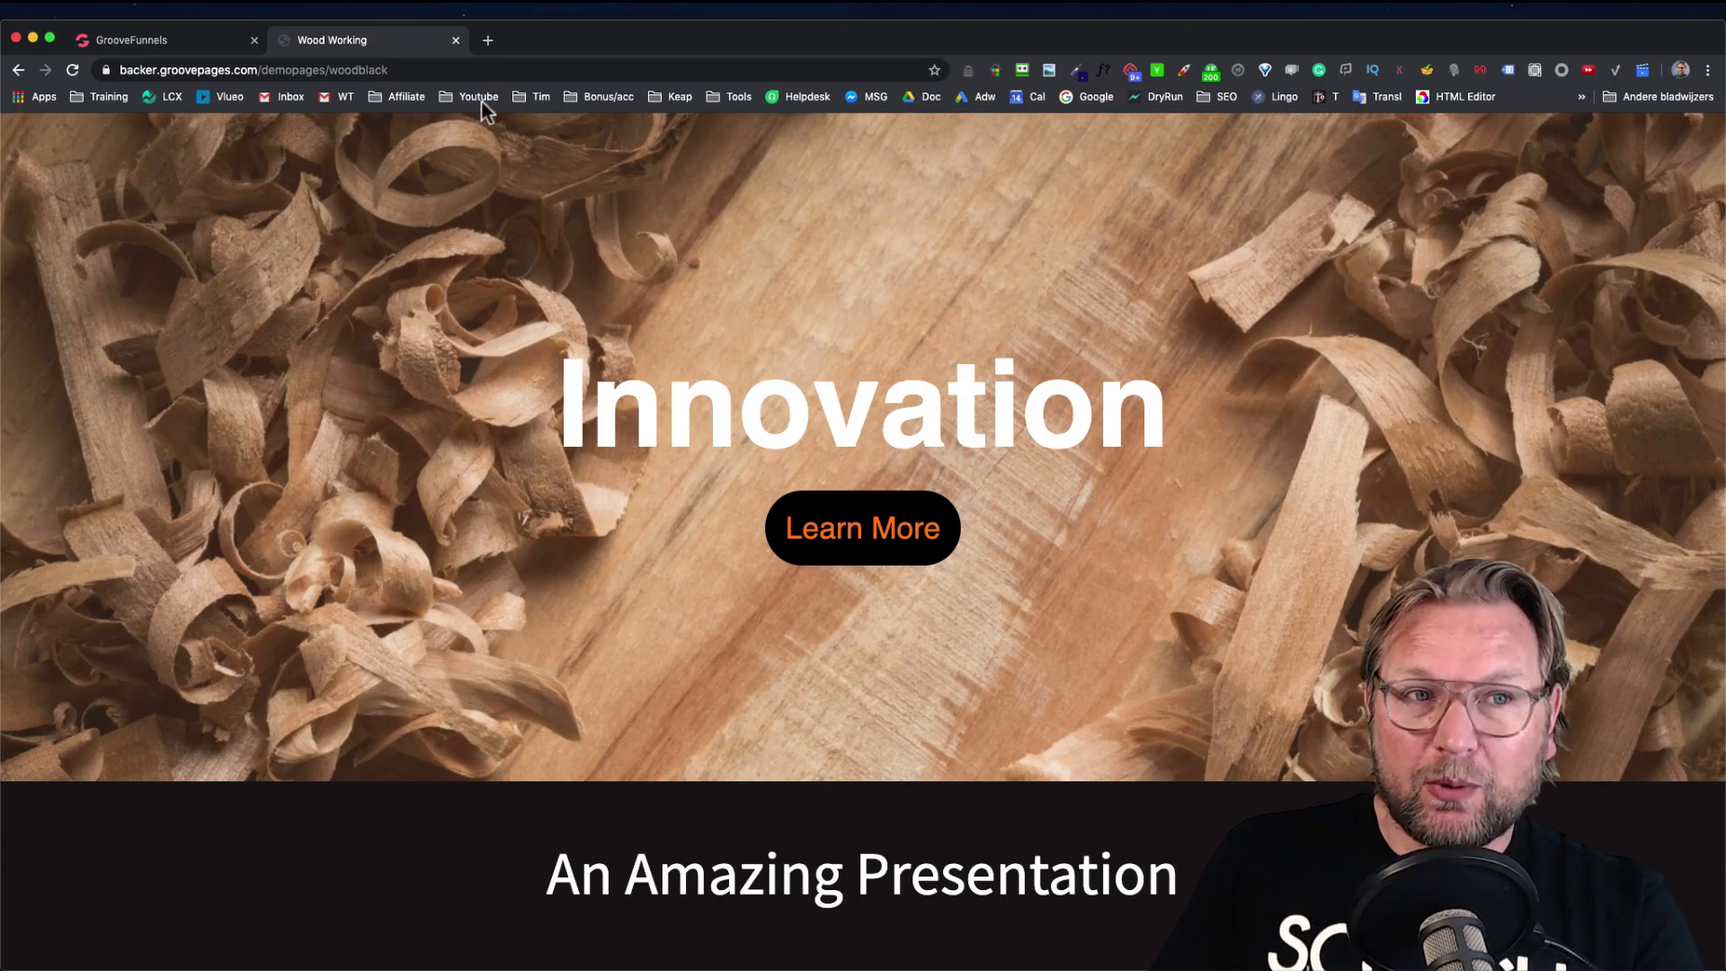
left_click(214, 45)
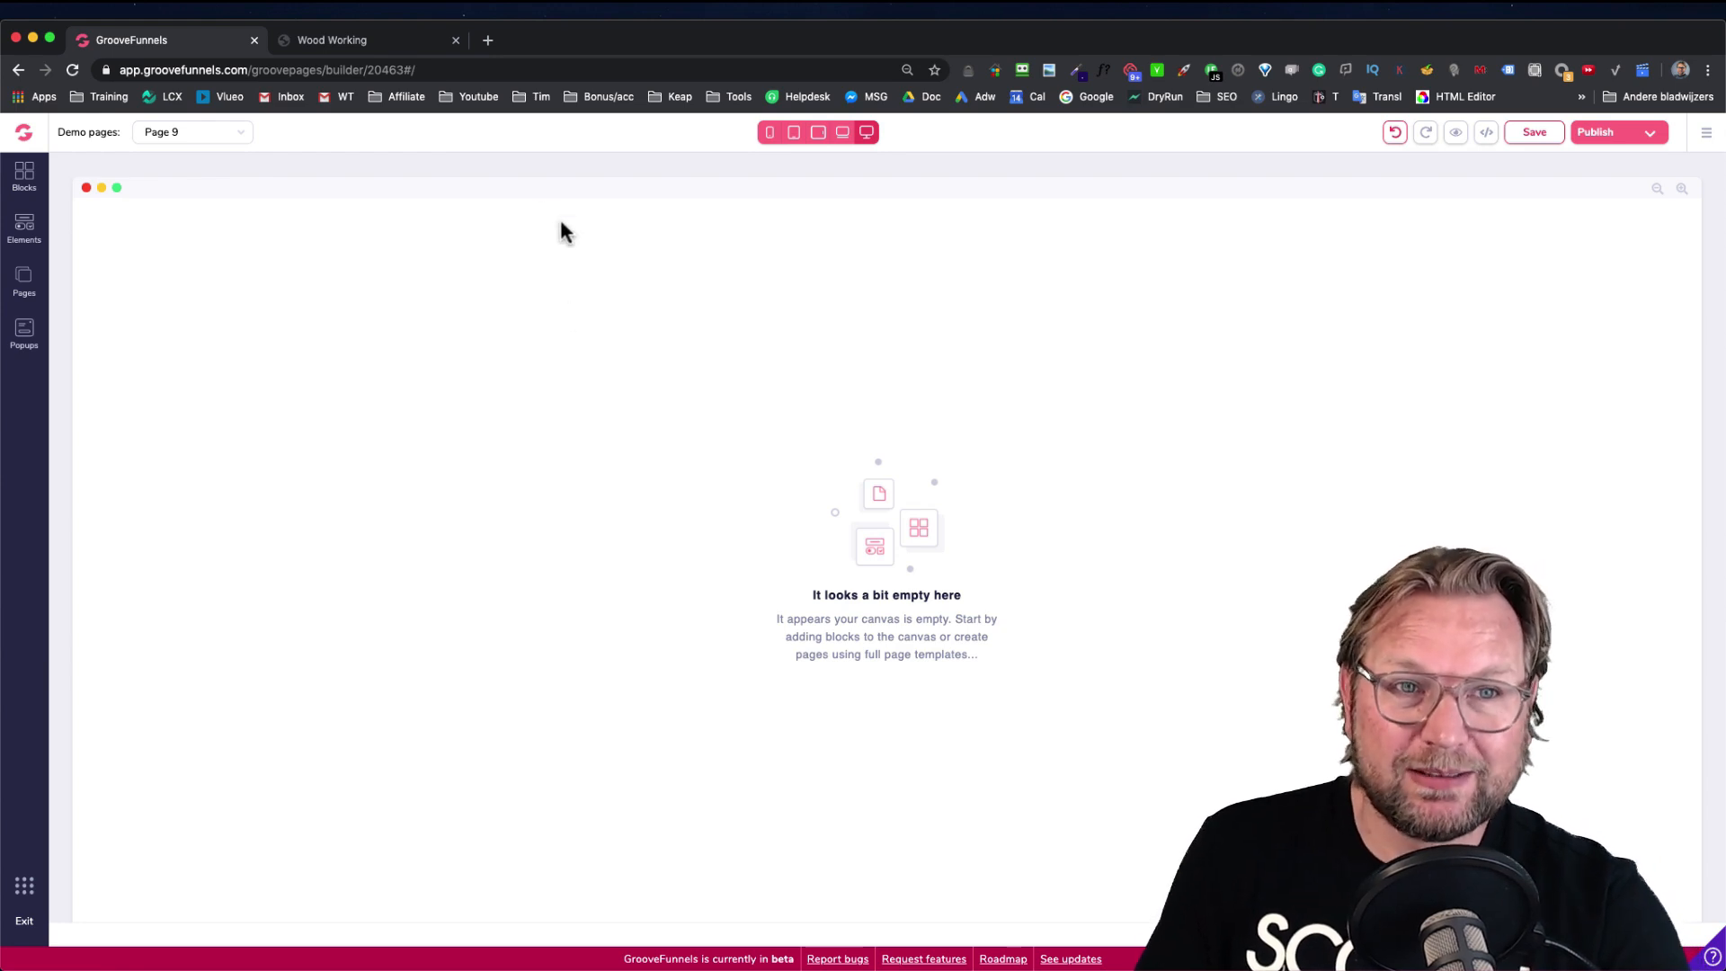
left_click(393, 43)
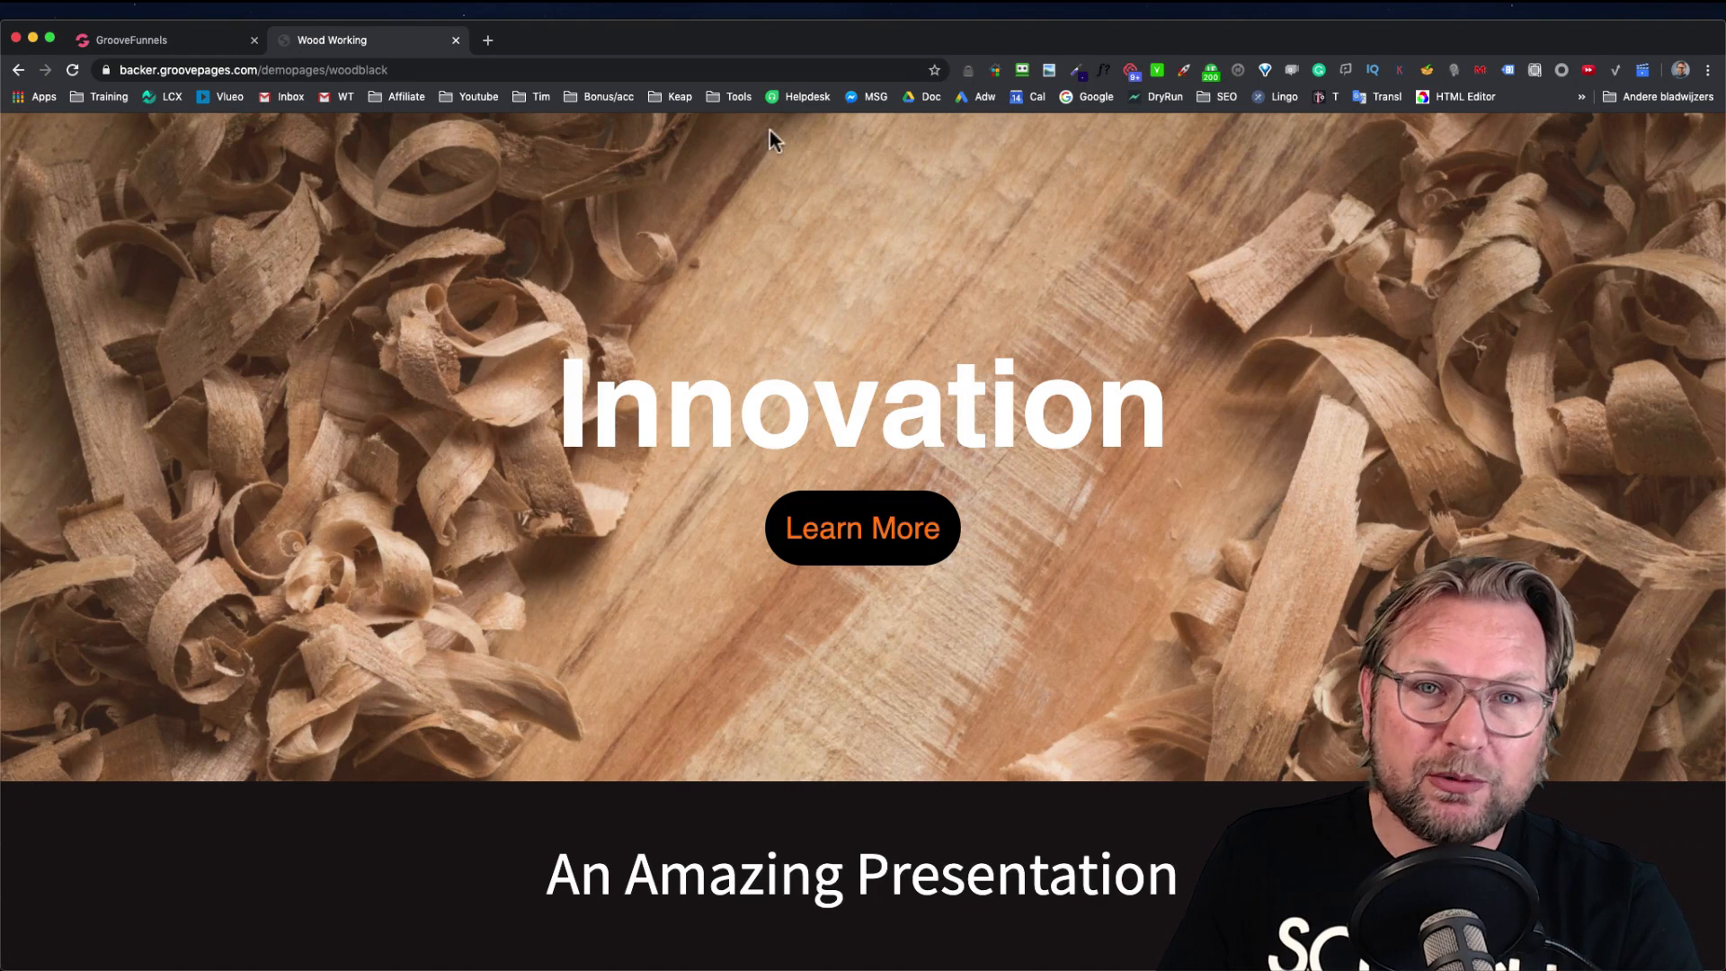
Switch to the GrooveFunnels page builder and delete Page 9 from the site's primary navigation
left_click(200, 47)
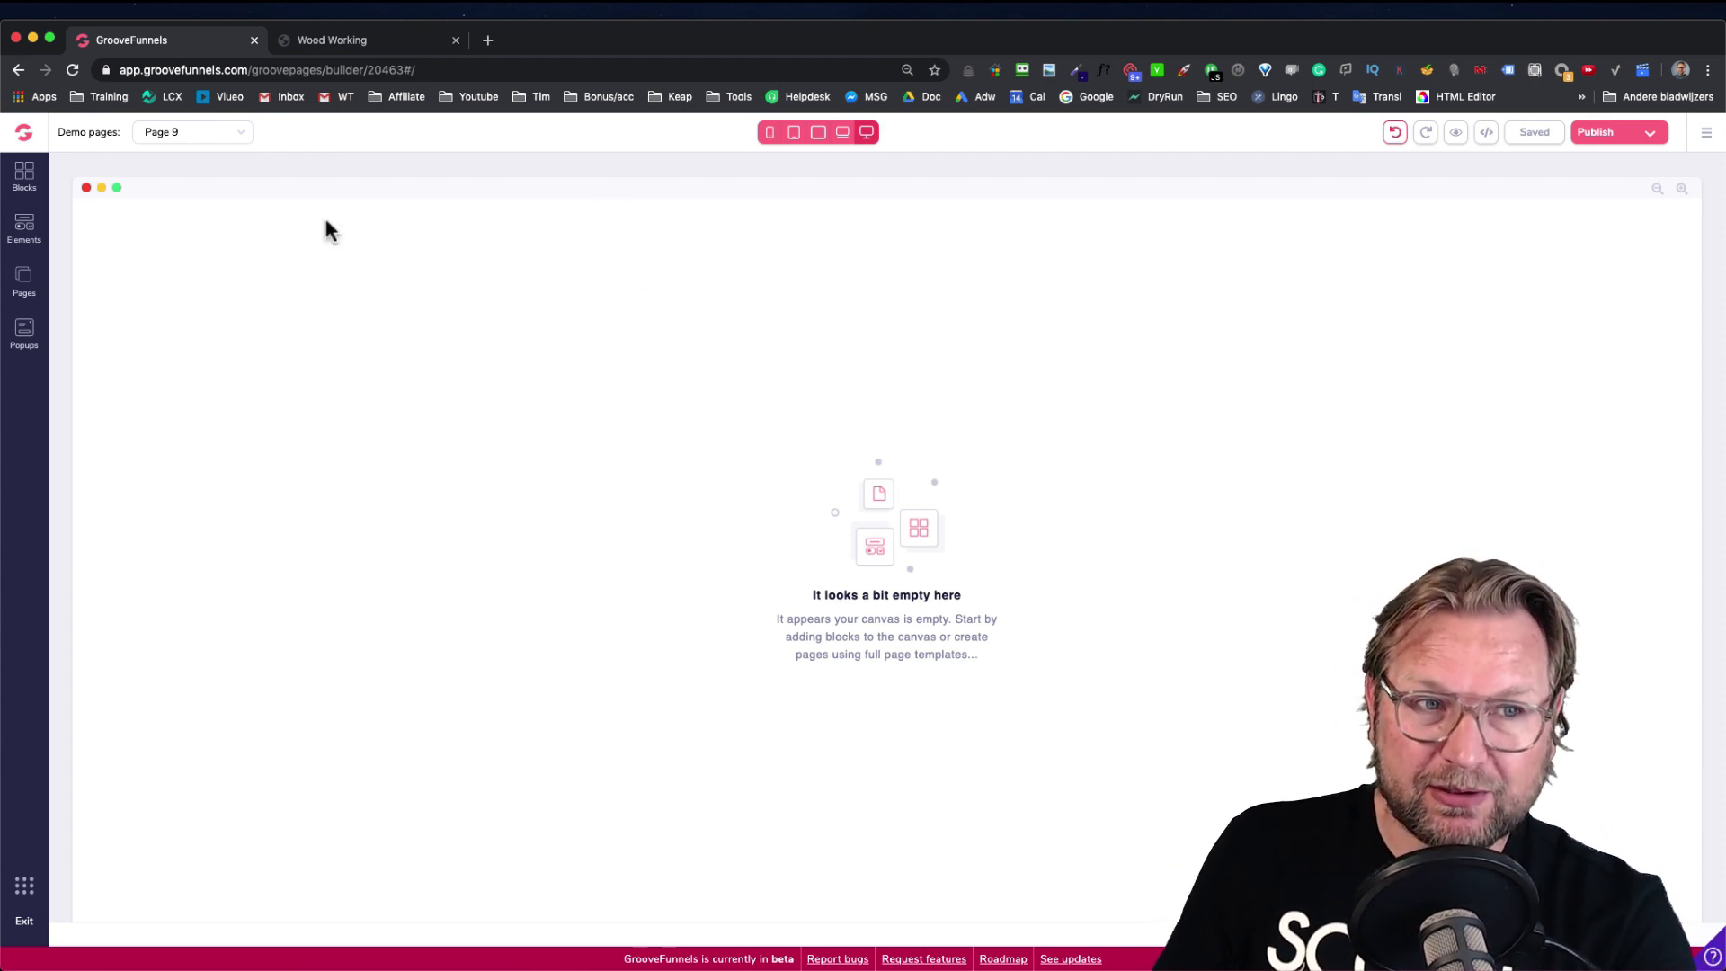
left_click(24, 279)
left_click(233, 643)
left_click(85, 781)
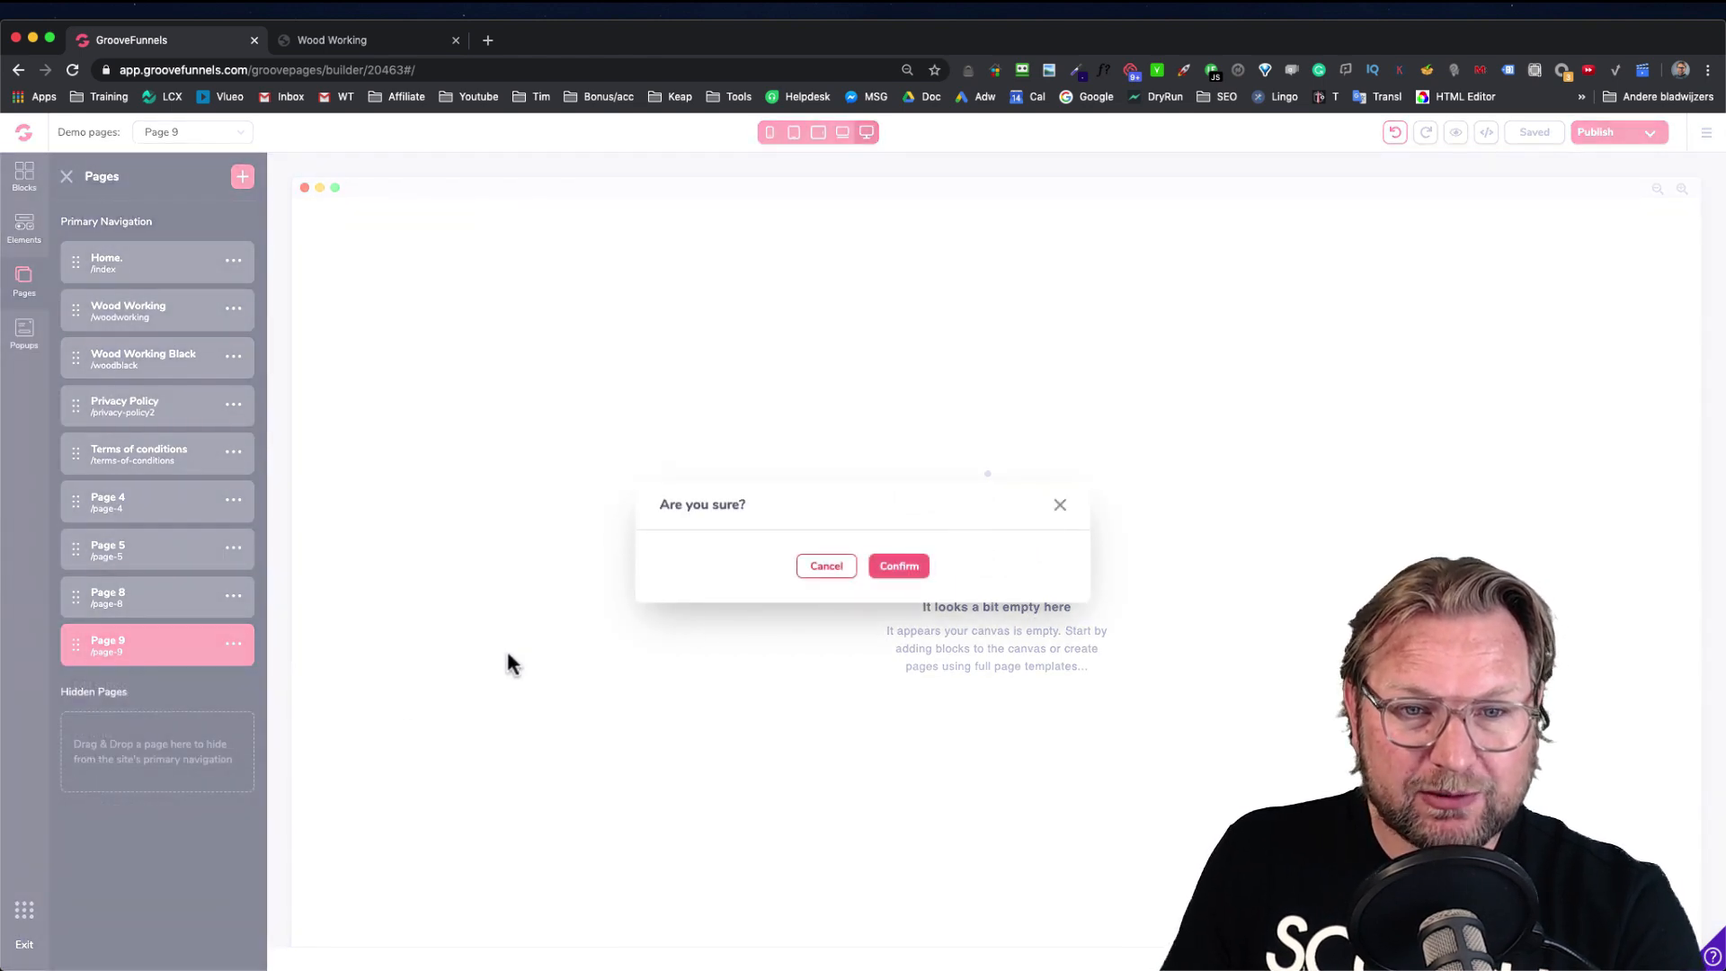
left_click(891, 566)
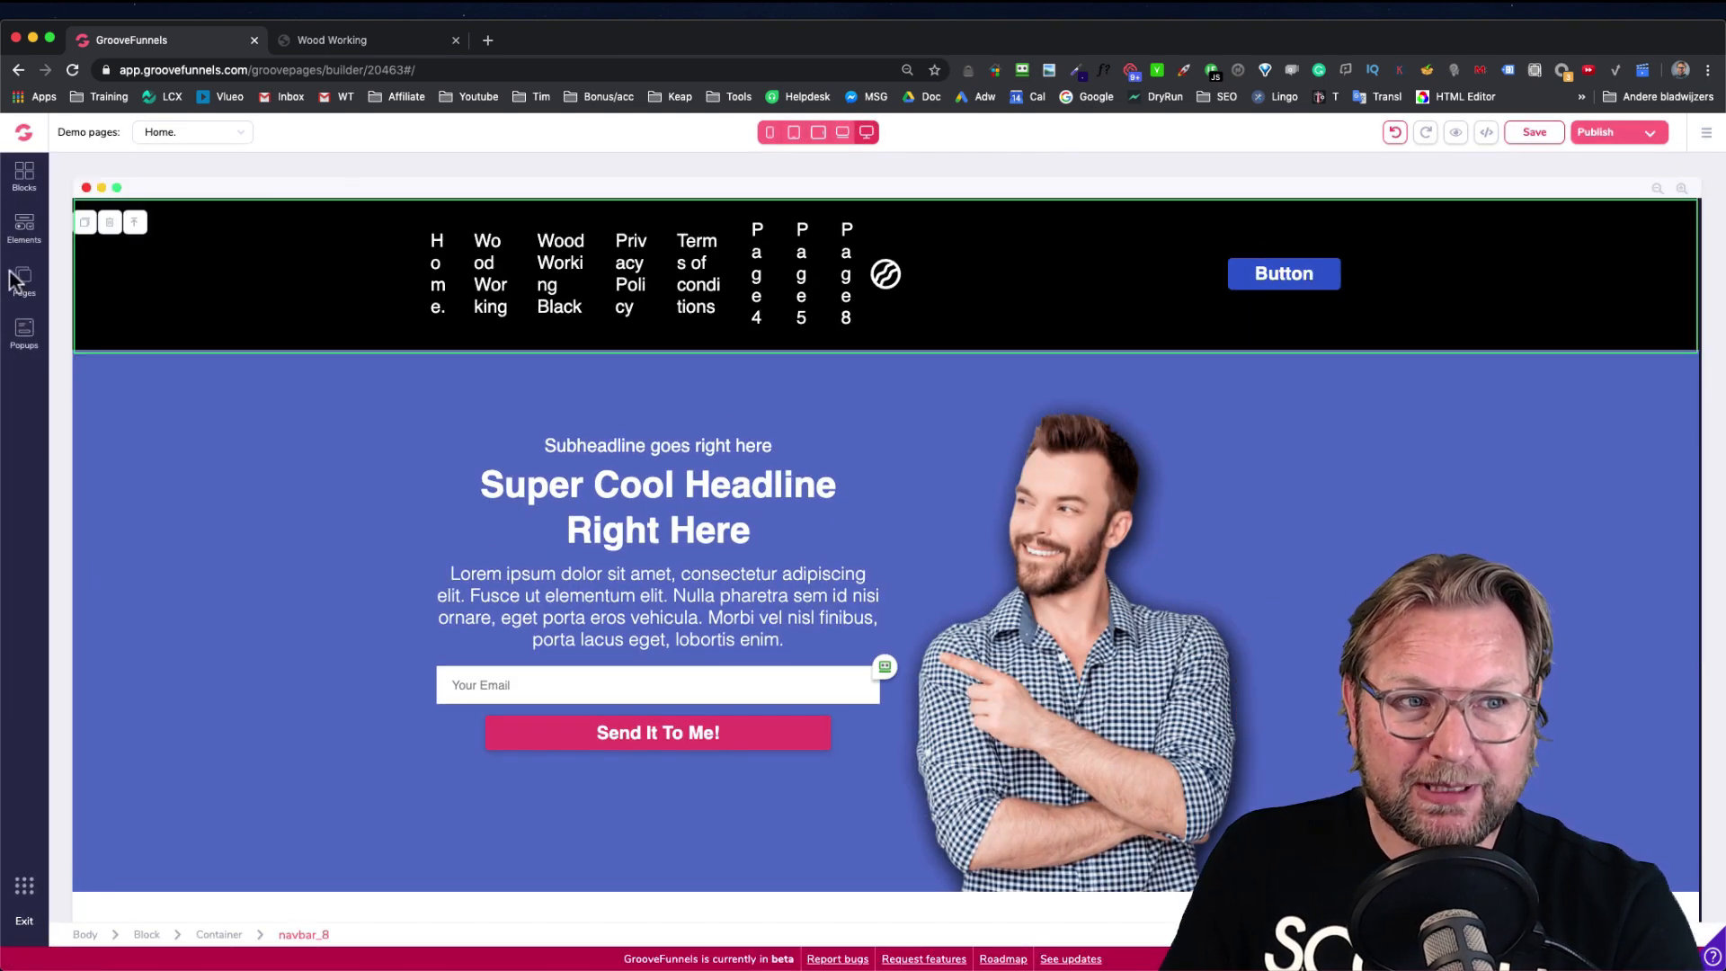
Add a new page to the site from the Blank Canvas template
left_click(24, 280)
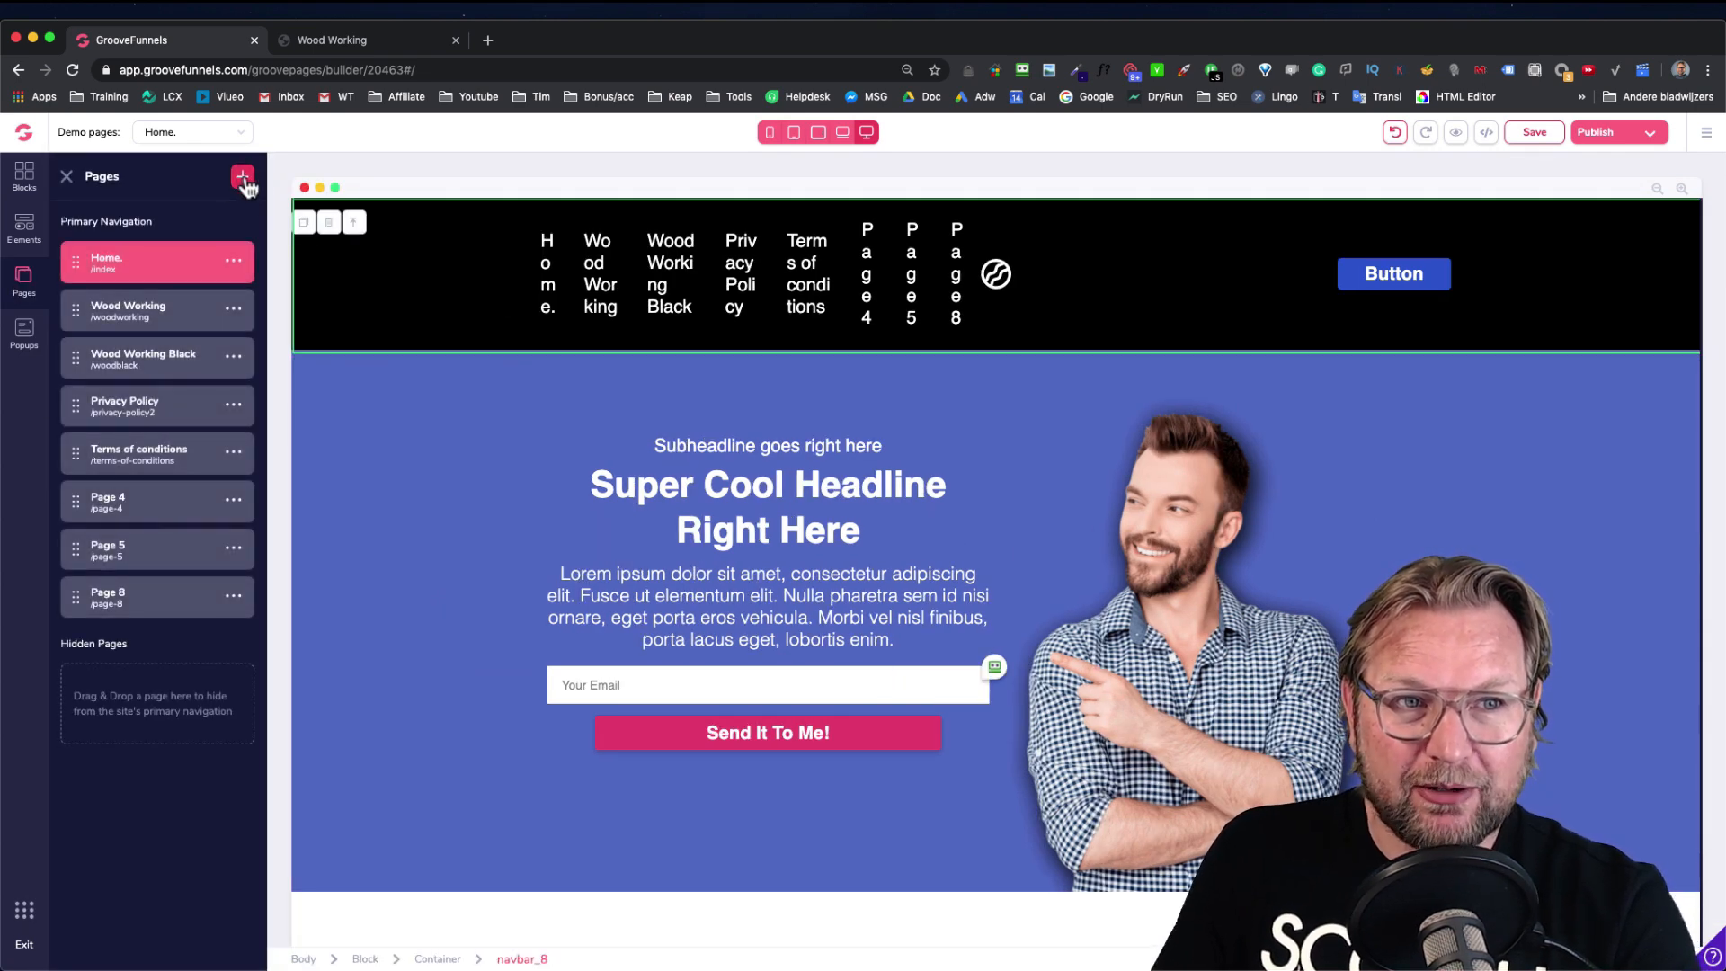
left_click(242, 177)
left_click(114, 482)
scroll(209, 595, "down", 5)
scroll(270, 539, "up", 5)
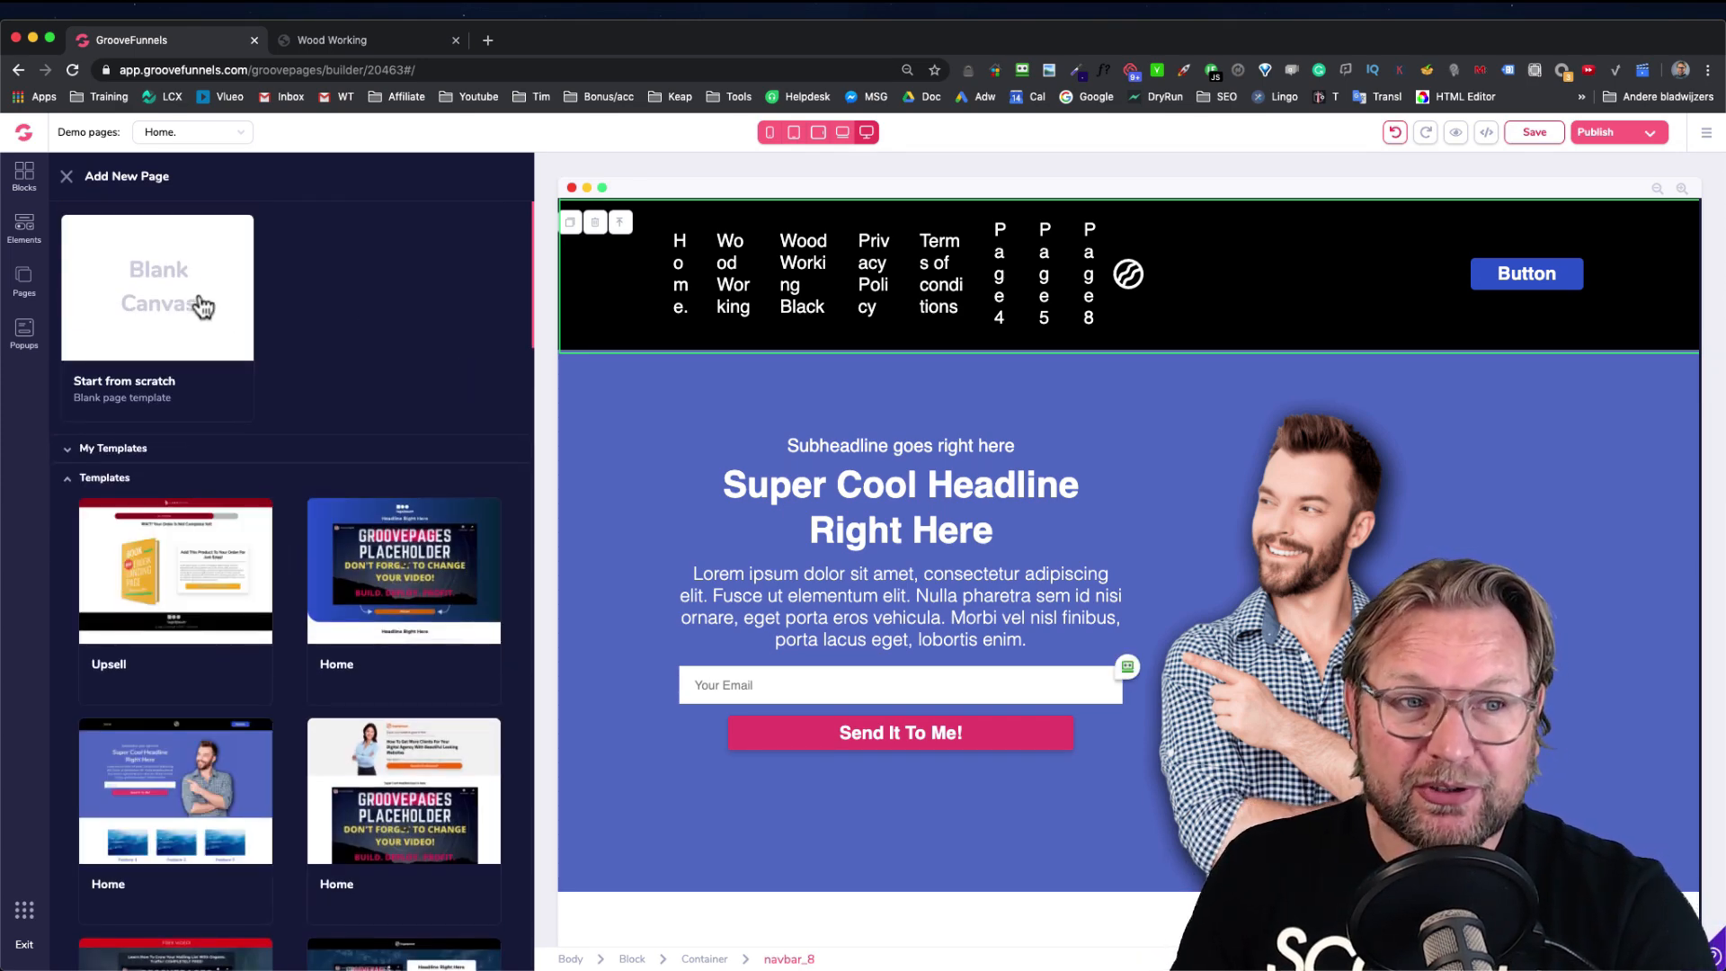
left_click(169, 284)
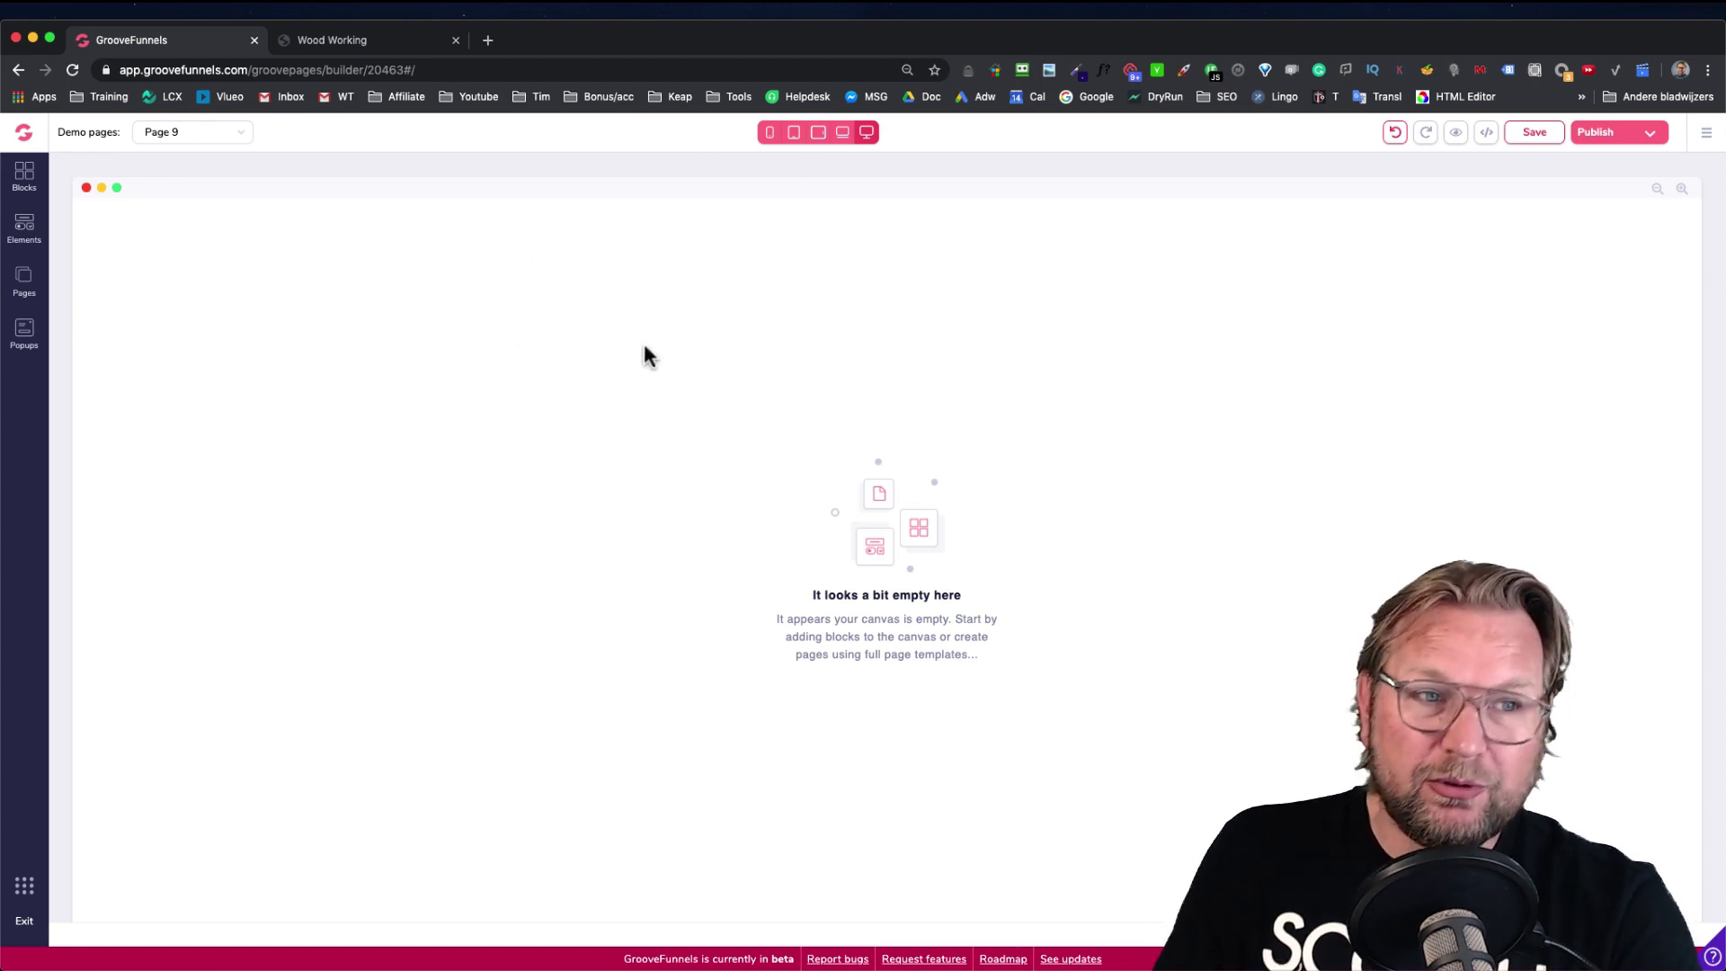
Examine the wireframe block categories, including the empty containers, and compare them with the Innovation headline section on the Wood Working page
left_click(25, 175)
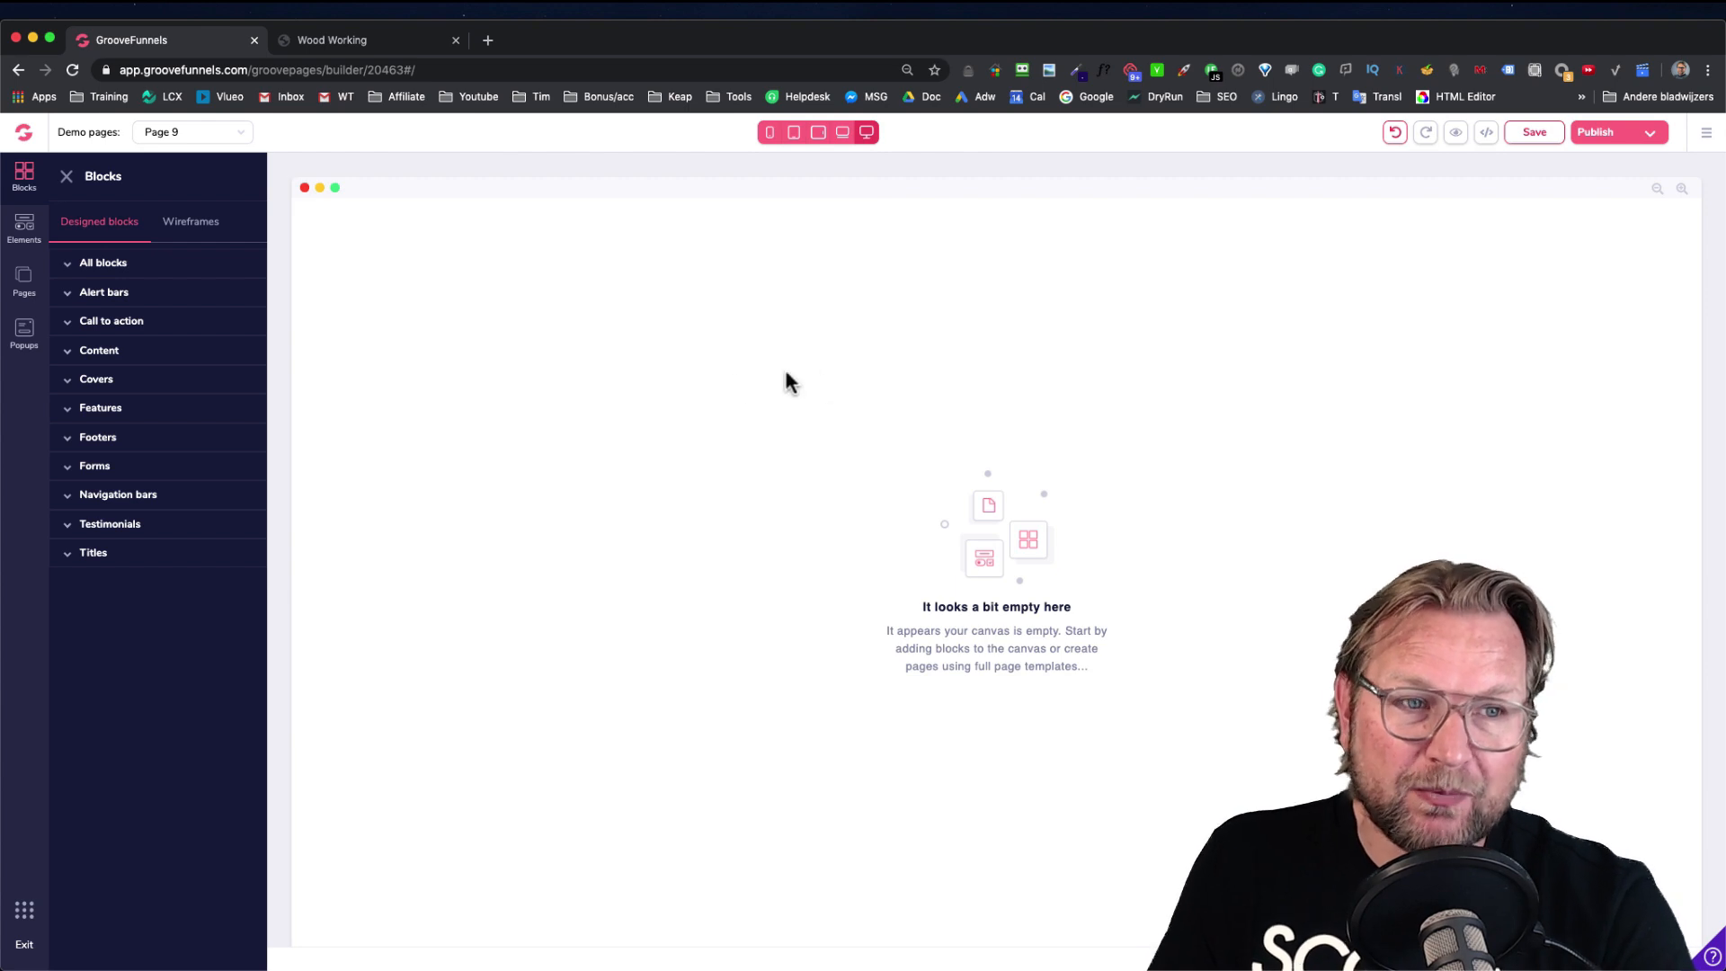
left_click(199, 231)
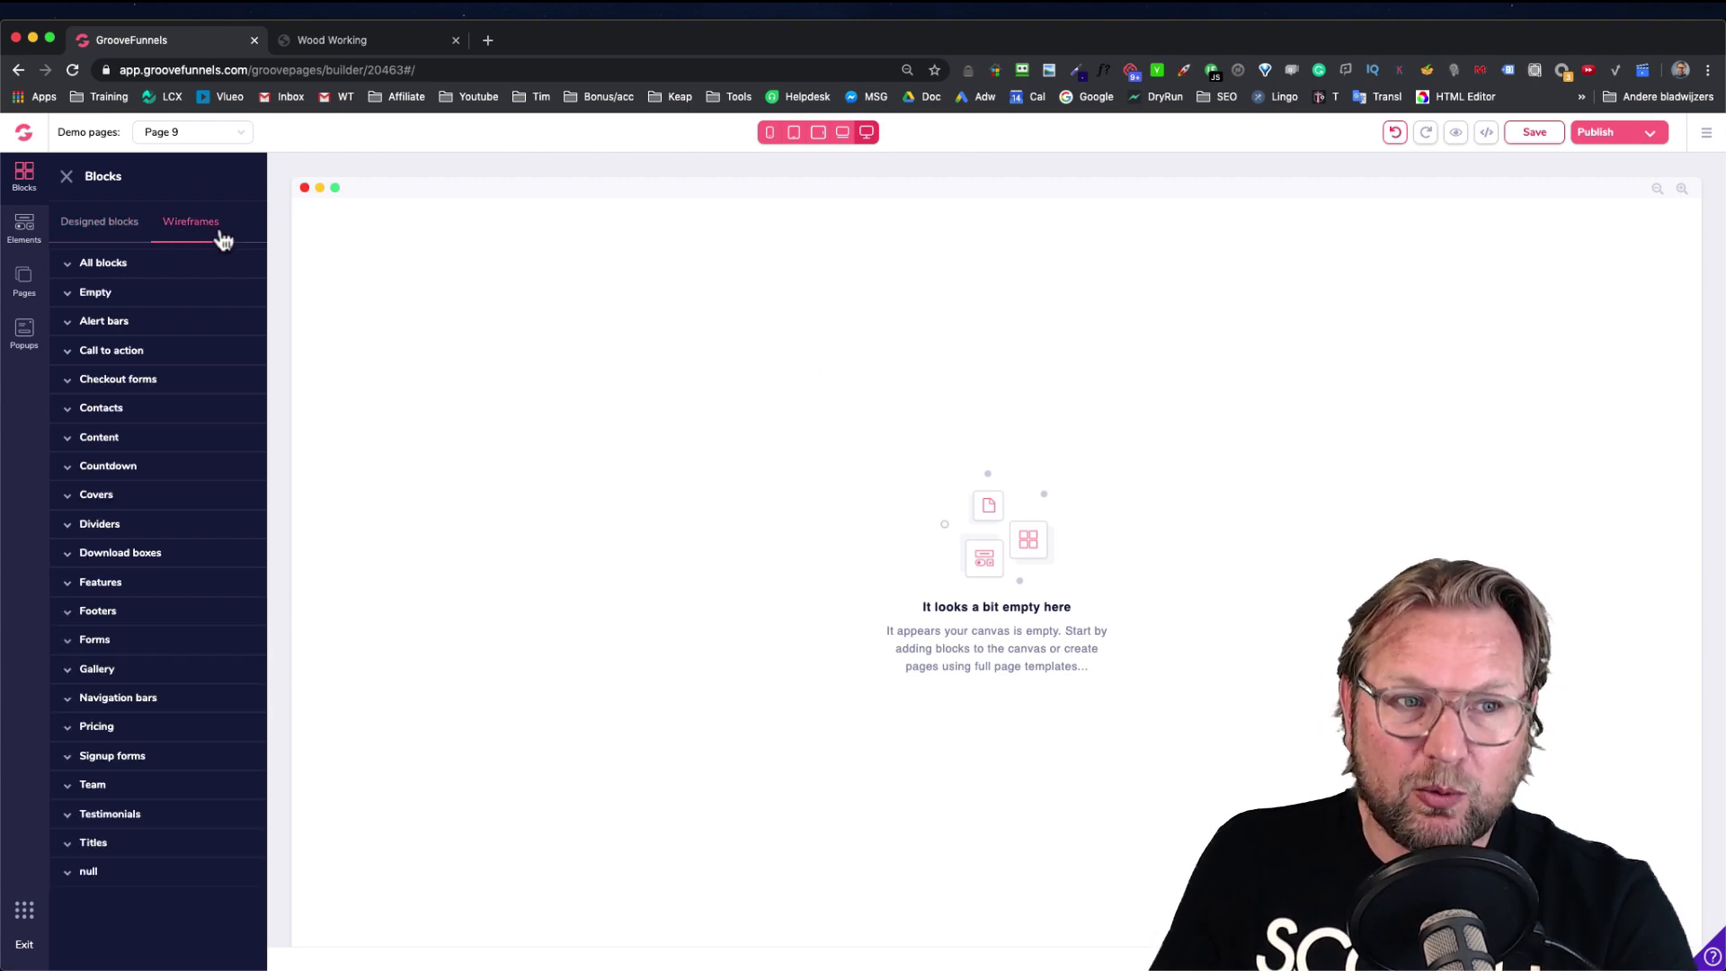
left_click(105, 263)
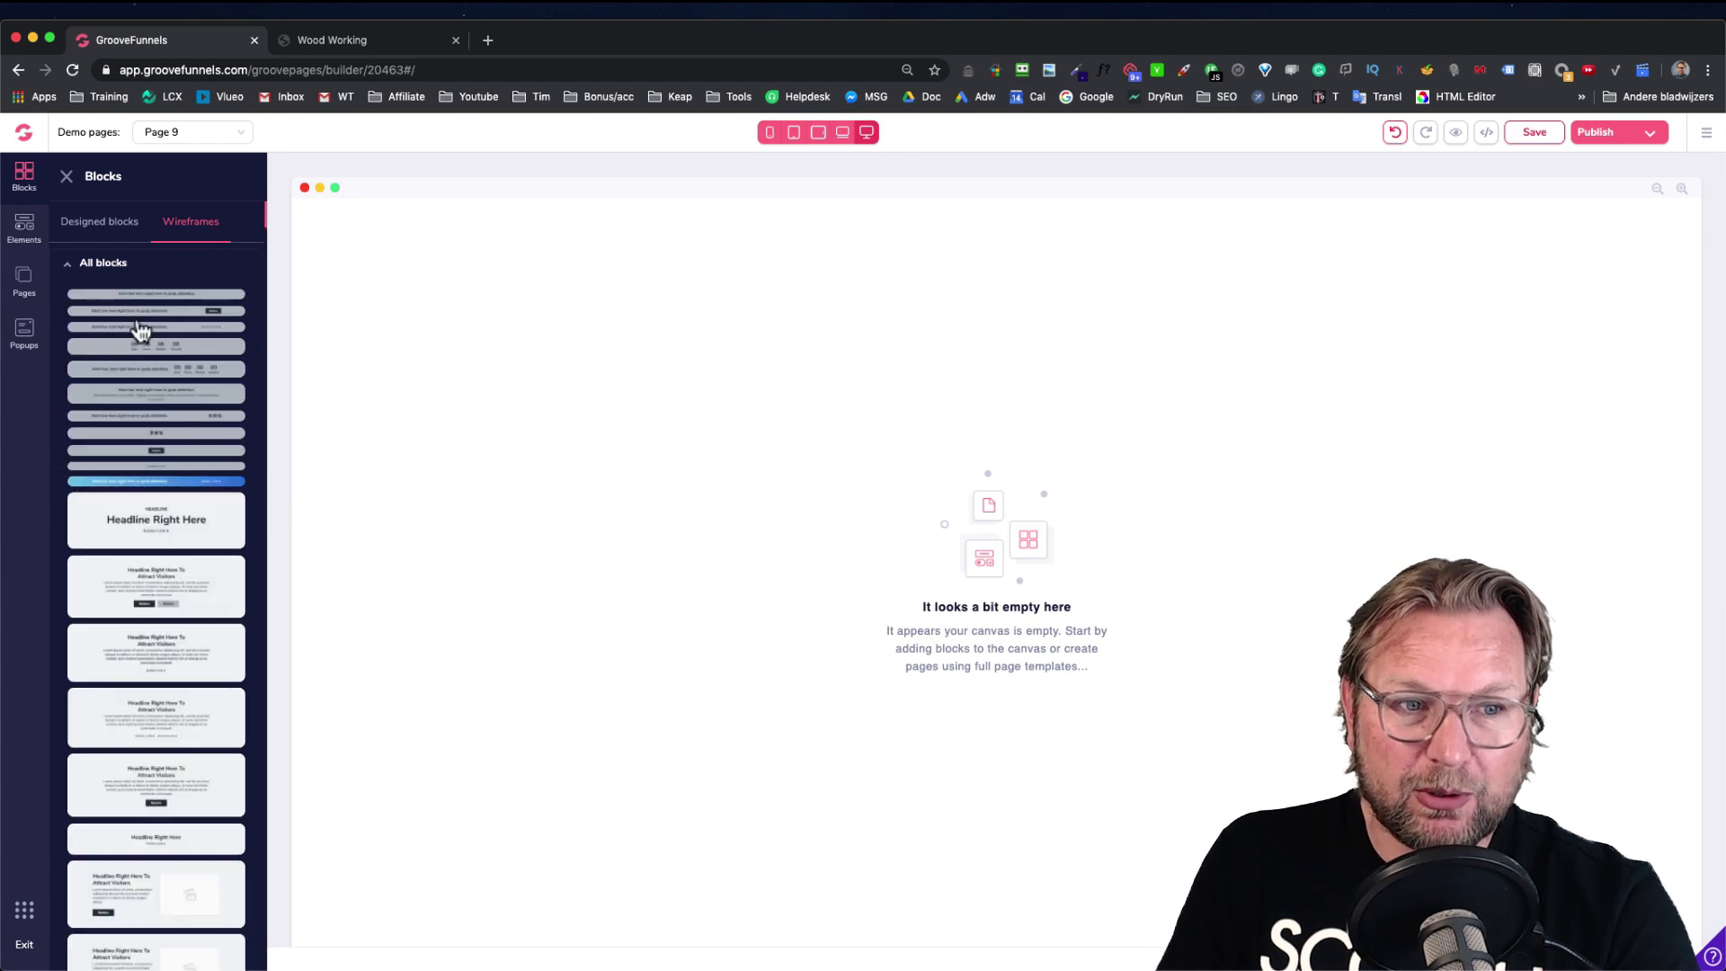
left_click(117, 263)
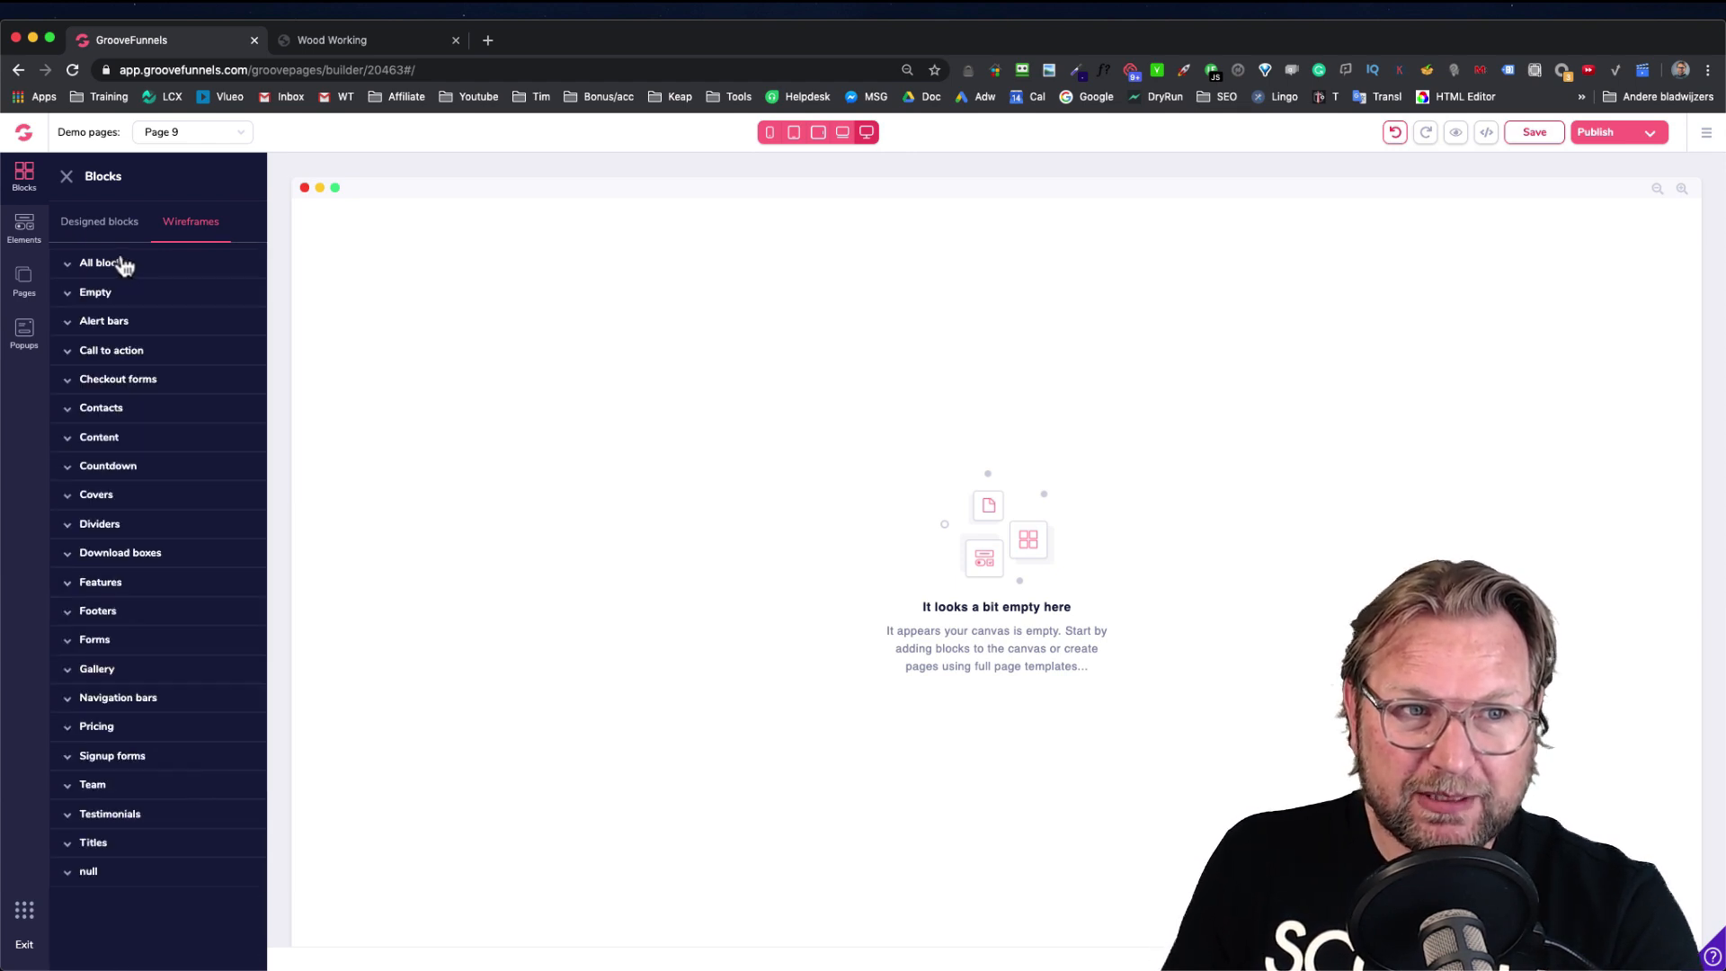
left_click(97, 295)
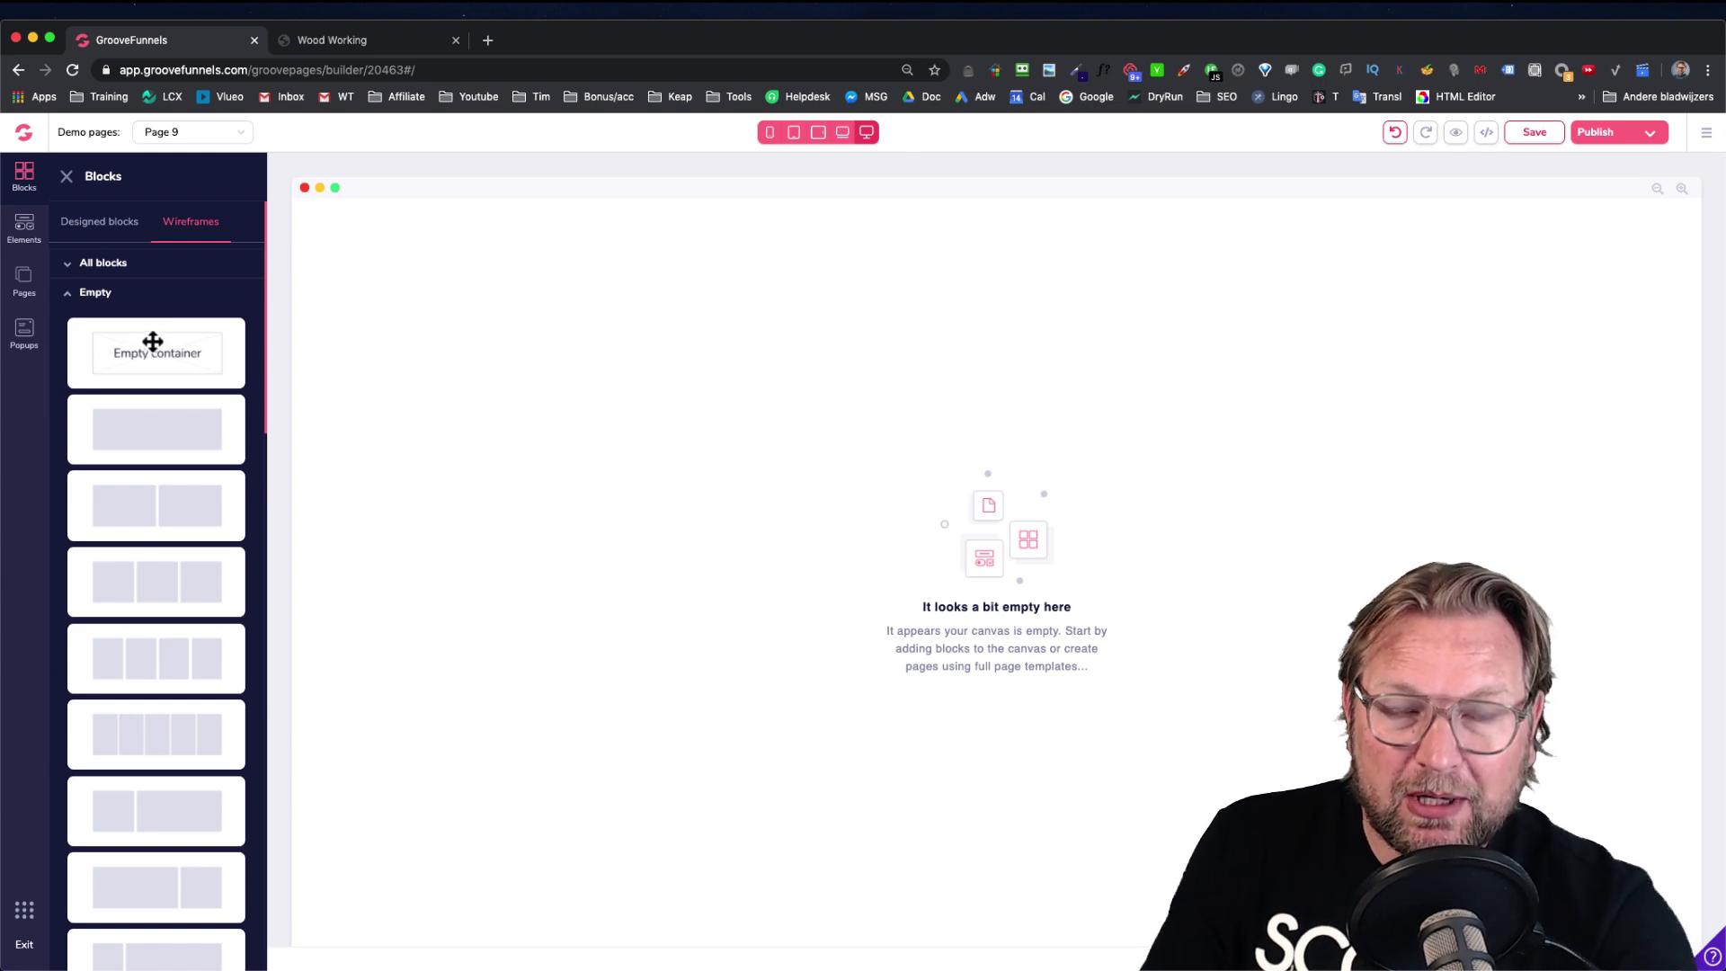
left_click(364, 45)
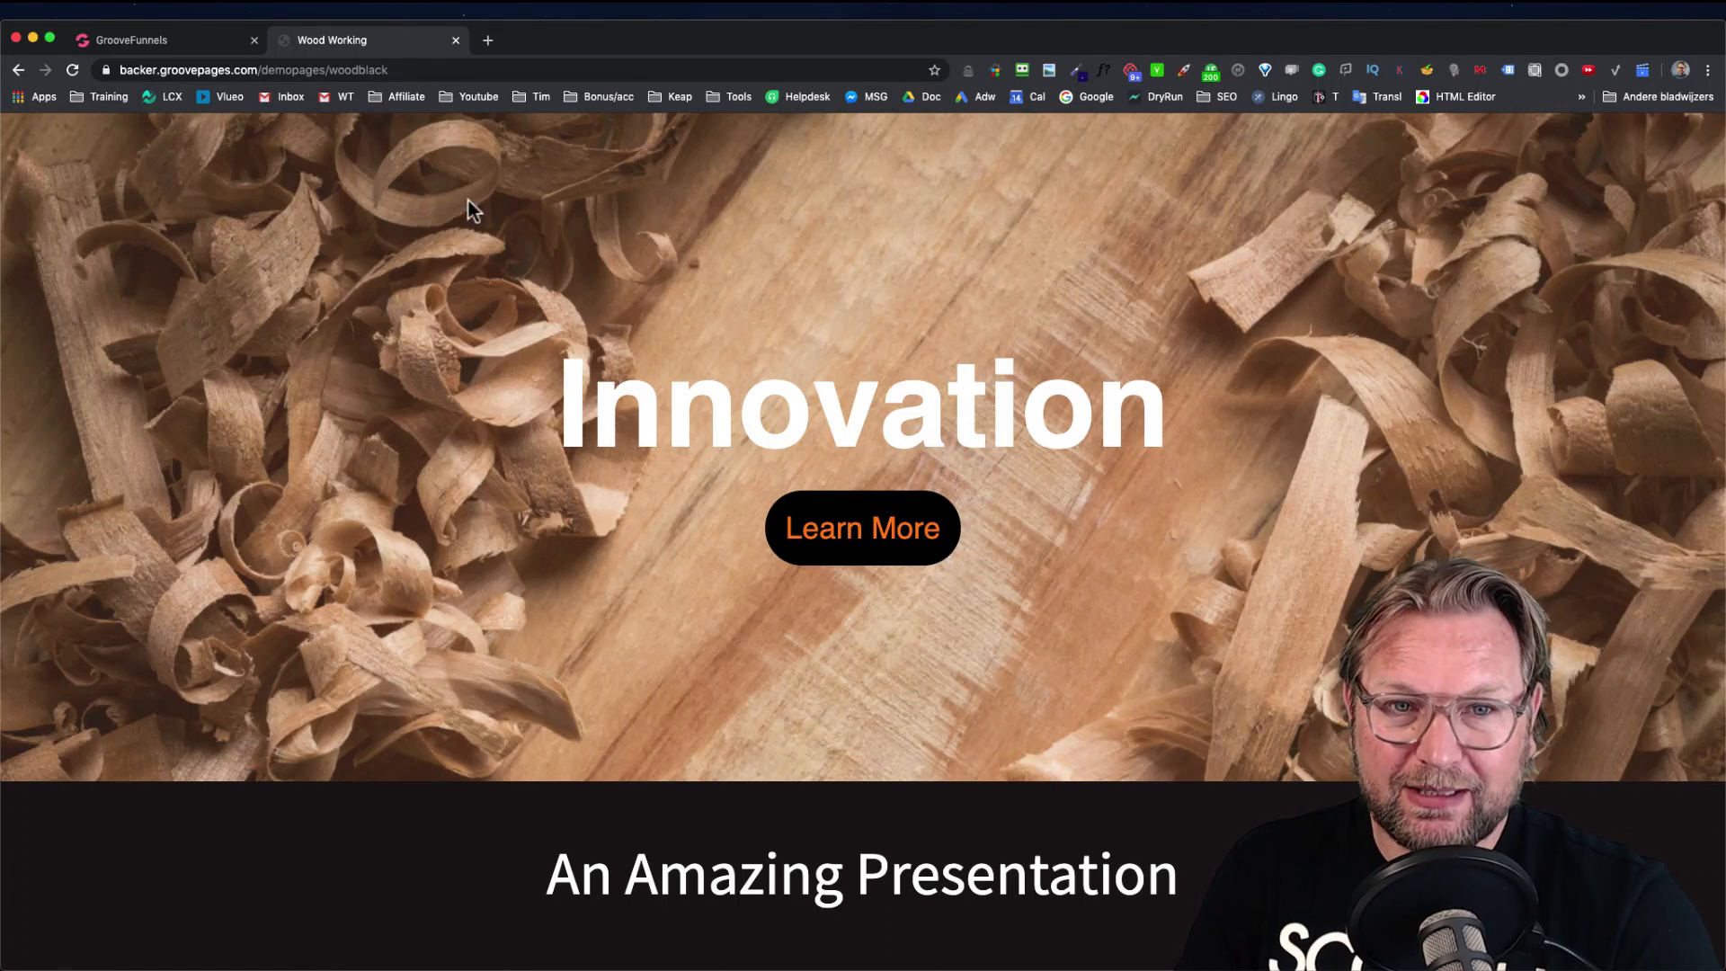
left_click_drag(588, 404, 1161, 406)
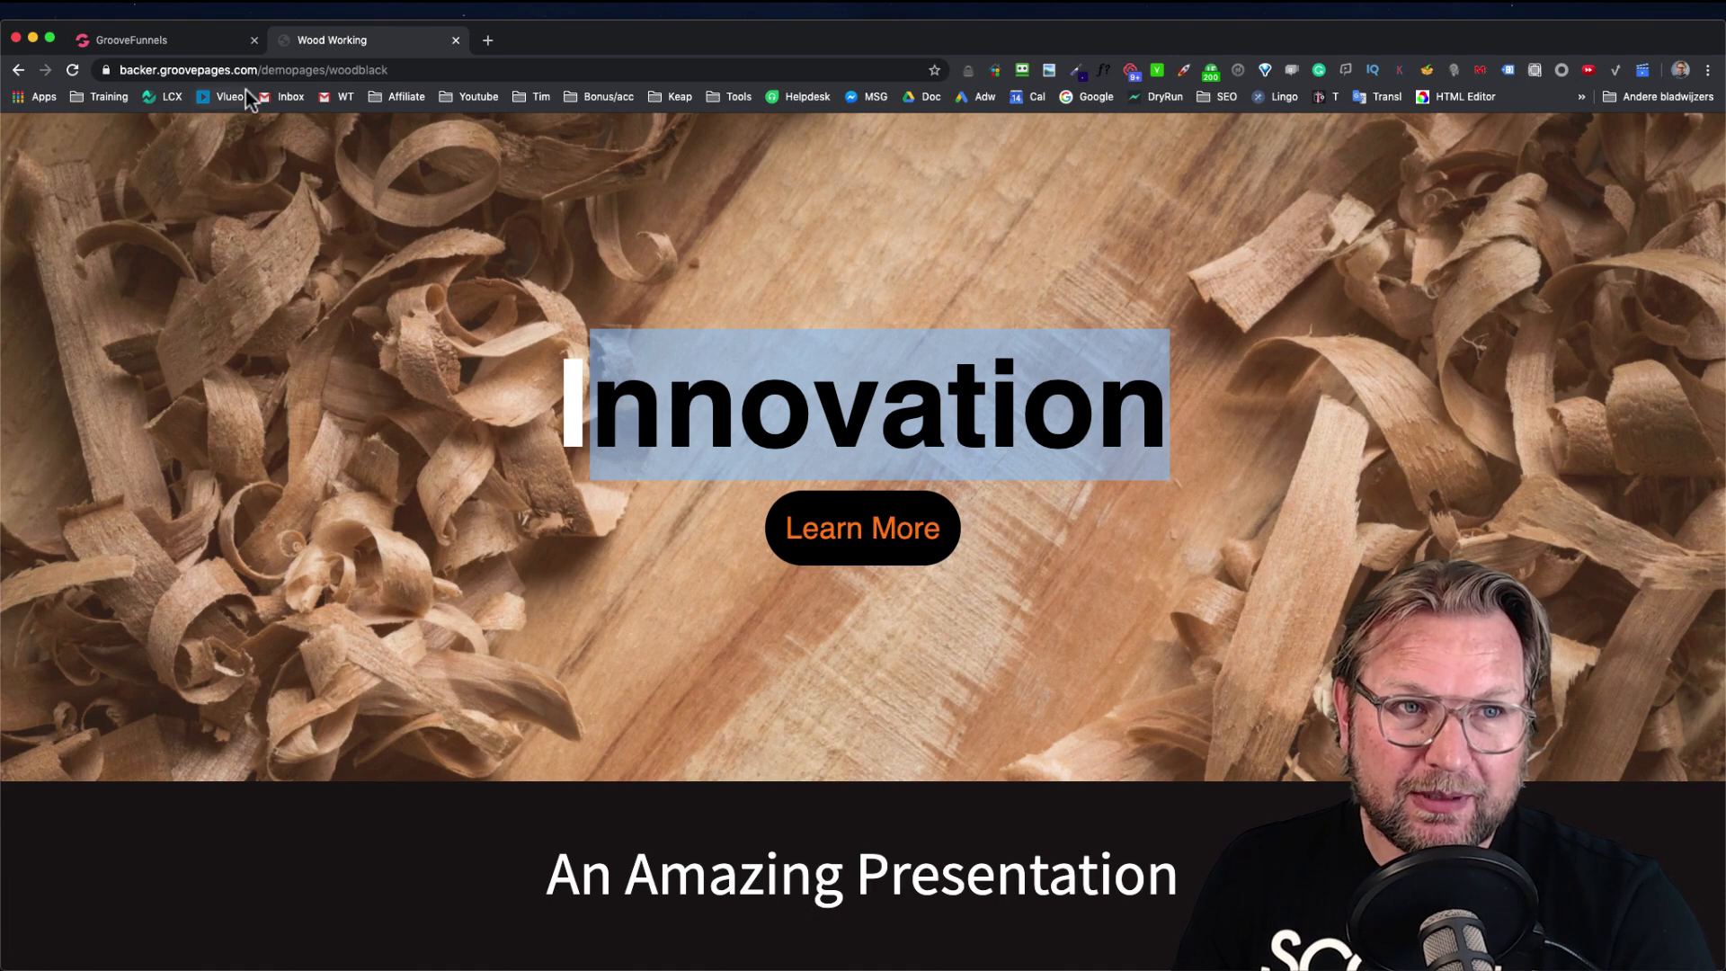
left_click(192, 47)
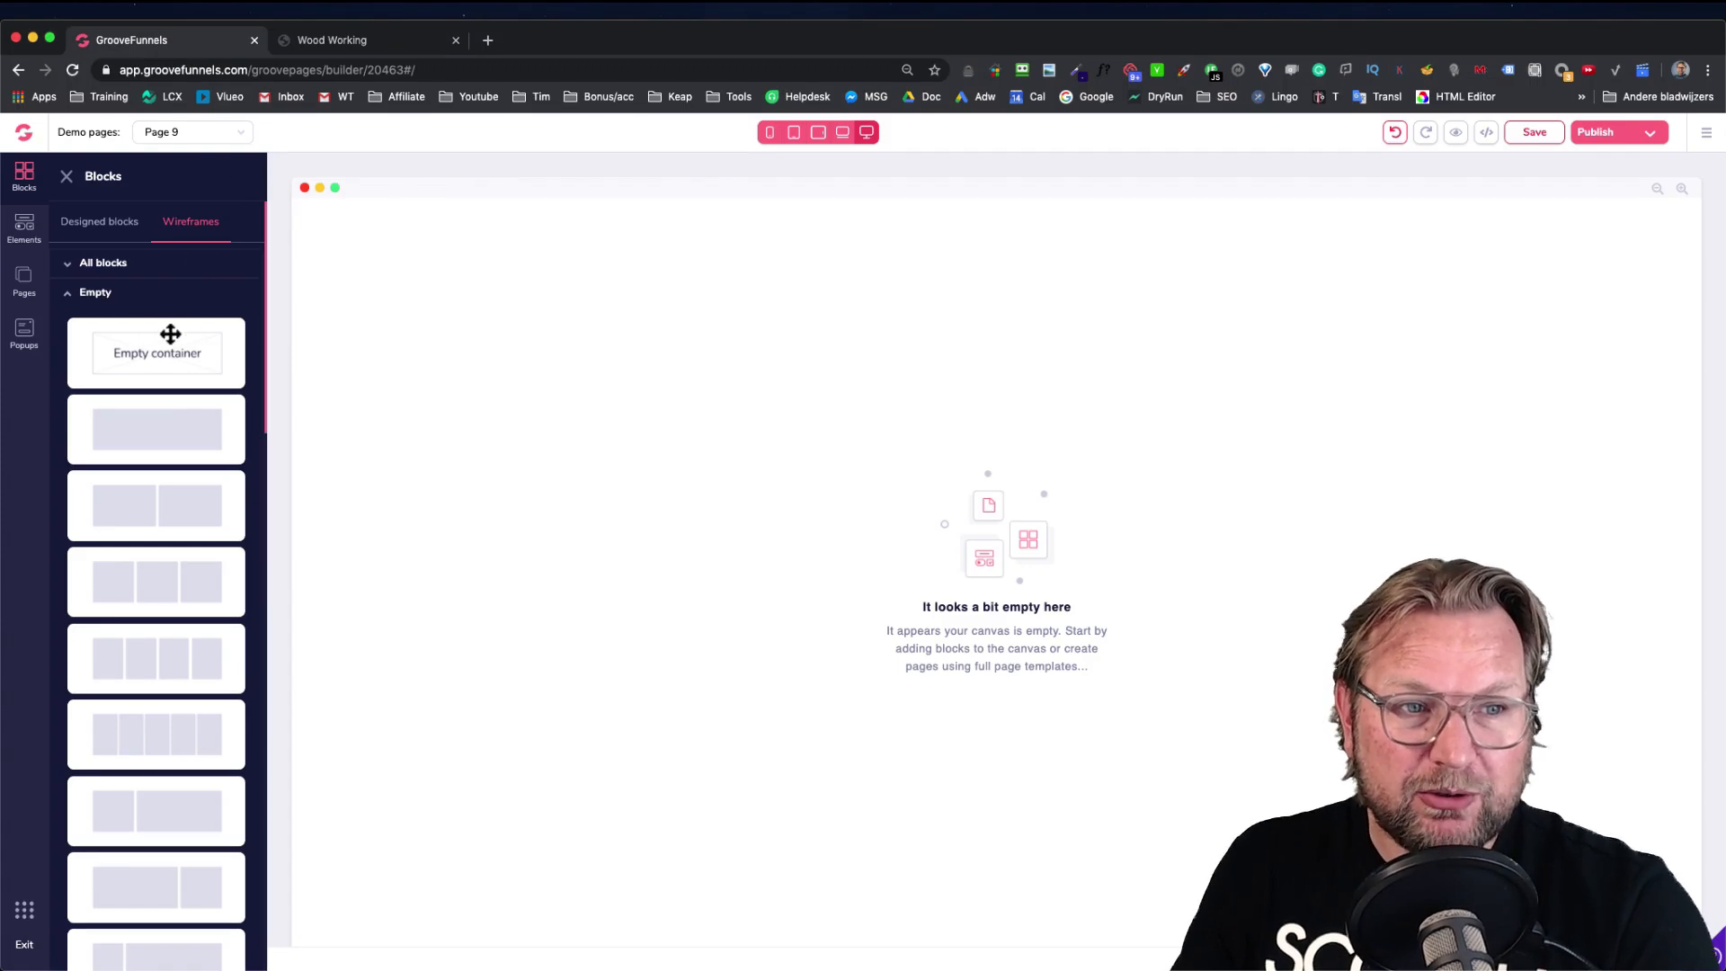
left_click(96, 293)
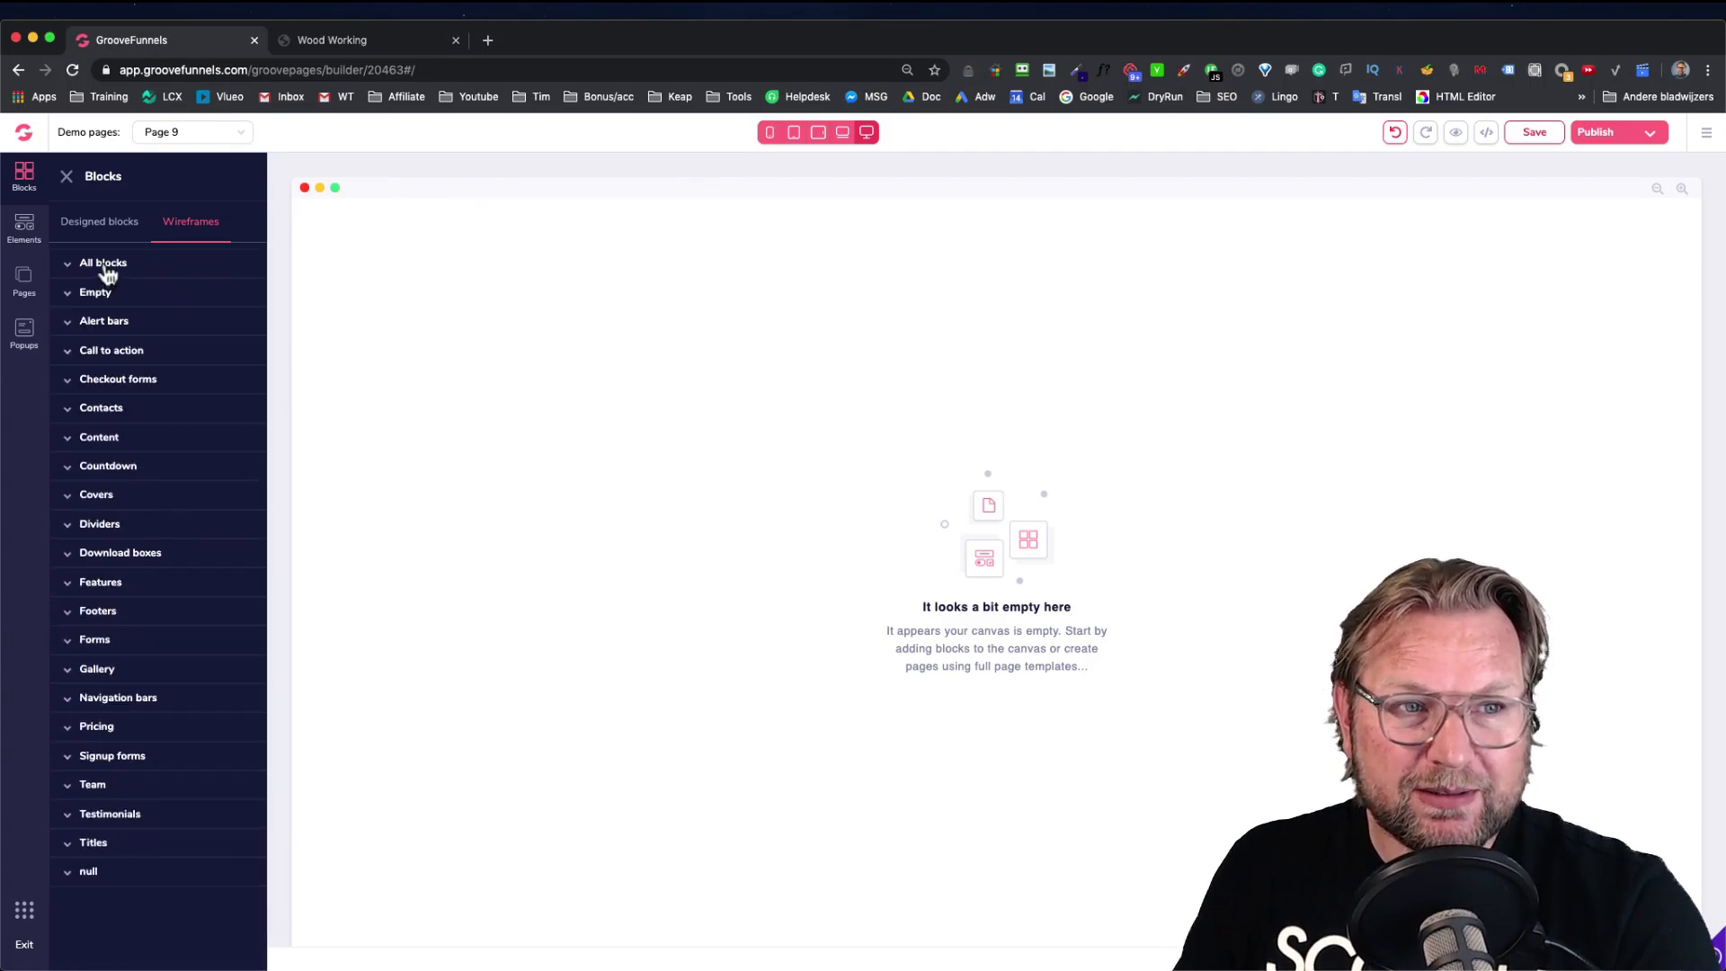
Add the wireframe block with a centred headline, paragraph and single button to the empty page
left_click(102, 263)
scroll(193, 416, "down", 4)
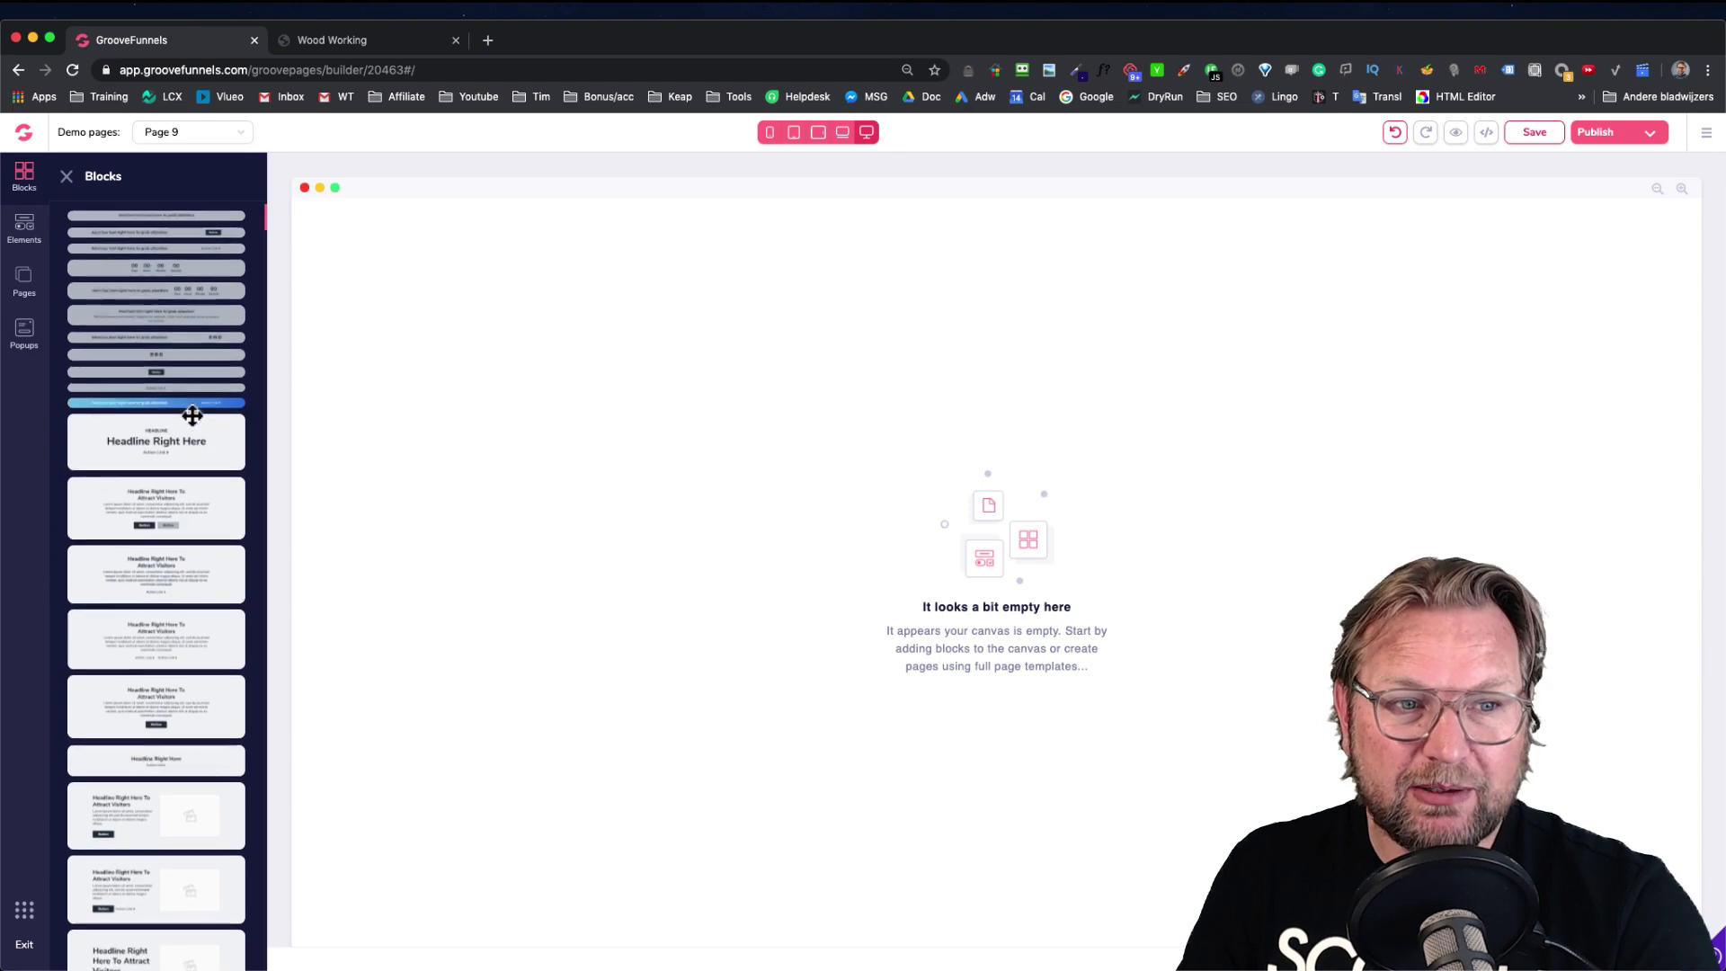
scroll(174, 406, "down", 5)
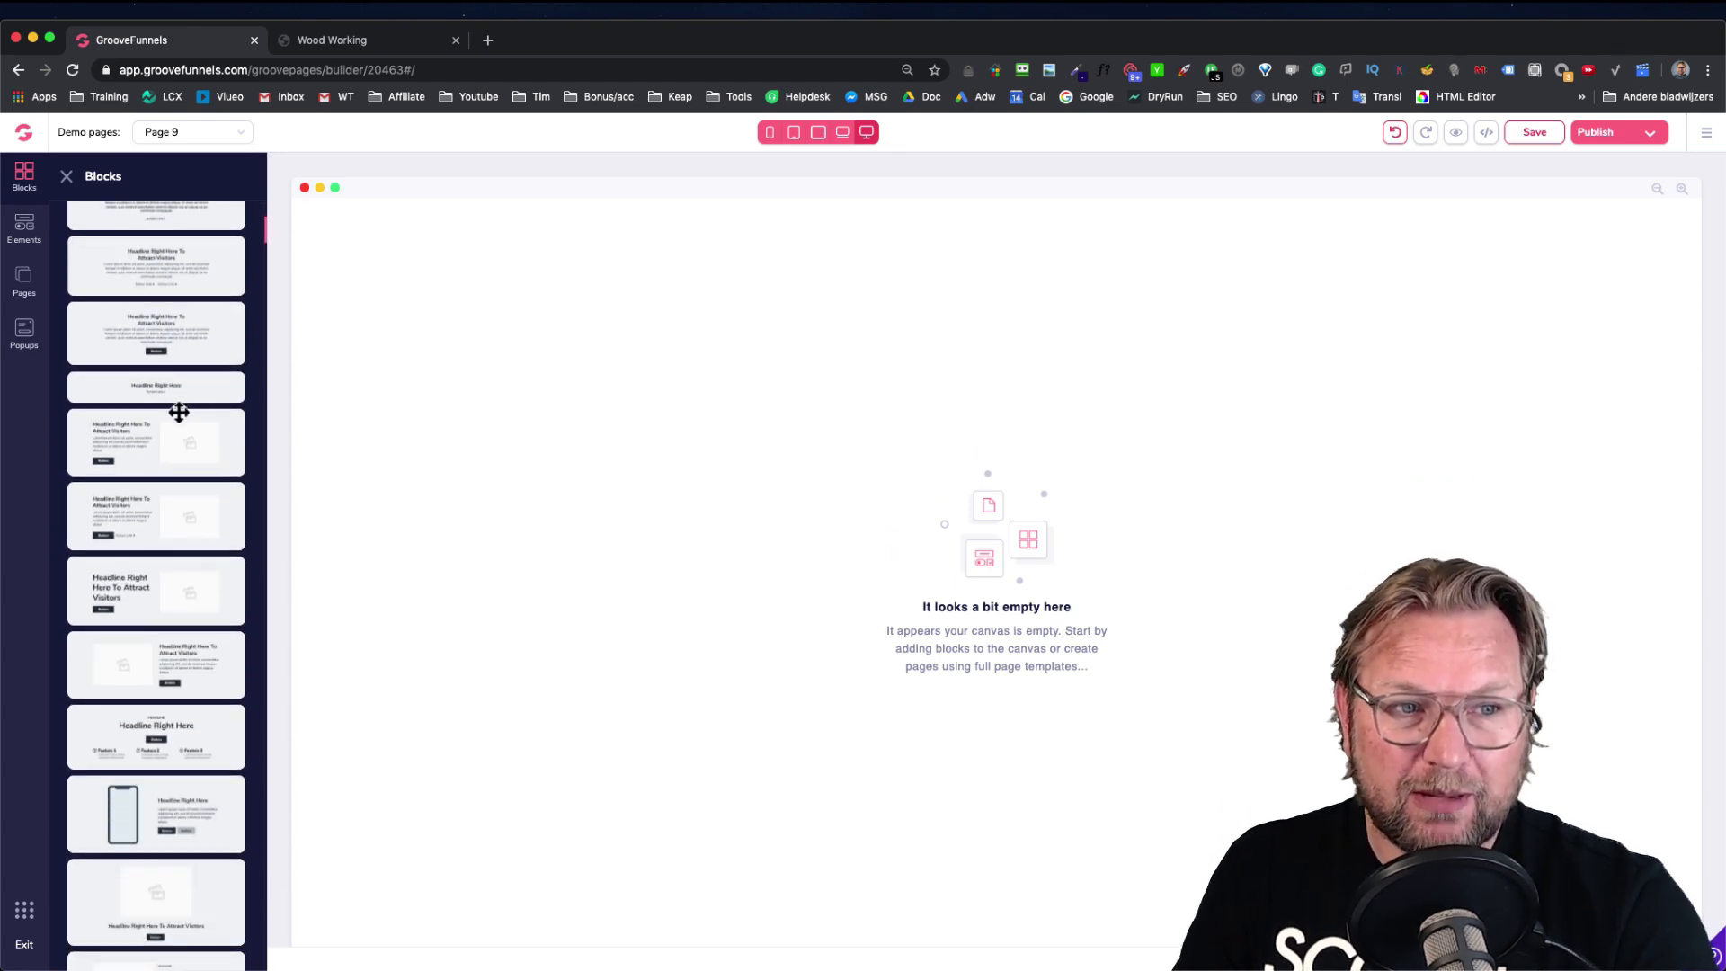
scroll(193, 356, "up", 5)
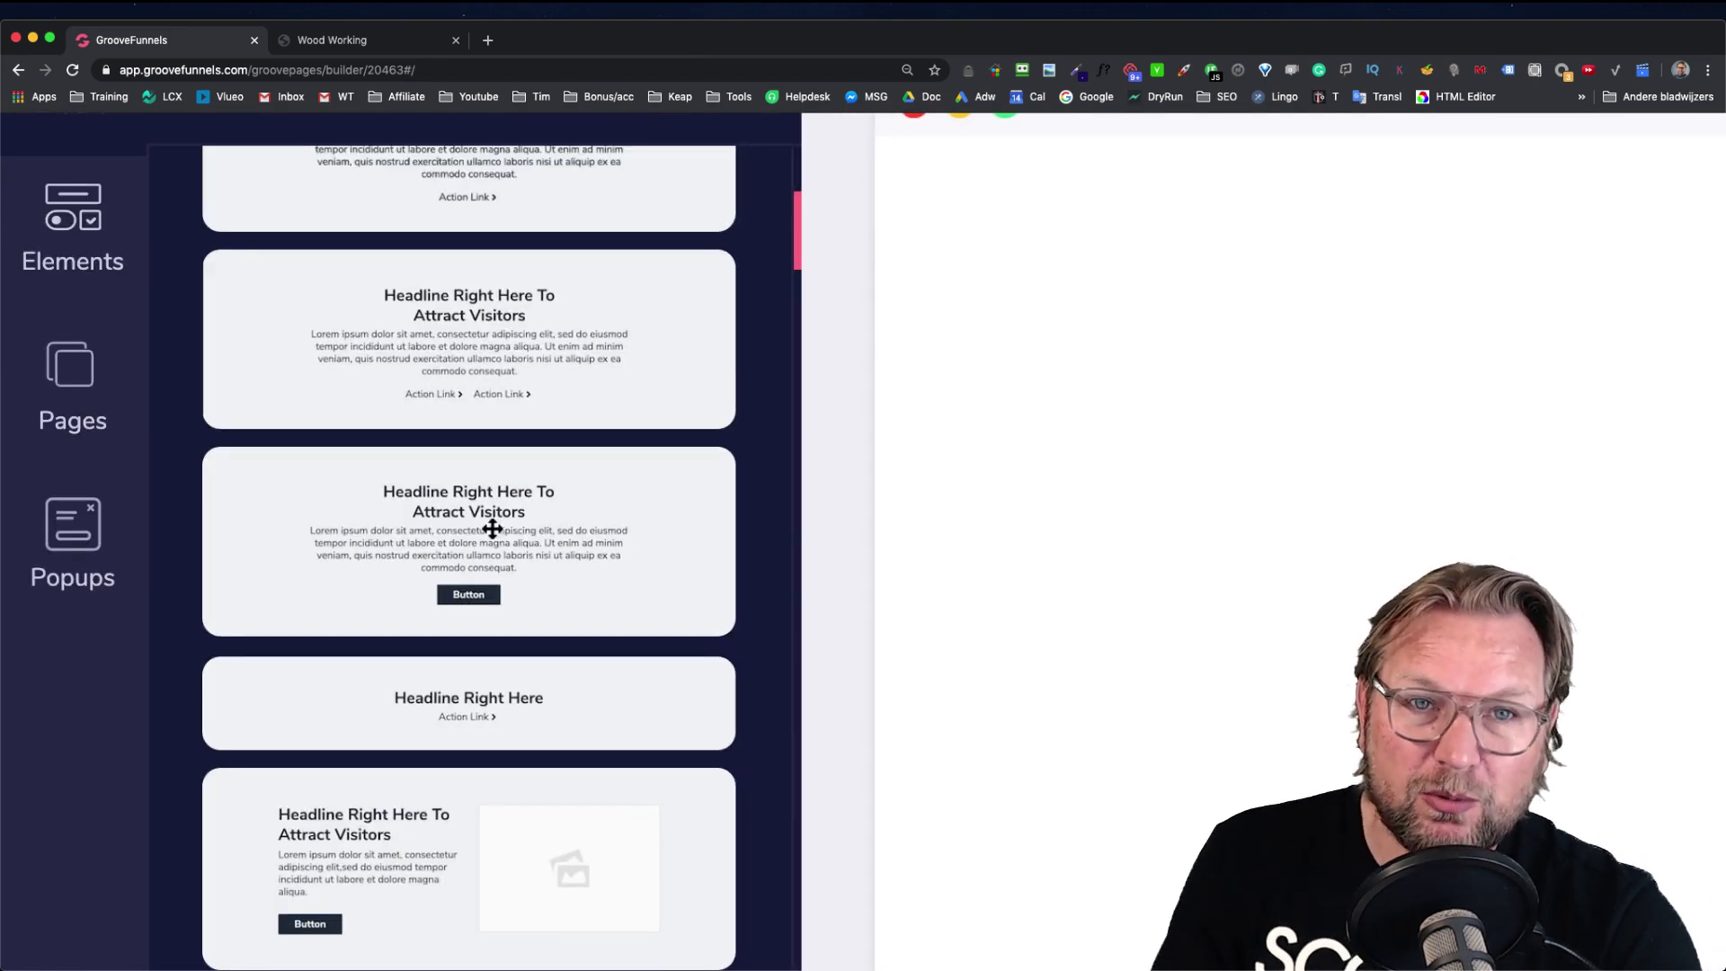
left_click(405, 45)
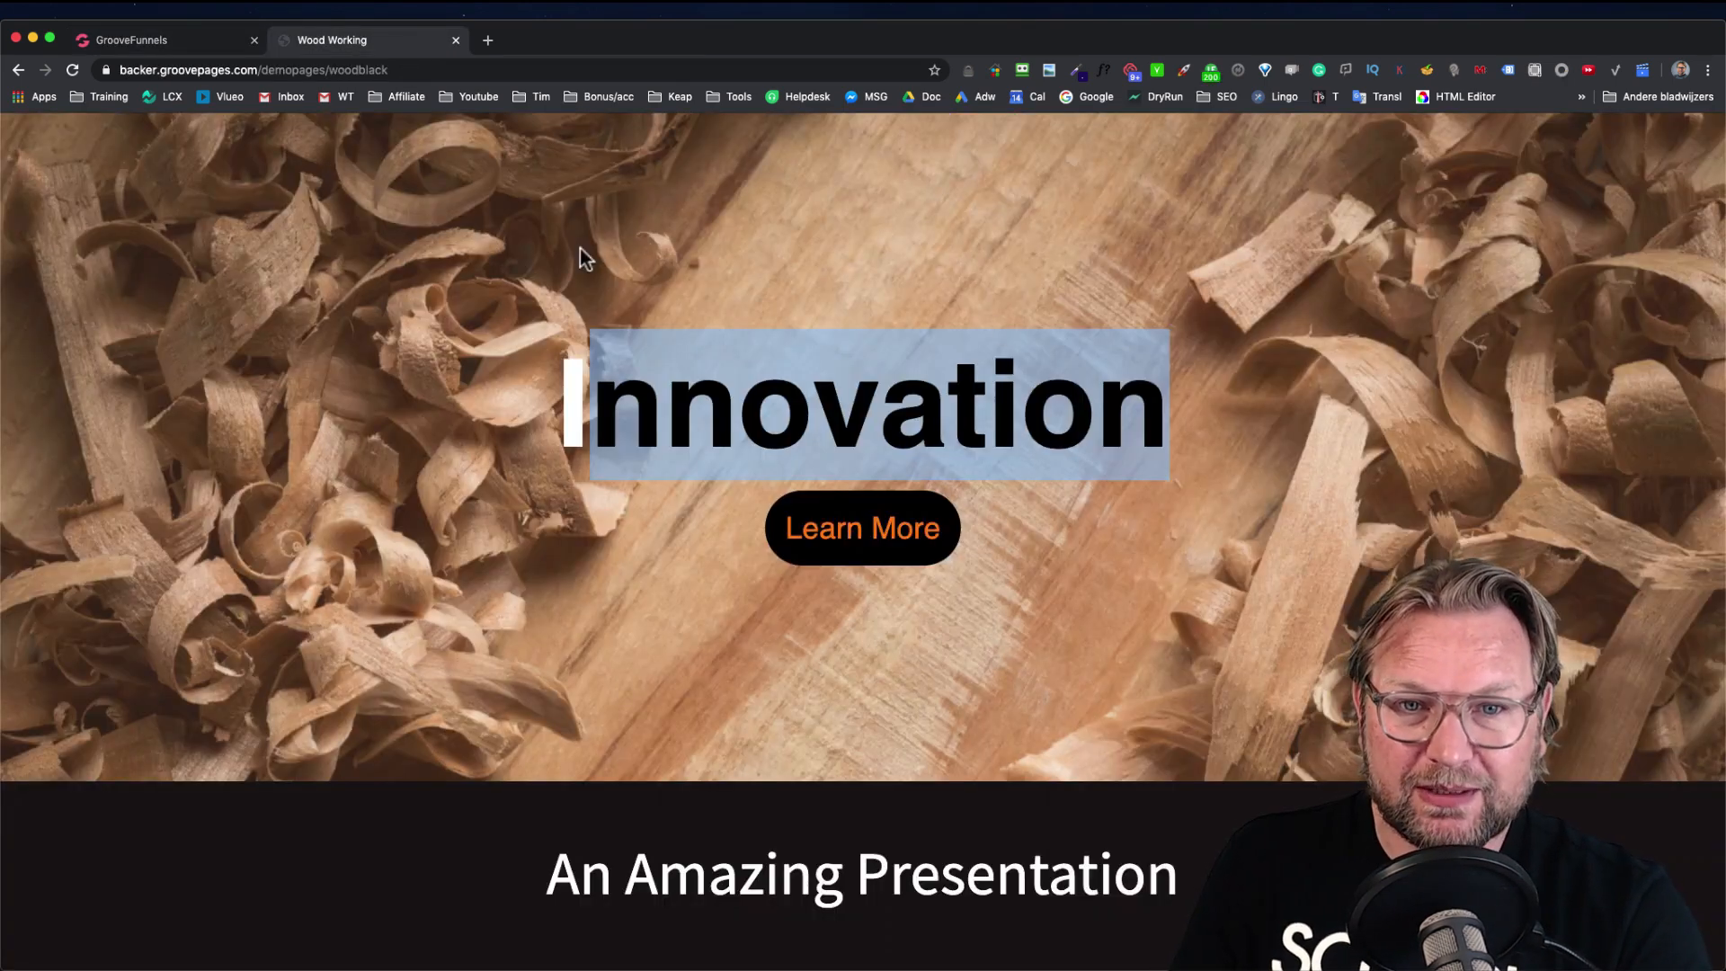
left_click(640, 249)
left_click(202, 47)
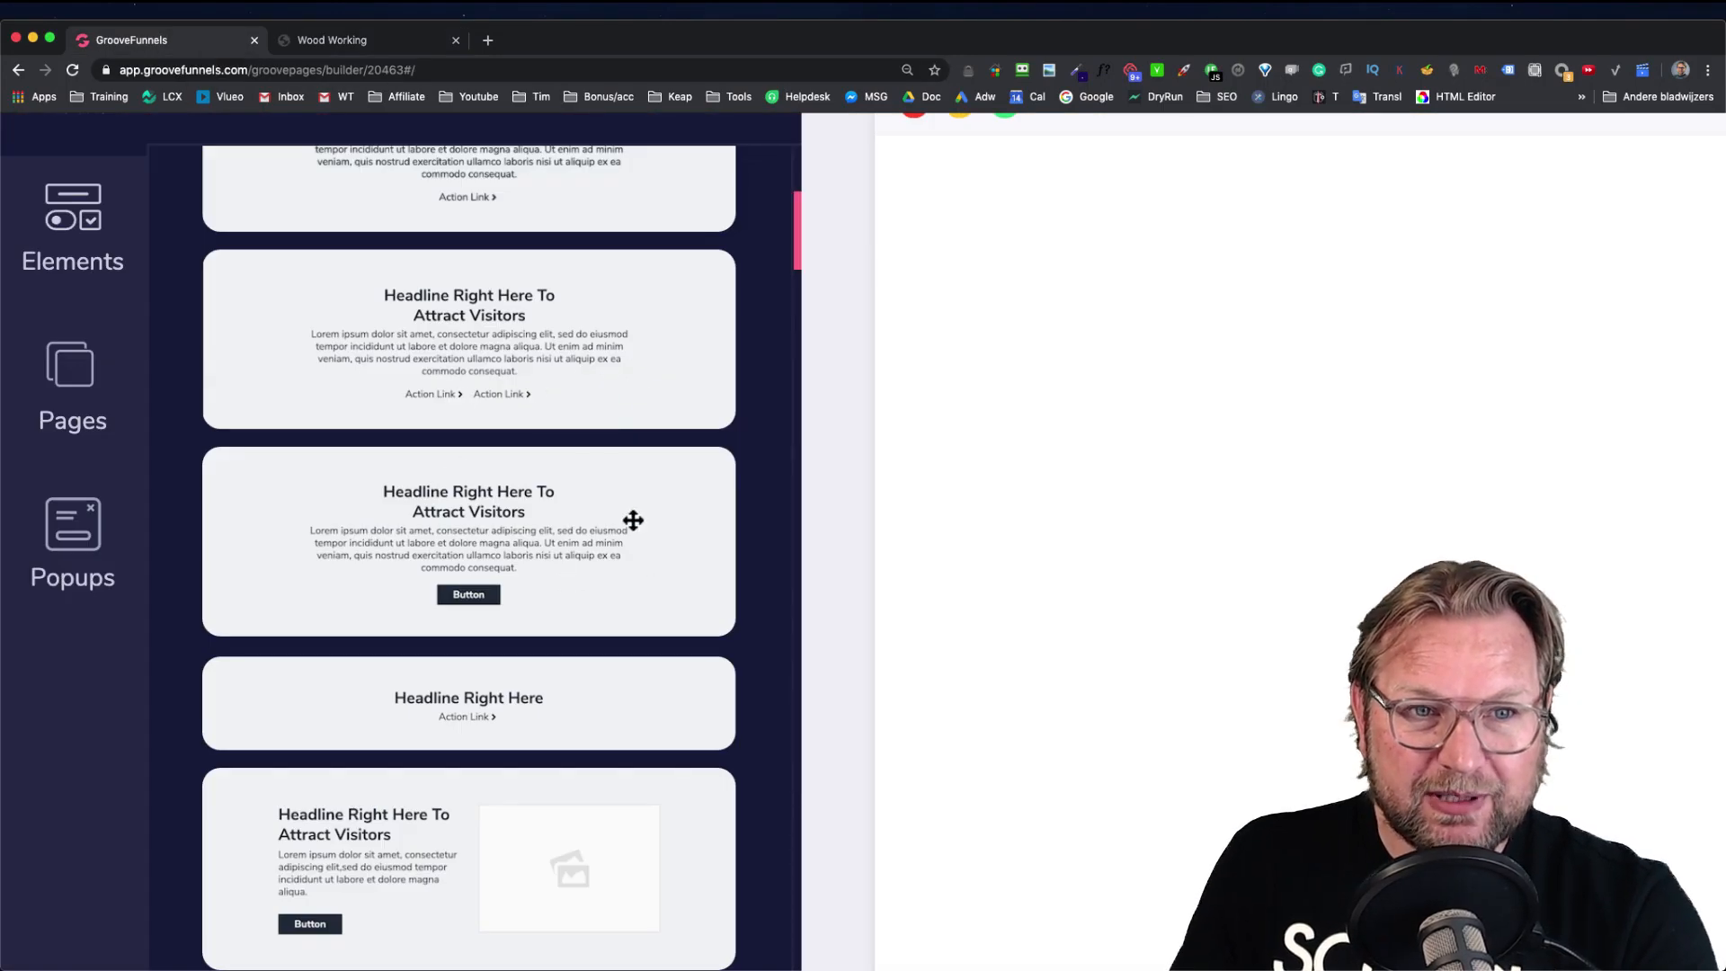
scroll(479, 542, "down", 5)
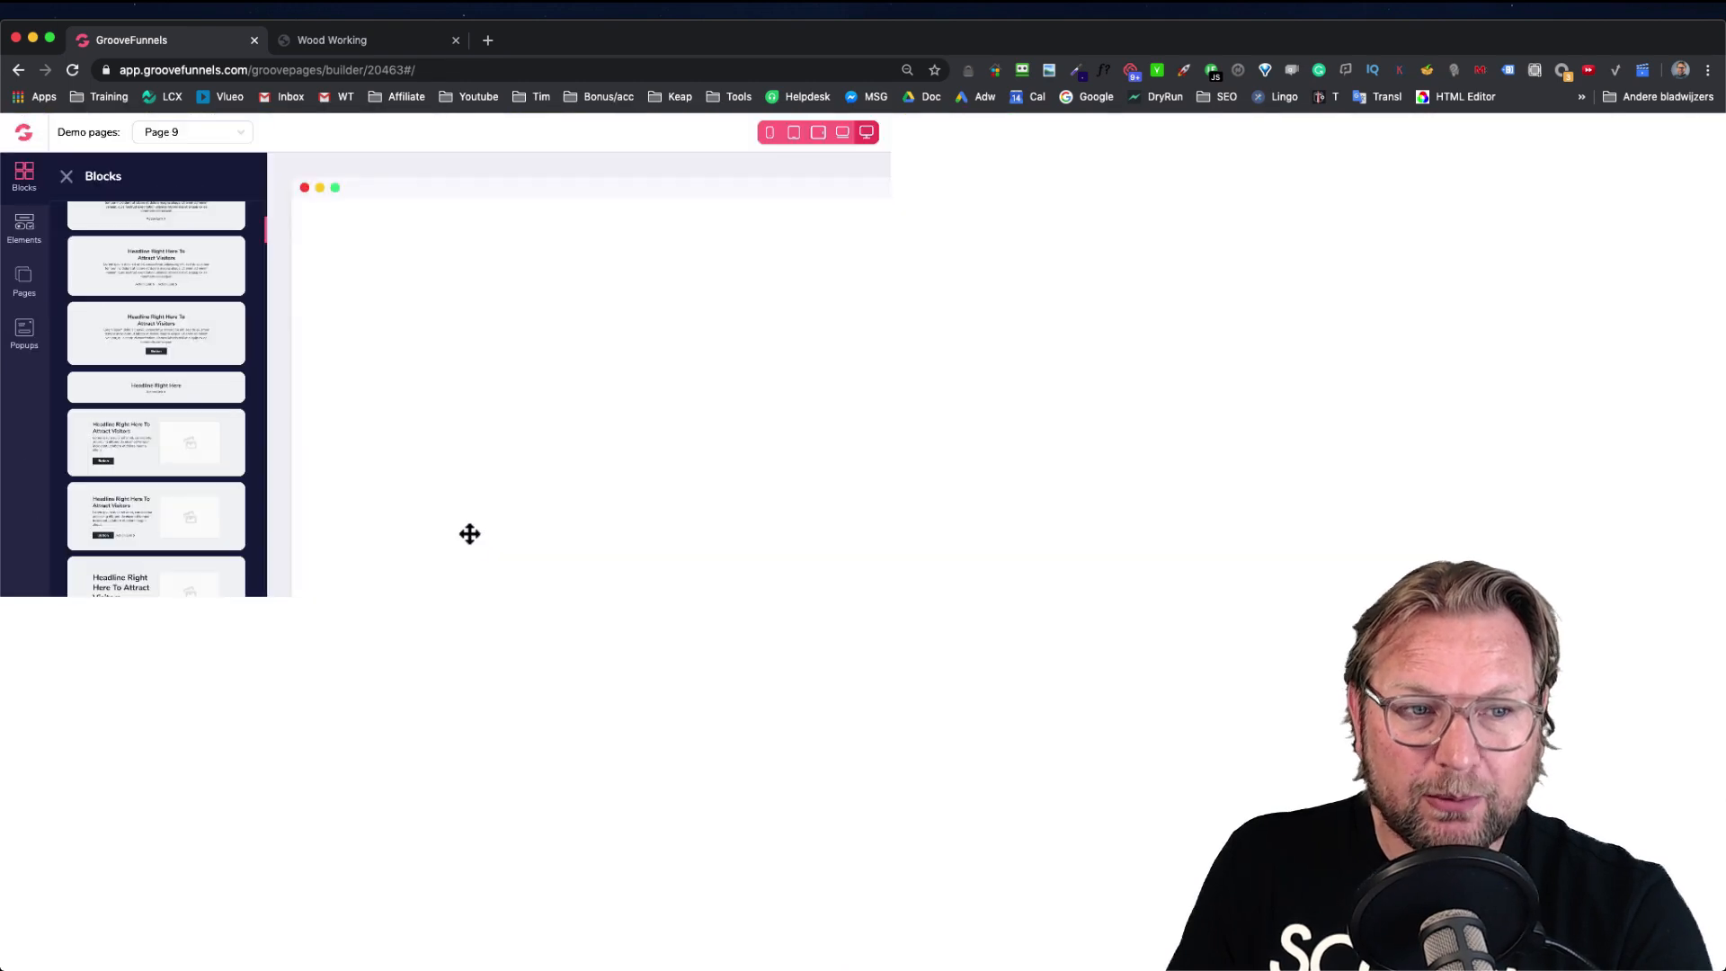
left_click_drag(142, 339, 710, 281)
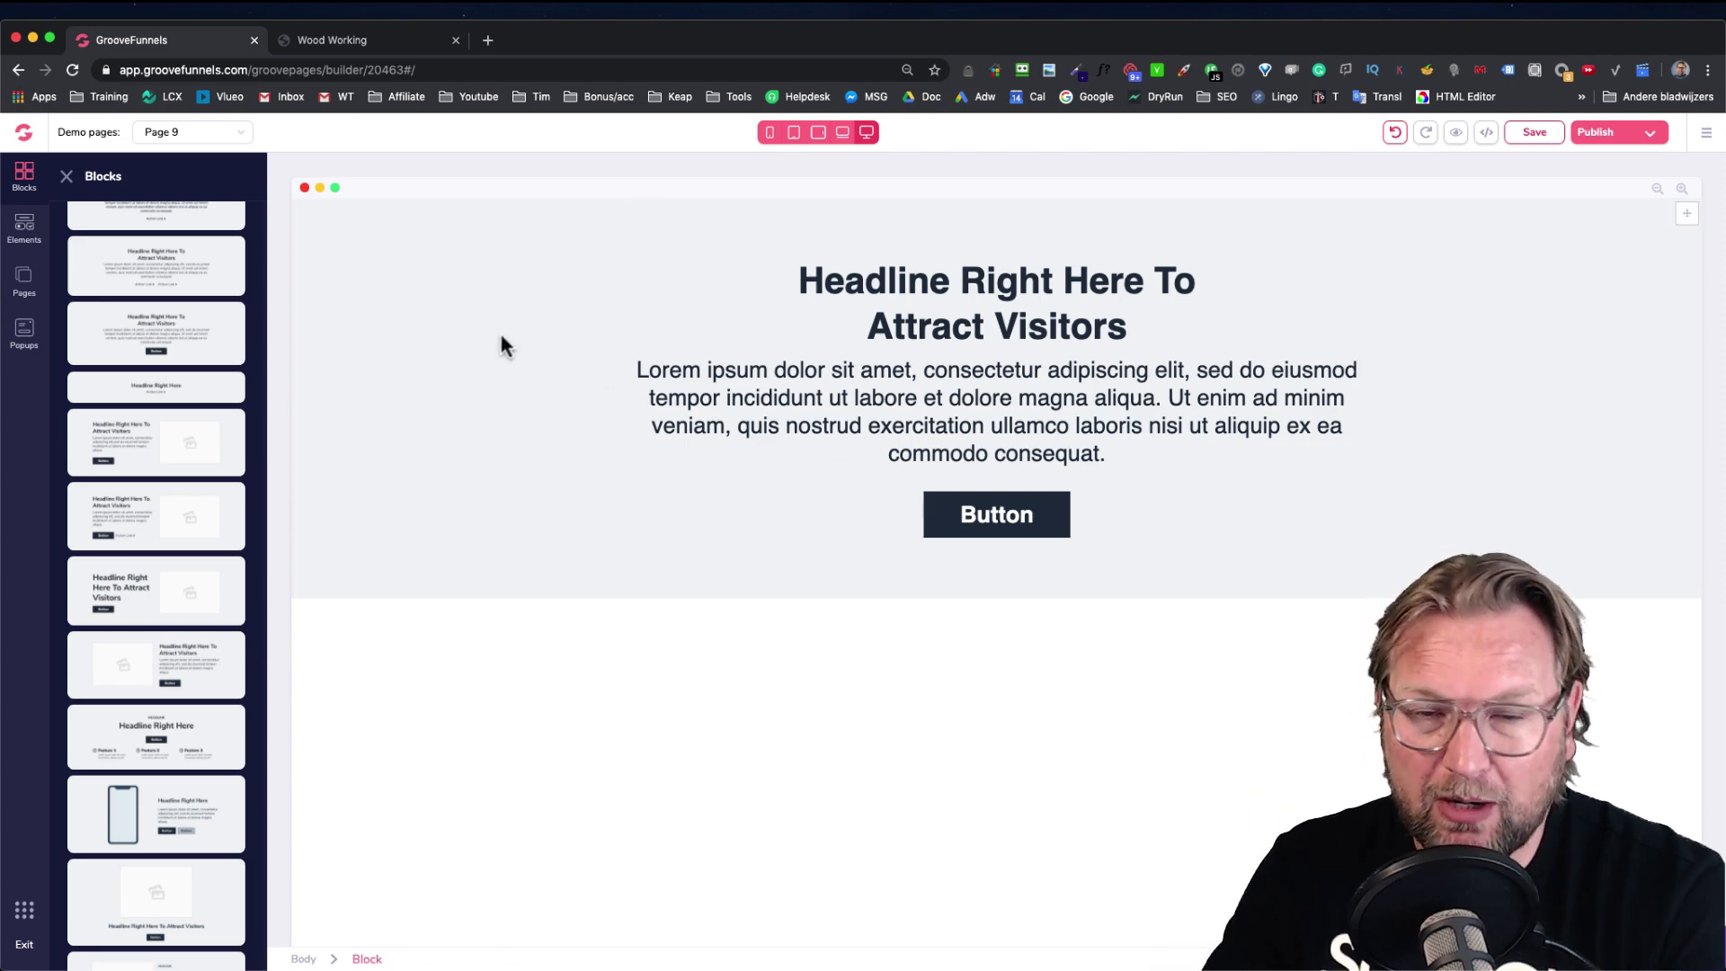
Copy the headline "Innovation" from the Wood Working page and replace the new block's headline with it
left_click(390, 36)
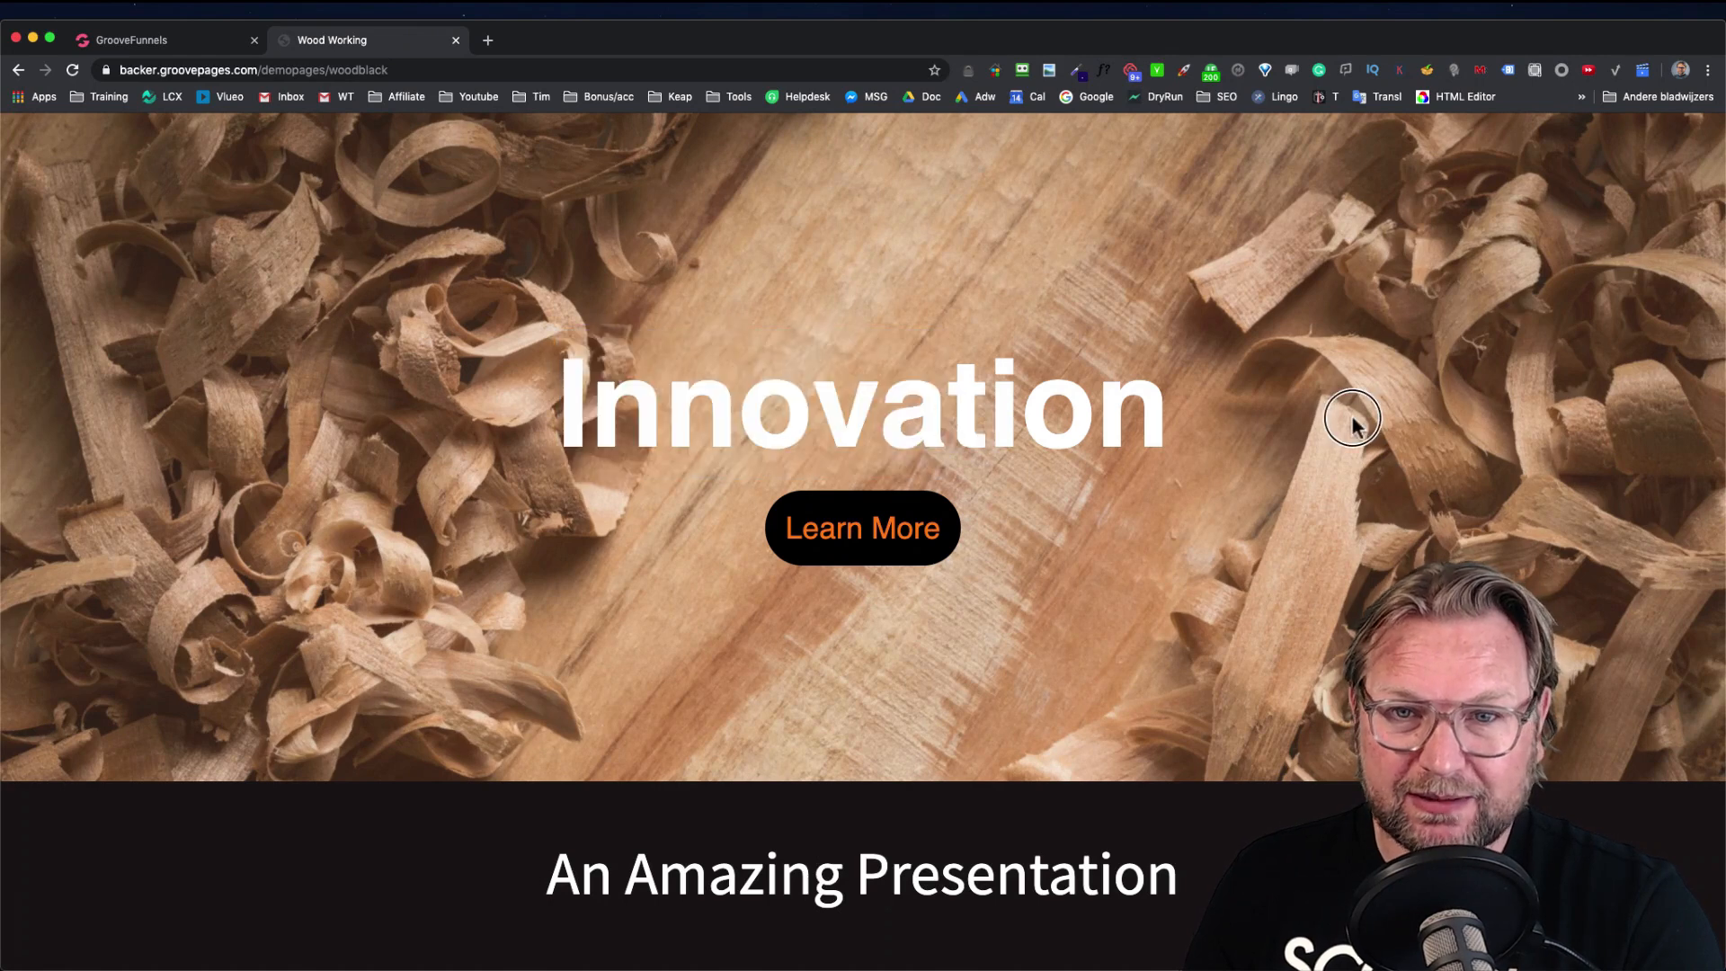
double_click(1049, 409)
right_click(1049, 409)
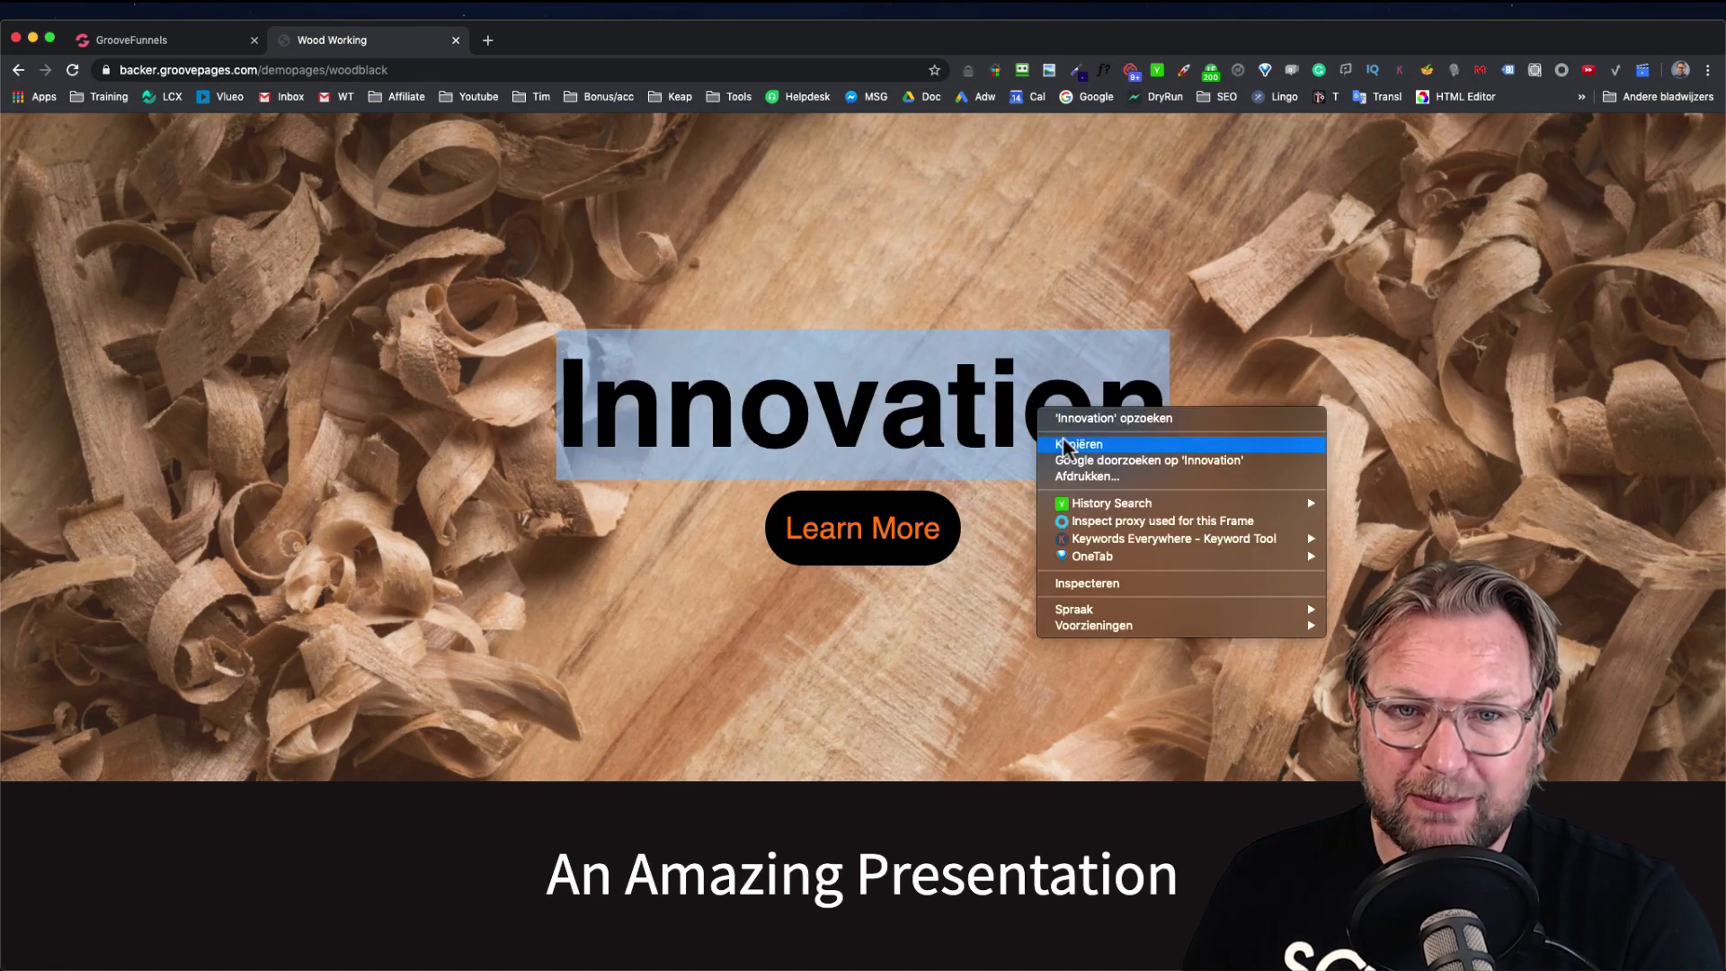
left_click(1062, 437)
left_click(207, 40)
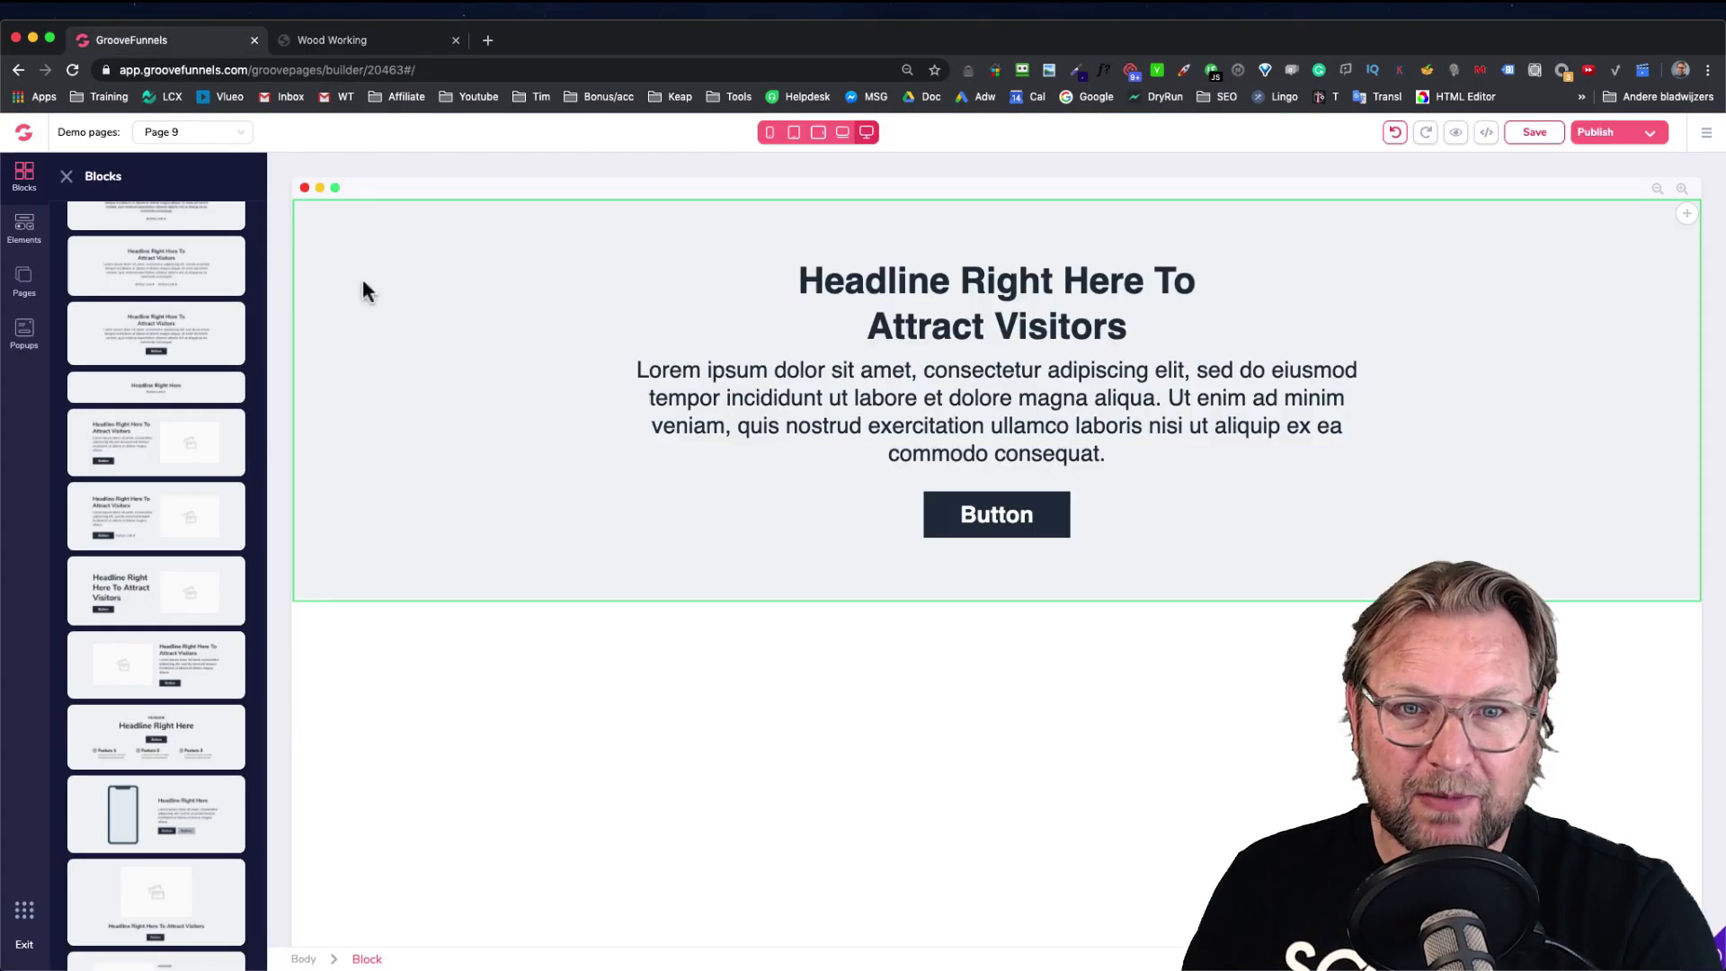
left_click(930, 292)
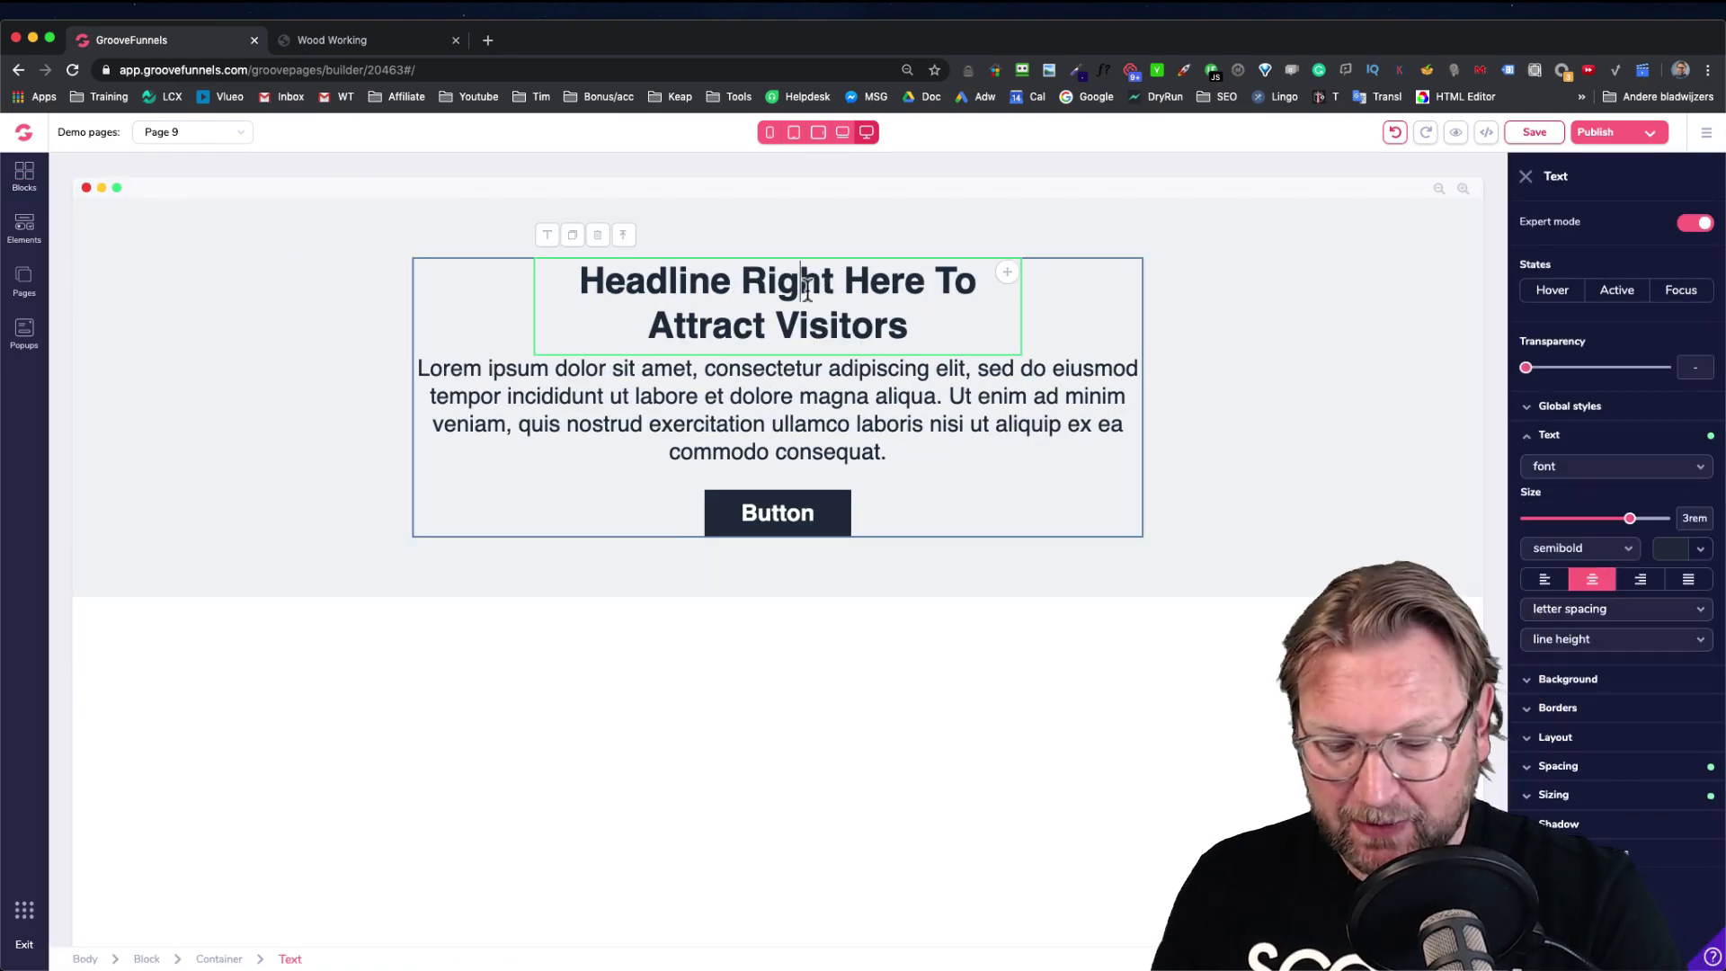
key("super+a")
key("super+v")
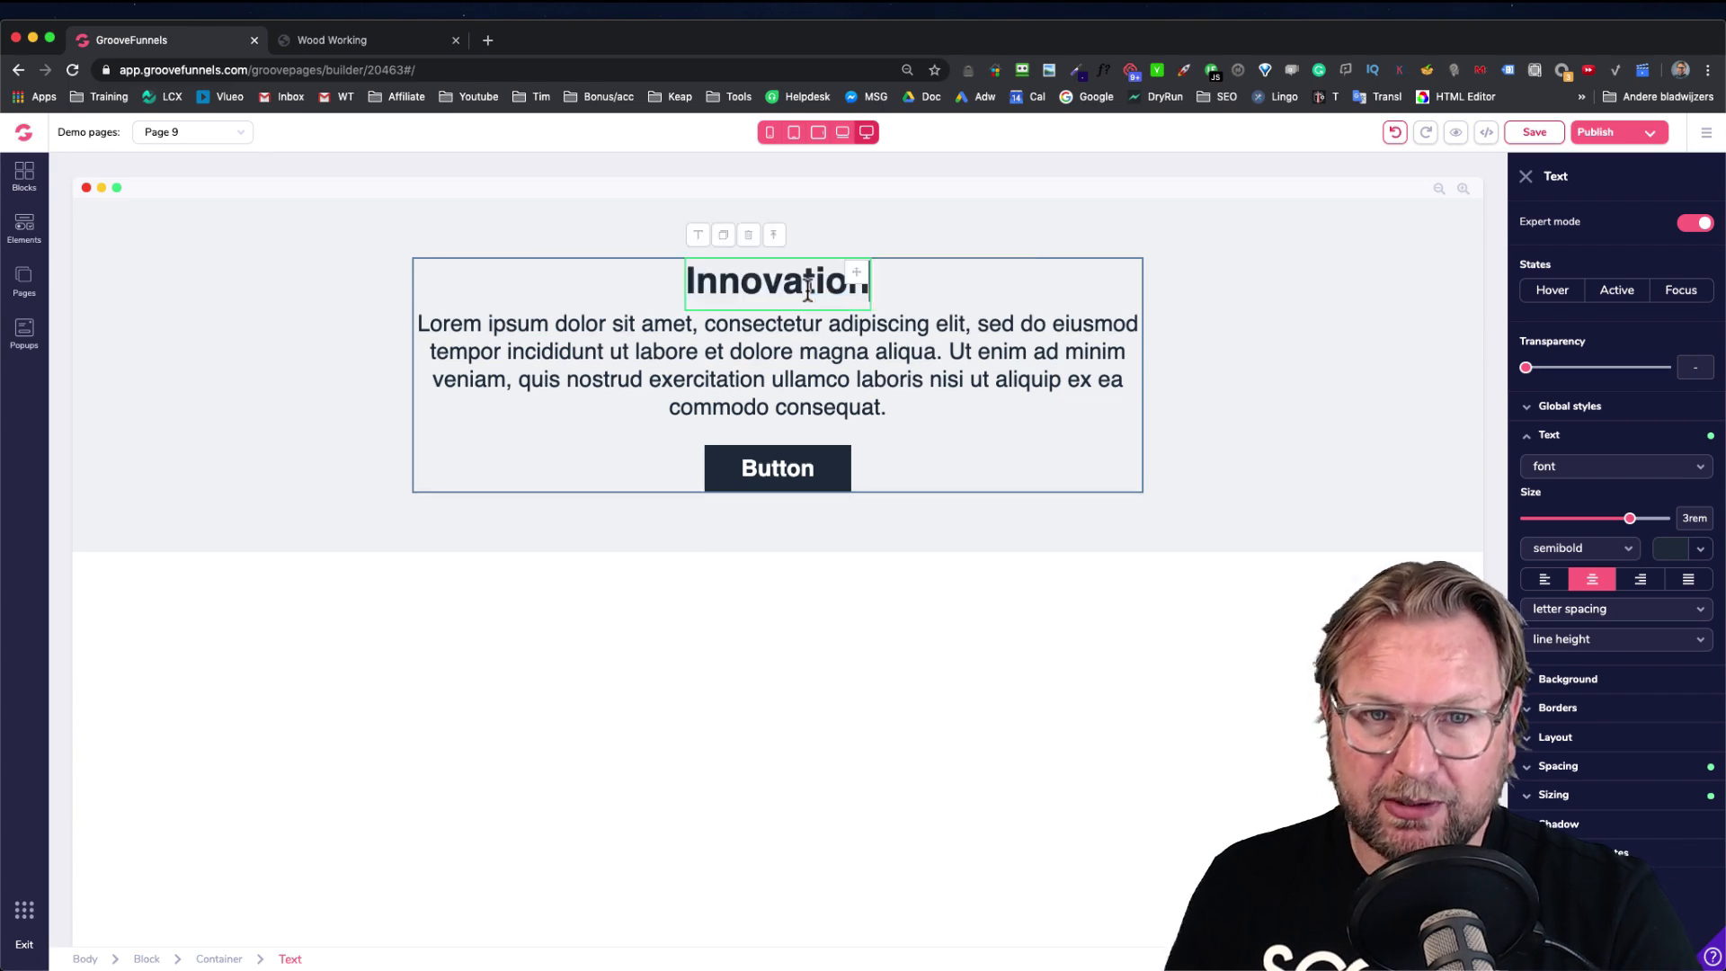
left_click(906, 282)
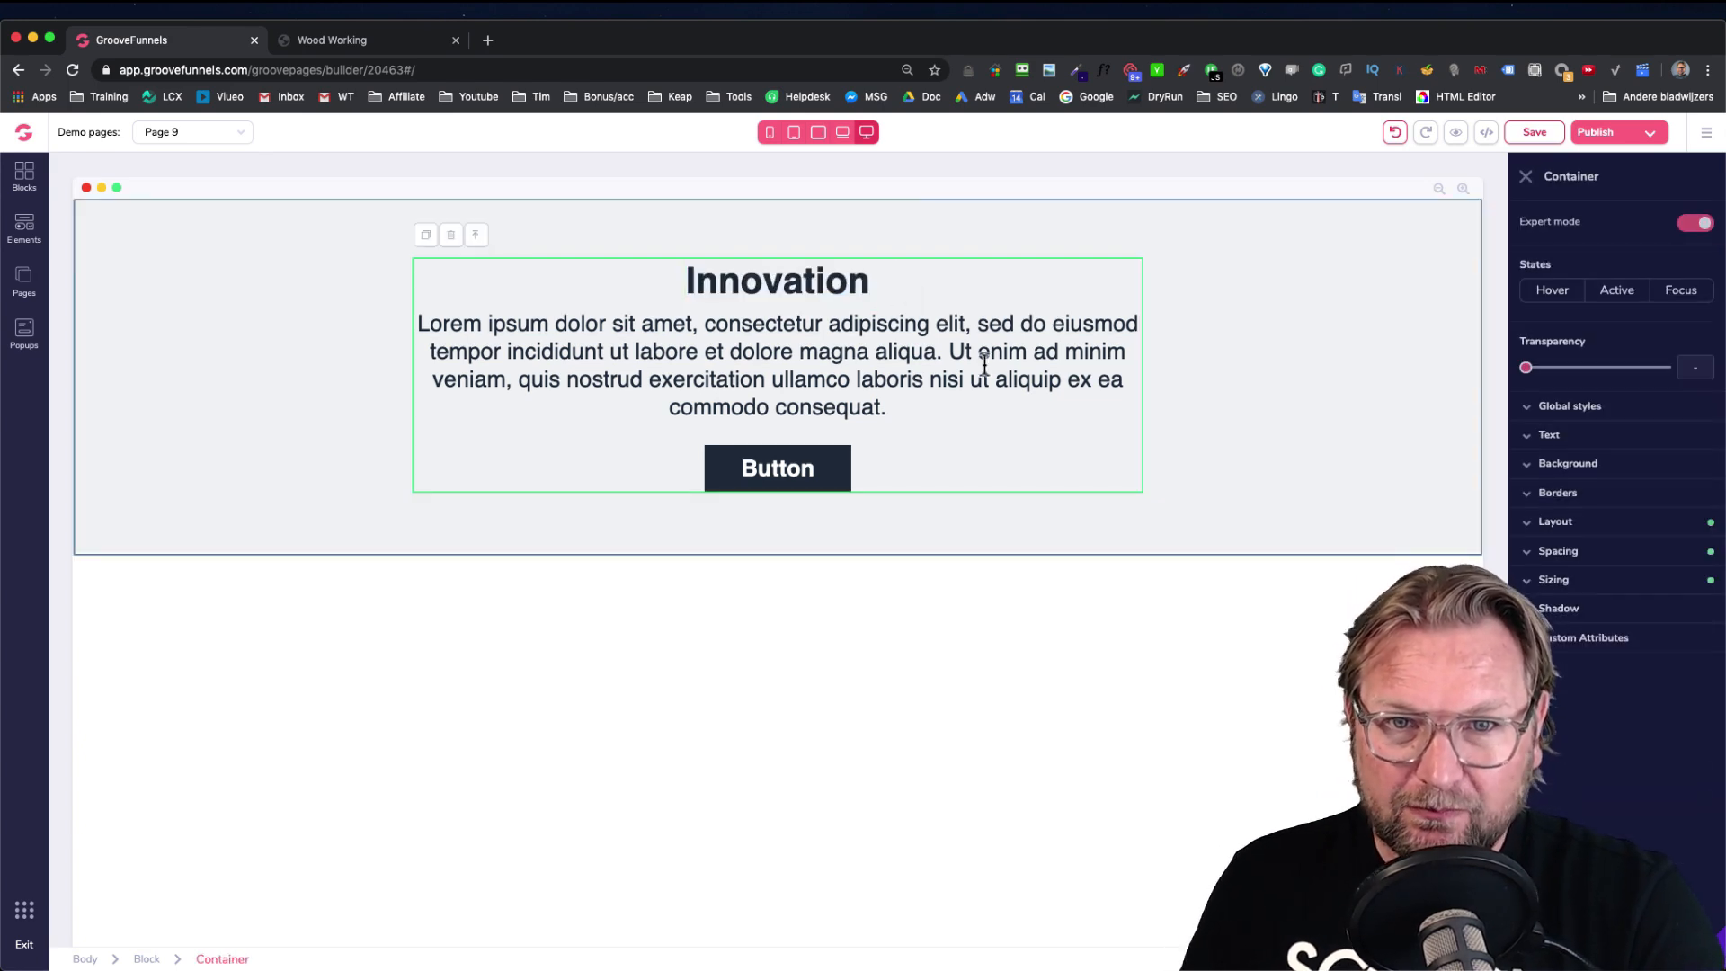
Delete the Lorem ipsum paragraph between the Innovation headline and the button
left_click(648, 357)
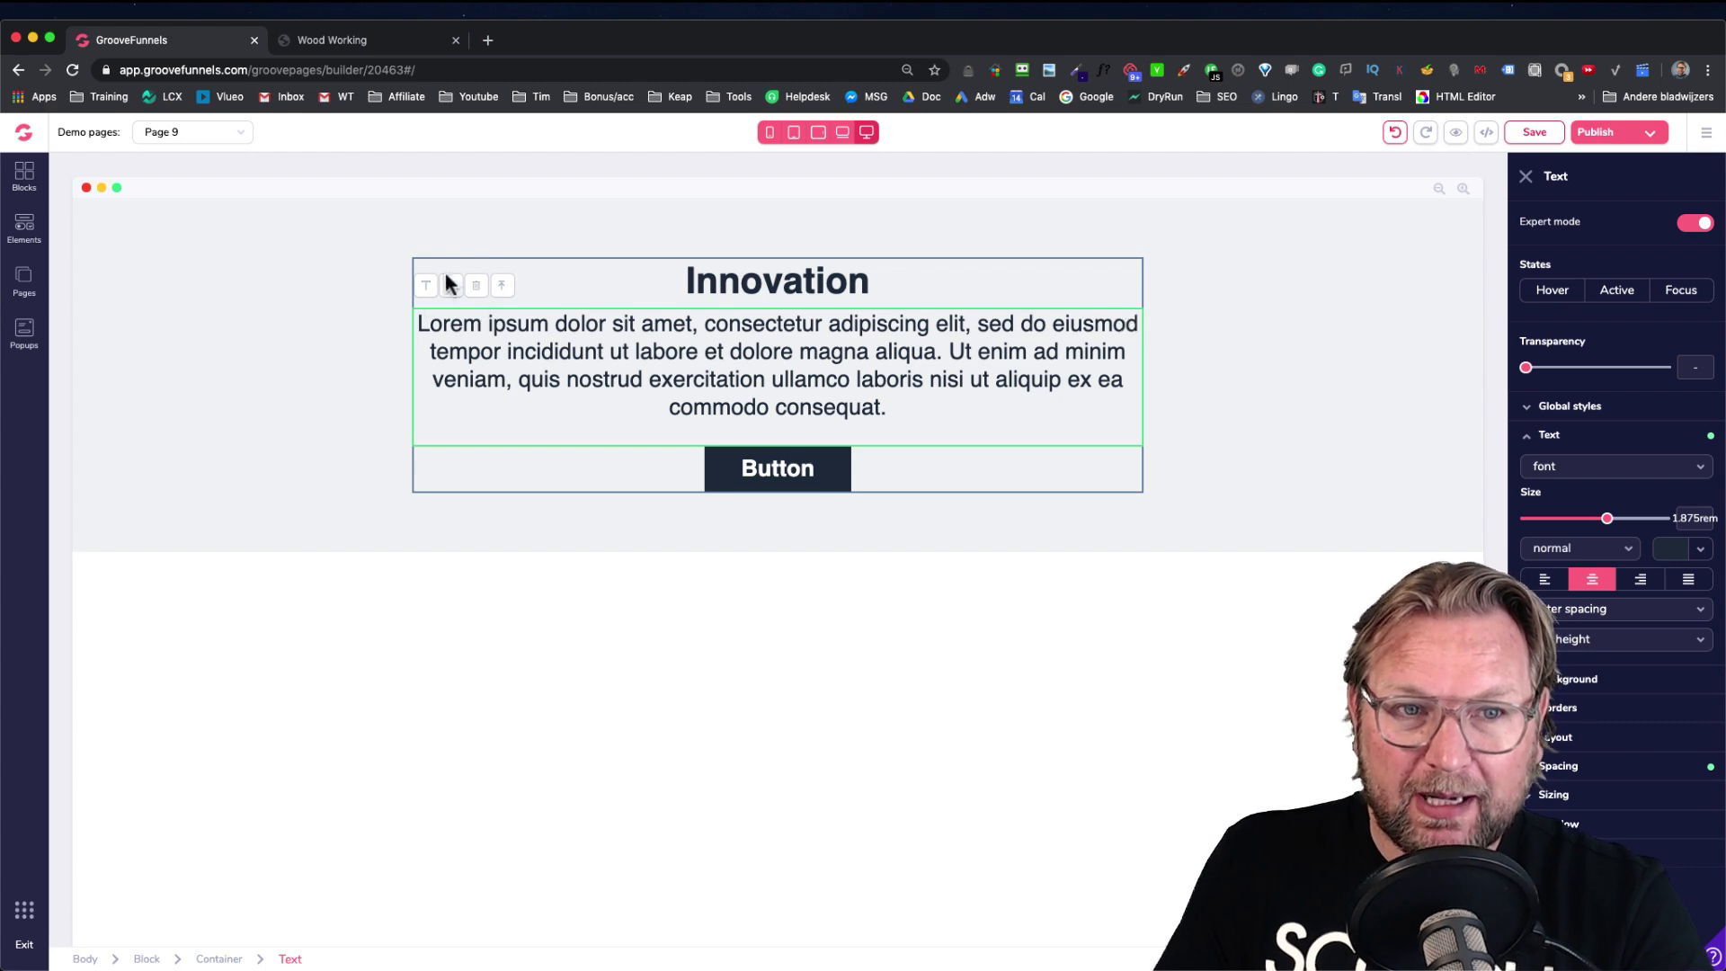
scroll(484, 303, "up", 5)
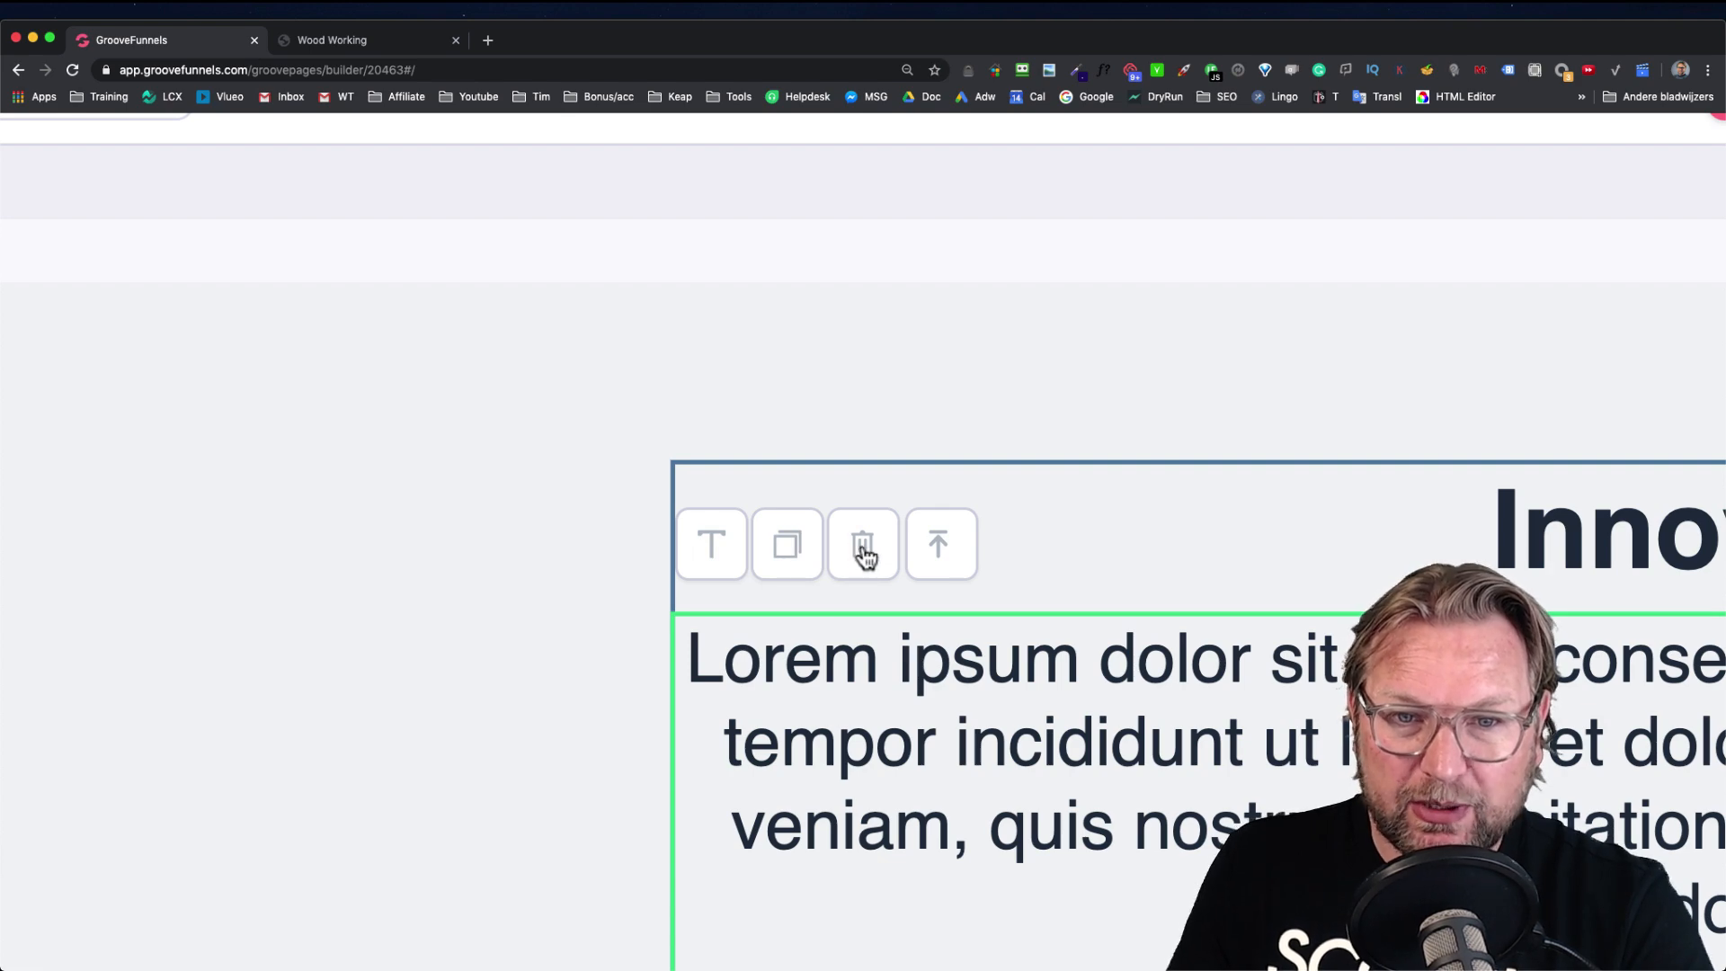
scroll(862, 550, "down", 5)
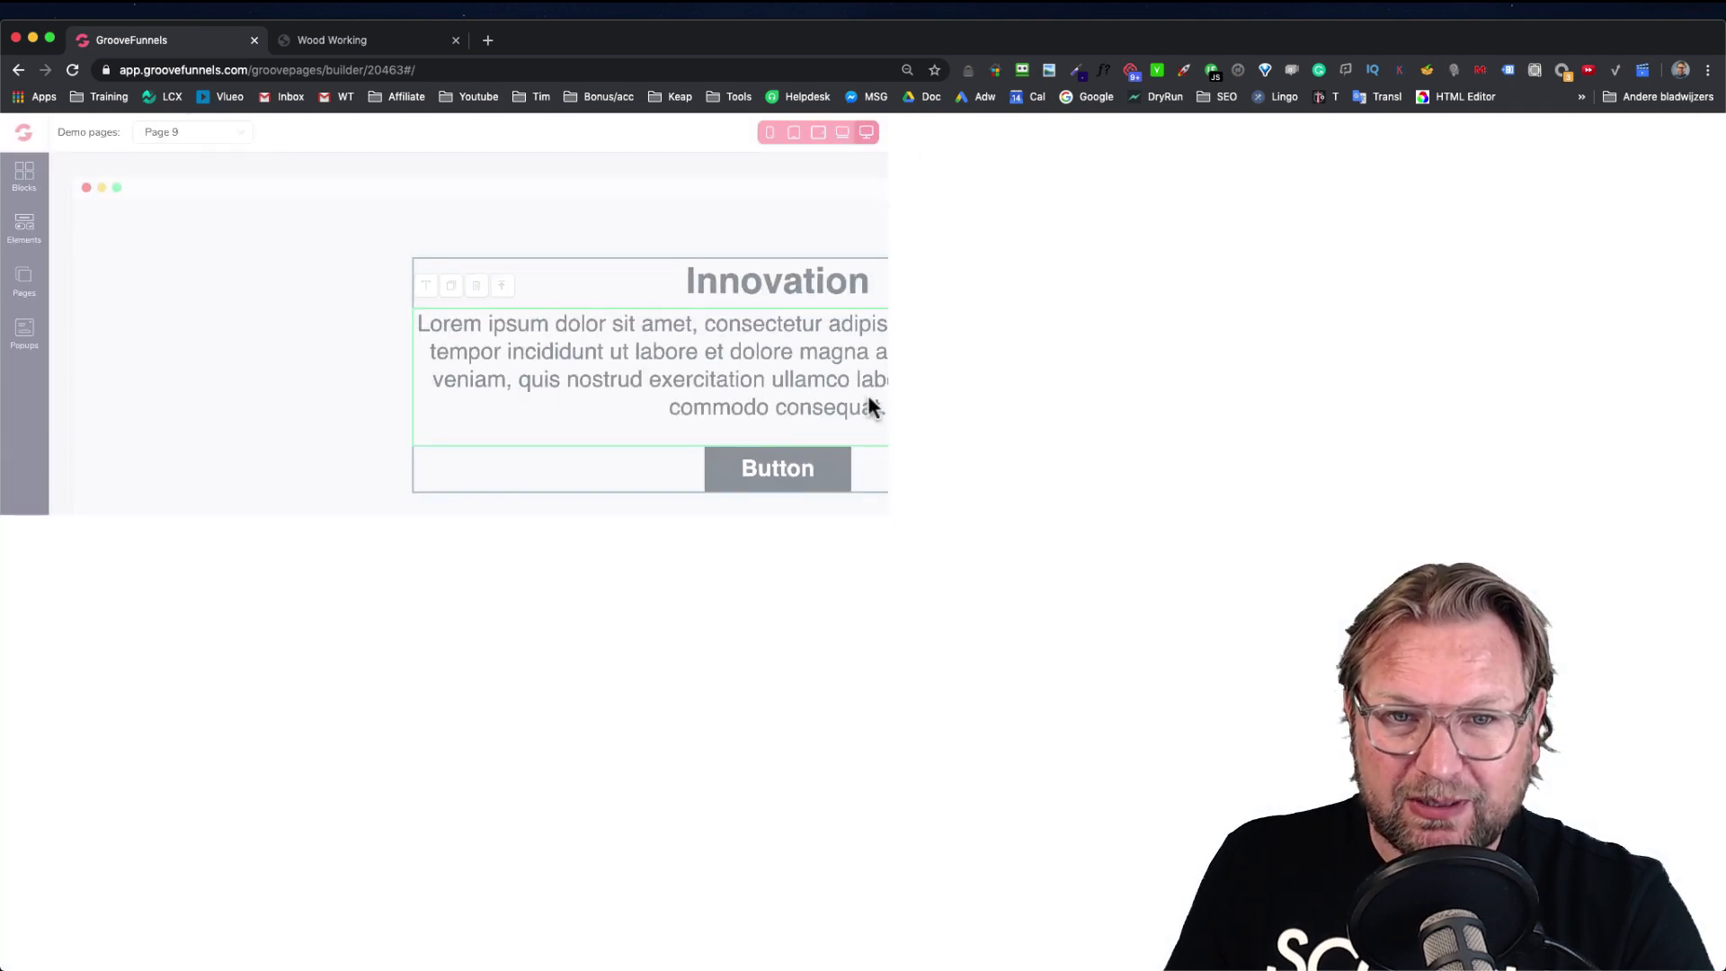
left_click(897, 570)
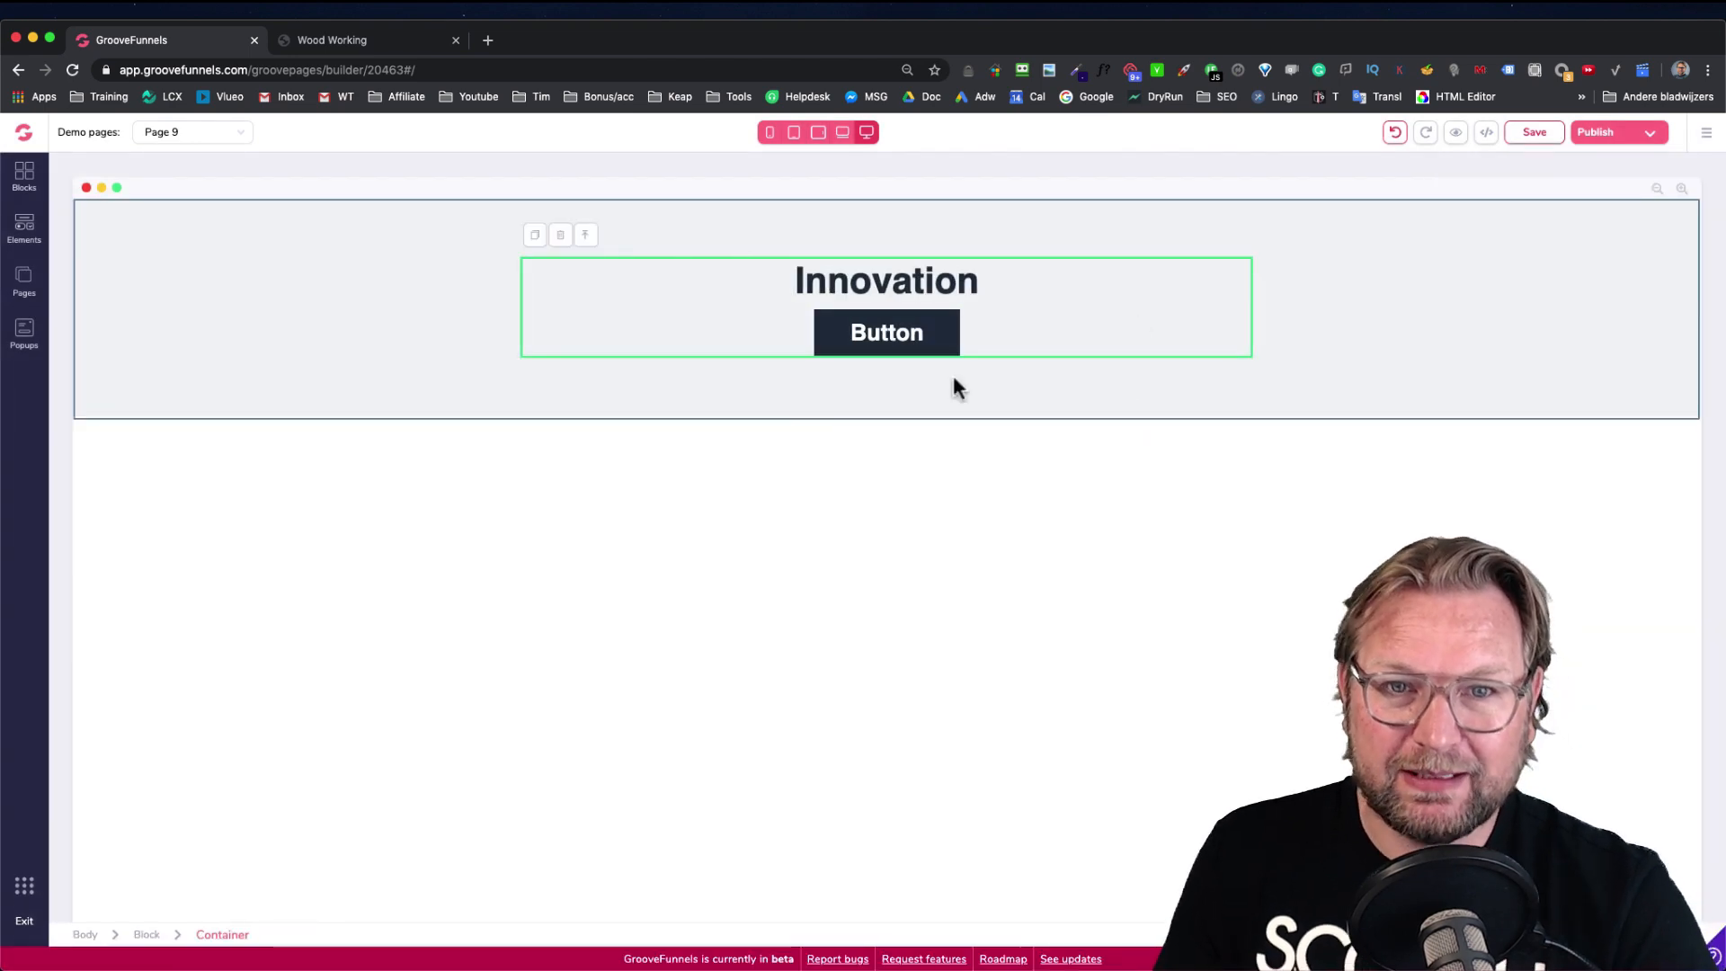
Check the Innovation headline and Learn More button on the Wood Working page, and return to the page builder
left_click(405, 39)
left_click(955, 310)
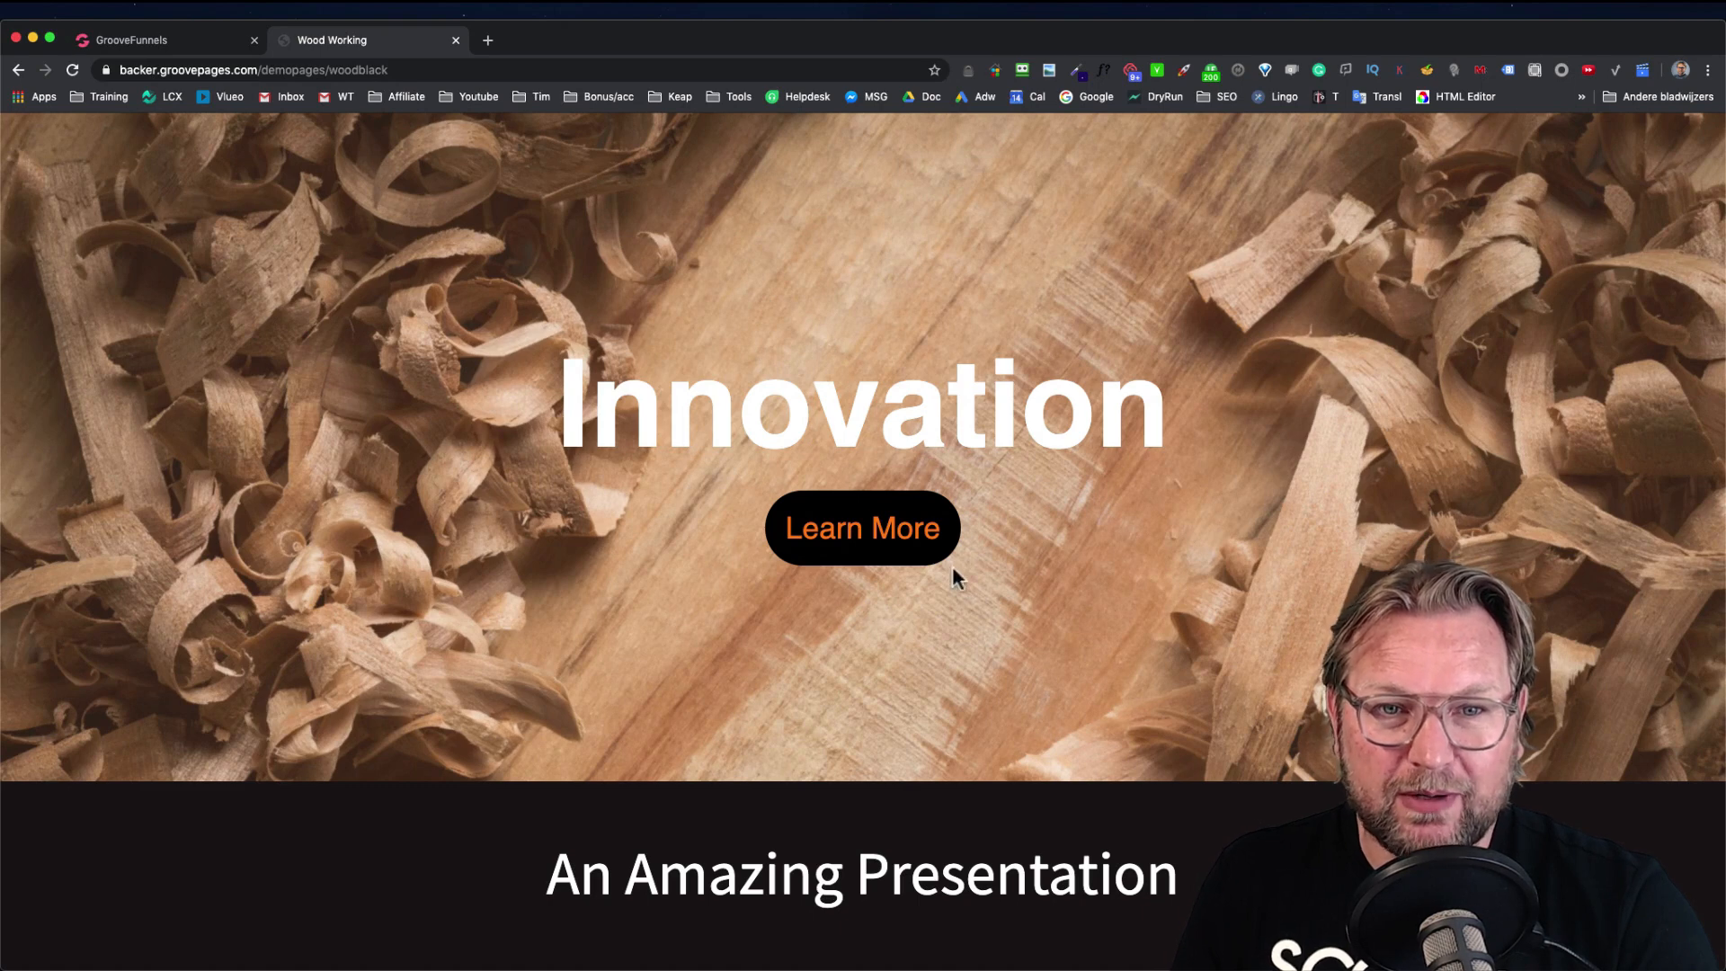
scroll(978, 522, "down", 3)
scroll(978, 521, "up", 3)
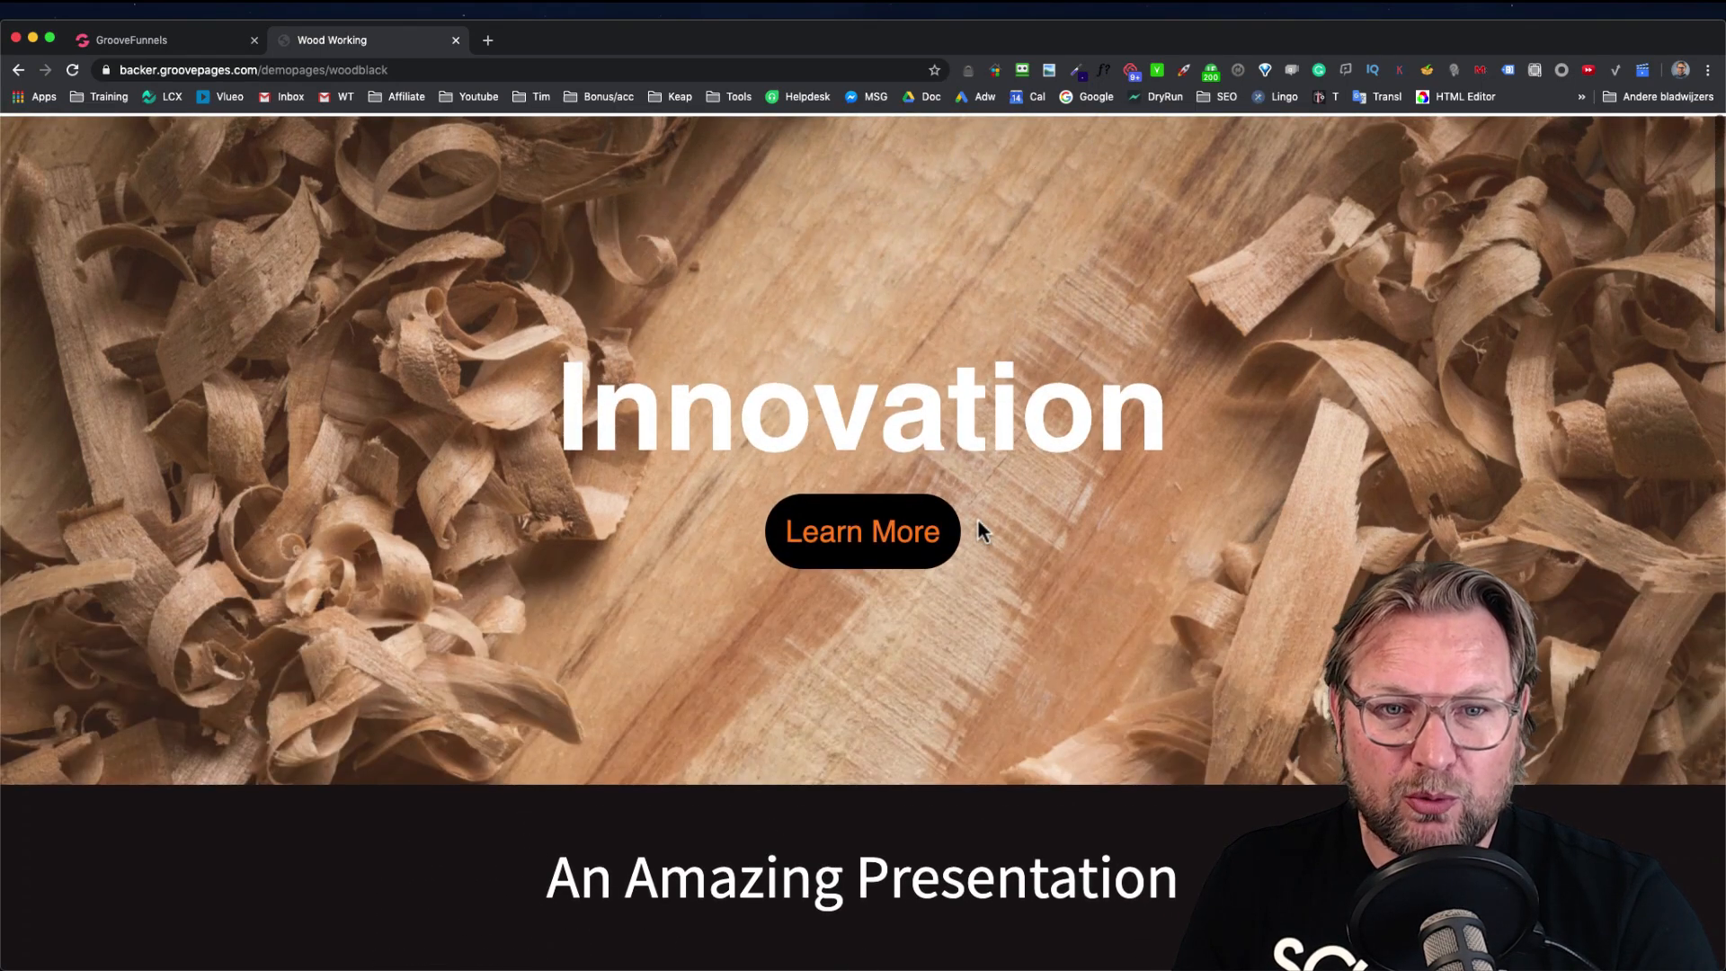
left_click(199, 41)
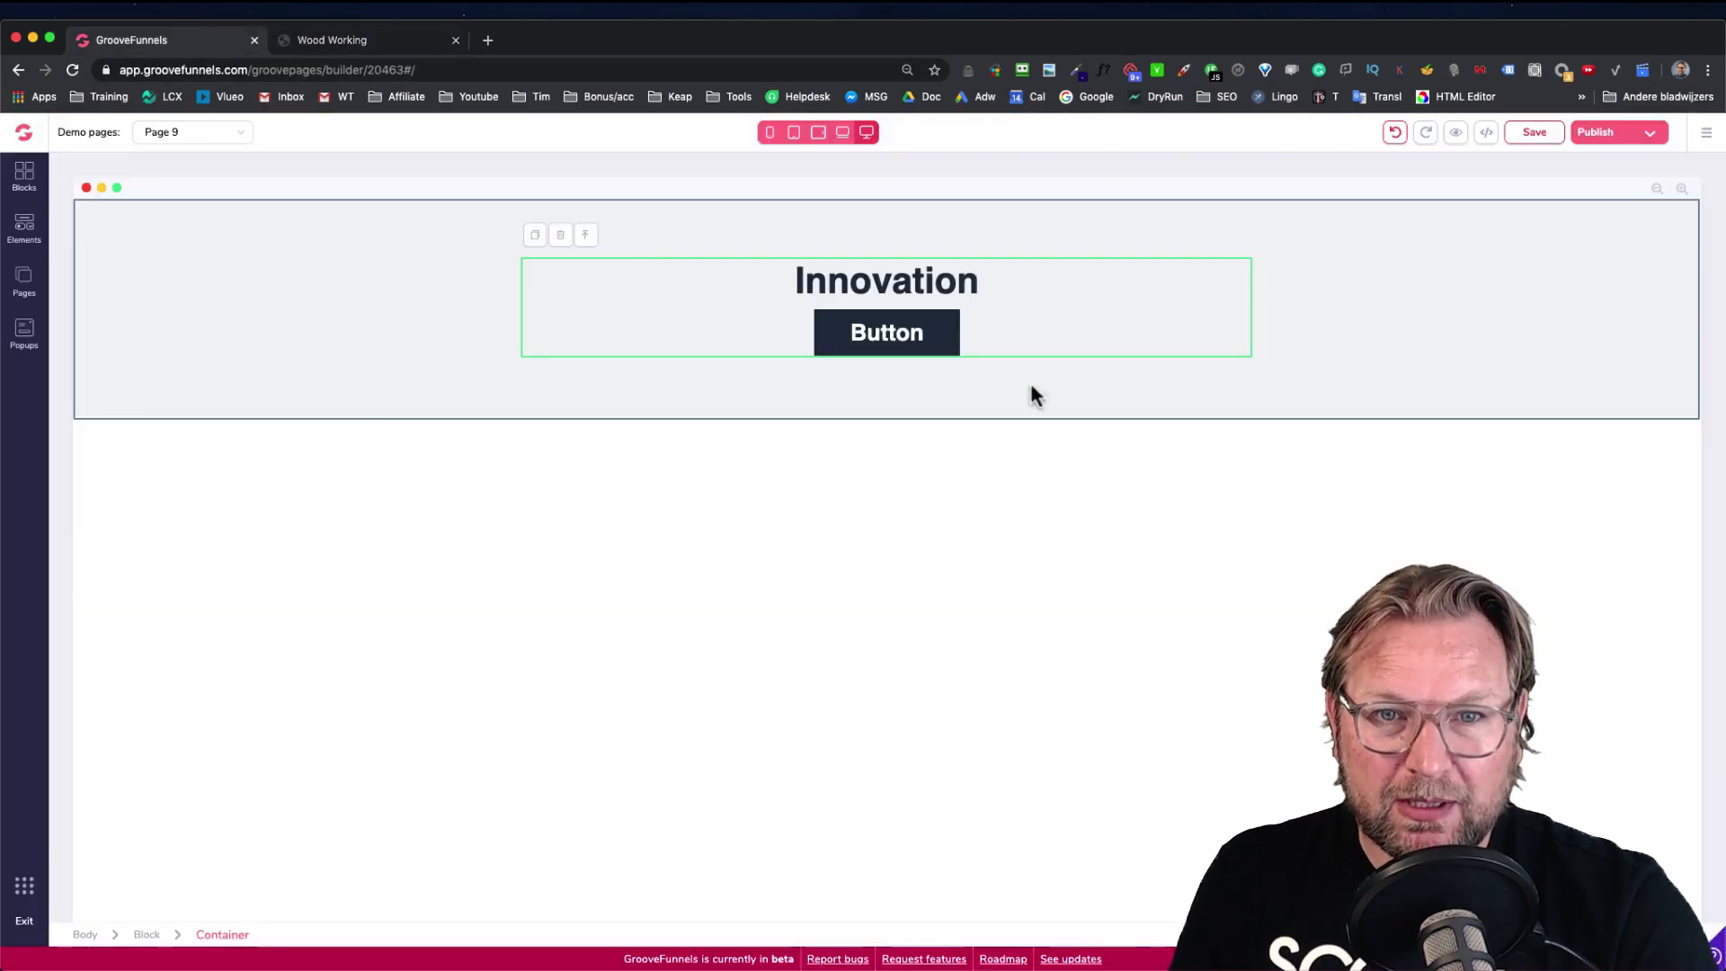
Examine the Innovation headline's style settings with expert mode off and on, including text, spacing and sizing options
left_click(885, 285)
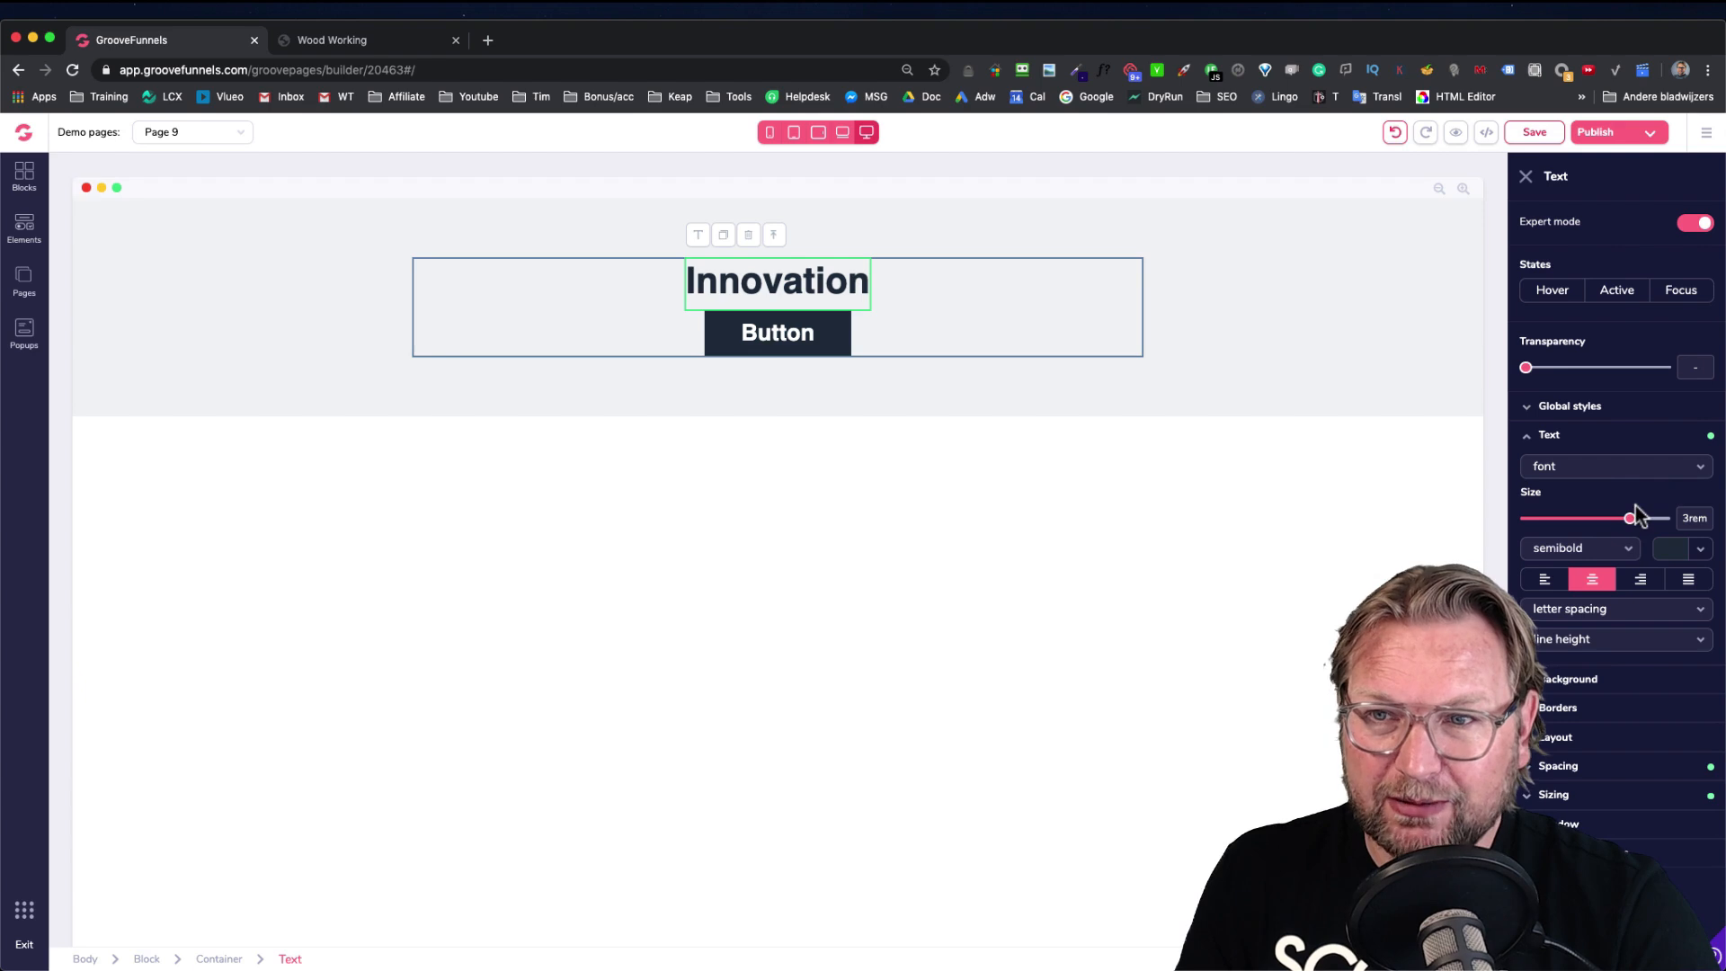
scroll(1636, 505, "up", 5)
scroll(1622, 508, "down", 1)
scroll(1627, 517, "down", 6)
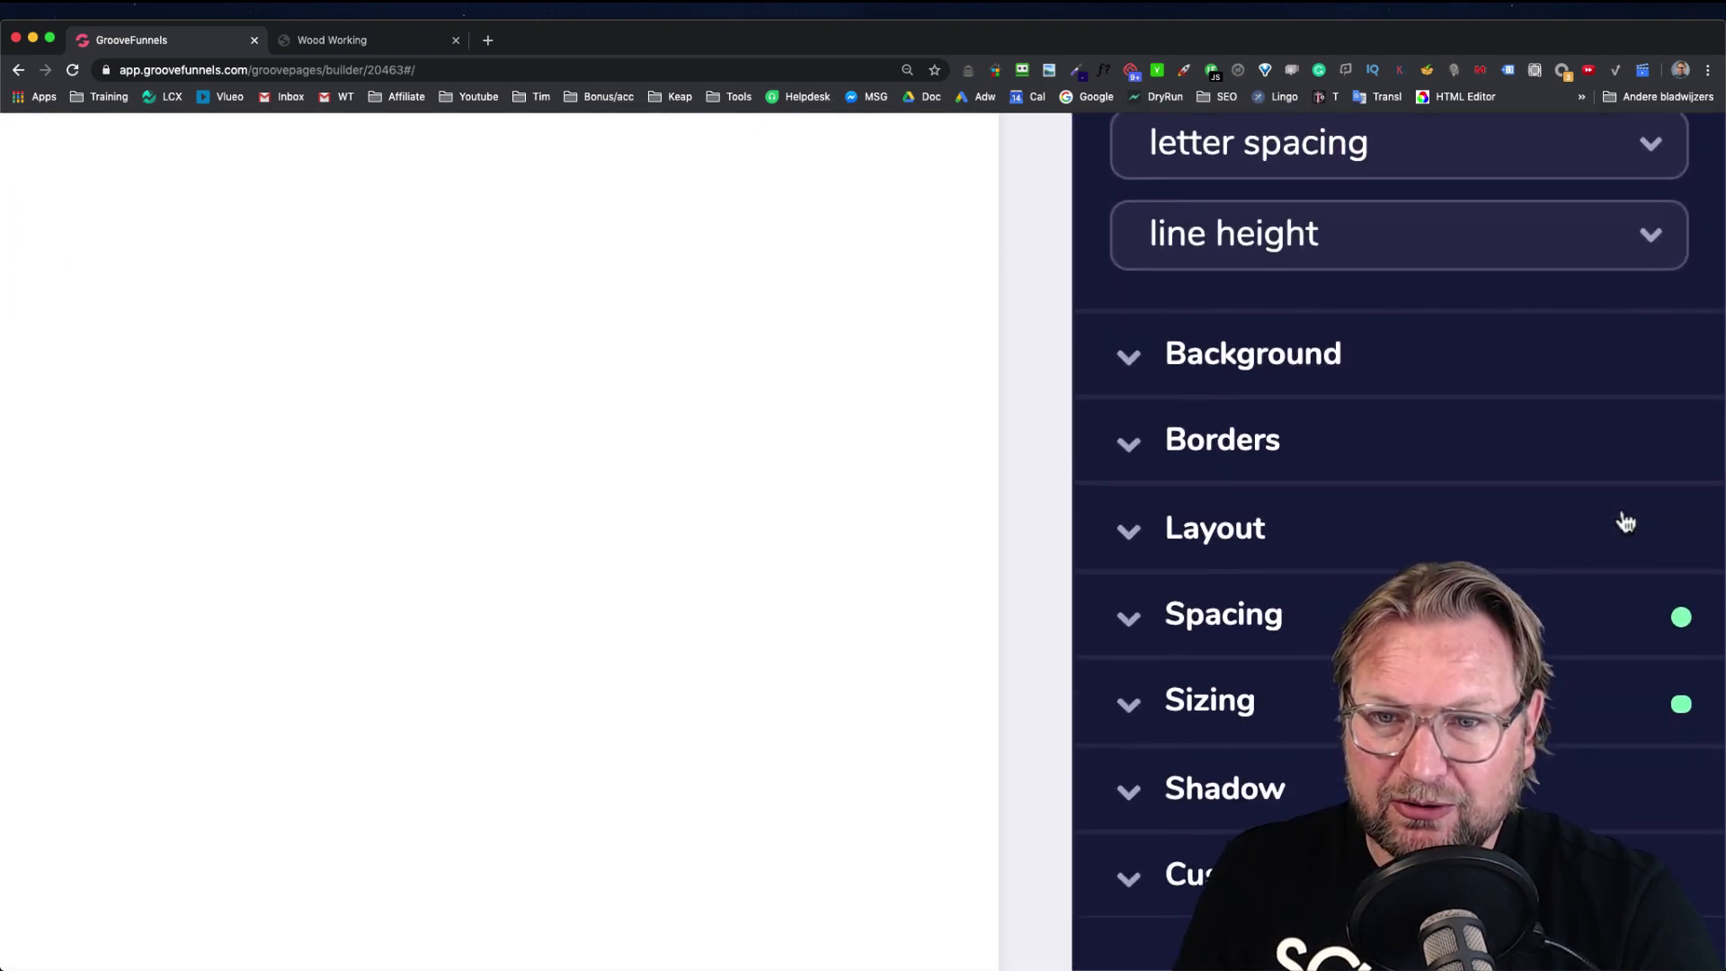
scroll(1625, 521, "up", 15)
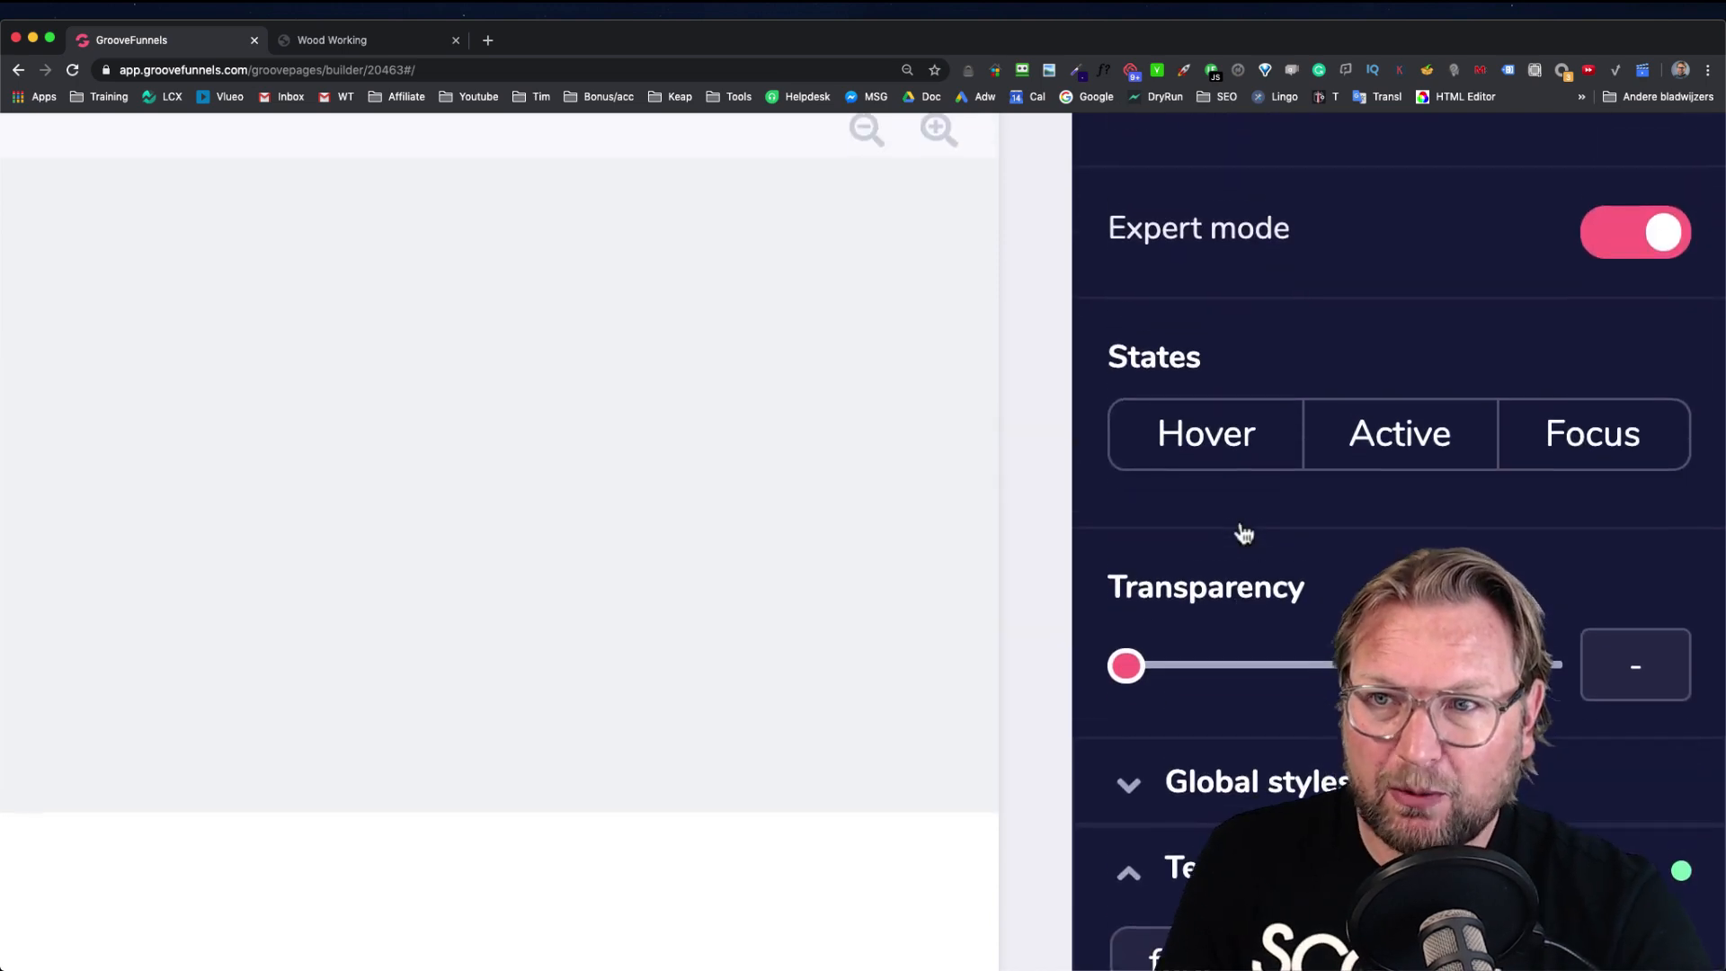
scroll(1240, 530, "up", 2)
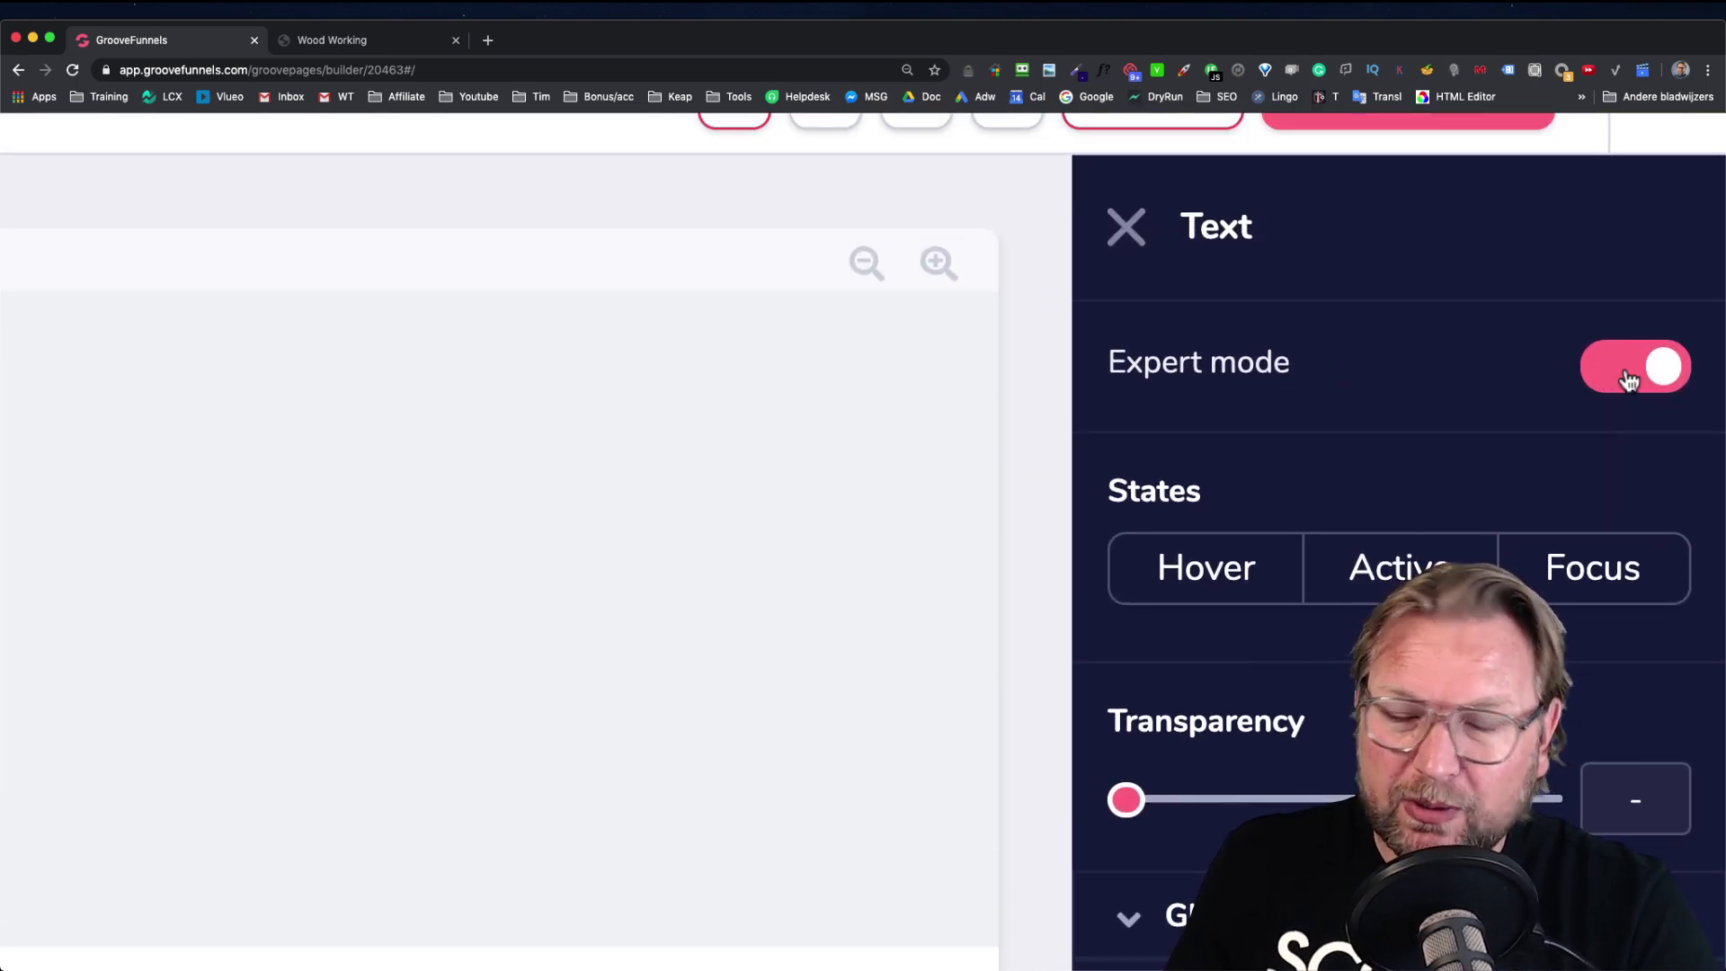
left_click(1630, 377)
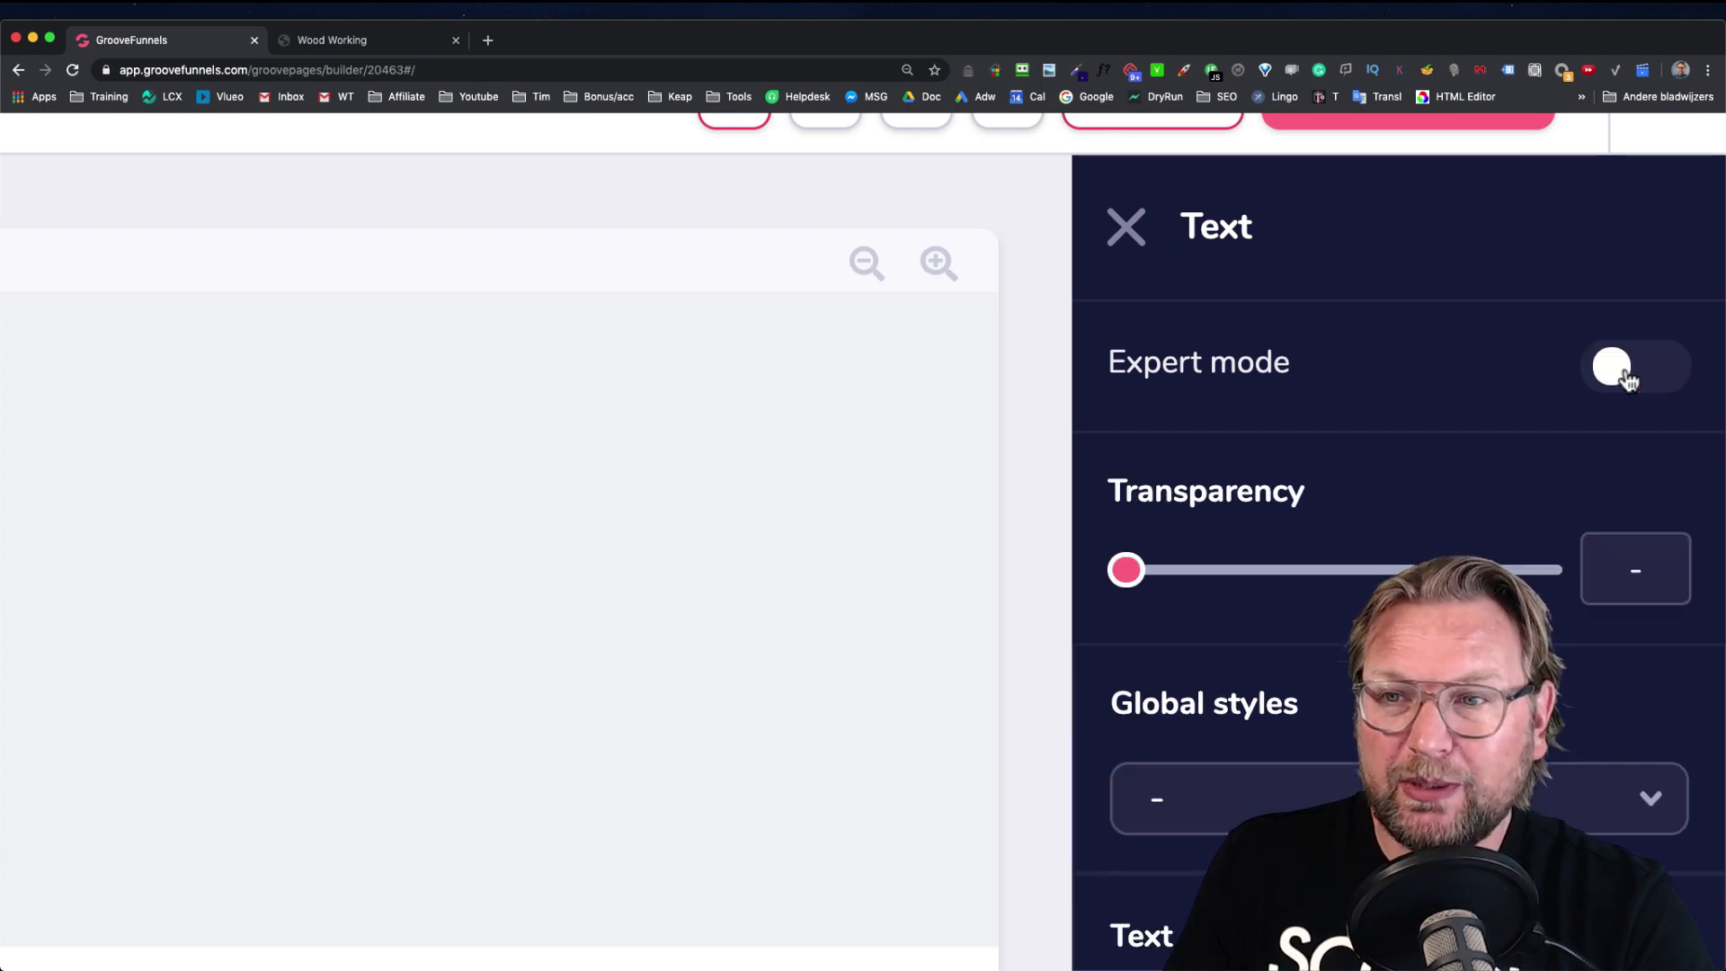
scroll(1471, 450, "down", 5)
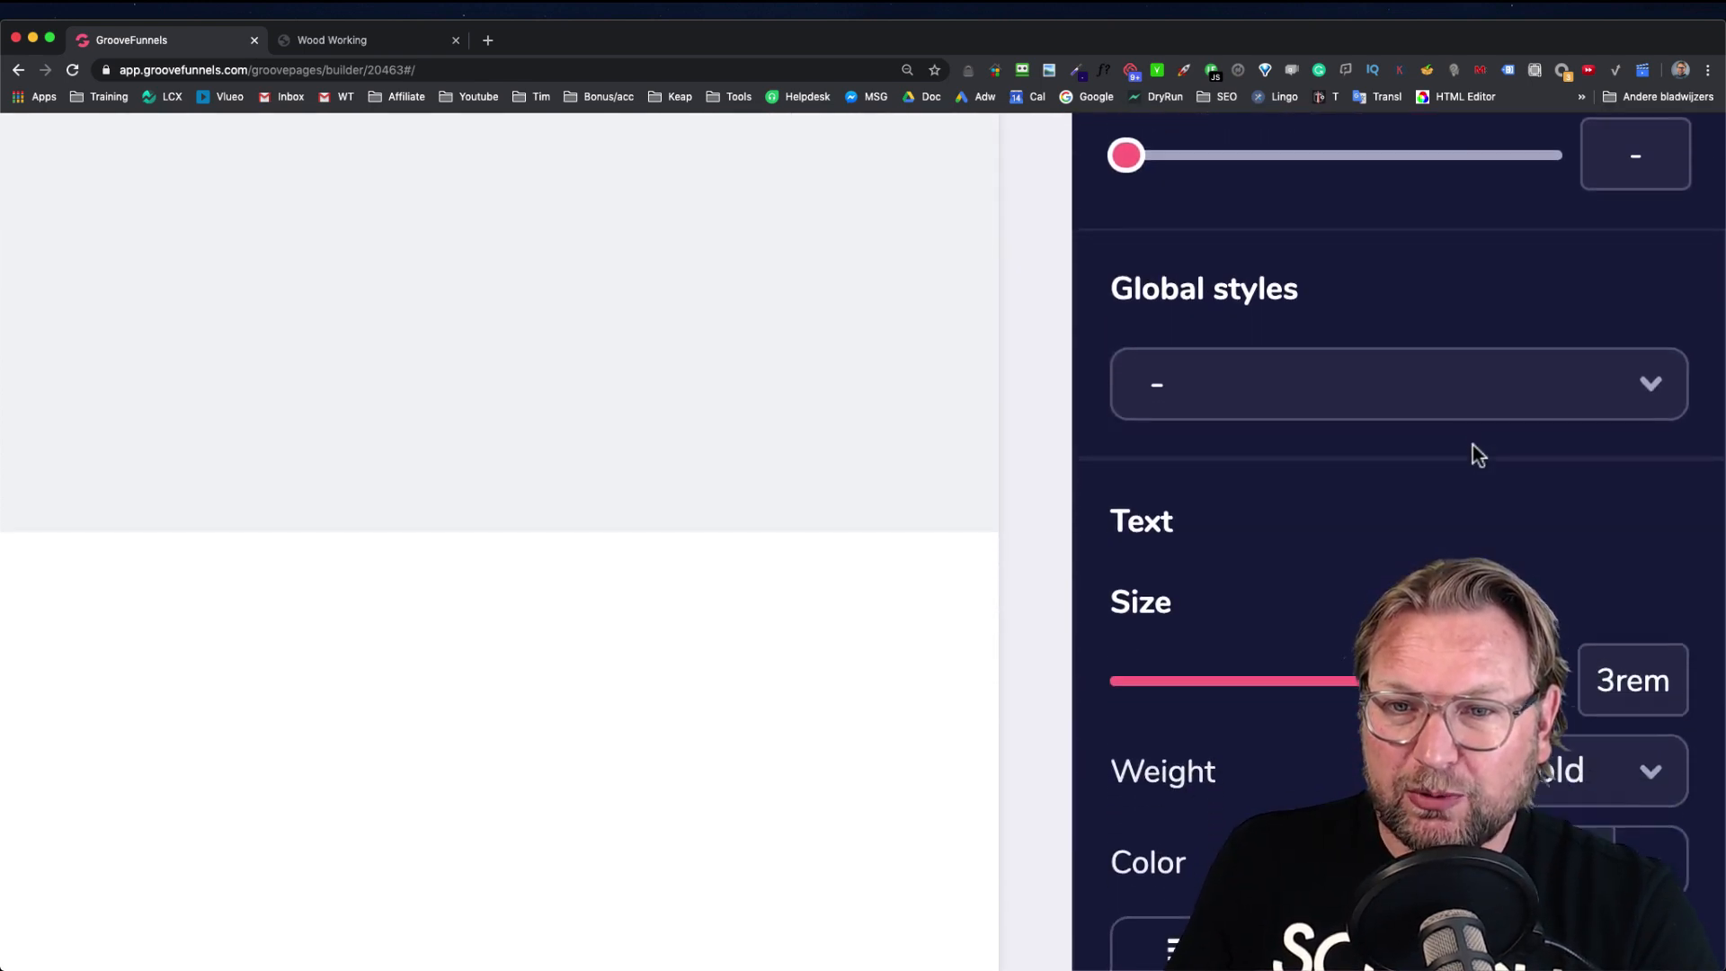
scroll(1472, 445, "down", 10)
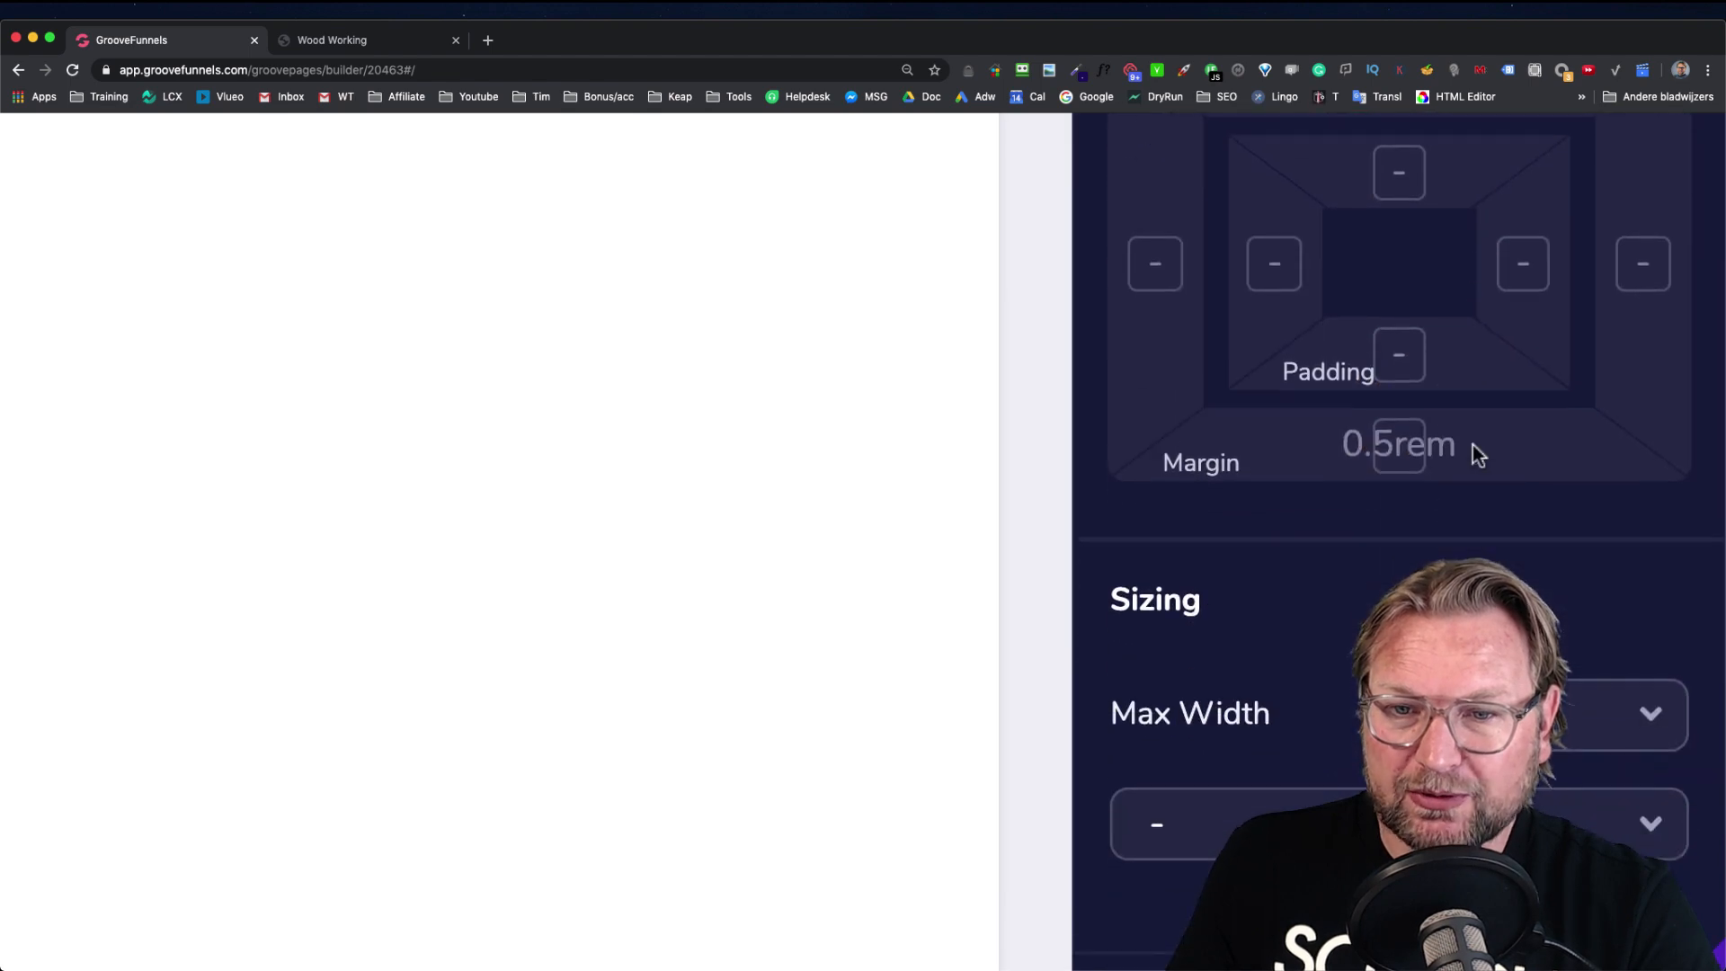
scroll(1472, 445, "up", 6)
scroll(1472, 444, "up", 7)
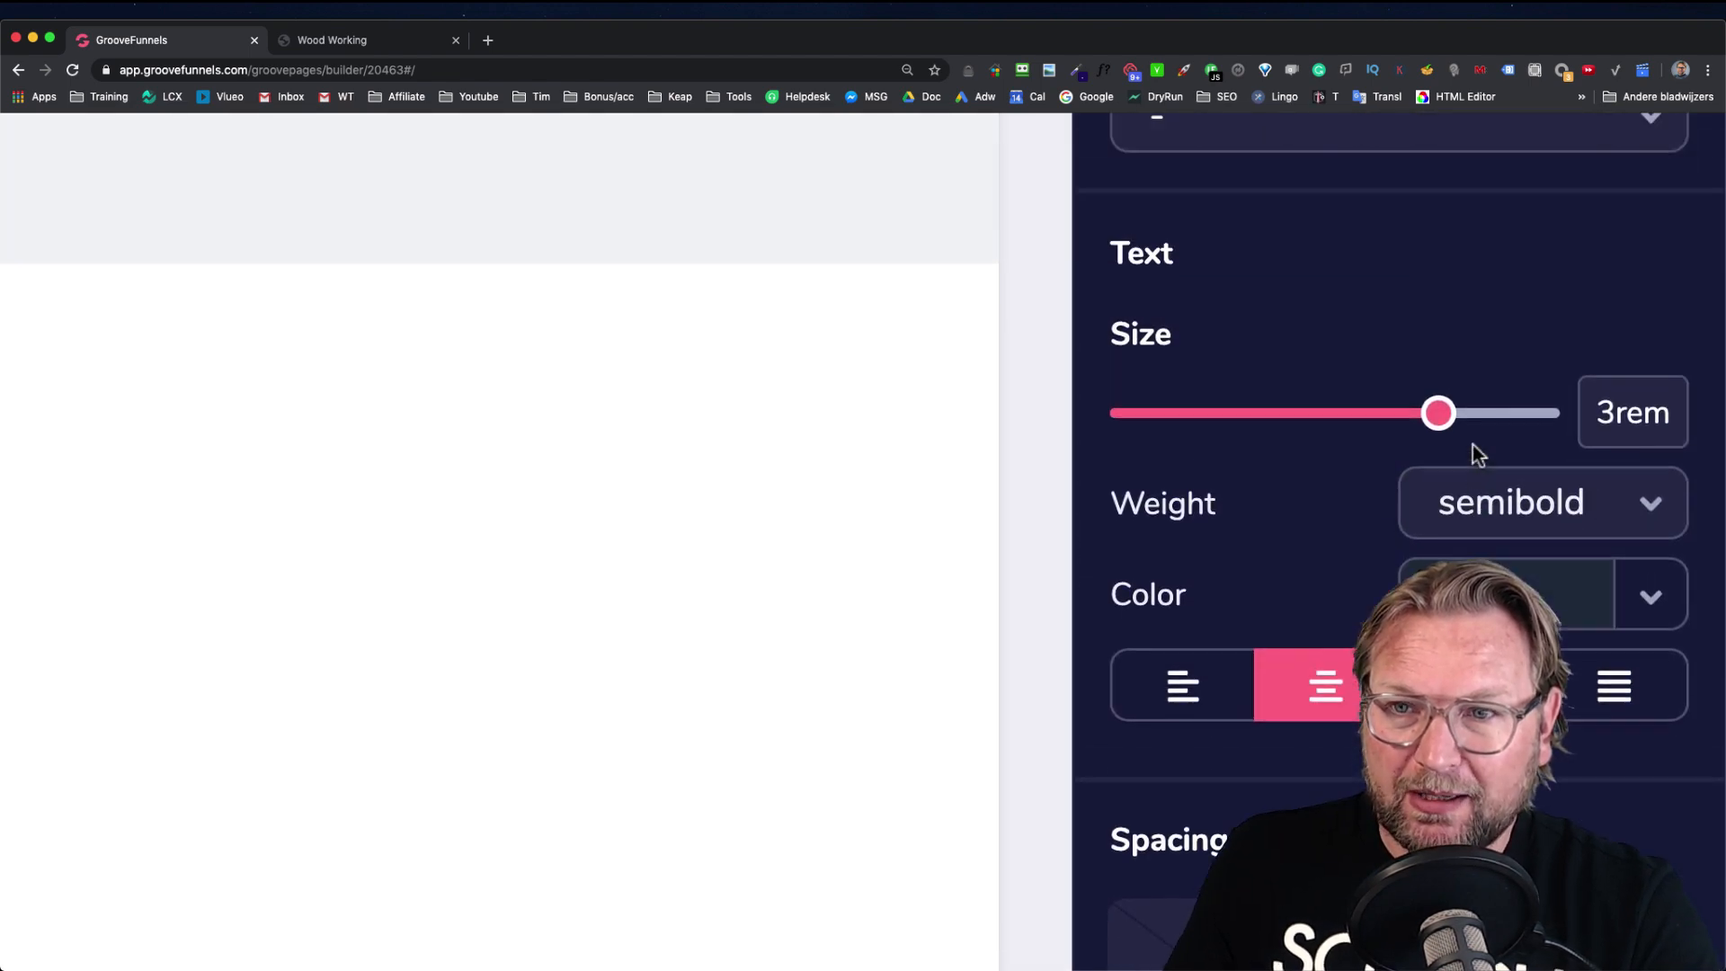
scroll(1472, 445, "up", 2)
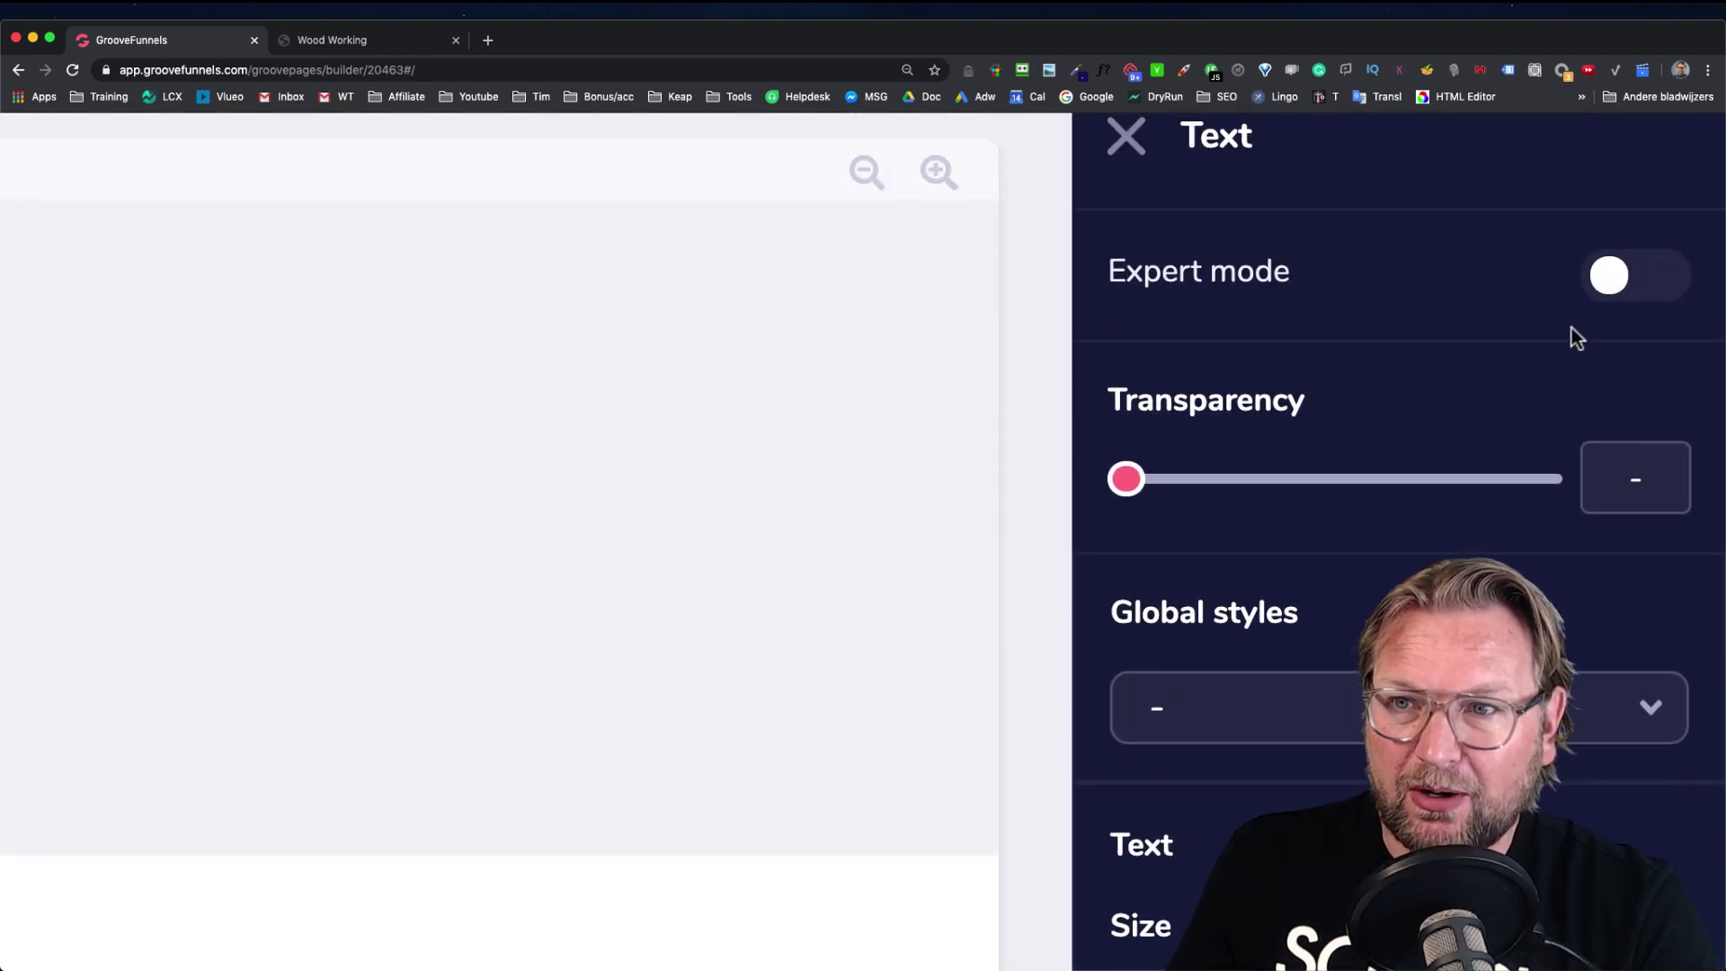
left_click(1615, 298)
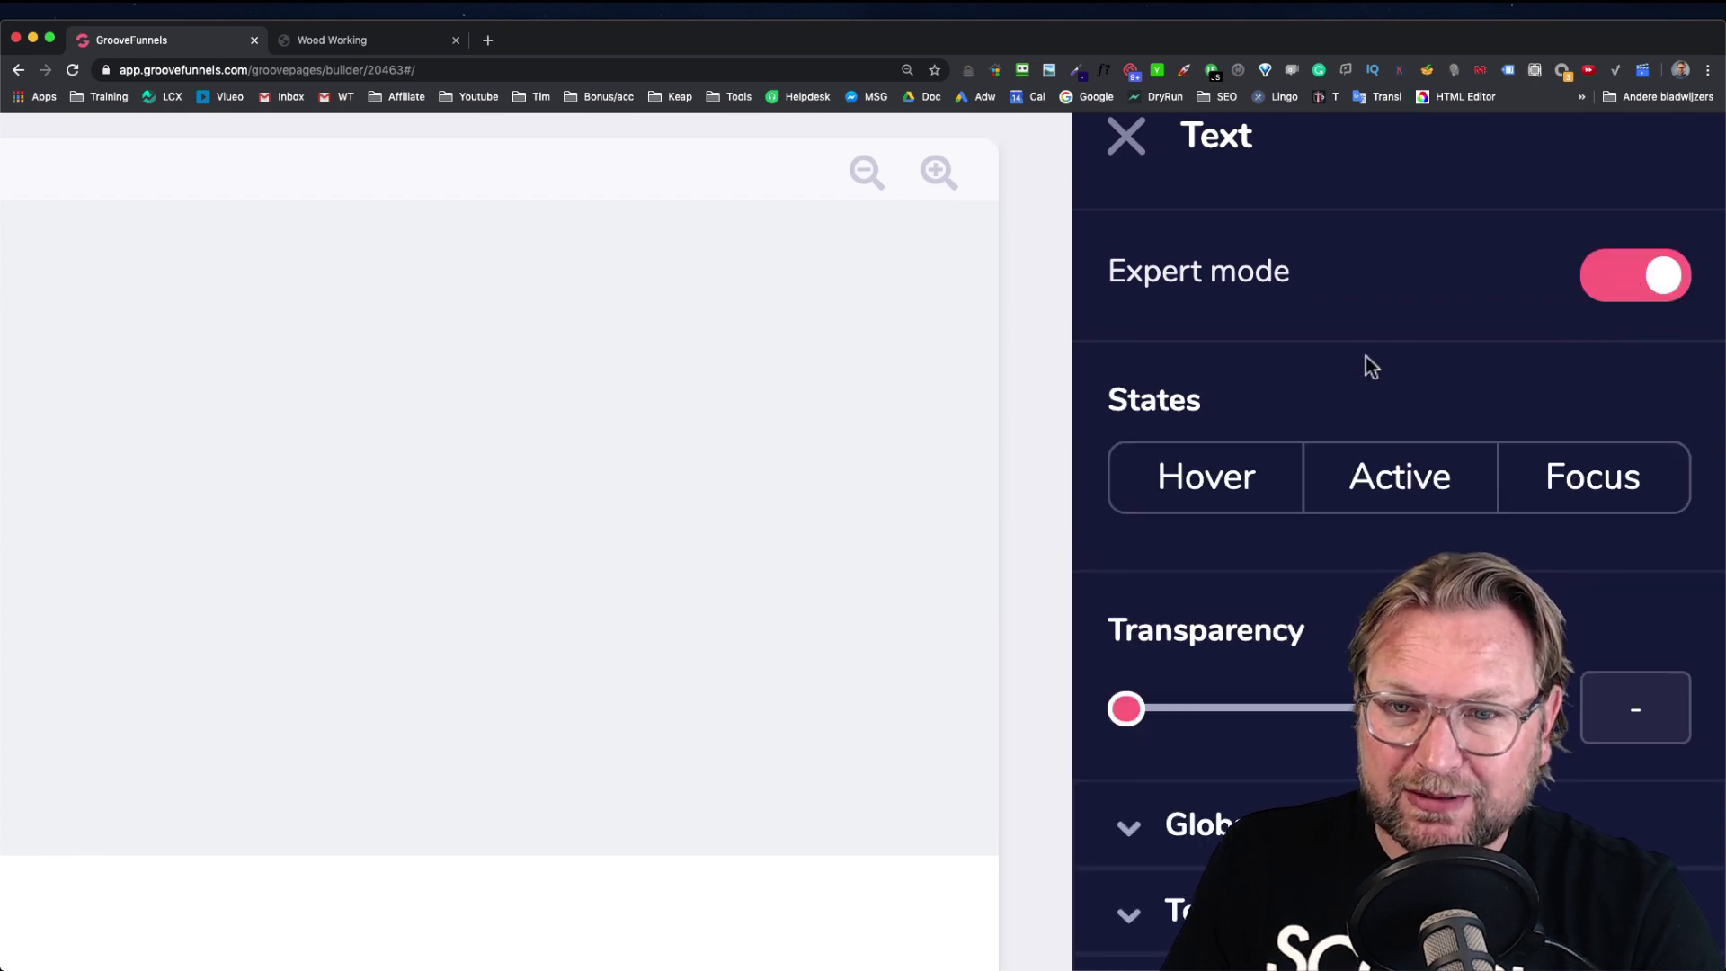
Set the Innovation headline's text size to 9rem
scroll(1366, 357, "down", 5)
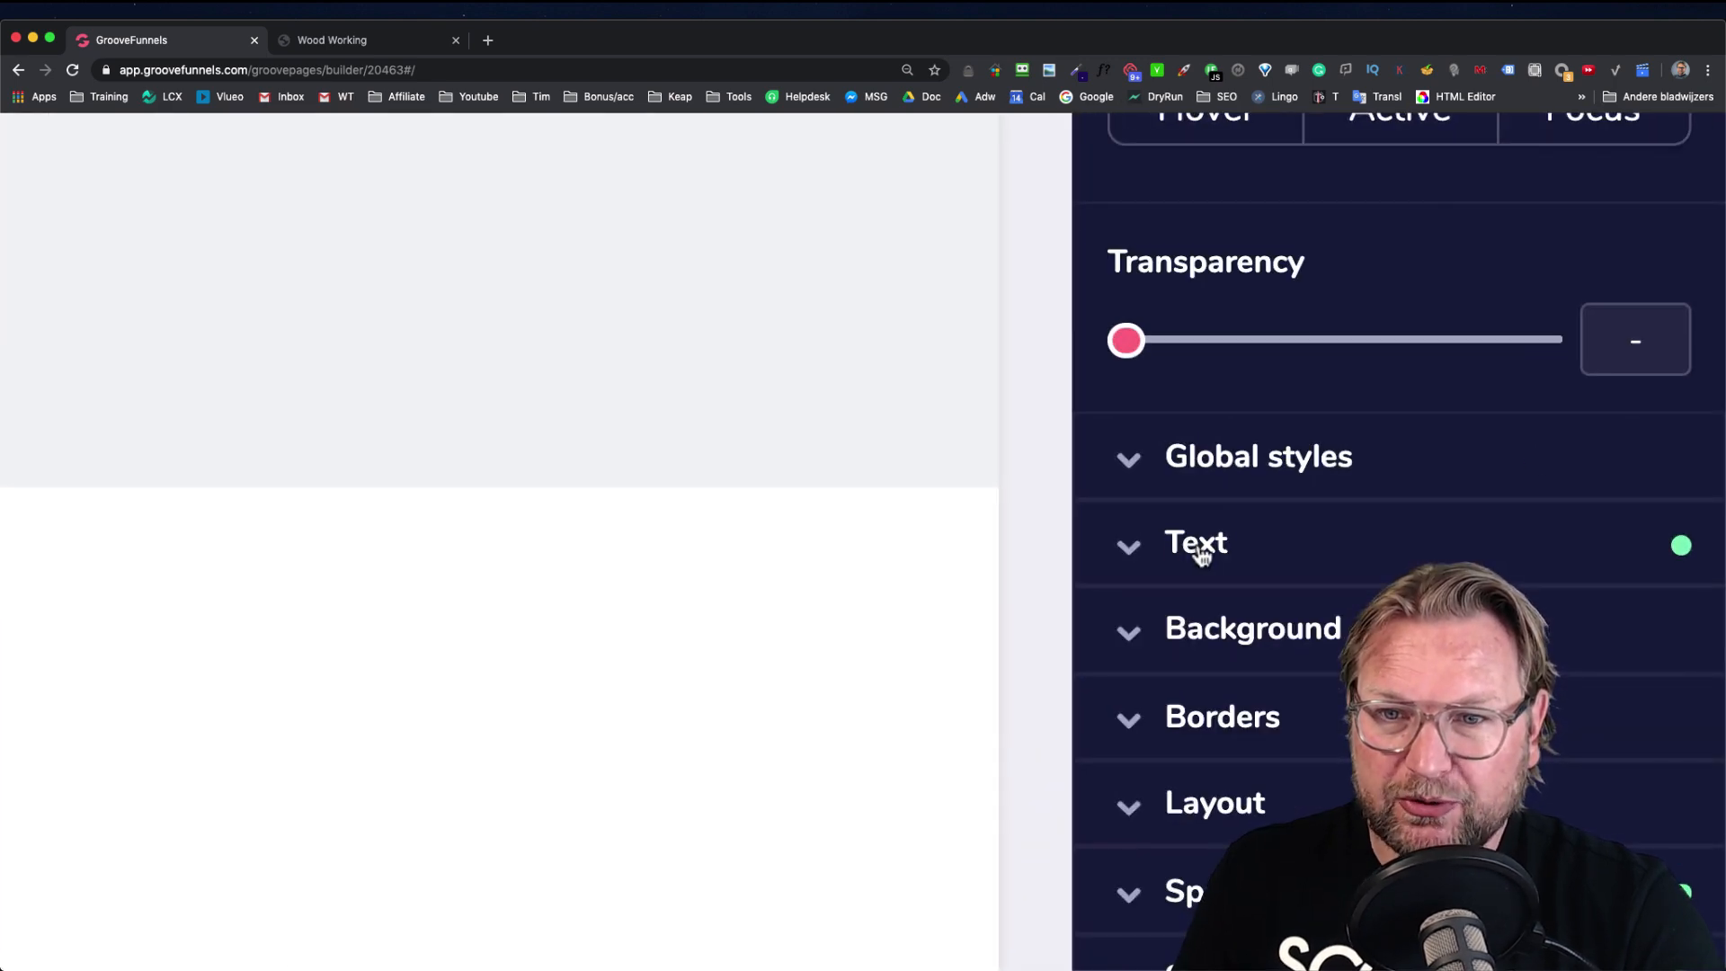
left_click(1200, 555)
scroll(1236, 569, "down", 4)
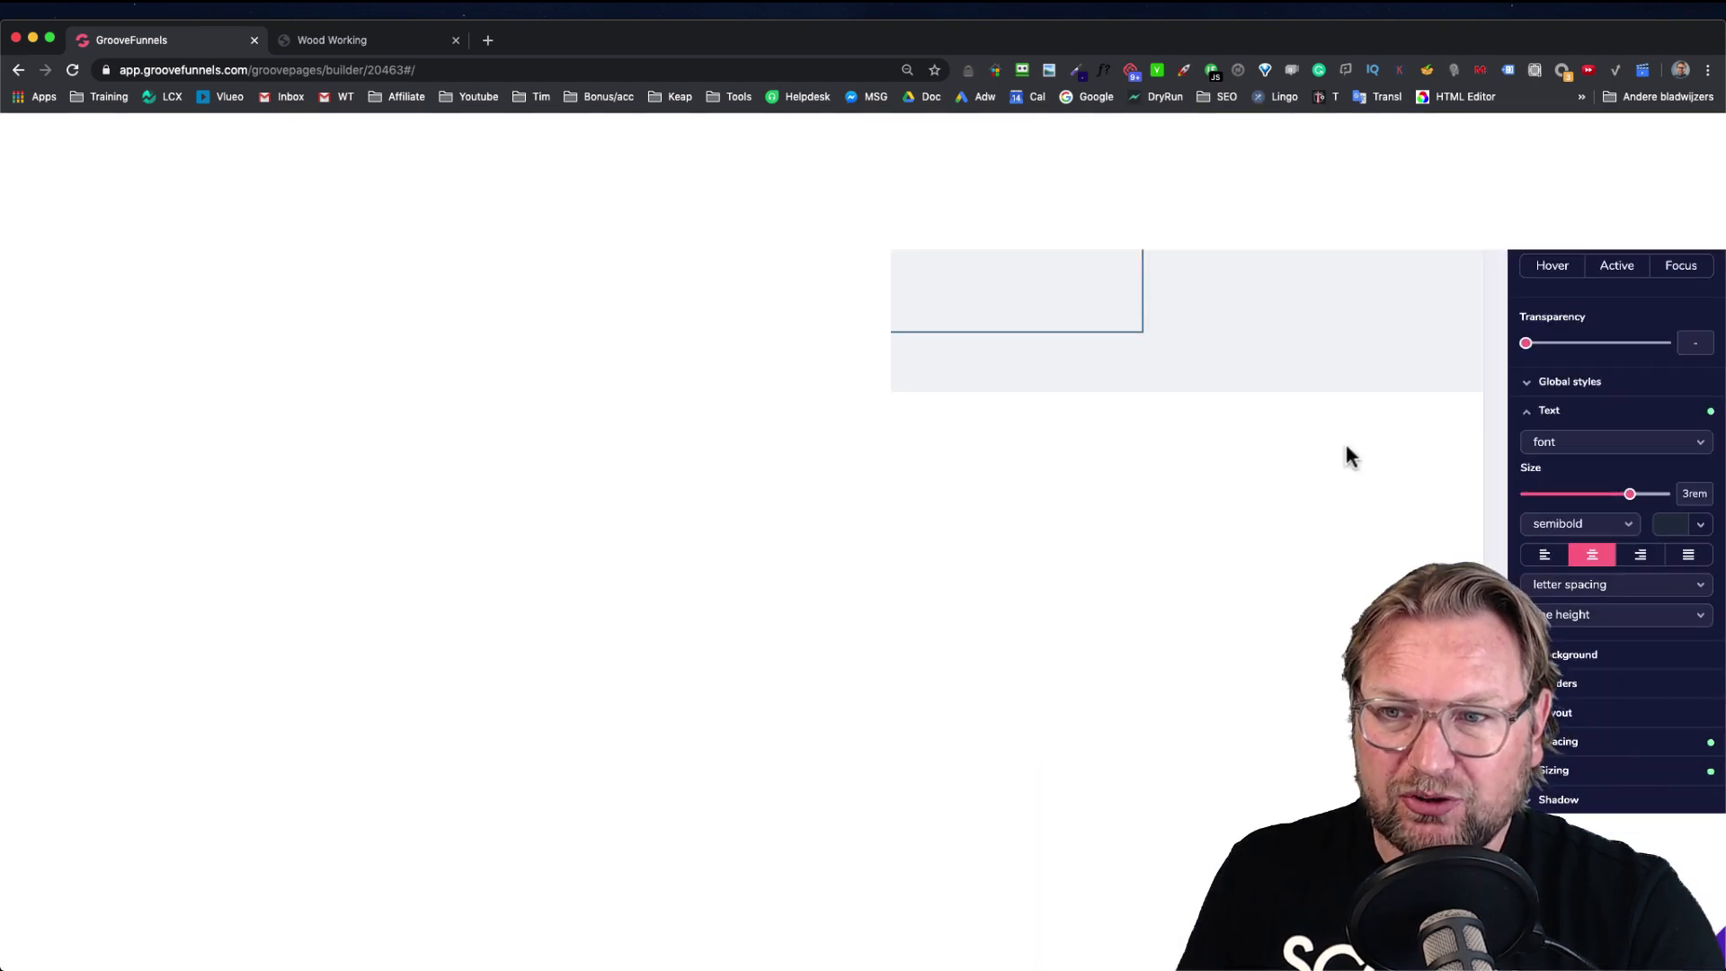
left_click(1631, 497)
left_click_drag(1633, 504, 1661, 504)
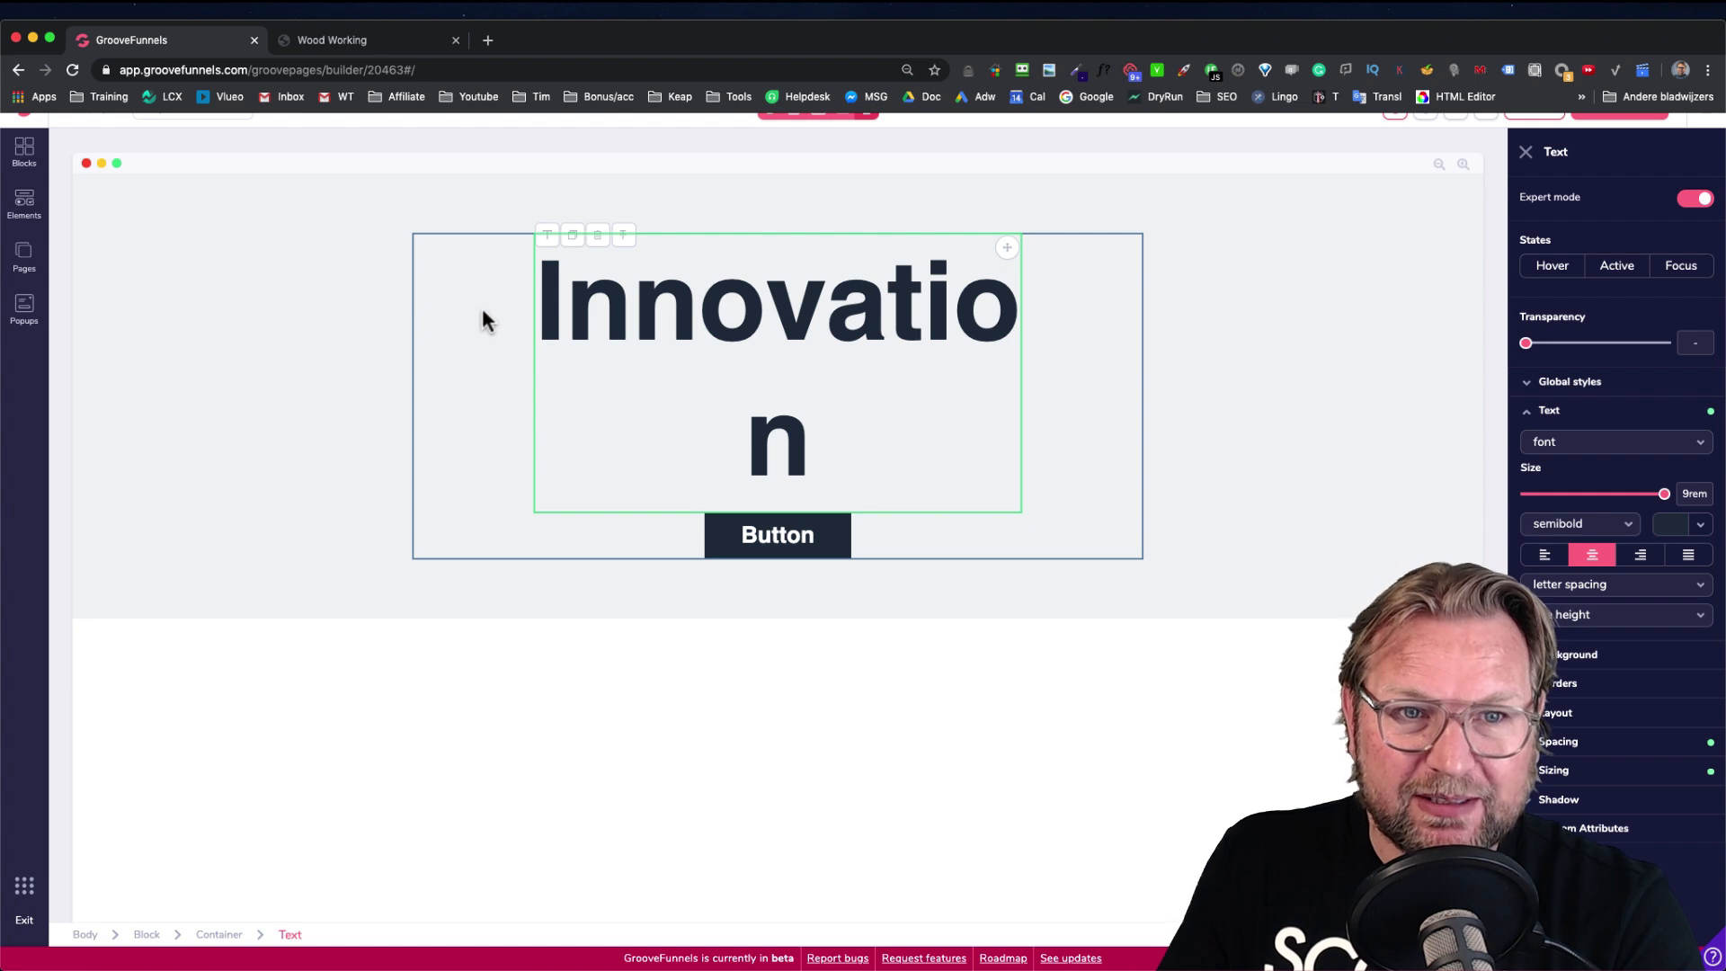
Set the Innovation headline's width to auto in its sizing settings
left_click(1566, 774)
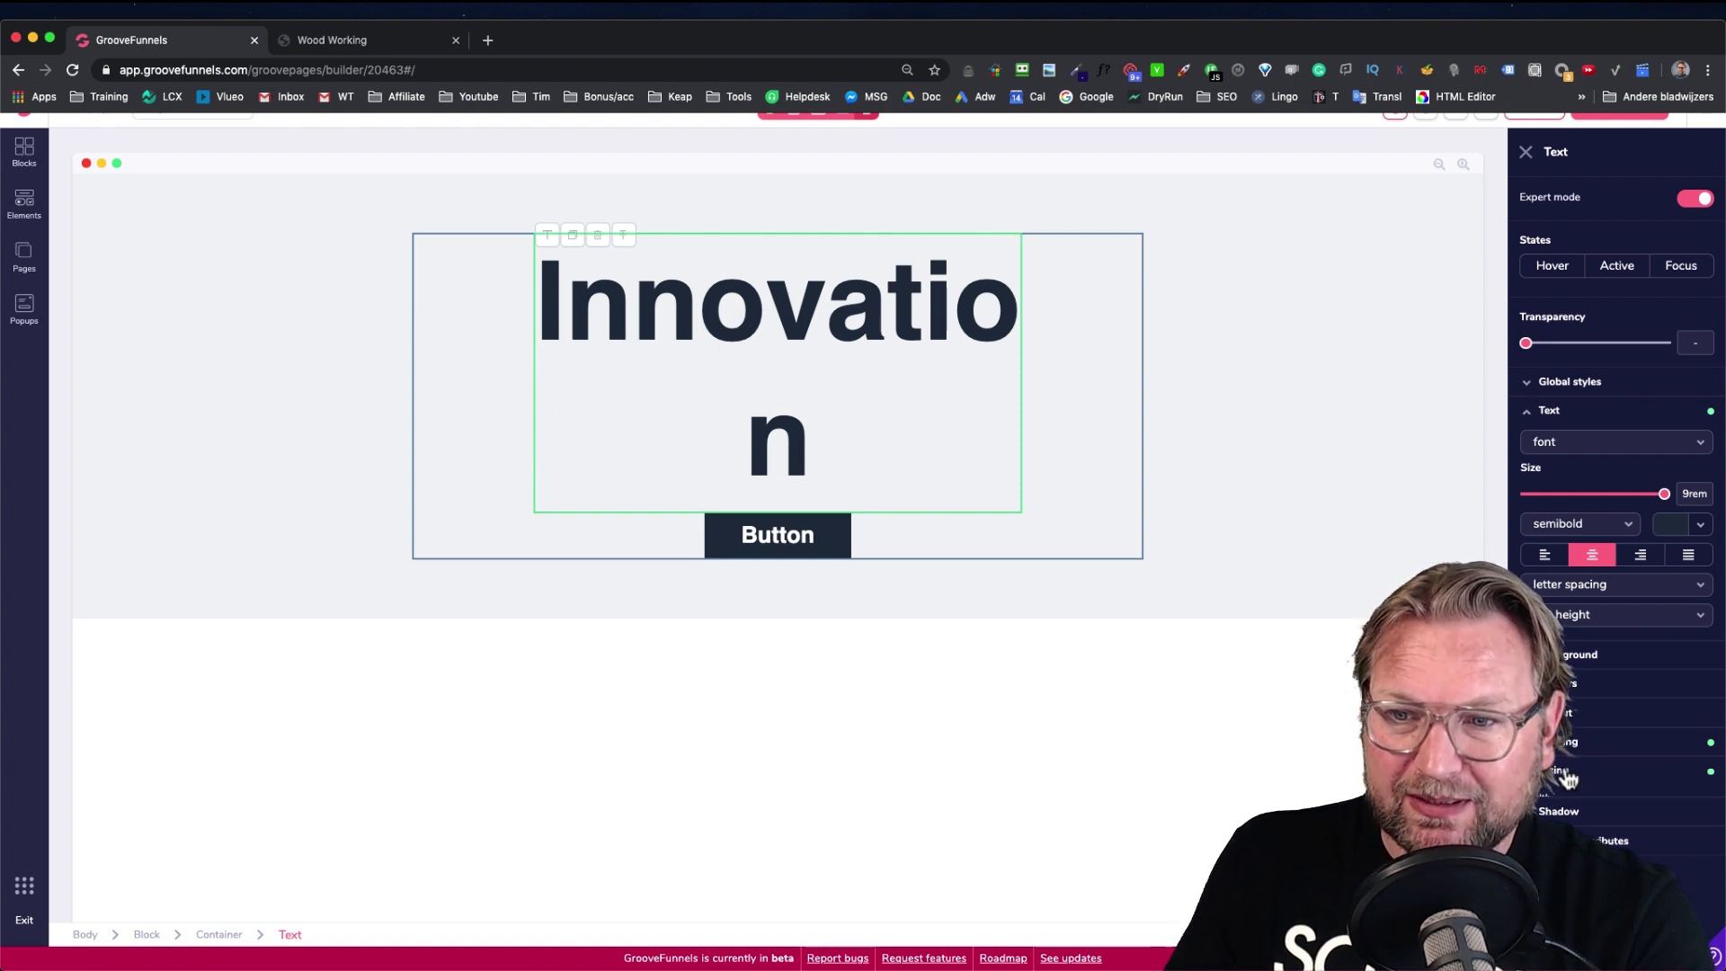
scroll(1566, 778, "down", 2)
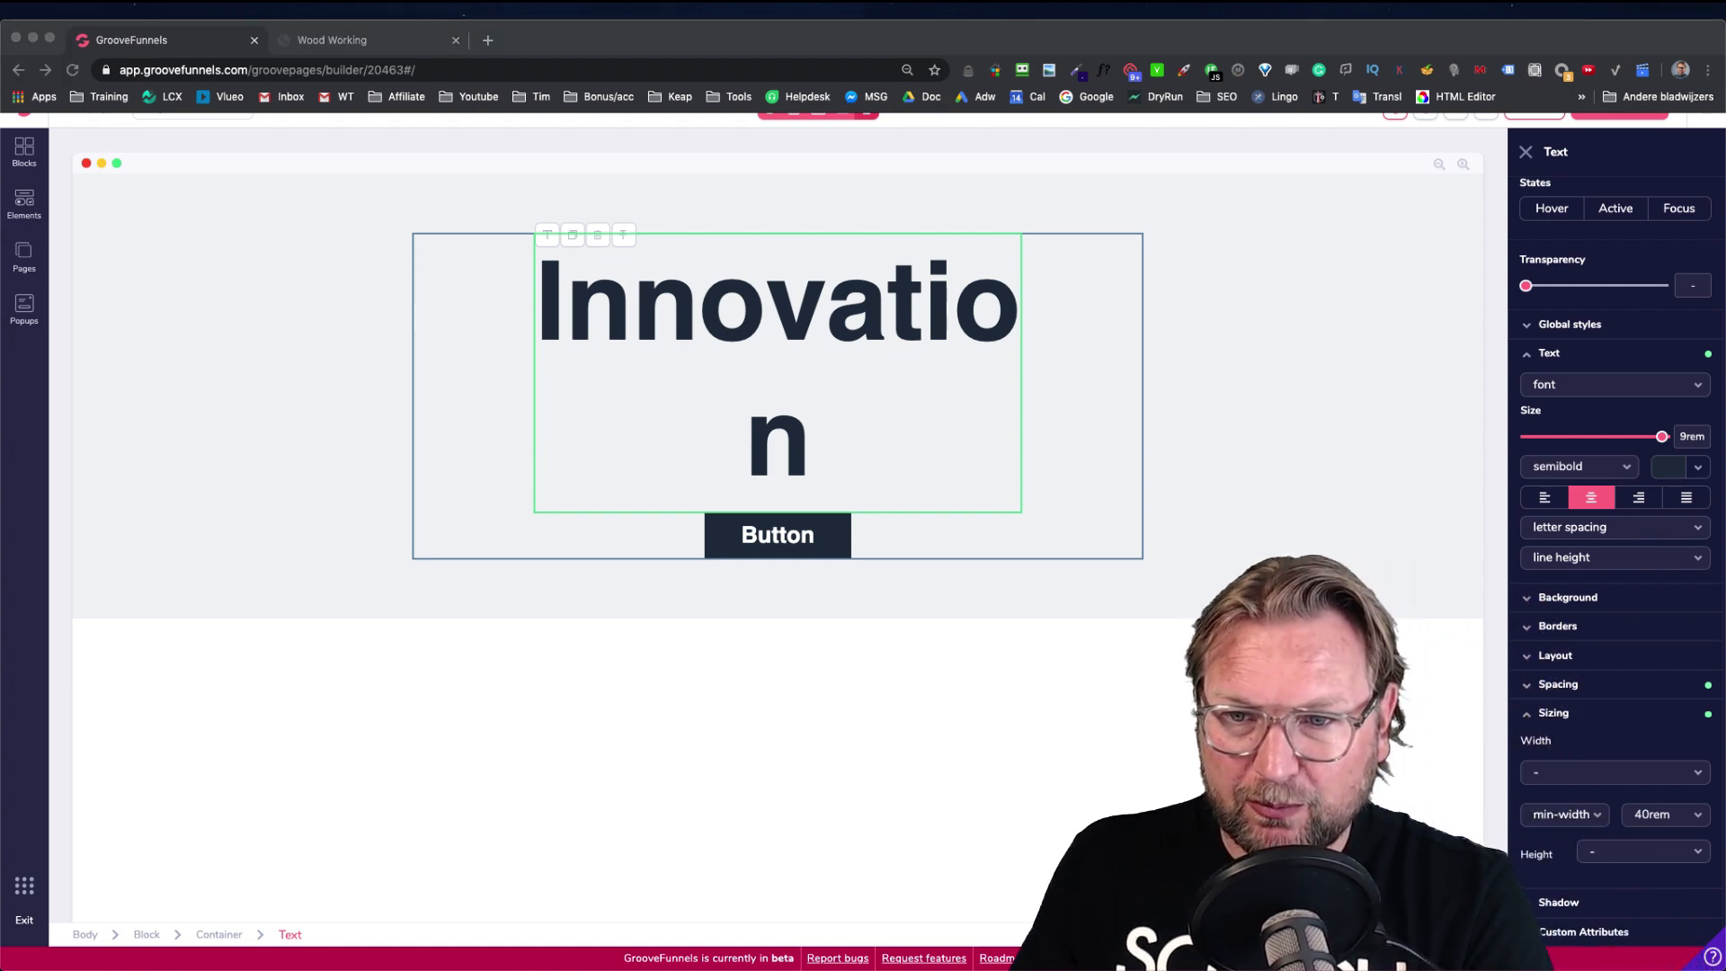
left_click(1402, 719)
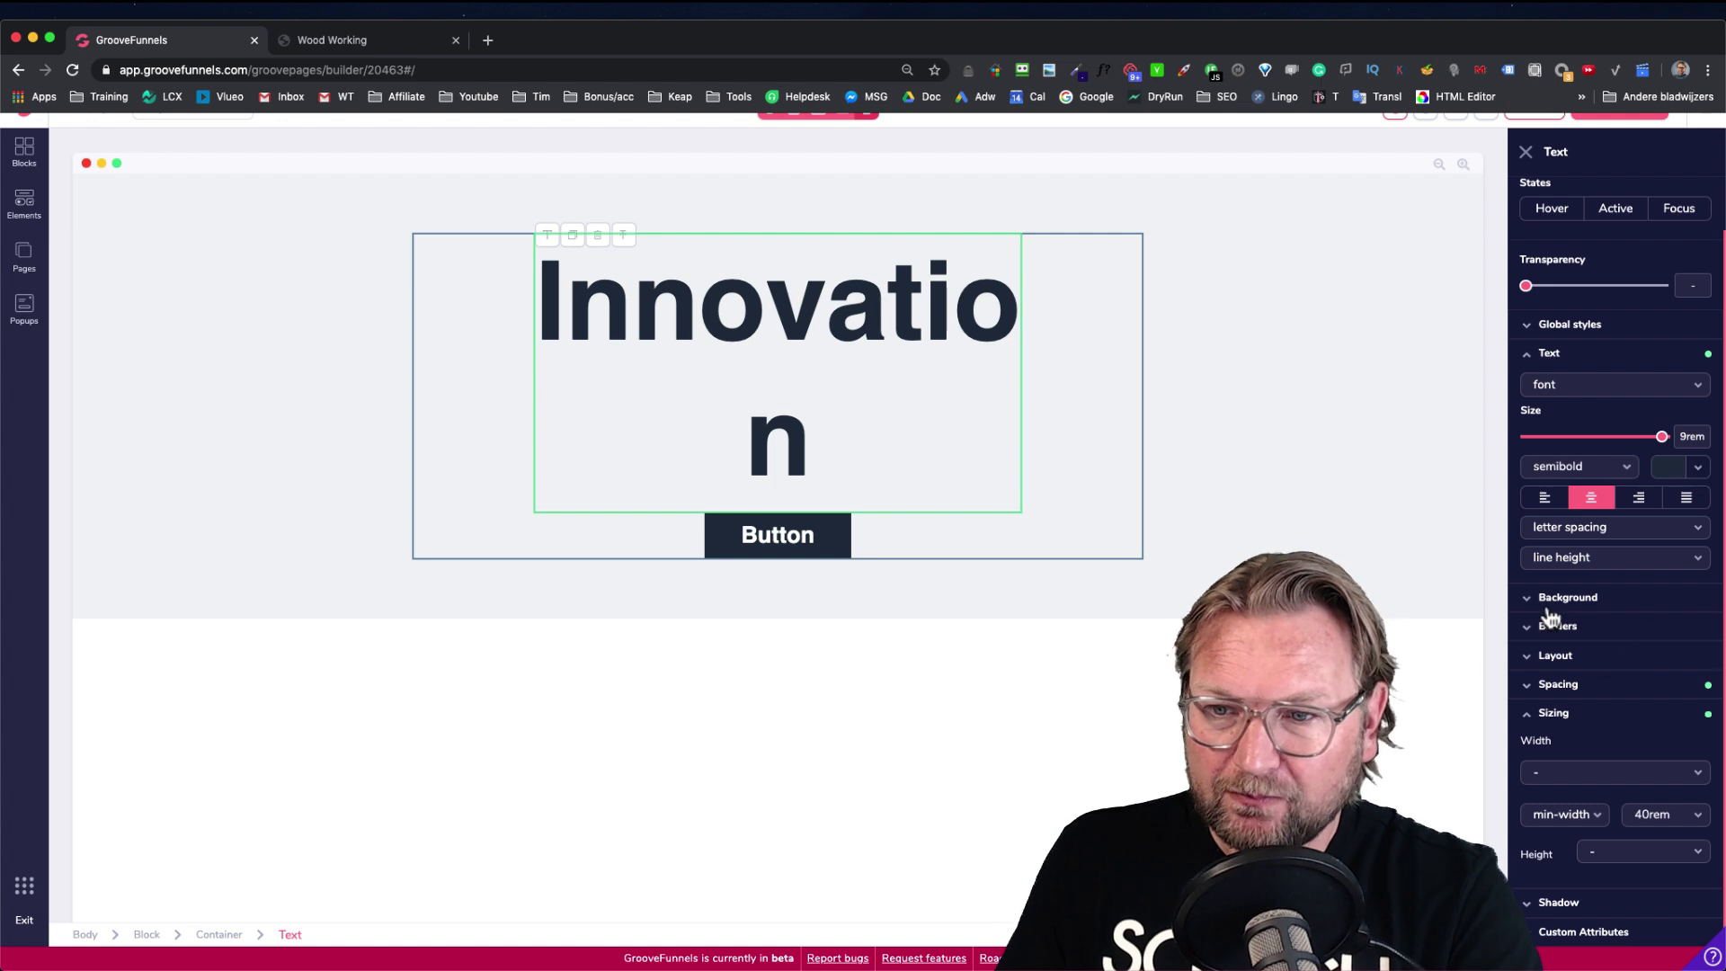
left_click(1593, 775)
left_click(1571, 800)
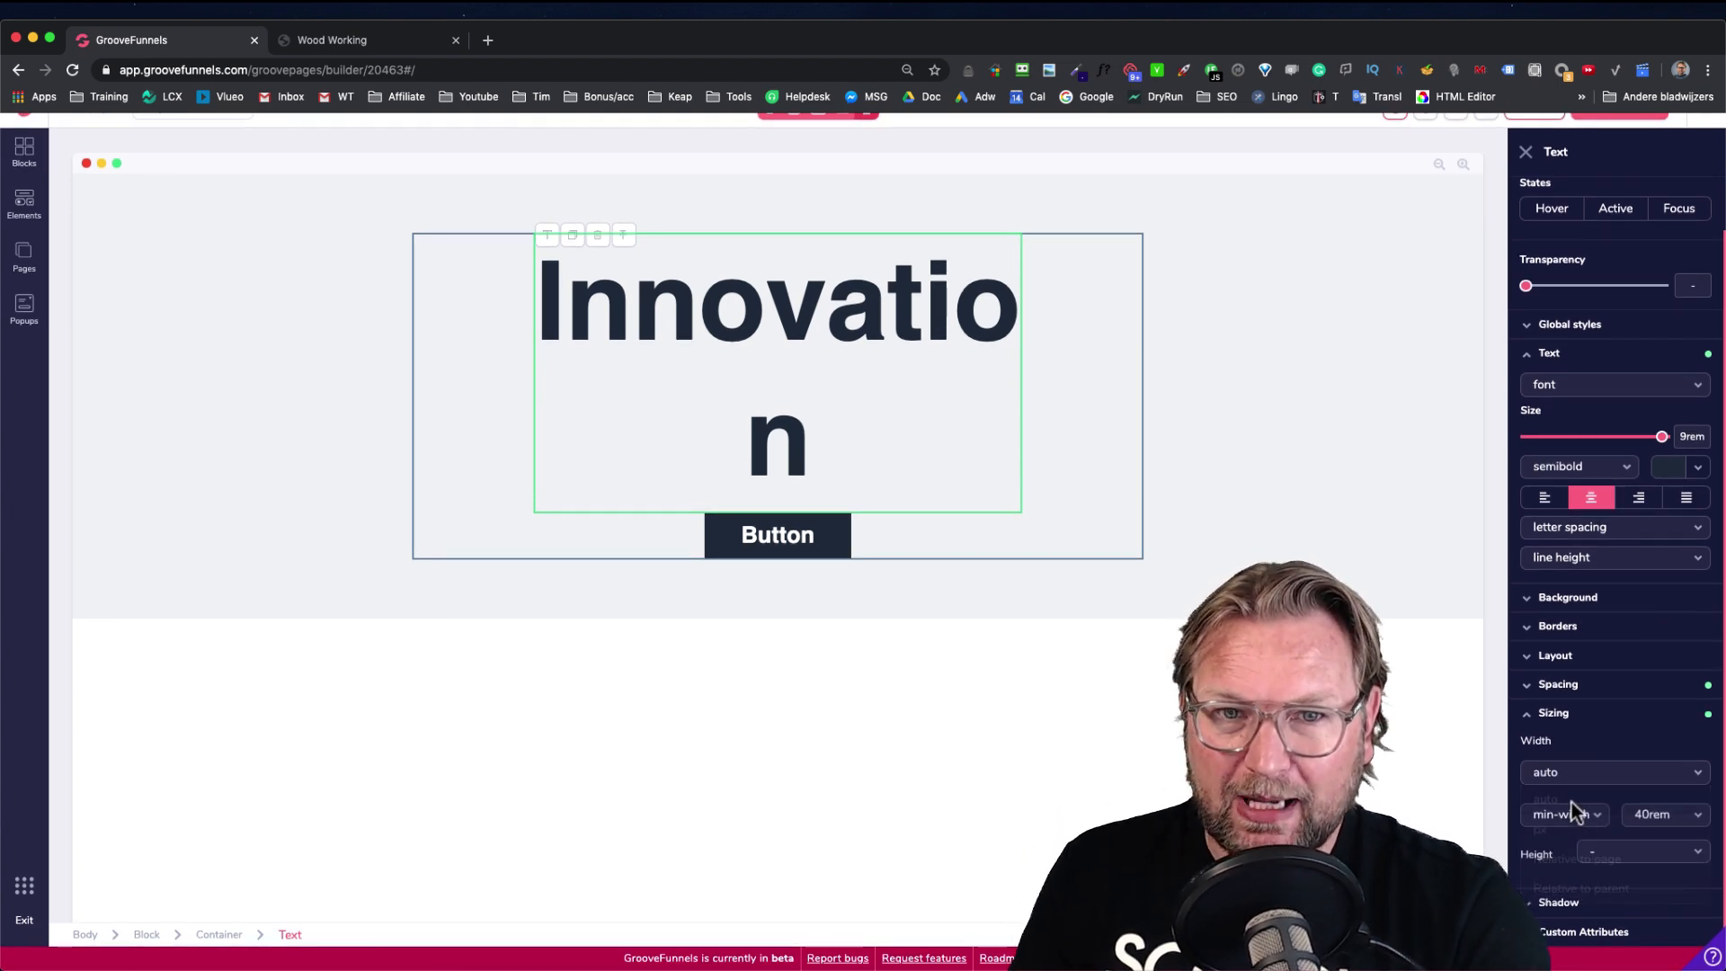
Try the width options Relative to page and Relative to parent on the Innovation headline, and return the width to auto
left_click(1605, 782)
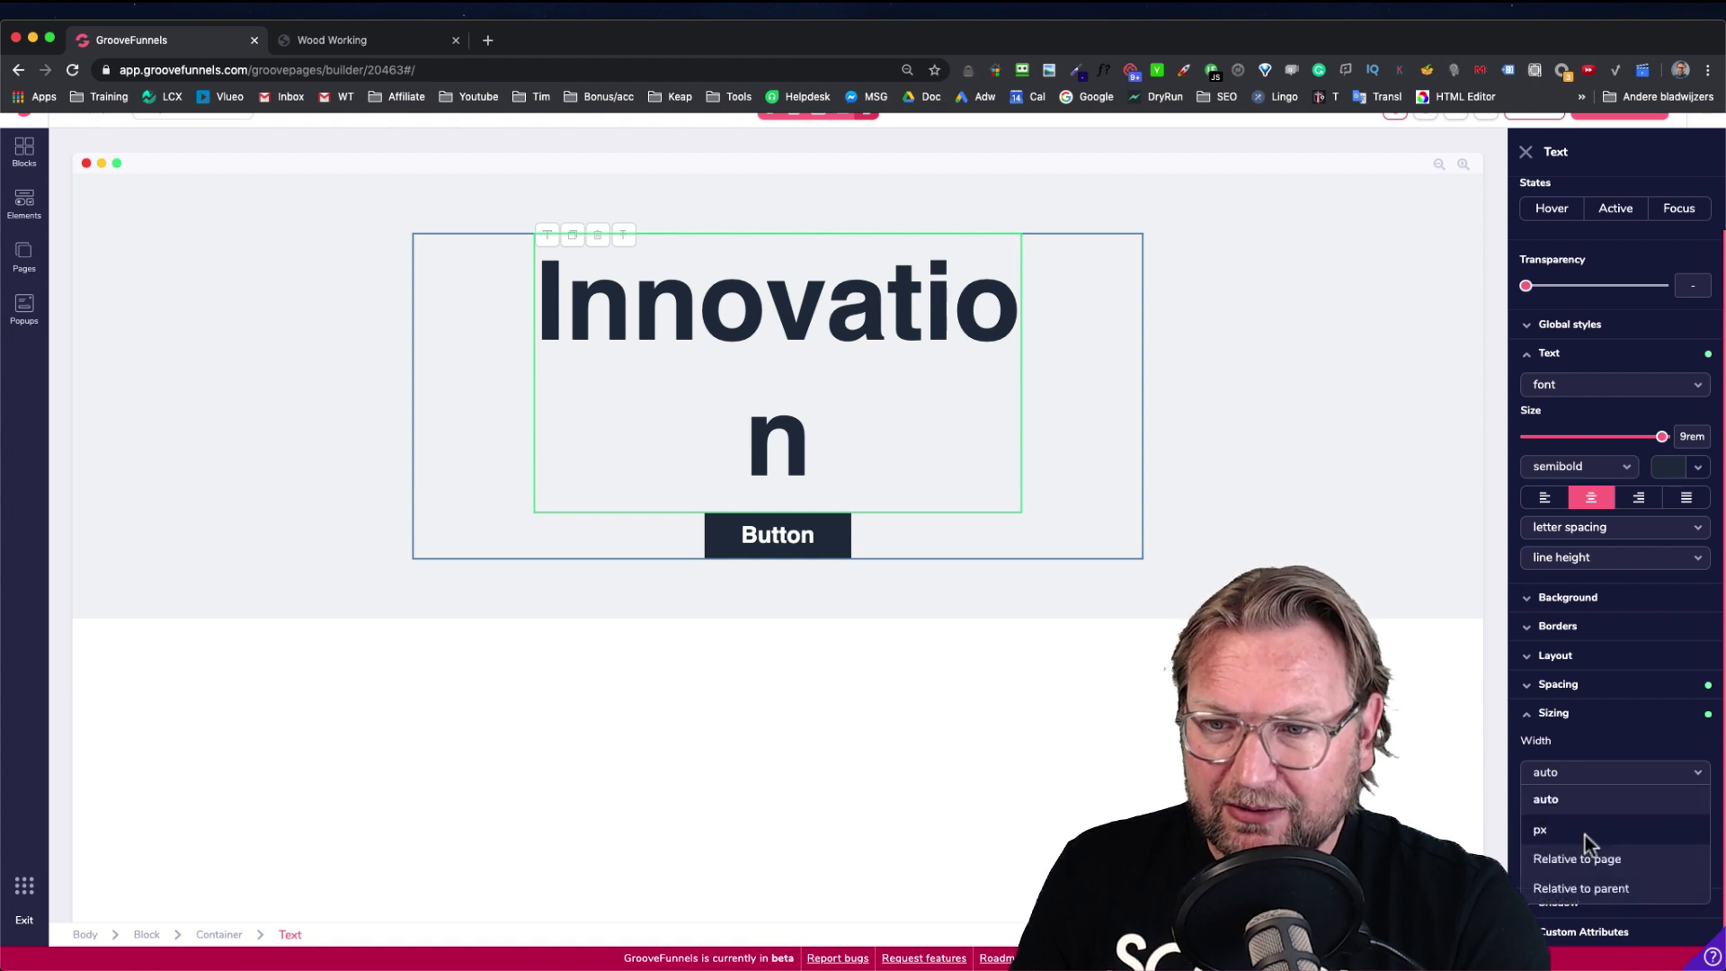
left_click(1578, 858)
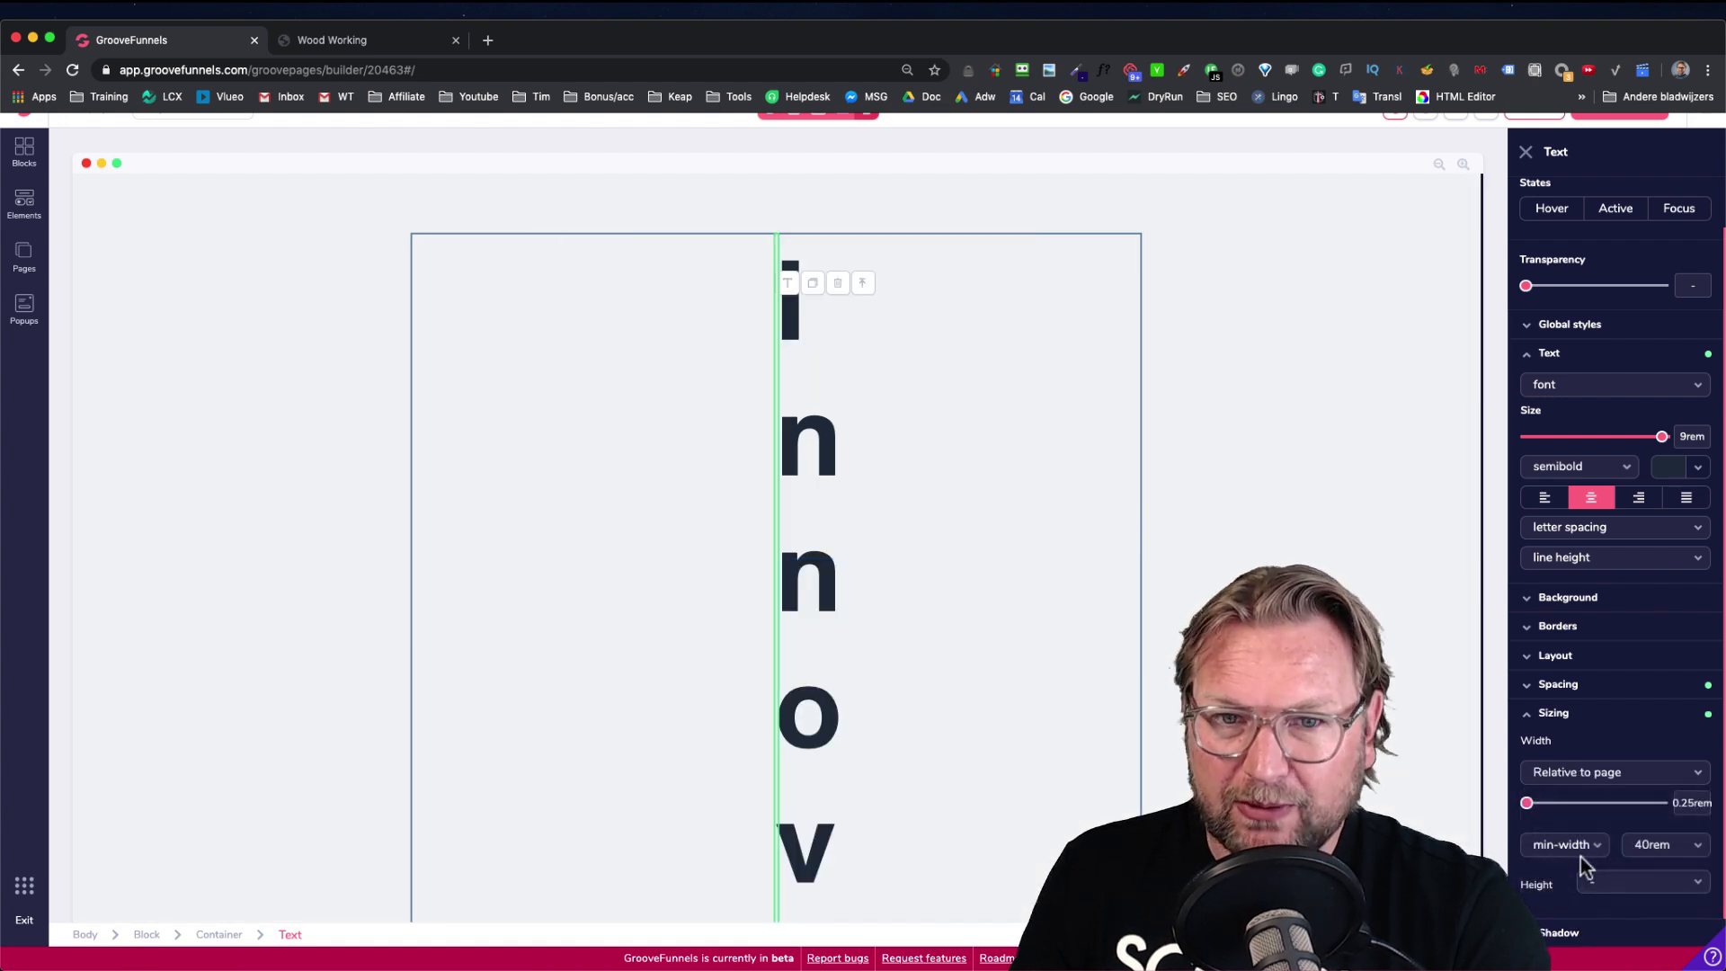
left_click(1592, 782)
left_click(1578, 888)
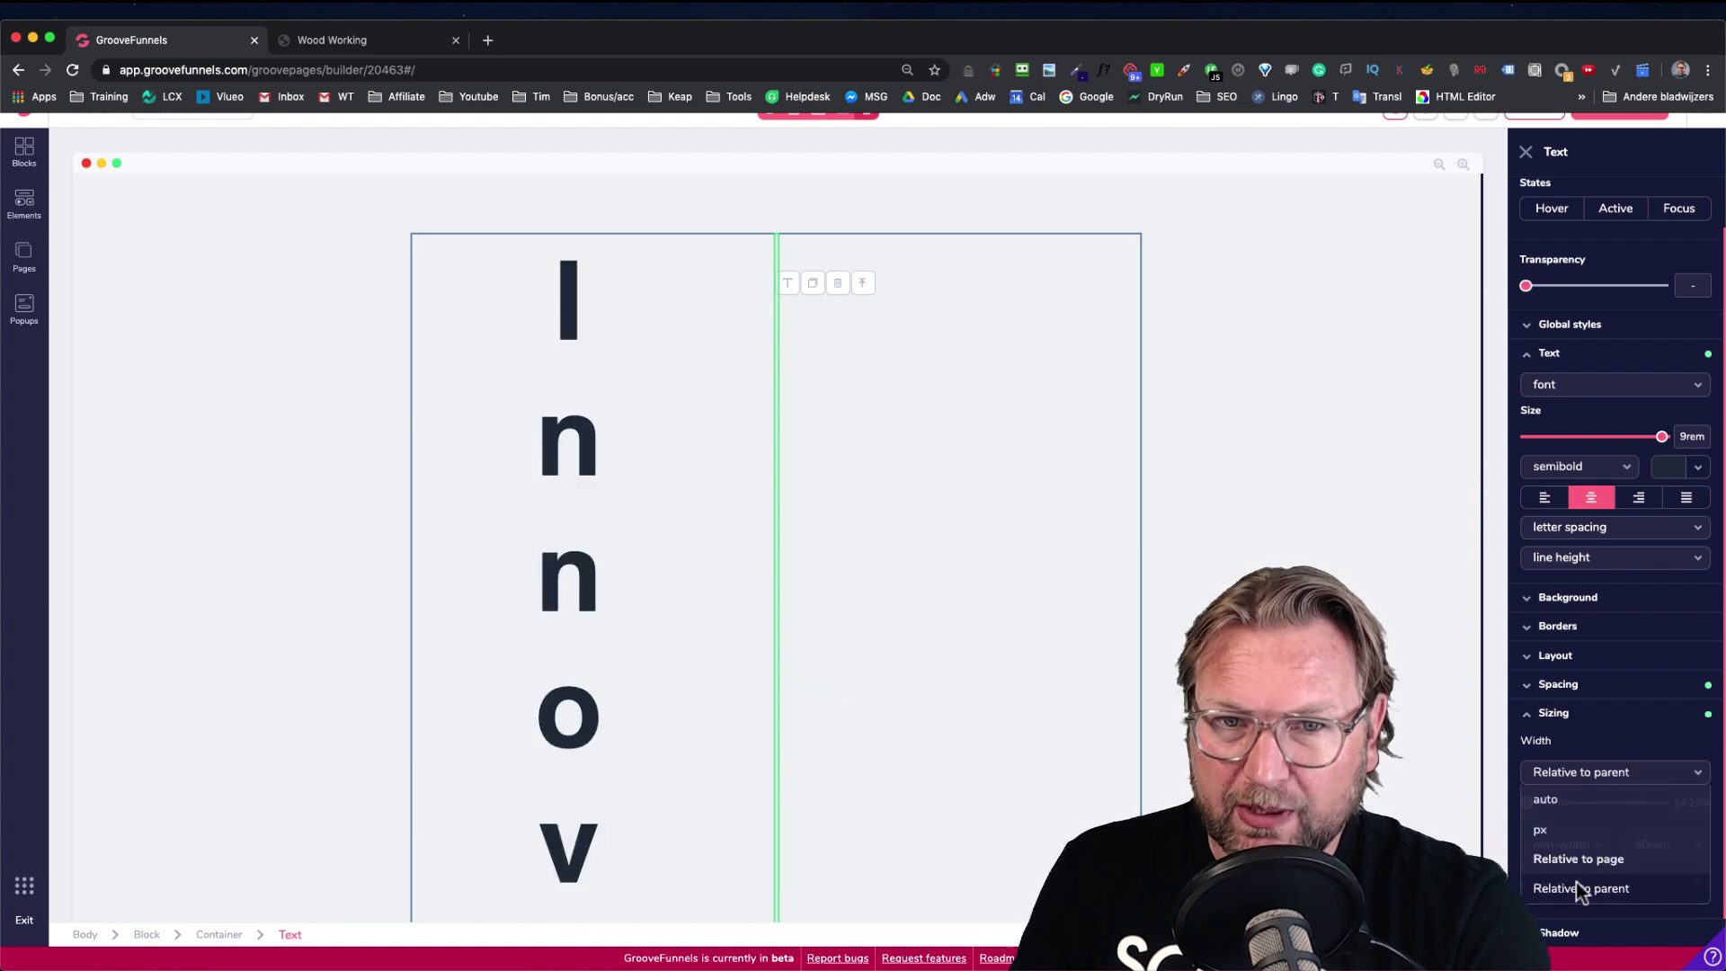
left_click(1608, 775)
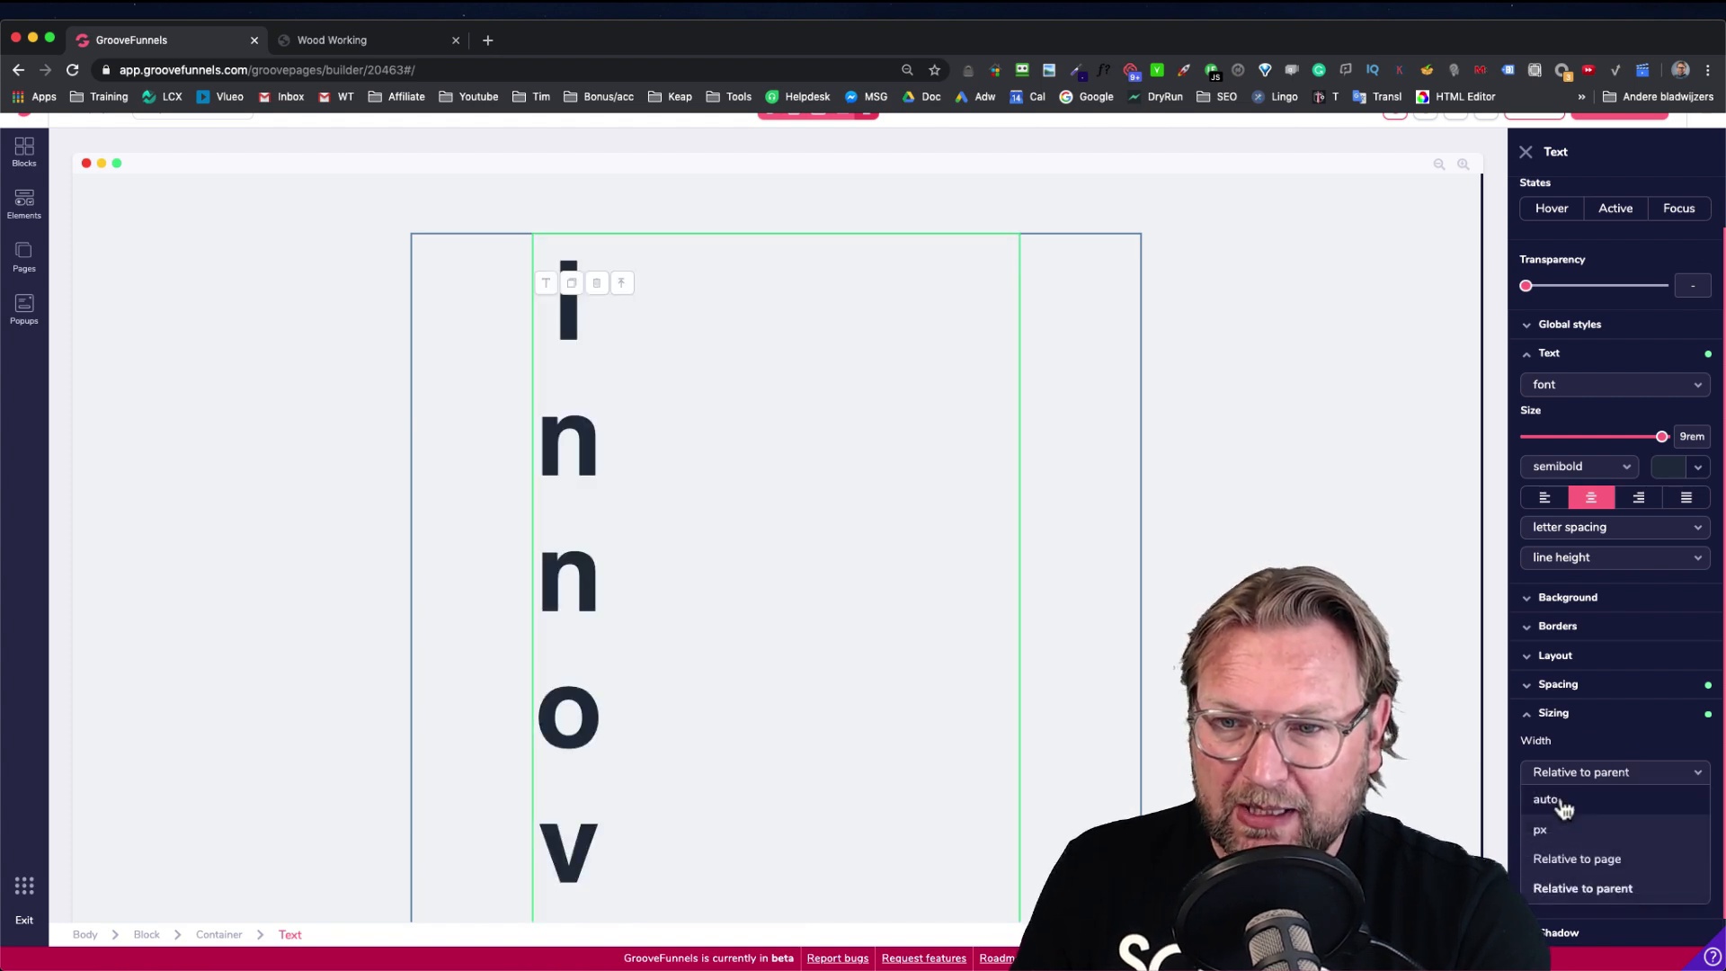
left_click(1554, 801)
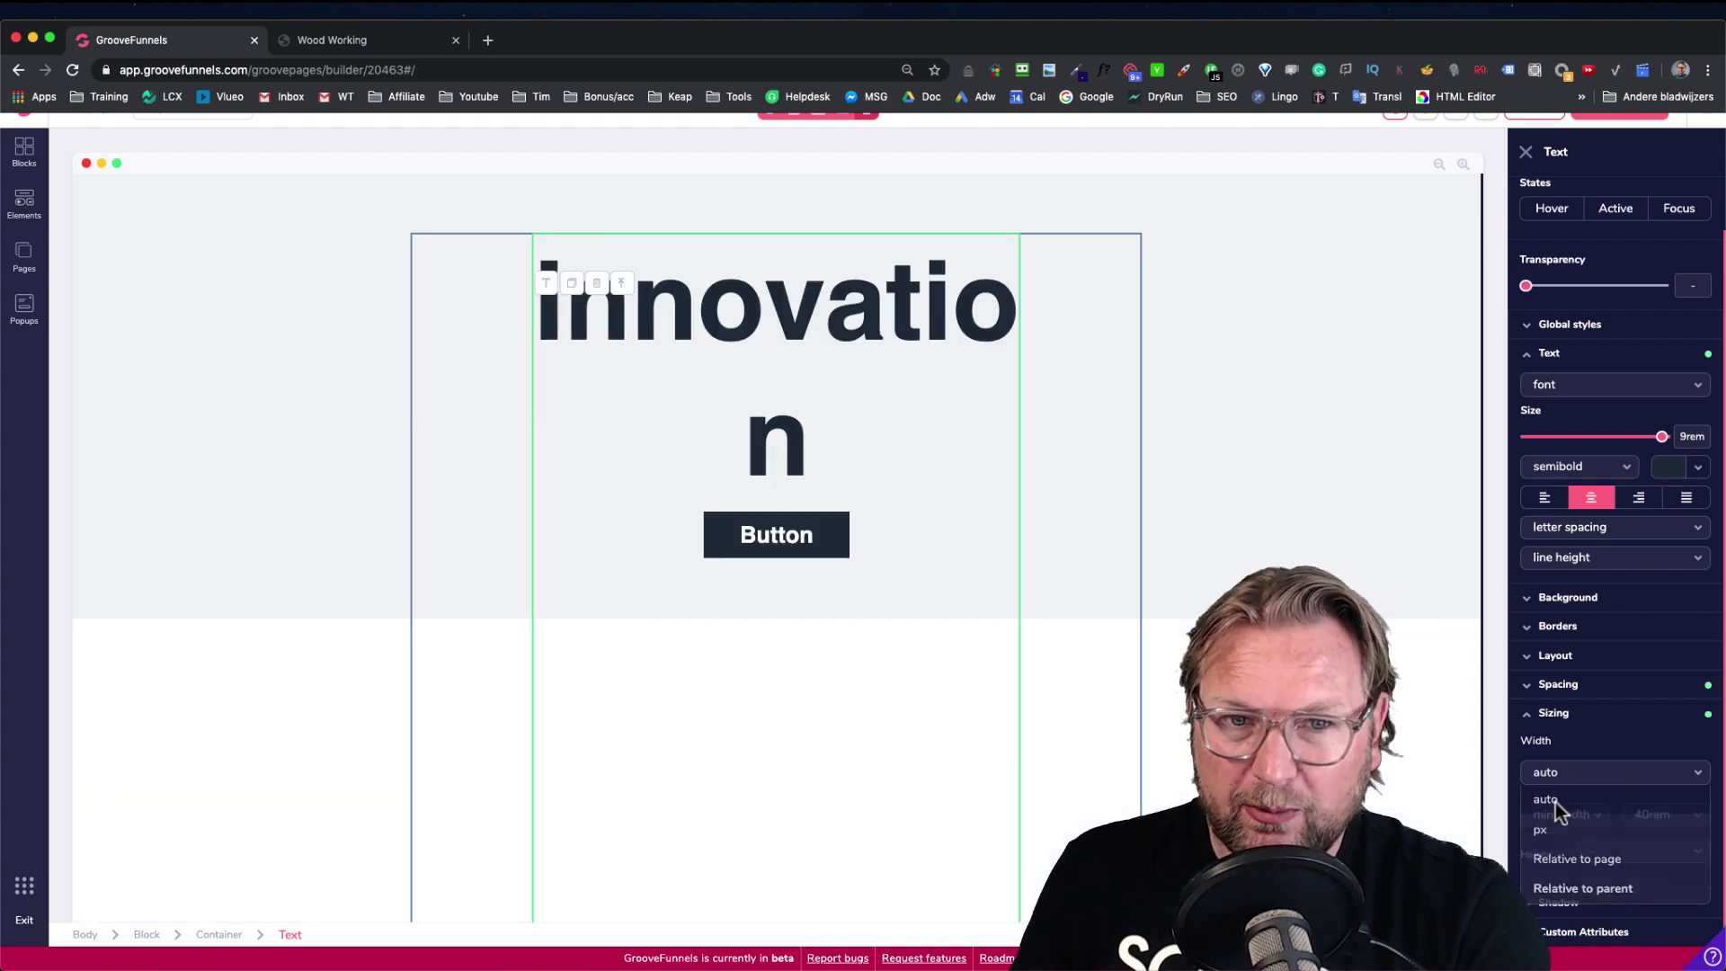
Select the container around the headline and button and set its maximum width to 70rem
left_click(1076, 298)
left_click(908, 322)
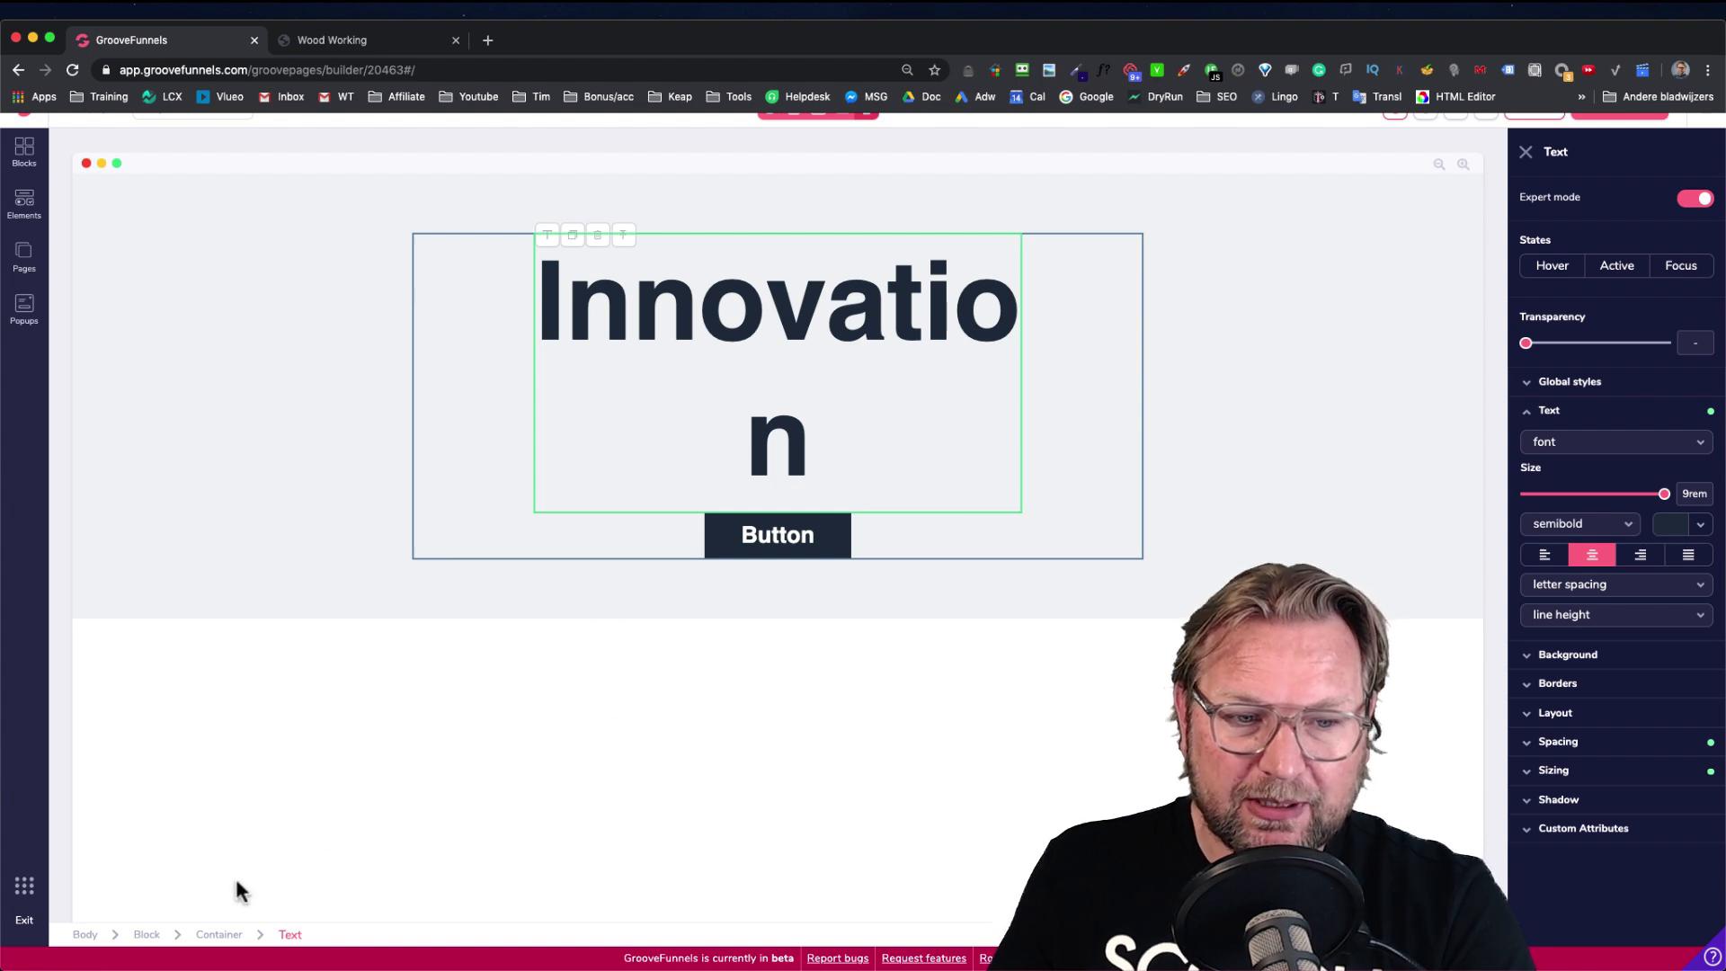
left_click(221, 935)
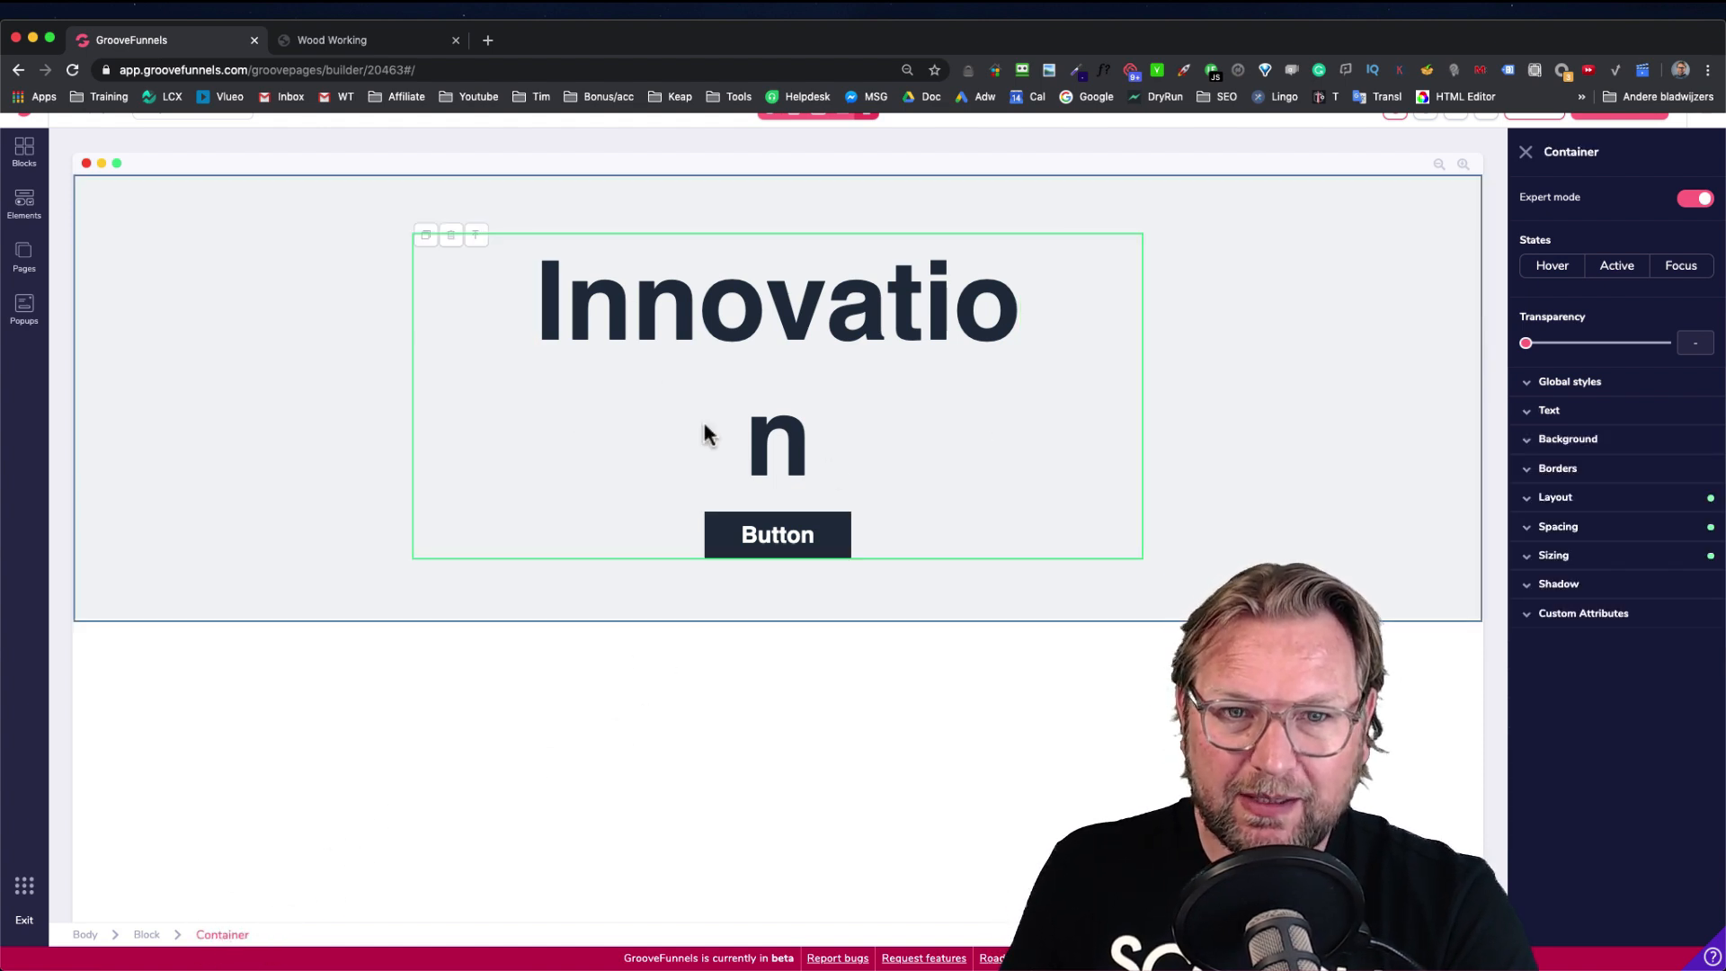
left_click(1562, 555)
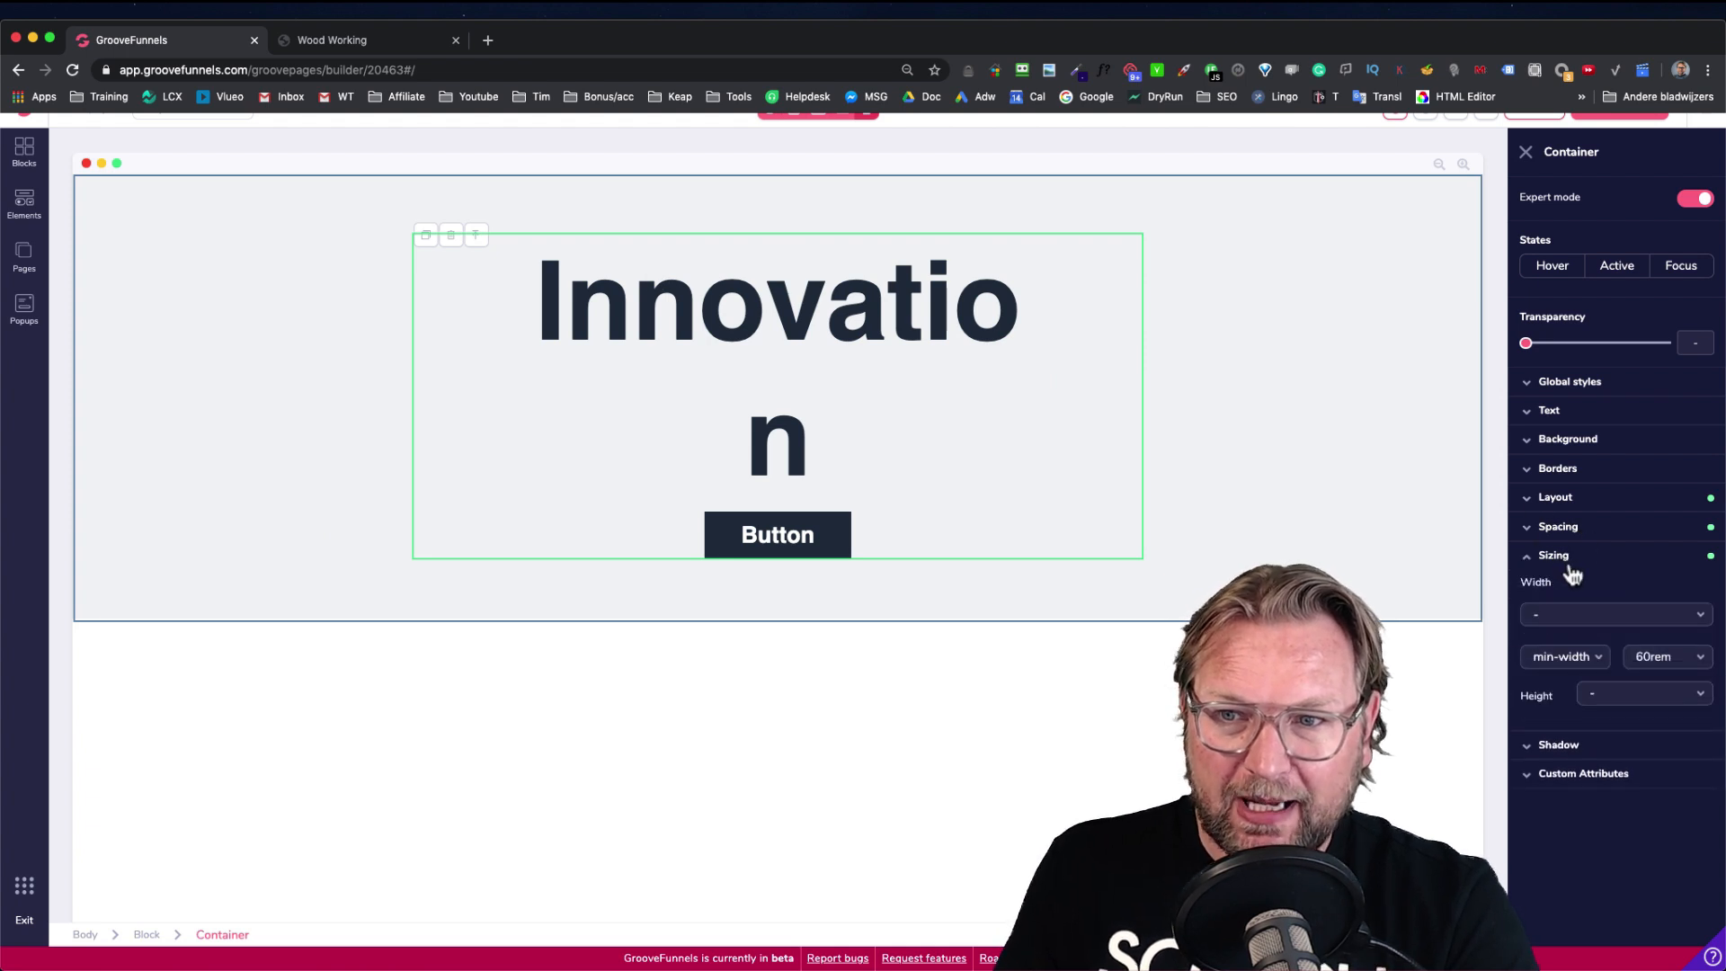
left_click(1667, 660)
scroll(1670, 757, "down", 2)
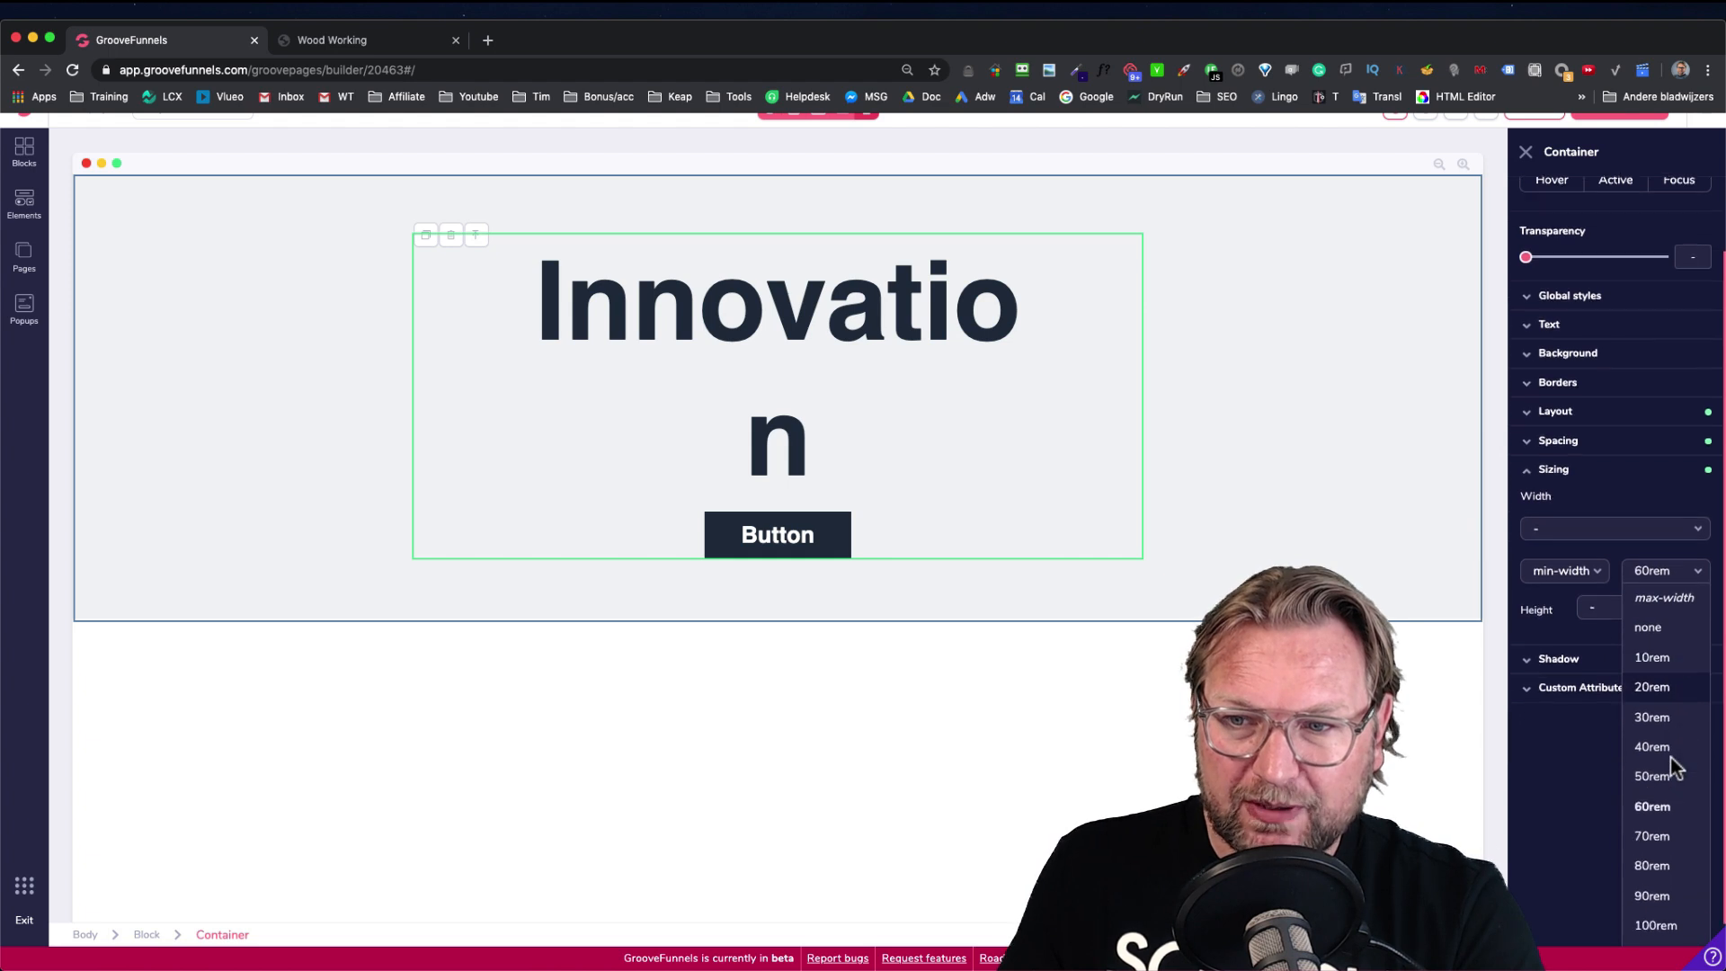
left_click(1657, 835)
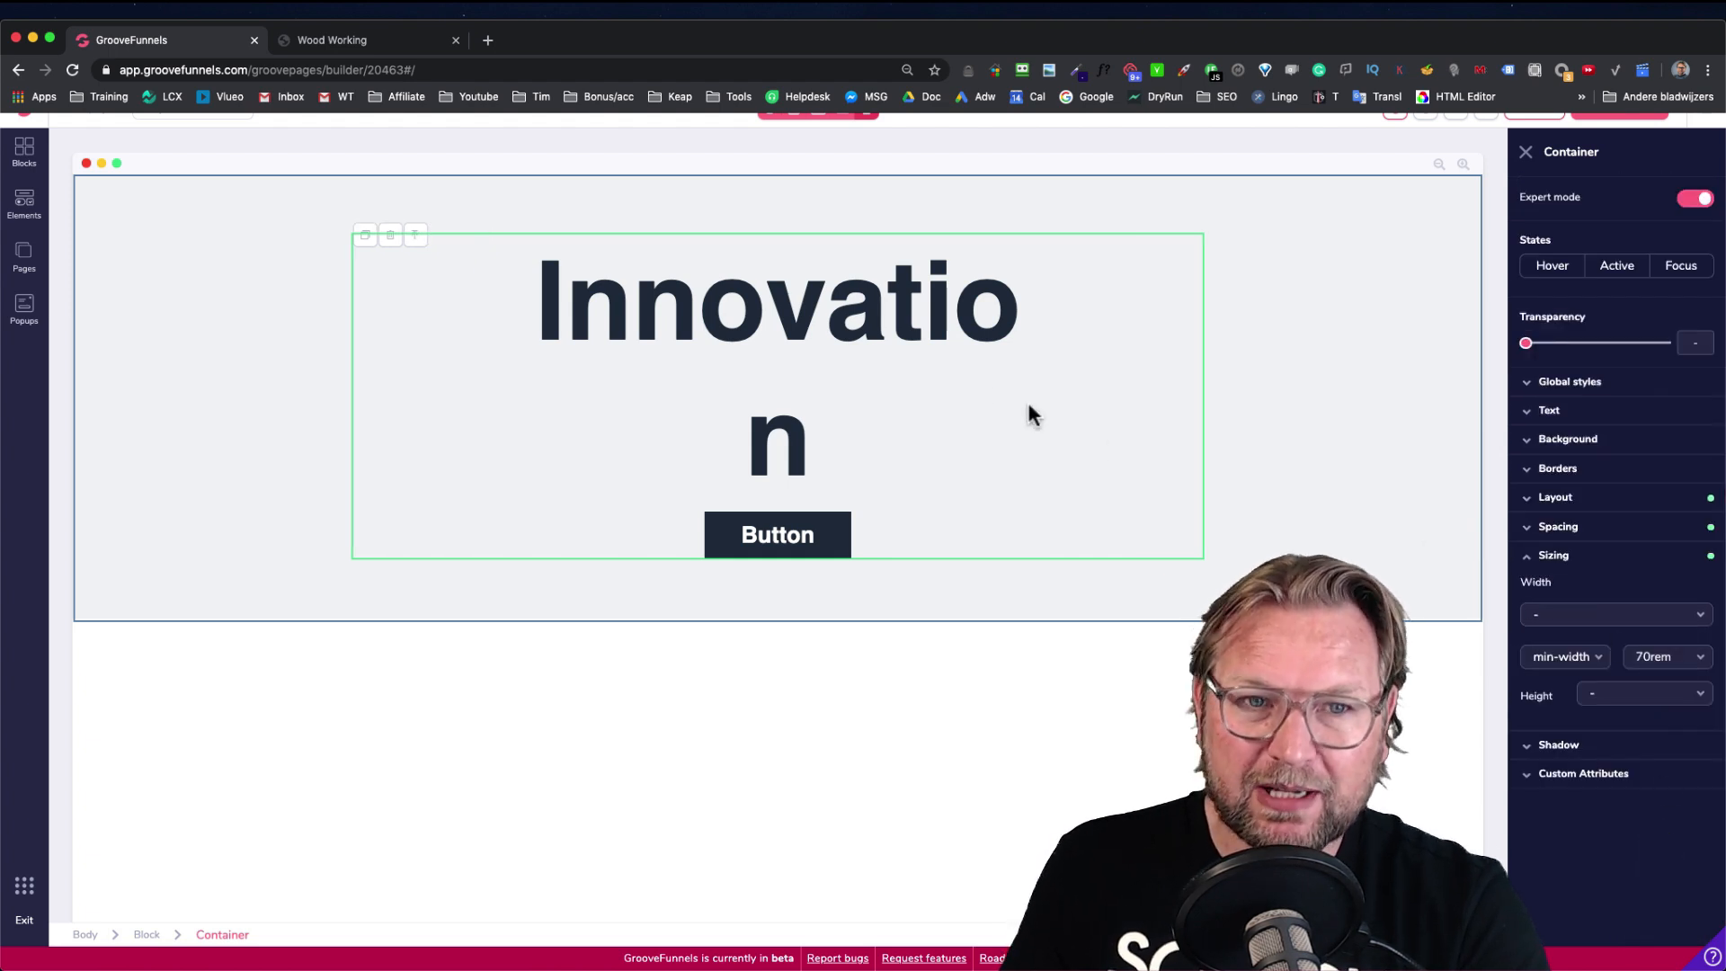
Set the Innovation headline's maximum width to 50rem
left_click(888, 311)
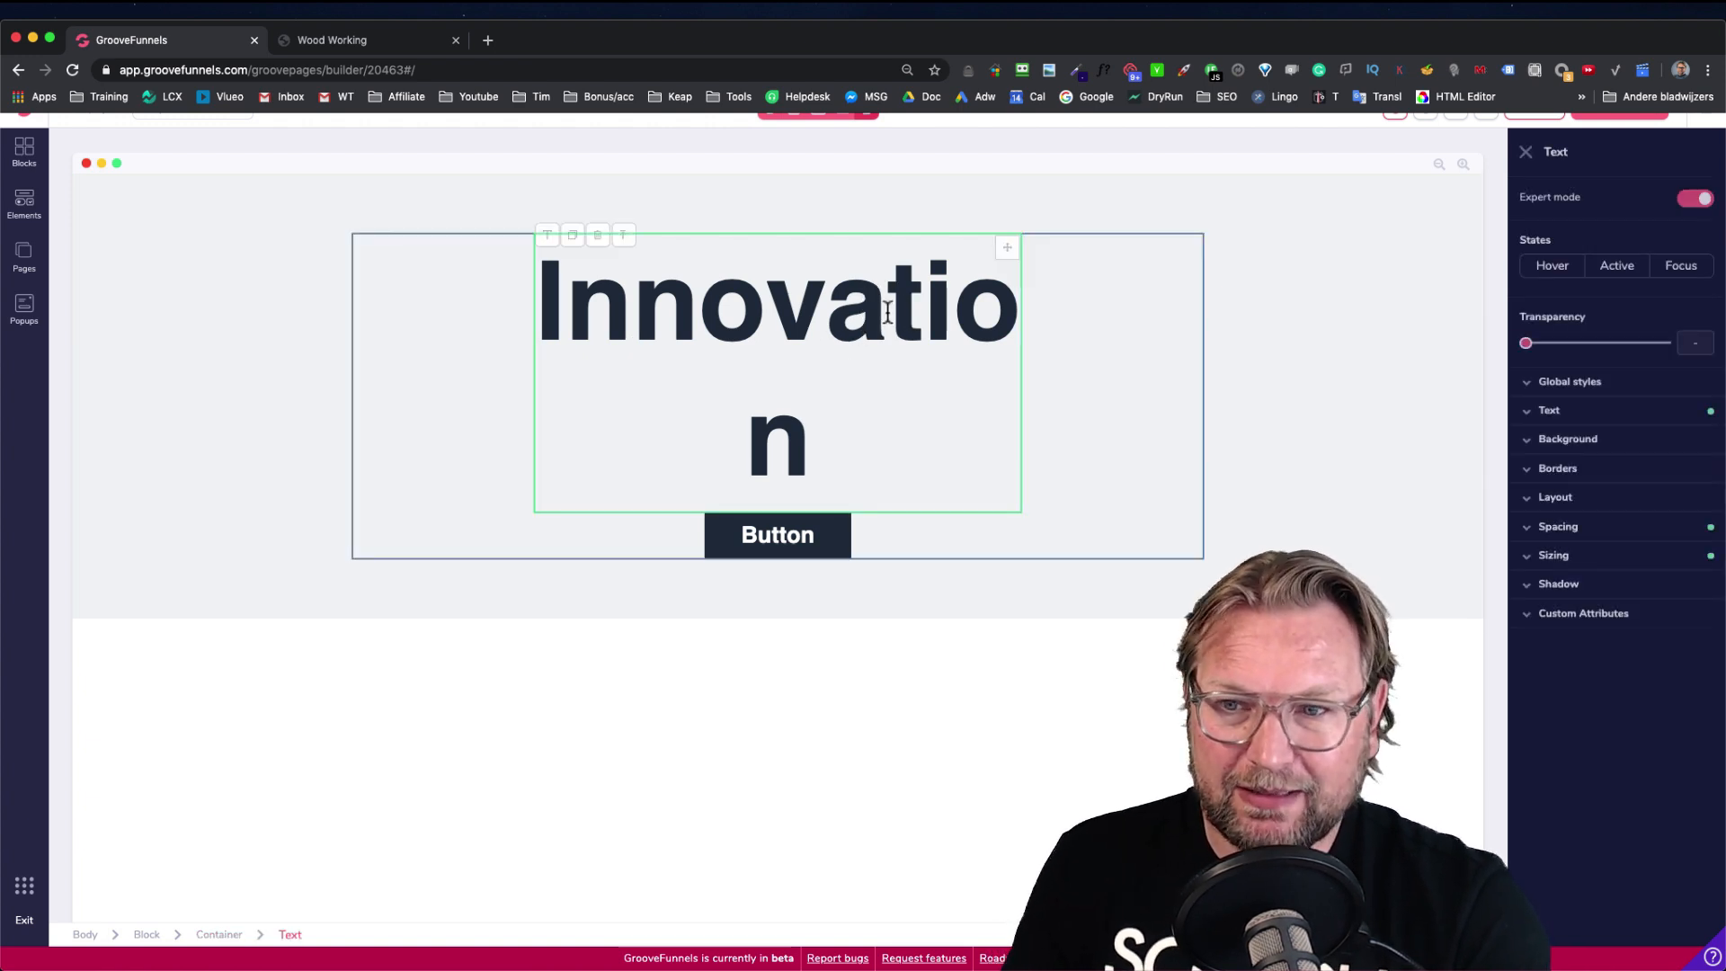
left_click(1068, 335)
left_click(848, 301)
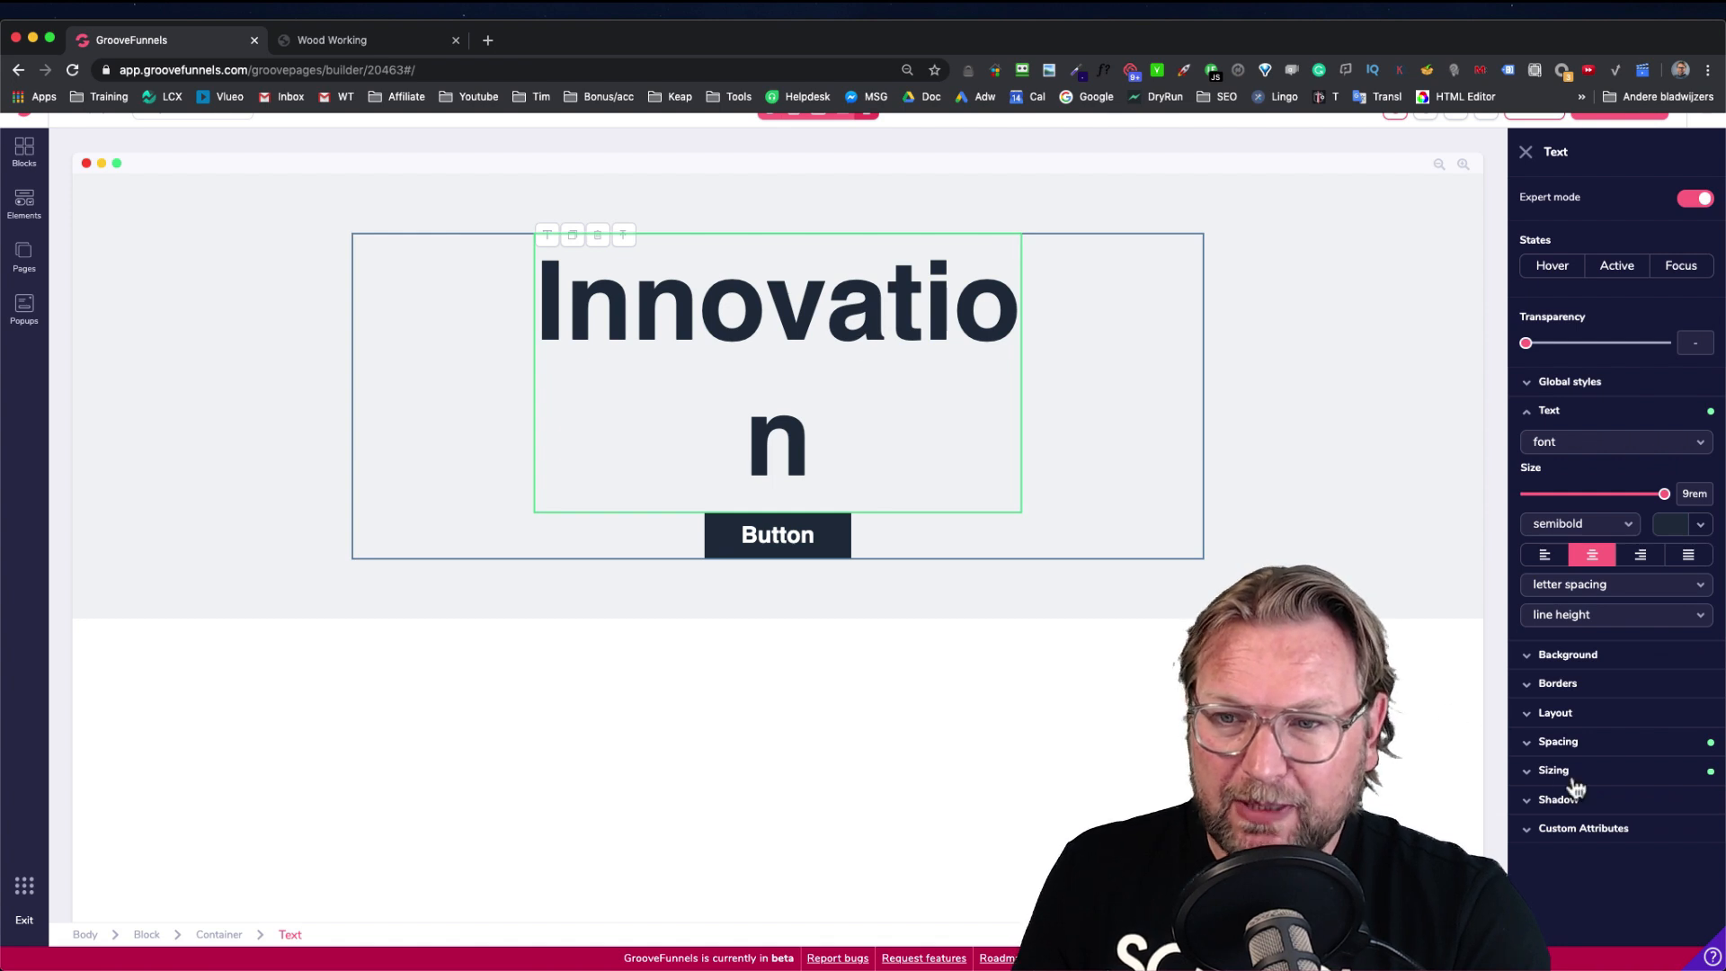
left_click(1553, 771)
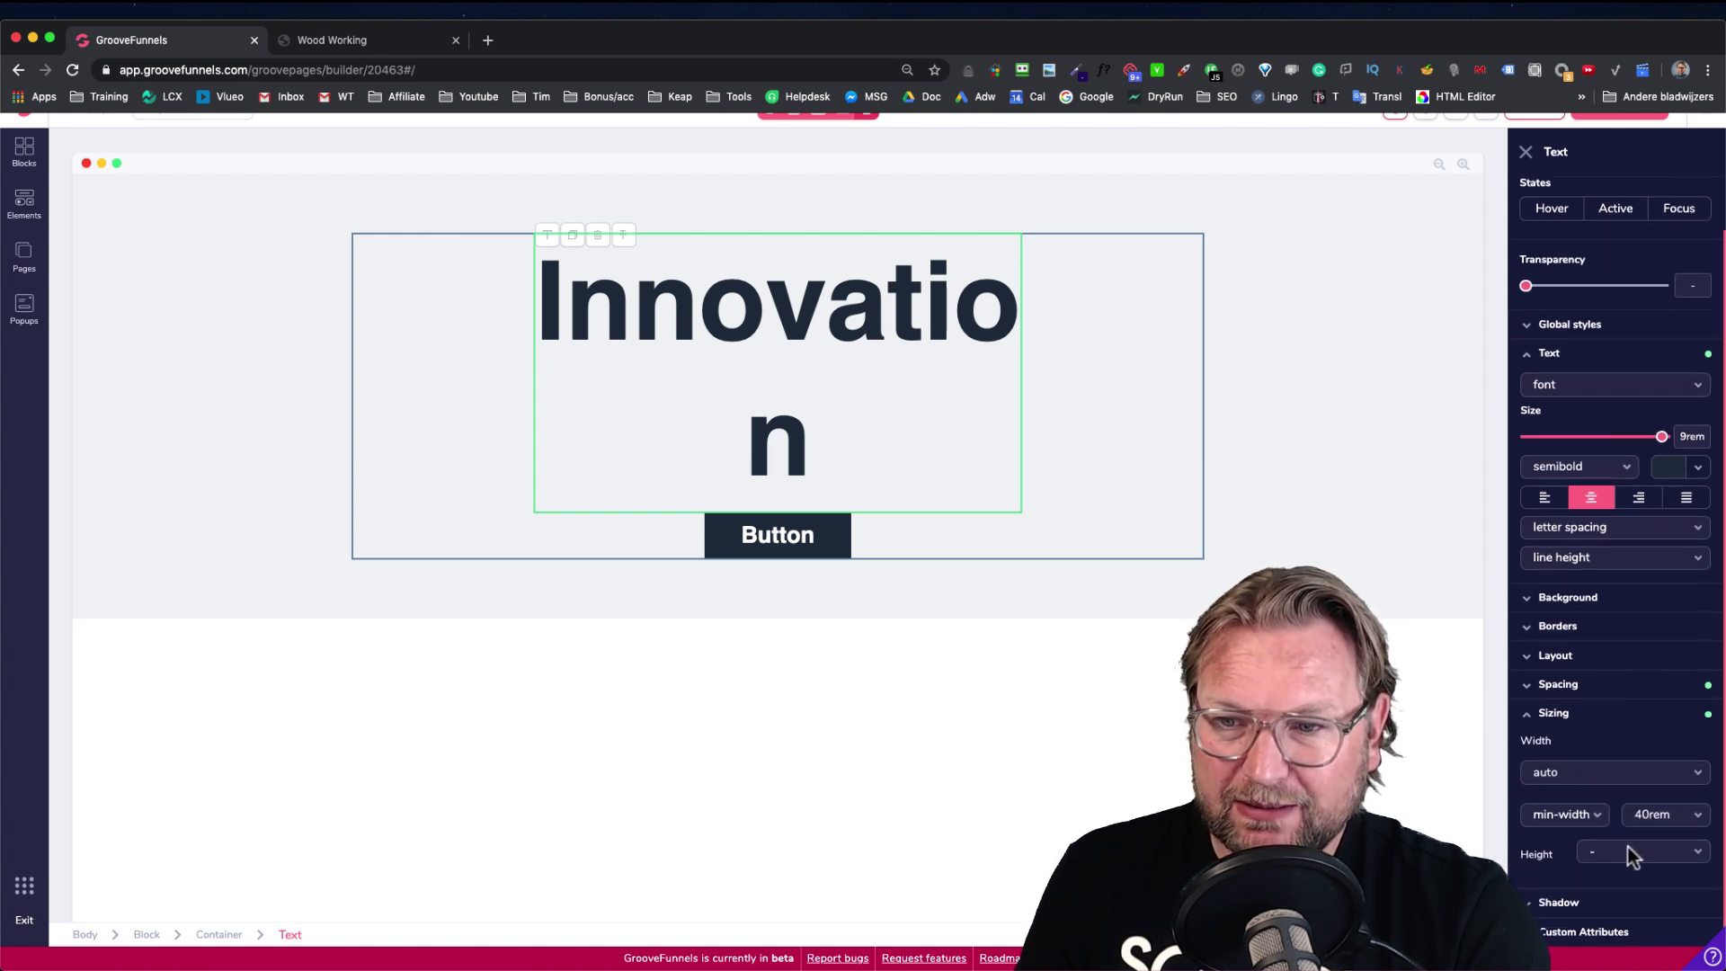
left_click(1677, 815)
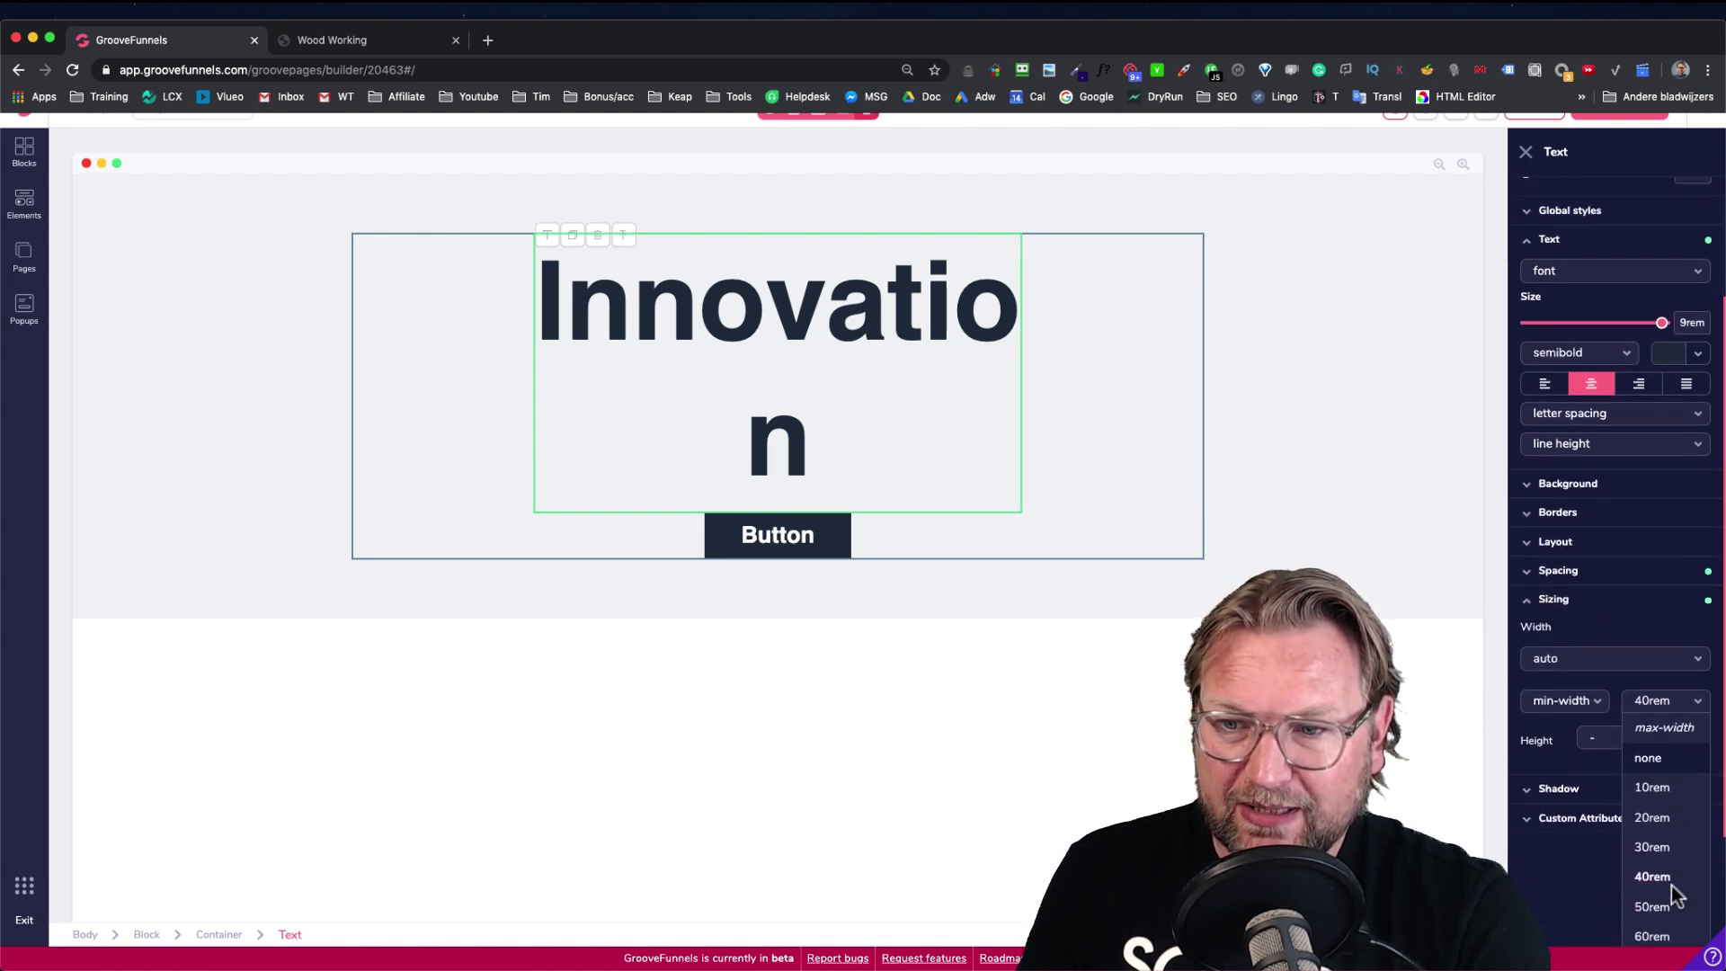
left_click(1653, 800)
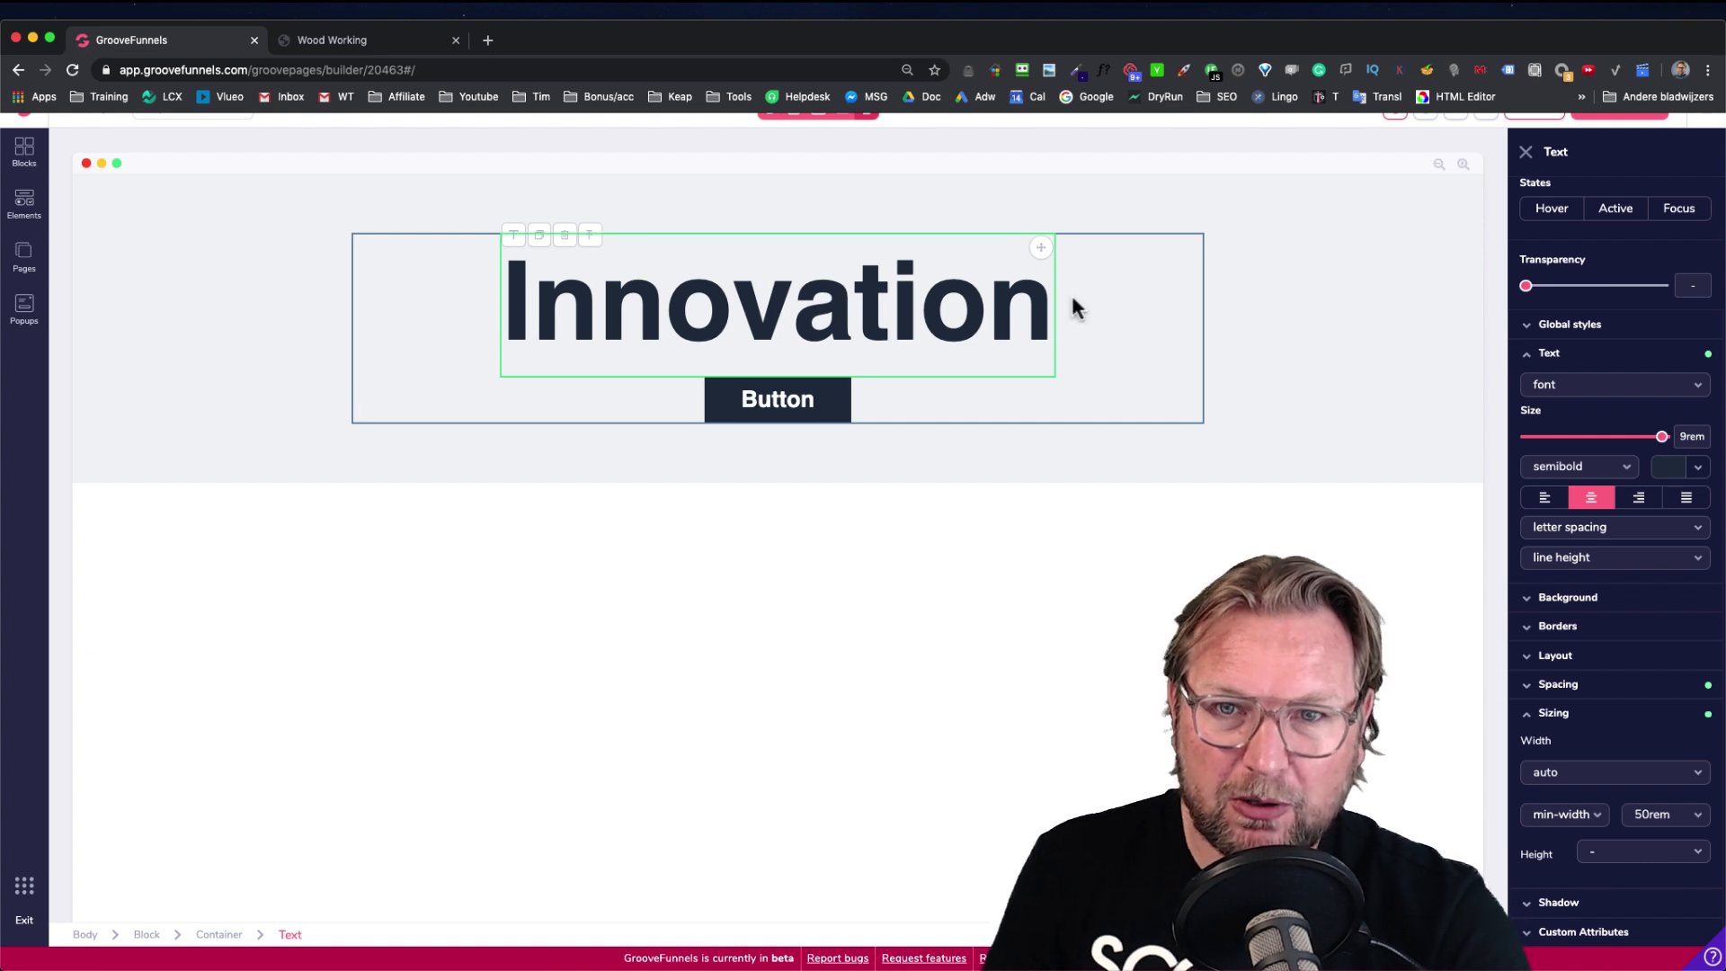
scroll(1072, 295, "up", 1)
scroll(1071, 295, "down", 1)
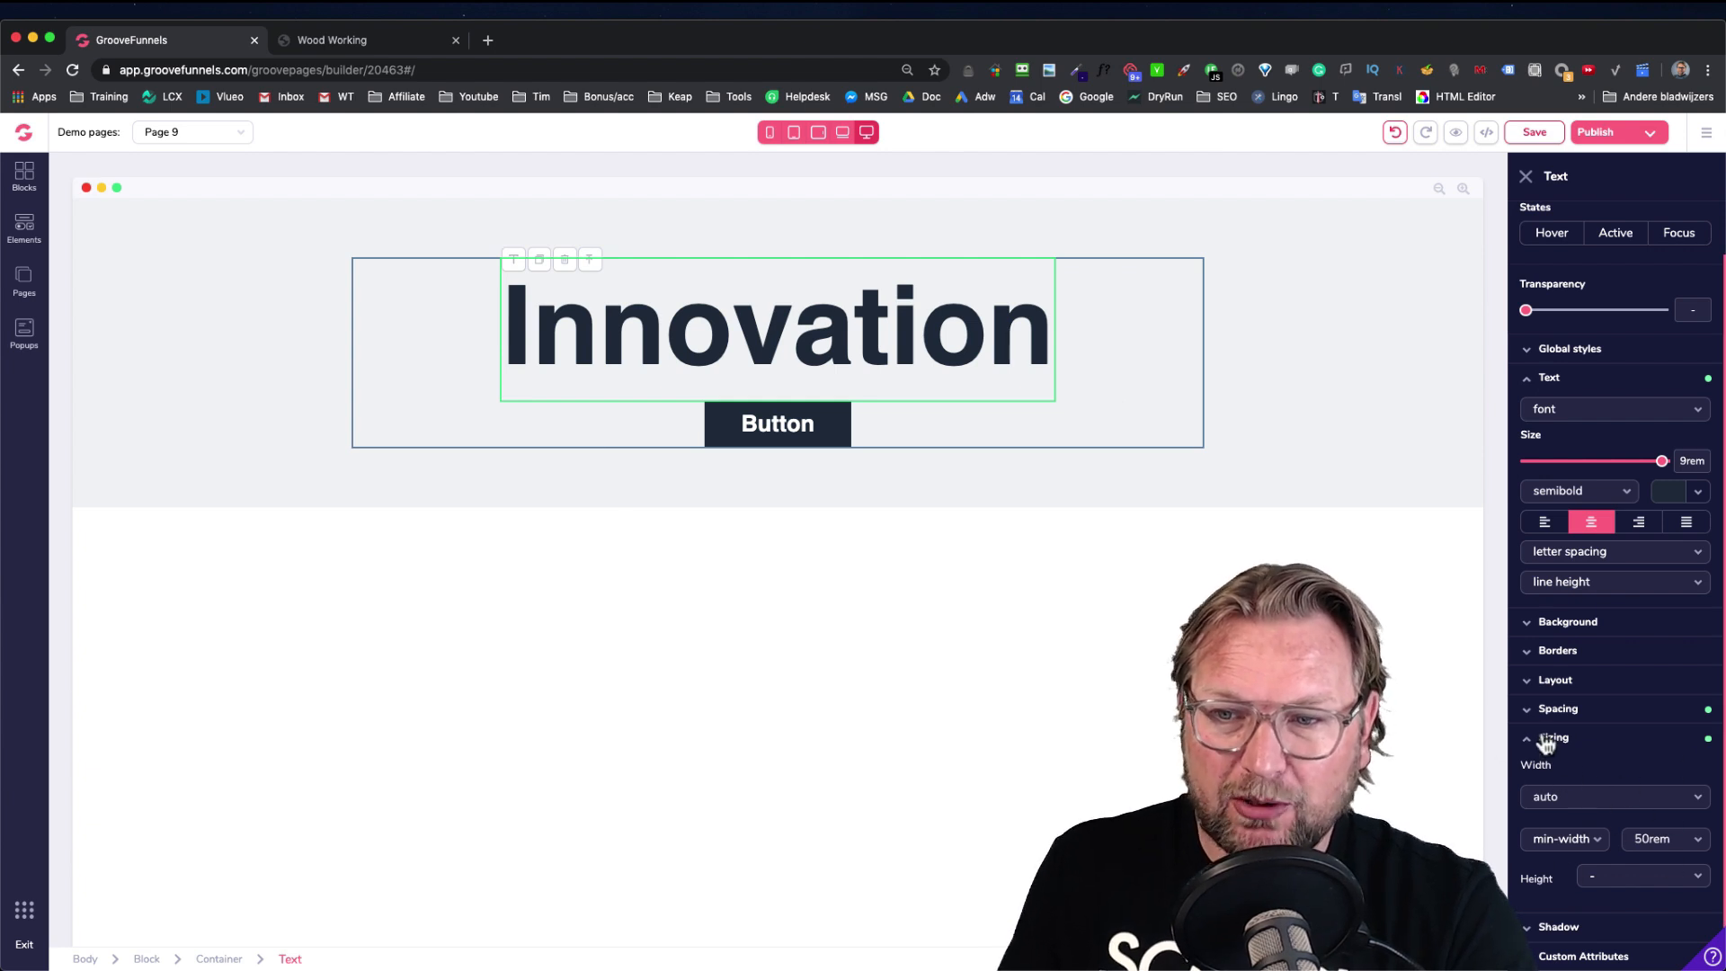
left_click(1681, 845)
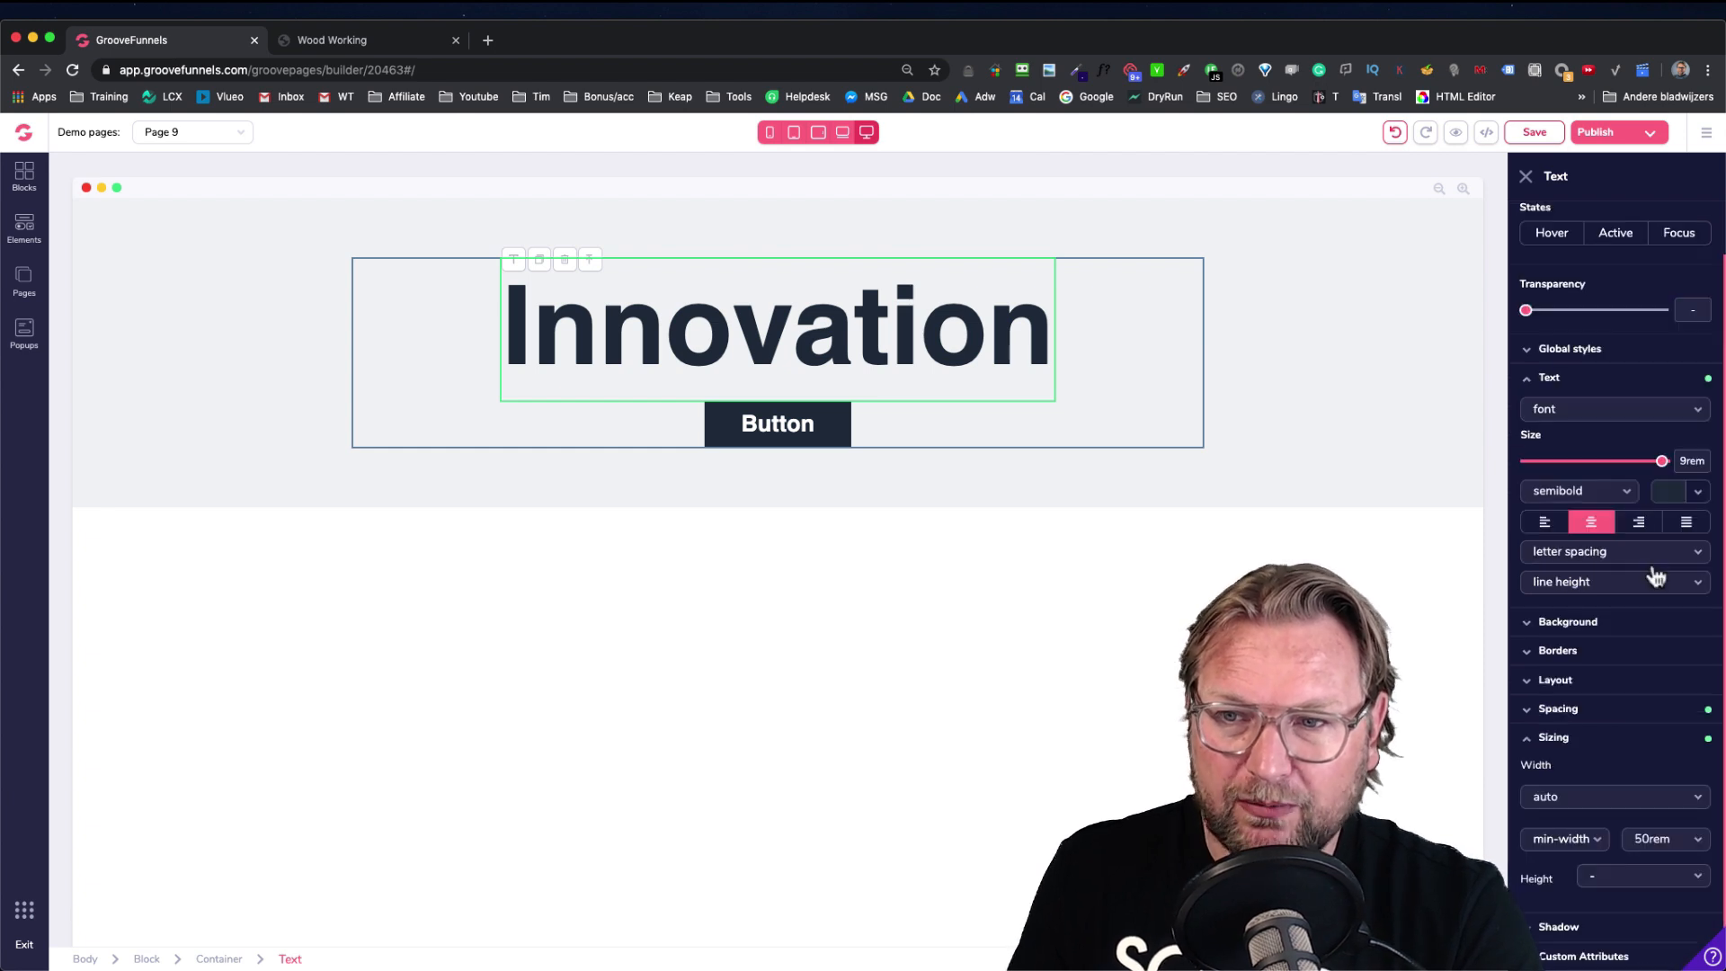
left_click(136, 282)
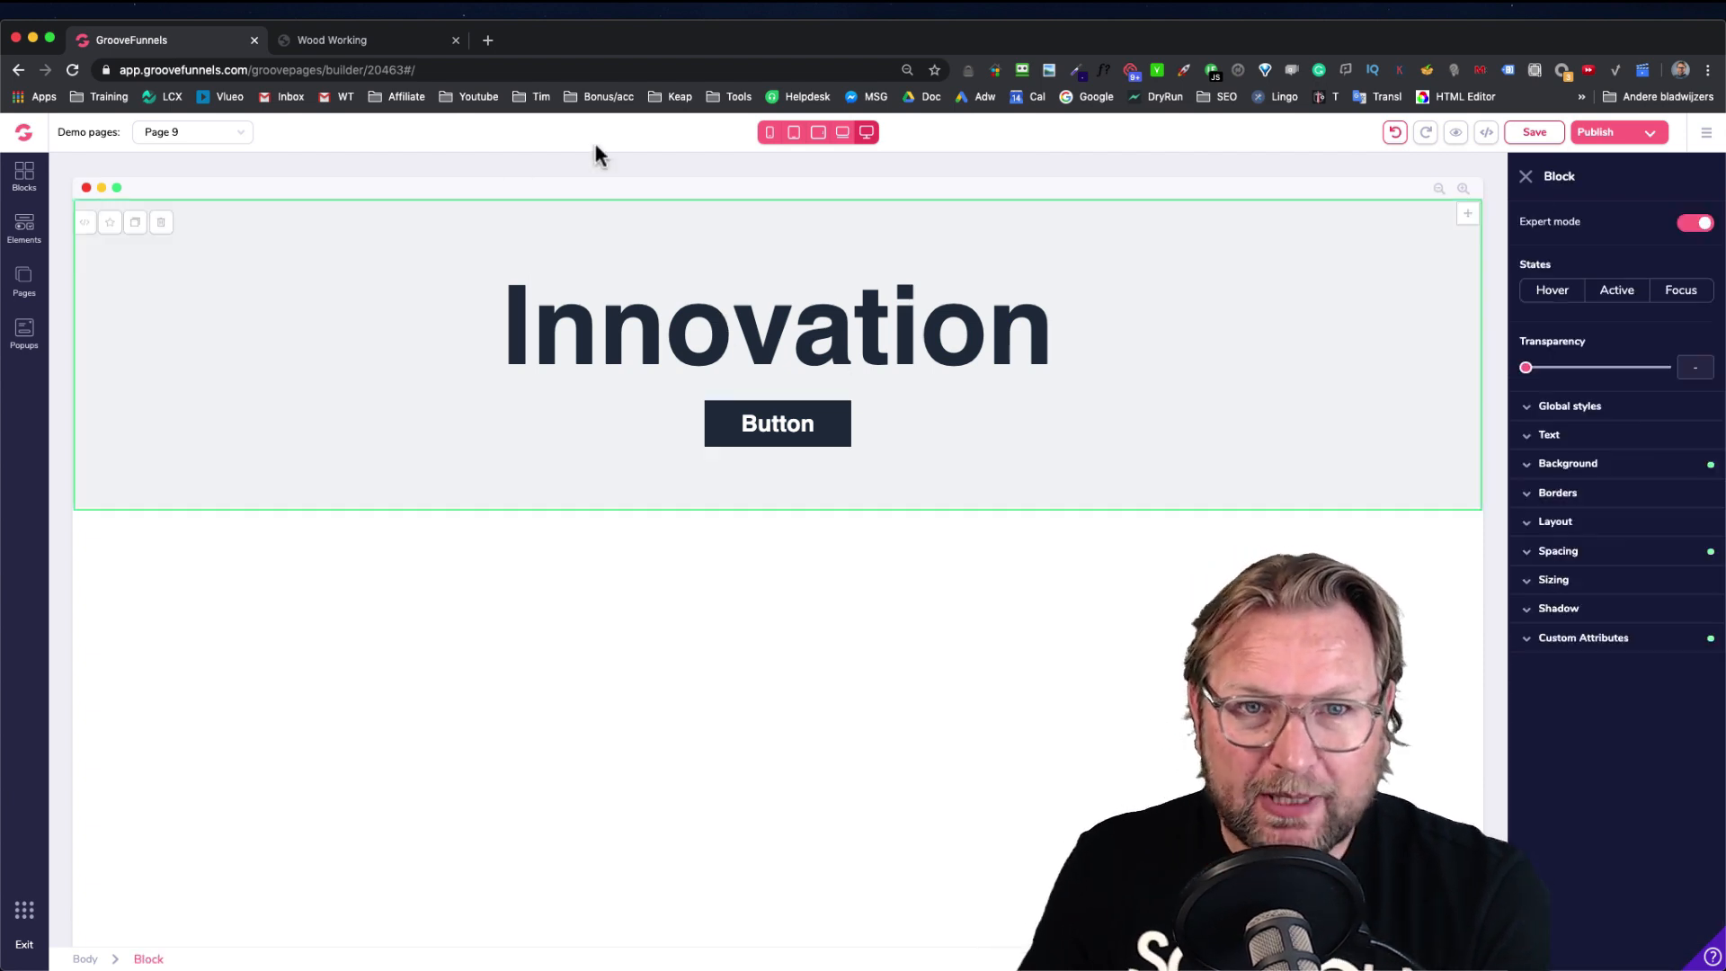
Select the Innovation headline, compare it with the original page, and set its text color to white (#FFFFFF)
left_click(587, 330)
left_click(364, 43)
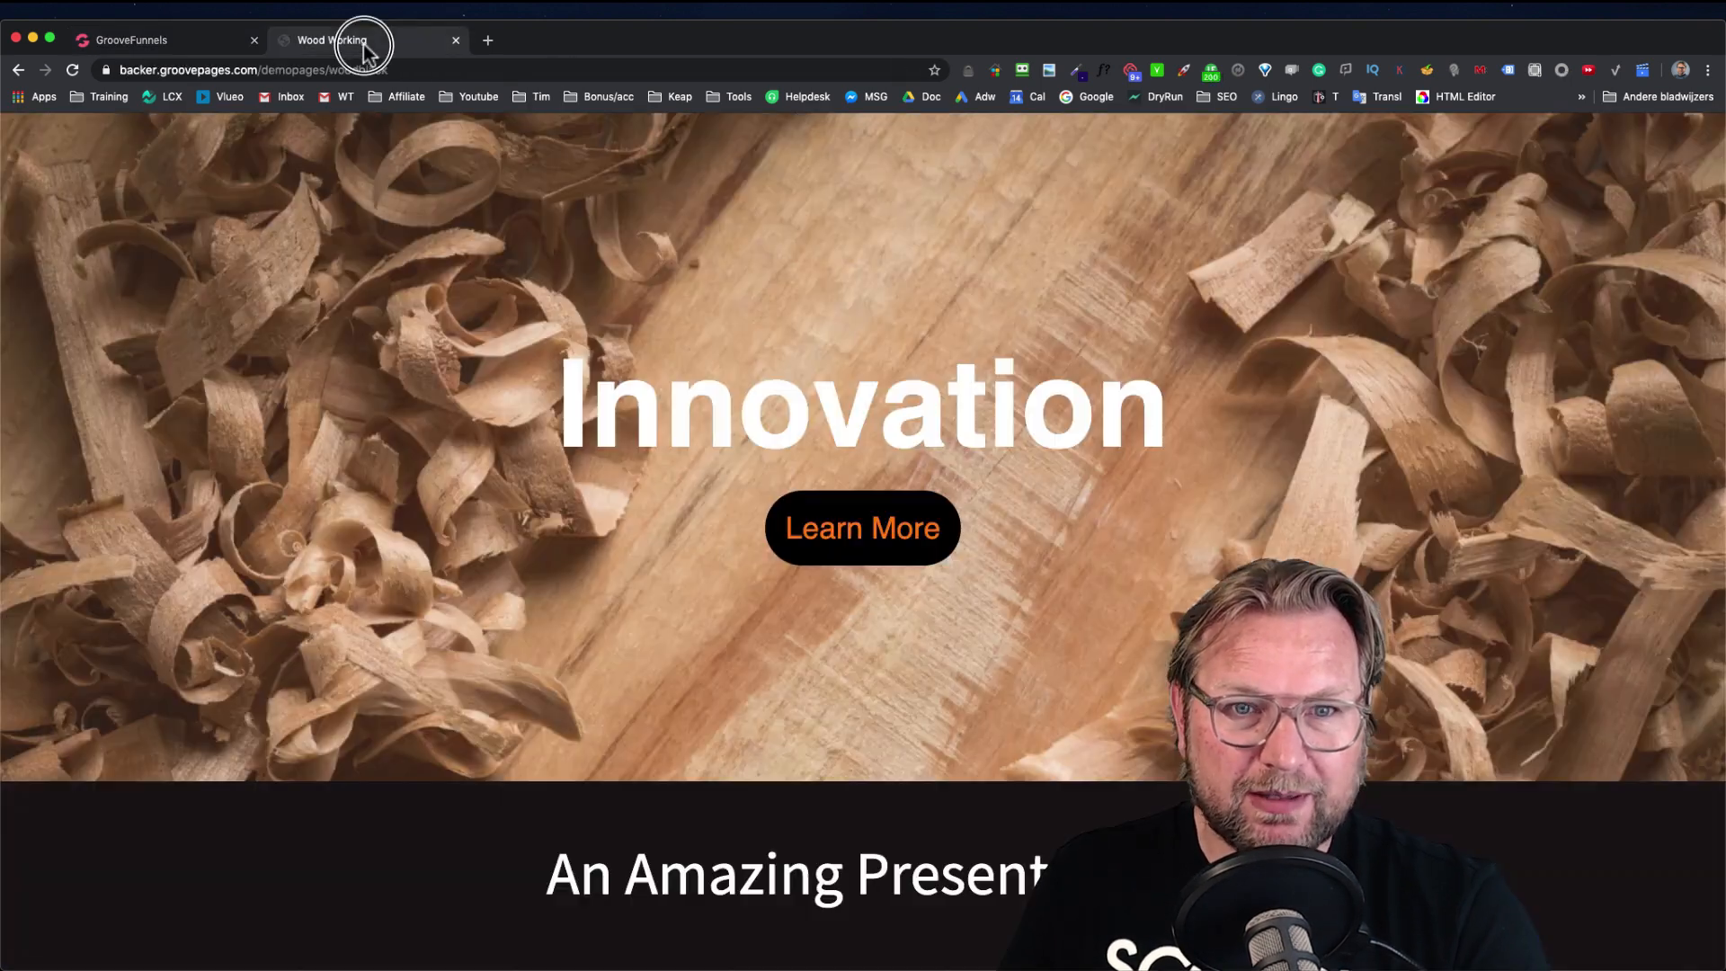
left_click(206, 42)
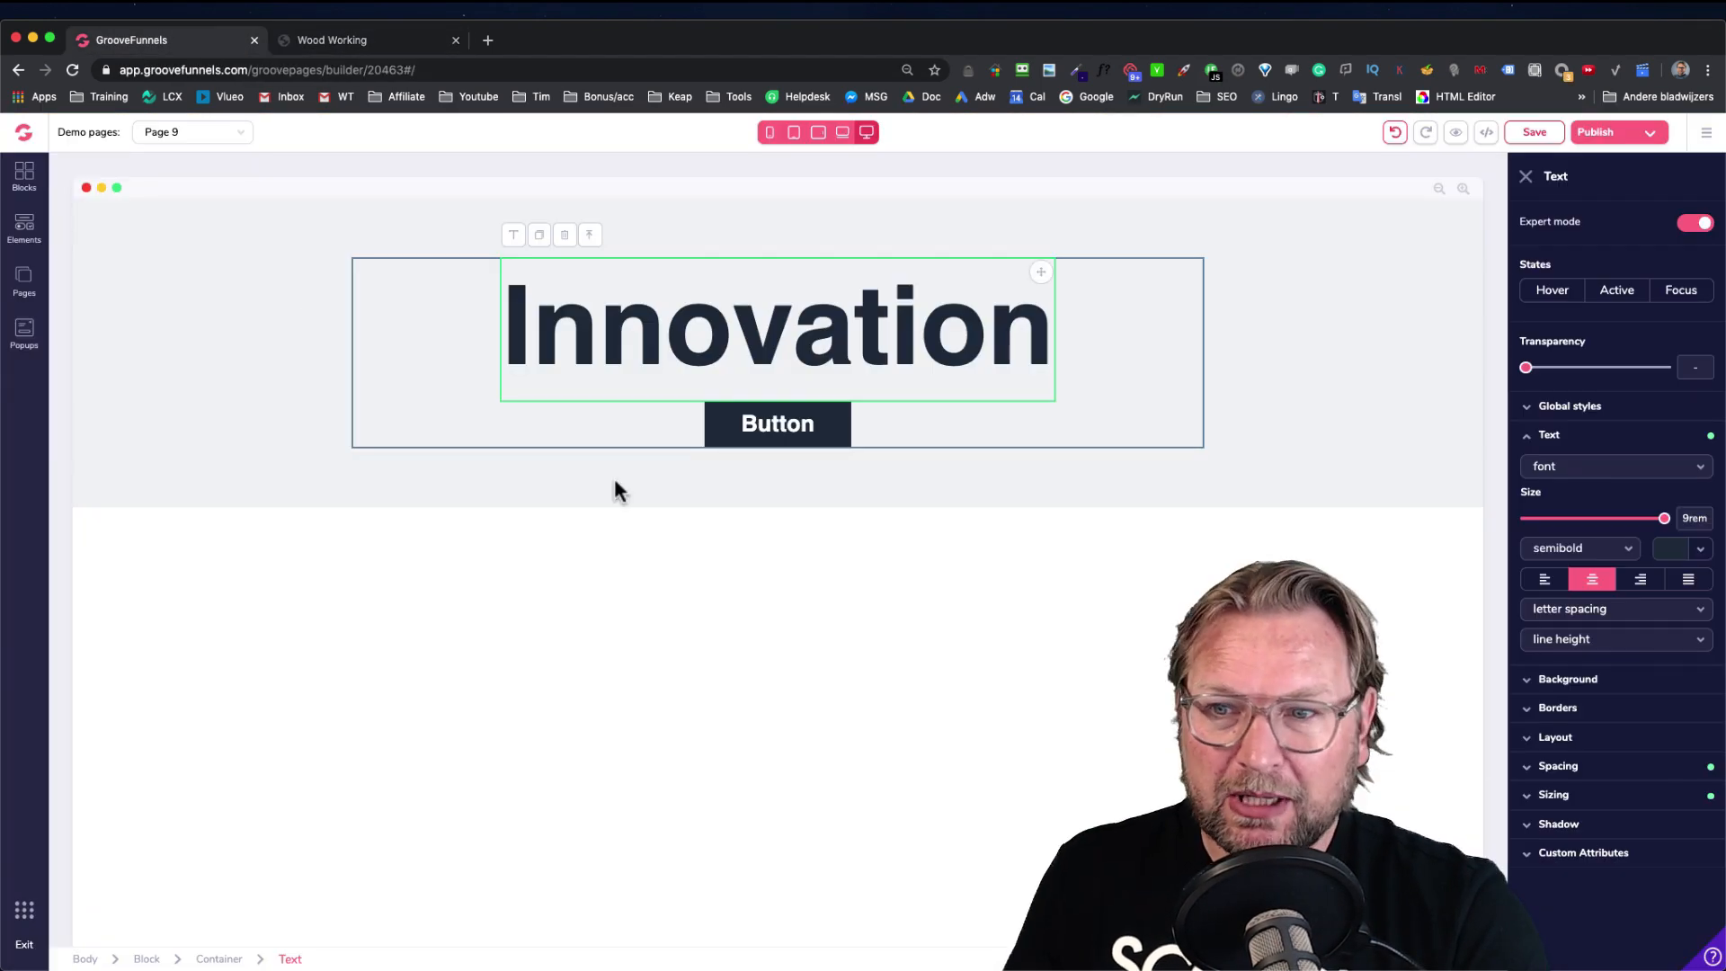
scroll(1708, 561, "up", 5)
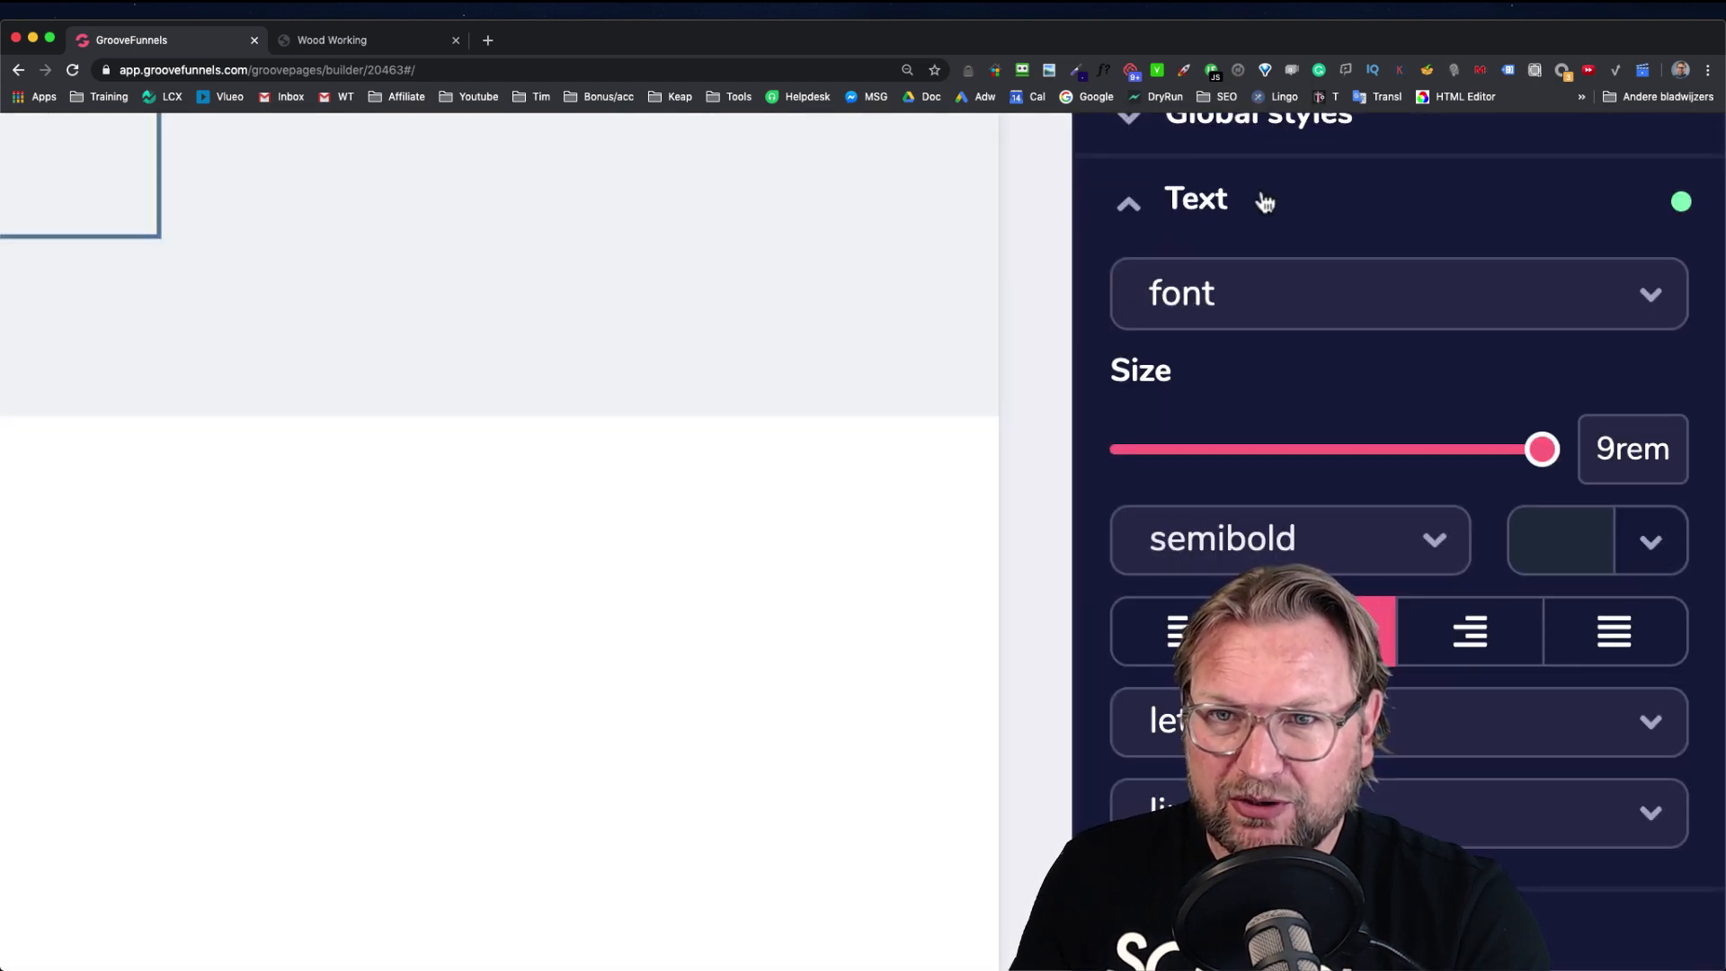
left_click(1652, 542)
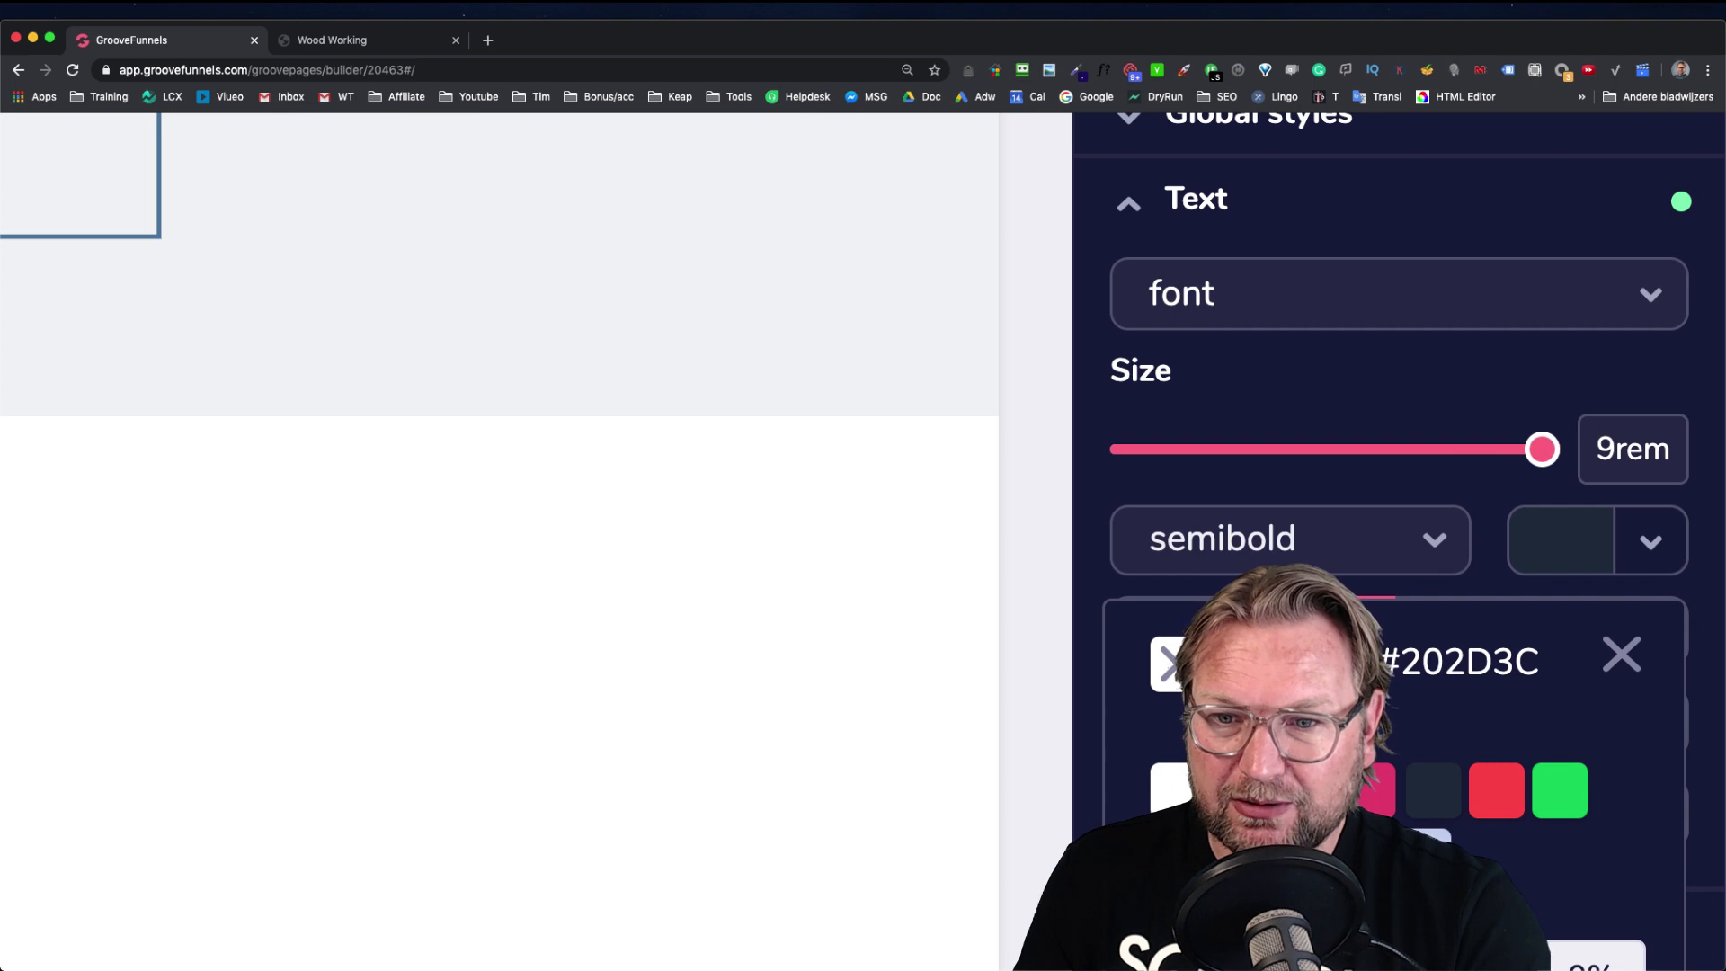
left_click(1180, 775)
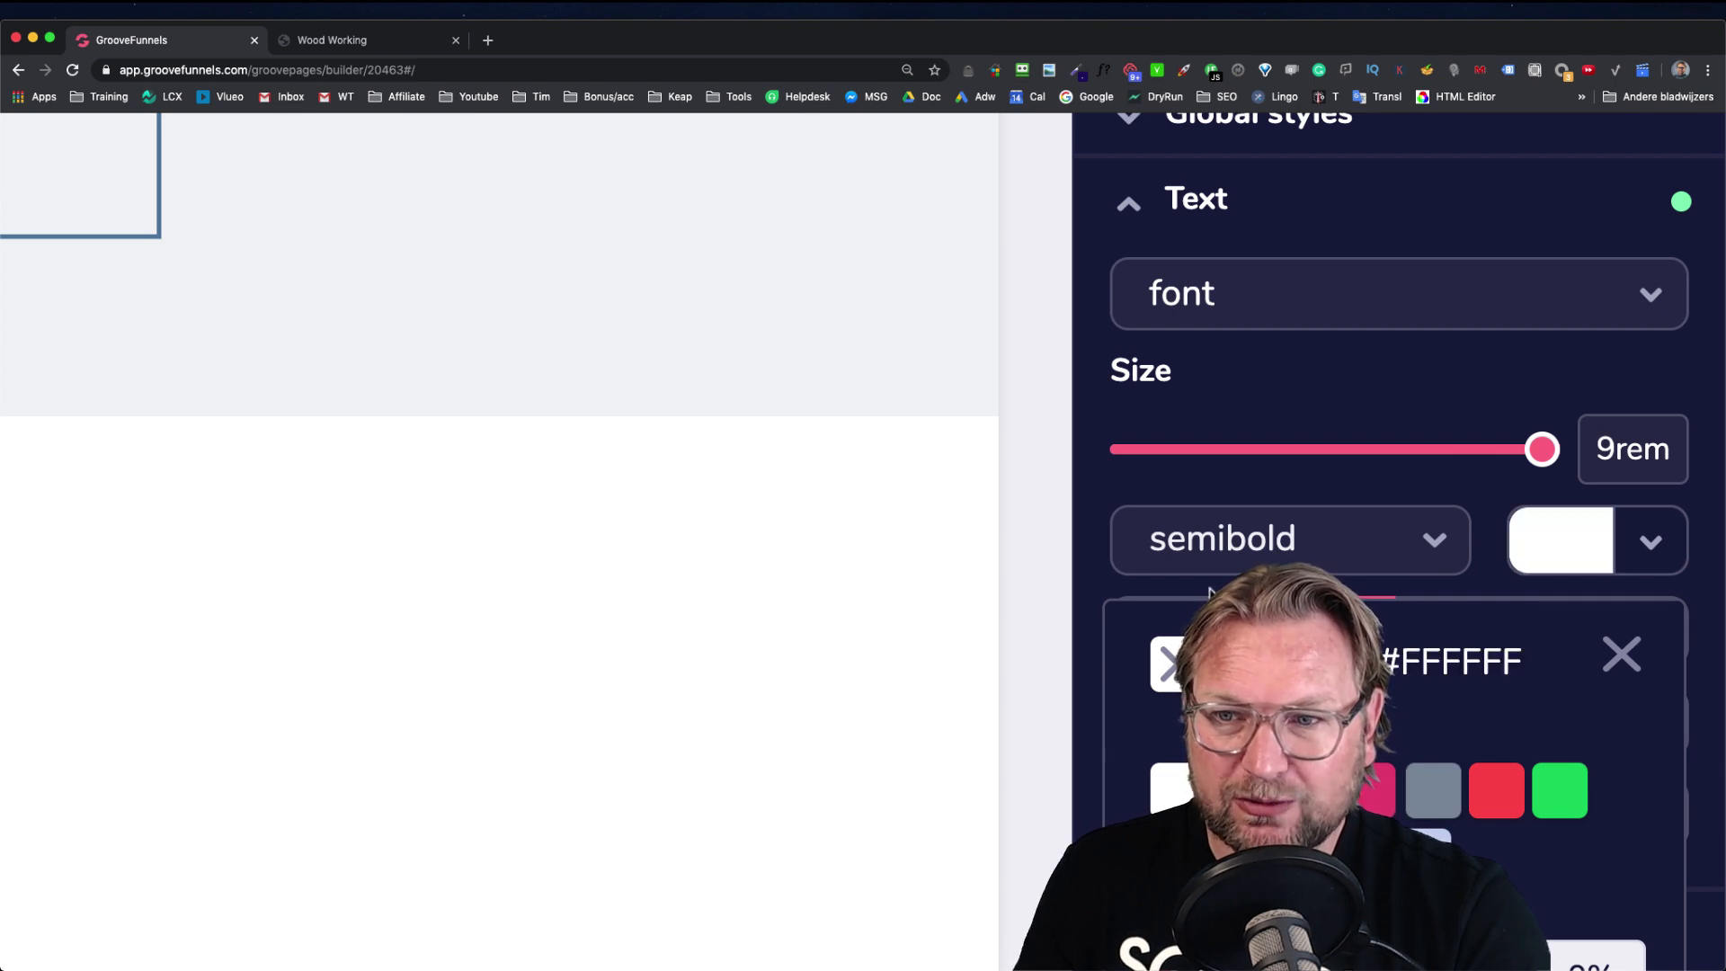
left_click(1620, 653)
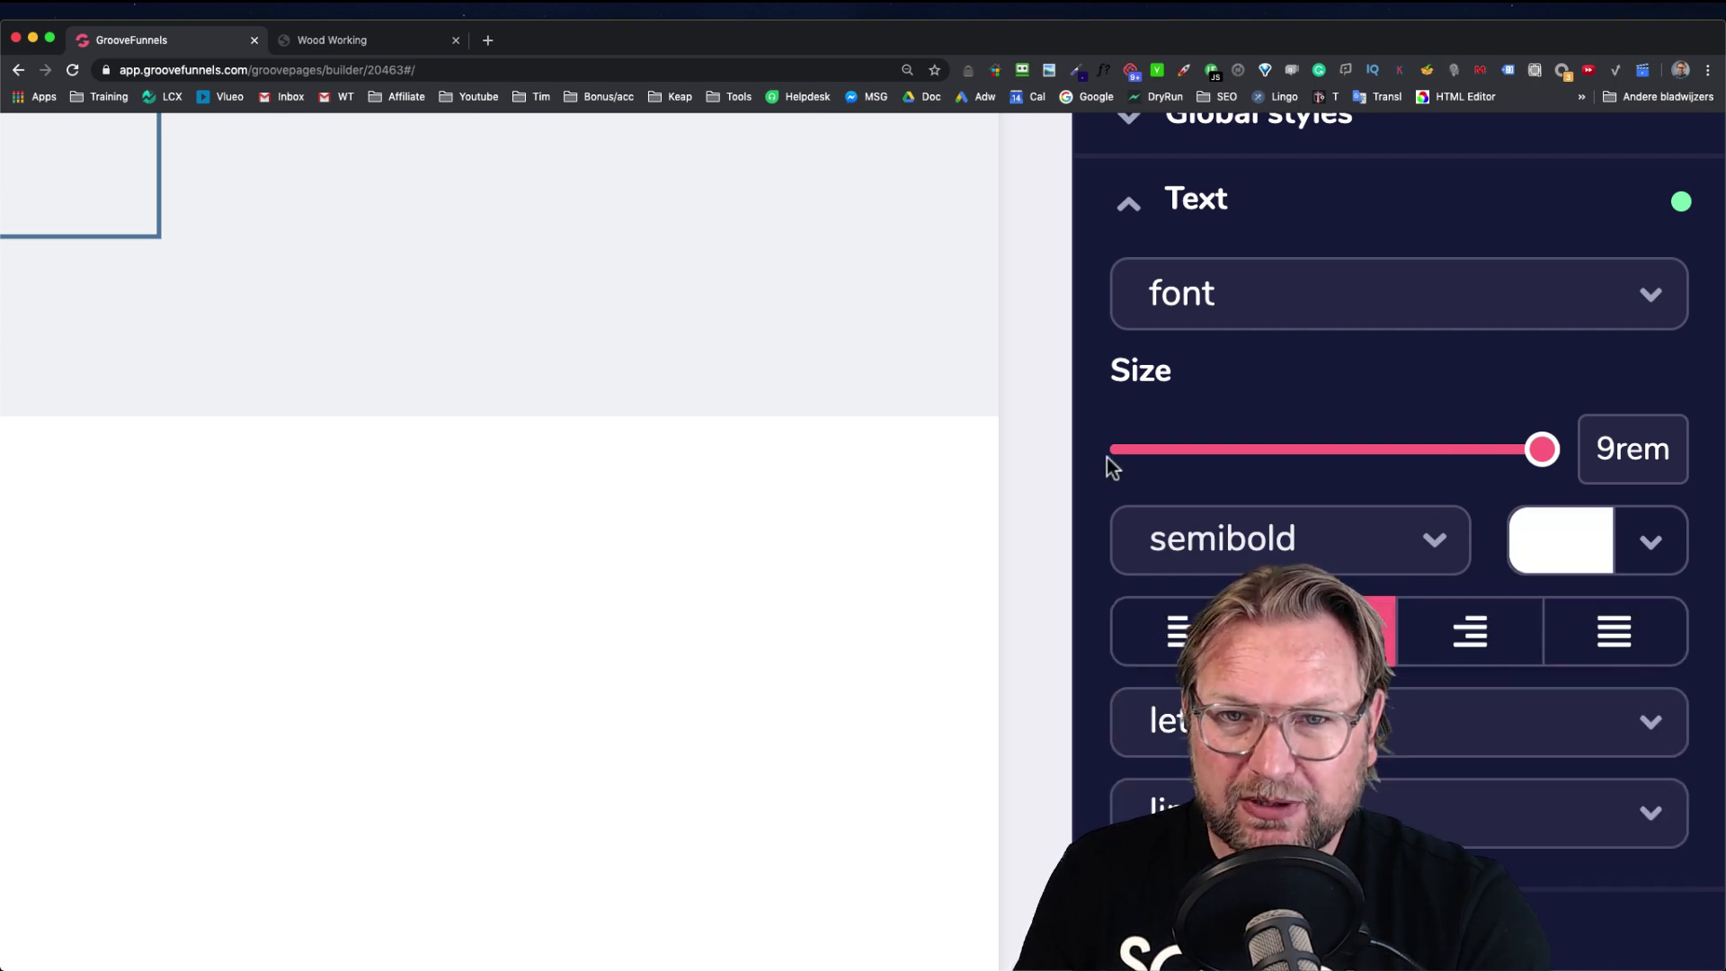
scroll(1108, 457, "down", 5)
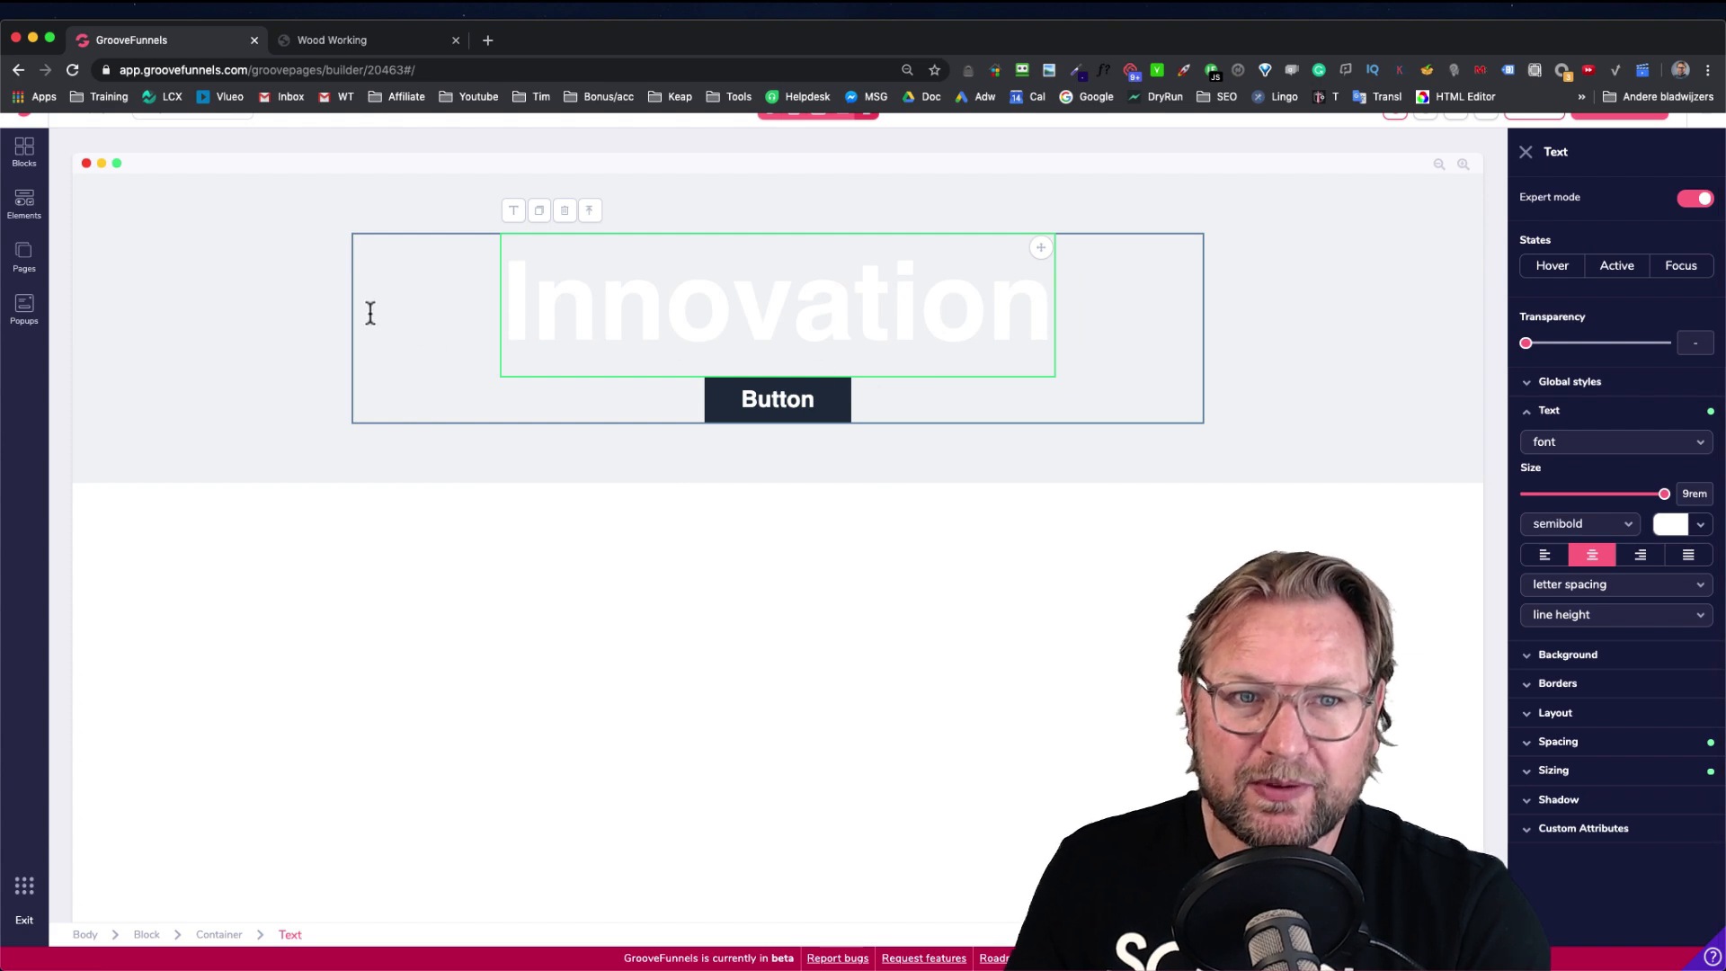
Select the block behind the headline, check the original page's hero section, and open the block's background settings
left_click(204, 278)
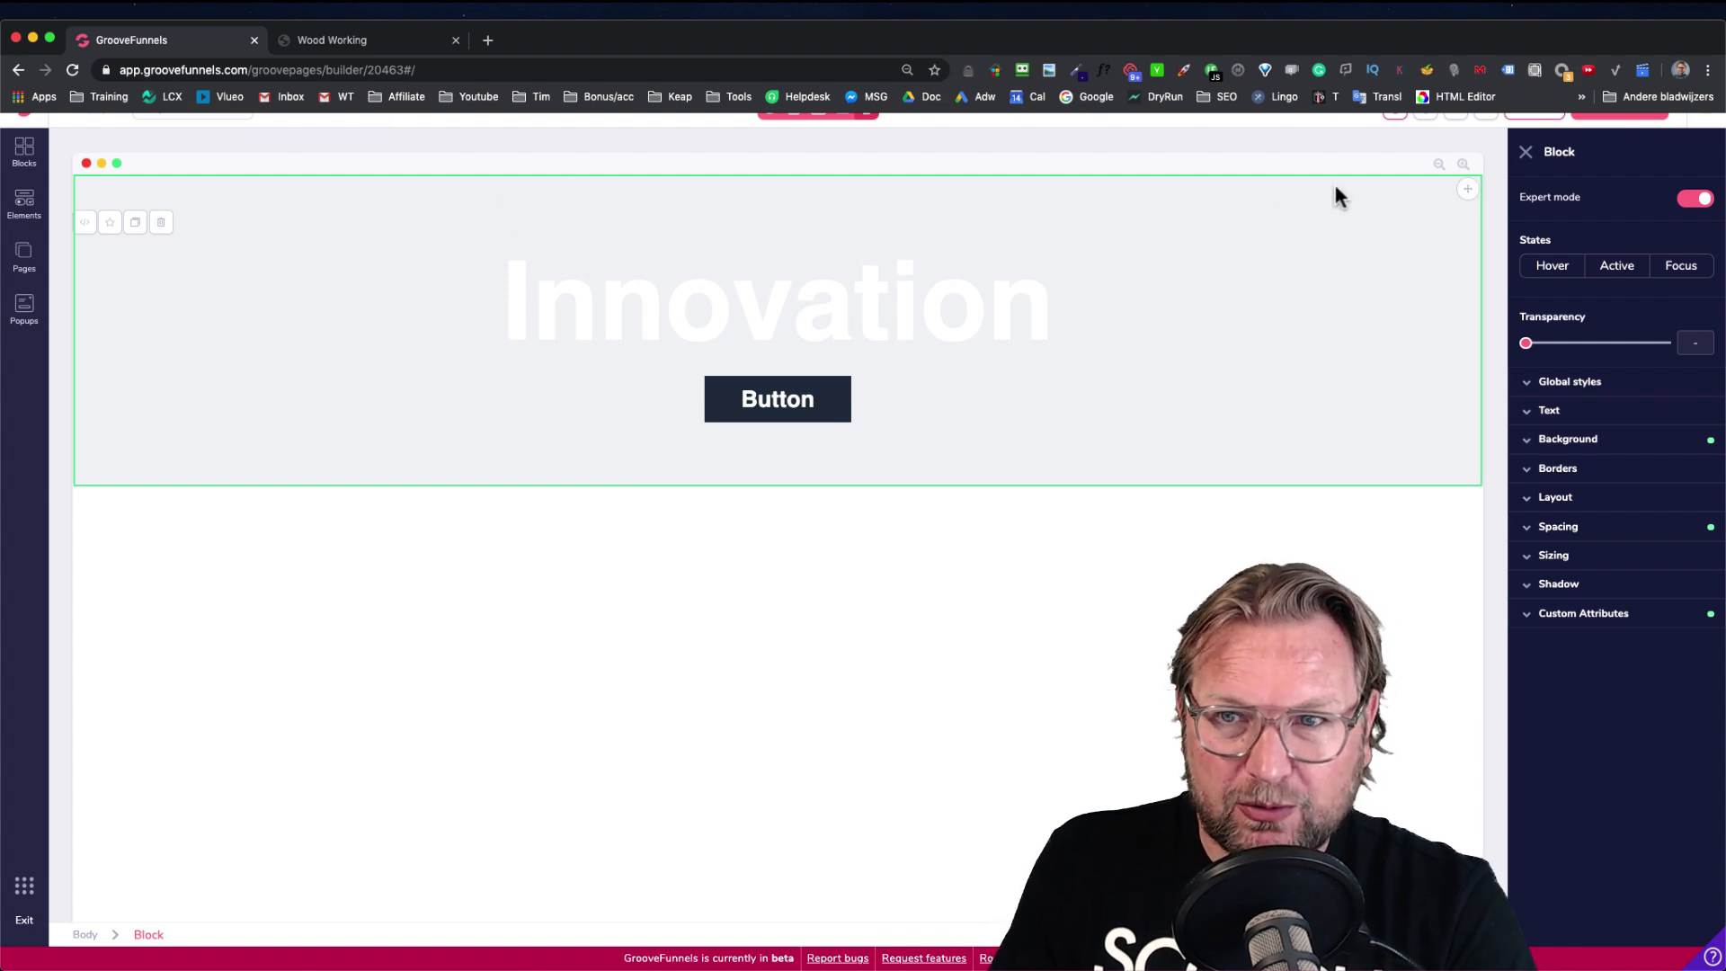
left_click(385, 39)
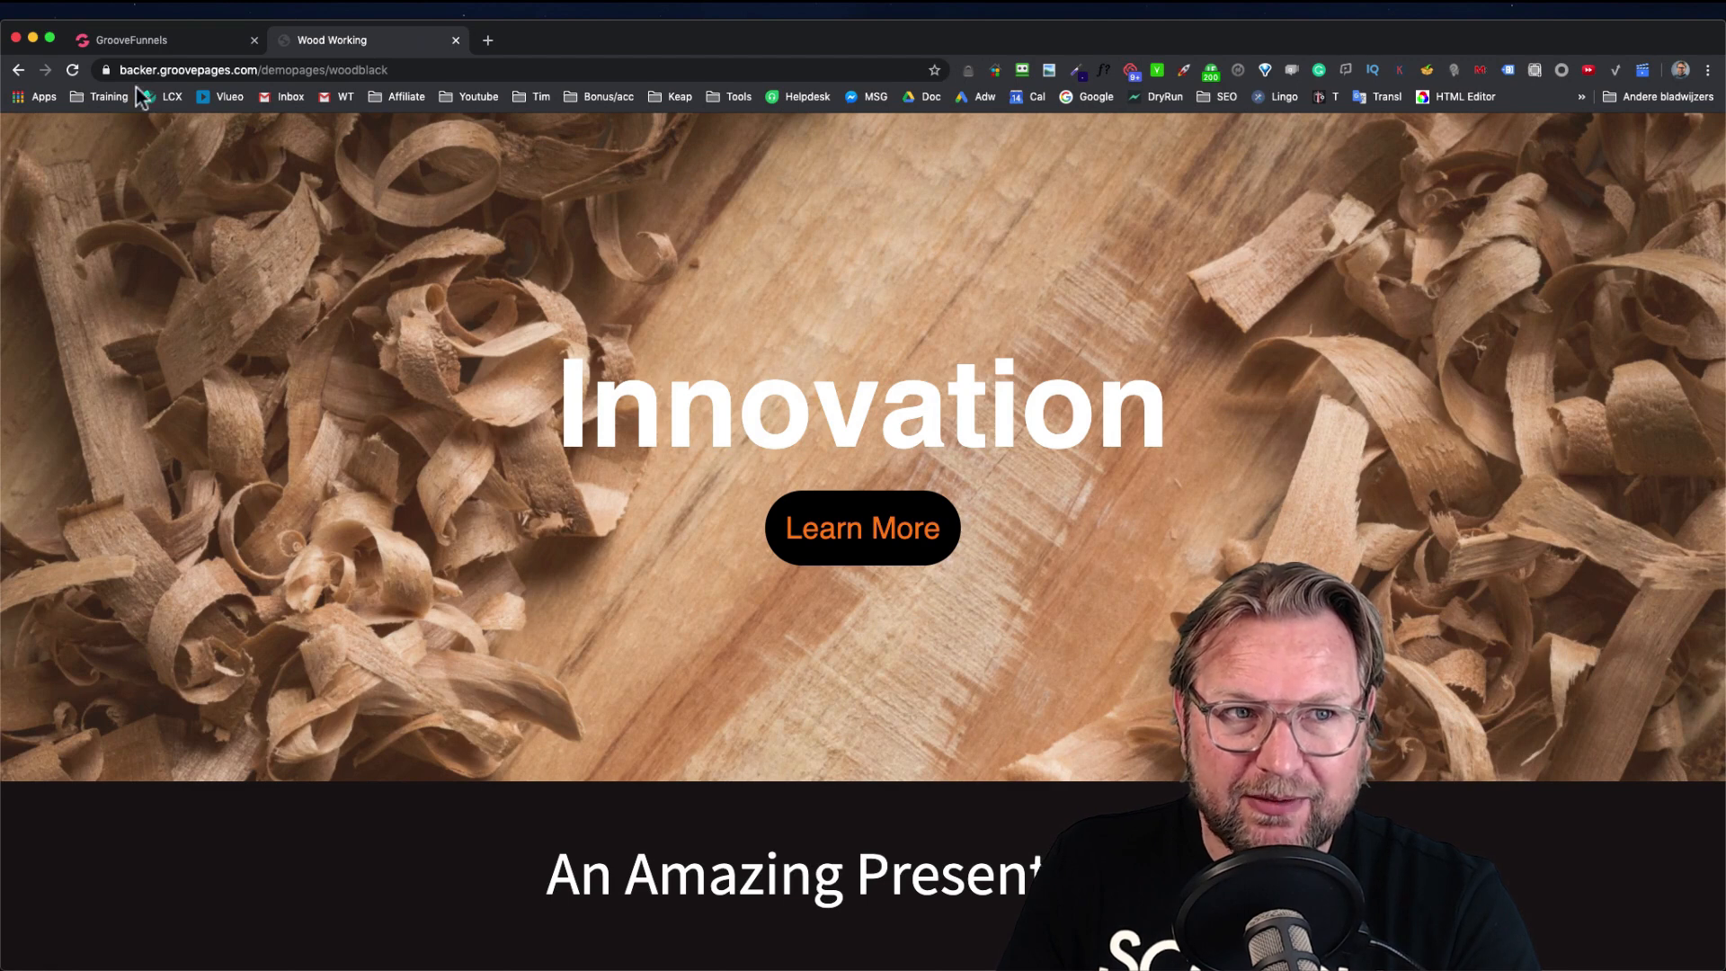
left_click(149, 42)
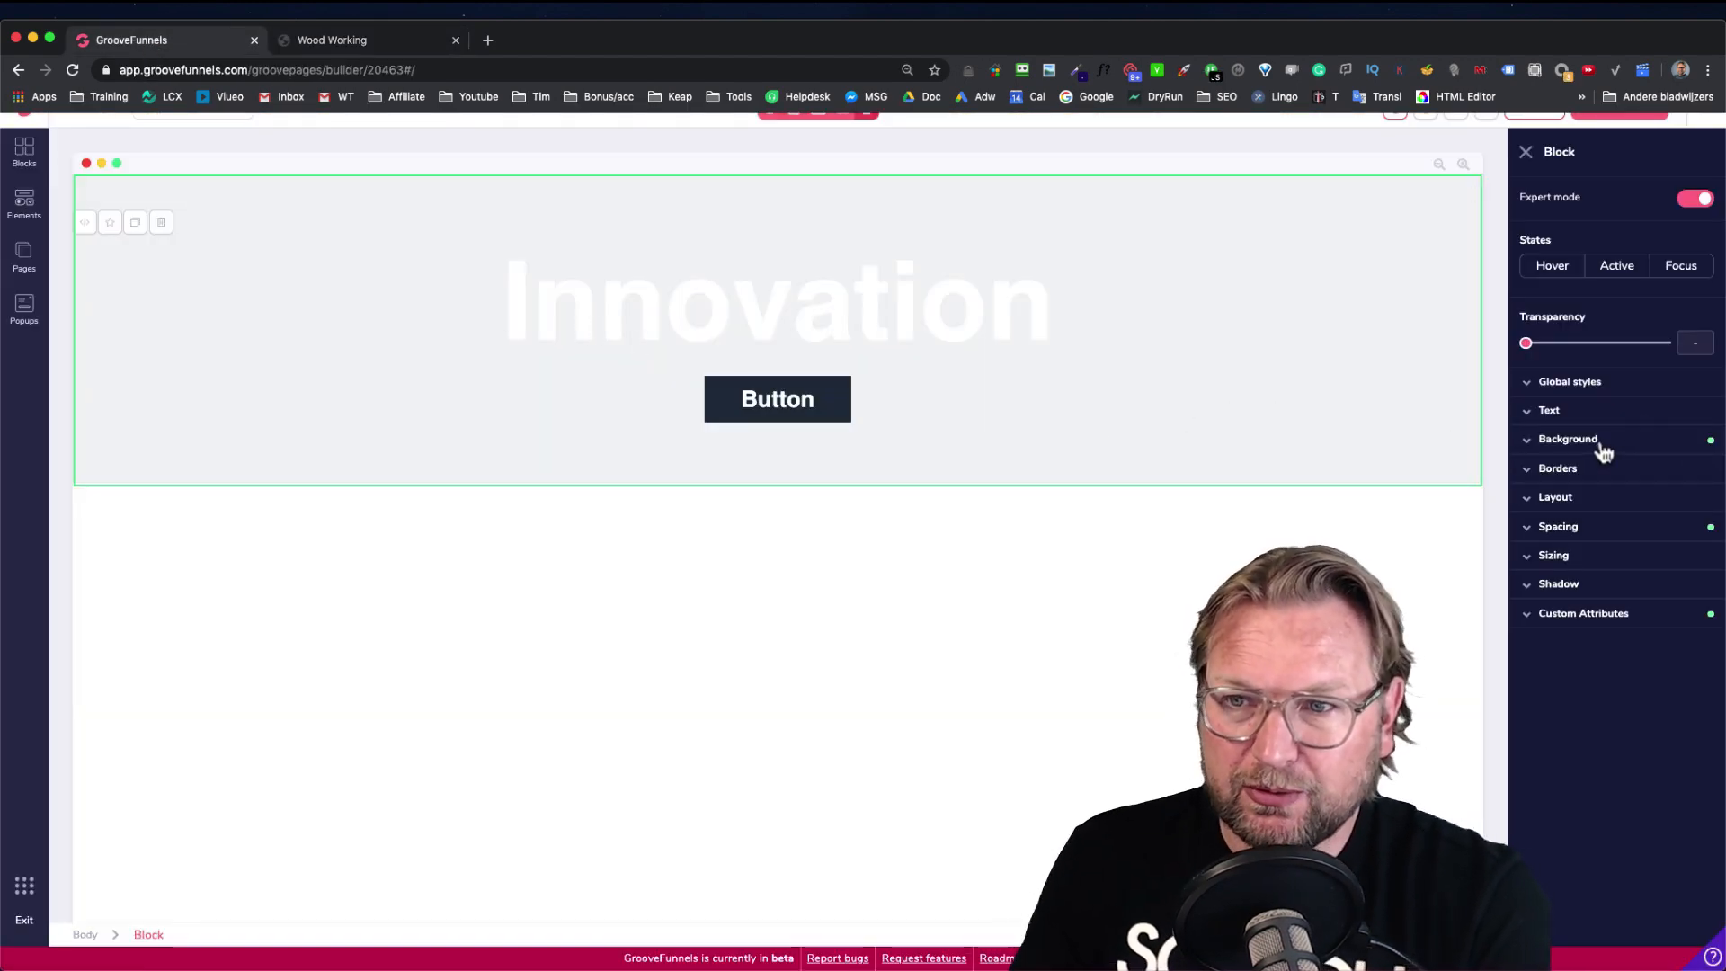
scroll(1605, 451, "up", 5)
scroll(1304, 564, "down", 2)
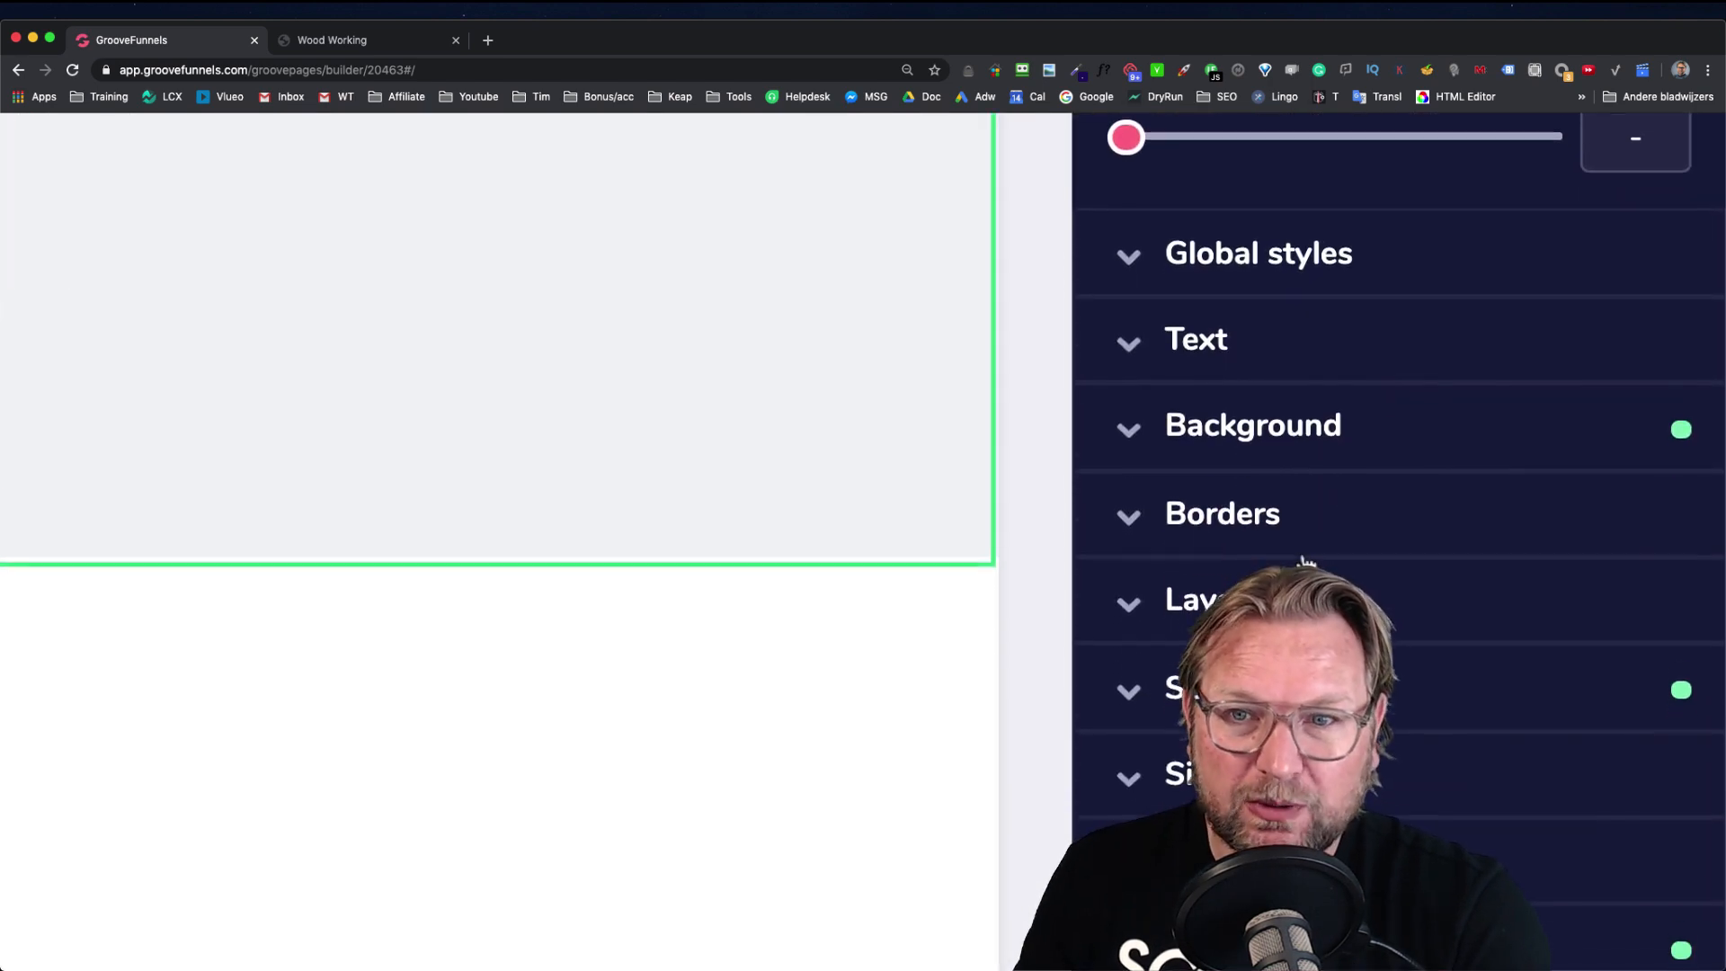
scroll(1312, 504, "down", 1)
left_click(1329, 364)
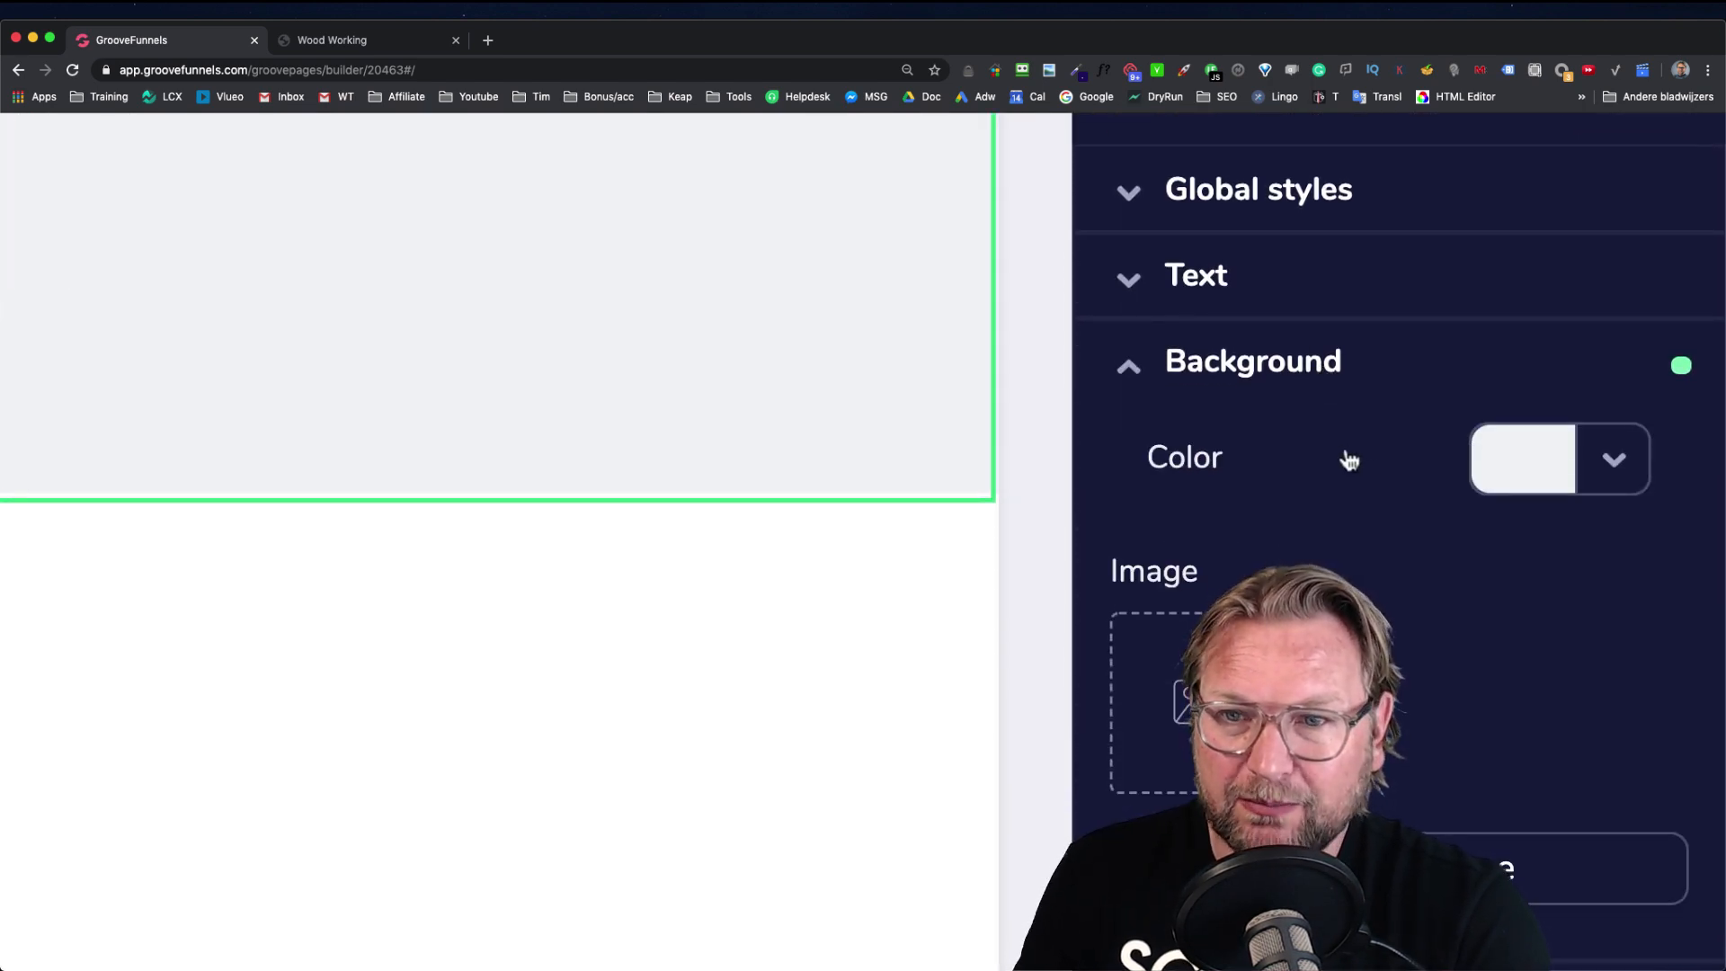
scroll(1366, 461, "down", 2)
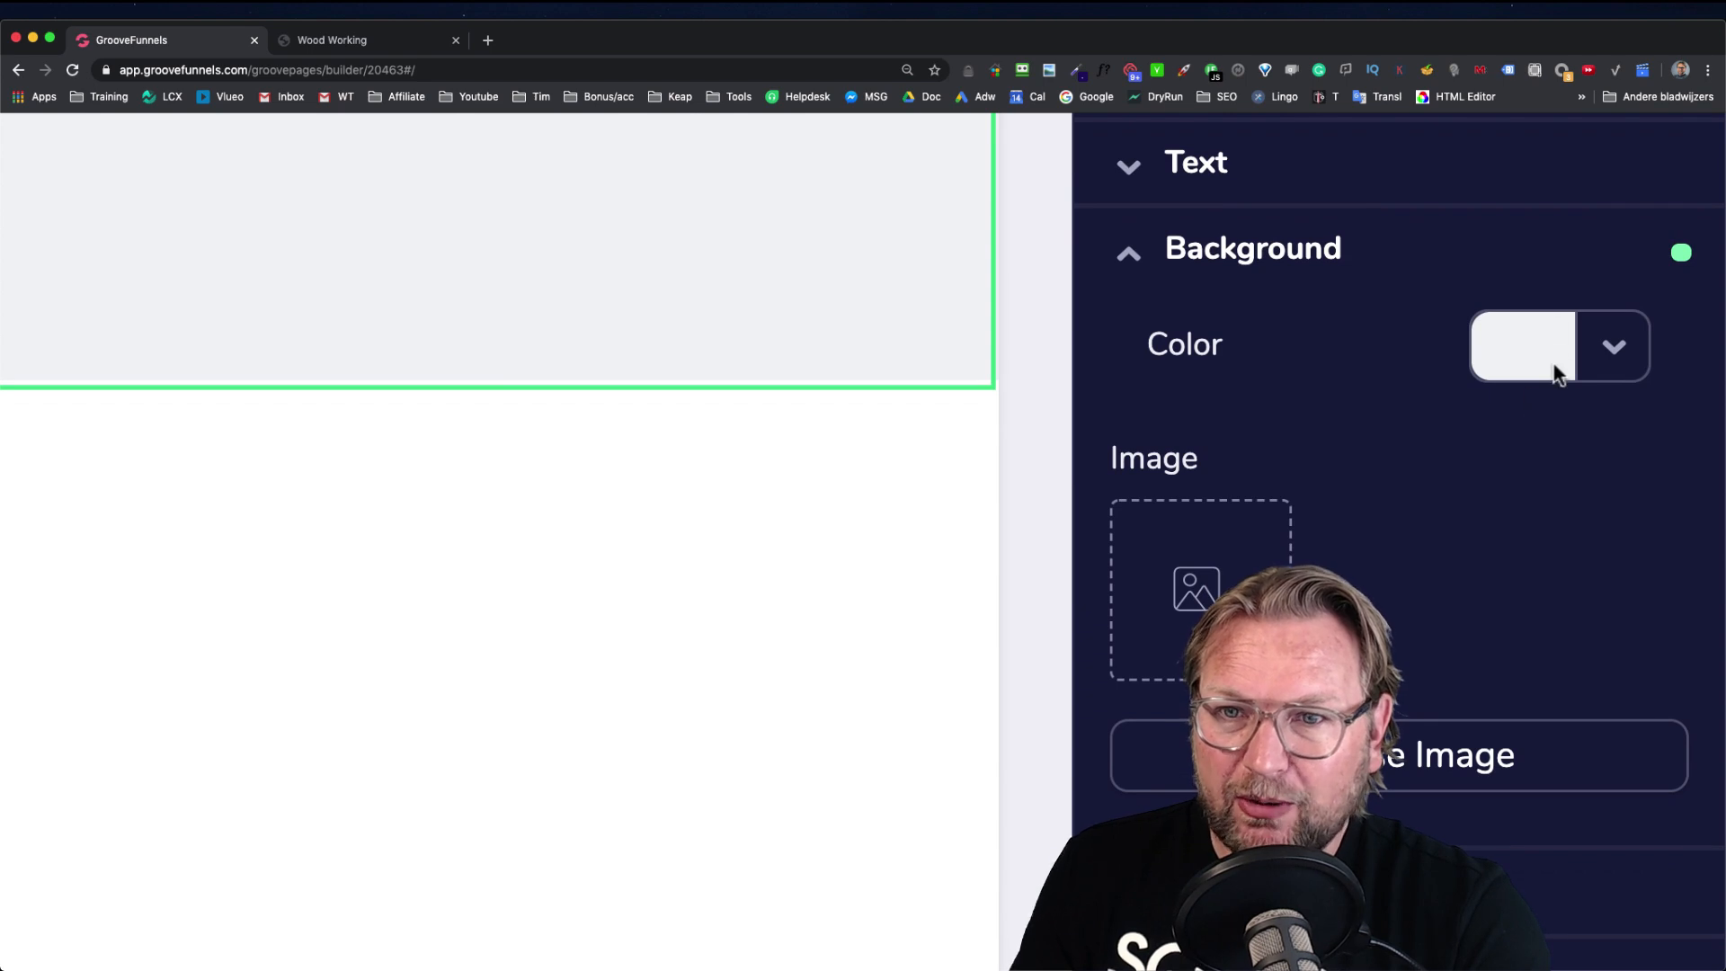
scroll(1542, 370, "down", 5)
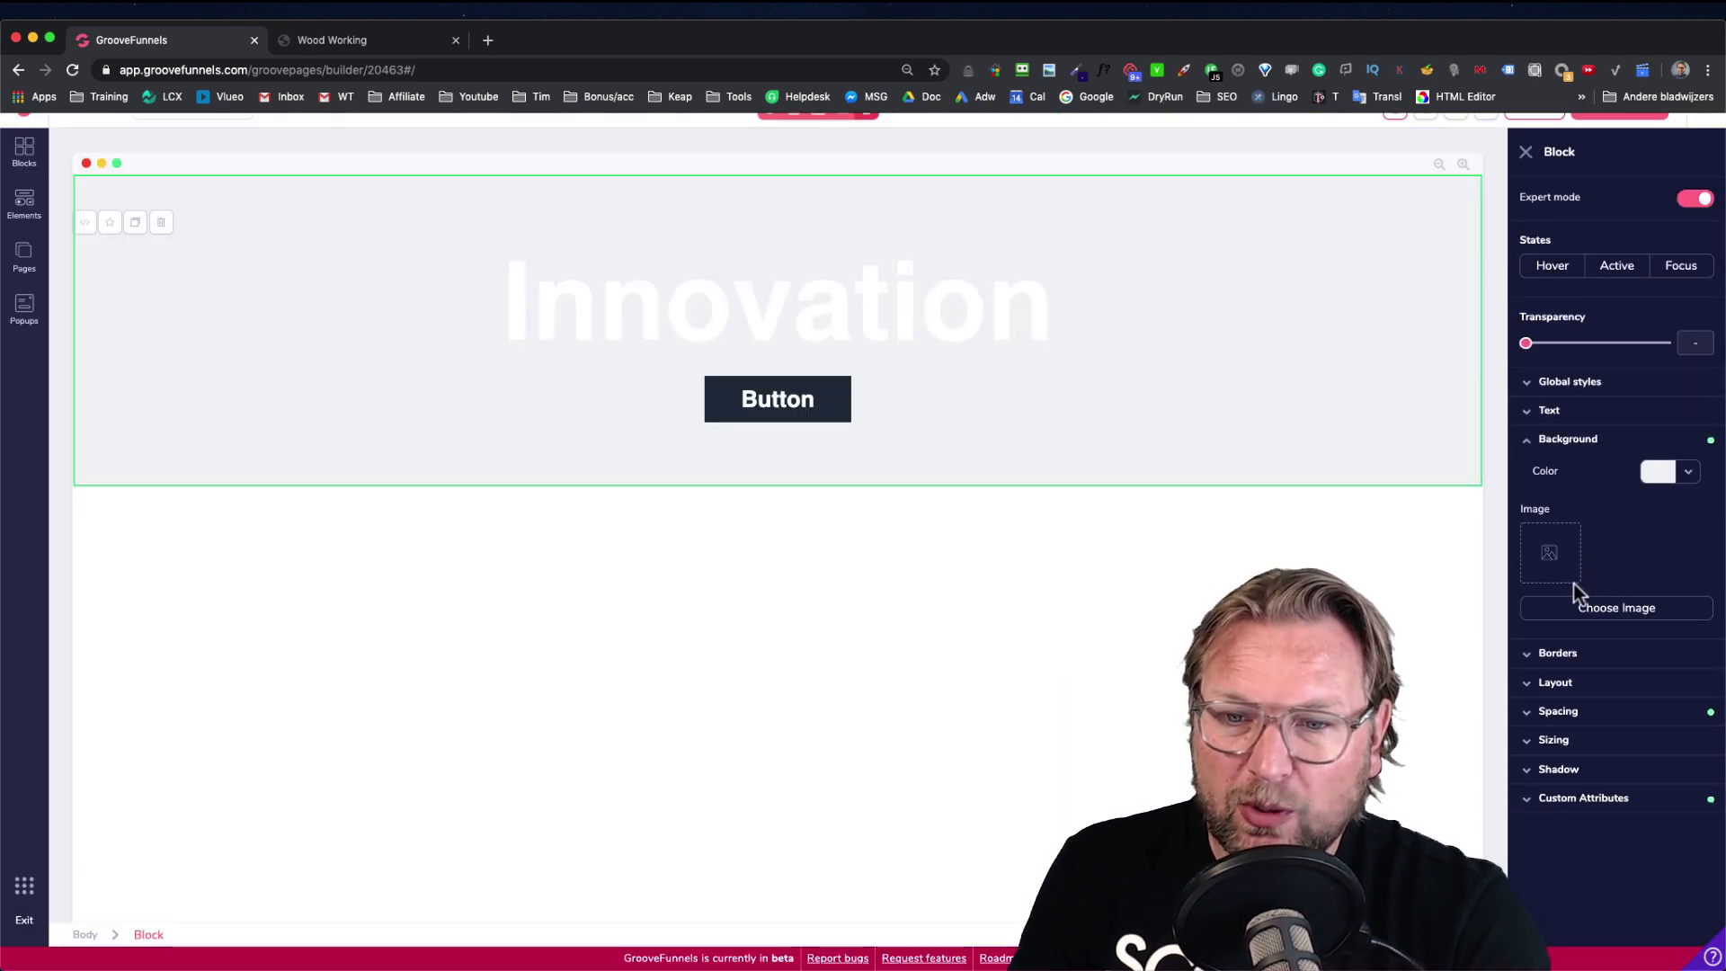
Upload Wood-top.jpeg from the Wood pictures folder in Downloads to the image library for the block's background
left_click(1622, 620)
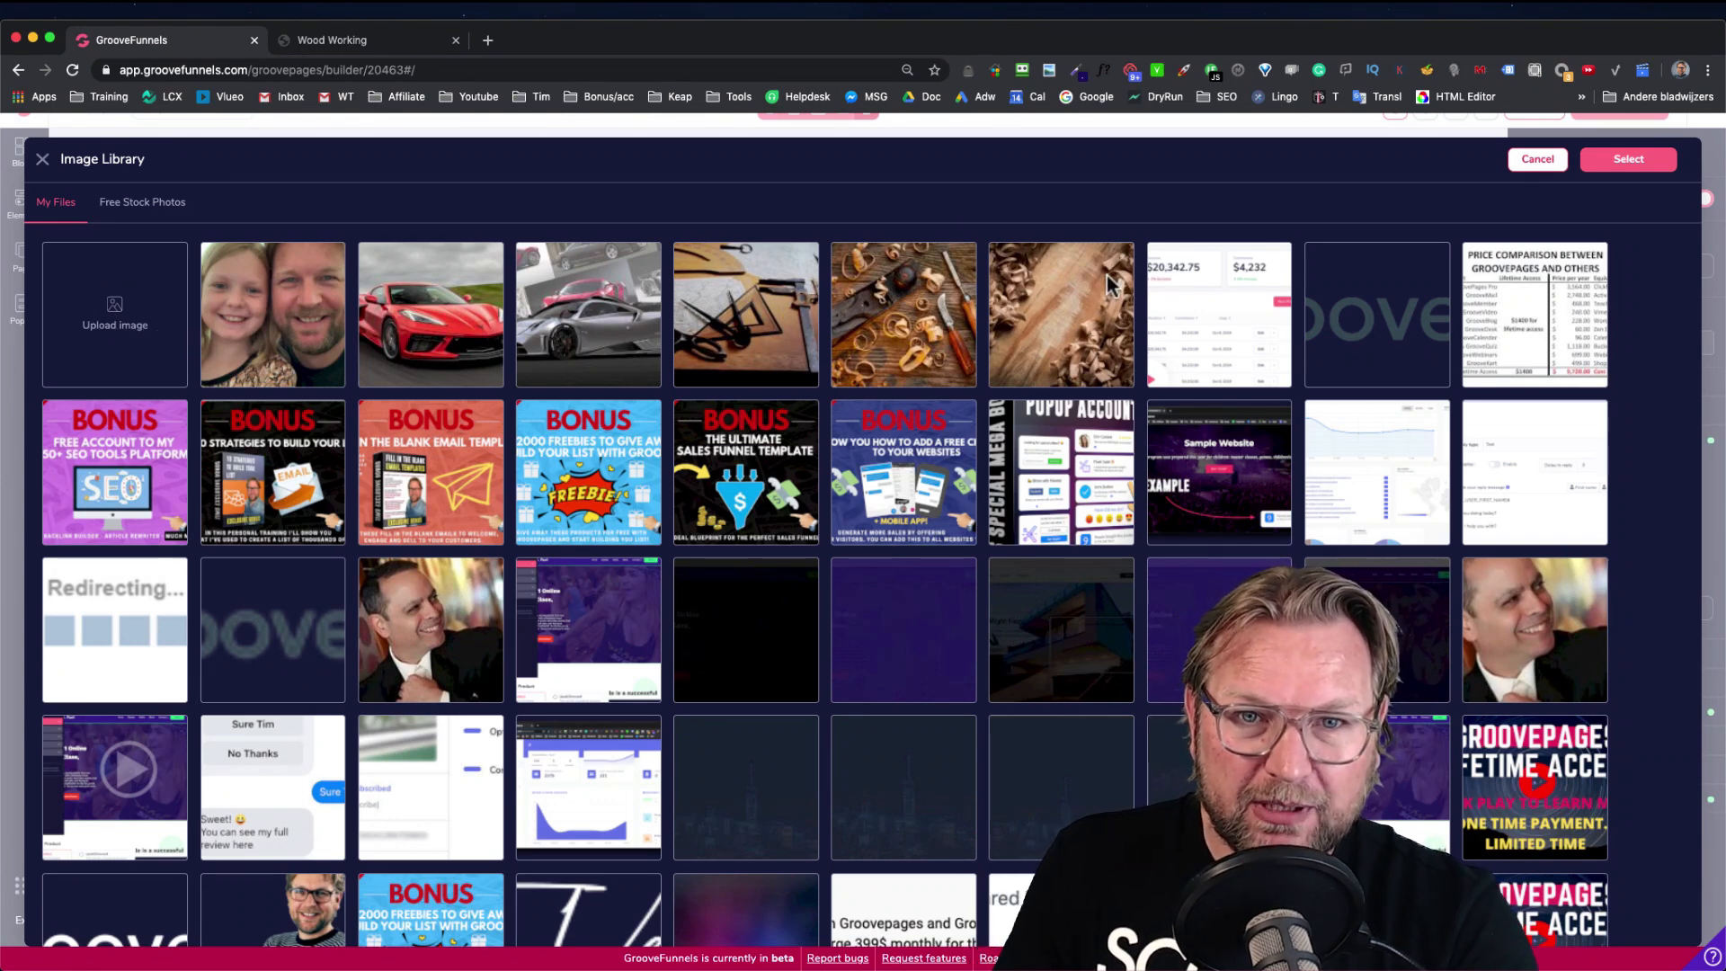
left_click(115, 313)
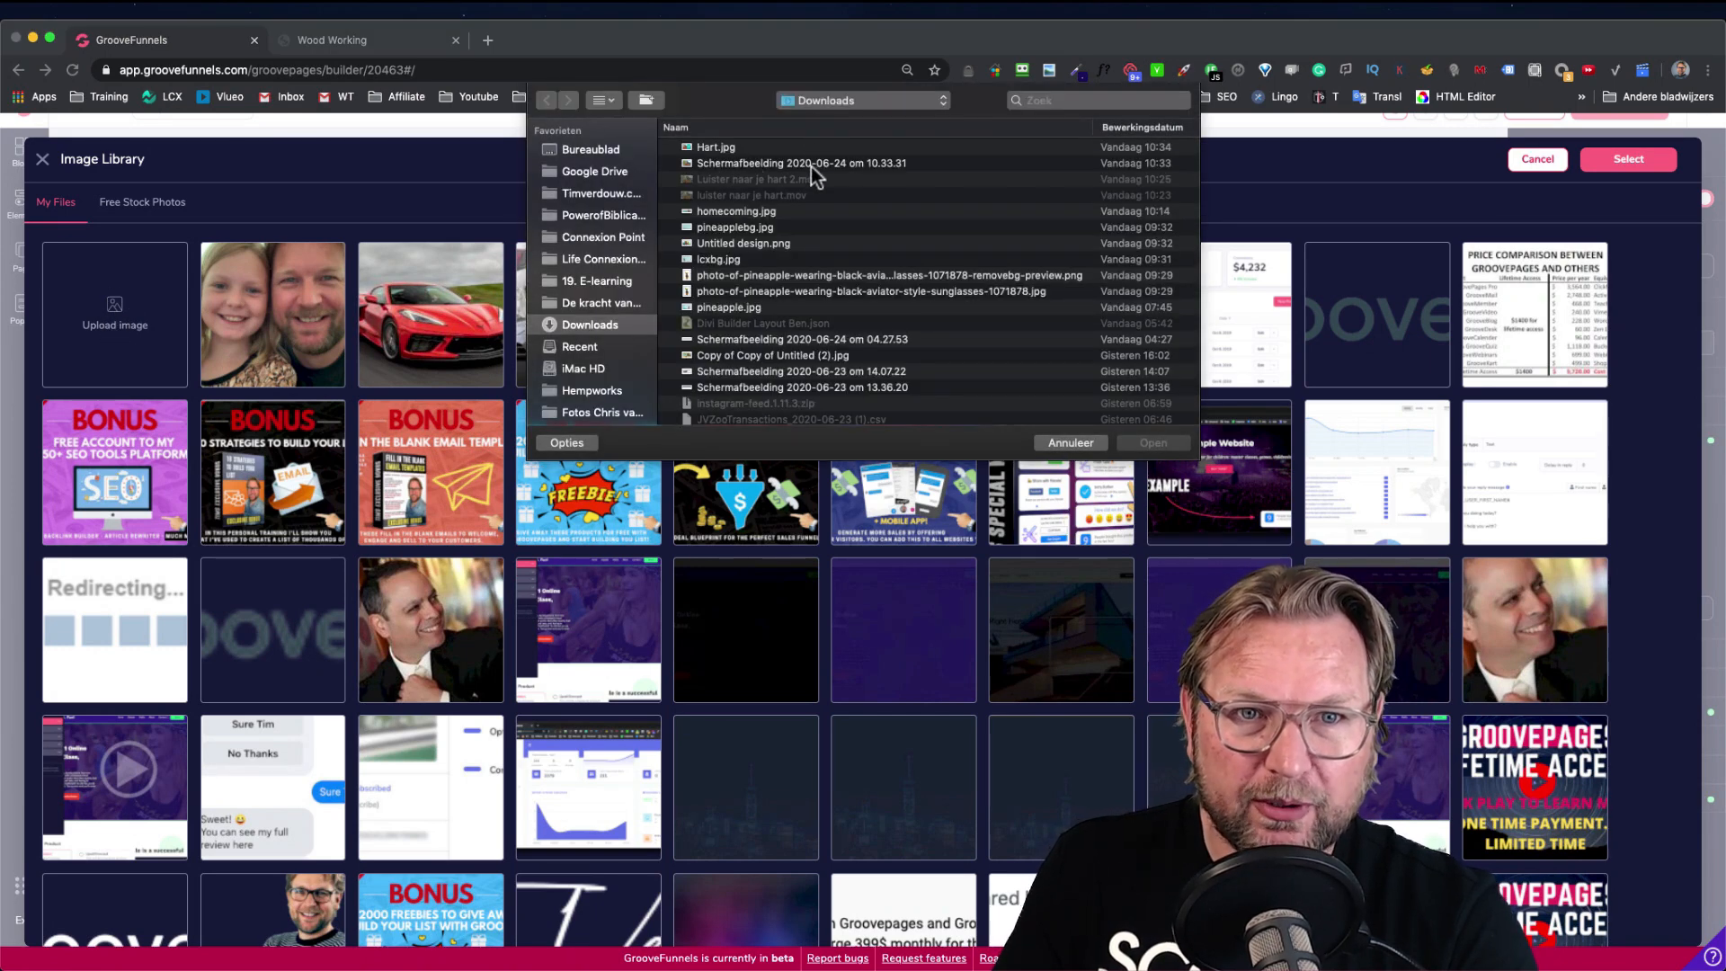
left_click(728, 228)
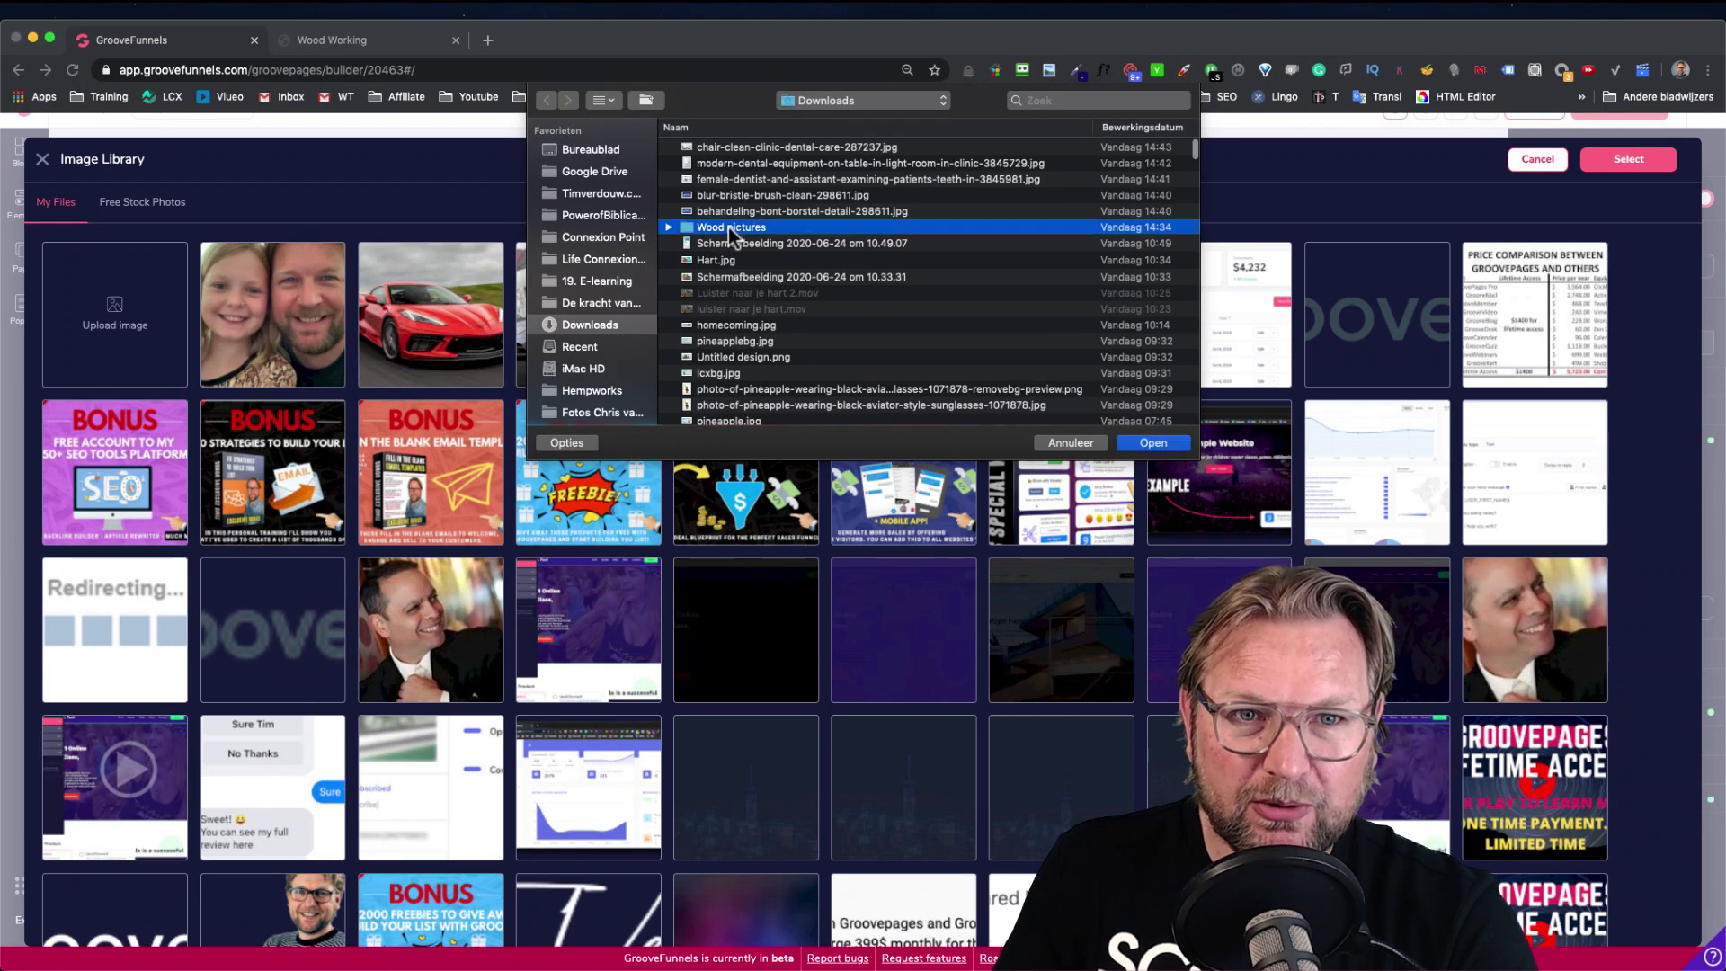
double_click(728, 229)
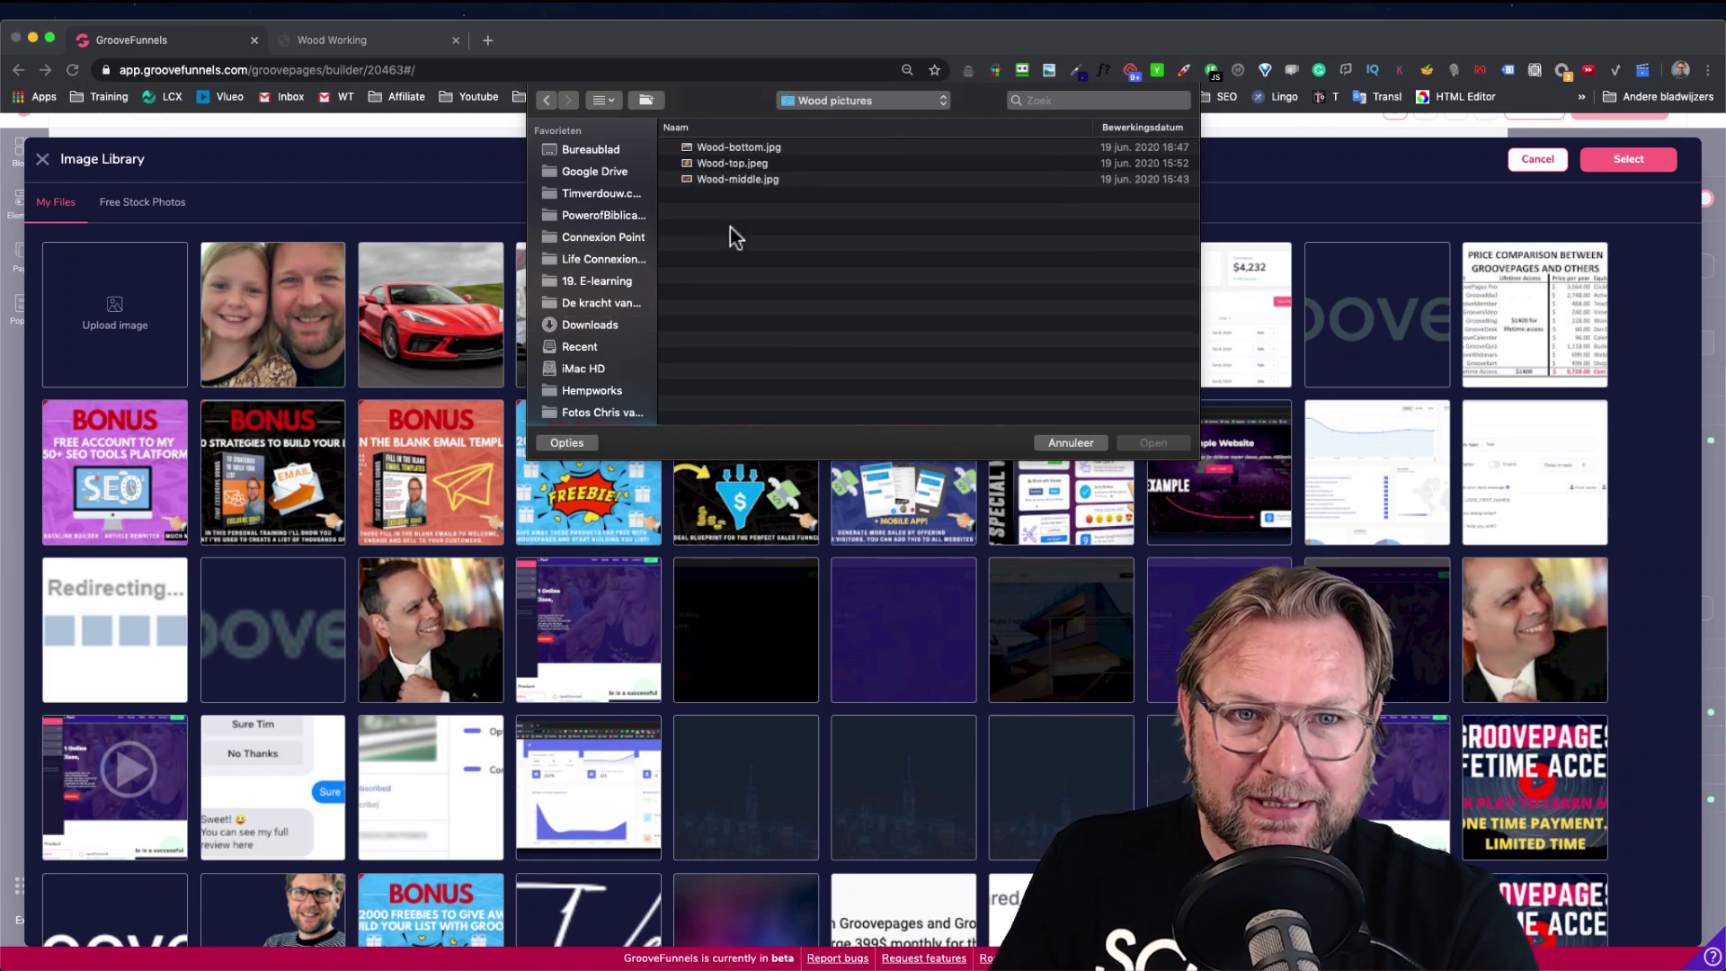
left_click(728, 164)
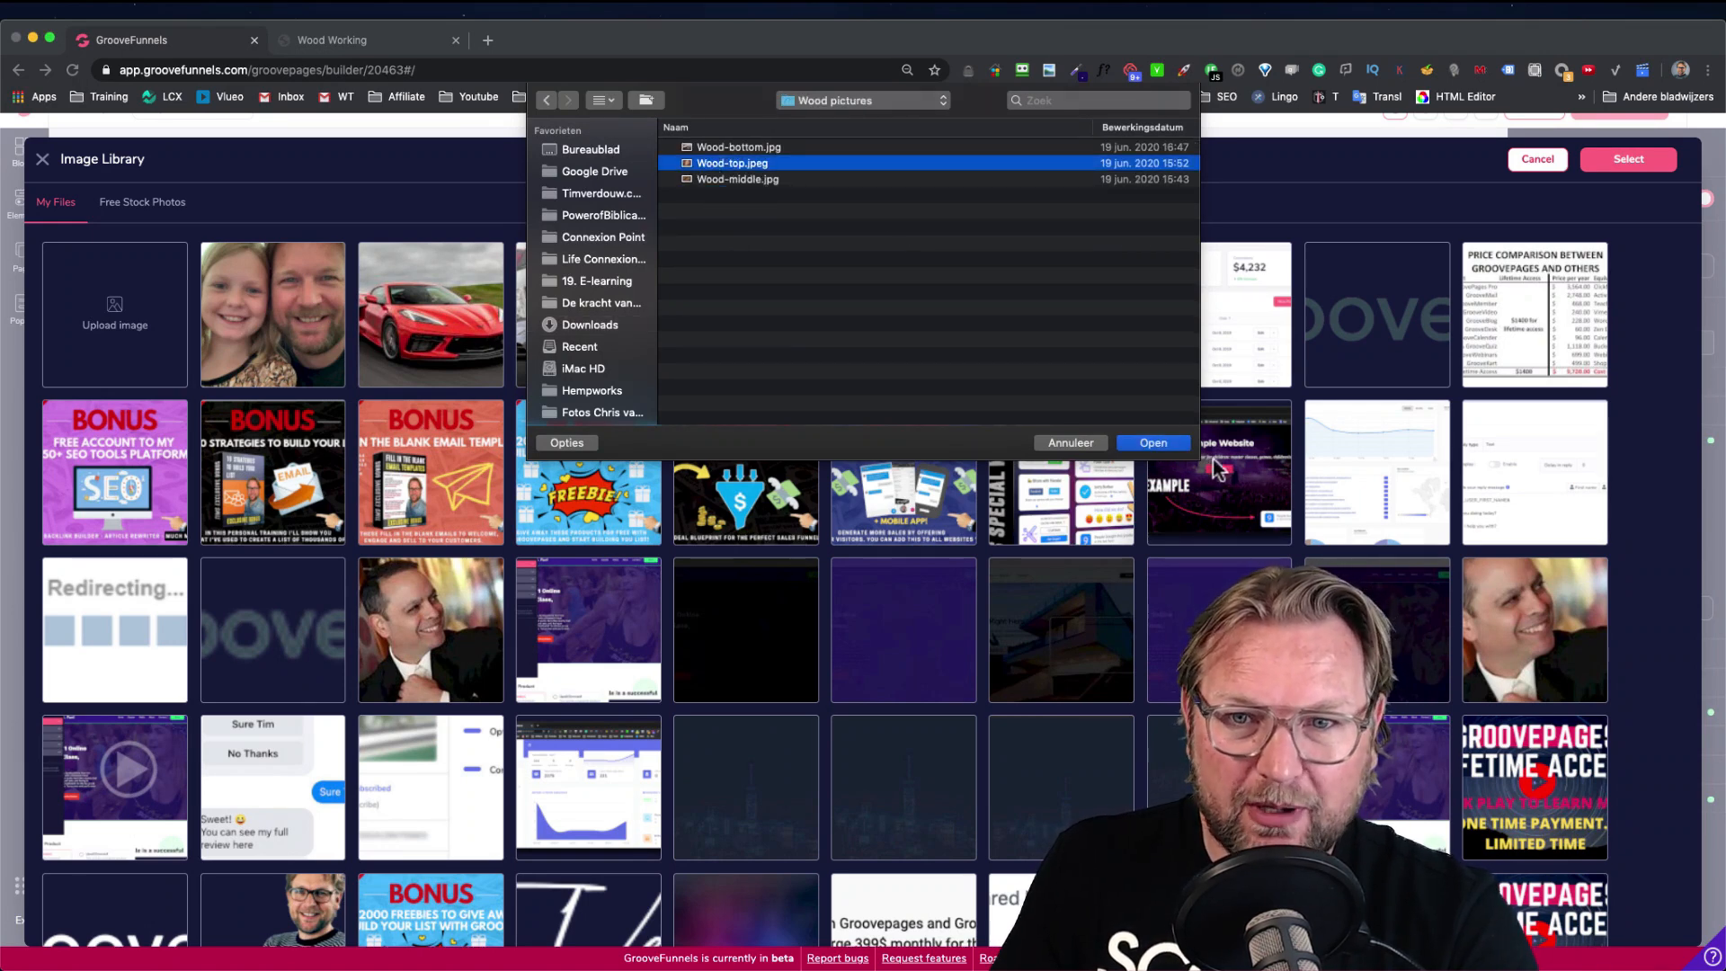
left_click(1153, 443)
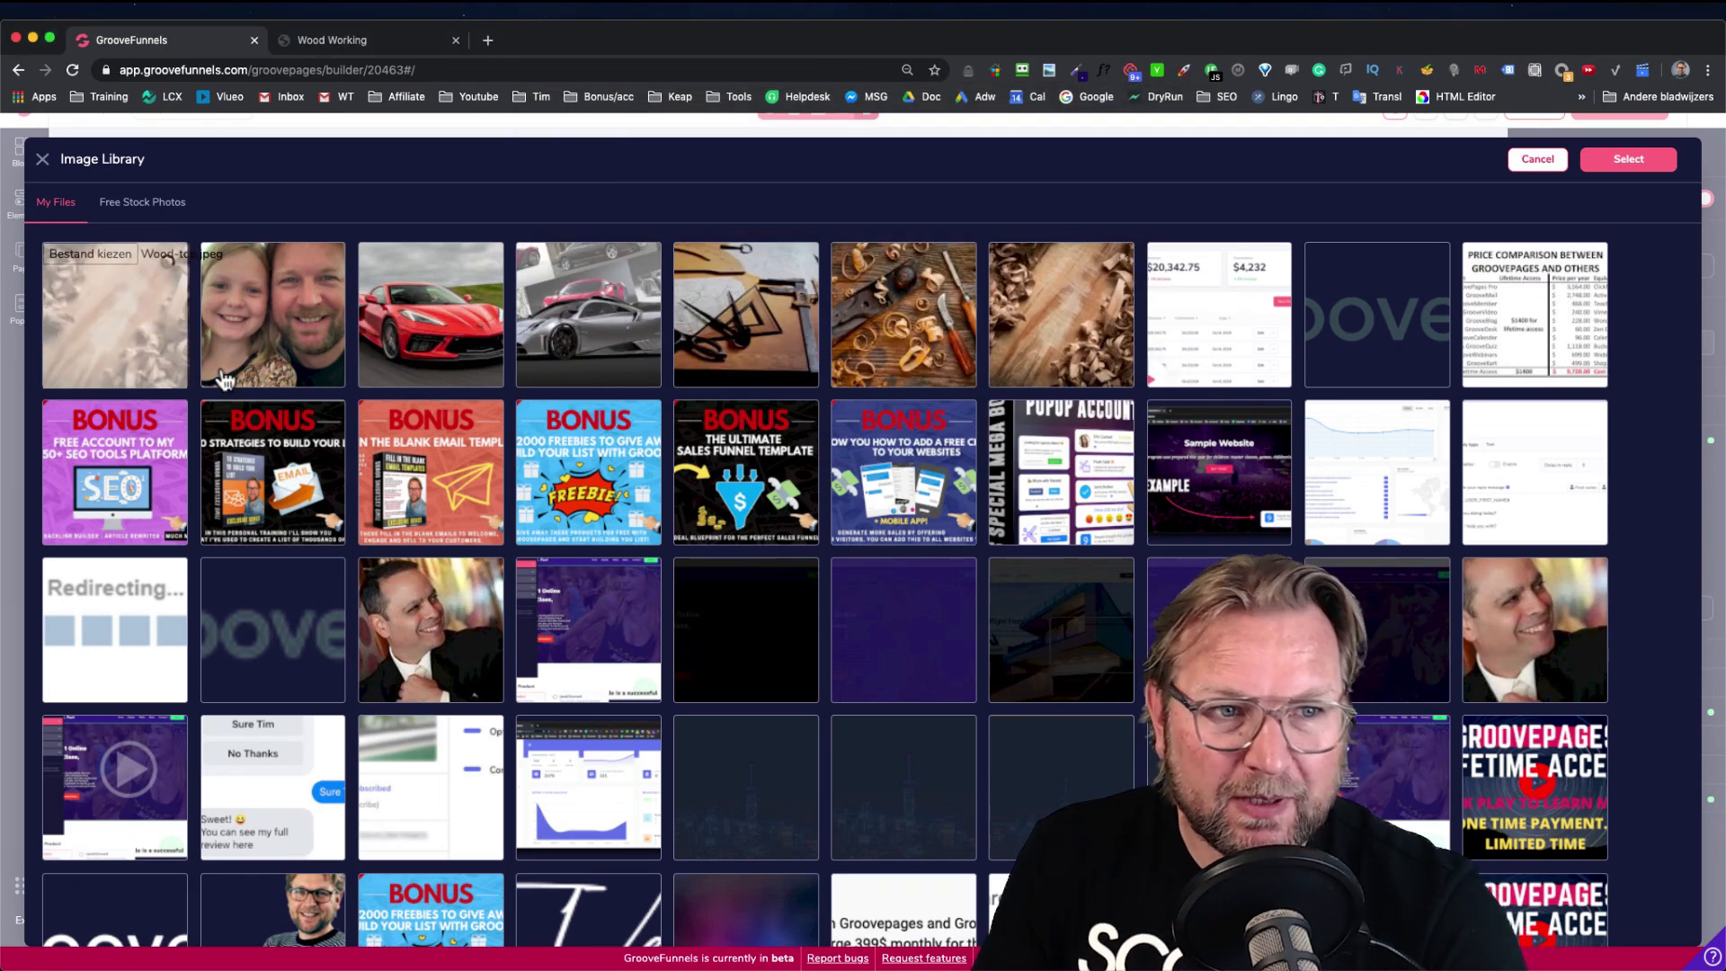
Apply the newly uploaded wood shavings image as the headline block's background
mouse_move(152, 360)
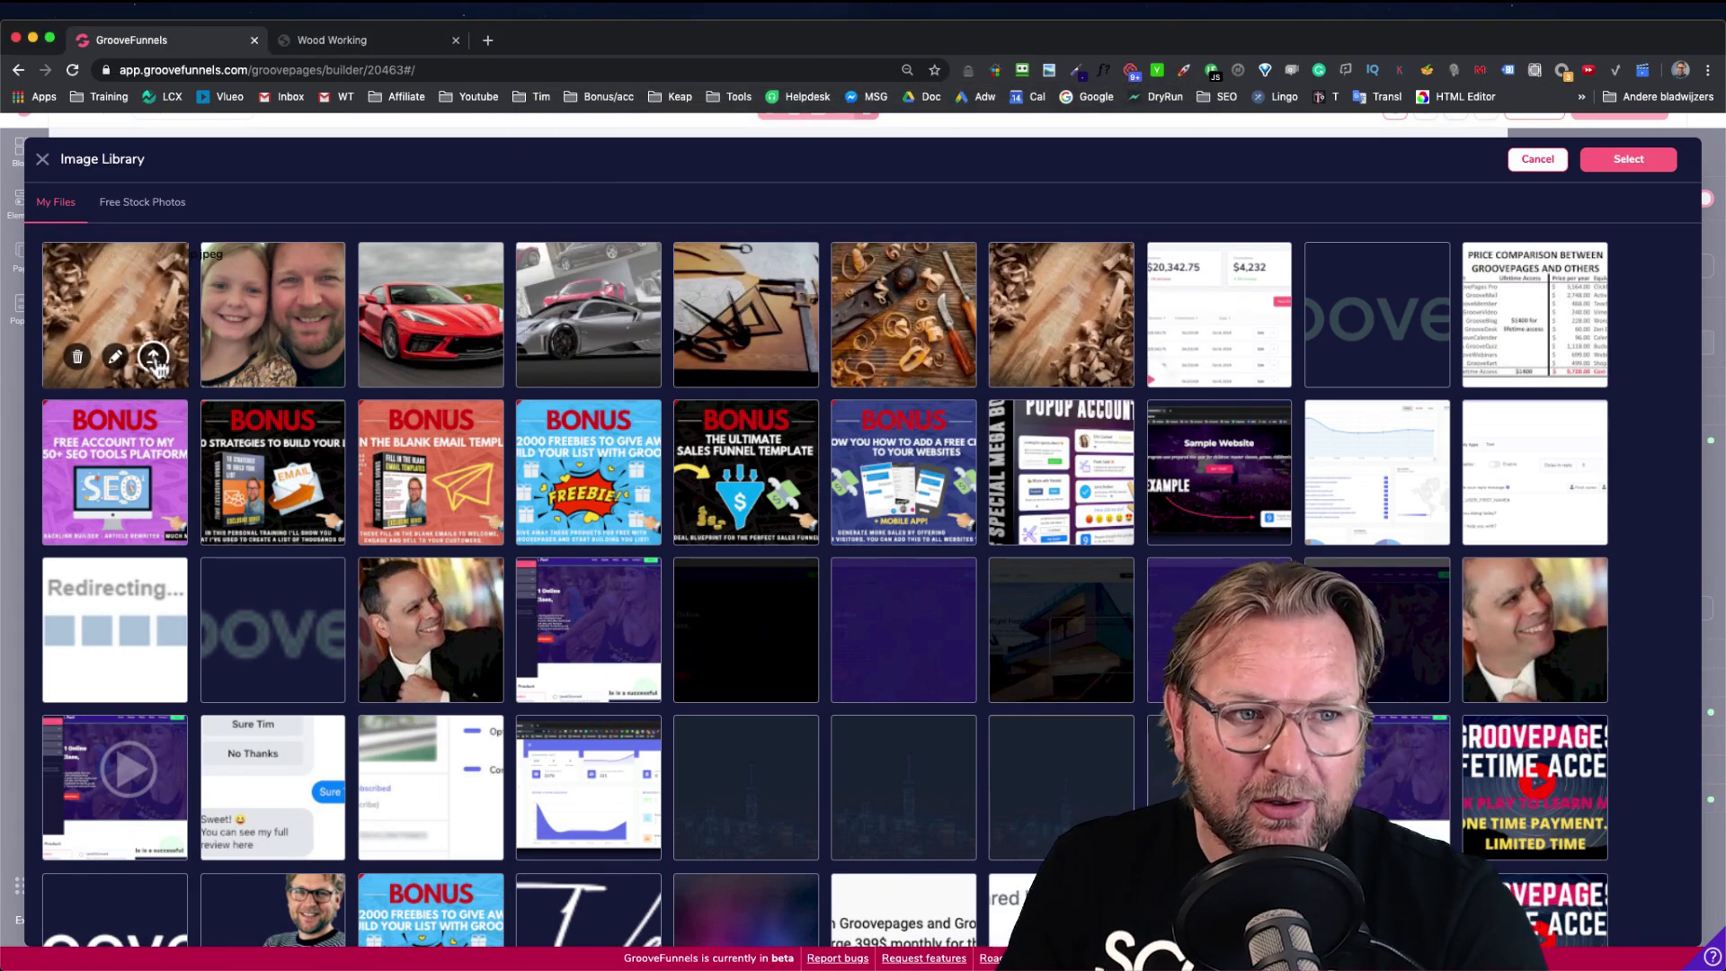
left_click(156, 360)
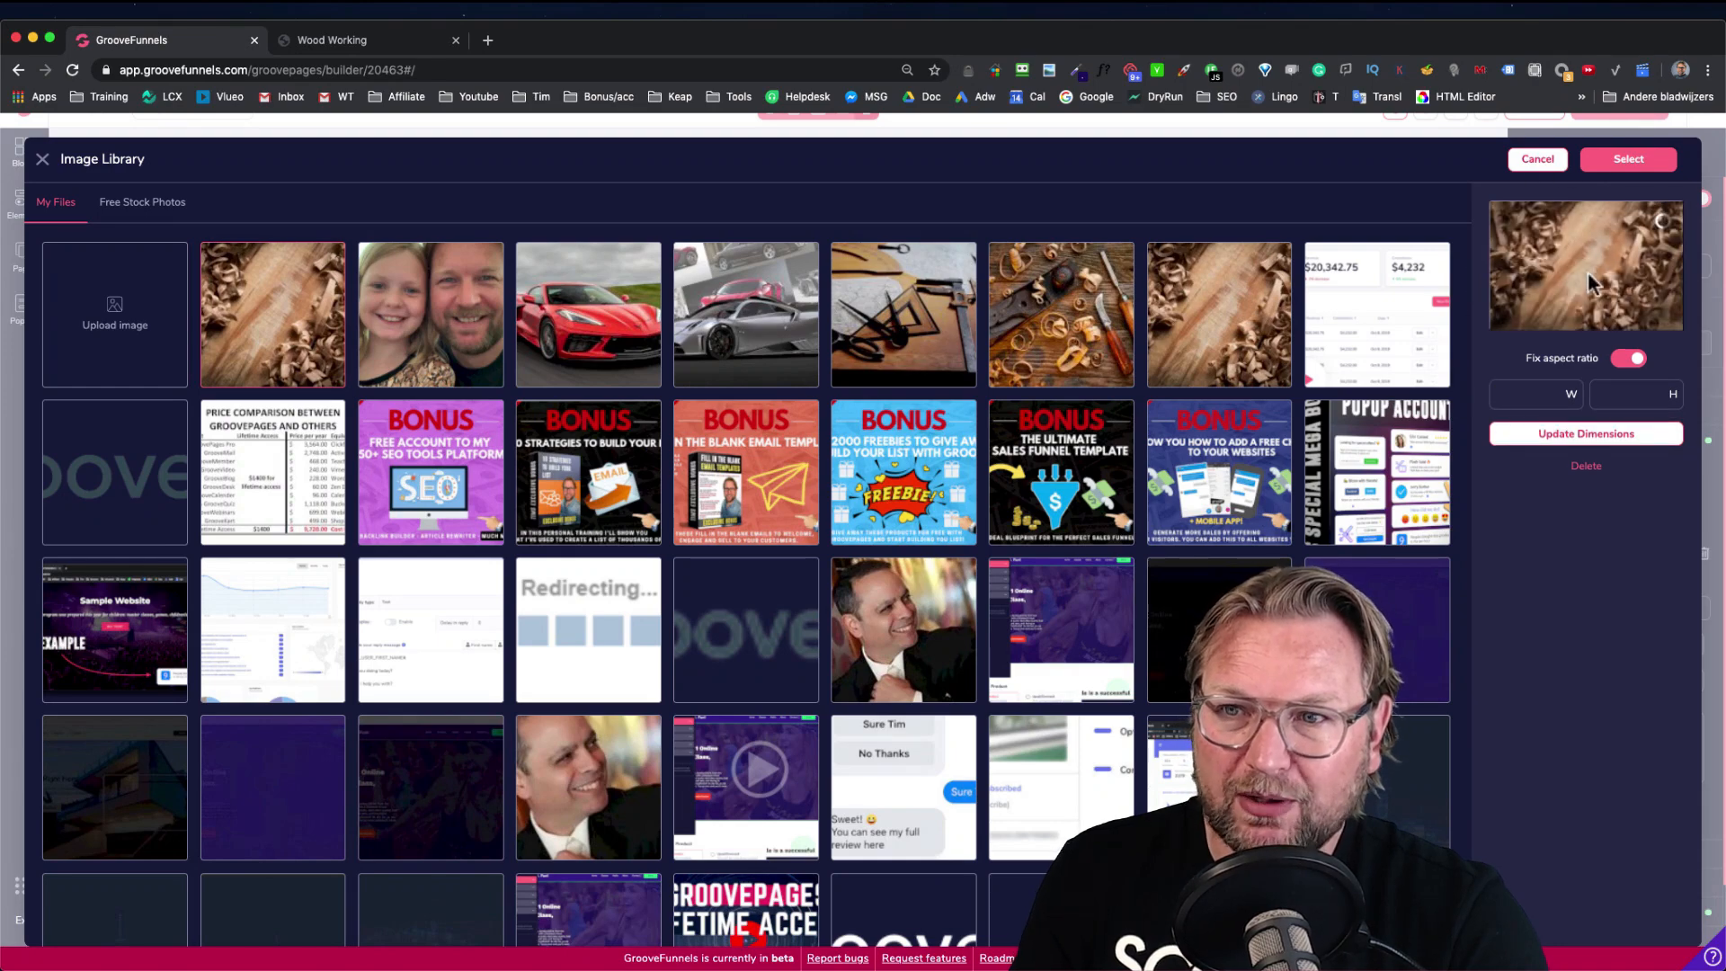
left_click(1631, 162)
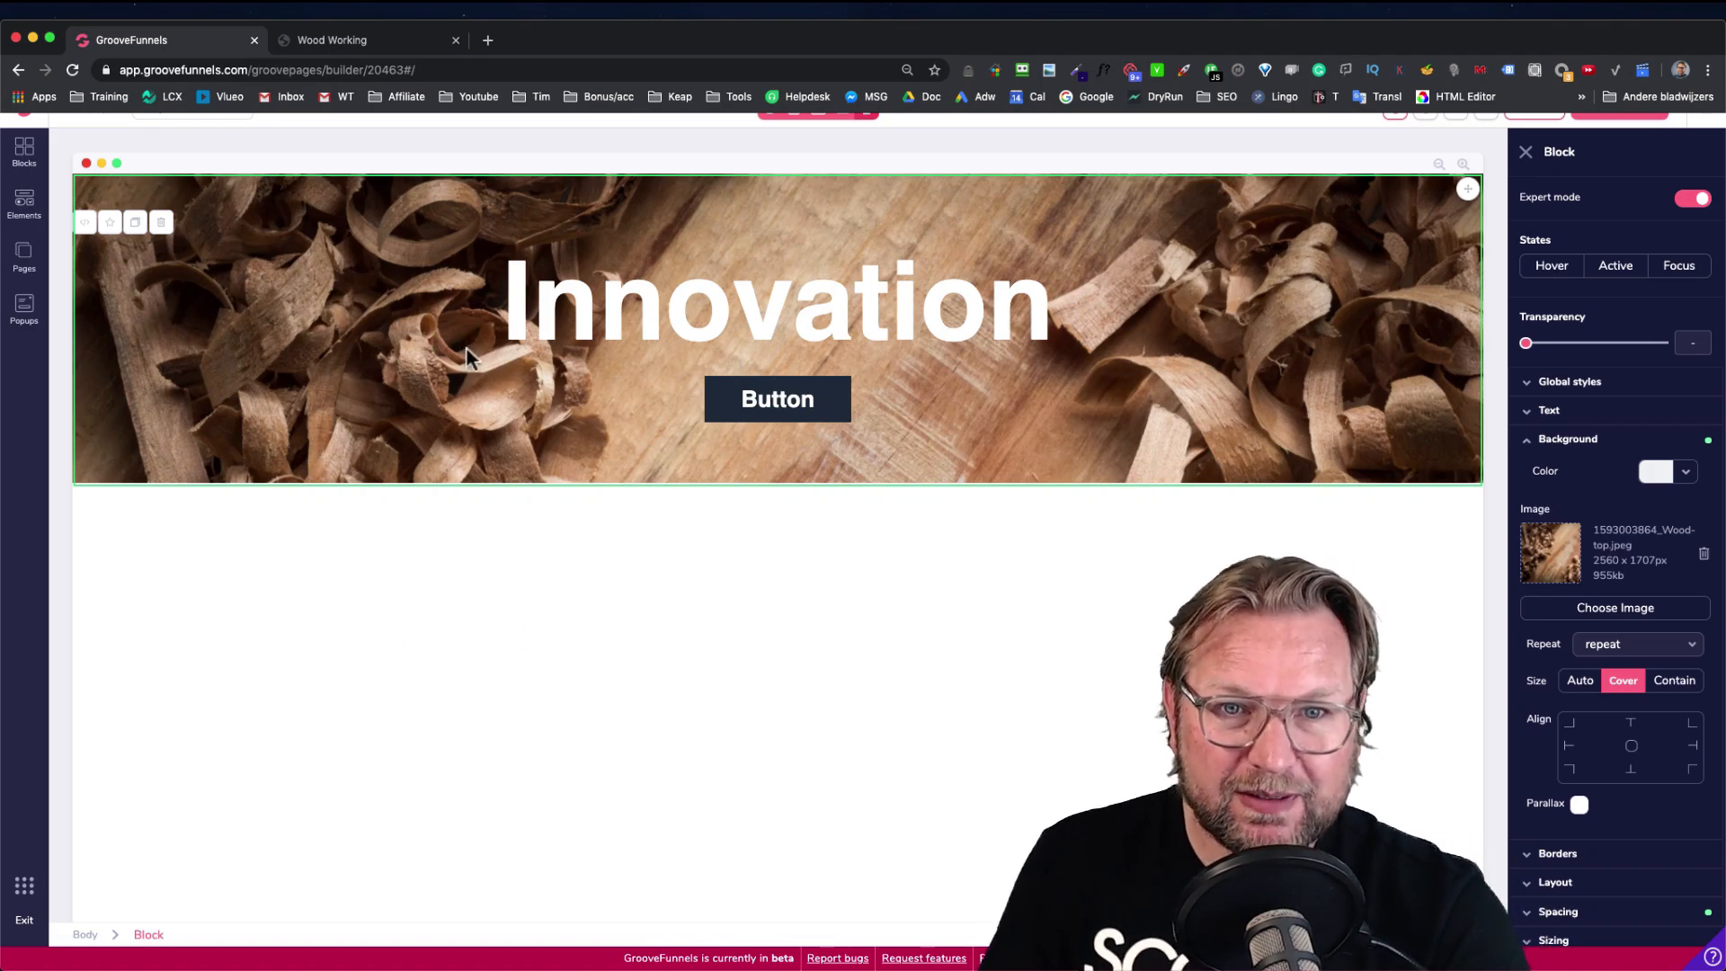
Compare the headline block's height and background image with the hero section of the original Wood Working page
left_click(391, 47)
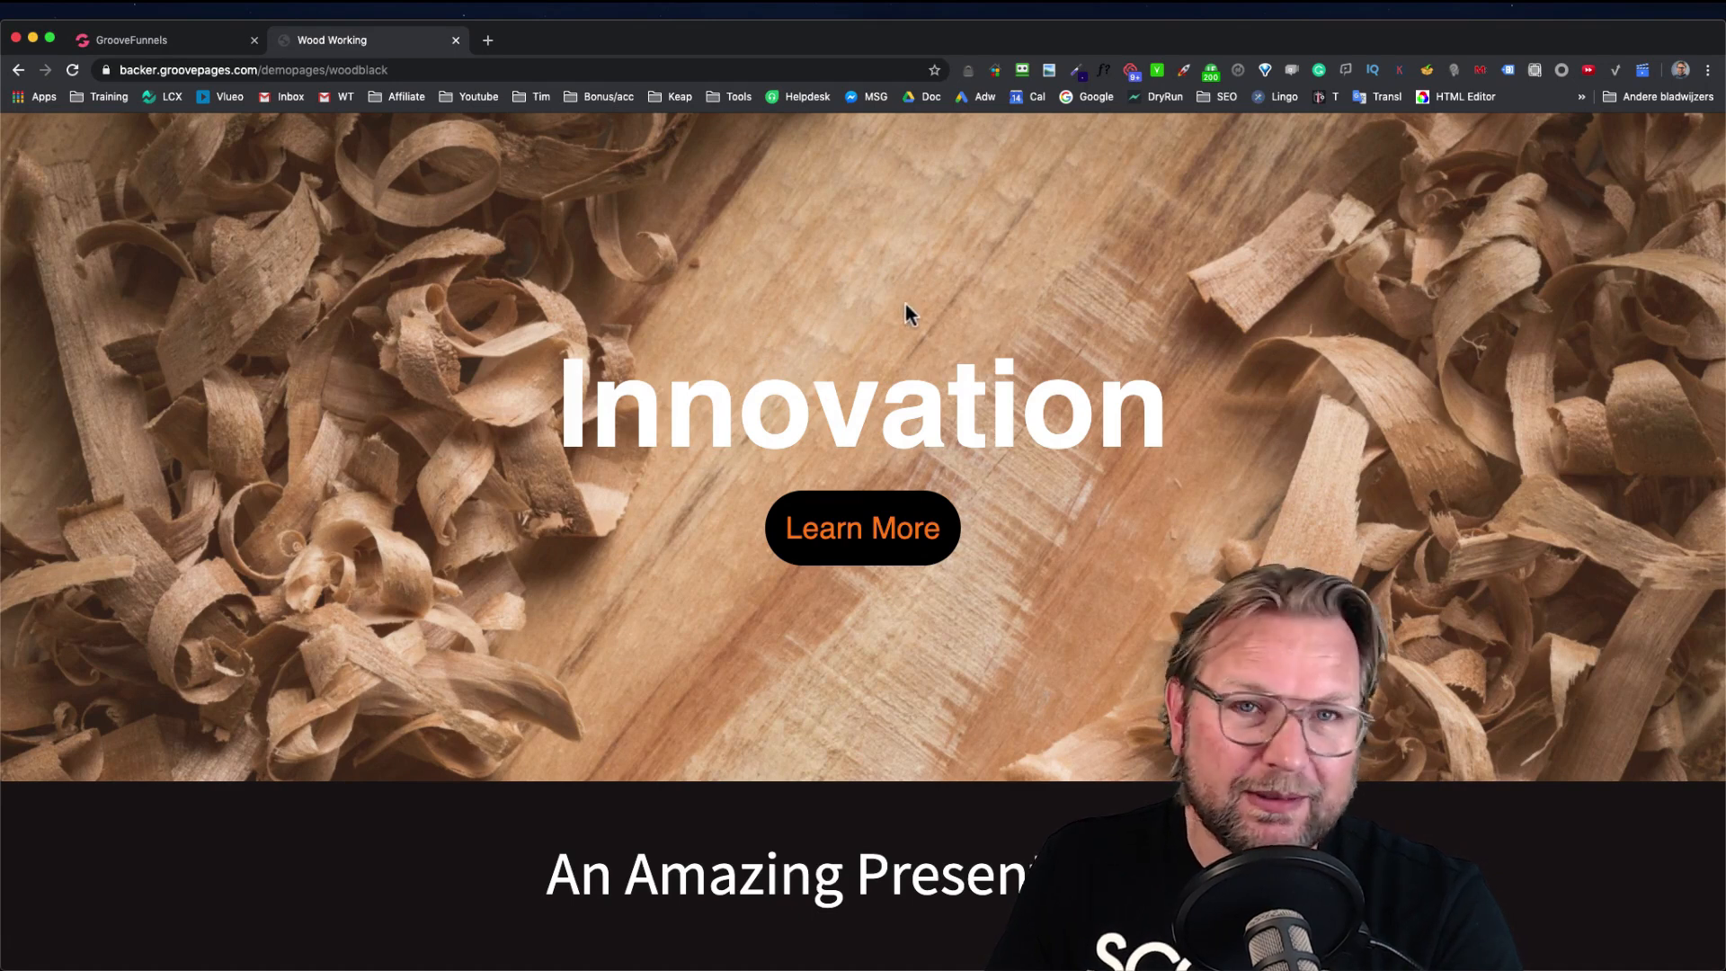
left_click(206, 47)
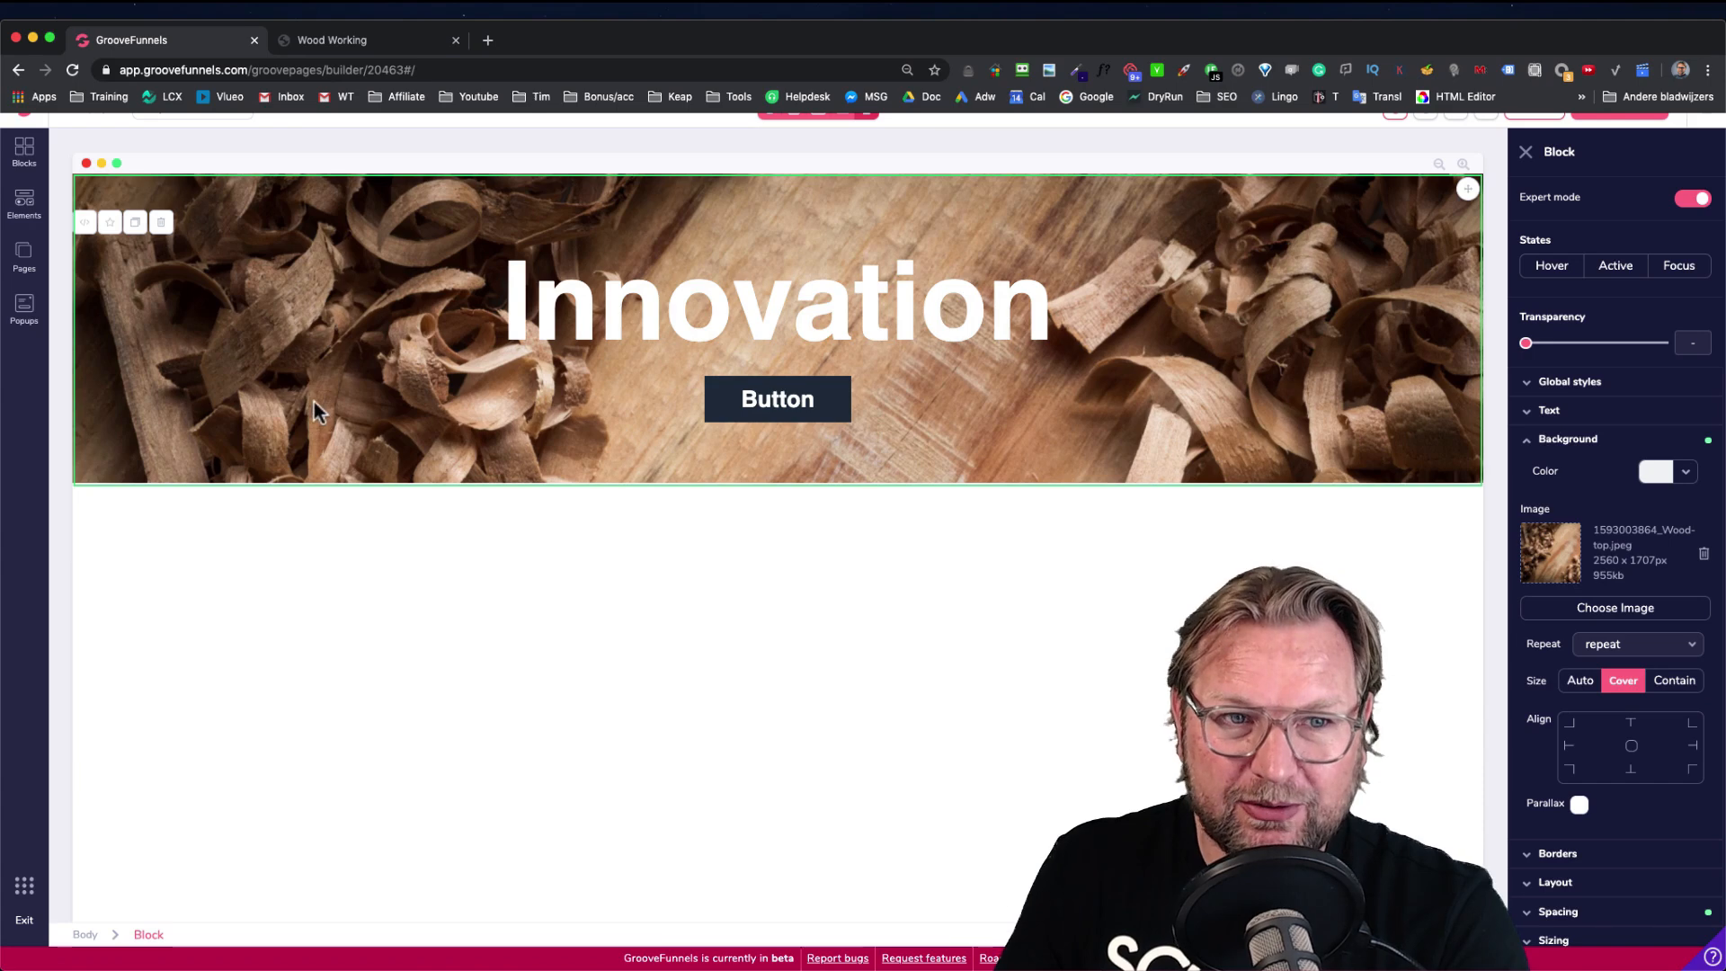
left_click(369, 44)
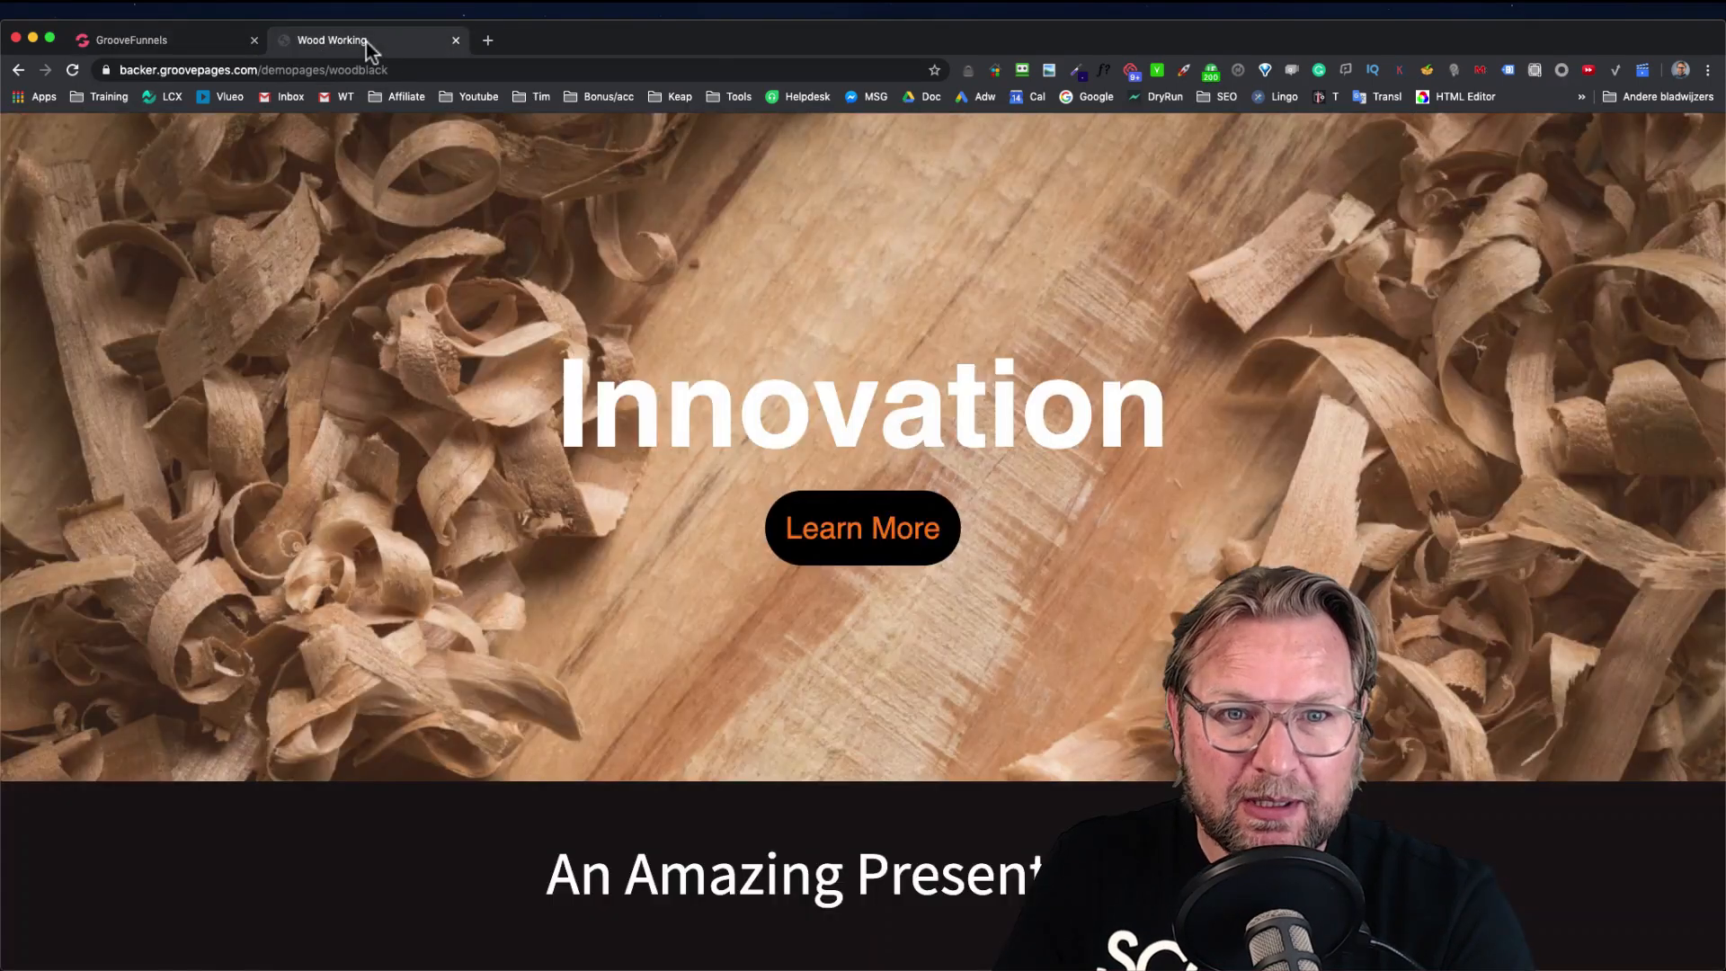
left_click(208, 50)
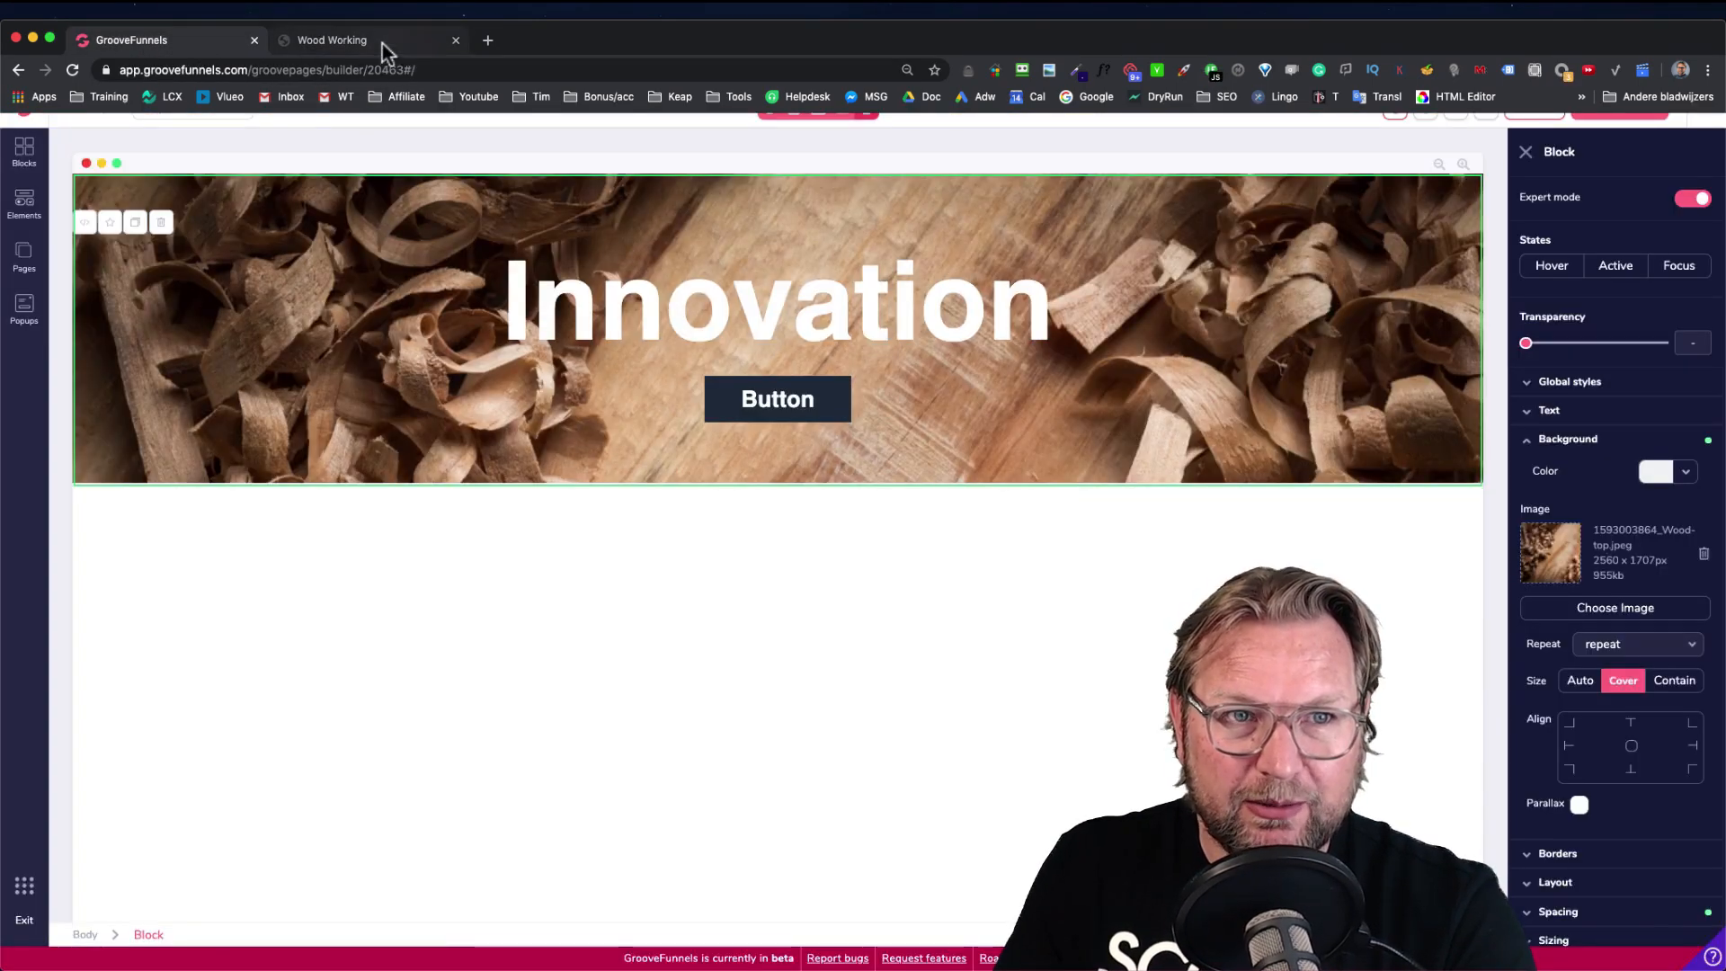
left_click(381, 42)
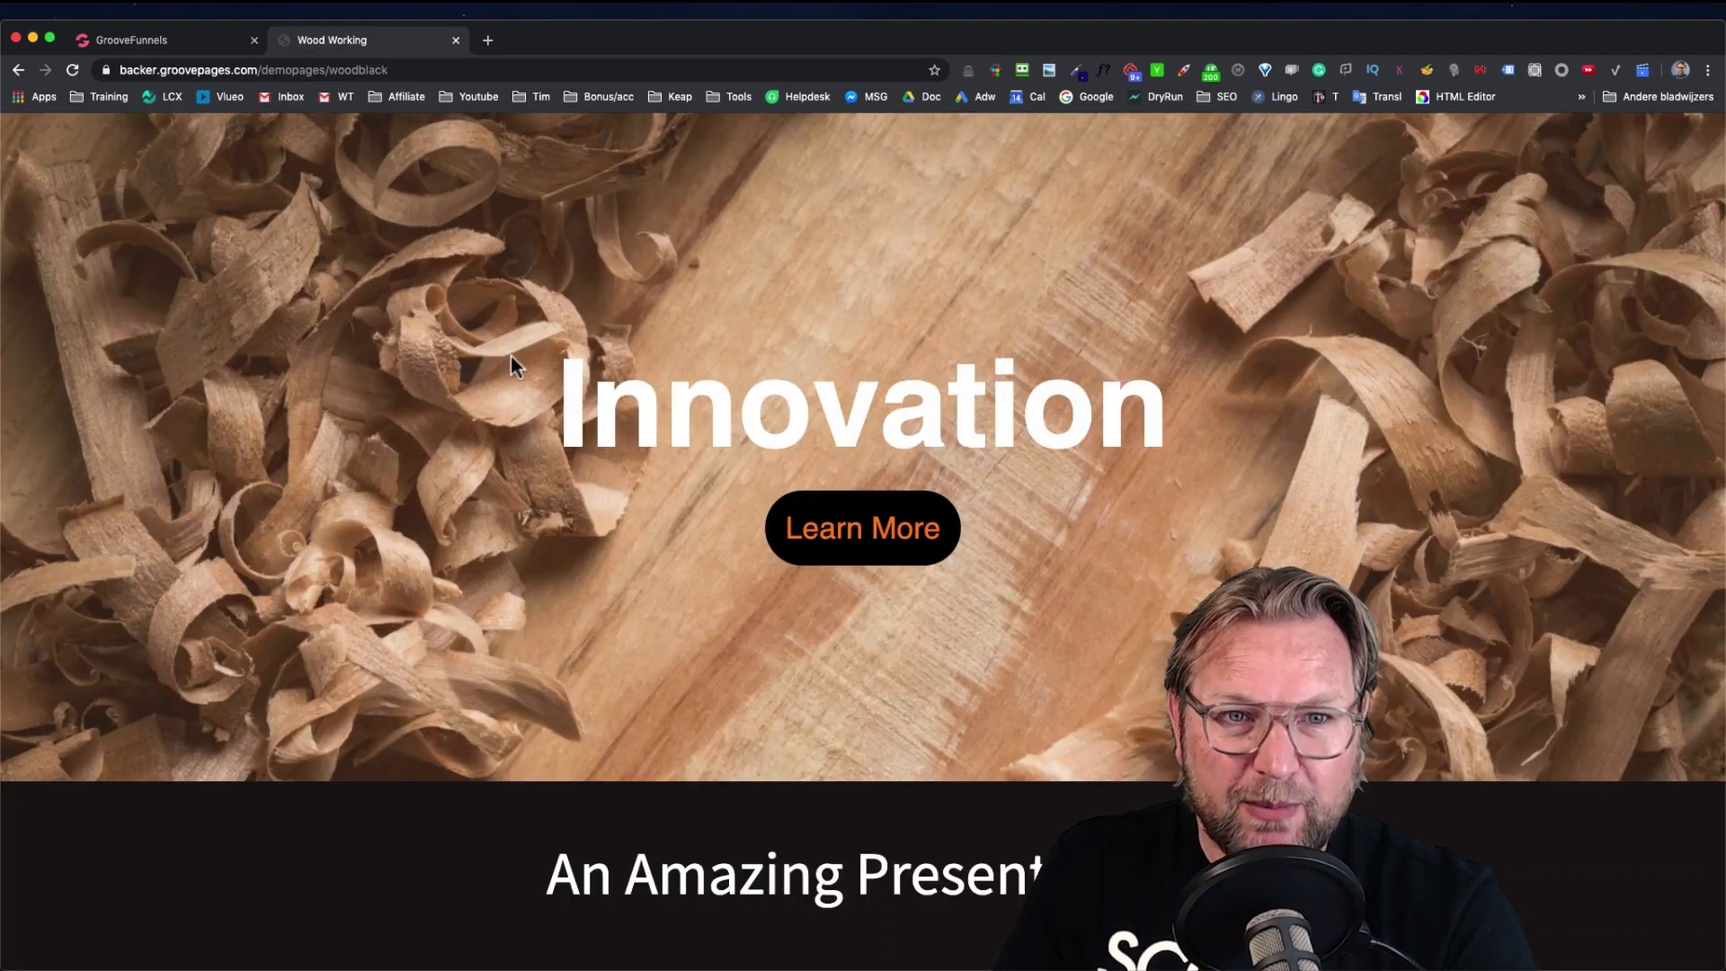
left_click(193, 41)
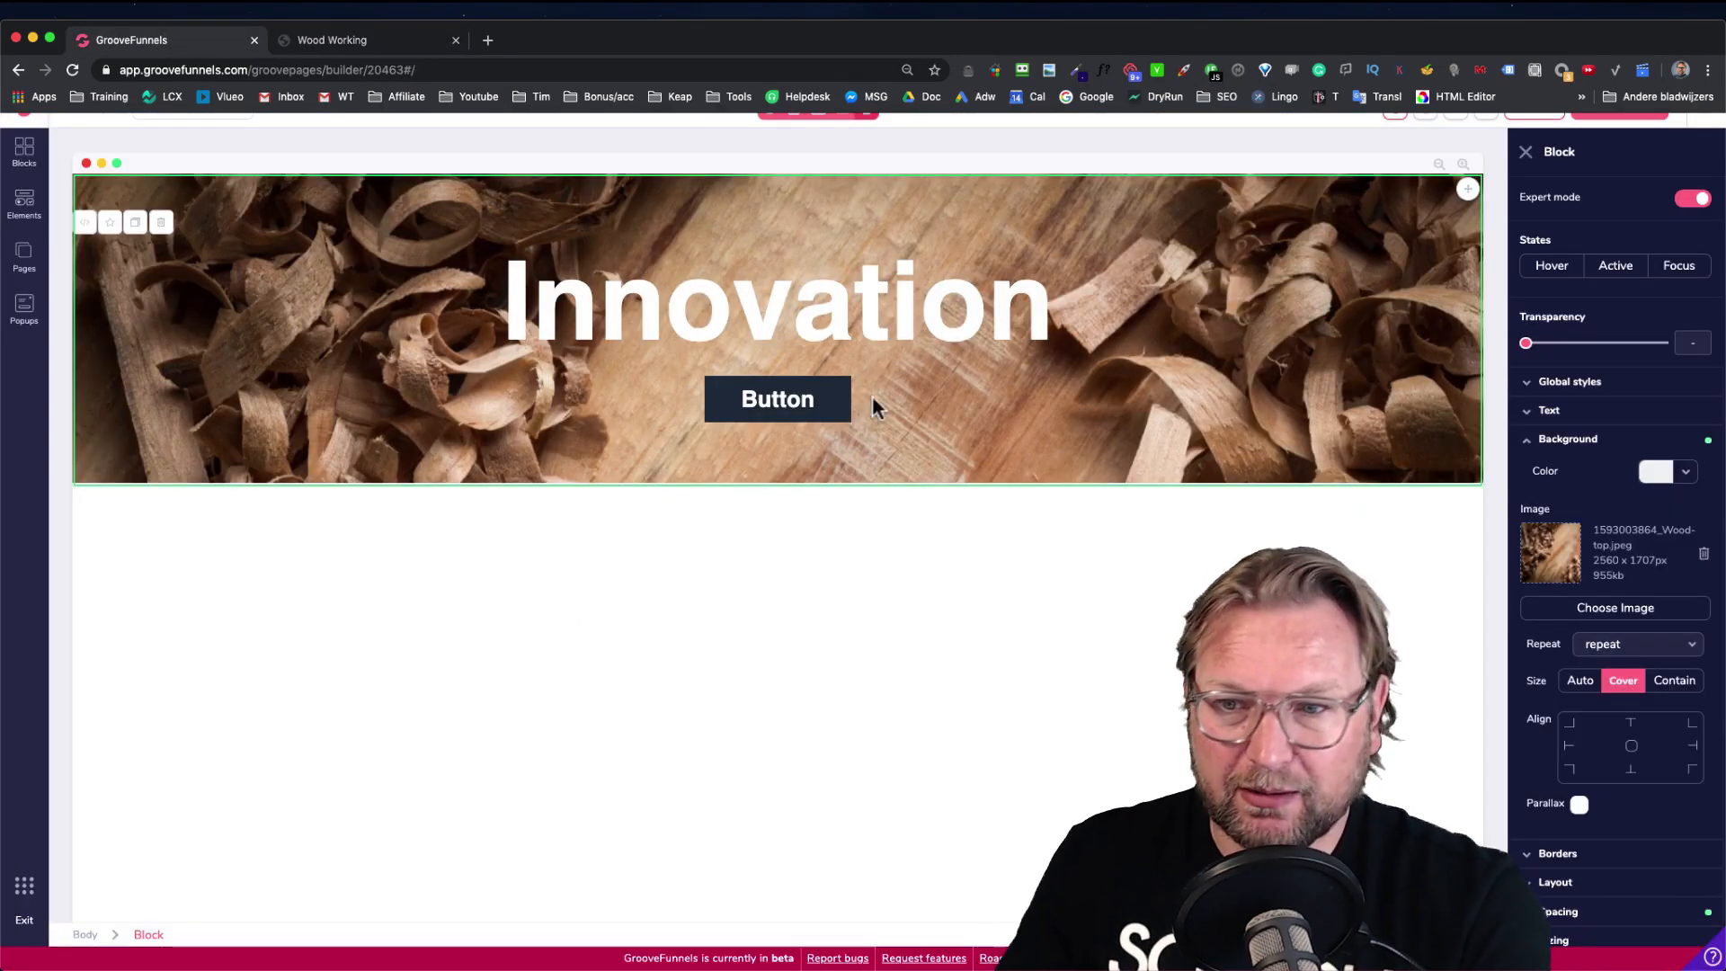
Look over the headline block's sizing settings and collapse them again
scroll(1584, 814, "down", 2)
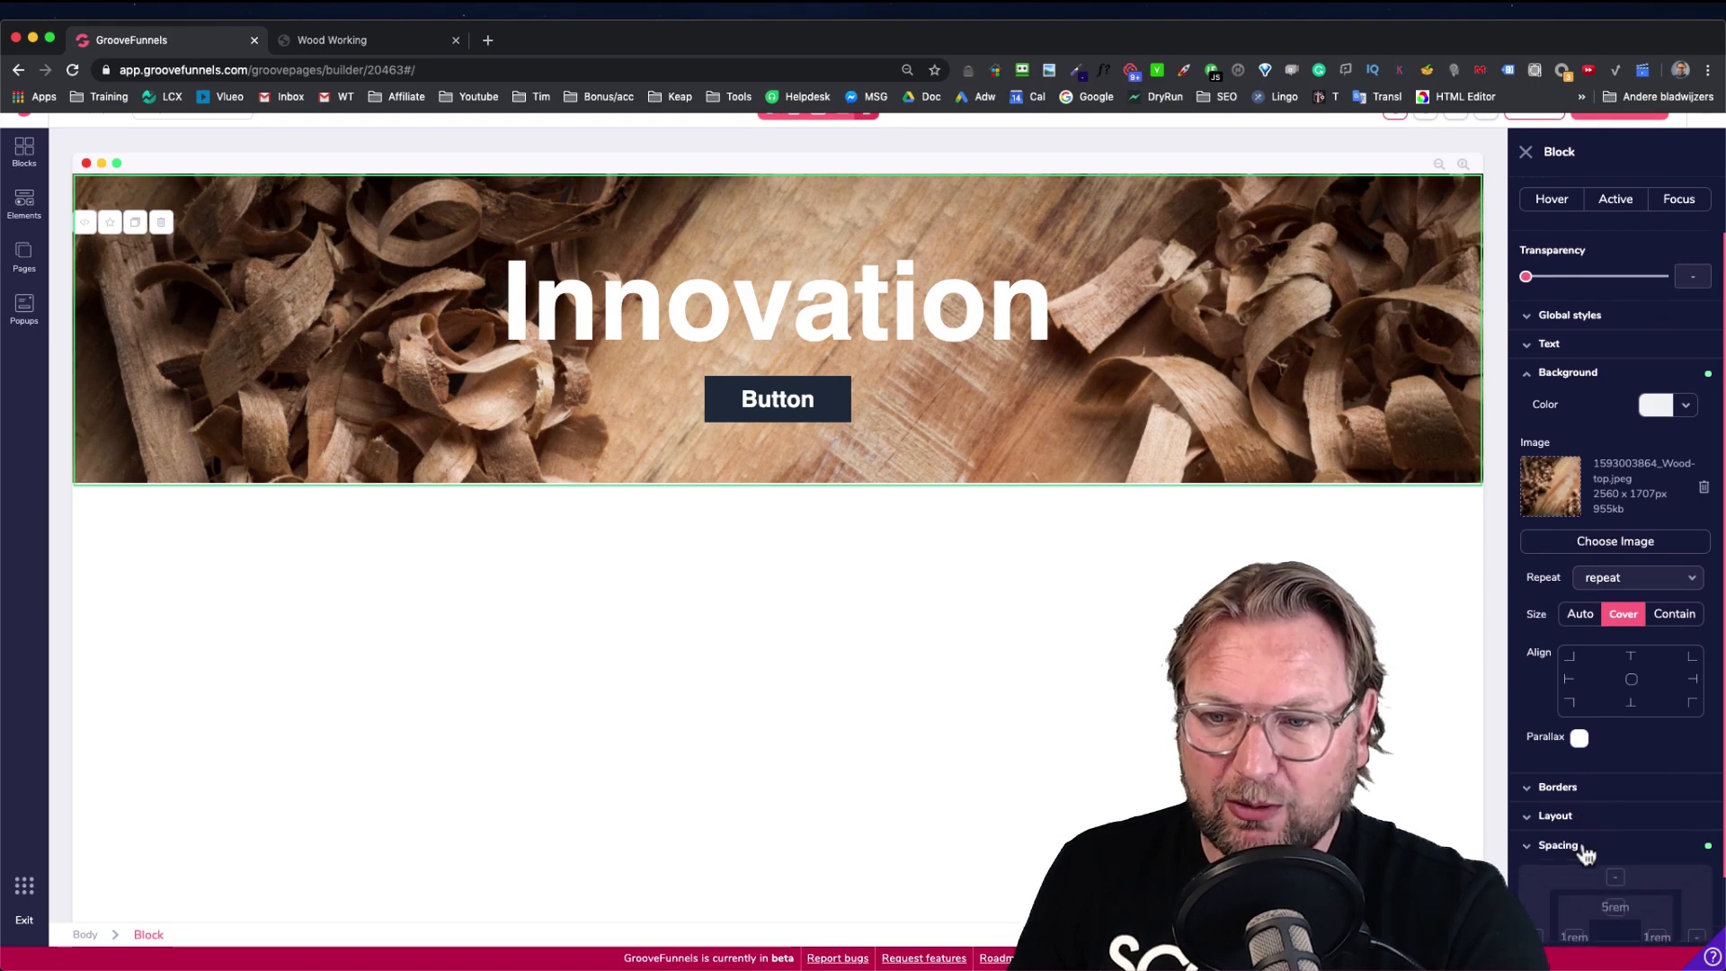
left_click(1562, 872)
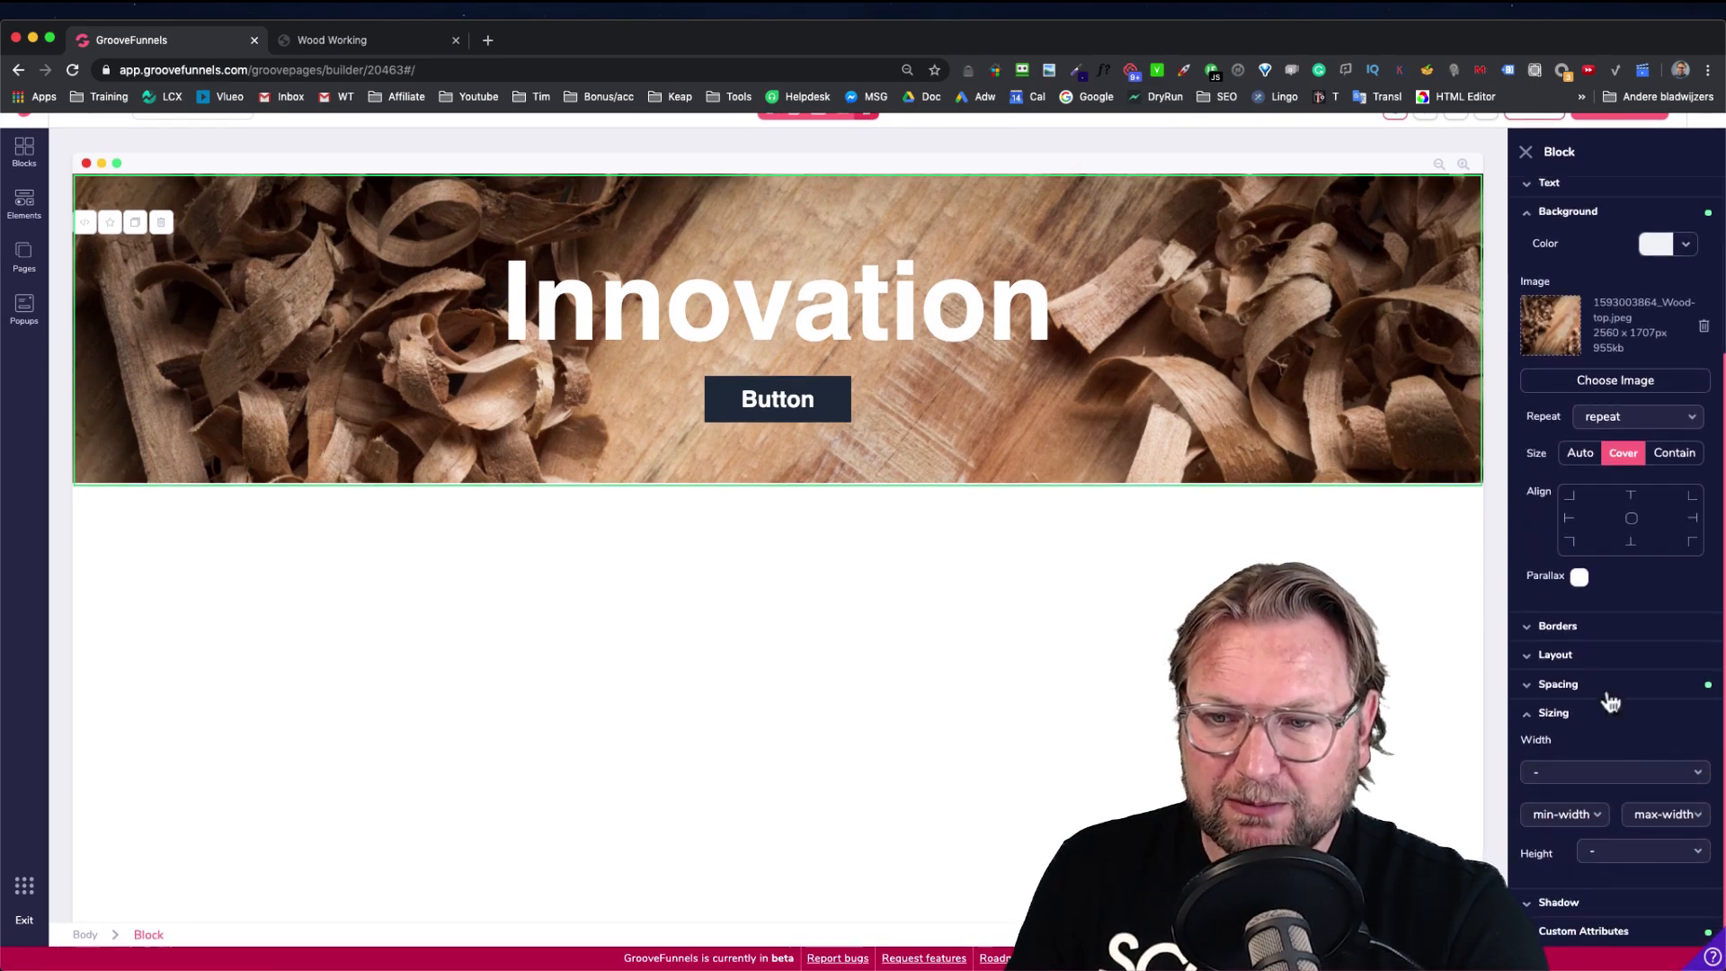
left_click(1550, 715)
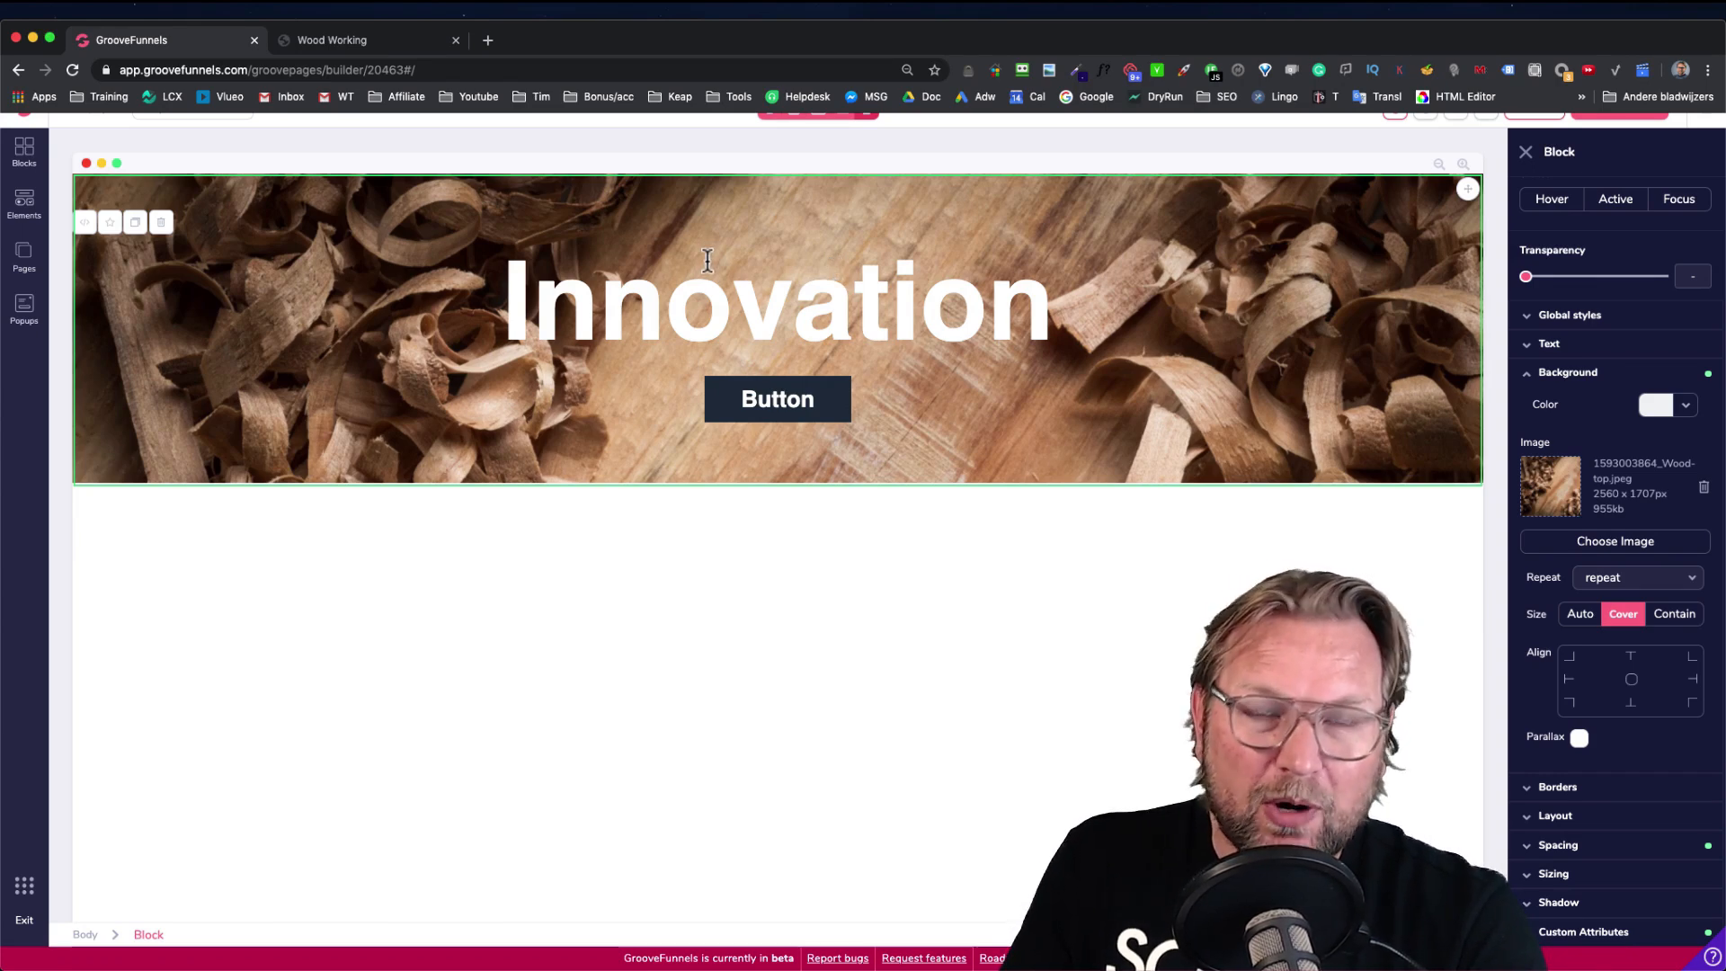
Set the top and bottom margins of the Innovation container to 8rem and compare the hero height with the original Wood Working page
left_click(471, 297)
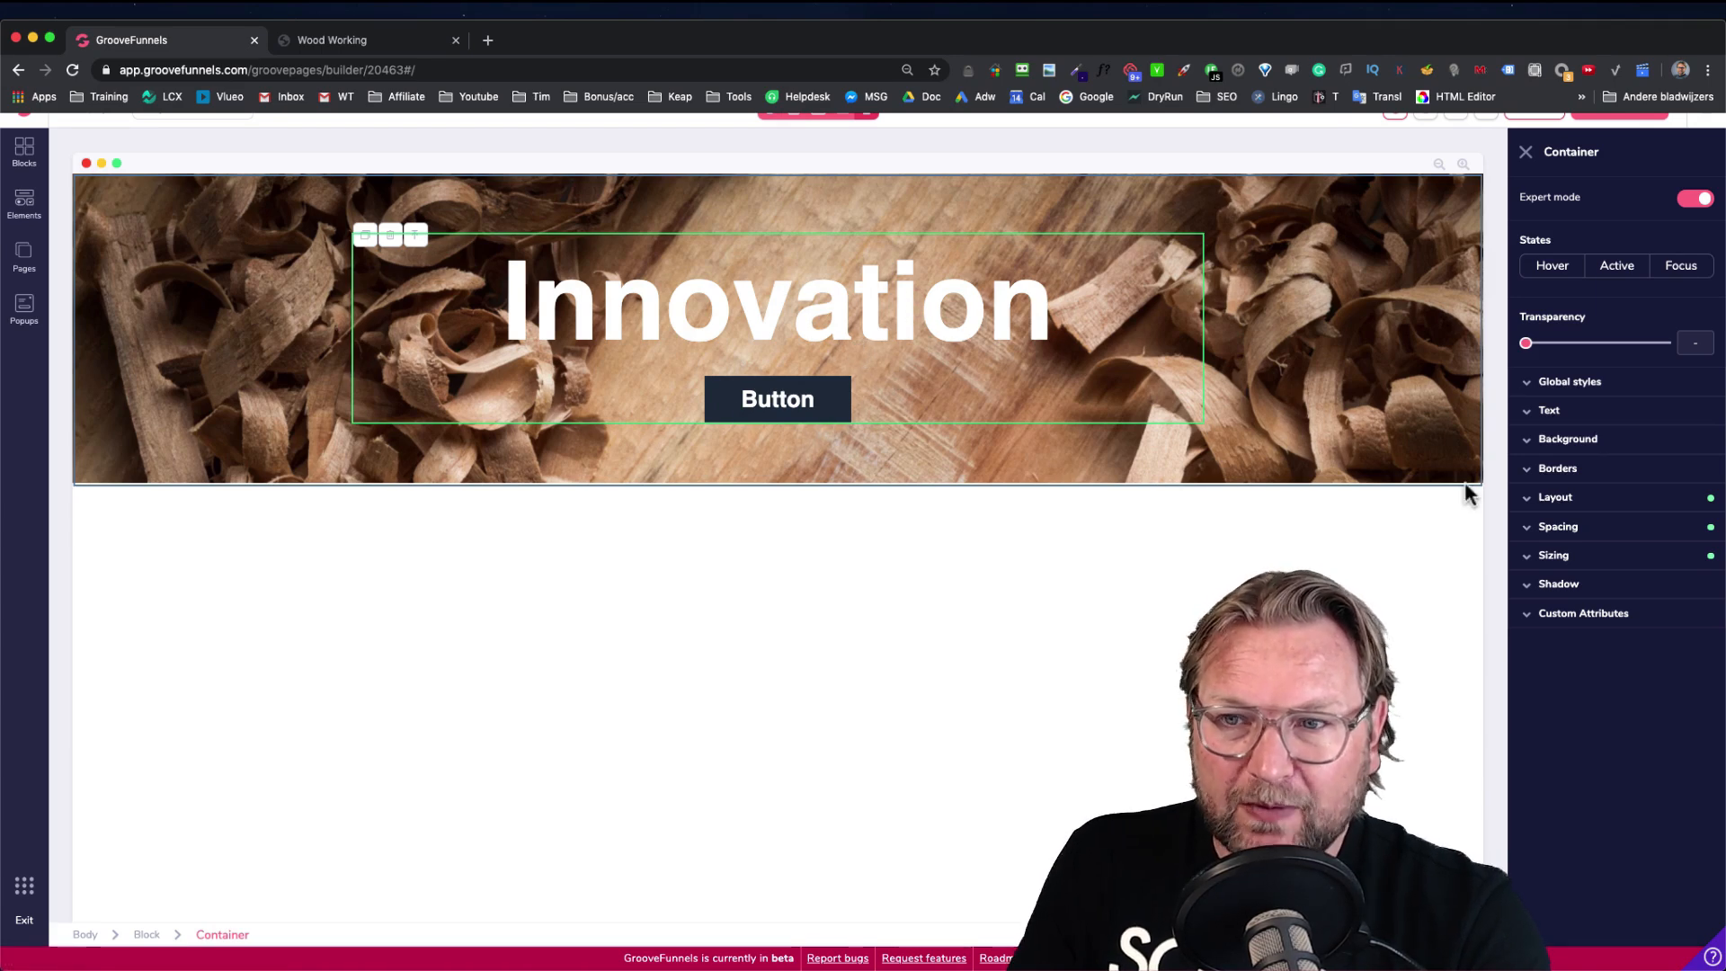
left_click(1589, 530)
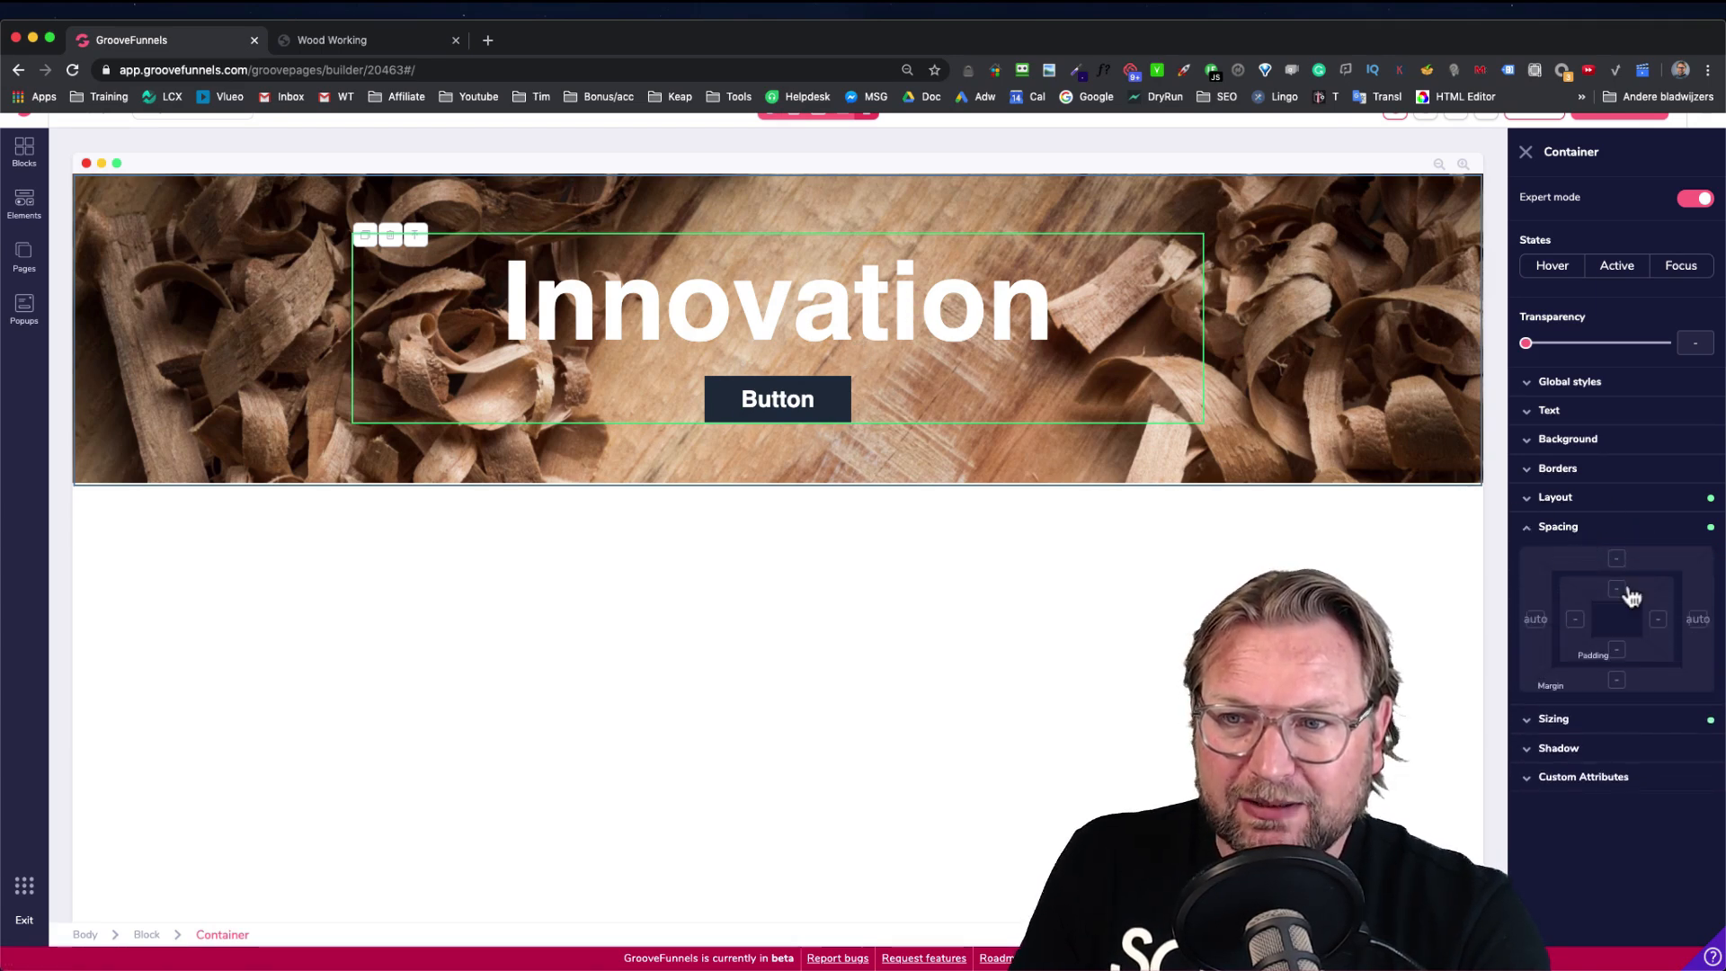
scroll(1633, 568, "up", 5)
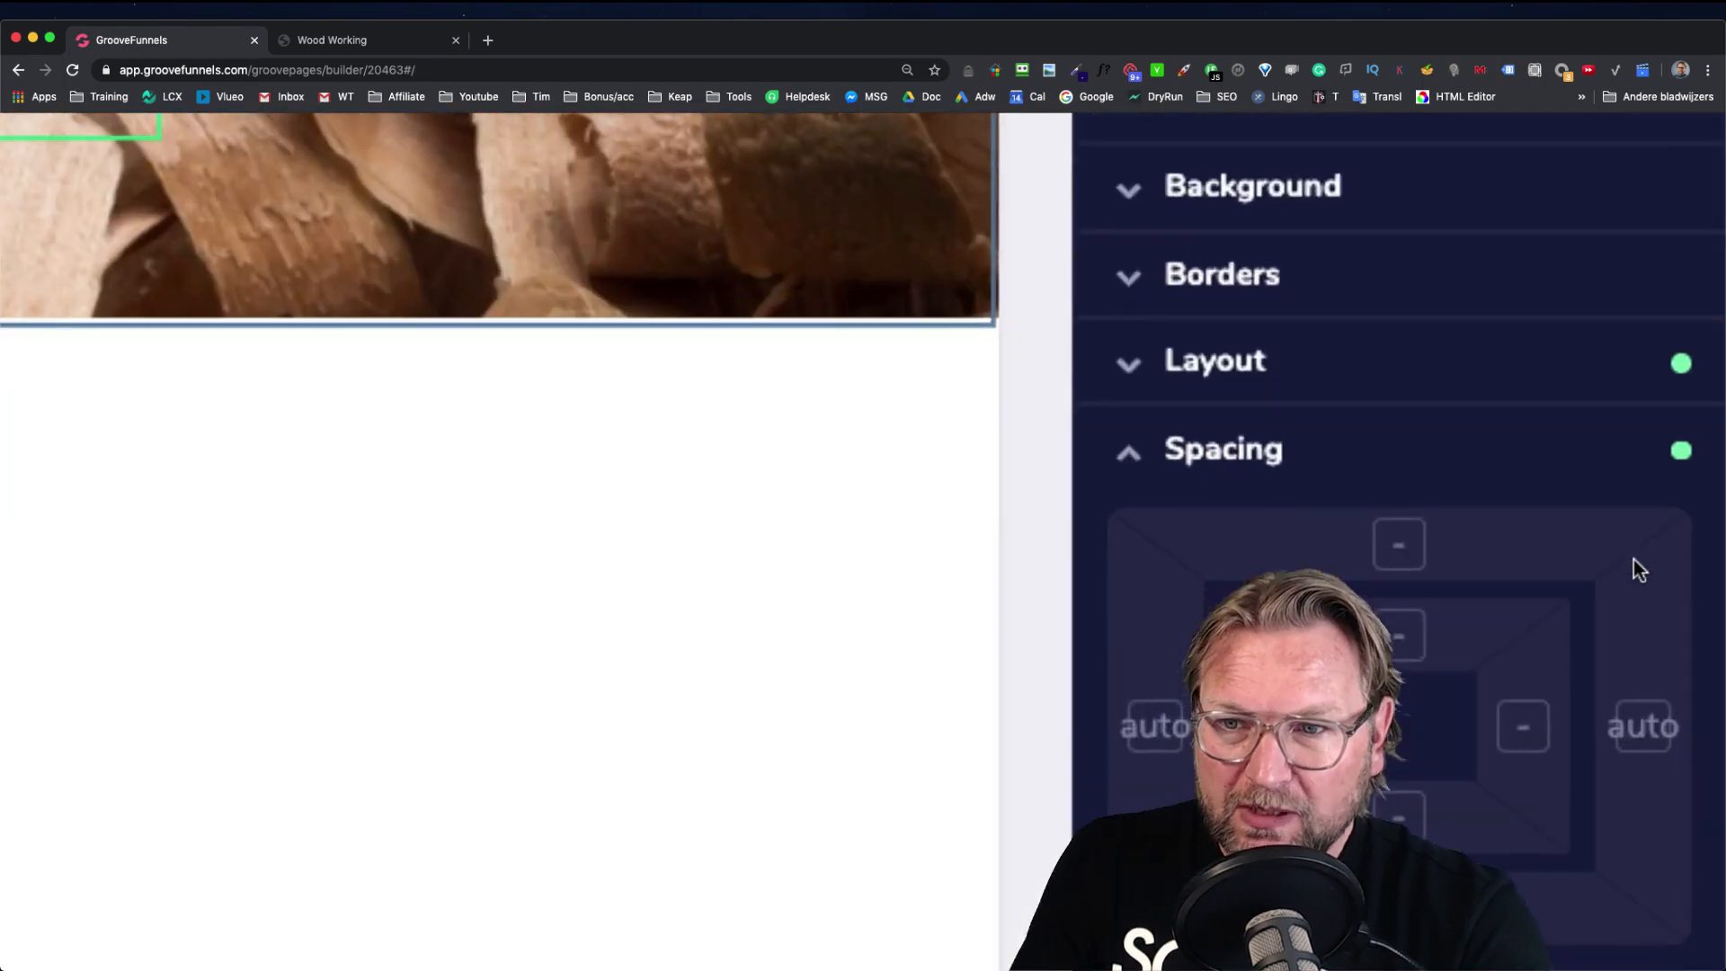
scroll(1558, 639, "down", 3)
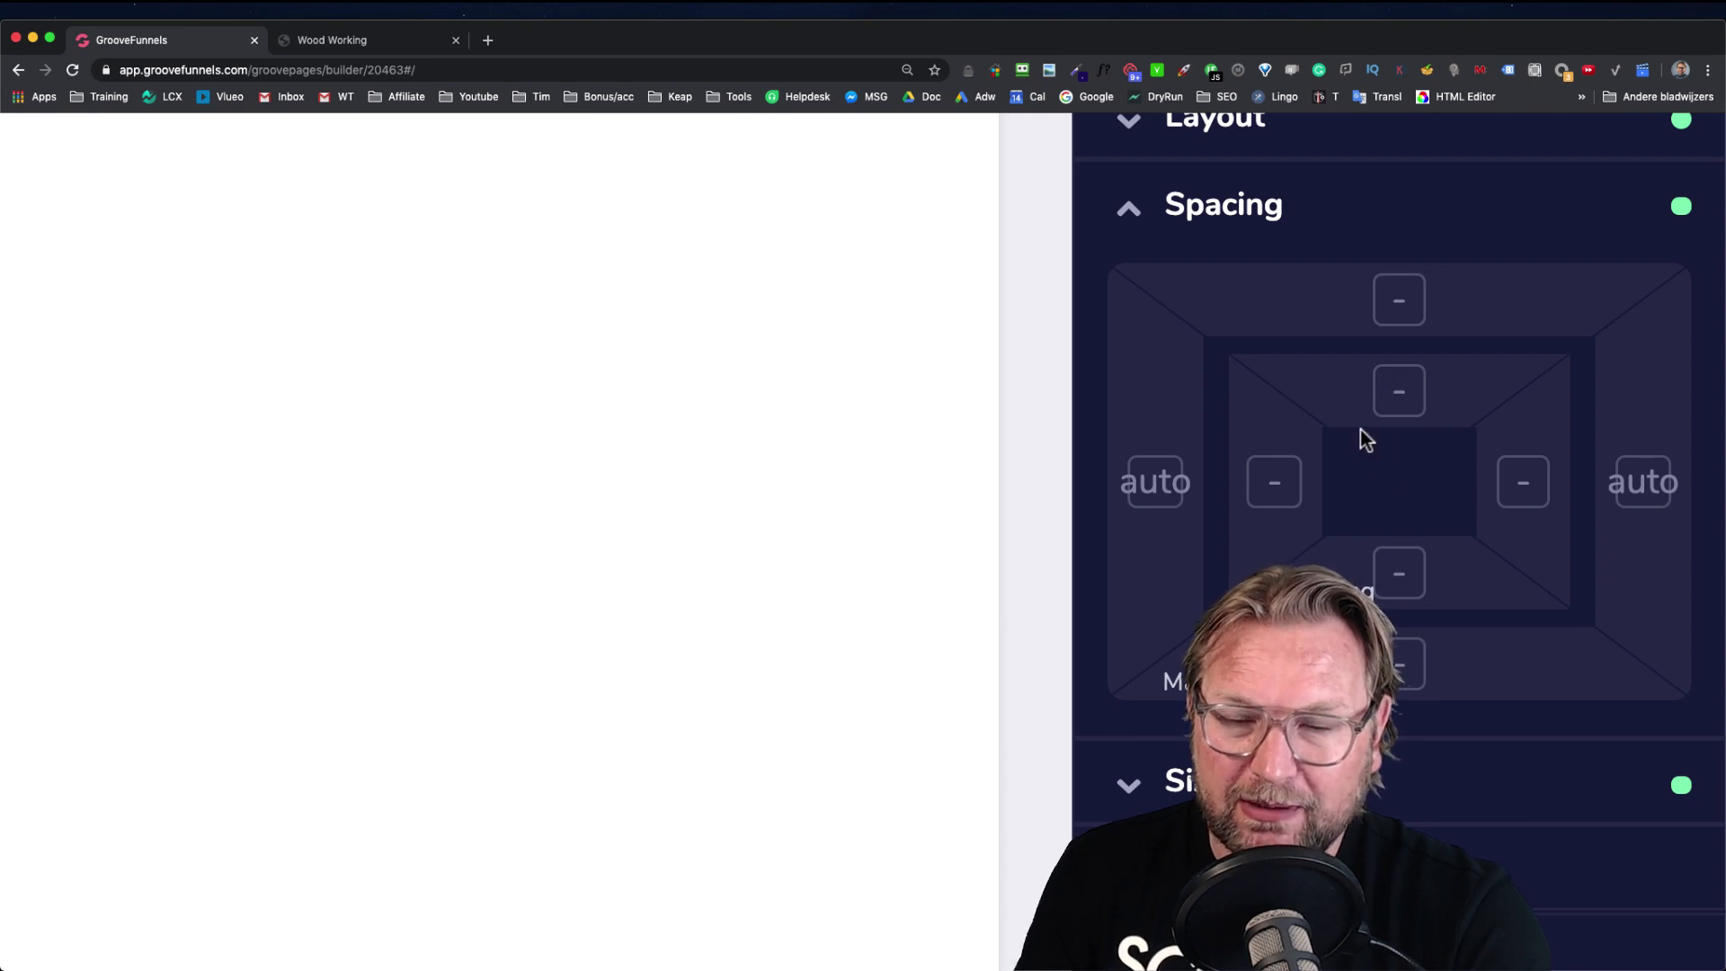
scroll(1361, 429, "down", 5)
scroll(1361, 428, "down", 2)
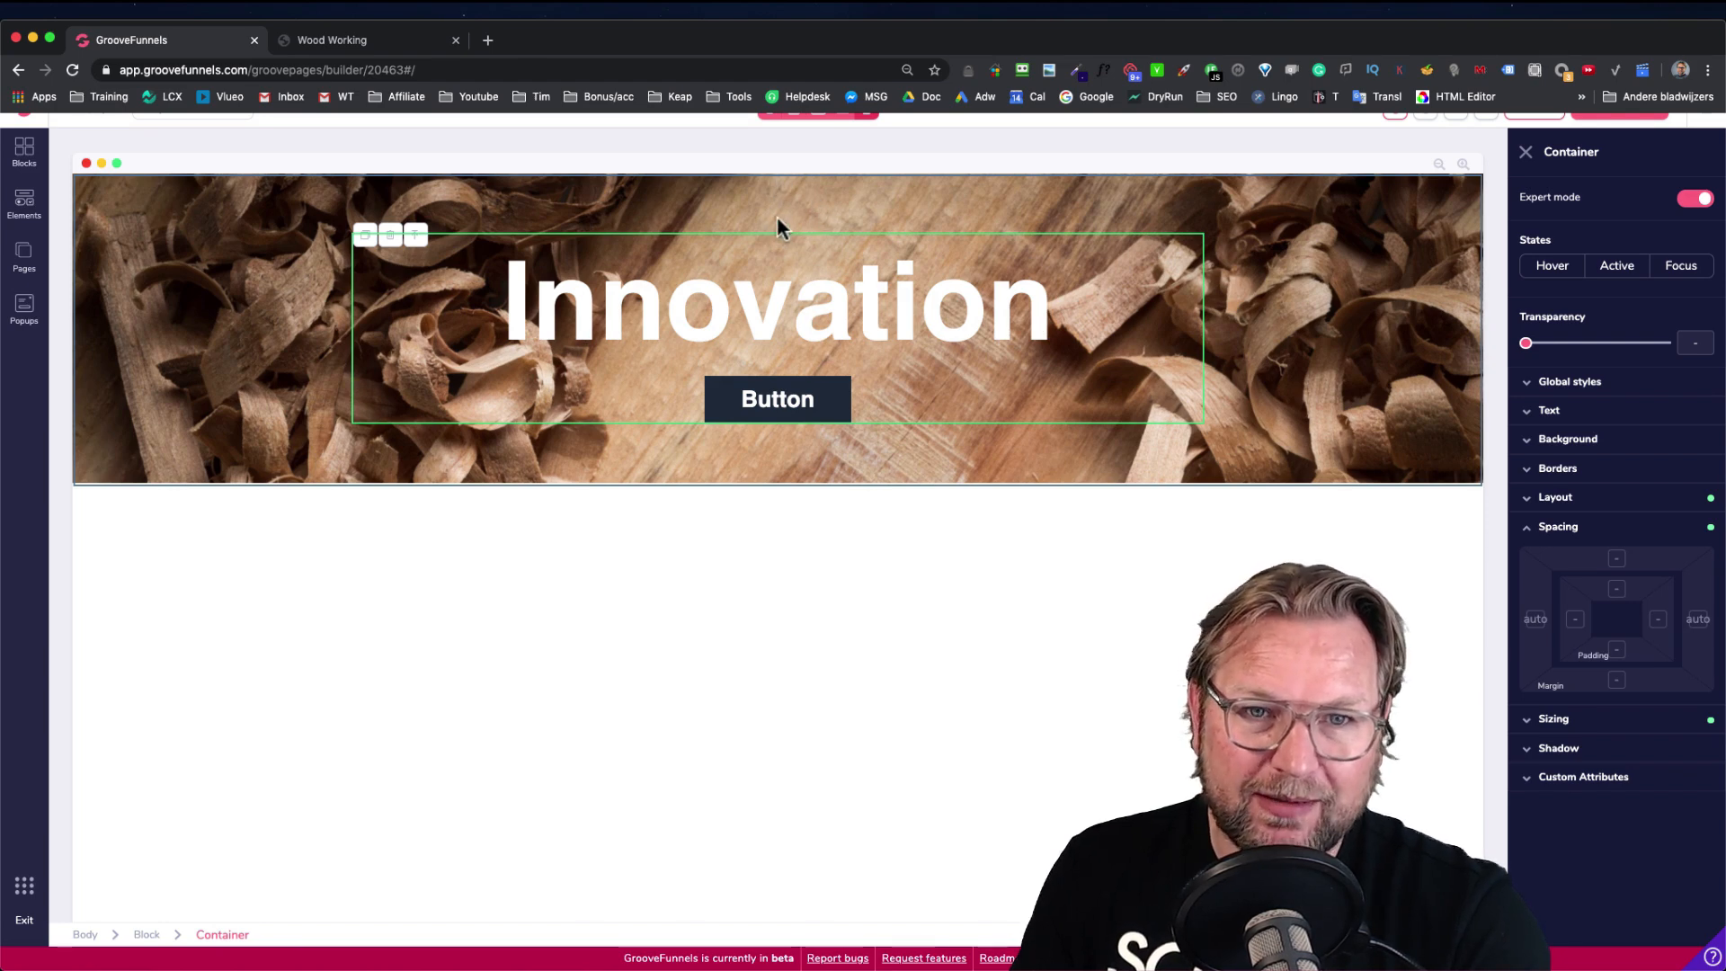
left_click(1616, 559)
left_click(1616, 681)
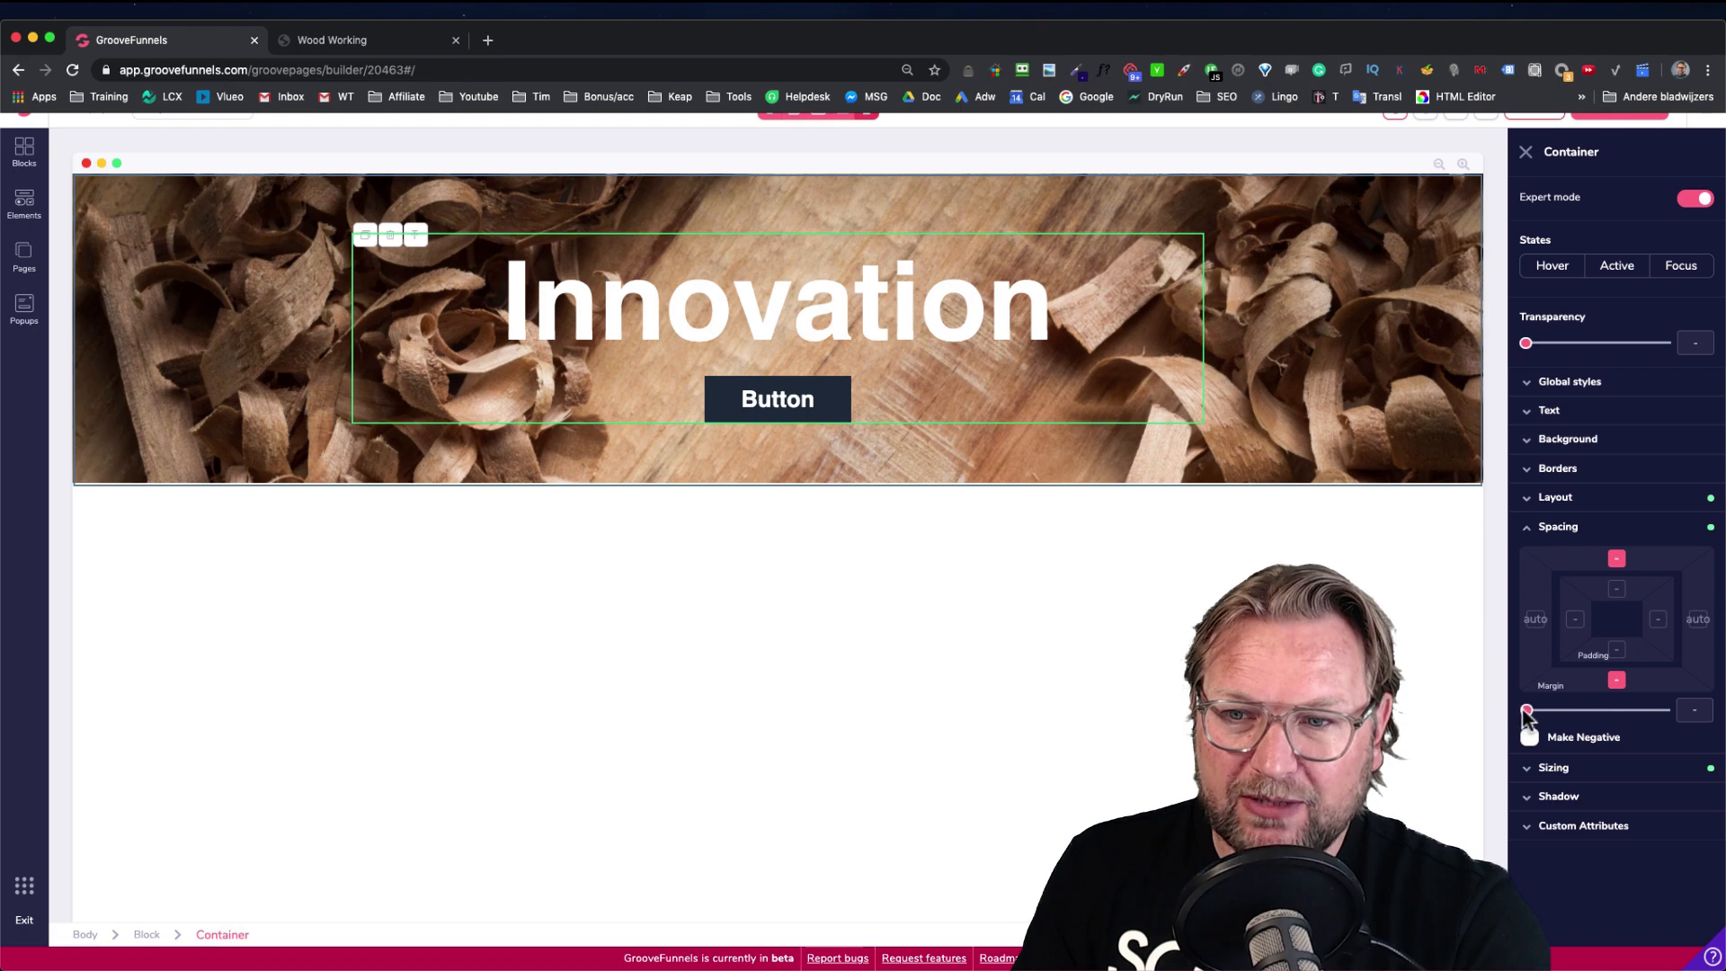
left_click_drag(1527, 715, 1651, 715)
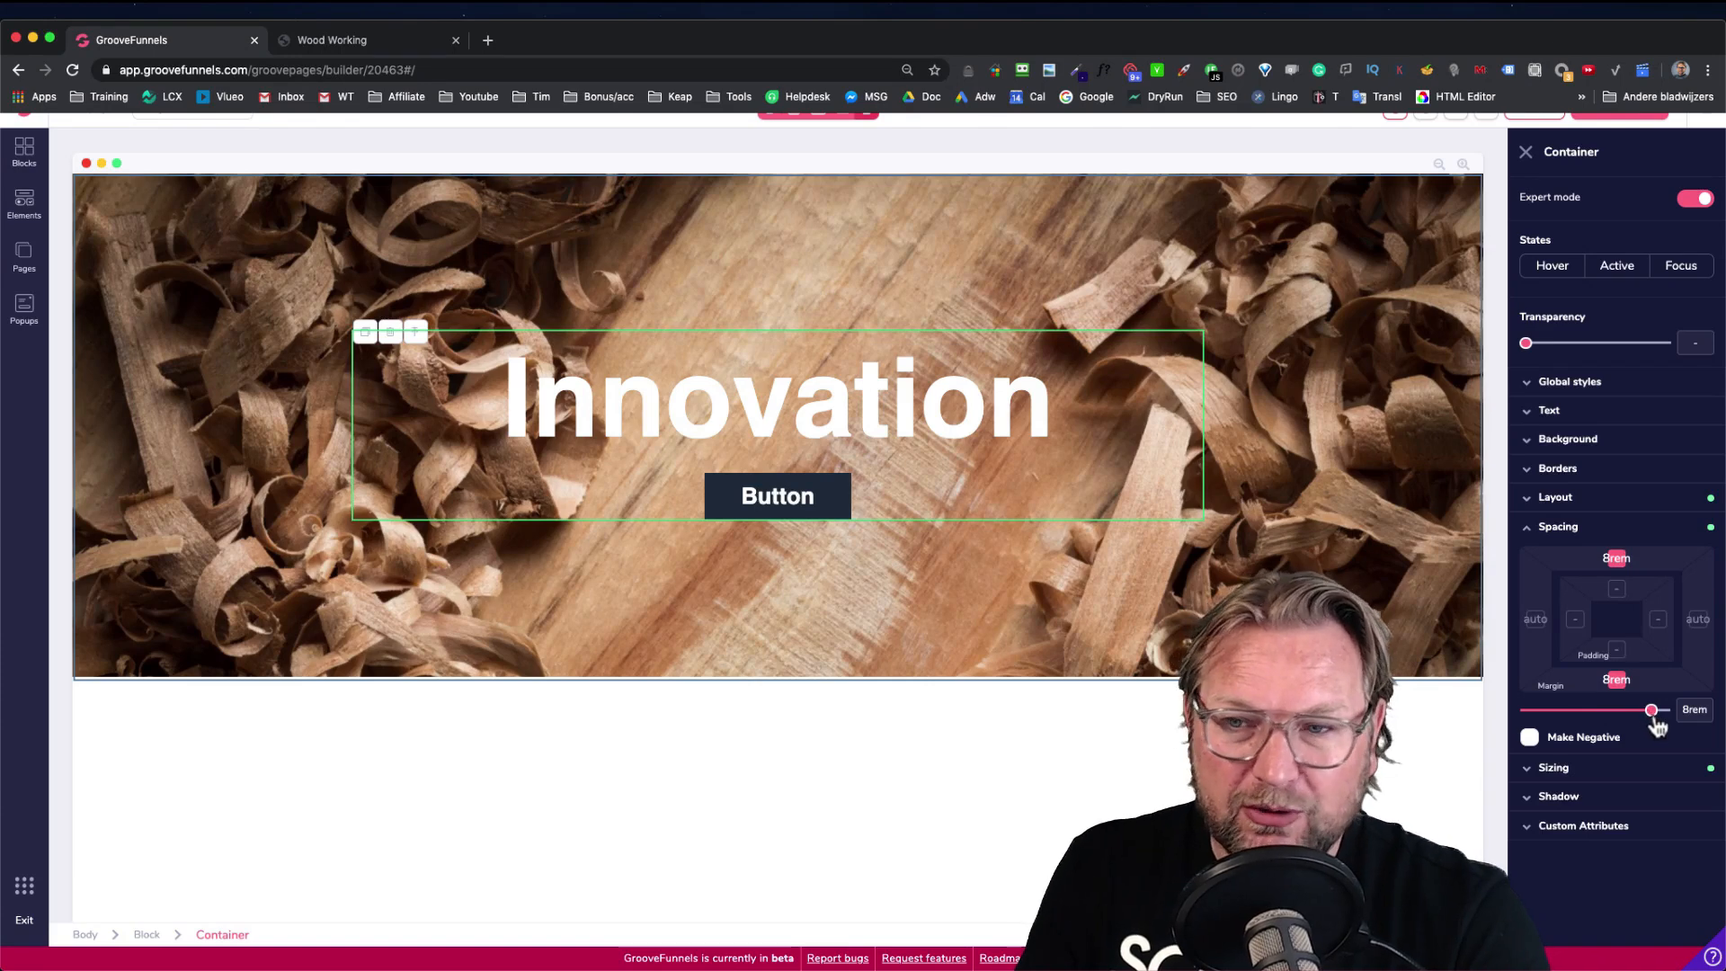
left_click_drag(1656, 722, 1652, 719)
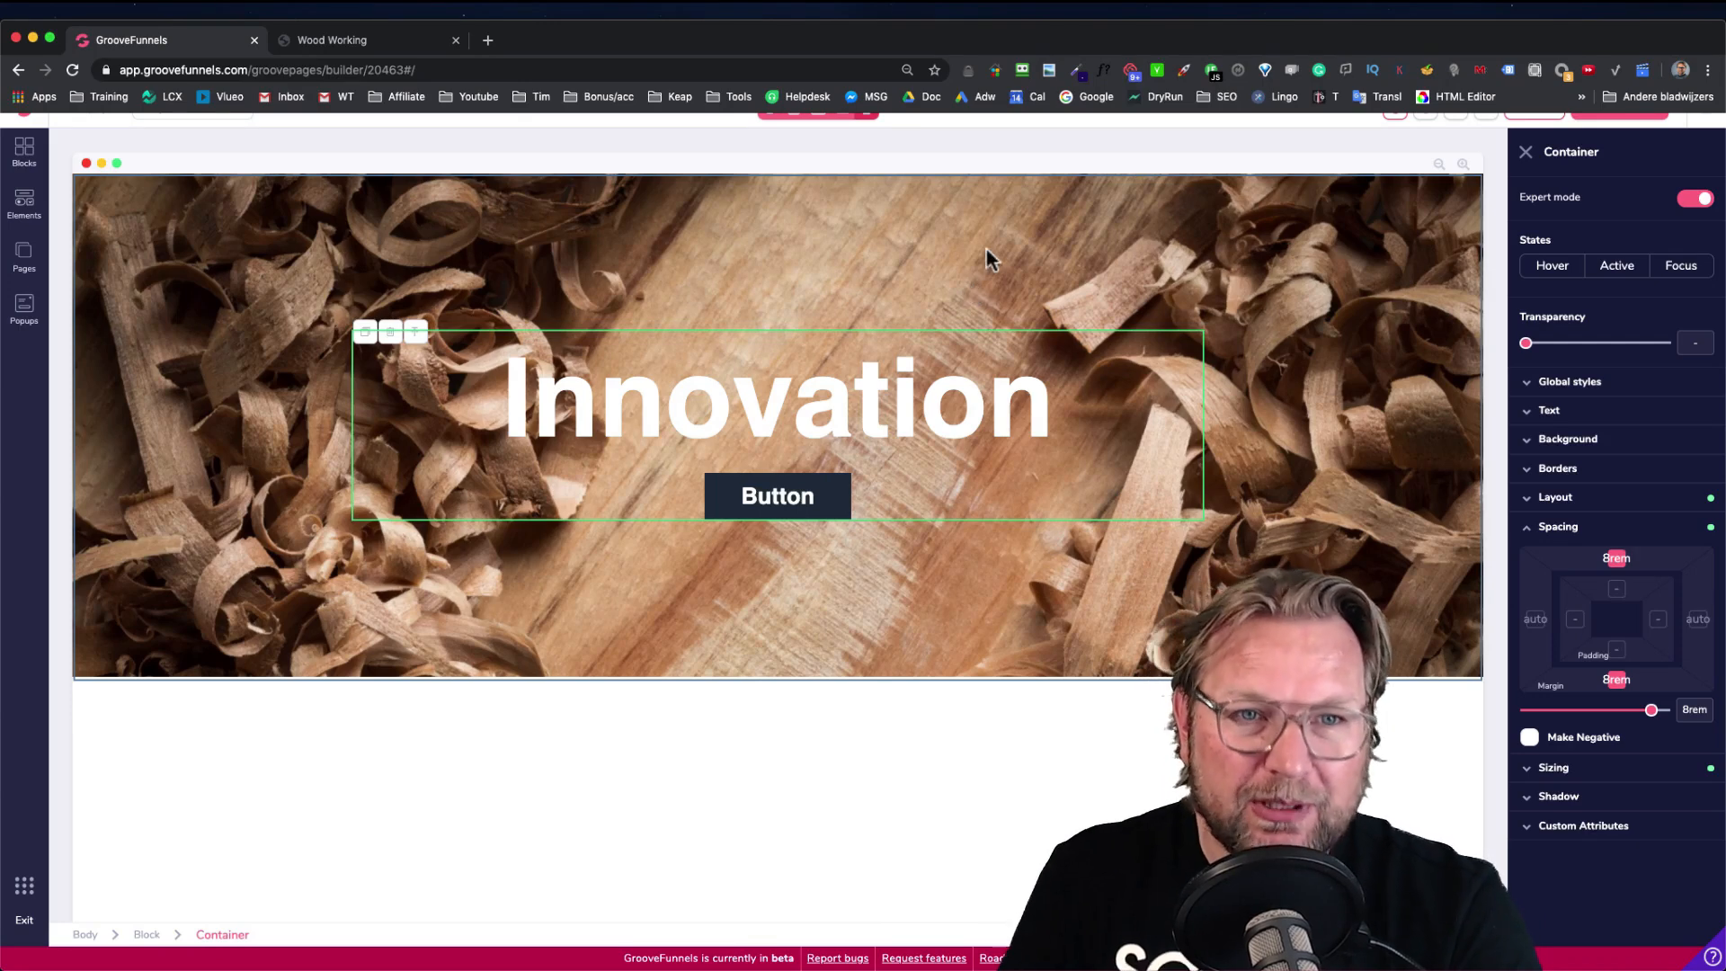
left_click(350, 40)
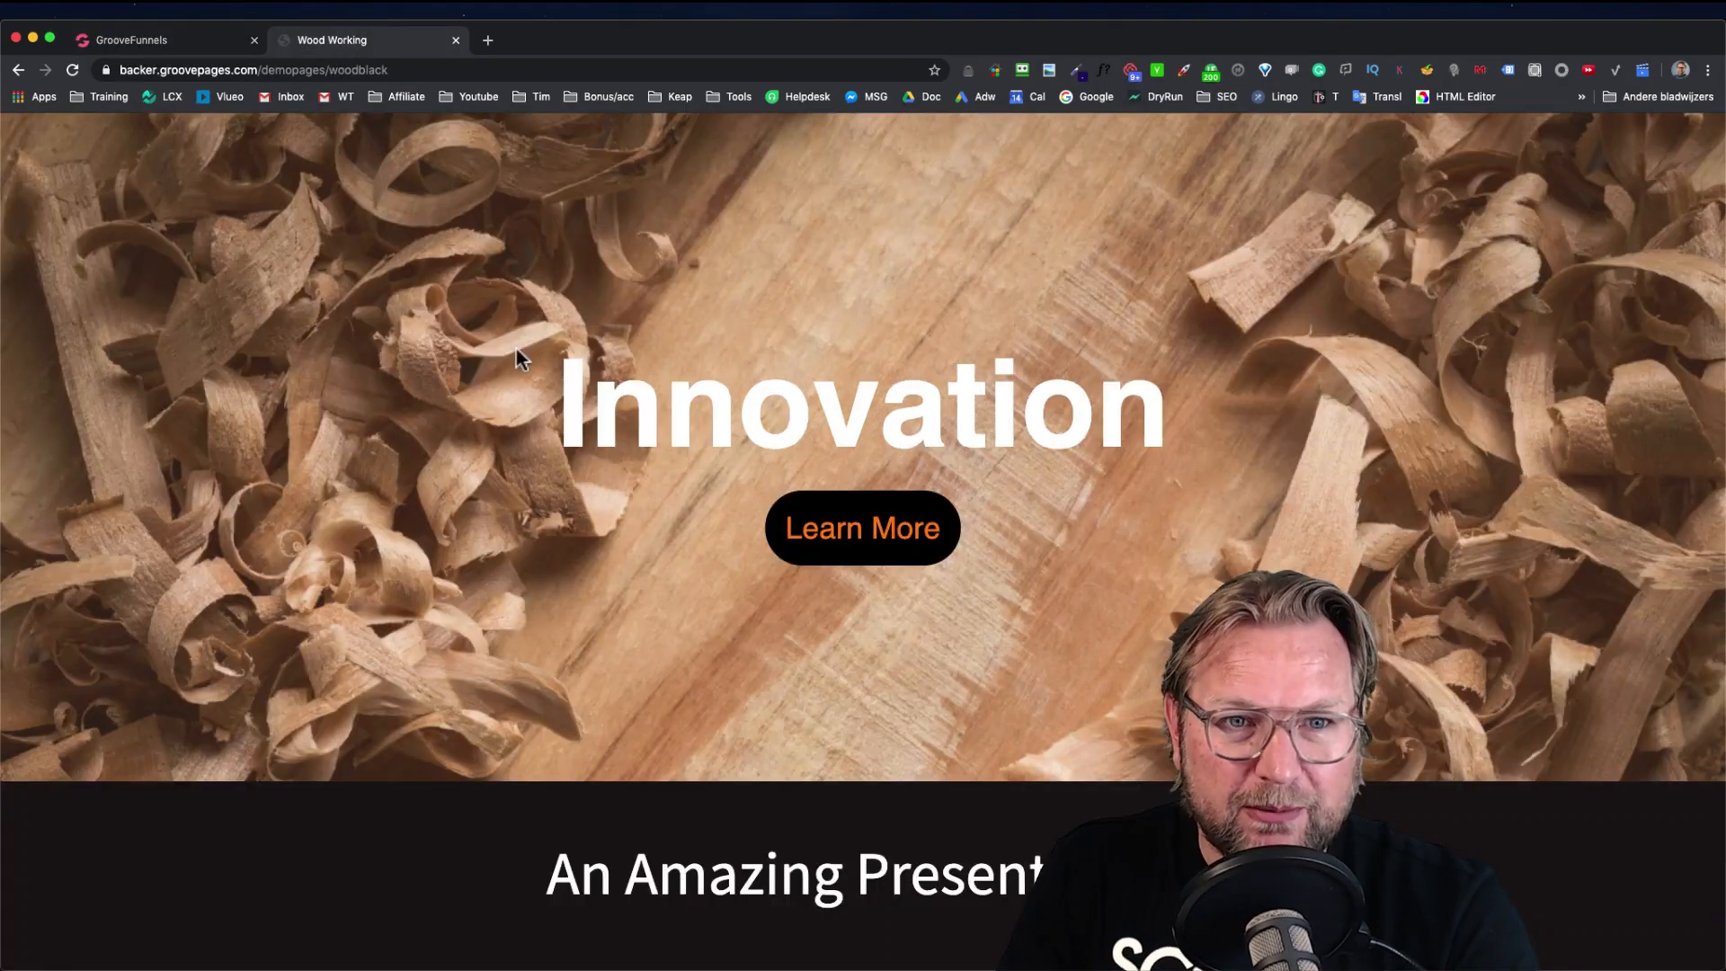
left_click(213, 43)
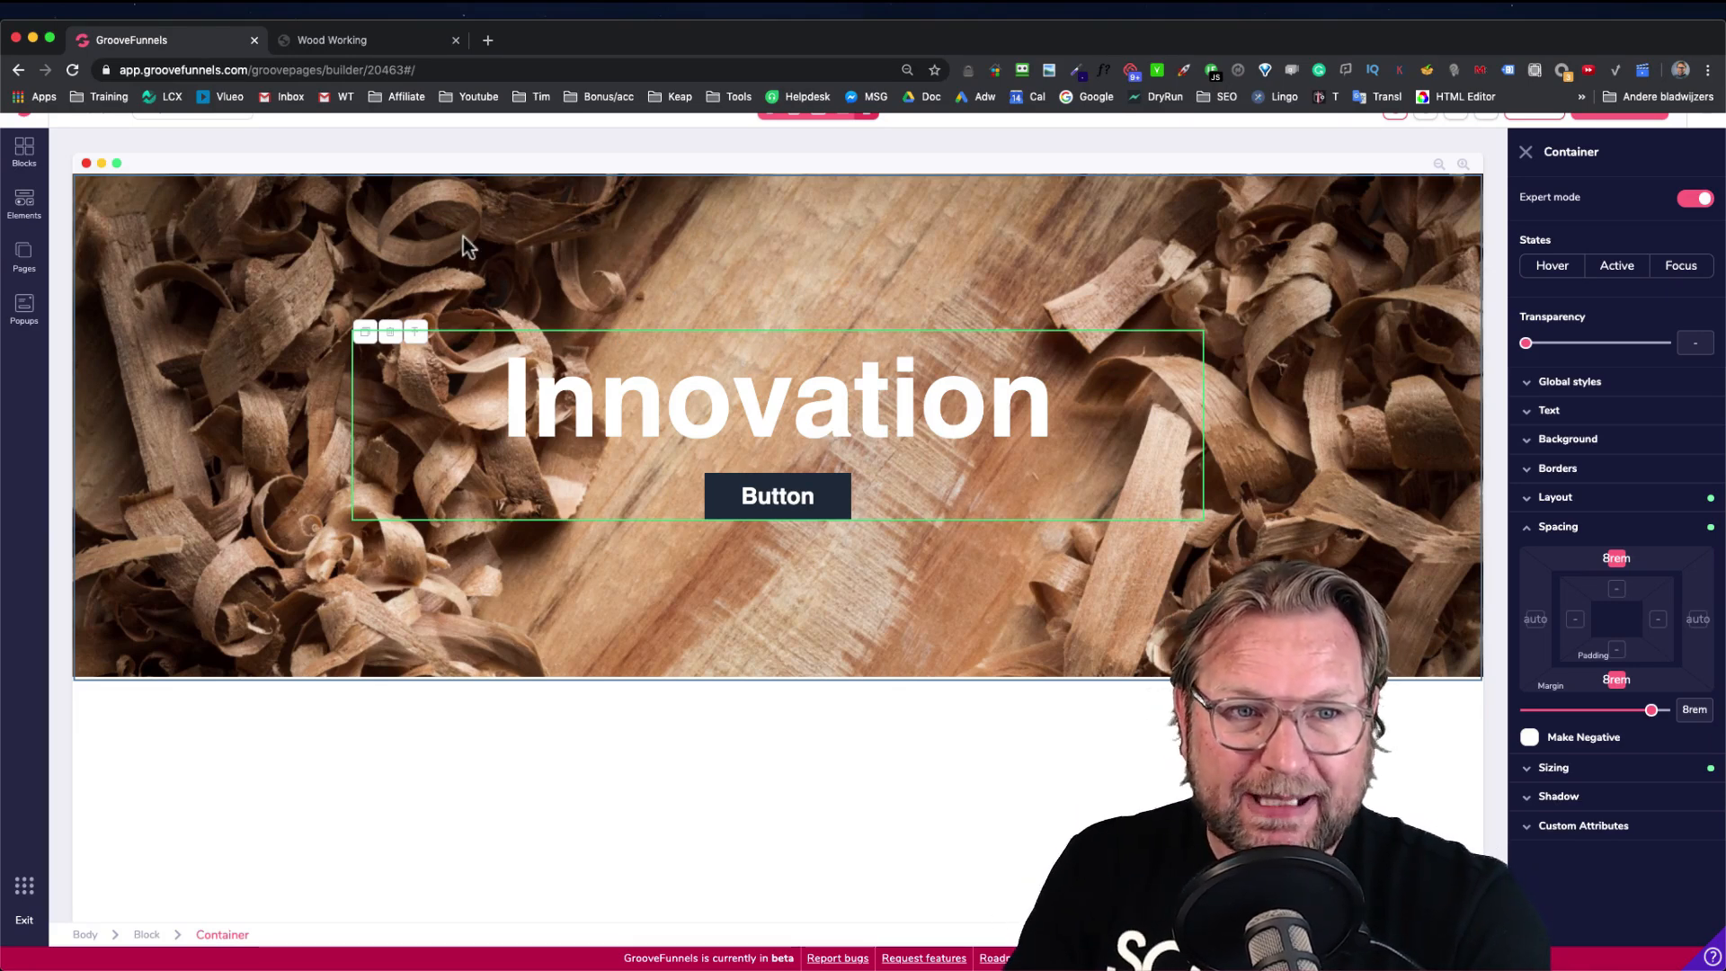
Set the top and bottom padding of the Innovation hero block to 8rem
left_click(515, 214)
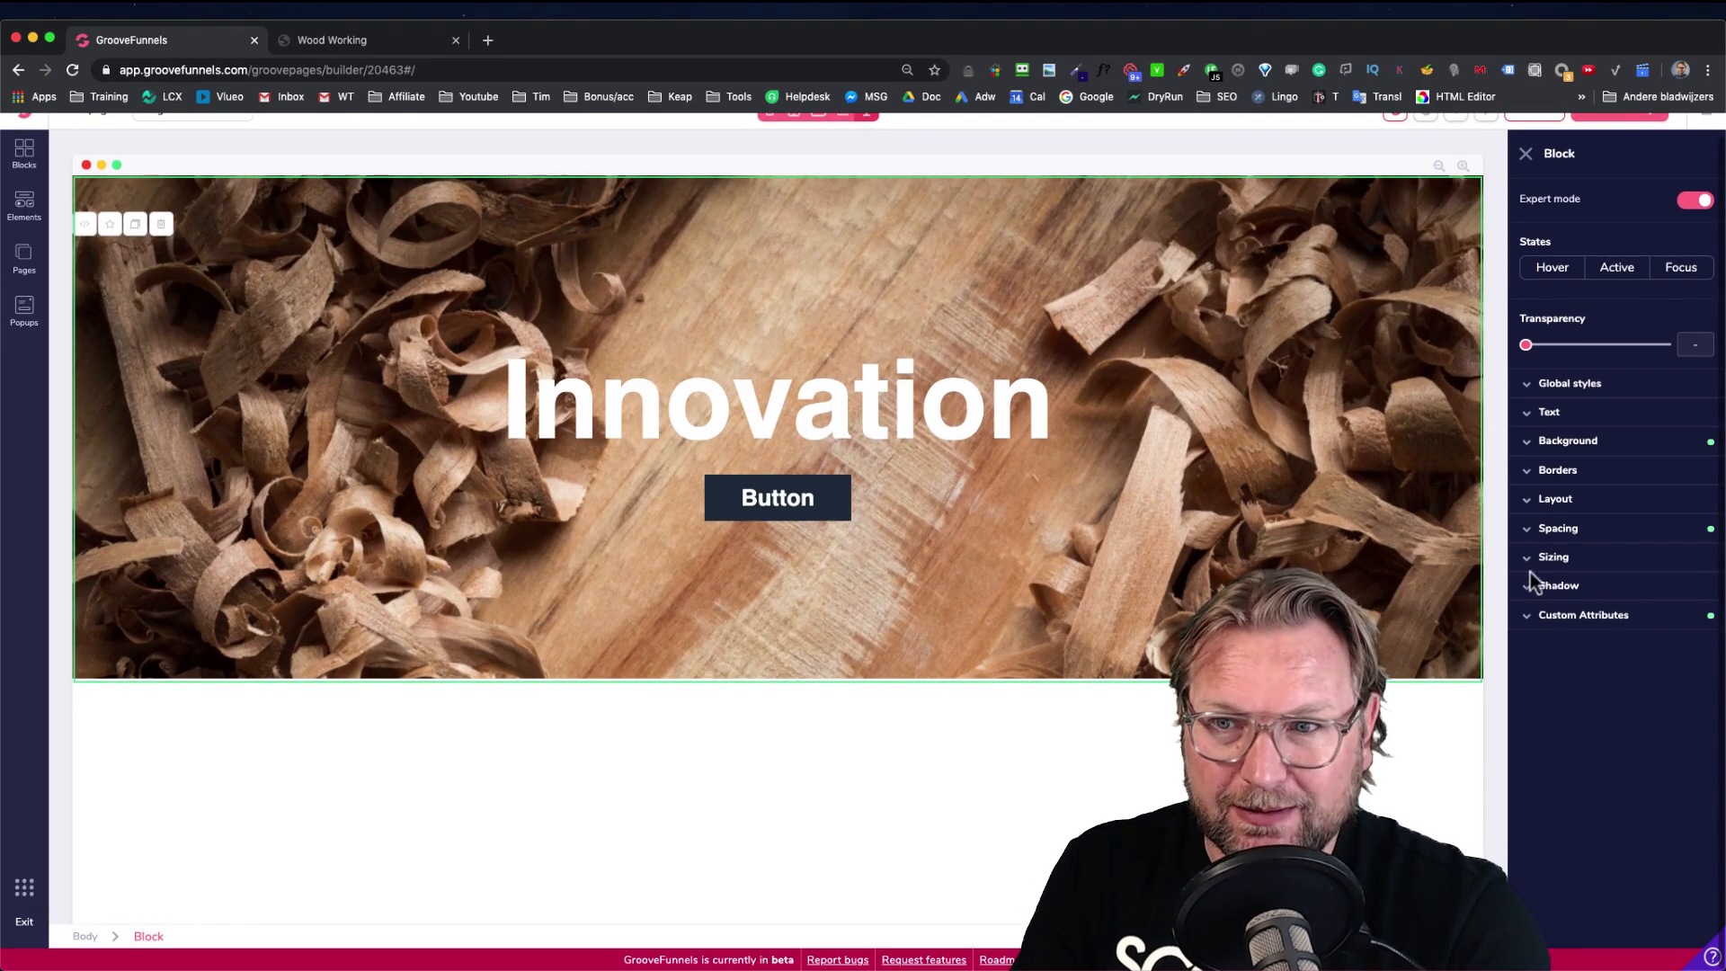
left_click(1560, 531)
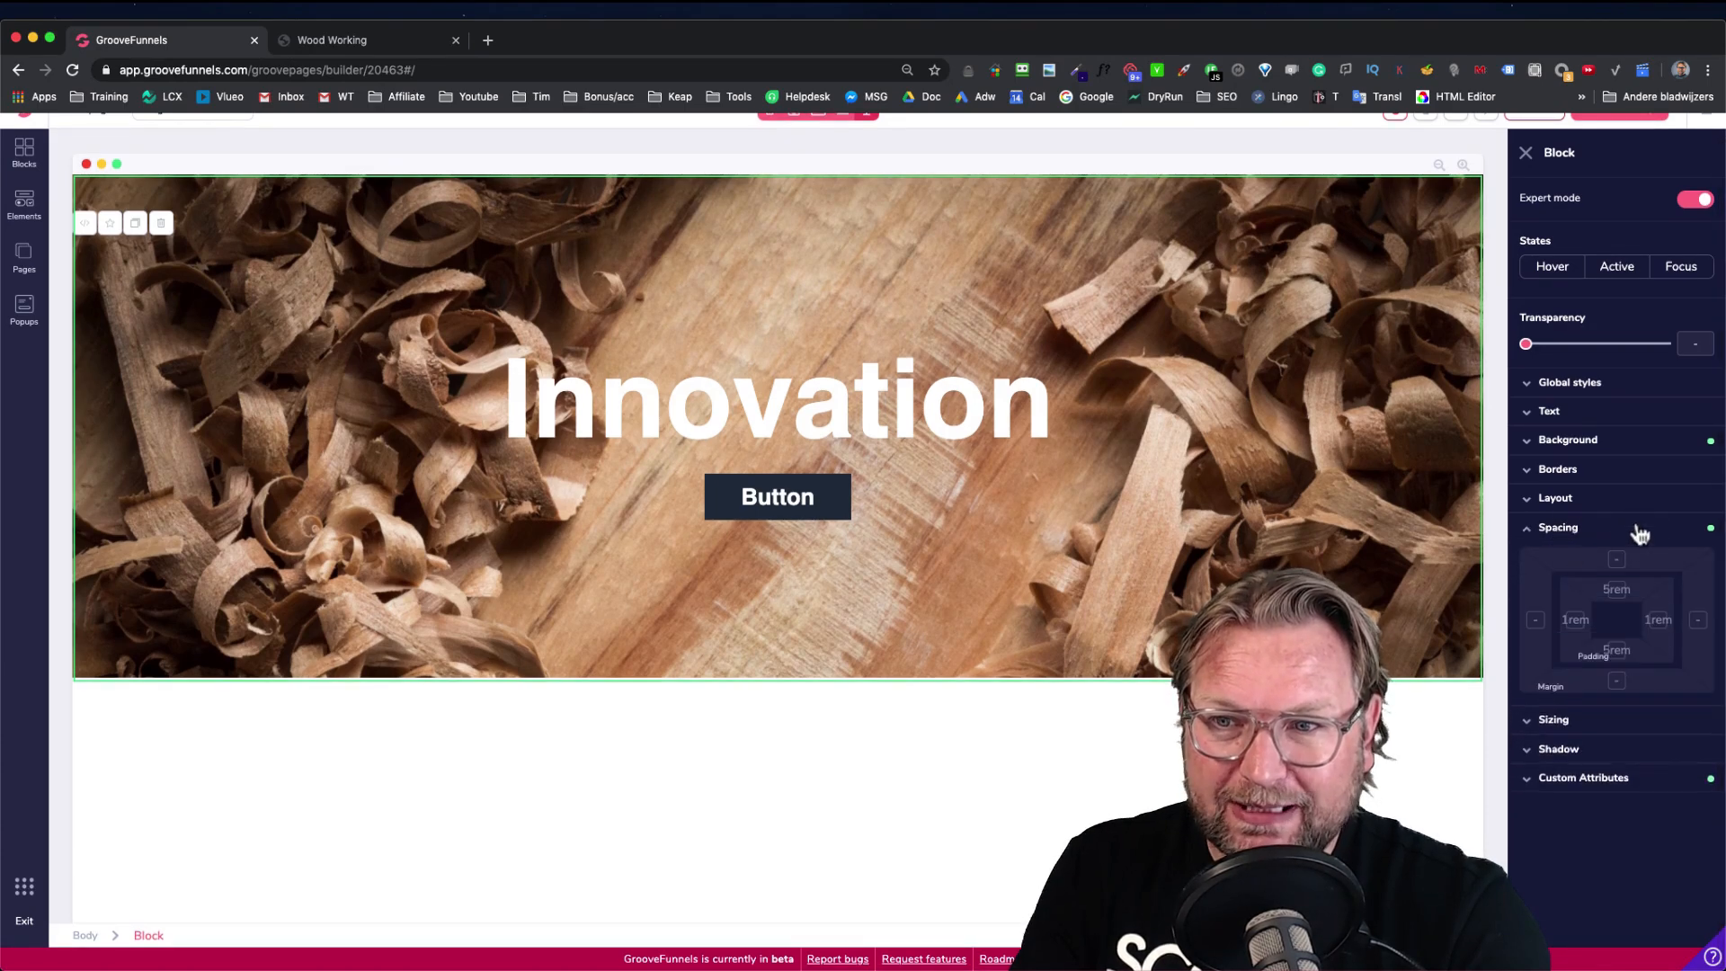
left_click(1617, 593)
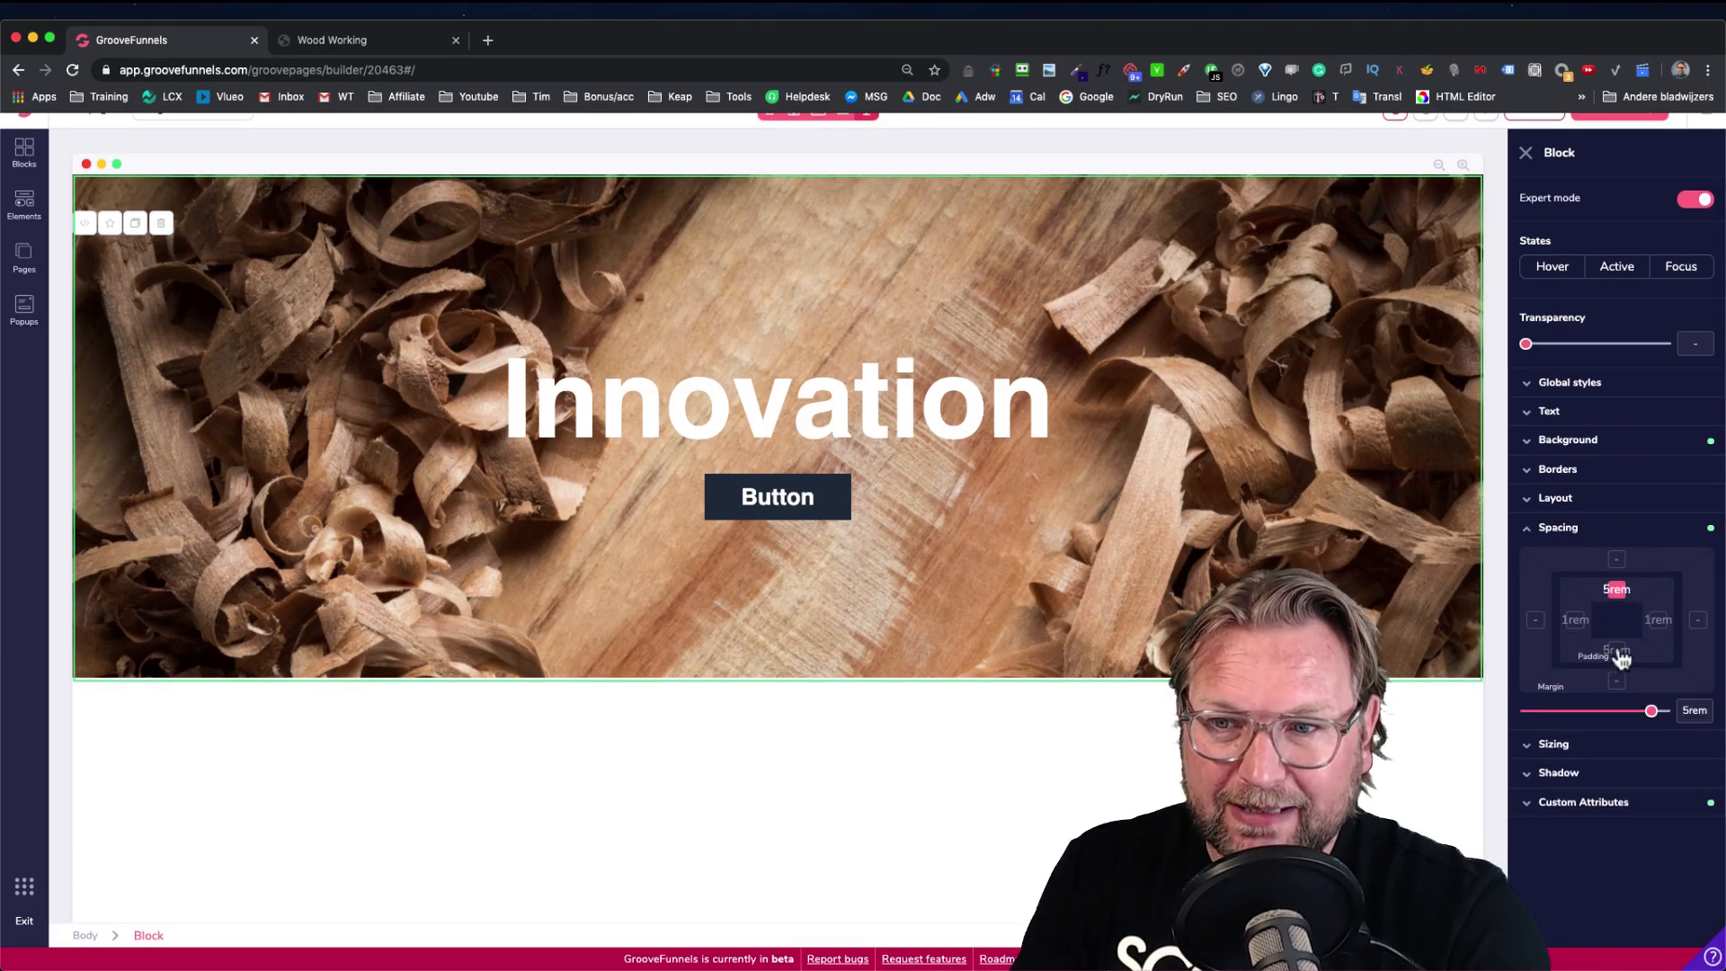
left_click_drag(1652, 711, 1663, 711)
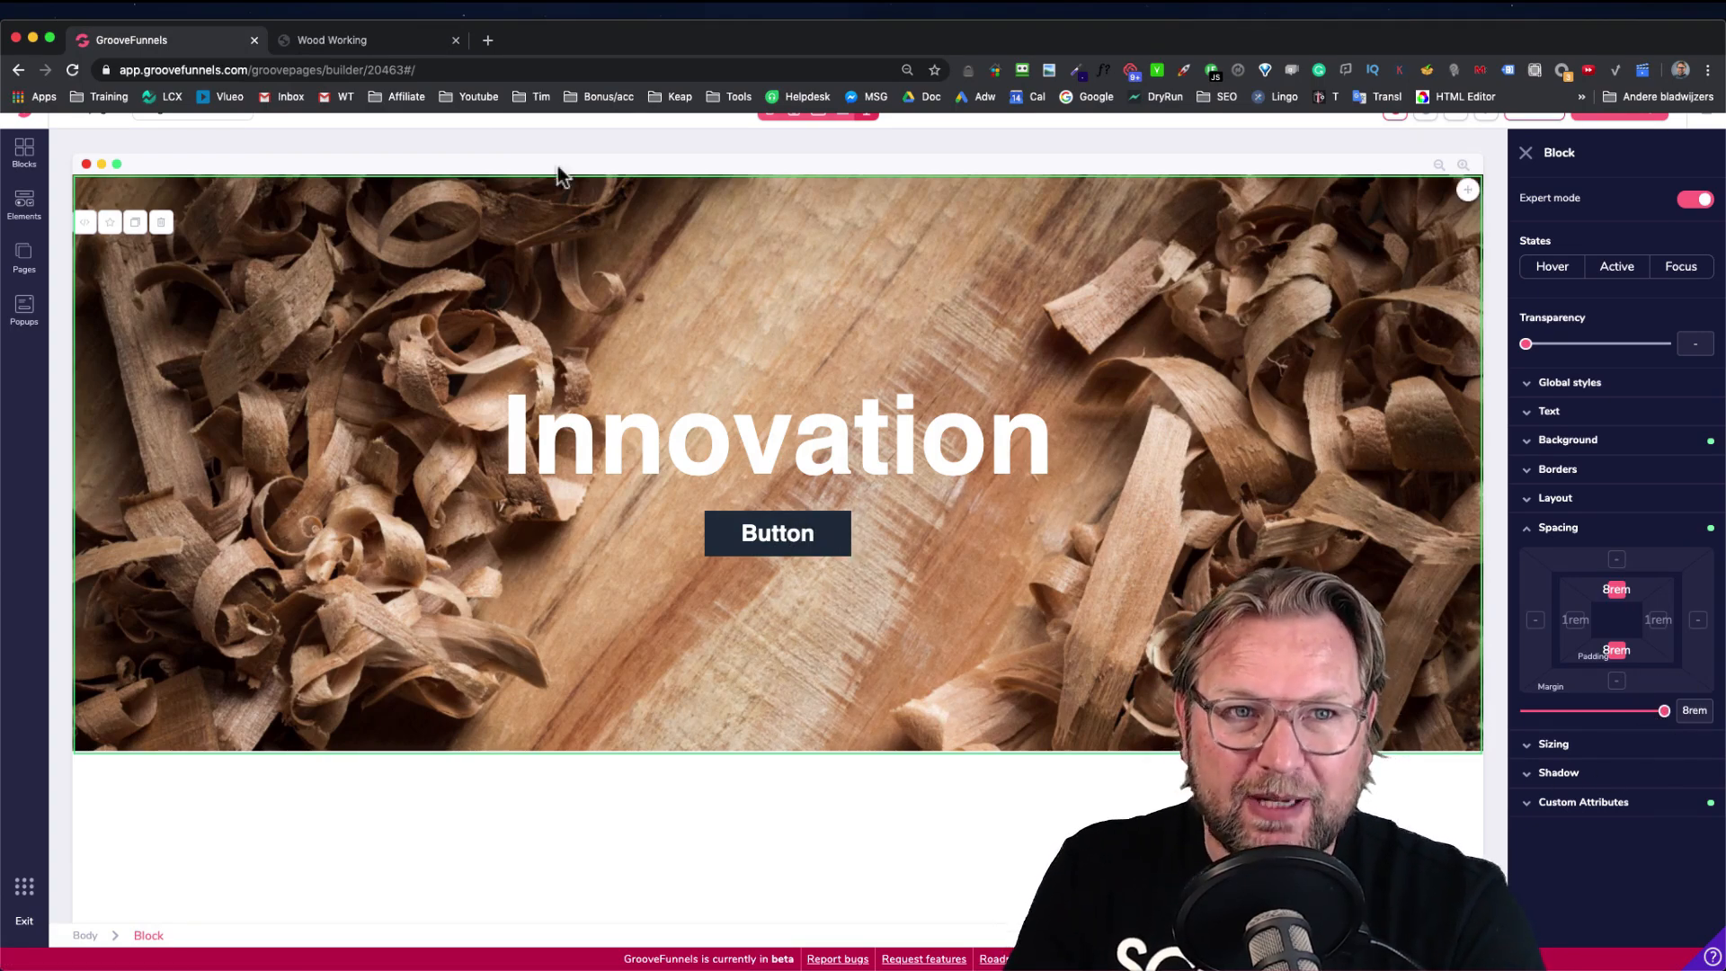
Compare the rebuilt hero block's height and background with the hero section of the original Wood Working page
left_click(321, 41)
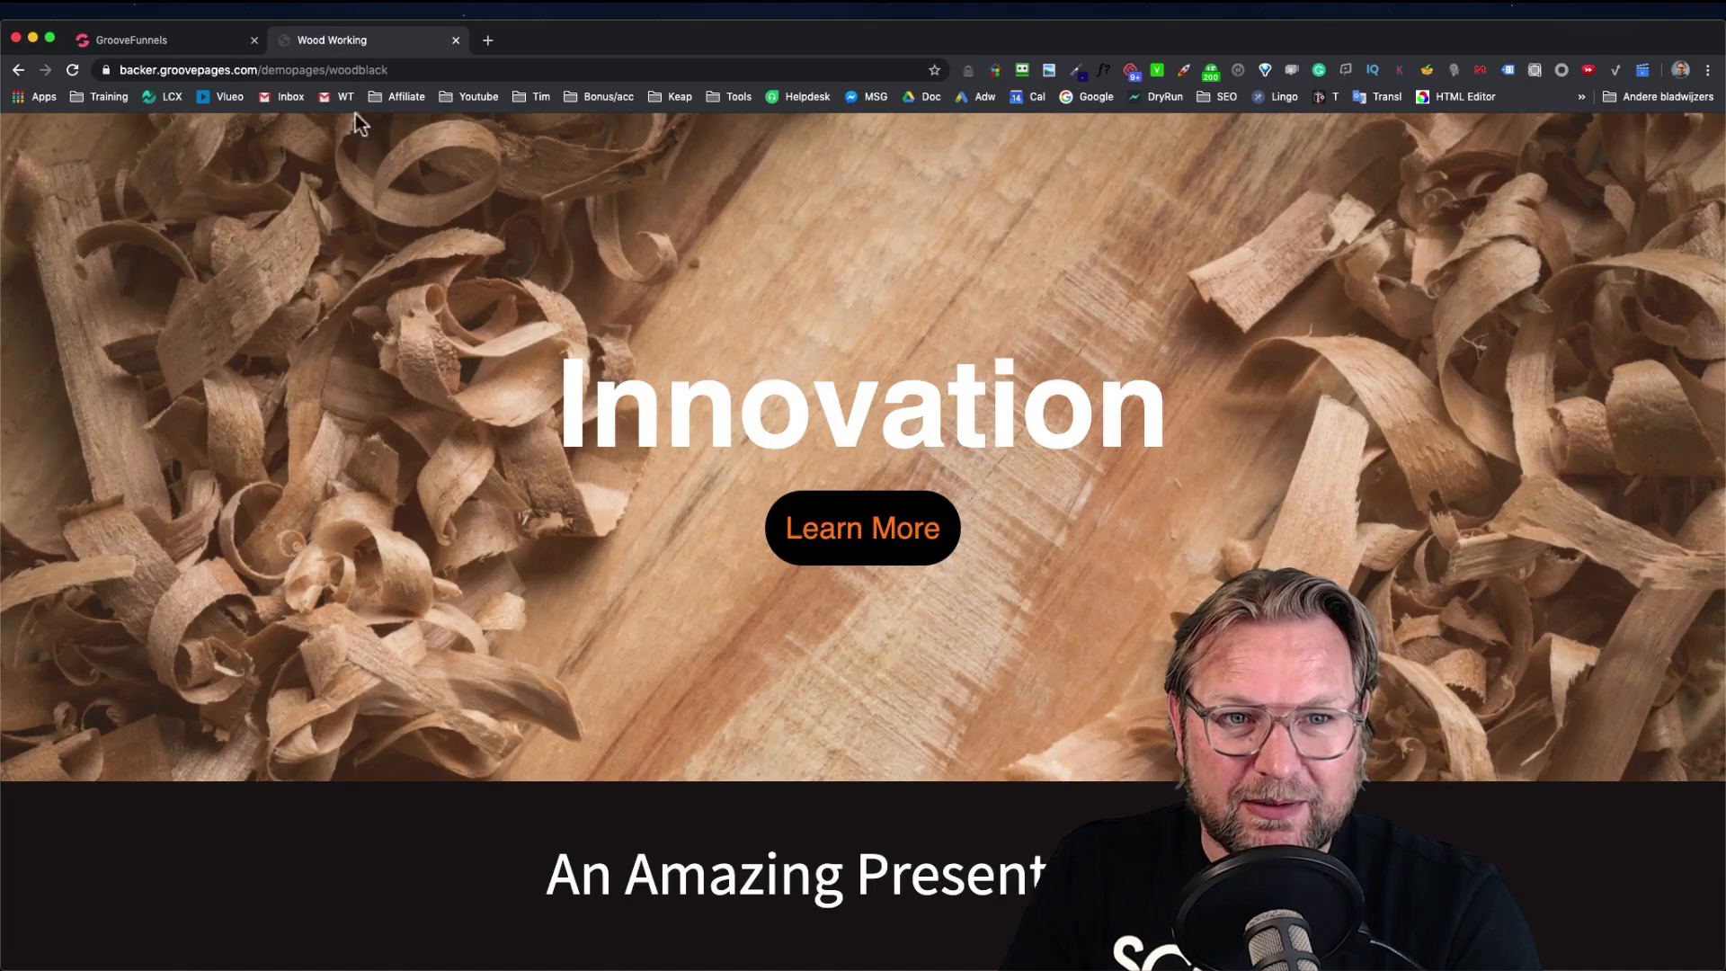
left_click(187, 45)
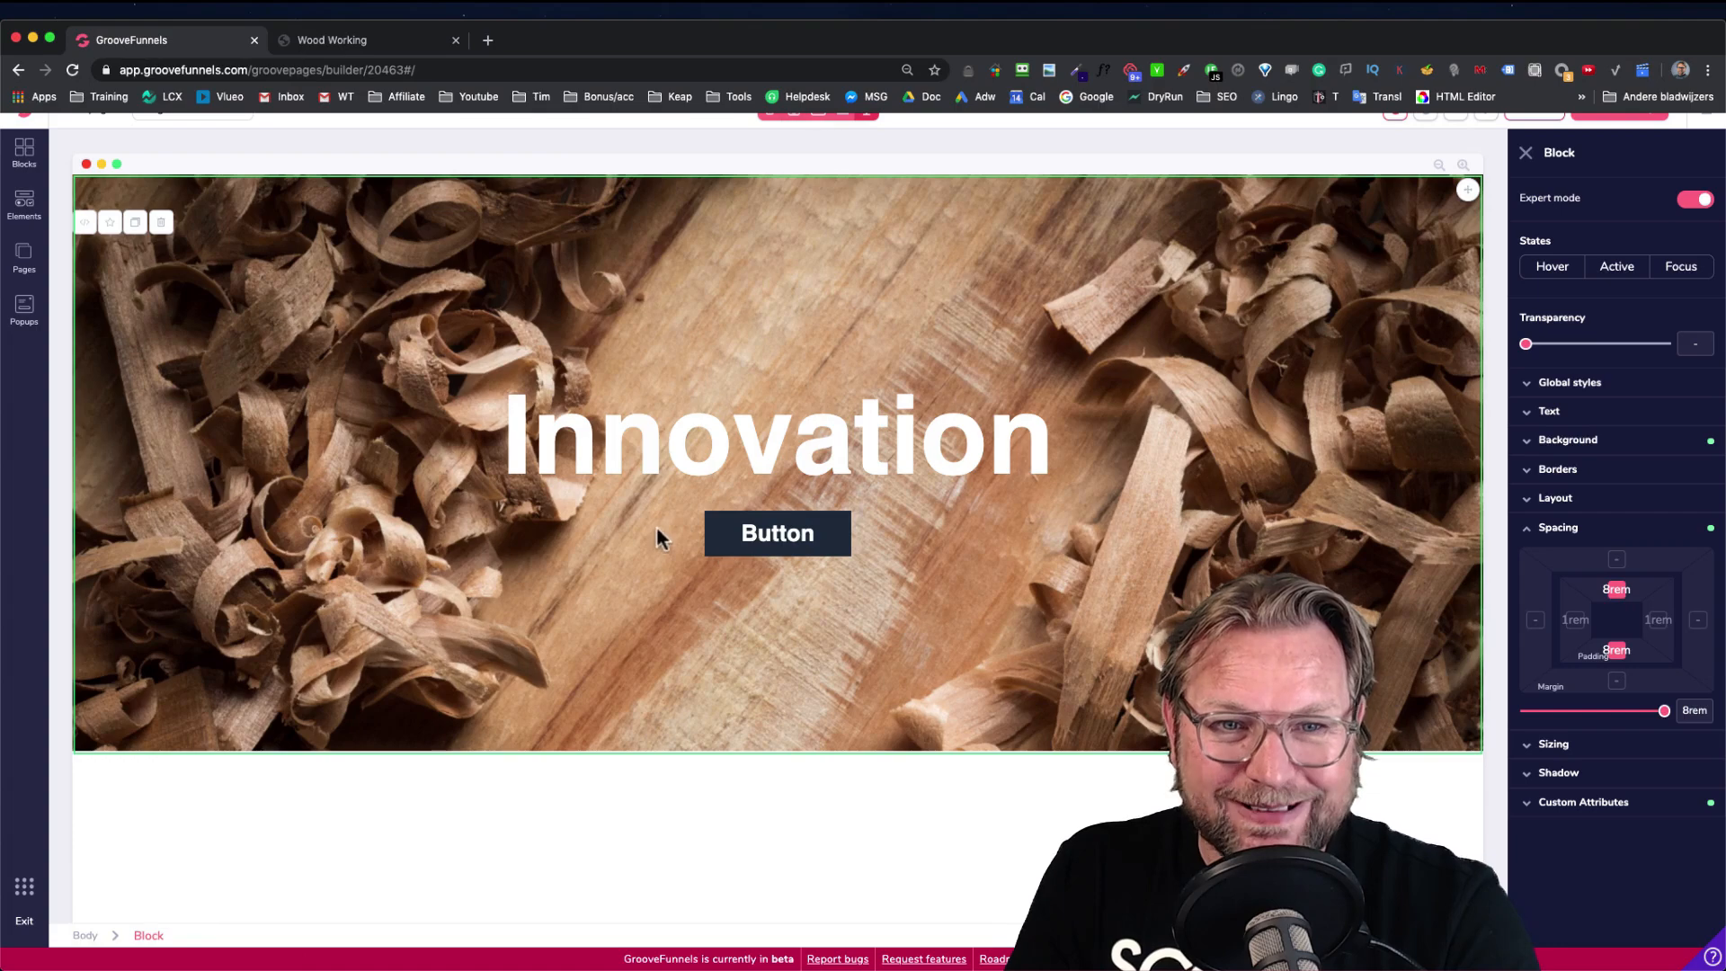
left_click(364, 42)
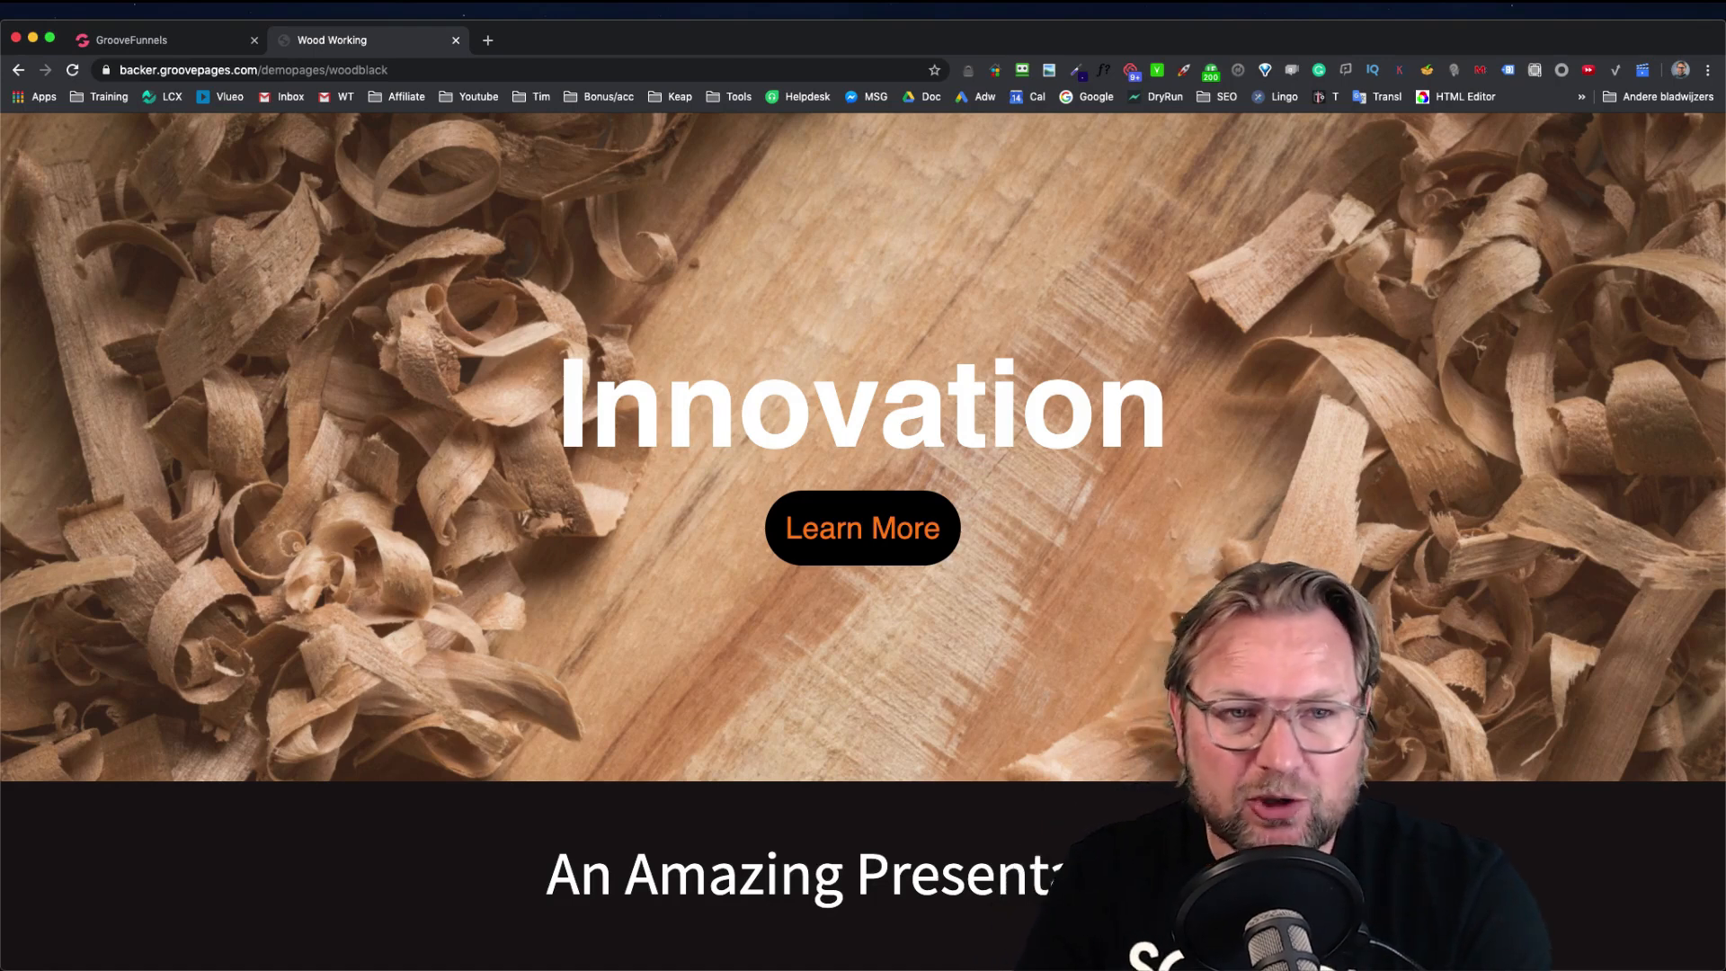
left_click(190, 37)
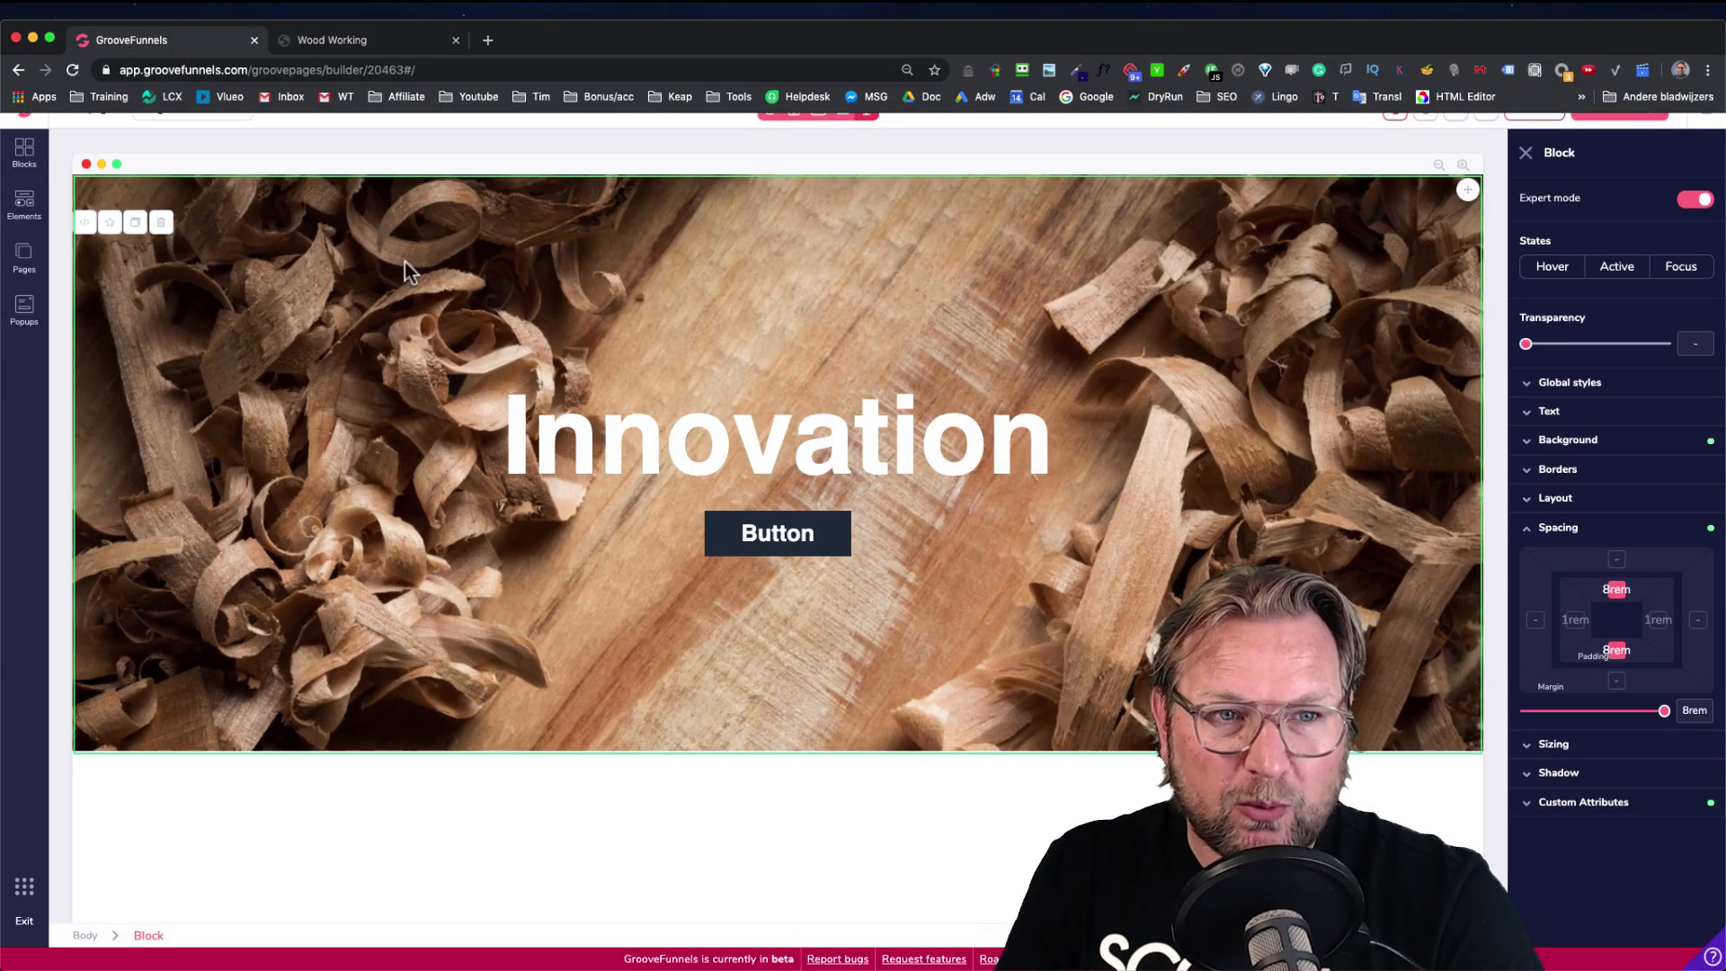
Expand the hero block's background settings and view the options of the browser's color-picking extension
left_click(319, 256)
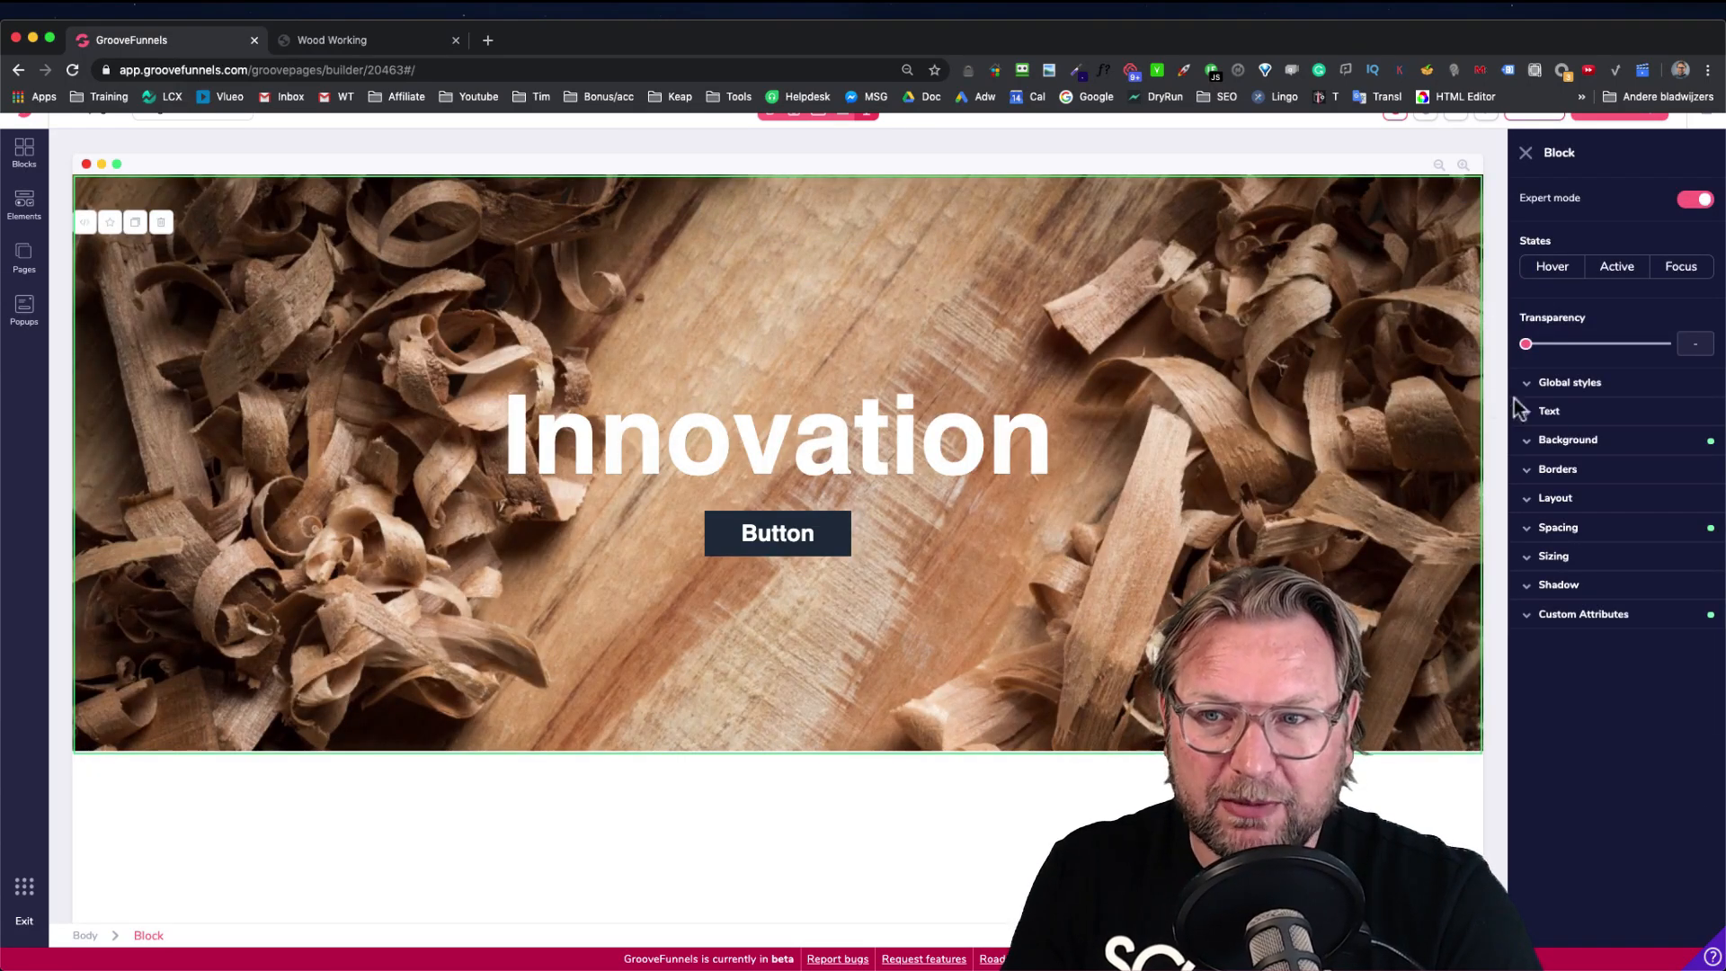
left_click(1568, 442)
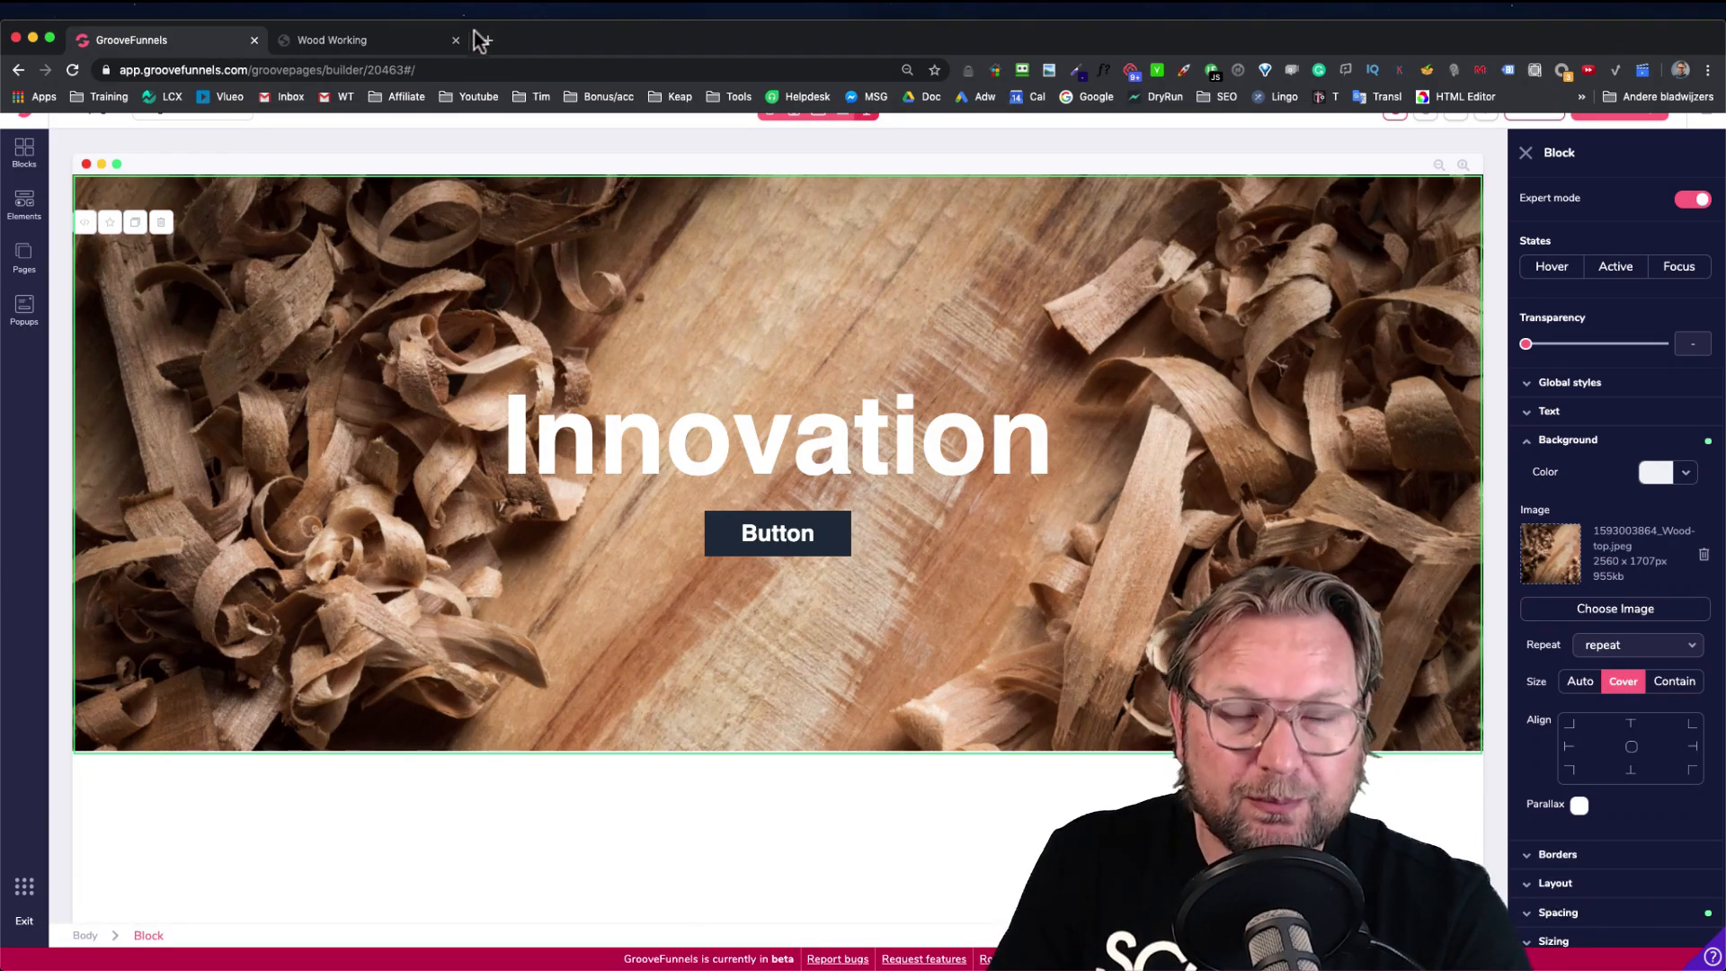
left_click(1076, 72)
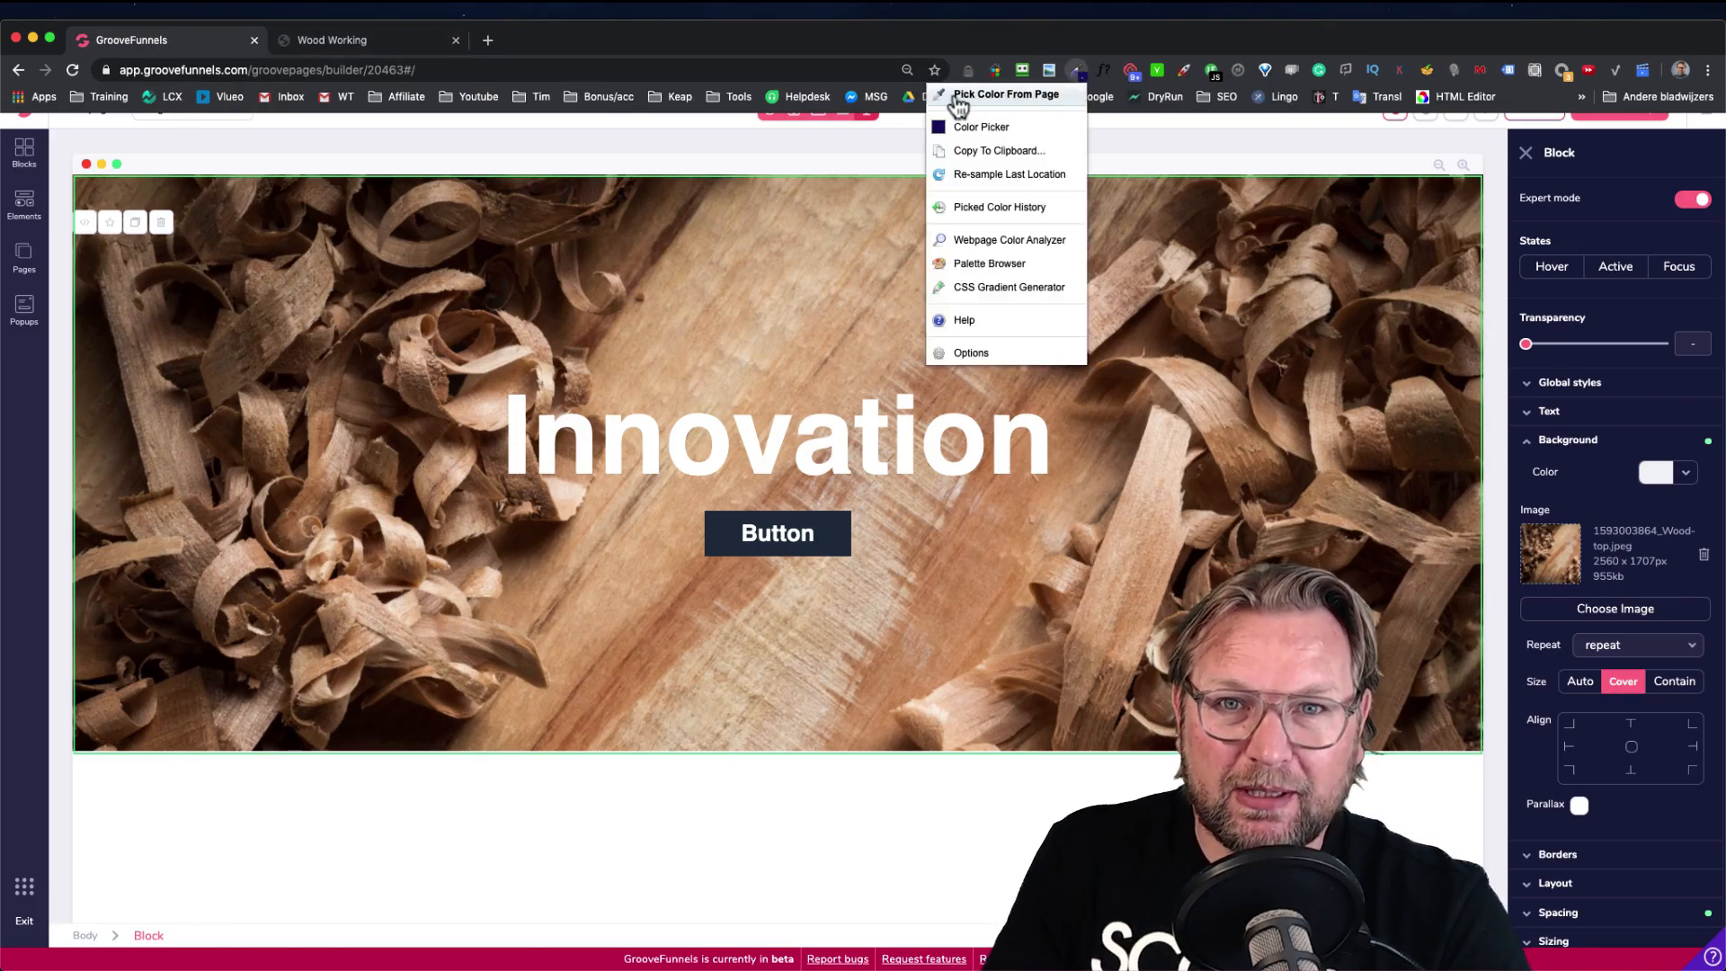
Search the web for "color picker chrome" in a new tab and open the ColorPick Eyedropper extension page
left_click(489, 40)
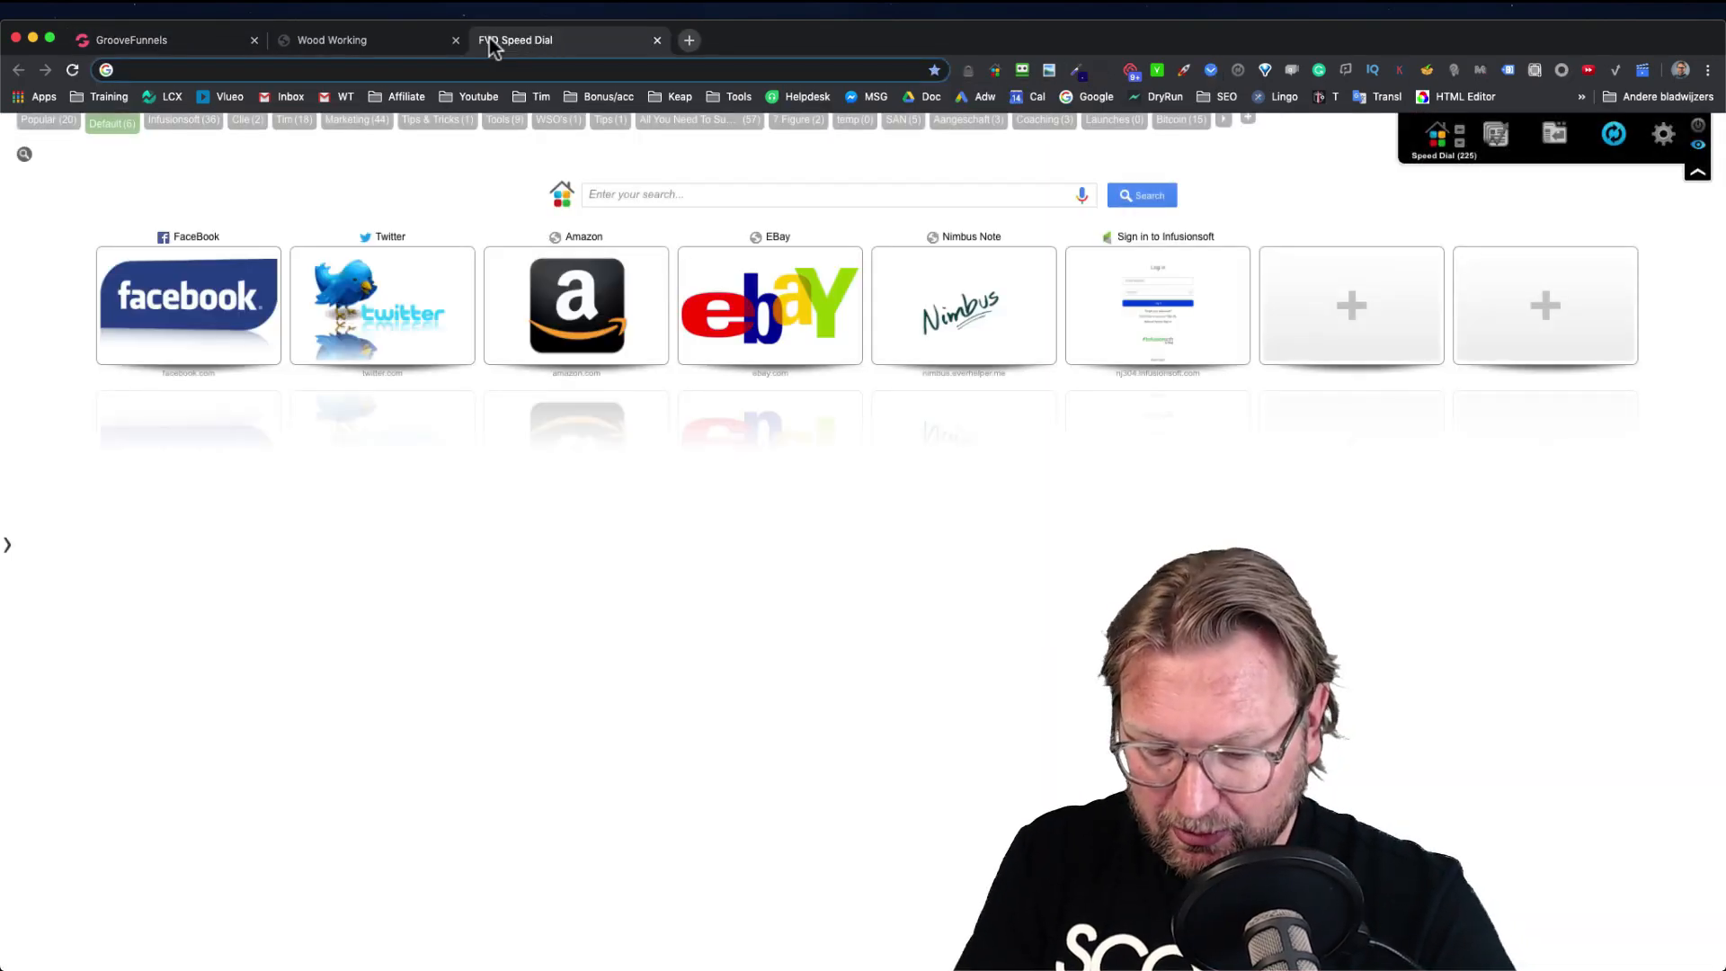
type("color picker chrome")
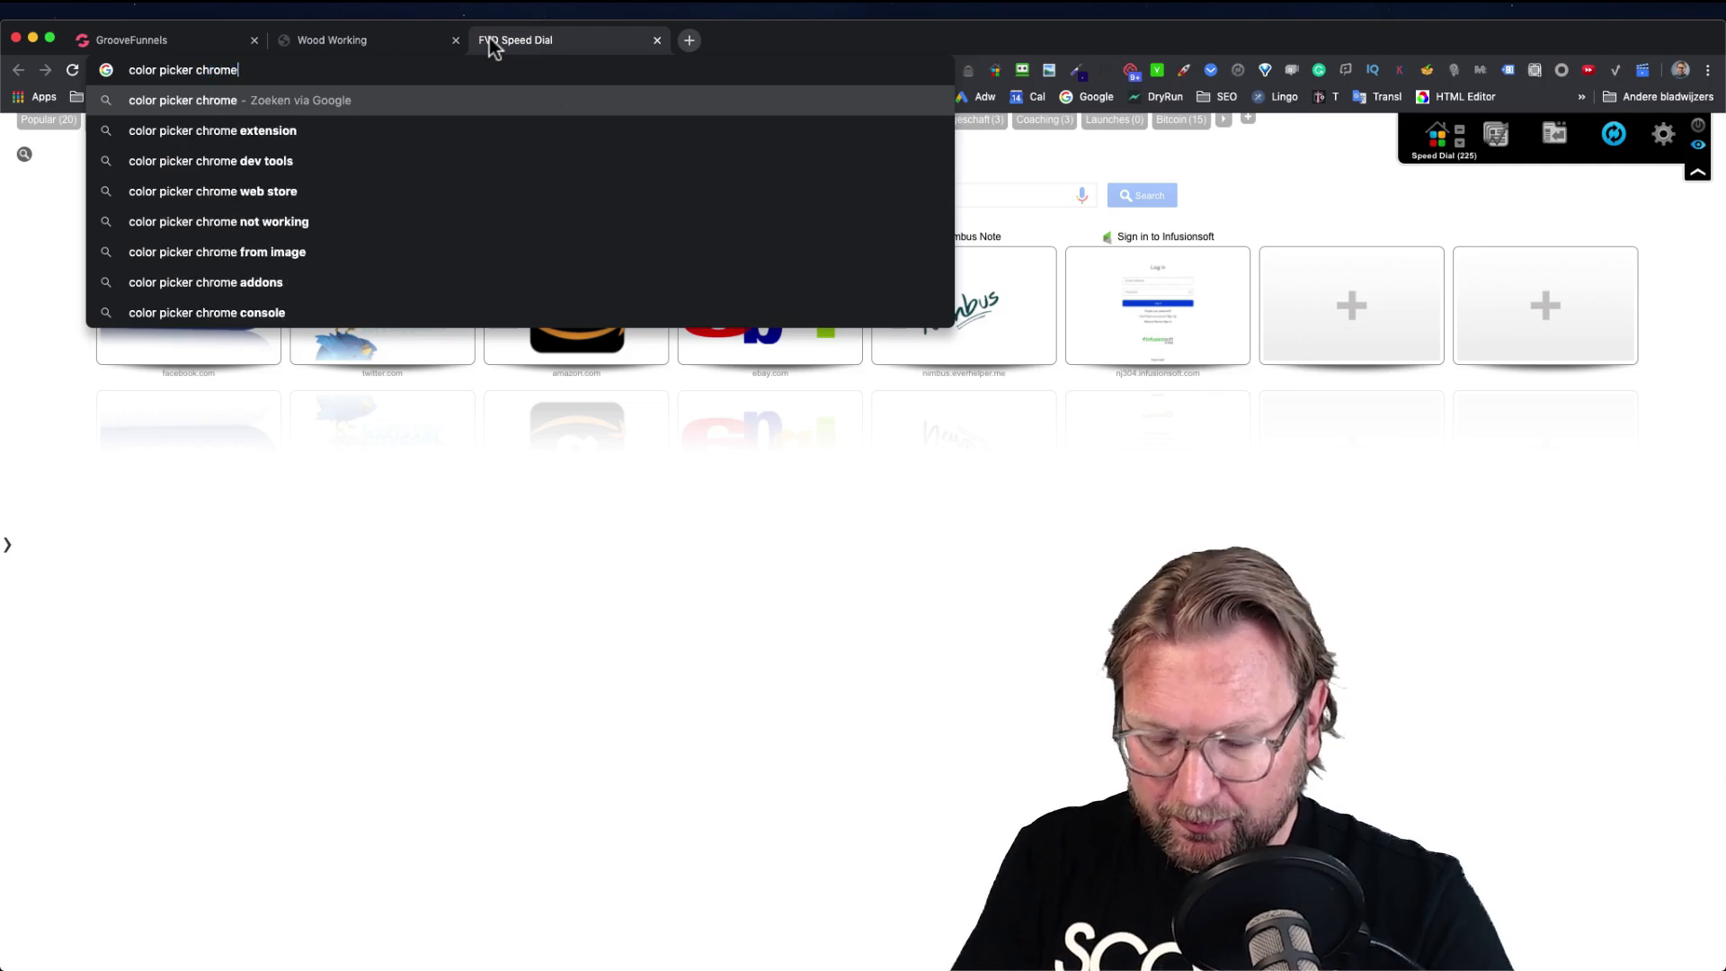
key("Return")
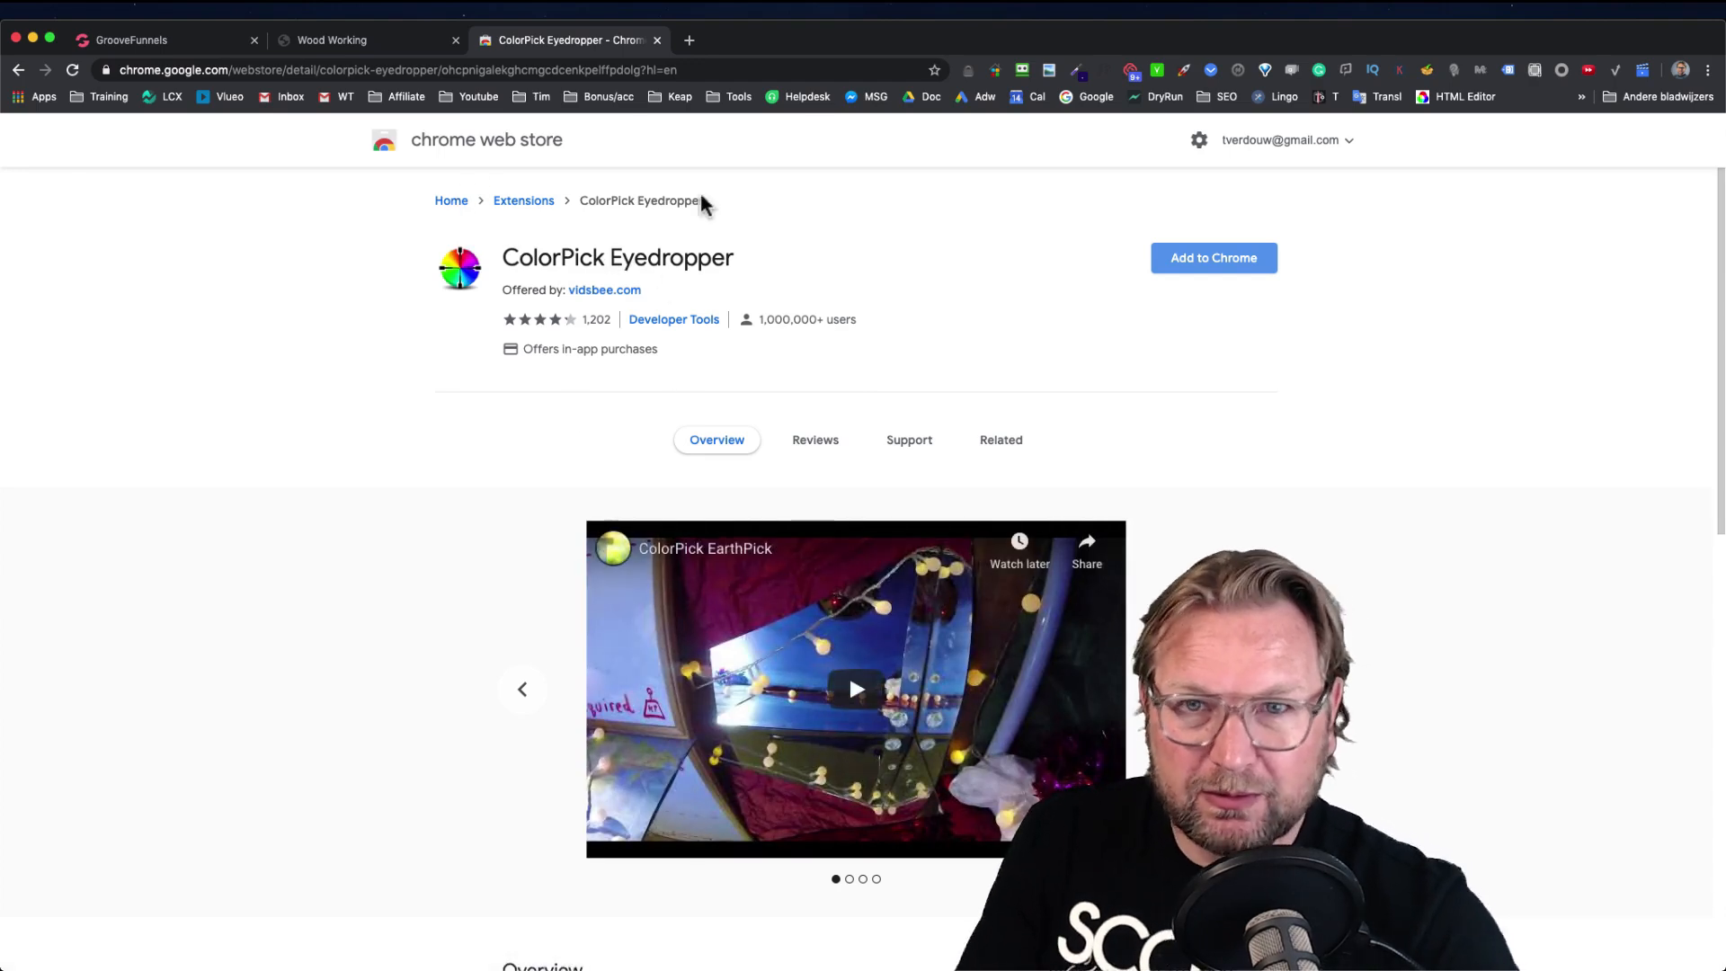
Search the Chrome Web Store for "color picker" extensions
left_click(506, 148)
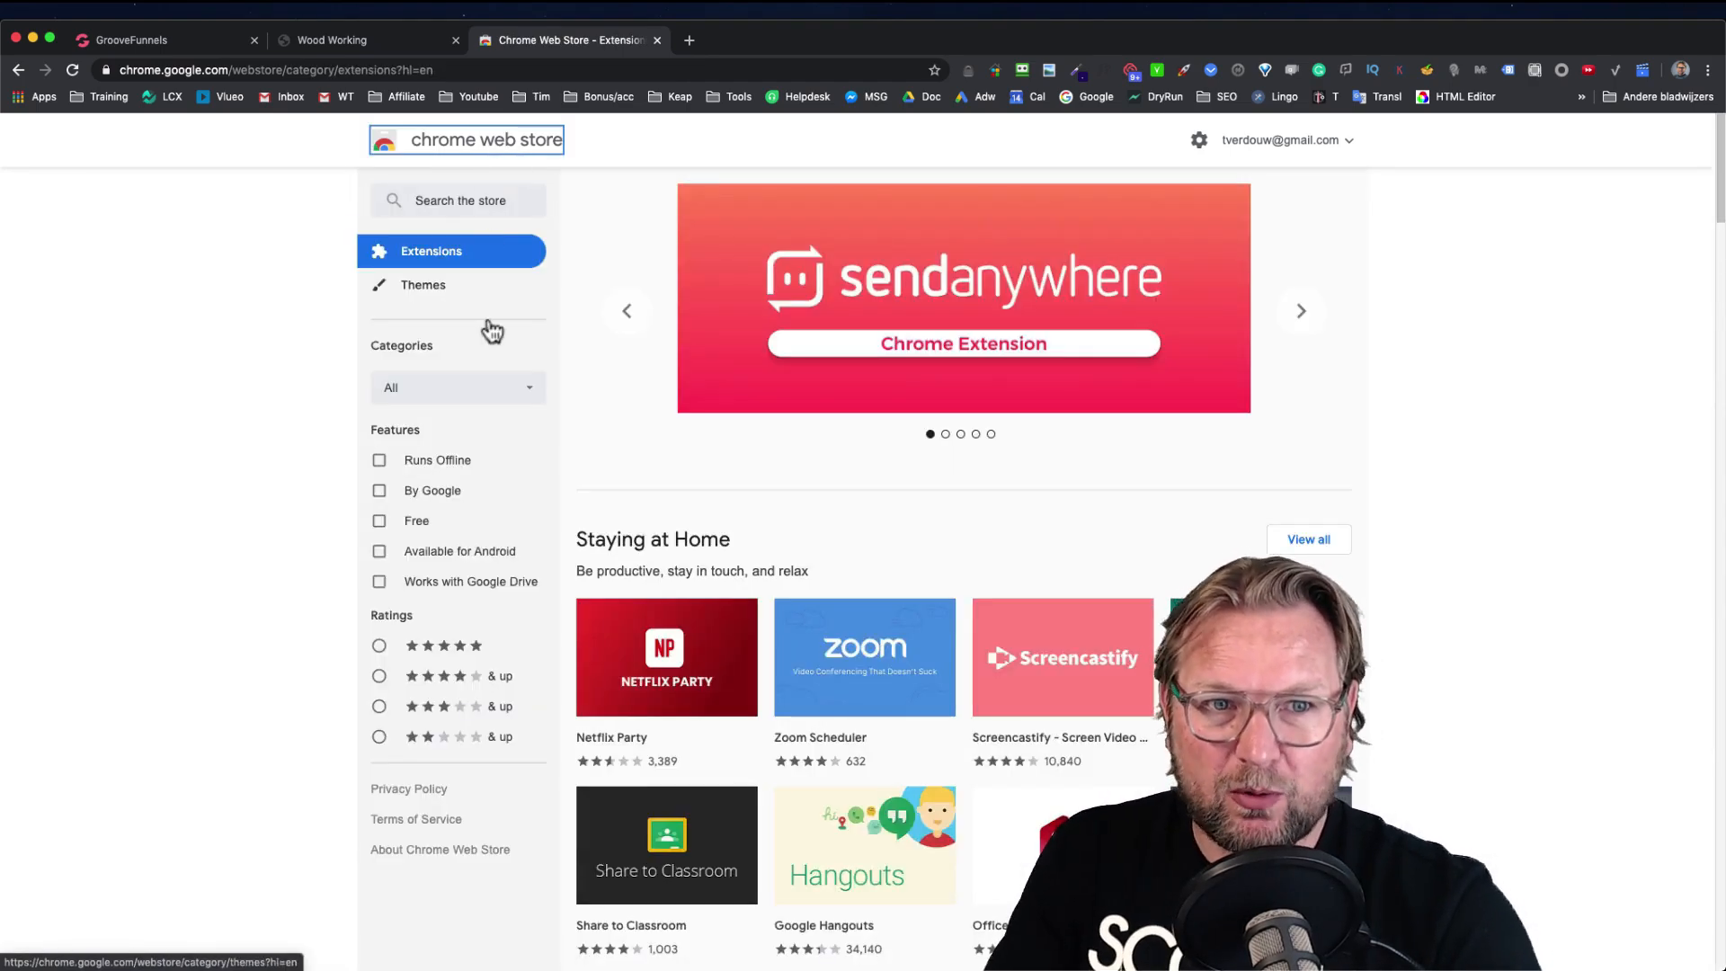
left_click(455, 203)
type("colo")
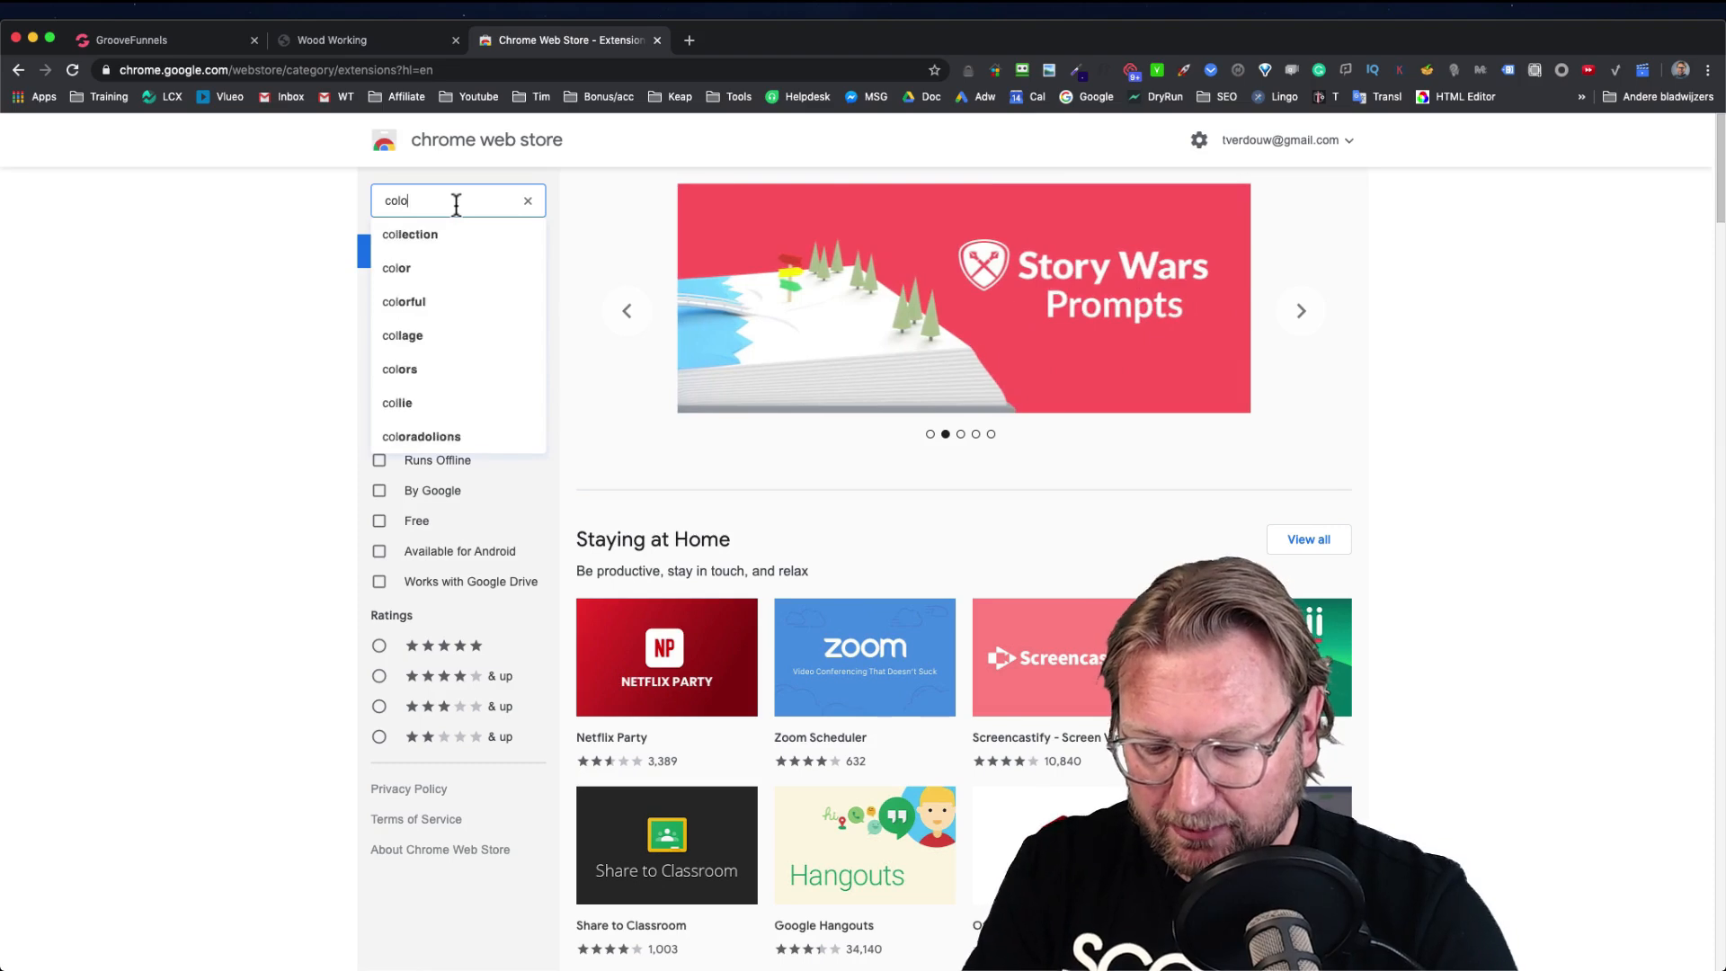
type("r picker")
key("Return")
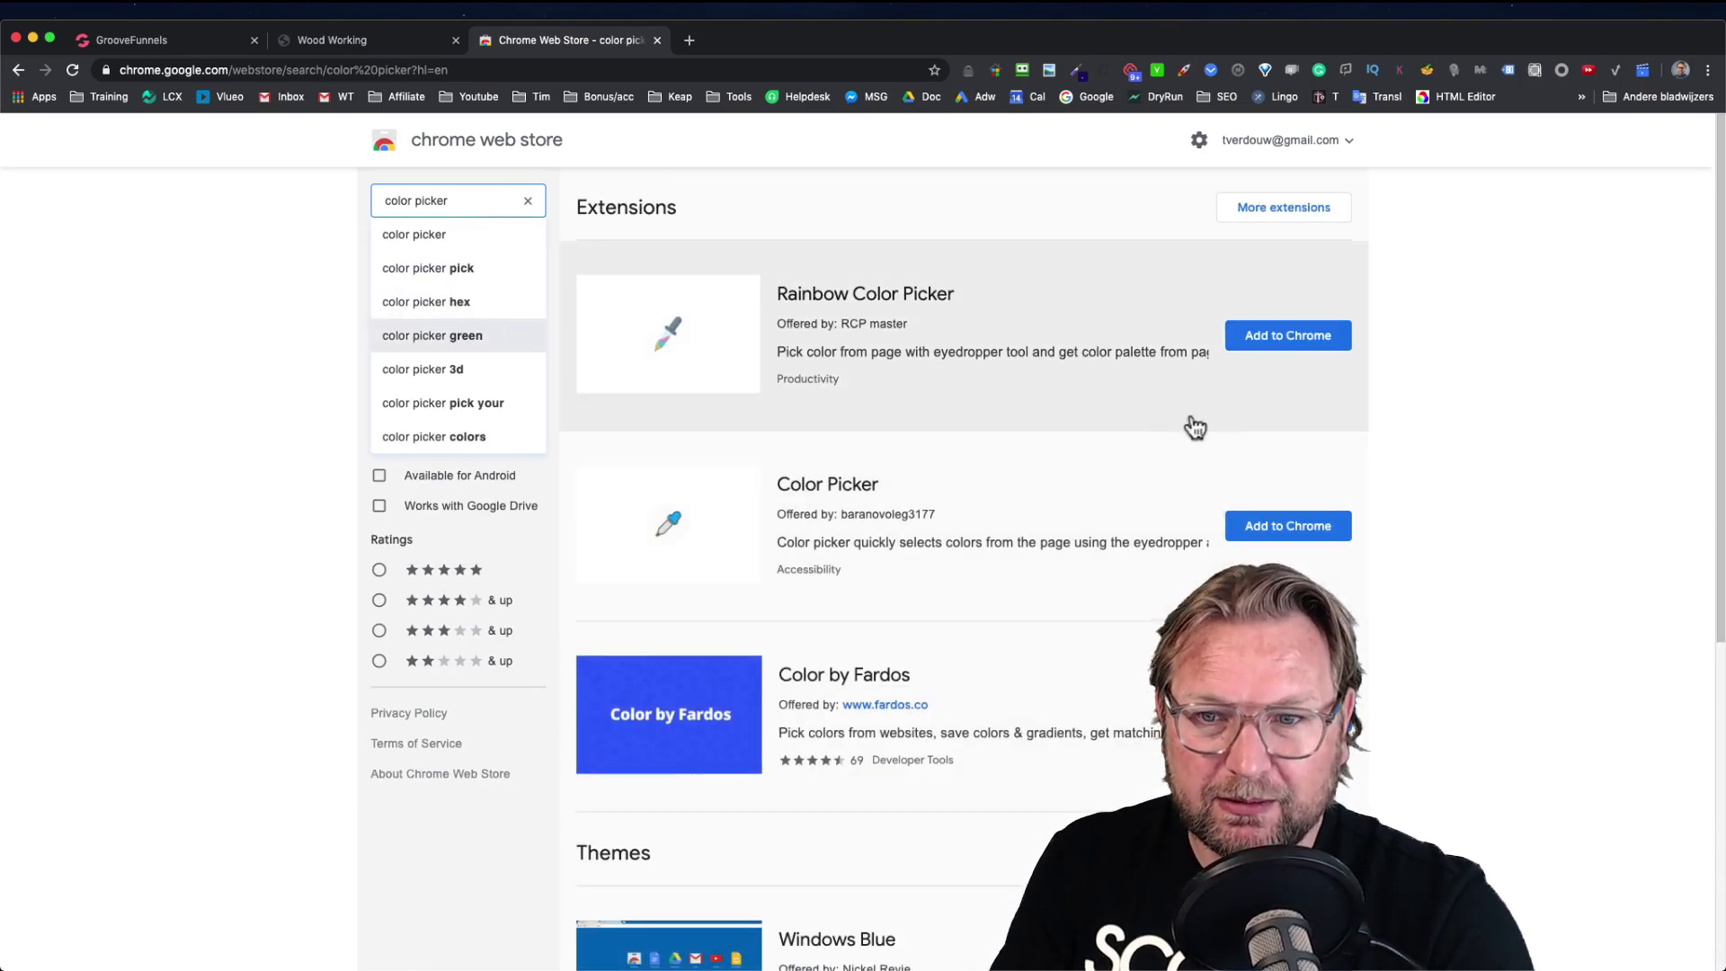
Look through the color picker extensions in the store results and close the store tab
scroll(998, 486, "down", 3)
scroll(1038, 488, "down", 5)
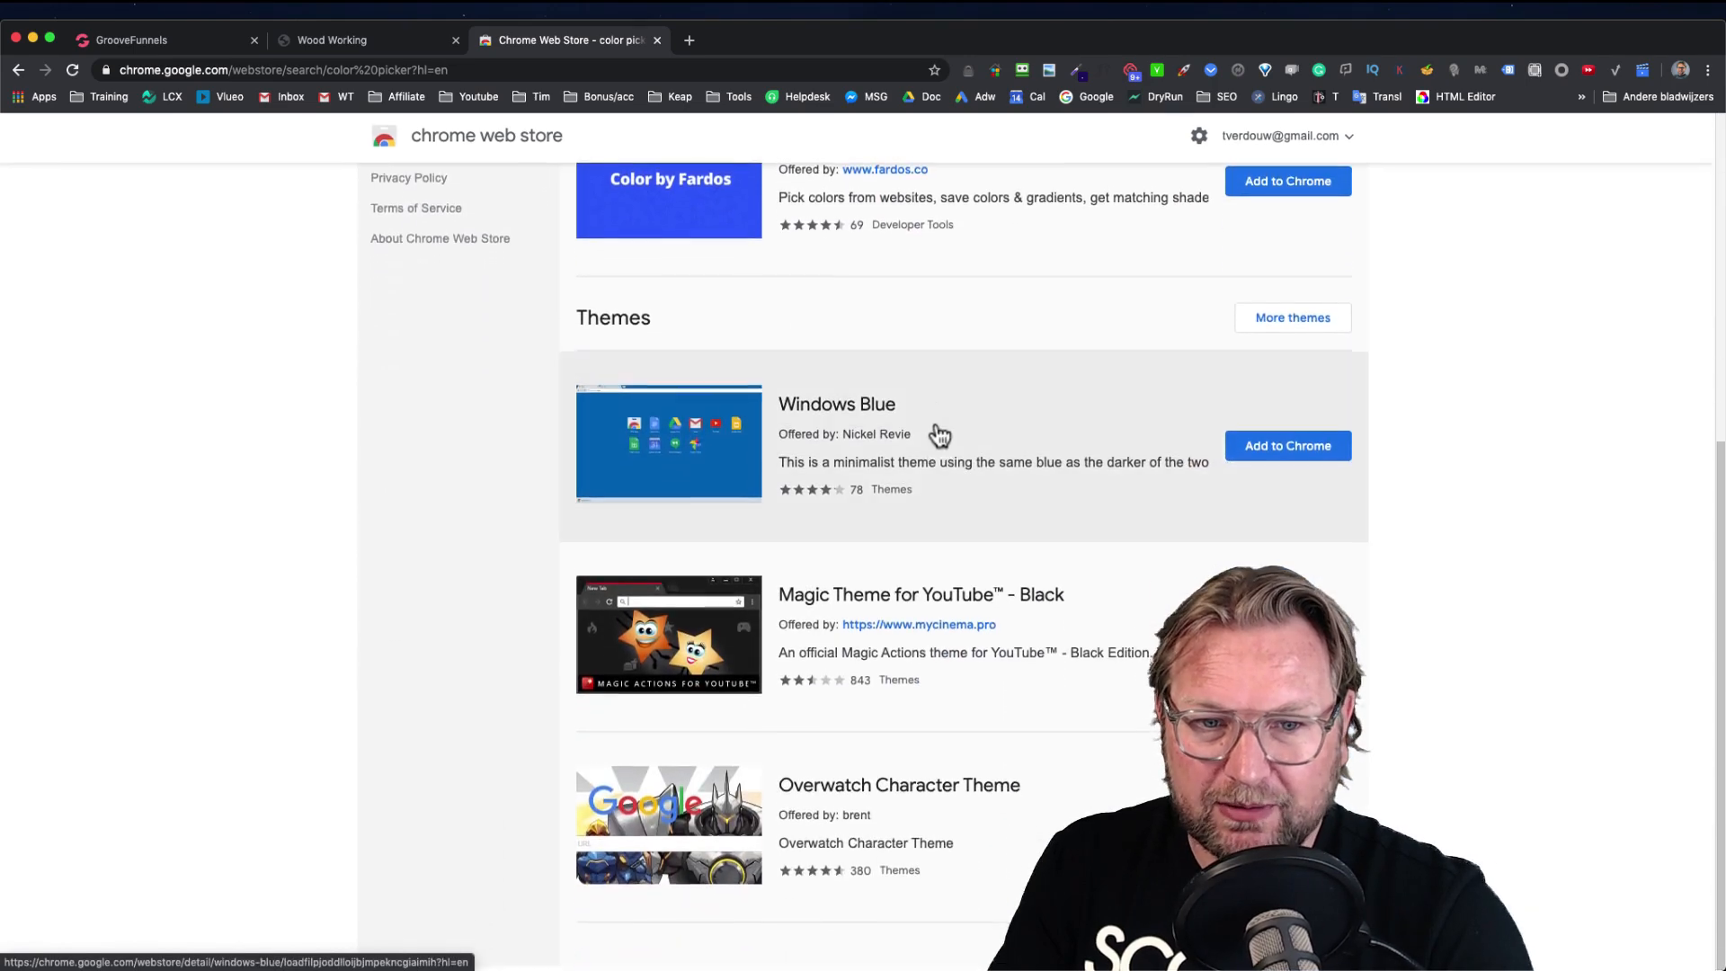
scroll(917, 391, "up", 5)
scroll(917, 393, "up", 3)
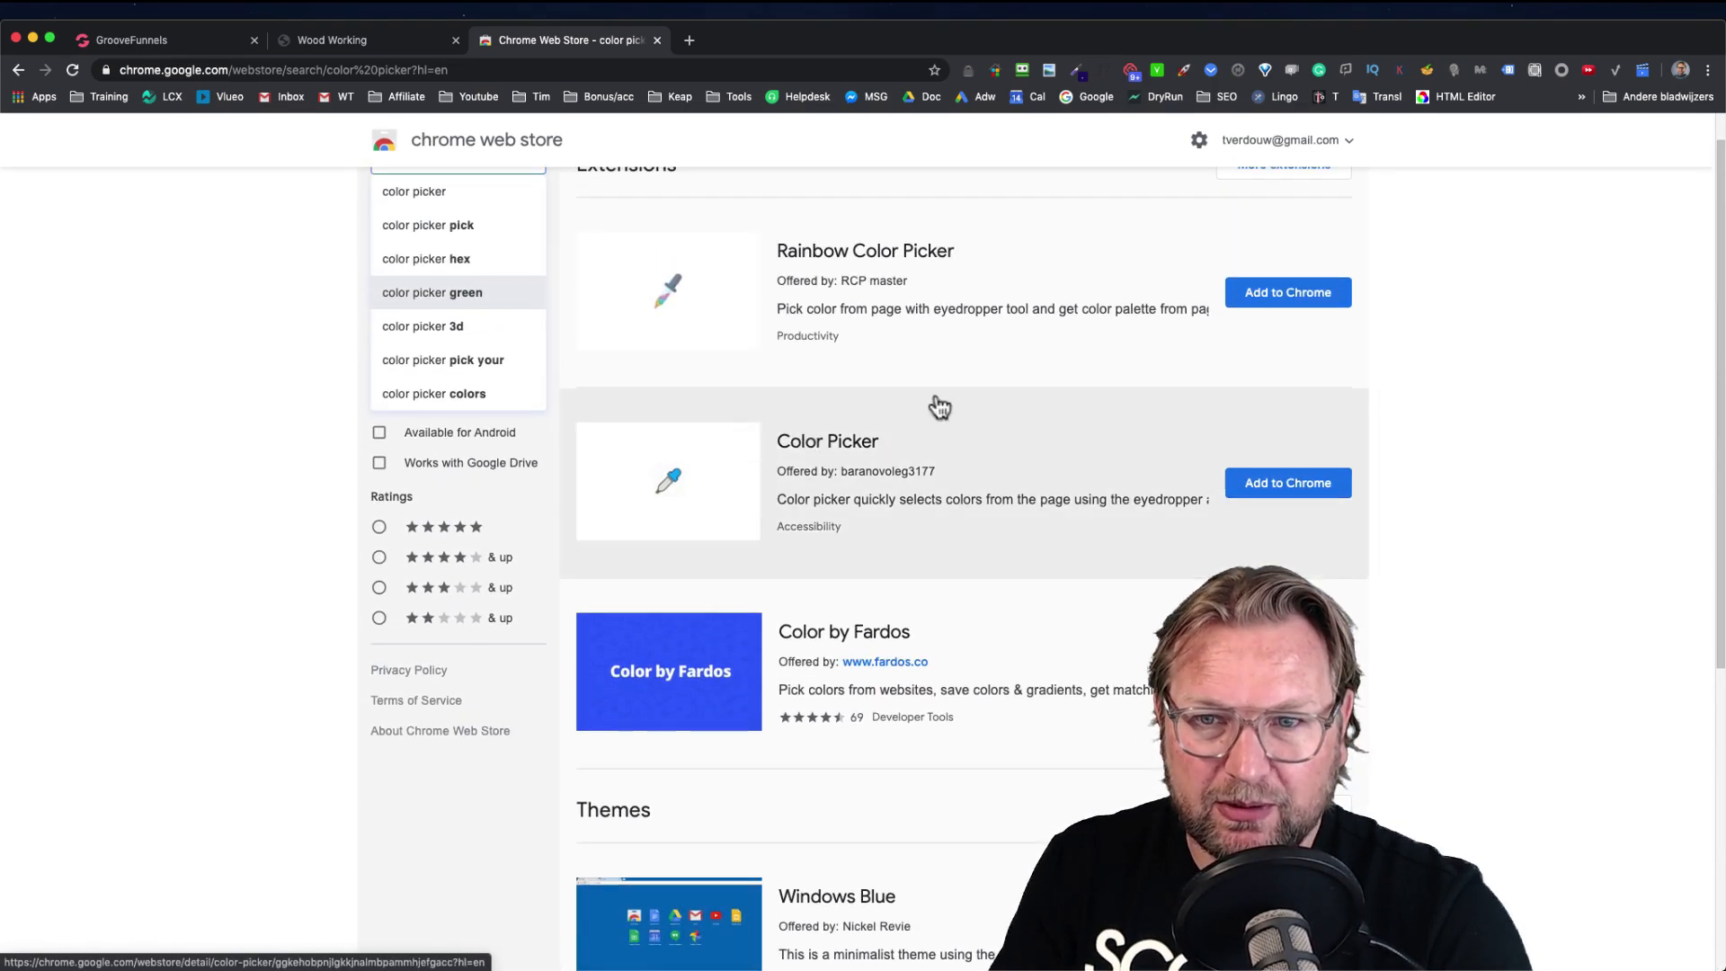
left_click(657, 40)
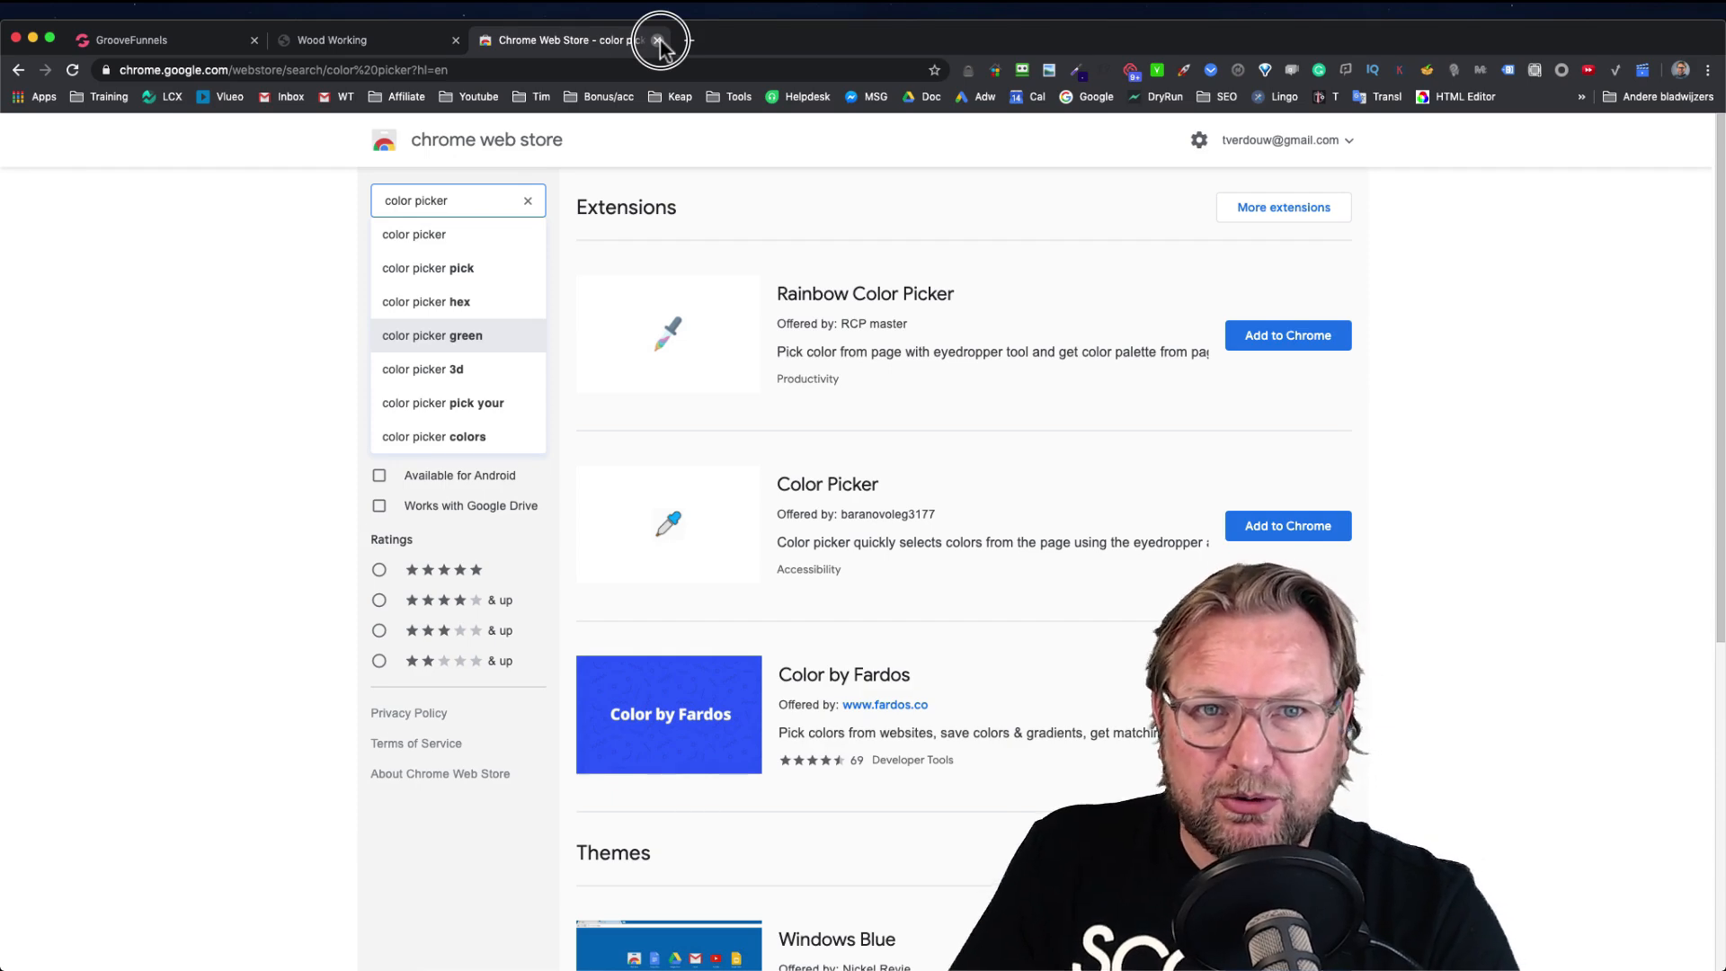
left_click(657, 39)
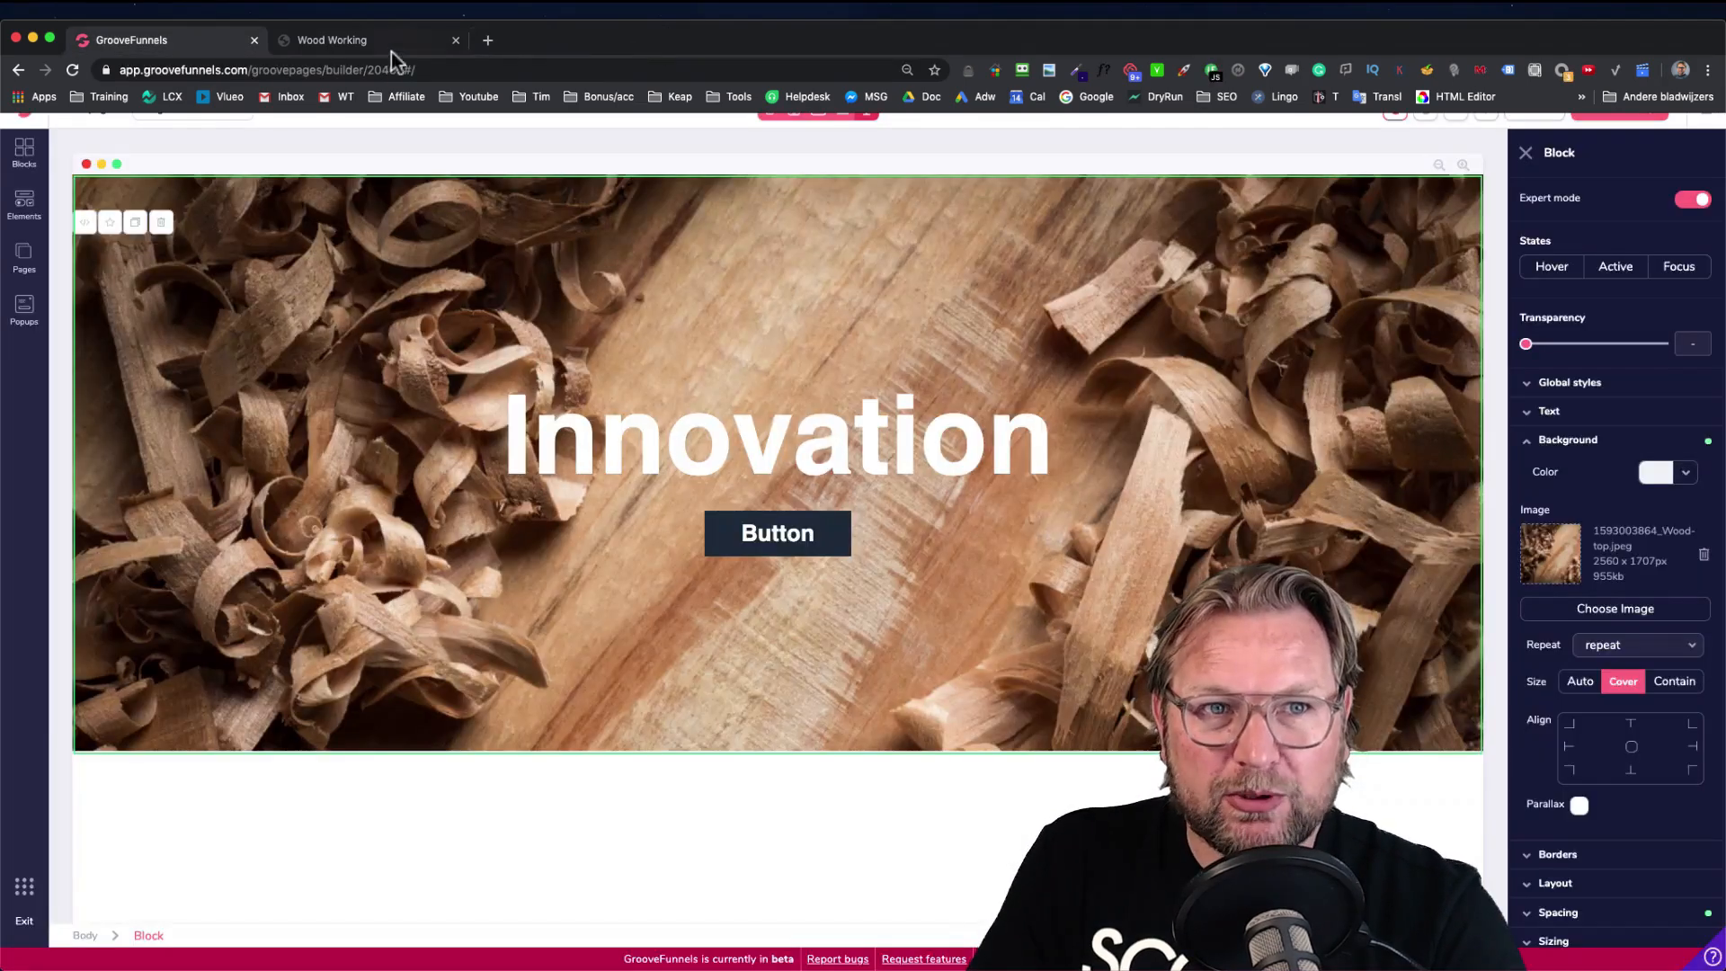
Sample a light wood tone from the hero block's background image with Pick Color From Page, copying its hex code
left_click(1076, 70)
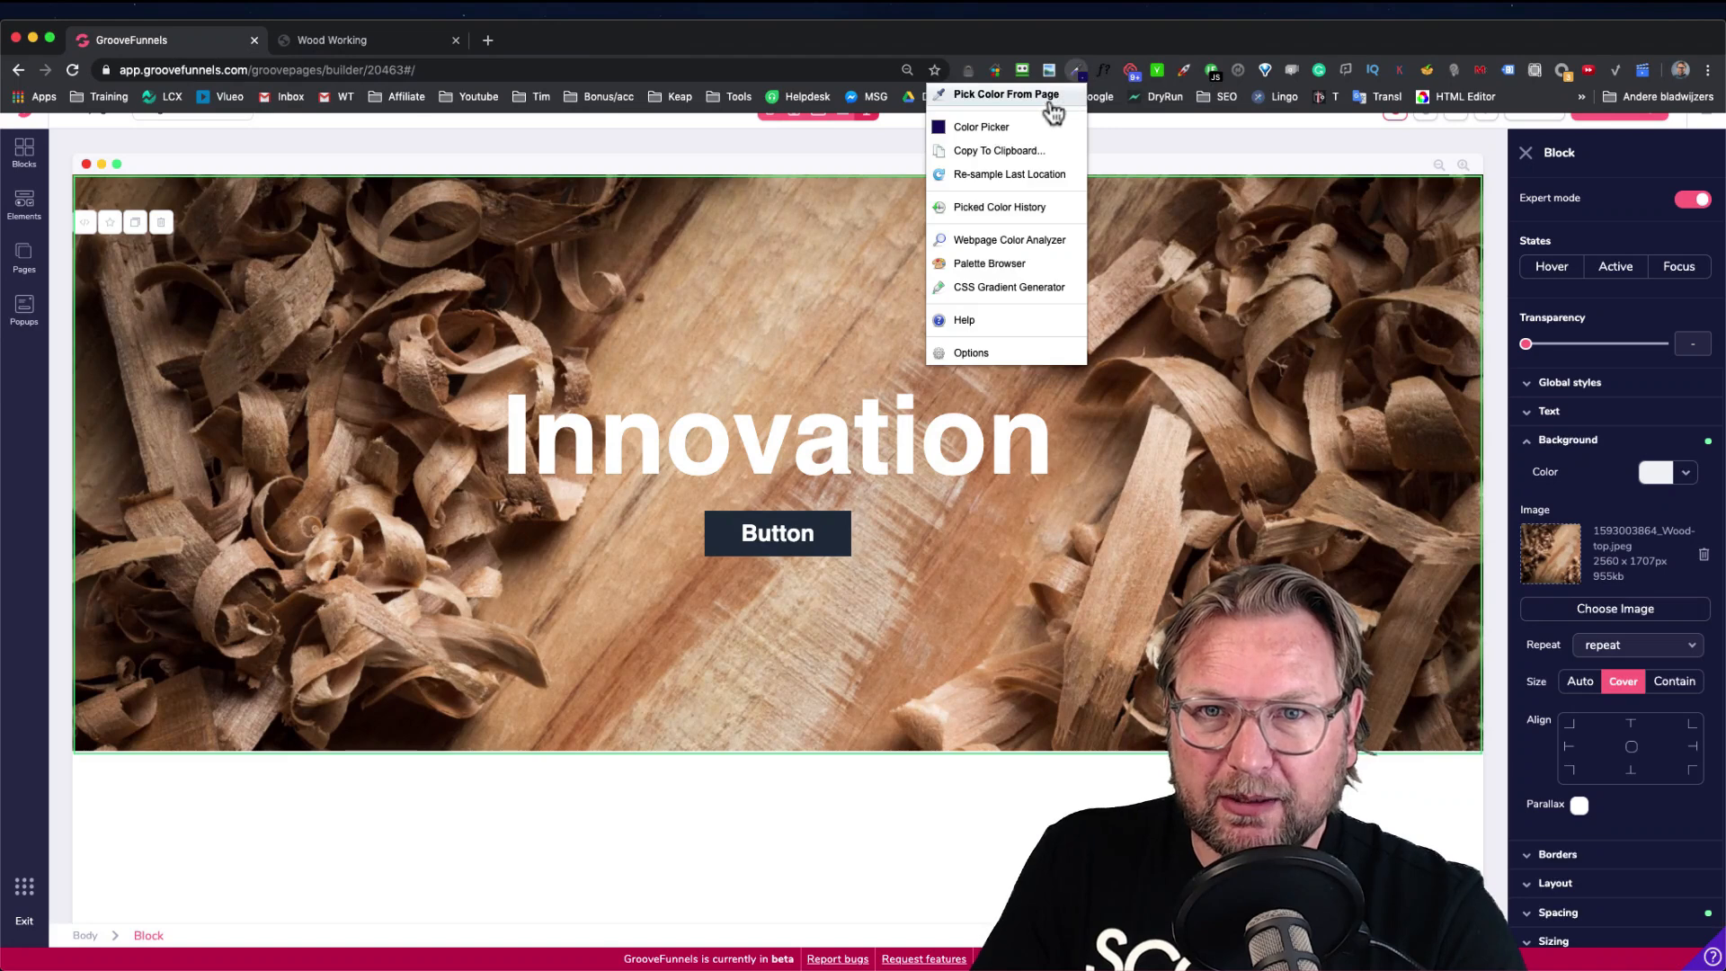
left_click(989, 101)
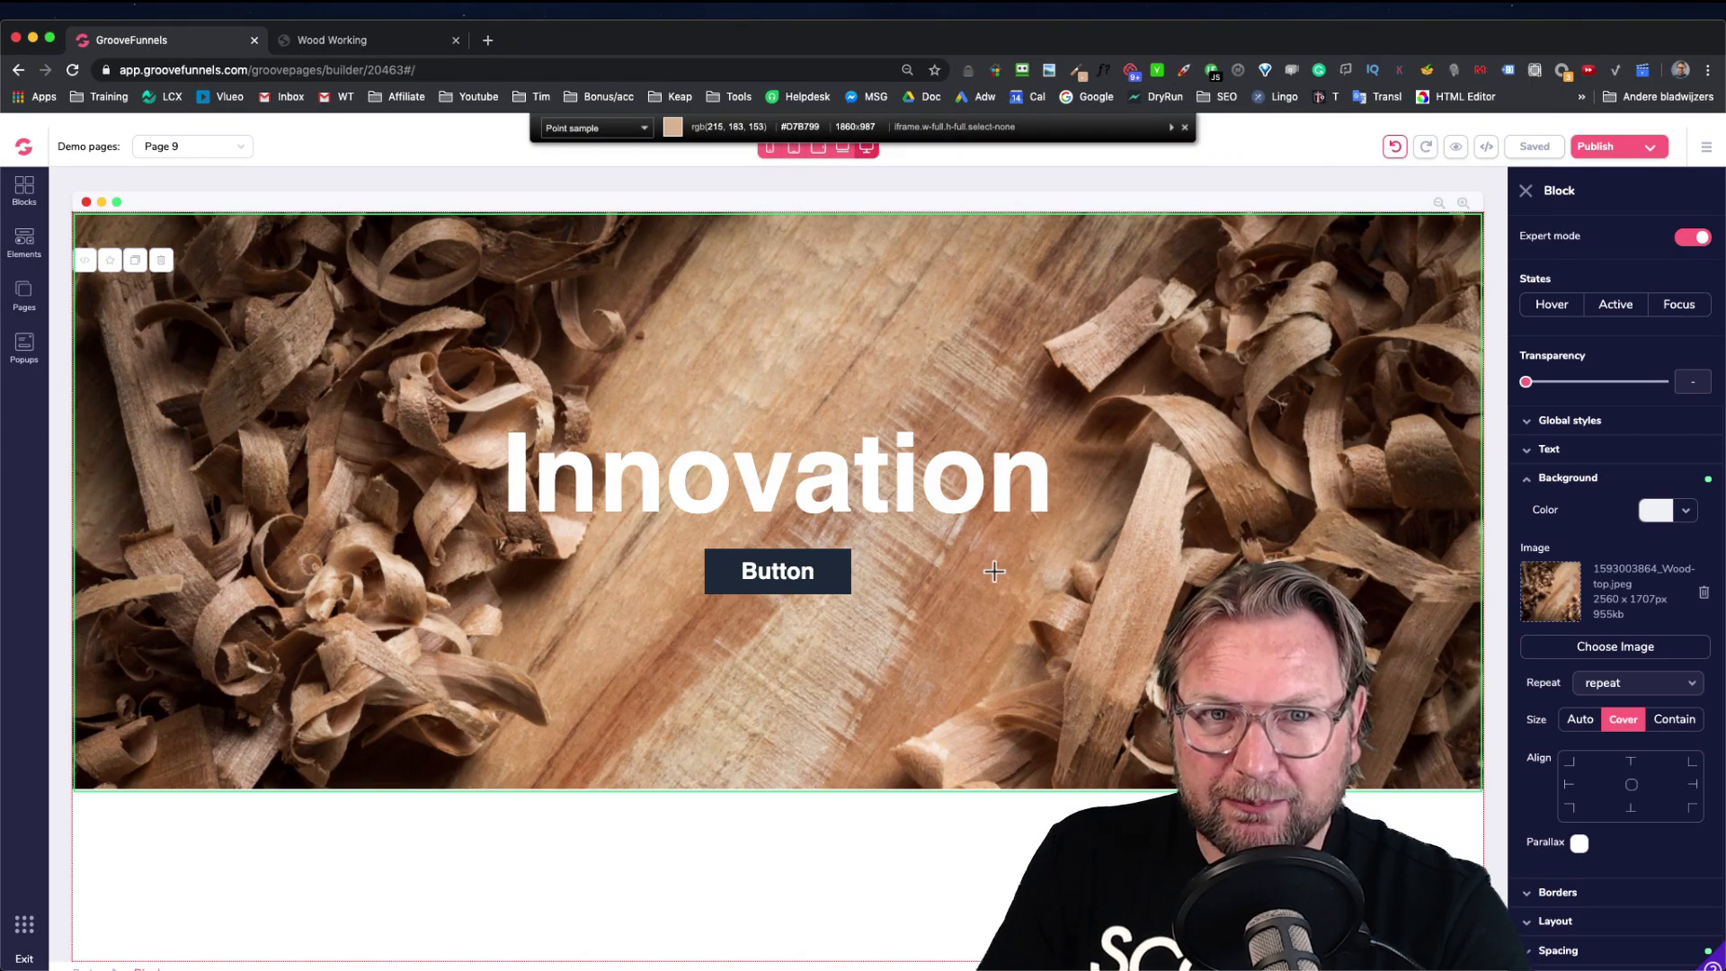
left_click(994, 571)
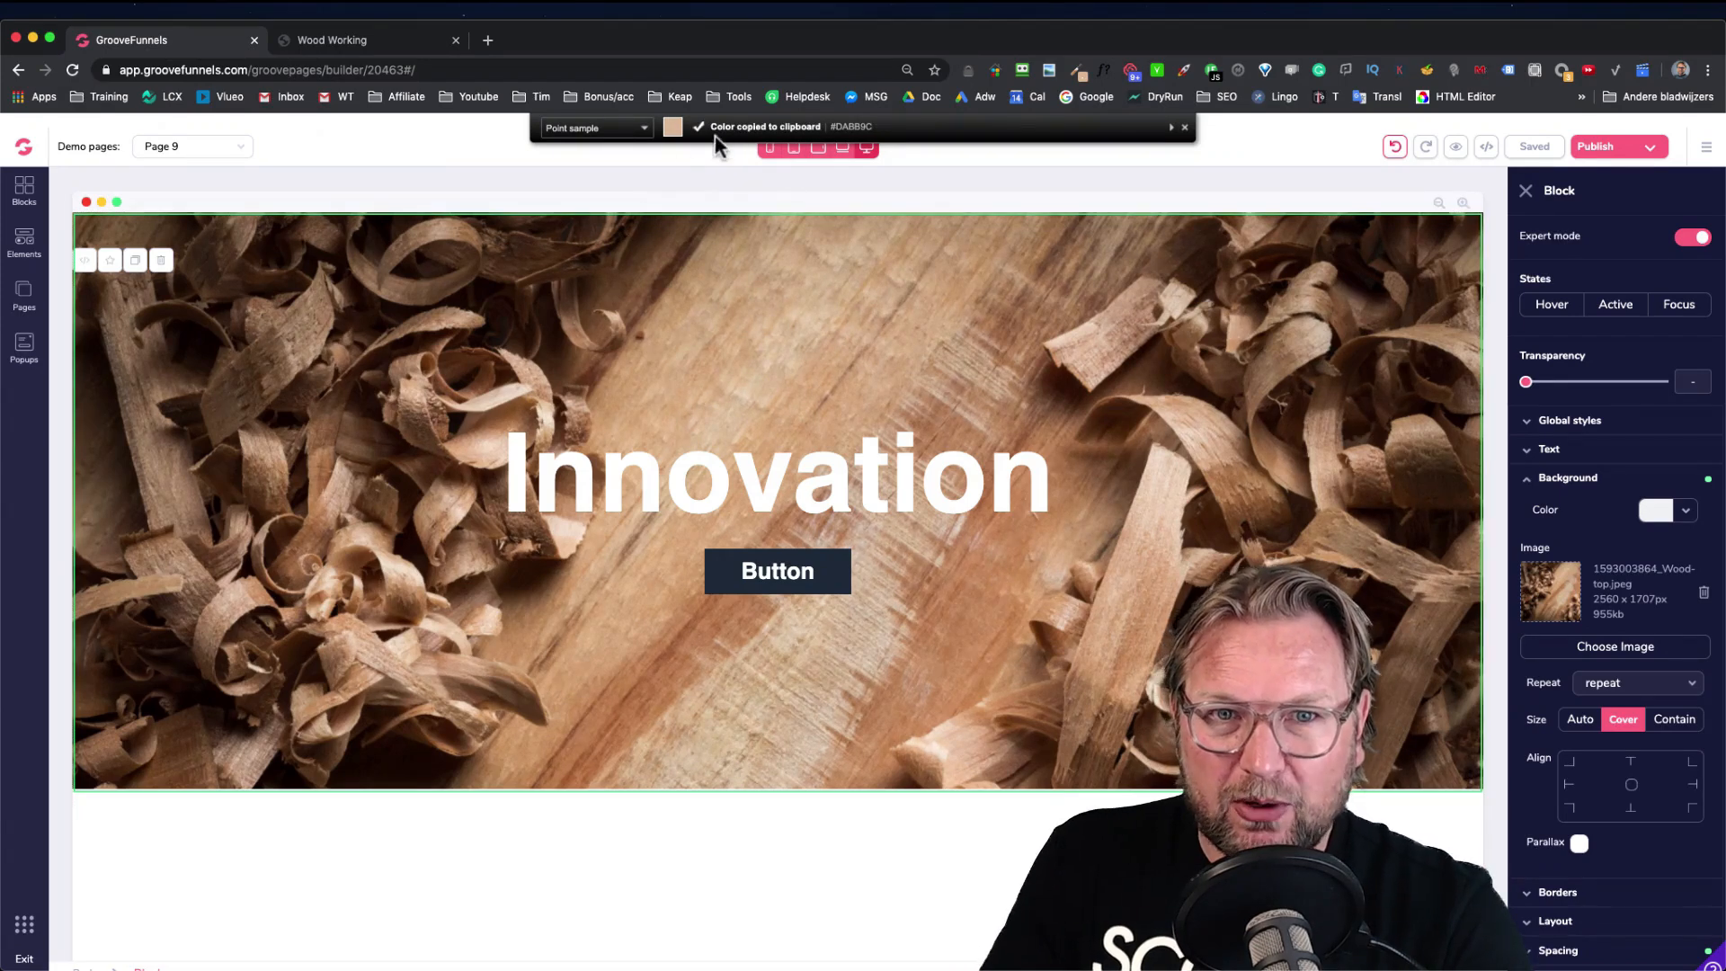
scroll(1088, 320, "down", 1)
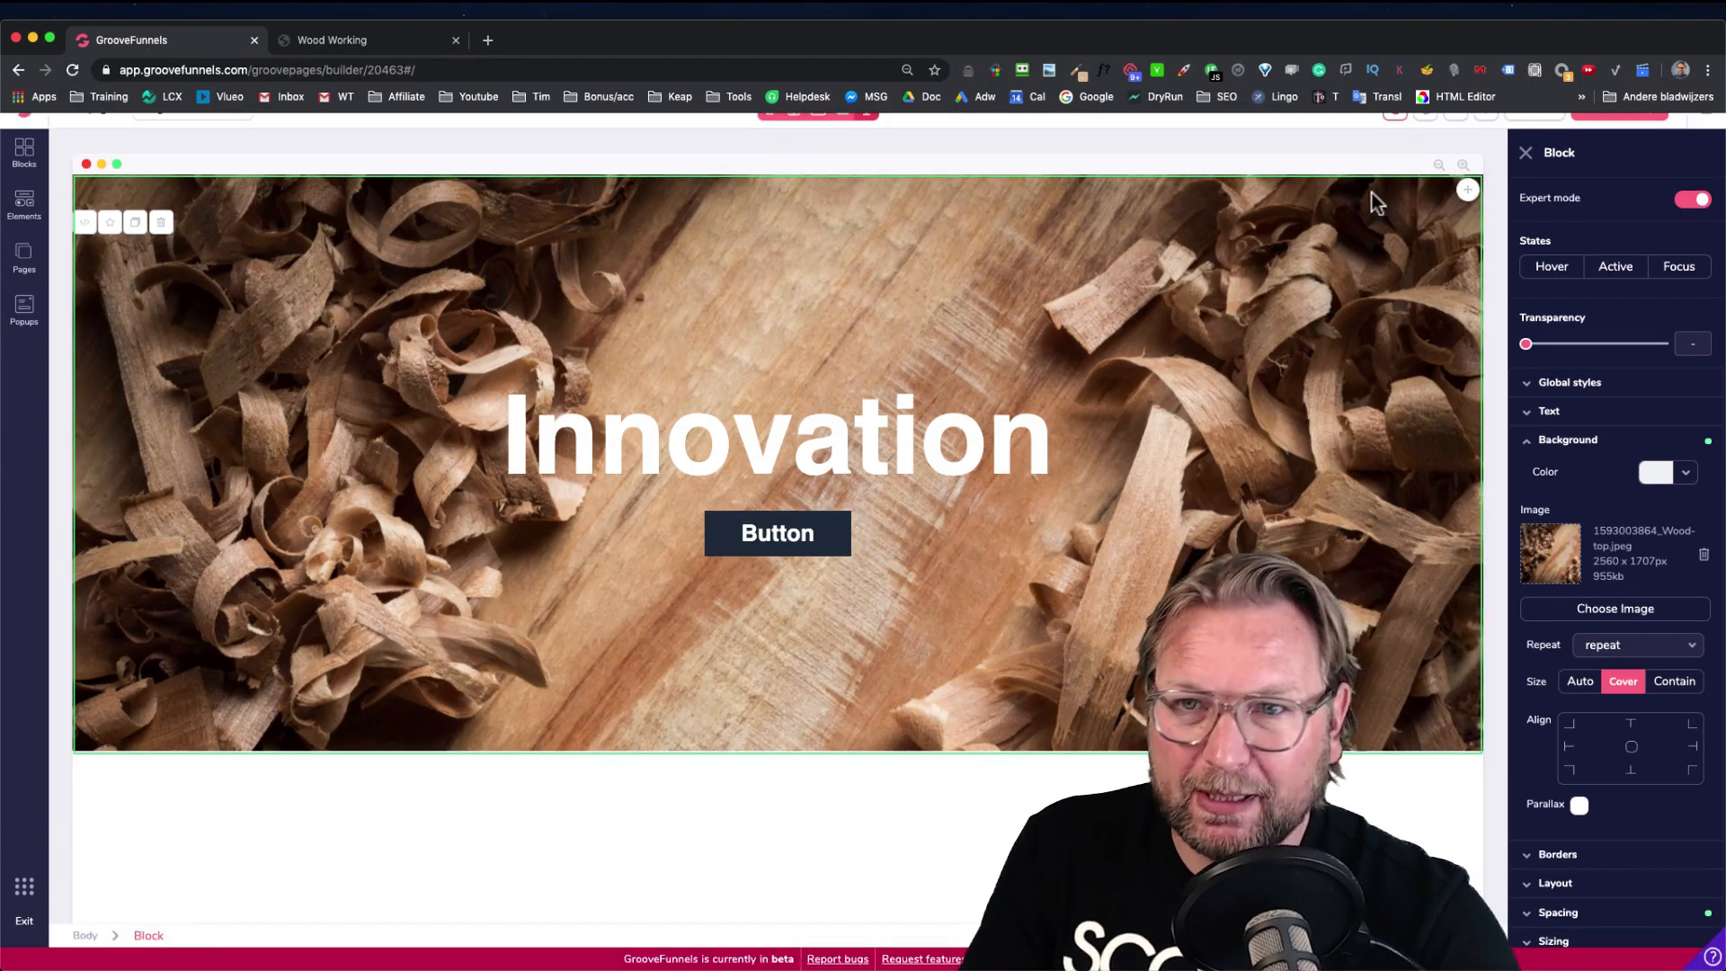
Set the hero block's background color to the copied light wood tone #DABB9C
left_click(1680, 477)
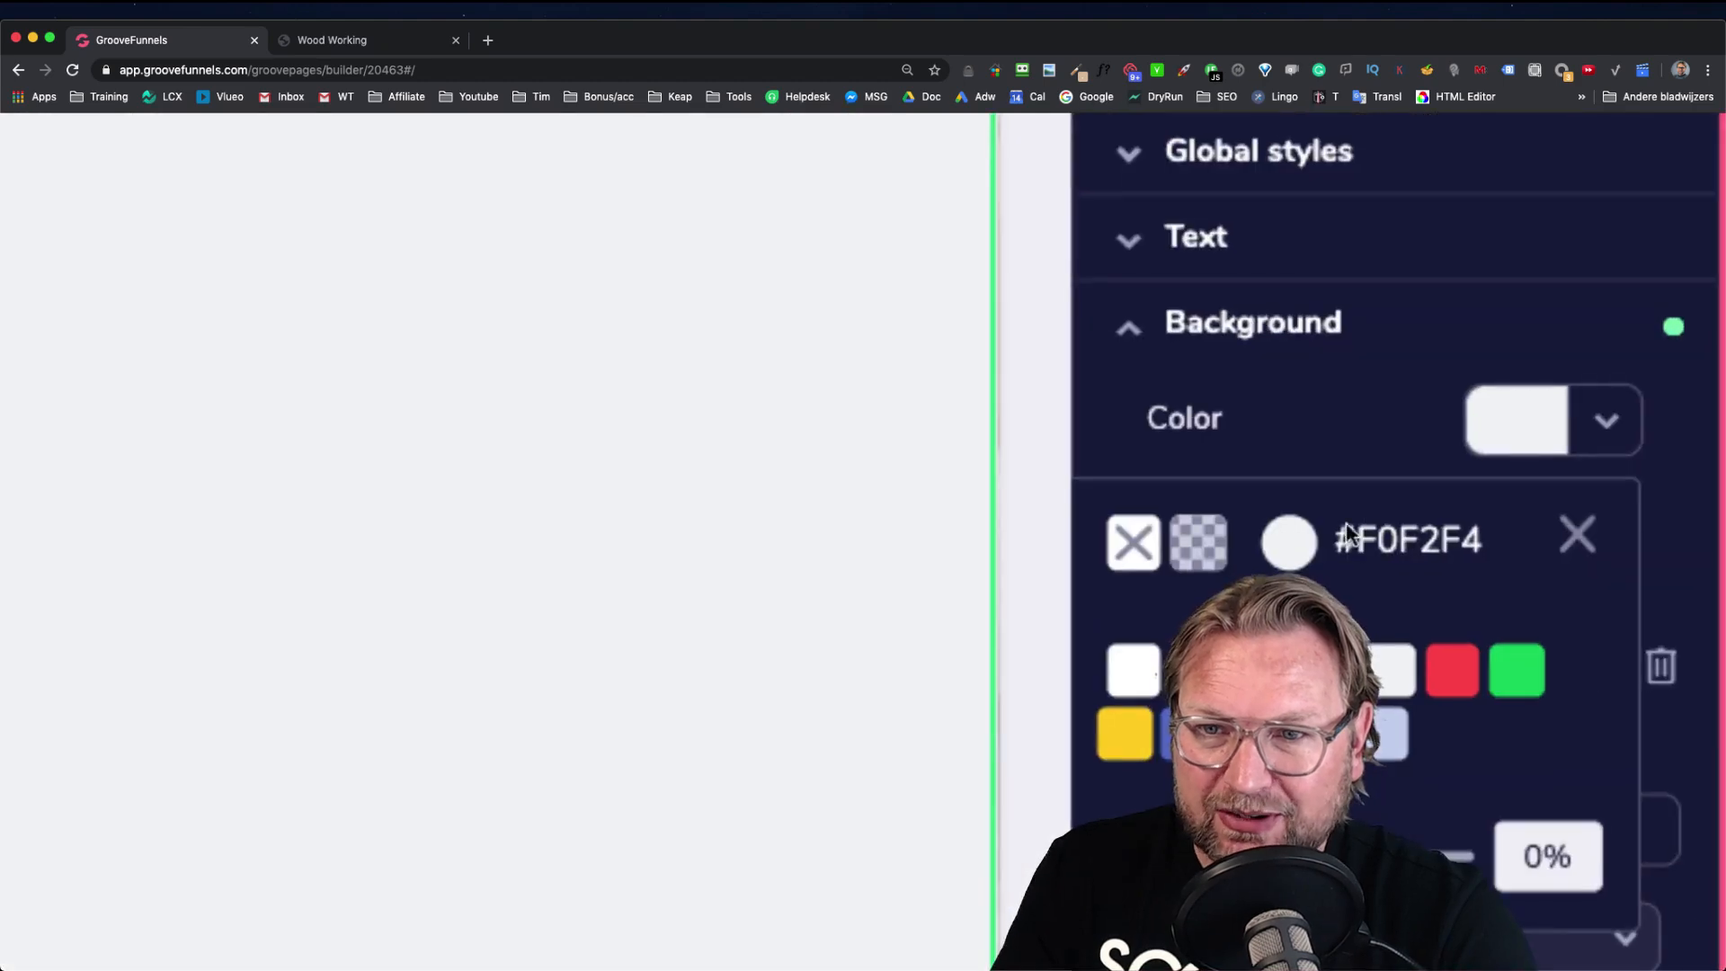
left_click(1287, 544)
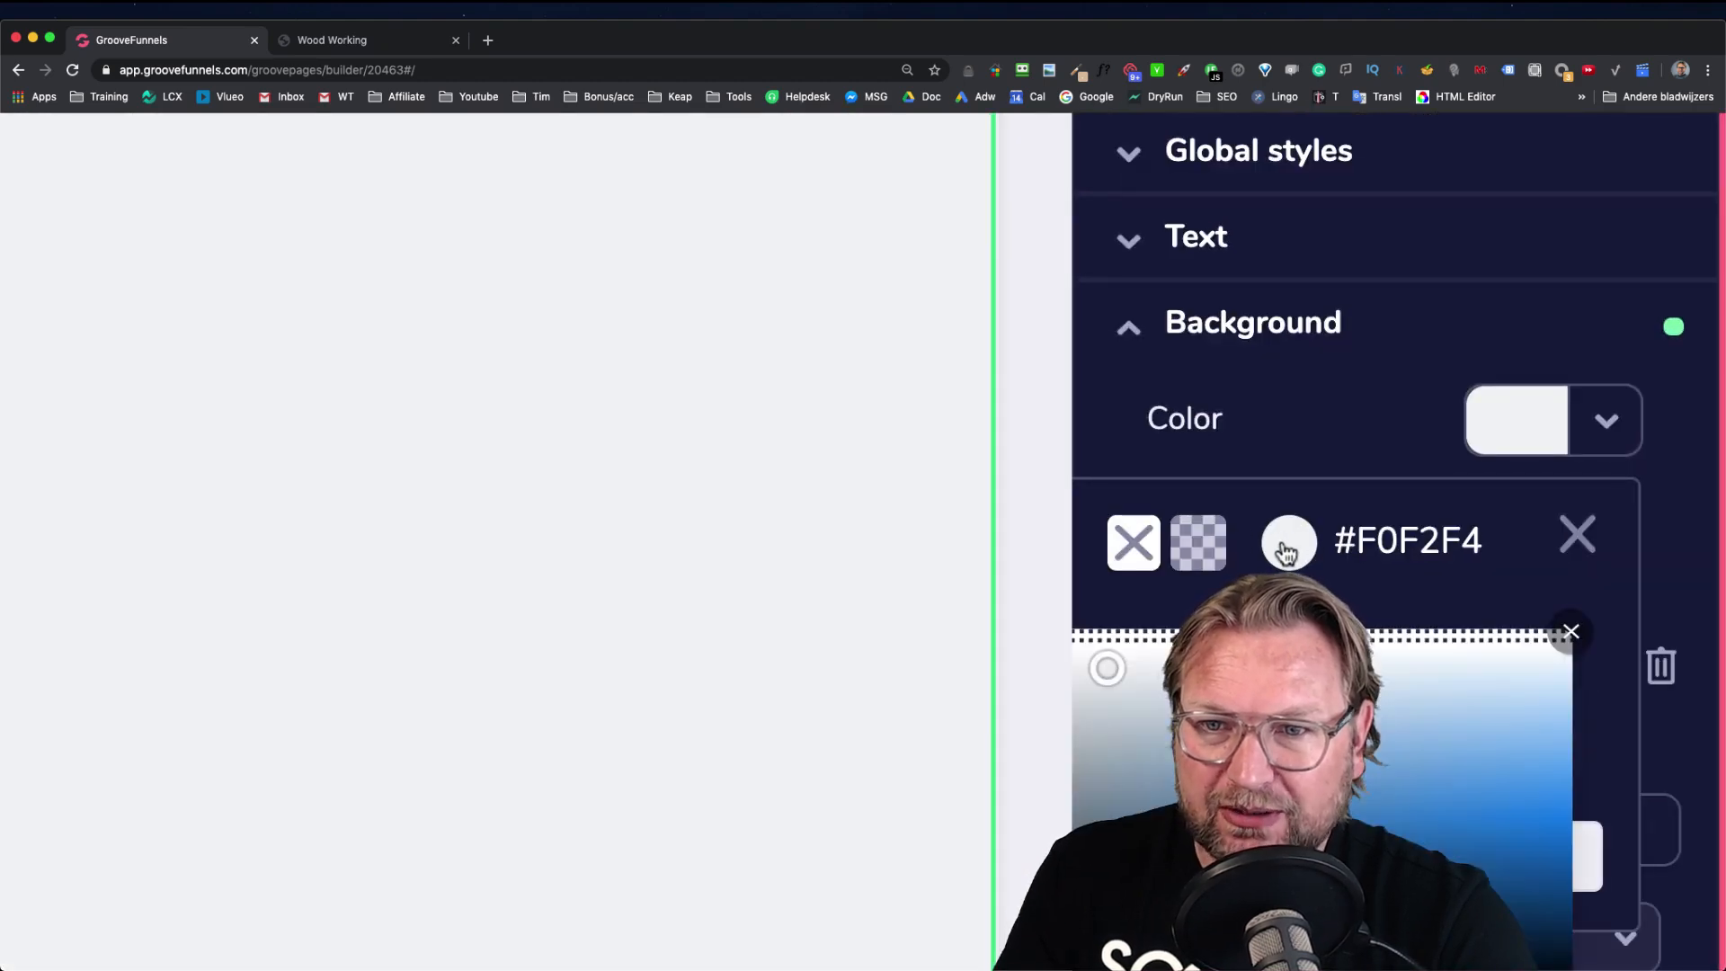
scroll(1291, 562, "down", 4)
scroll(1293, 573, "down", 4)
double_click(1312, 578)
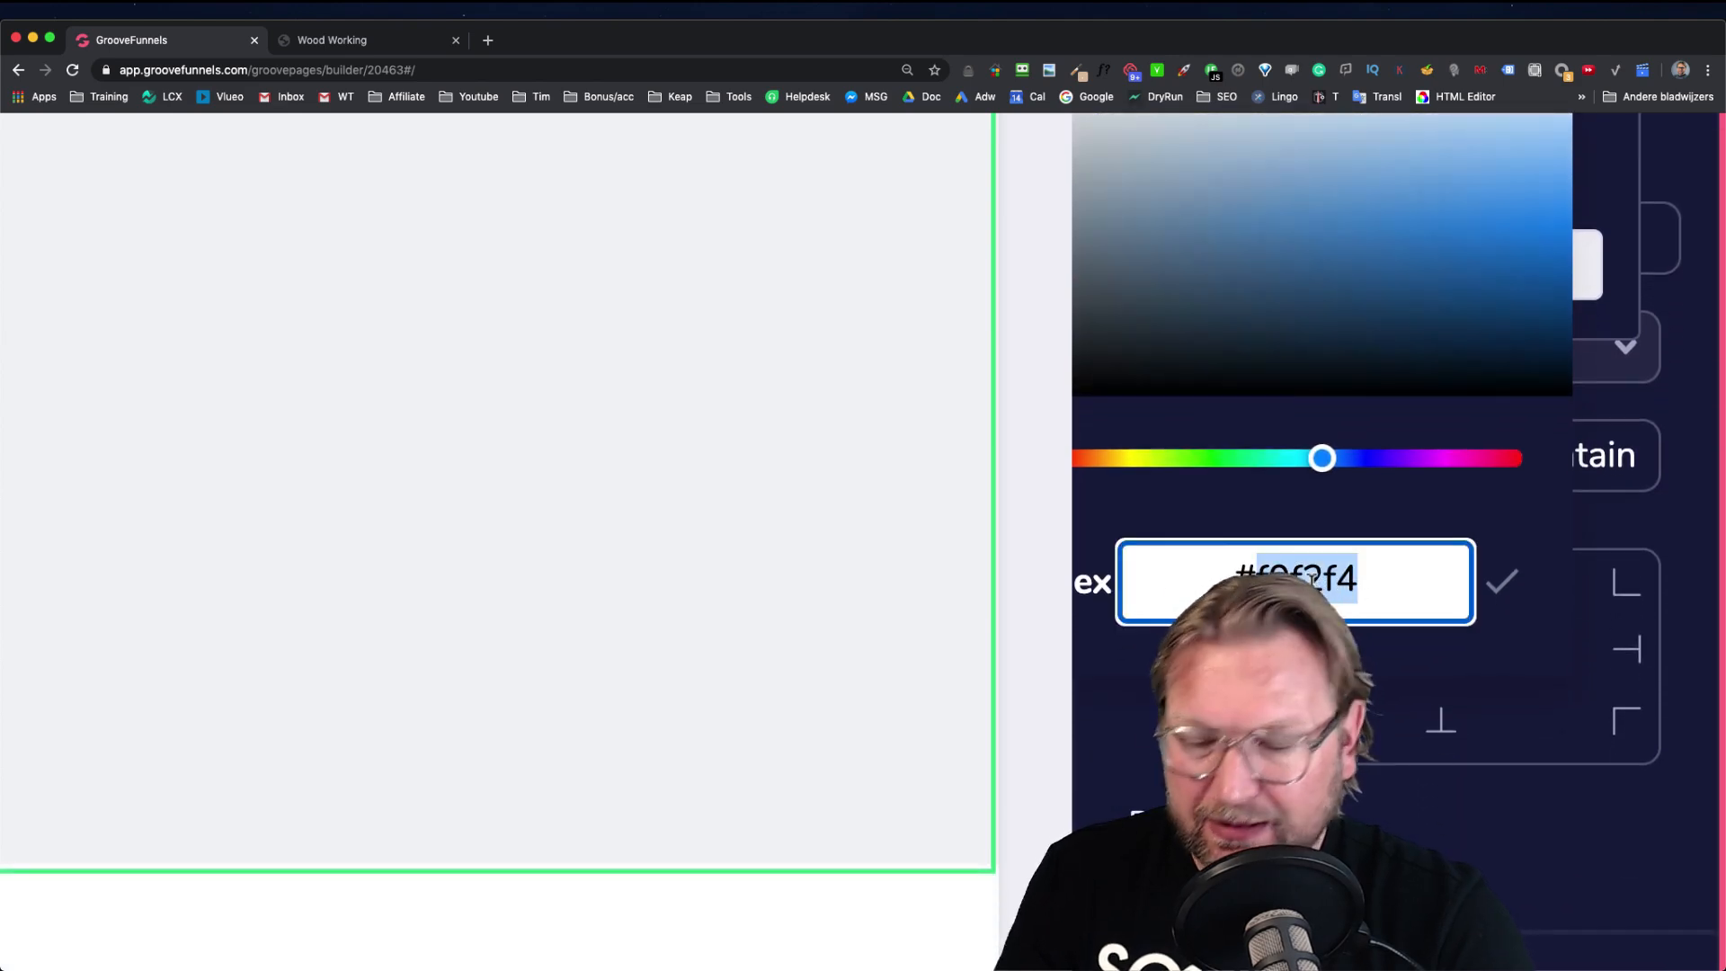
key("super+v")
key("Left")
key("Left")
key("Left")
key("Left")
key("Left")
key("Left")
key("BackSpace")
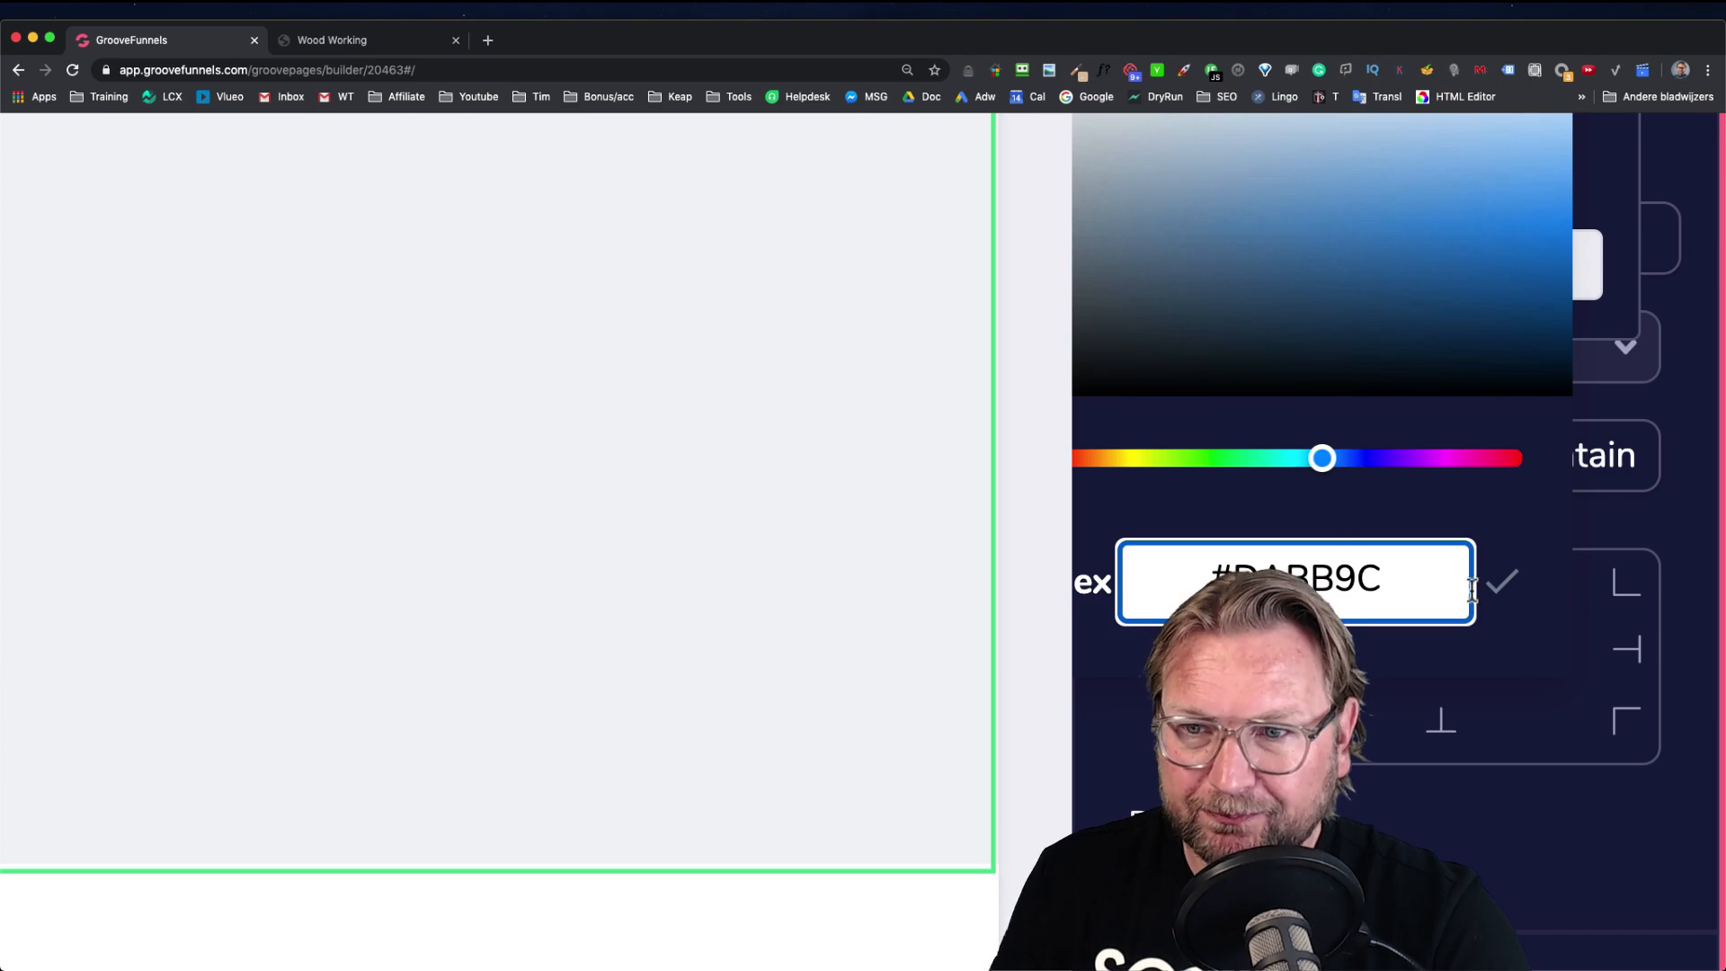
left_click(1501, 583)
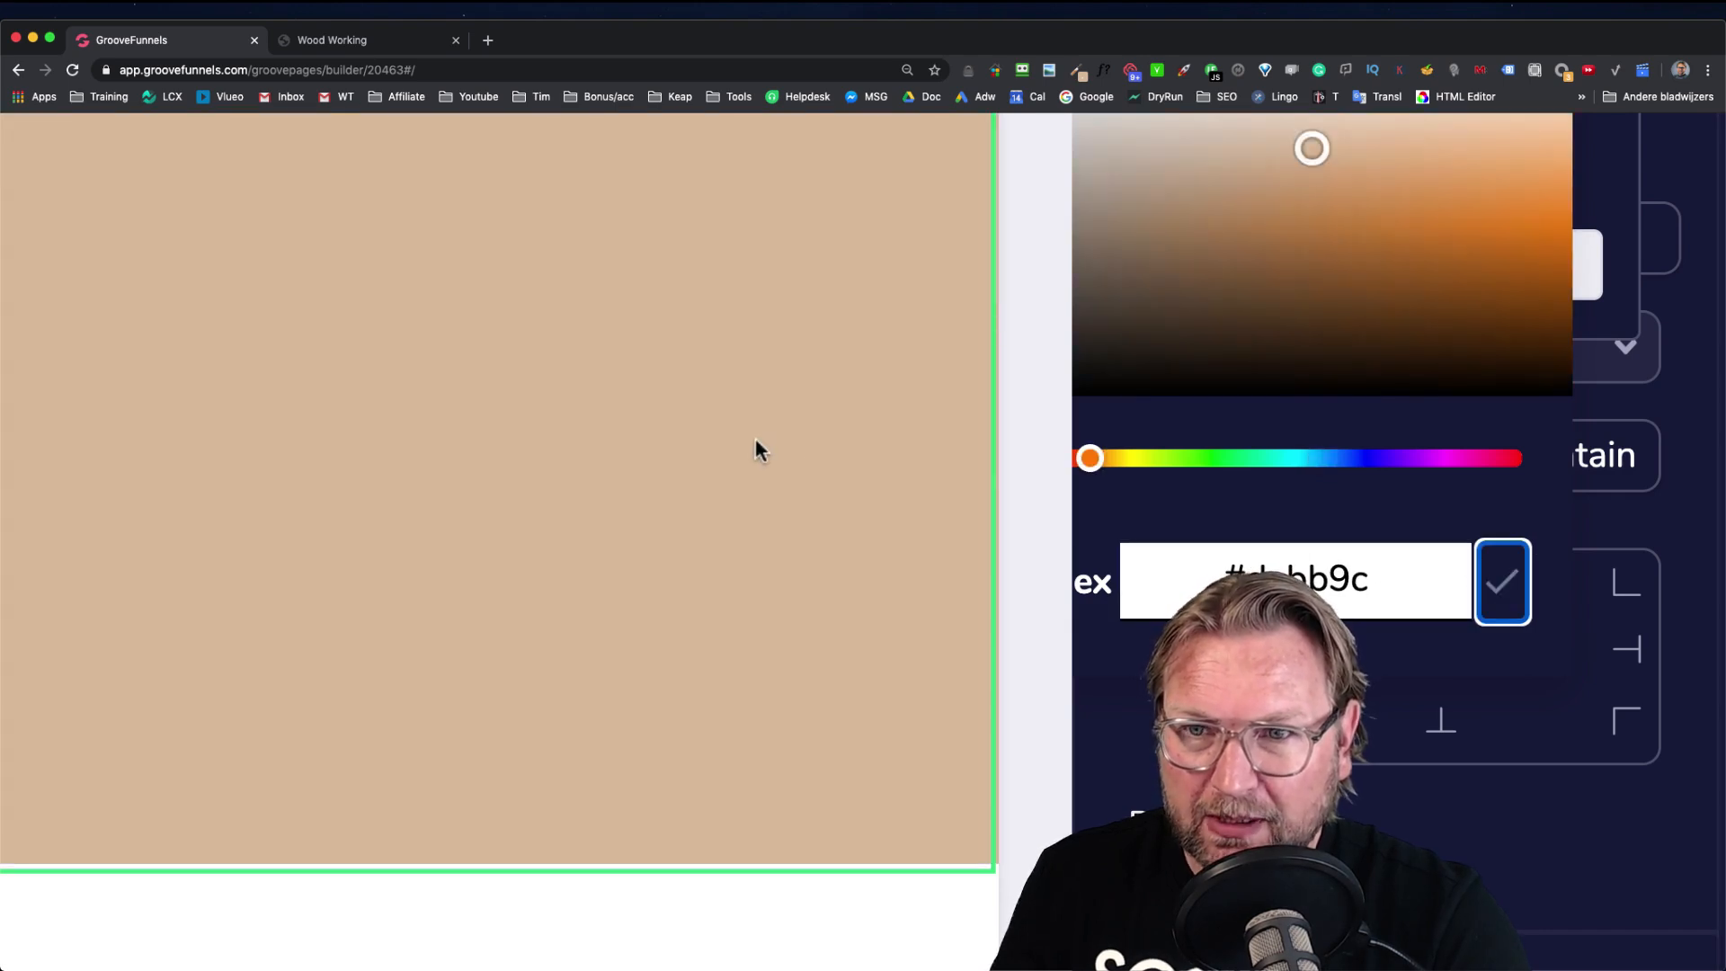
scroll(989, 432, "up", 3)
scroll(1002, 436, "up", 3)
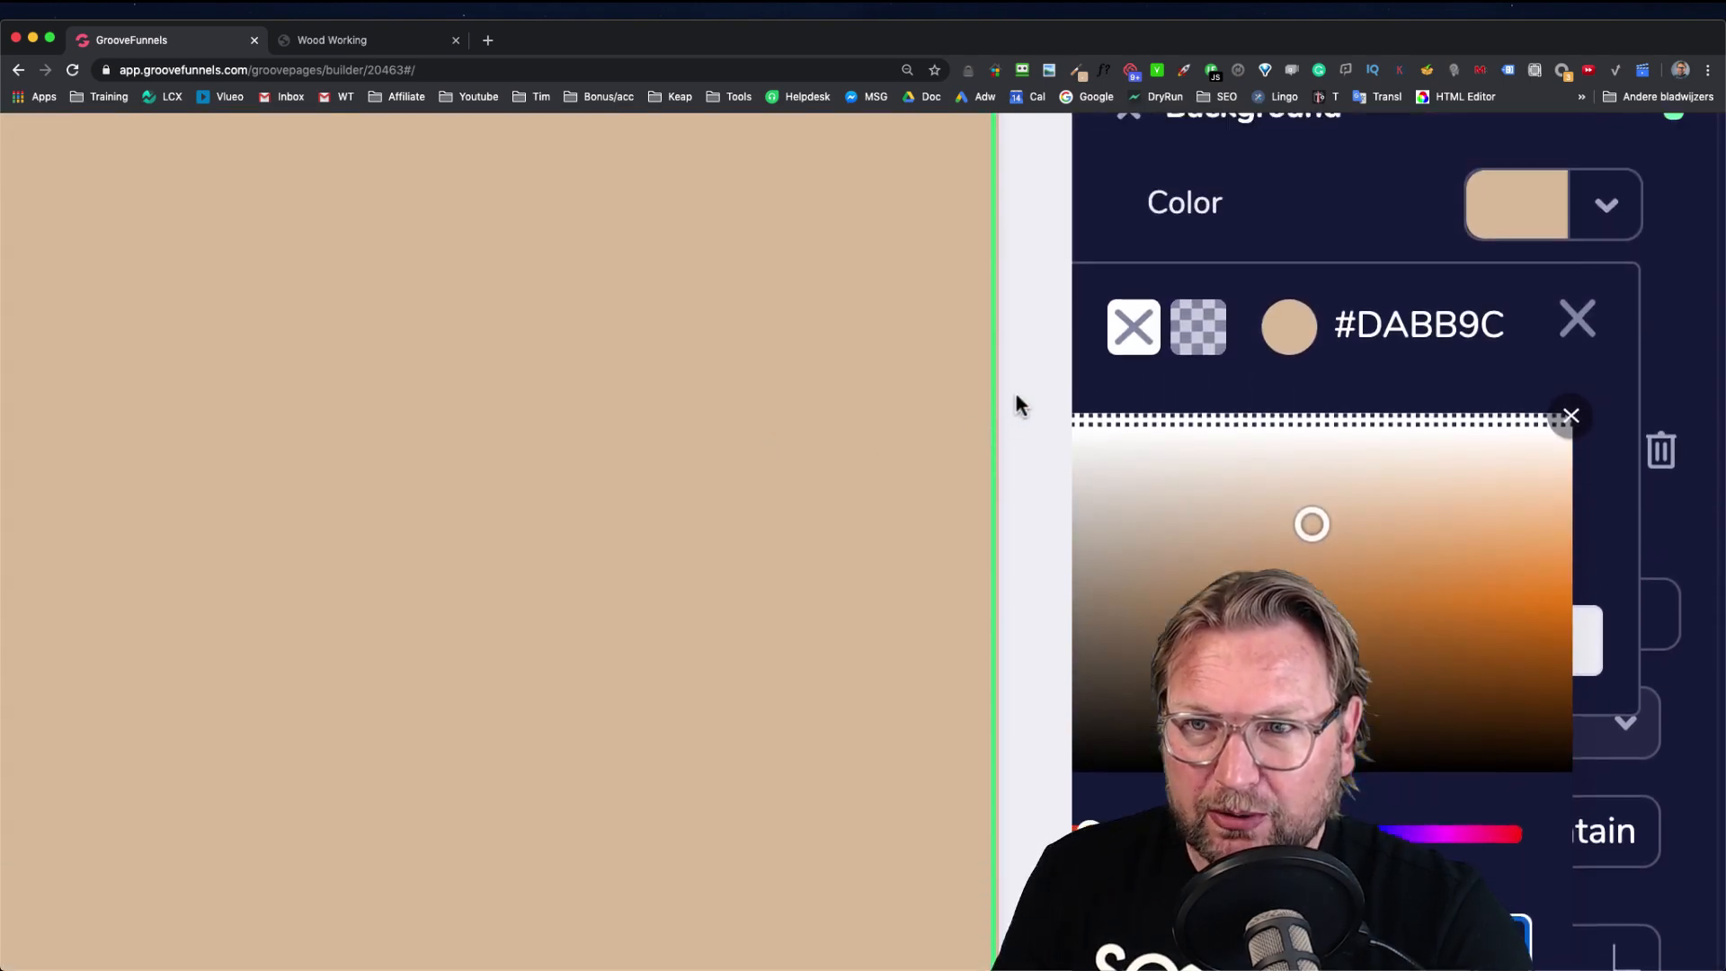
left_click(1569, 489)
left_click(1576, 393)
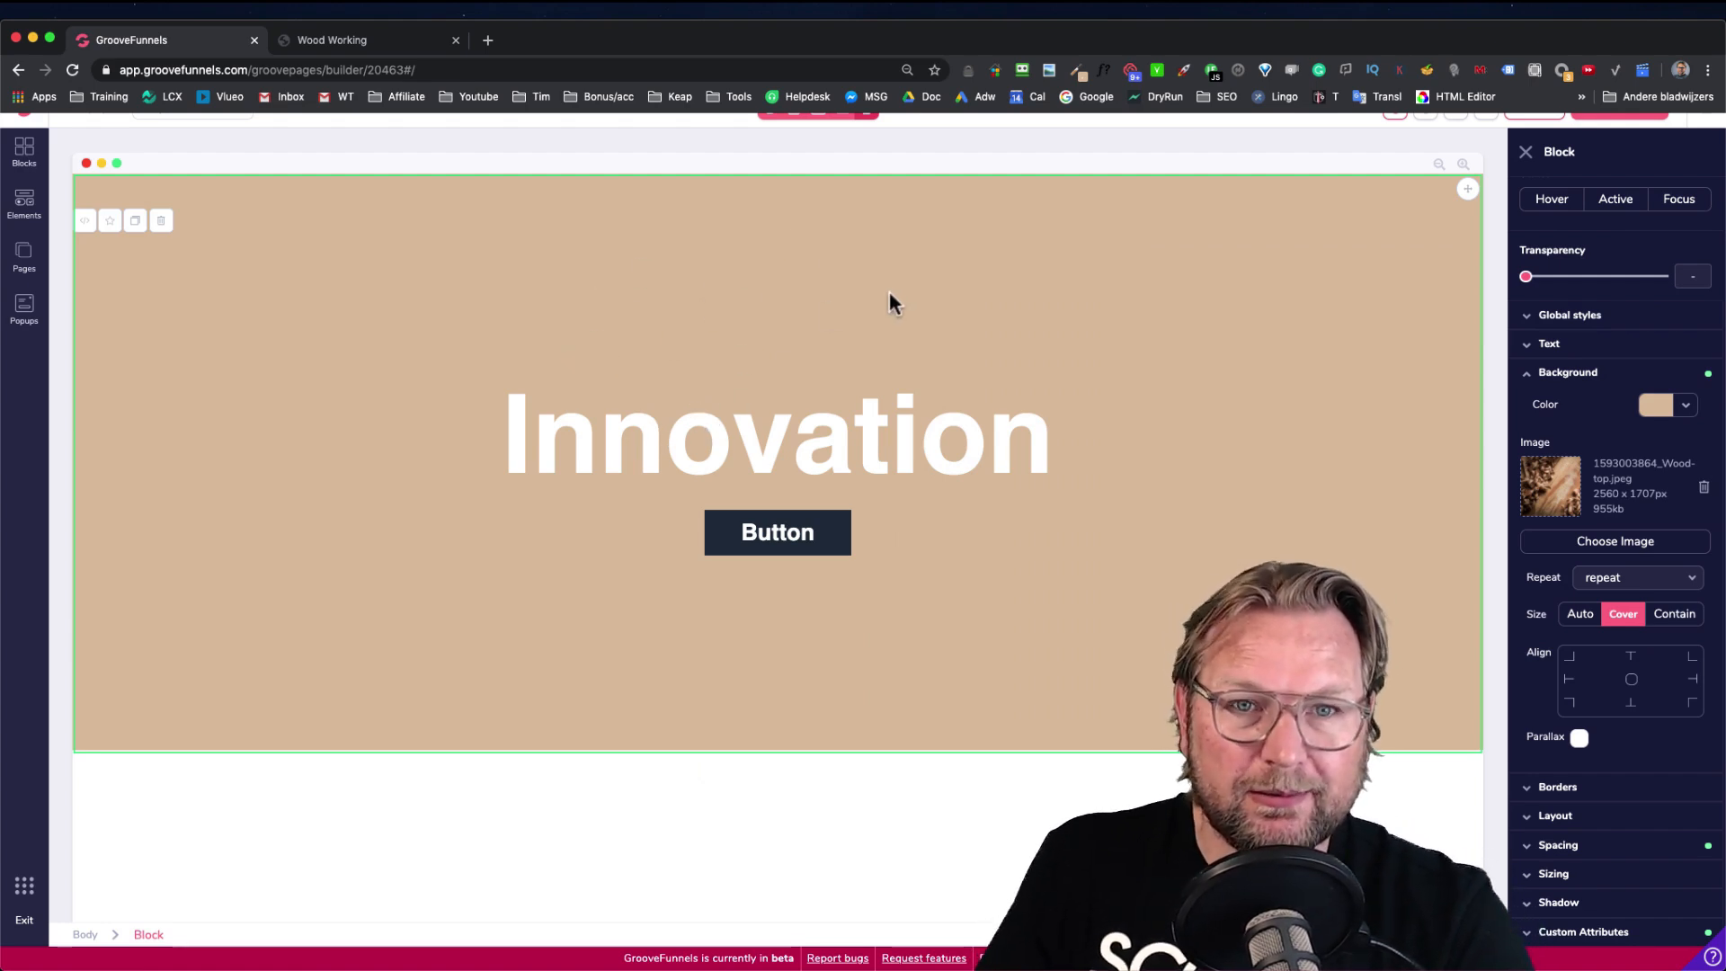
Set the transparency of the hero block's background color to 70% so the wood image shows through
left_click(1686, 409)
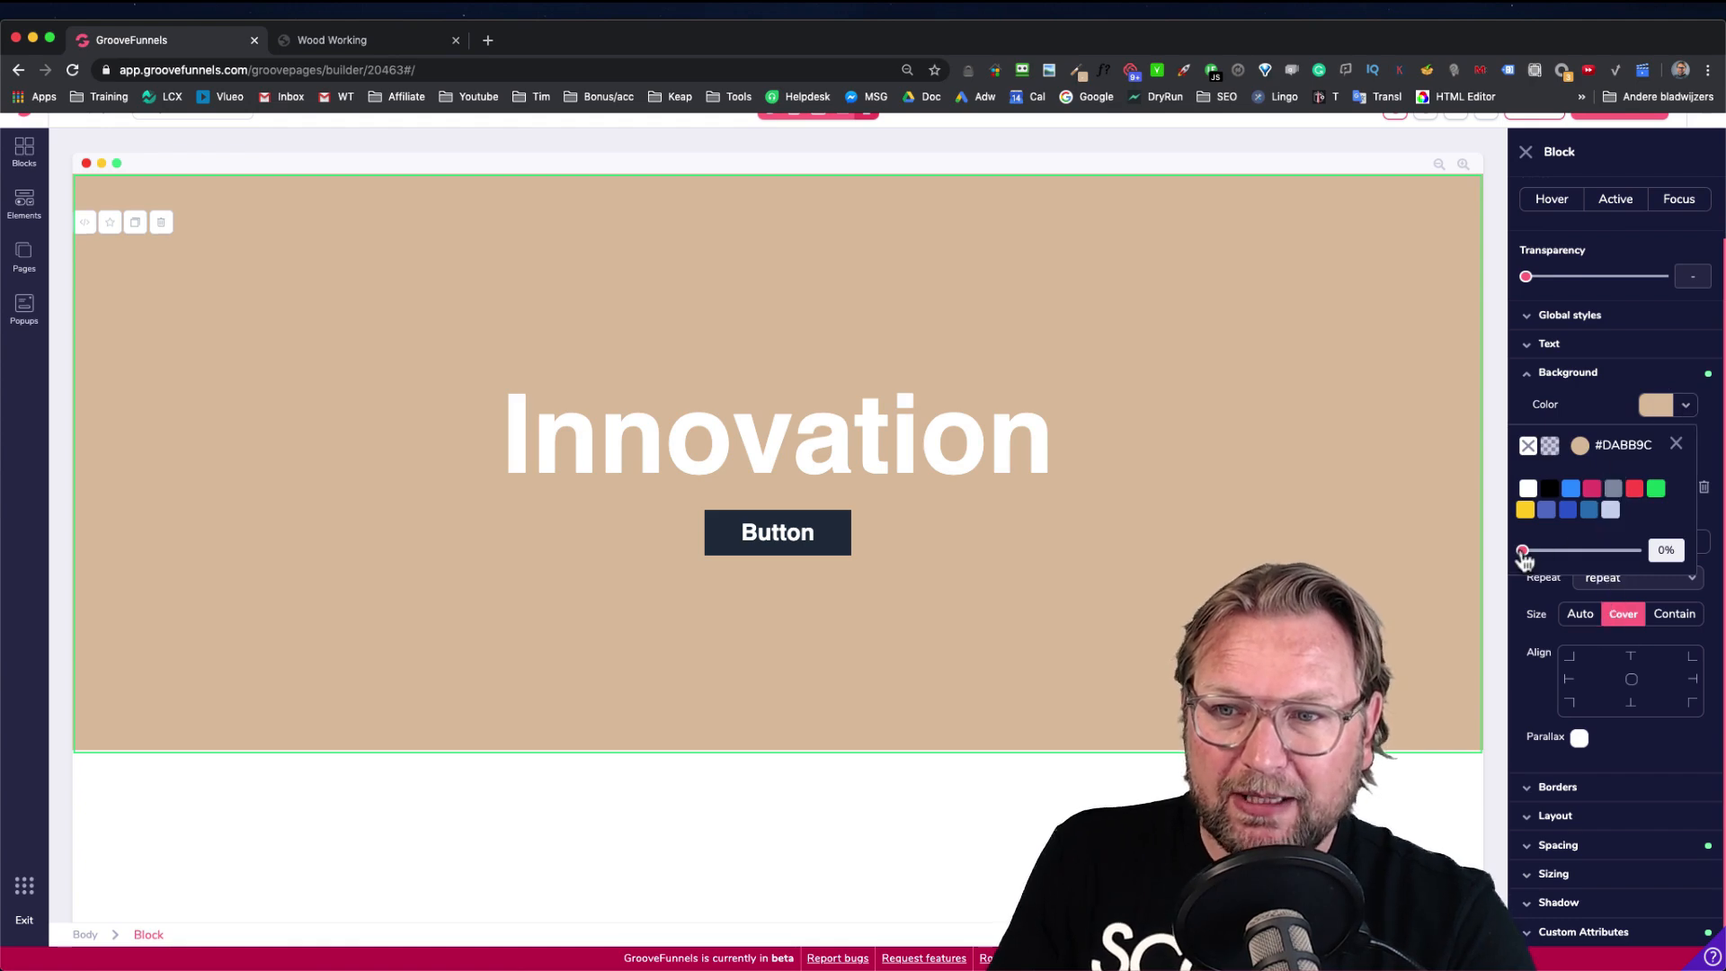
left_click_drag(1525, 552, 1608, 560)
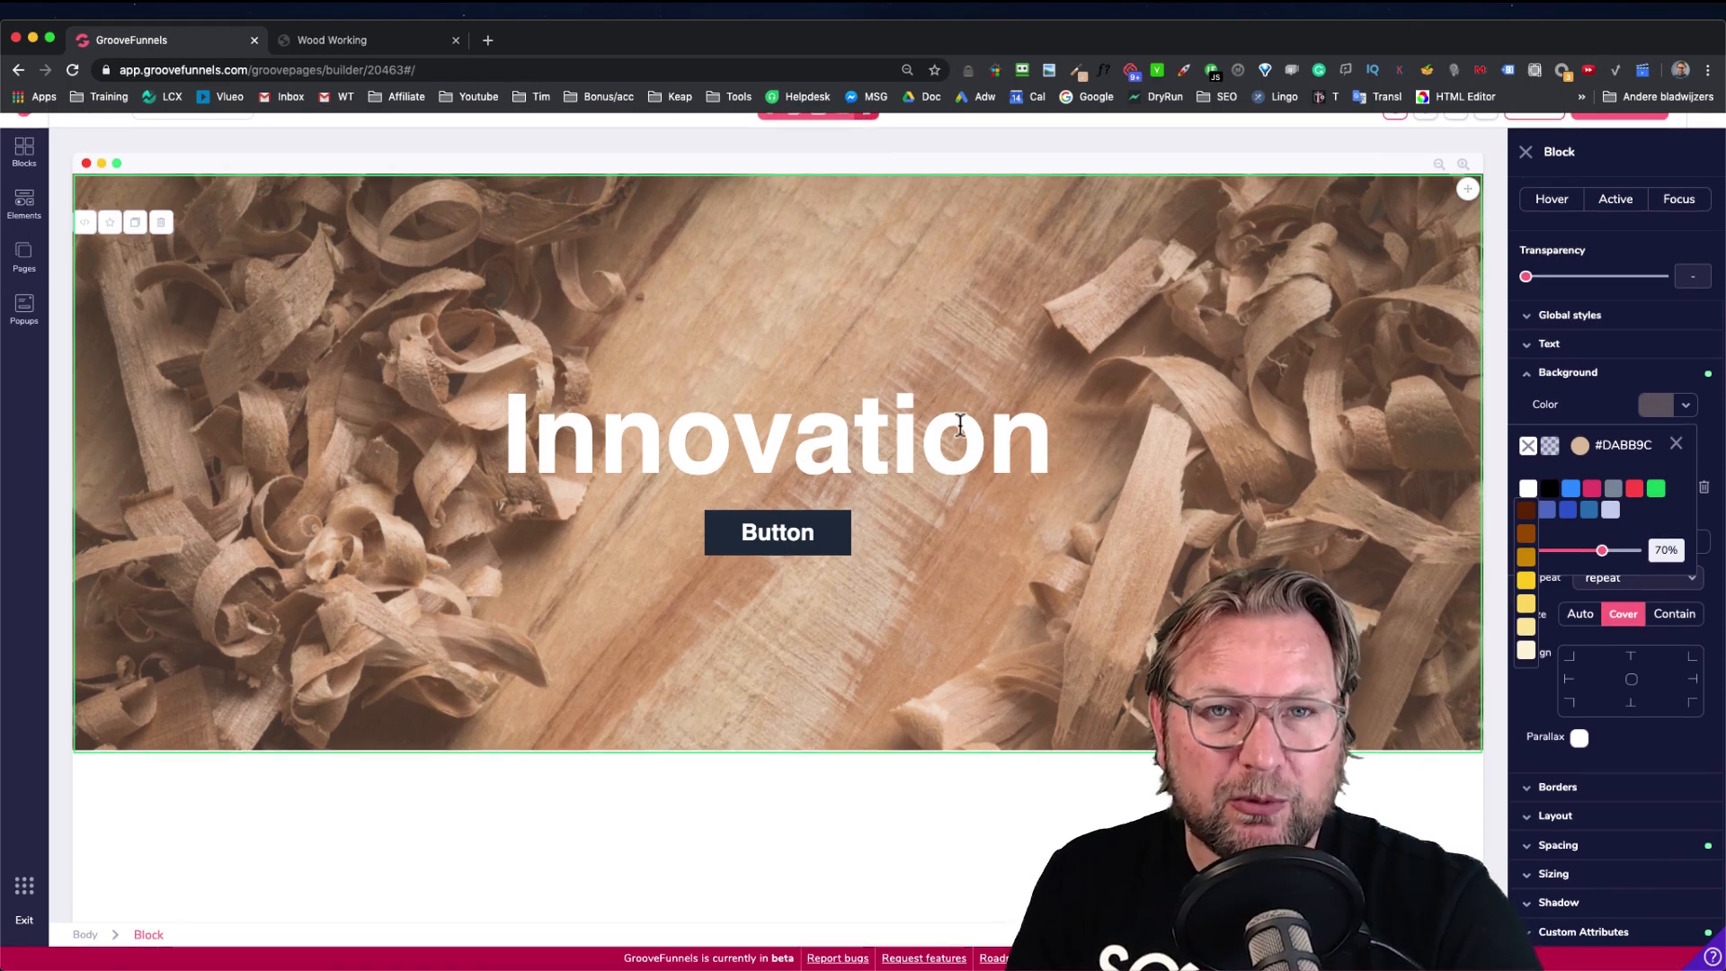
mouse_move(1602, 560)
left_mouse_down()
mouse_move(1631, 552)
mouse_move(1553, 562)
mouse_move(1603, 562)
left_mouse_up()
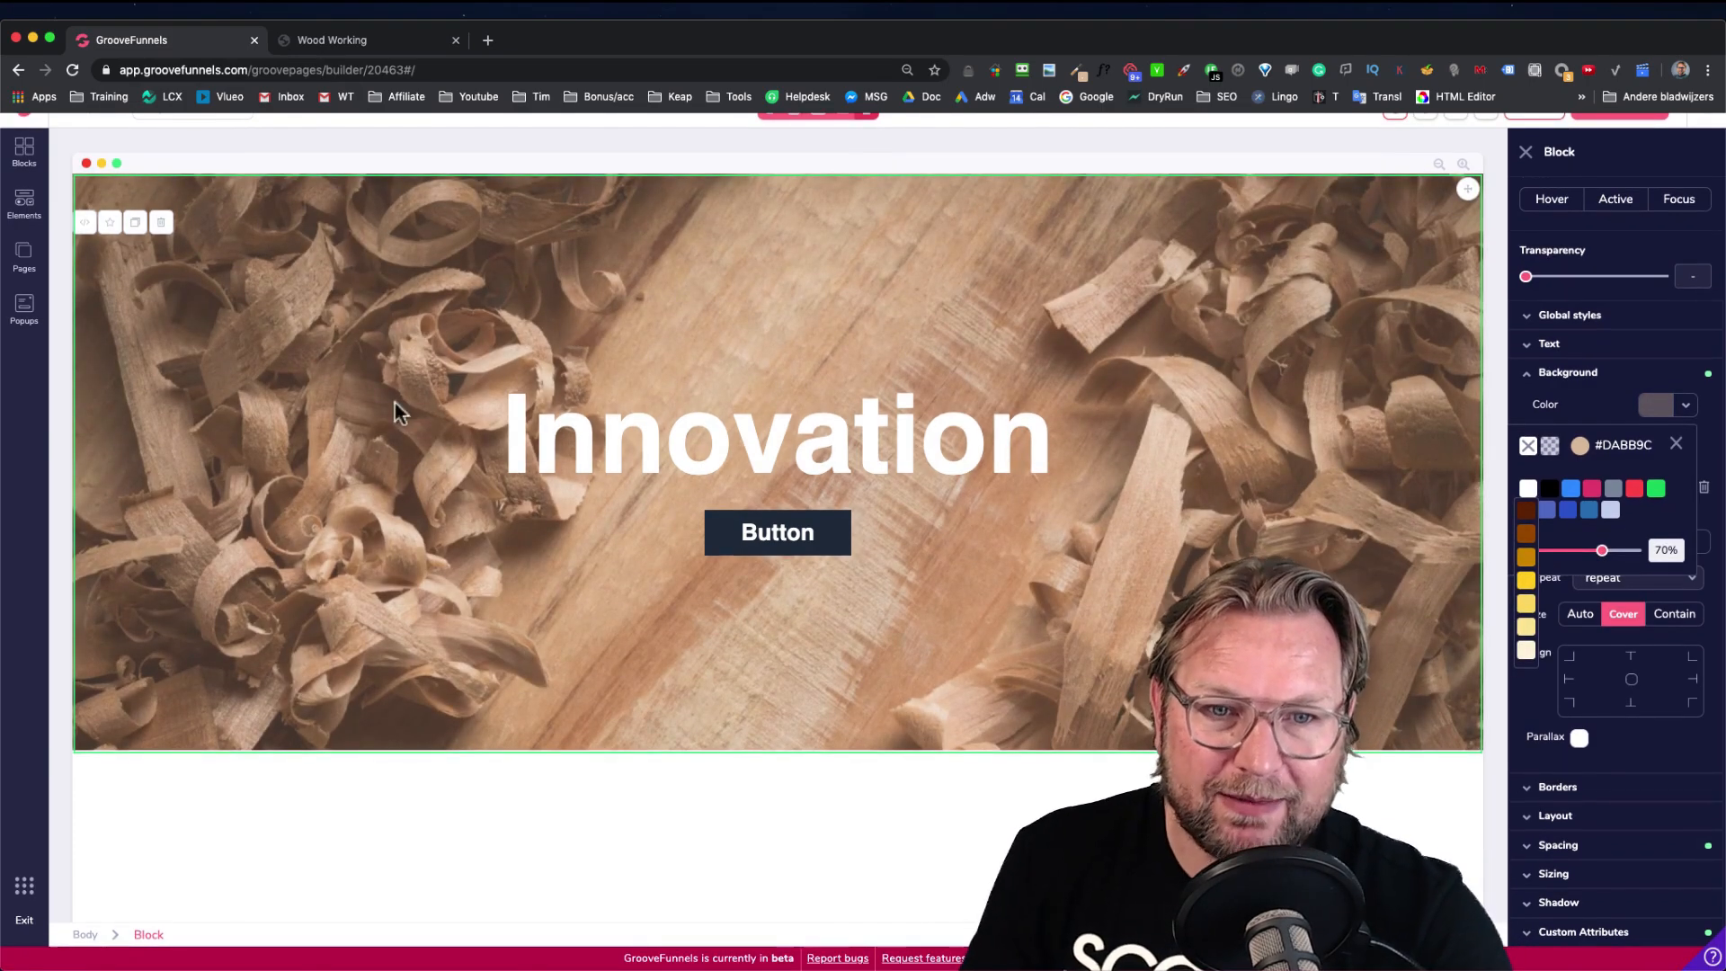
Check the button on the original Wood Working page and change the hero button's text to "Learn More"
left_click(377, 41)
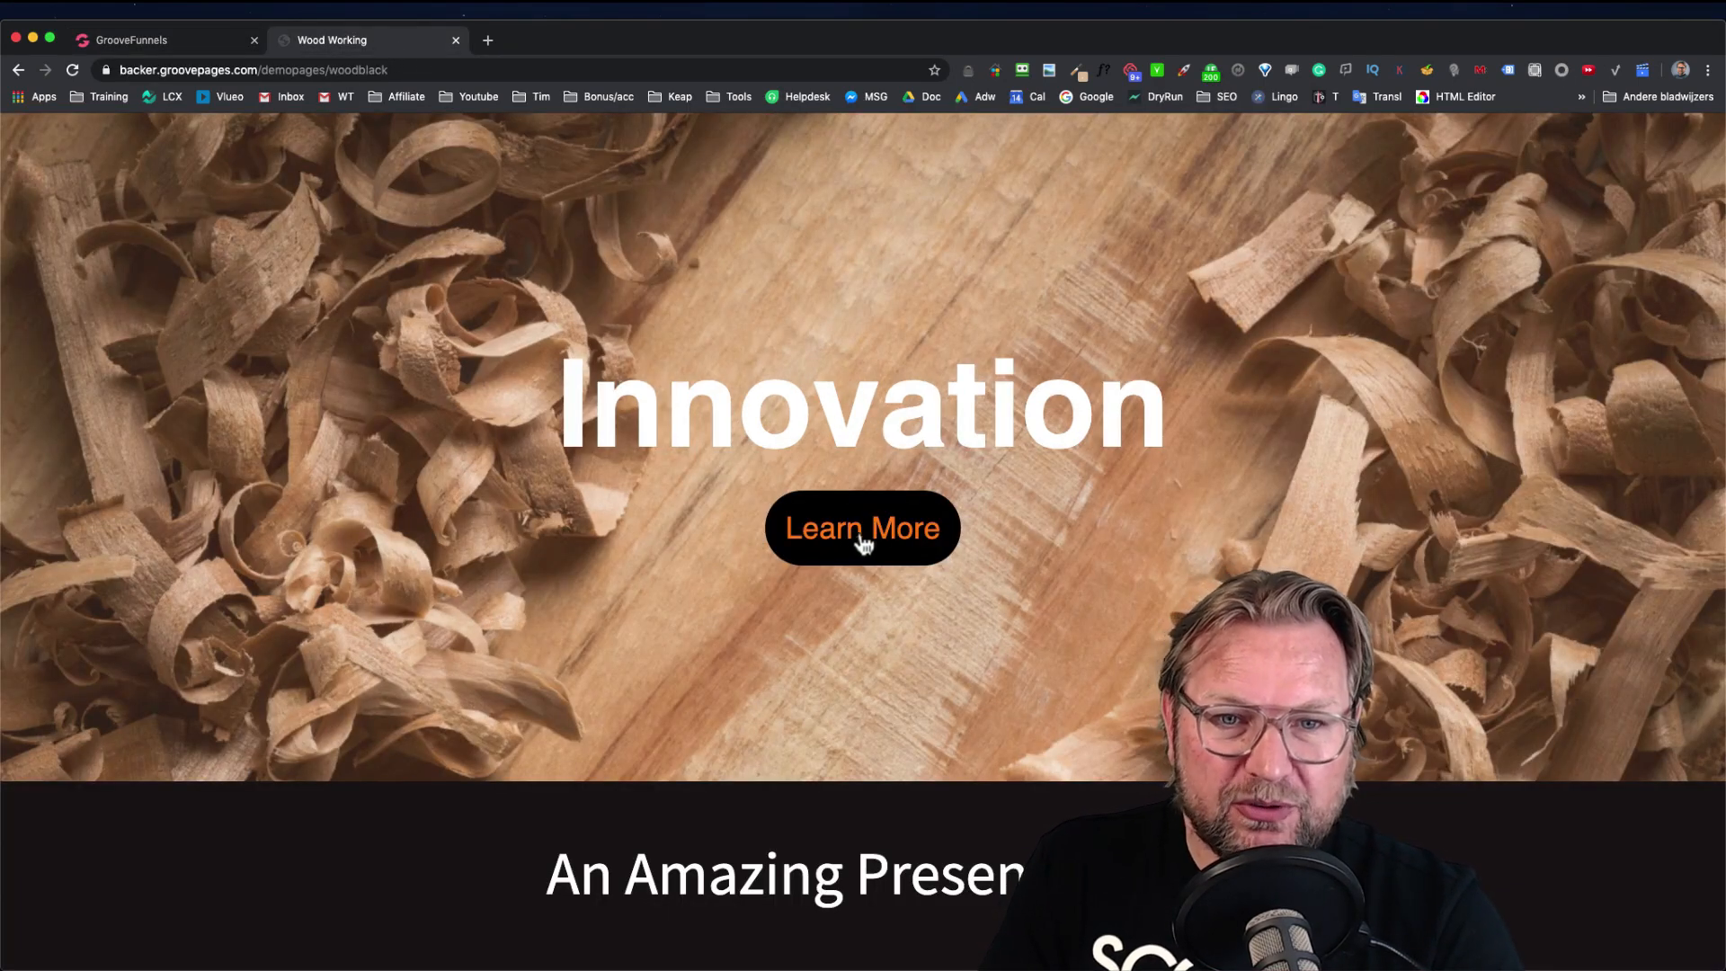
left_click(186, 43)
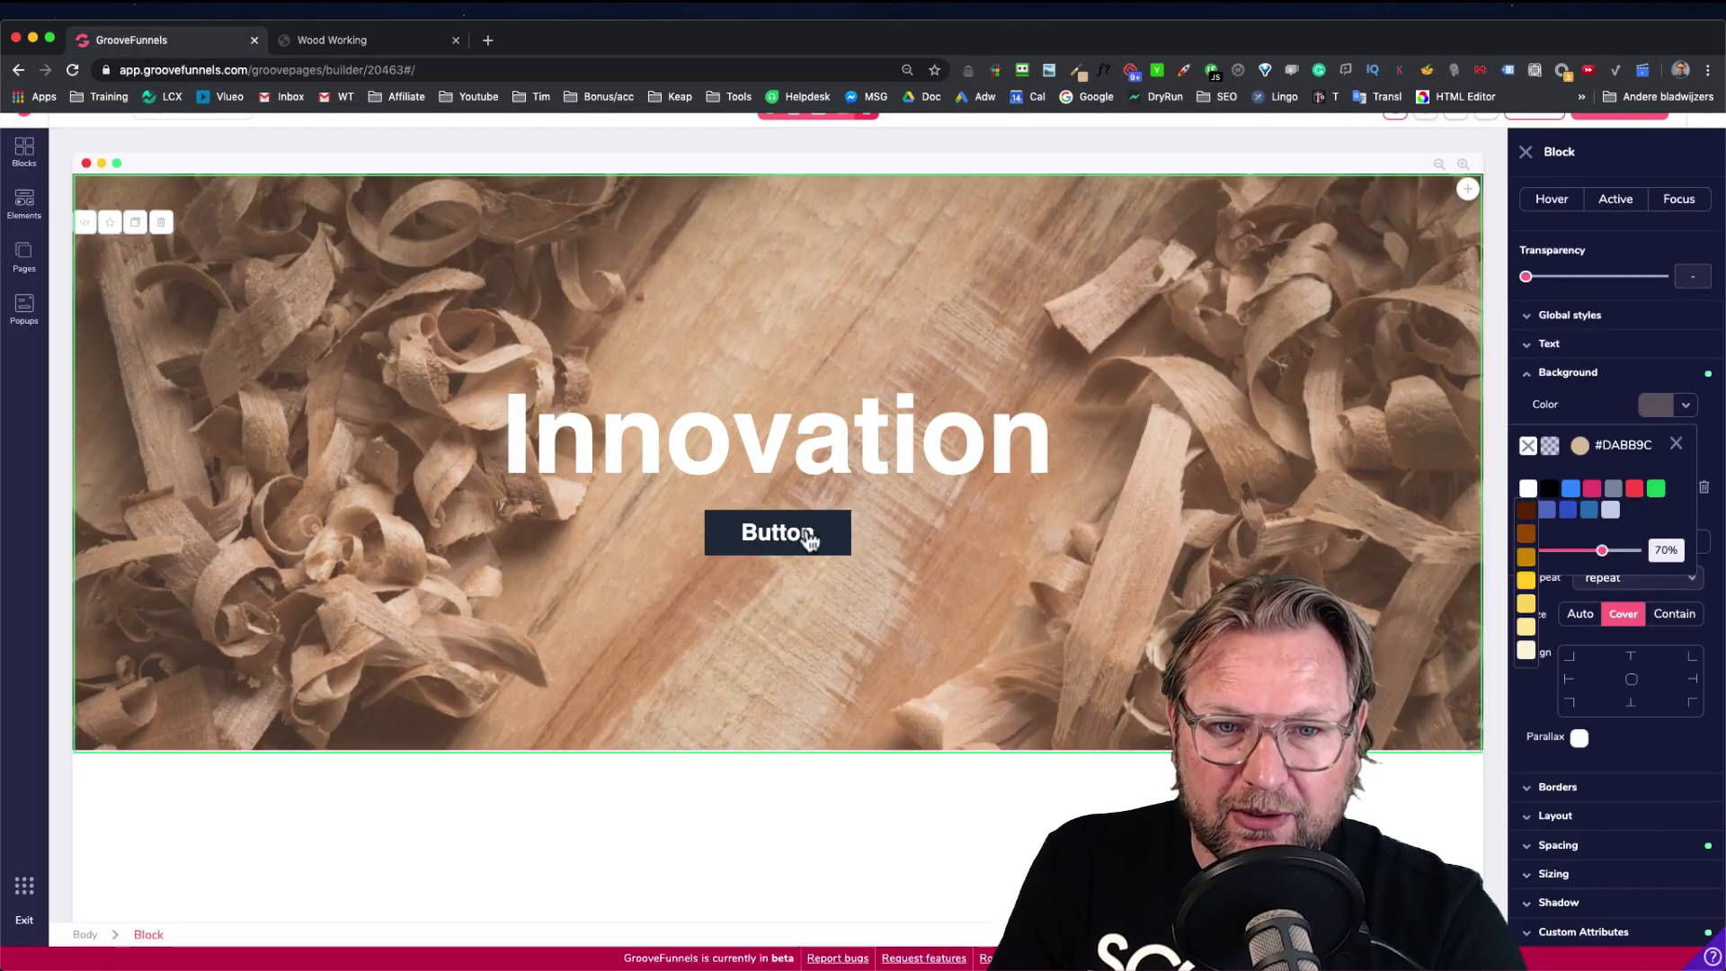
left_click(353, 47)
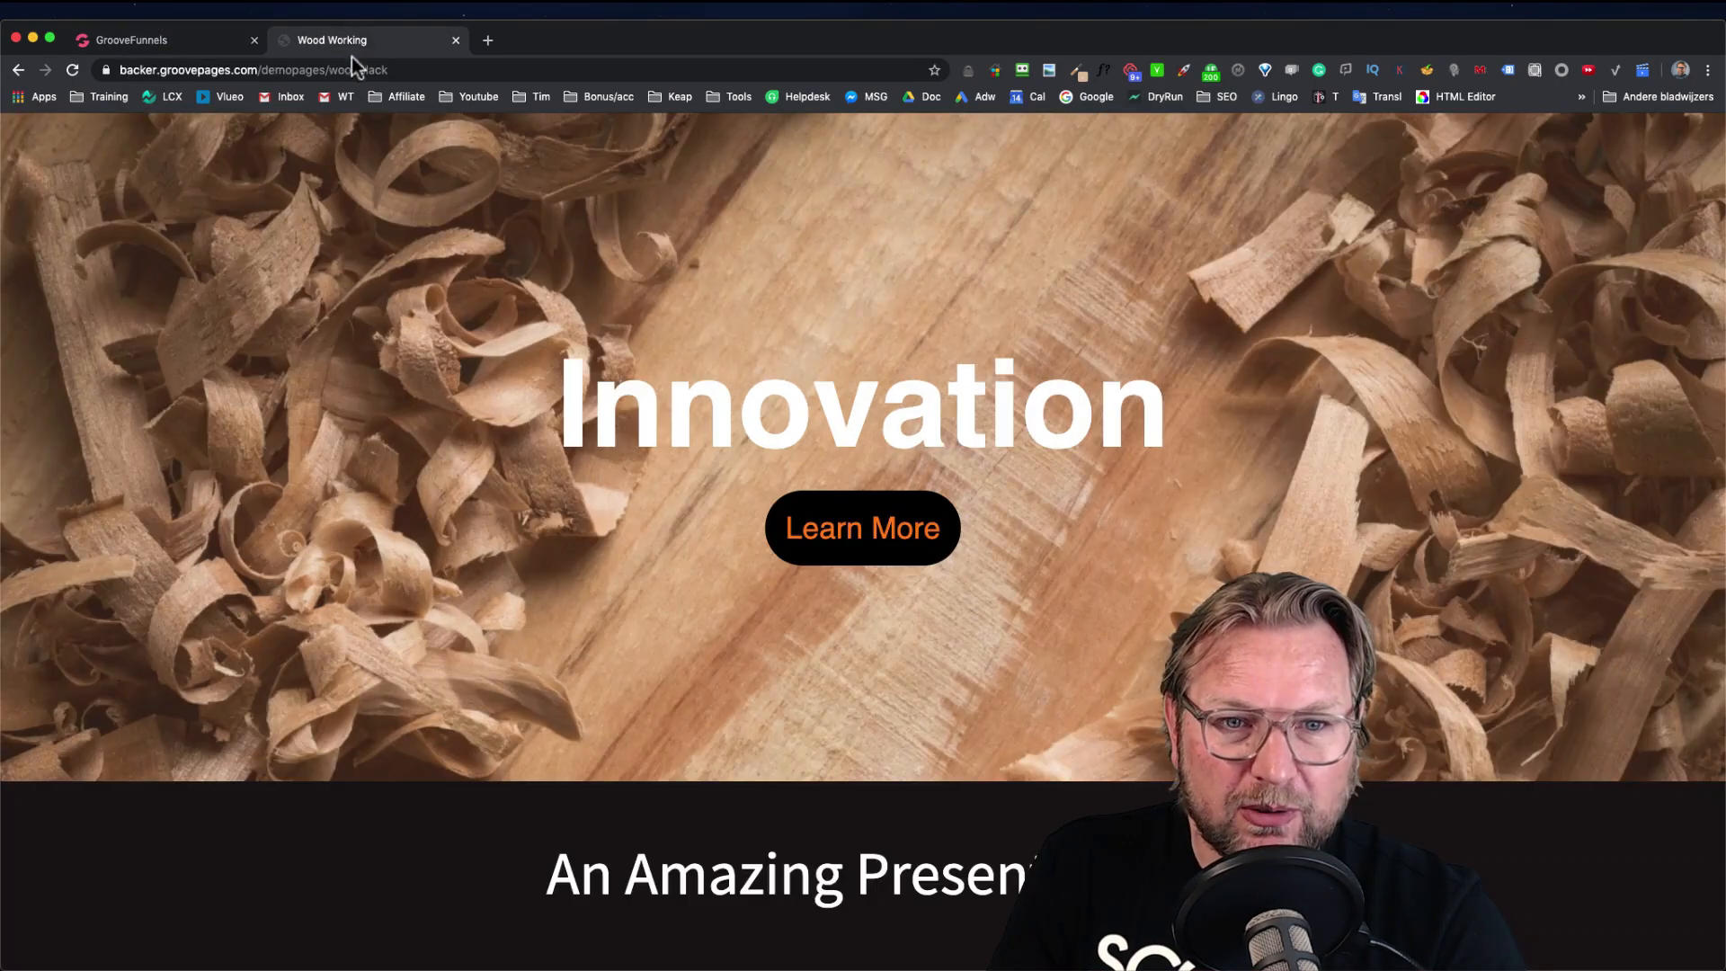
left_click(194, 43)
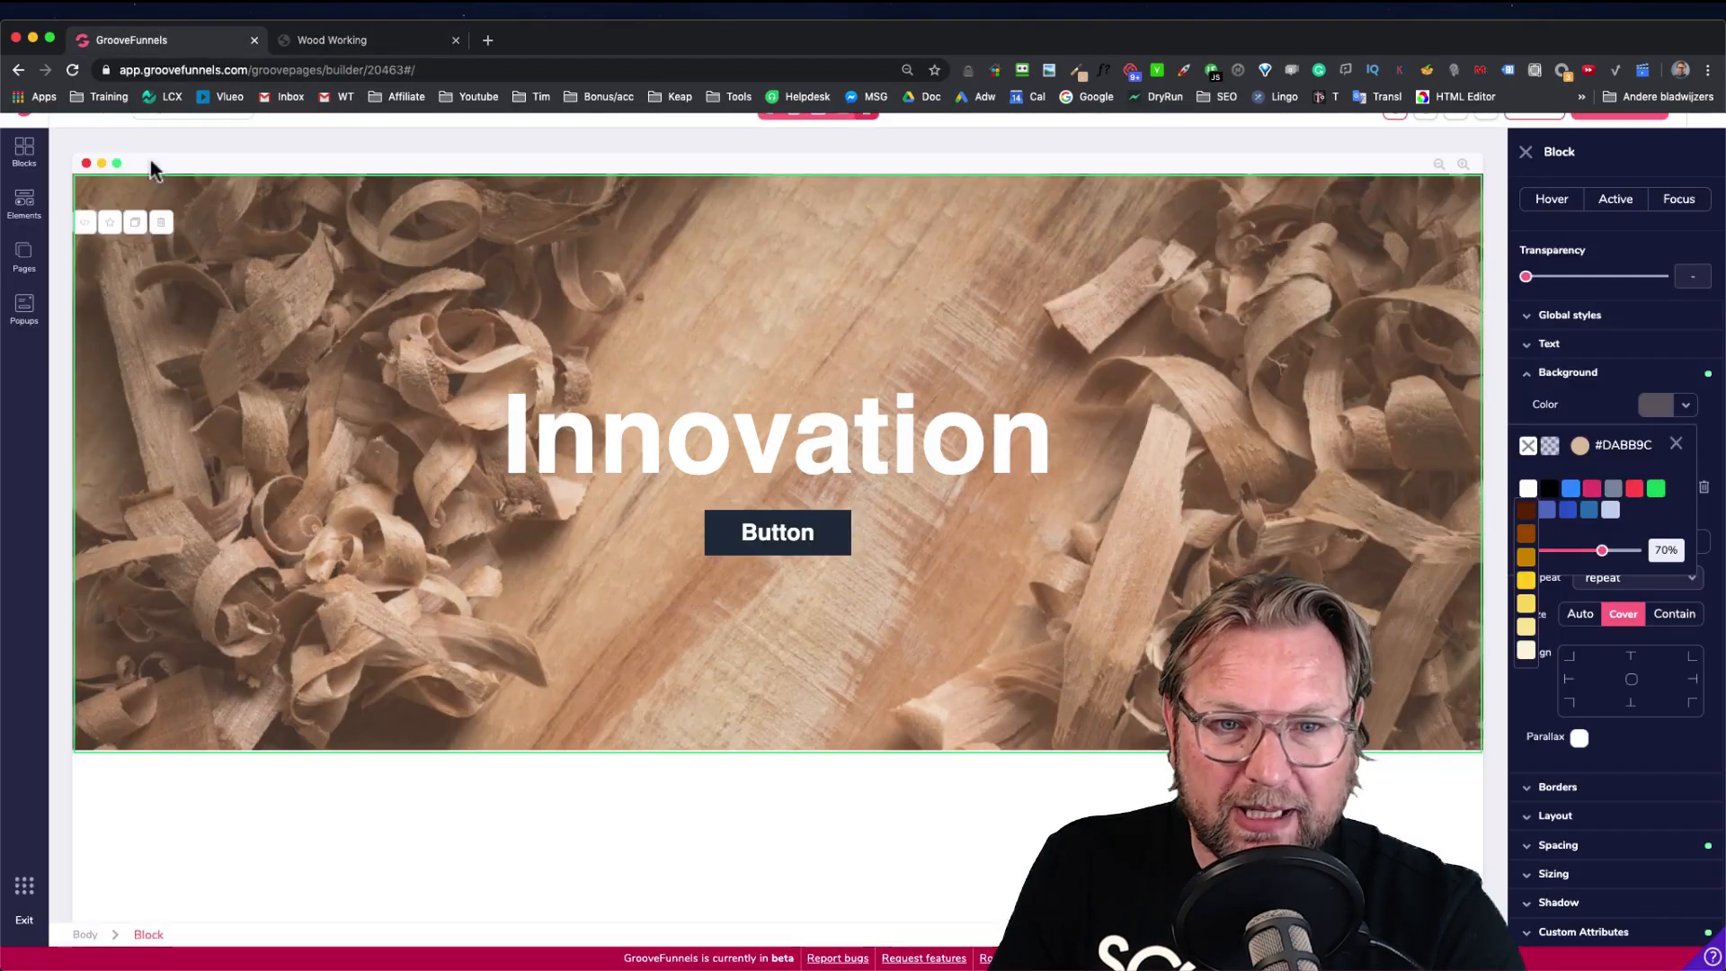
left_click(721, 537)
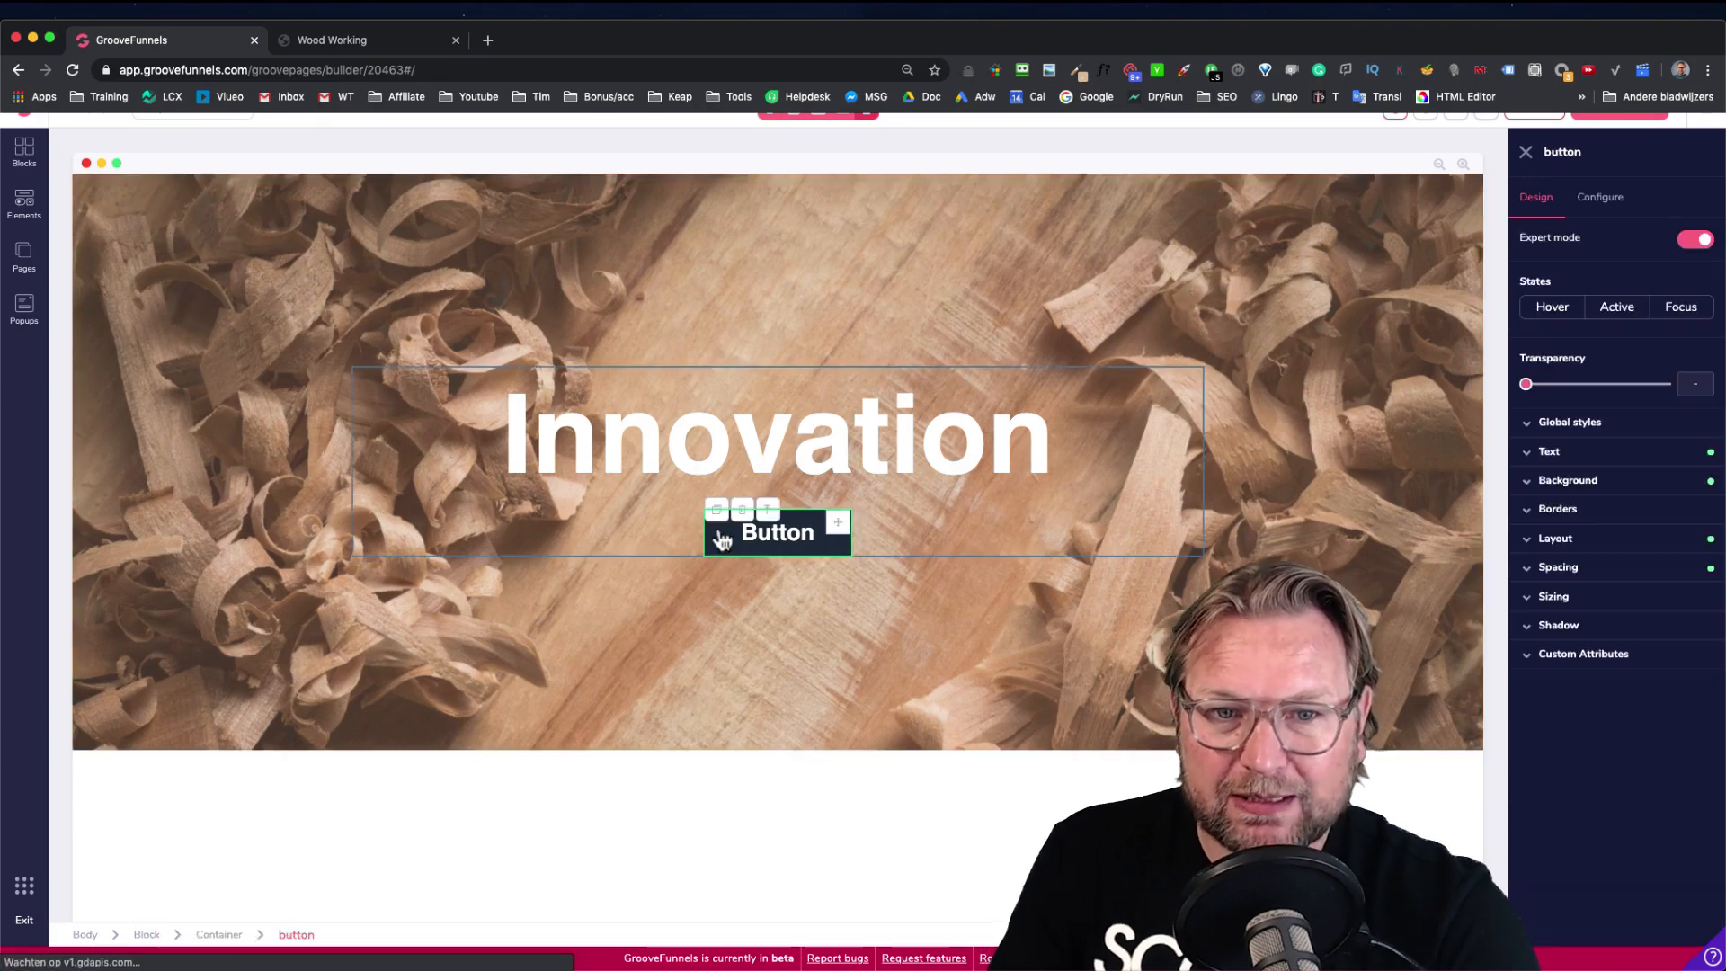
left_click(1613, 203)
double_click(1592, 269)
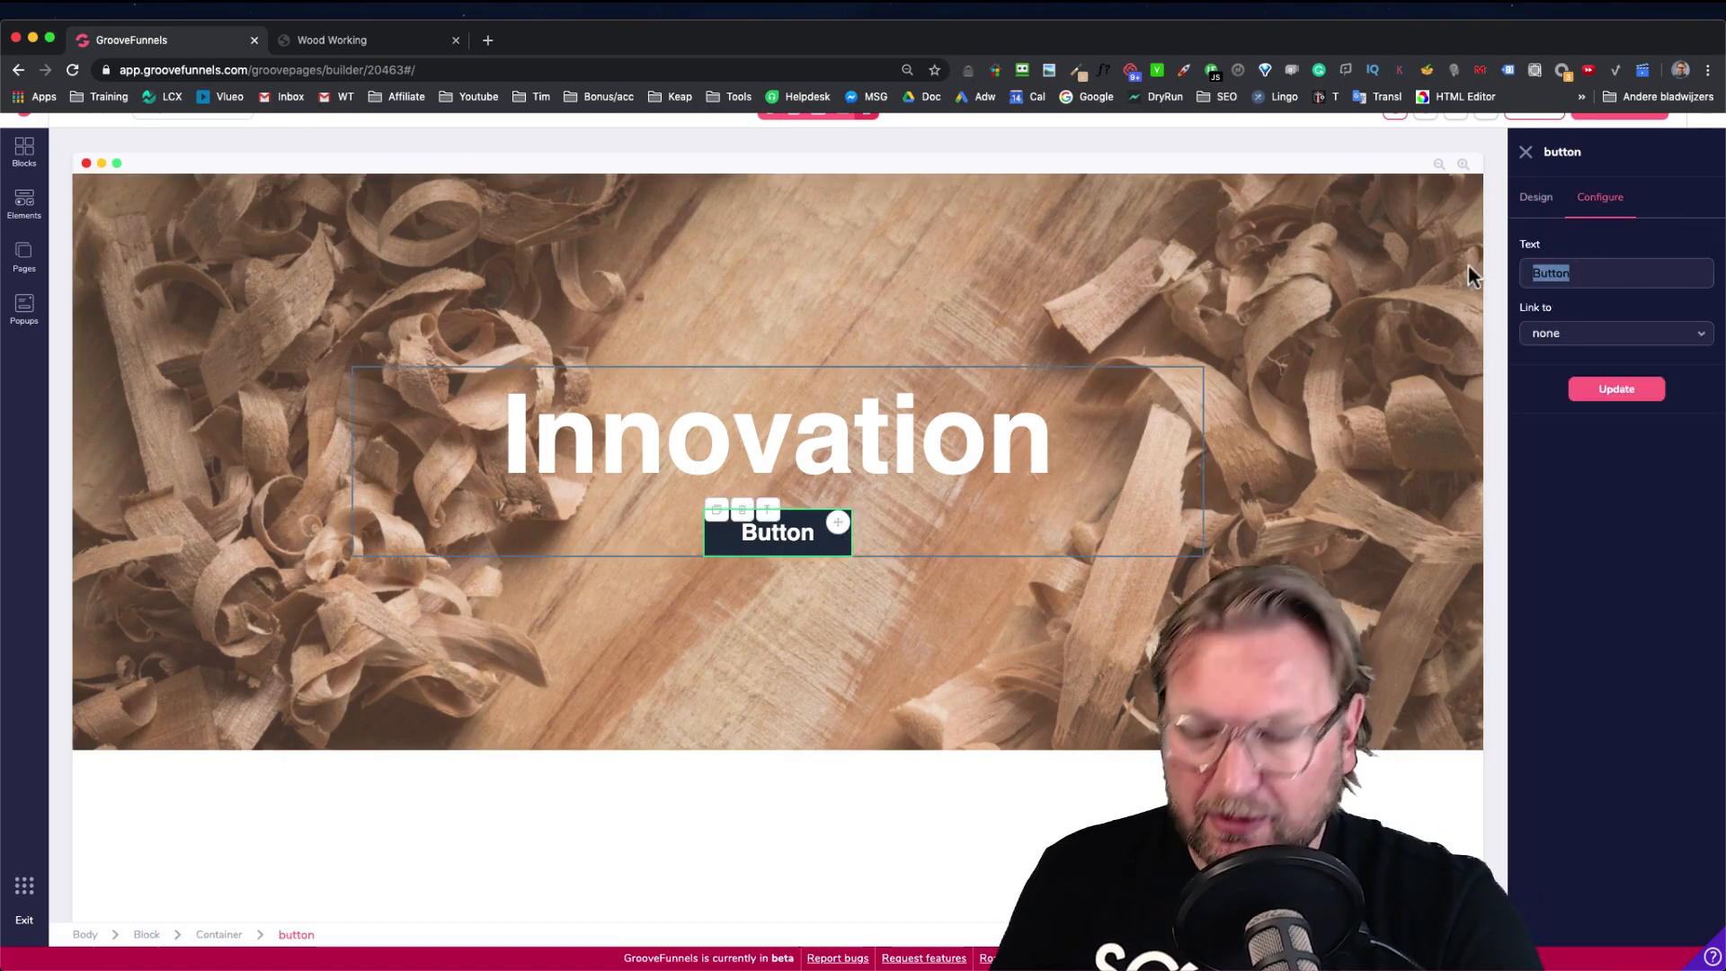
type("Learn More")
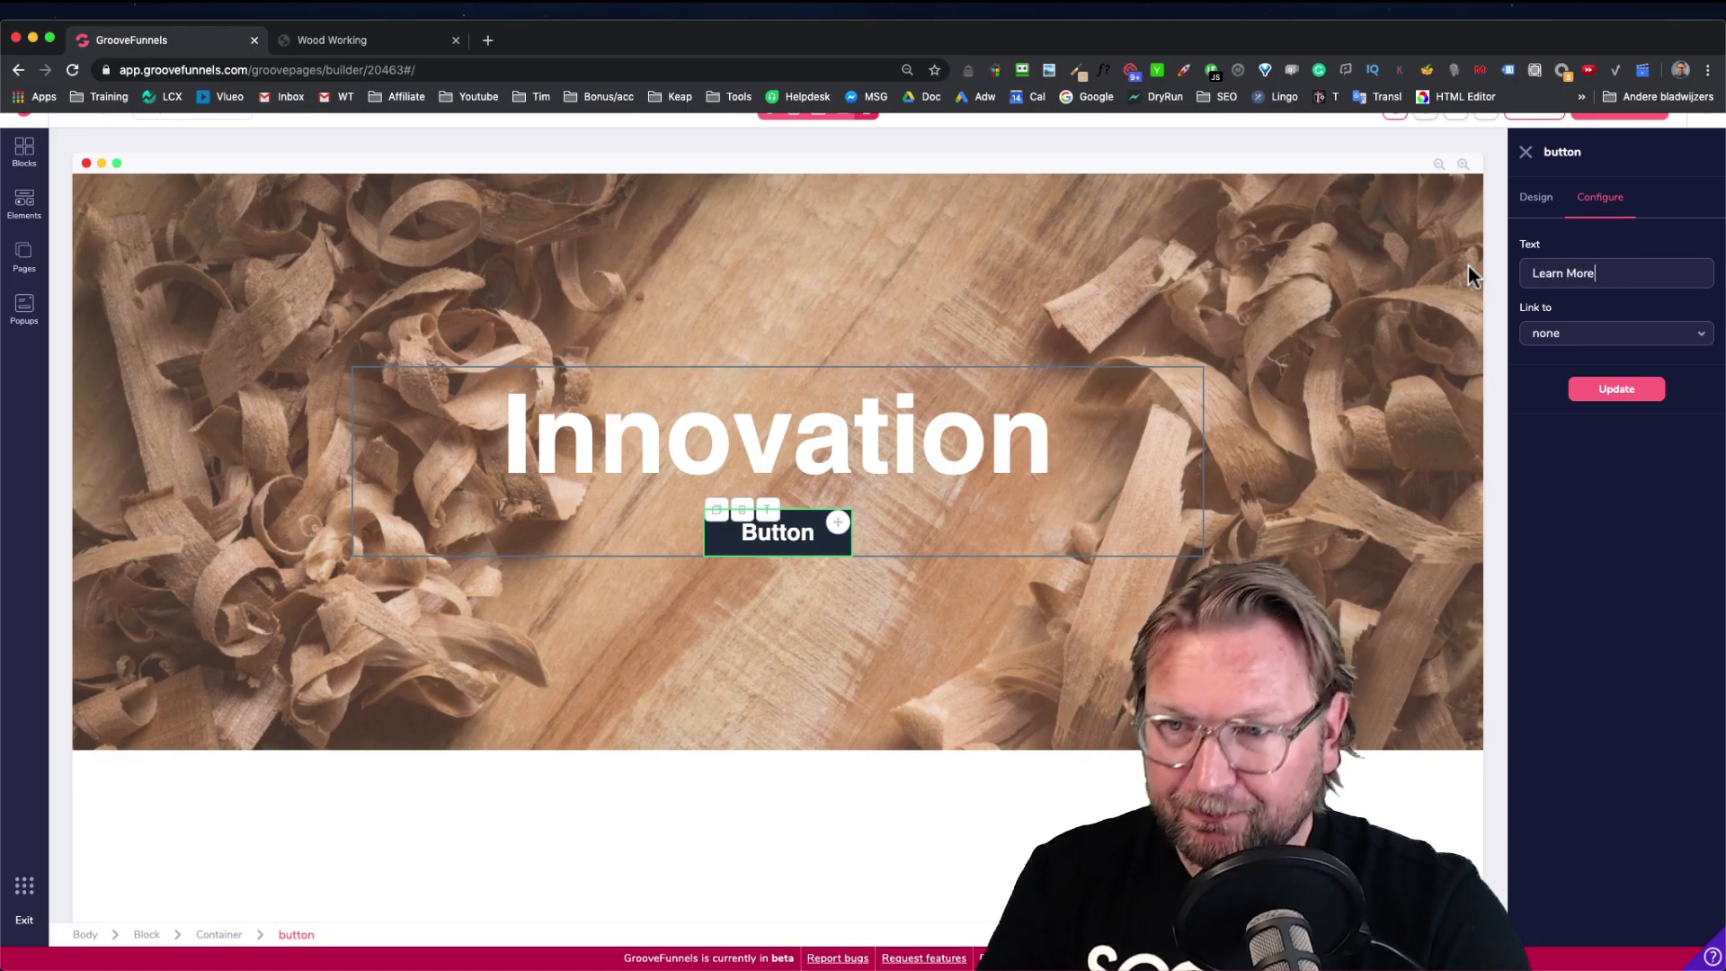
left_click(1573, 338)
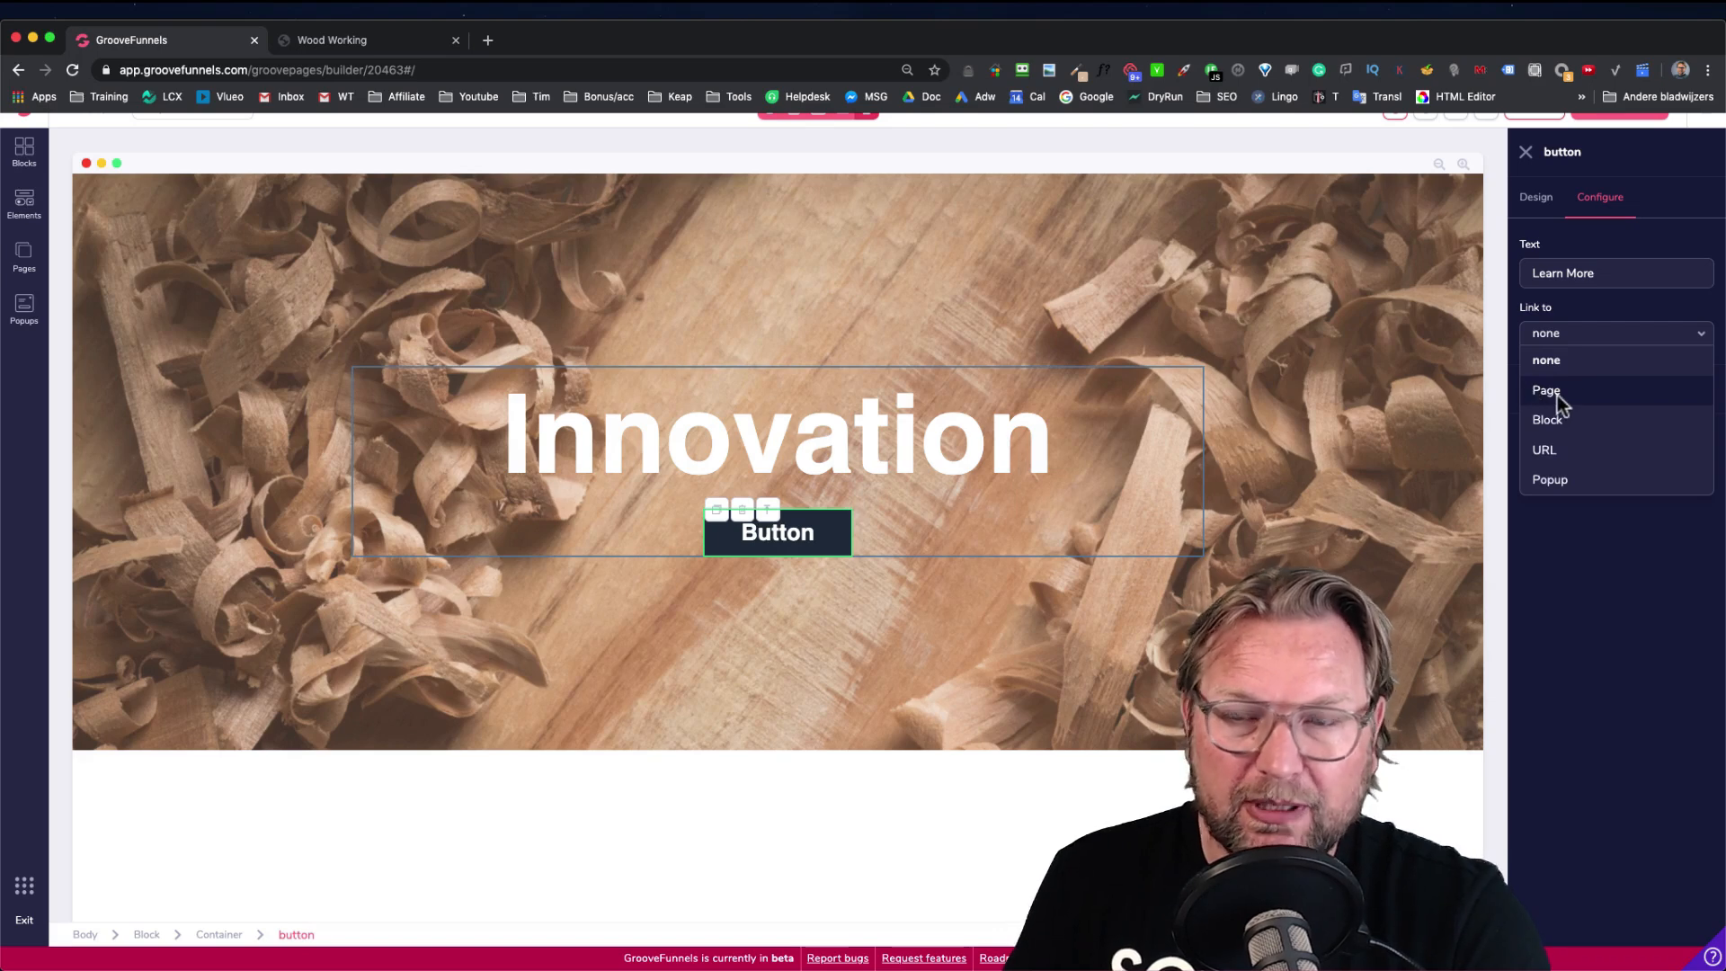
left_click(1554, 450)
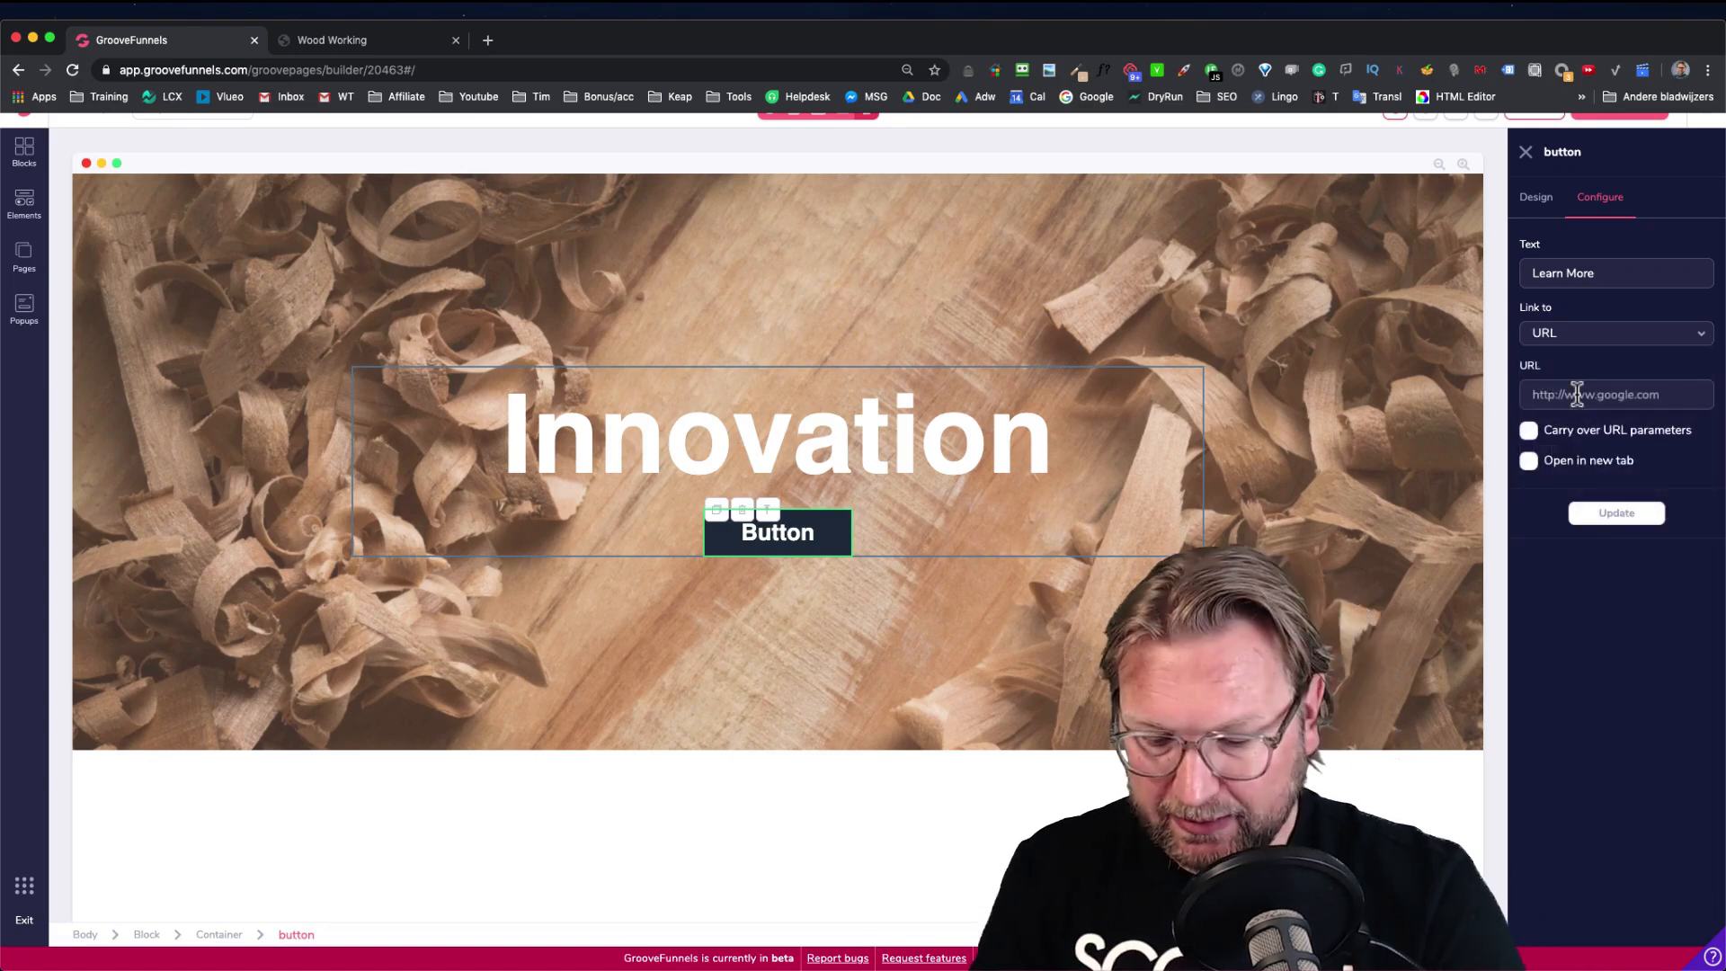
type("https://google.com")
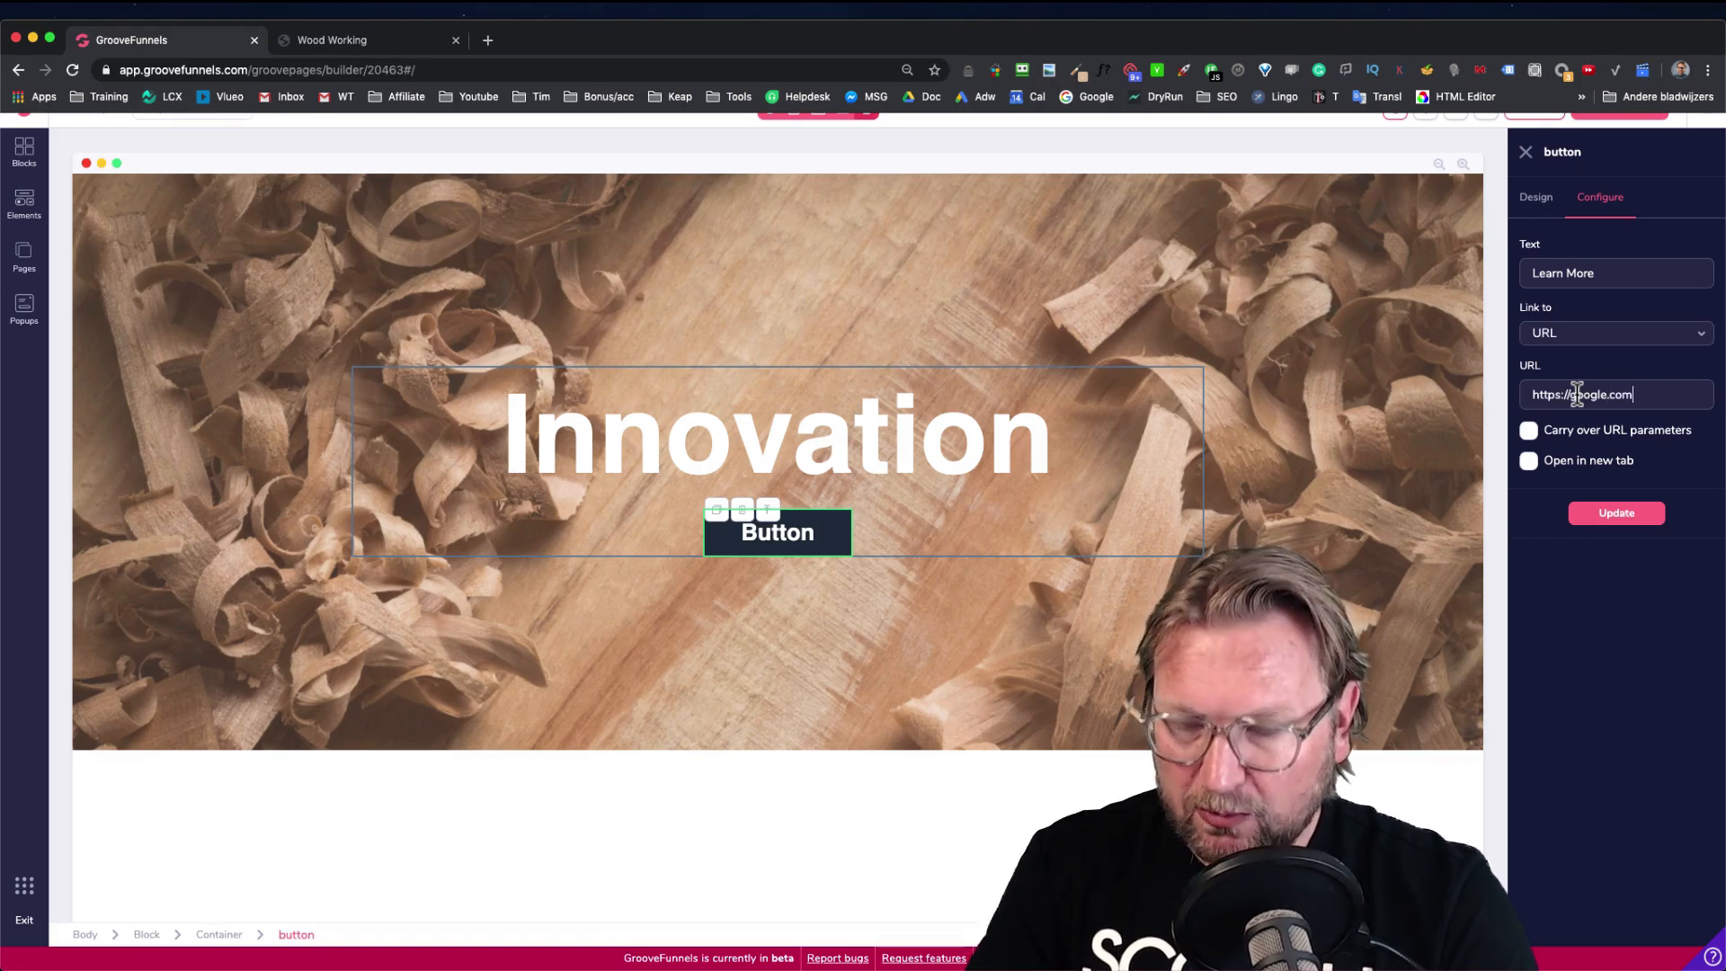
left_click(1616, 515)
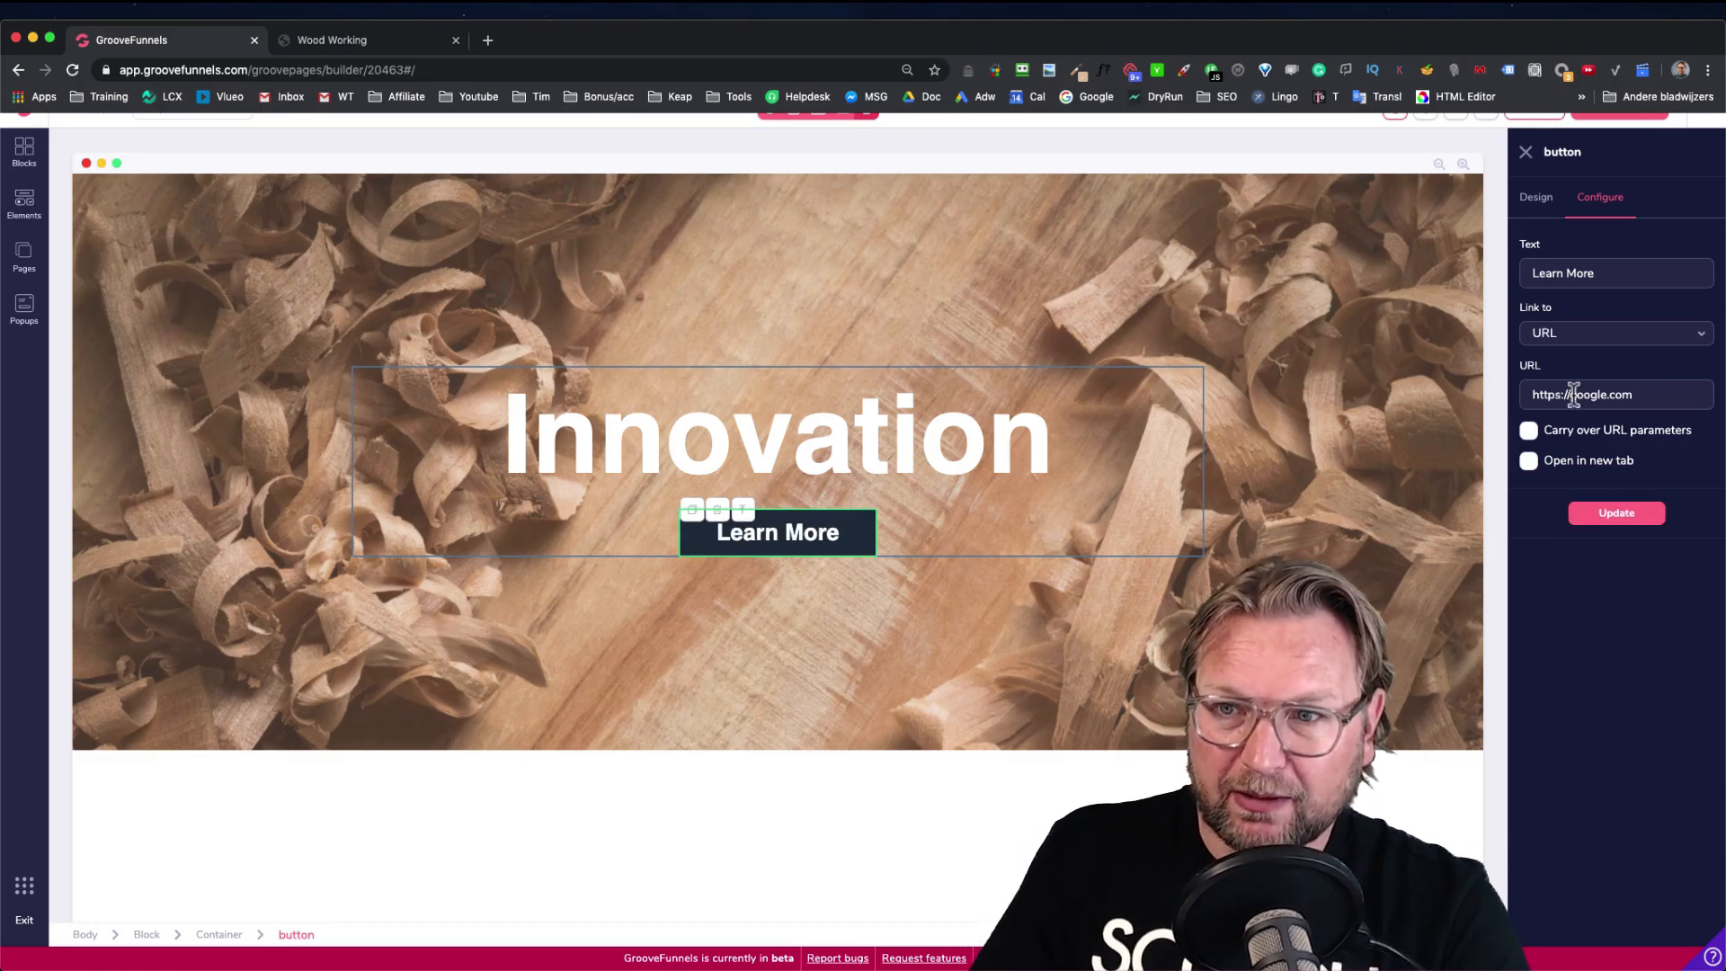
left_click(1527, 154)
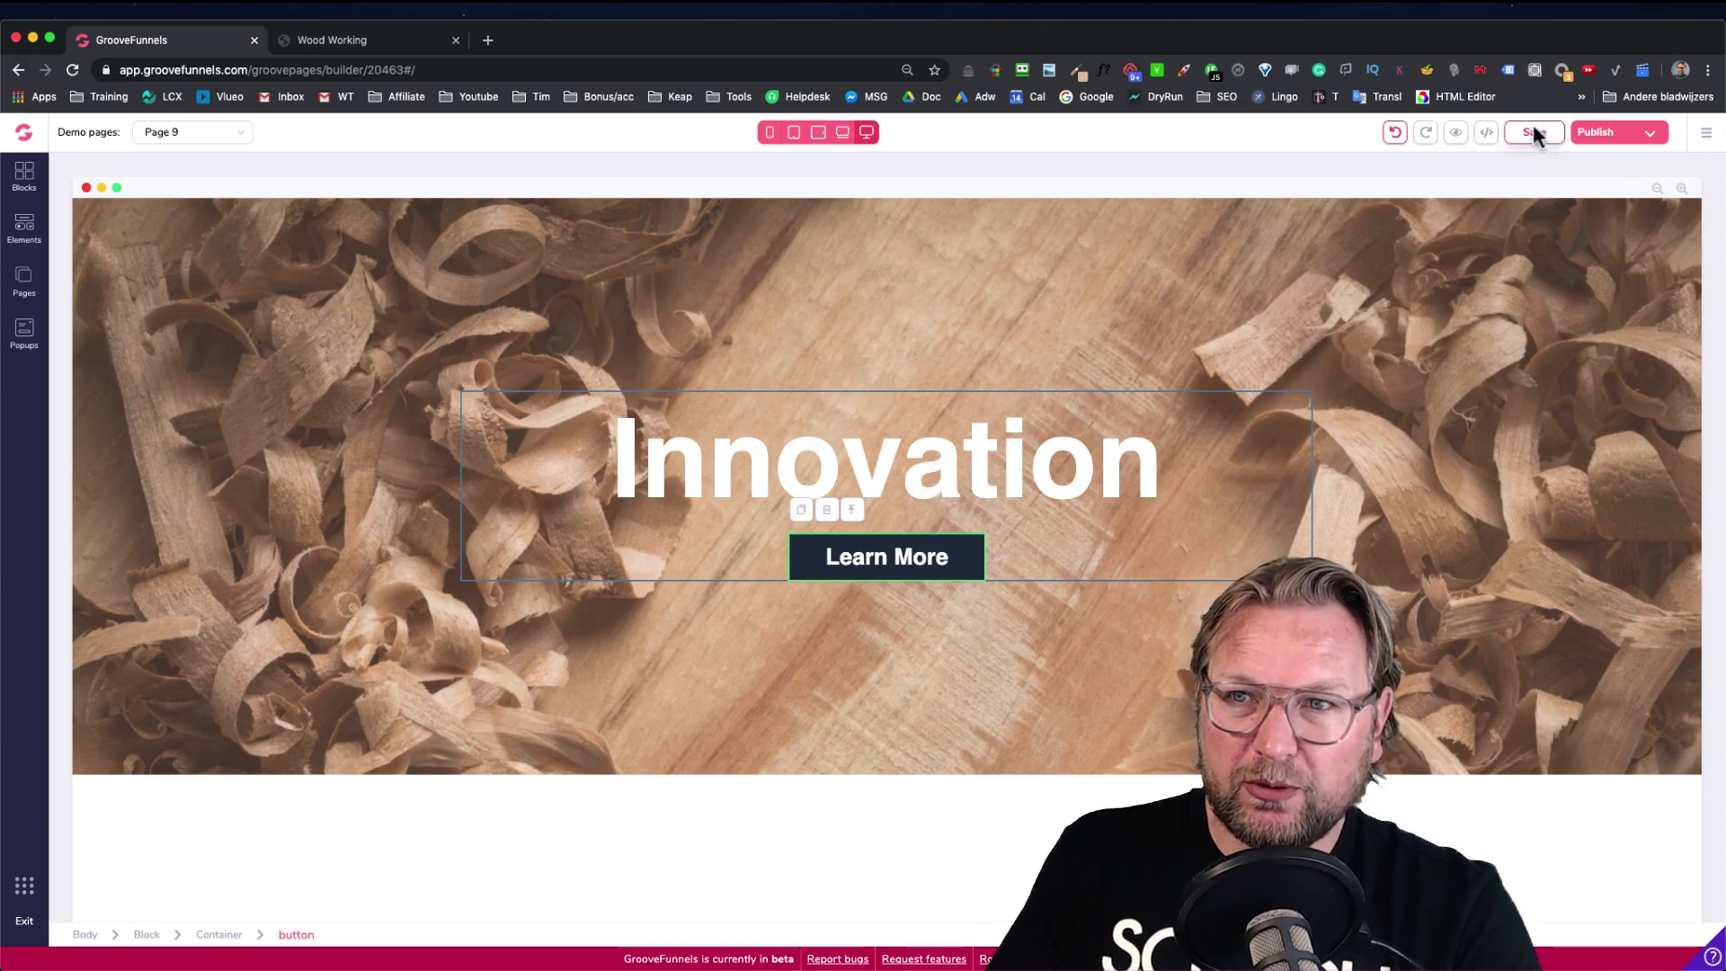
Save the page and preview it in the browser, closing the preview when done
left_click(1534, 133)
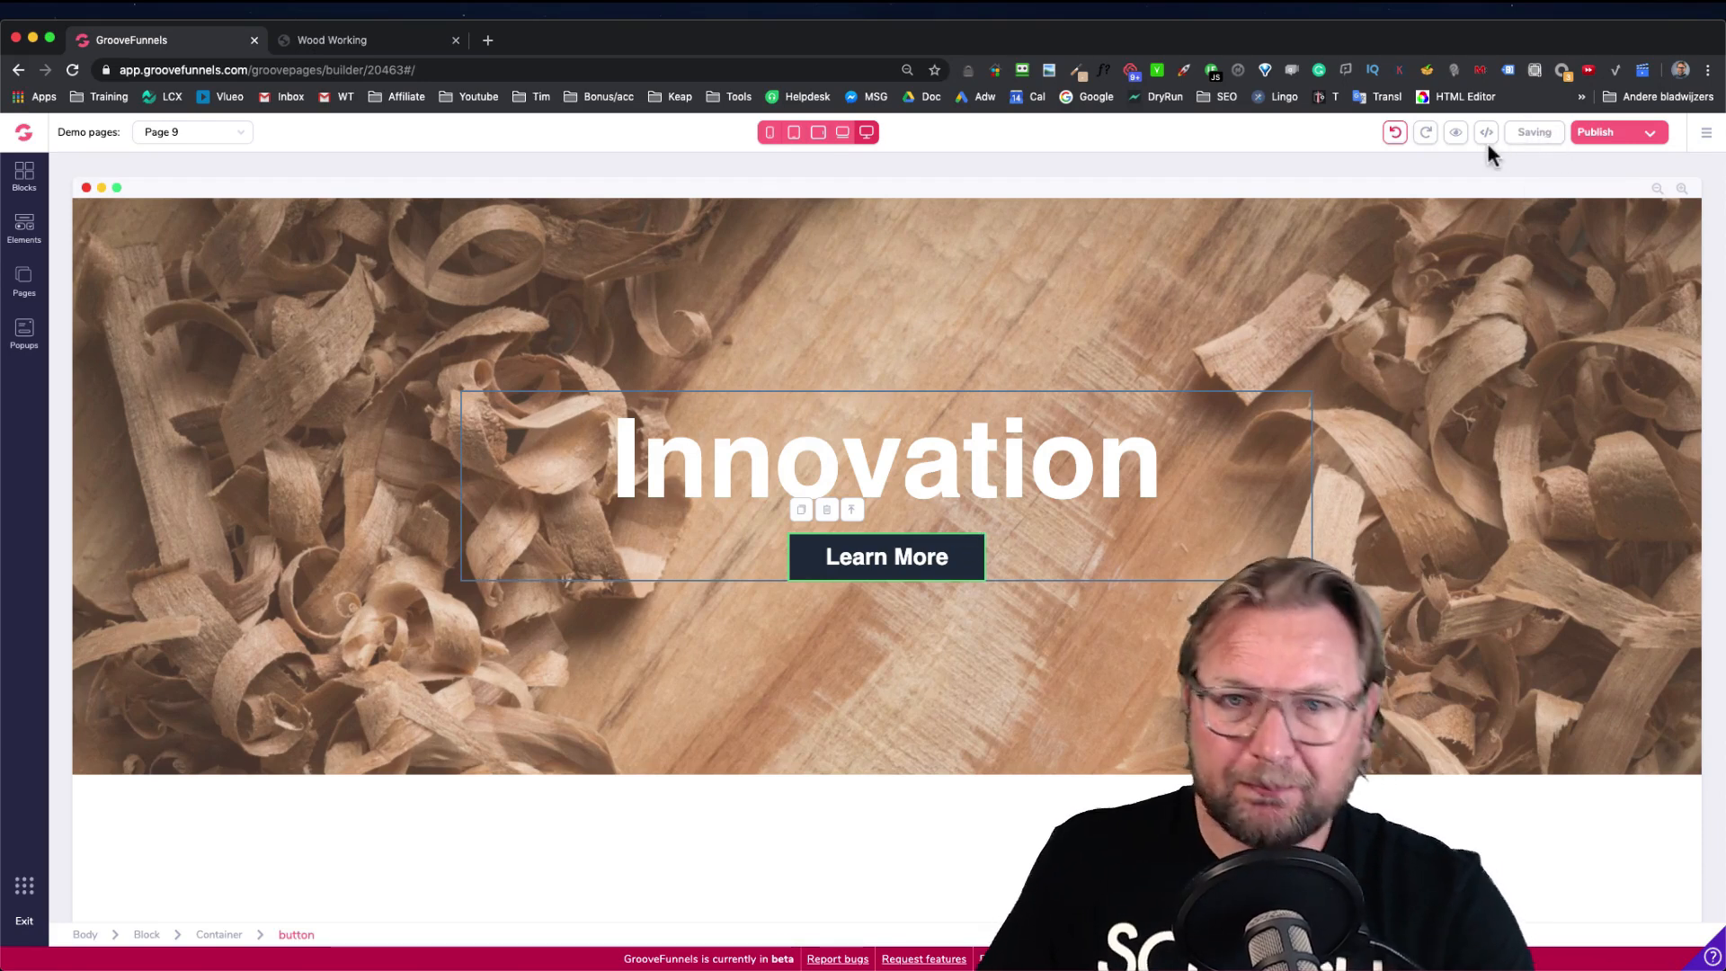
left_click(1456, 133)
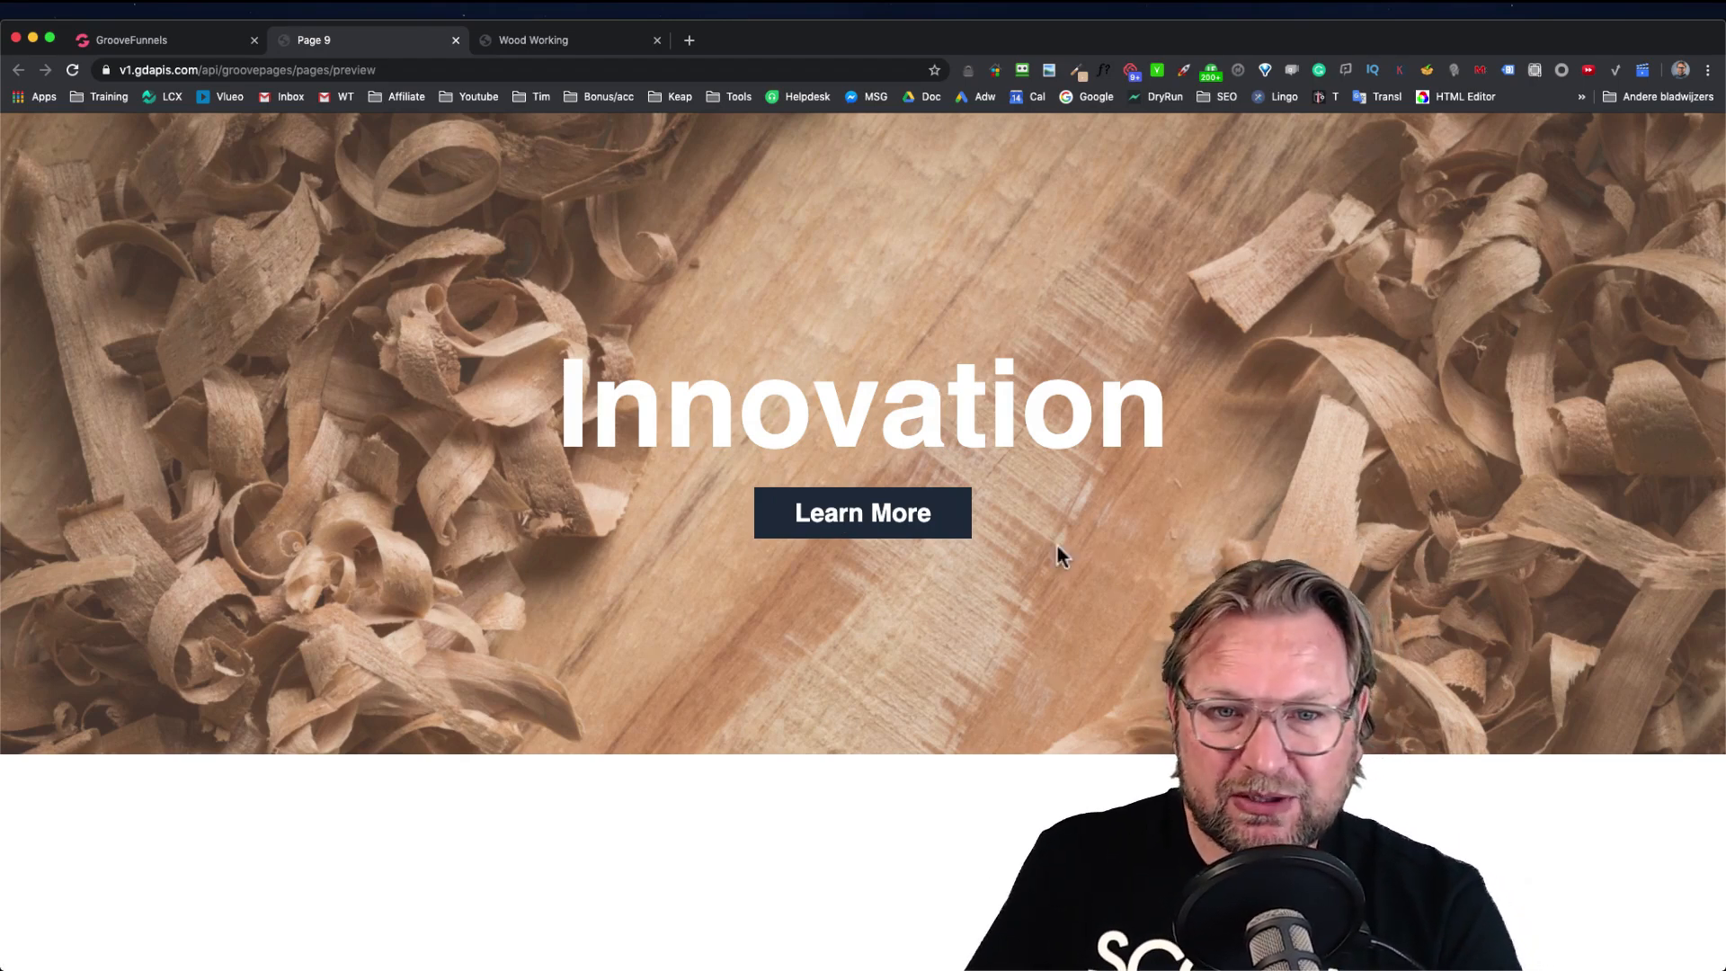
left_click(456, 41)
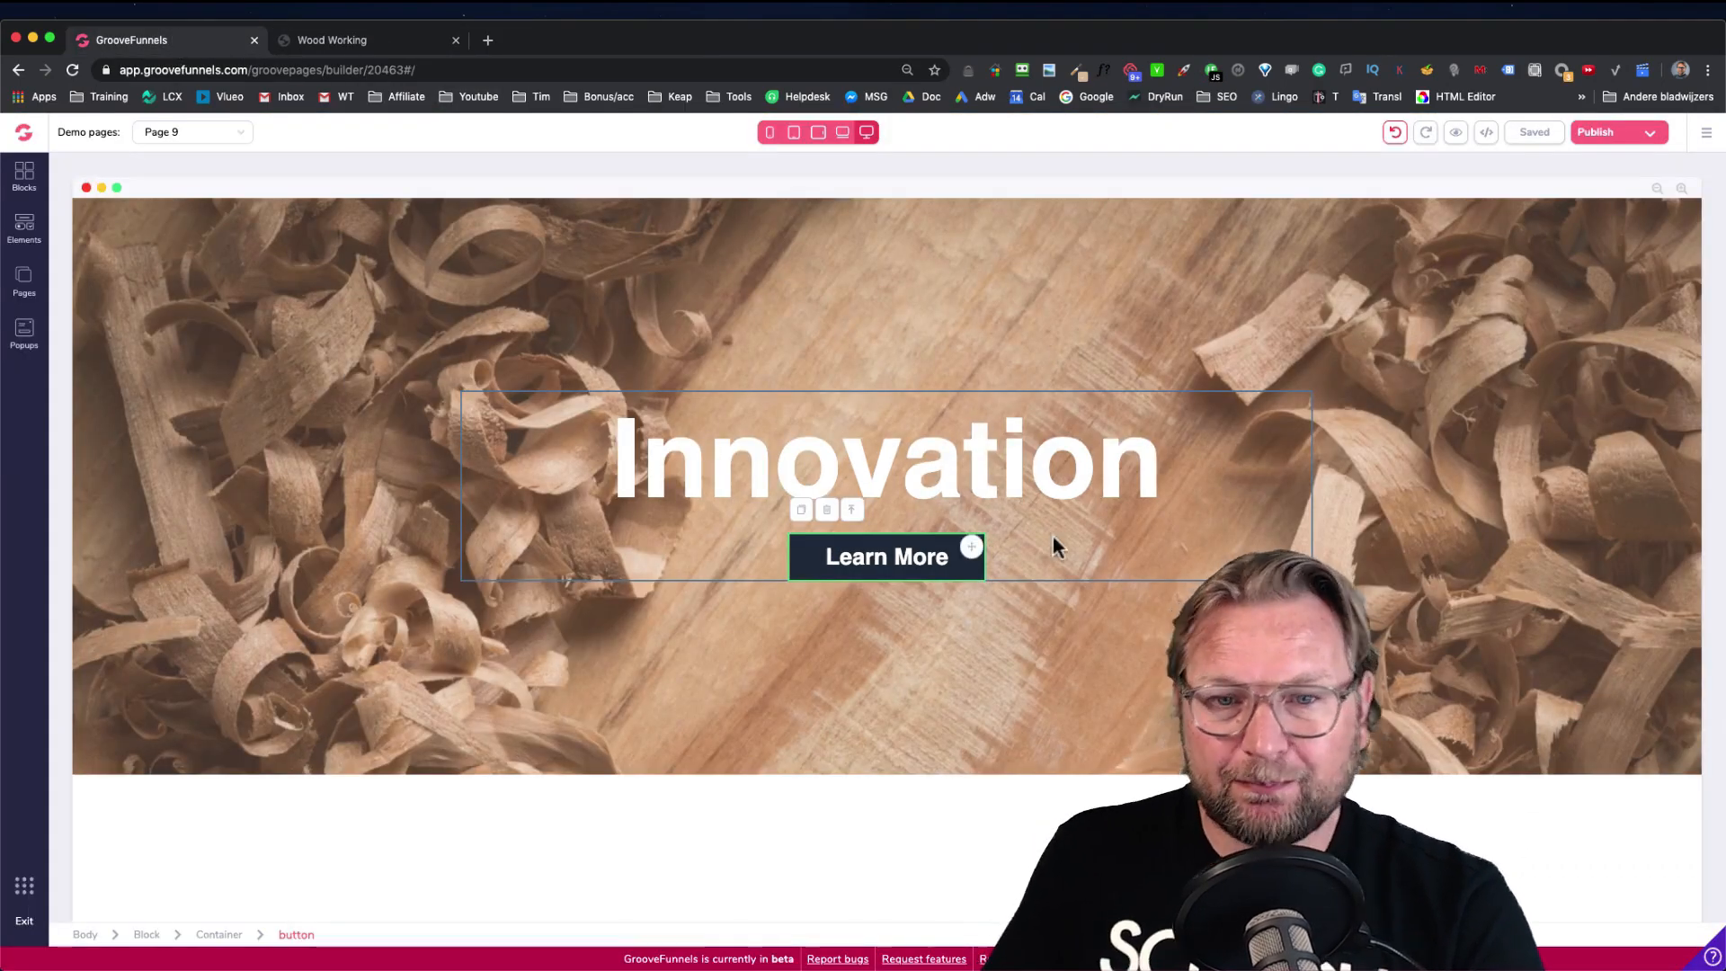
Set the Learn More button's background color to black (#000000)
left_click(854, 566)
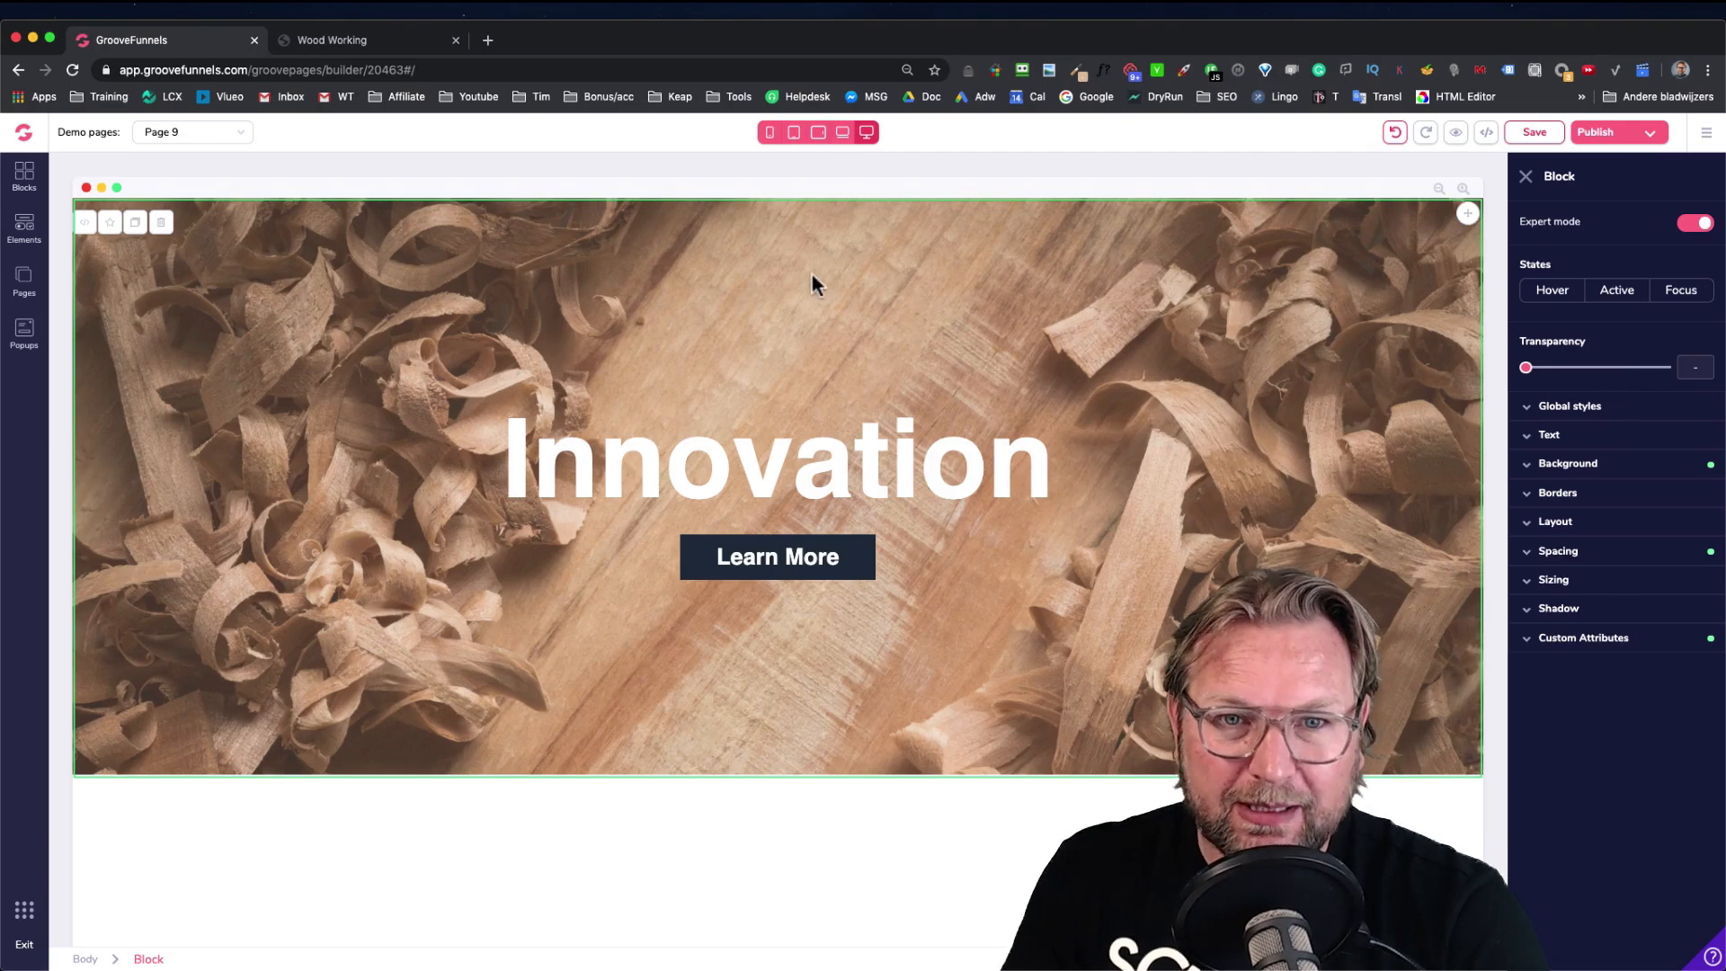
left_click(766, 562)
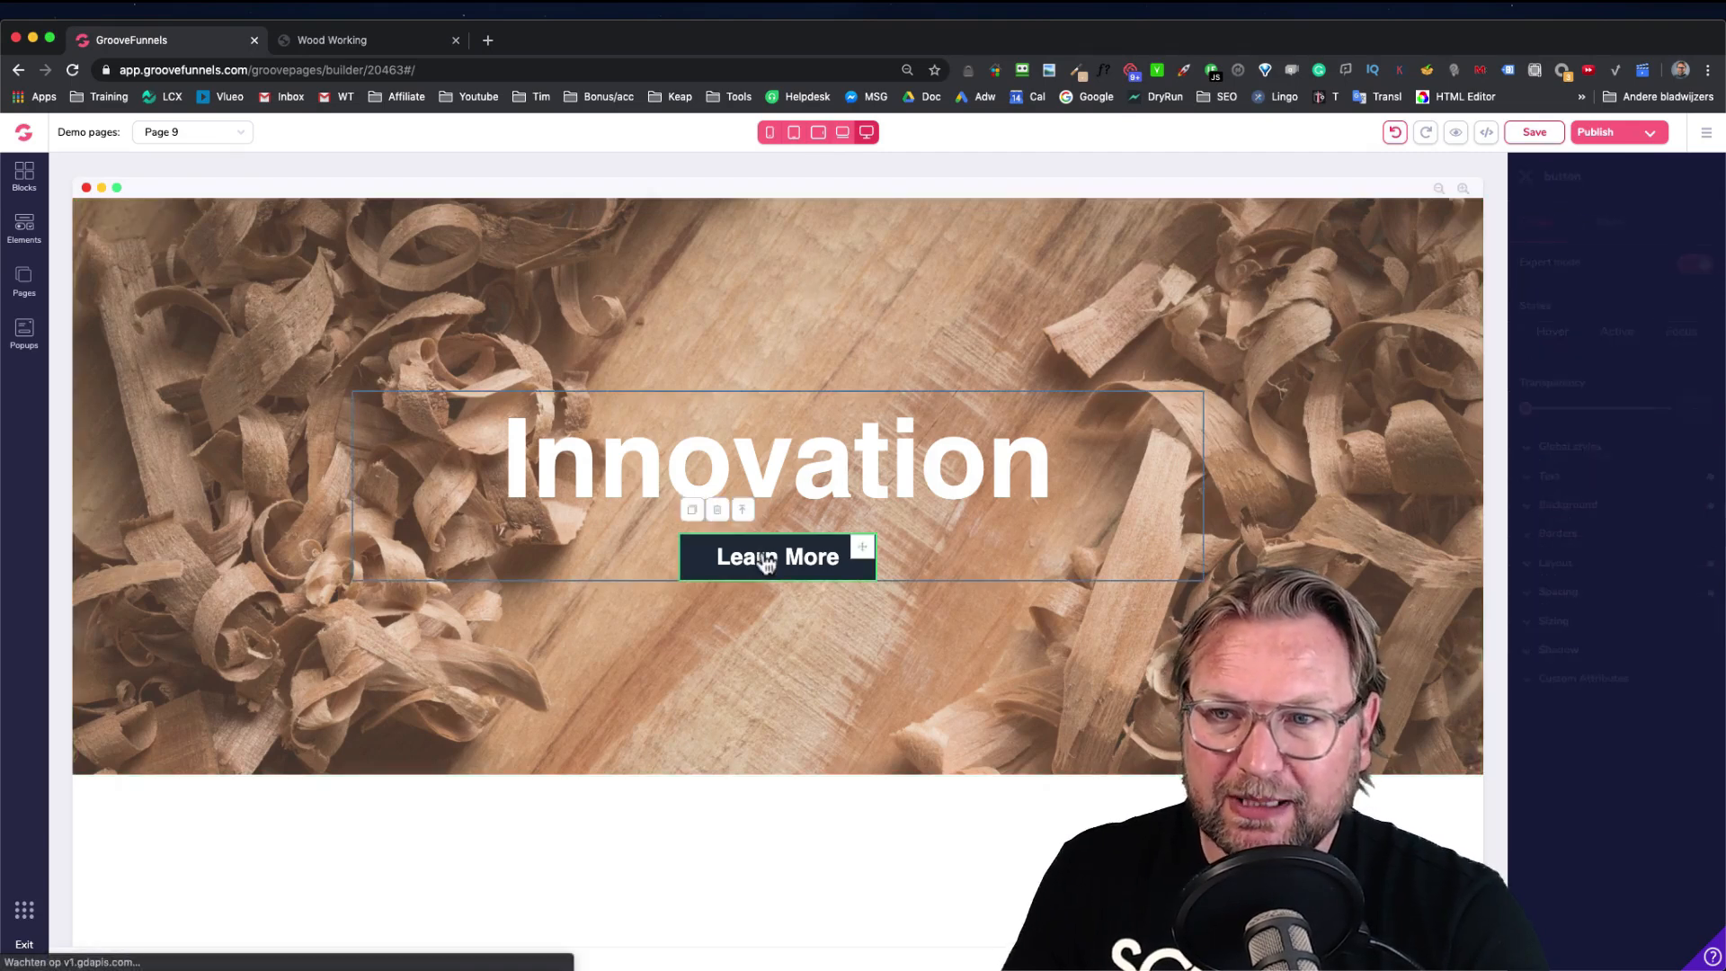
left_click(1572, 507)
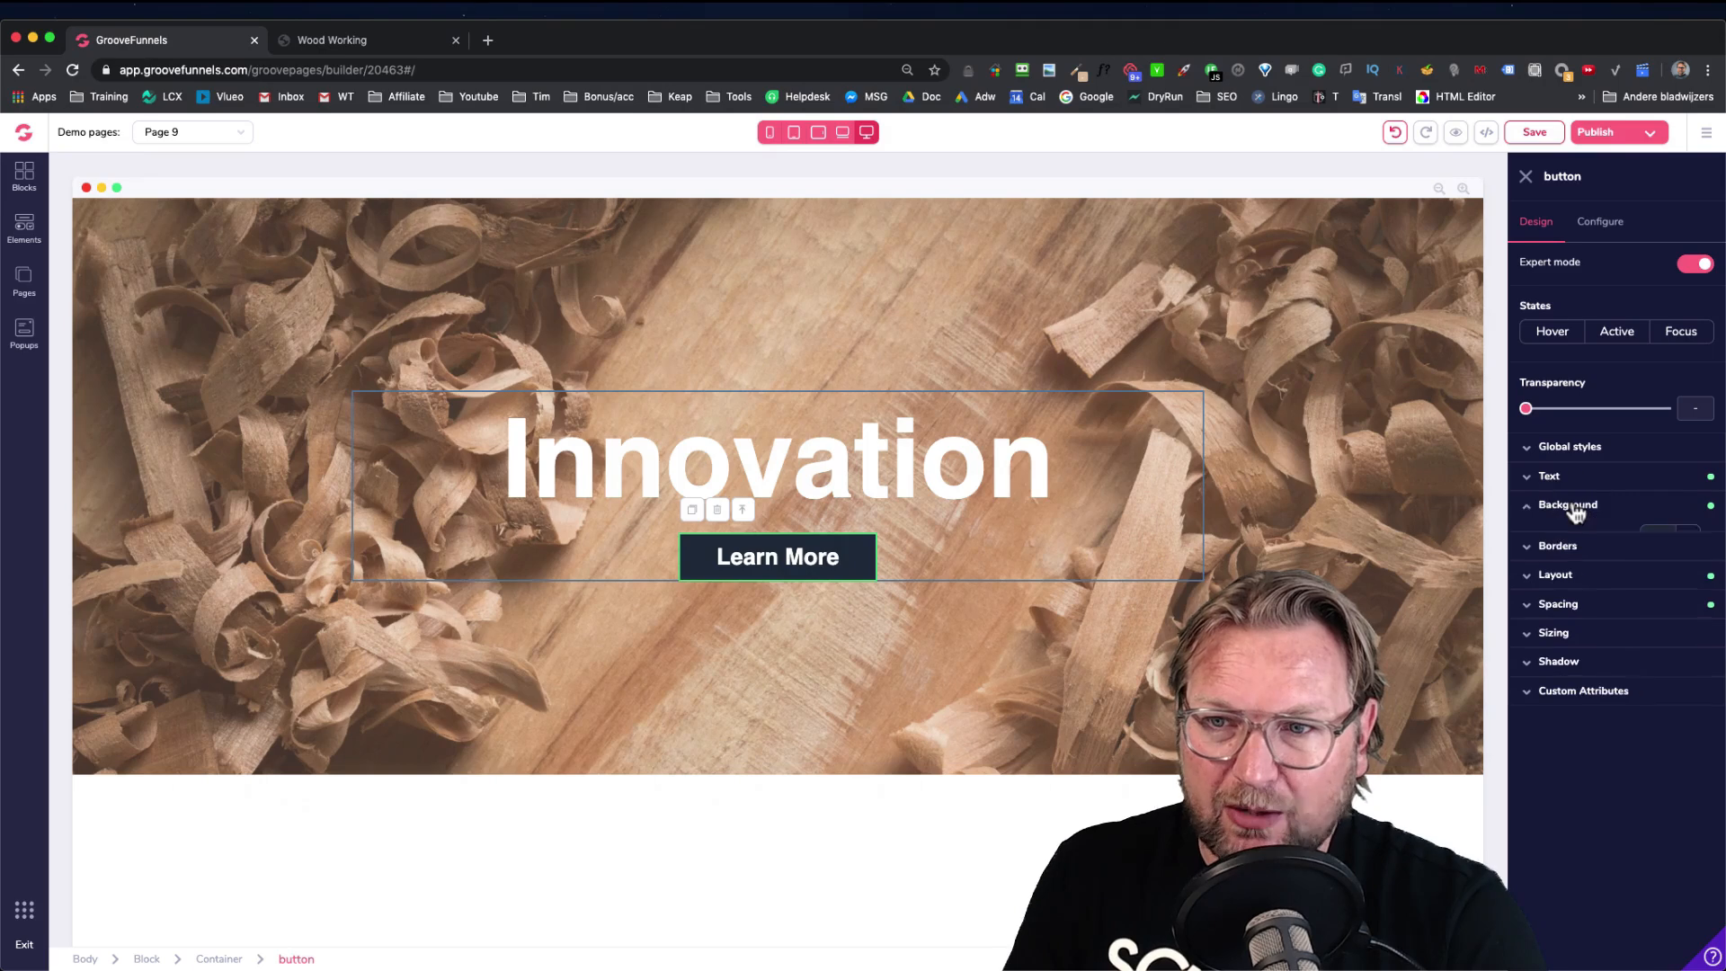
left_click(1688, 537)
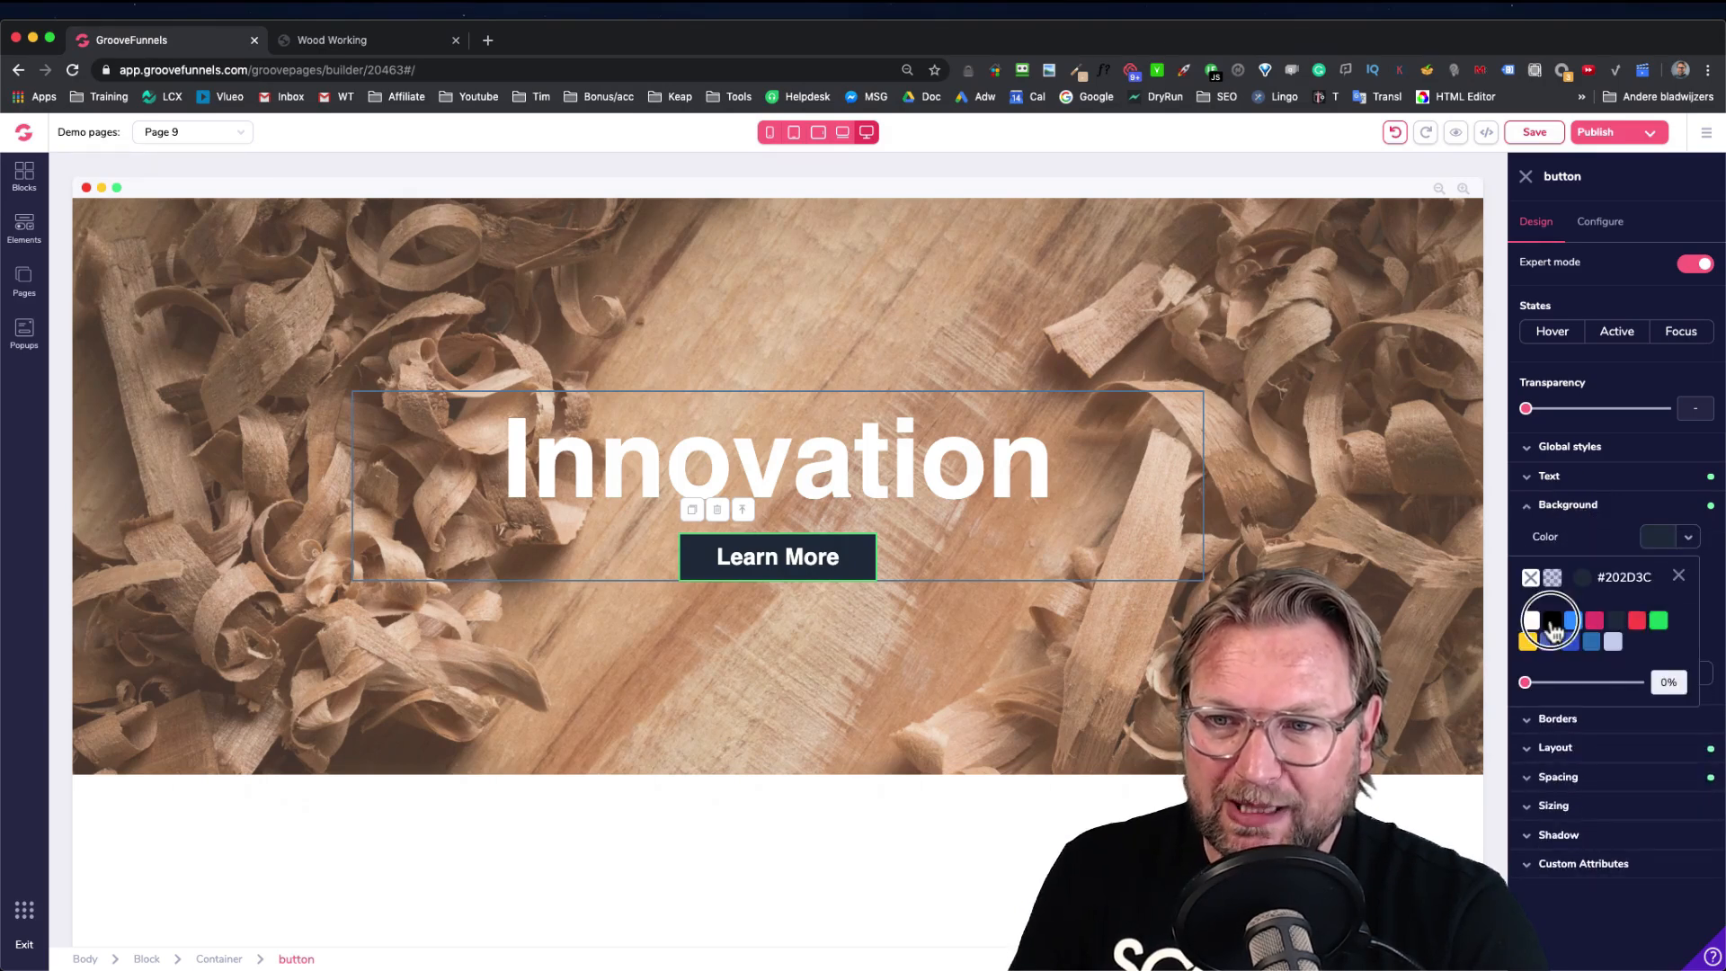
left_click(1553, 622)
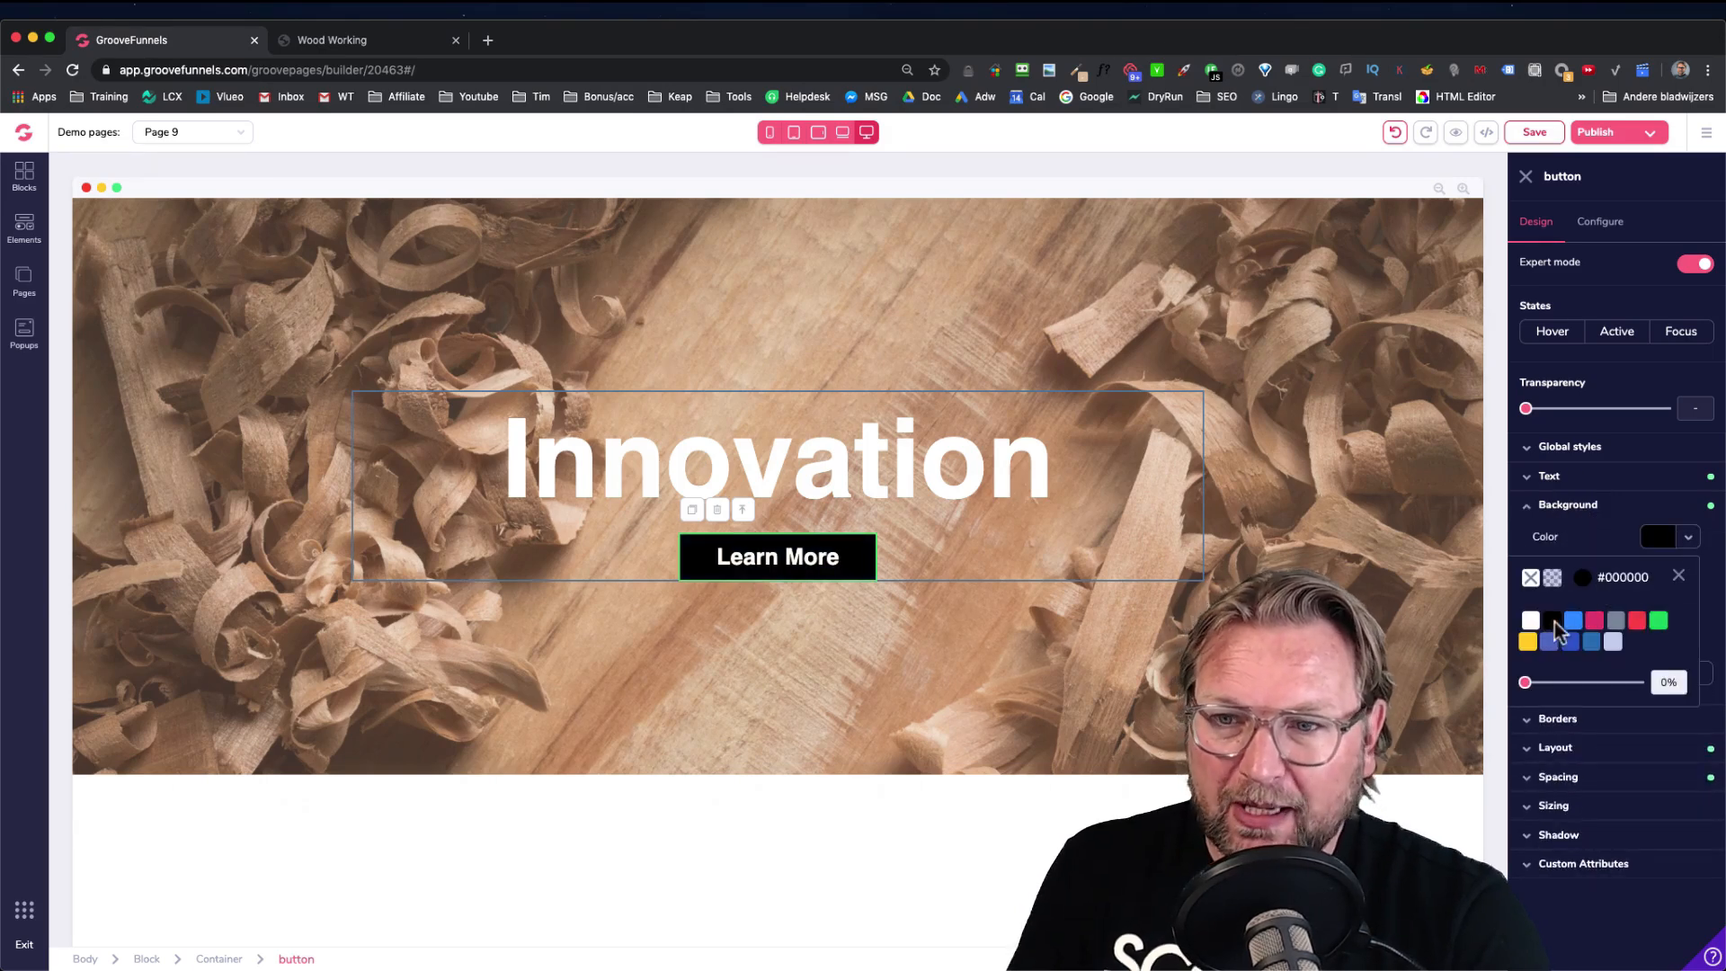
left_click(1678, 576)
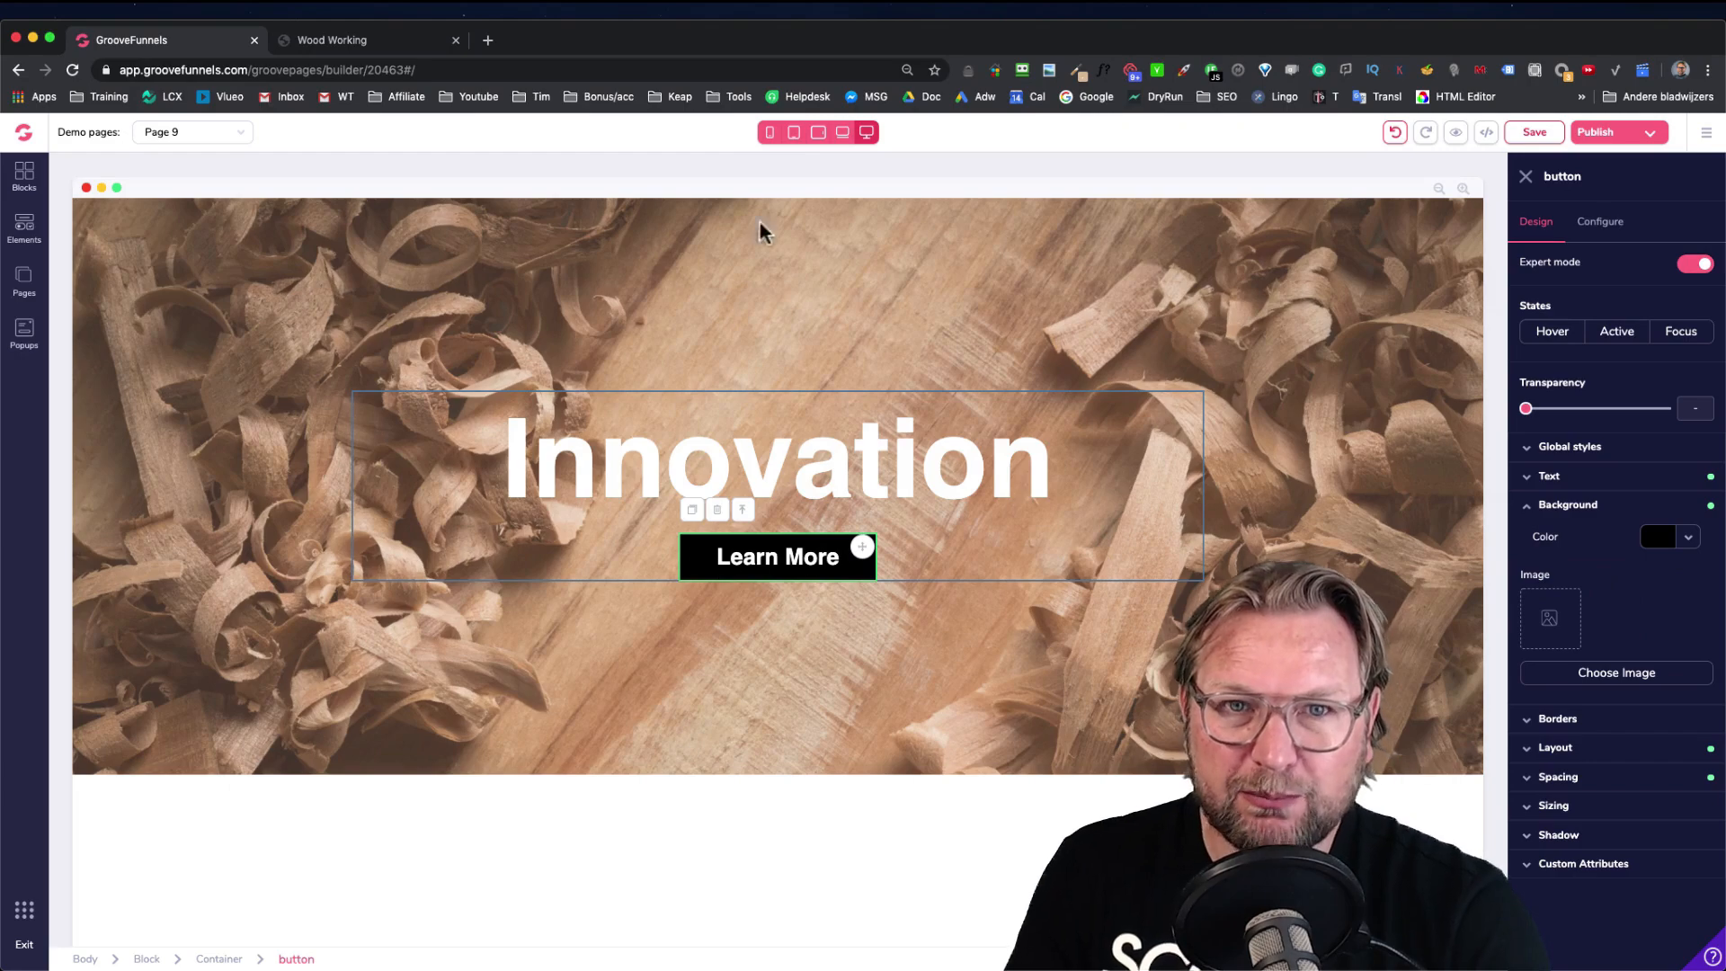
Compare the button with the original page and increase the Learn More button's text size to 3rem
left_click(385, 40)
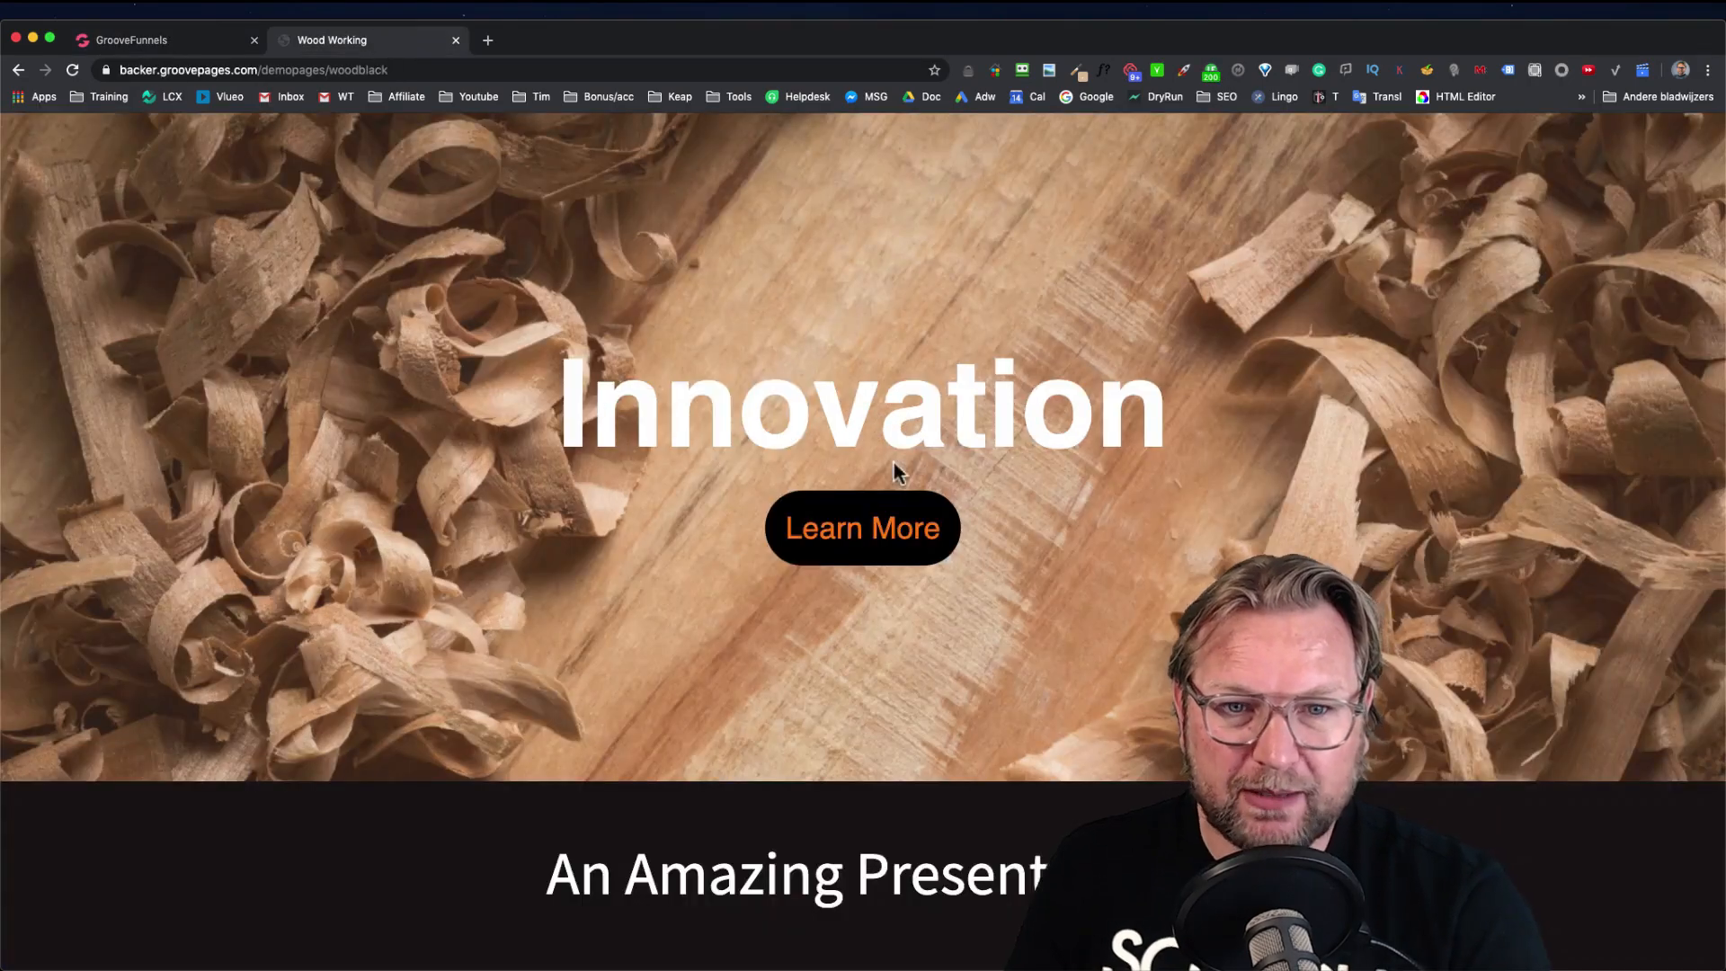
left_click(213, 46)
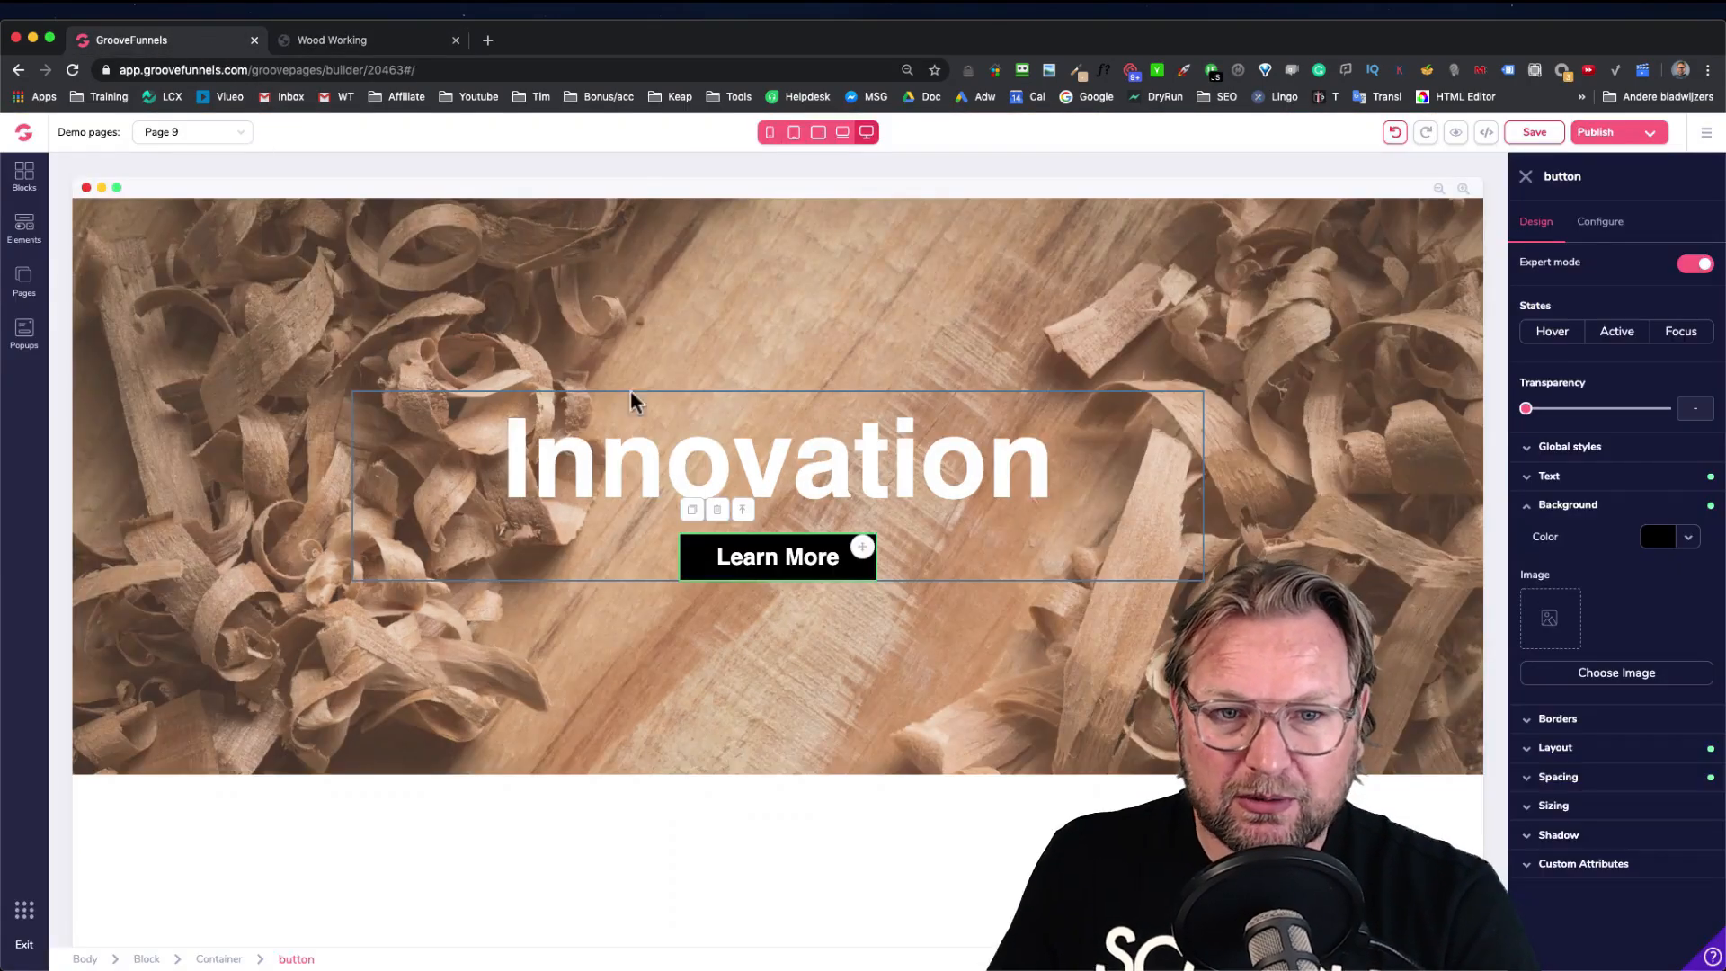
left_click(1566, 506)
left_click(1550, 476)
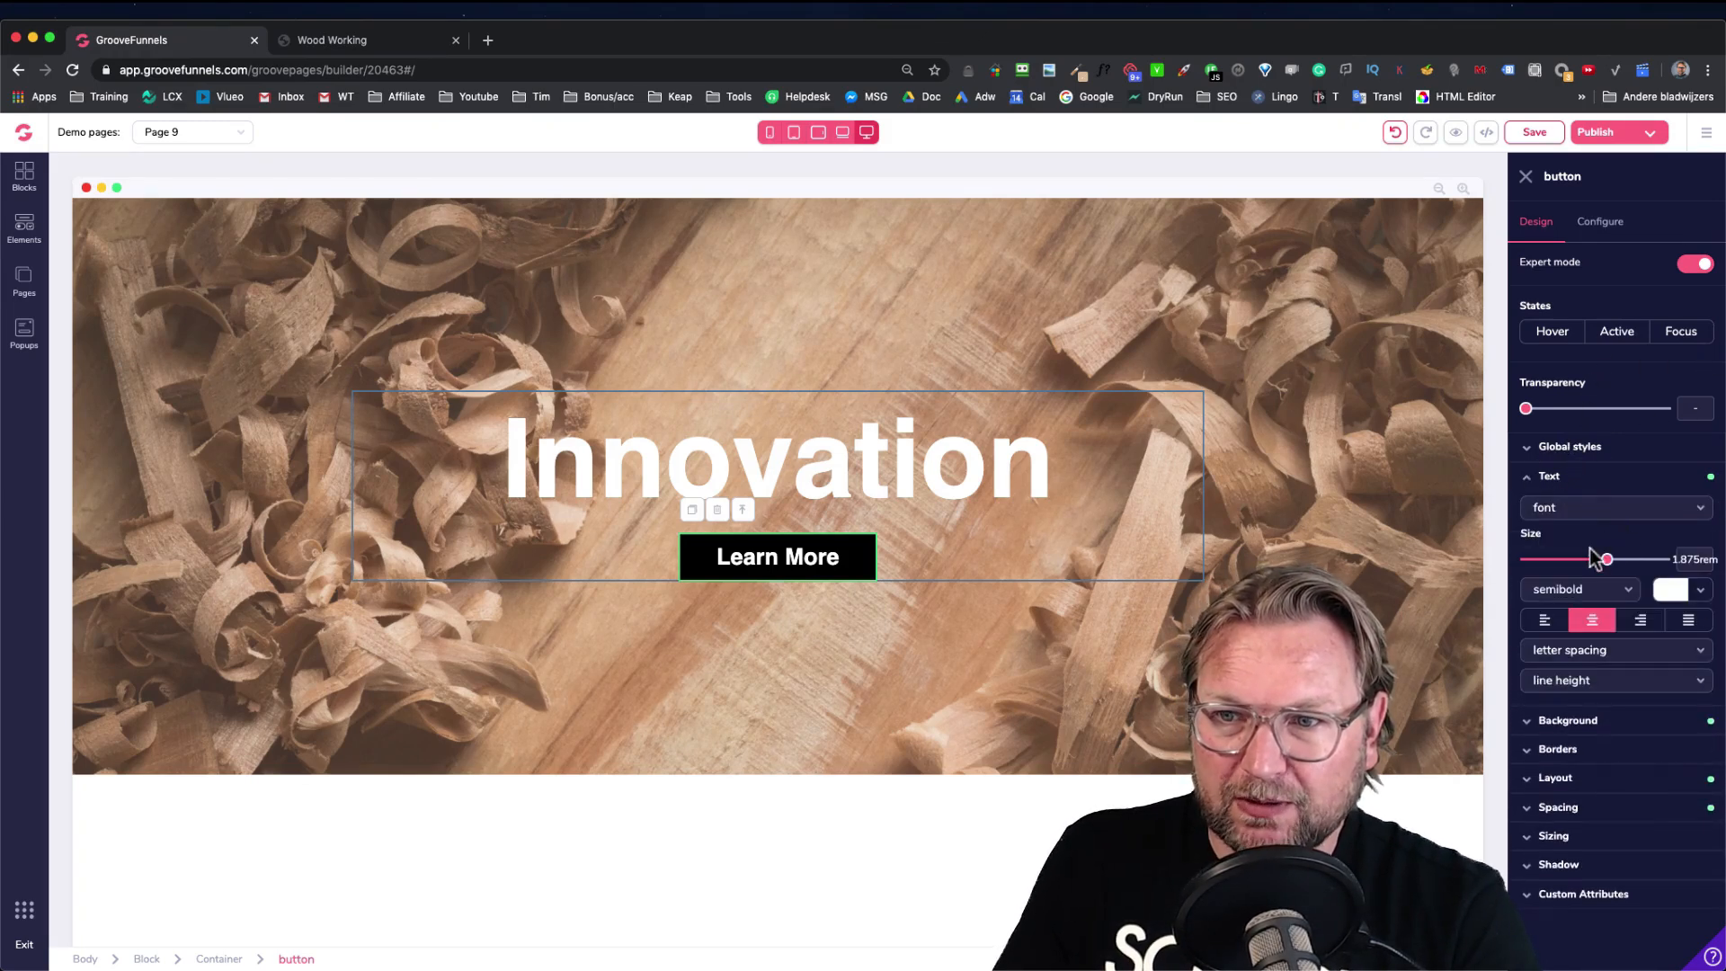
left_click_drag(1609, 568, 1629, 564)
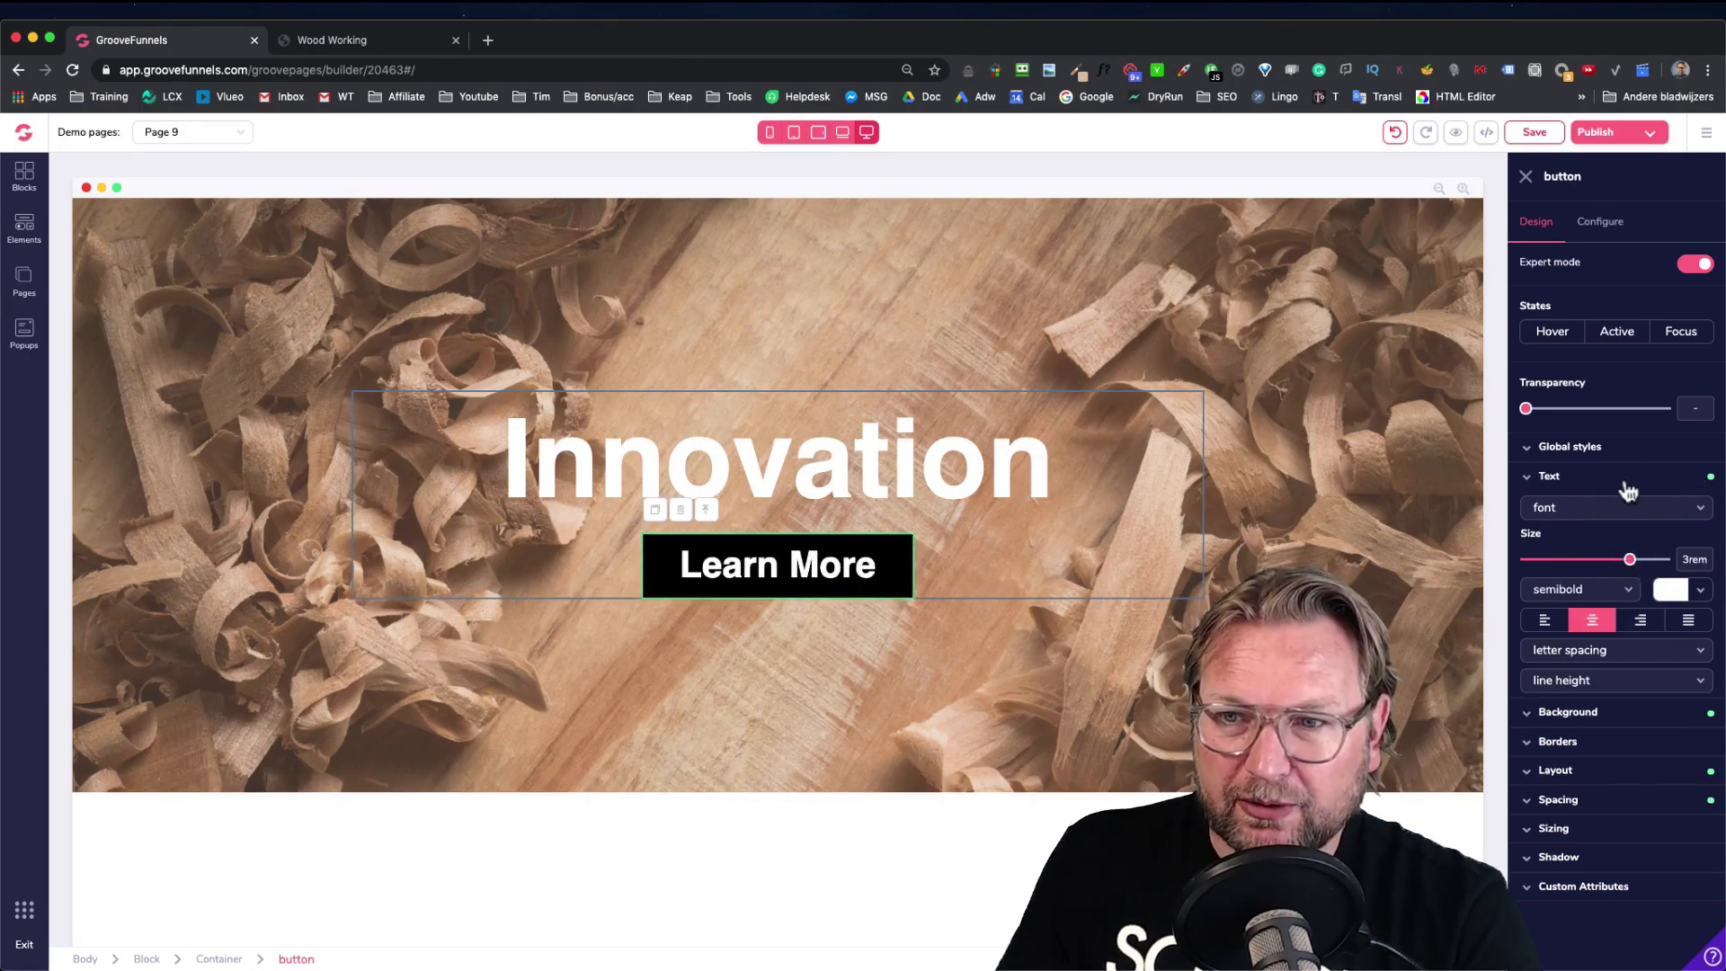
Round the Learn More button's corners to the maximum radius to give it a pill shape
left_click(1542, 471)
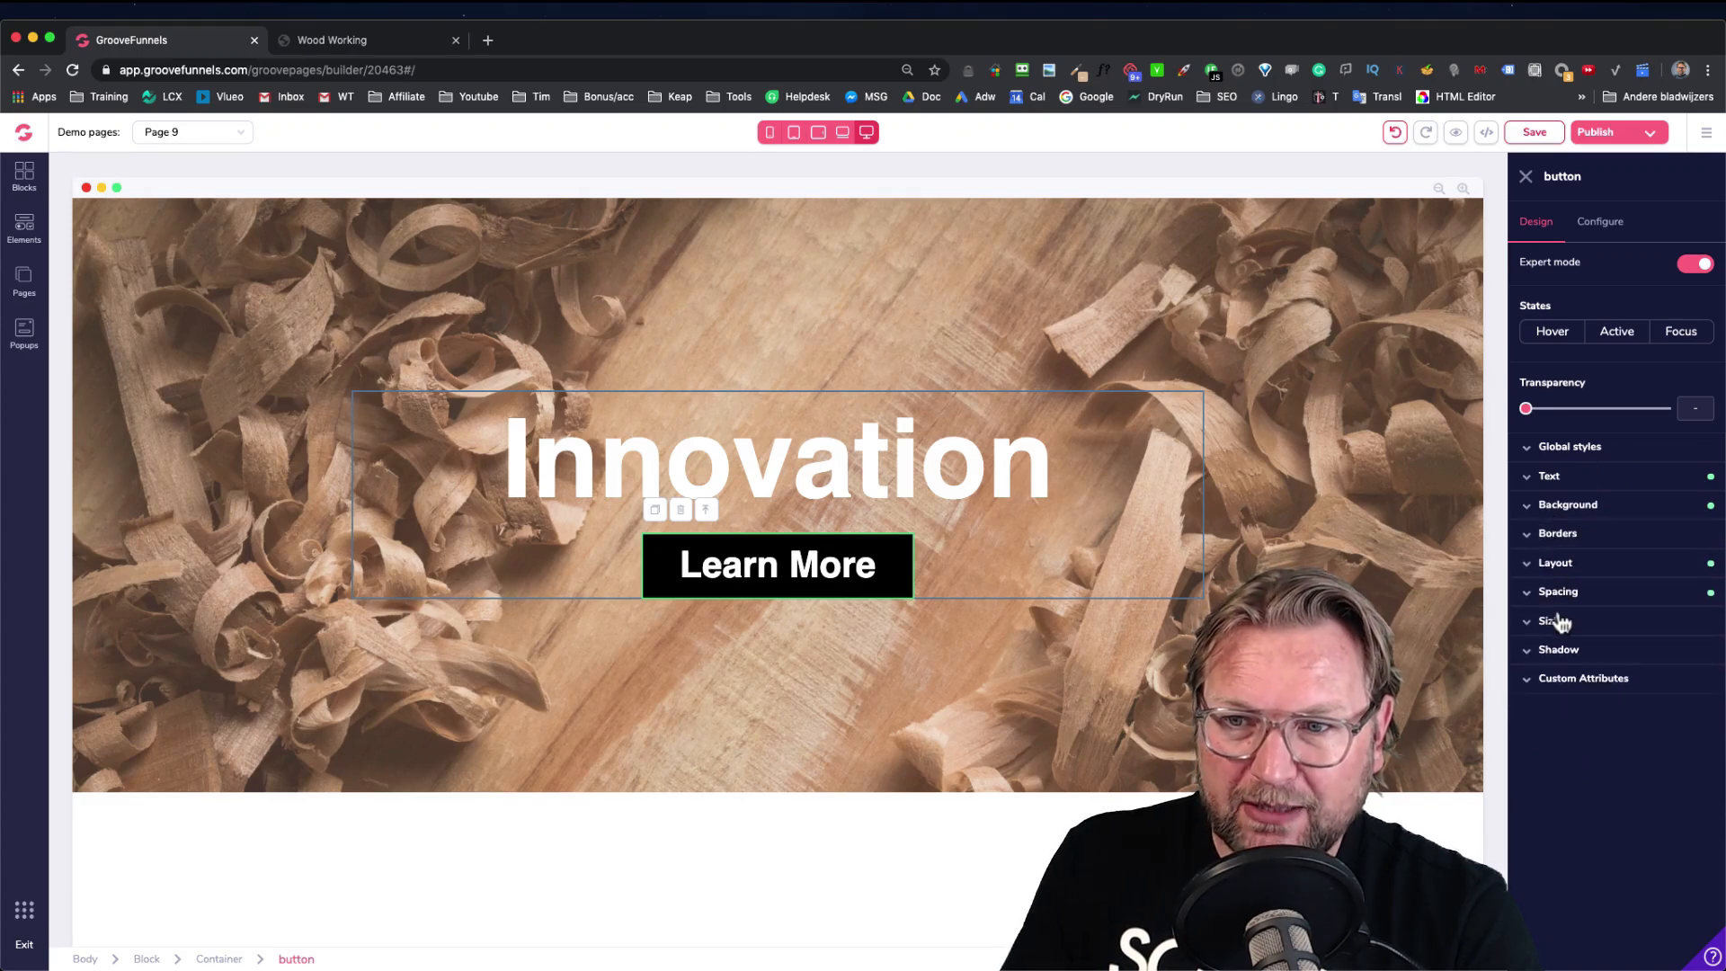
left_click(1559, 536)
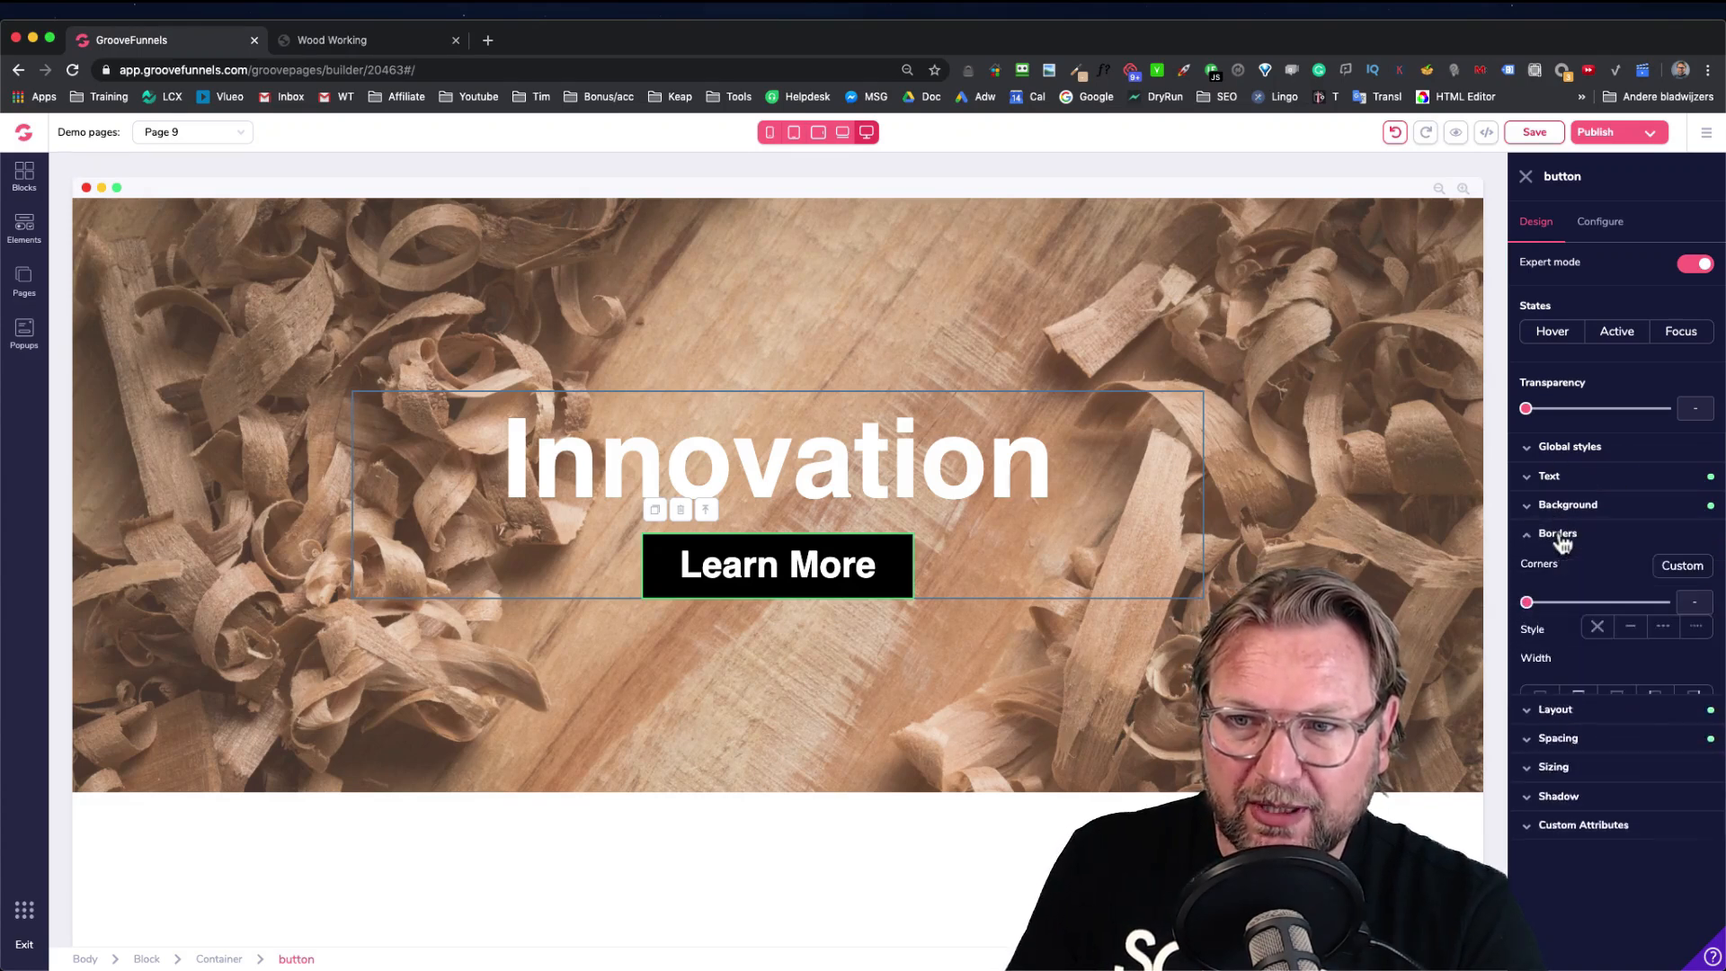
left_click_drag(1528, 604, 1668, 604)
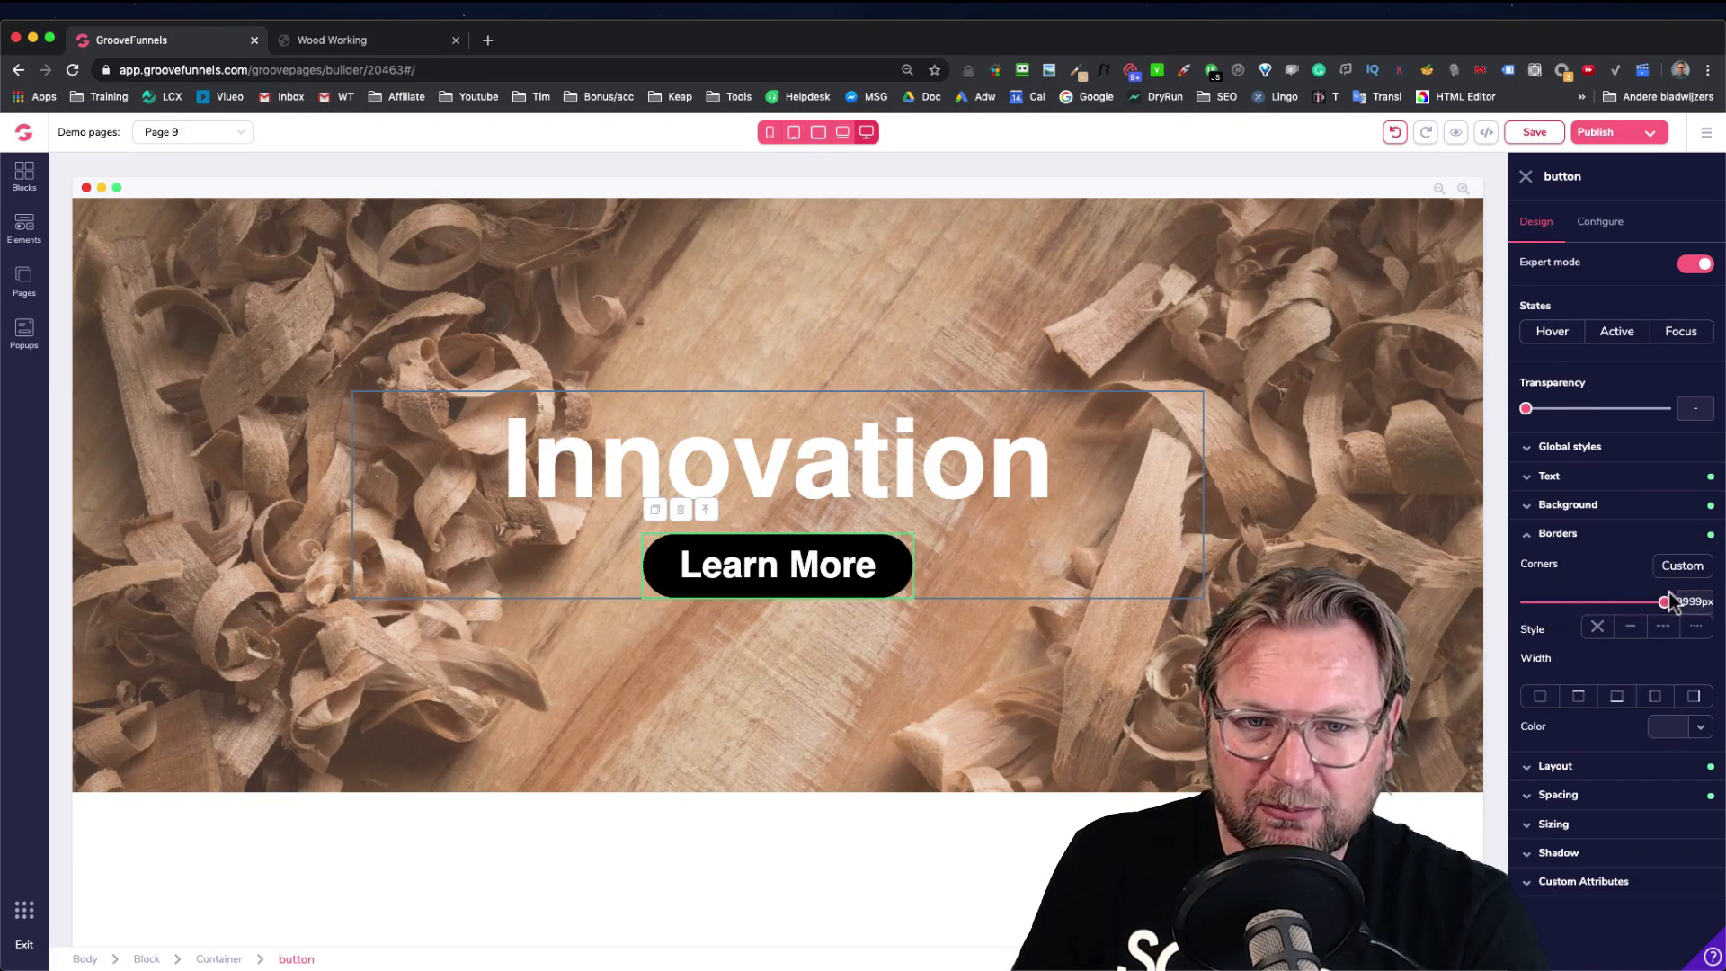
left_click(1226, 320)
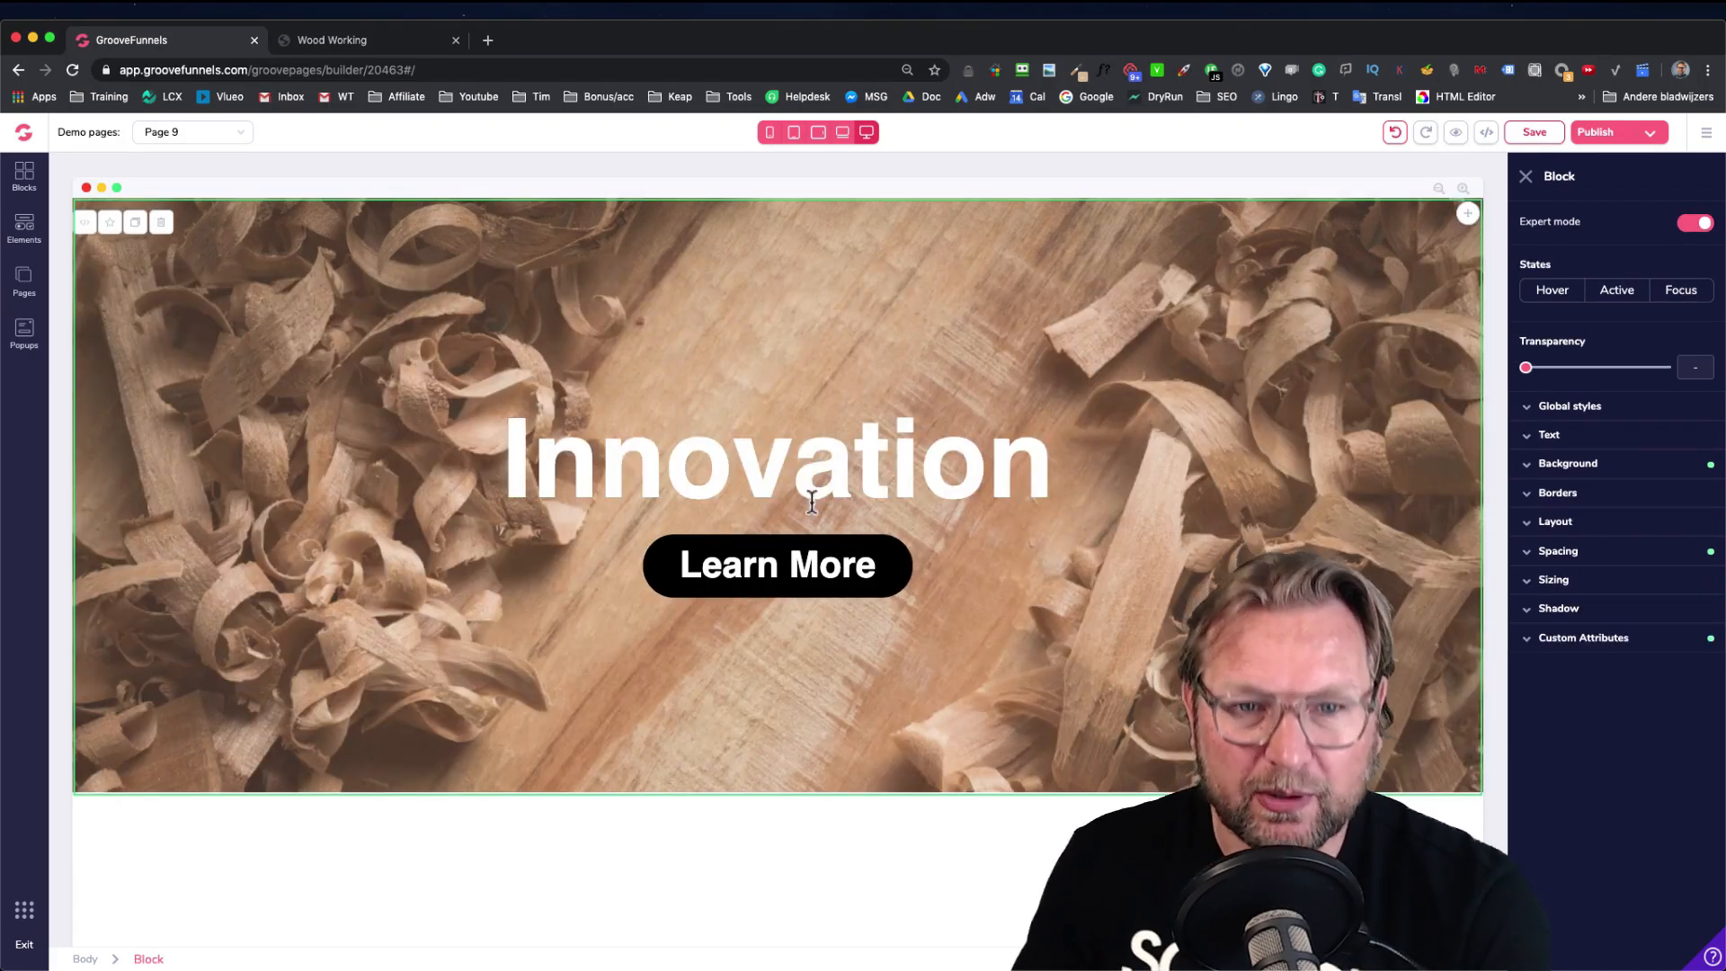
Examine the original Wood Working page's hero button and how its background image behaves while scrolling
left_click(378, 39)
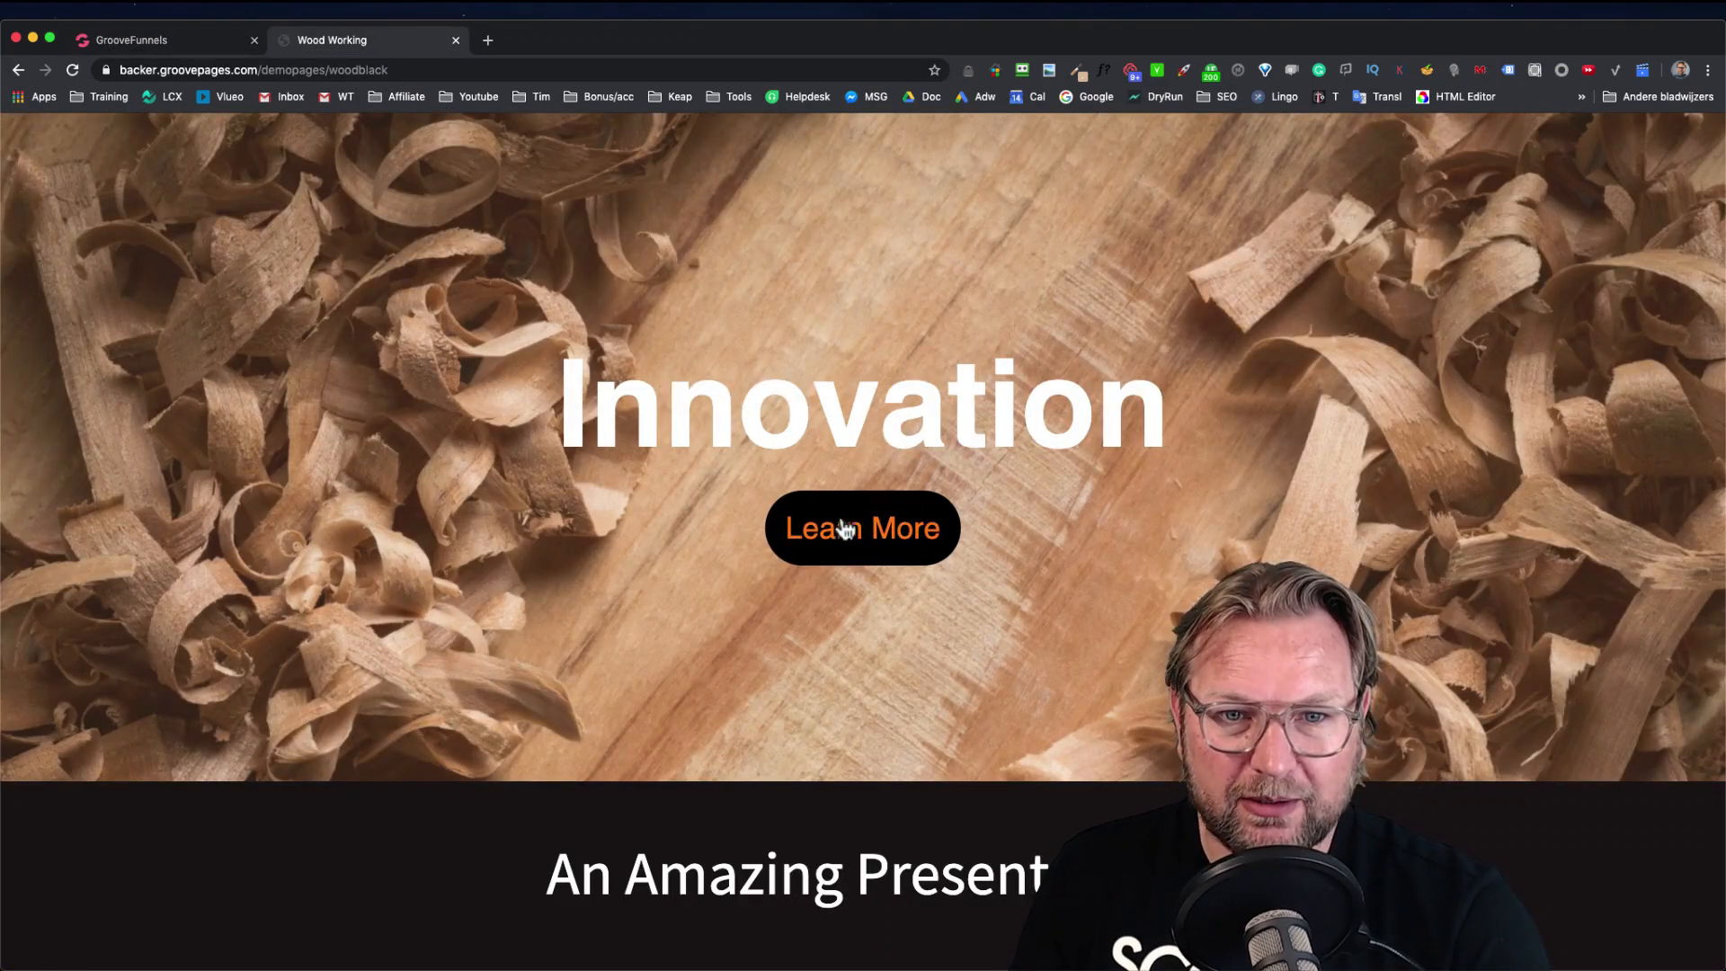
left_click(217, 52)
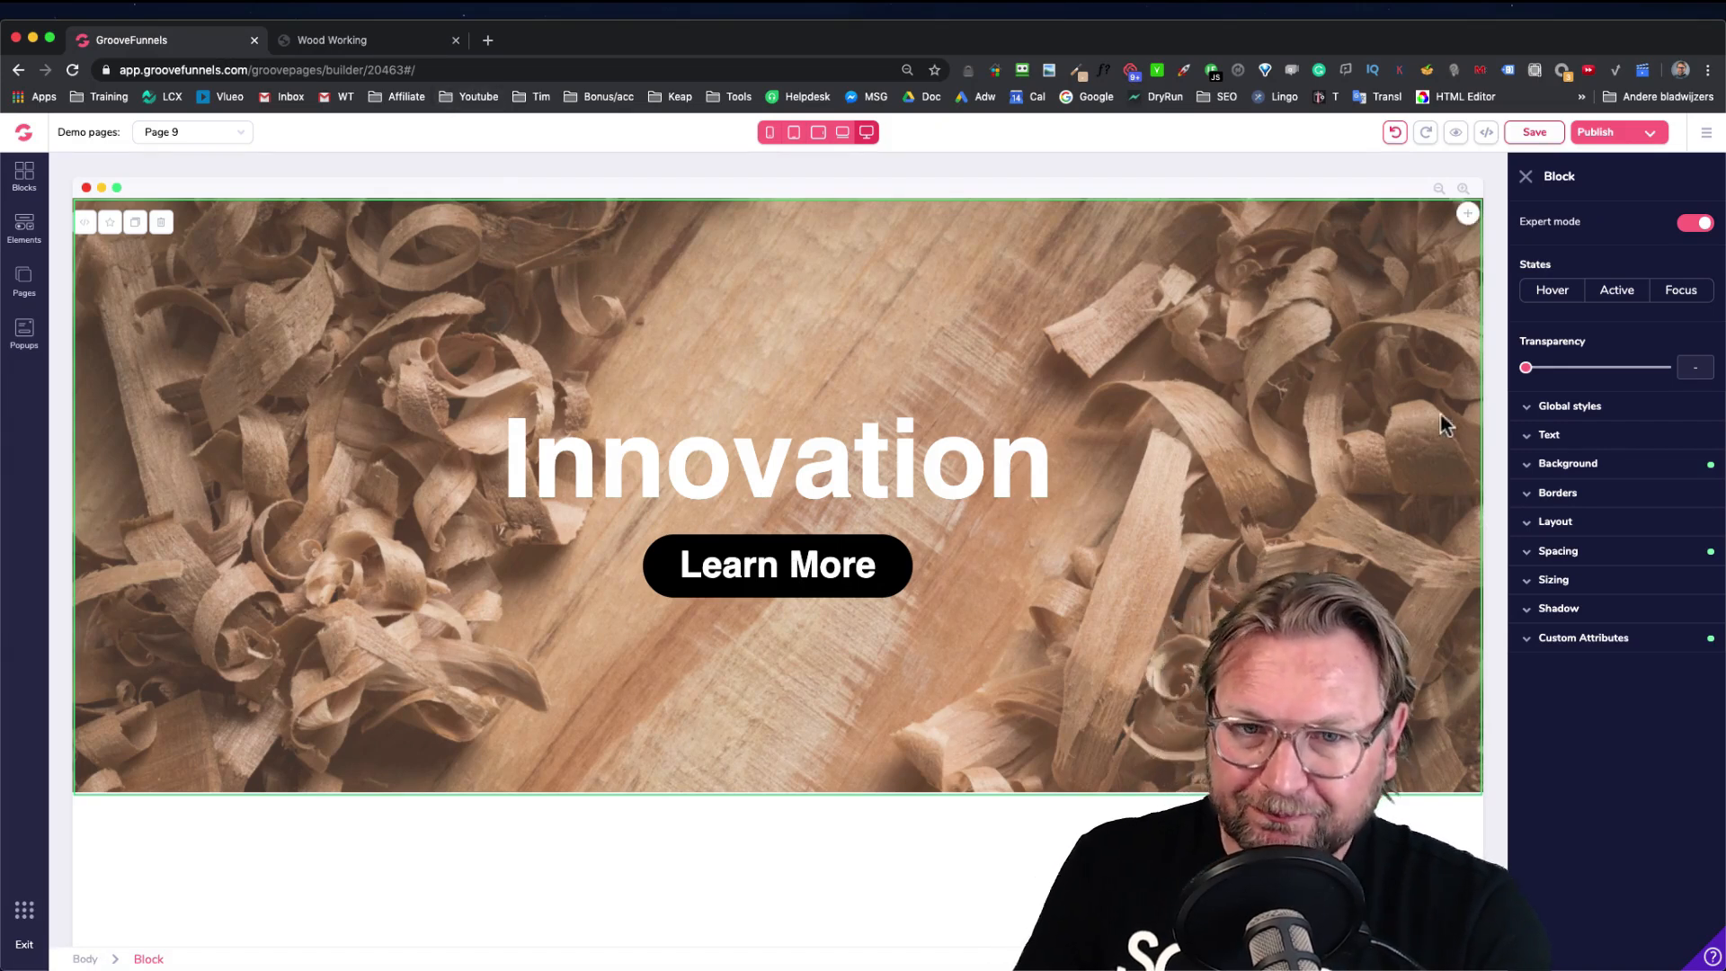
scroll(296, 418, "down", 1)
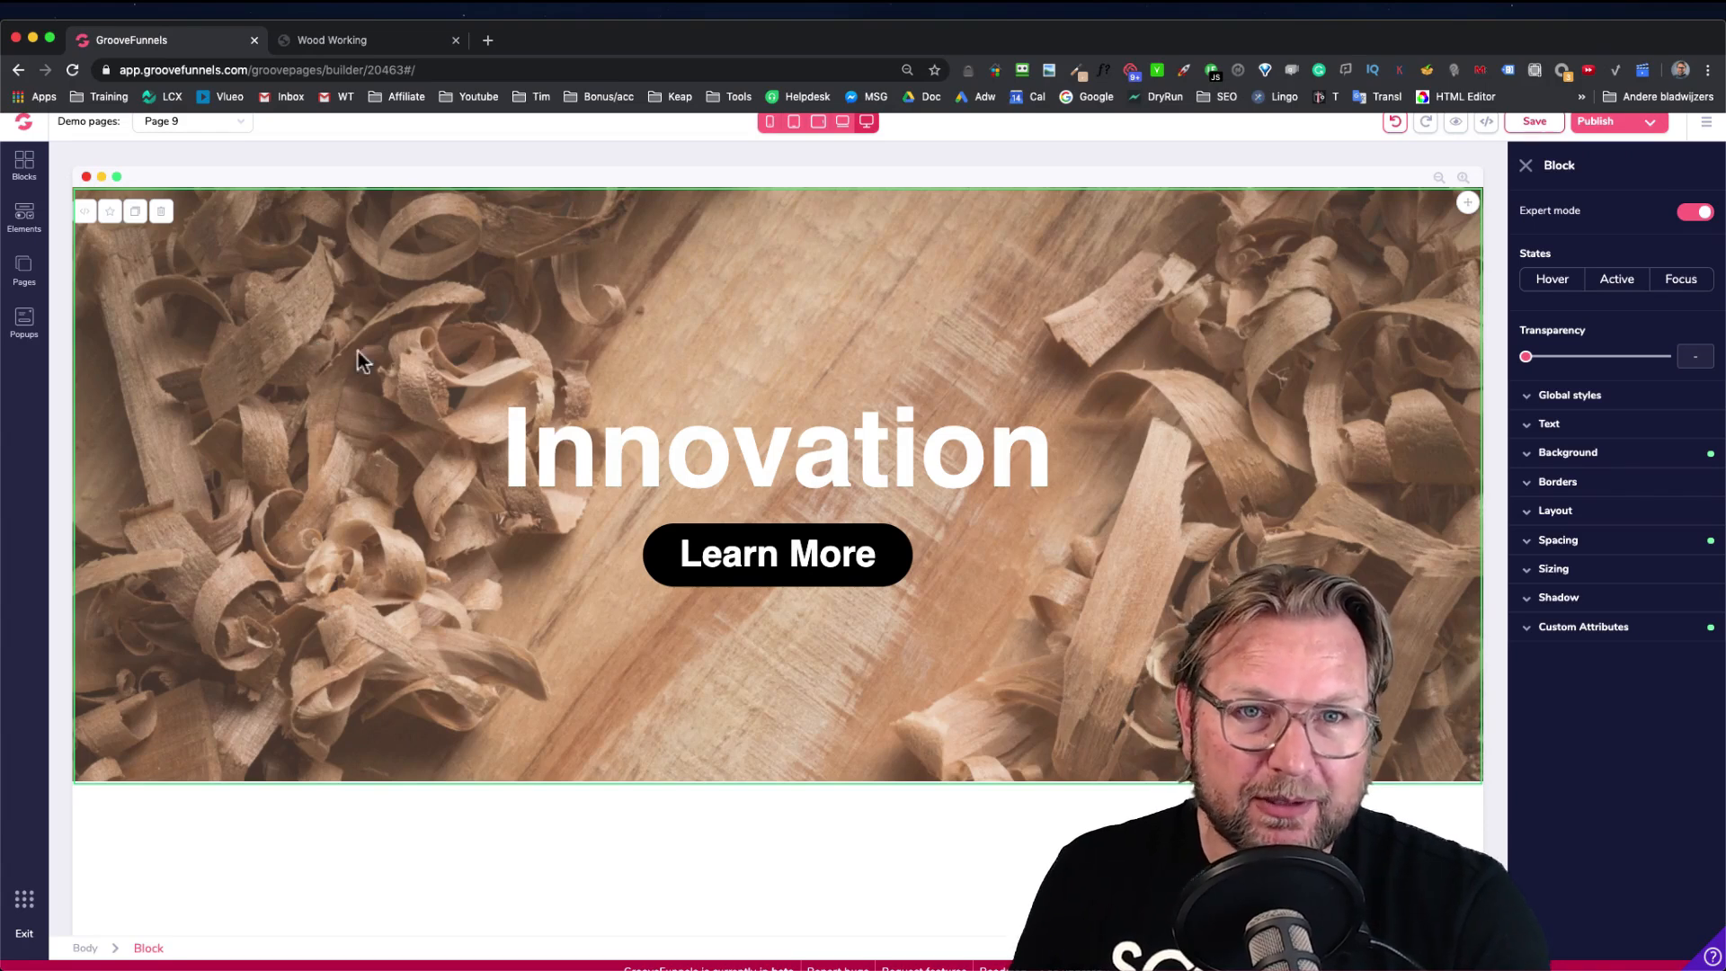
left_click(378, 40)
scroll(672, 482, "down", 4)
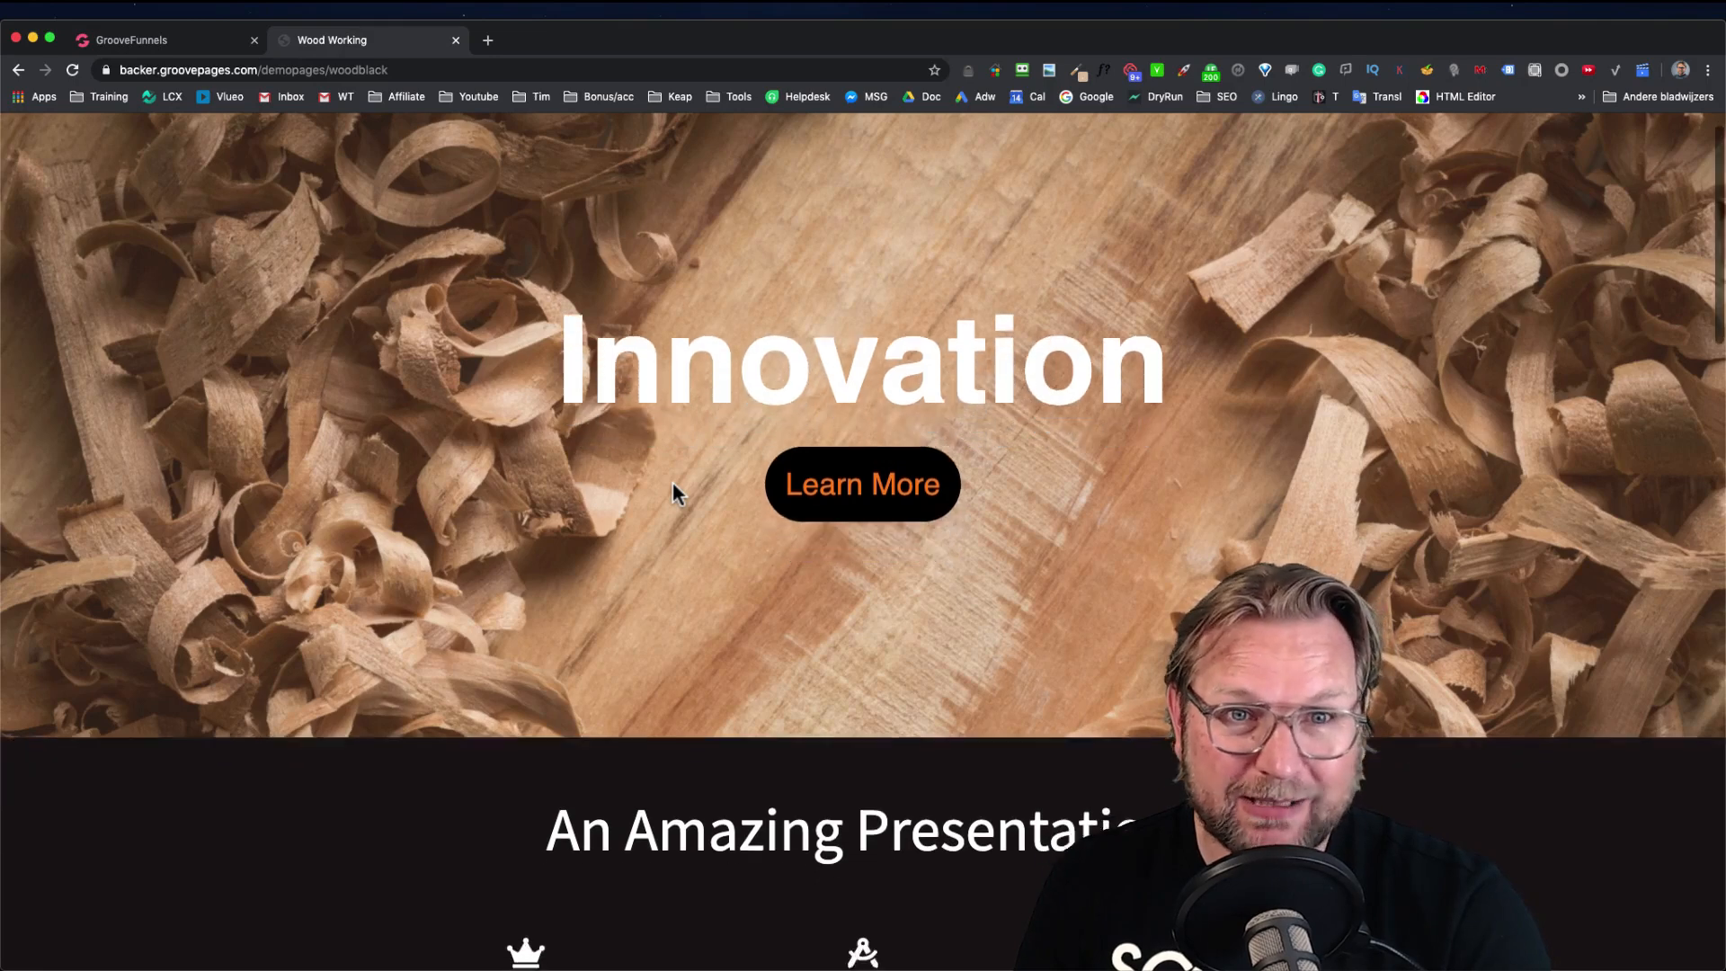
scroll(673, 481, "up", 4)
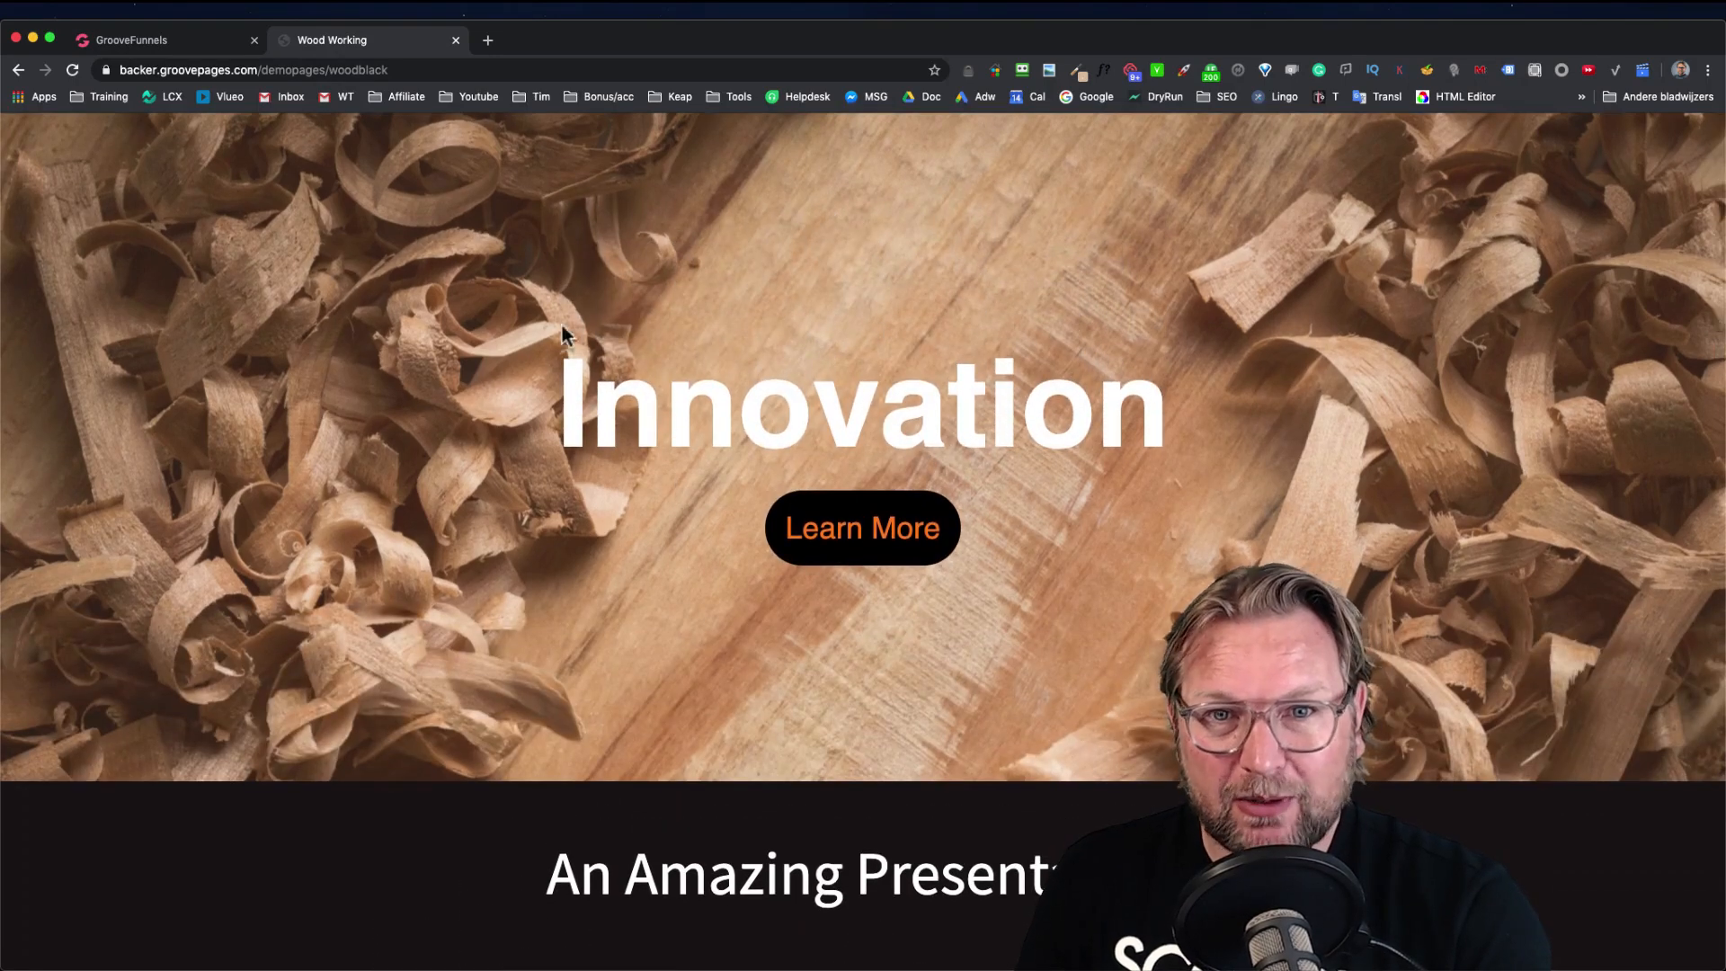
scroll(647, 331, "down", 2)
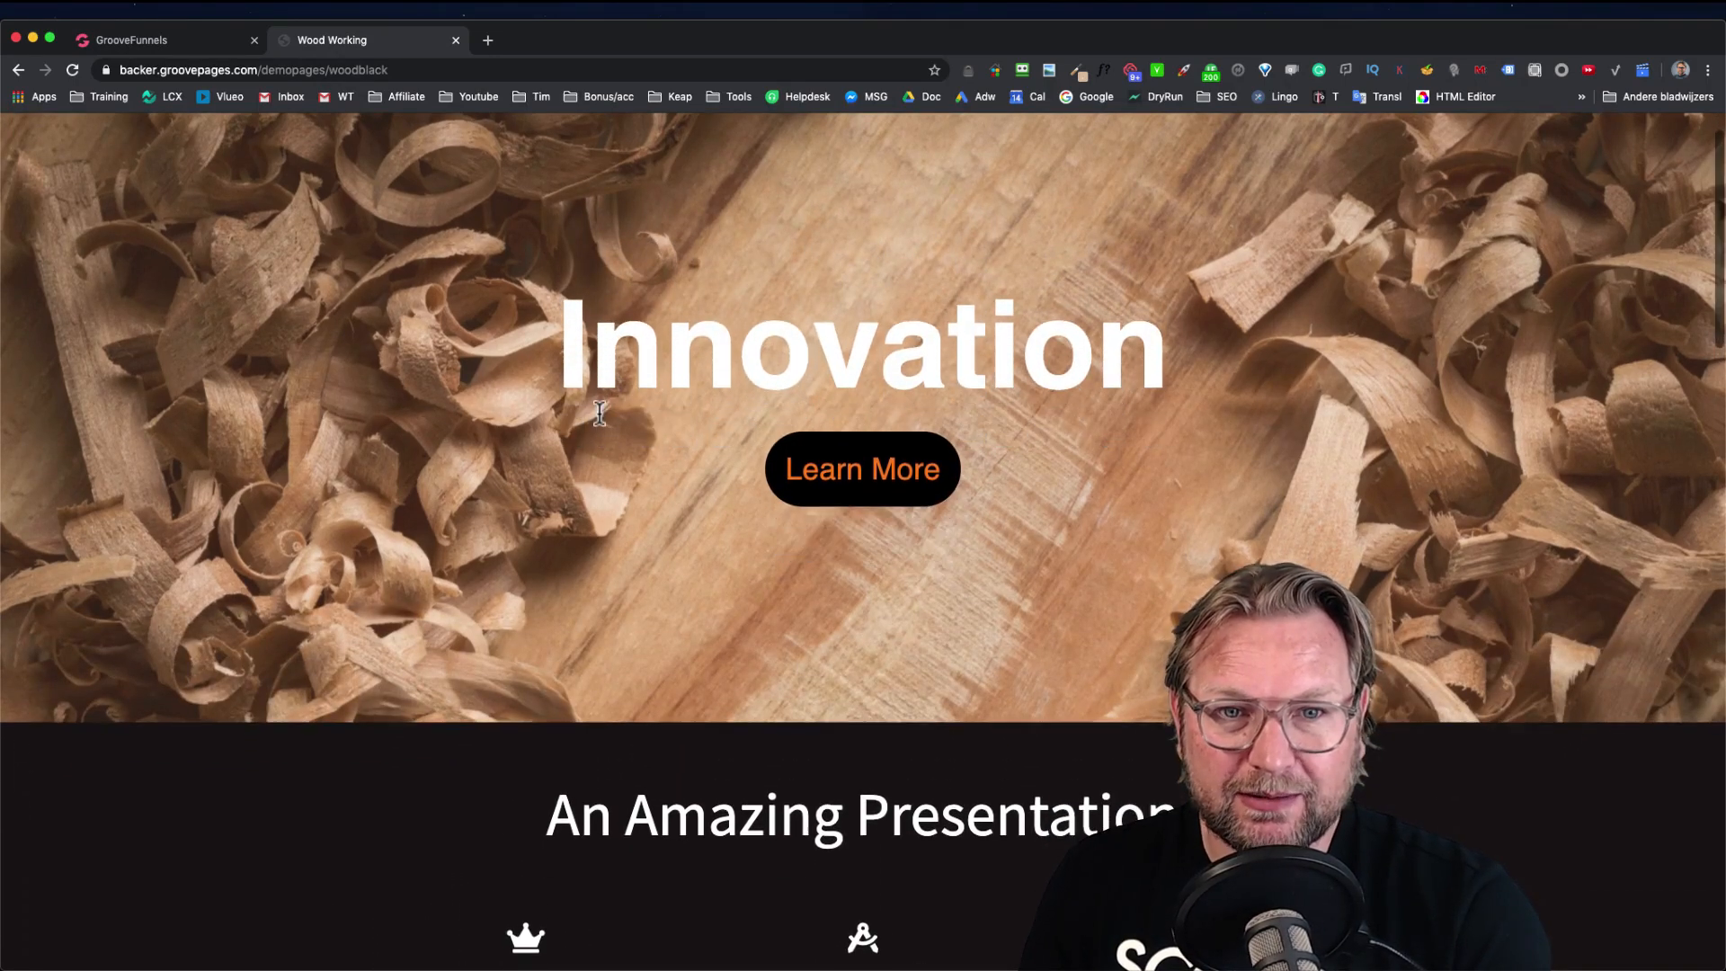
scroll(895, 465, "down", 4)
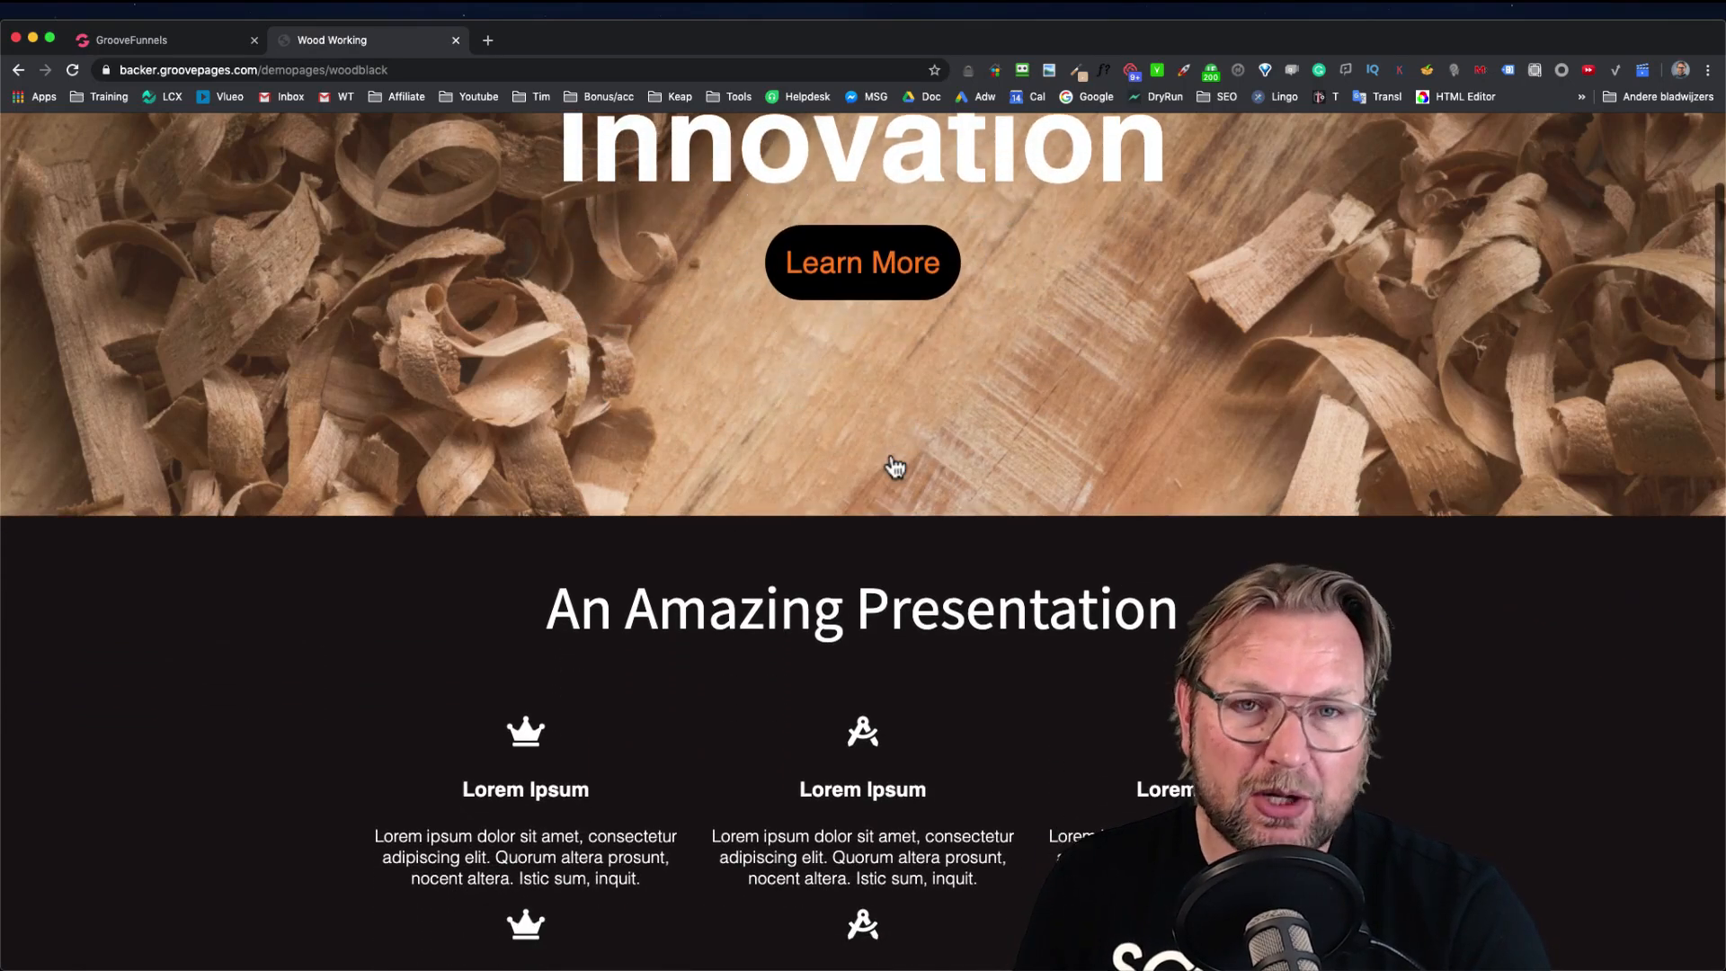
scroll(892, 463, "up", 6)
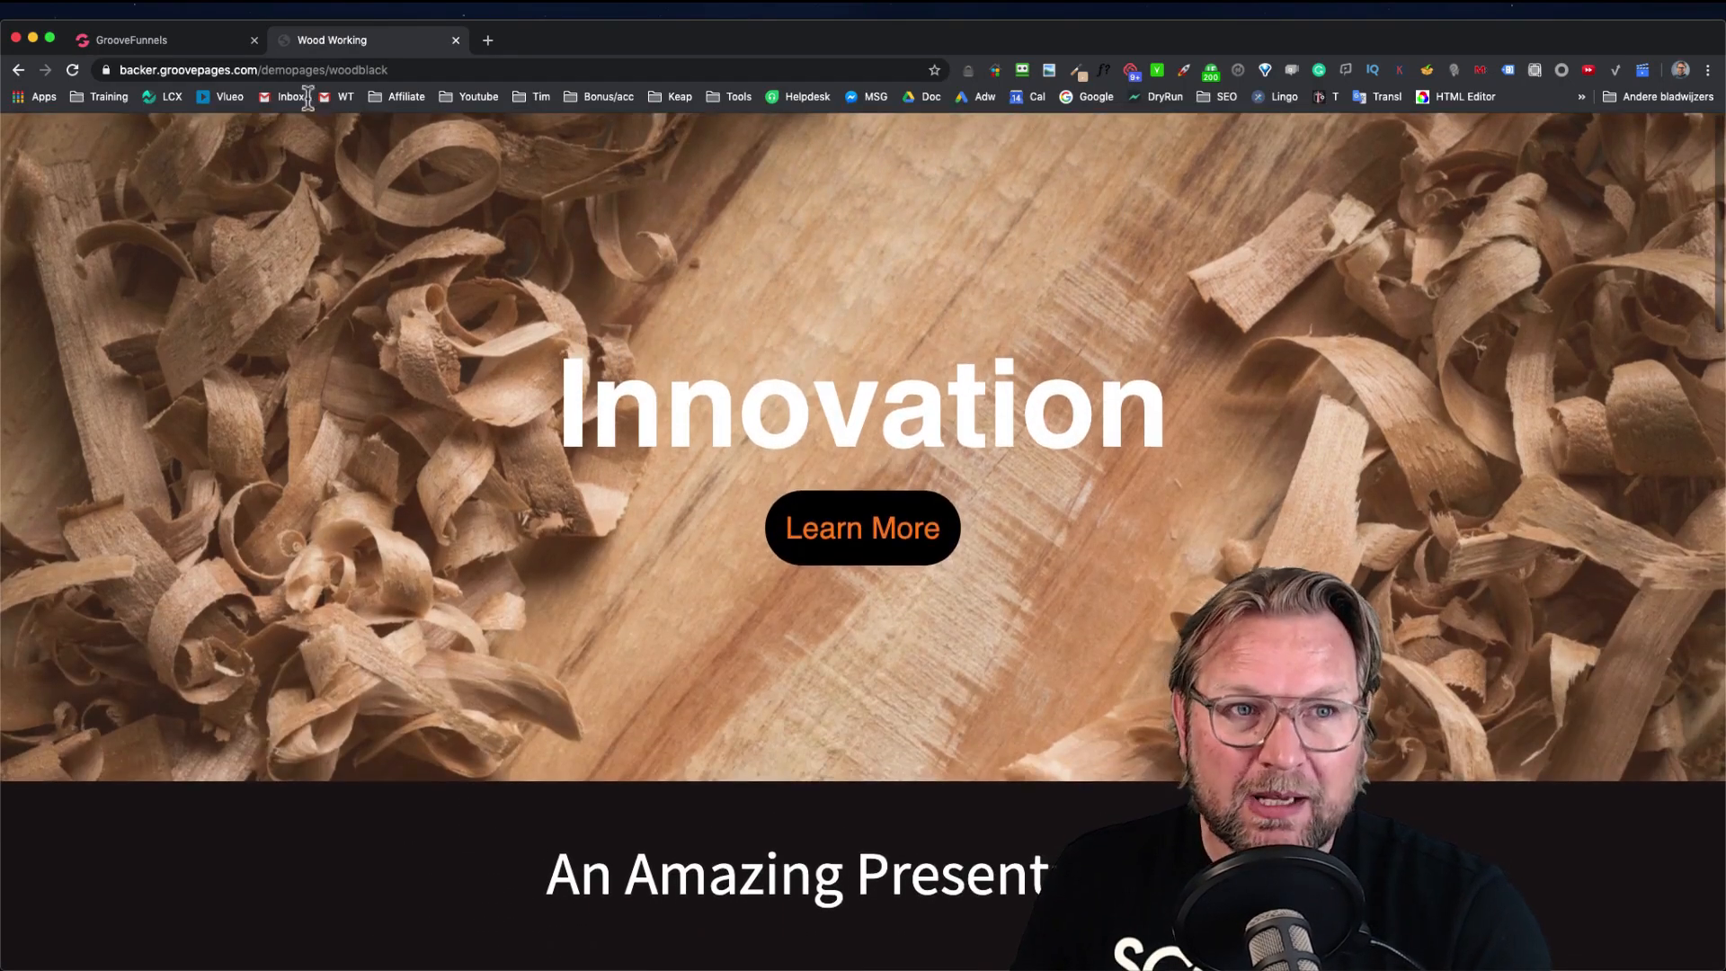
left_click(210, 45)
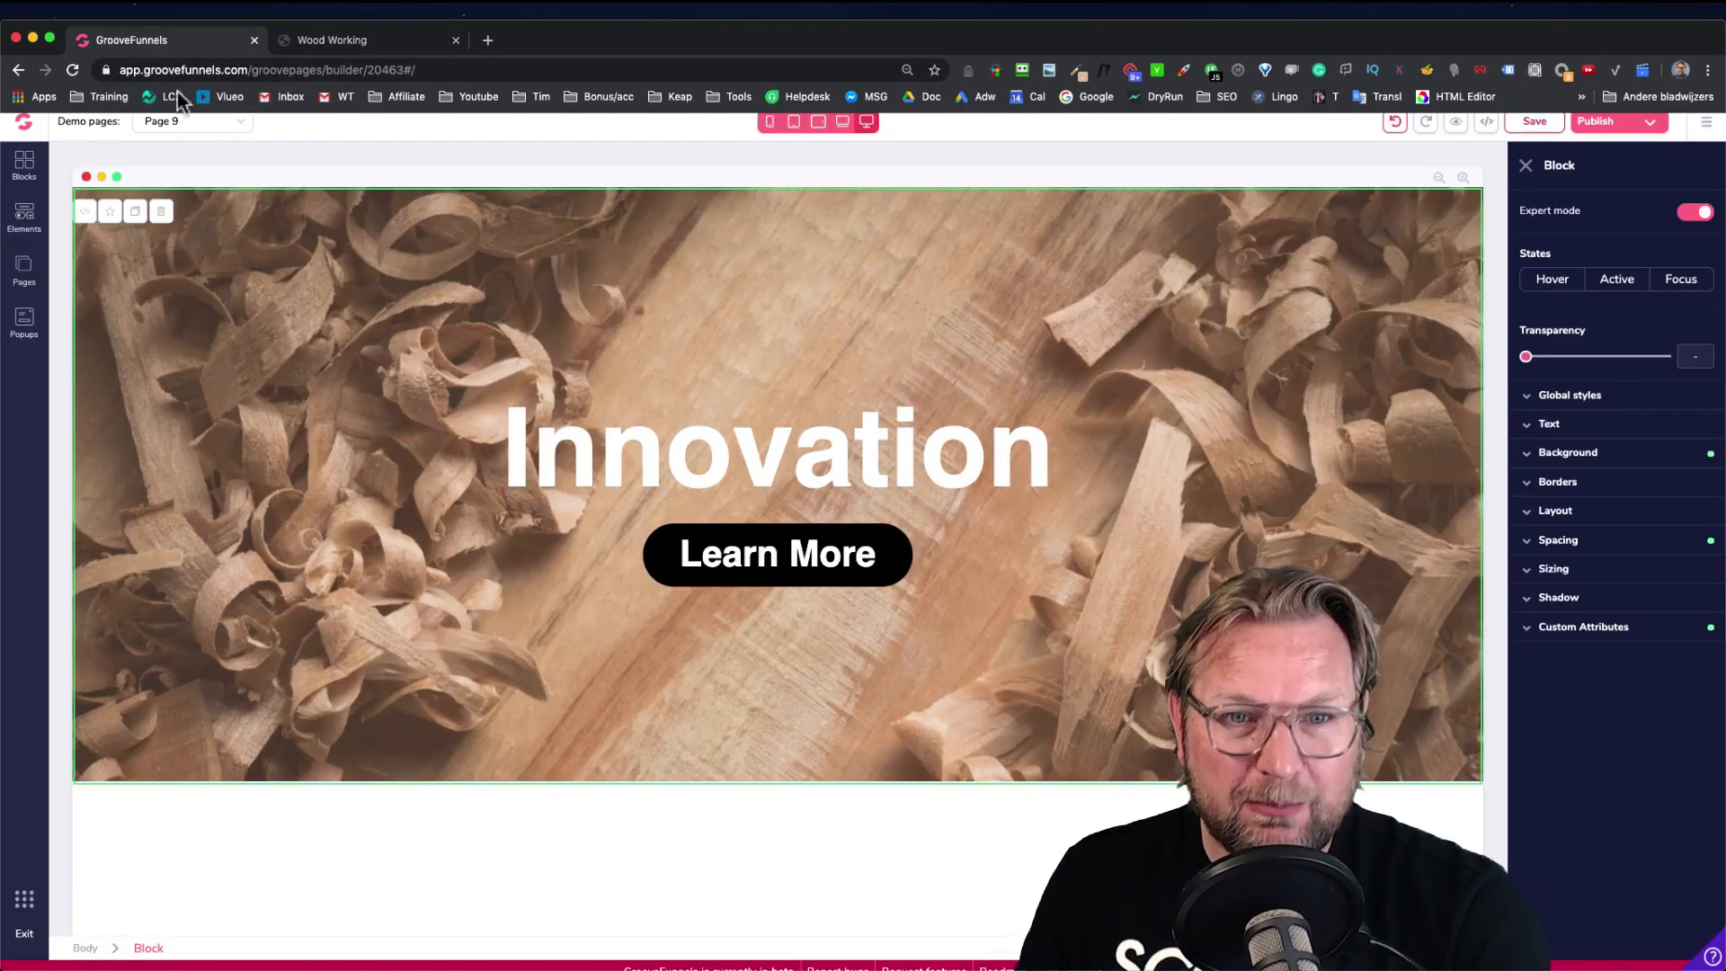
Enable parallax on the Innovation hero block's background image and save the page
left_click(256, 330)
double_click(245, 311)
left_click(244, 310)
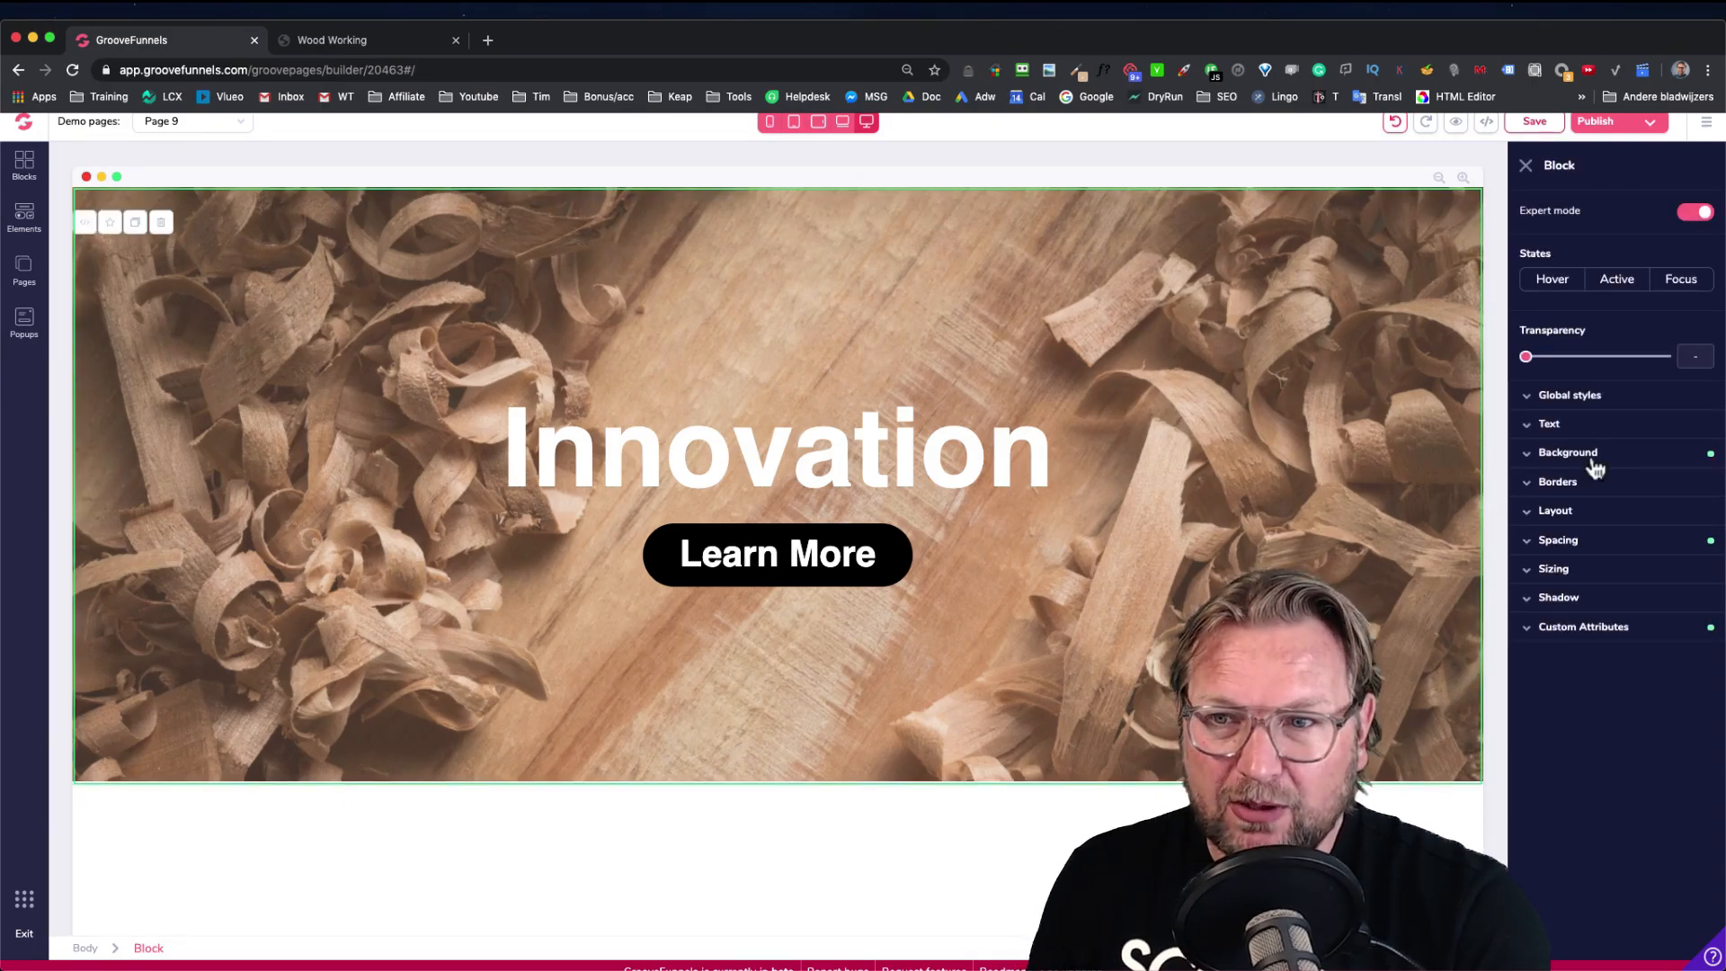
left_click(1591, 460)
scroll(1553, 812, "down", 2)
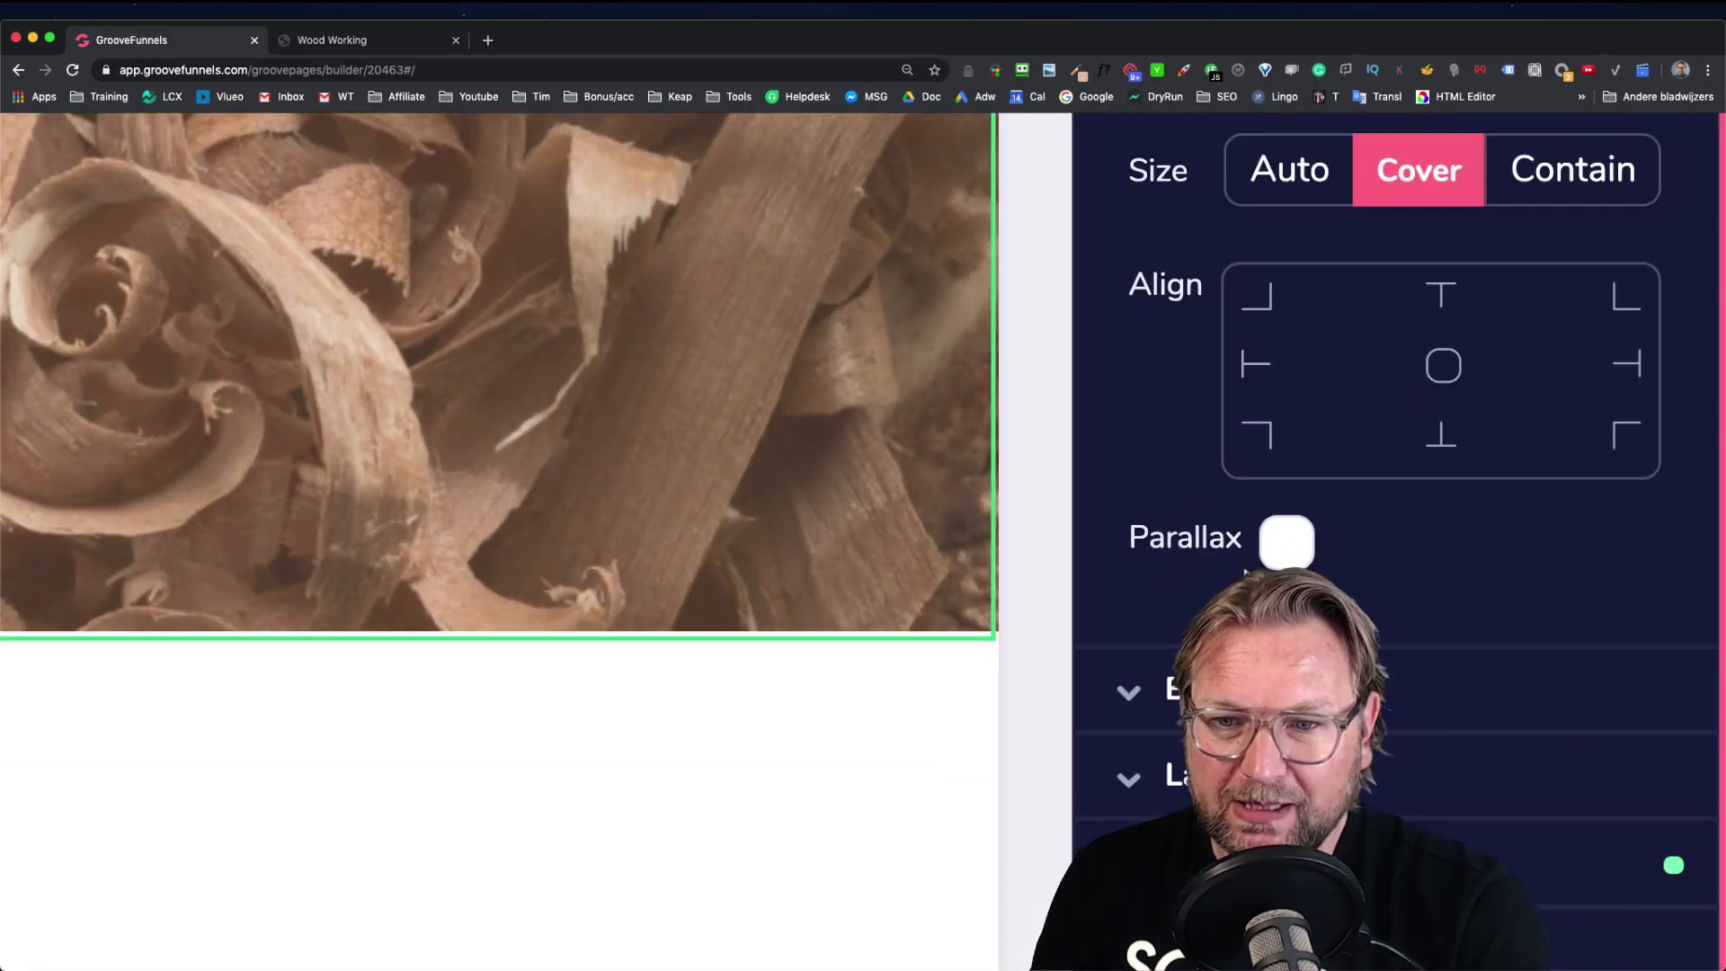
scroll(1295, 503, "down", 2)
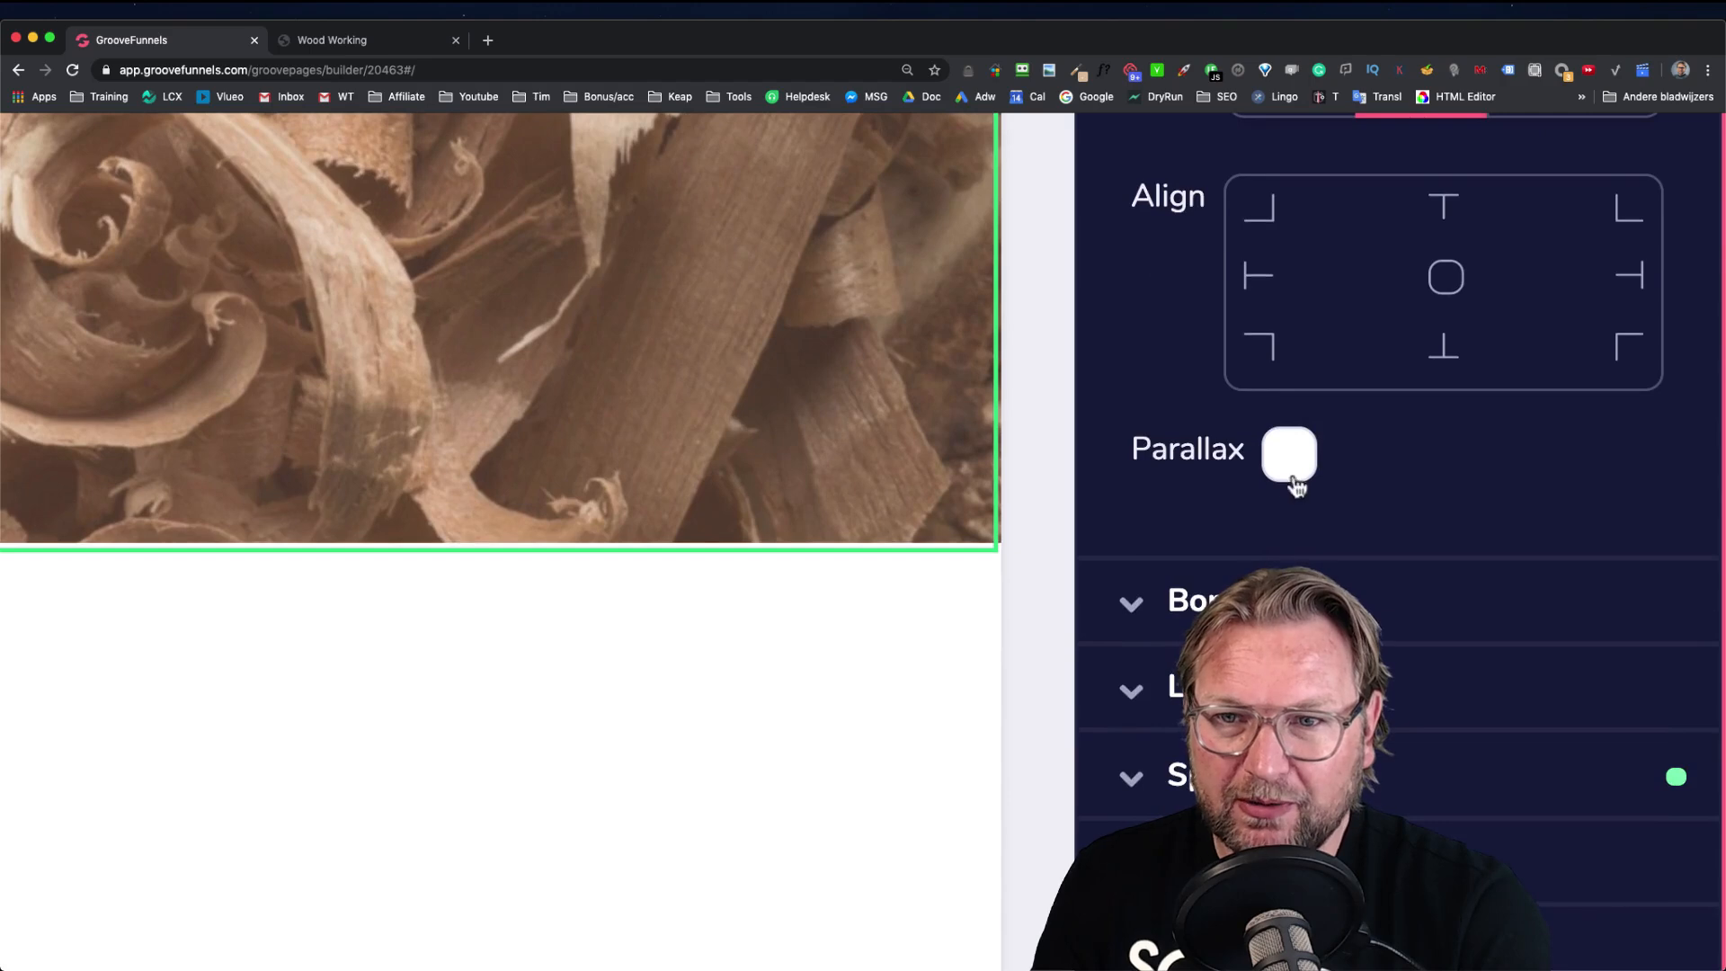
left_click(1288, 458)
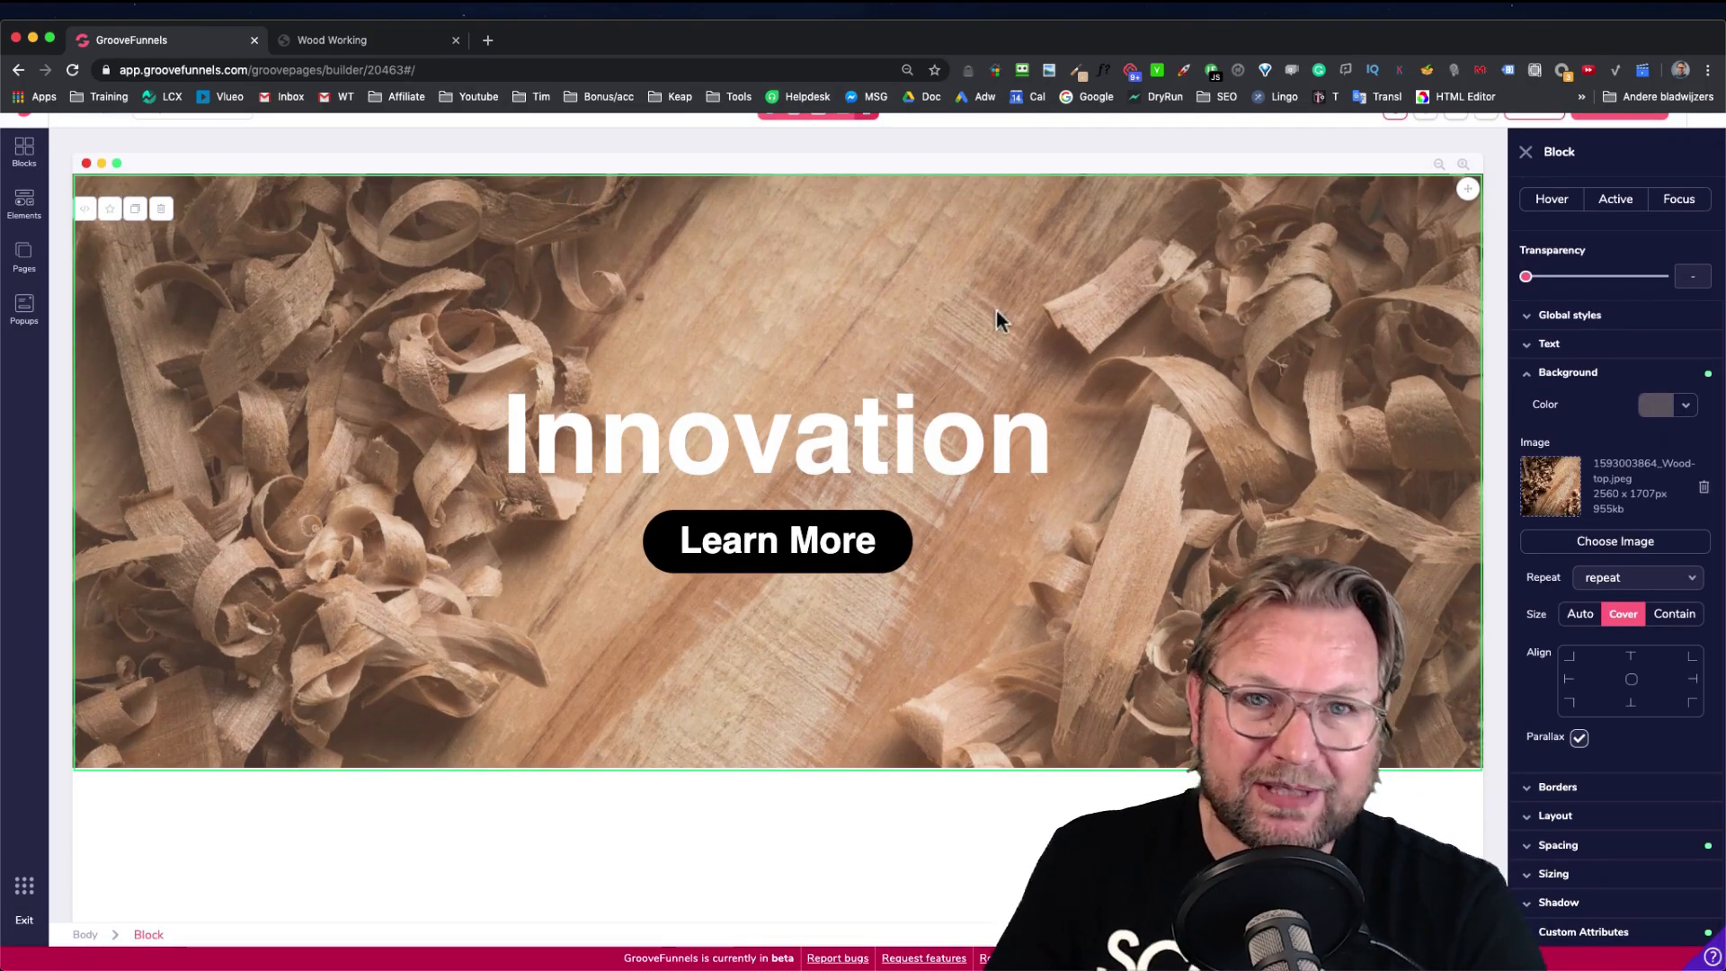
left_click(1525, 155)
left_click(1534, 135)
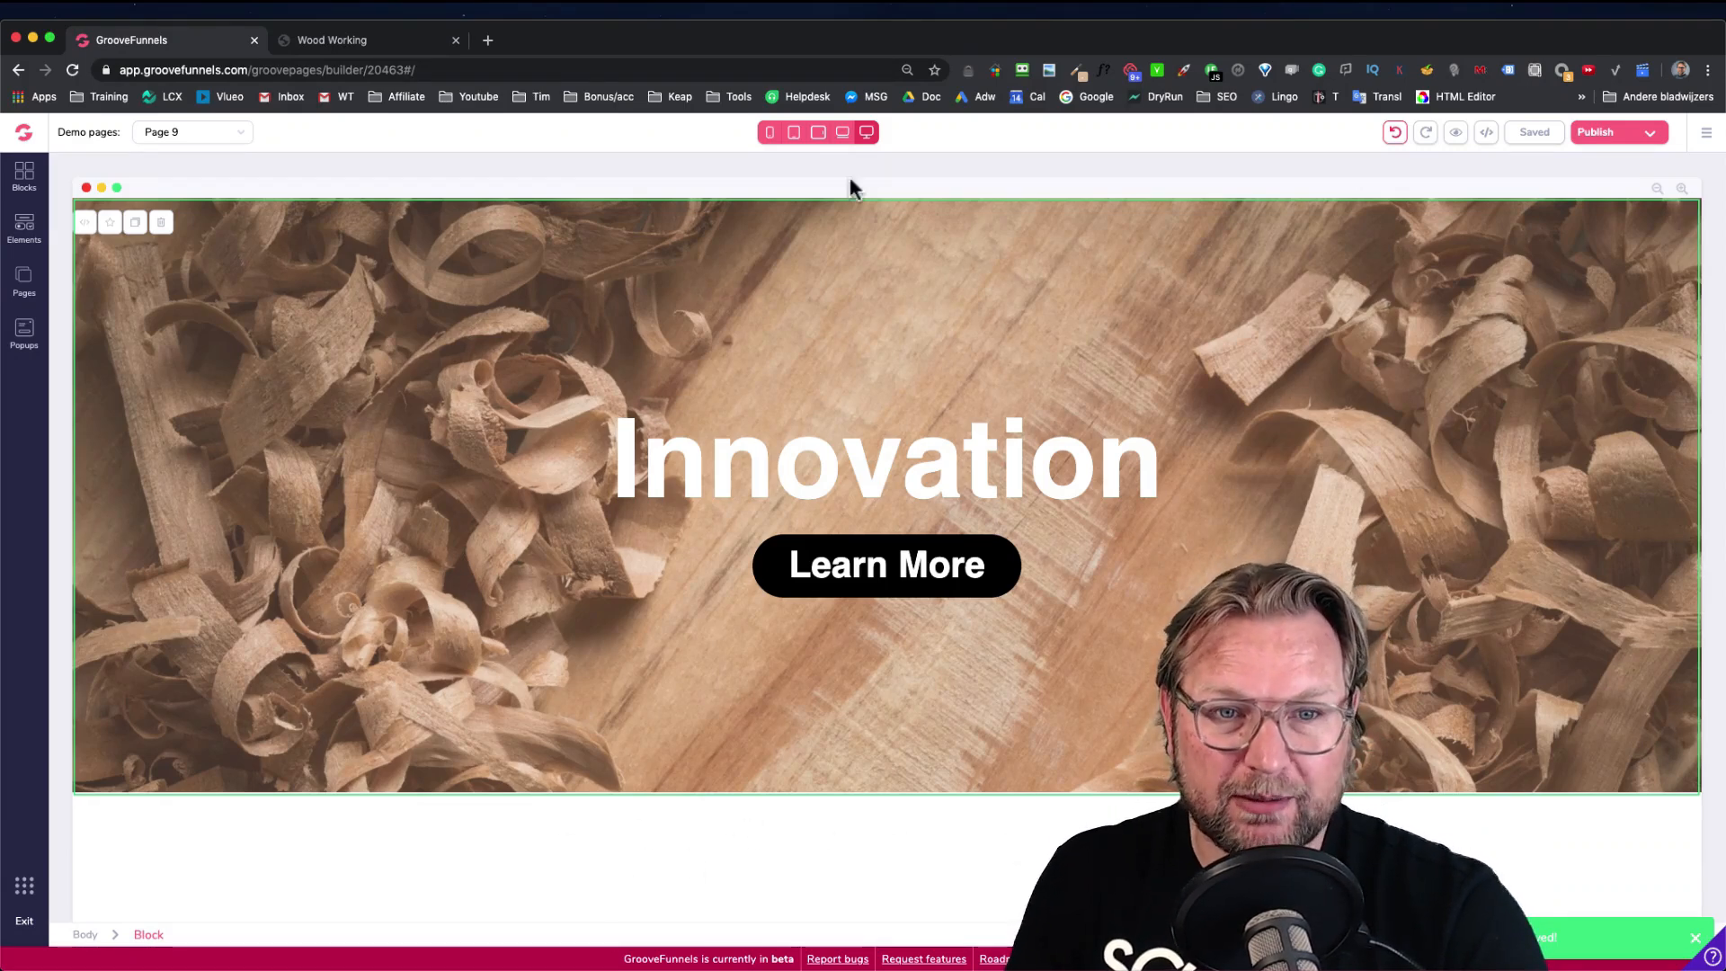
Review the An Amazing Presentation section below the hero on the original Wood Working page
left_click(370, 41)
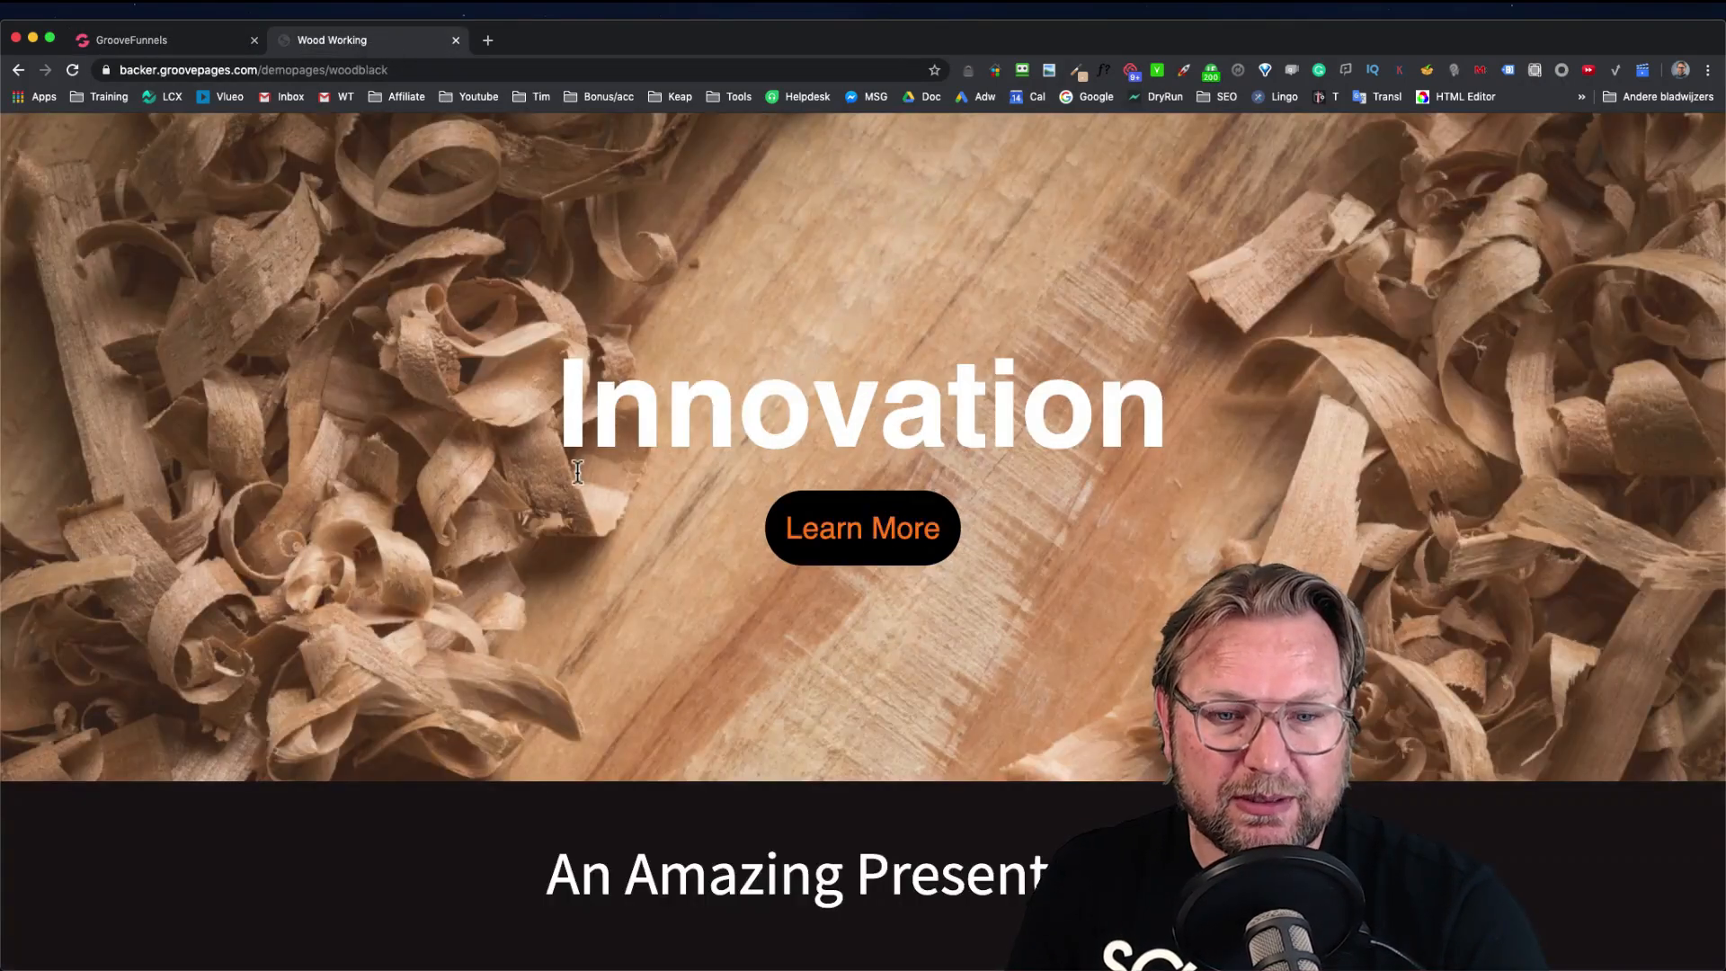
scroll(577, 471, "down", 5)
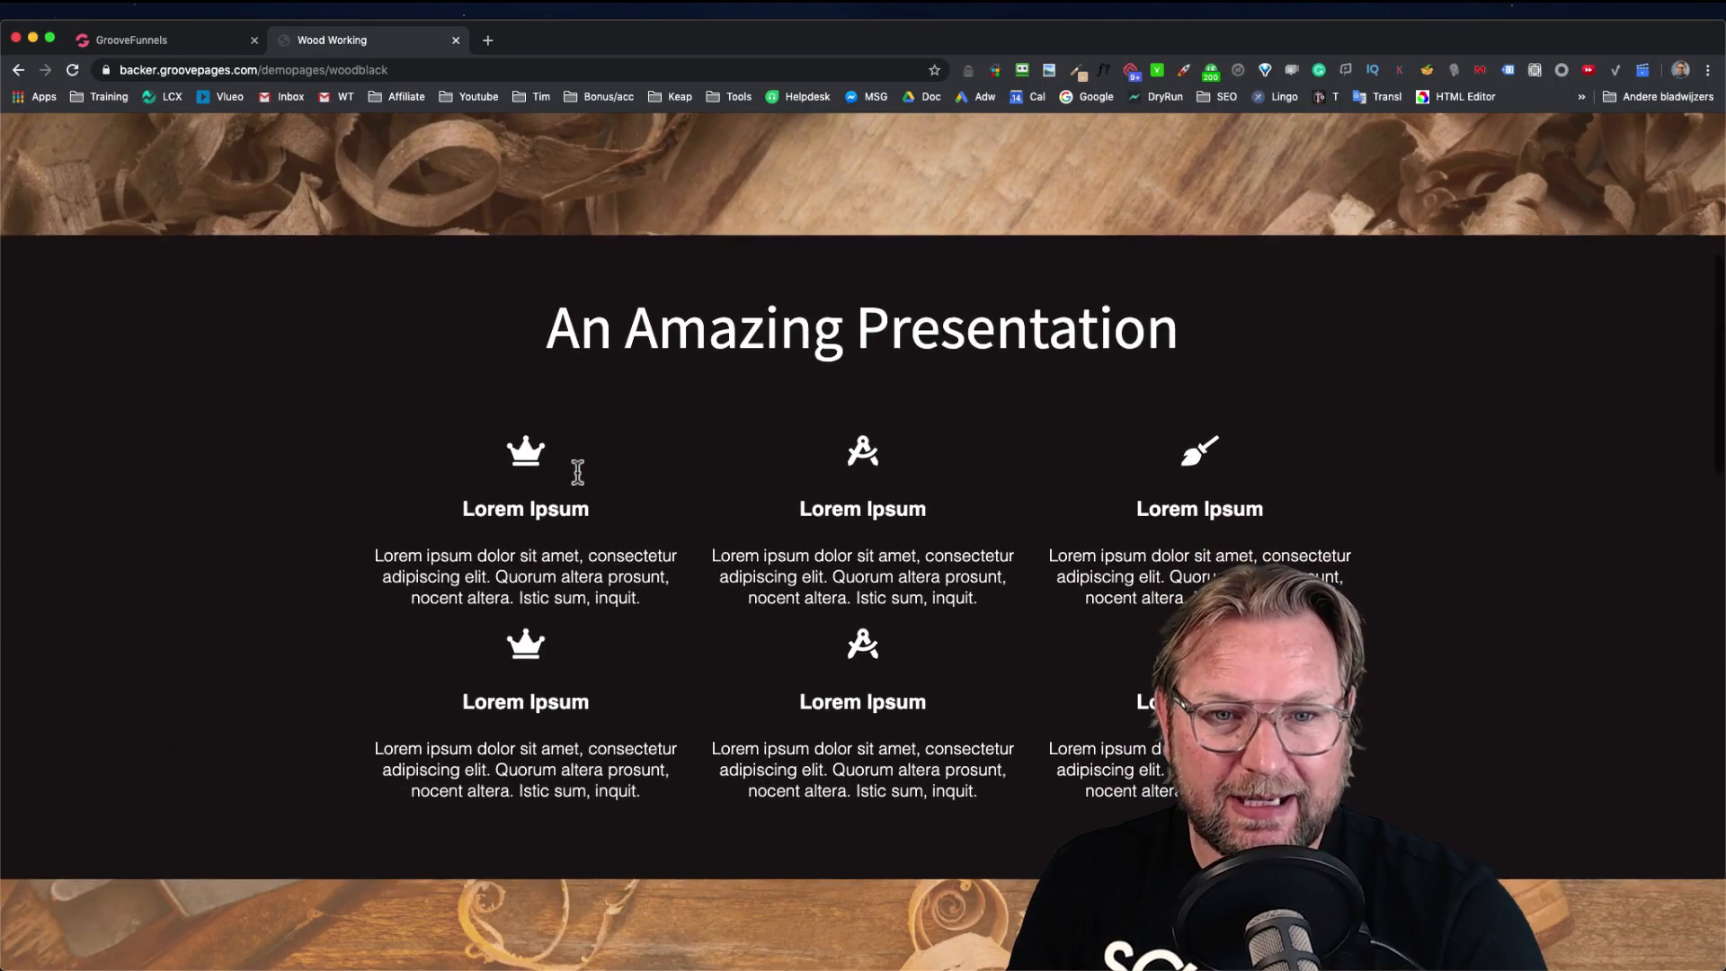
left_click(192, 40)
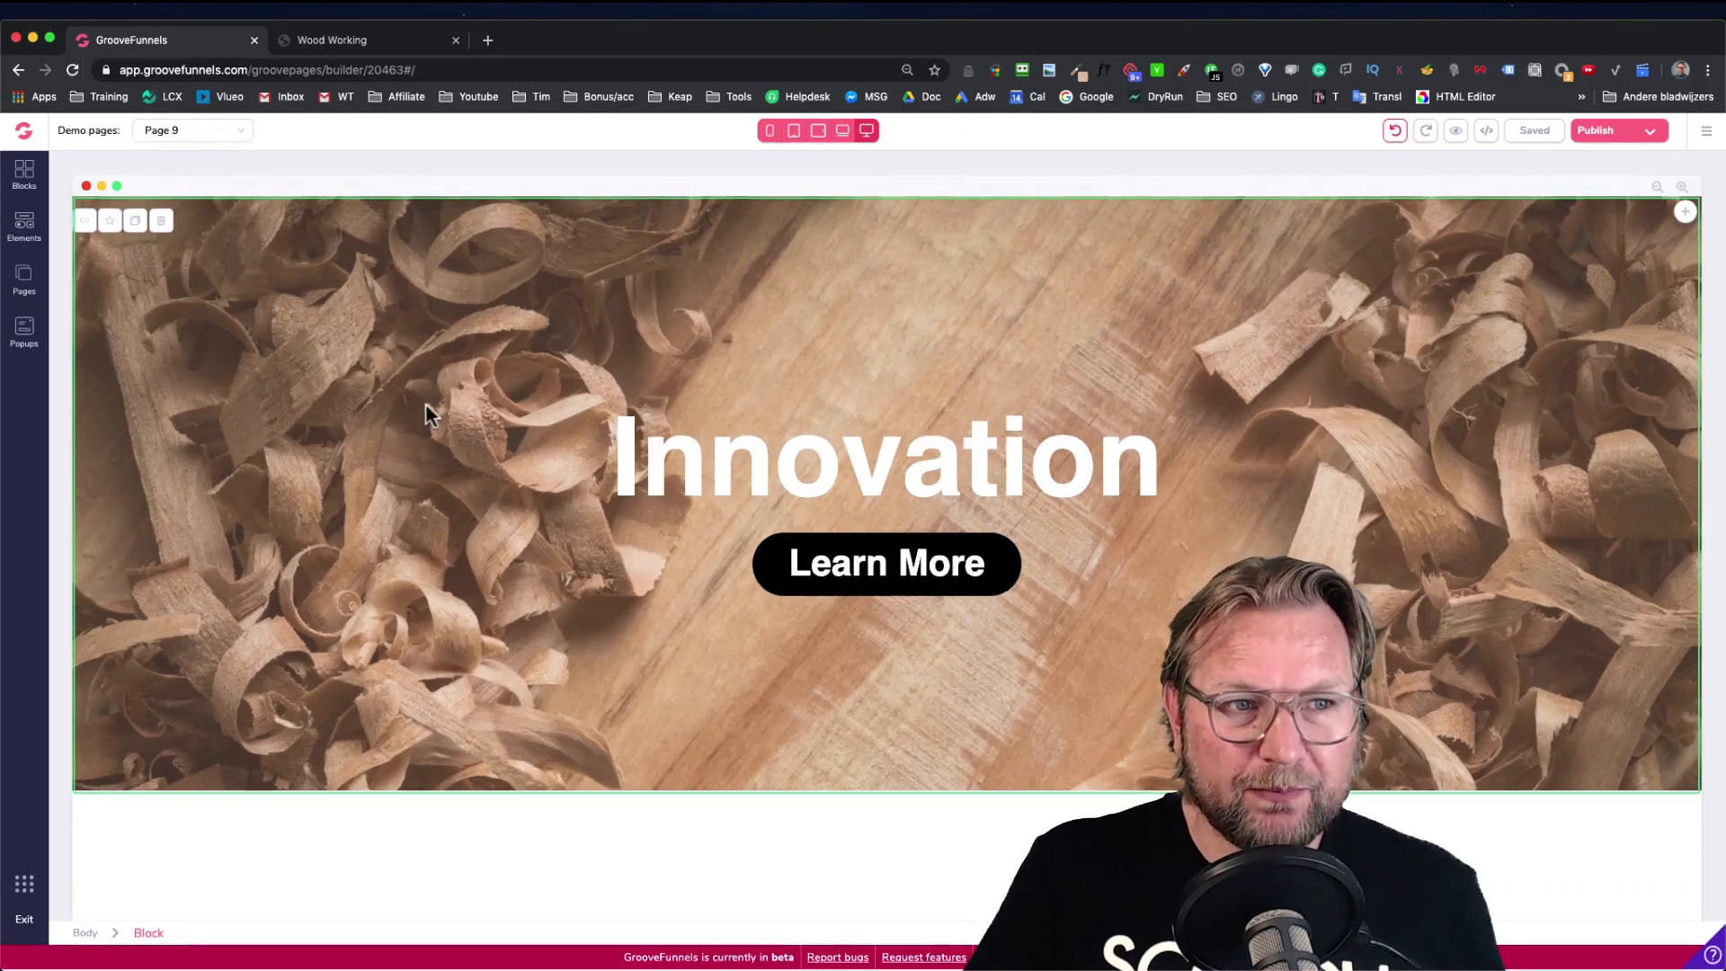
Add the wireframe content block with three columns of lorem ipsum text, bold in the first column, below the Innovation hero and select it
left_click(24, 175)
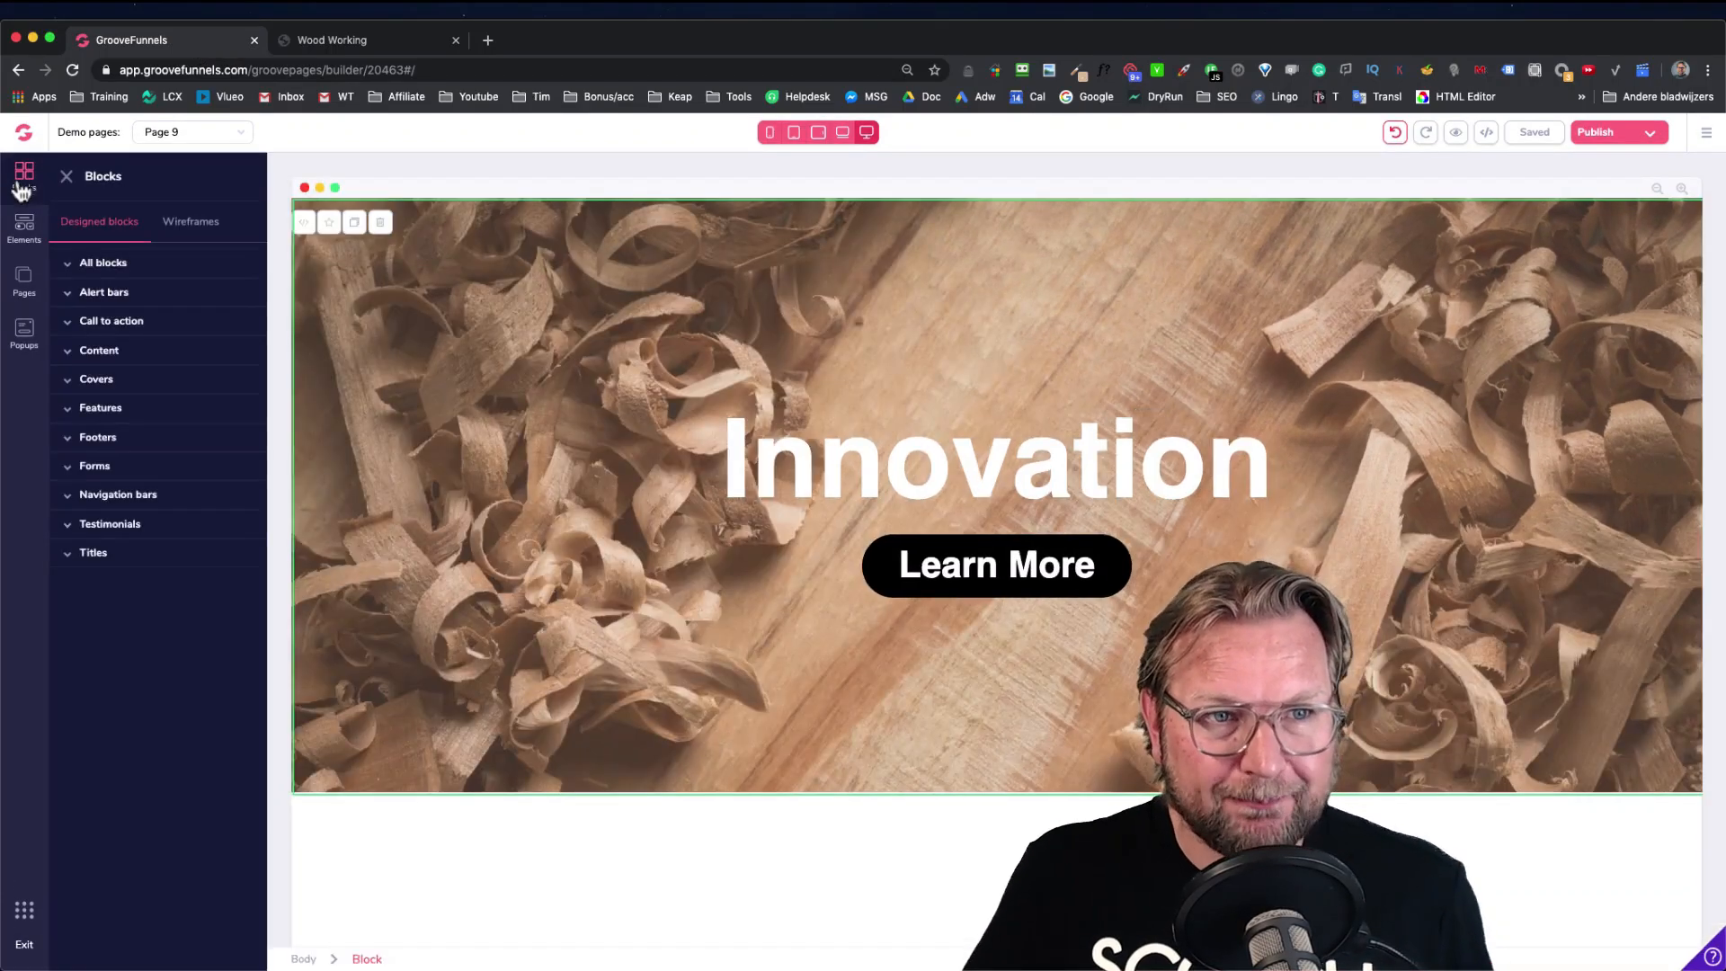
left_click(208, 235)
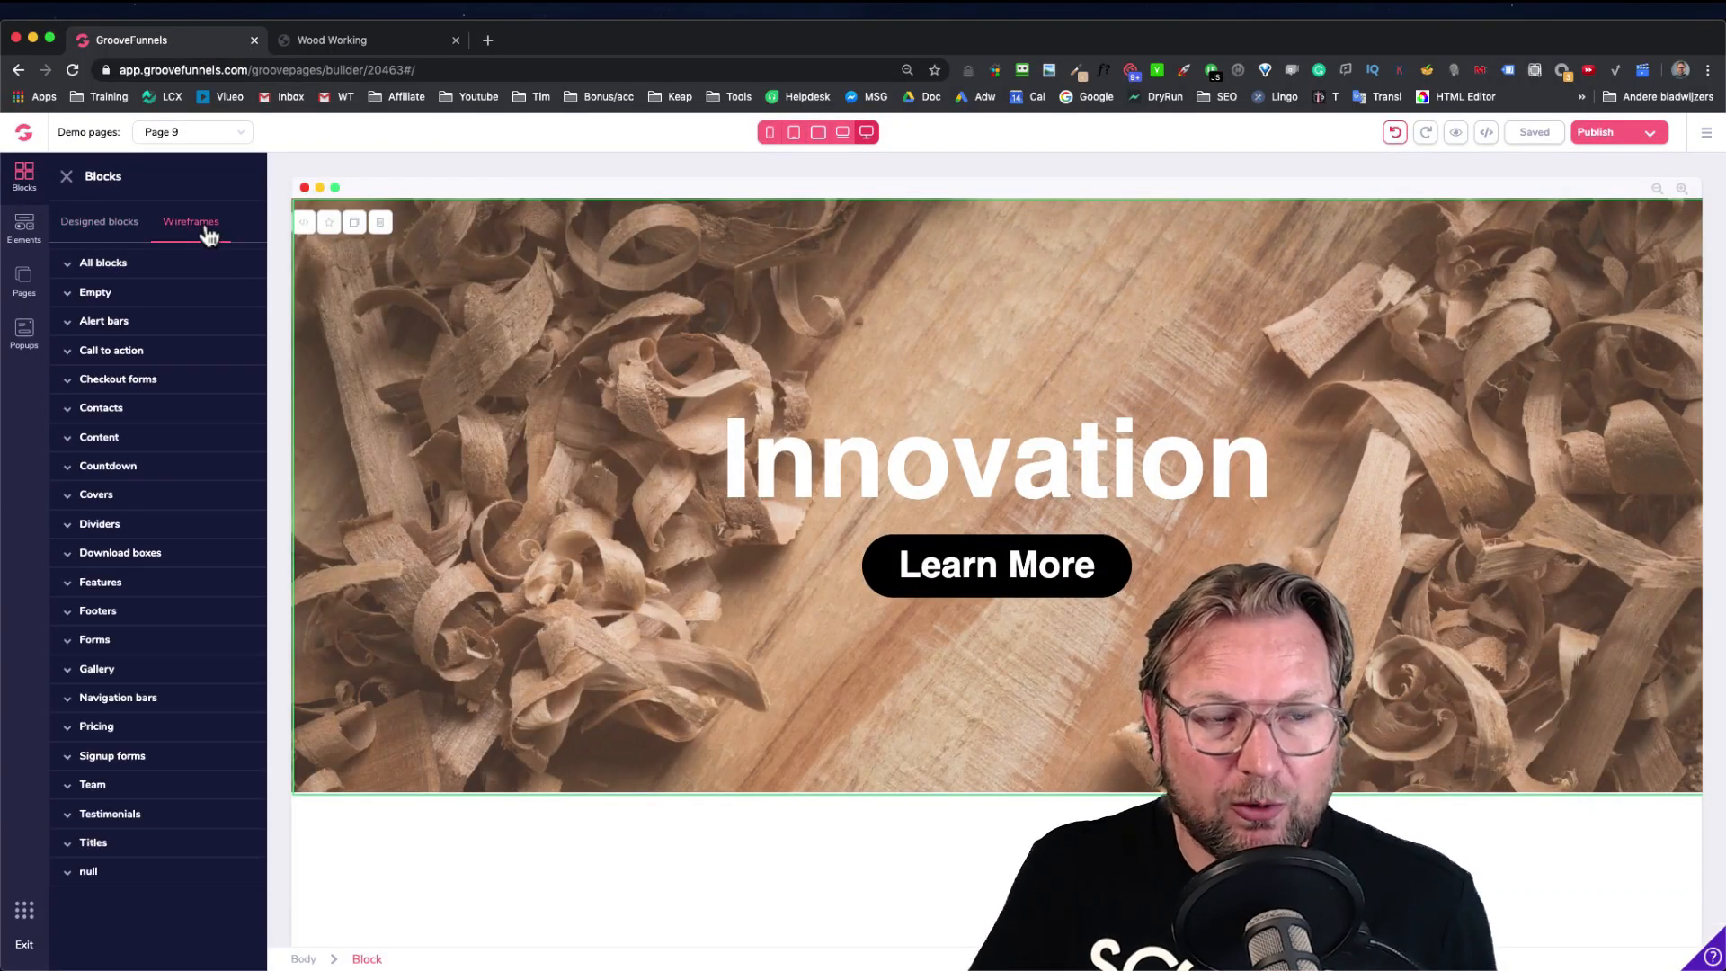
left_click(104, 262)
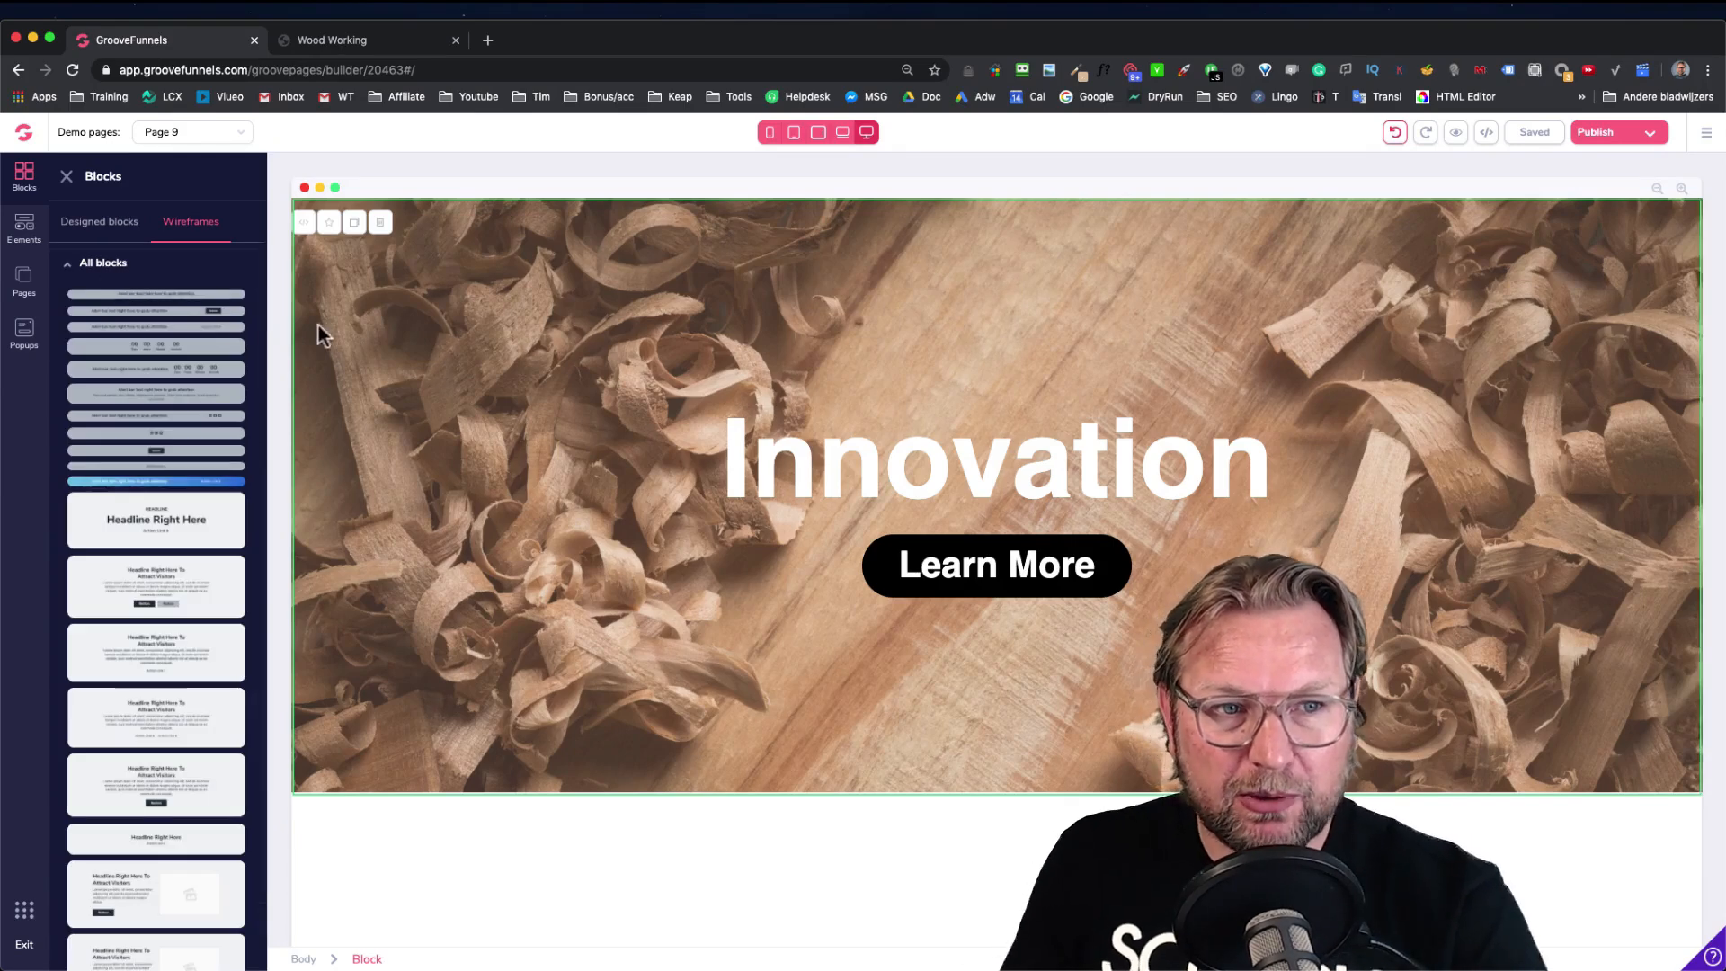
scroll(198, 418, "down", 10)
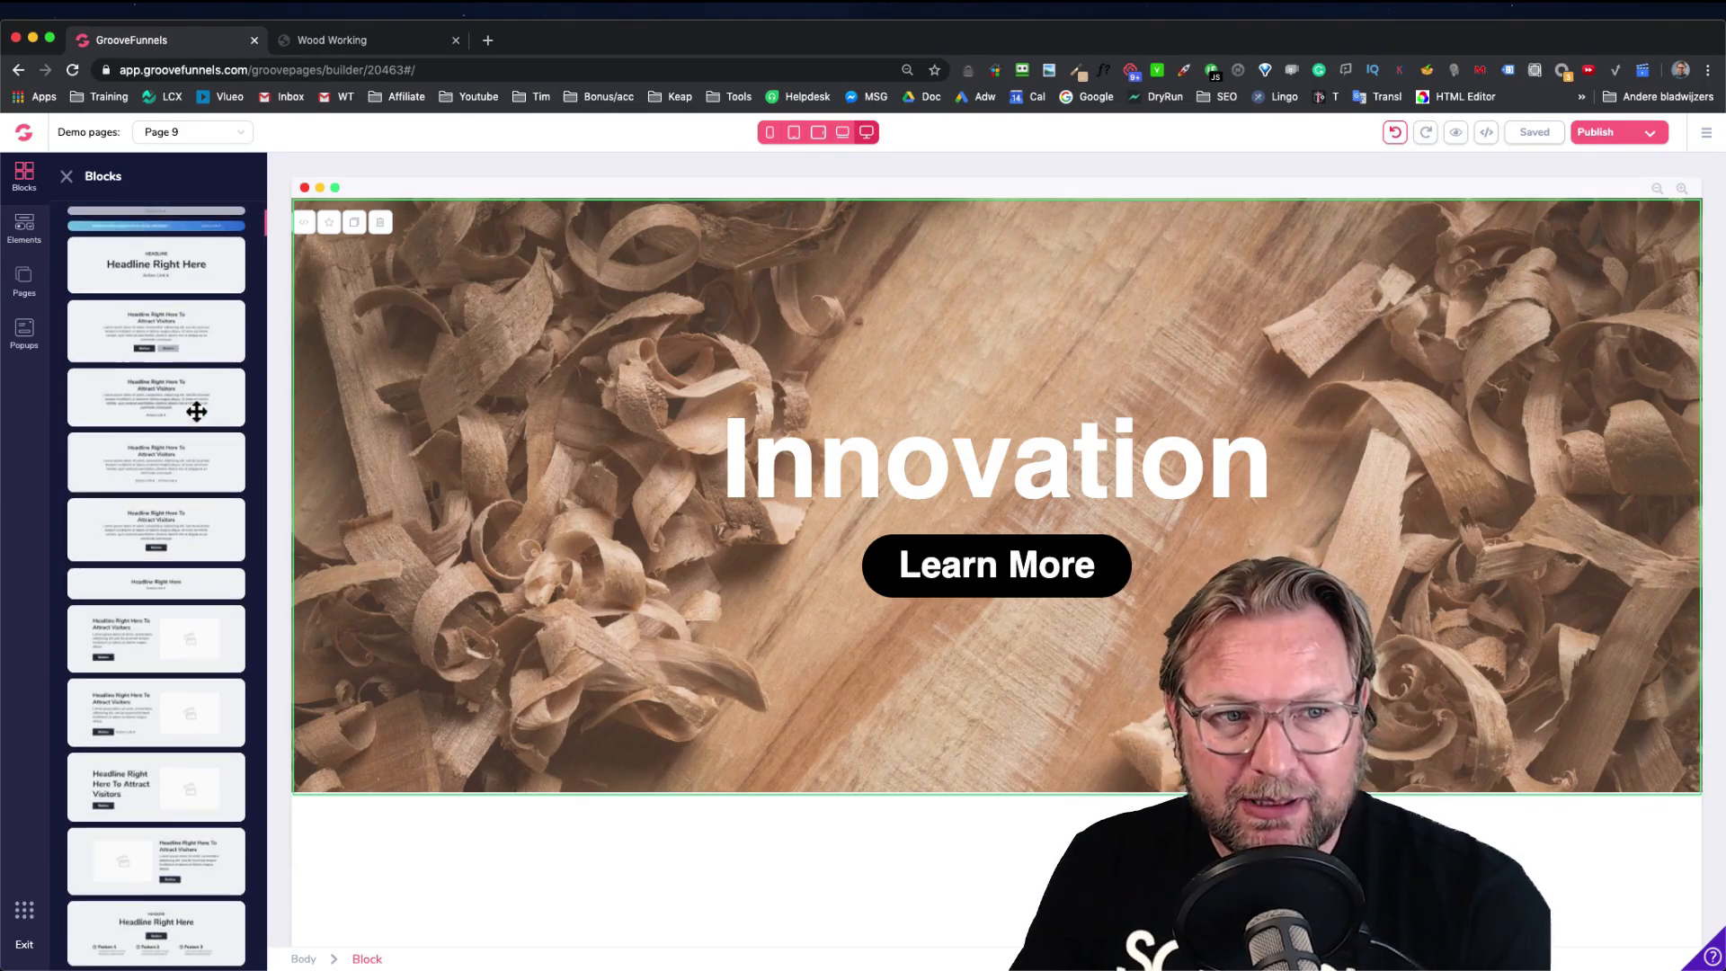
scroll(196, 412, "down", 5)
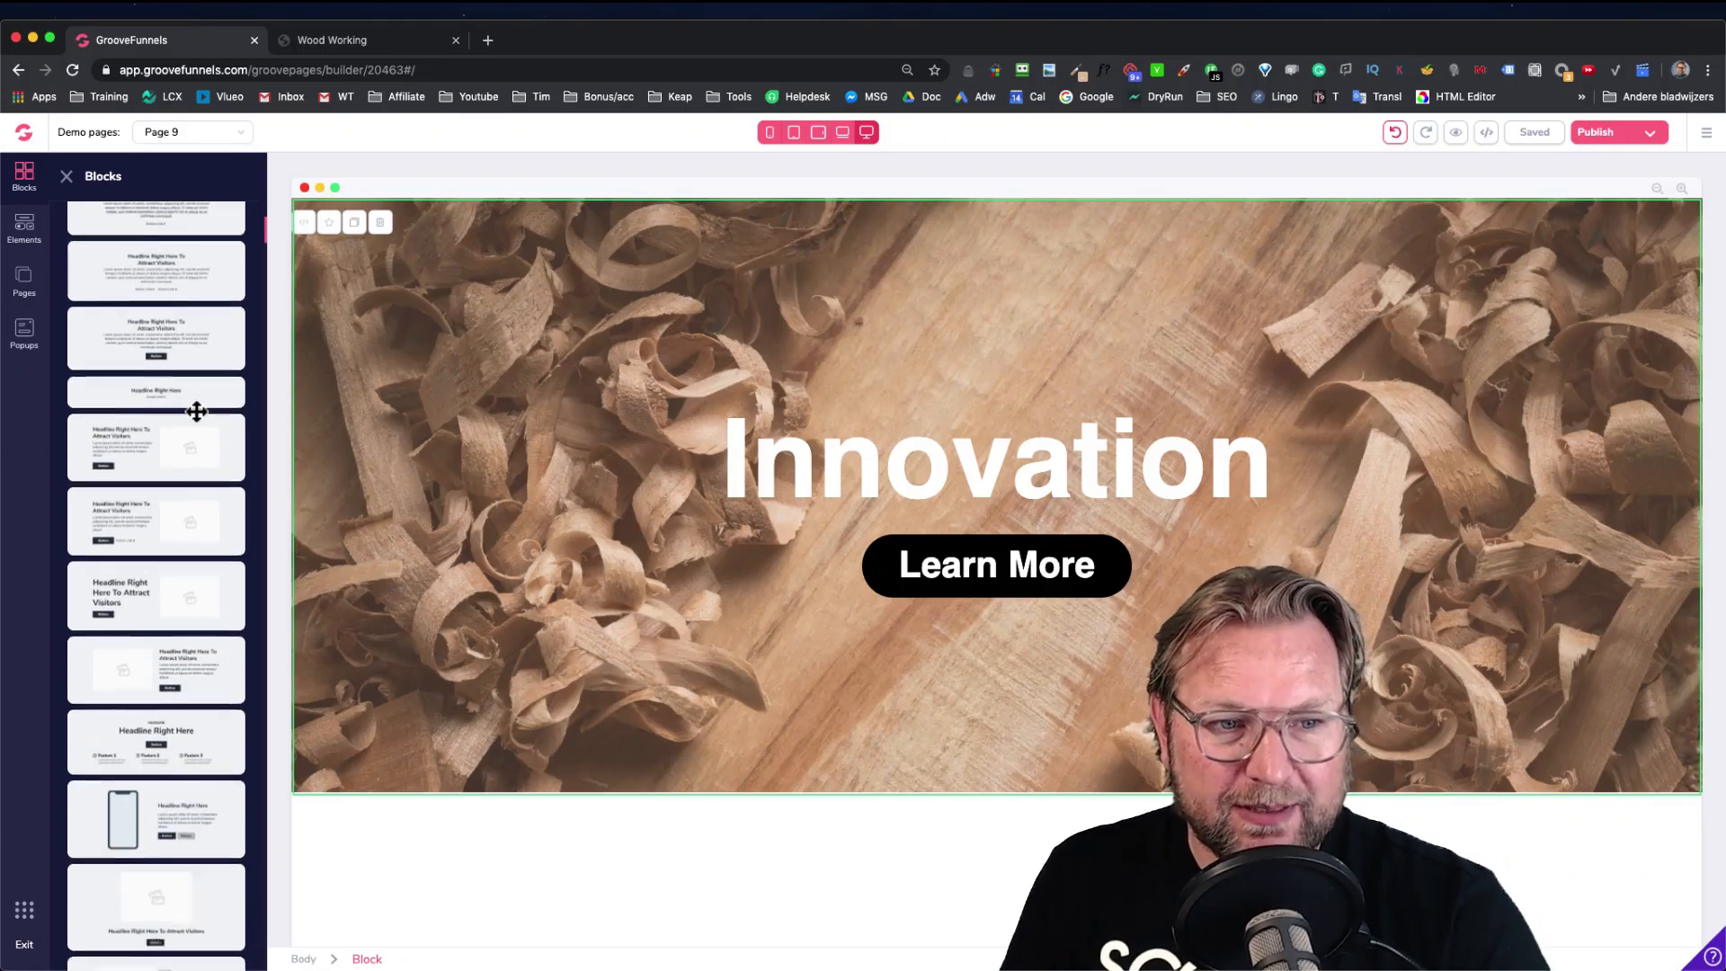
scroll(196, 412, "down", 10)
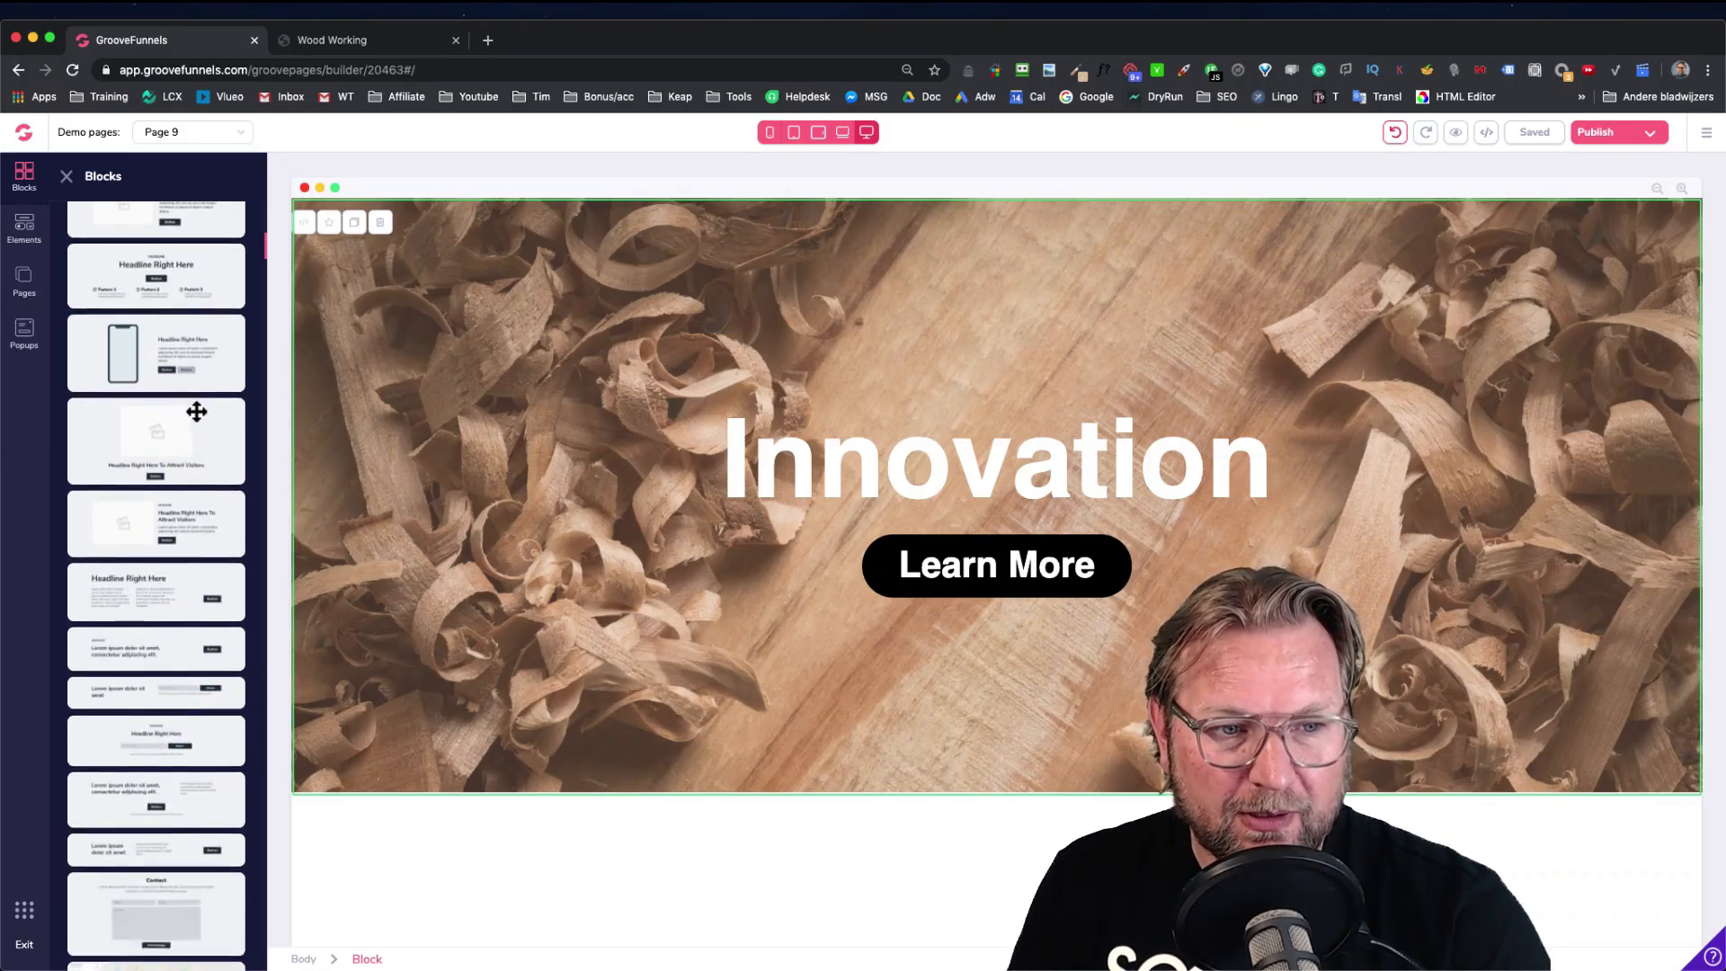
scroll(196, 412, "down", 10)
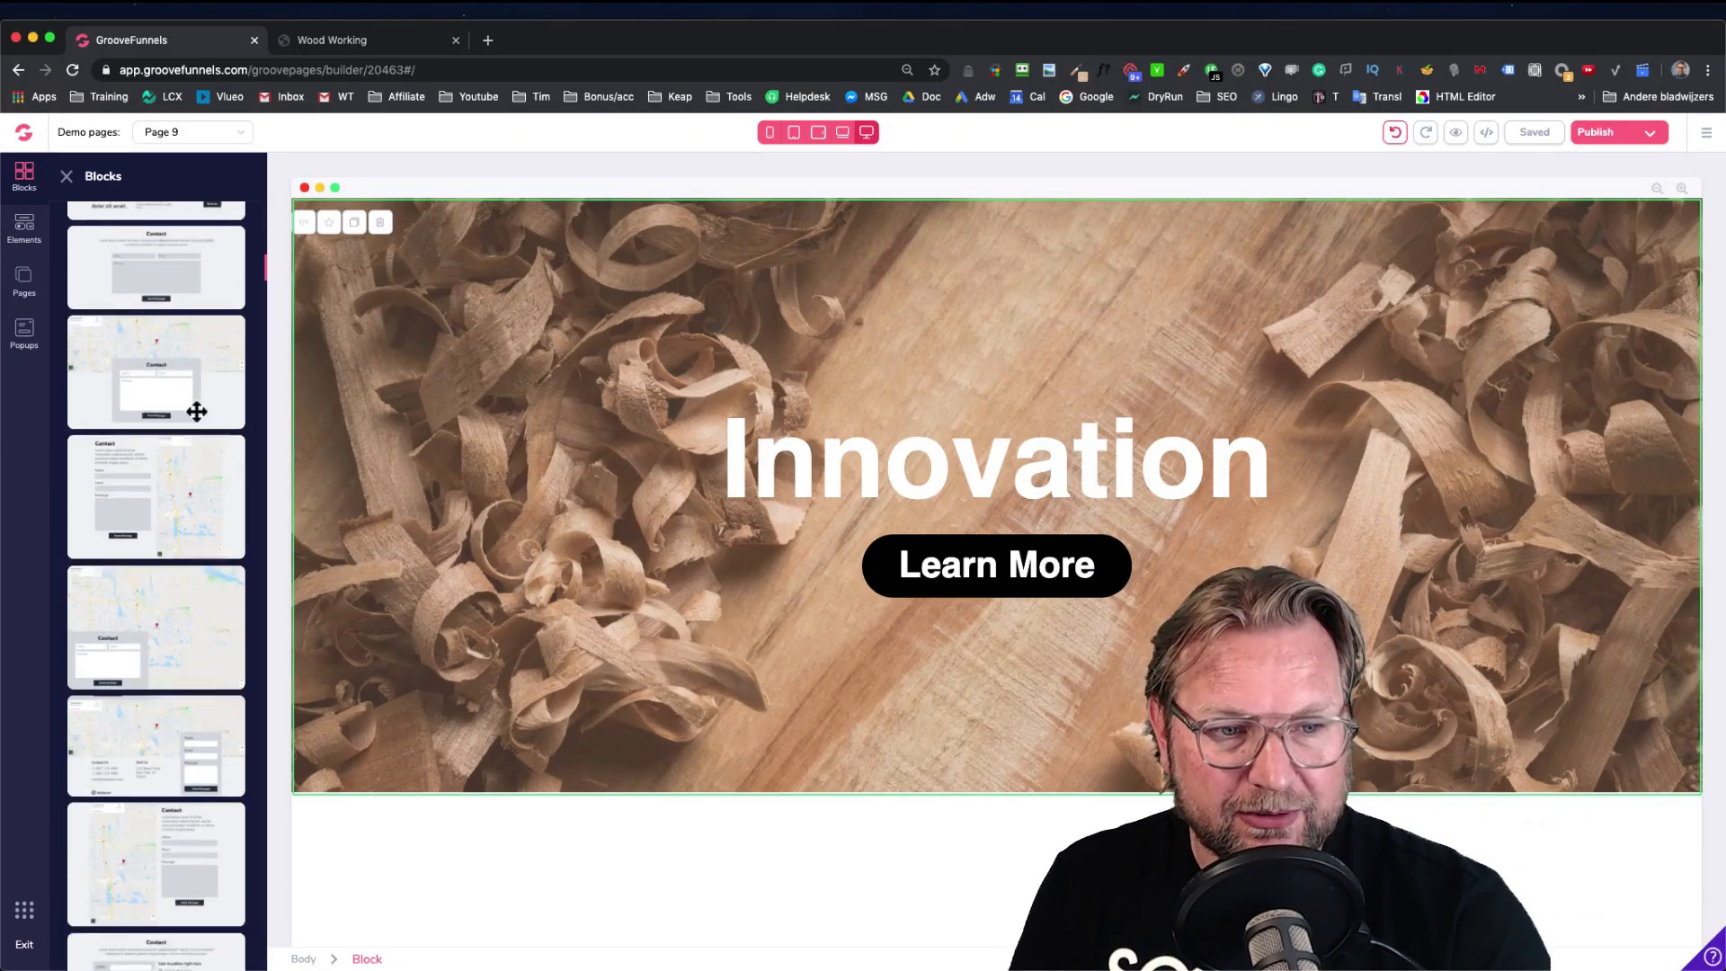
scroll(196, 412, "down", 10)
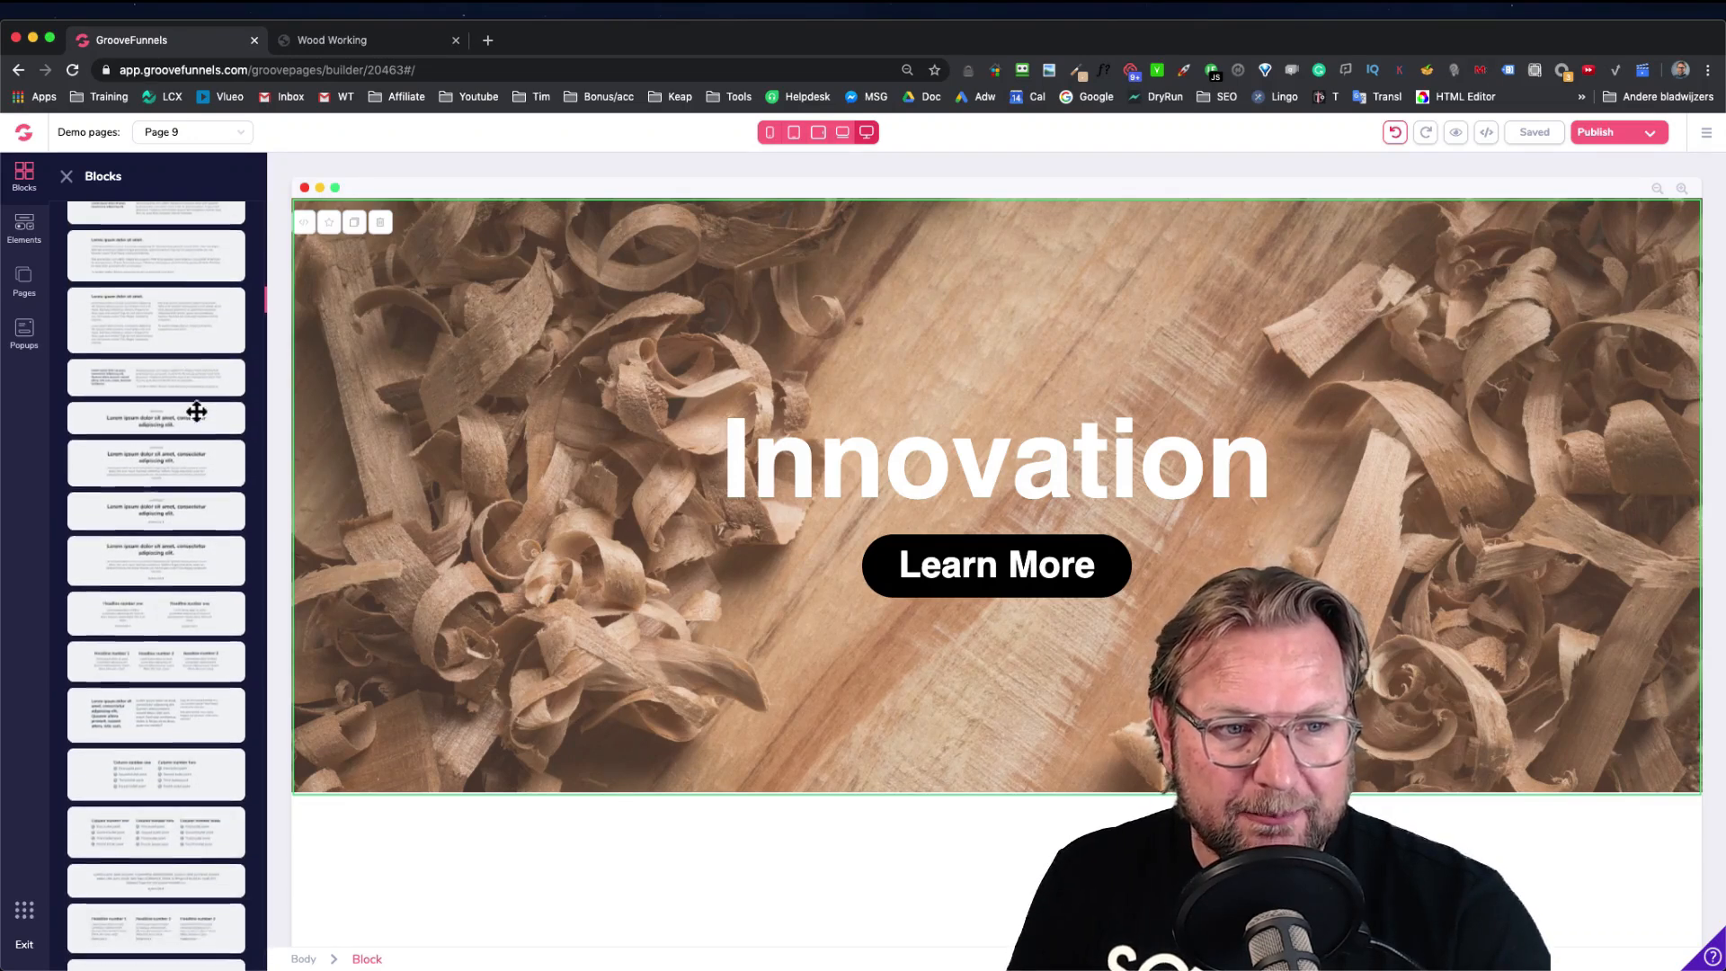
scroll(196, 411, "down", 6)
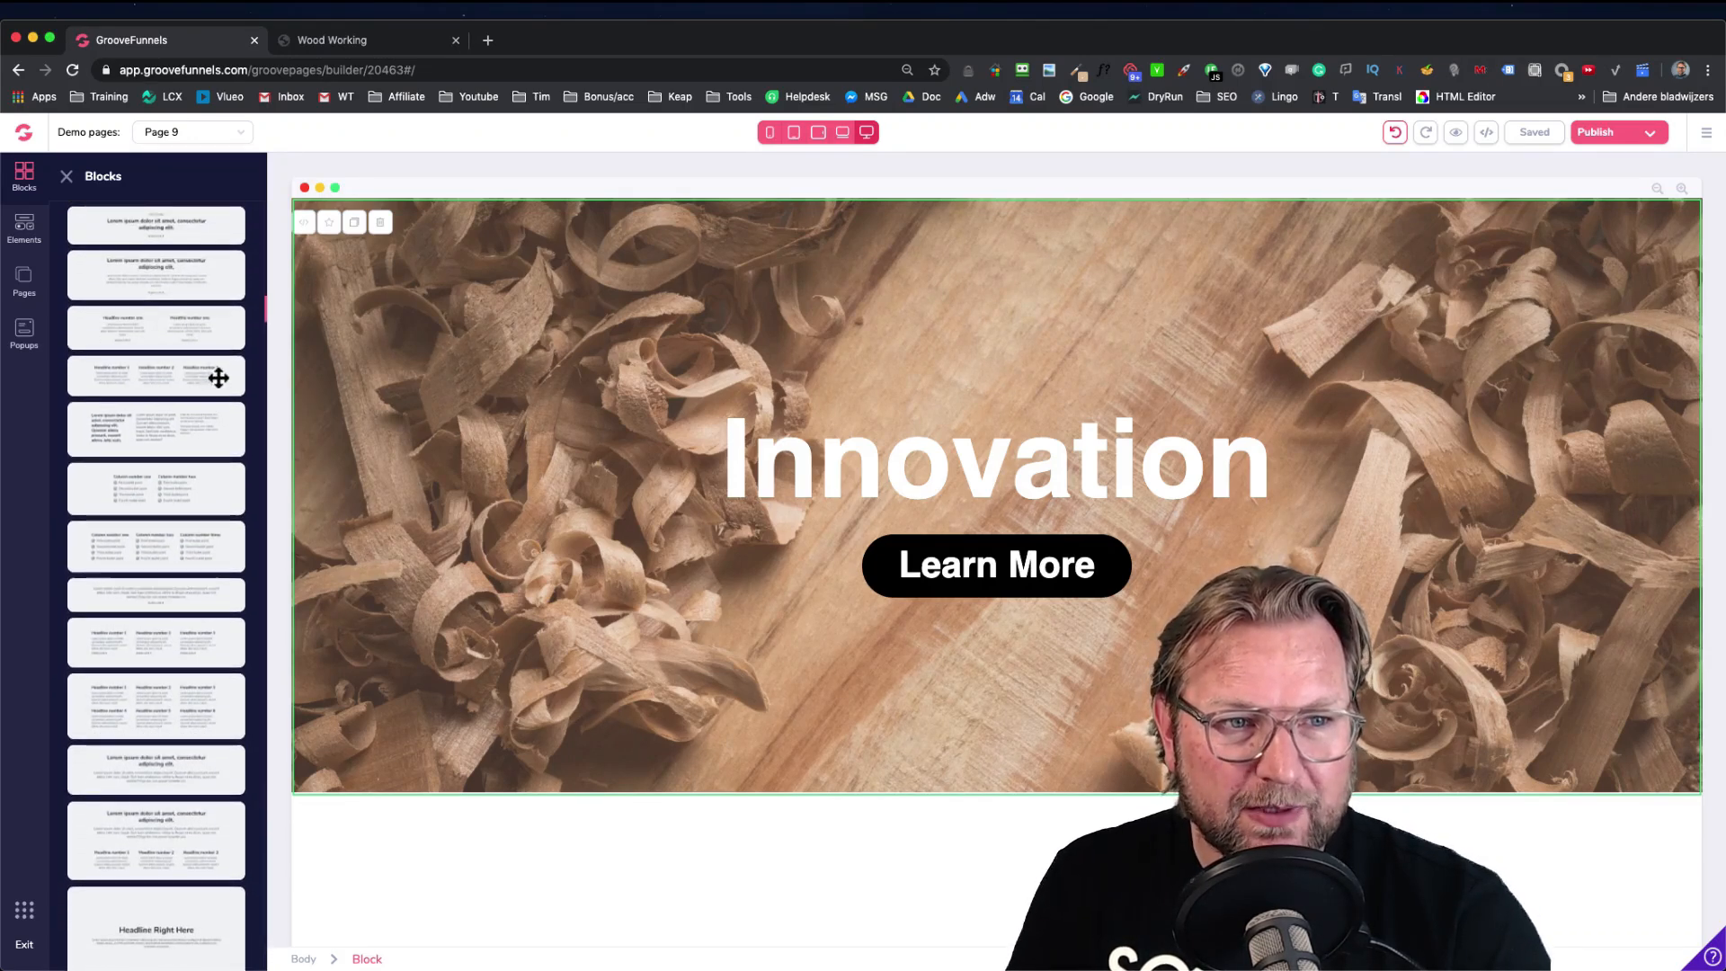
left_click(392, 40)
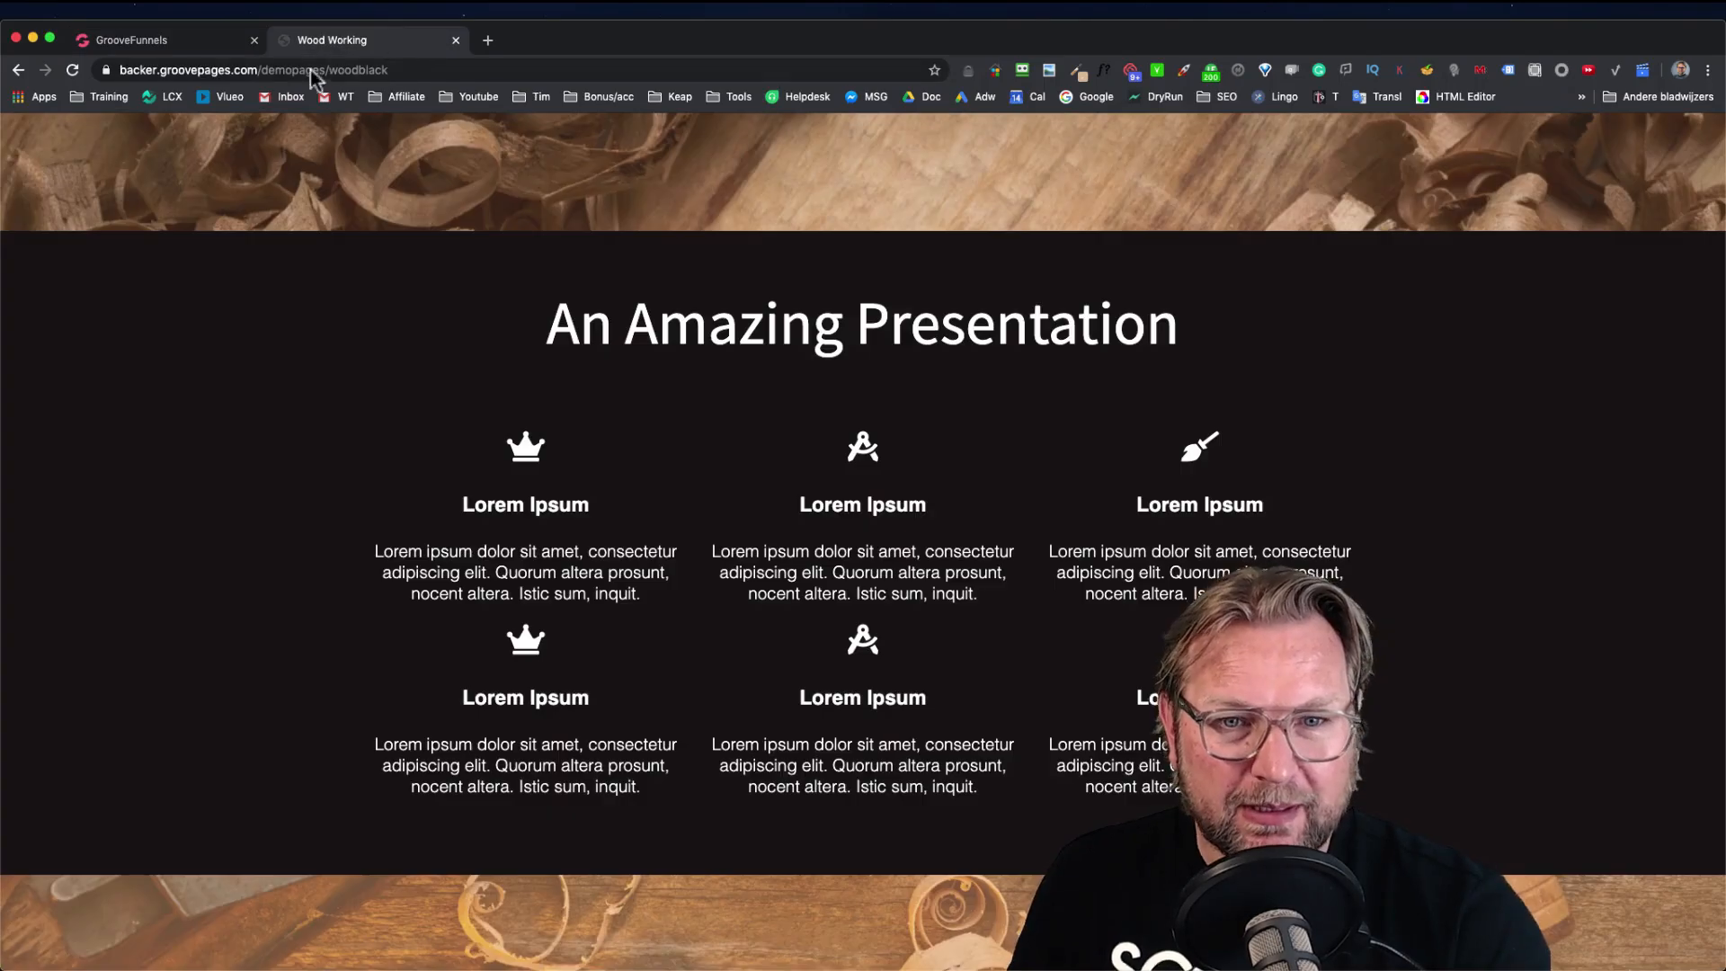
left_click(208, 37)
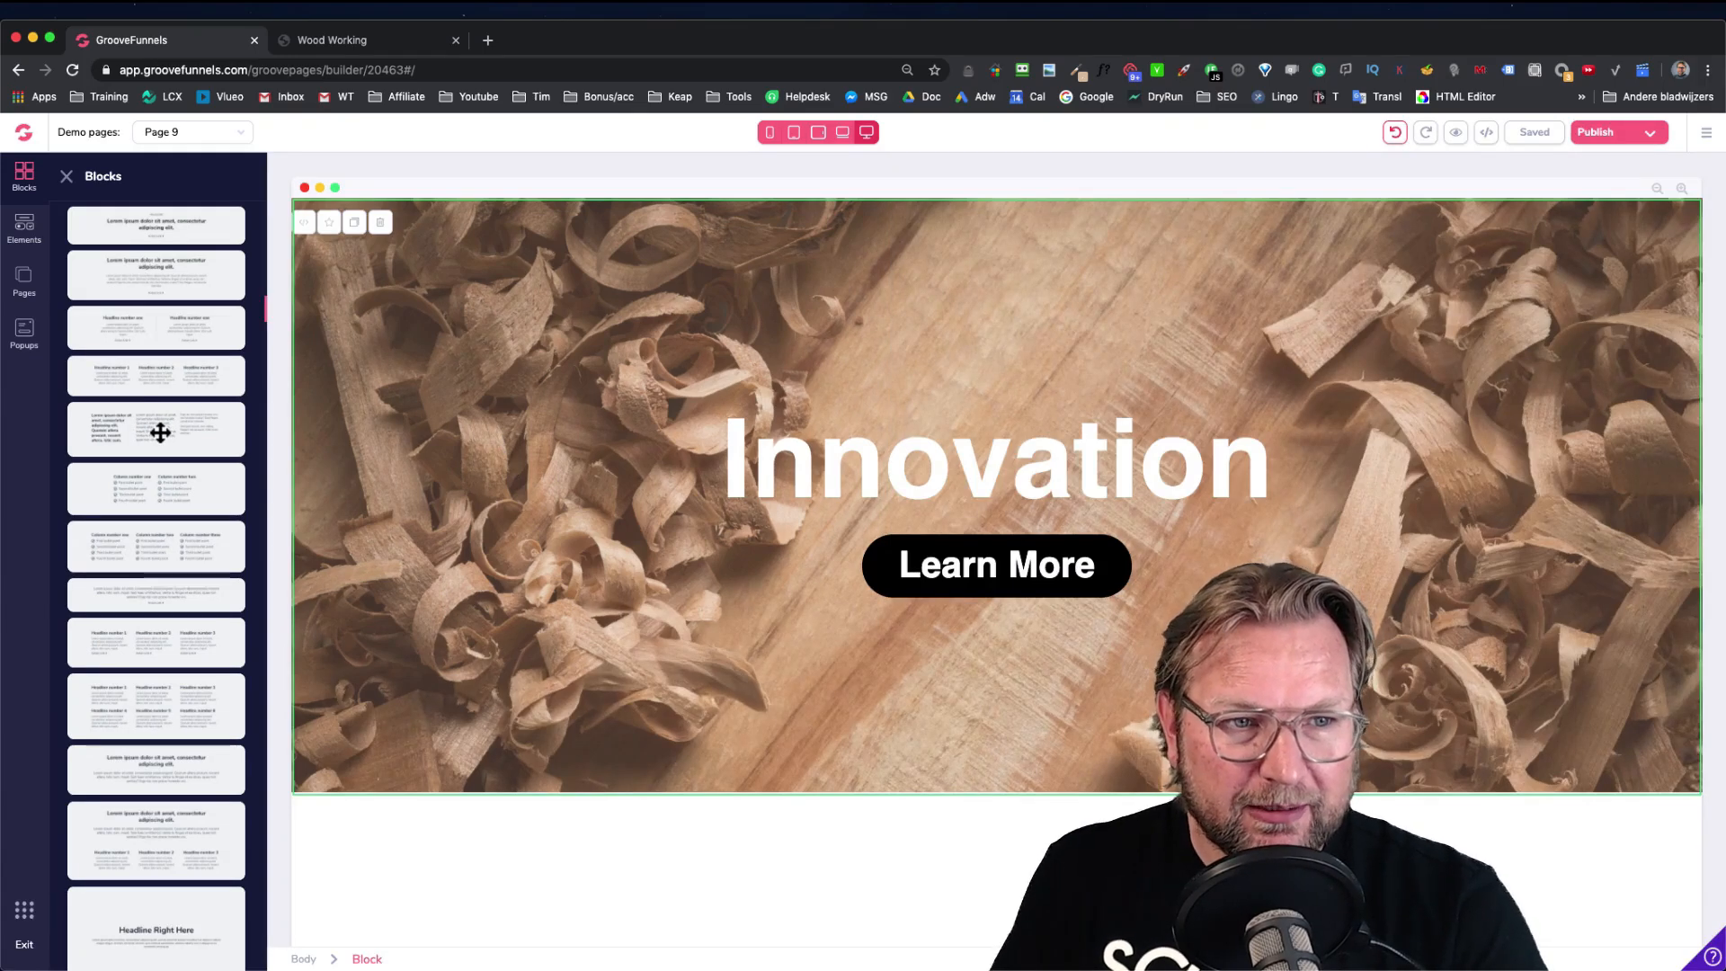
left_click_drag(152, 431, 944, 861)
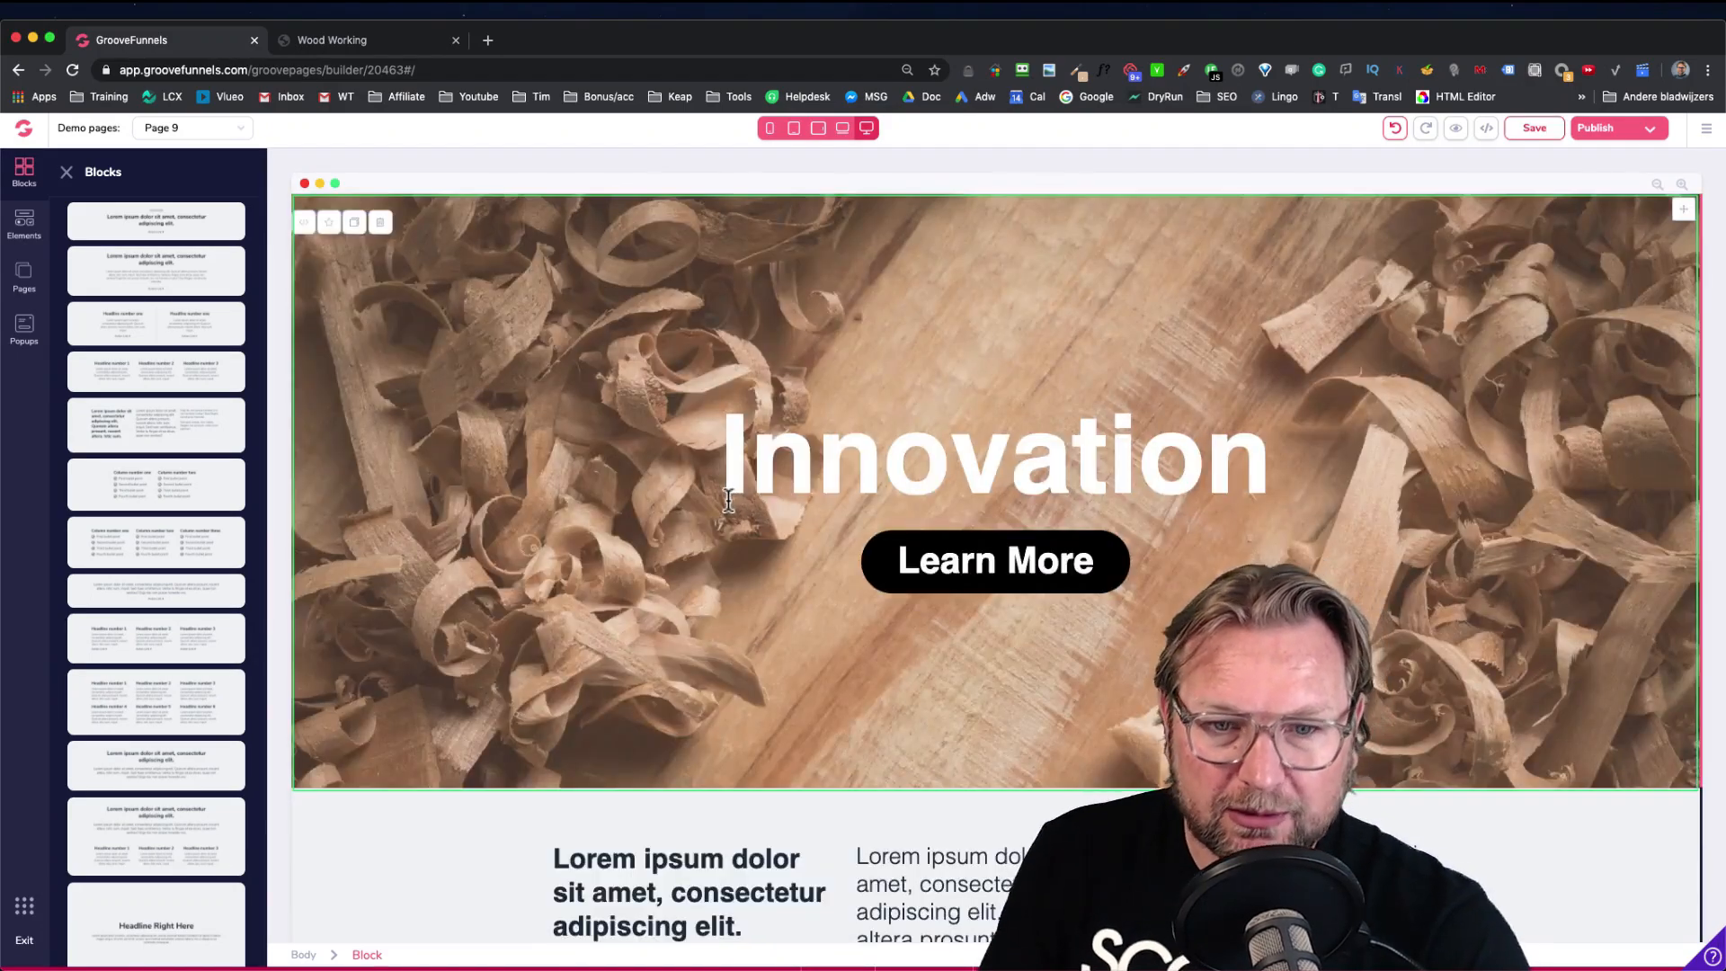
scroll(988, 584, "down", 3)
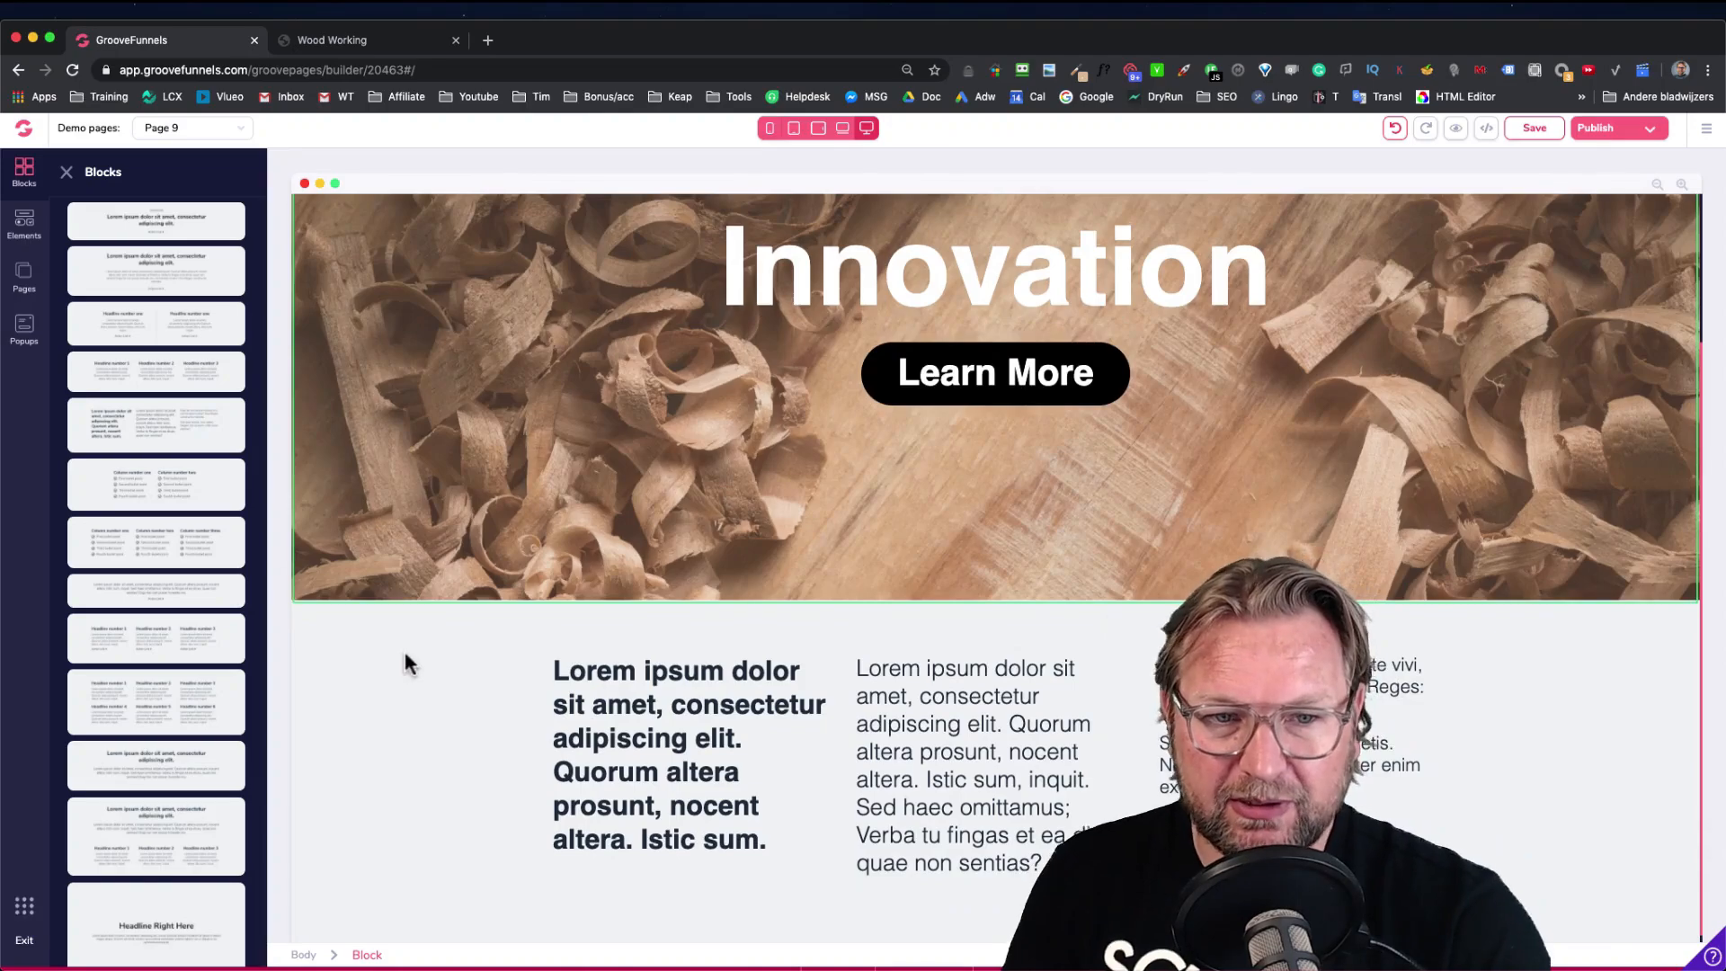
left_click(405, 662)
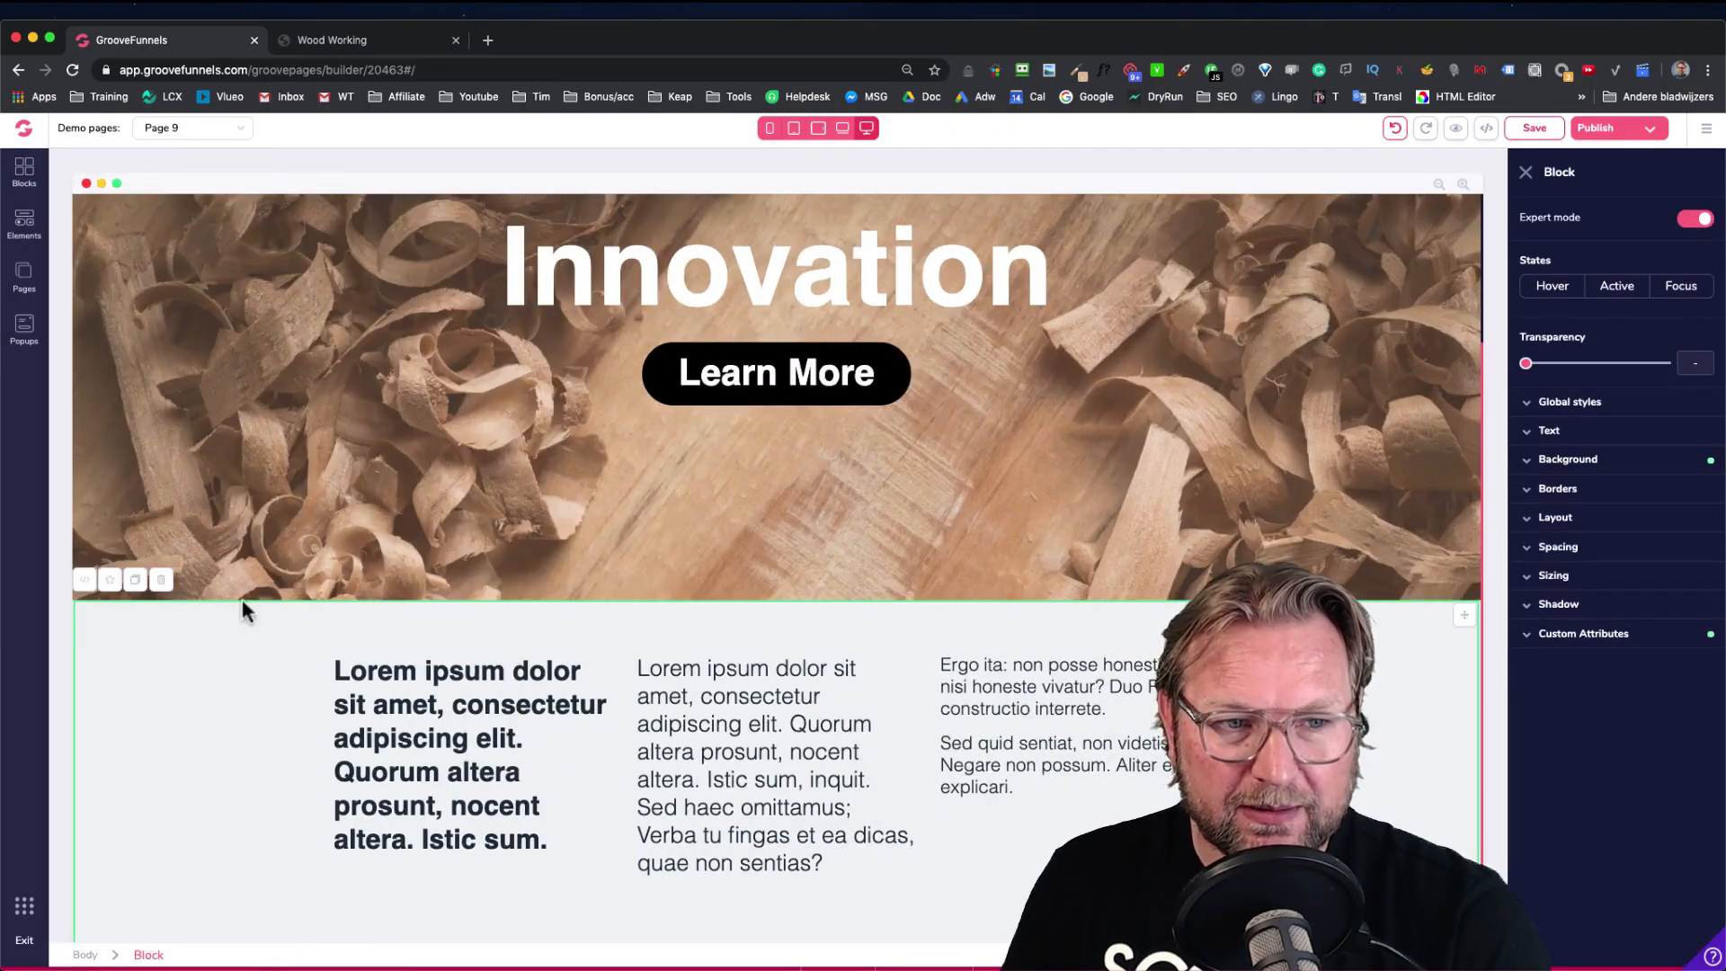
Delete the three-column lorem ipsum block below the Innovation hero
left_click(163, 581)
left_click(895, 565)
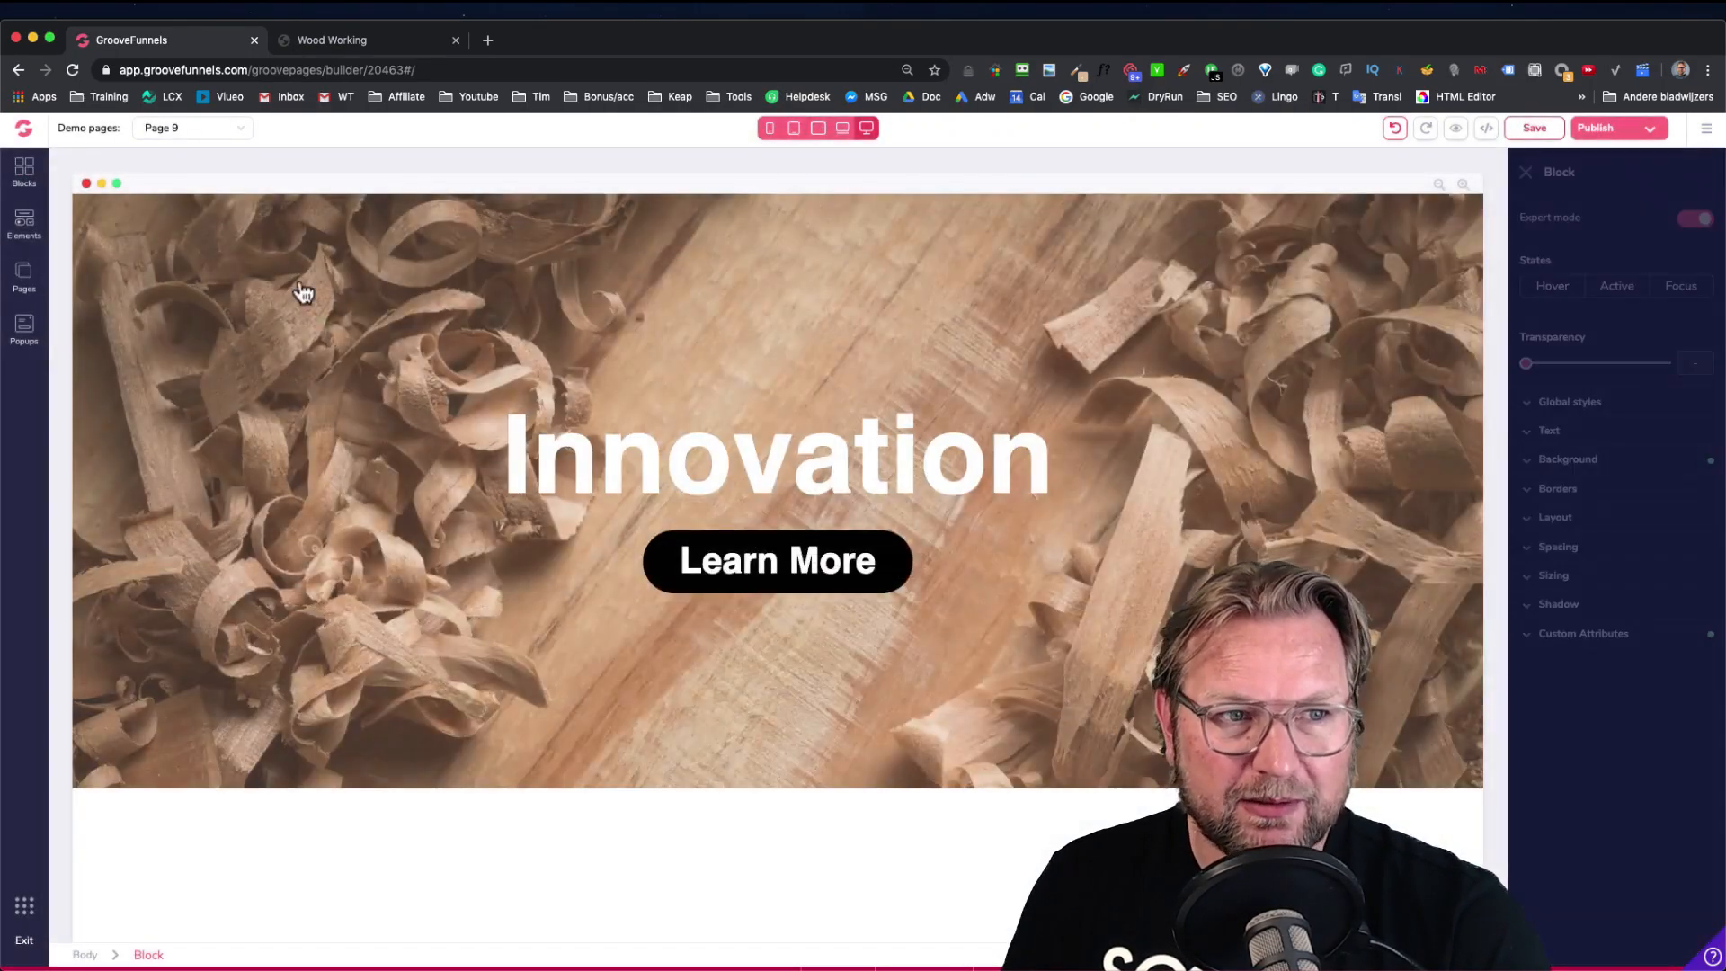
Add the wireframe block with three centred headline-and-text columns below the Innovation hero, using the original Wood Working page as reference
left_click(19, 176)
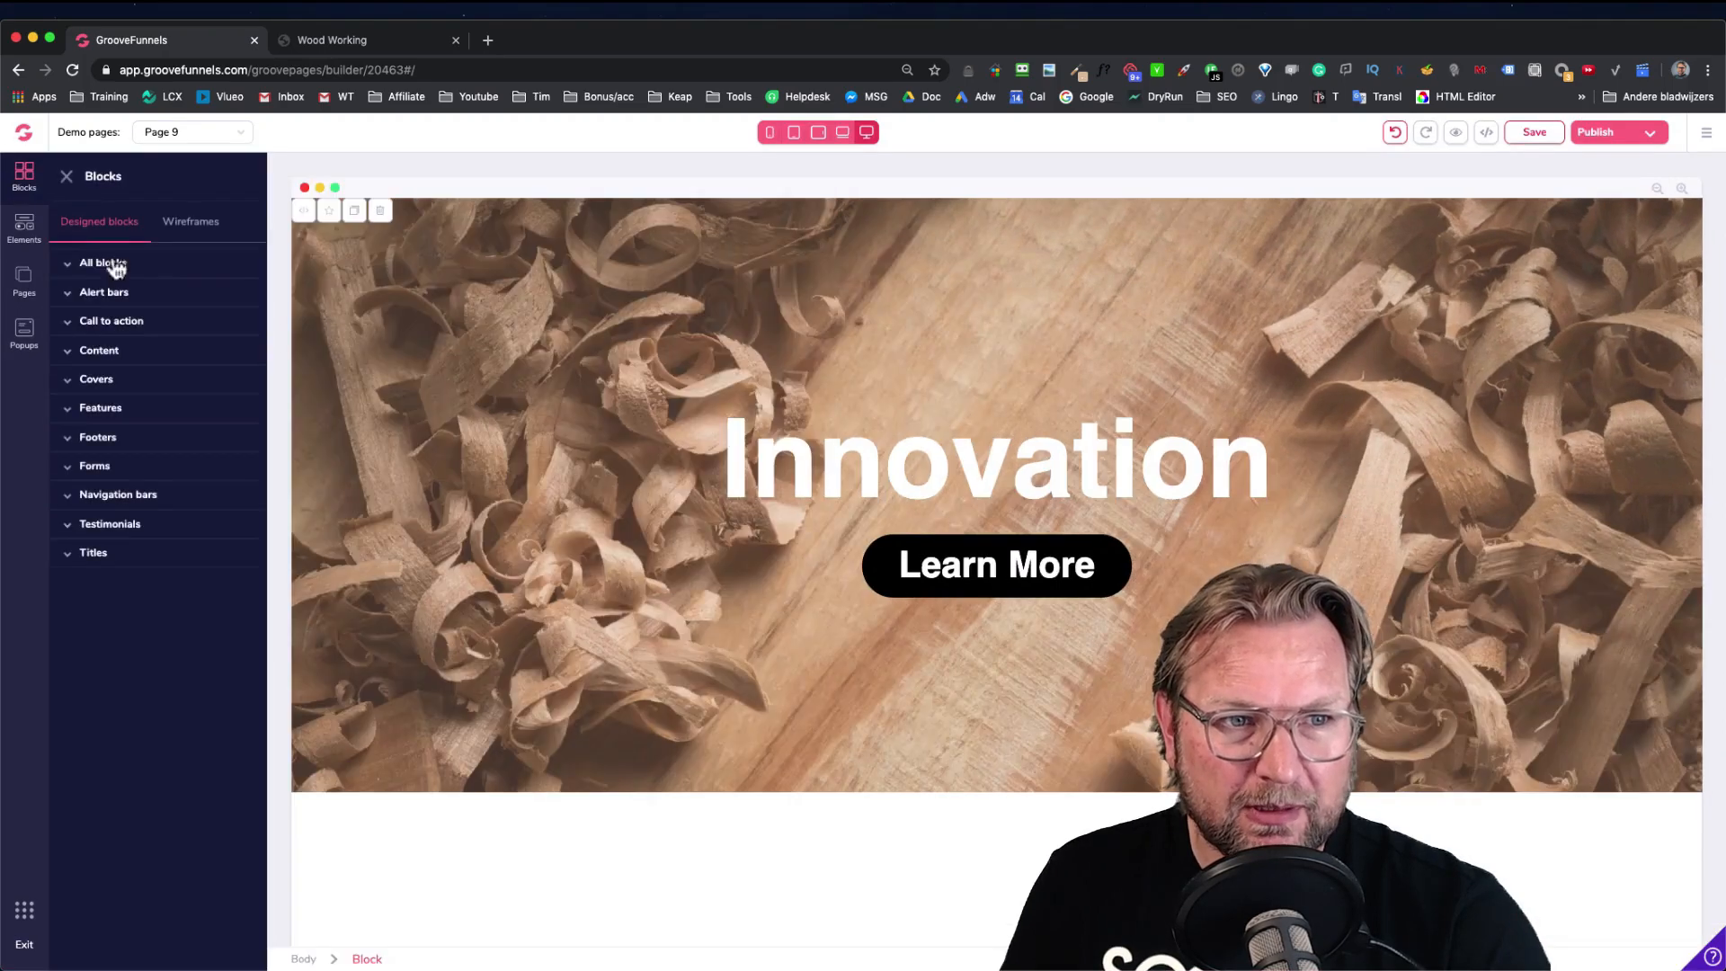
left_click(198, 224)
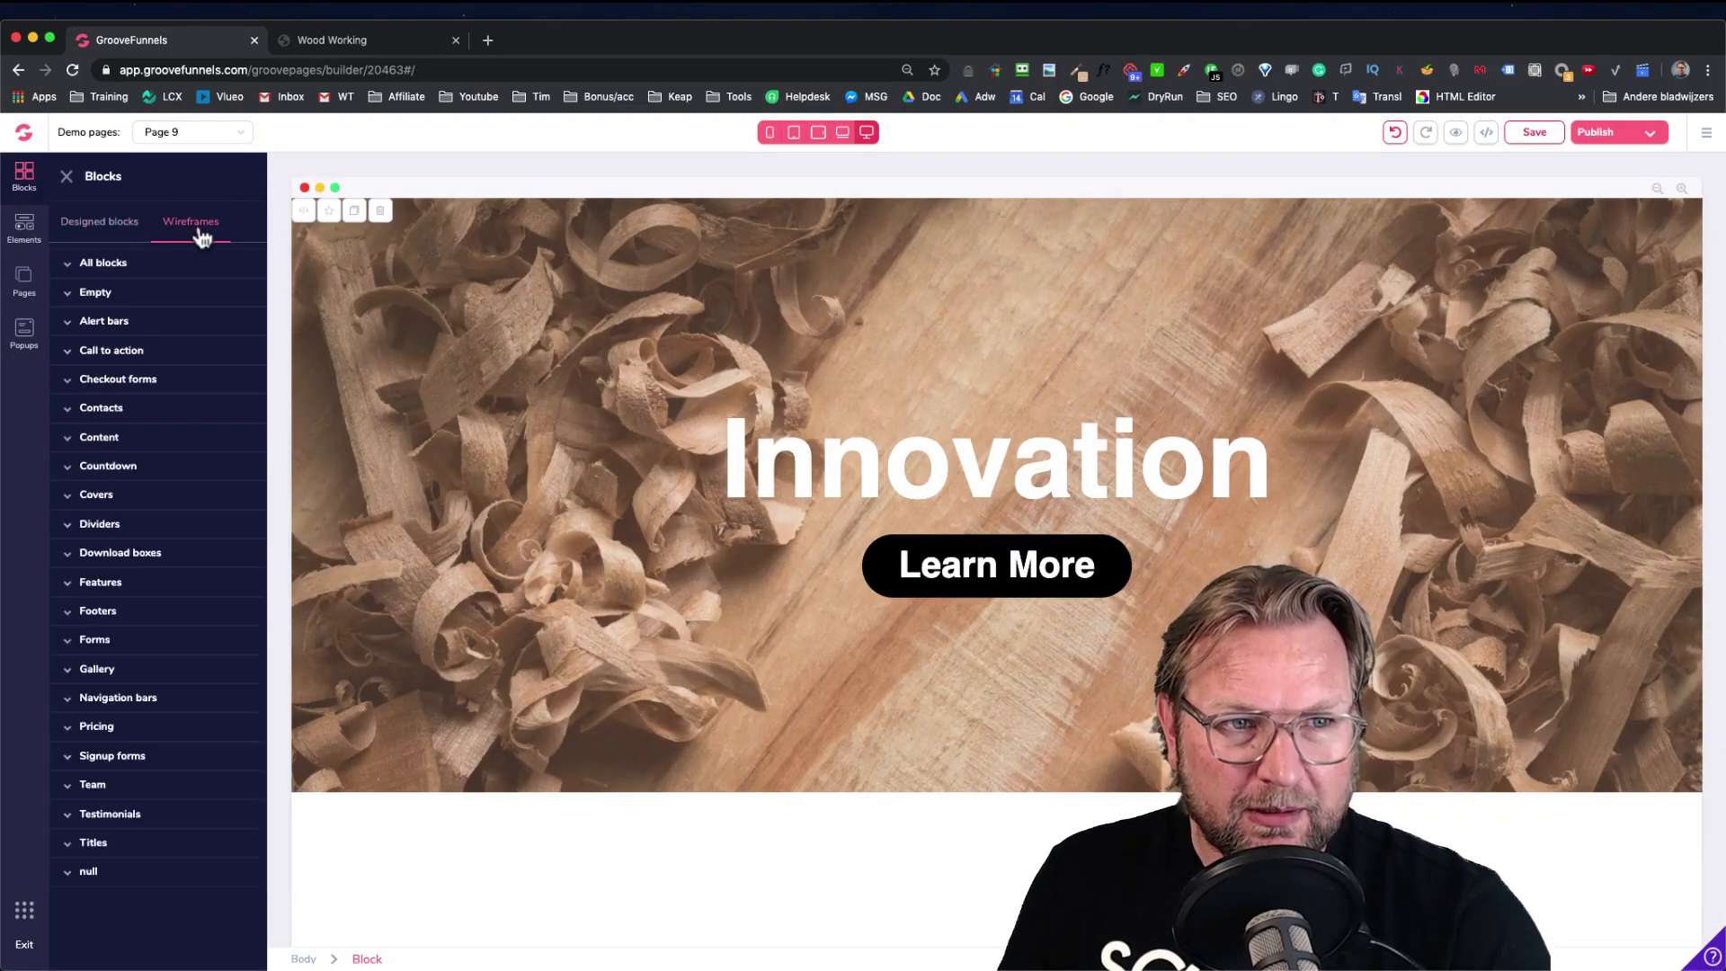
left_click(107, 270)
scroll(175, 452, "down", 5)
scroll(177, 453, "down", 15)
scroll(177, 453, "down", 15)
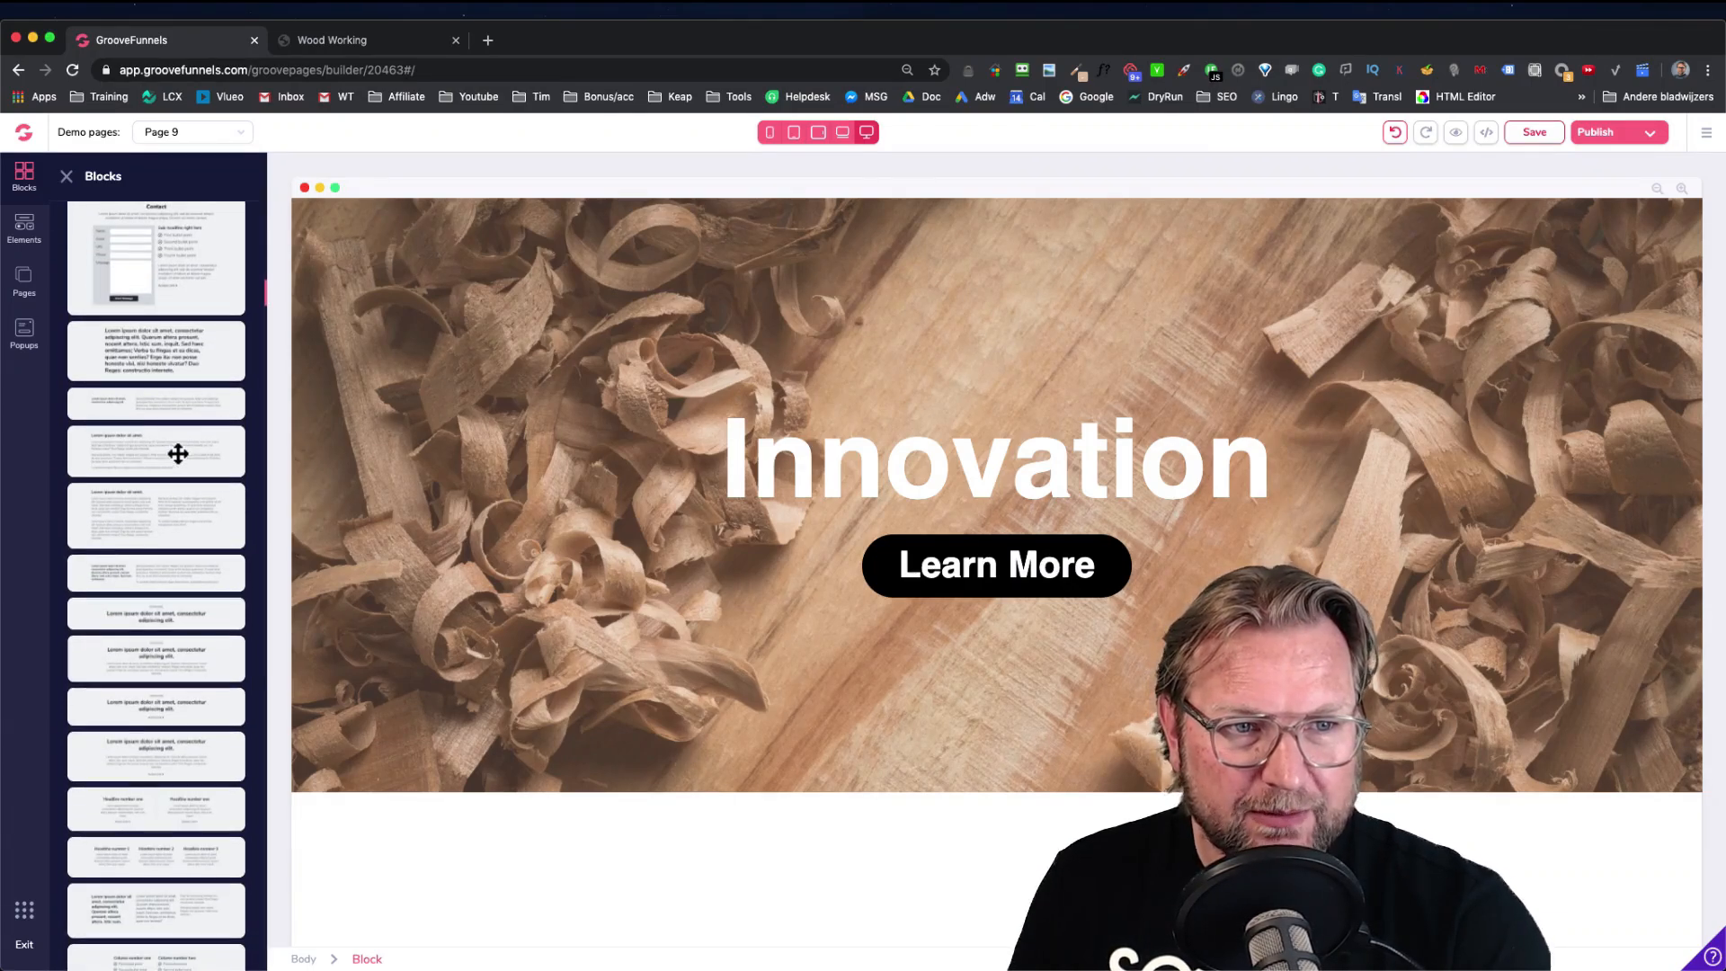
scroll(552, 554, "down", 10)
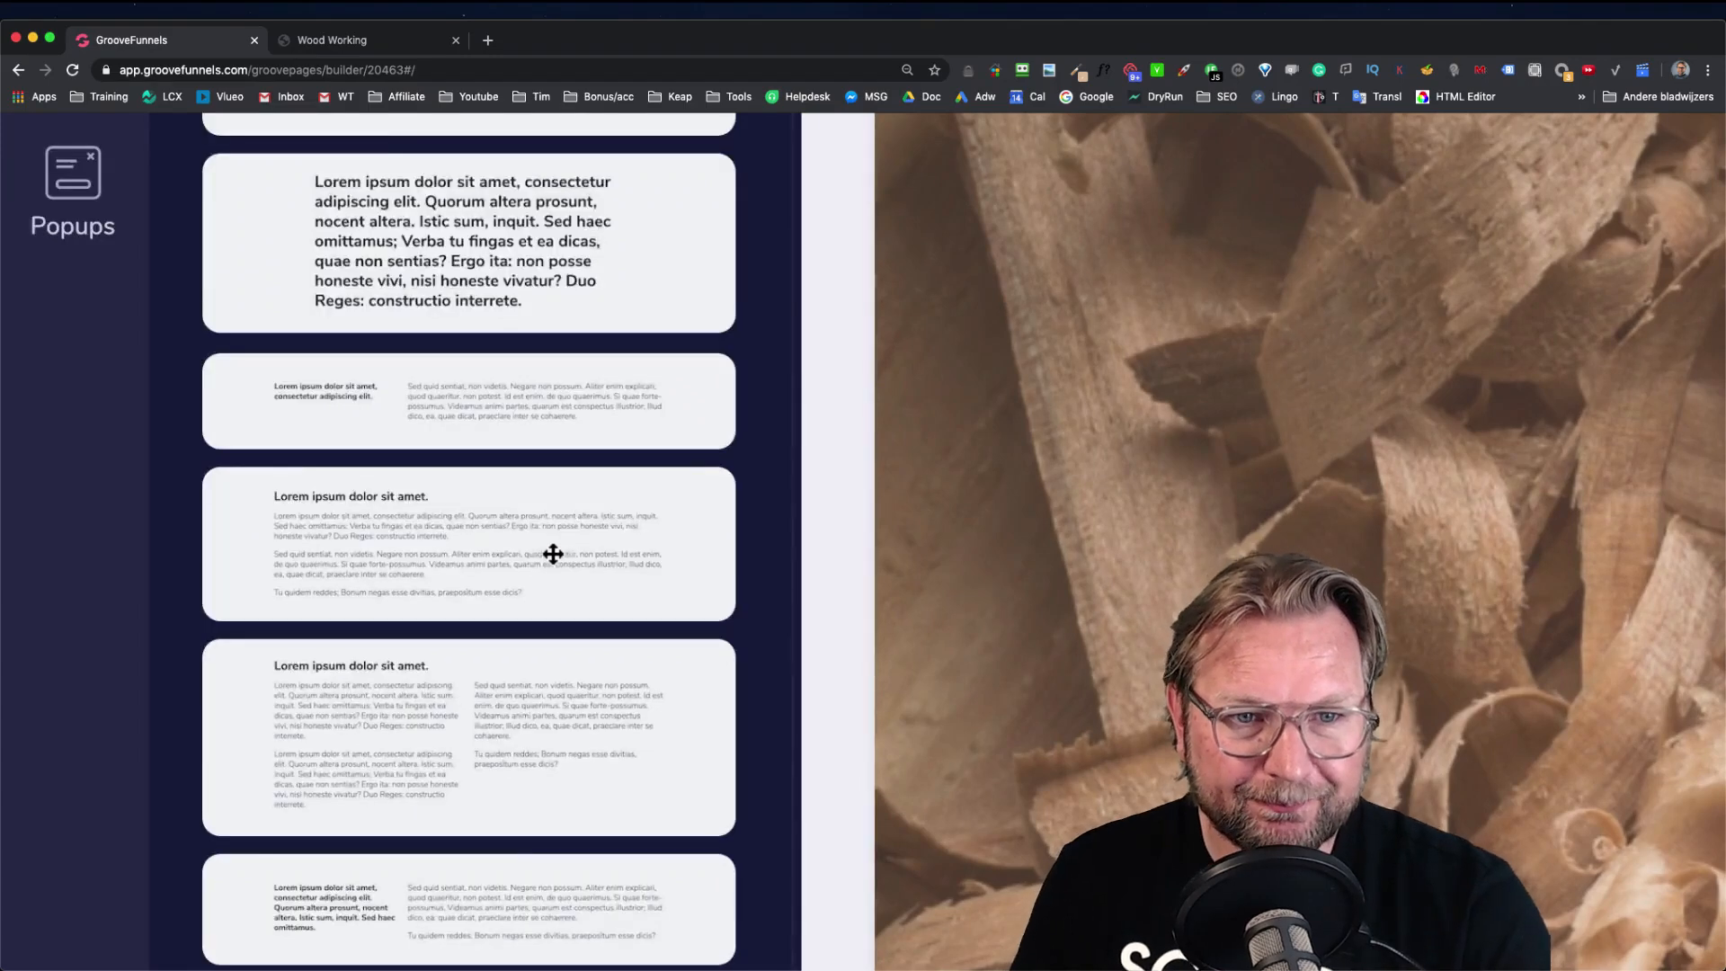
scroll(552, 554, "down", 3)
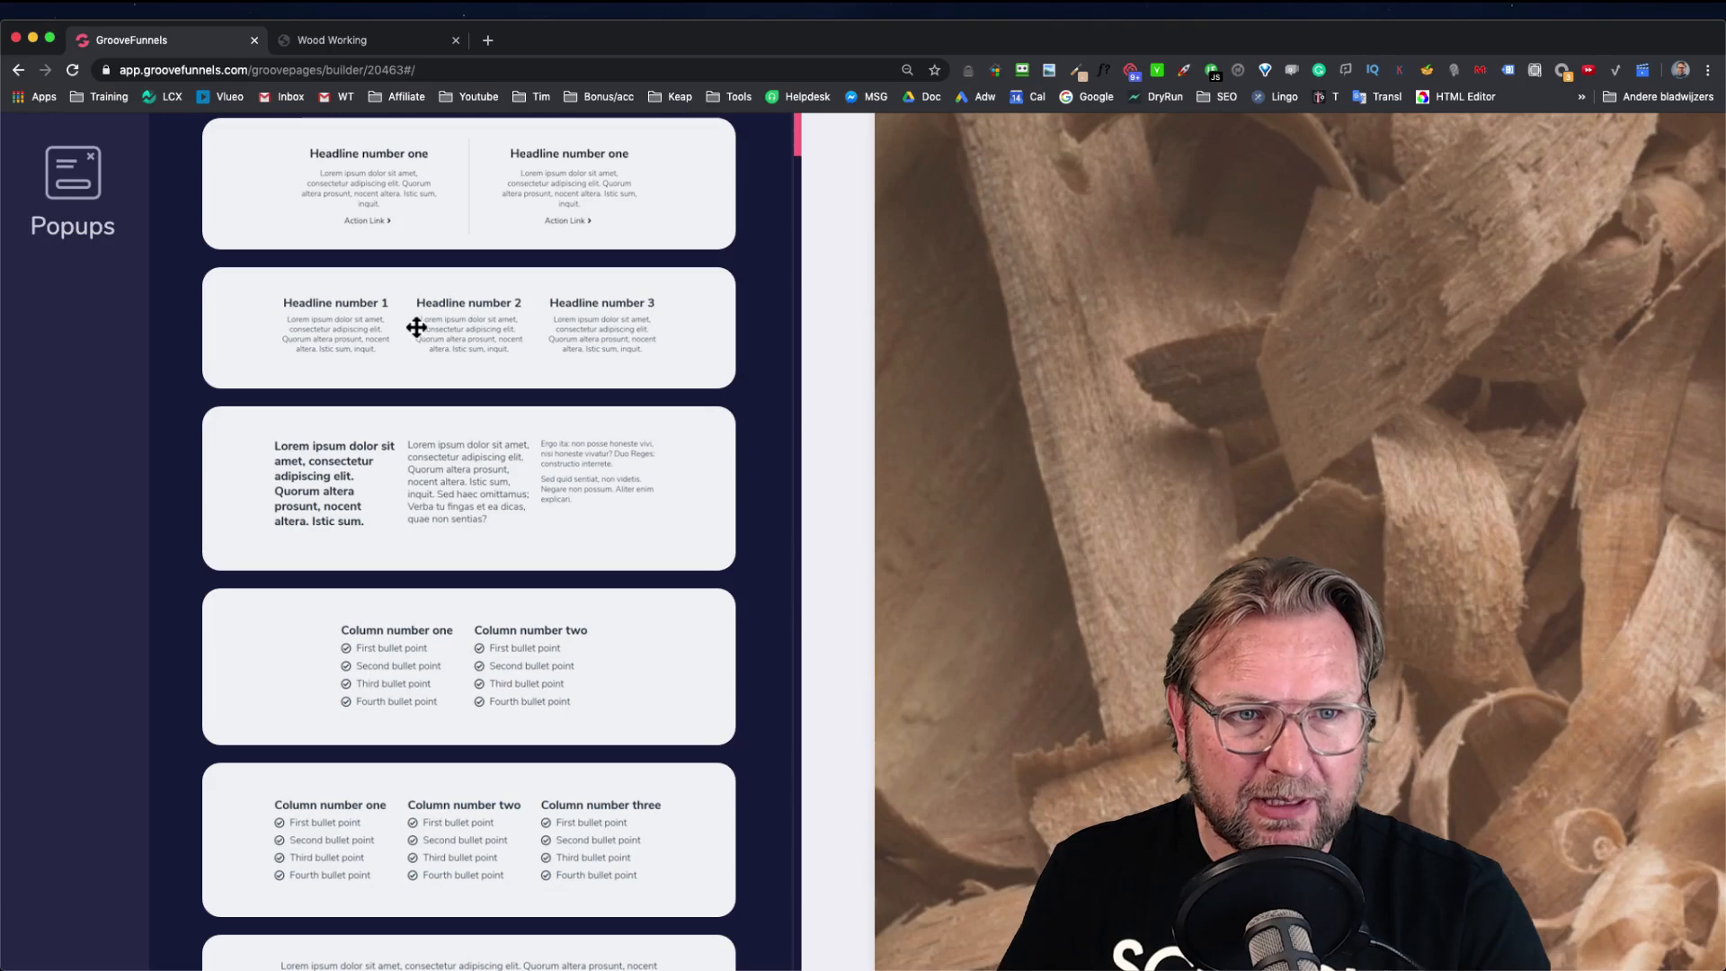
left_click(386, 40)
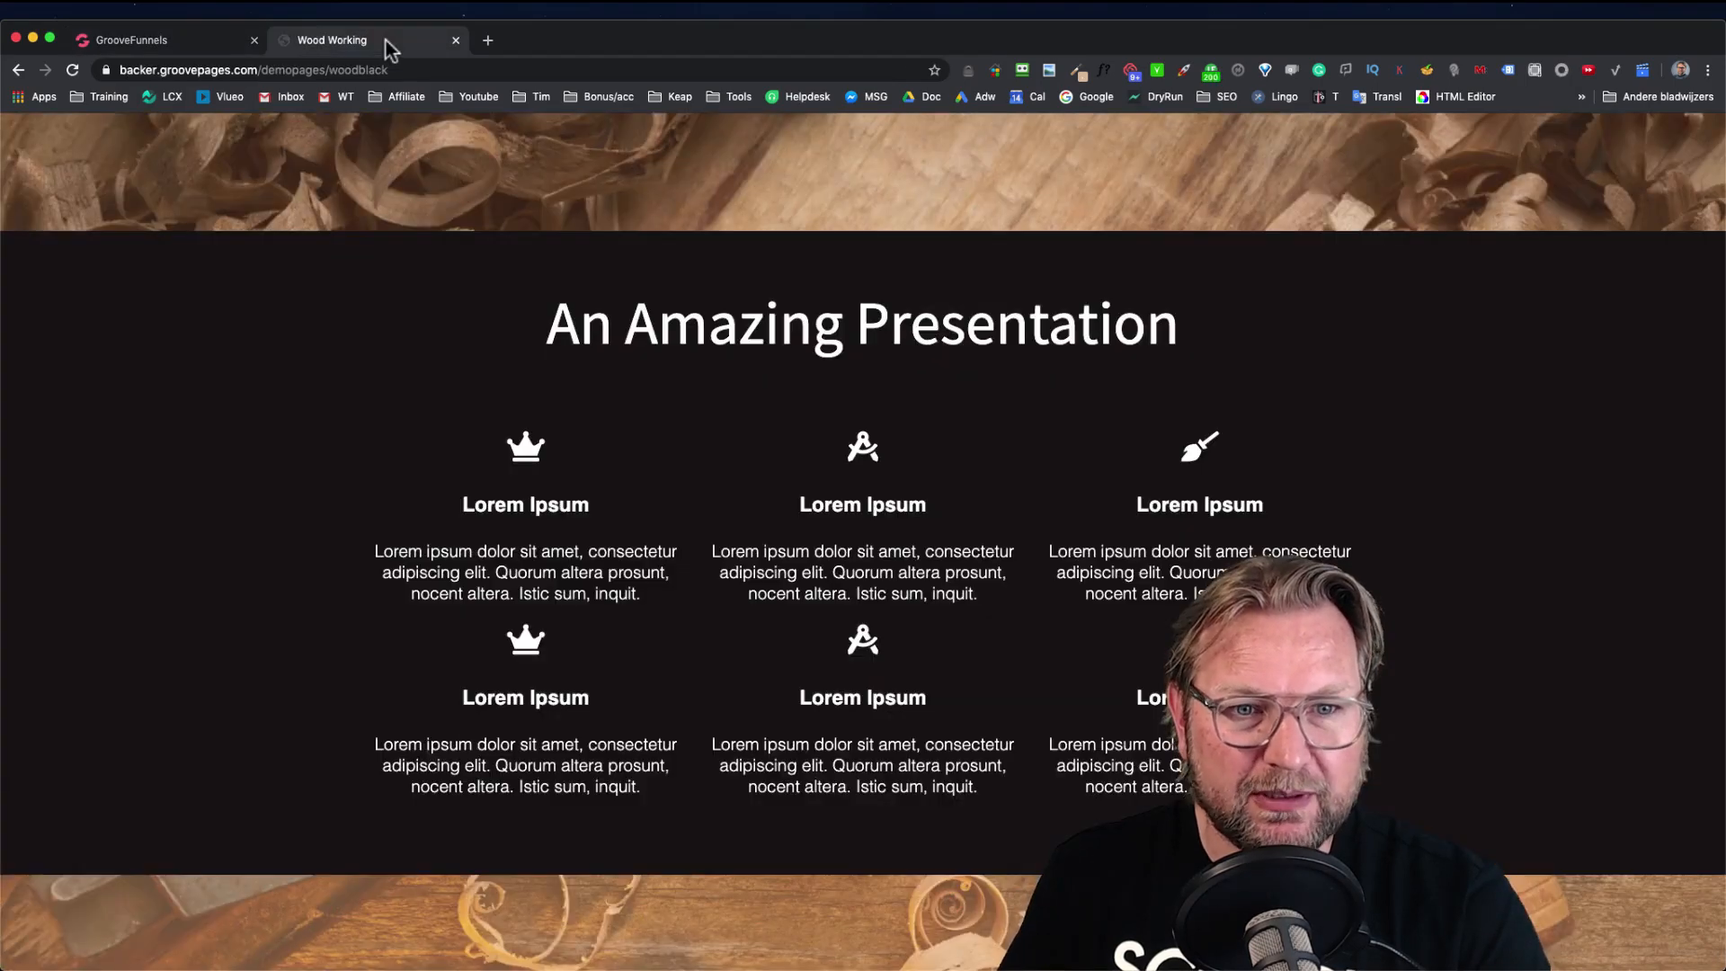
left_click(203, 43)
scroll(444, 322, "down", 10)
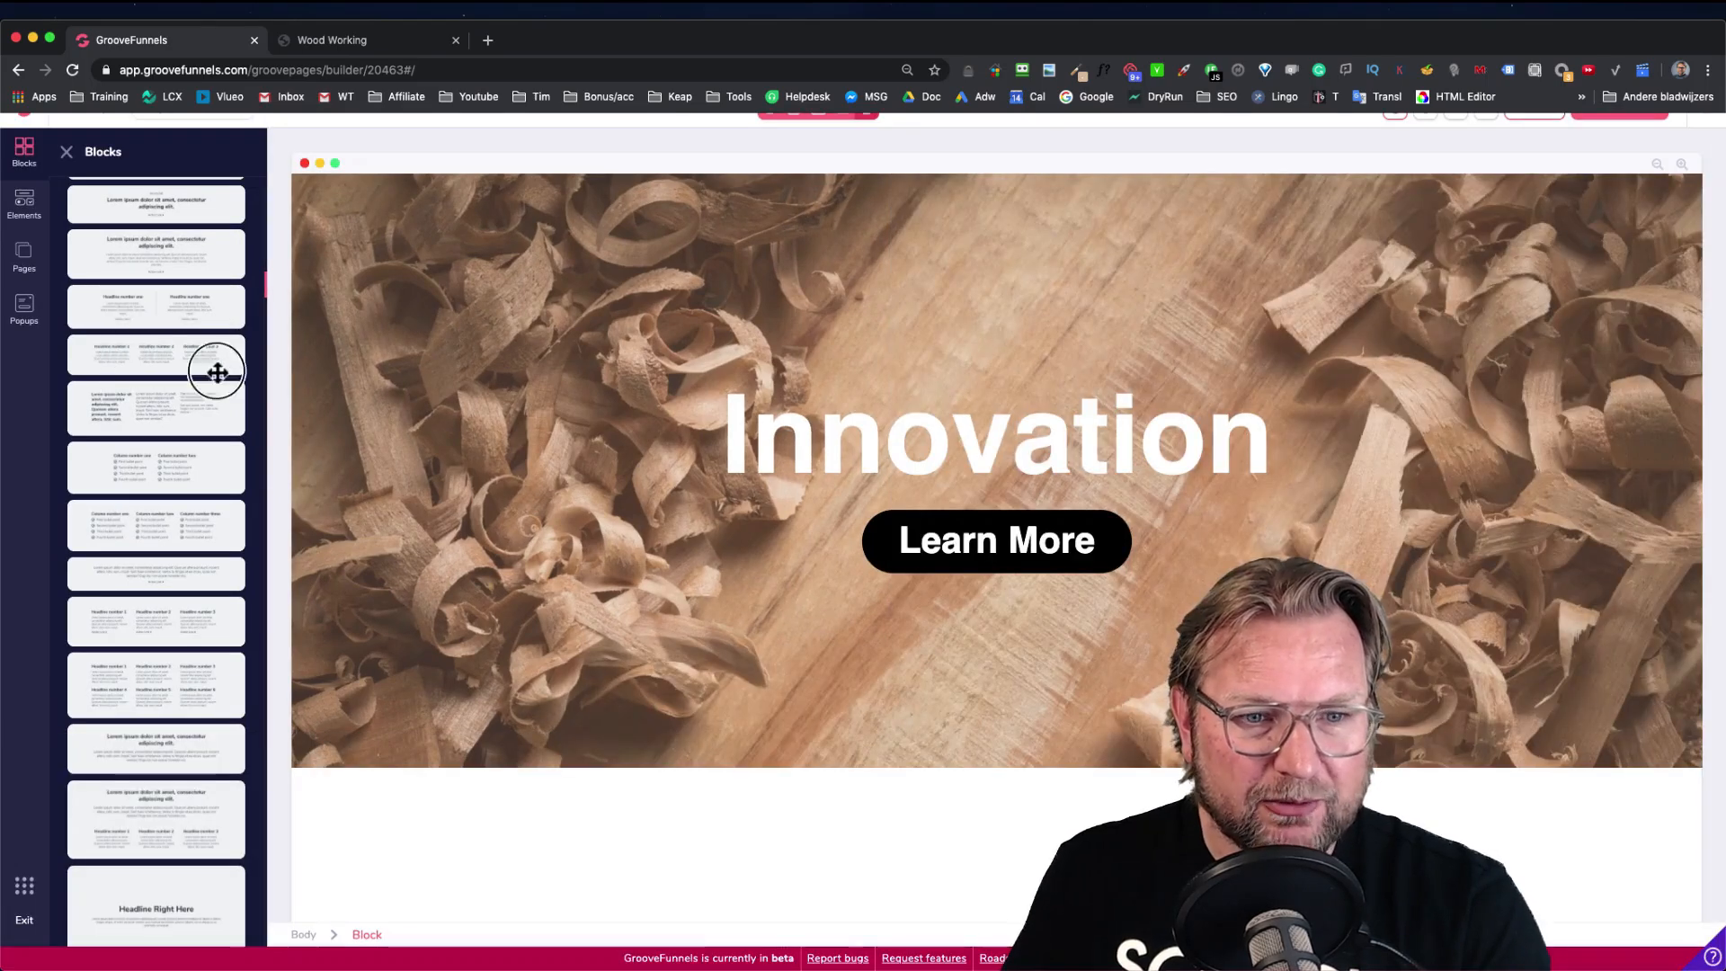
left_click_drag(212, 366, 926, 855)
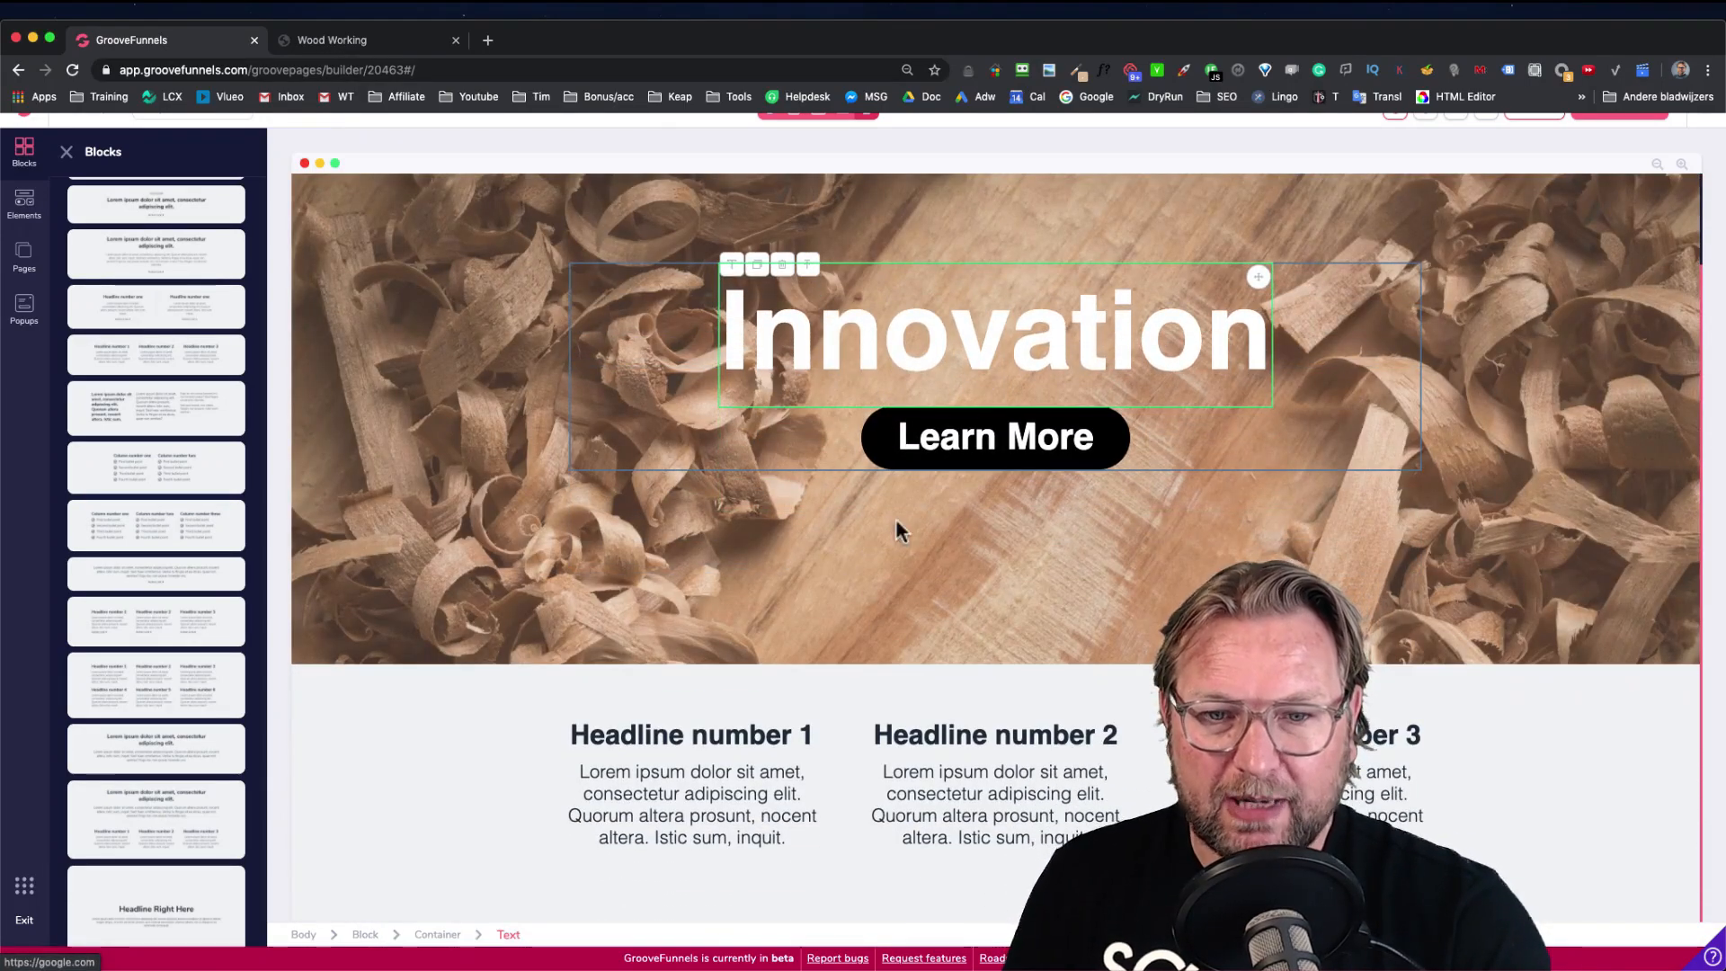
left_click(67, 151)
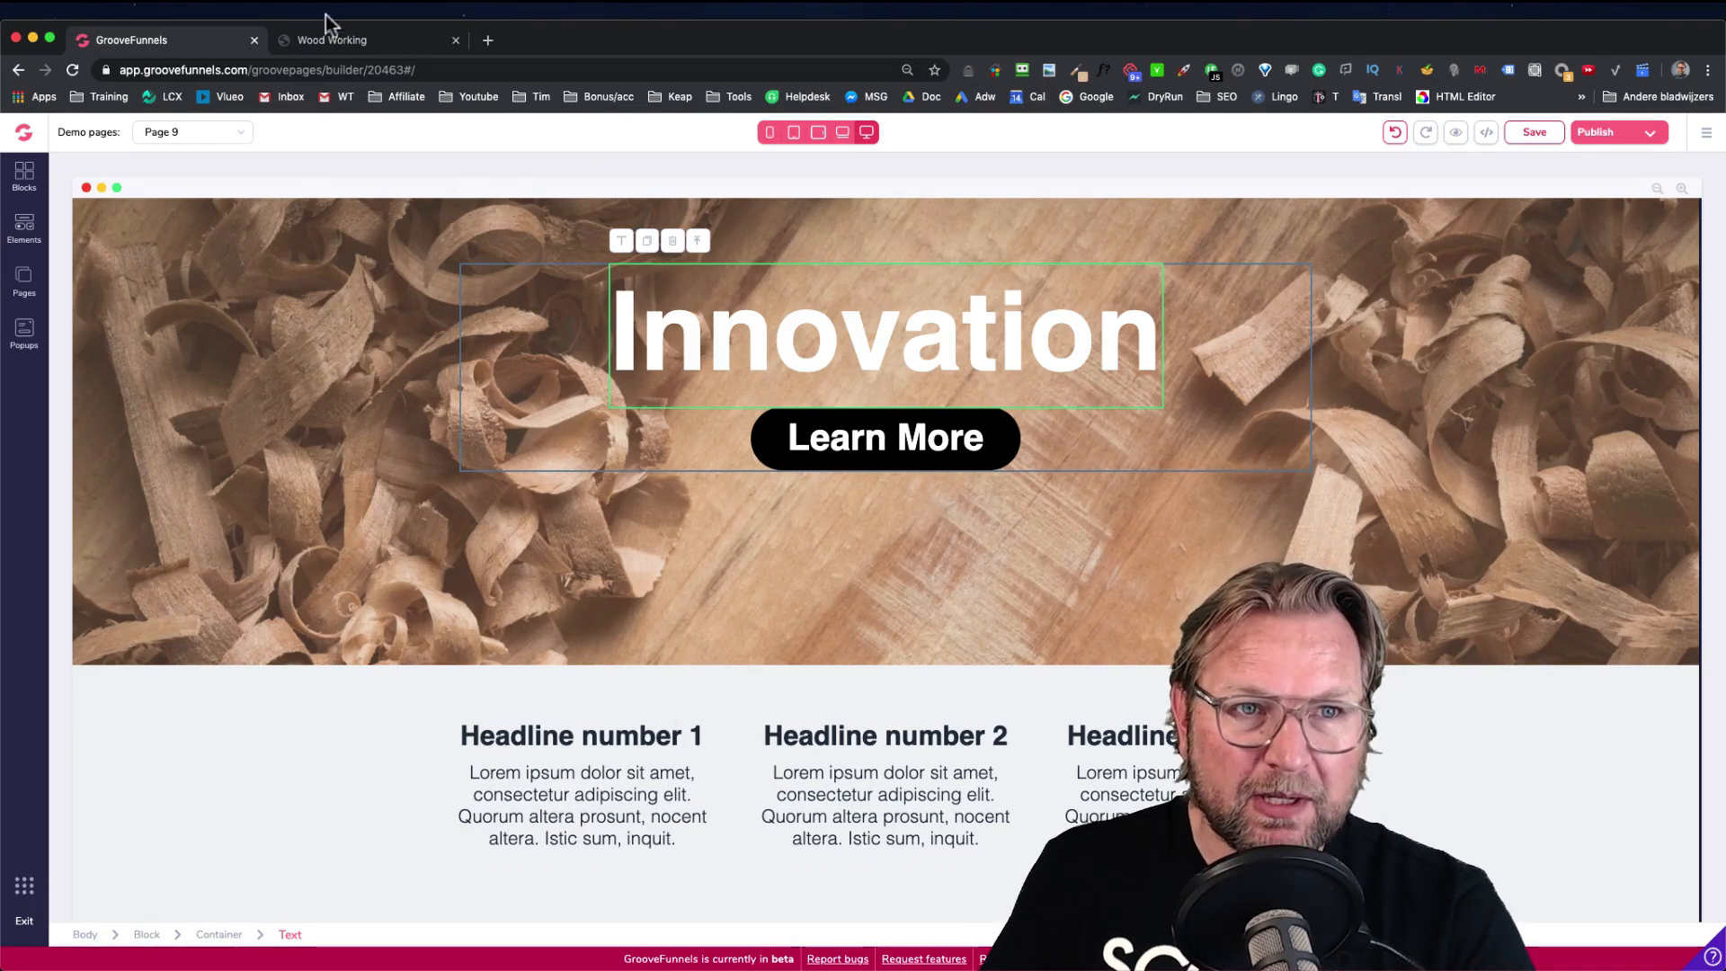
Check the icons on the original Wood Working page and place an Icon element above Headline number 1 in the first column
left_click(337, 39)
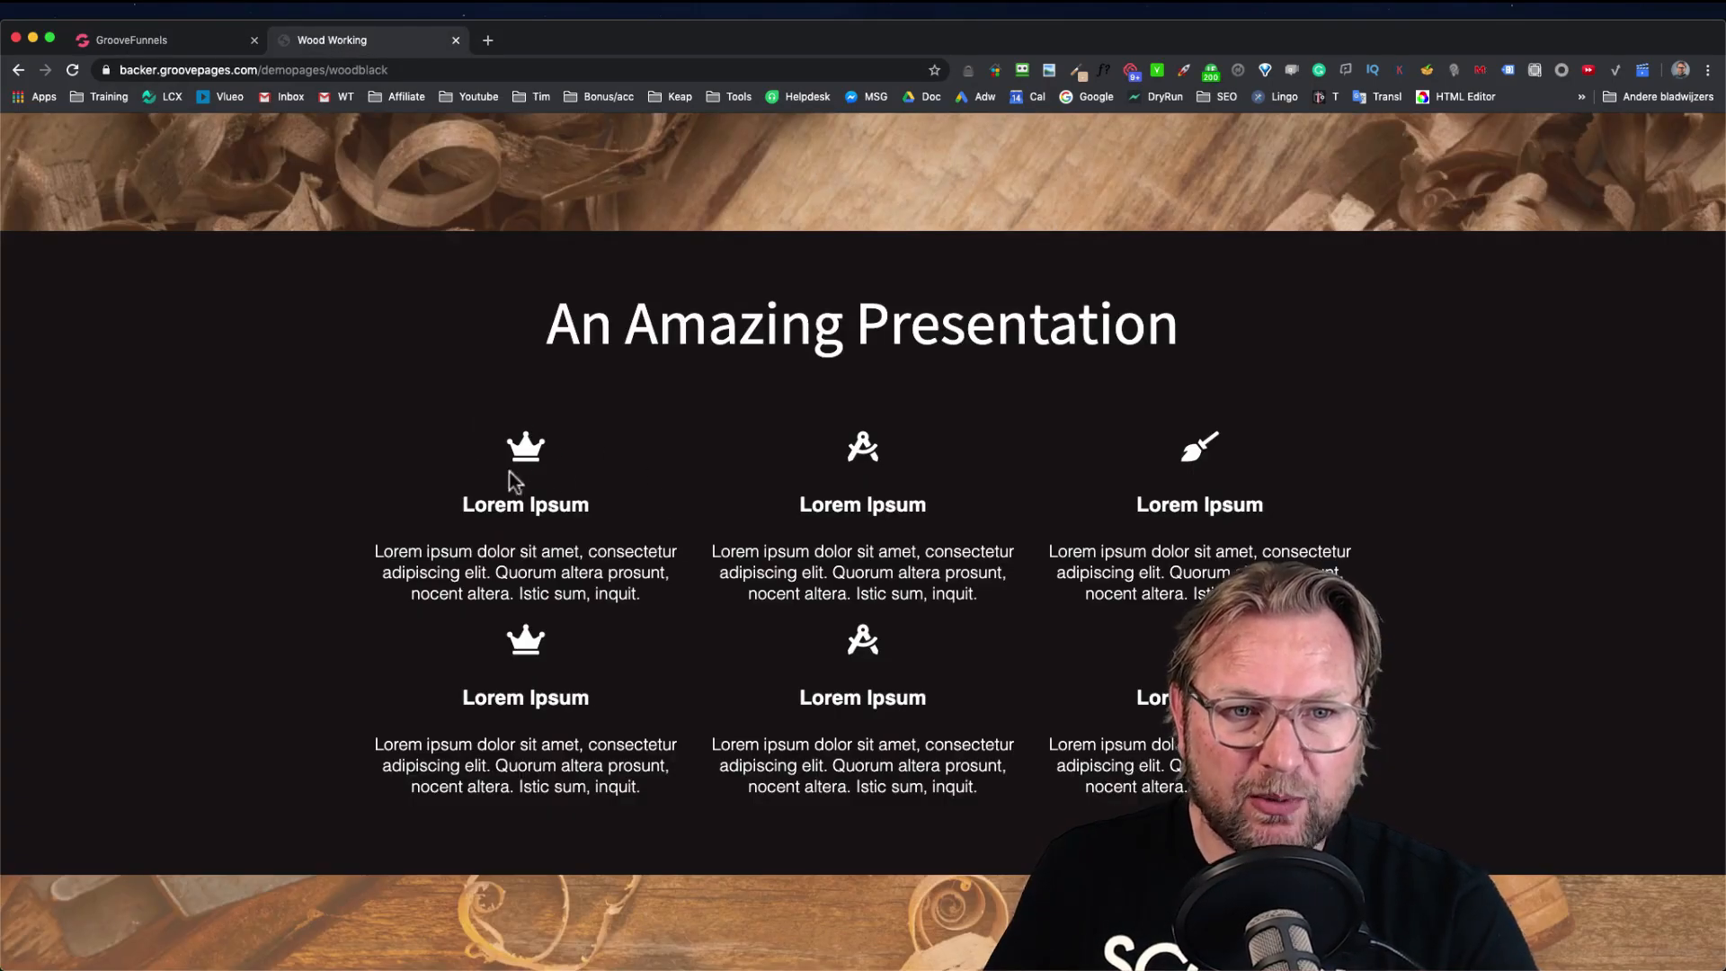
left_click(200, 49)
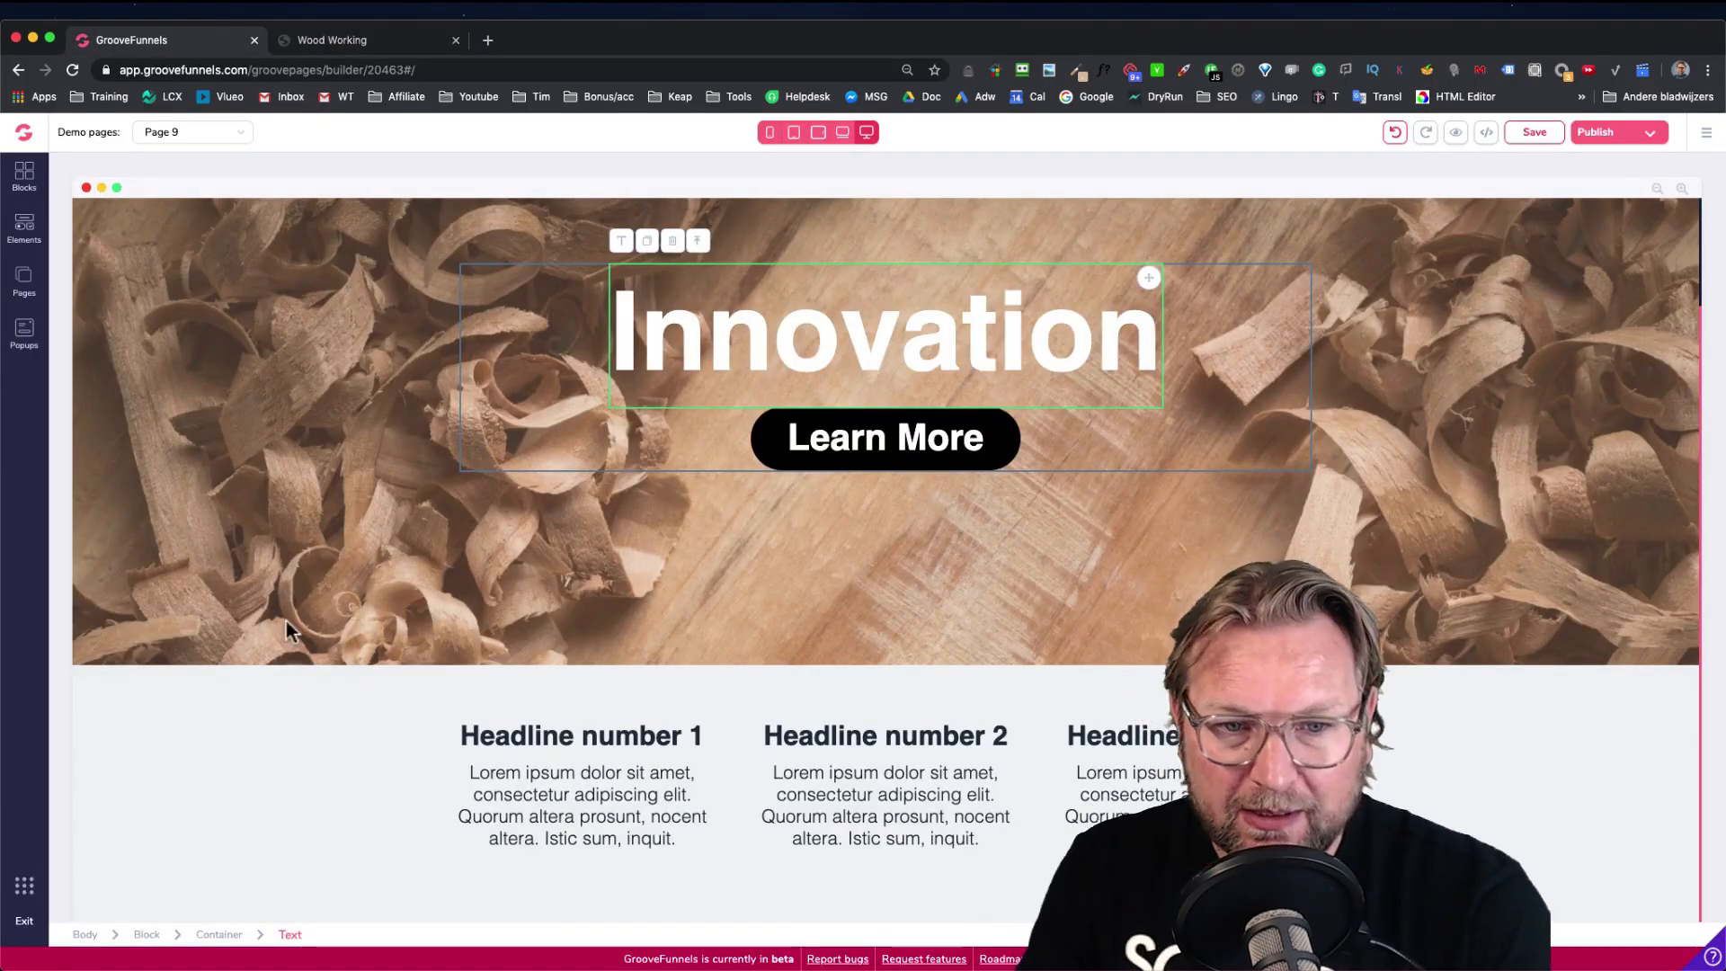
left_click(25, 228)
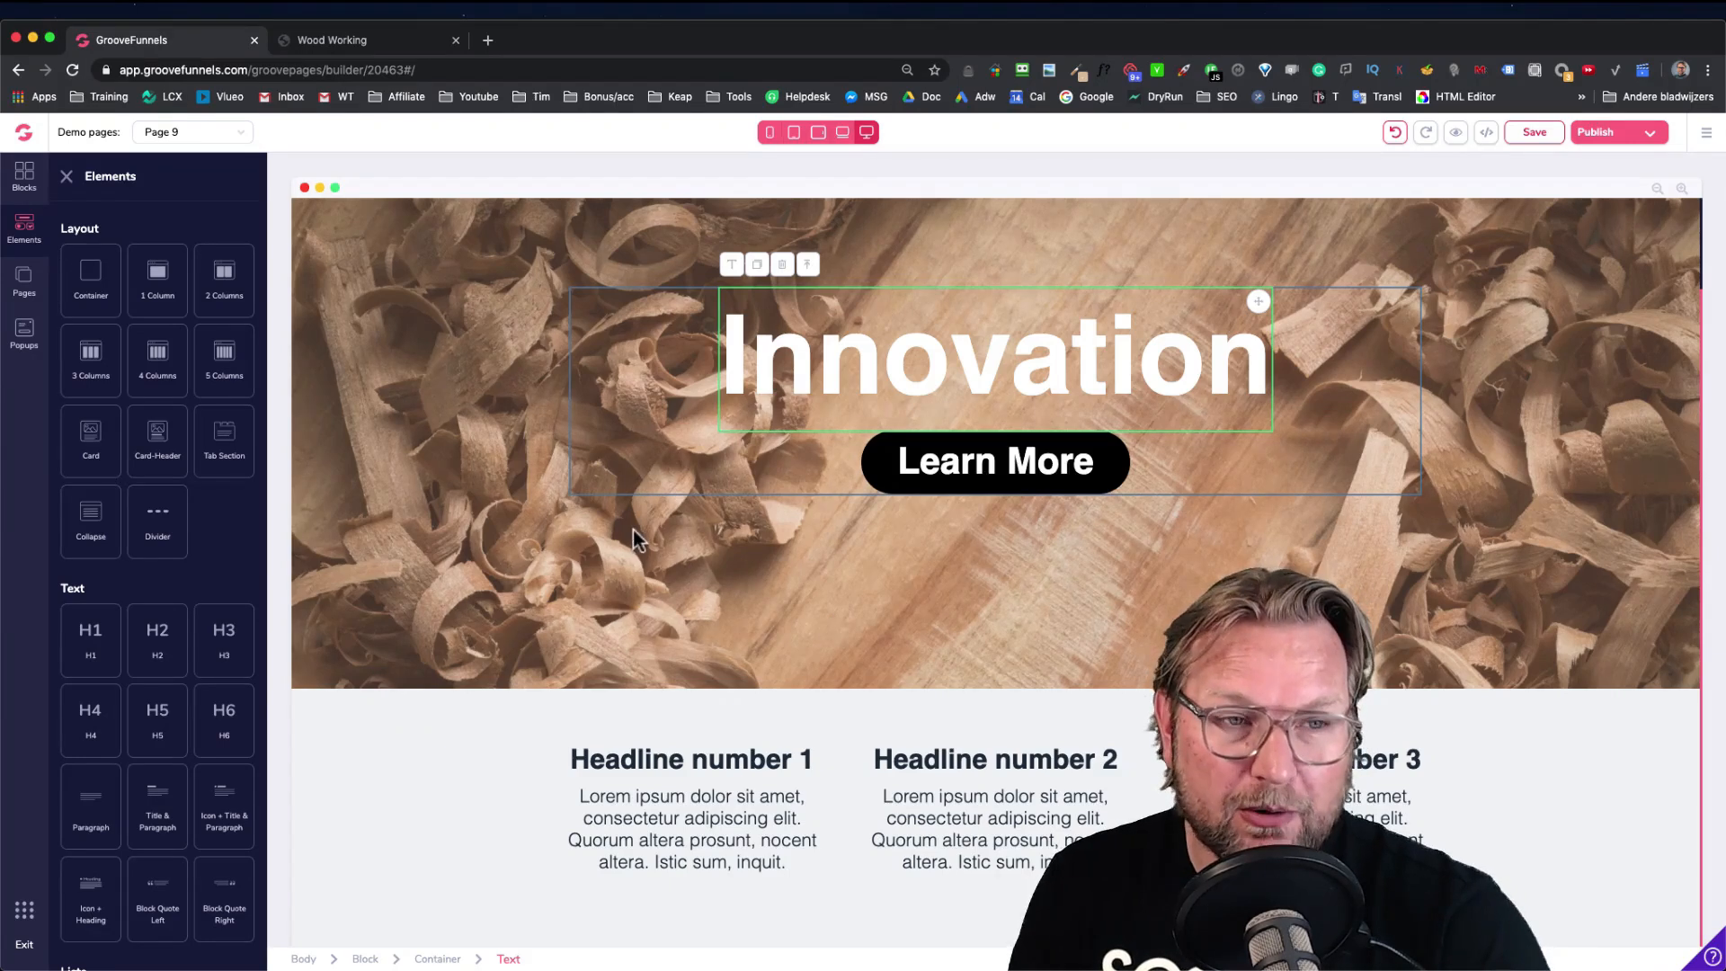
scroll(543, 690, "down", 1)
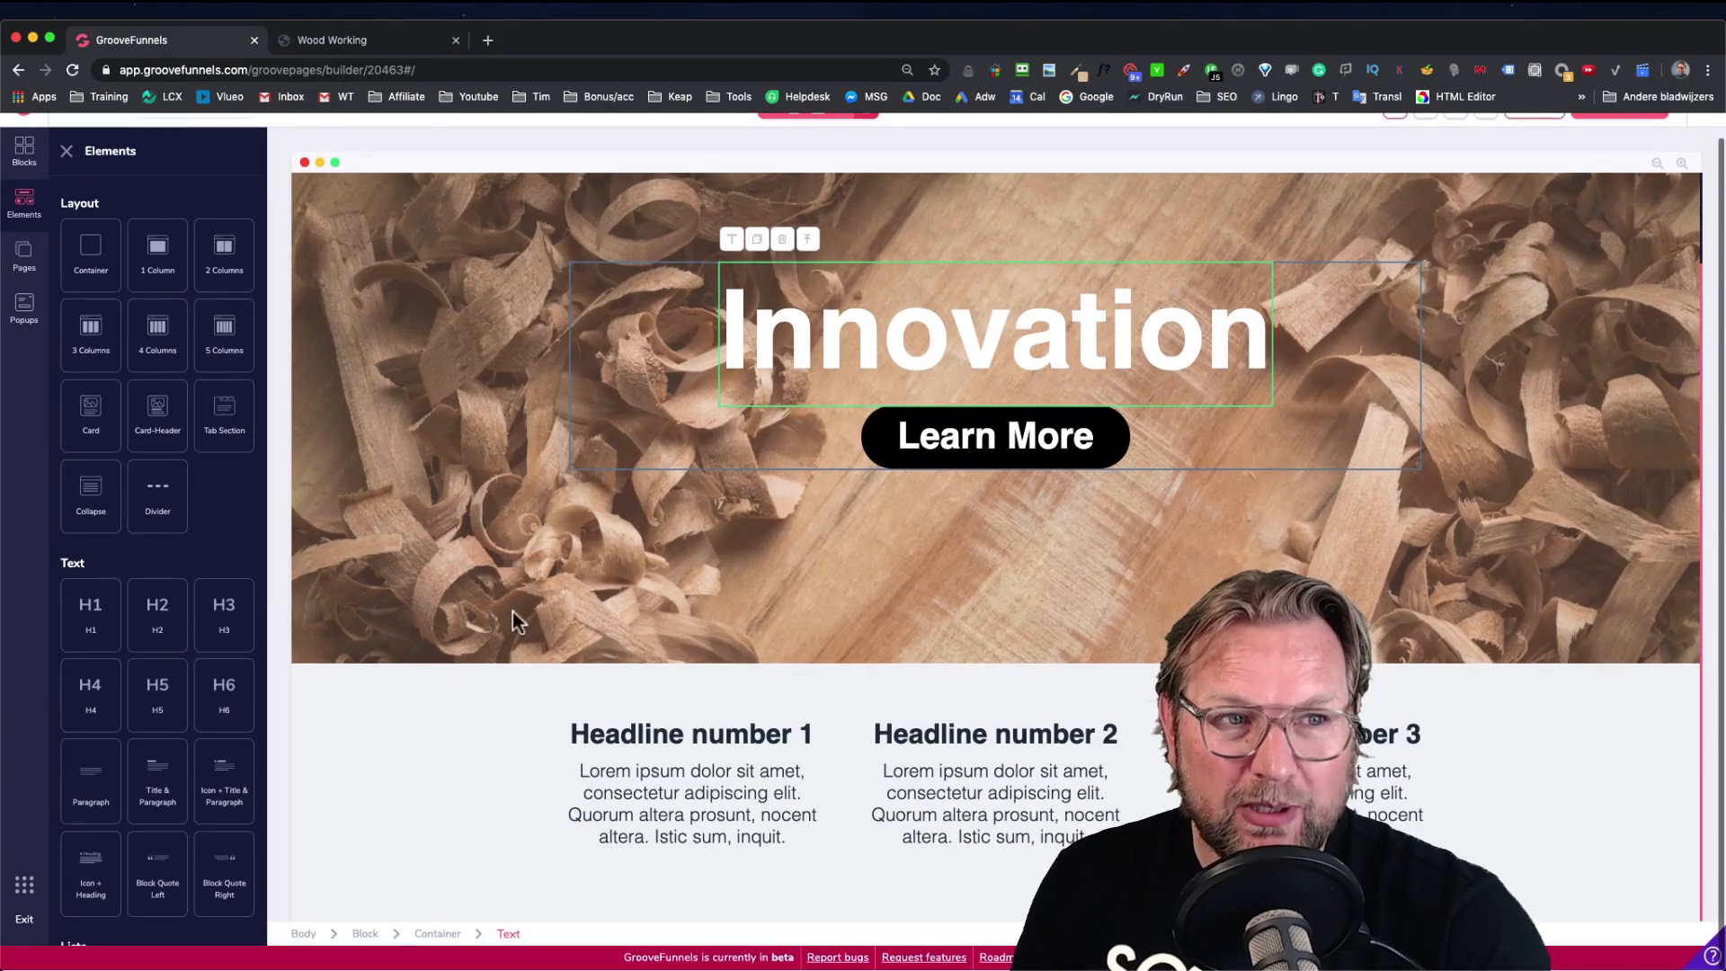
scroll(167, 377, "down", 6)
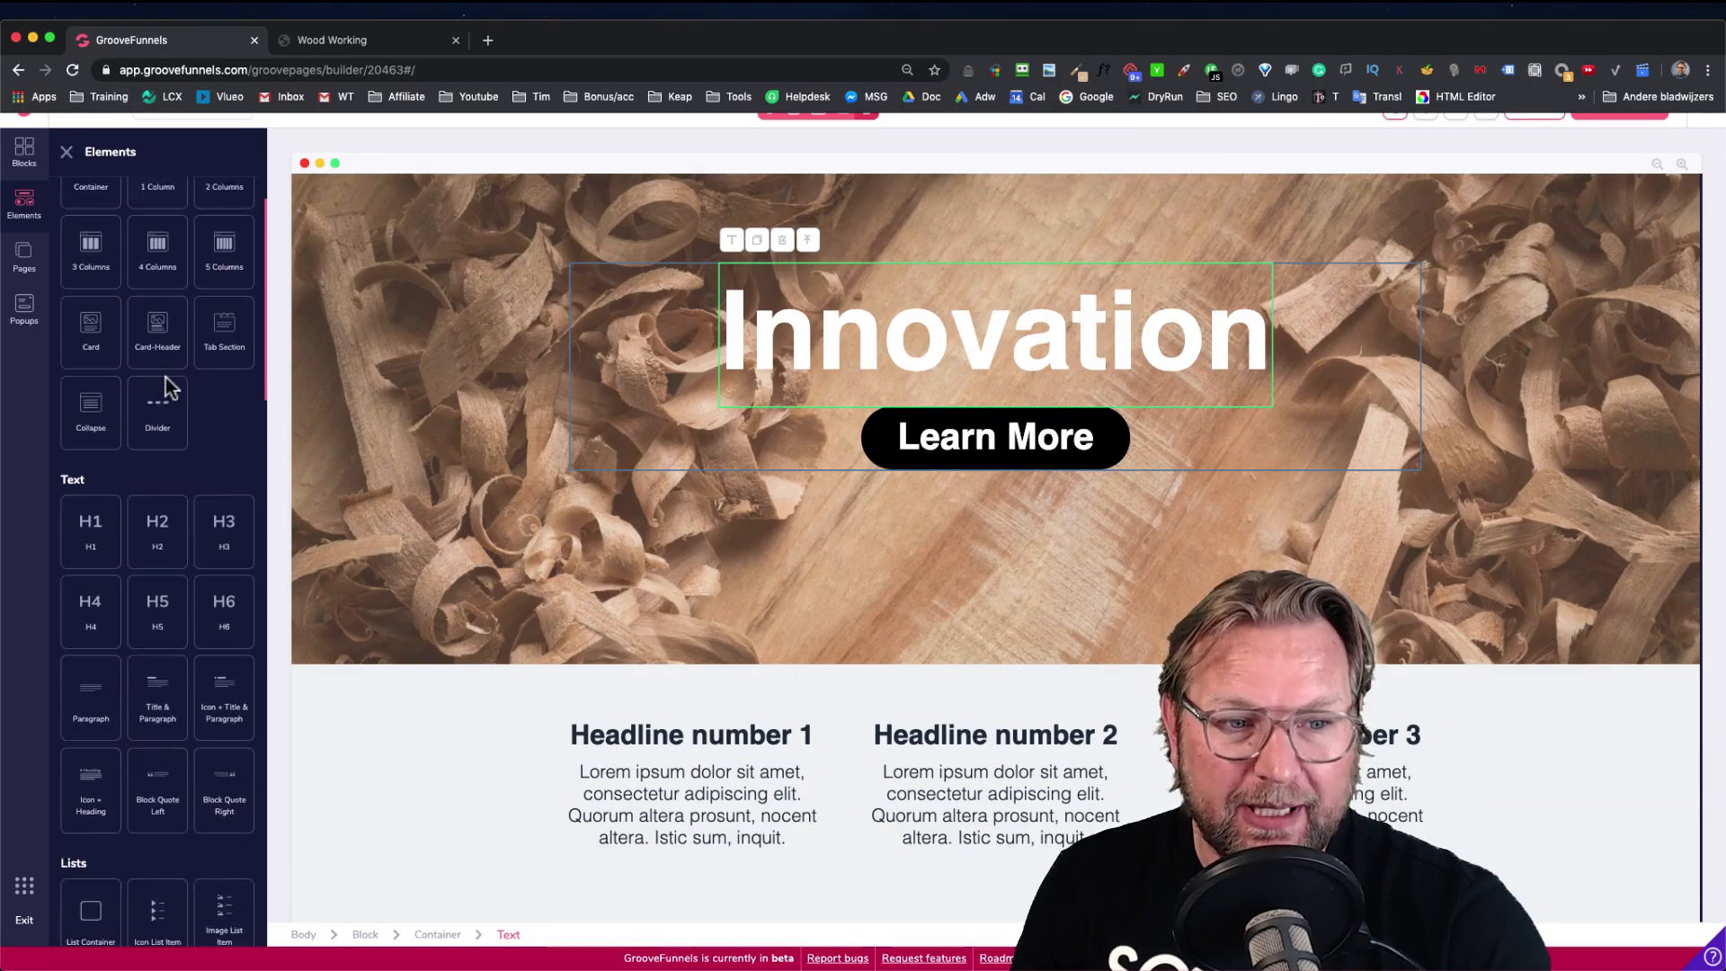
scroll(168, 379, "down", 5)
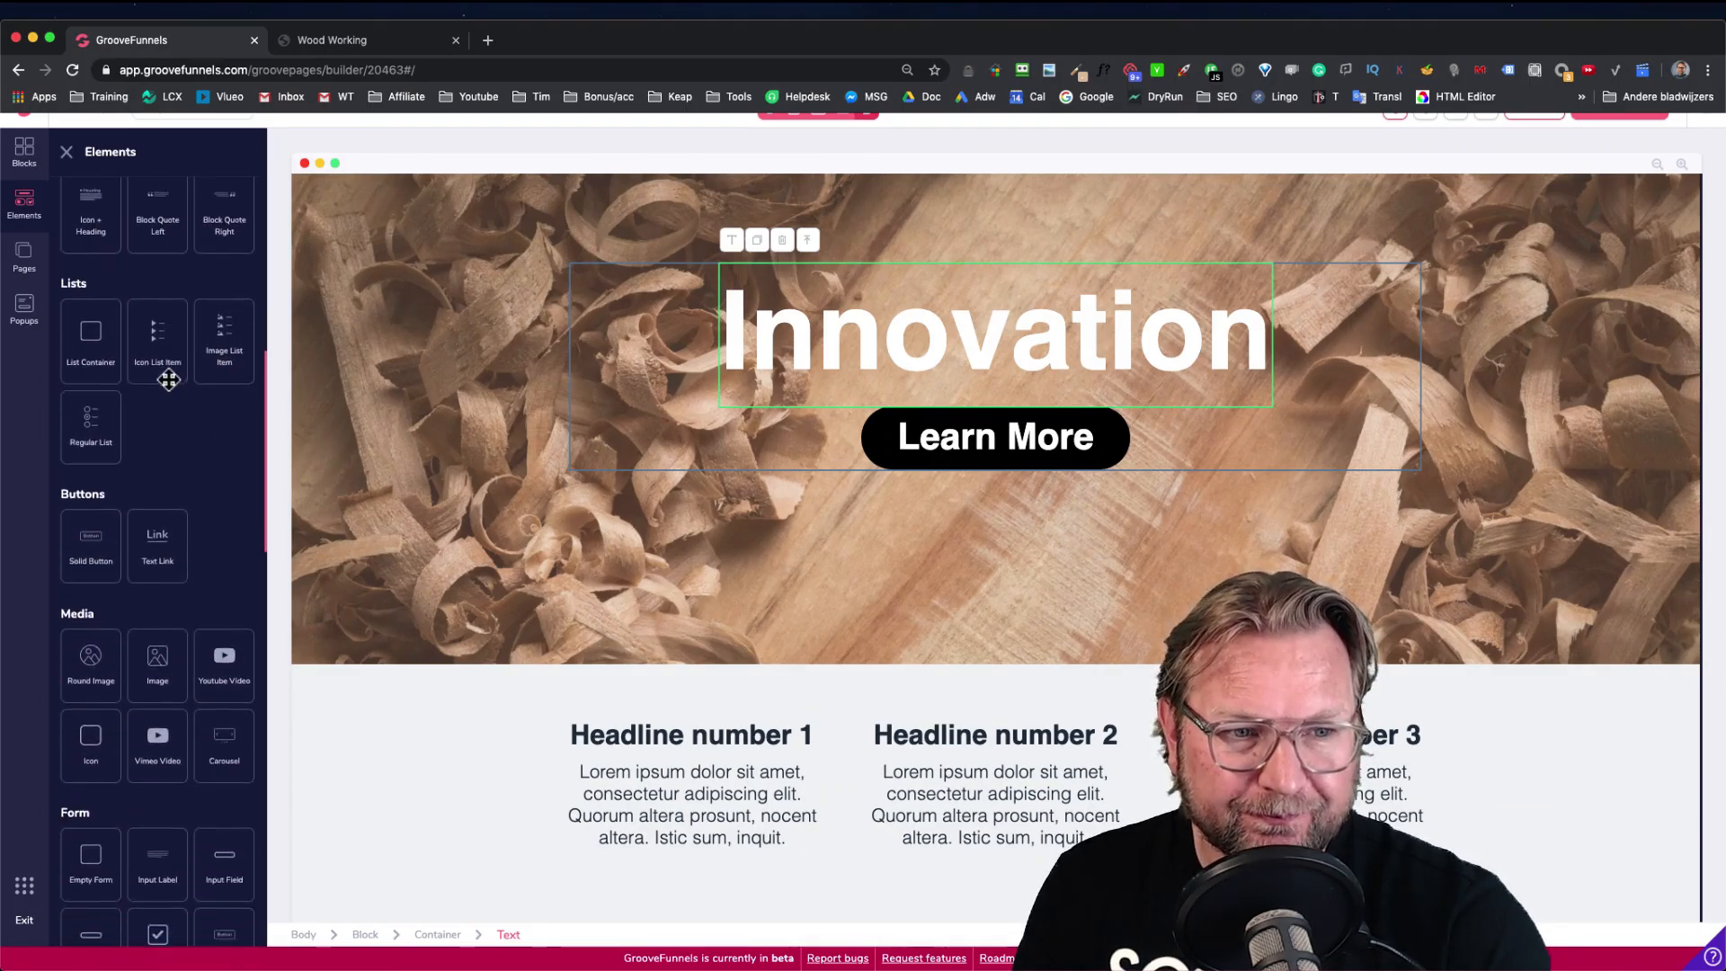
scroll(168, 379, "down", 5)
scroll(168, 378, "down", 5)
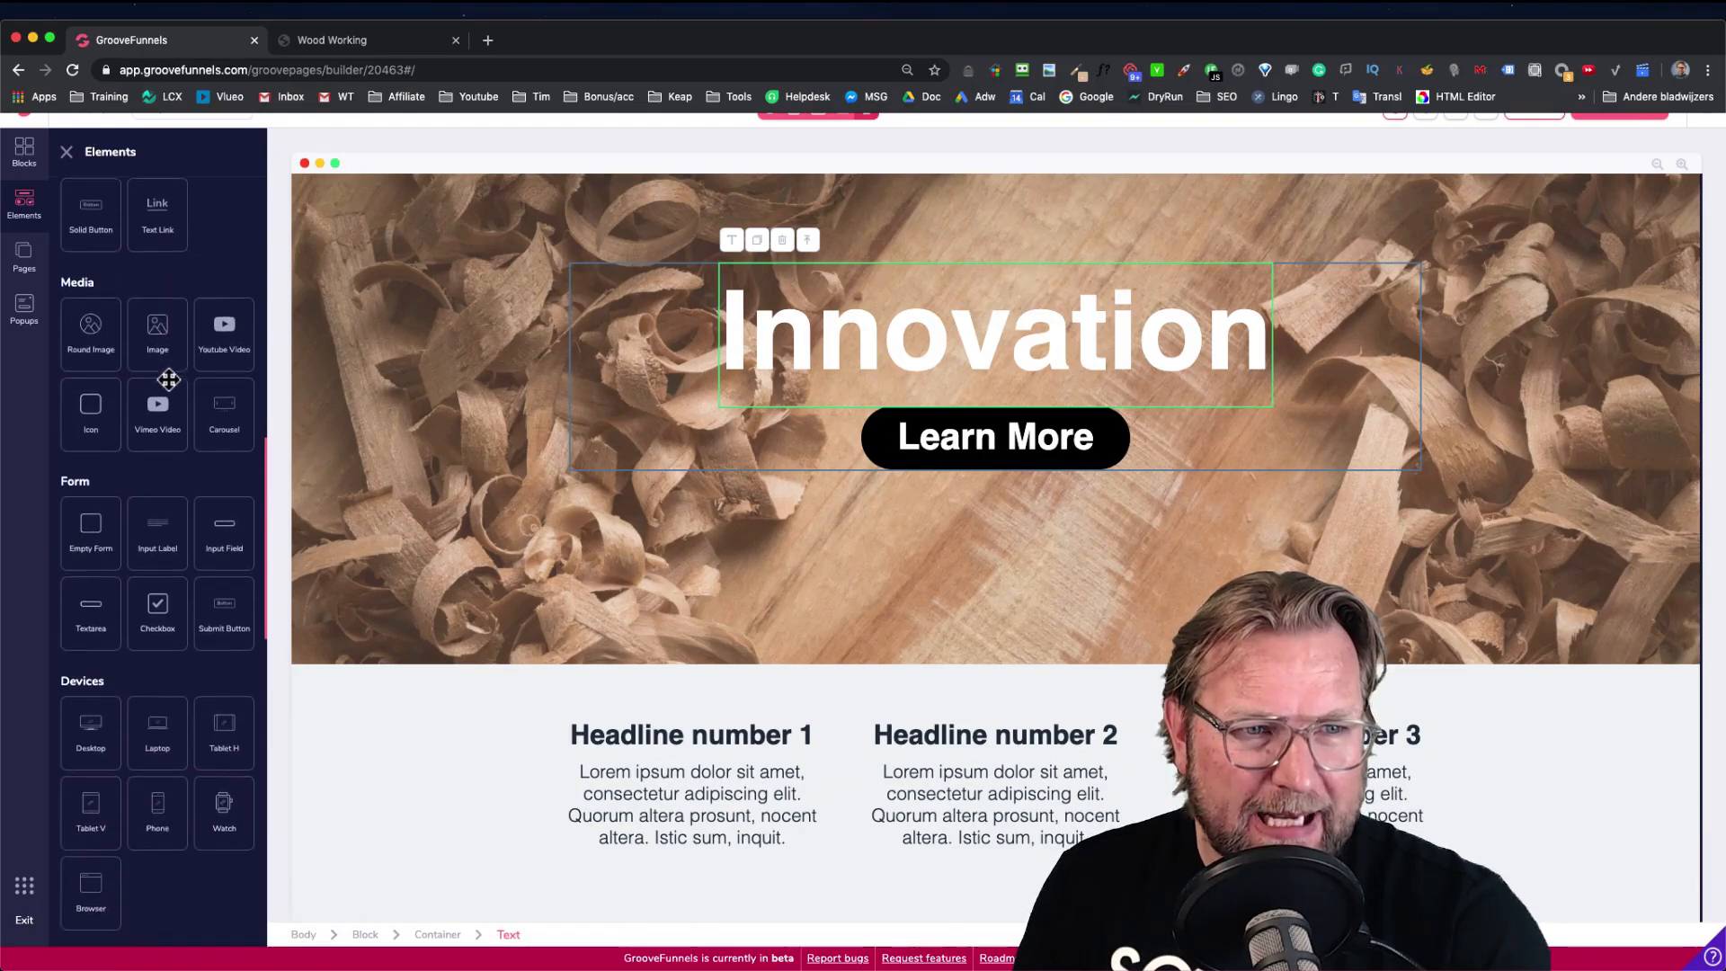
scroll(168, 378, "down", 5)
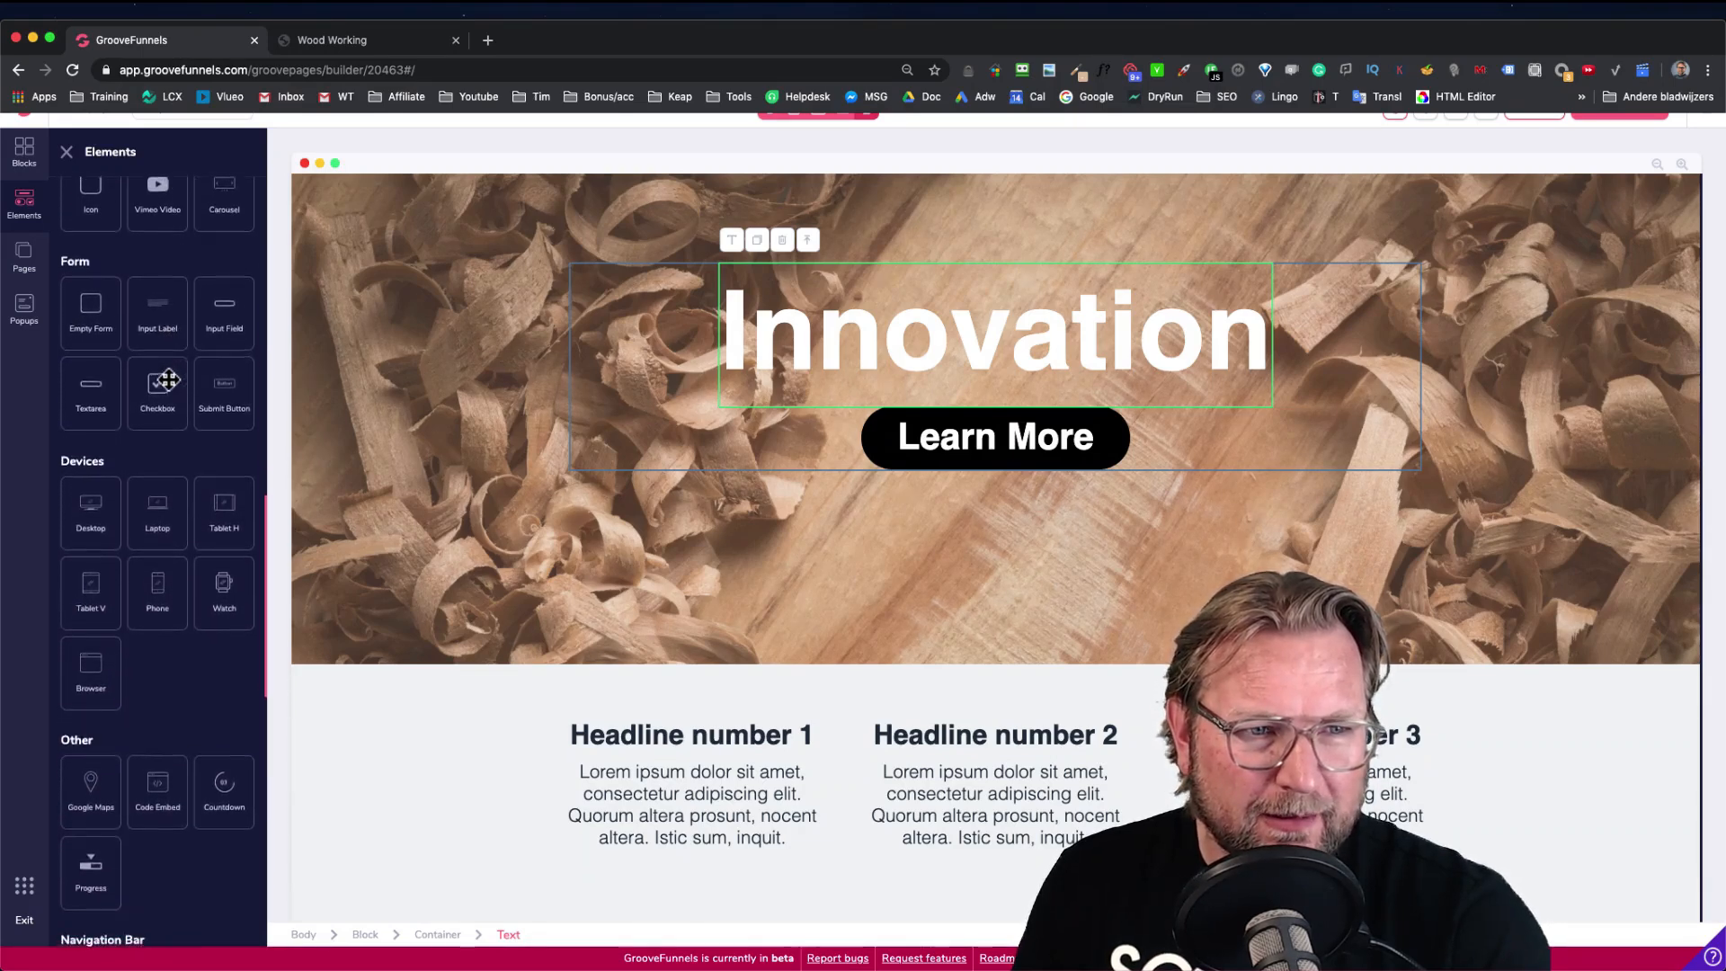
scroll(168, 378, "down", 8)
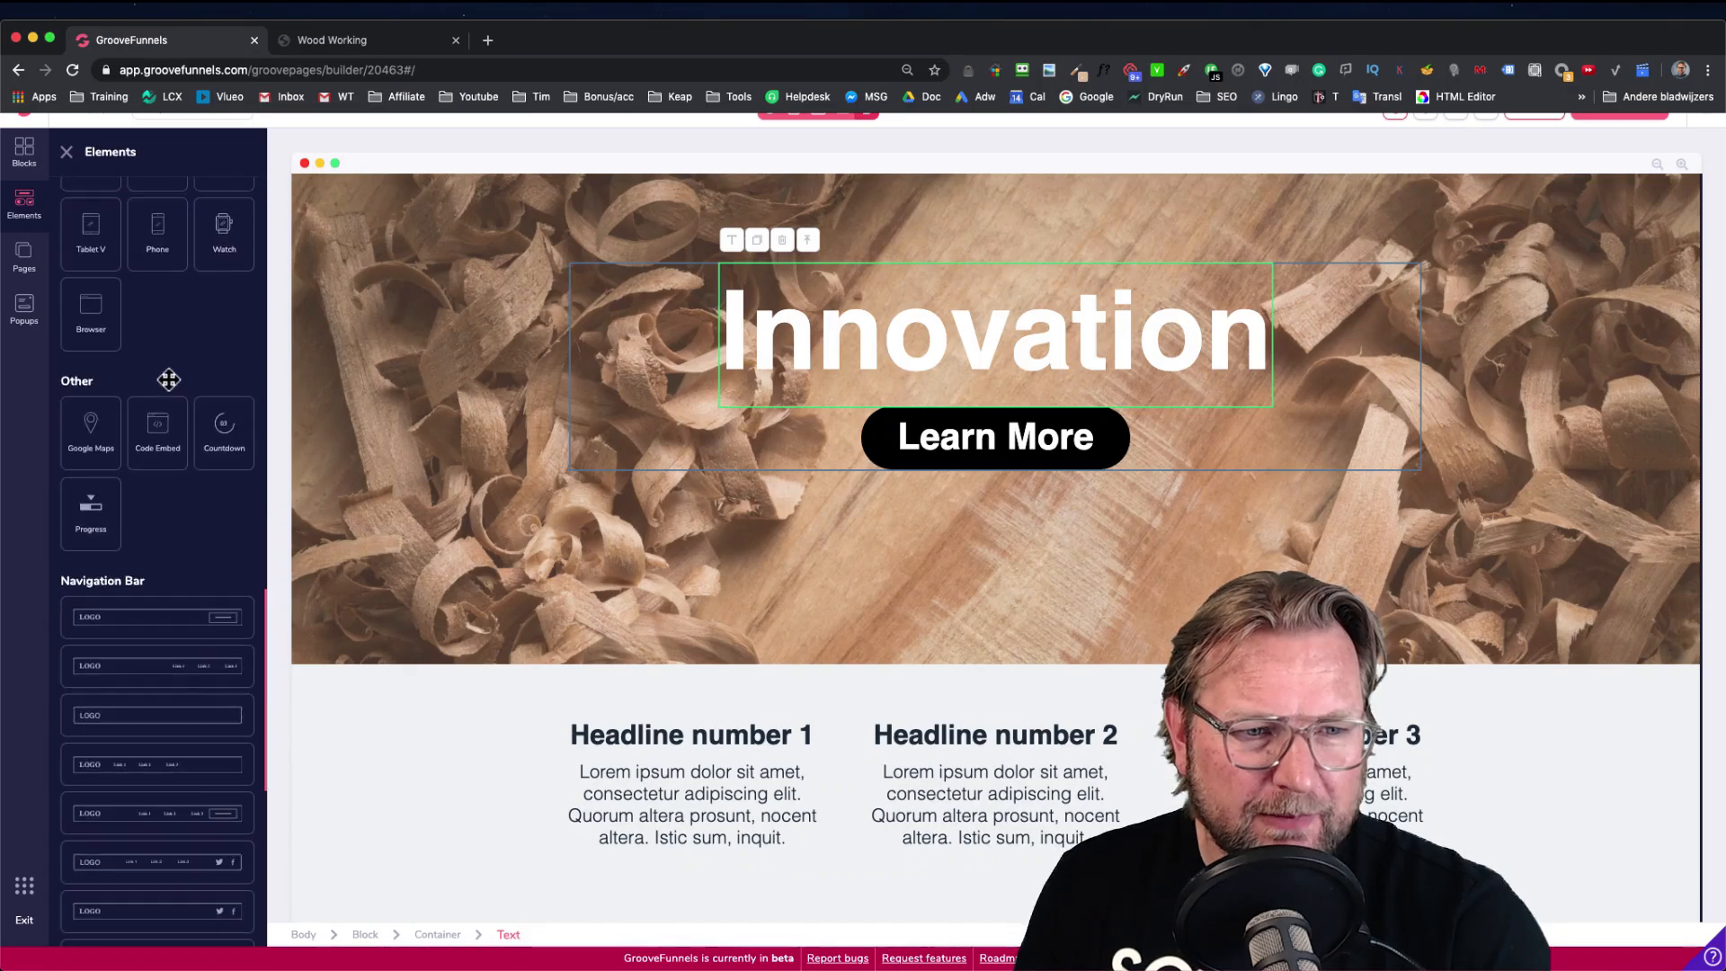
scroll(168, 378, "up", 8)
scroll(168, 378, "up", 5)
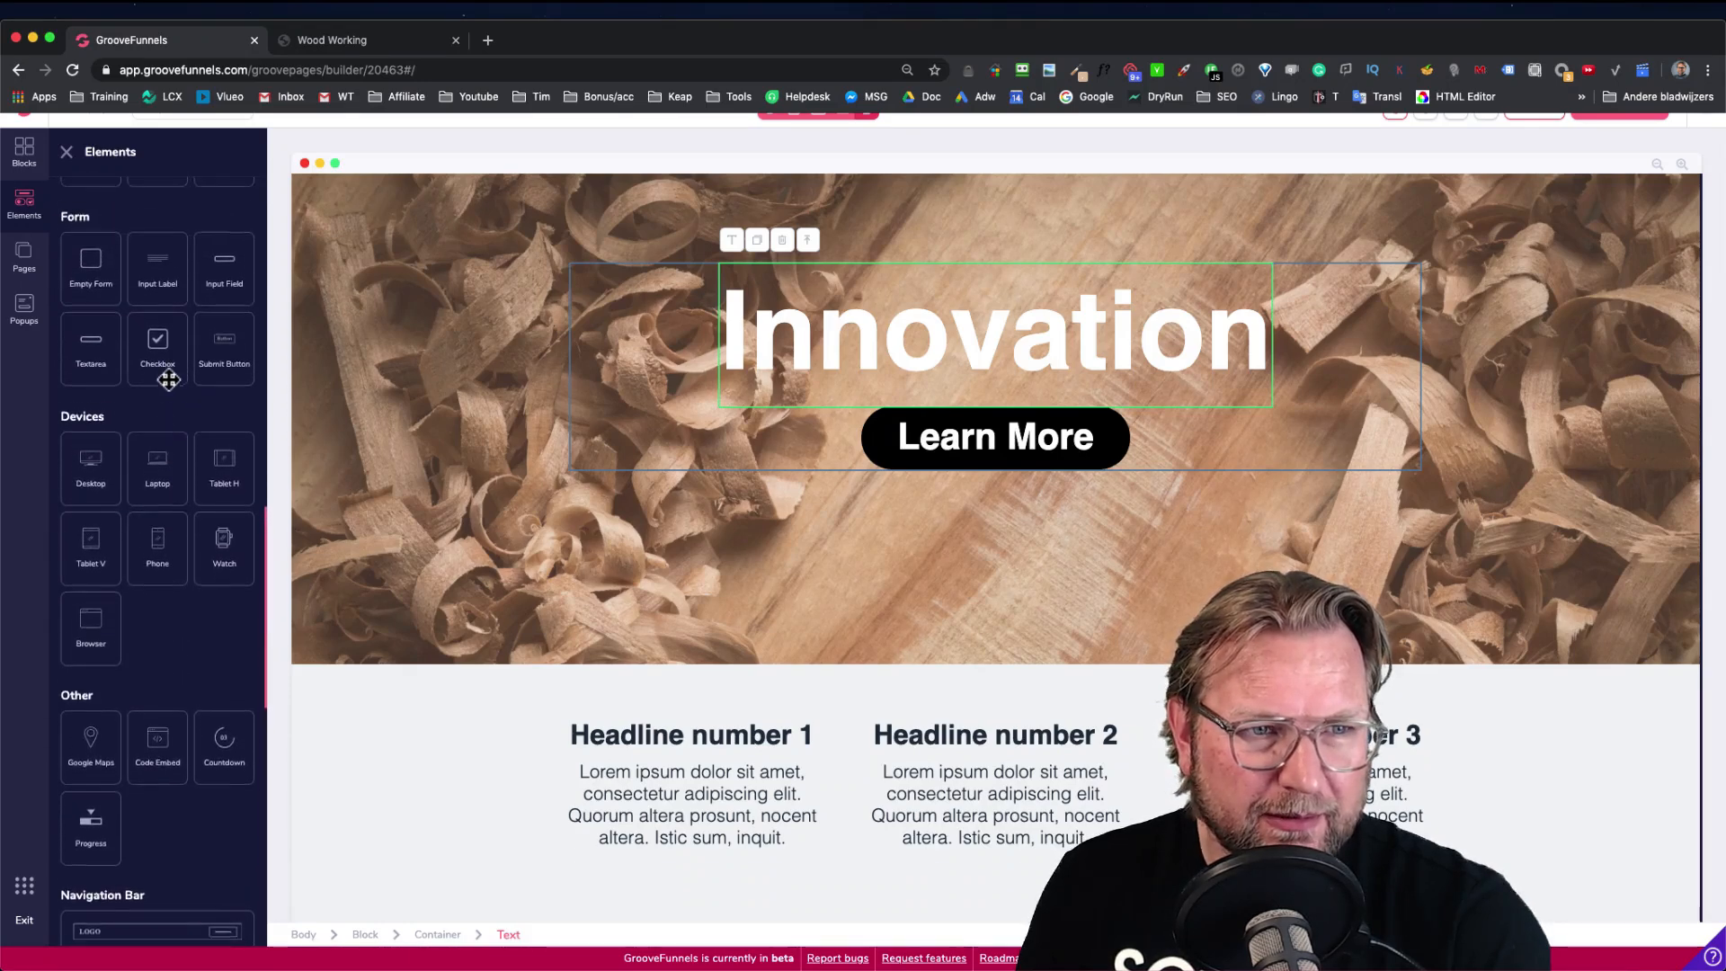
scroll(169, 380, "up", 2)
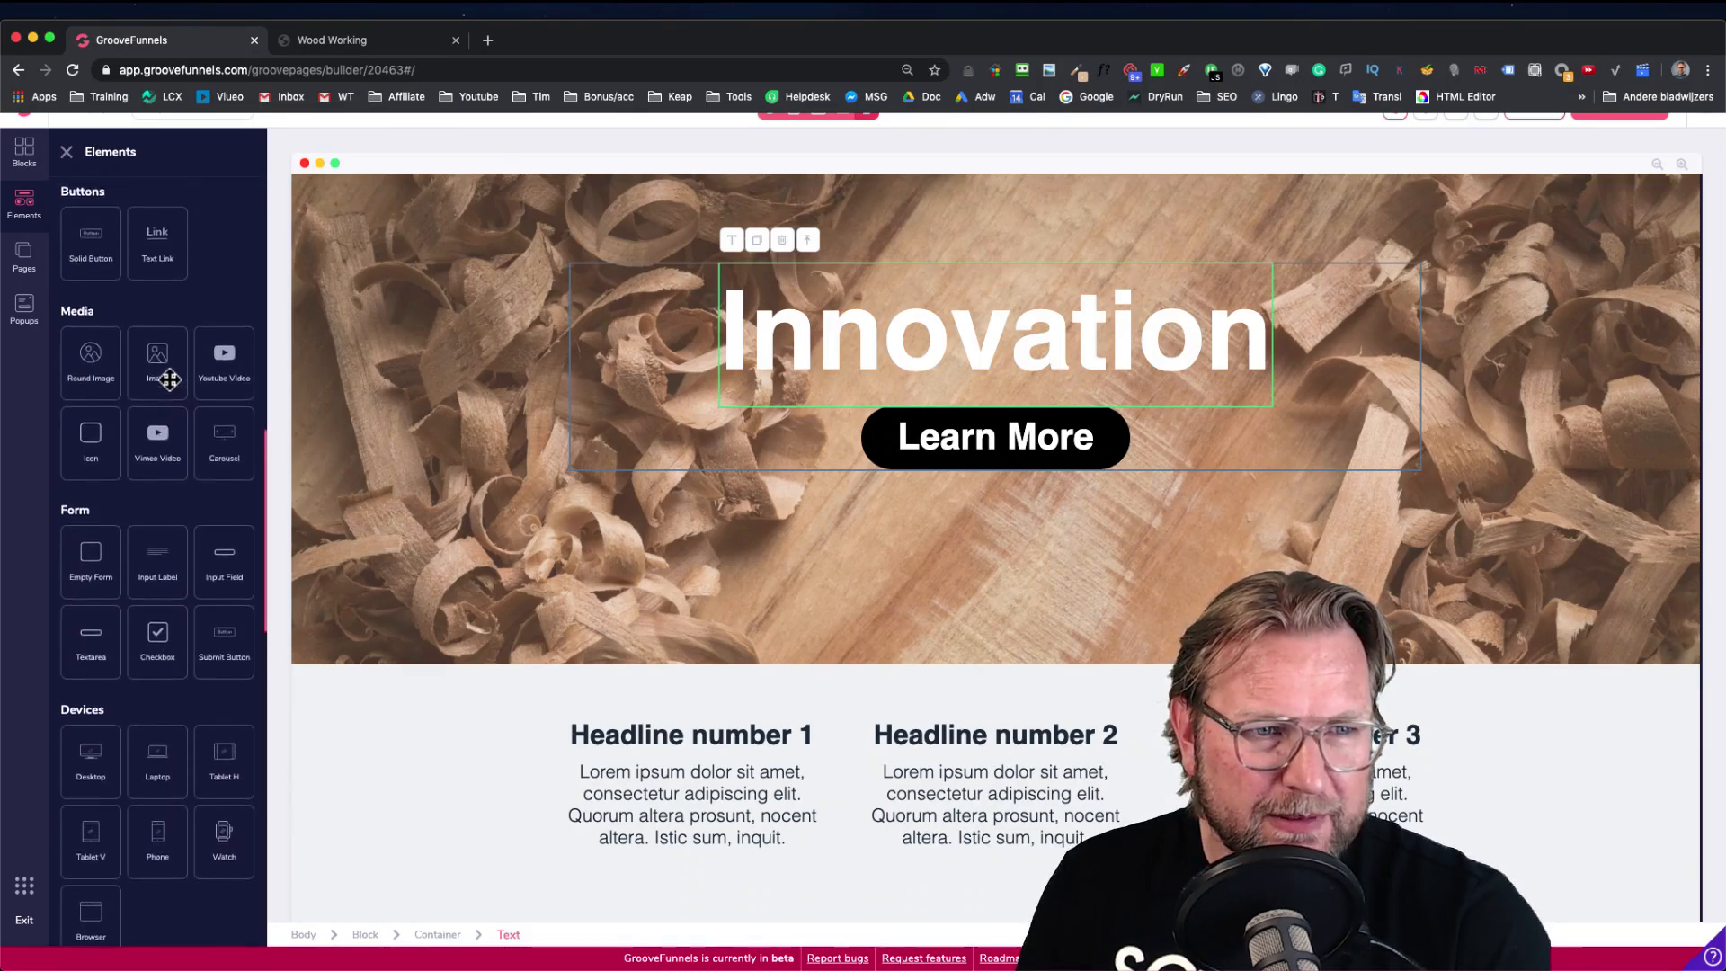
left_click(89, 465)
left_click_drag(89, 465, 701, 726)
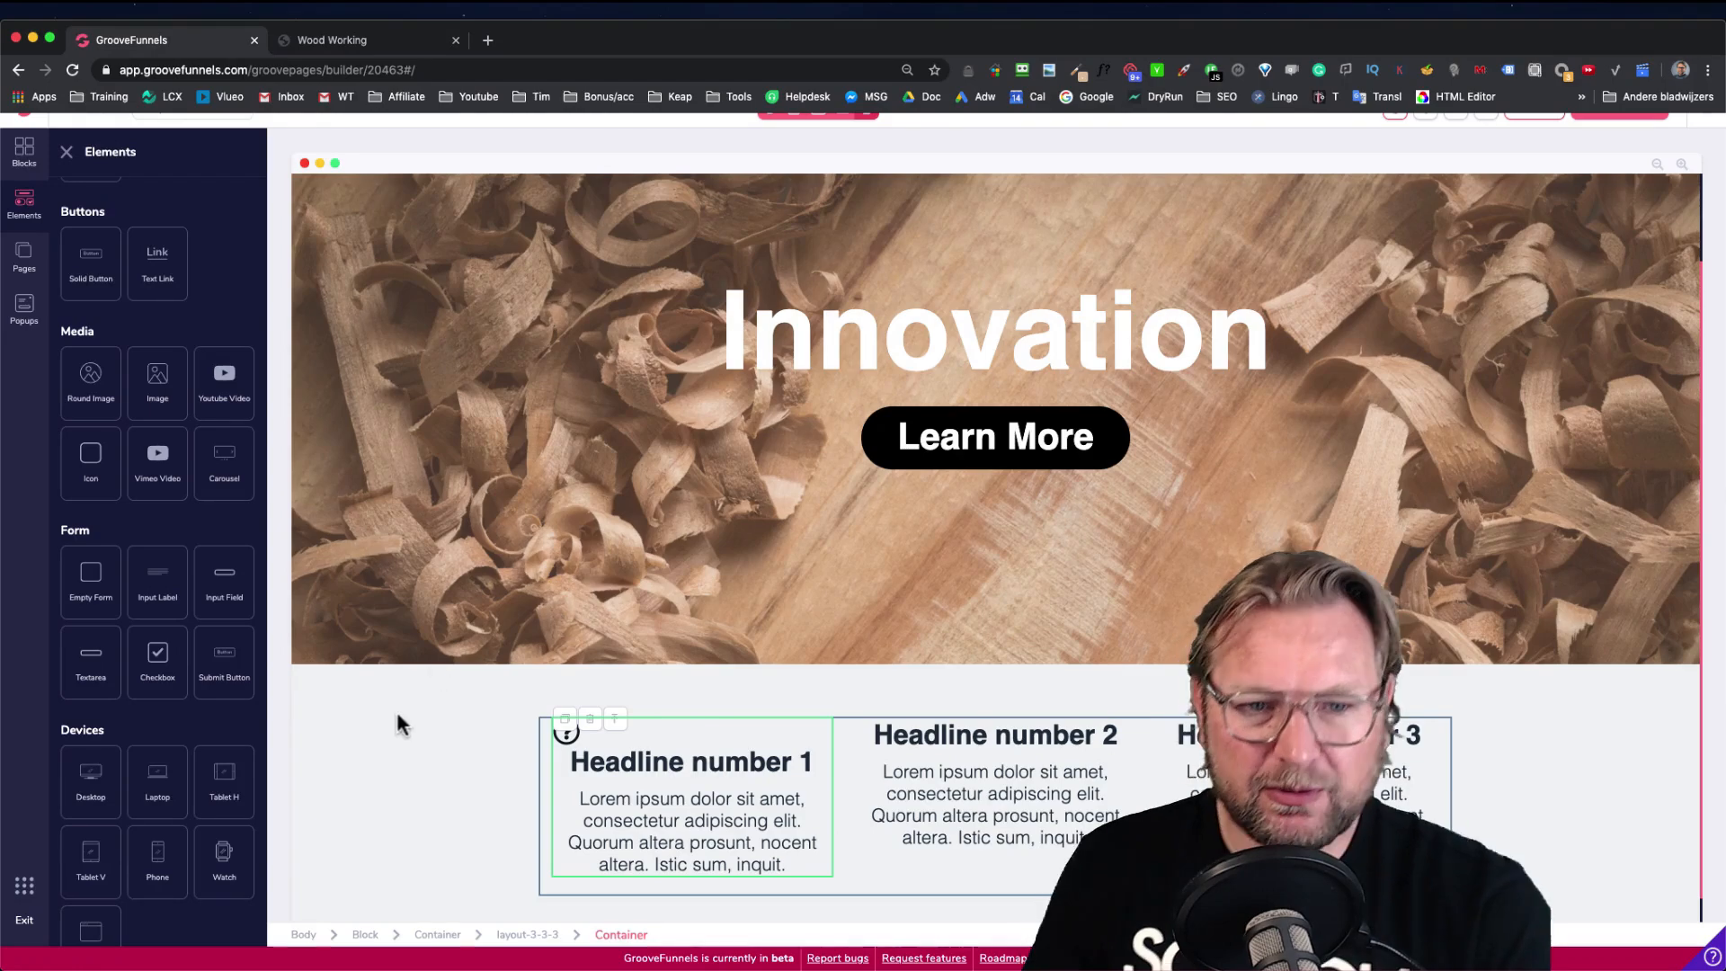
scroll(636, 715, "down", 1)
scroll(638, 711, "up", 3)
scroll(644, 710, "down", 3)
scroll(643, 710, "up", 3)
scroll(644, 710, "down", 3)
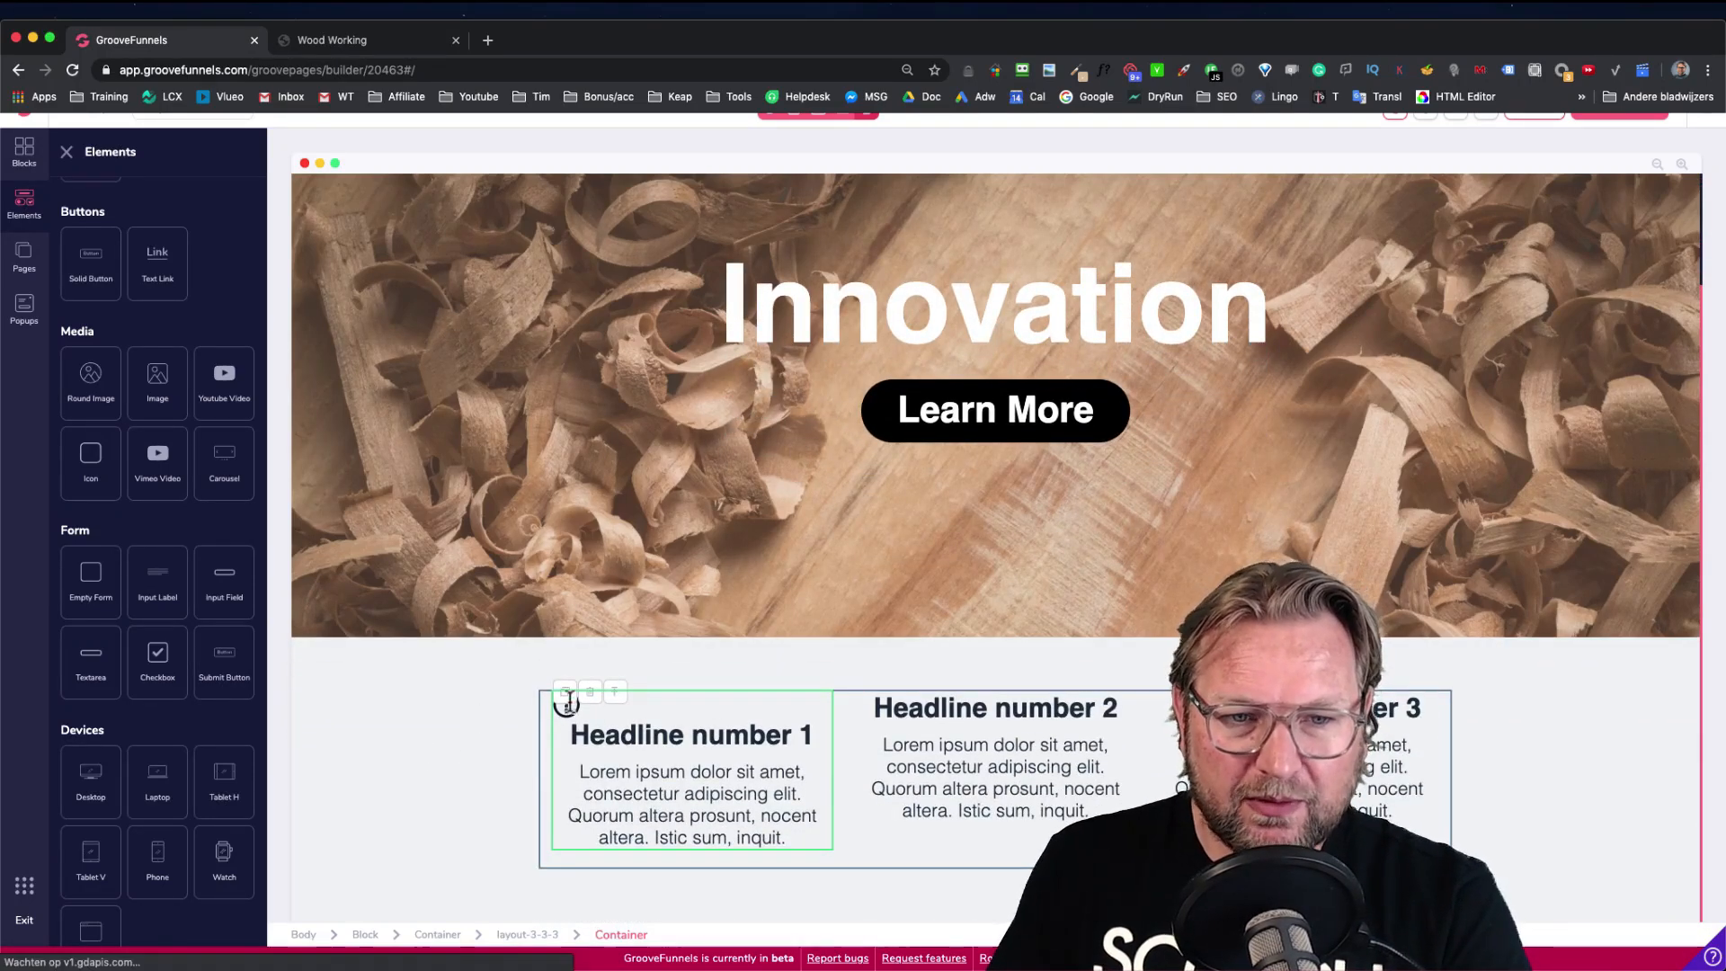
Set the first column's container to a vertical layout with the fourth primary alignment option and centred secondary alignment
left_click(1023, 780)
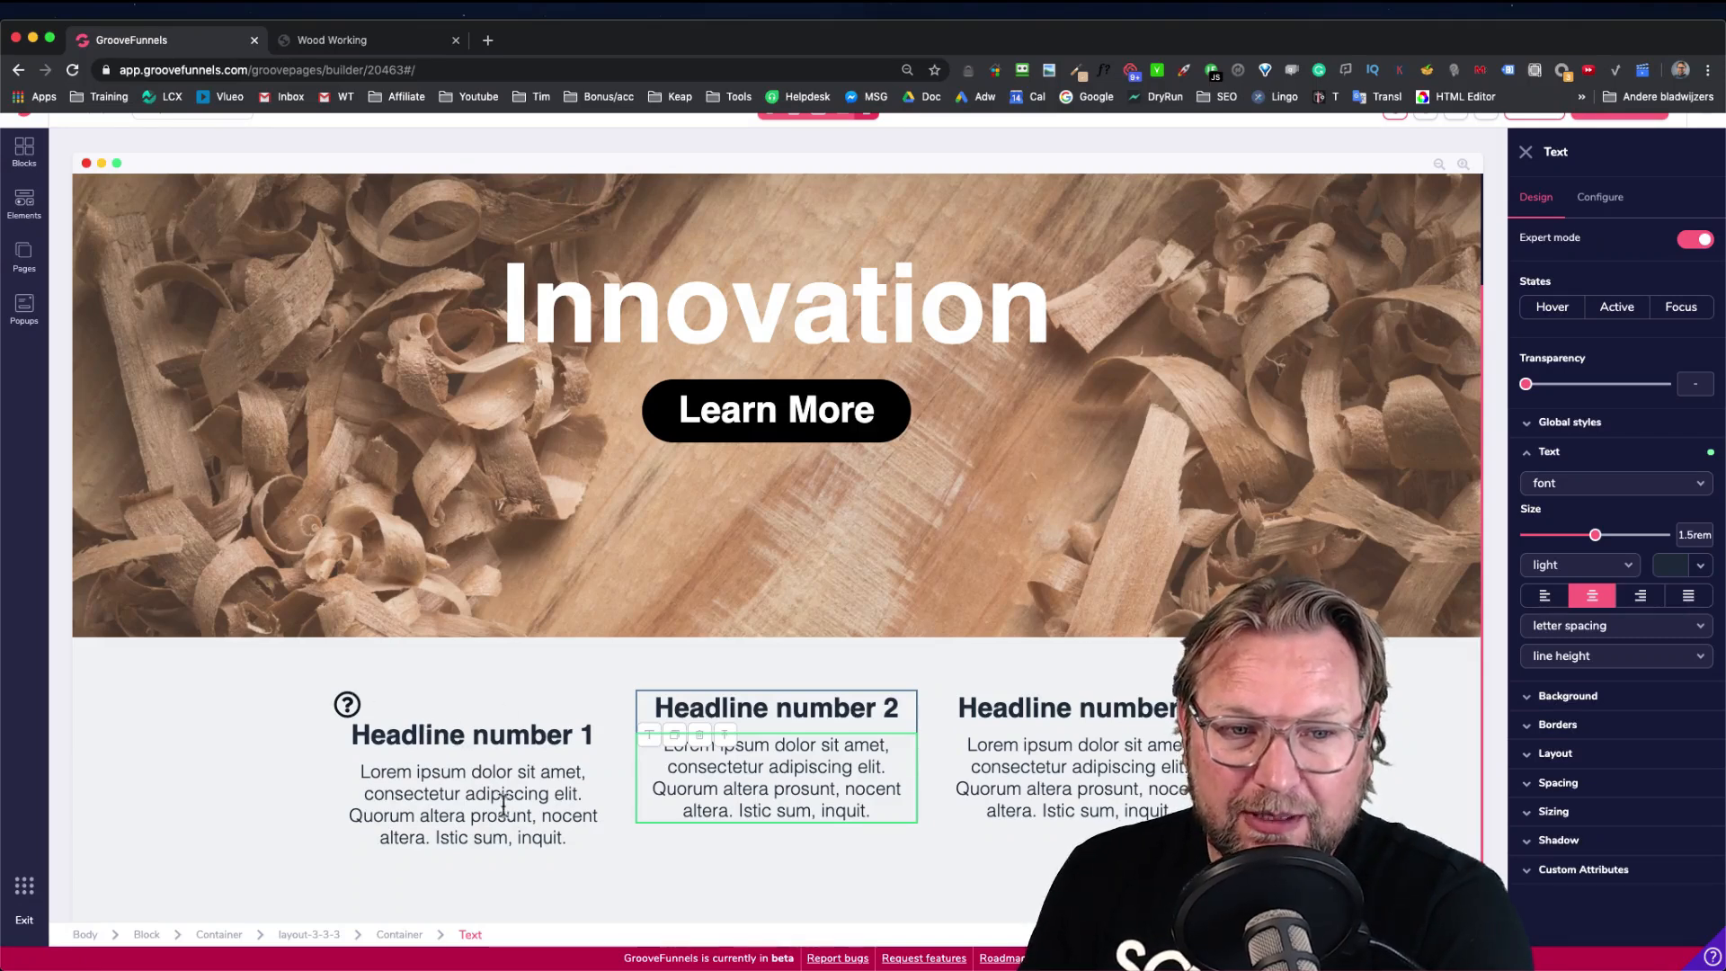
left_click(349, 709)
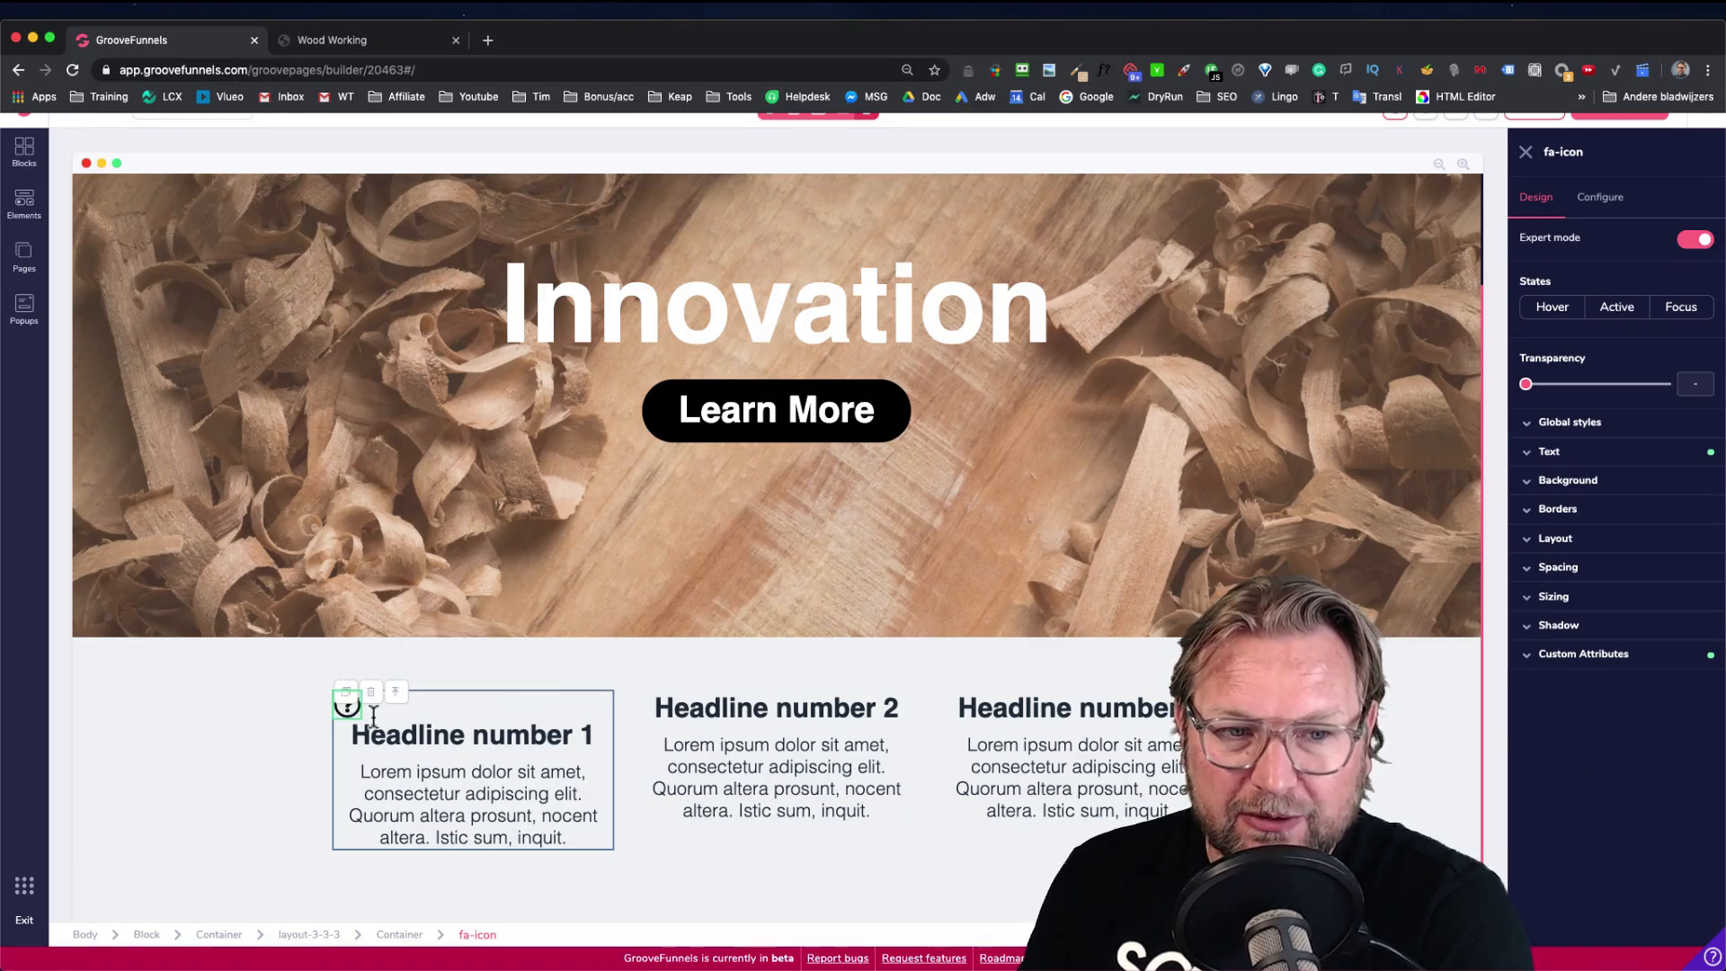
left_click(400, 935)
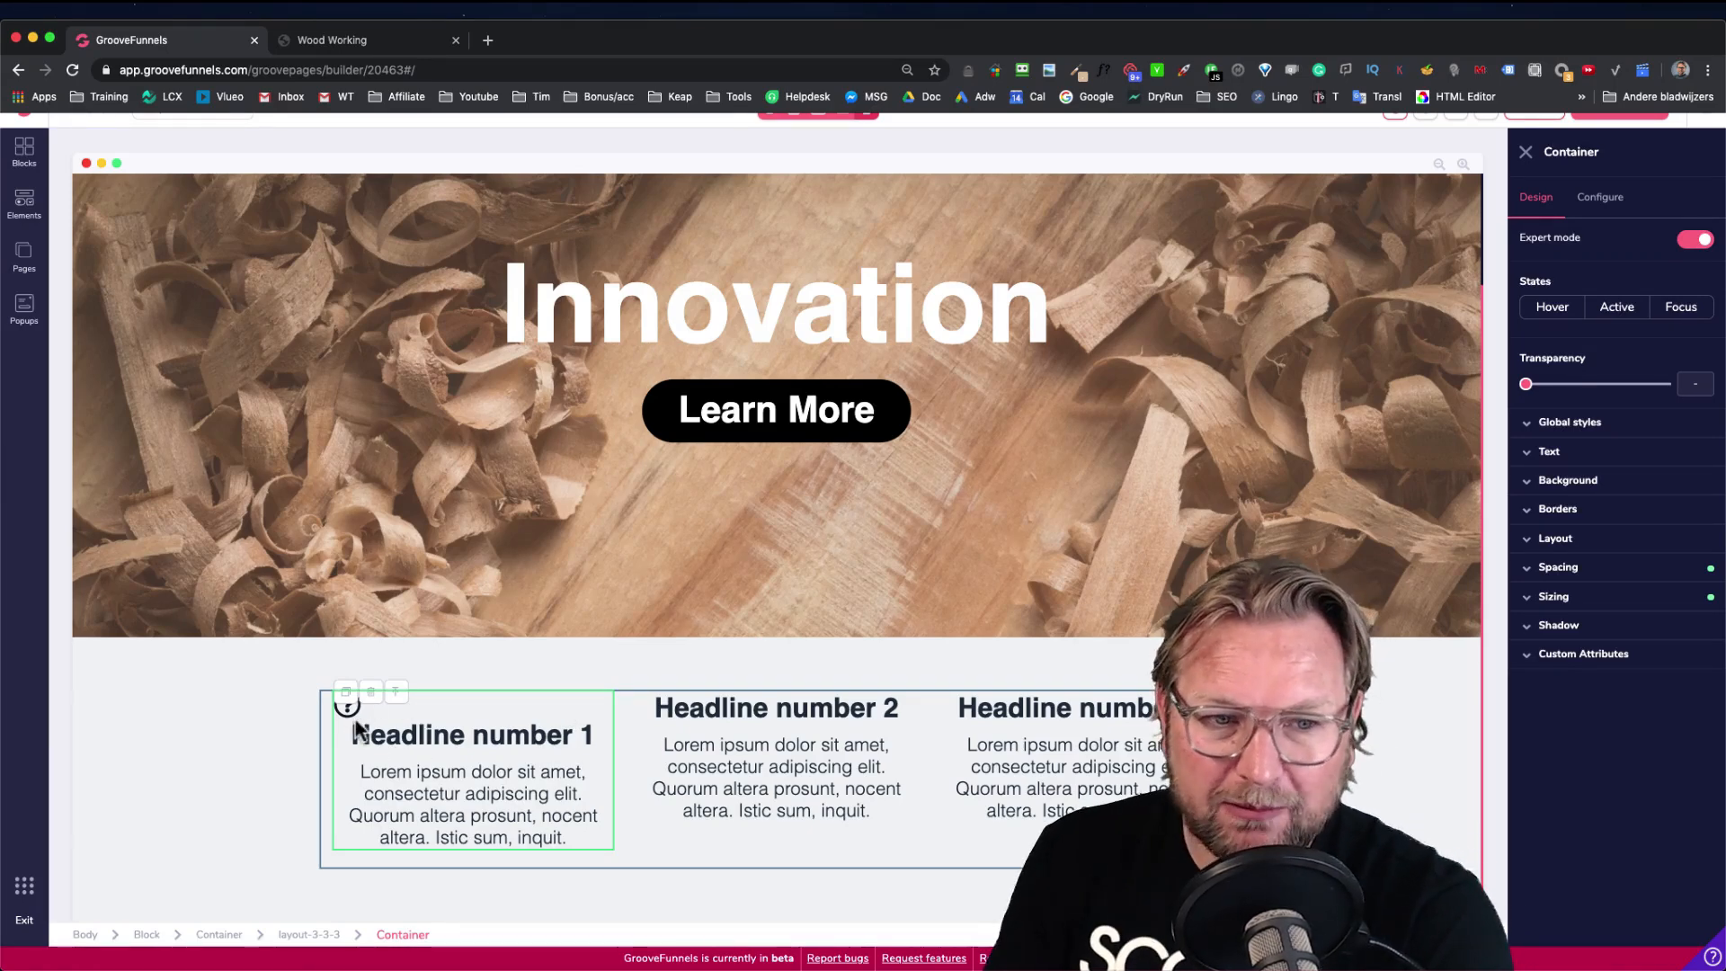
left_click(1585, 545)
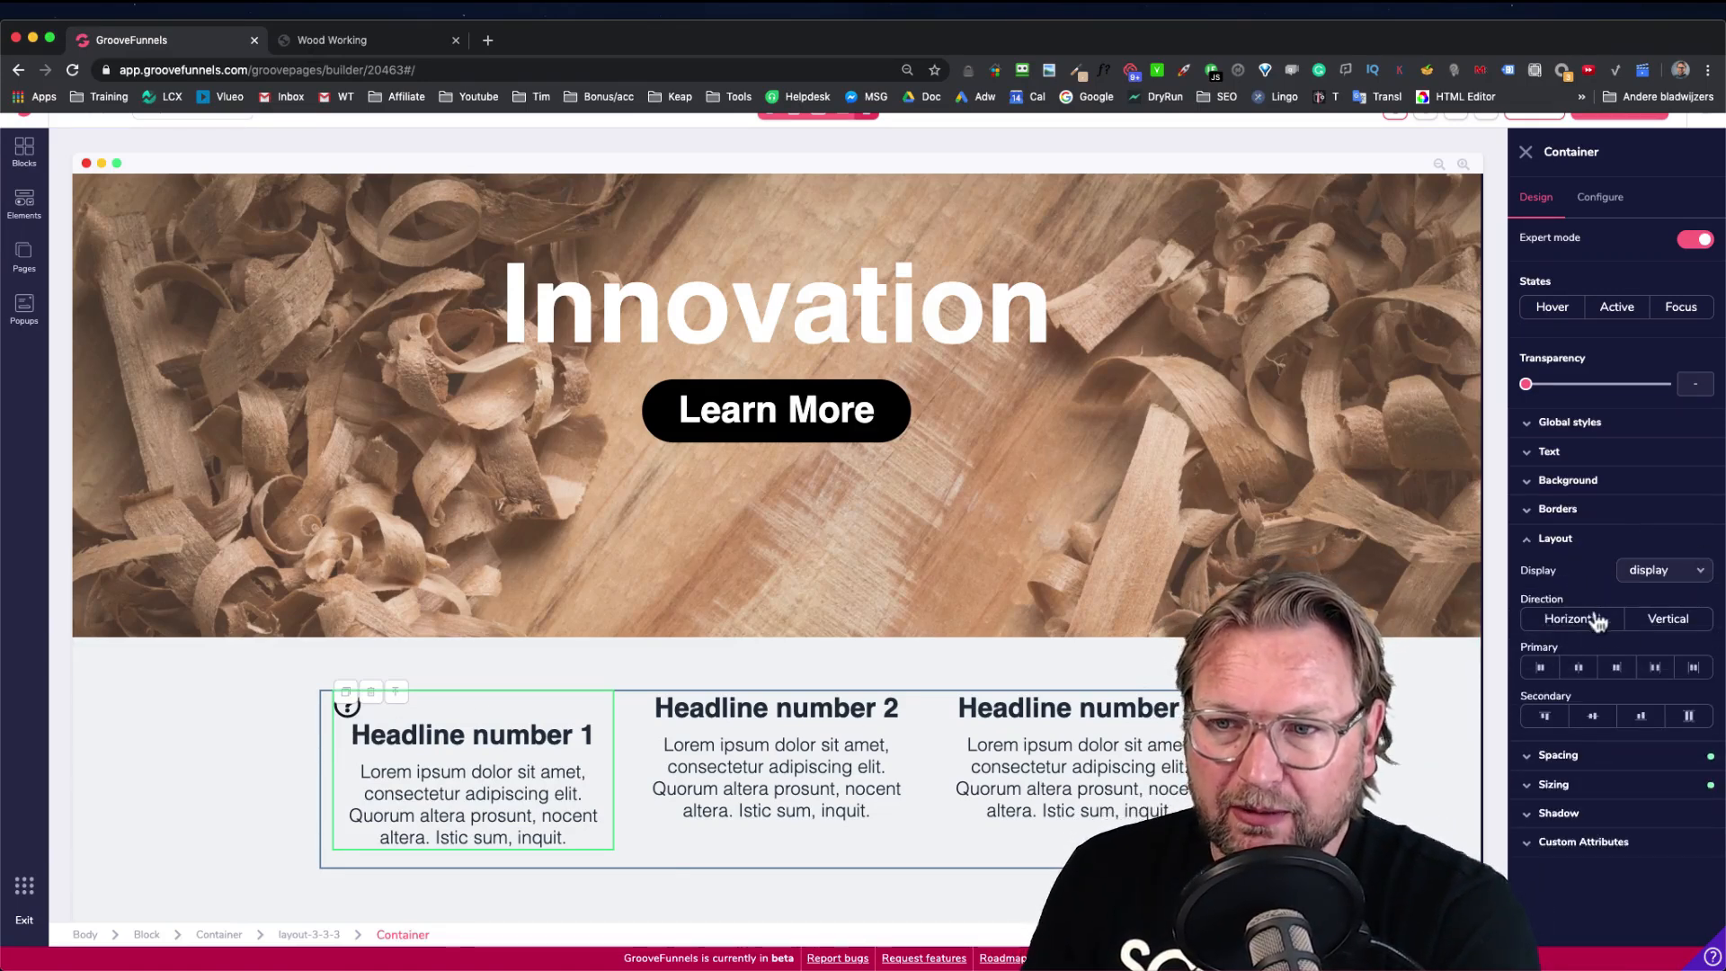
scroll(1612, 626, "down", 1)
scroll(1613, 627, "up", 1)
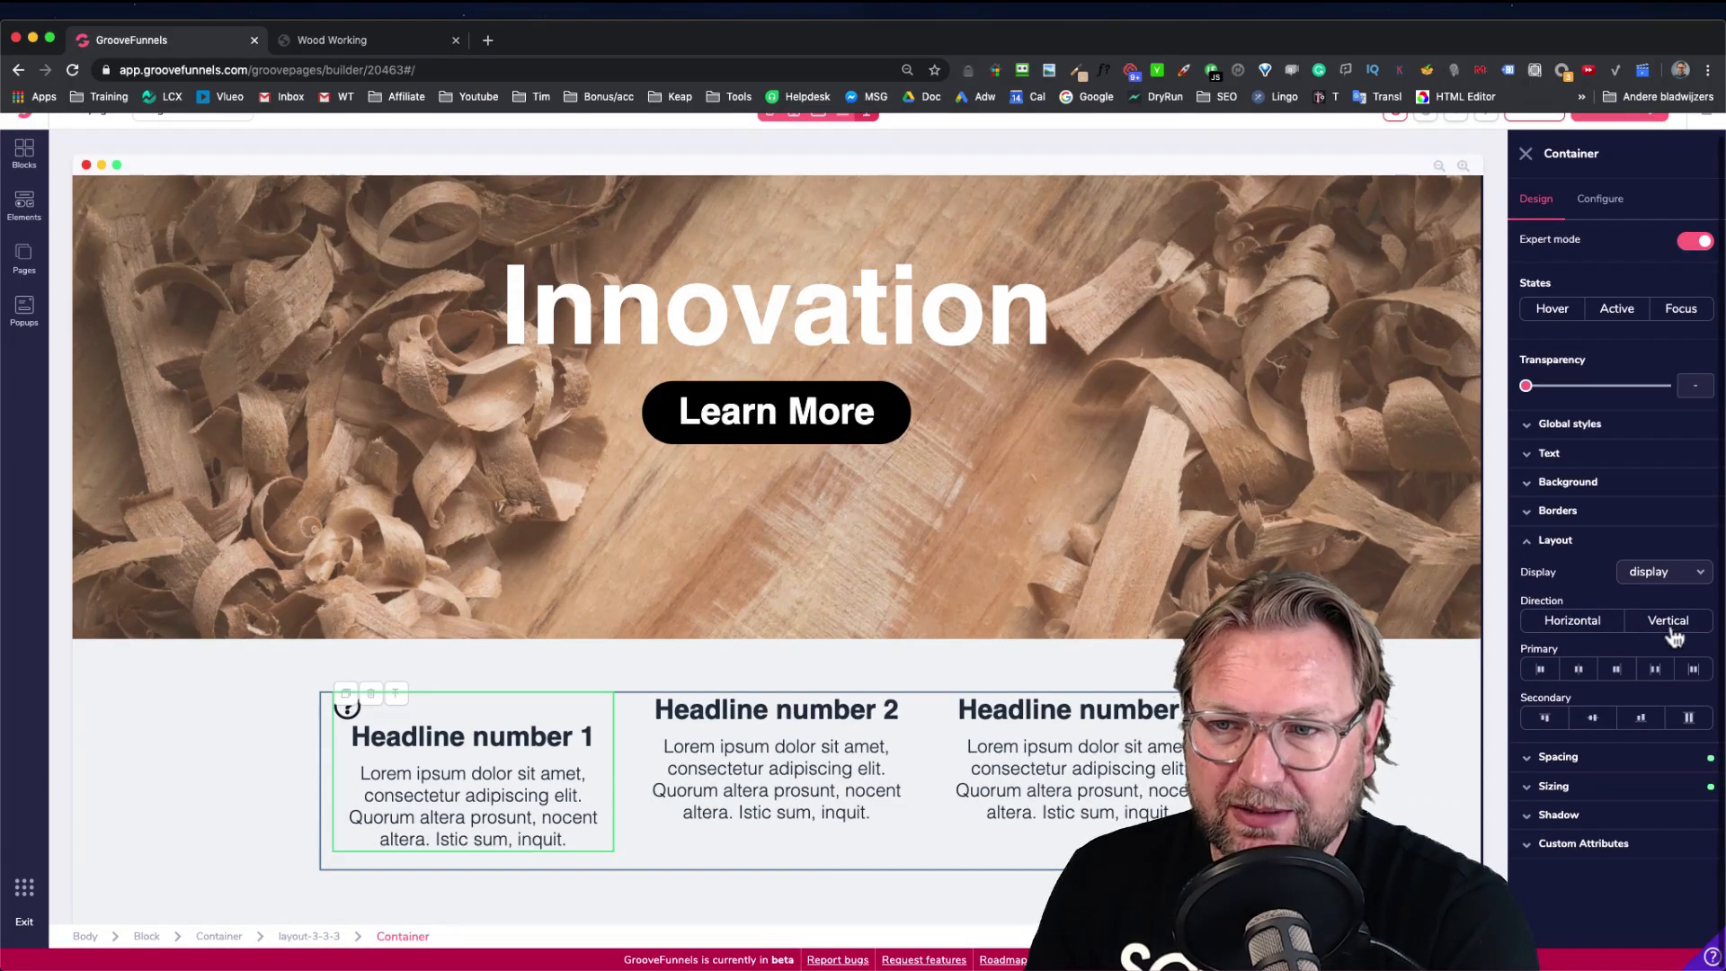
left_click(1657, 629)
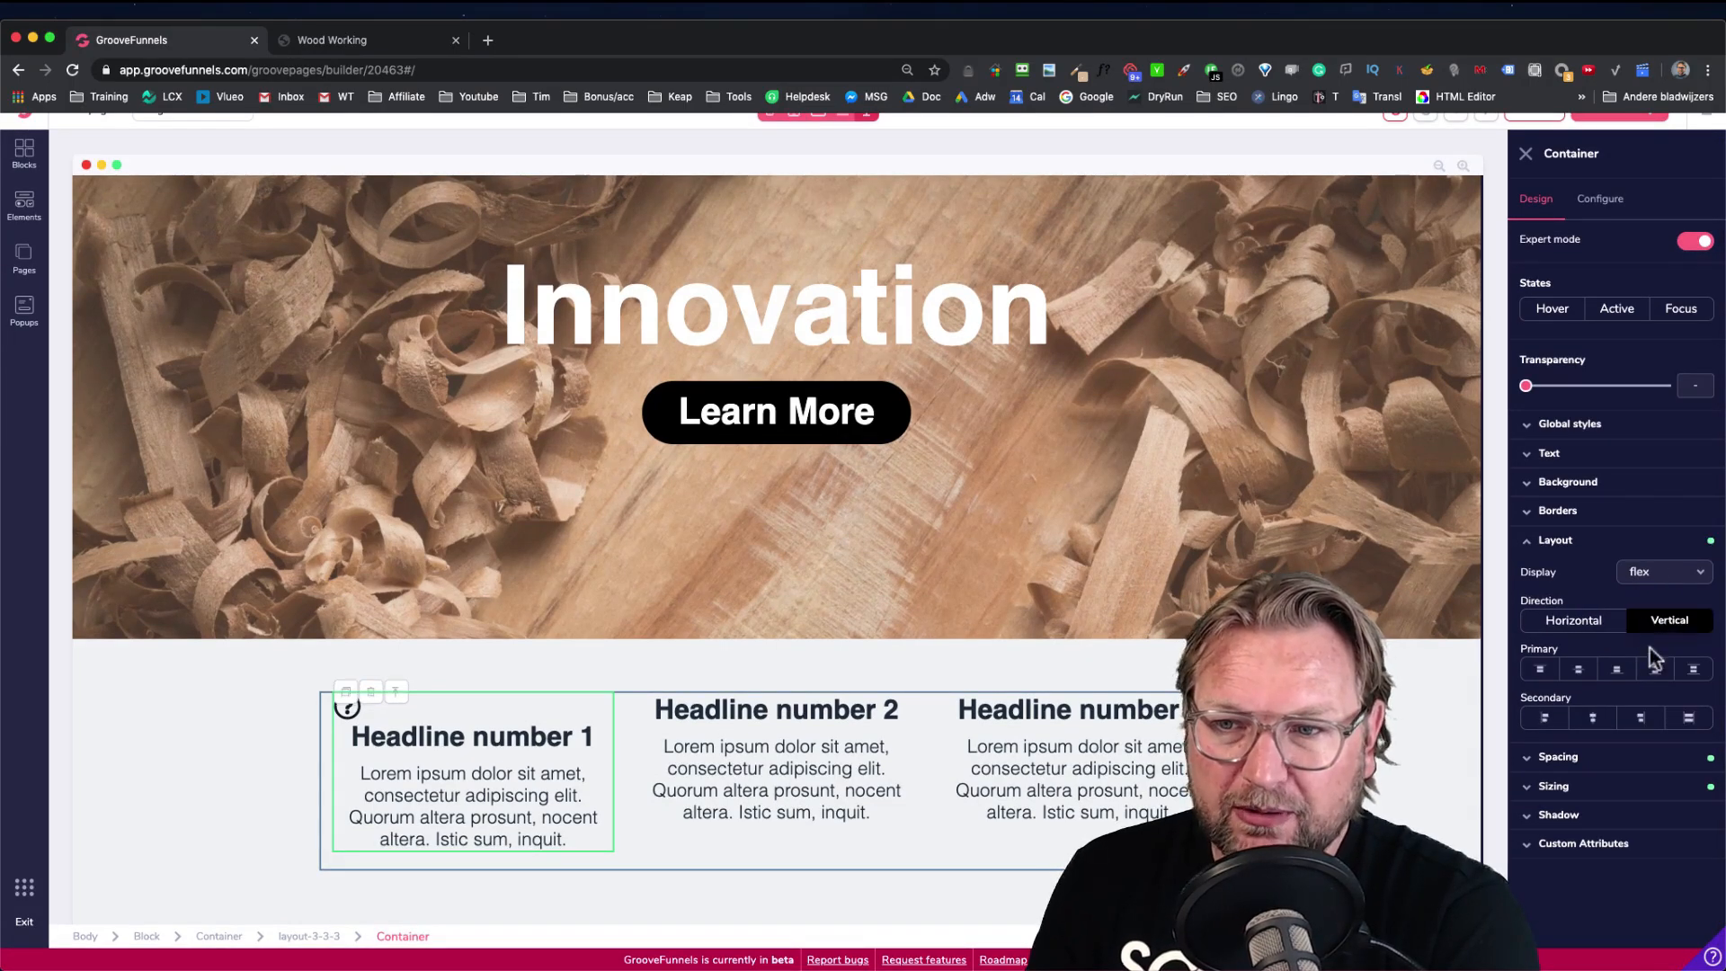
left_click(1654, 670)
left_click(1594, 719)
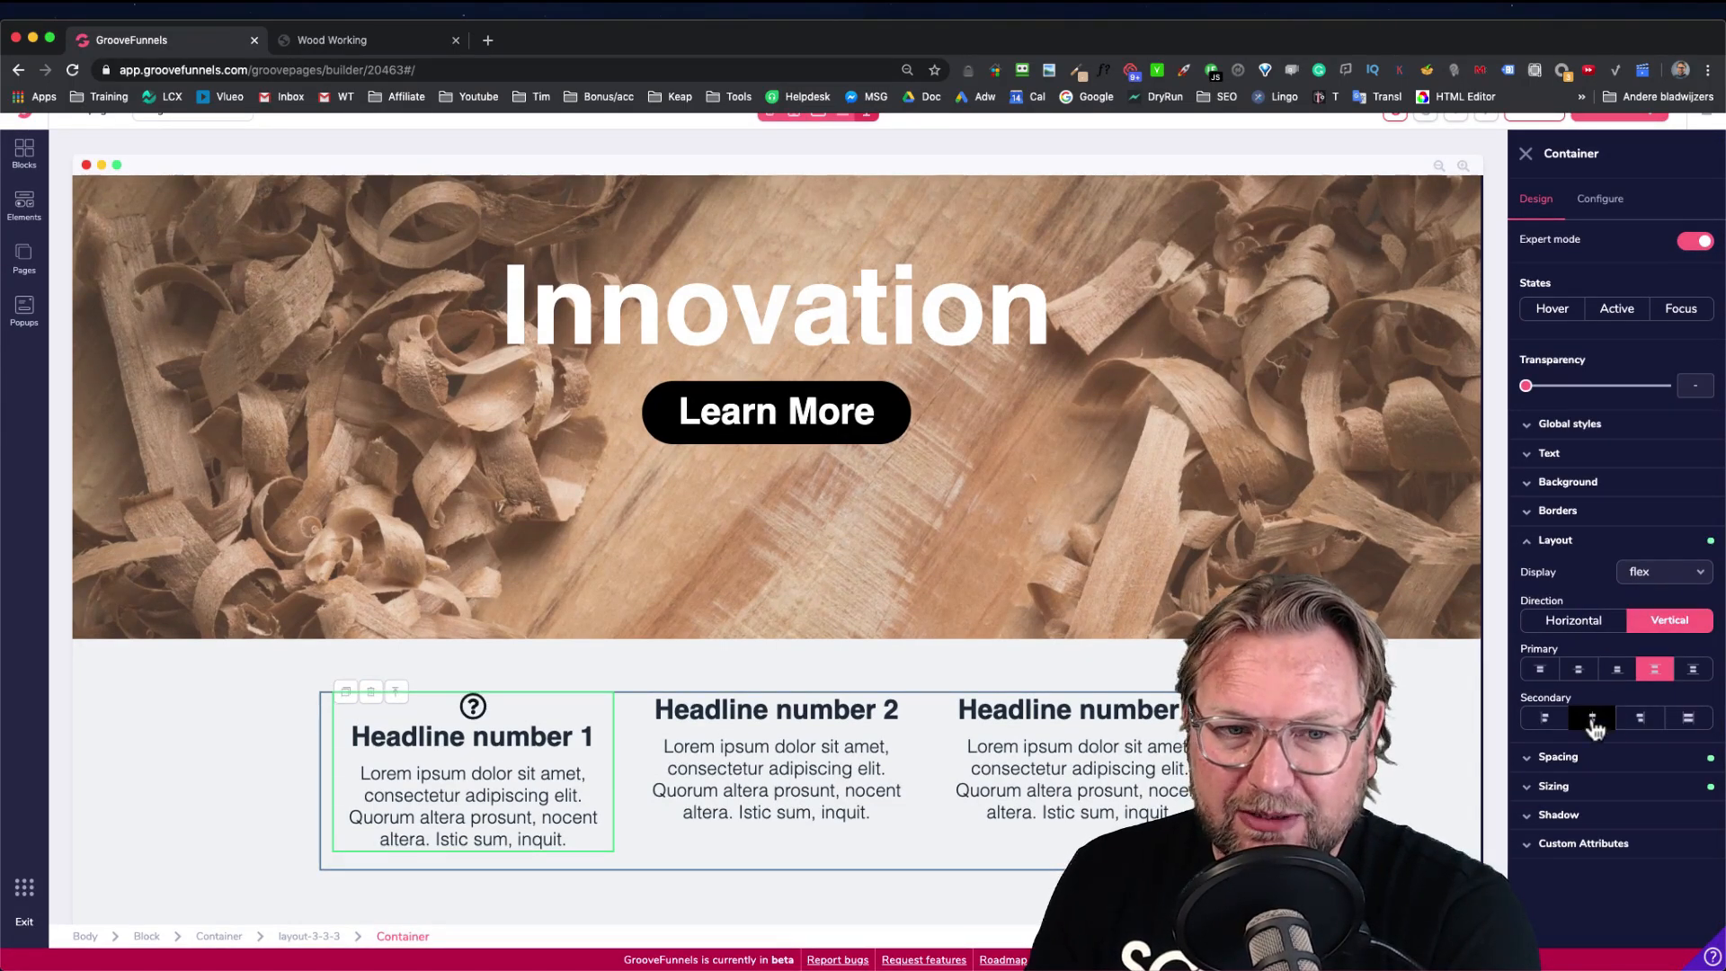
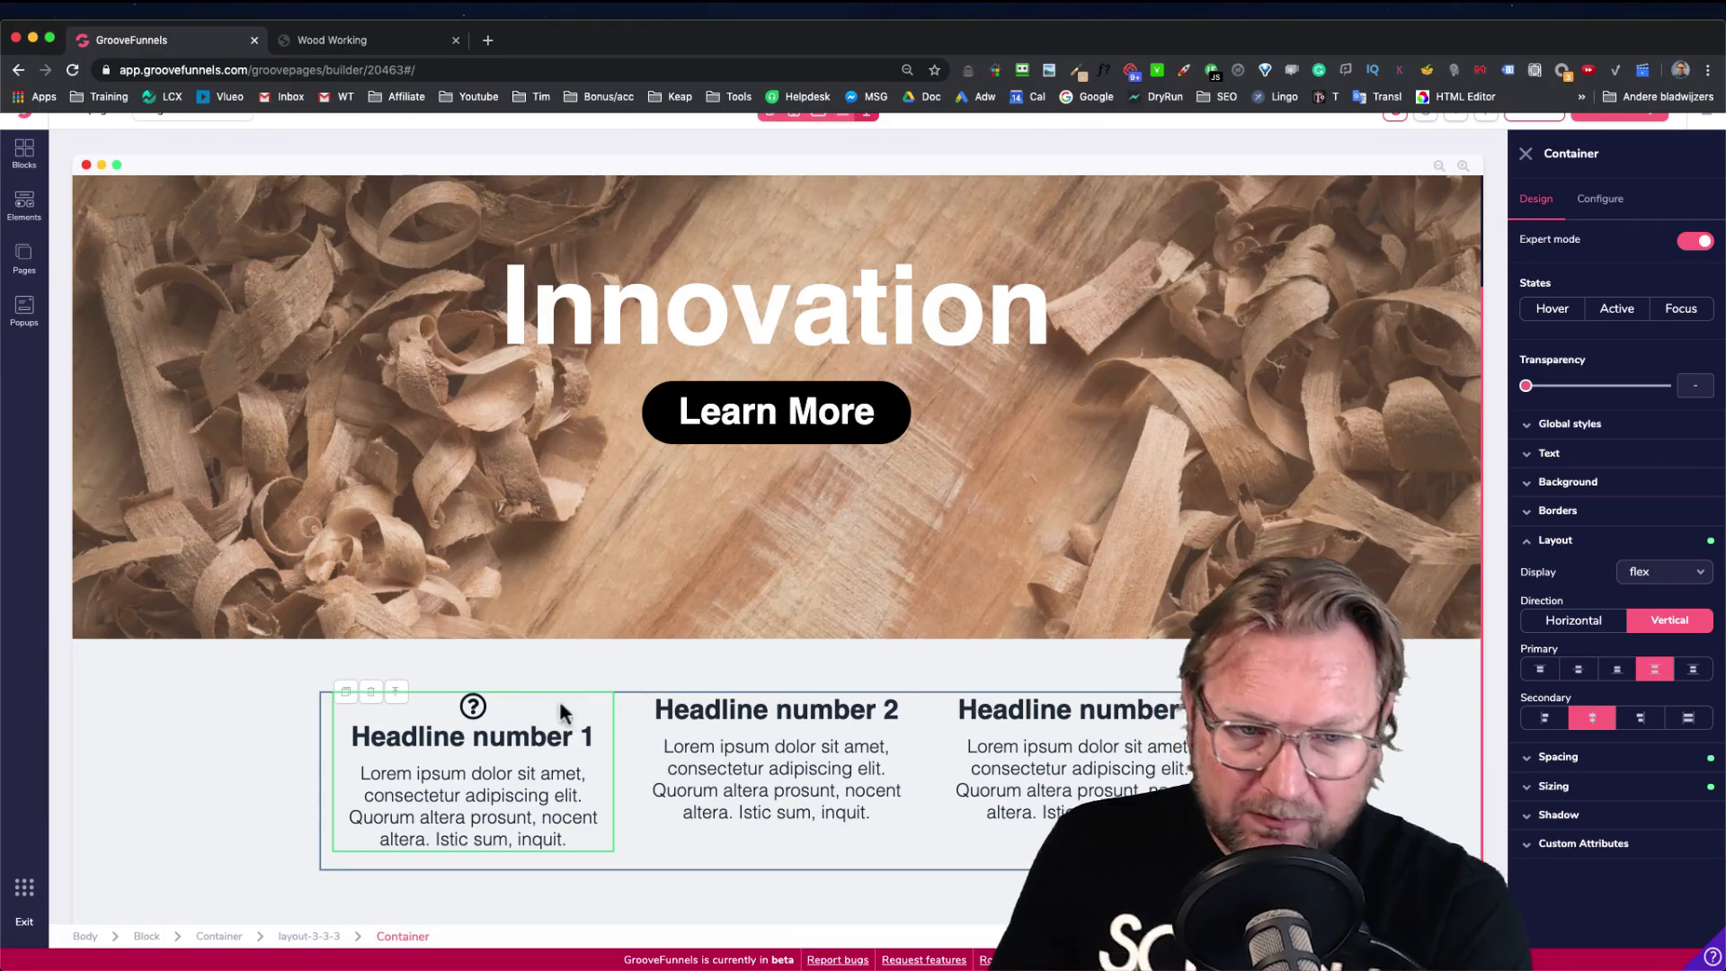
Change the icon above Headline number 1 to the feather icon fas fa-feather-alt and apply the update
left_click(474, 710)
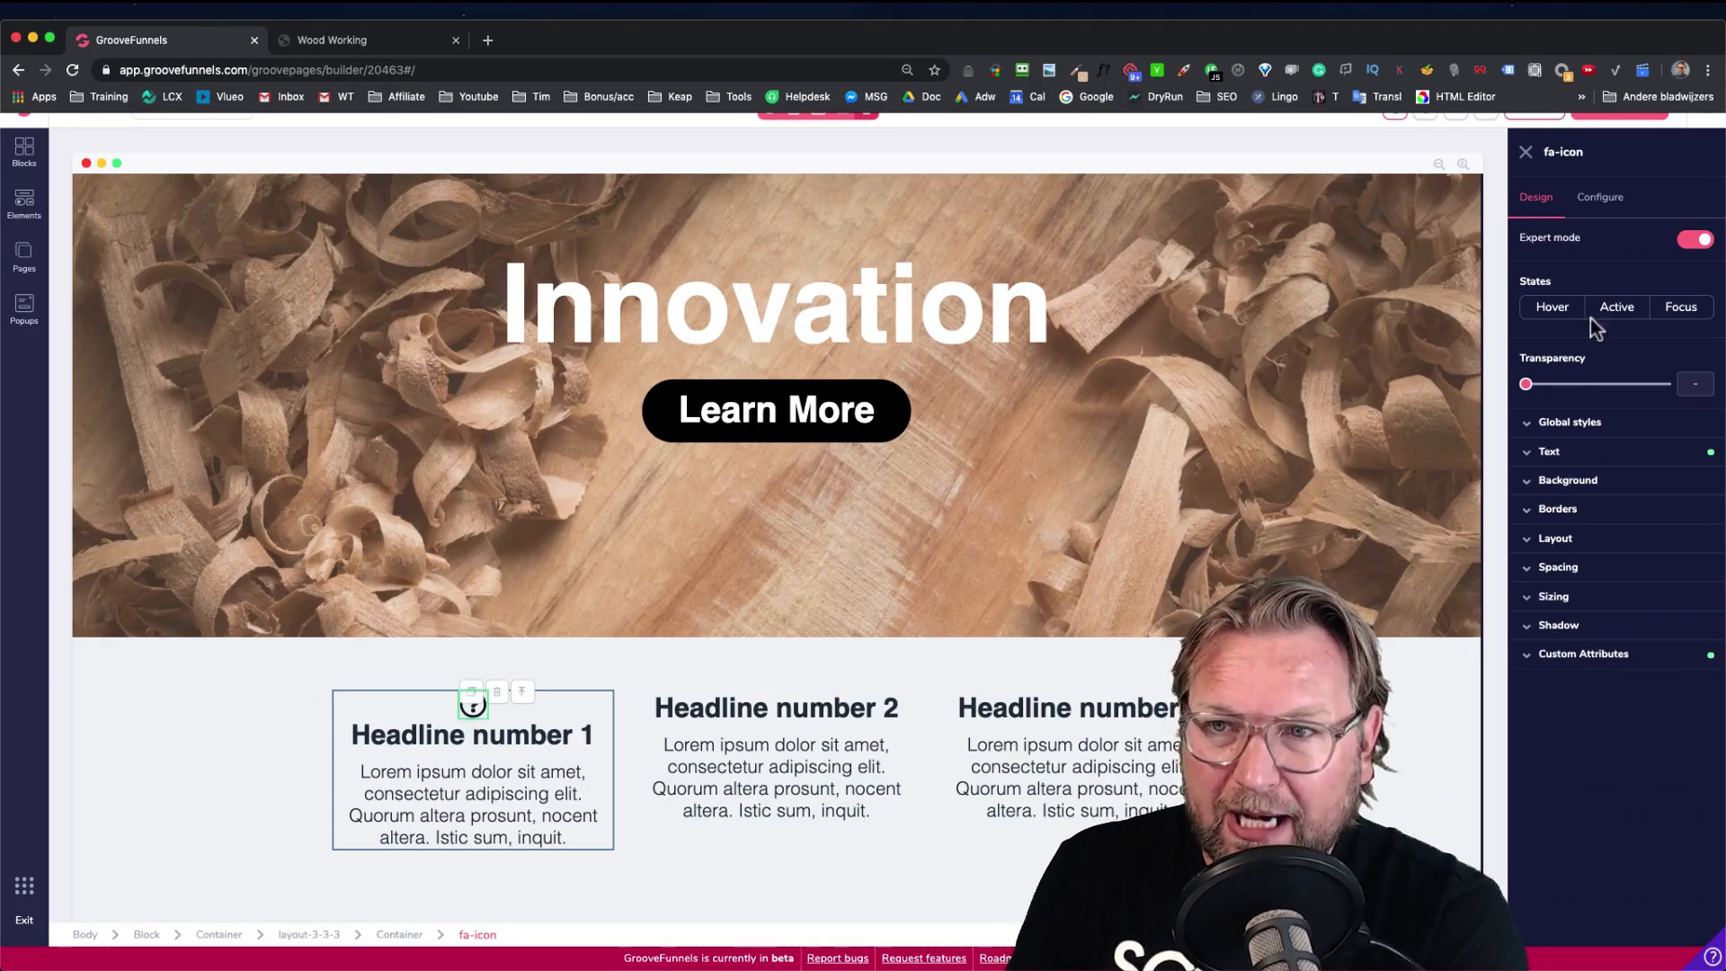
left_click(1609, 200)
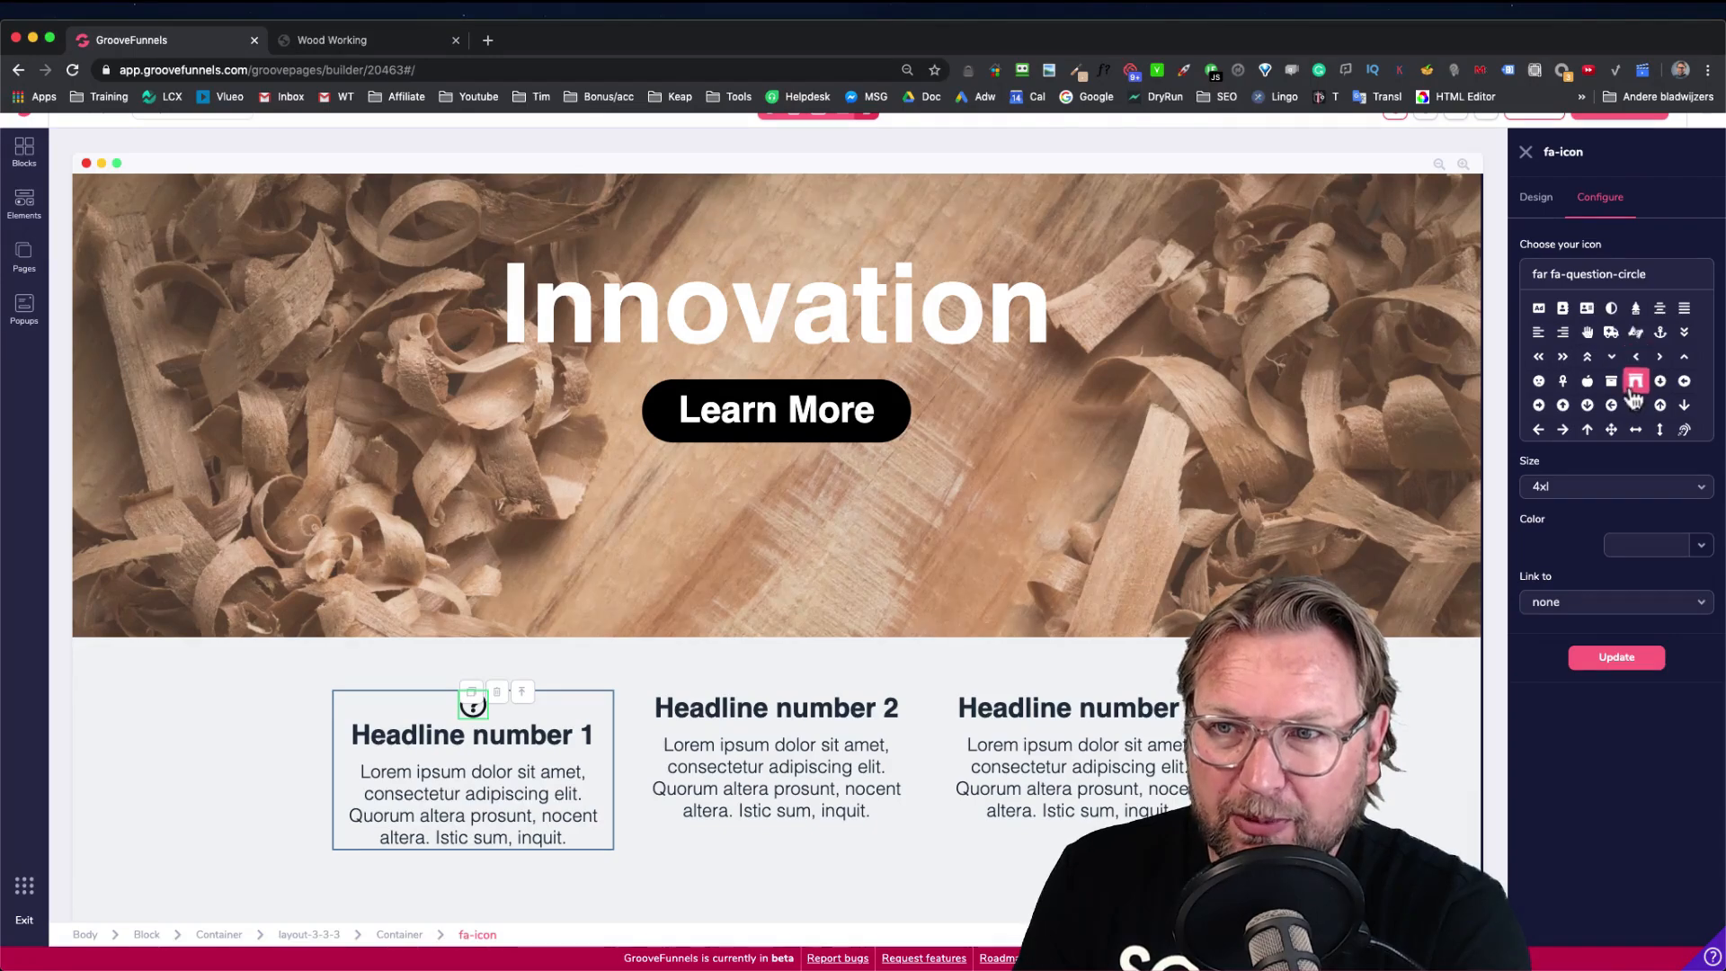
left_click(378, 41)
left_click(179, 41)
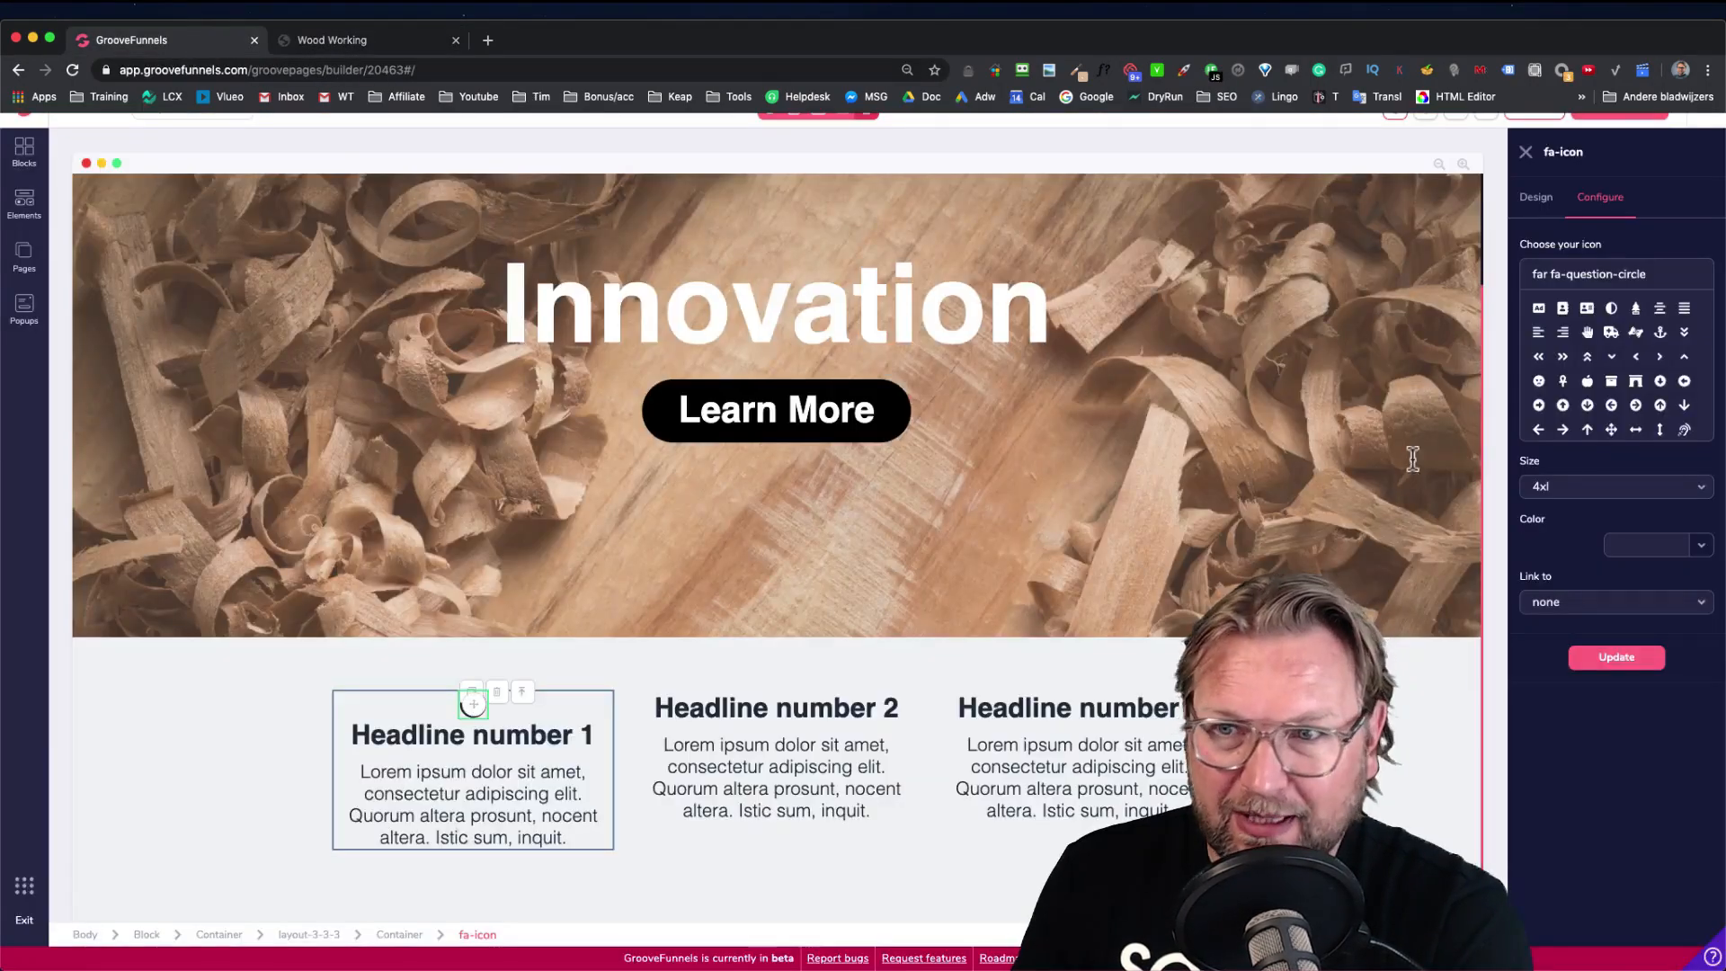
scroll(1641, 412, "down", 8)
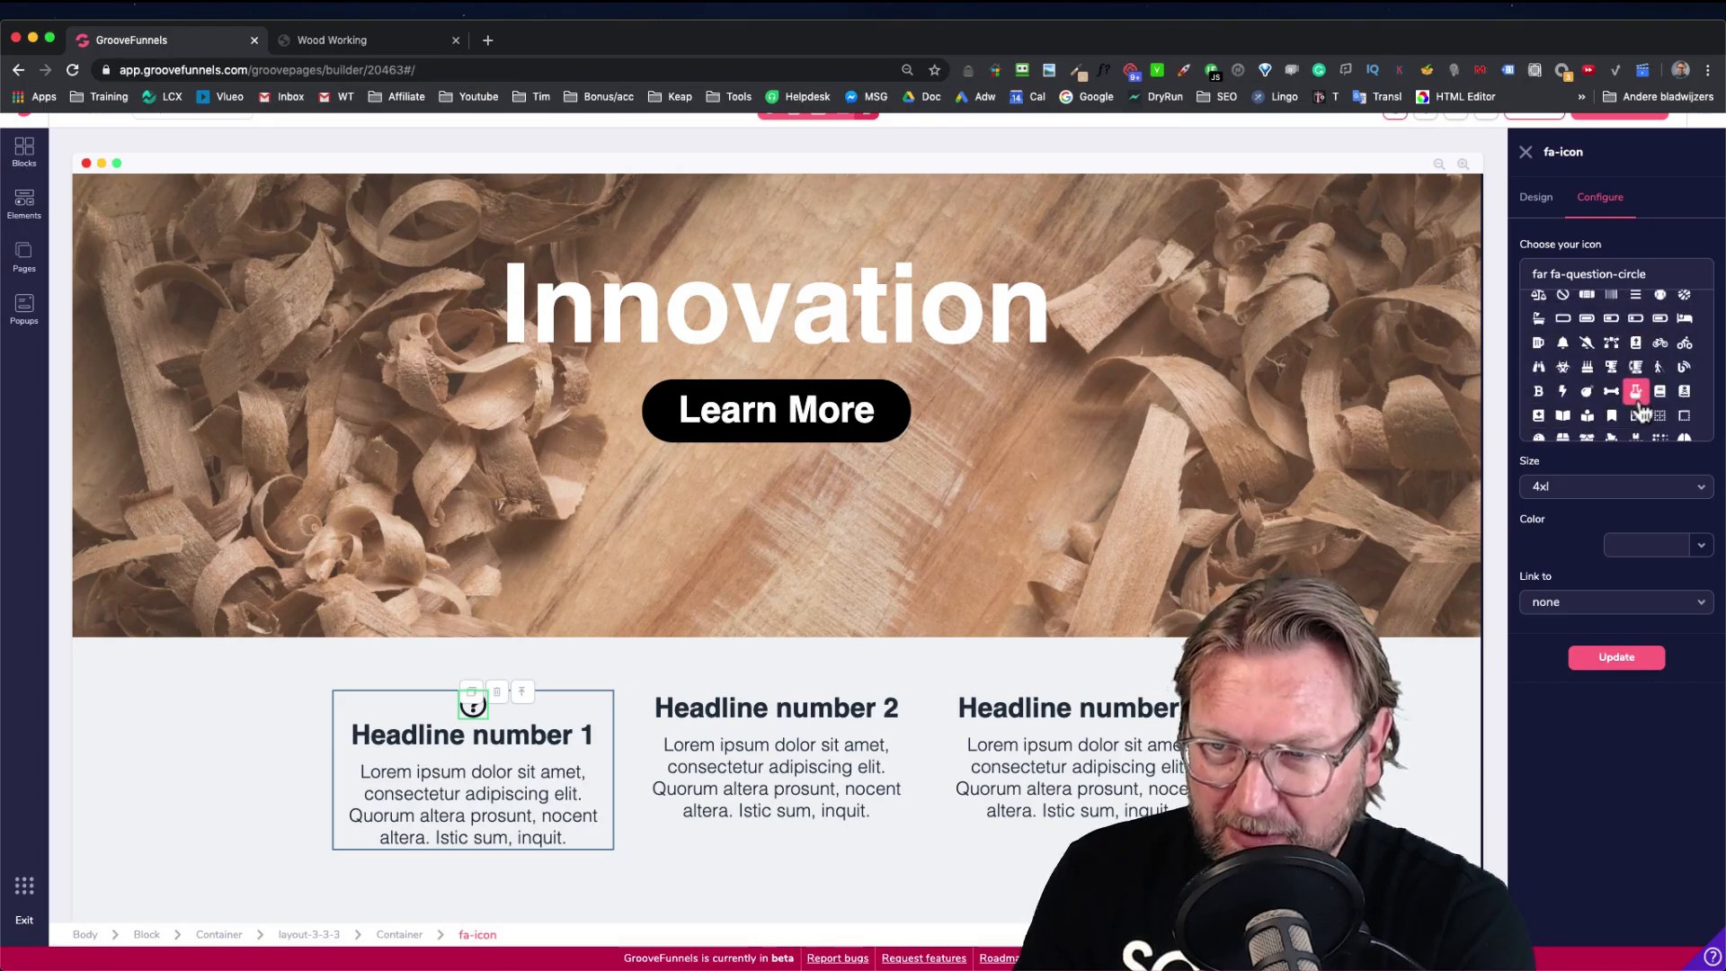
scroll(1641, 412, "down", 8)
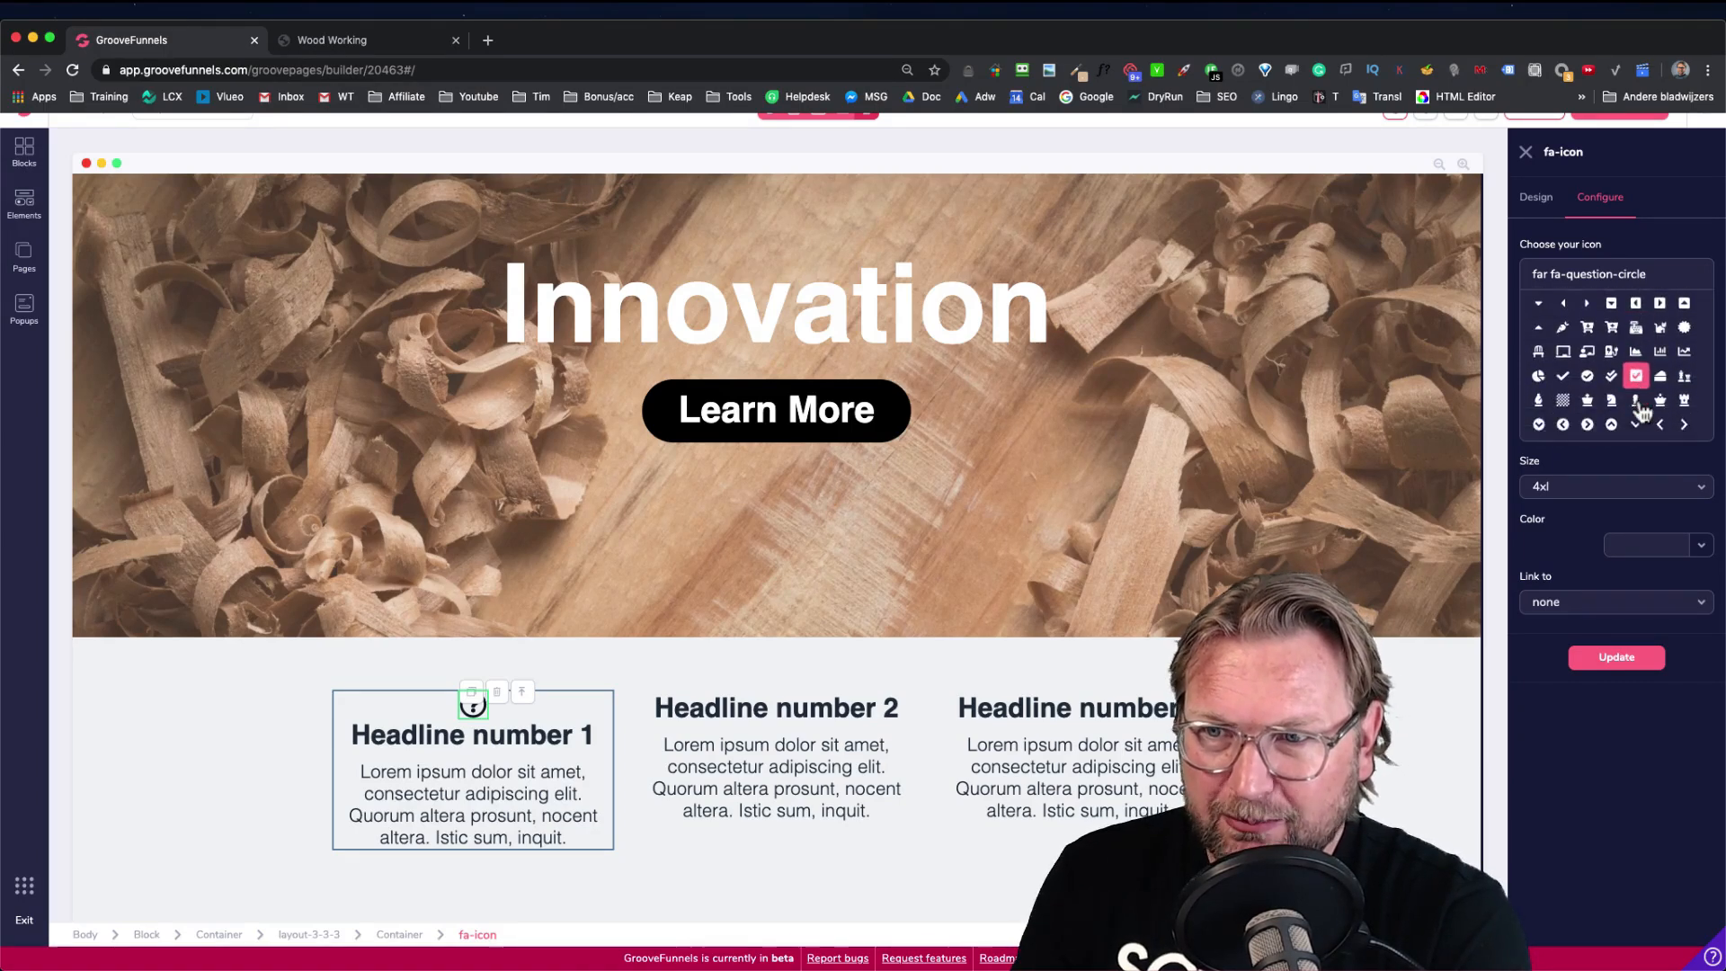
scroll(1641, 412, "down", 8)
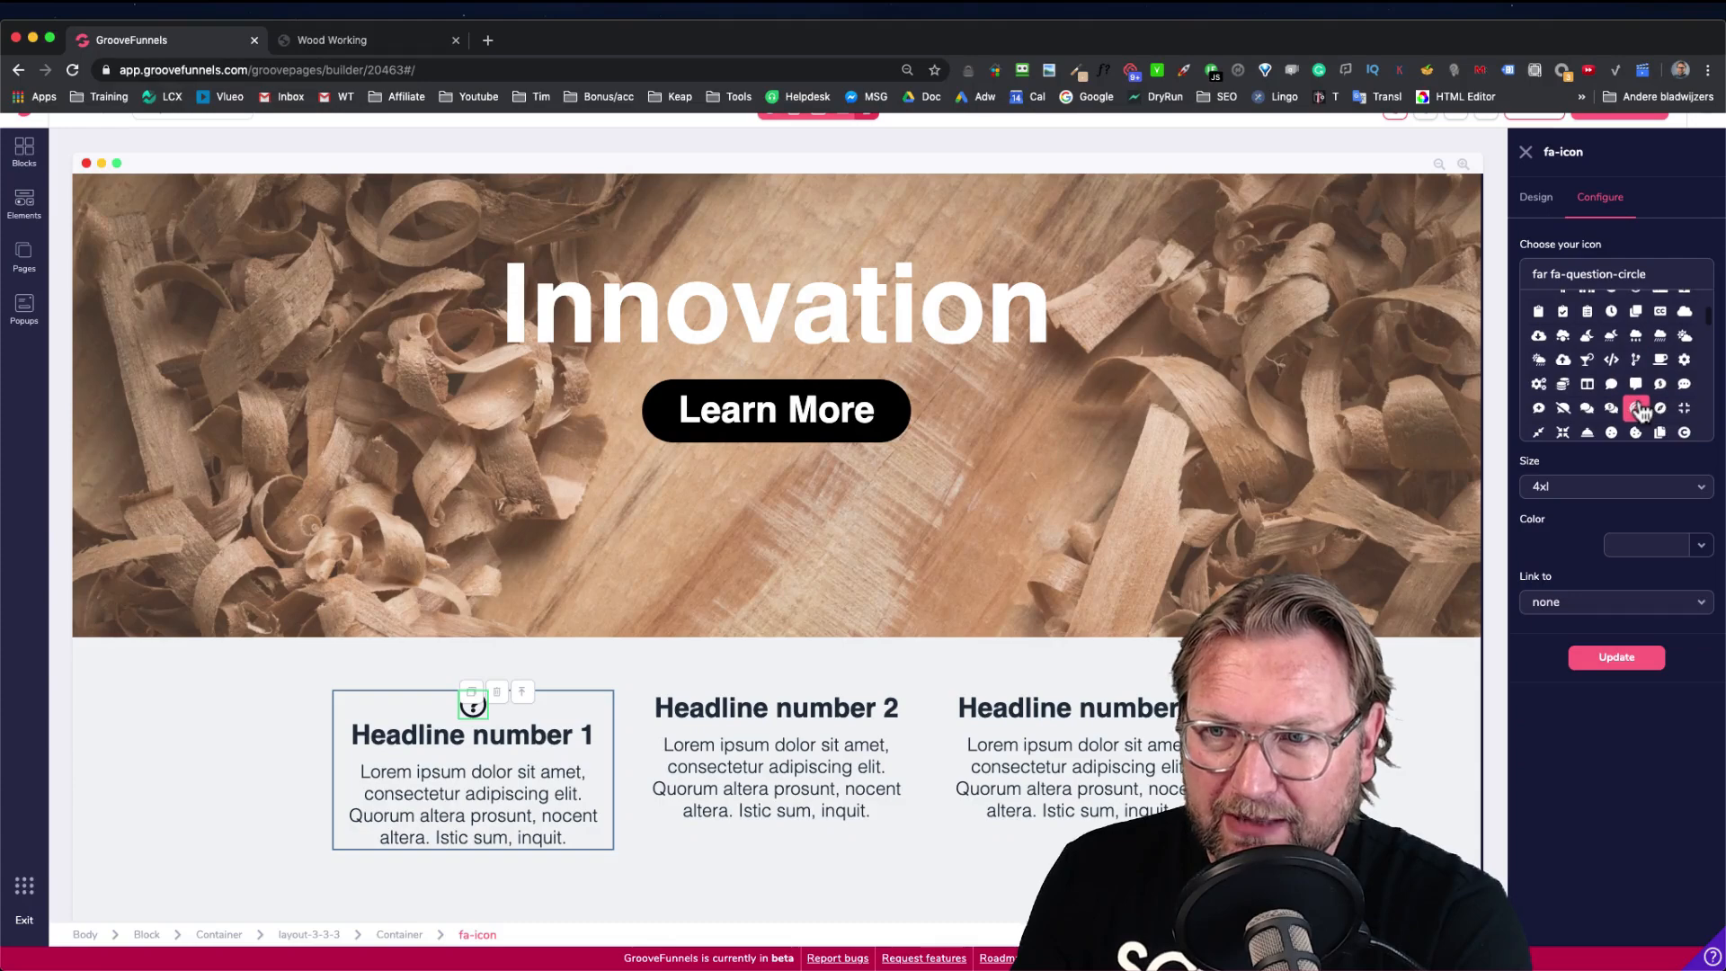
scroll(1641, 411, "down", 8)
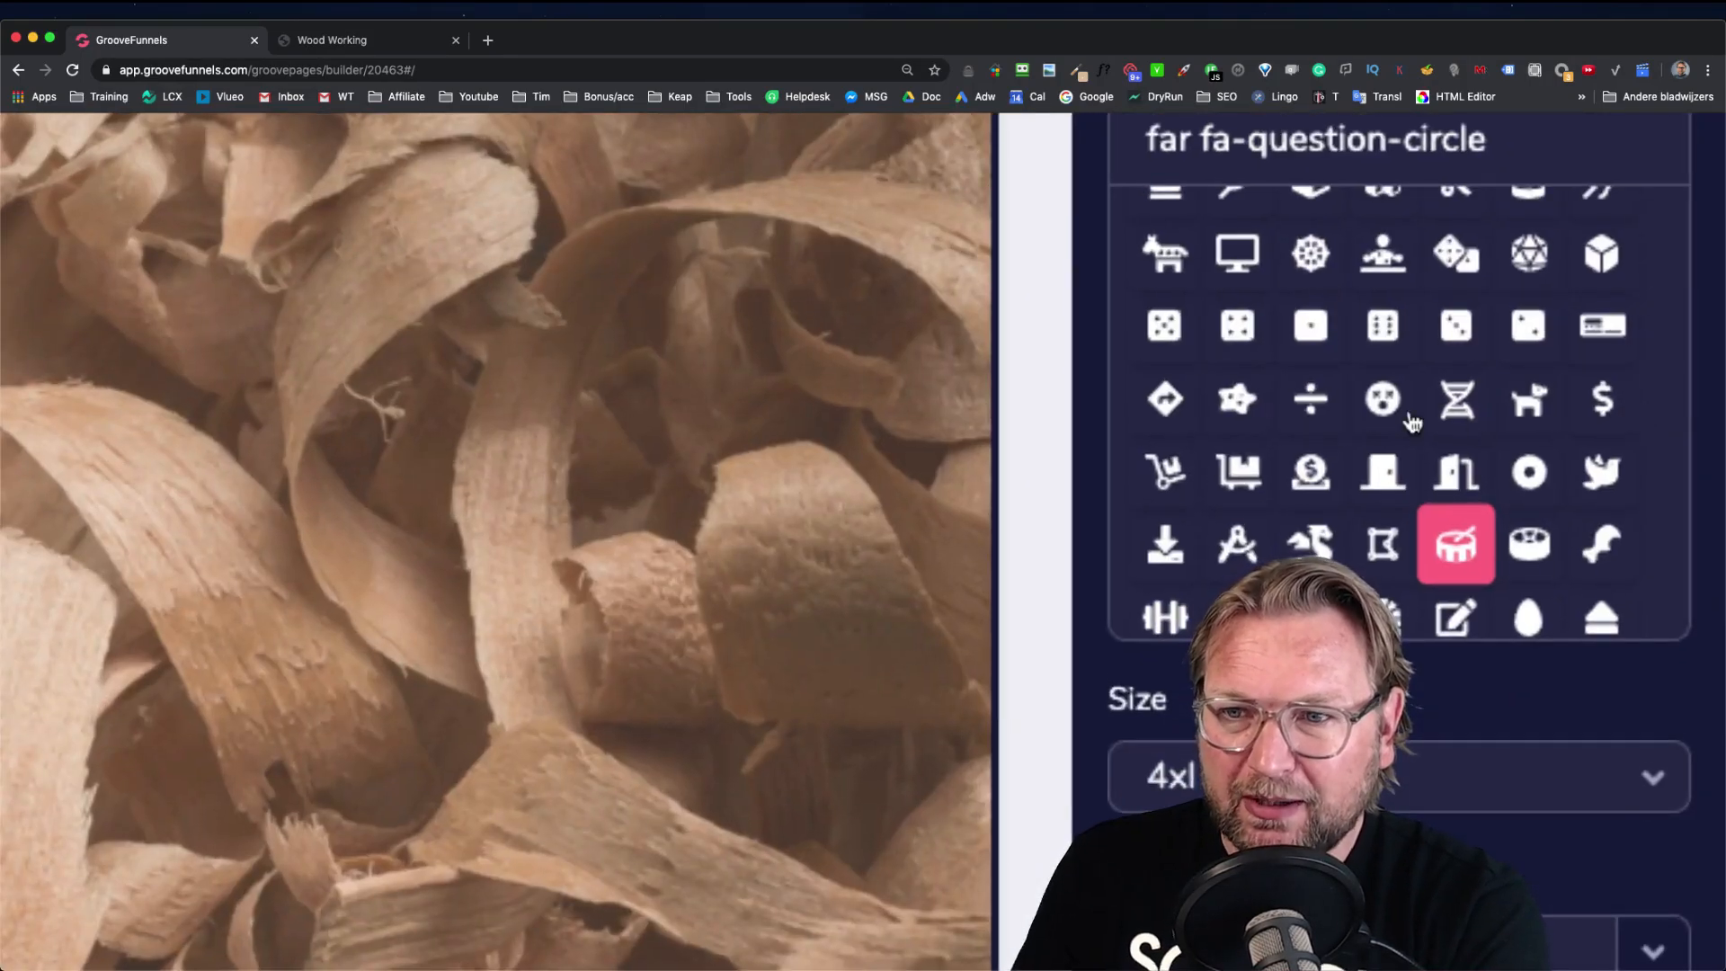
scroll(1393, 400, "down", 1)
left_click(1385, 384)
scroll(1375, 386, "down", 5)
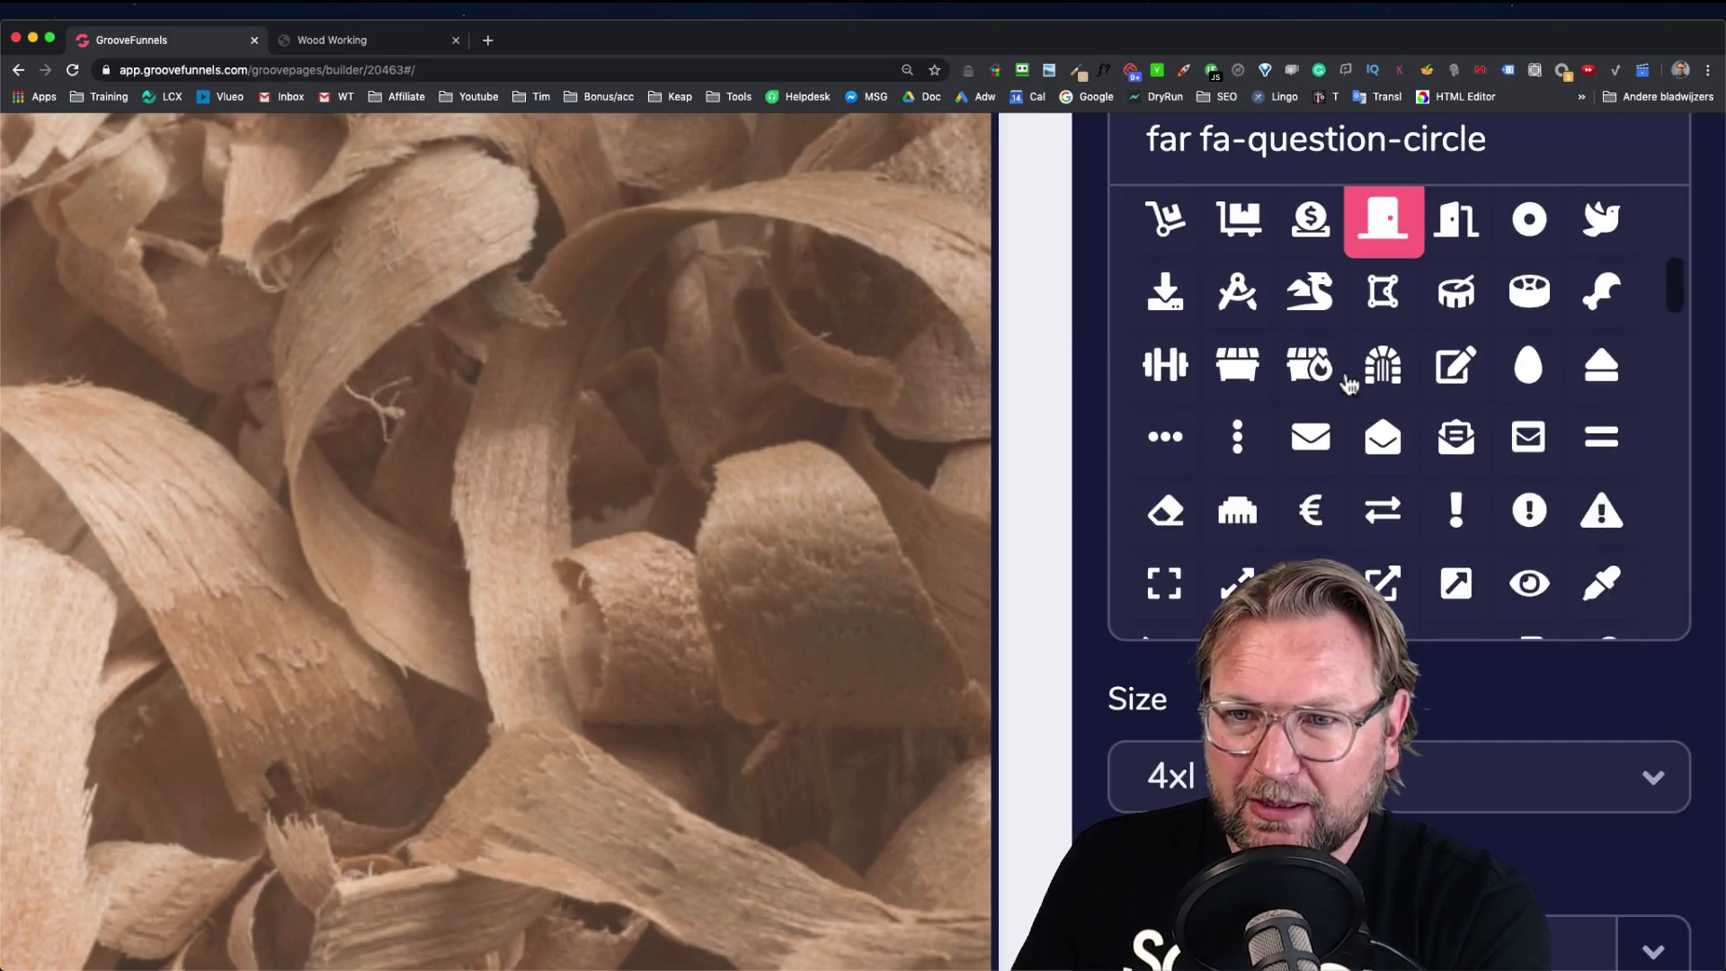
scroll(1348, 386, "down", 3)
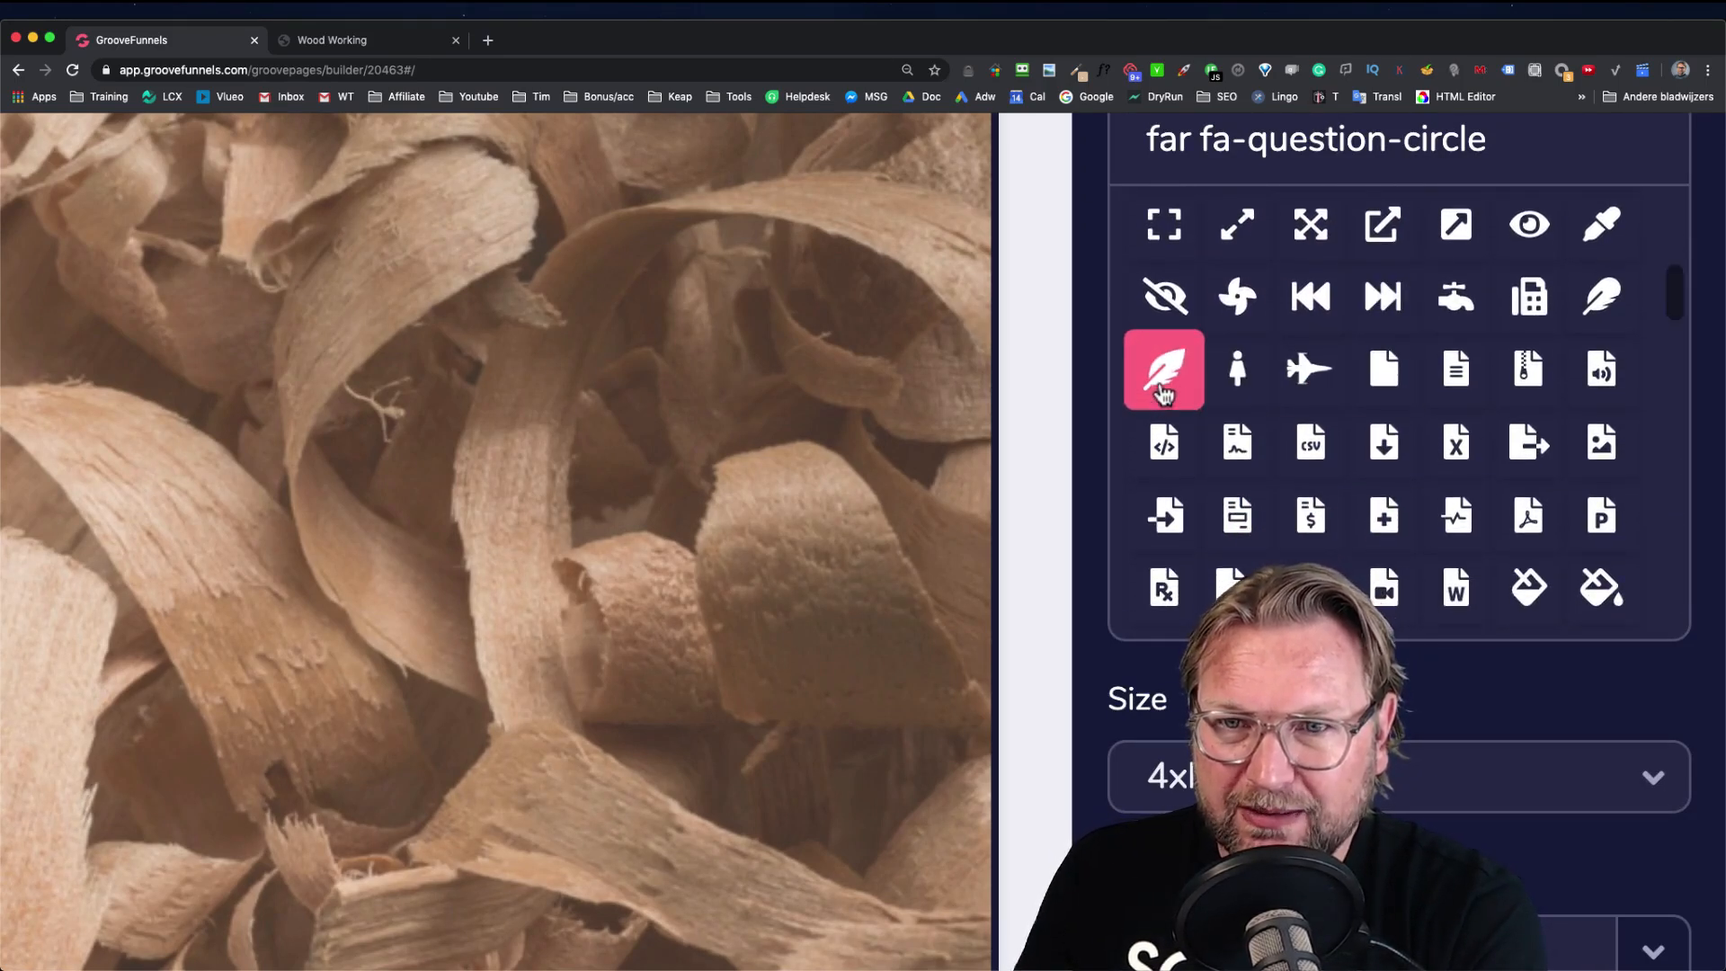
left_click(1163, 388)
scroll(1162, 387, "down", 5)
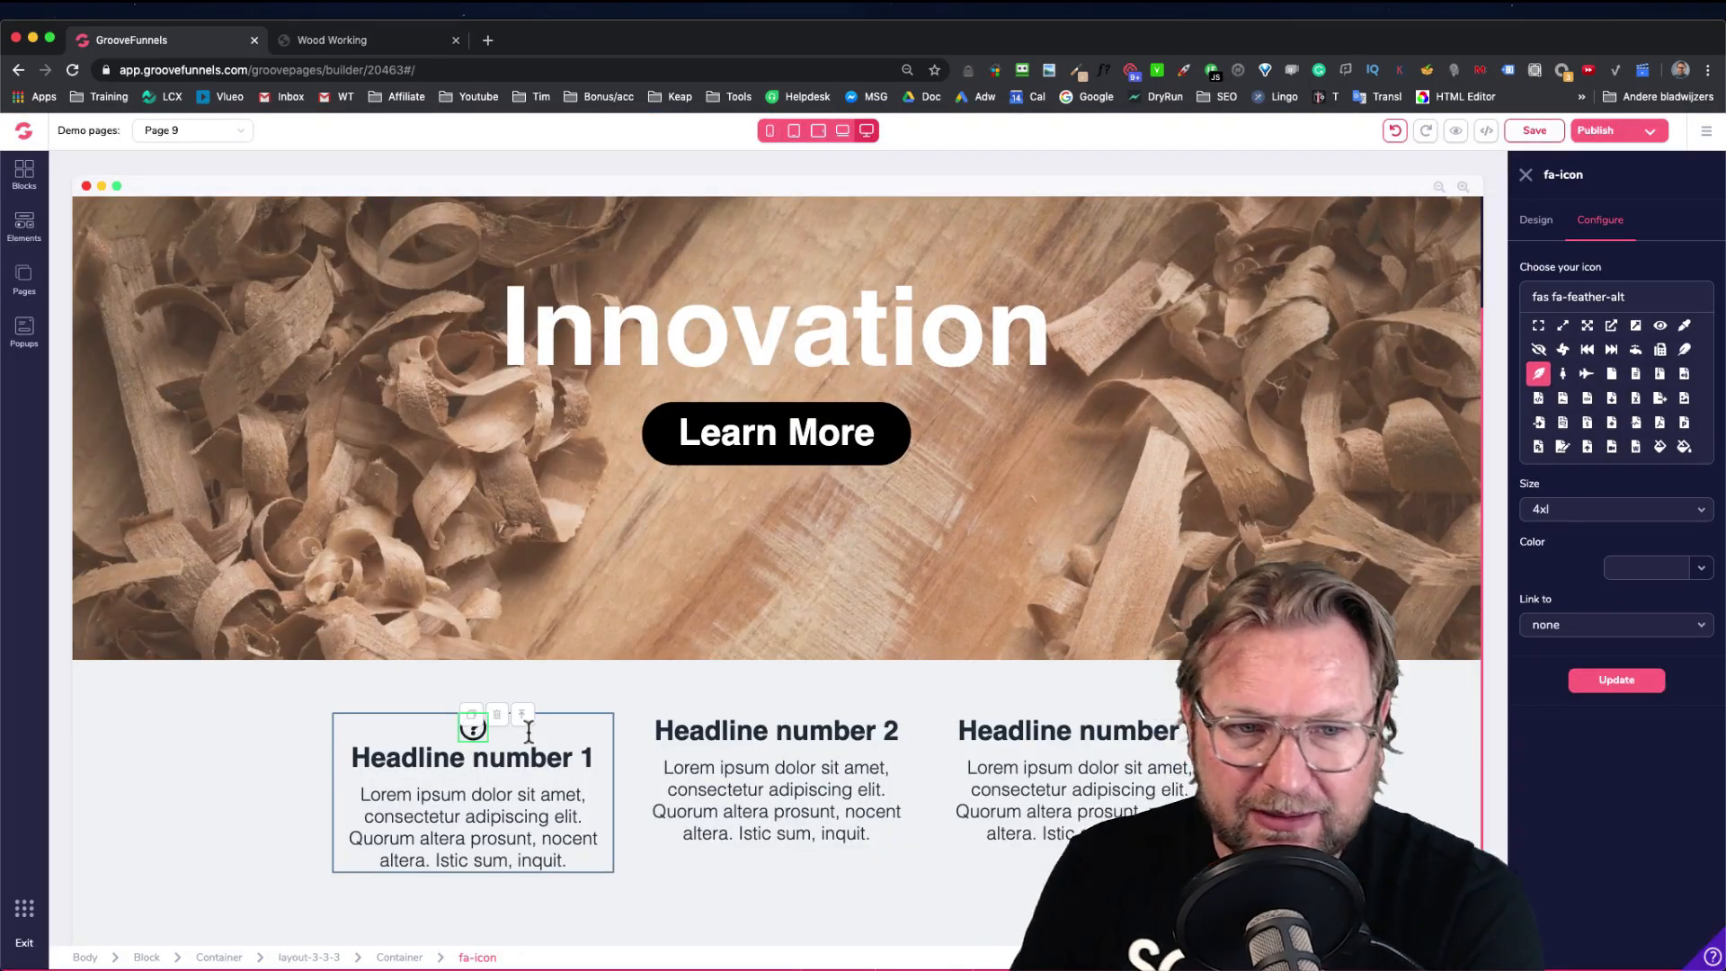
left_click(1617, 683)
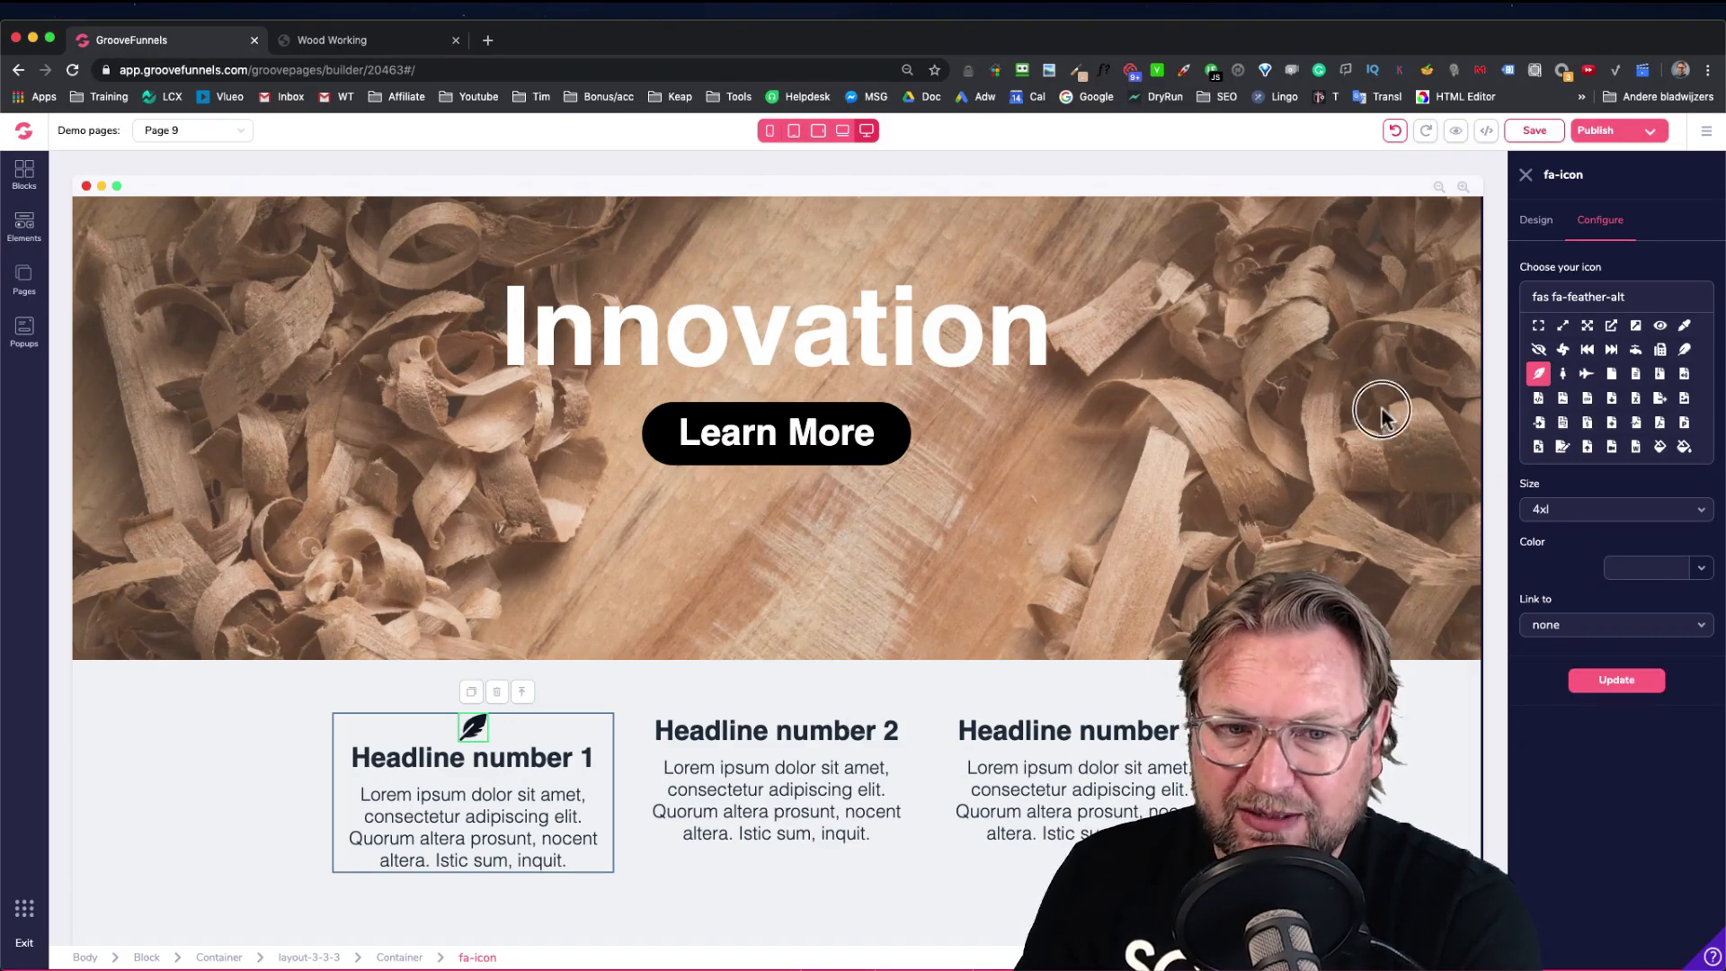
Apply the 6xl size option to the feather icon and set its text size to 4.5rem
left_click(1580, 513)
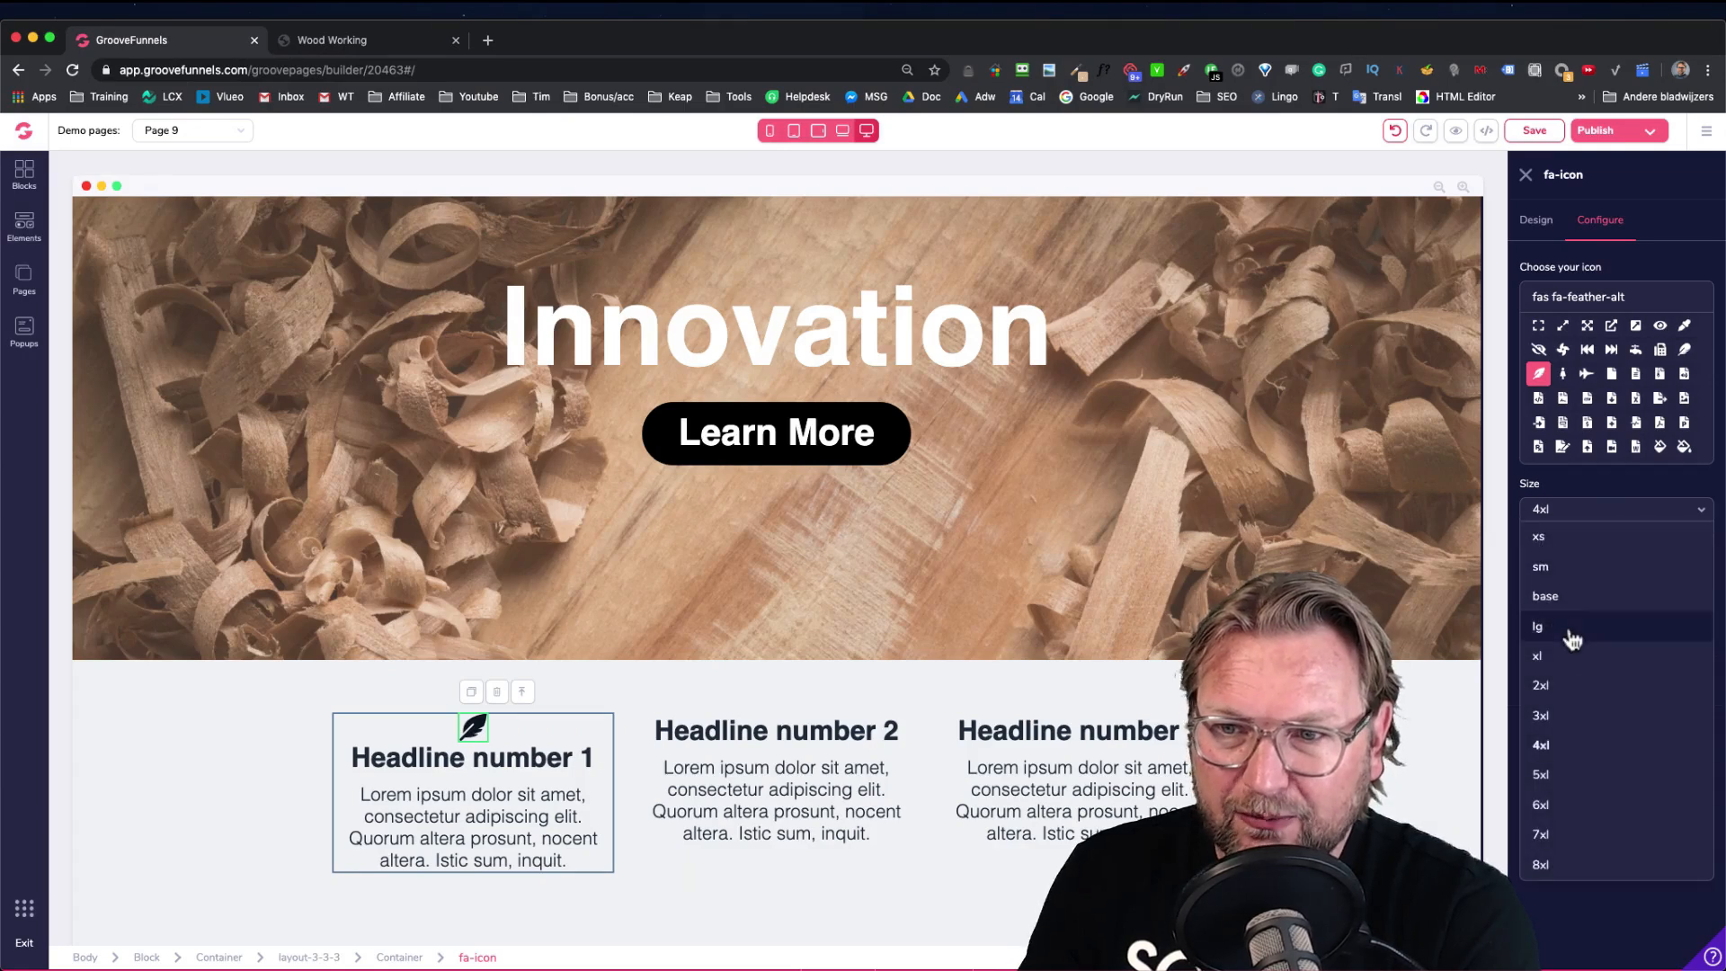
left_click(1566, 806)
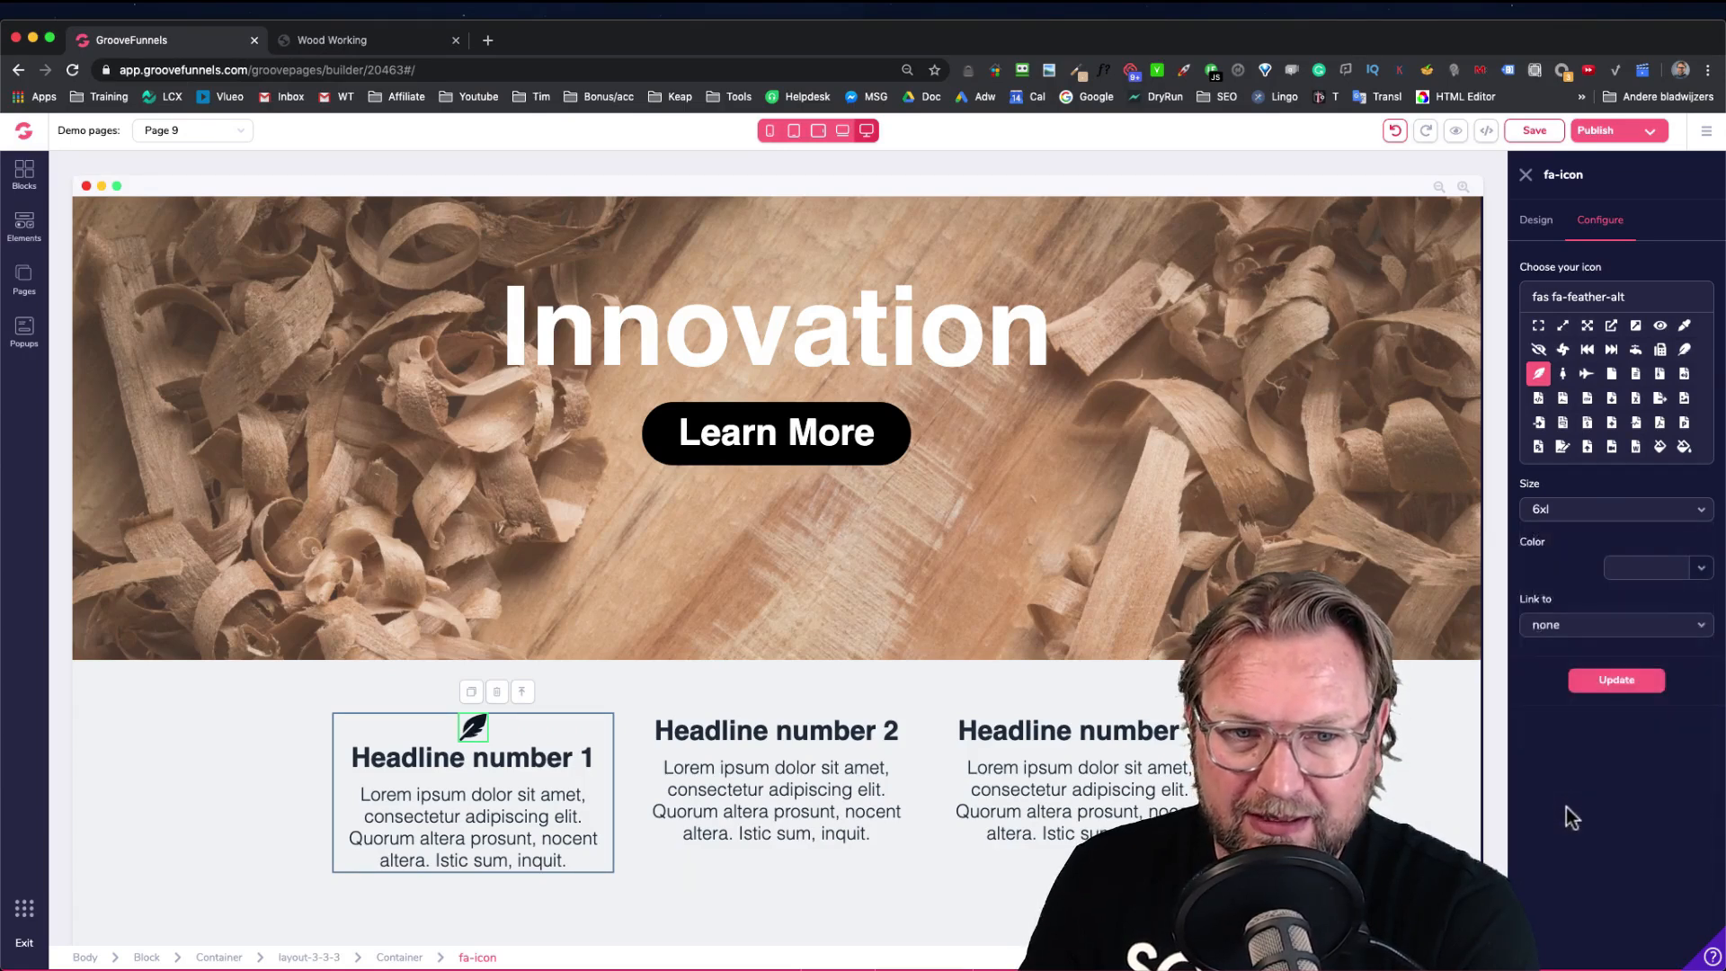
left_click(1620, 682)
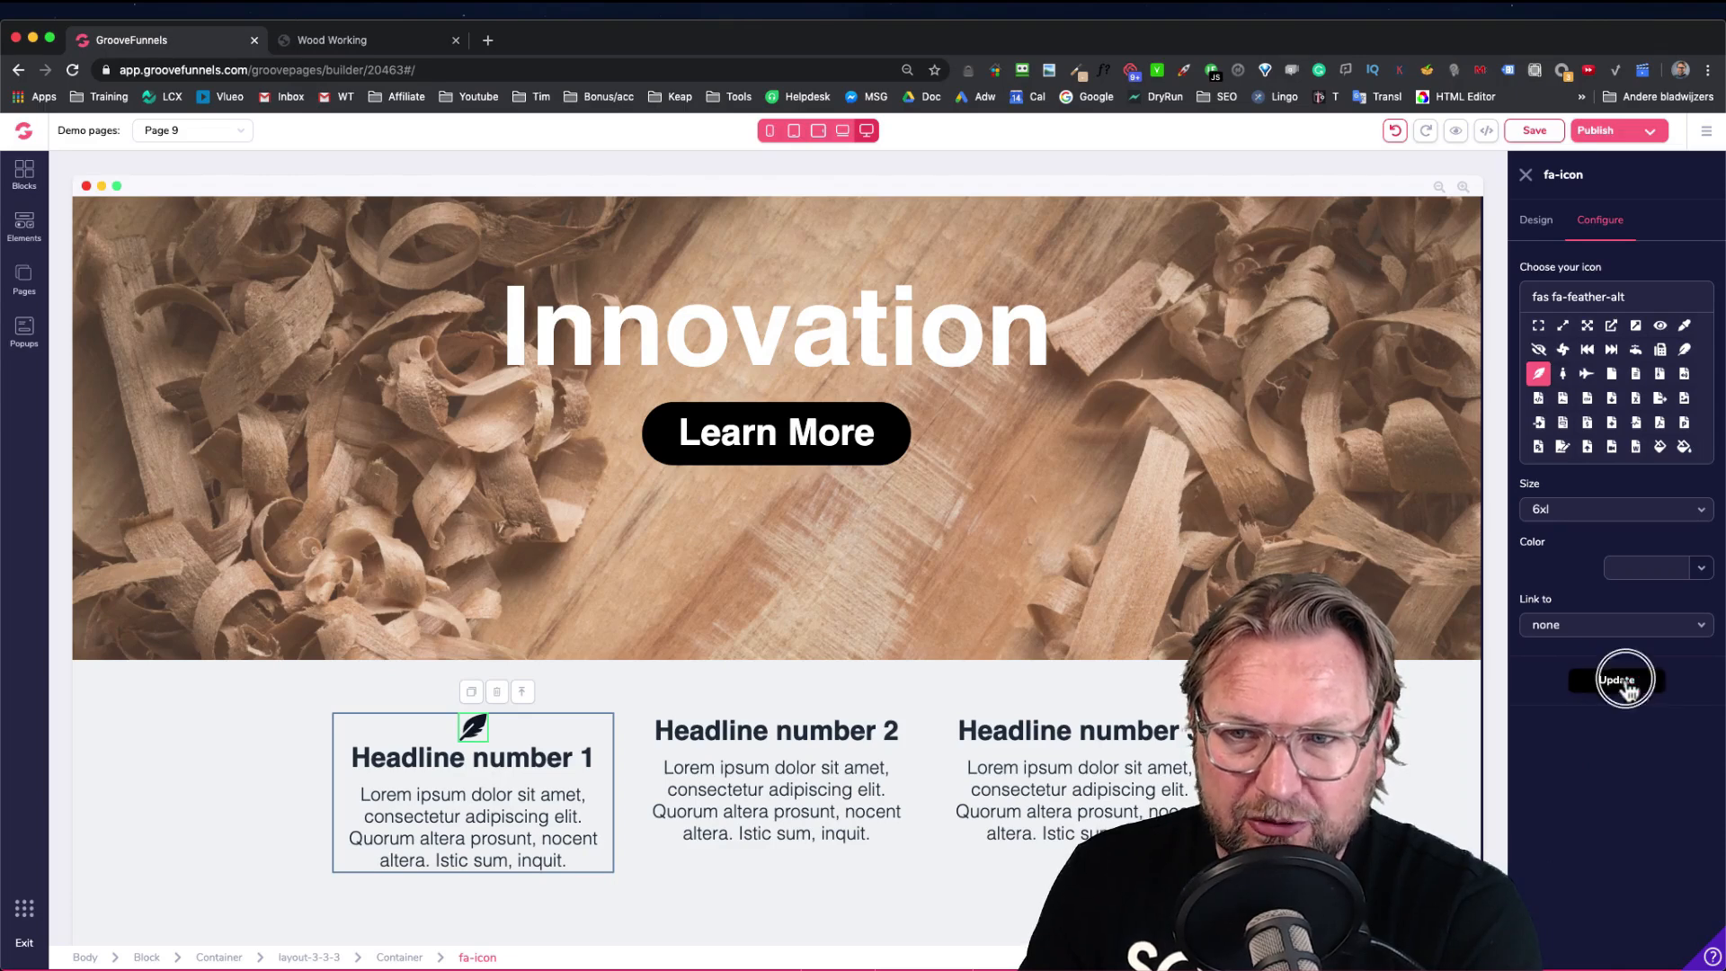
left_click(1535, 225)
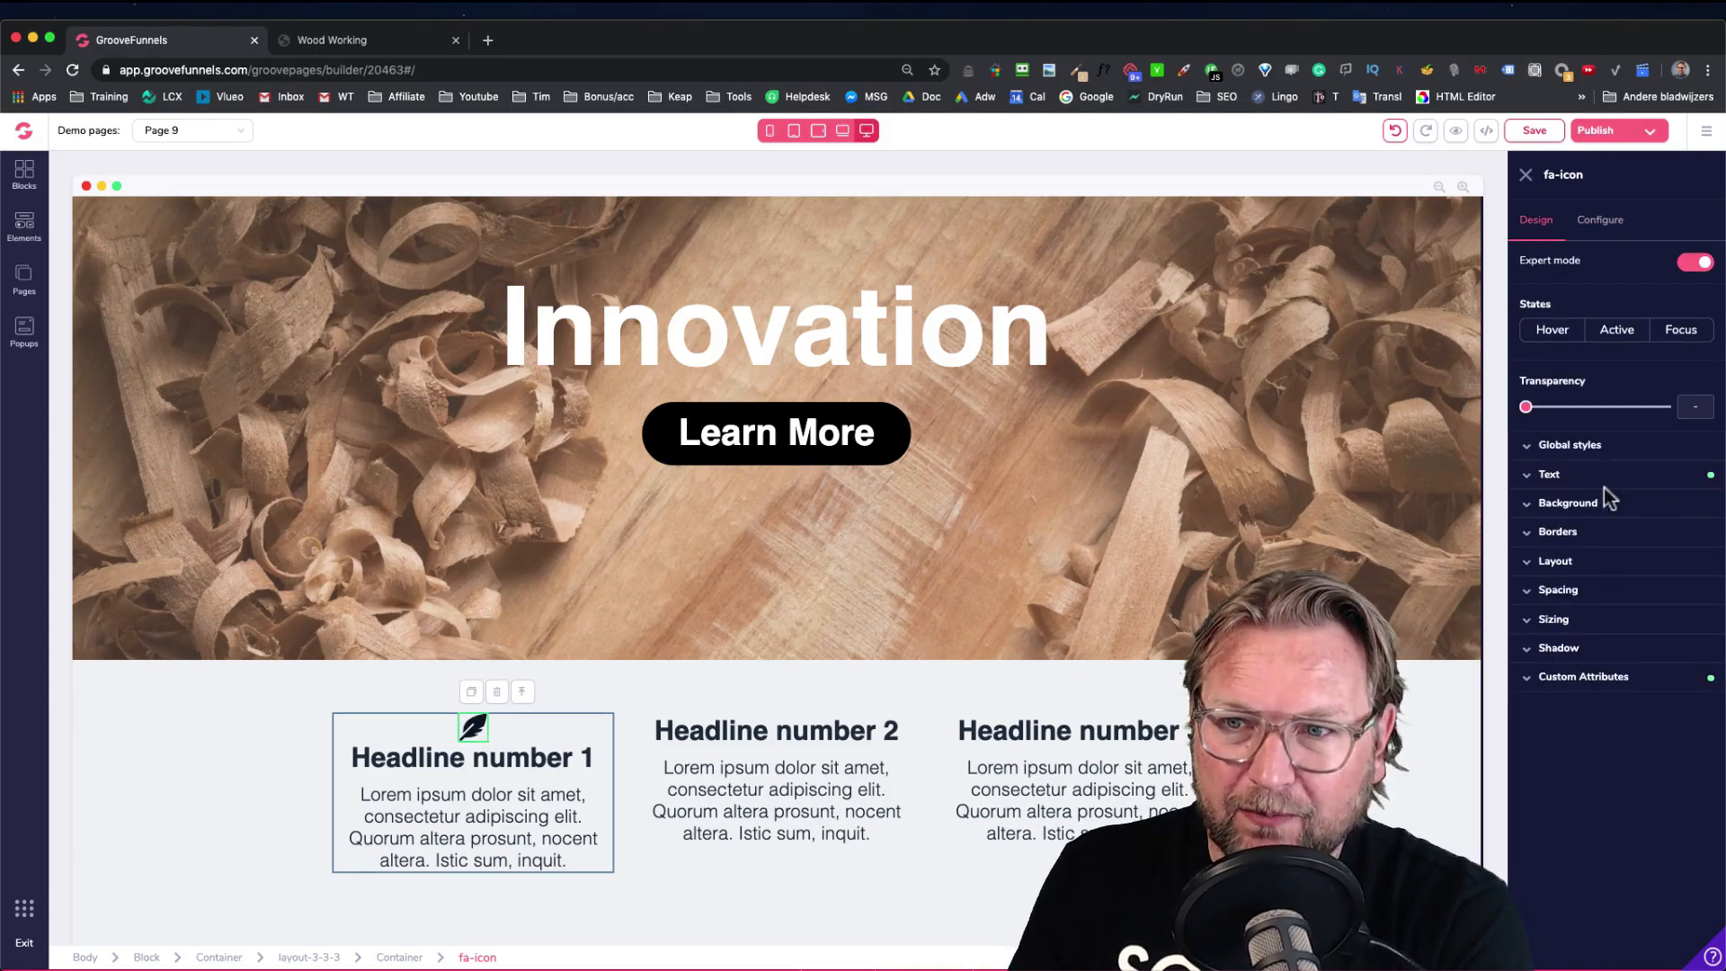
left_click(1569, 481)
left_click_drag(1618, 559, 1641, 565)
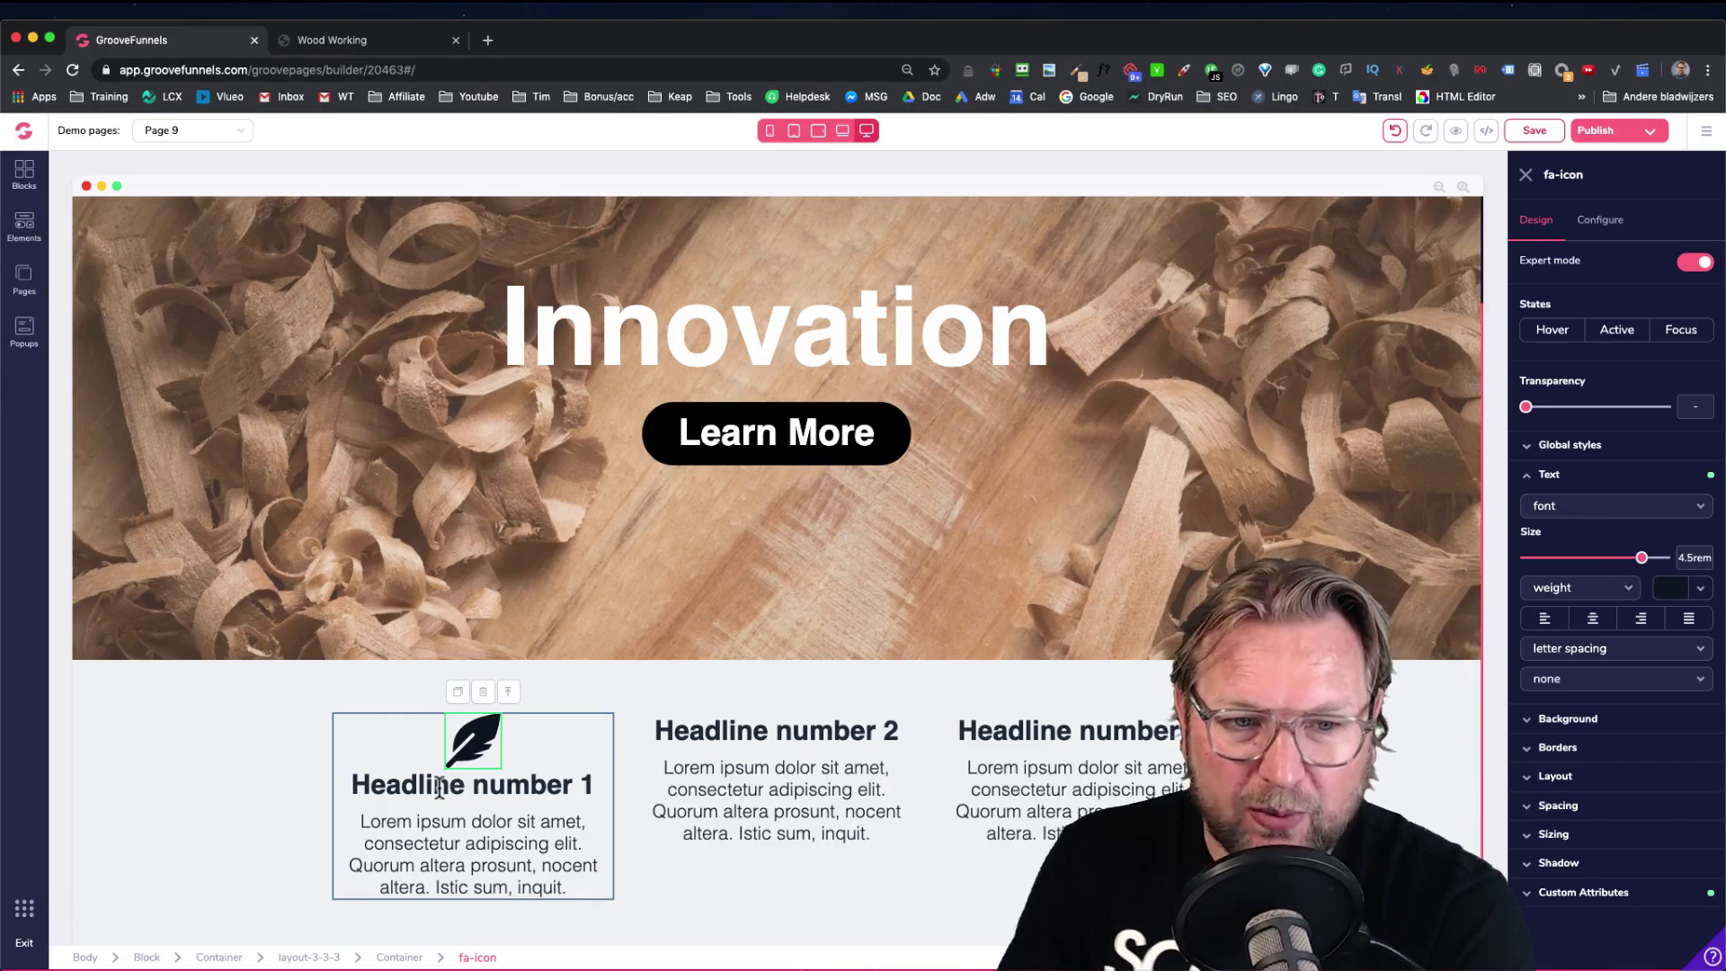
Replace Headline number 1 with the Lorem Ipsum heading copied from the Wood Working page and set its text size to 1.875rem
left_click(358, 36)
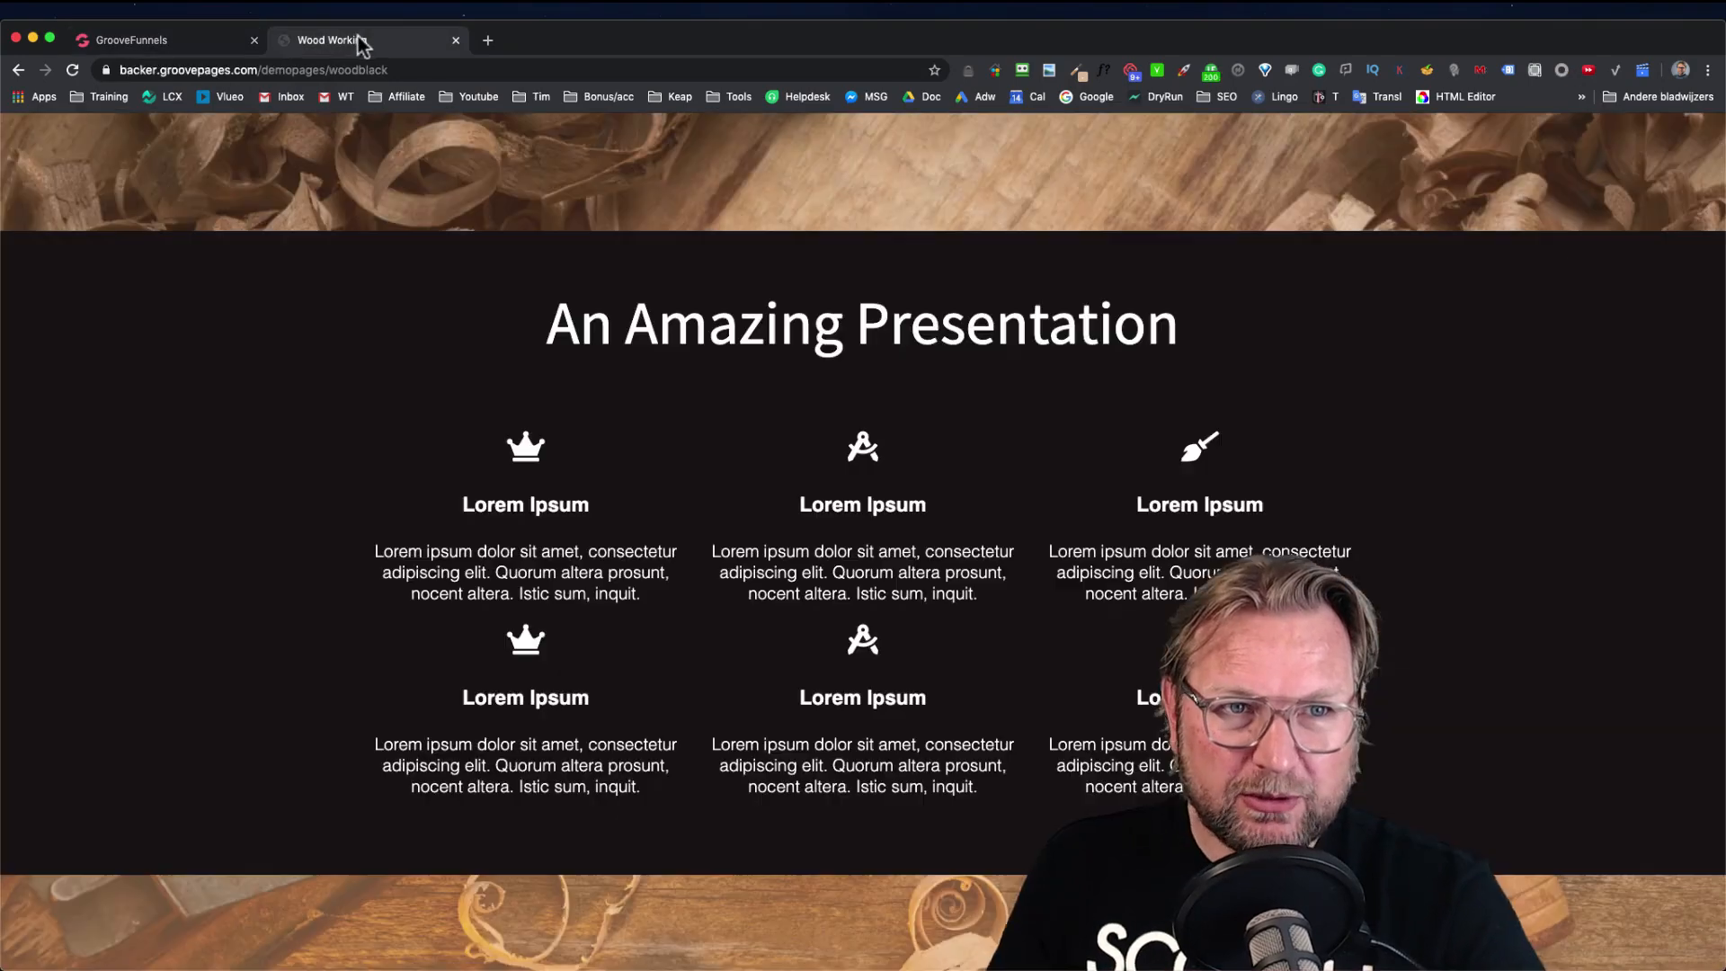
left_click_drag(590, 505, 465, 508)
key("ctrl+c")
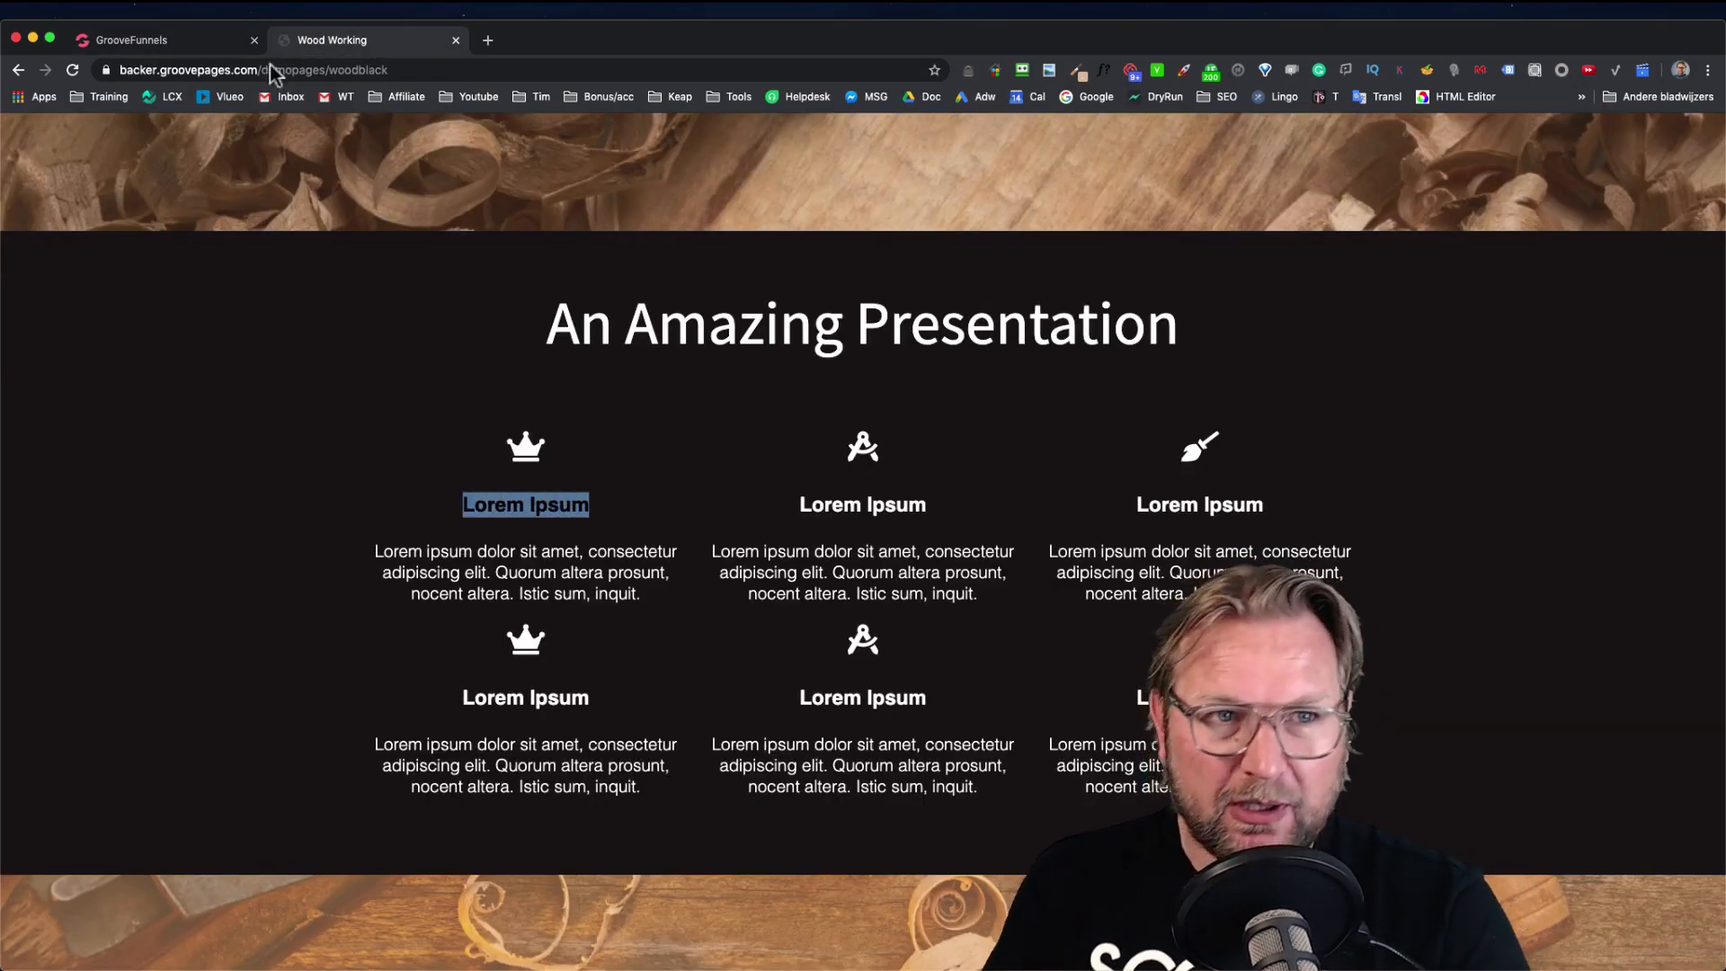
left_click(174, 38)
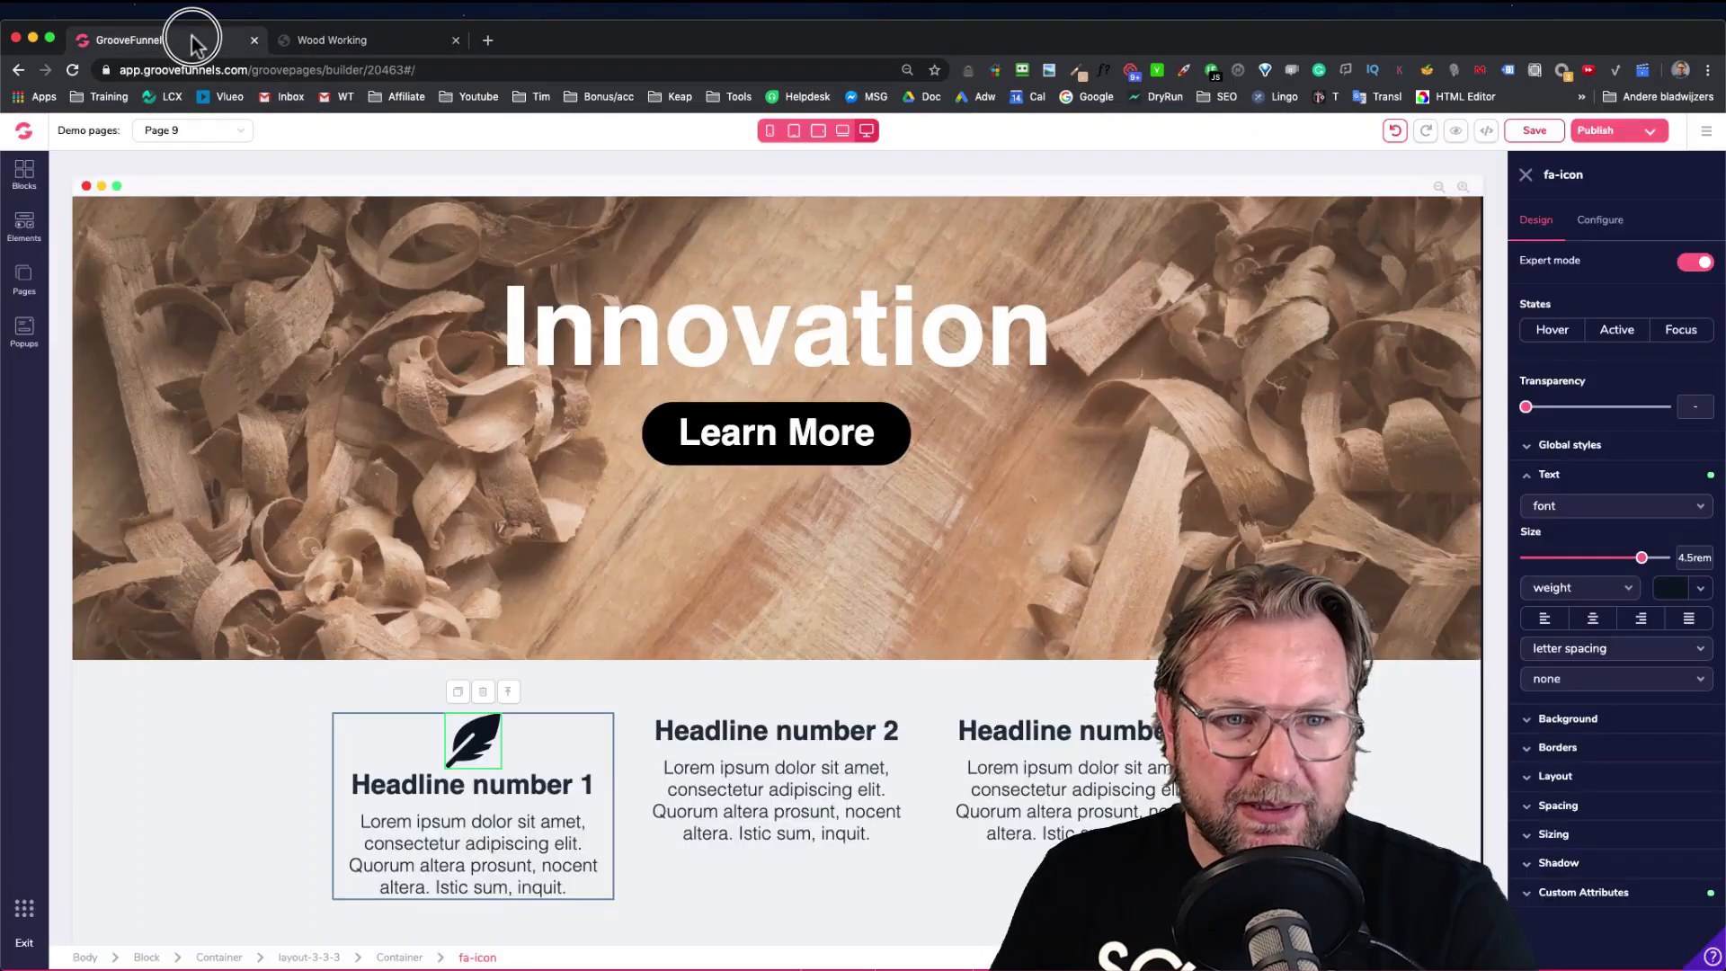
left_click(470, 787)
double_click(470, 788)
key("ctrl+v")
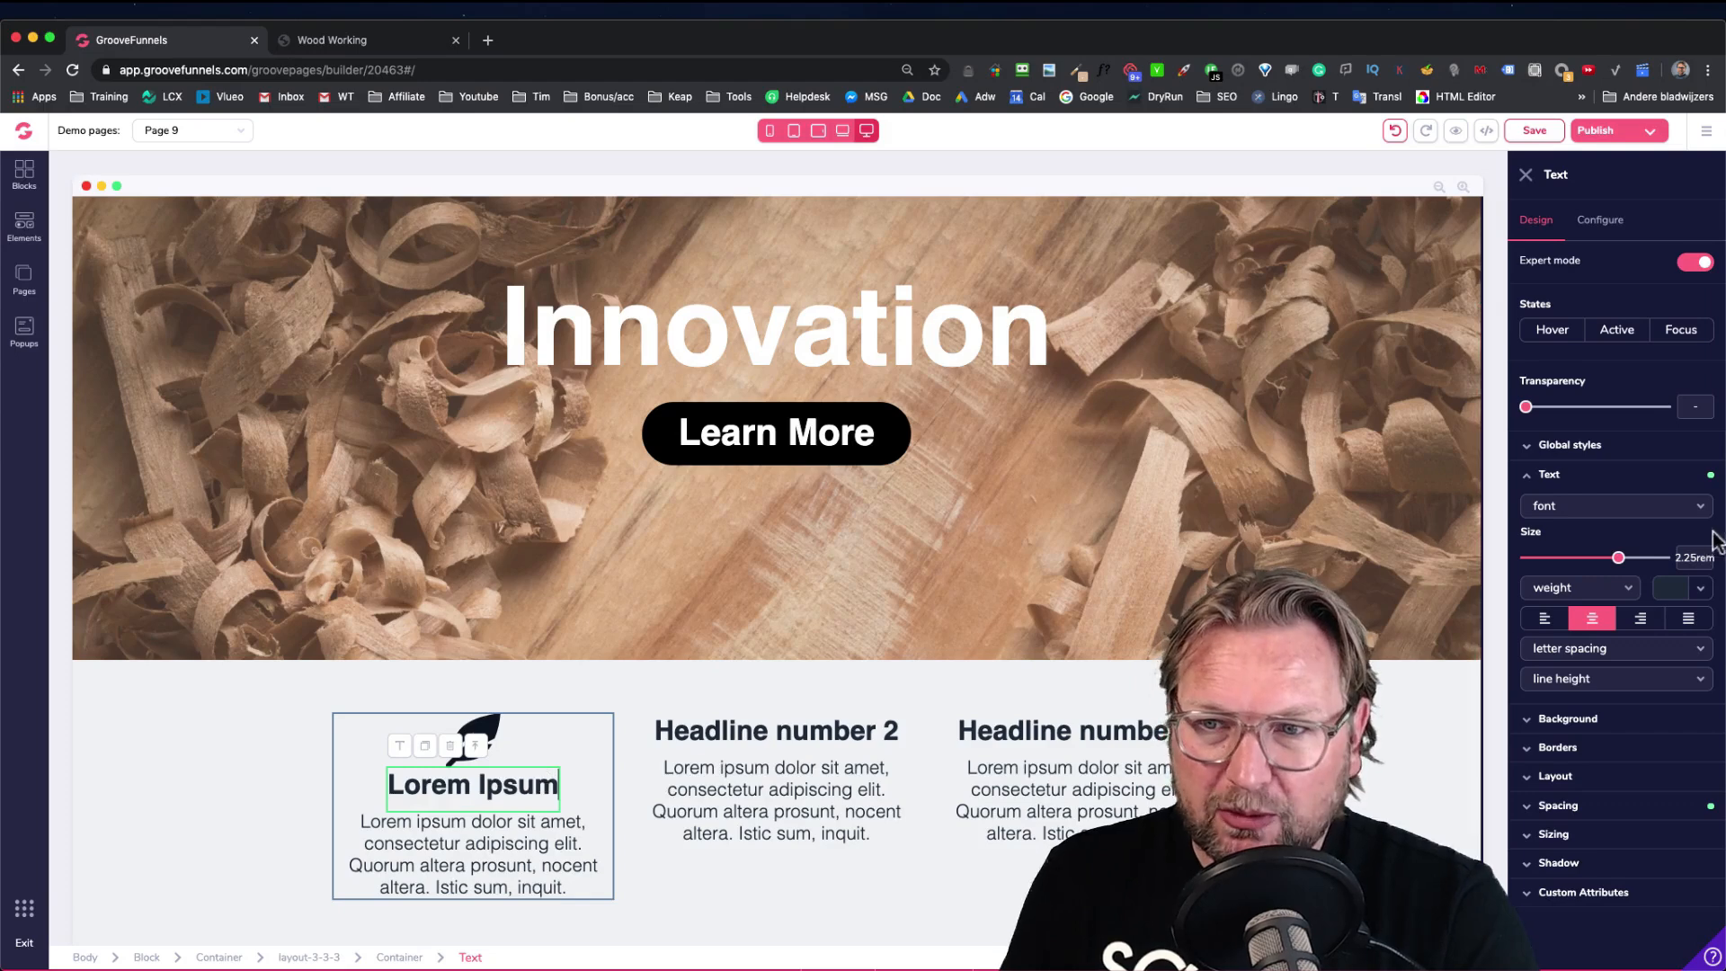
left_click_drag(1623, 568, 1608, 569)
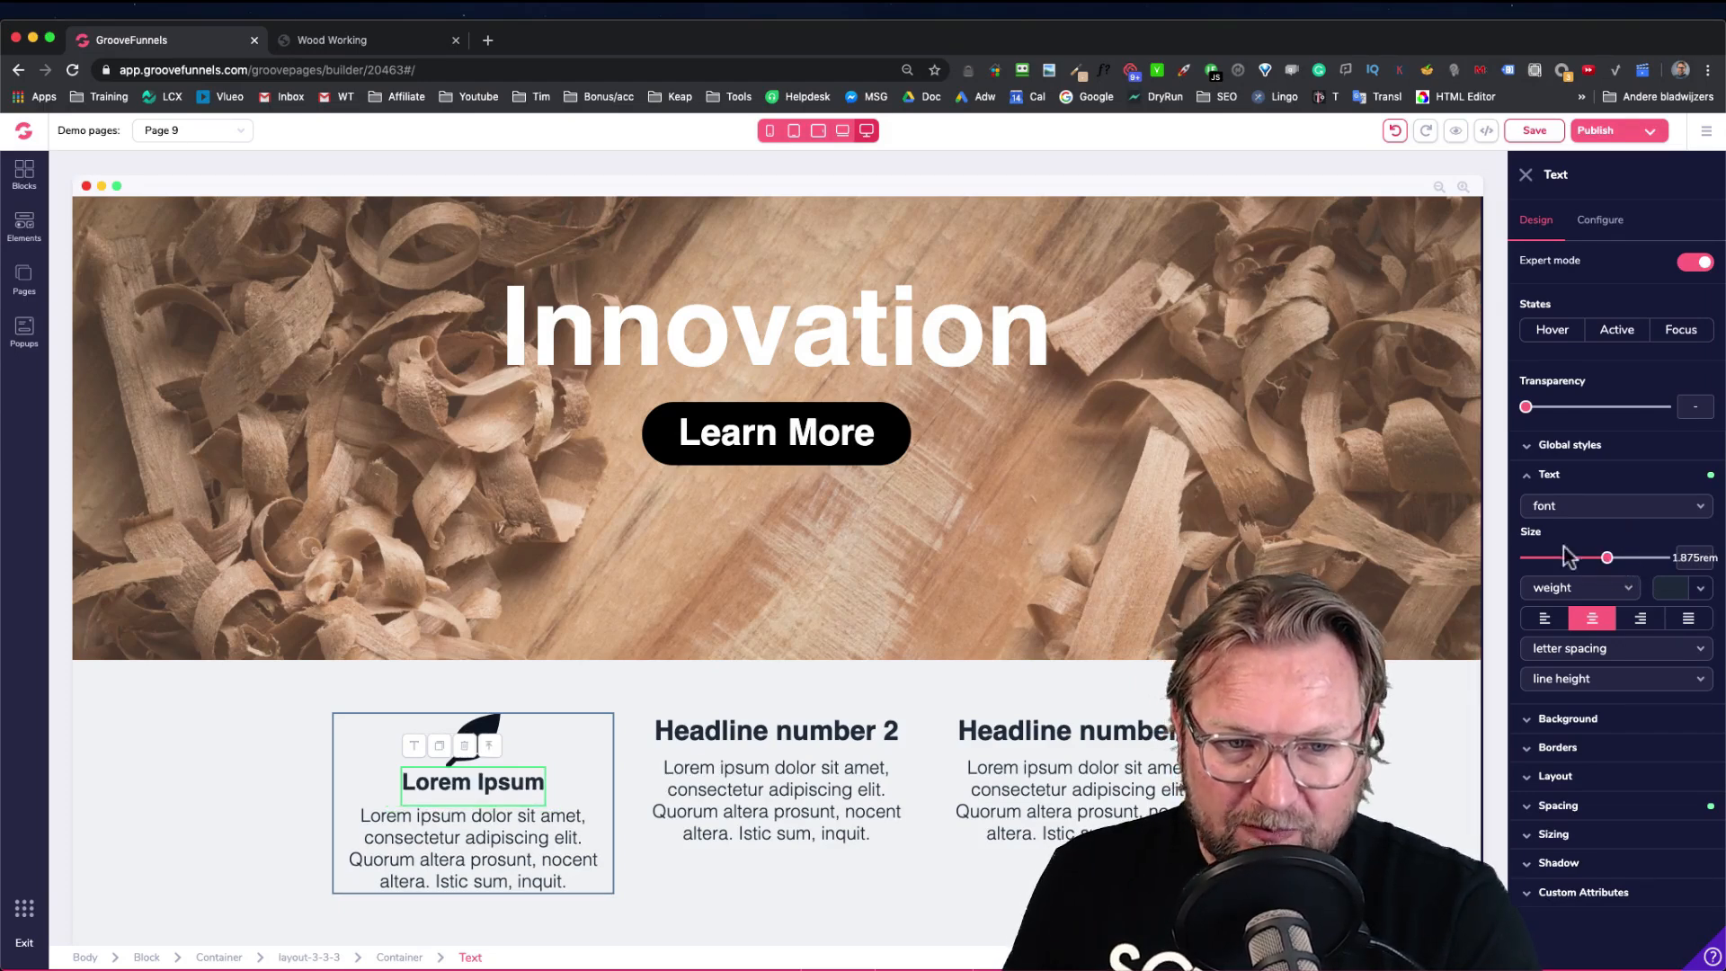
left_click(753, 791)
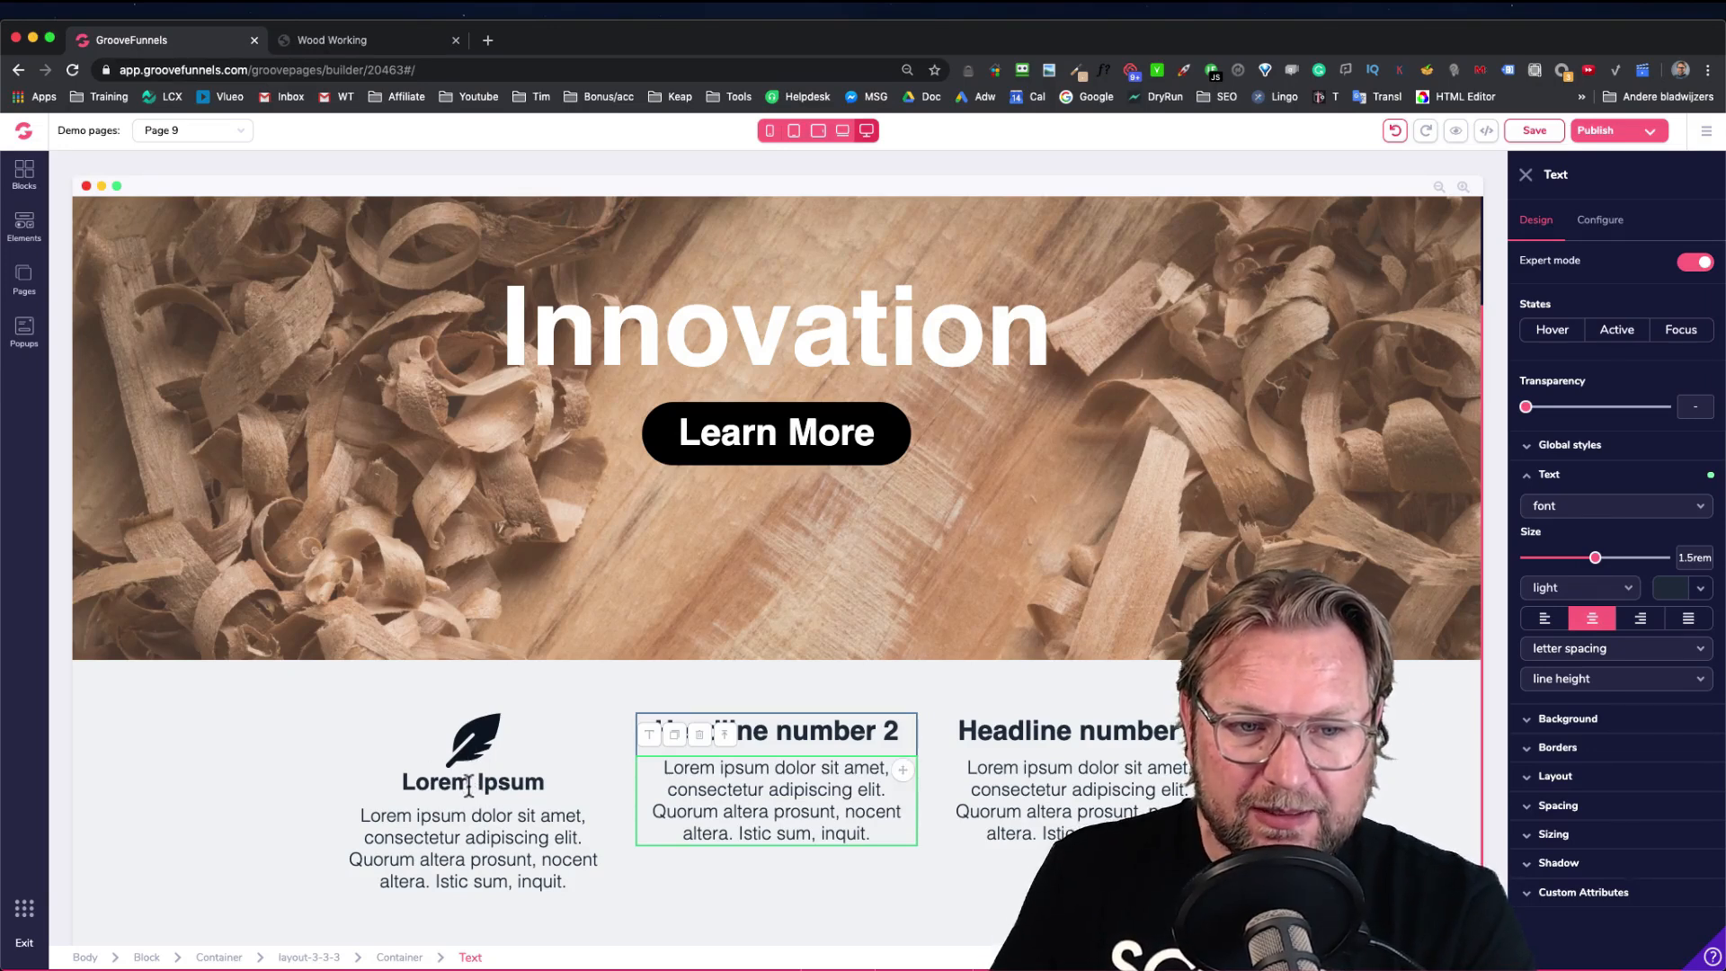
Set the feather icon's bottom margin to 1.25rem, using the spacing on the Wood Working page as reference
left_click(470, 754)
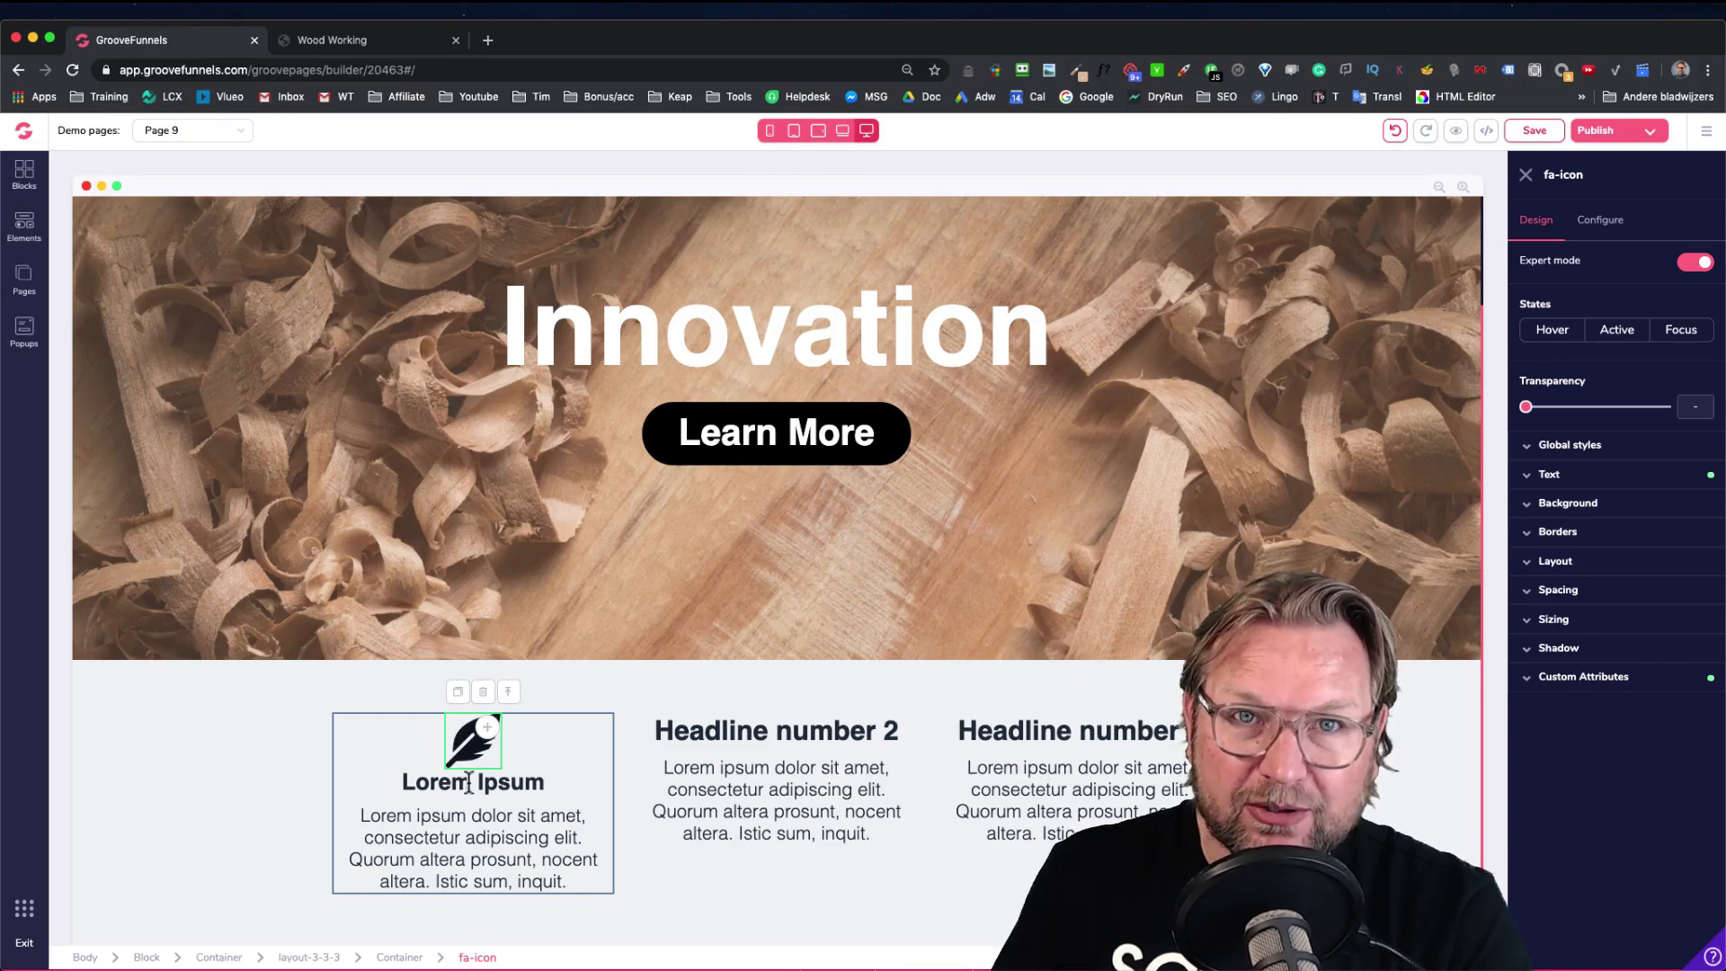
left_click(1558, 591)
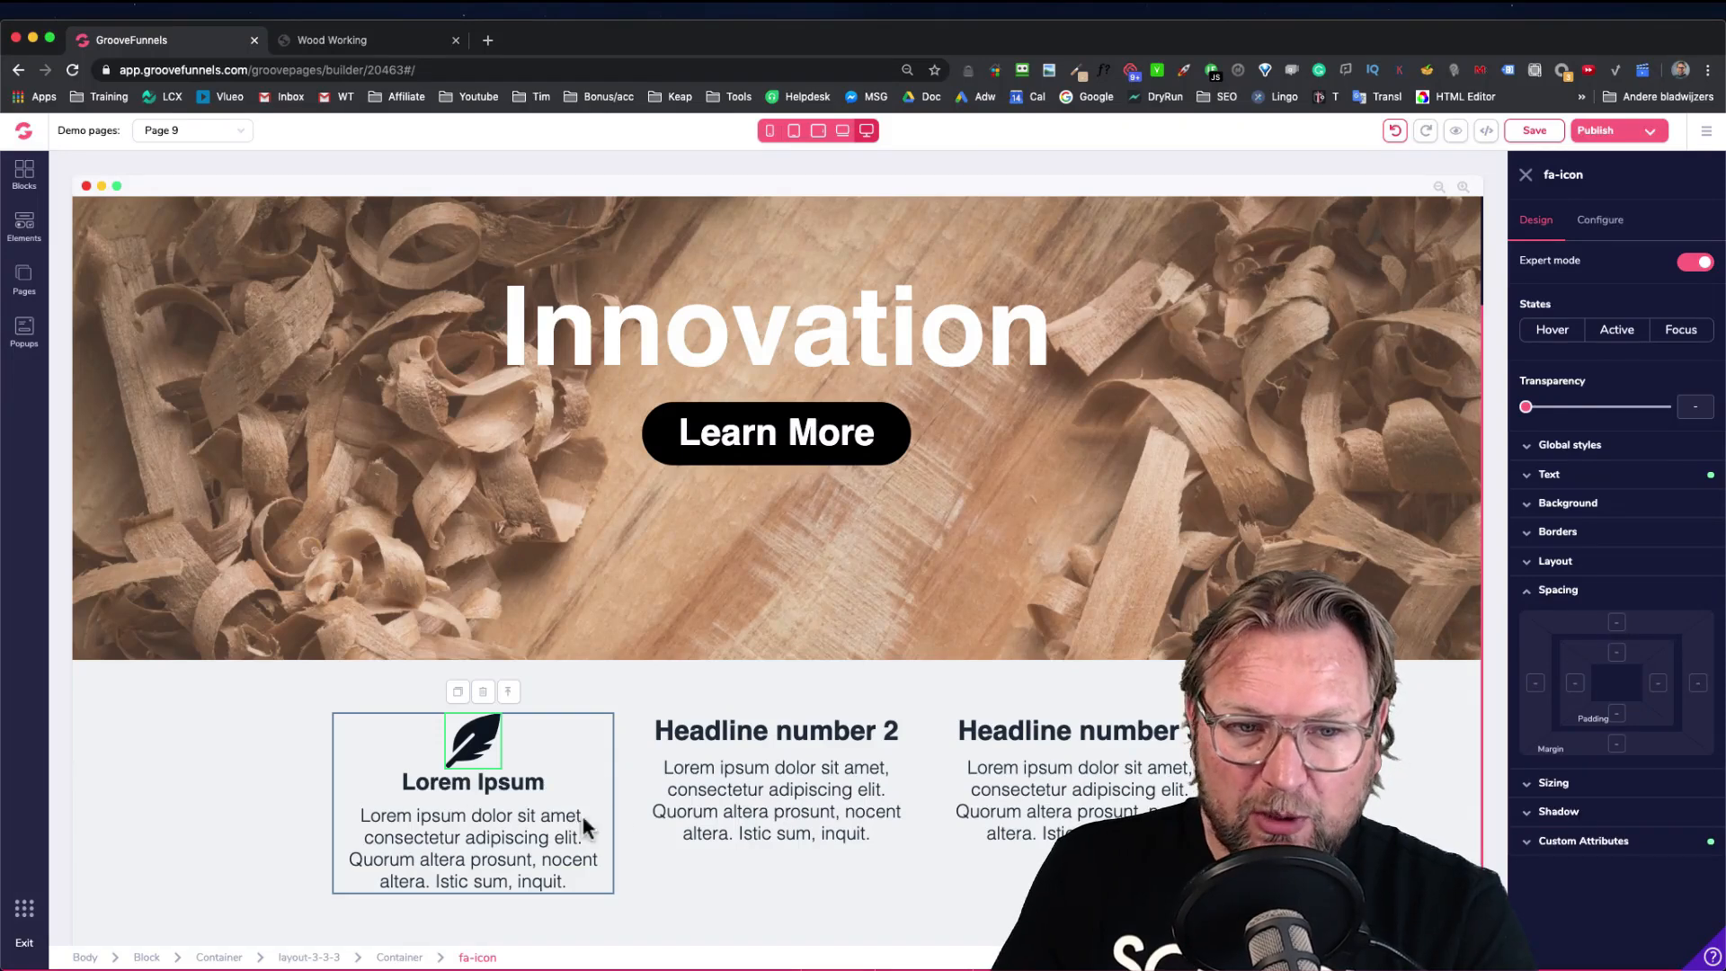
left_click(1616, 744)
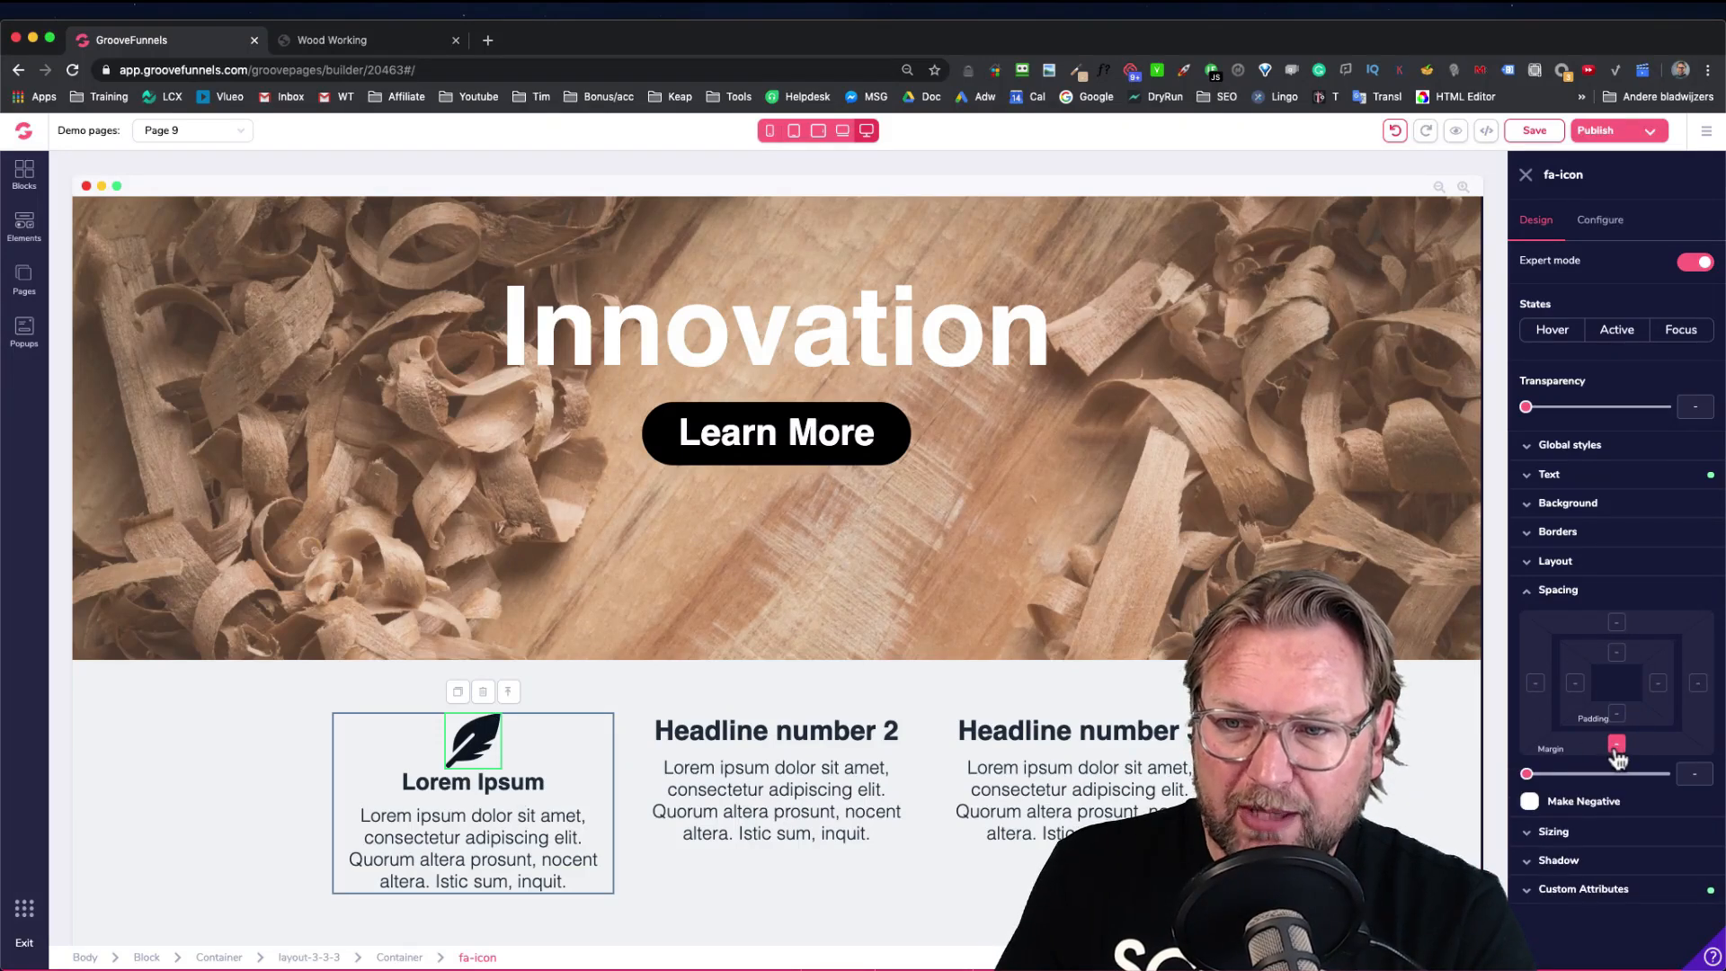
left_click_drag(1528, 774, 1553, 774)
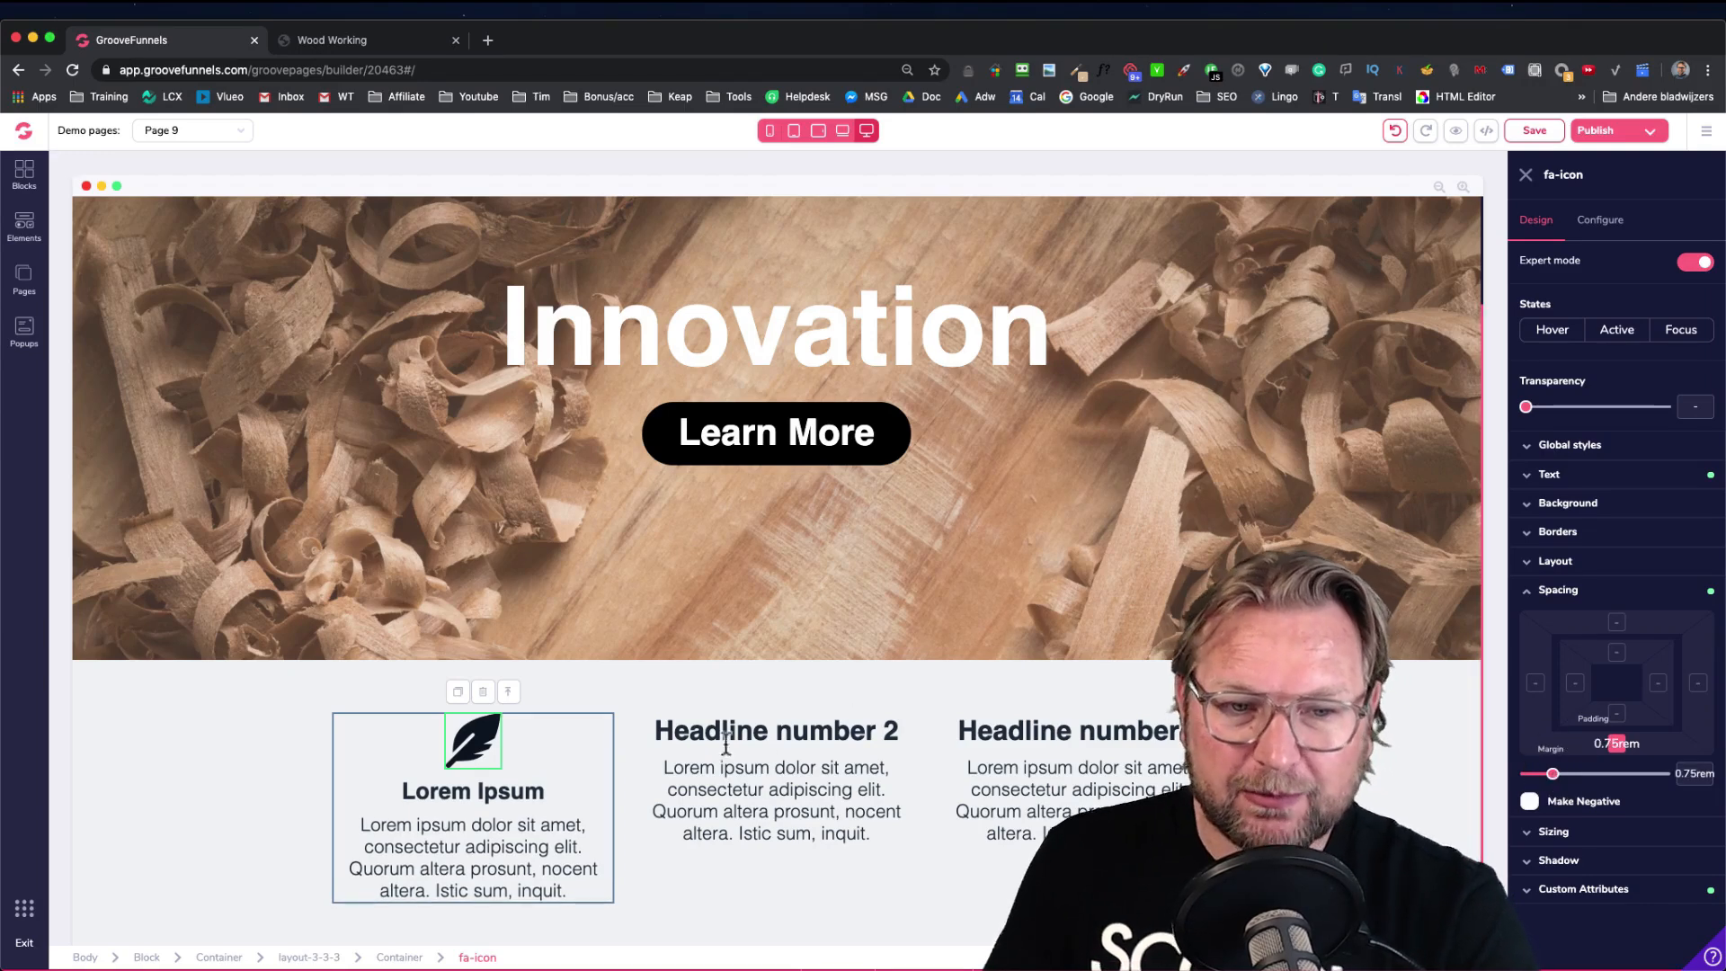
left_click(413, 50)
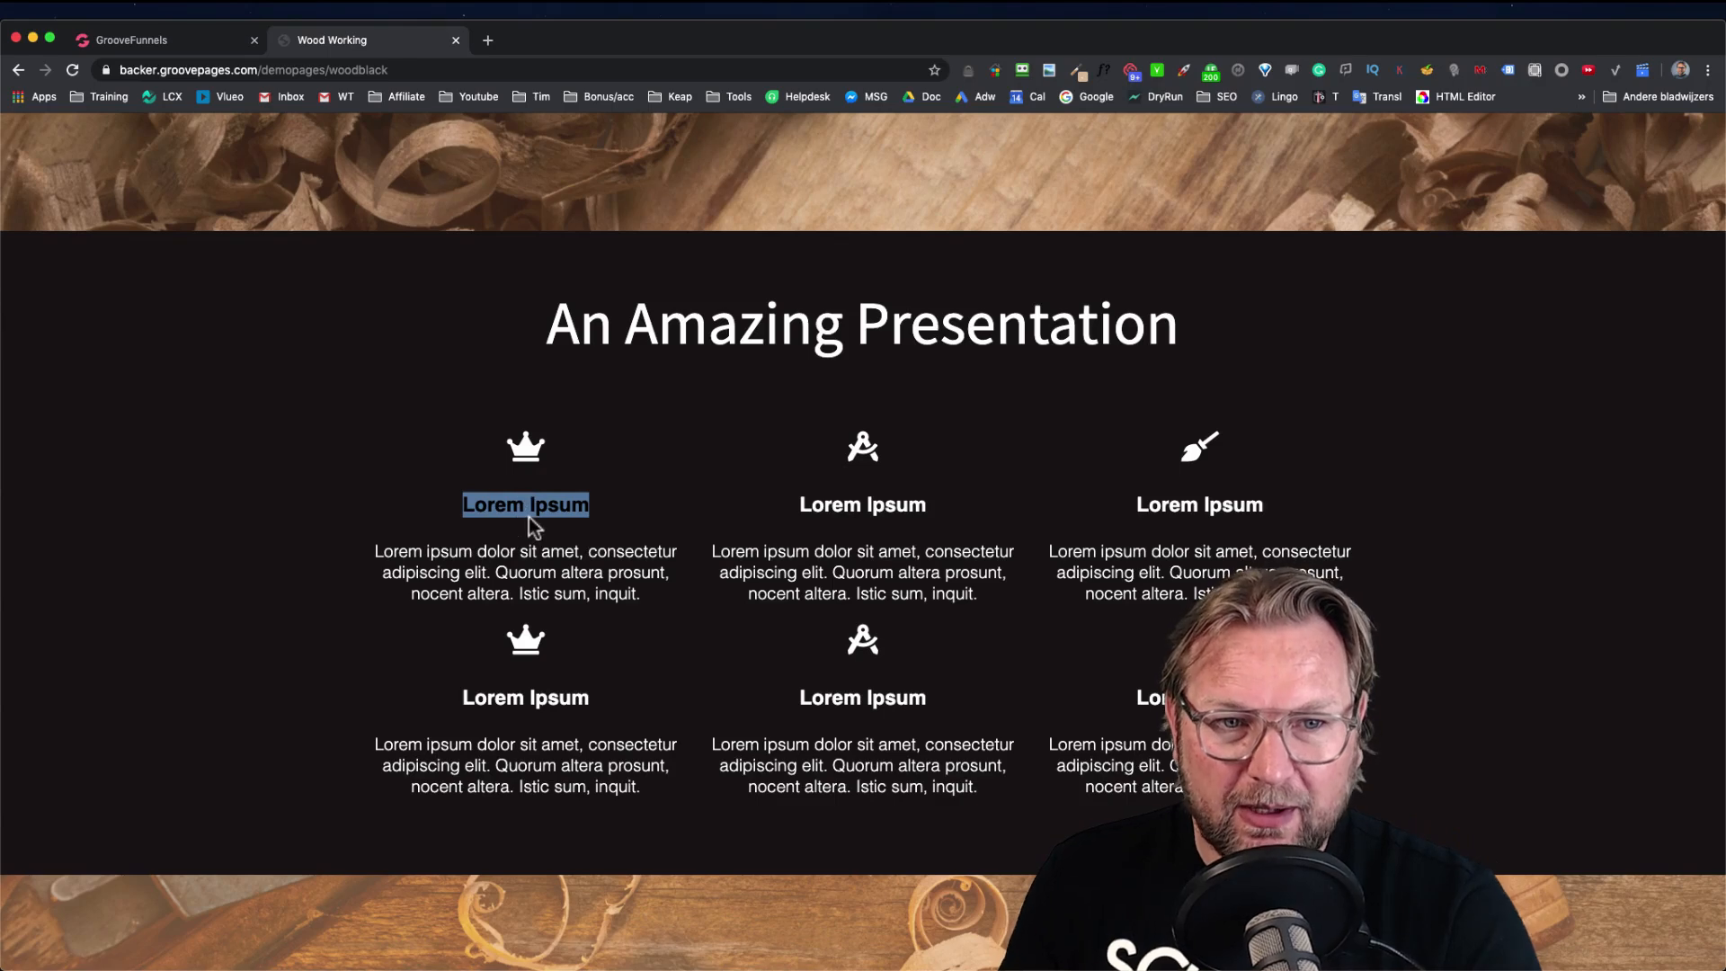
left_click(189, 41)
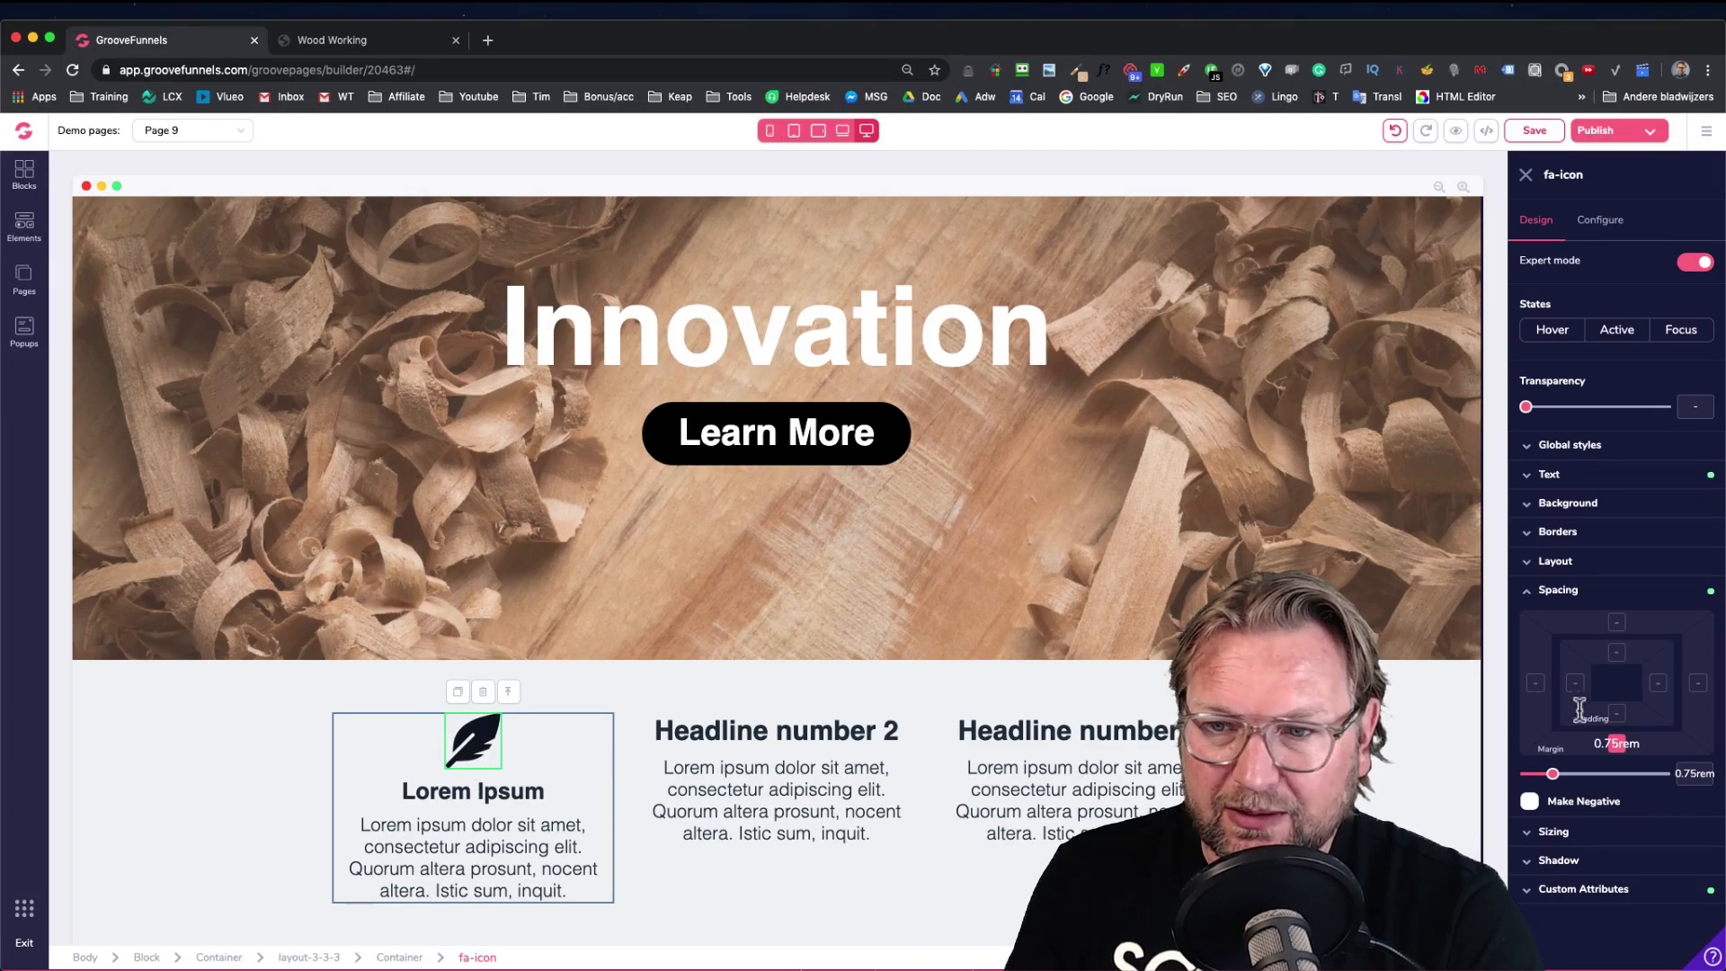
left_click(1559, 773)
left_click_drag(1560, 778, 1566, 774)
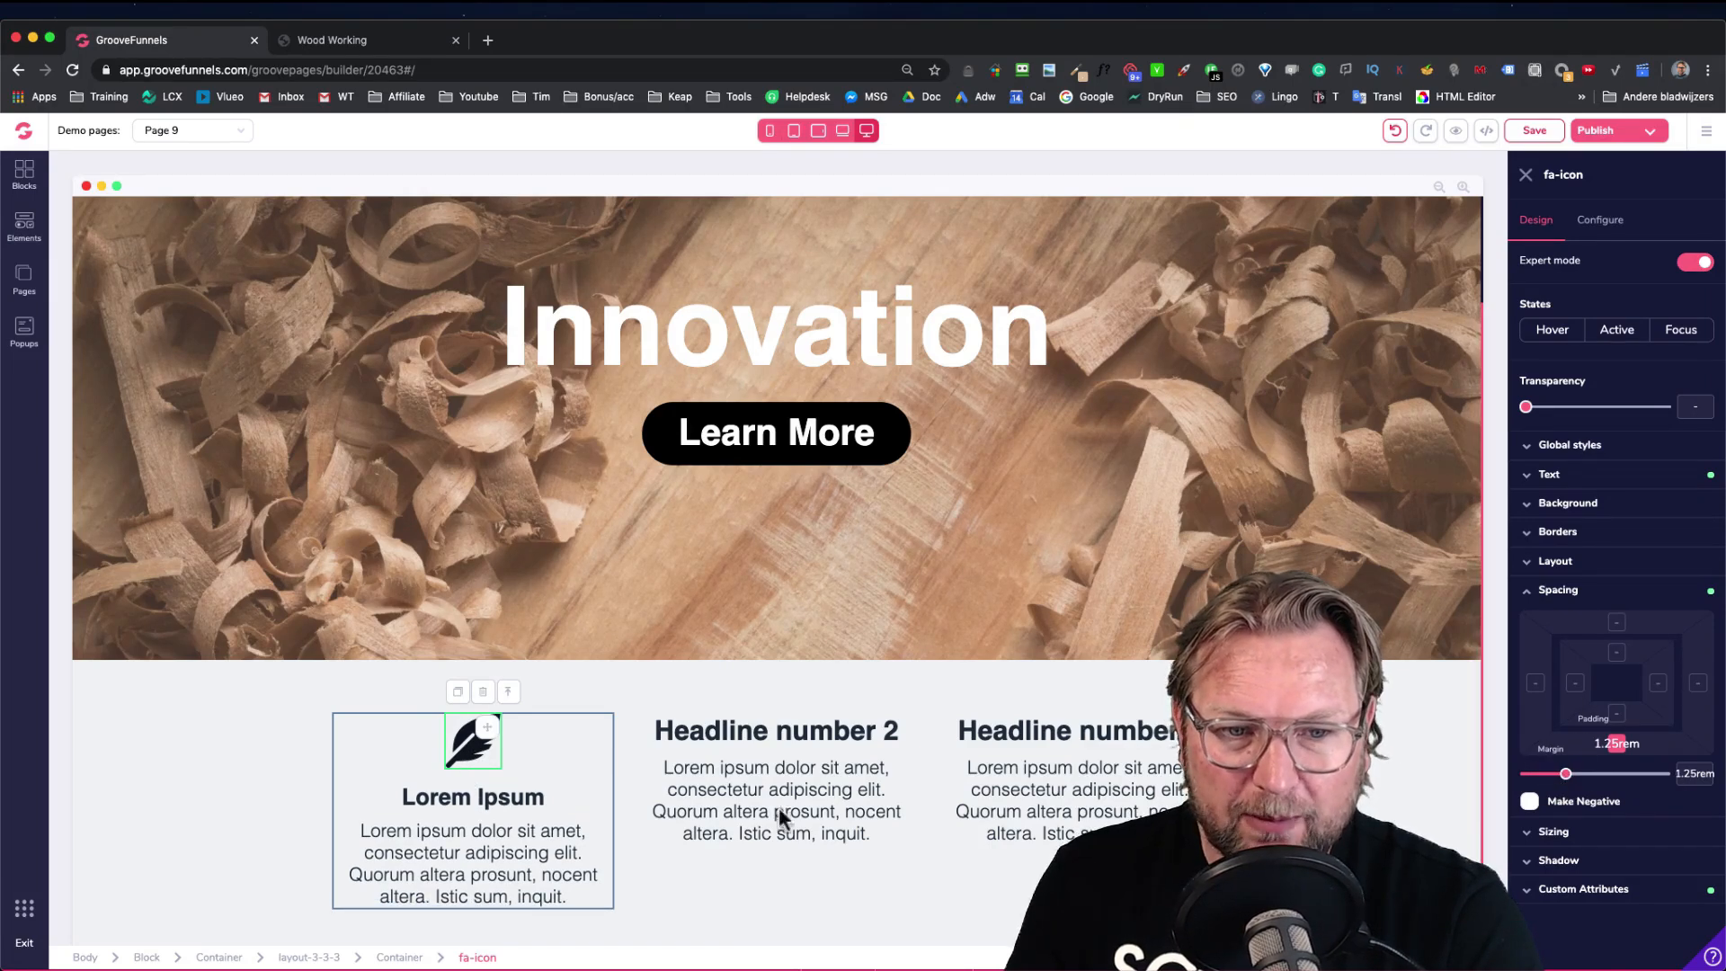
Set the bottom margin of the Lorem Ipsum heading in the first column to 1.25rem
left_click(486, 798)
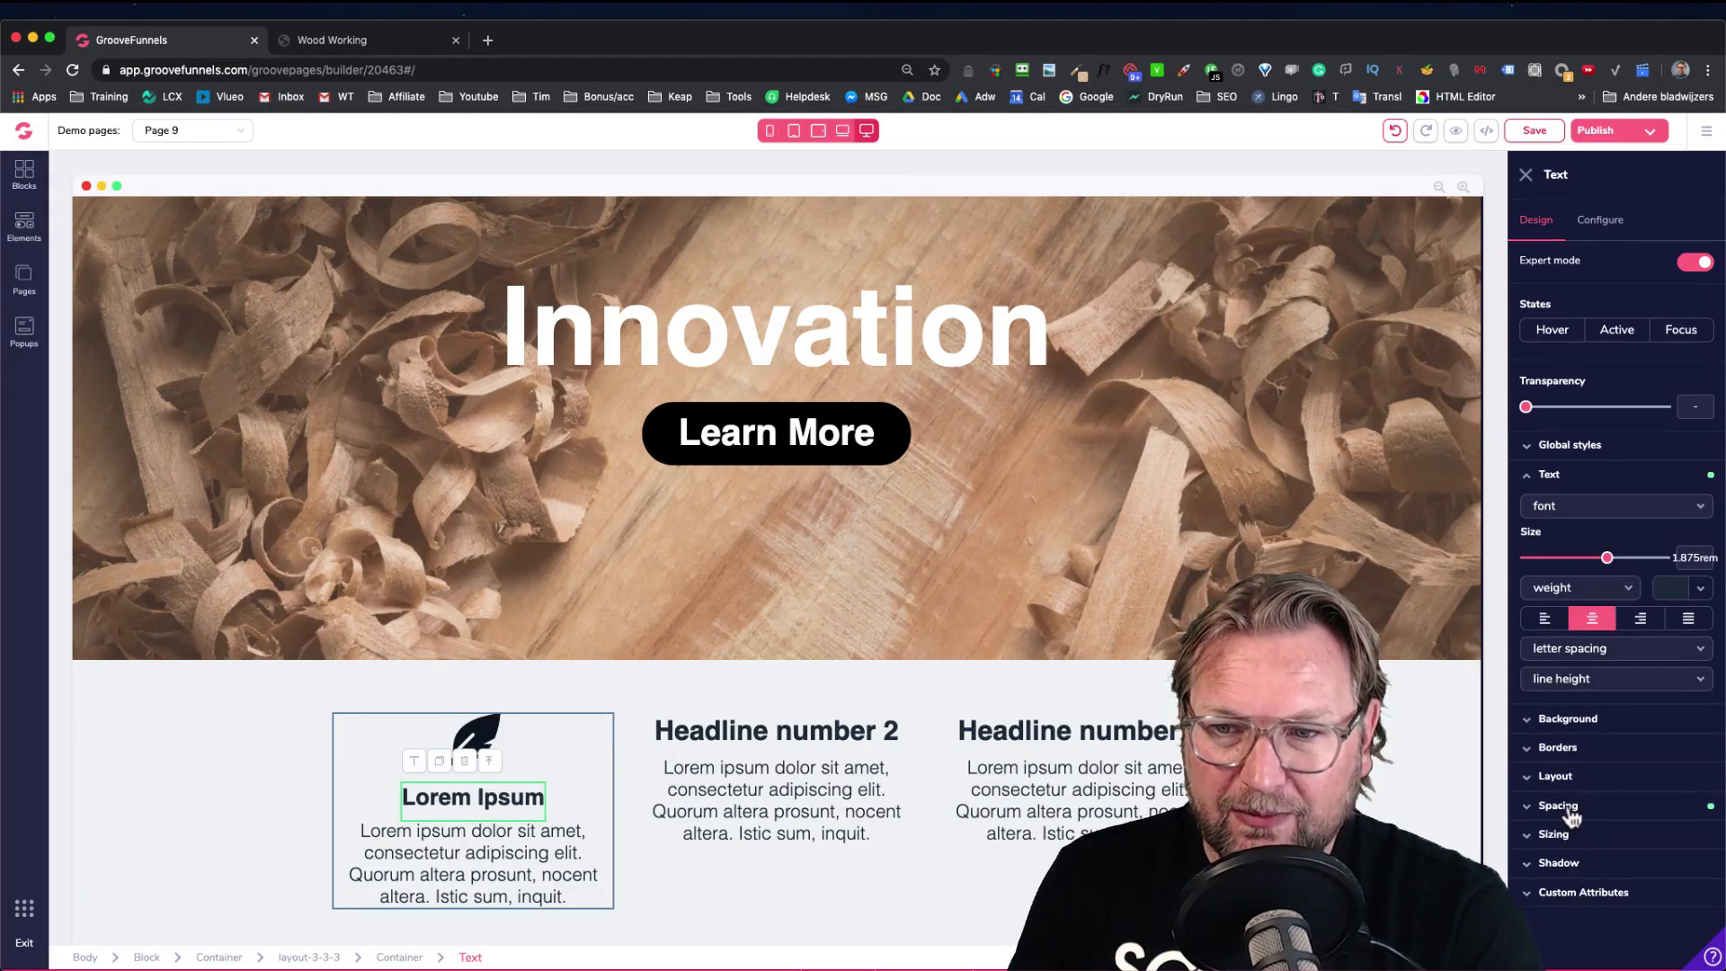
left_click(1558, 805)
scroll(1568, 813, "down", 2)
left_click(1616, 855)
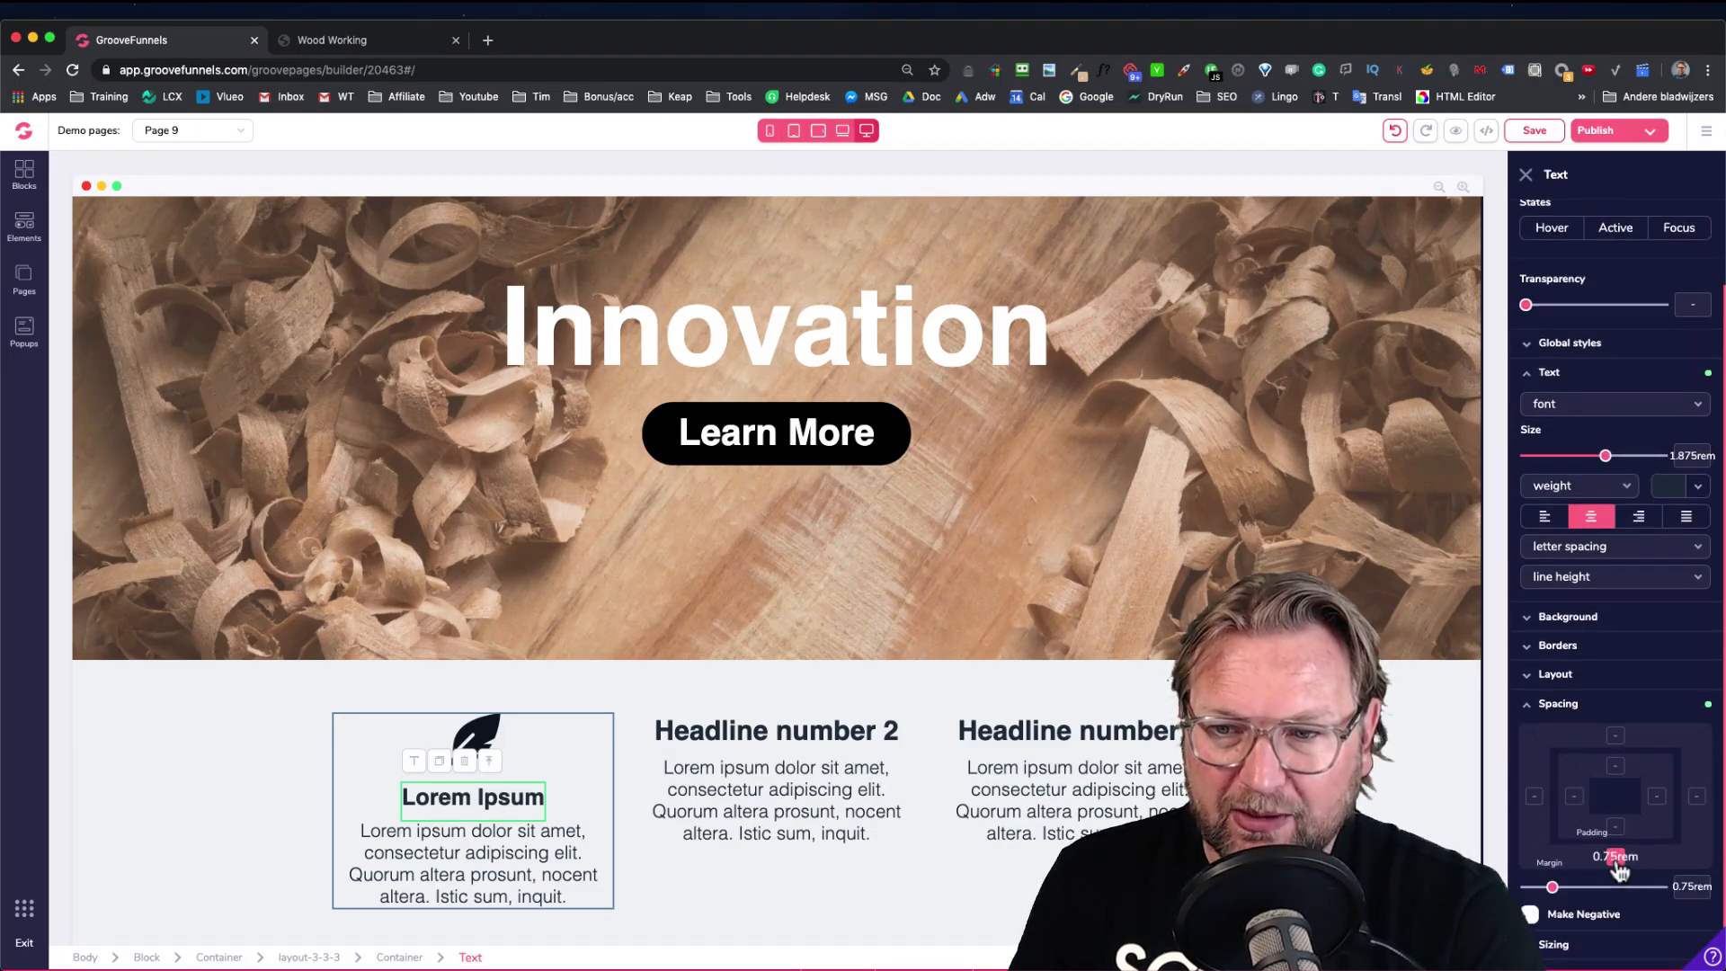
left_click_drag(1552, 888, 1565, 888)
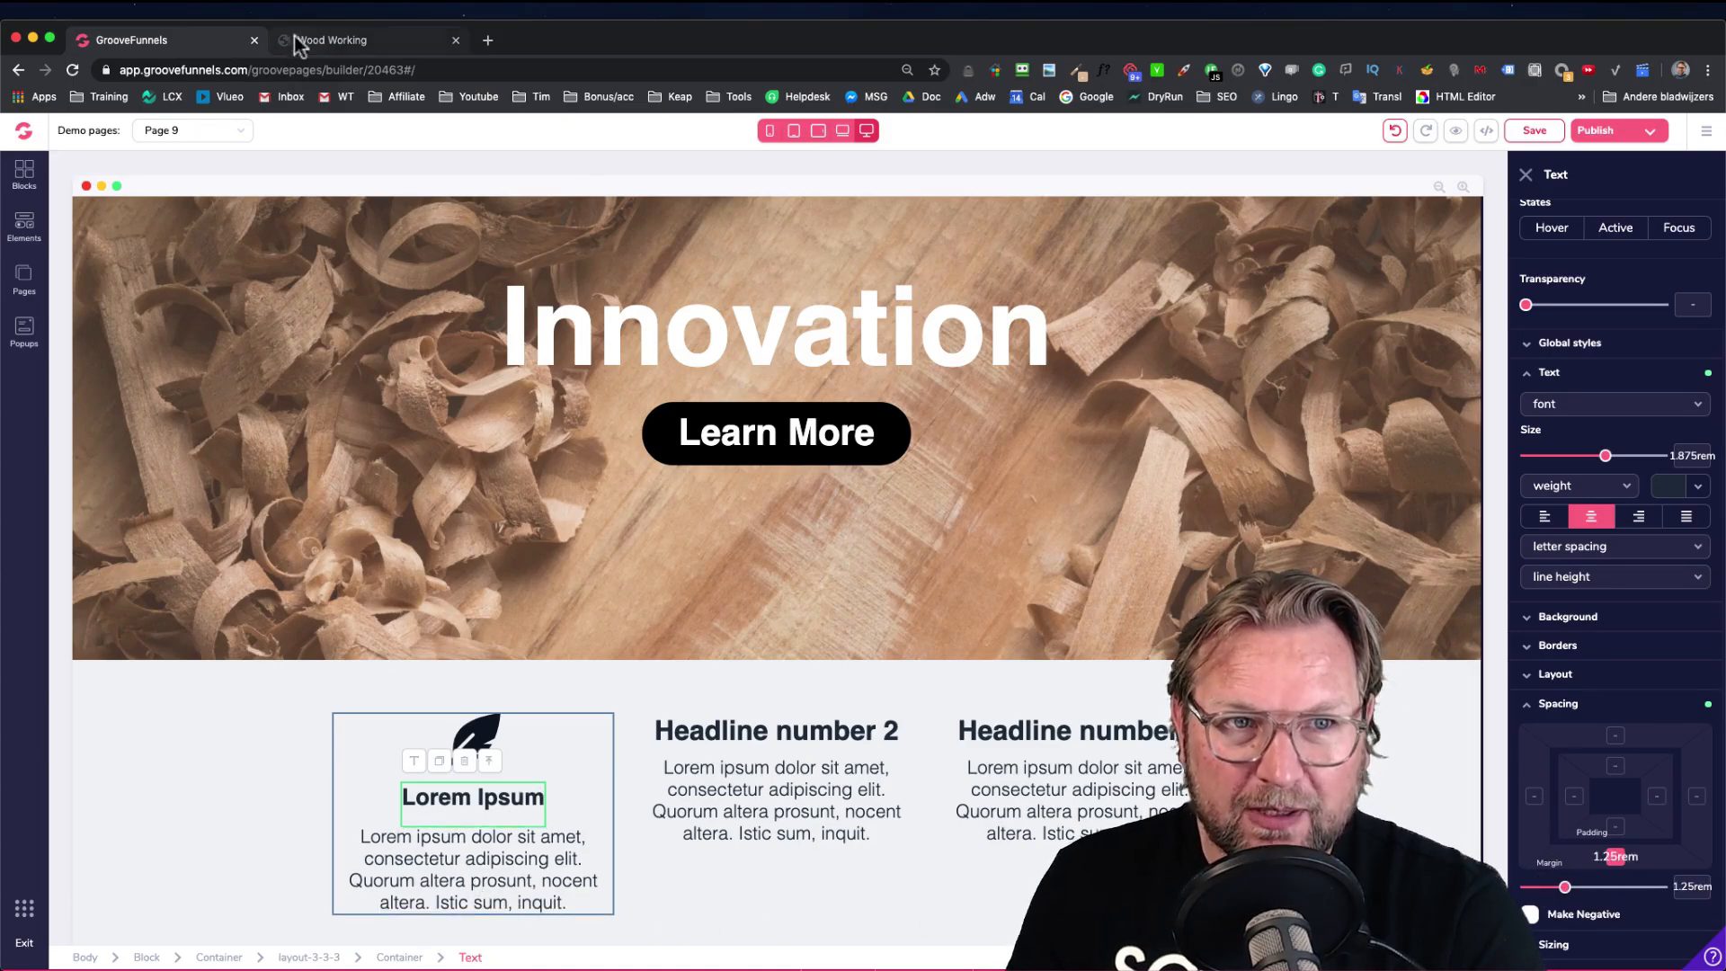
Compare the first column's paragraph and spacing with the matching column in the Wood Working page's An Amazing Presentation section
left_click(338, 42)
left_click_drag(642, 596, 369, 565)
left_click(205, 52)
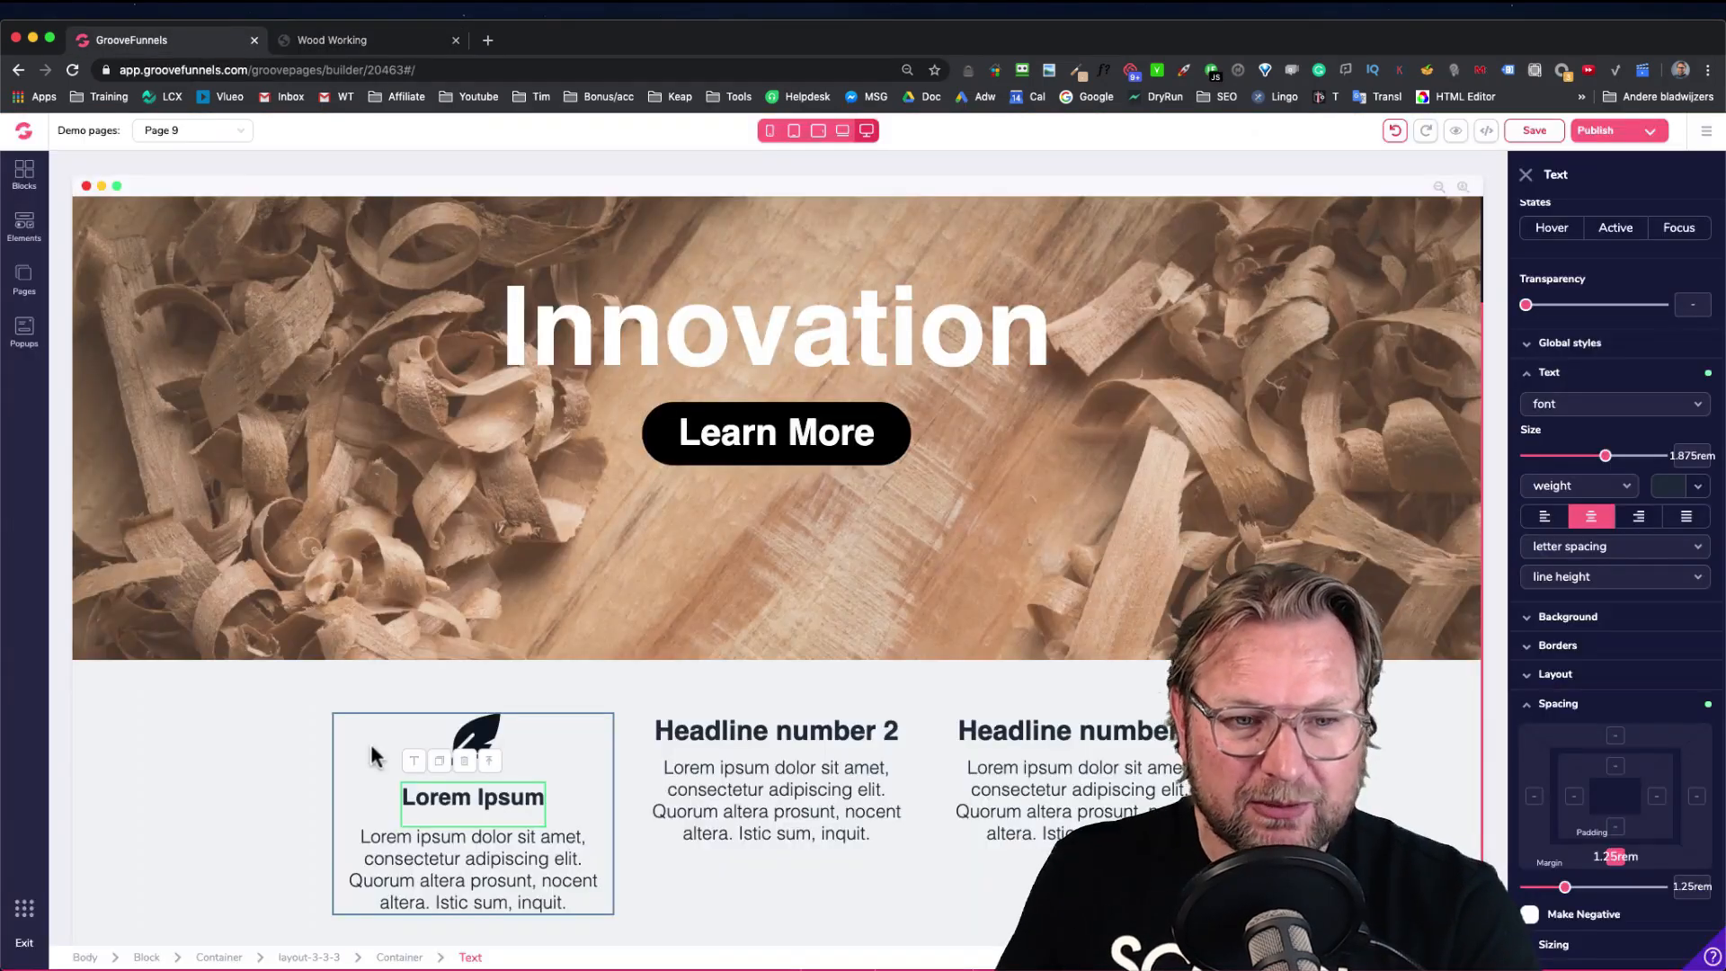
scroll(691, 786, "down", 1)
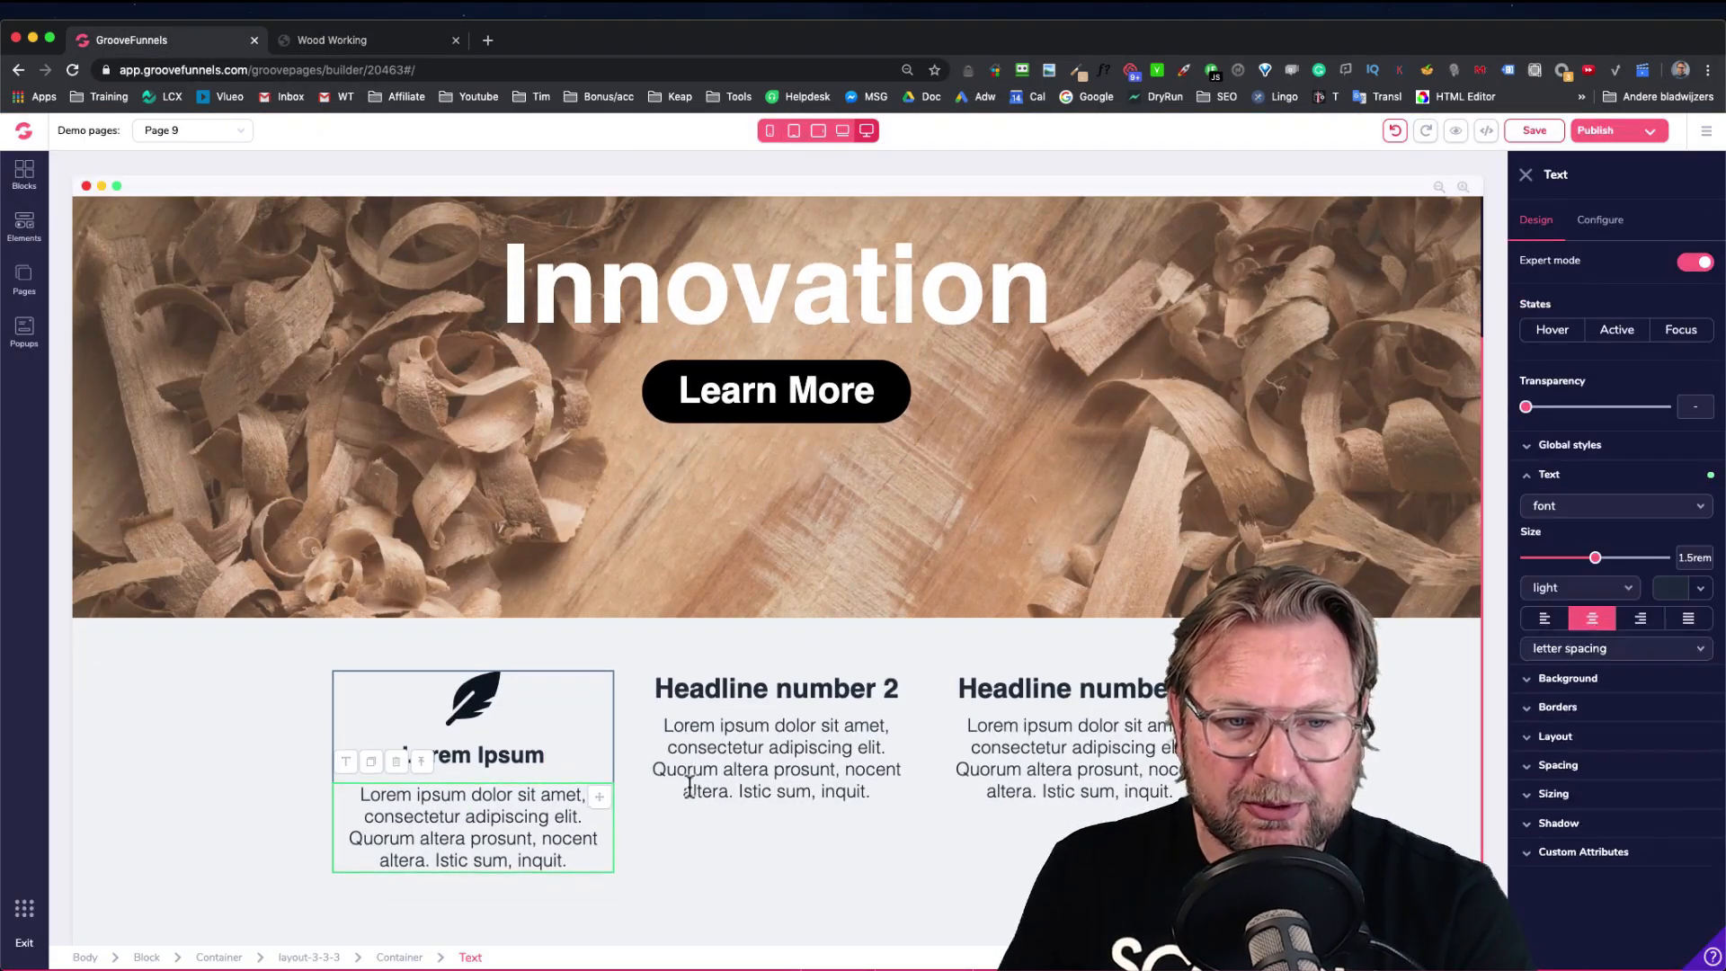
left_click(908, 922)
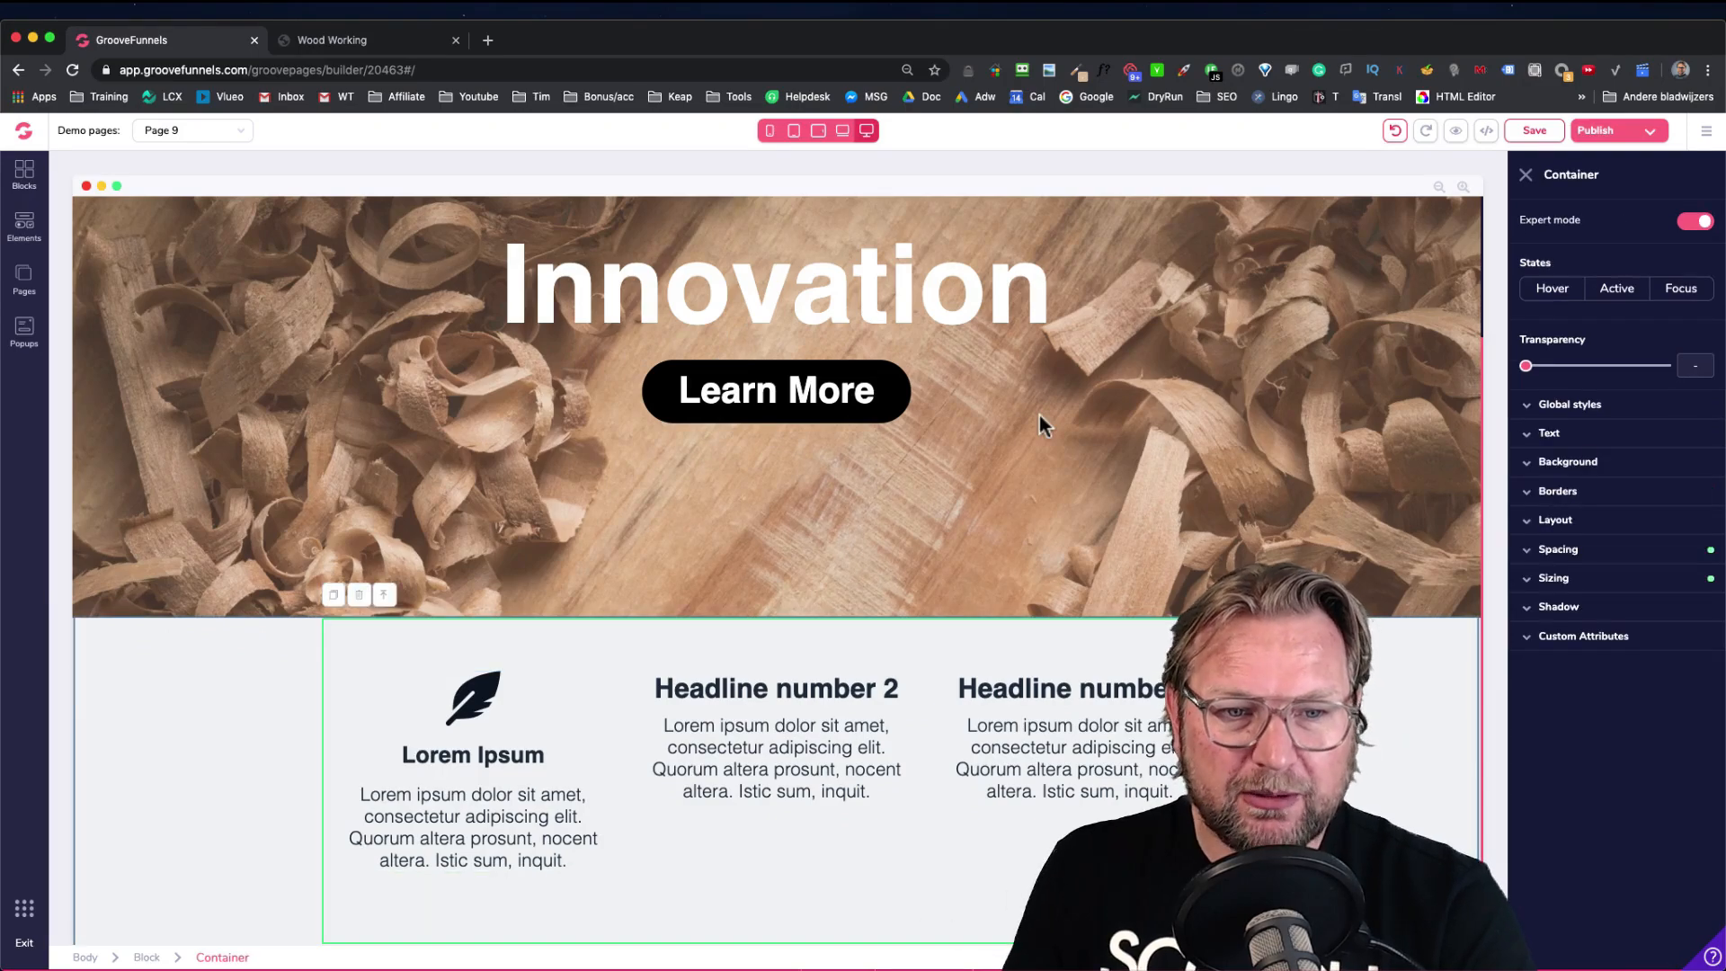
left_click(386, 47)
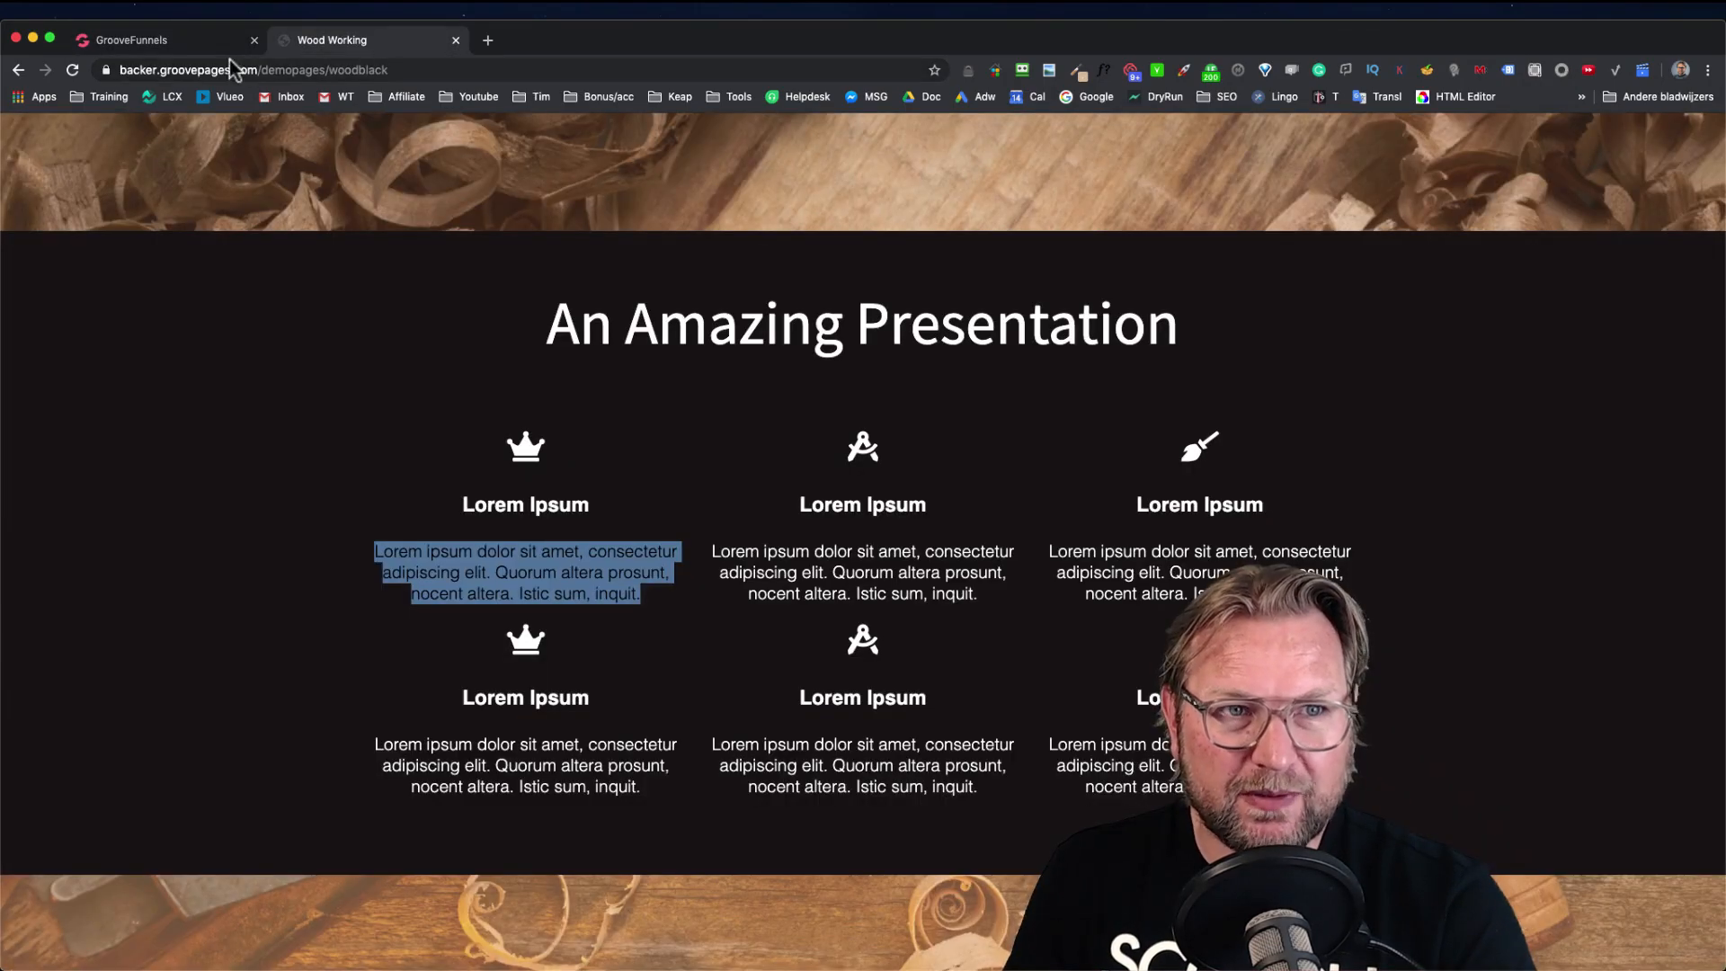
left_click(181, 43)
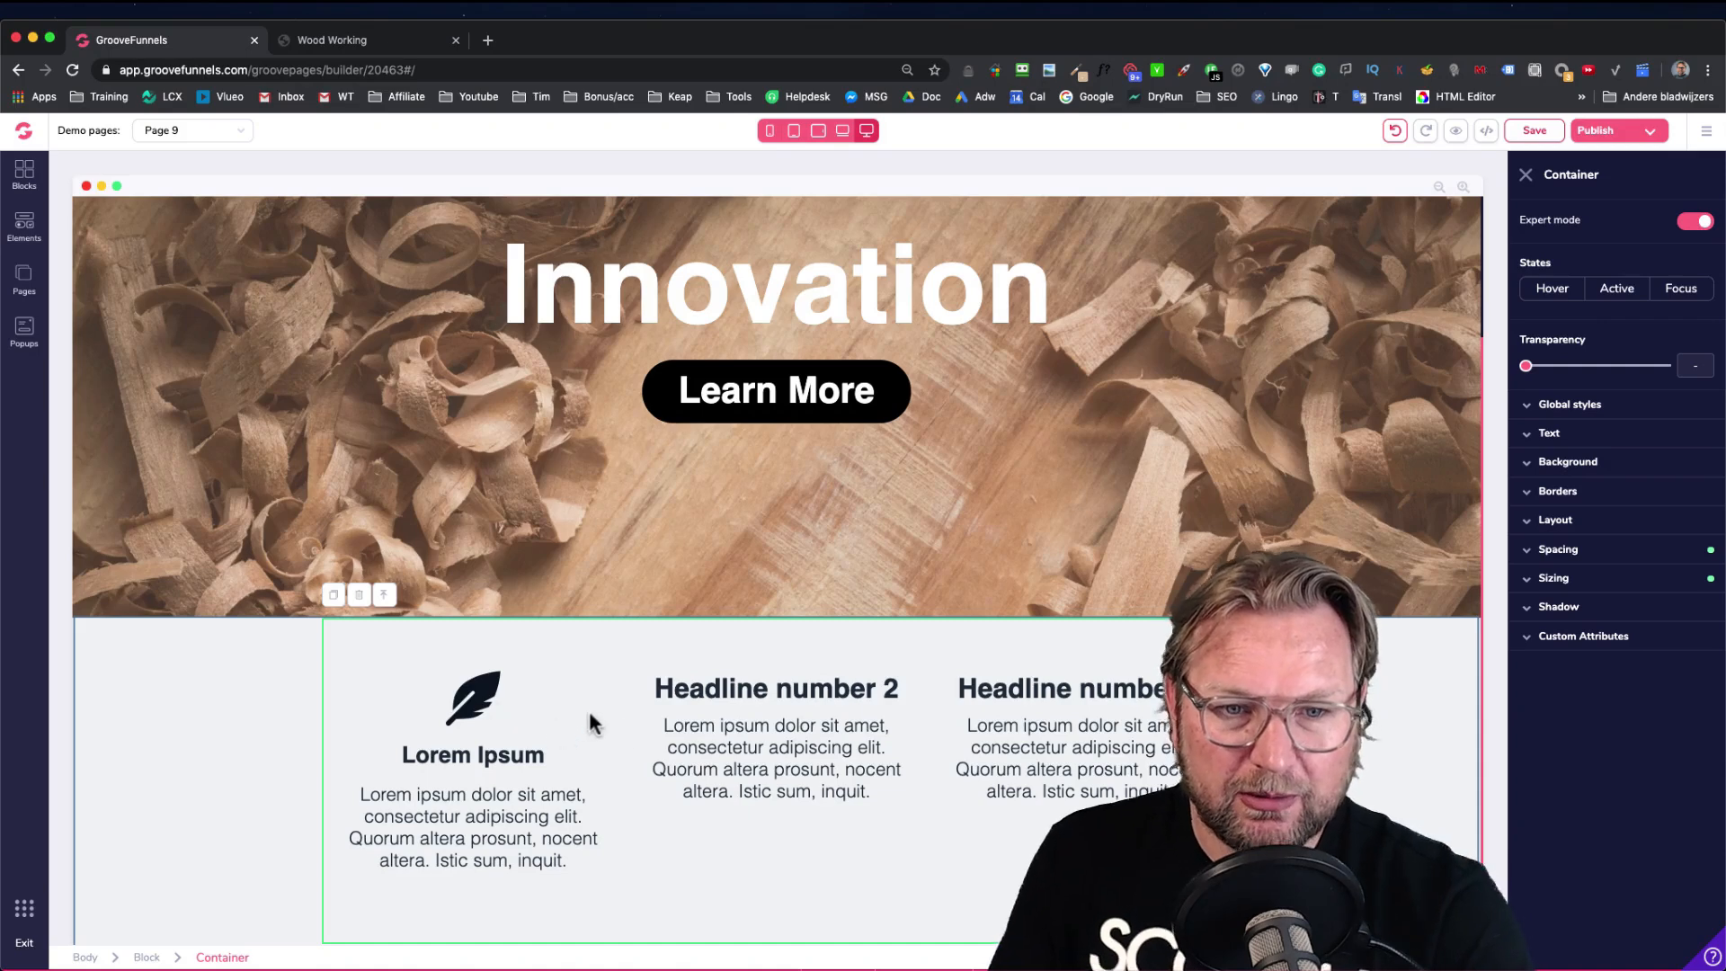
Duplicate the first column's feather icon and move the copy into the second column above Headline number 2
left_click(789, 692)
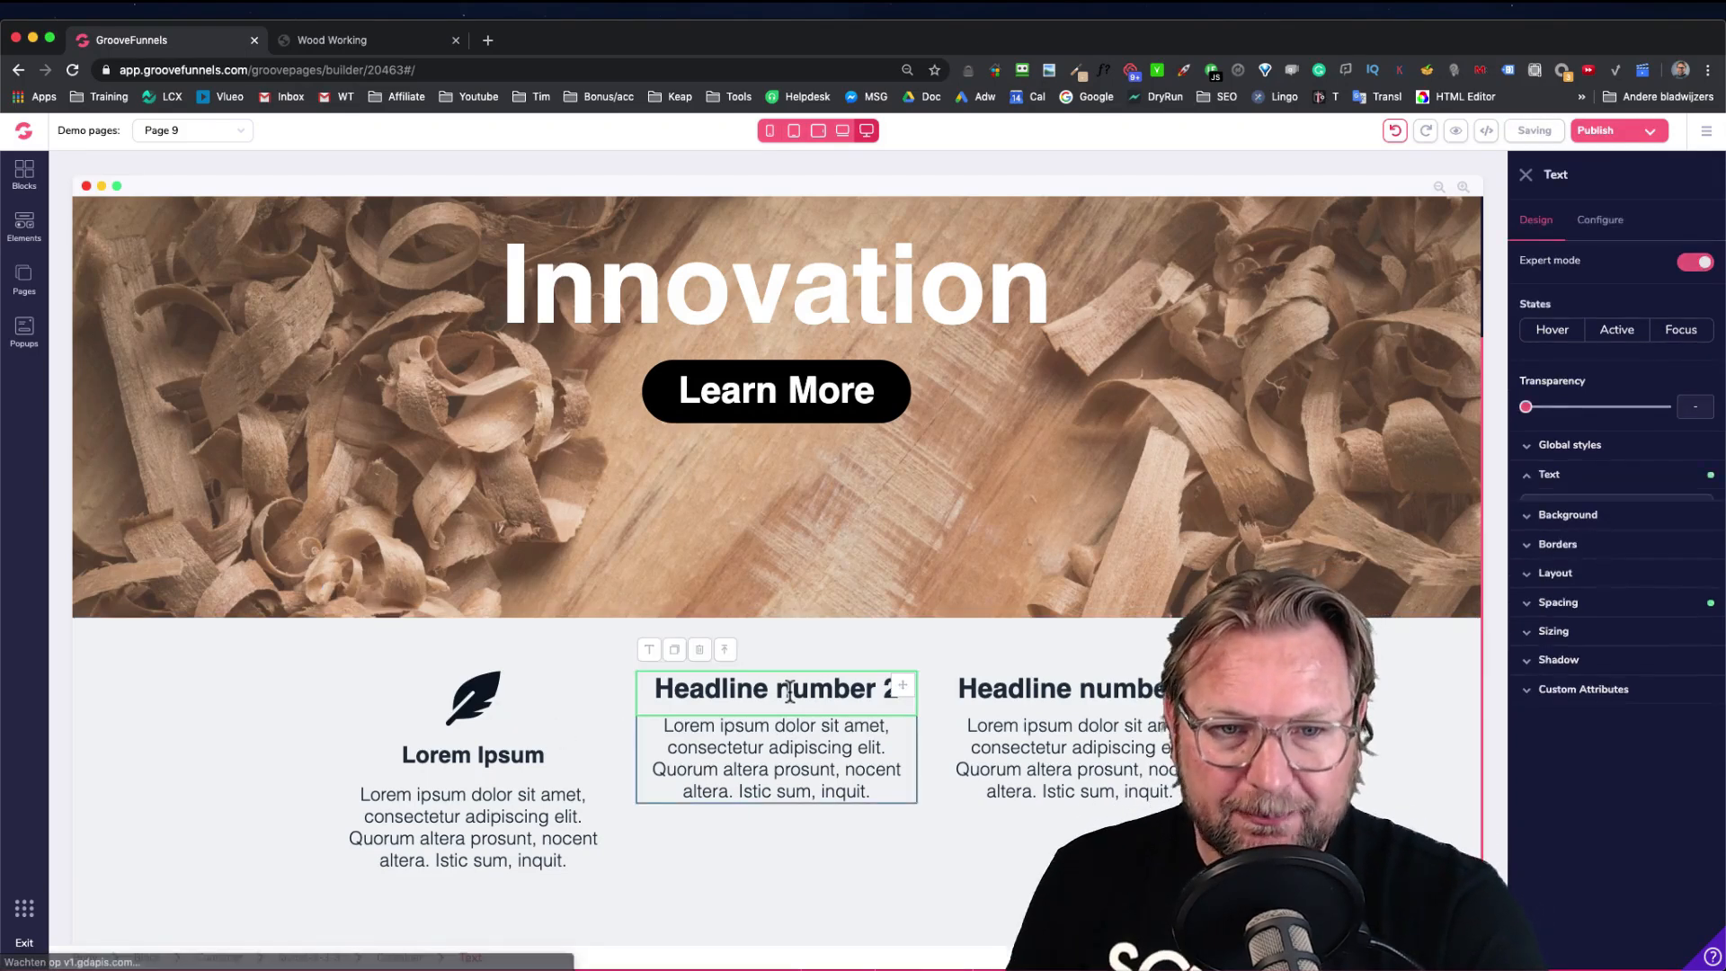
left_click(479, 711)
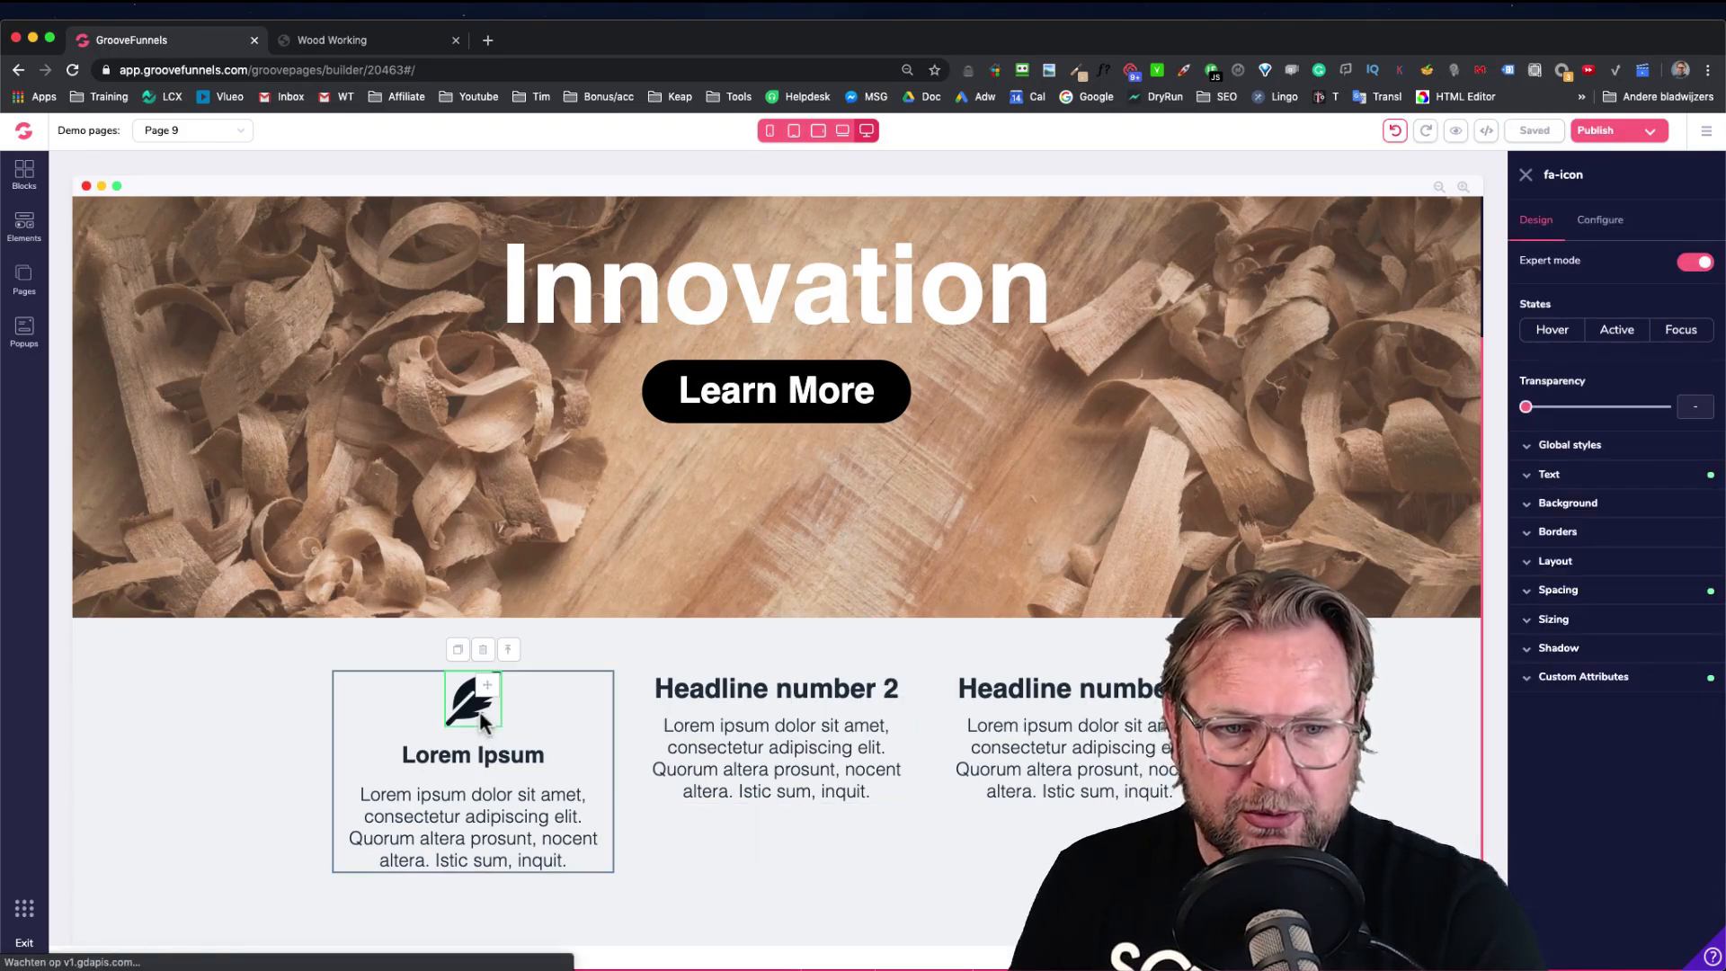
left_click(459, 651)
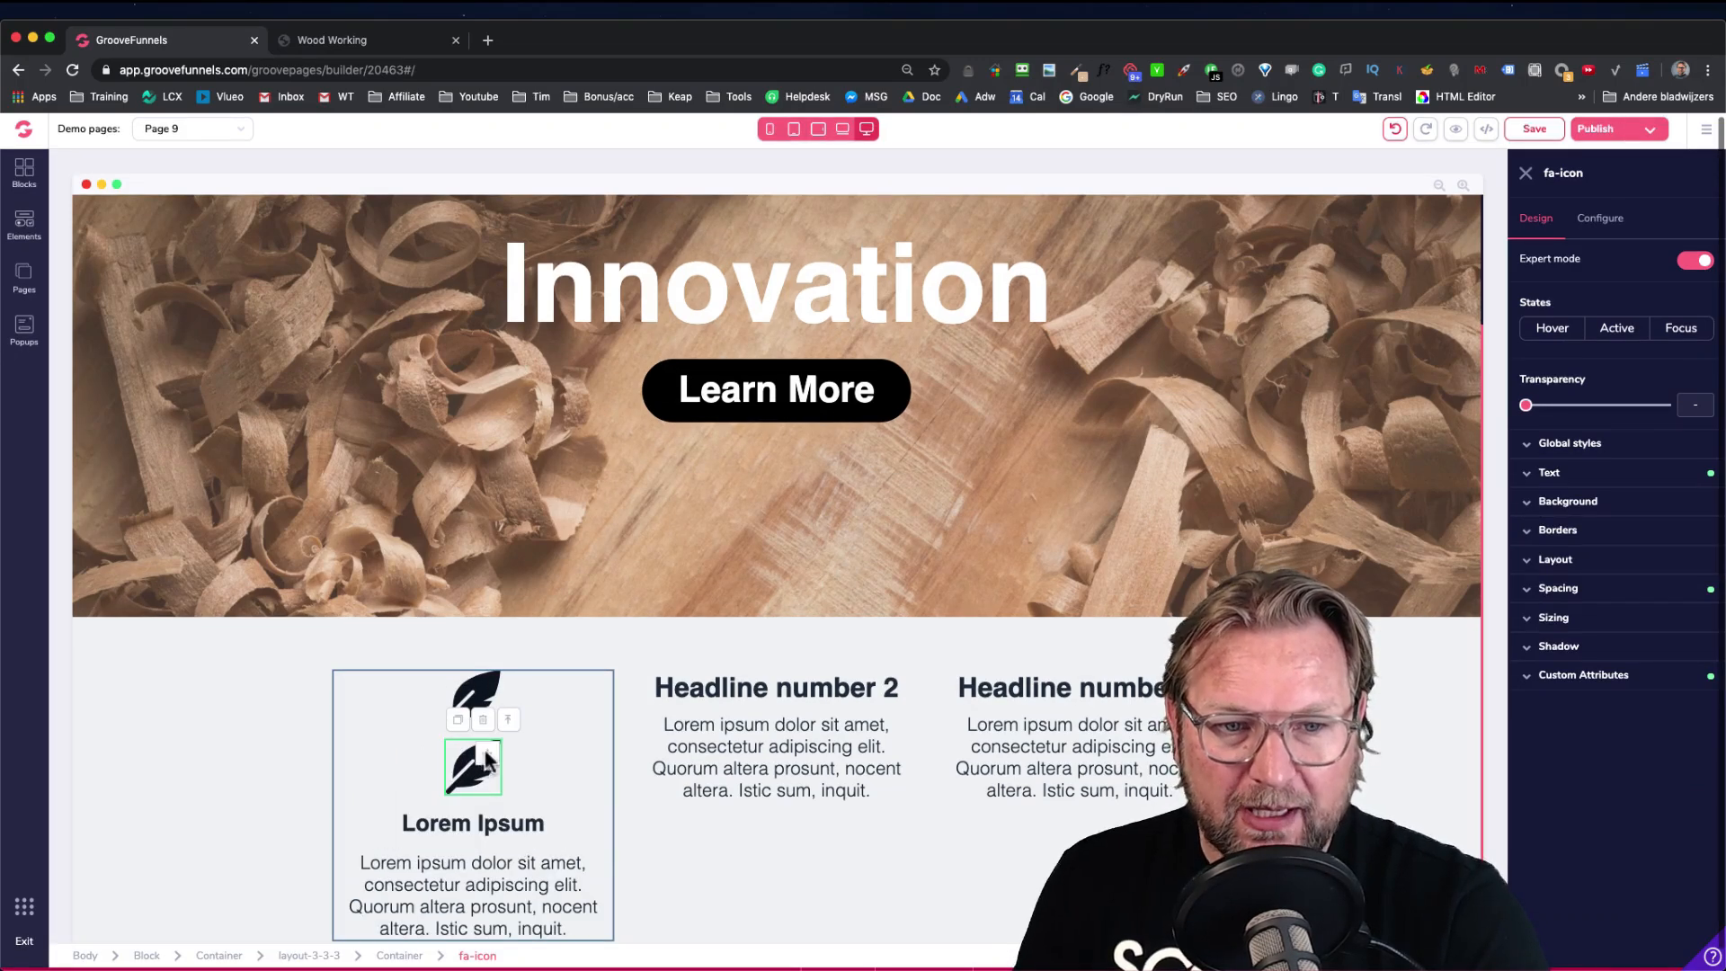
left_click_drag(486, 764, 852, 697)
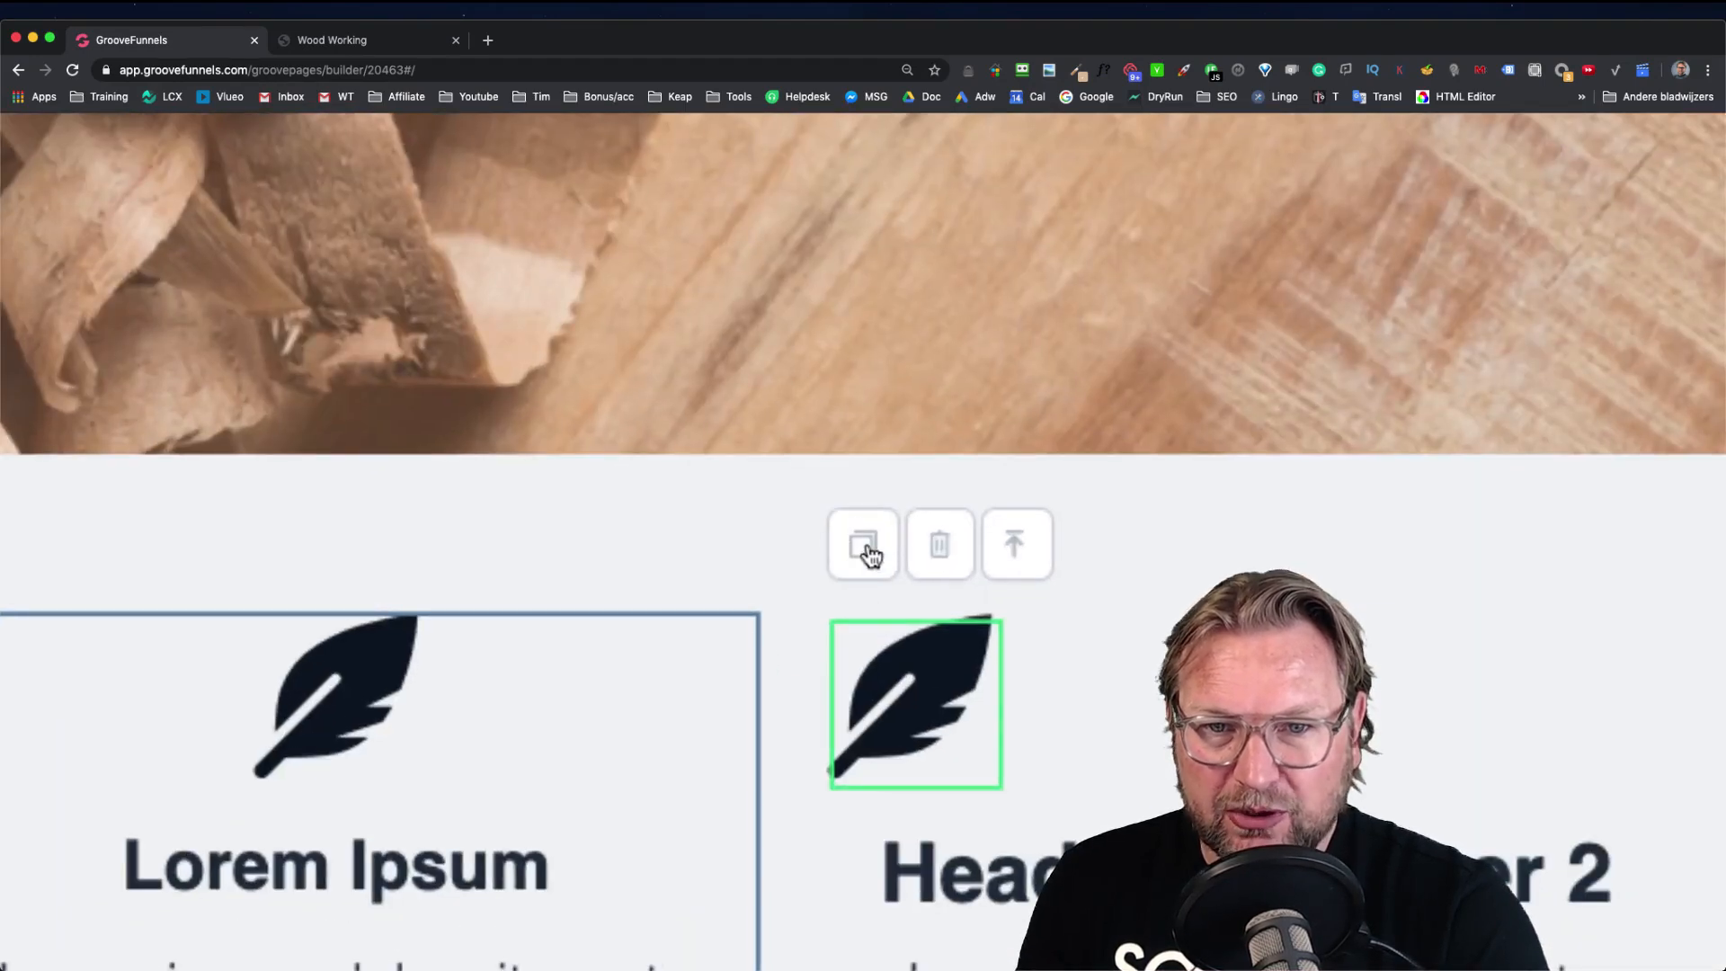
Duplicate the second column's feather icon and move the copy above the headline in the third column
left_click(870, 552)
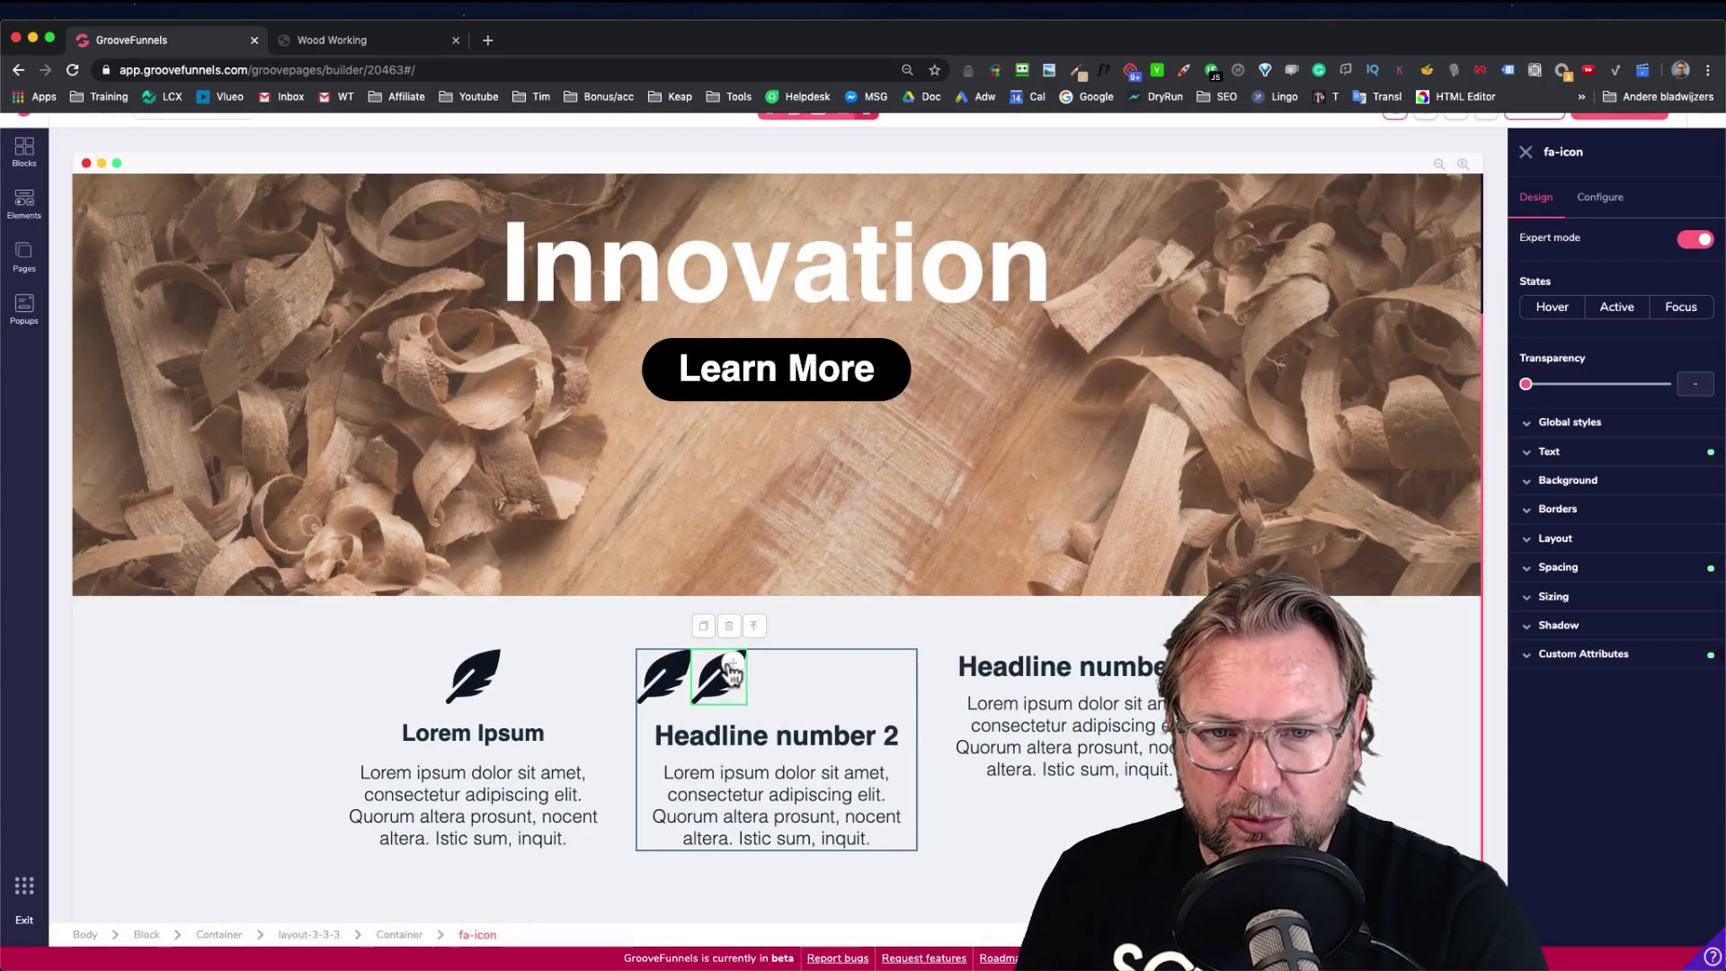
left_click_drag(774, 676, 1137, 678)
left_click_drag(854, 669, 1142, 703)
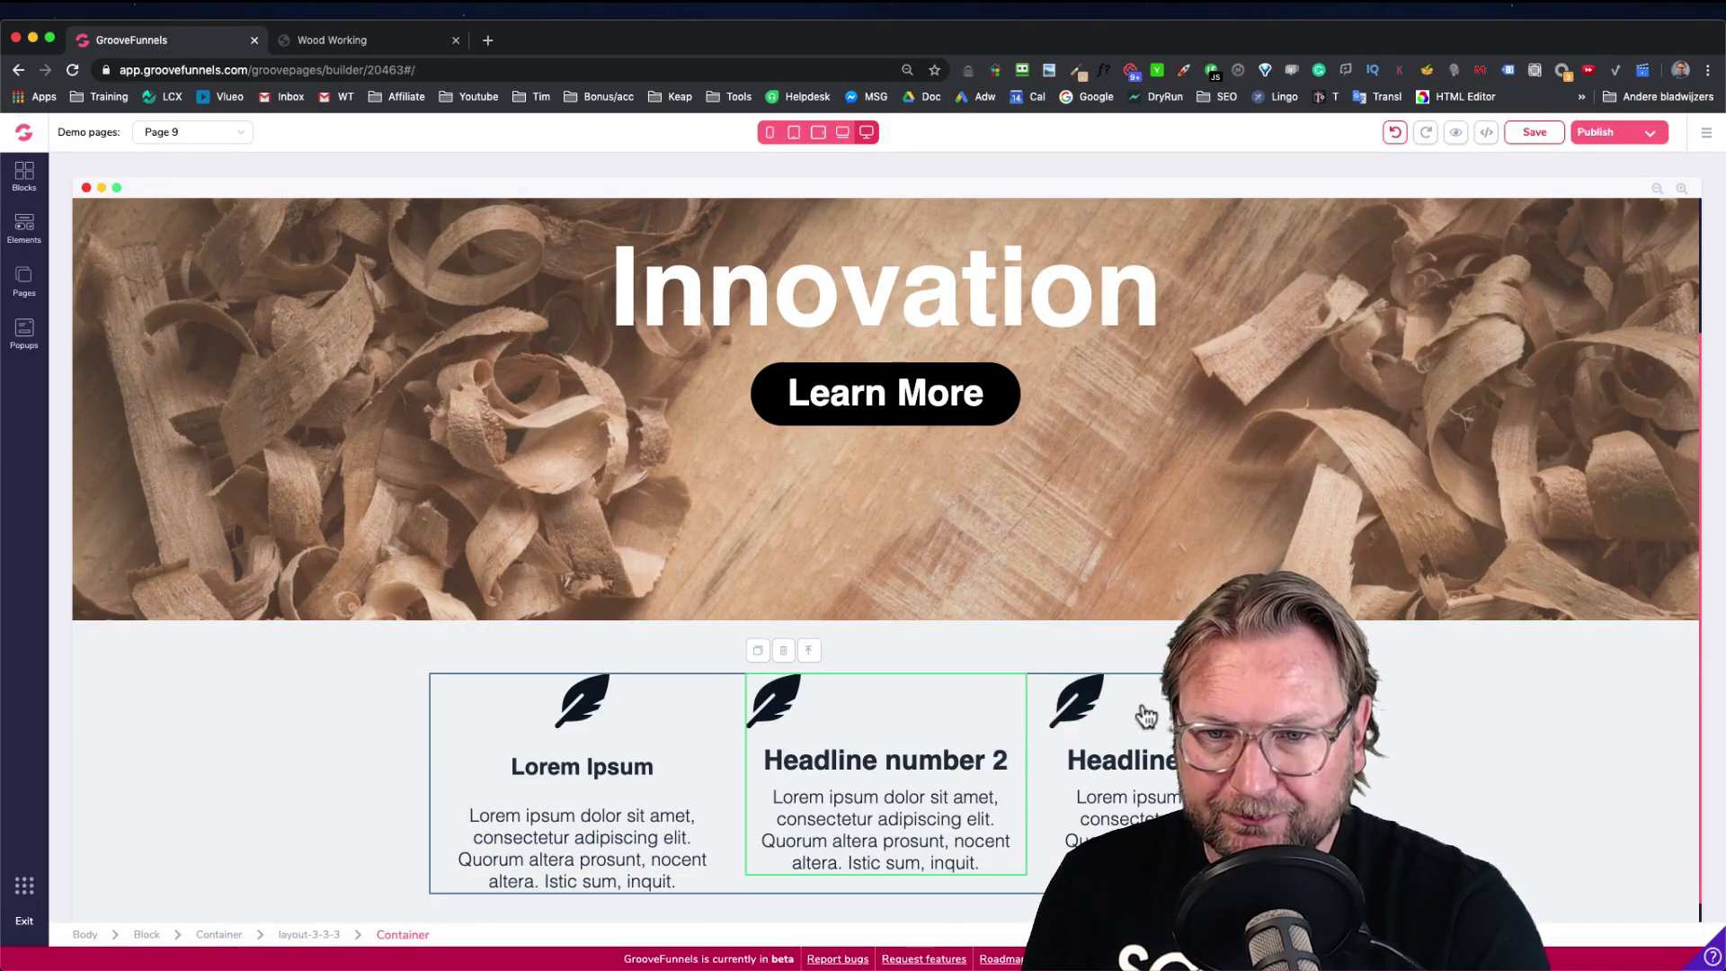
Duplicate the first column's Lorem Ipsum heading and place the copy between the feather icon and Headline number 2 in the second column
scroll(899, 710, "down", 1)
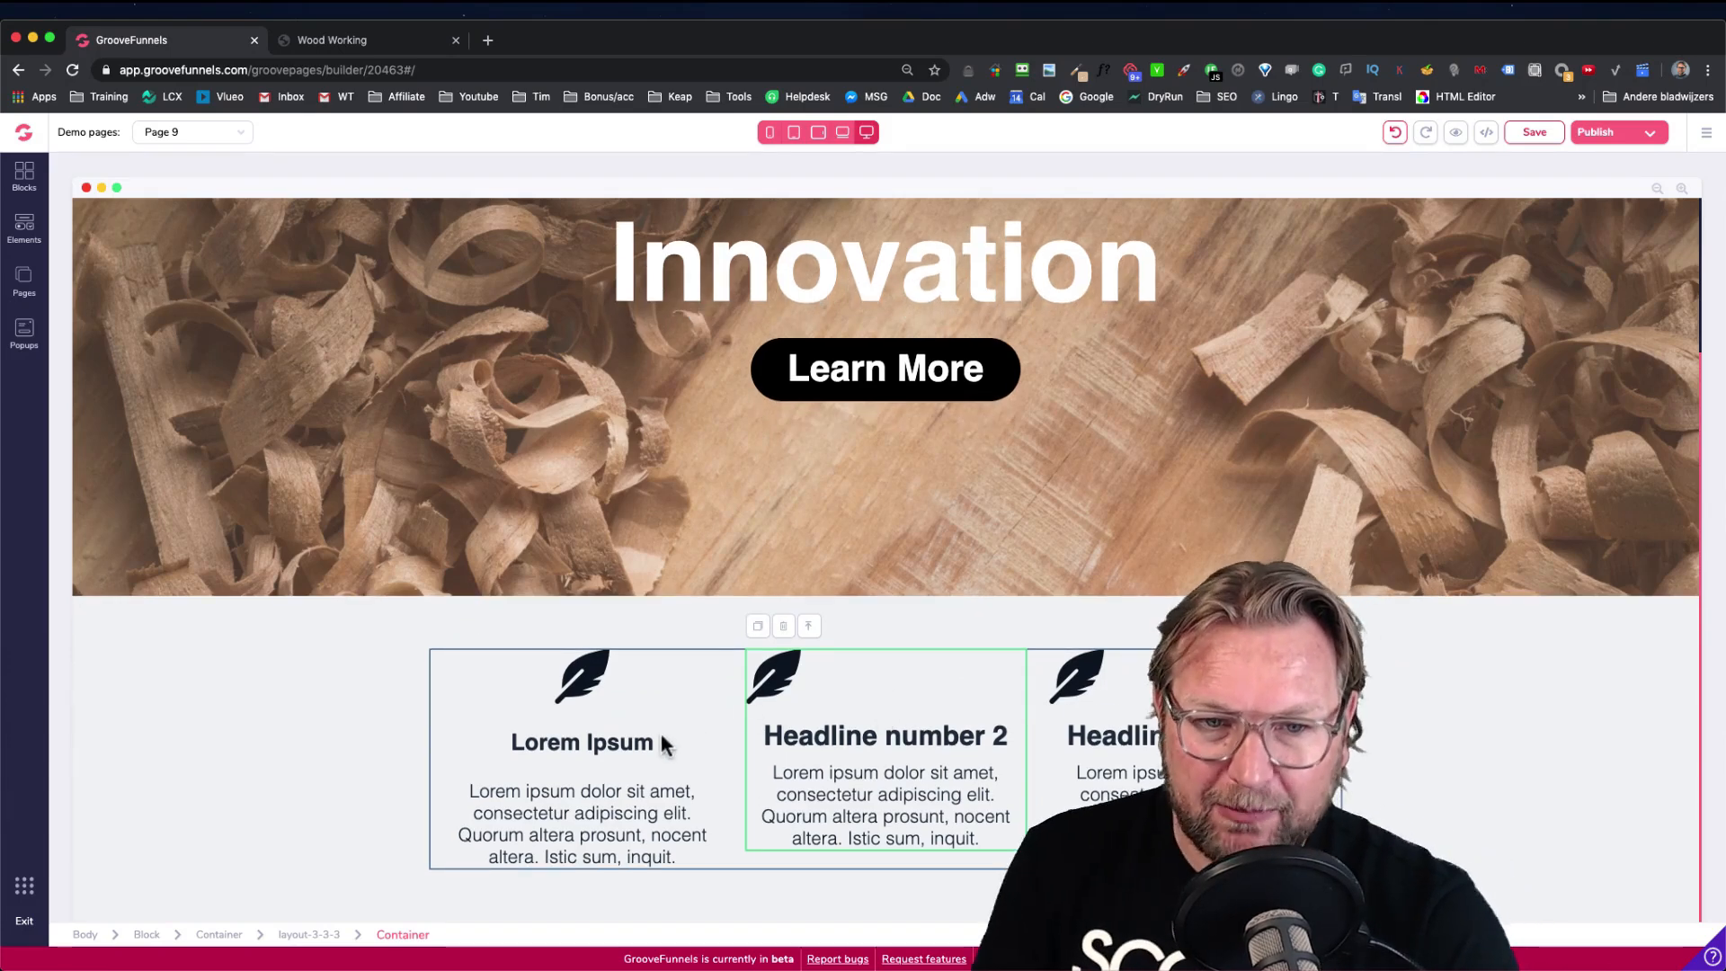
left_click(626, 746)
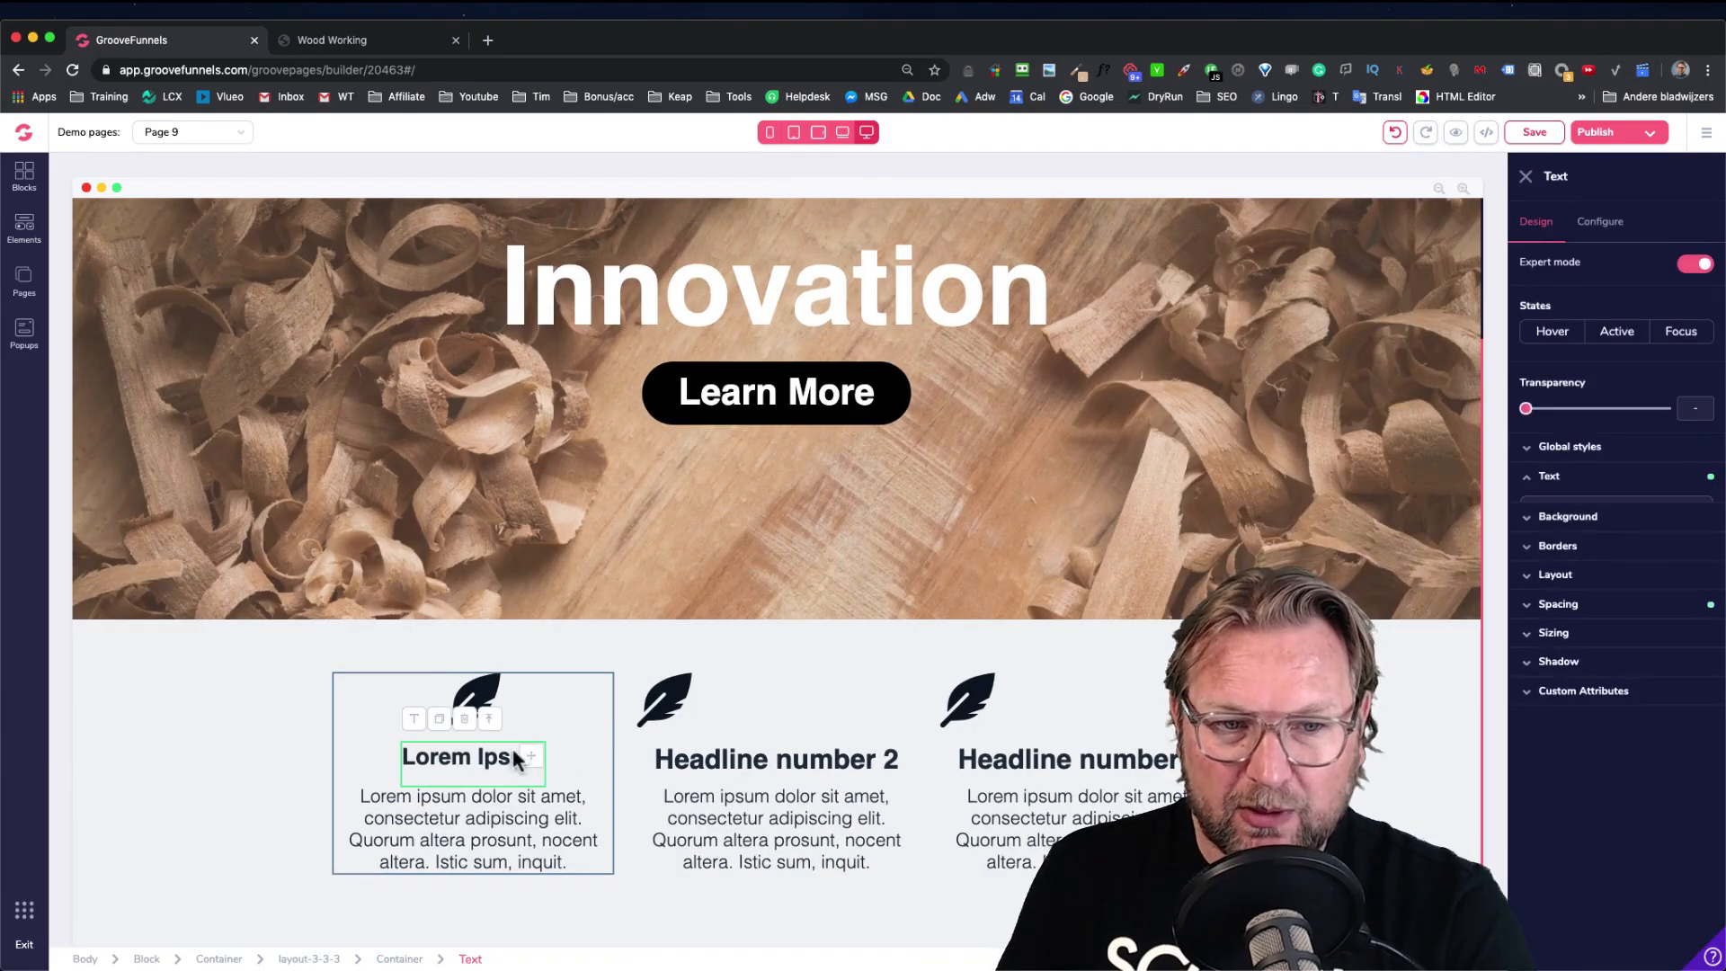
left_click(440, 719)
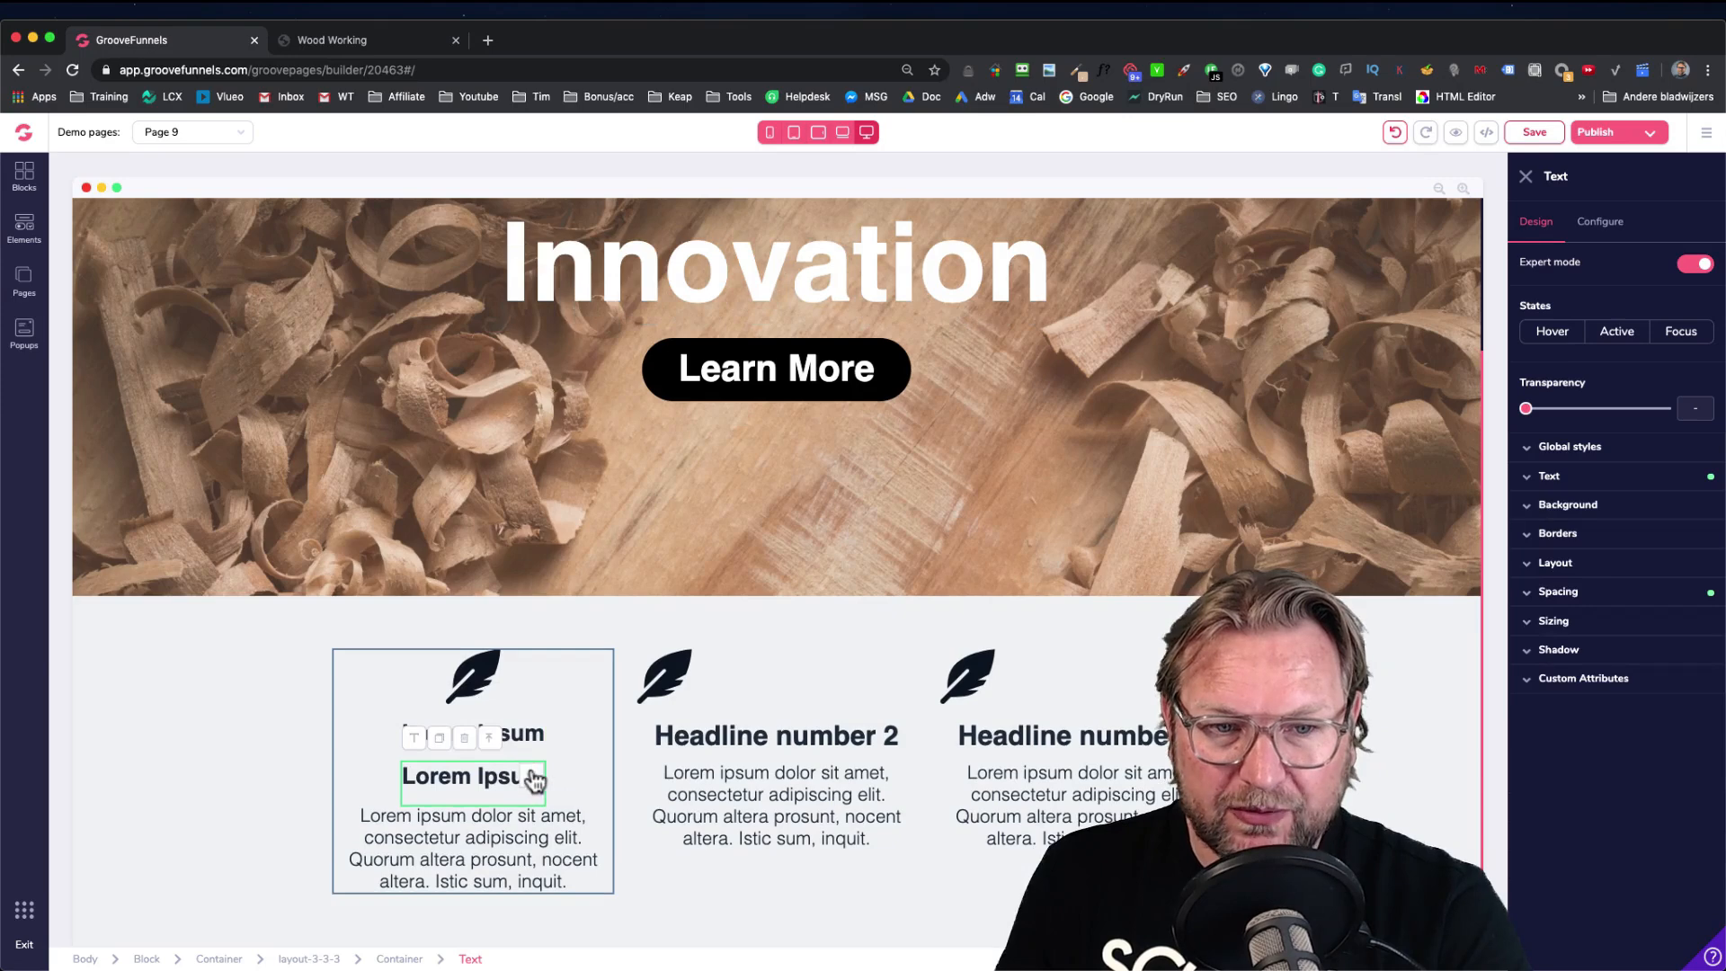
left_click_drag(531, 786, 716, 759)
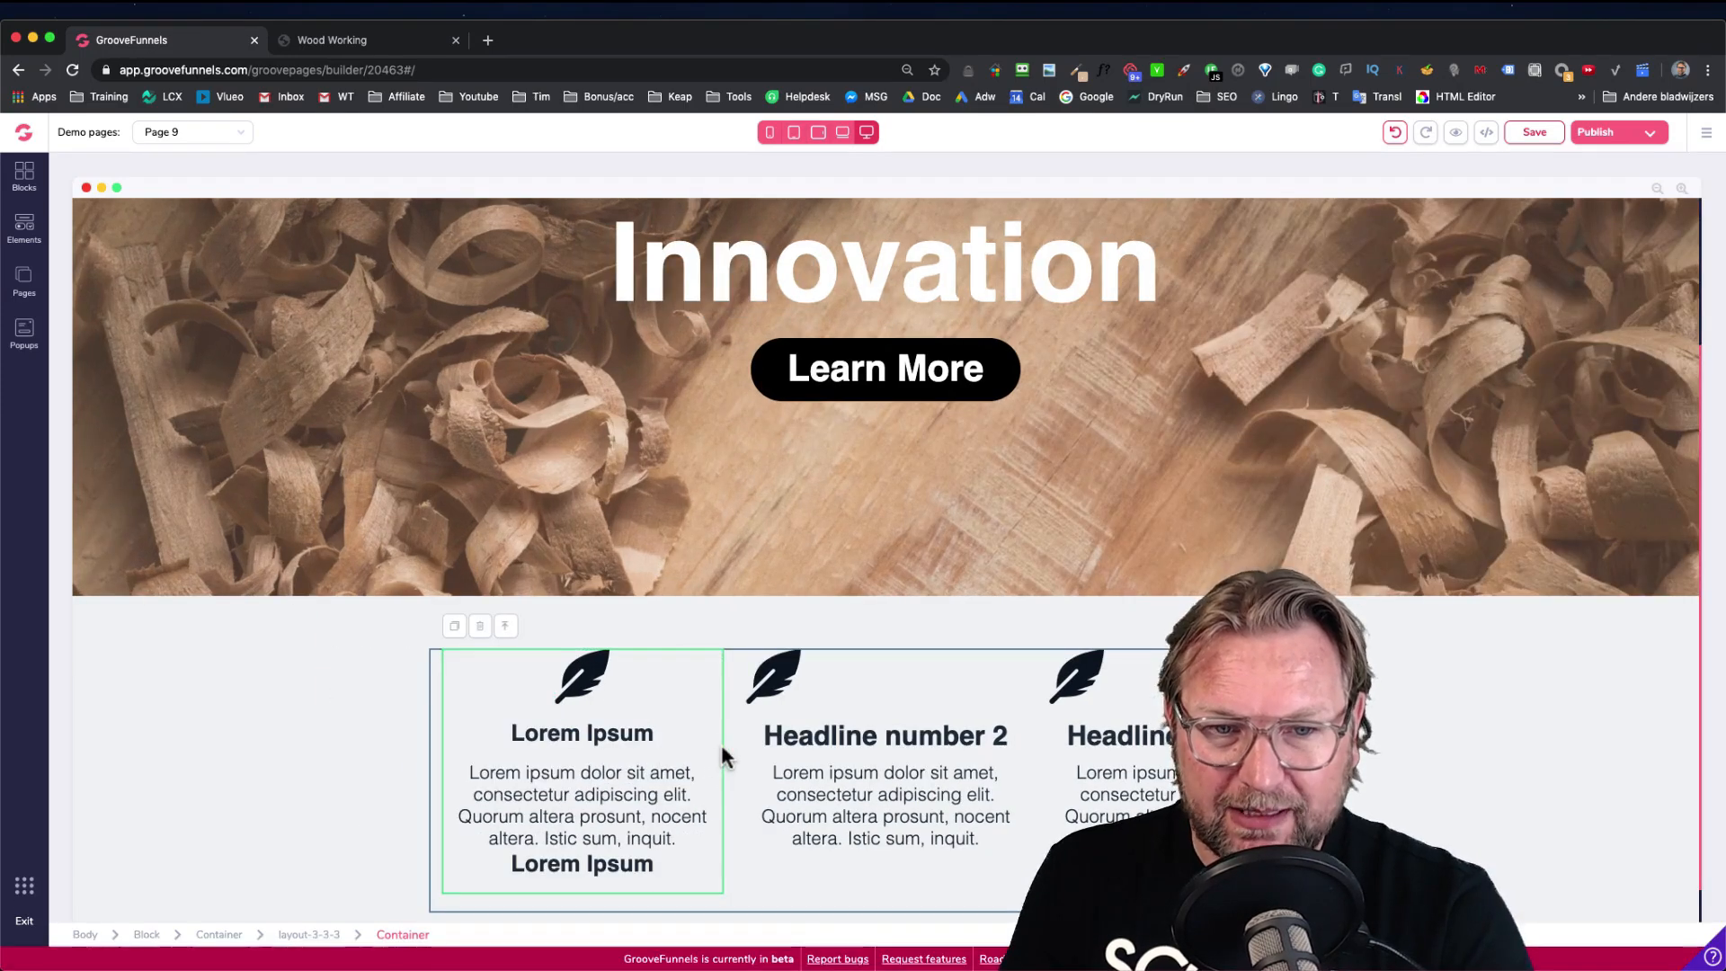
left_click(629, 862)
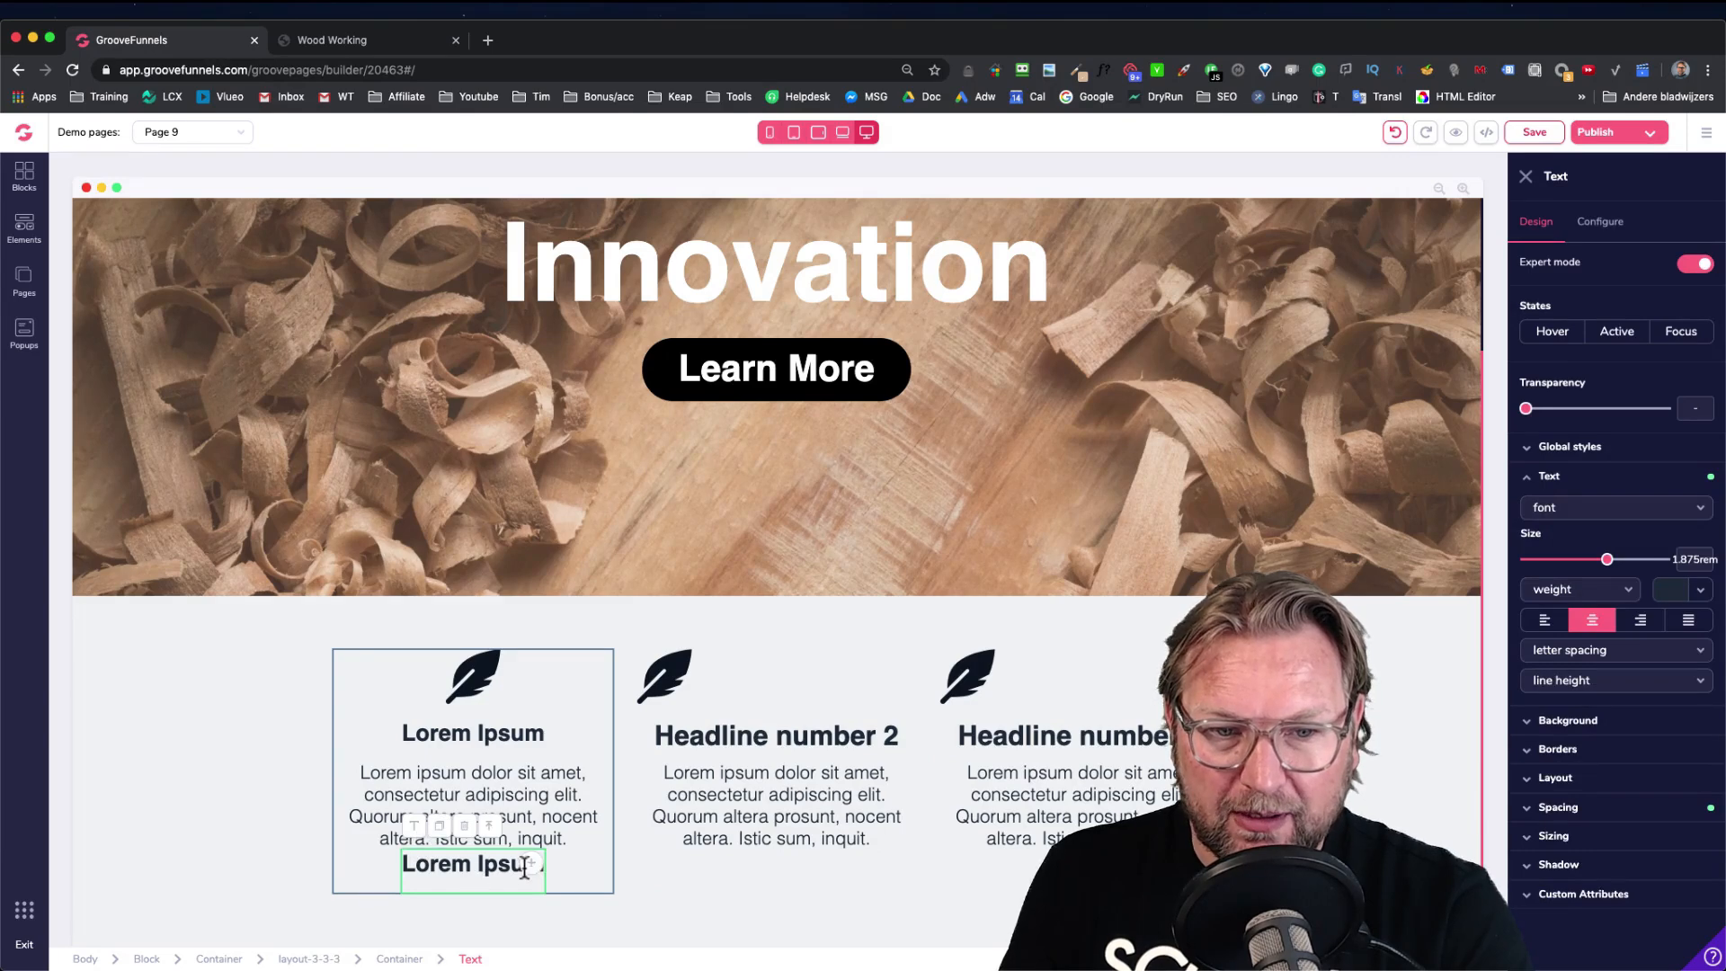
left_click_drag(533, 869, 798, 784)
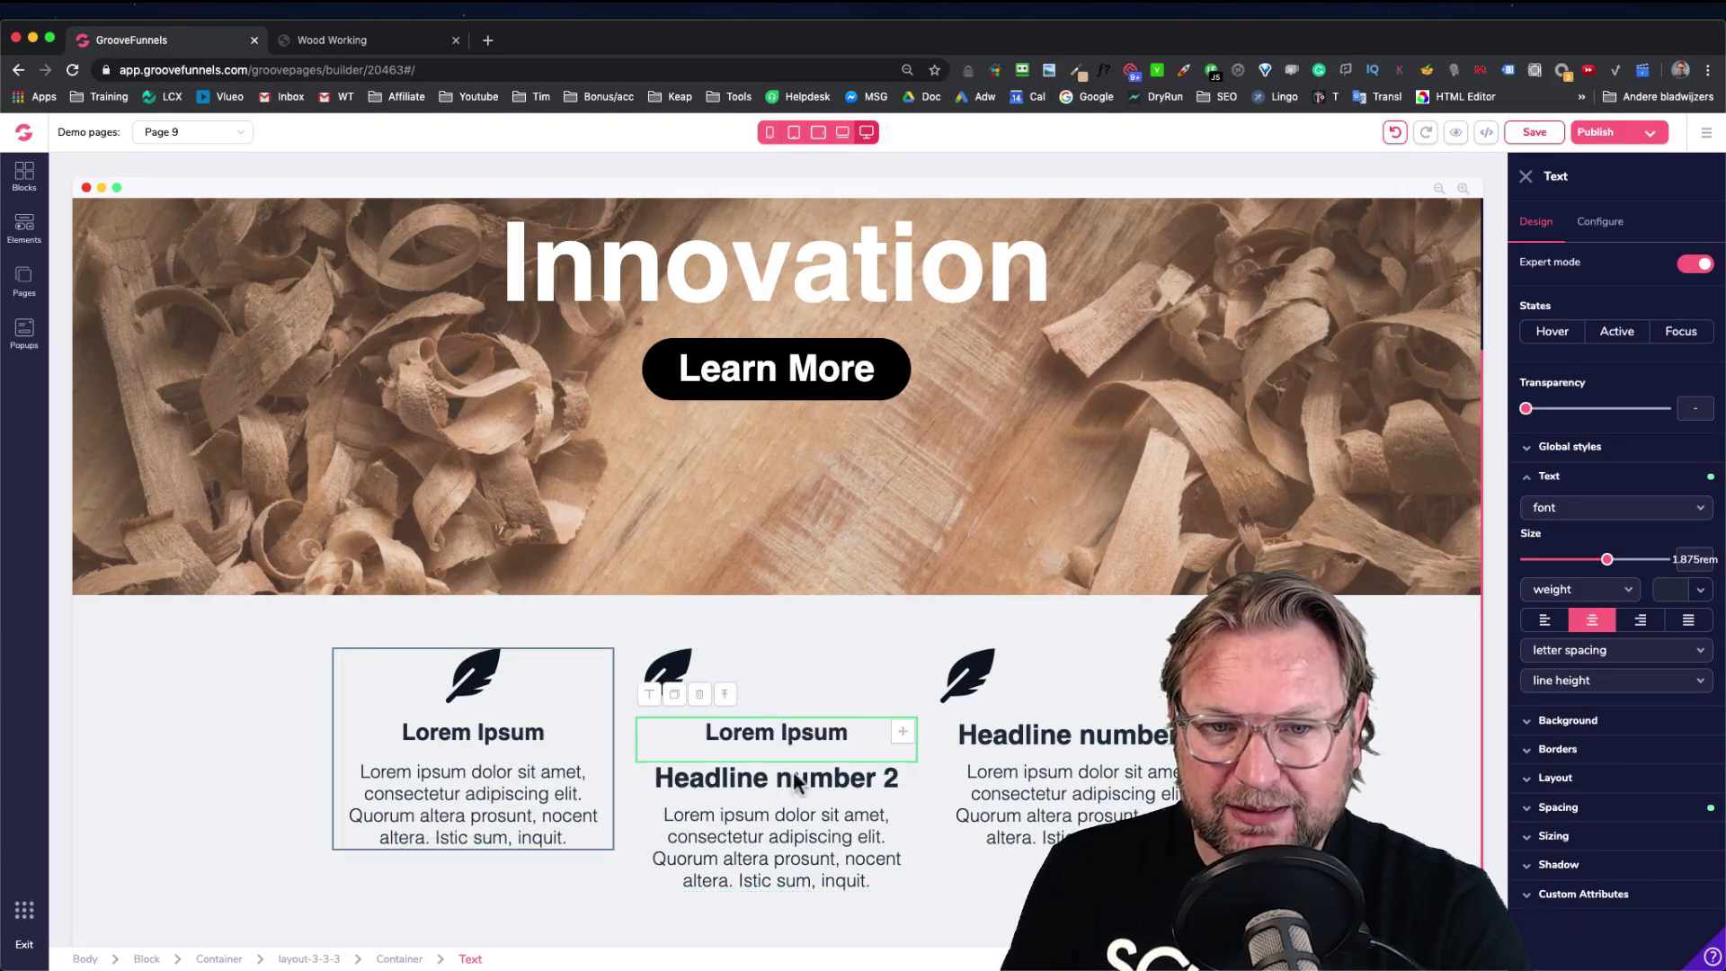
Copy the first column's paragraph into the second column and delete the surplus lower paragraph there
left_click(509, 800)
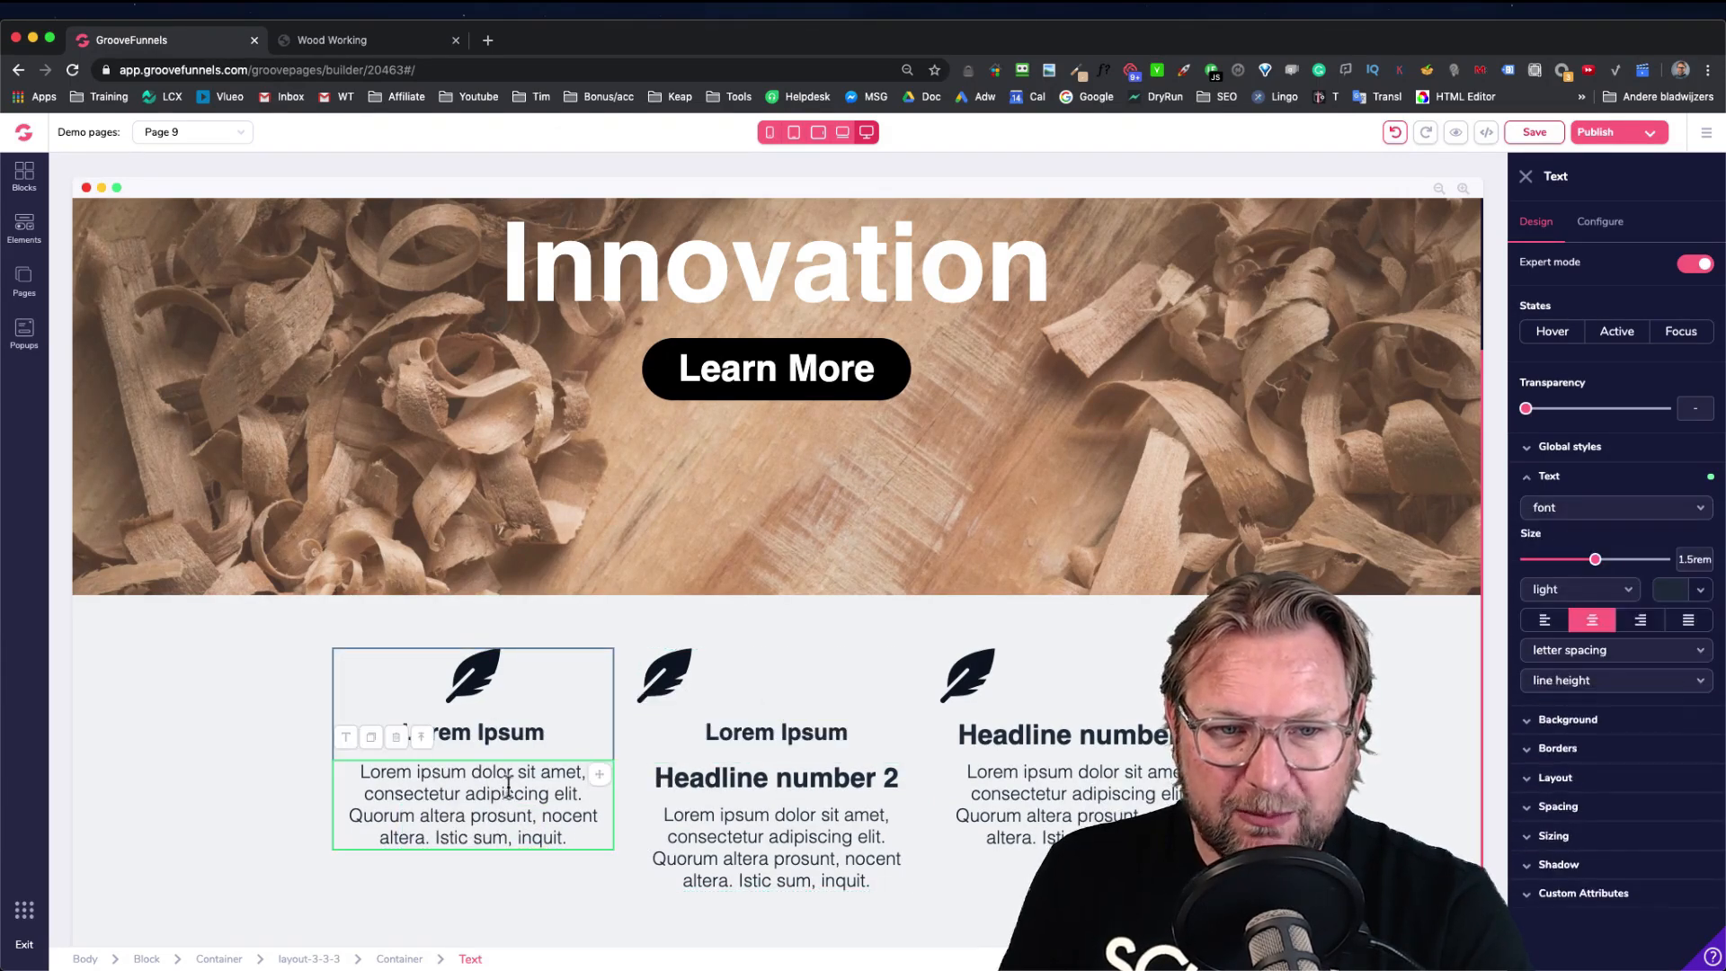
left_click(371, 739)
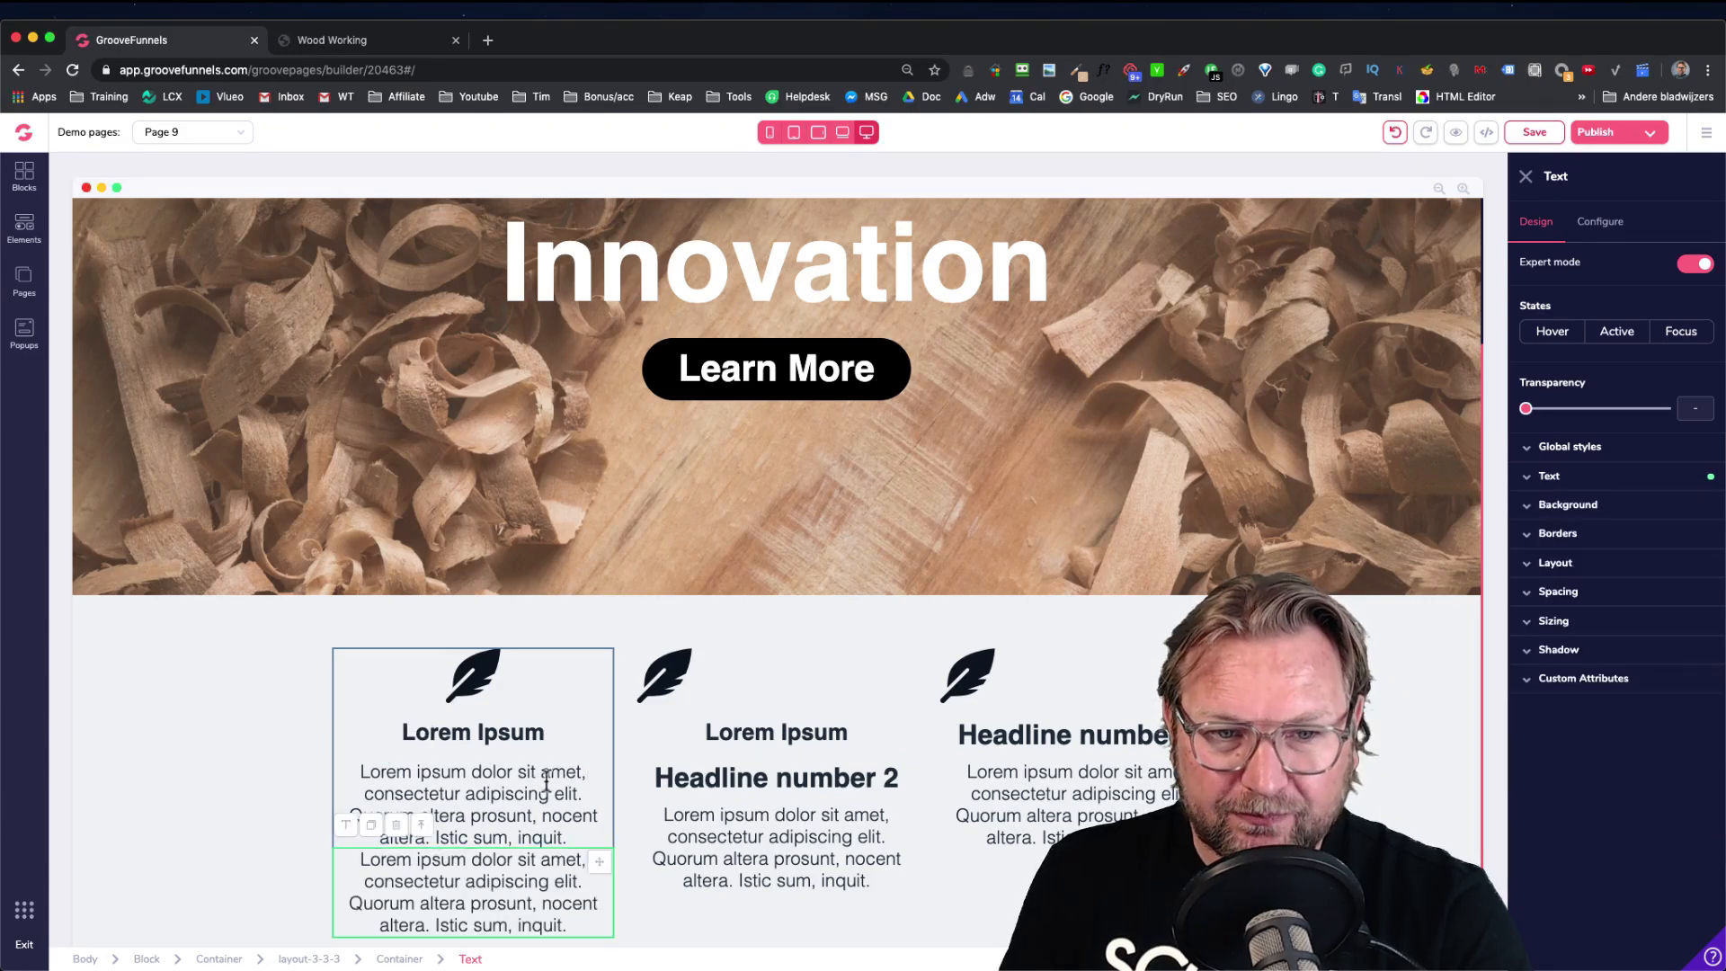
left_click_drag(598, 870, 756, 821)
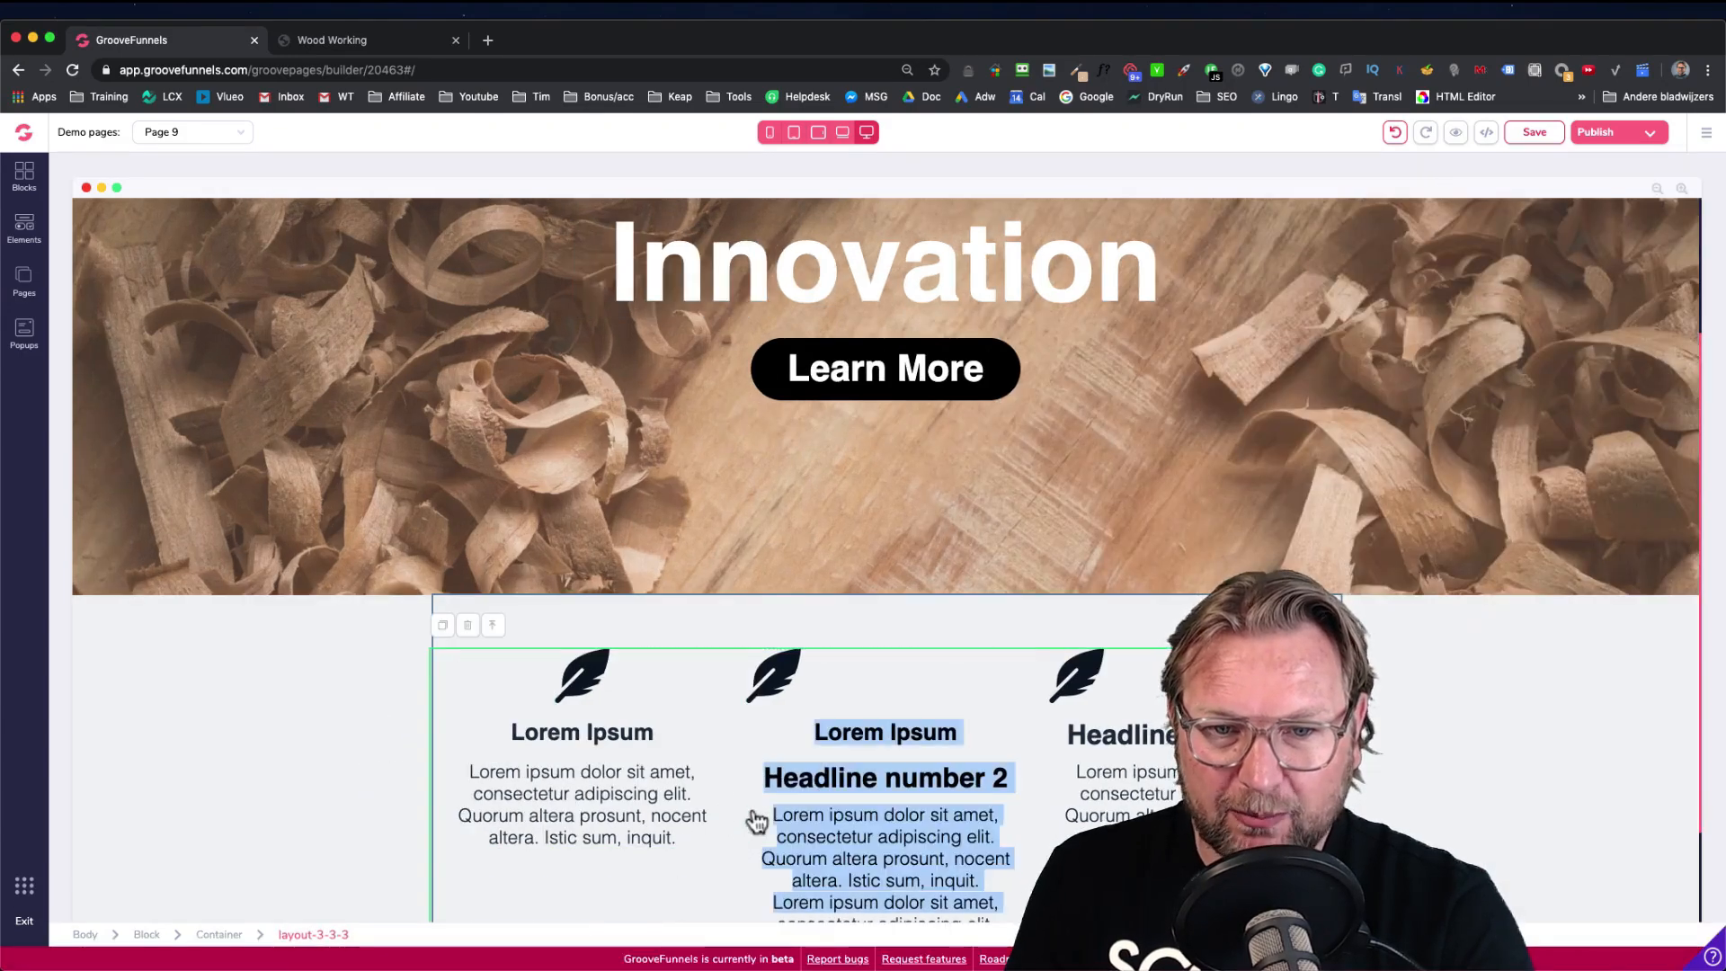
scroll(899, 840, "down", 3)
left_click(884, 823)
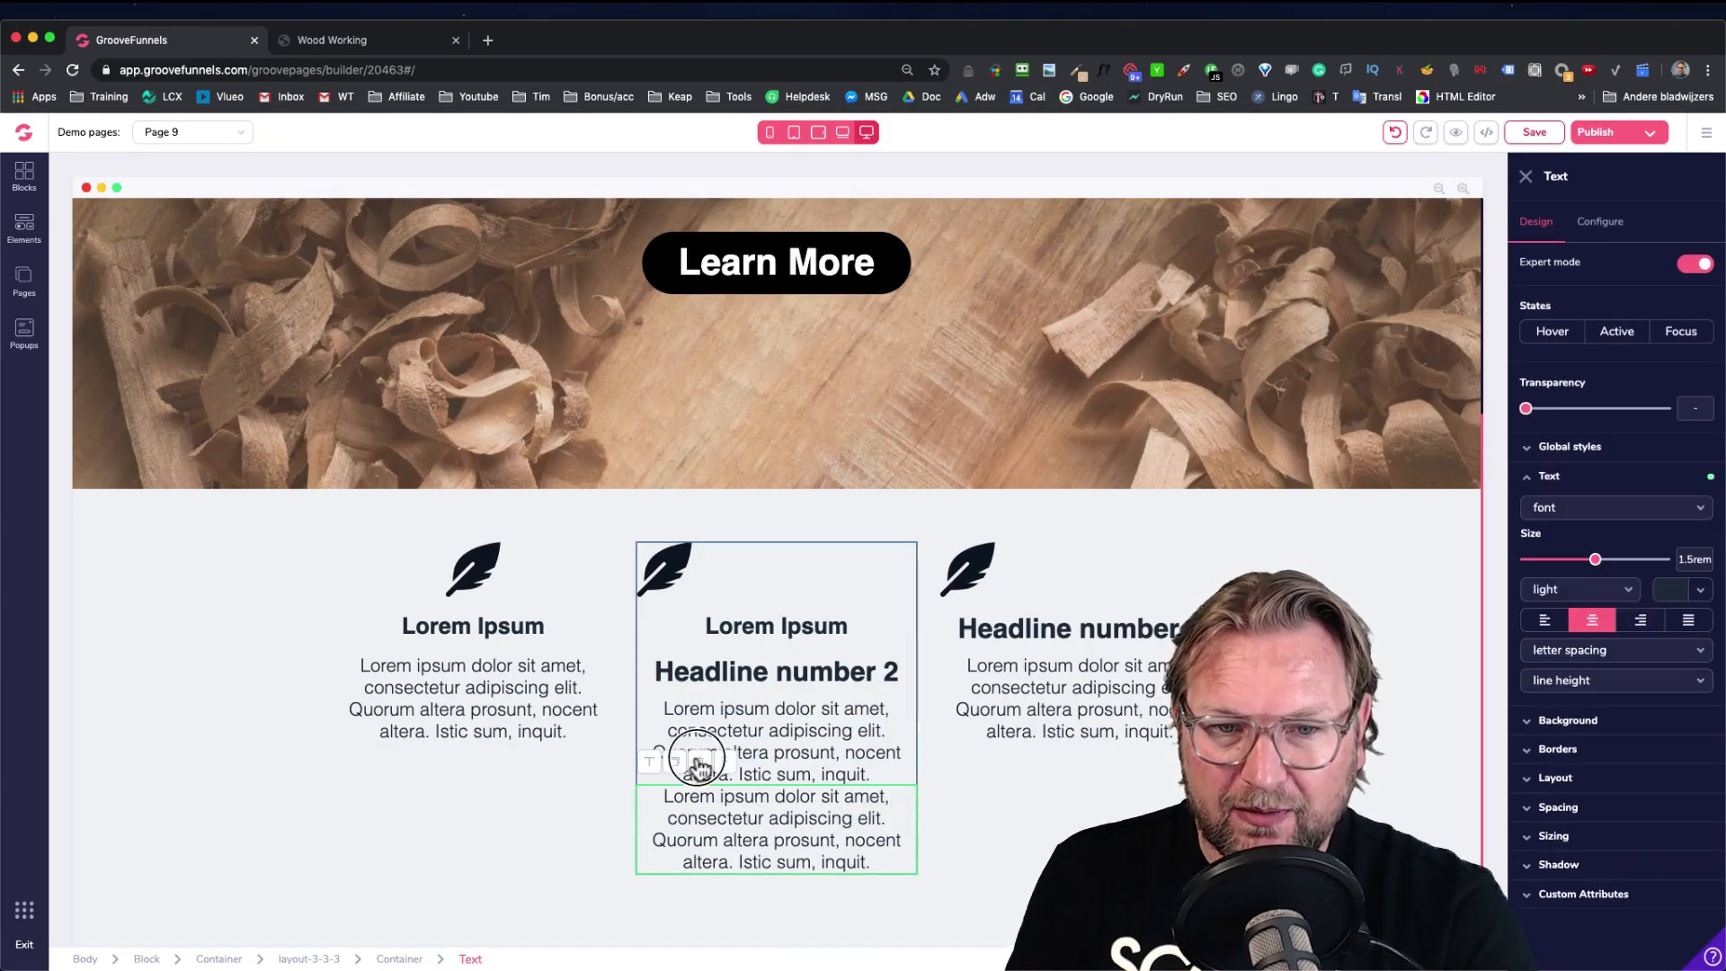
left_click(700, 761)
left_click(897, 568)
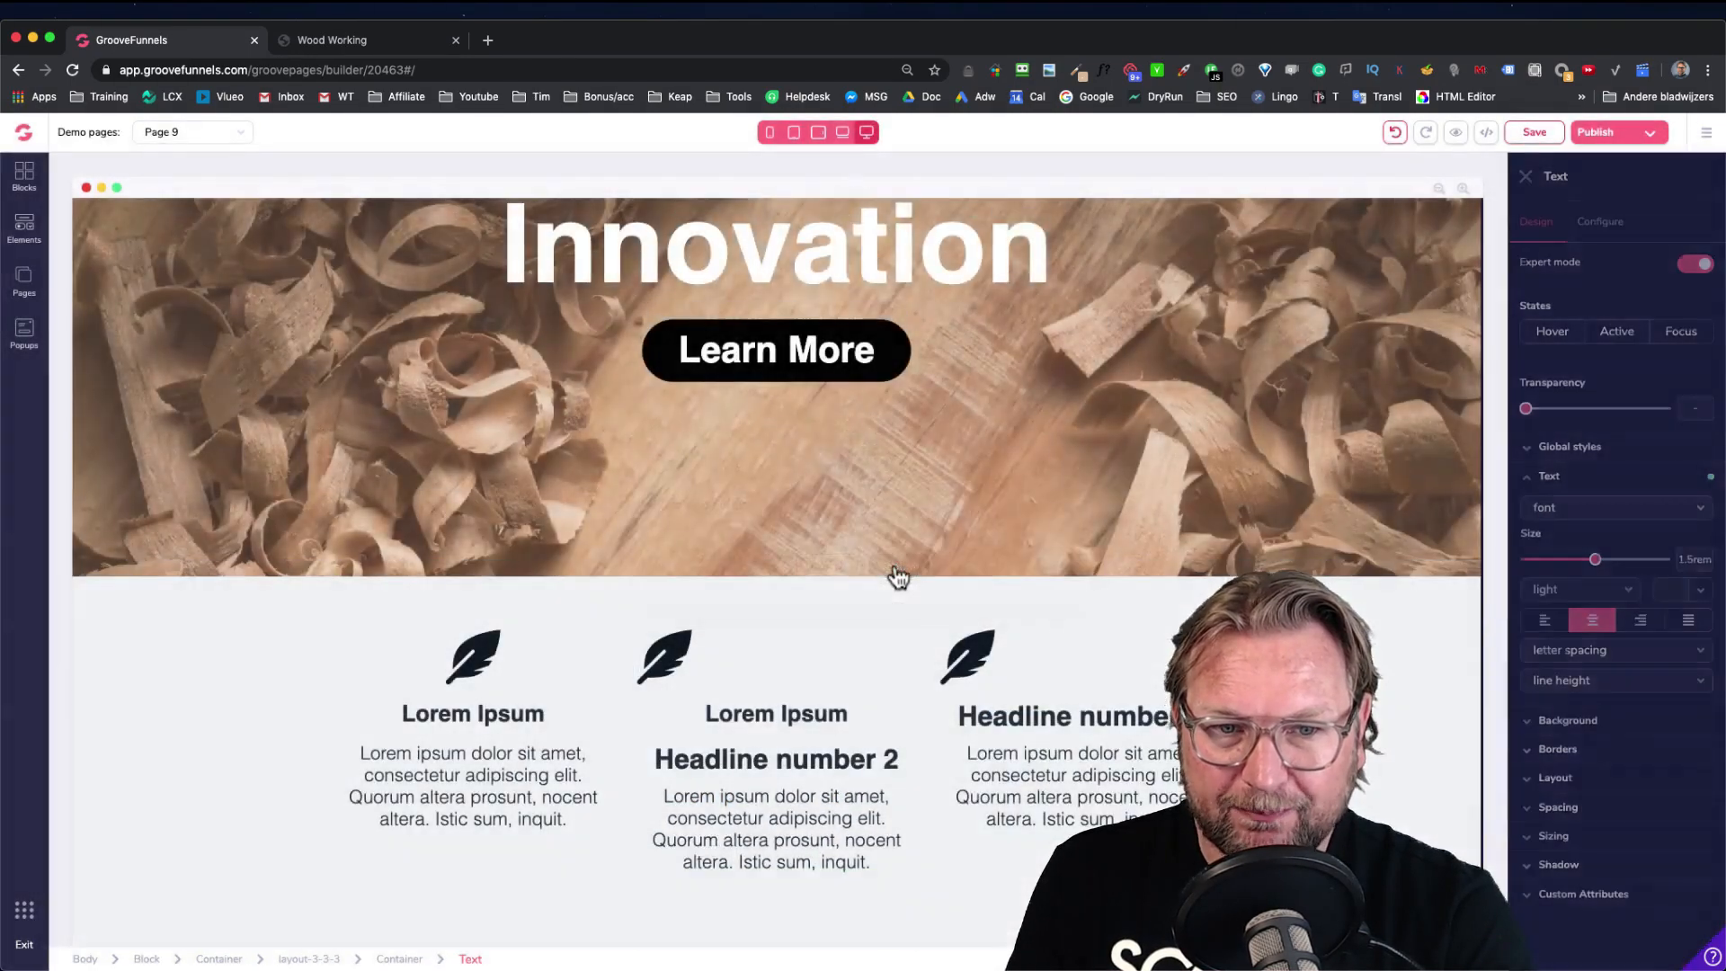
Delete the Headline number 2 text from the second column
left_click(850, 740)
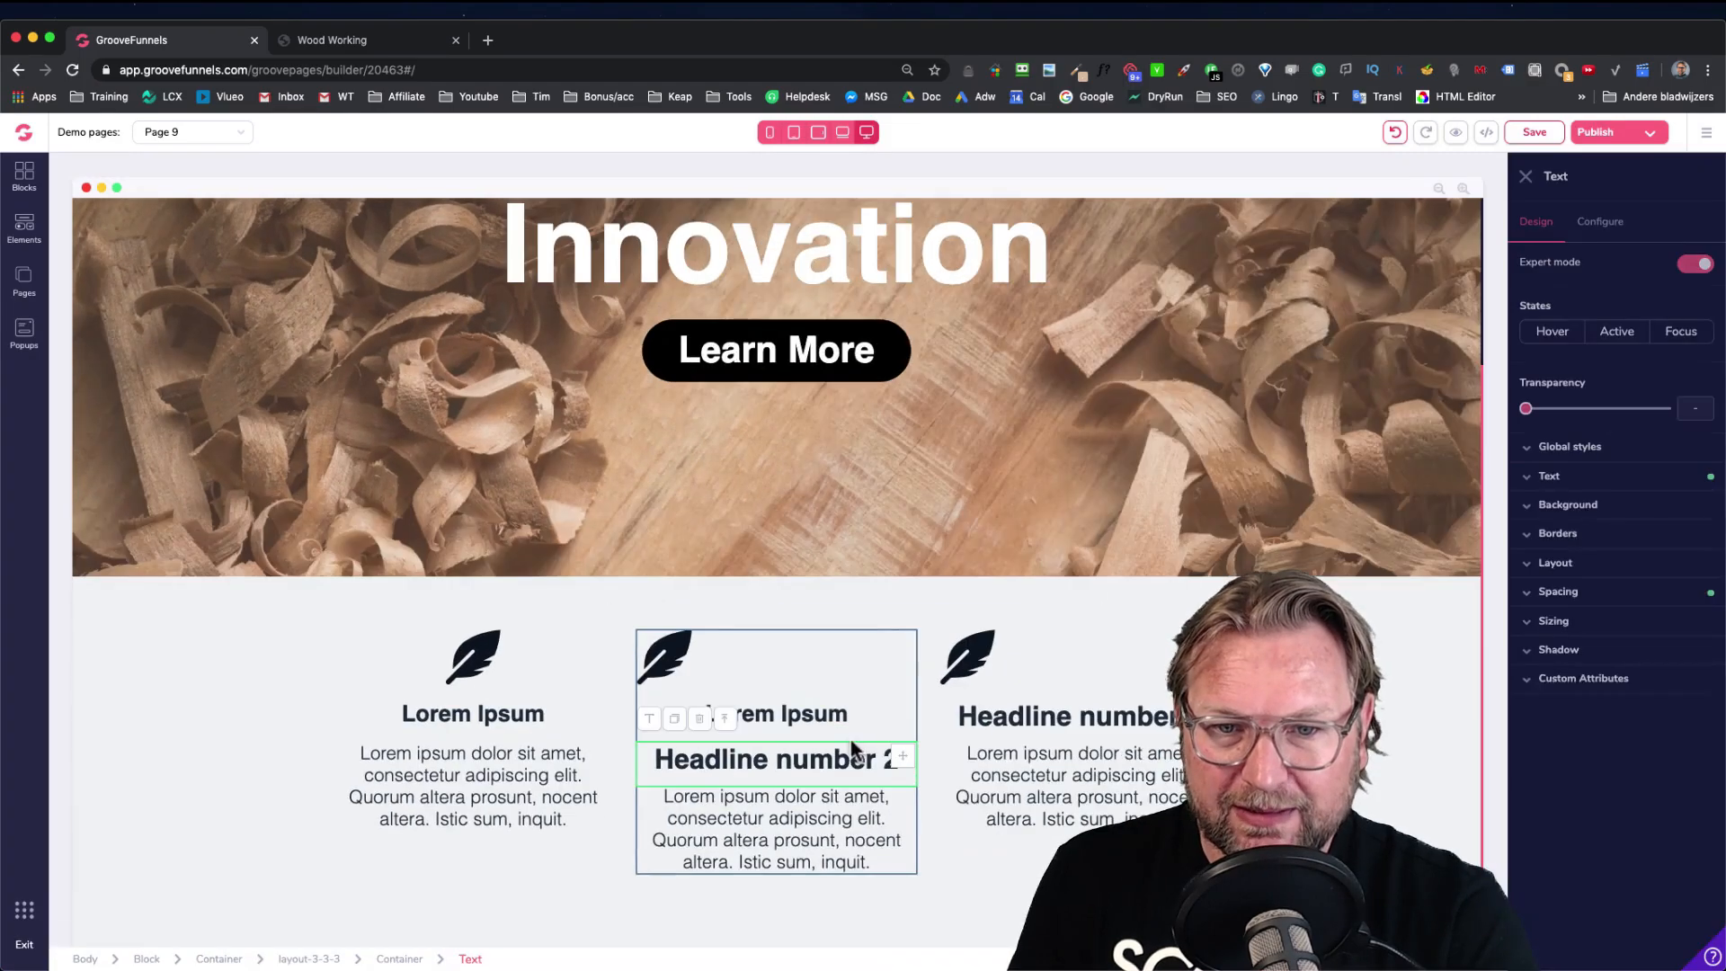
left_click(699, 719)
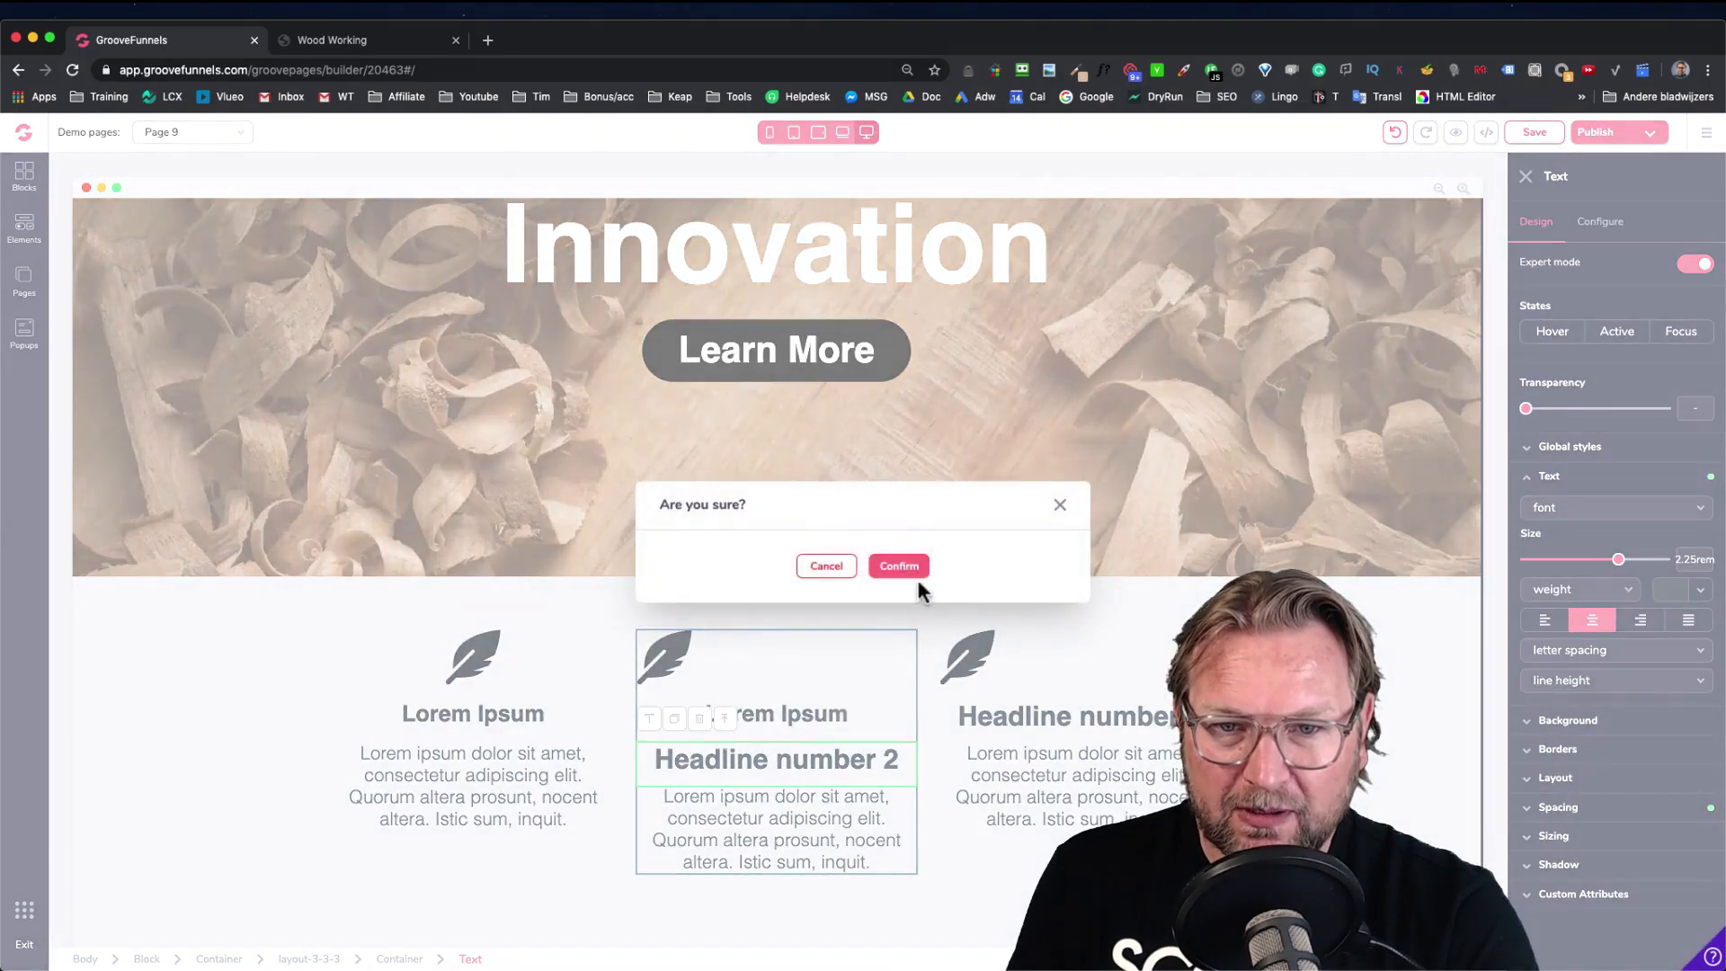
left_click(906, 572)
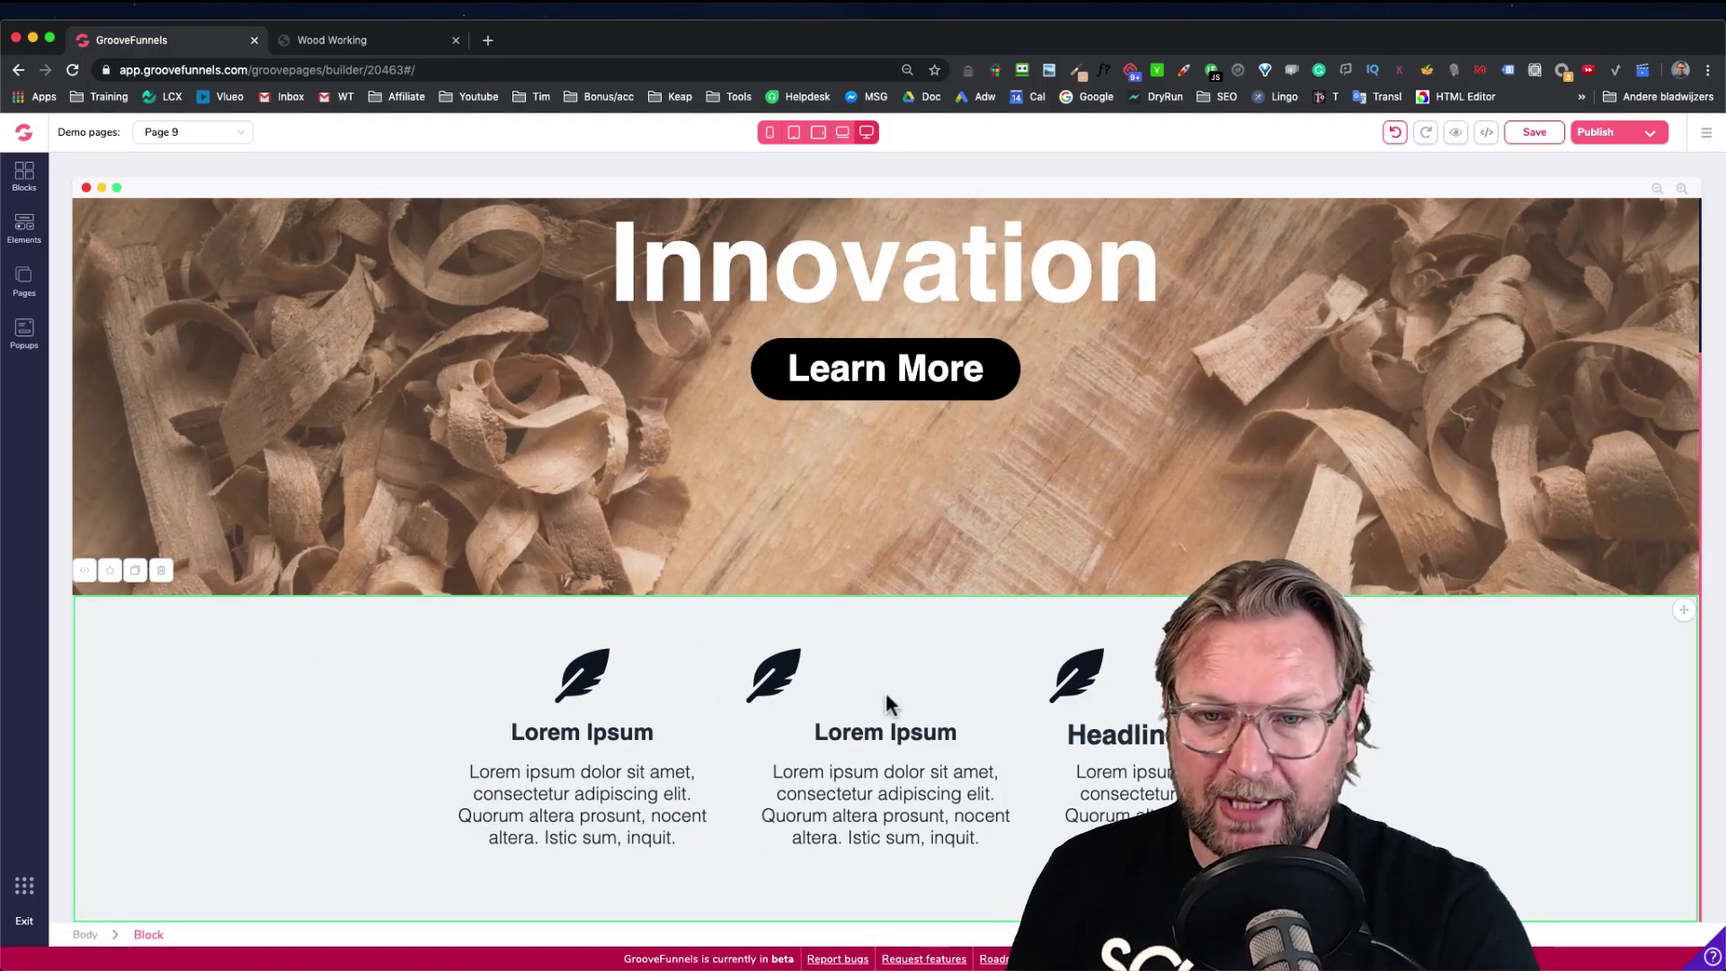
Set the second column's container to a vertical flex layout with the fourth primary alignment option and centred secondary alignment
left_click(768, 738)
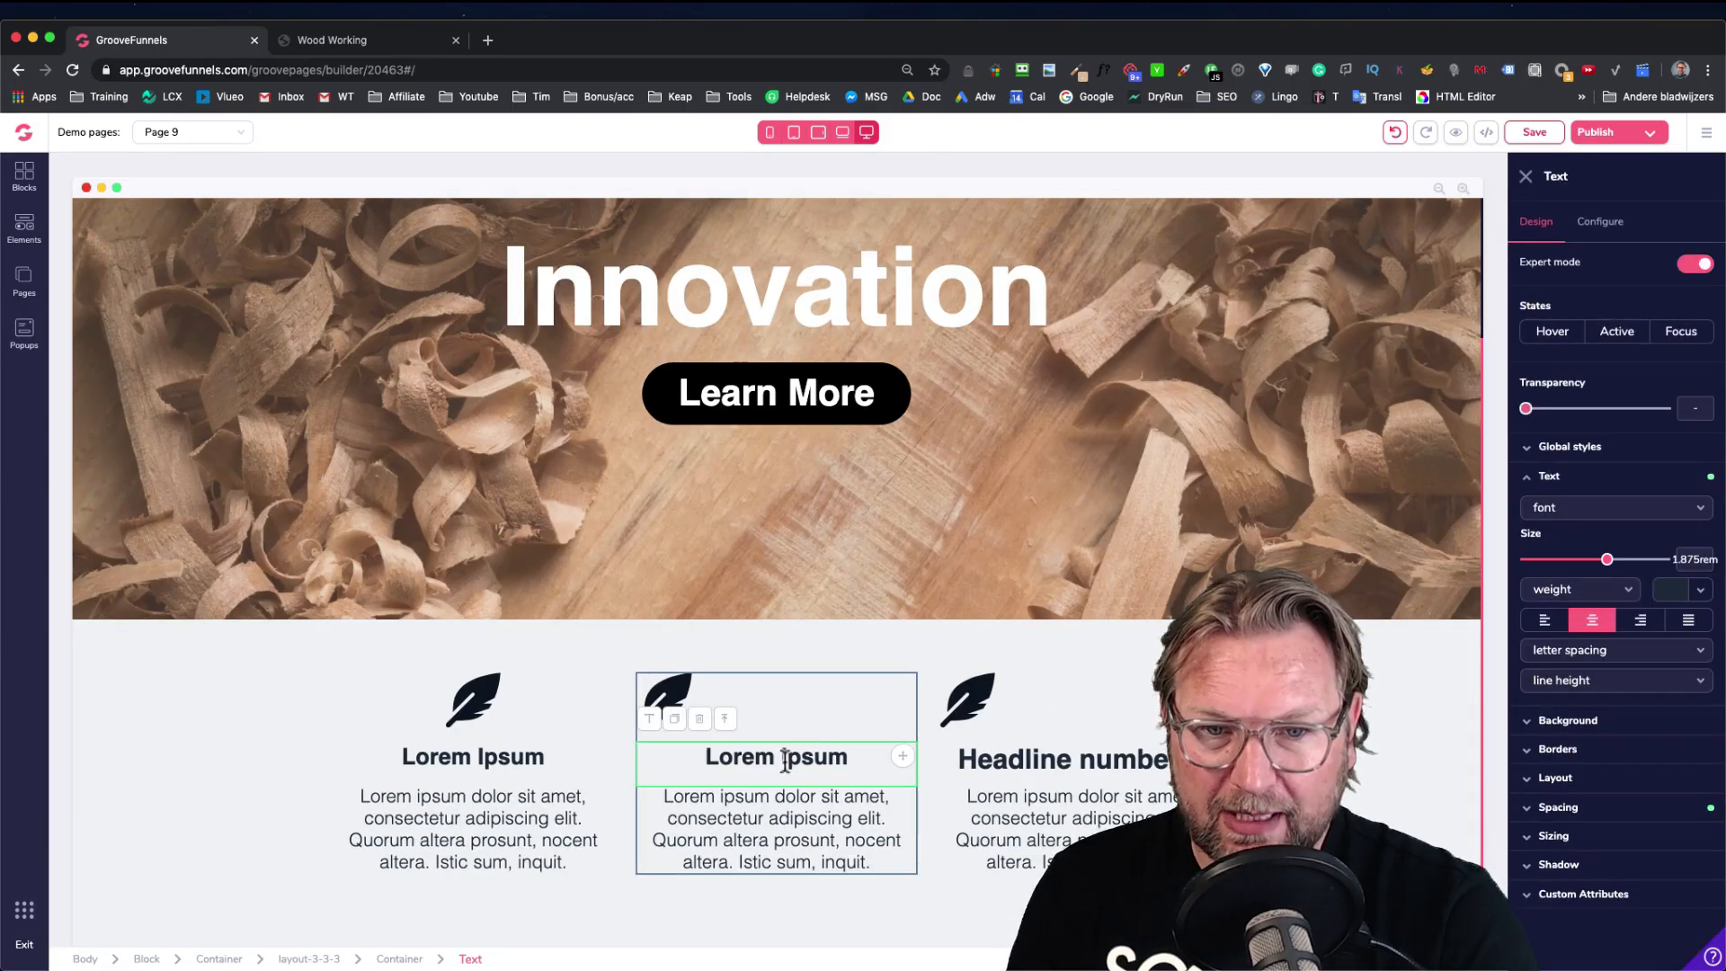
left_click(398, 959)
left_click(1564, 566)
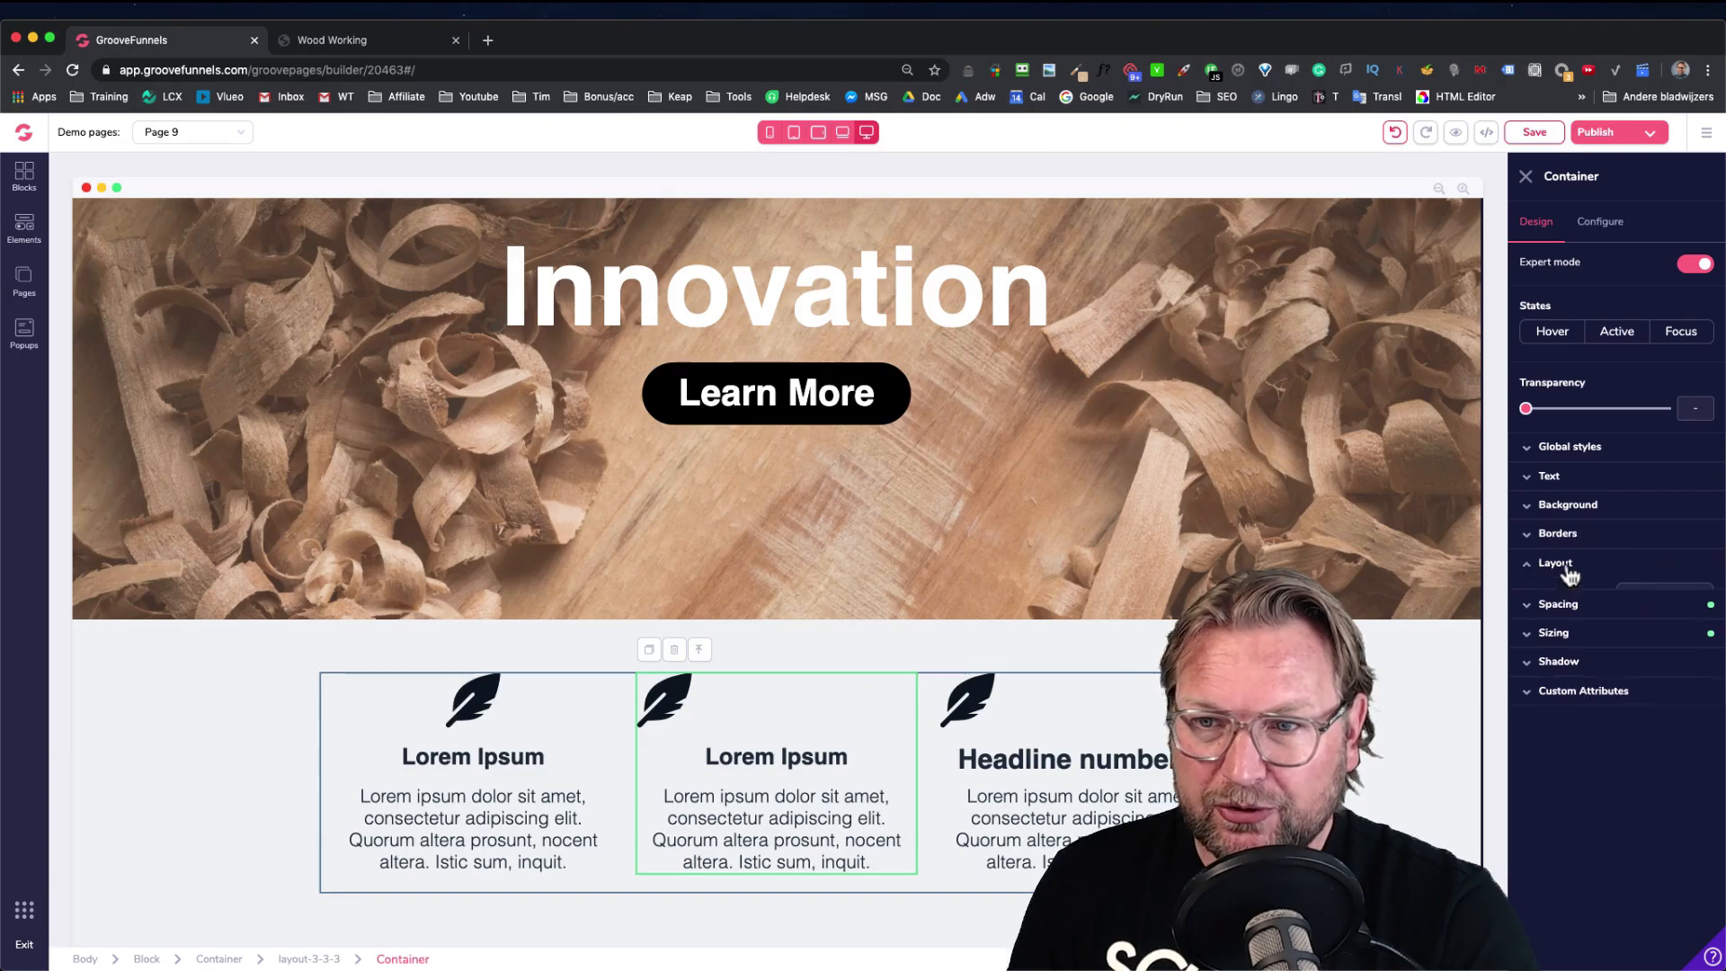
left_click(1672, 654)
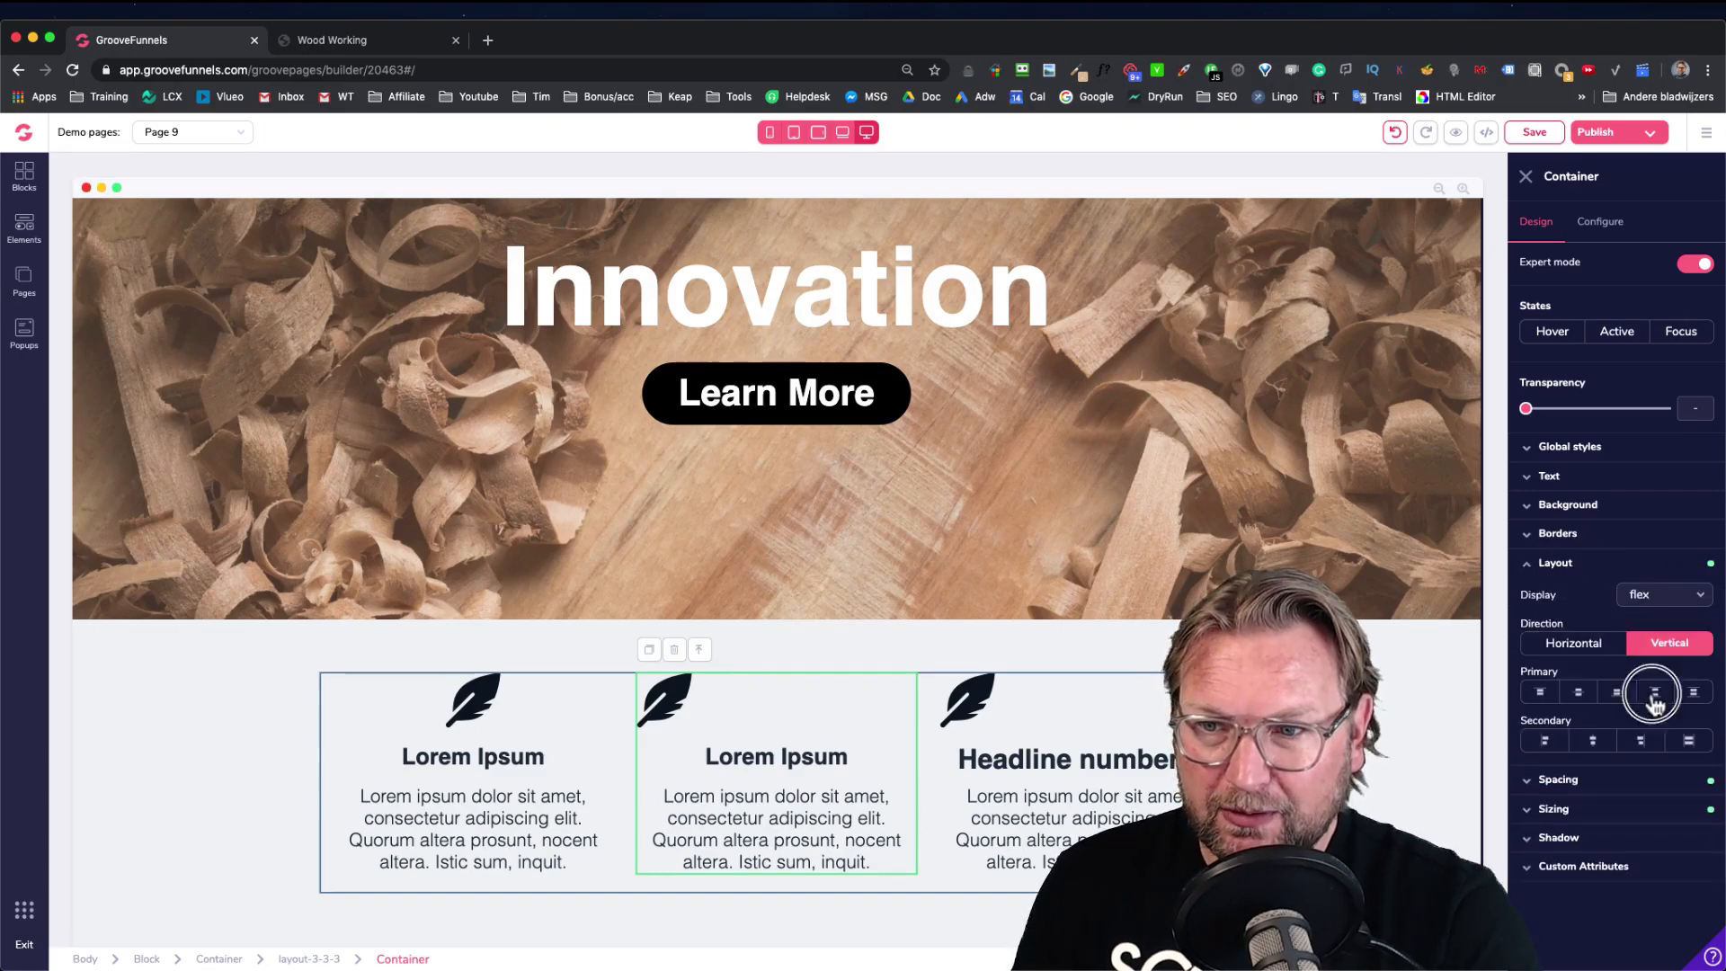
left_click(1593, 741)
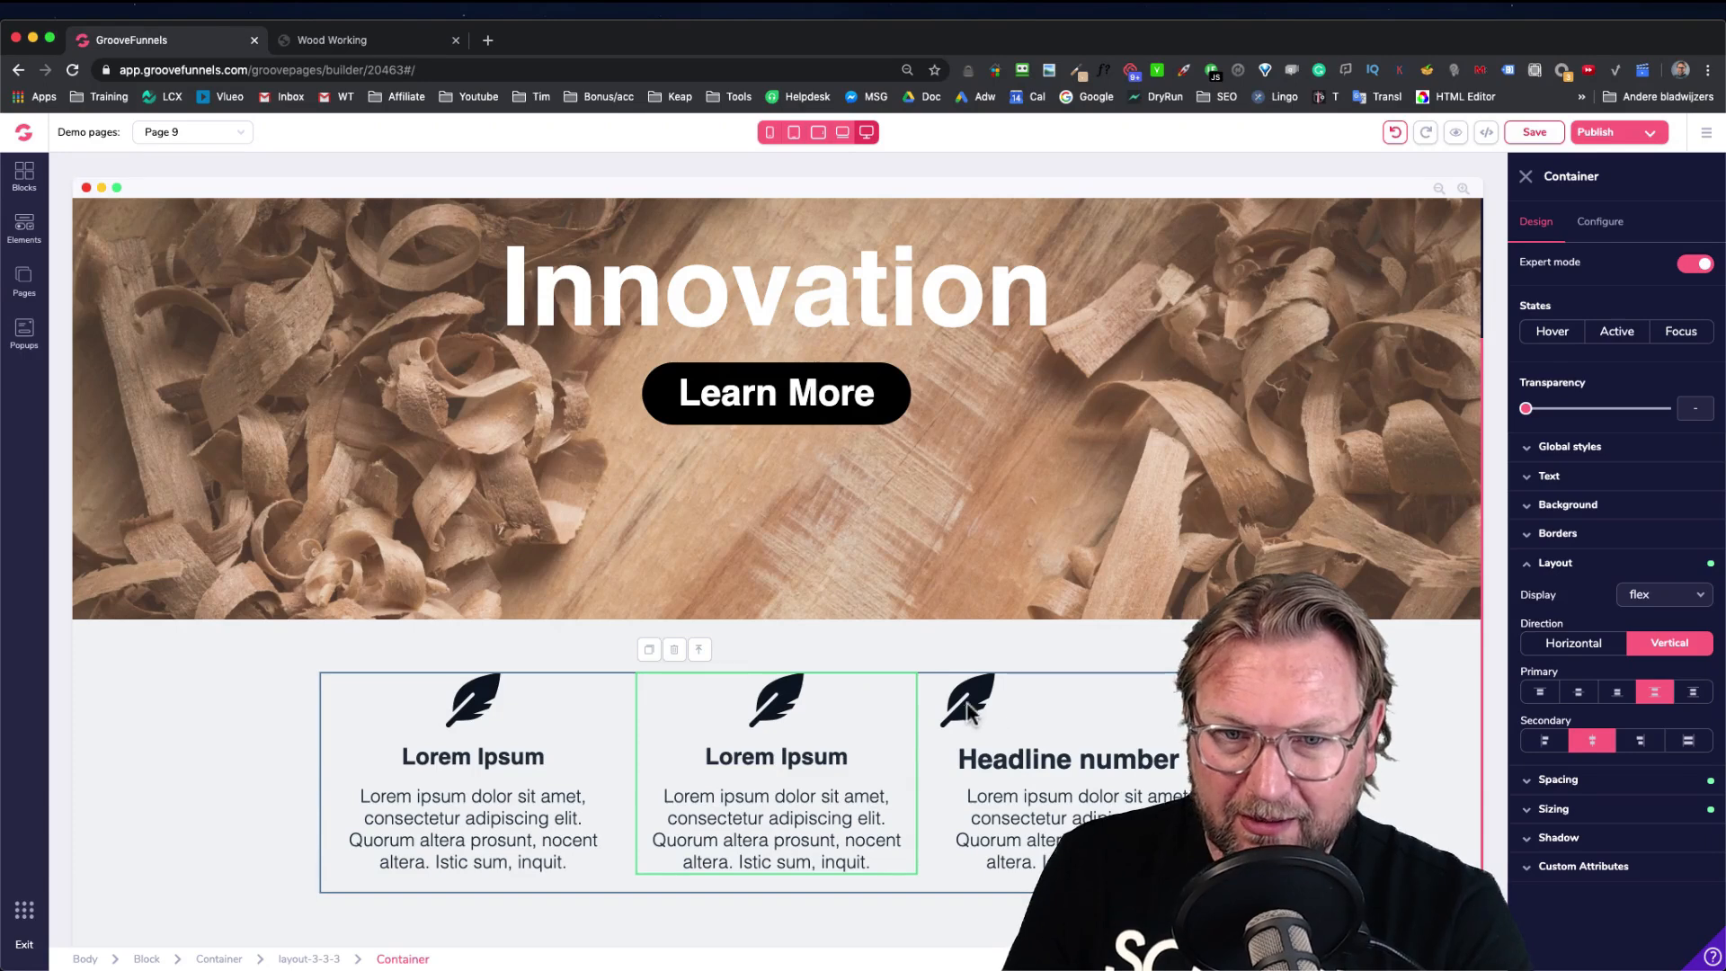
Select the paragraph in the third column
left_click(856, 803)
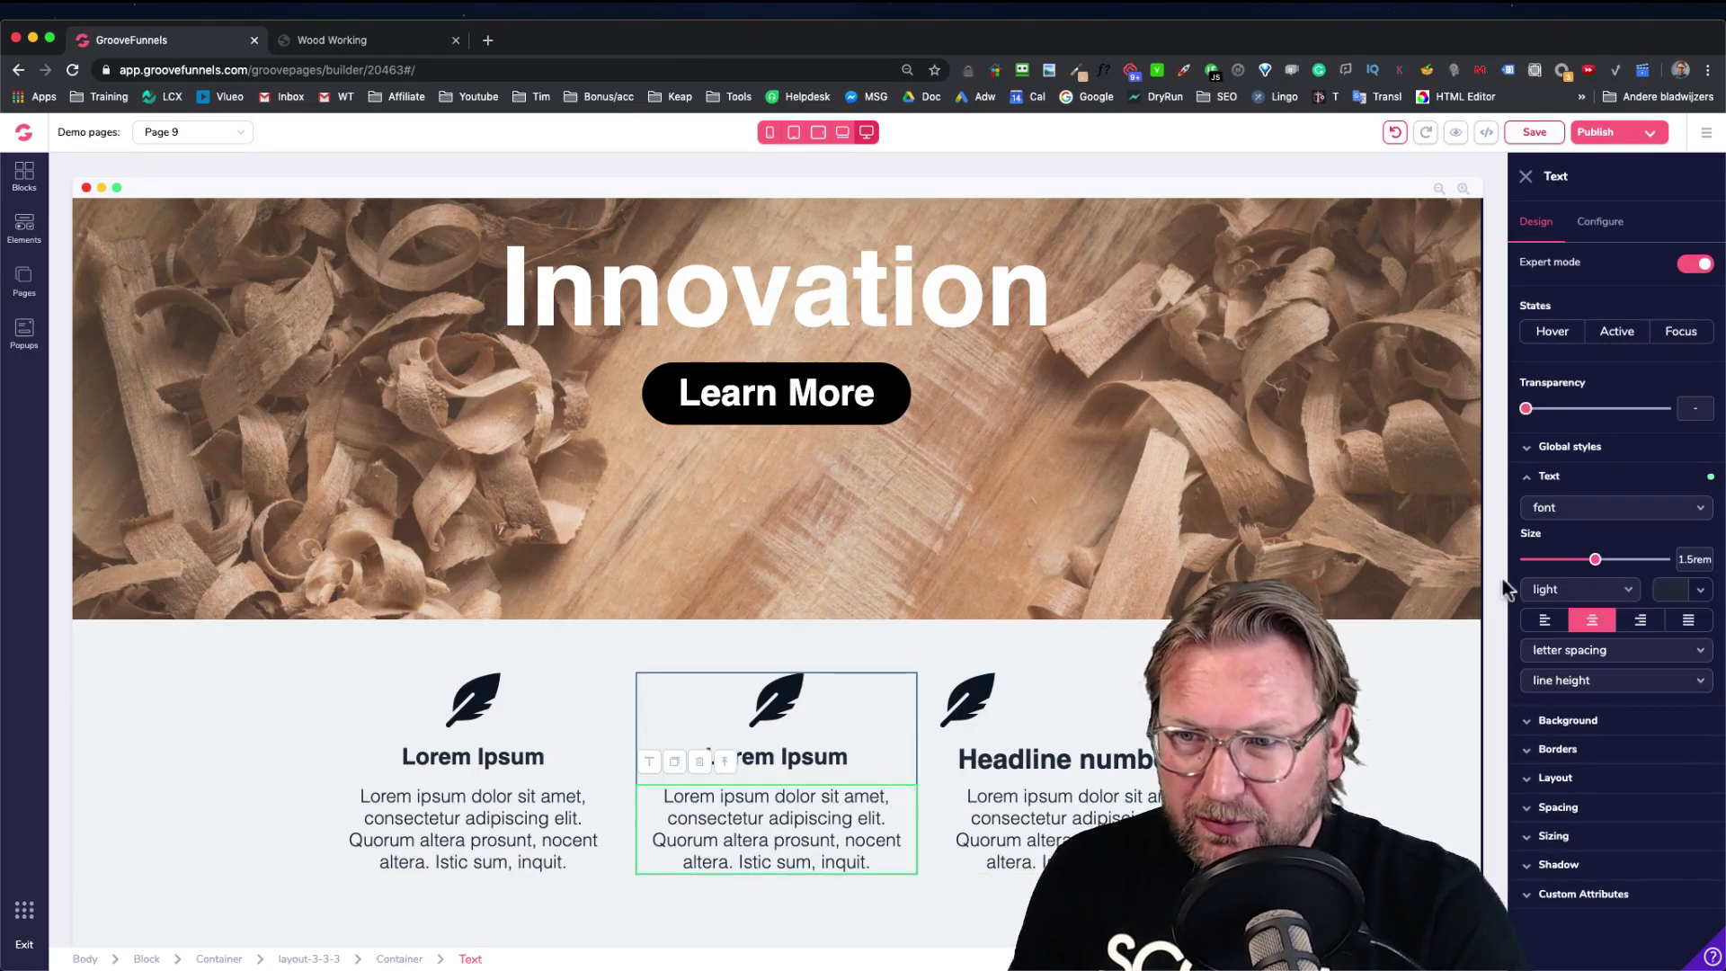
left_click(1055, 809)
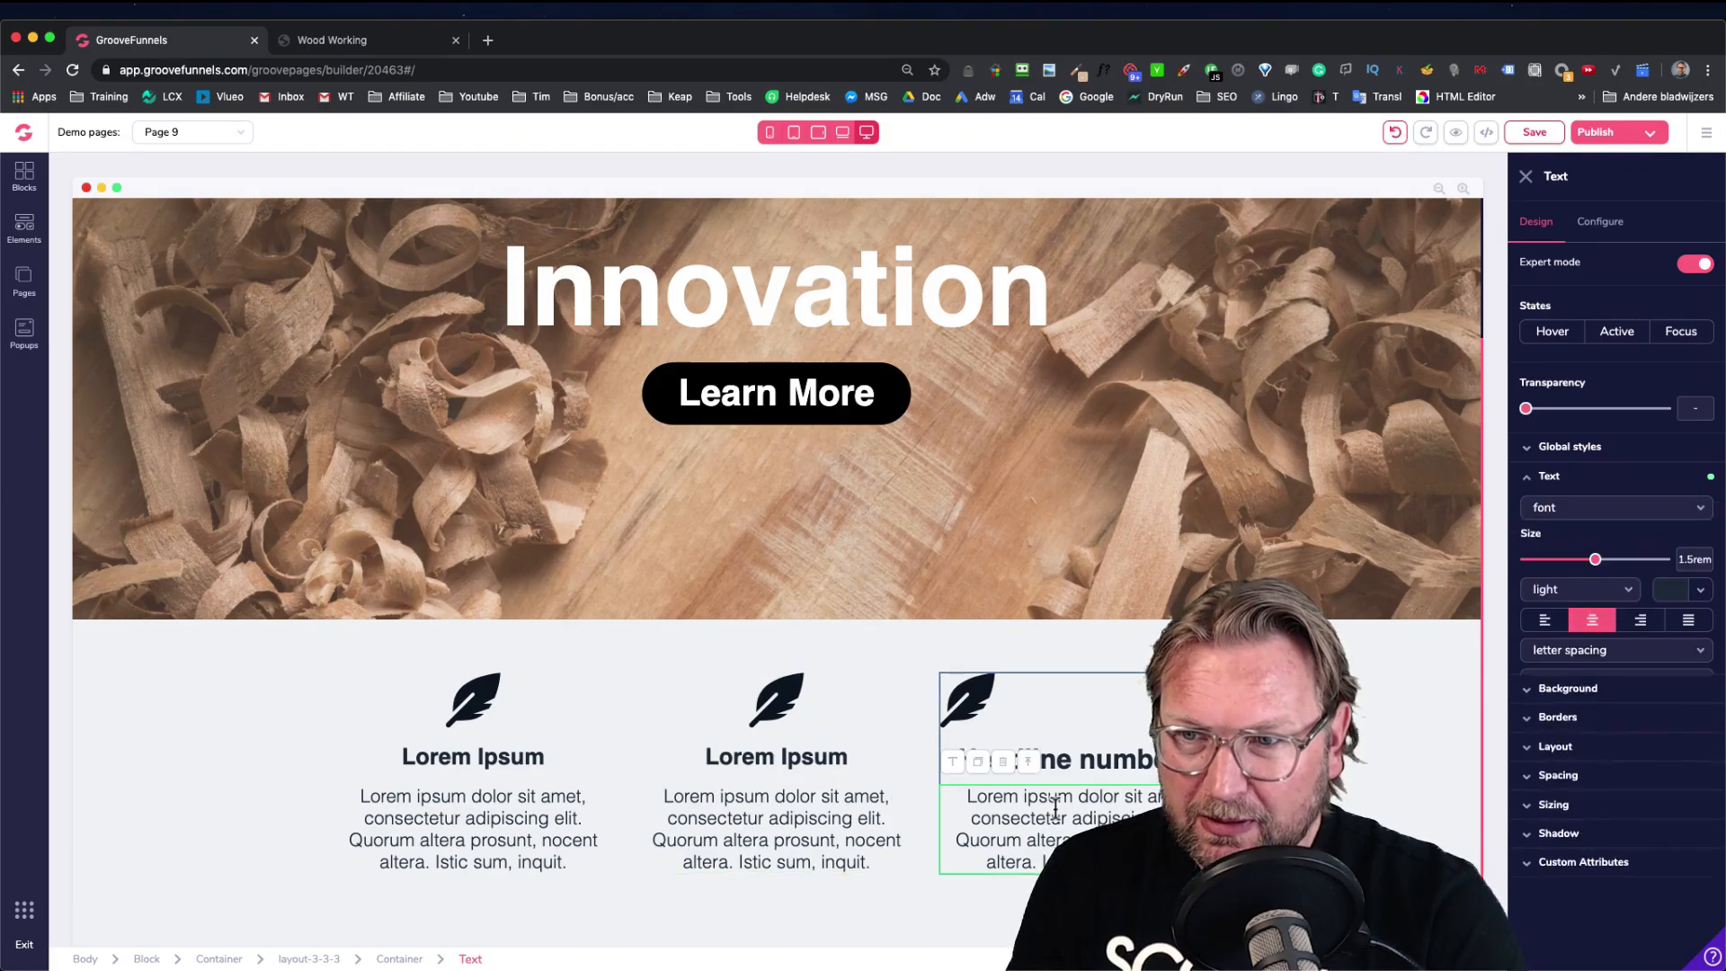
Replace the third column's headline with a duplicate of the middle column's Lorem Ipsum headline, placed above the paragraph
left_click(1095, 758)
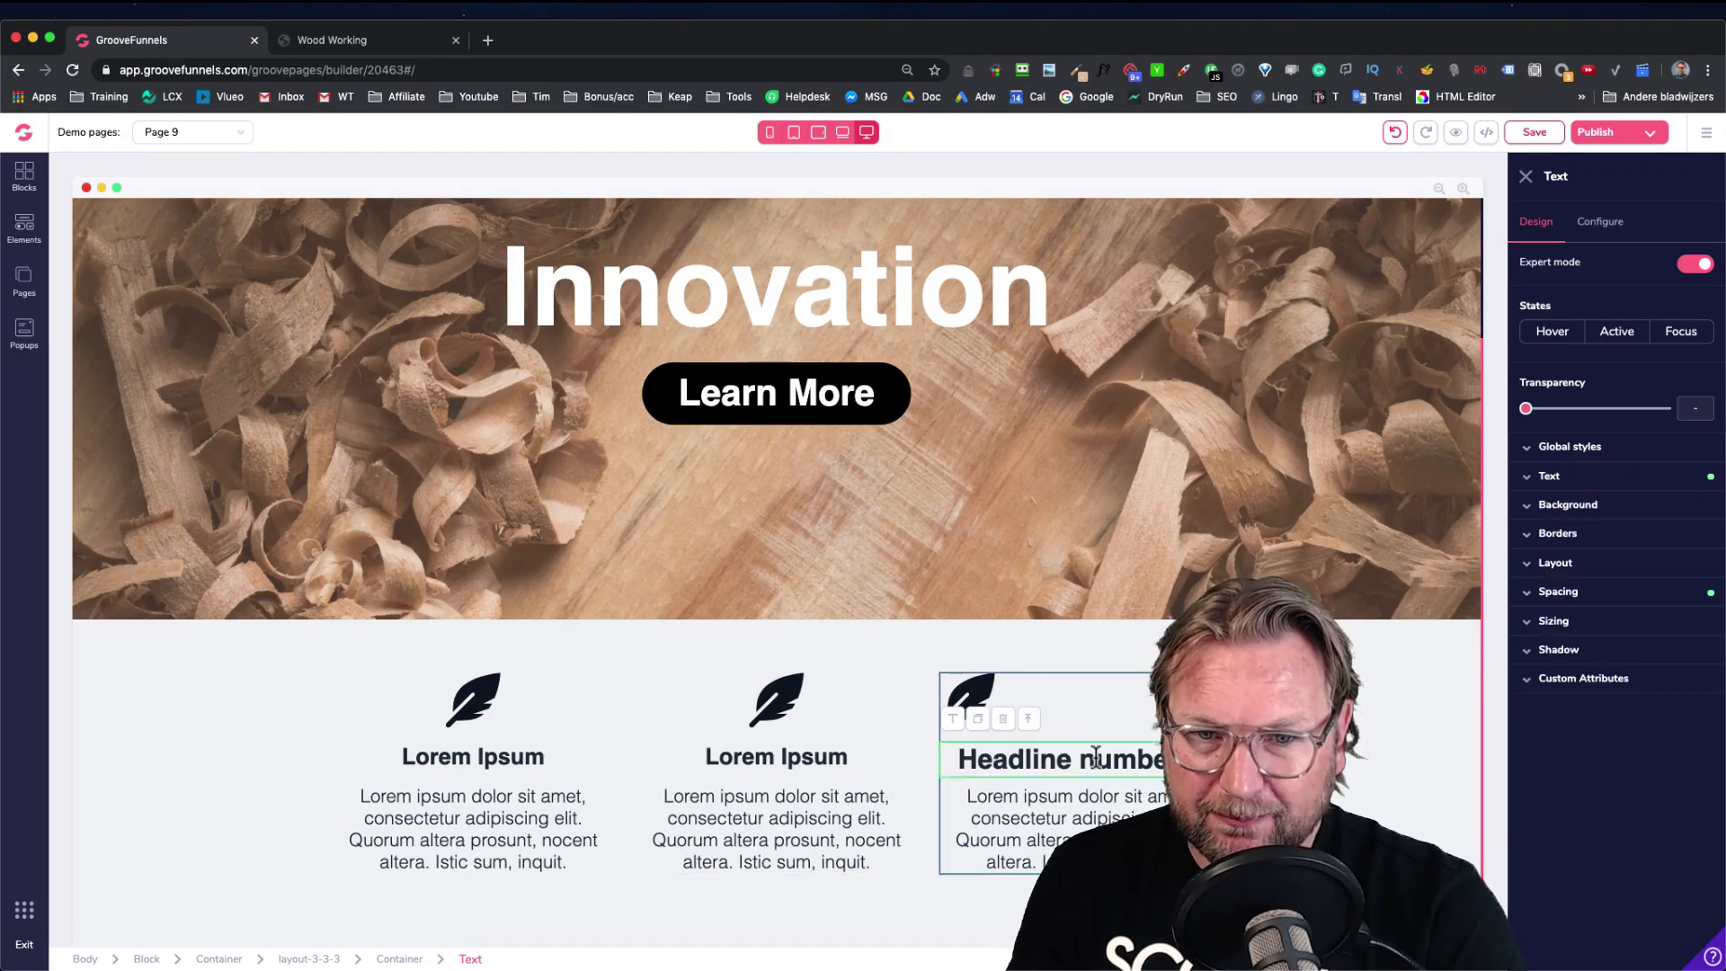
left_click(1004, 722)
left_click(899, 563)
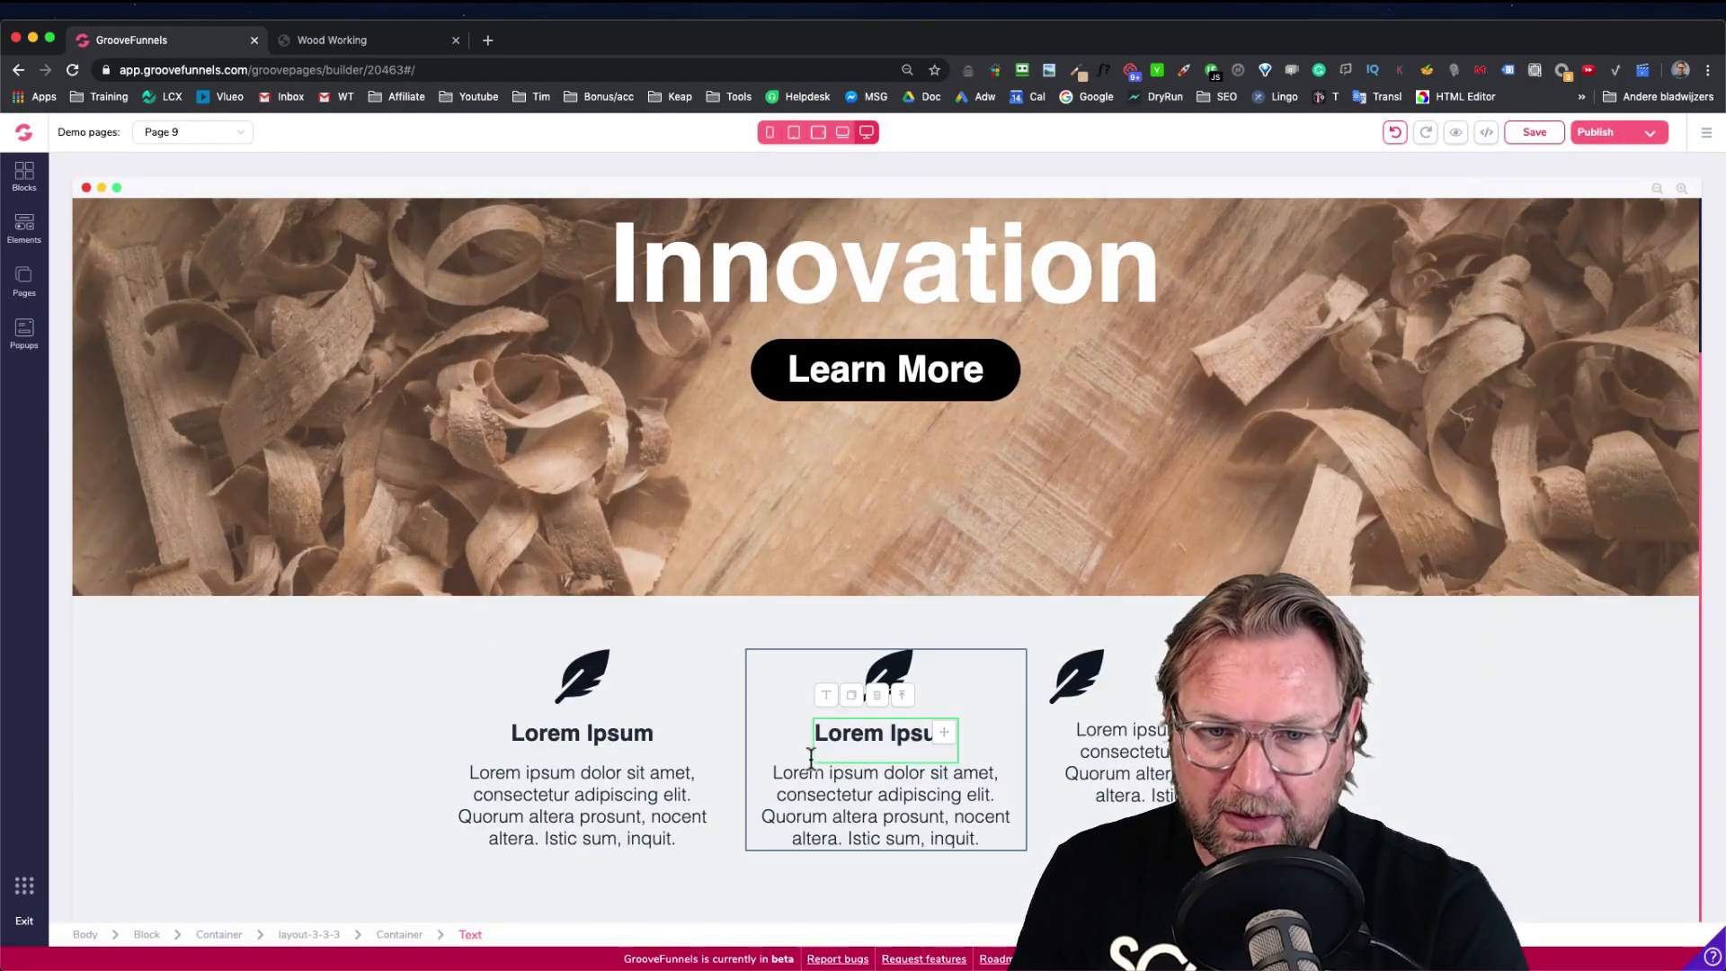
left_click(852, 696)
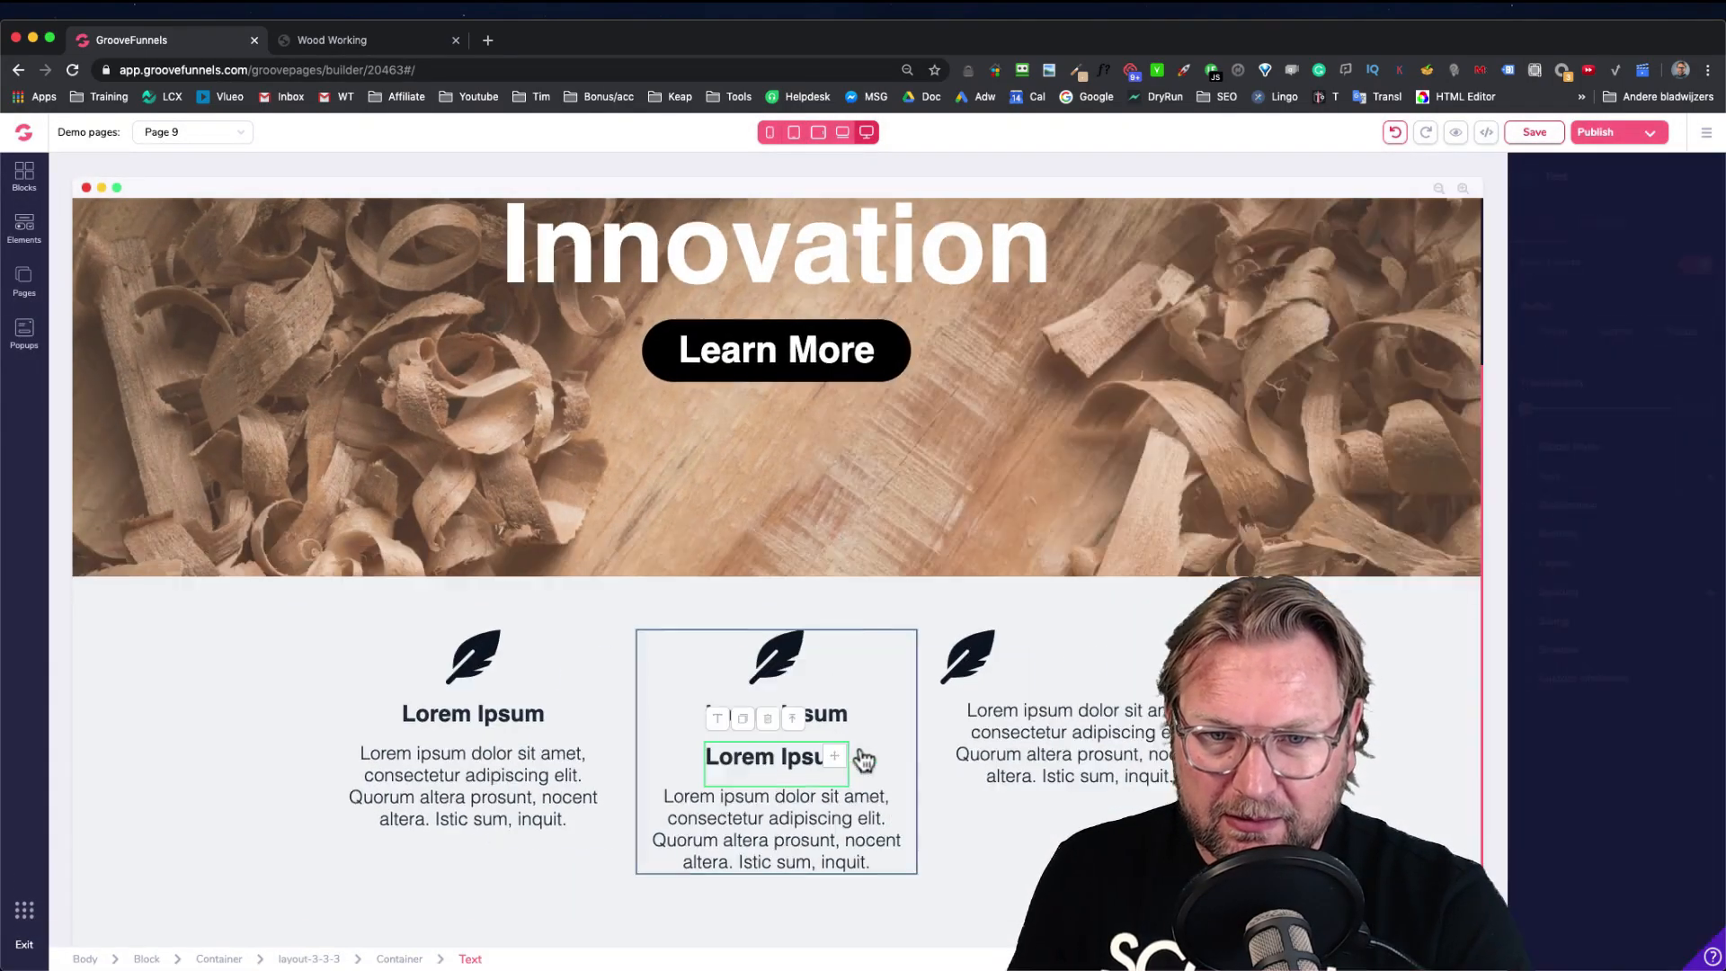
left_click_drag(834, 760, 1134, 735)
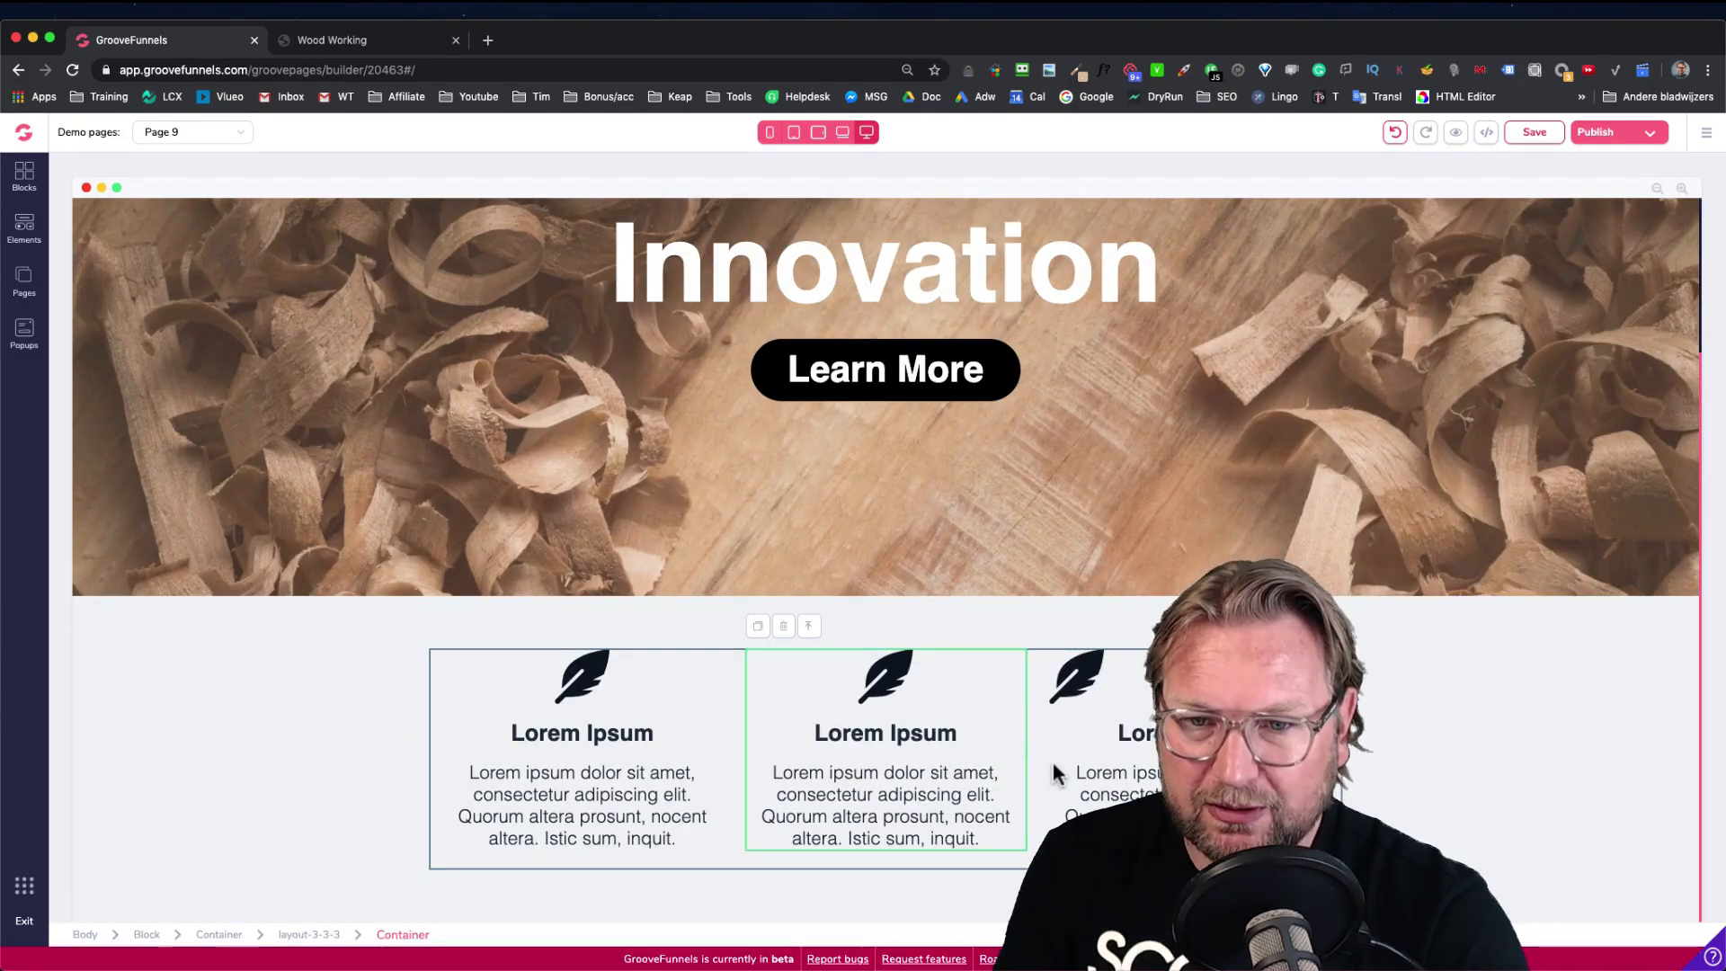
Set the third column container's layout to vertical, with the fourth primary alignment option and centred secondary alignment
left_click(1063, 734)
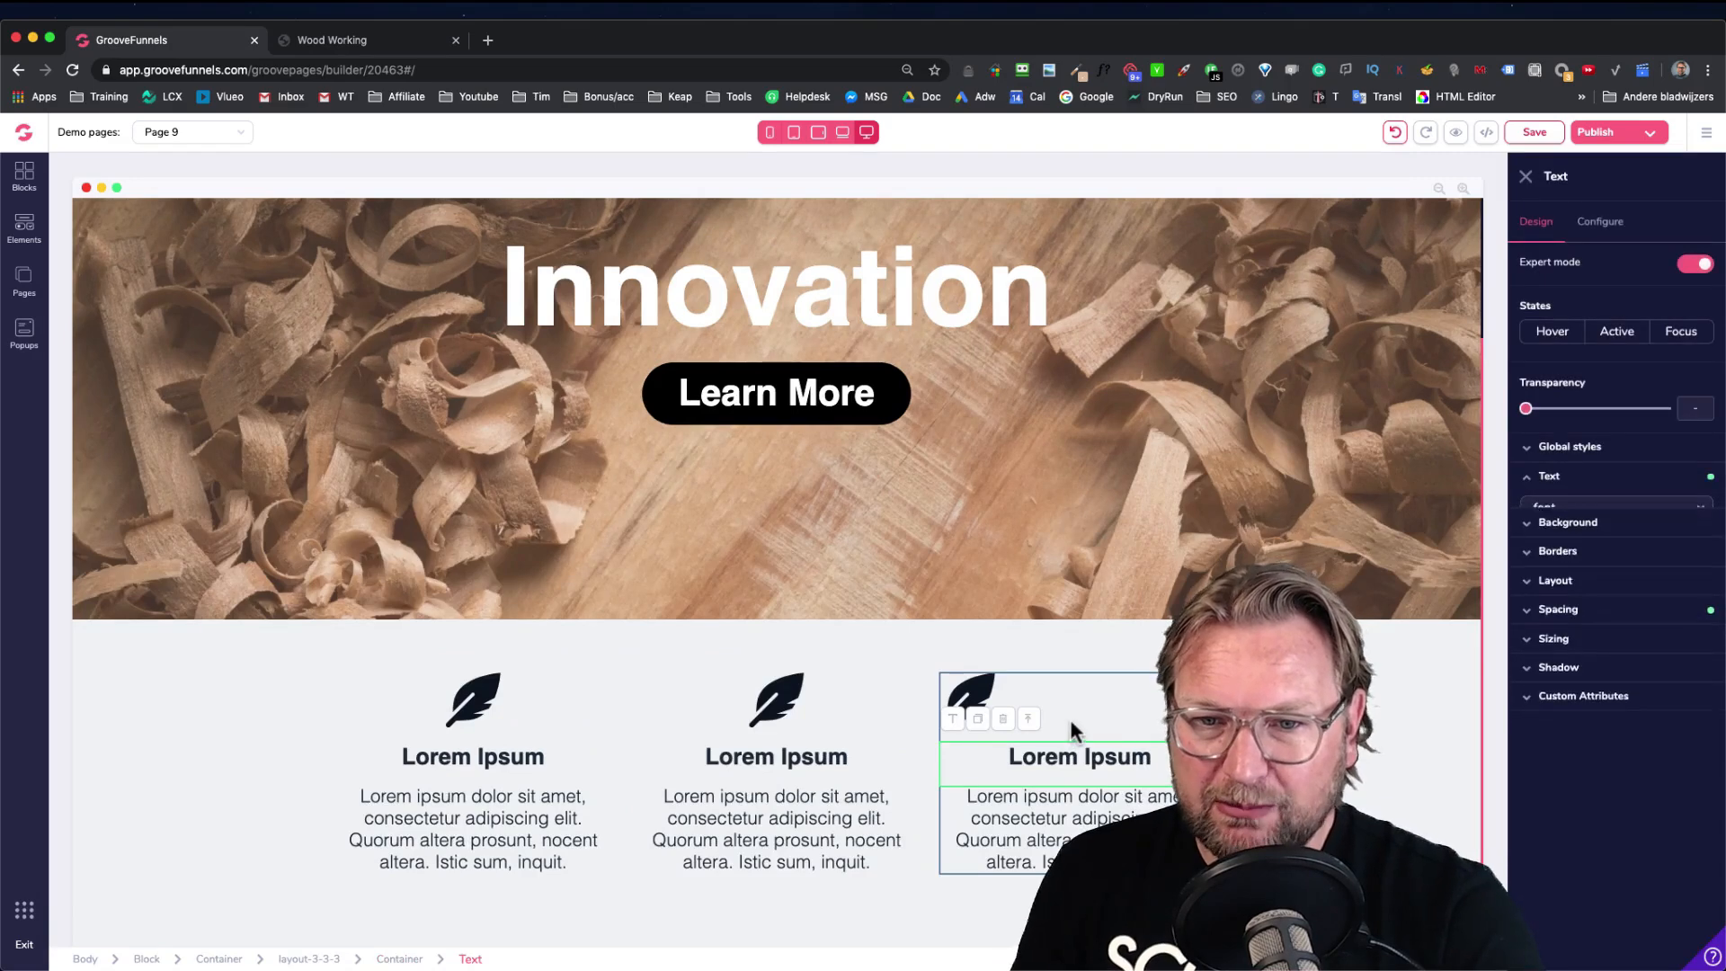
left_click(401, 959)
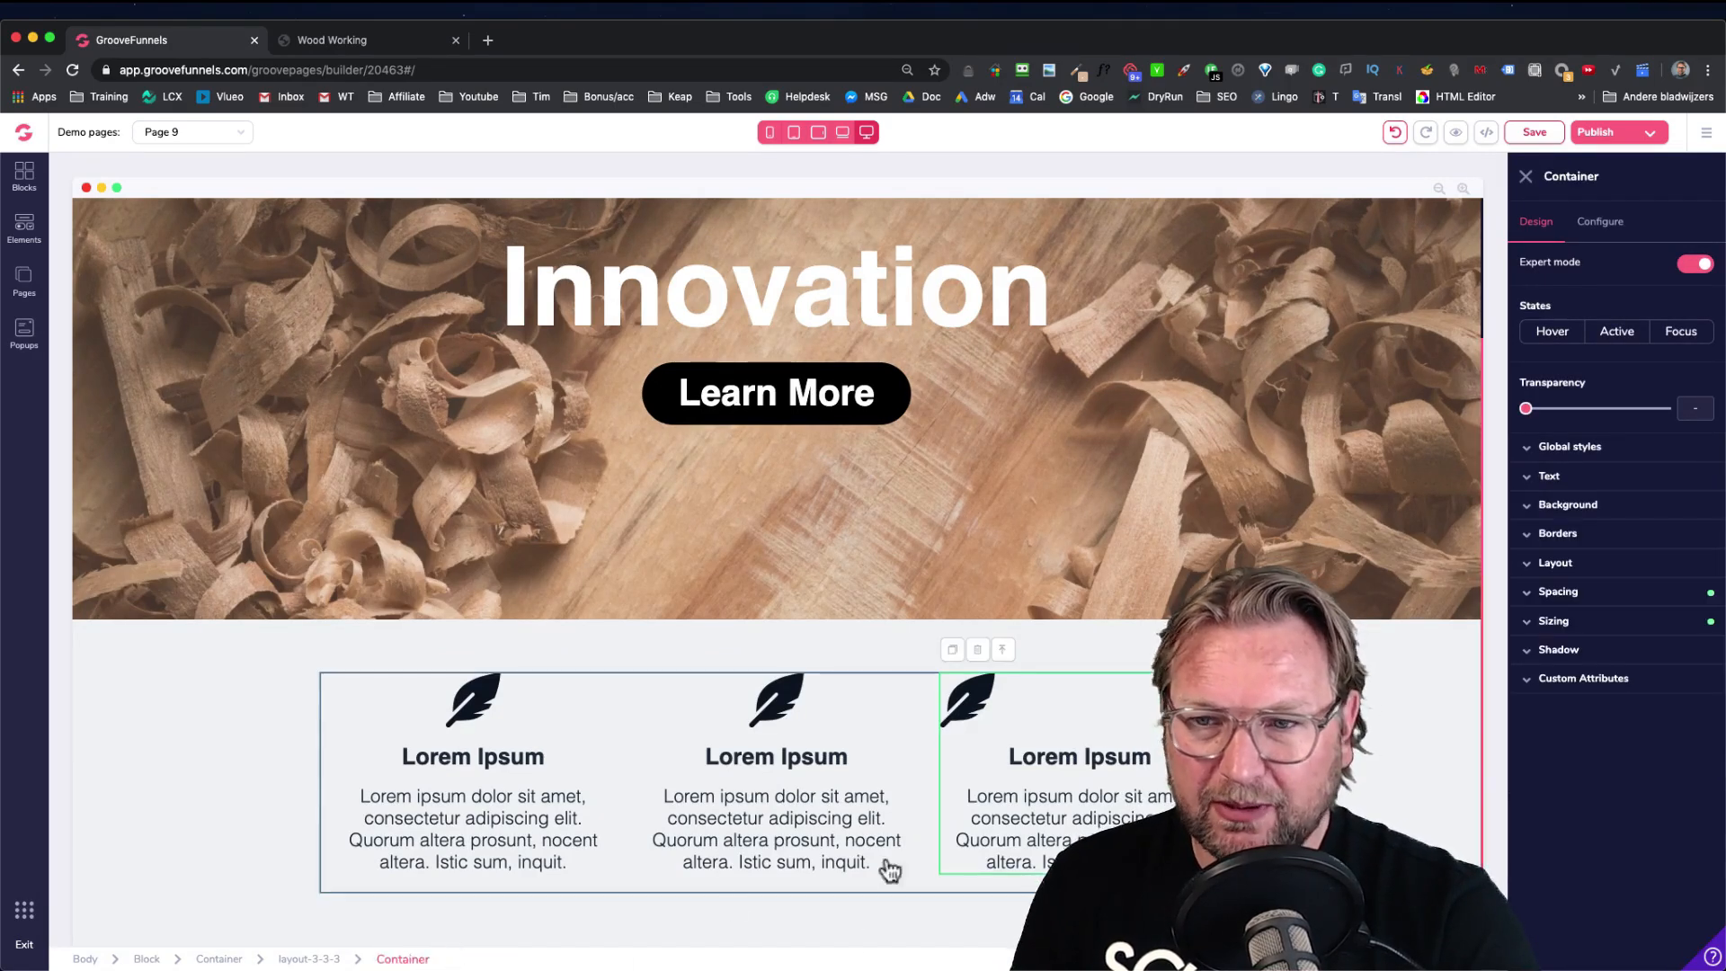
left_click(1615, 595)
left_click(1575, 565)
left_click(1666, 643)
left_click(1652, 691)
left_click(1591, 740)
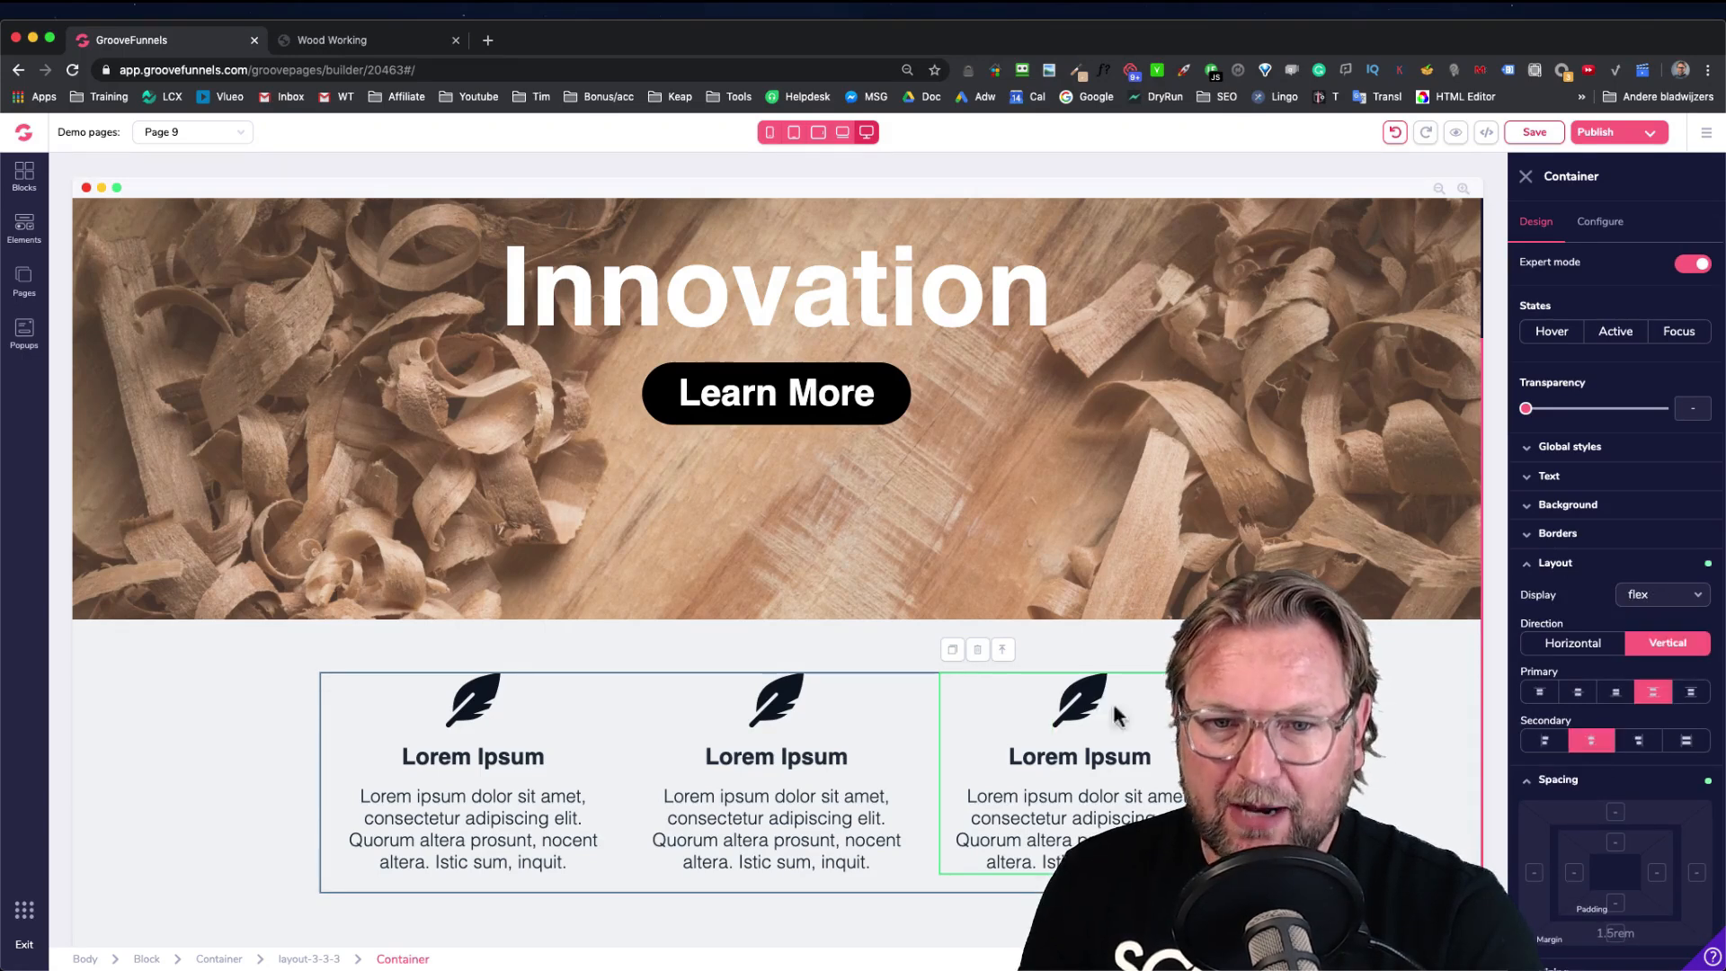
left_click(433, 537)
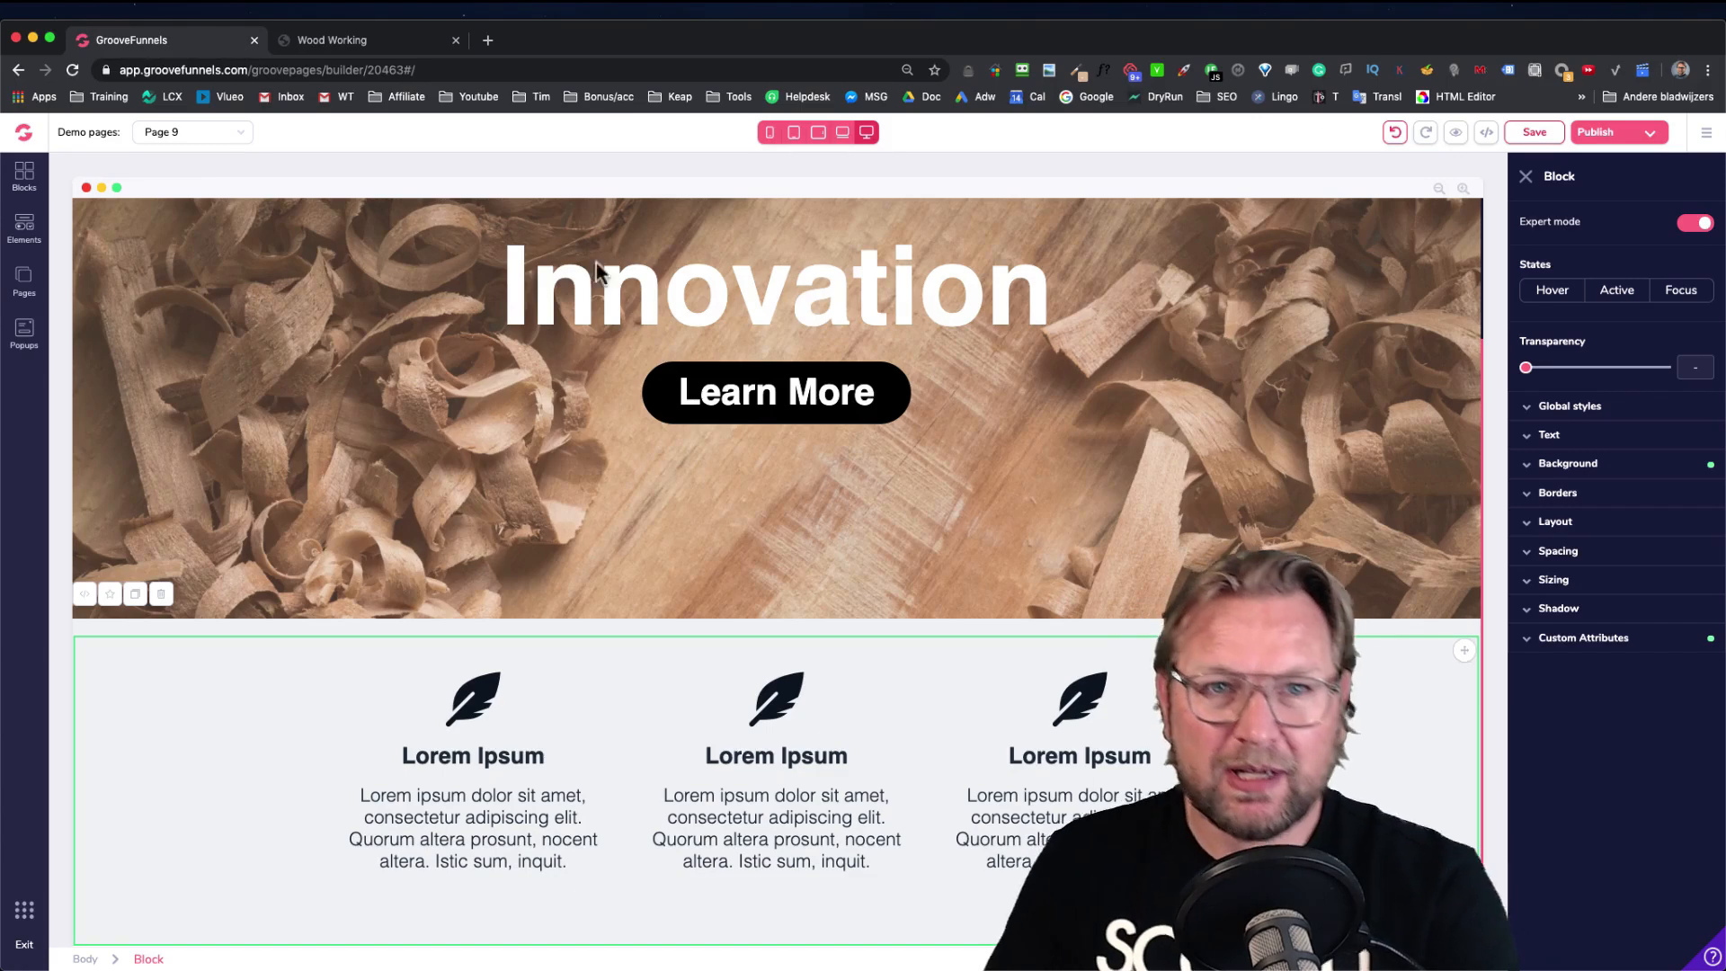
Compare the An Amazing Presentation section on the Wood Working demo page with the three-column block in the builder
left_click(368, 40)
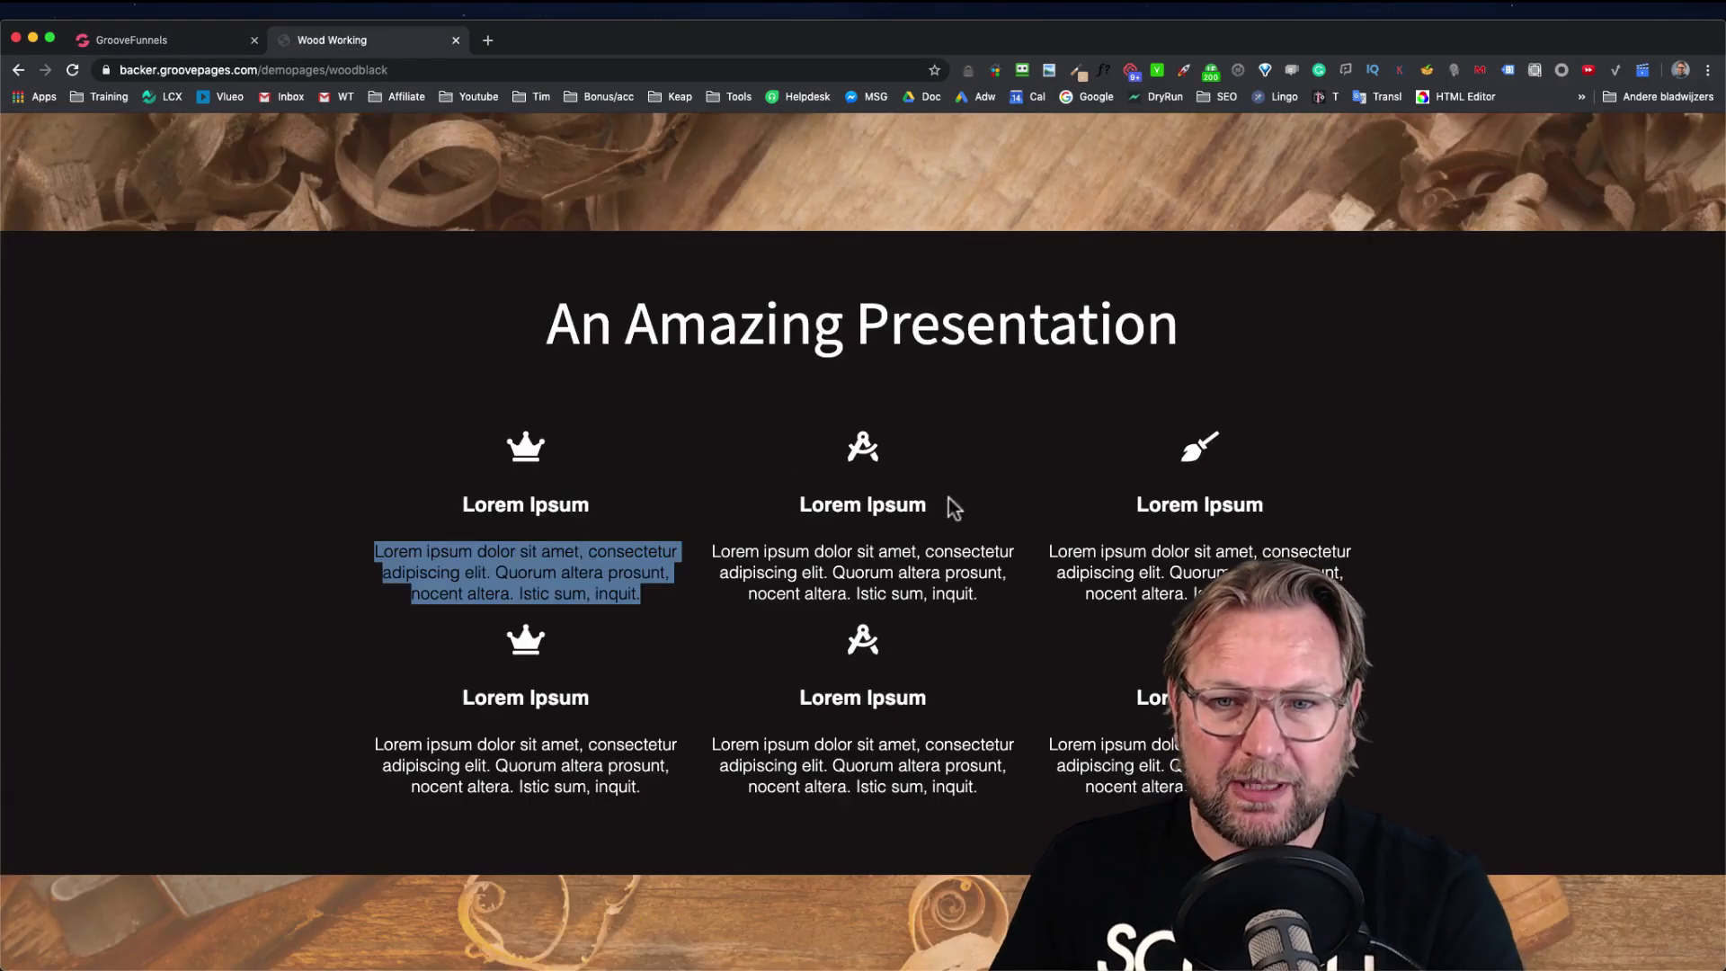
left_click_drag(813, 574, 1340, 577)
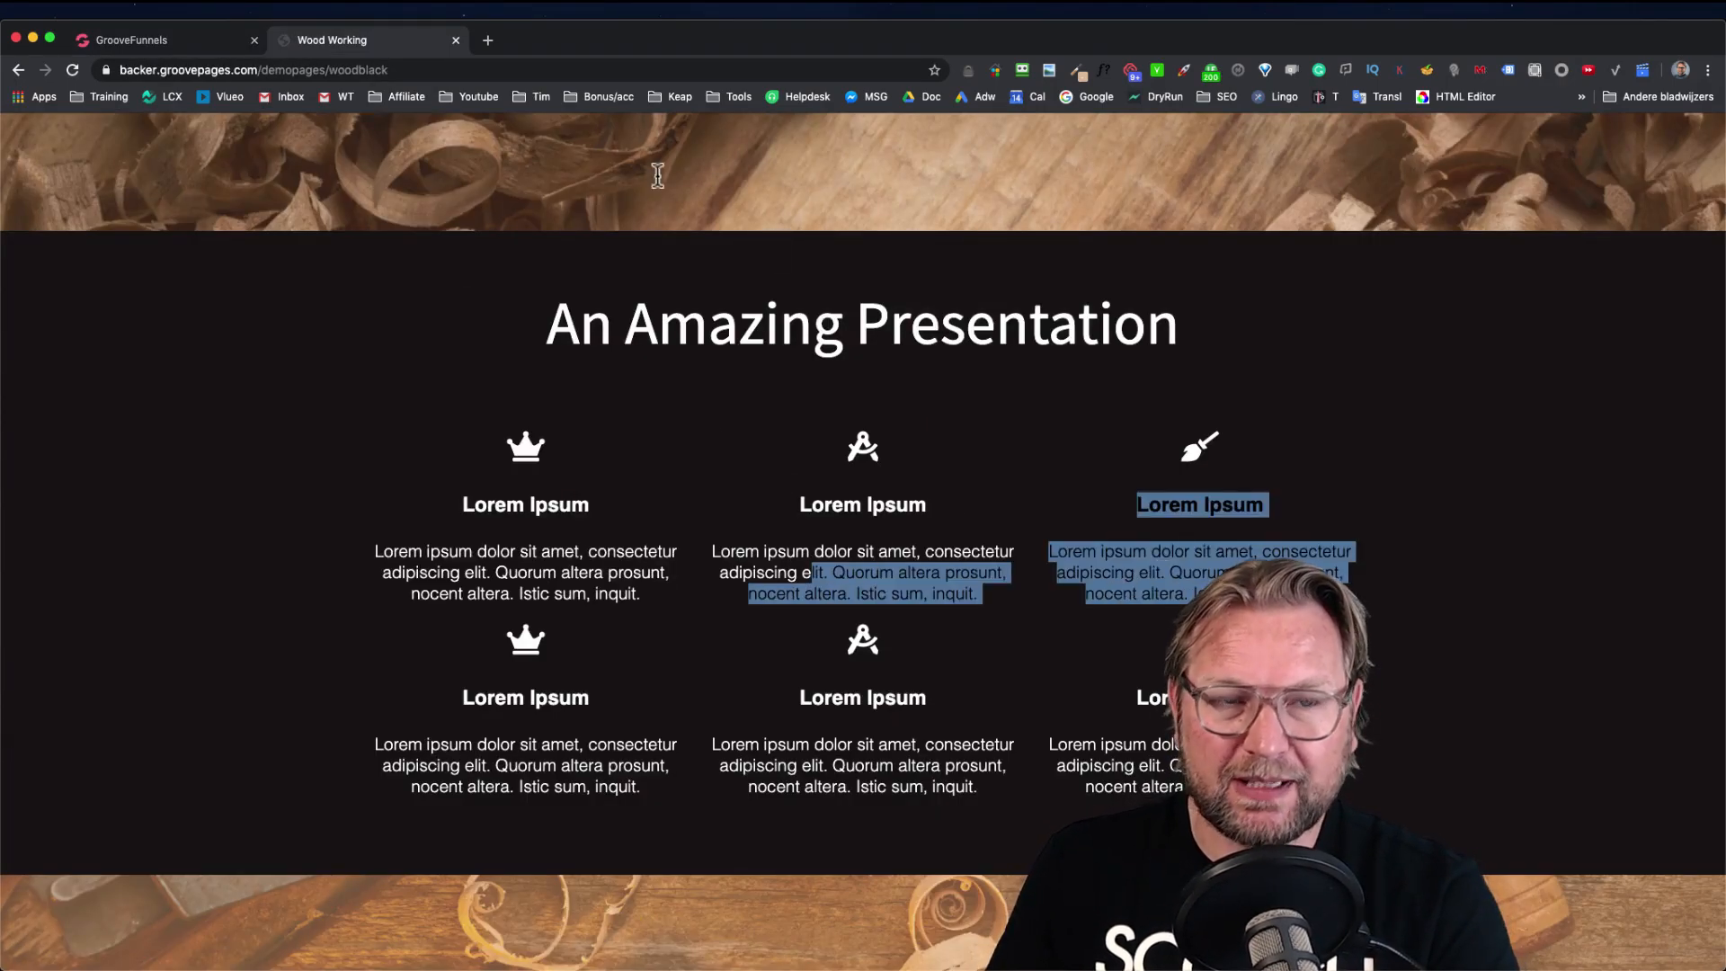
left_click(201, 46)
scroll(504, 712, "down", 1)
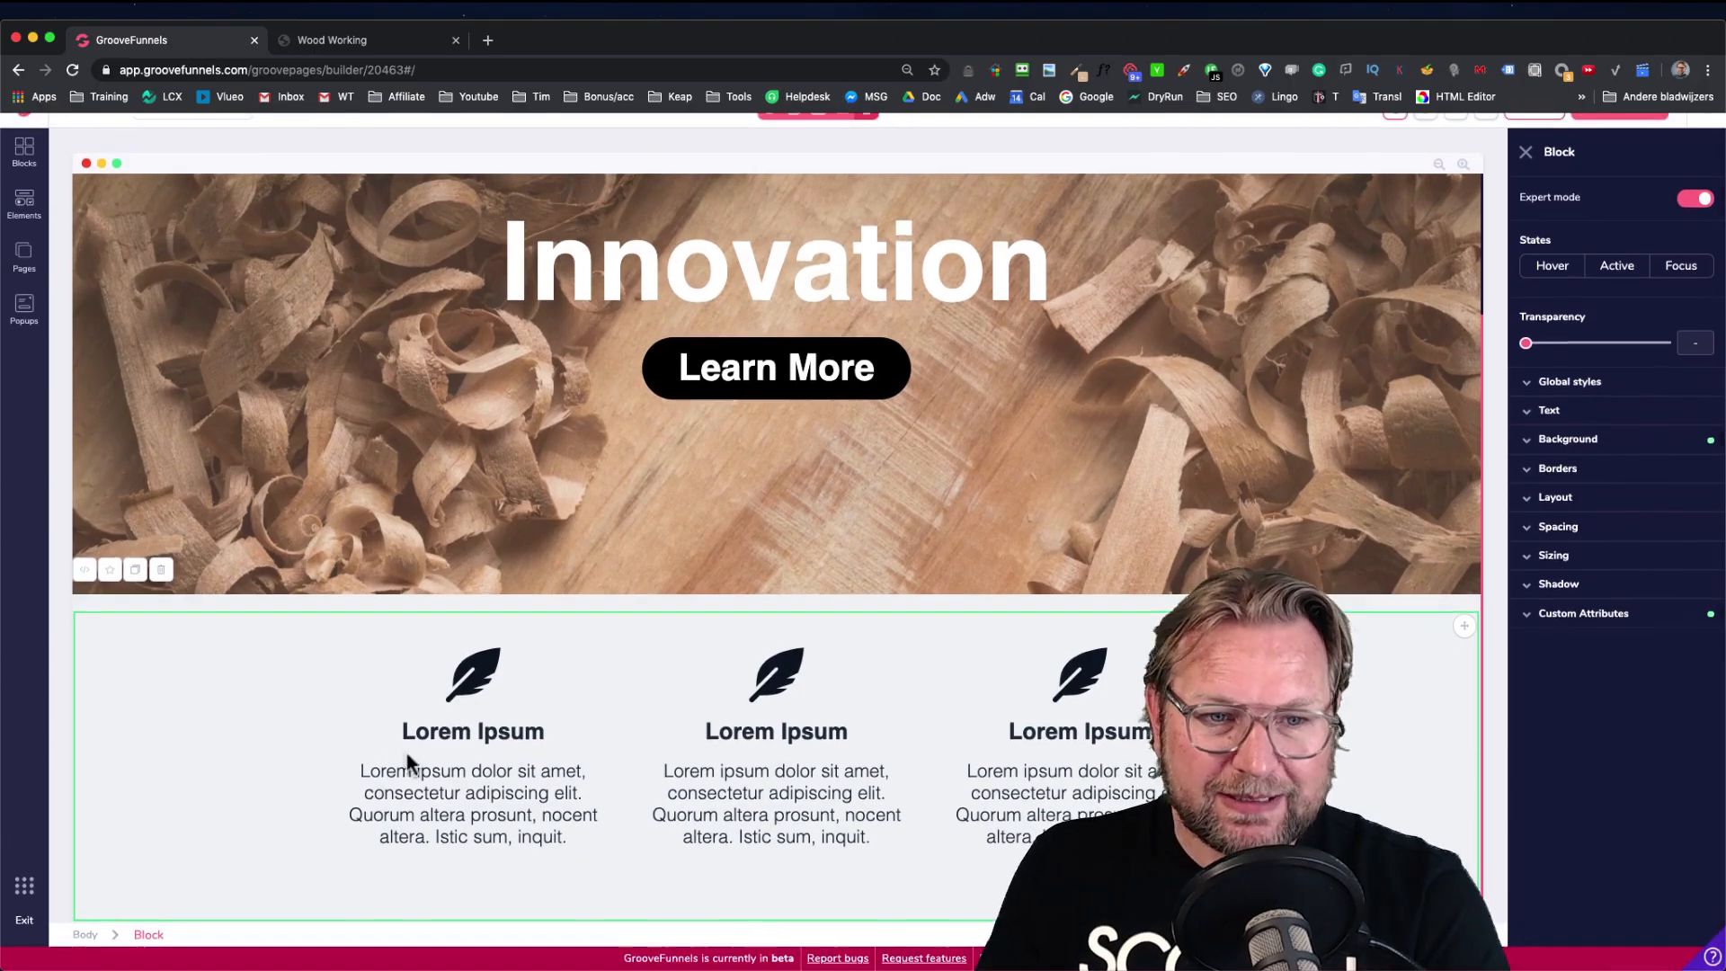
left_click(397, 36)
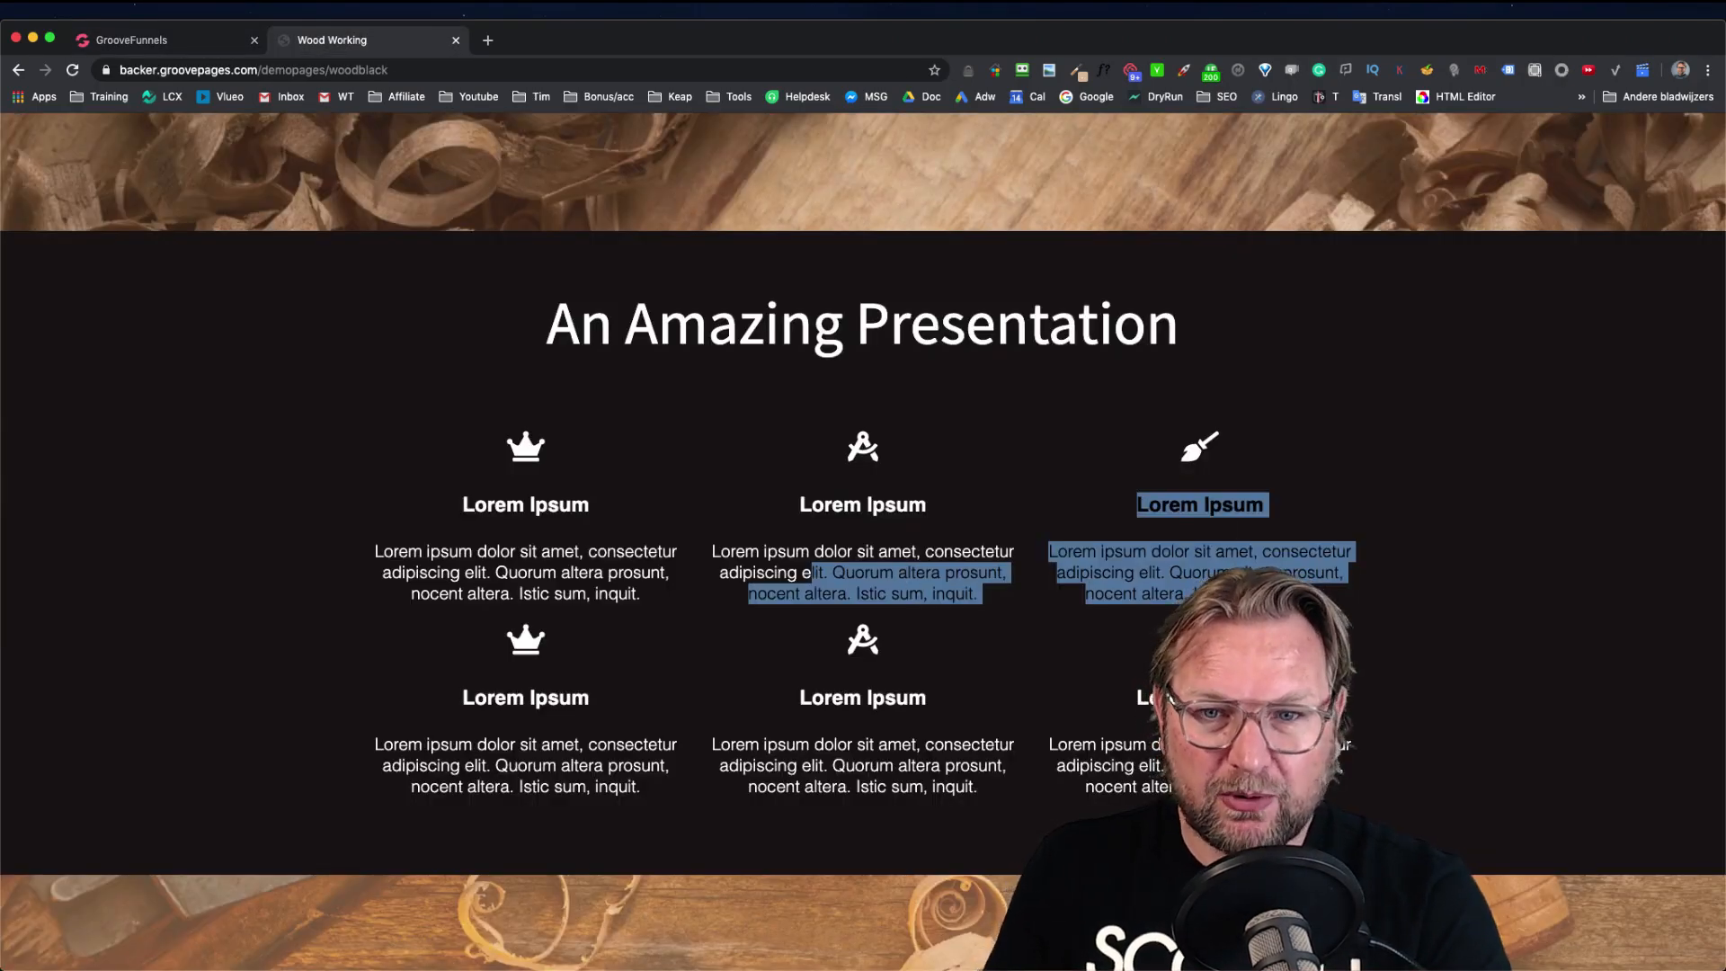
left_click(209, 43)
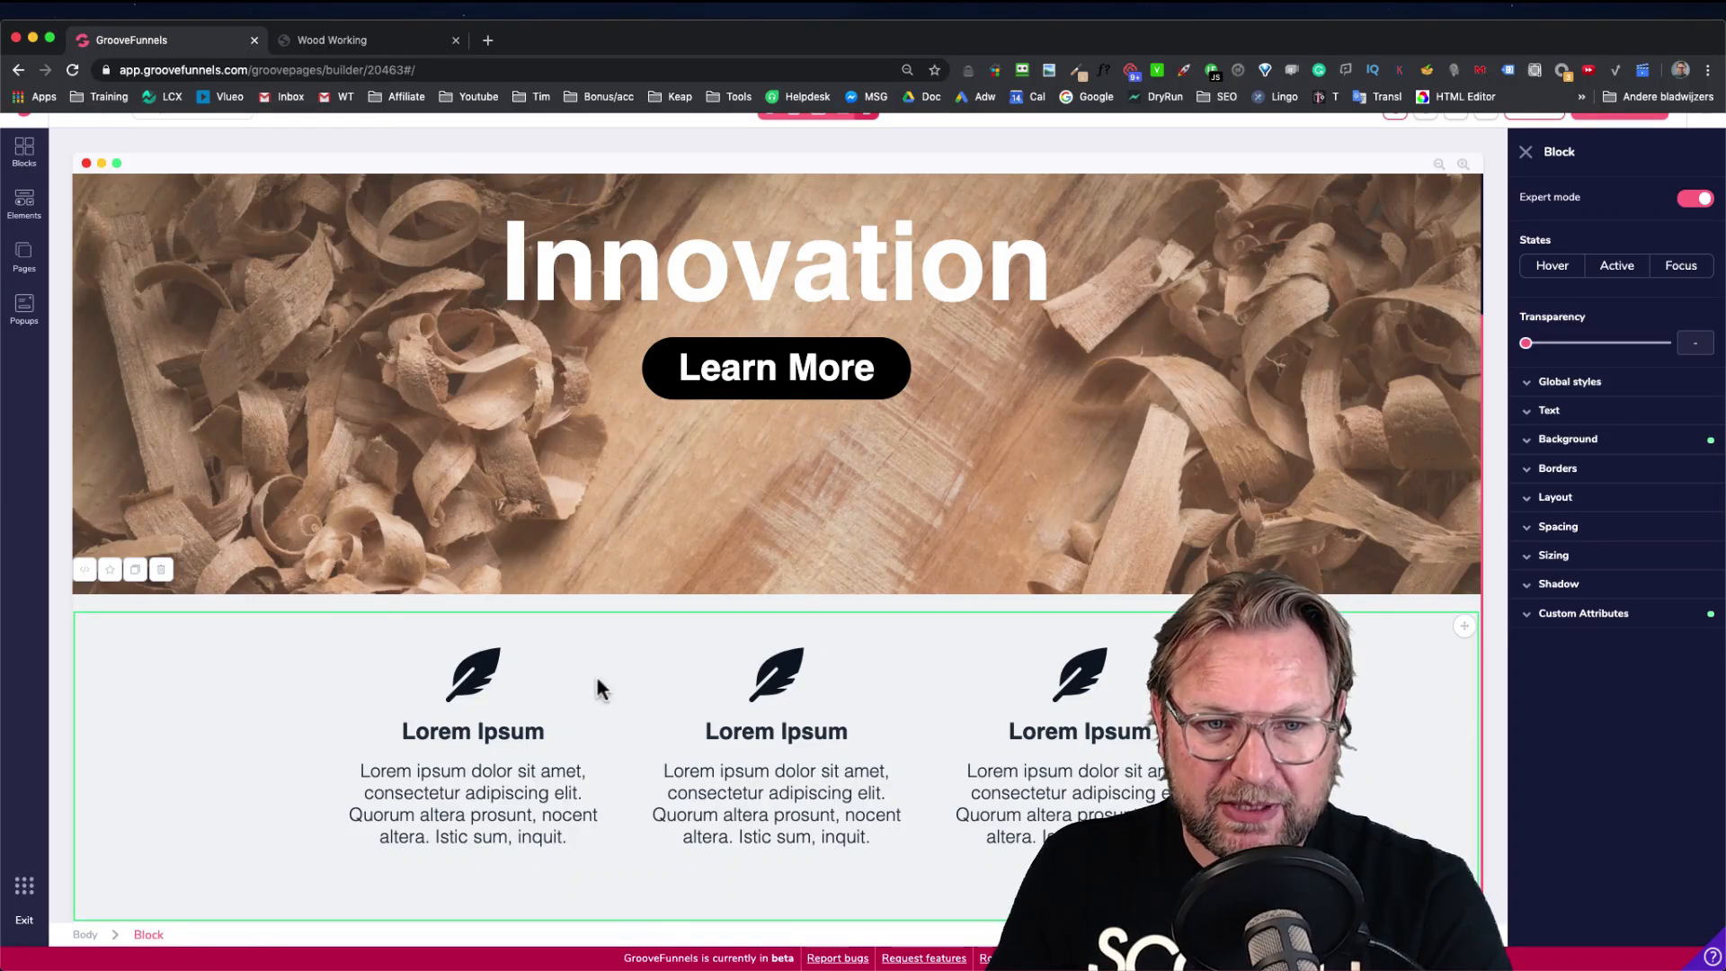
Duplicate the whole layout-3-3-3 row with its three icon columns
left_click(539, 663)
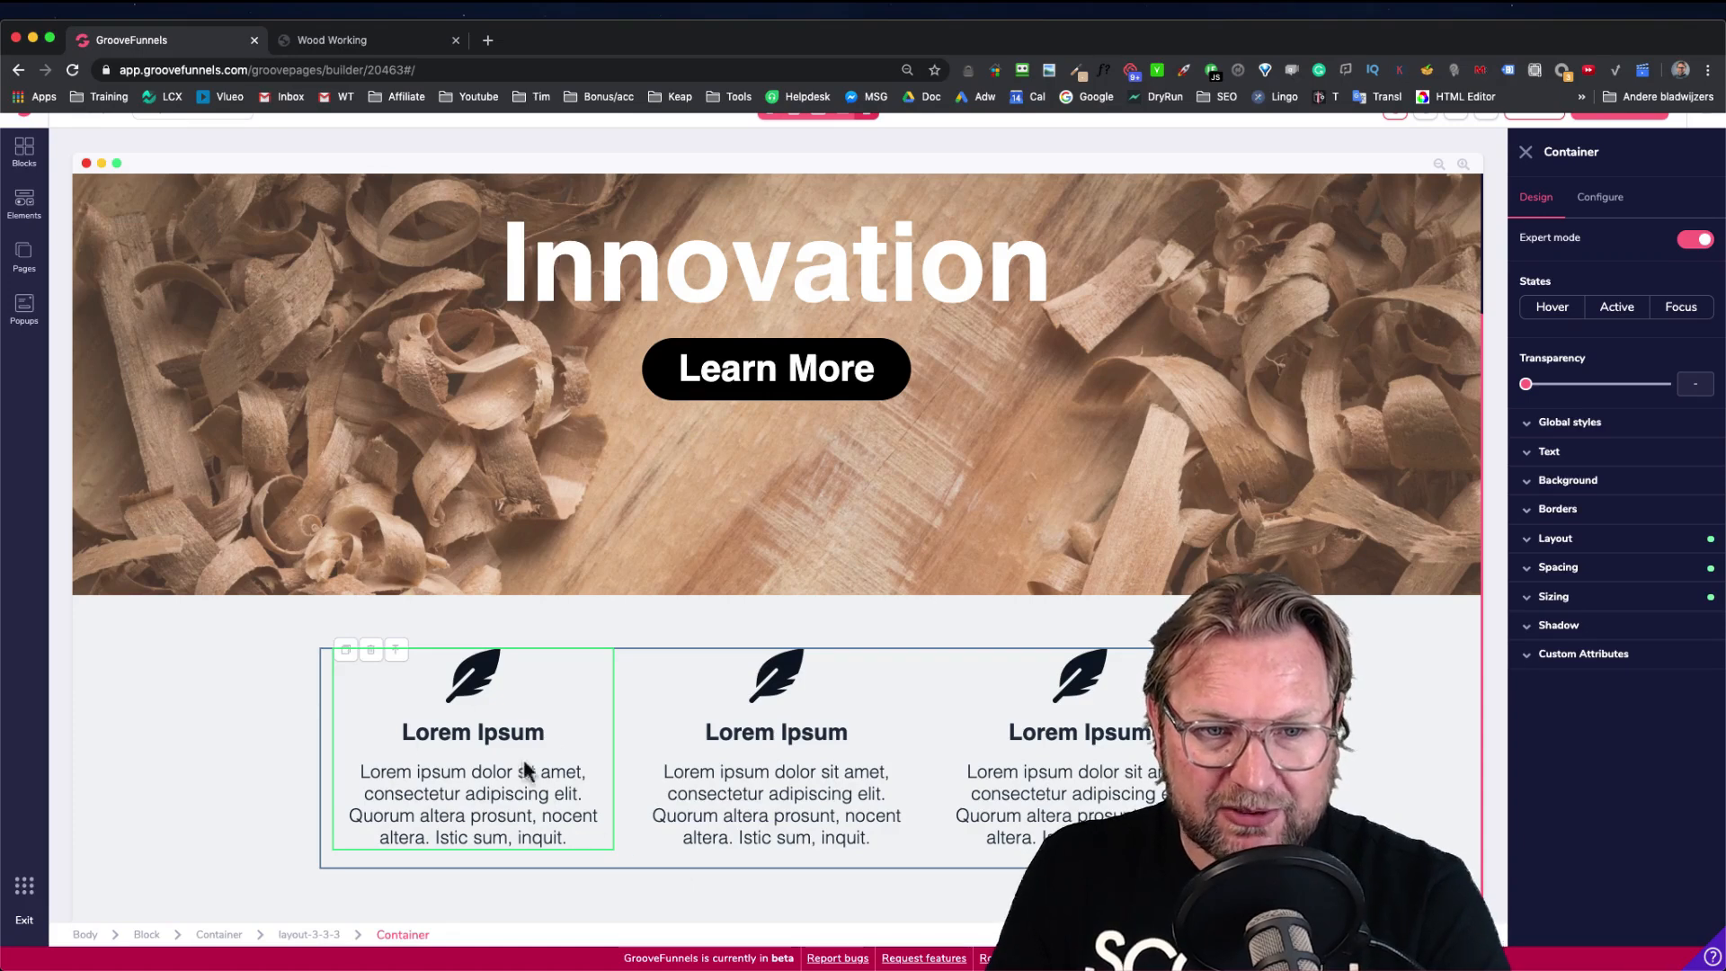
left_click(310, 935)
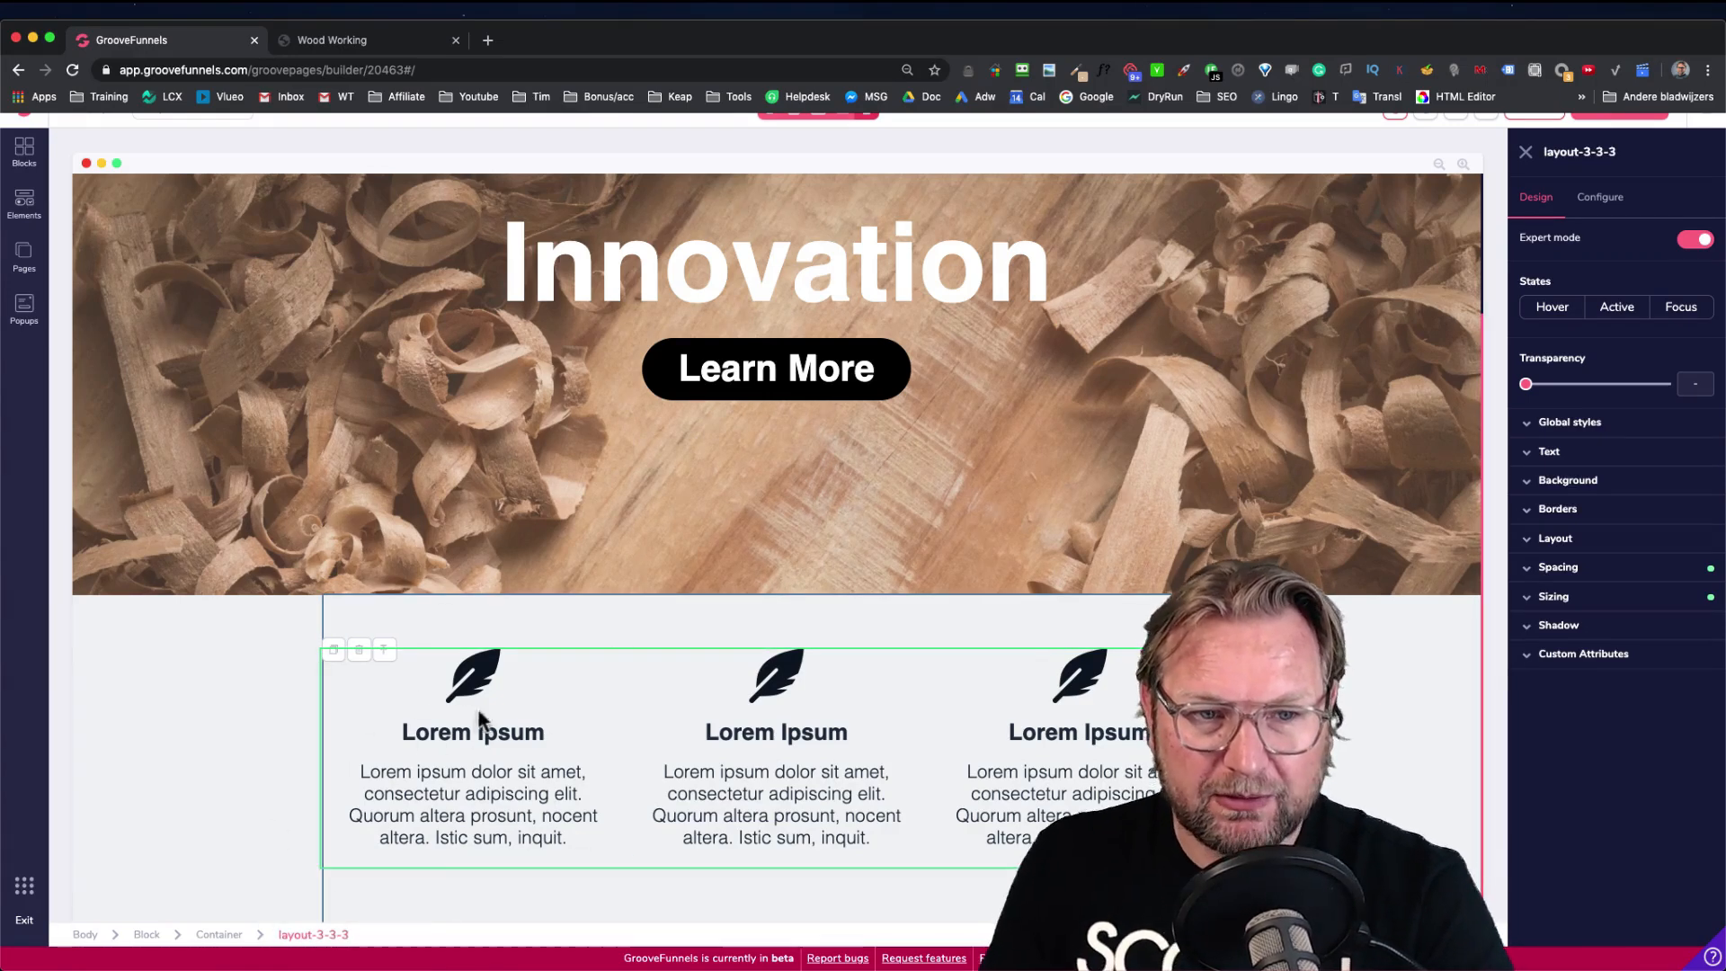
left_click(334, 650)
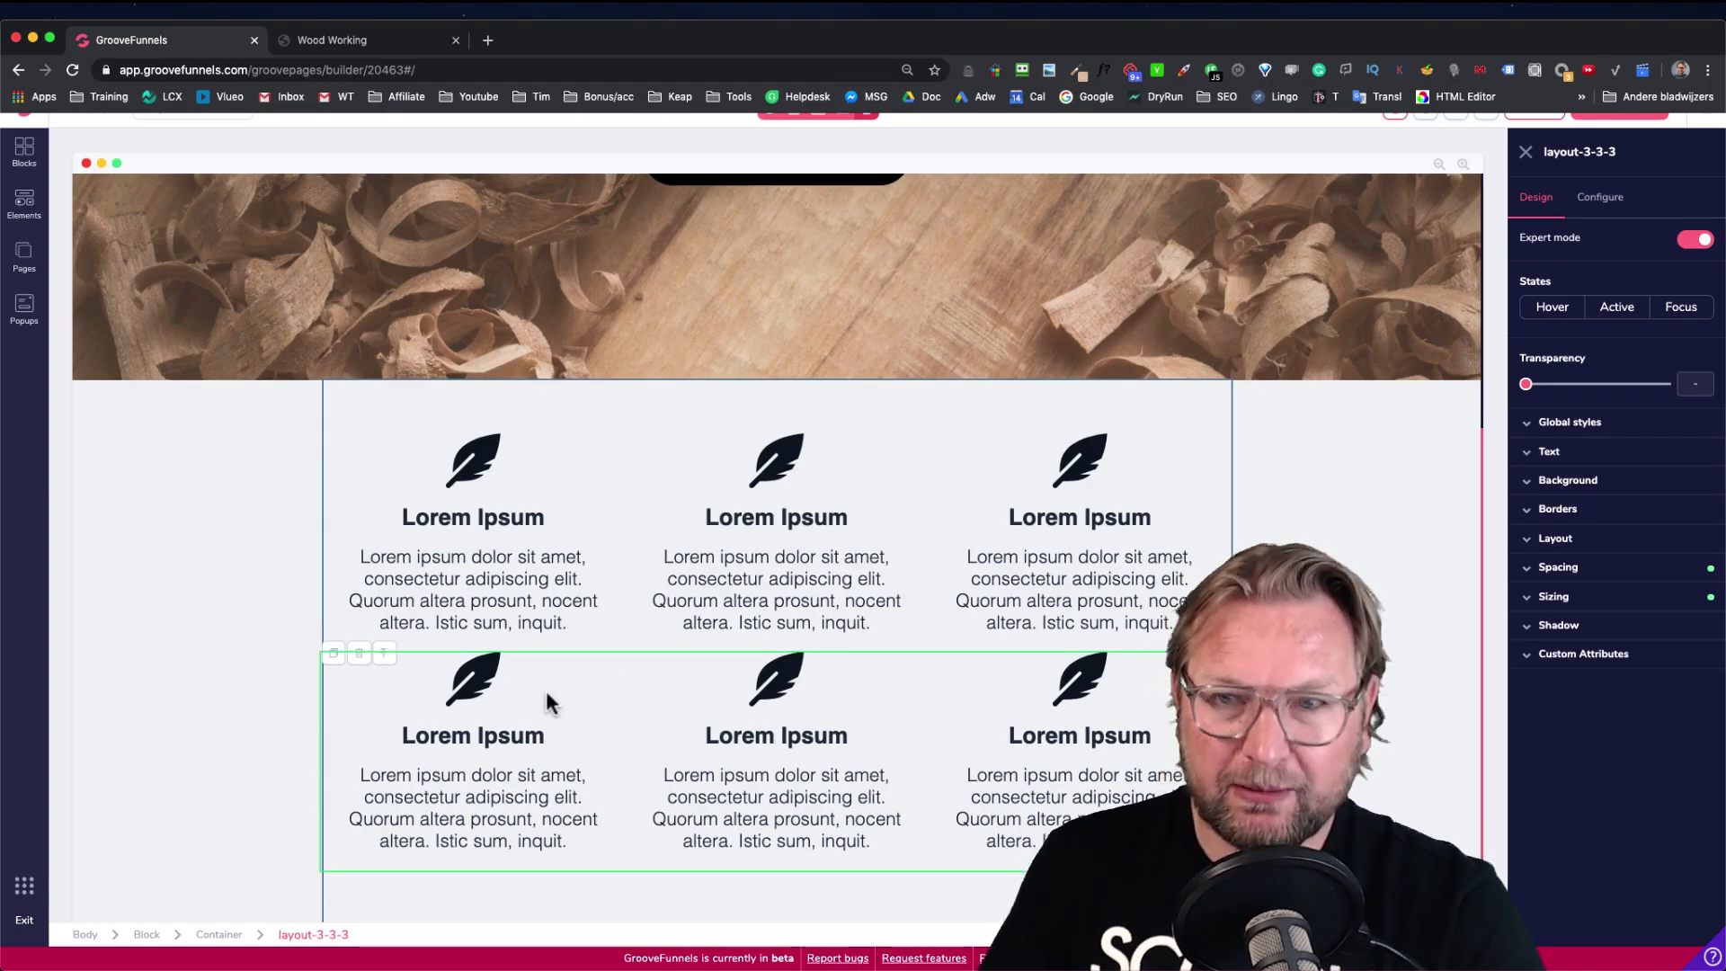
Undo the duplication of the three-column row
scroll(501, 755, "up", 3)
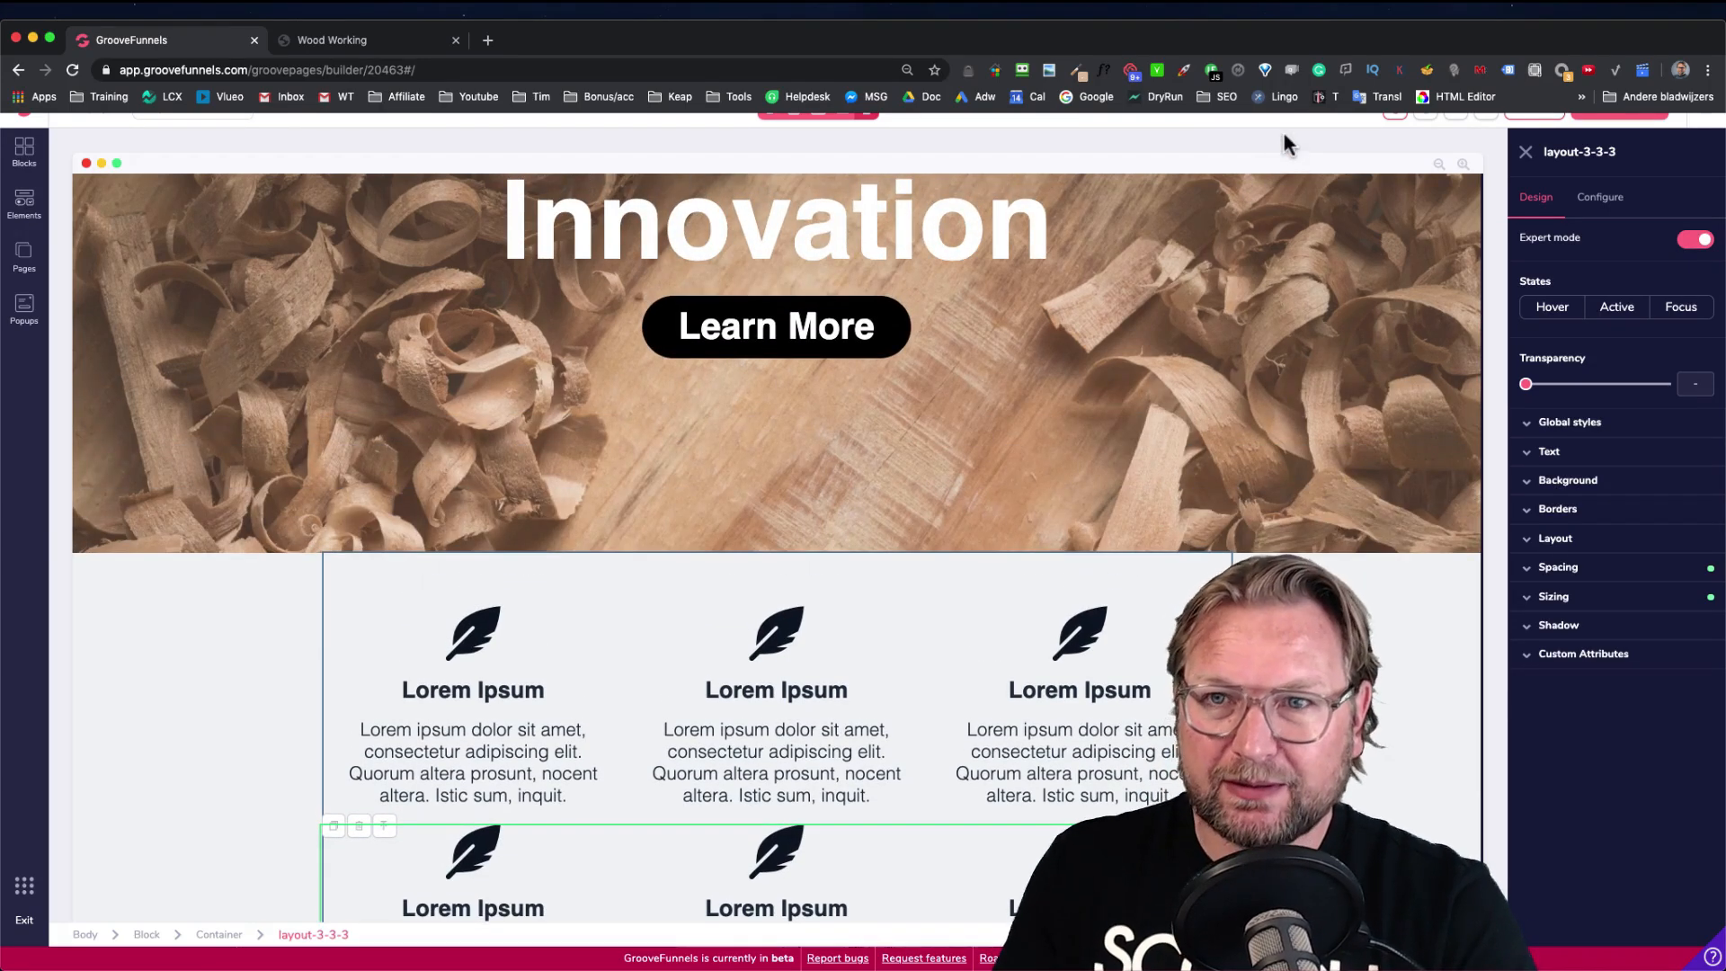
scroll(1287, 147, "up", 1)
left_click(1396, 134)
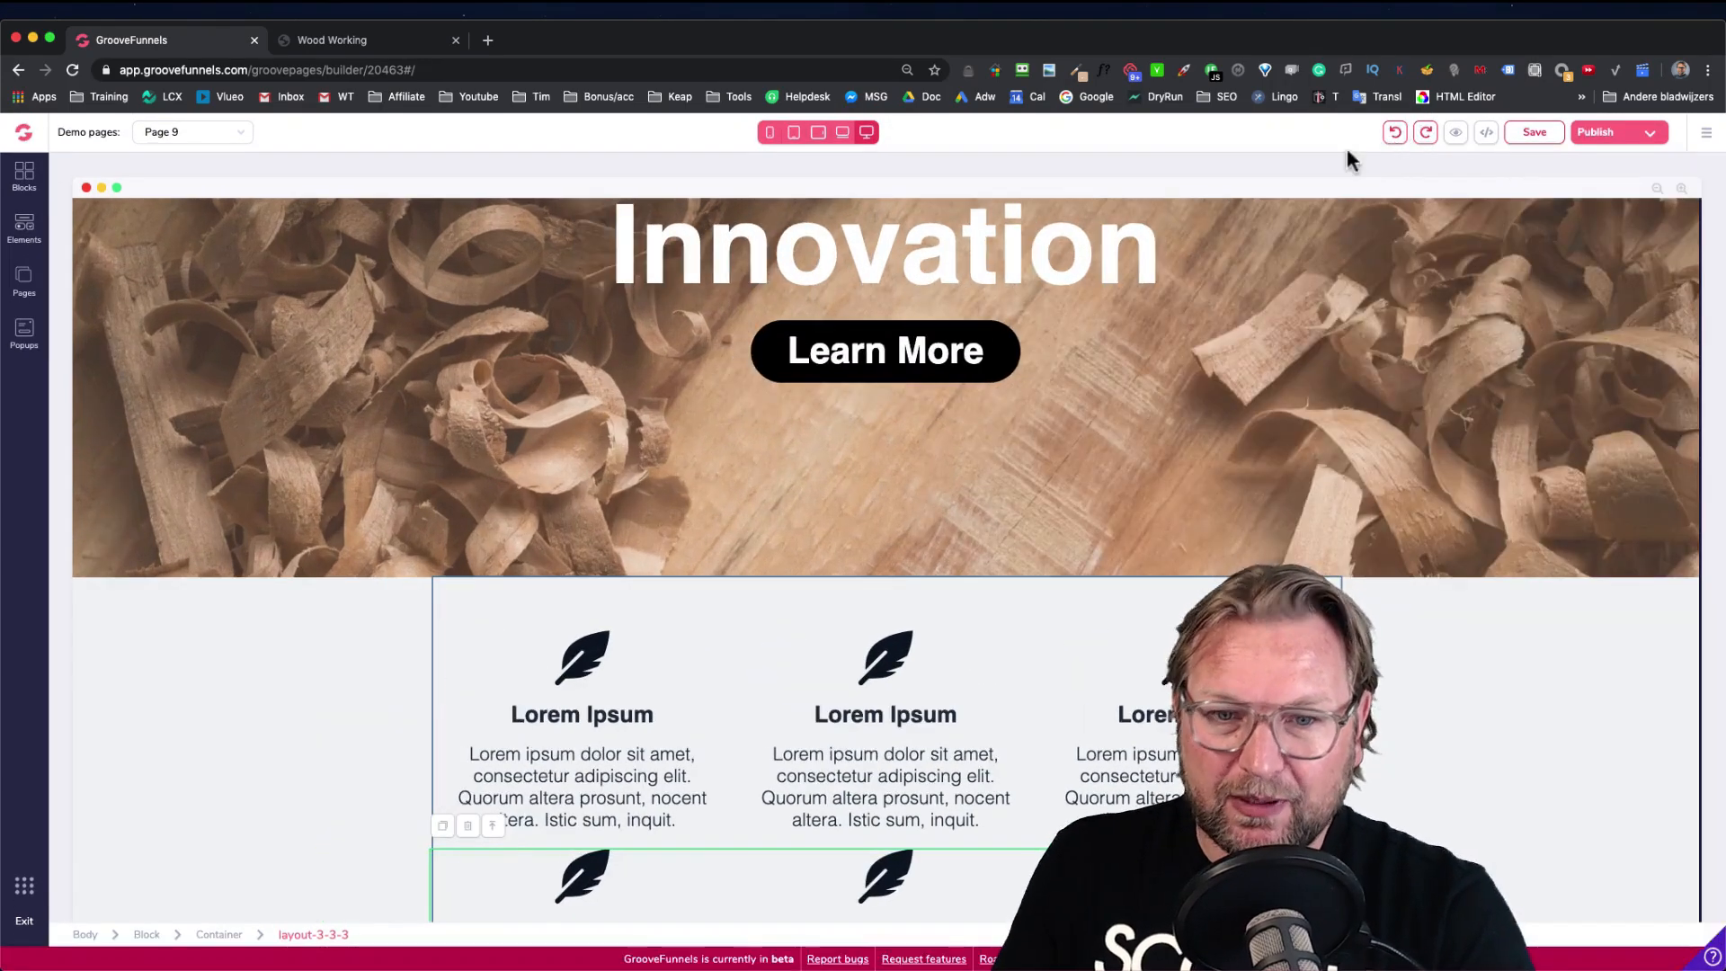
scroll(1173, 479, "down", 3)
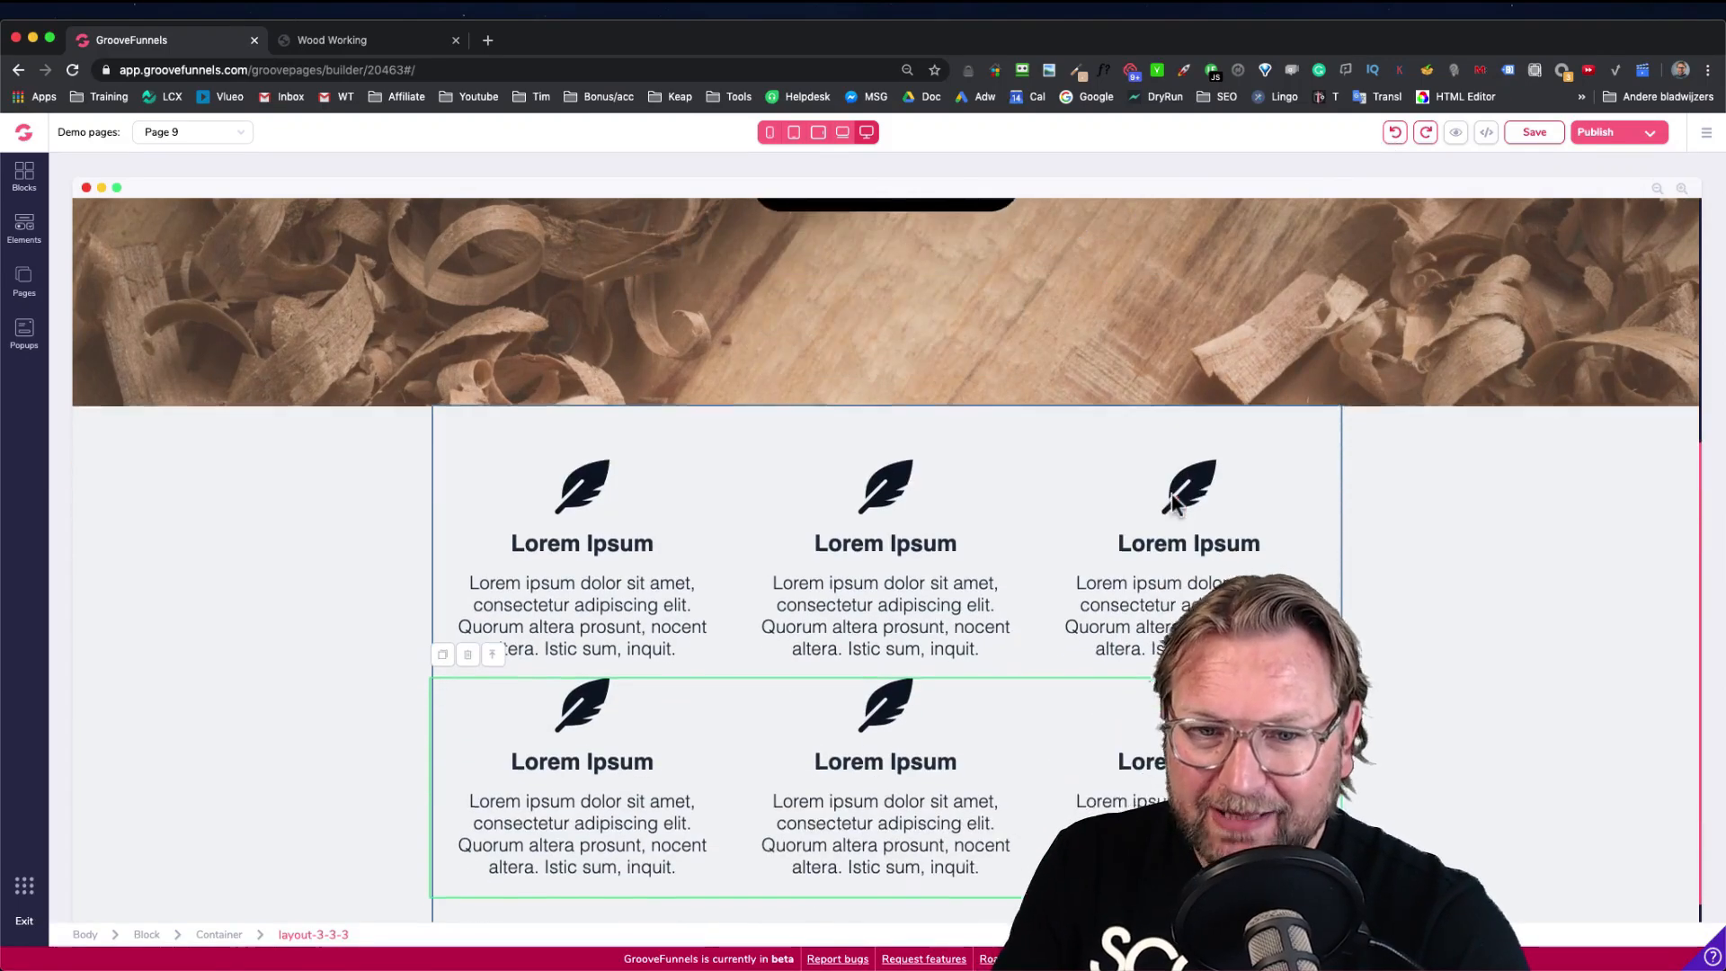
left_click(1394, 135)
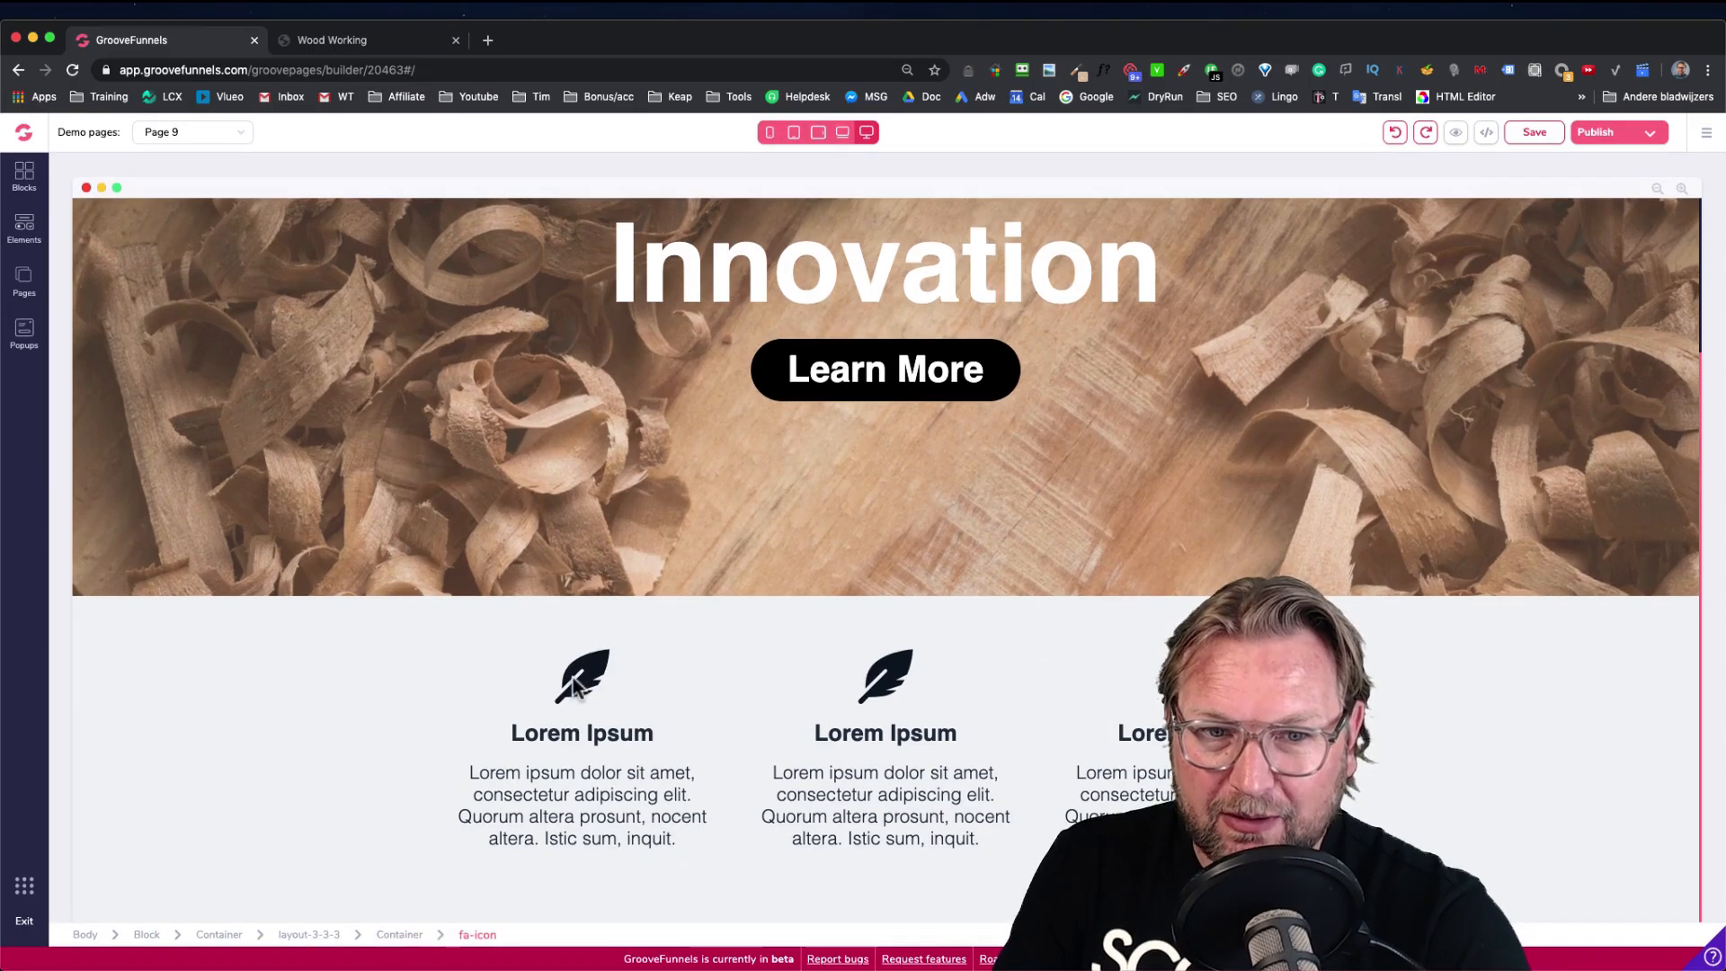
Set the first column's leaf icon and Lorem Ipsum headline to white (#FFFFFF)
left_click(575, 685)
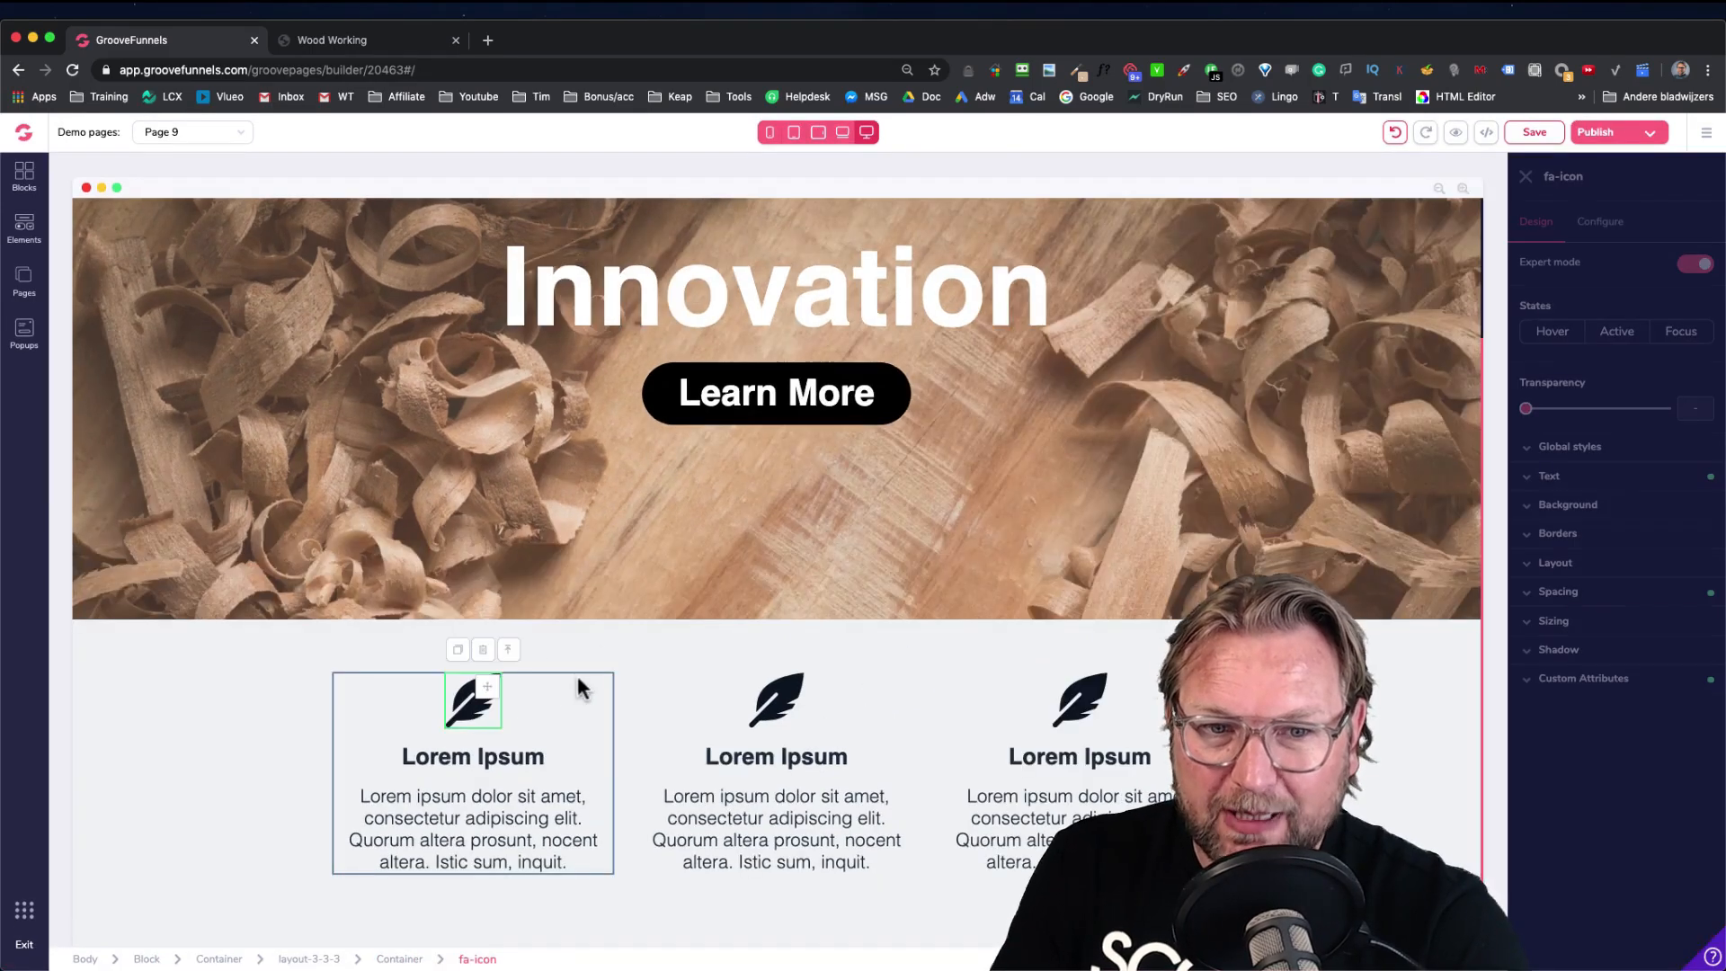
left_click(1571, 484)
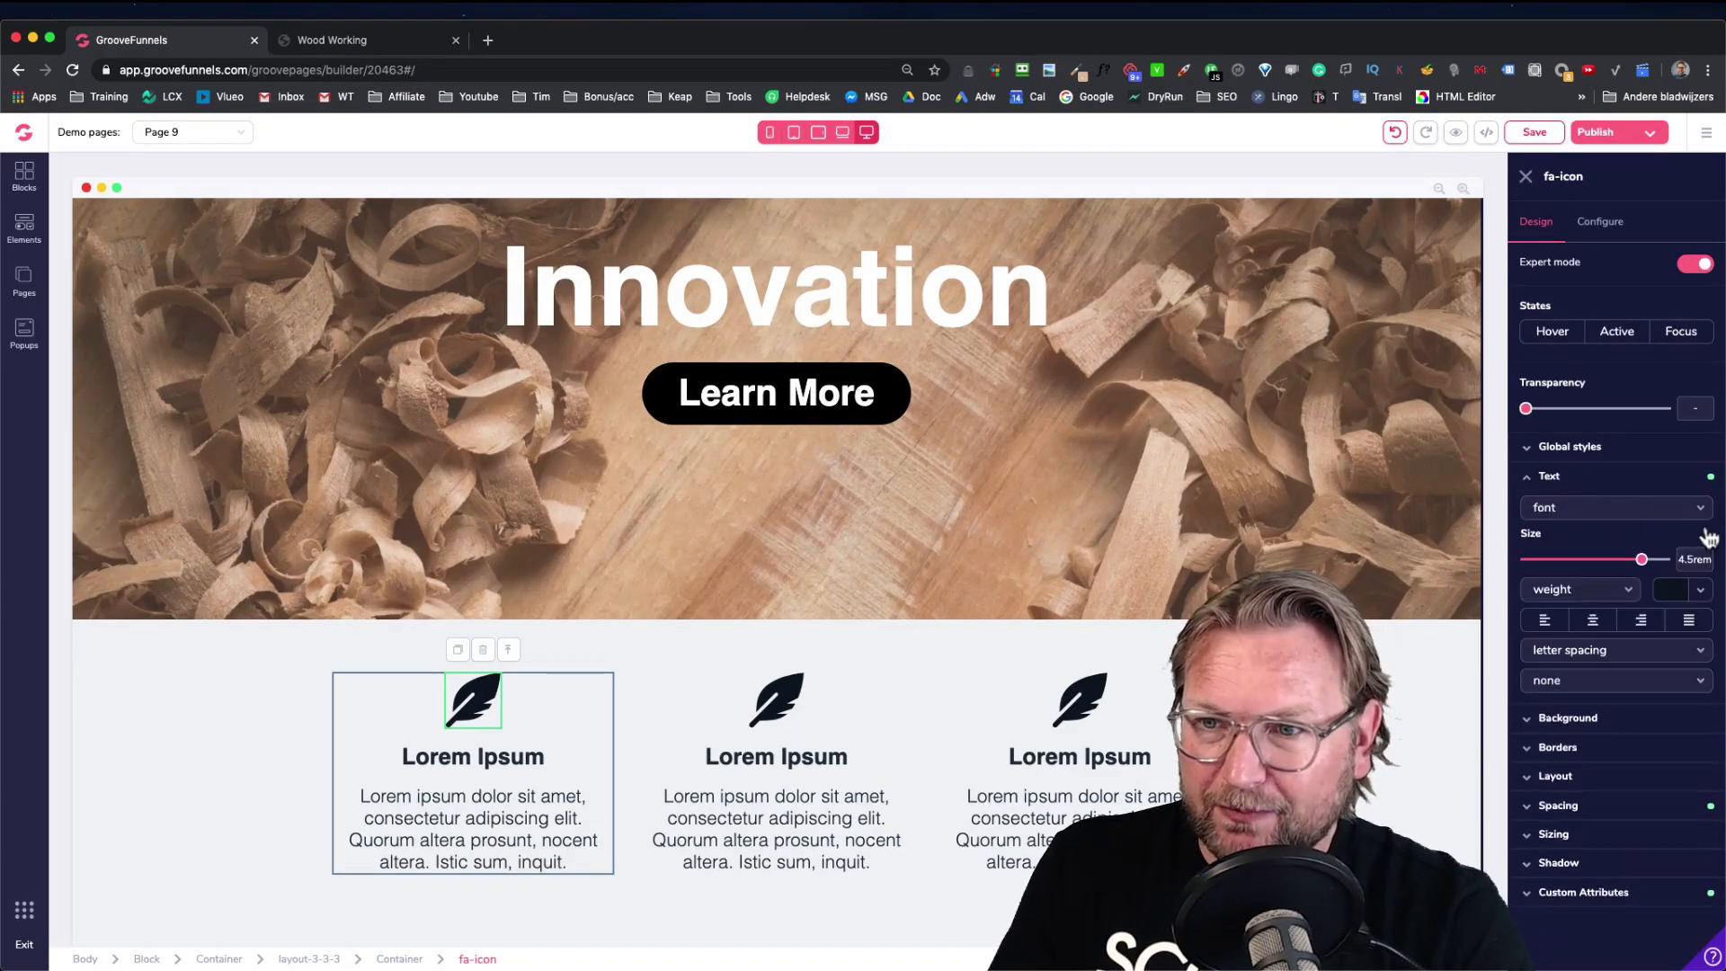
left_click(1700, 588)
left_click(1542, 674)
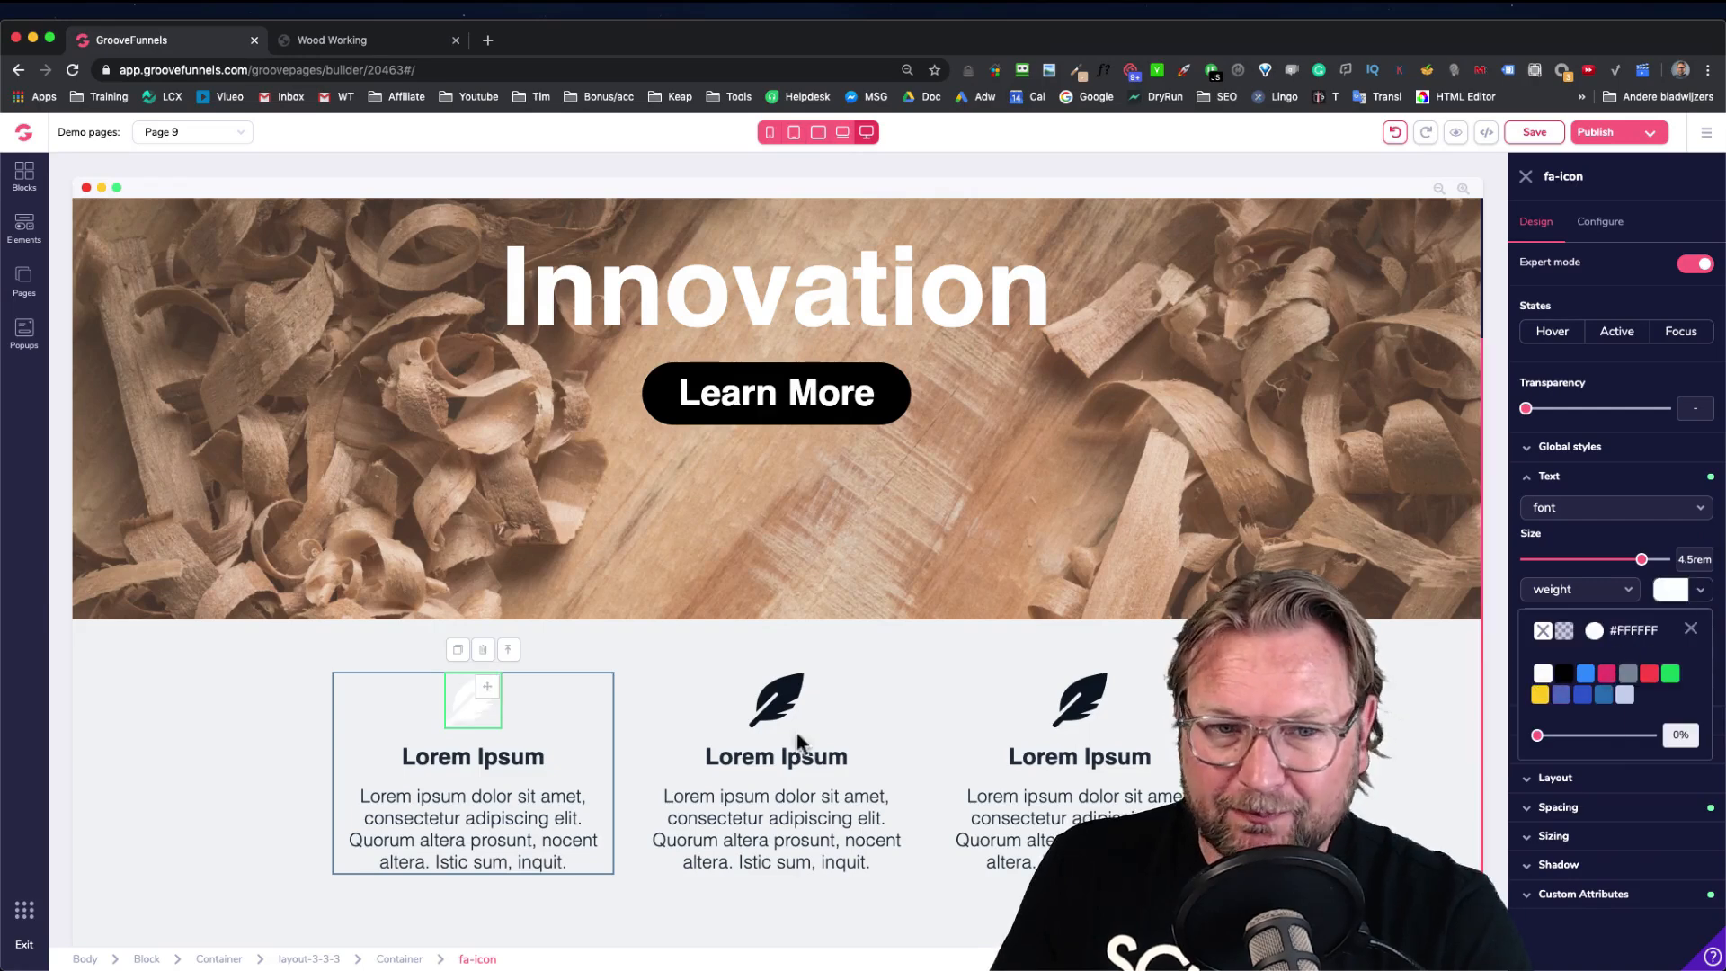
left_click(530, 757)
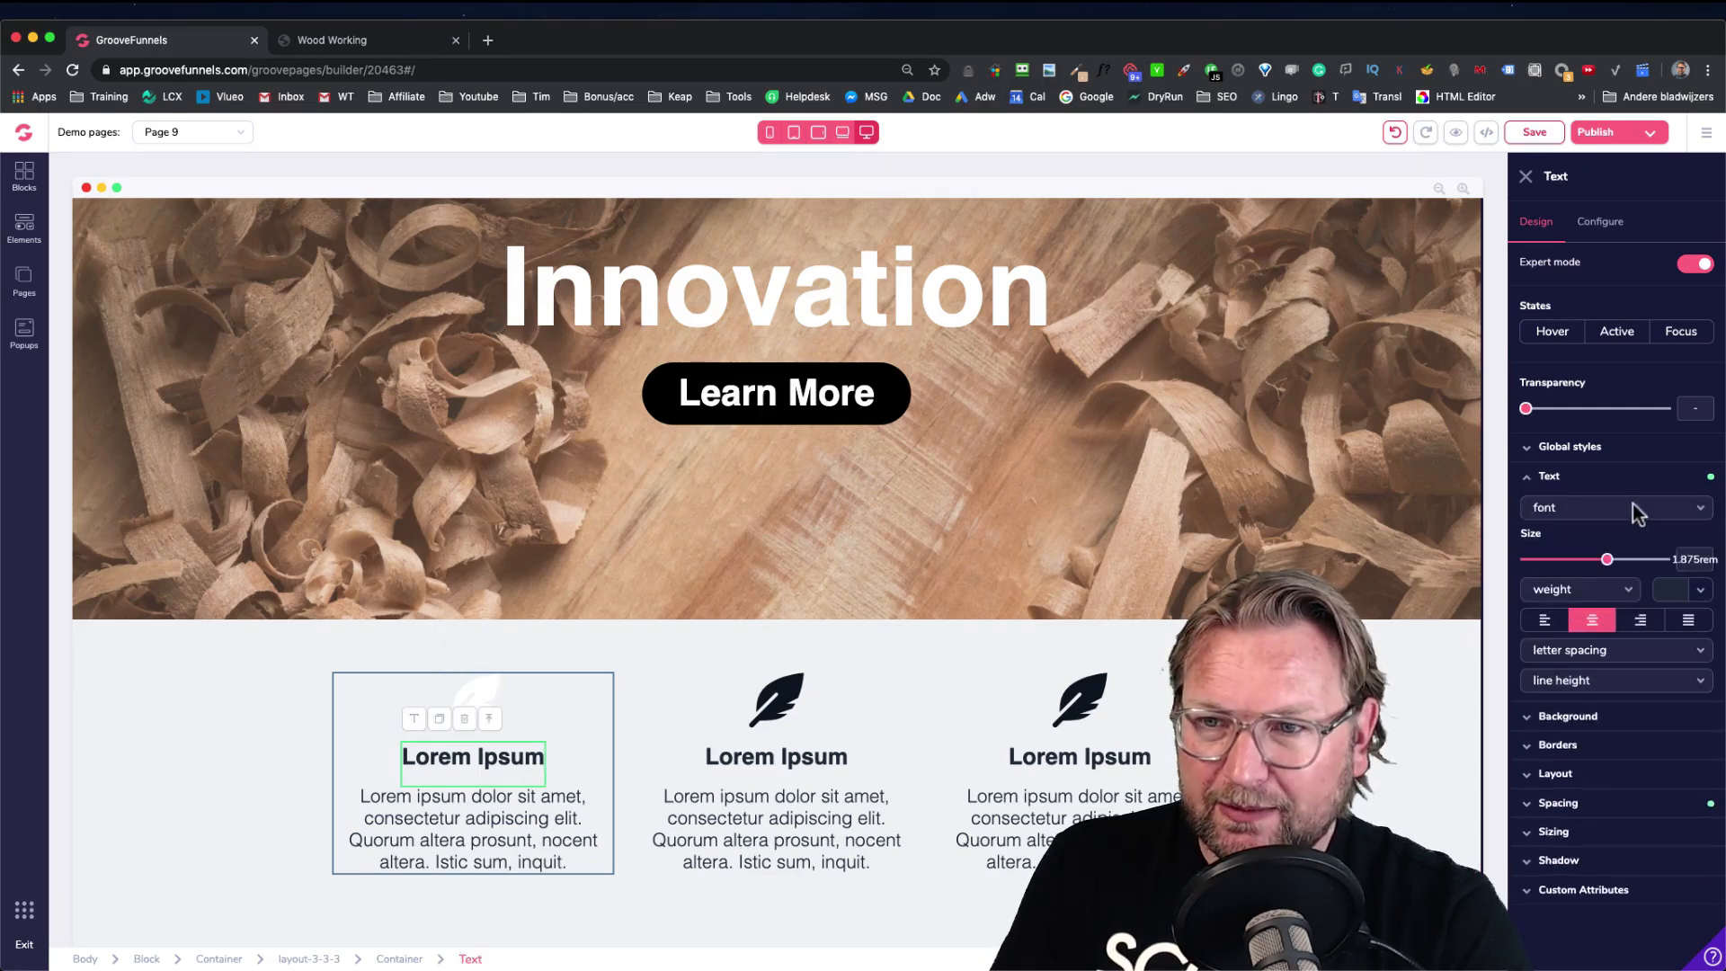
left_click(1701, 592)
left_click(1547, 682)
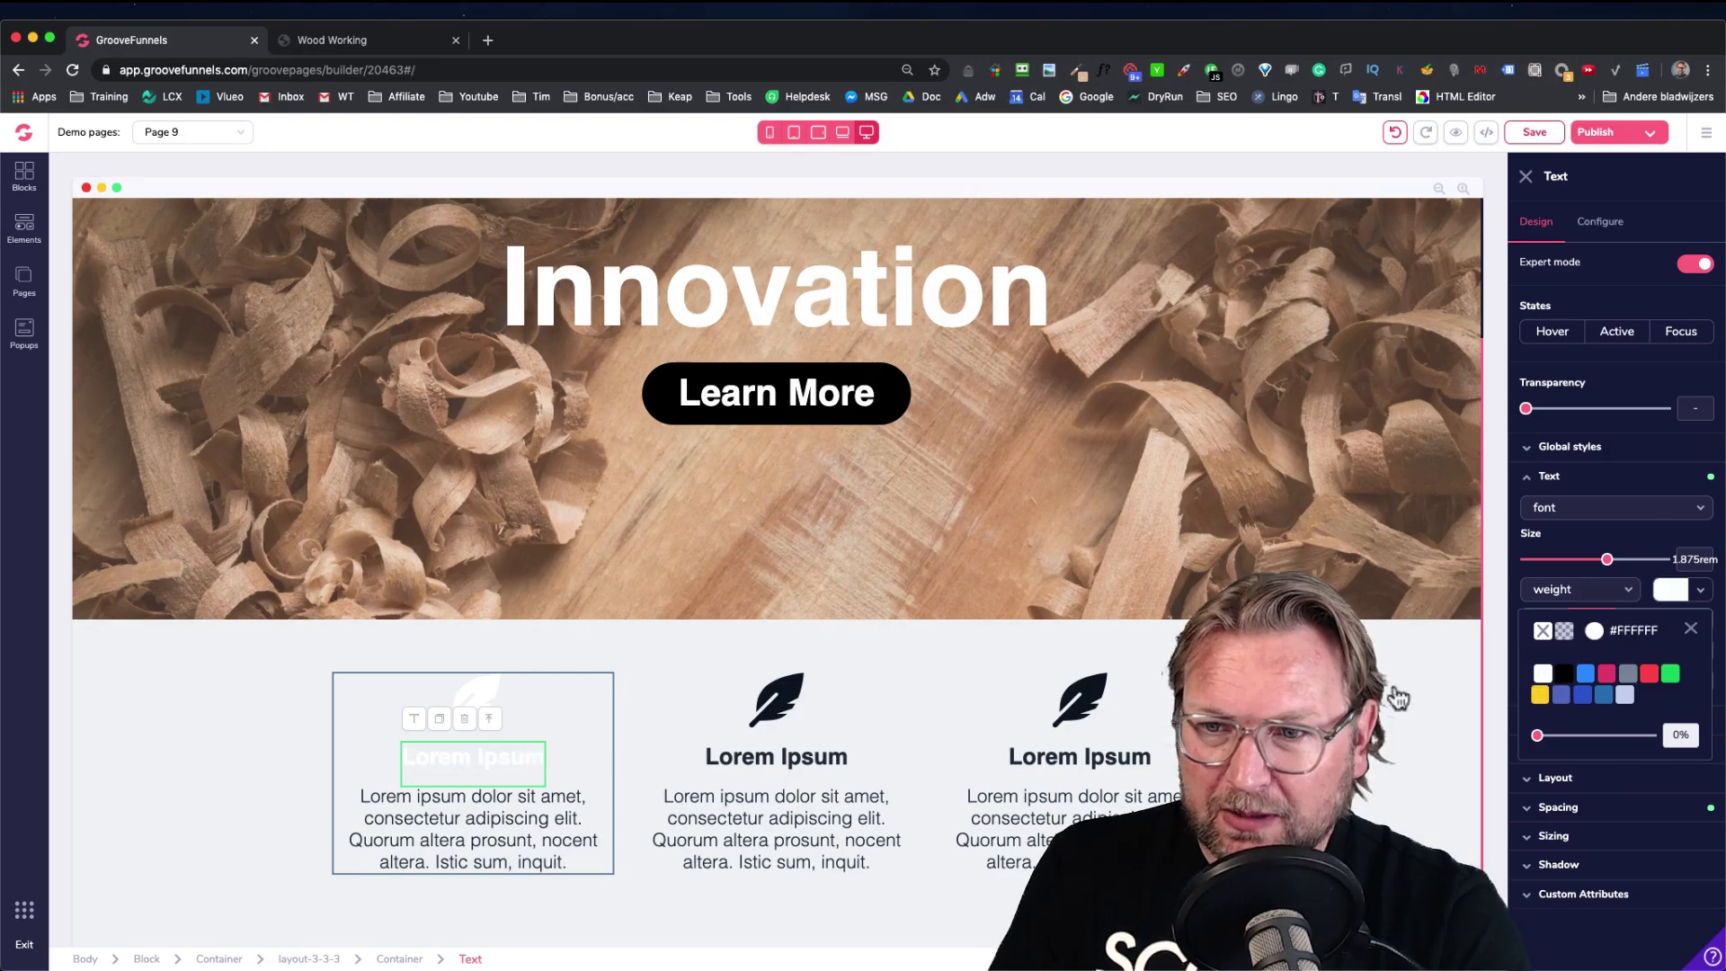
Set the first column's paragraph text colour to white (#FFFFFF)
left_click(595, 816)
left_click(1548, 475)
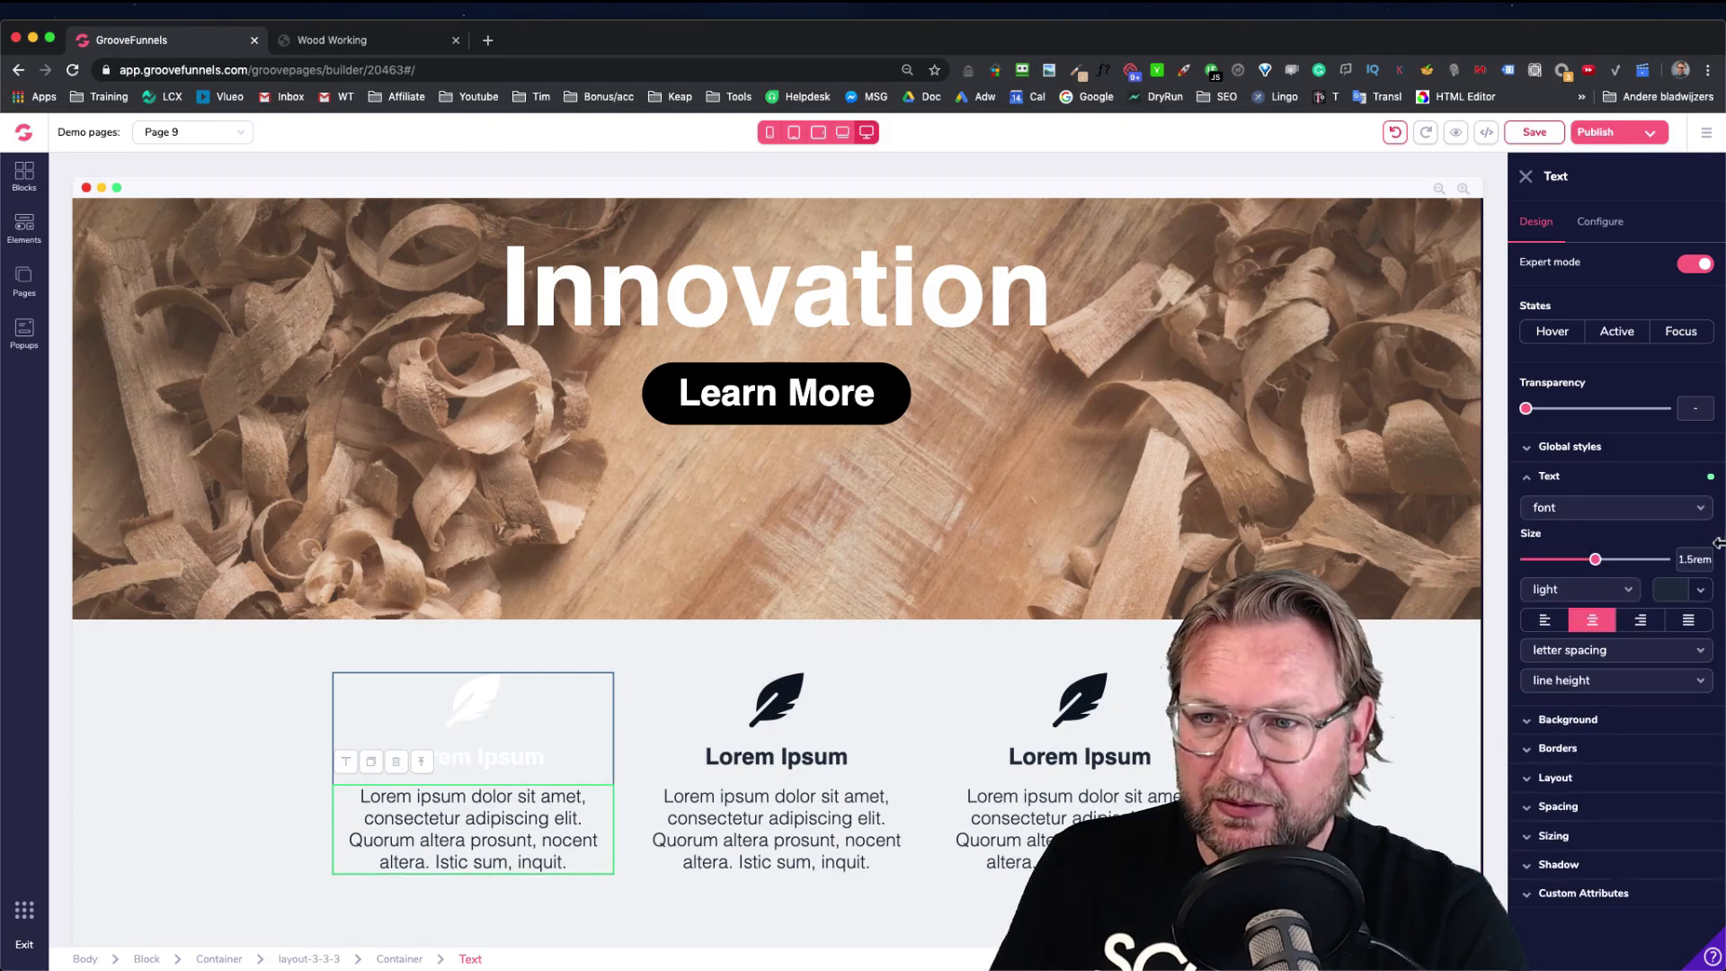
left_click(1700, 590)
left_click(1542, 675)
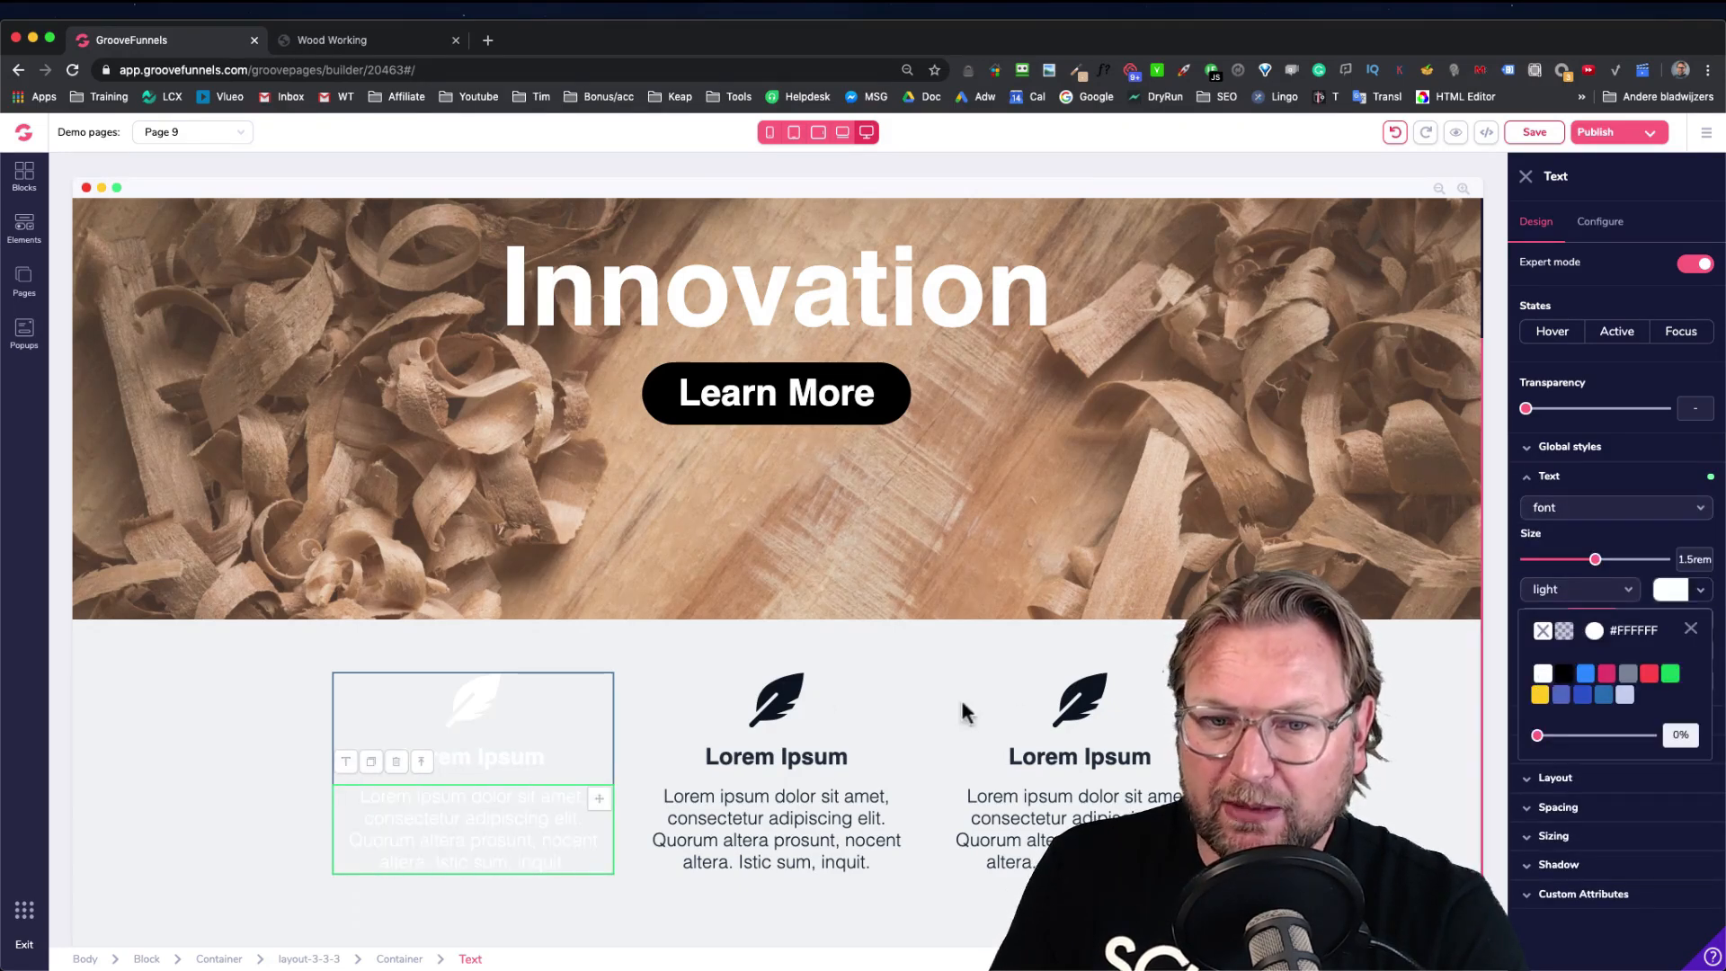
Set the middle column's leaf icon and Lorem Ipsum headline to white
left_click(776, 699)
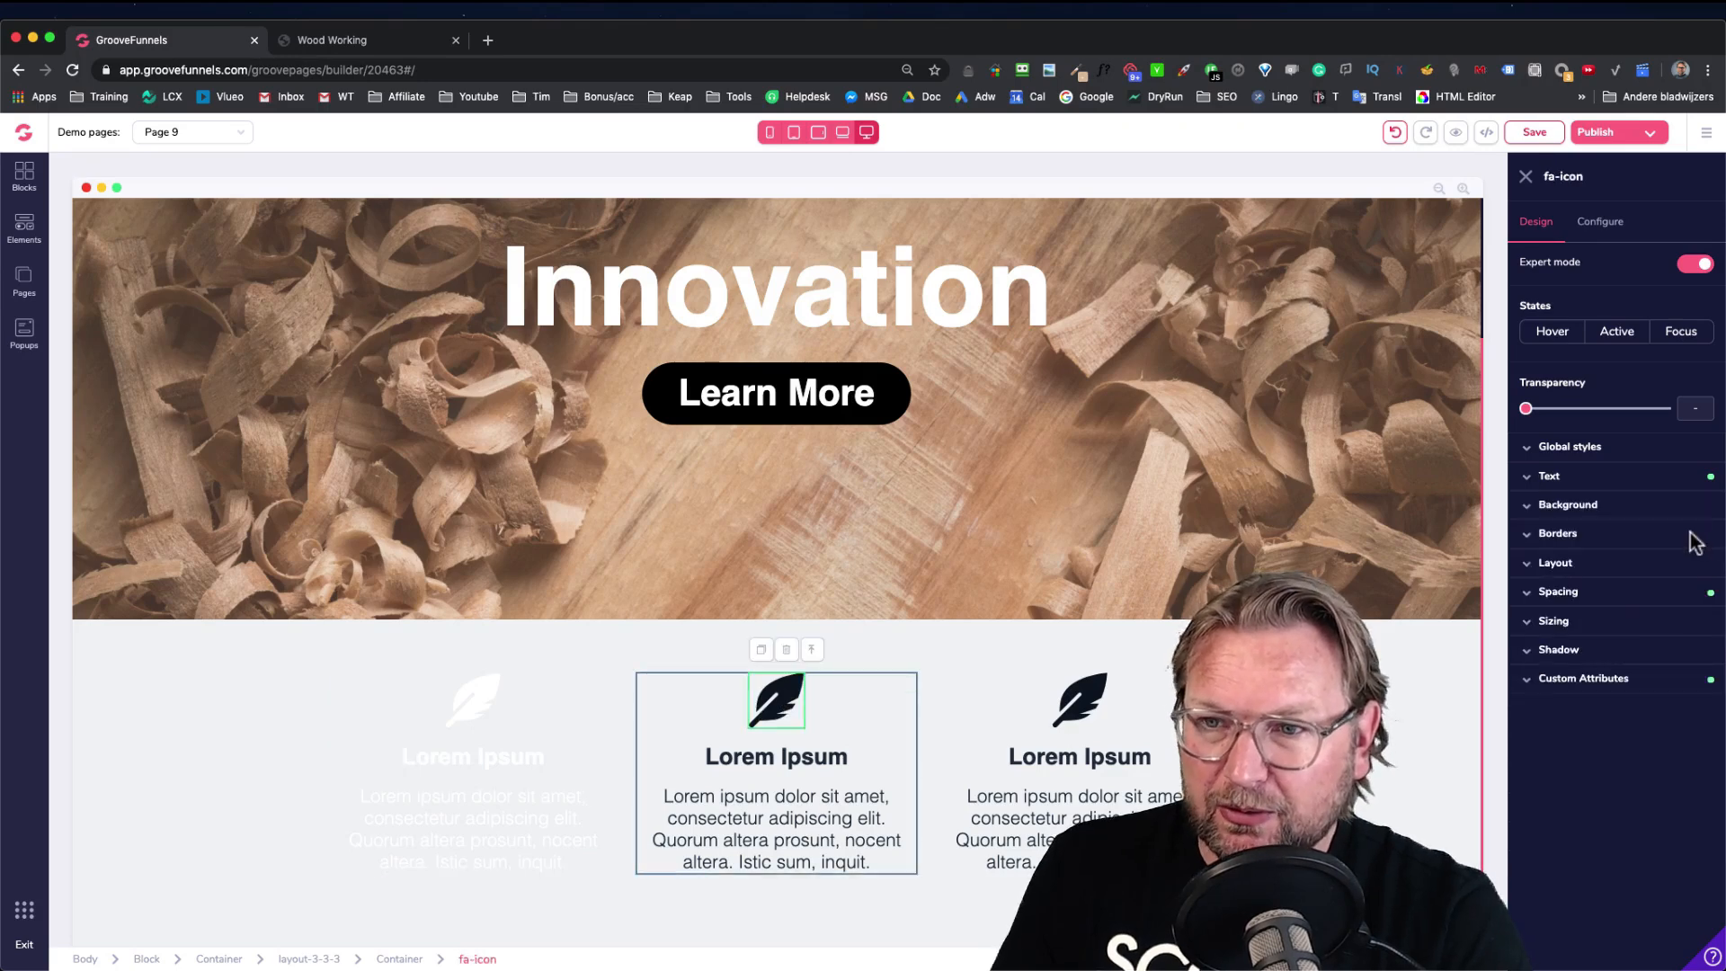
left_click(1594, 480)
left_click(1695, 591)
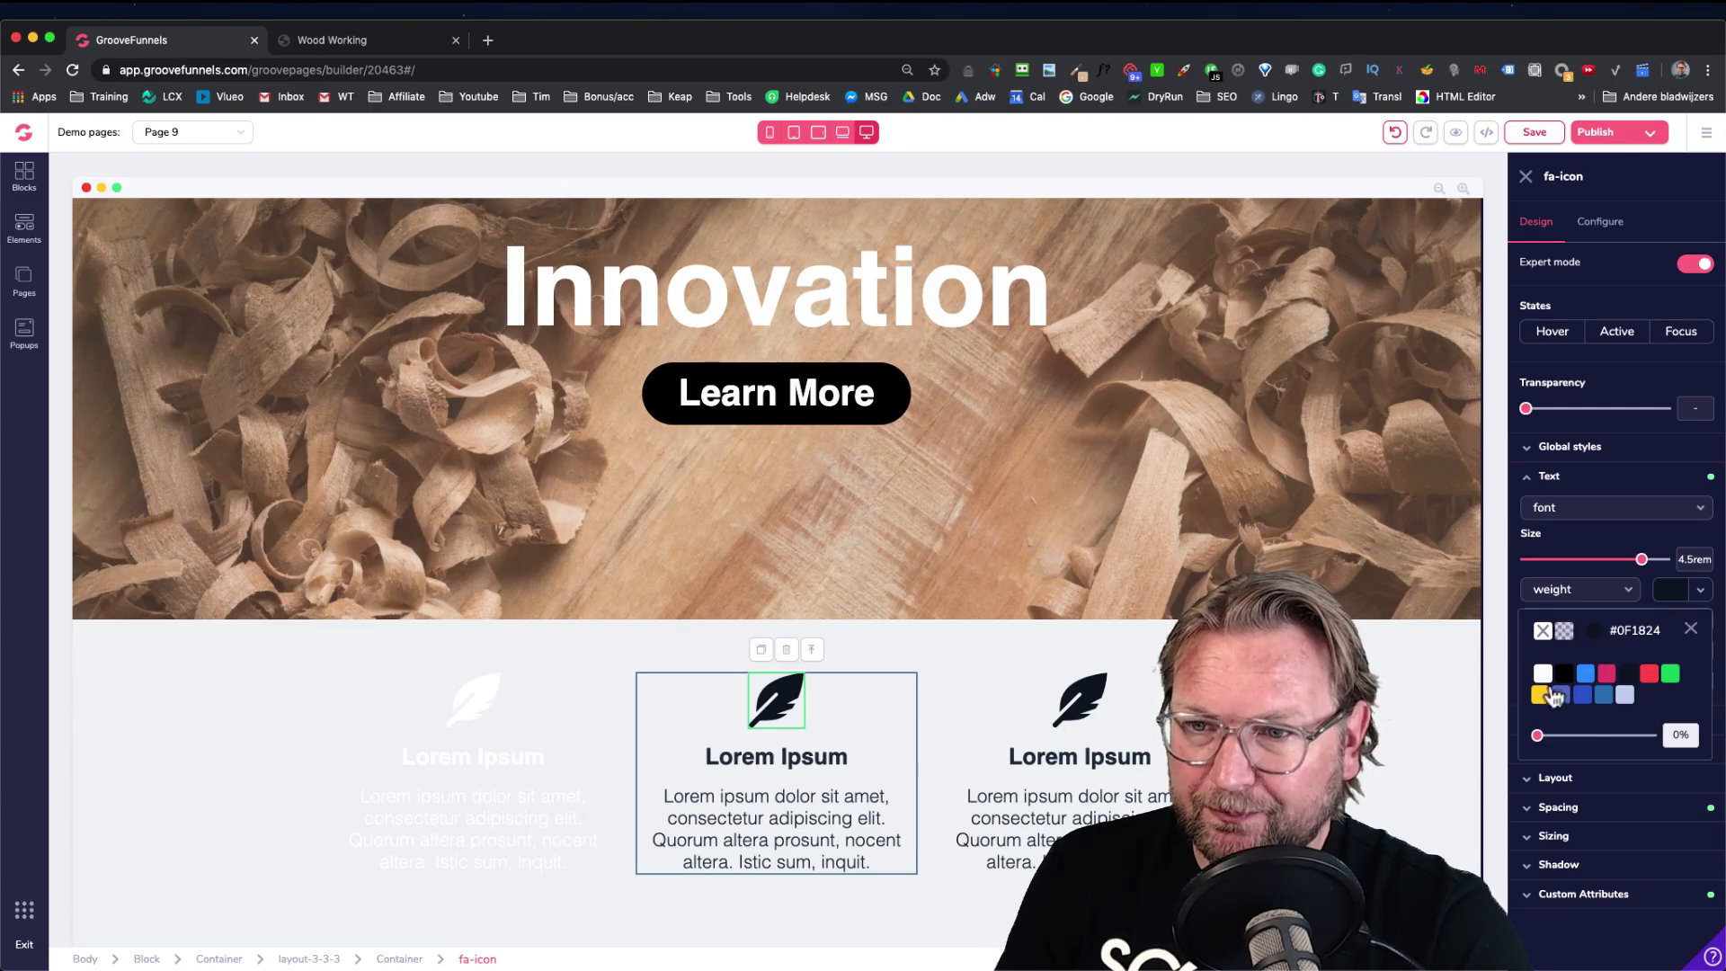
left_click(1542, 674)
left_click(849, 772)
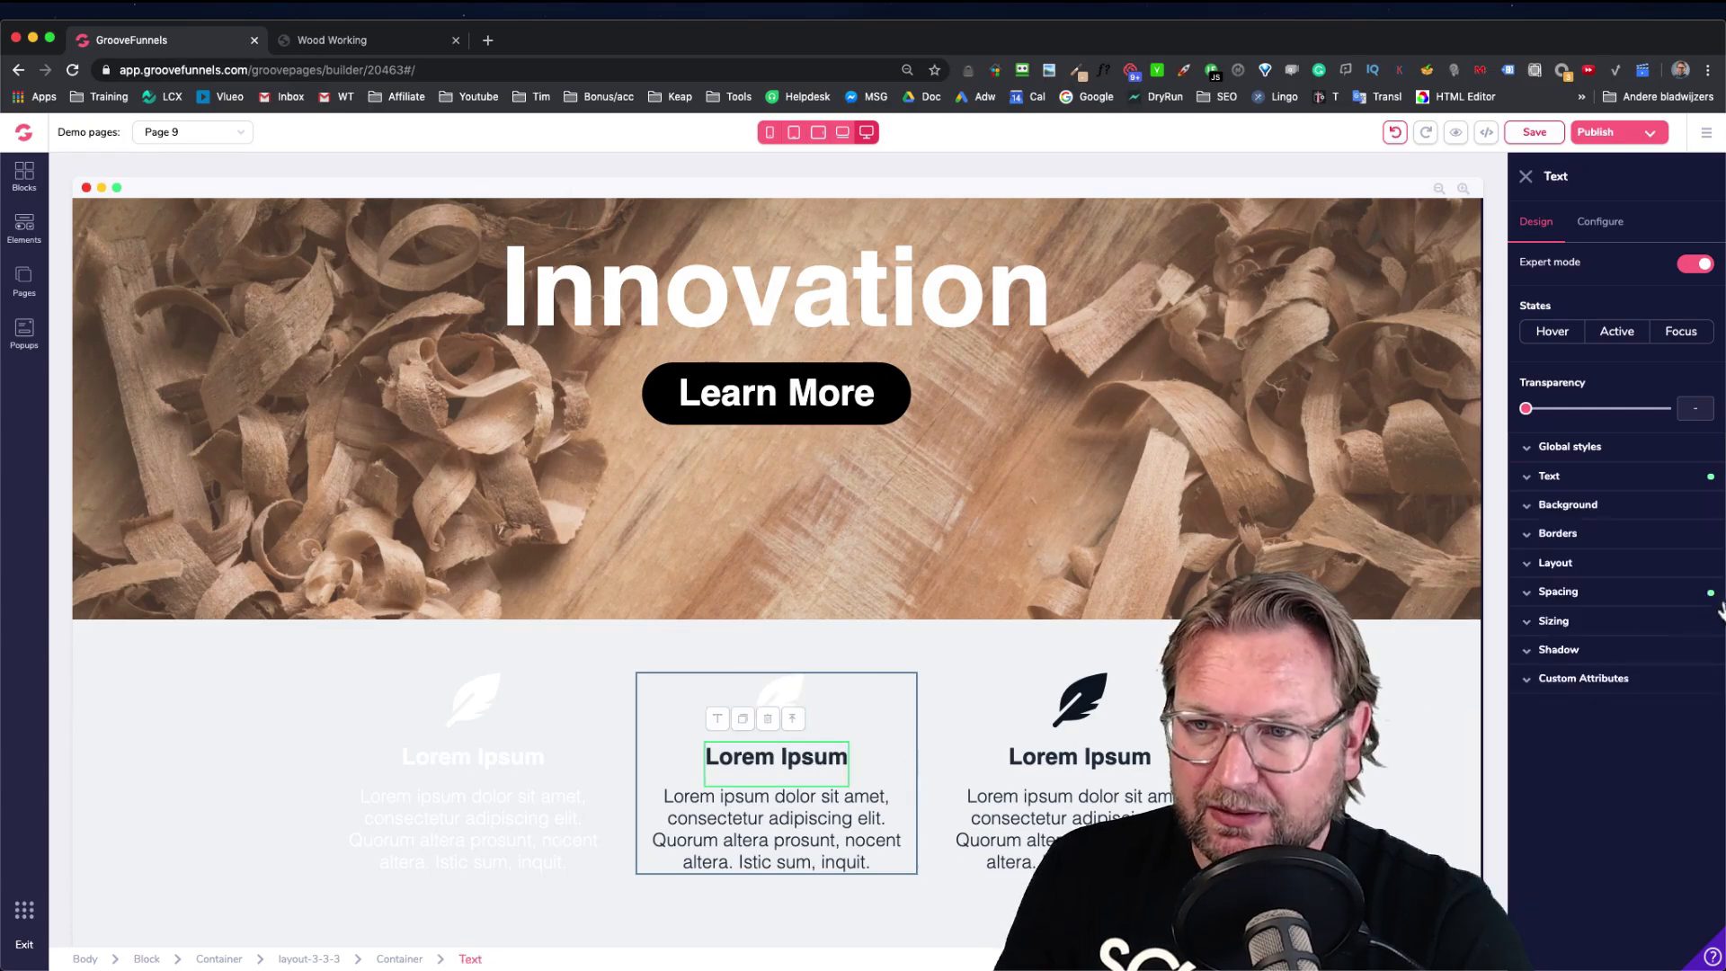
left_click(1549, 476)
left_click(1699, 589)
left_click(1542, 674)
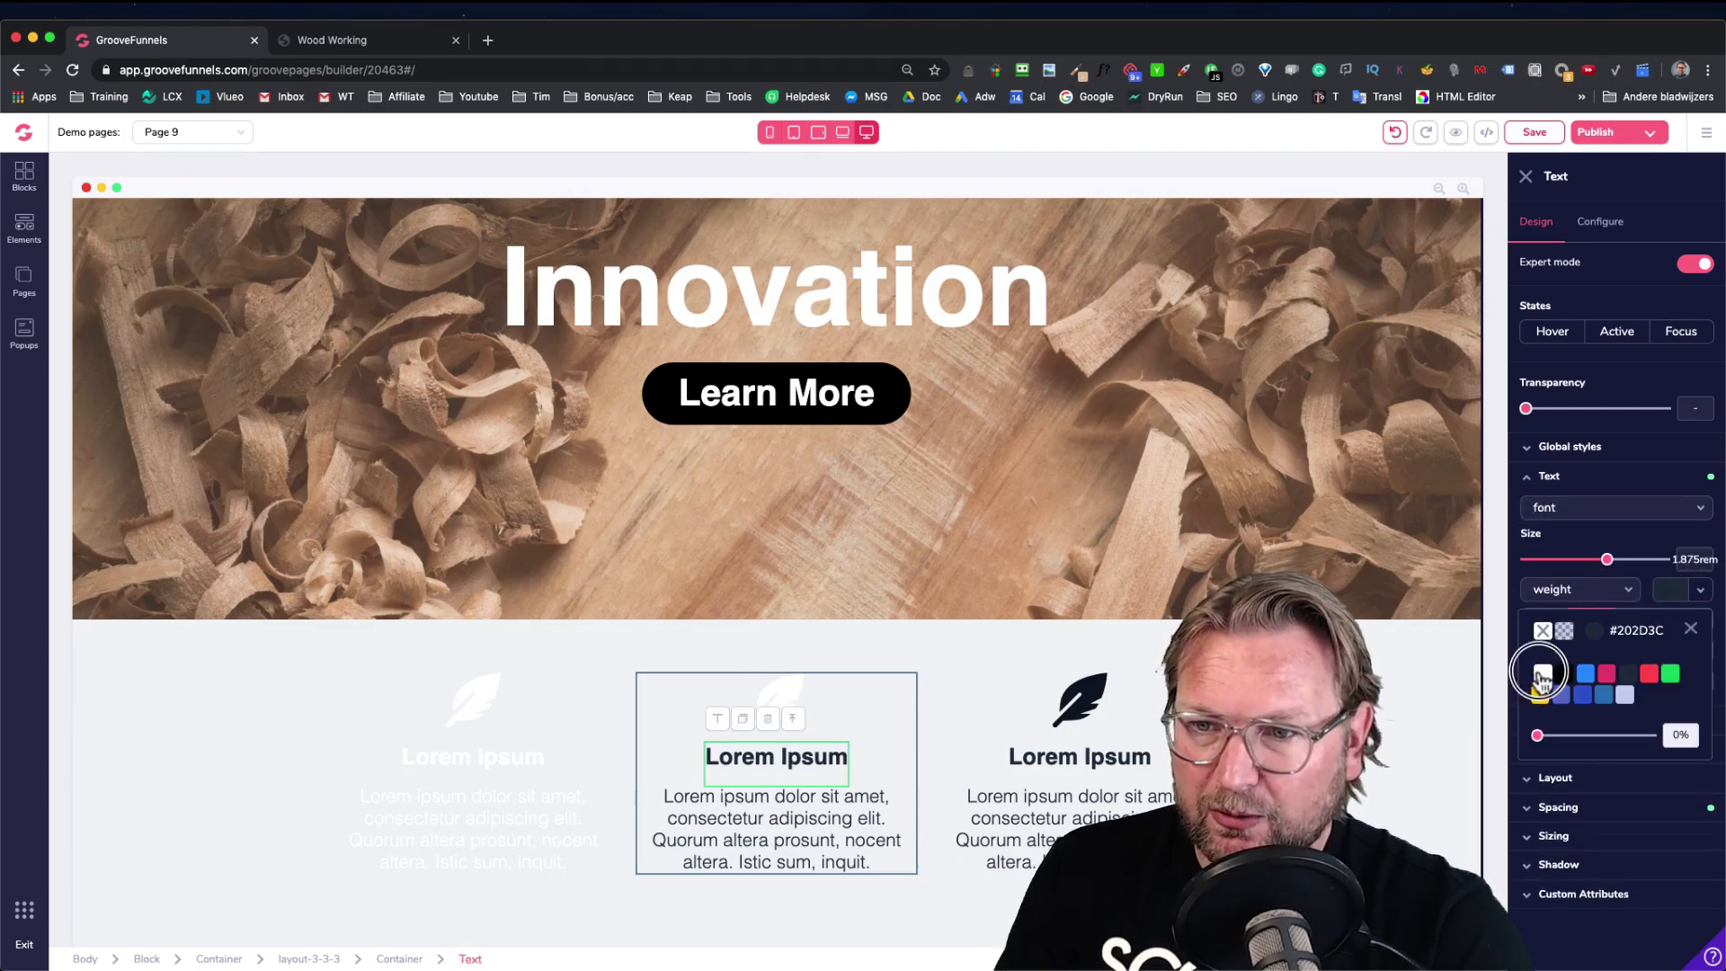
Set the middle column's paragraph text colour to white (#FFFFFF)
left_click(743, 852)
left_click(1549, 476)
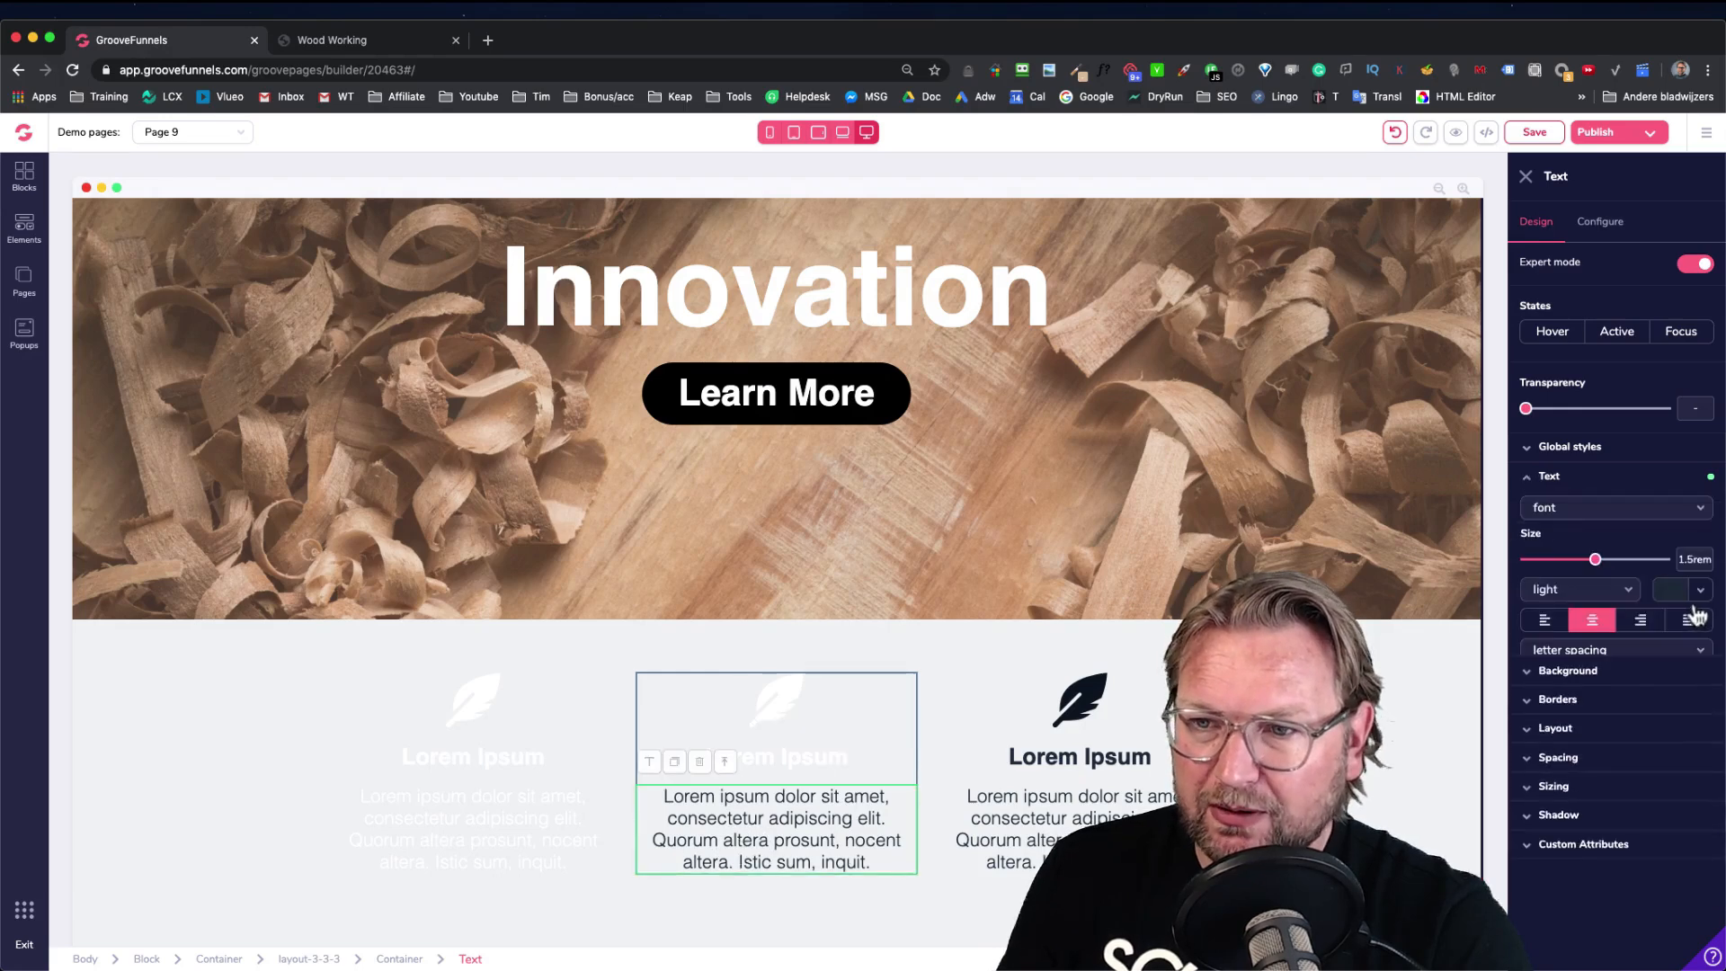
left_click(1698, 590)
mouse_move(1537, 710)
left_click(1542, 673)
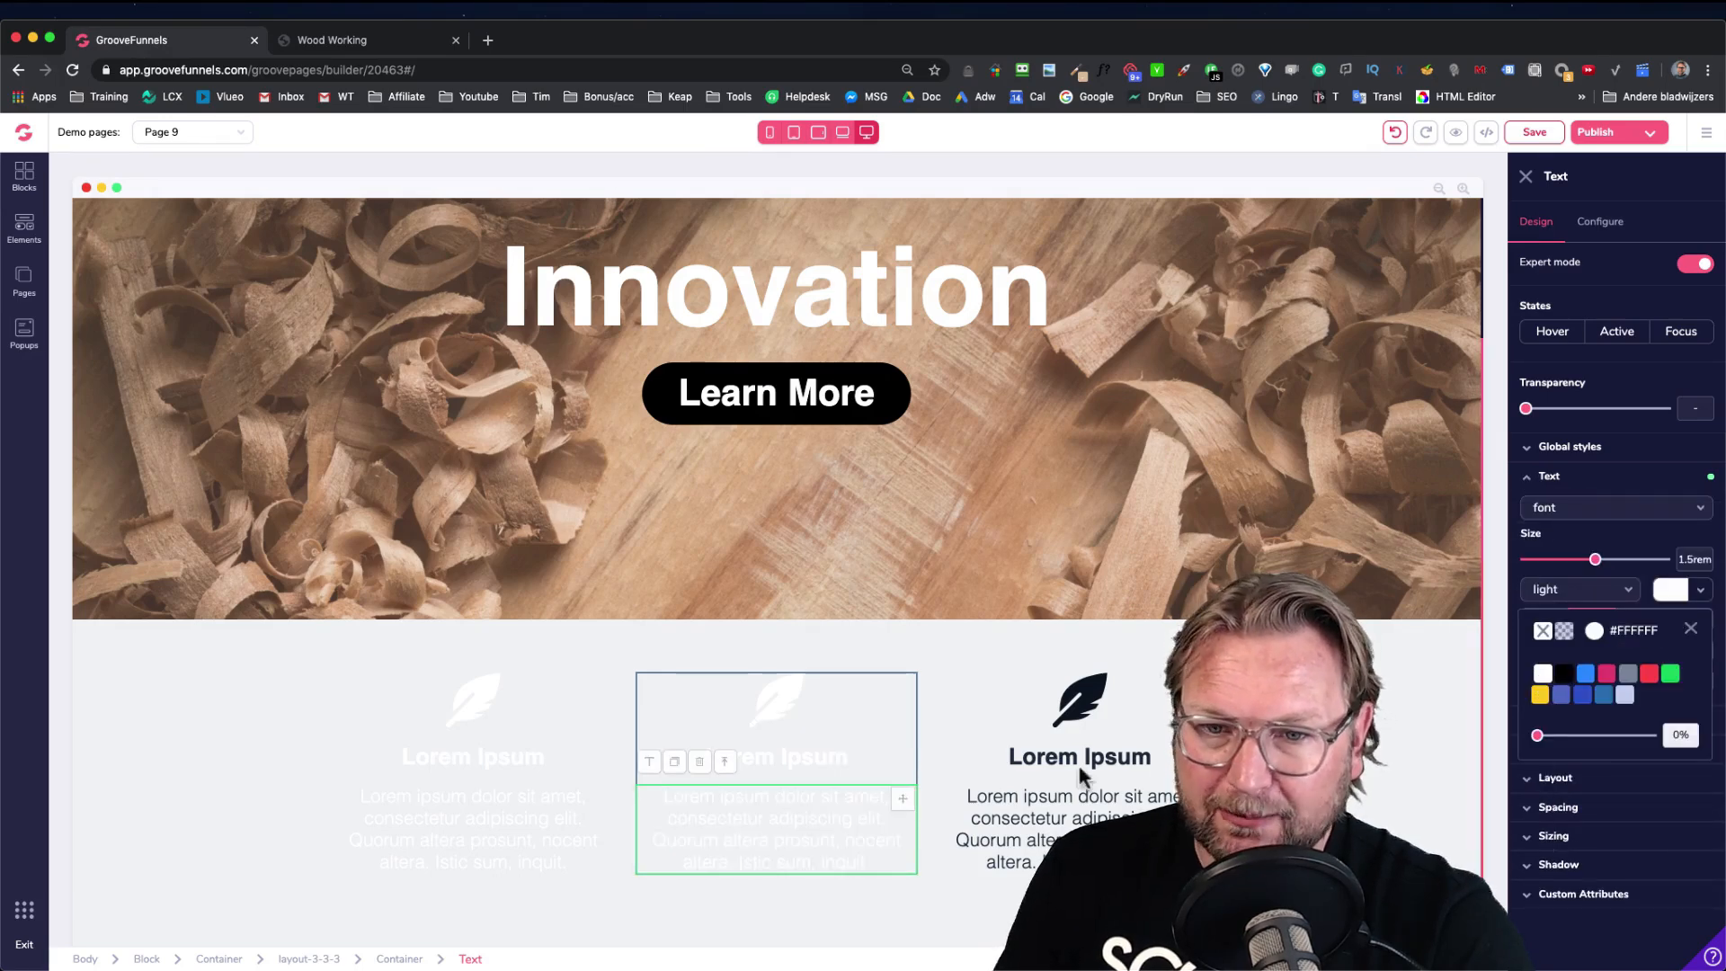
Set the third column's leaf icon and Lorem Ipsum headline to white (#FFFFFF)
left_click(1080, 703)
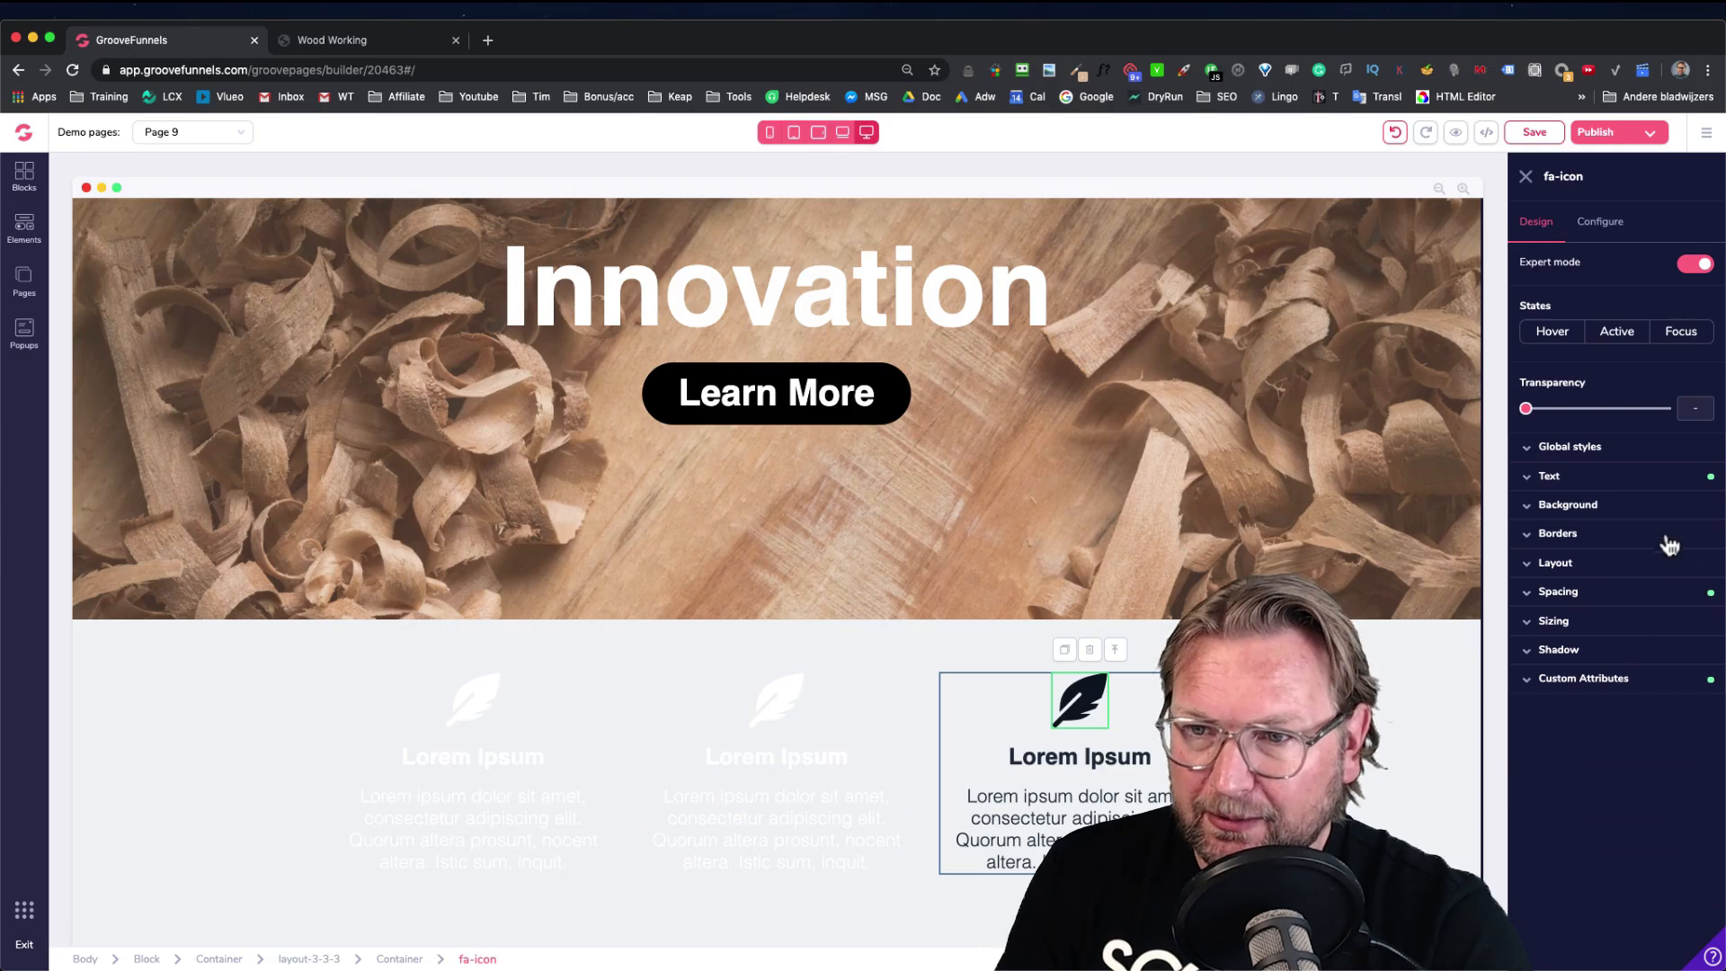
left_click(1659, 480)
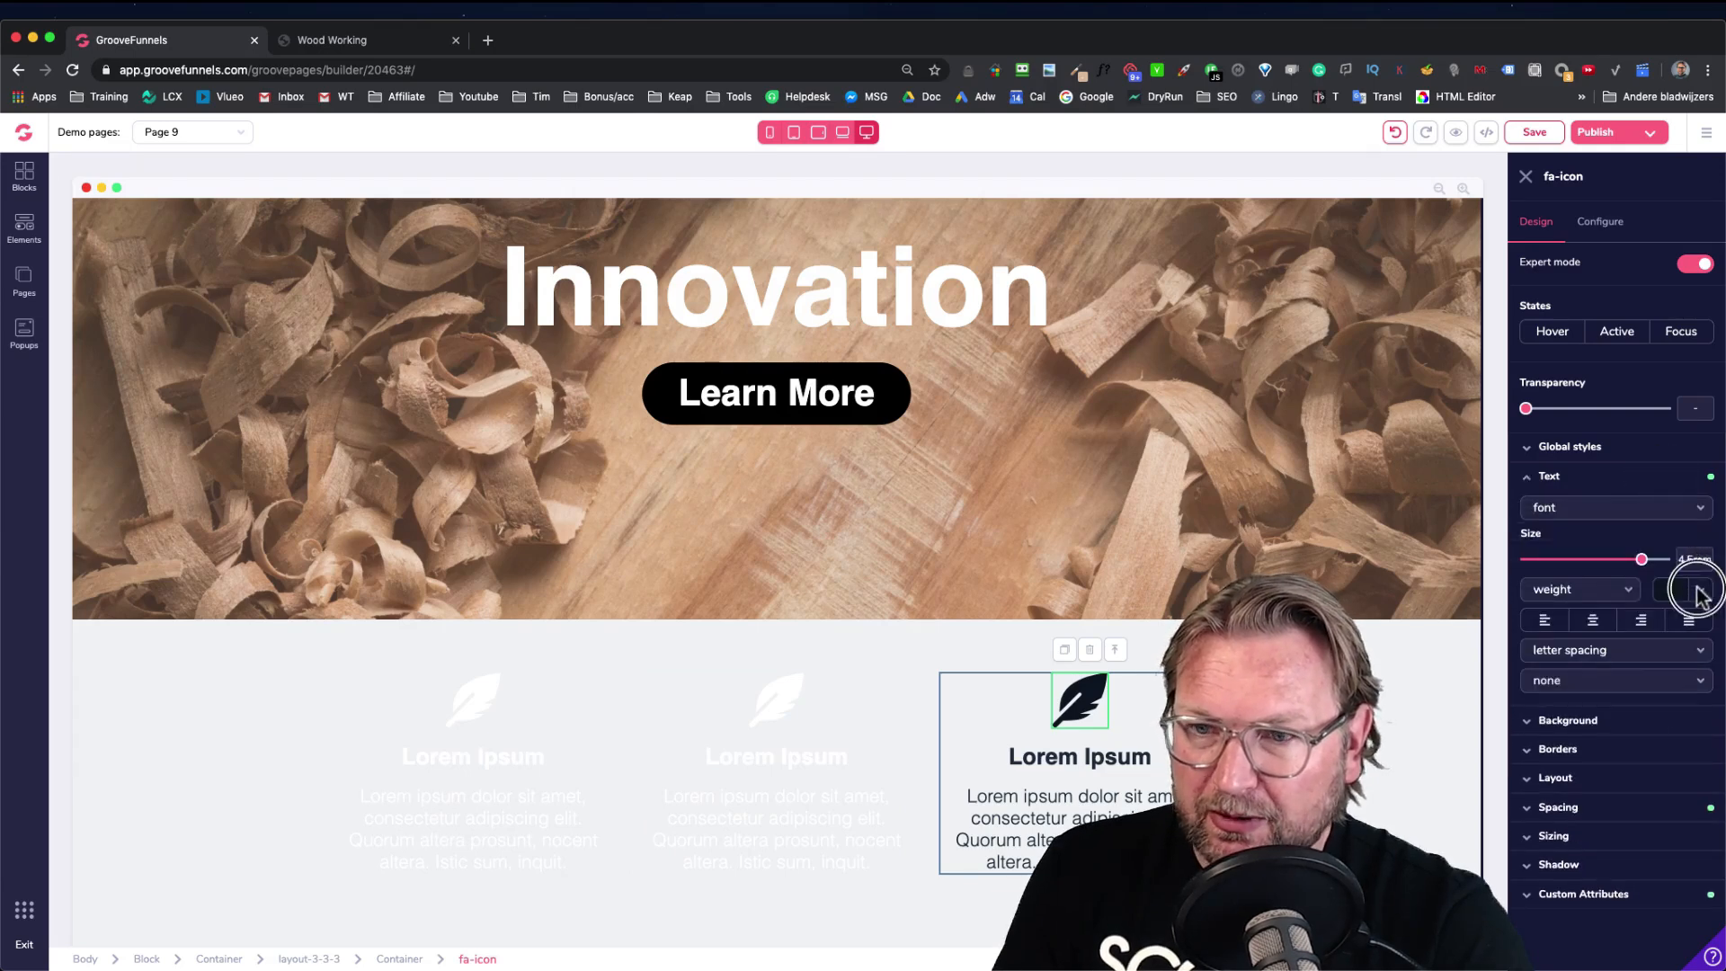
left_click(1699, 591)
left_click(1543, 674)
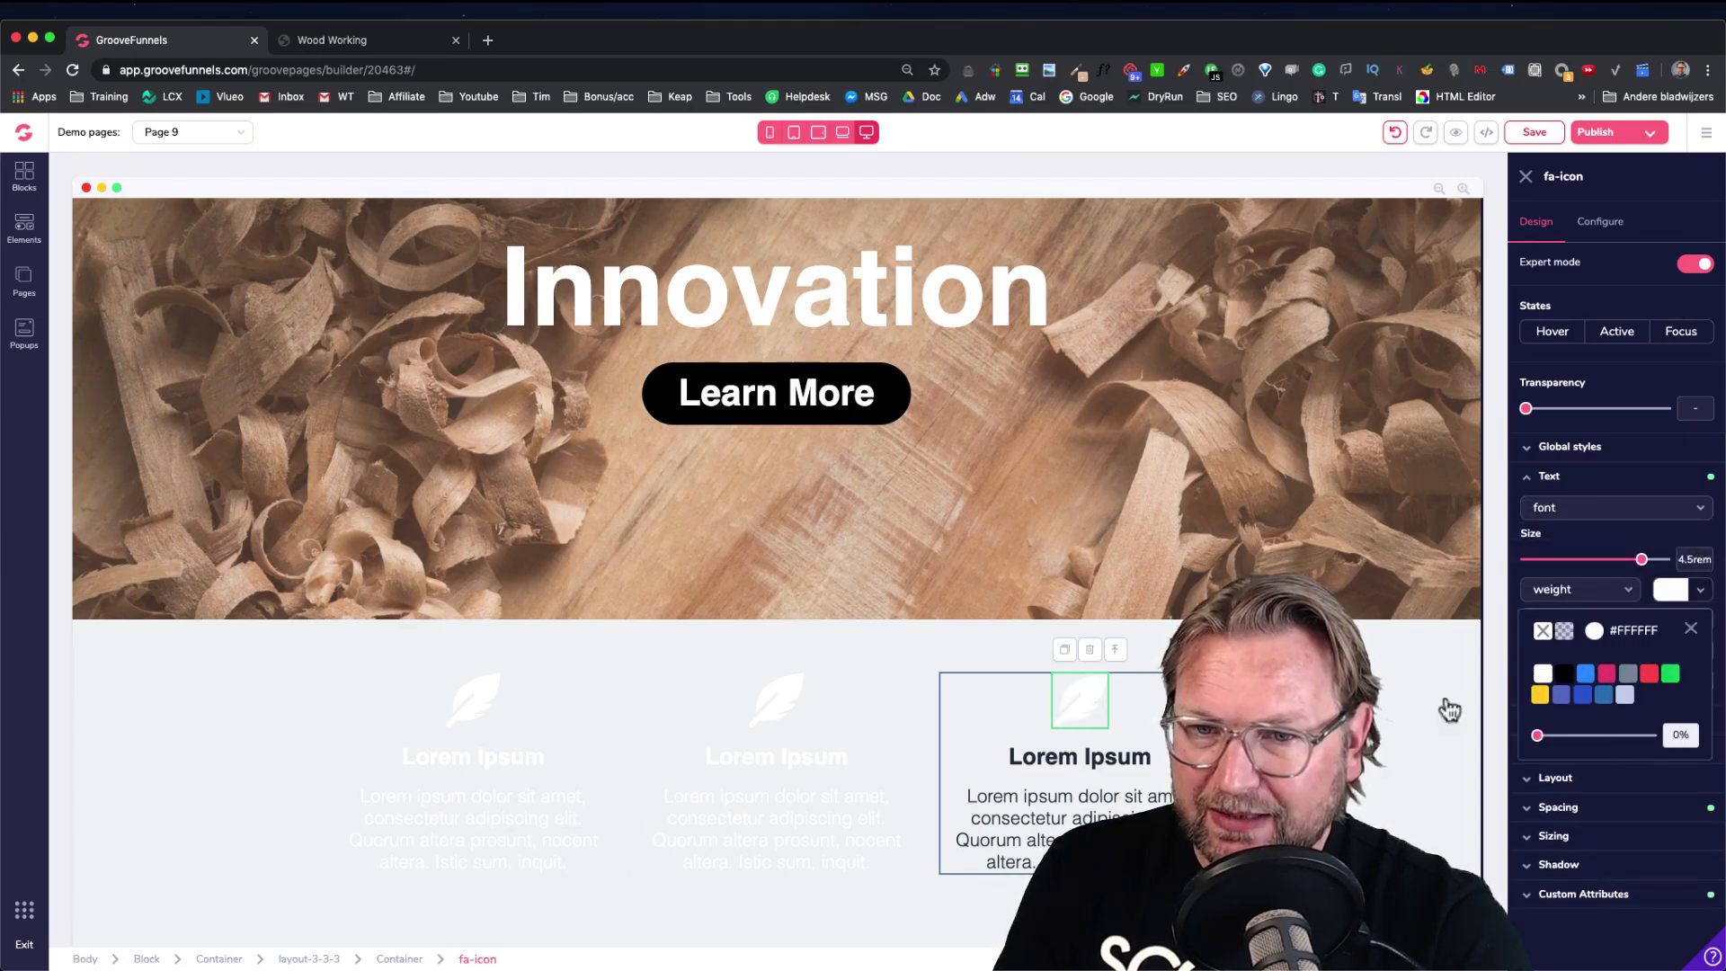
left_click(1061, 757)
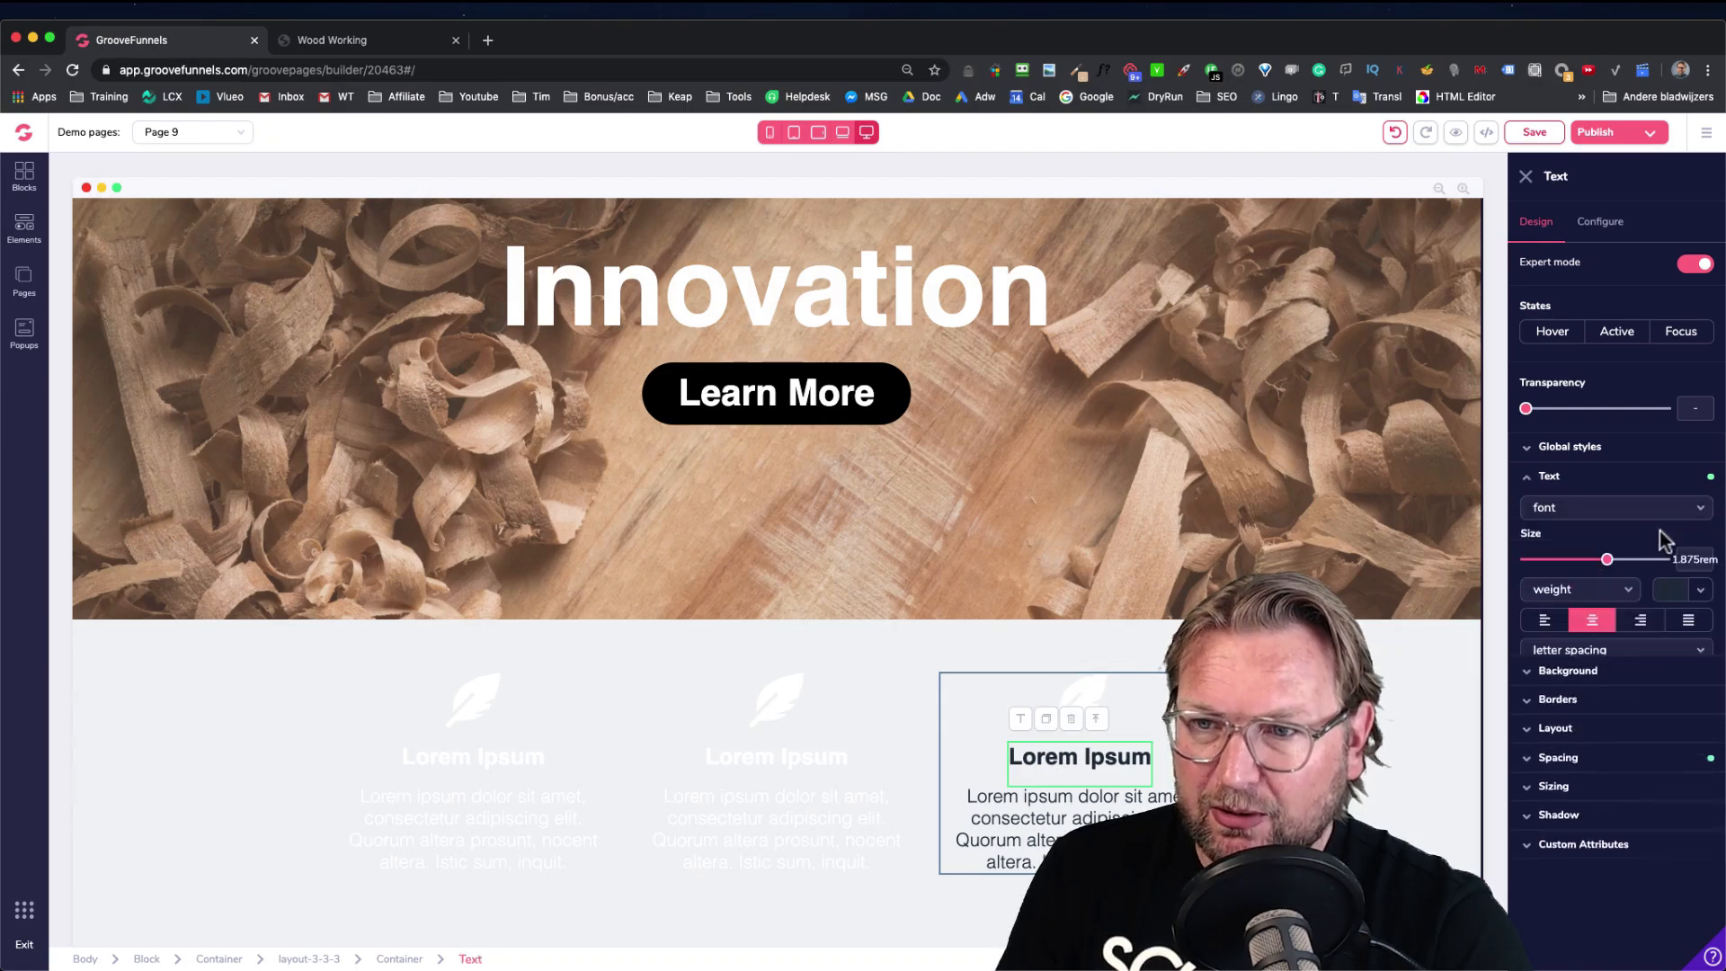
left_click(1699, 591)
left_click(1544, 674)
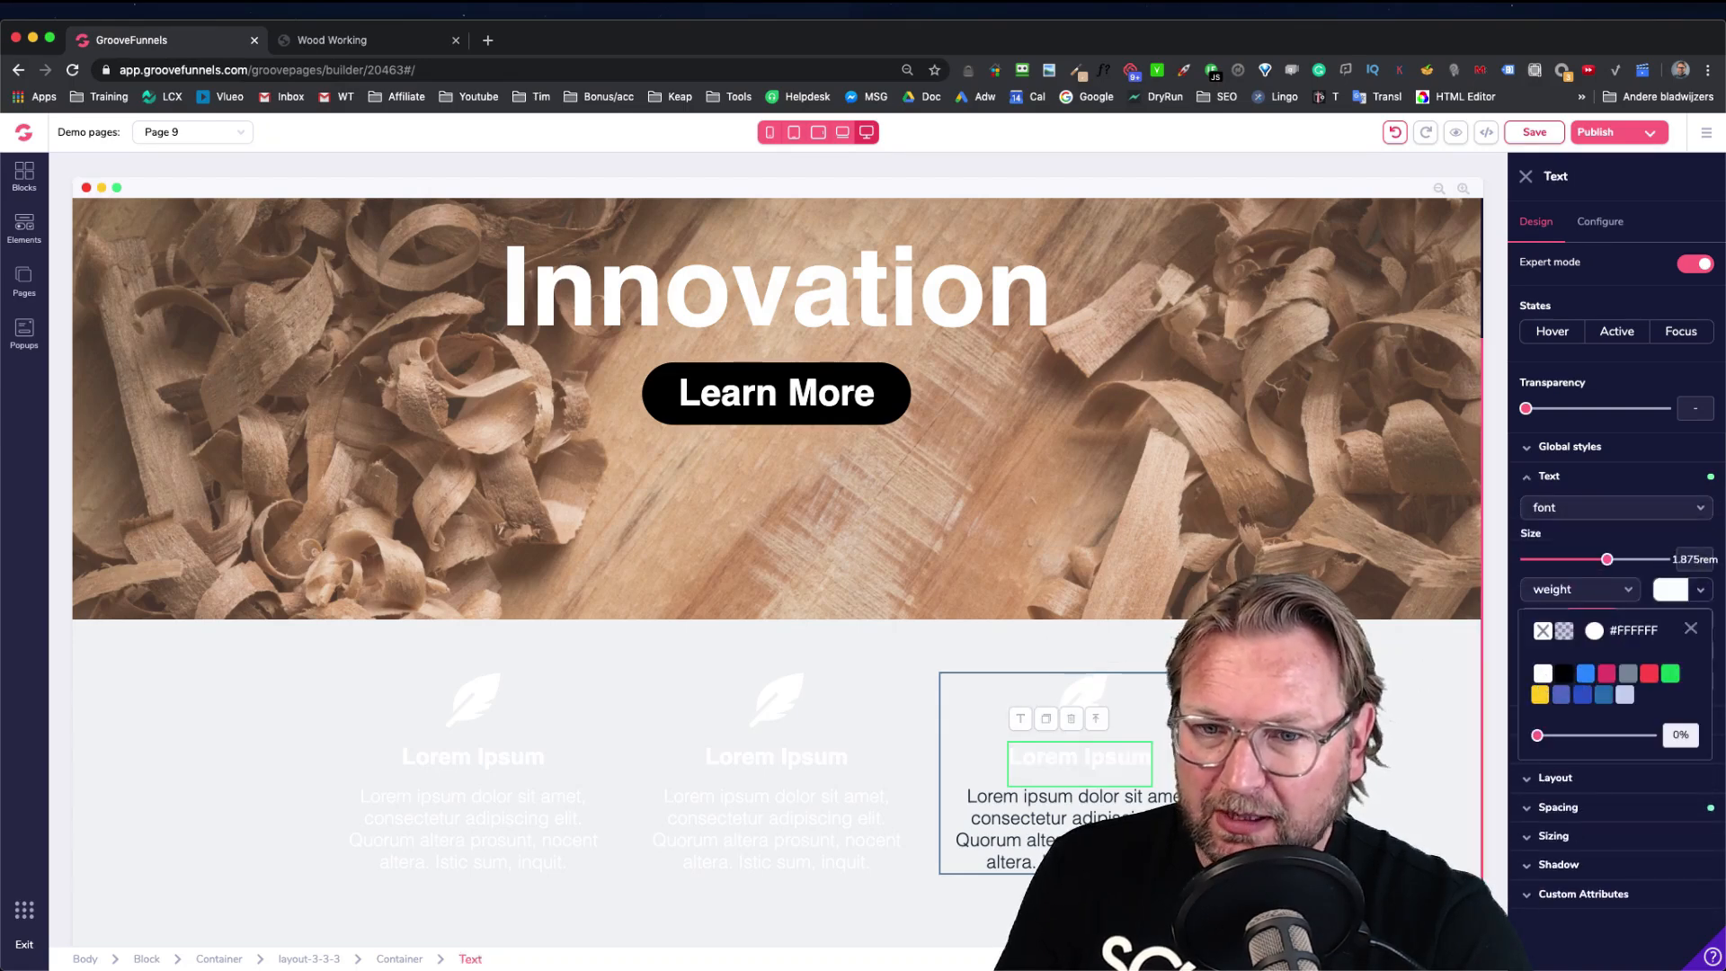
Set the third column's paragraph text colour to white (#FFFFFF)
left_click(1155, 829)
left_click(1548, 476)
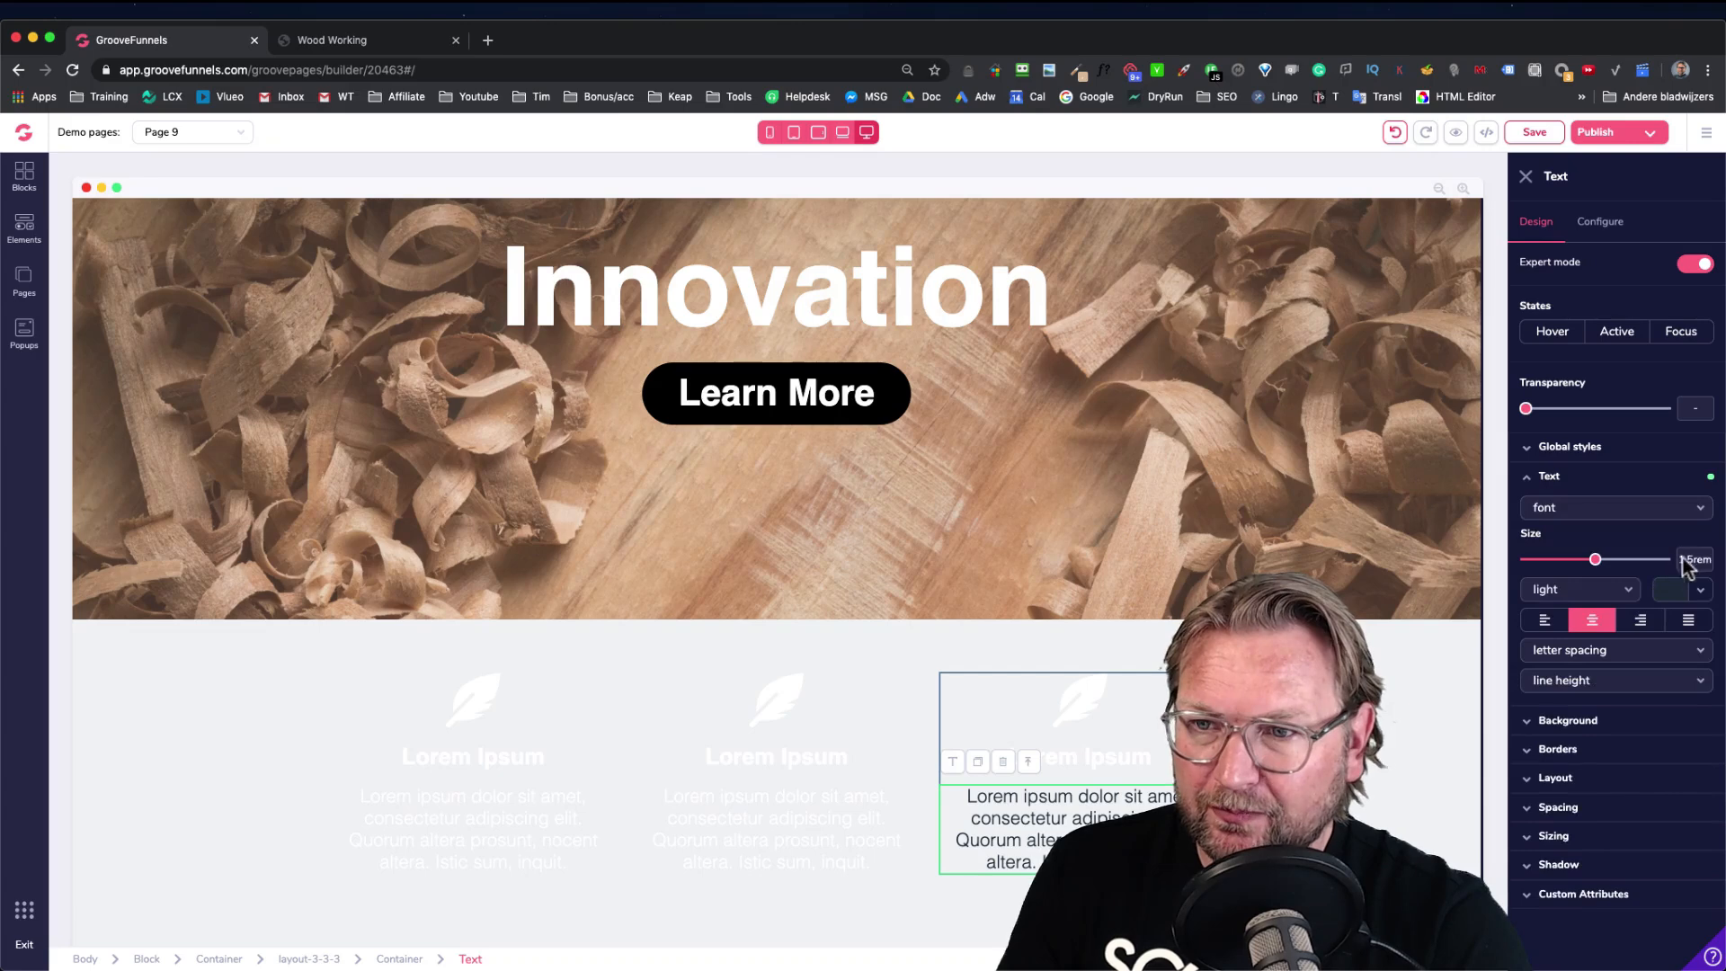
left_click(1696, 589)
left_click(1541, 674)
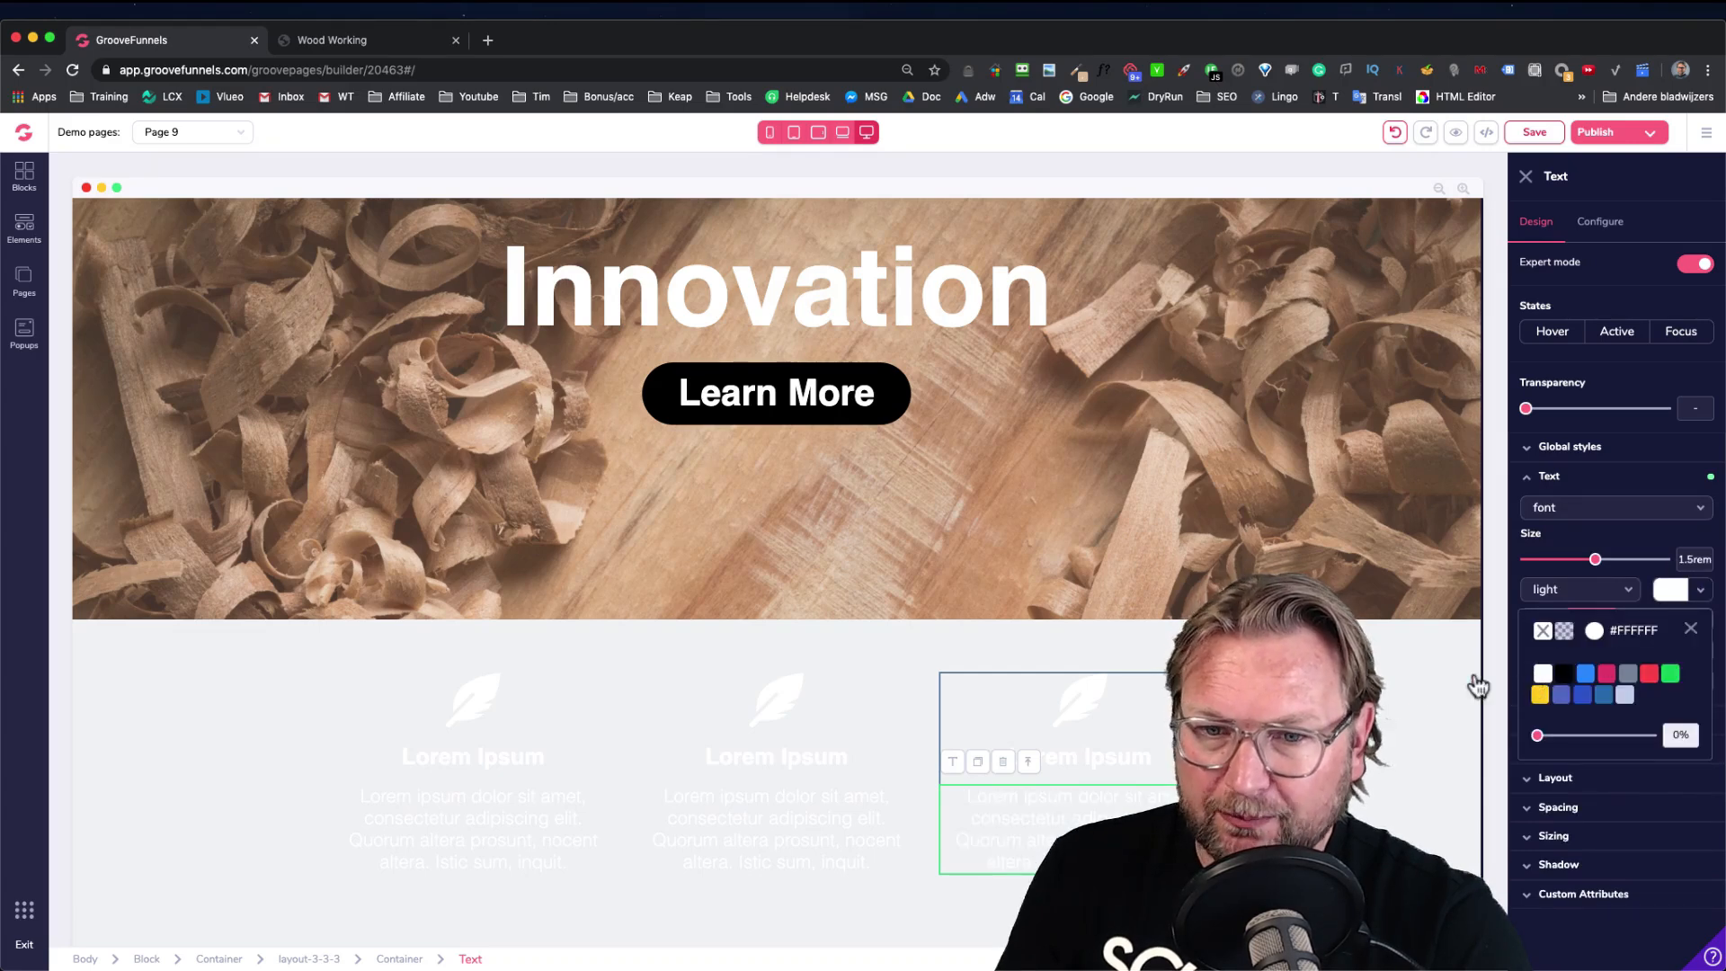
Set the icon feature block's background colour to near-black #151313
left_click(1030, 477)
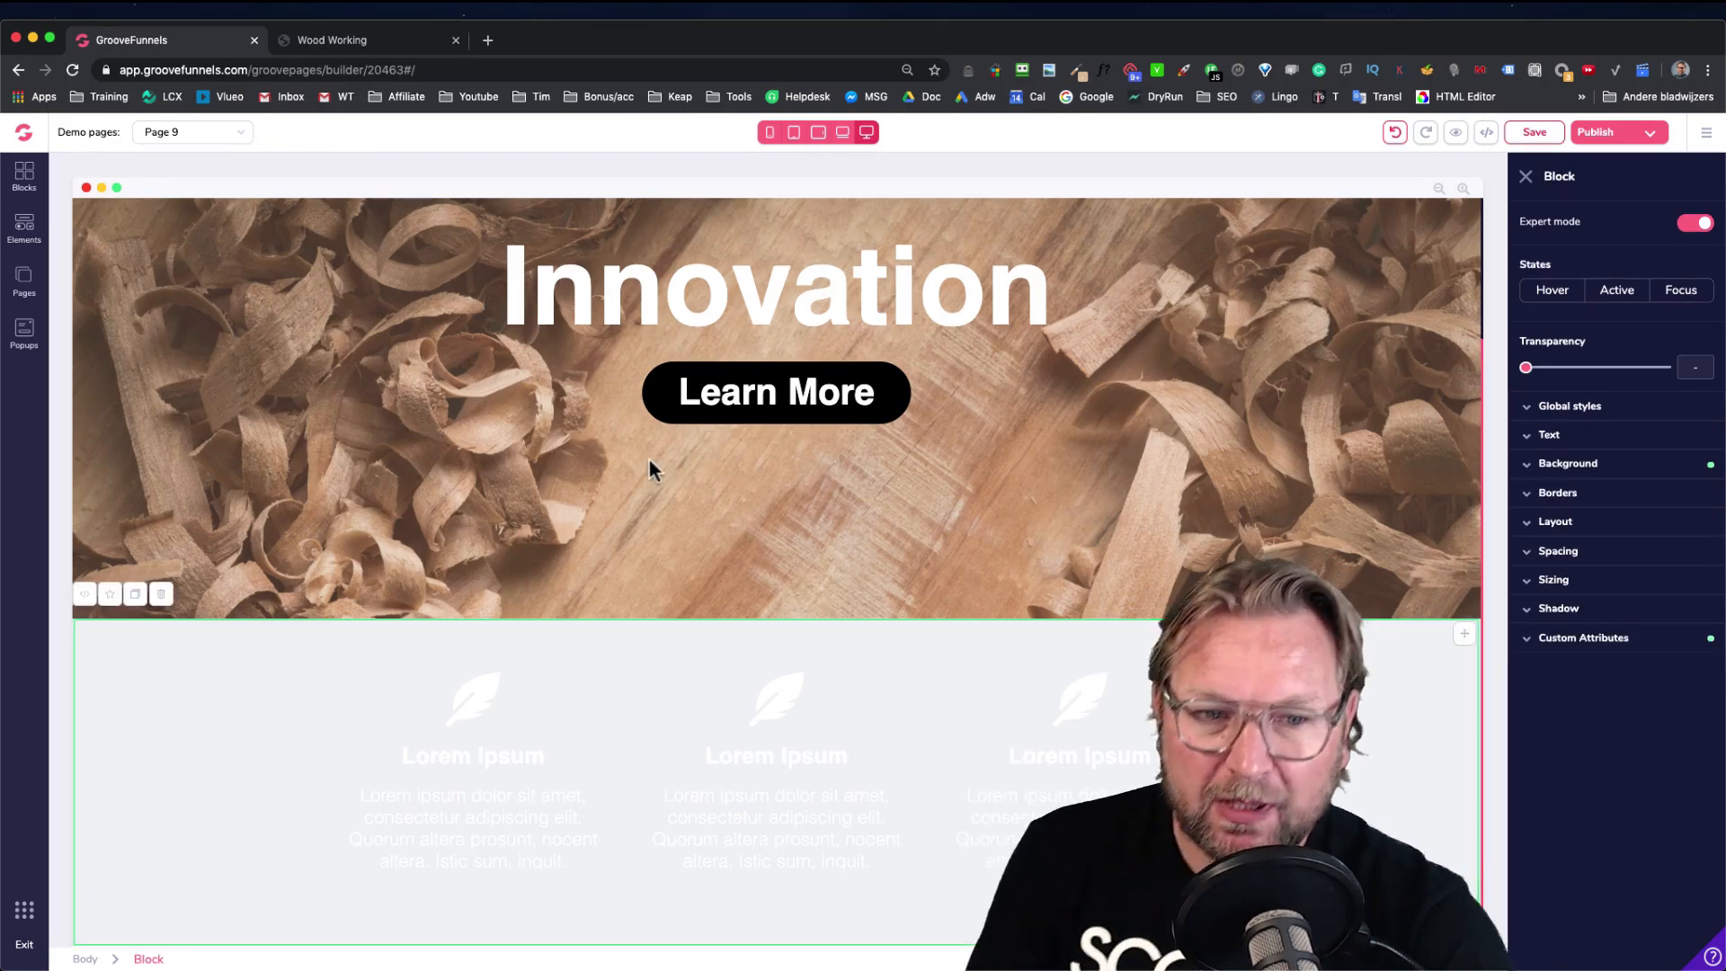
scroll(649, 457, "down", 1)
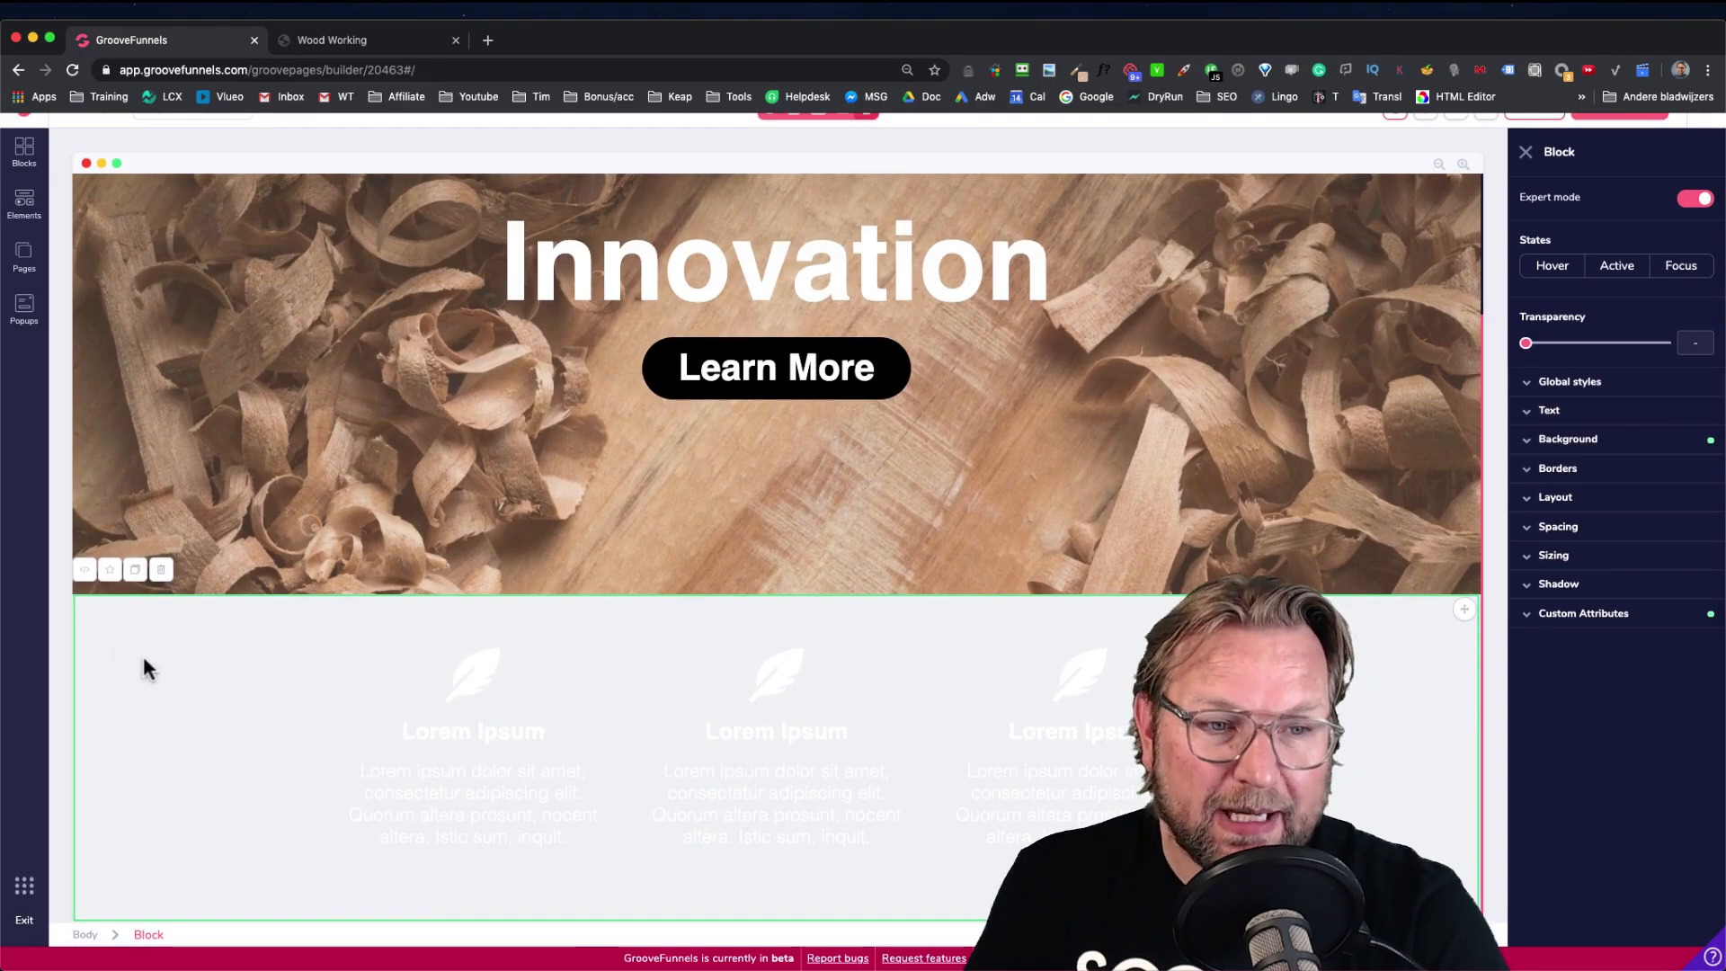
scroll(138, 659, "up", 2)
scroll(171, 638, "down", 2)
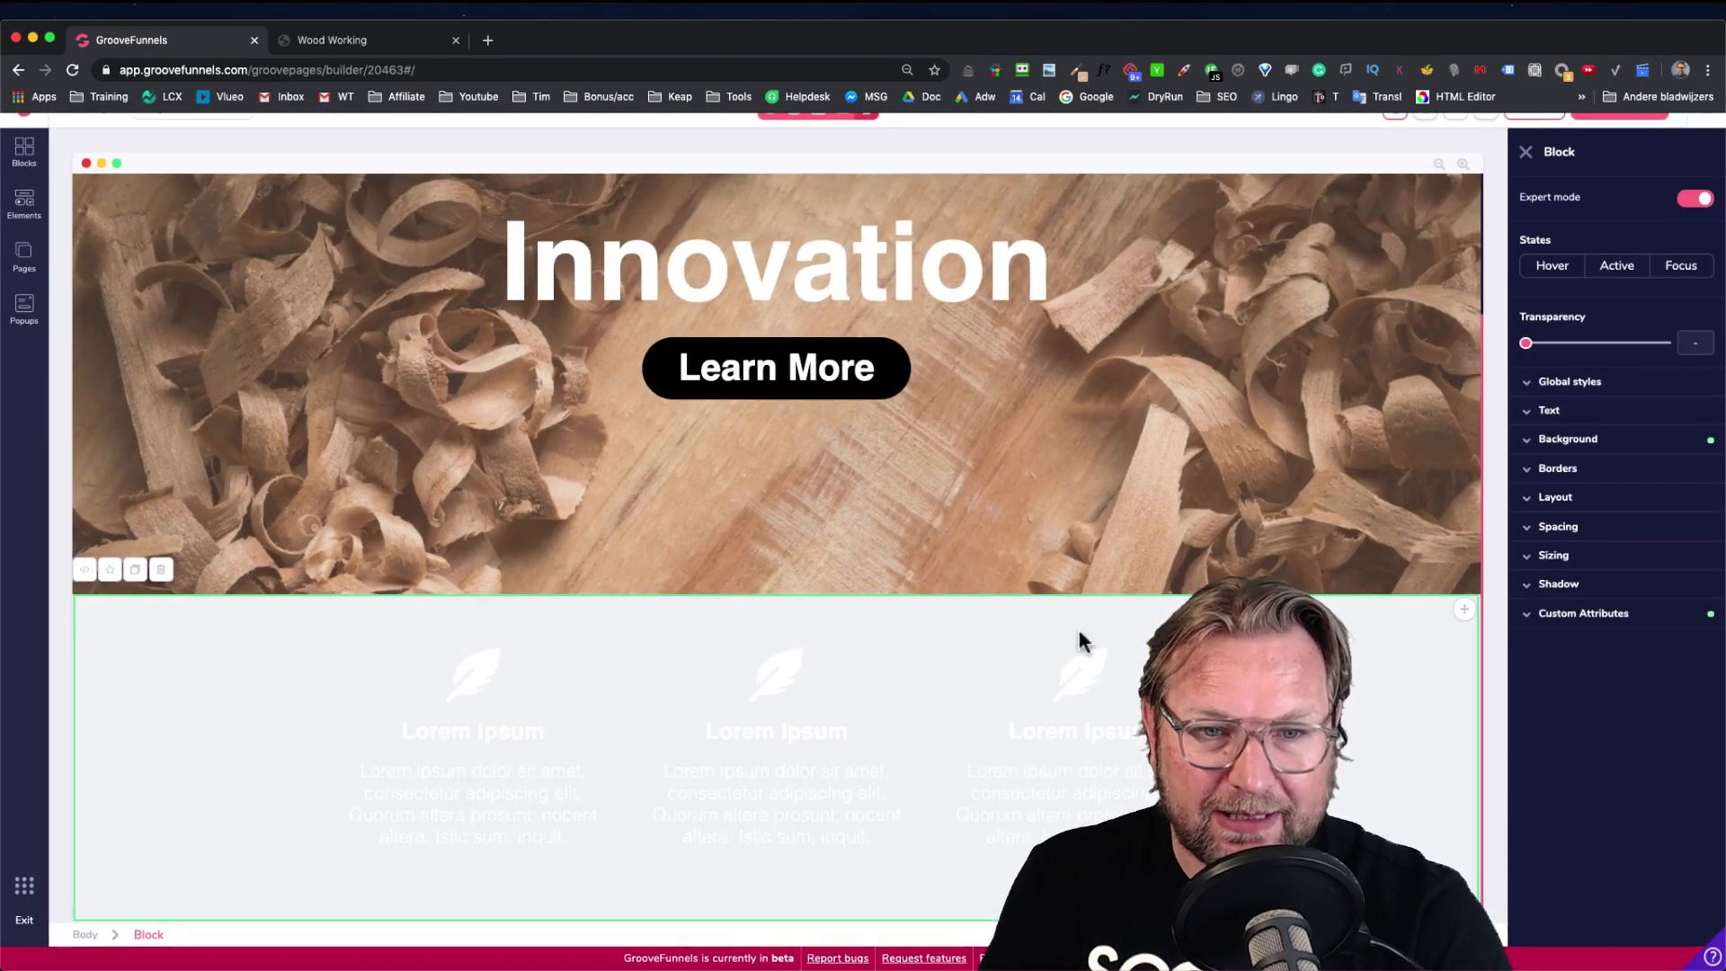
left_click(1583, 440)
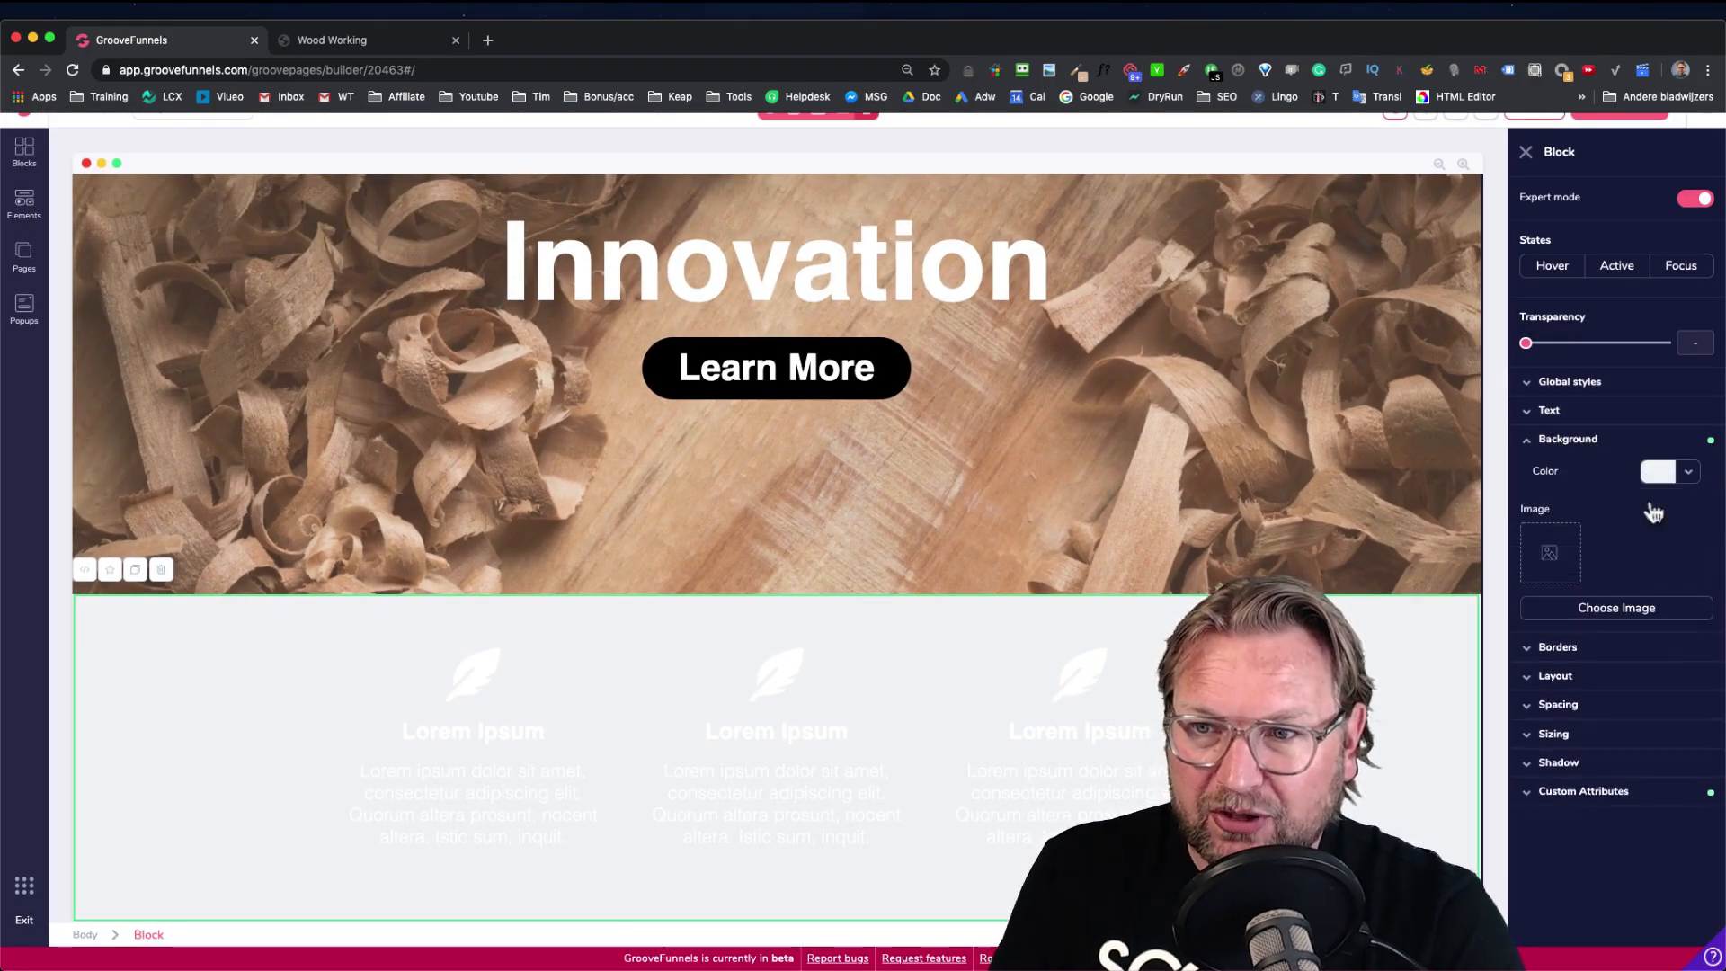
left_click(1688, 472)
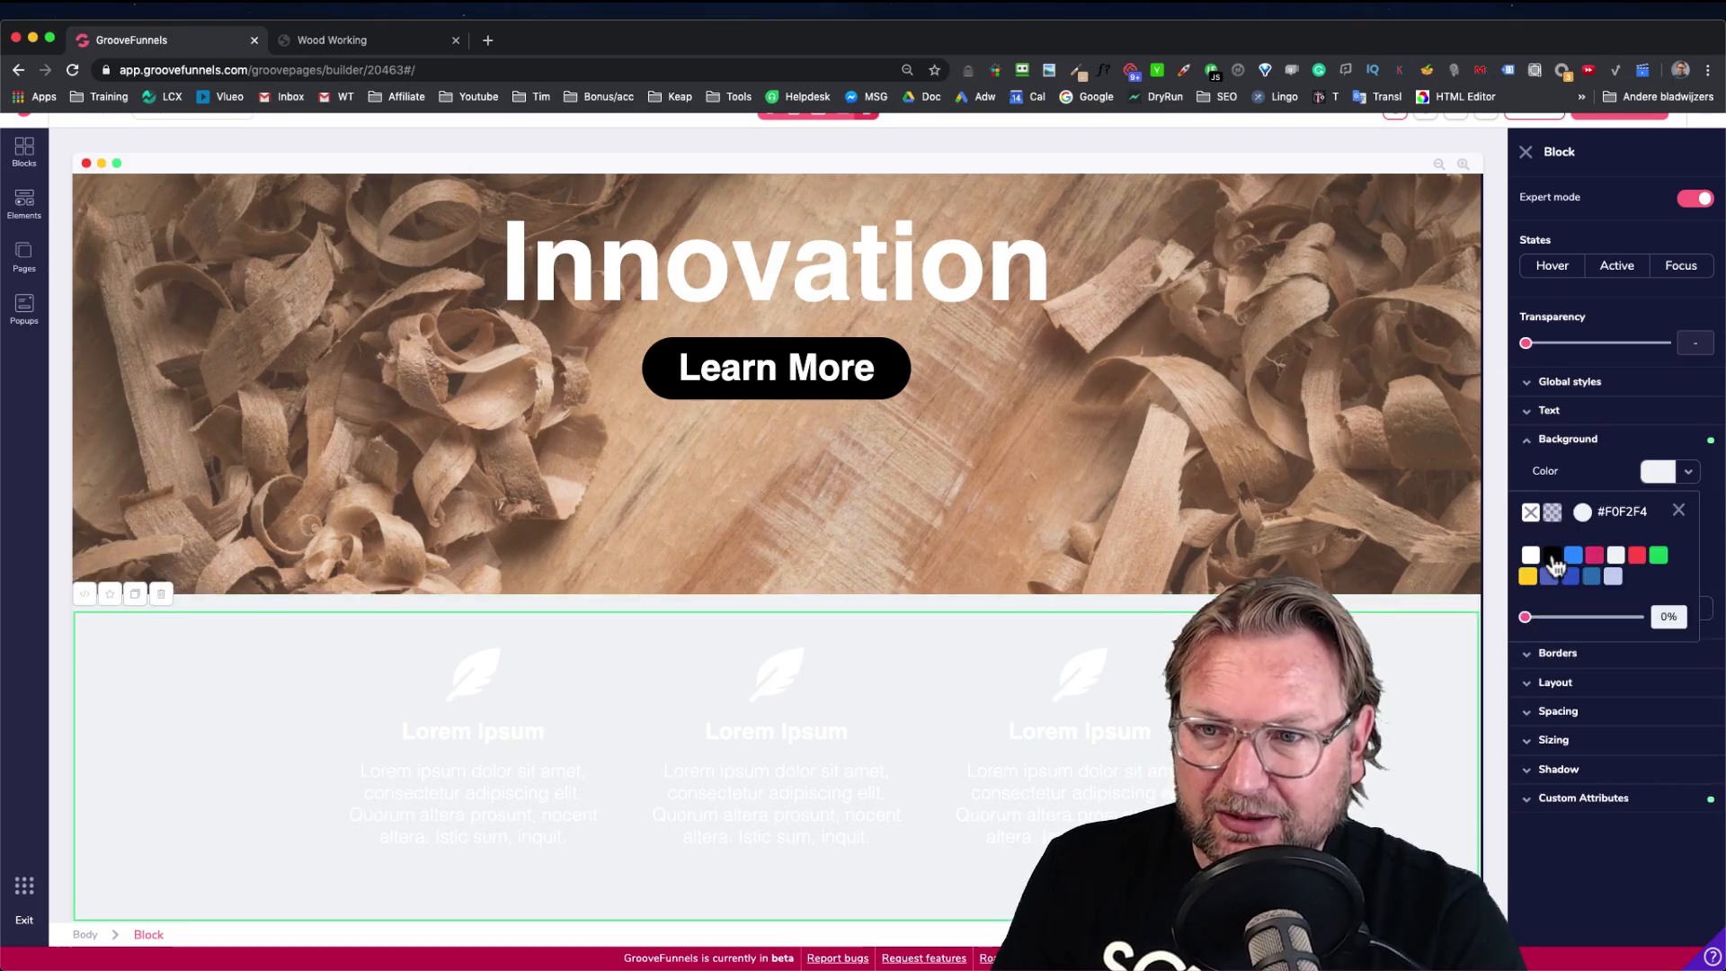
left_click(1554, 557)
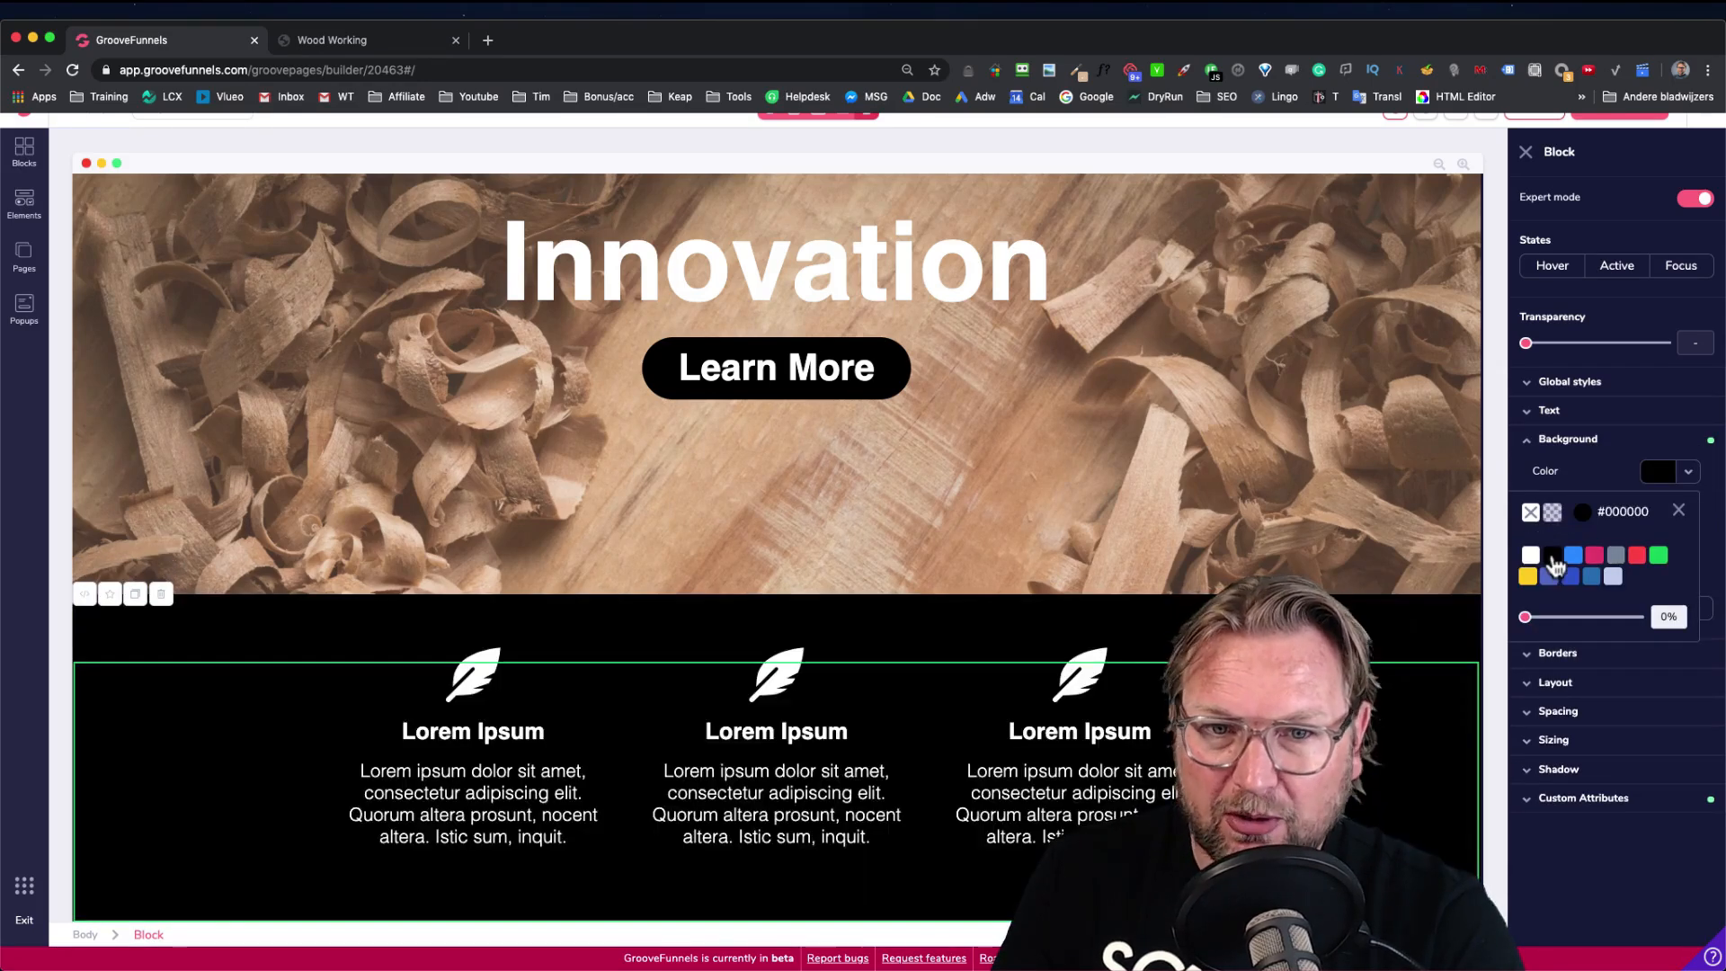
left_click(1582, 511)
left_click_drag(1564, 647, 1496, 656)
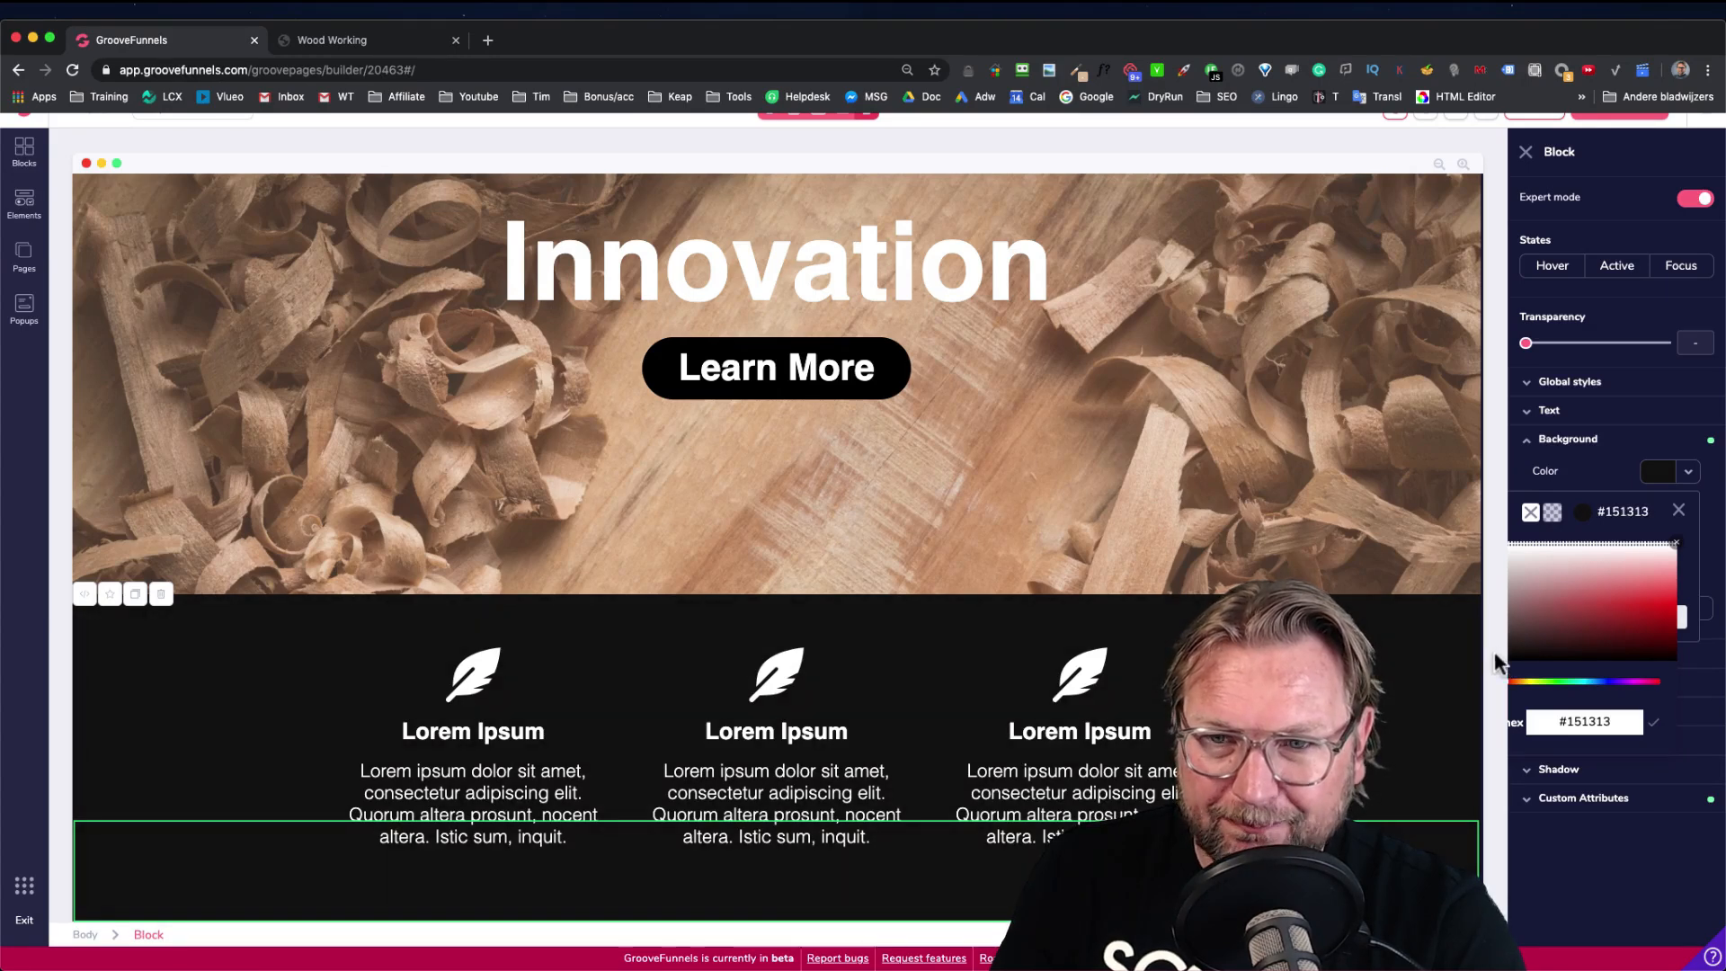
left_click(1686, 558)
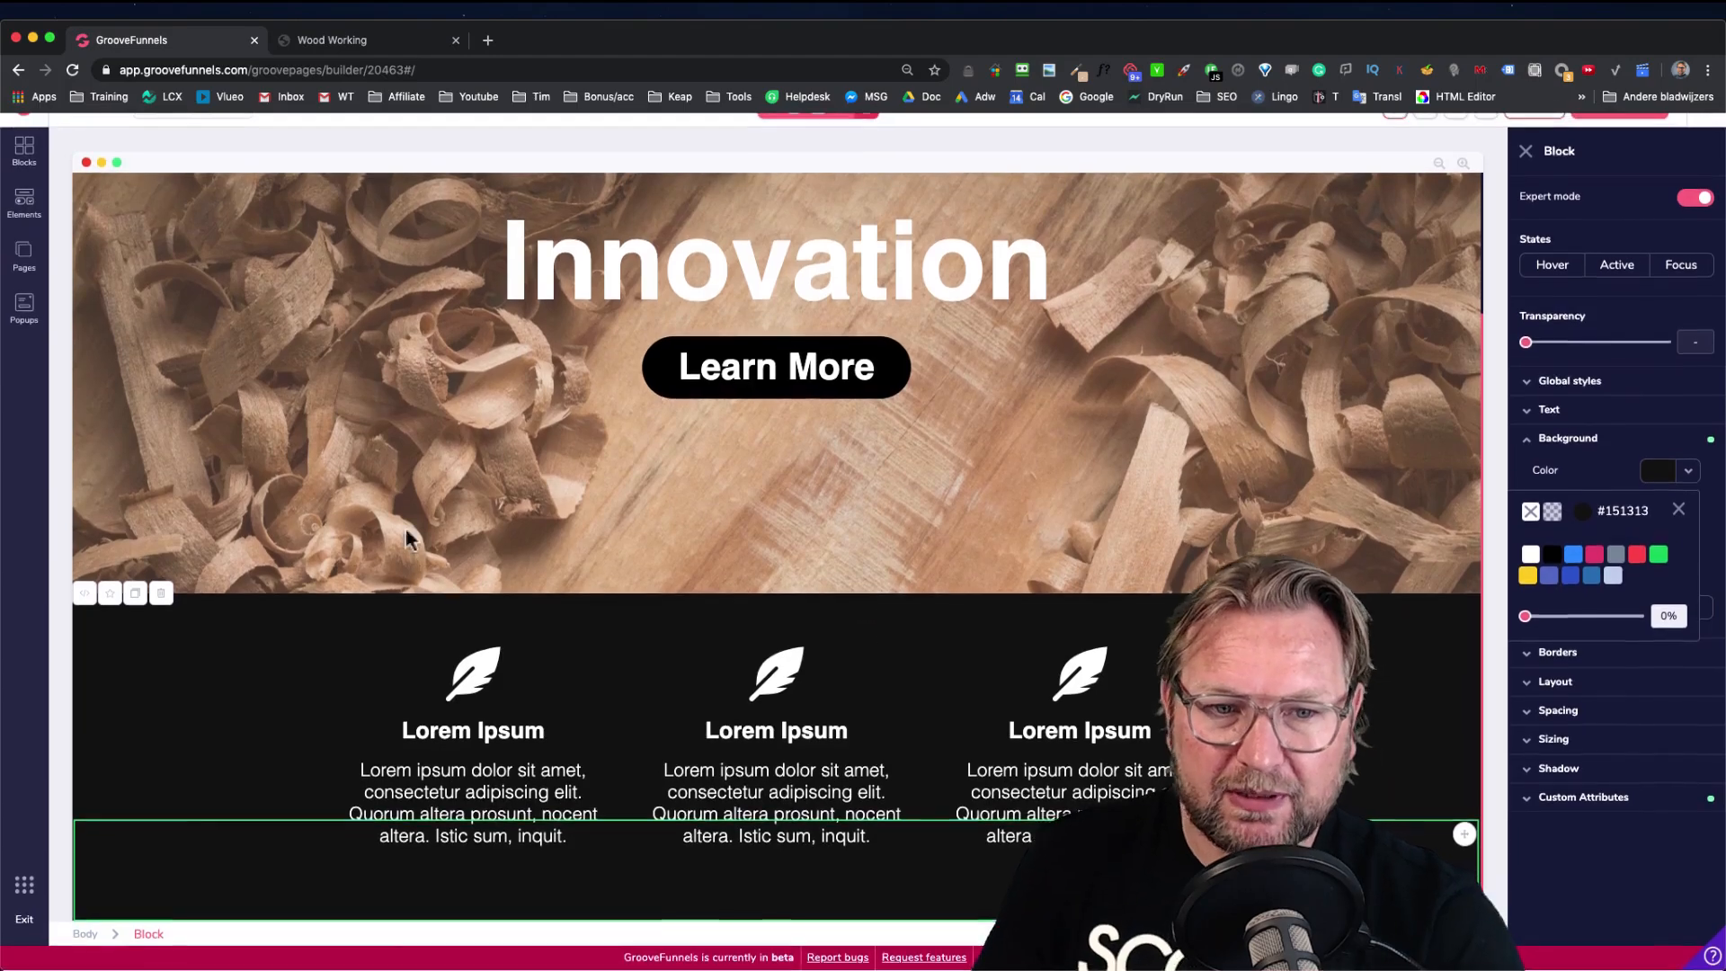
Compare the feature block with the dark icon section on the Wood Working demo page, and return to the builder
scroll(472, 478, "up", 2)
scroll(472, 478, "down", 2)
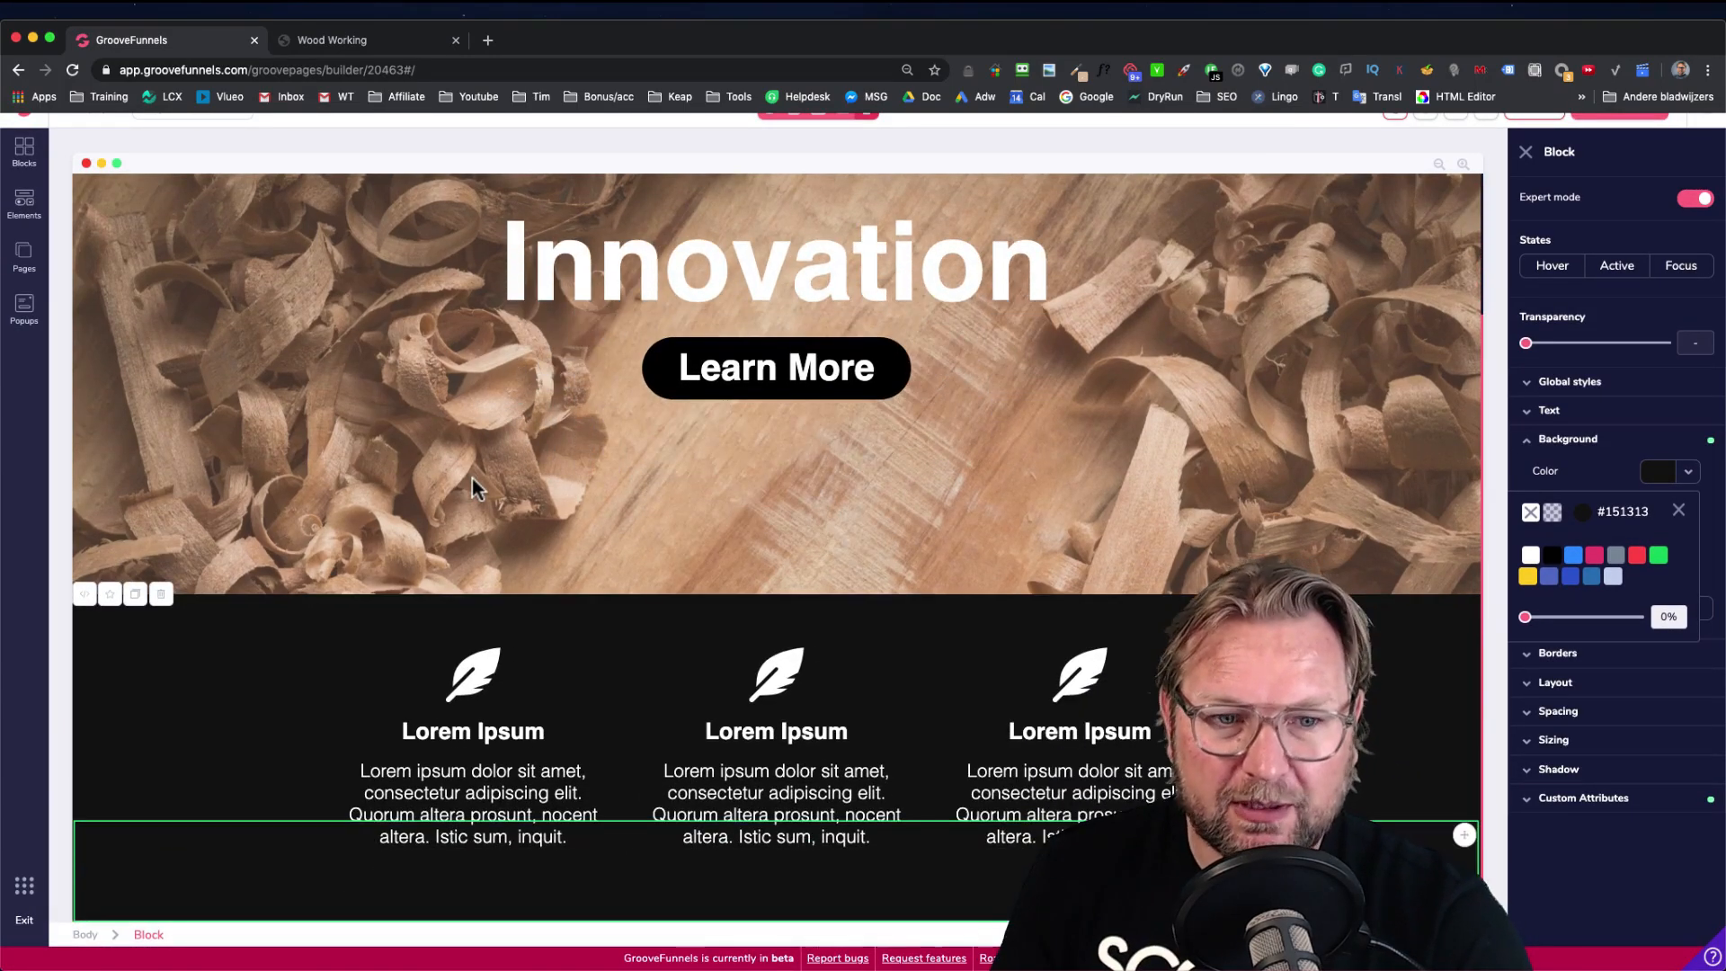
left_click(394, 36)
scroll(538, 443, "up", 4)
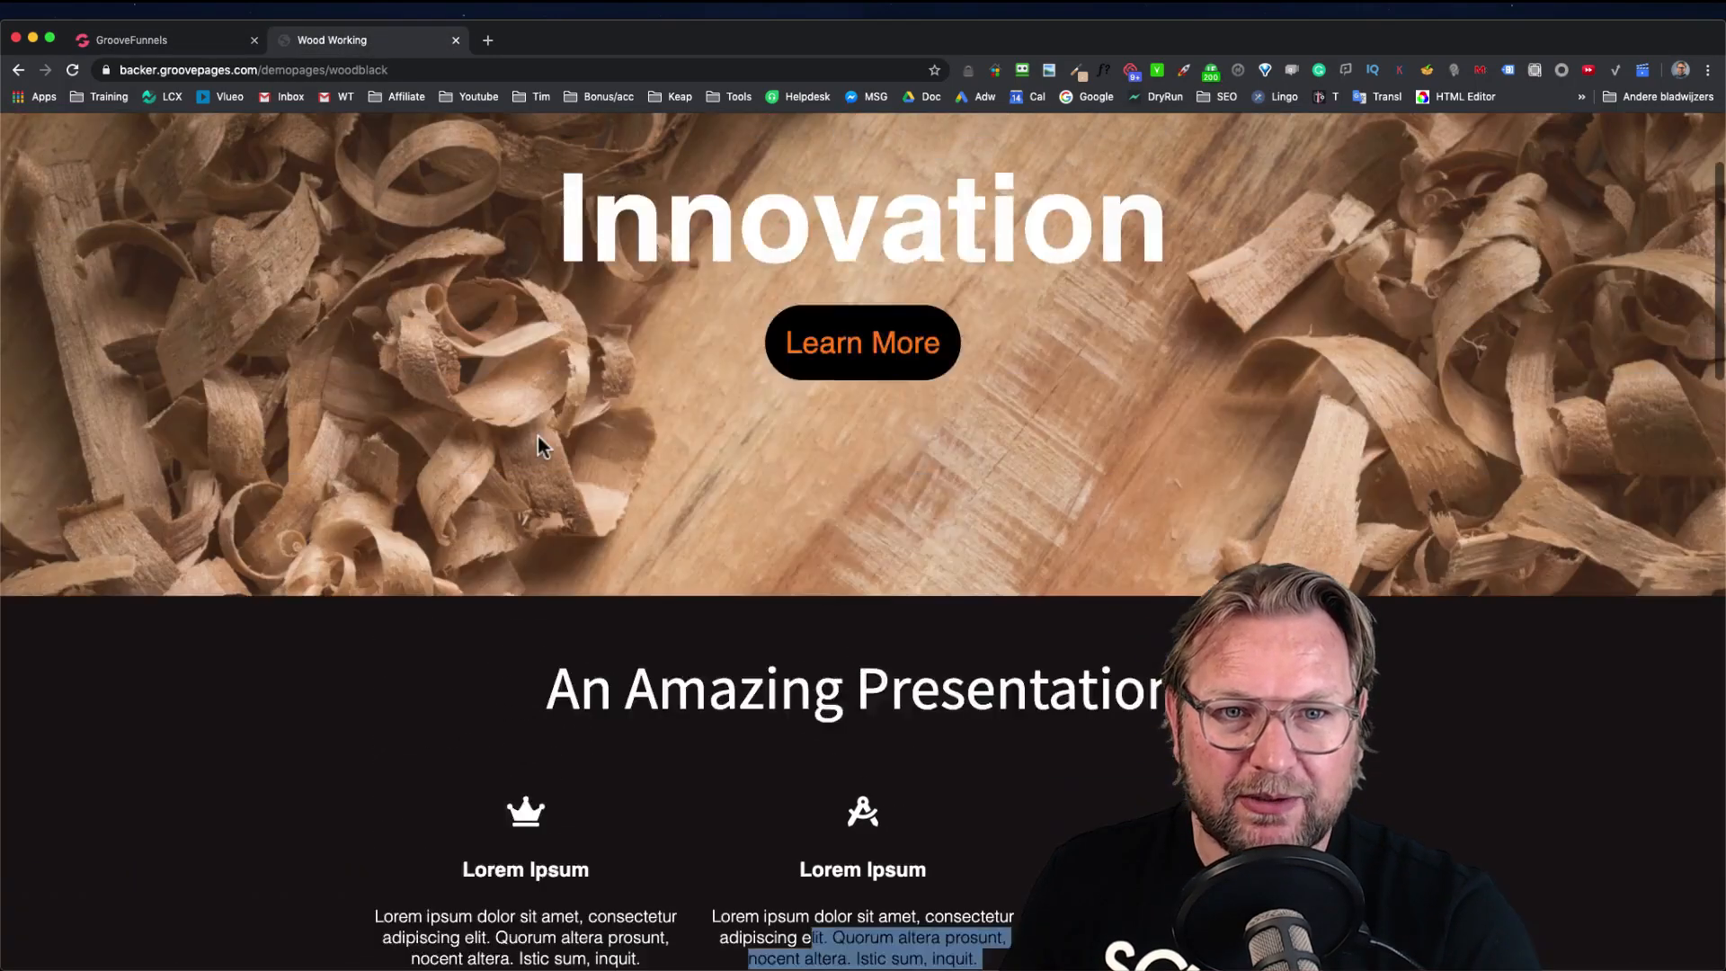
scroll(538, 435, "up", 2)
scroll(448, 473, "down", 3)
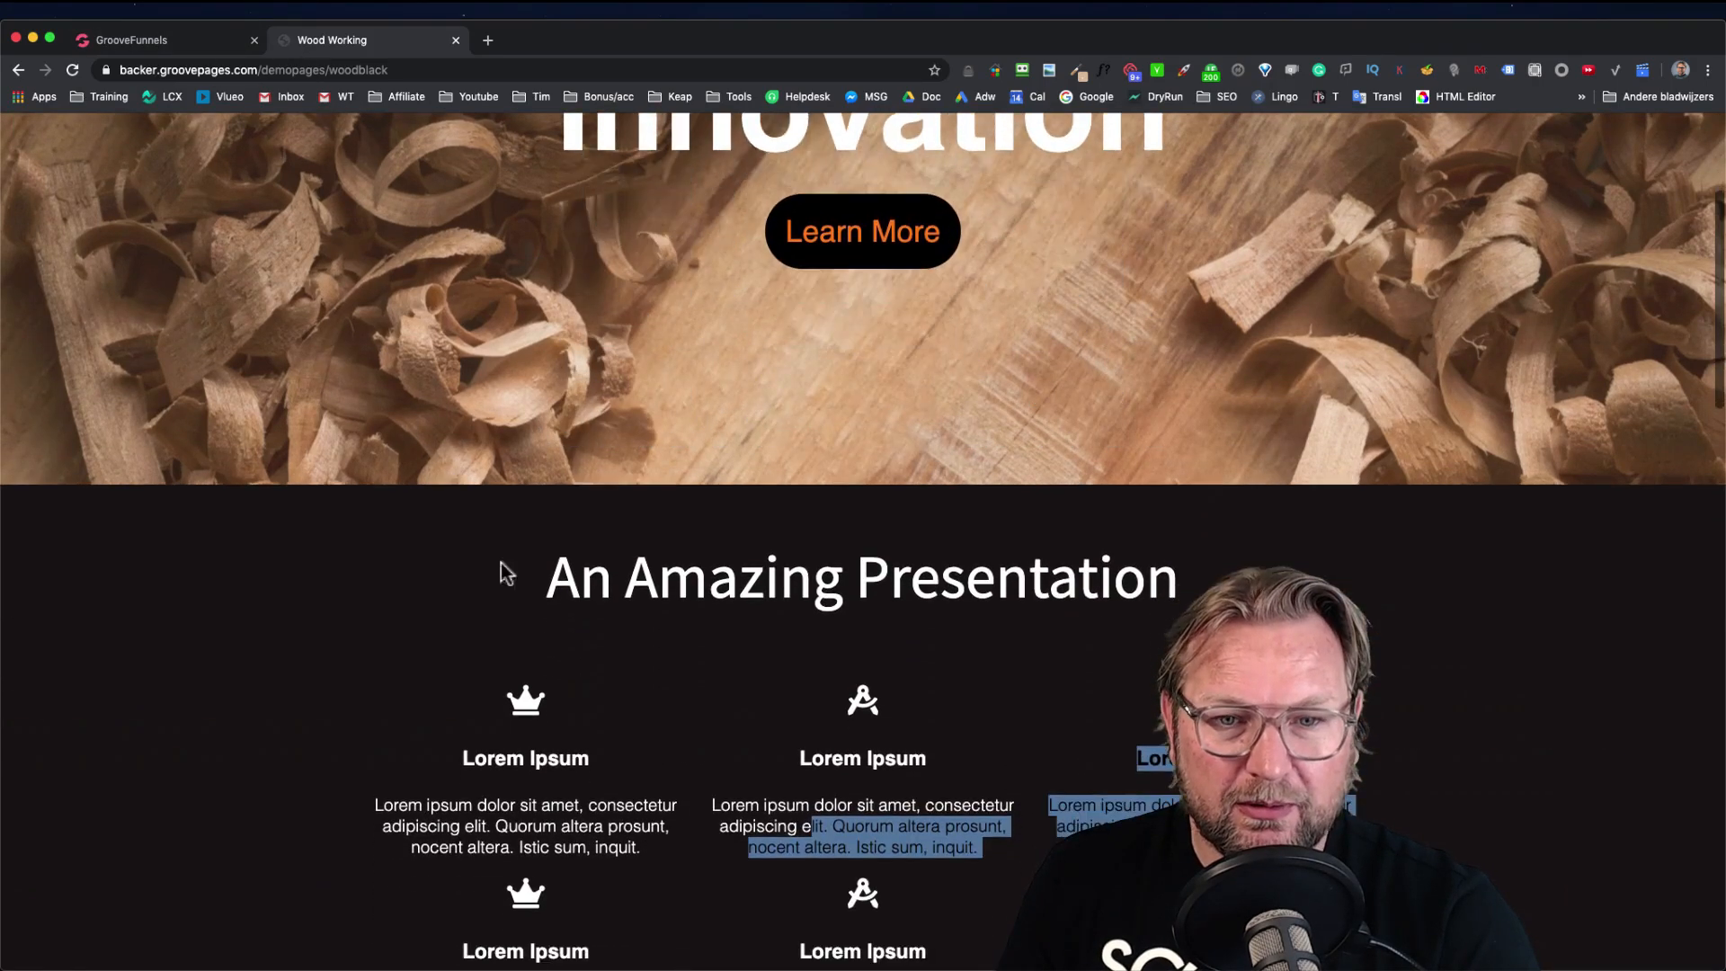
left_click(201, 40)
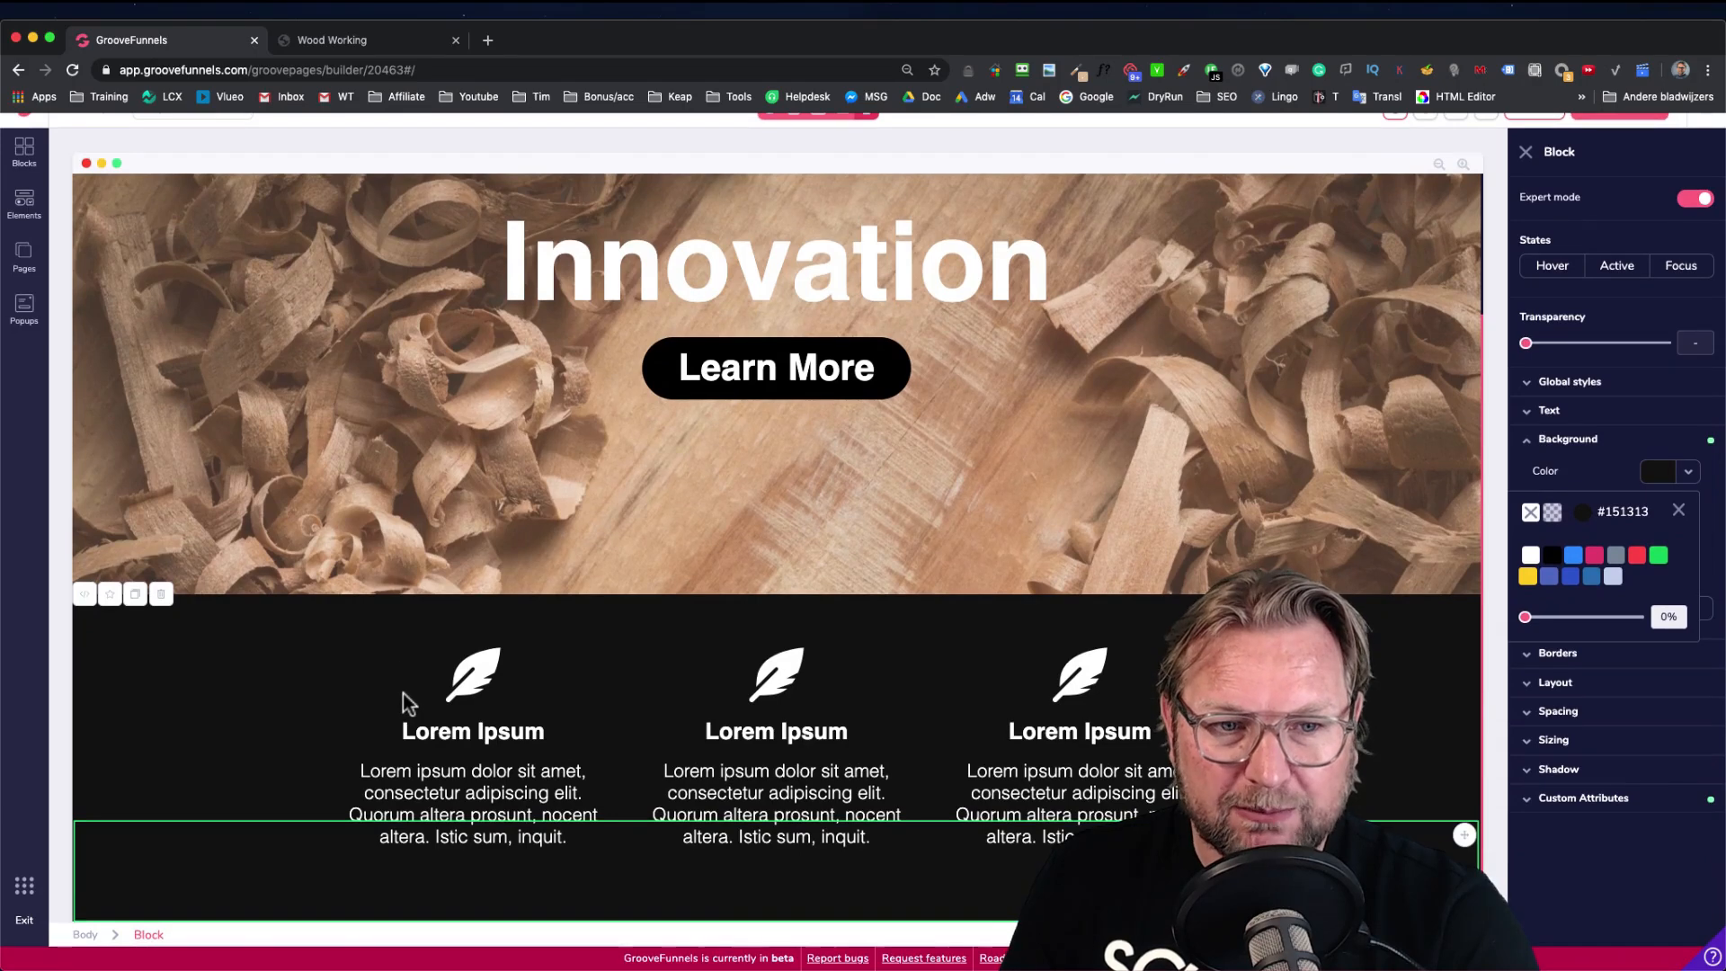
Duplicate the whole three-column icon row to create a second row beneath it
left_click(403, 693)
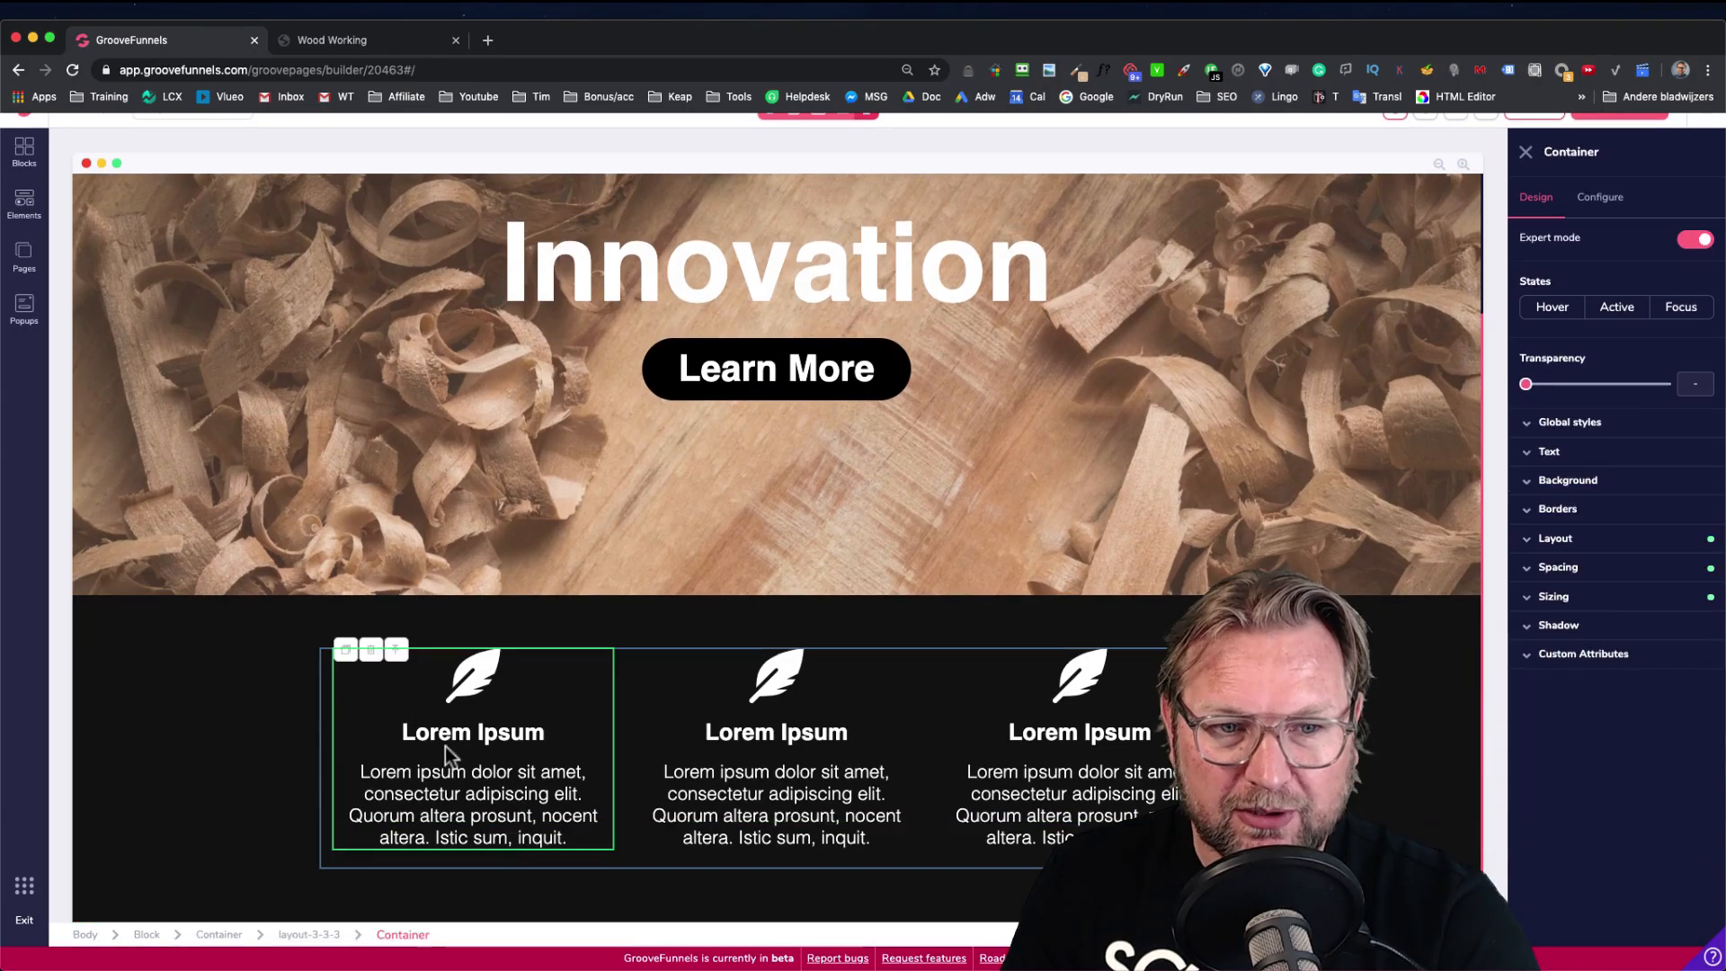
left_click(302, 934)
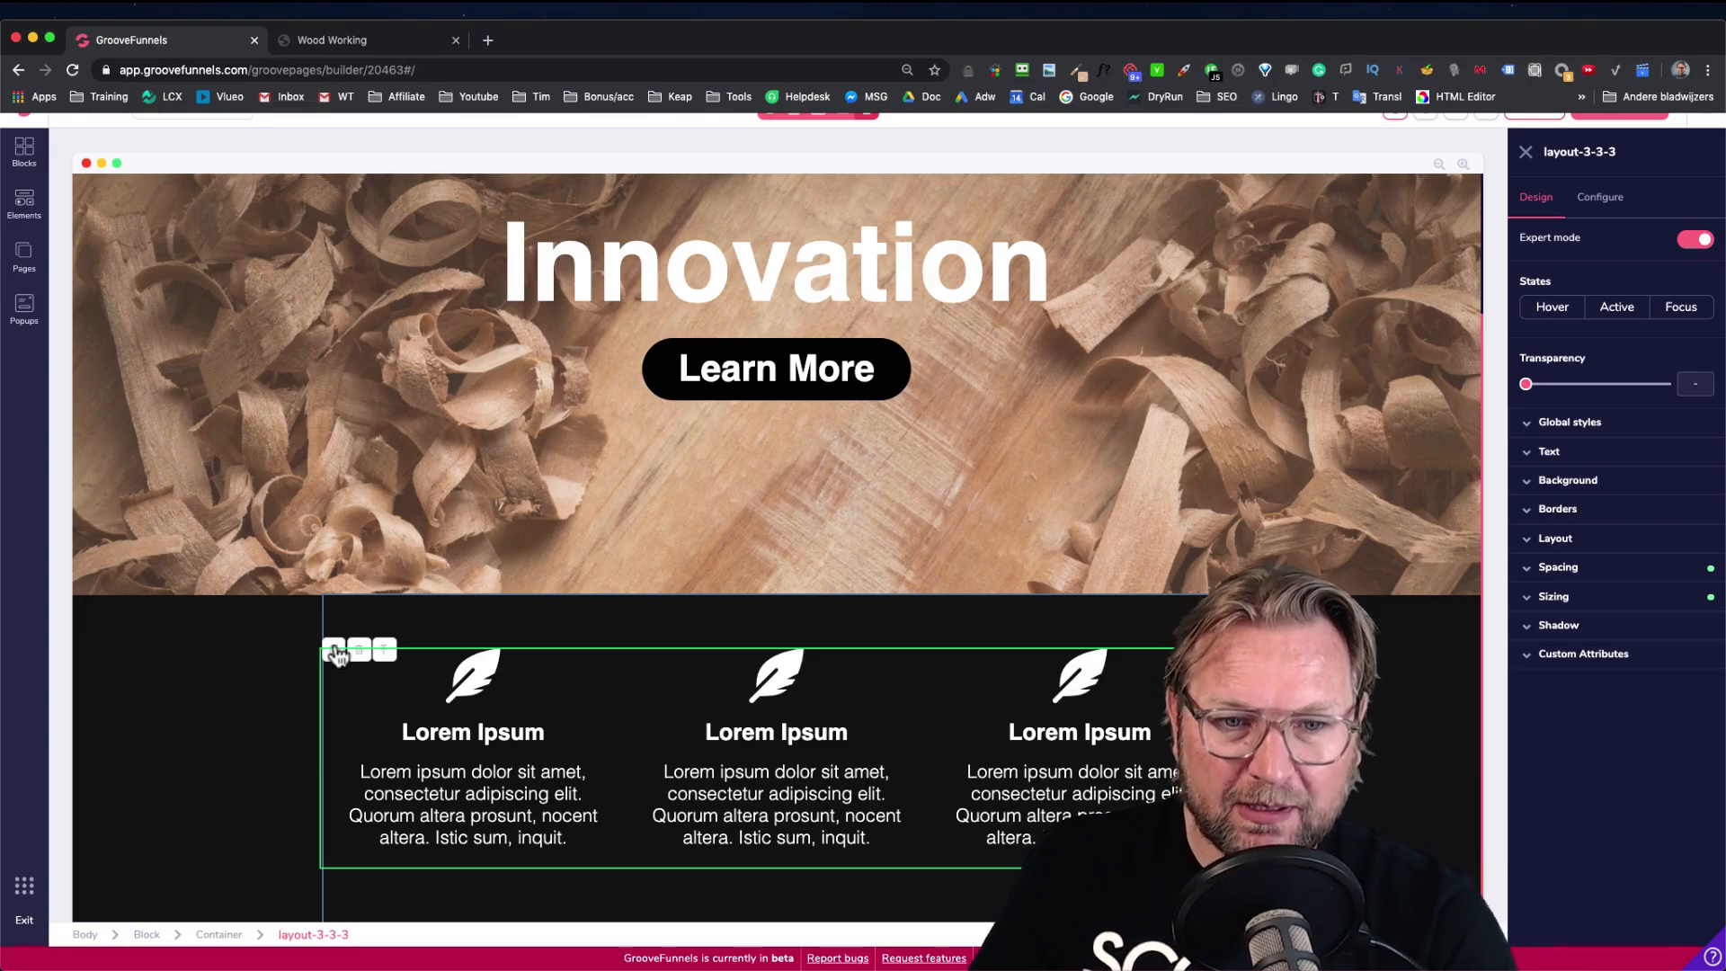
scroll(273, 633, "down", 3)
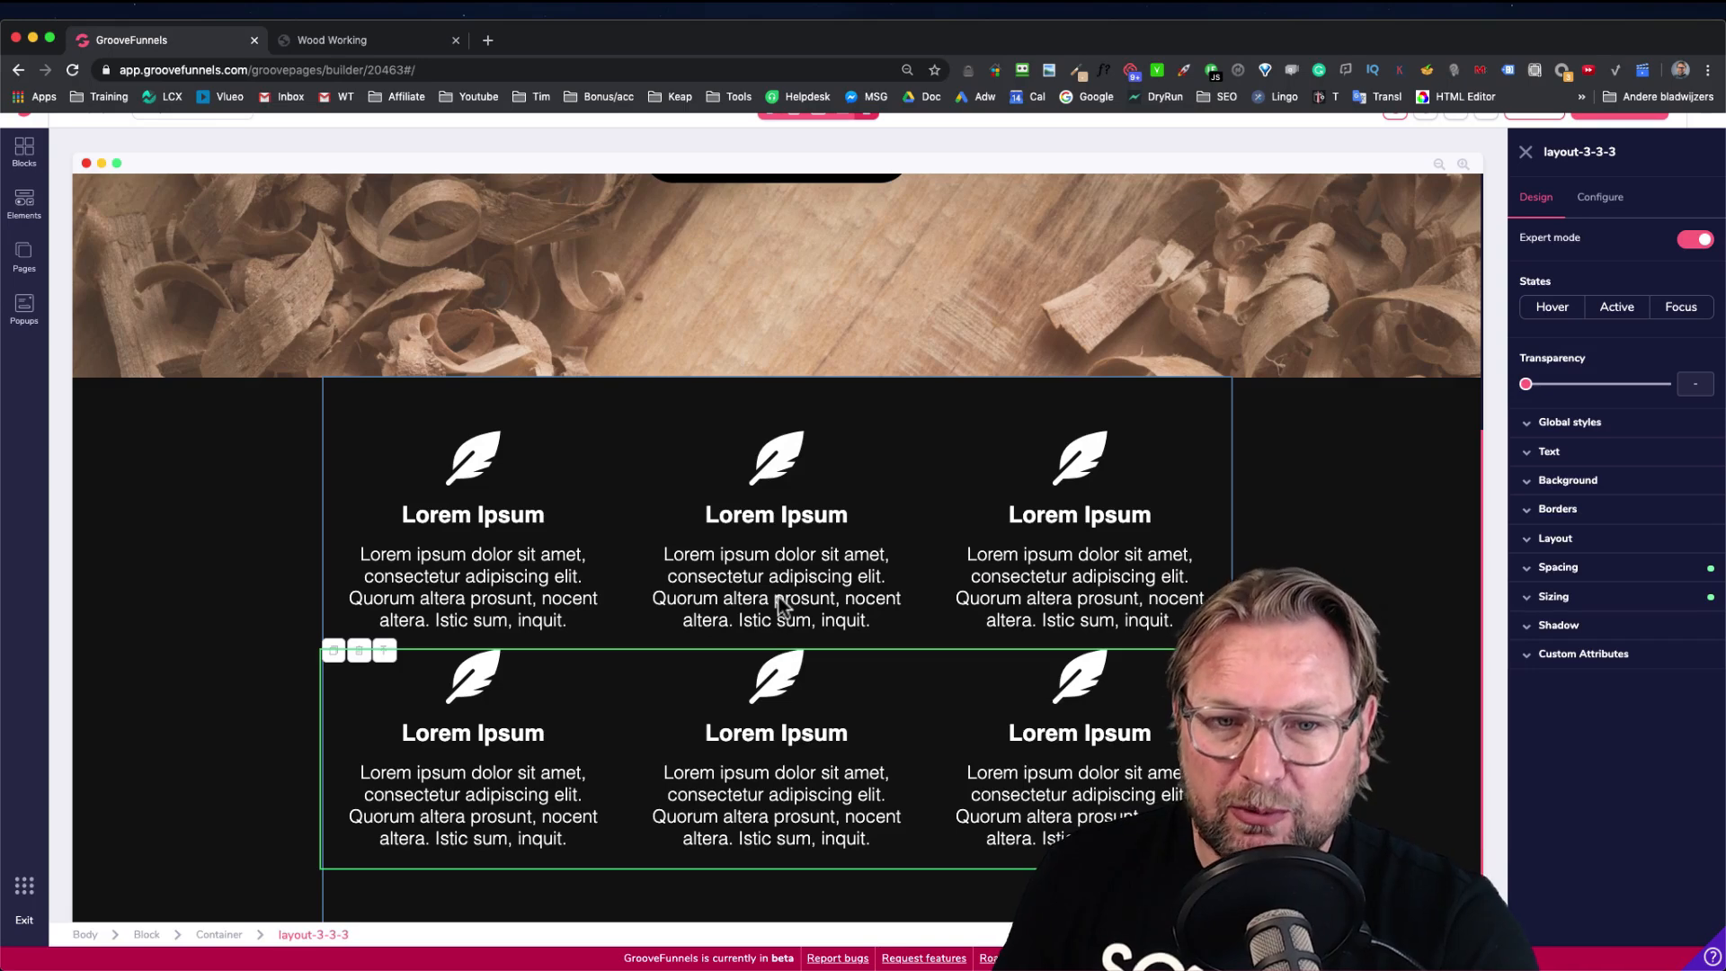
Set the second icon row's top margin to 3rem to separate it from the first row
left_click(1558, 567)
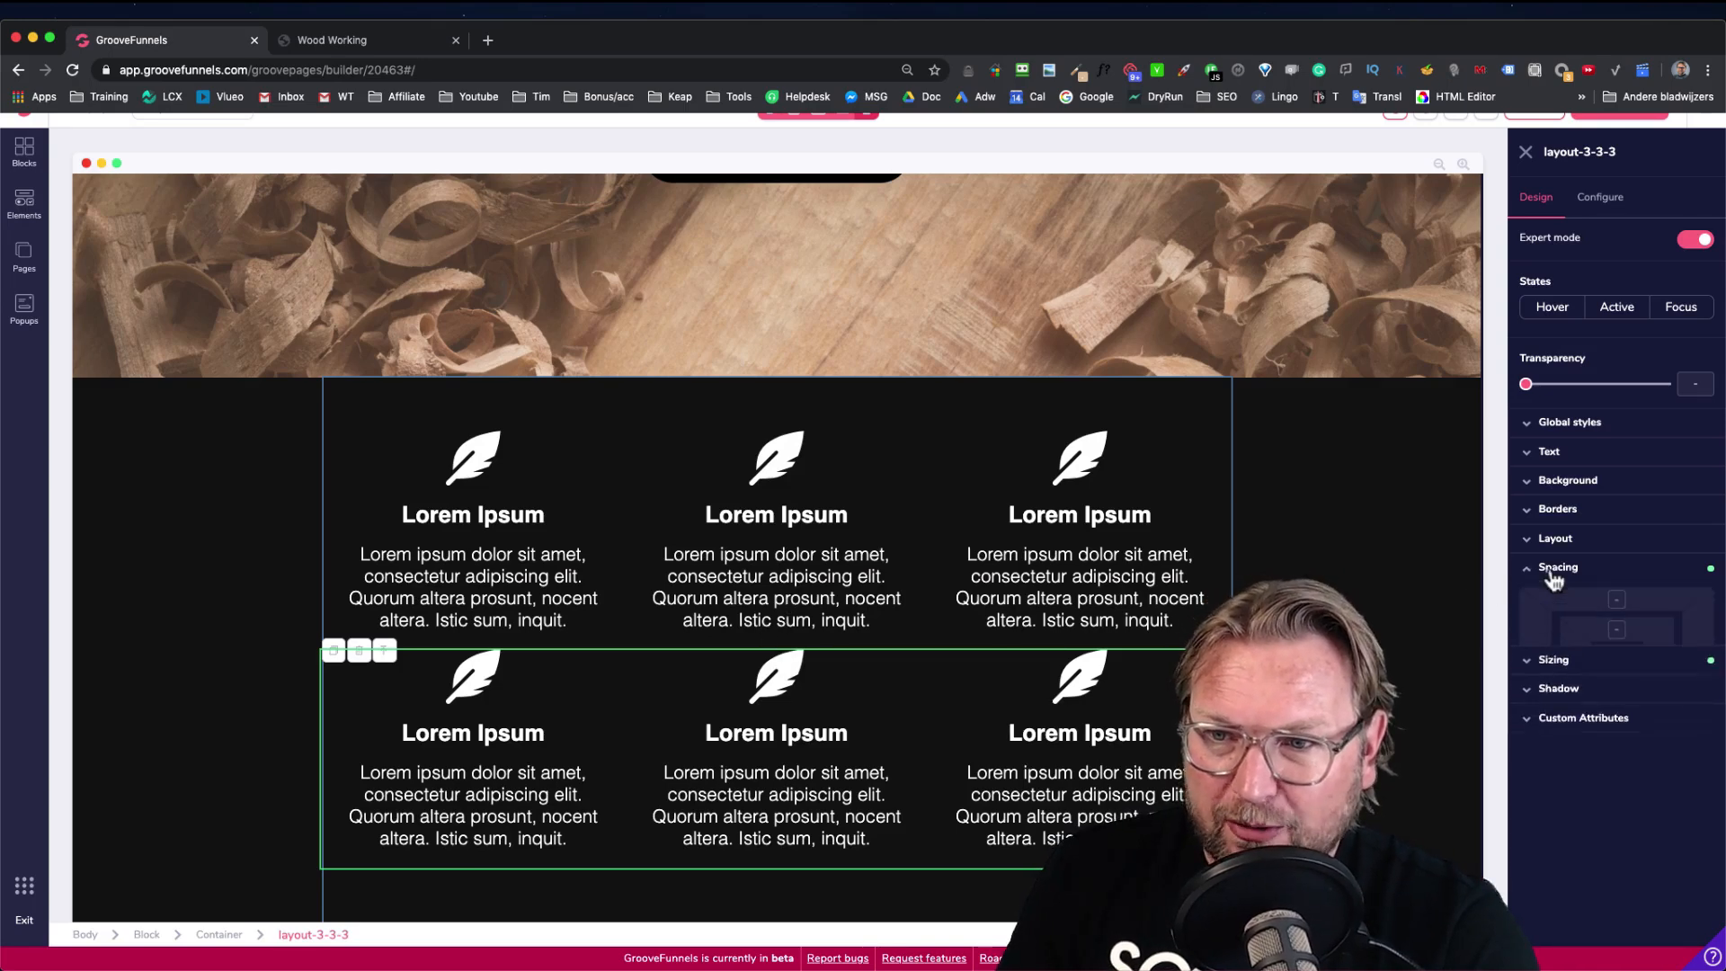
left_click(1619, 603)
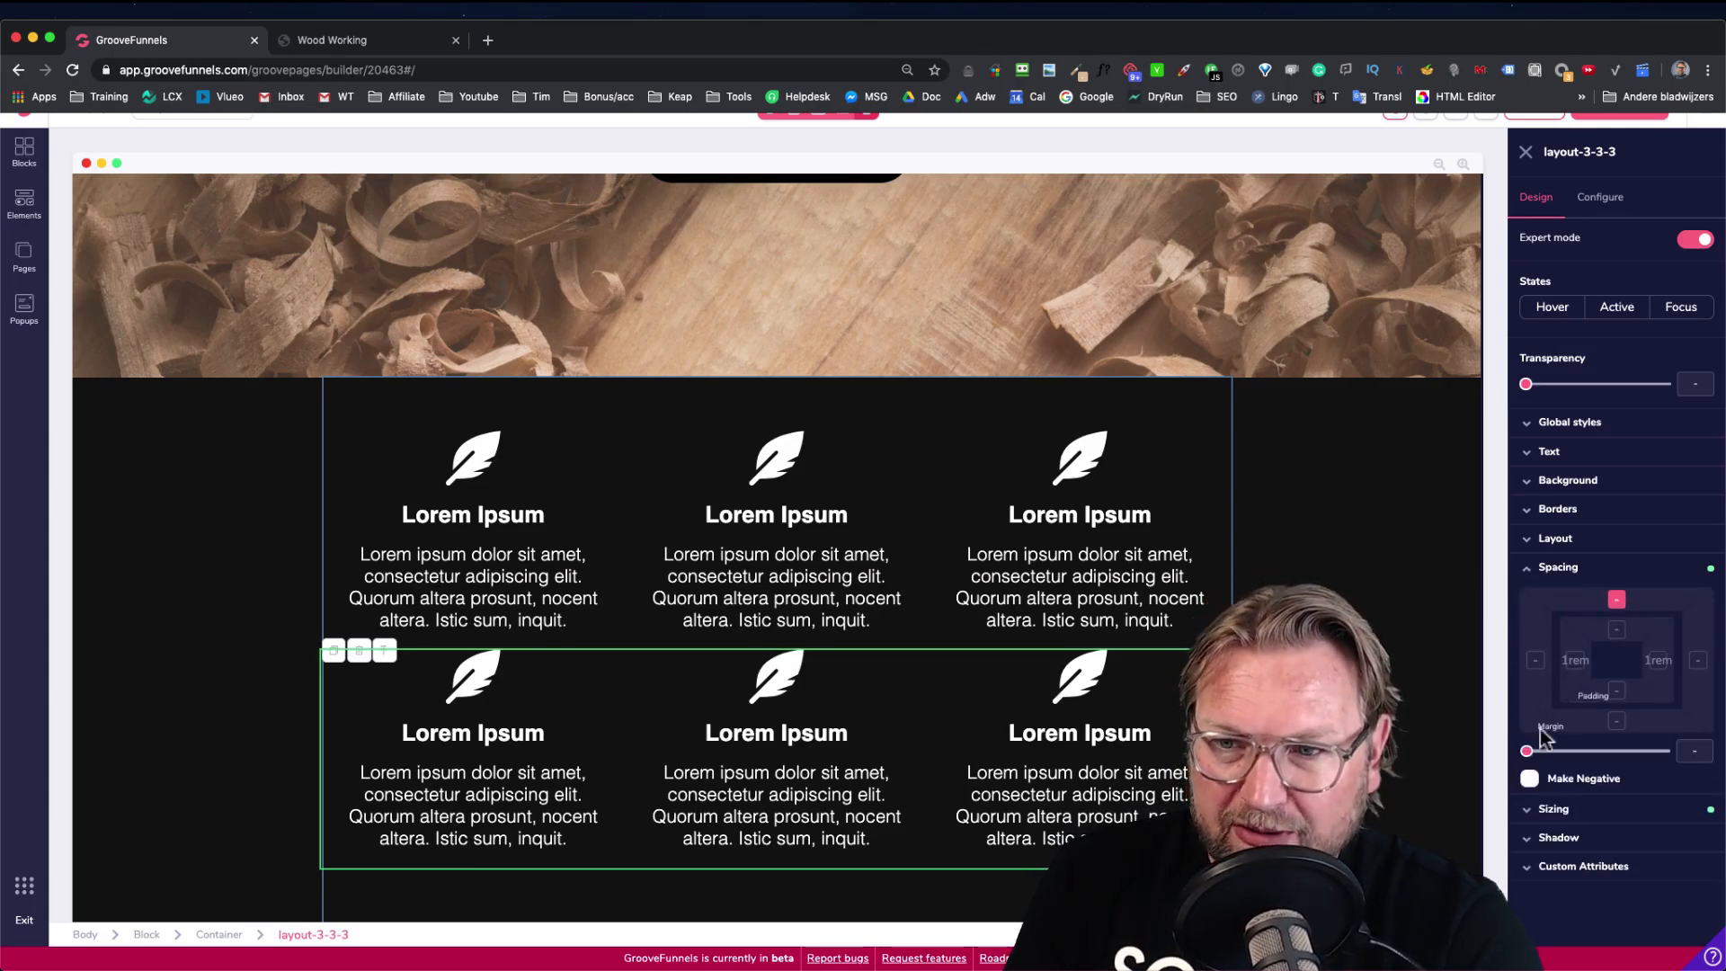
left_click_drag(1528, 752, 1605, 752)
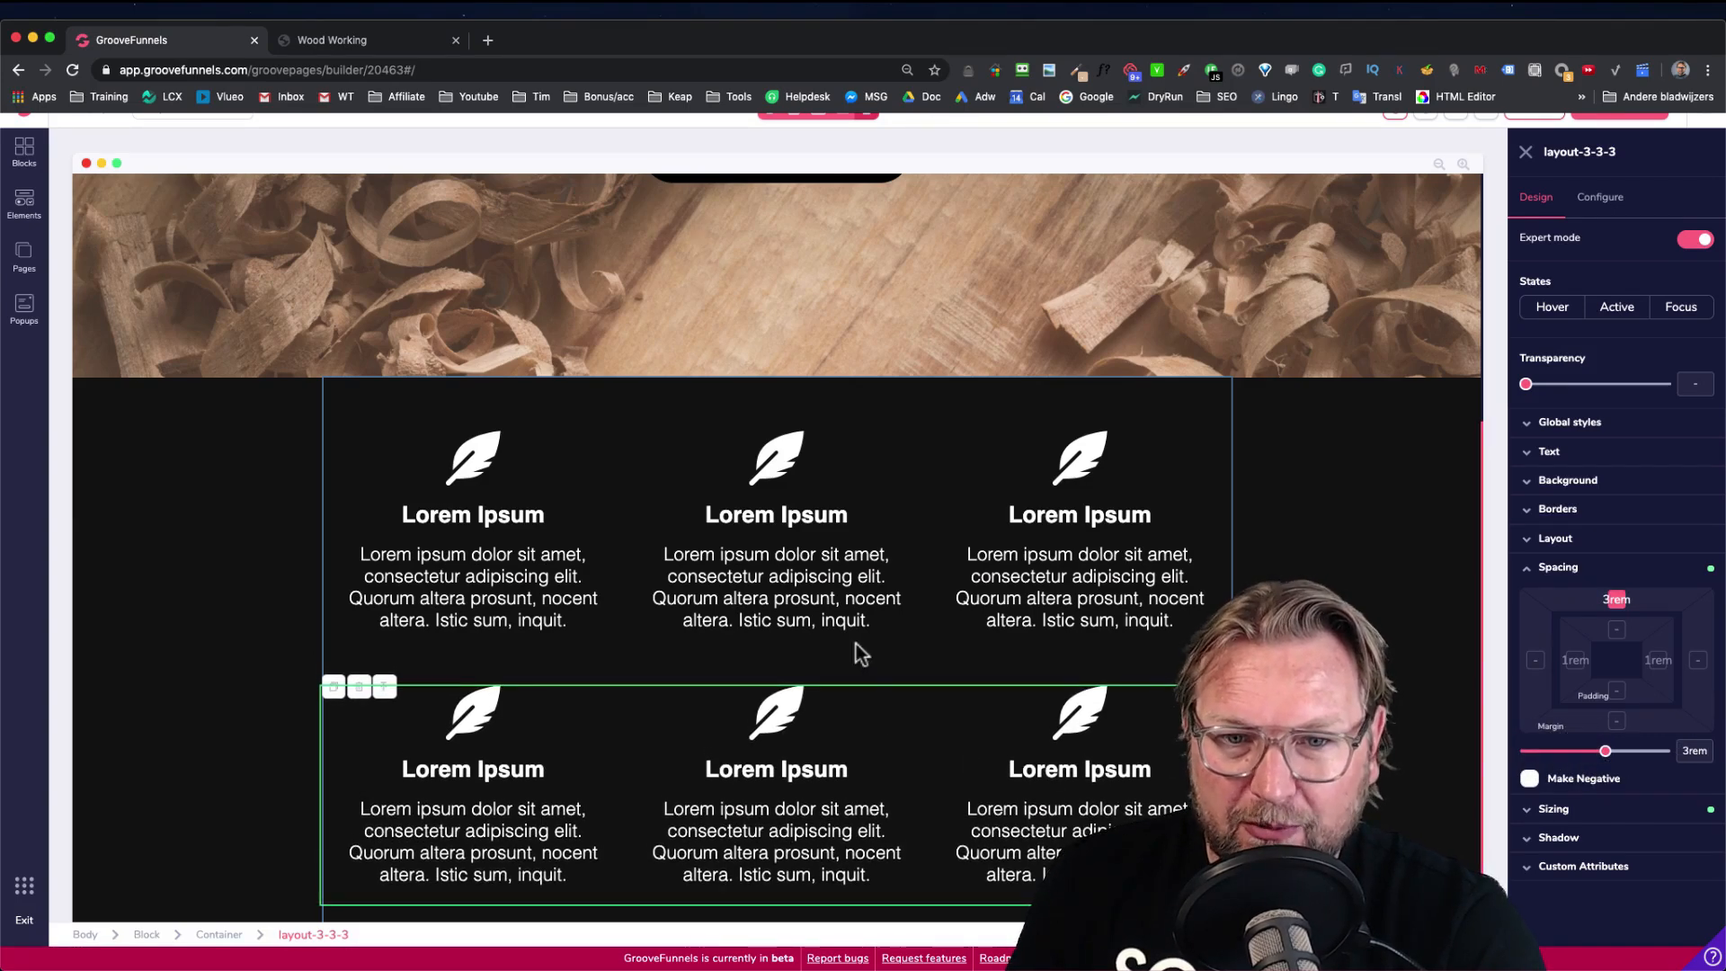
left_click(217, 521)
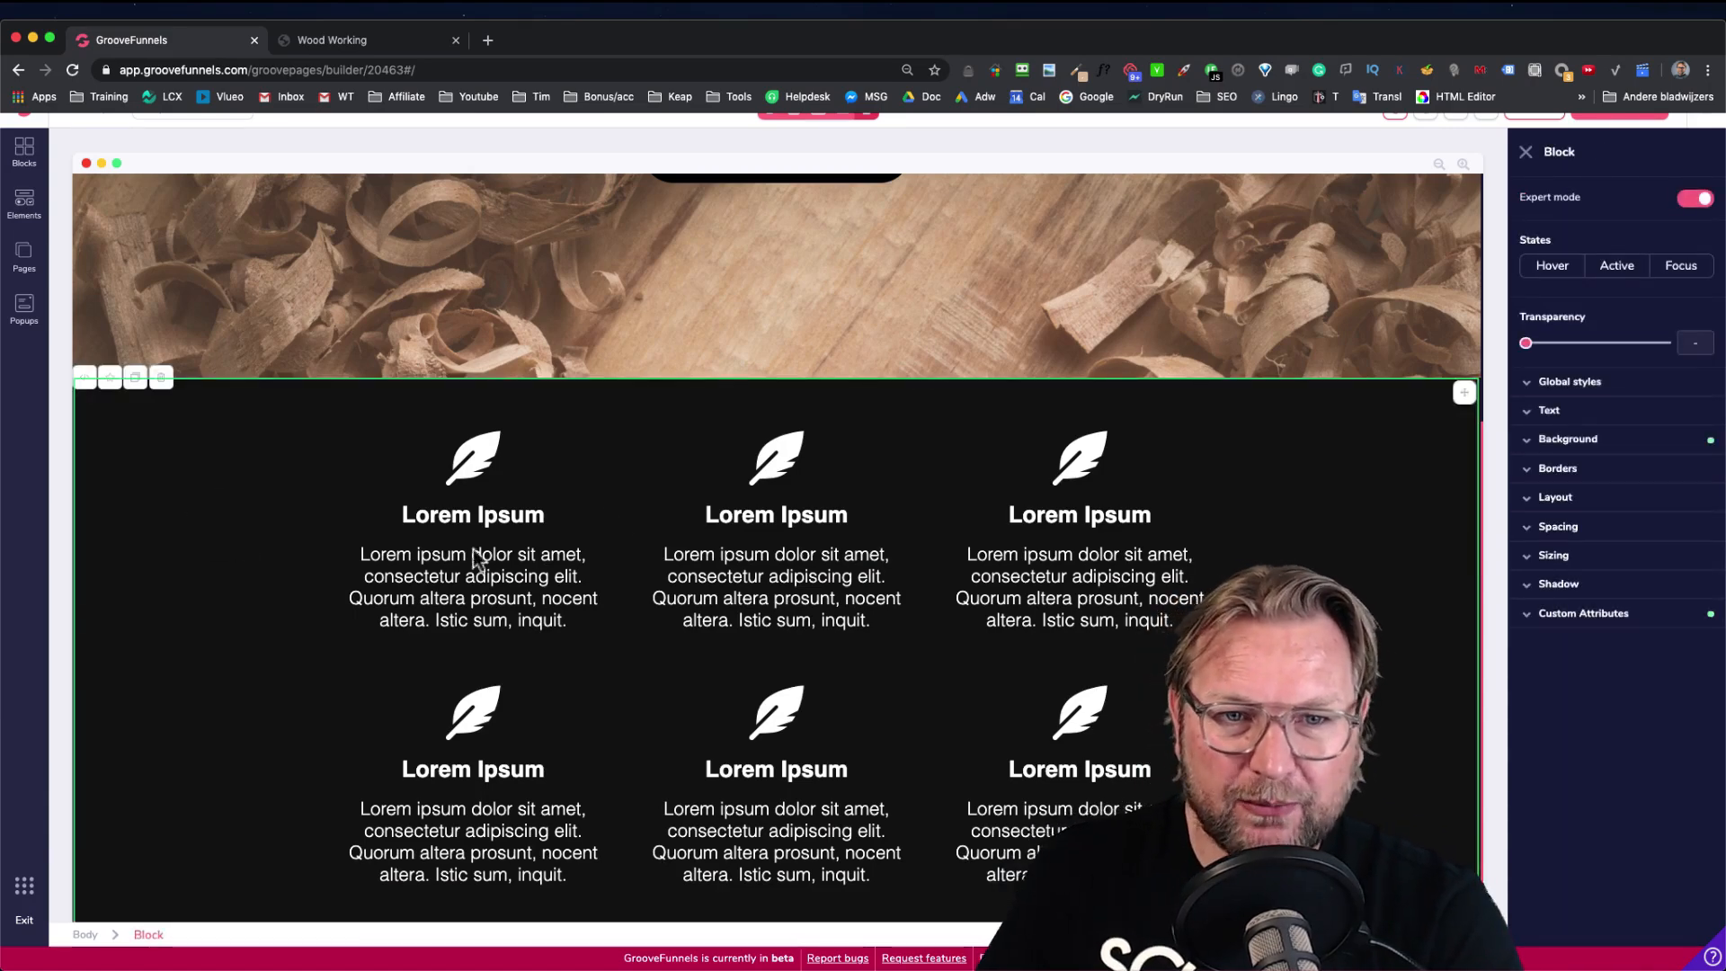
Check the "An Amazing Presentation" headline above the icons on the Wood Working demo page, and return to the builder
left_click(380, 40)
left_click_drag(542, 579, 1161, 602)
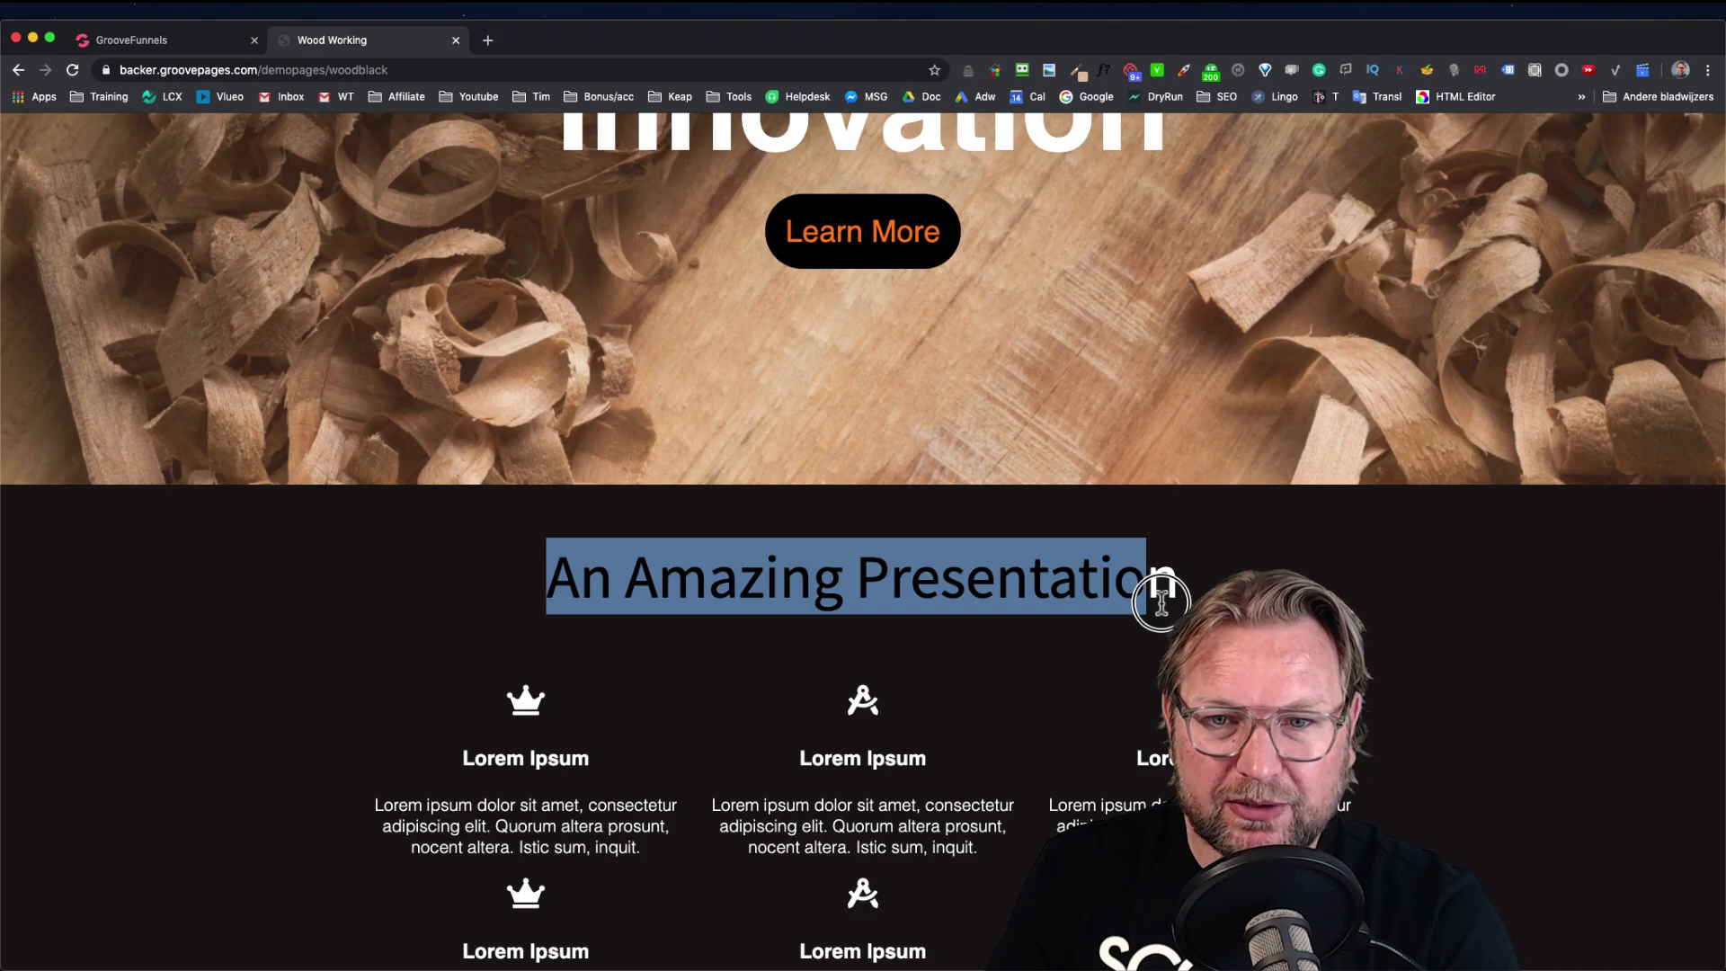
left_click(215, 47)
Try to add a 1 Column layout above the first icon row
left_click(629, 493)
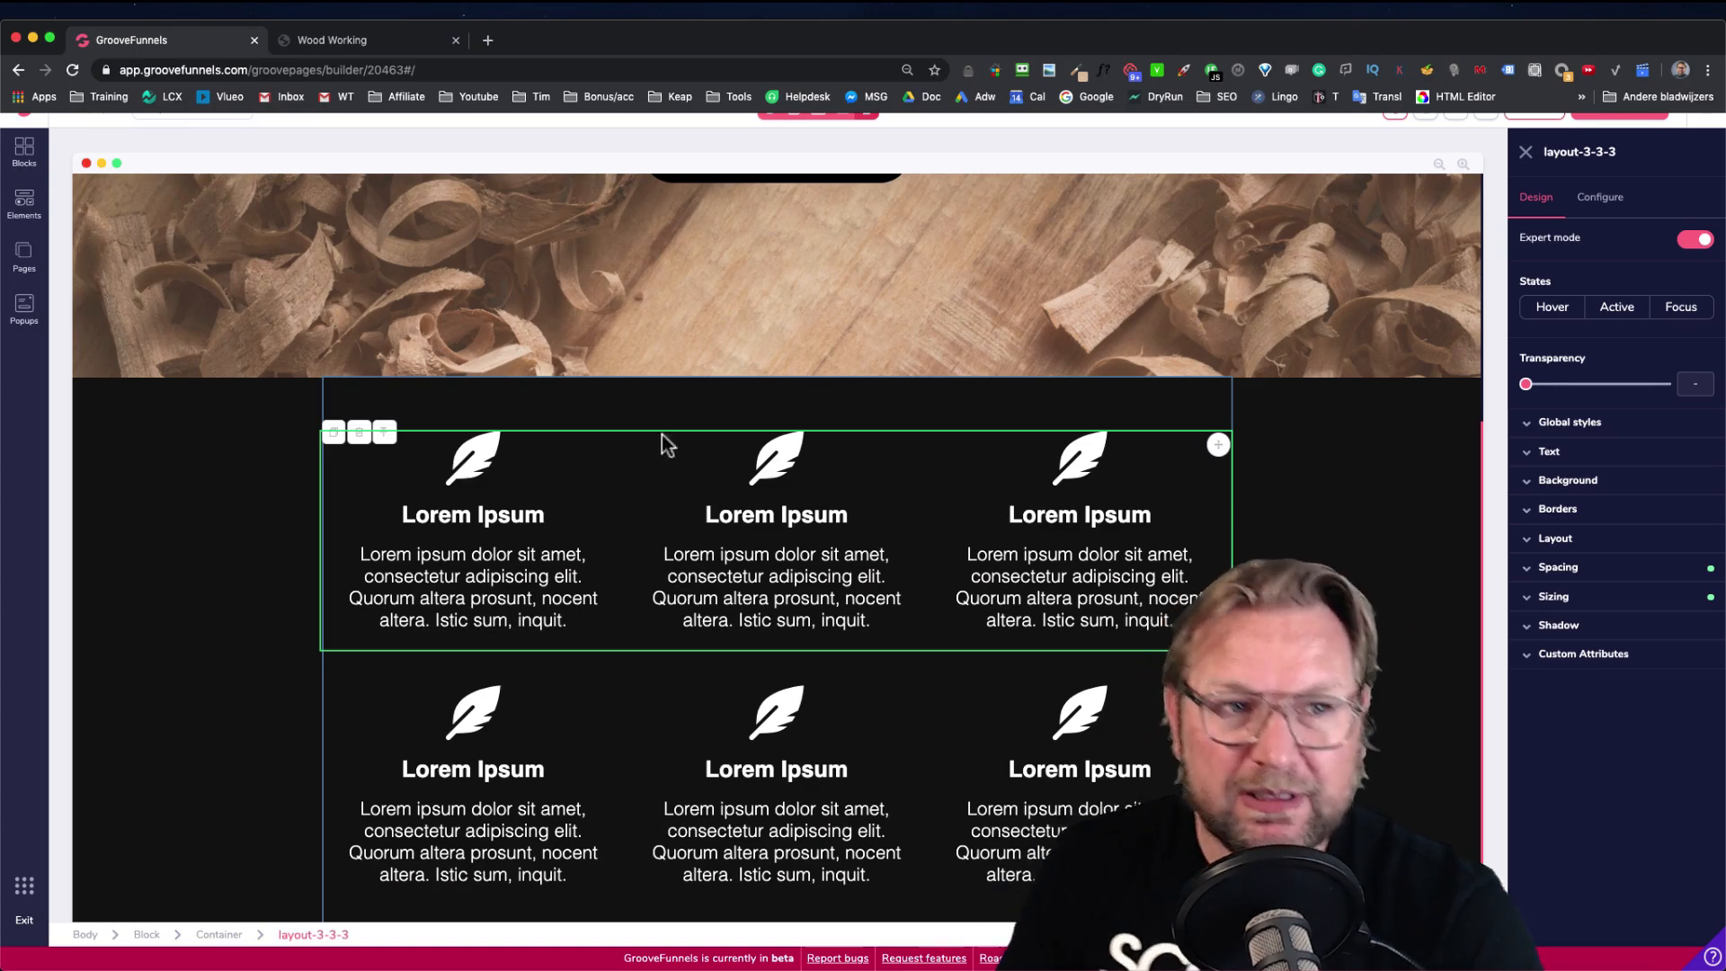
left_click(24, 202)
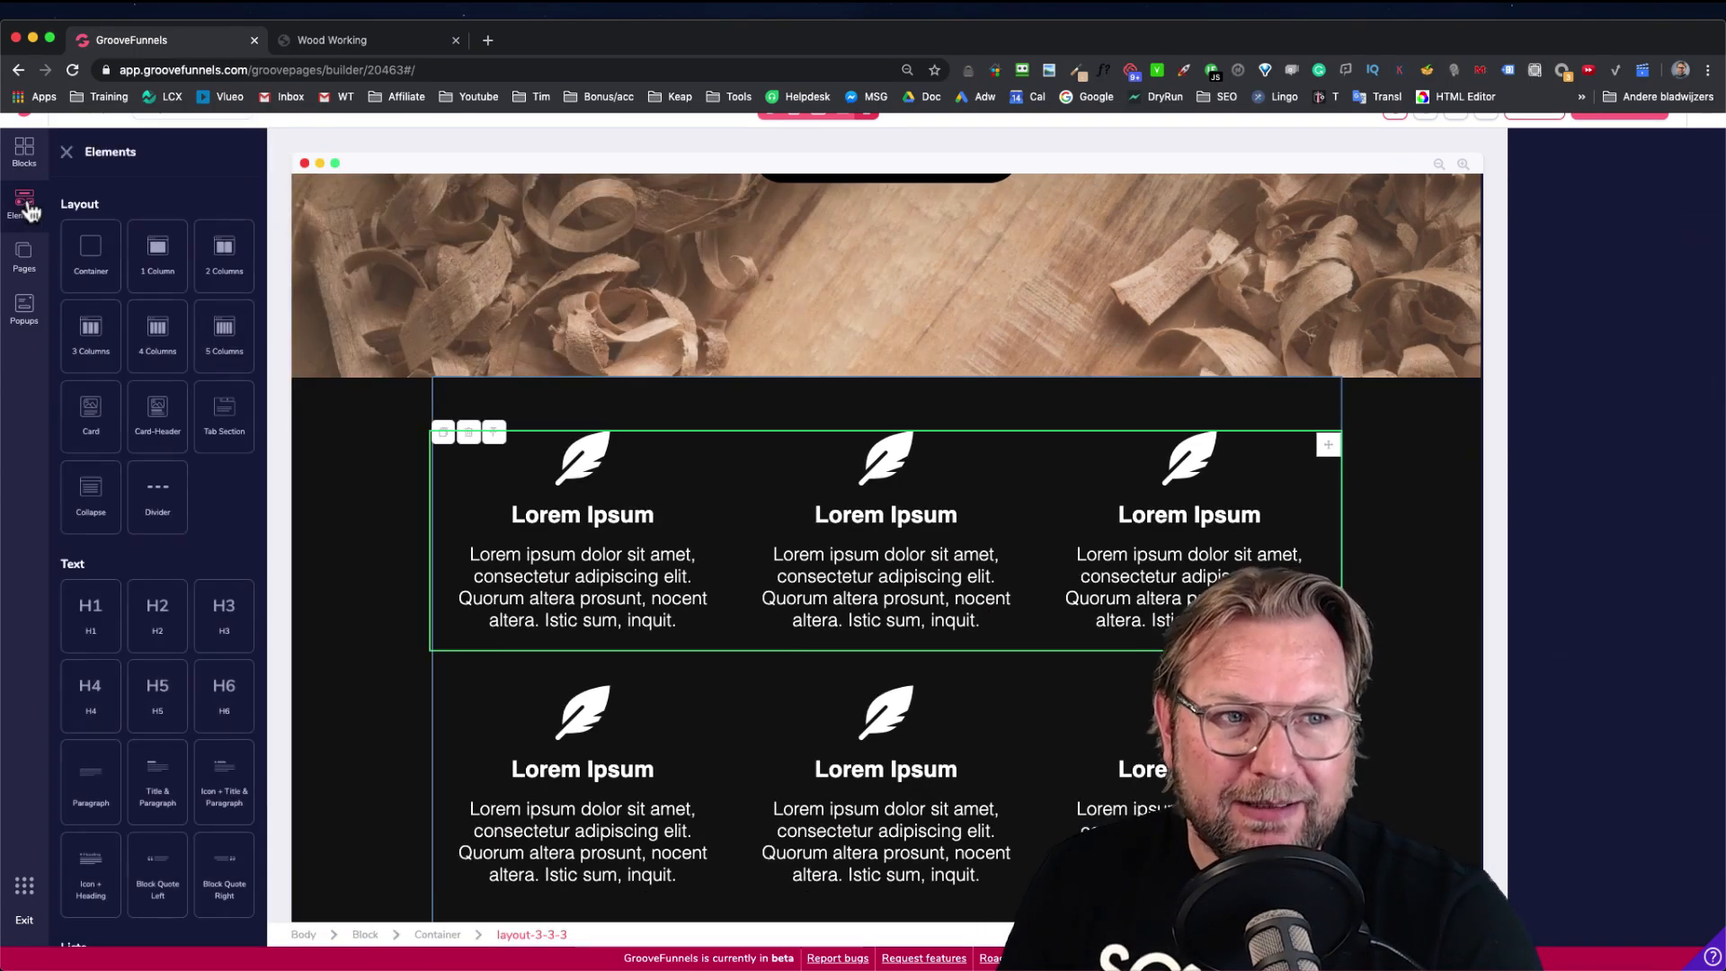
left_click_drag(148, 254, 925, 396)
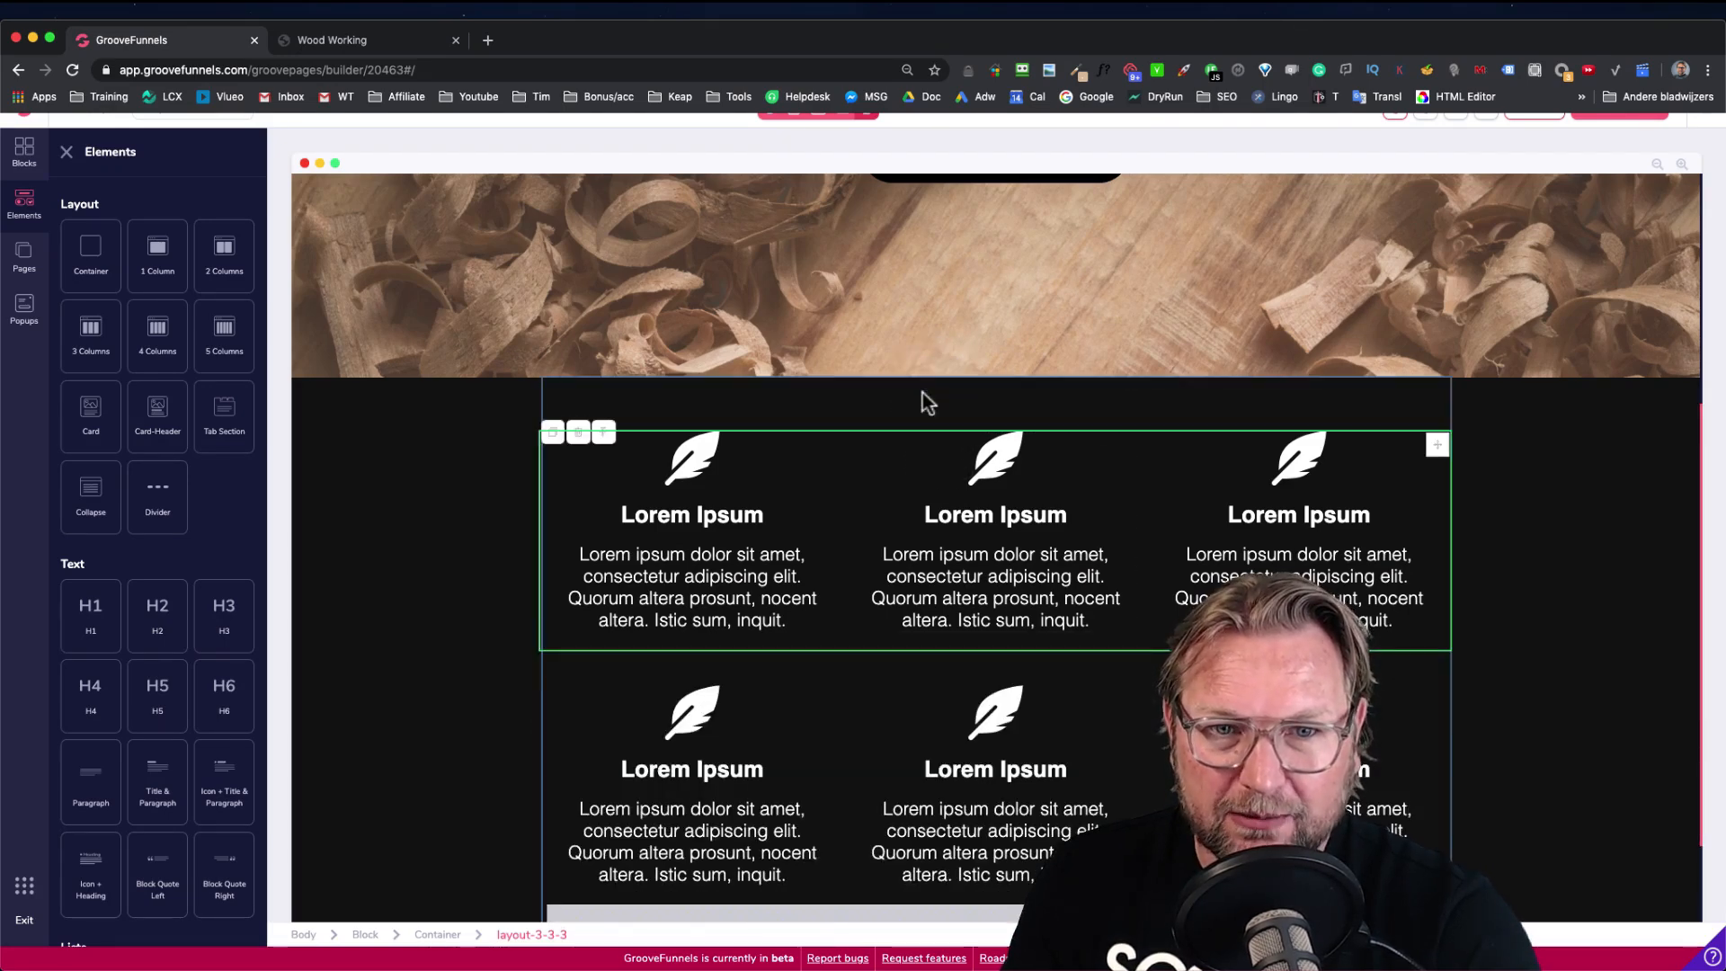
scroll(912, 575, "down", 3)
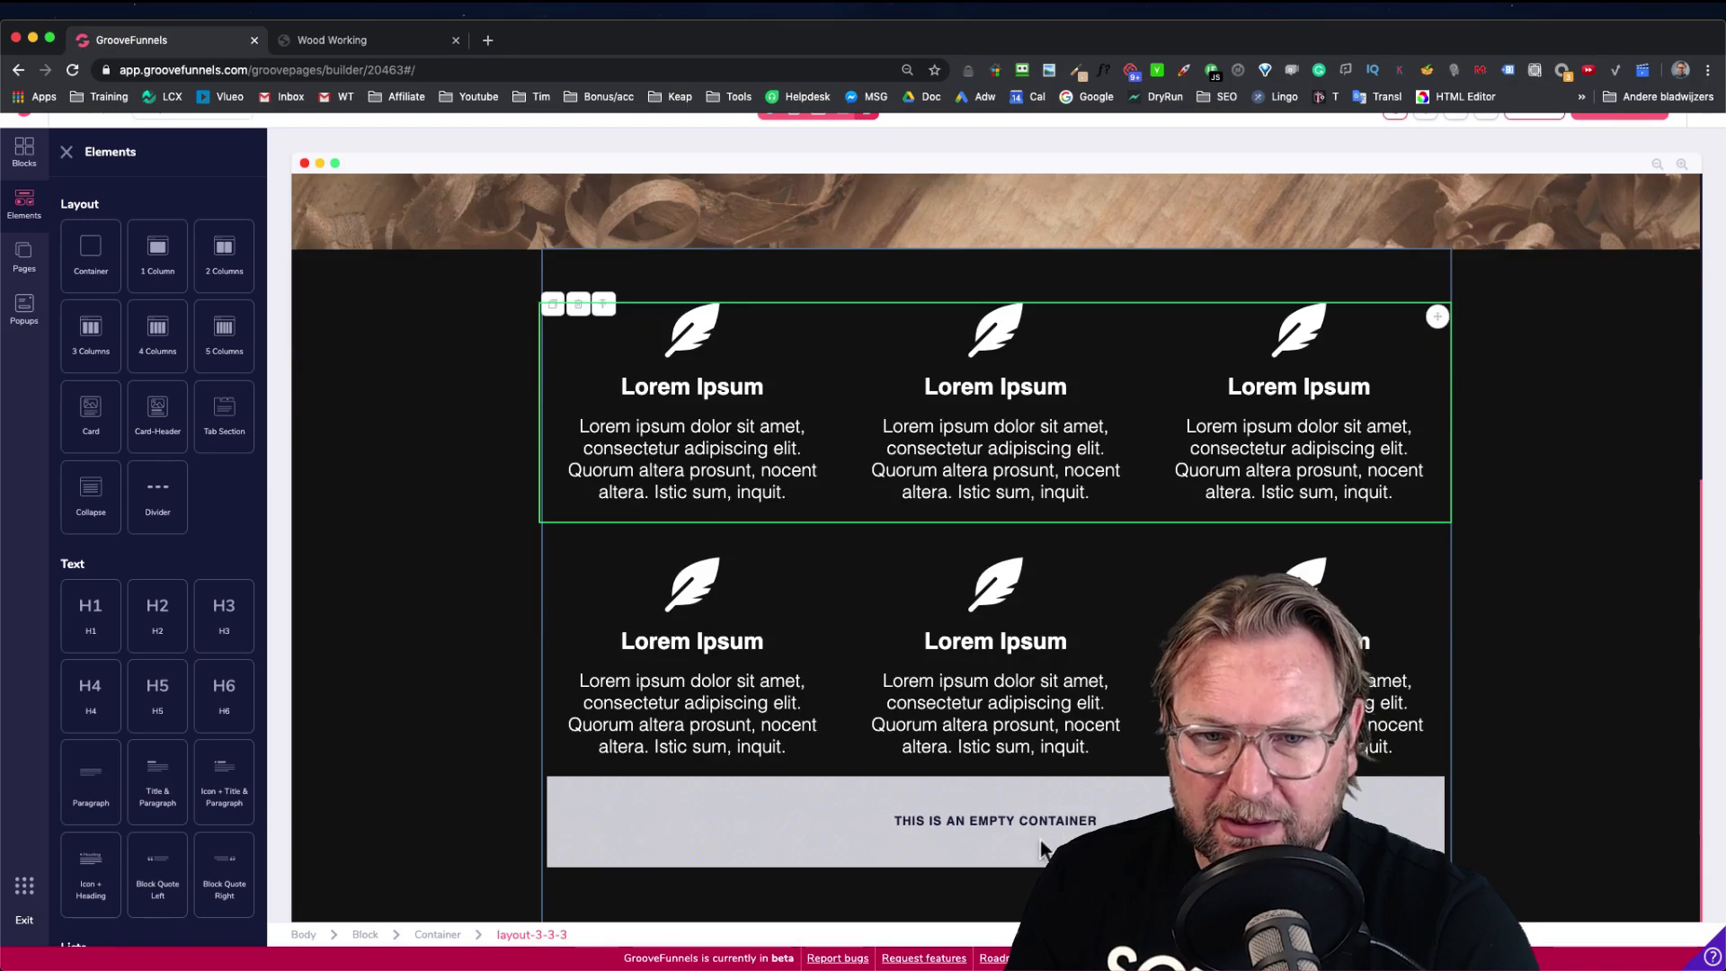
Delete the empty container beneath the second icon row and confirm the removal
left_click(969, 821)
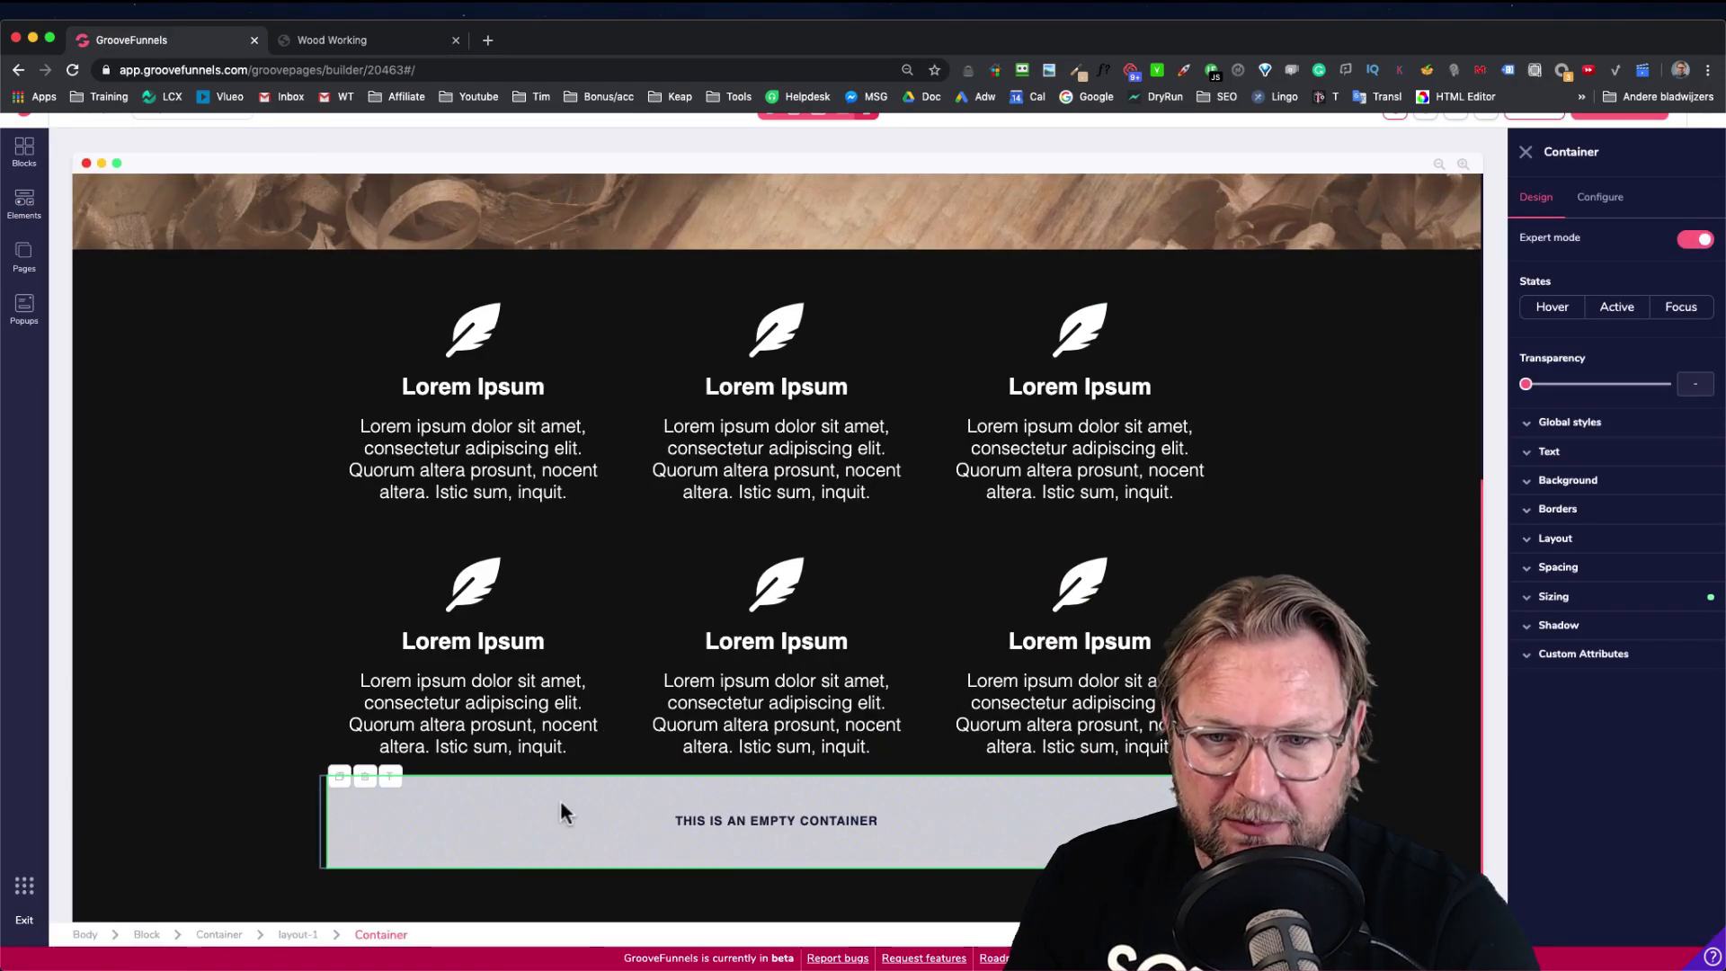
left_click(367, 777)
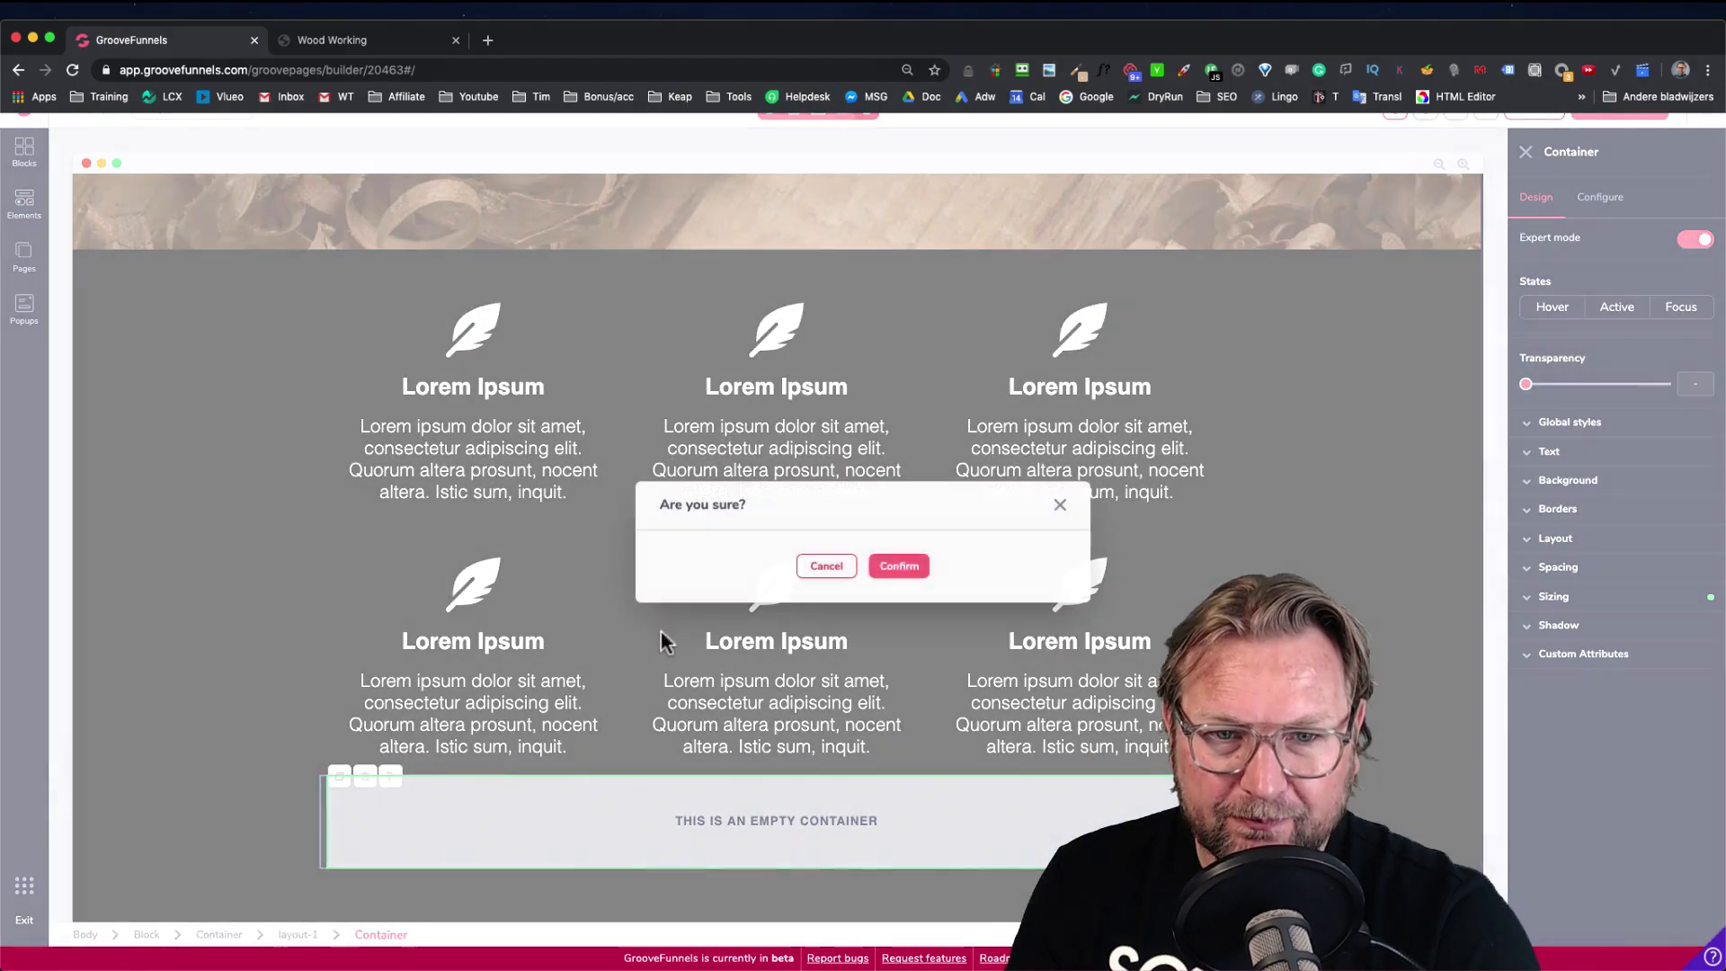
left_click(899, 566)
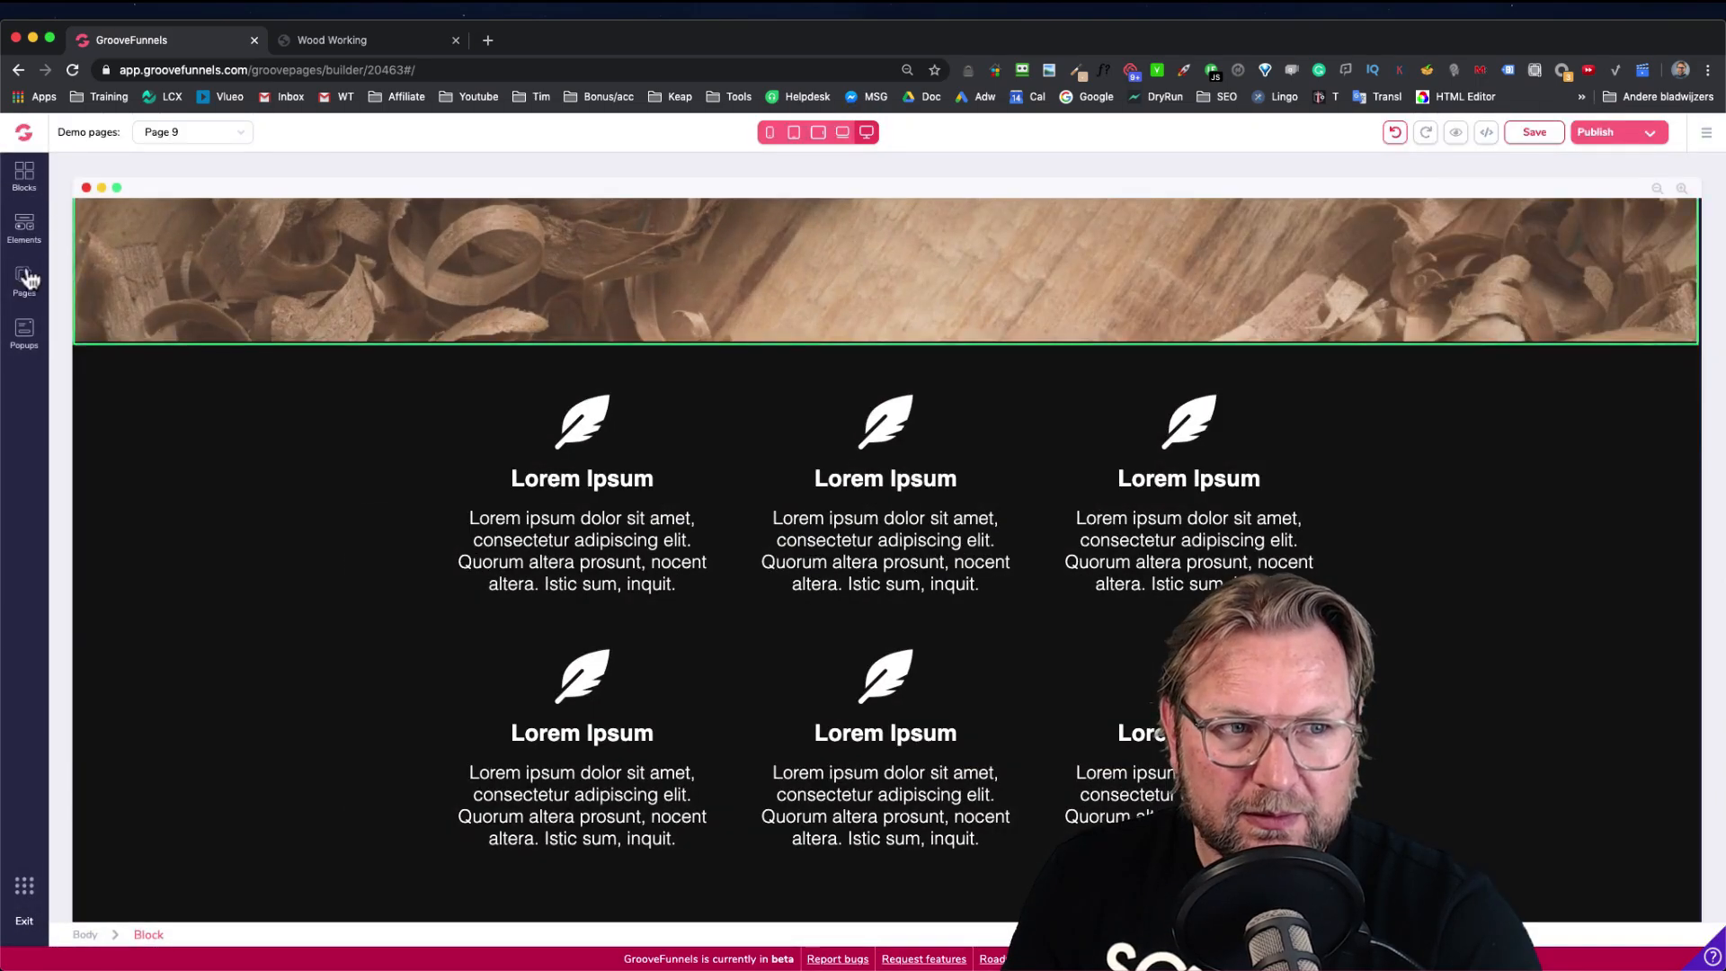
Add an empty container above the first icon row in the dark feature block
left_click(27, 217)
left_click_drag(95, 283, 944, 370)
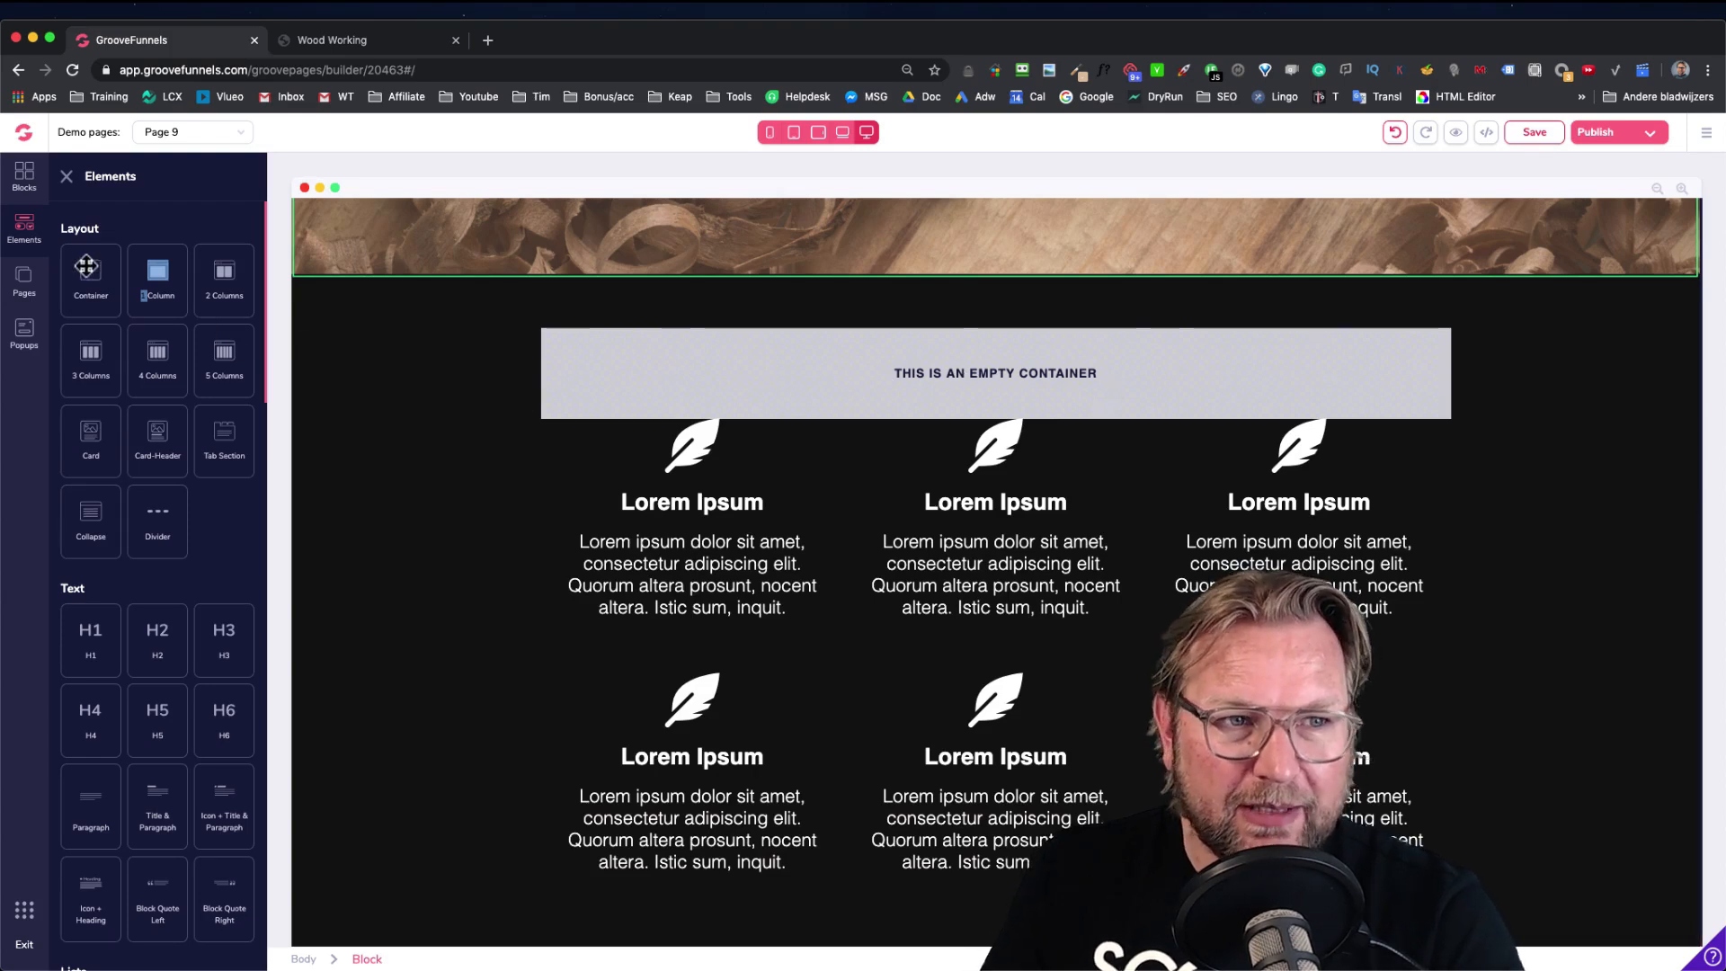
Add an H2 heading inside the empty container above the first icon row
scroll(157, 395, "down", 5)
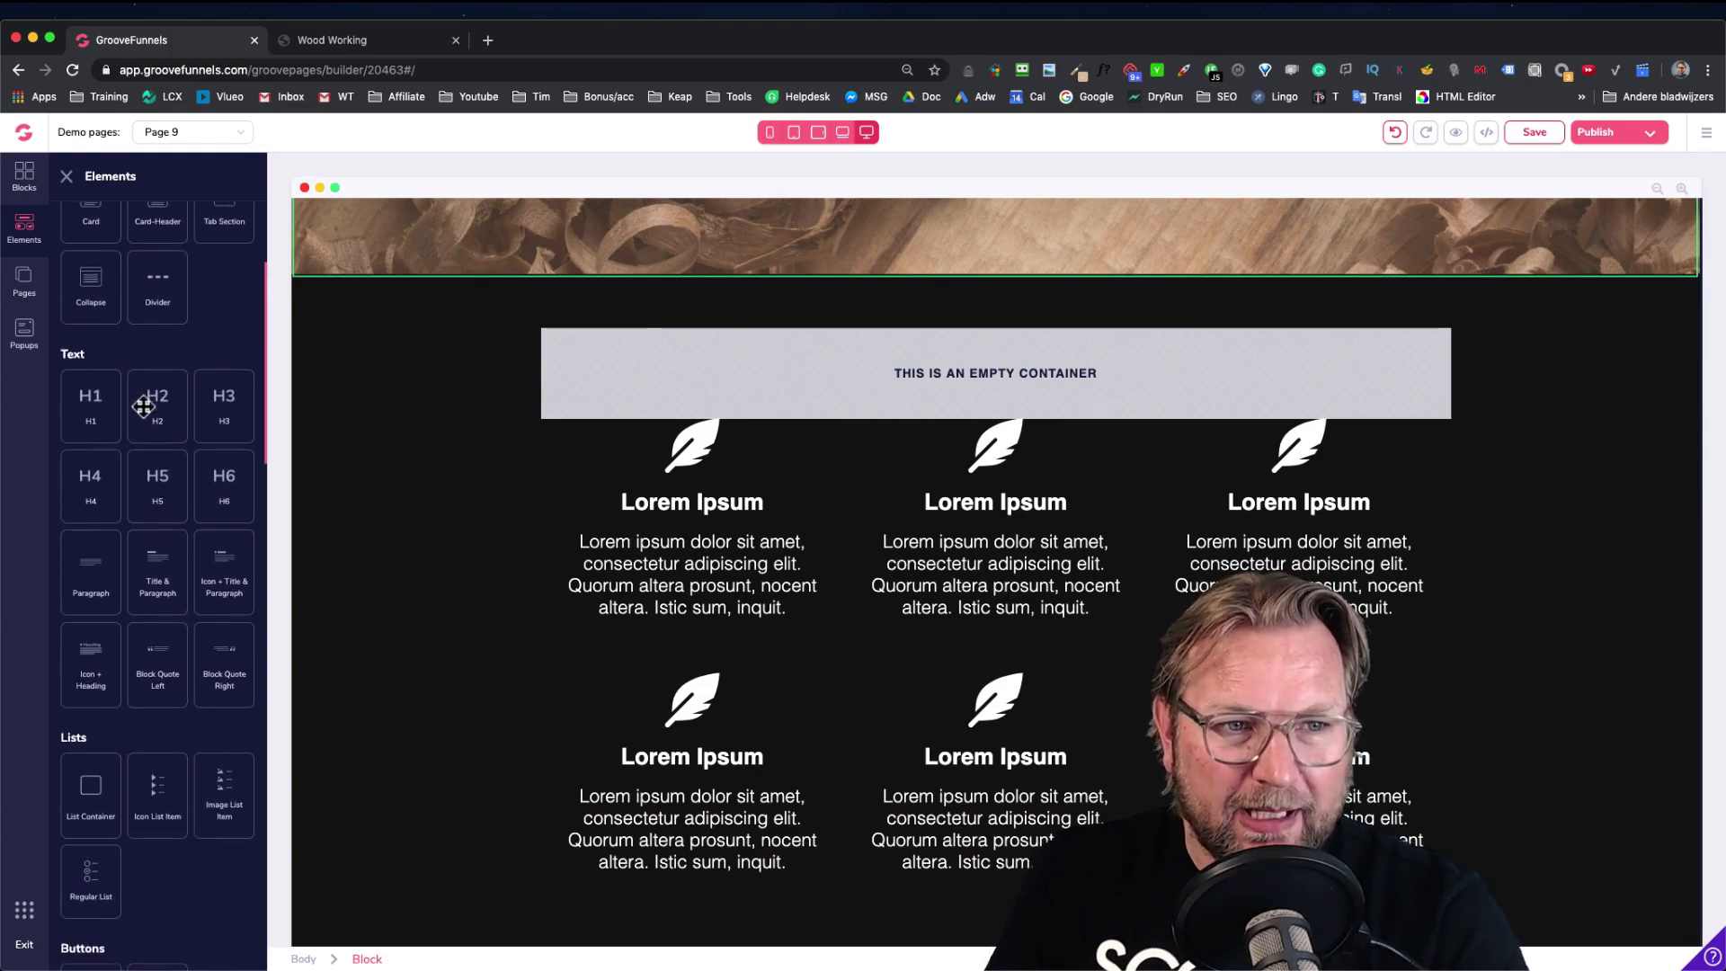
left_click_drag(155, 413, 944, 396)
left_click(625, 414)
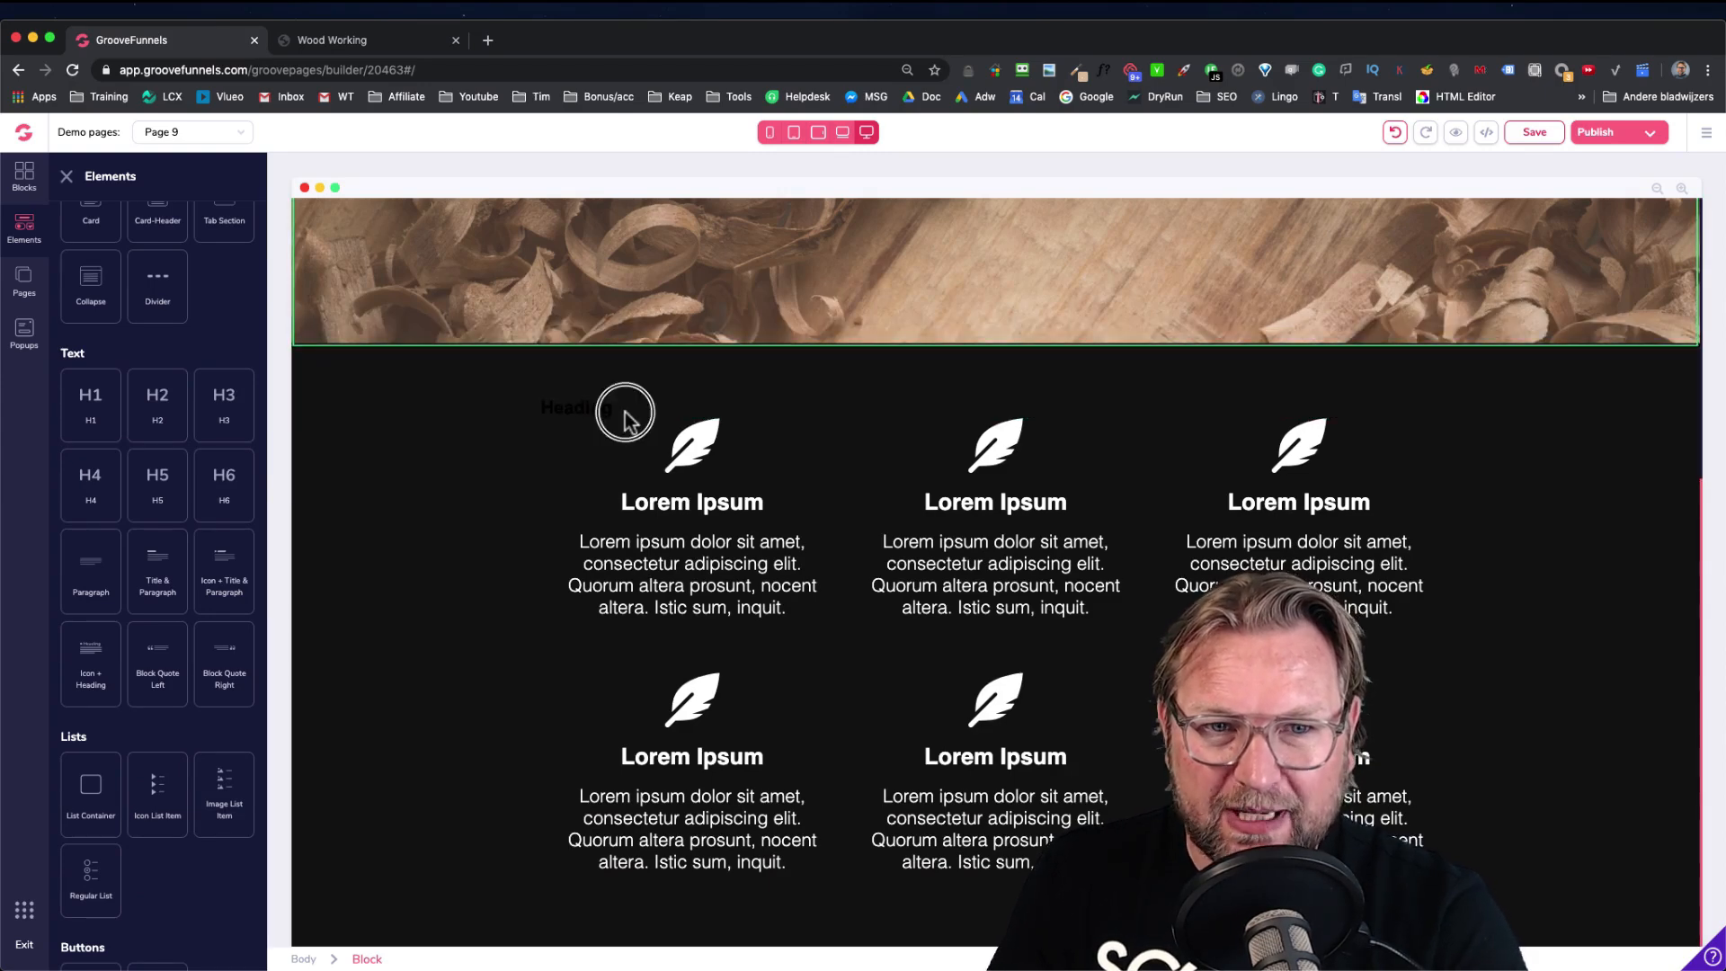
Format the new heading with white #FFFFFF text, a size of 3rem and centered alignment
left_click(591, 408)
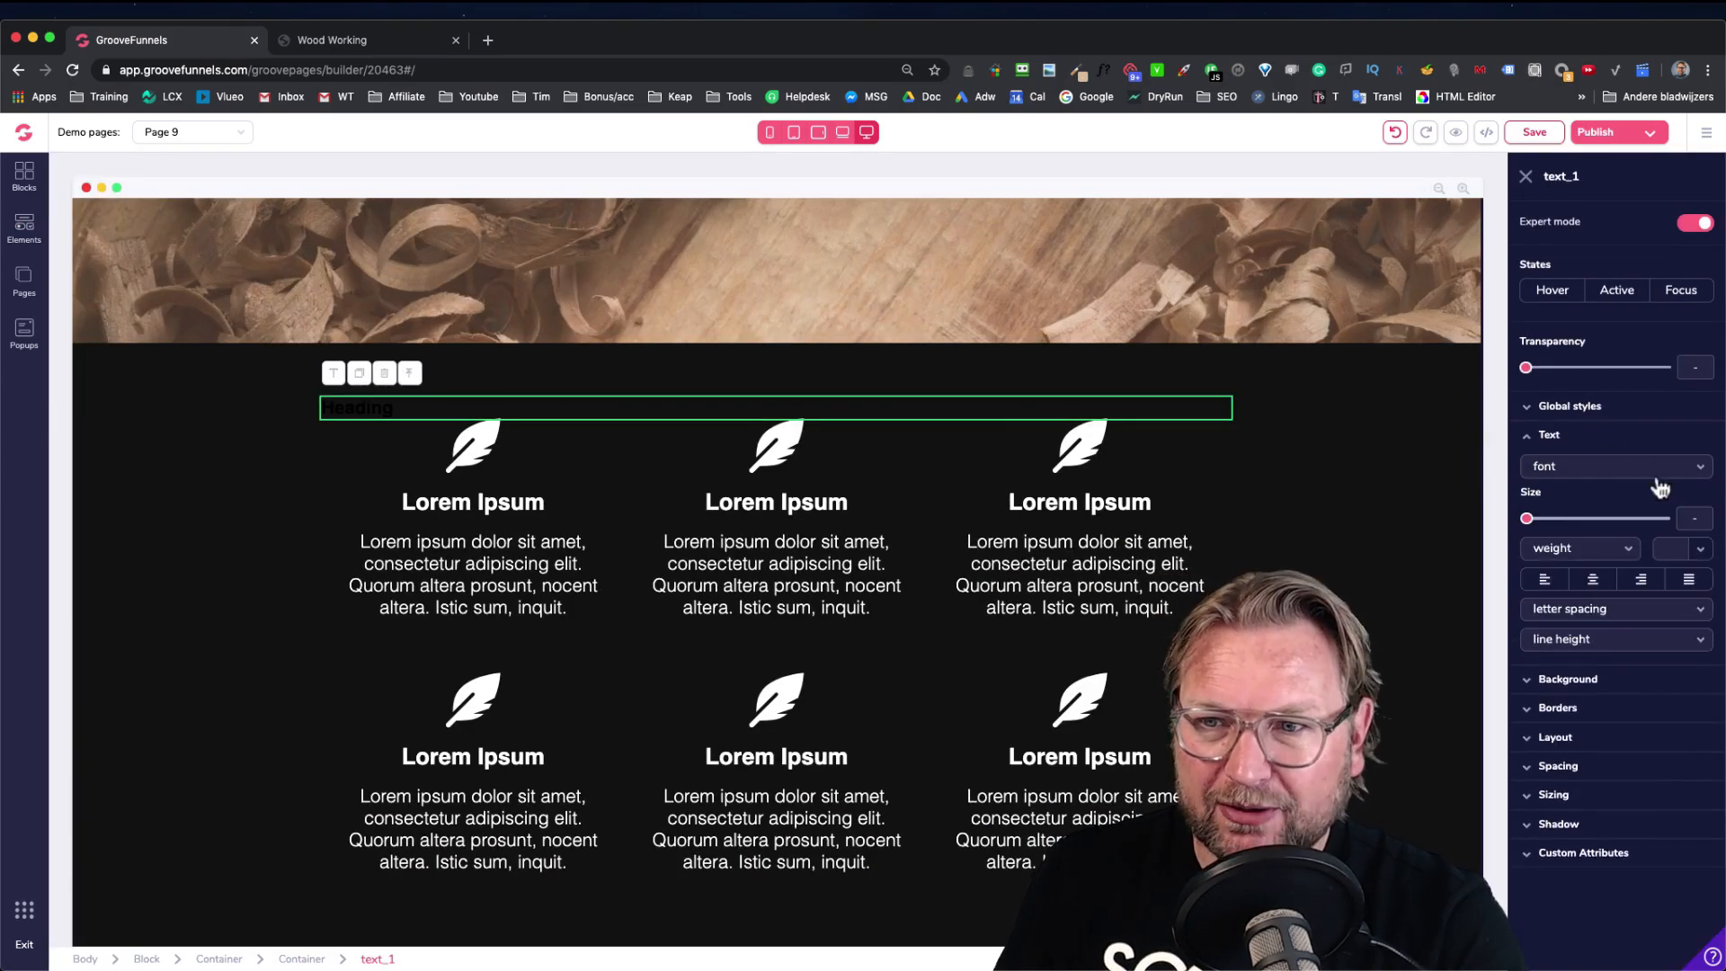
left_click(1698, 549)
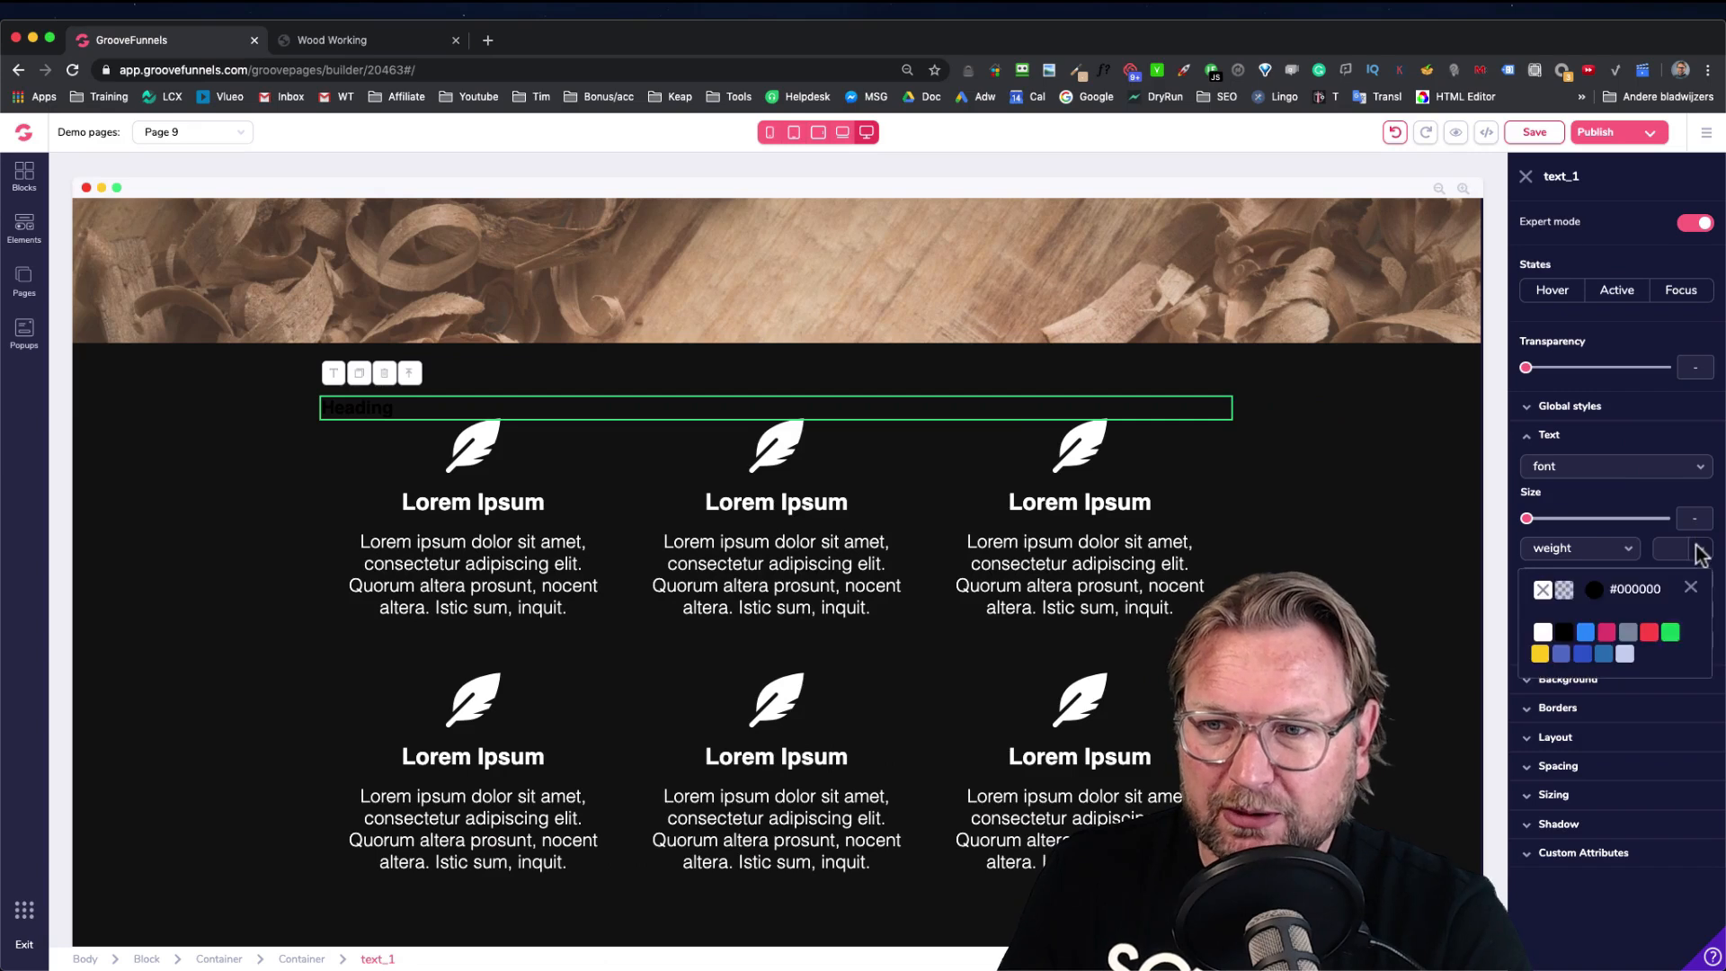
left_click(1541, 634)
left_click_drag(1527, 519, 1634, 522)
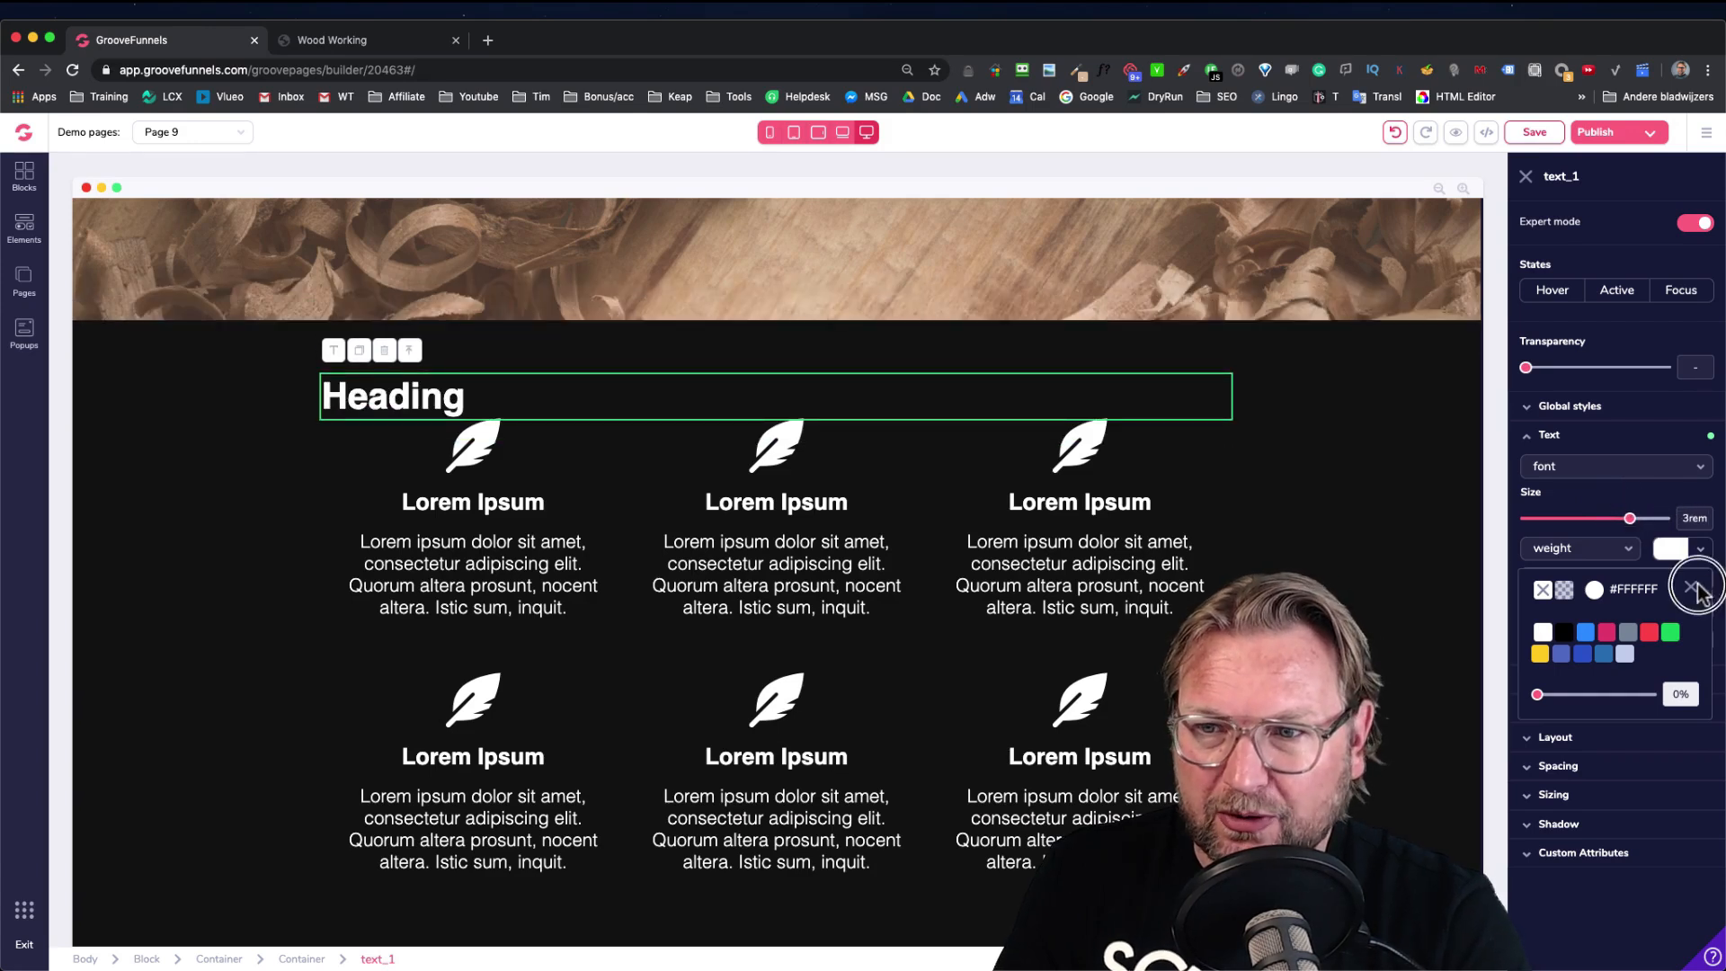
left_click(1692, 589)
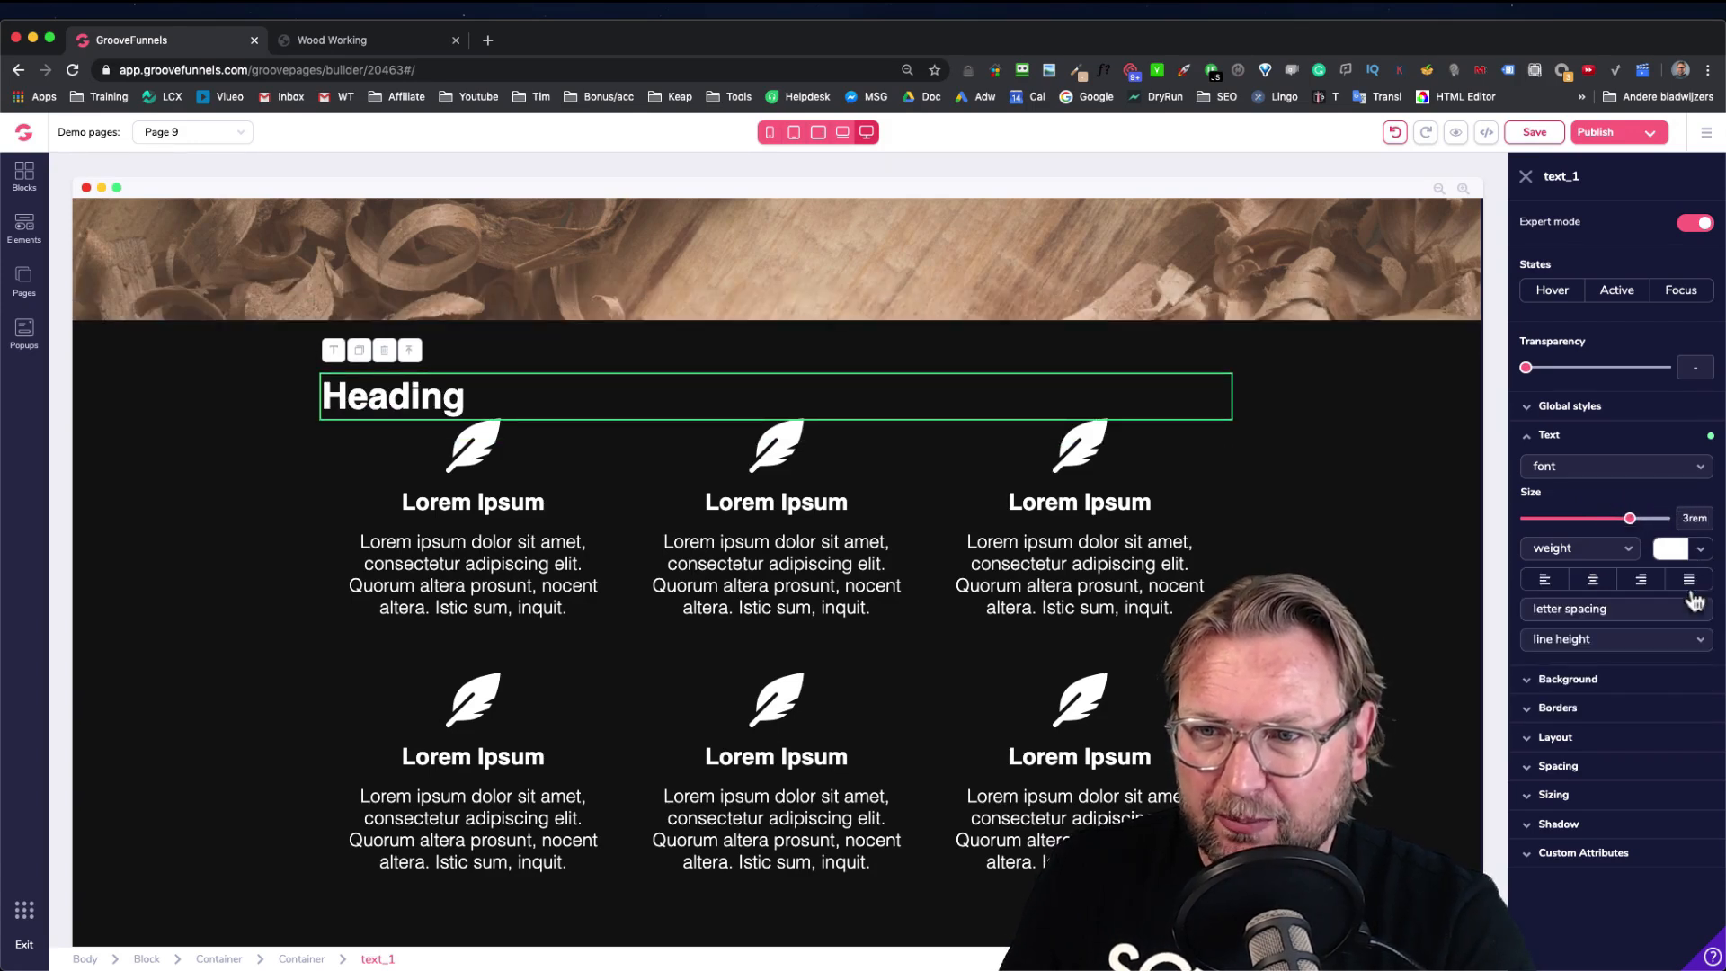
left_click(1593, 582)
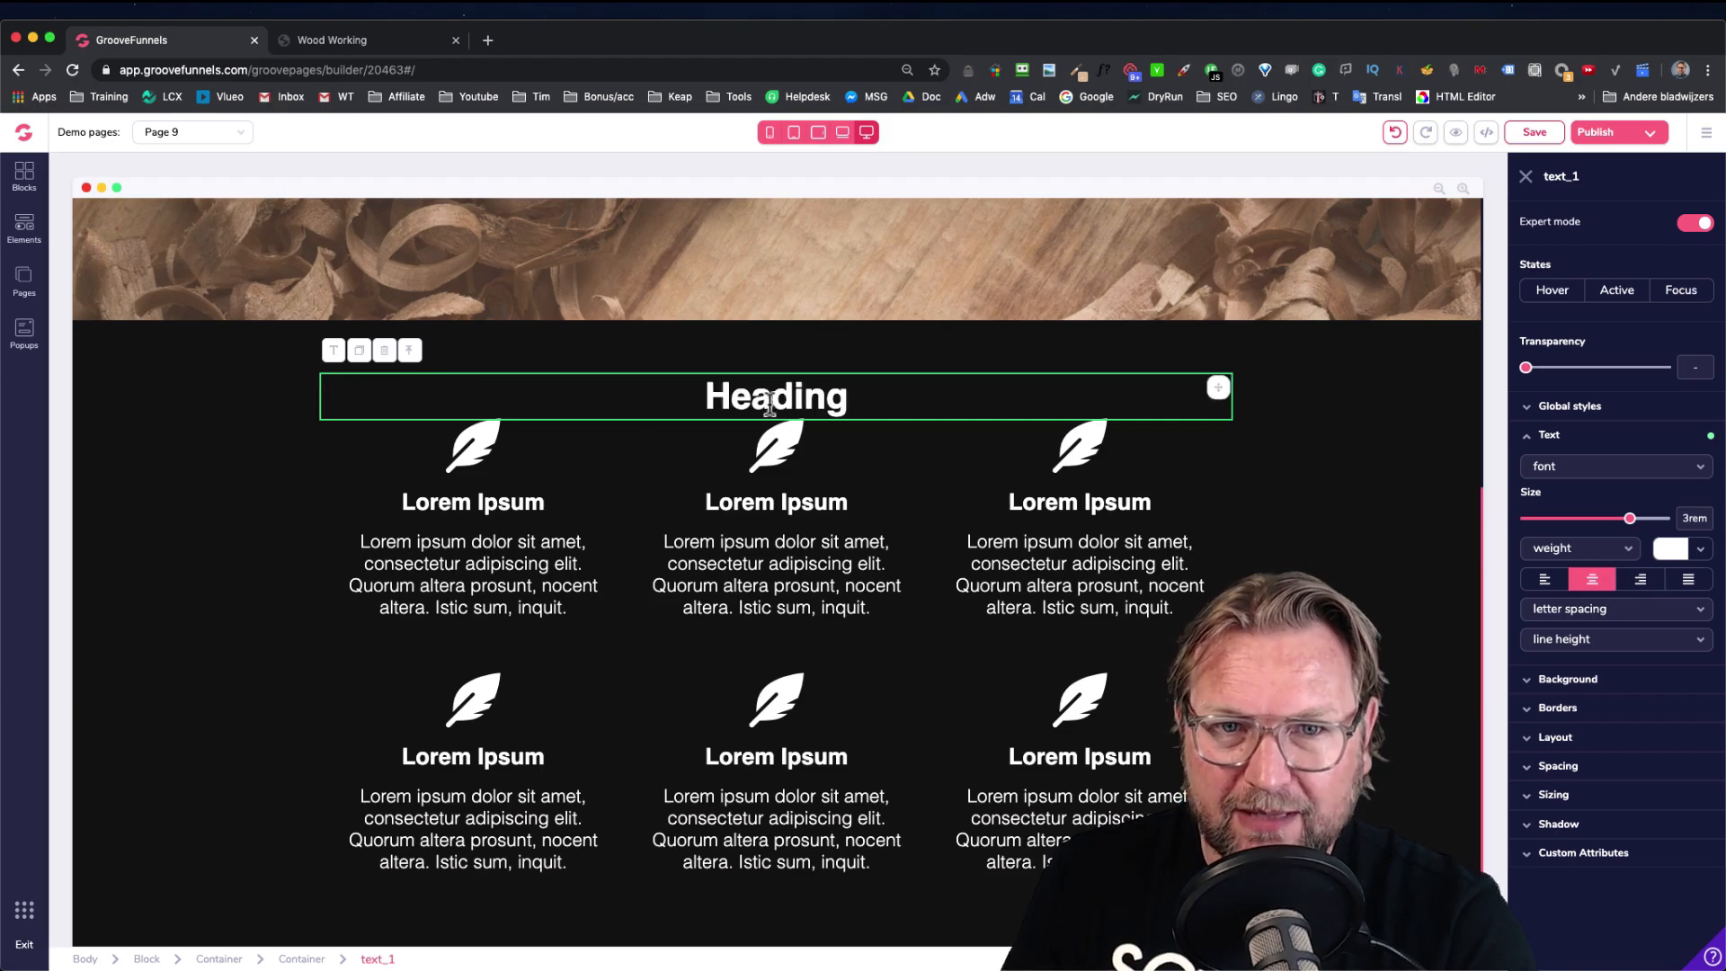
Copy the "An Amazing Presentation" headline from the Wood Working demo page and replace the builder heading's text with it
left_click(364, 41)
triple_click(746, 579)
key("super+c")
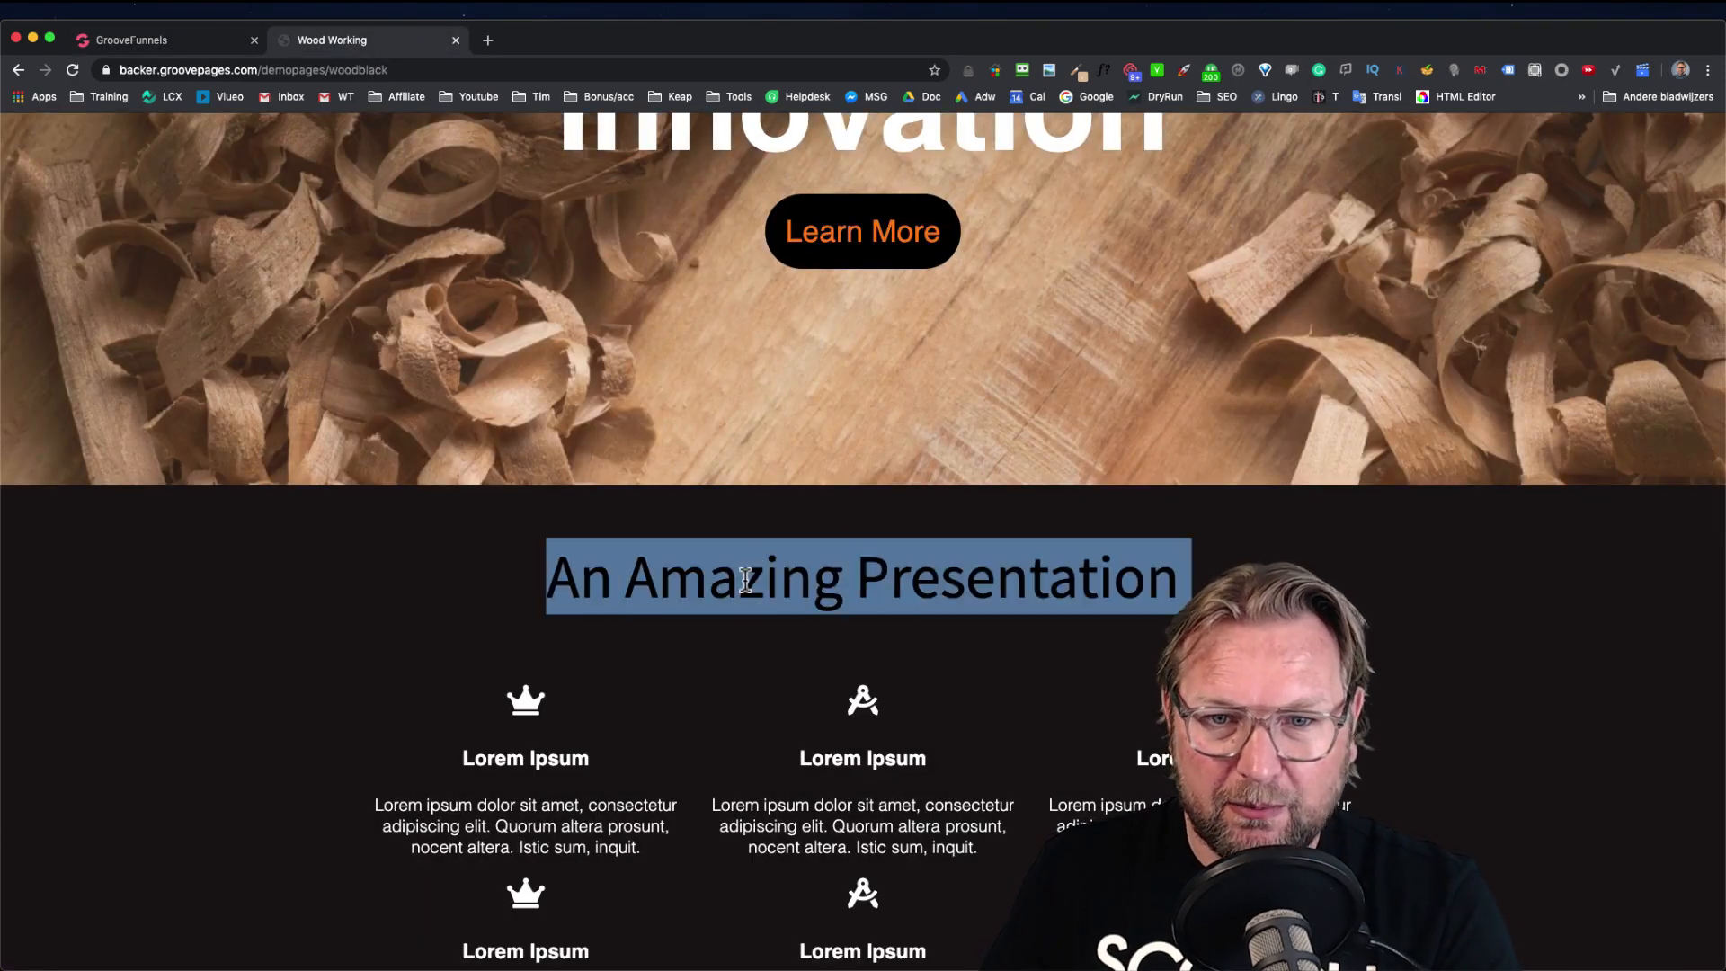
left_click(202, 33)
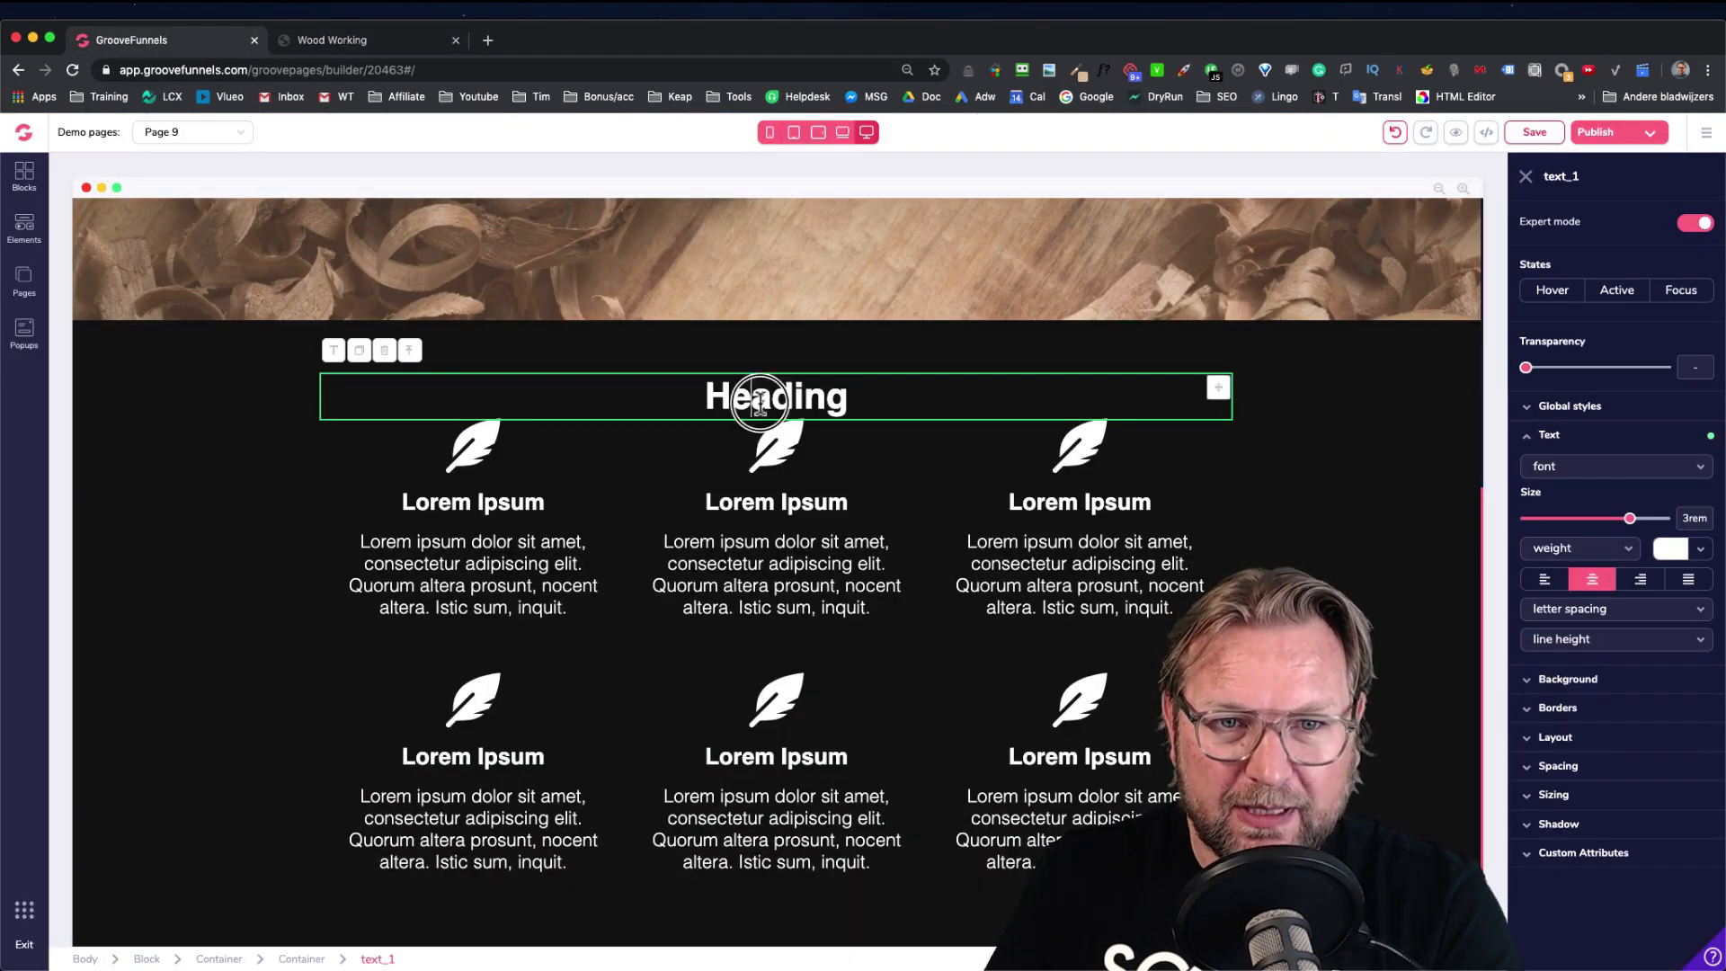
double_click(760, 402)
key("super+v")
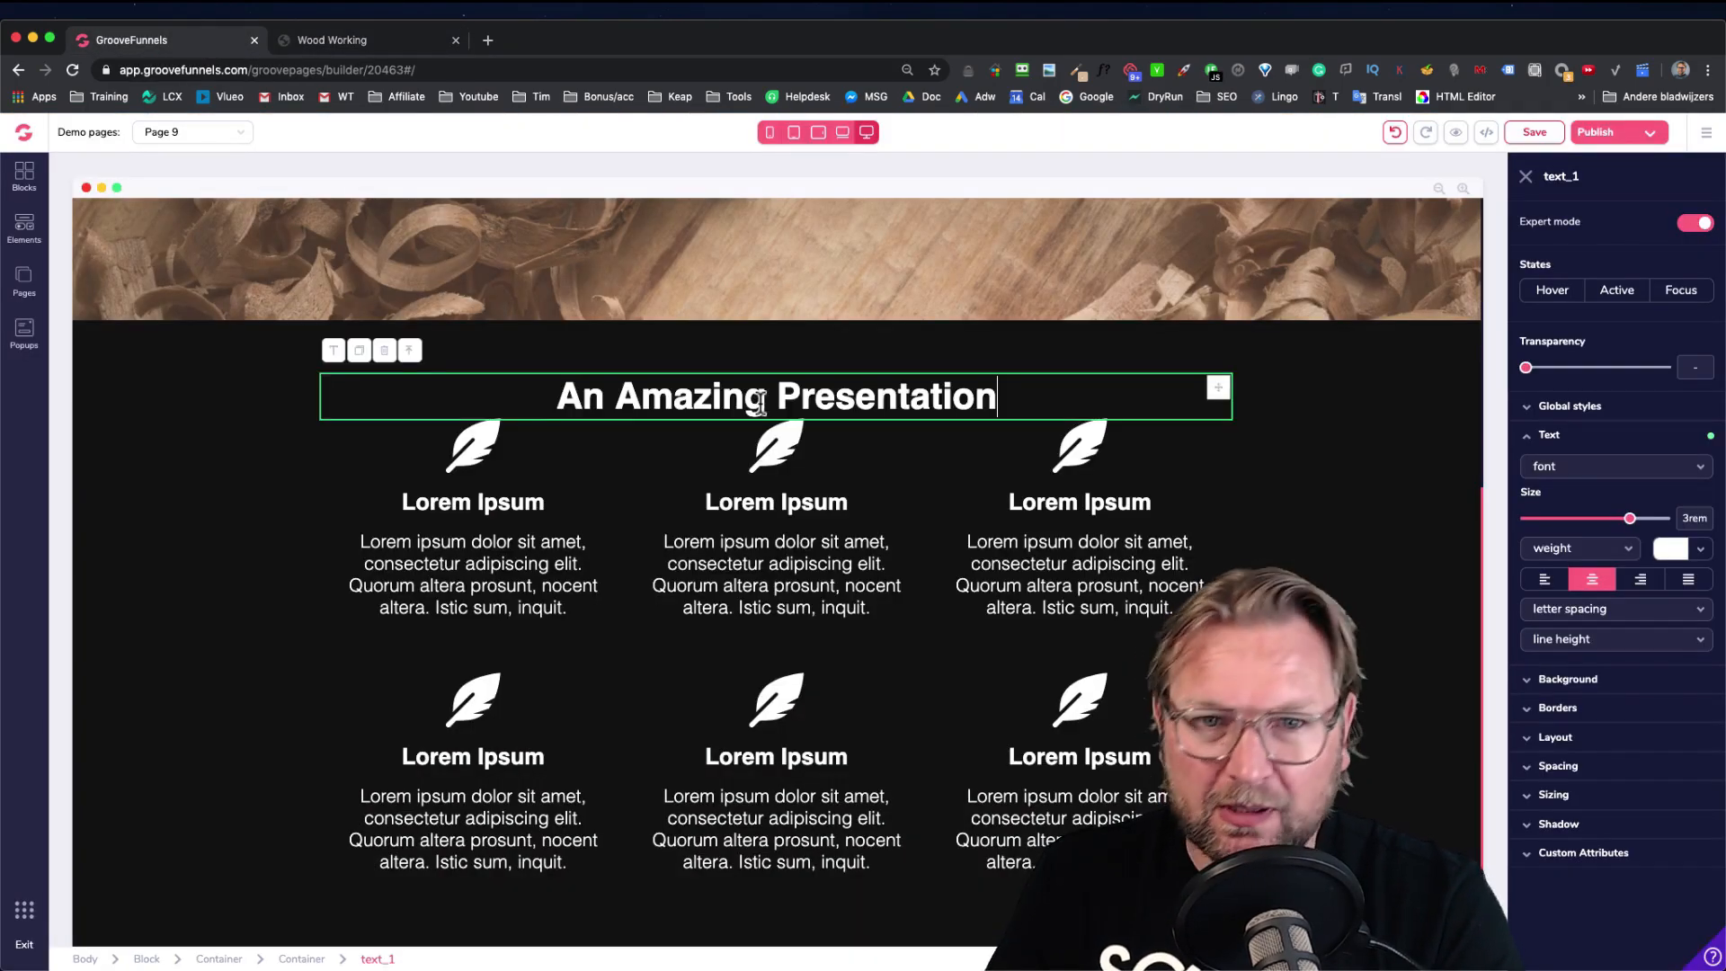
left_click(523, 477)
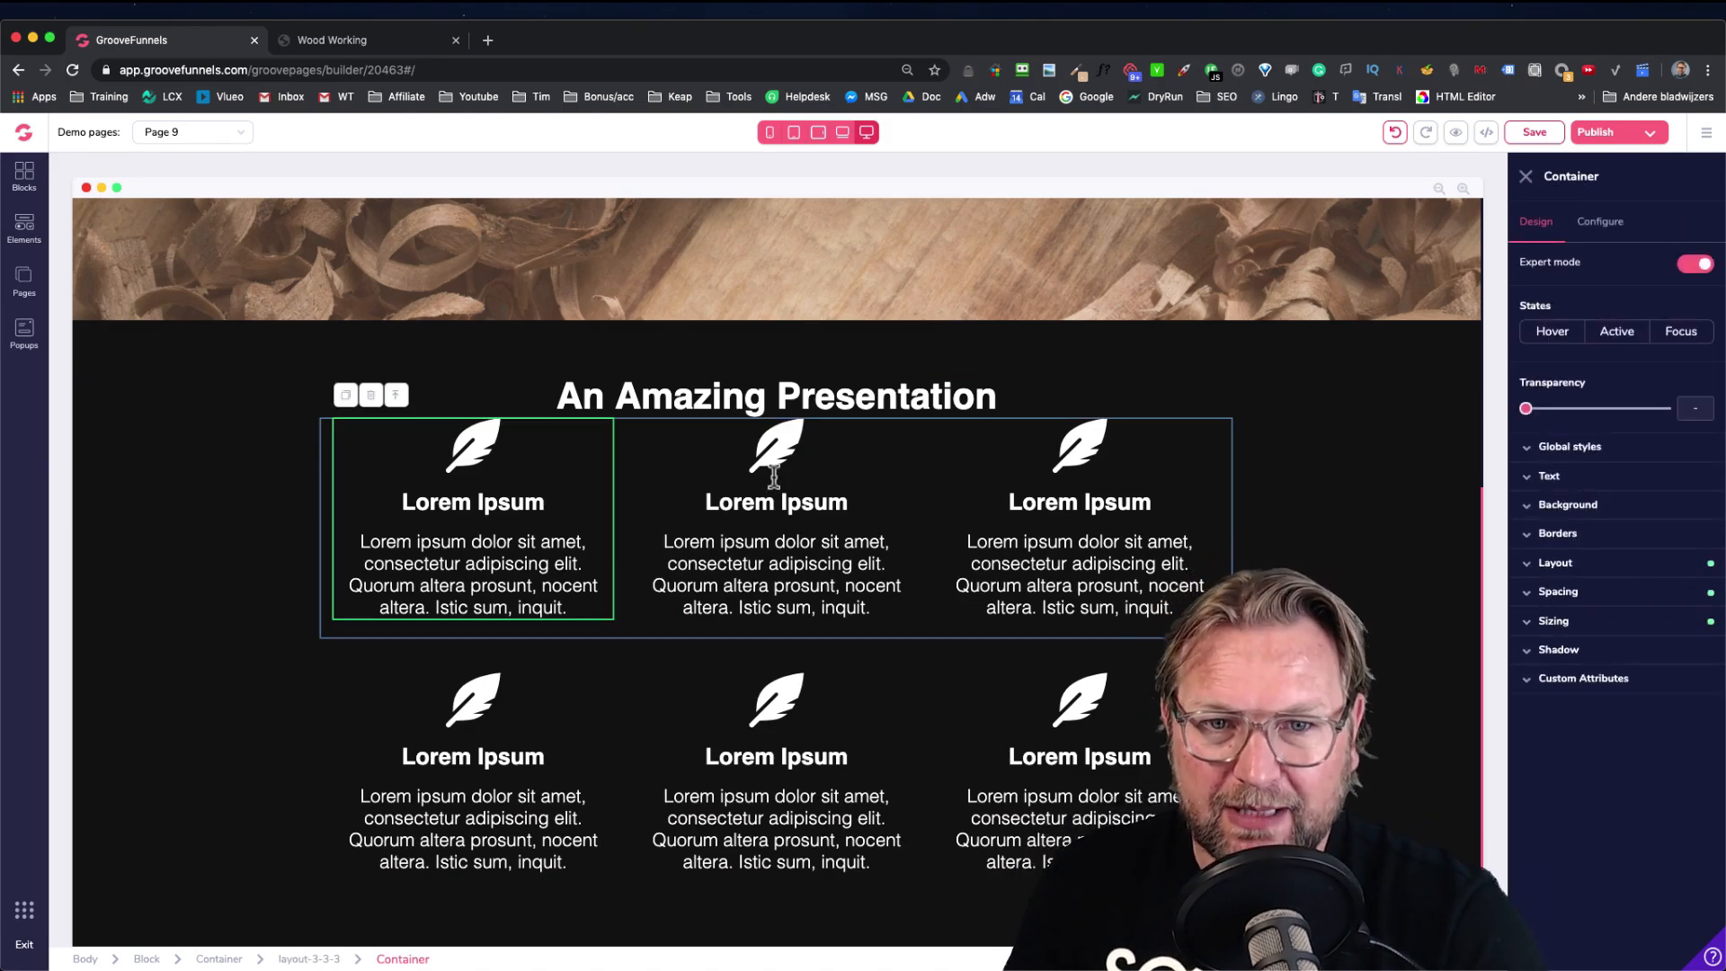
Remove the bold from the "An Amazing Presentation" headline and set its bottom margin to 3.5rem
left_click(778, 384)
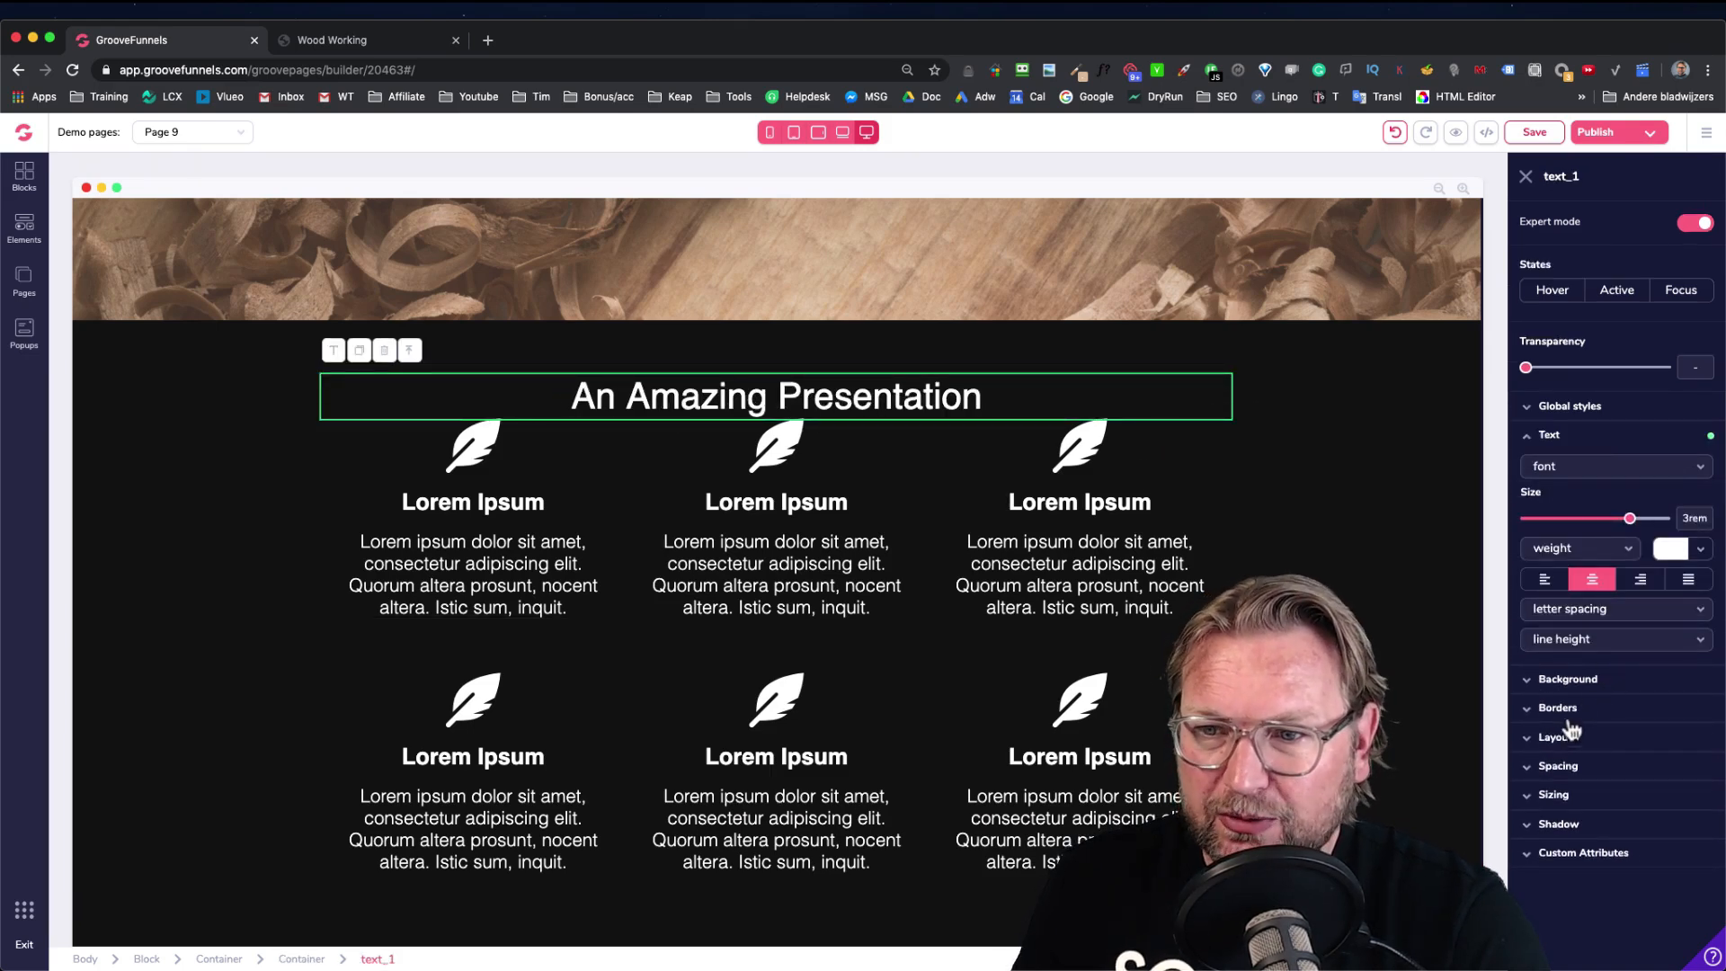
left_click(1564, 769)
scroll(1577, 746, "down", 1)
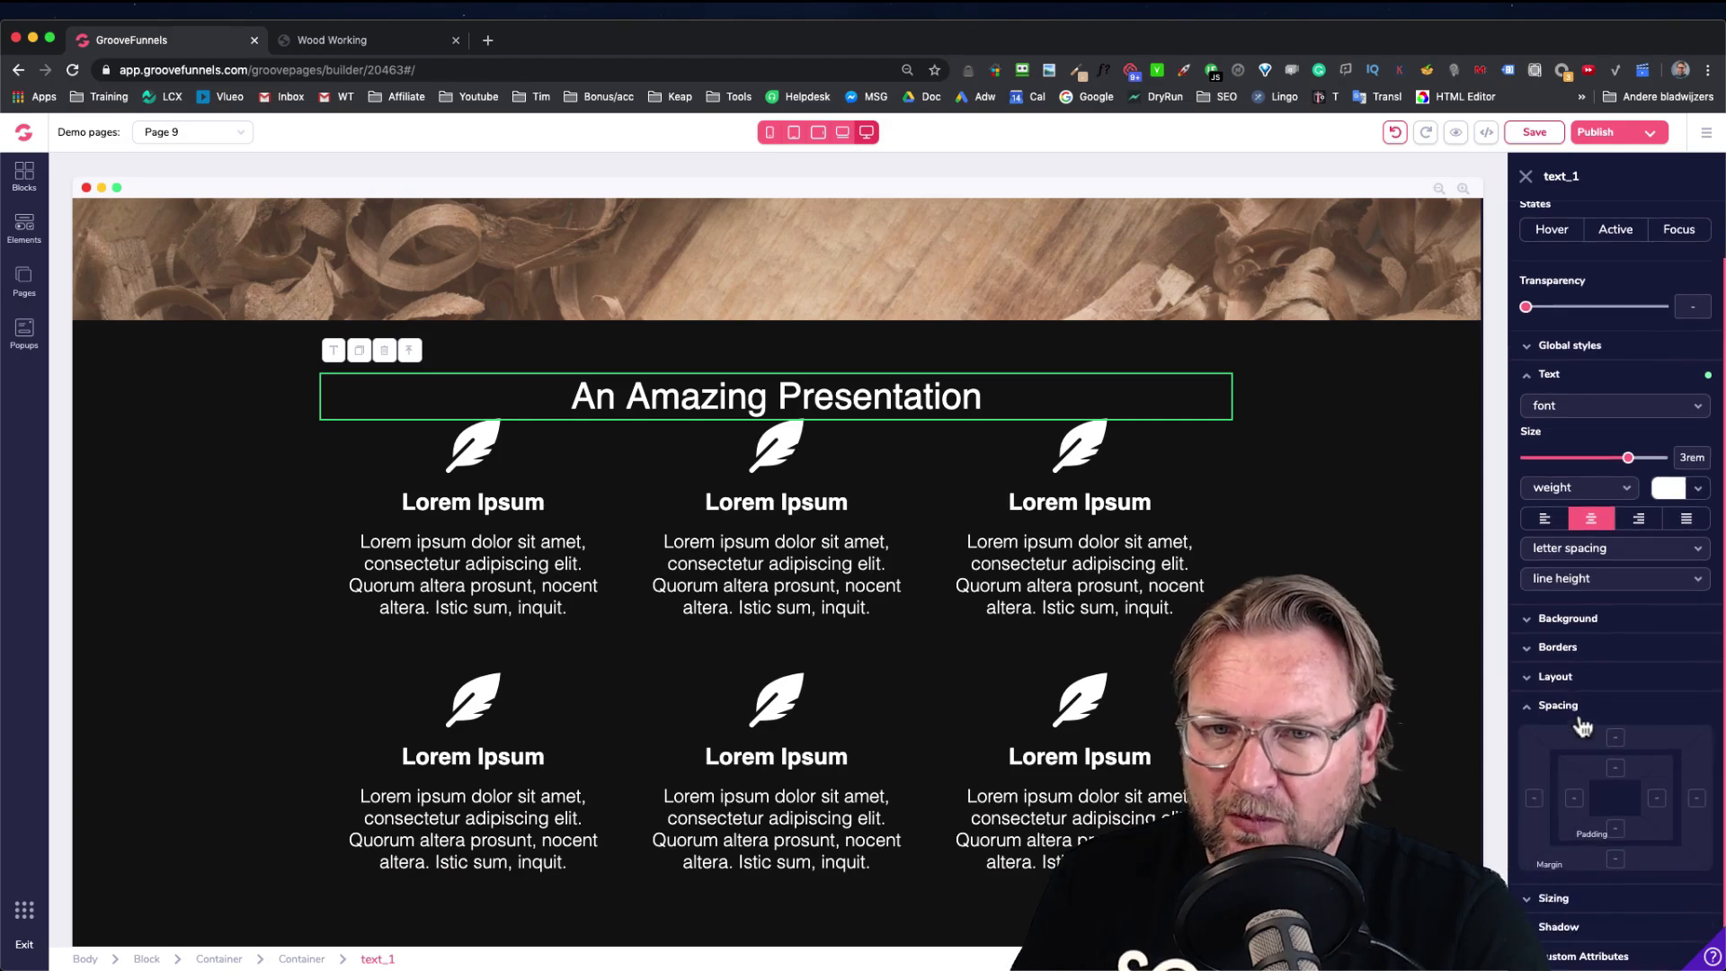
left_click(1615, 860)
scroll(1622, 854, "down", 1)
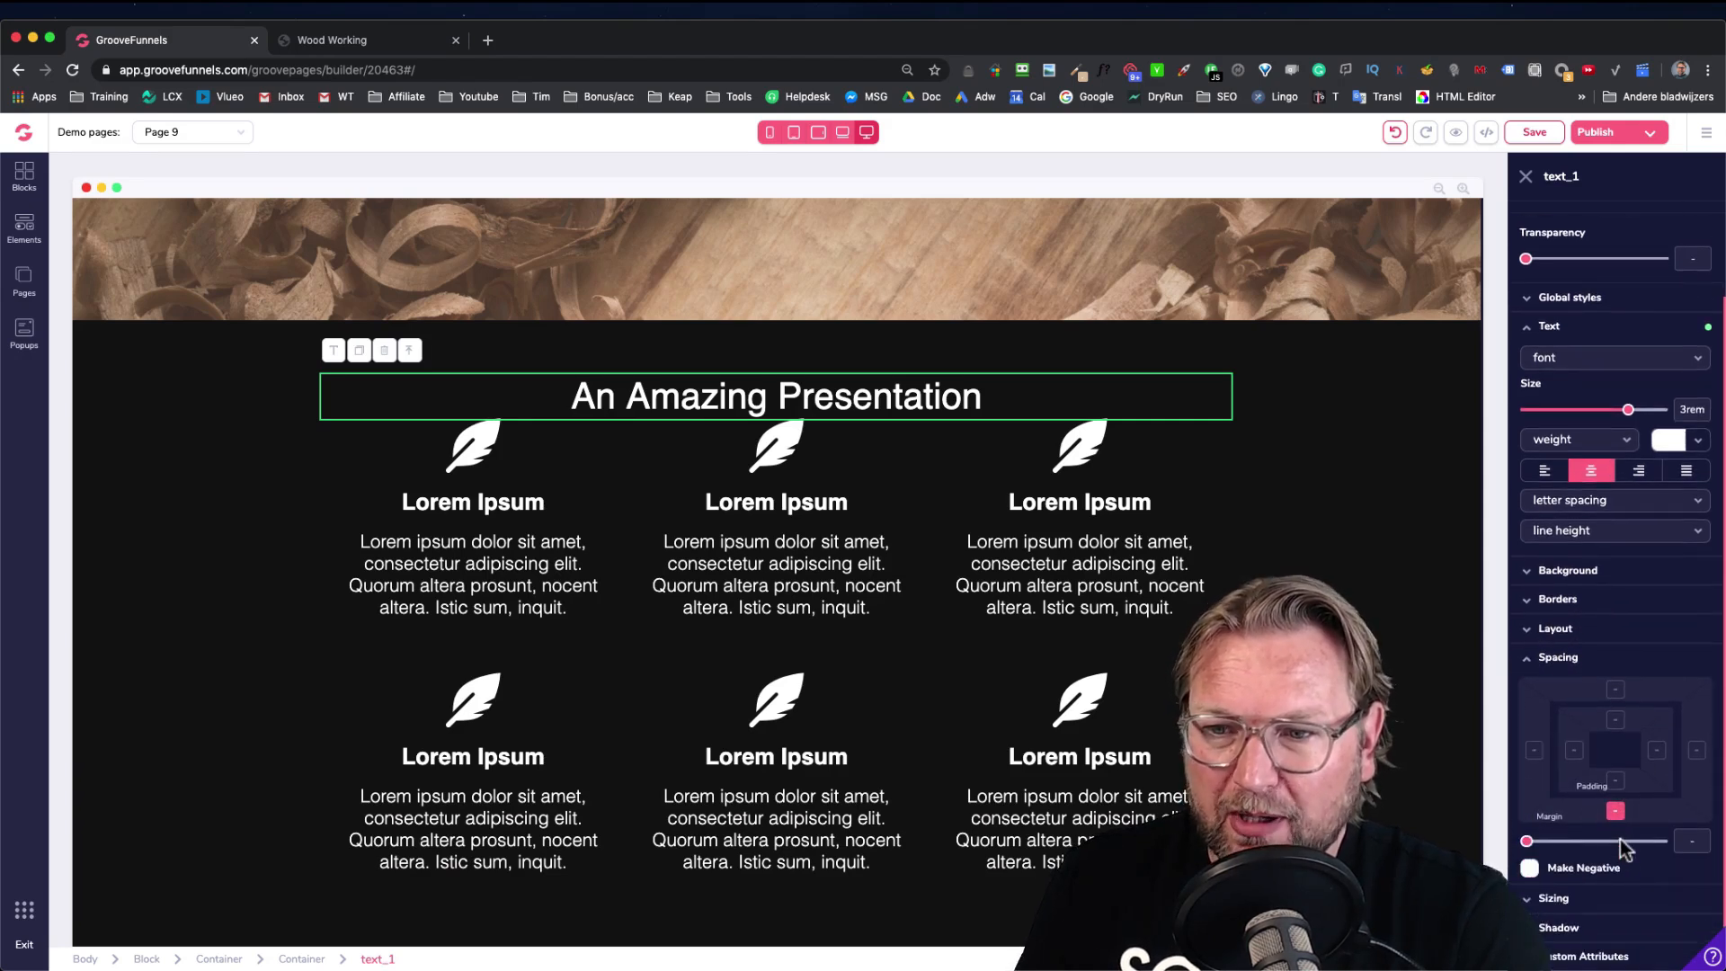
left_click_drag(1526, 841, 1613, 842)
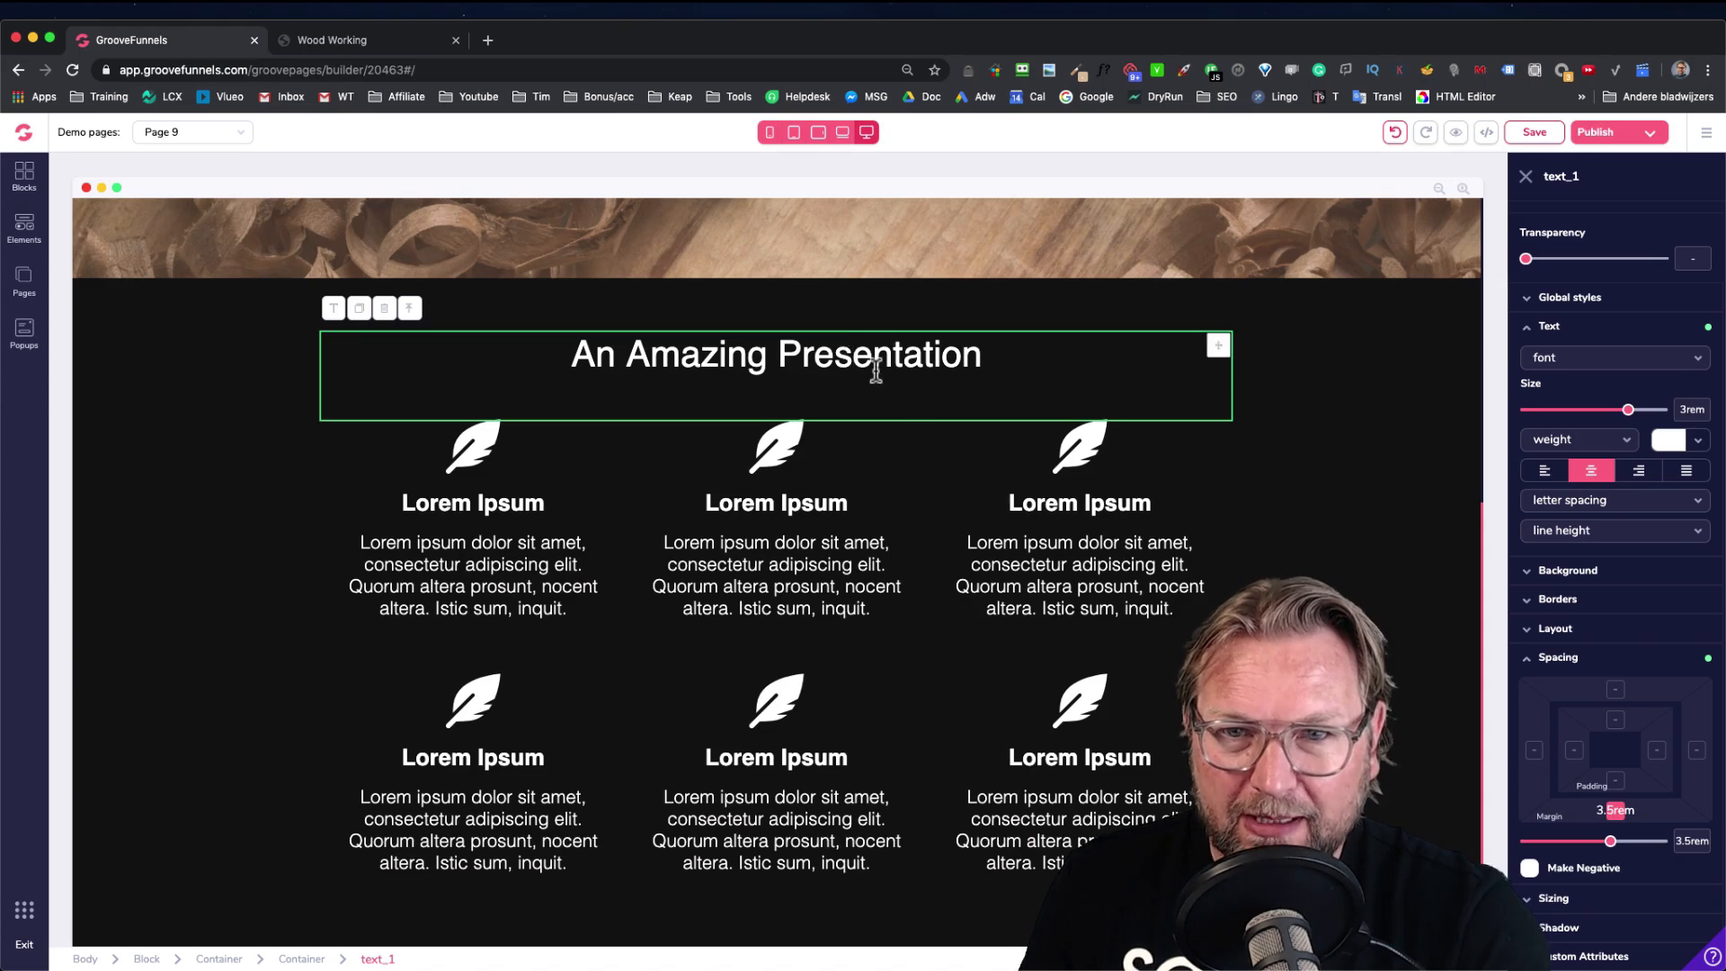
Enlarge the "An Amazing Presentation" headline to 4.5rem and save the page
left_click_drag(1634, 411, 1639, 410)
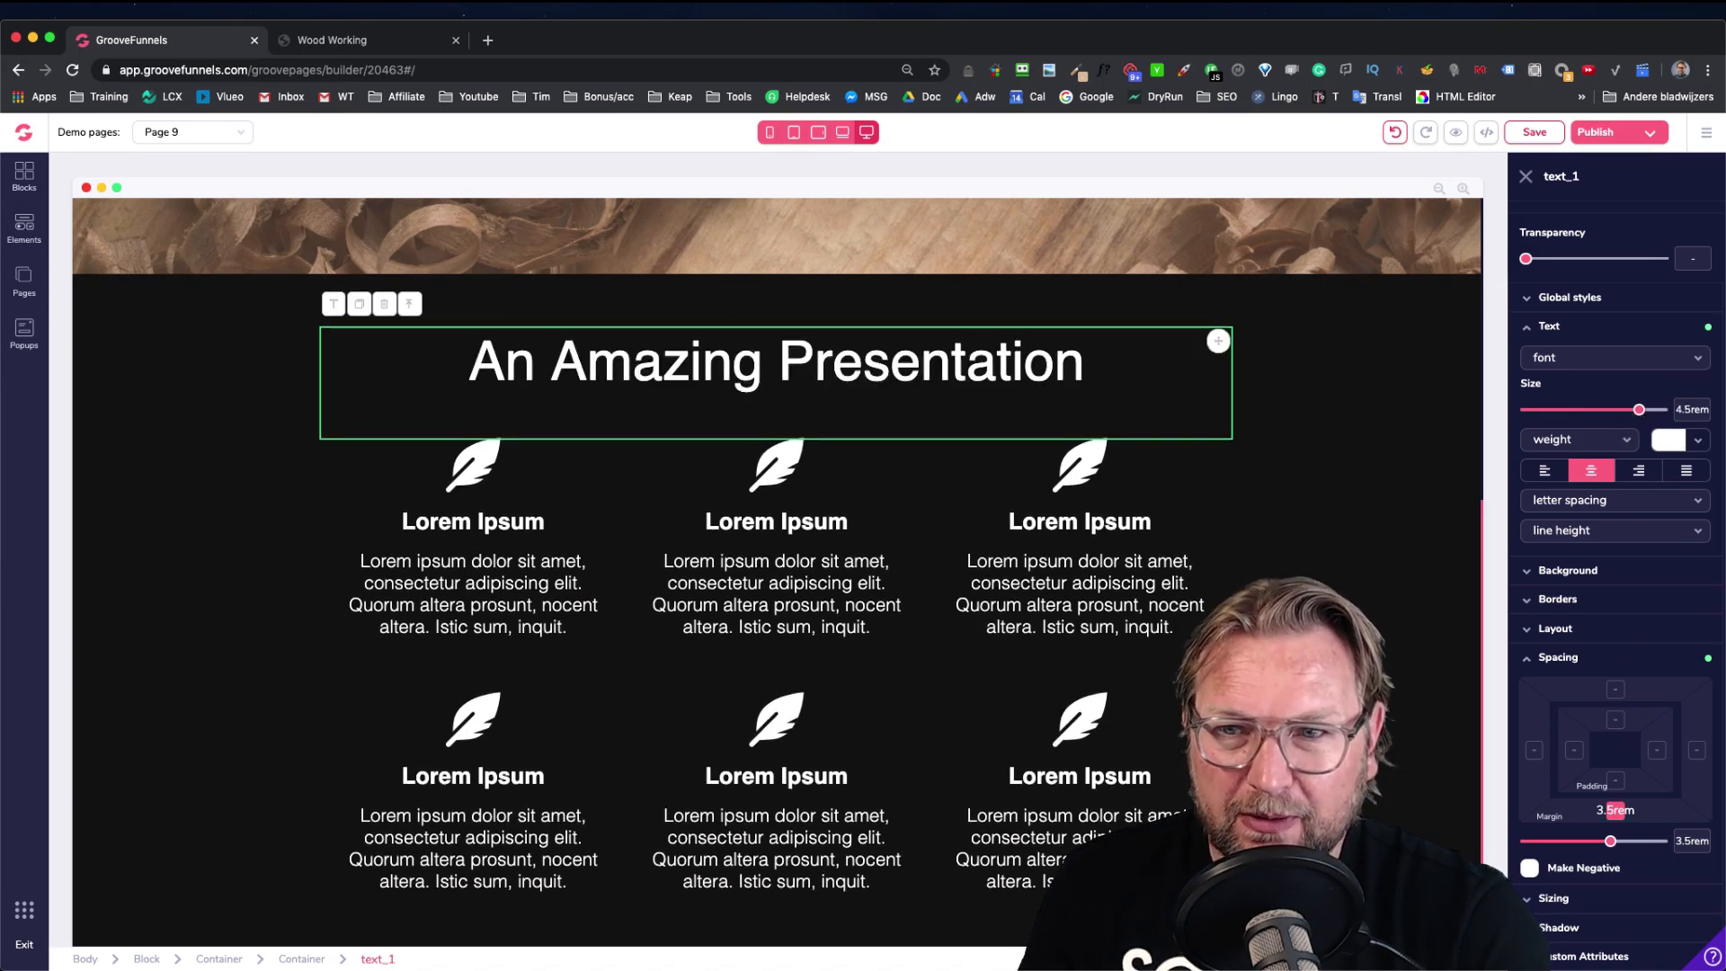
left_click(596, 465)
scroll(596, 466, "up", 3)
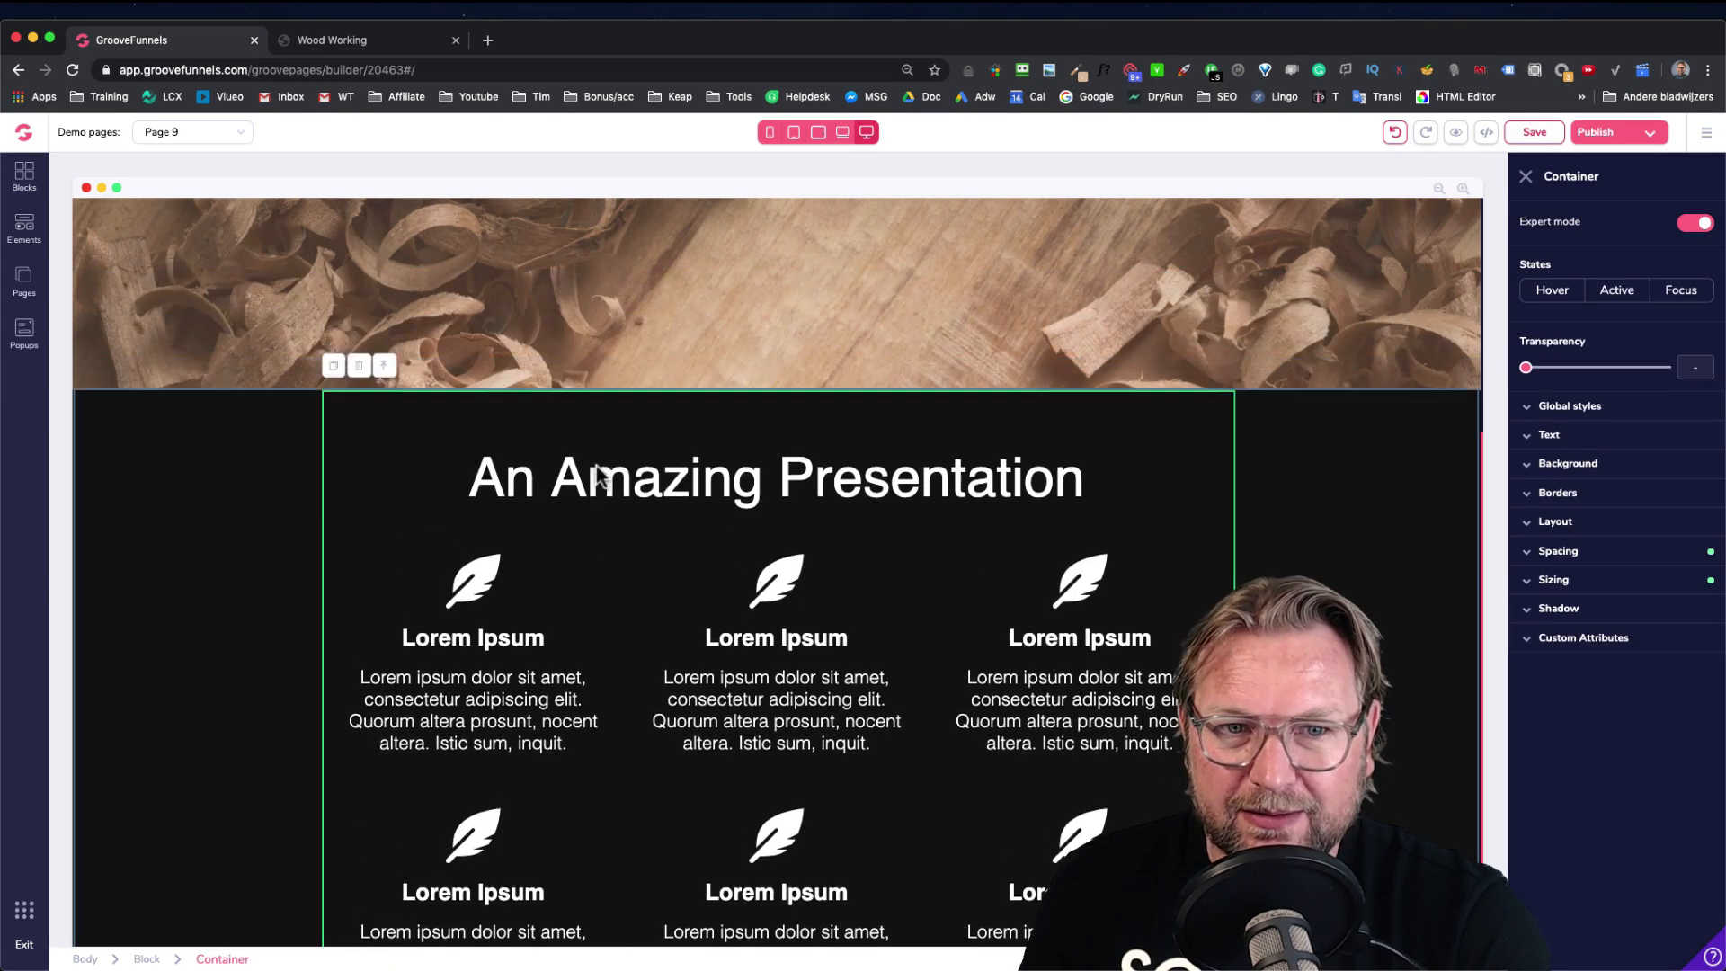
scroll(596, 465, "down", 3)
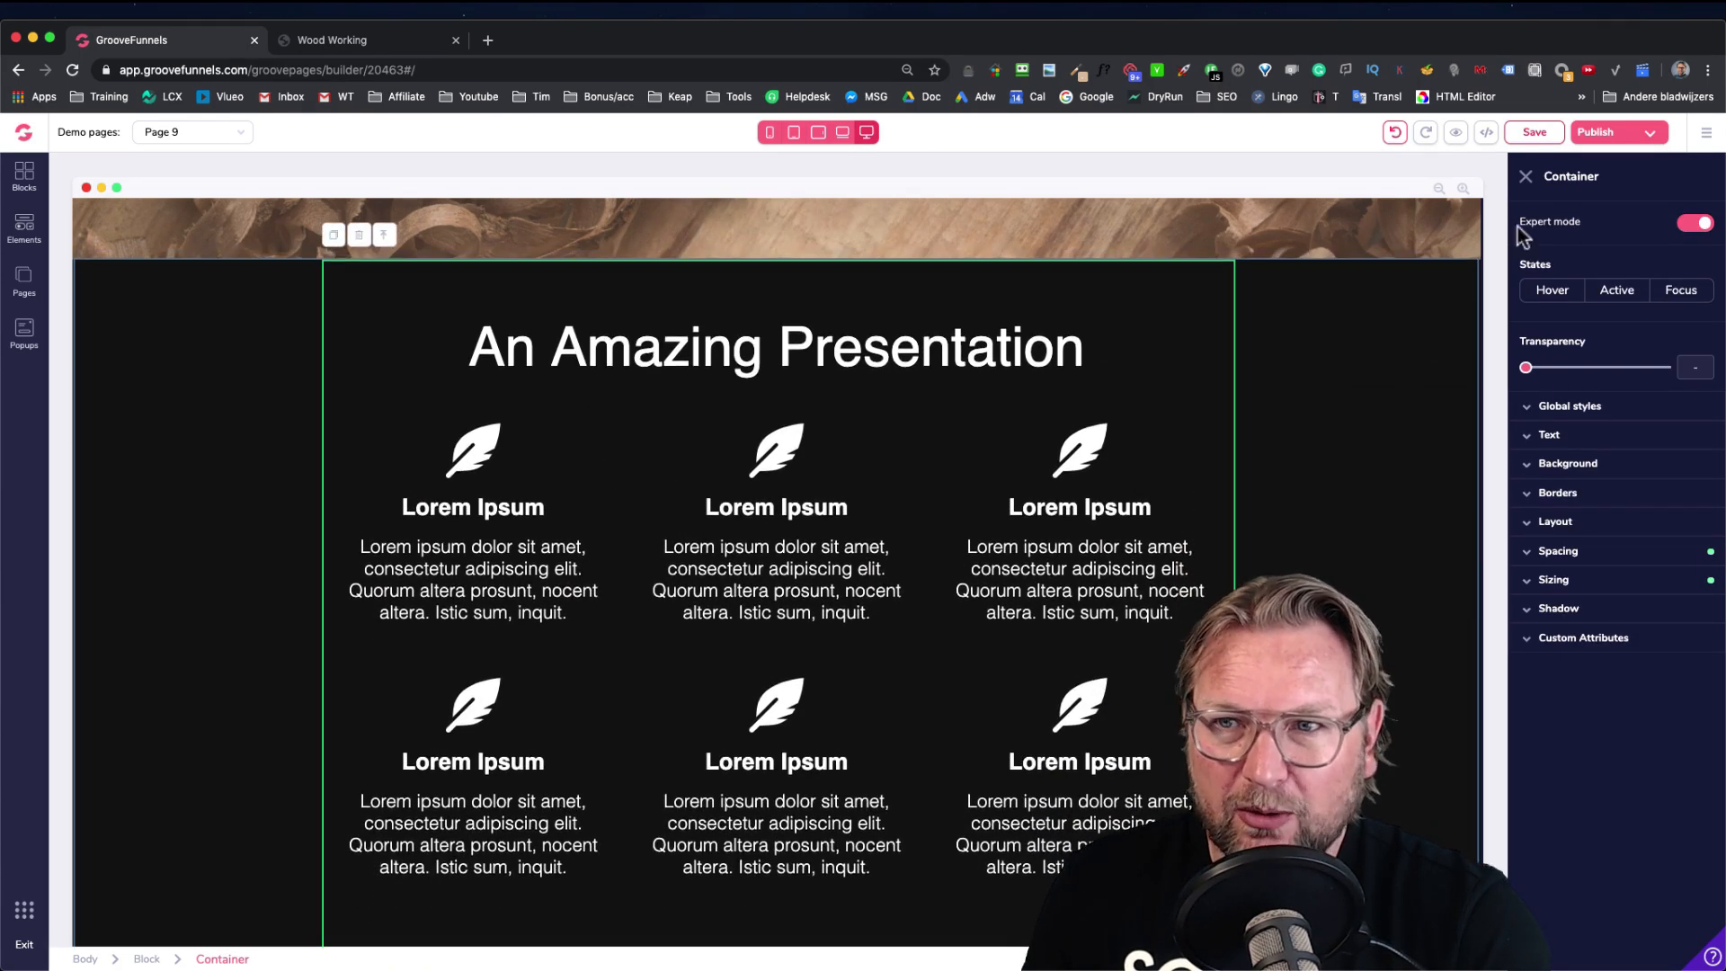
left_click(1535, 133)
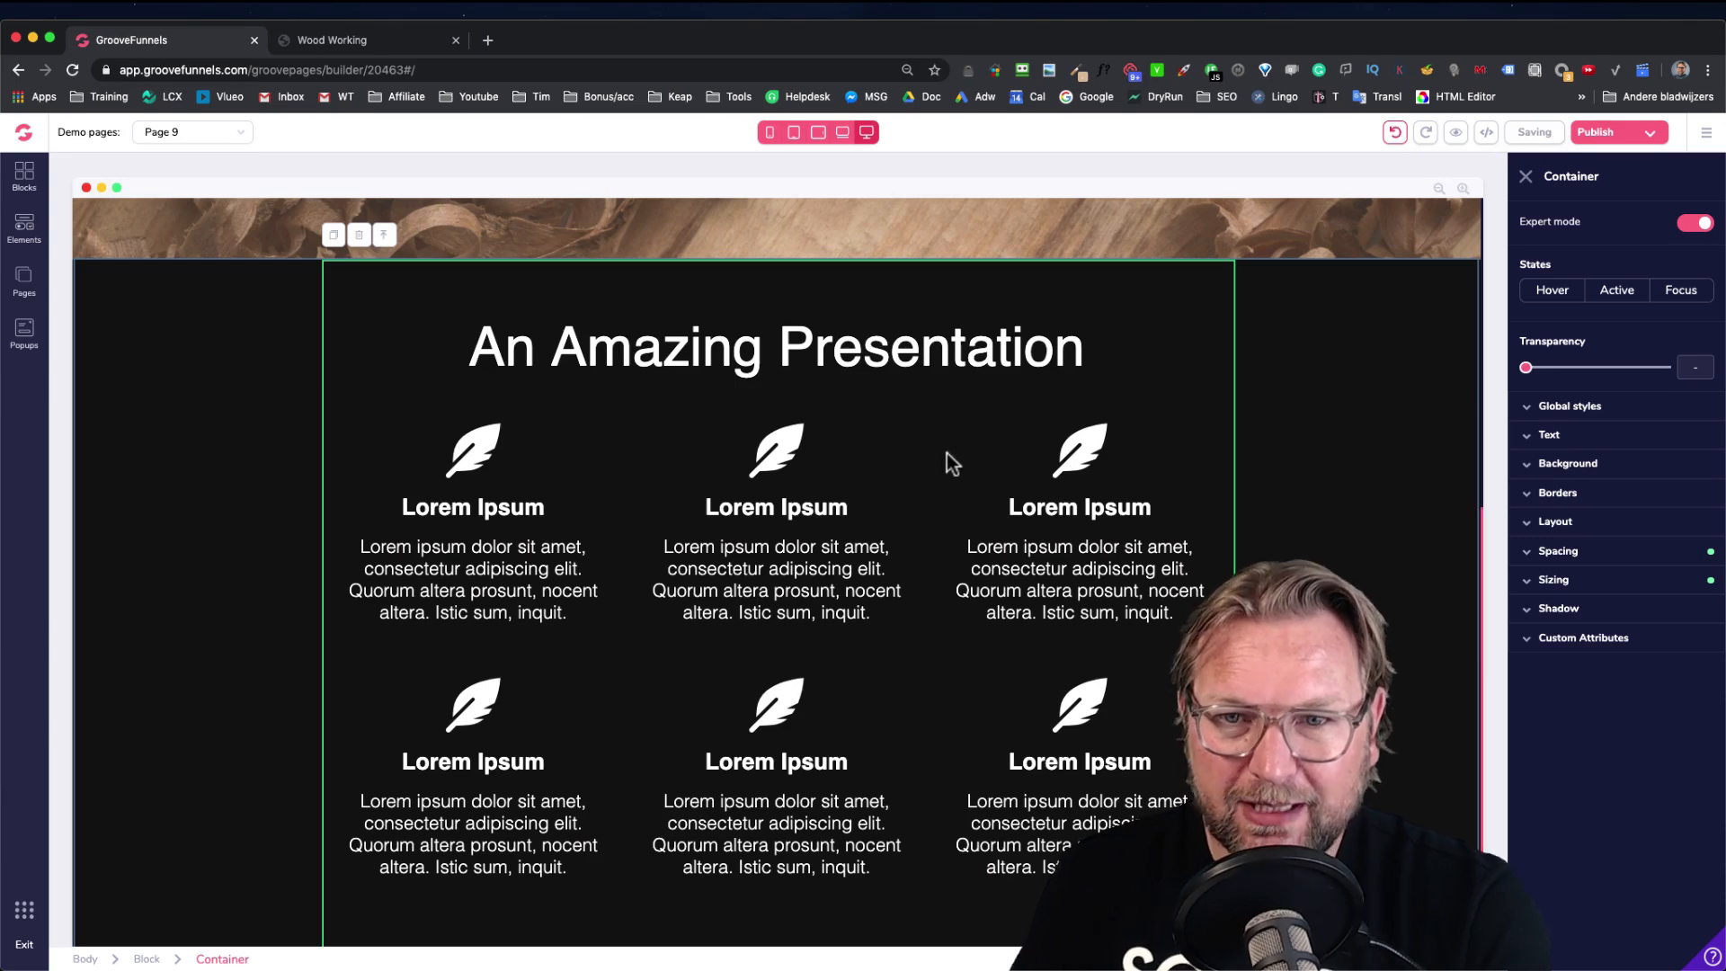
Compare the built page with the Wood Working demo page, examine the demo's section beneath the icons, and return to the builder
scroll(949, 457, "up", 3)
scroll(949, 460, "up", 2)
scroll(949, 459, "down", 5)
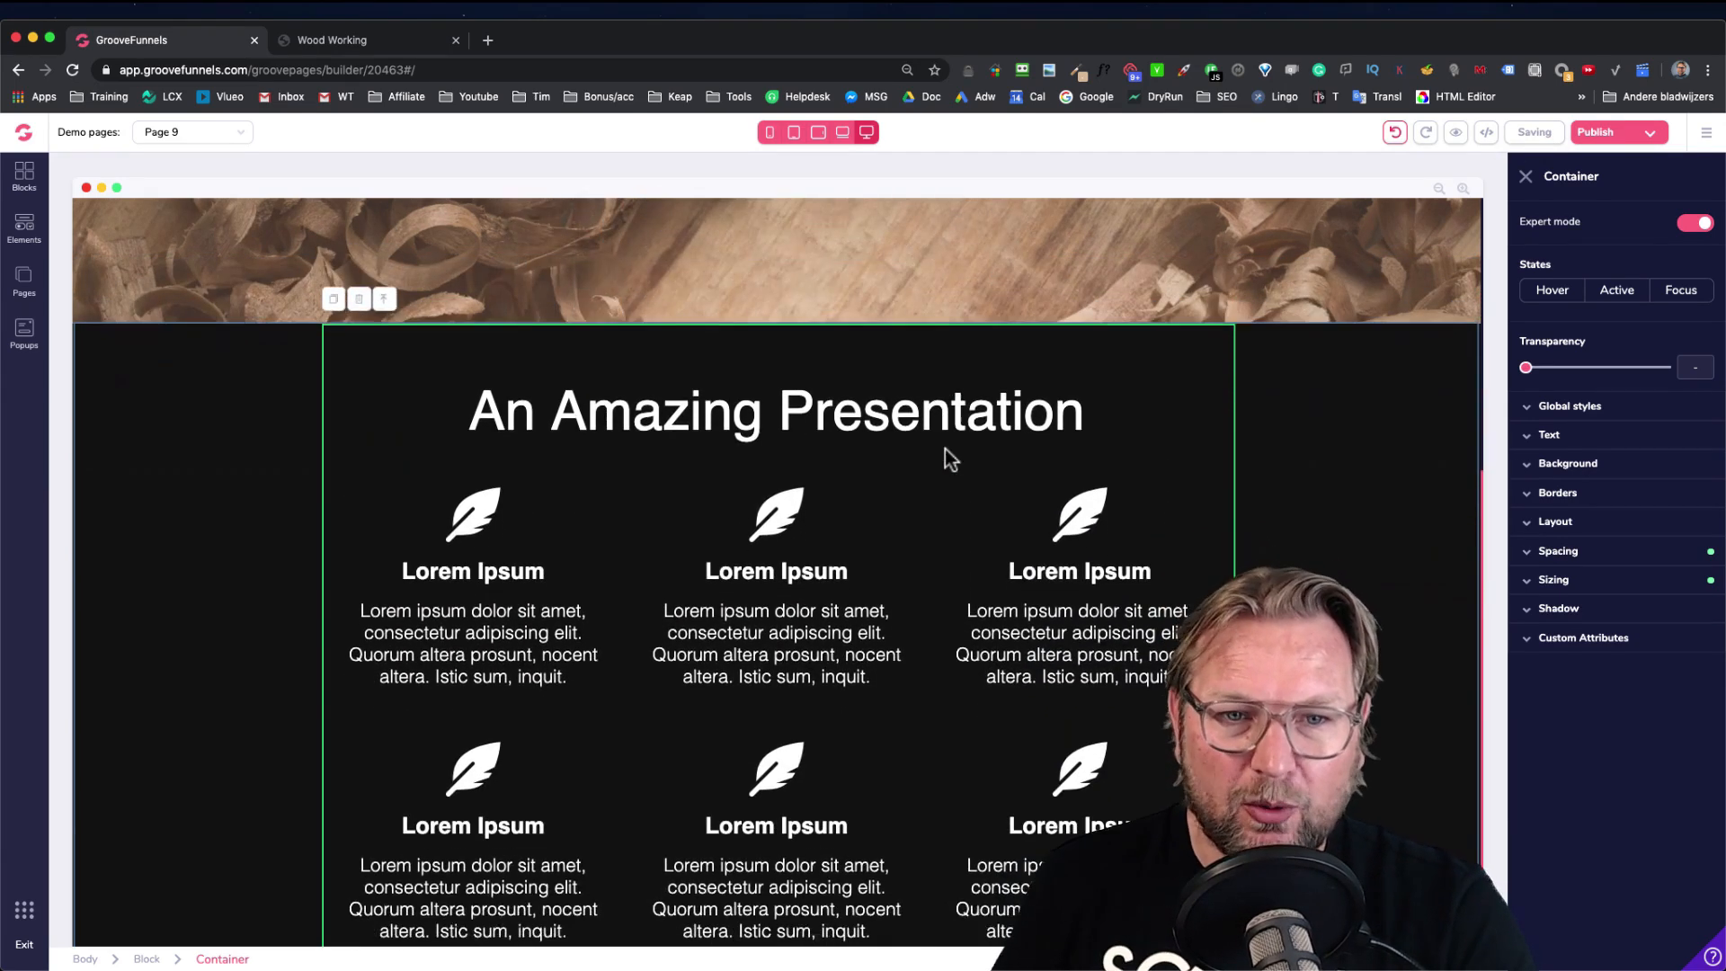
scroll(946, 449, "down", 1)
scroll(946, 450, "up", 6)
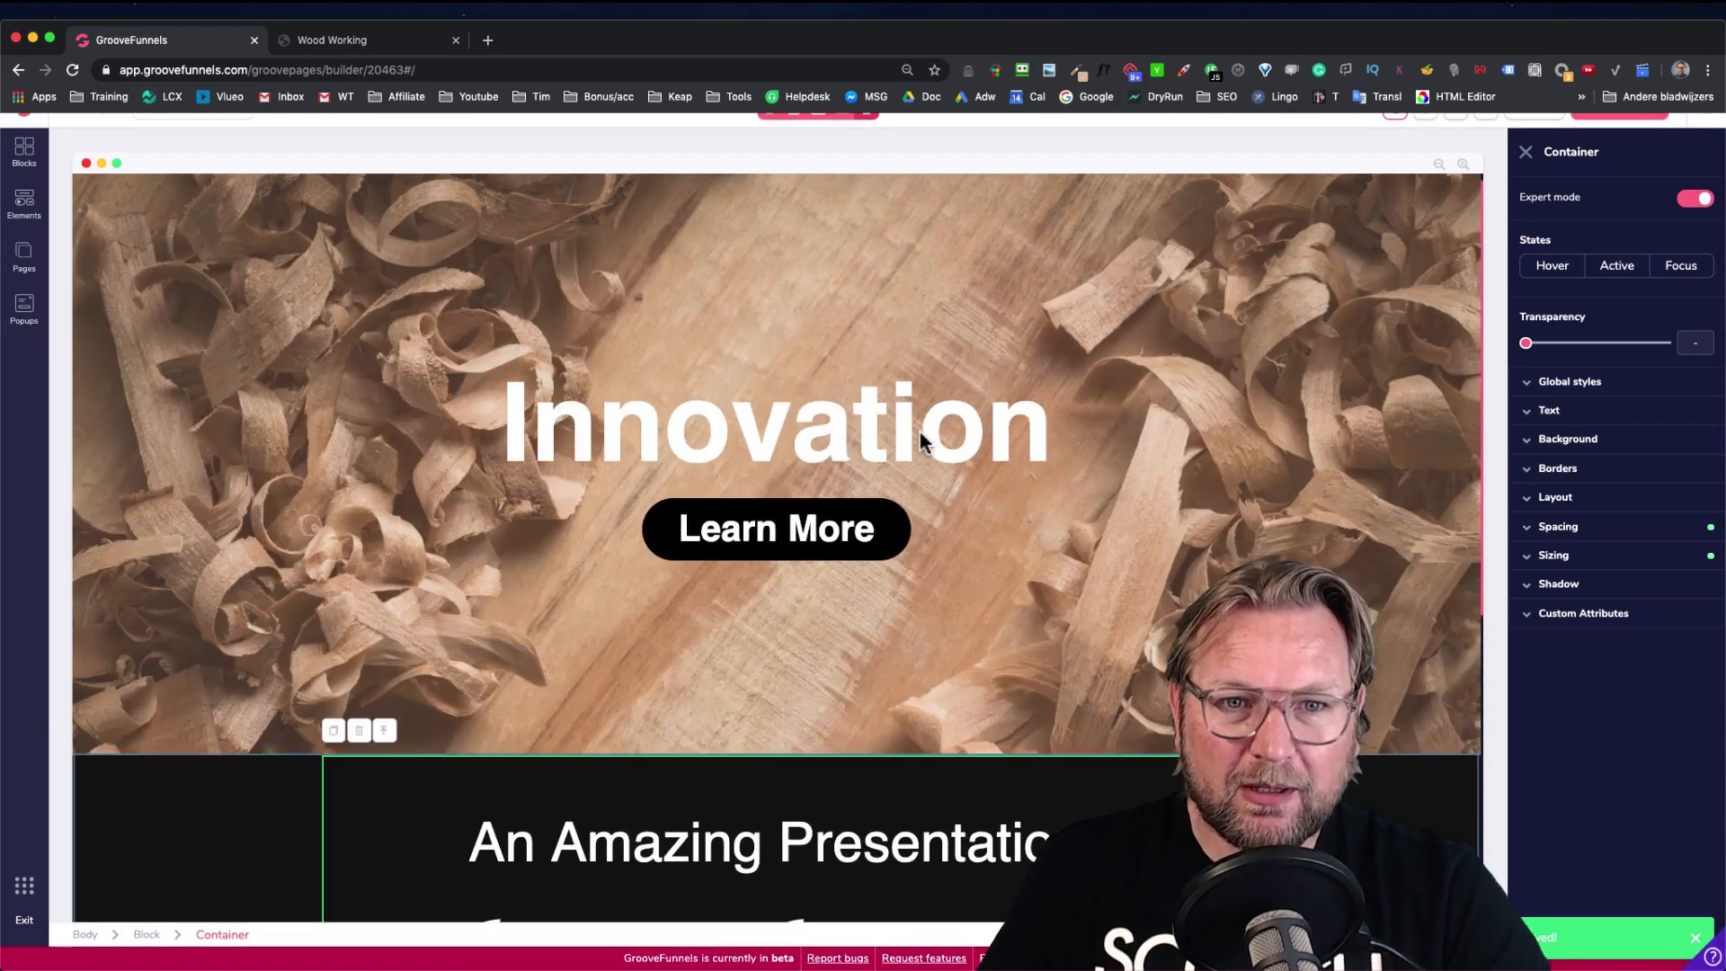
left_click(332, 33)
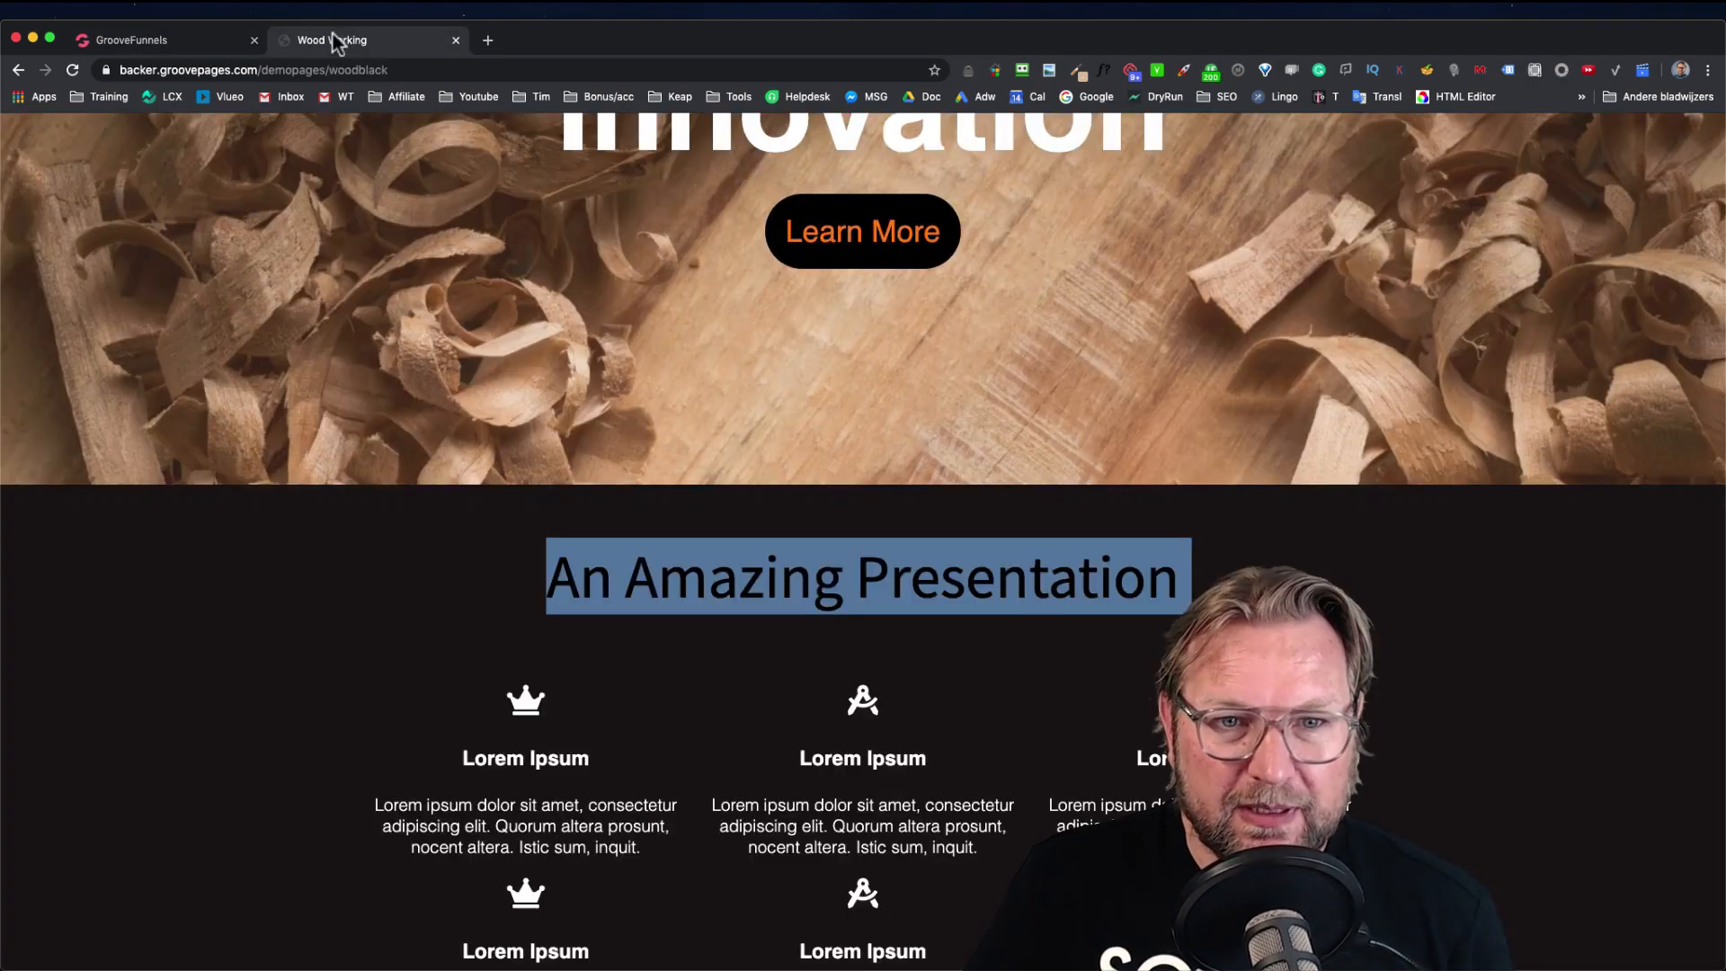
scroll(616, 314, "up", 3)
scroll(539, 351, "down", 5)
scroll(466, 383, "down", 8)
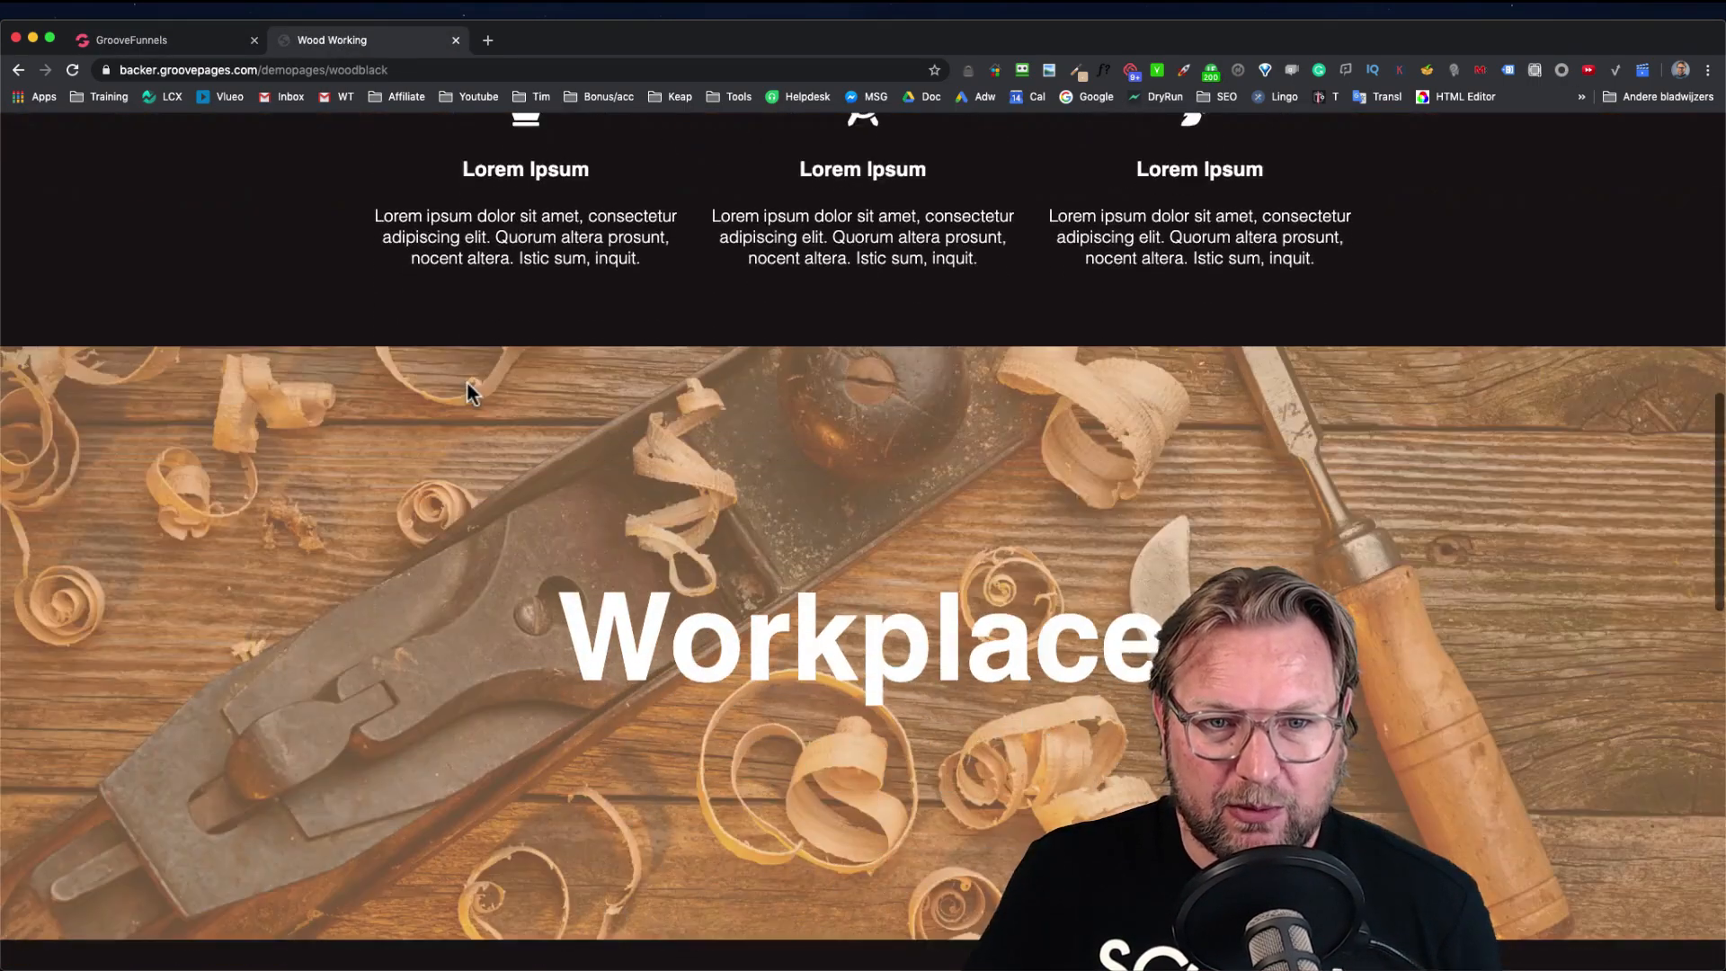
scroll(701, 336, "up", 6)
scroll(701, 337, "up", 7)
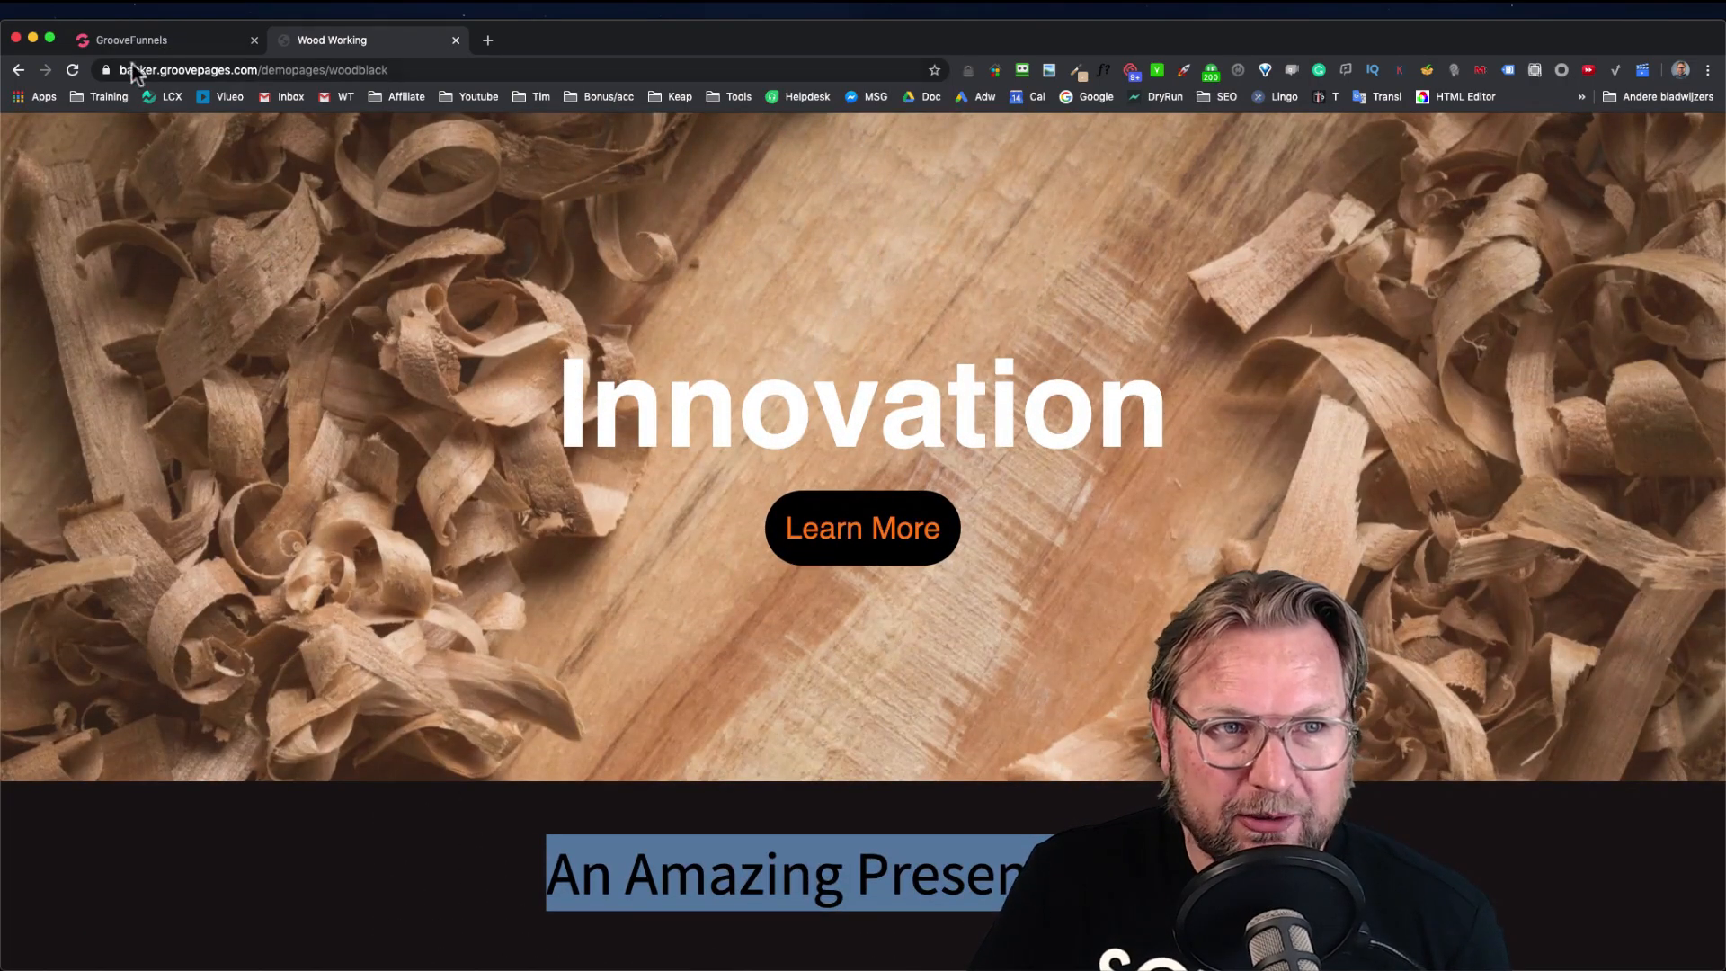
left_click(164, 43)
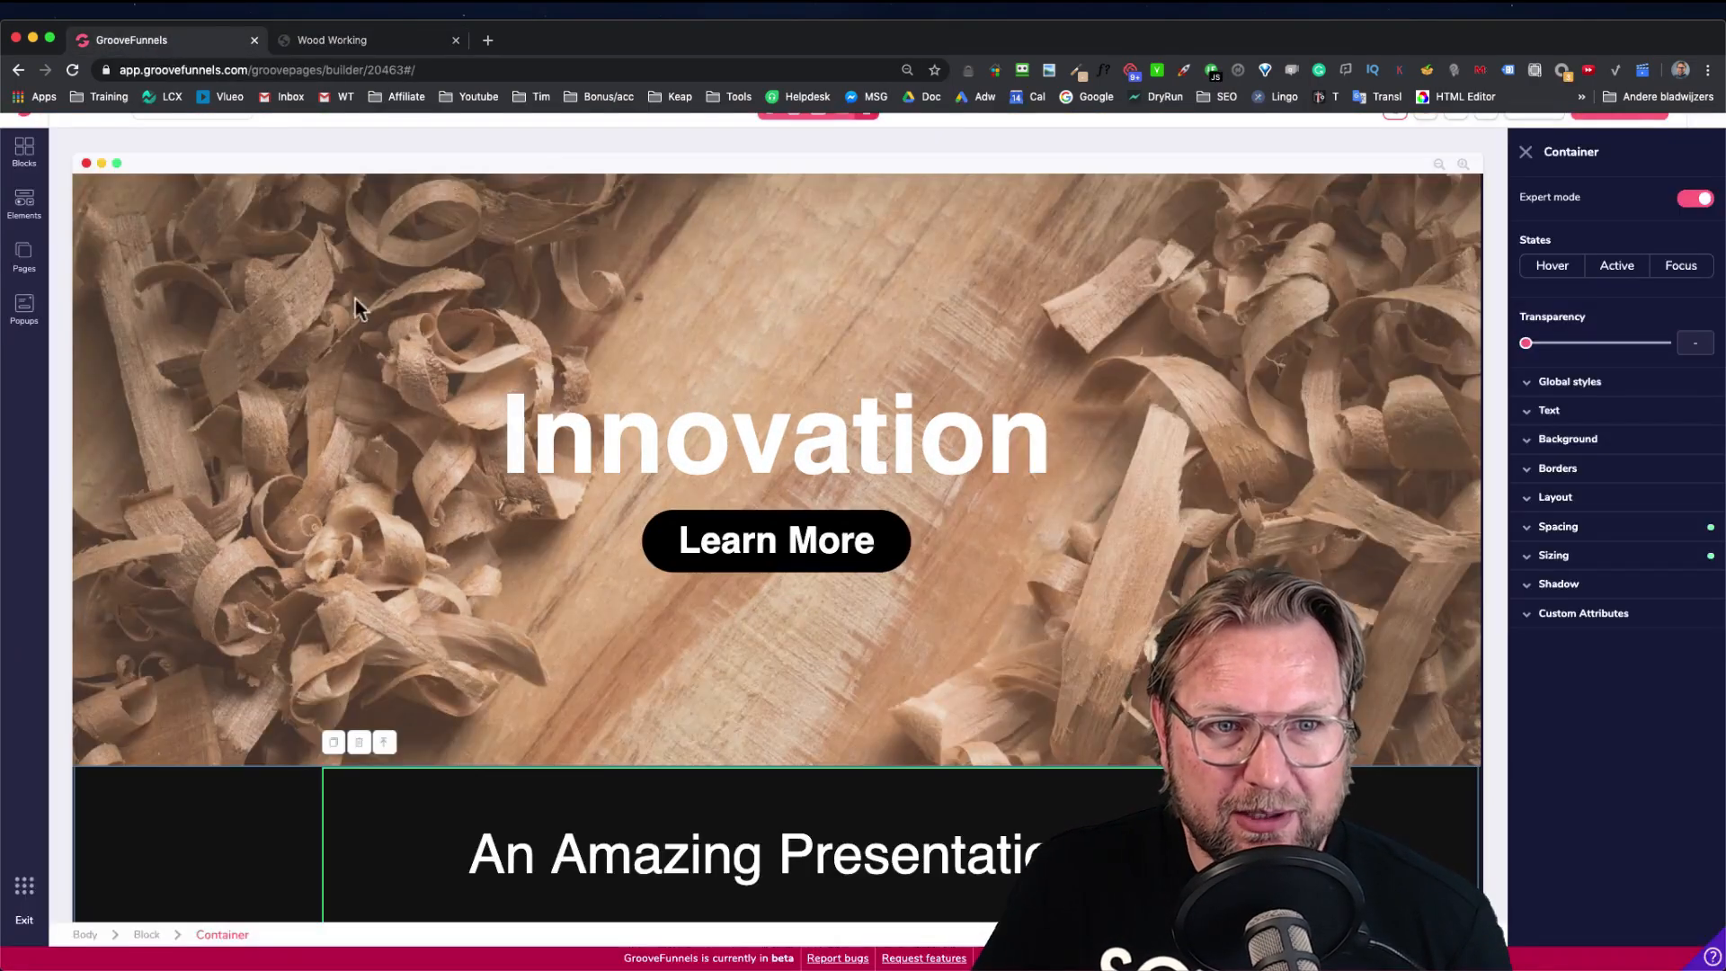
Duplicate the "Innovation" hero block with the wood shavings background
left_click(240, 317)
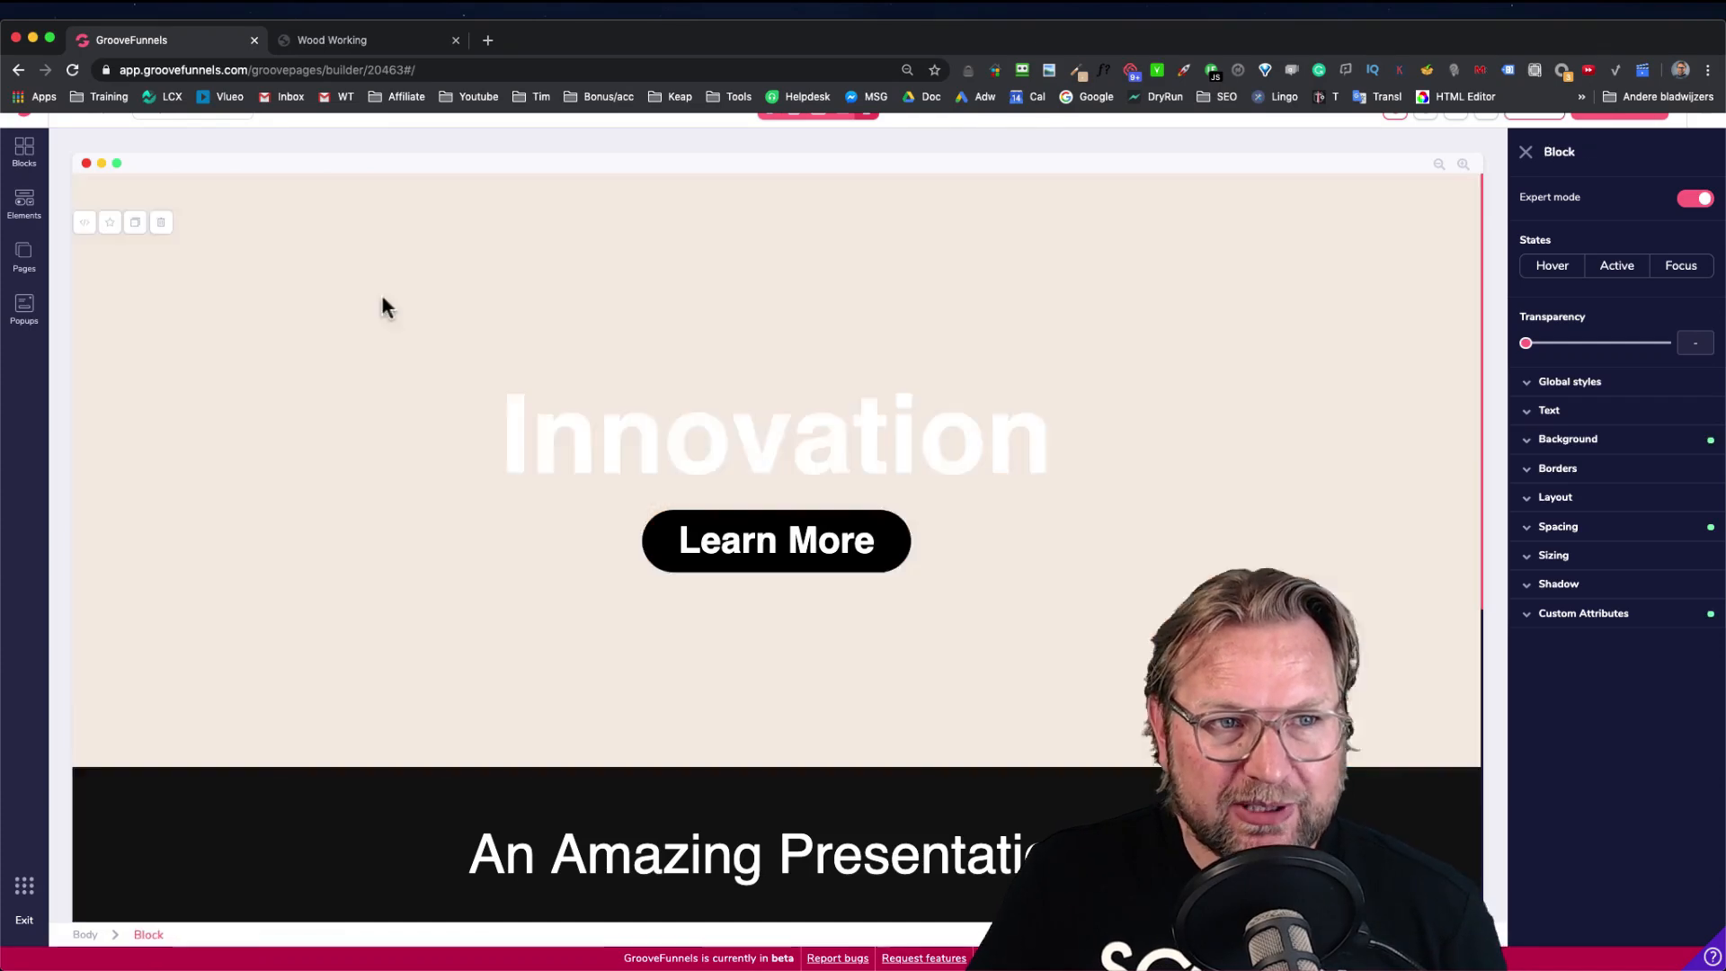
left_click(135, 223)
scroll(501, 443, "down", 5)
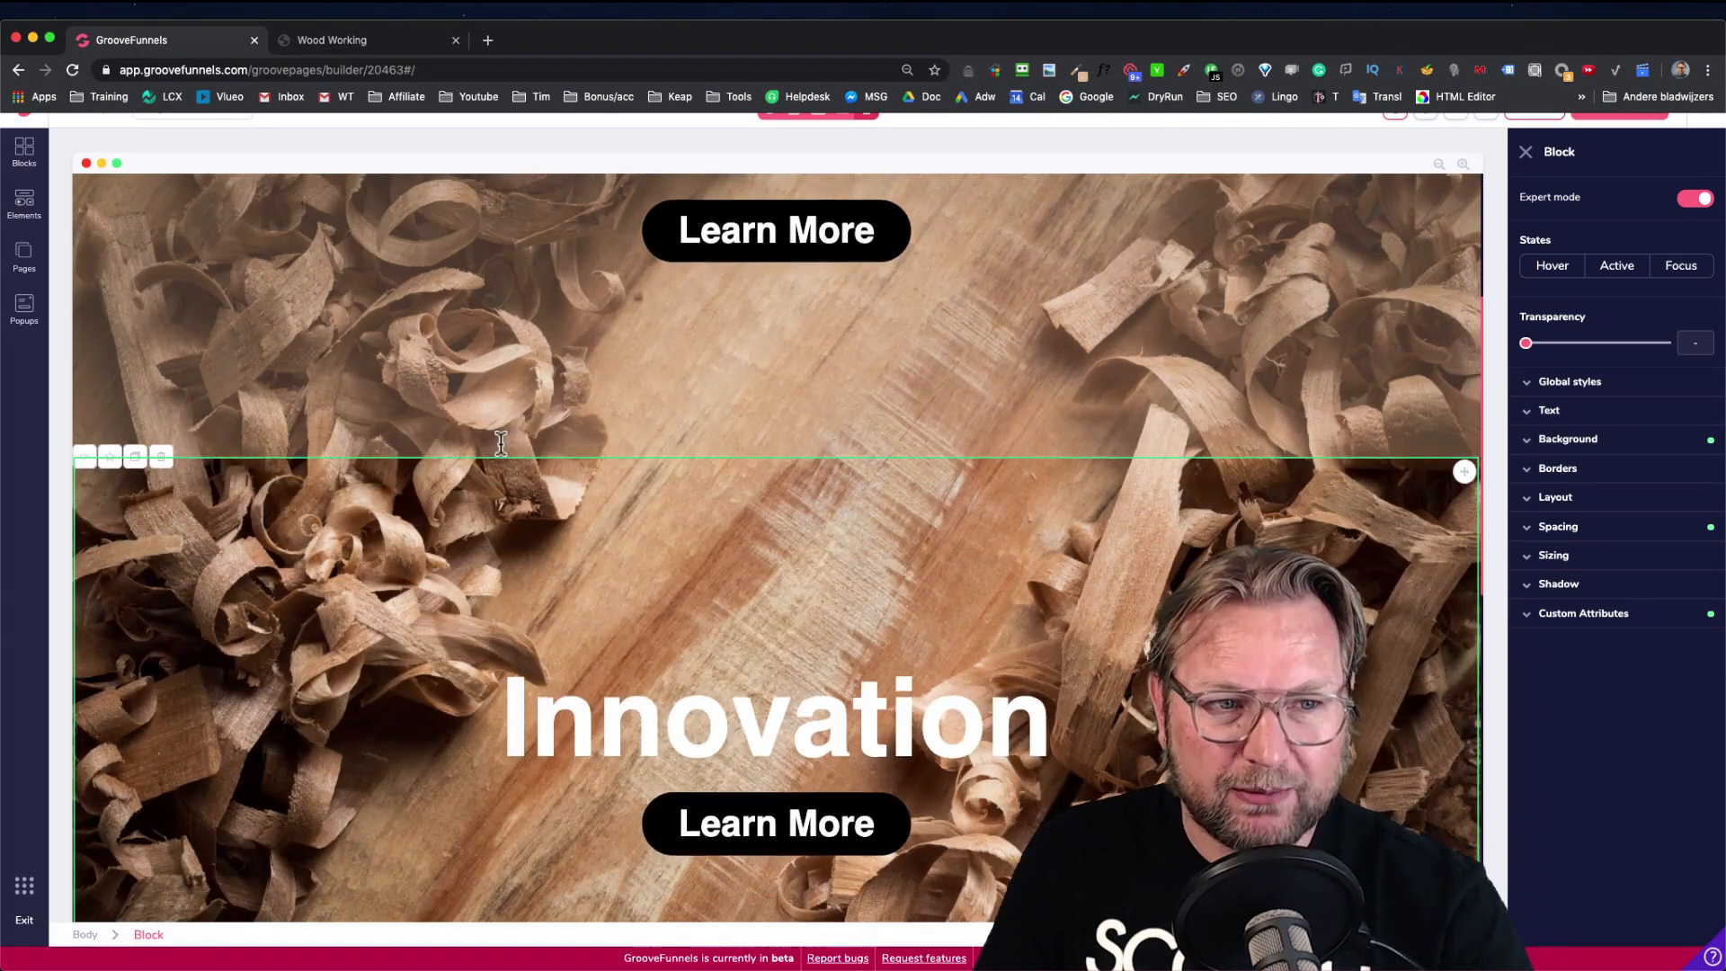
scroll(502, 443, "up", 4)
scroll(503, 443, "down", 5)
scroll(99, 431, "down", 1)
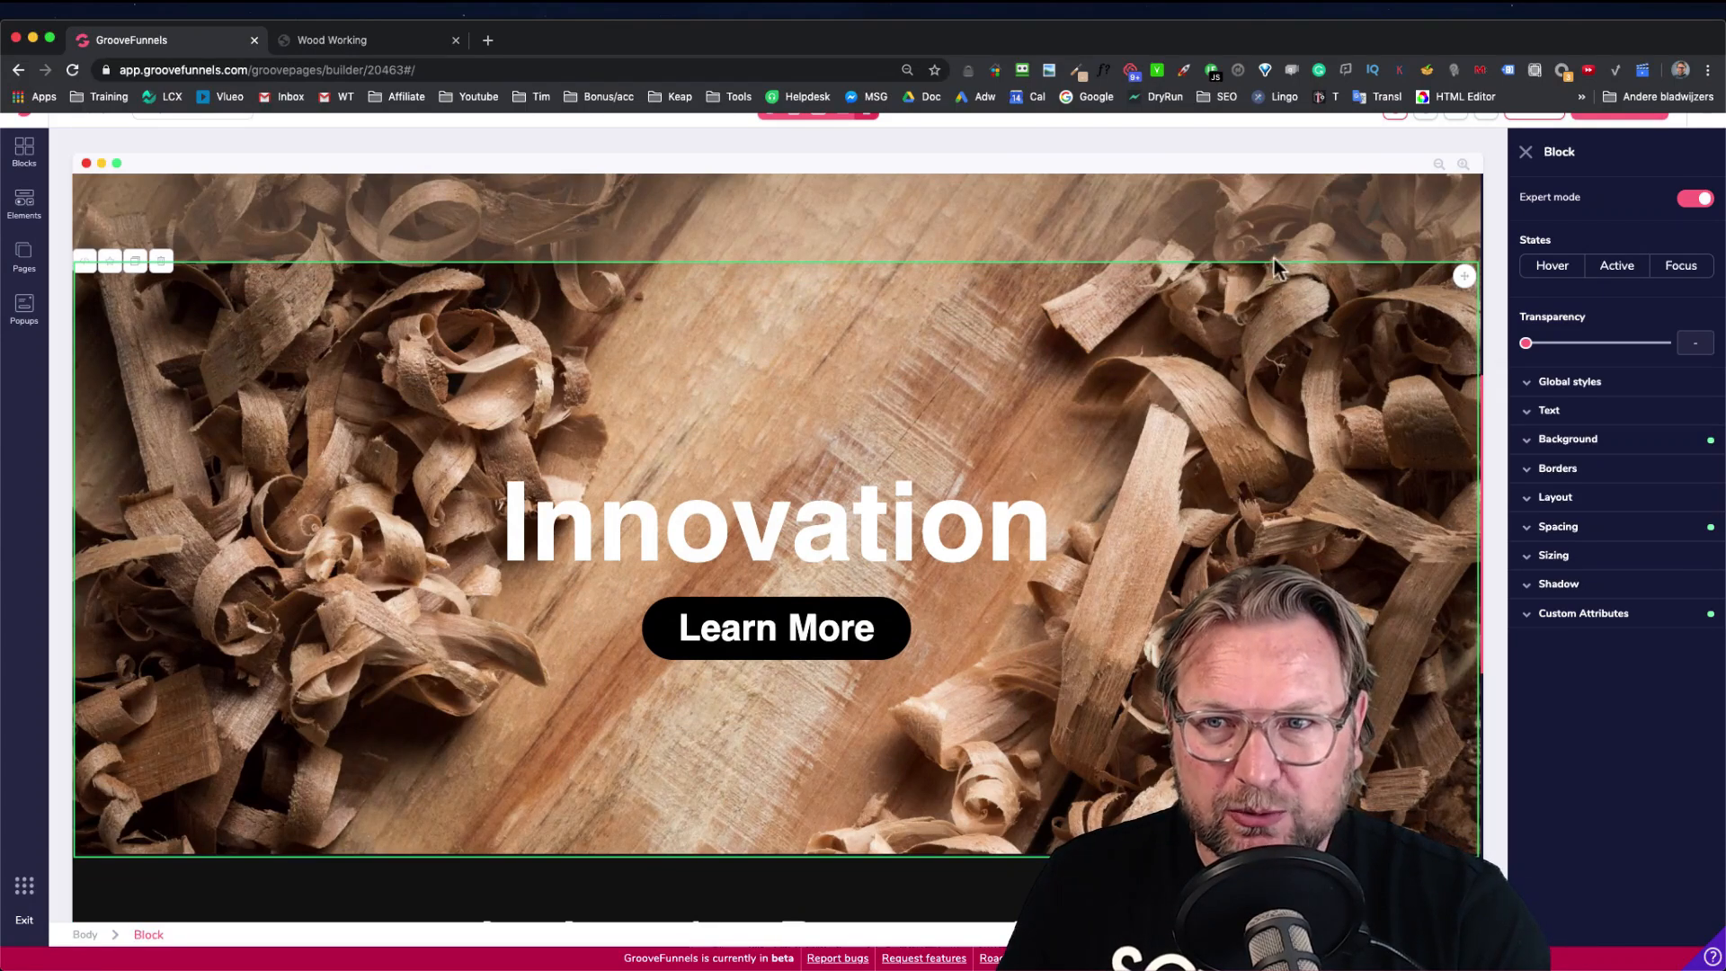
Move the duplicated "Innovation" hero block below the dark icon section
scroll(1469, 292, "up", 3)
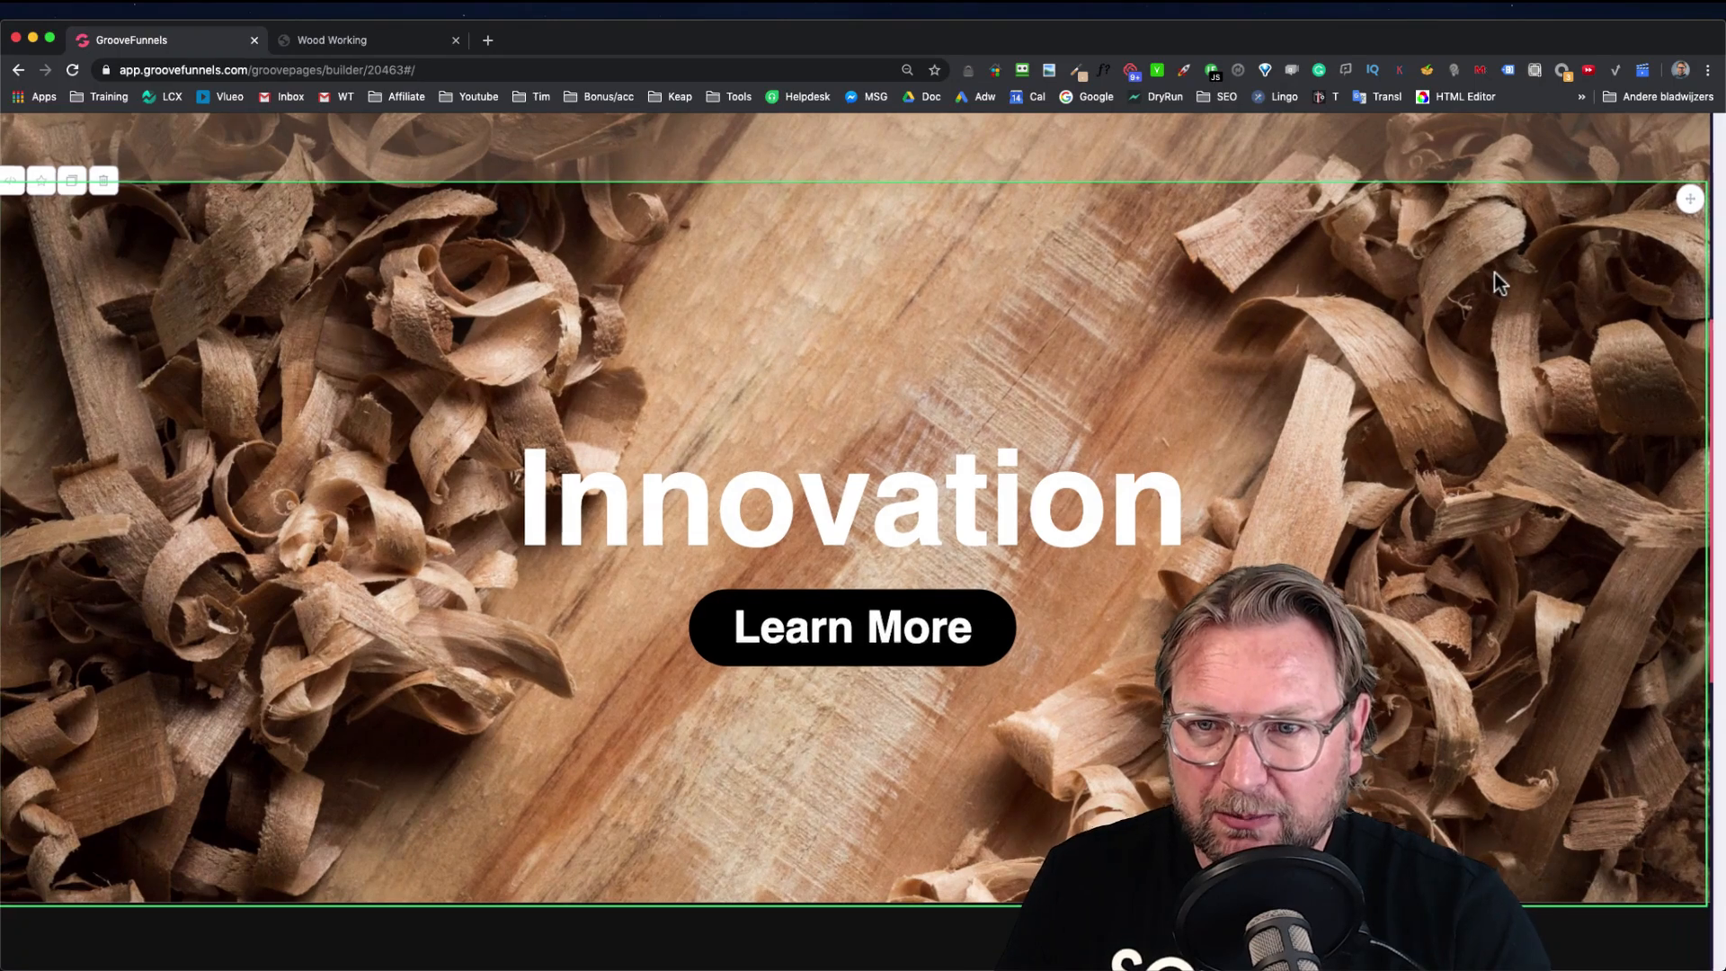
scroll(1493, 272, "down", 3)
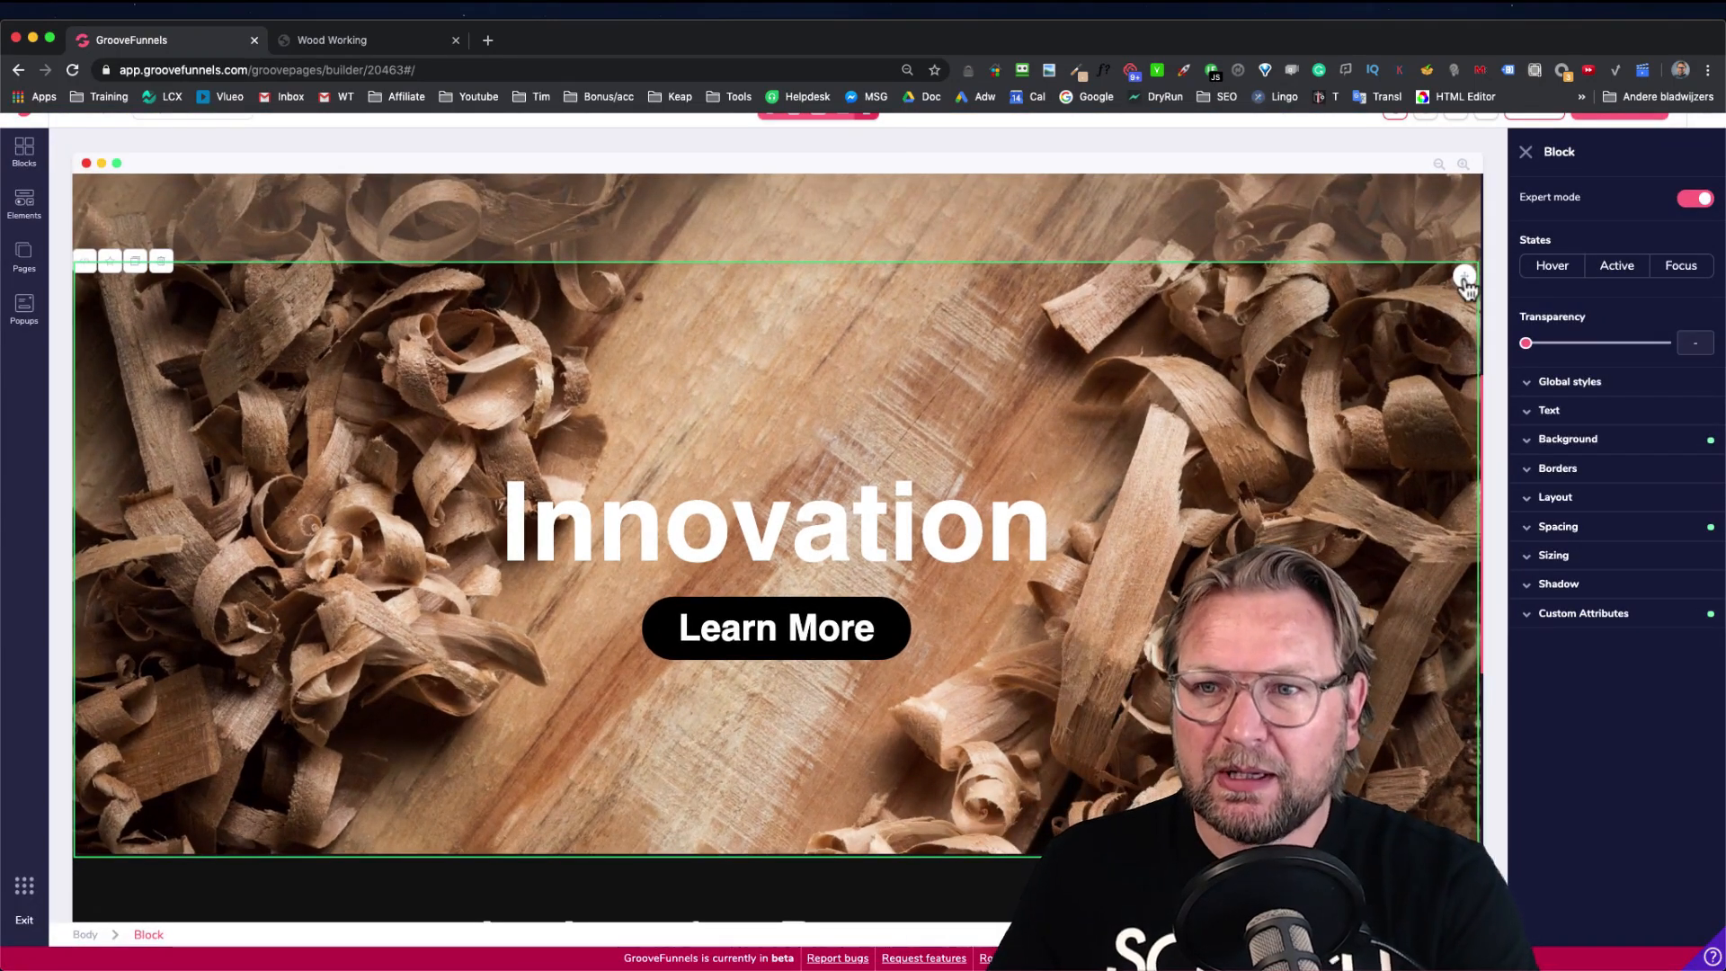
left_click_drag(1458, 277, 1441, 435)
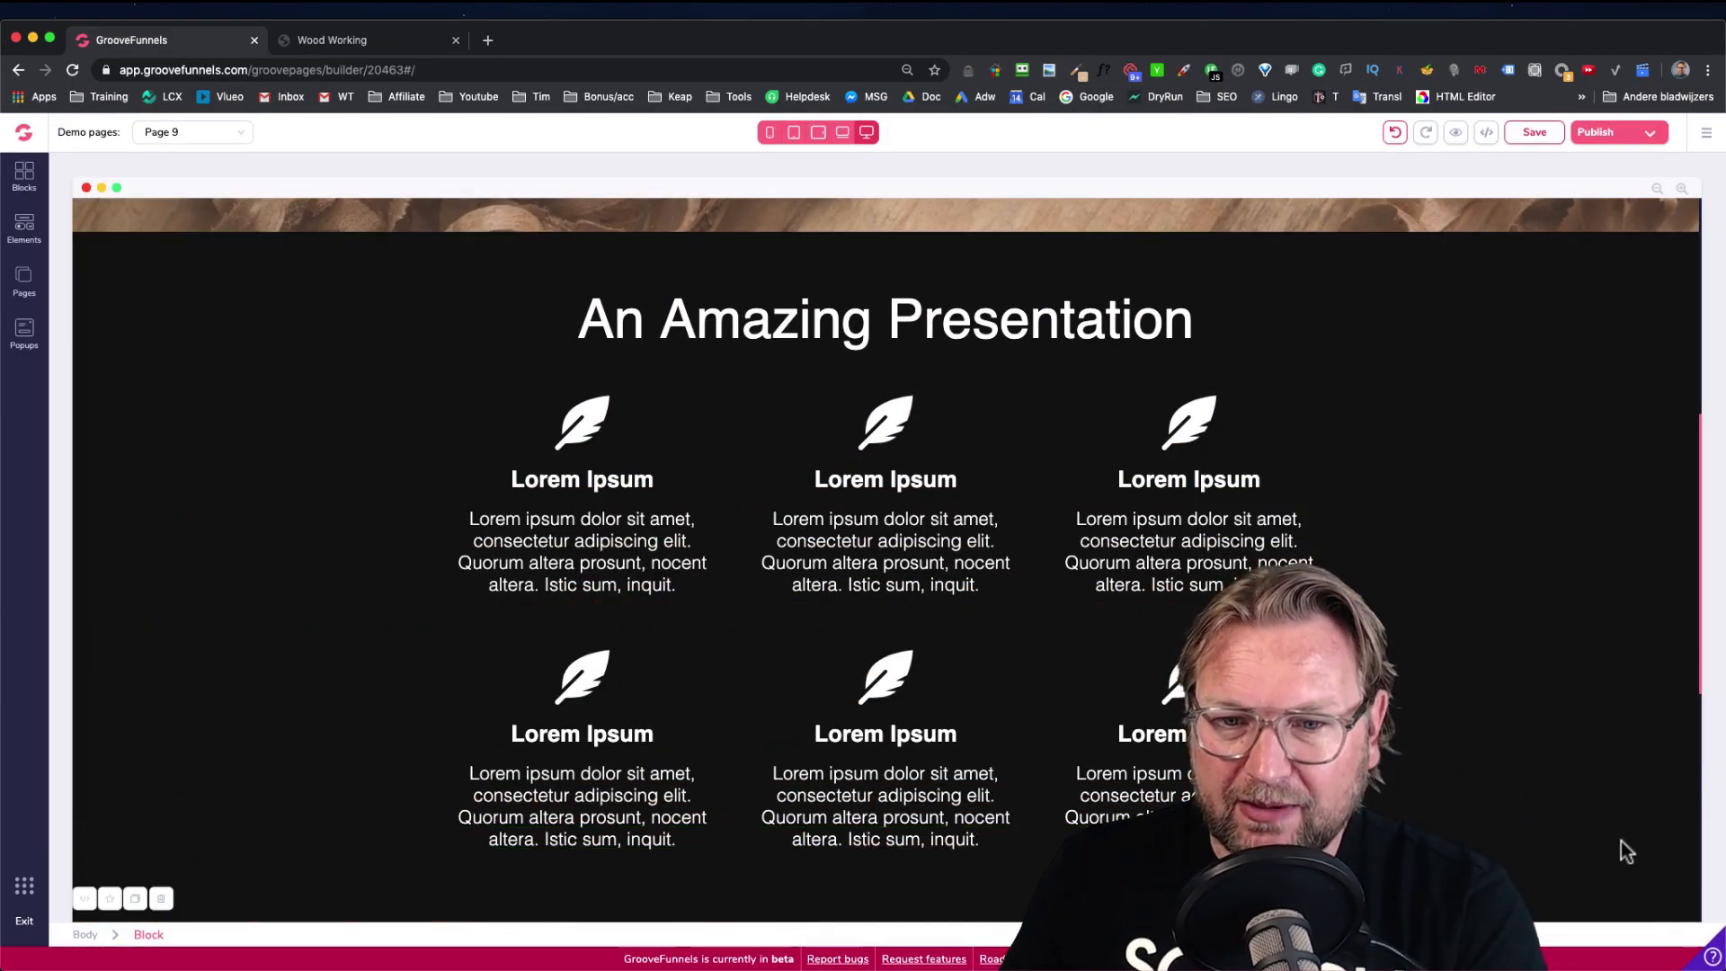
scroll(1568, 749, "down", 7)
scroll(1453, 661, "down", 2)
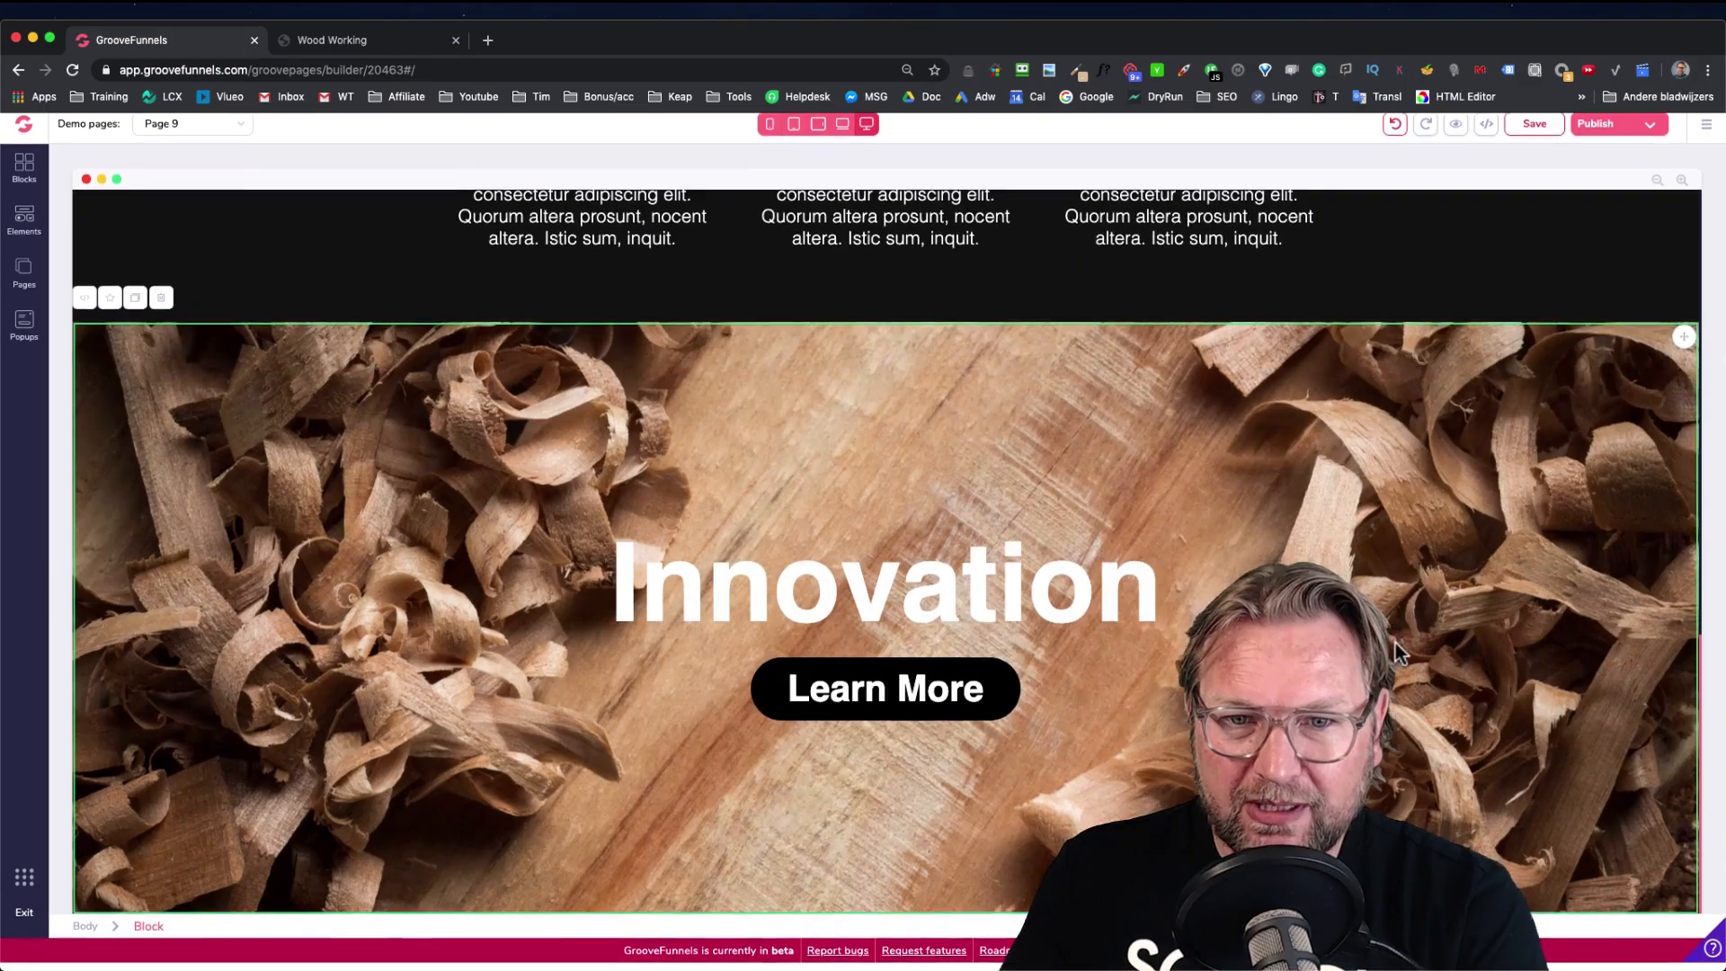
scroll(1256, 539, "up", 12)
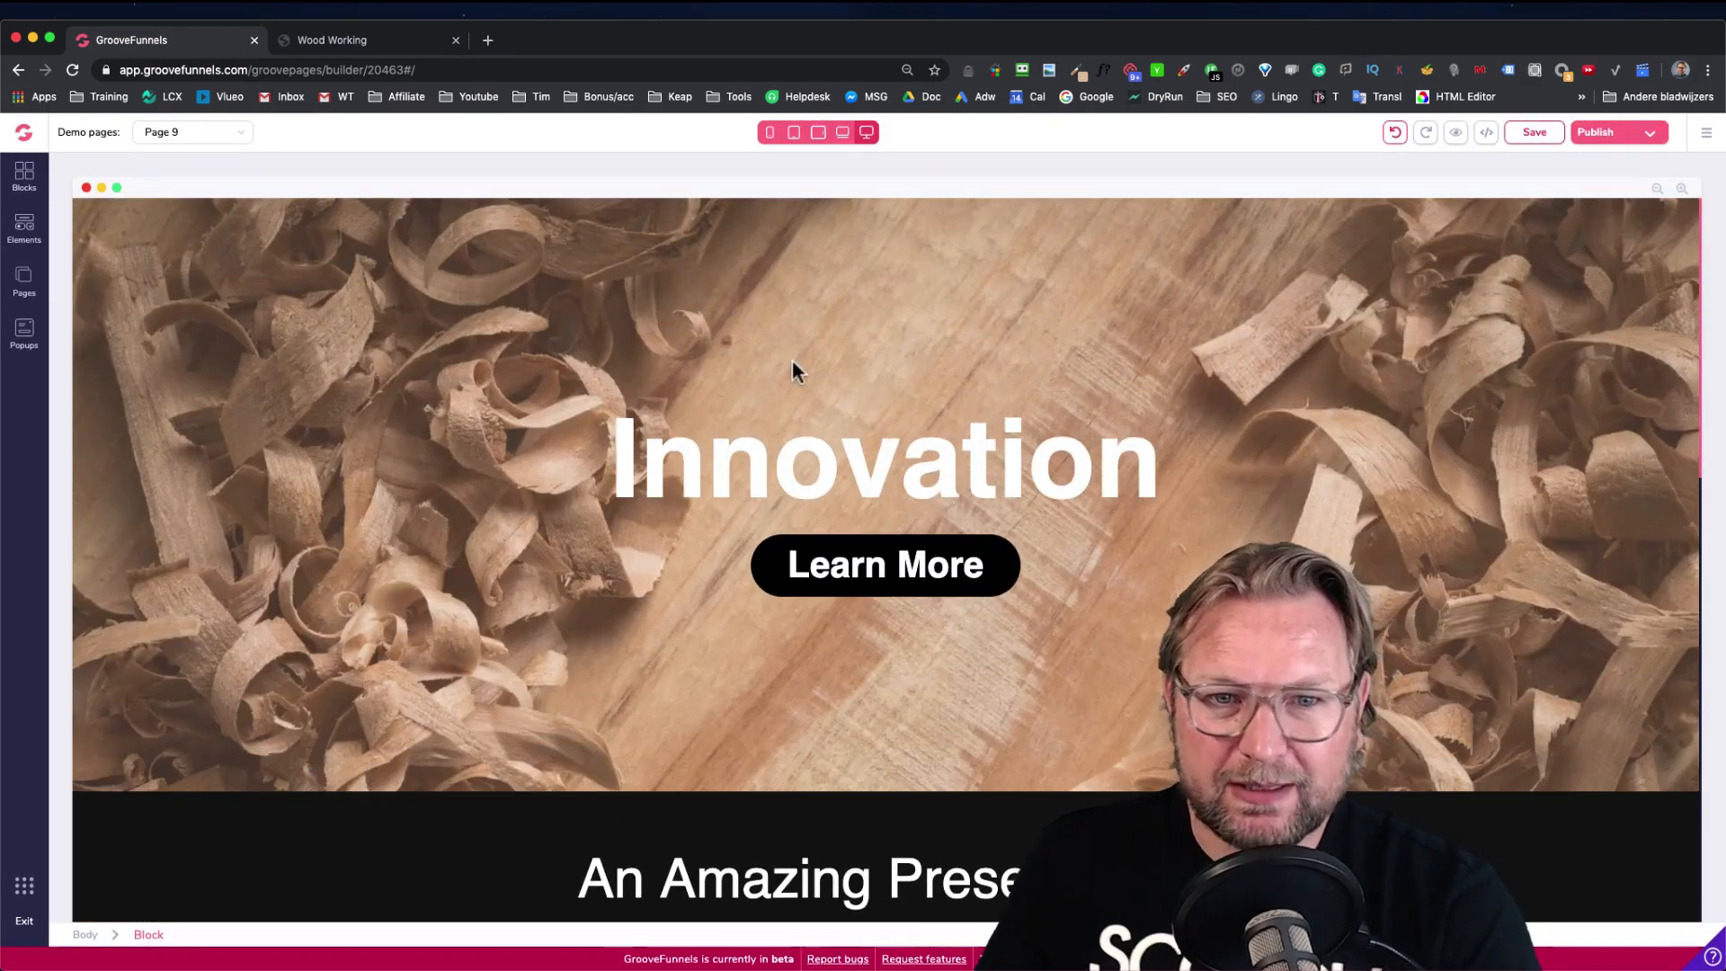
Delete the "Learn More" button from the duplicated "Innovation" block below the dark icon section
scroll(791, 360, "down", 10)
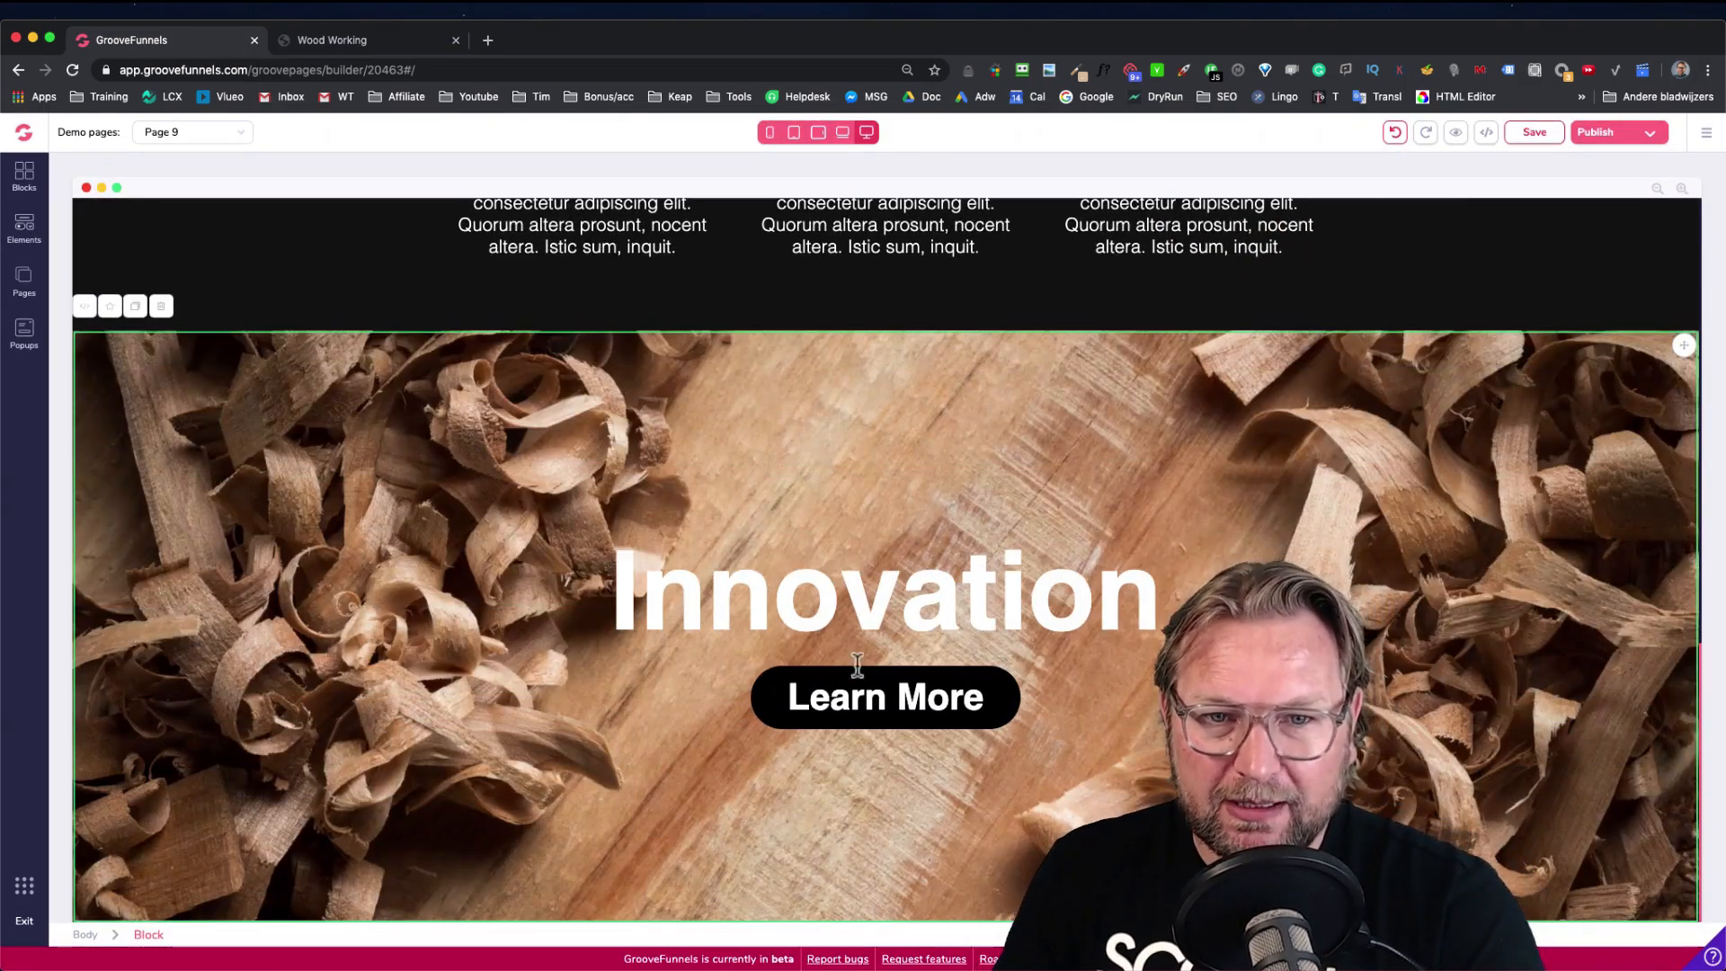
left_click(765, 710)
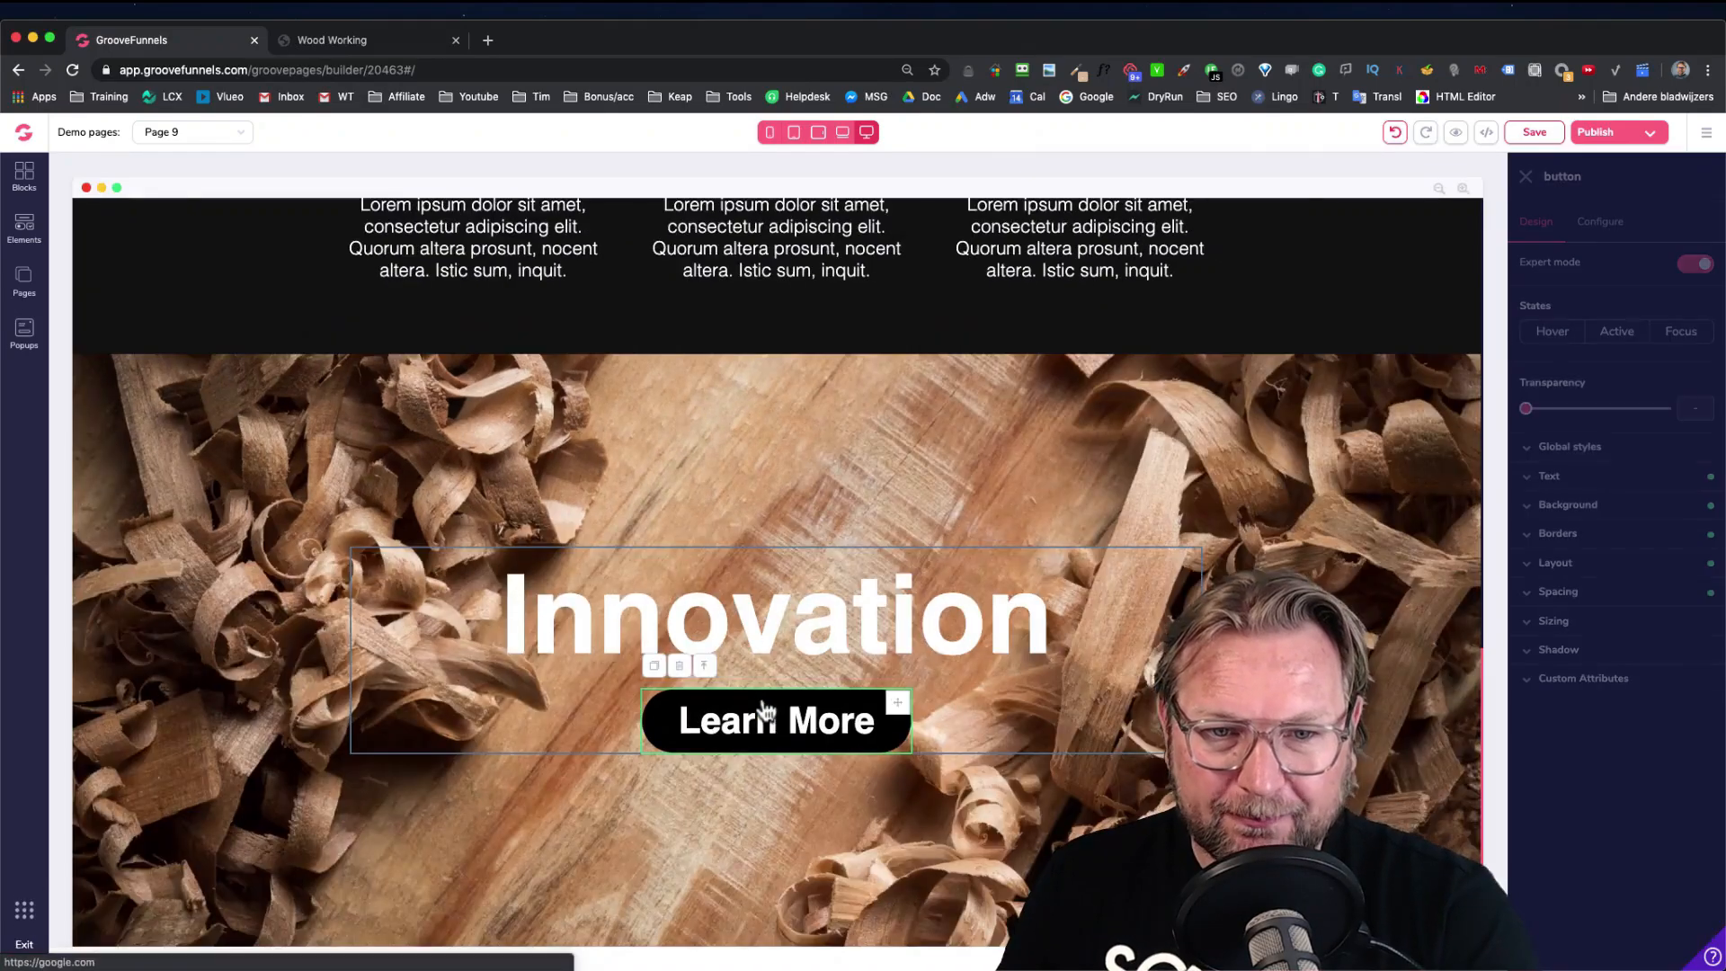
left_click(679, 665)
left_click(892, 568)
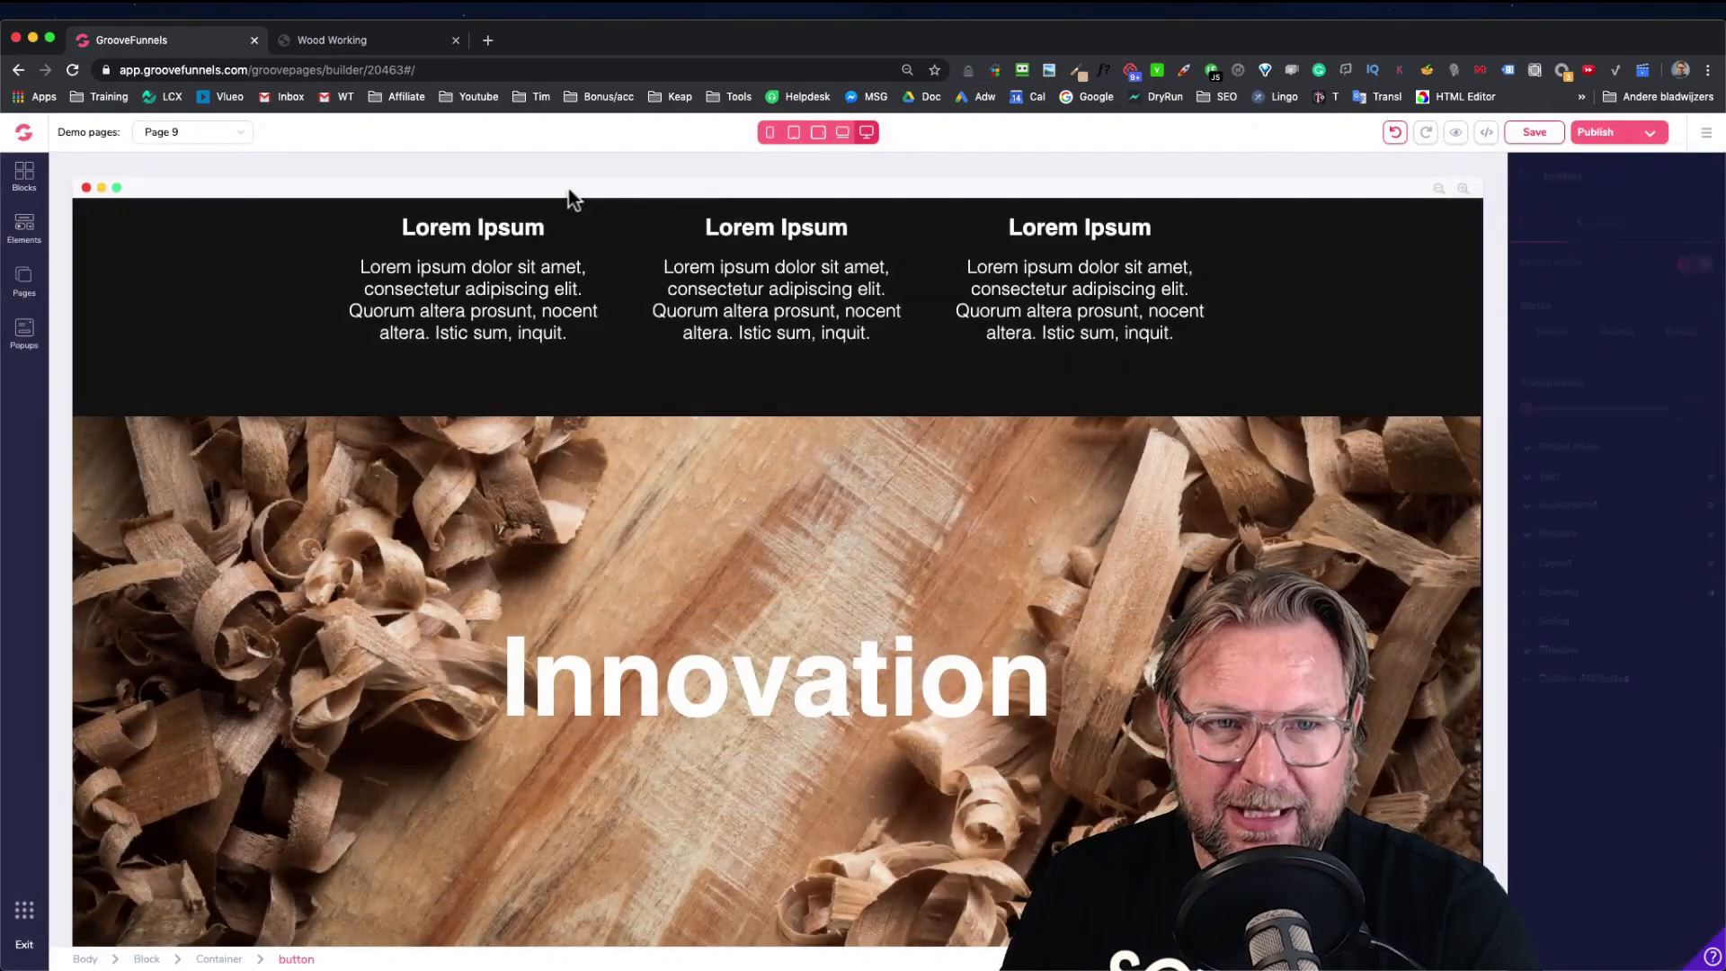
Copy the "Workplace" headline from the Wood Working demo page and replace the duplicated block's "Innovation" headline with it
left_click(395, 41)
scroll(828, 681, "down", 15)
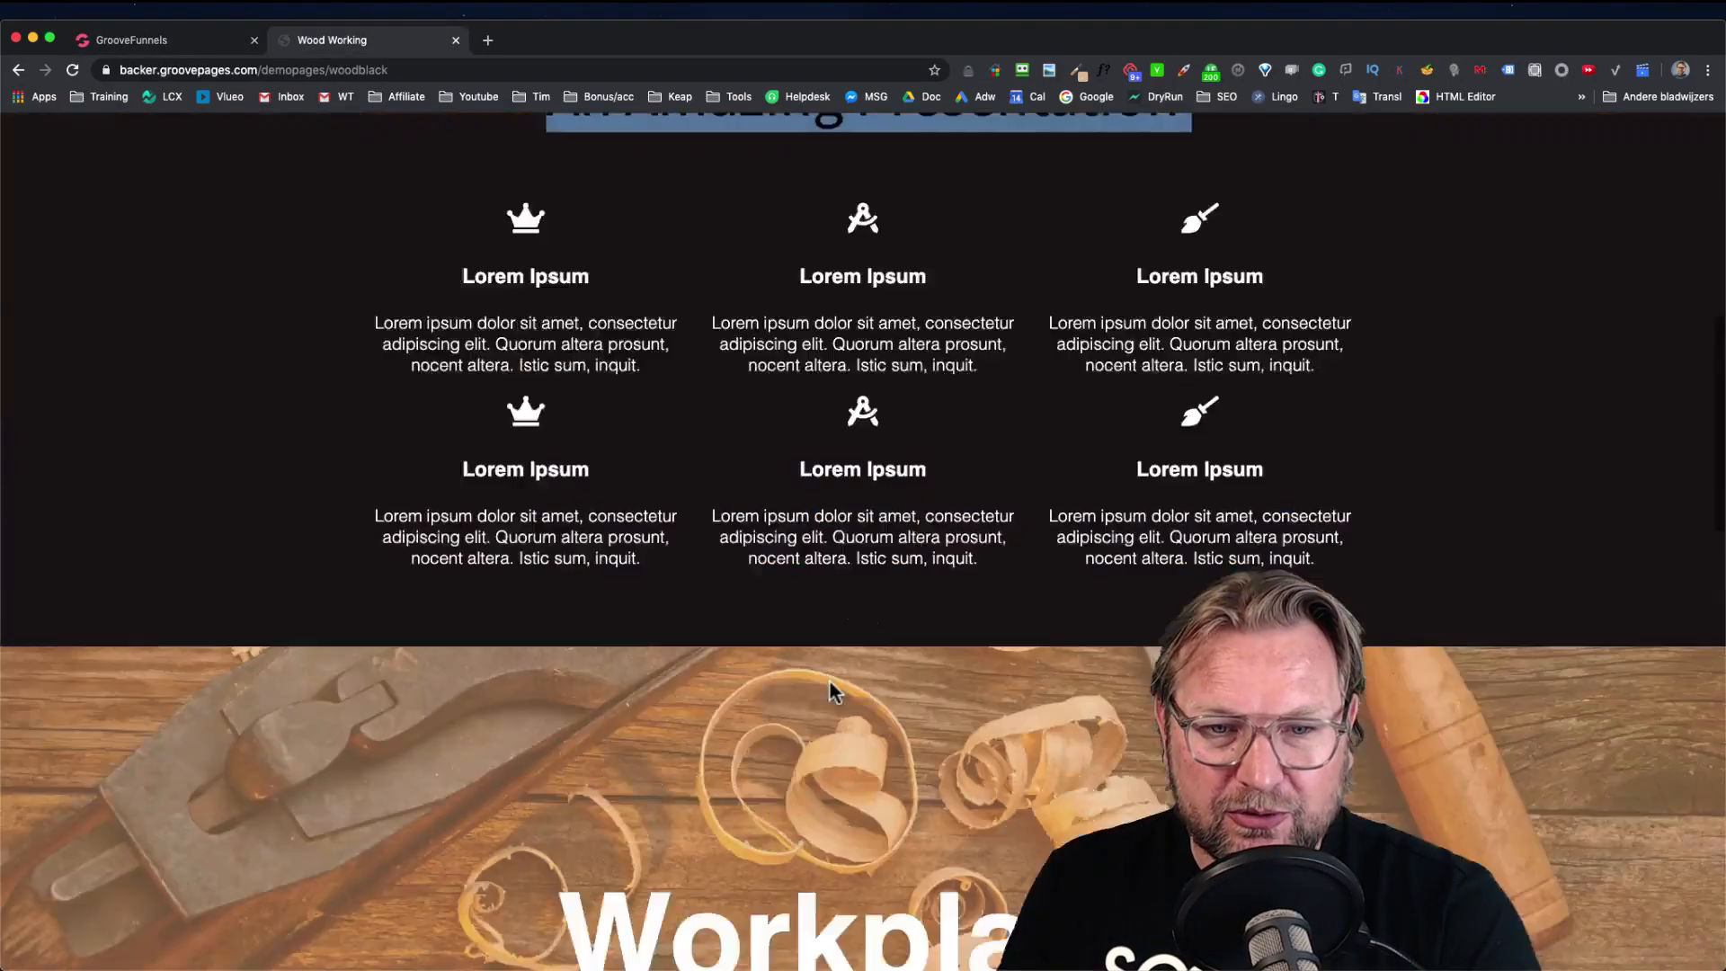
left_click_drag(559, 288, 1161, 269)
key("ctrl+c")
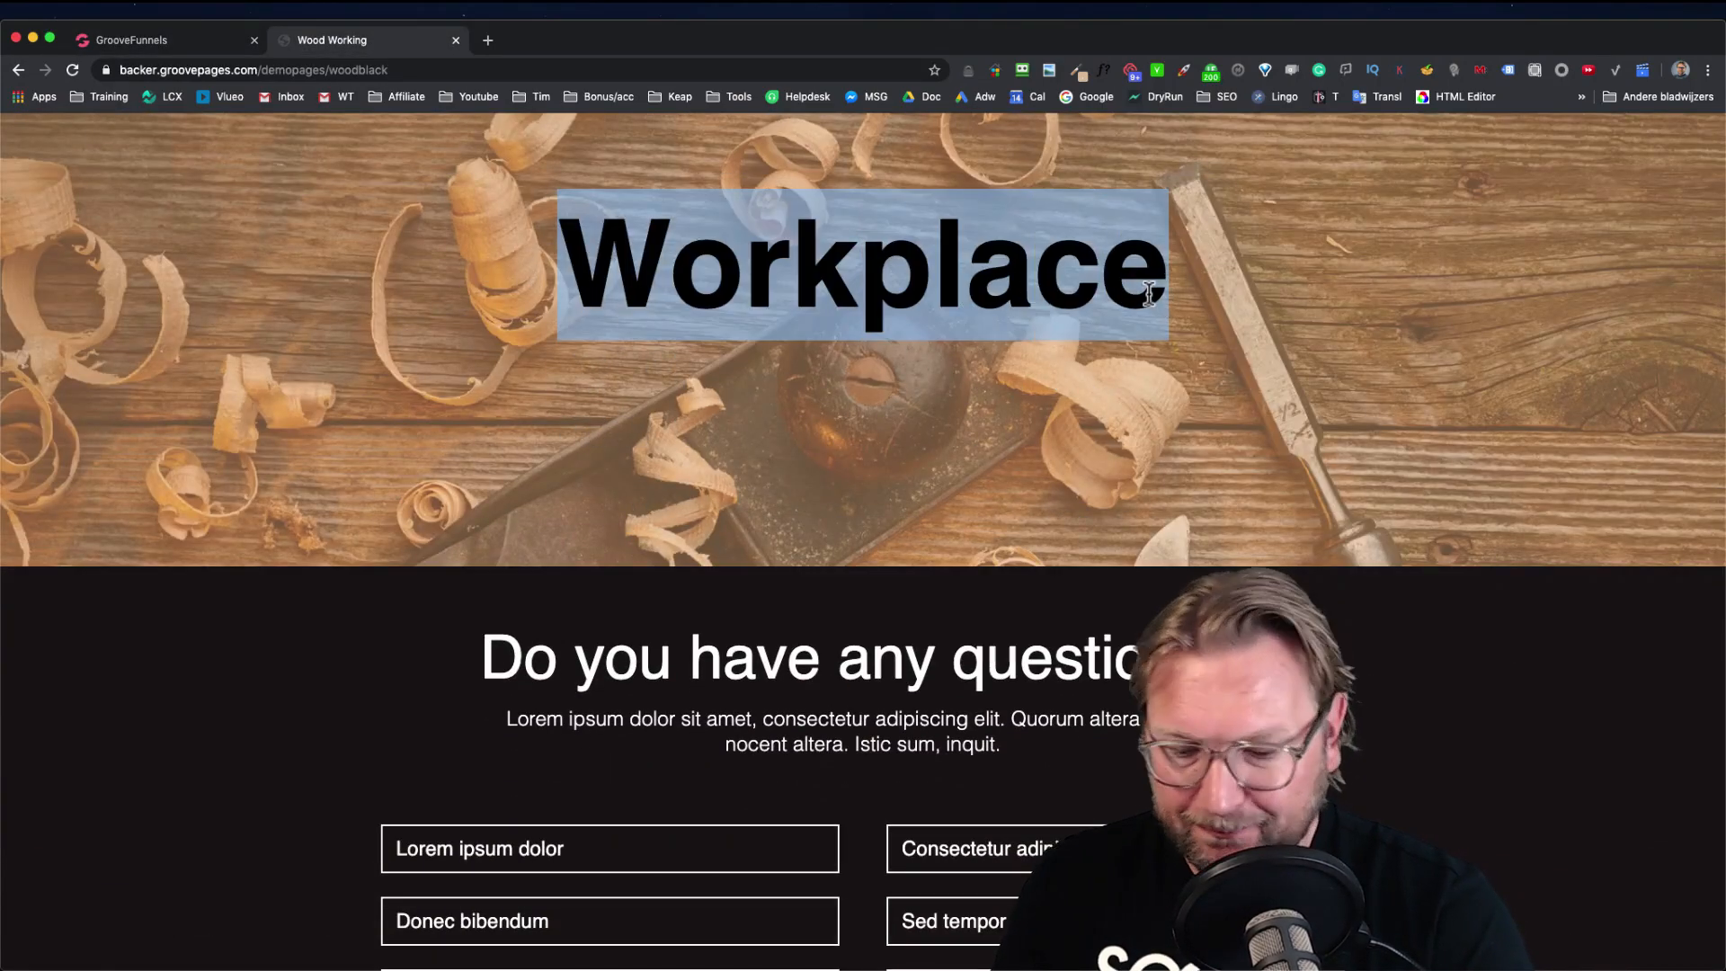
left_click(162, 40)
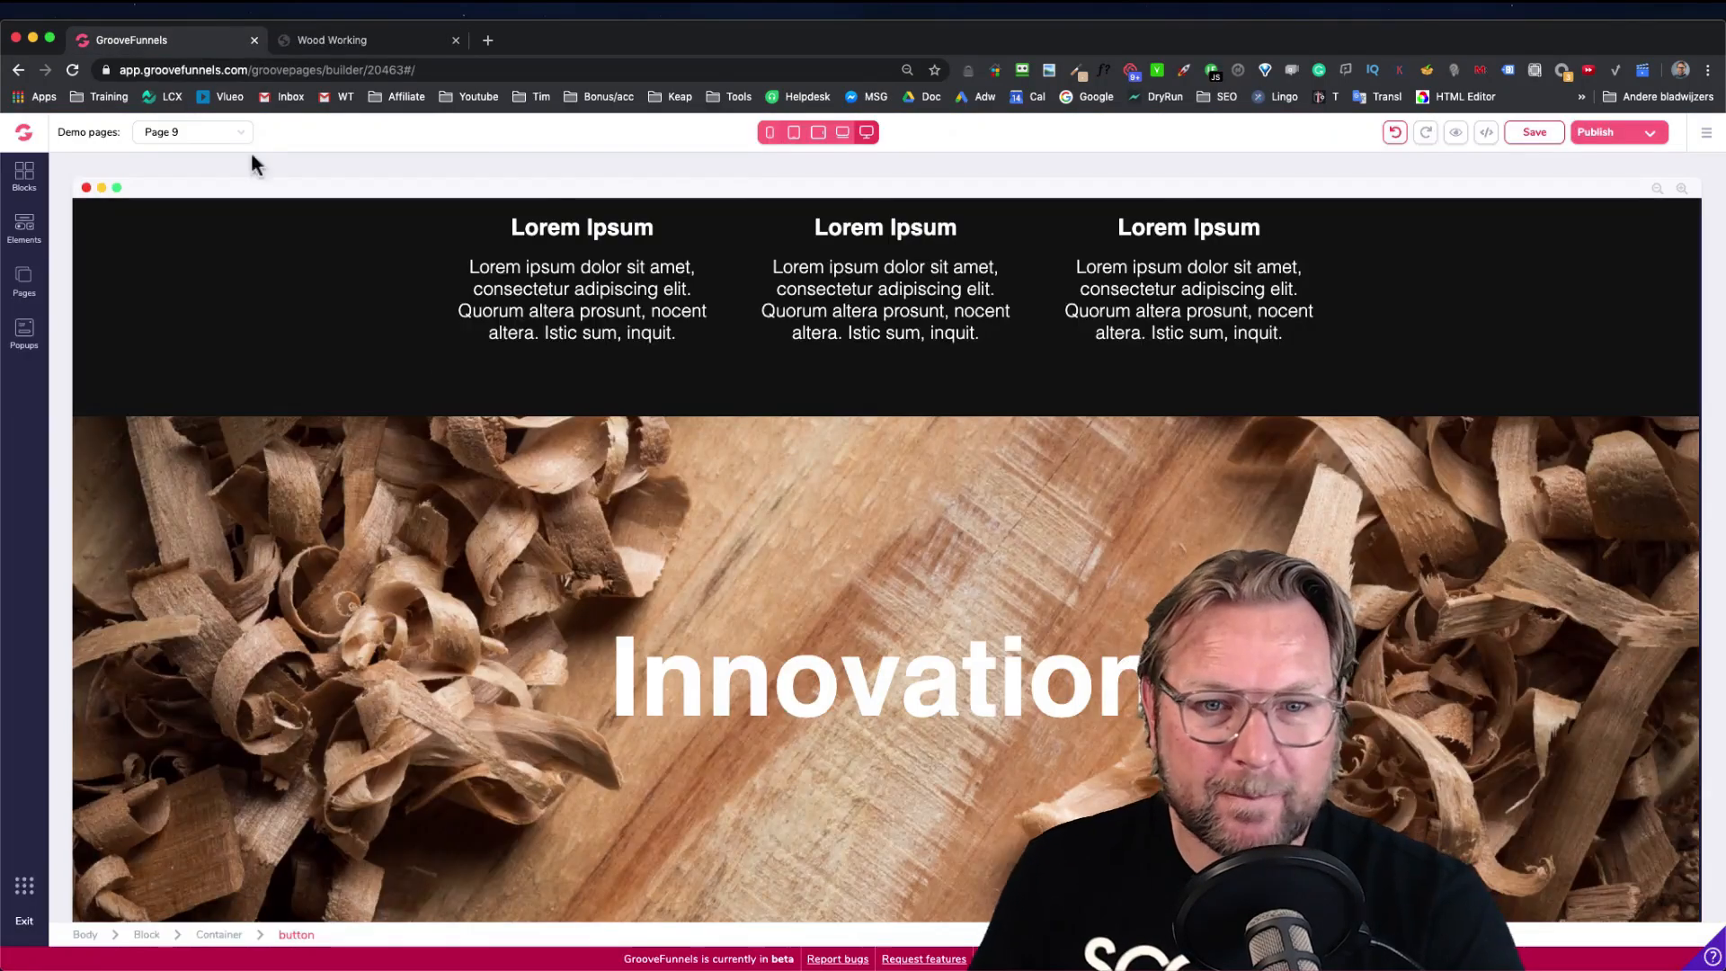
left_click(755, 687)
double_click(838, 686)
key("ctrl+v")
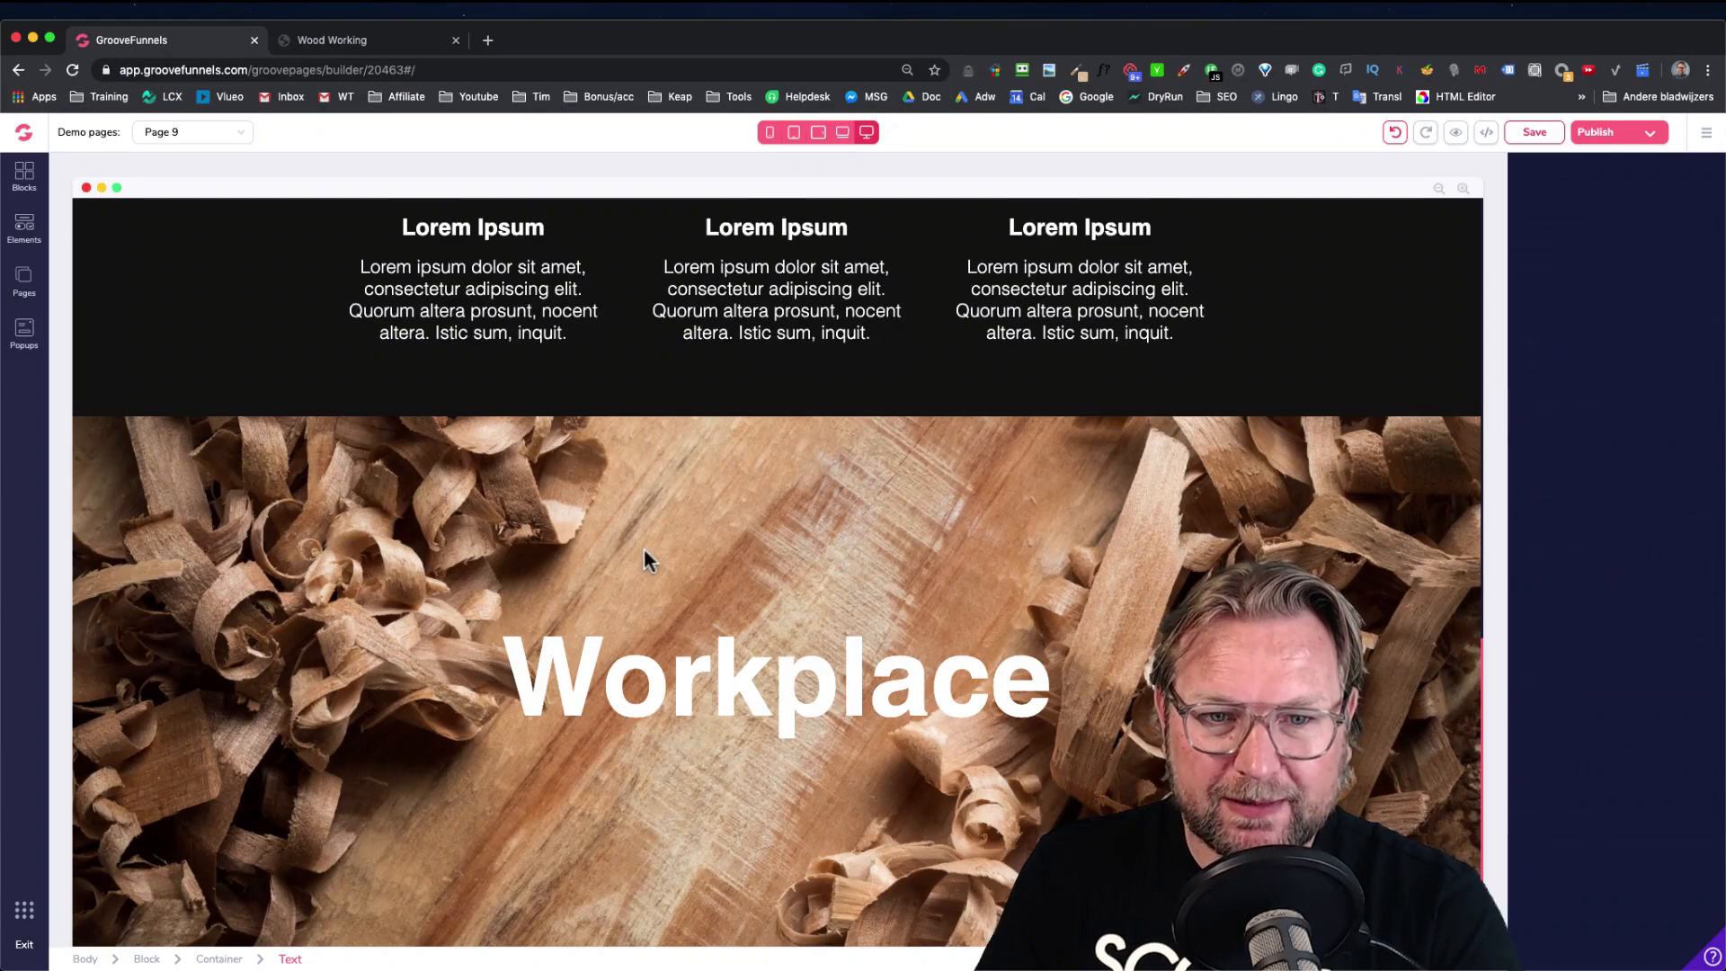
Check the demo's "Workplace" banner image and upload Wood-middle.jpg to the image library for the "Workplace" block's background
left_click(644, 548)
left_click(353, 42)
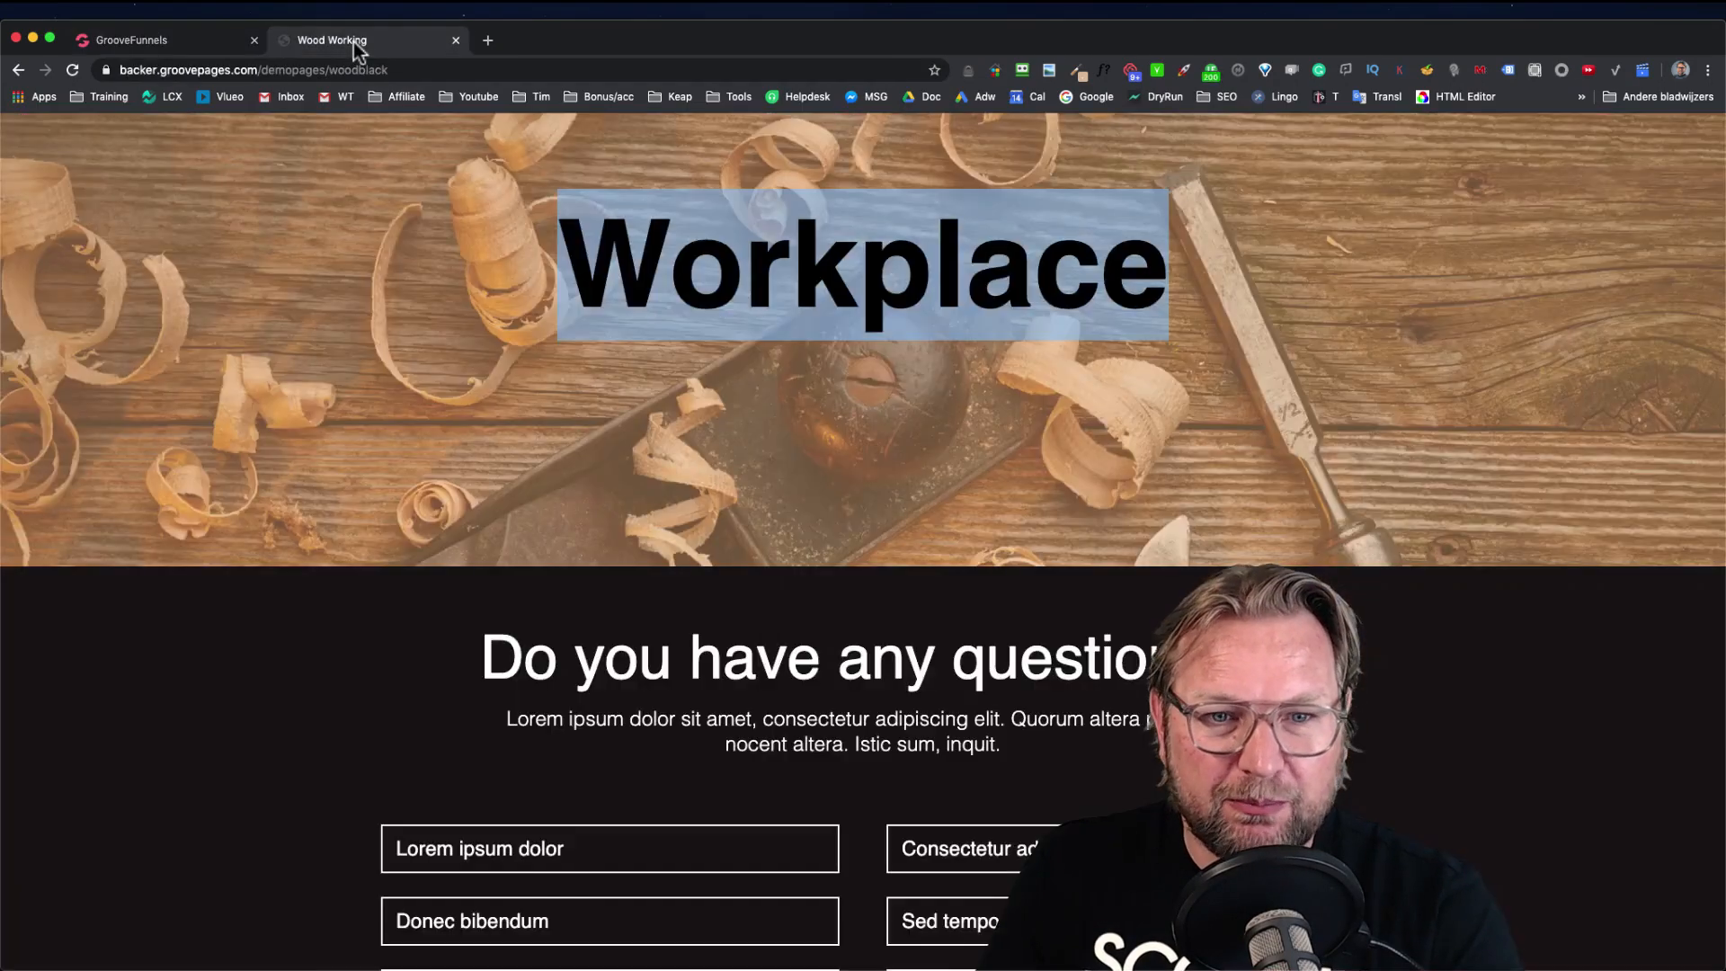
scroll(616, 279, "up", 4)
scroll(616, 279, "down", 2)
scroll(617, 283, "up", 1)
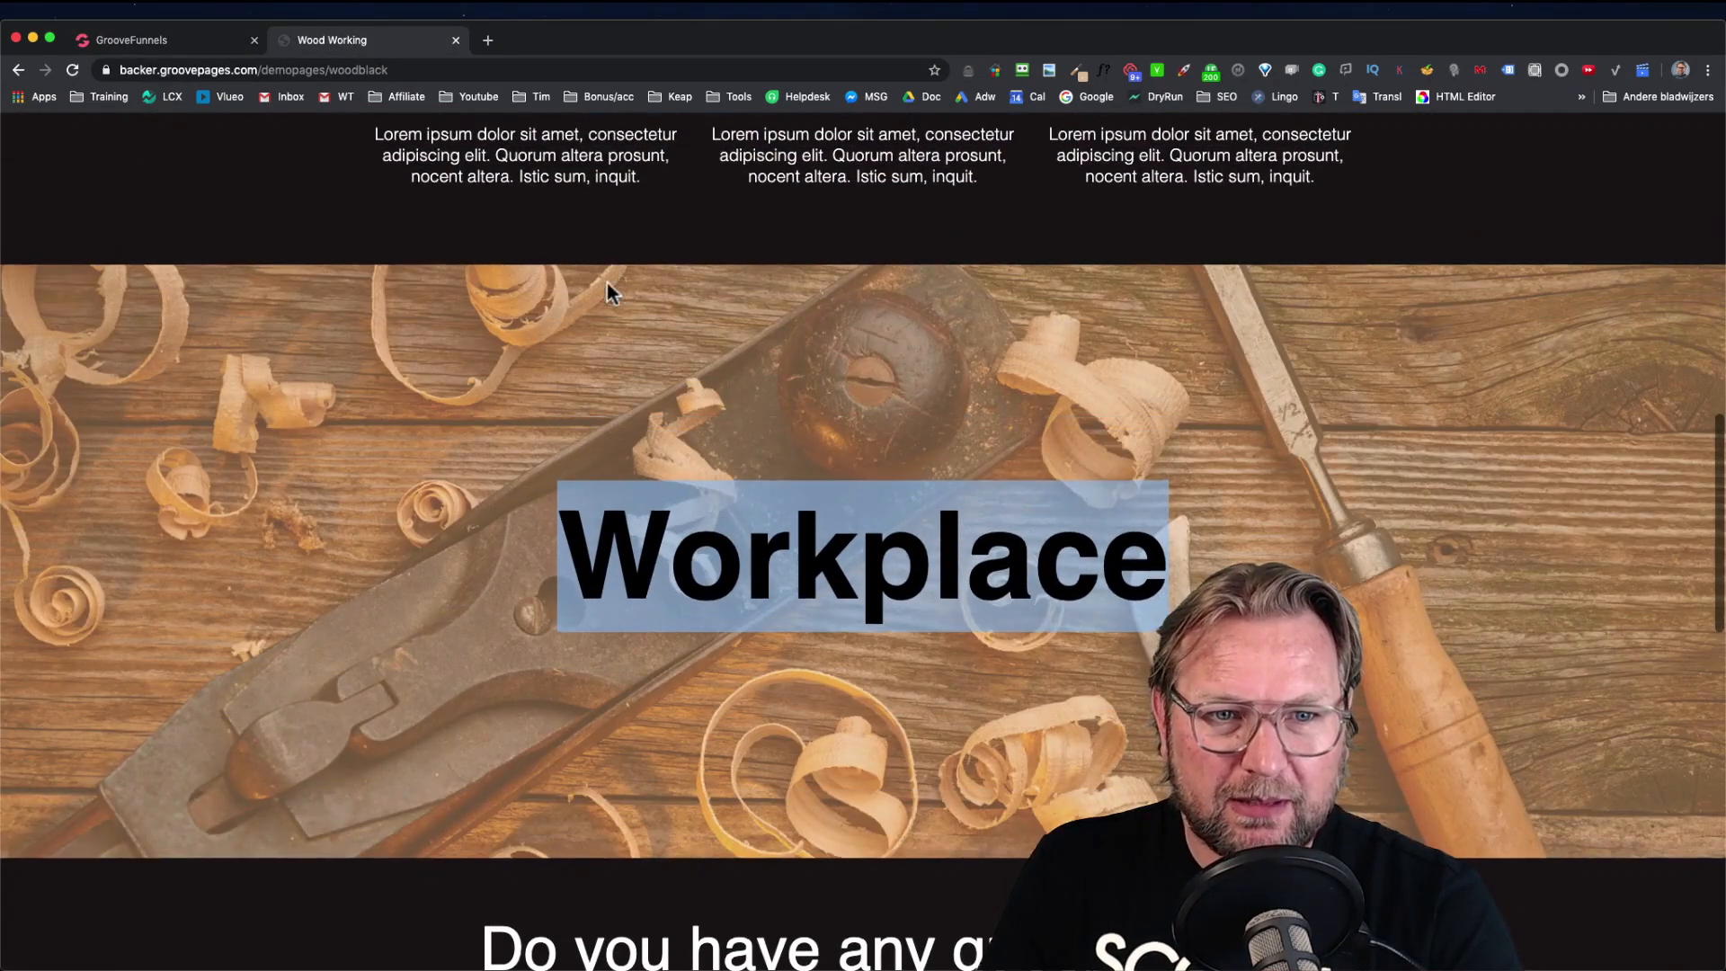
left_click(200, 38)
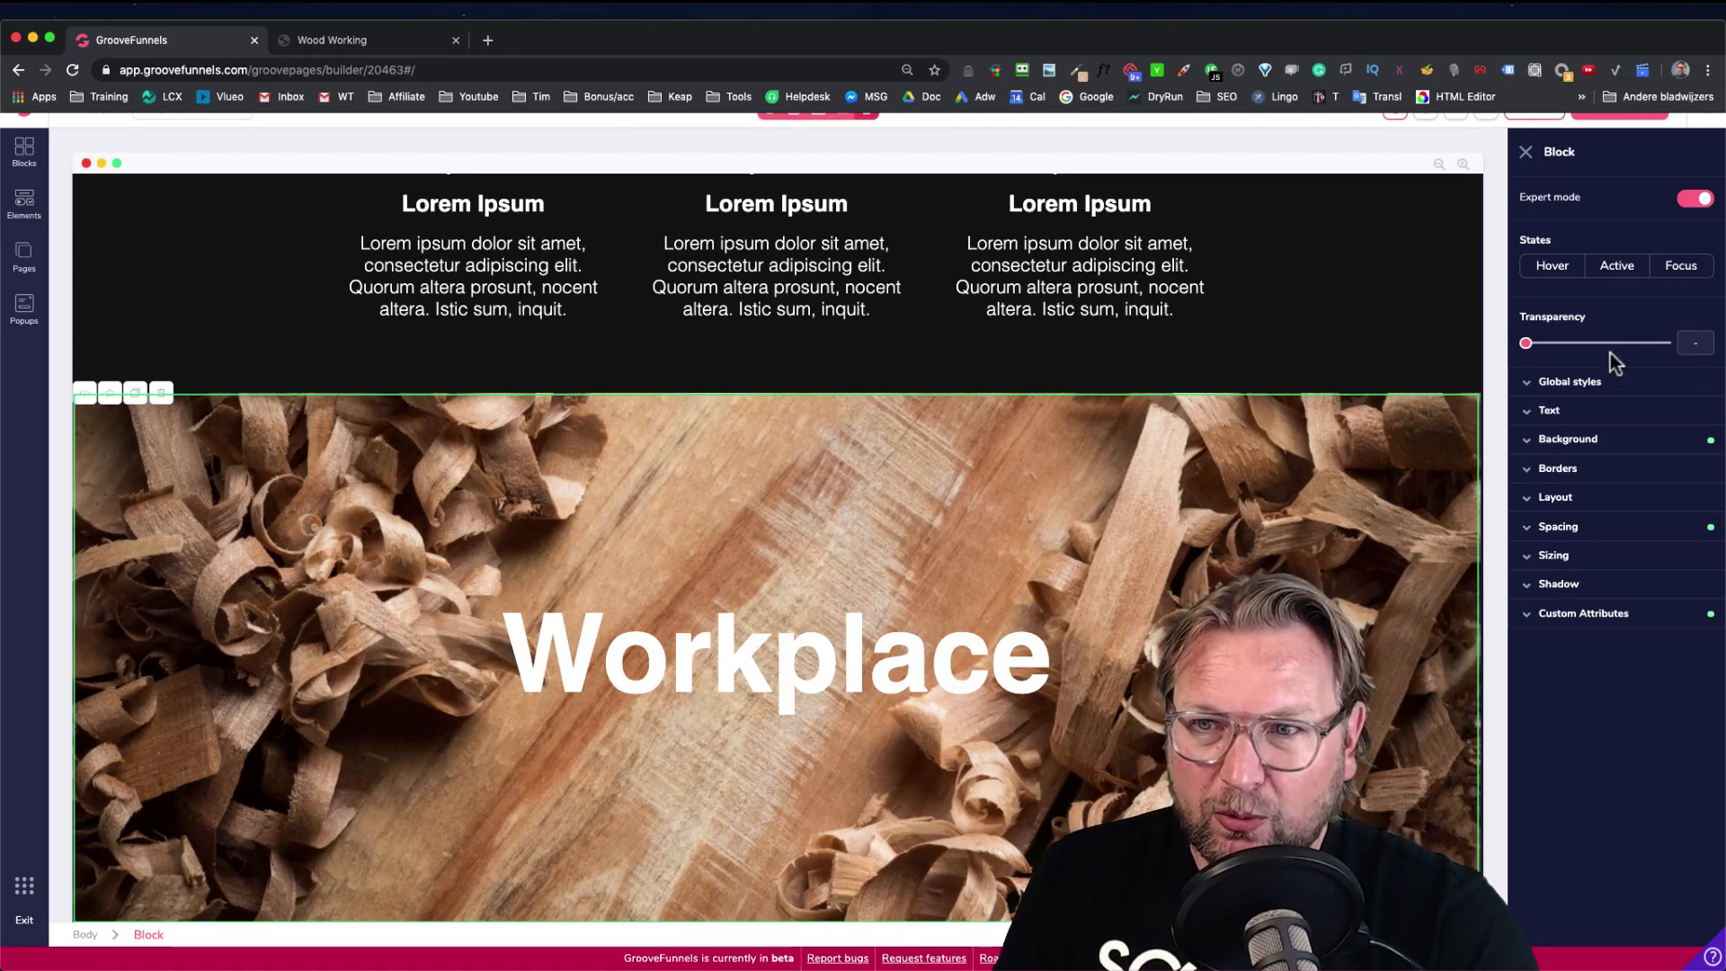
left_click(1582, 444)
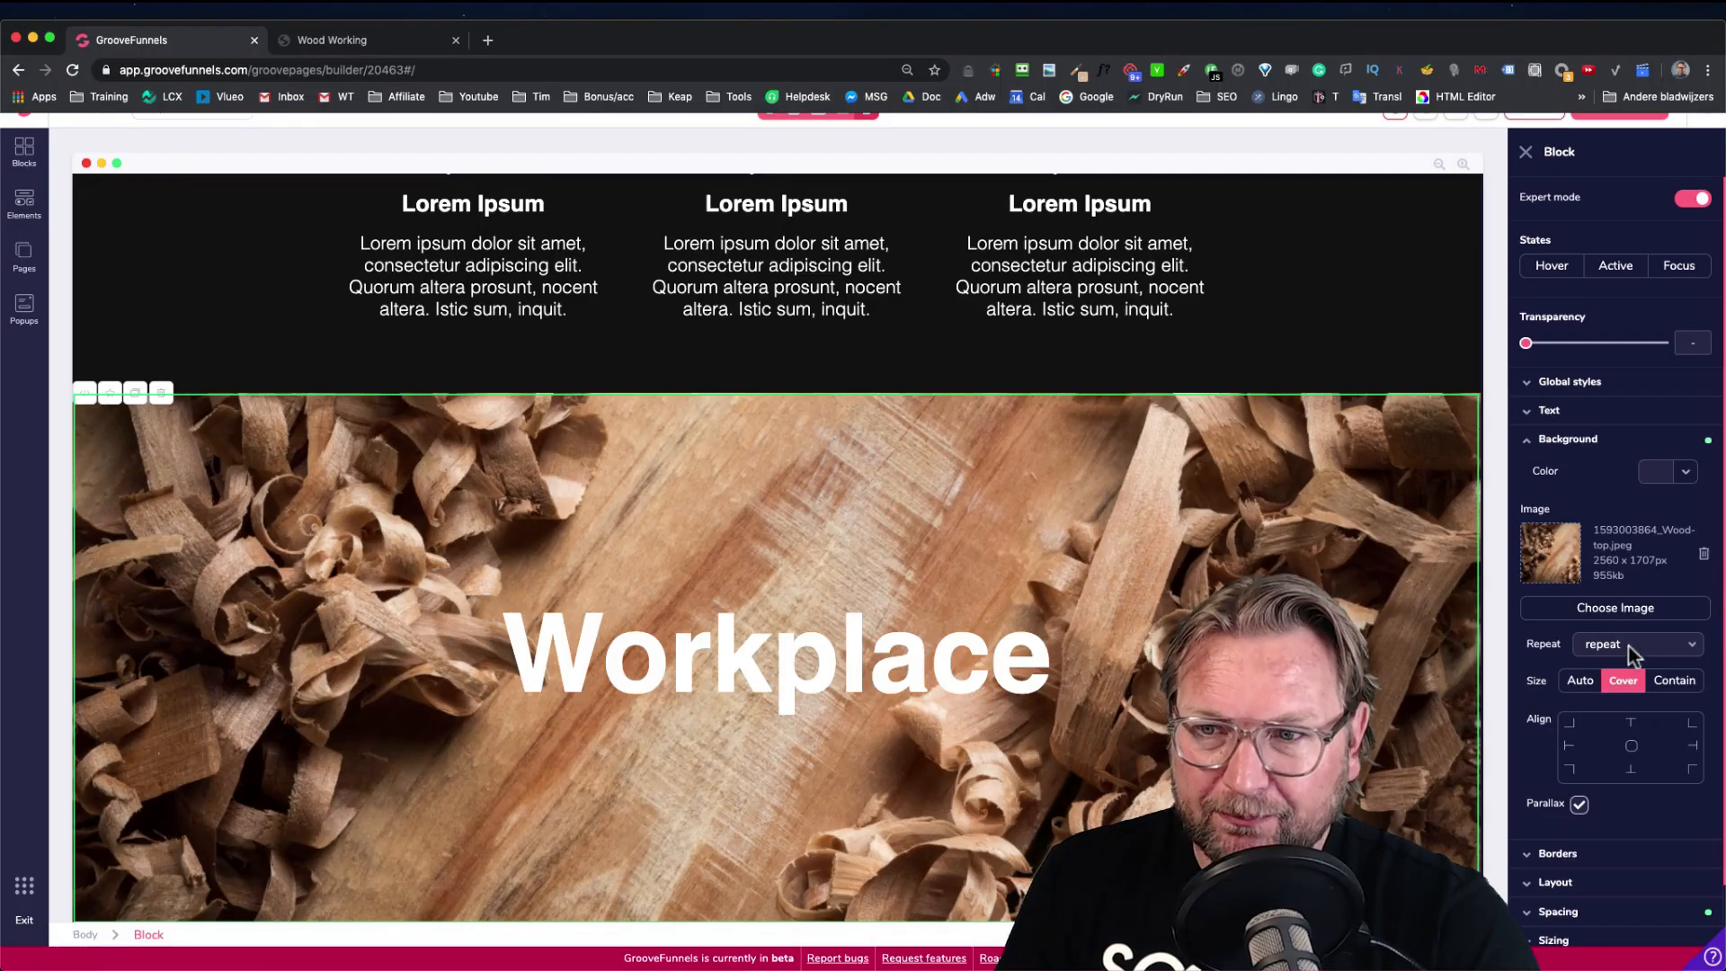
left_click(1616, 610)
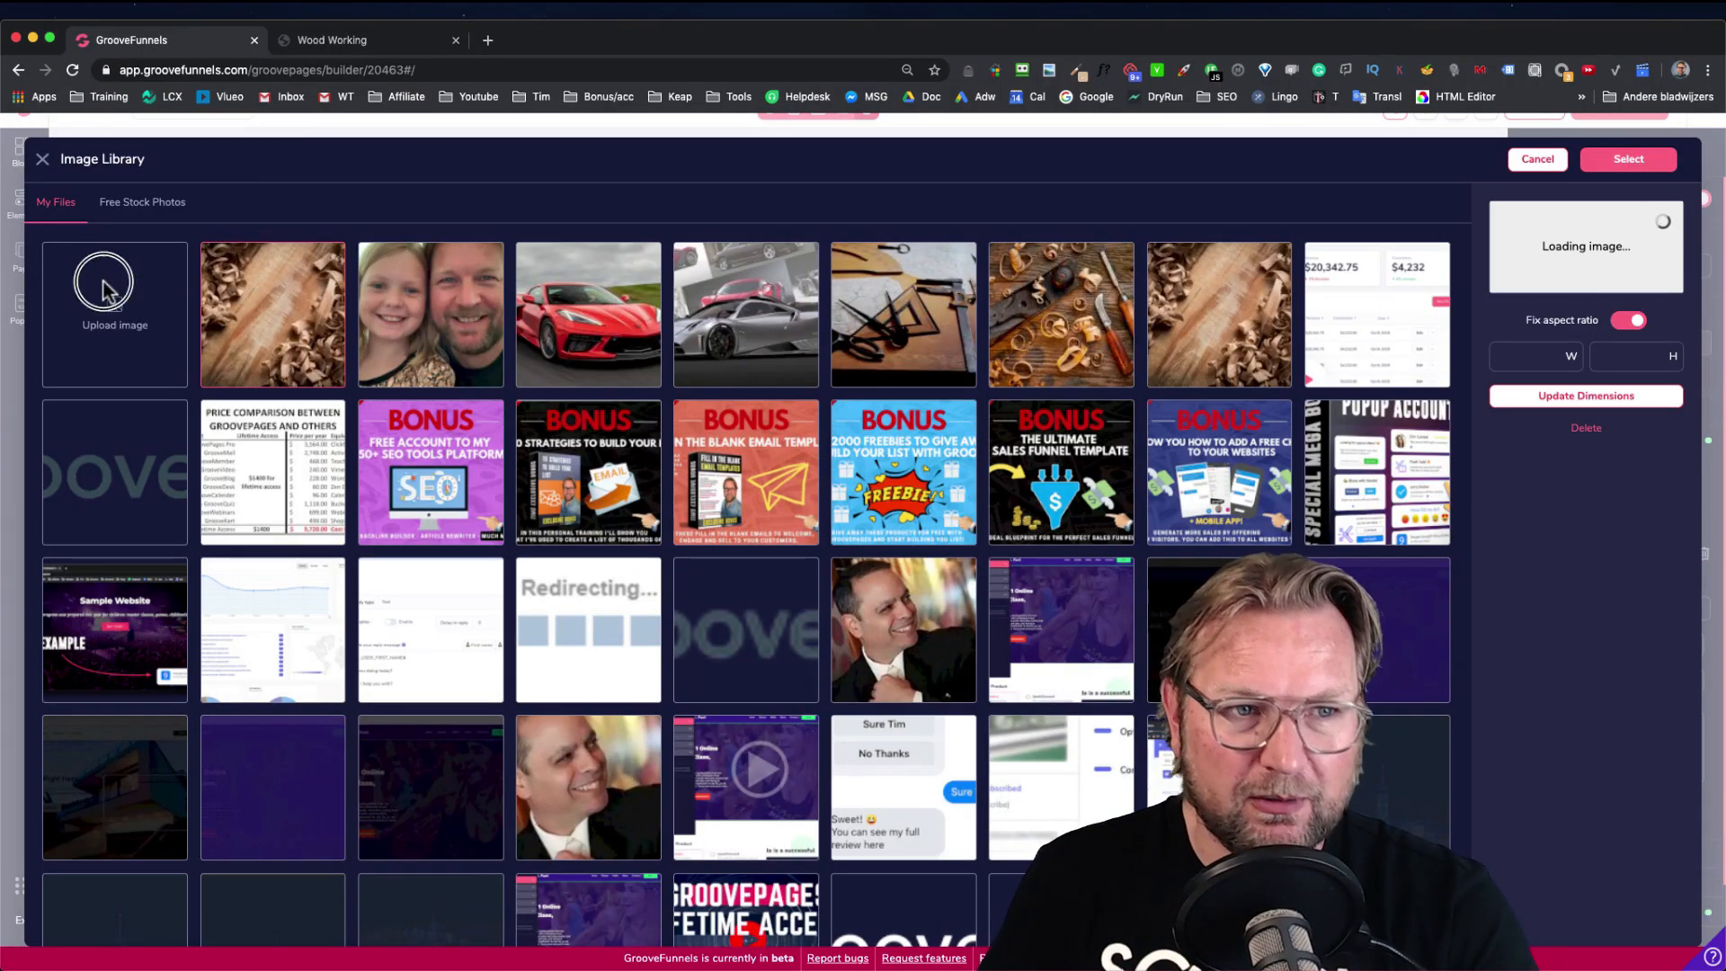
left_click(103, 286)
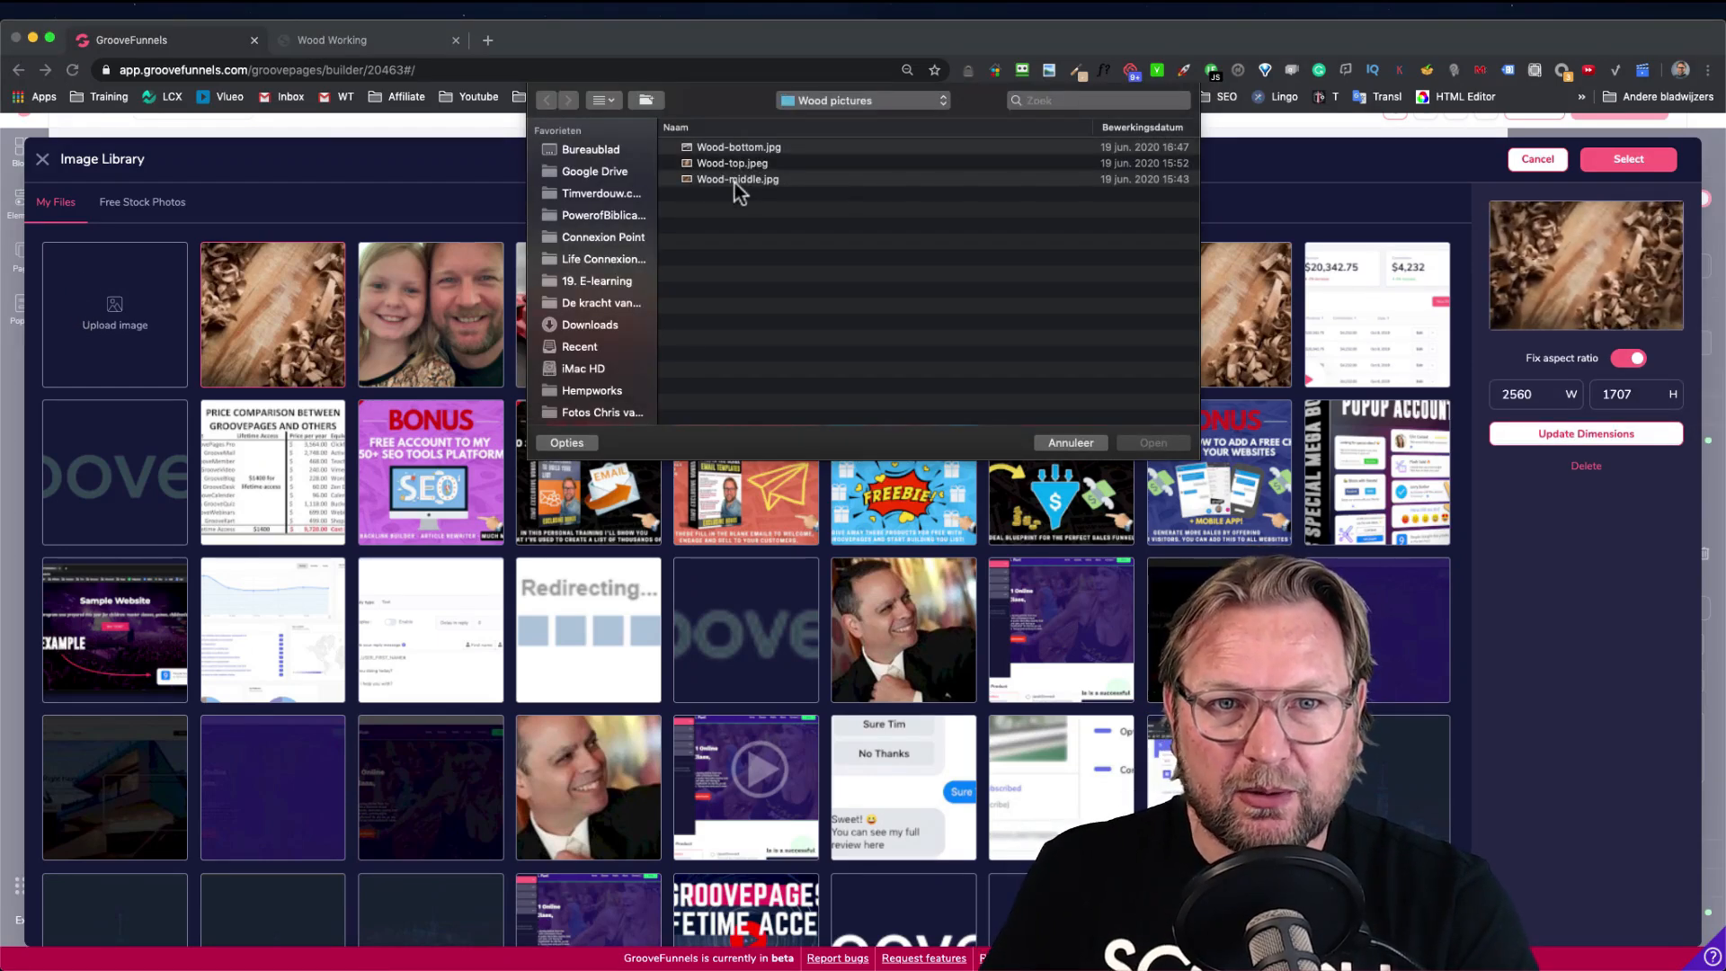
left_click(735, 180)
left_click(1155, 443)
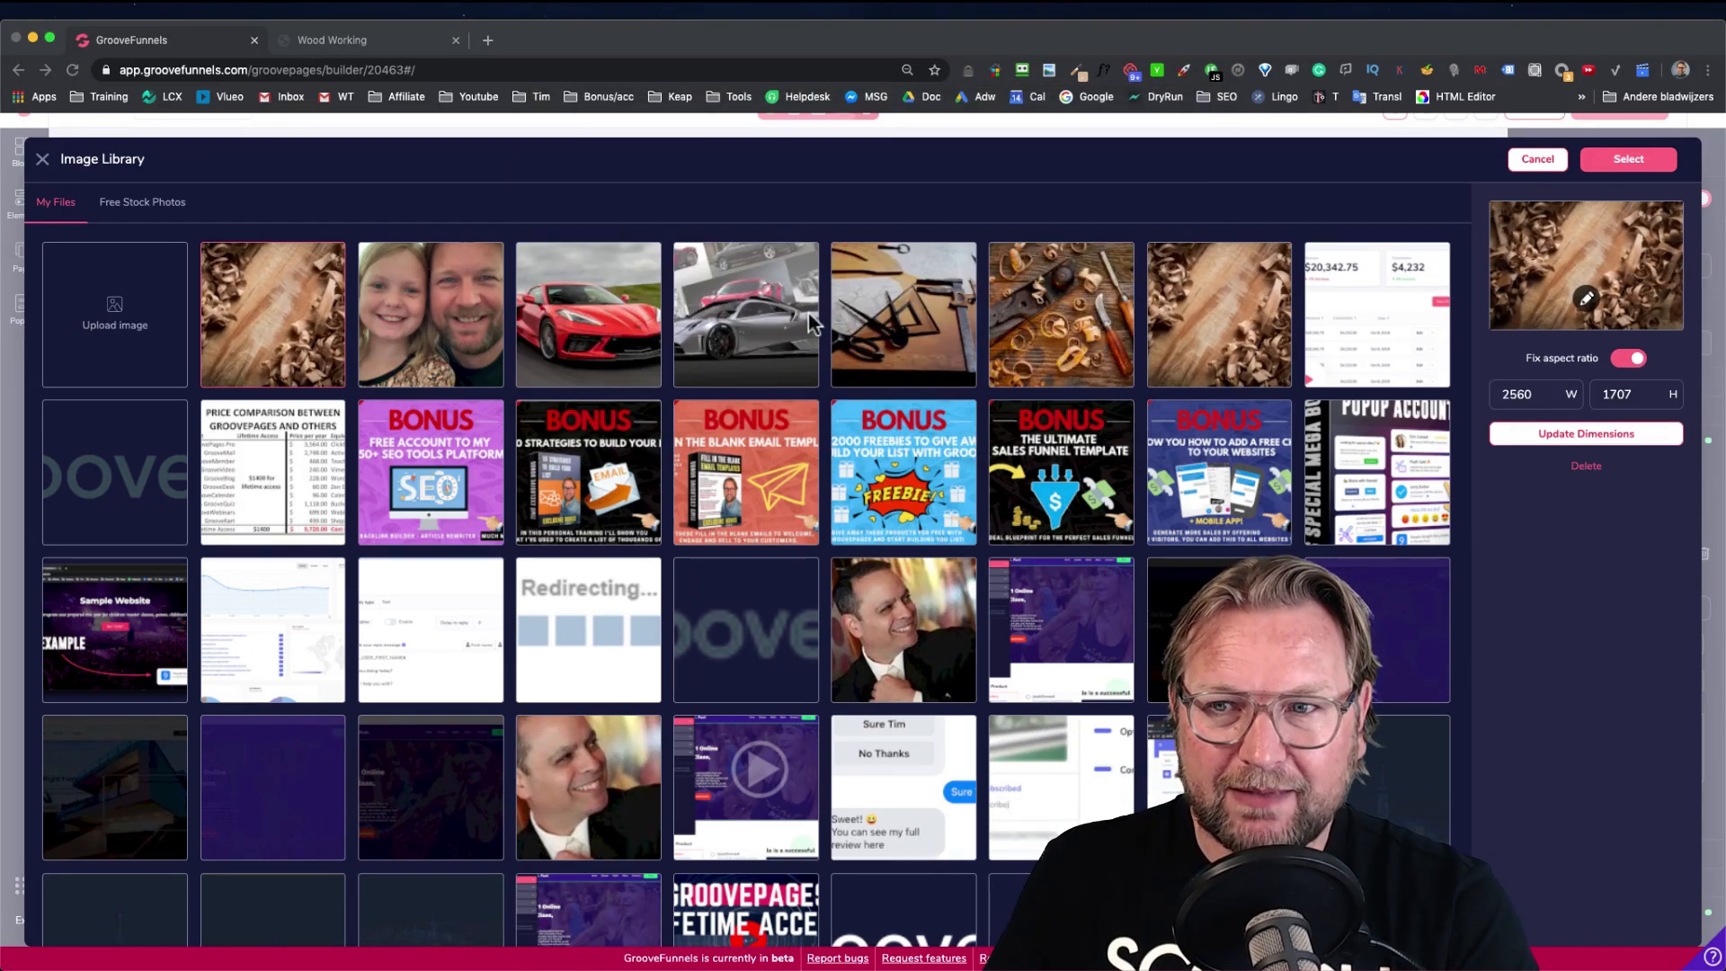
mouse_move(154, 386)
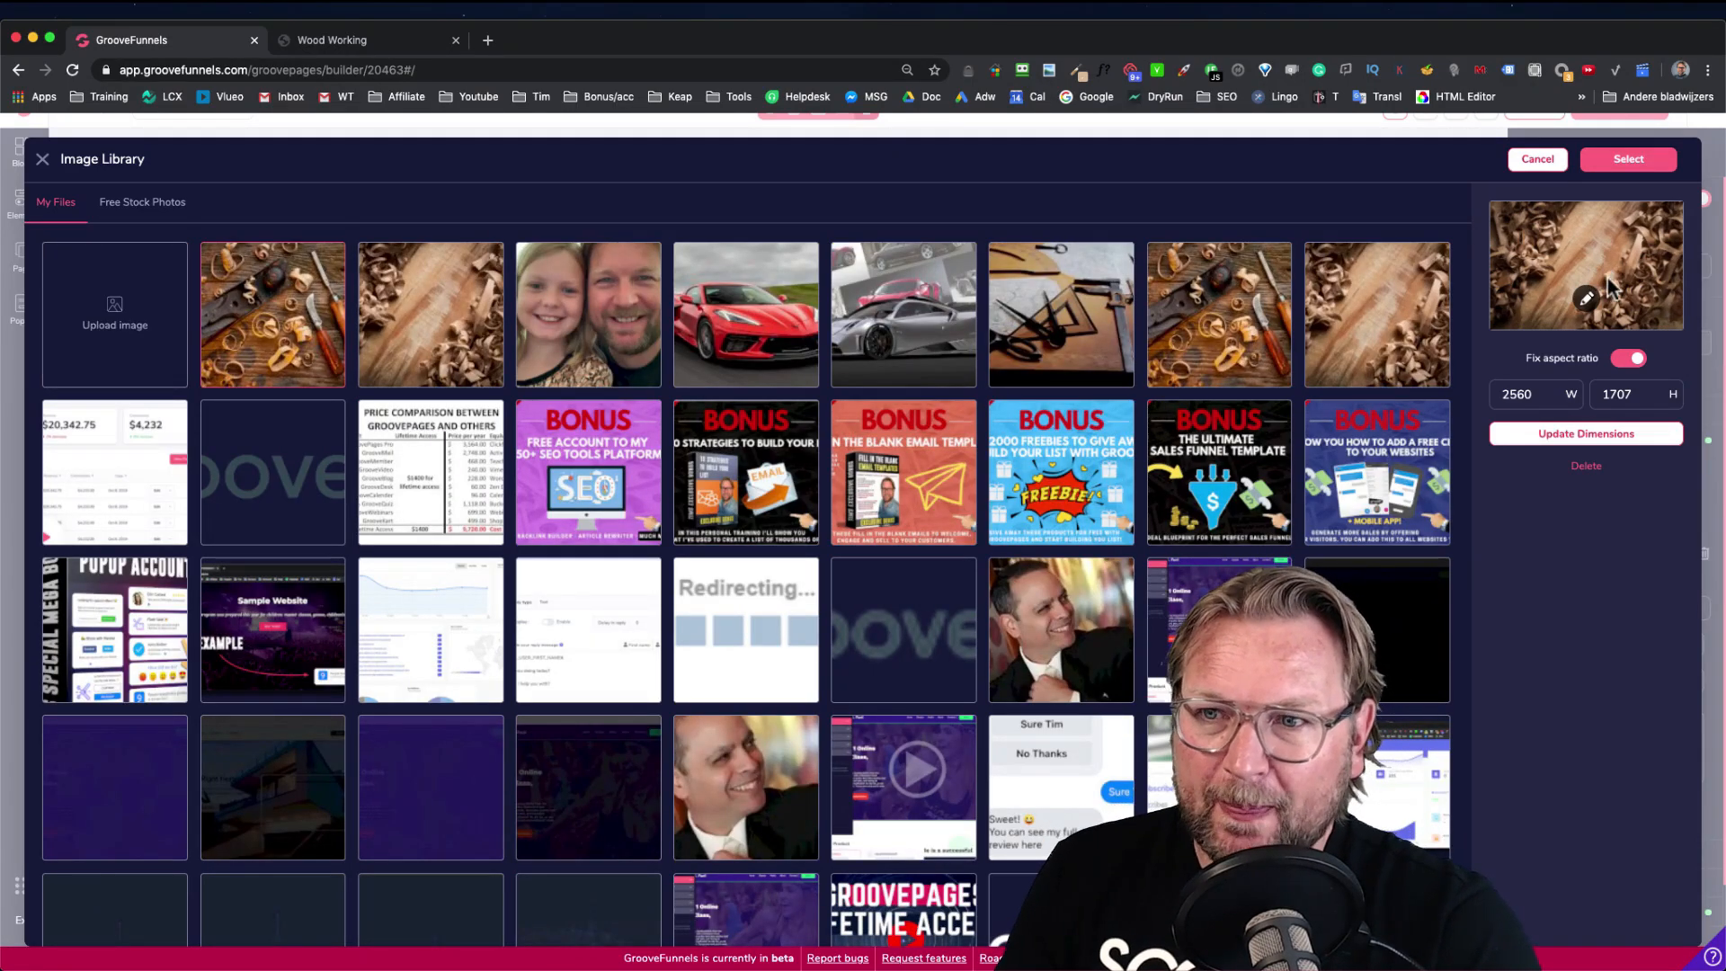
Apply the uploaded Wood-middle.jpg image as the background of the "Workplace" block
left_click(281, 315)
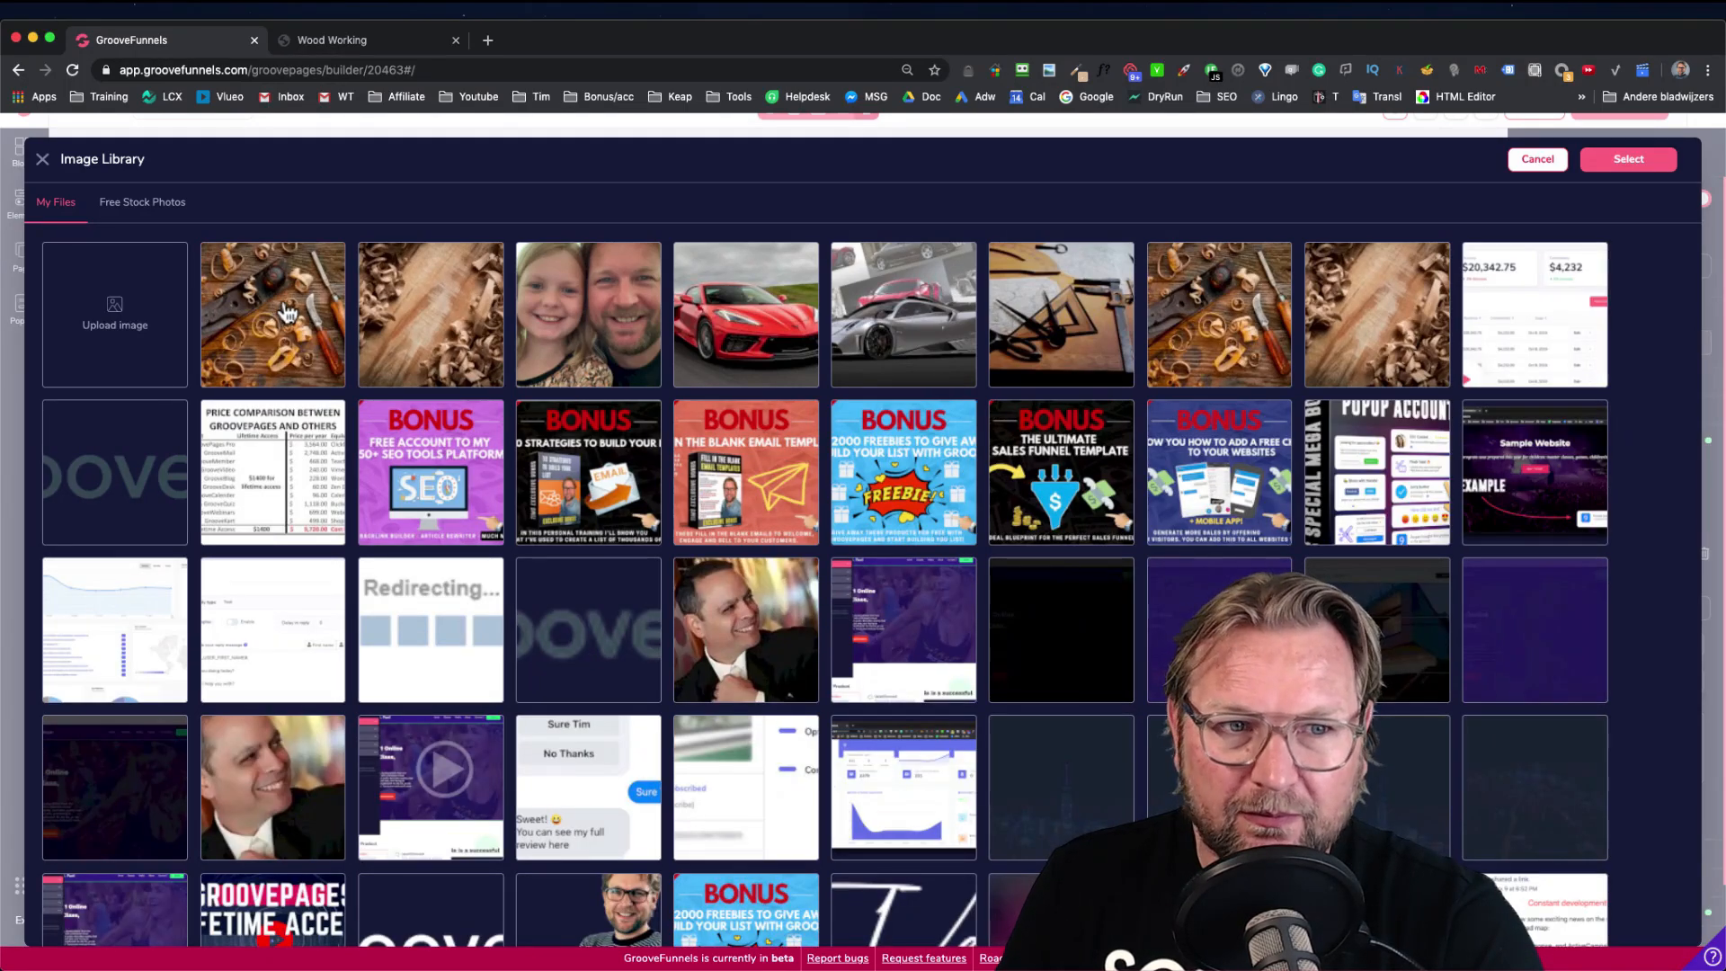
left_click(286, 312)
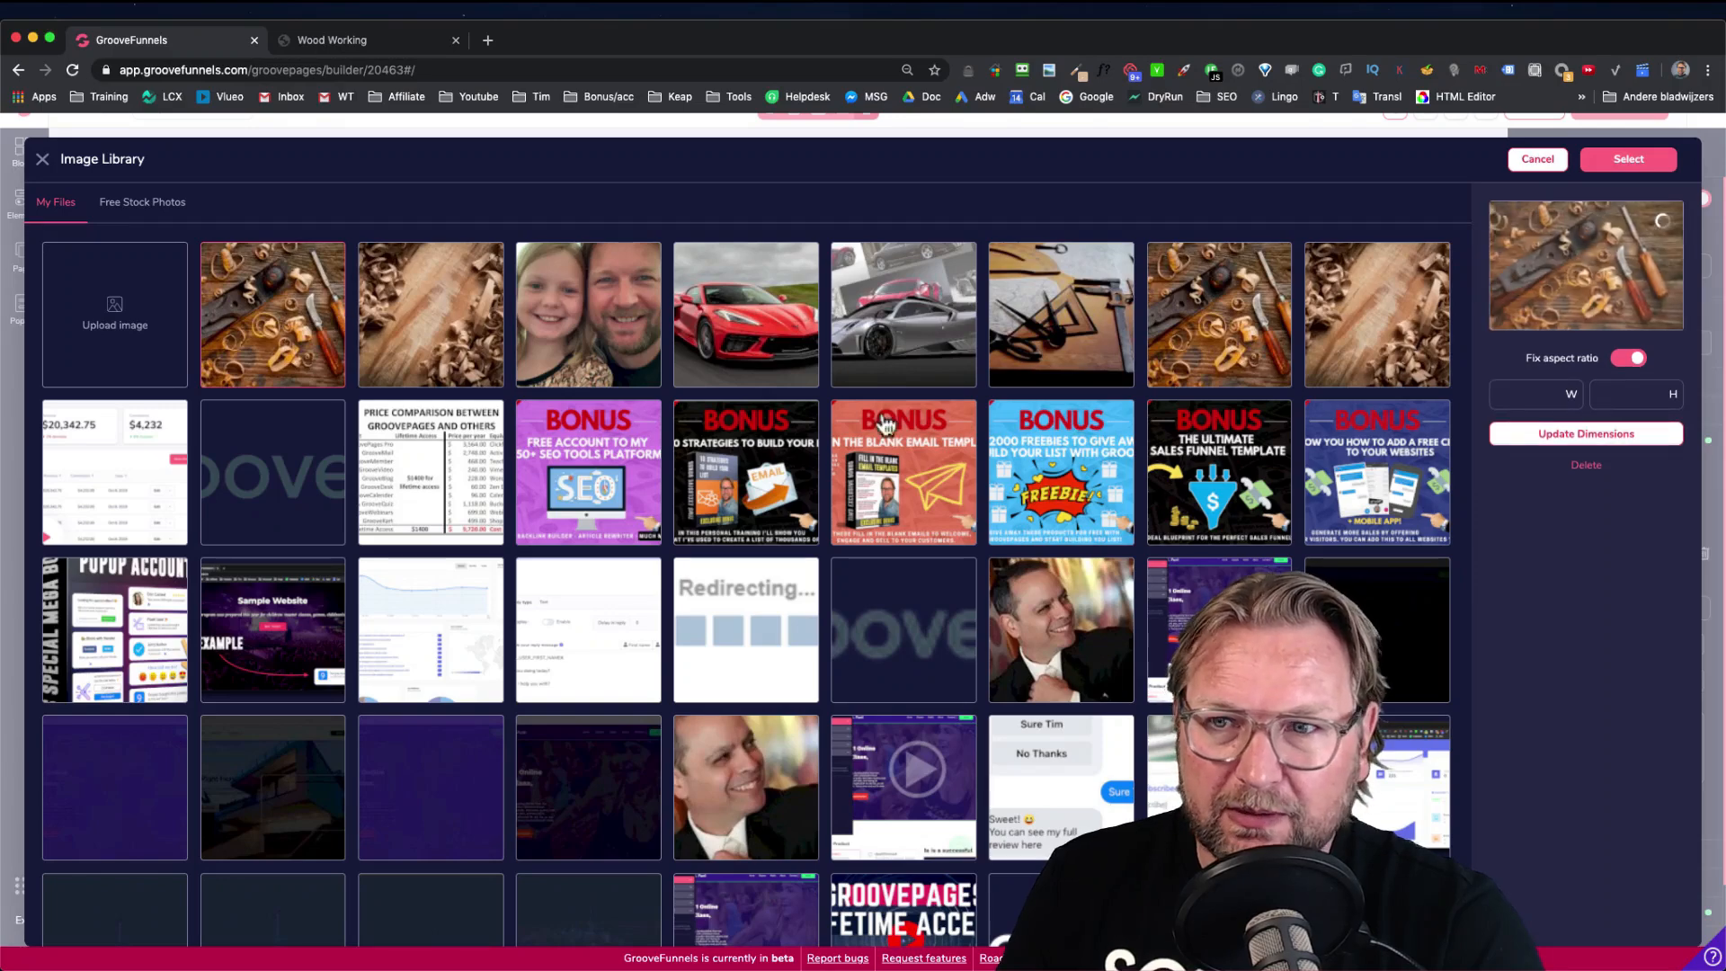
left_click(1634, 159)
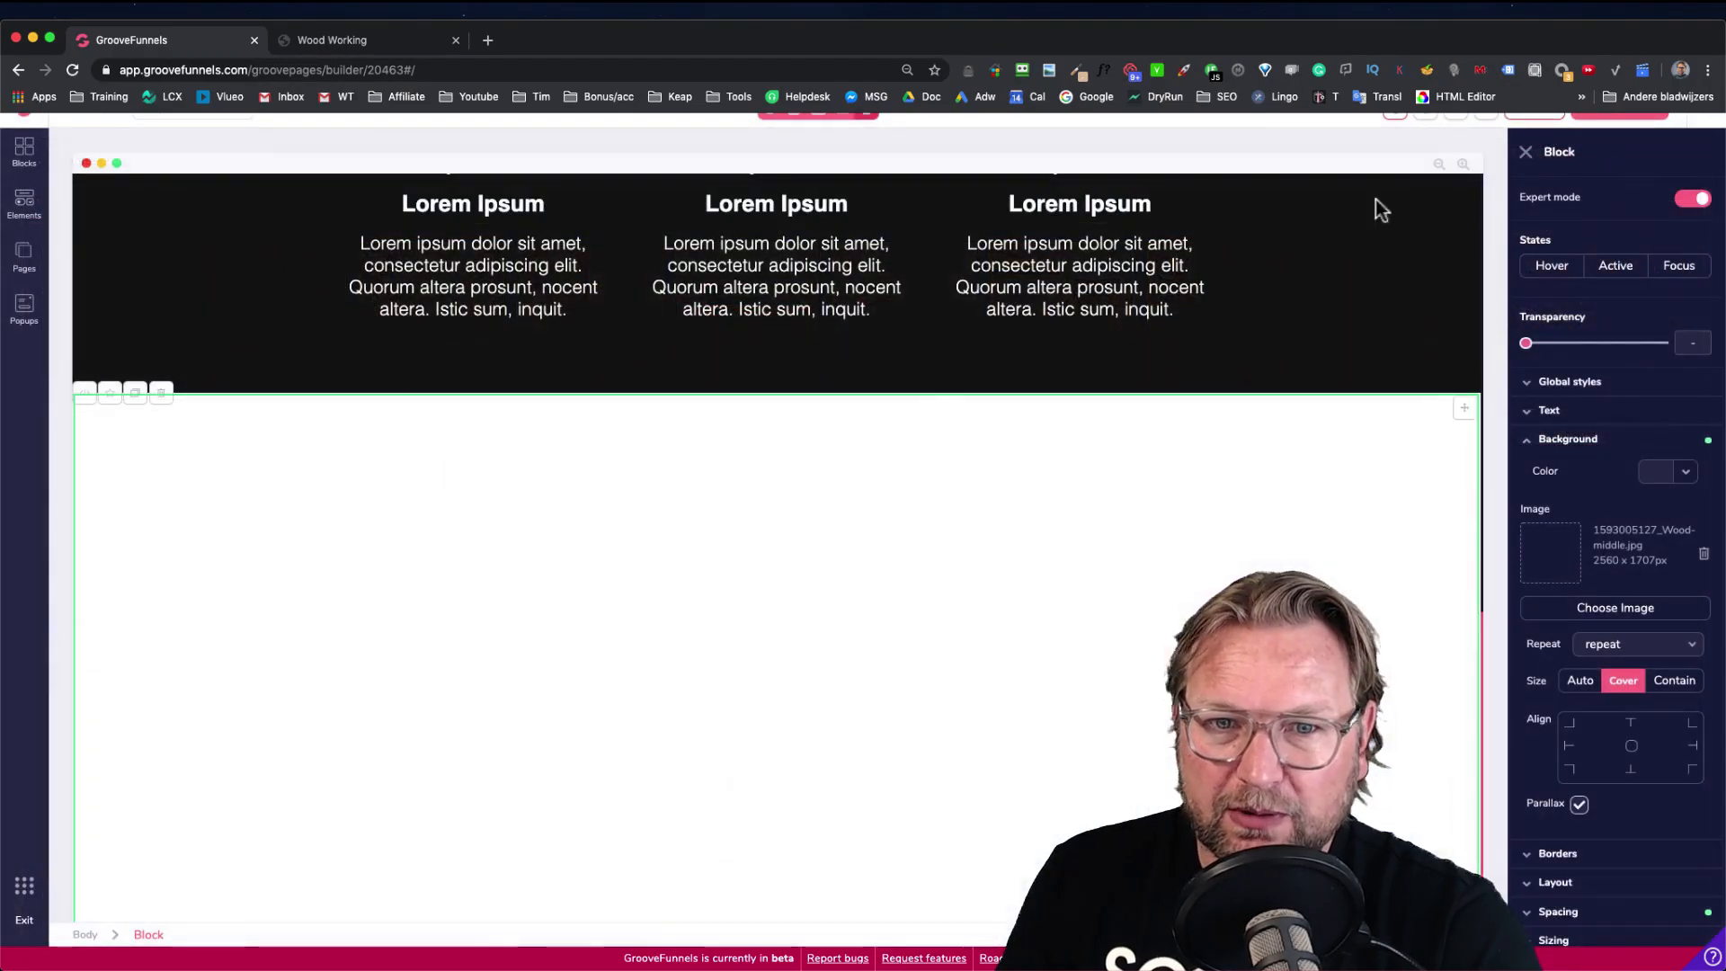
scroll(462, 481, "down", 1)
scroll(462, 481, "up", 1)
scroll(462, 482, "down", 1)
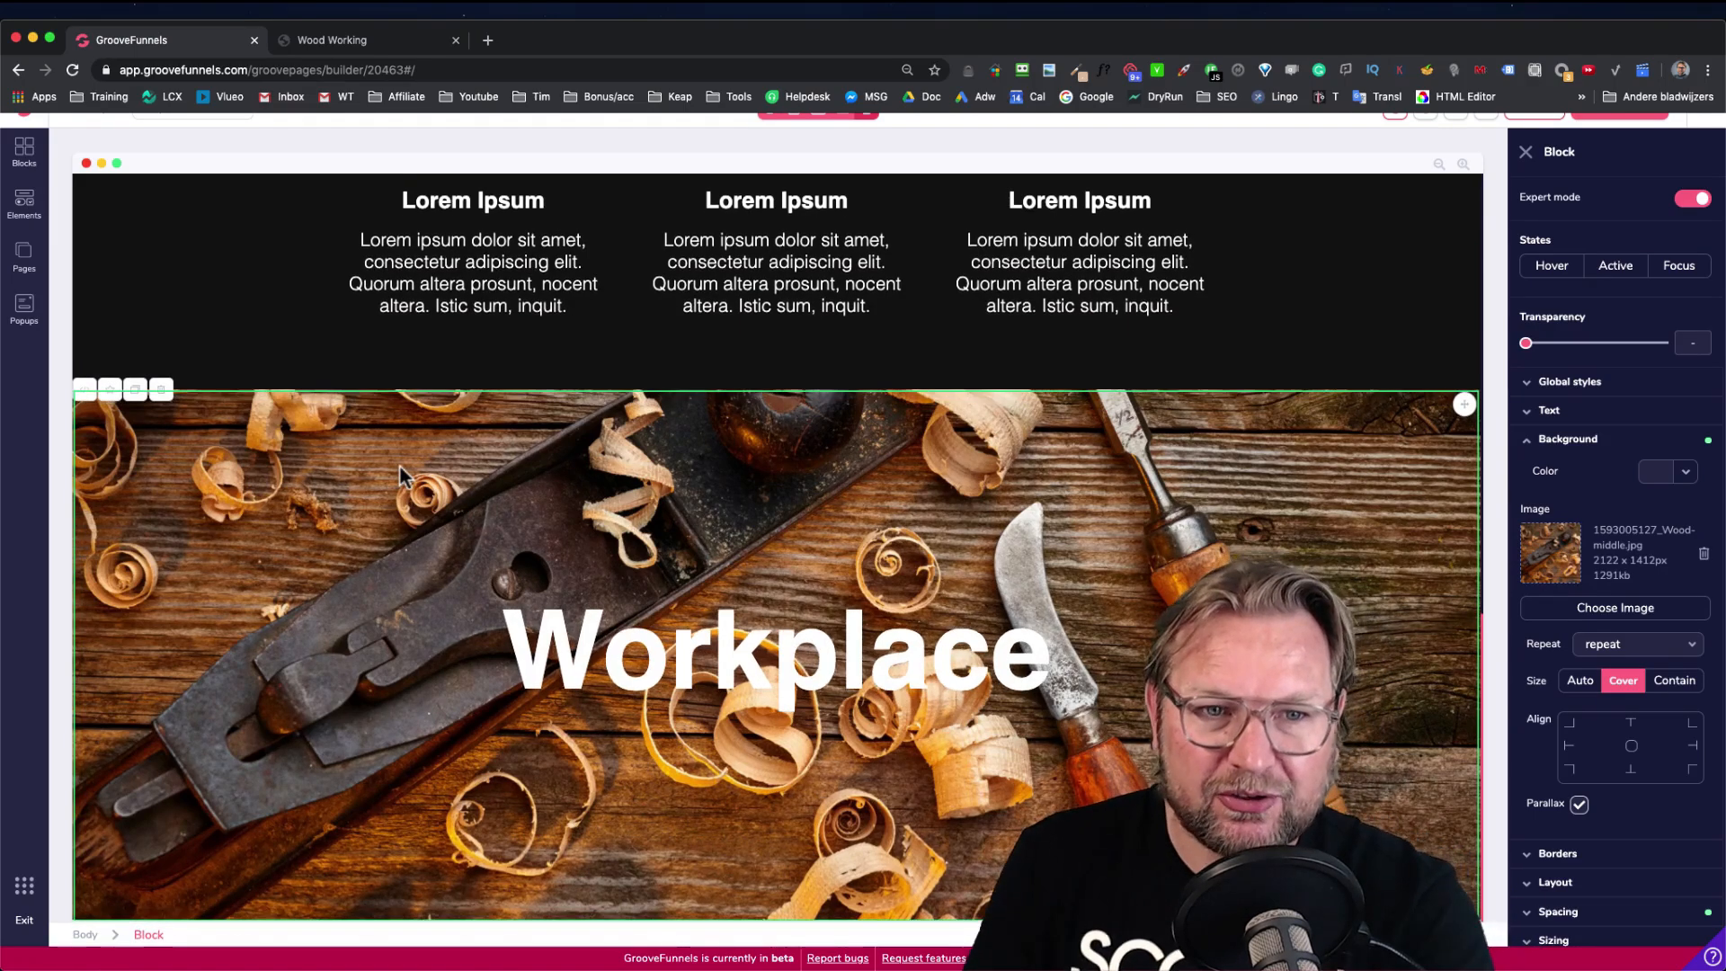
Compare the banner with the demo, look up the "Innovation" hero's background overlay colour, and note the code DABB9C in the address bar
left_click(350, 38)
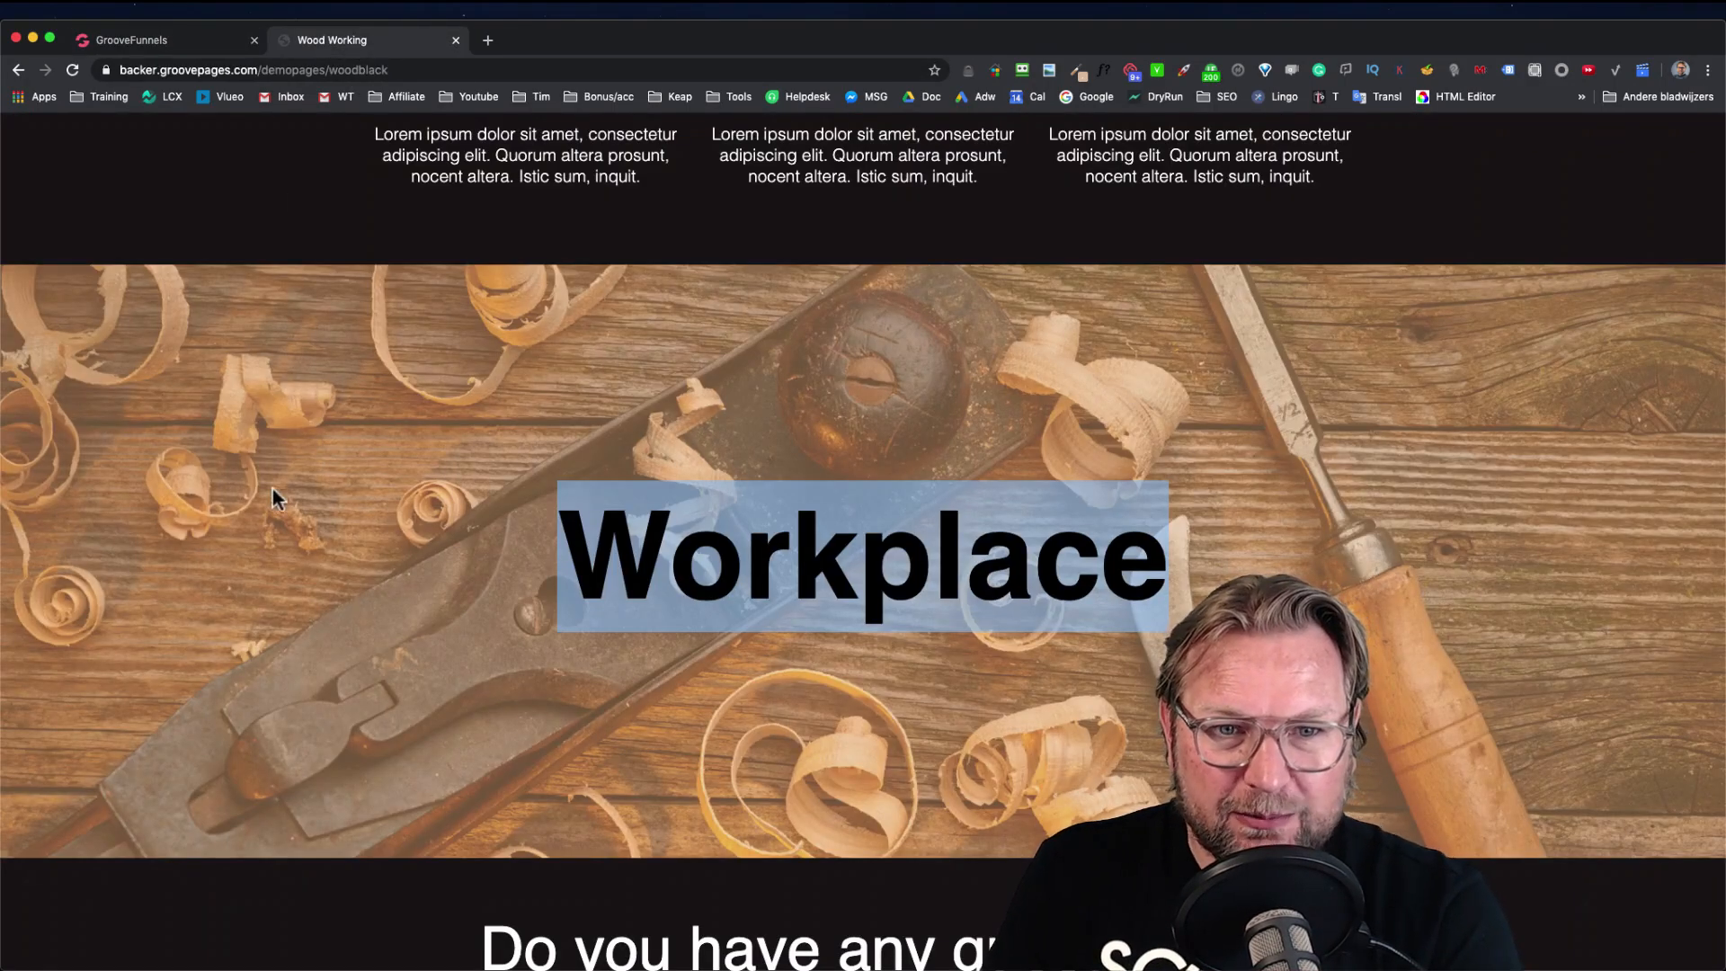
left_click(295, 470)
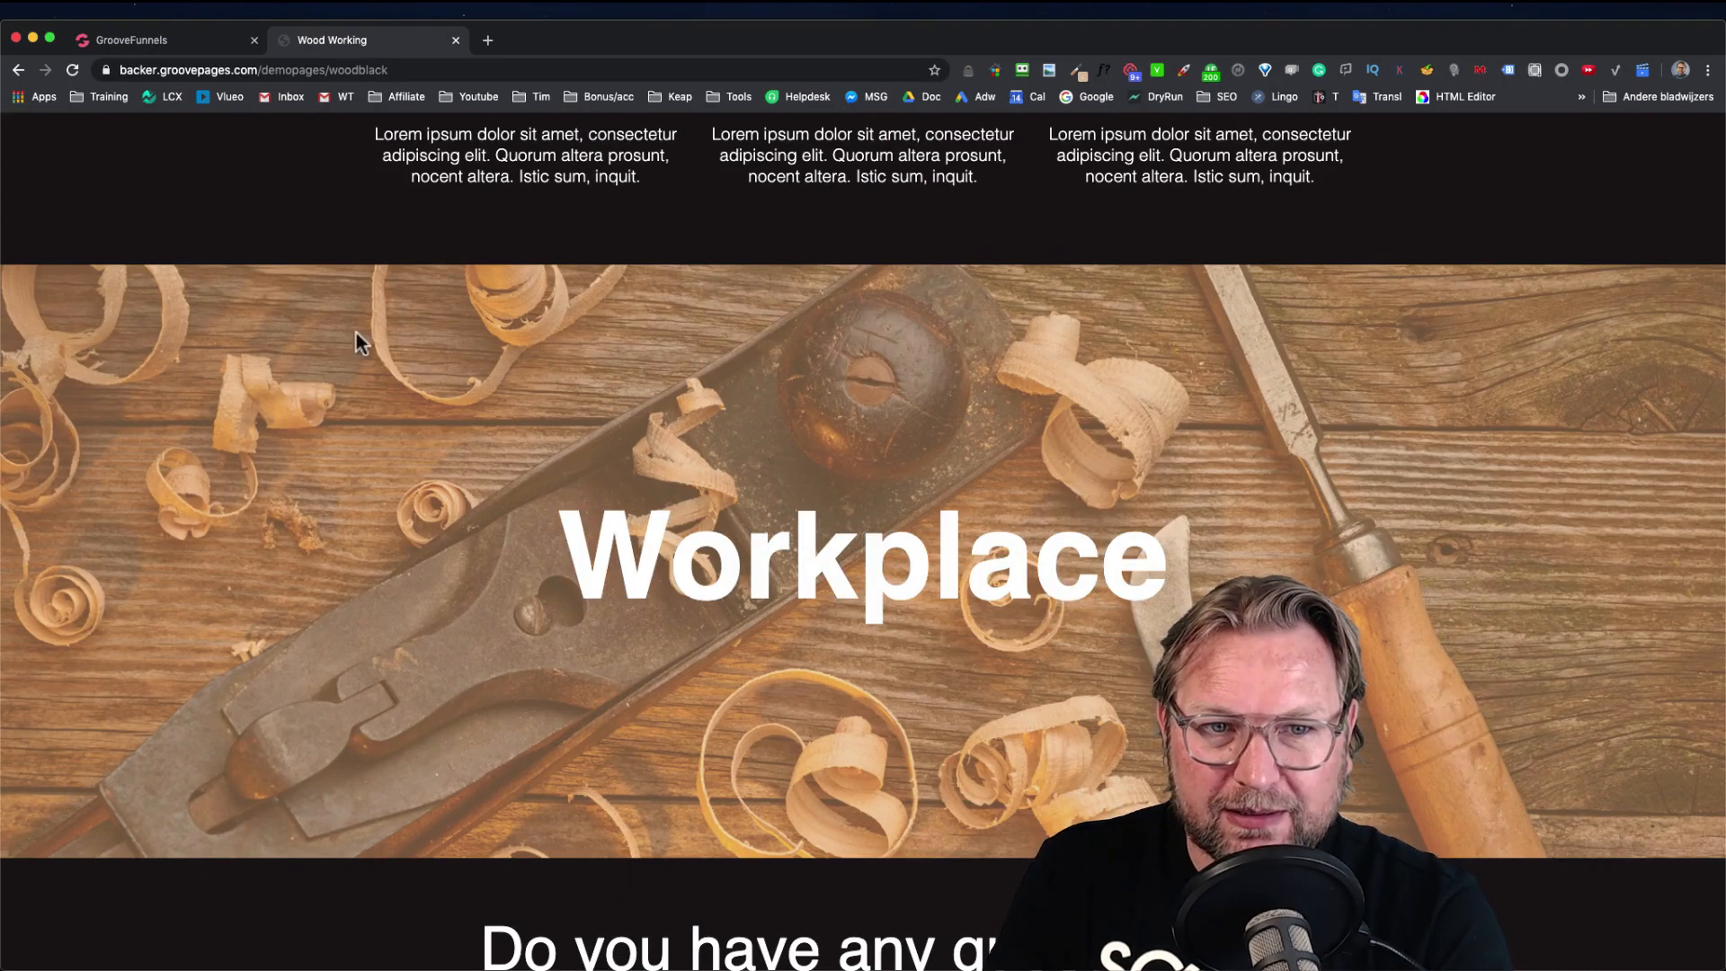
left_click(180, 39)
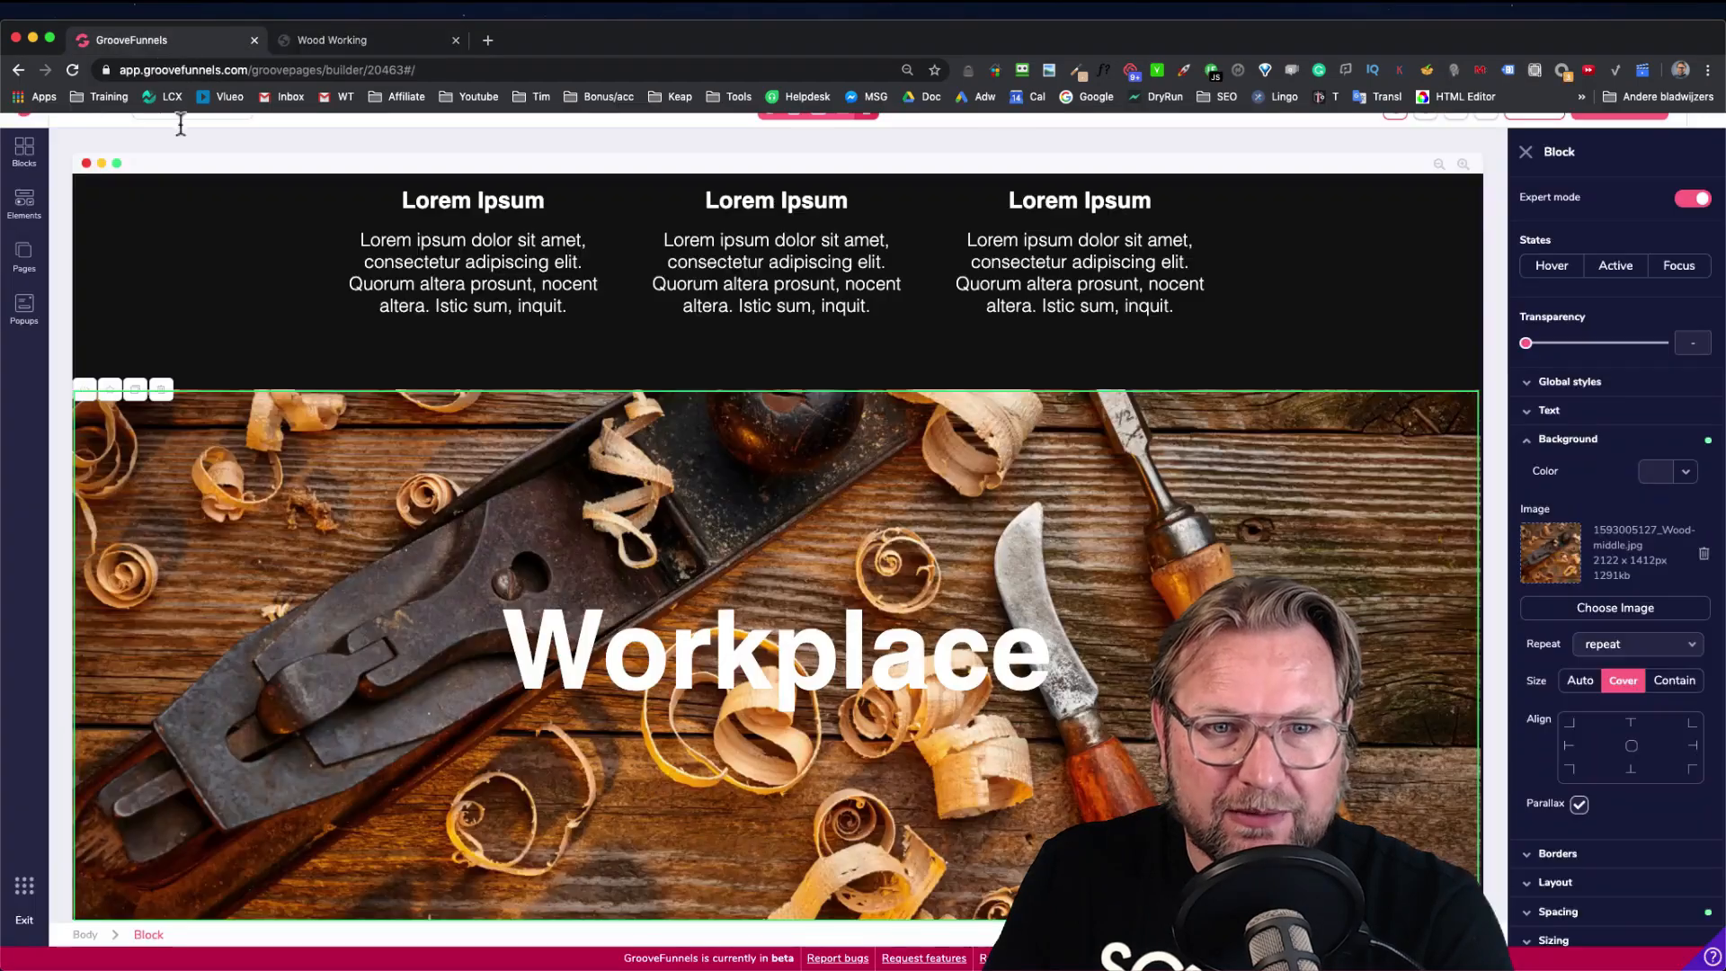
scroll(450, 417, "up", 10)
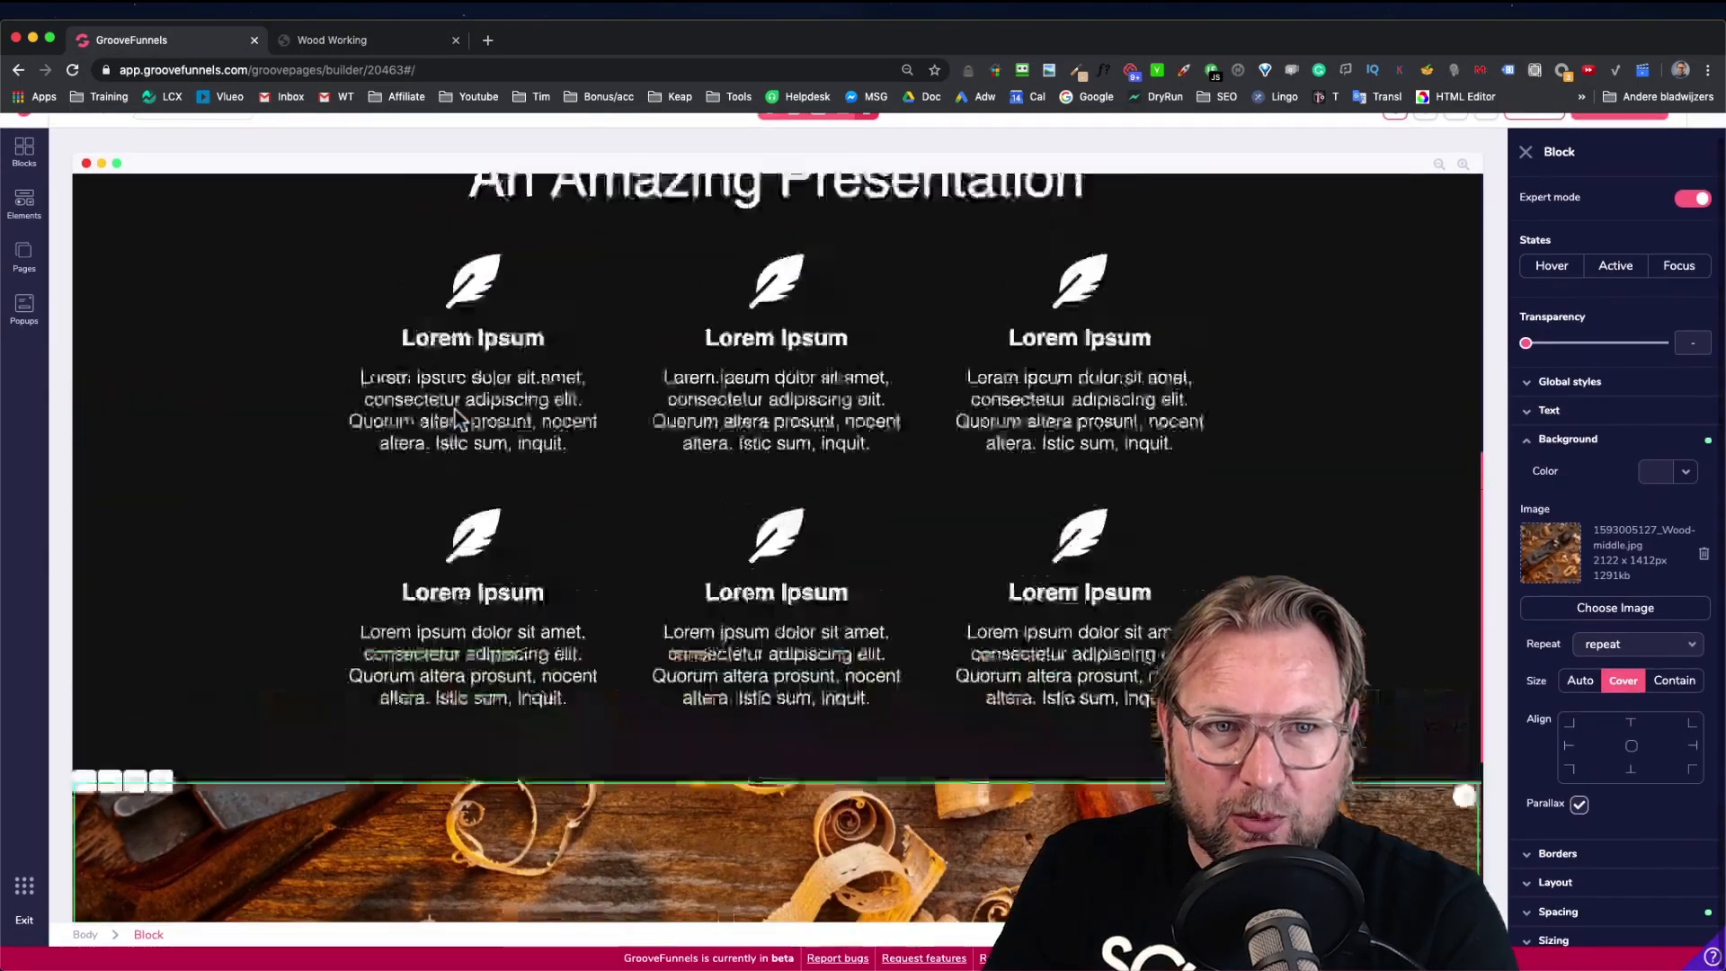
scroll(454, 408, "up", 5)
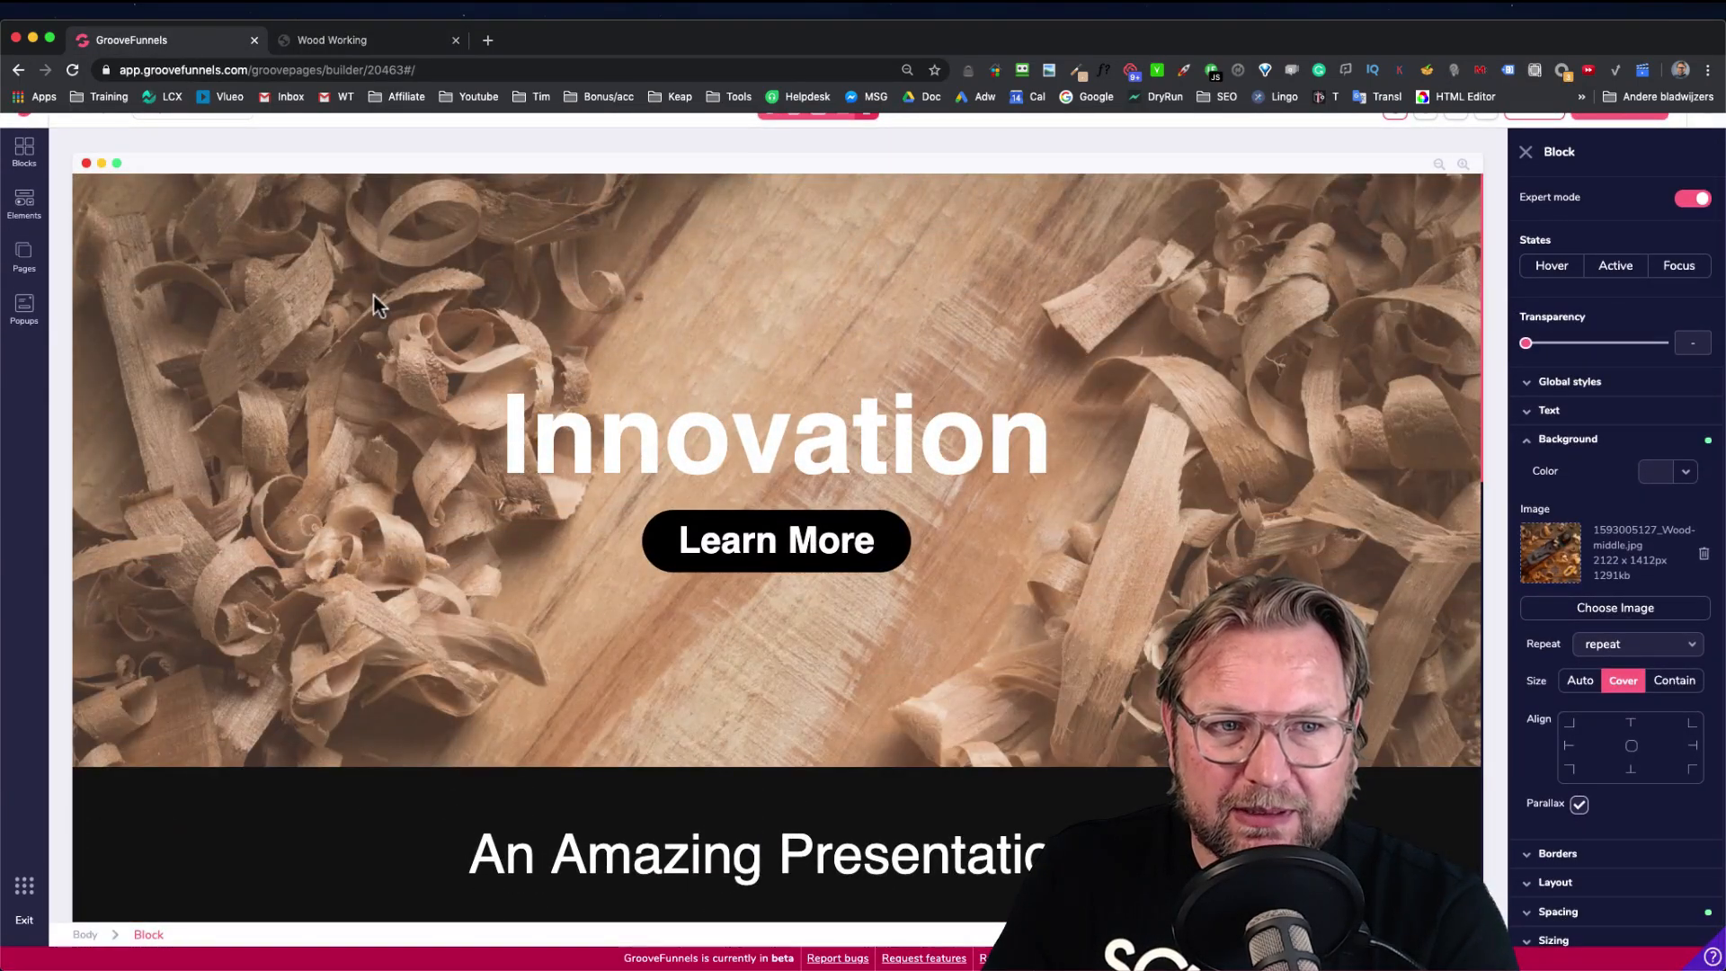
left_click(346, 308)
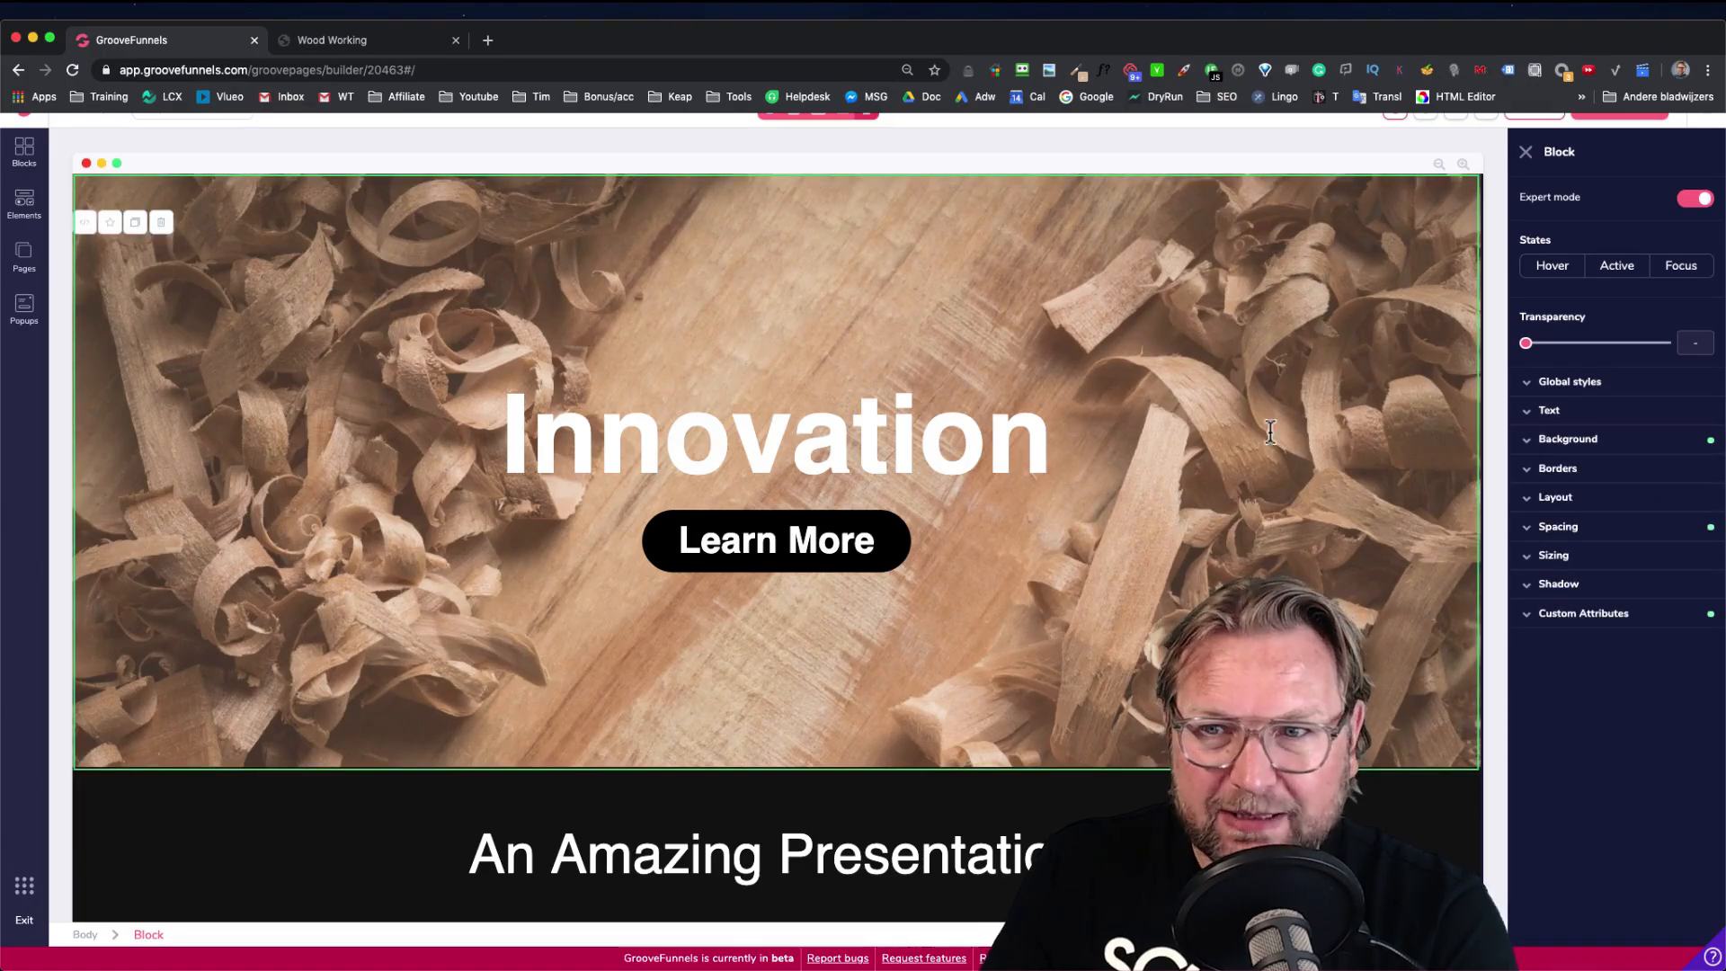
left_click(1635, 440)
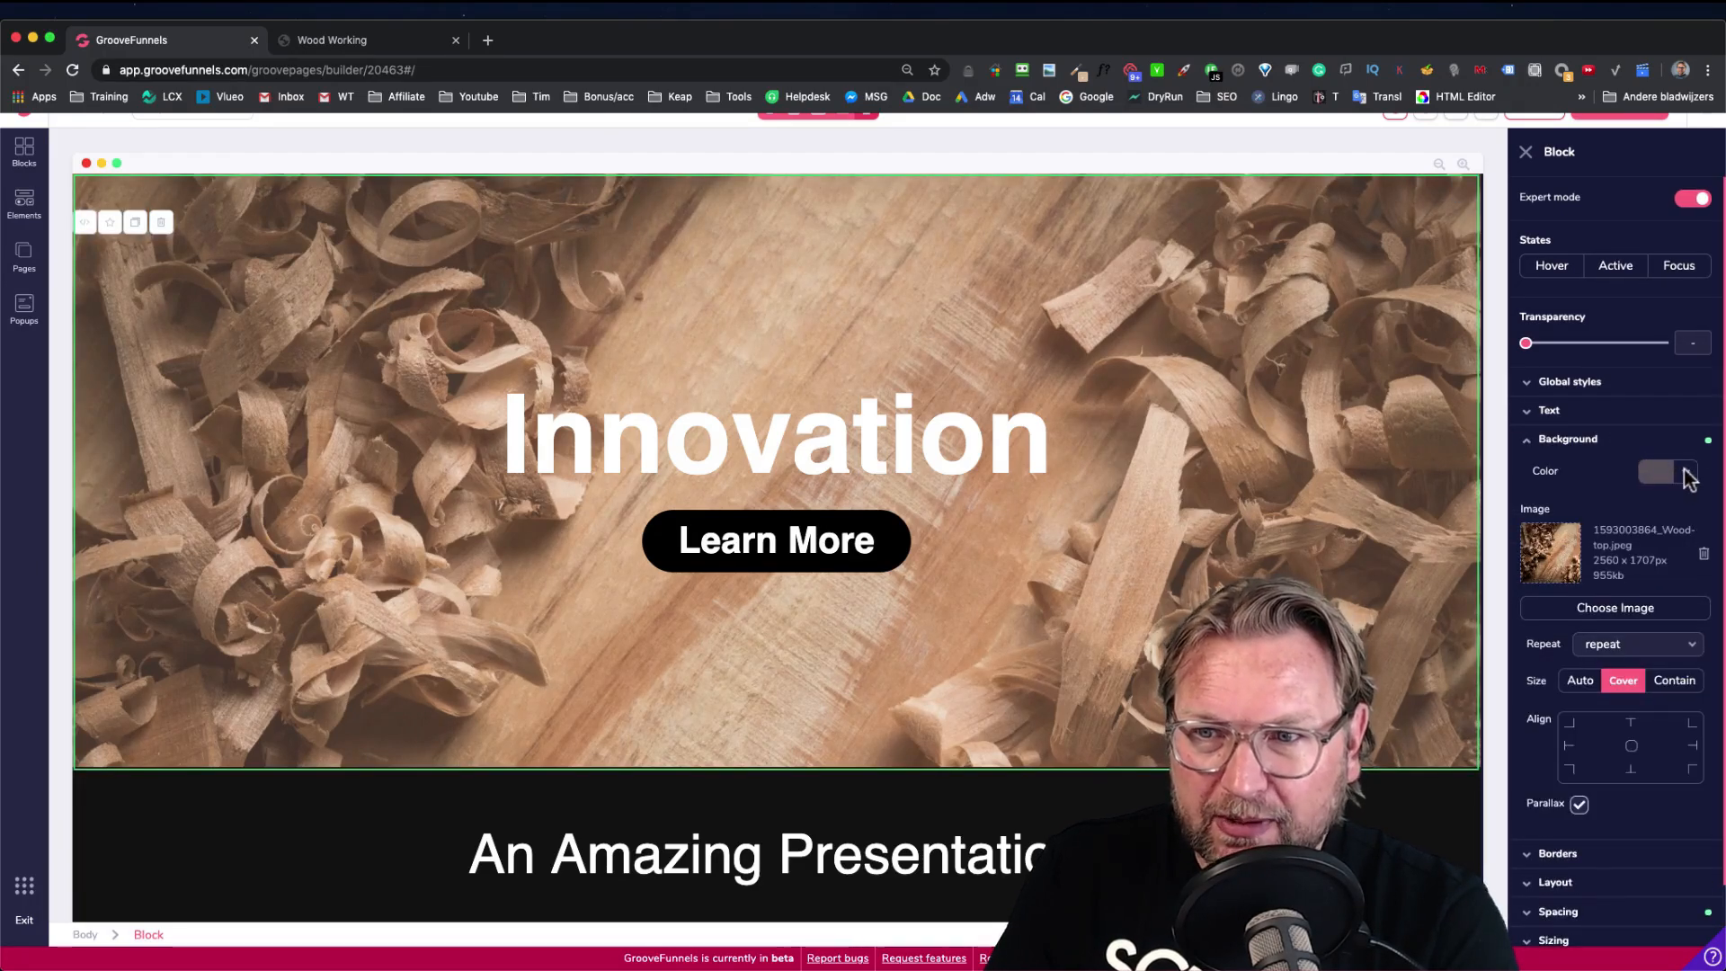
left_click(1684, 473)
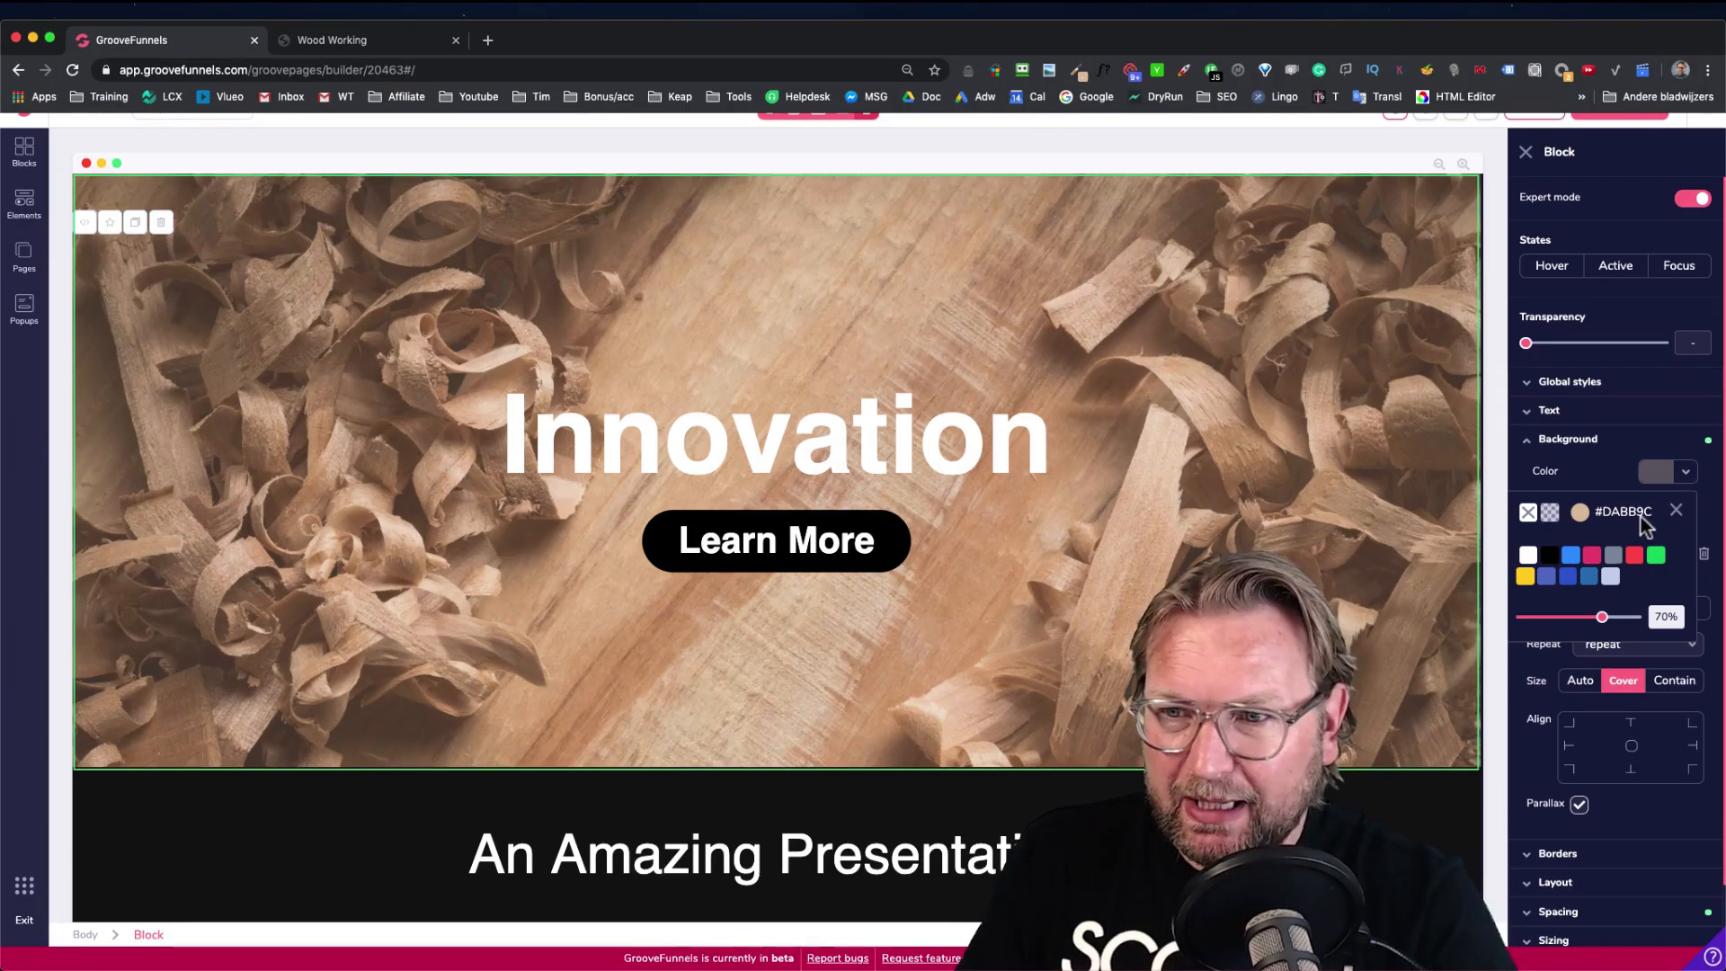
left_click(692, 69)
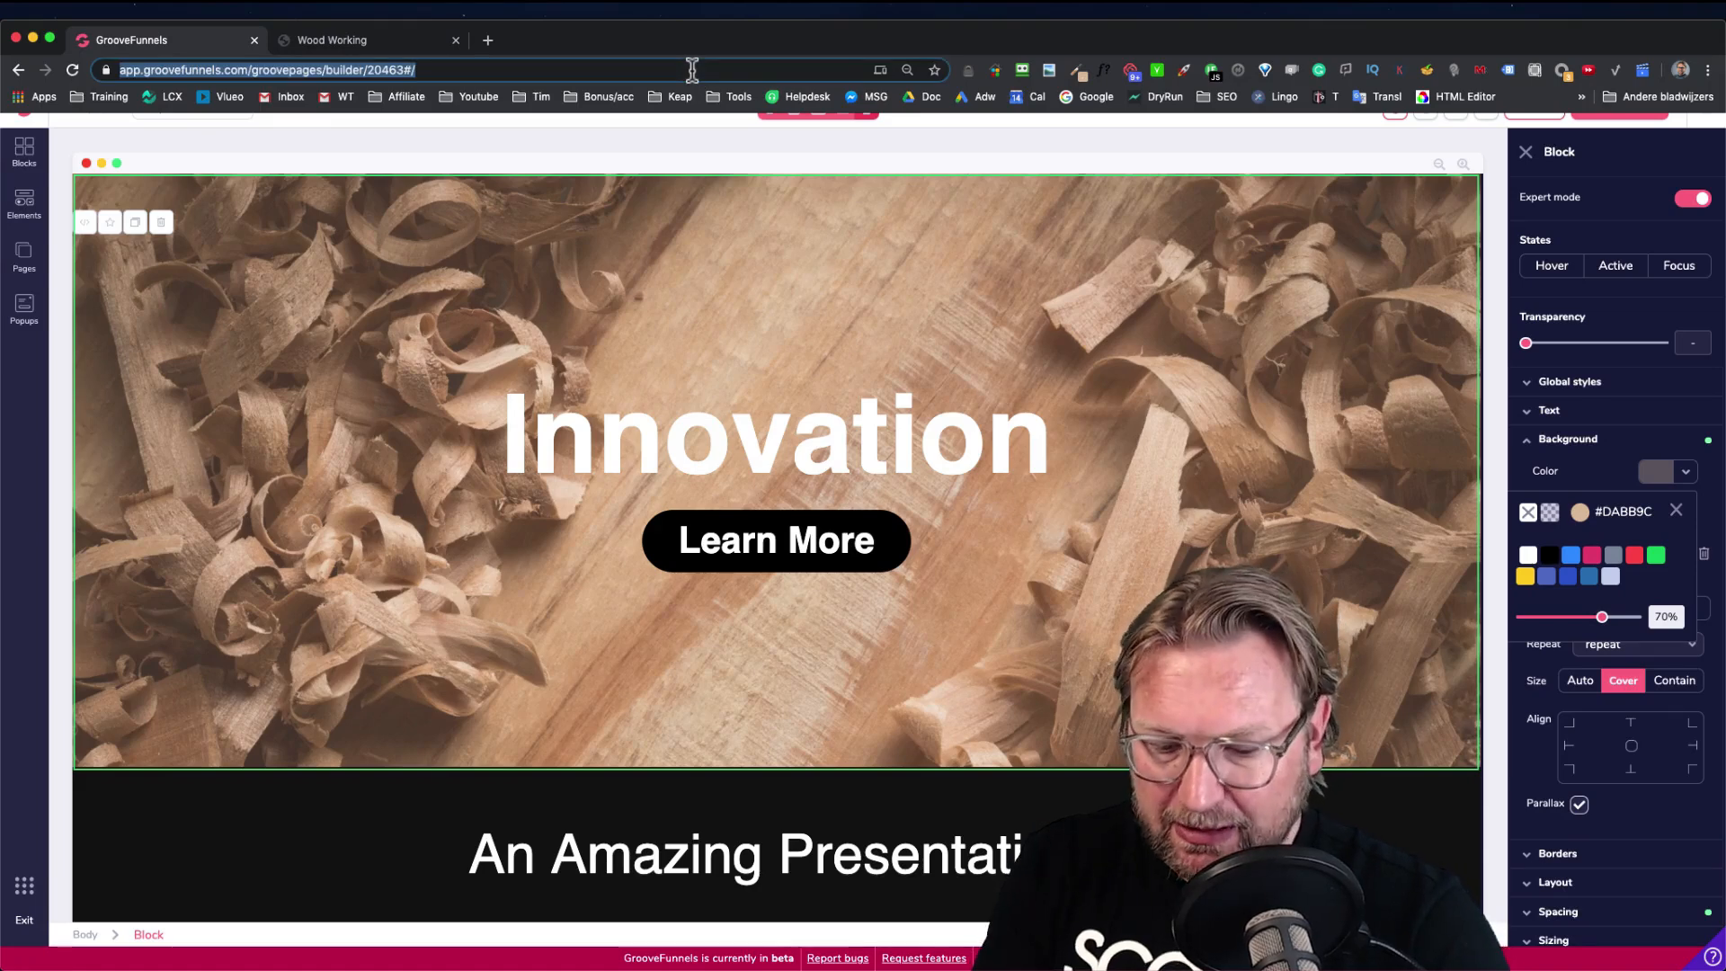
type("DABB9C")
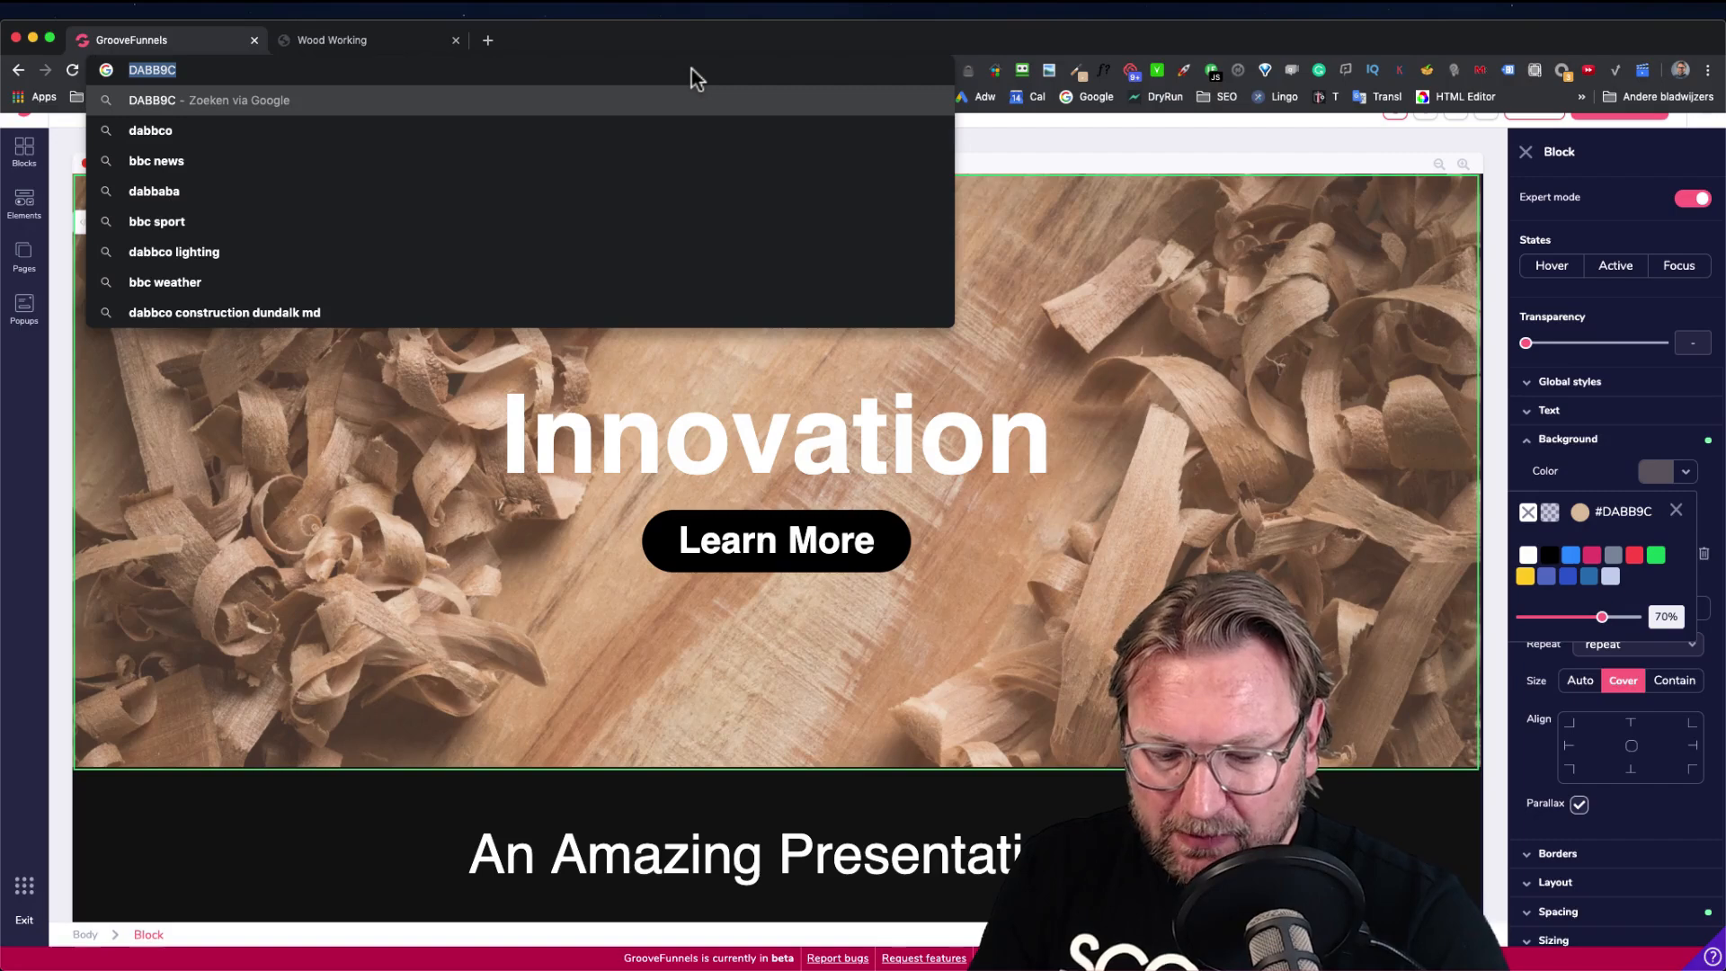
left_click(952, 558)
Set the "Workplace" block's background overlay colour to #DABB9C
scroll(898, 558, "down", 10)
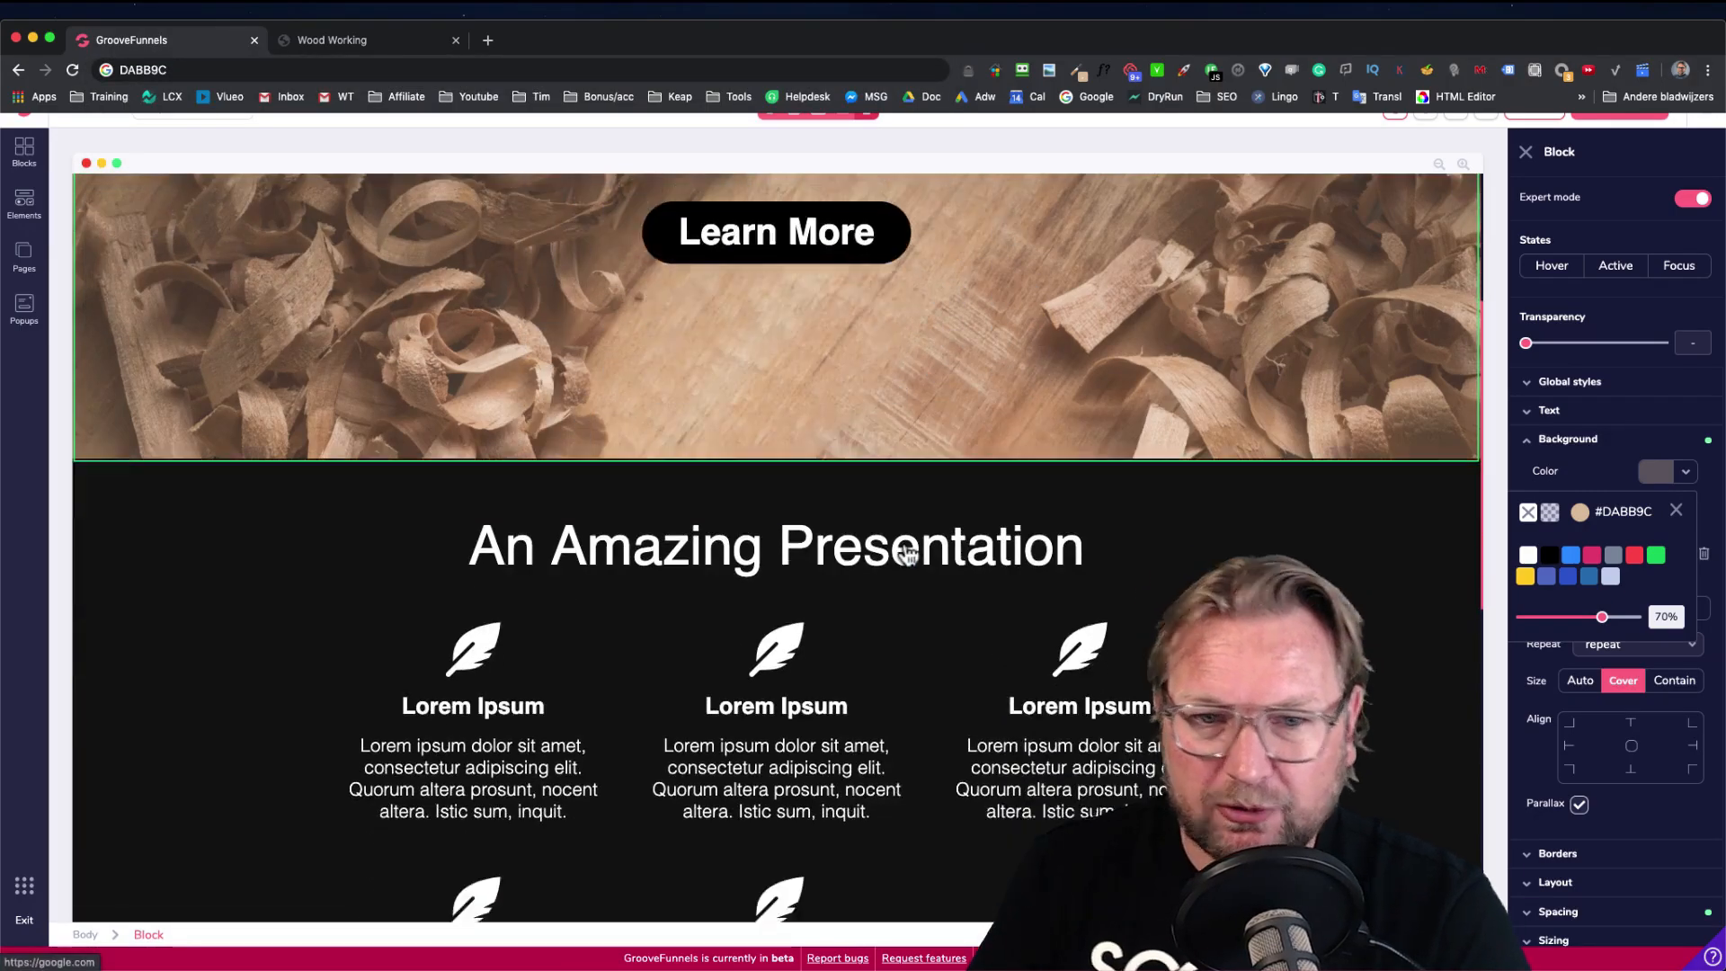
scroll(890, 556, "down", 3)
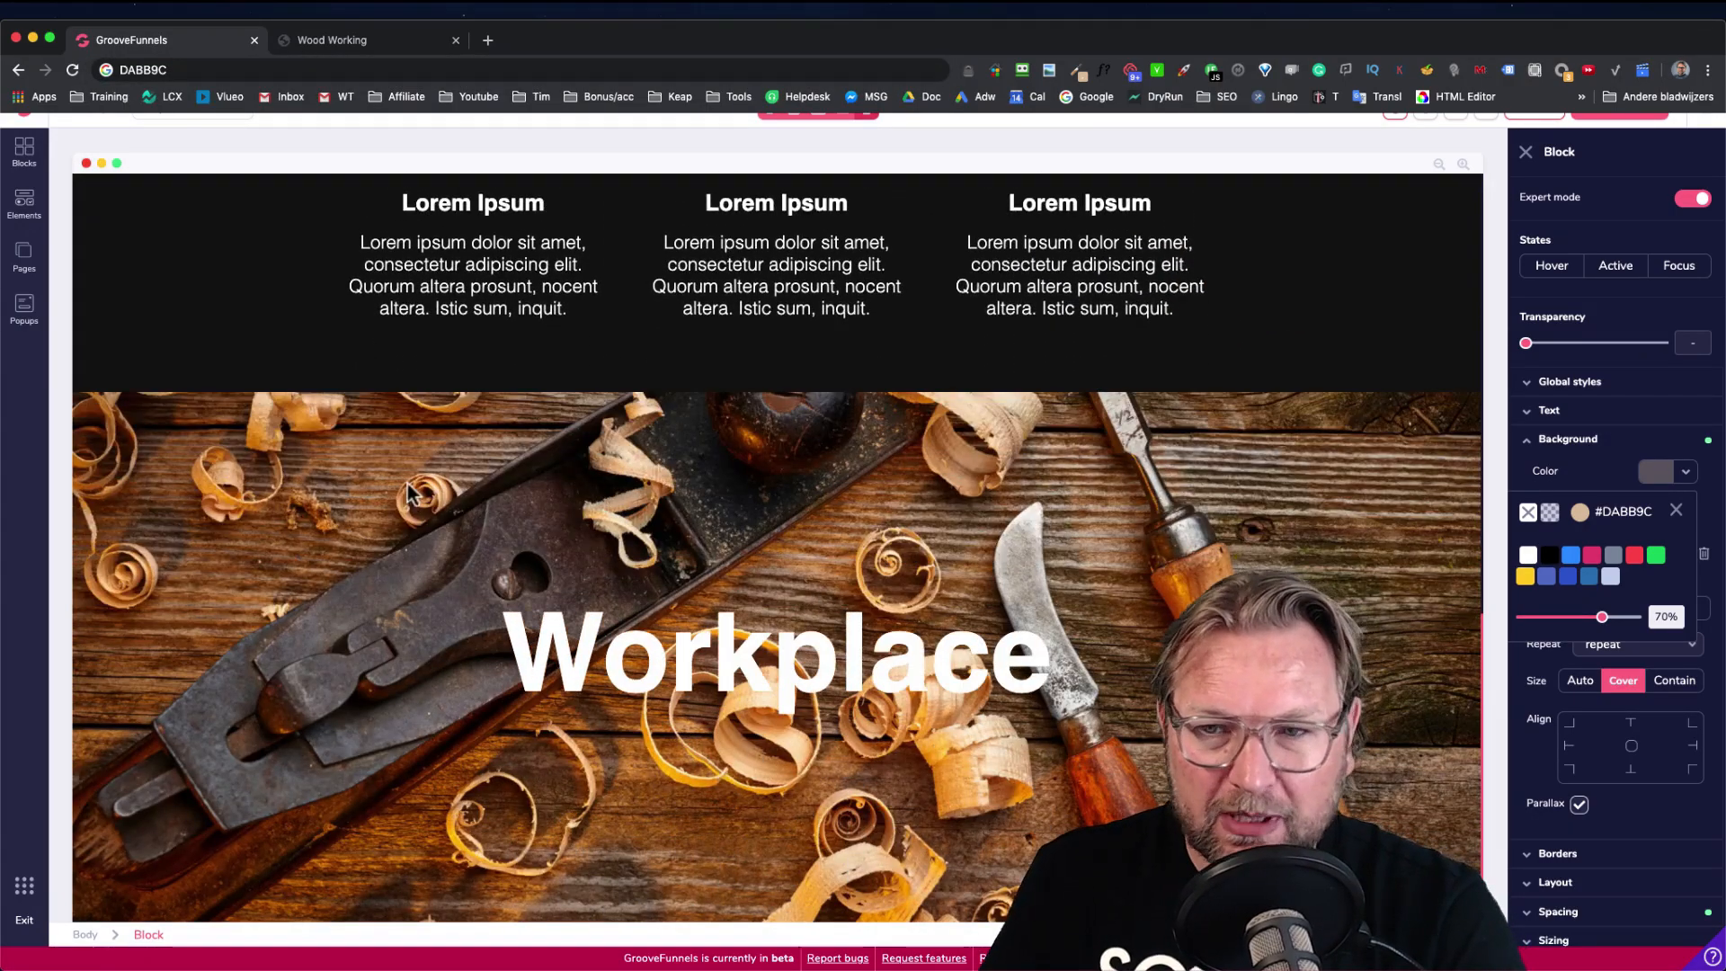
left_click(273, 542)
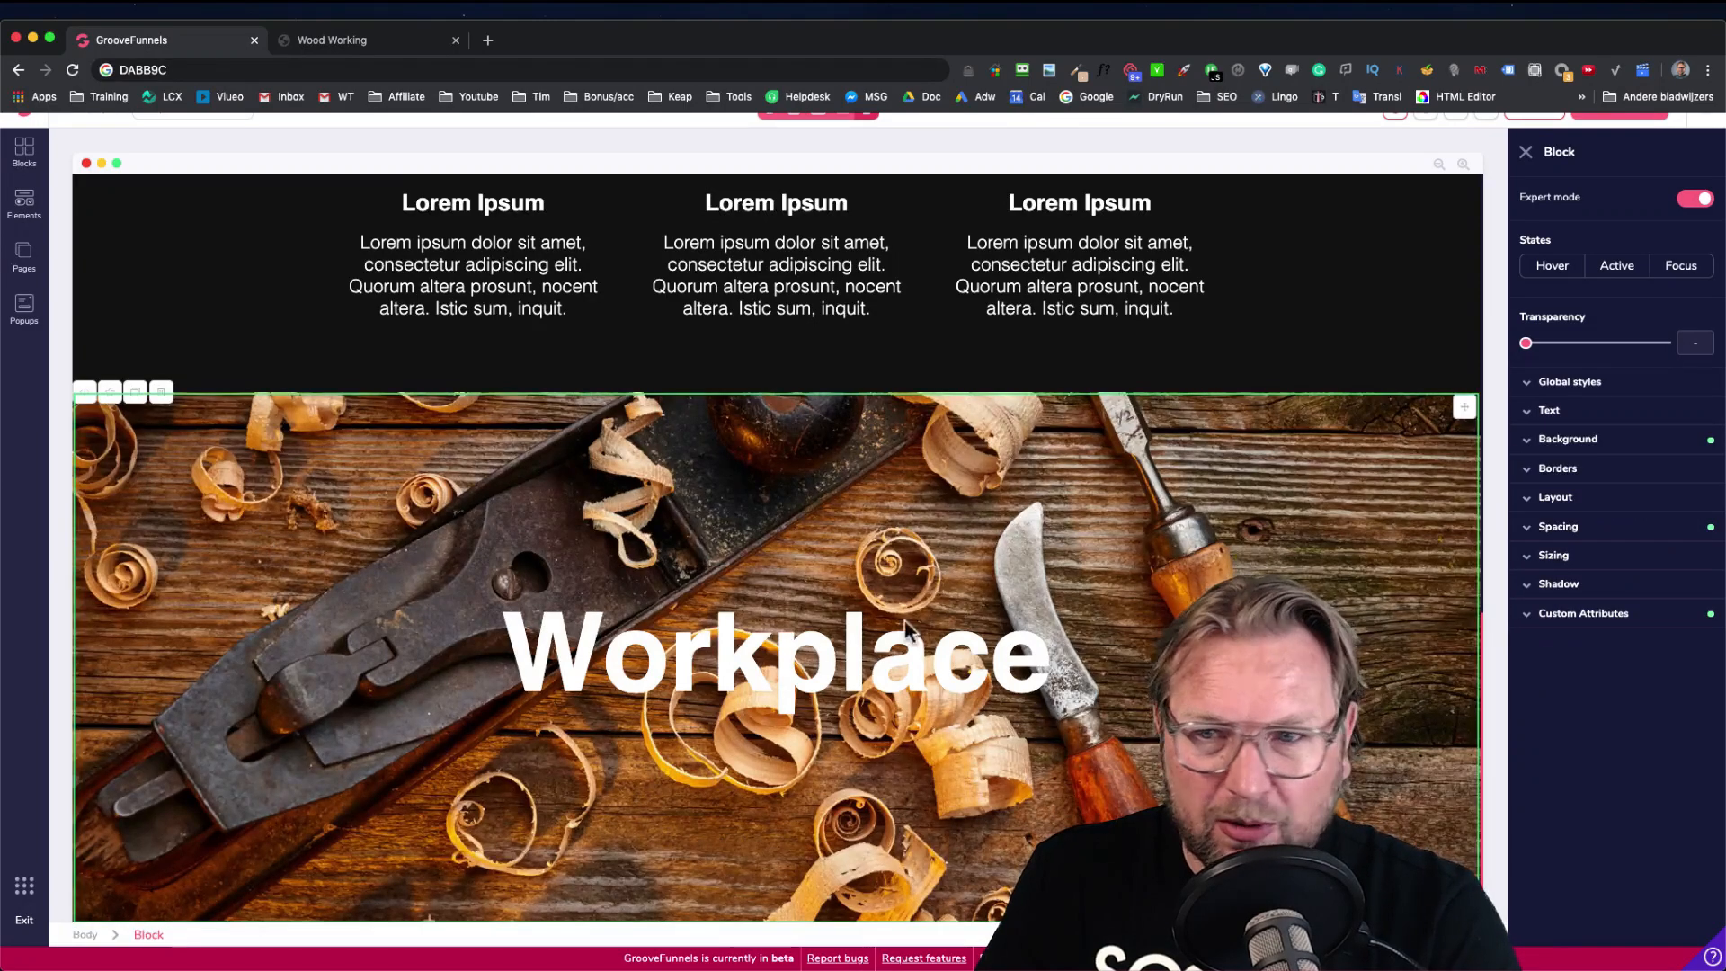
left_click(1597, 445)
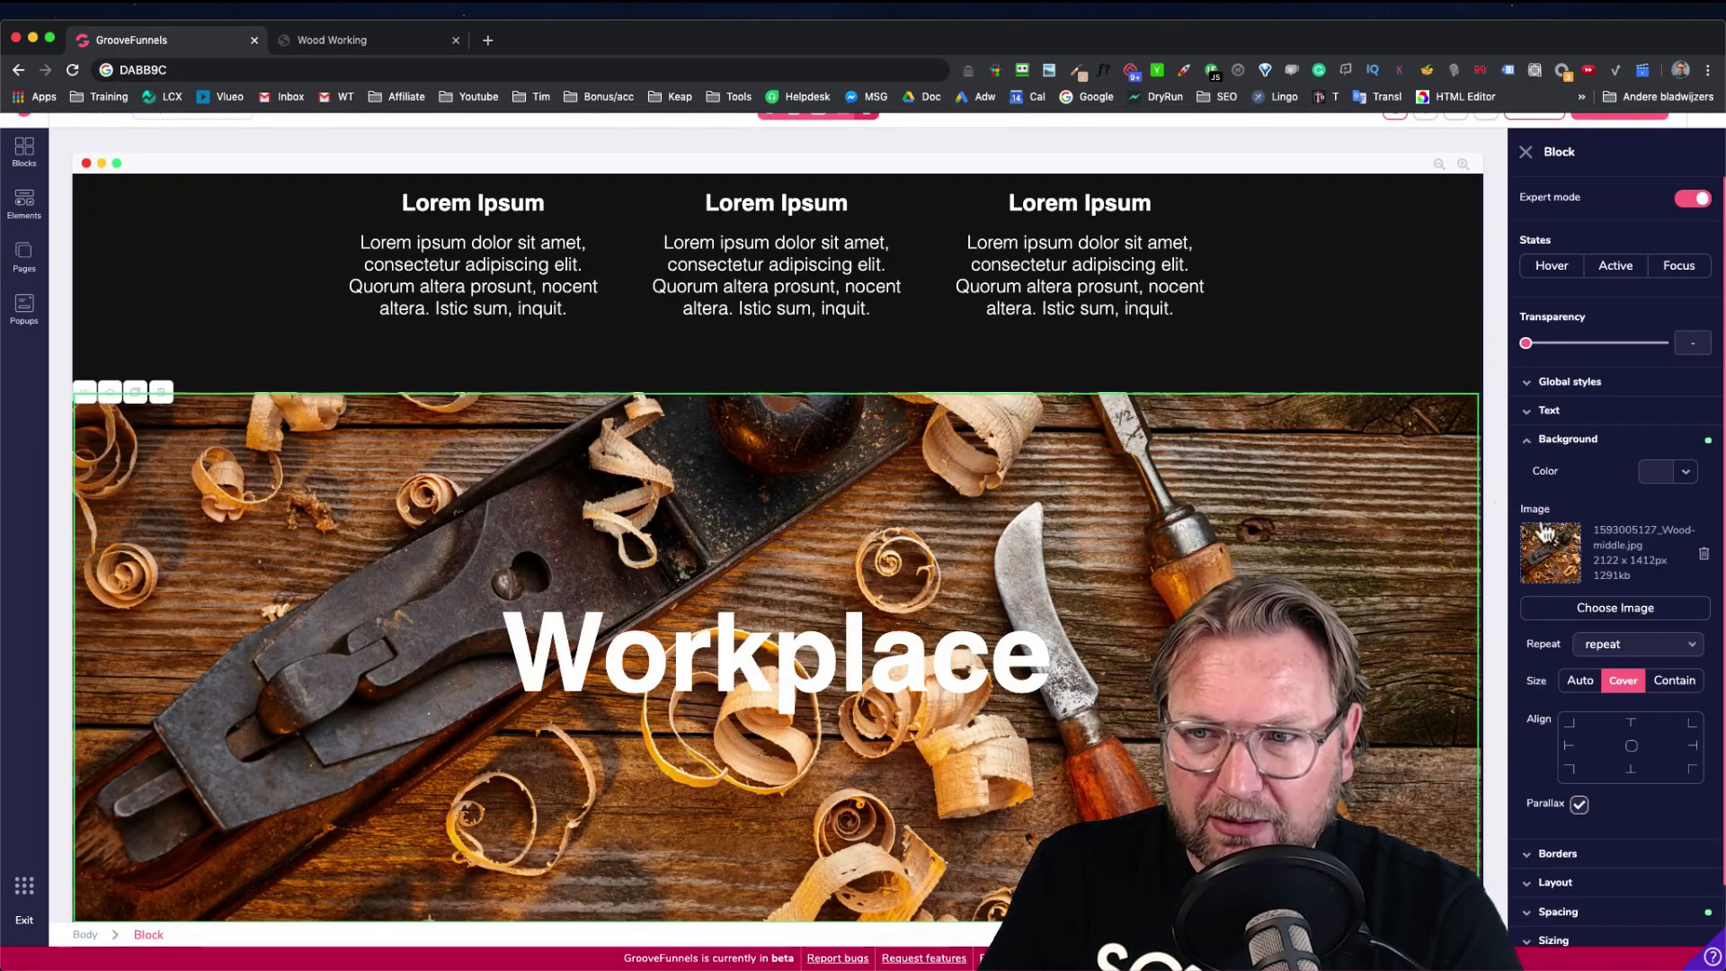
left_click(1686, 473)
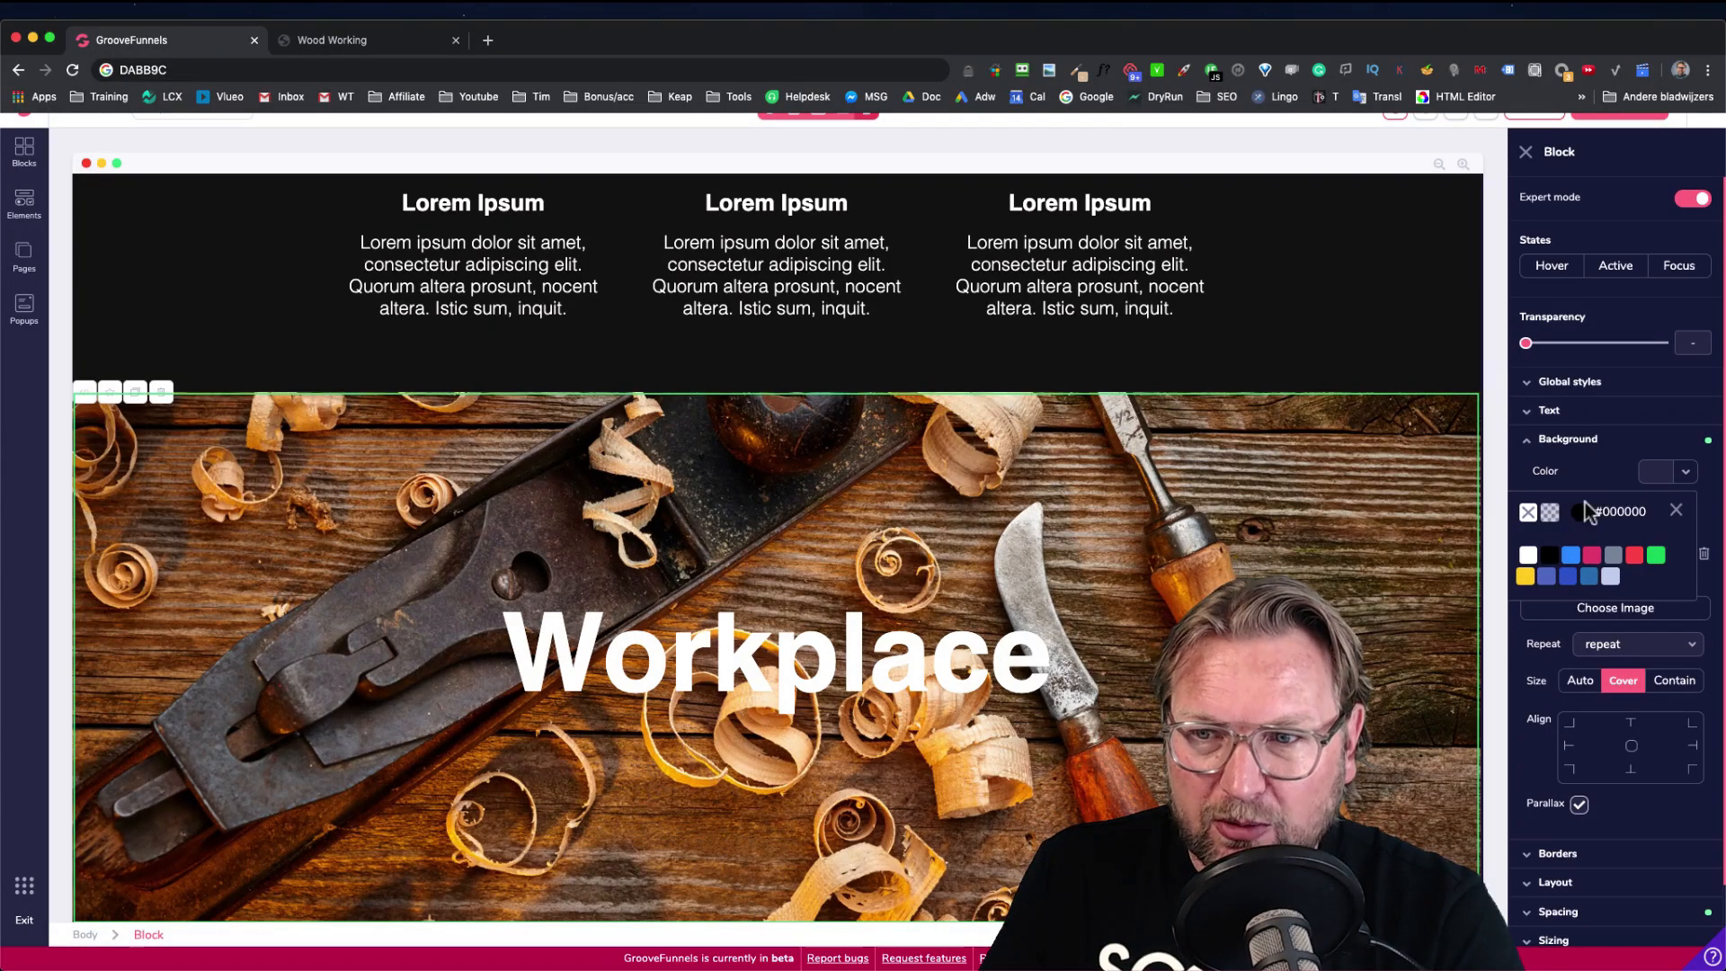
left_click(1581, 514)
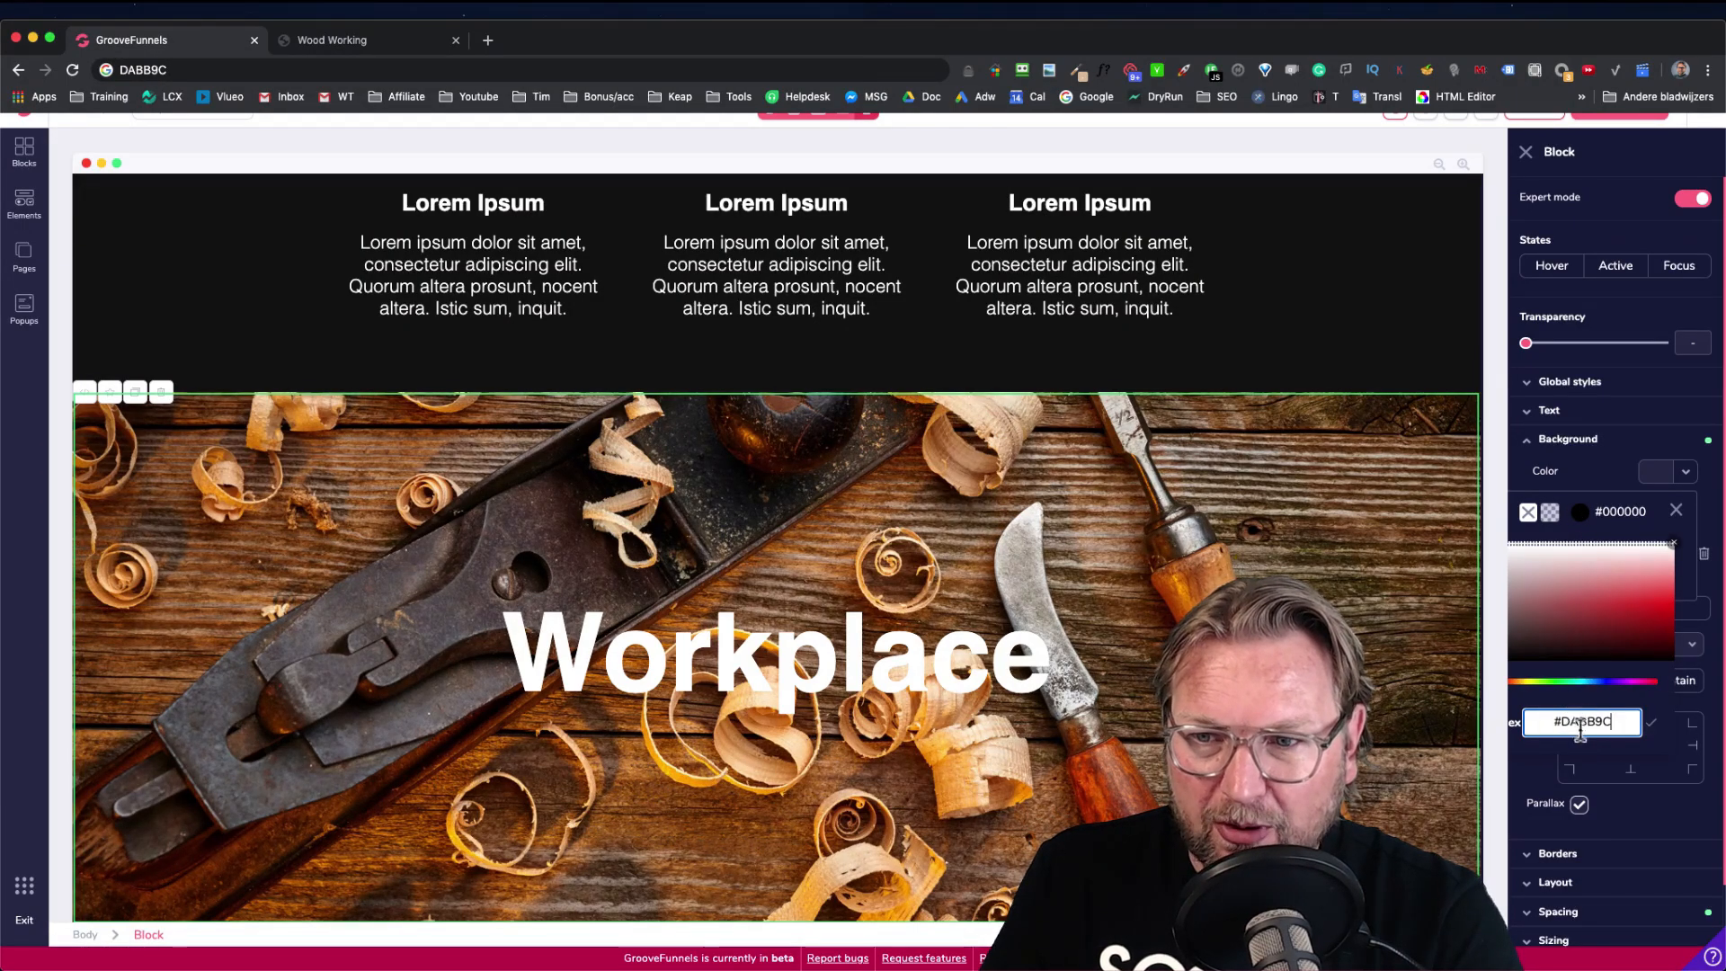
key("Return")
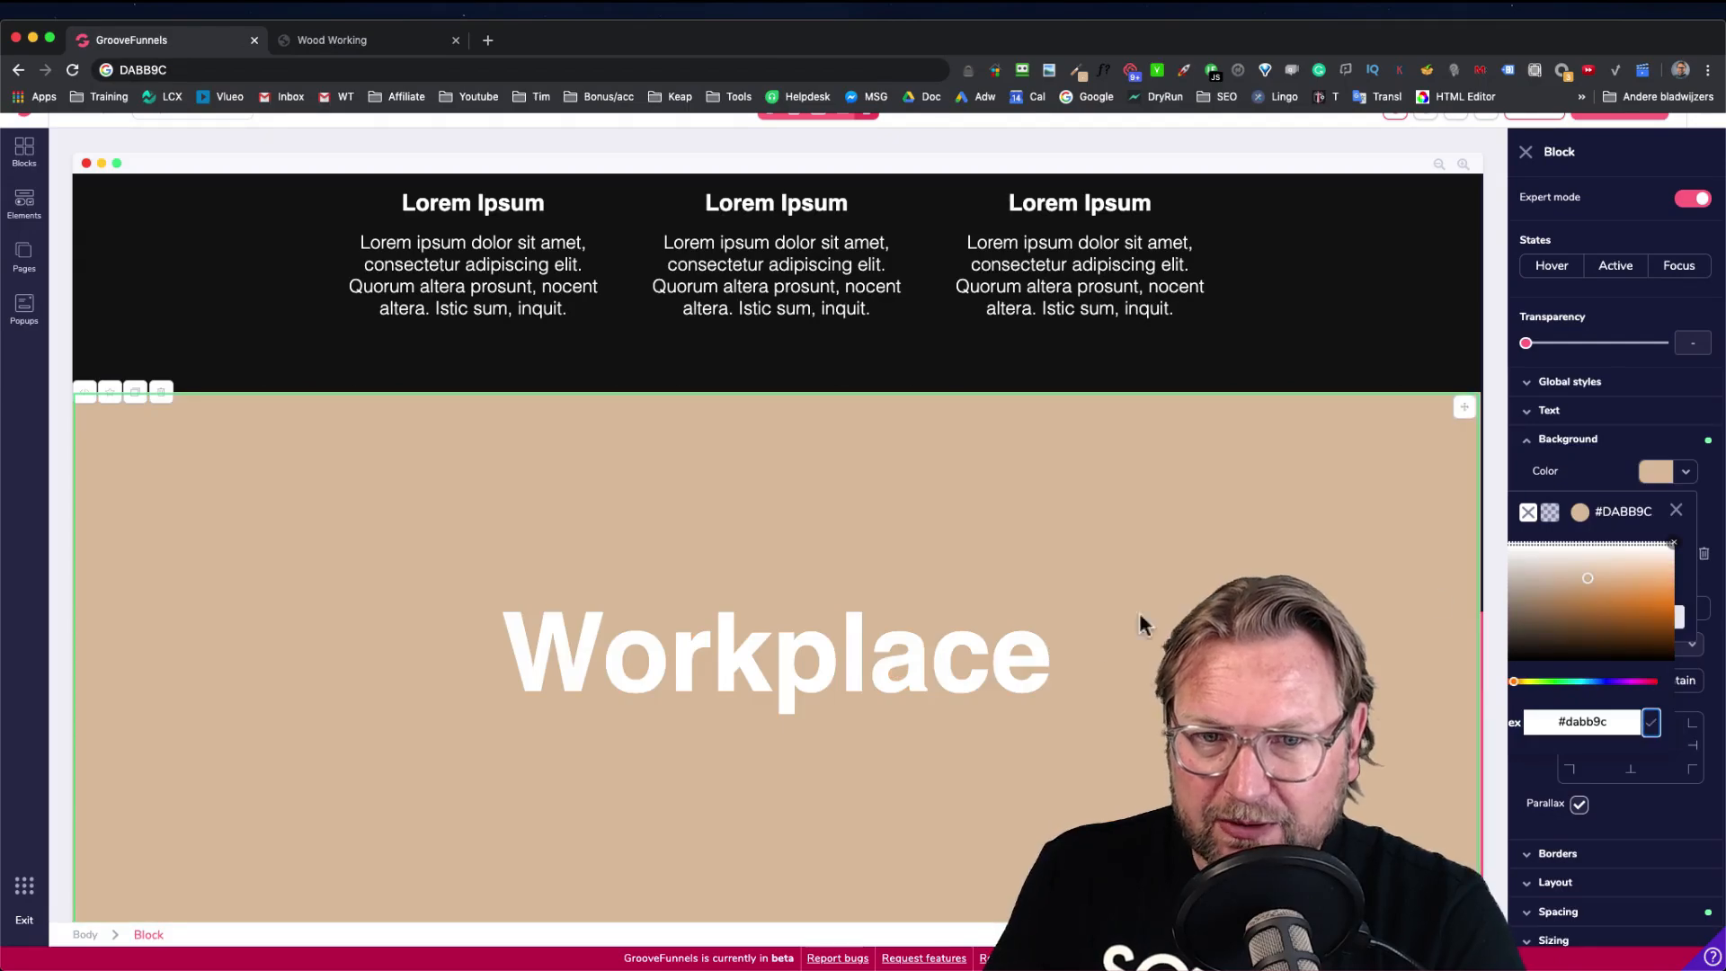
Set the transparency of the "Workplace" block's tan overlay to 50% and compare it with the "Innovation" hero
scroll(1001, 531, "up", 8)
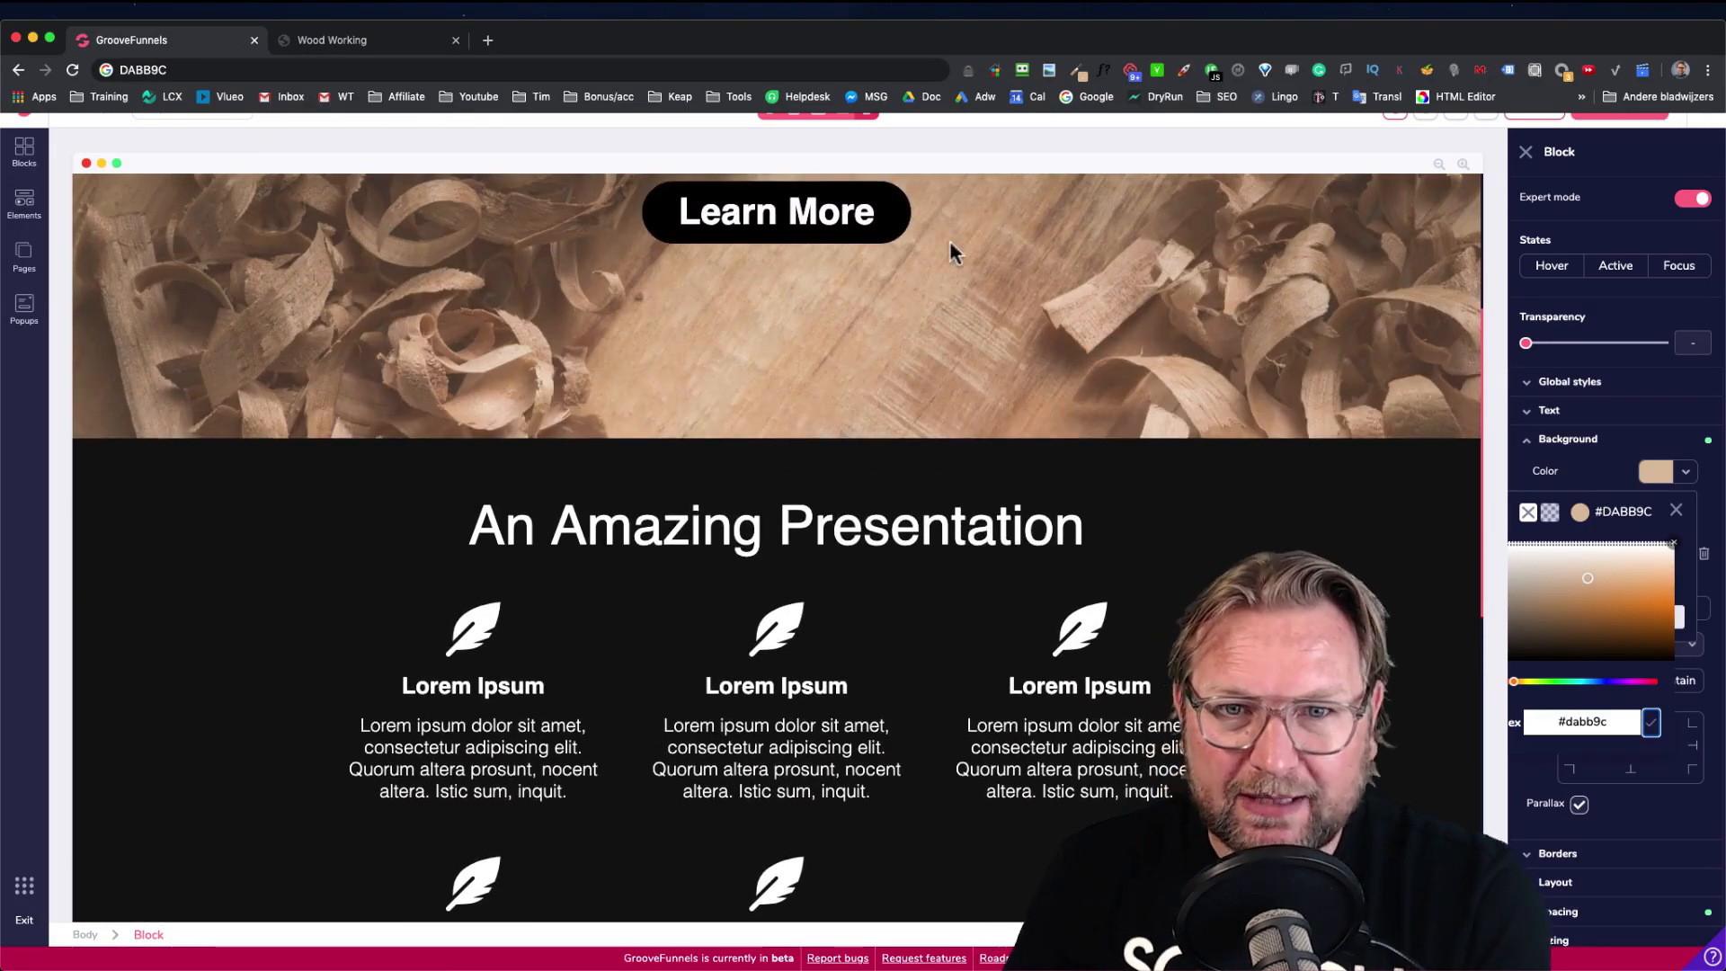
scroll(979, 436, "down", 8)
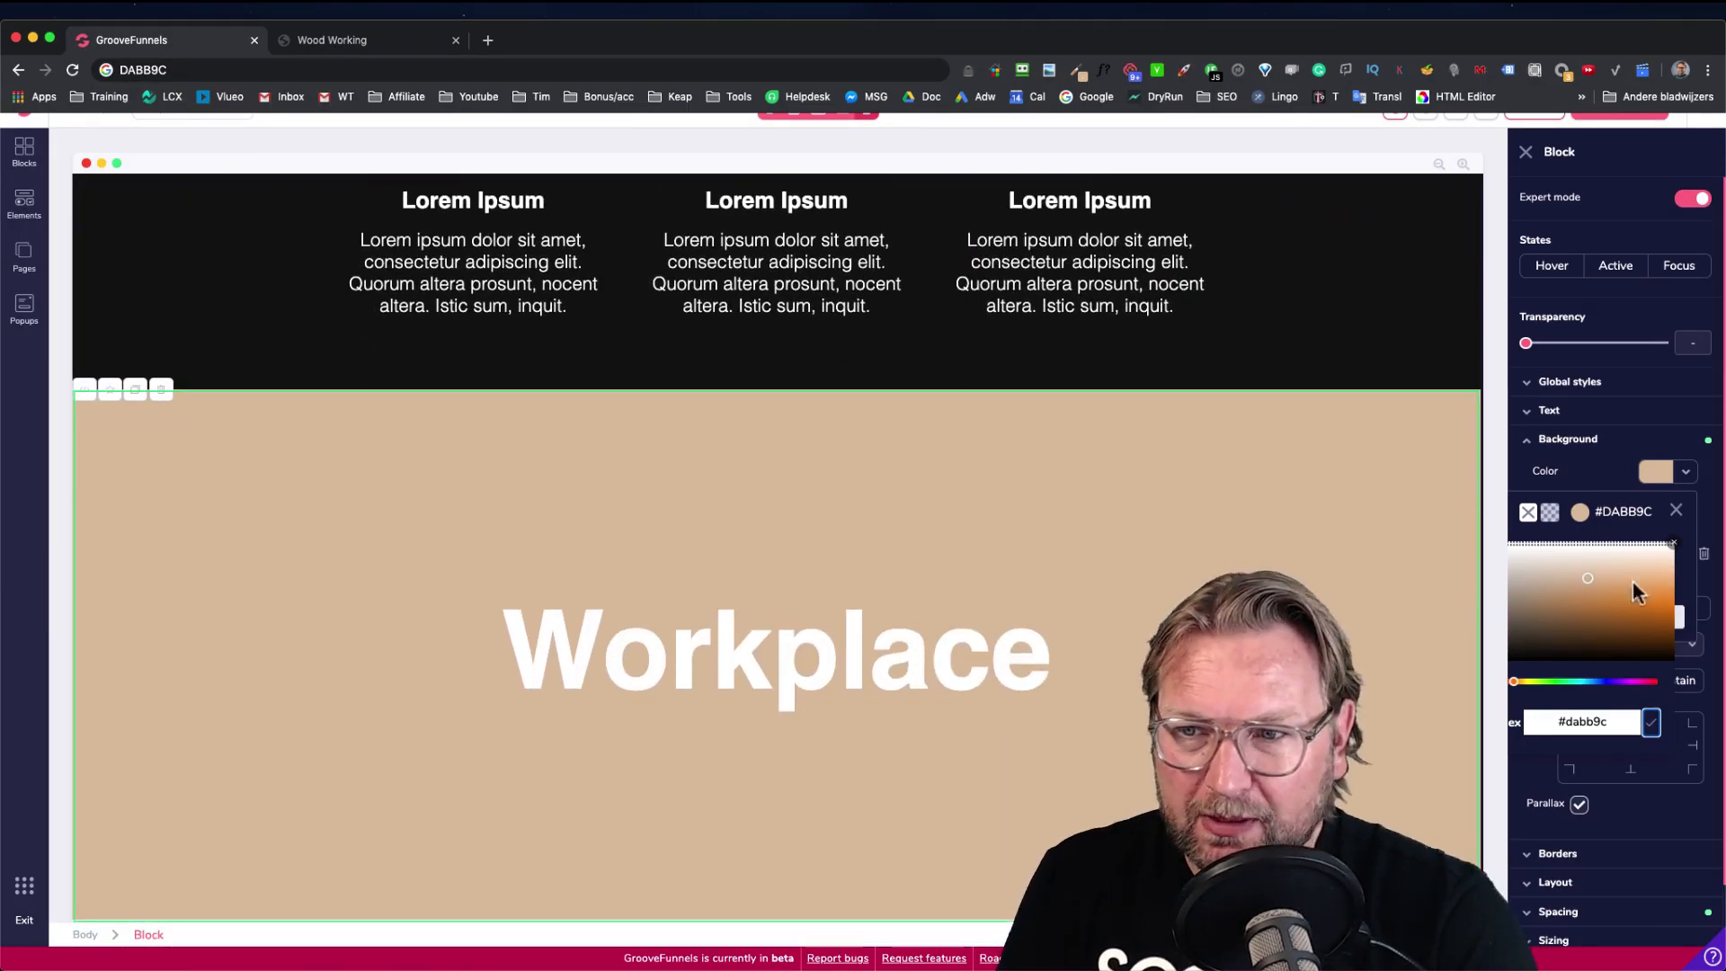
left_click(1674, 538)
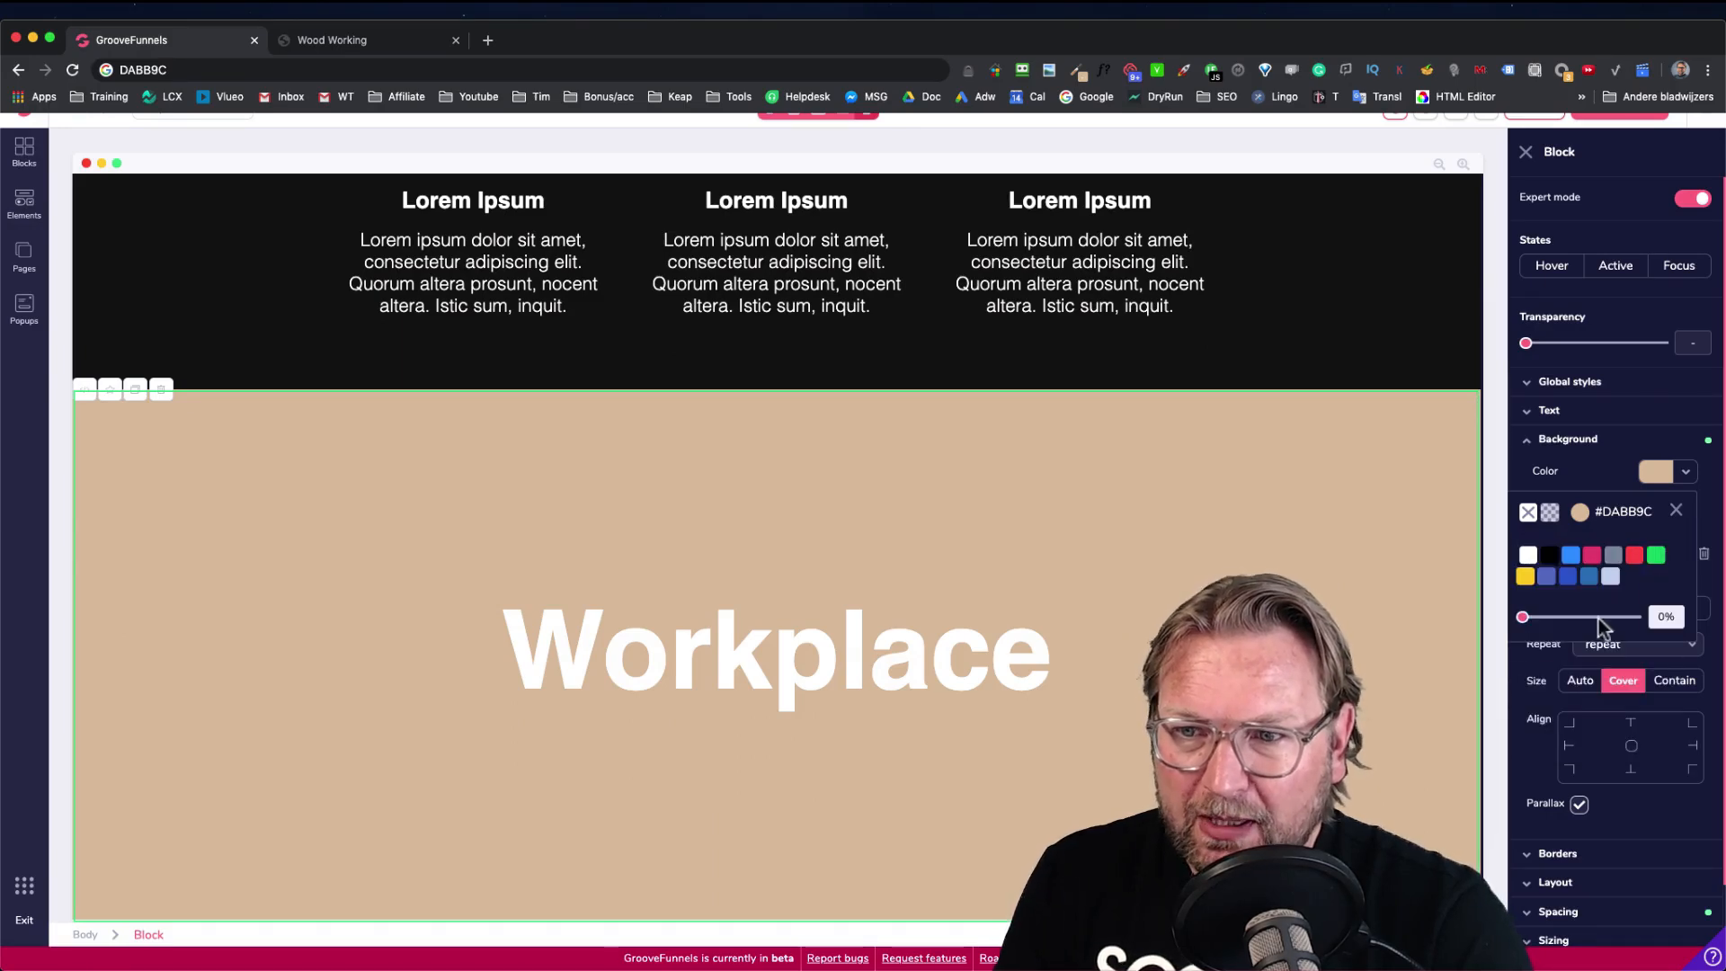
left_click_drag(1522, 616, 1579, 616)
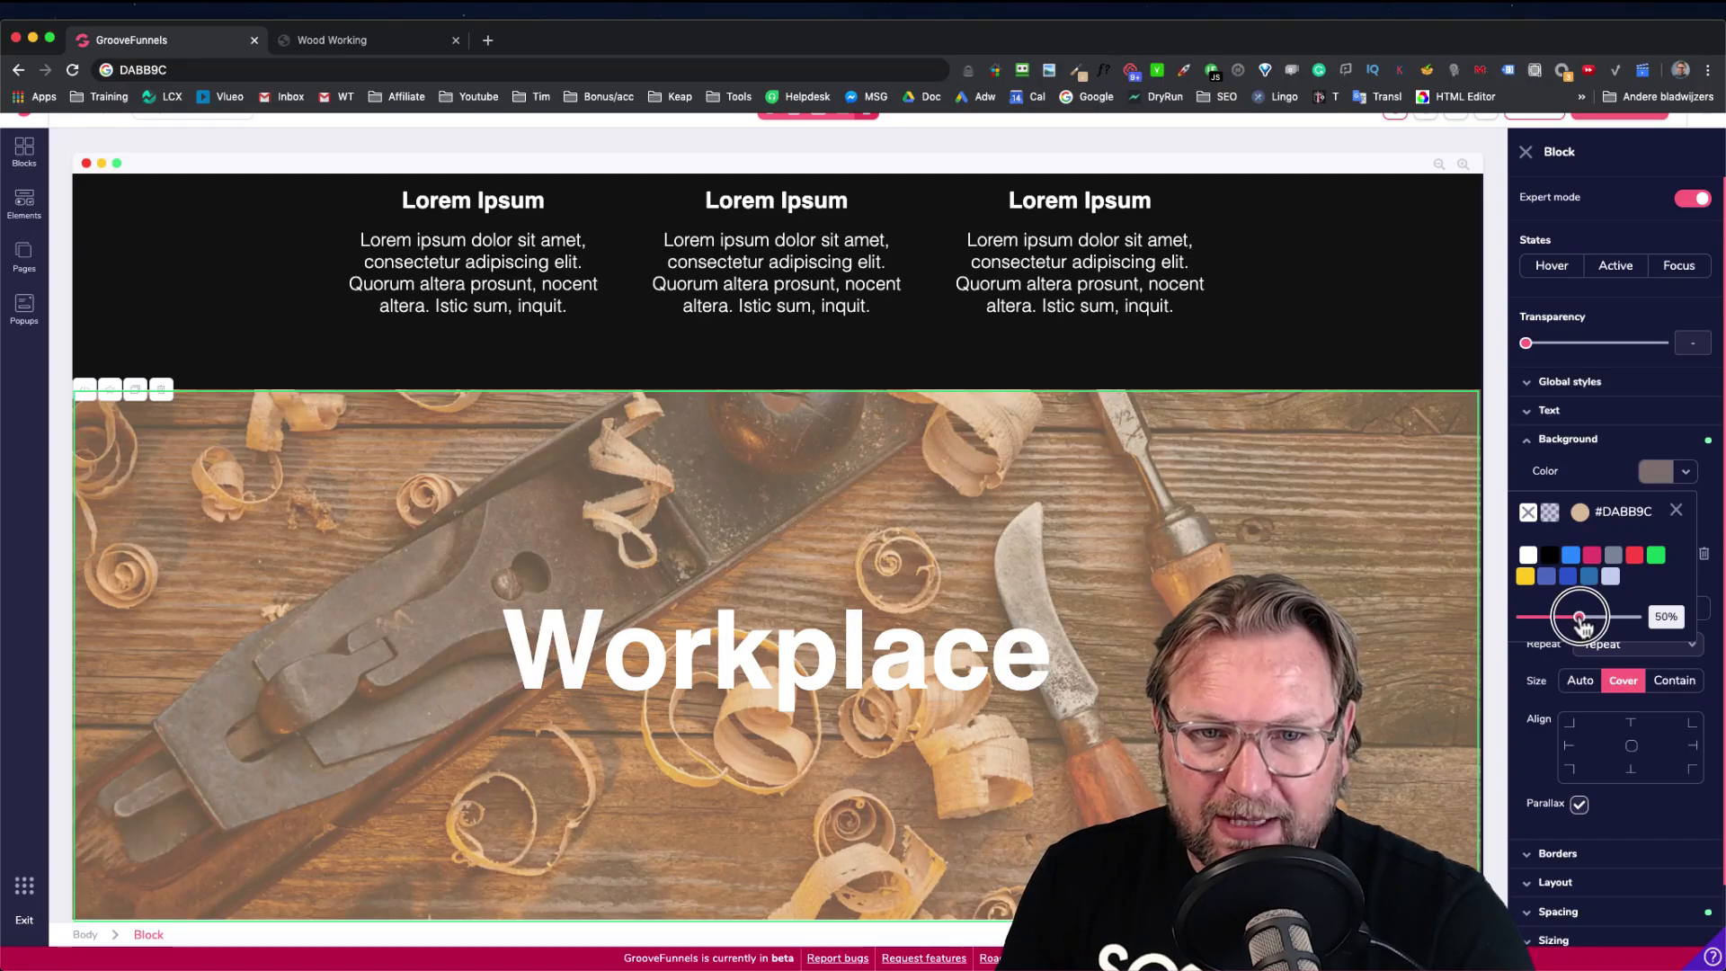
scroll(1086, 520, "up", 10)
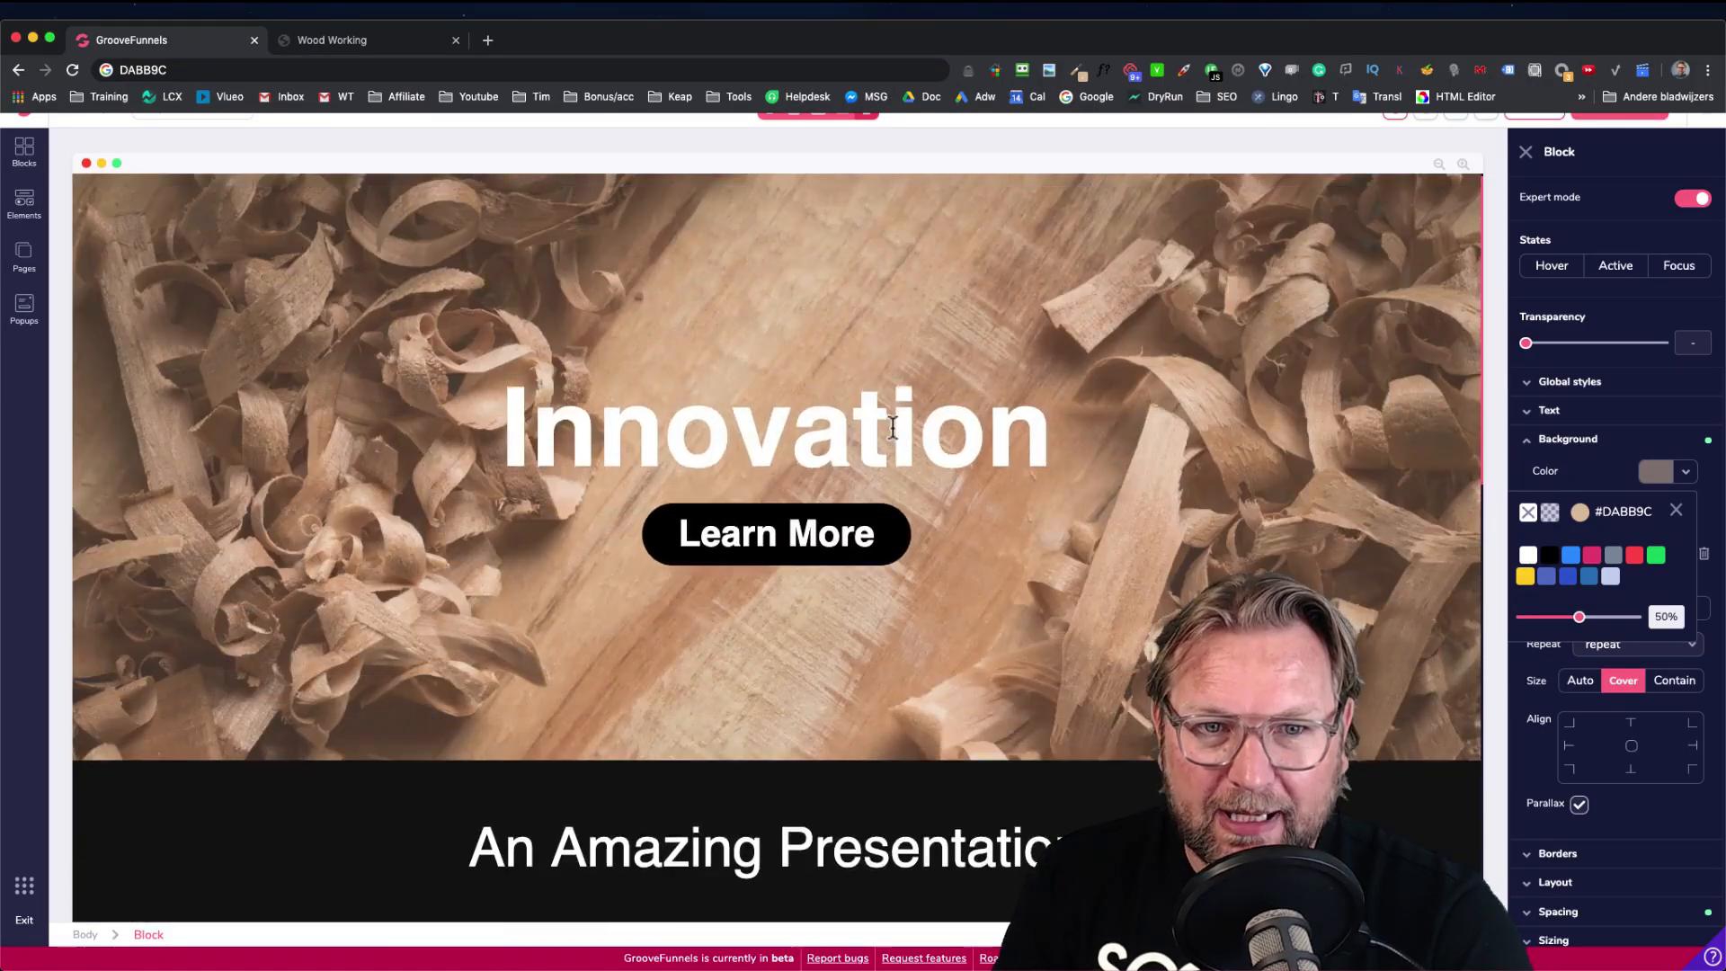
scroll(891, 426, "down", 10)
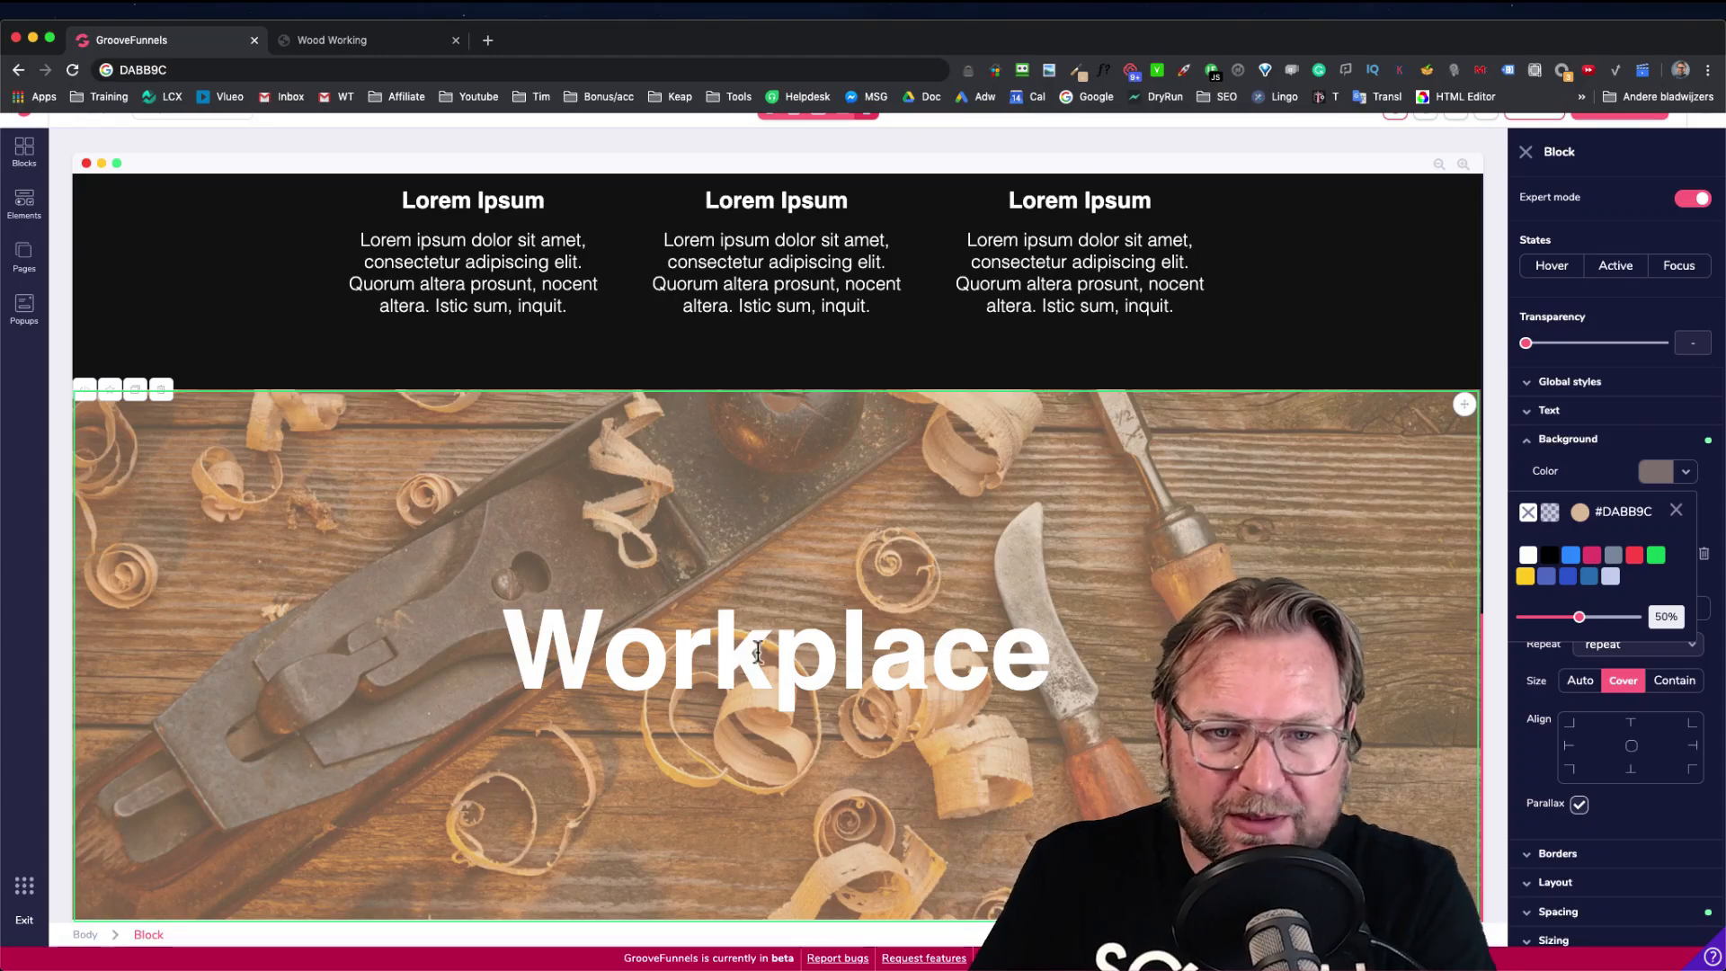
scroll(586, 521, "up", 3)
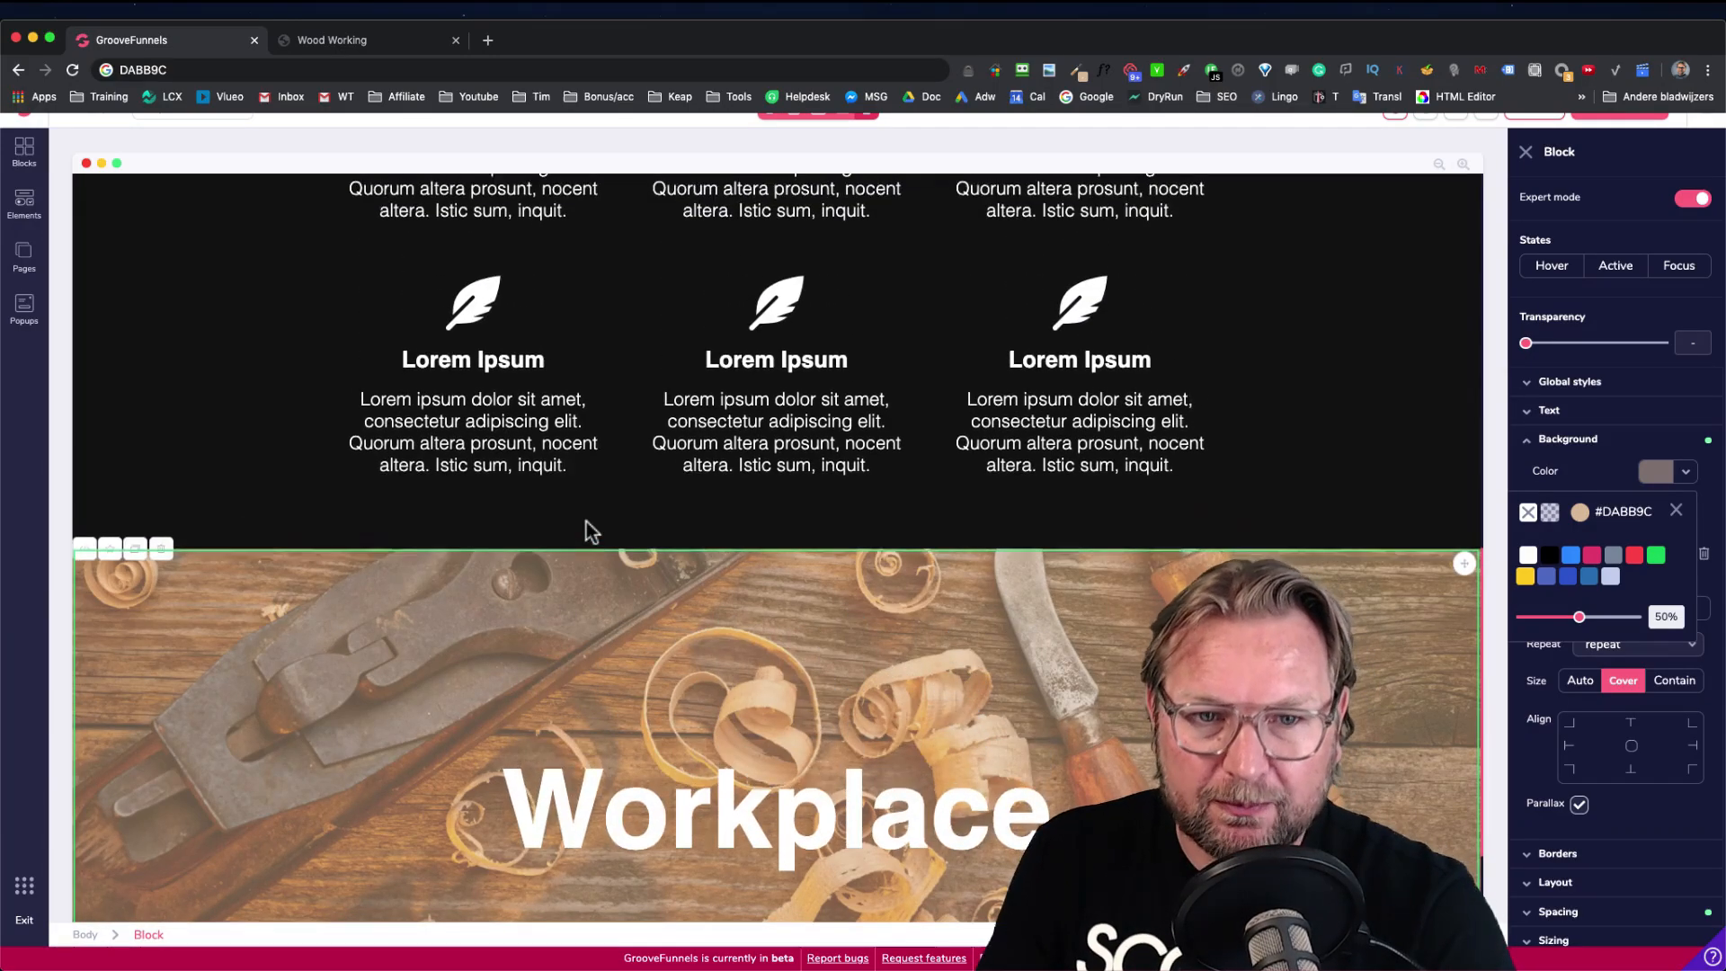
scroll(586, 521, "down", 3)
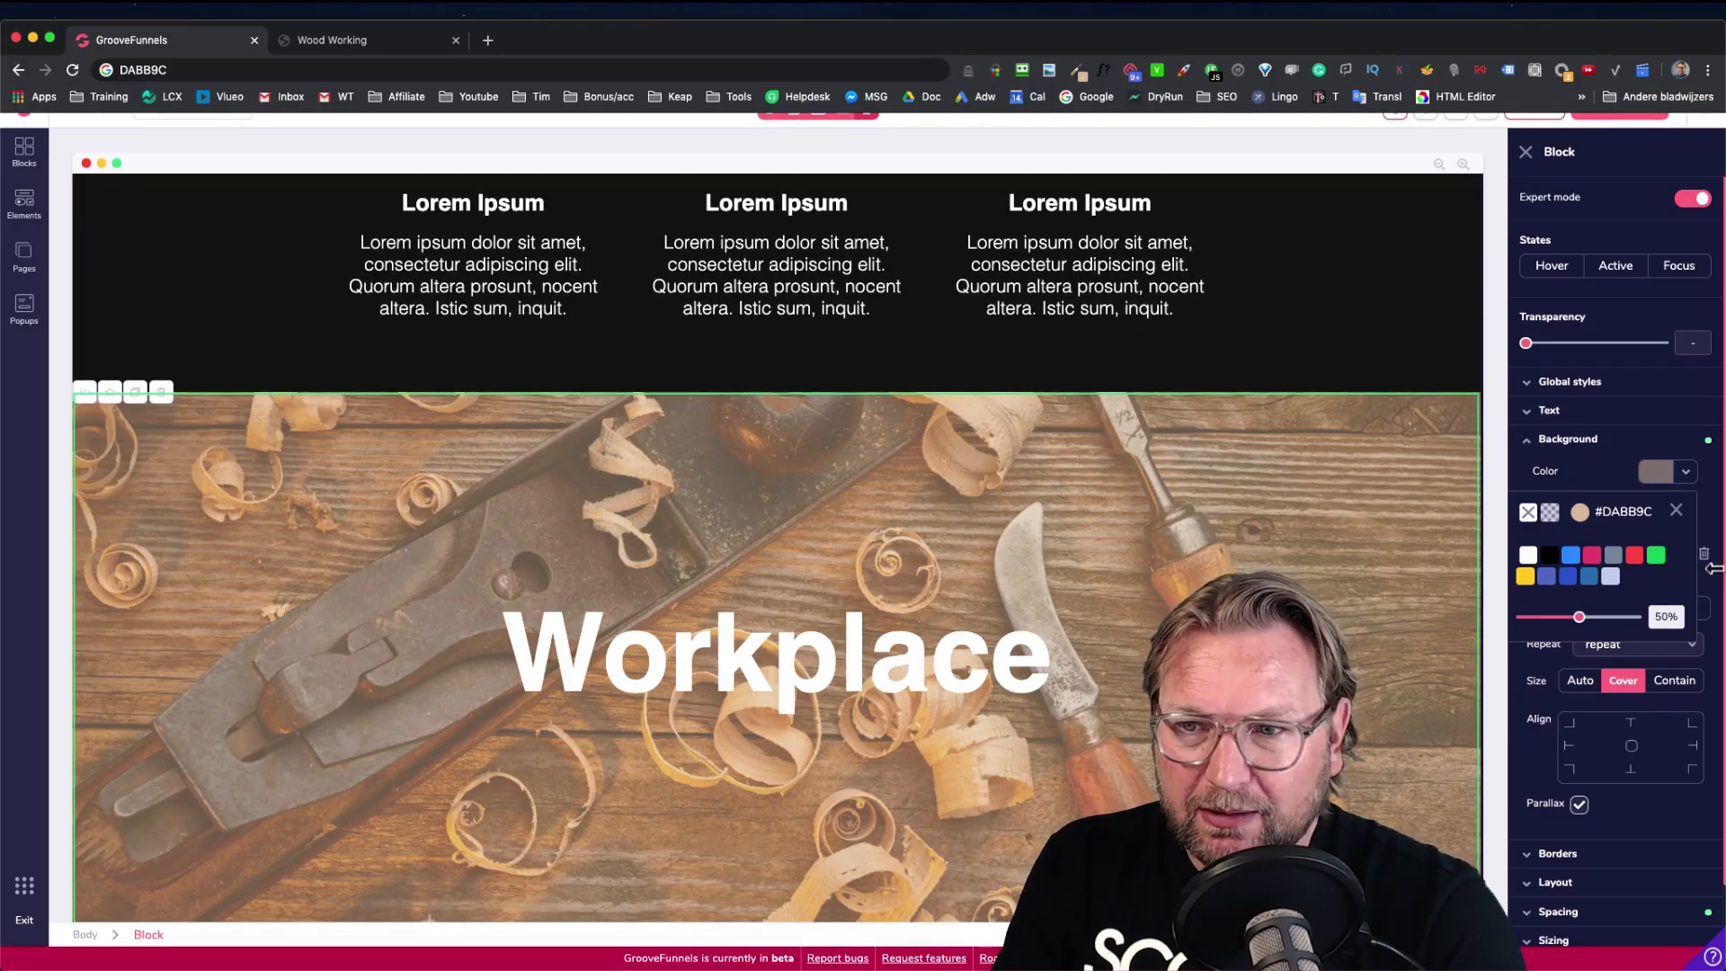
left_click(1677, 511)
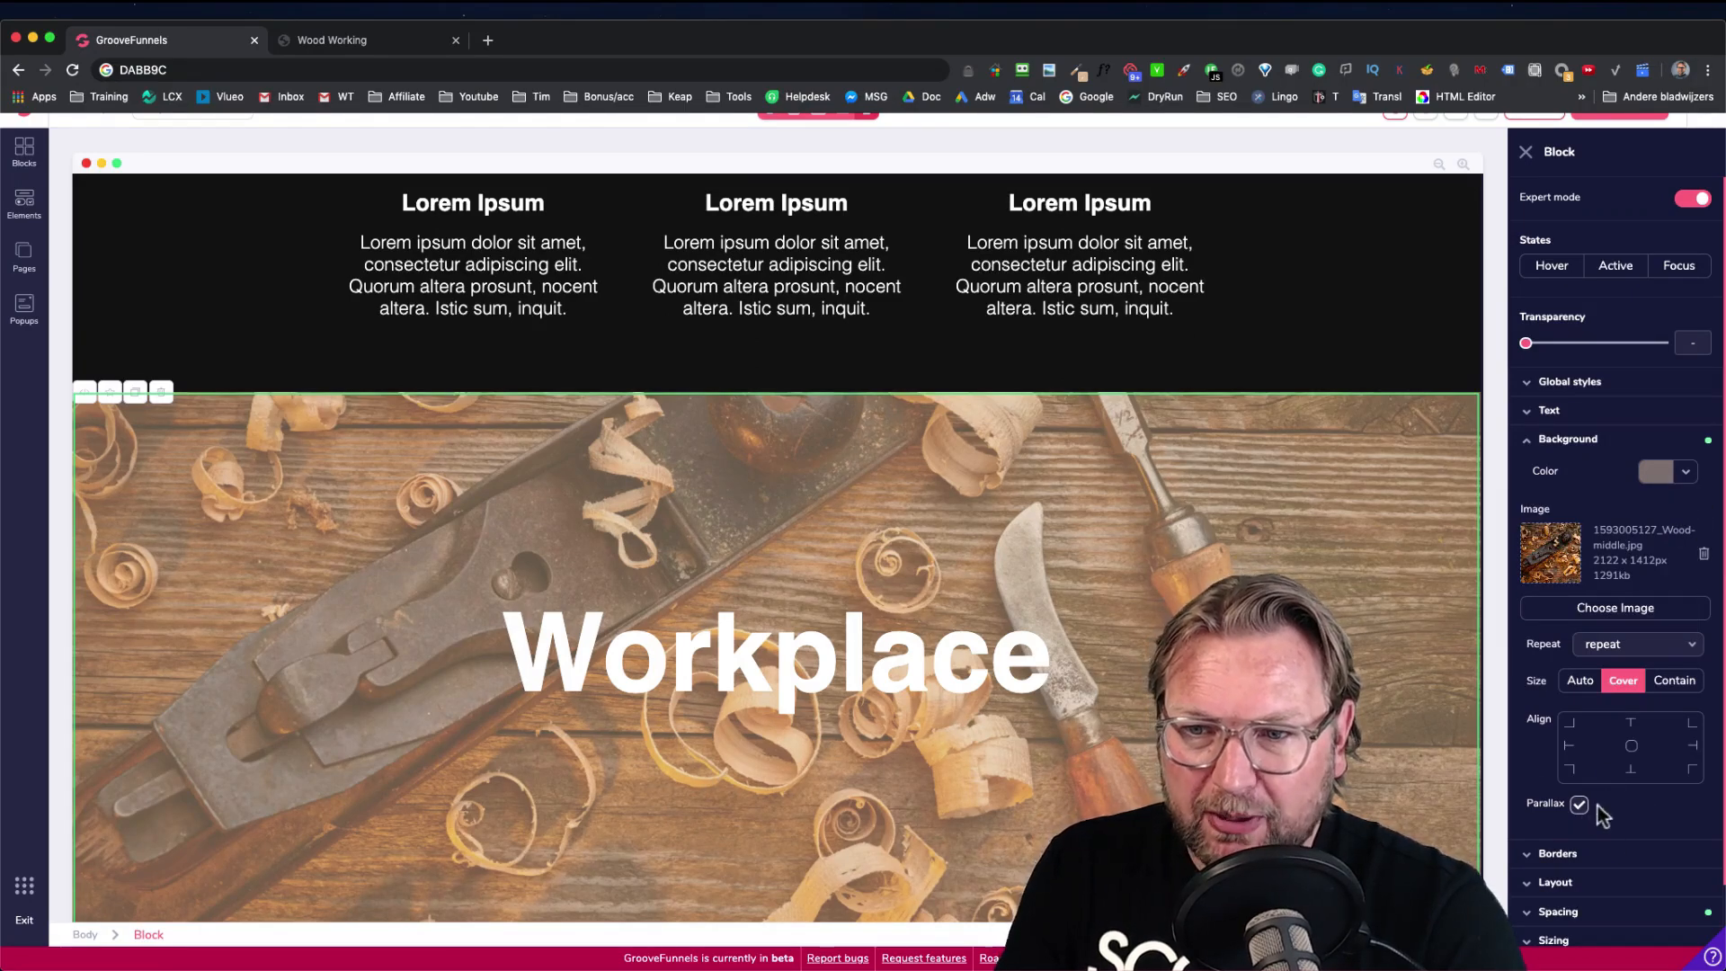
Check the "Workplace" banner's parallax effect and examine the "Do you have any questions?" section below it on the Wood Working demo page
scroll(1030, 602, "up", 4)
scroll(1030, 602, "down", 4)
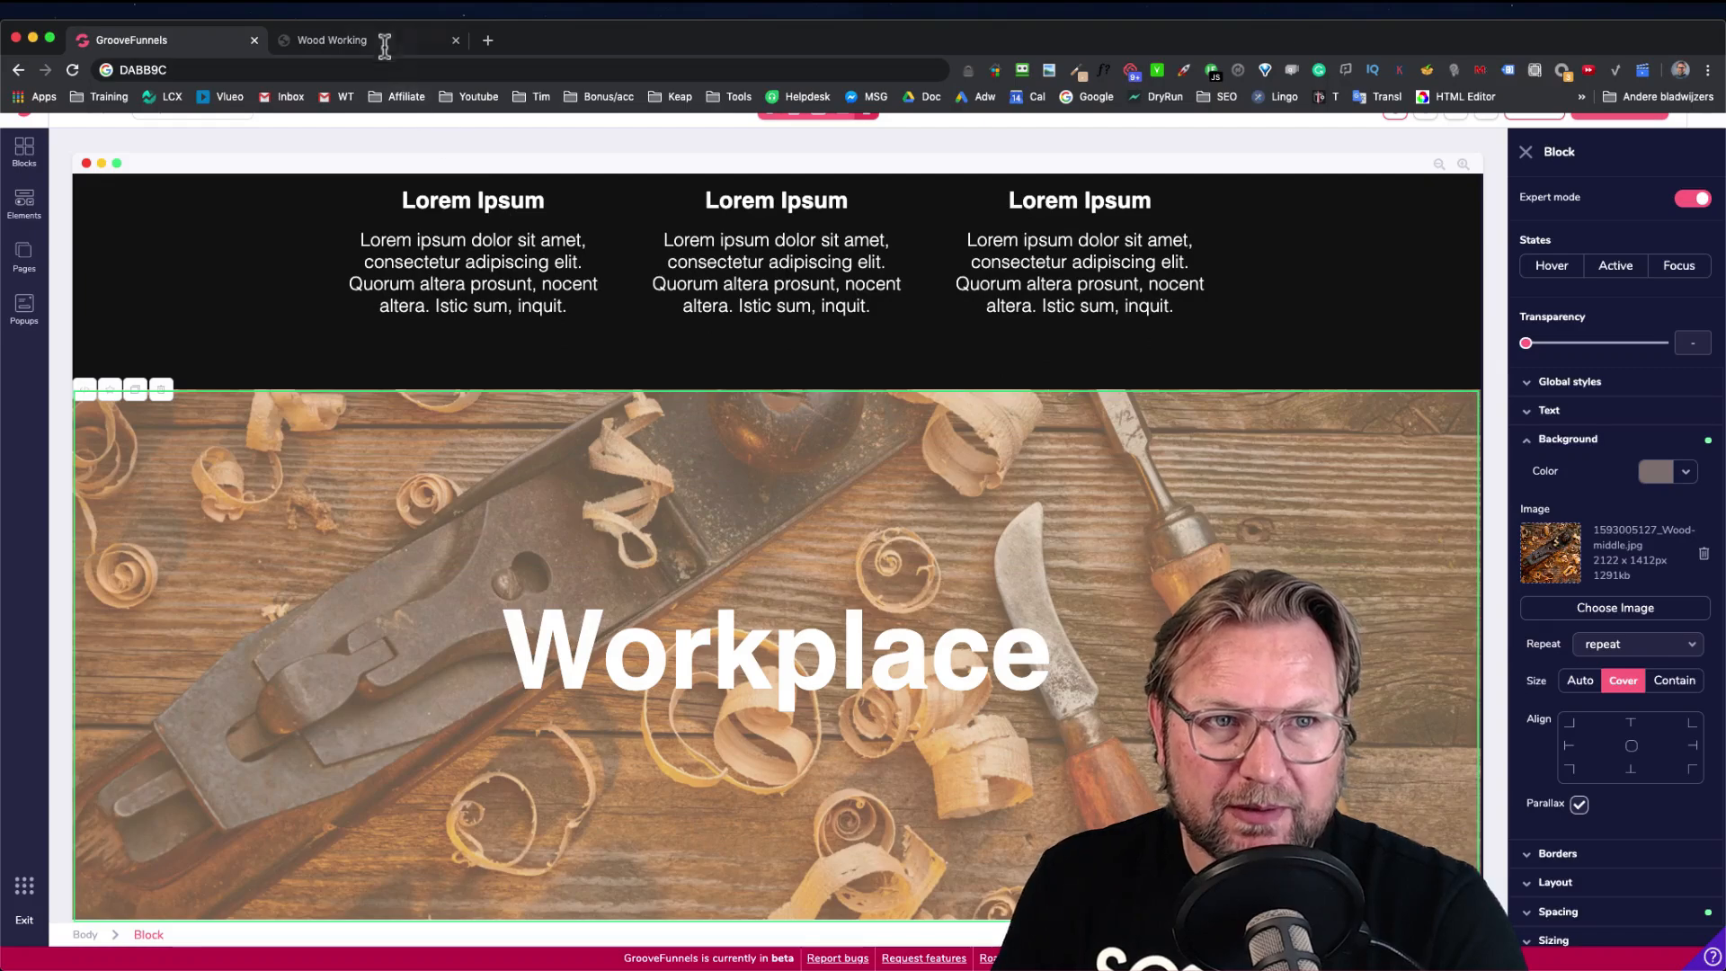
left_click(386, 50)
scroll(456, 454, "down", 4)
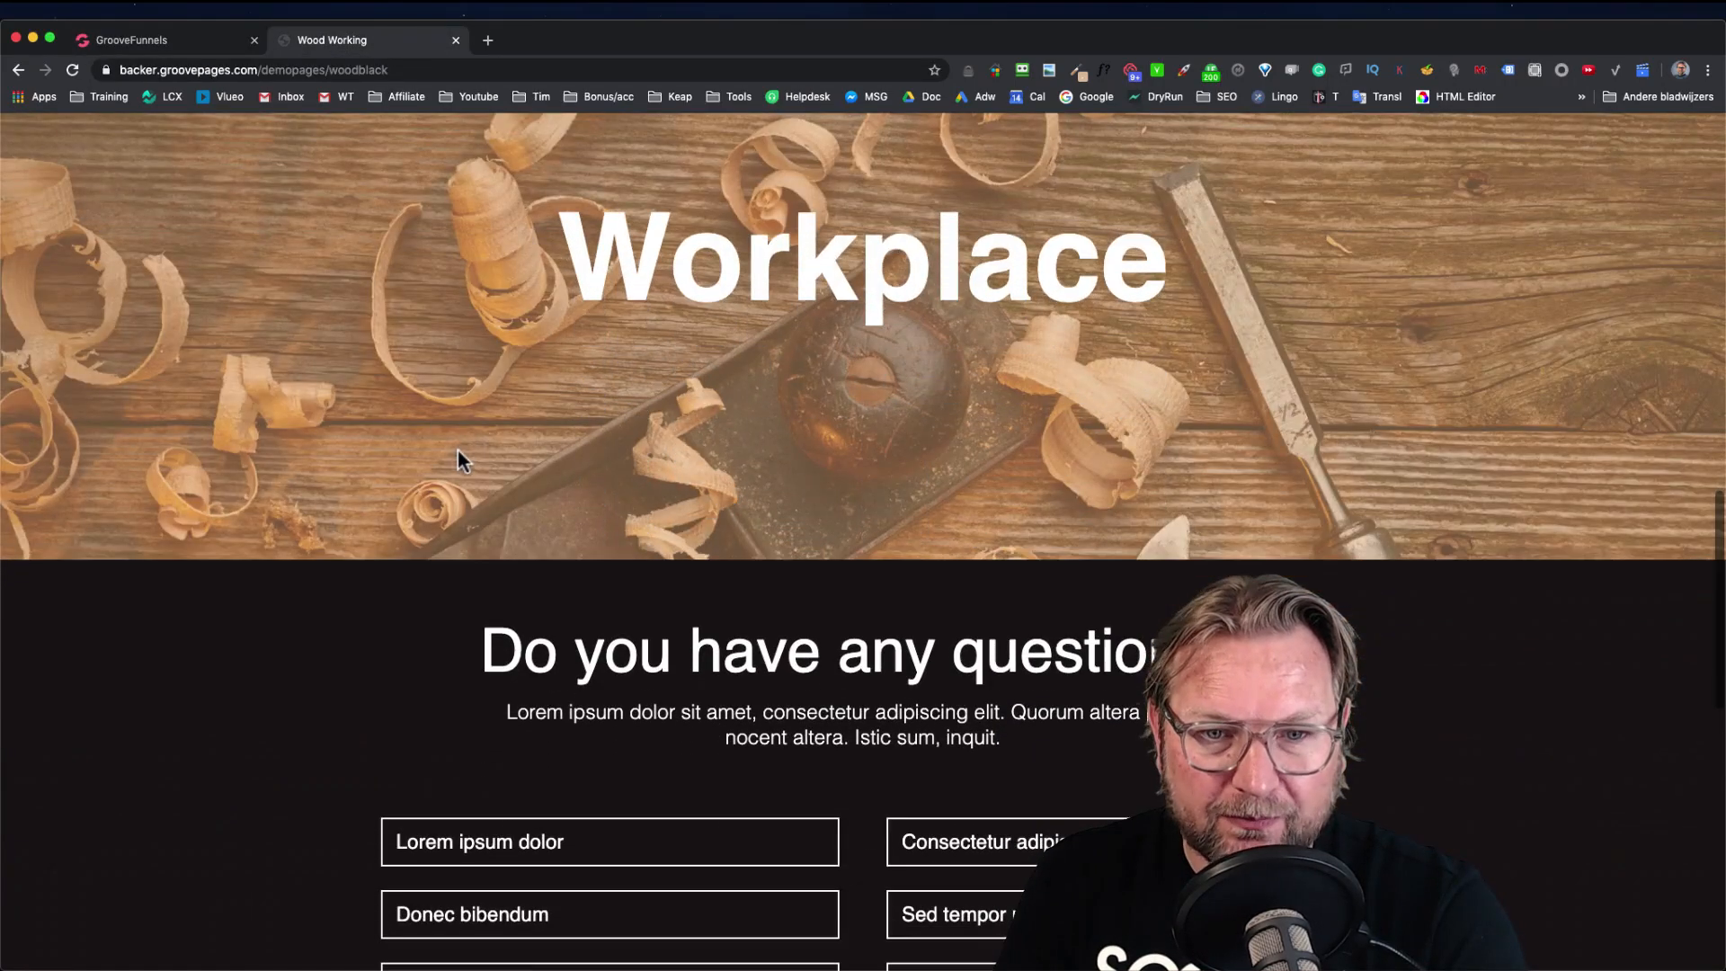
scroll(456, 449, "down", 4)
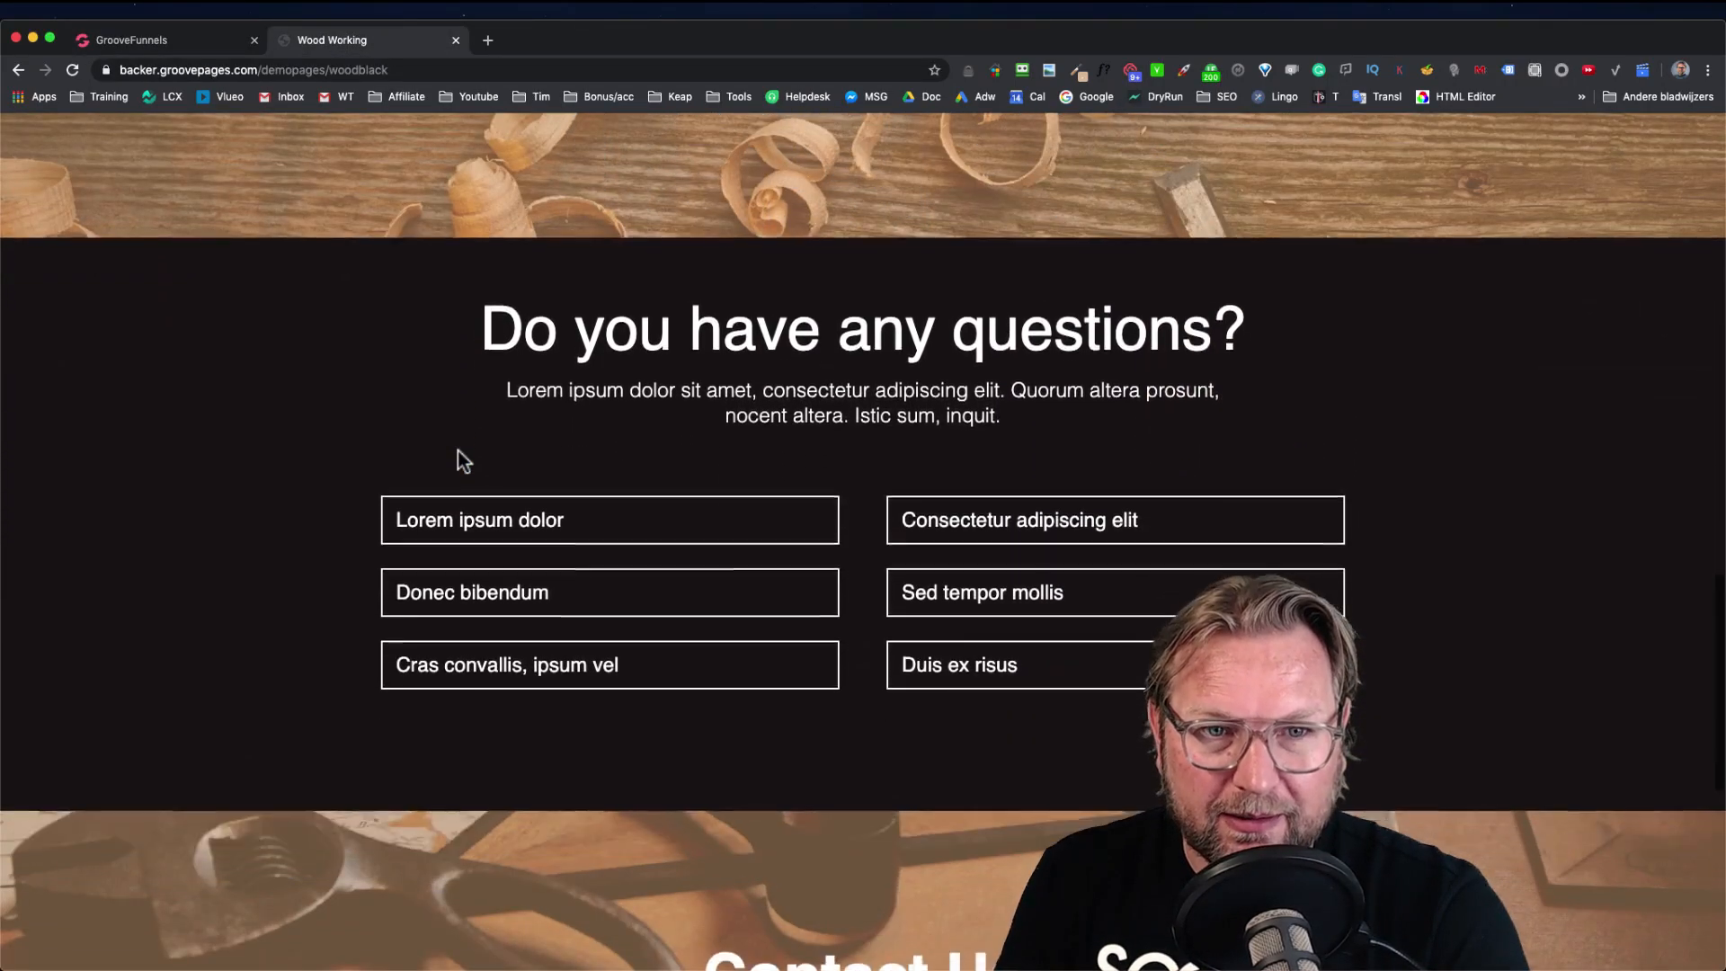
scroll(457, 451, "down", 1)
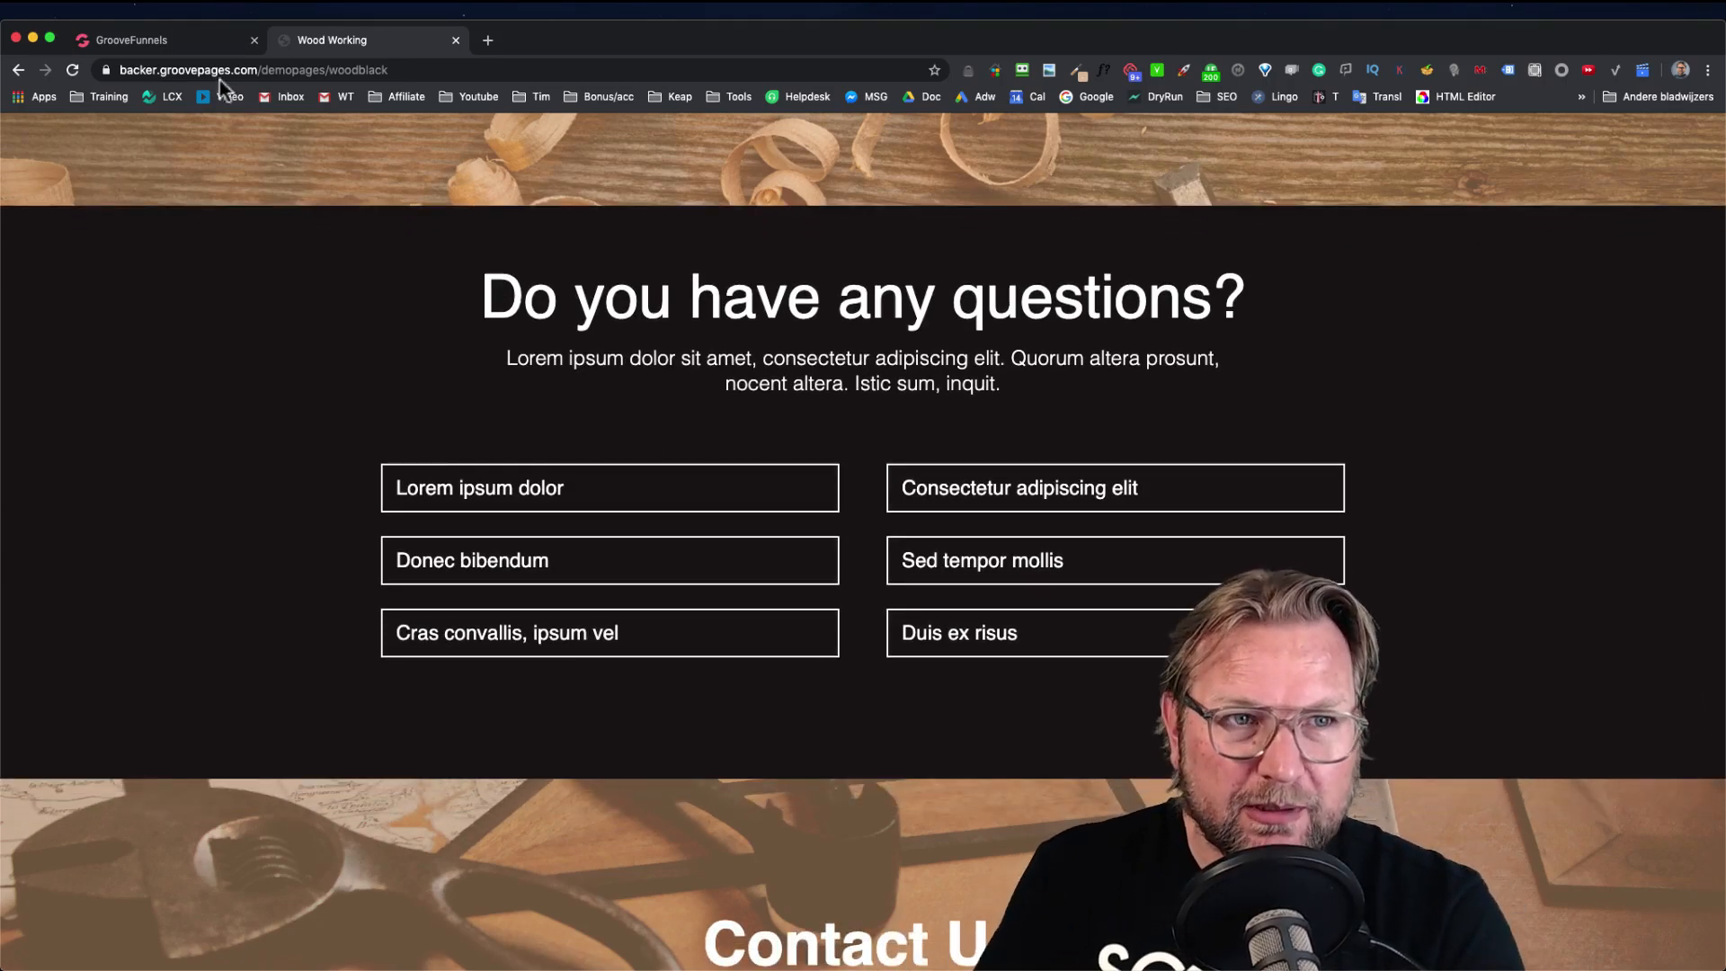
Return to the GroovePages editor and duplicate the "An Amazing Presentation" features block
left_click(189, 43)
scroll(544, 418, "up", 5)
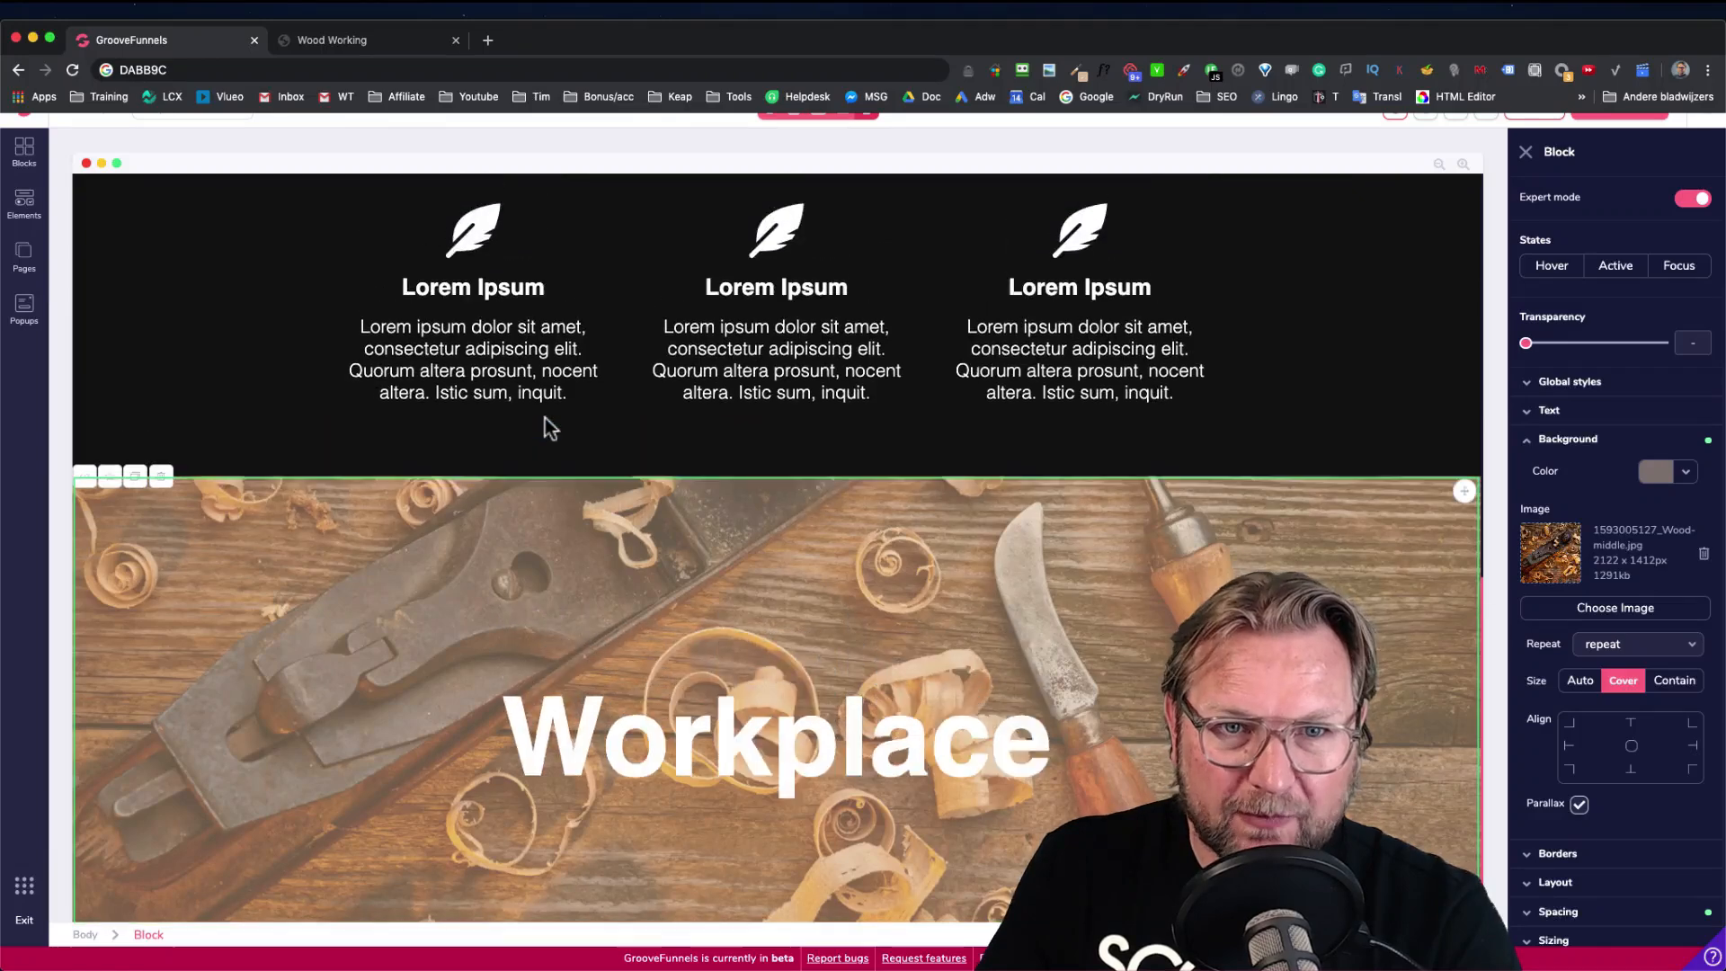
scroll(545, 418, "up", 2)
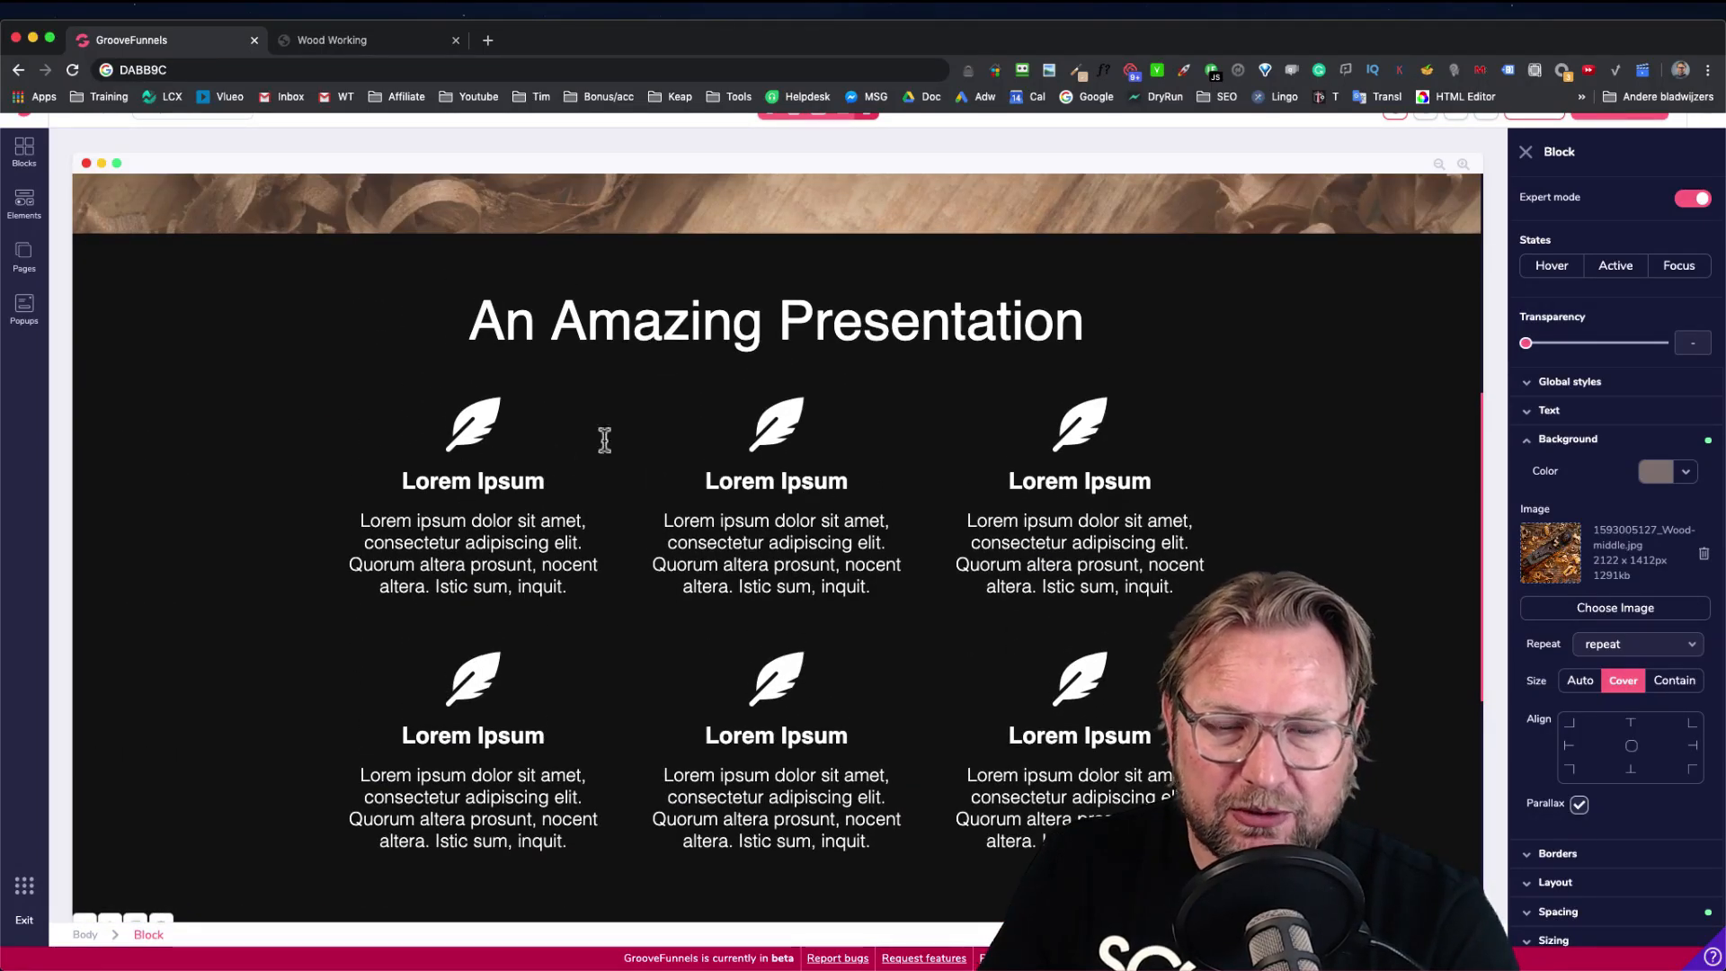
scroll(916, 642, "down", 1)
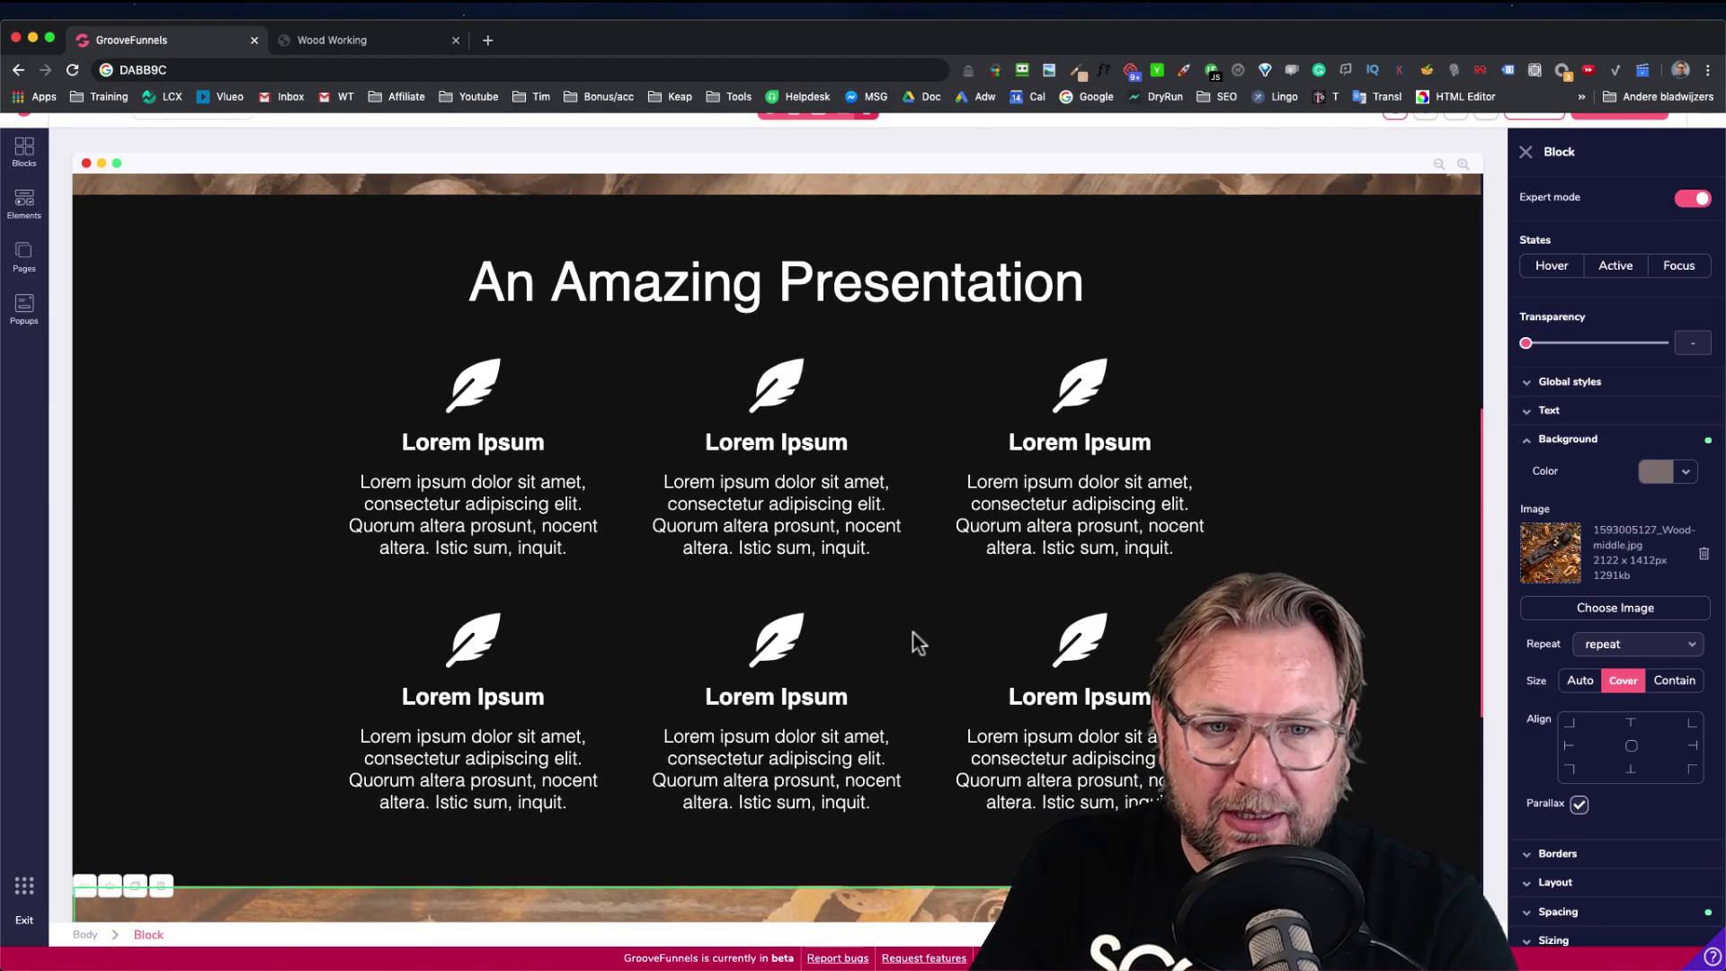
left_click(212, 391)
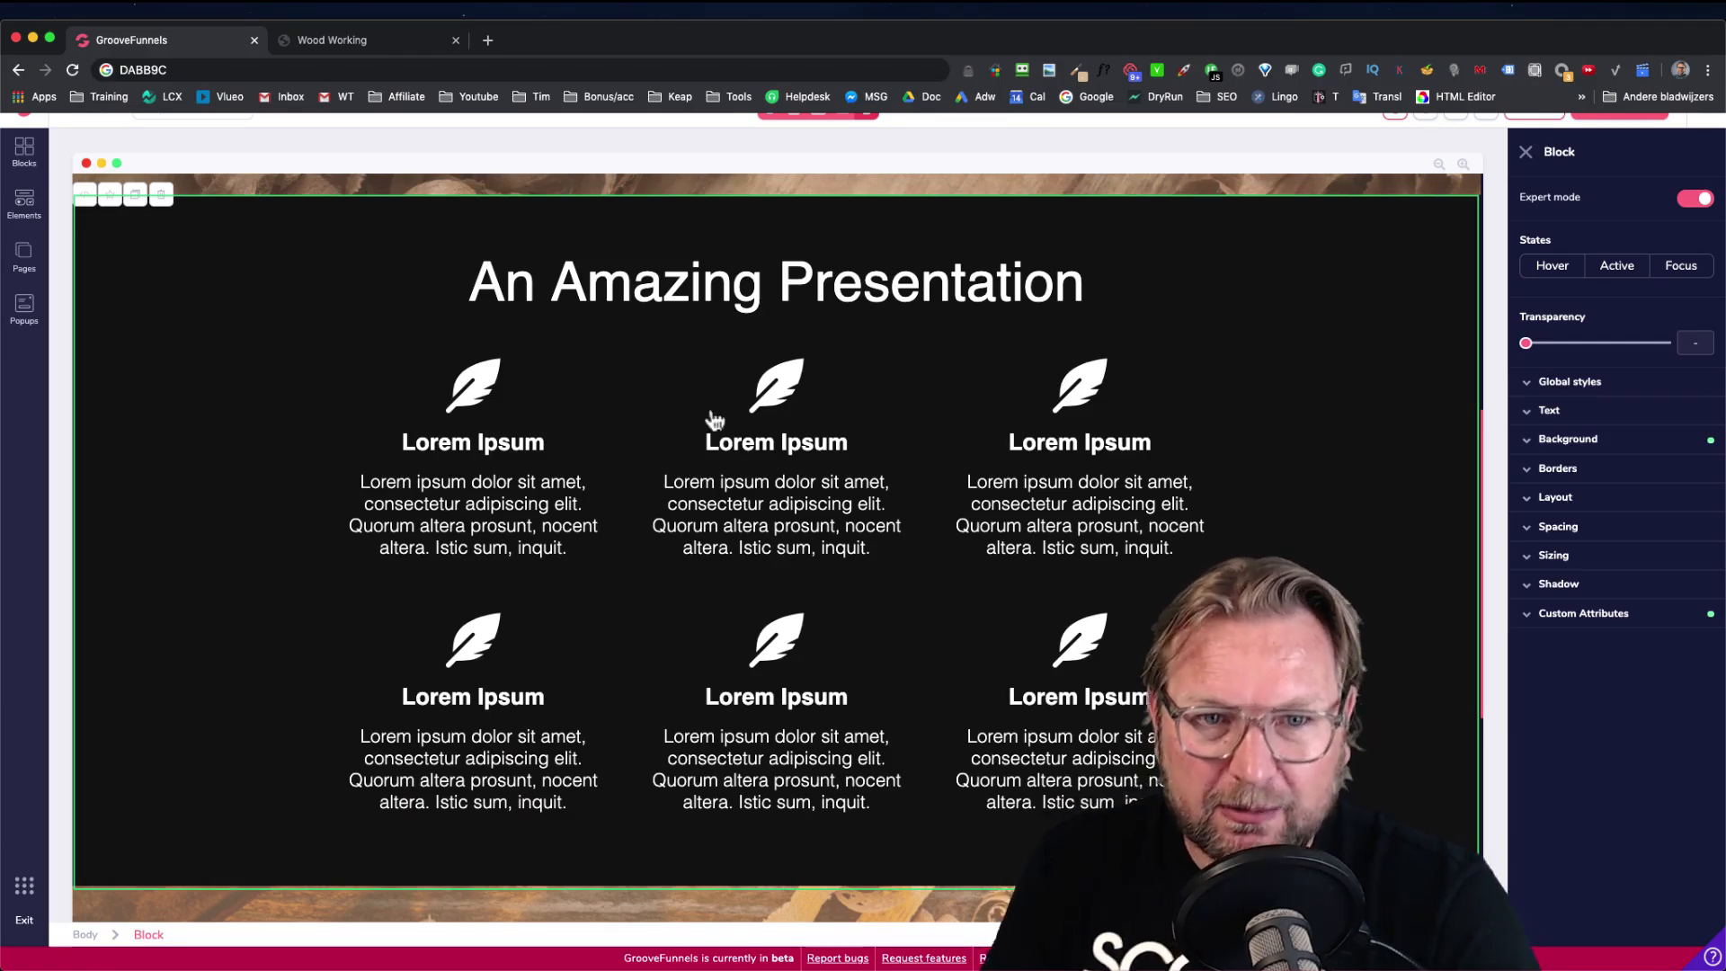
scroll(773, 409, "down", 2)
scroll(836, 454, "down", 5)
scroll(834, 456, "down", 10)
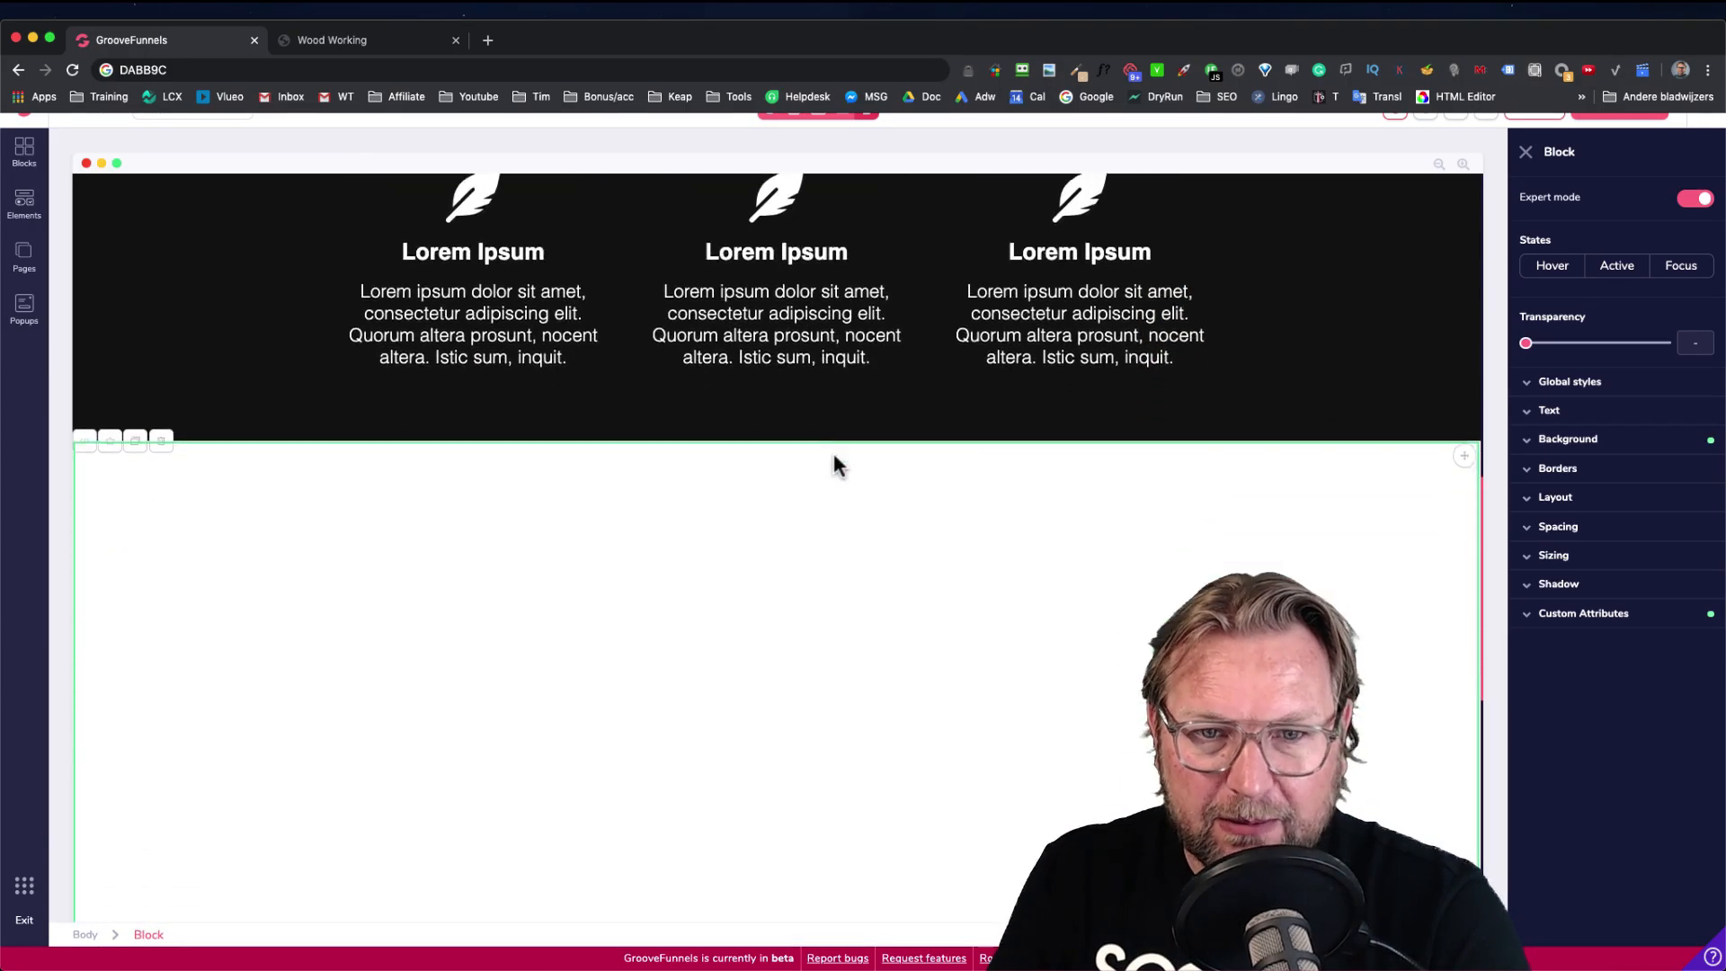
scroll(833, 463, "up", 2)
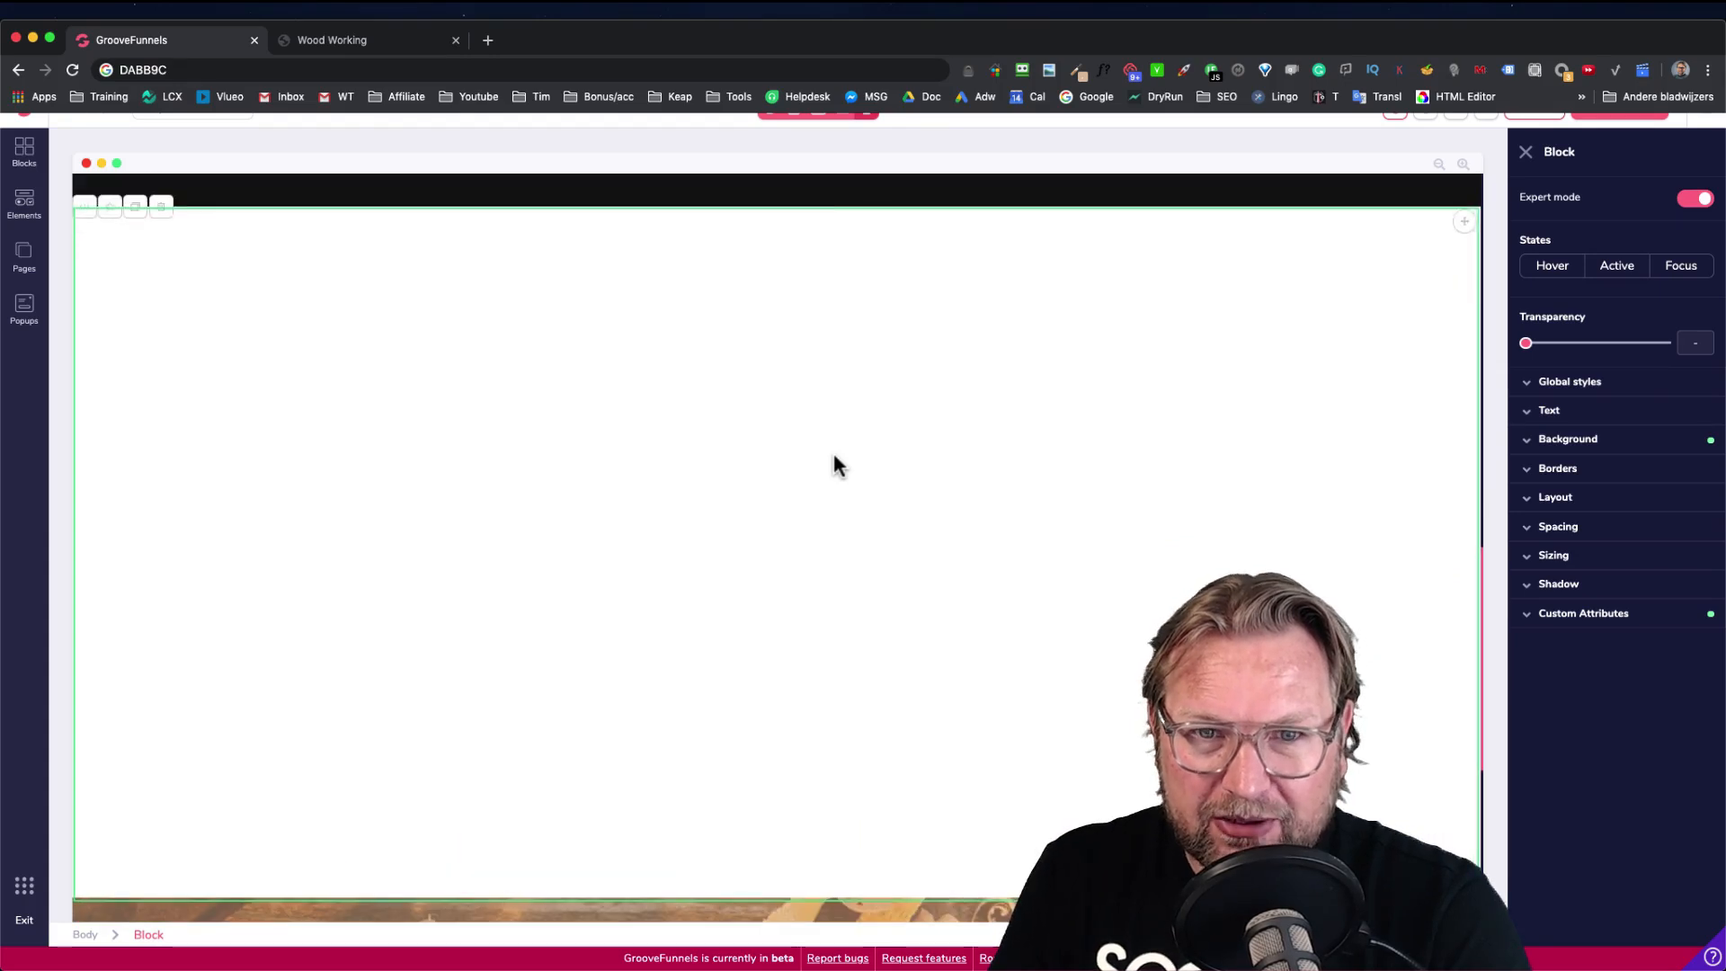
Set the duplicated features block's background colour to black #000000 and move the block below the "Workplace" banner
left_click(635, 385)
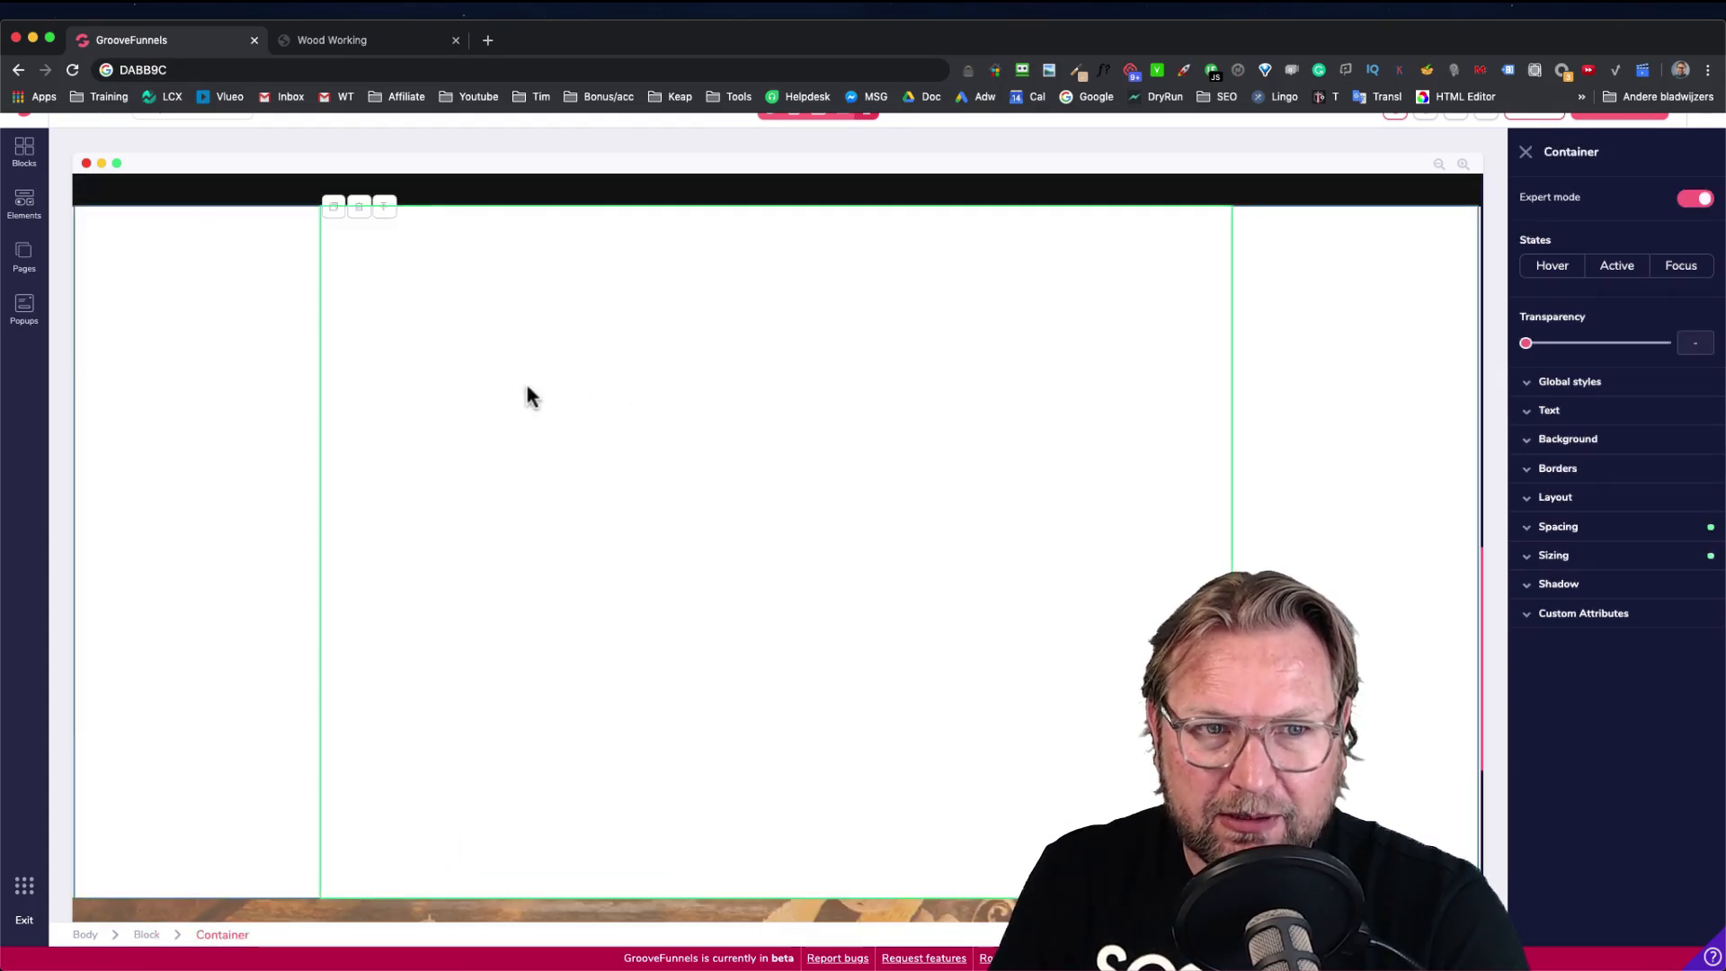
left_click(160, 344)
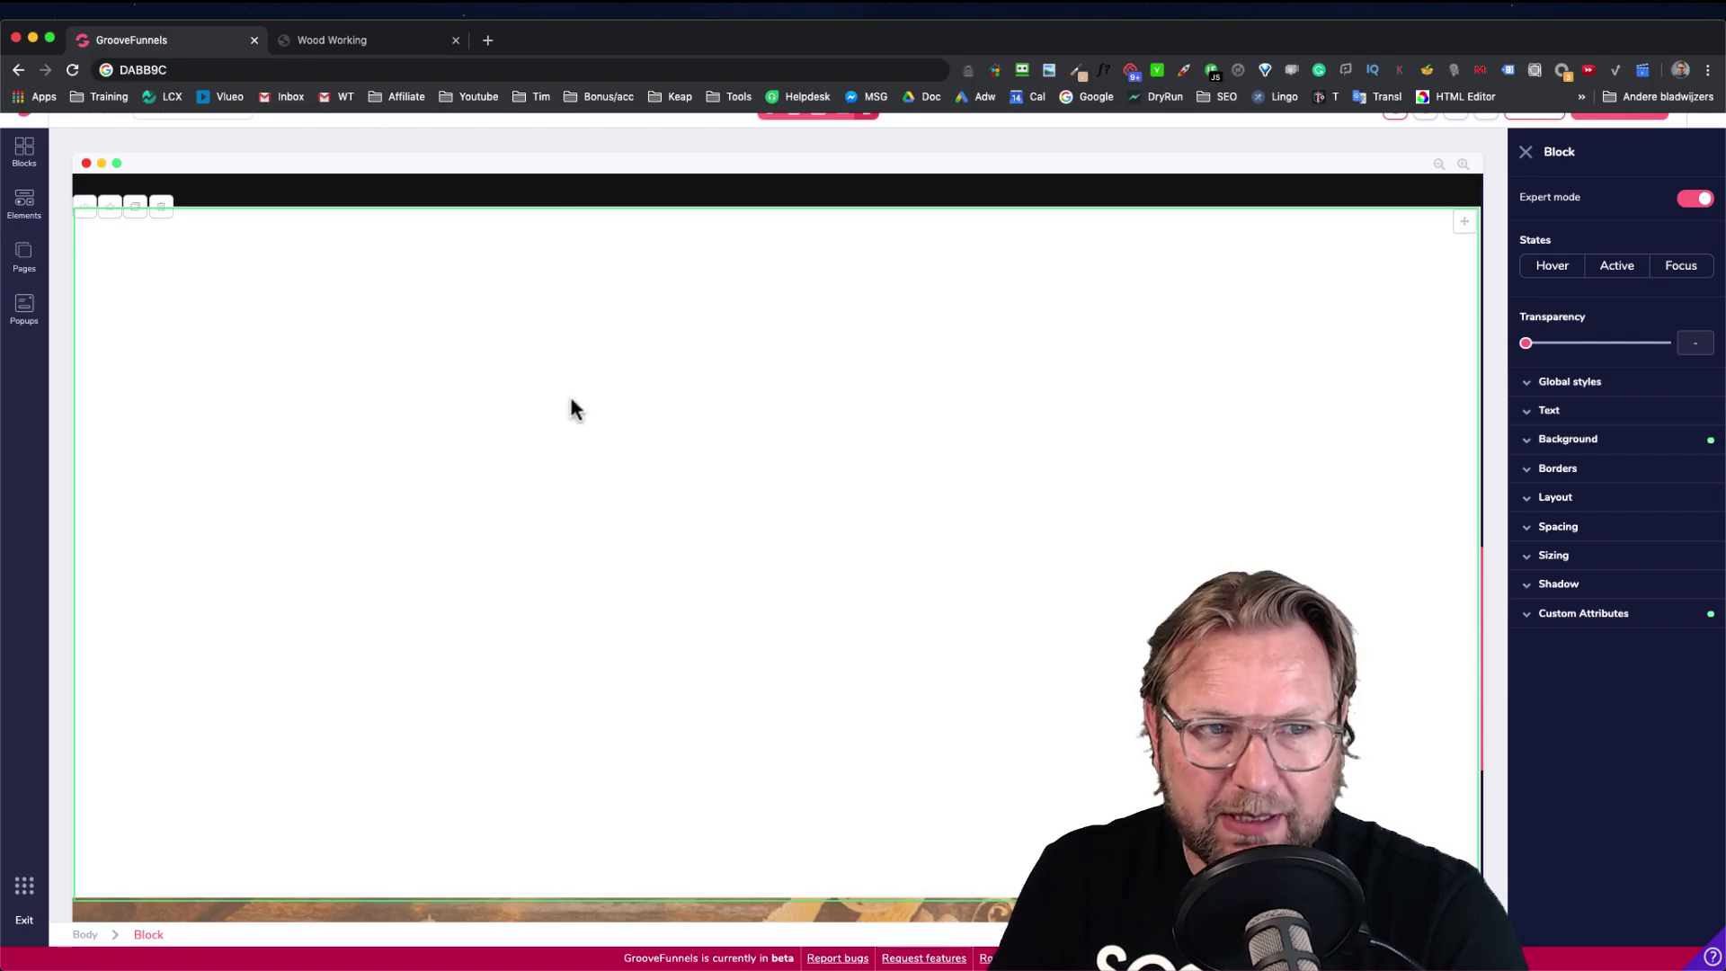
left_click(1656, 449)
left_click(1689, 473)
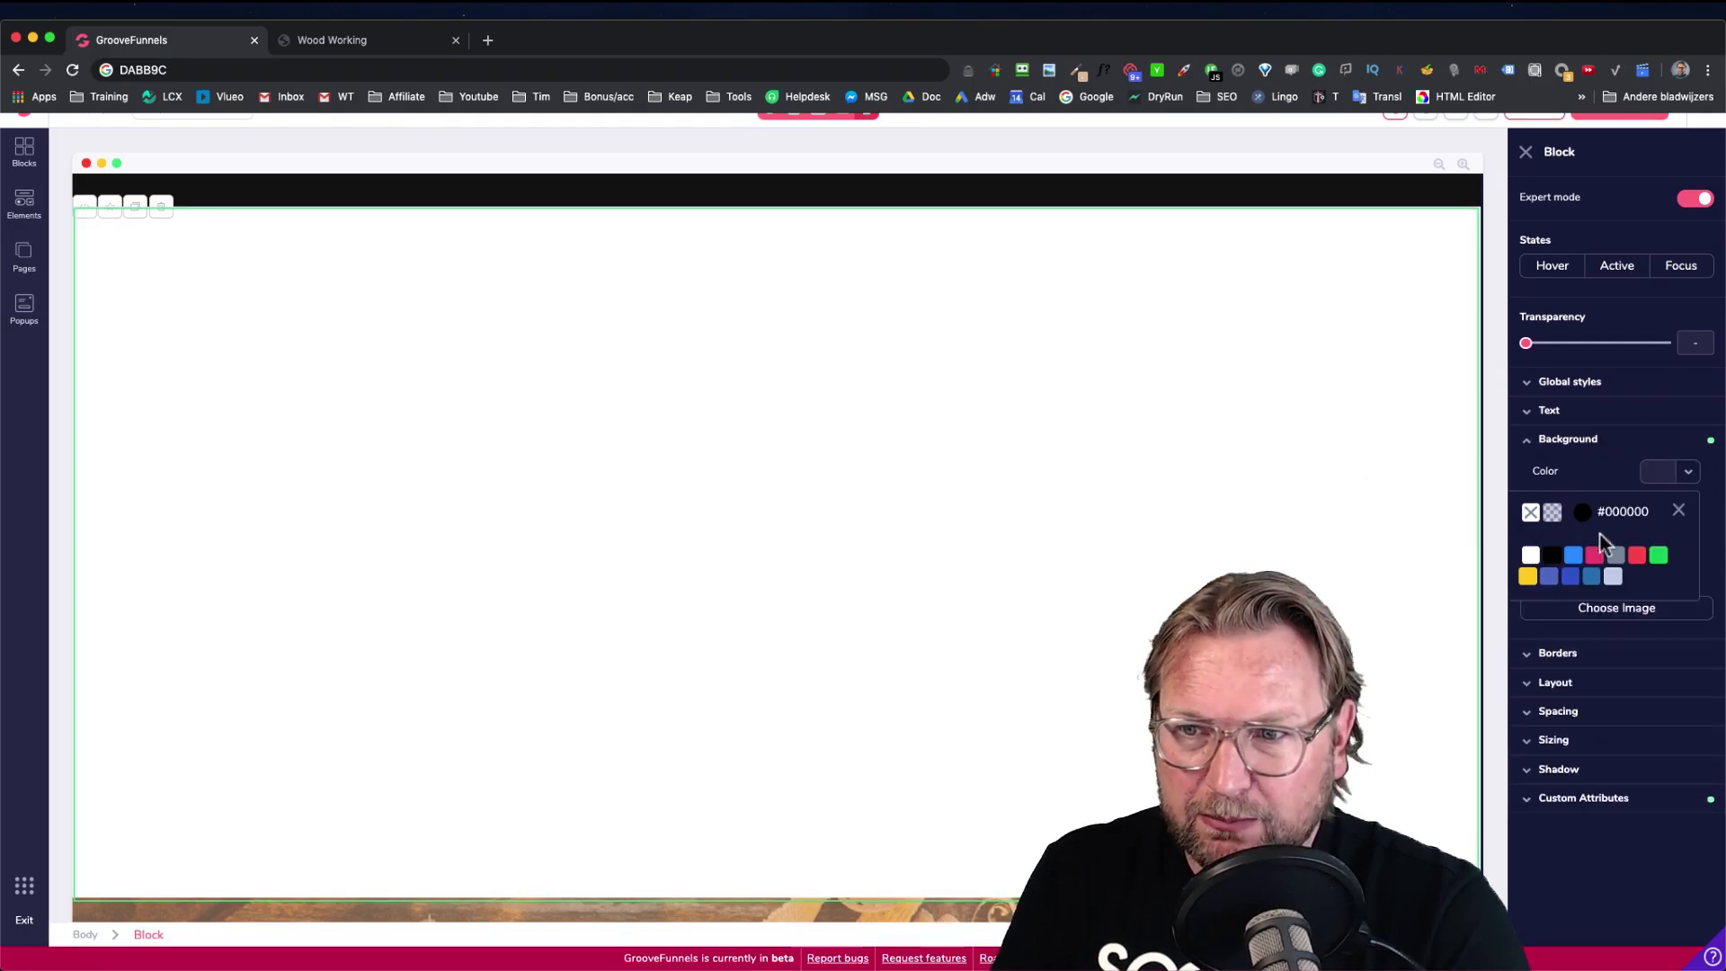
left_click(1553, 556)
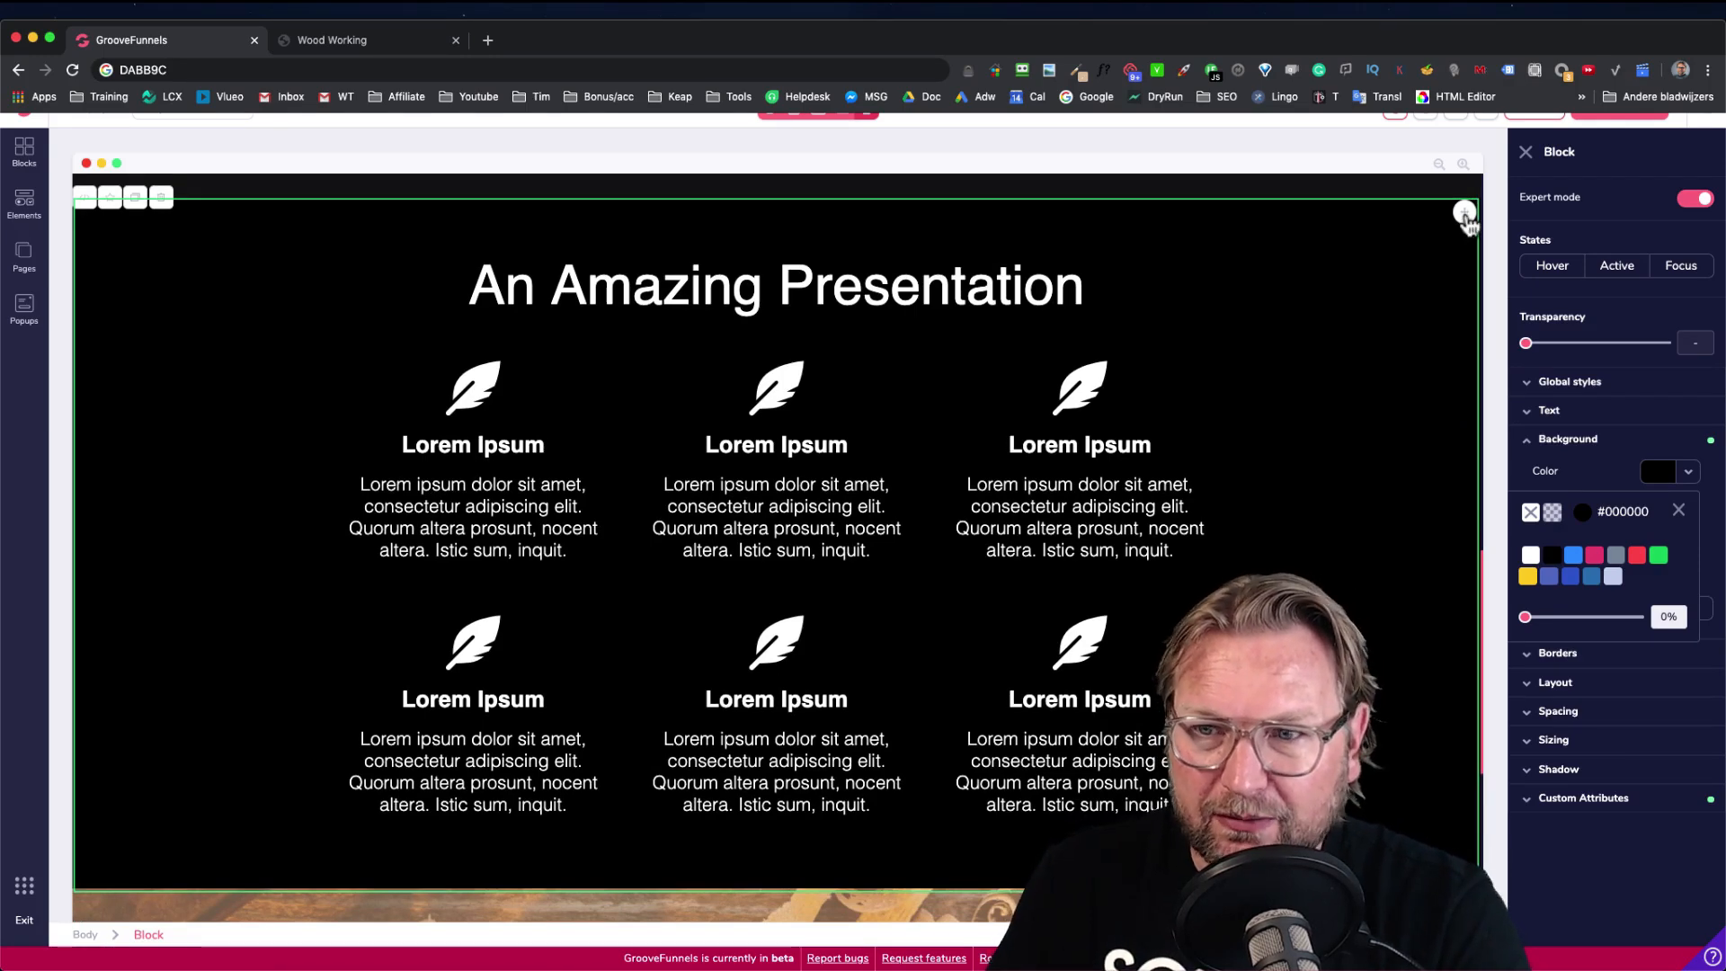
left_click(1465, 215)
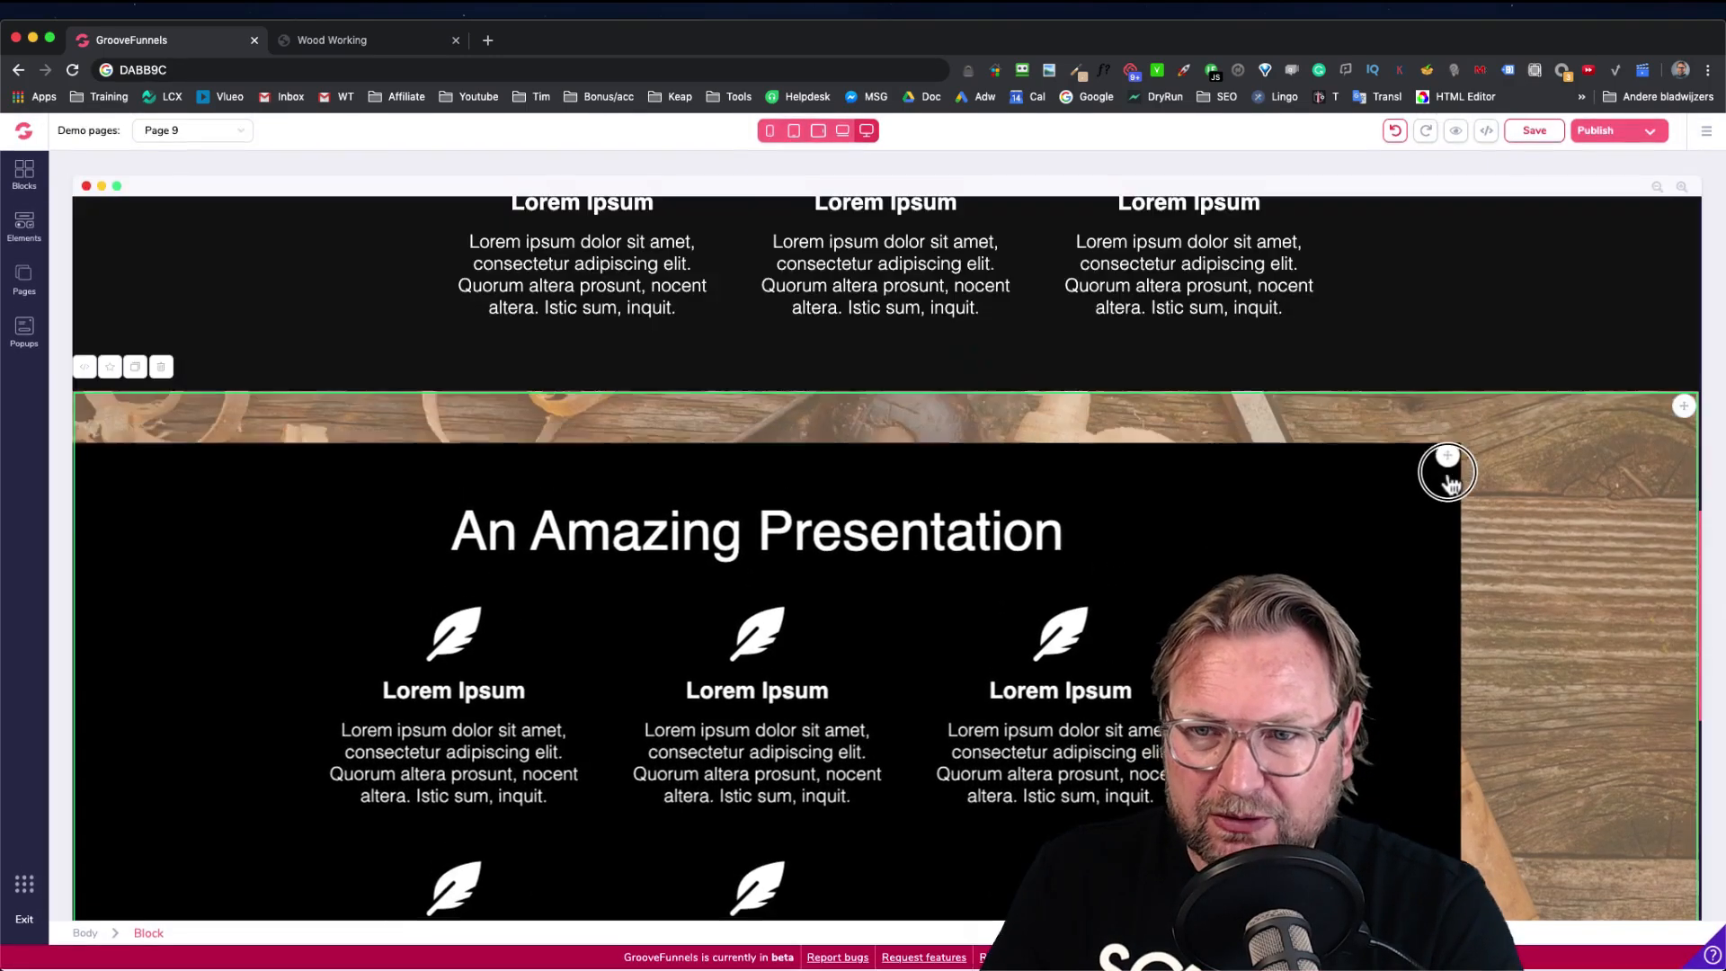
left_click_drag(1447, 472, 1632, 820)
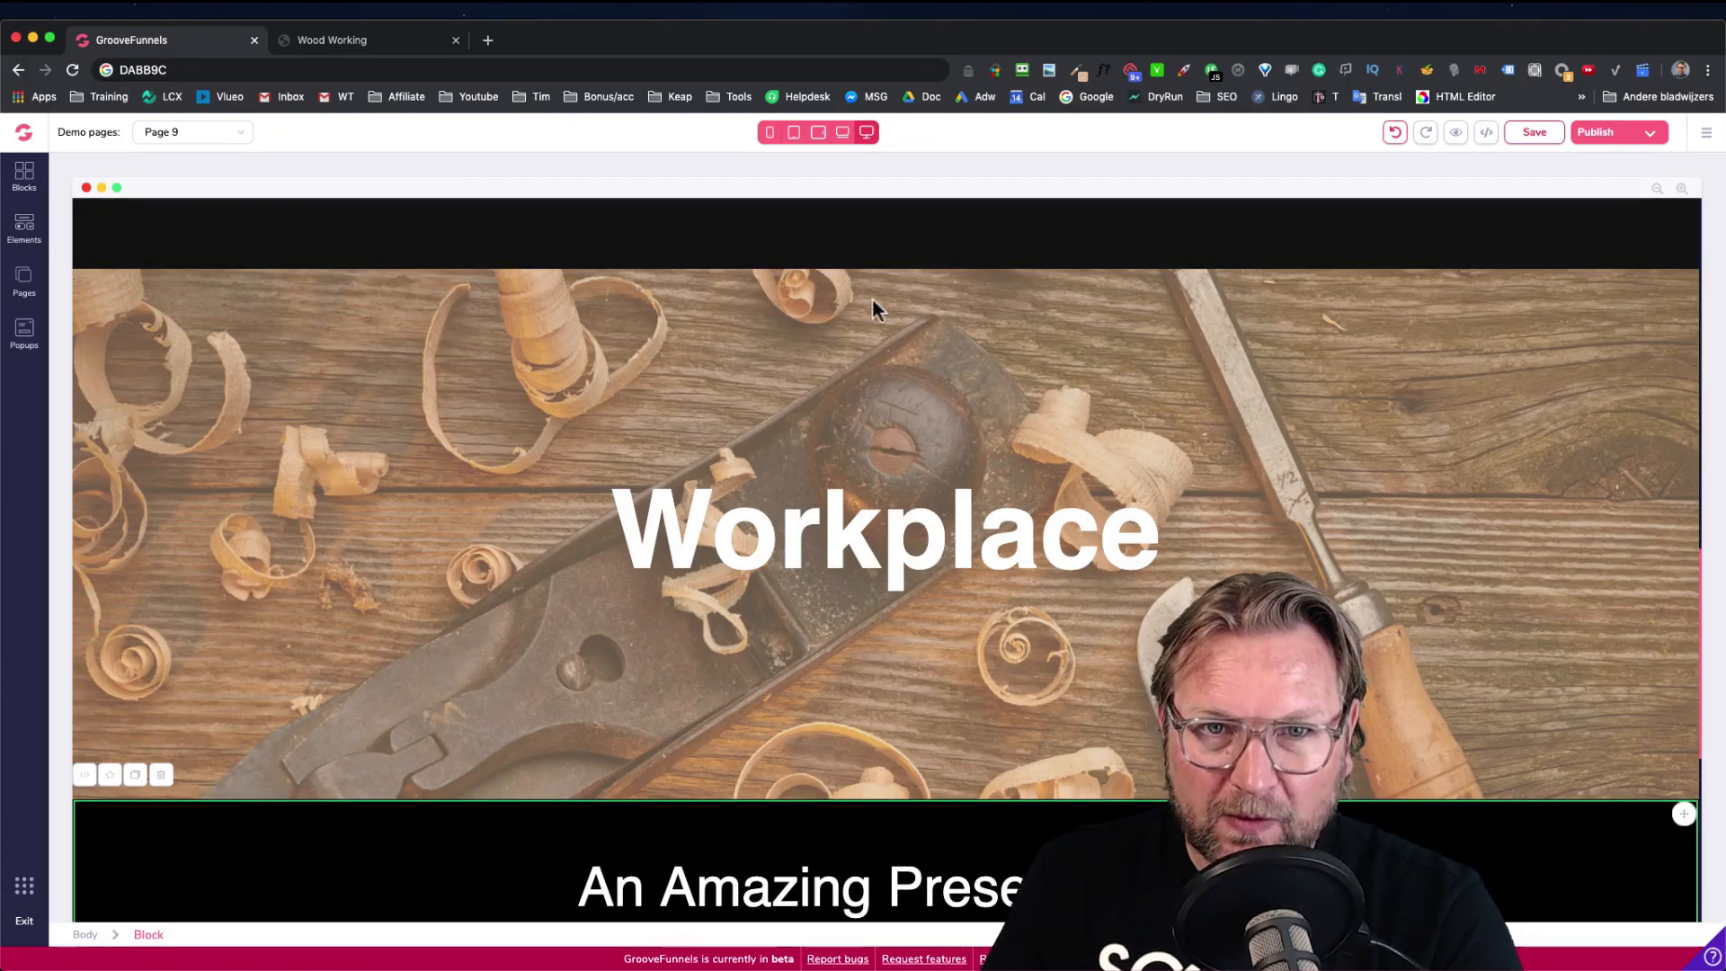
Copy the "Do you have any questions?" heading from the Wood Working demo page and replace the duplicated block's "An Amazing Presentation" title with it
left_click(376, 39)
left_click_drag(493, 302, 1262, 299)
left_click(1269, 299)
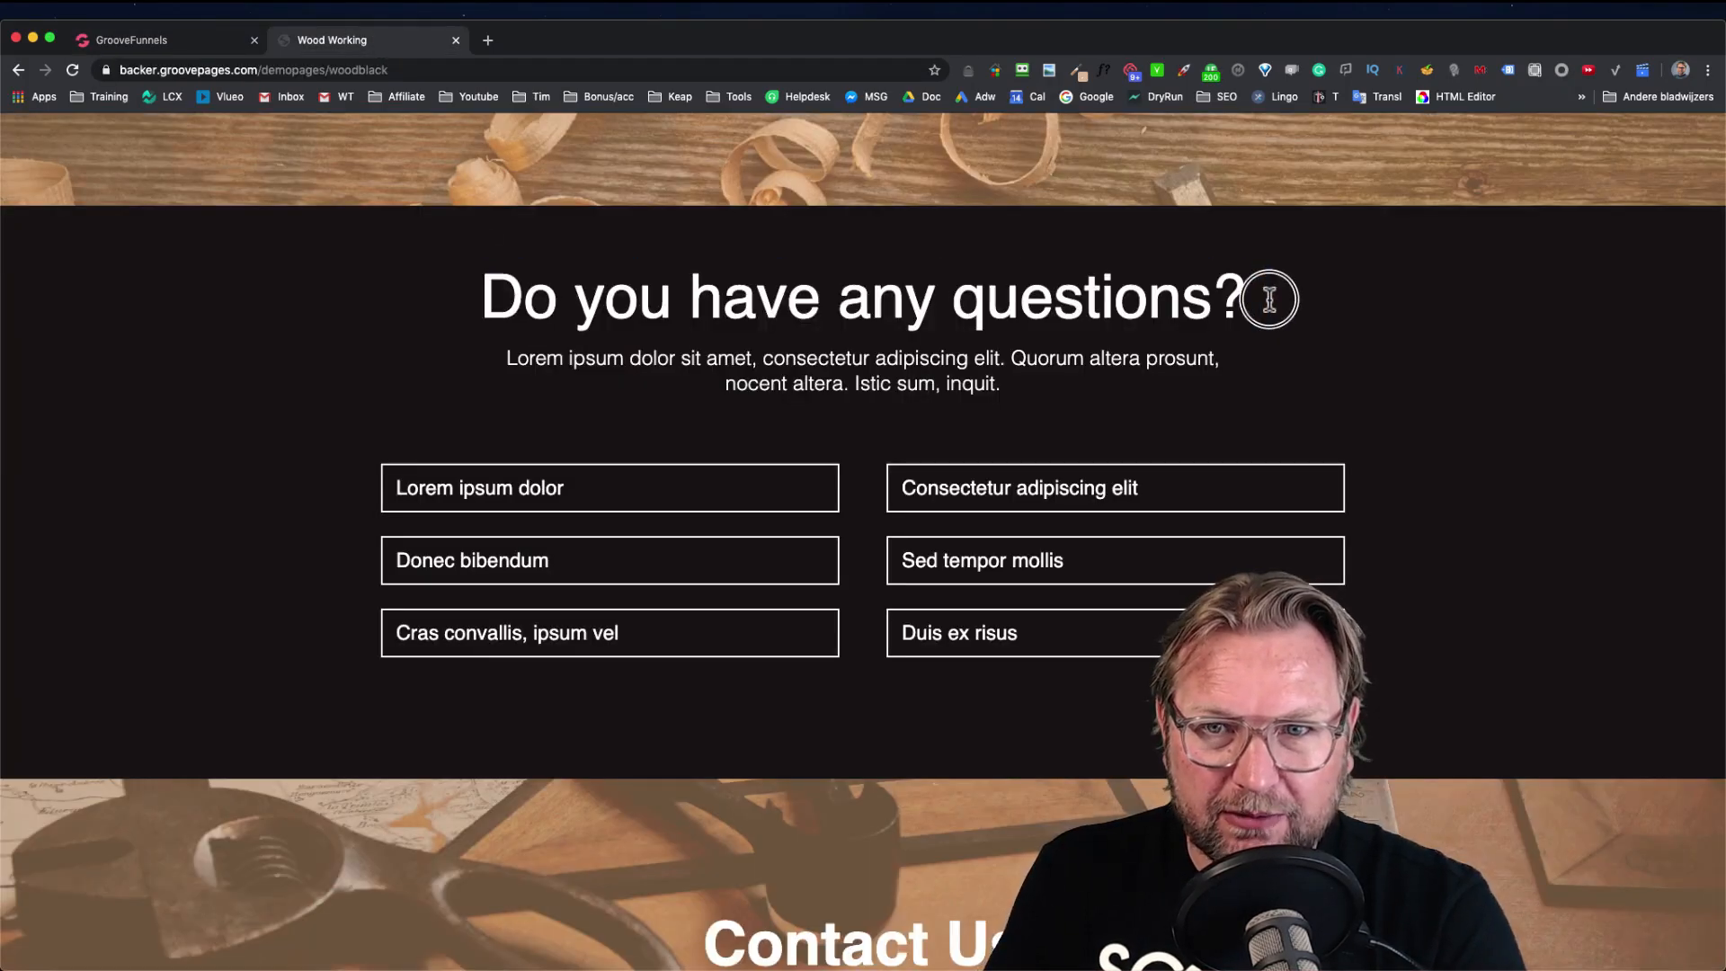
triple_click(1190, 272)
left_click(225, 43)
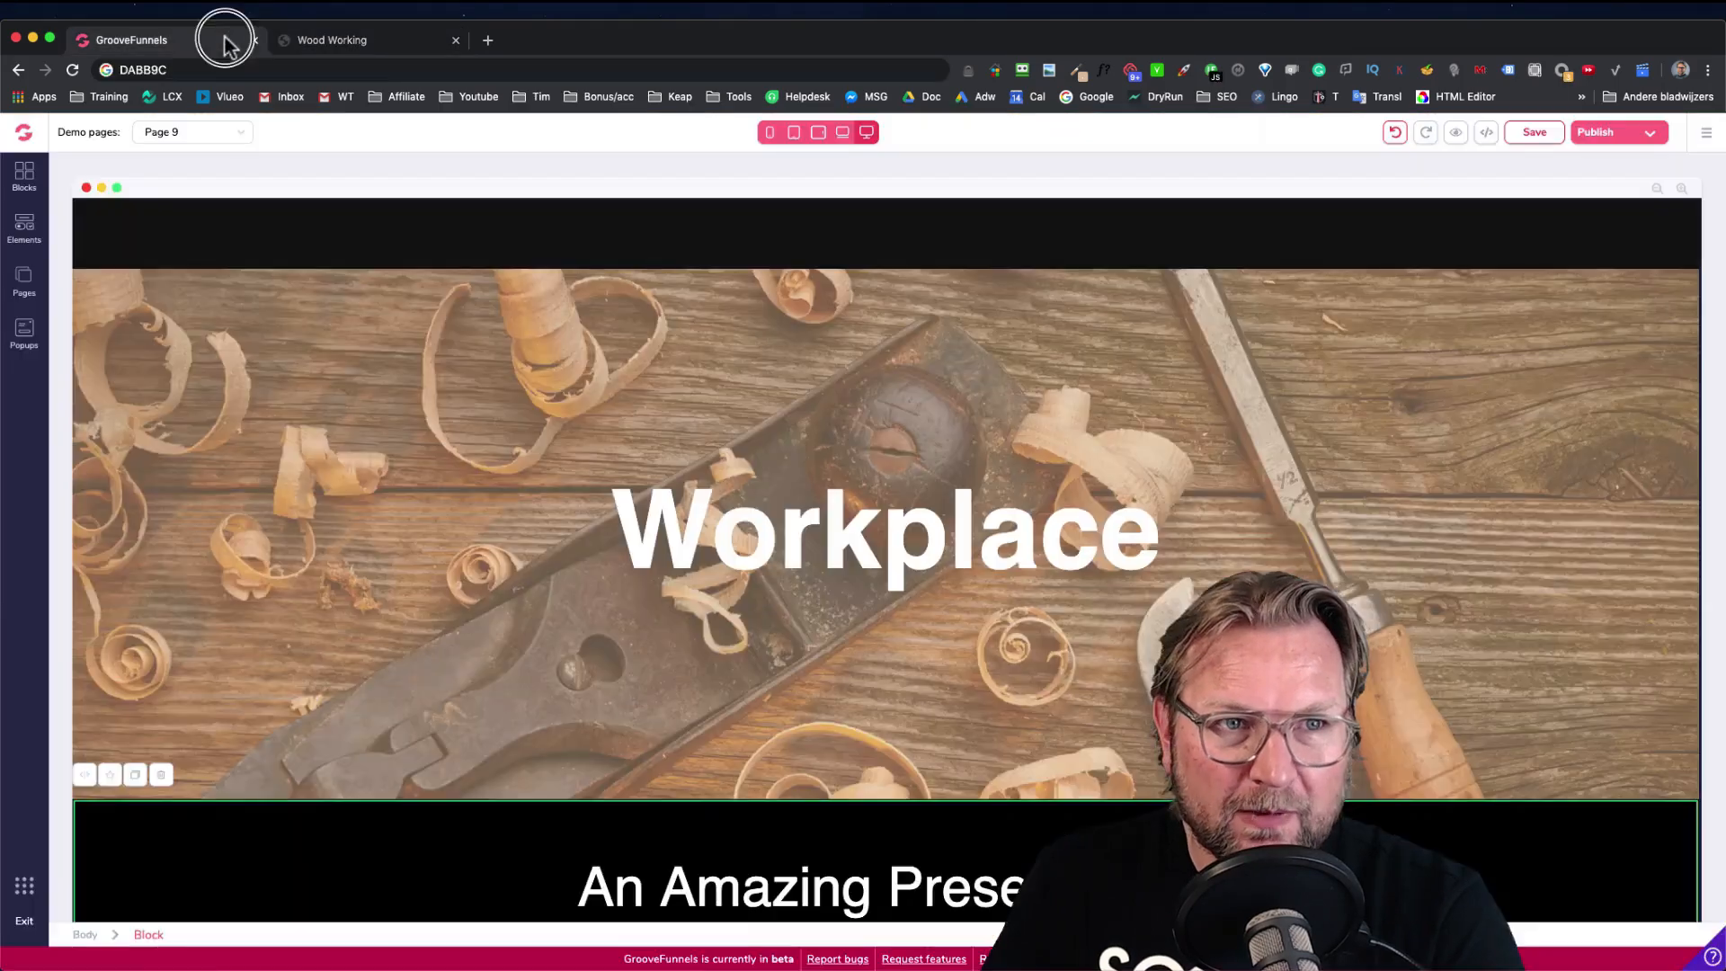
scroll(757, 444, "down", 6)
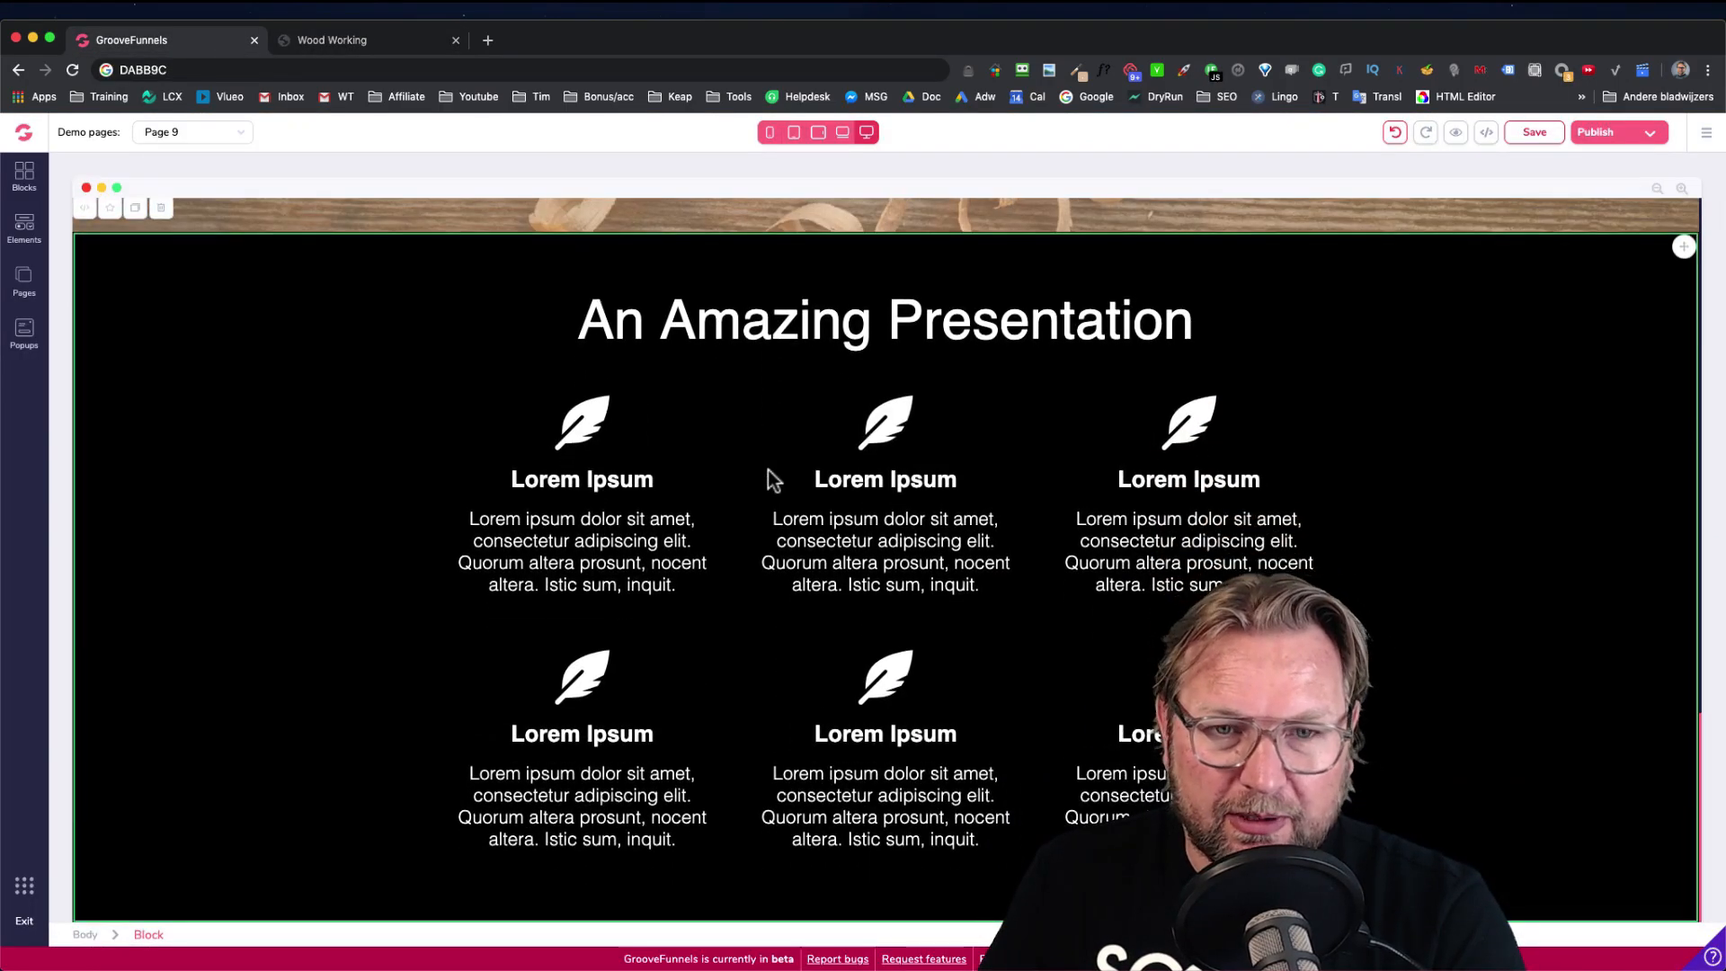
left_click(780, 324)
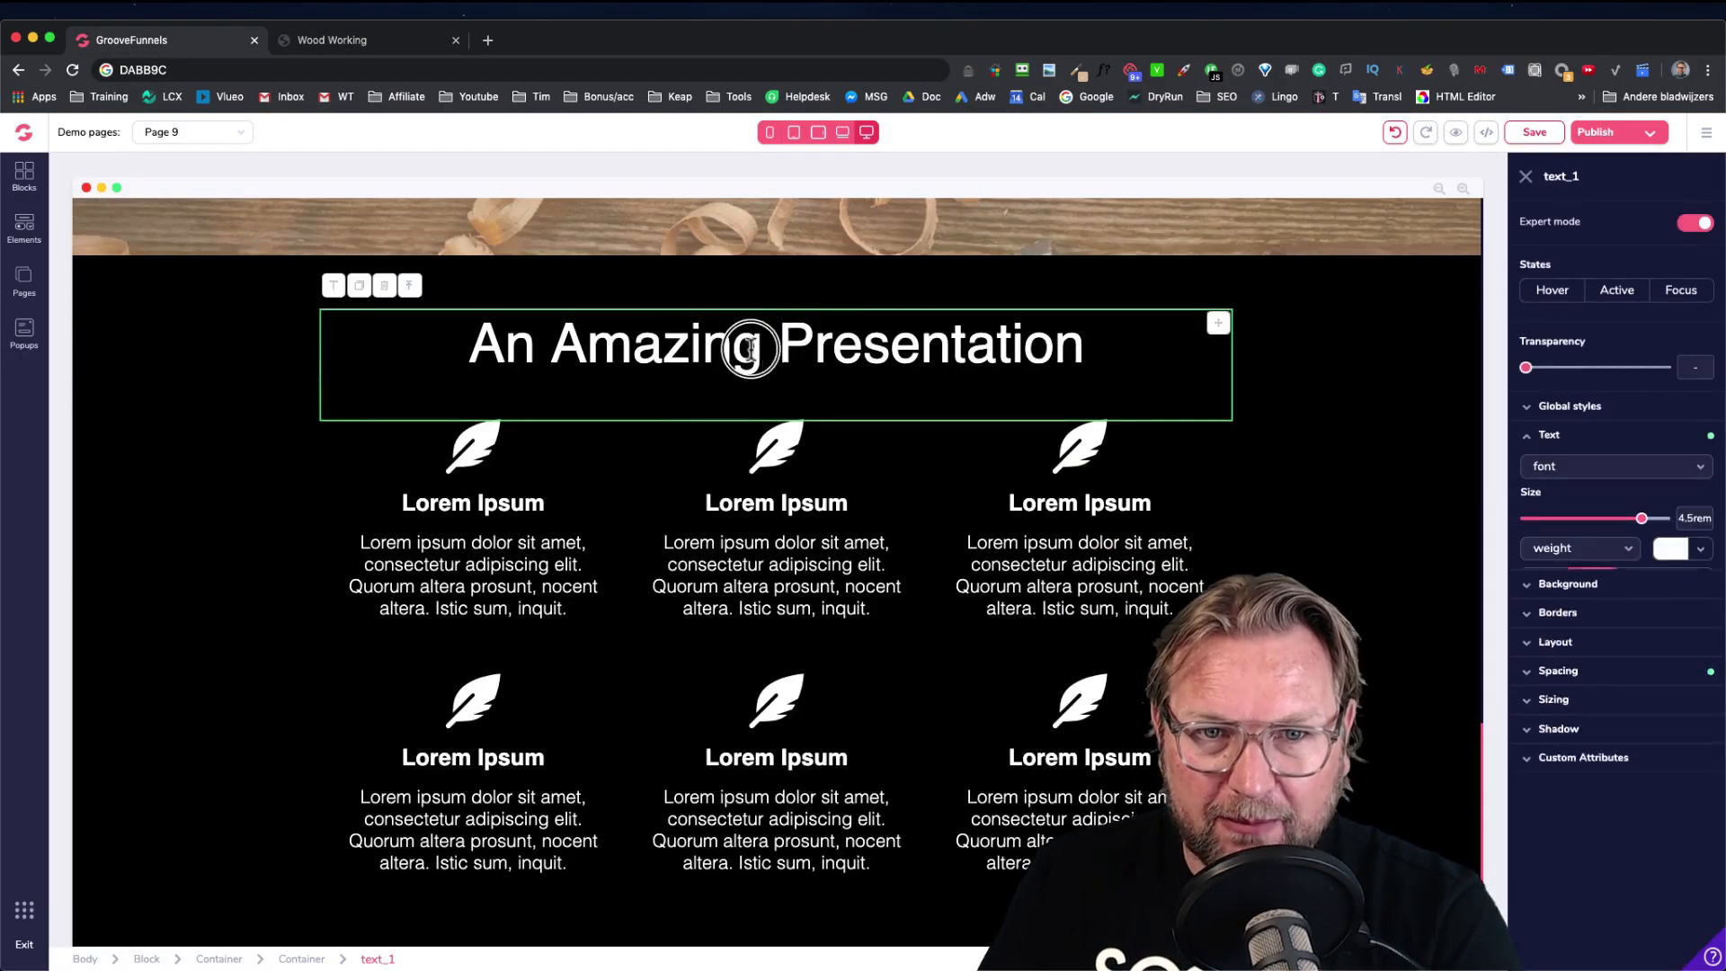
triple_click(751, 350)
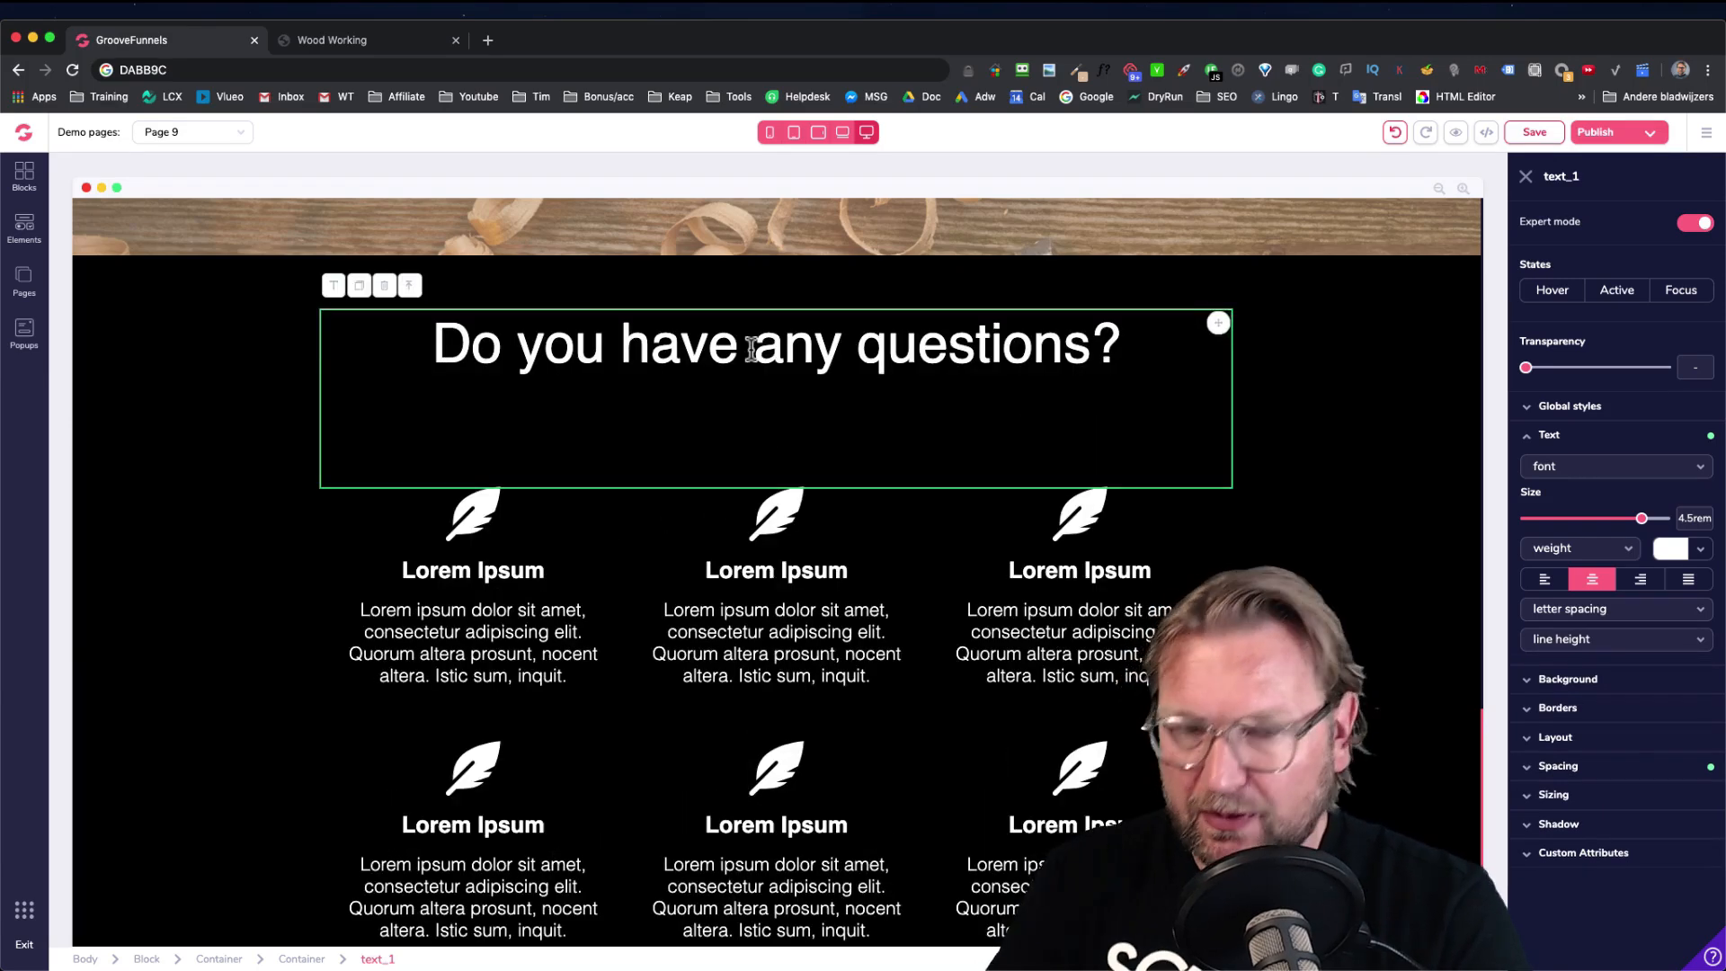
key("BackSpace")
left_click(1388, 314)
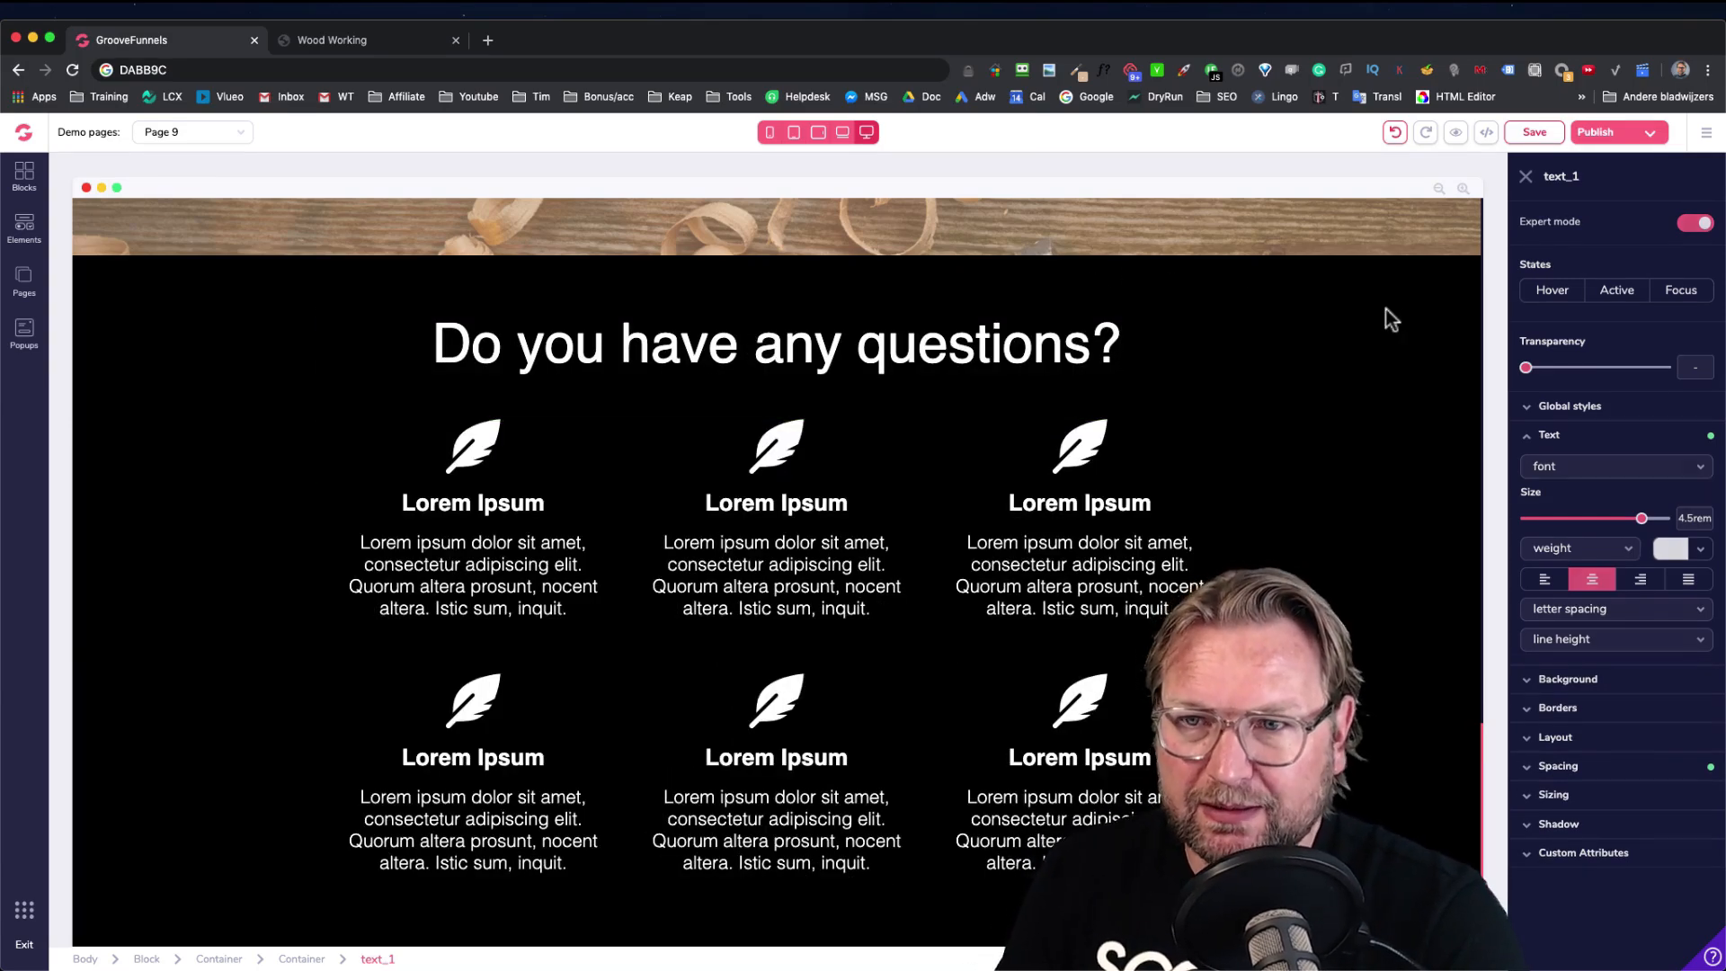
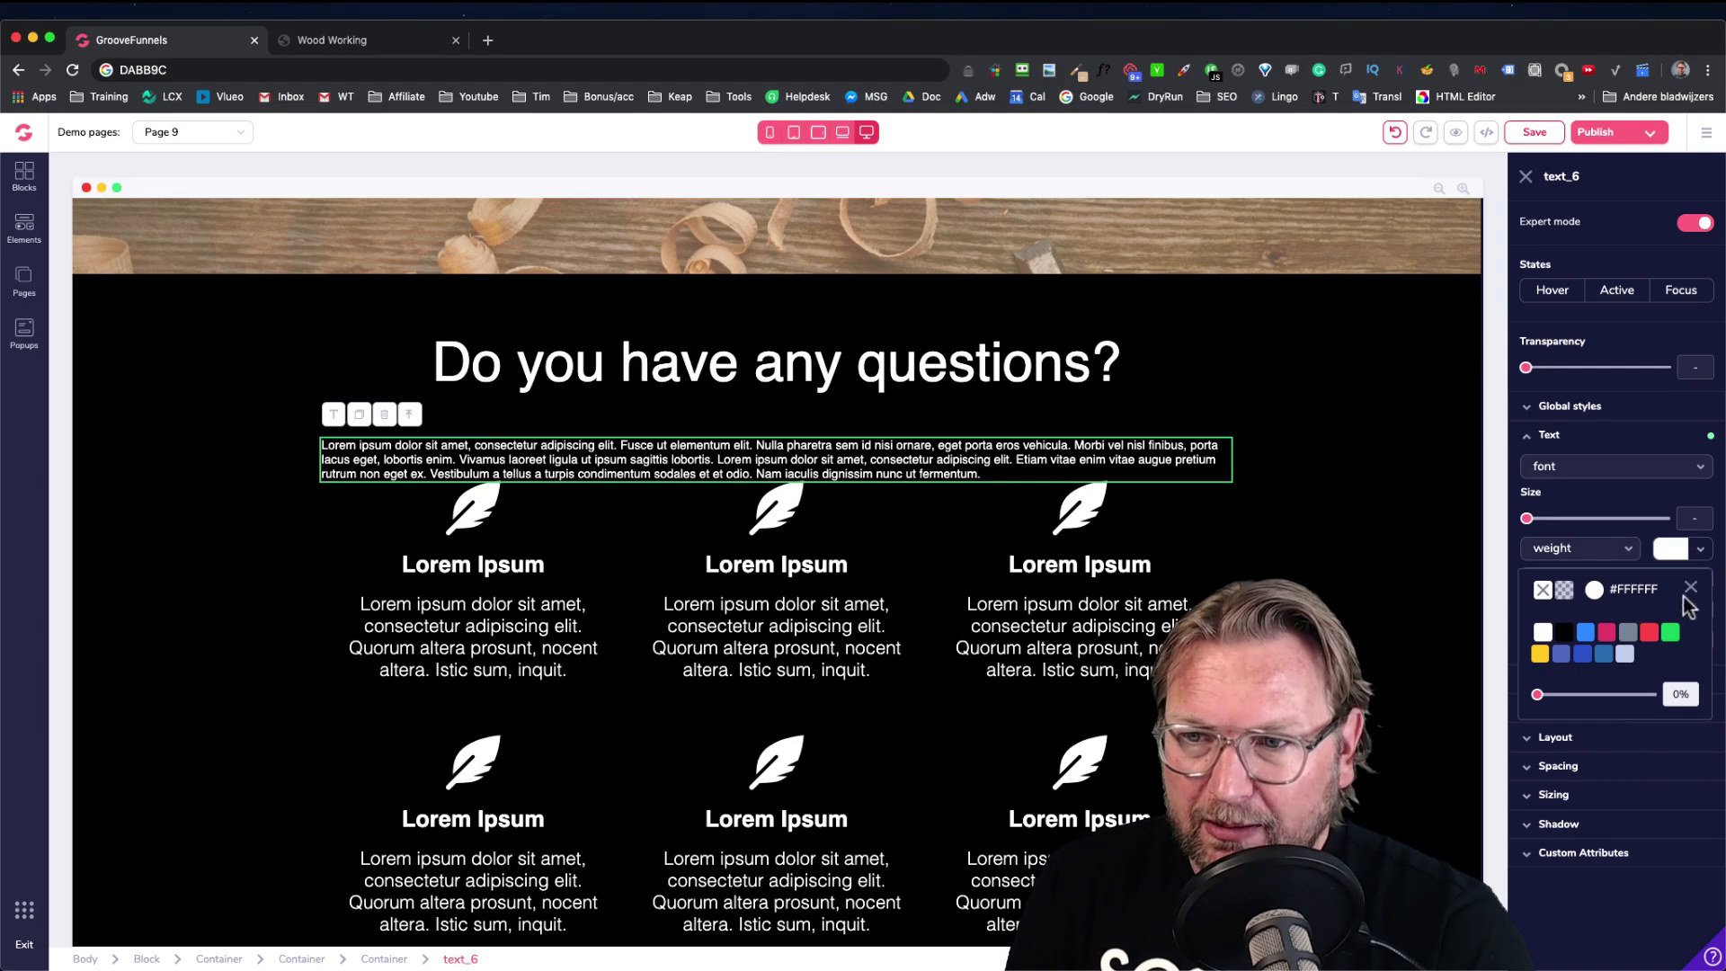
Centre the white paragraph under the "Do you have any questions?" heading and set its text size to 1.5rem
left_click(1690, 587)
left_click(1593, 583)
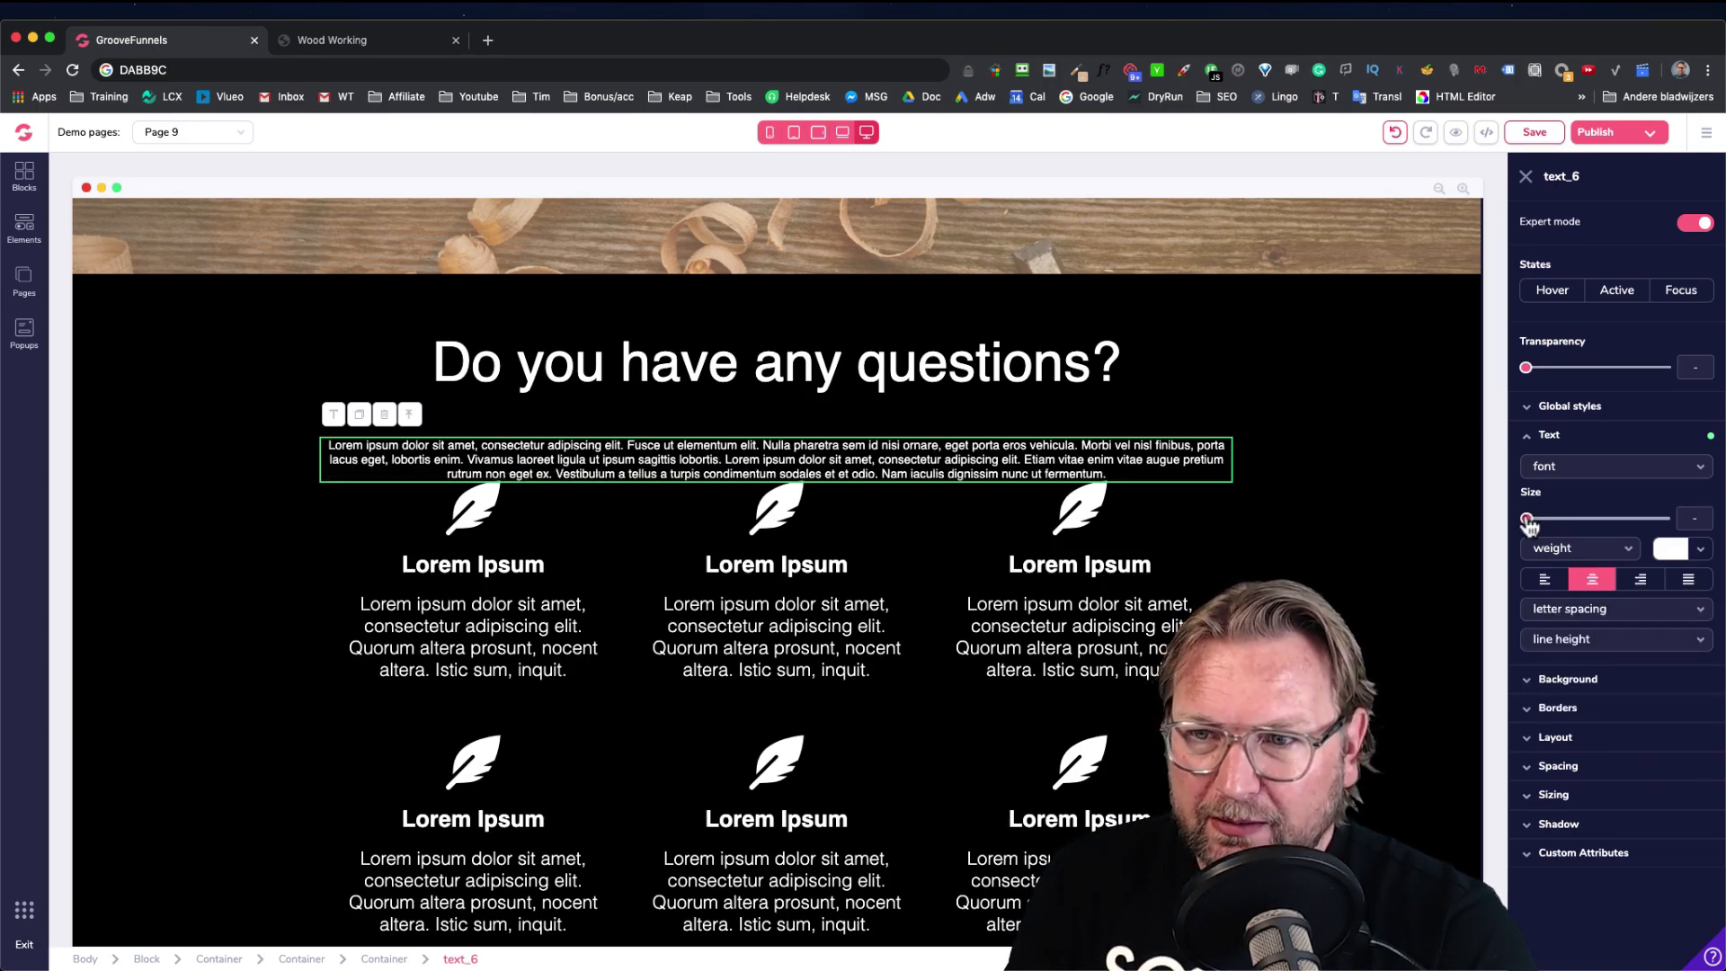
left_click_drag(1537, 531, 1598, 532)
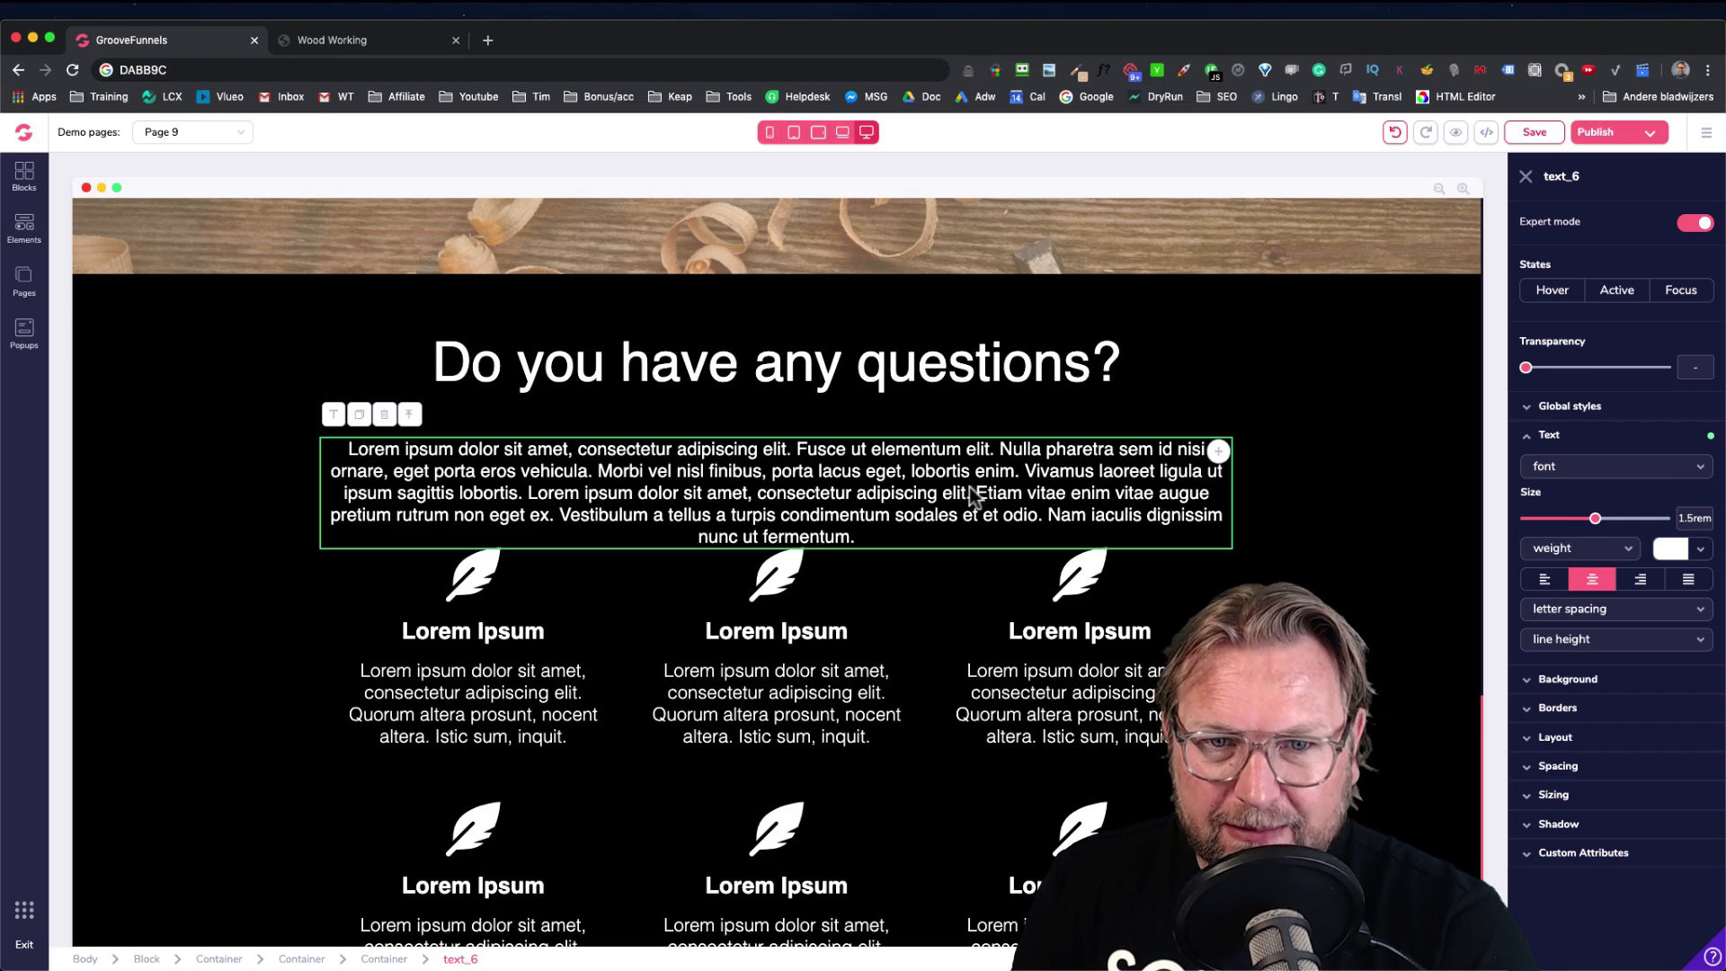
Replace the paragraph under the questions heading with the two-line Lorem ipsum intro text copied from the Wood Working demo page
left_click(372, 43)
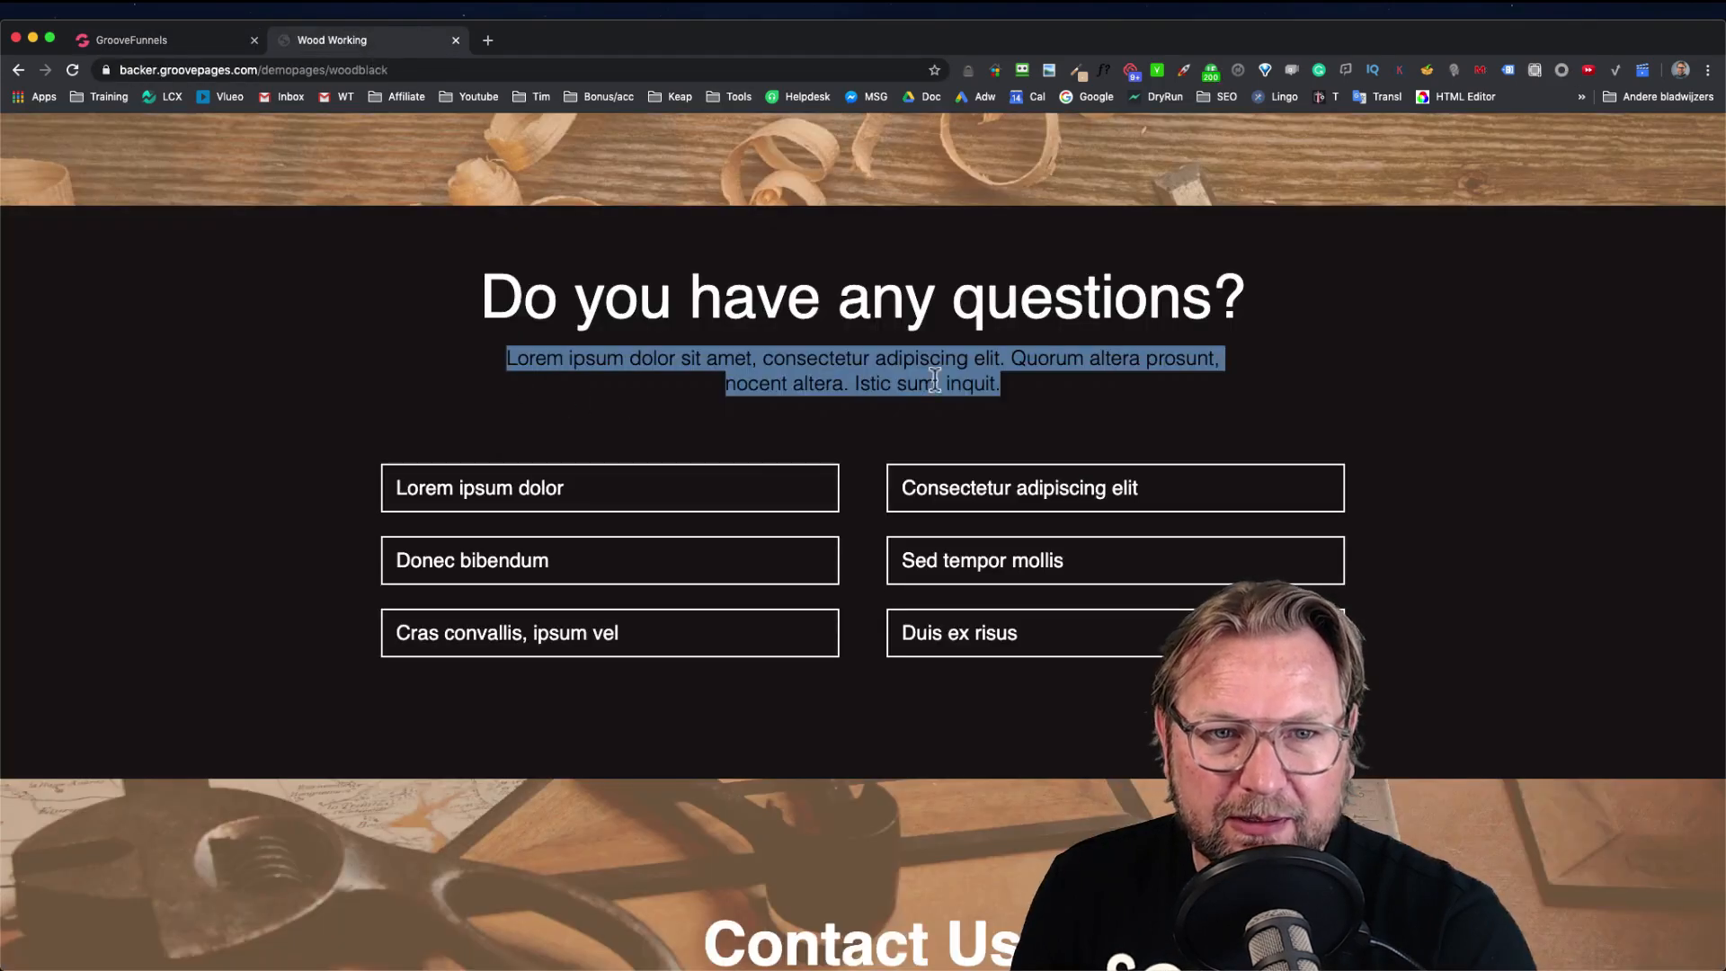
left_click_drag(1002, 385, 503, 359)
key("super+c")
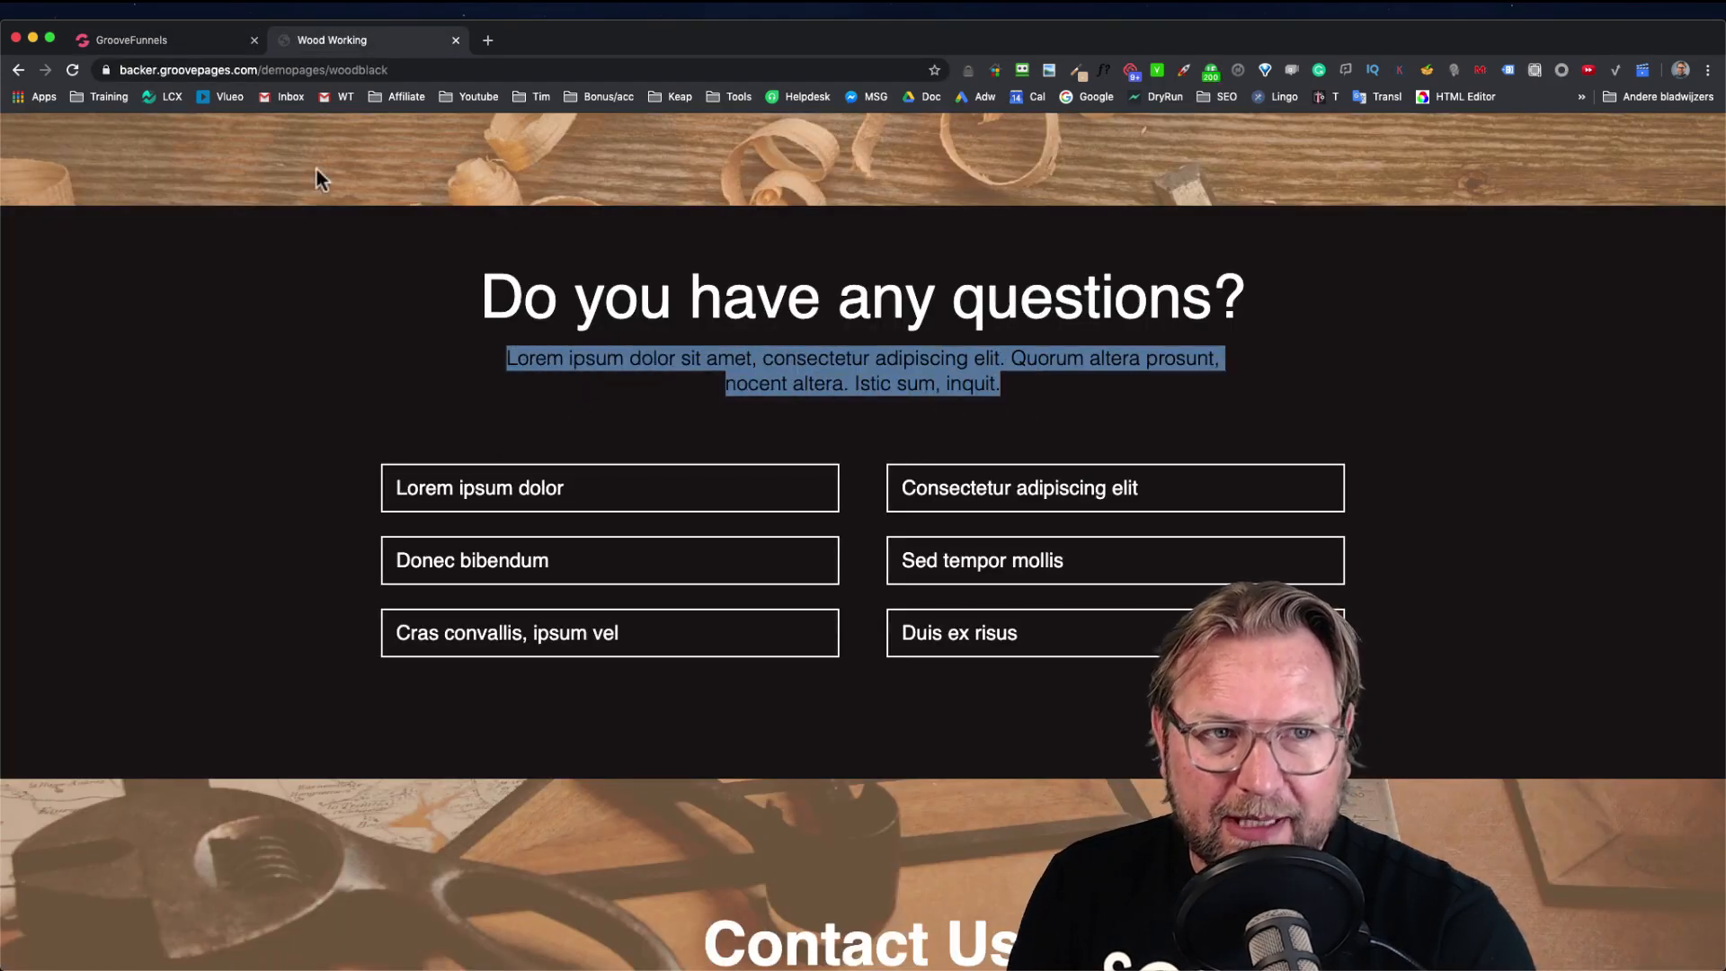
left_click(162, 40)
triple_click(863, 519)
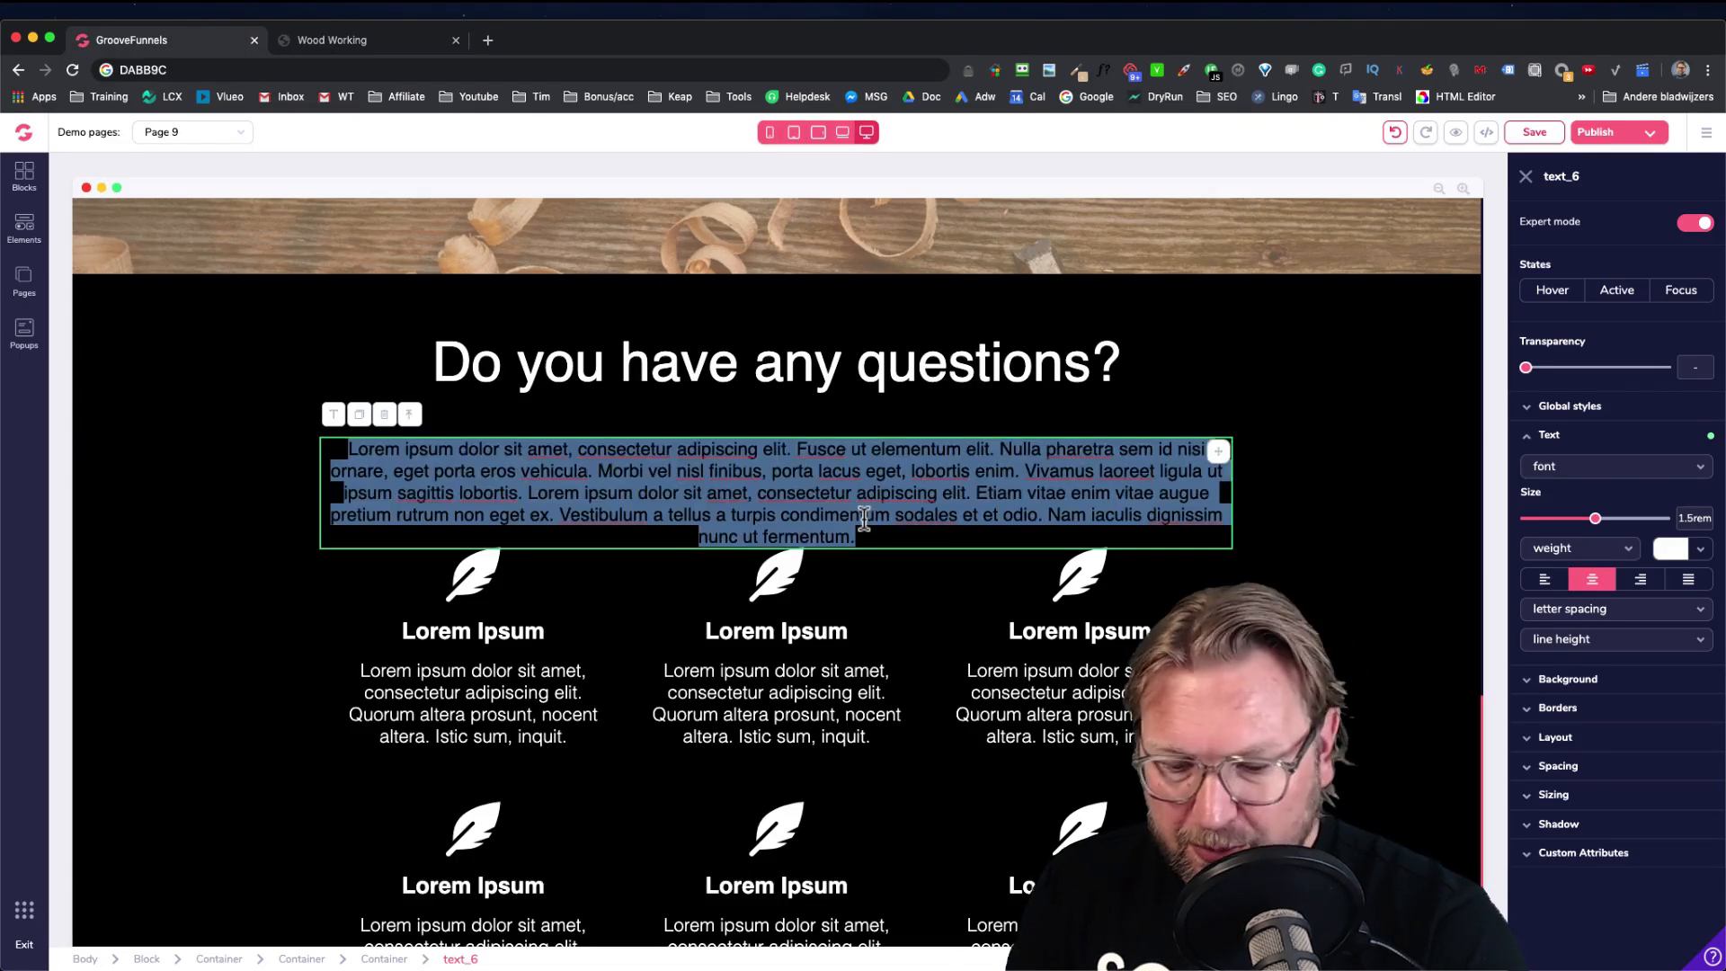
key("super+v")
key("Escape")
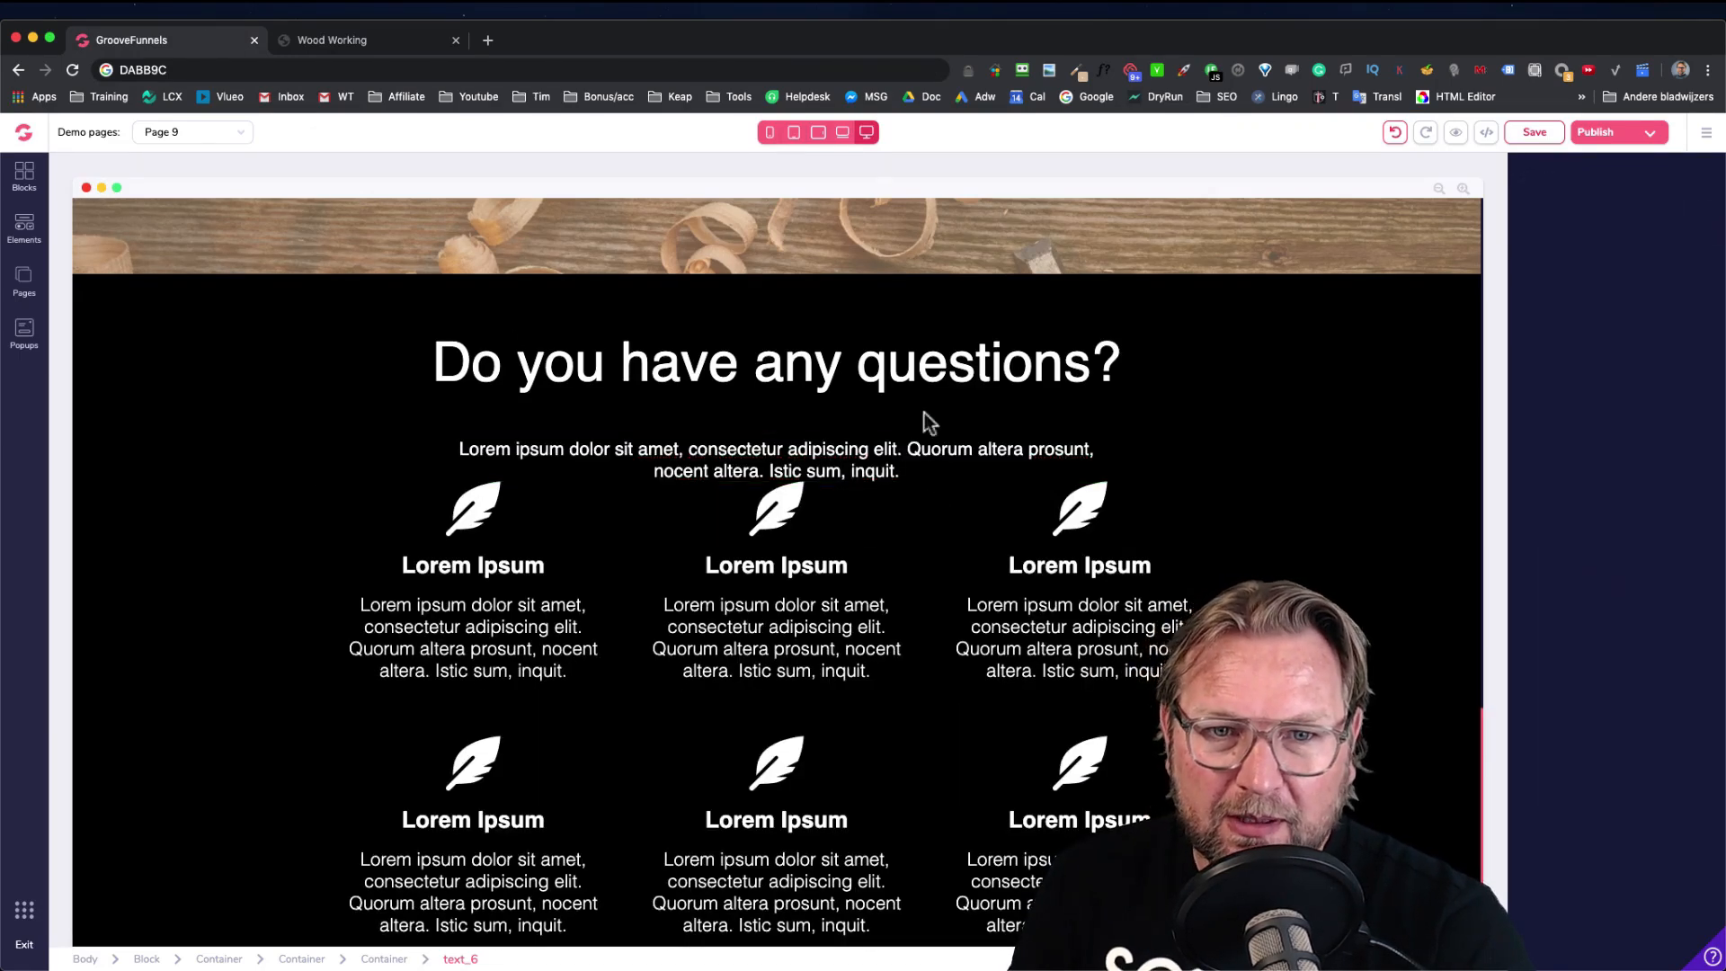
left_click(924, 413)
Compare the heading spacing with the demo page and set the "Do you have any questions?" heading's bottom margin to 0.75rem
left_click(329, 39)
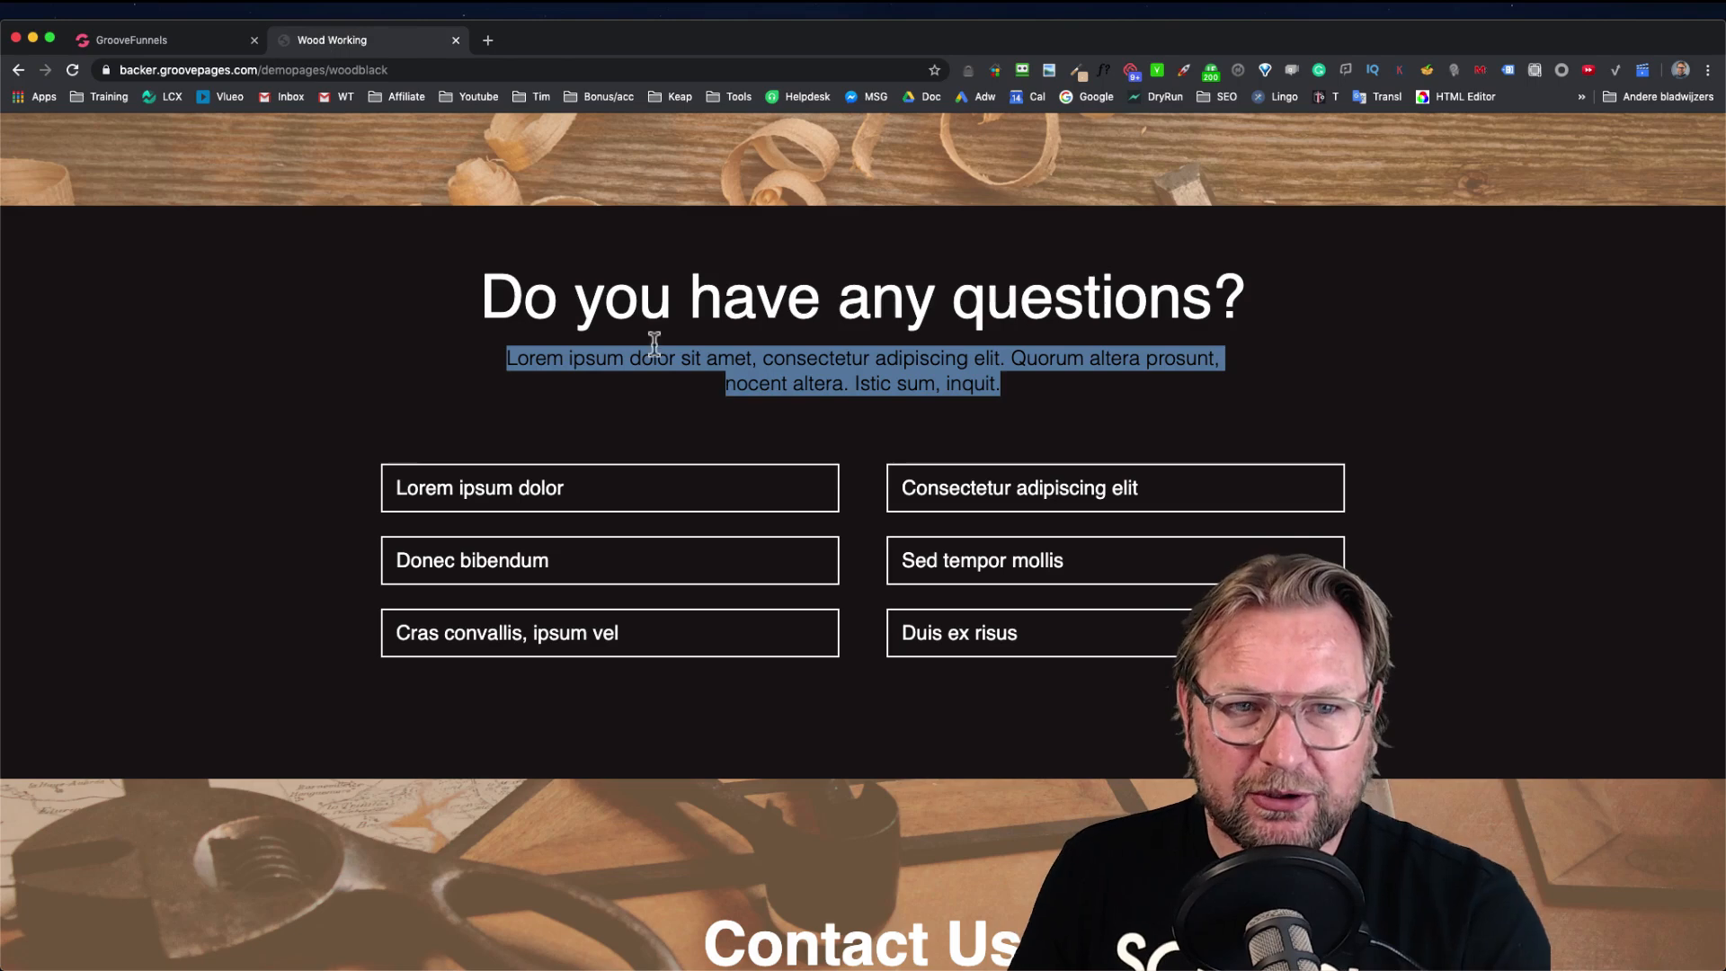
left_click(206, 40)
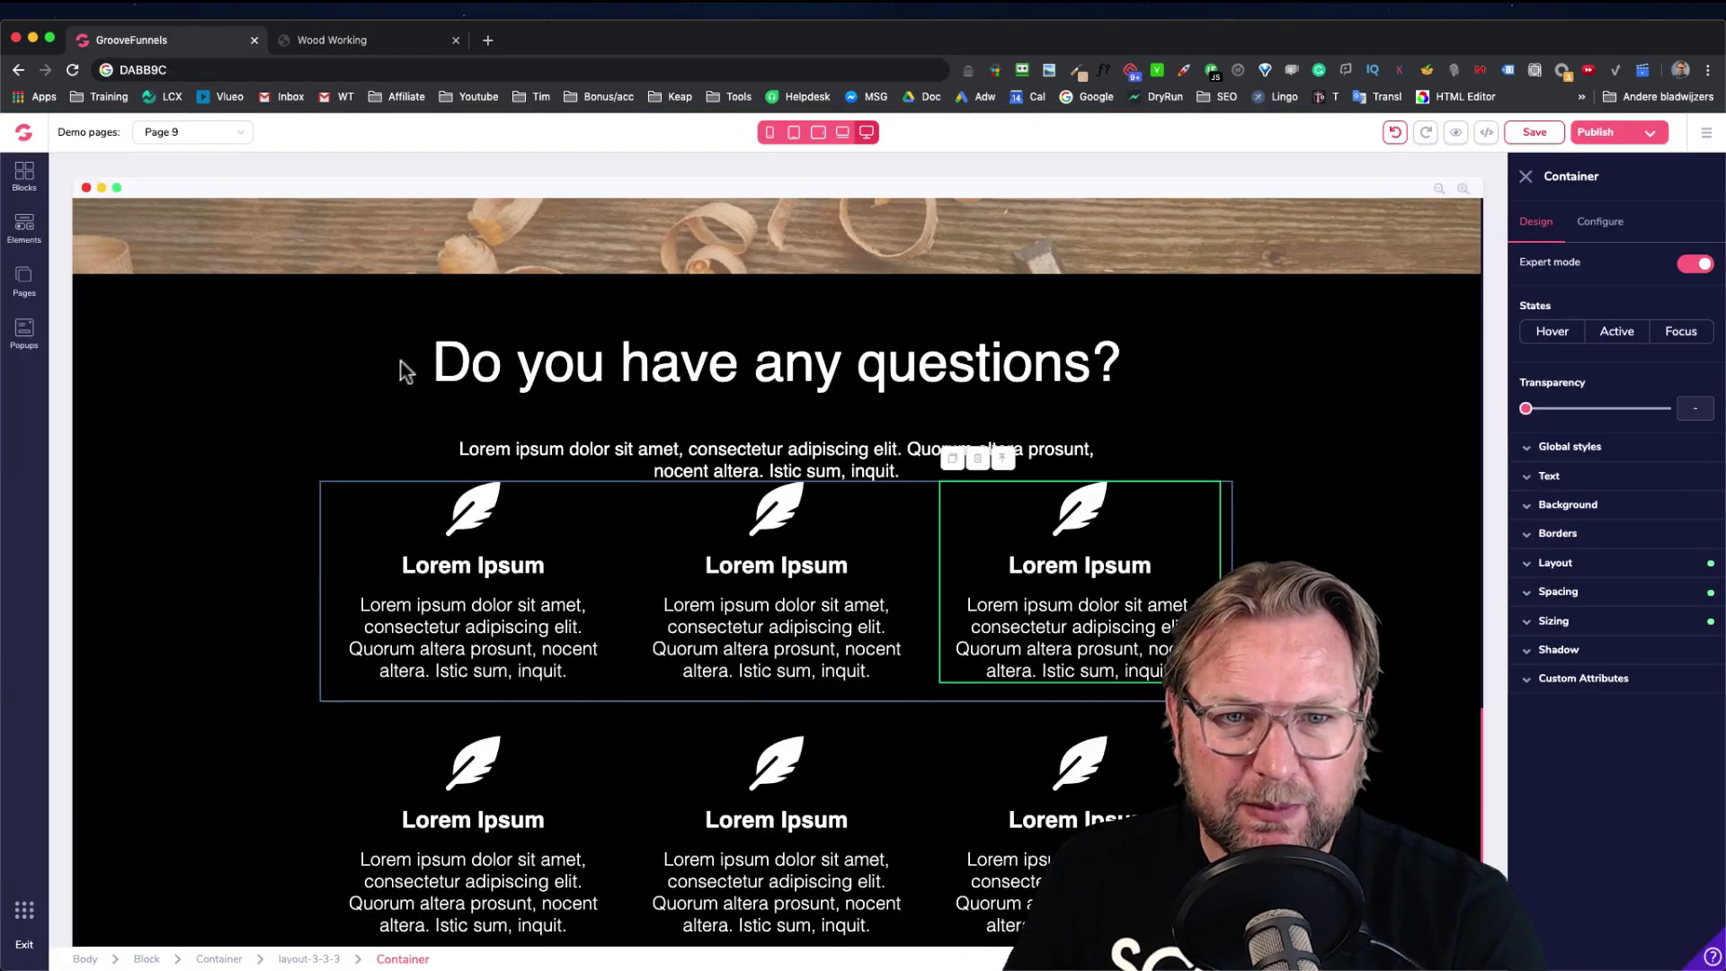
left_click(693, 371)
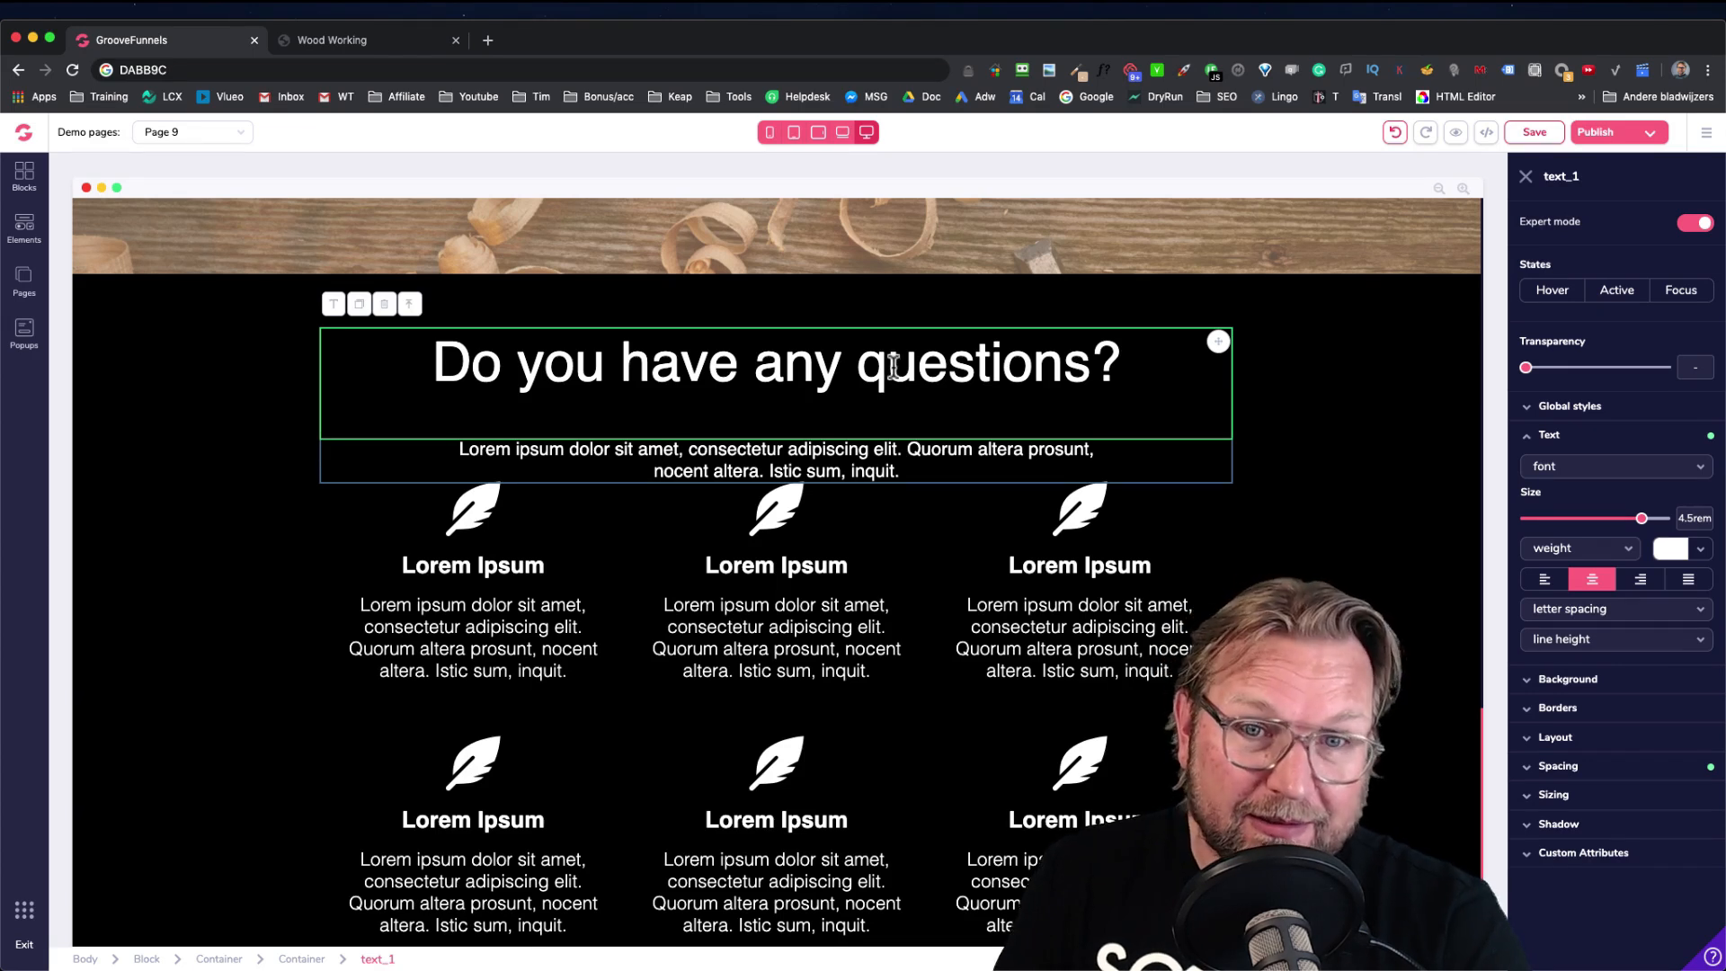
left_click(1569, 768)
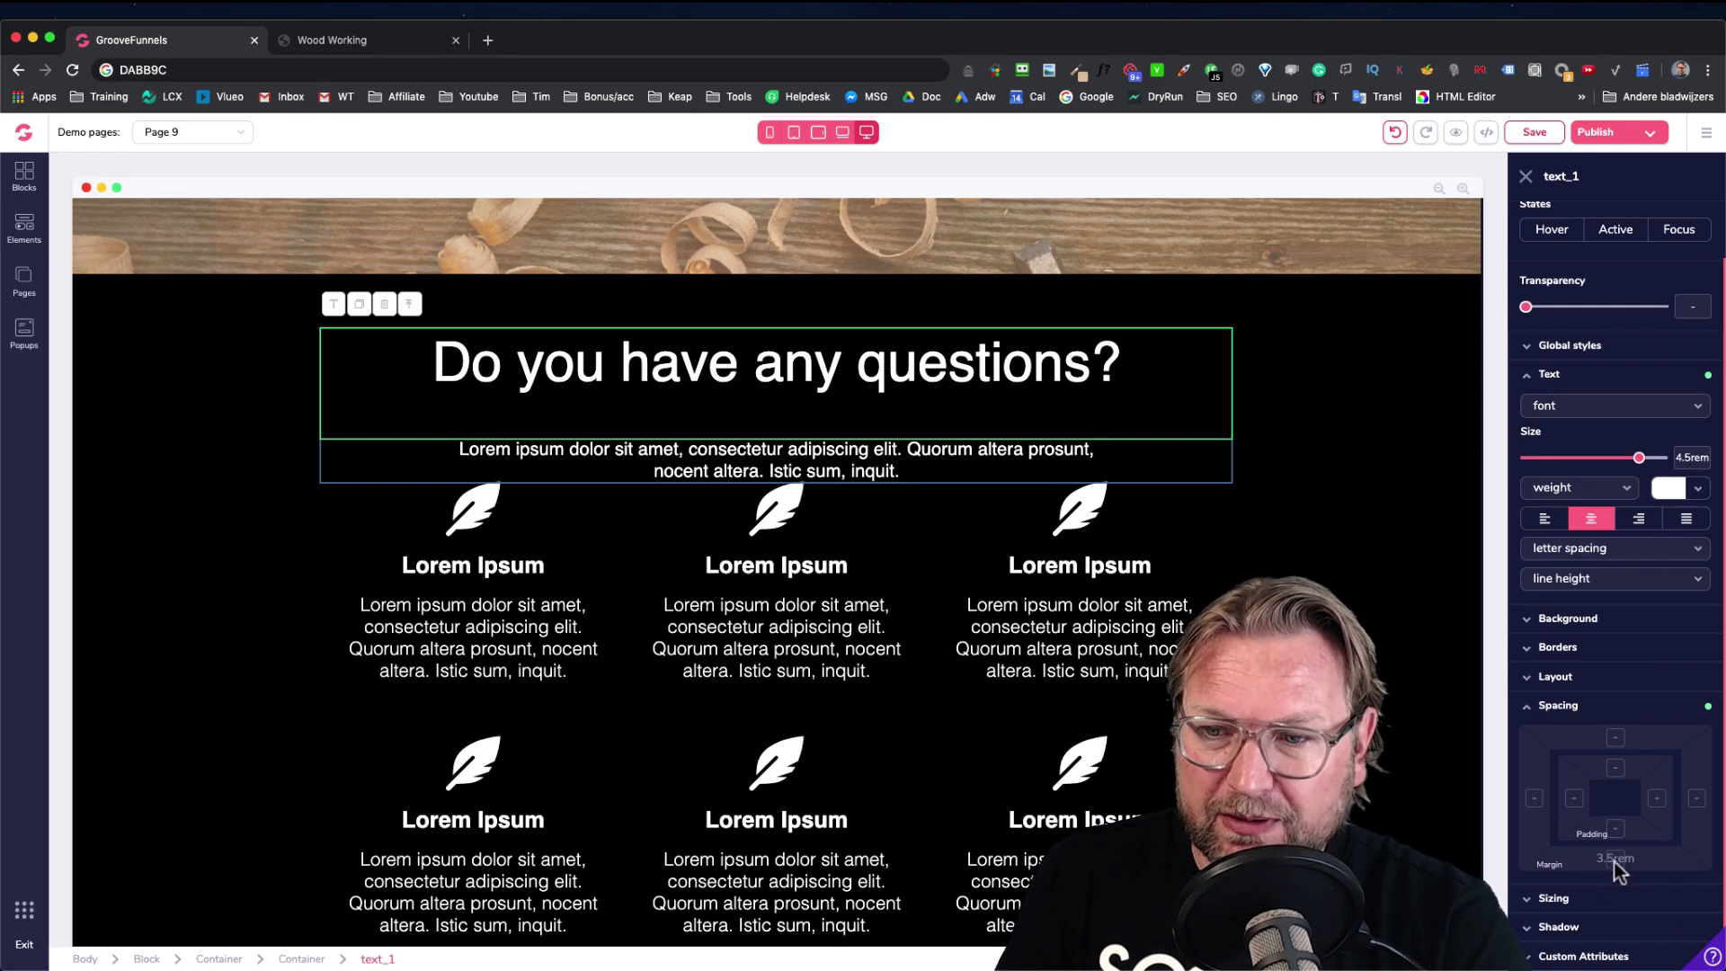
left_click(1614, 859)
left_click_drag(1610, 890, 1552, 890)
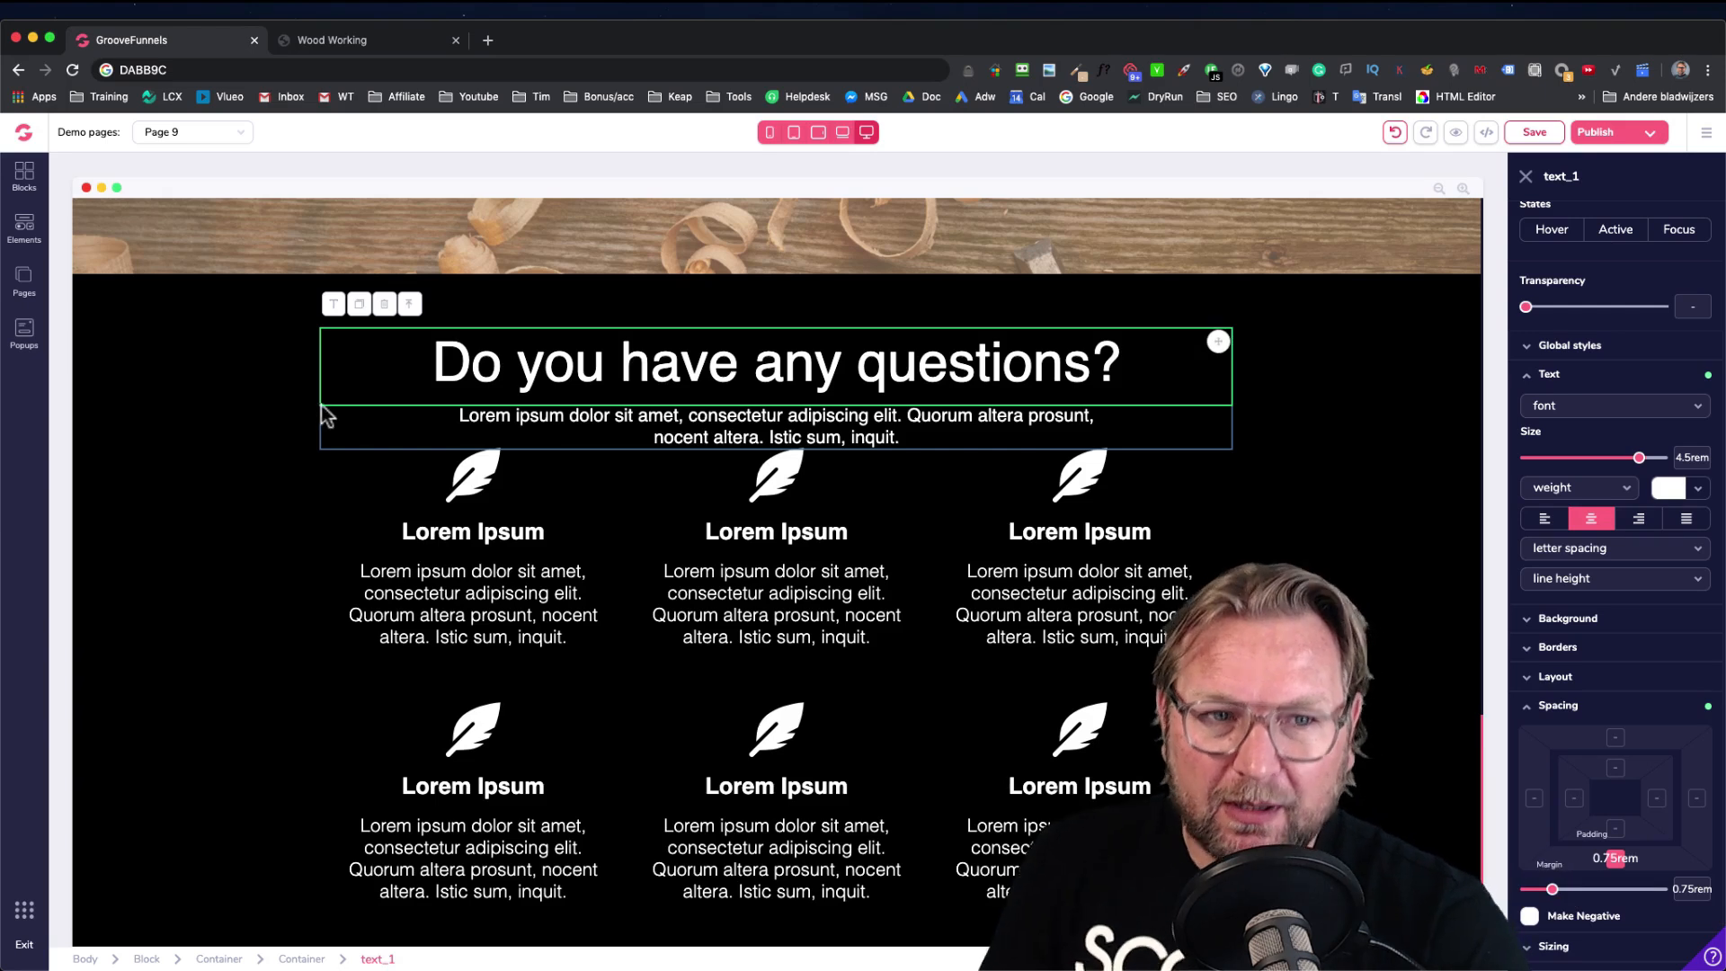
Set the bottom margin of the intro paragraph below the questions heading to 4rem
left_click(332, 427)
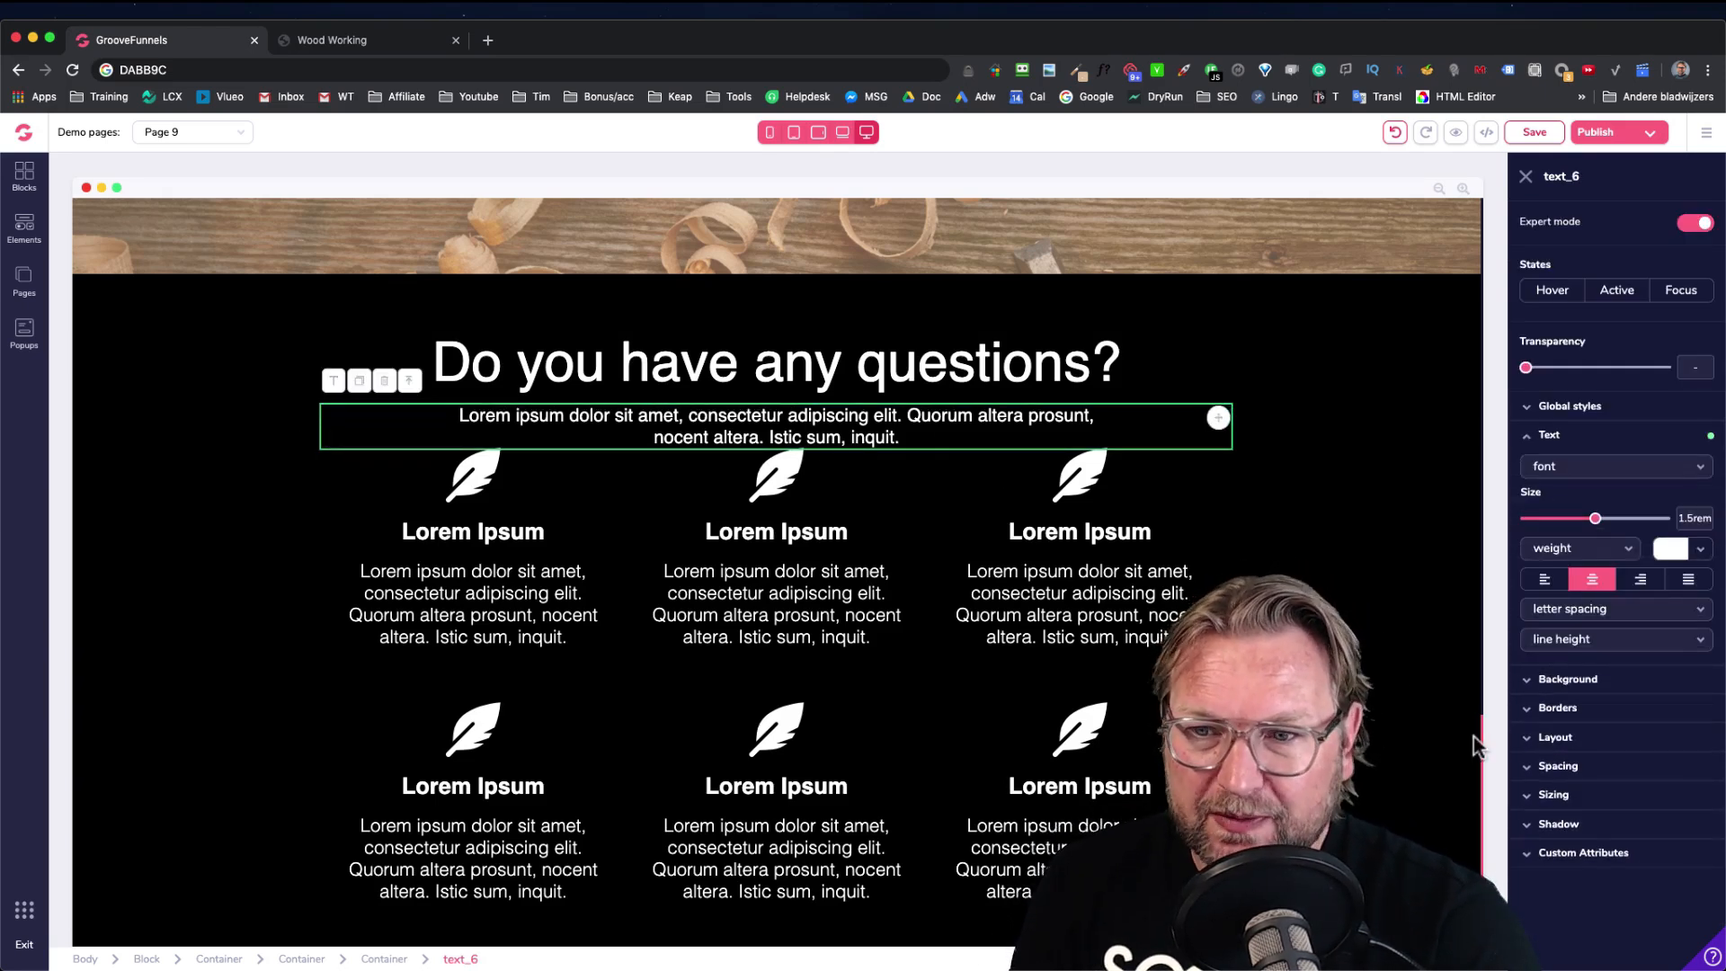
left_click(1557, 766)
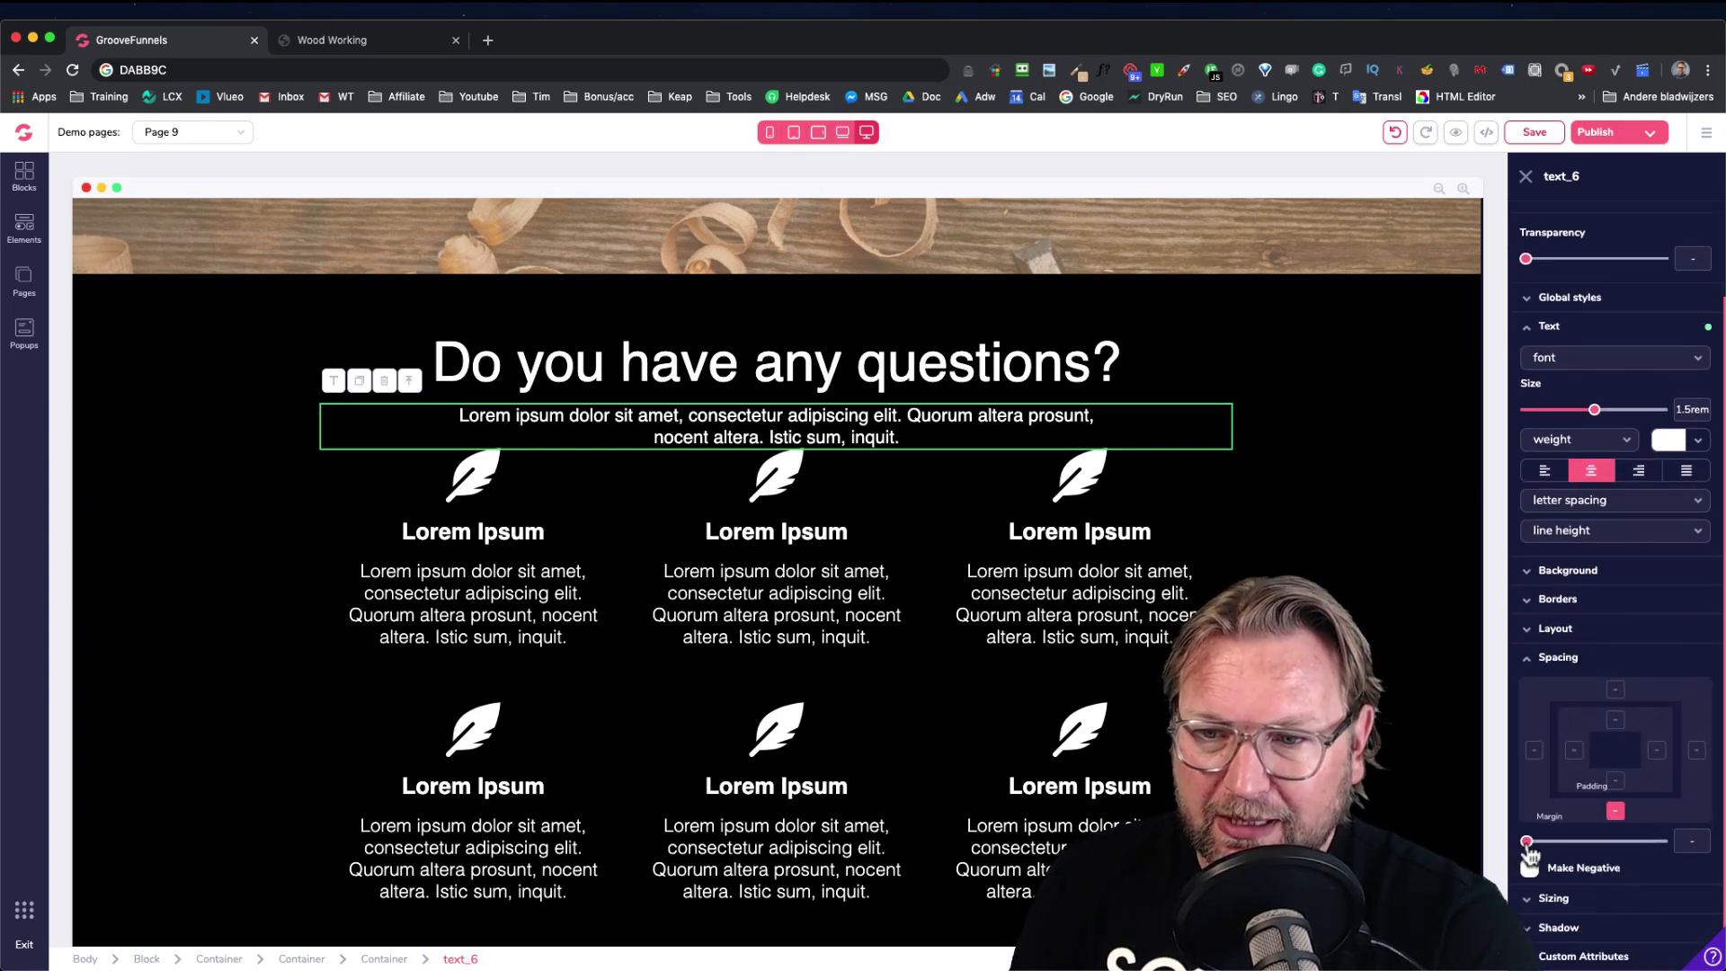
left_click_drag(1526, 840, 1620, 845)
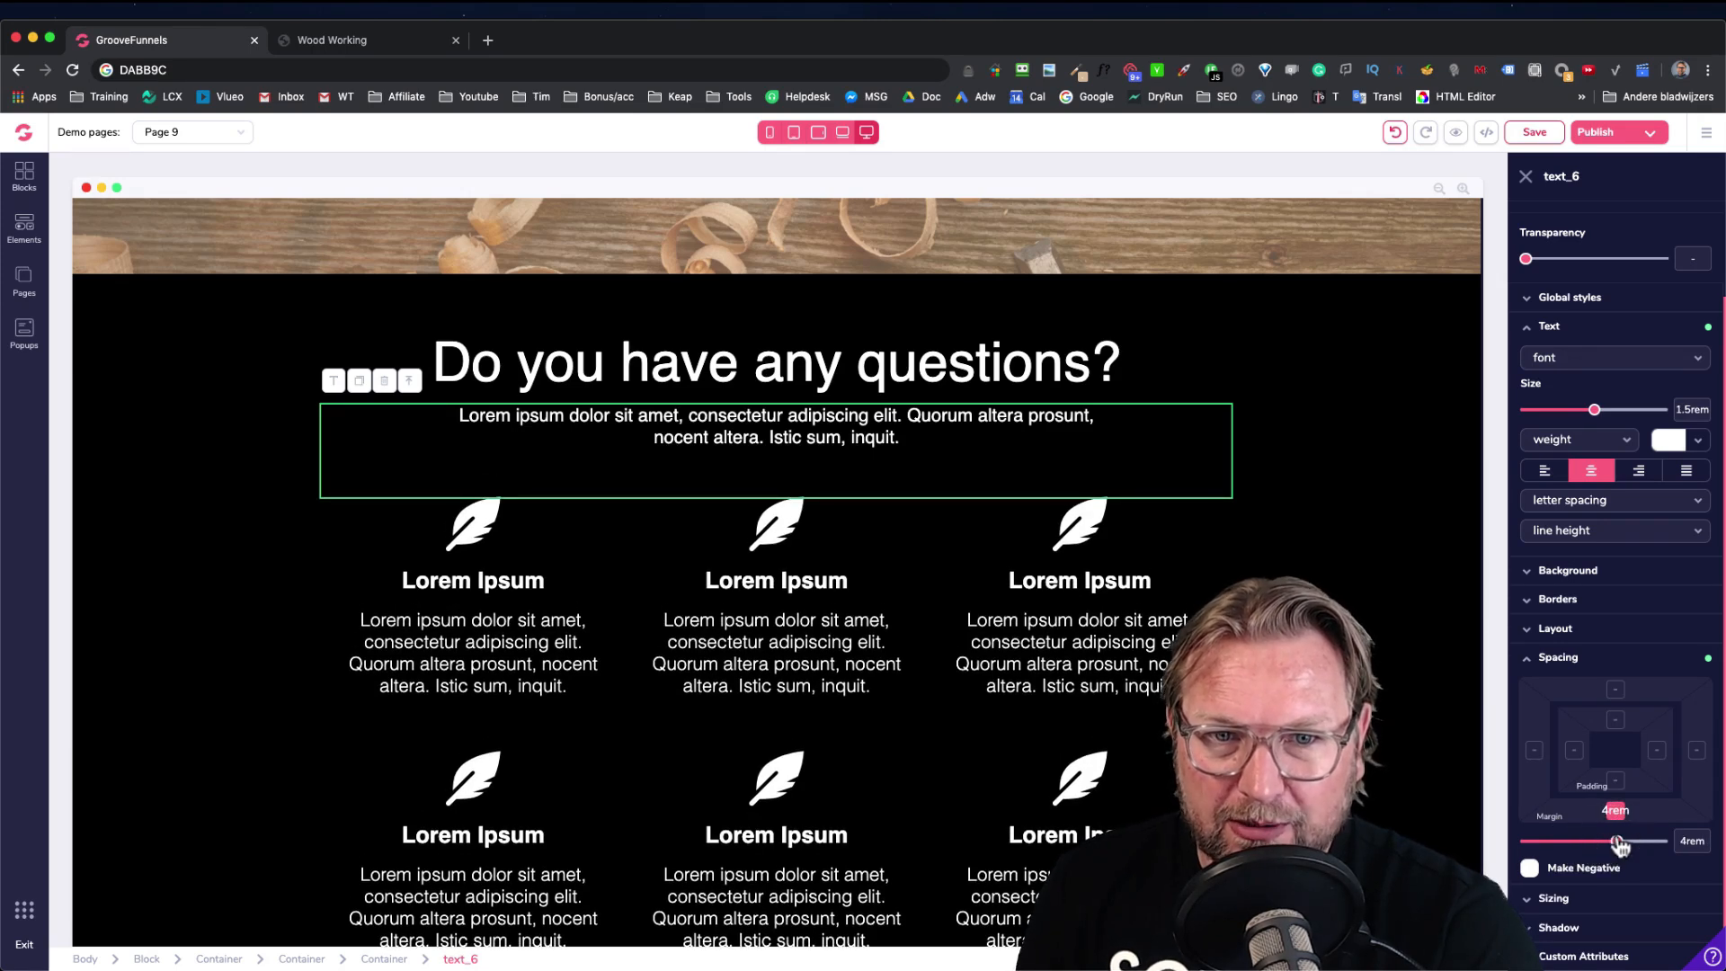
Examine how the "Lorem ipsum dolor" question box expands and collapses on the Wood Working demo page, and return to the editor
left_click(347, 40)
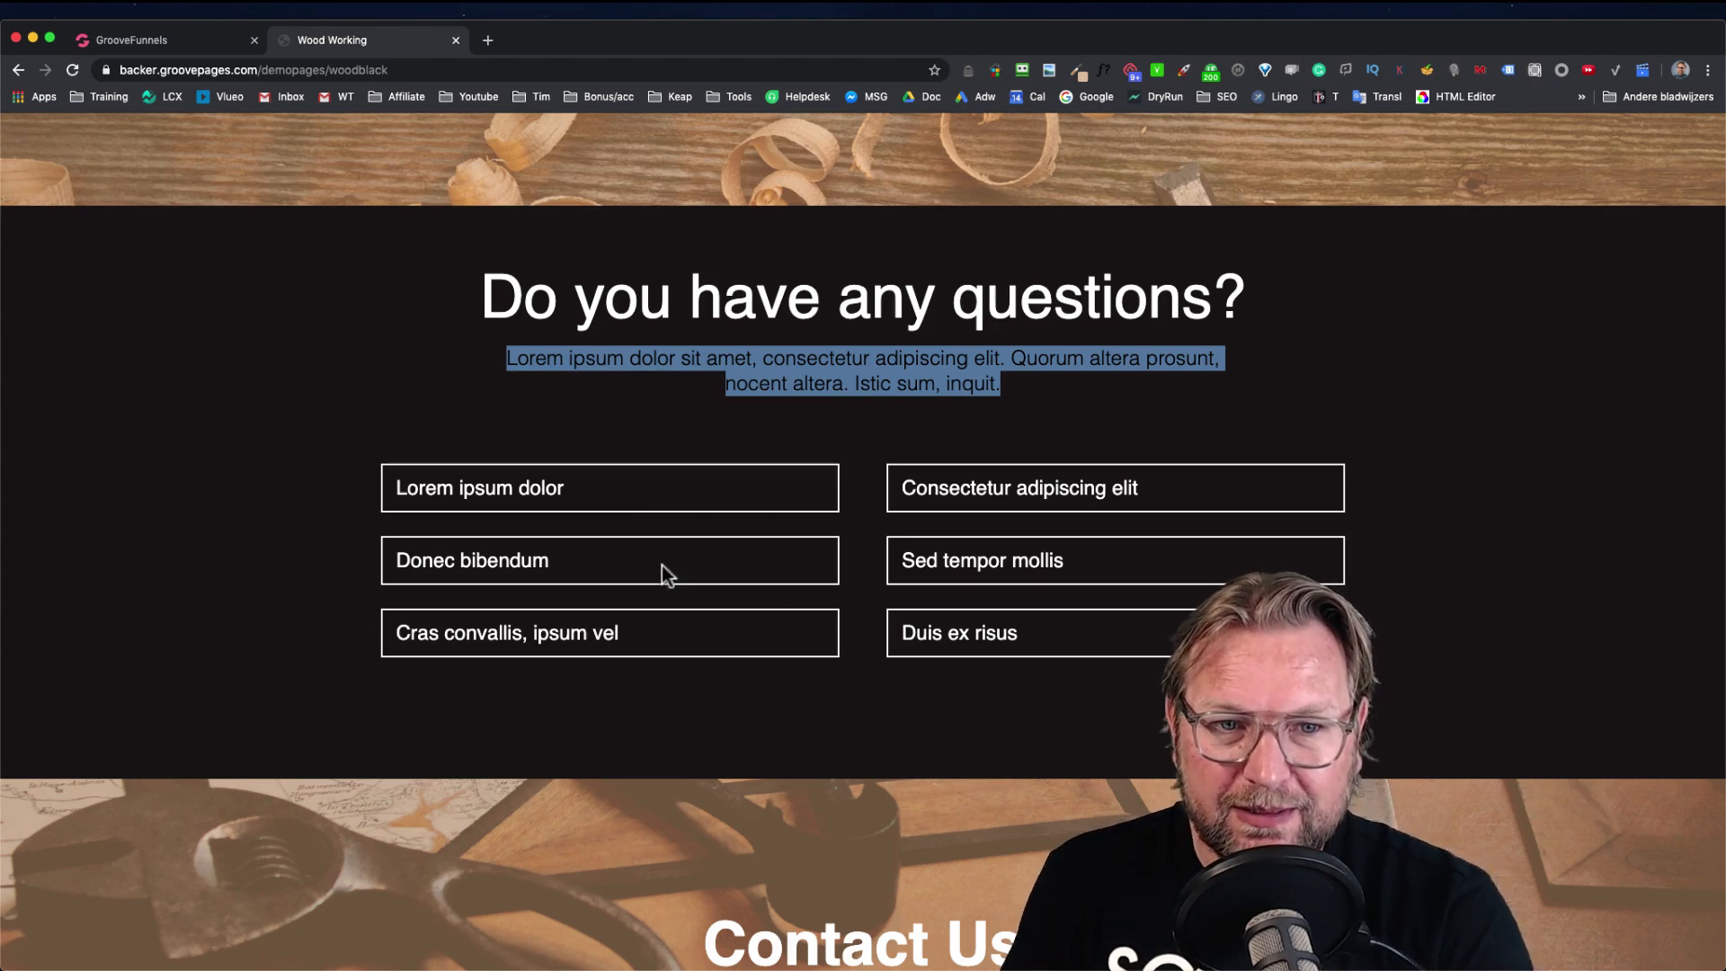
left_click(638, 488)
left_click(642, 493)
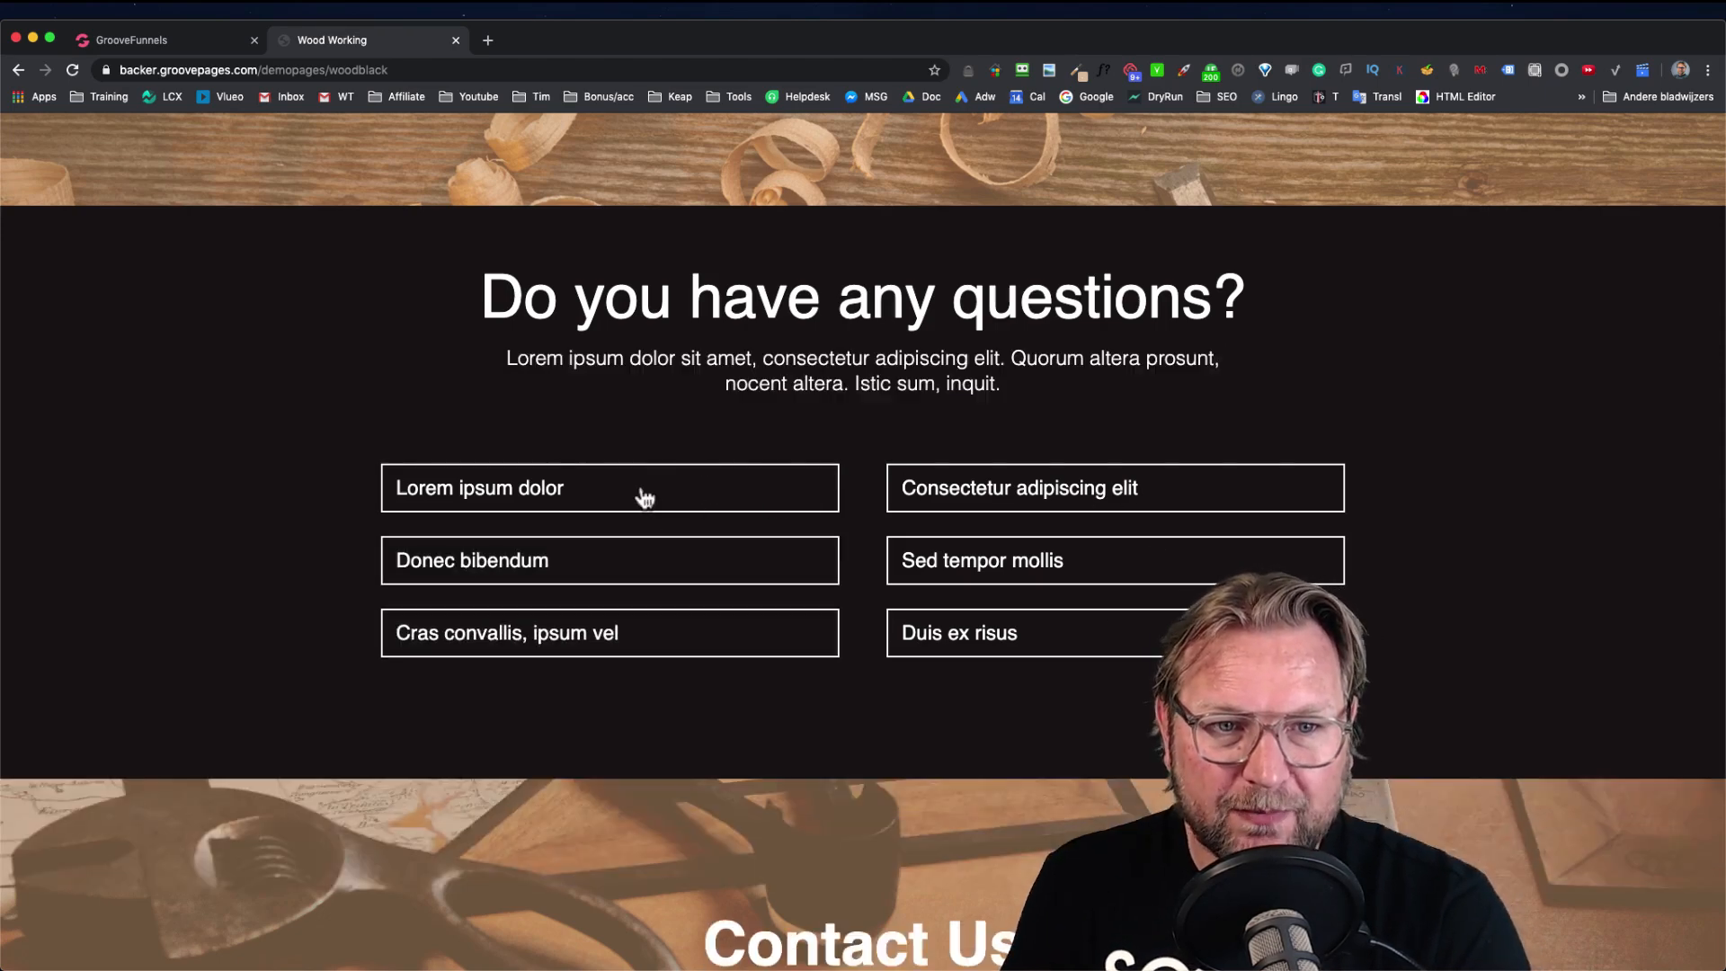
left_click(642, 493)
left_click(202, 38)
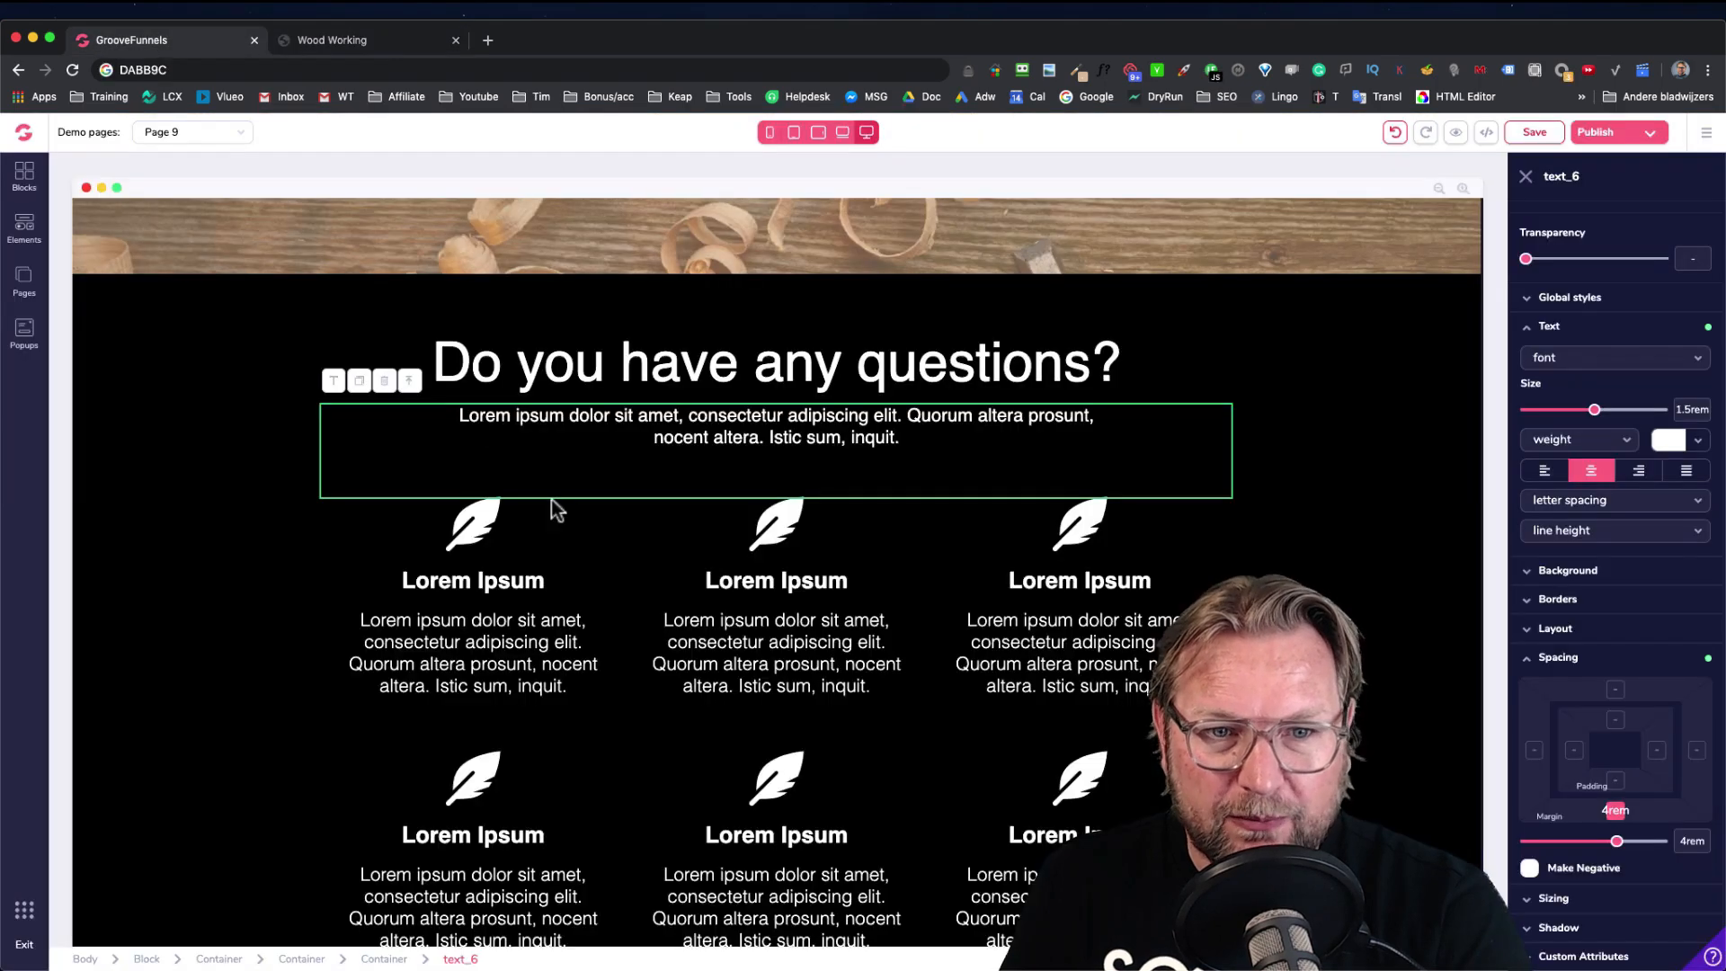
Delete both three-column rows of feather-icon features from the "Do you have any questions?" block
left_click(480, 535)
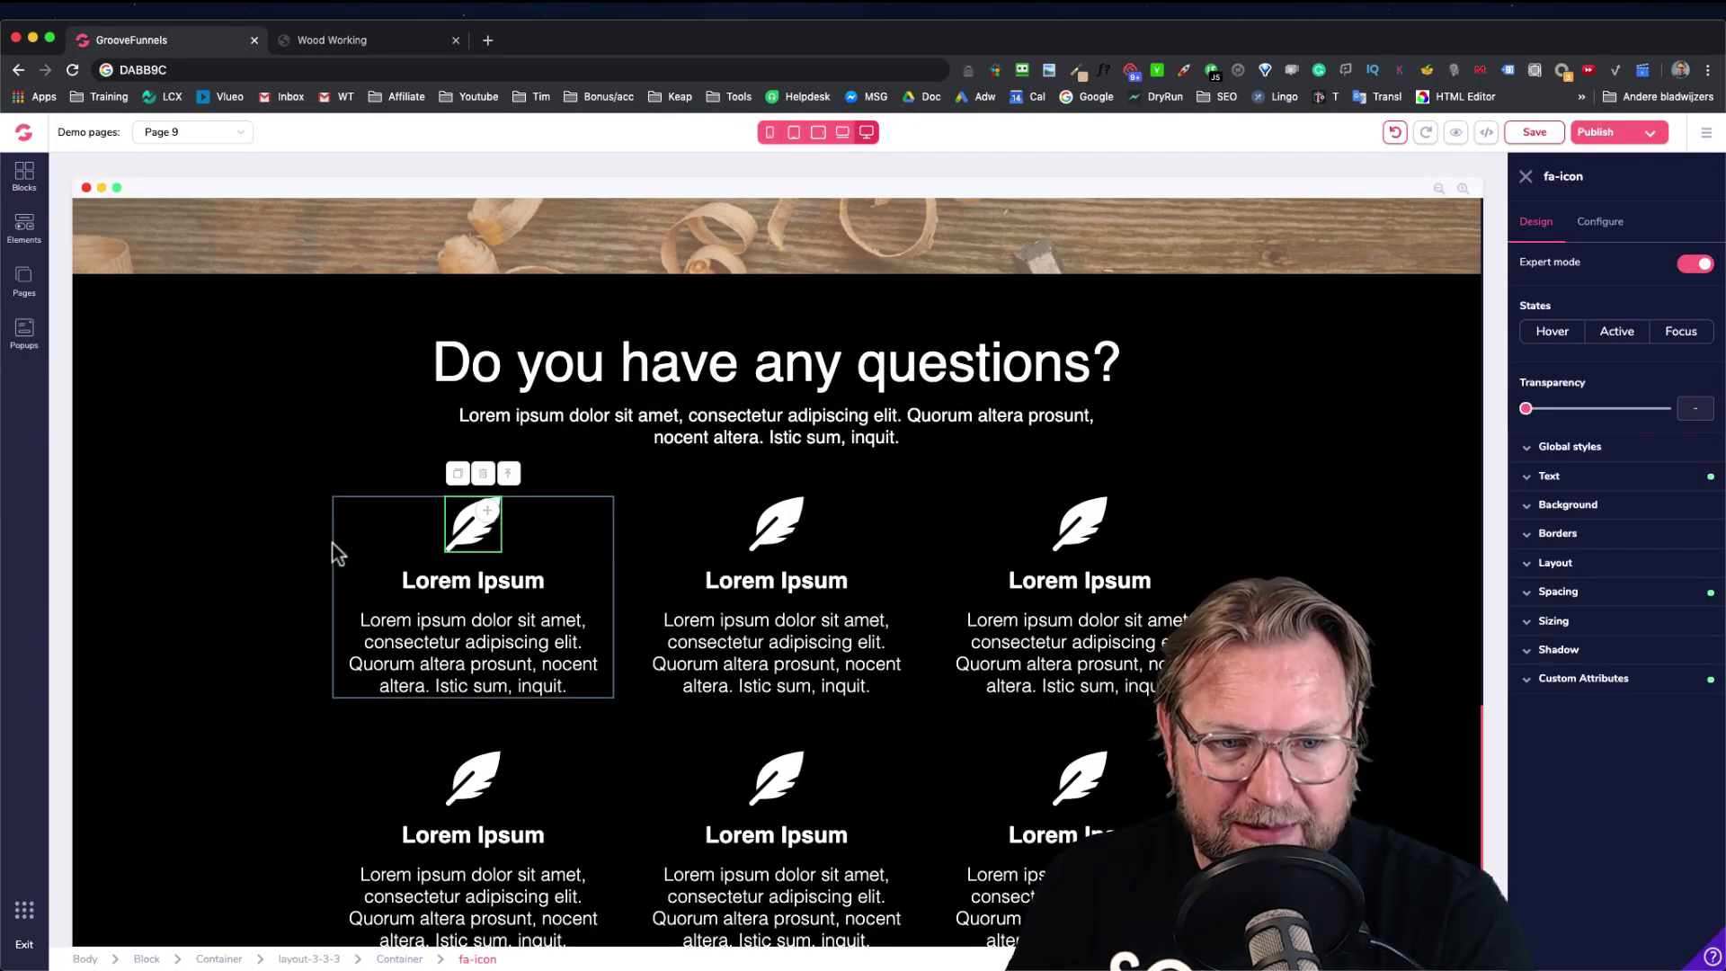
left_click(638, 562)
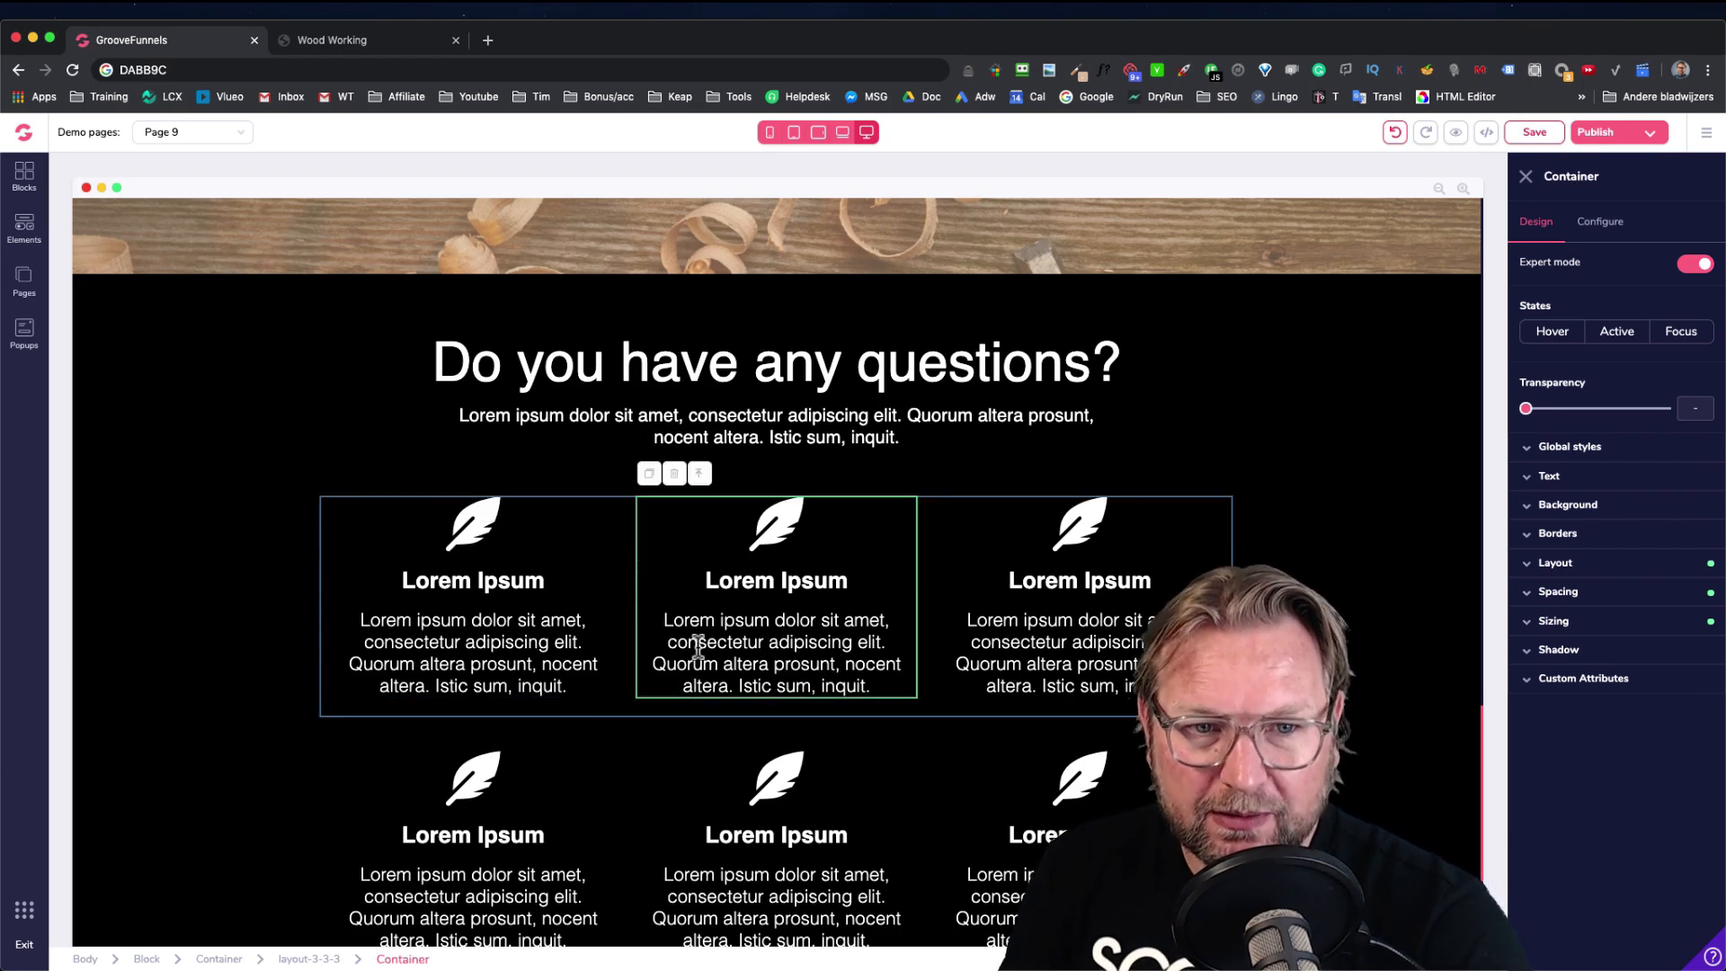
left_click(326, 960)
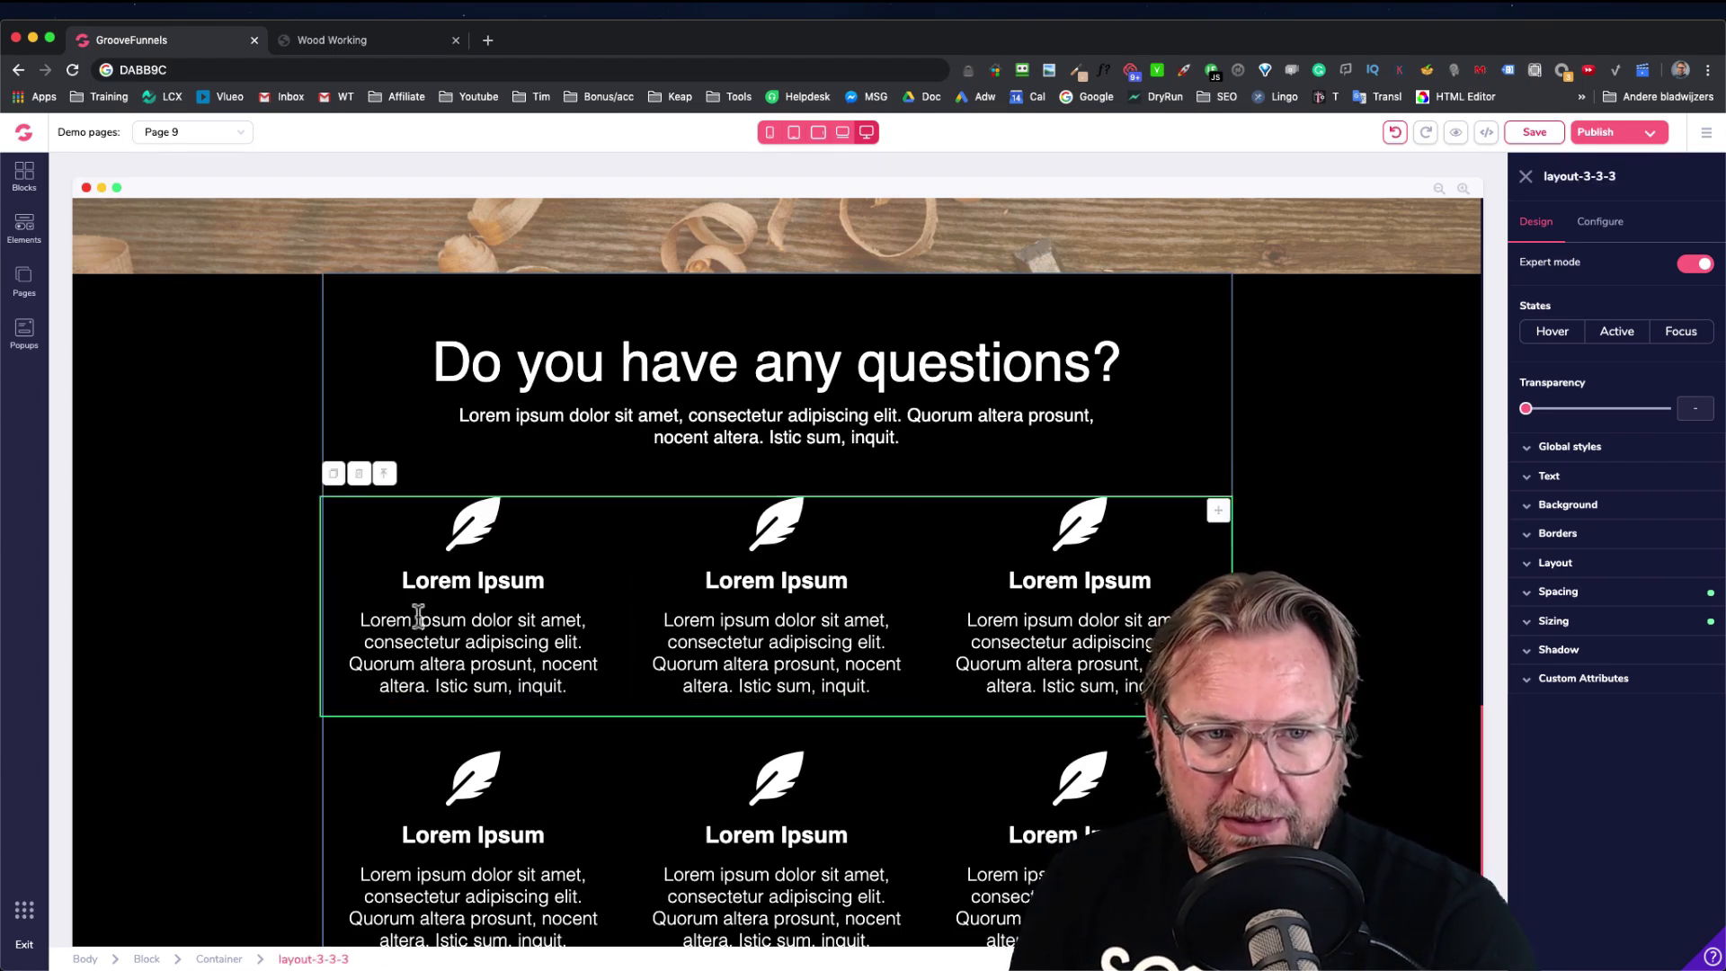
left_click(360, 474)
left_click(899, 566)
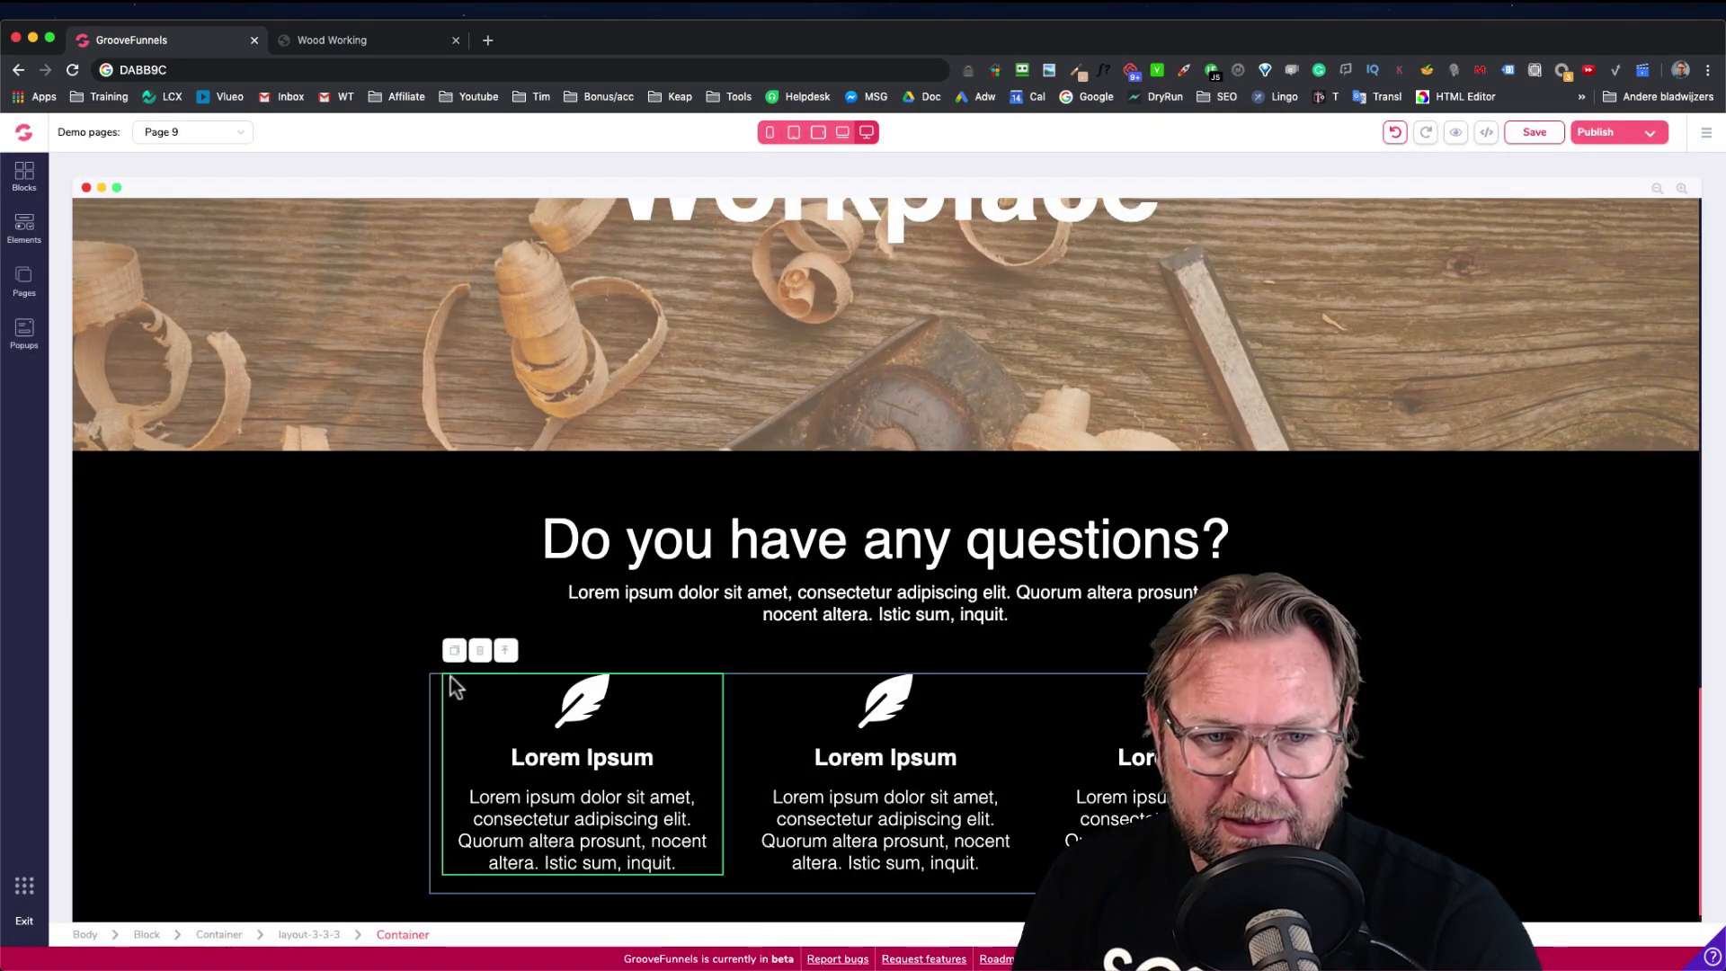
left_click(450, 675)
left_click(359, 649)
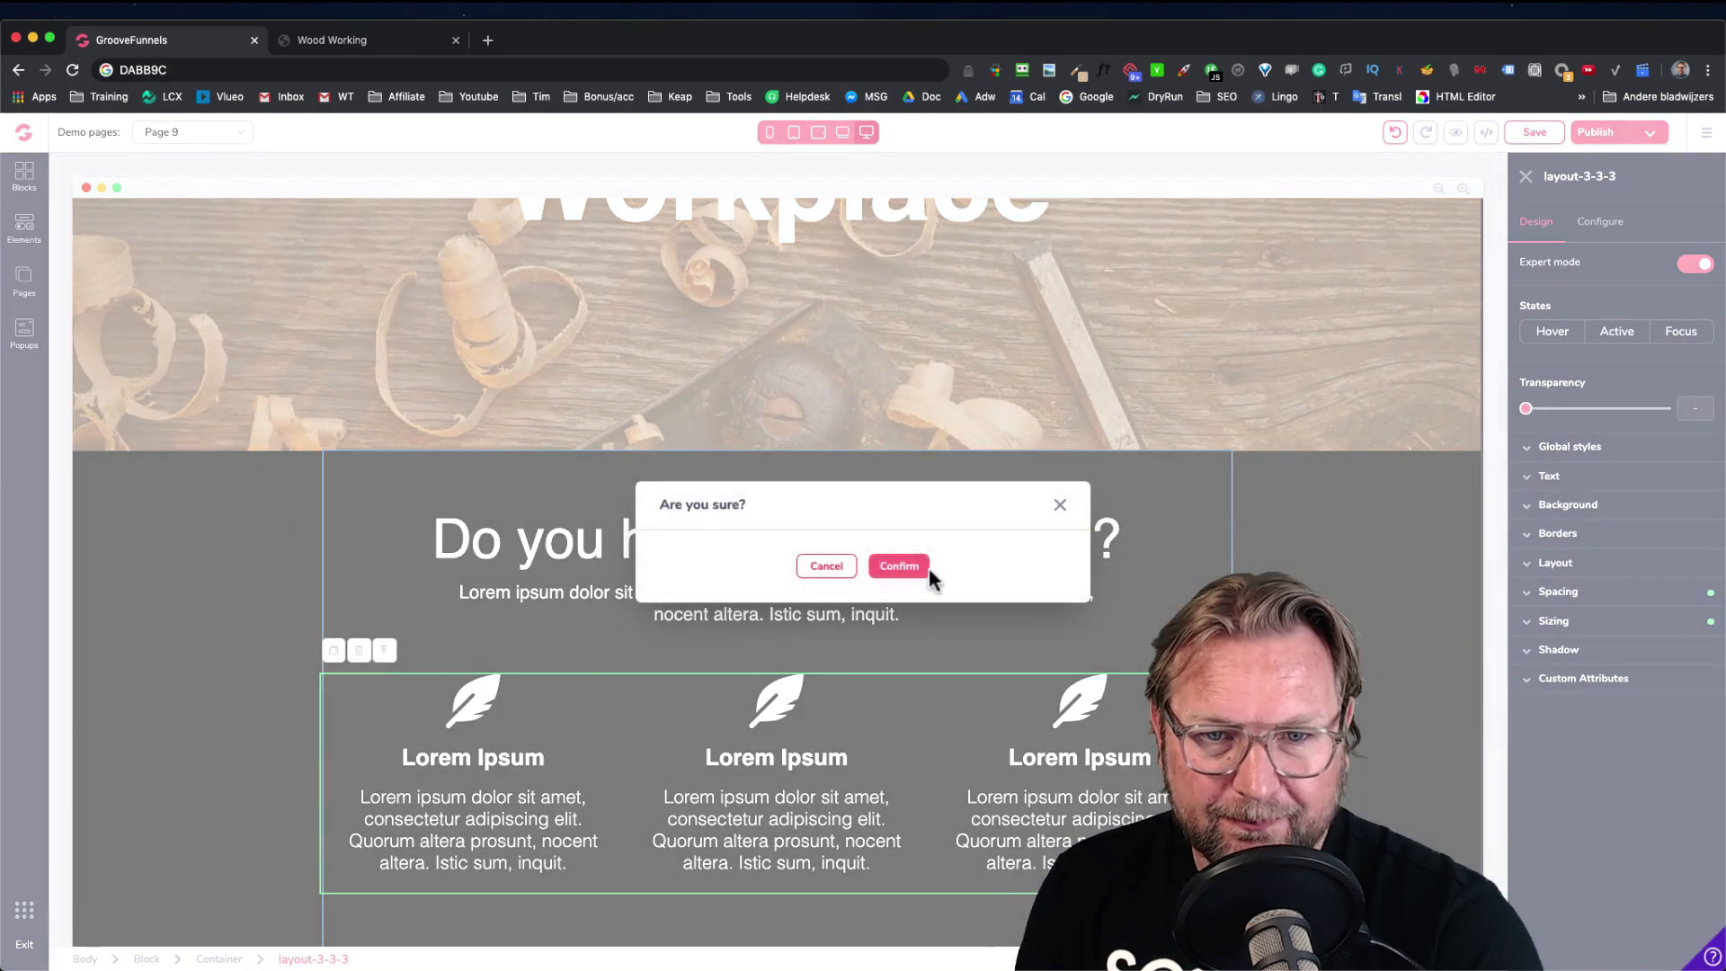
left_click(899, 566)
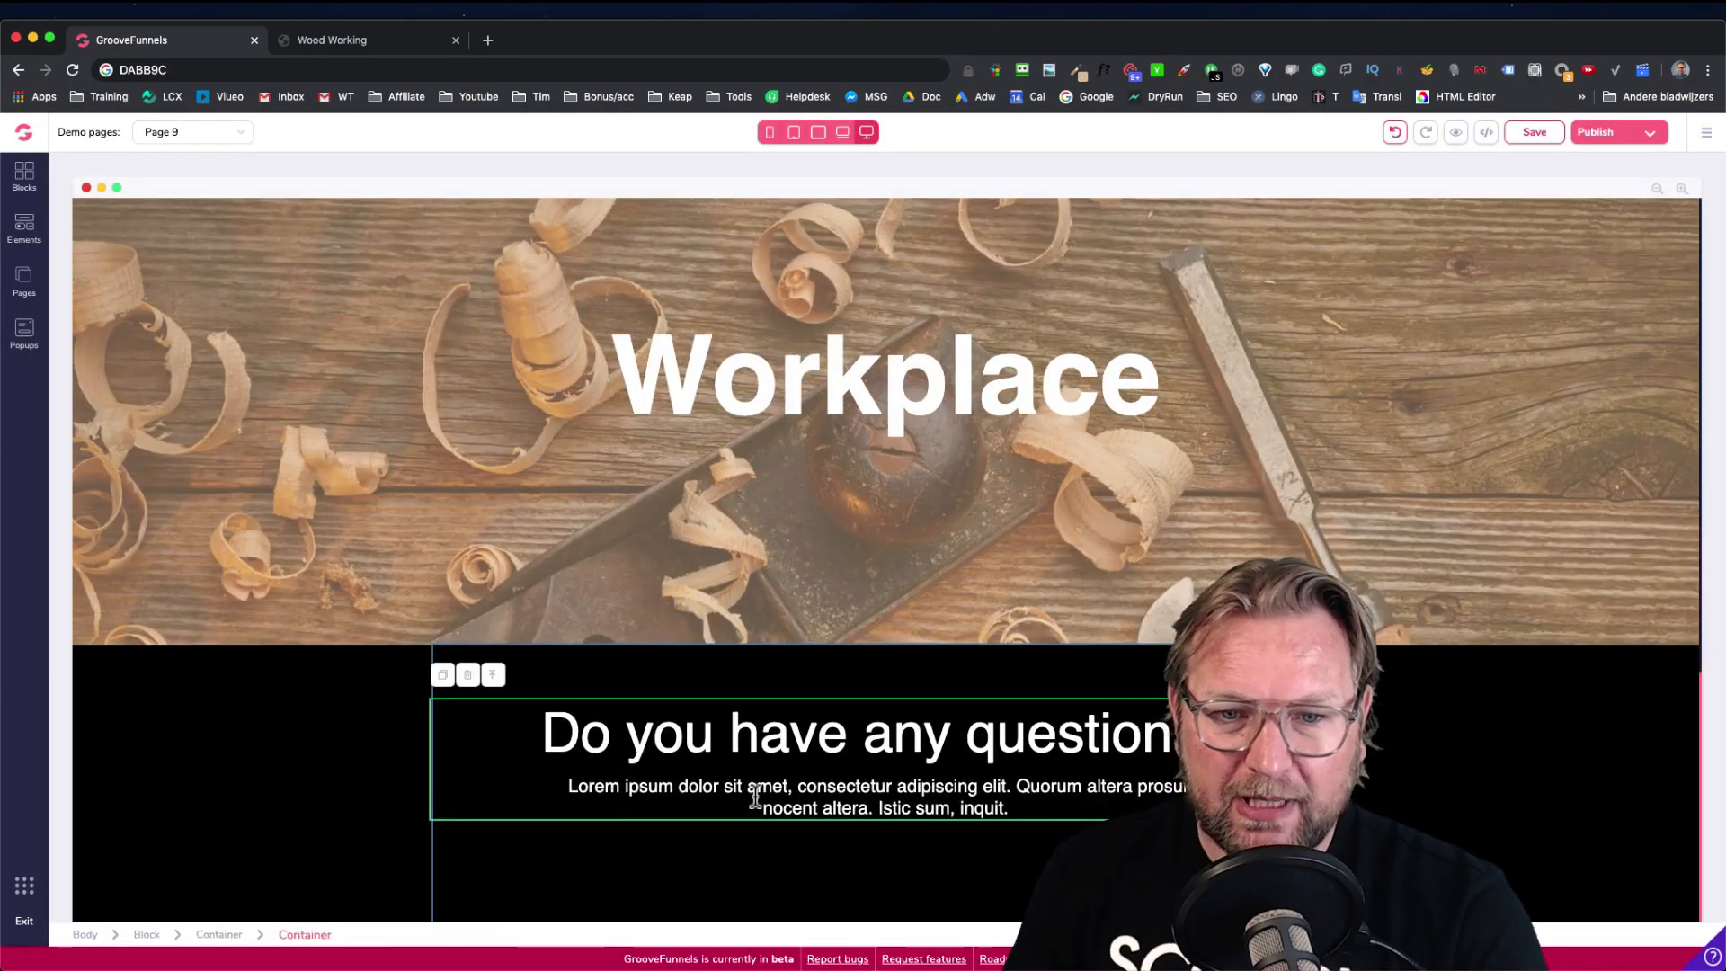
Check the demo page's question layout and add a container and a two-column layout below the intro paragraph in the questions block
left_click(356, 42)
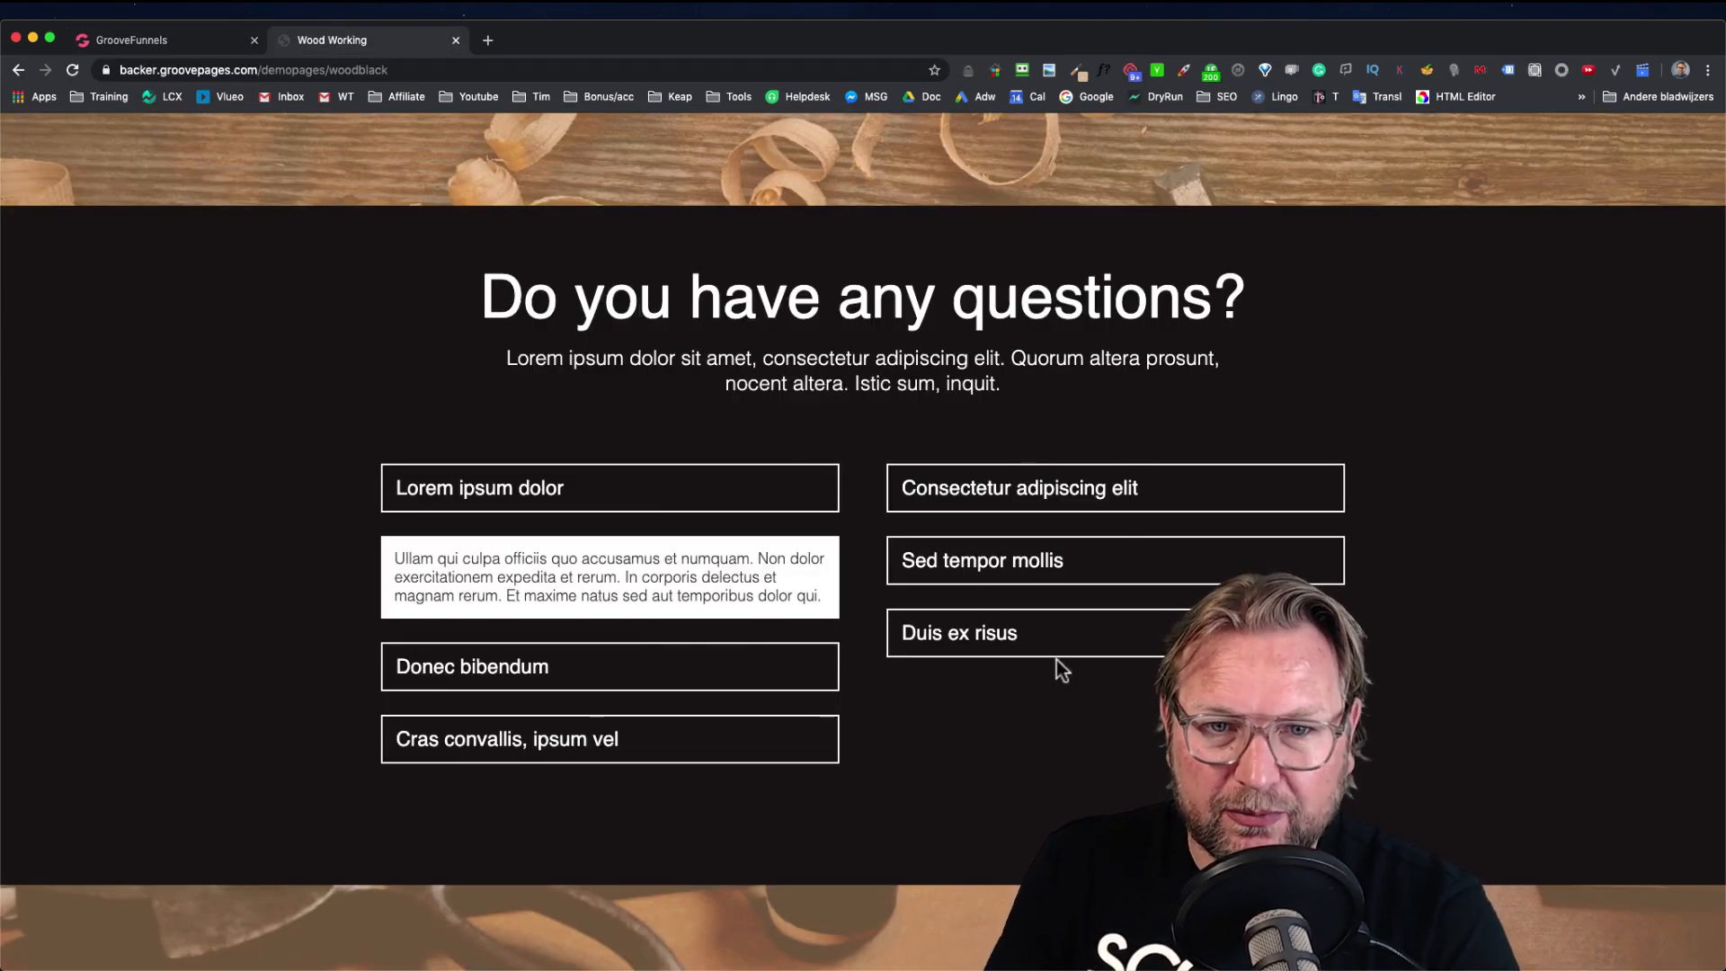
left_click(160, 42)
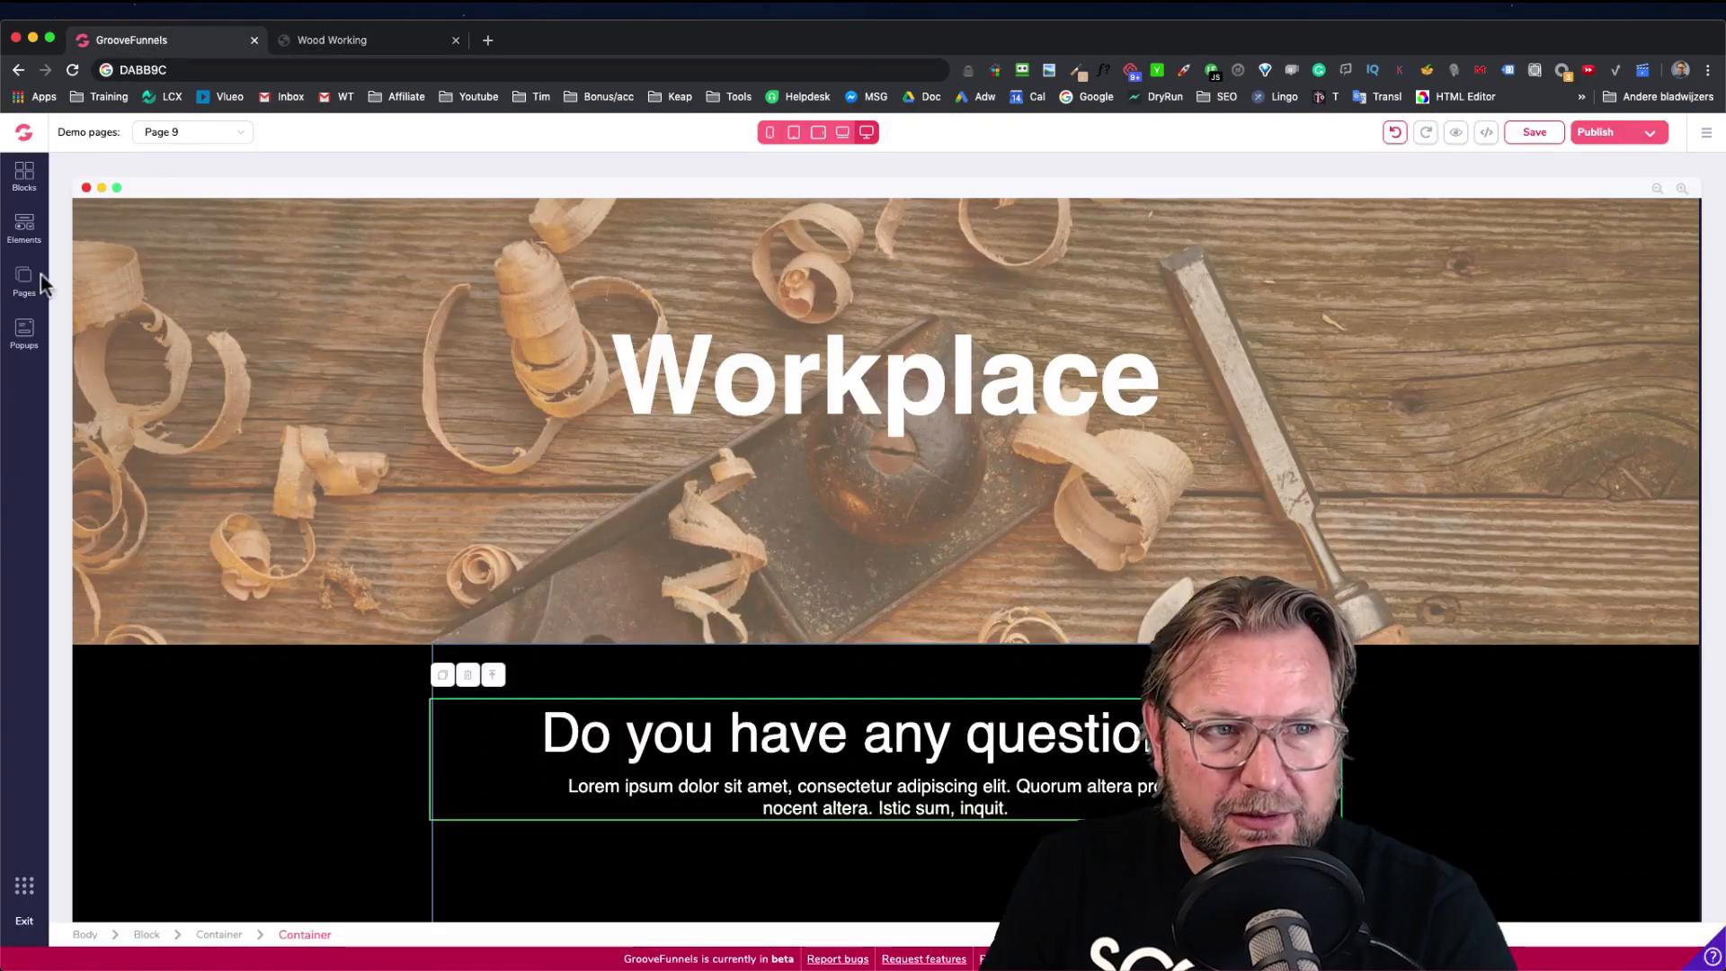
left_click(24, 229)
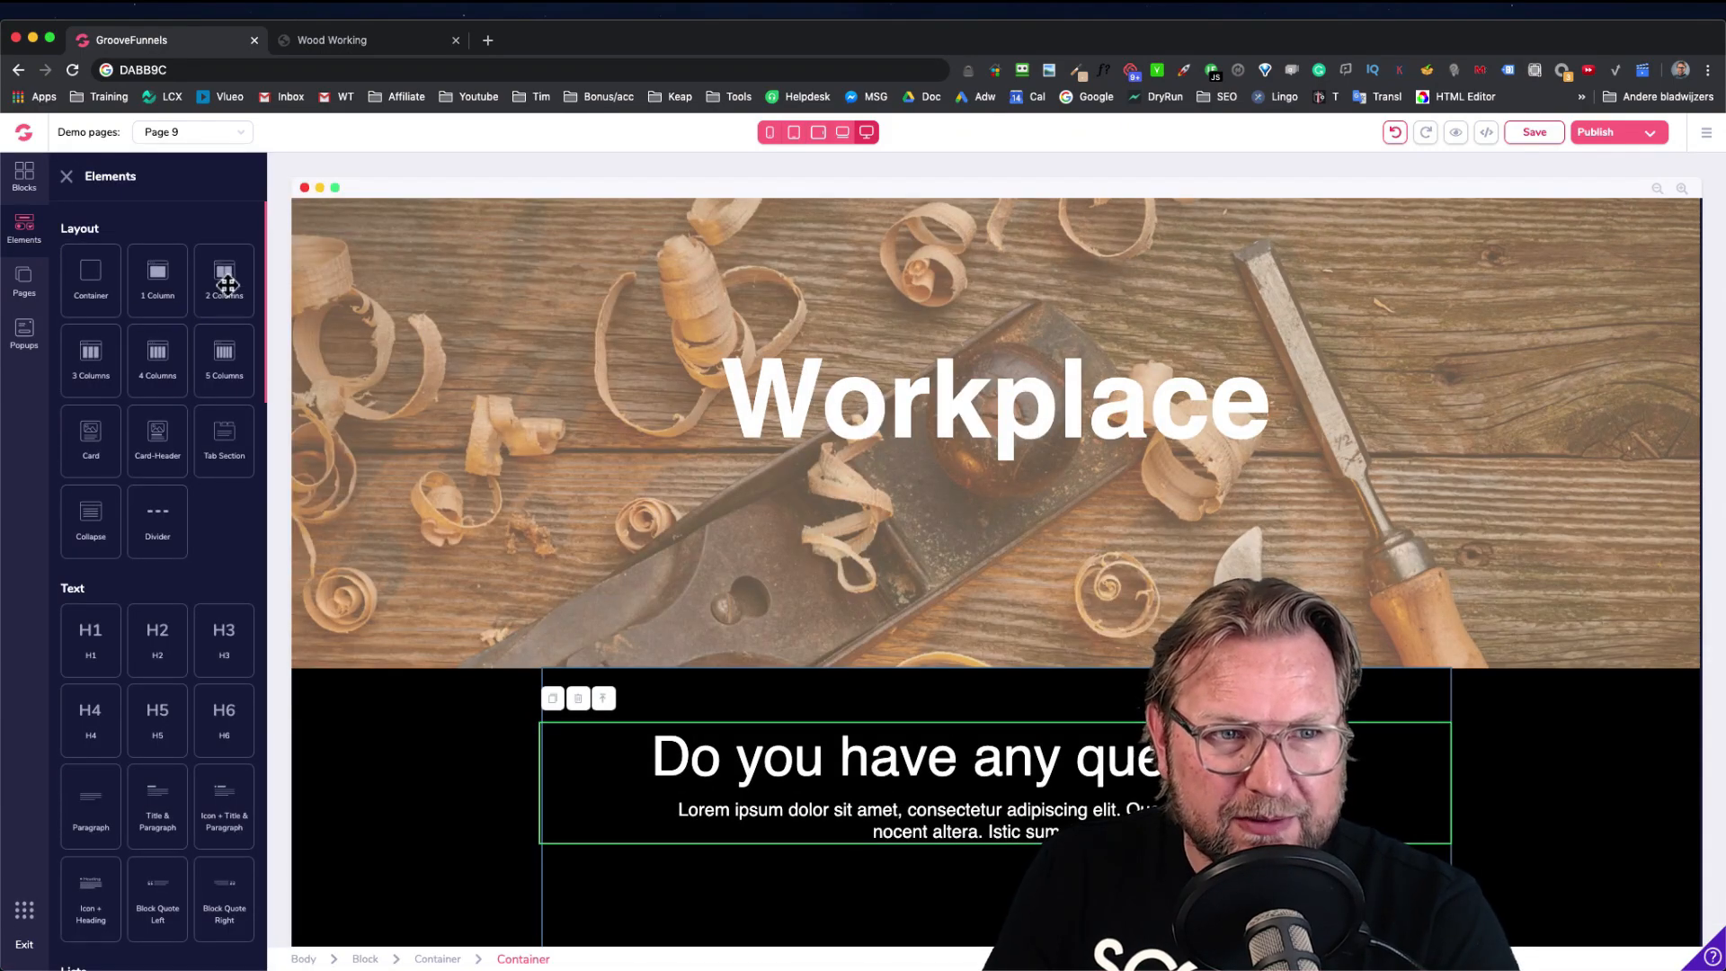
left_click_drag(89, 288, 852, 804)
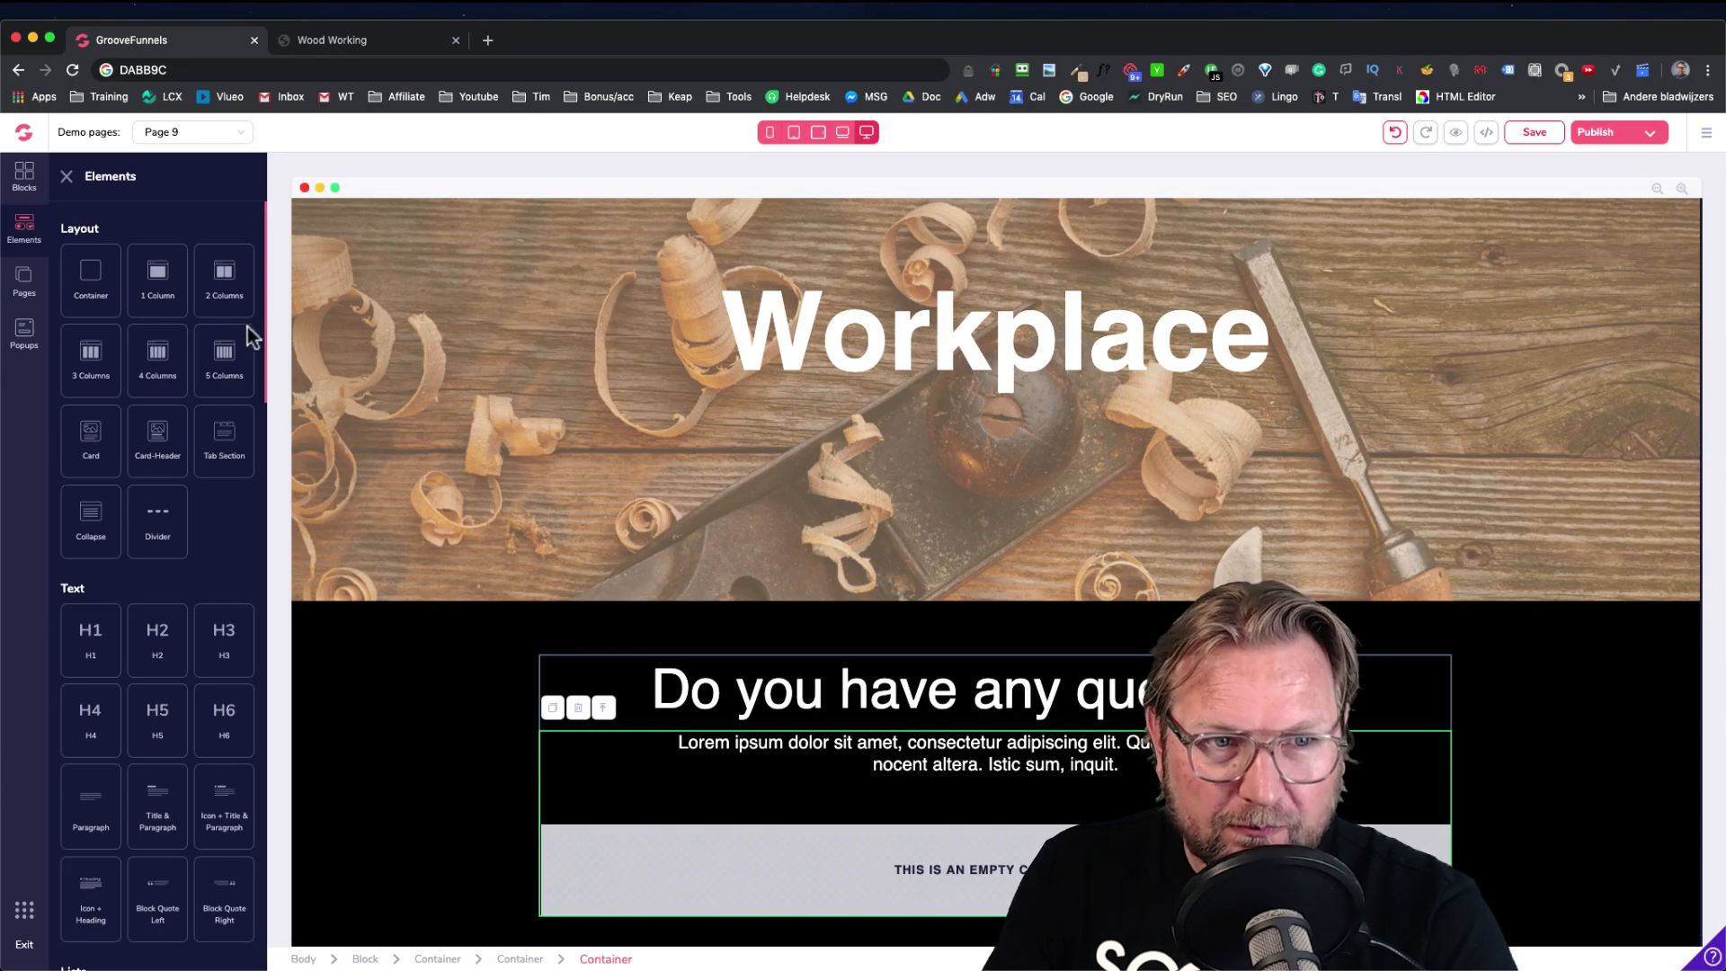
left_click_drag(224, 286, 932, 849)
left_click(937, 854)
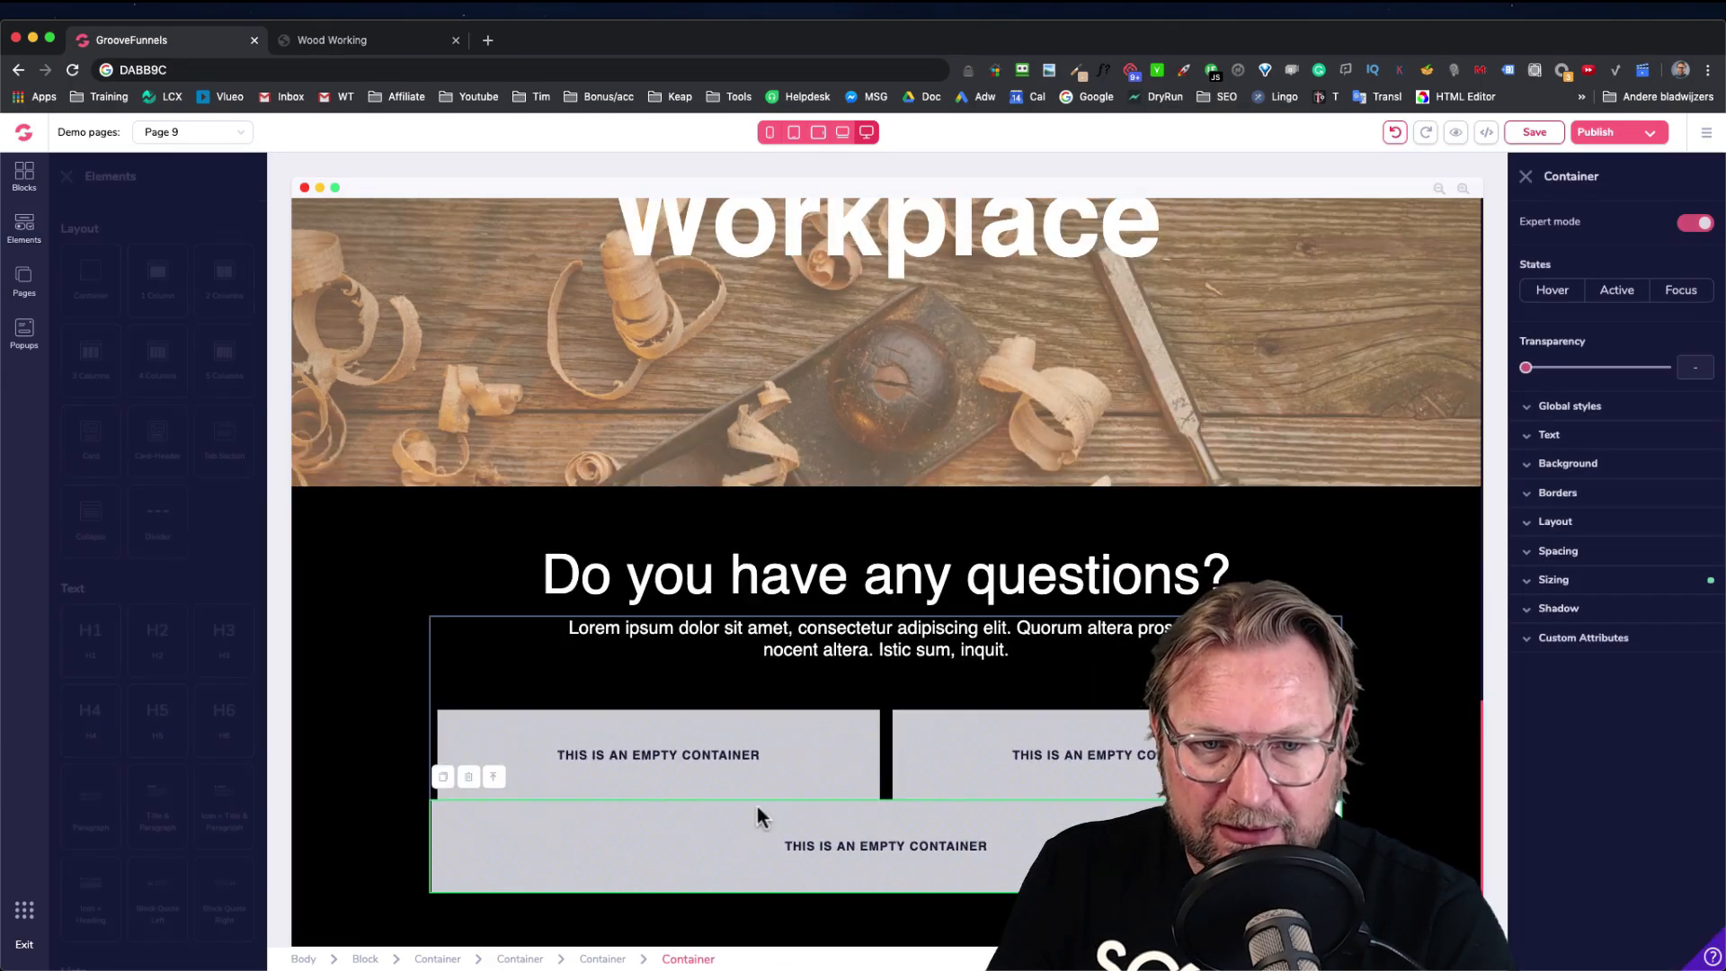
Delete the extra empty container beneath the two-column layout in the "Do you have any questions?" block
left_click(358, 778)
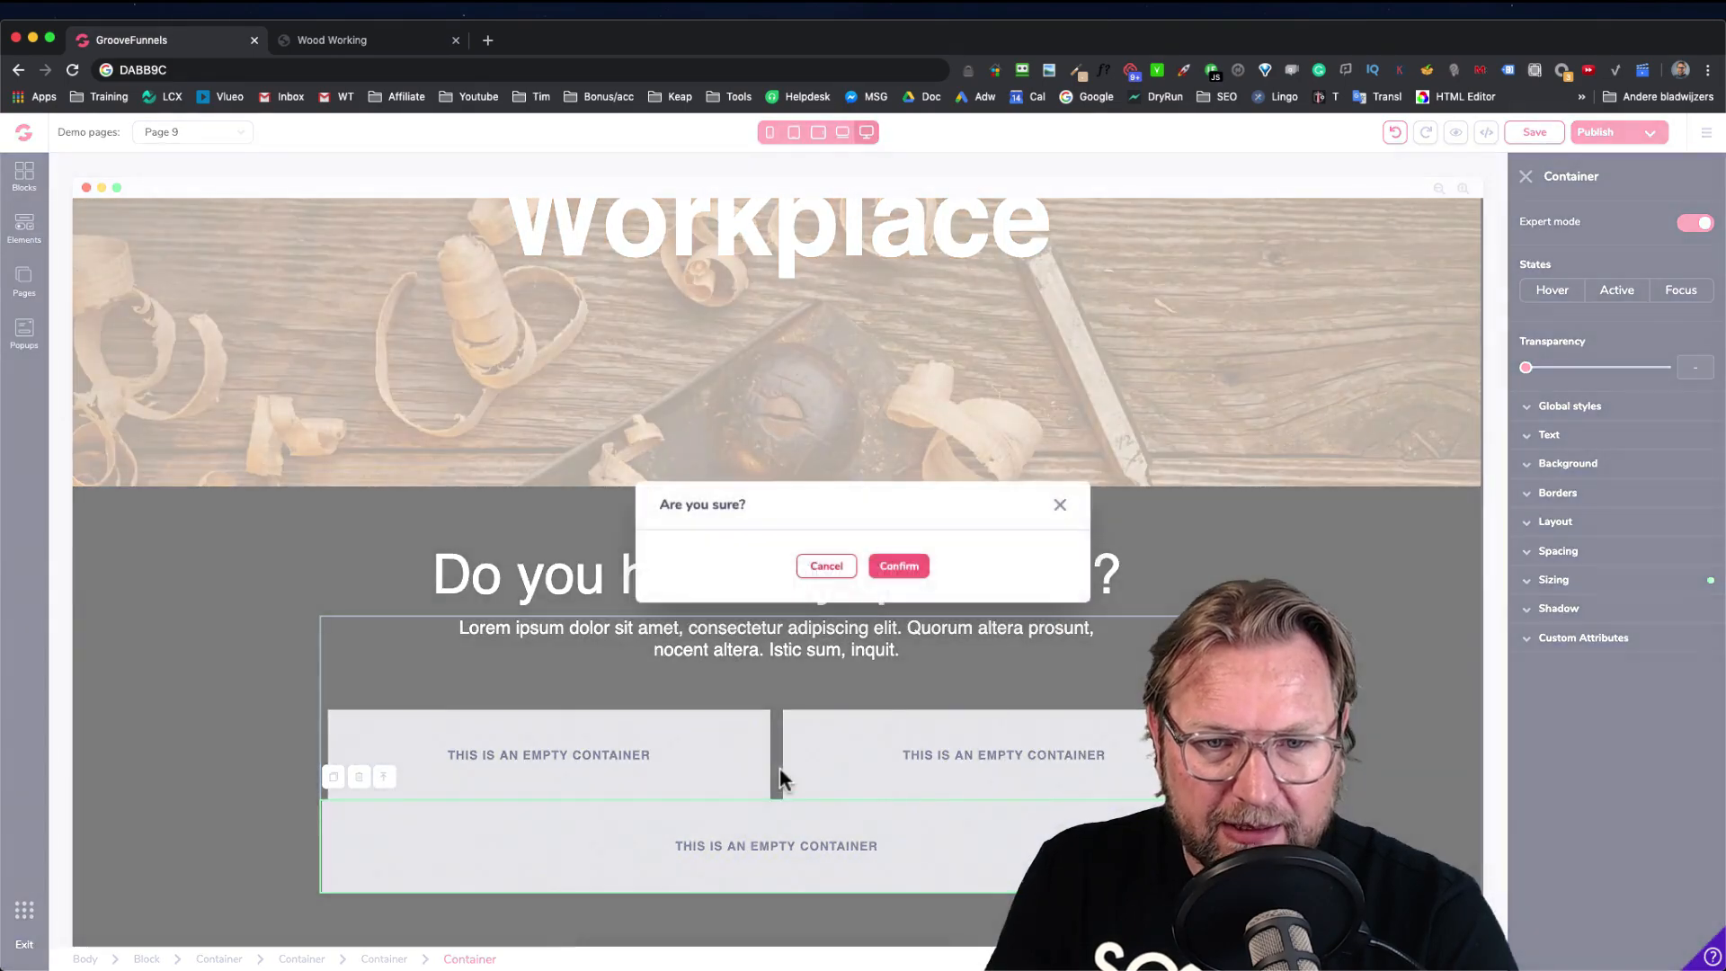
left_click(899, 565)
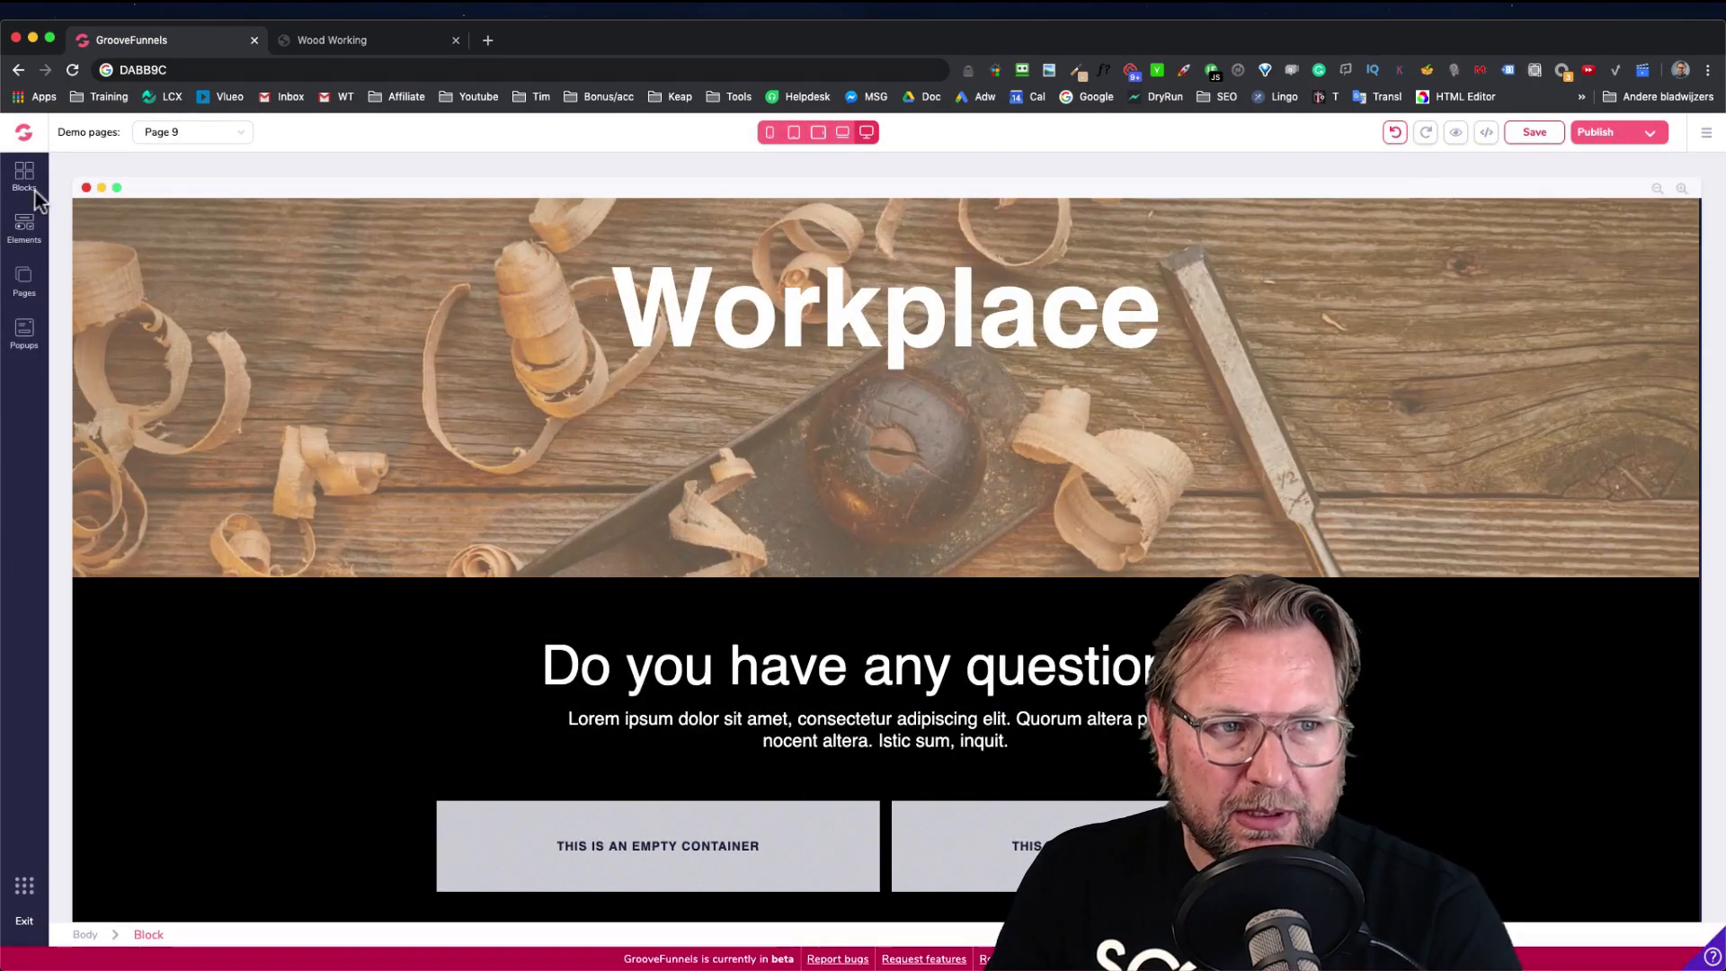
Examine how the "Lorem ipsum dolor" question opens and closes on the Wood Working demo page, and return to the editor's element library
left_click(45, 235)
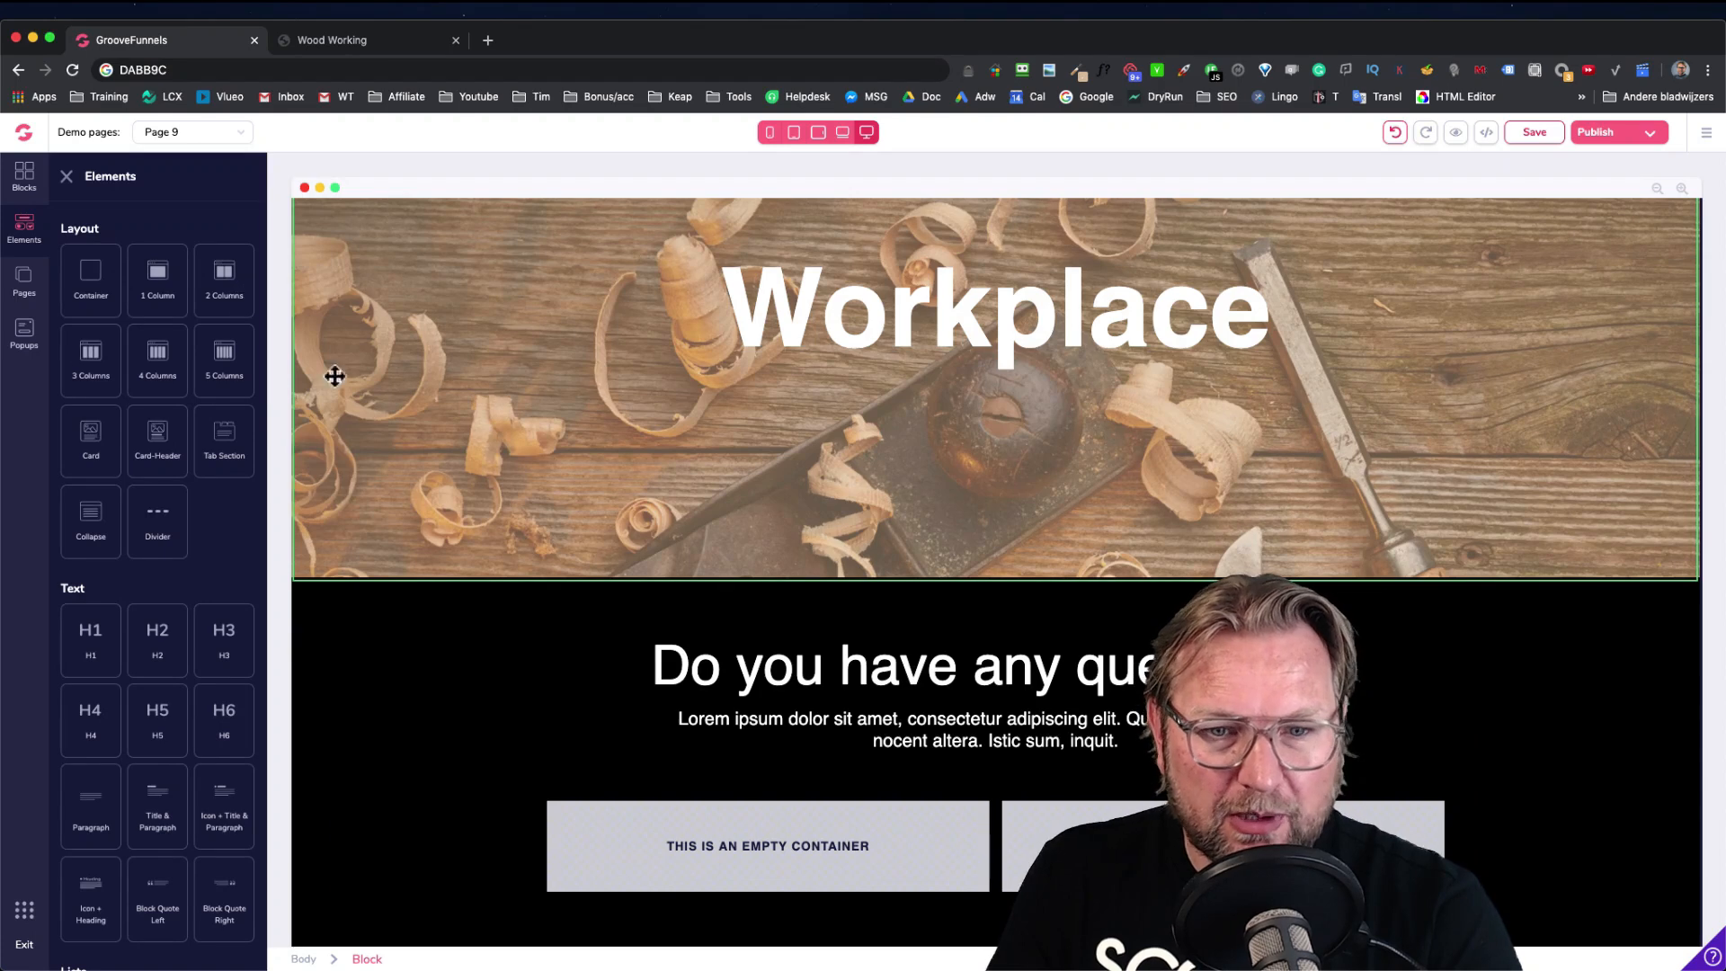
scroll(918, 710, "down", 1)
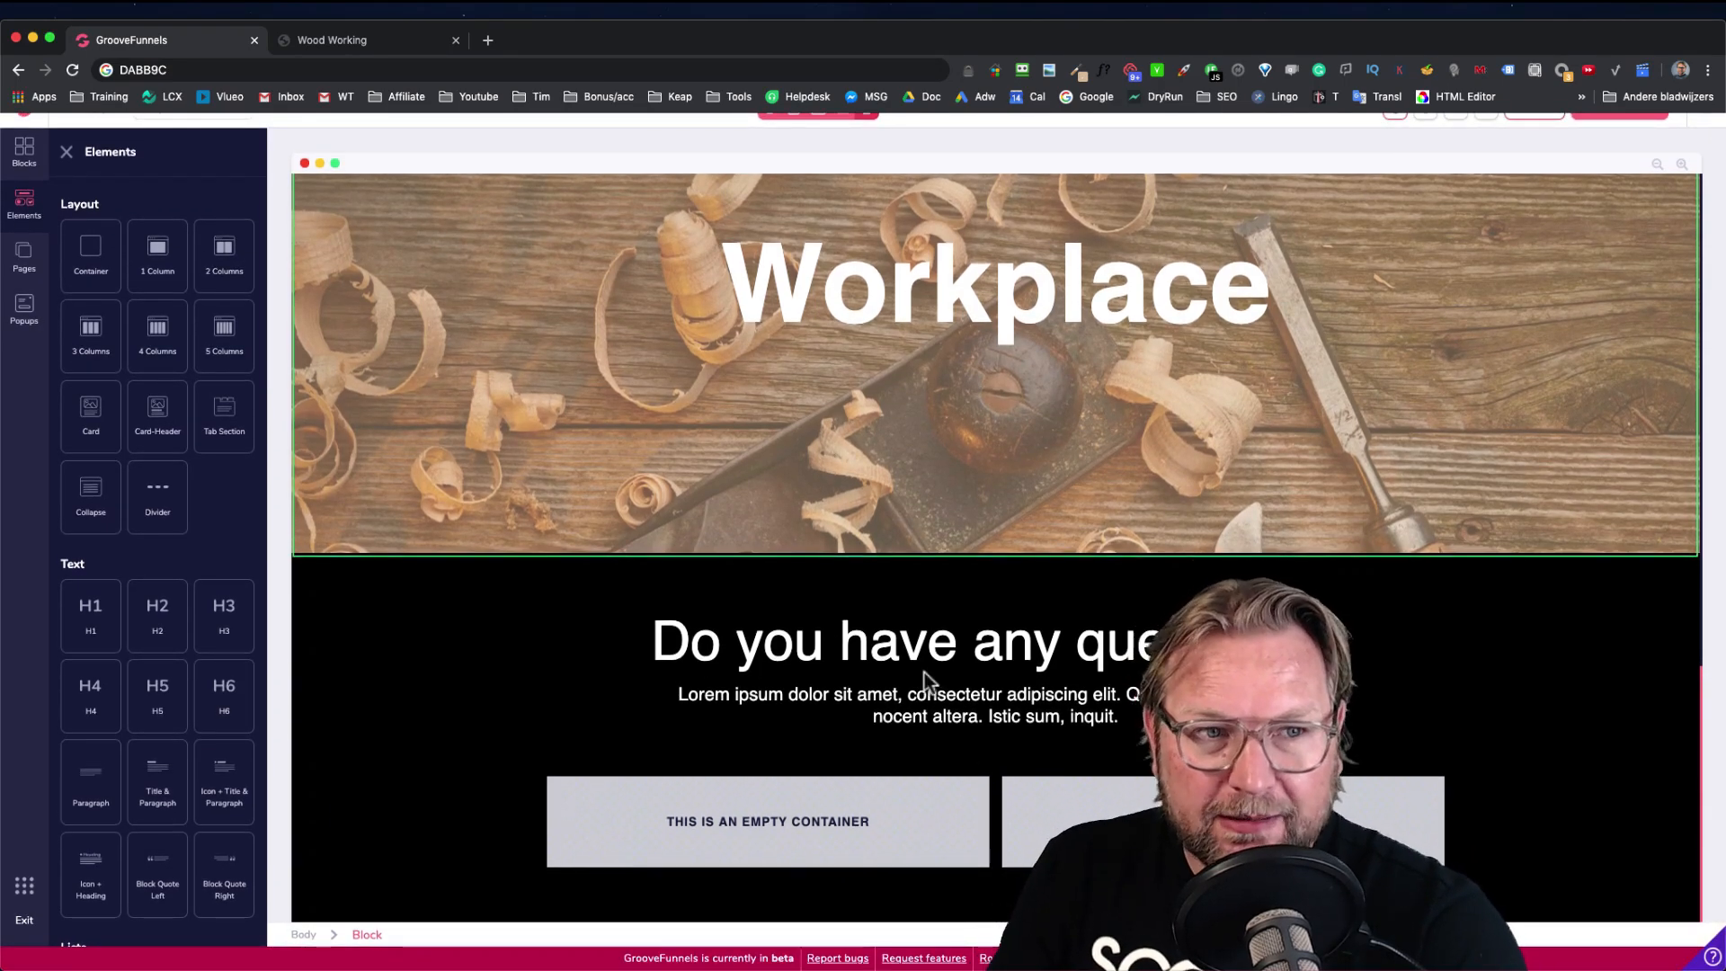
left_click(396, 43)
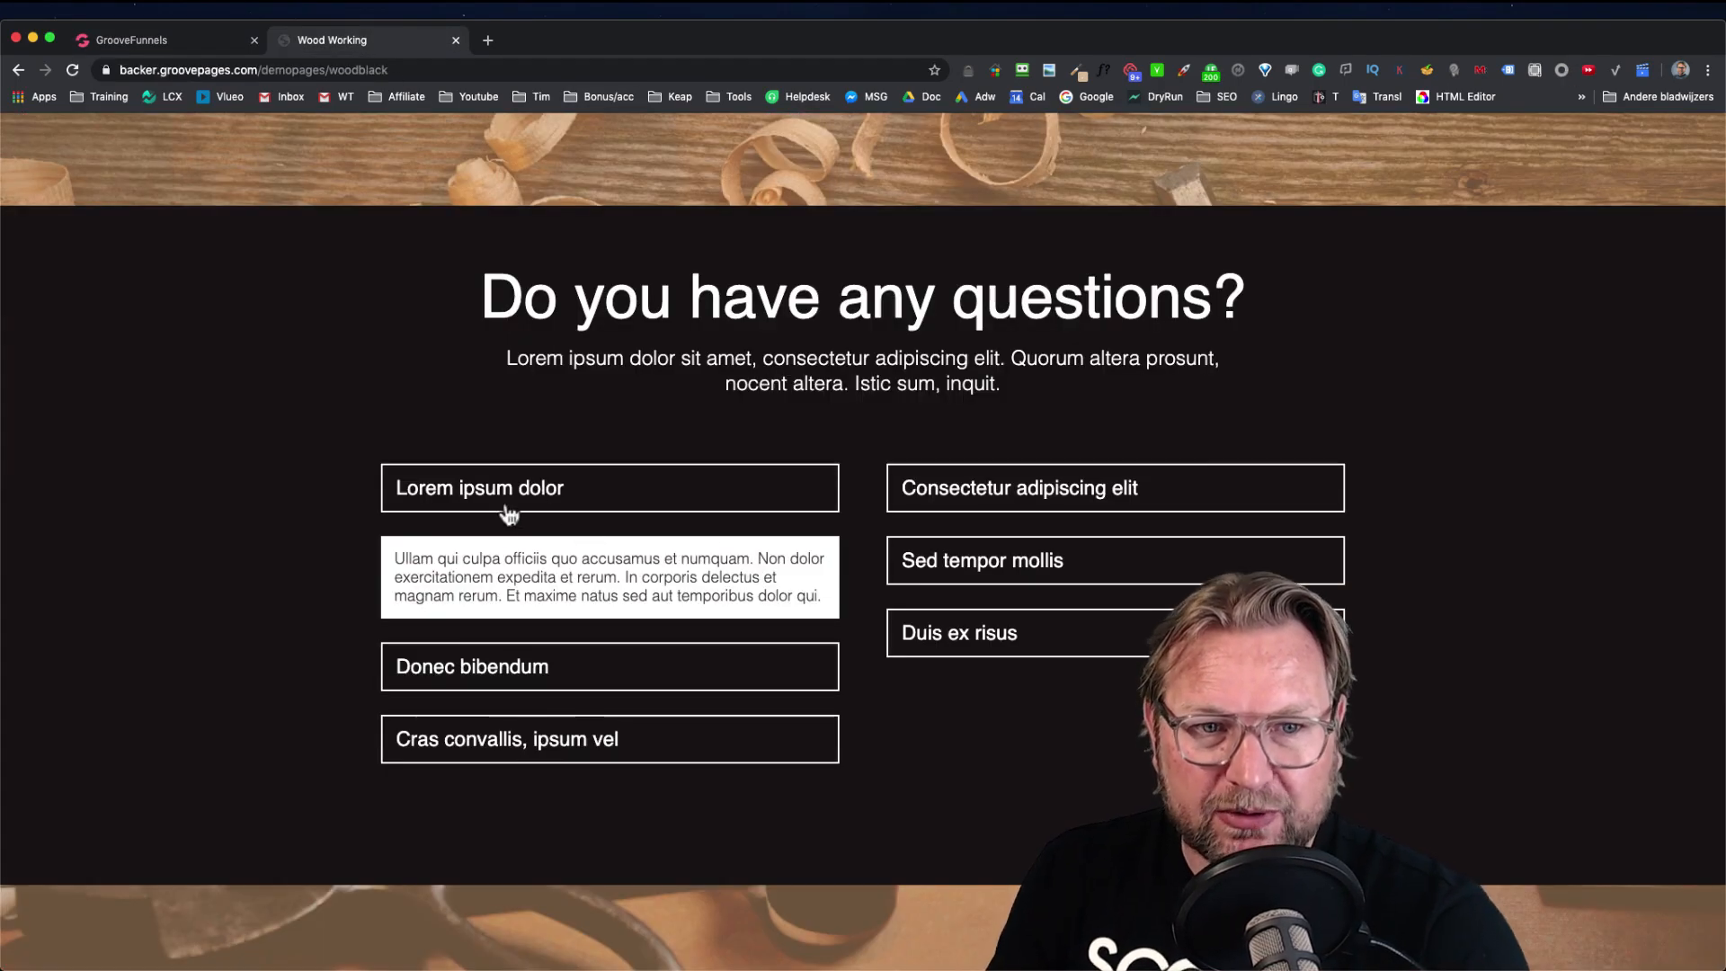
left_click(562, 506)
left_click(597, 508)
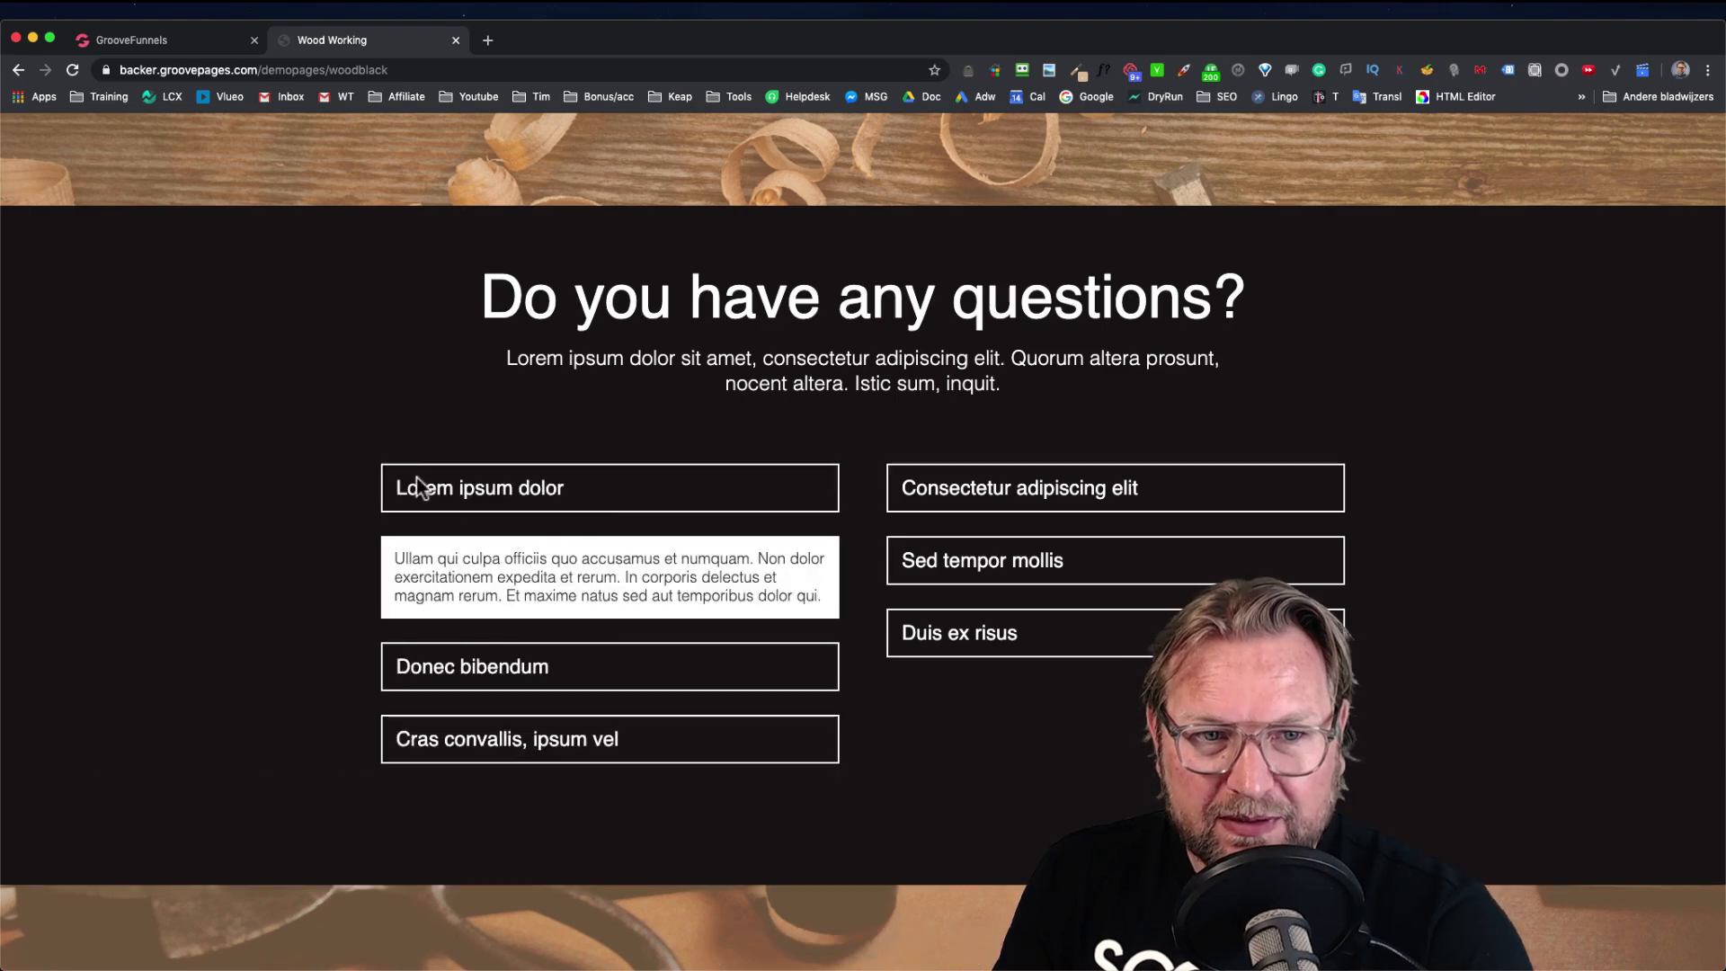
left_click(552, 509)
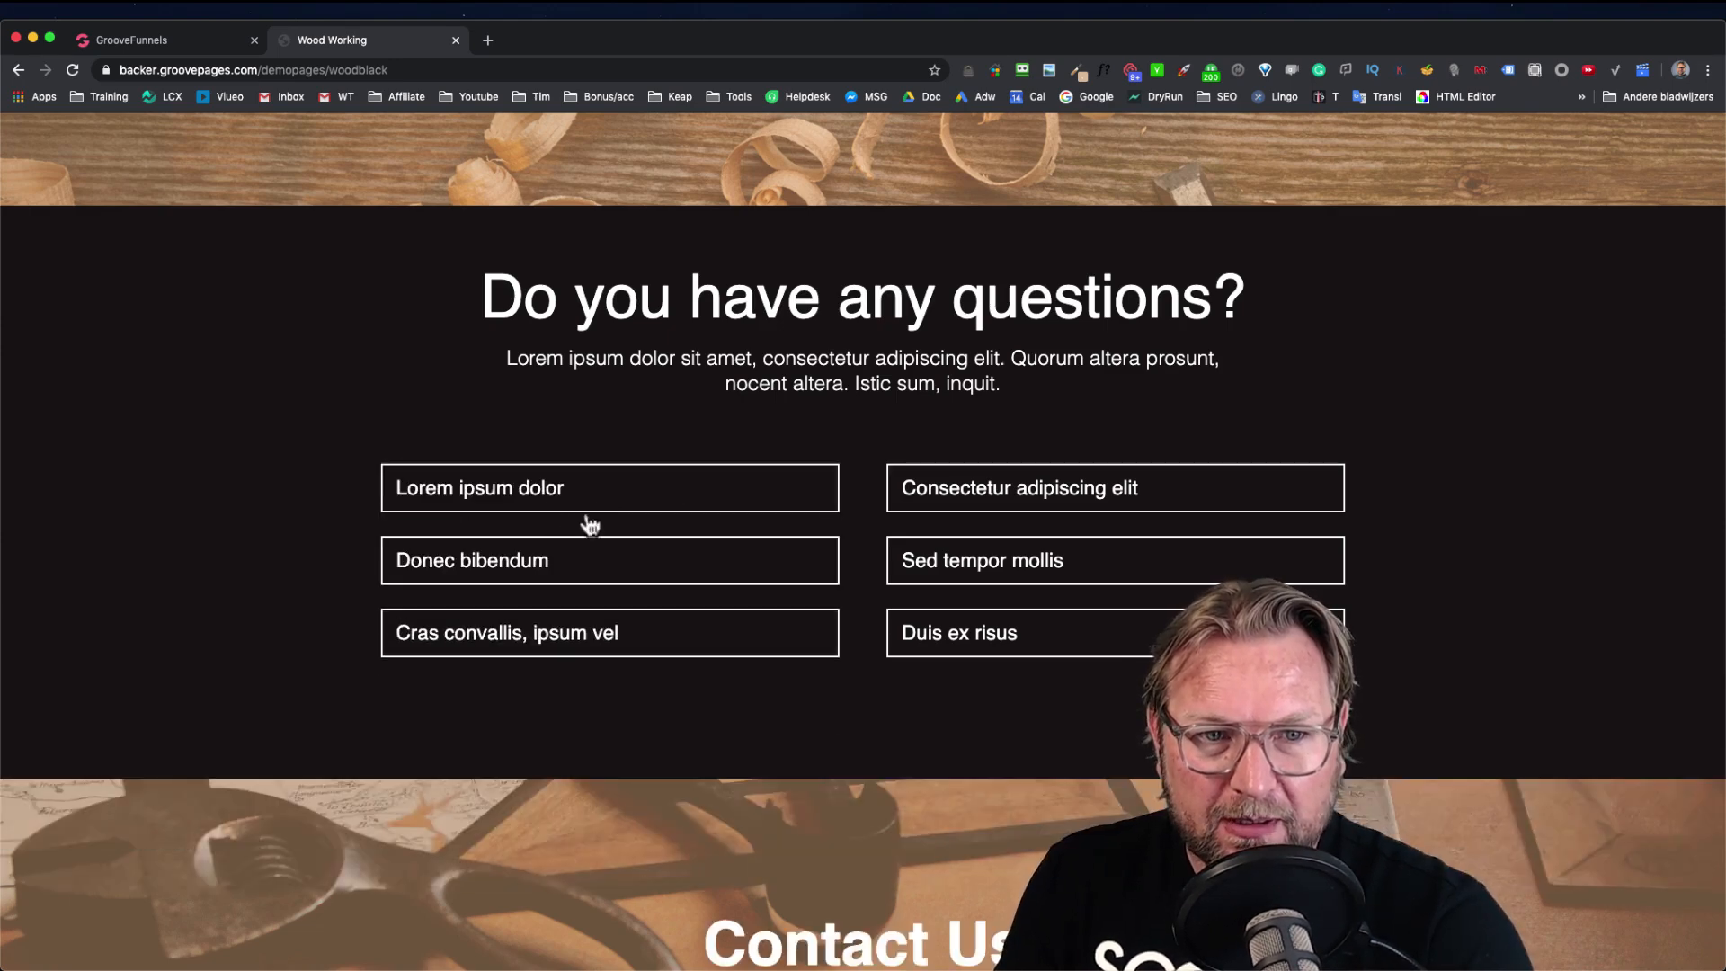
left_click(181, 36)
Find the Collapse layout element in the element library and place it in the first column of the questions block
scroll(216, 531, "down", 5)
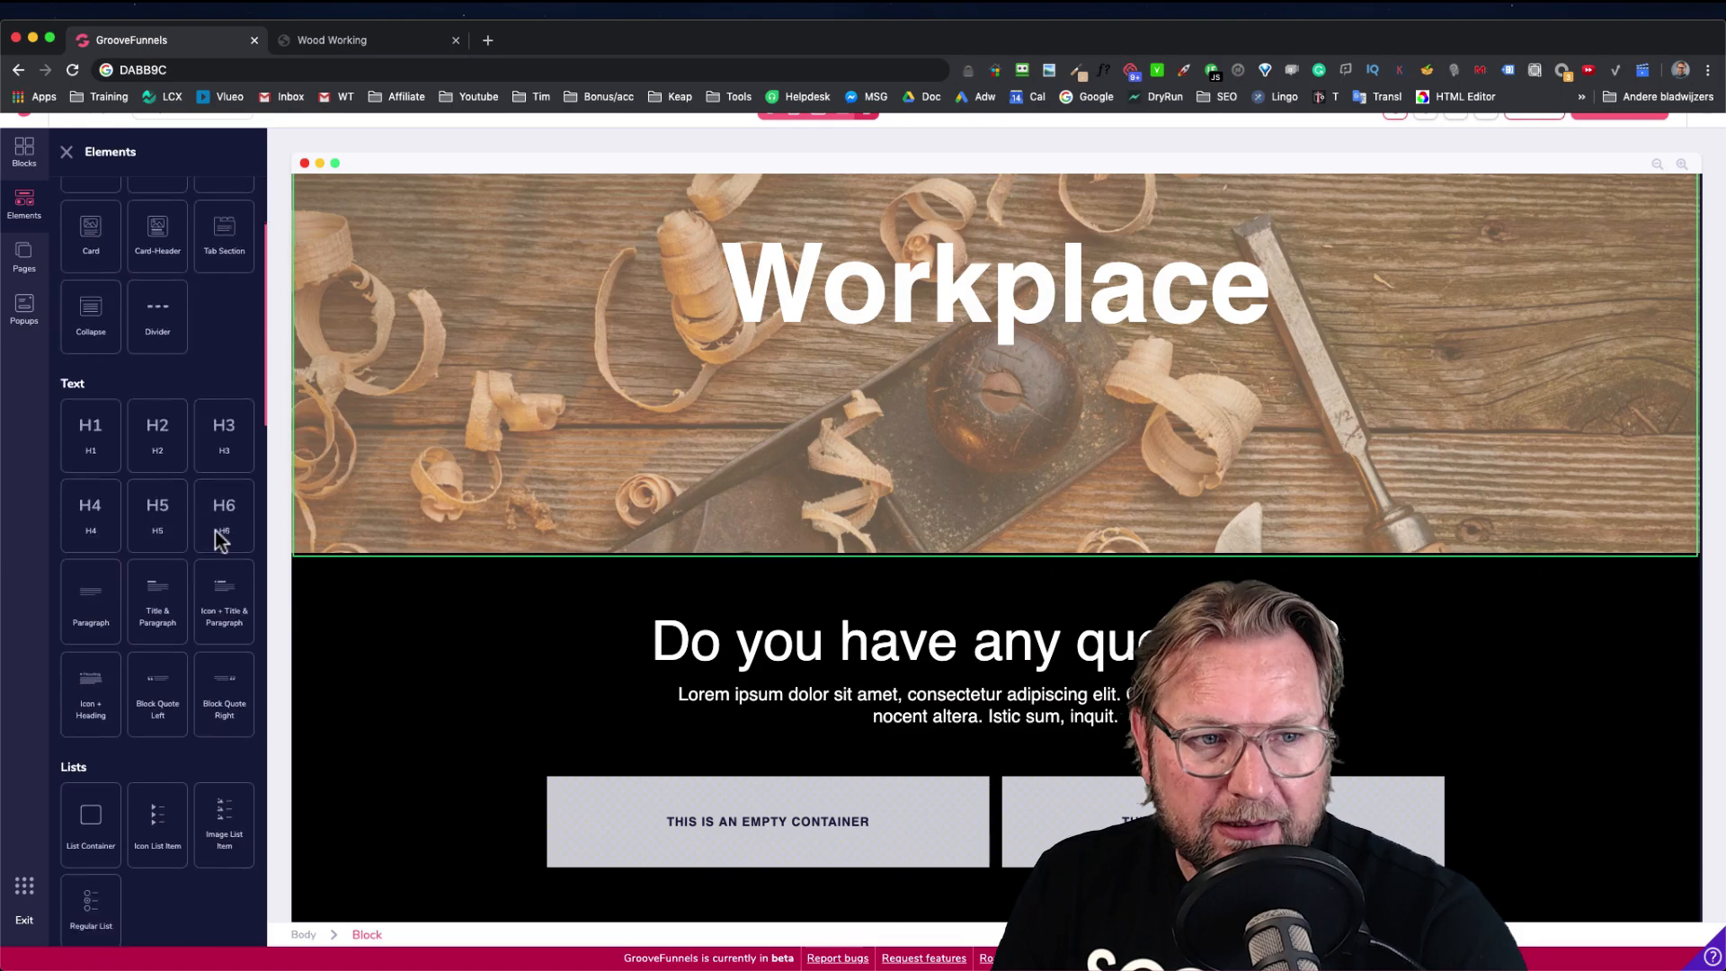
scroll(216, 532, "down", 4)
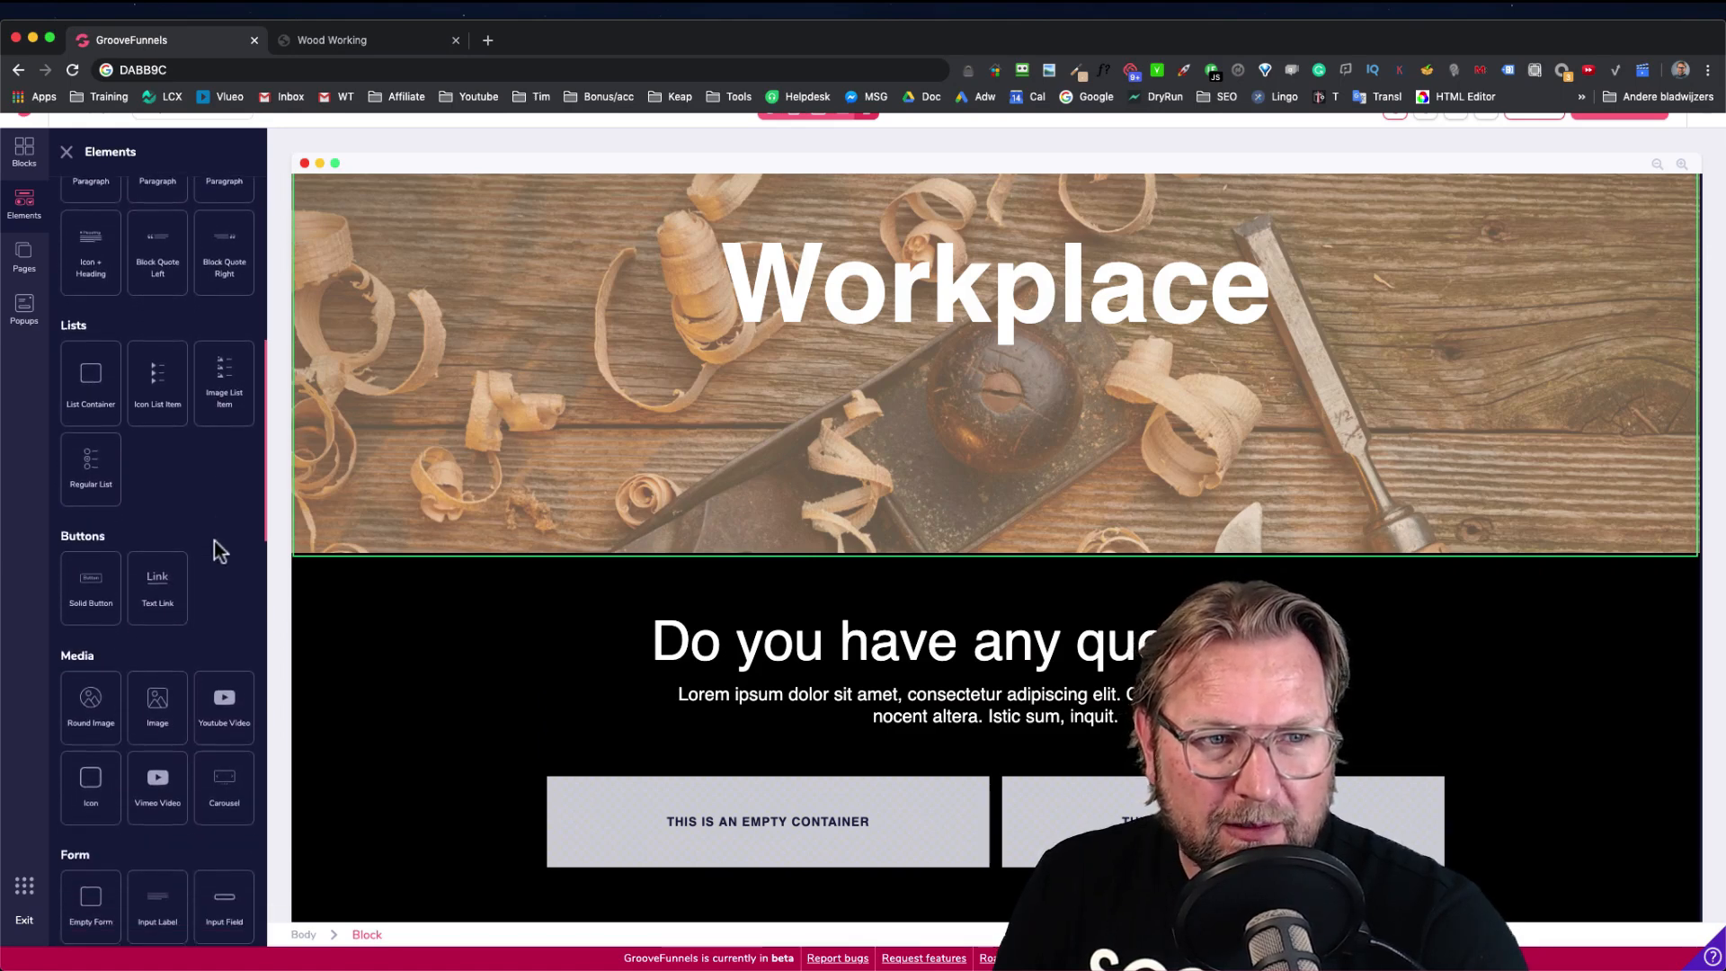
scroll(227, 545, "down", 4)
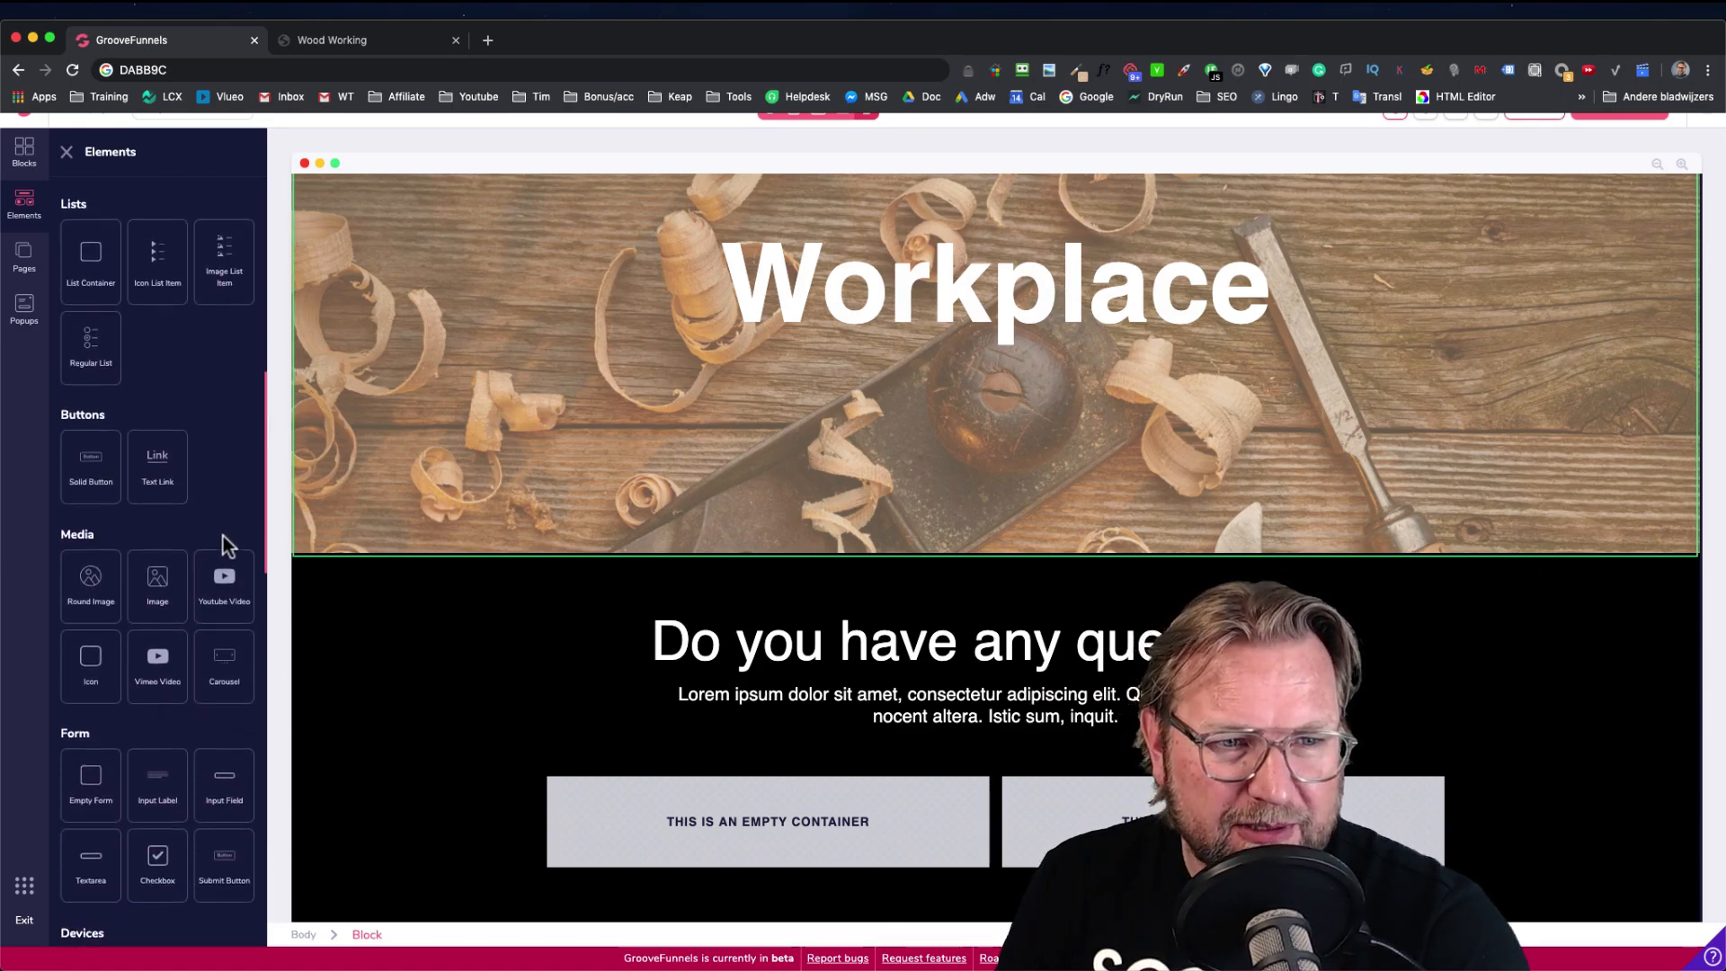
scroll(226, 544, "down", 4)
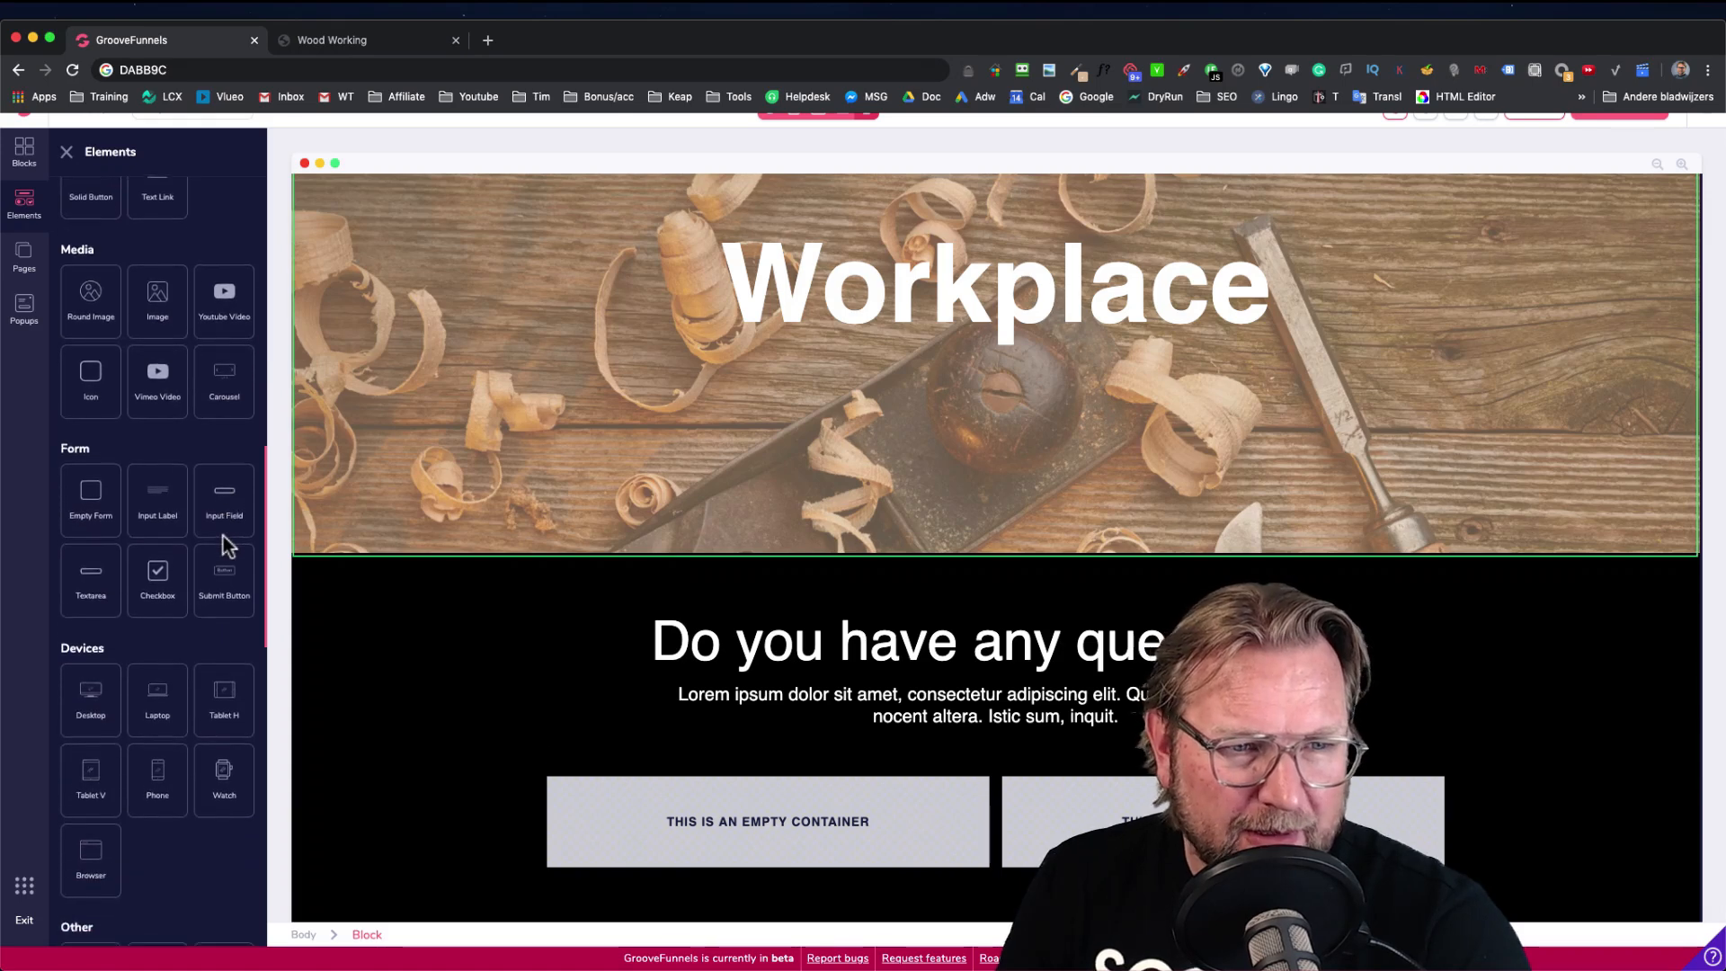
scroll(227, 545, "up", 5)
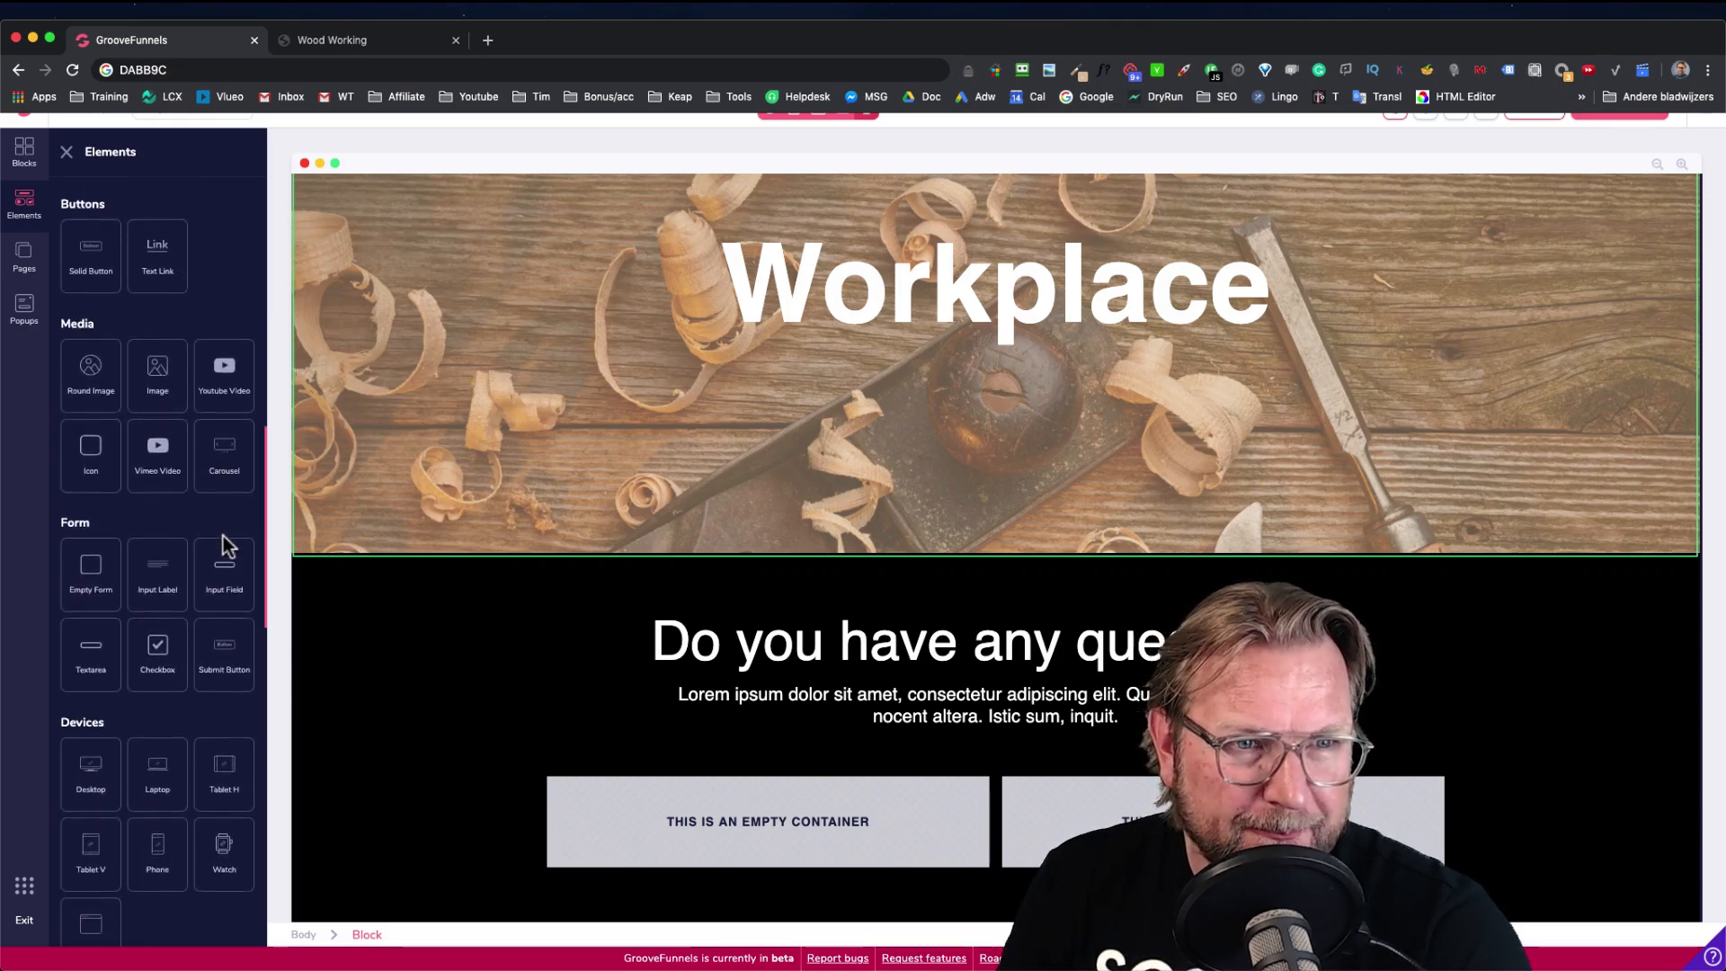
scroll(224, 538, "up", 2)
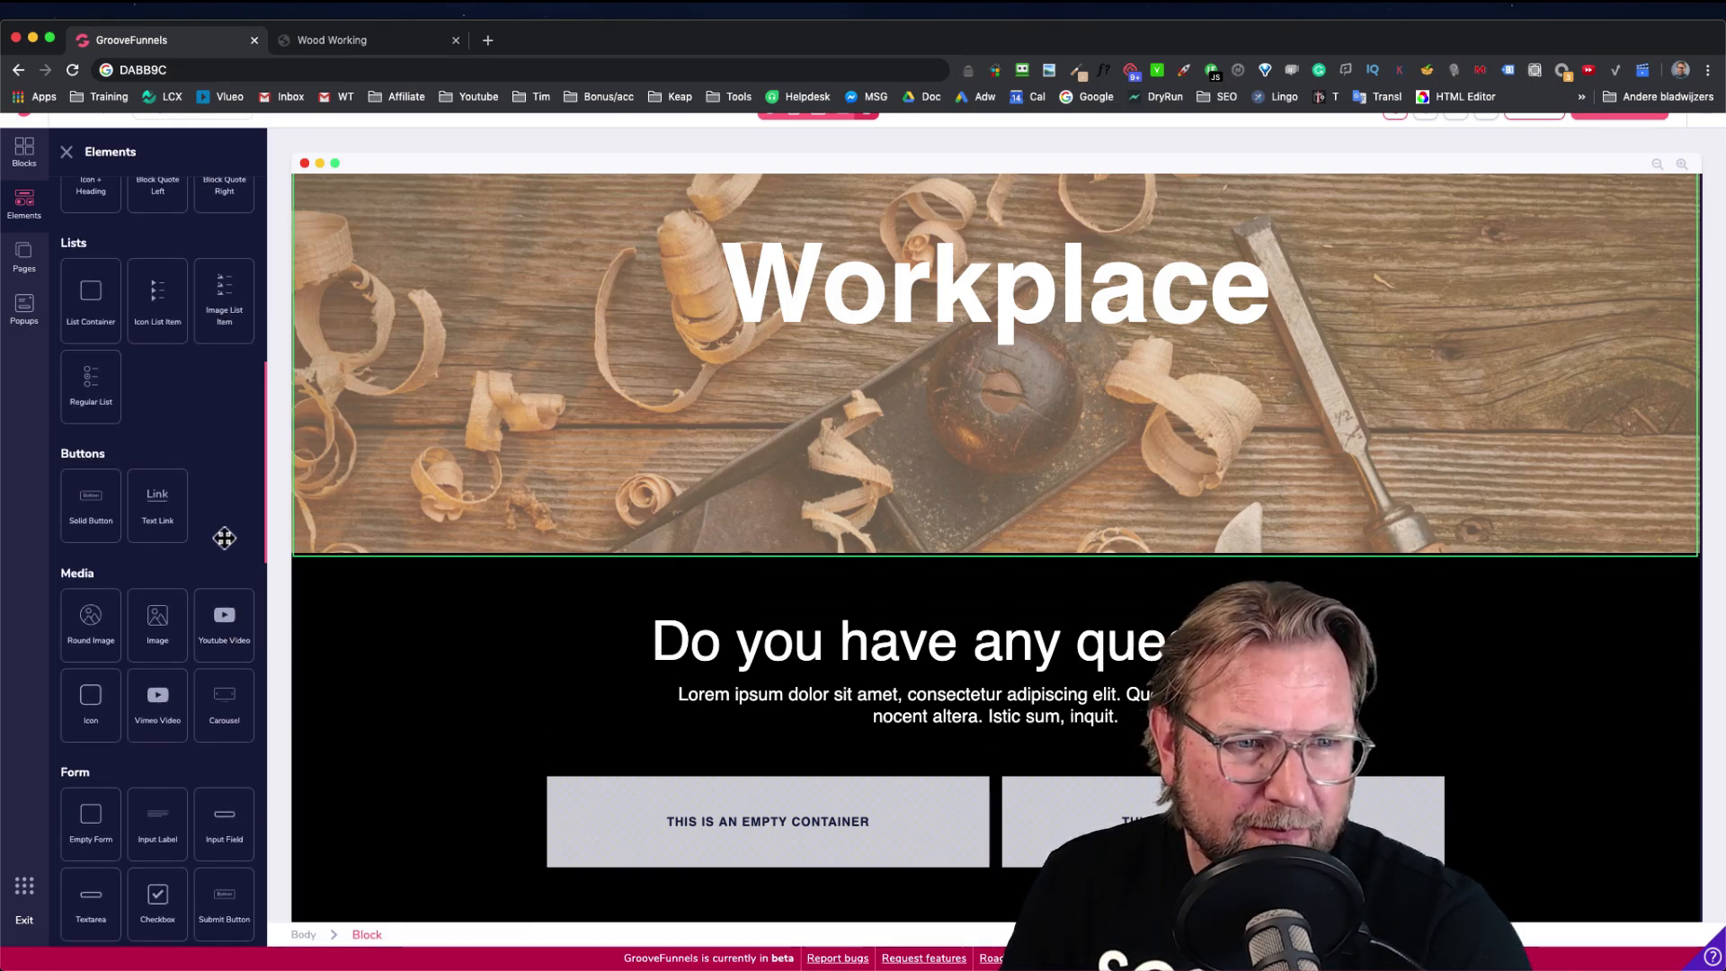
scroll(227, 544, "up", 3)
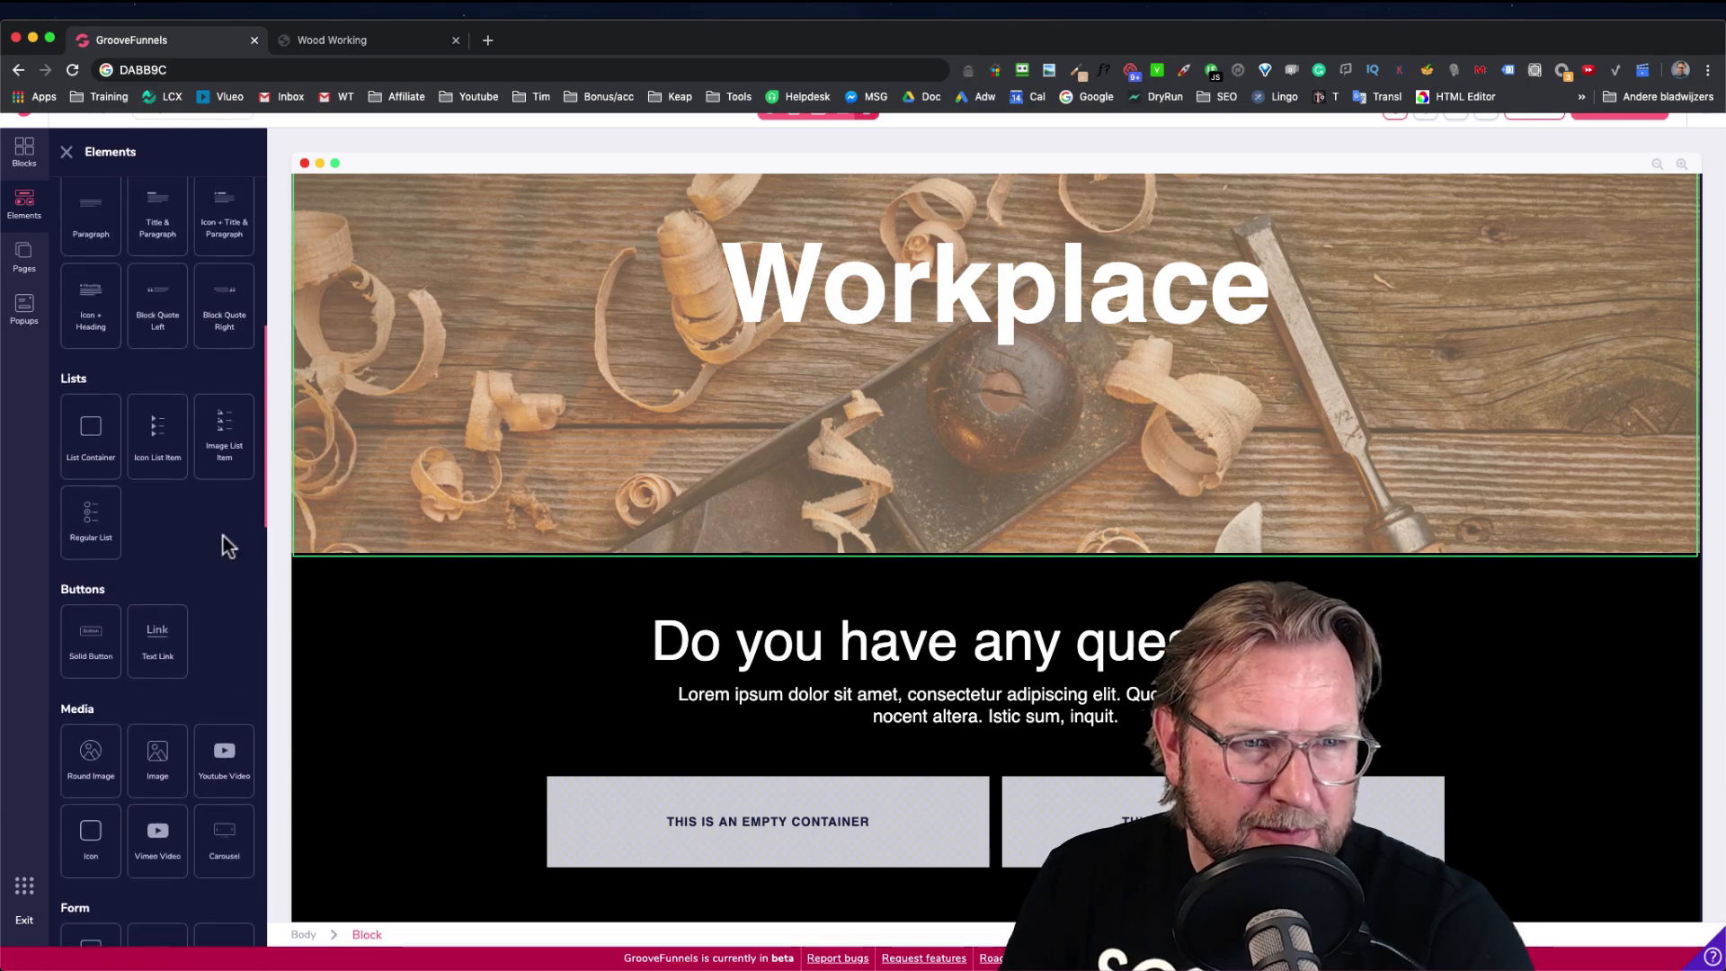
scroll(228, 545, "up", 1)
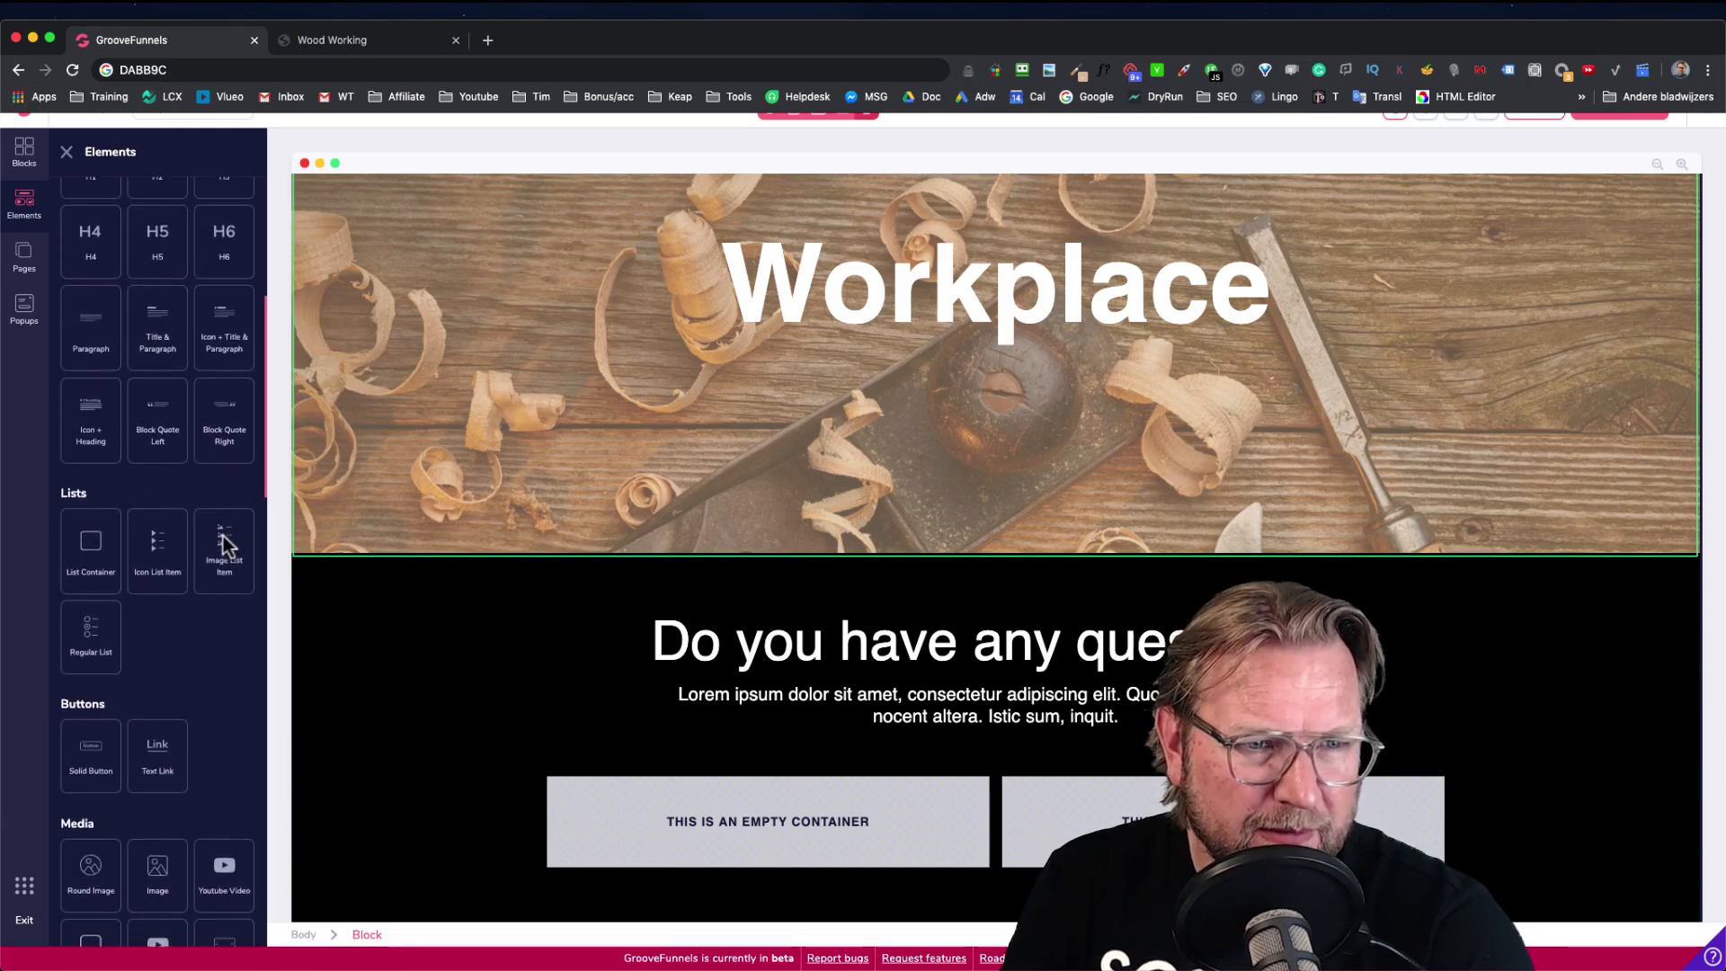
scroll(228, 545, "down", 1)
scroll(228, 546, "down", 2)
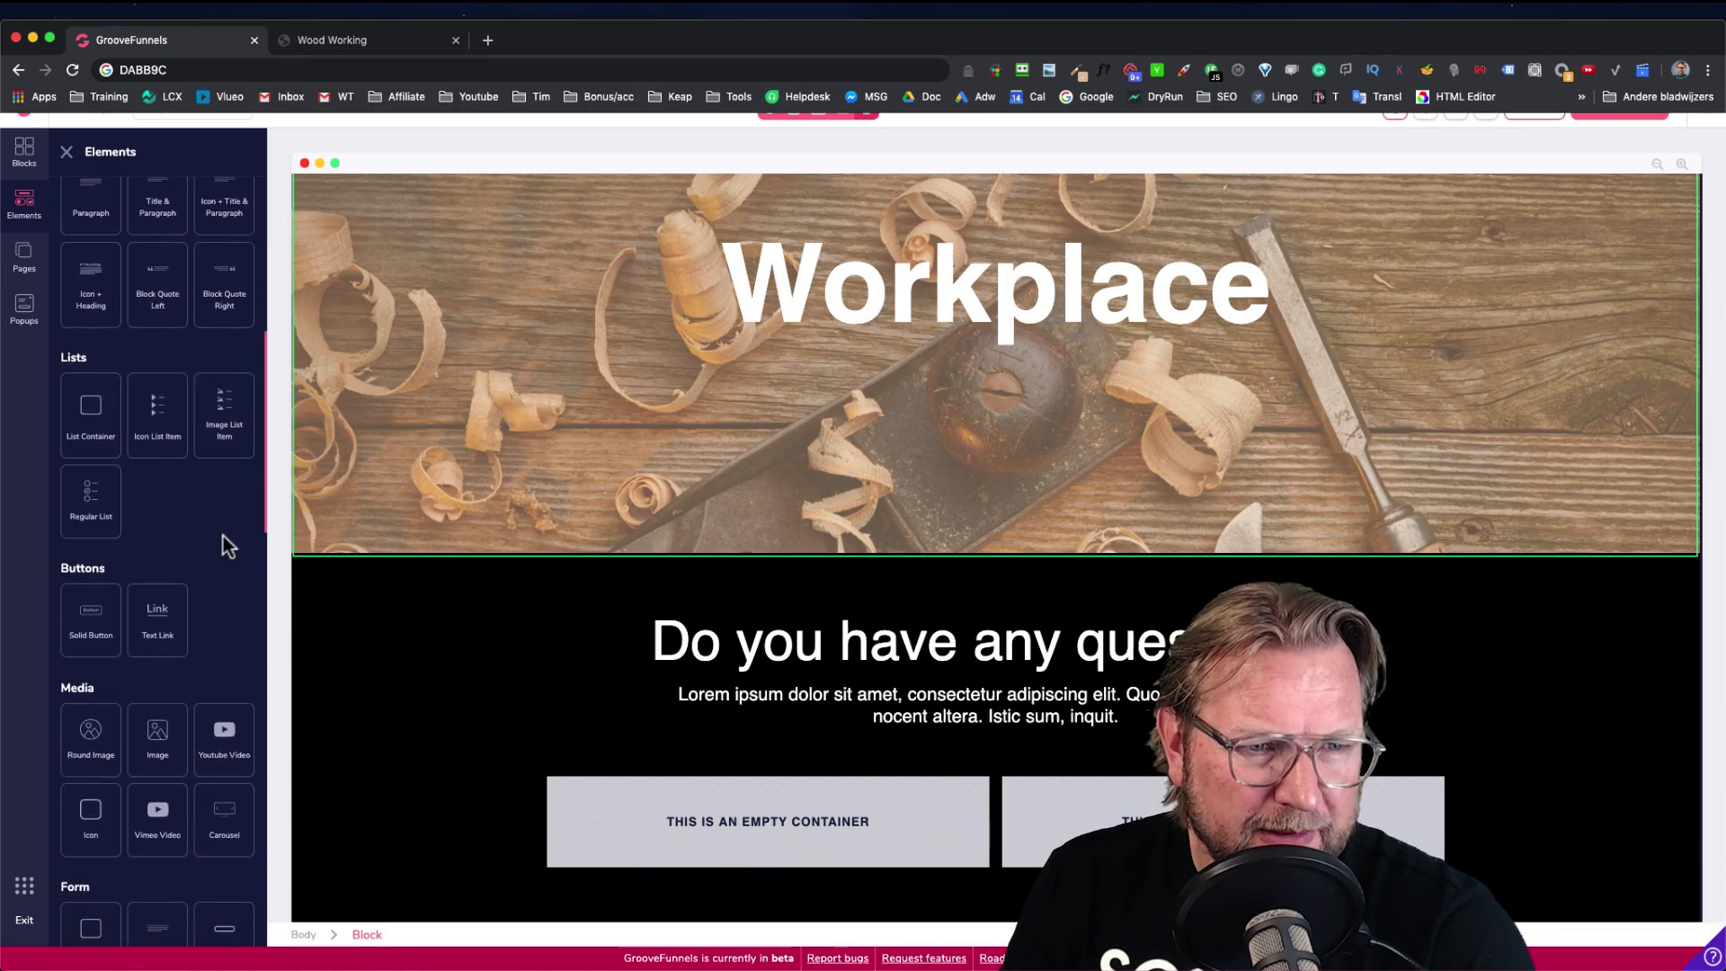
scroll(228, 544, "down", 6)
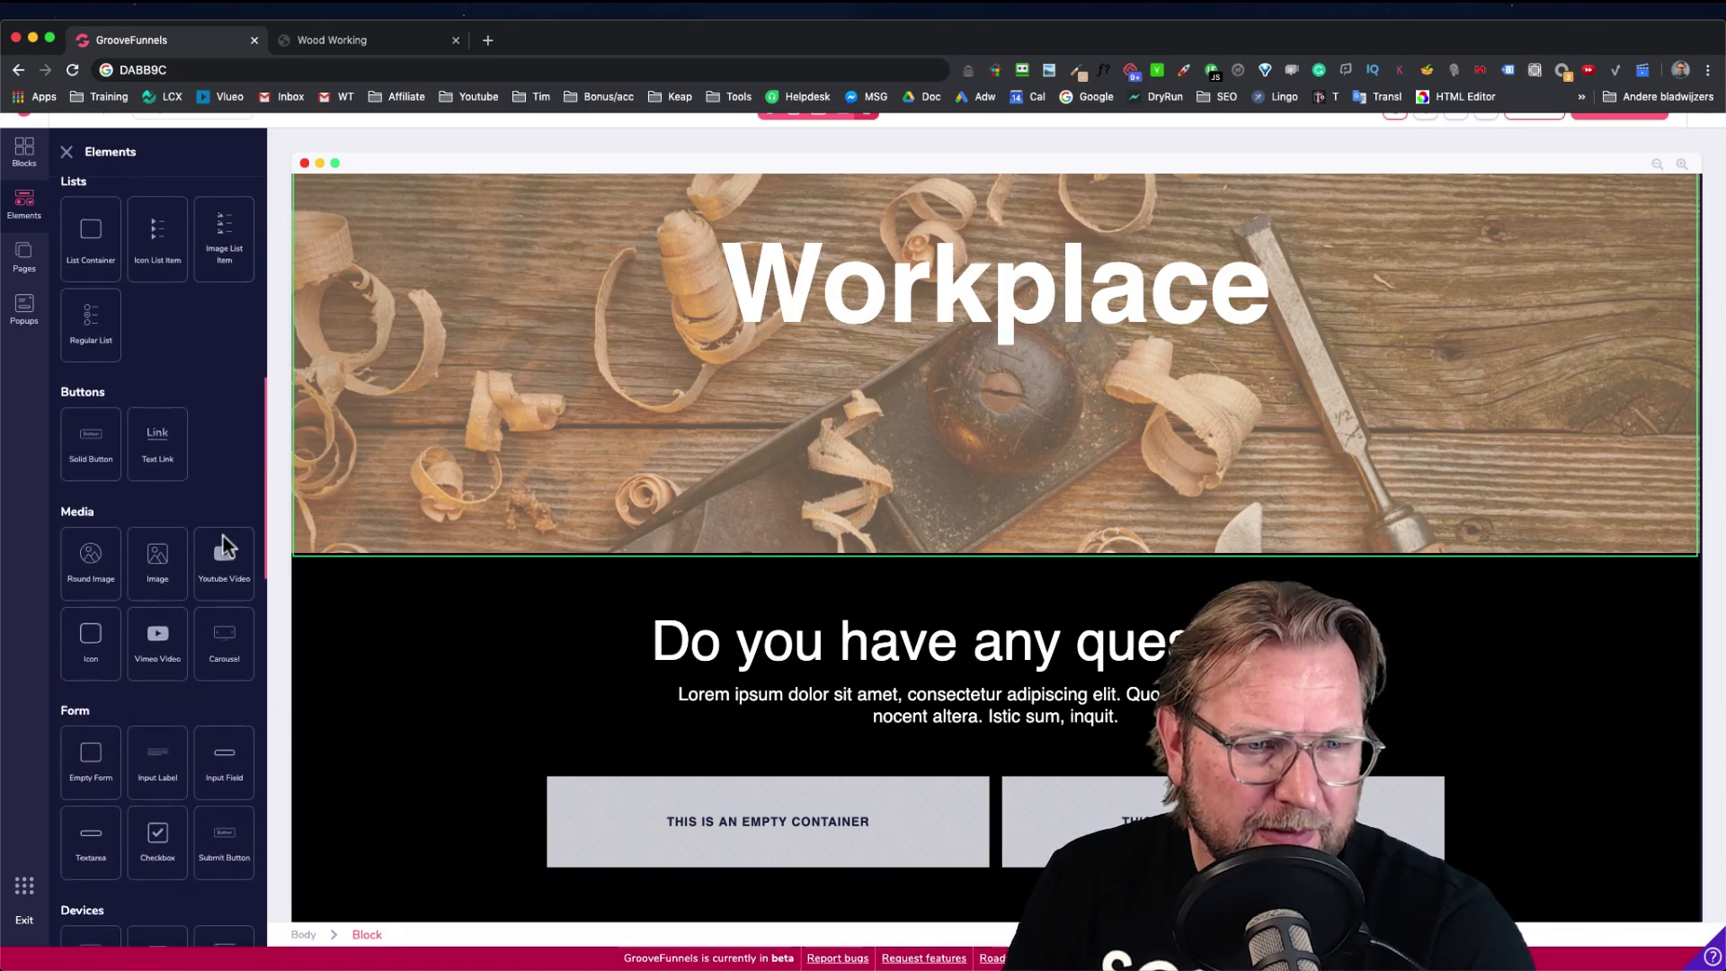
scroll(224, 537, "down", 3)
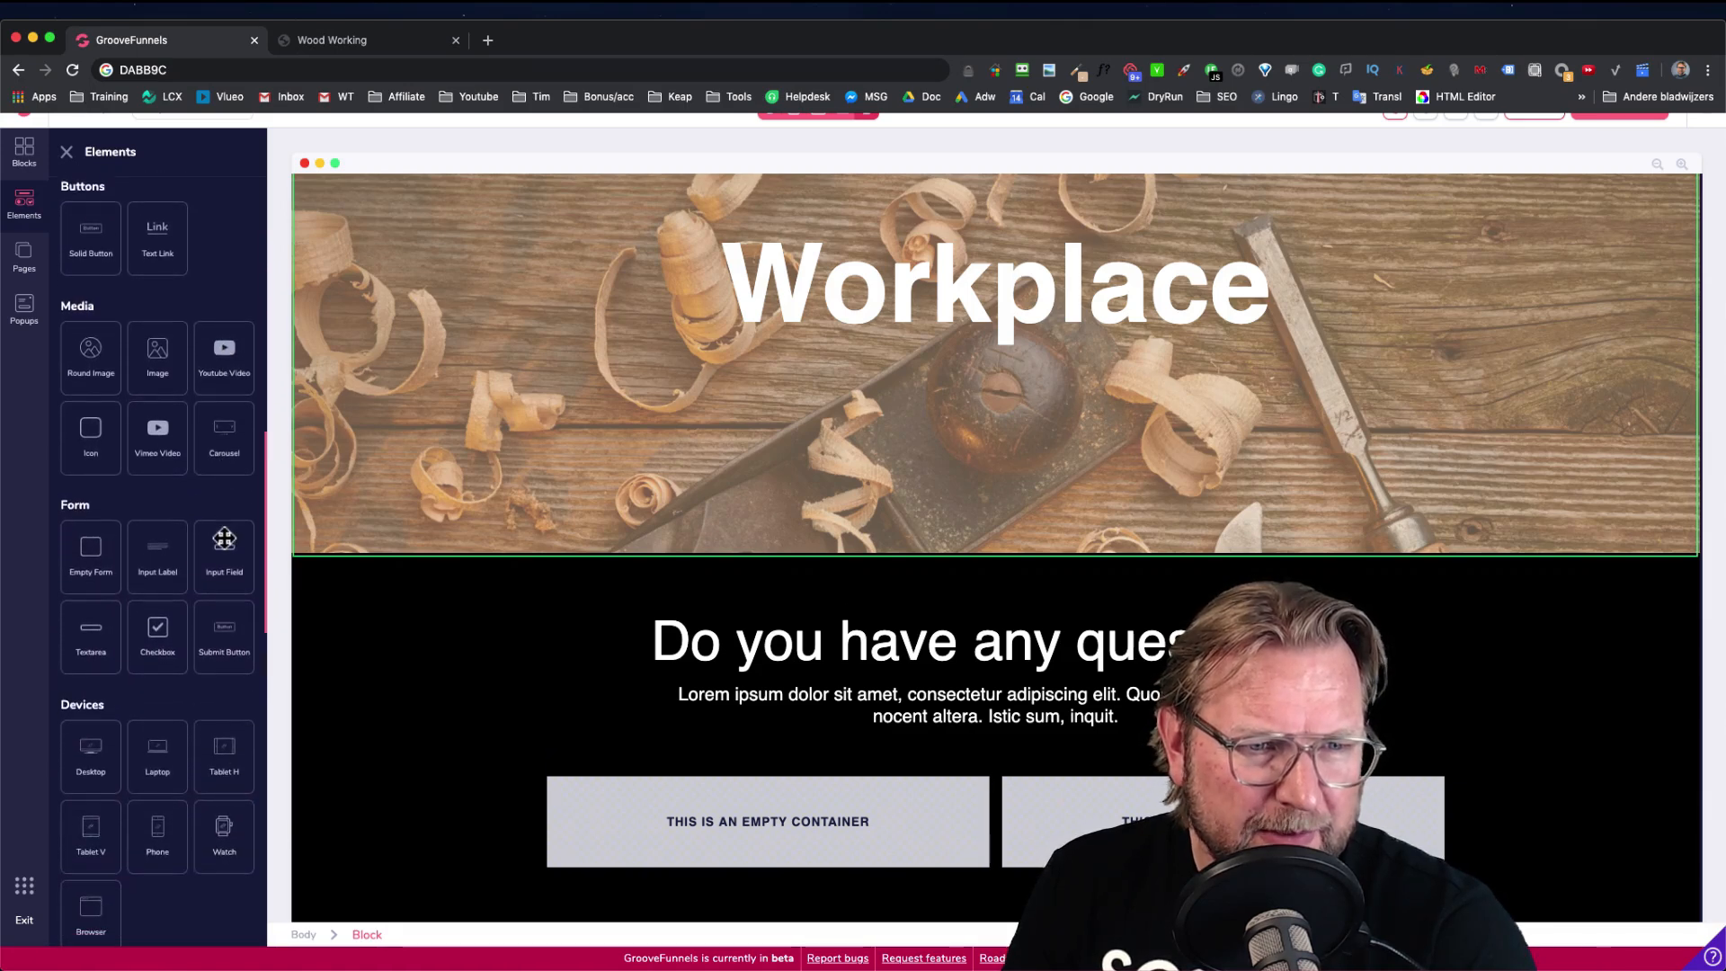
scroll(225, 539, "down", 10)
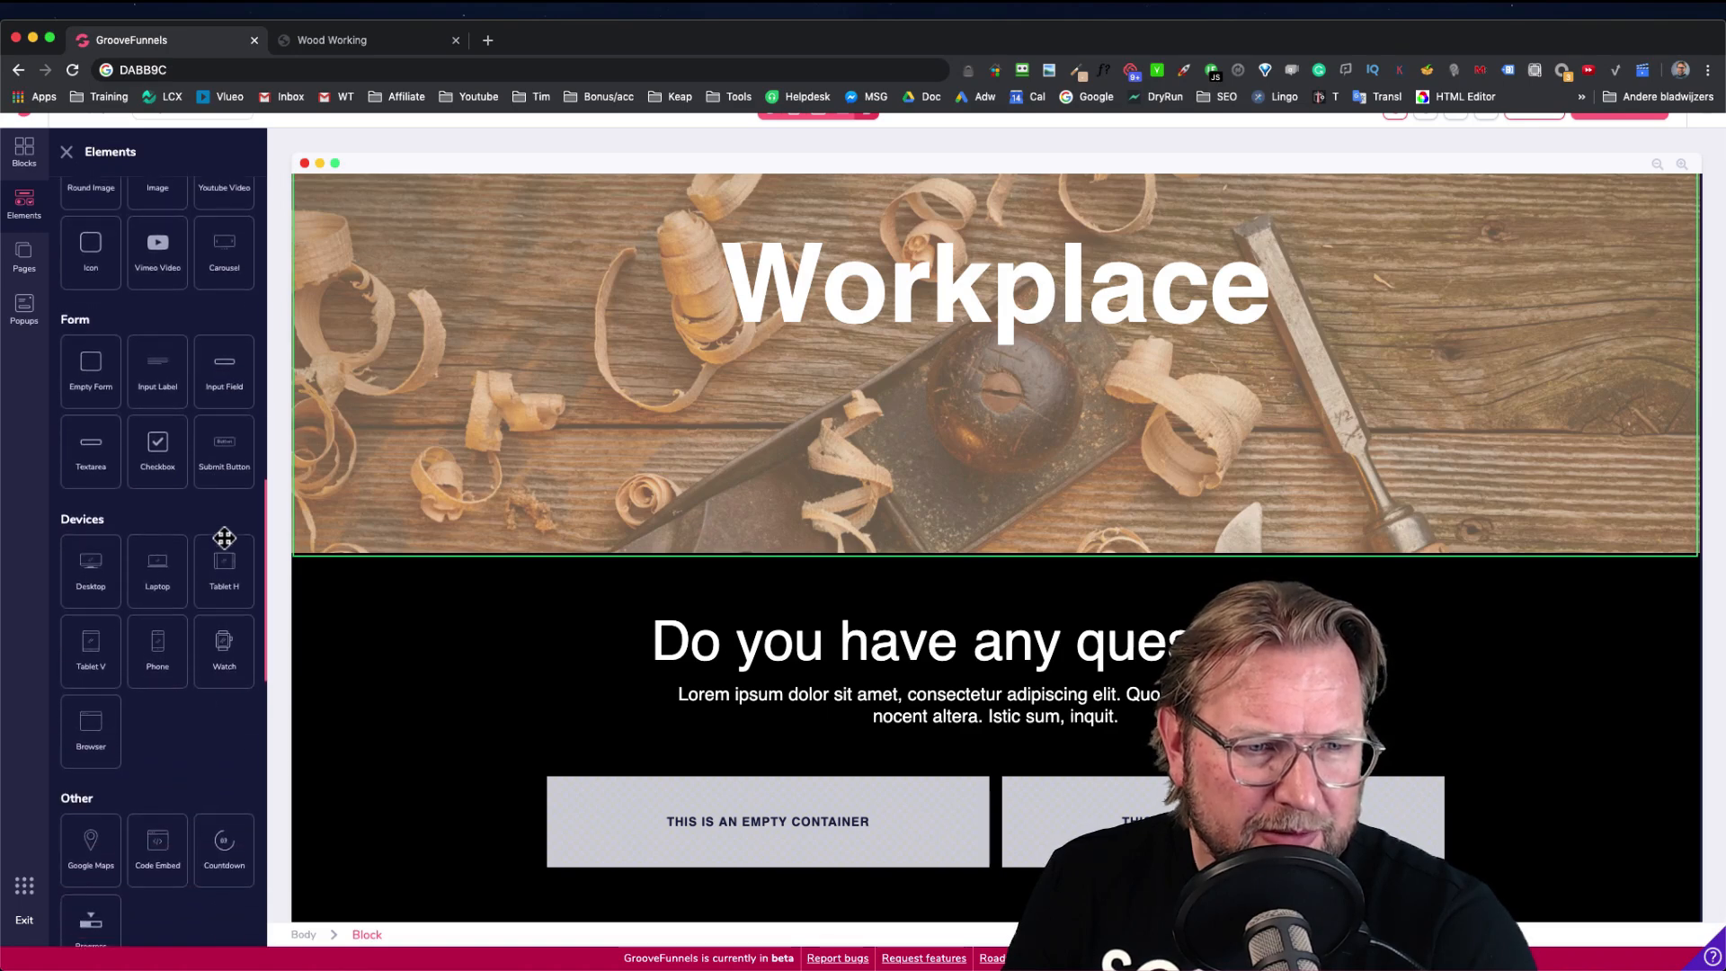
scroll(225, 541, "down", 16)
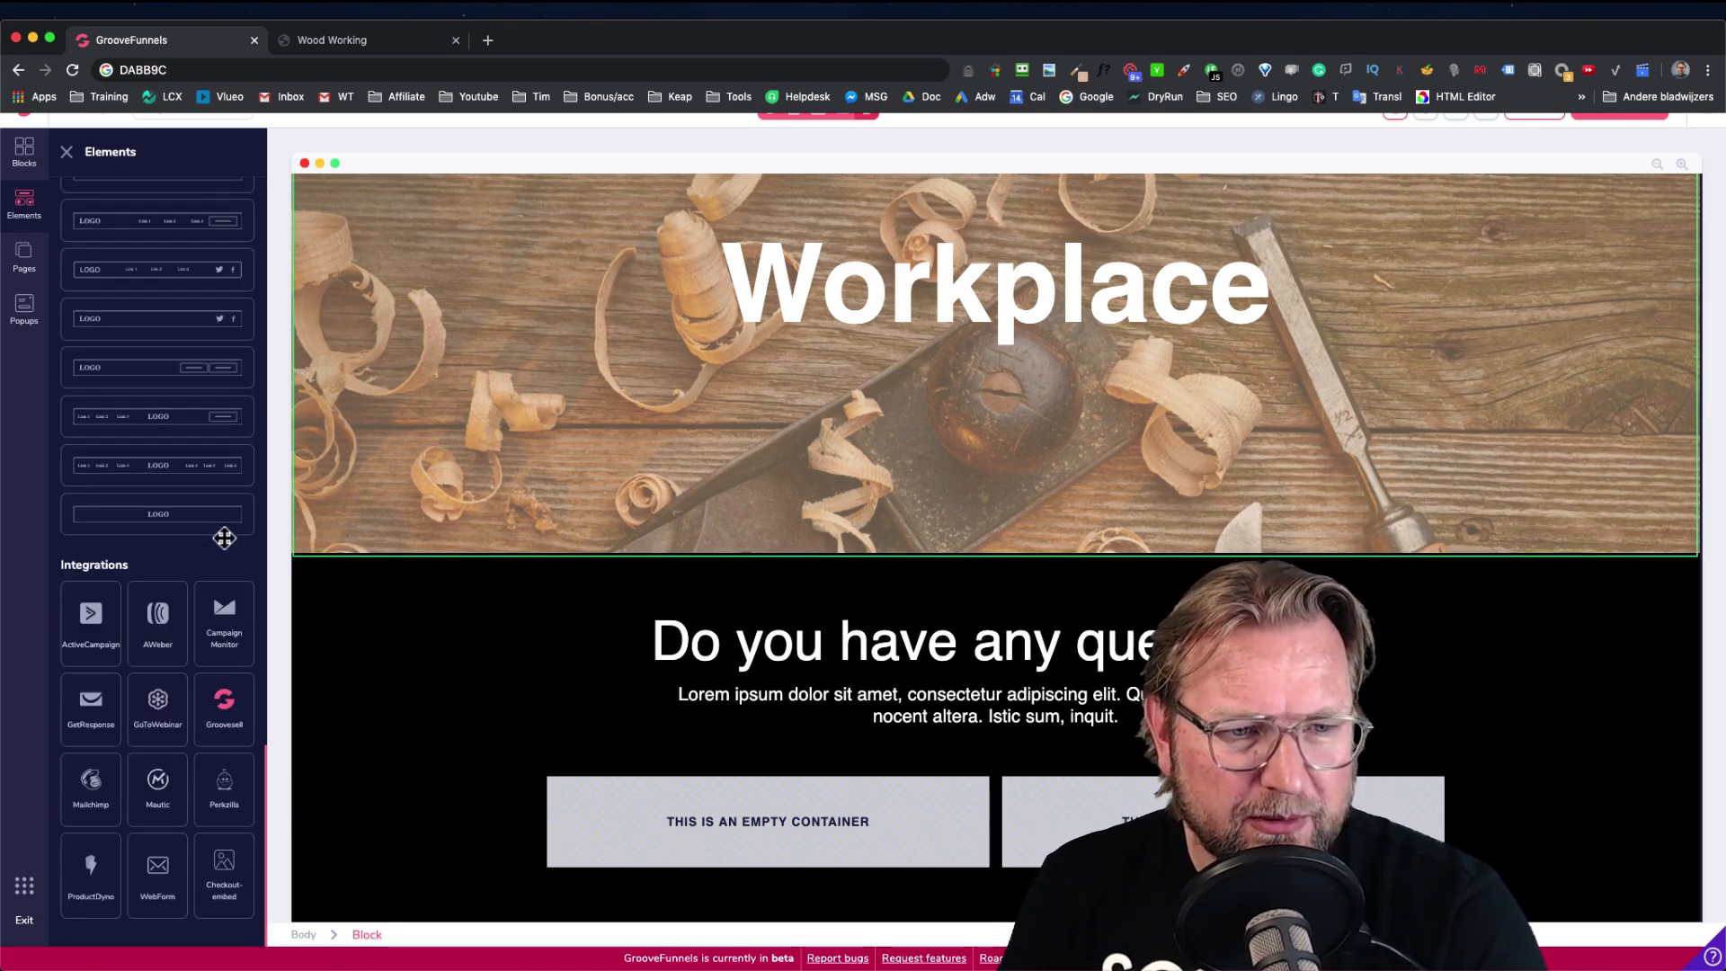
scroll(224, 543, "up", 20)
scroll(225, 542, "up", 5)
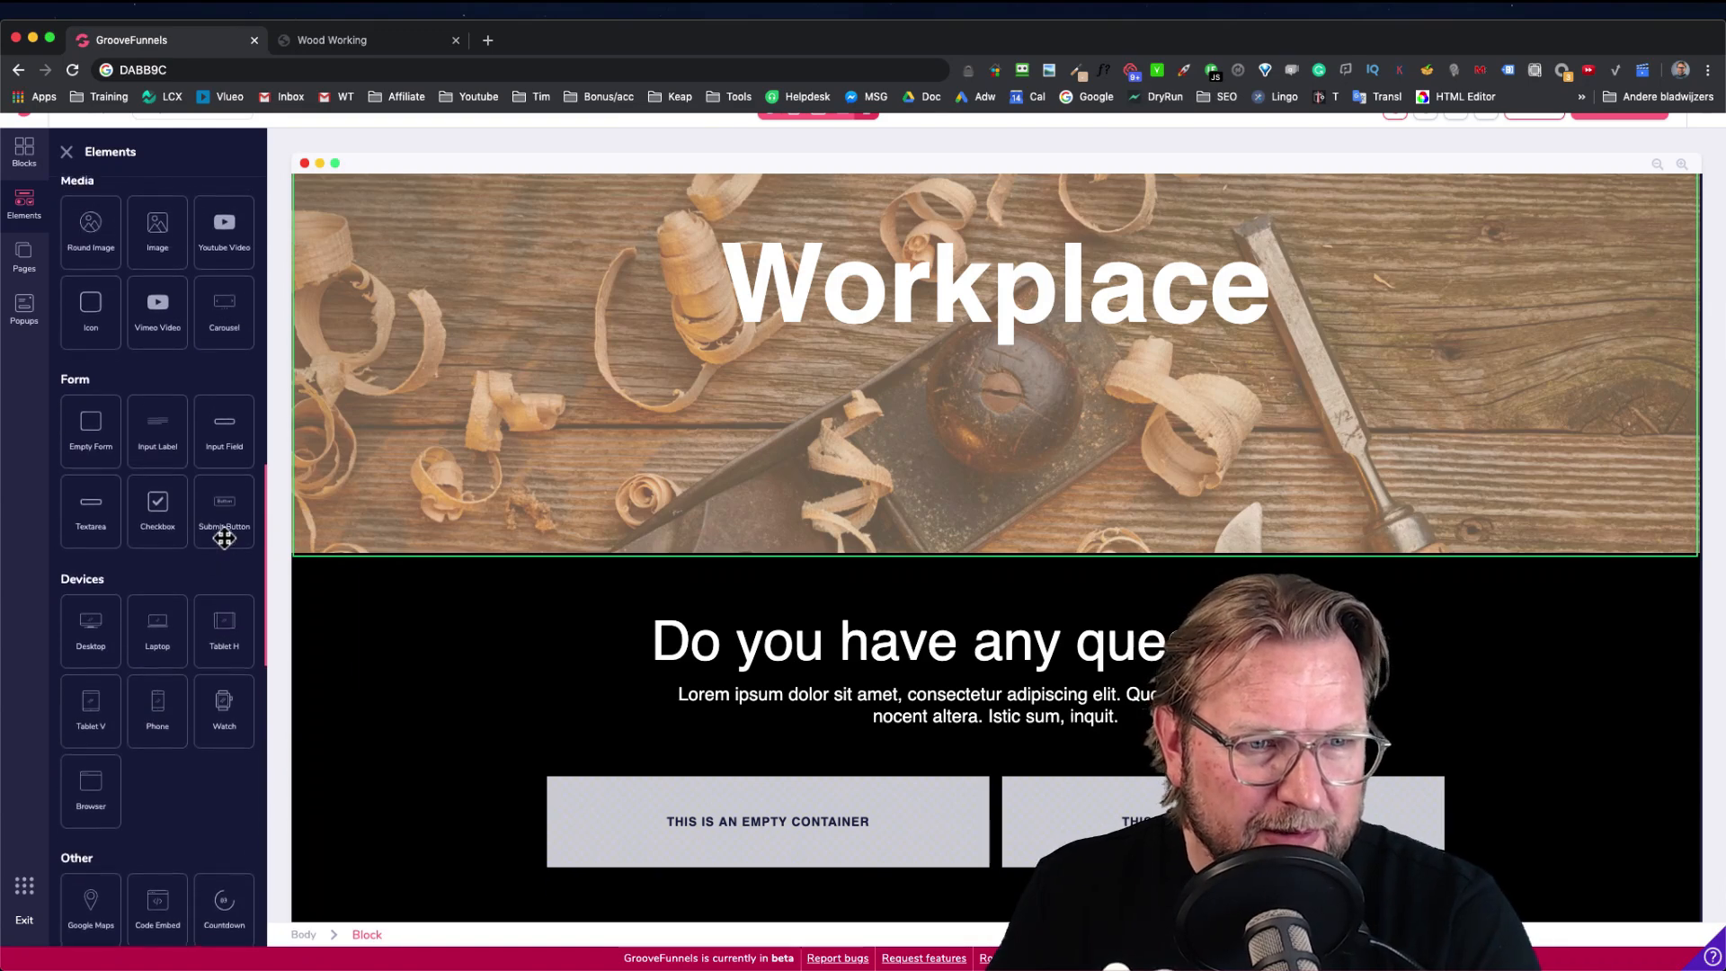
scroll(224, 537, "up", 3)
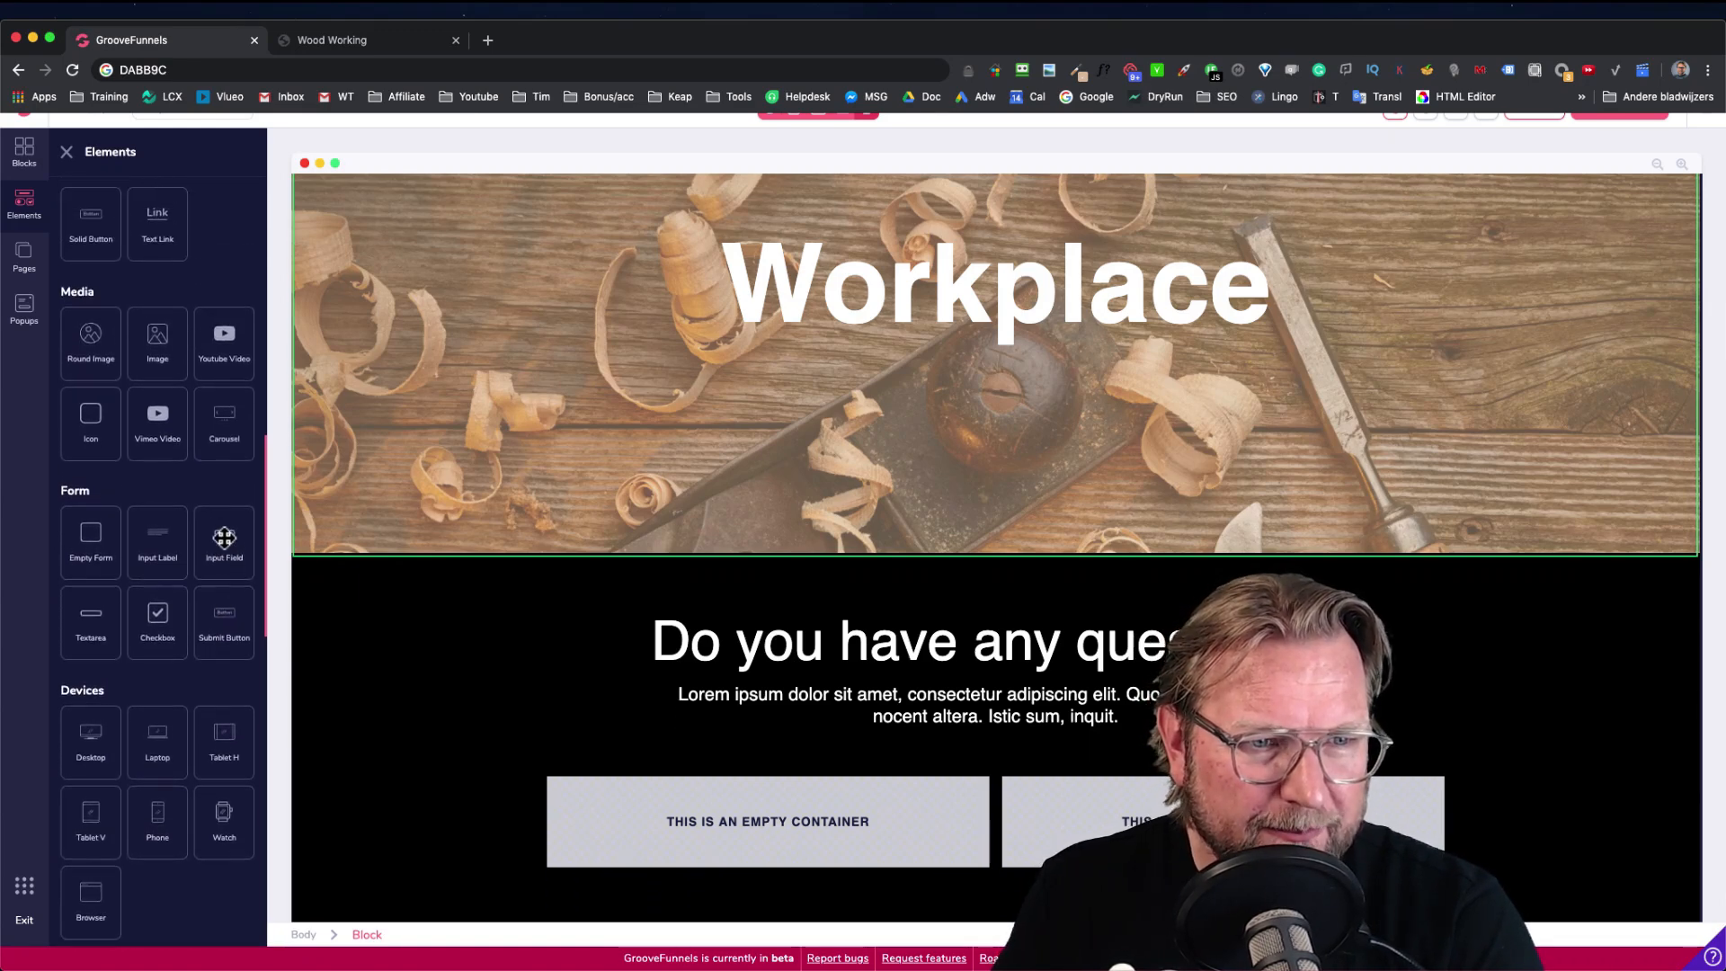
scroll(223, 537, "up", 8)
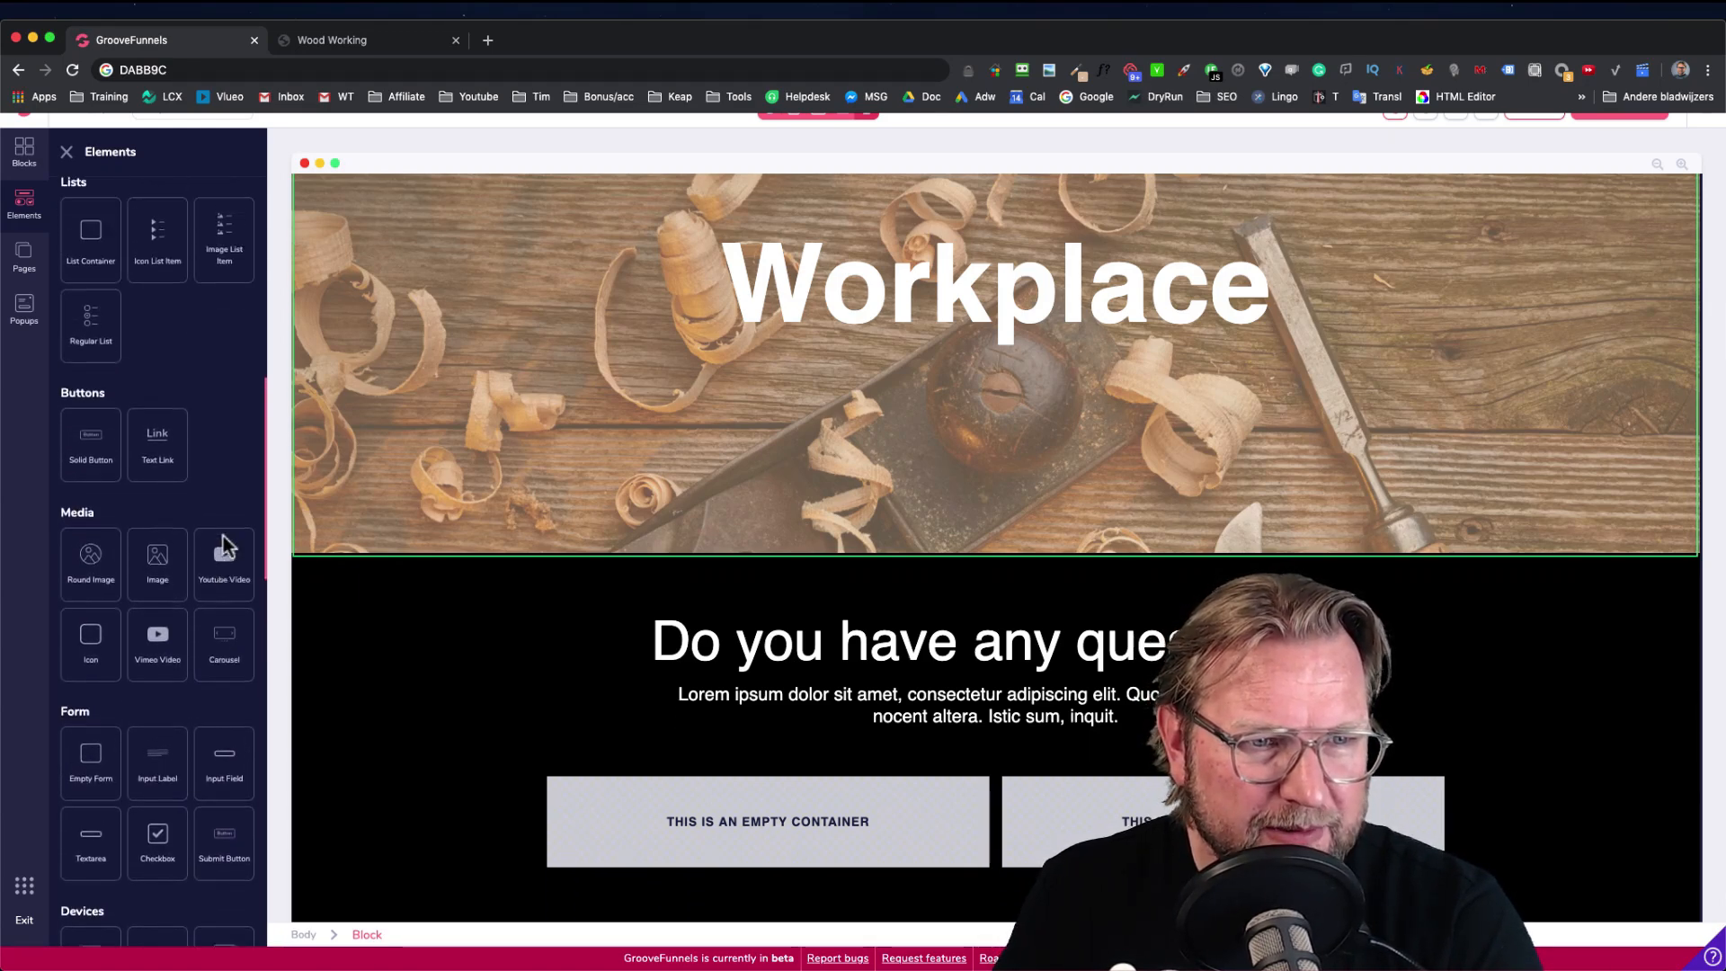
scroll(225, 543, "up", 2)
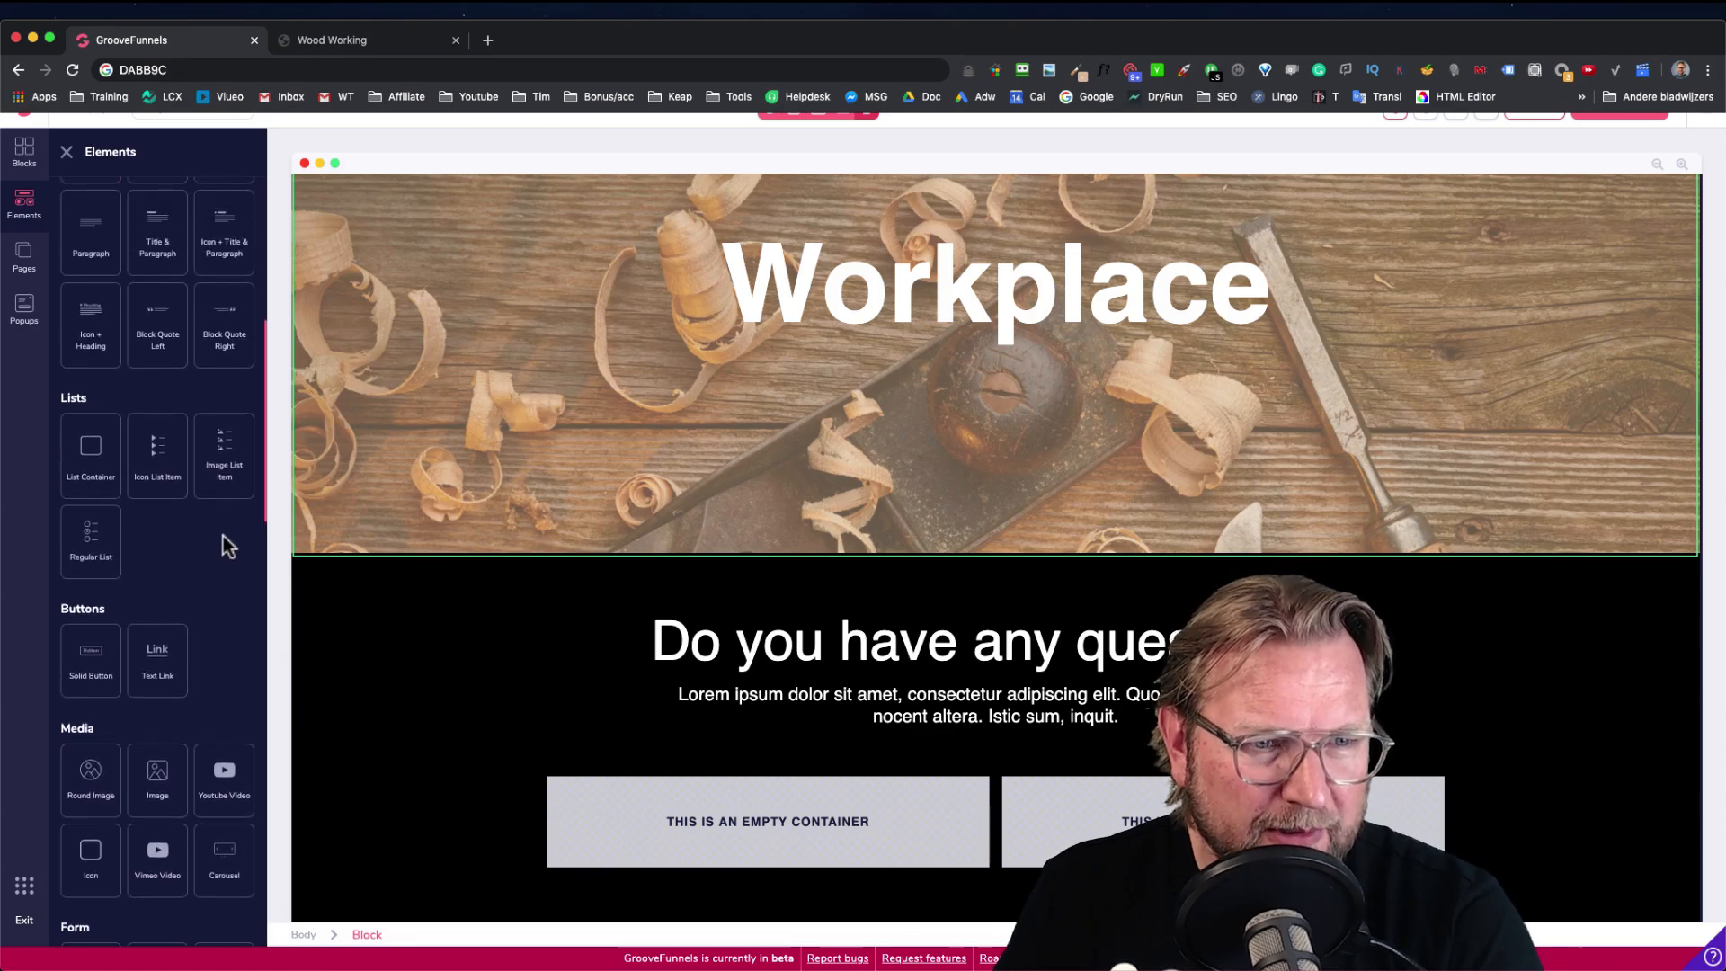
scroll(142, 530, "up", 3)
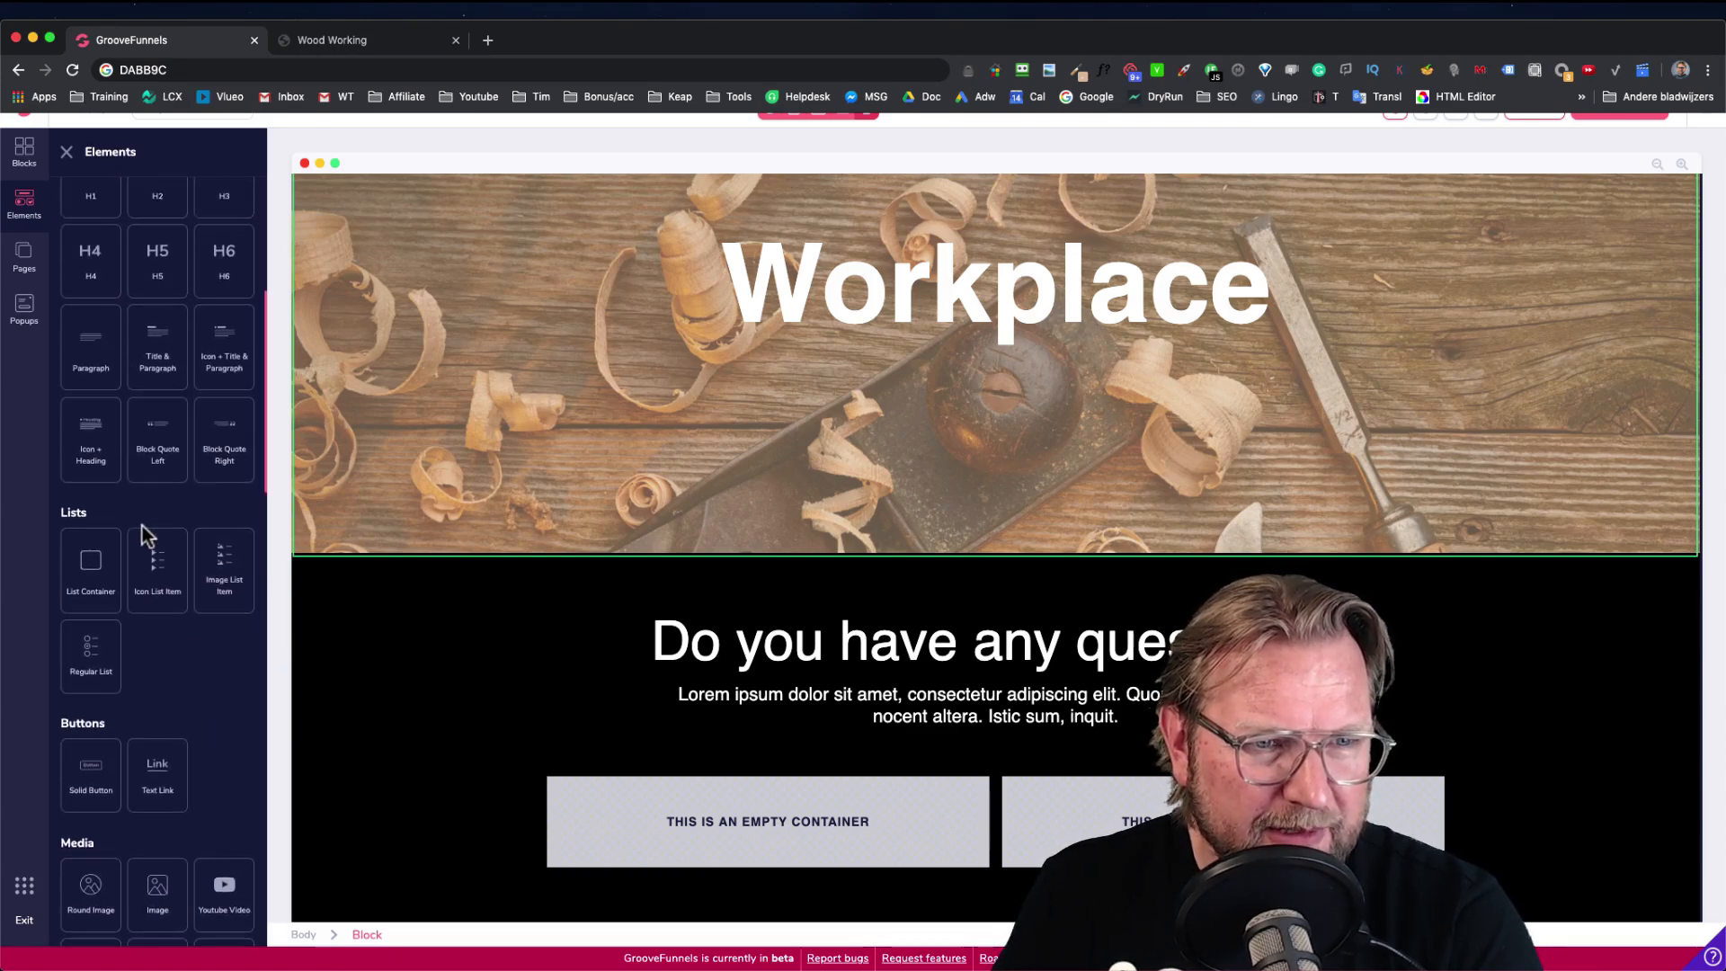
scroll(121, 471, "up", 6)
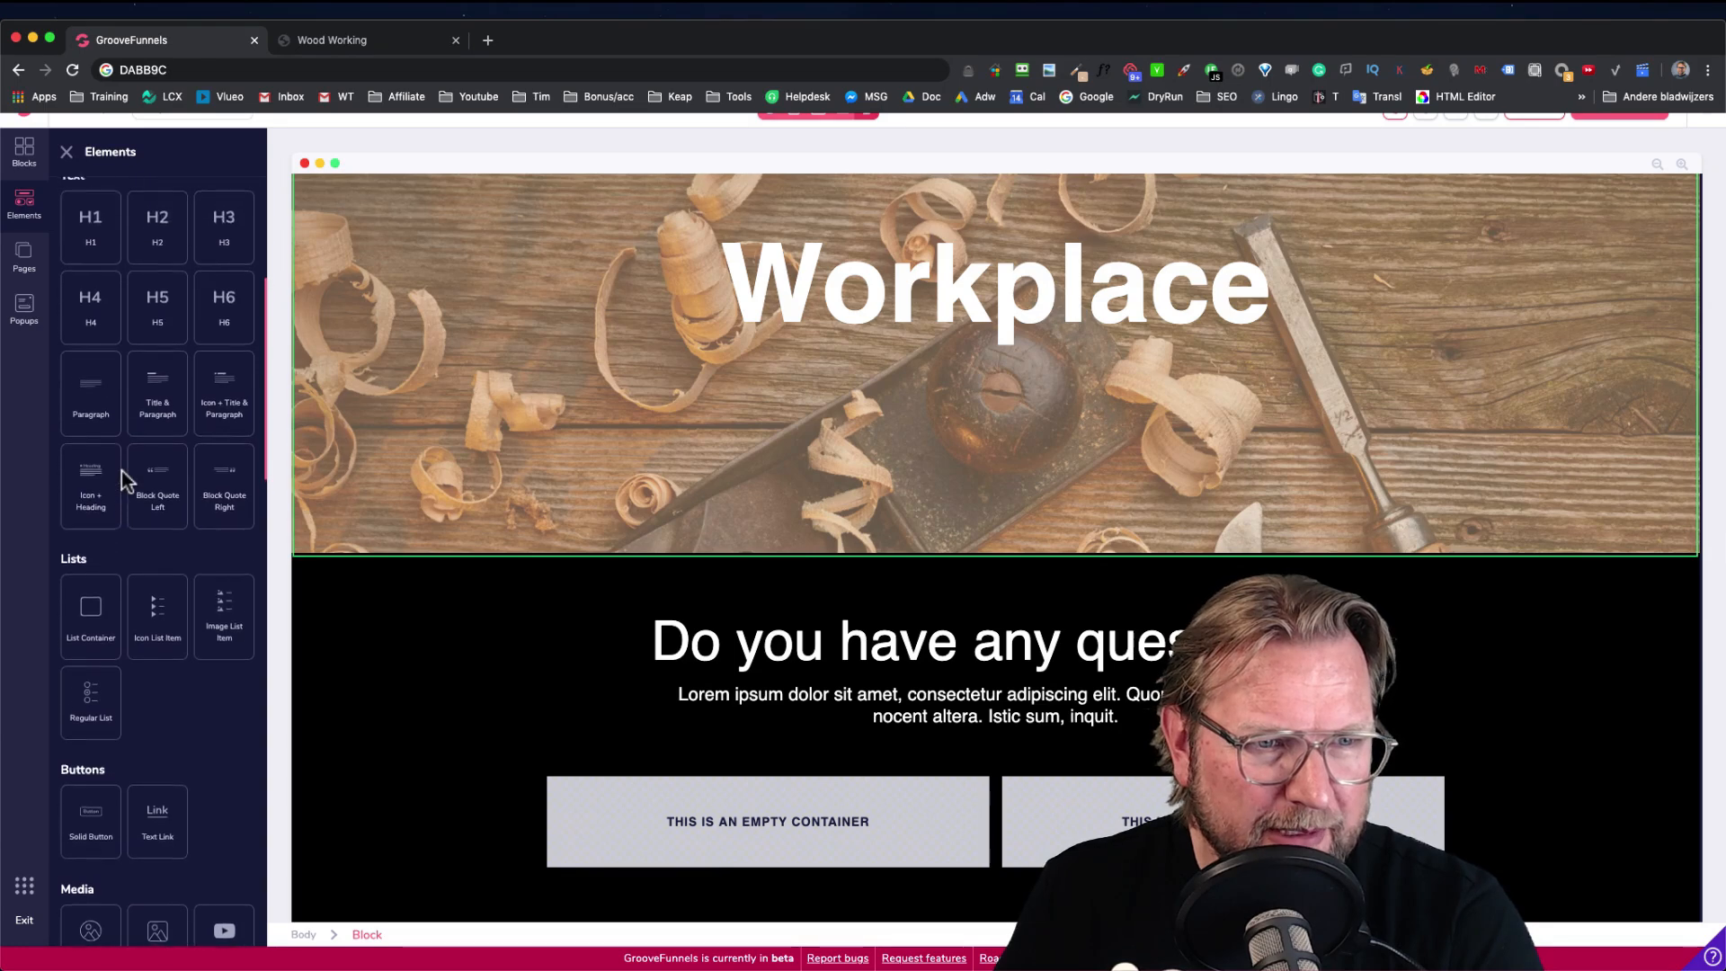
scroll(205, 460, "up", 5)
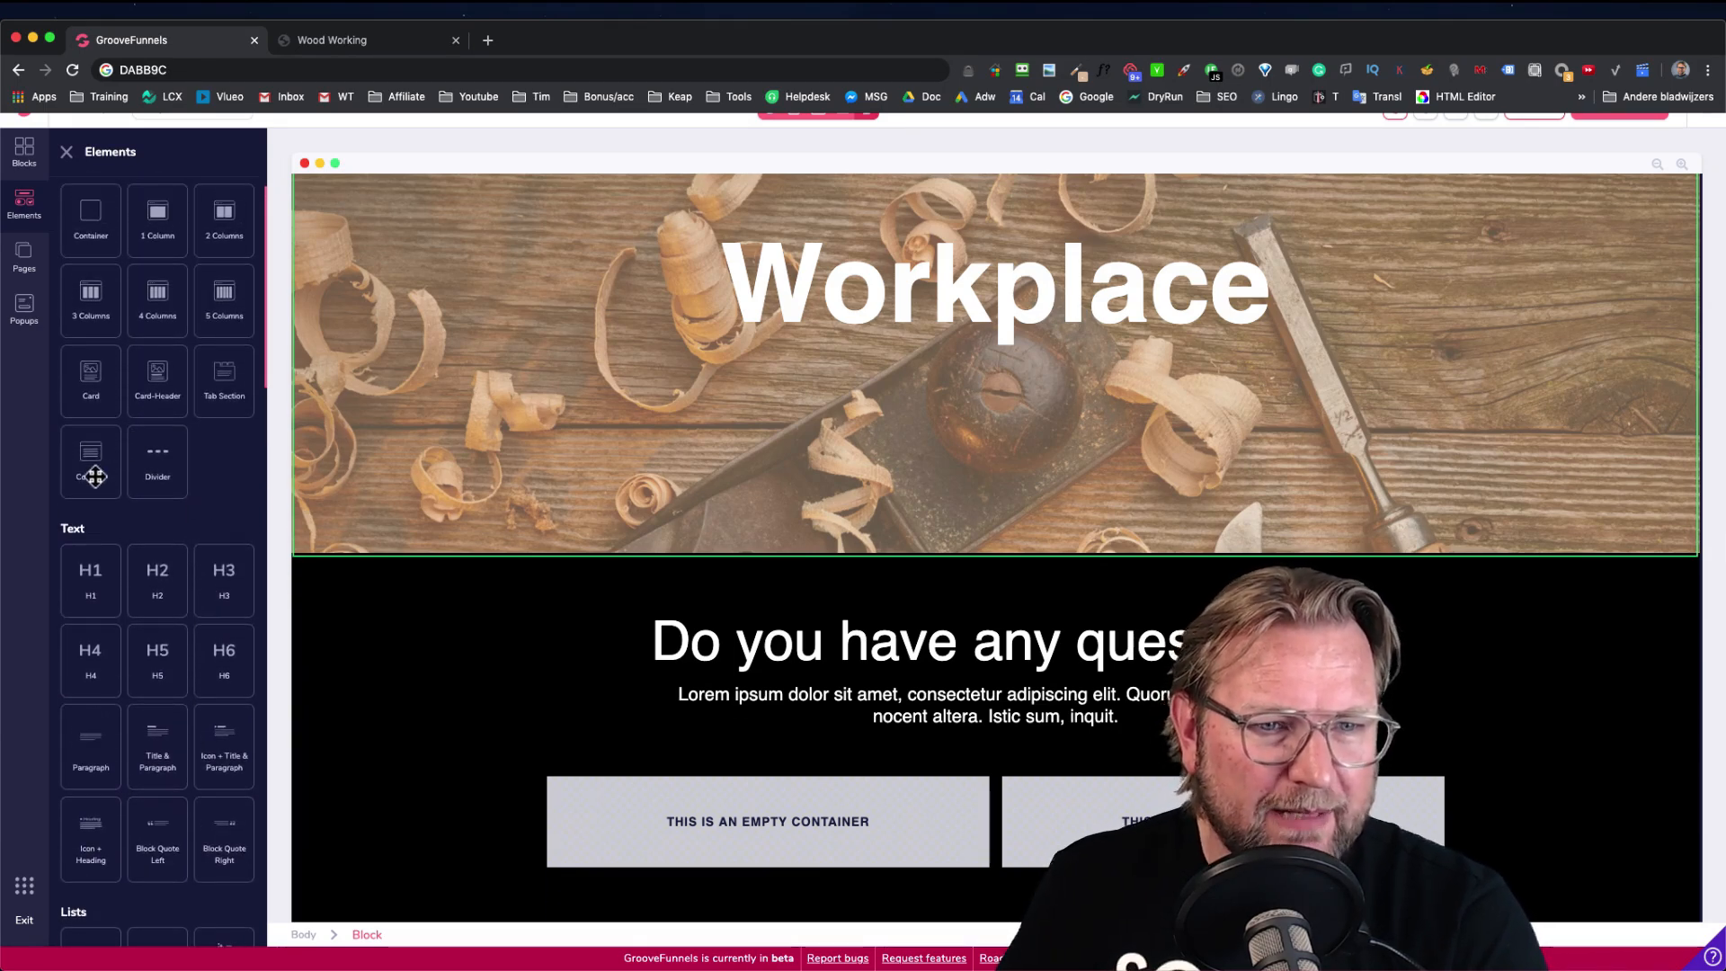
left_click_drag(86, 460, 797, 848)
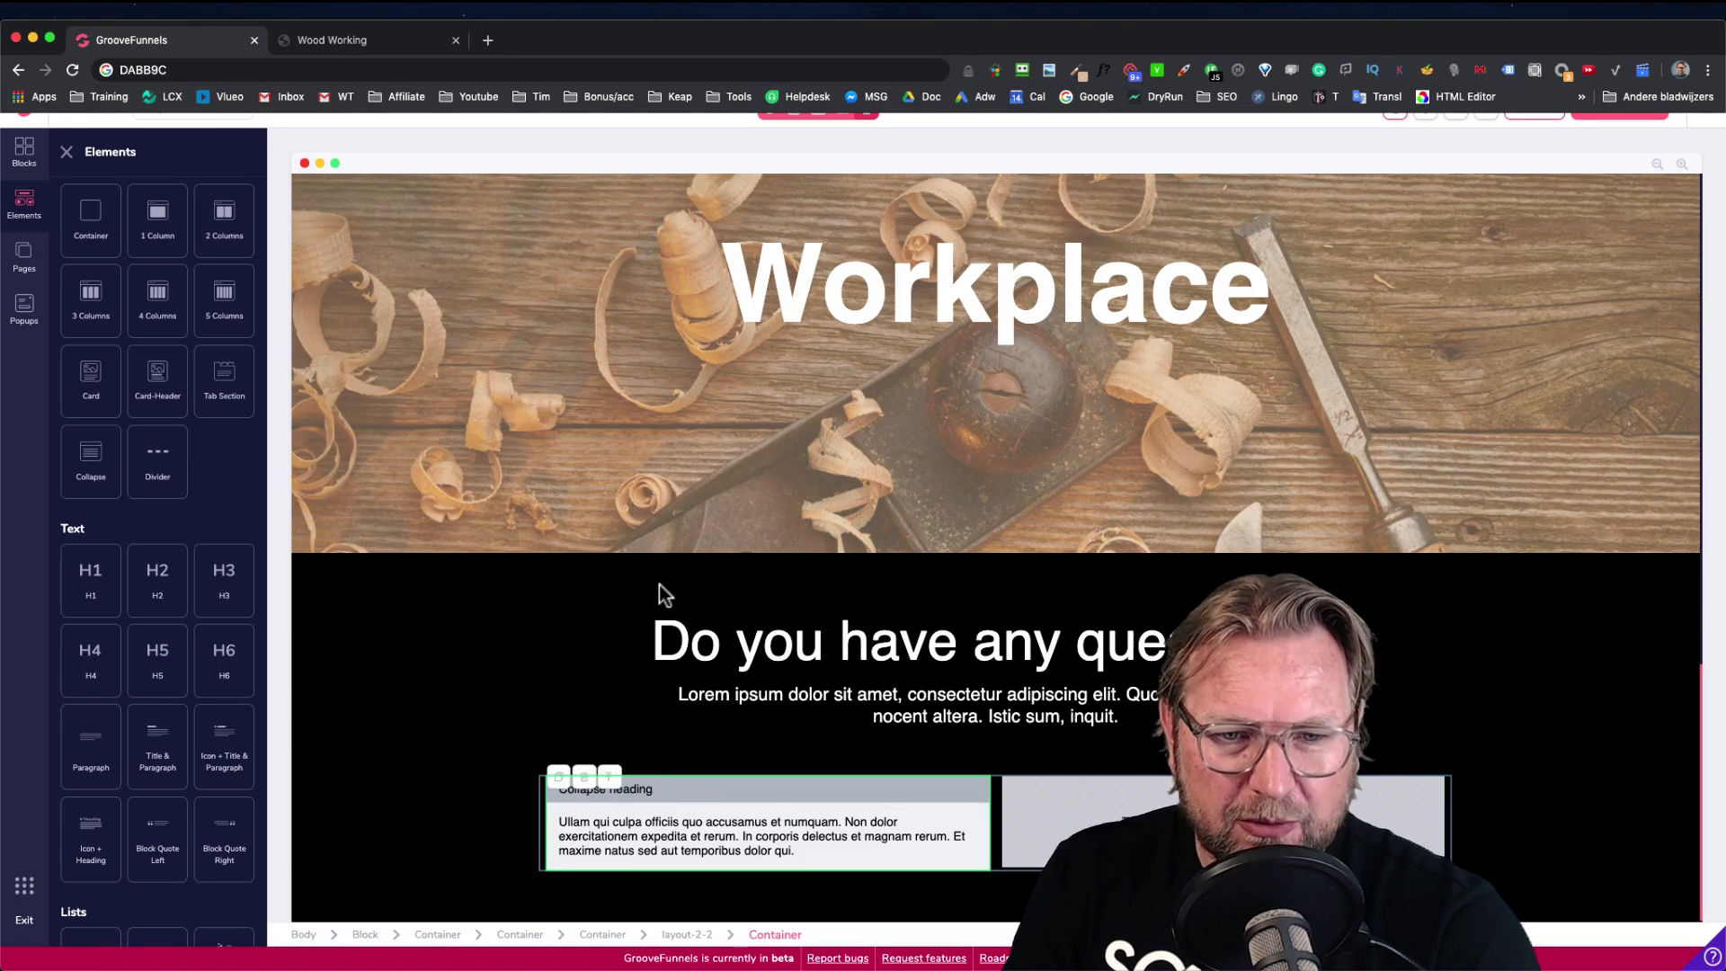
Expand the first question on the Wood Working demo page to compare it with the Collapse element, and return to the editor
left_click(387, 39)
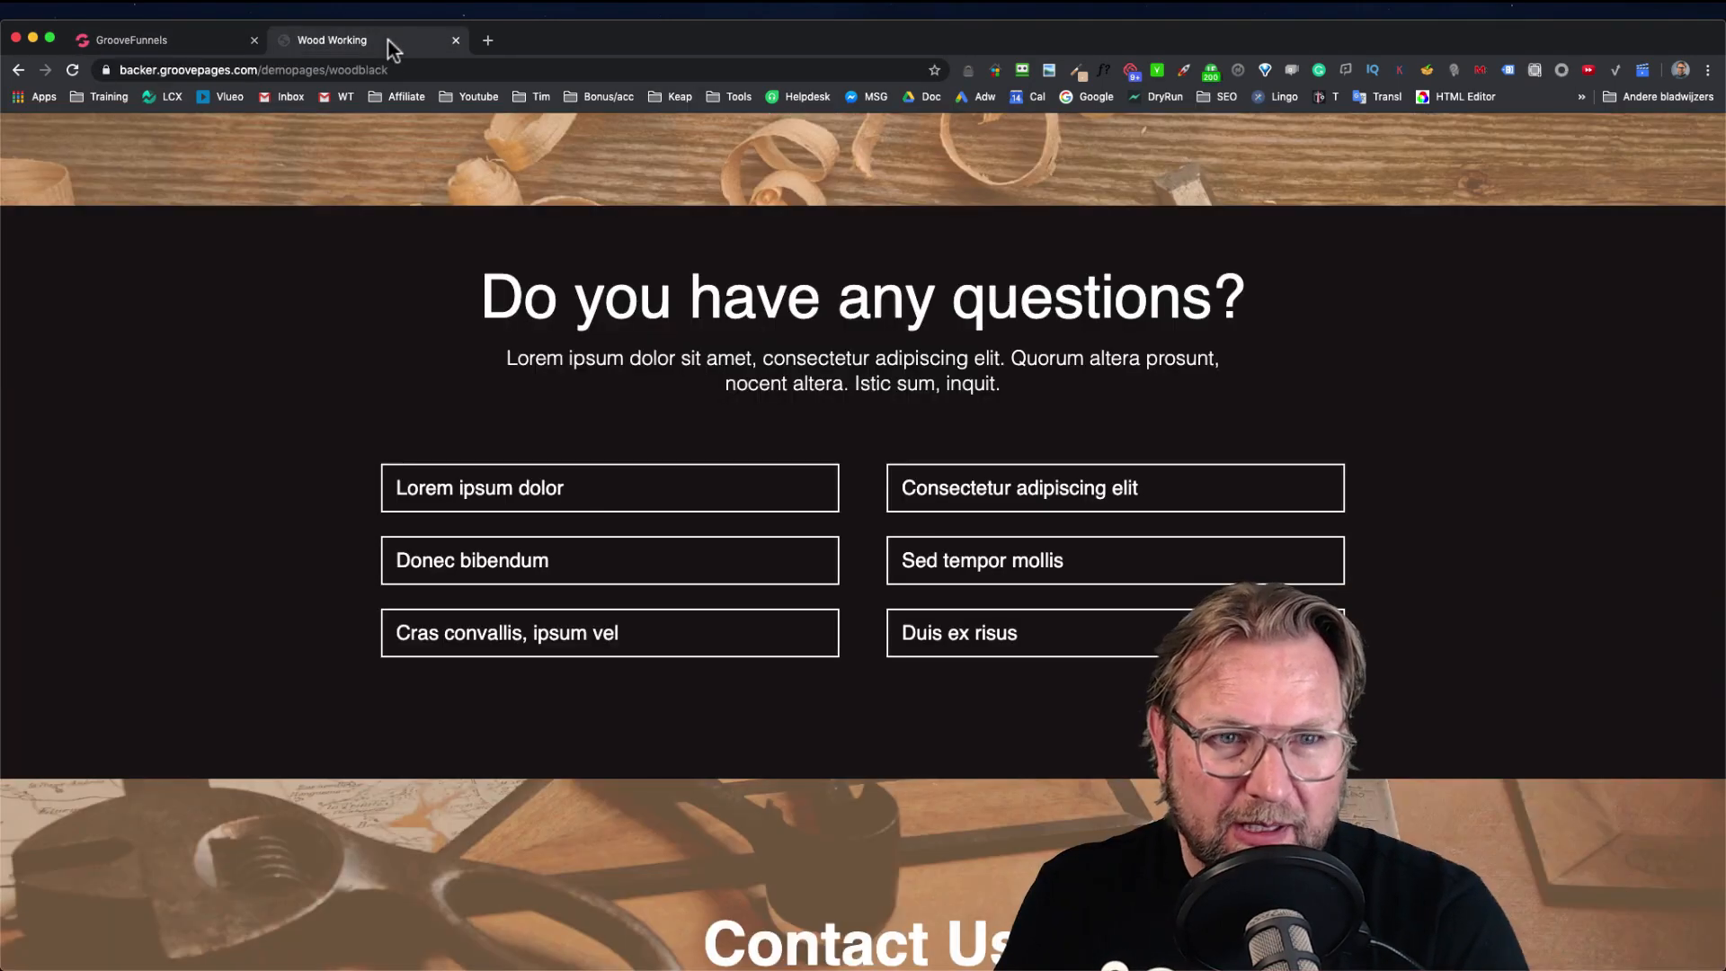
left_click(631, 503)
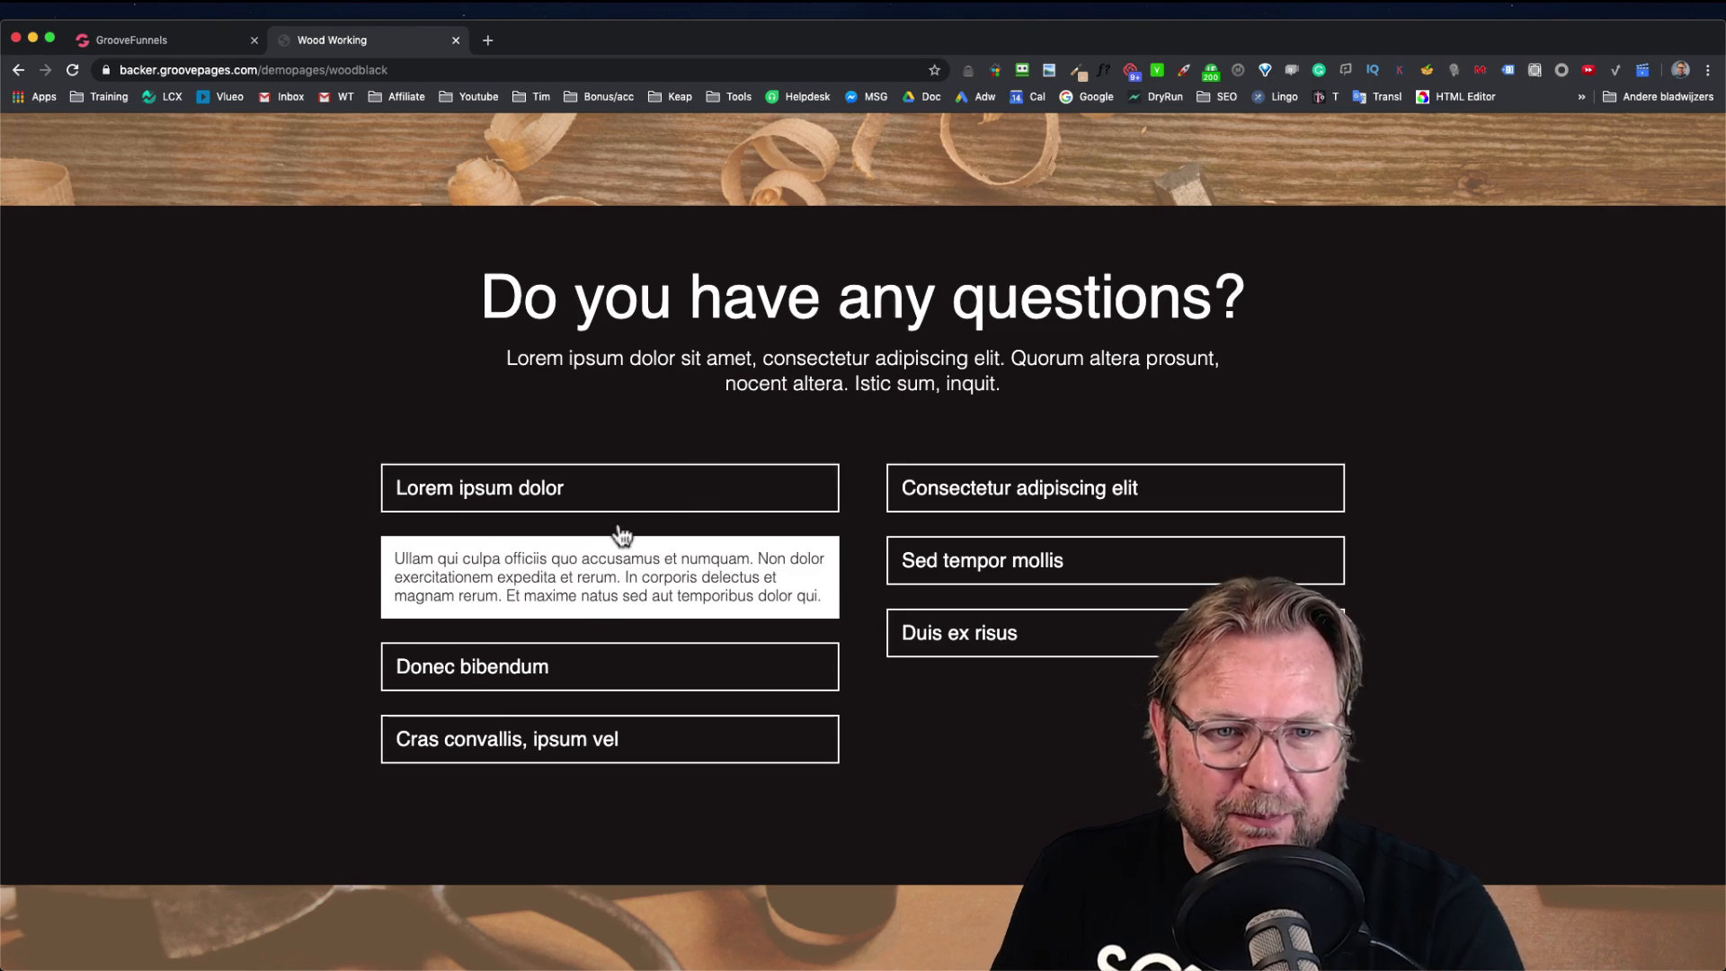
left_click(189, 42)
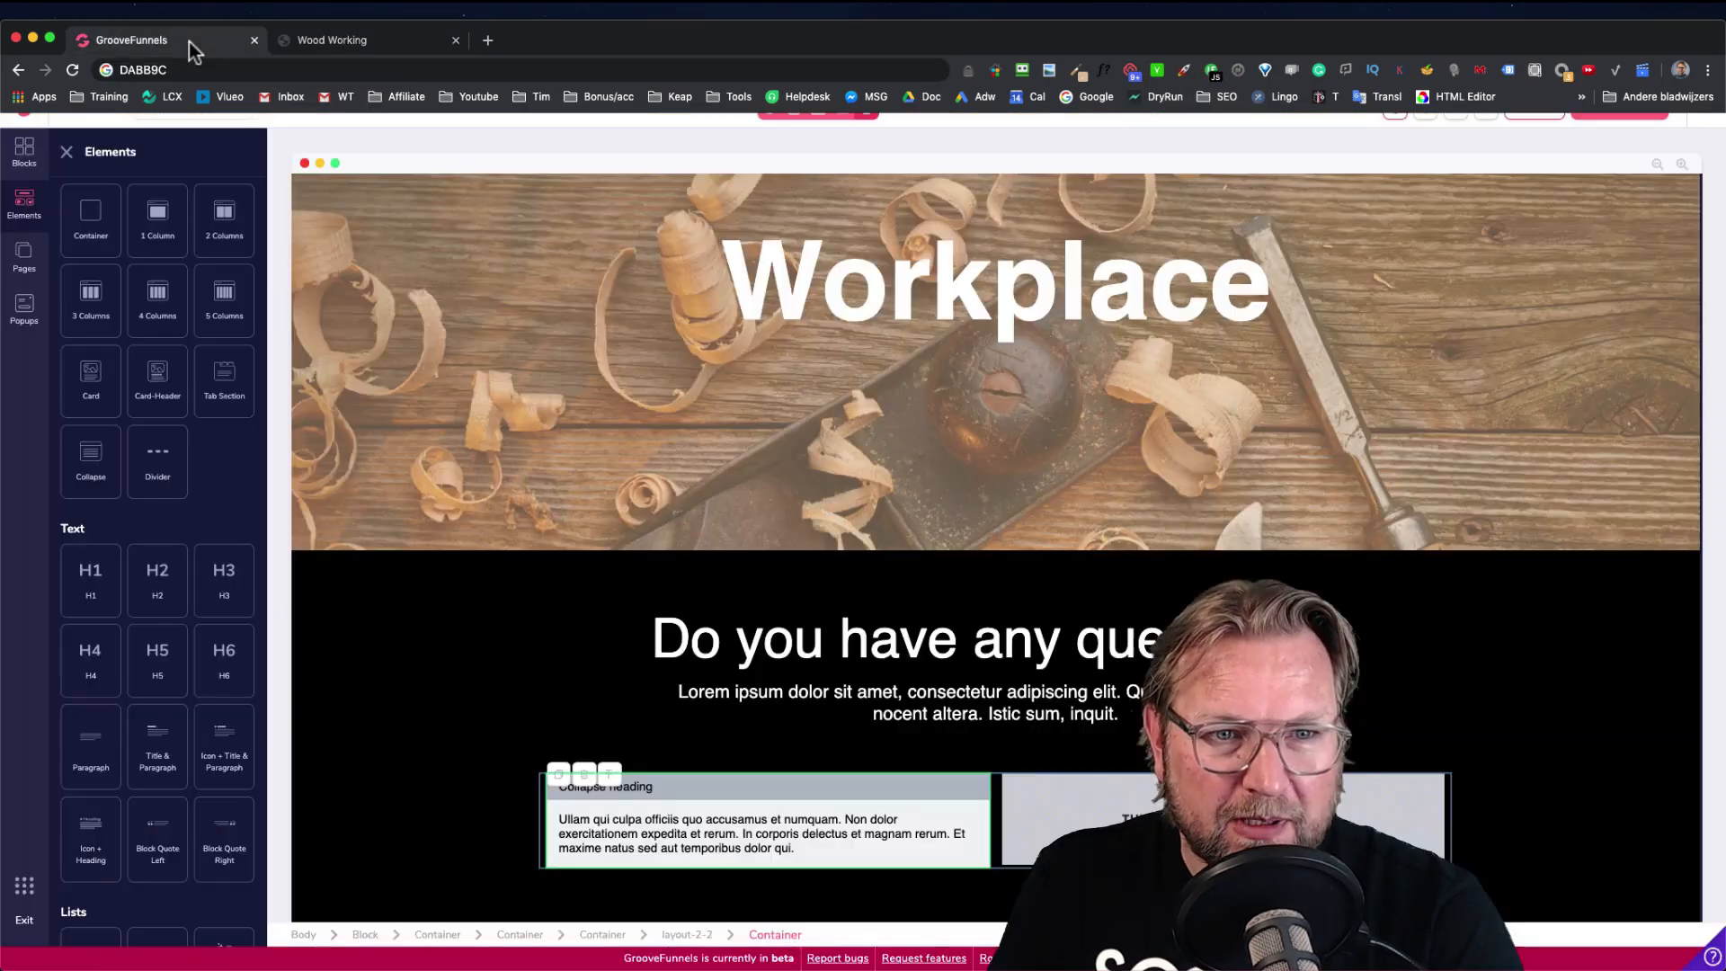
Set the text size of the collapse heading in the first column to 1.5rem
left_click(763, 800)
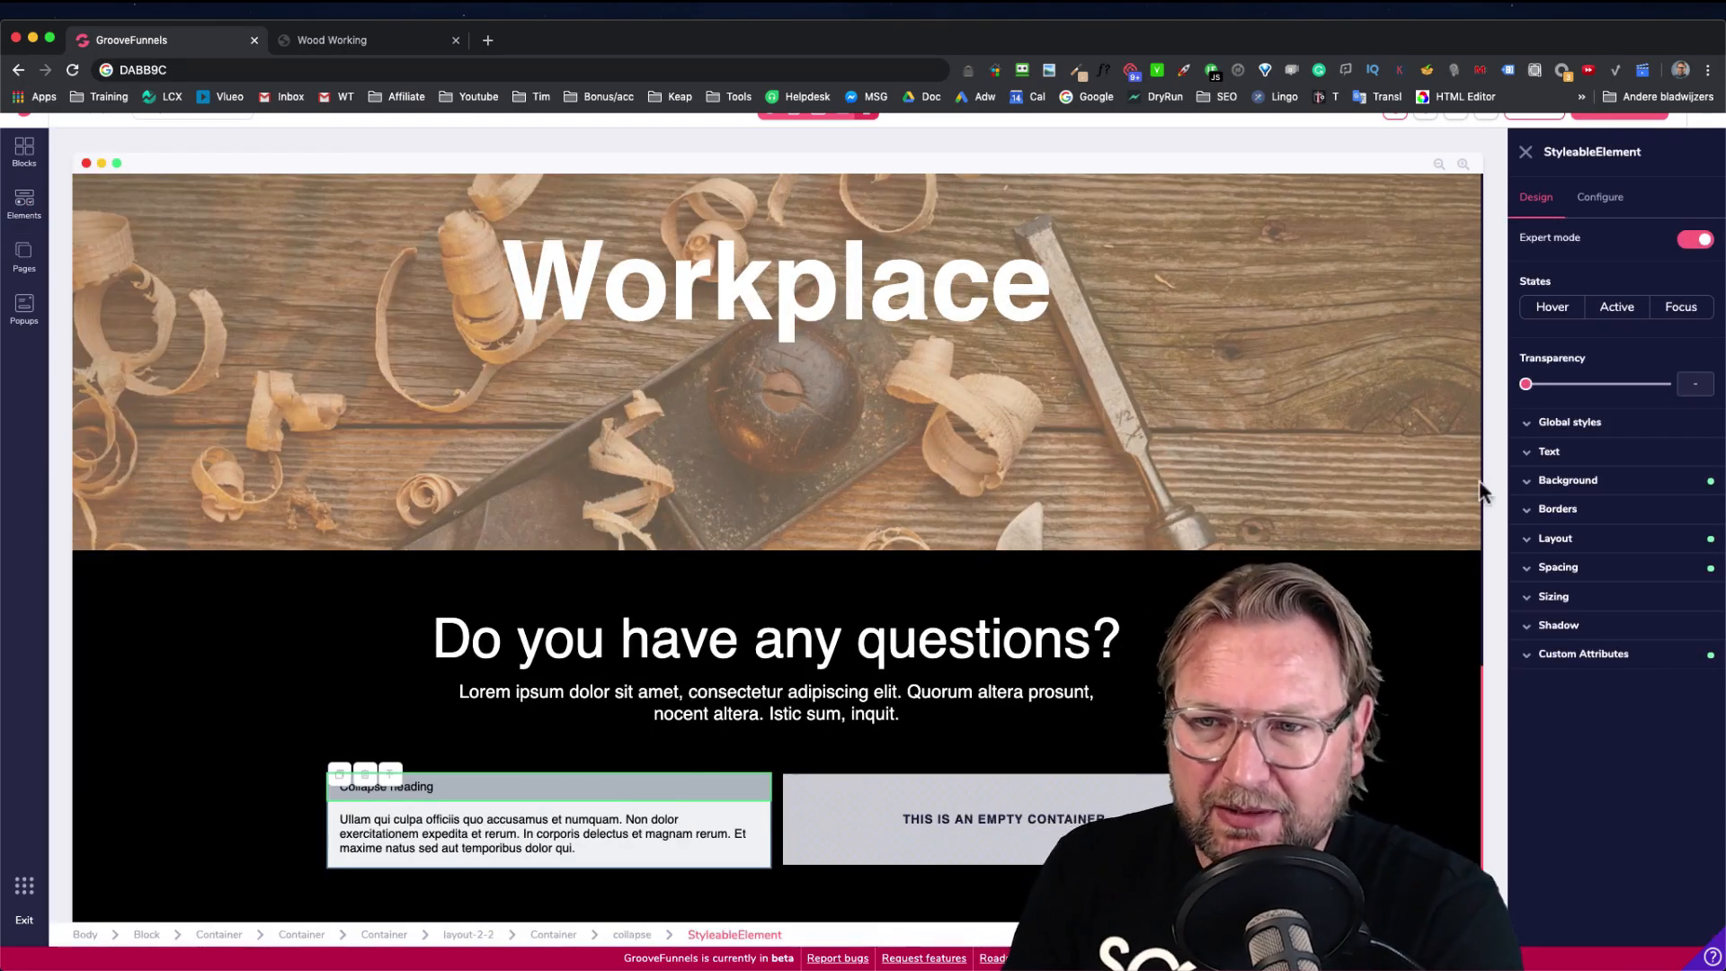
left_click(1568, 452)
left_click_drag(1525, 535, 1596, 539)
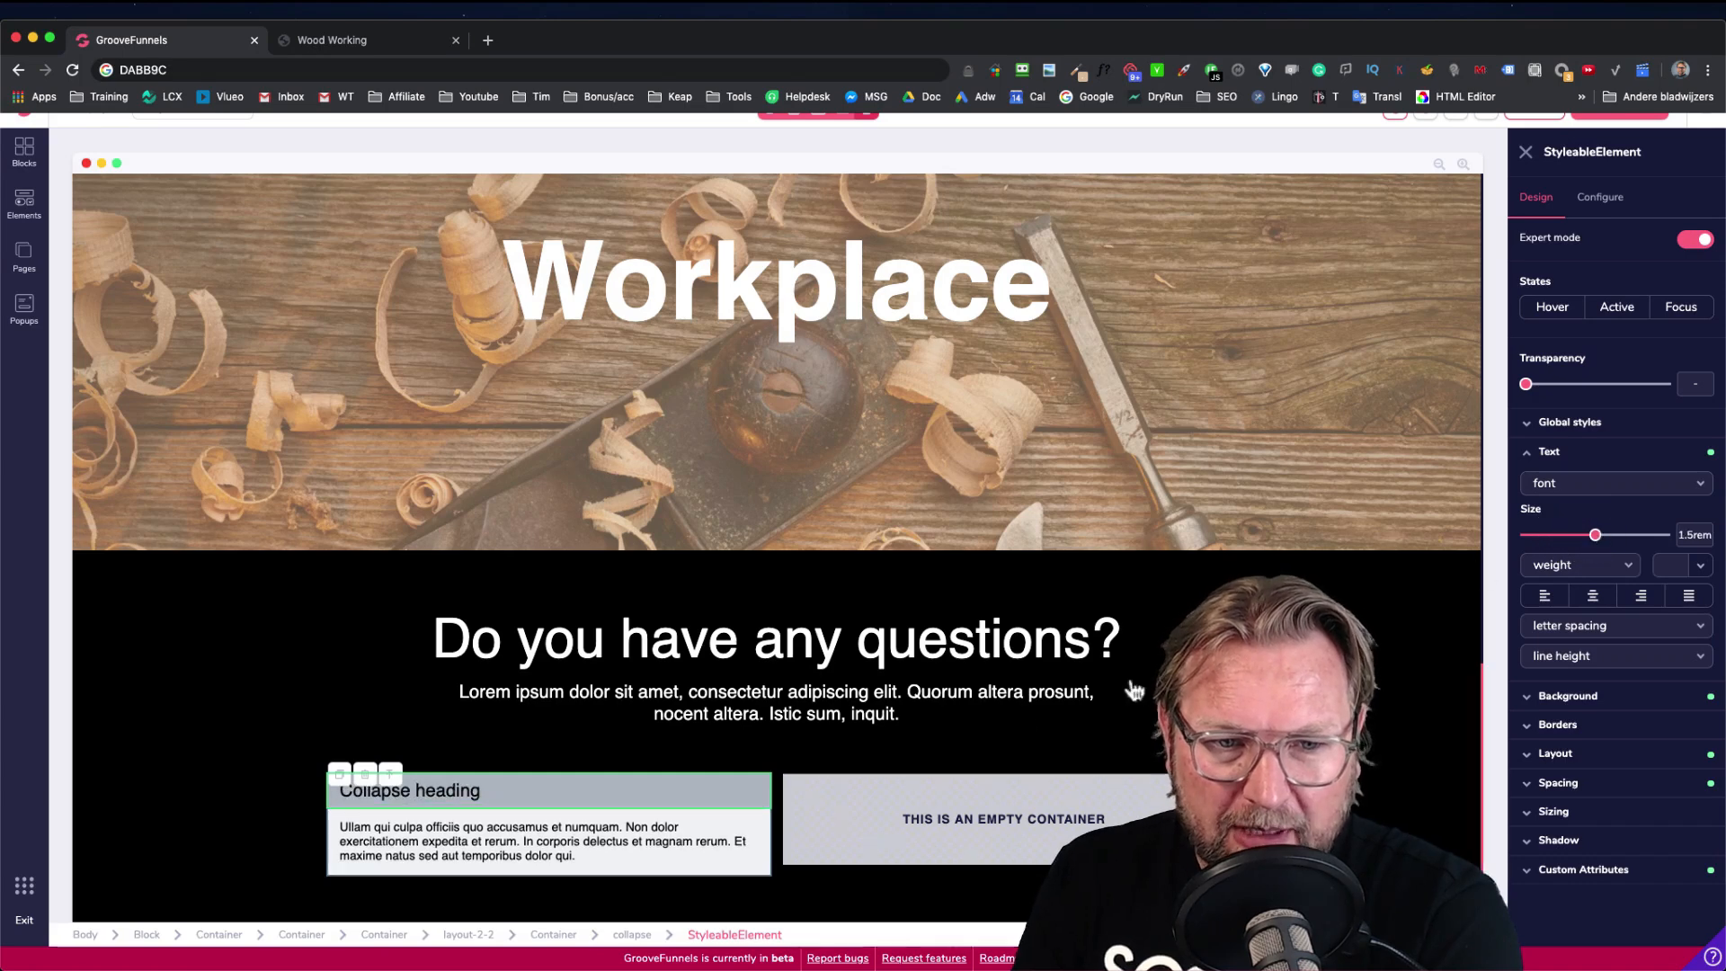
Sample the questions section's dark background colour #1B1717 from the Wood Working demo page with the colour picker, and return to the editor
left_click(740, 830)
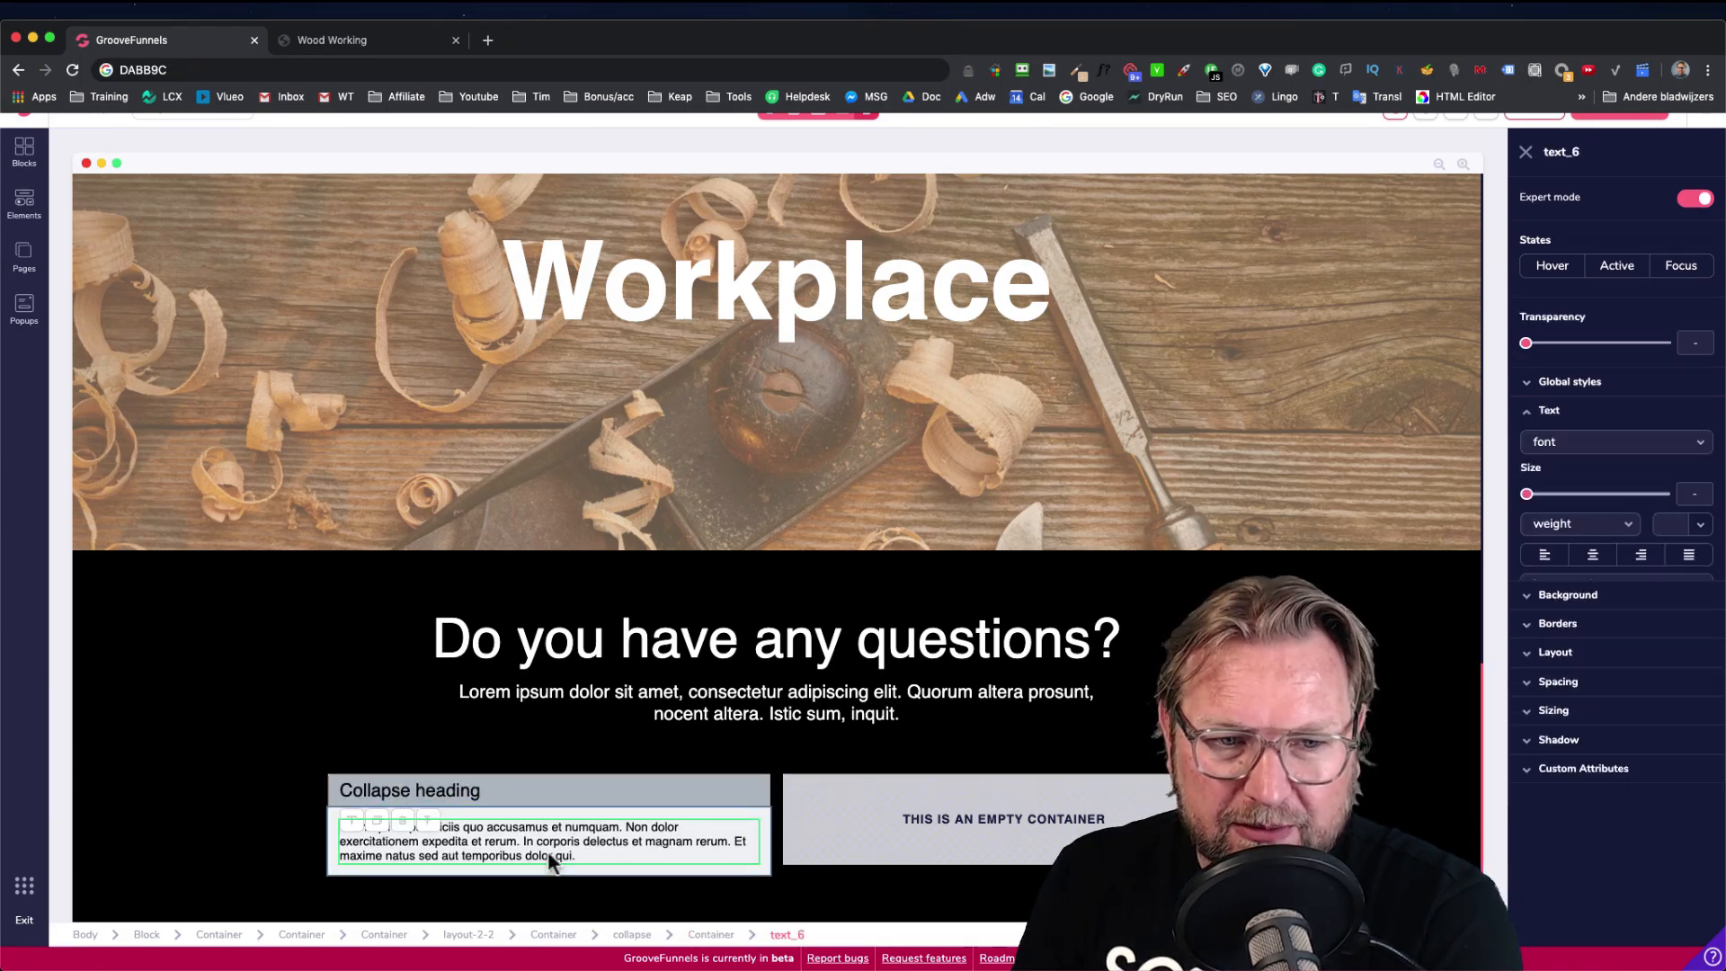
left_click(343, 42)
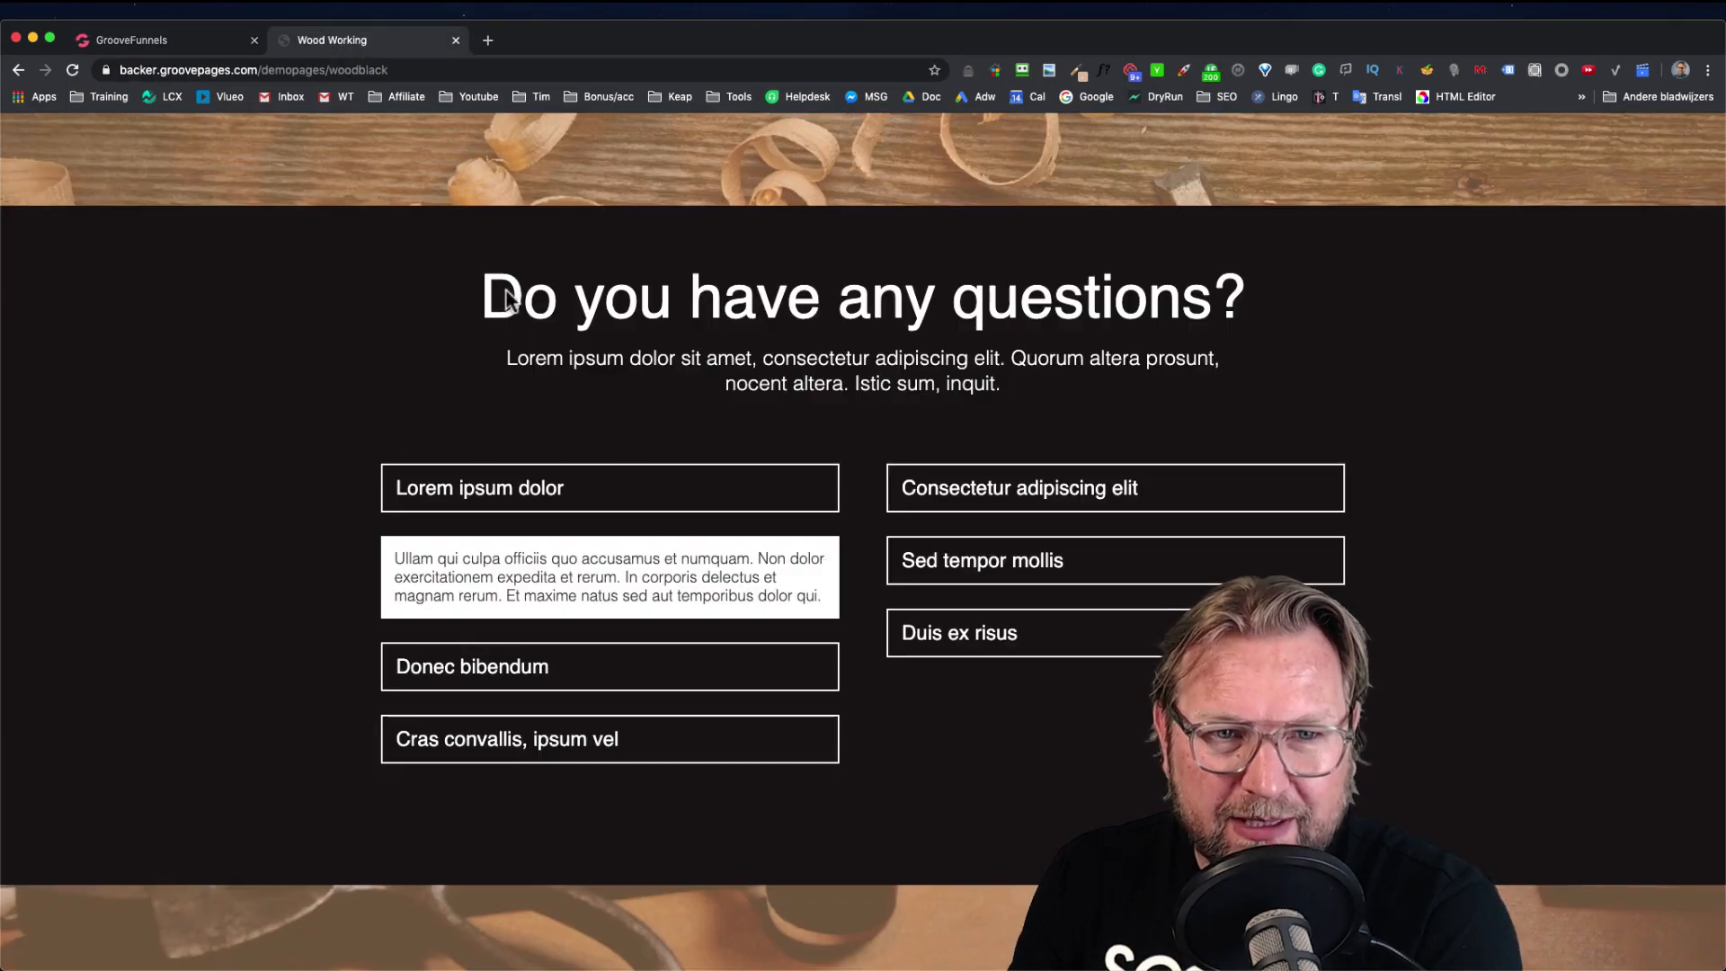
left_click(1077, 71)
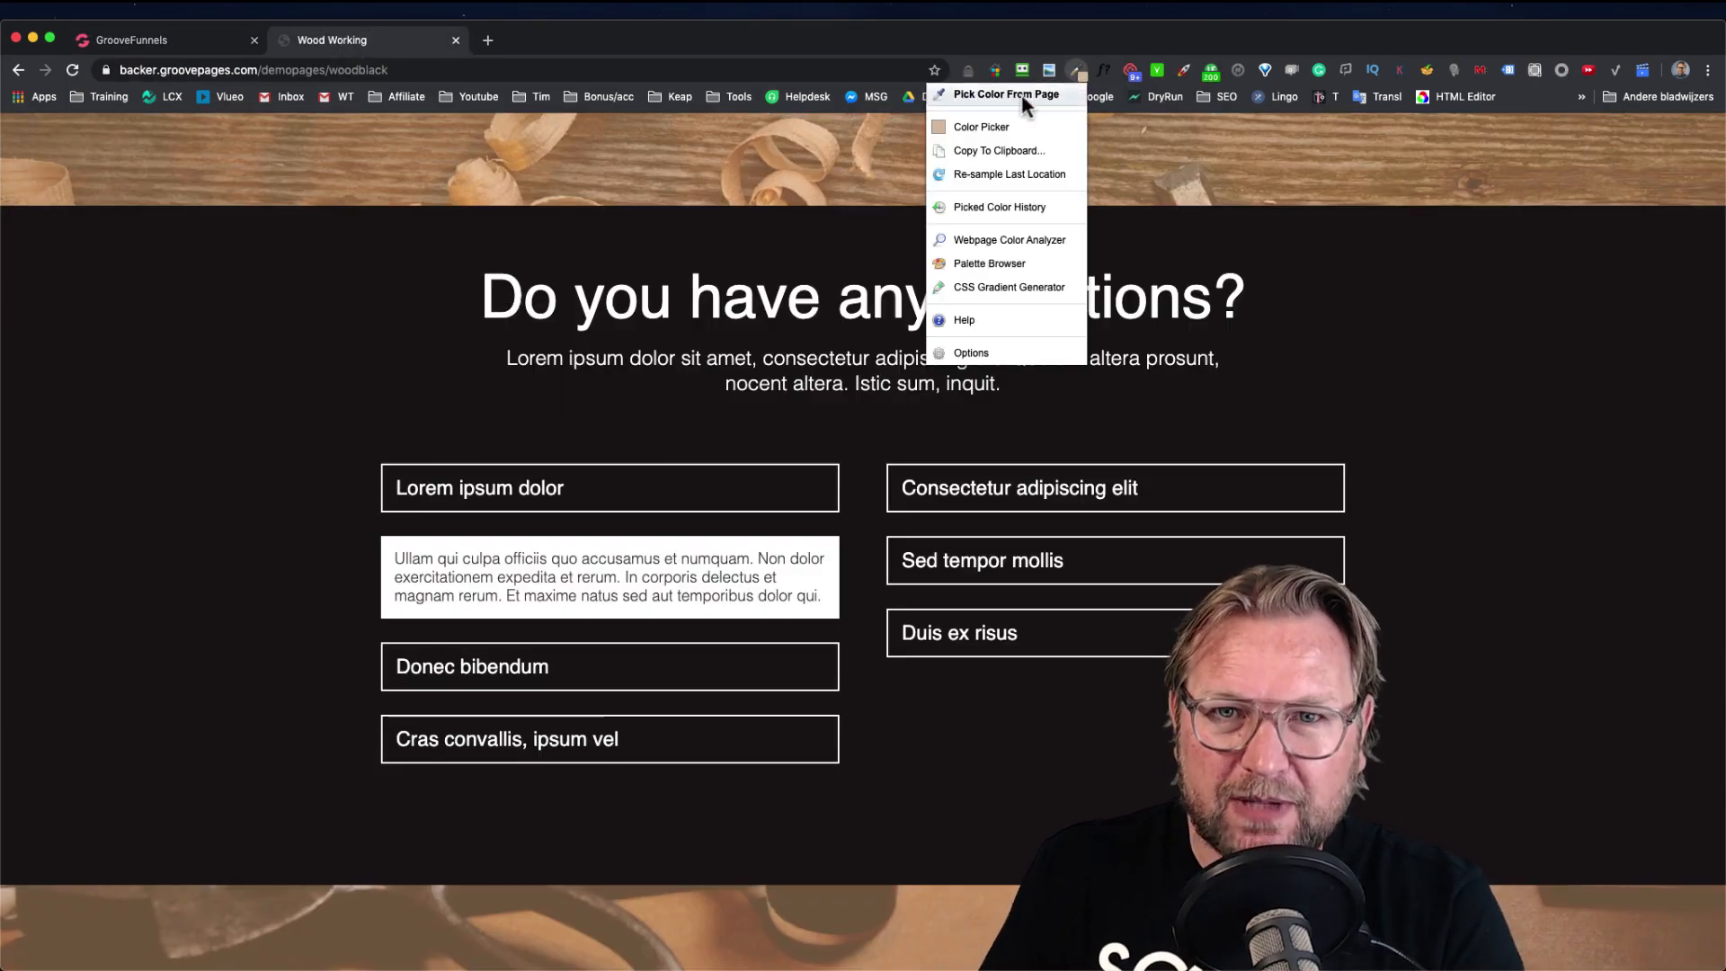
left_click(981, 96)
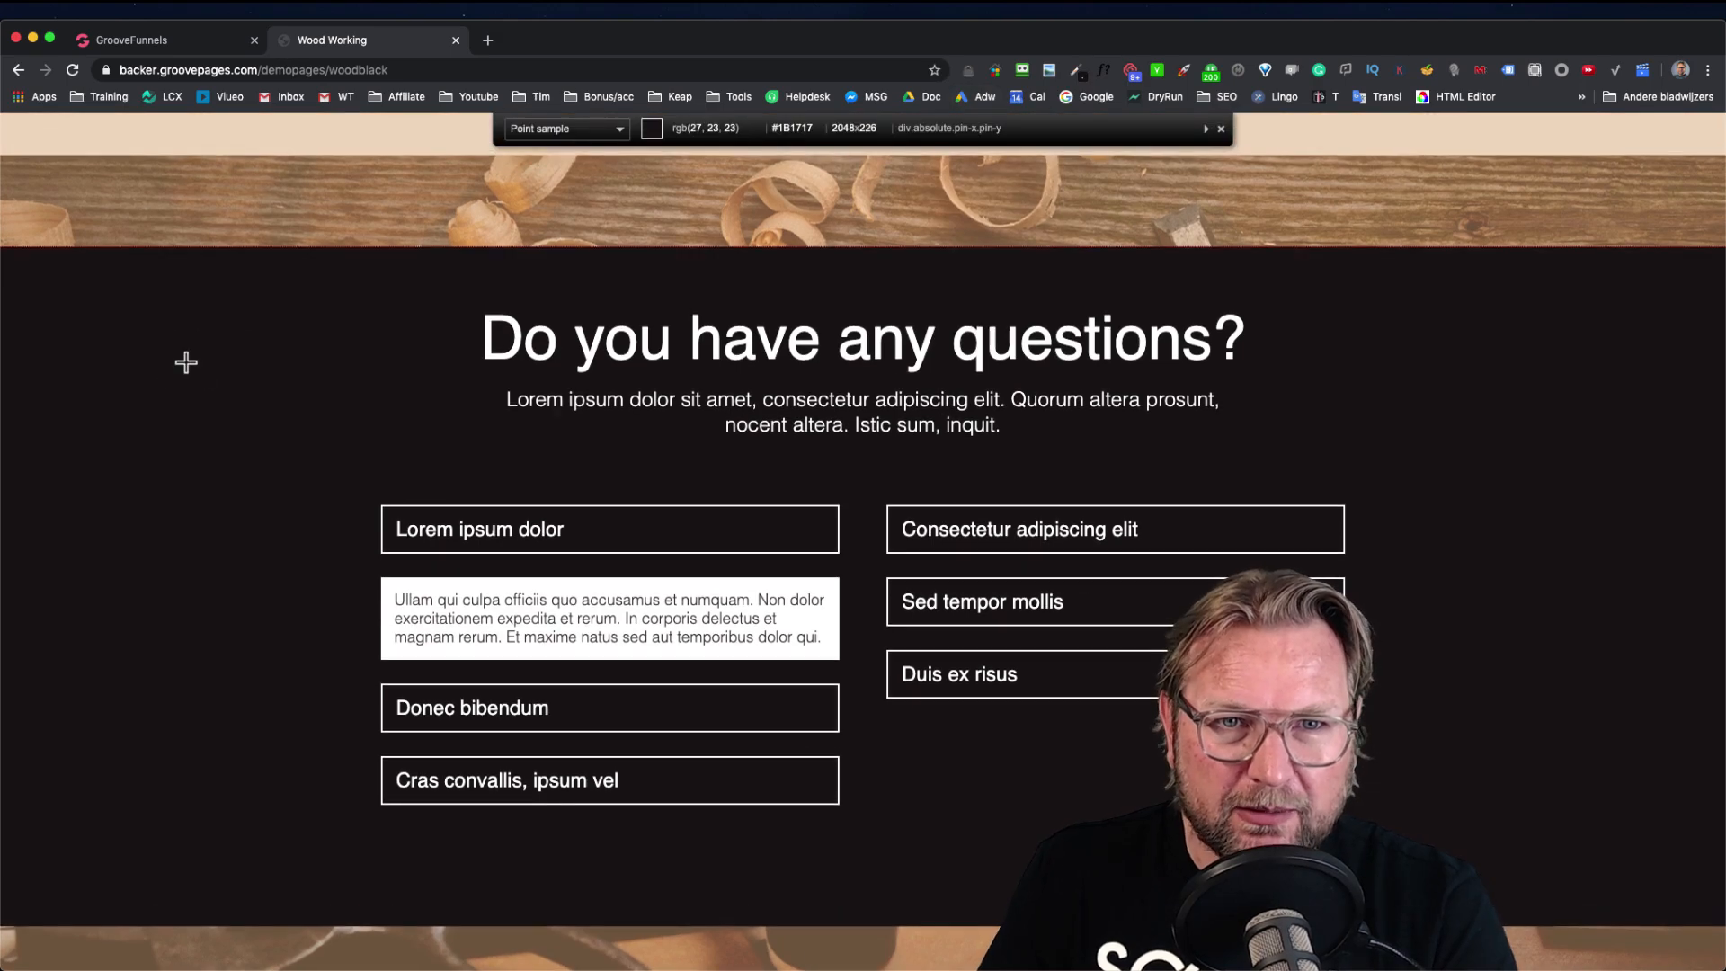
left_click(204, 360)
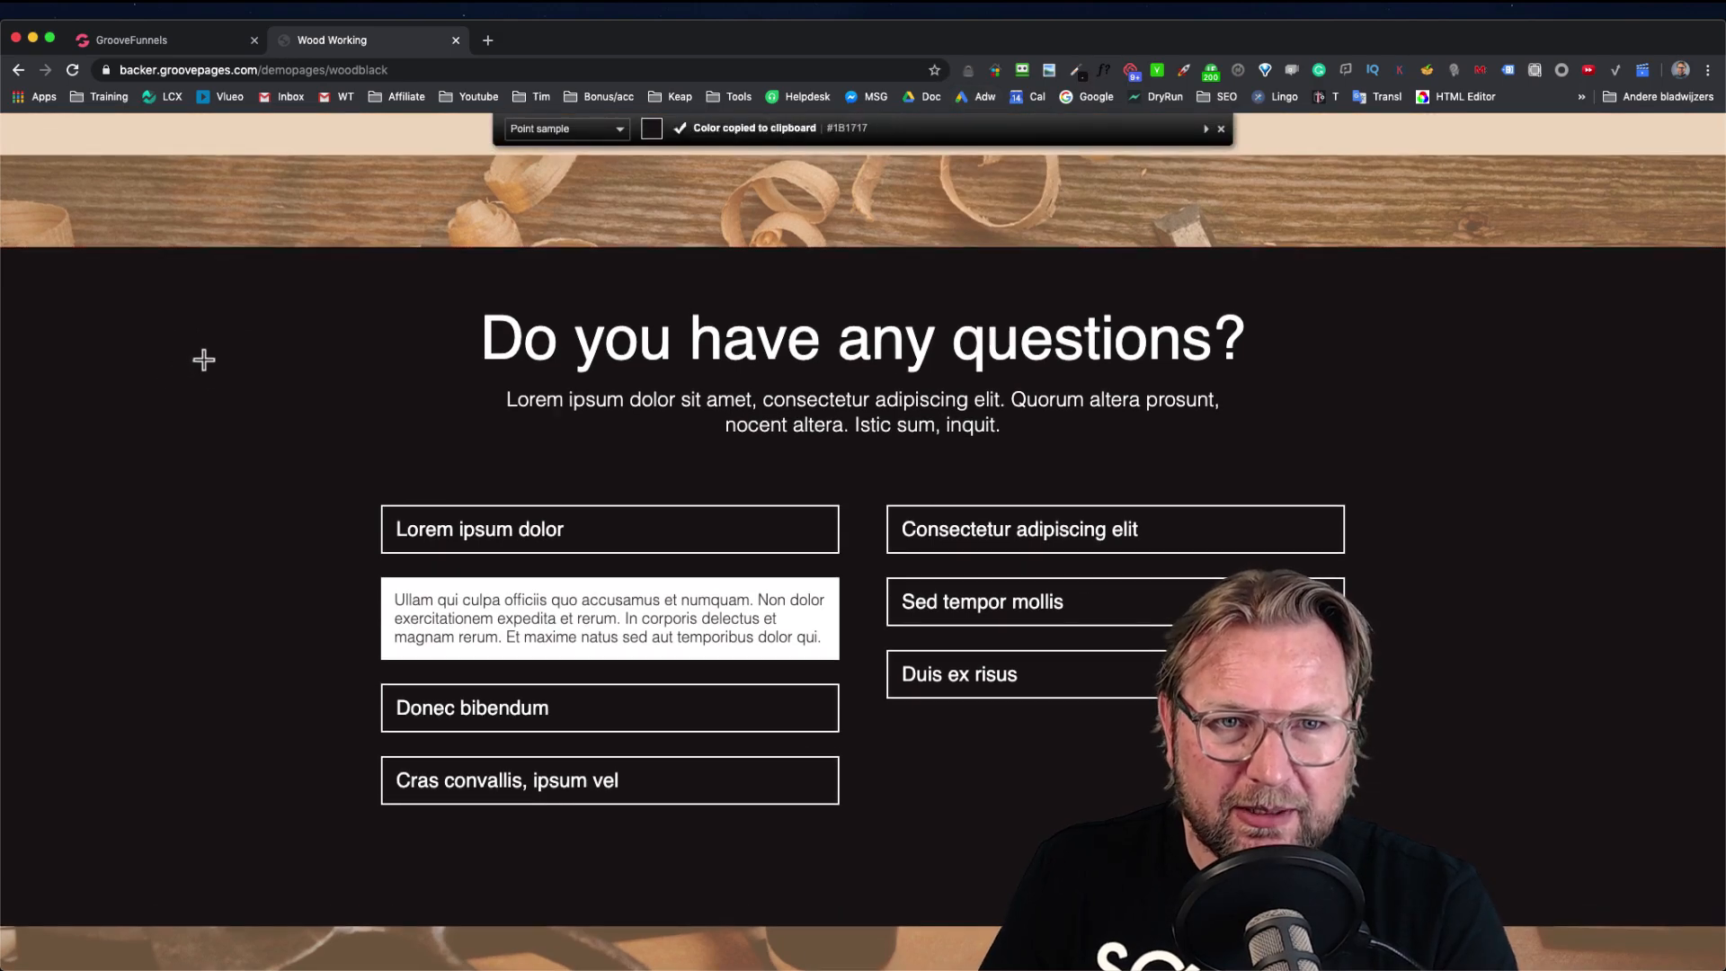
left_click(194, 41)
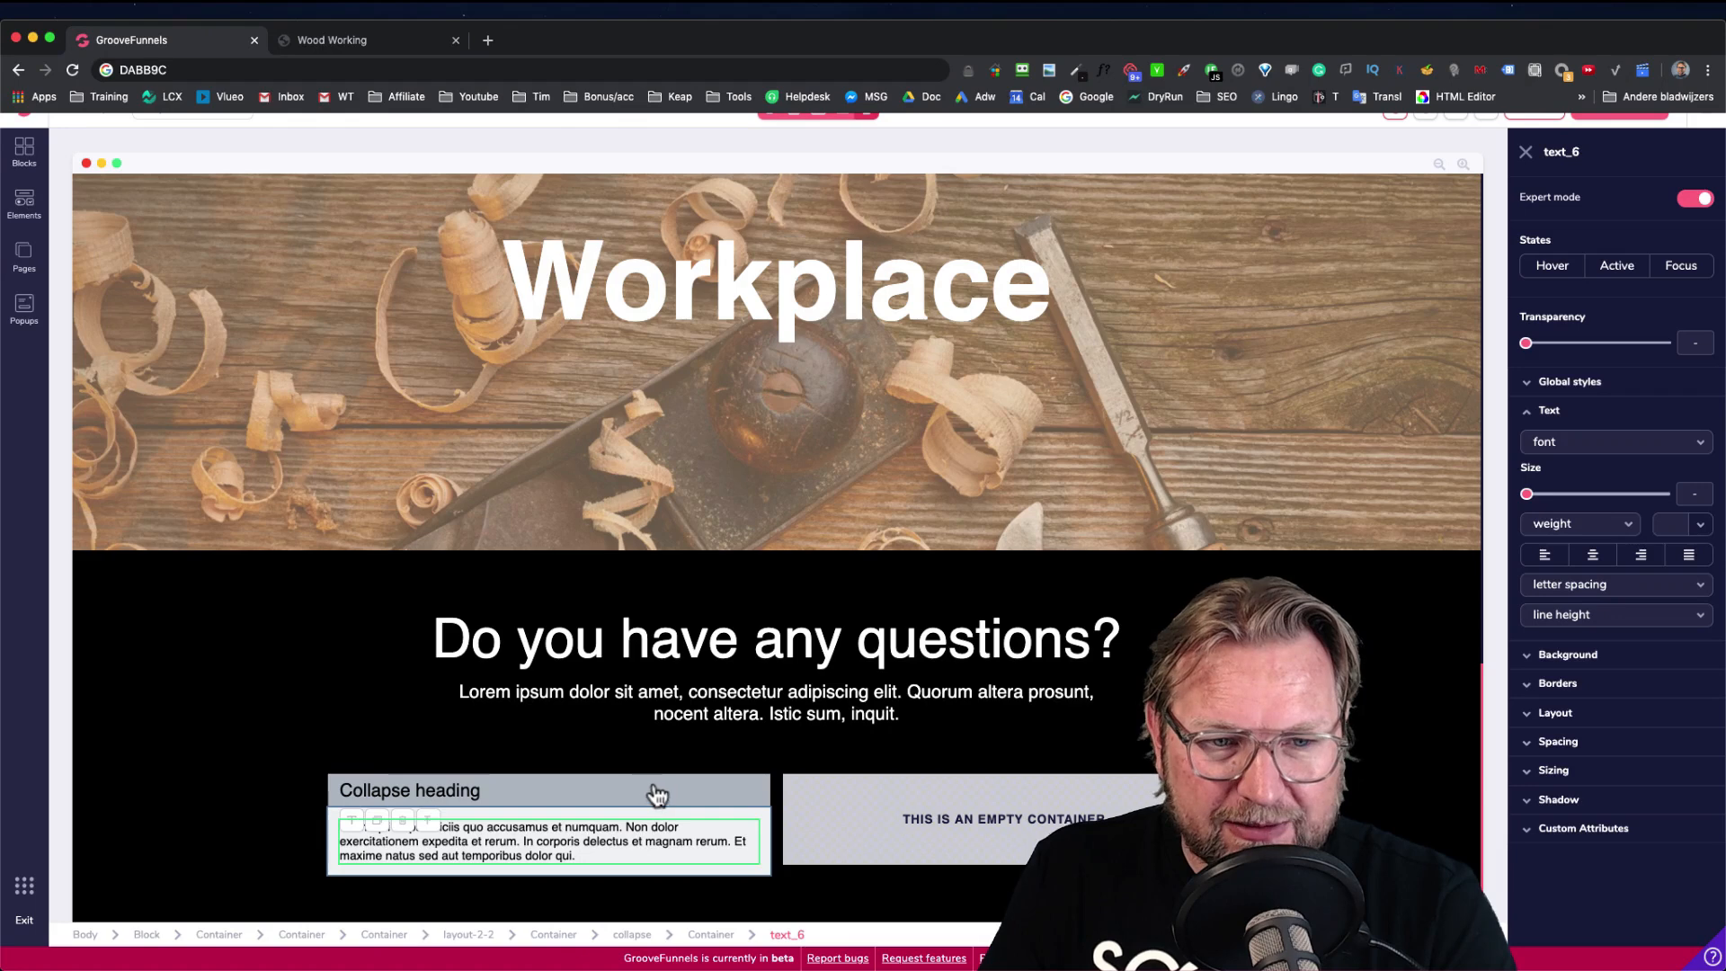
Set the background colour of the collapse heading in the first column to the sampled #1B1717
left_click(578, 795)
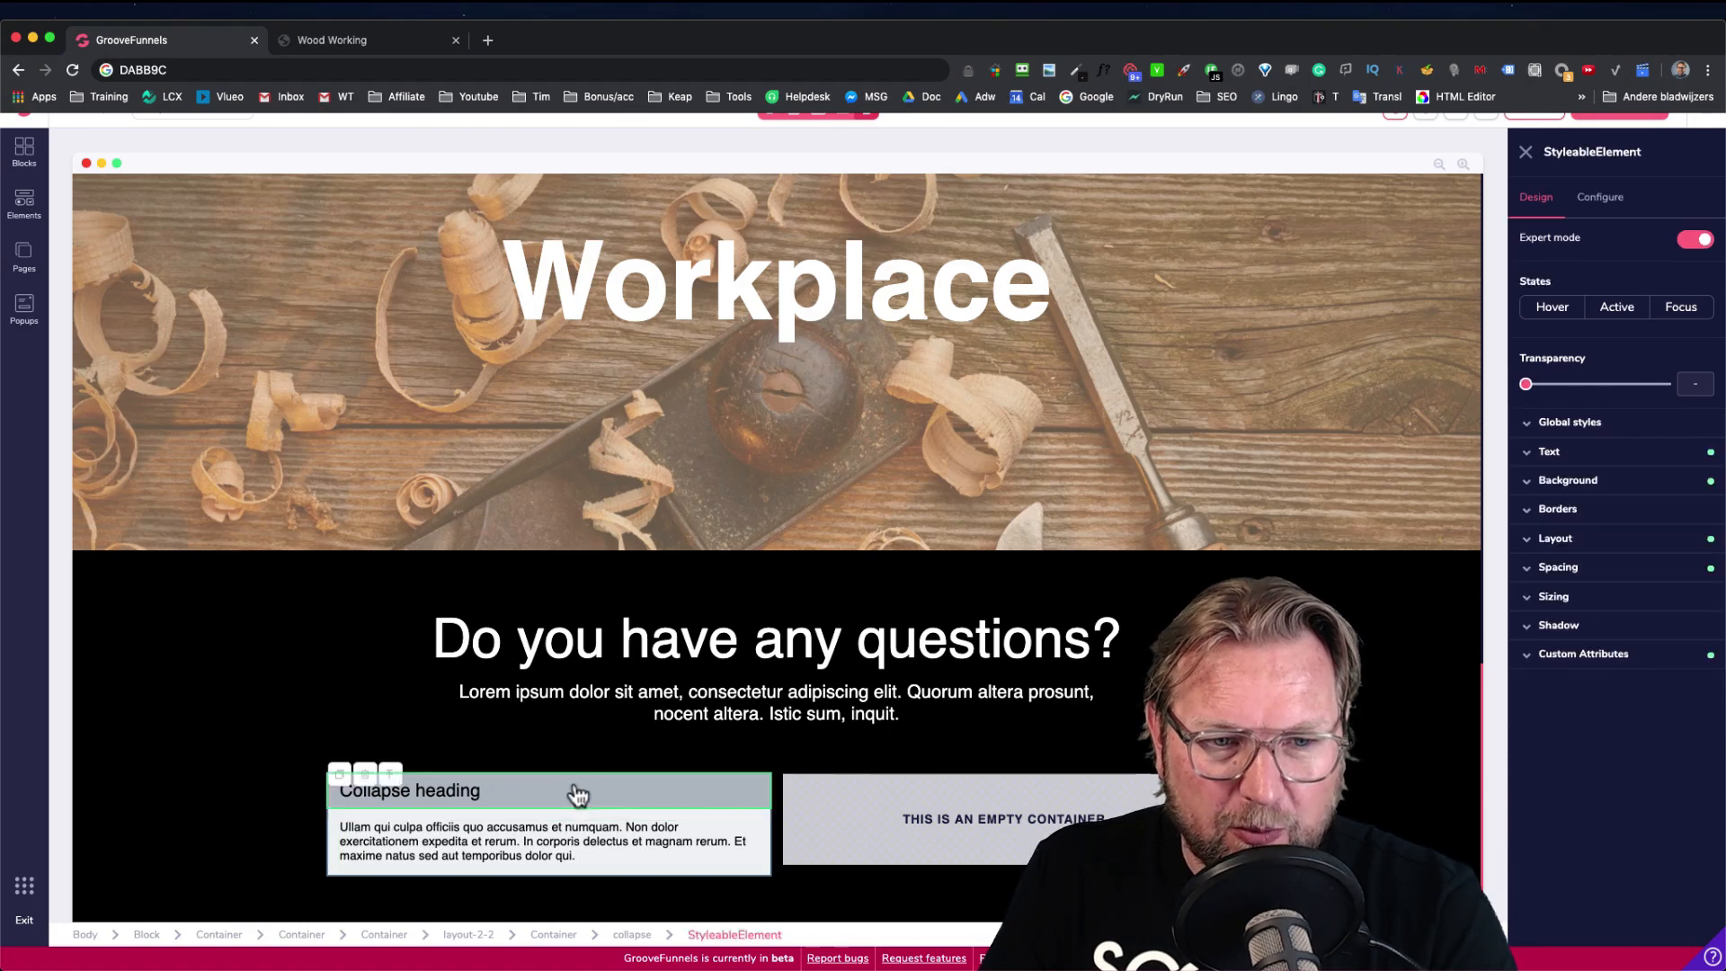
left_click(1587, 483)
left_click(1683, 512)
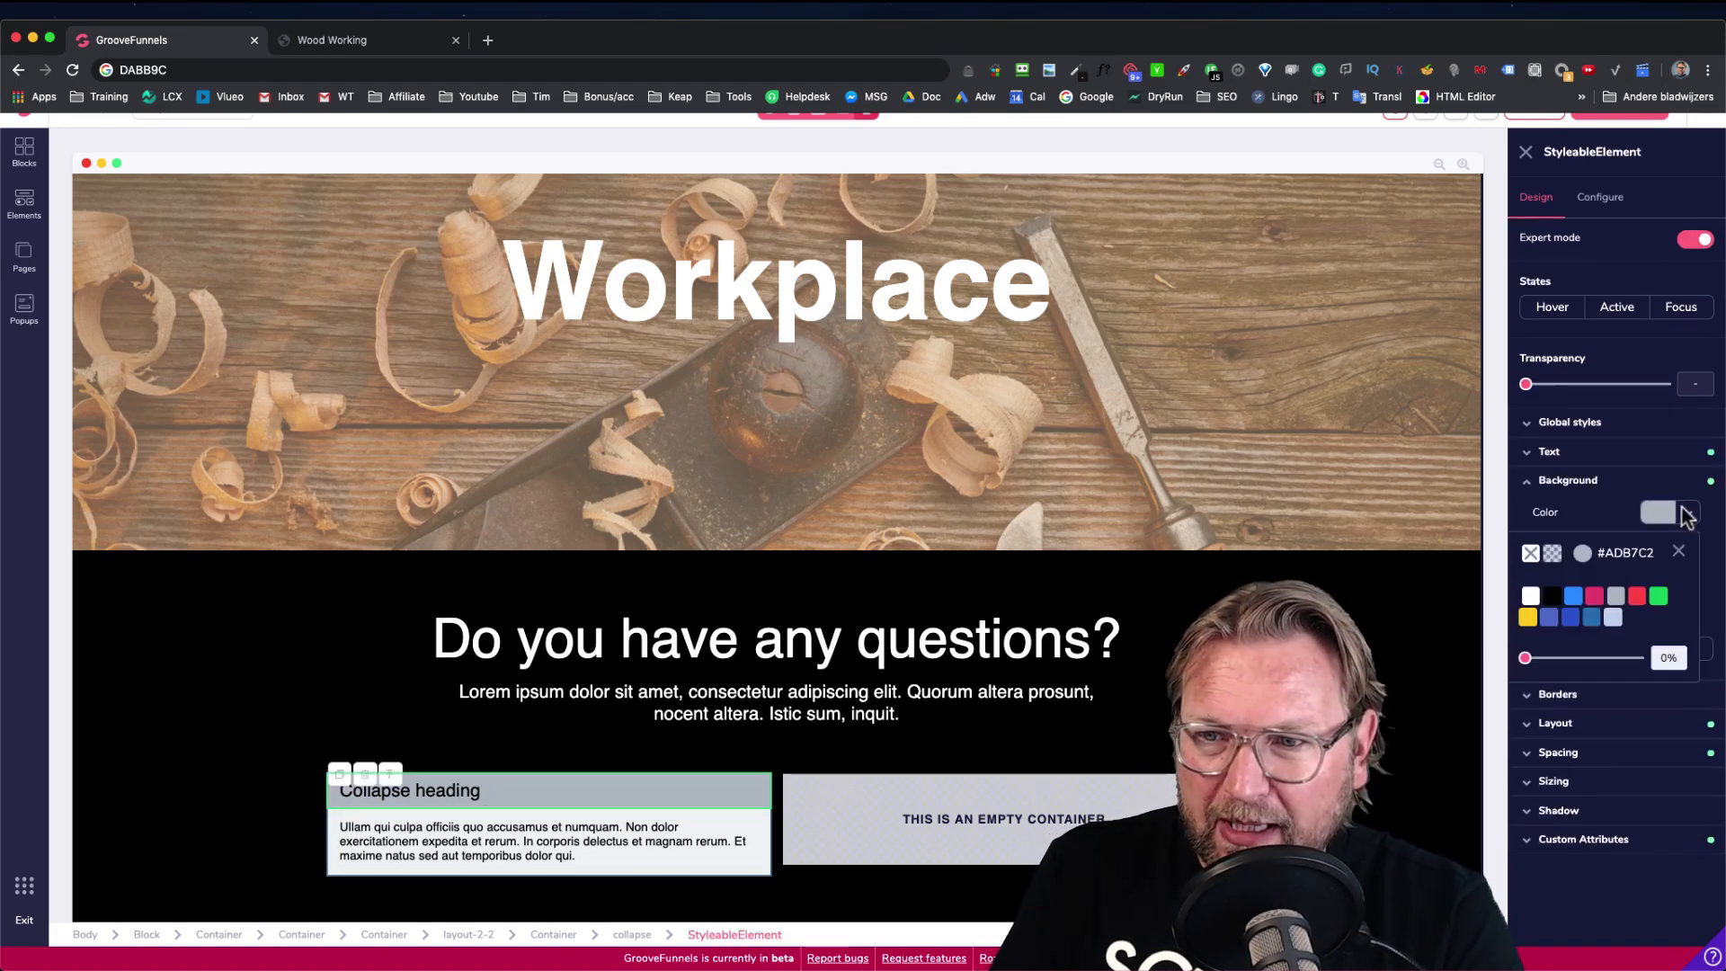
left_click(1582, 555)
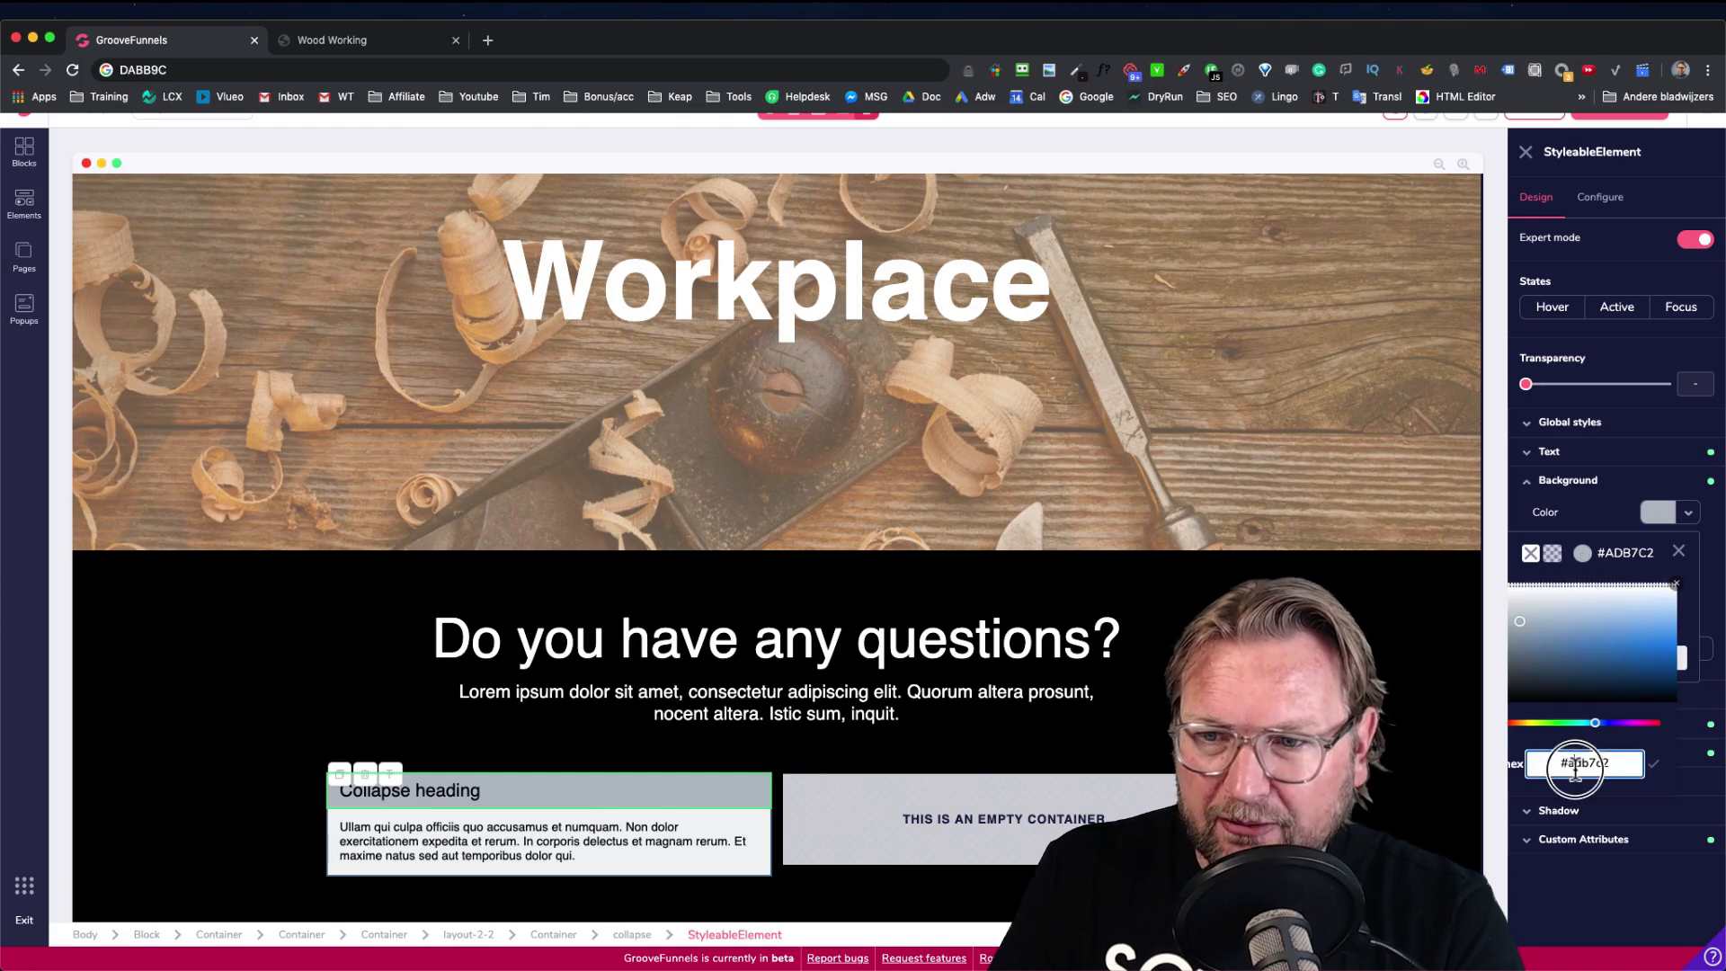
left_click(1654, 766)
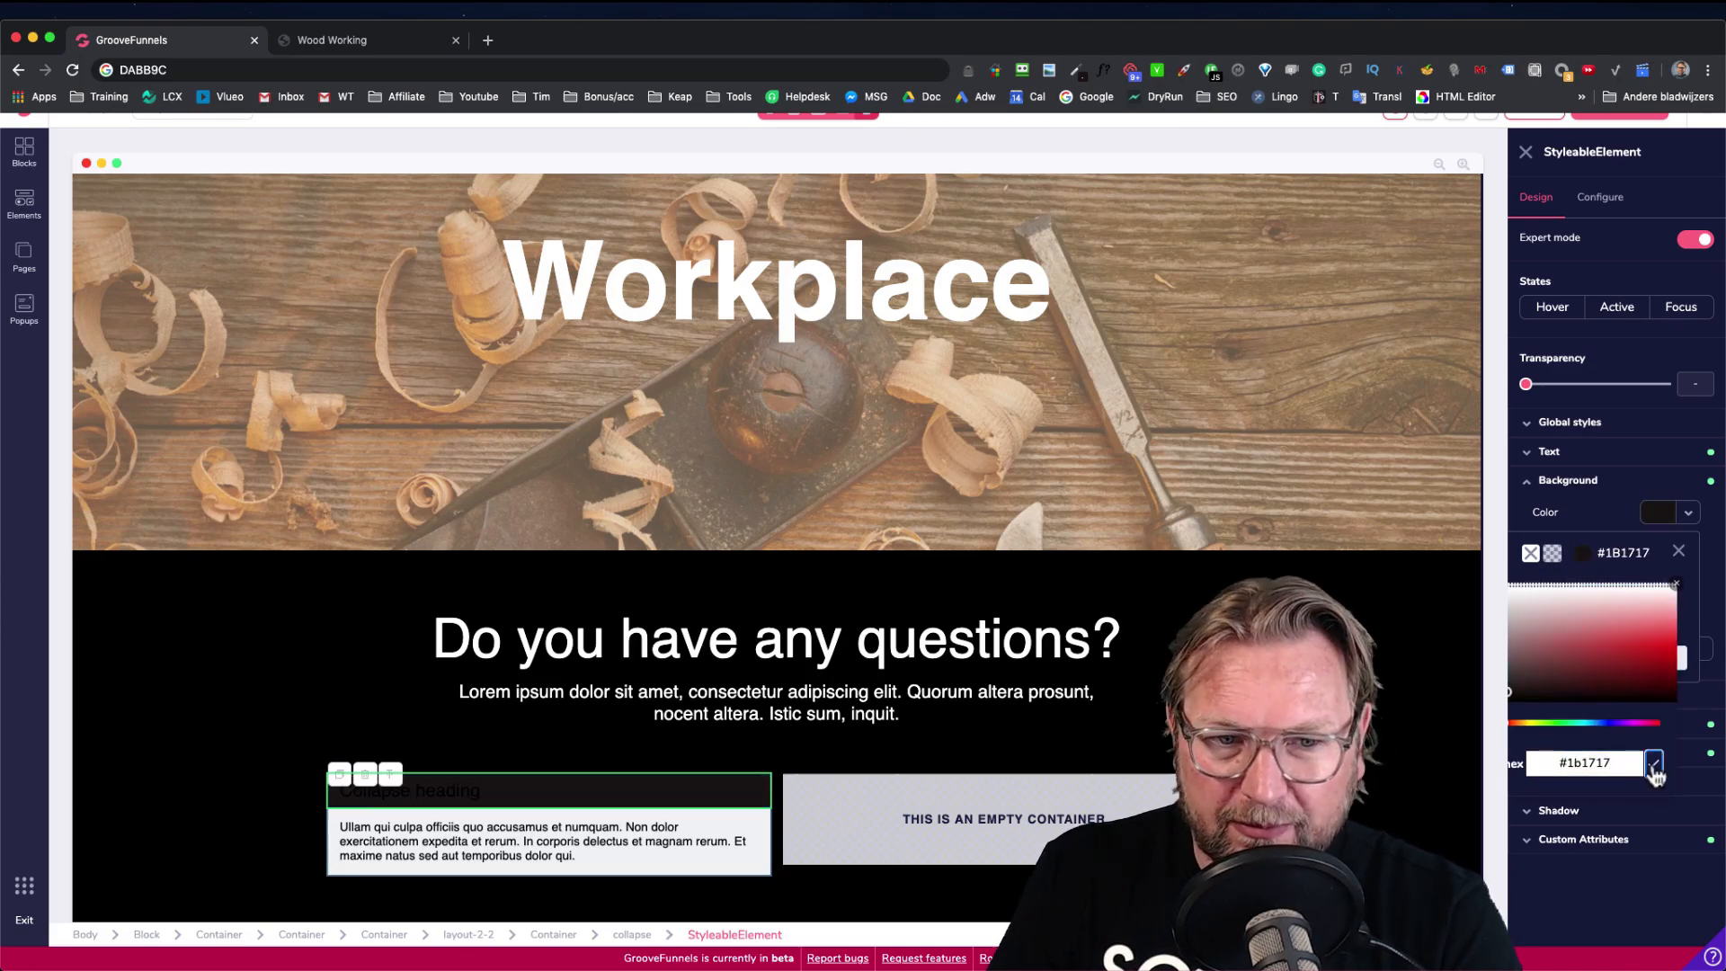
left_click(1676, 589)
Set the collapse heading's text colour to white (#FFFFFF)
left_click(1598, 452)
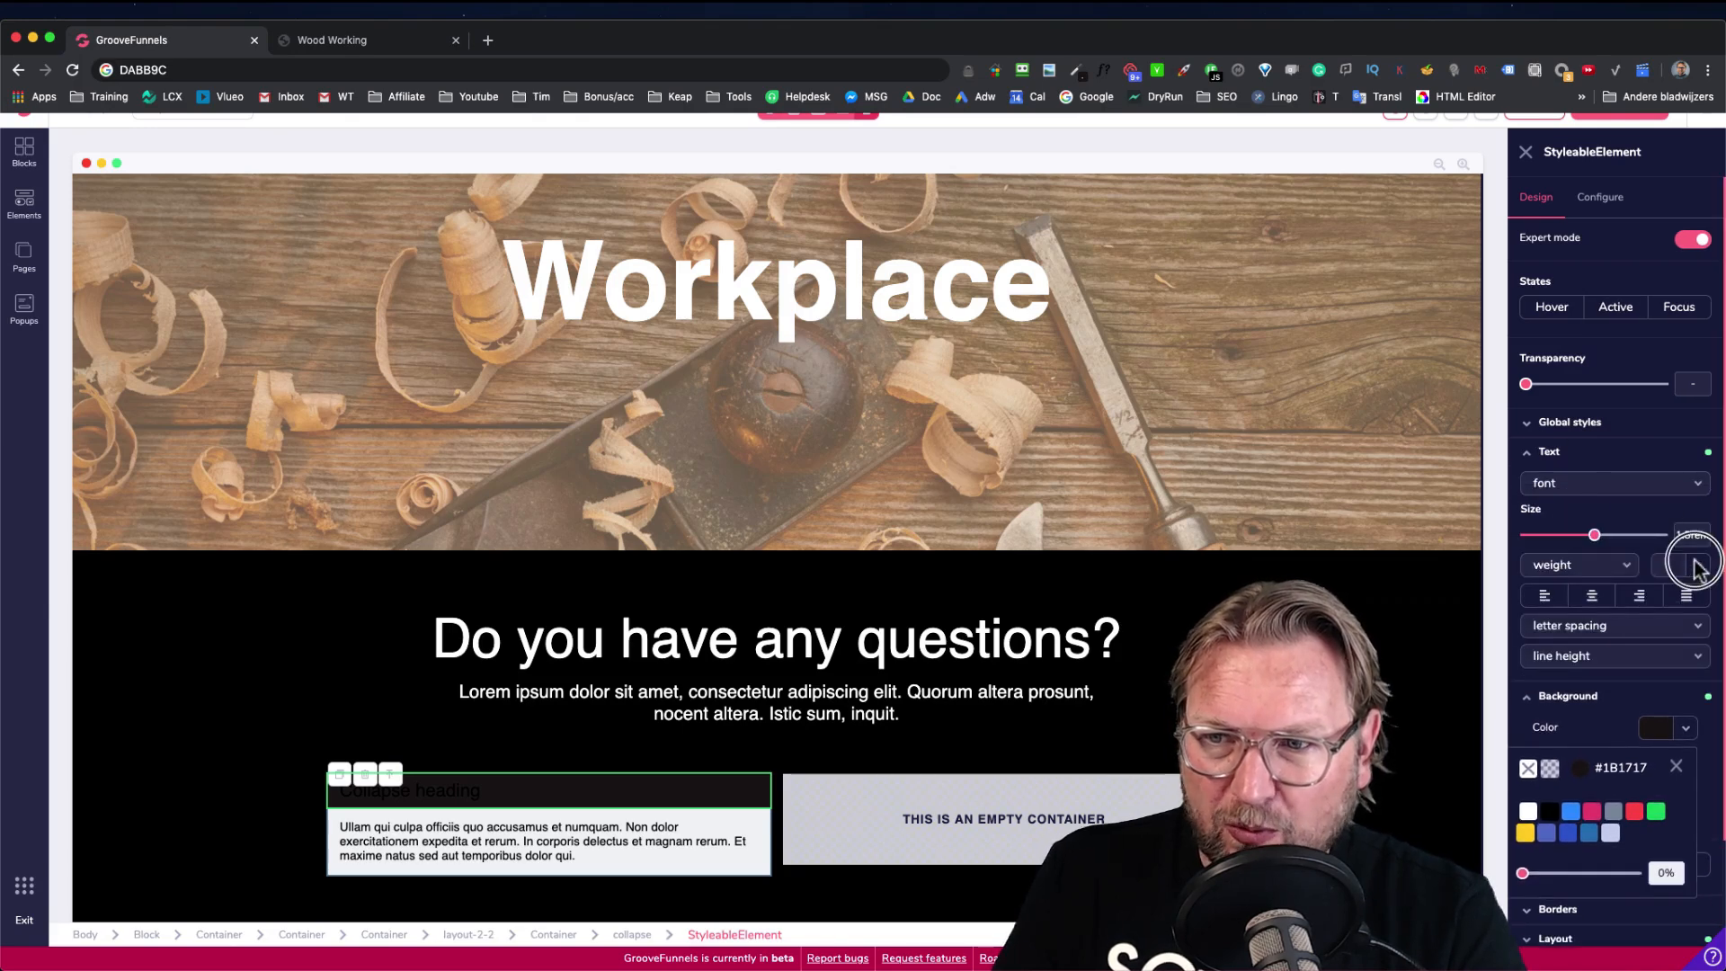
left_click(1695, 564)
left_click(1539, 650)
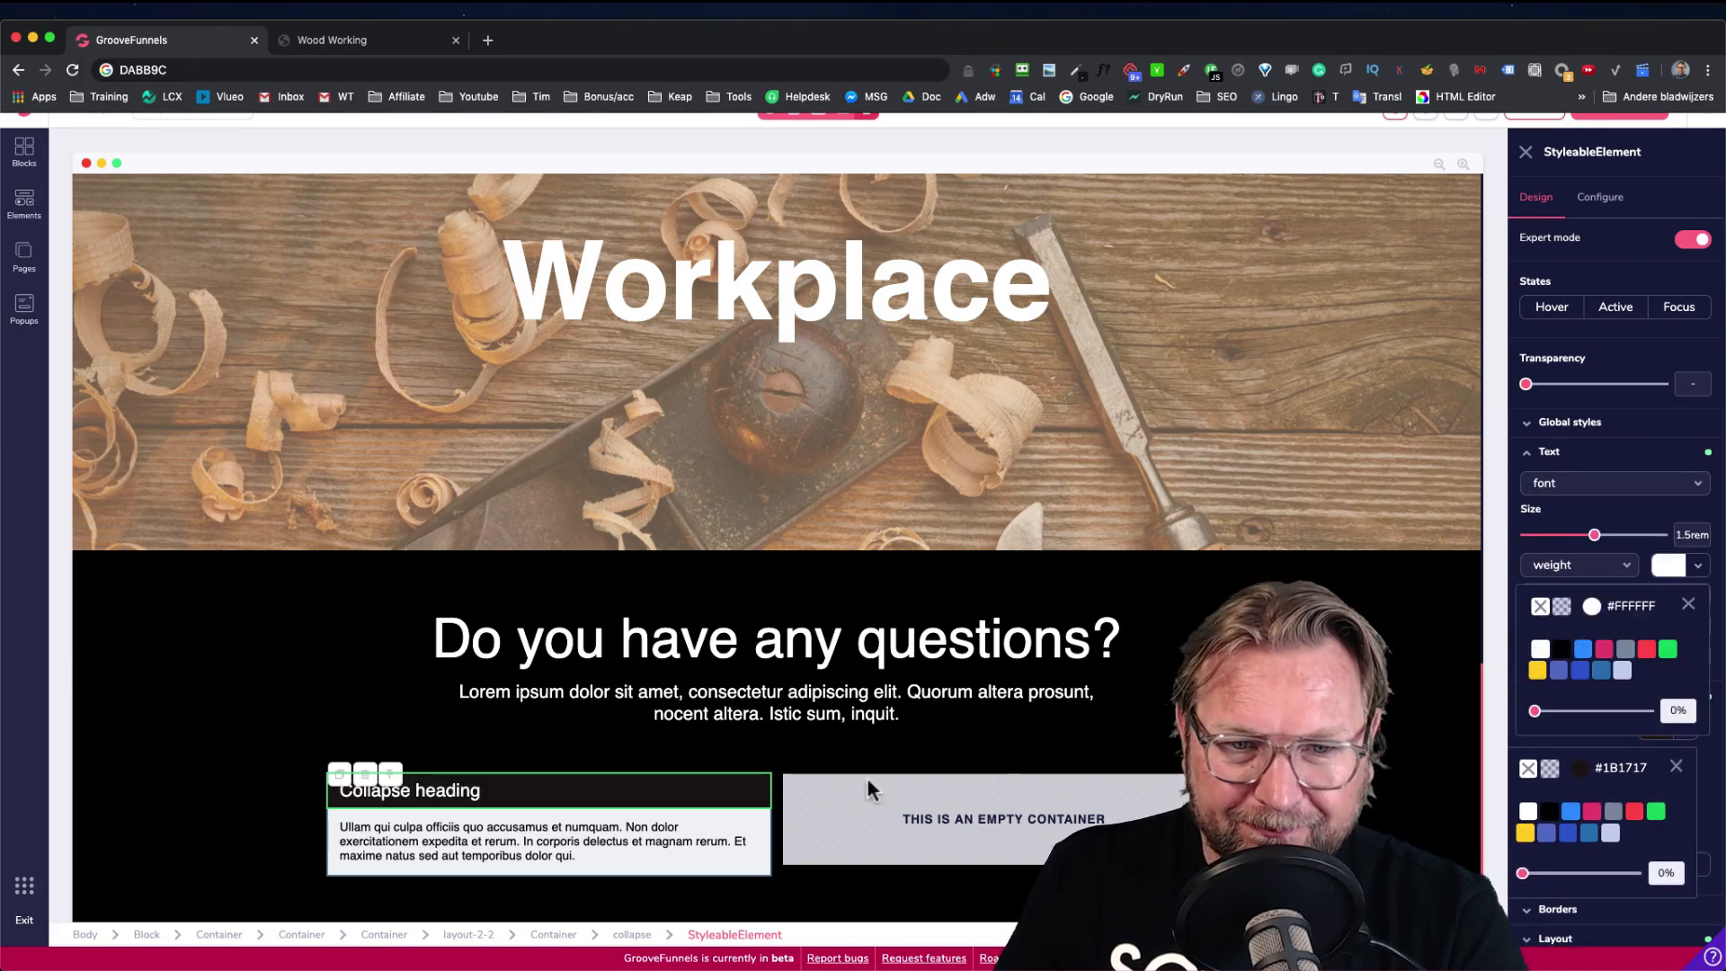
left_click(633, 759)
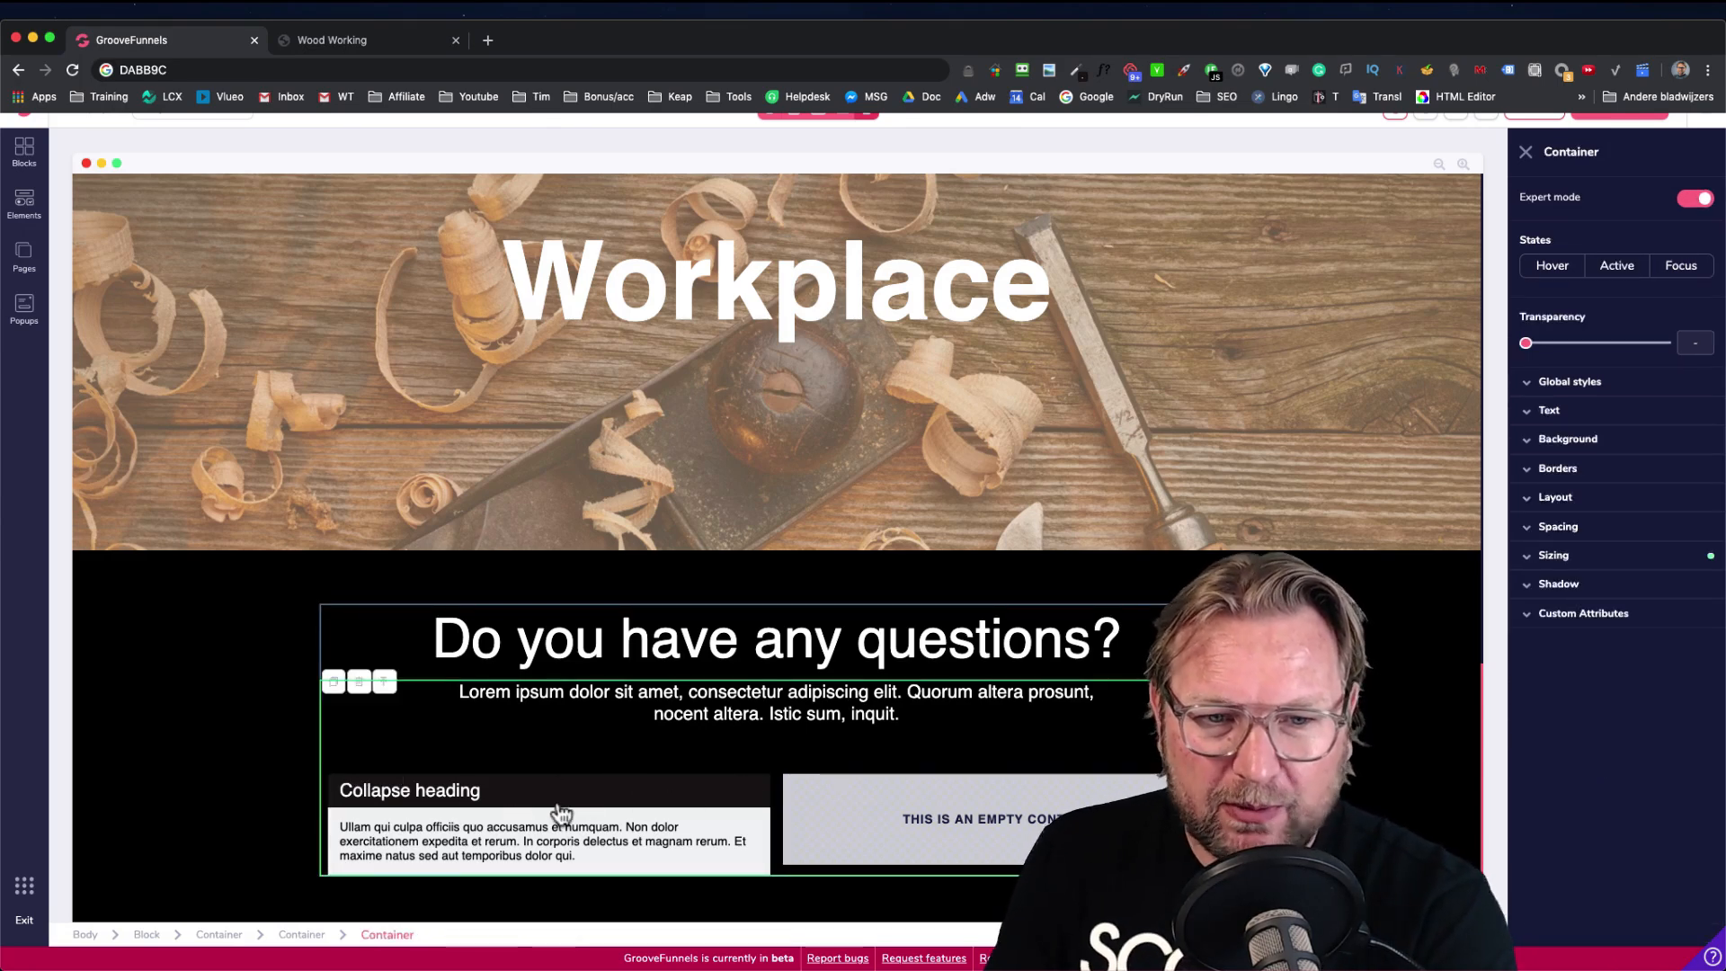
Give the collapse heading in the first column a 2px border on all sides
scroll(566, 805, "down", 1)
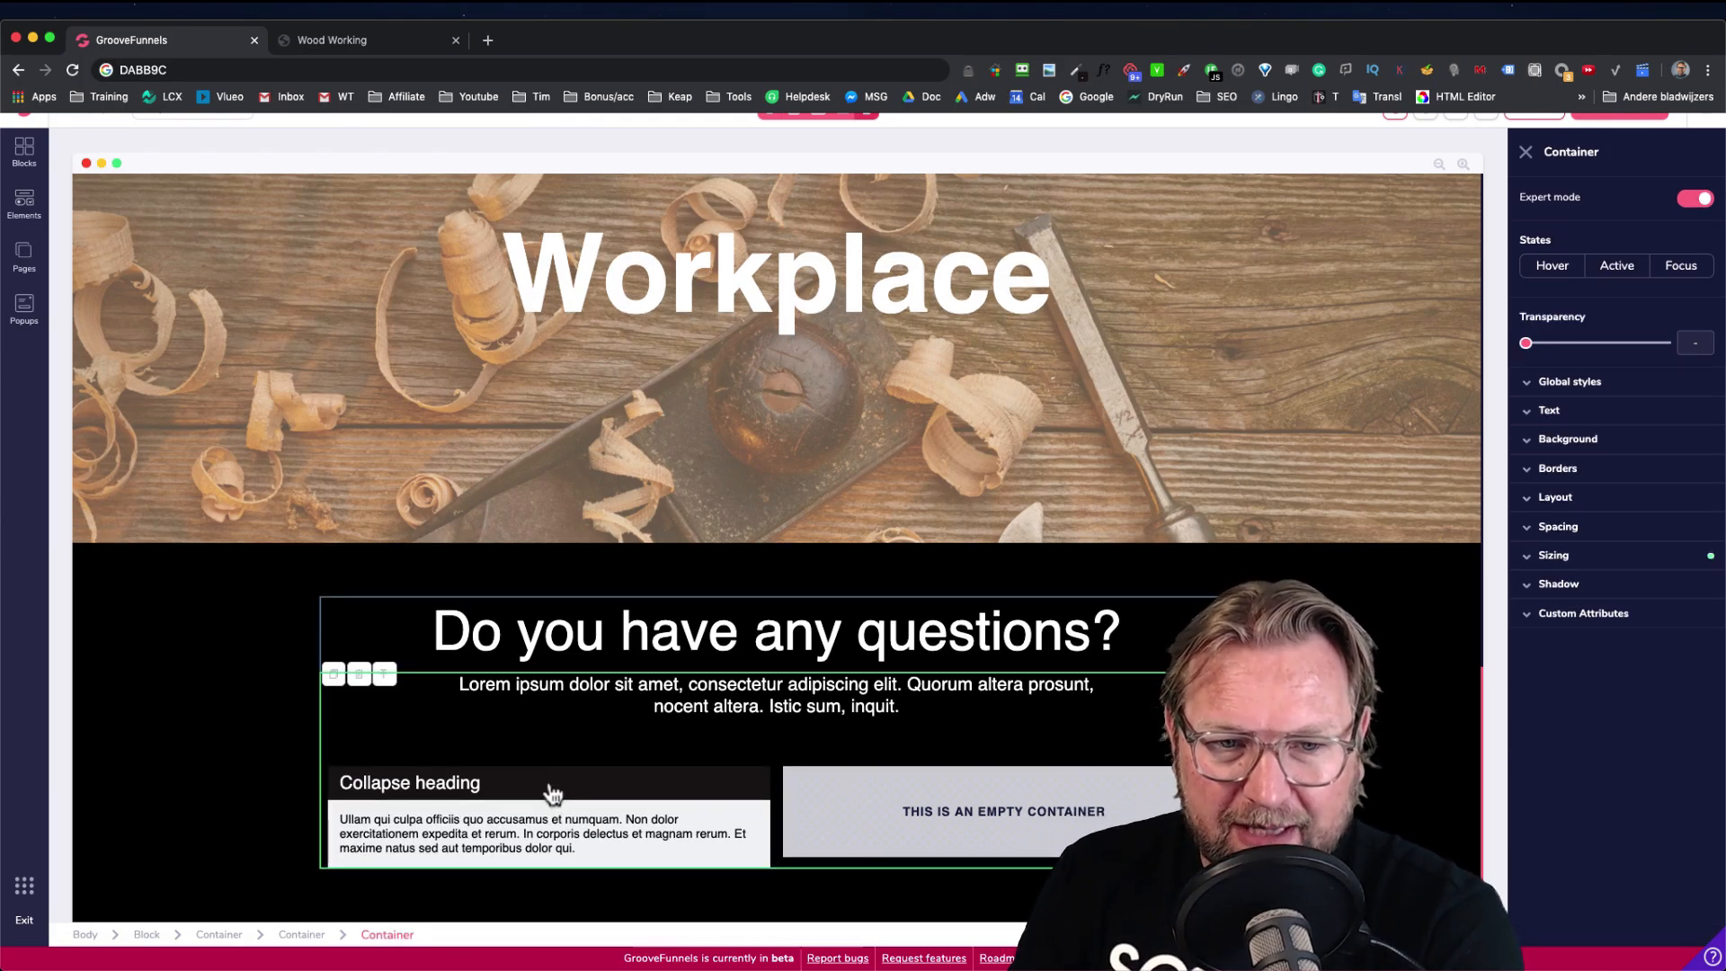
left_click(552, 793)
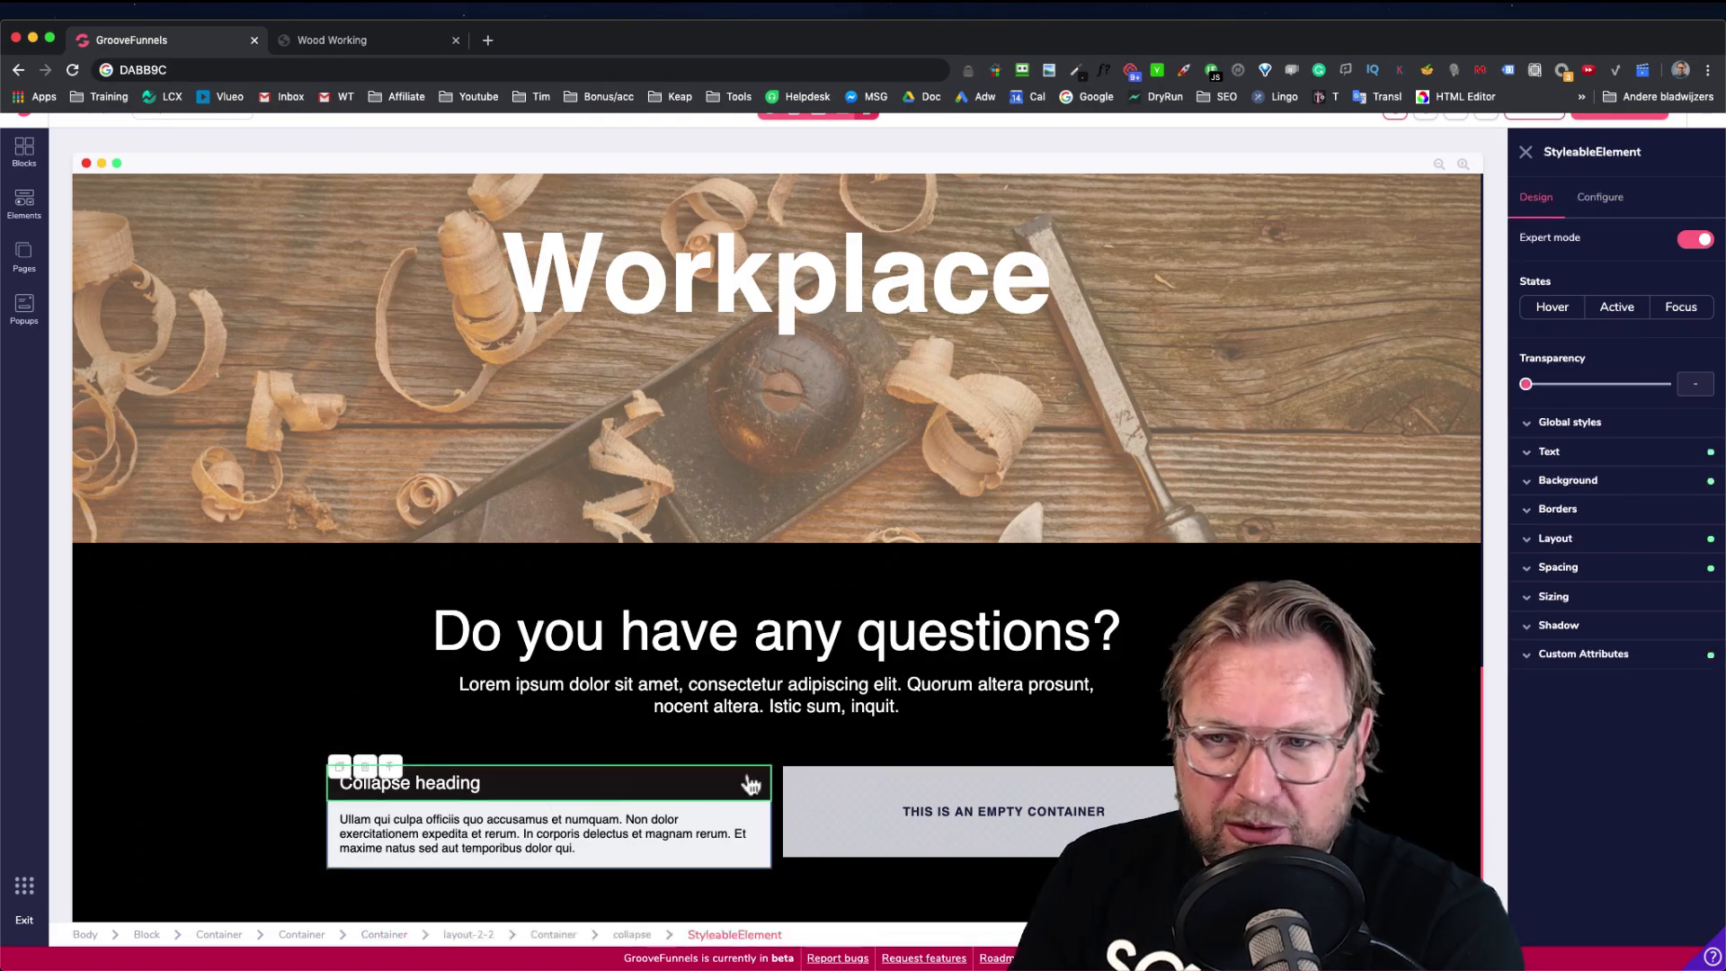
left_click(1578, 518)
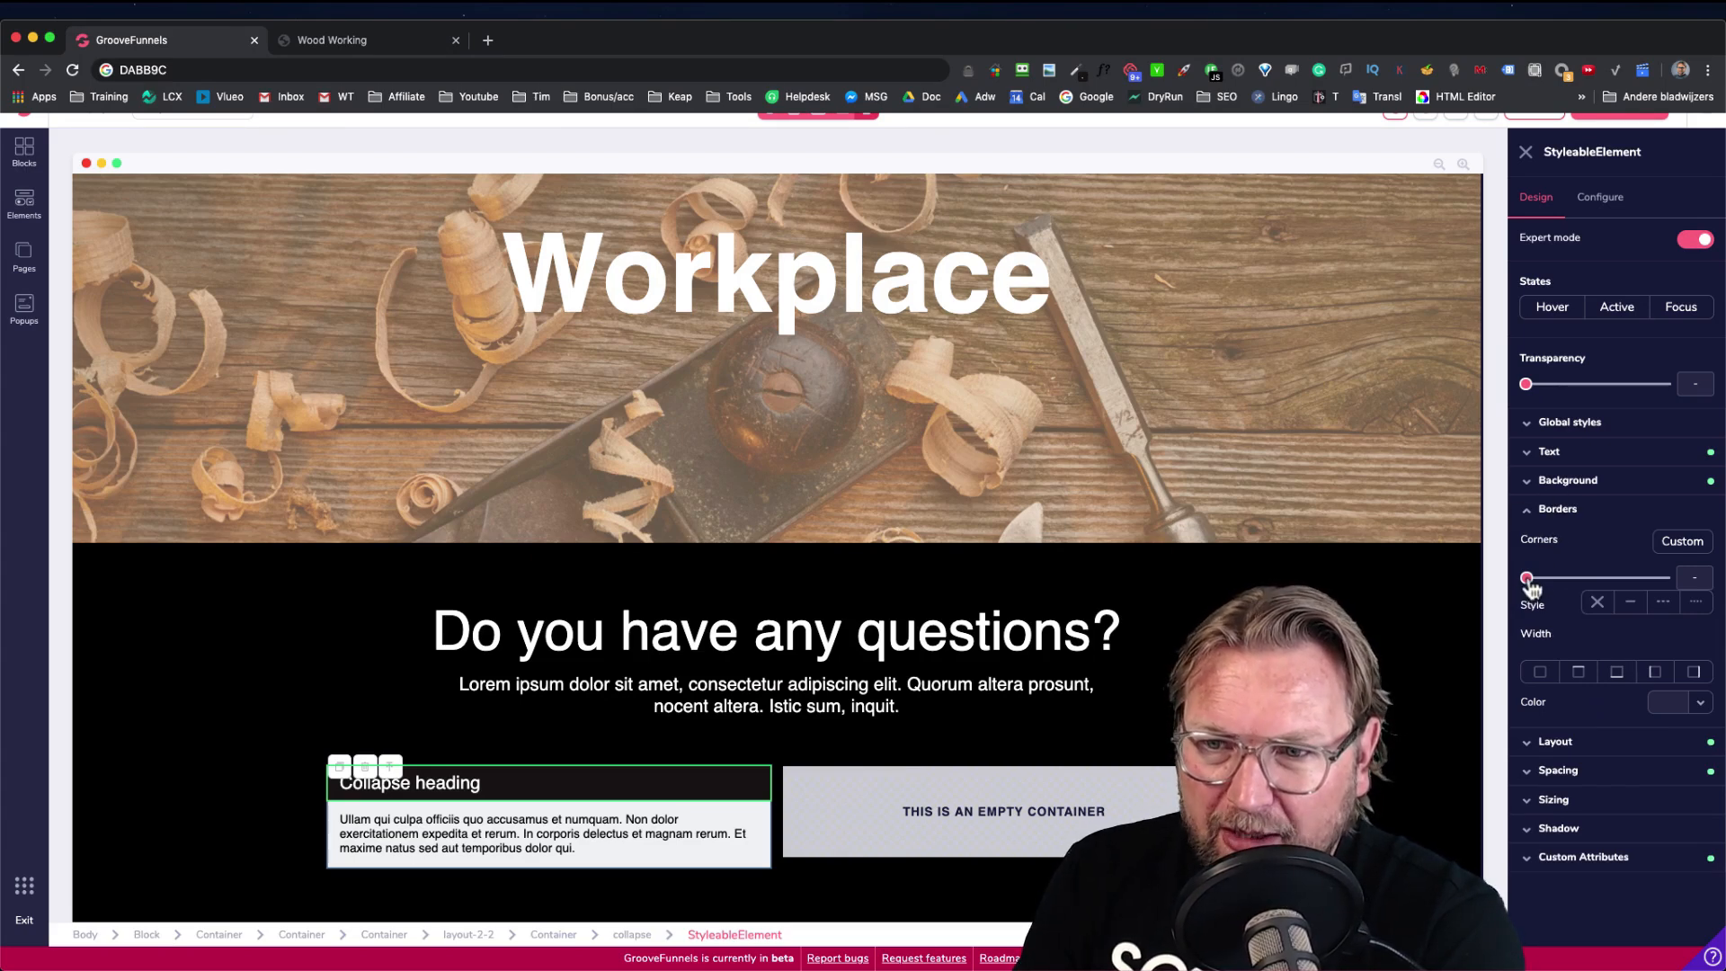
mouse_move(1531, 587)
left_mouse_down()
mouse_move(1551, 586)
mouse_move(1517, 600)
left_mouse_up()
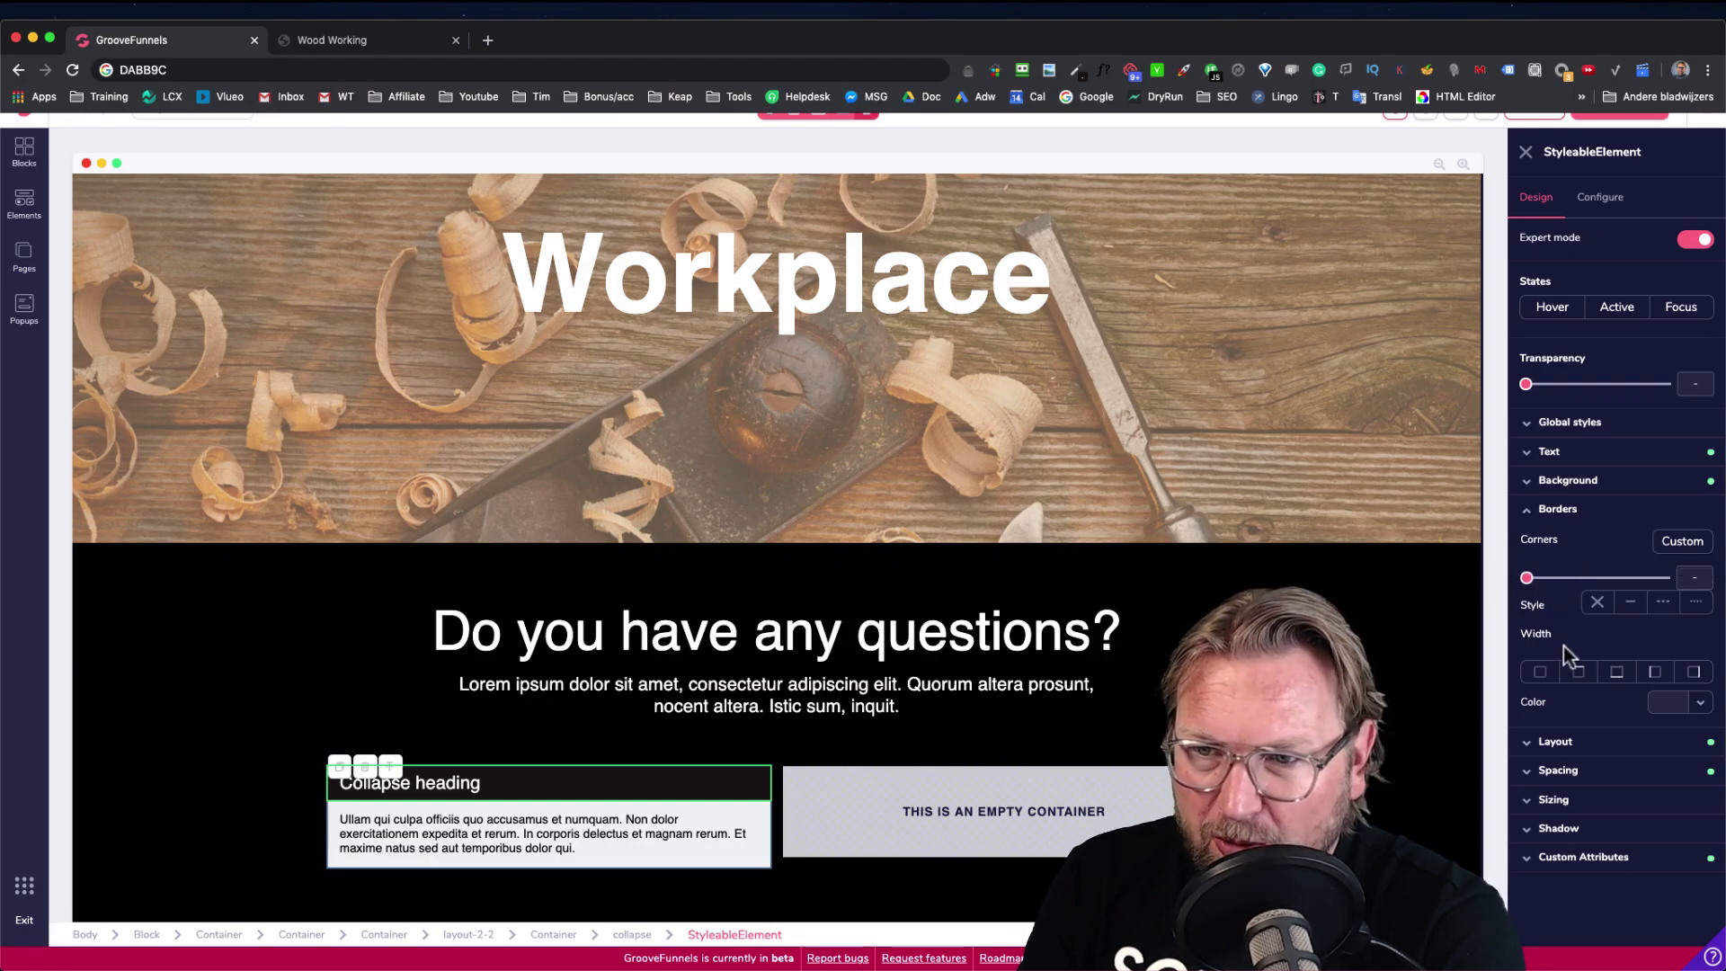
left_click(1539, 673)
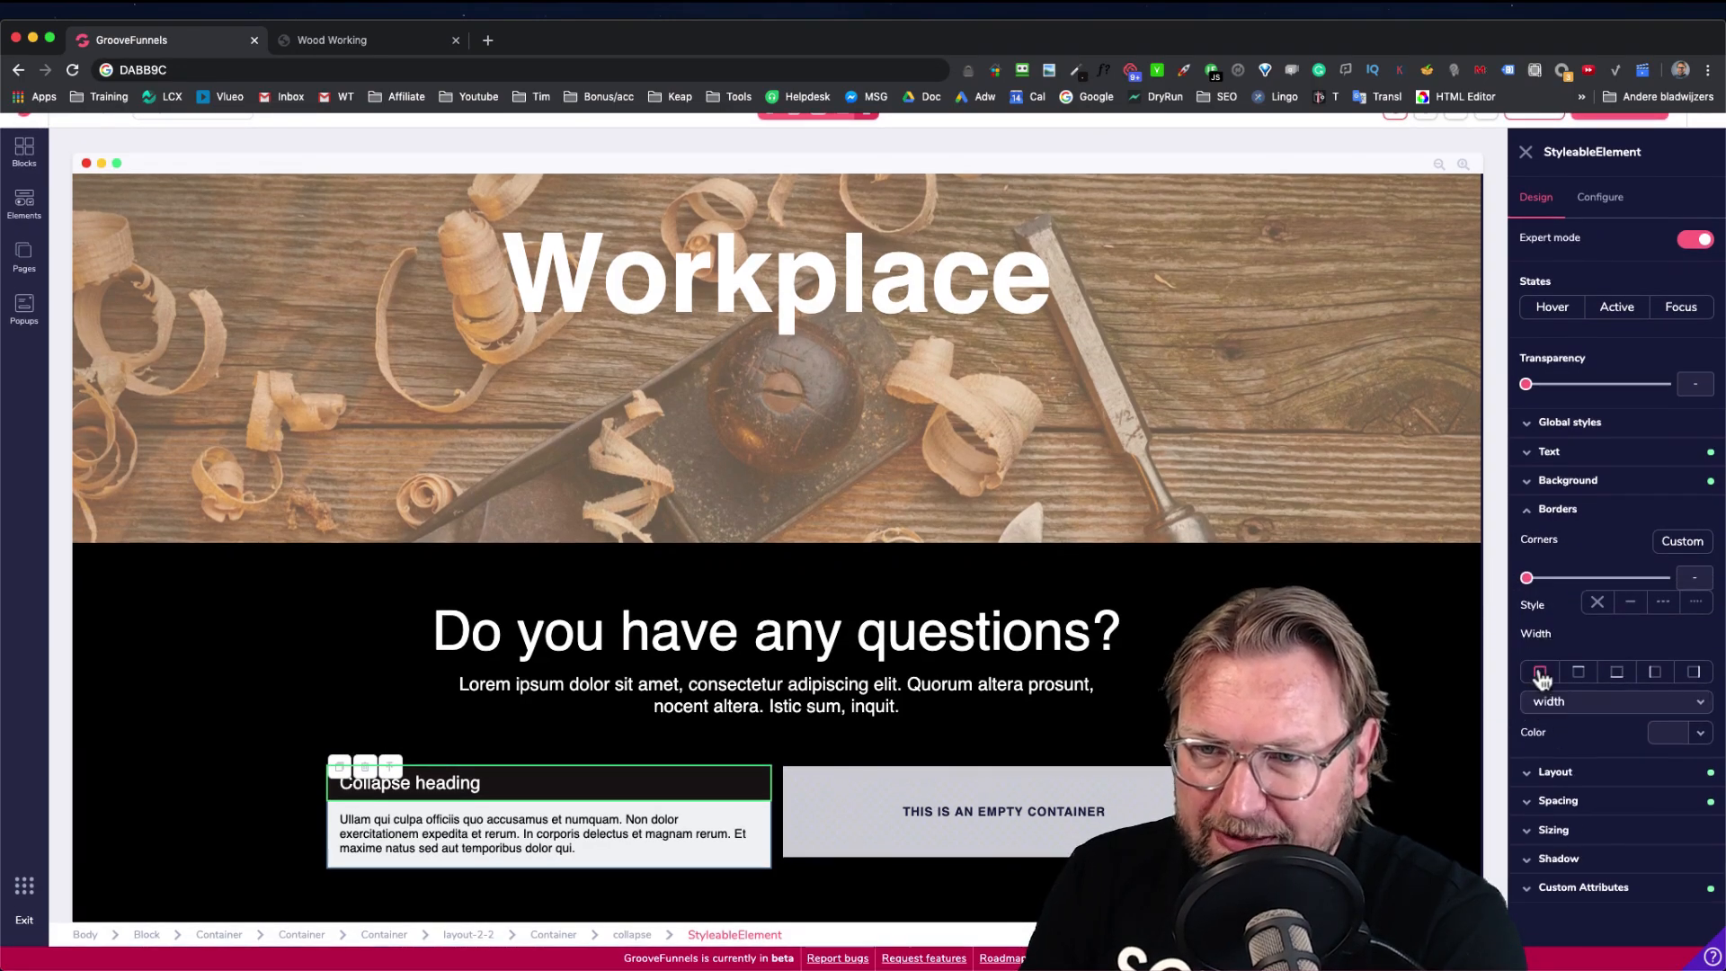
scroll(1543, 692, "up", 10)
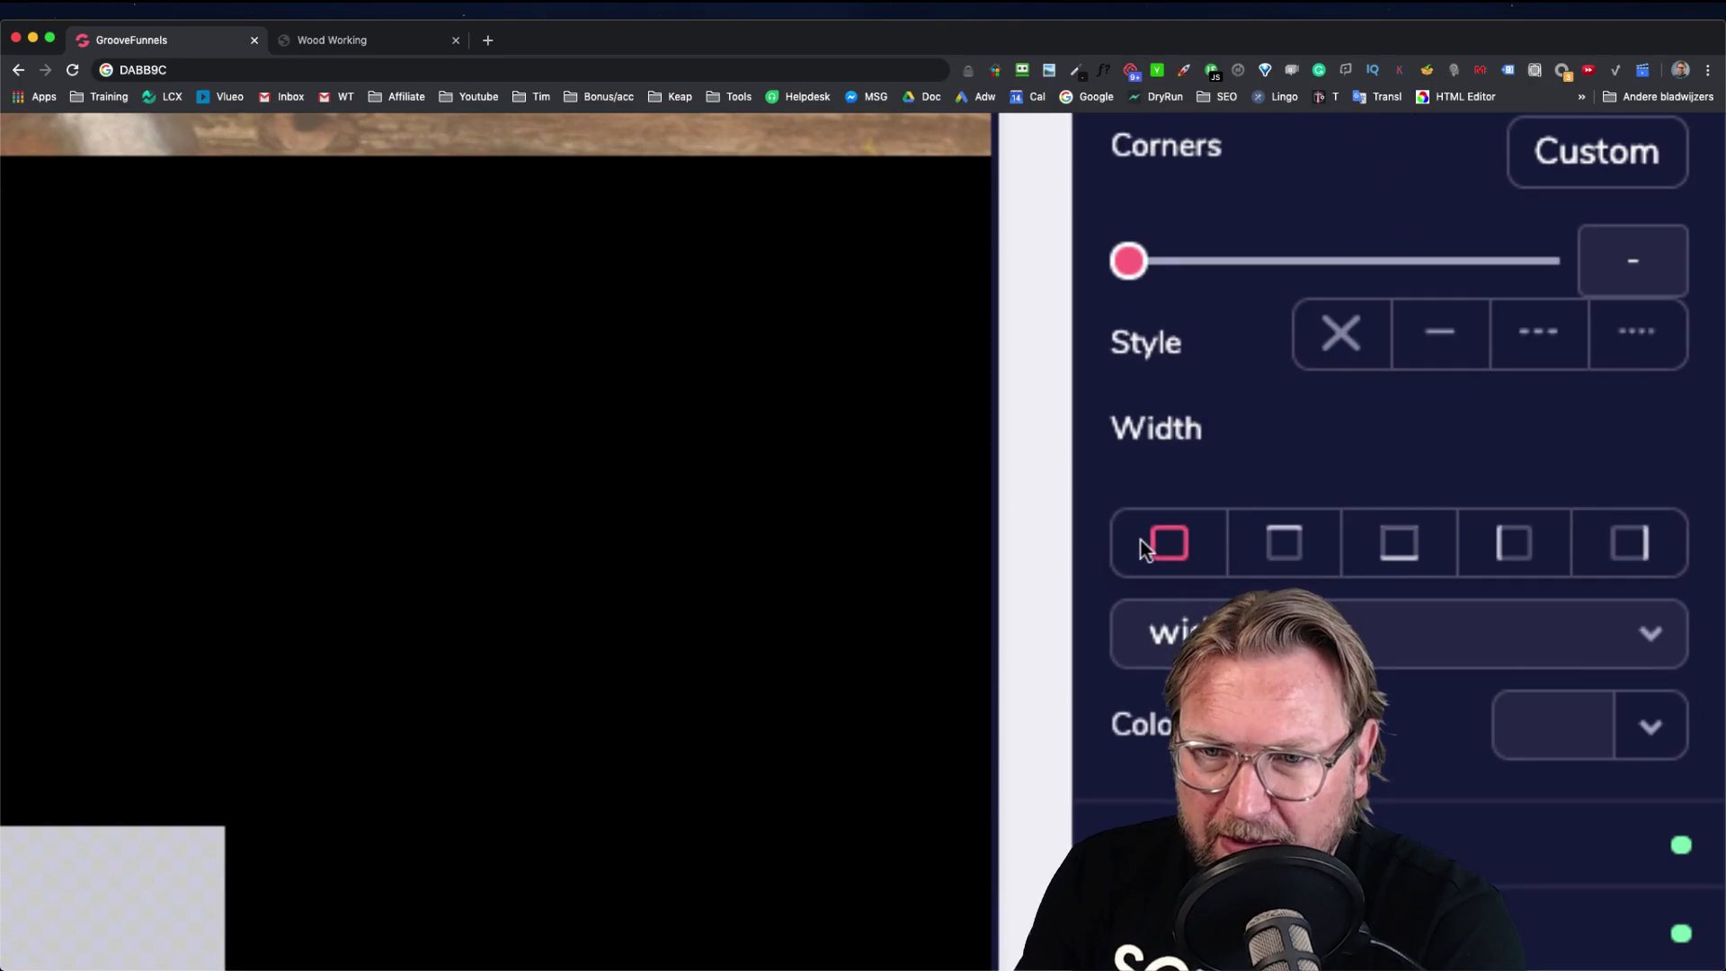
left_click(1169, 633)
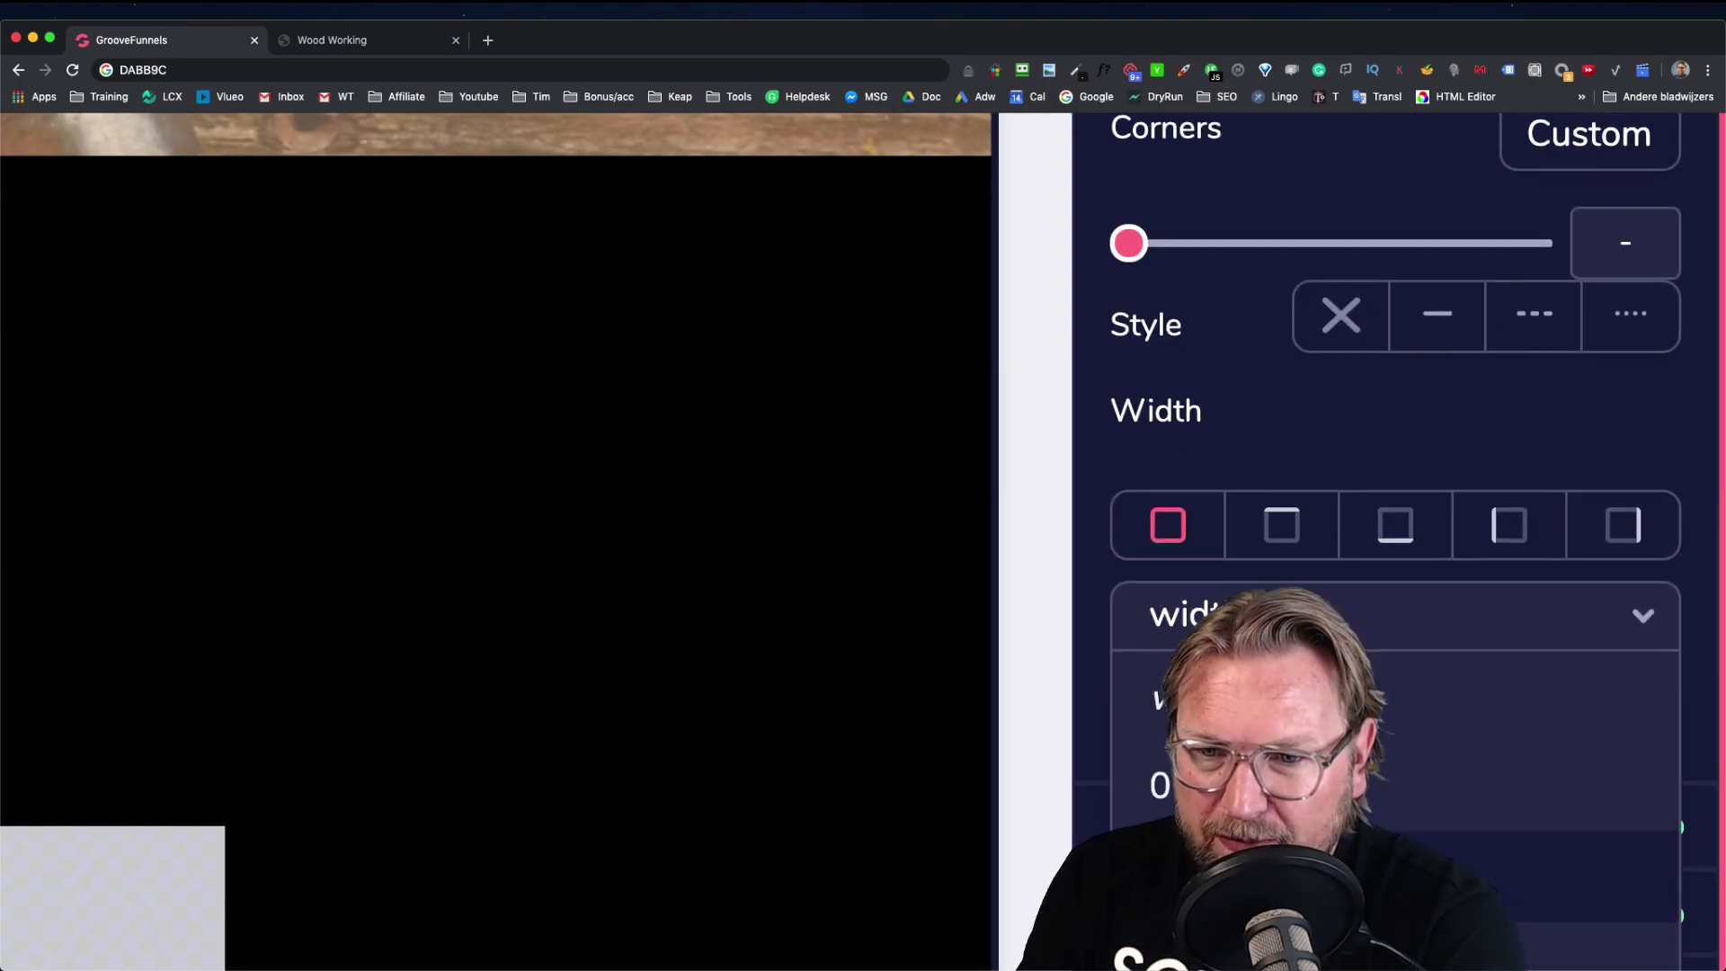
left_click(1285, 953)
scroll(1285, 953, "down", 1)
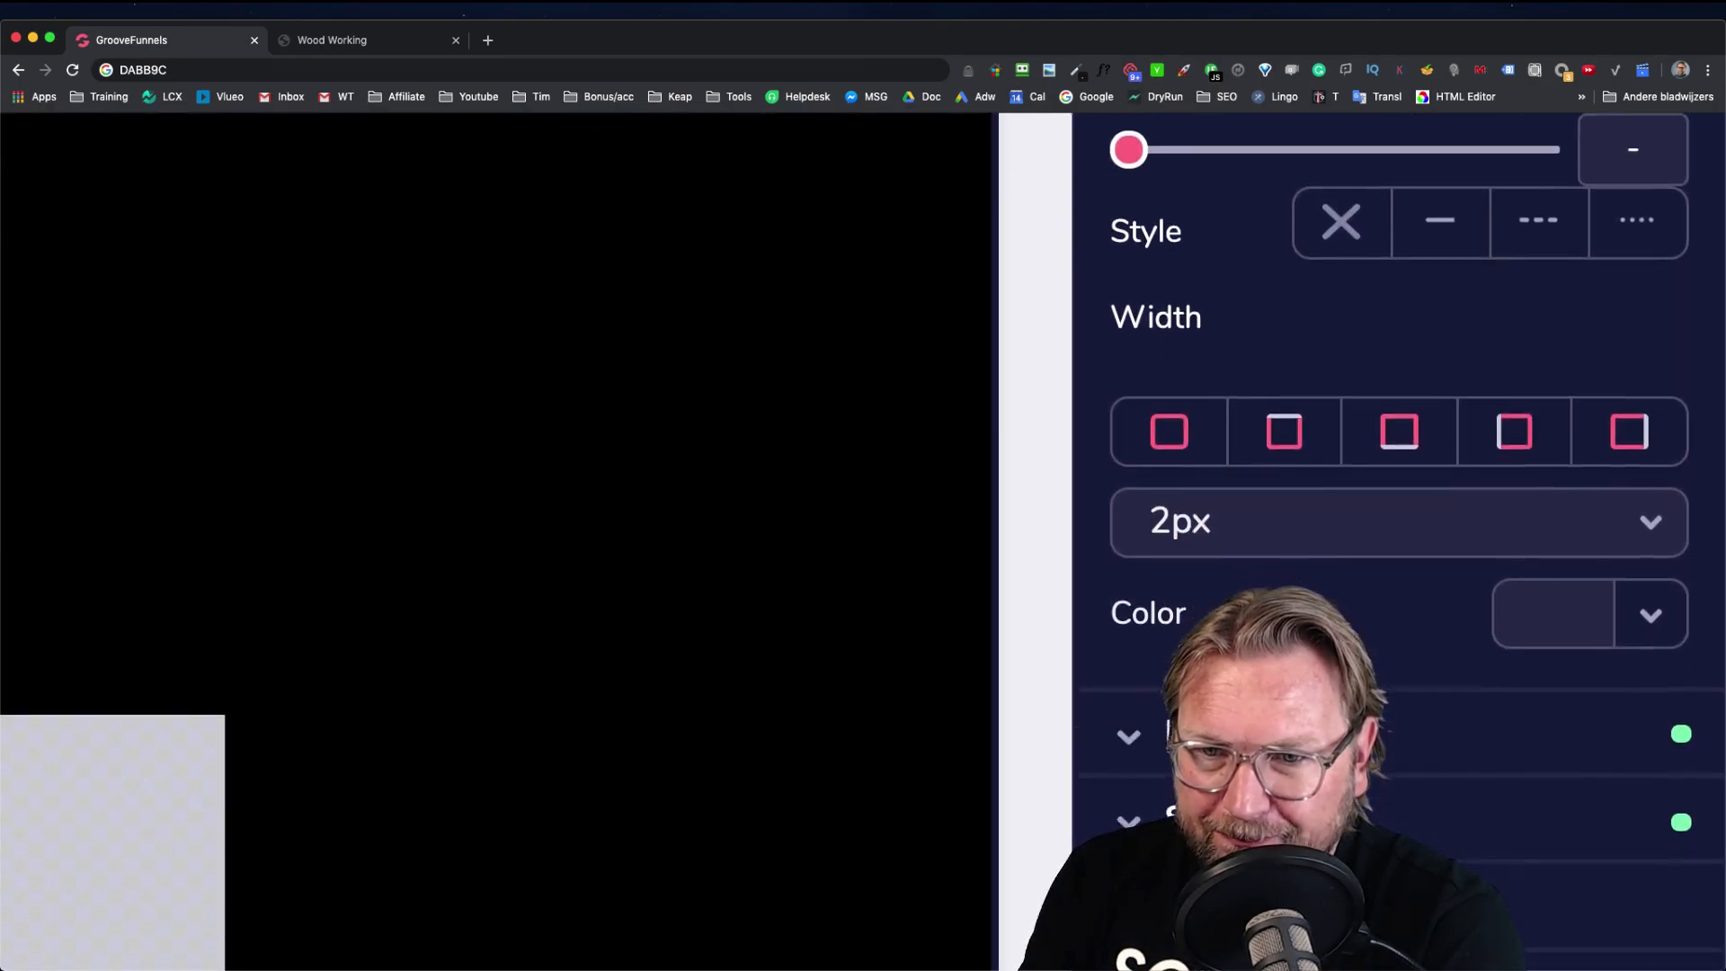
scroll(1285, 773, "down", 1)
scroll(1102, 631, "down", 10)
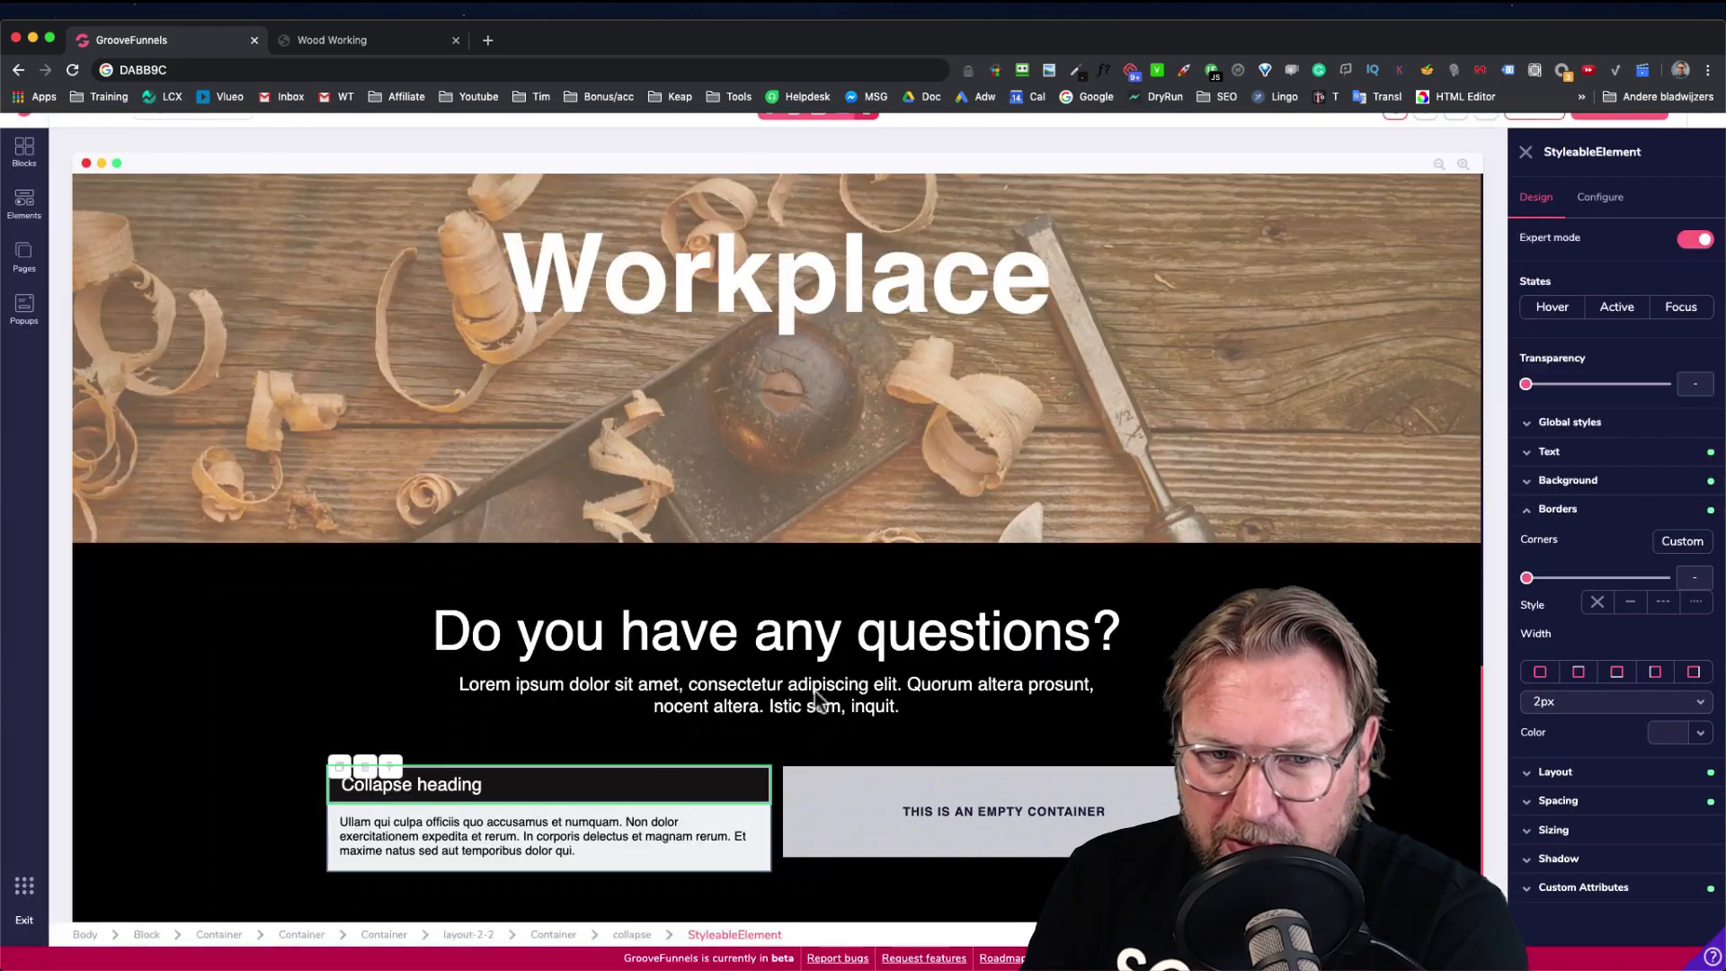
Inspect the heading's border up close, and set the border colour of the empty second-column container to white (#FFFFFF)
left_click(893, 795)
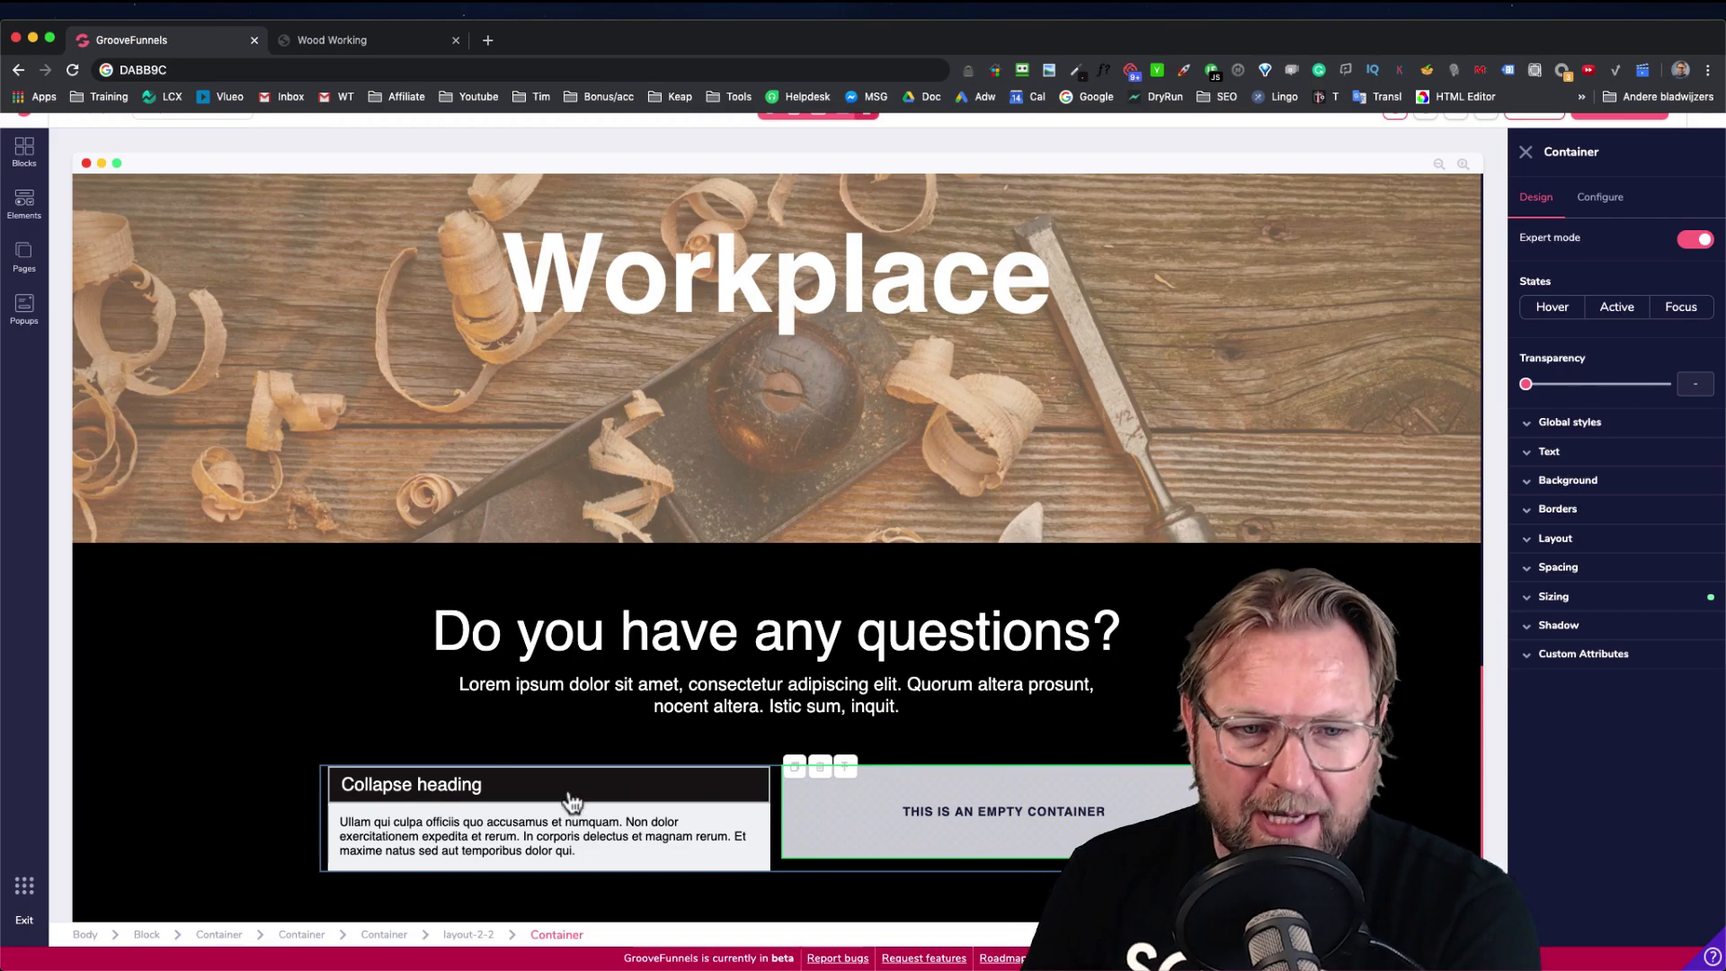
scroll(571, 800, "up", 10)
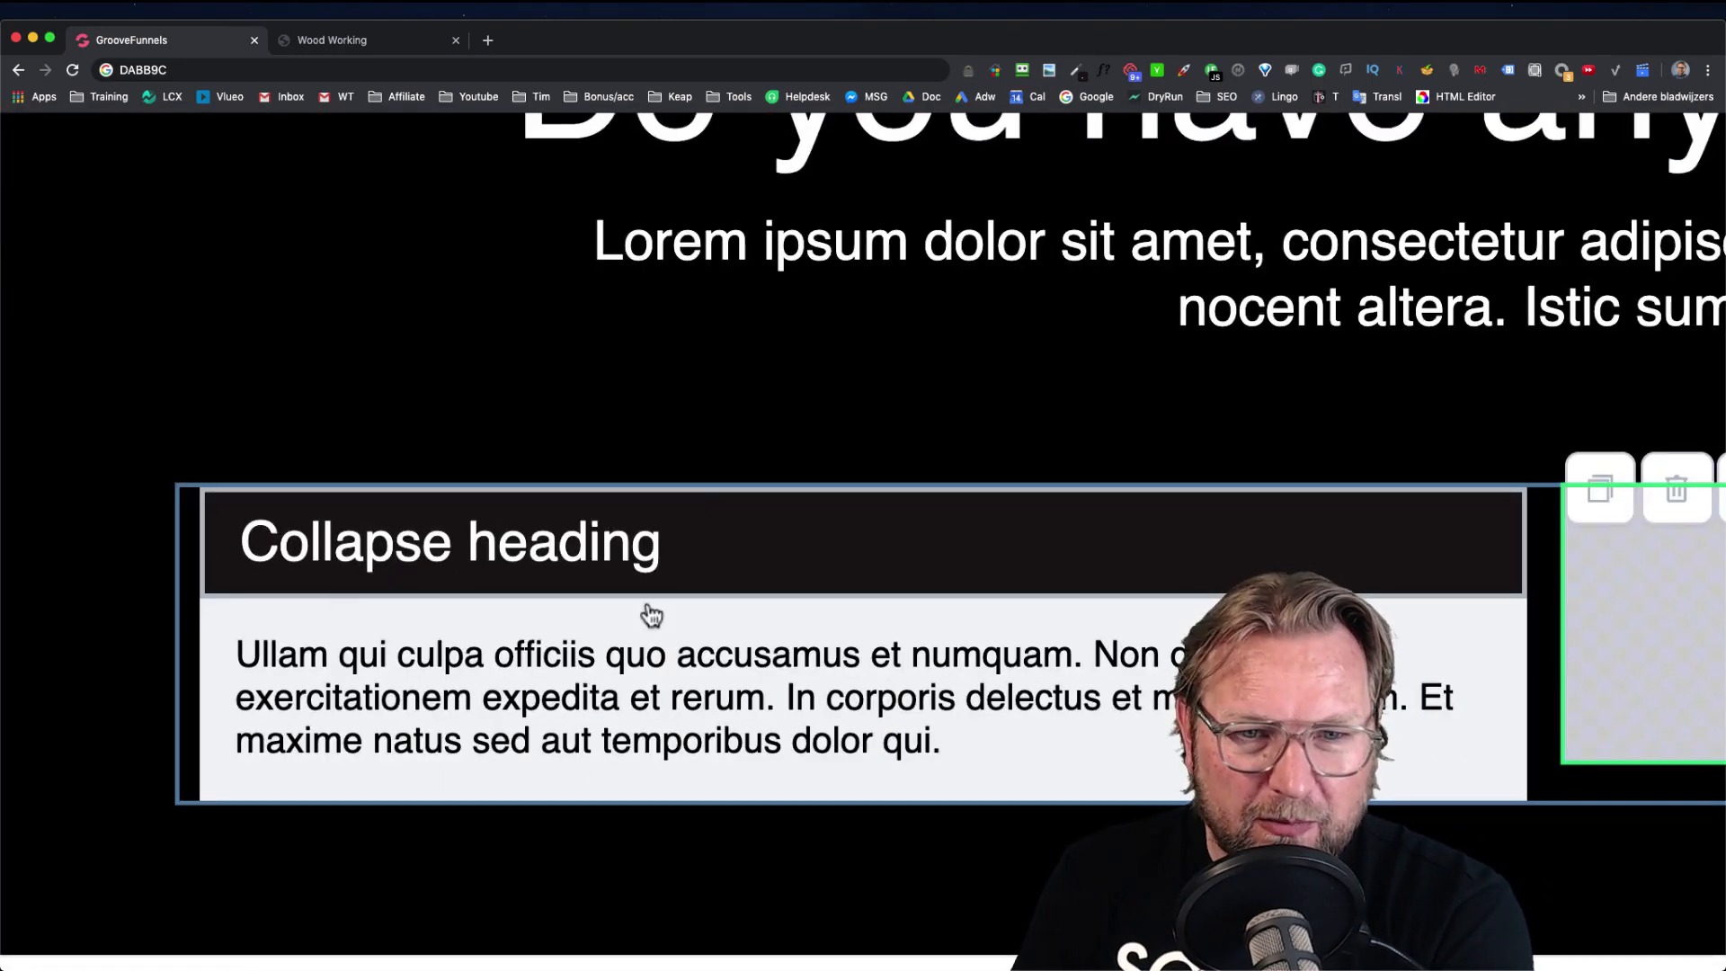
scroll(831, 534, "down", 10)
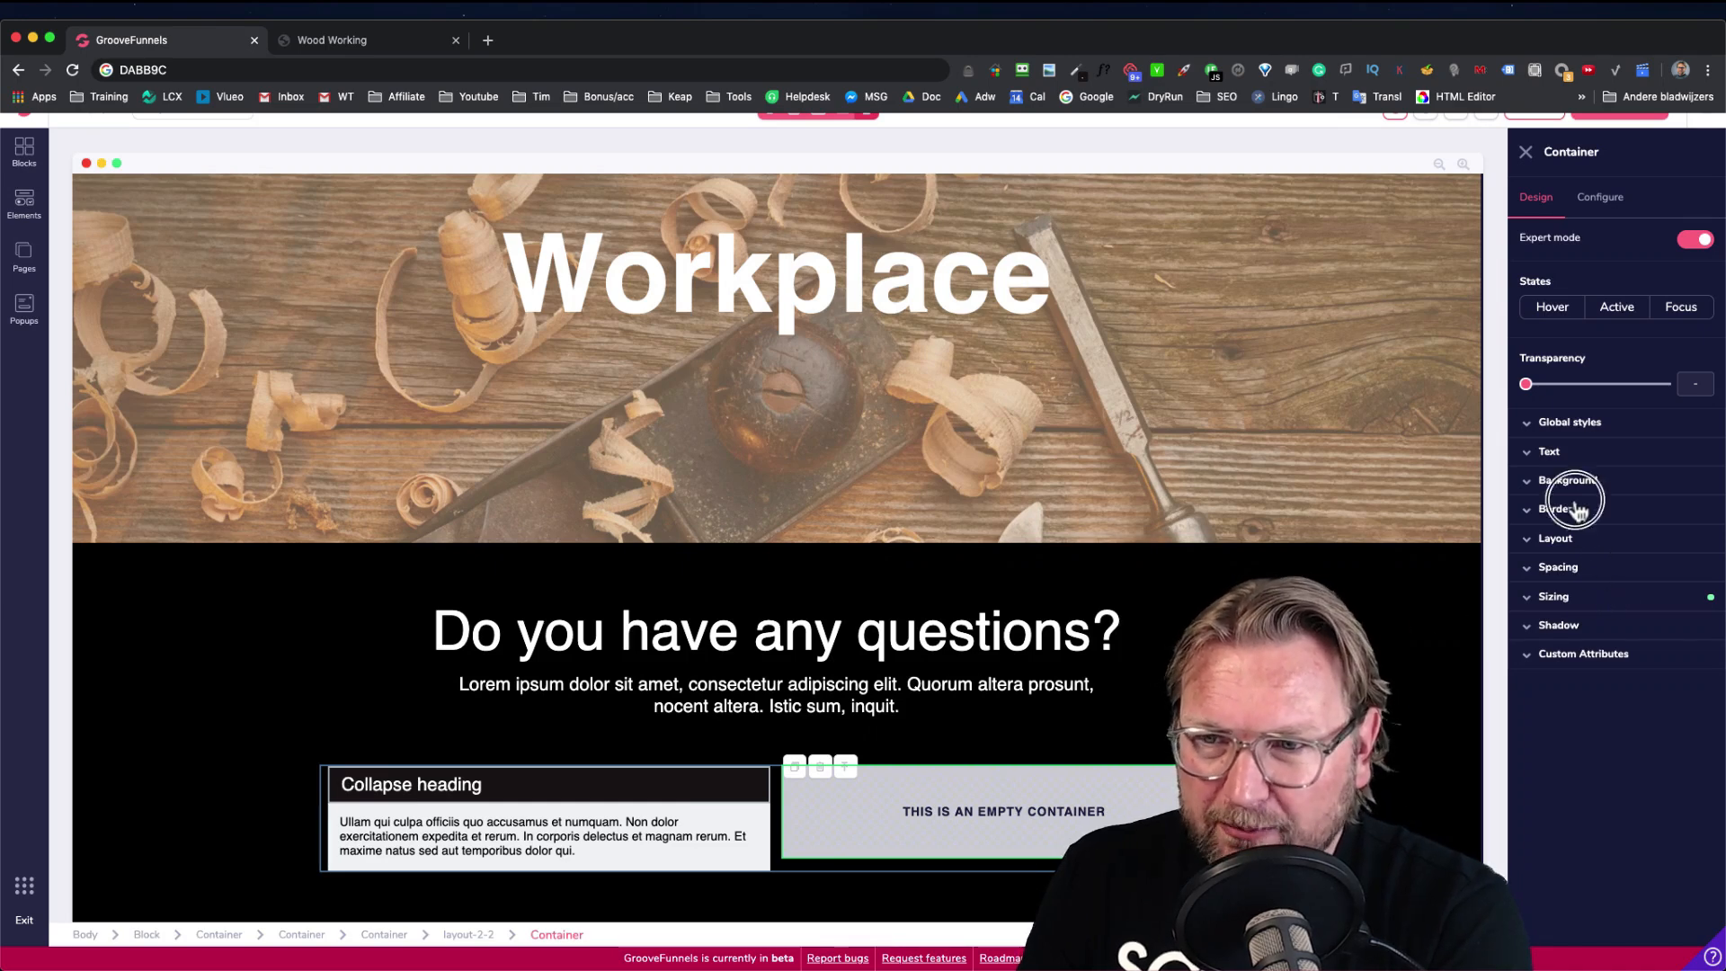
left_click(1579, 510)
left_click(1701, 705)
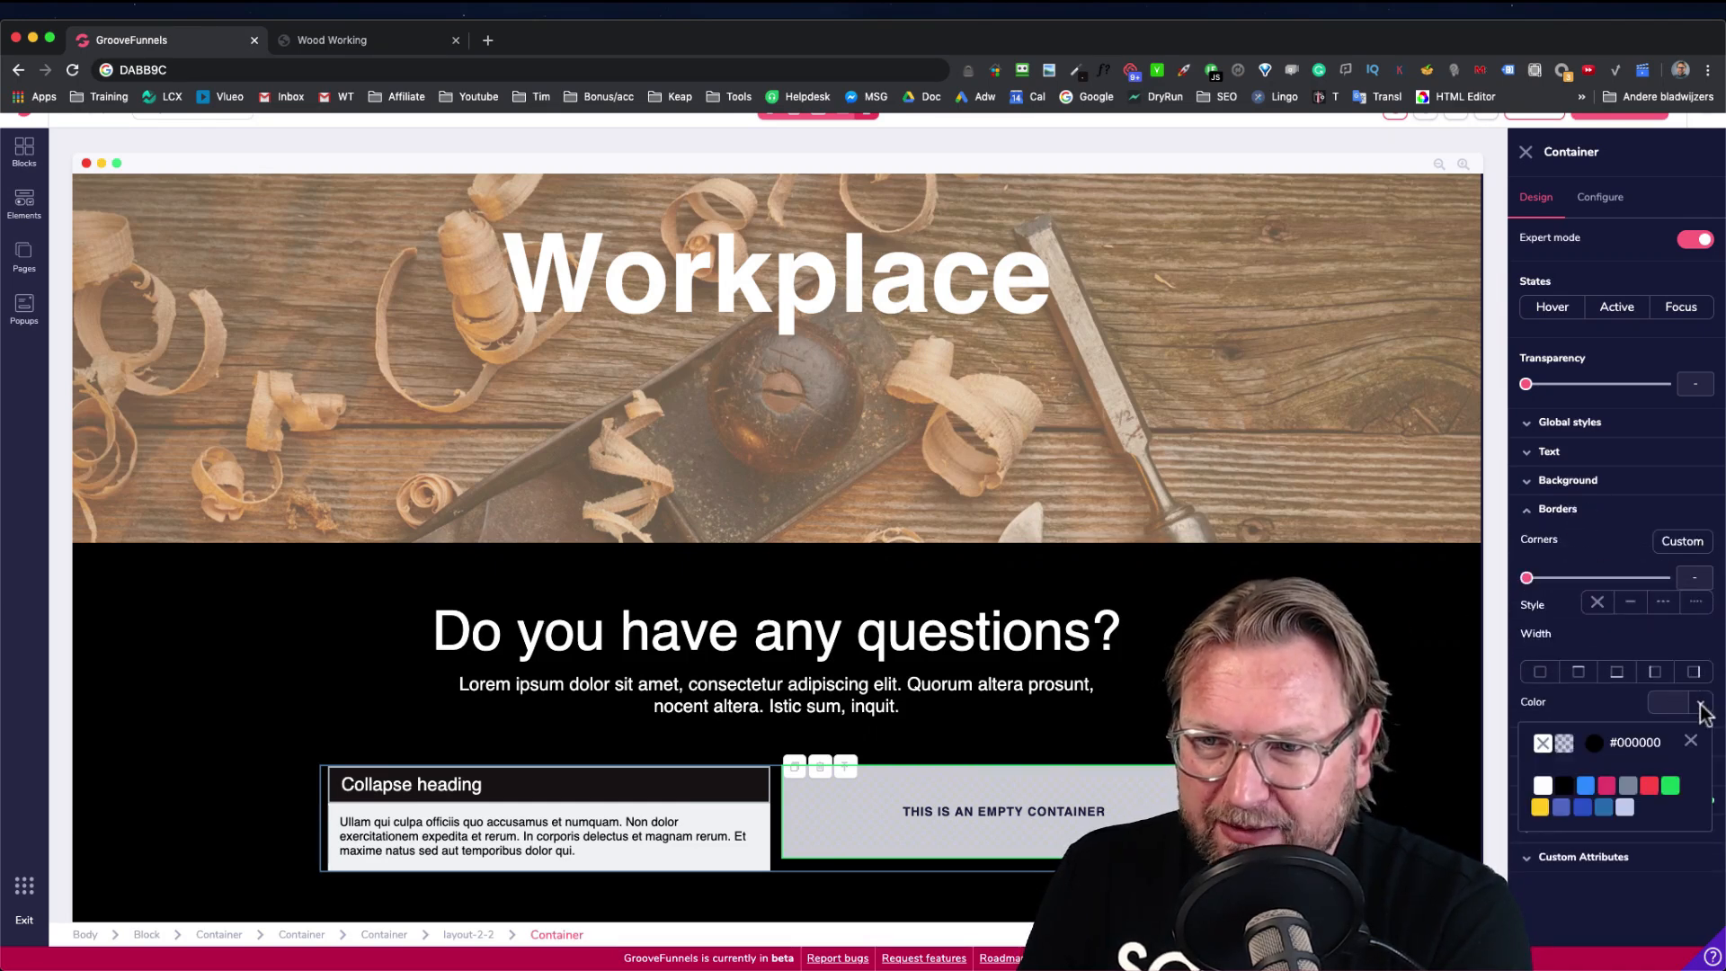
left_click(1542, 786)
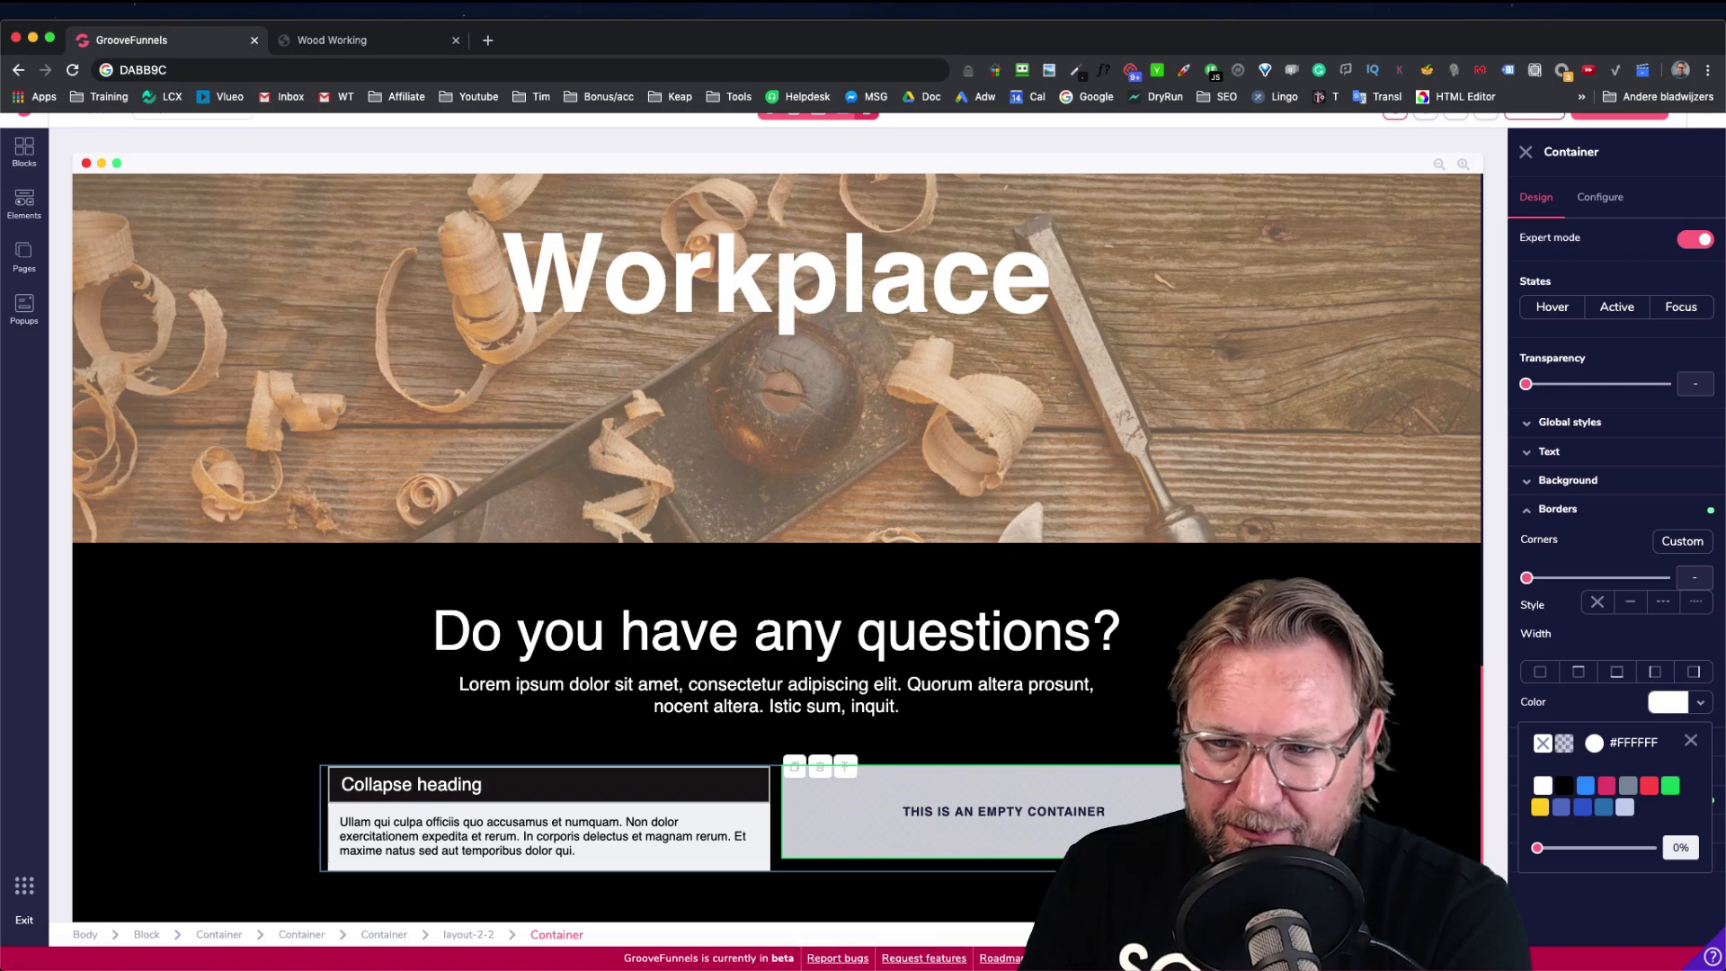
left_click(1691, 742)
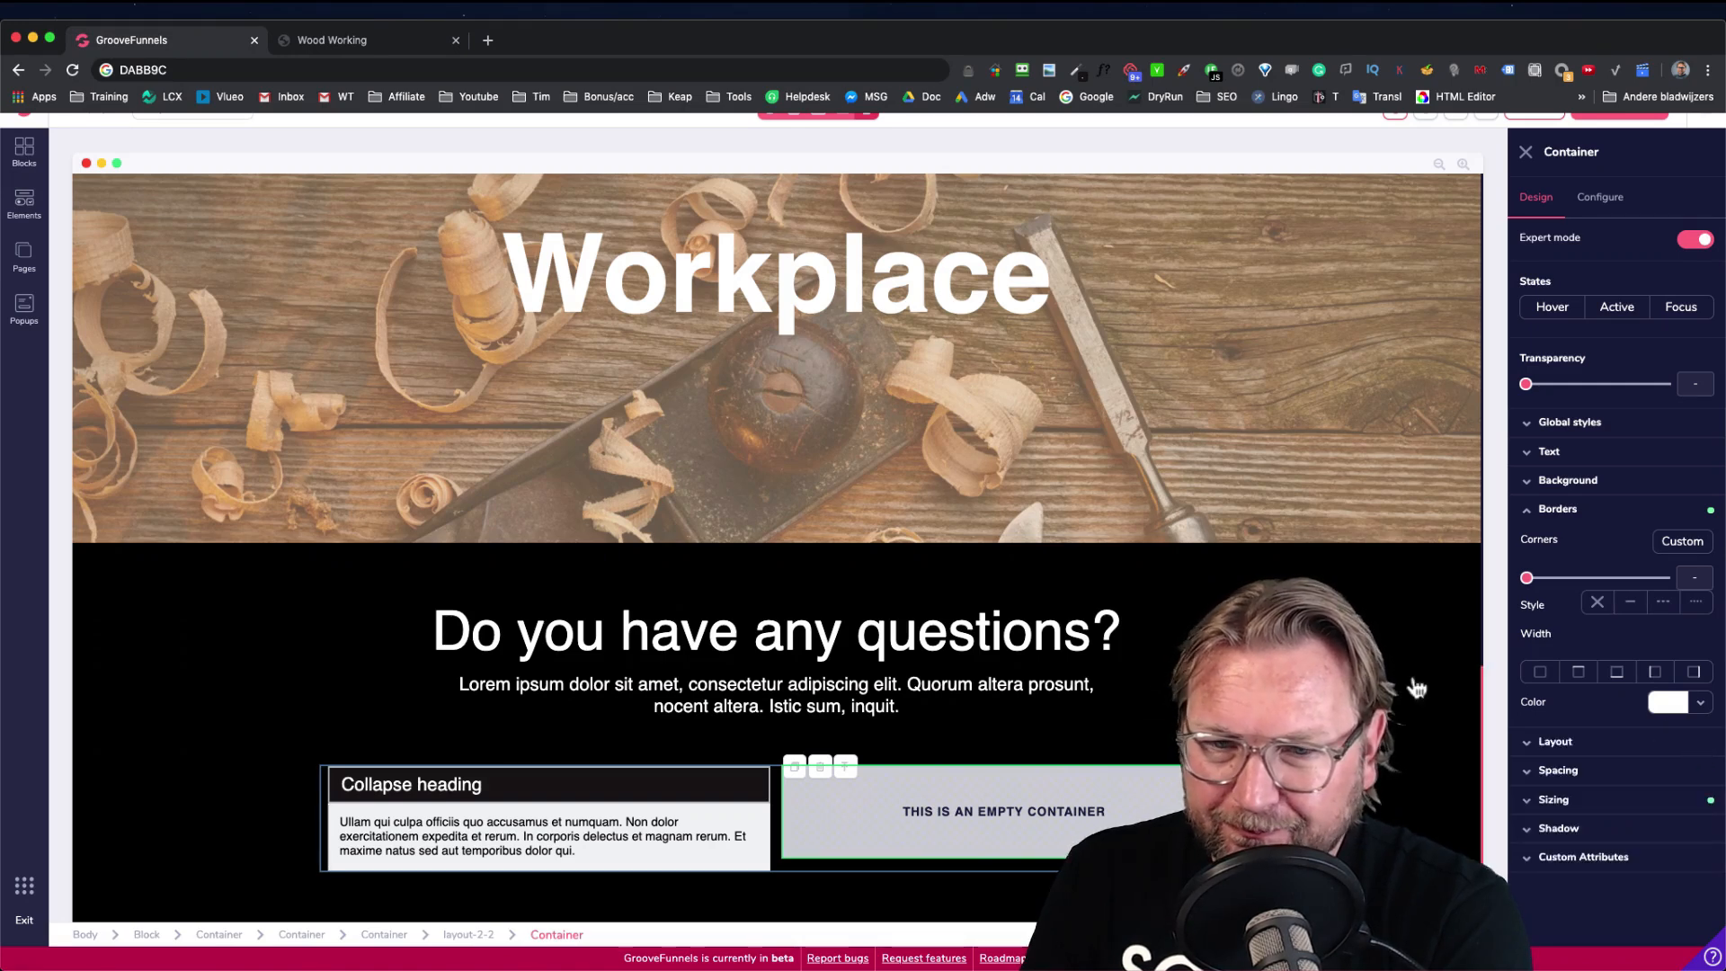
left_click(446, 750)
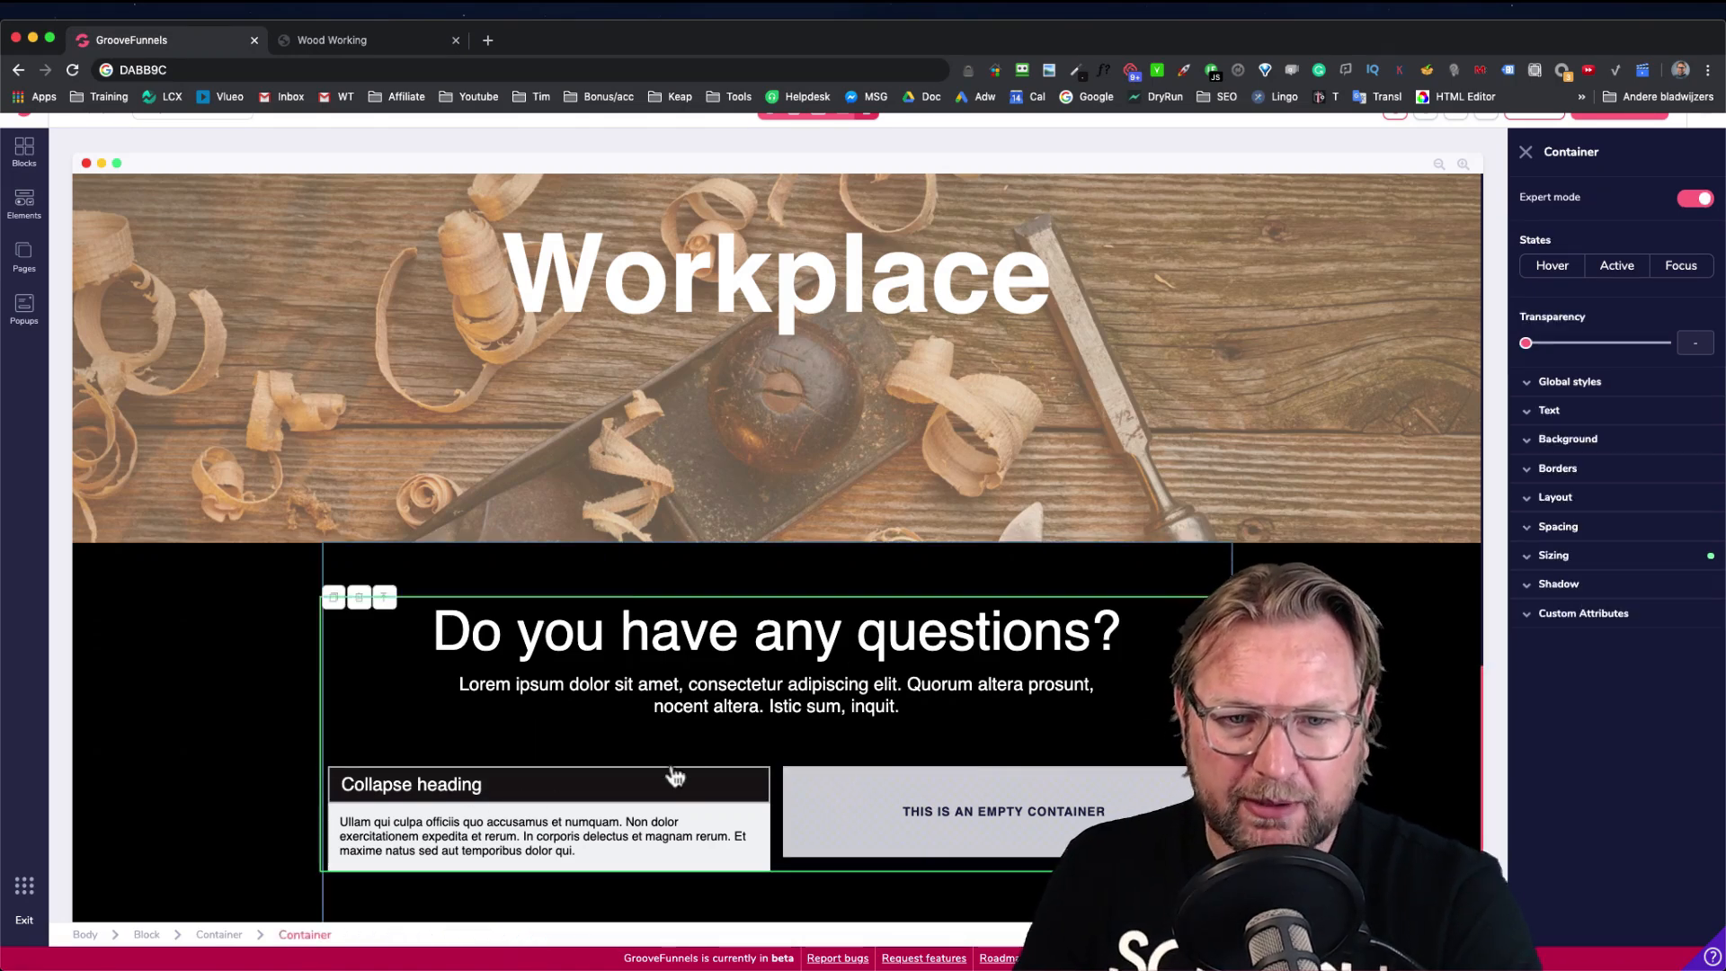
Examine how the "Lorem ipsum dolor" and "Donec bibendum" questions expand and how their answers are spaced on the Wood Working demo page
left_click(337, 39)
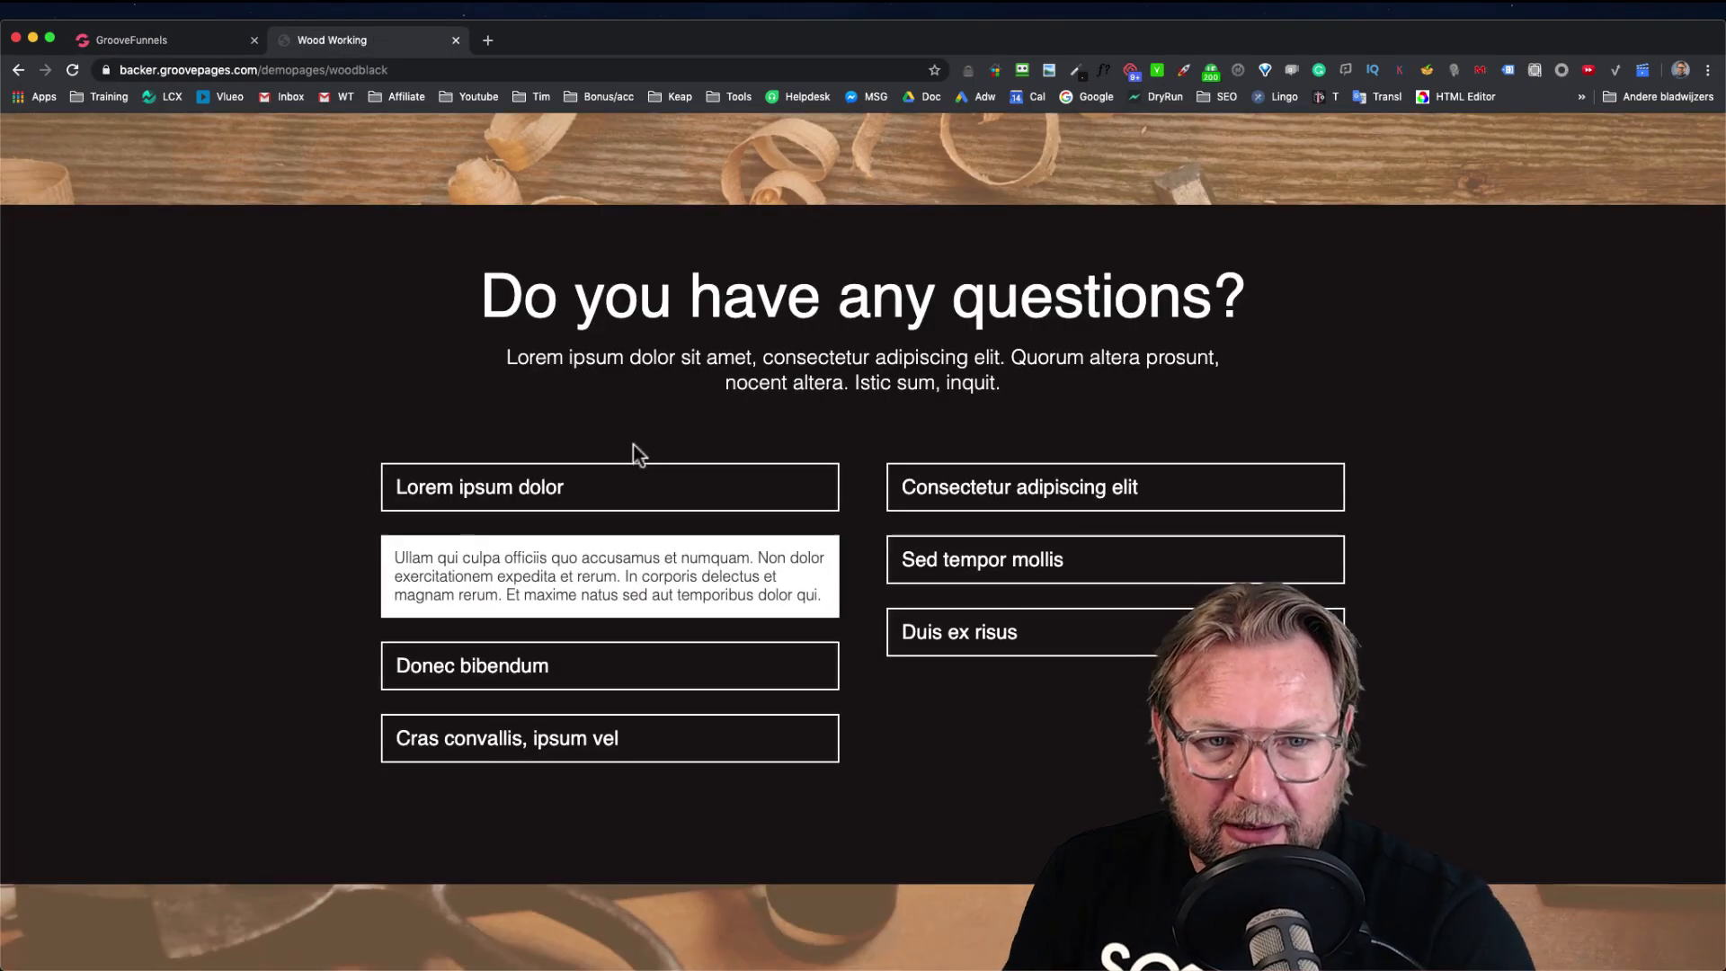
left_click(530, 503)
left_click(523, 489)
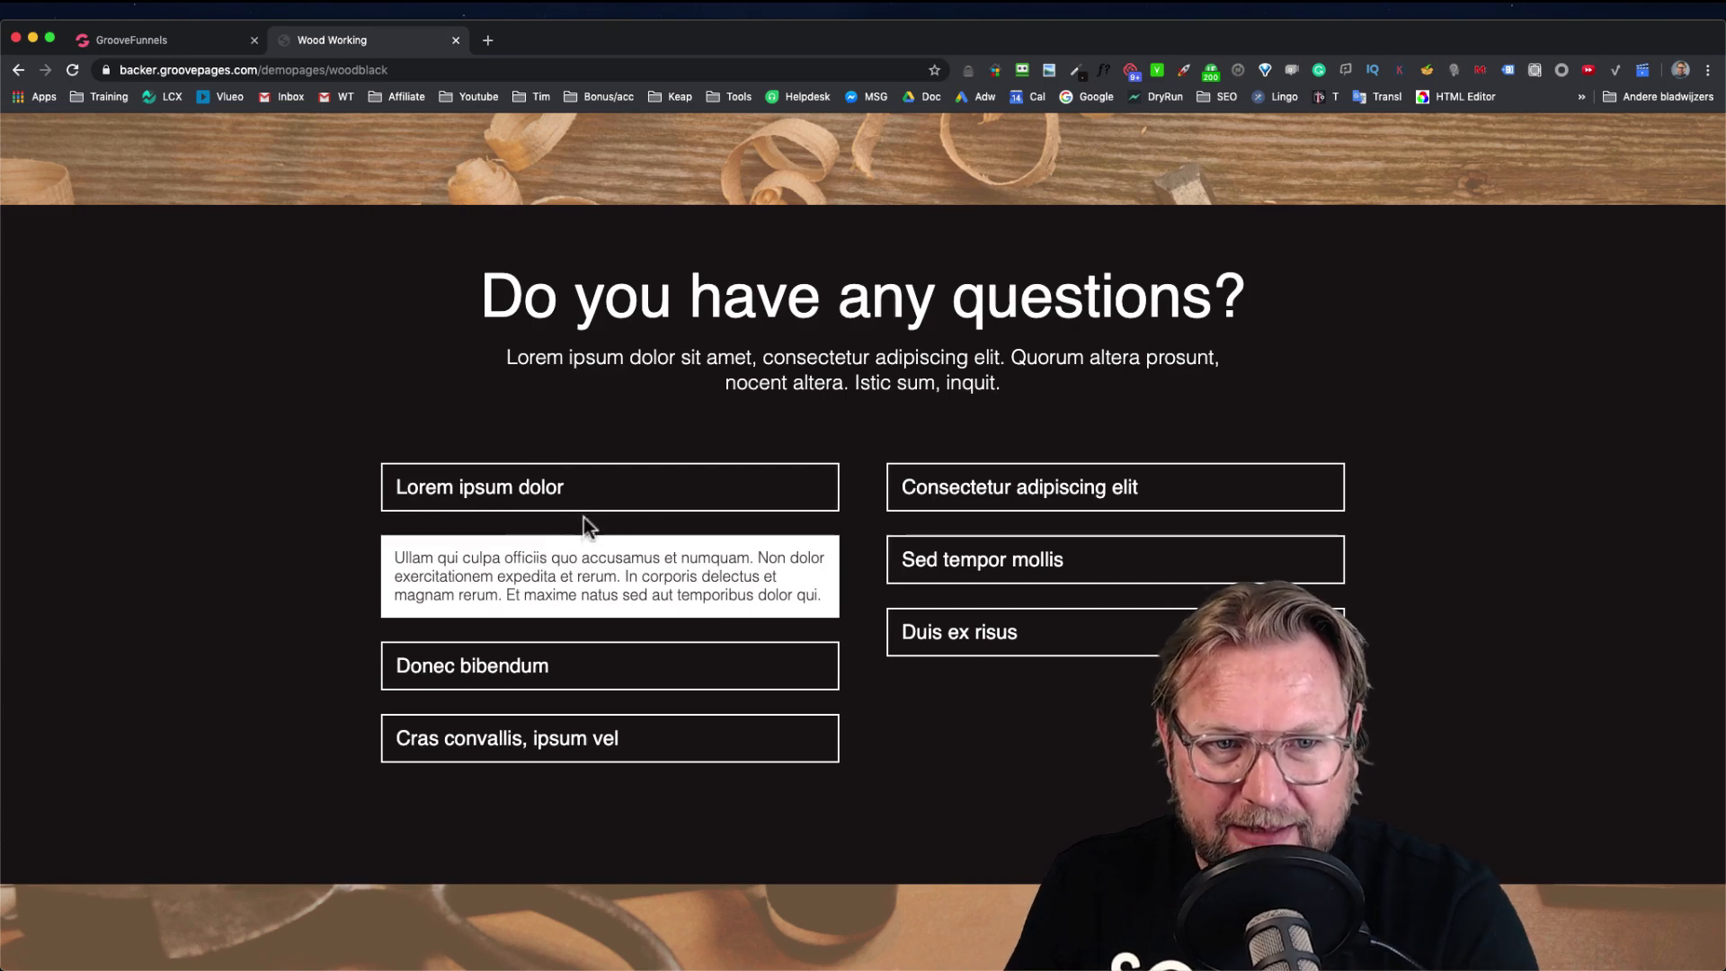
left_click(208, 42)
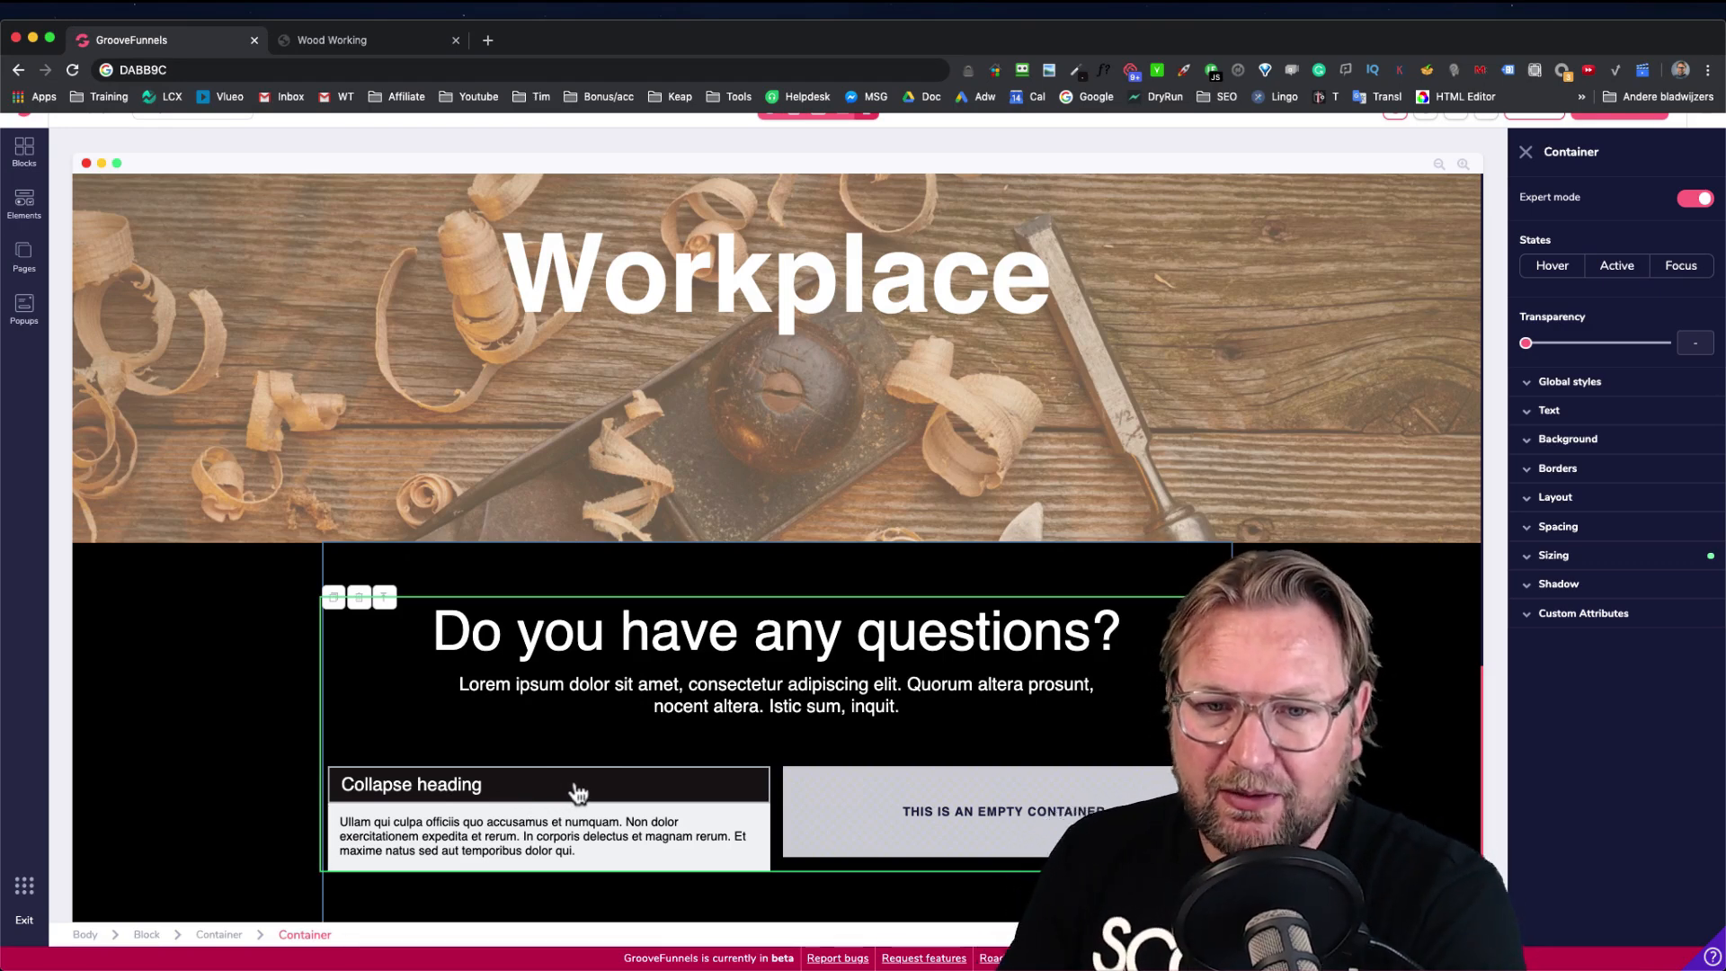
left_click(348, 42)
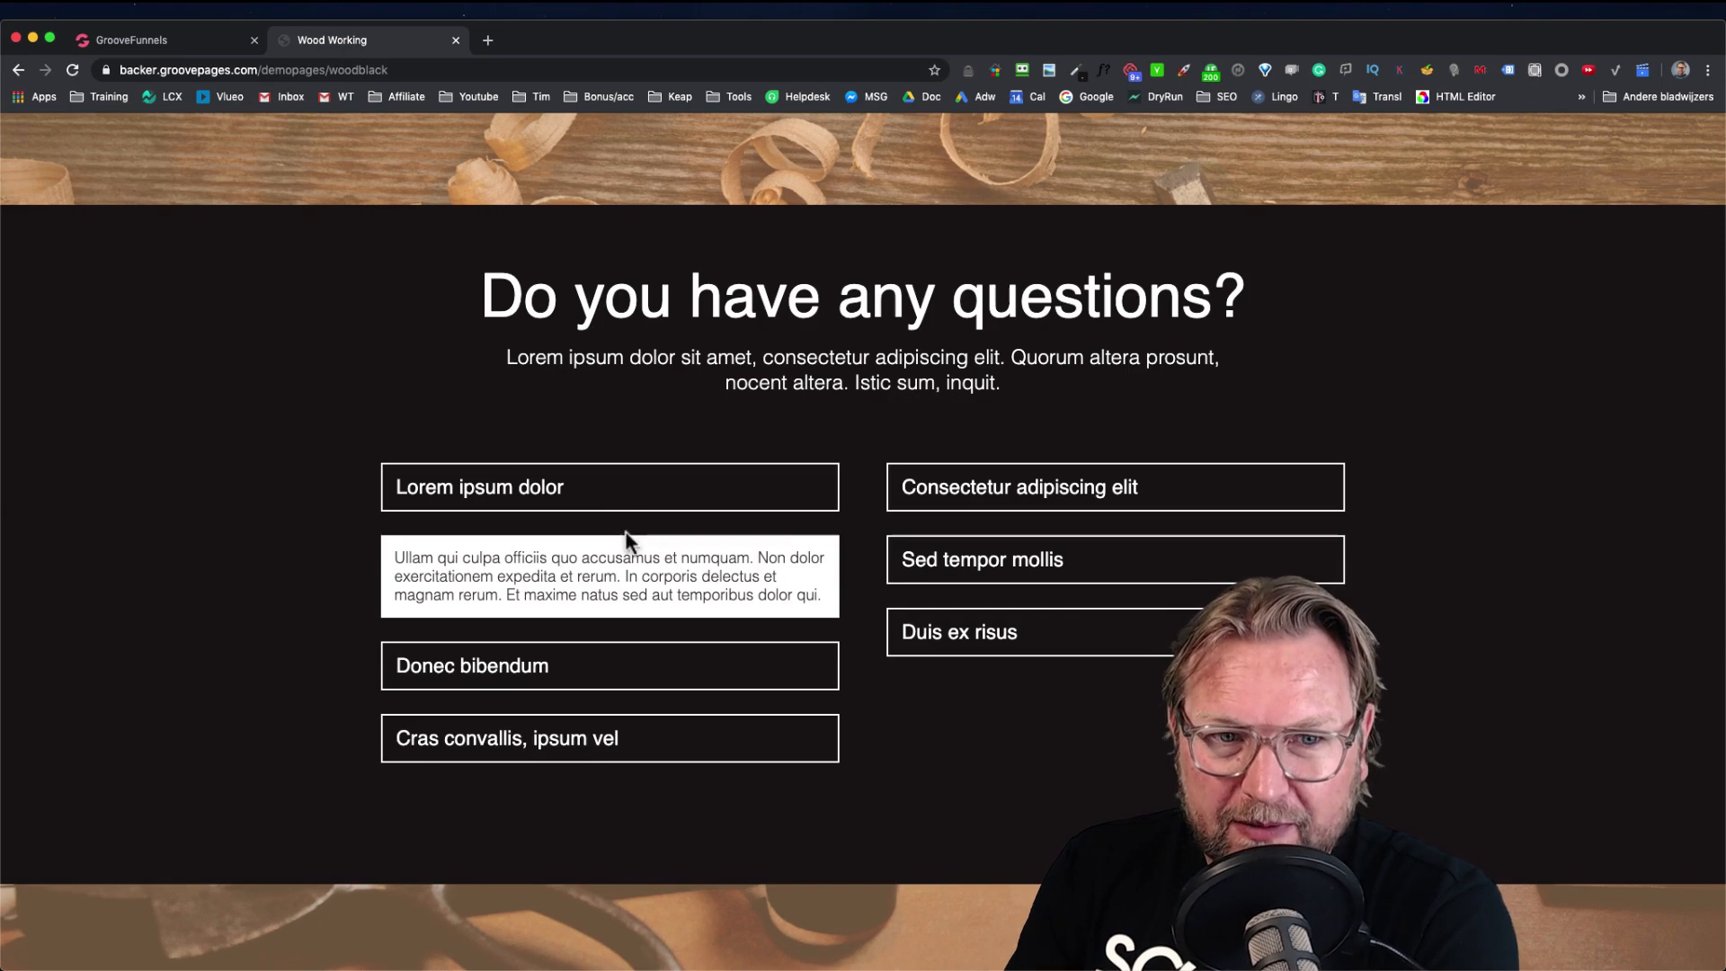
left_click(617, 489)
left_click(751, 490)
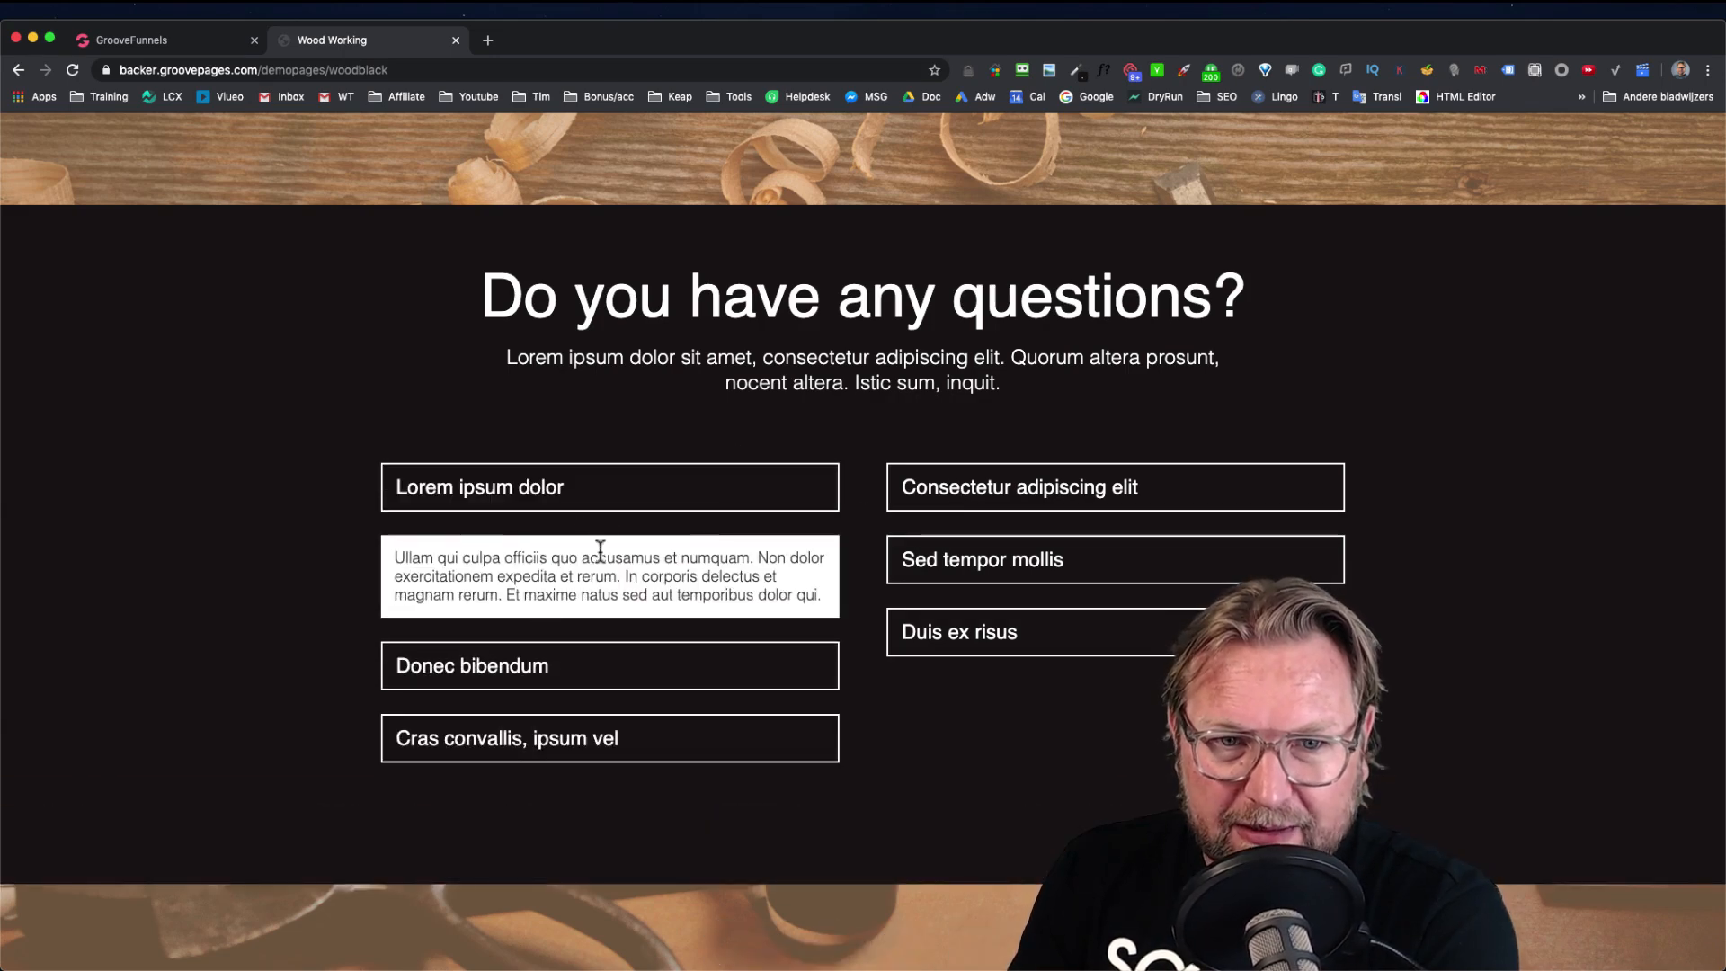
left_click(604, 665)
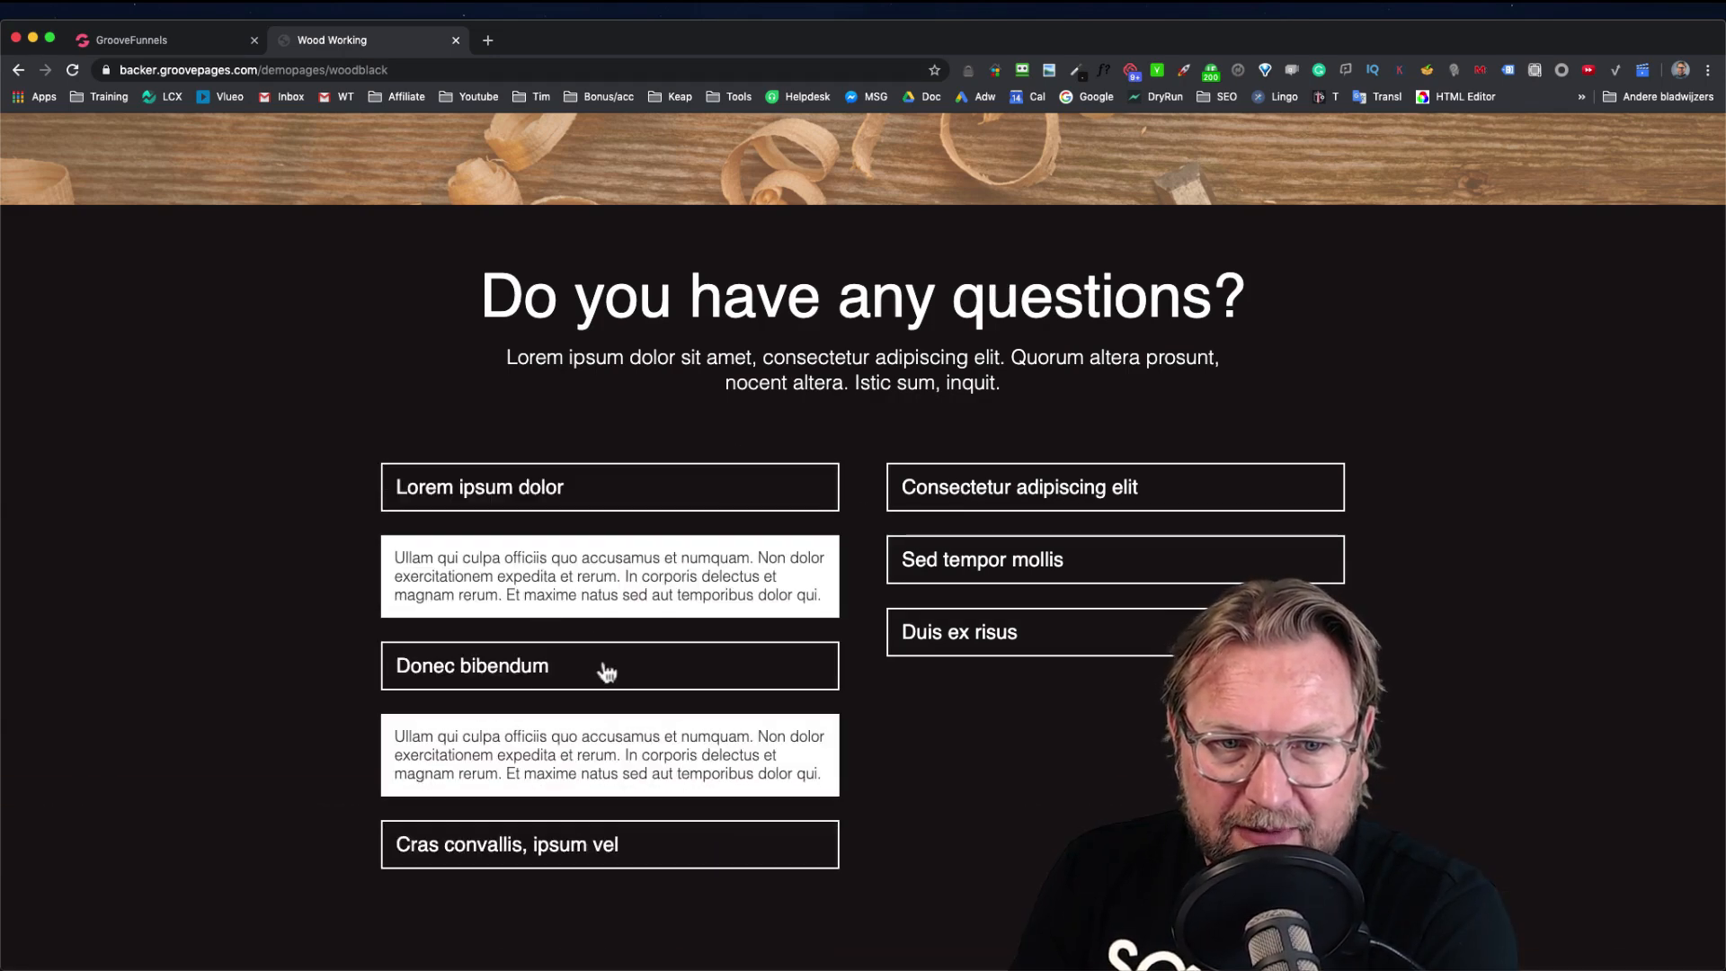
Set the background colour of the collapse heading's hover state to white (#FFFFFF) in the GrooveFunnels editor
left_click(575, 496)
left_click(570, 501)
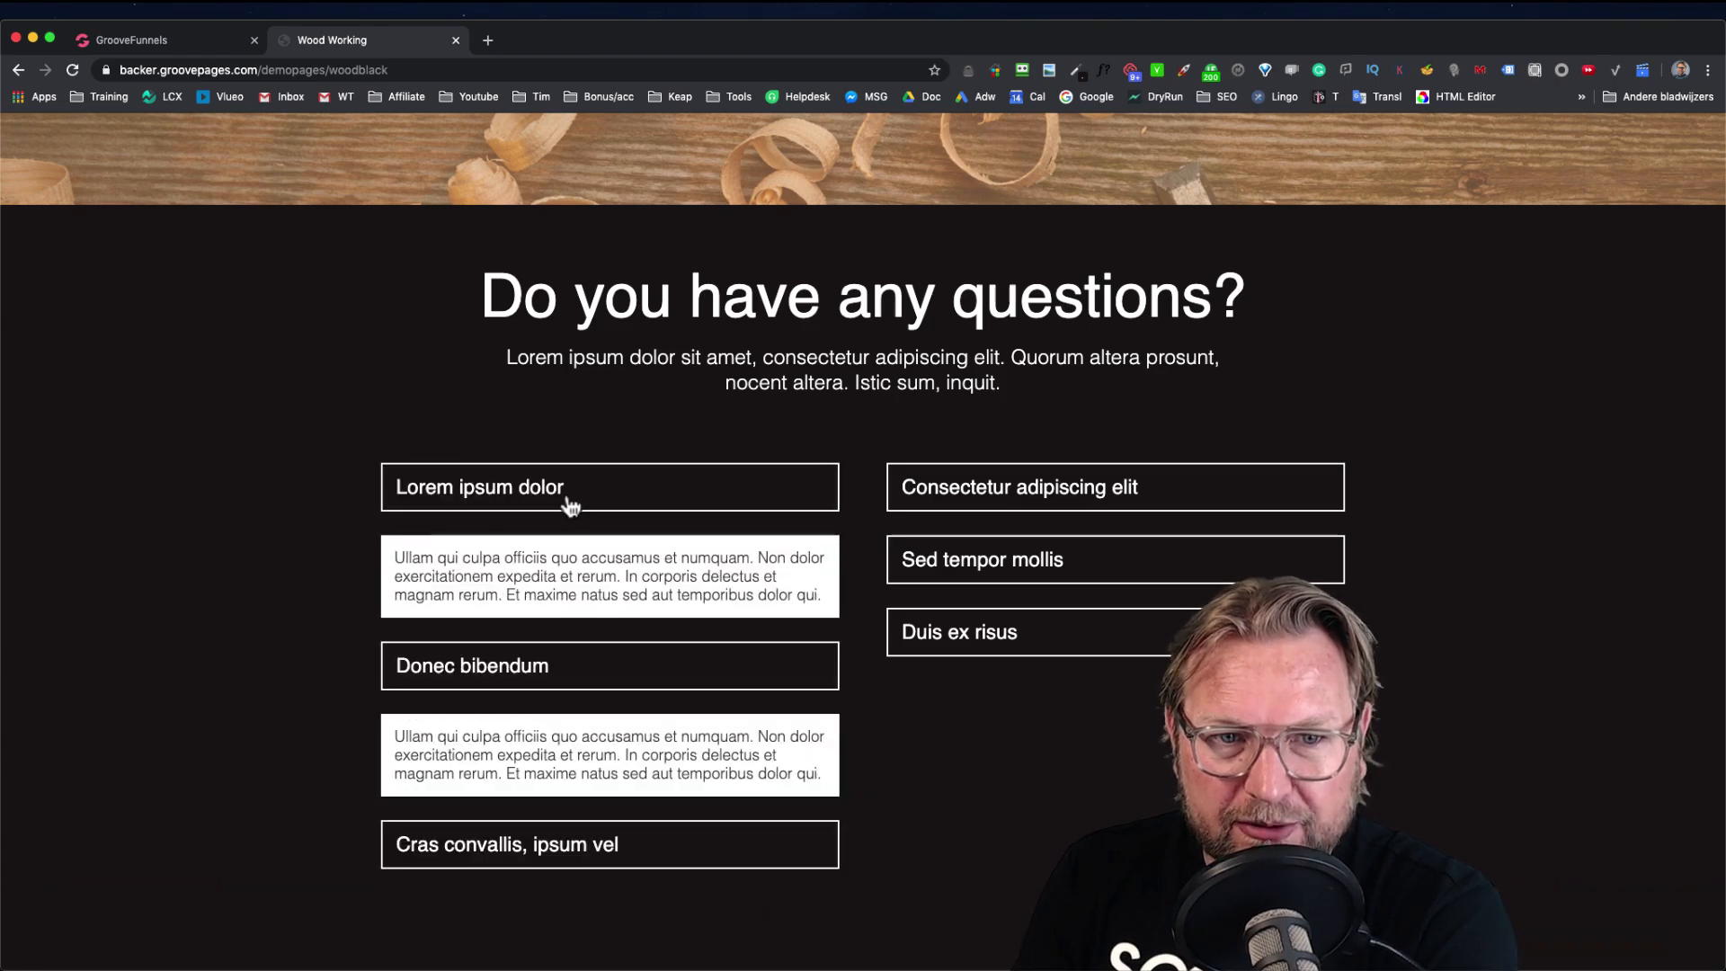
left_click(570, 502)
left_click(130, 39)
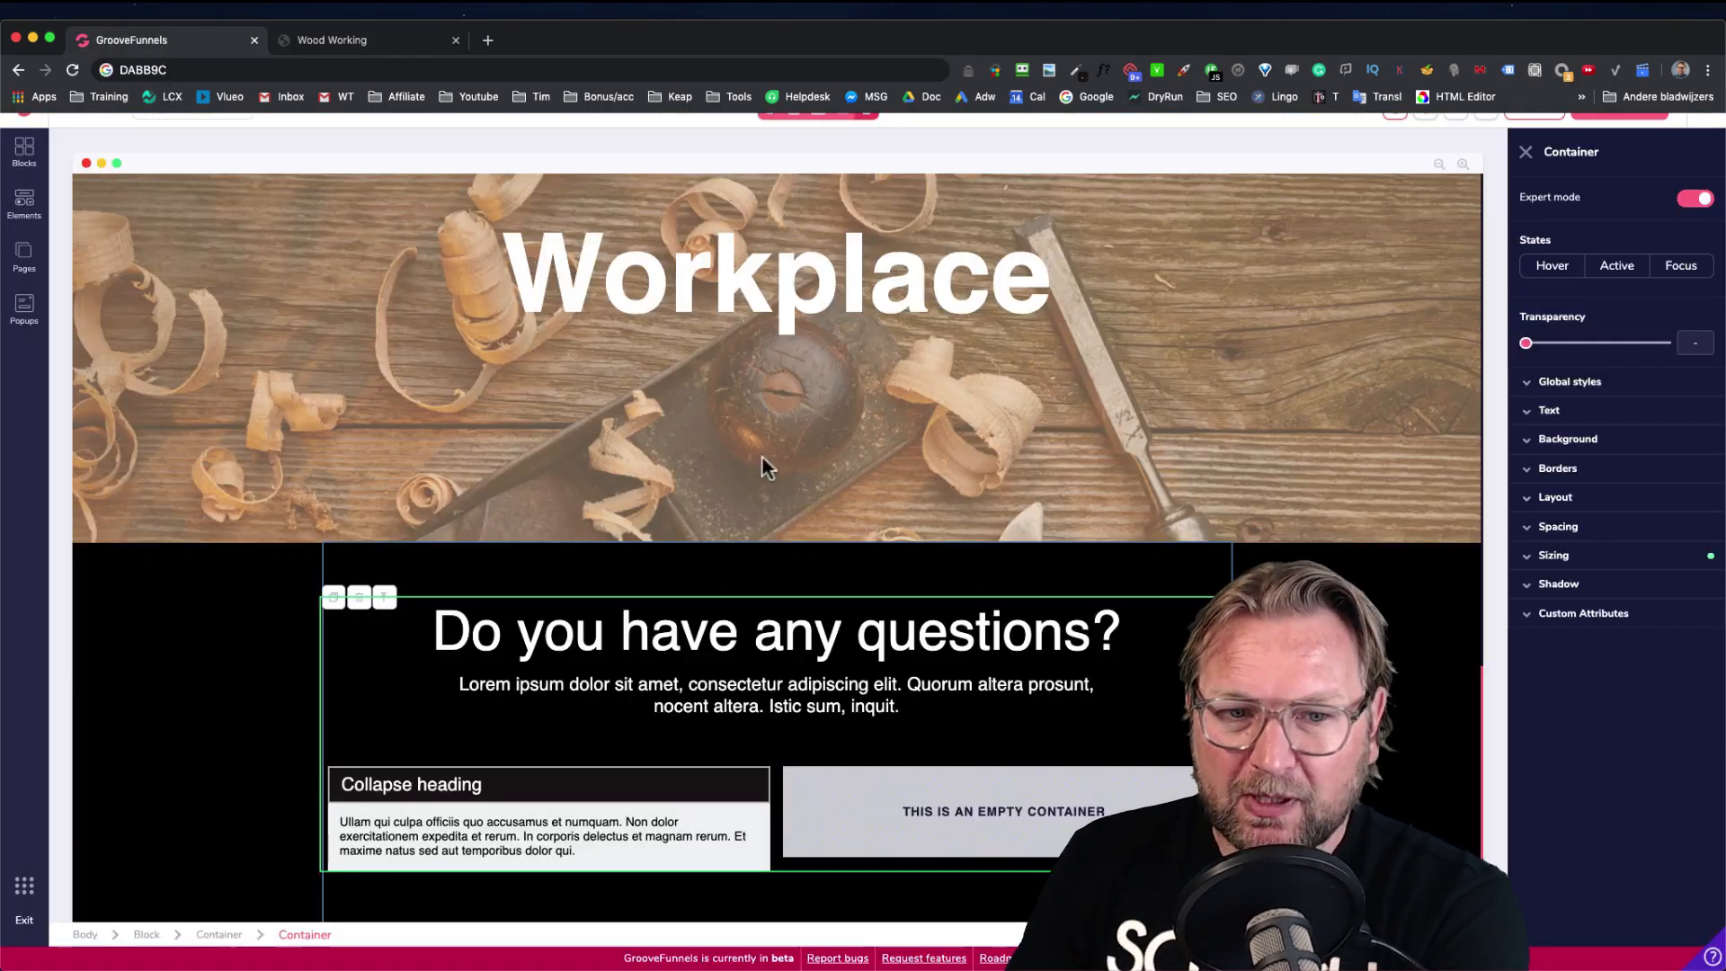
left_click(485, 794)
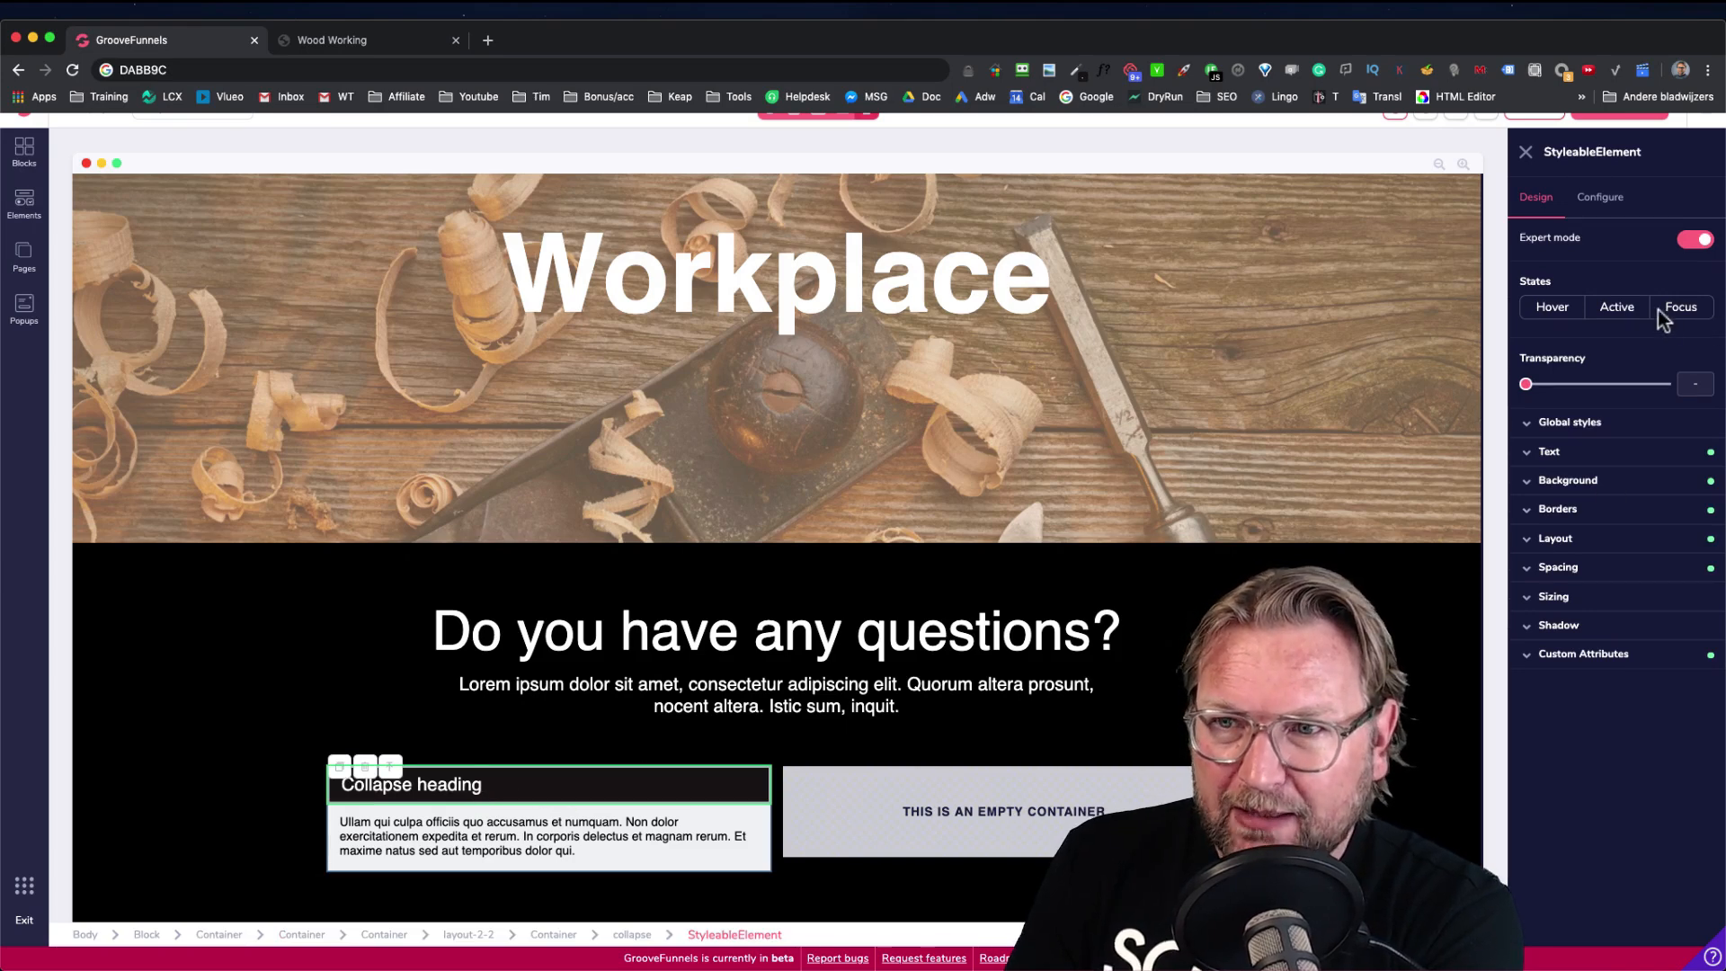
left_click(1550, 306)
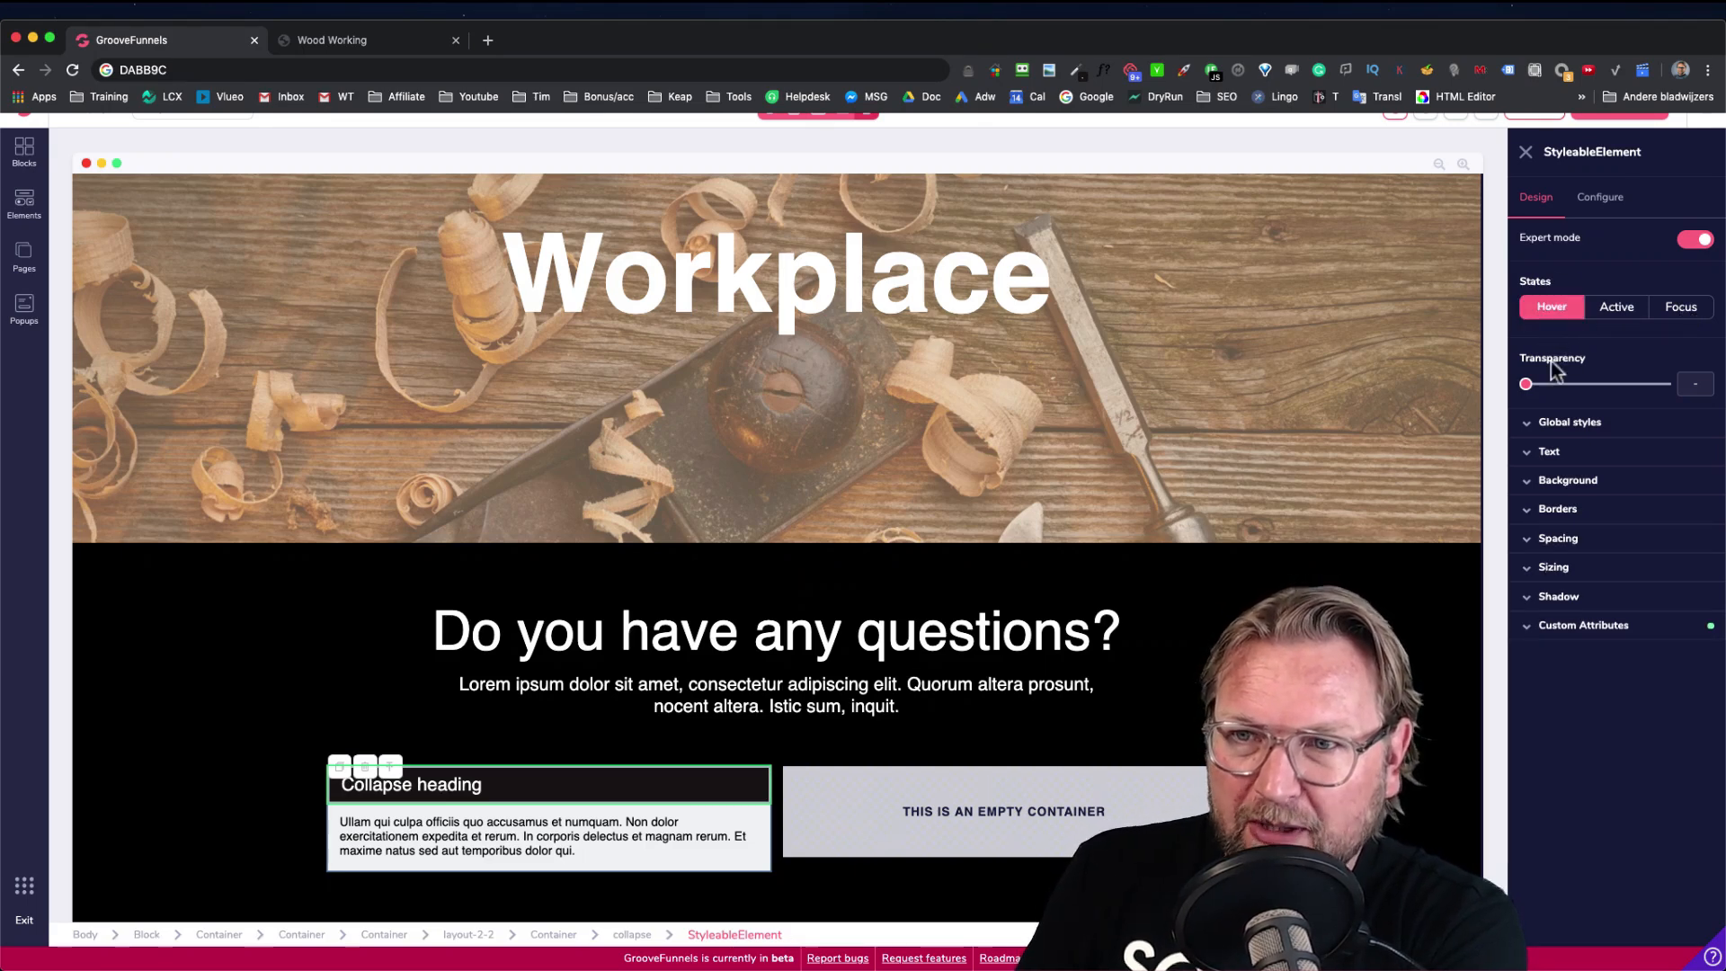
left_click(1537, 491)
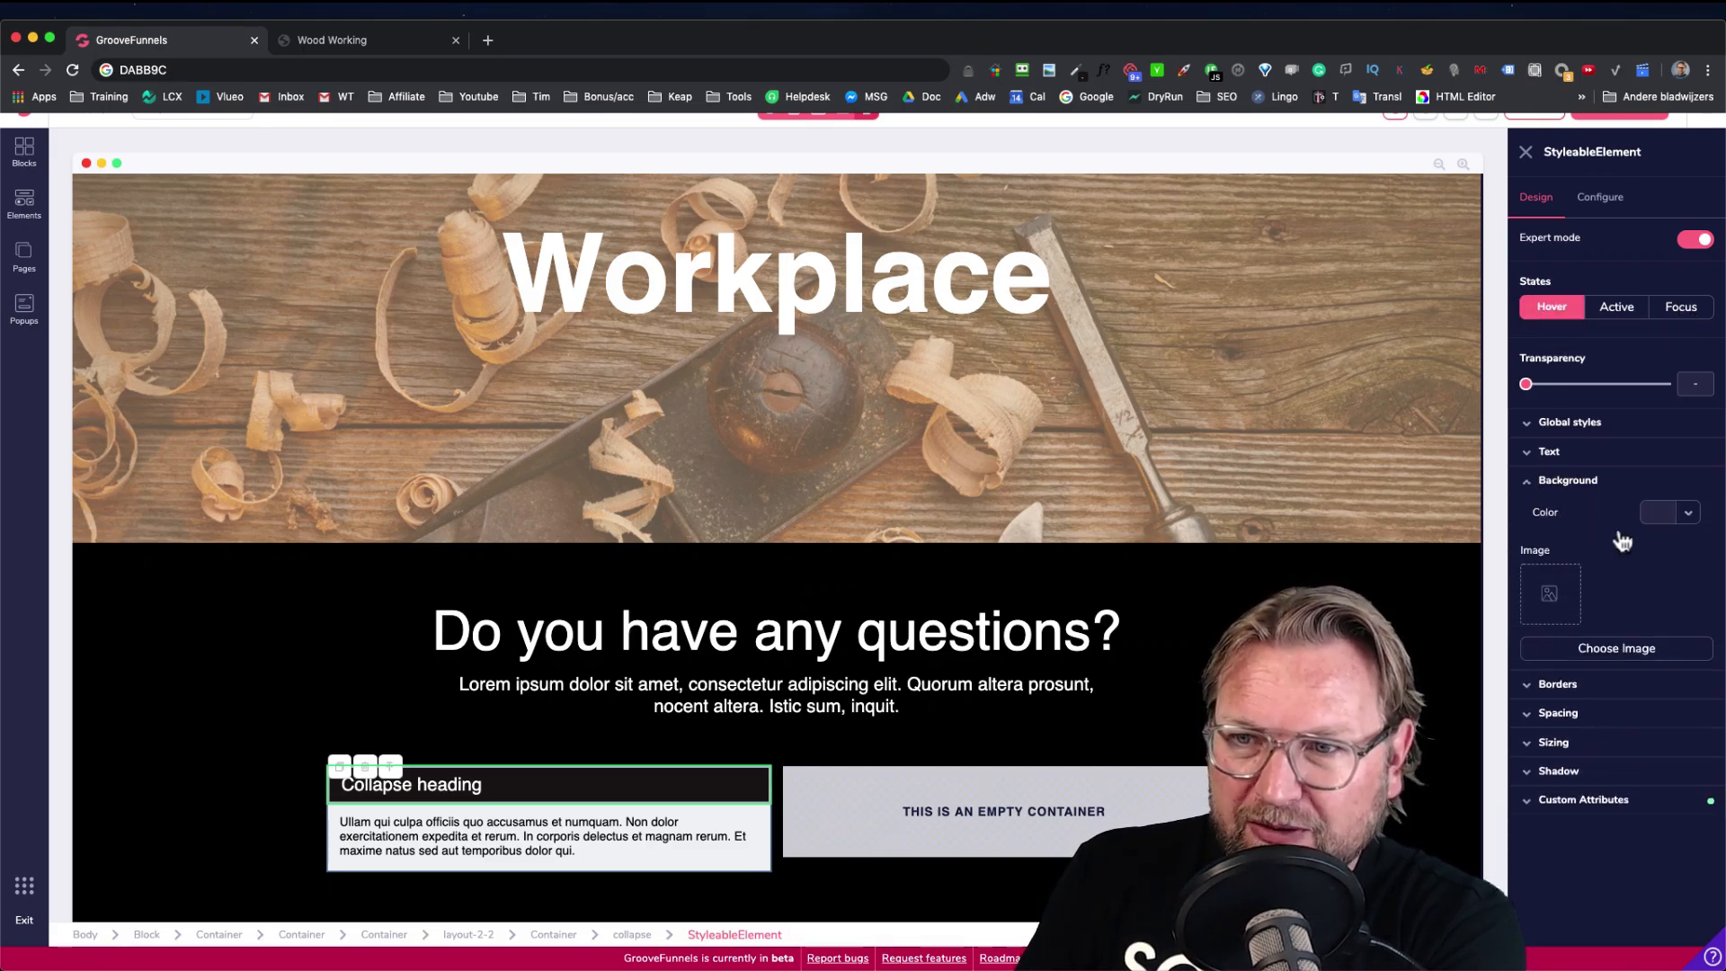
left_click(1687, 512)
left_click(1528, 597)
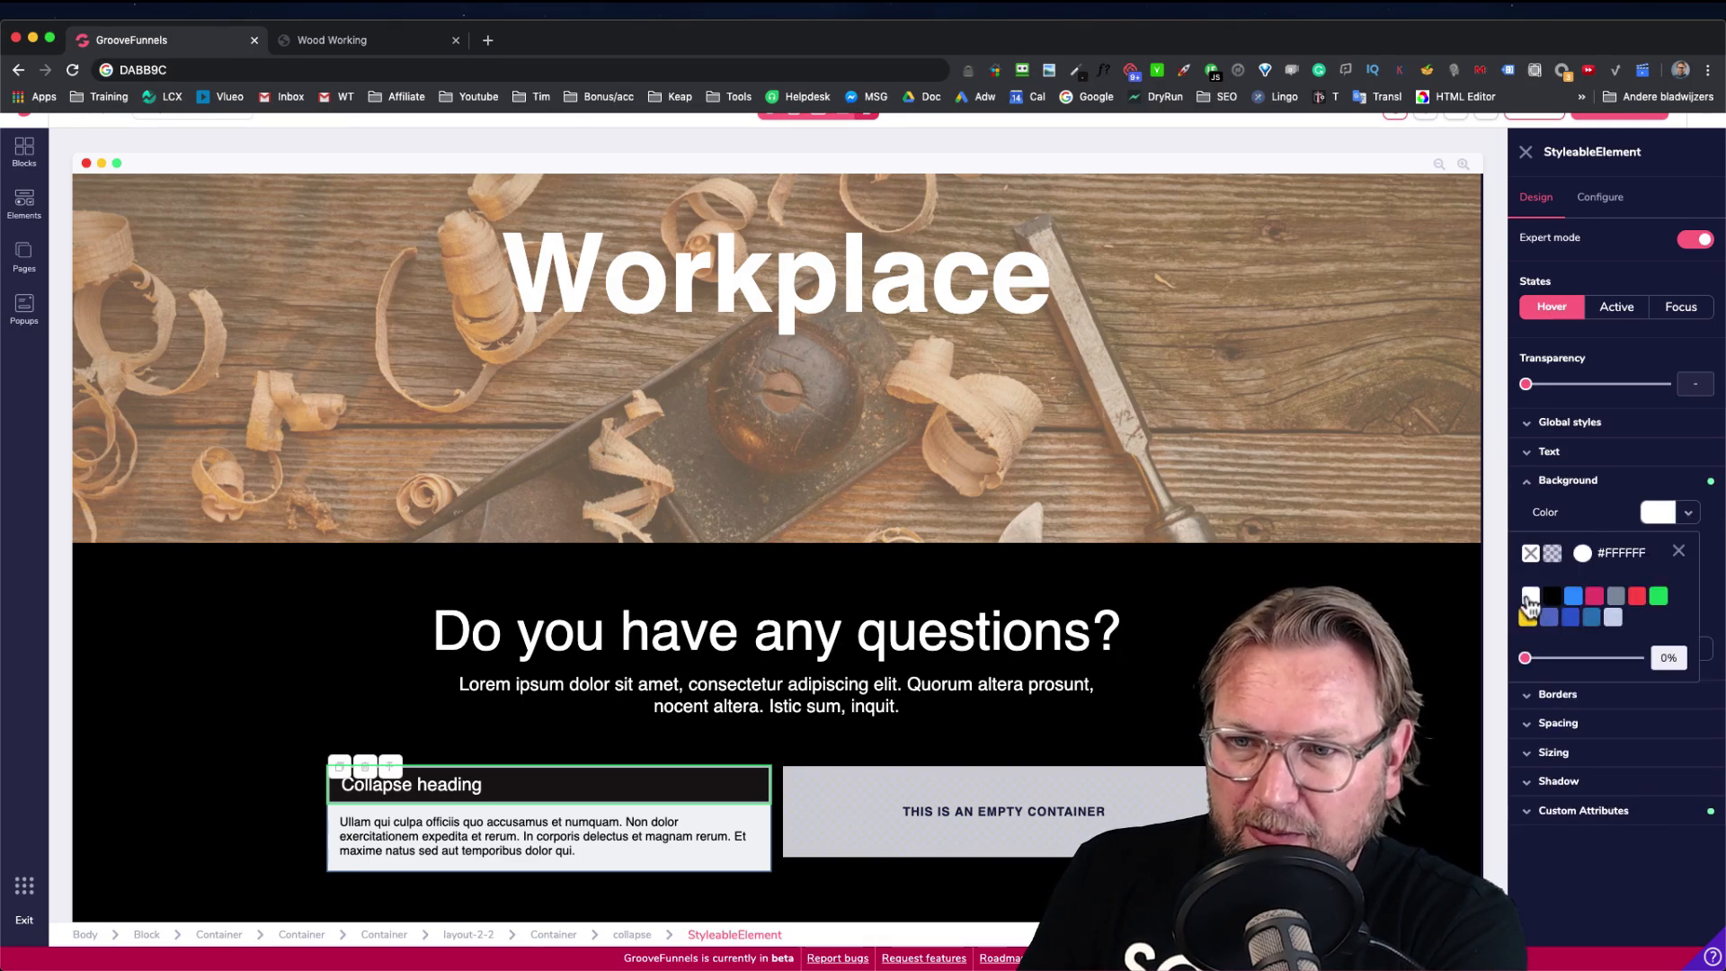
left_click(1677, 550)
Set the text colour of the collapse heading's hover state to black (#000000)
left_click(1568, 452)
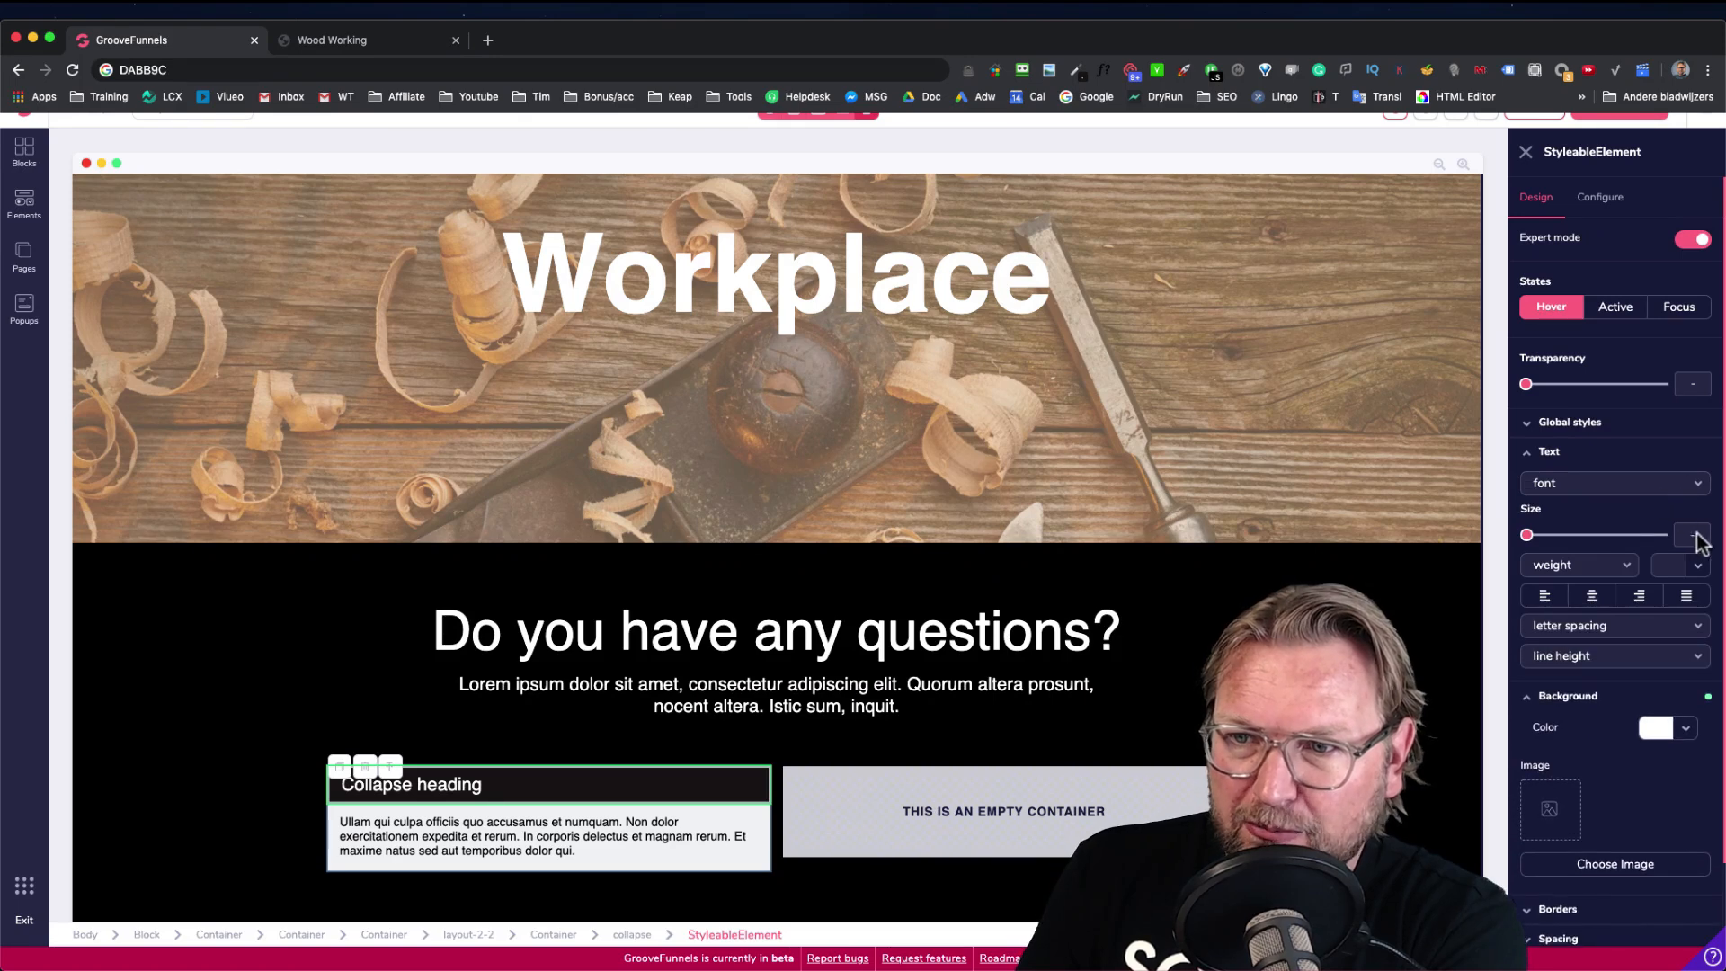
left_click(1696, 568)
left_click(1561, 650)
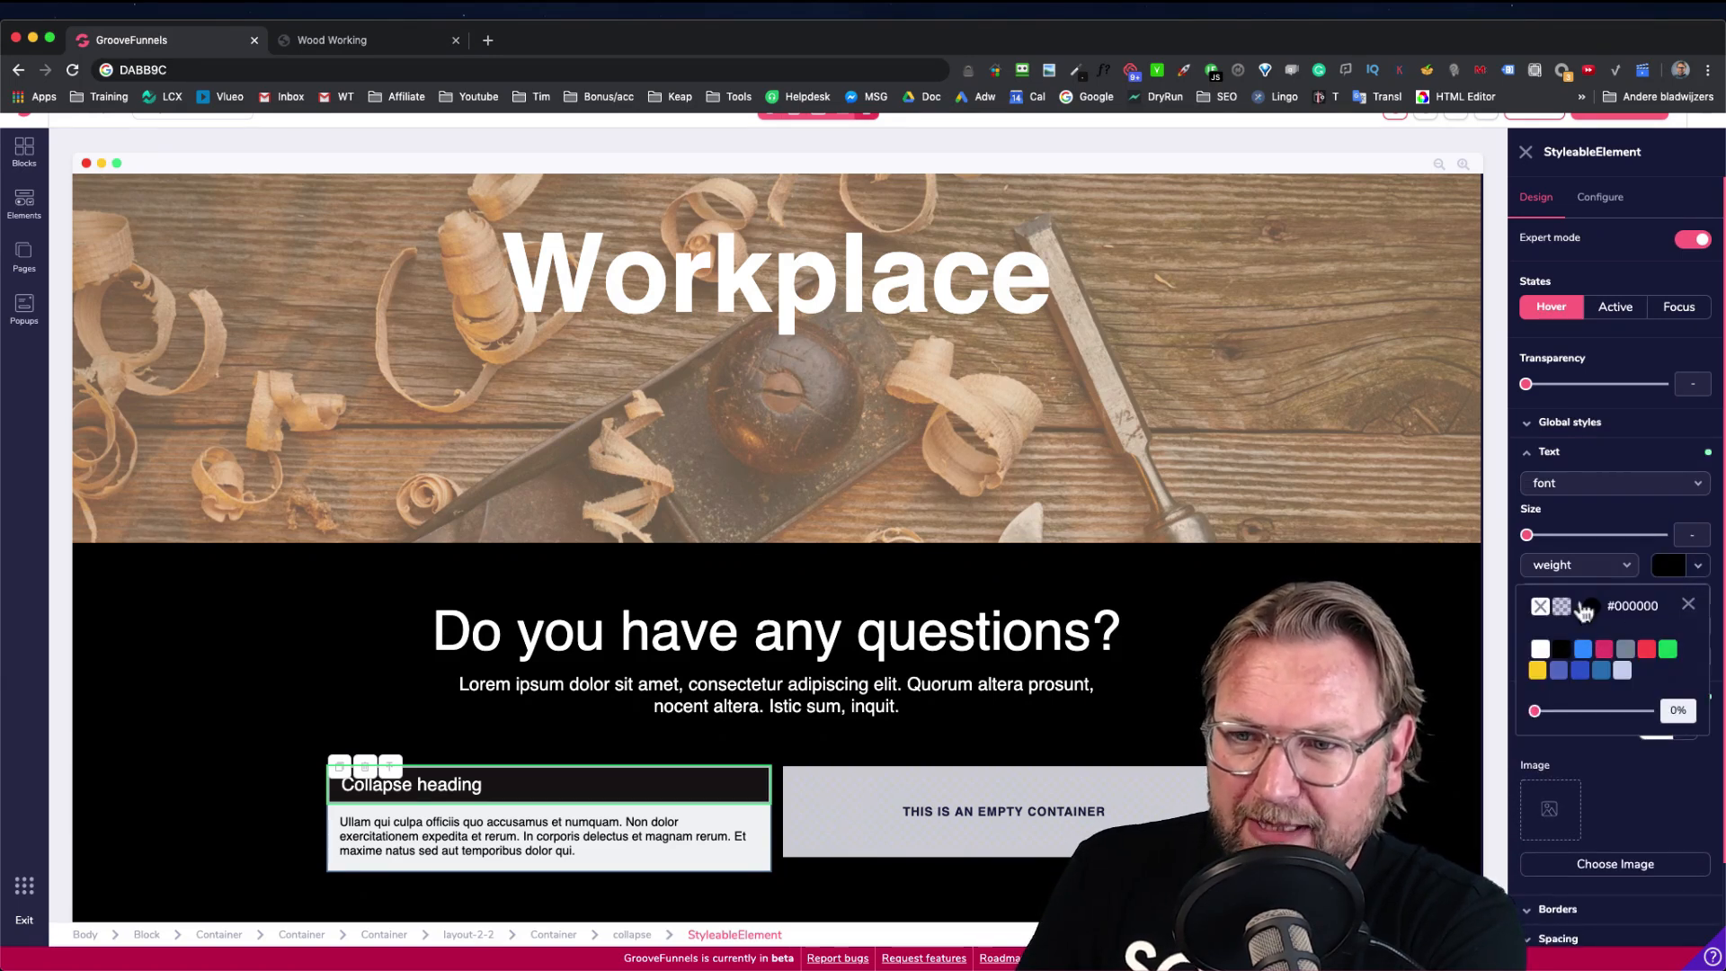
left_click(1689, 607)
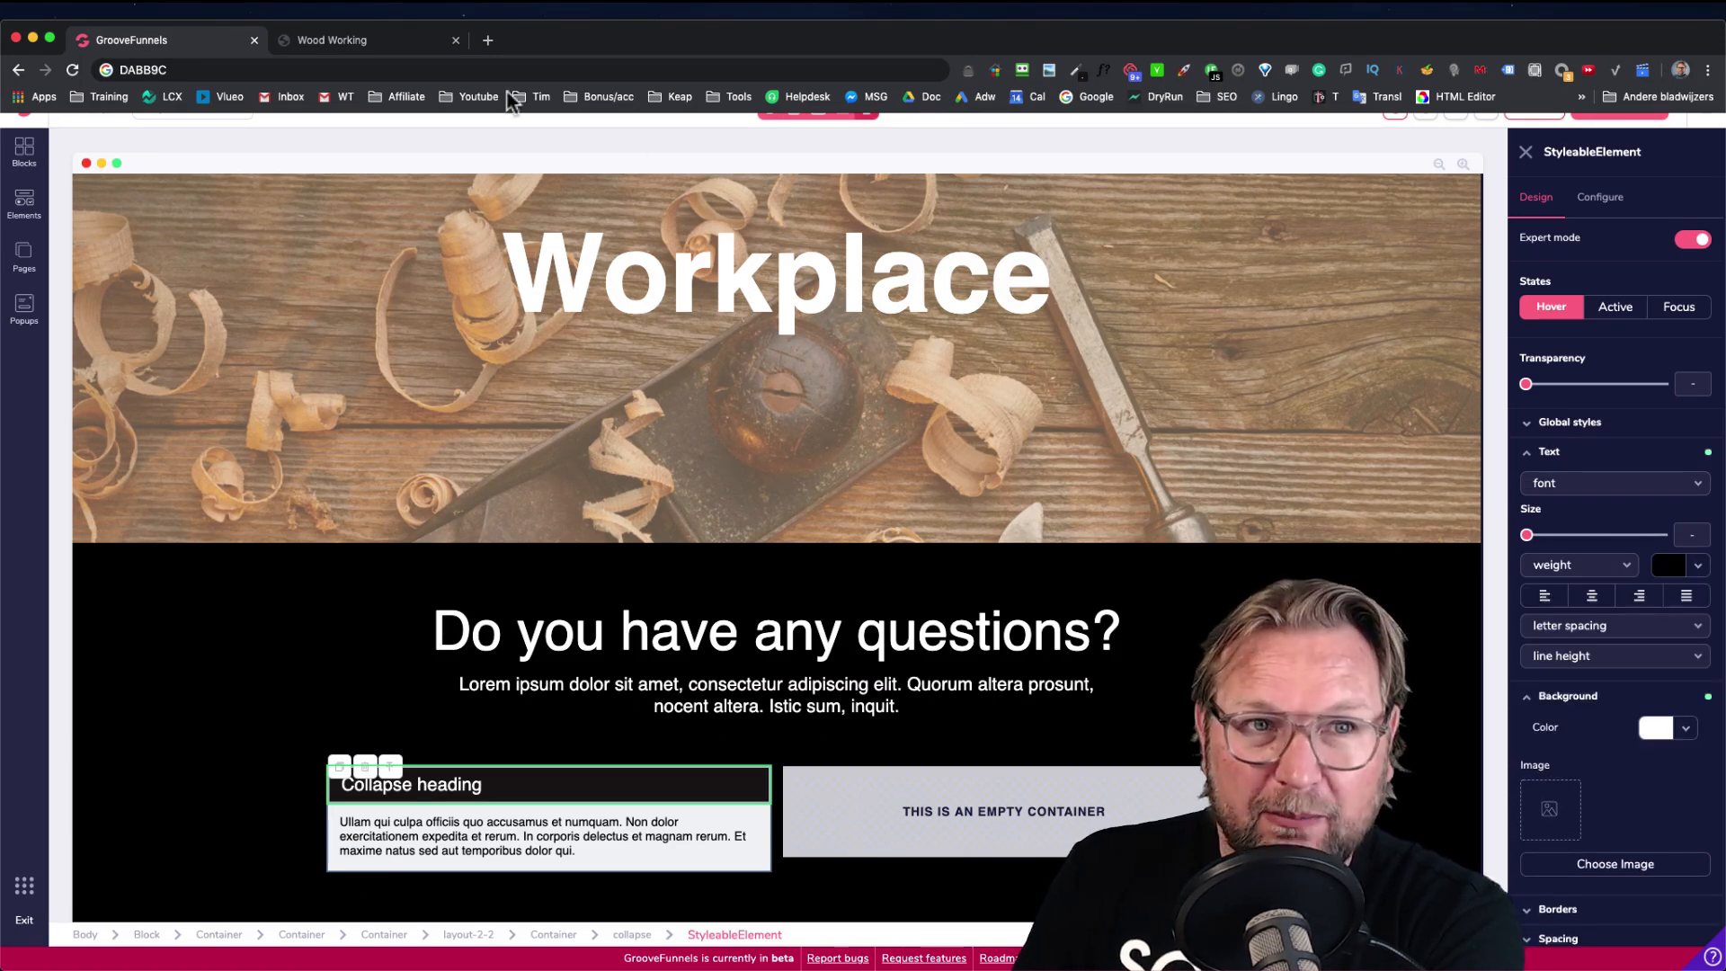
Compare the gap between the "Lorem ipsum dolor" question and its expanded answer on the Wood Working demo page with the editor's collapse
left_click(413, 49)
left_click(557, 503)
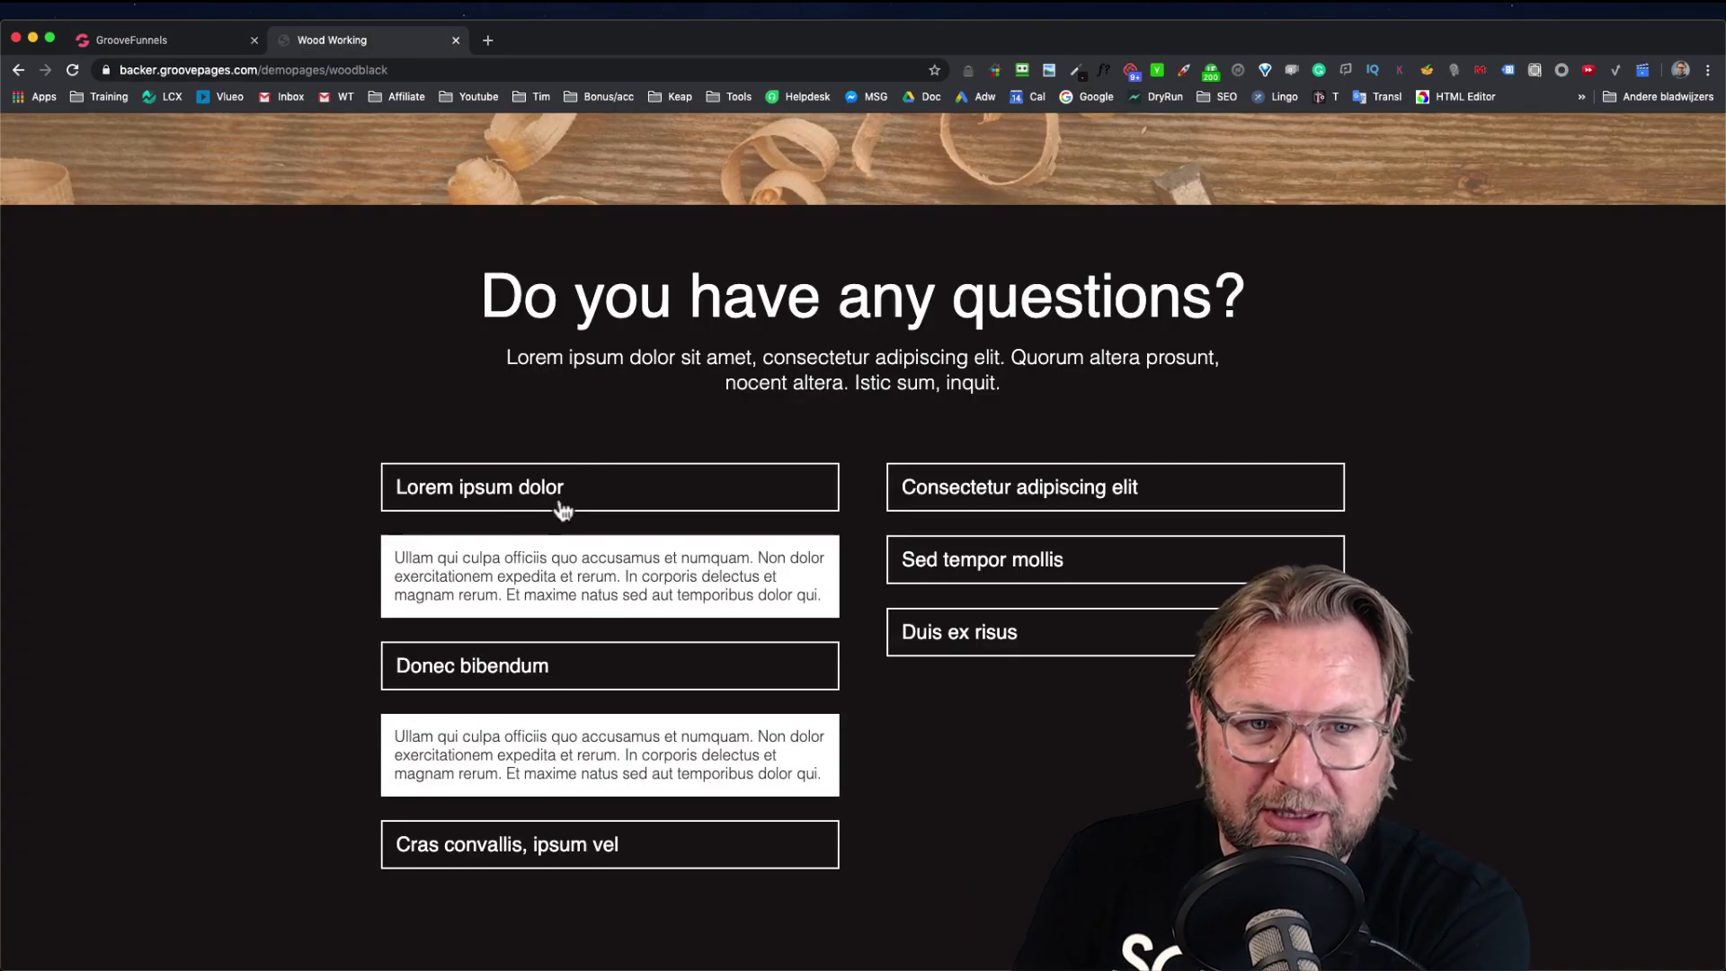
left_click(540, 494)
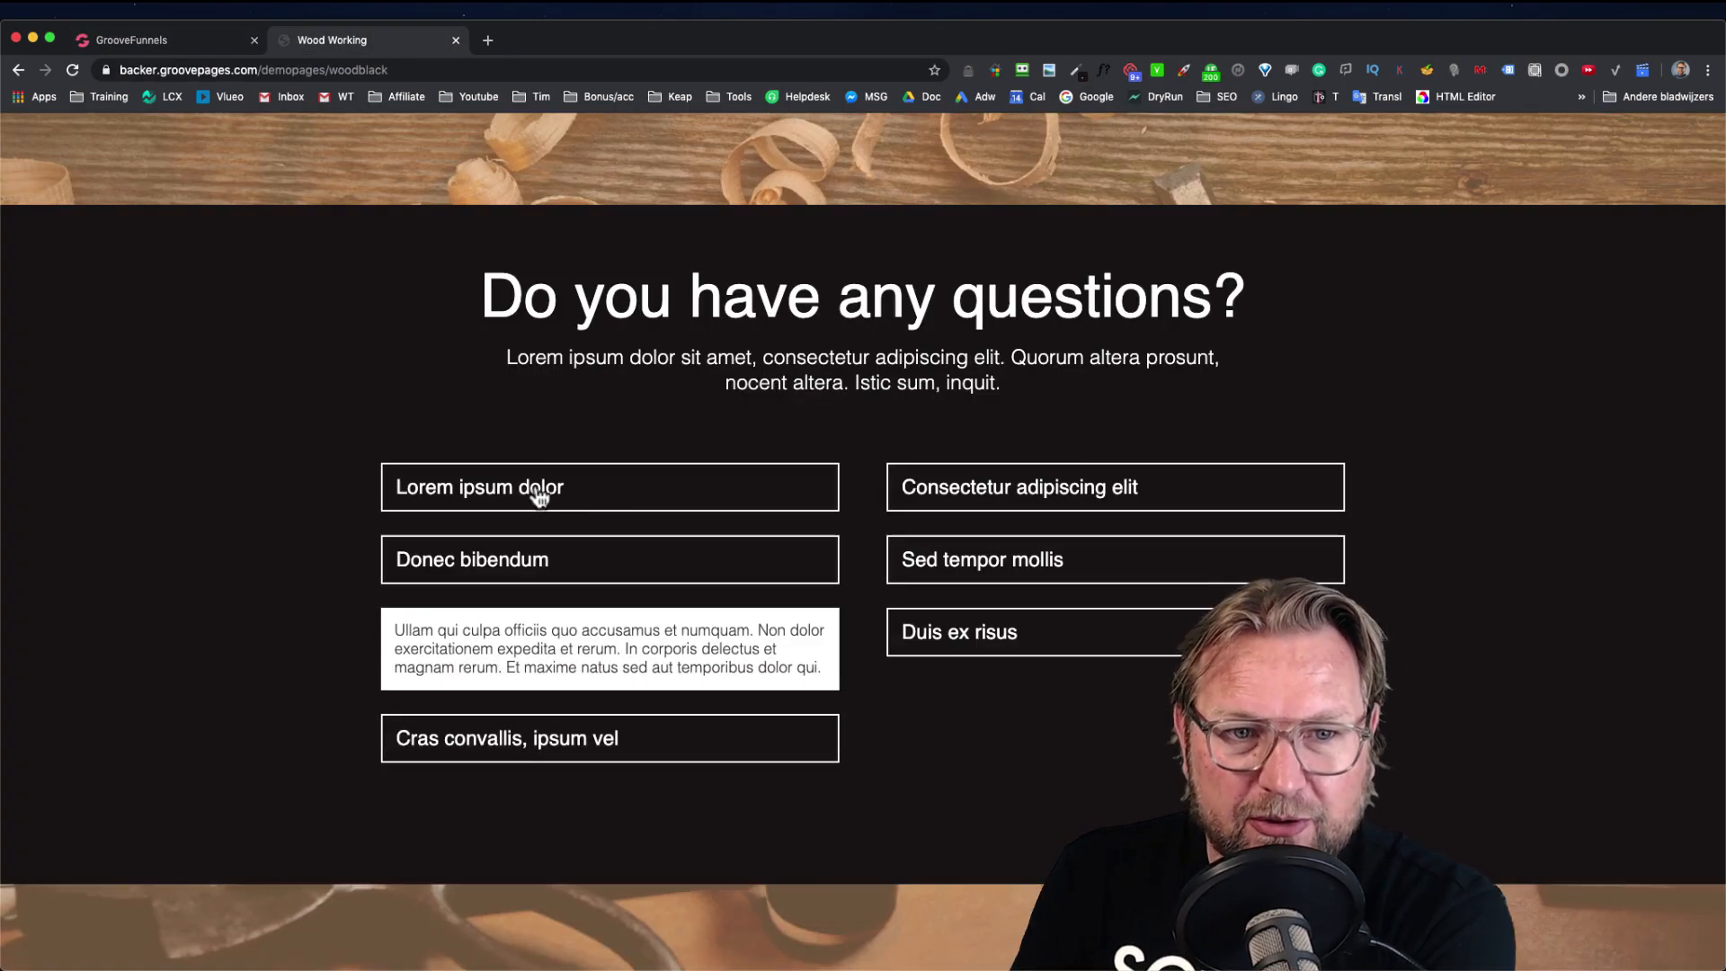
left_click(205, 47)
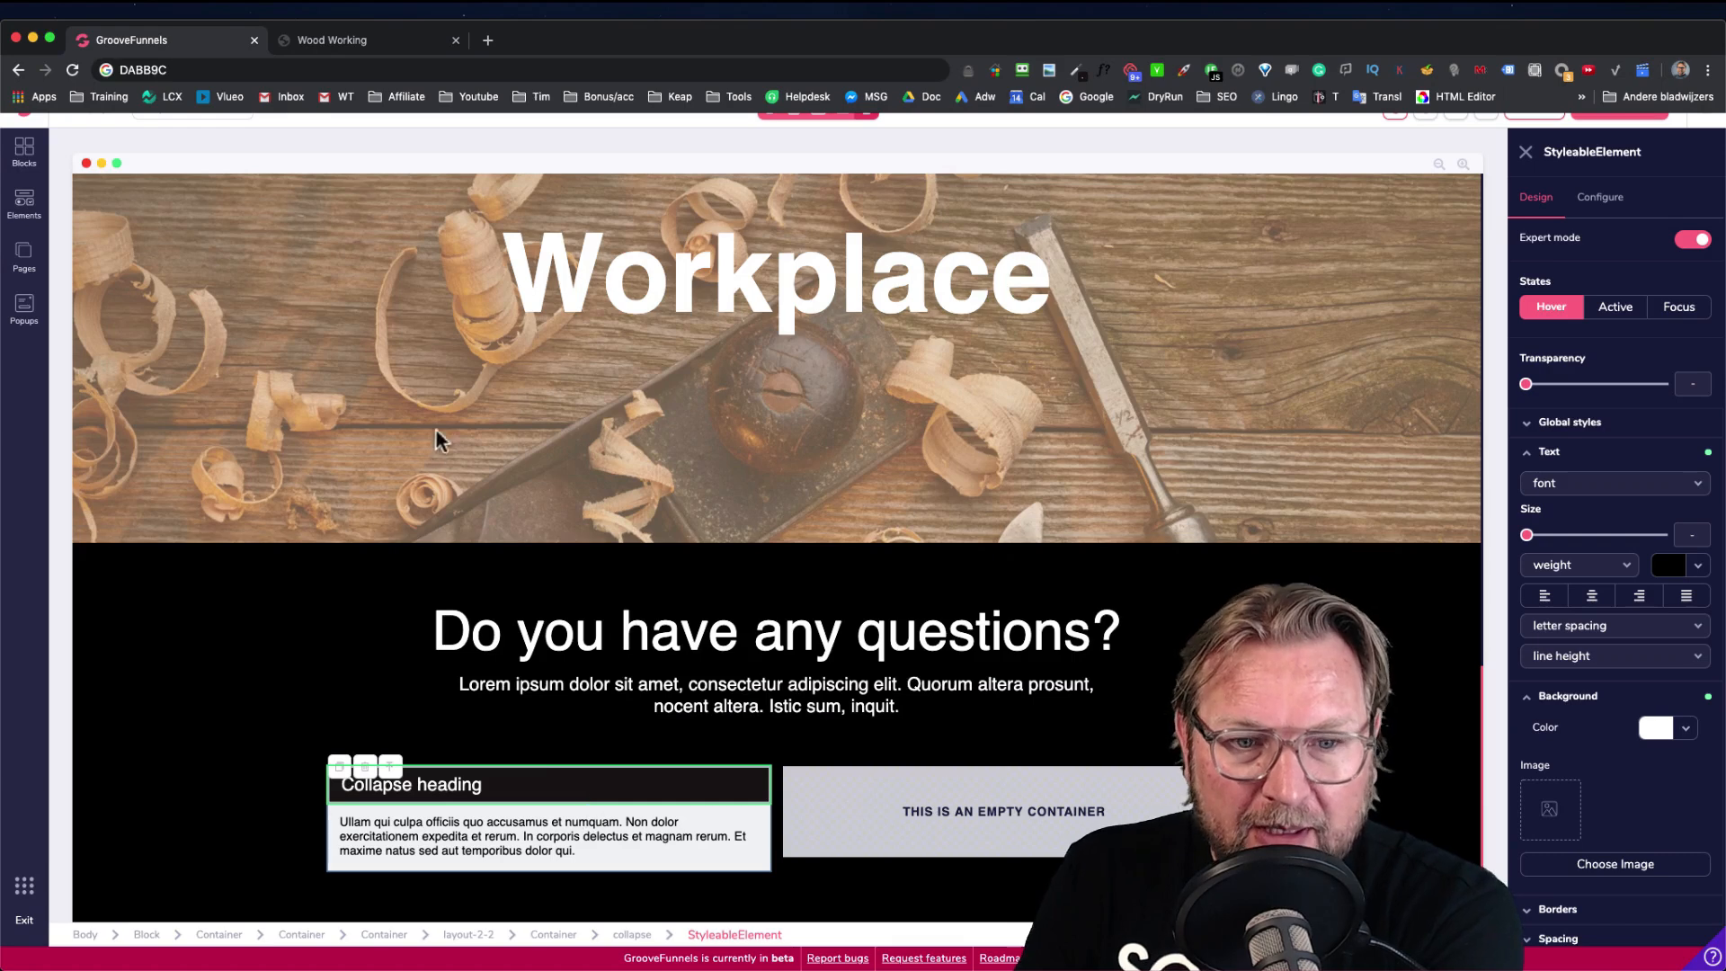
scroll(722, 841, "down", 1)
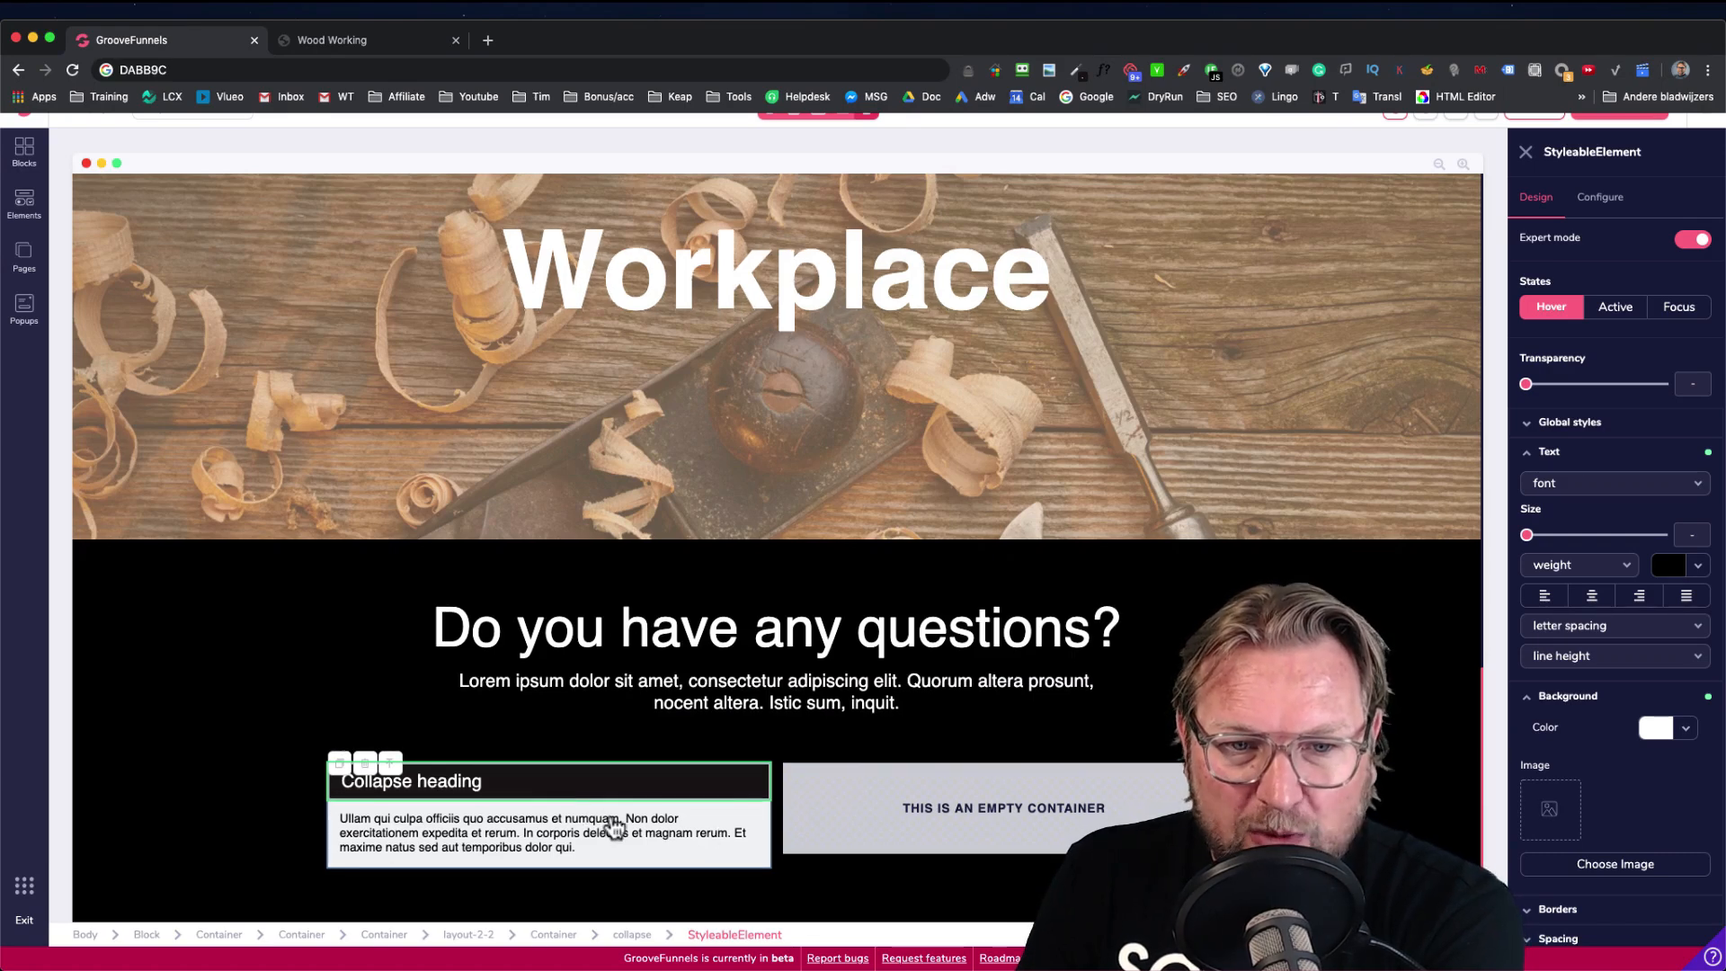
left_click(381, 40)
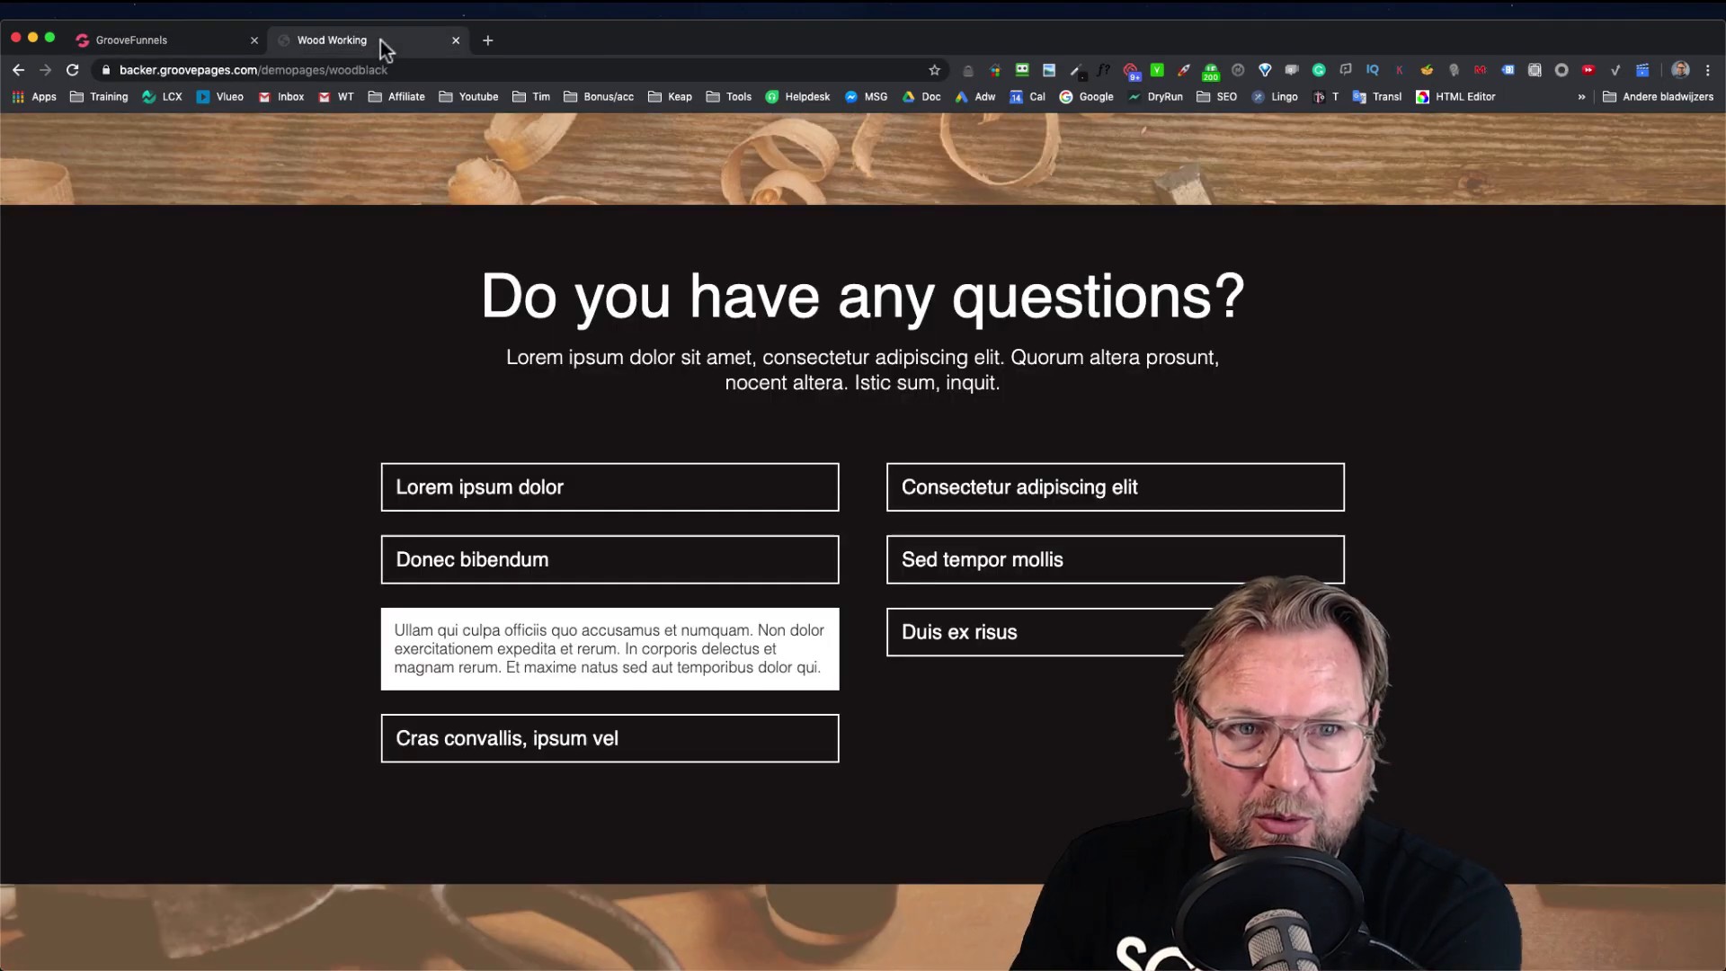
left_click(596, 496)
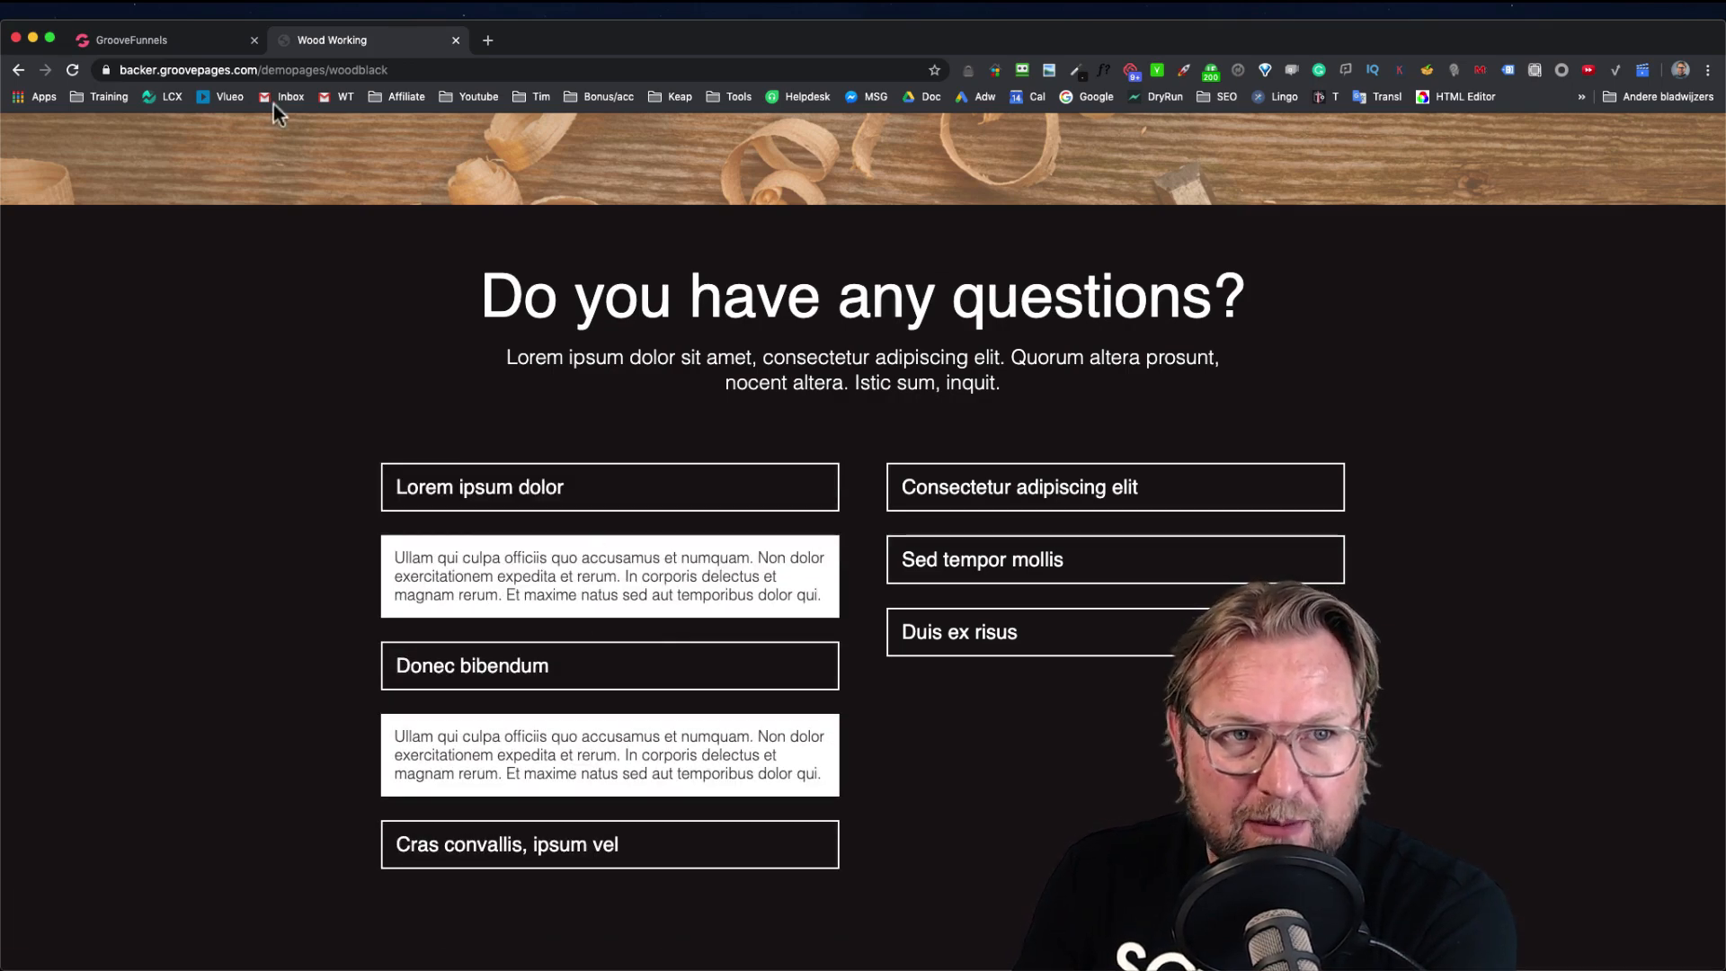
Give the collapse's answer container in the GrooveFunnels editor a top margin of 1rem
left_click(207, 41)
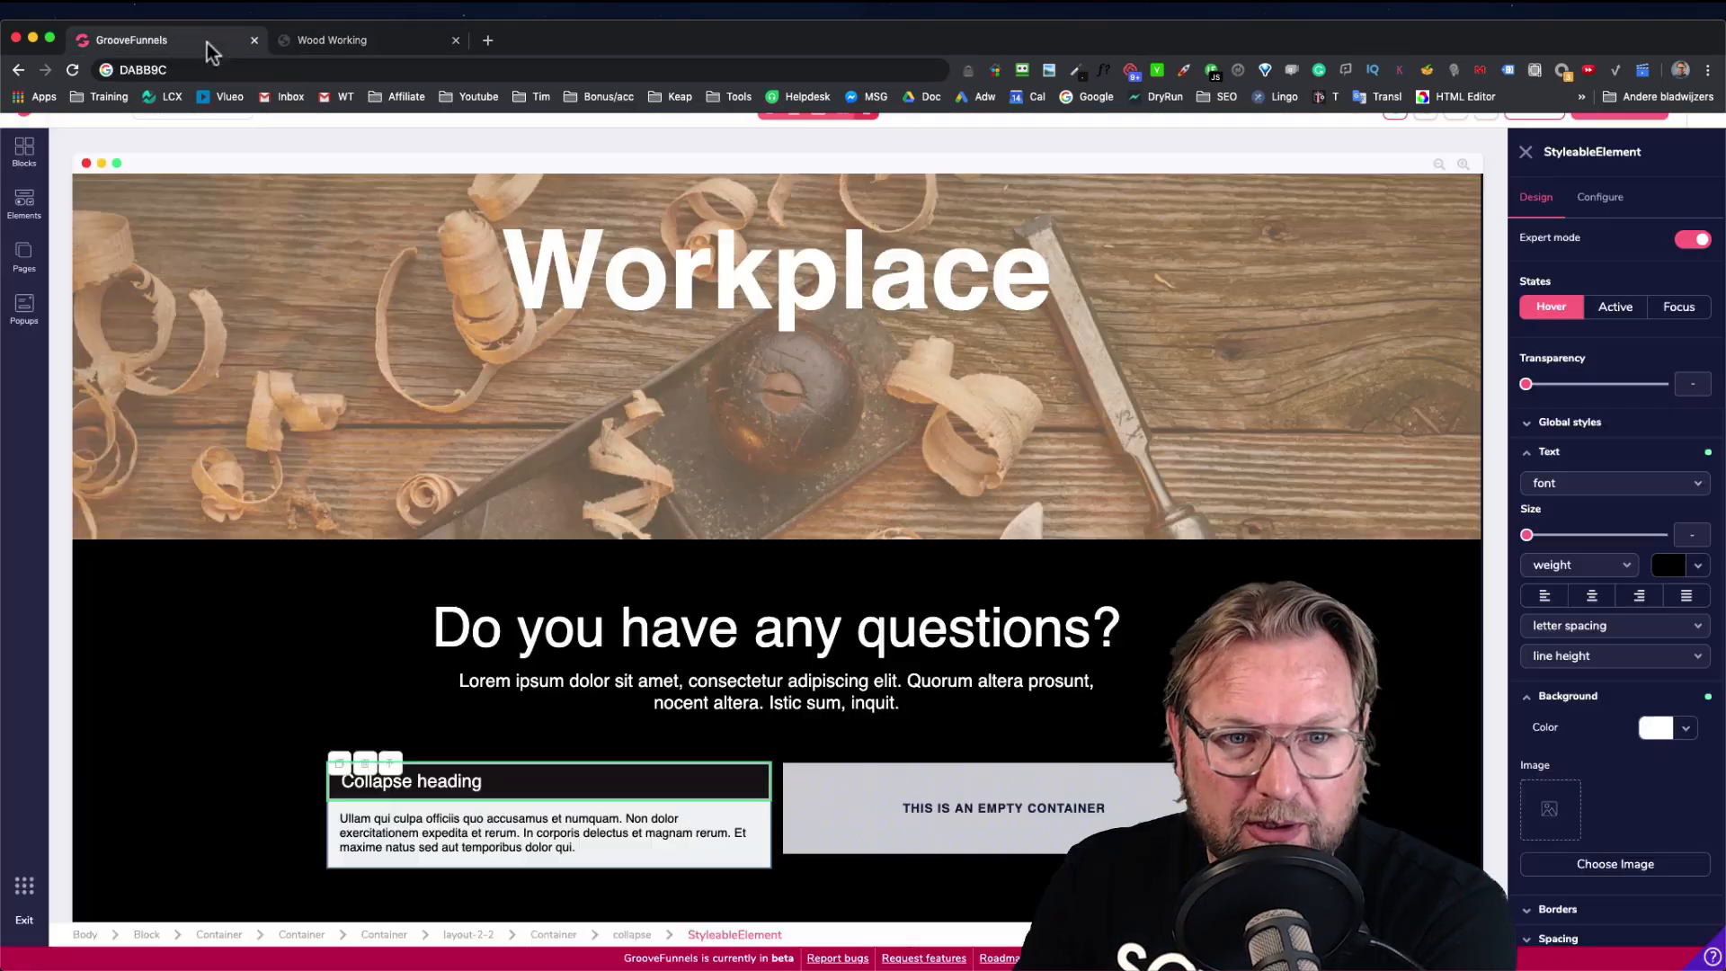
left_click(705, 841)
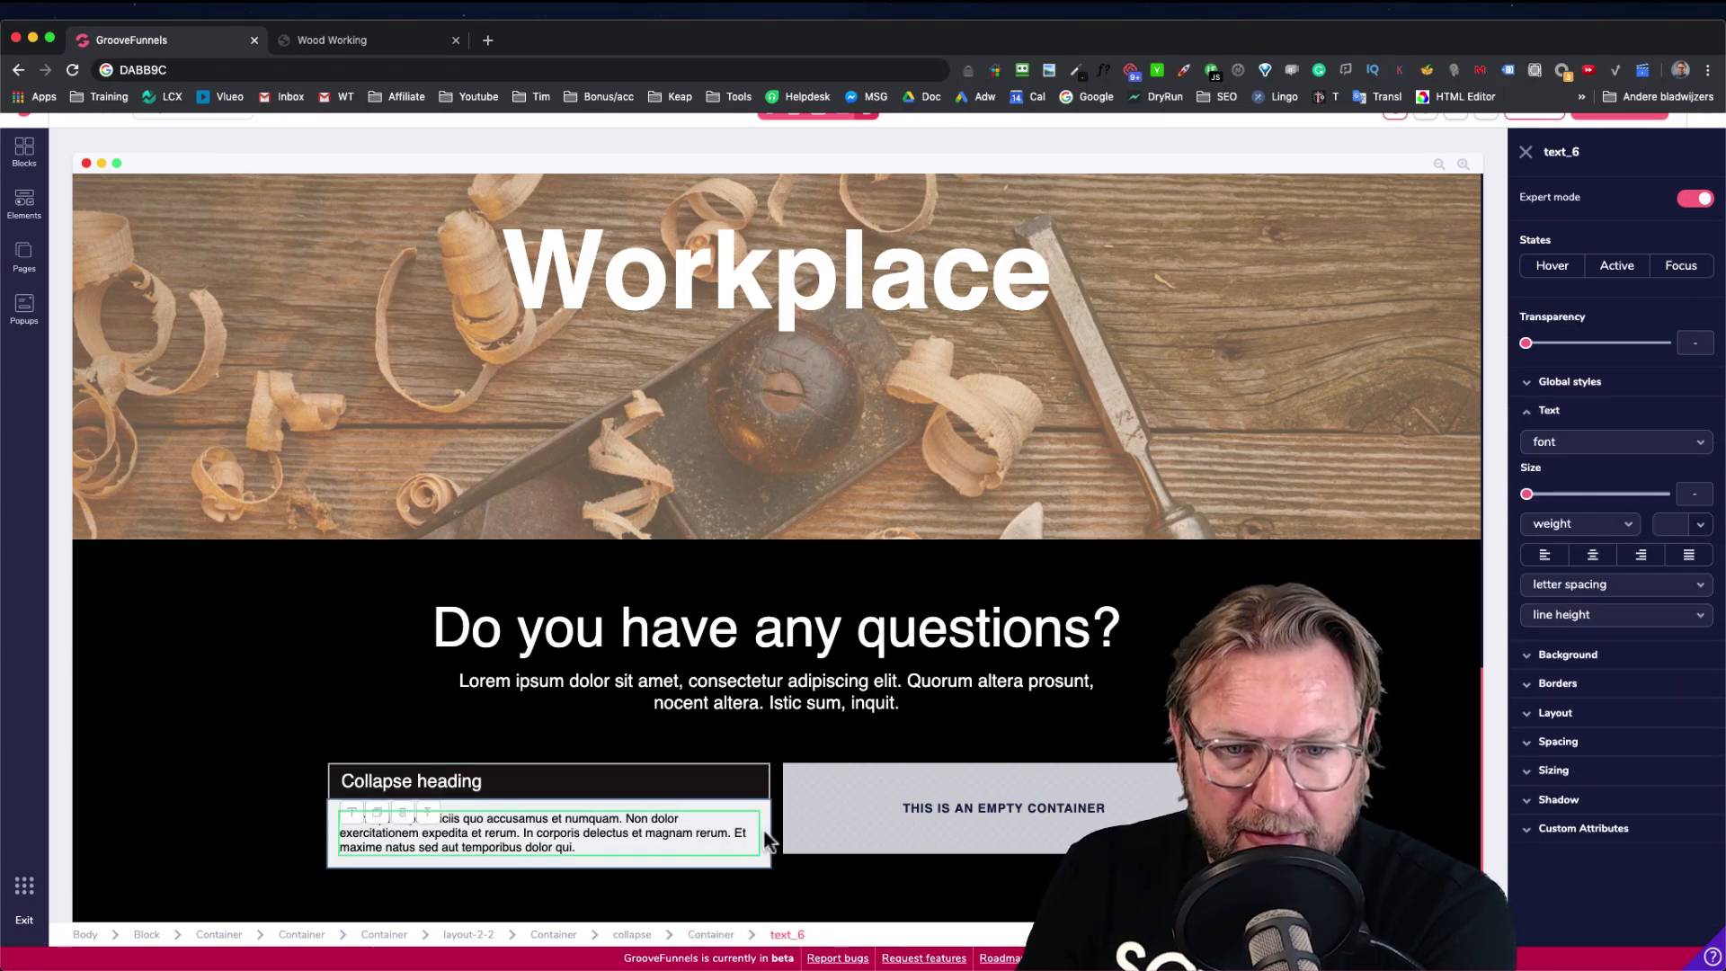
left_click(765, 840)
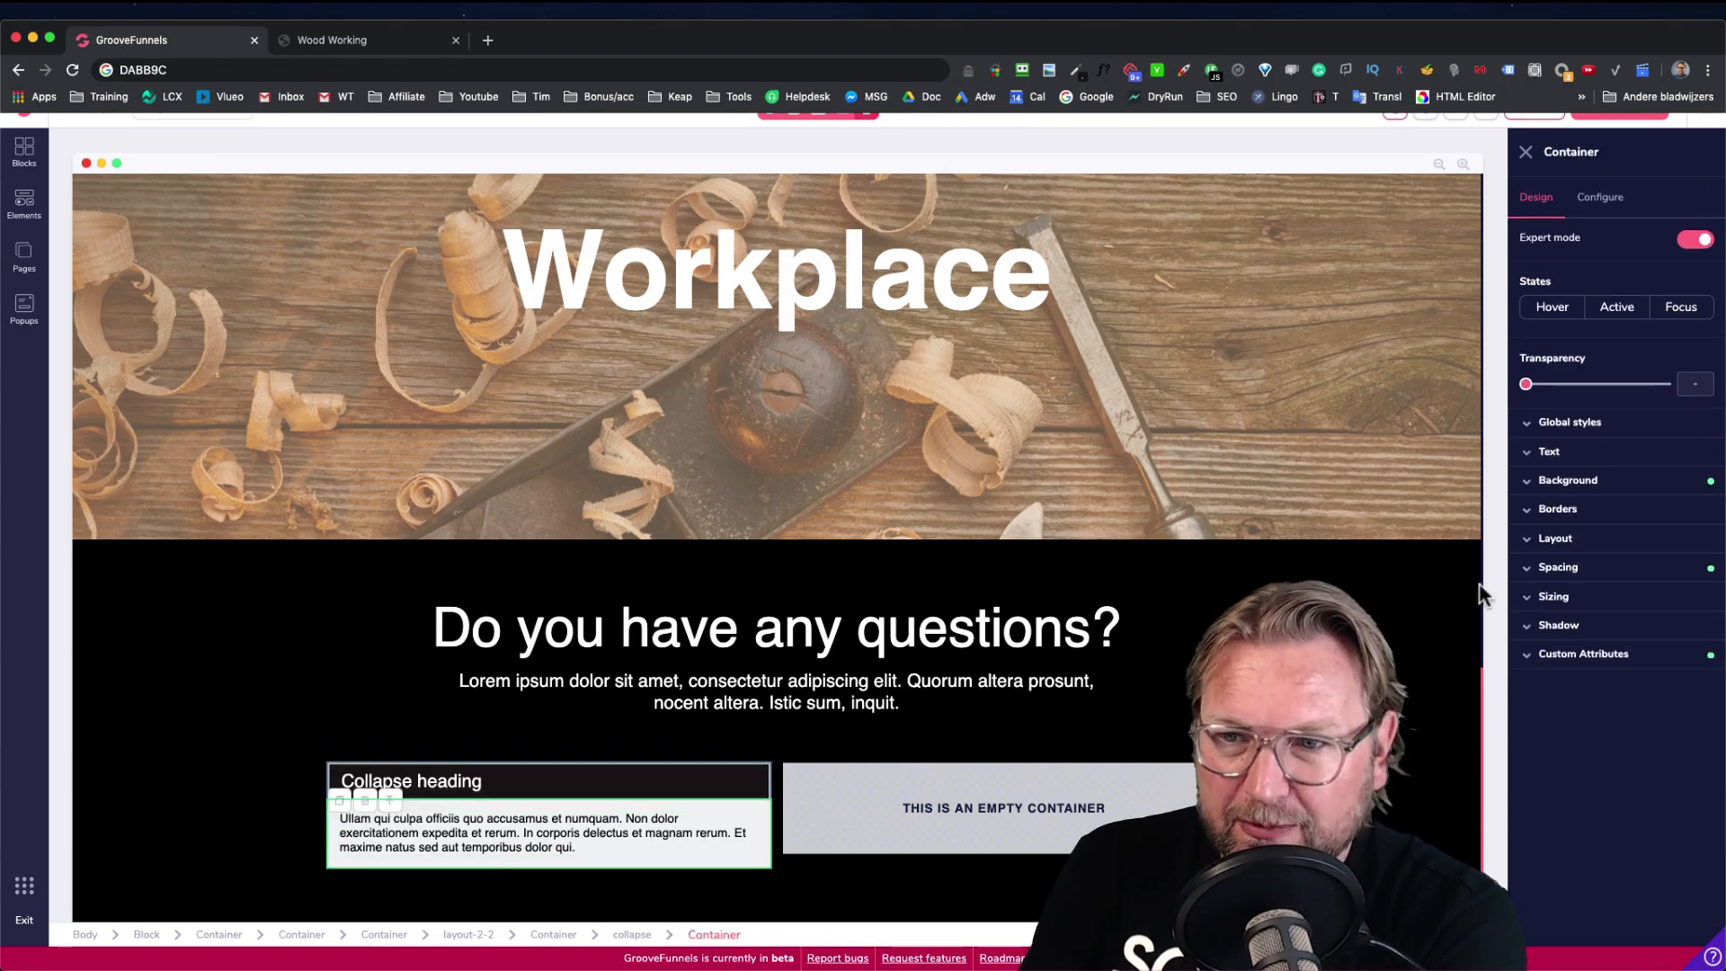
left_click(1555, 567)
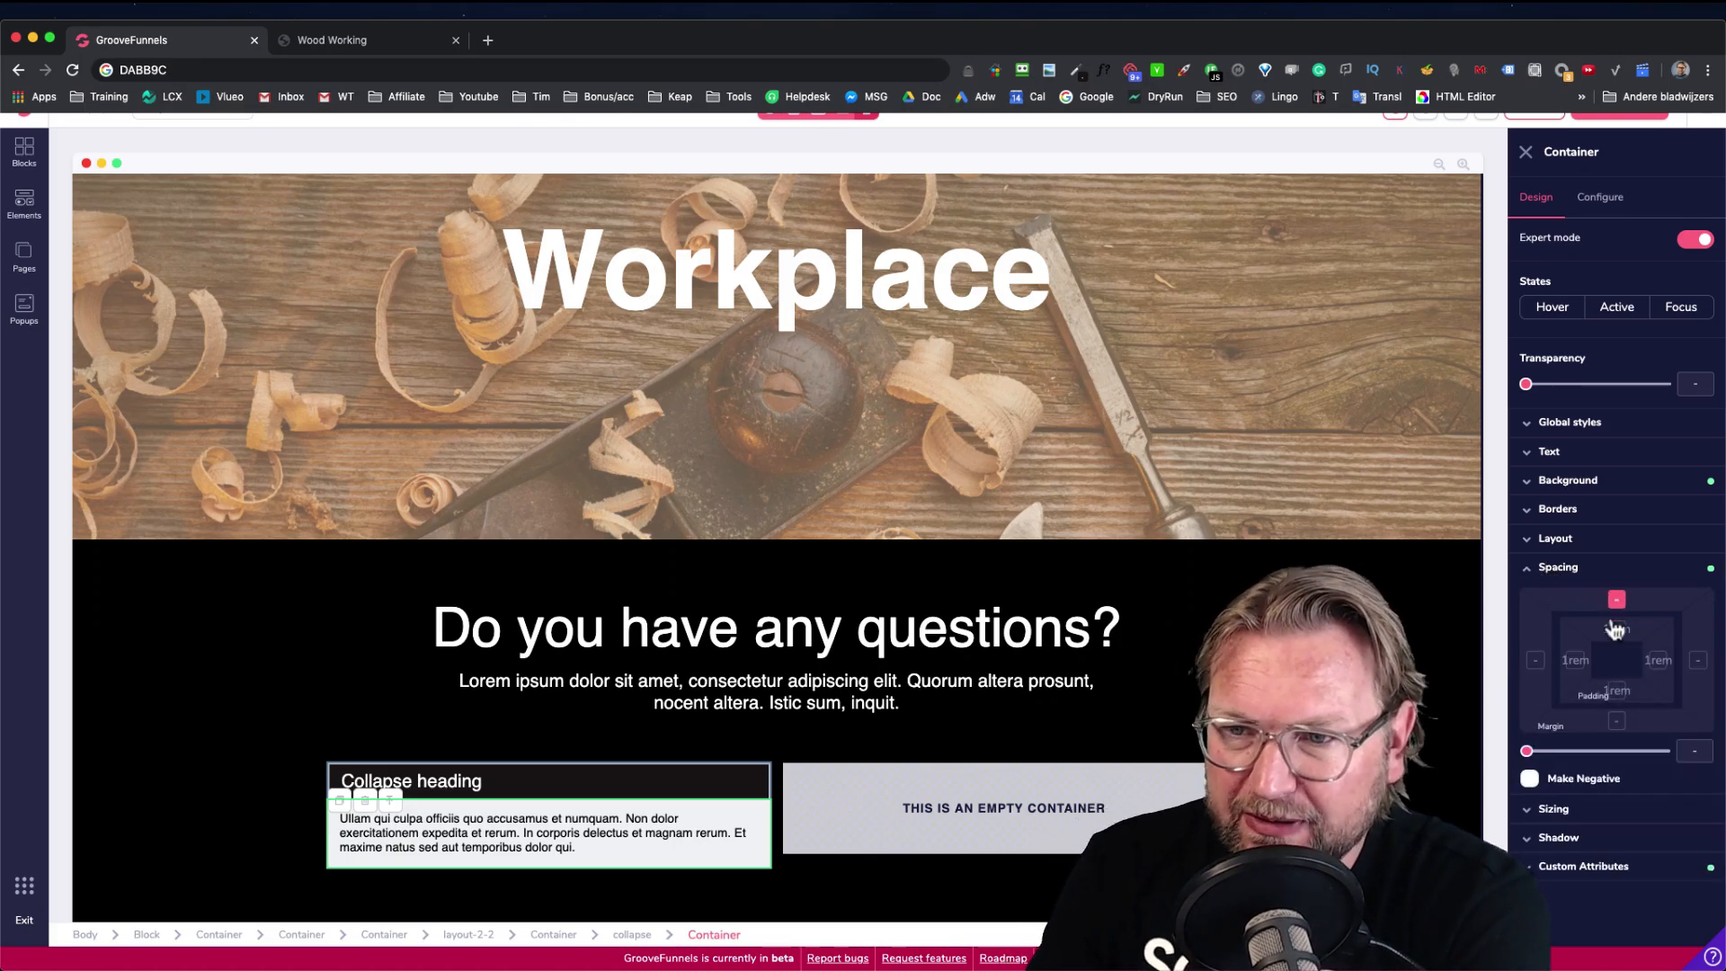
left_click_drag(1527, 751, 1560, 755)
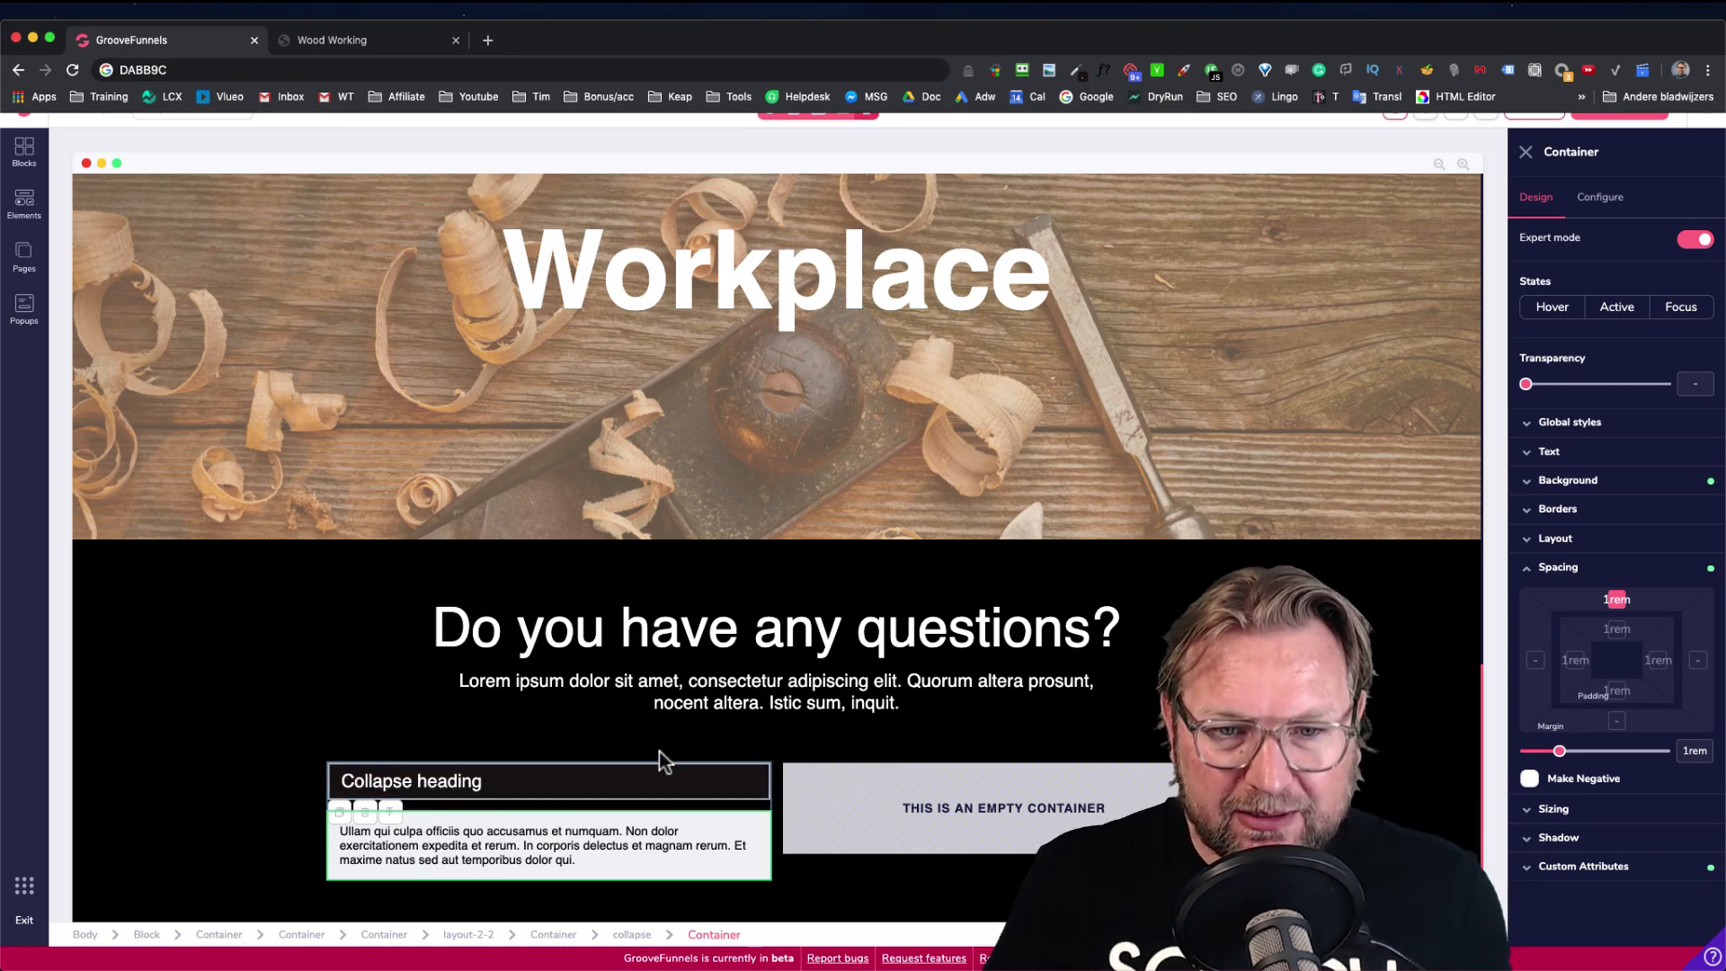
Examine how the "Lorem ipsum dolor" and "Consectetur adipiscing elit" questions expand and how the questions are stacked on the Wood Working demo page
left_click(543, 788)
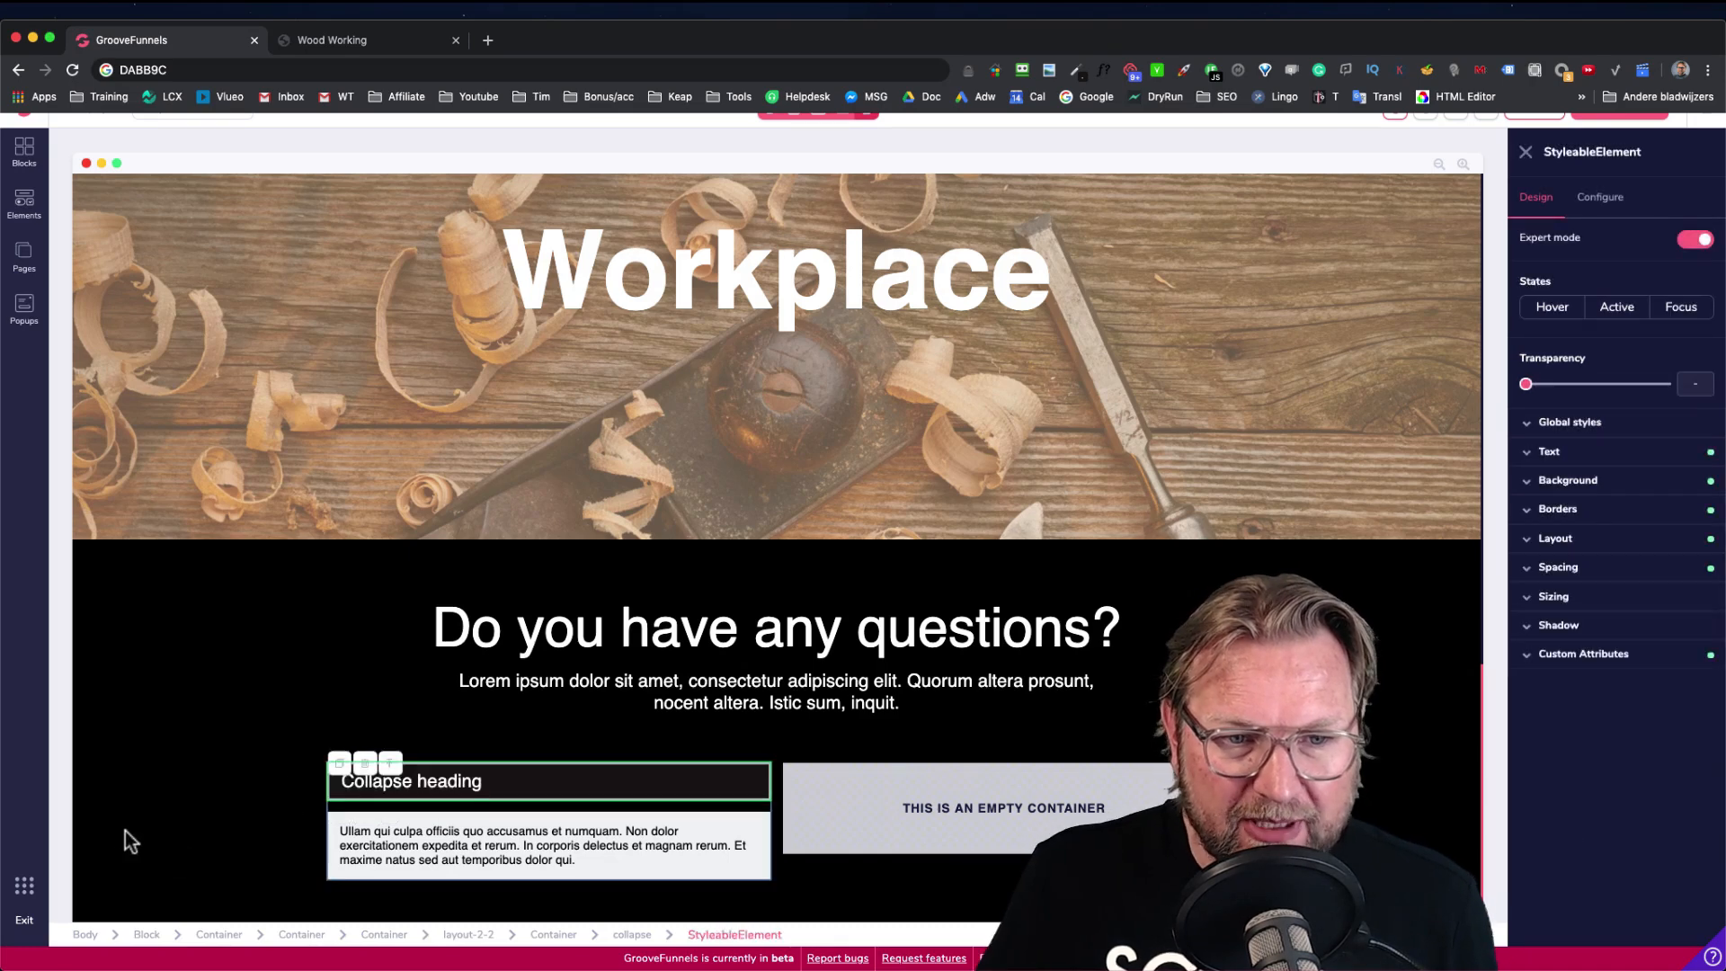
left_click(401, 46)
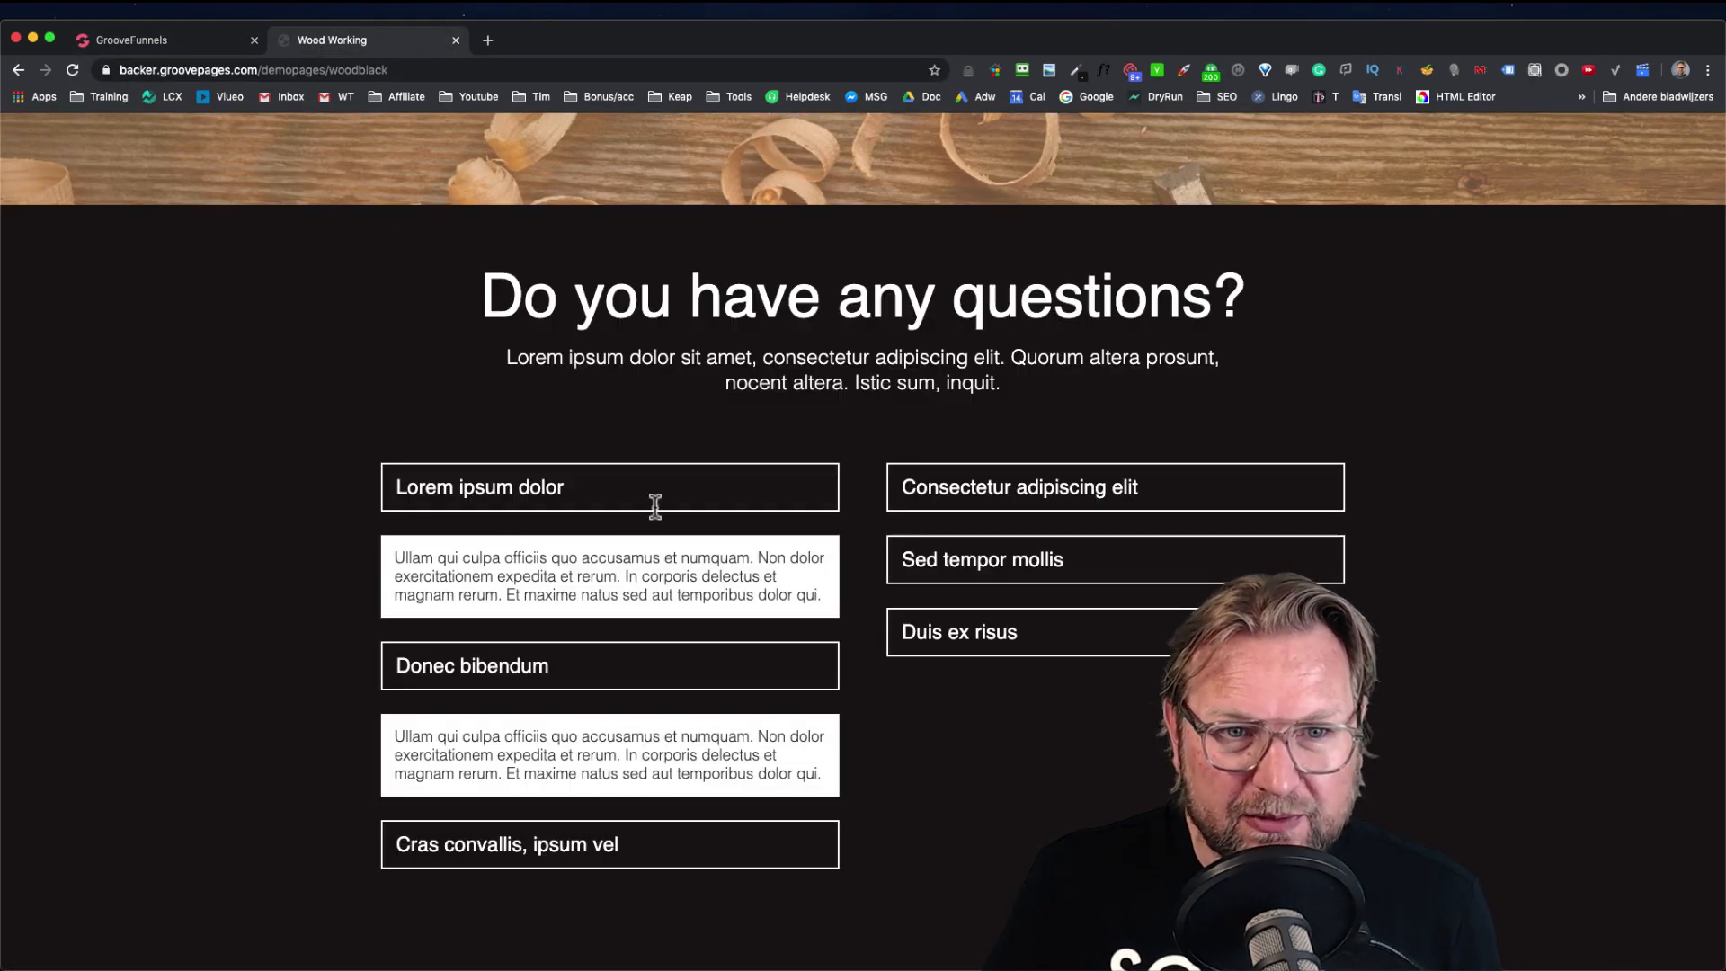
left_click(655, 505)
left_click(980, 504)
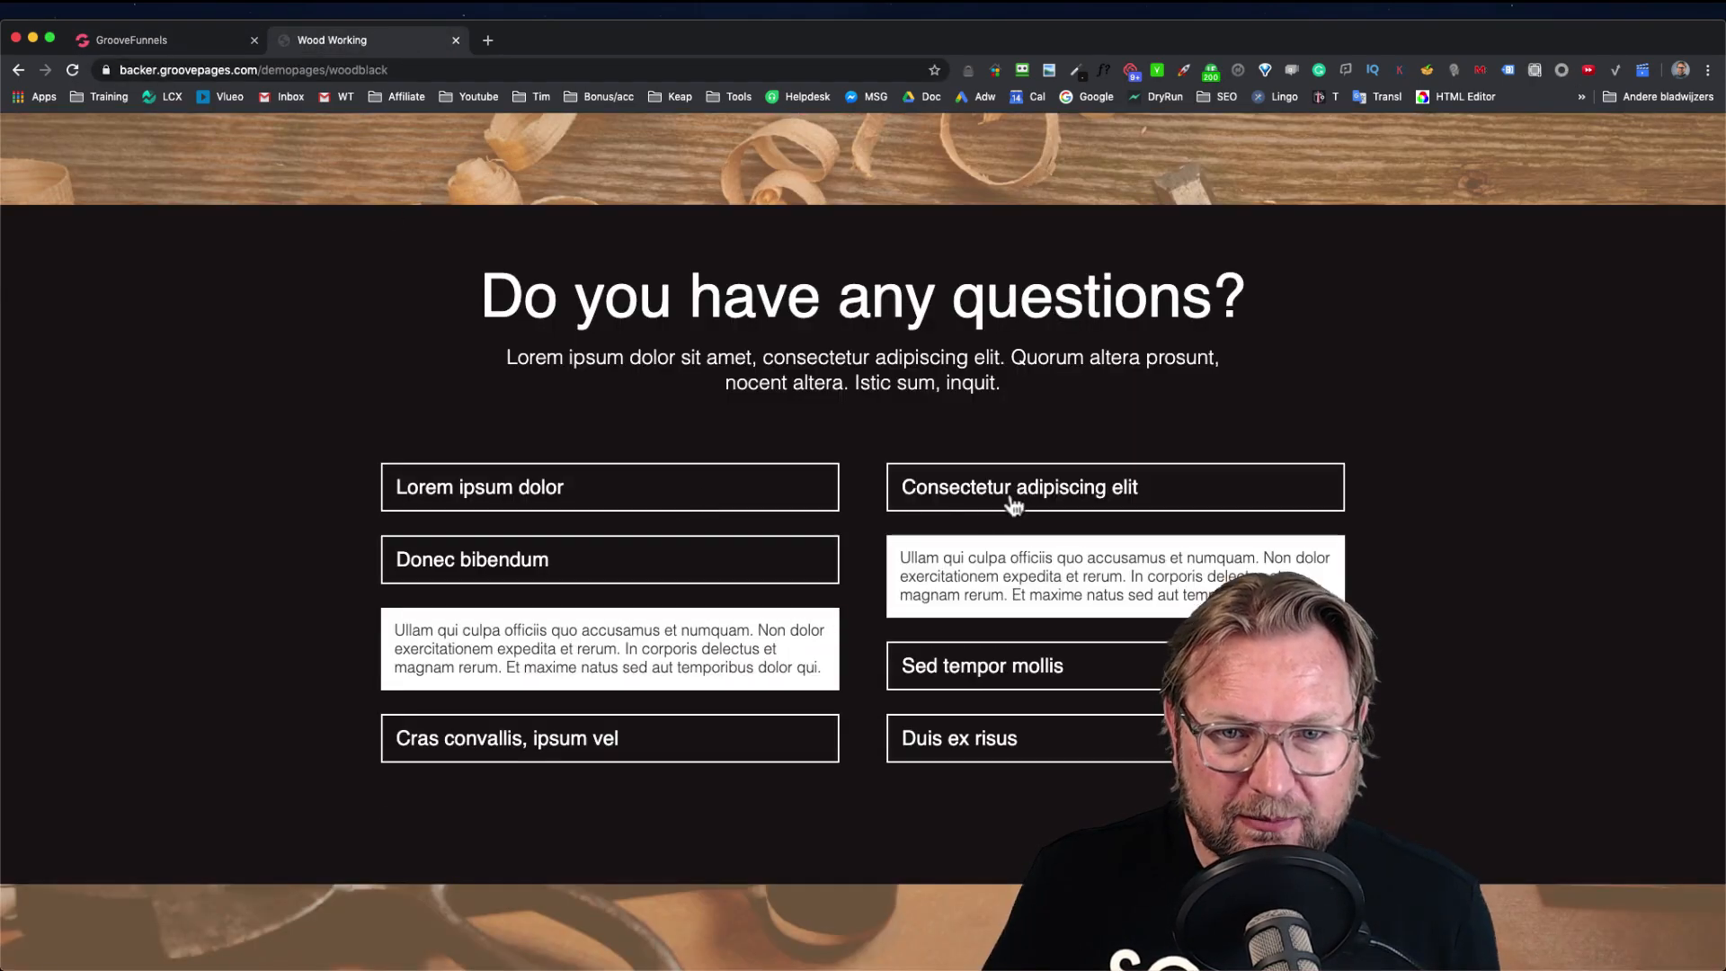
left_click(949, 508)
left_click(608, 493)
left_click(607, 497)
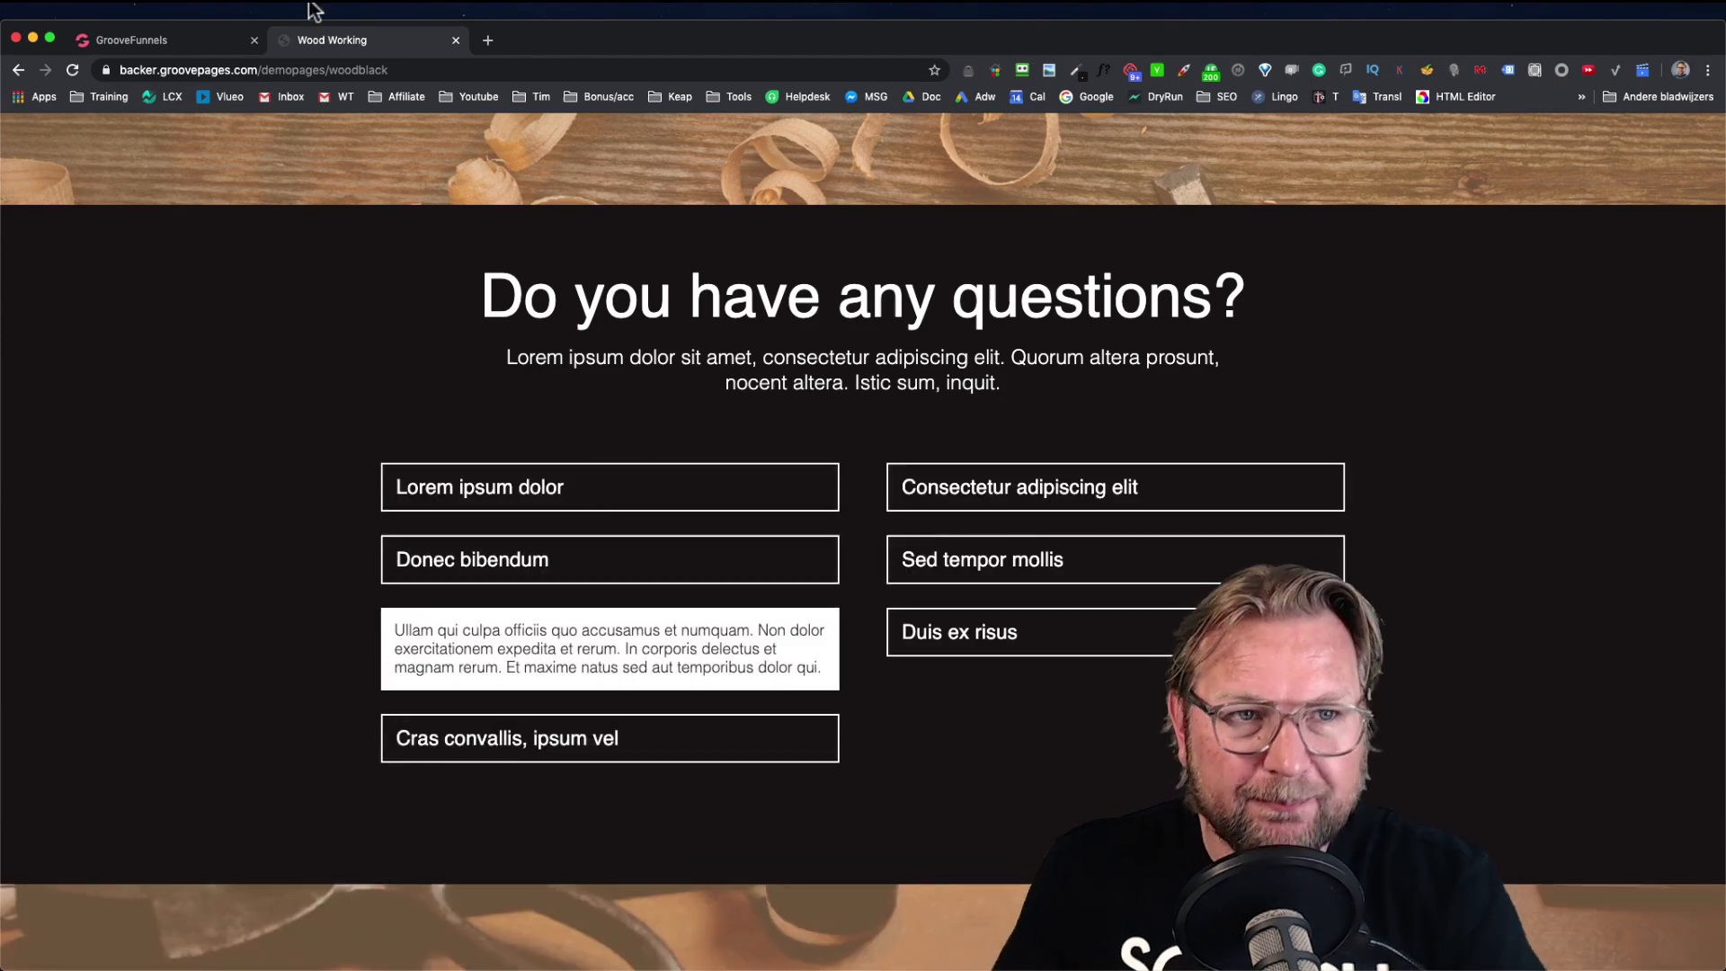
left_click(178, 43)
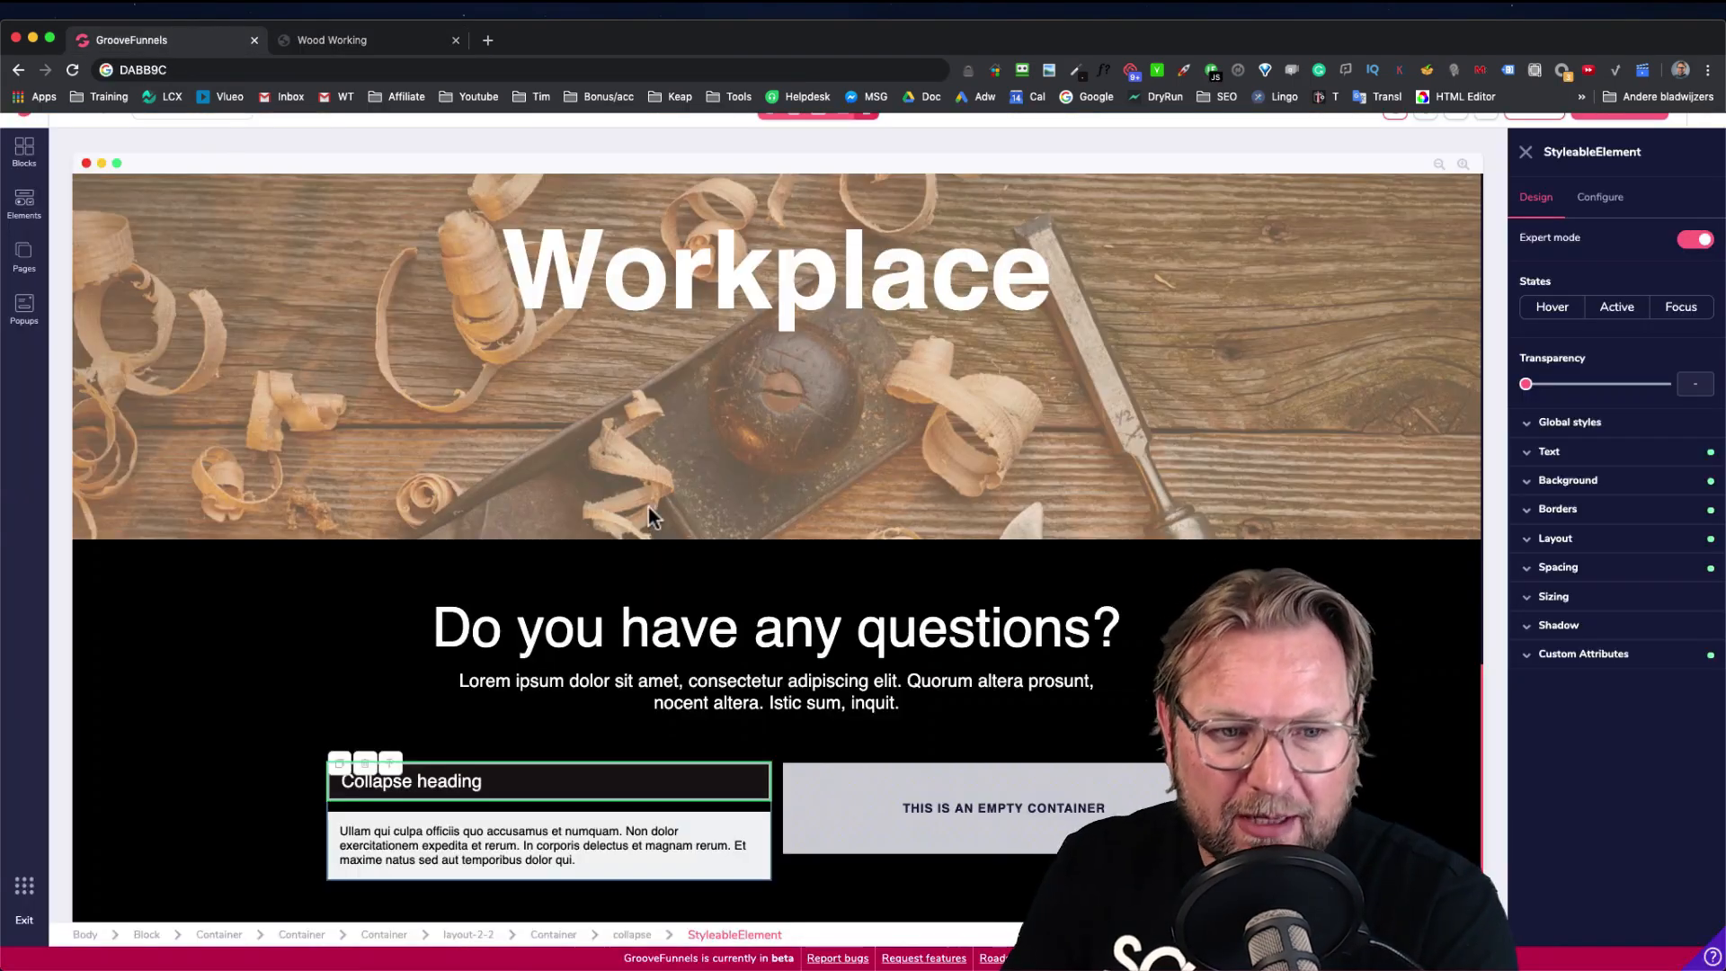
left_click(339, 36)
double_click(503, 566)
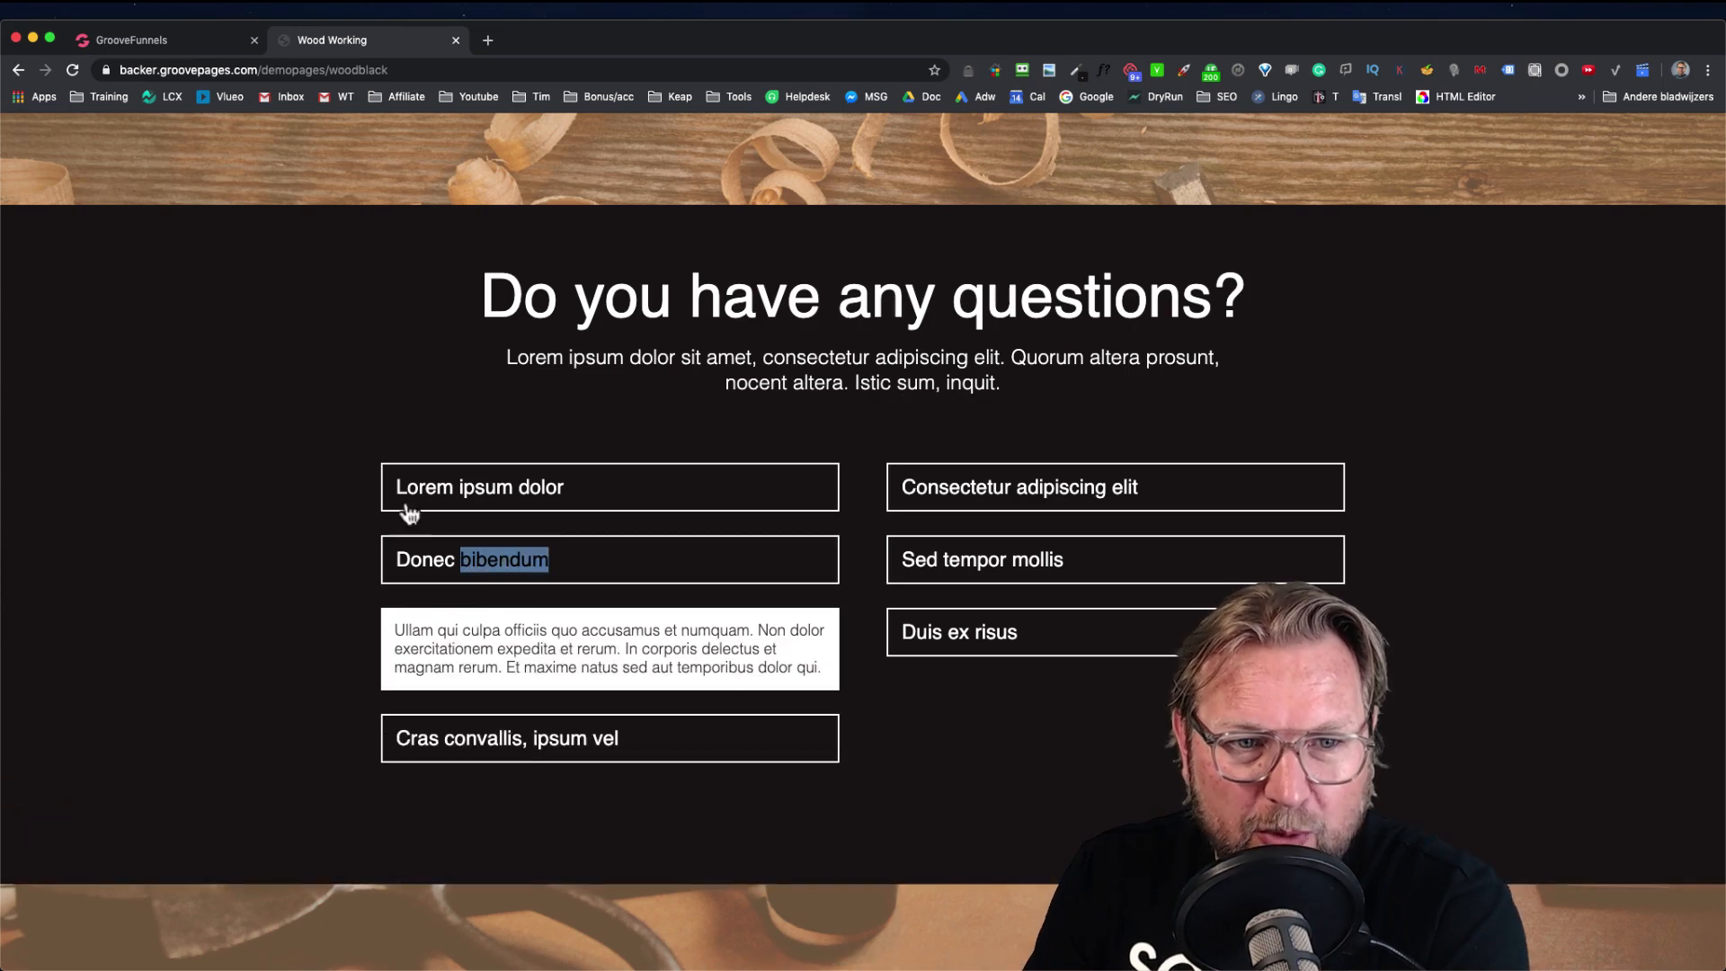
left_click(148, 51)
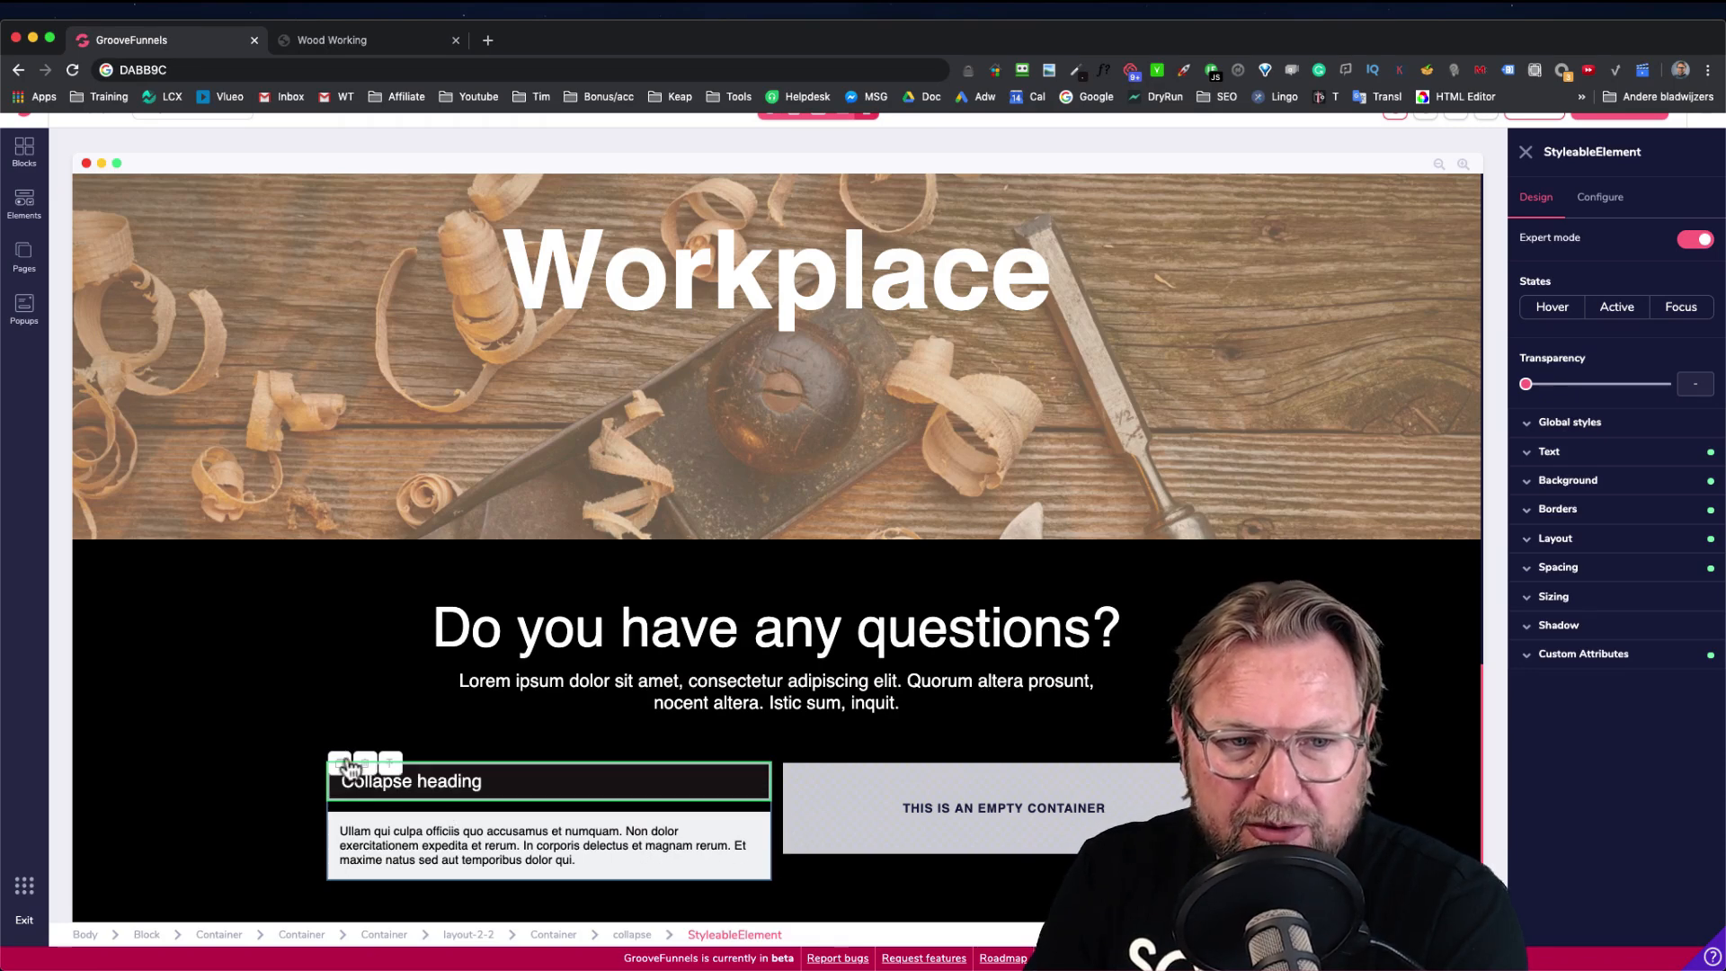
Duplicate the whole collapse element in the first column of the questions section
left_click(500, 784)
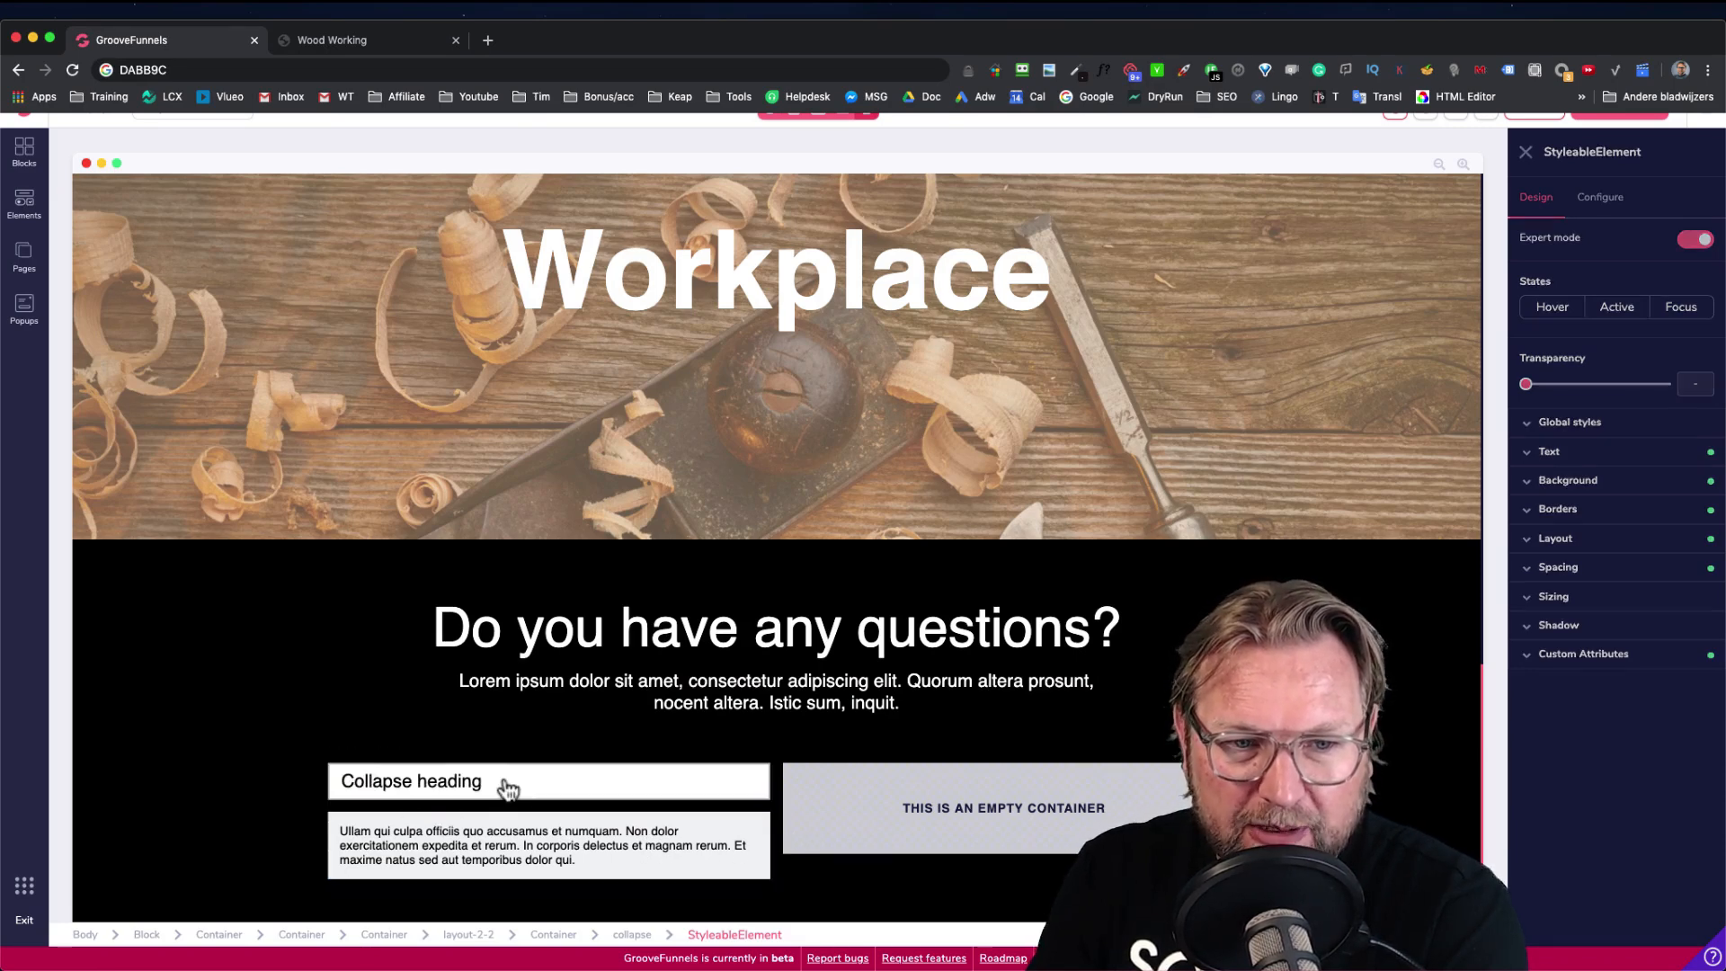
left_click(544, 793)
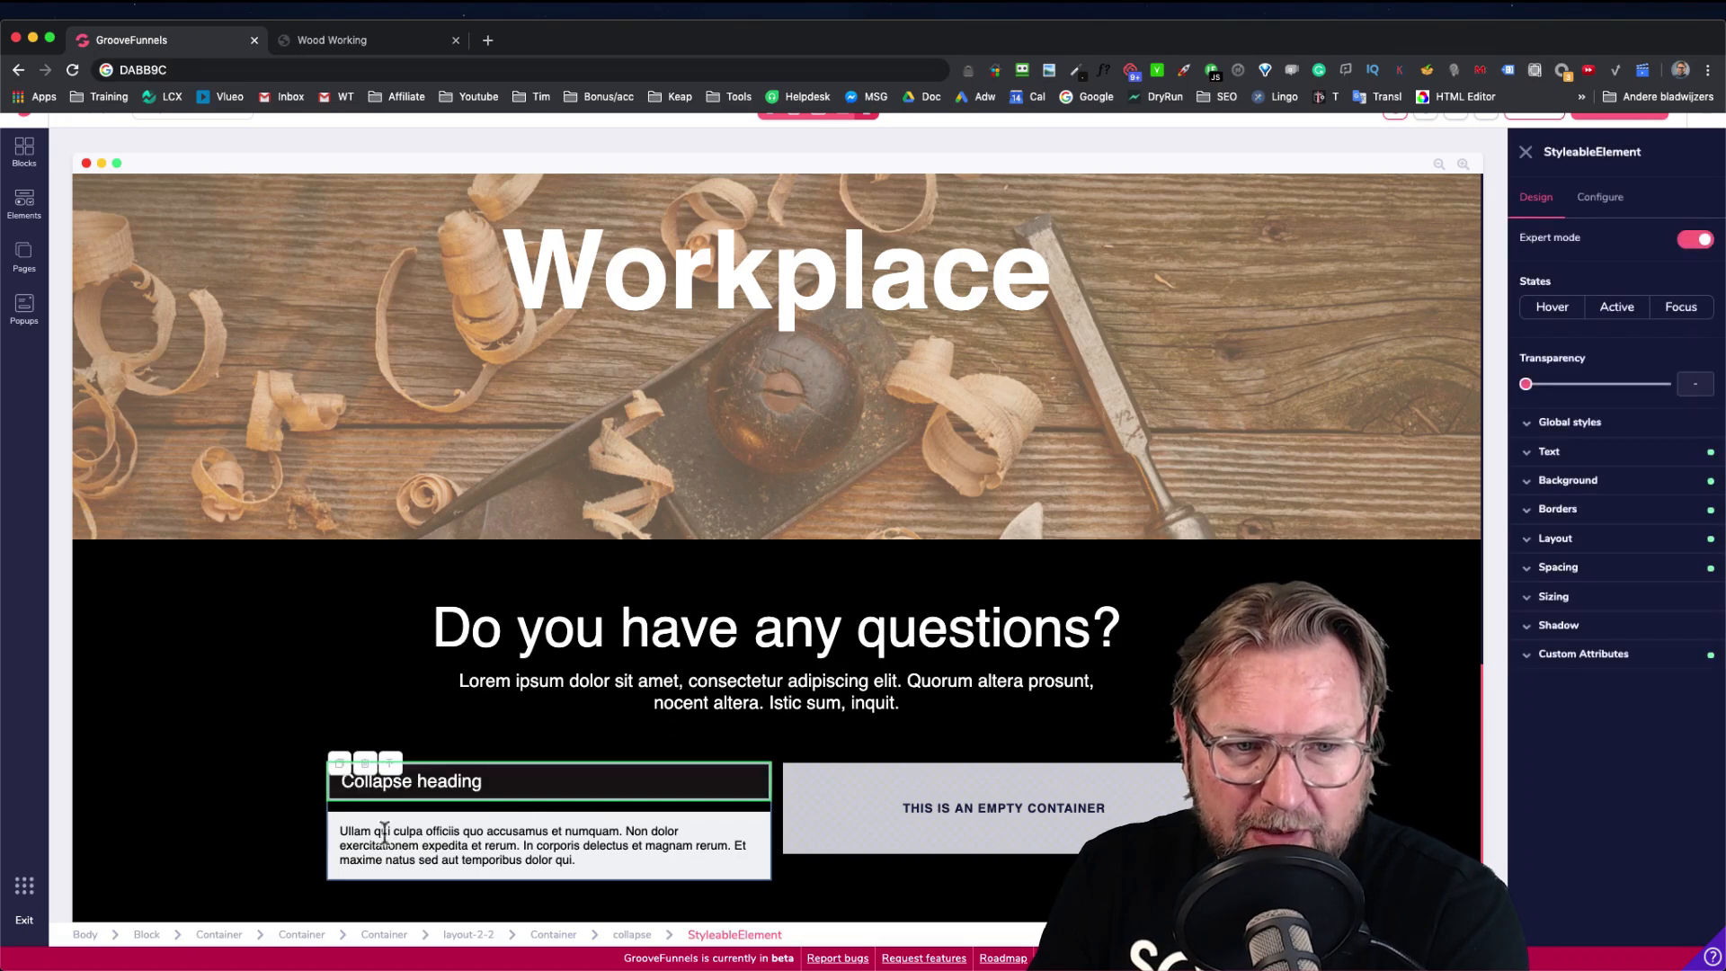
left_click(339, 843)
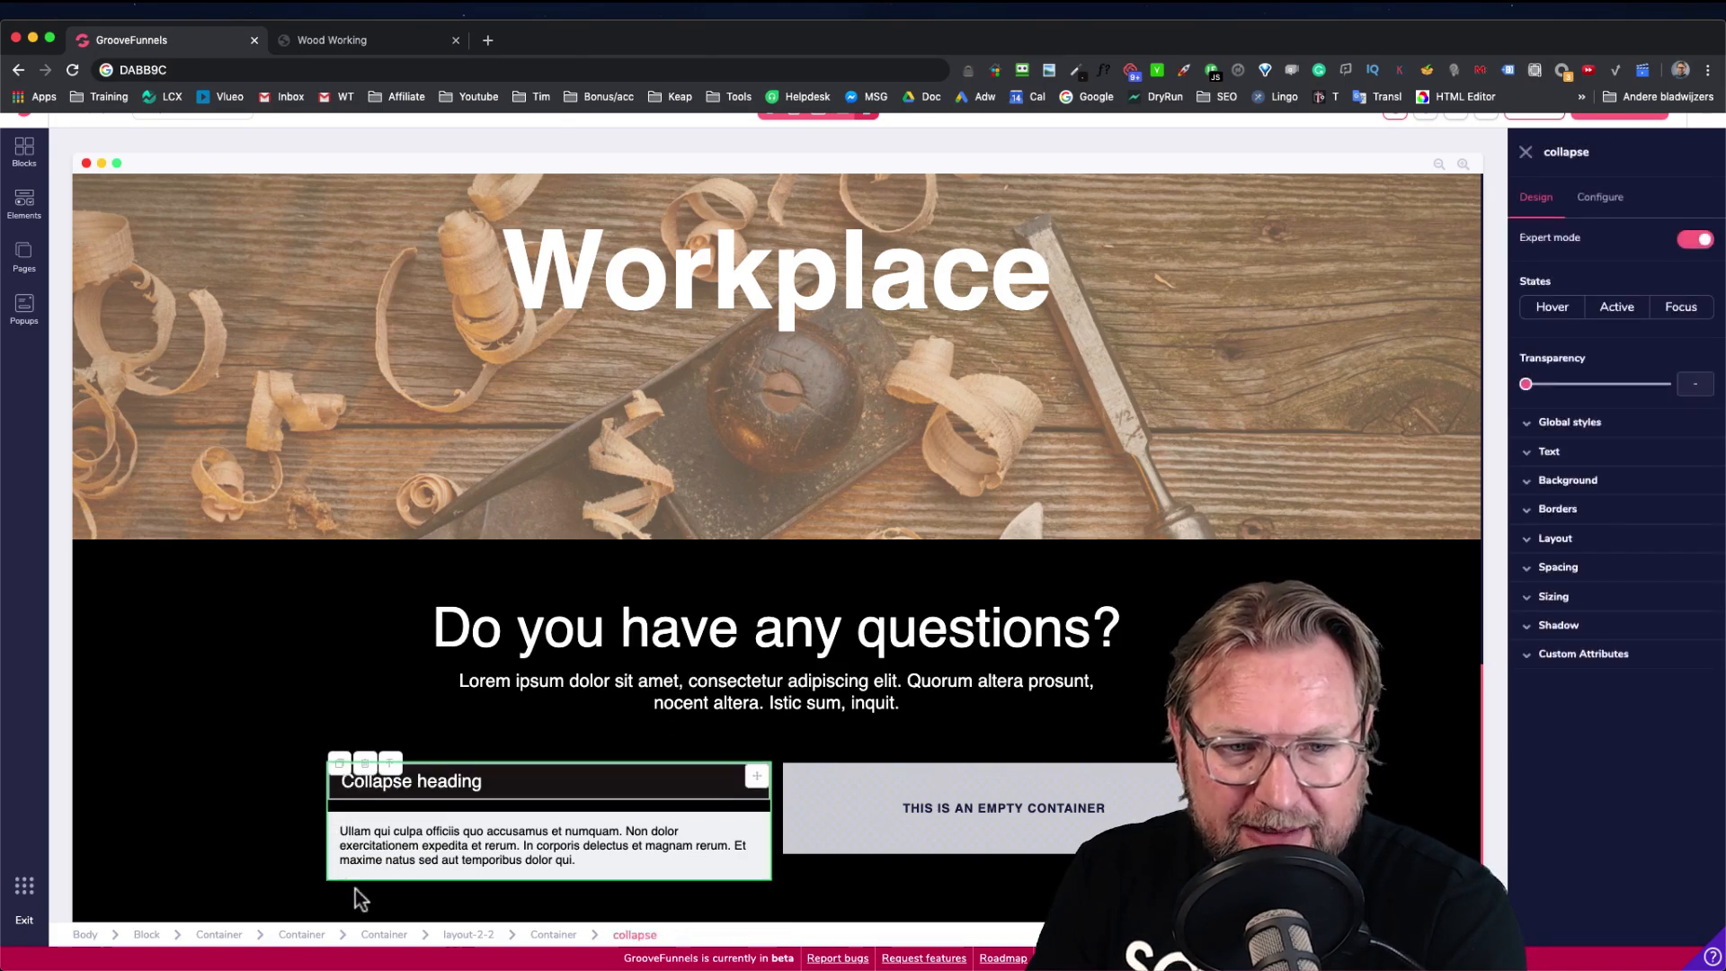
left_click(339, 763)
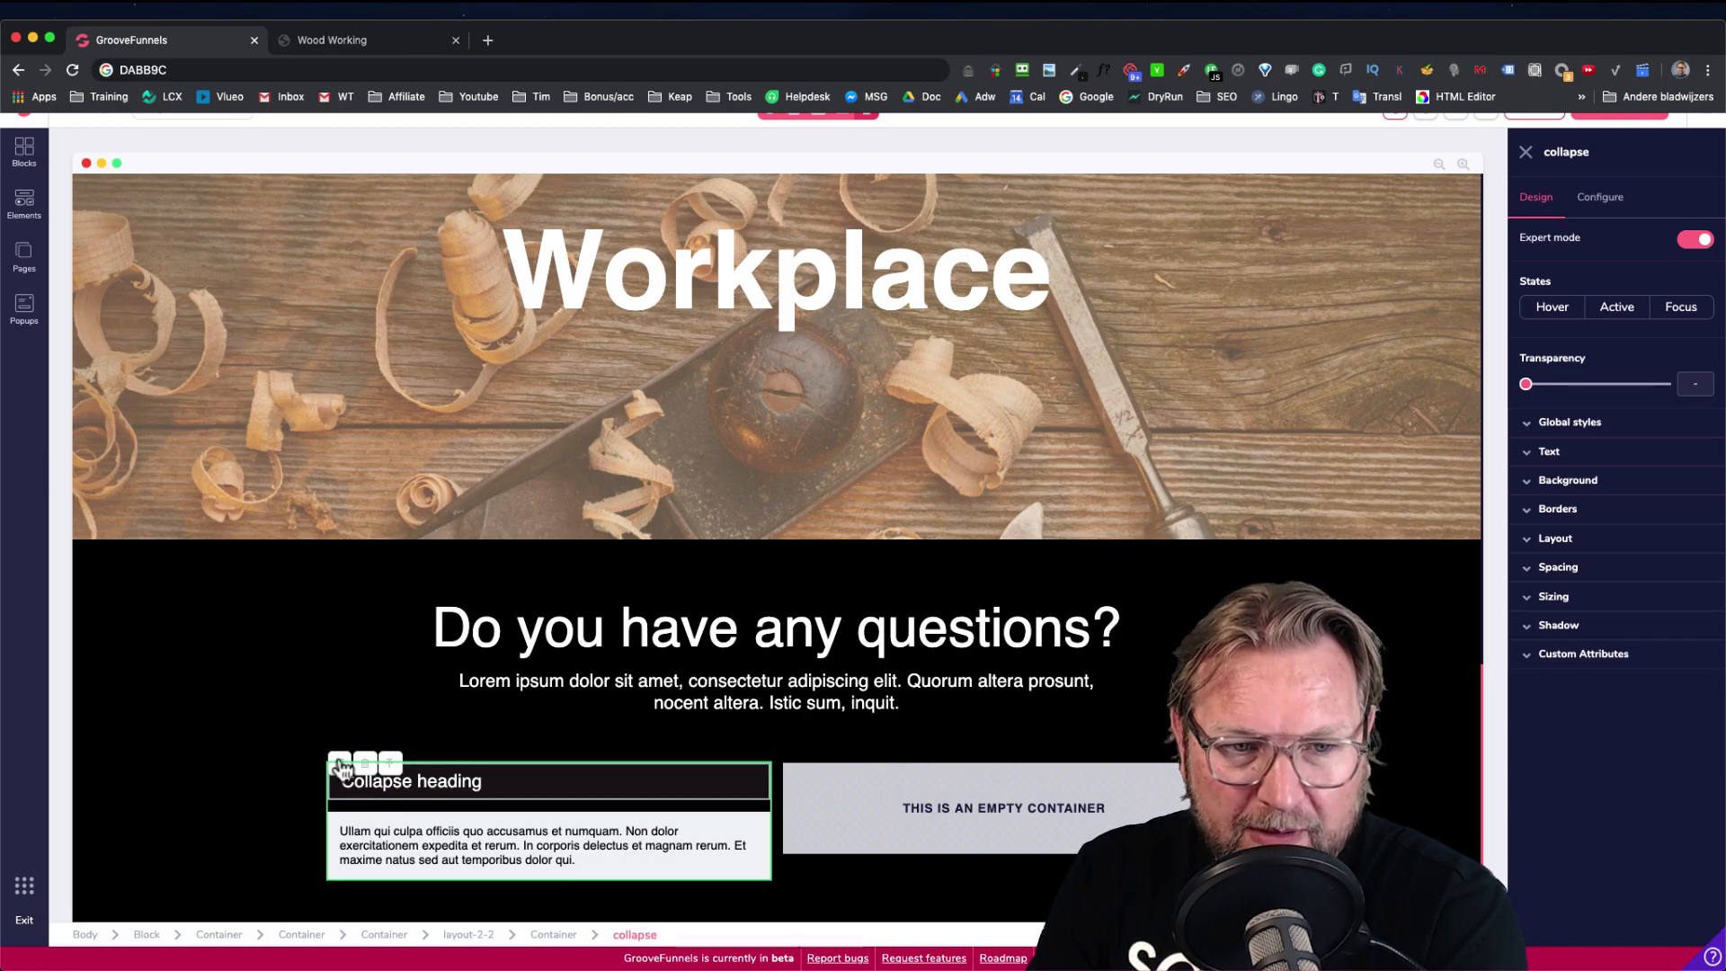
scroll(887, 800, "down", 3)
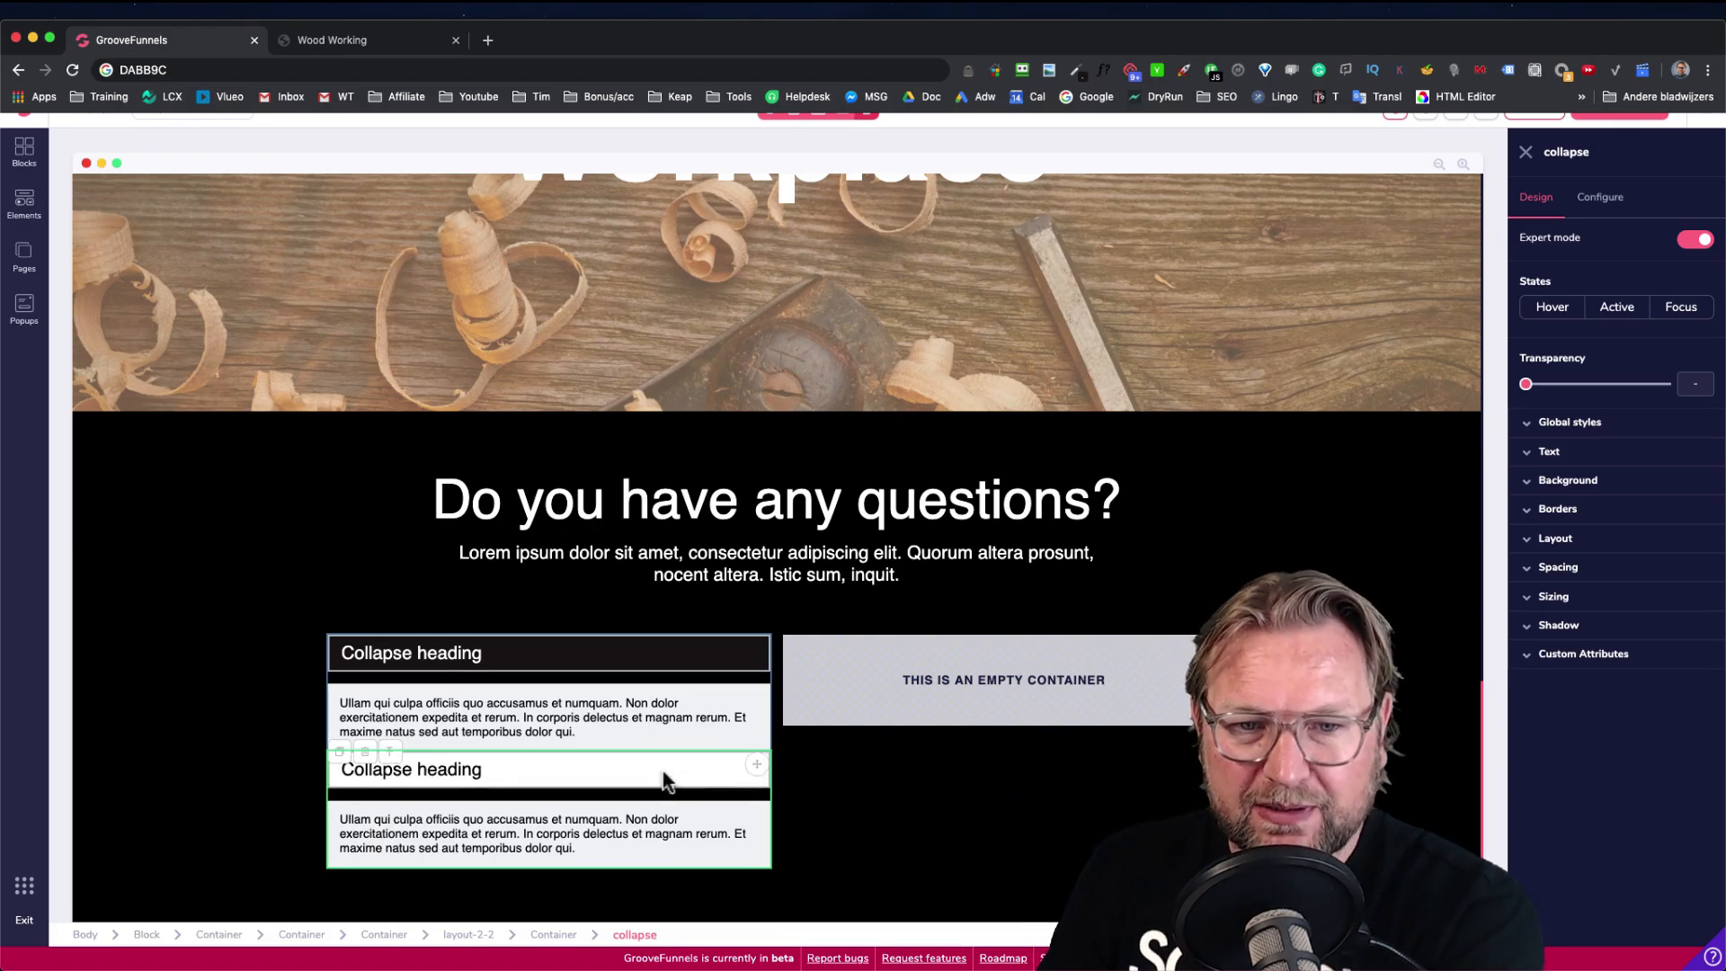
Give the duplicated collapse element a top margin of 1.5rem and save the page
left_click(586, 773)
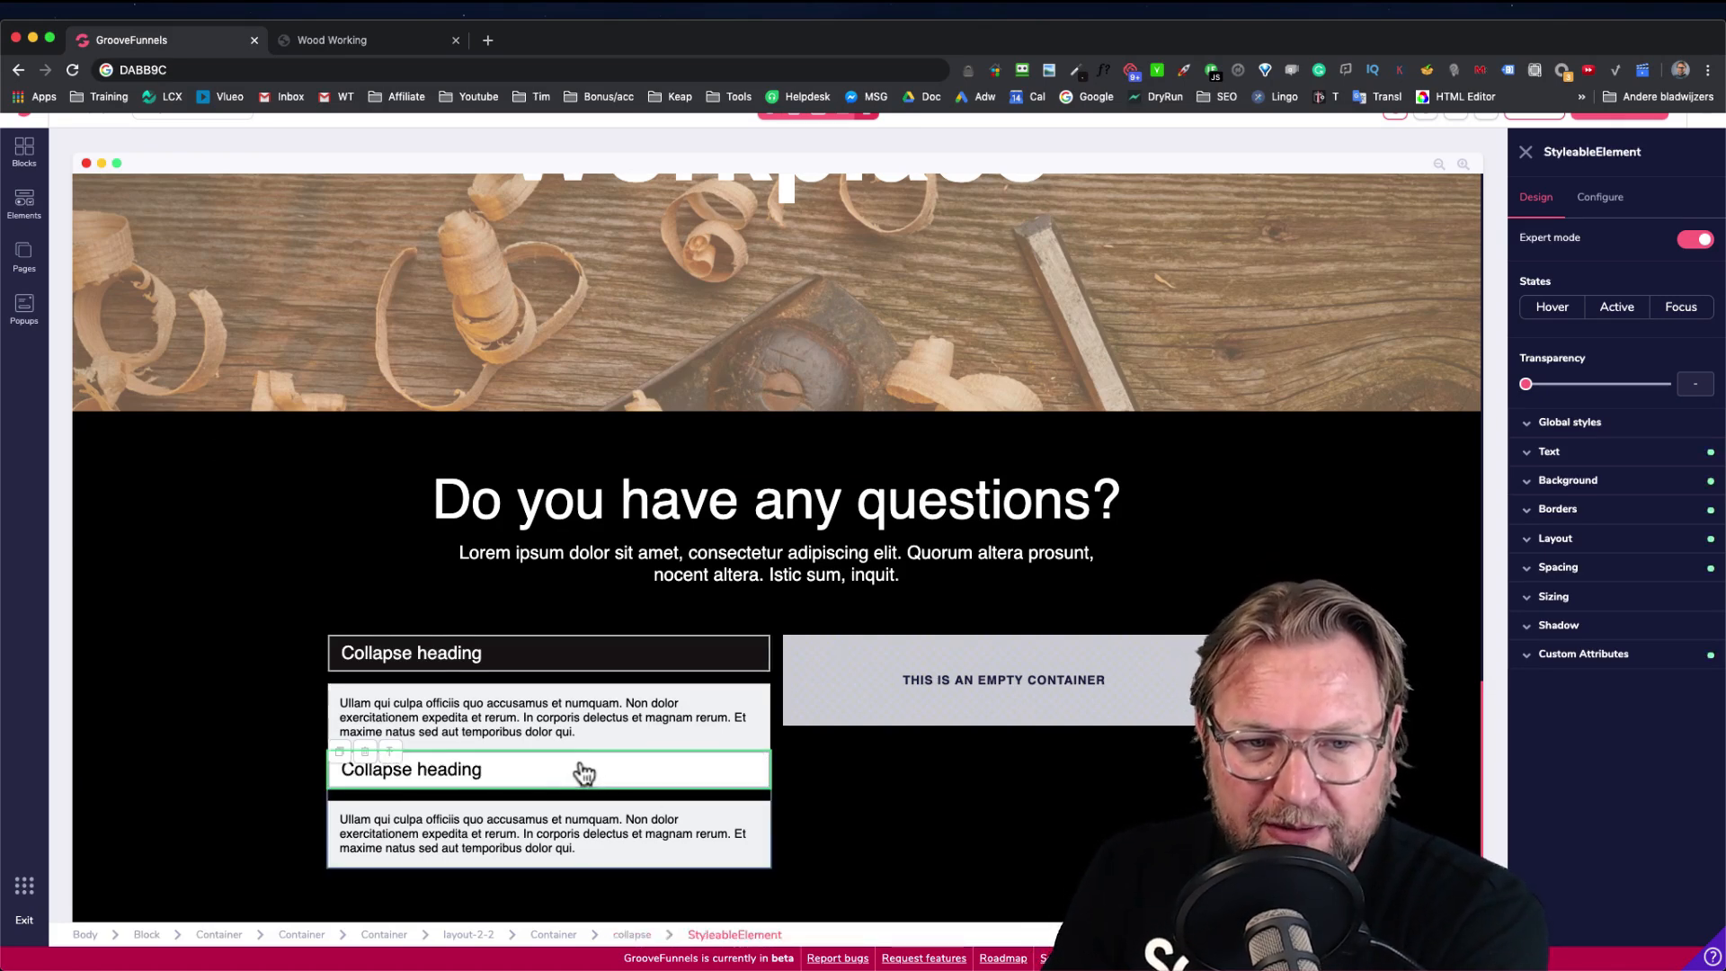
left_click(632, 935)
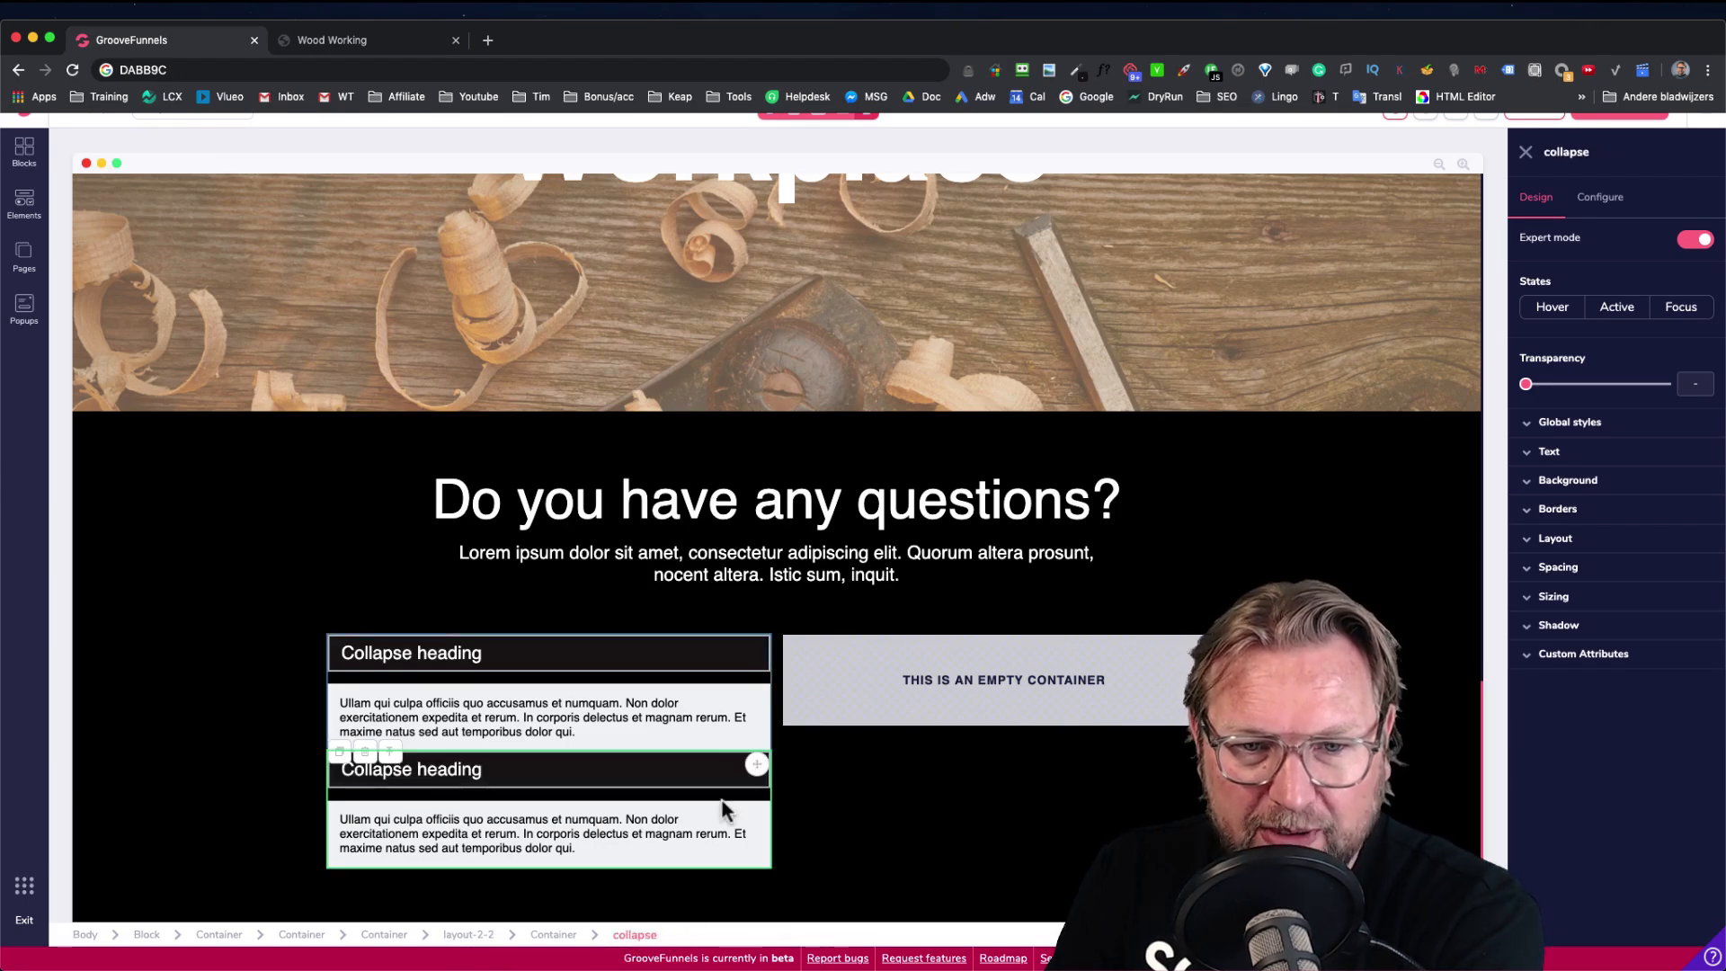
left_click(1546, 567)
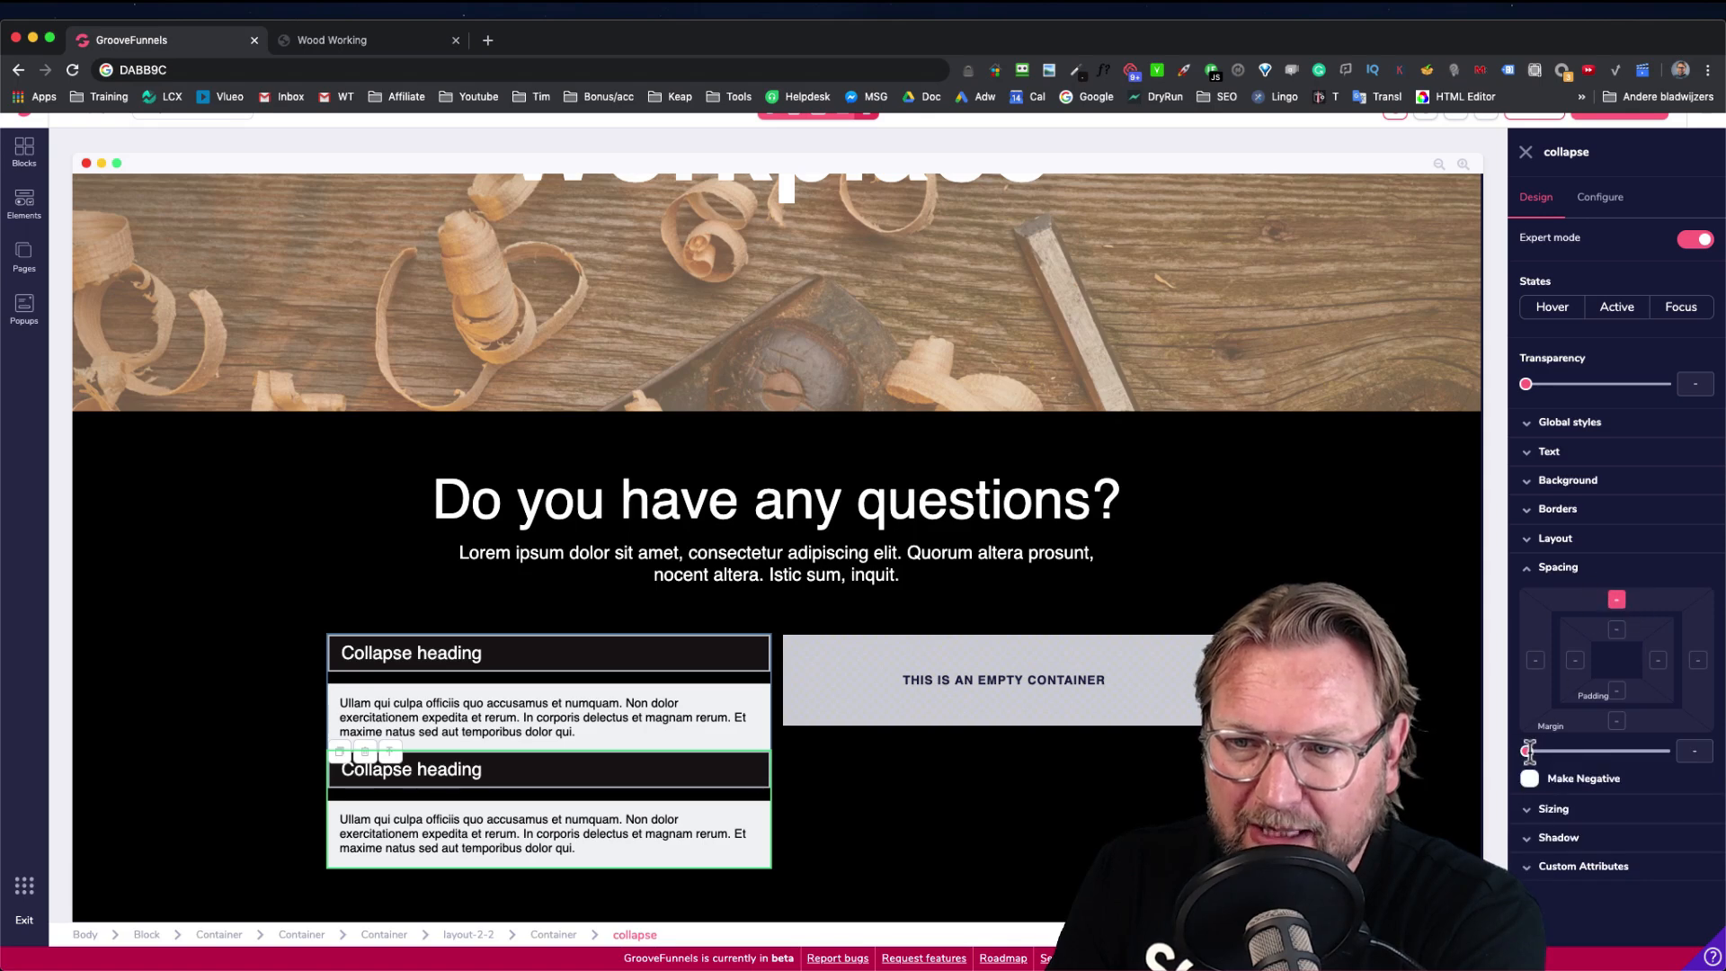
left_click_drag(1526, 750, 1575, 755)
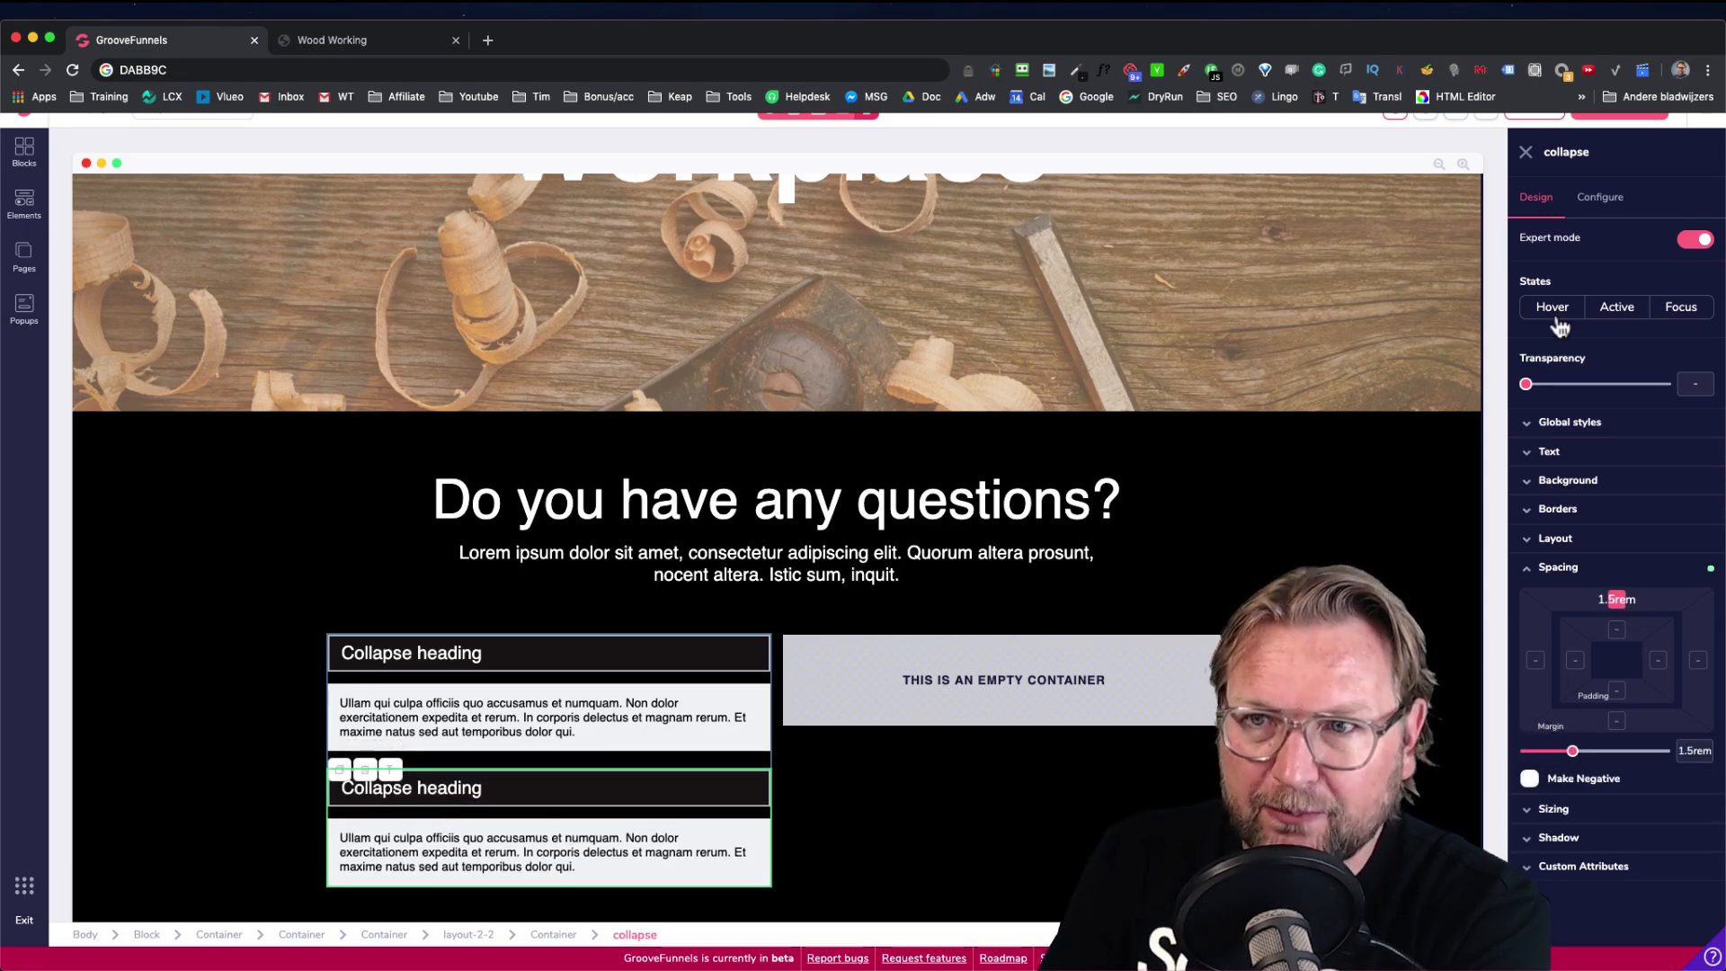
scroll(1386, 224, "up", 1)
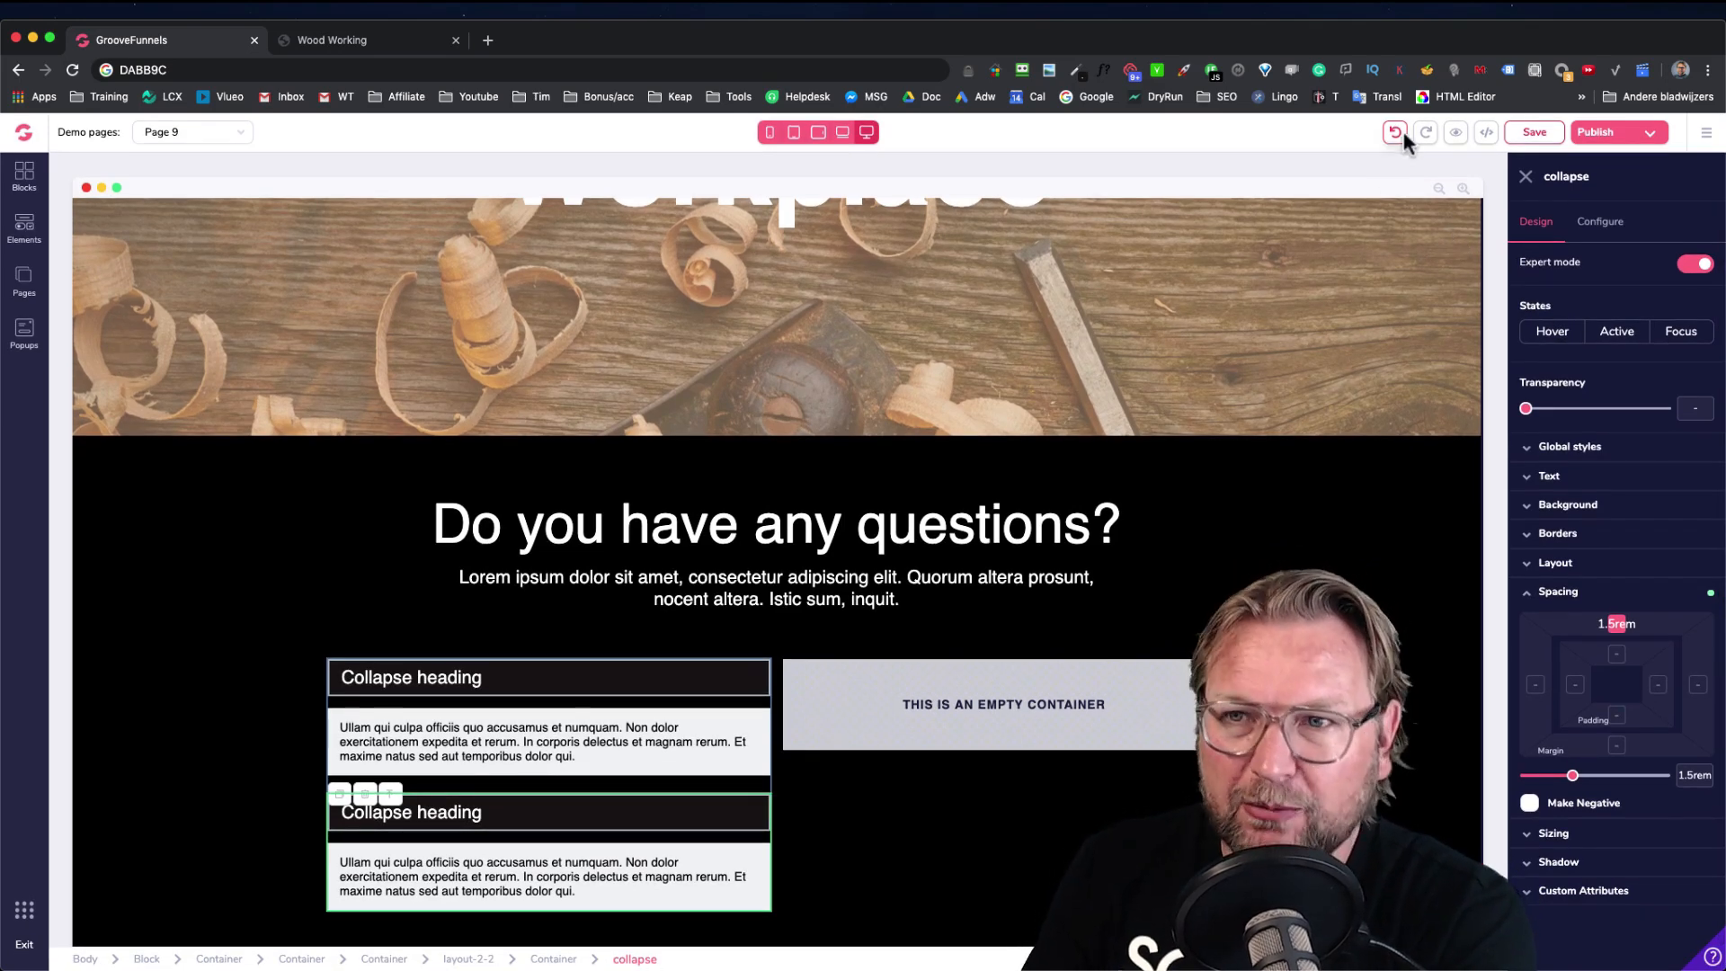
left_click(1529, 135)
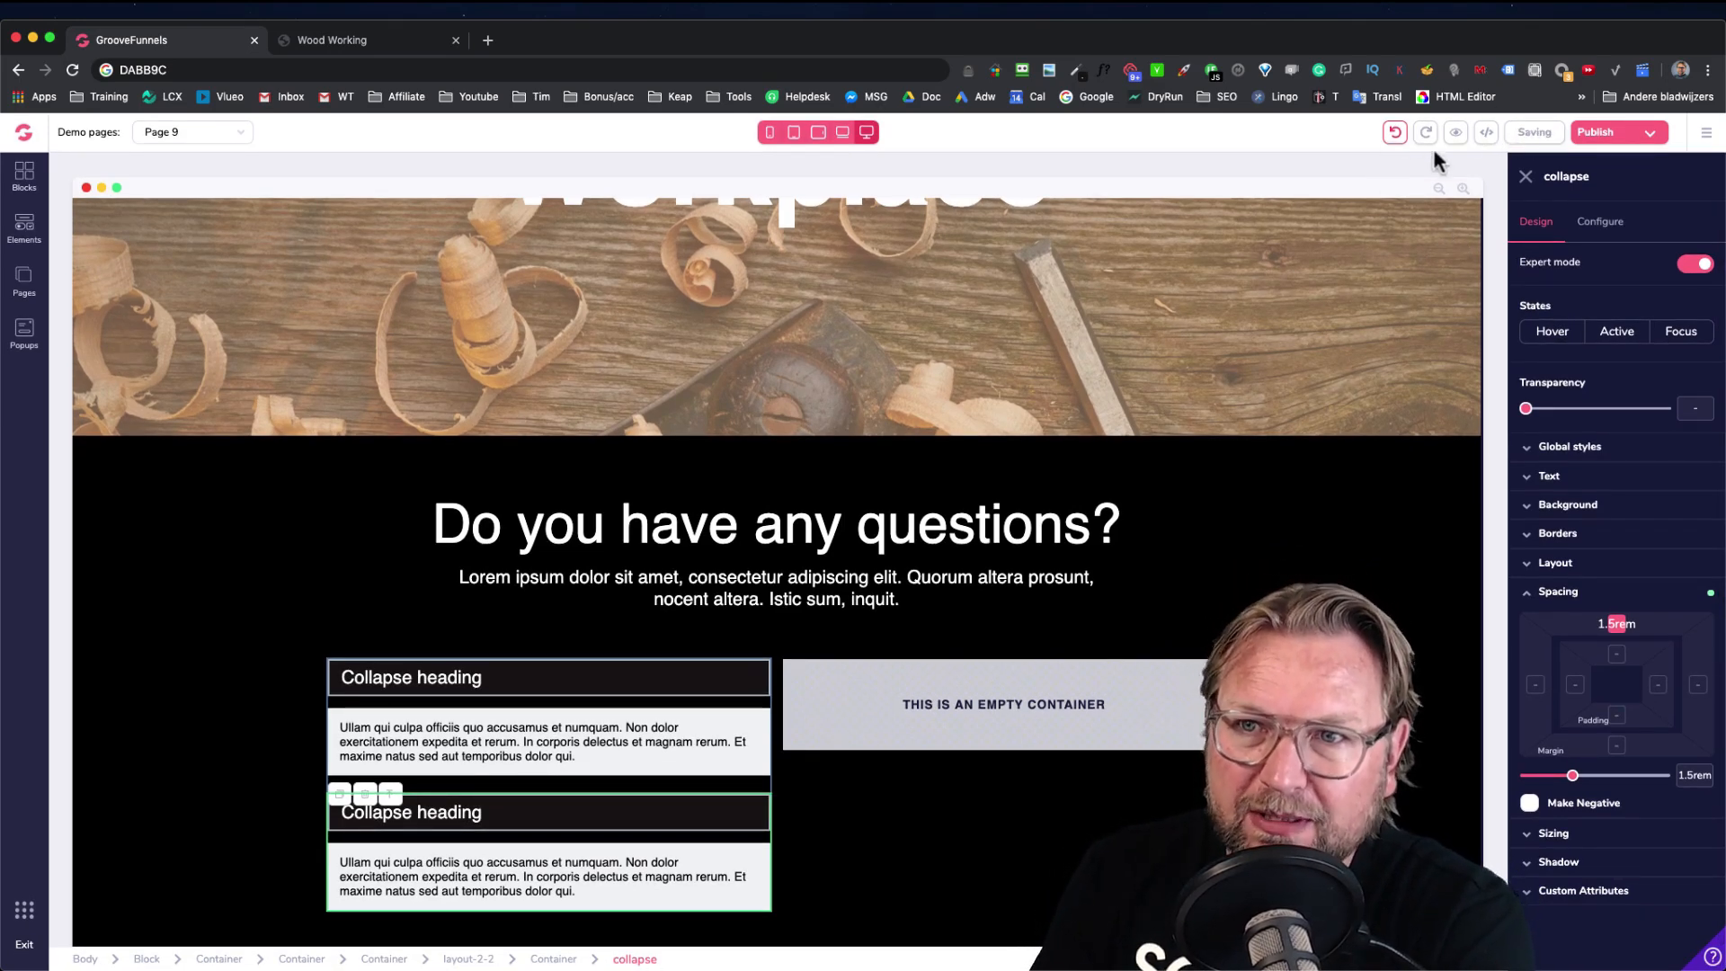
Preview Page 9 and test expanding and collapsing both collapse headings under "Do you have any questions?"
left_click(1455, 135)
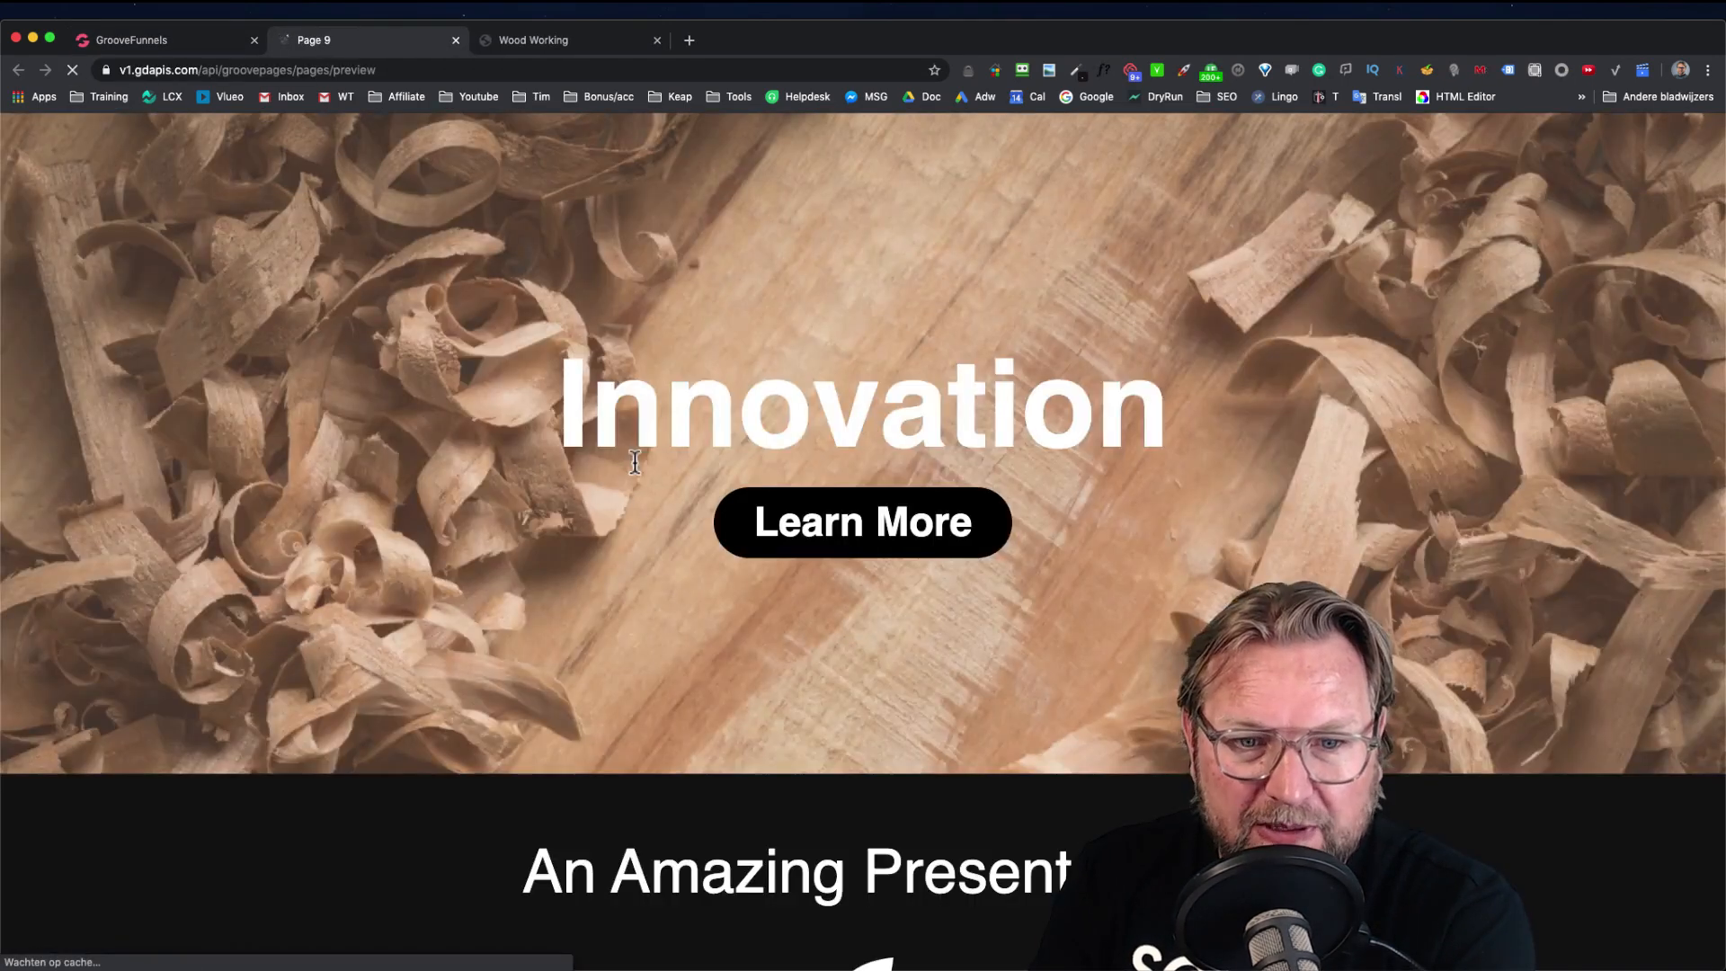
scroll(633, 463, "down", 15)
scroll(636, 460, "down", 3)
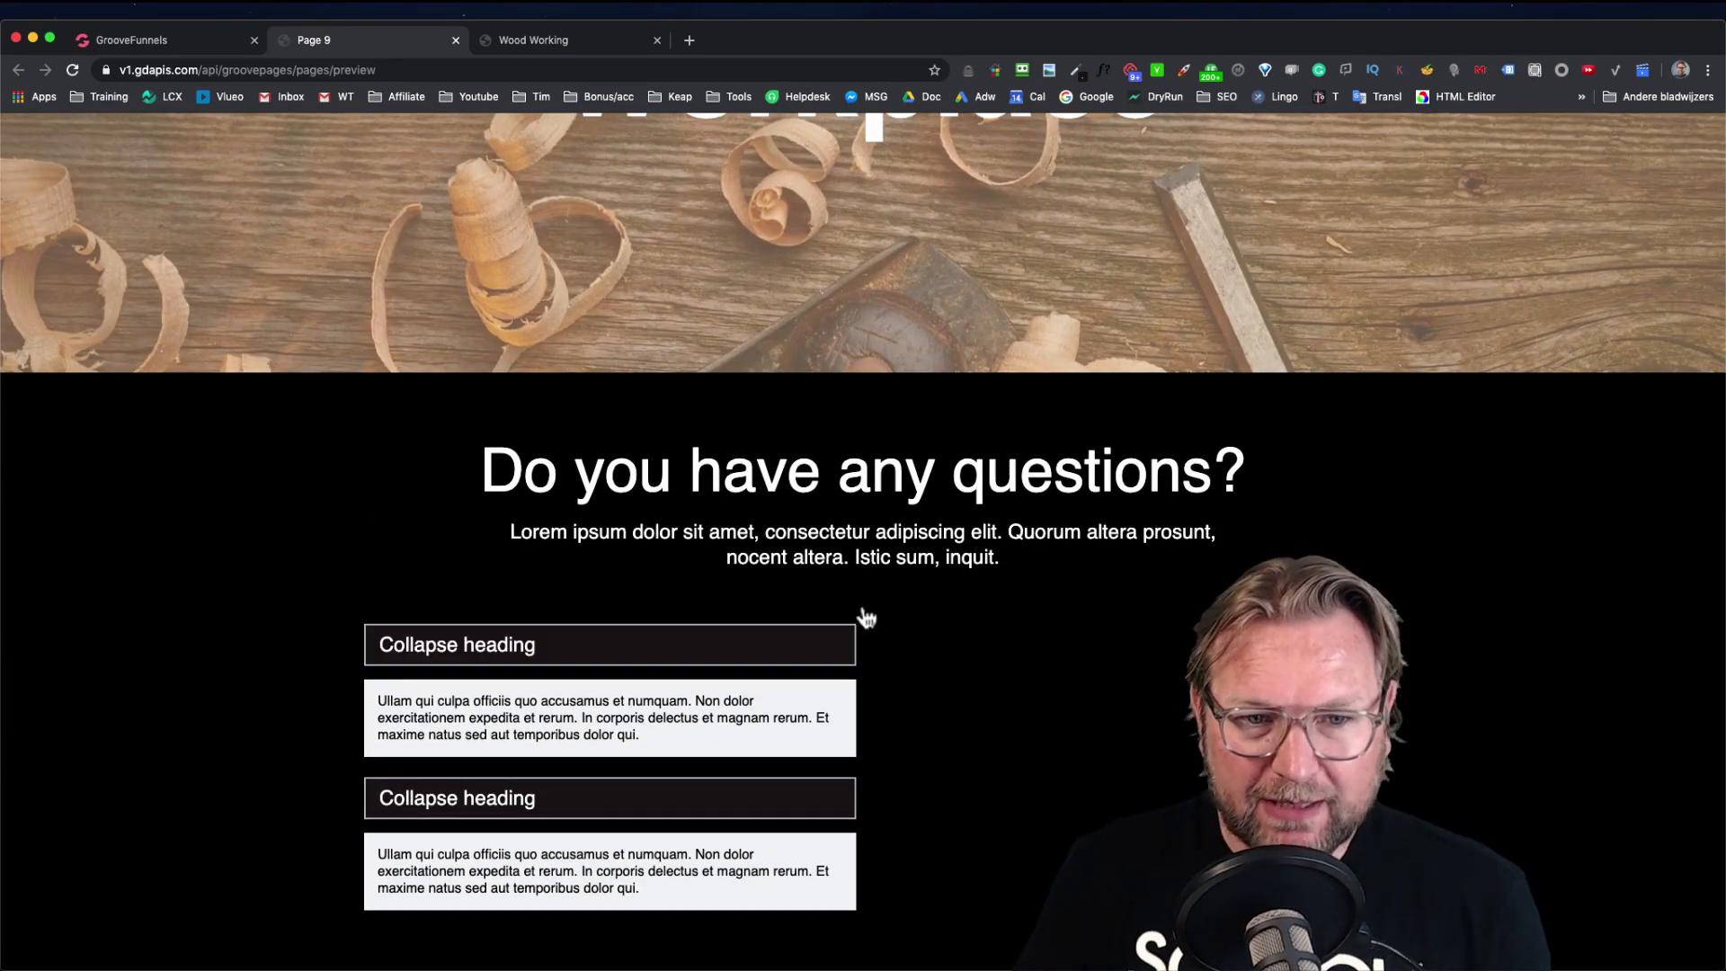
left_click(639, 815)
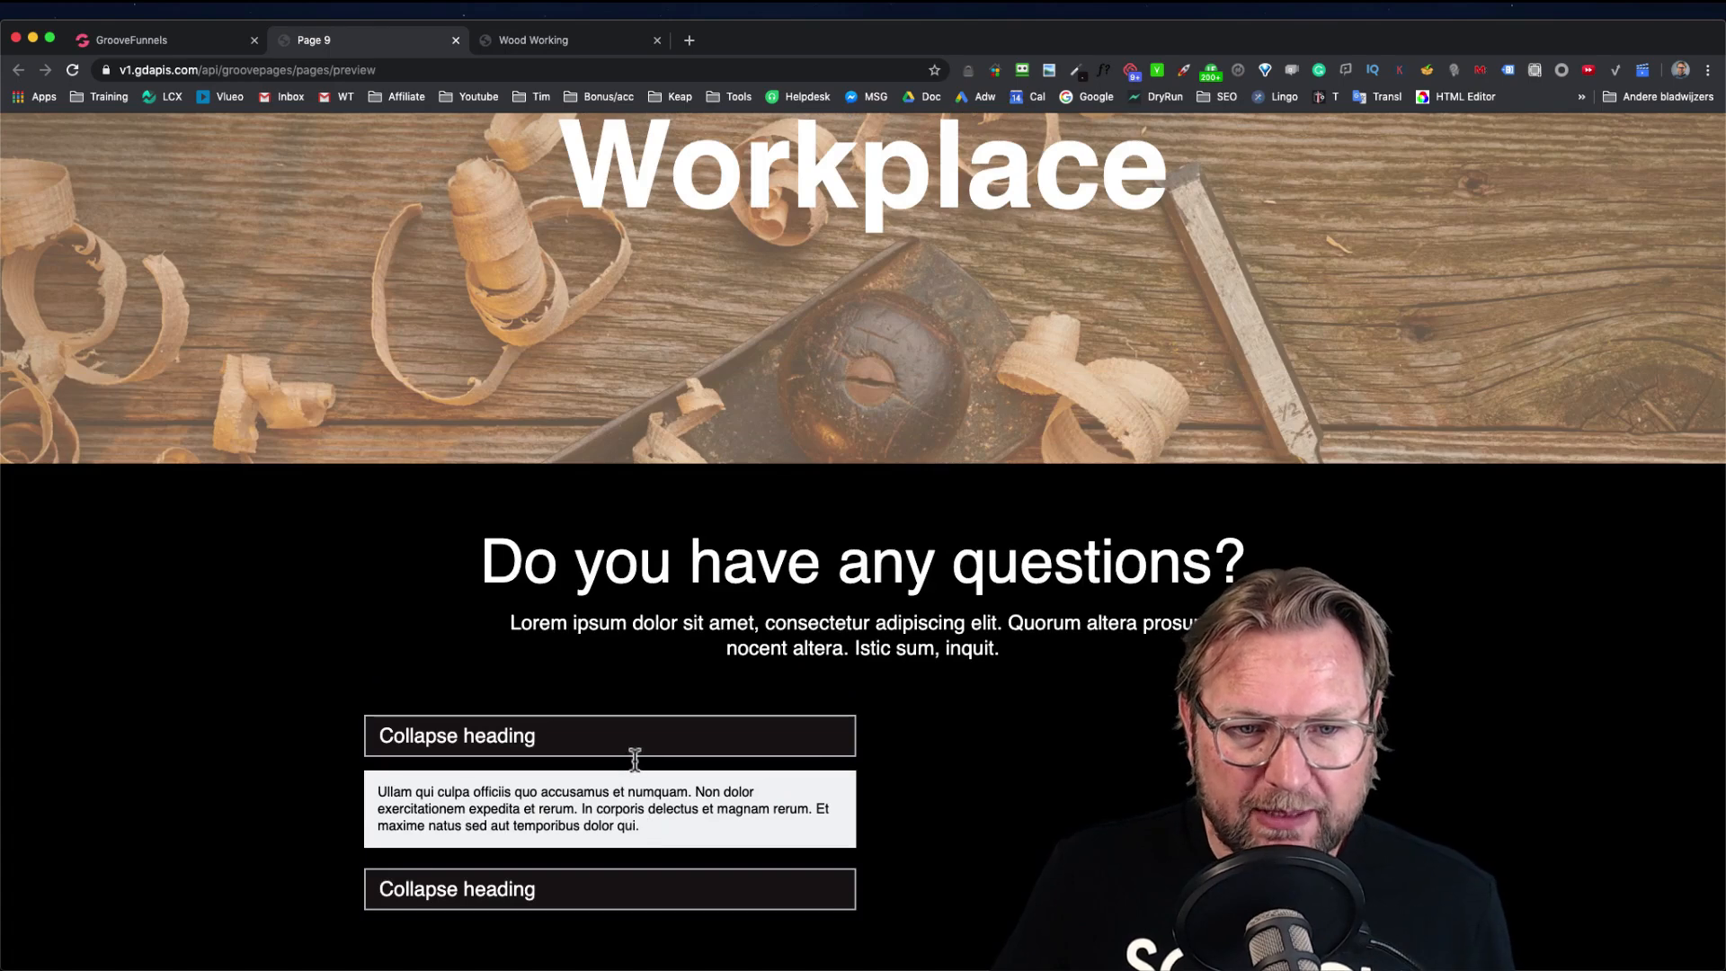
left_click(635, 754)
left_click(624, 820)
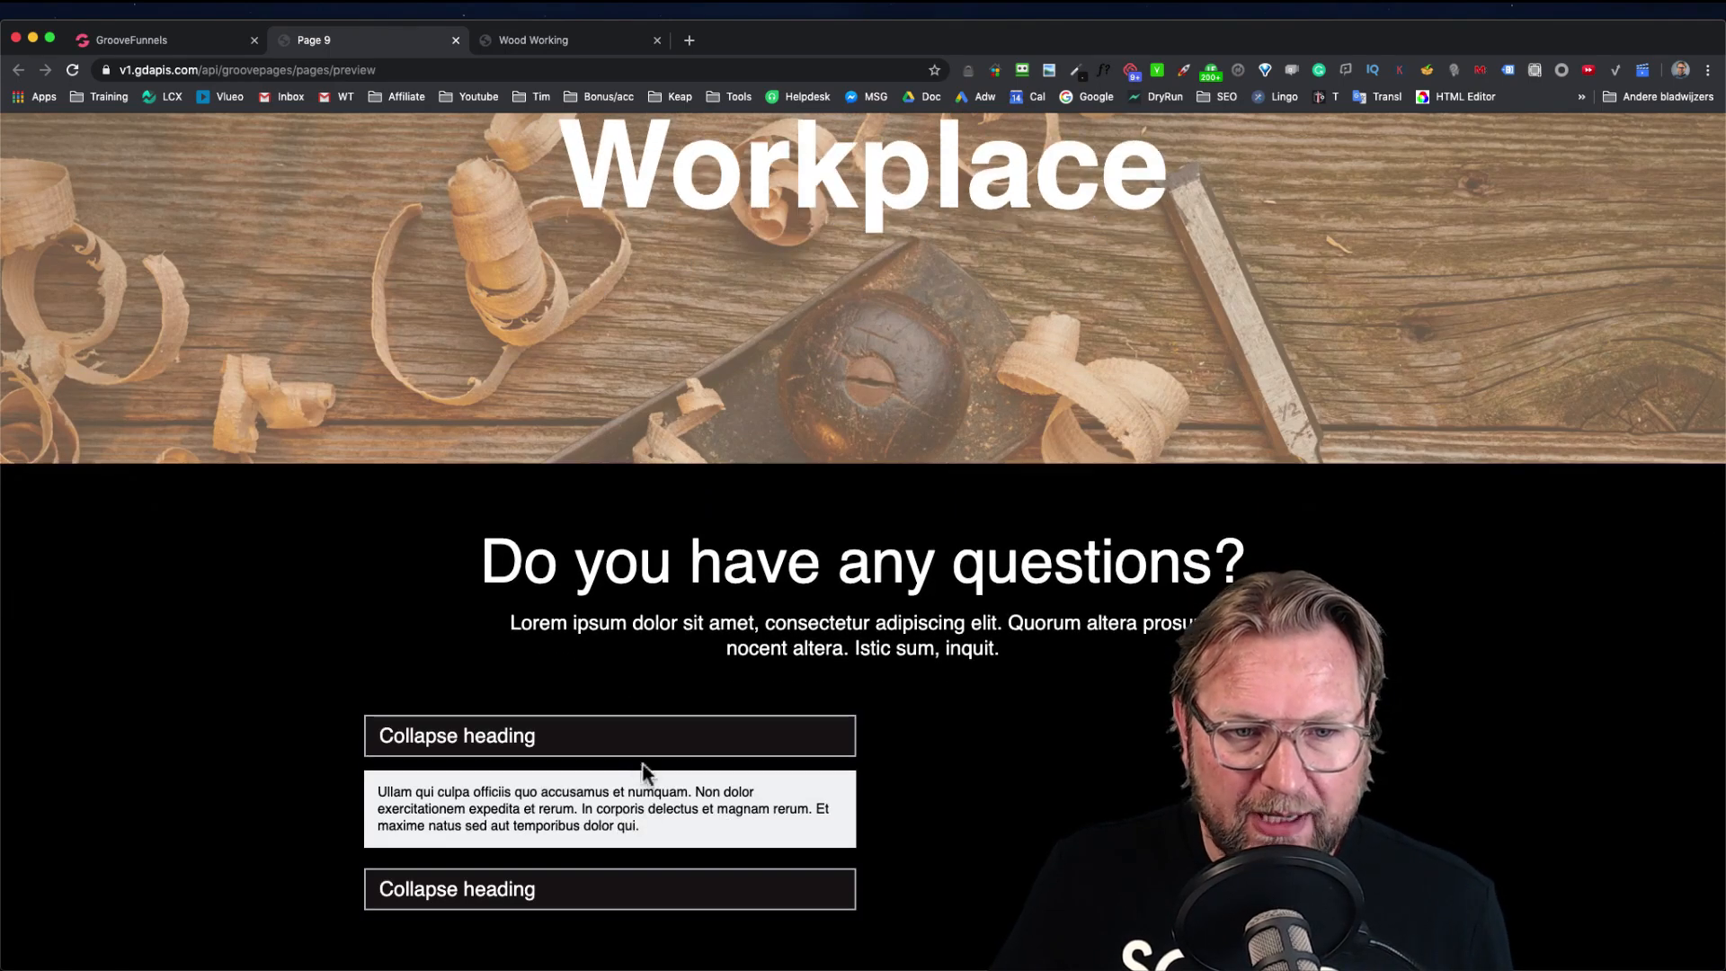
left_click(616, 751)
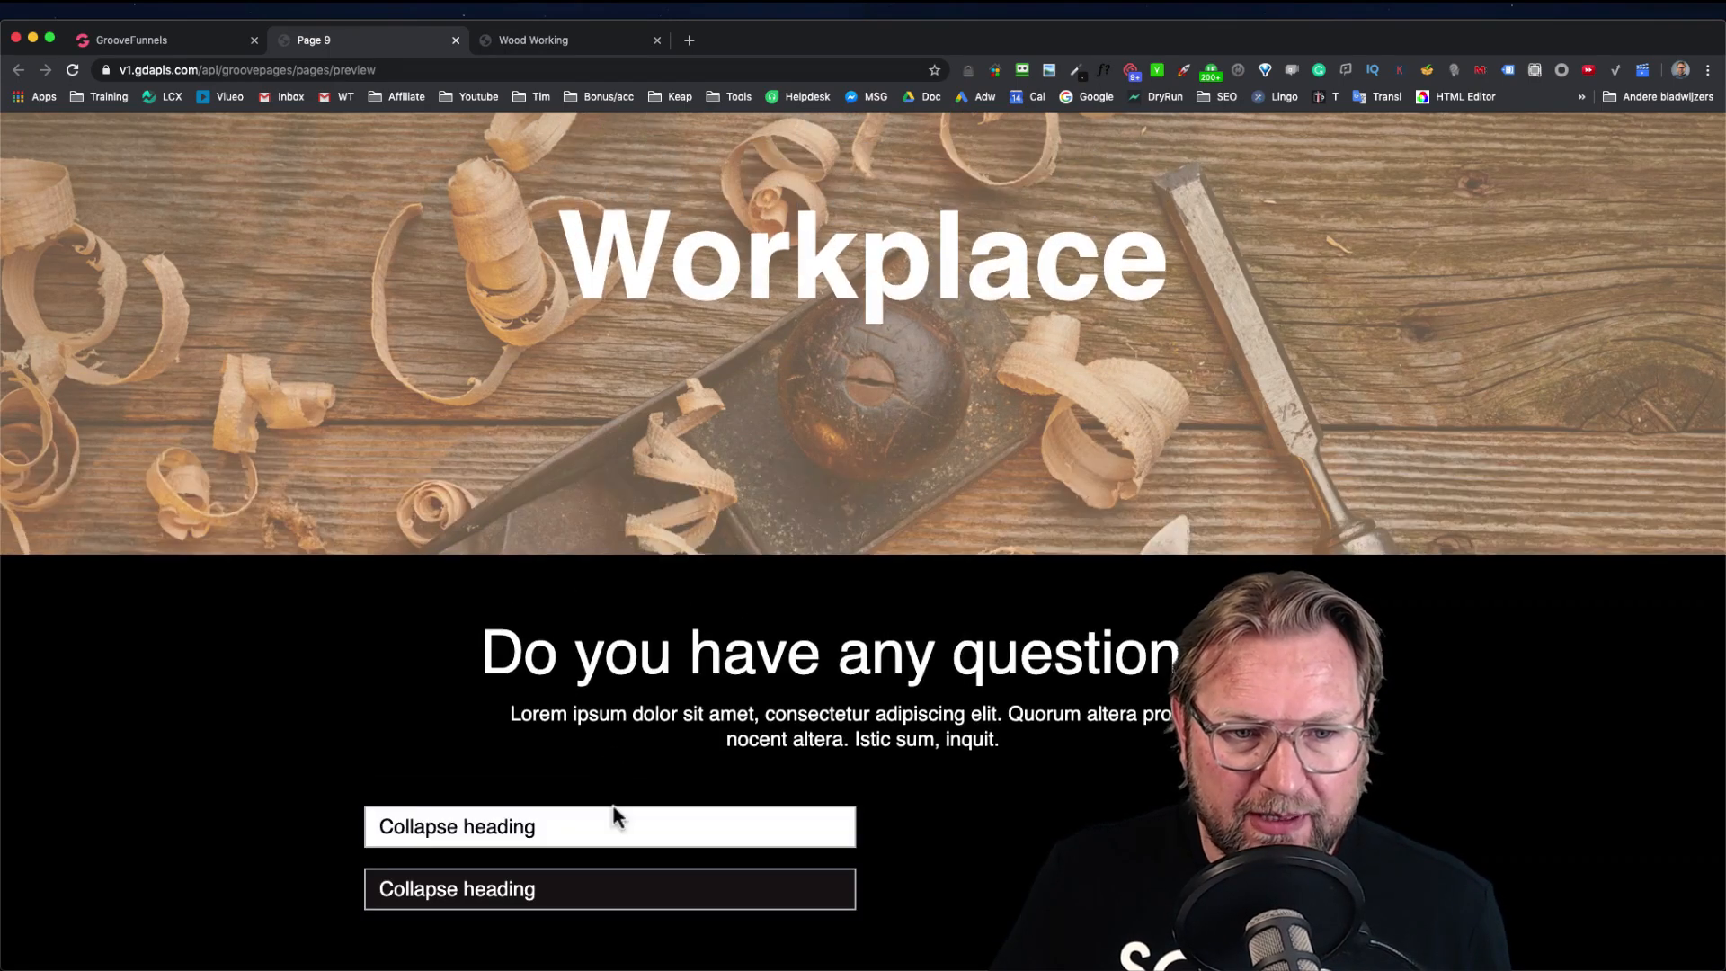
Return to the page editor and set the first collapse heading's default state to Closed
left_click(209, 50)
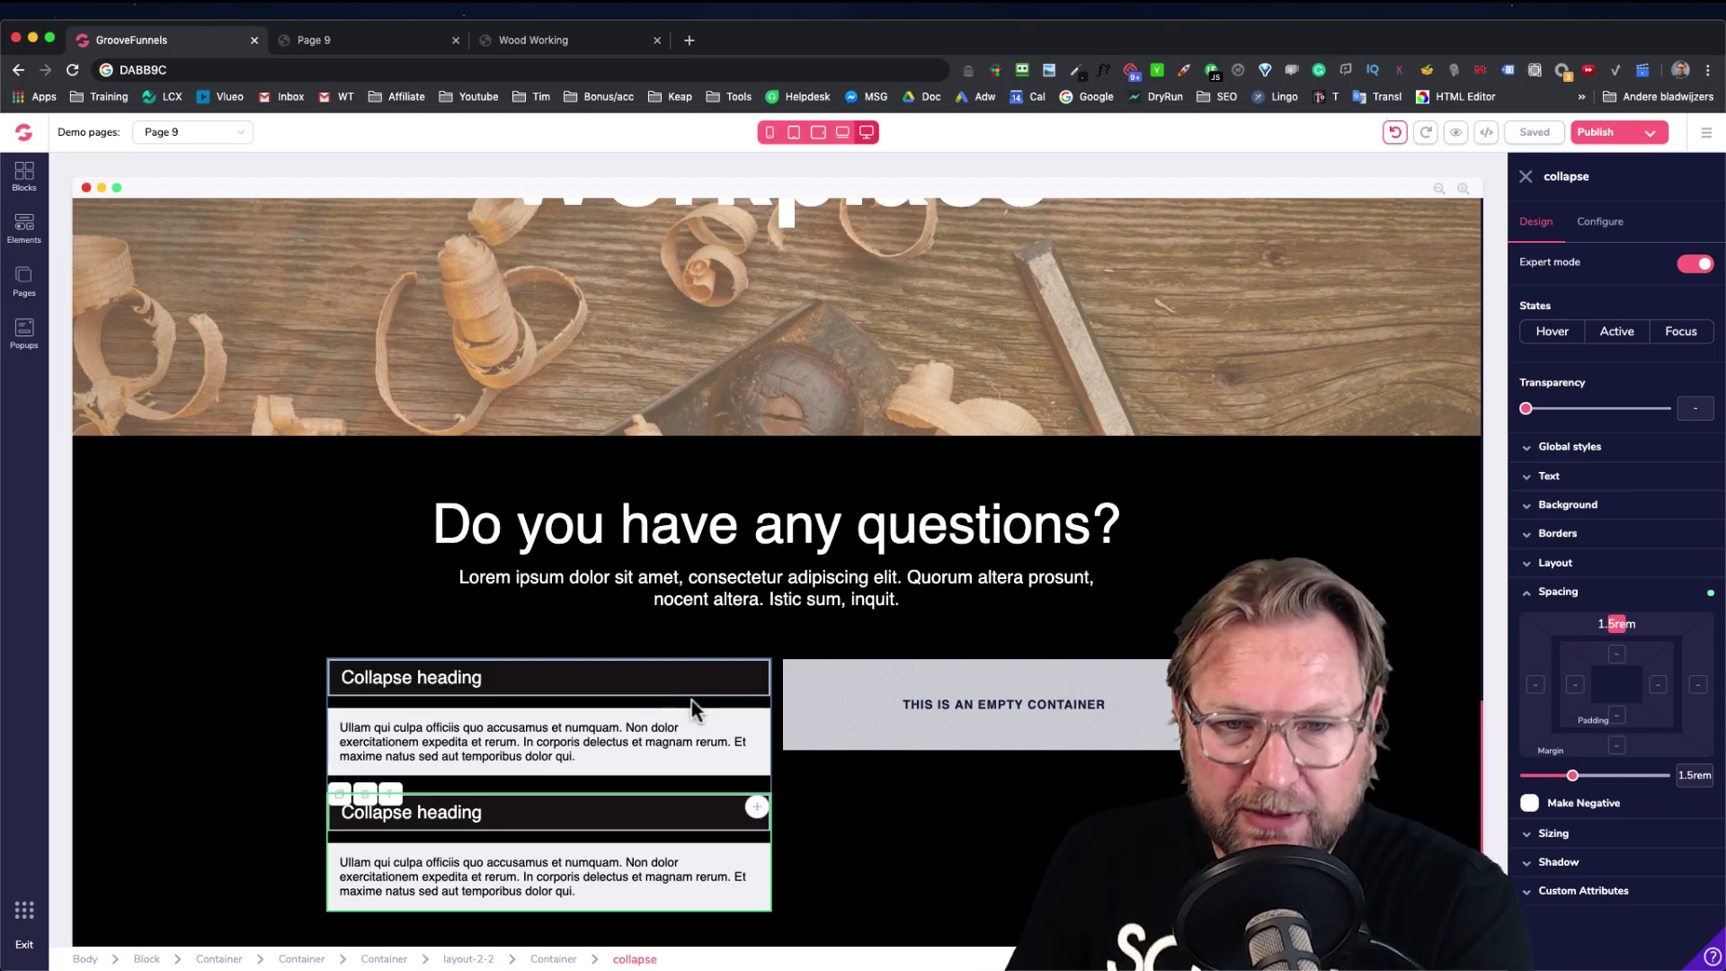
left_click(575, 688)
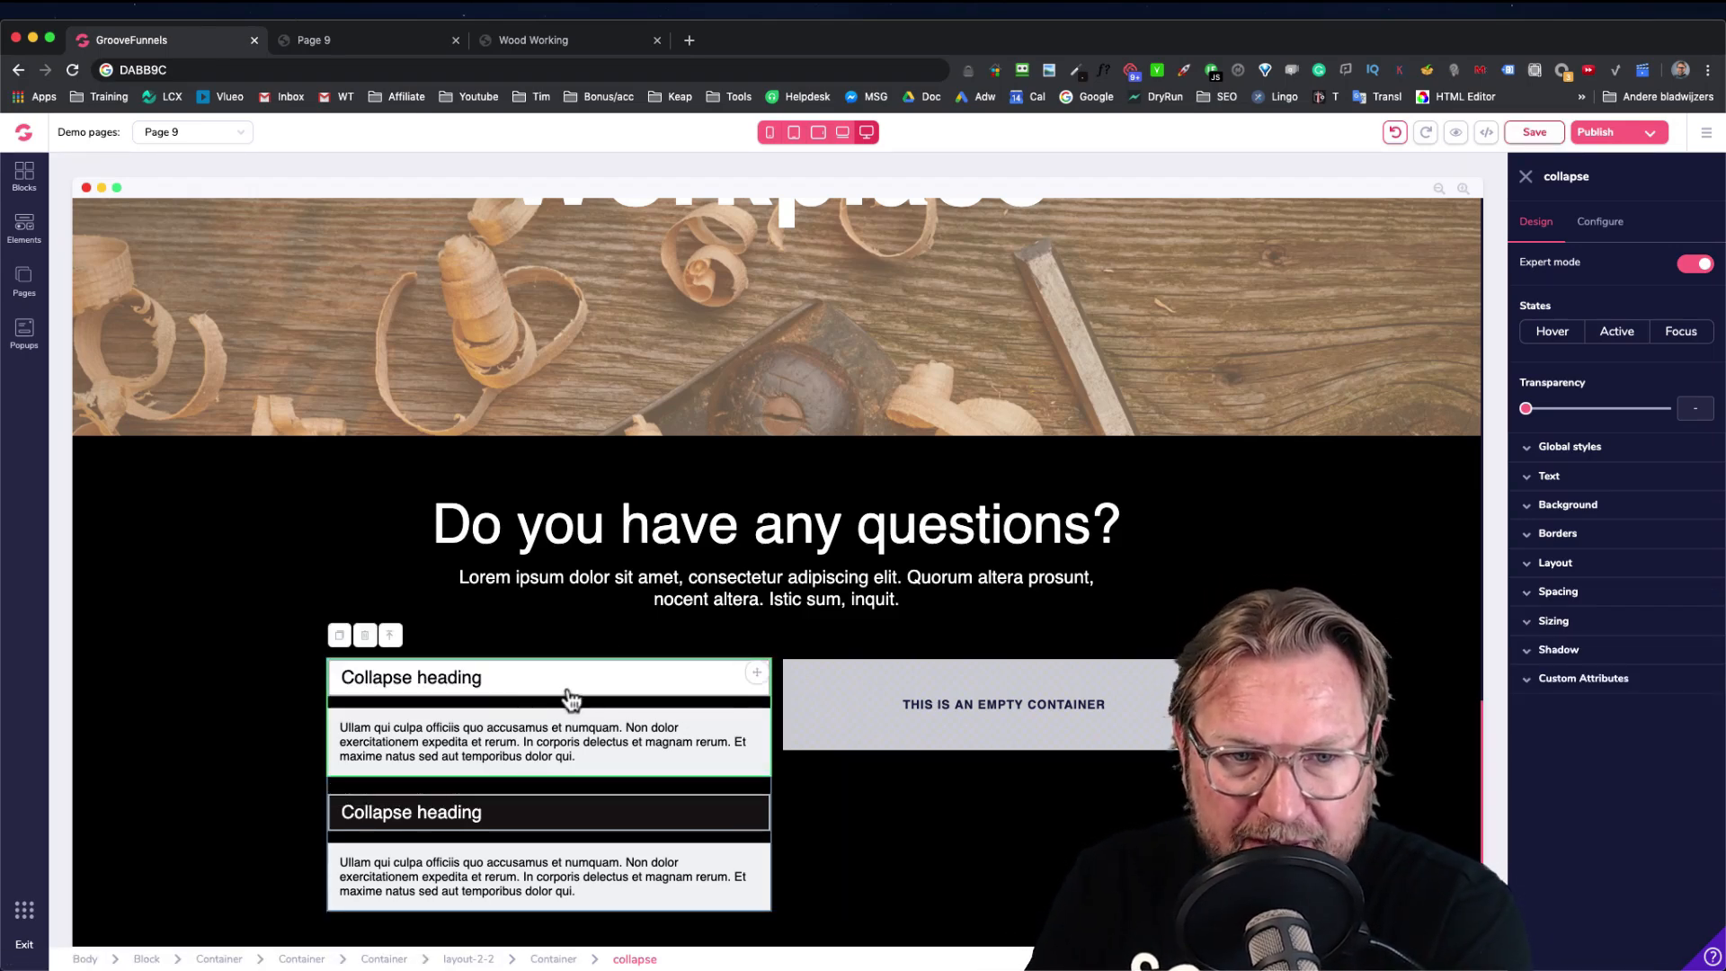
left_click(568, 698)
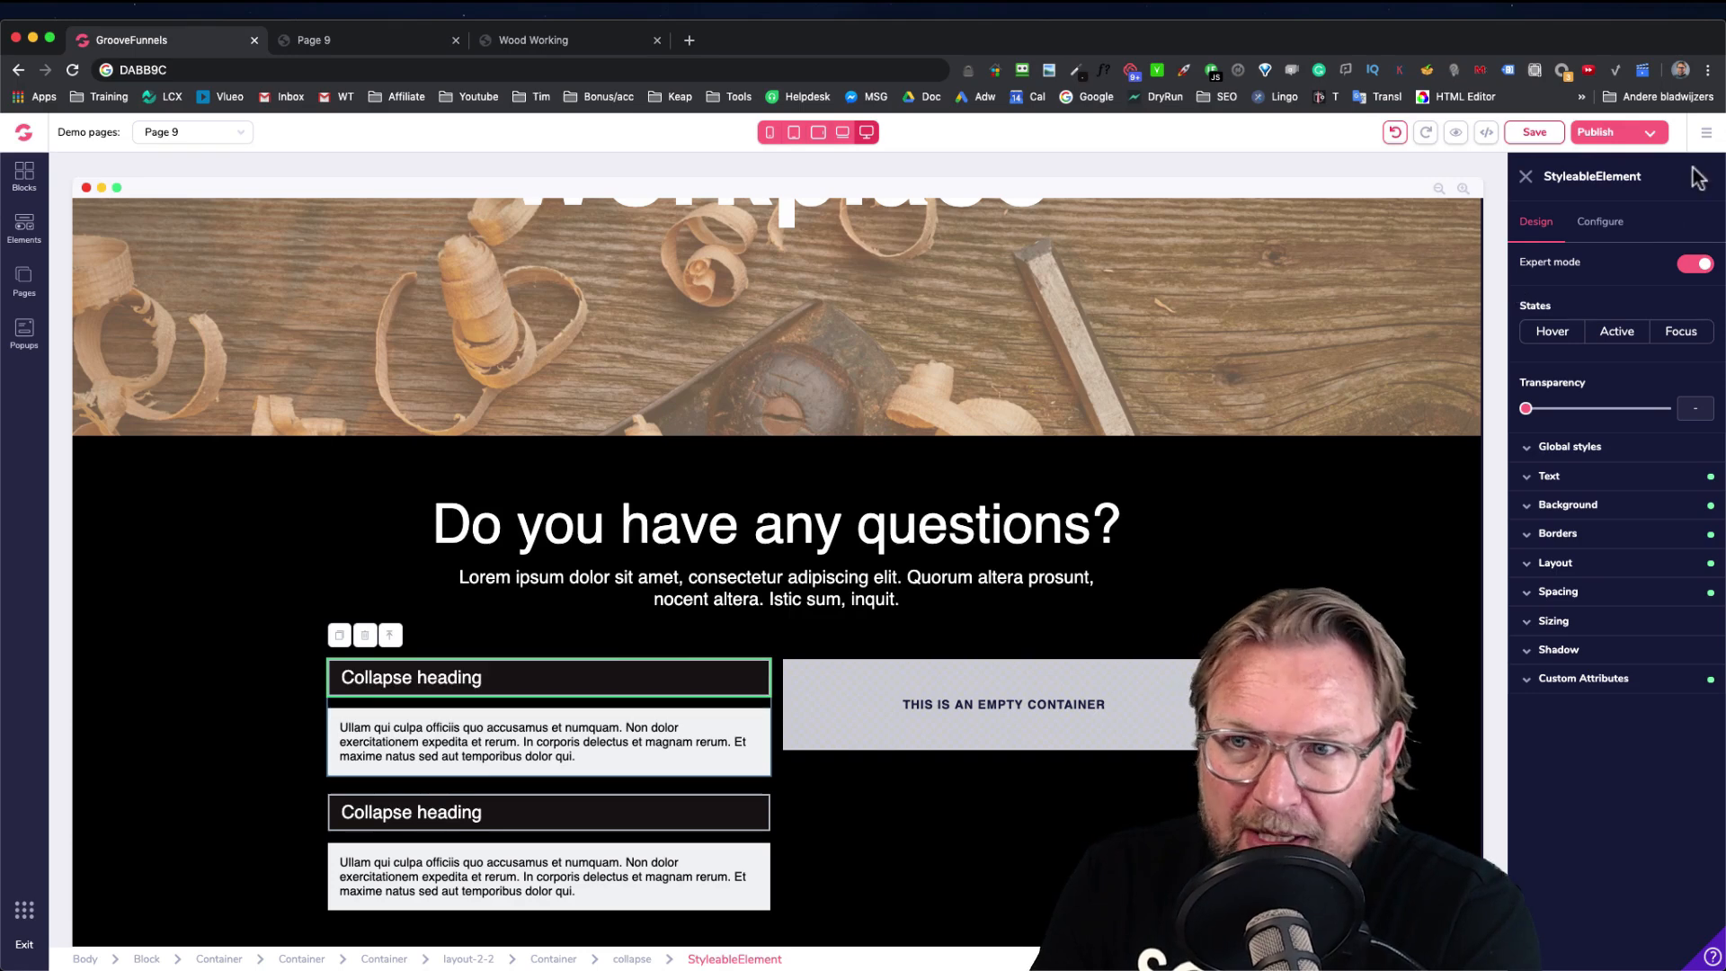
left_click(1608, 233)
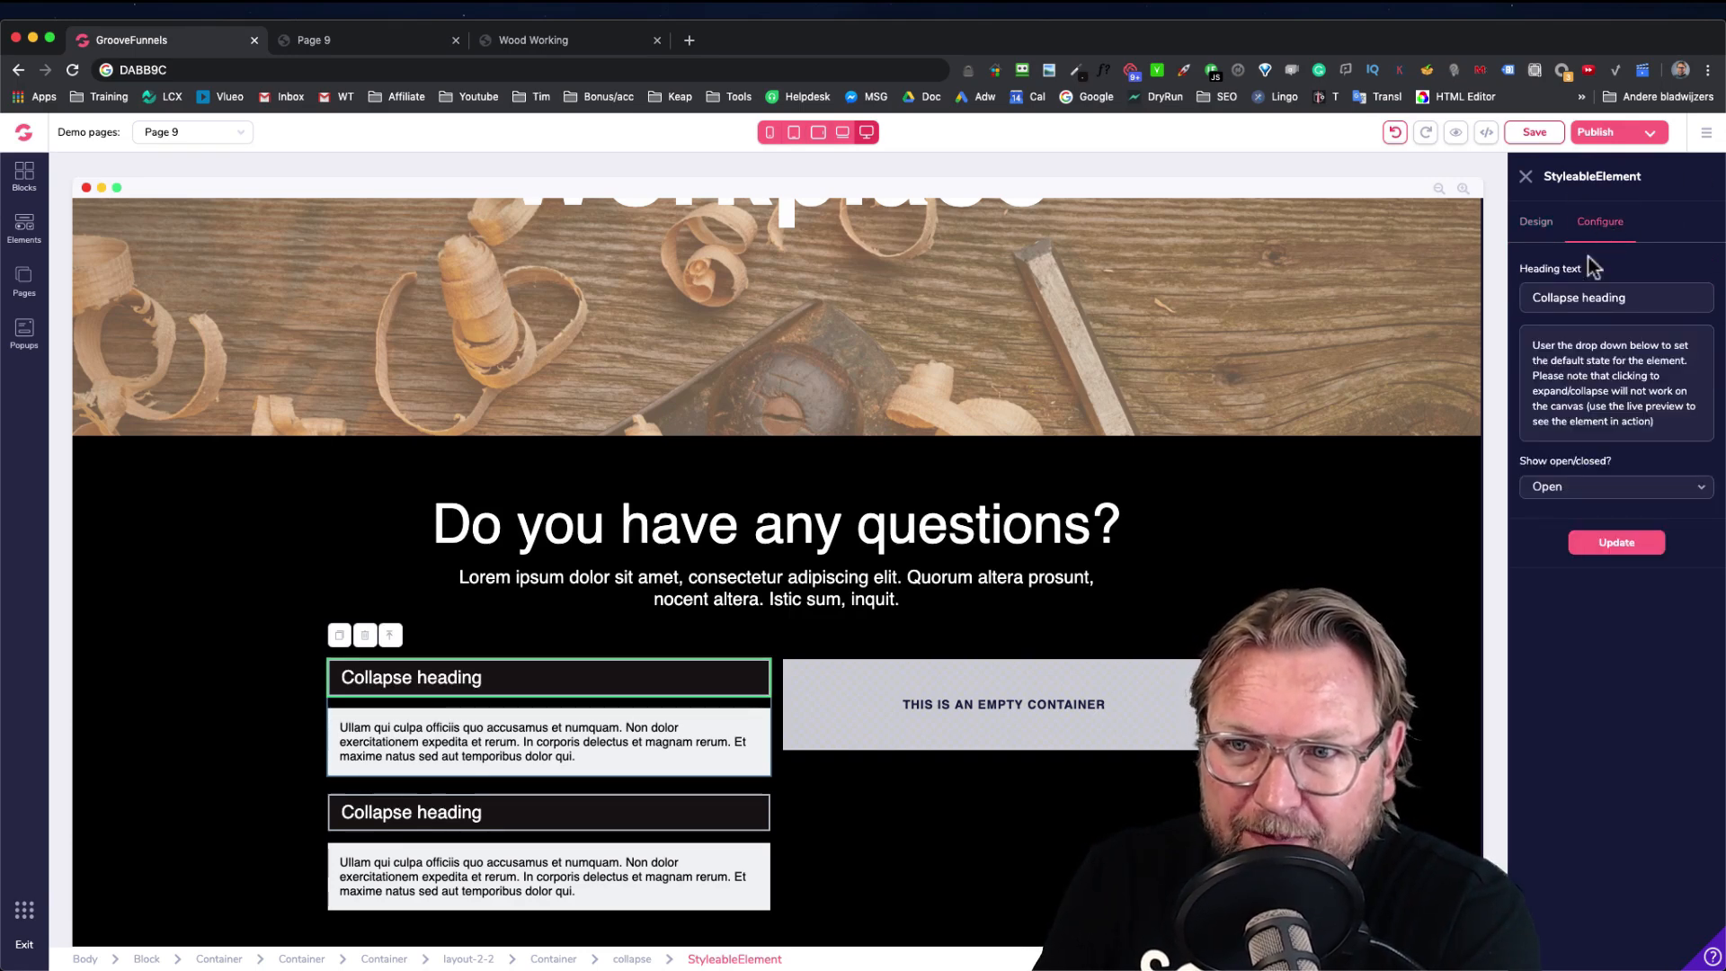
left_click(1569, 485)
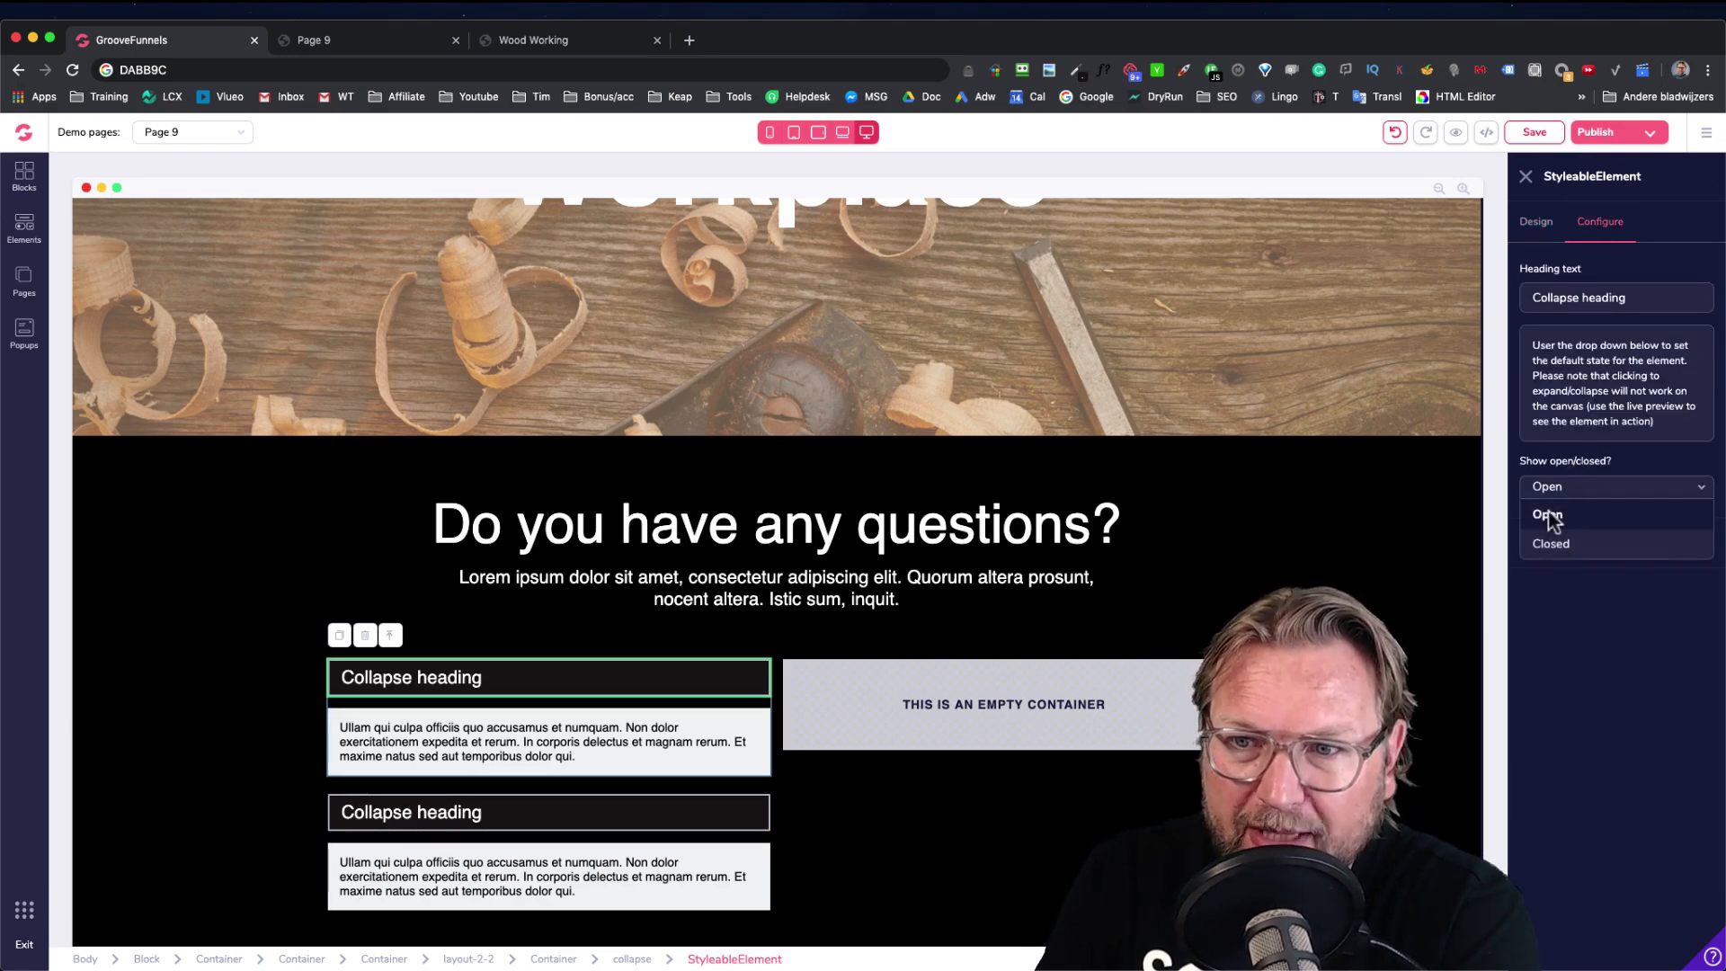
left_click(1549, 544)
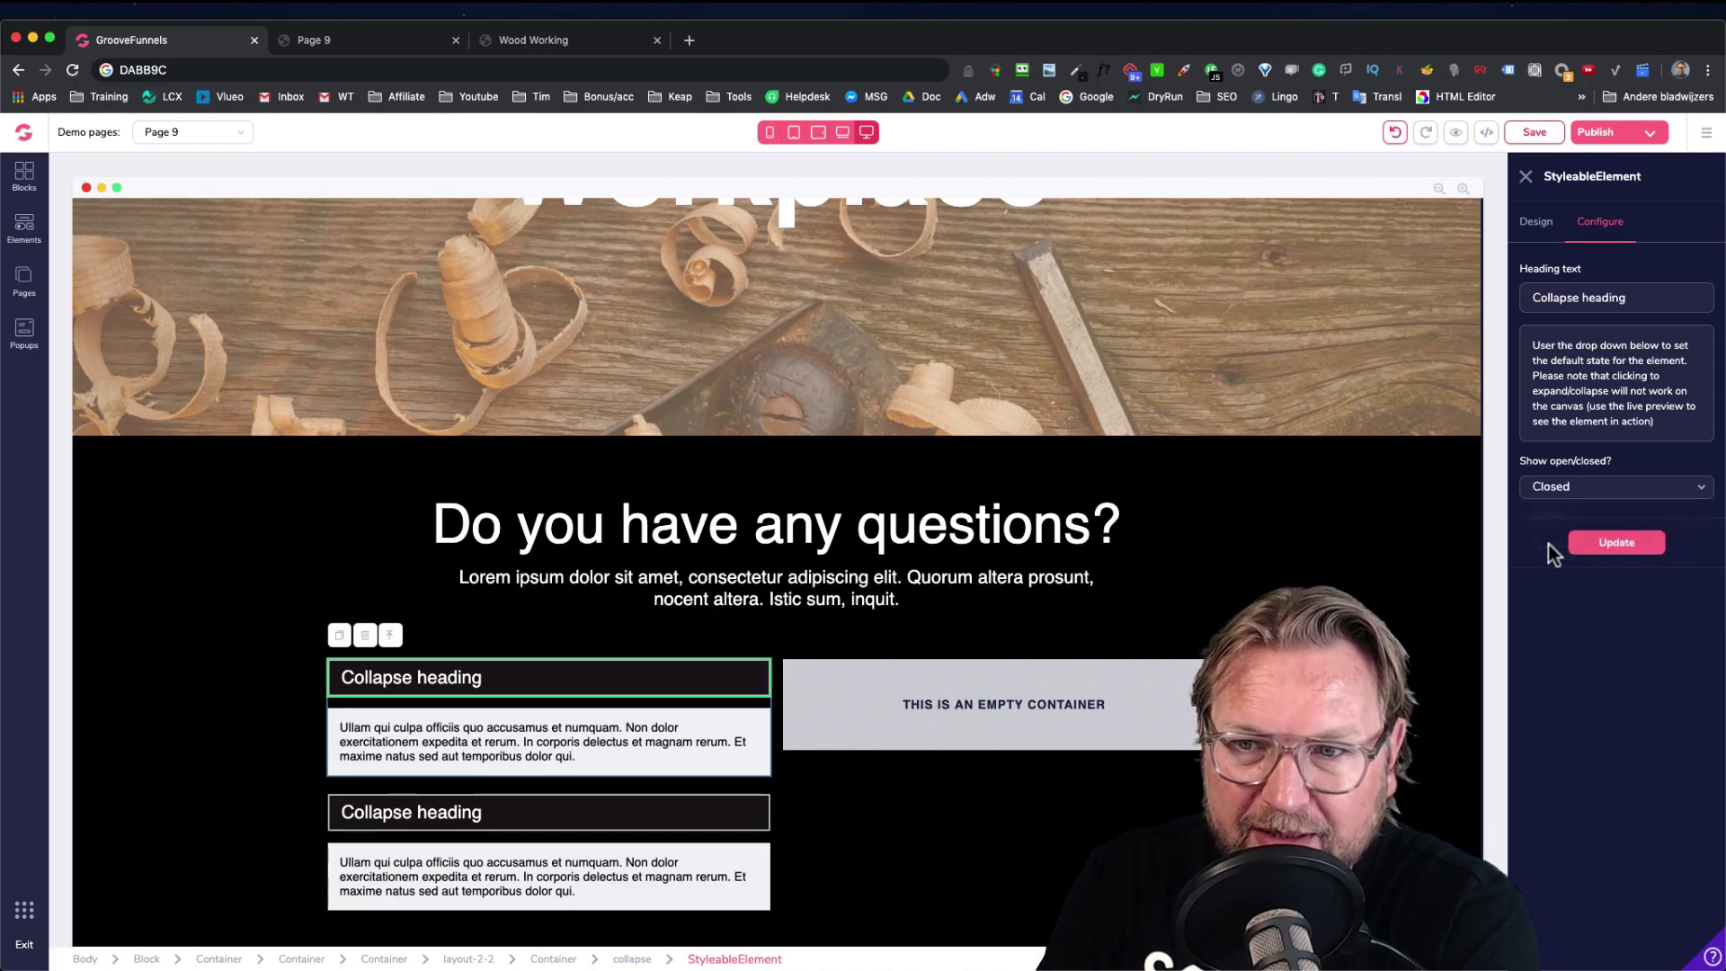
left_click(1614, 545)
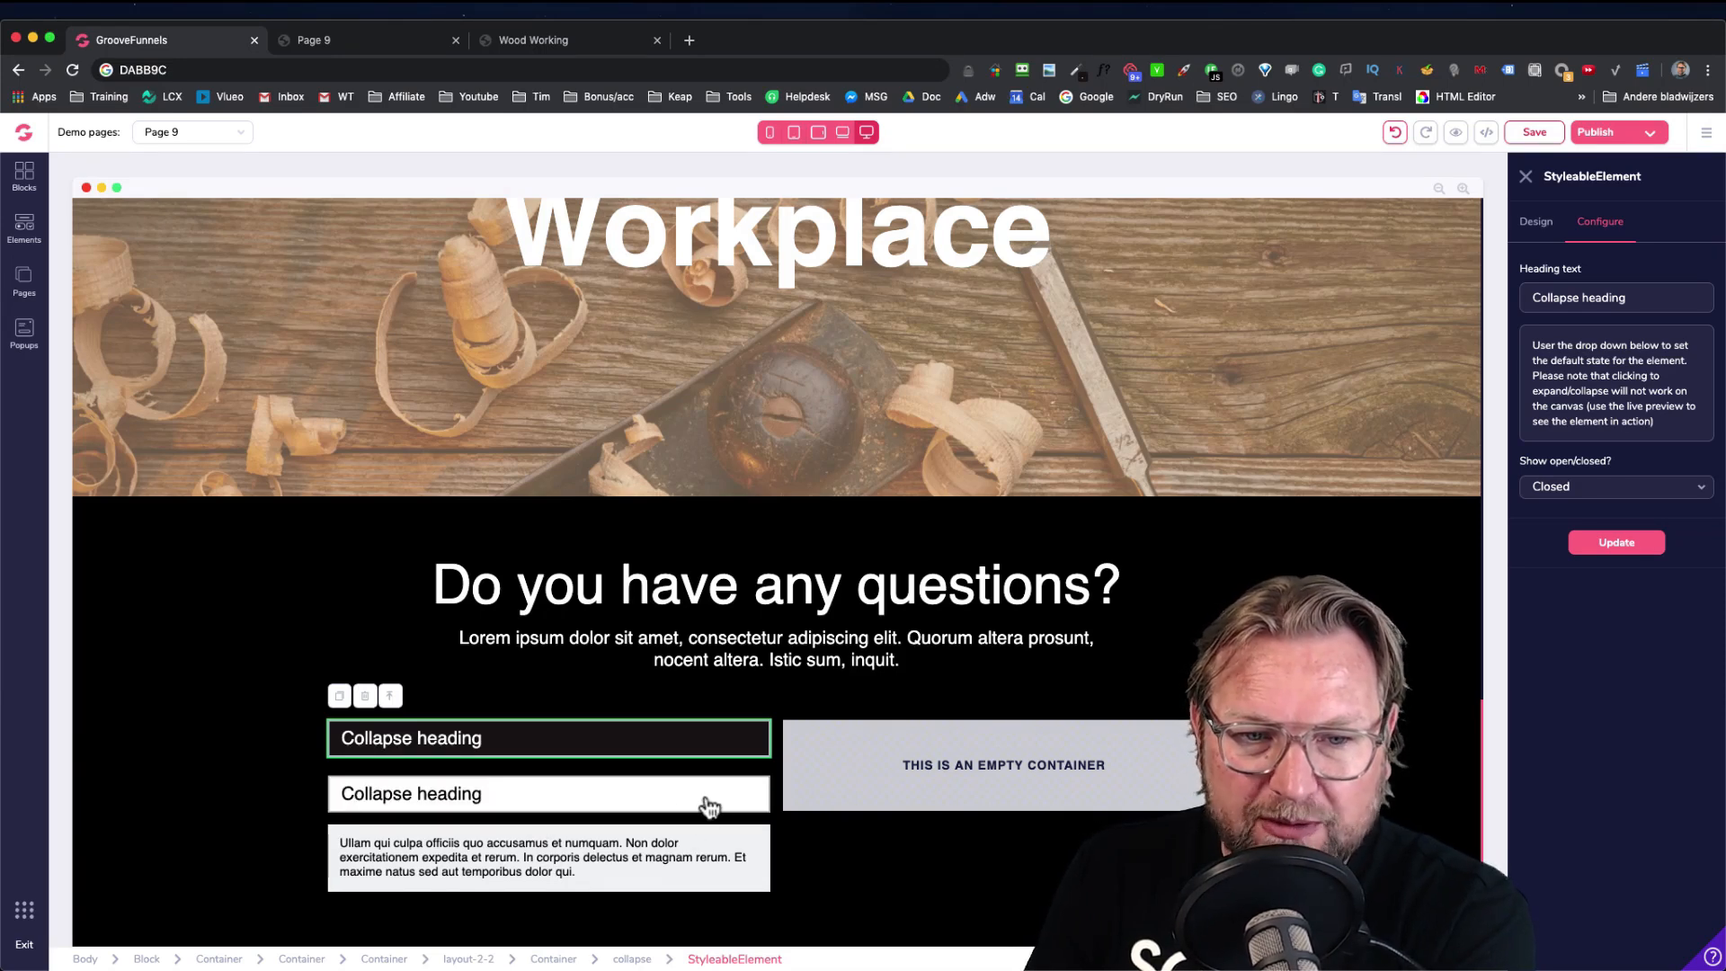
Try to set the second collapse heading's default state to Closed
left_click(709, 806)
left_click(1601, 225)
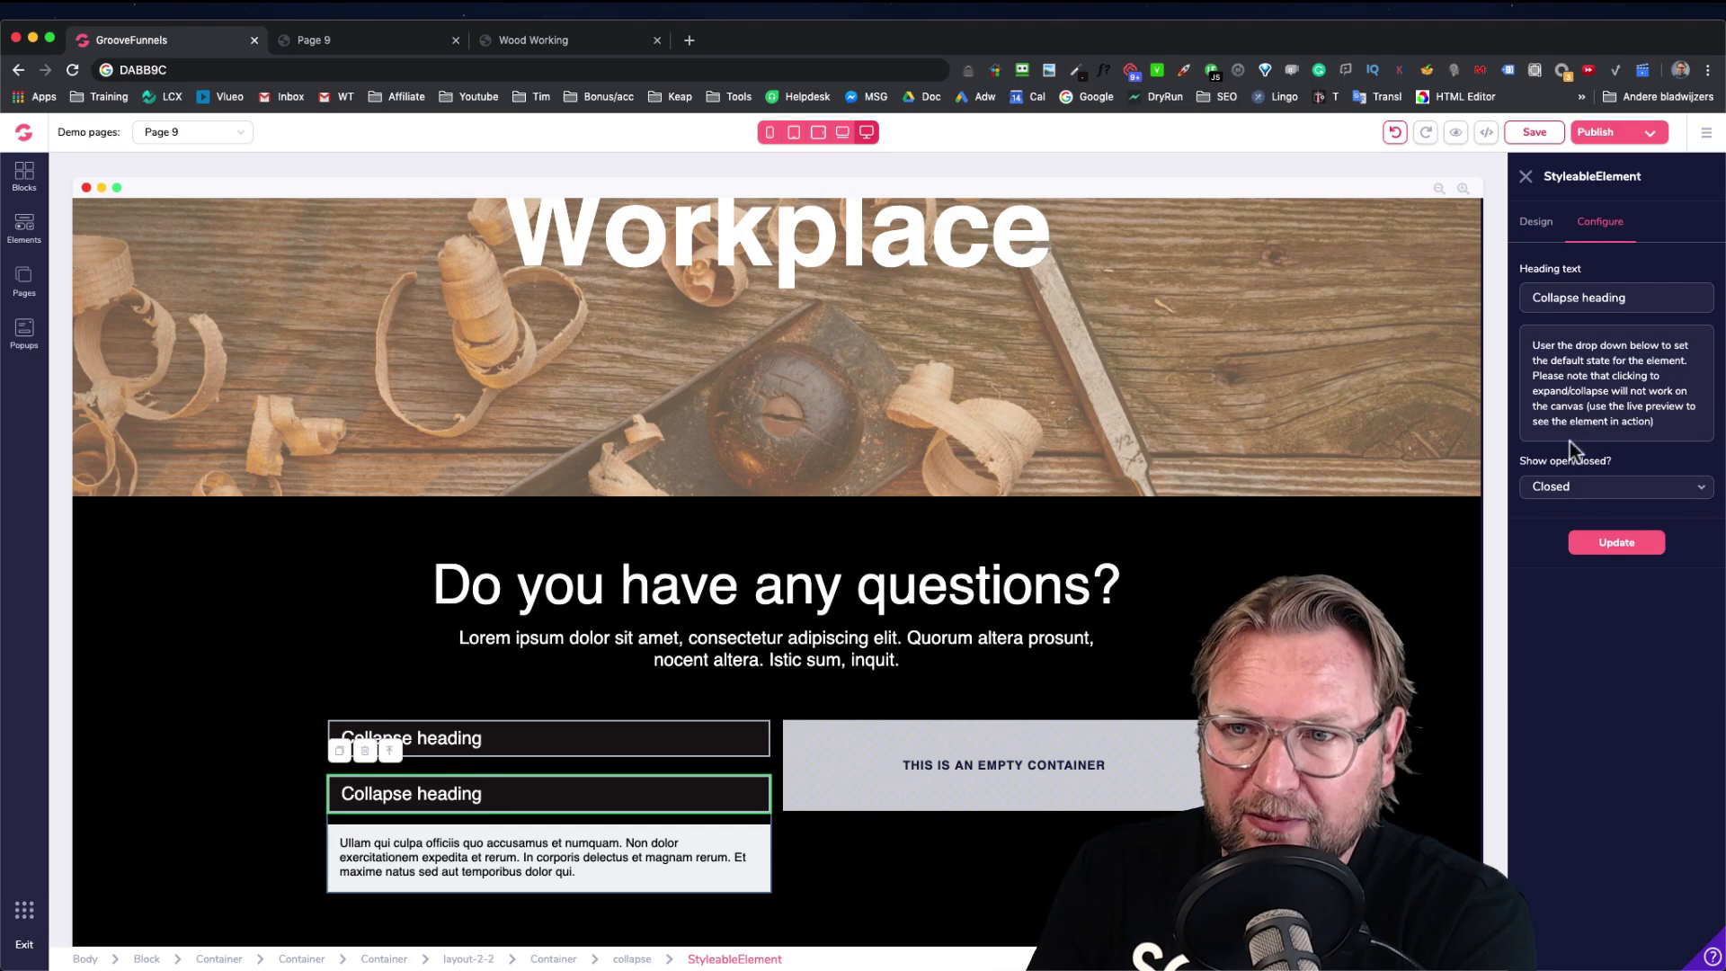
left_click(1579, 487)
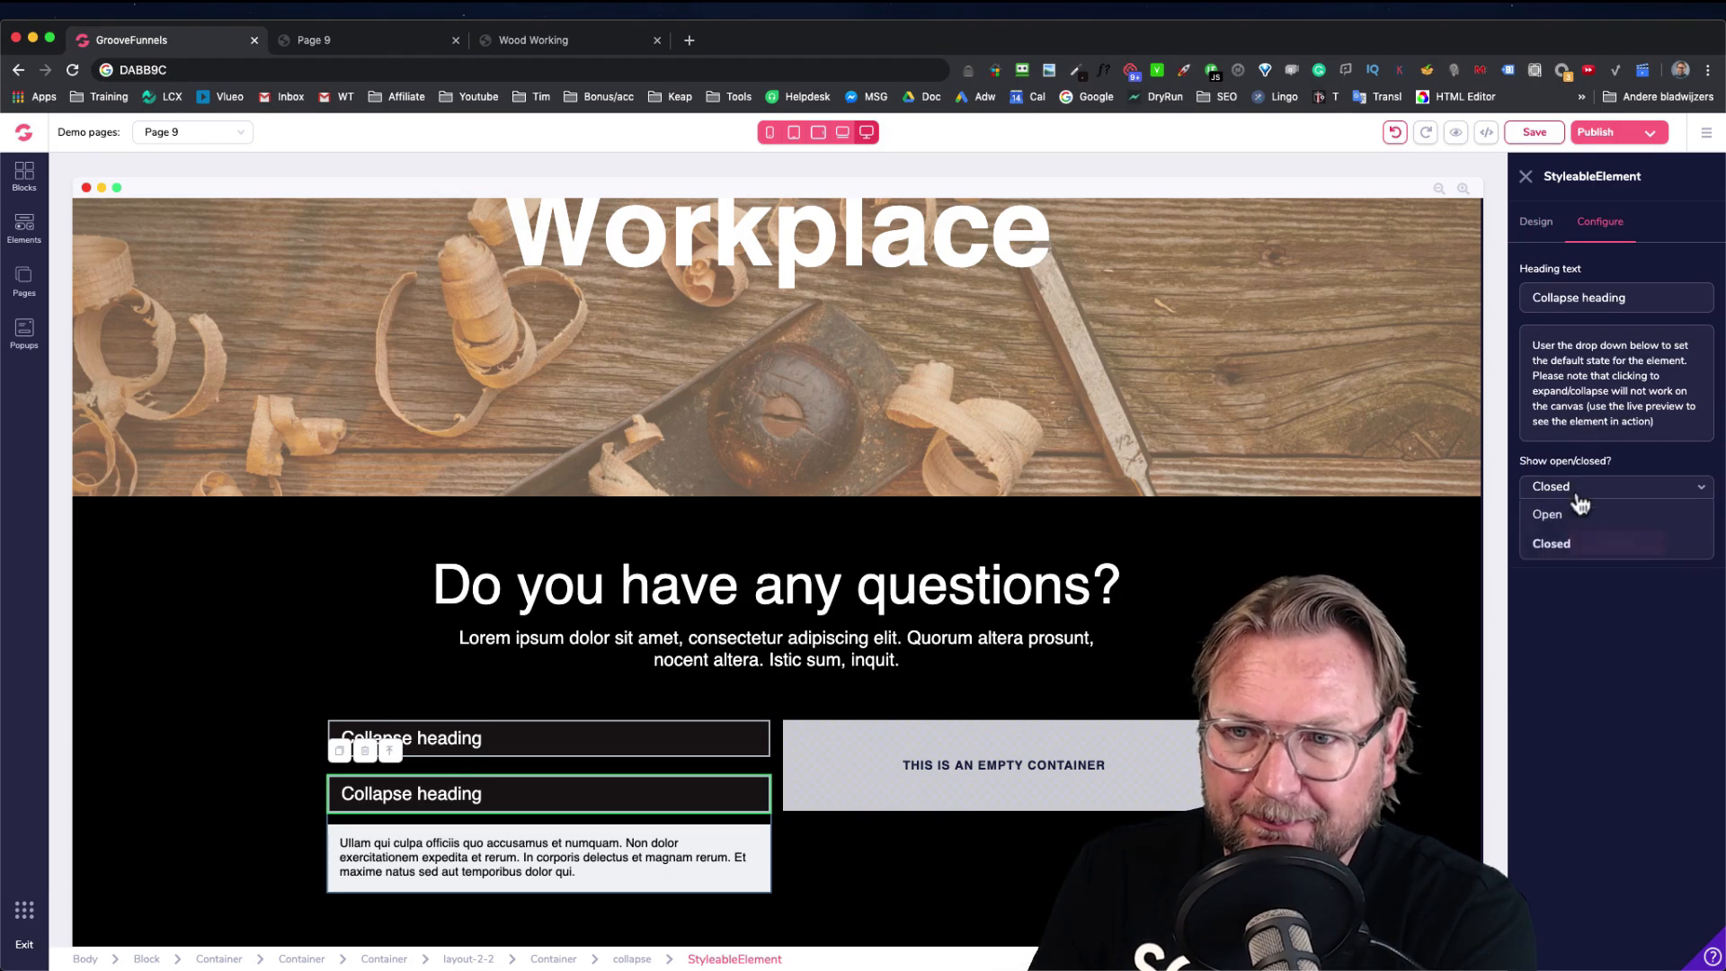
left_click(1568, 545)
left_click(1589, 490)
left_click(1567, 543)
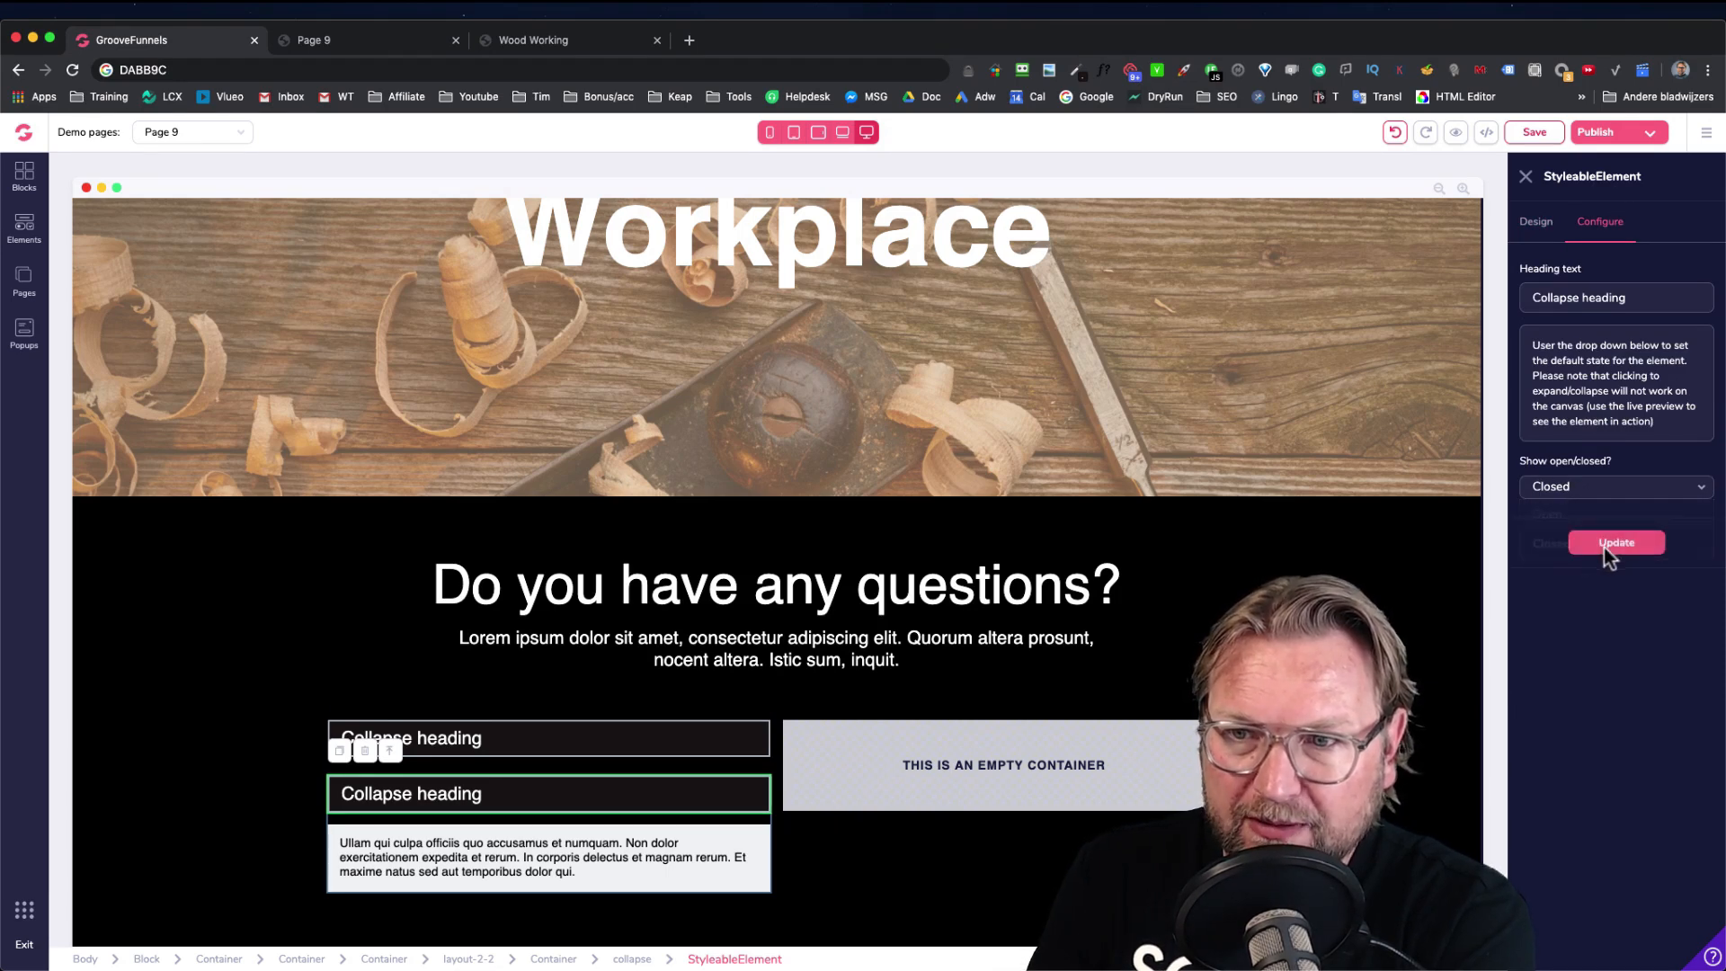
Try switching the second collapse heading's default state to Open and back to Closed, updating after each change
left_click(1609, 486)
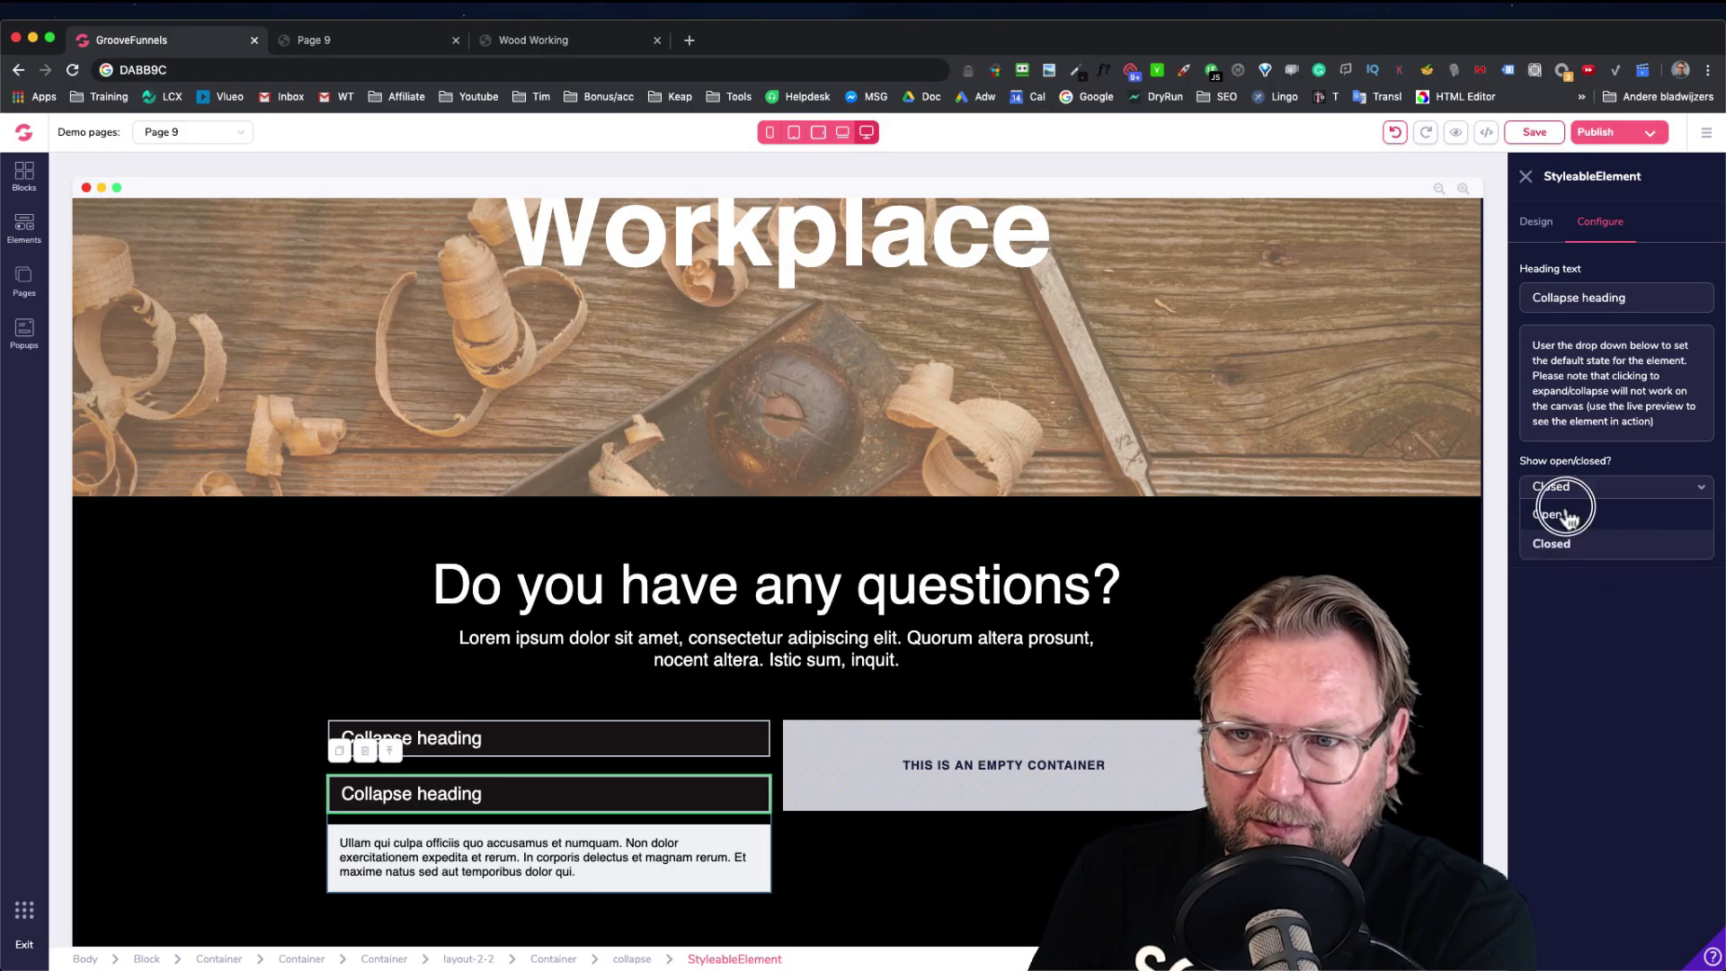
left_click(1568, 512)
left_click(1605, 546)
left_click(1605, 490)
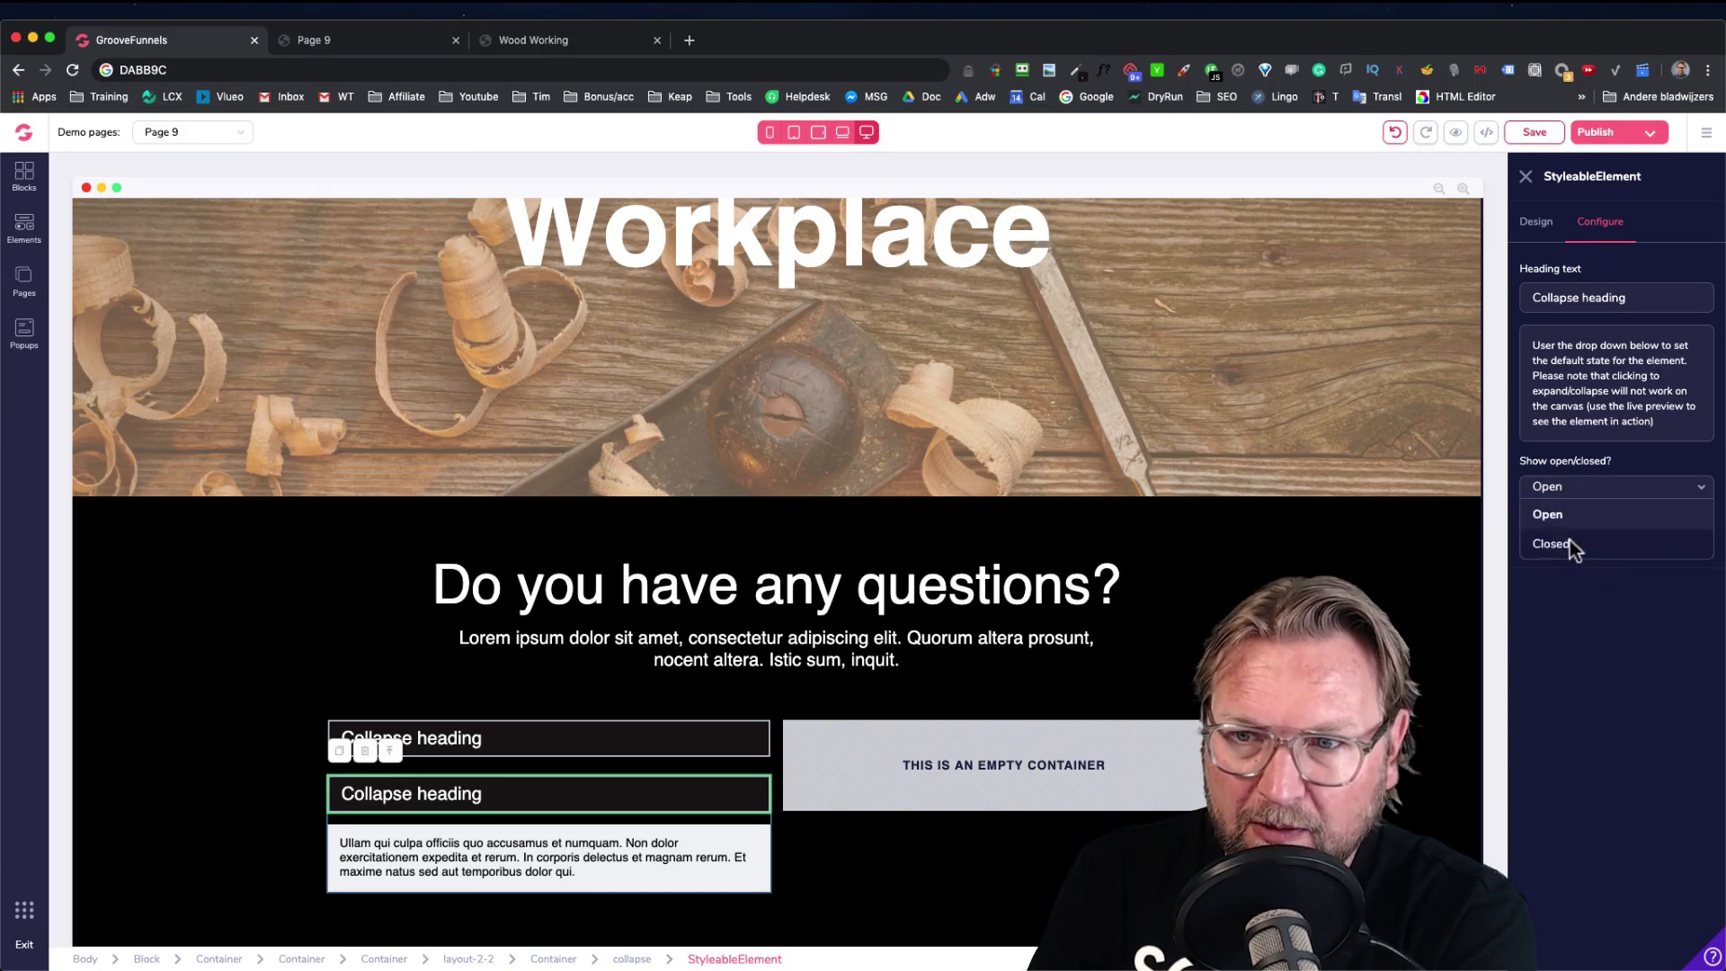
left_click(1568, 546)
left_click(1626, 543)
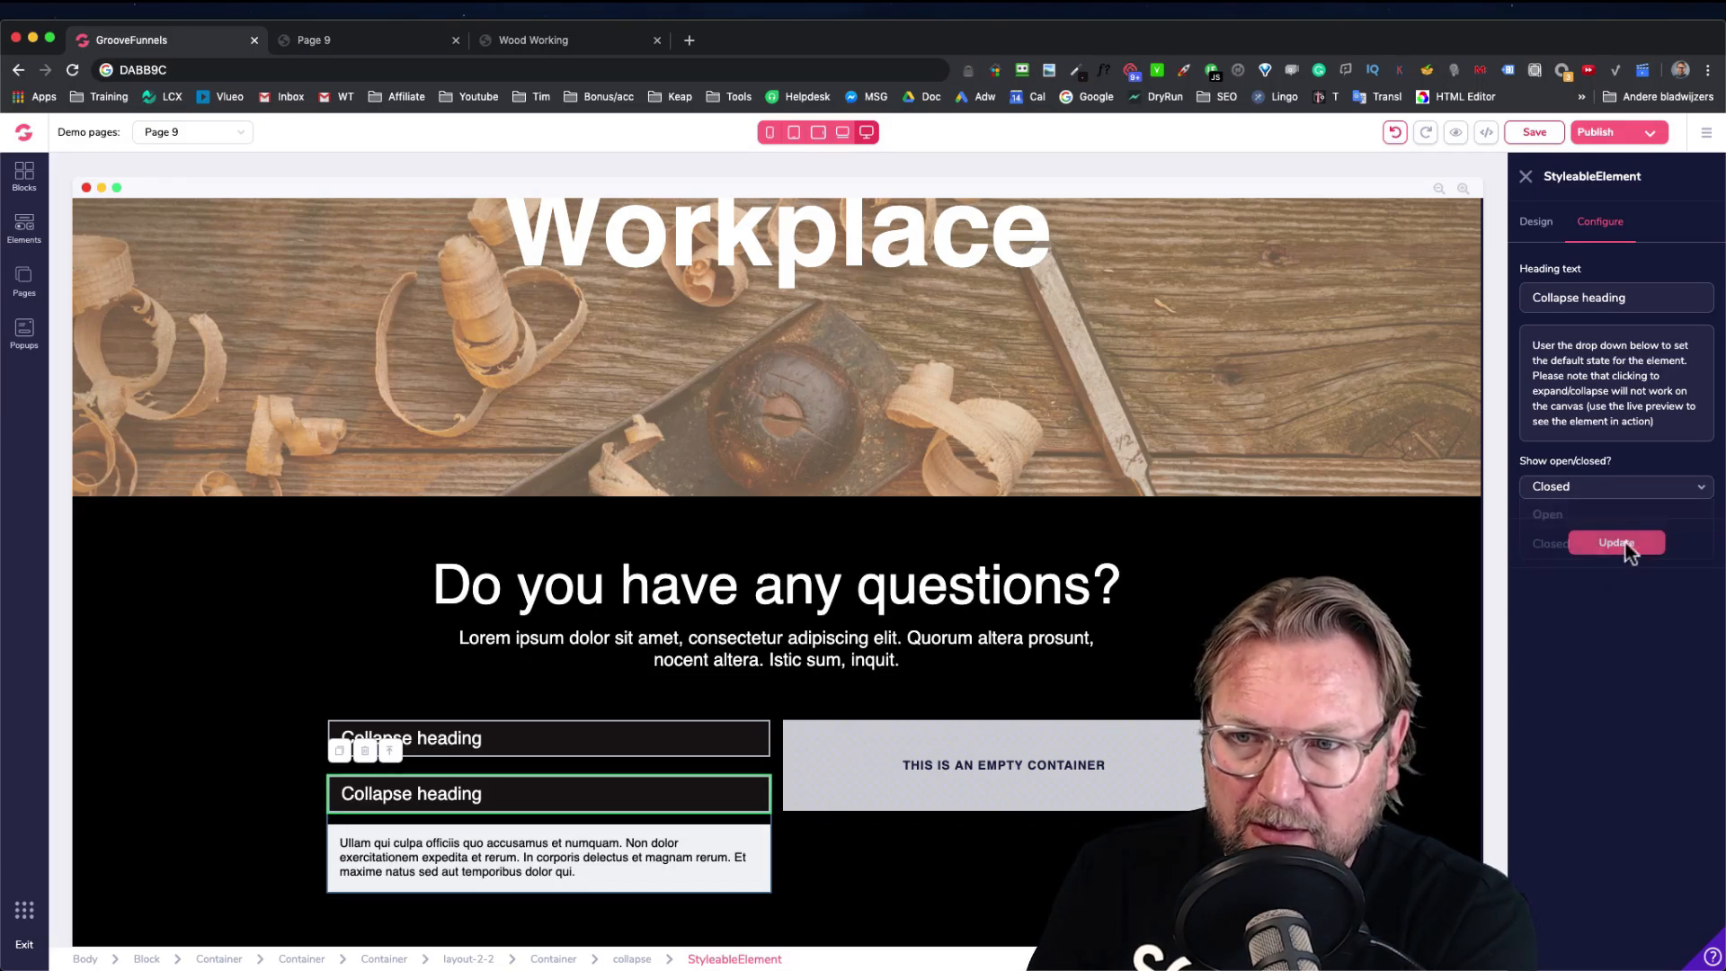
Reopen the second collapse heading's configuration and apply Closed as its default state
left_click(1521, 177)
left_click(709, 660)
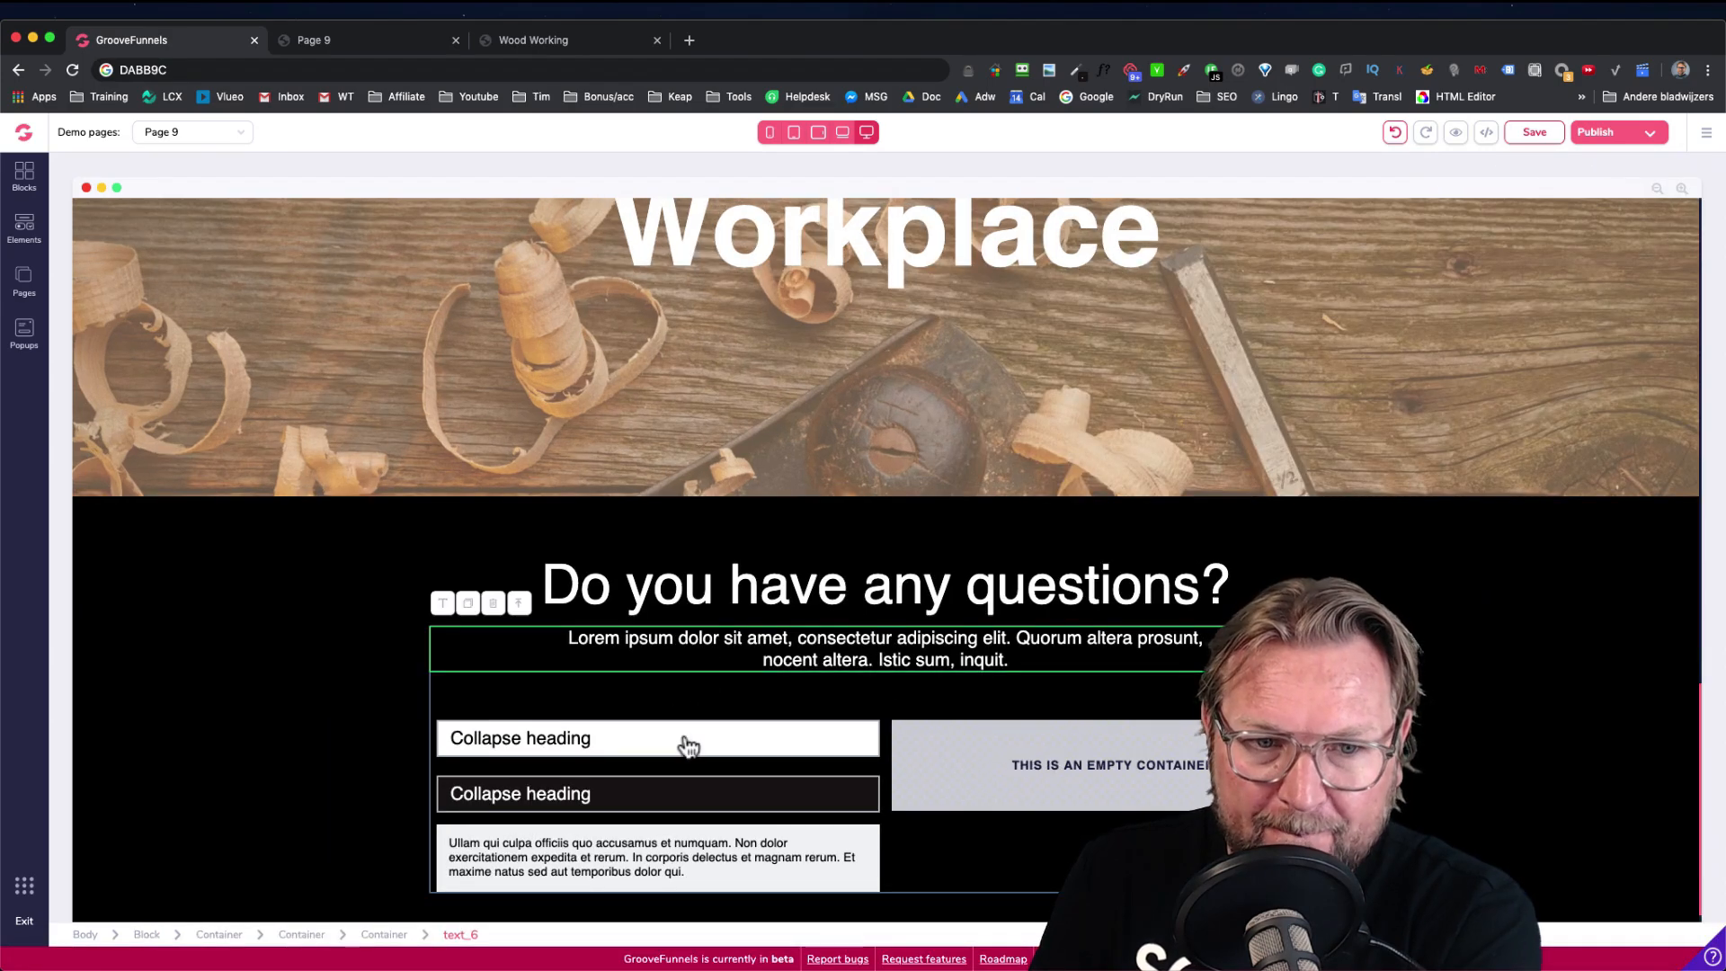
left_click(688, 746)
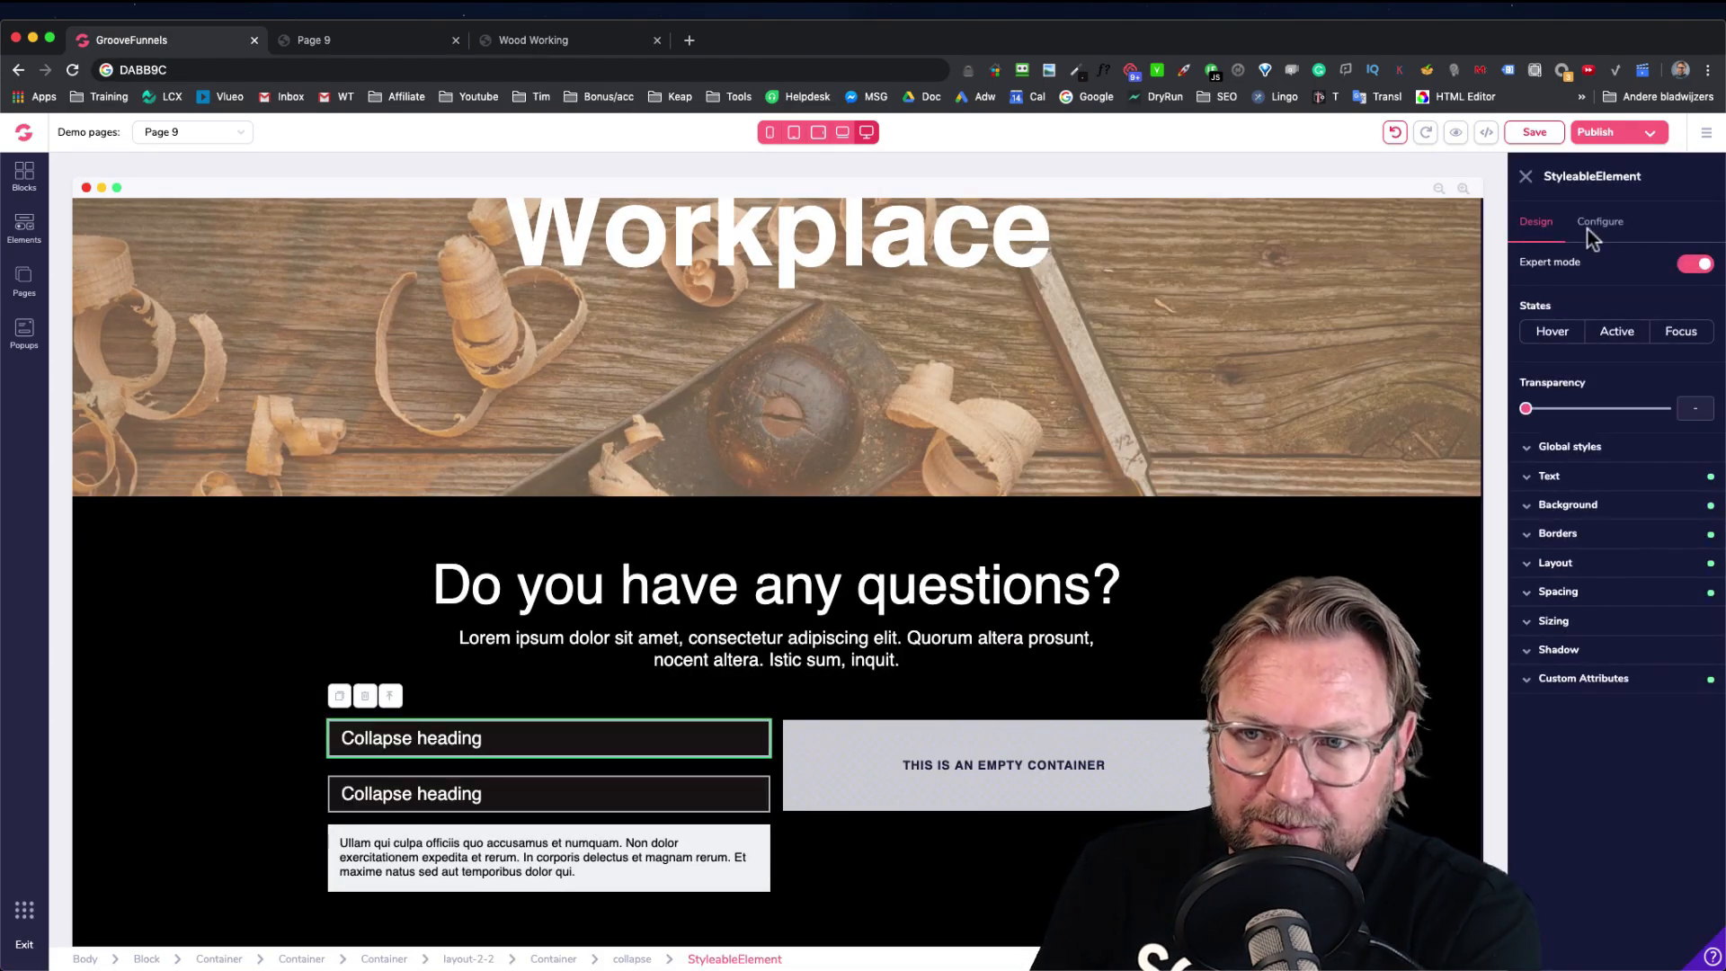
left_click(1591, 235)
left_click(1535, 222)
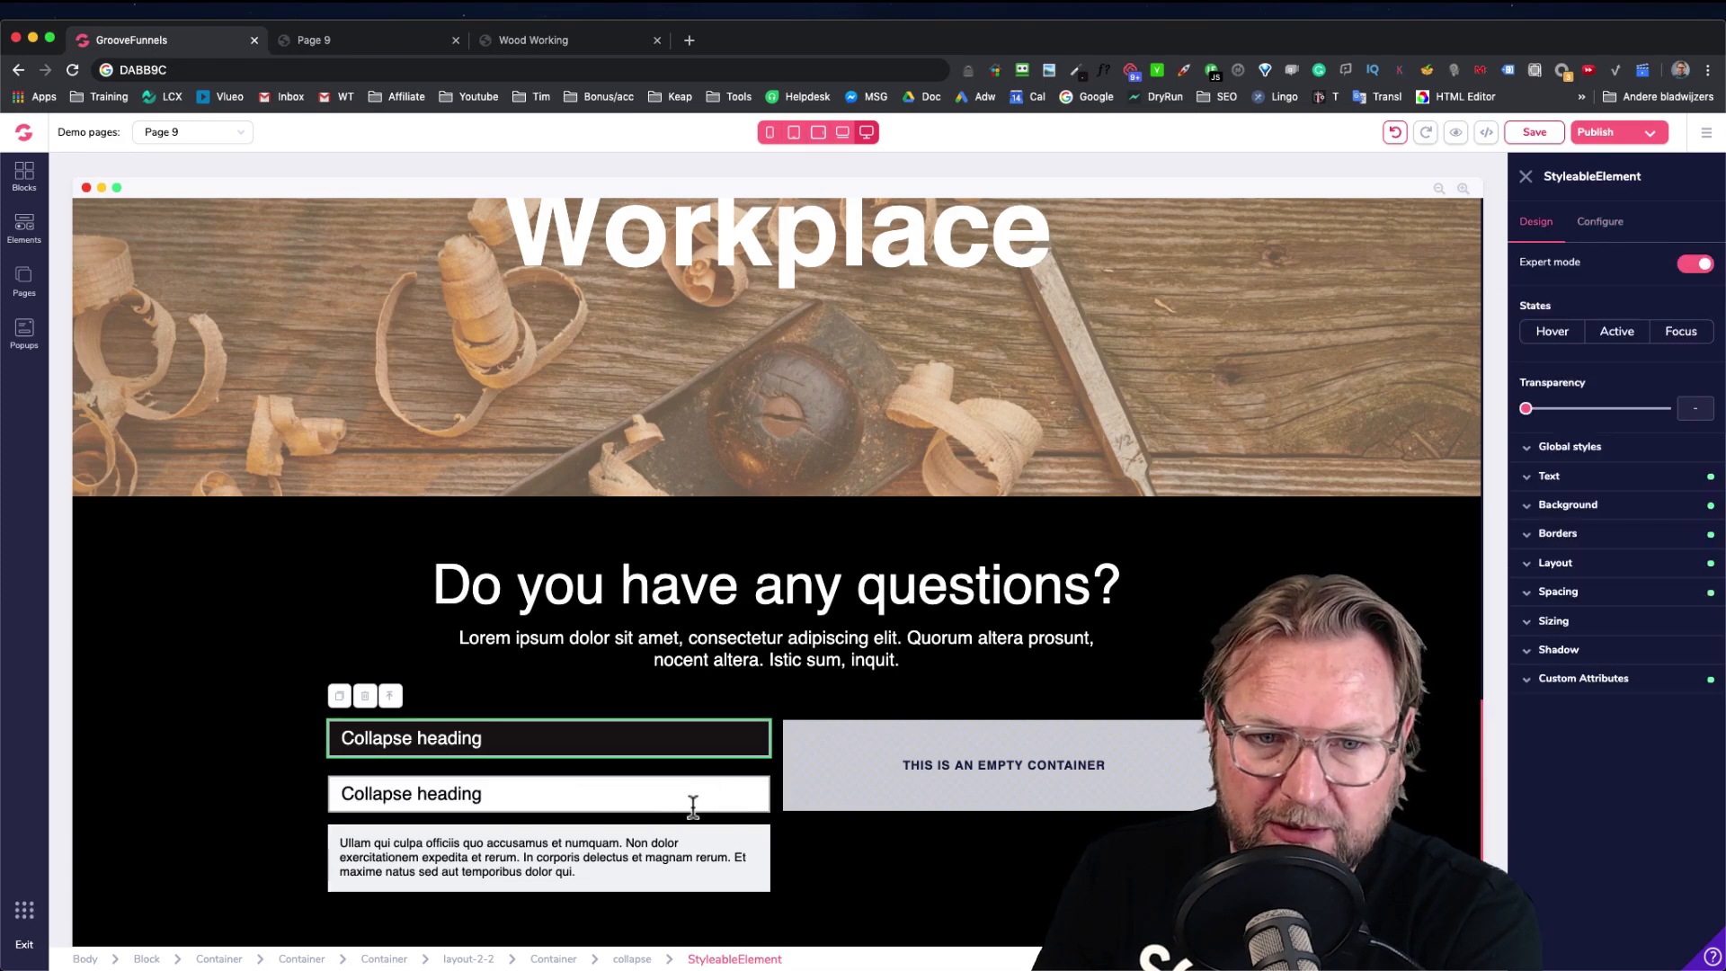
left_click(667, 816)
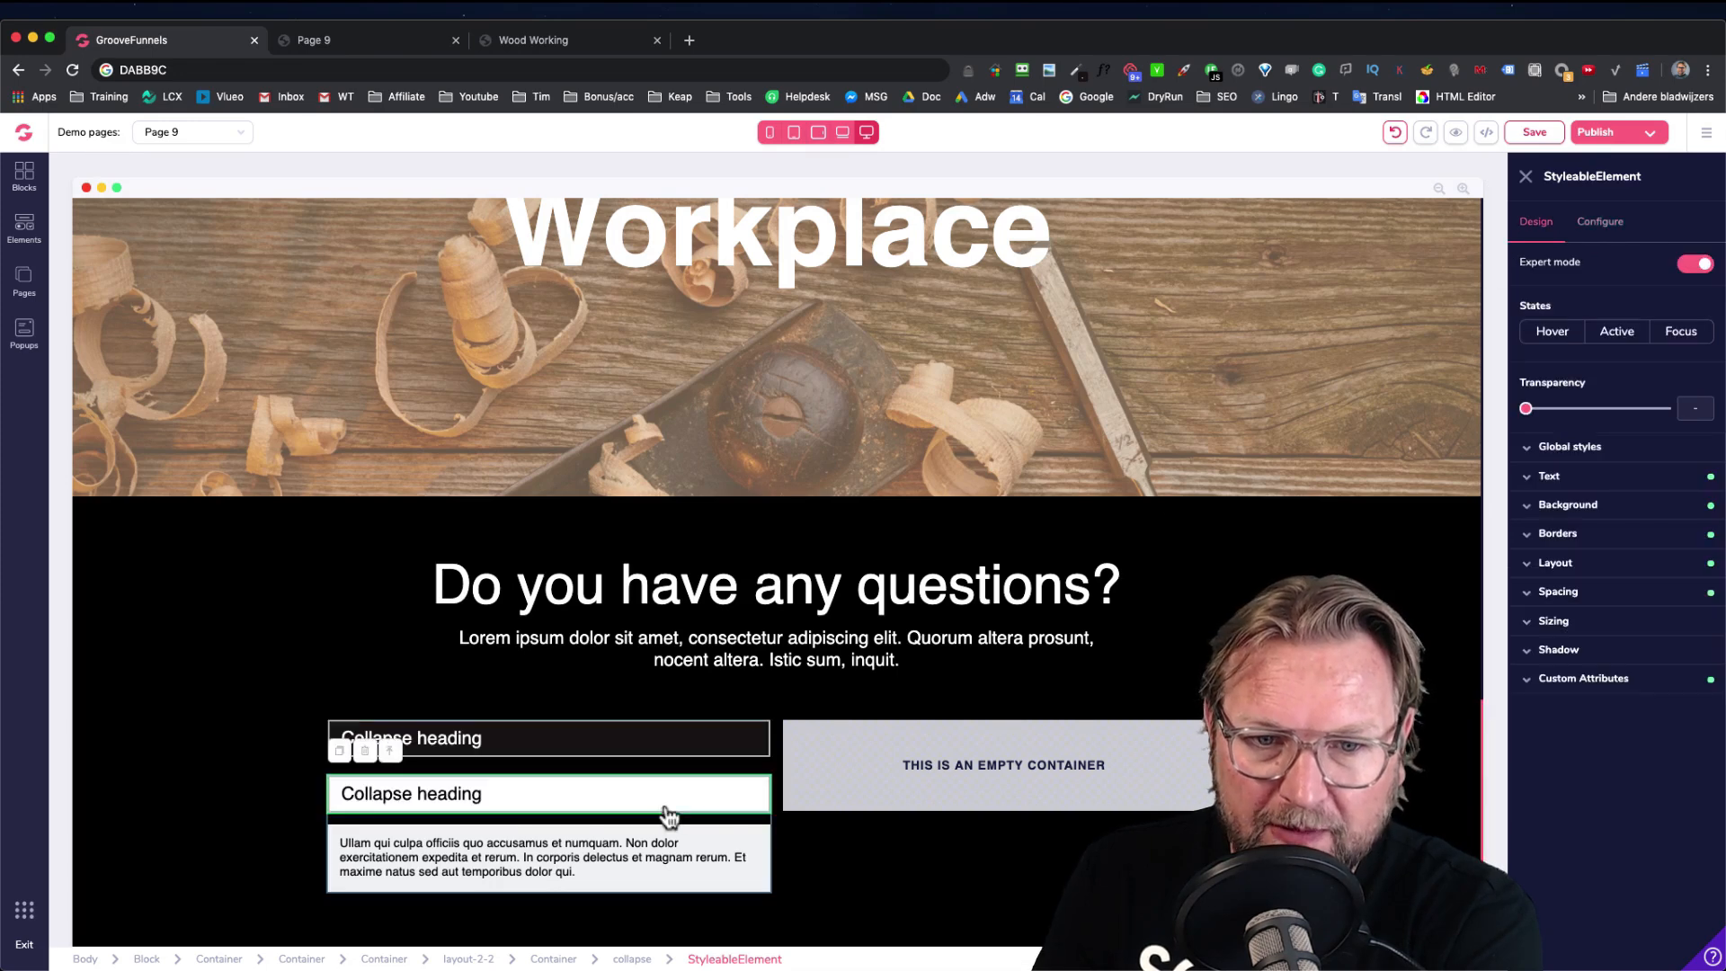
left_click(1591, 224)
left_click(1613, 543)
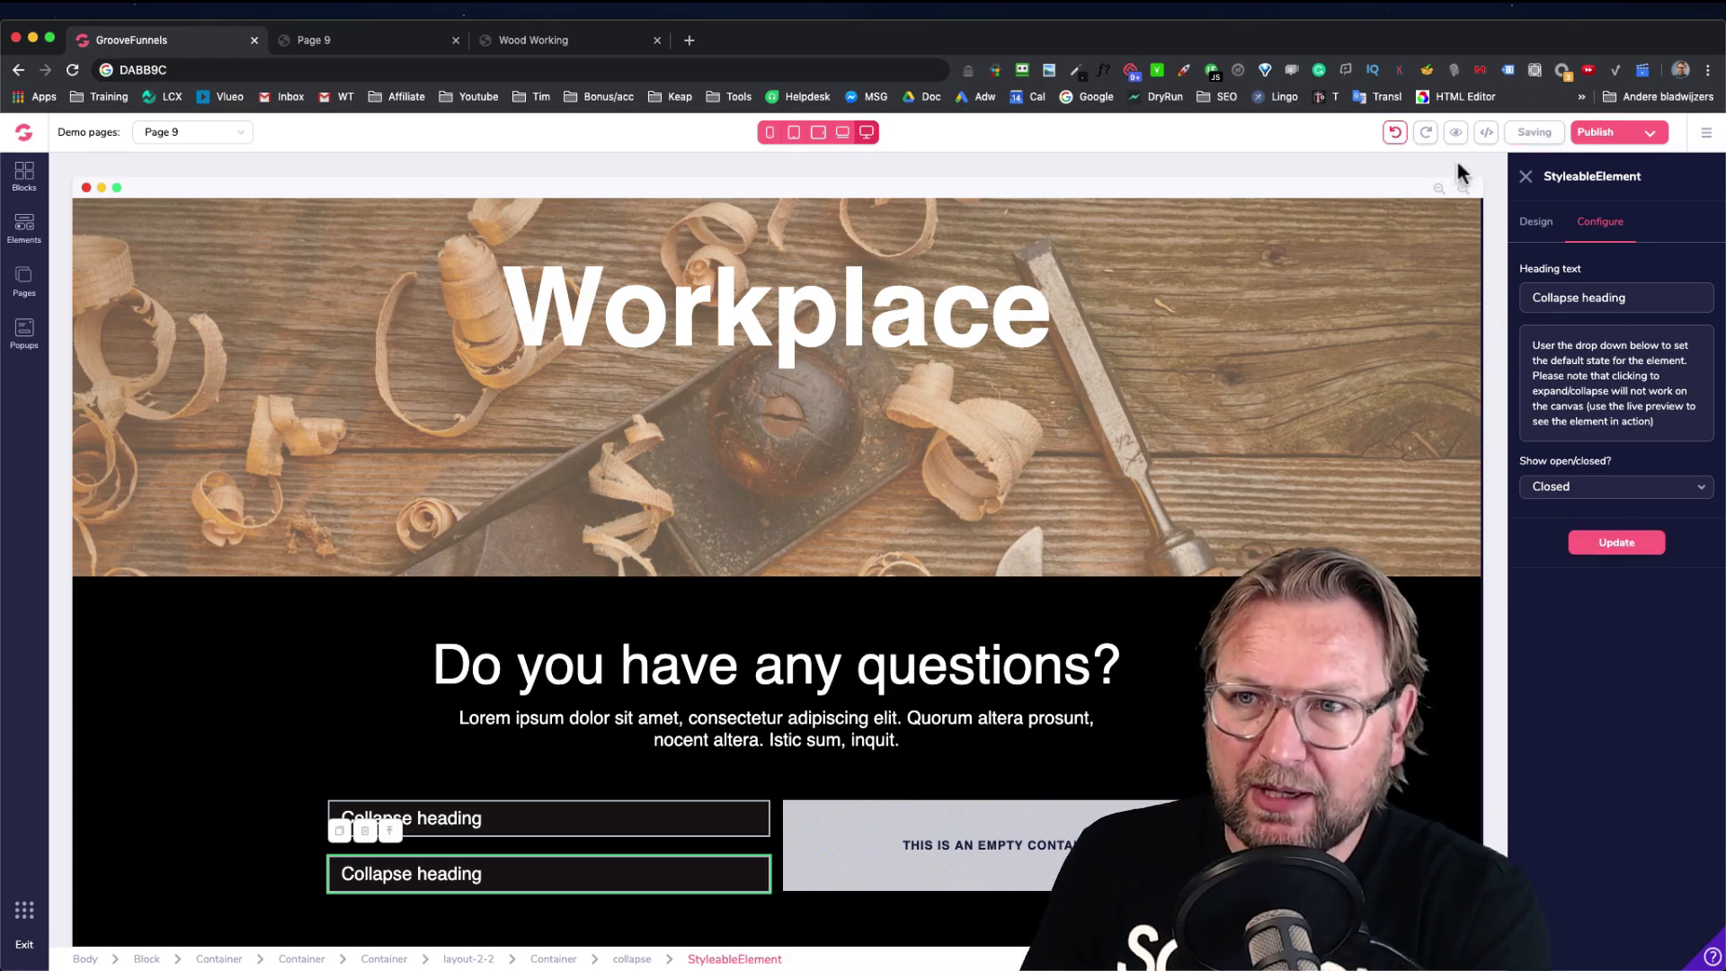
Replace the old preview with a fresh one, expand both collapse headings to test them, and close the preview
left_click(455, 40)
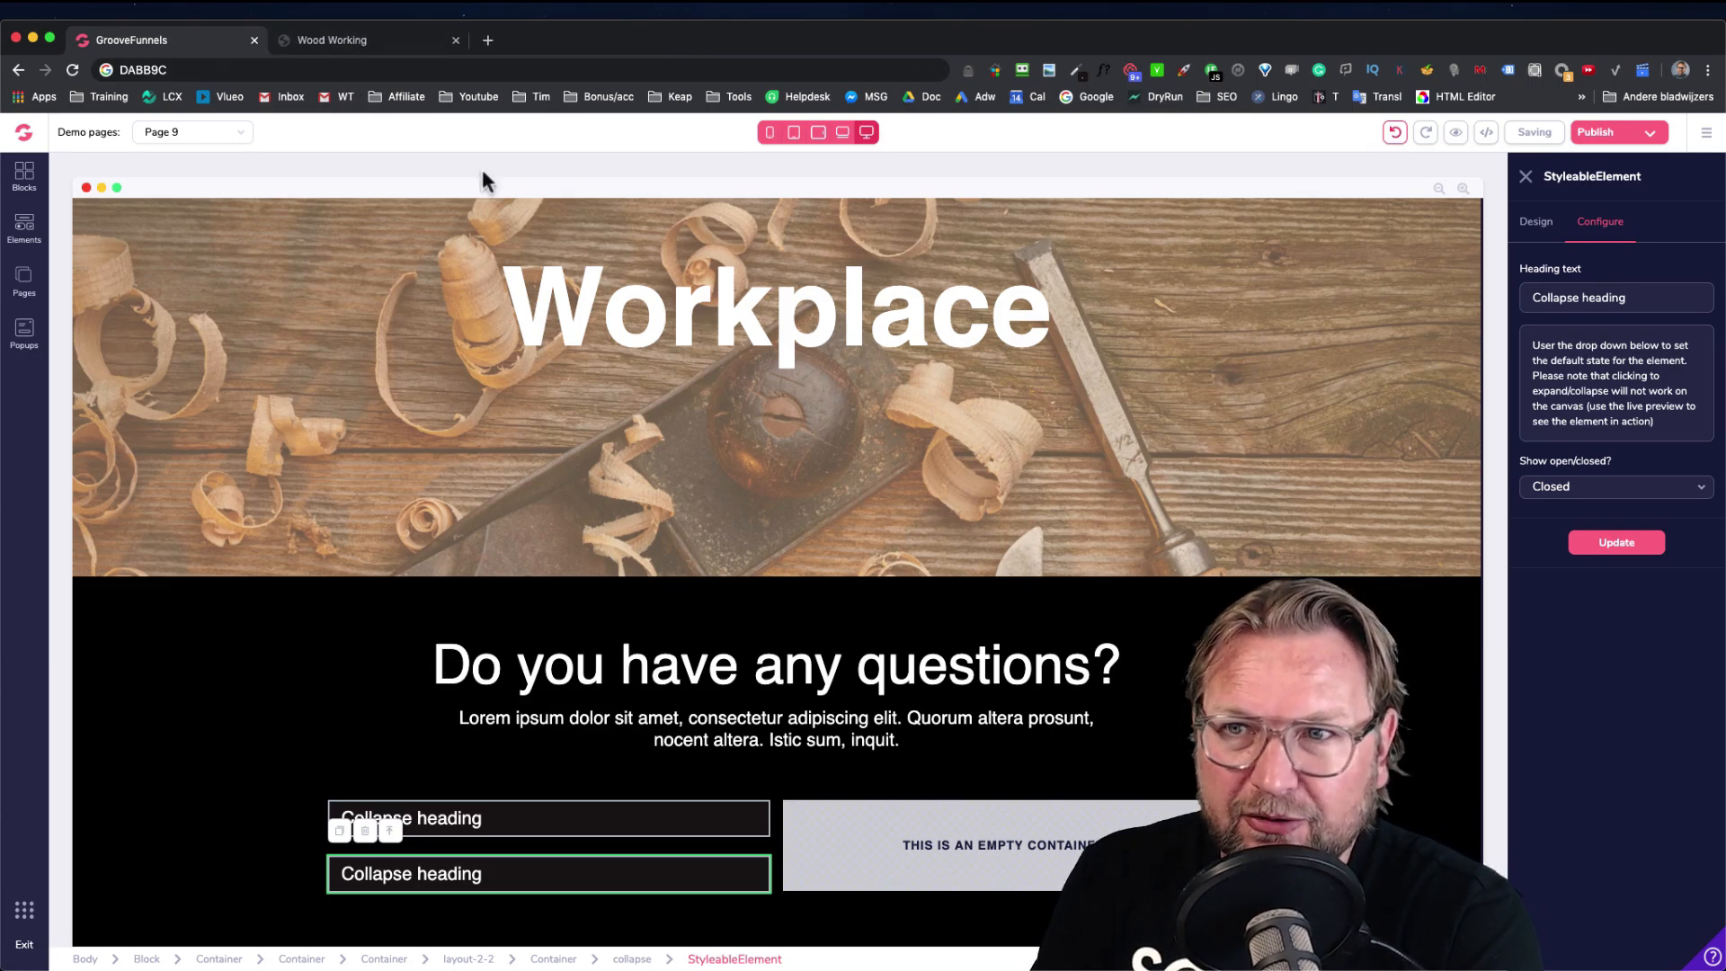
left_click(1429, 132)
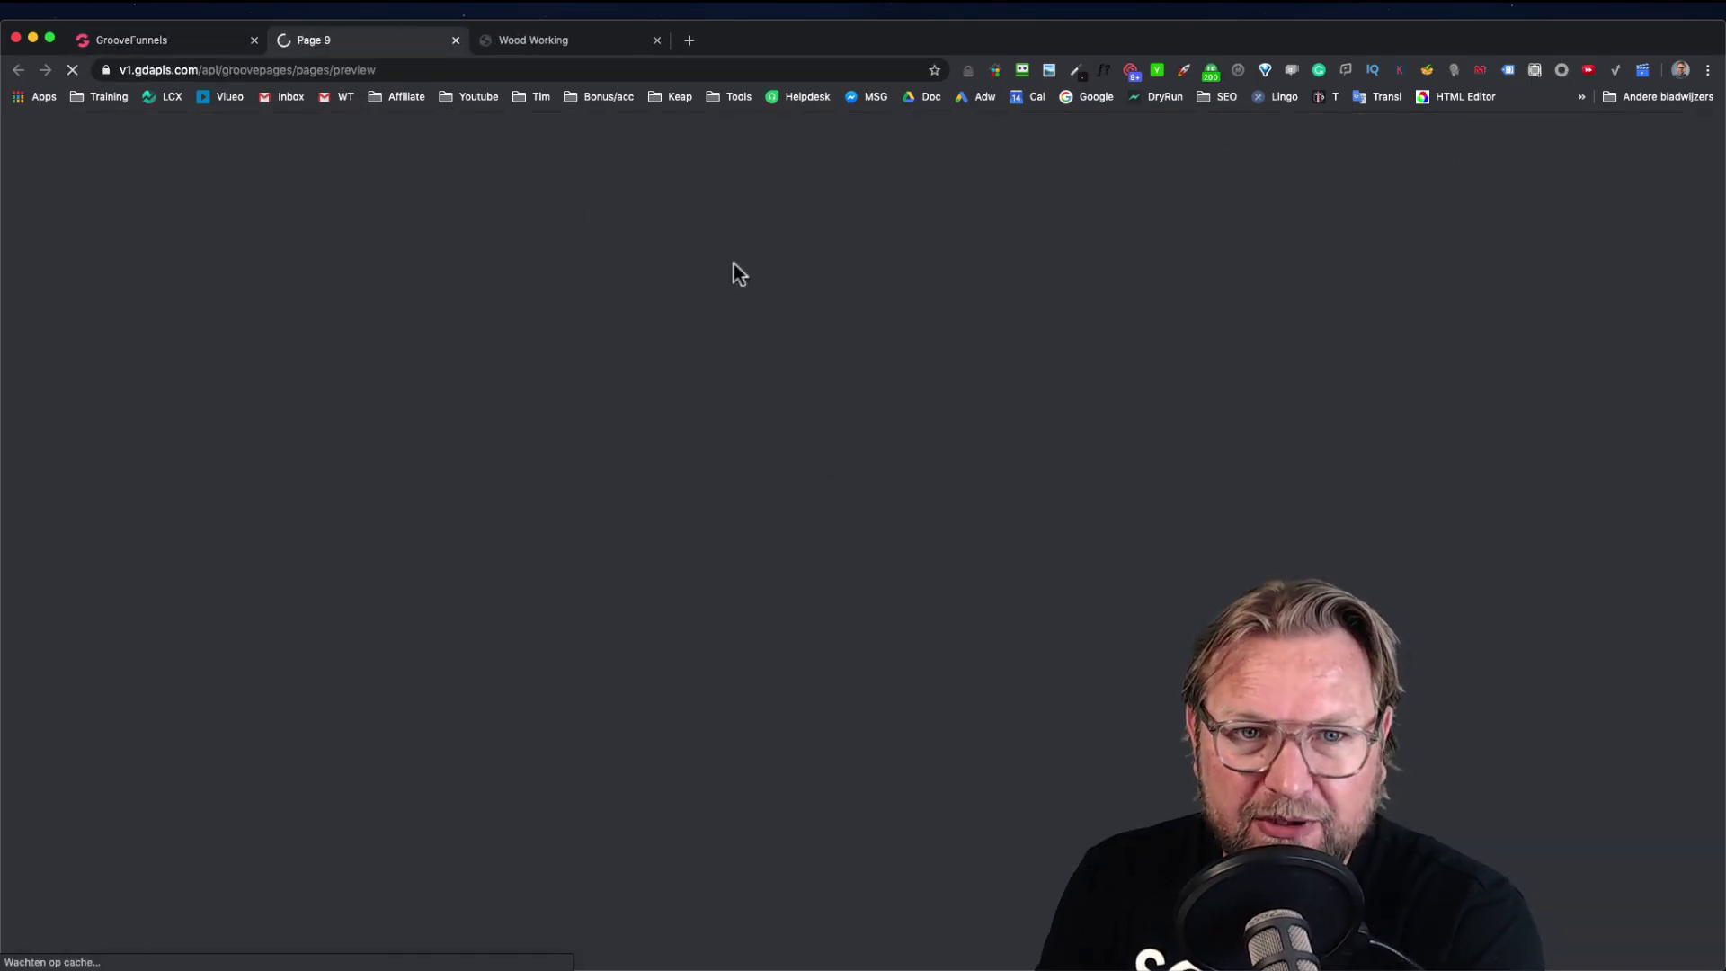
scroll(758, 390, "down", 5)
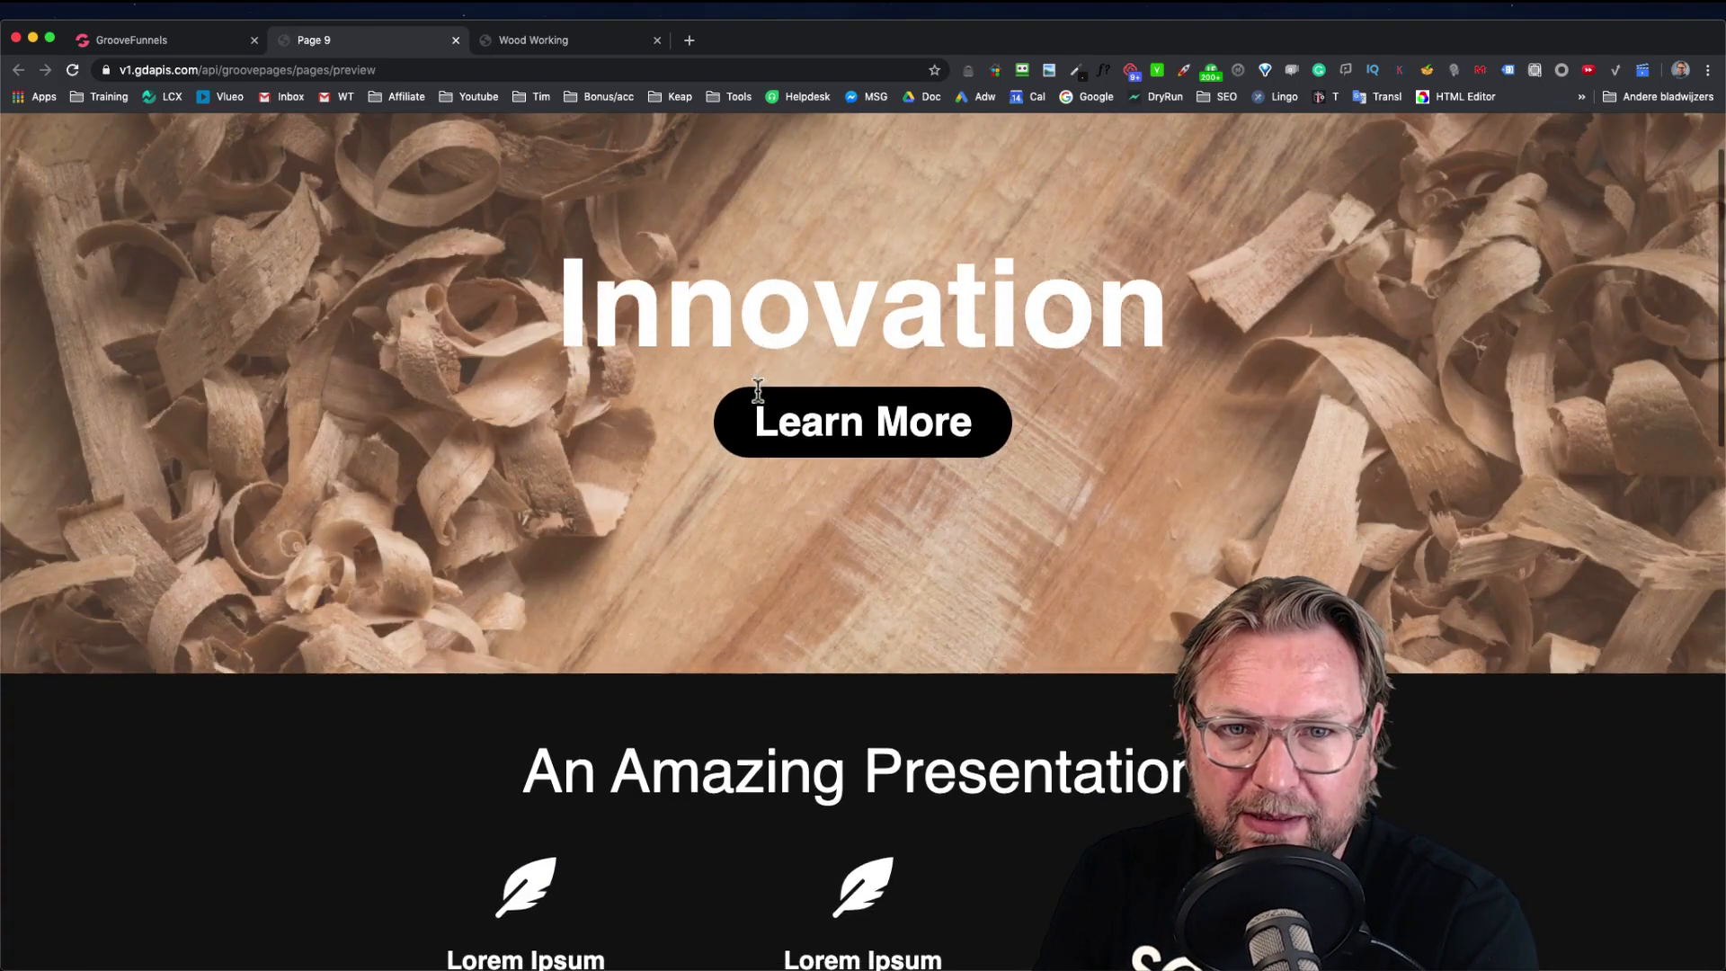
scroll(757, 390, "down", 3)
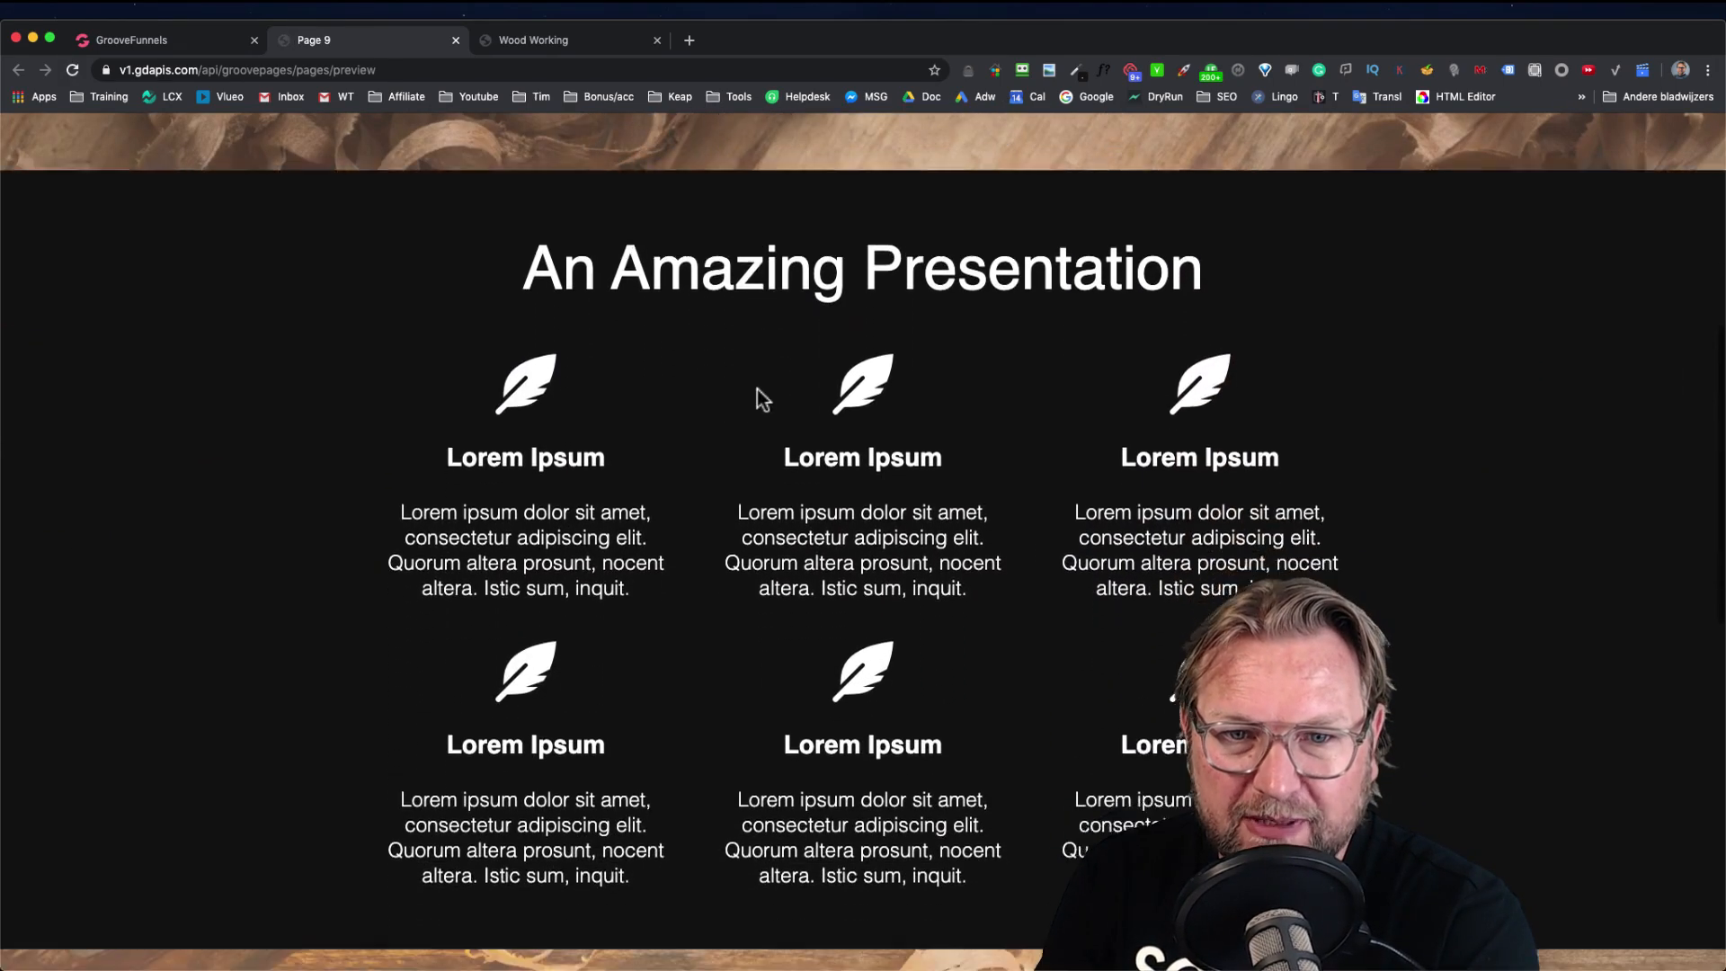
scroll(757, 390, "down", 5)
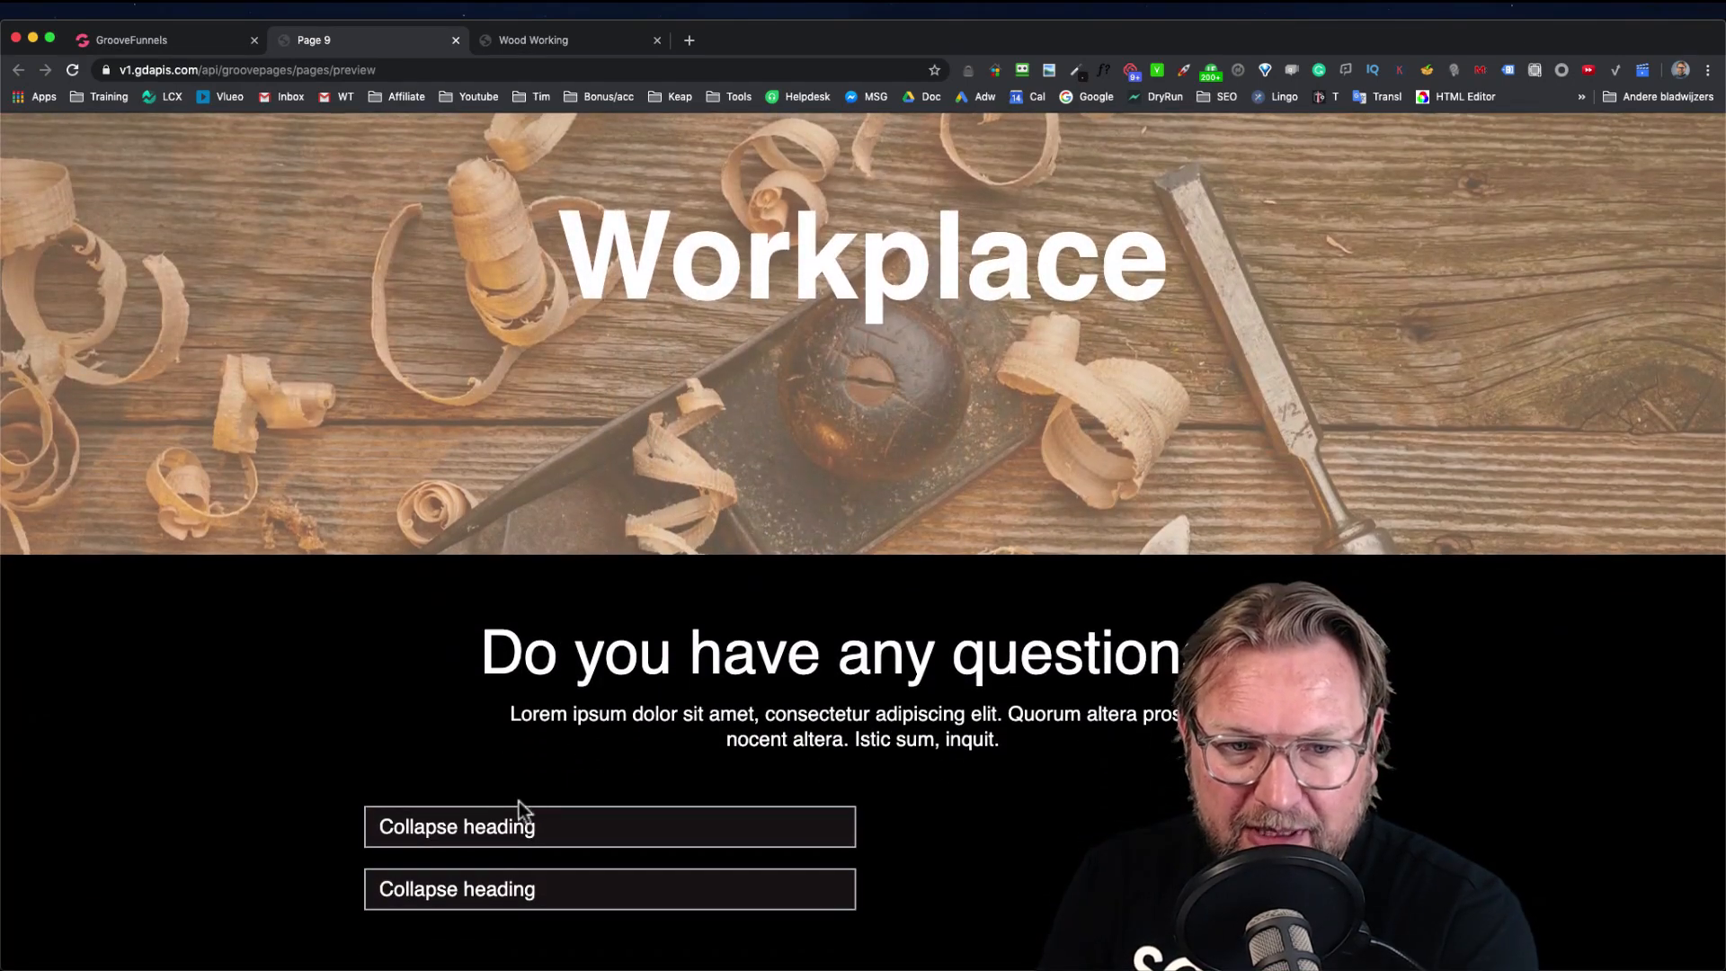
left_click(520, 824)
scroll(523, 812, "down", 1)
left_click(535, 885)
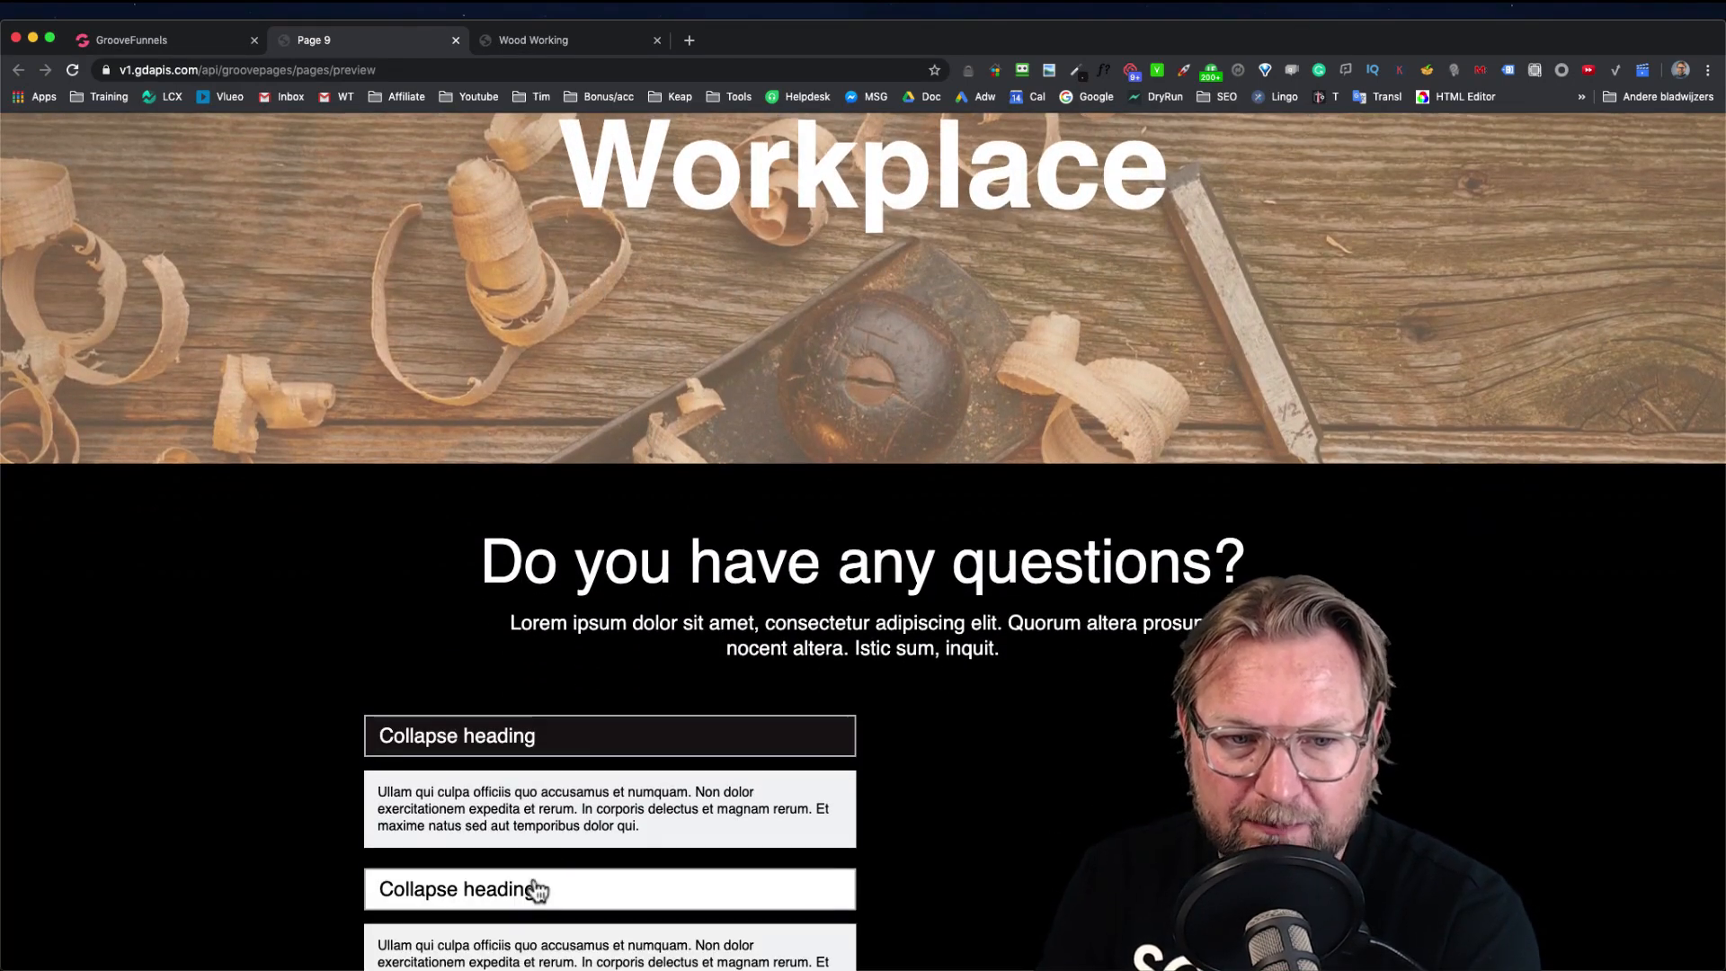
scroll(600, 623, "up", 9)
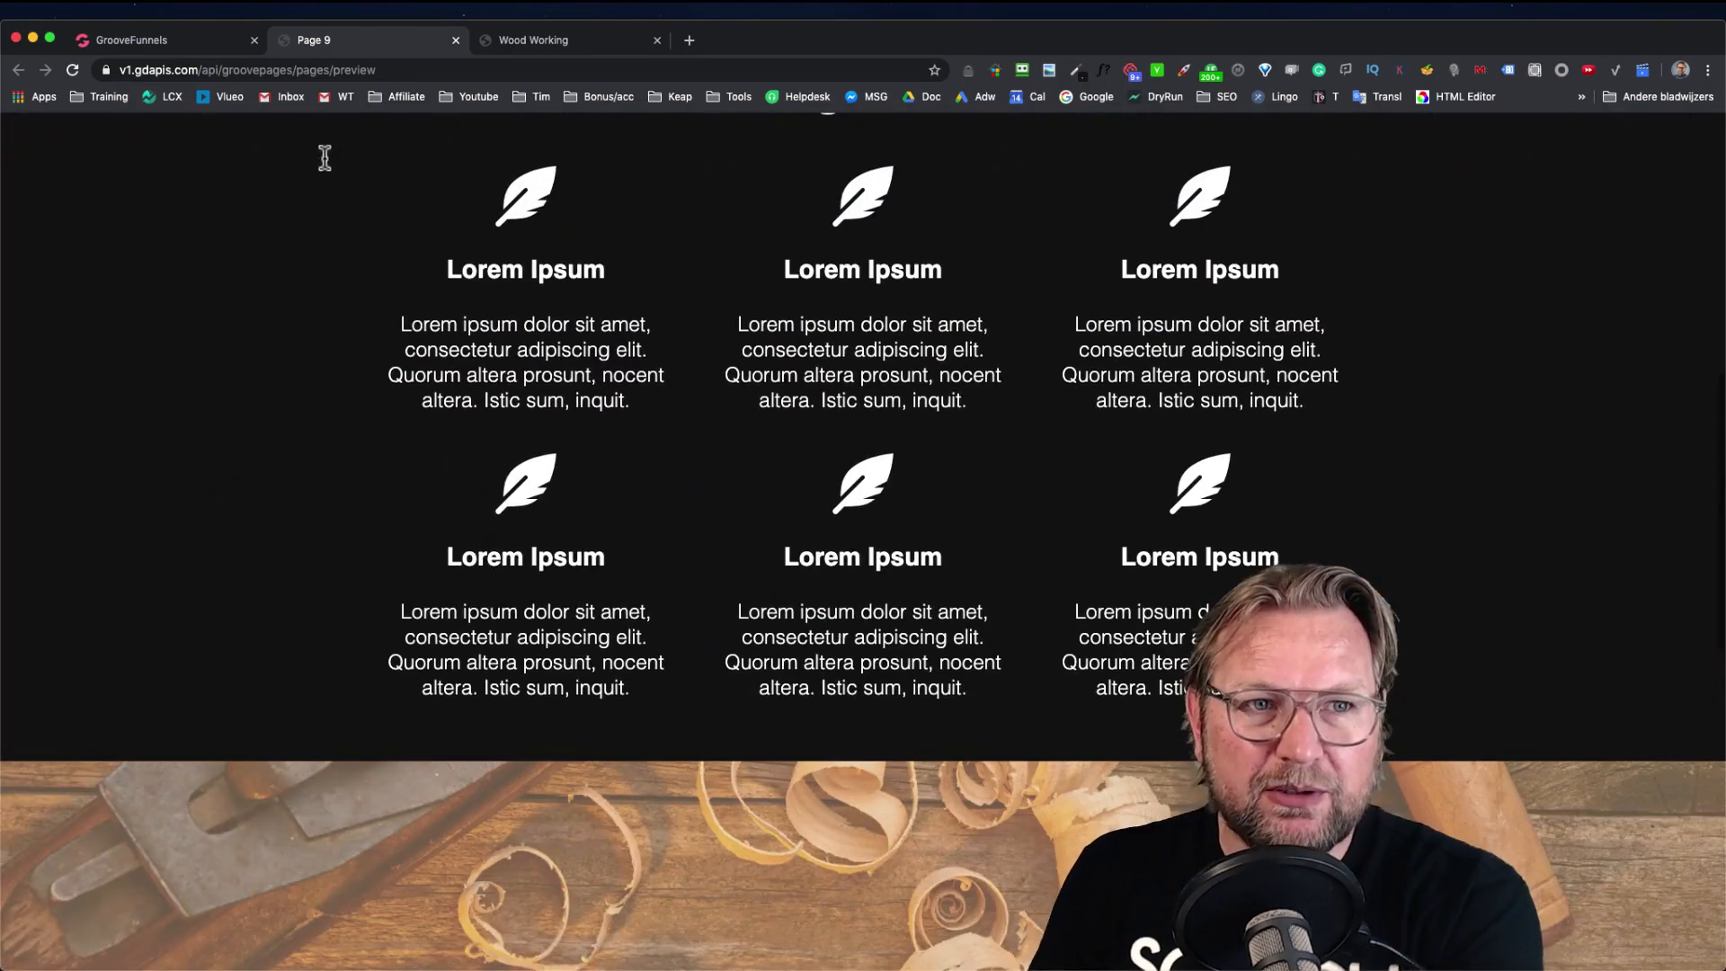
left_click(456, 40)
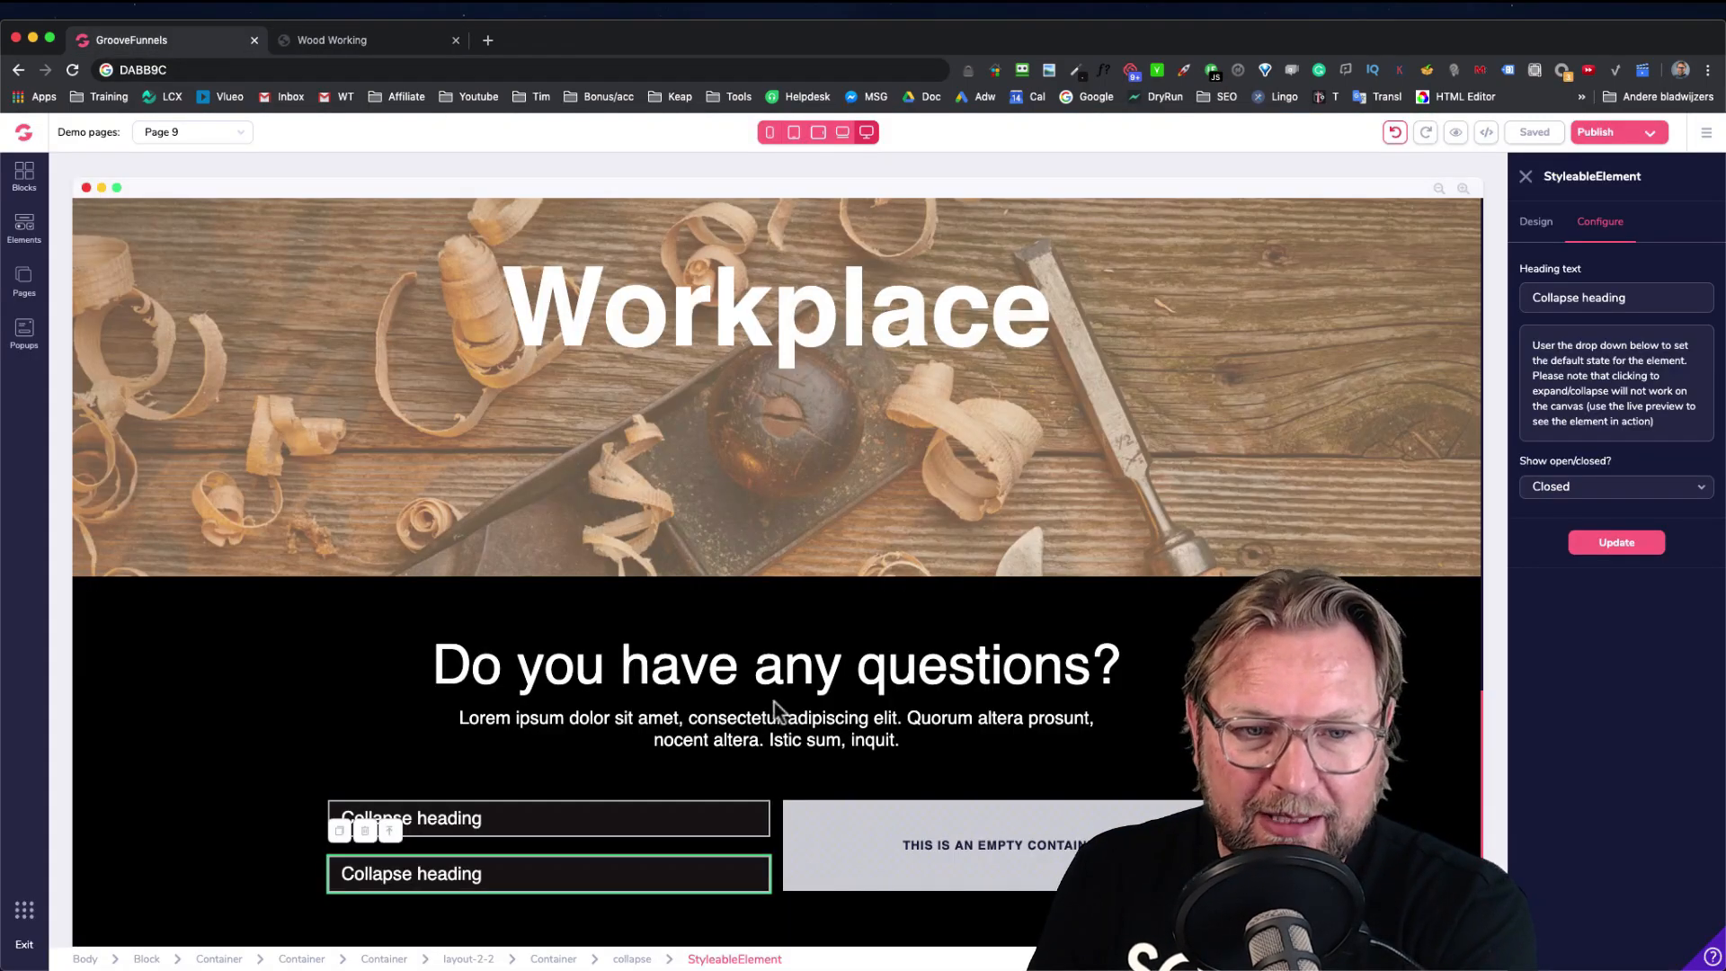
Duplicate the second collapse heading and set the copy's top margin to 1.5rem
scroll(764, 737, "down", 1)
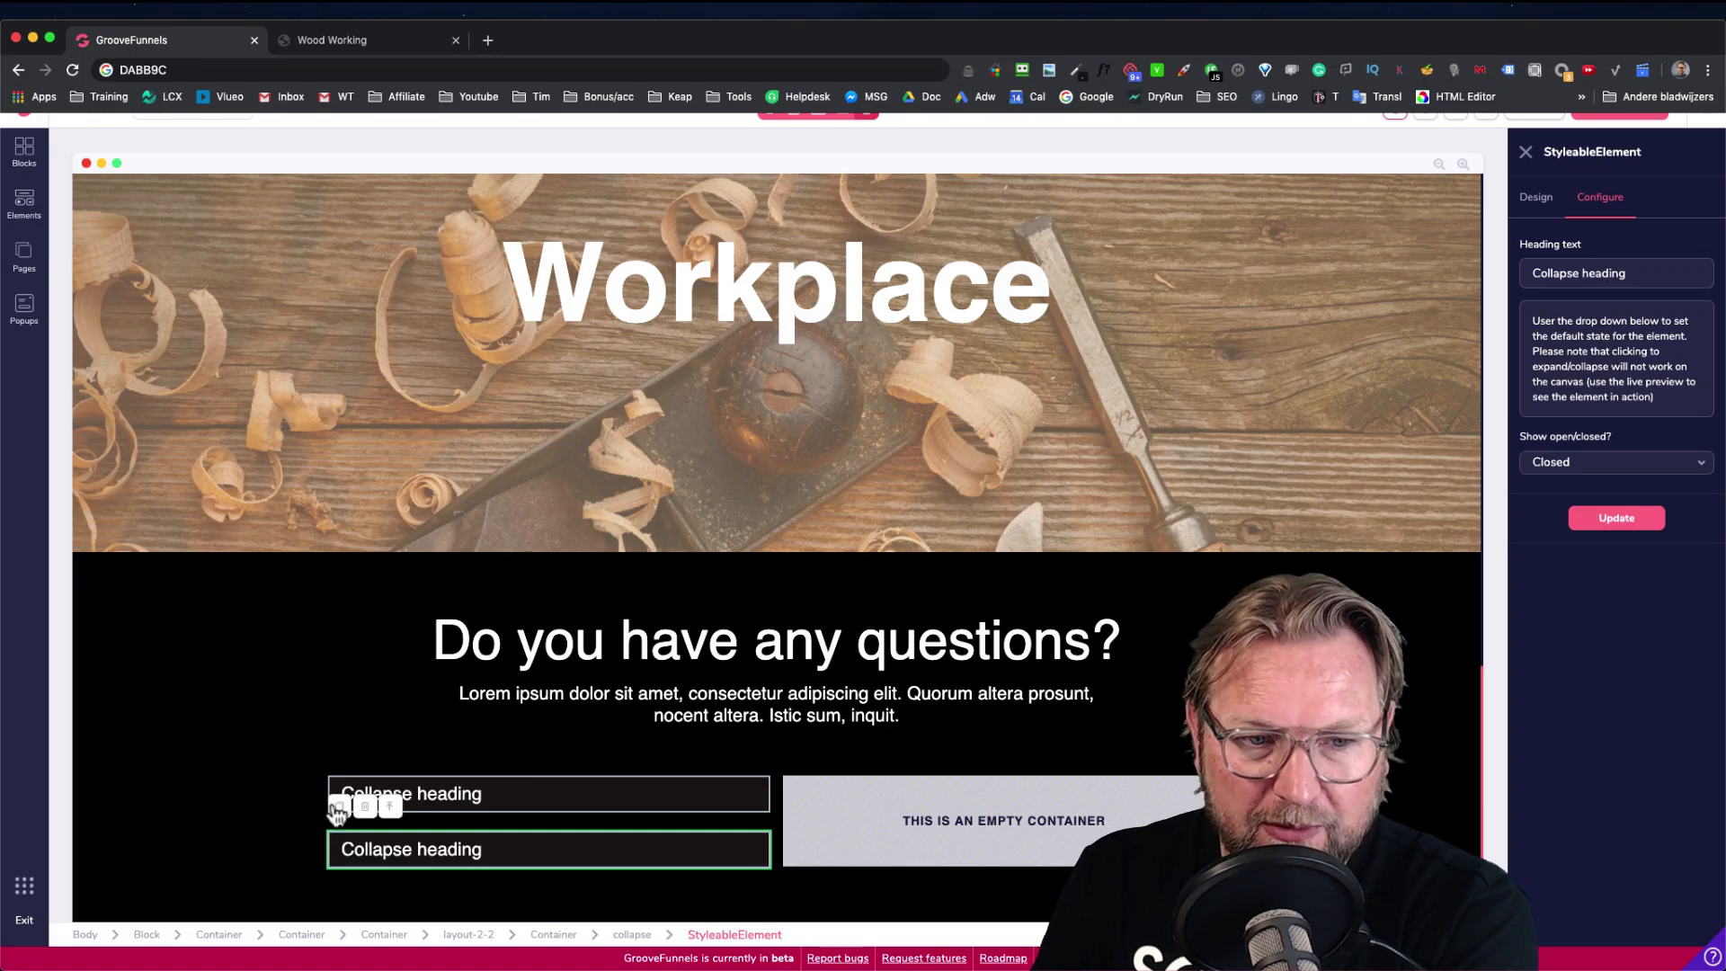
left_click_drag(337, 813, 526, 844)
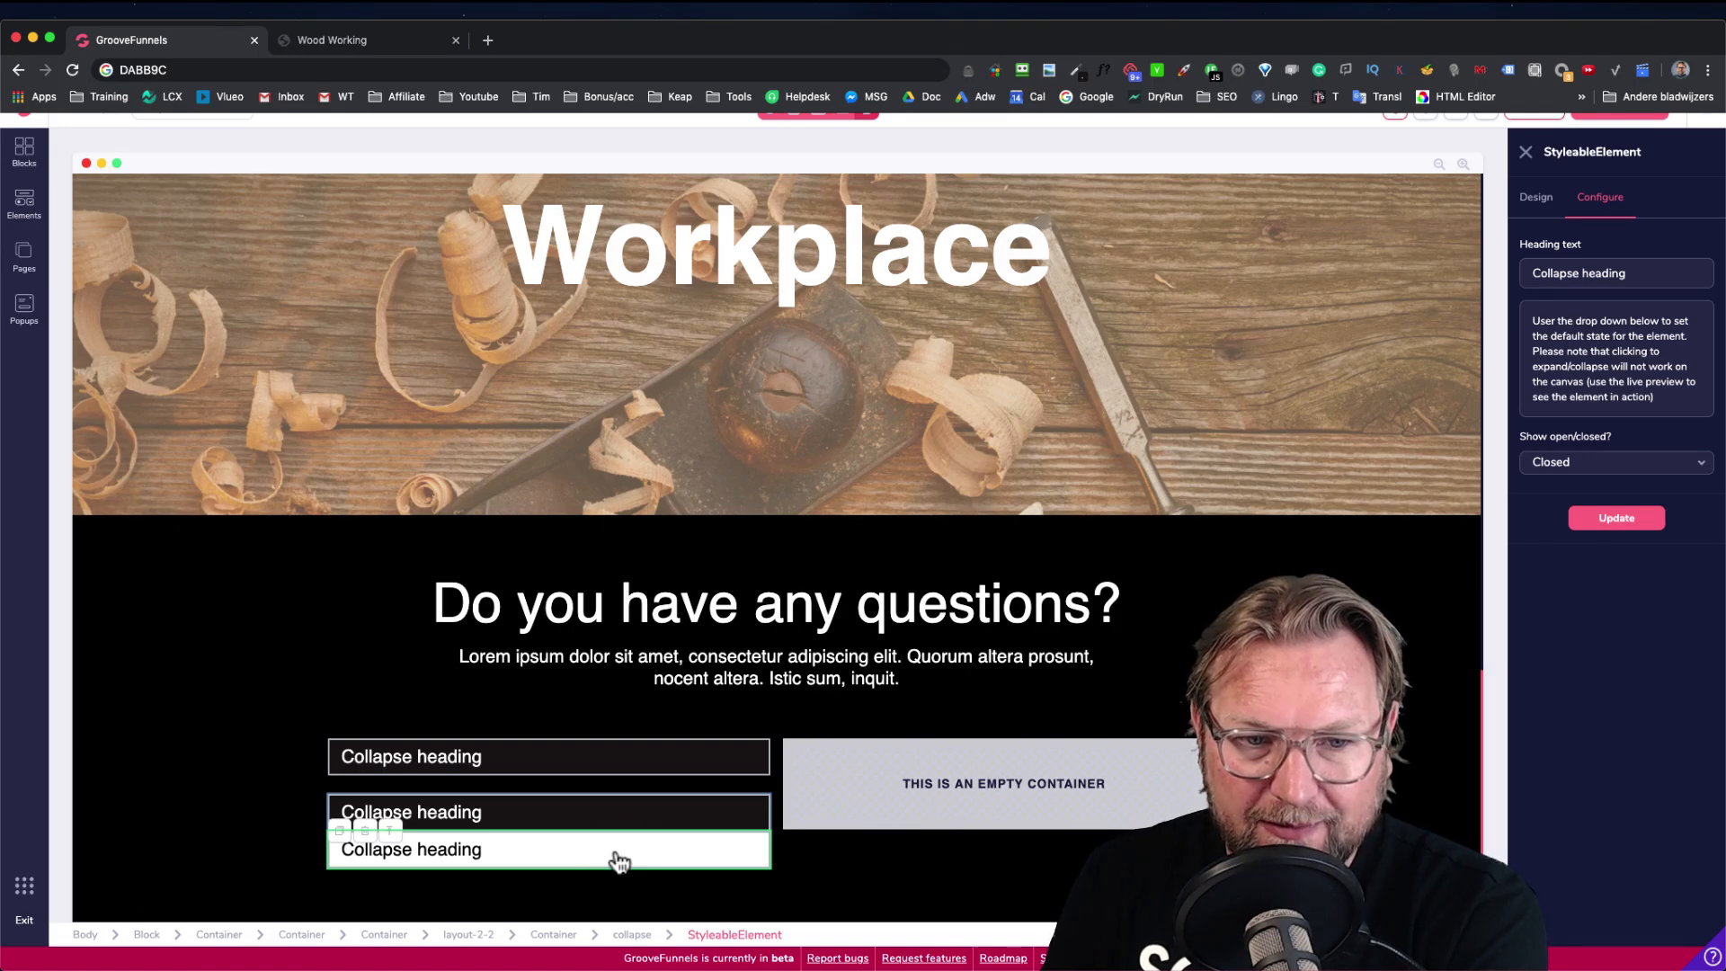
left_click(1550, 198)
left_click(1571, 571)
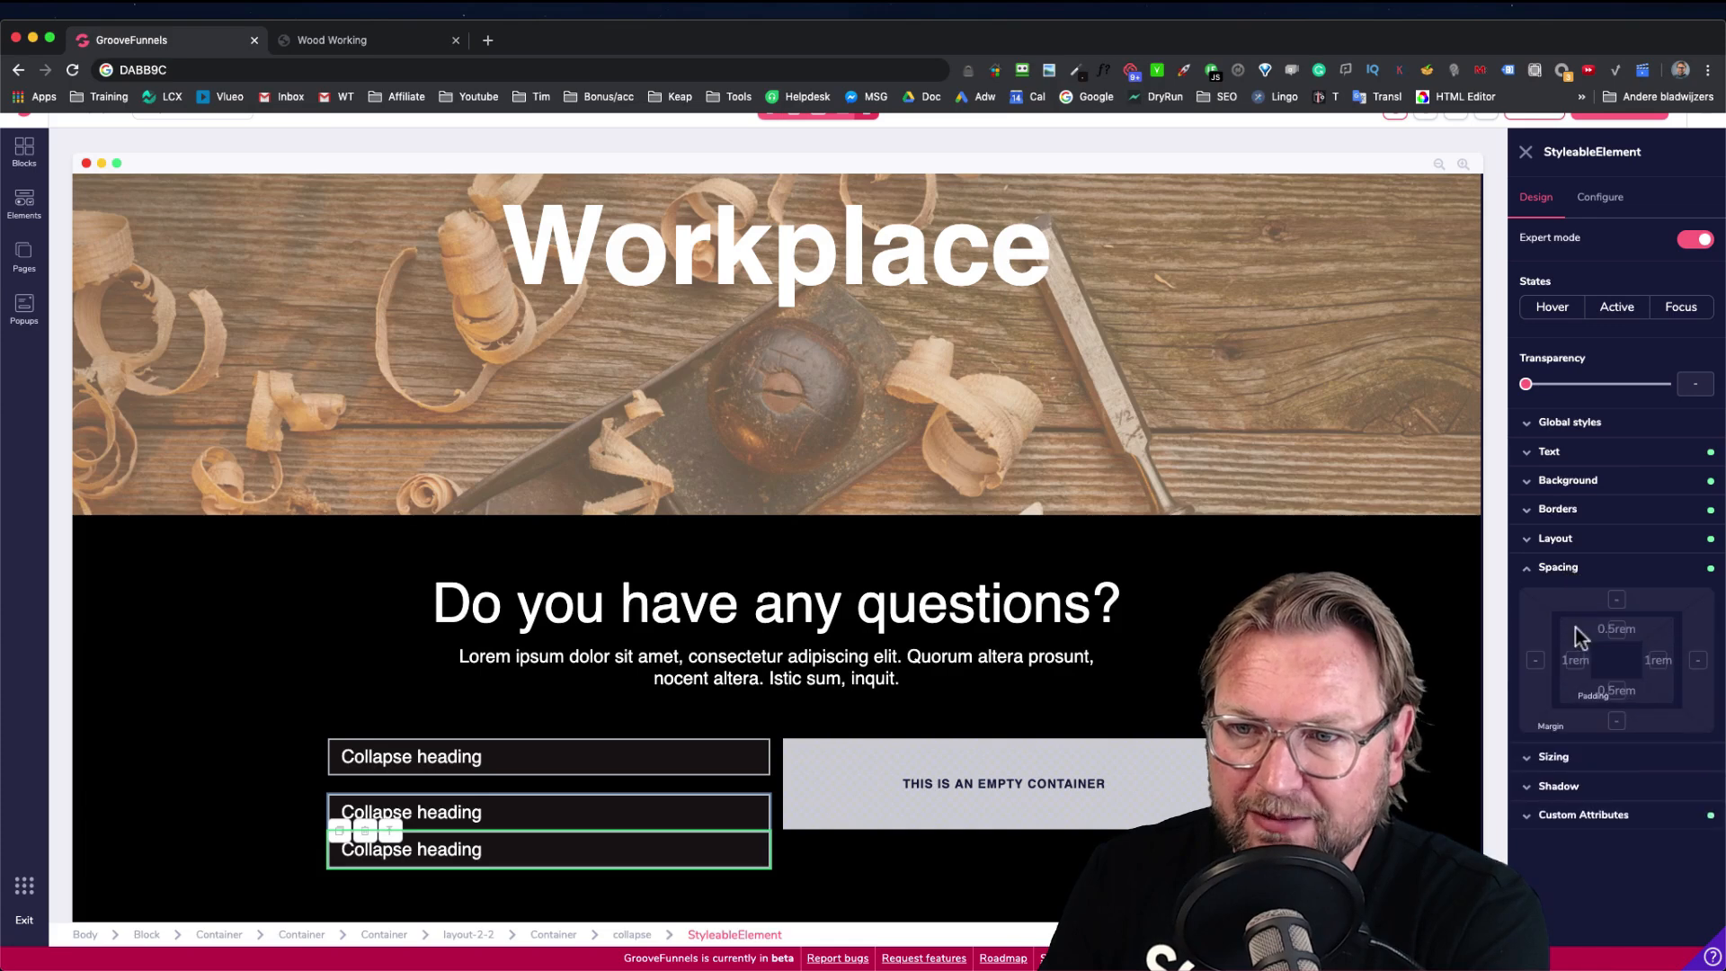
left_click_drag(1526, 752, 1575, 754)
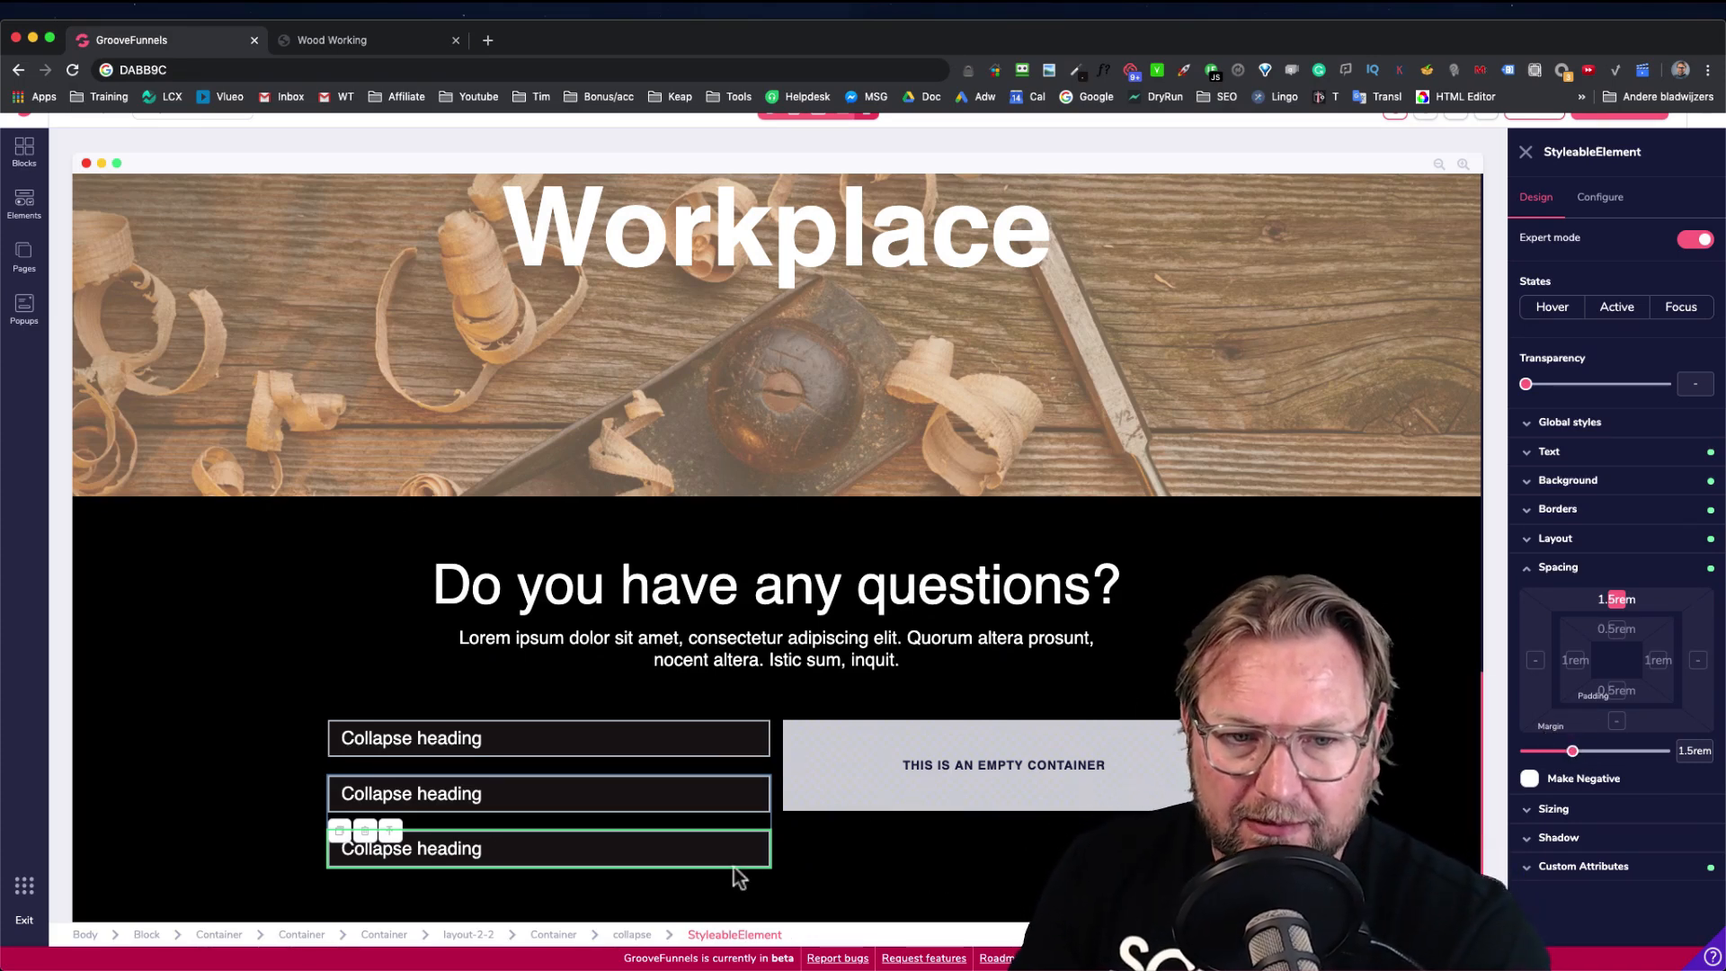
Check the two-column FAQ layout on the finished Wood Working page and return to the page editor
left_click(392, 45)
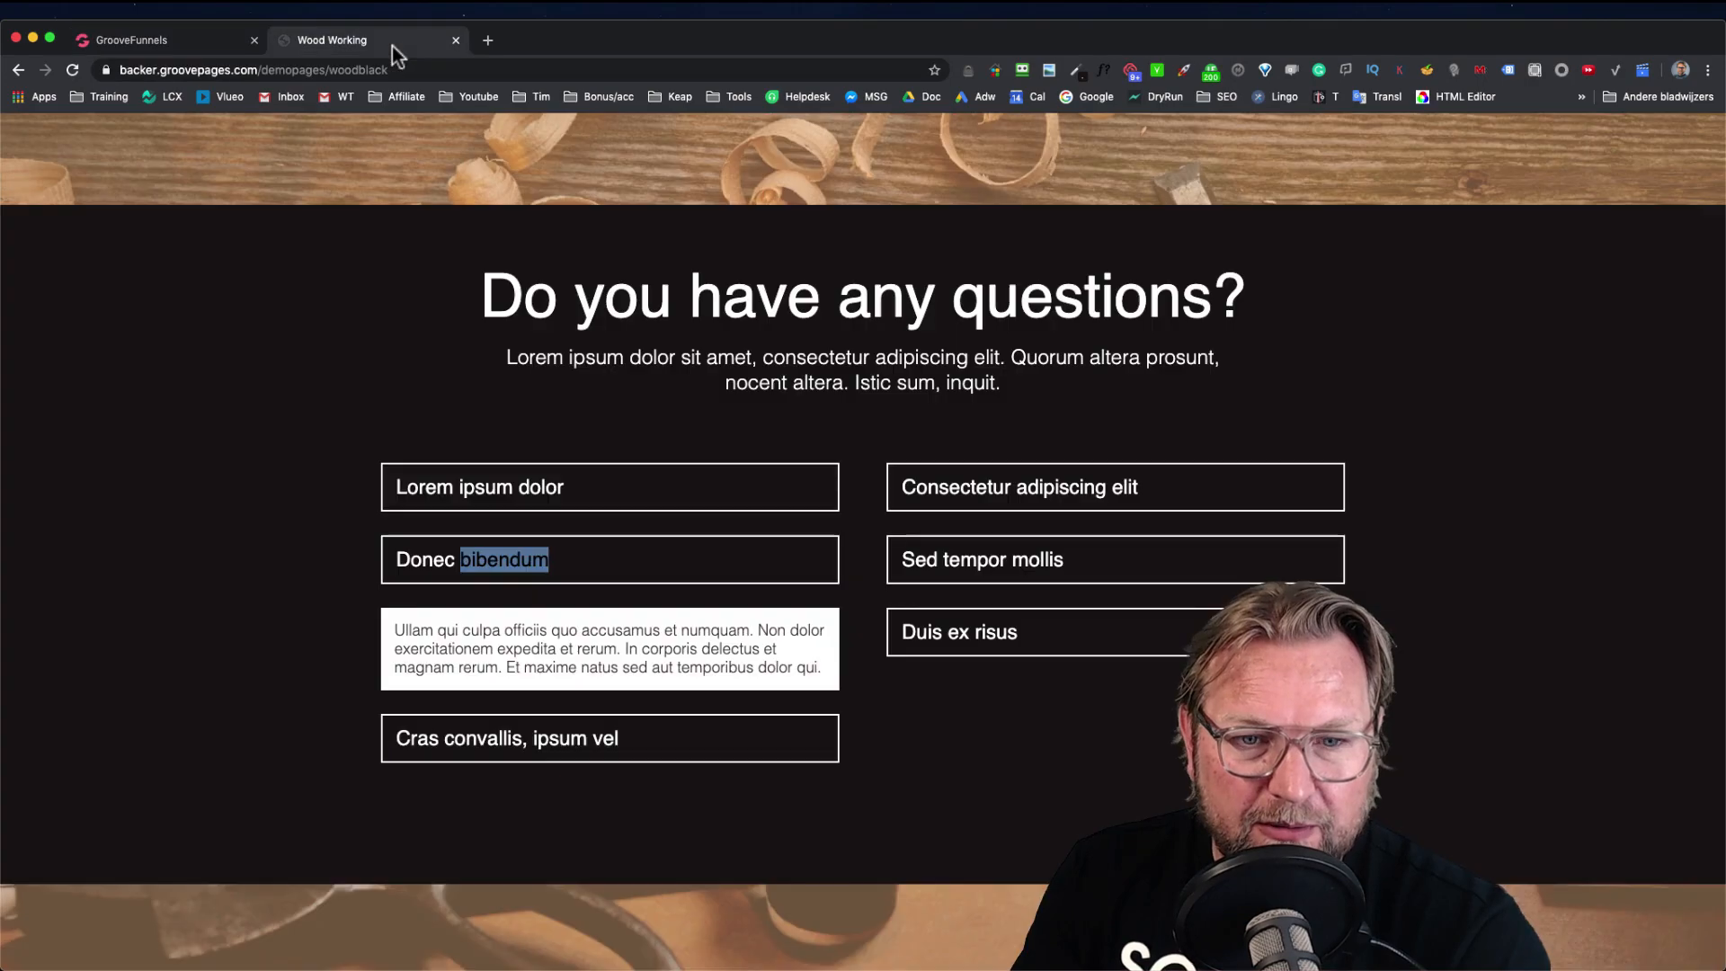
left_click(195, 40)
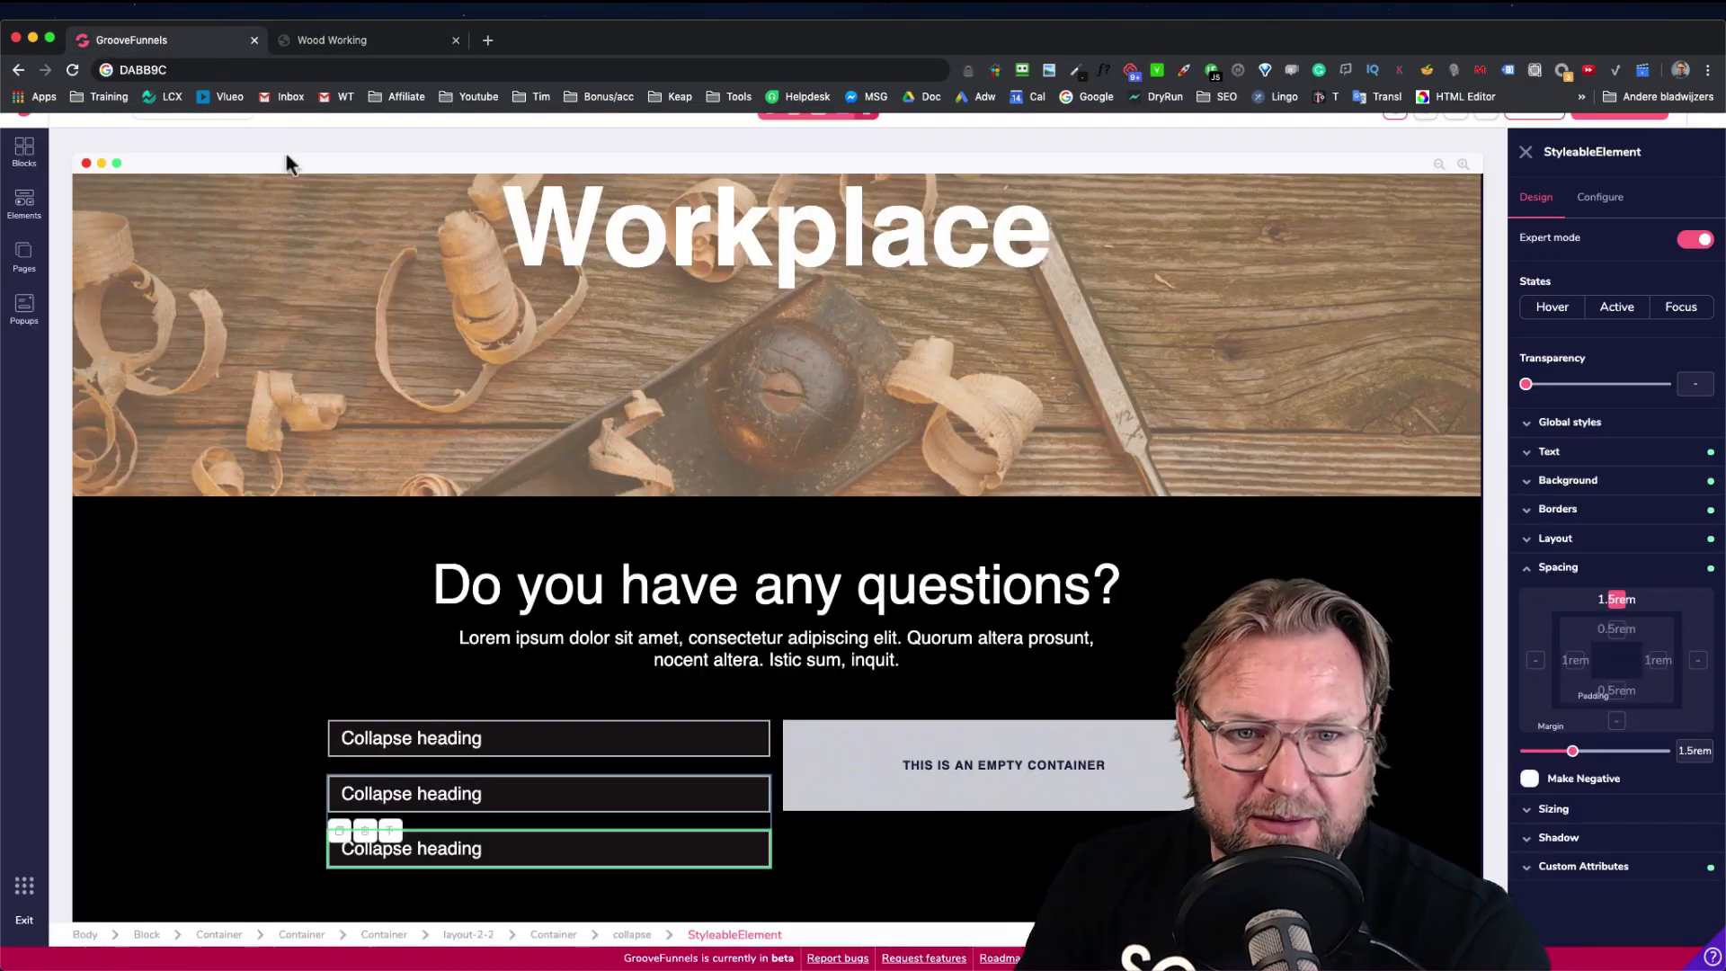
Try to move a duplicate of the first collapse heading into the empty right column, and delete the duplicate
left_click(727, 750)
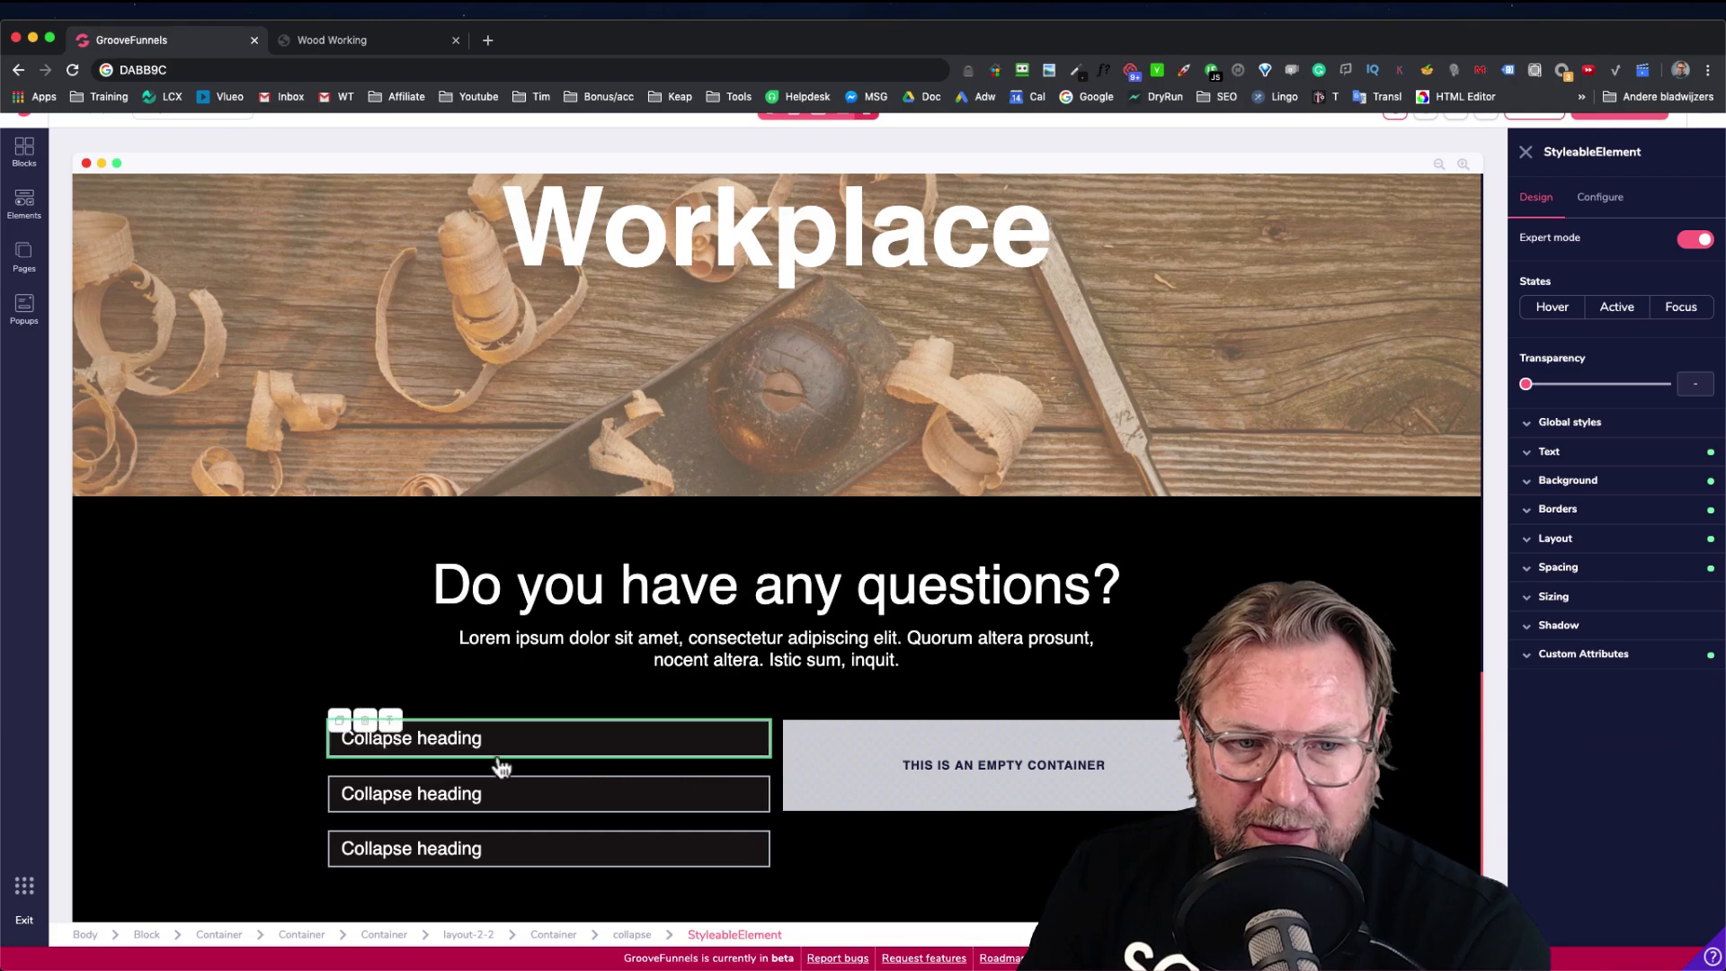
left_click(339, 725)
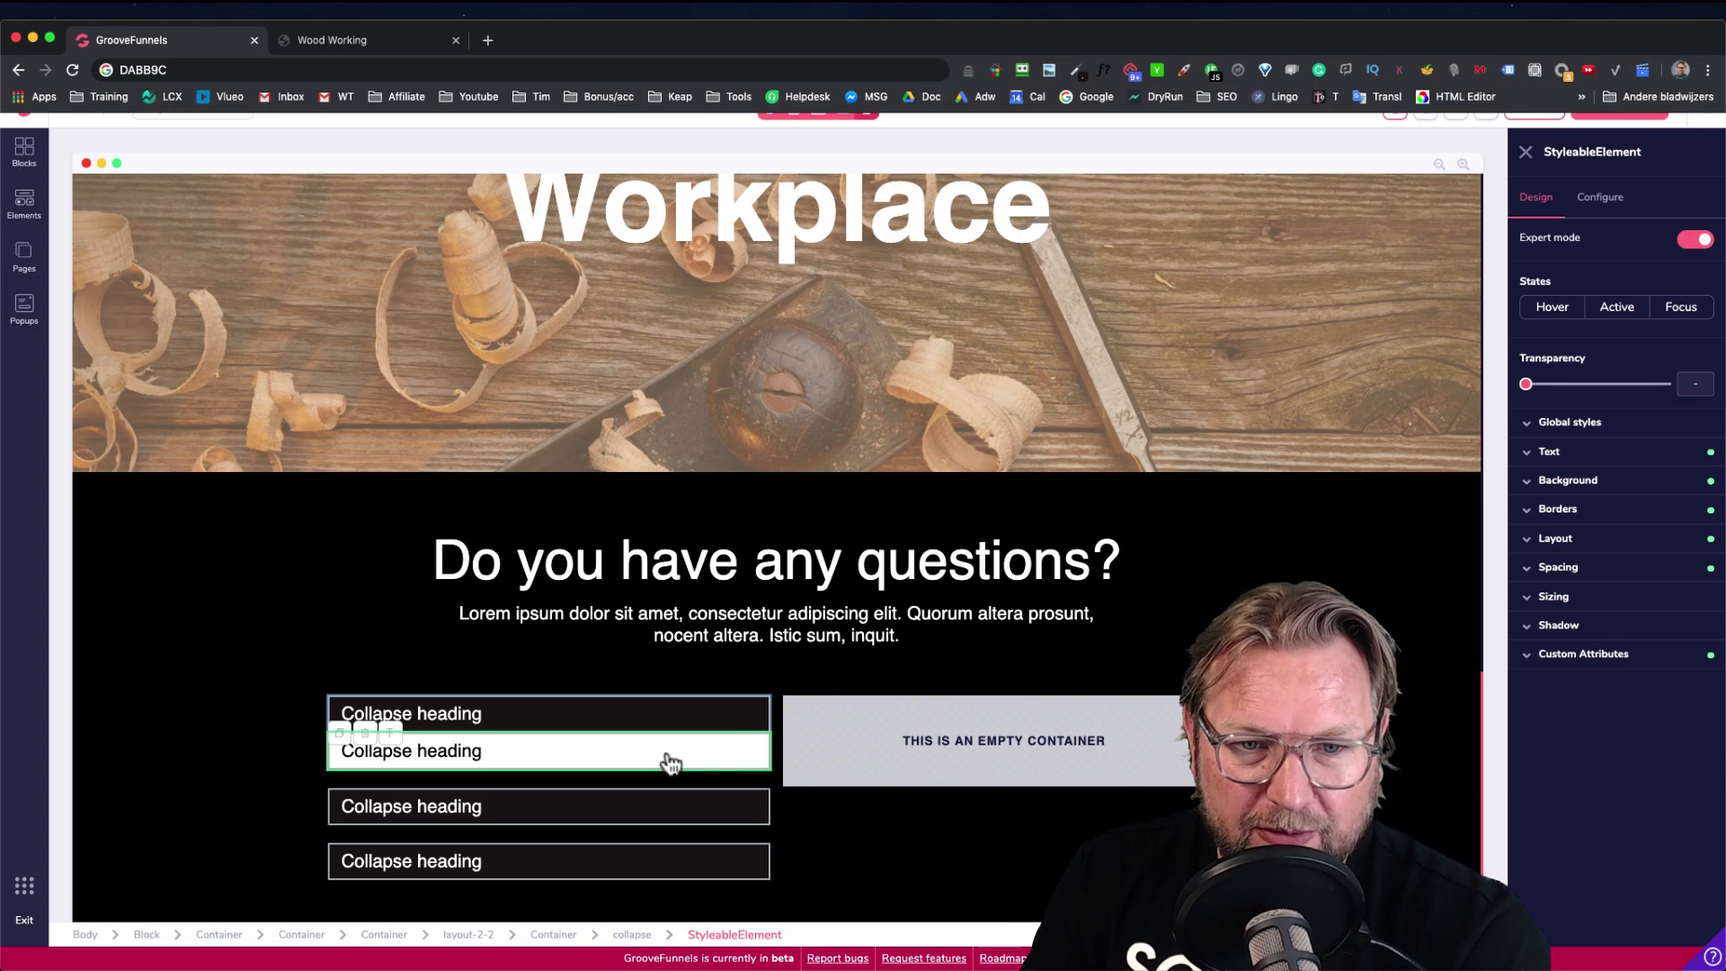
left_click_drag(733, 749, 876, 725)
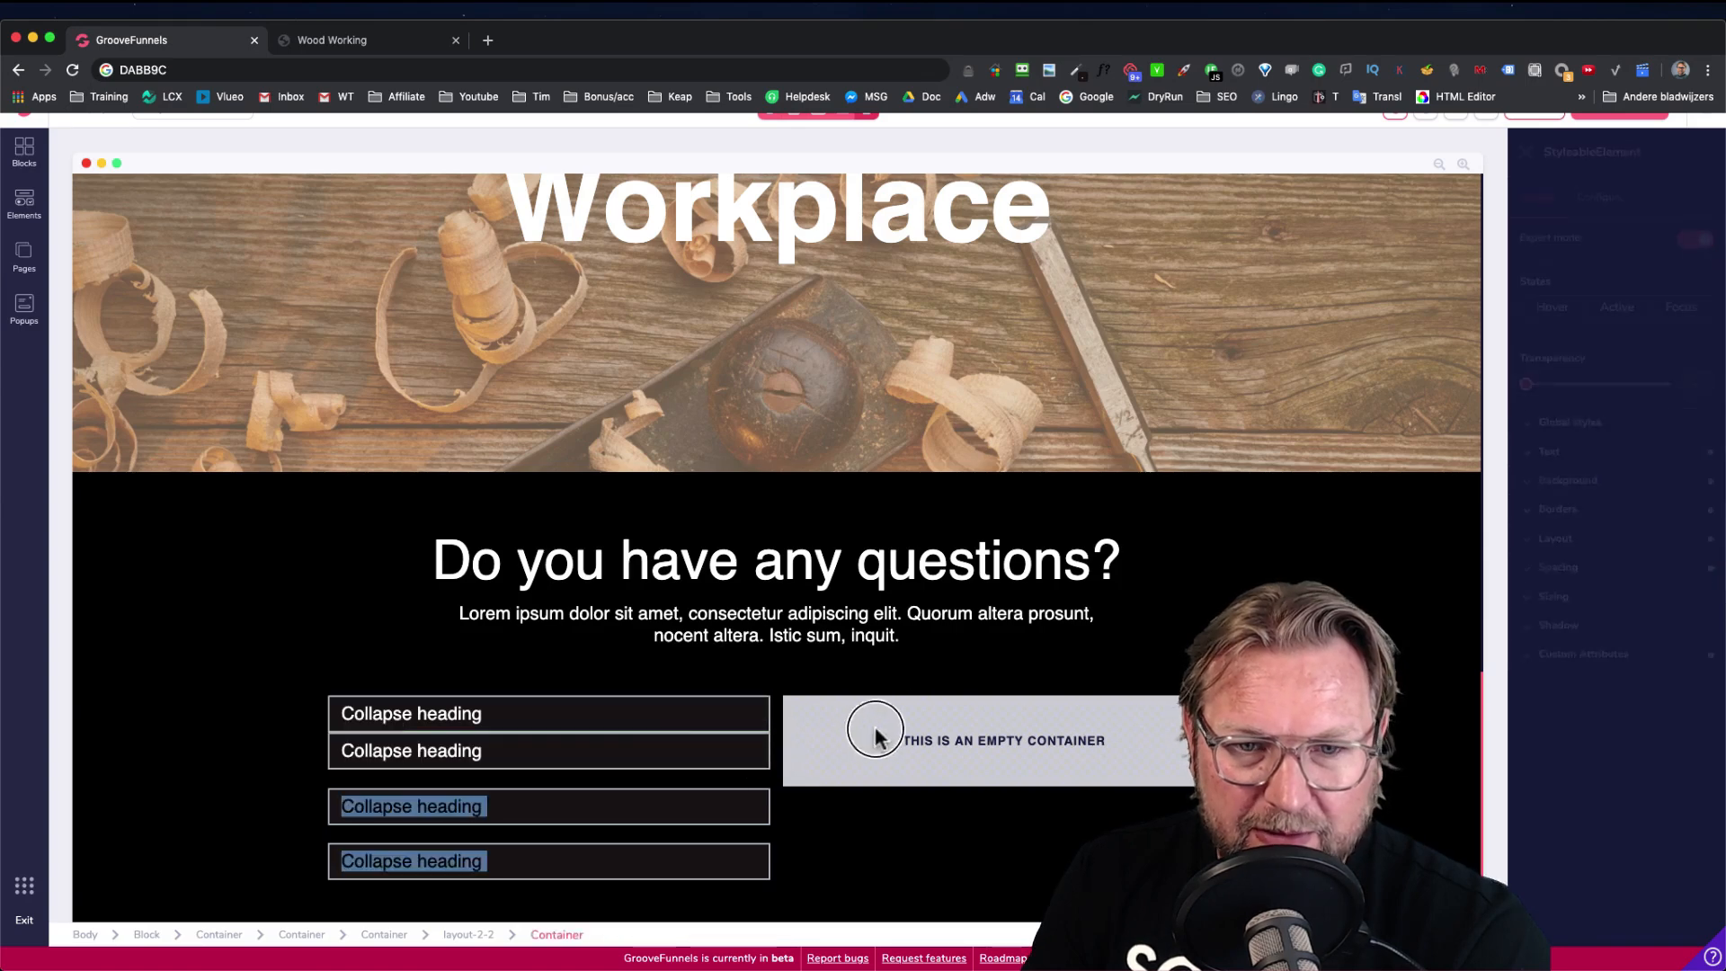
left_click(775, 765)
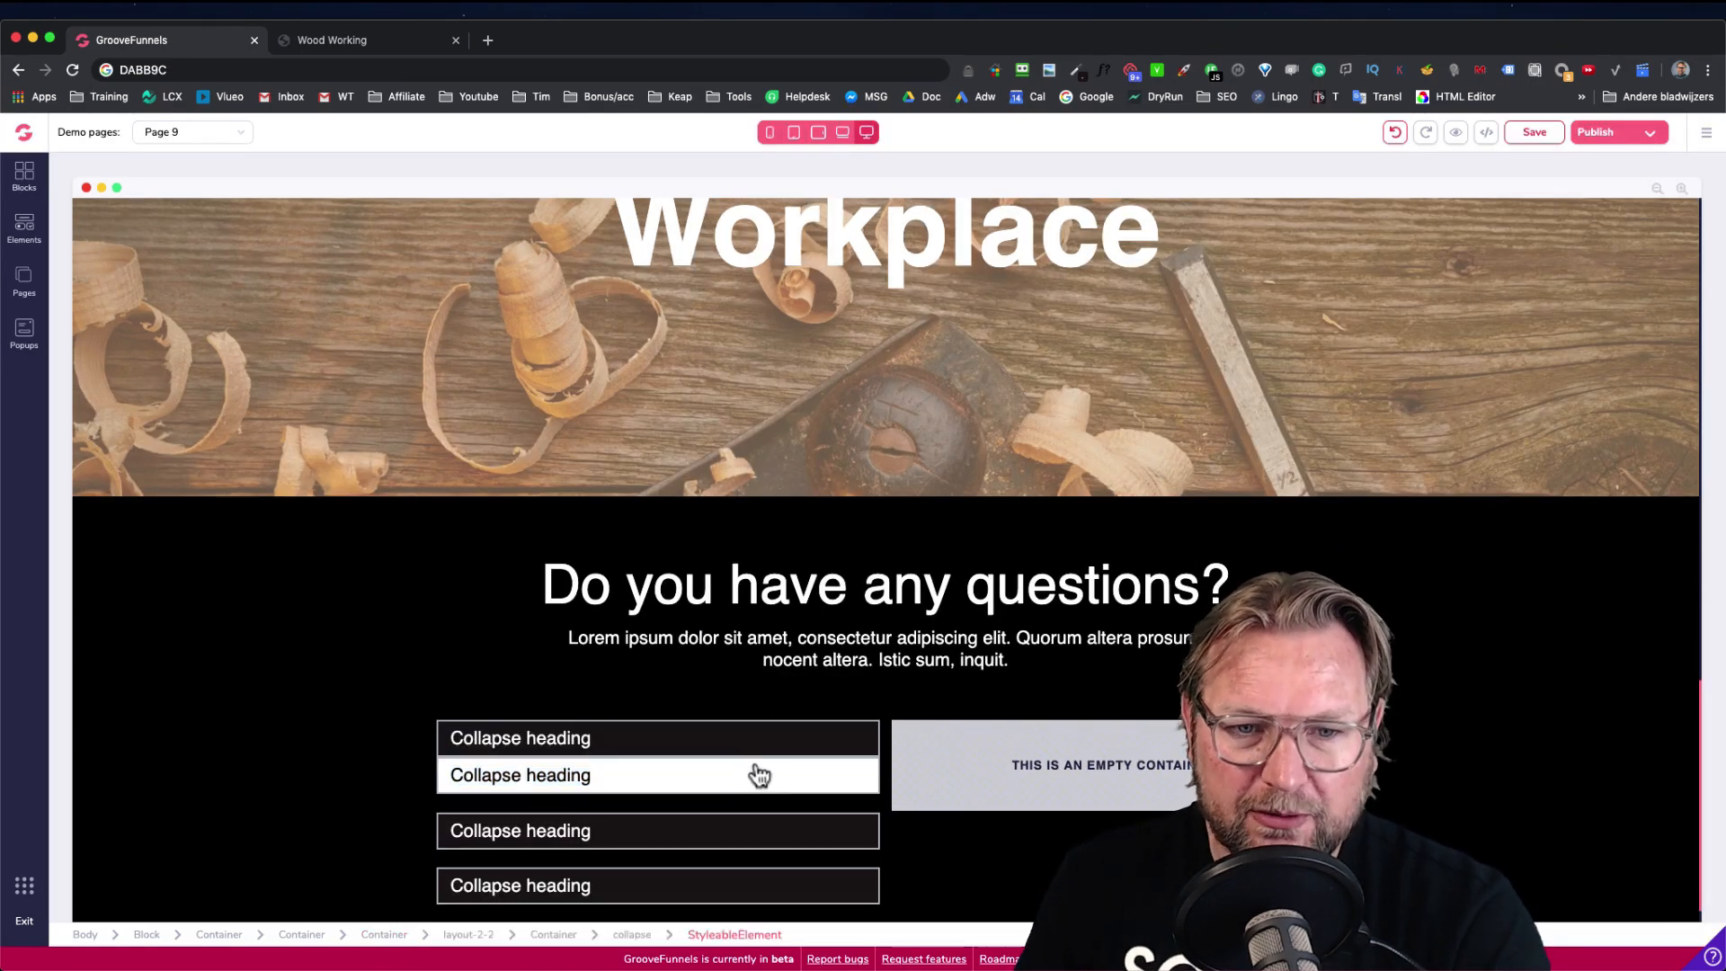
left_click(759, 778)
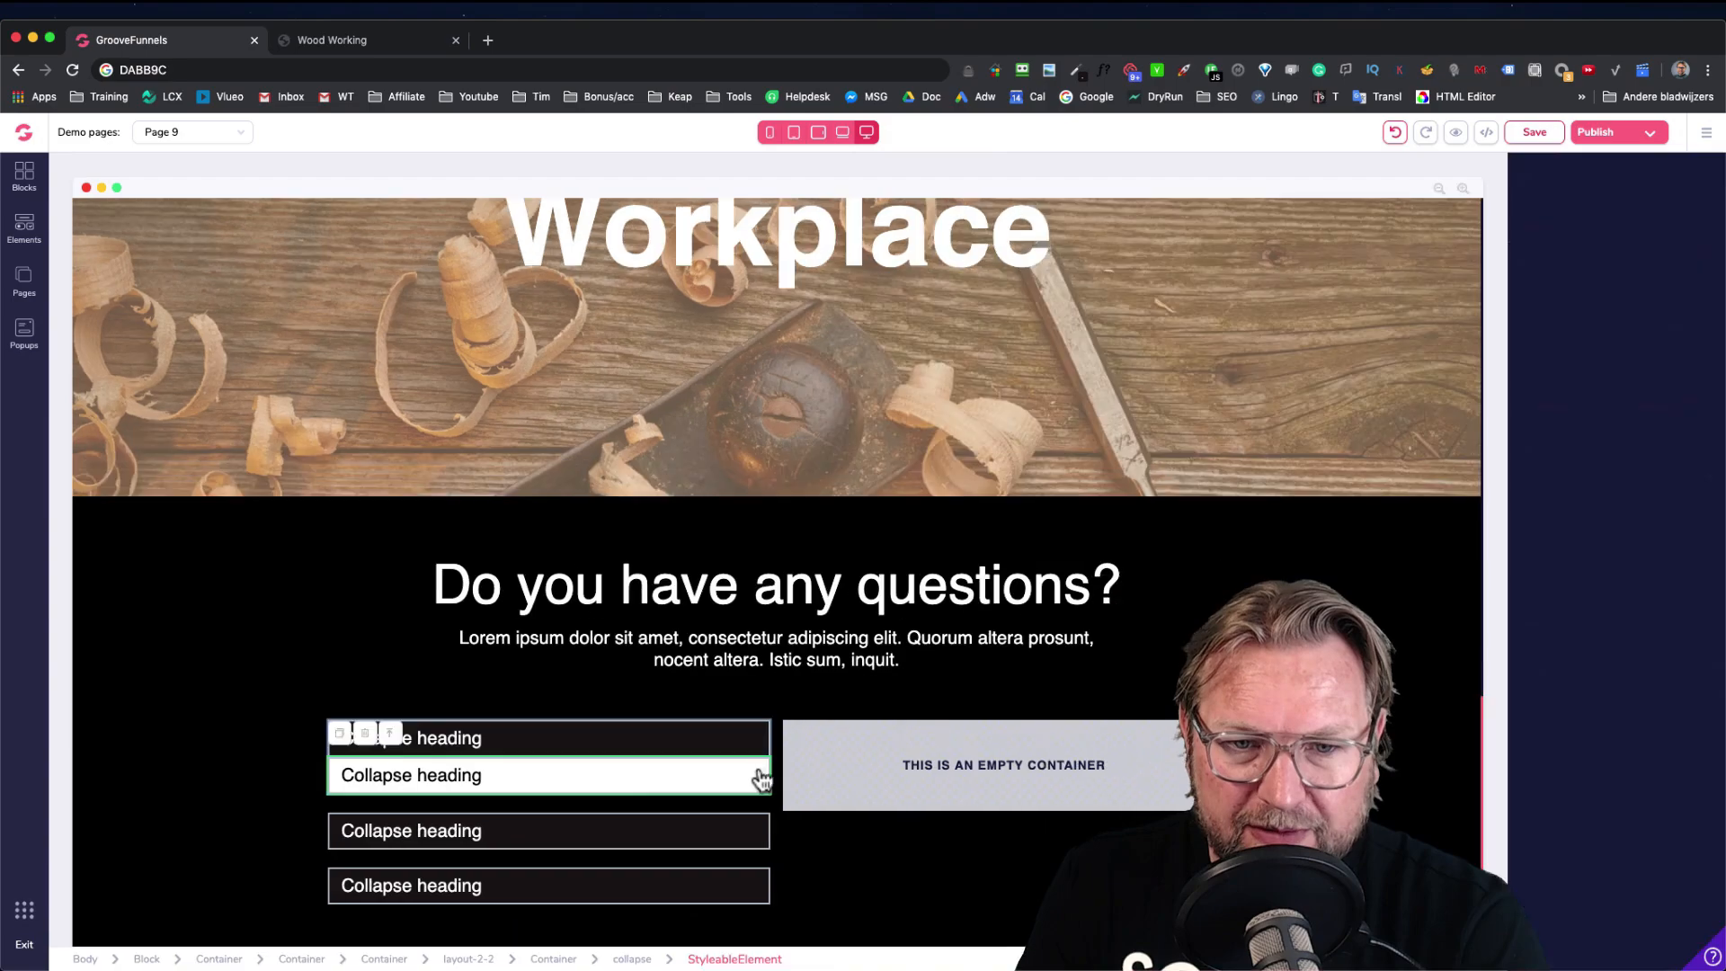
left_click(364, 733)
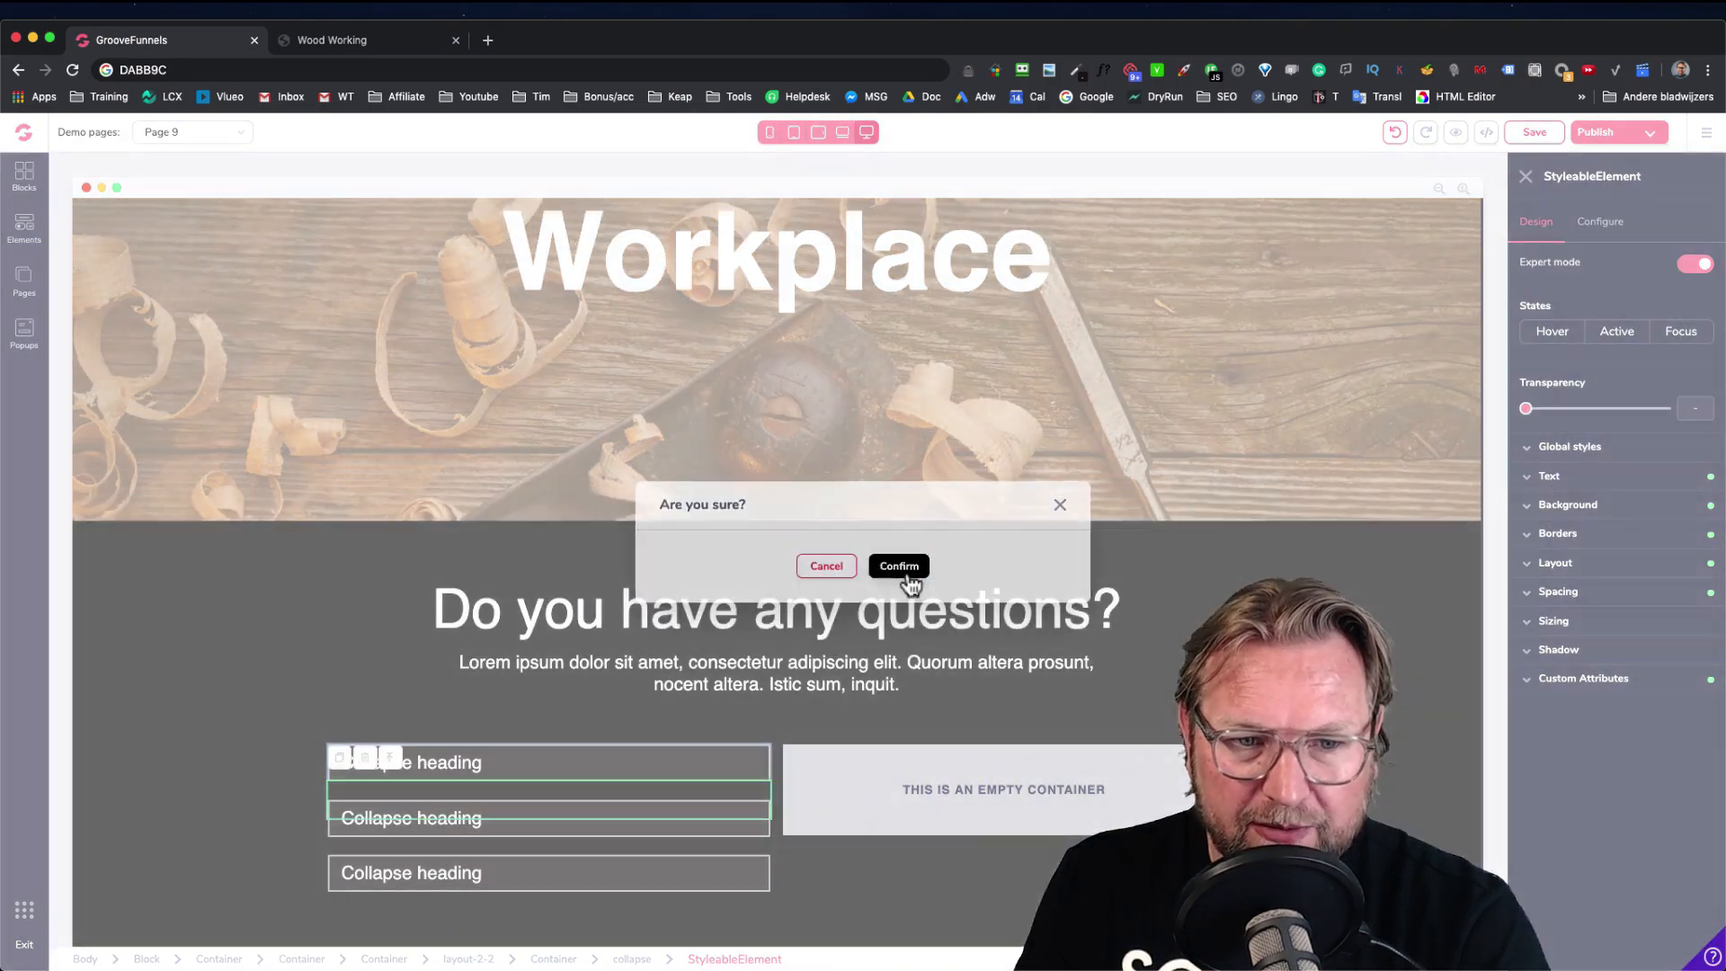
left_click(899, 565)
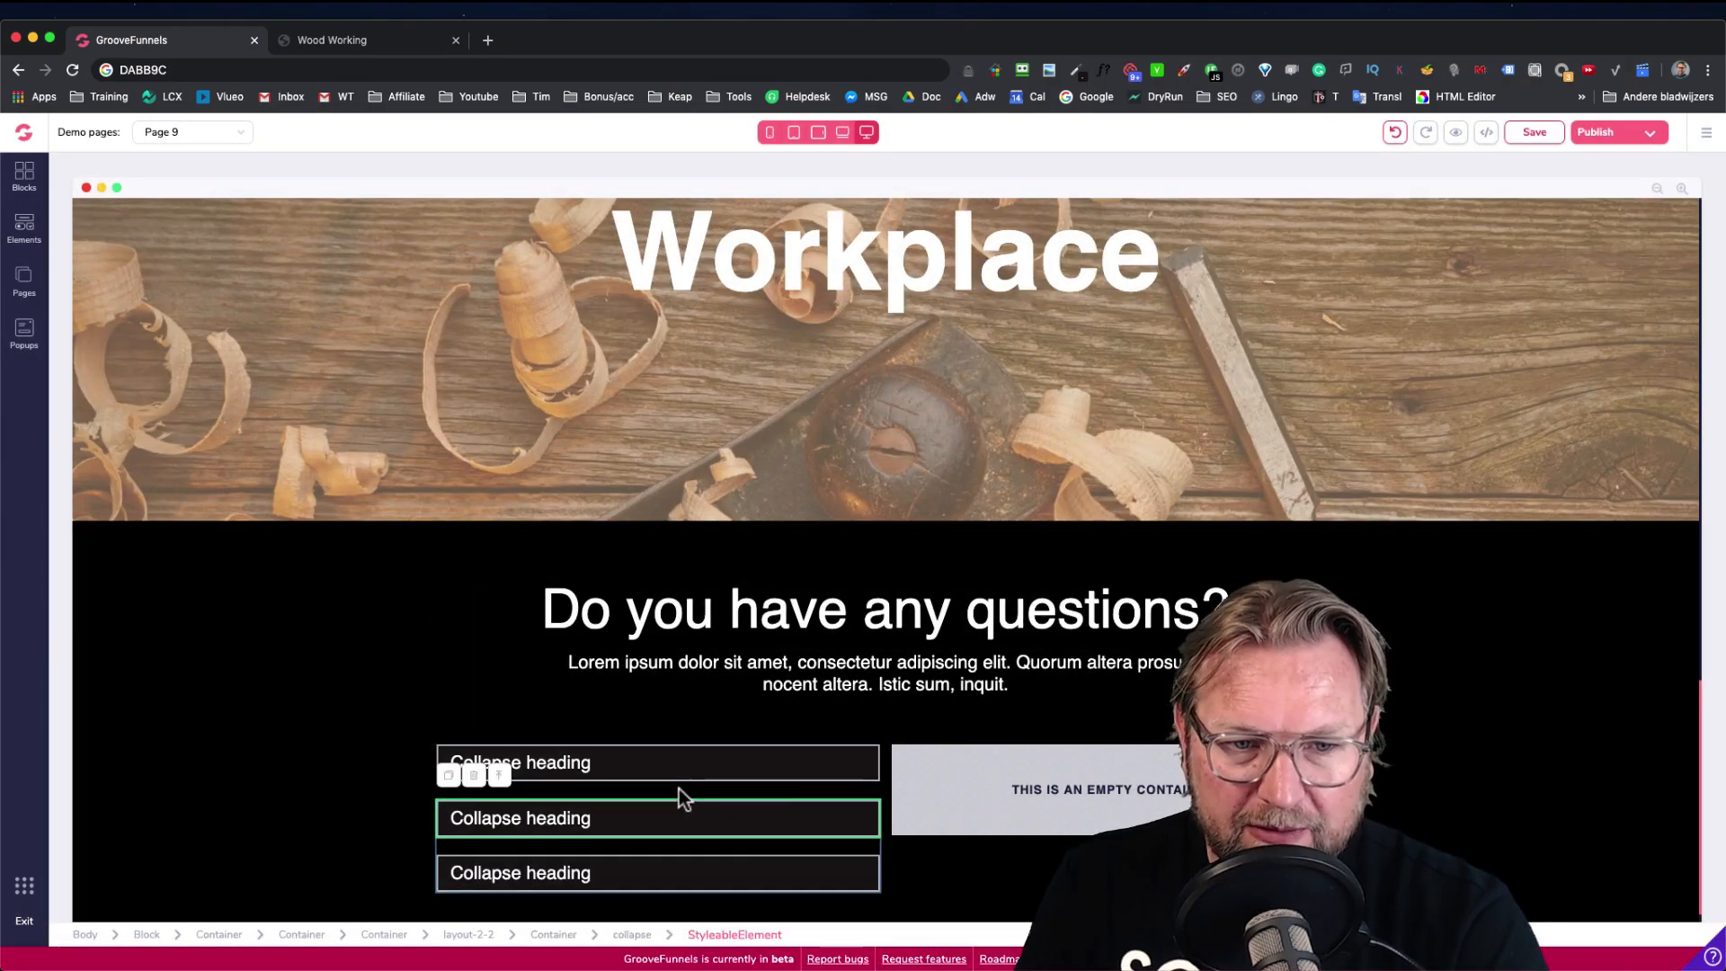
Set the first collapse heading's default state to Open
left_click(678, 789)
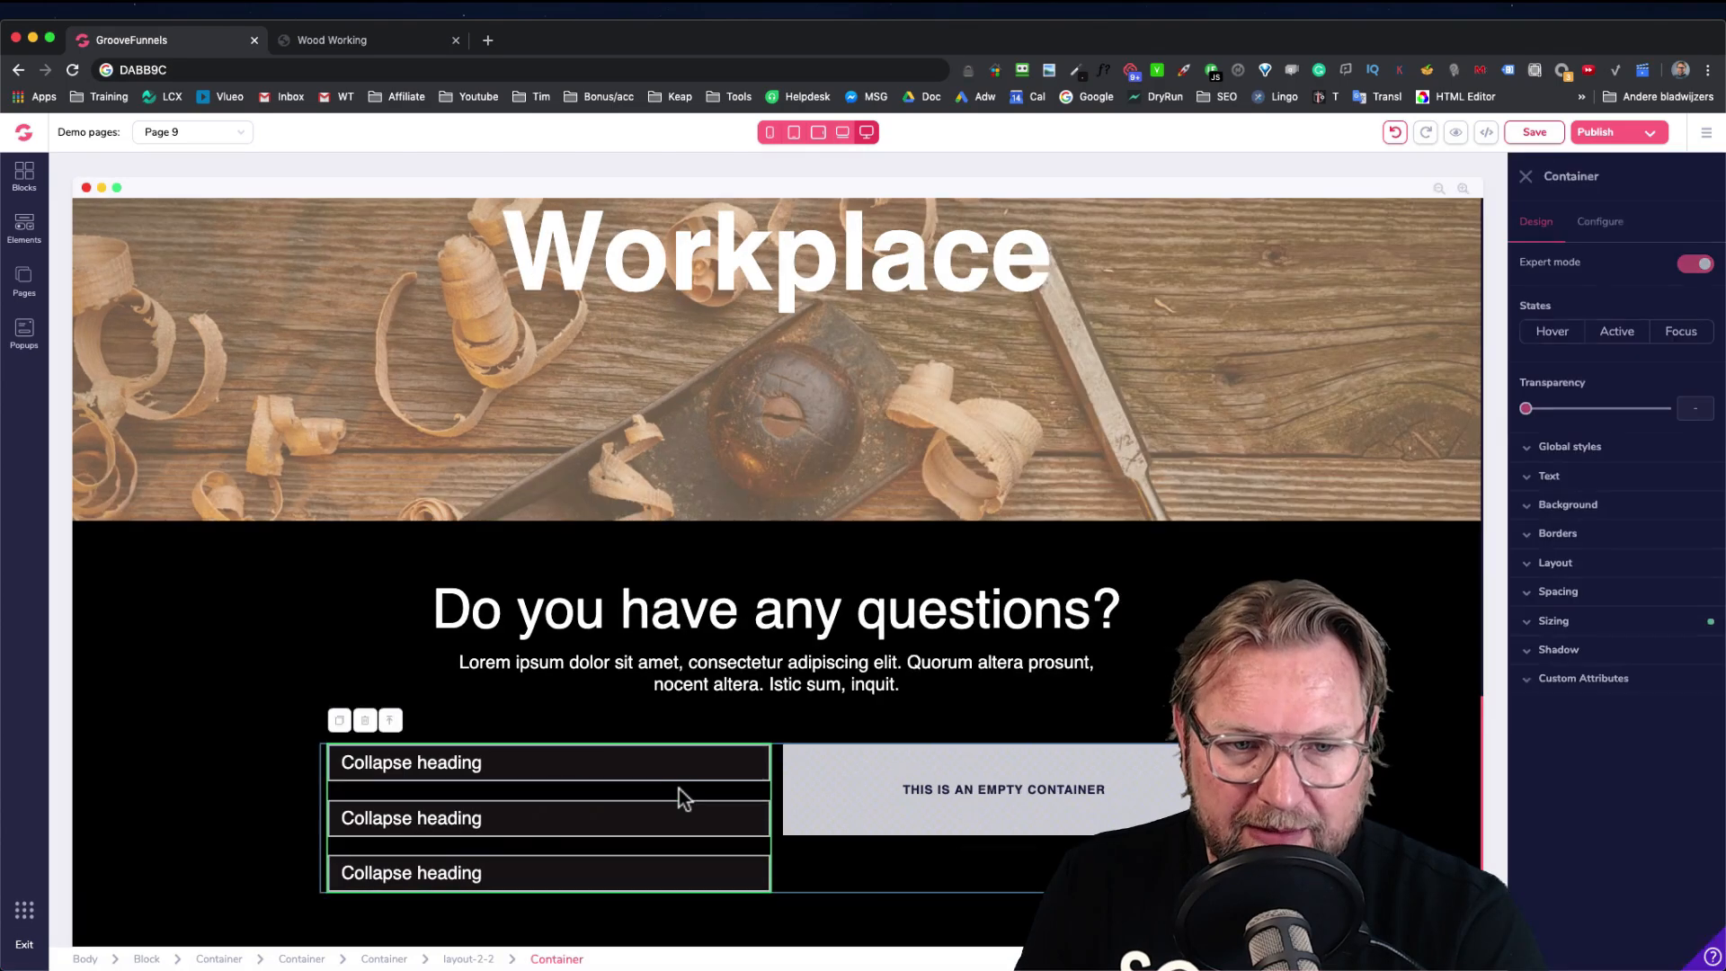
left_click(604, 777)
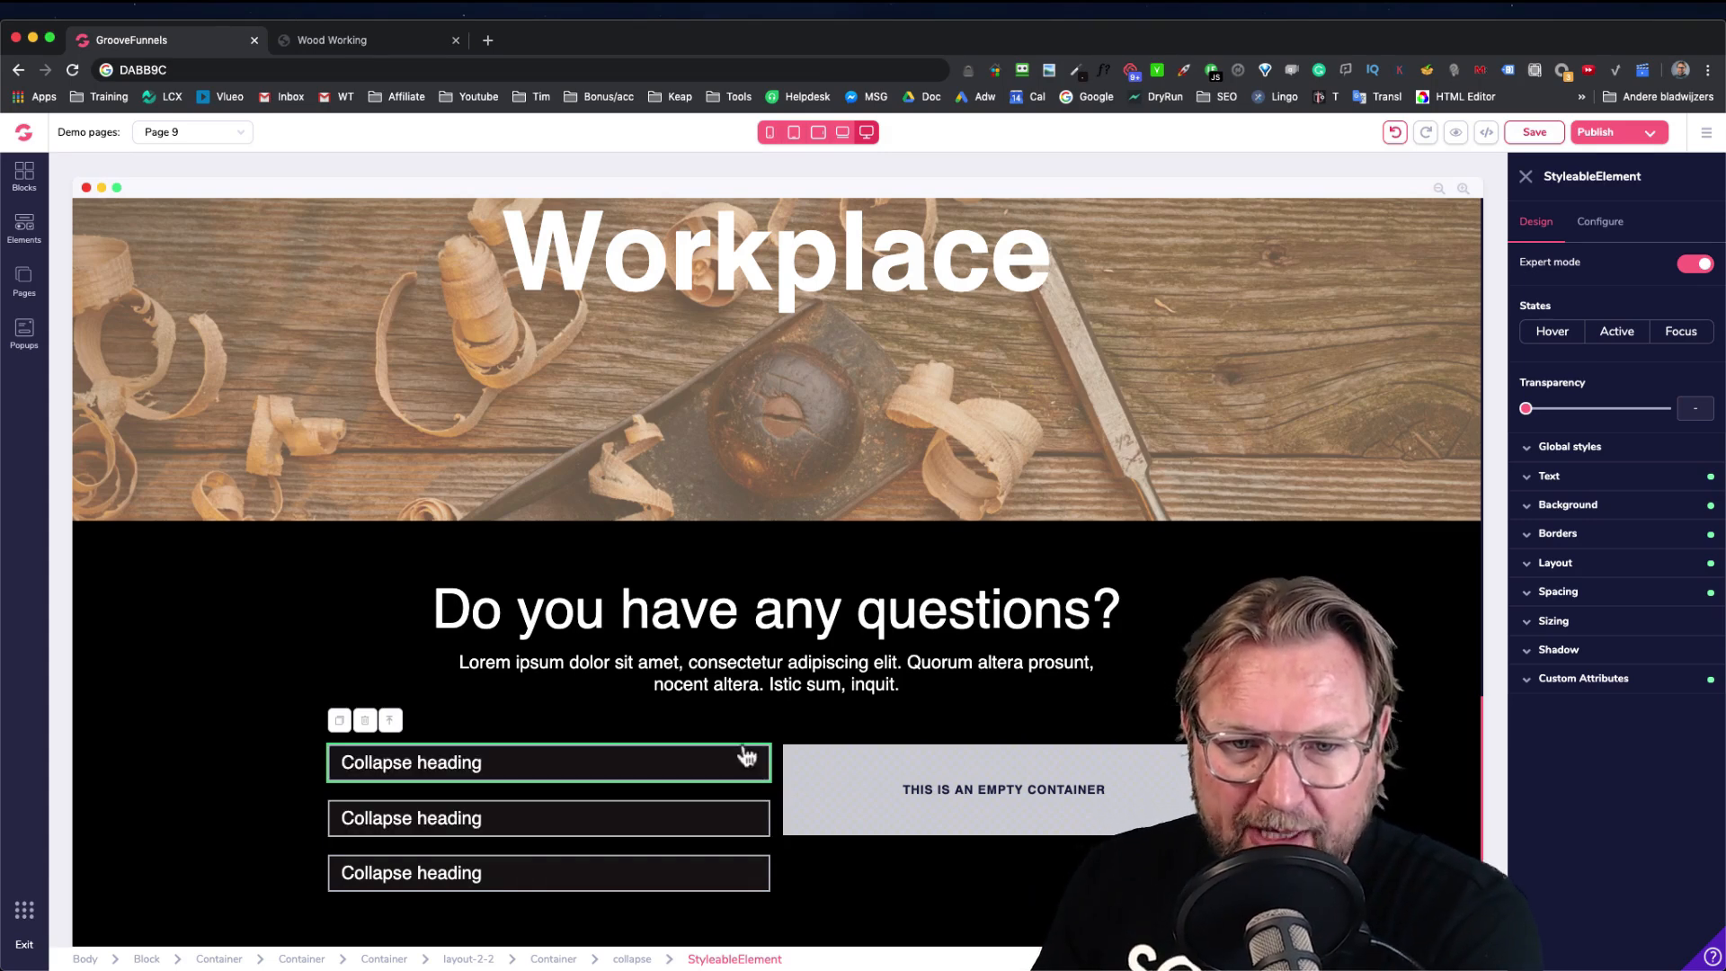
left_click(823, 764)
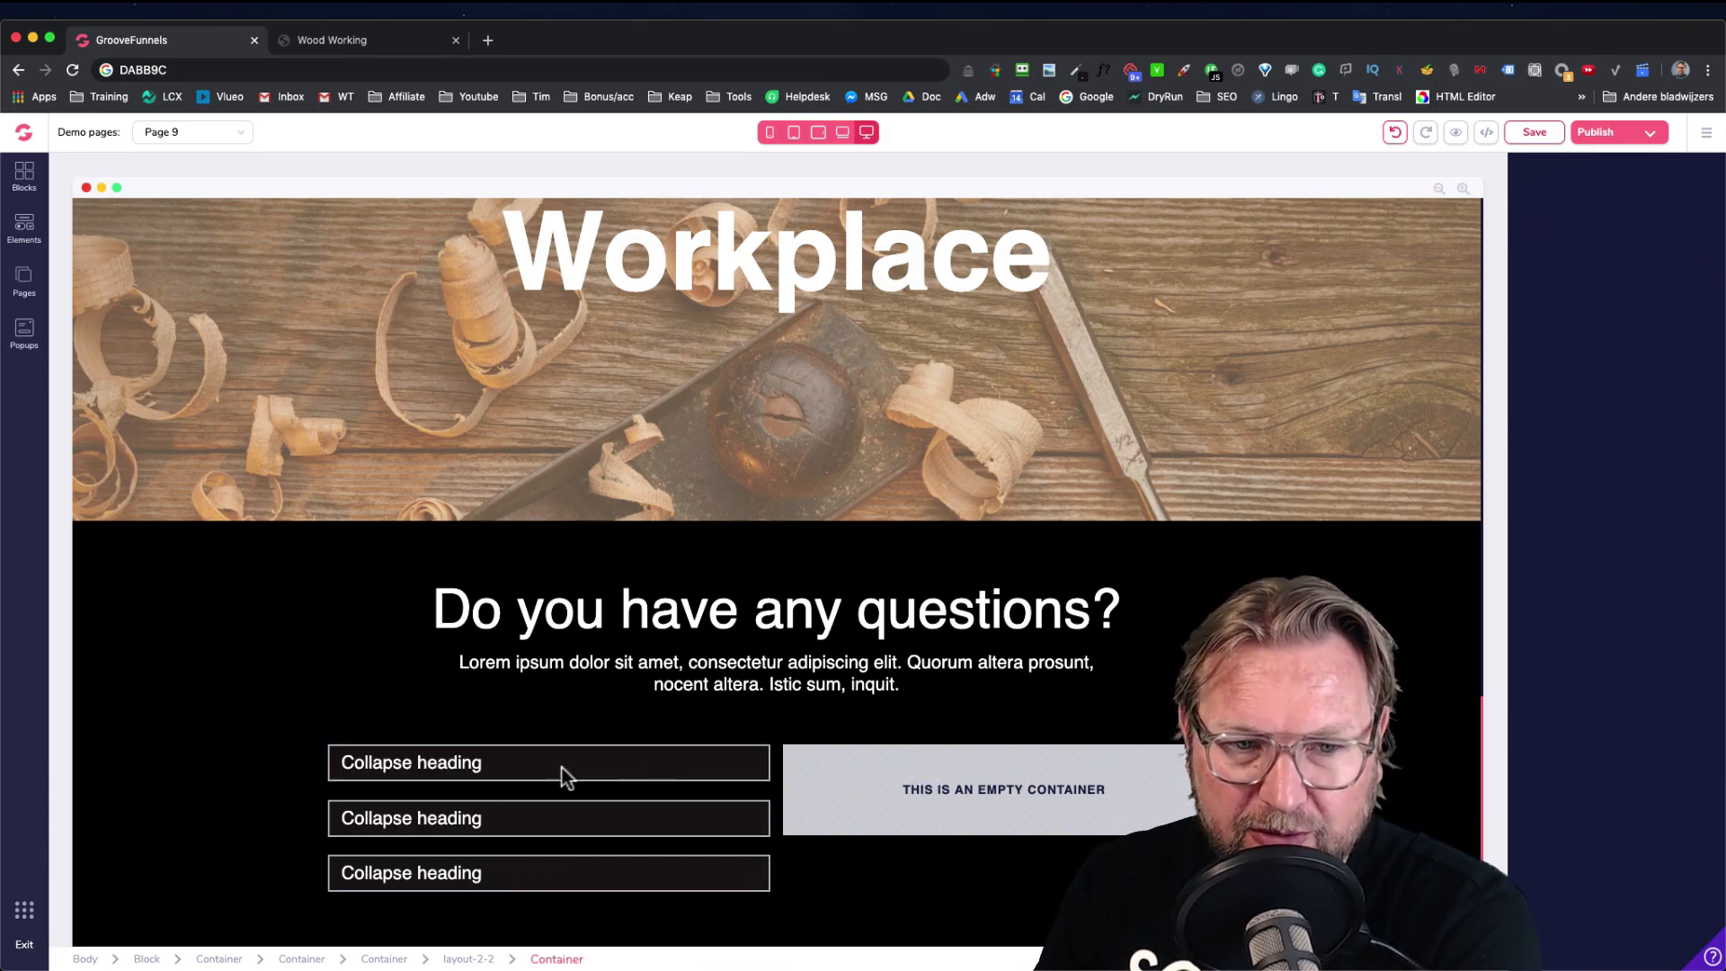
left_click(450, 768)
left_click(366, 763)
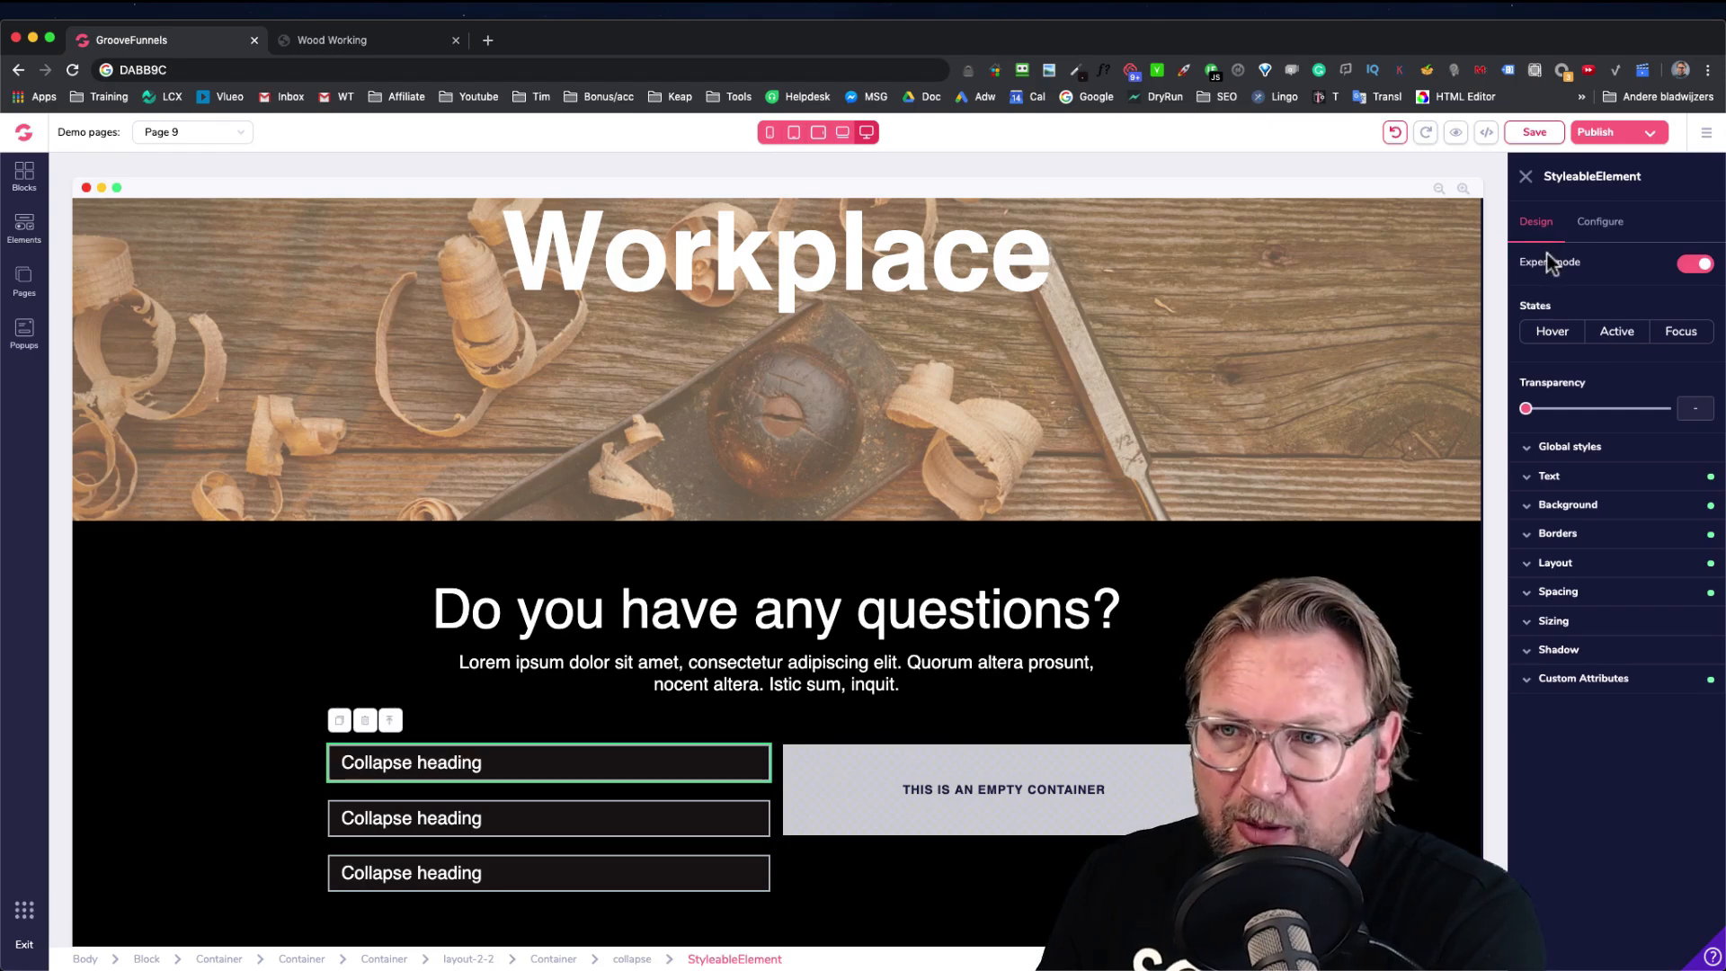
left_click(1600, 225)
left_click(1603, 487)
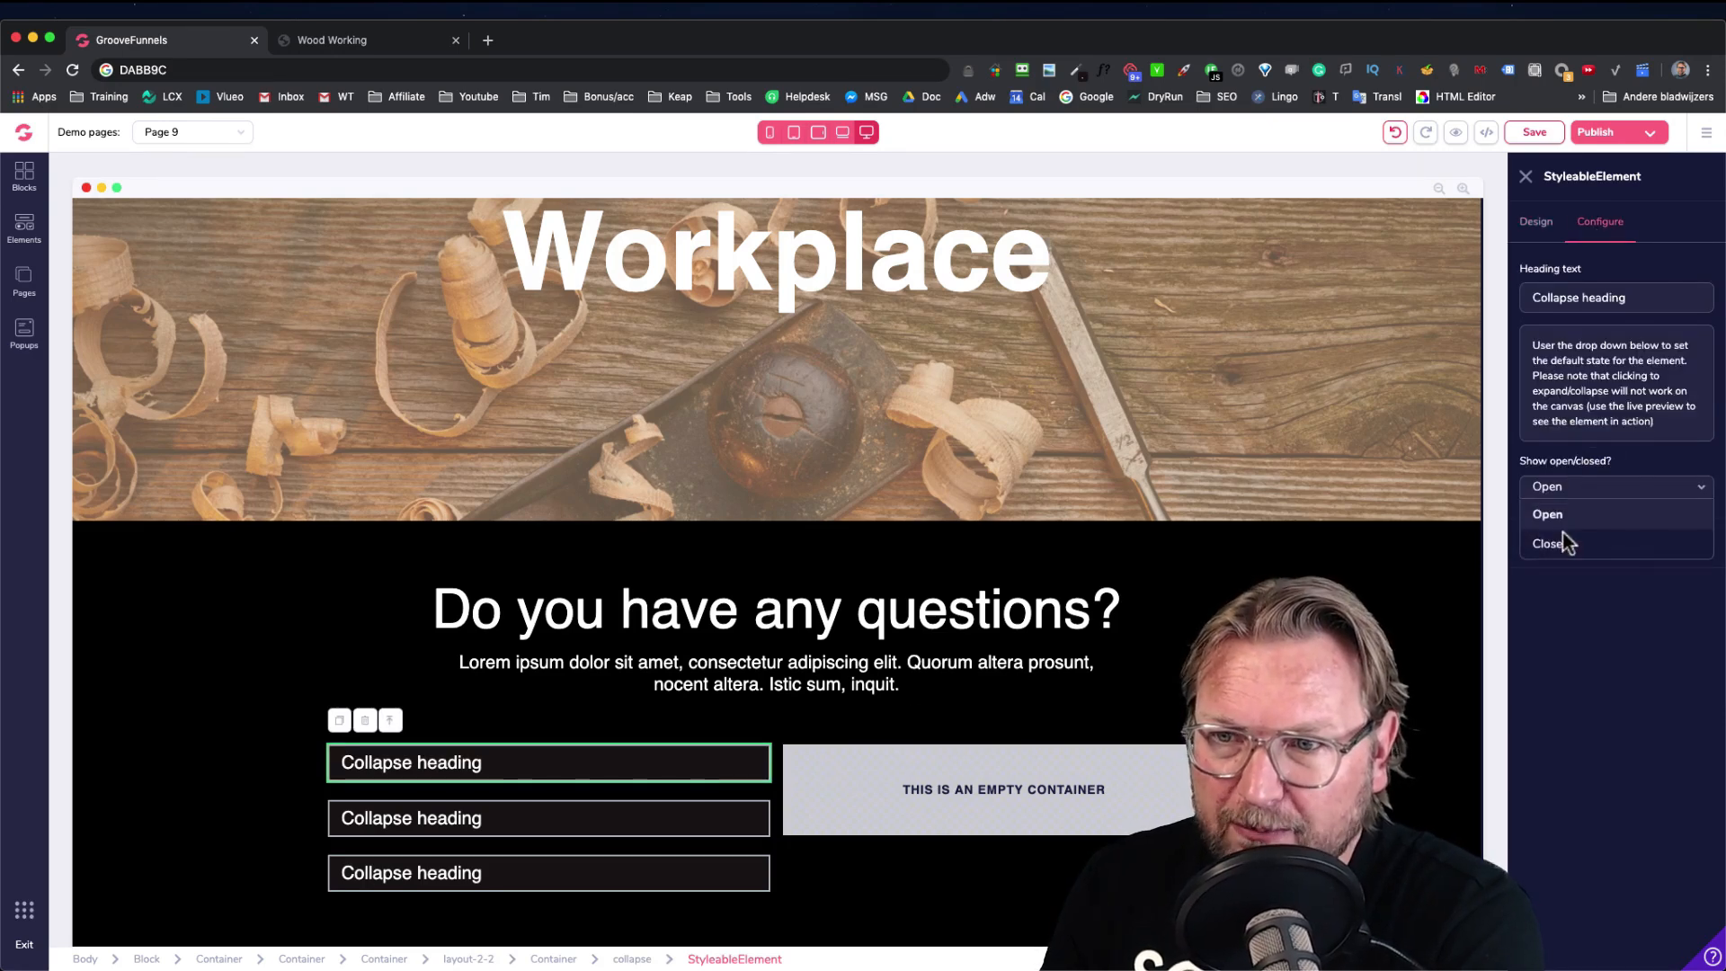
left_click(1553, 516)
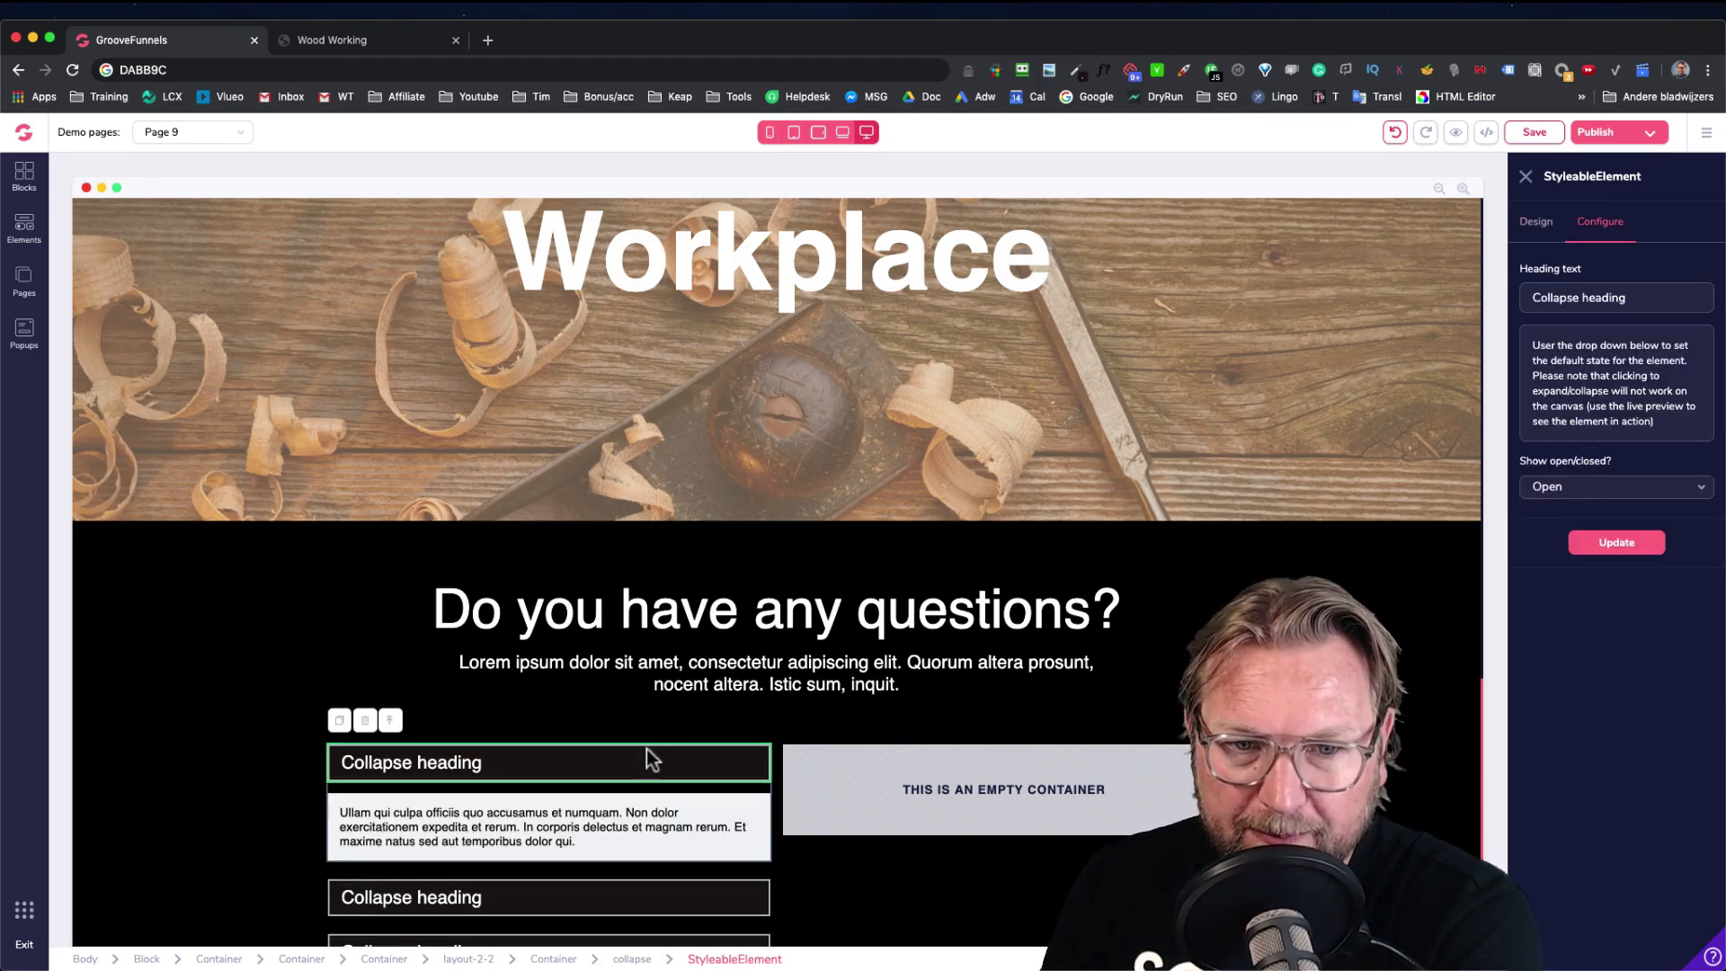
Move the whole first collapse element, including its answer text, into the empty container in the right column
left_click(616, 813)
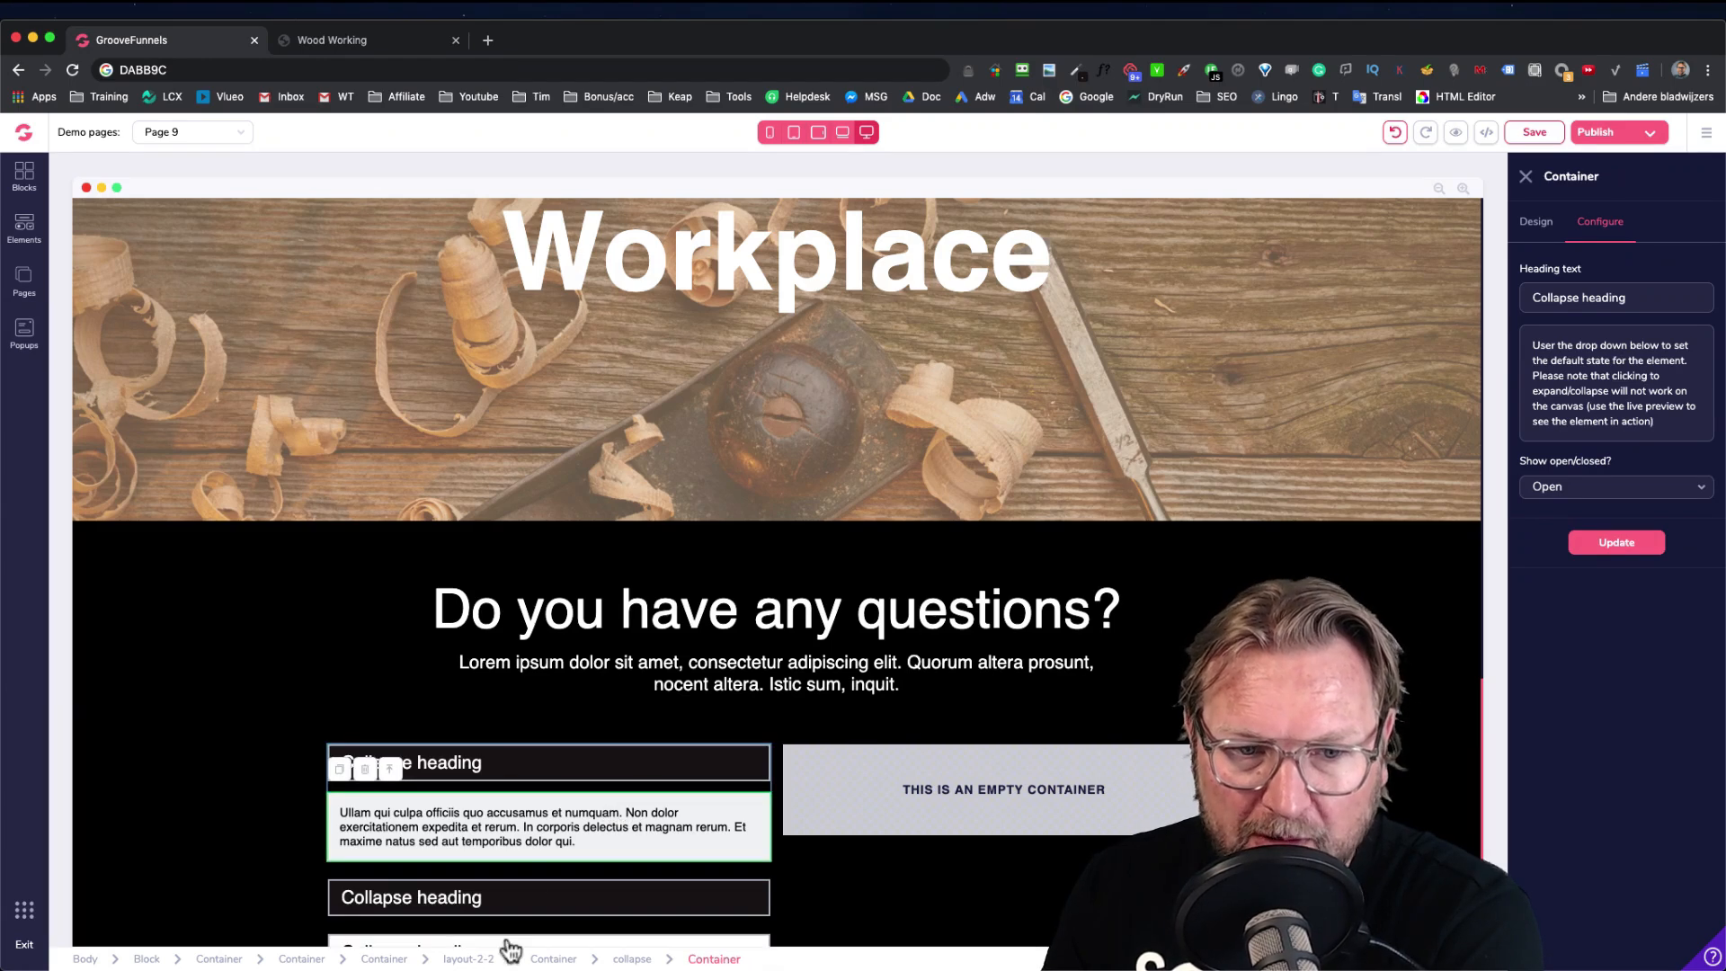
left_click(632, 959)
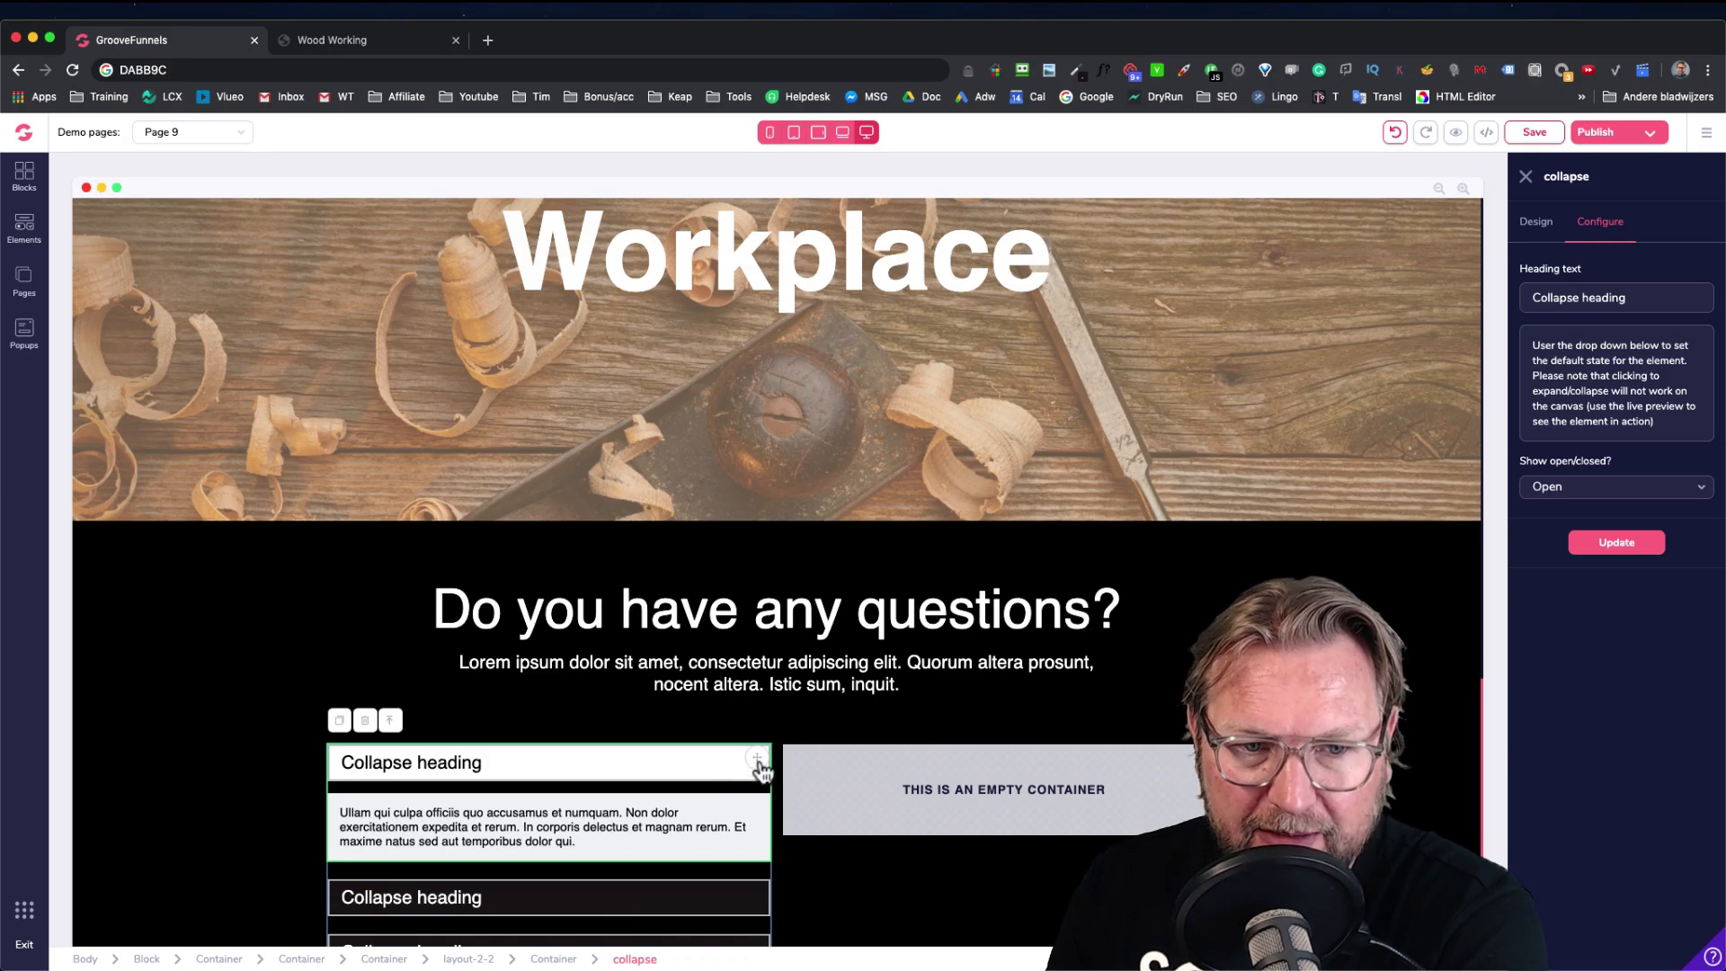
left_click_drag(758, 766, 1006, 823)
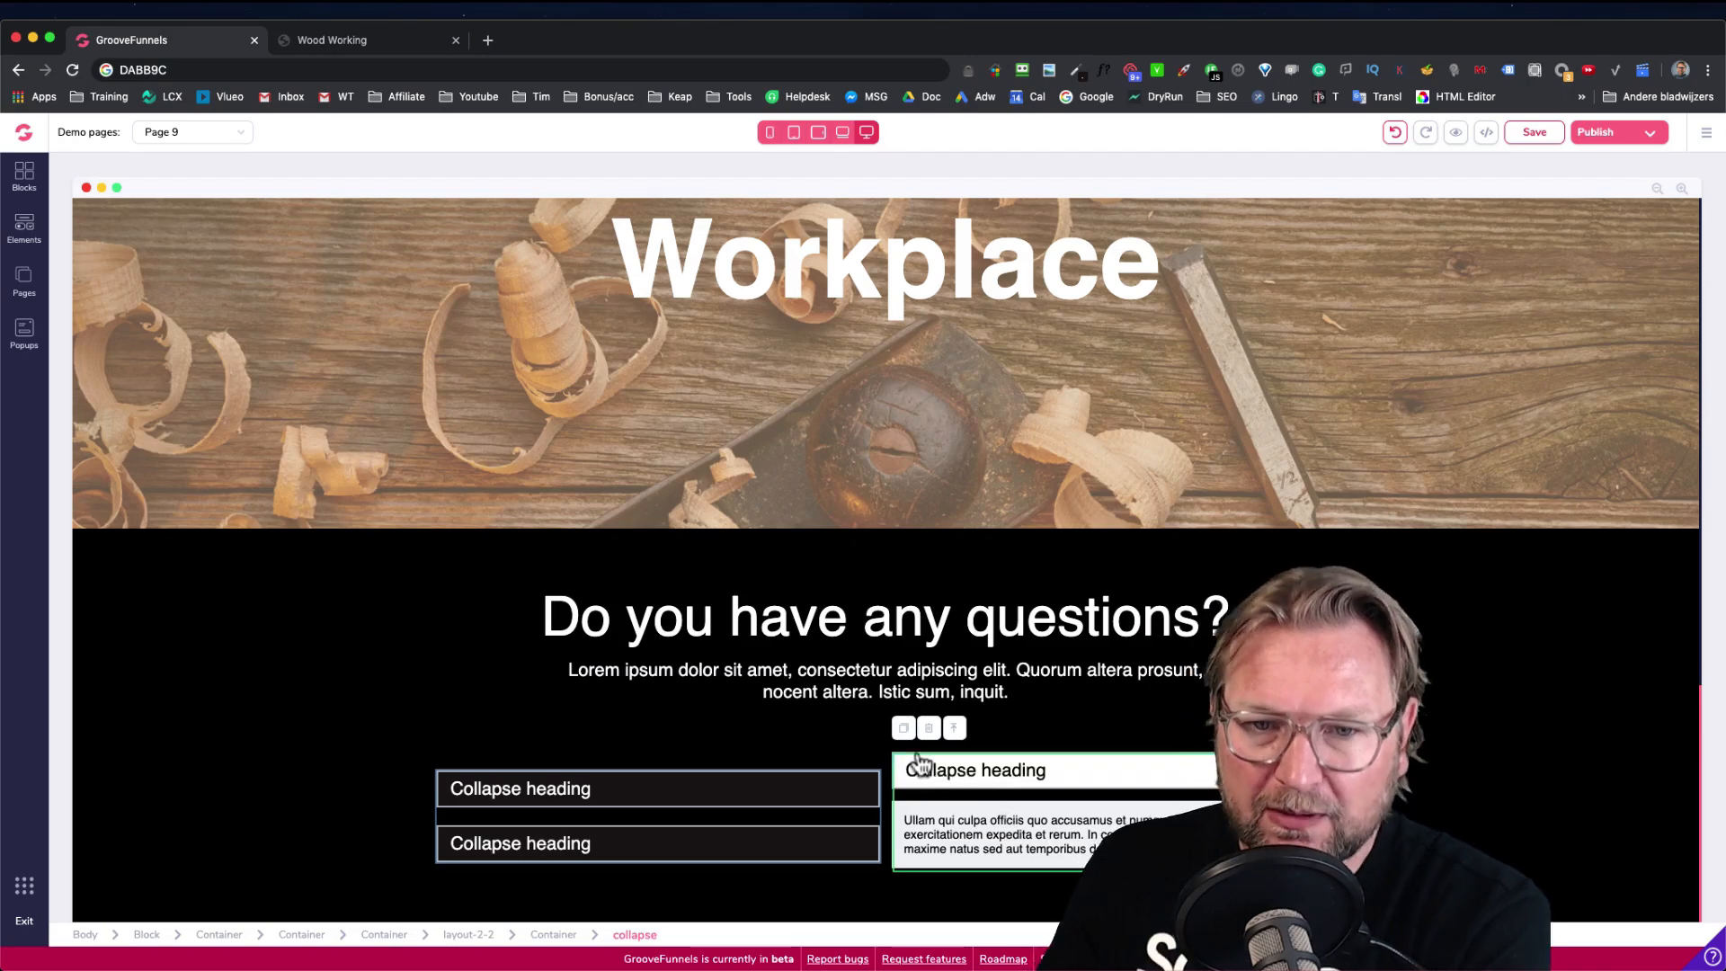
Duplicate the right column's collapse element twice, and add a copy of the heading directly below its first heading
left_click(903, 730)
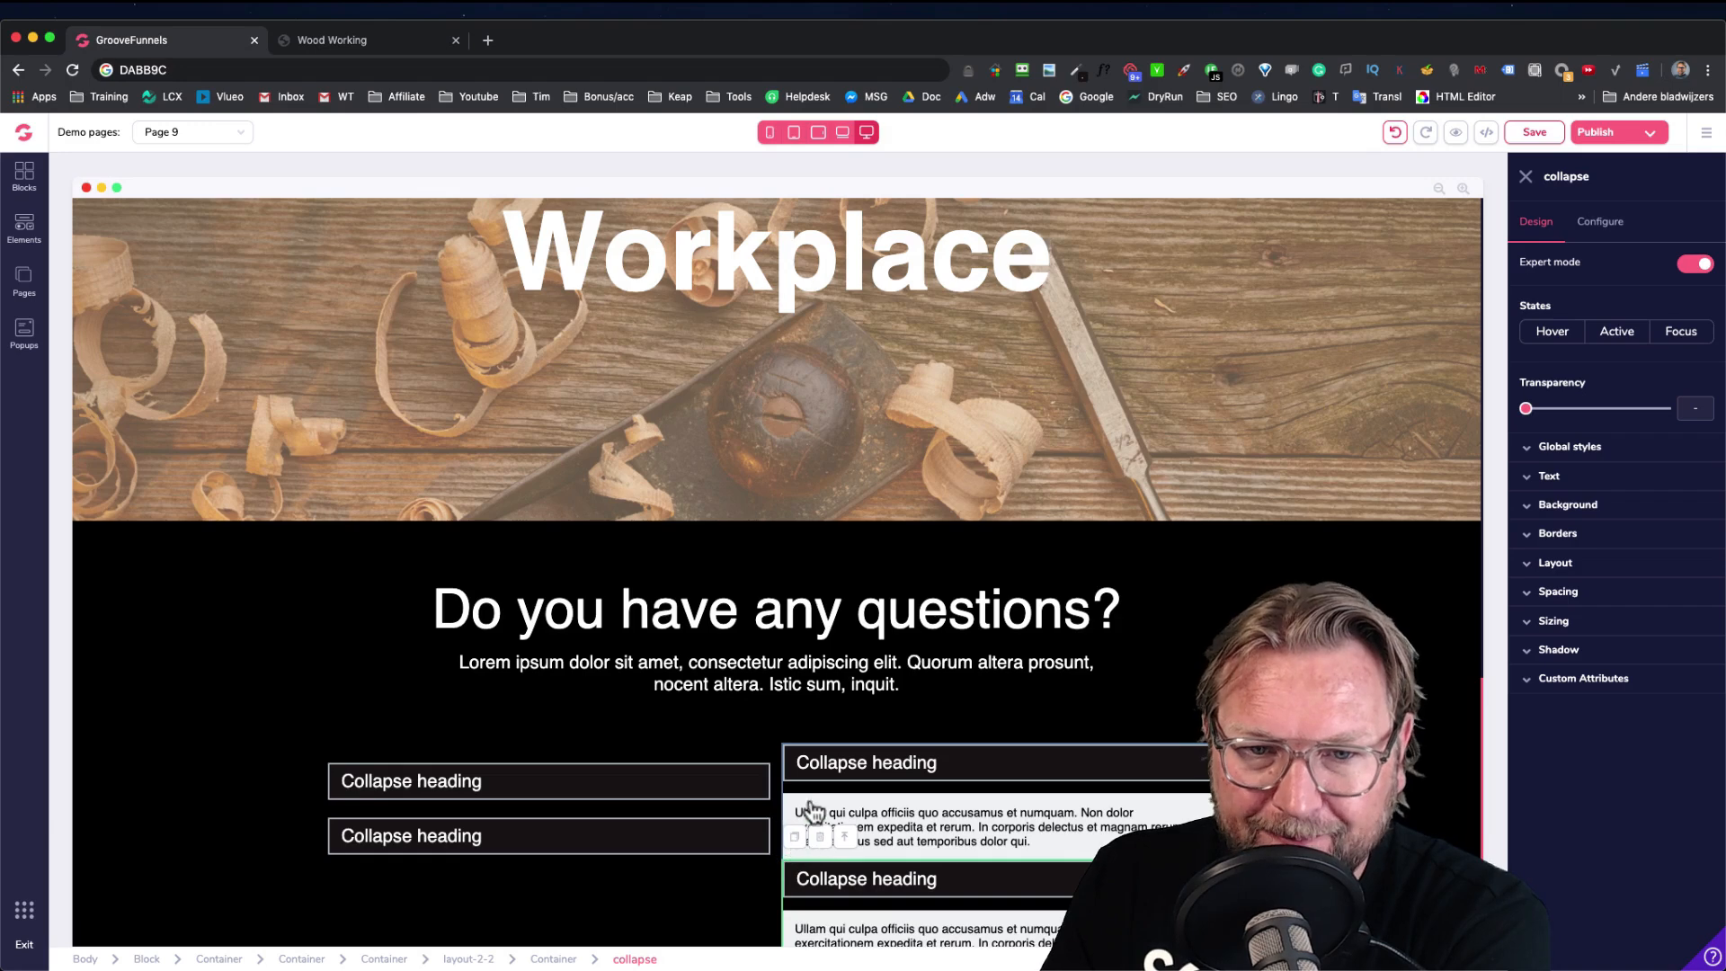
scroll(822, 771, "down", 3)
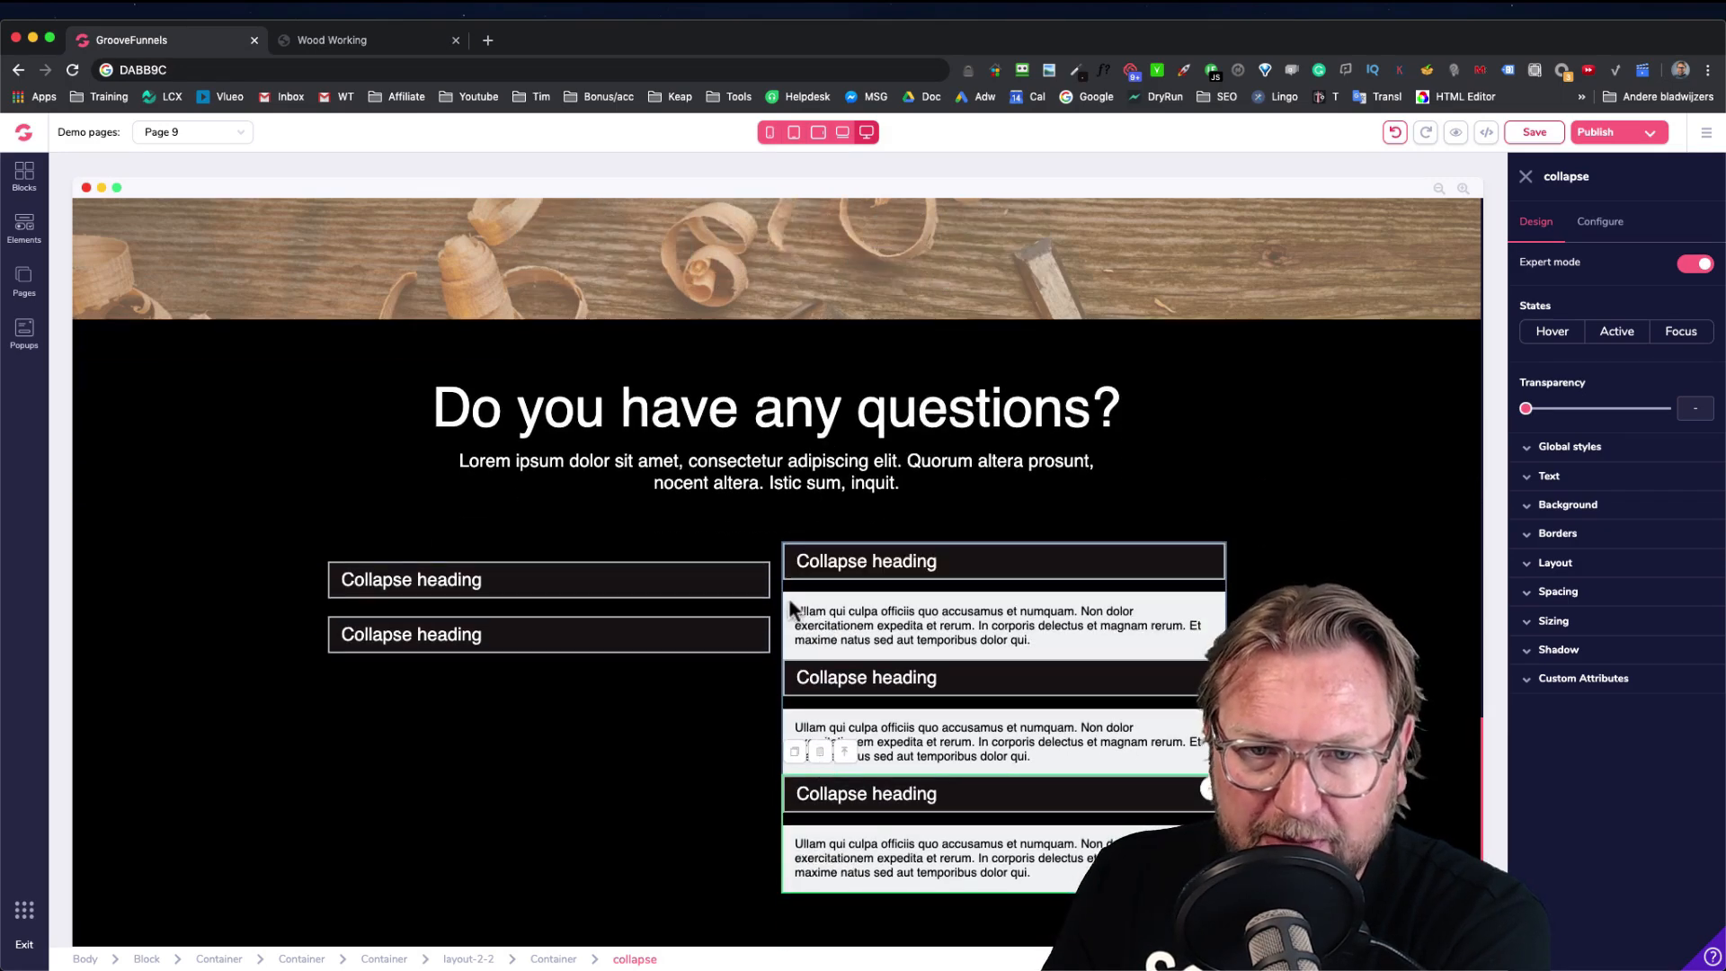
scroll(790, 605, "up", 2)
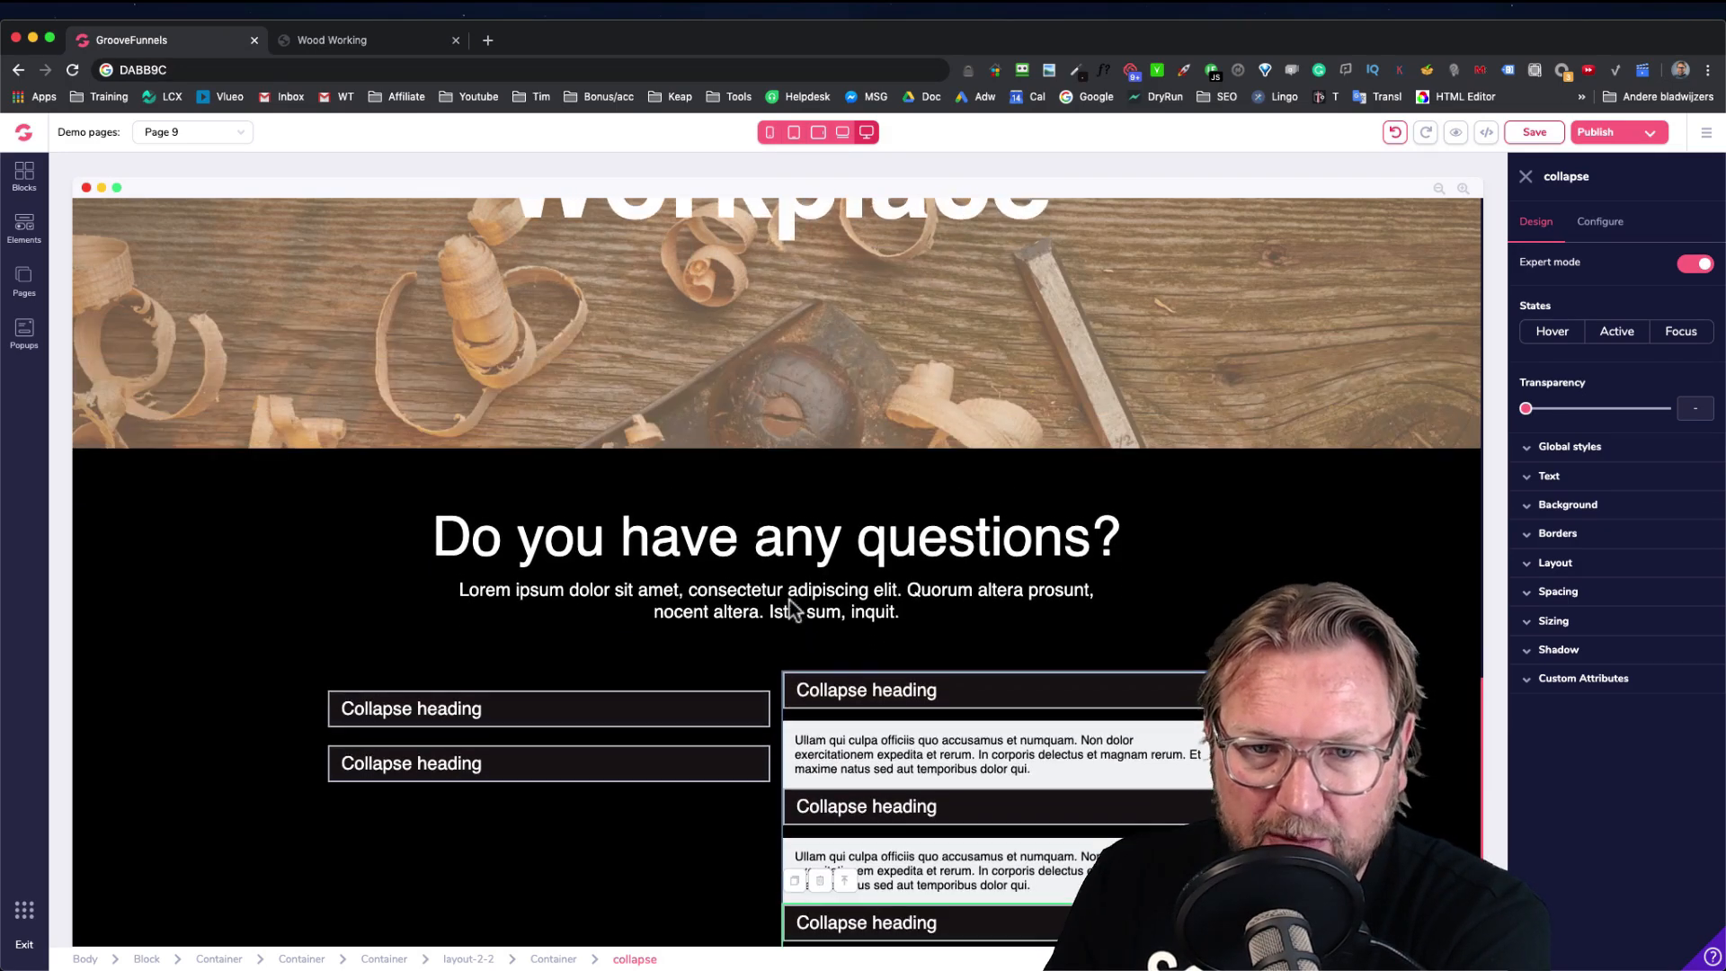
left_click(807, 704)
key("super+v")
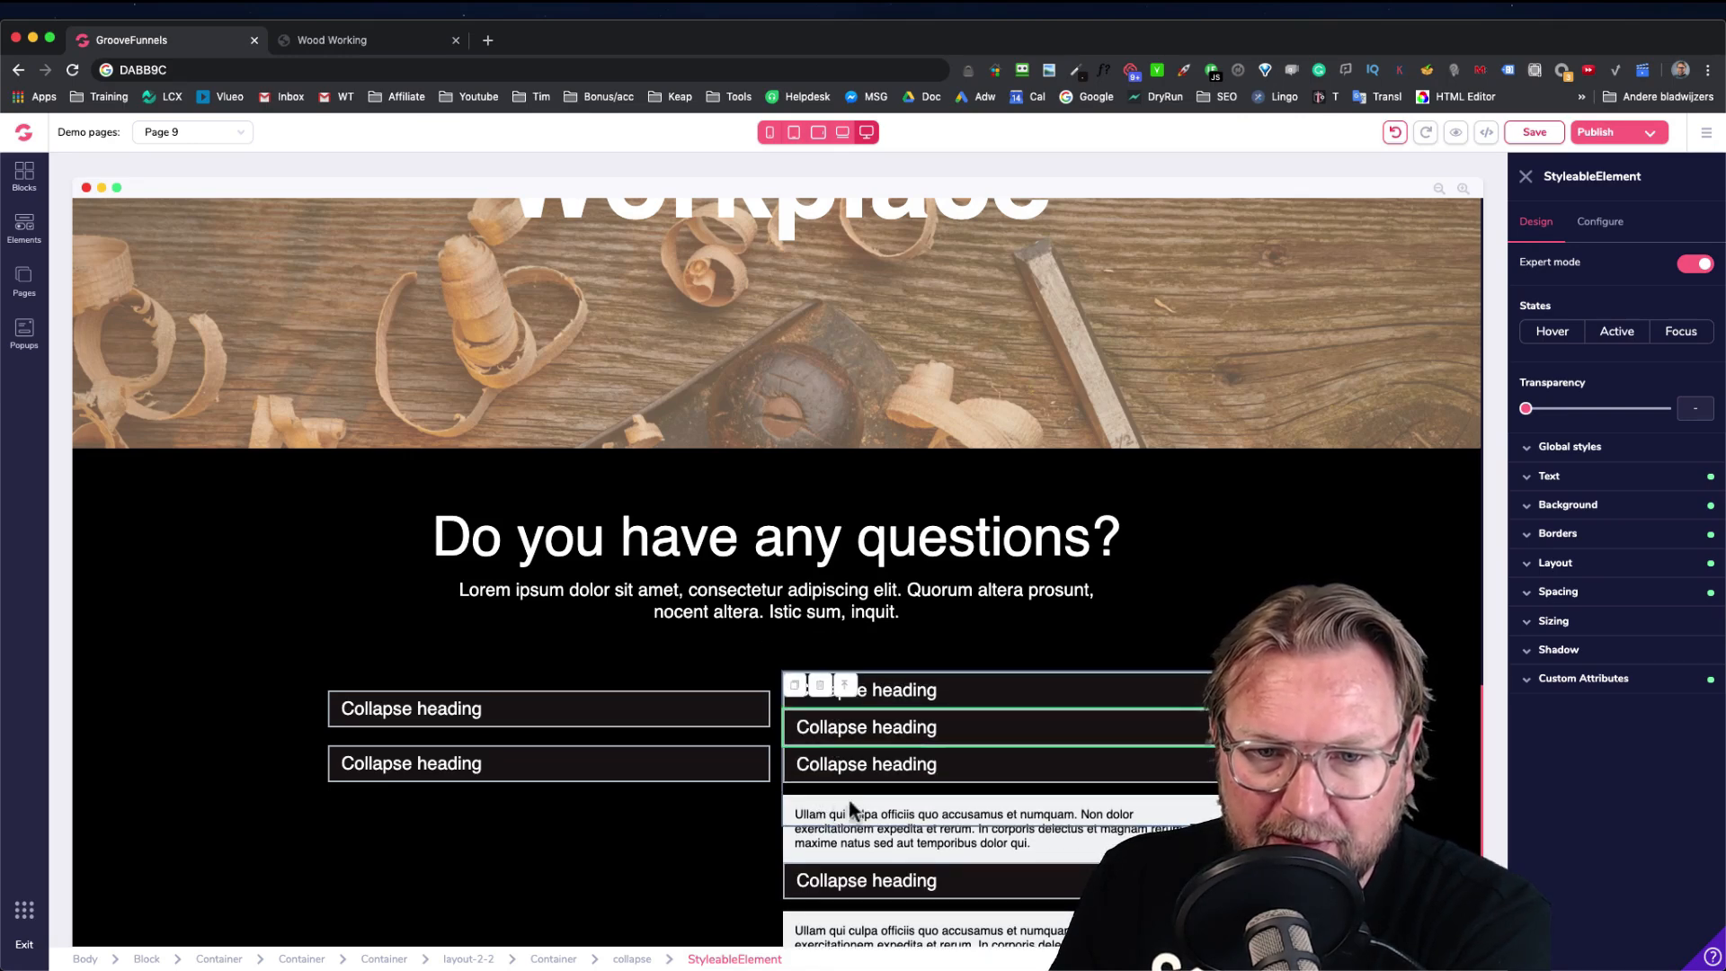
Move the last collapse element of the right column into the left column, below the second heading
scroll(893, 814, "down", 1)
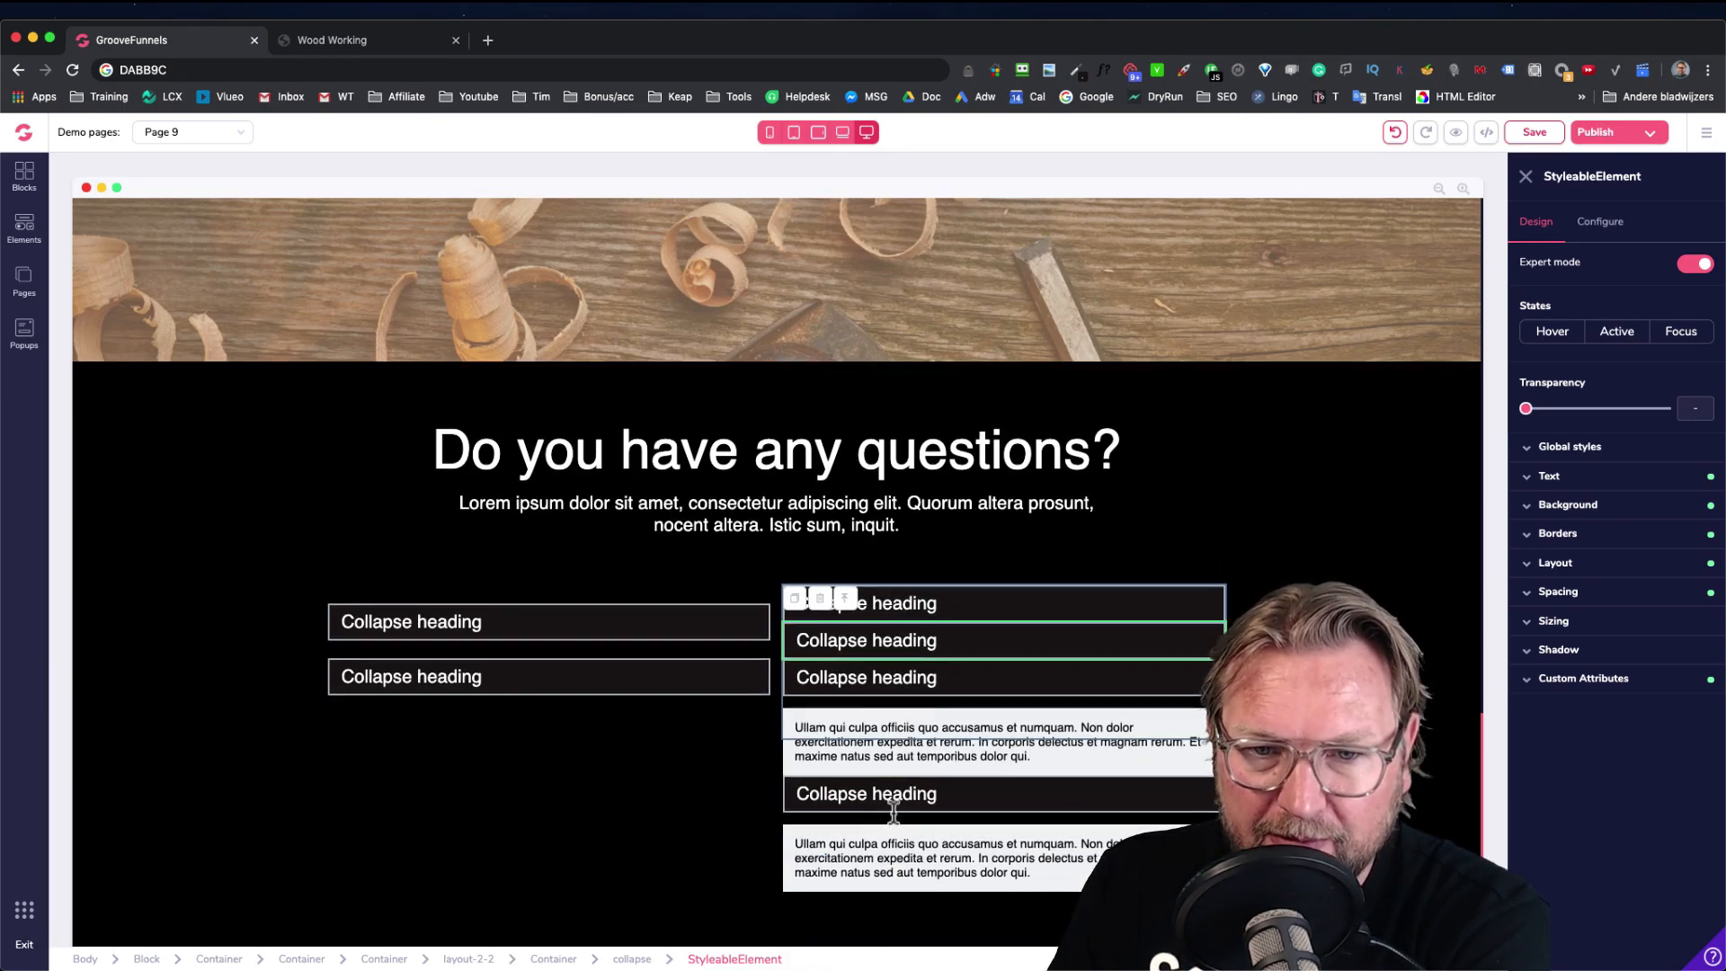
left_click(855, 837)
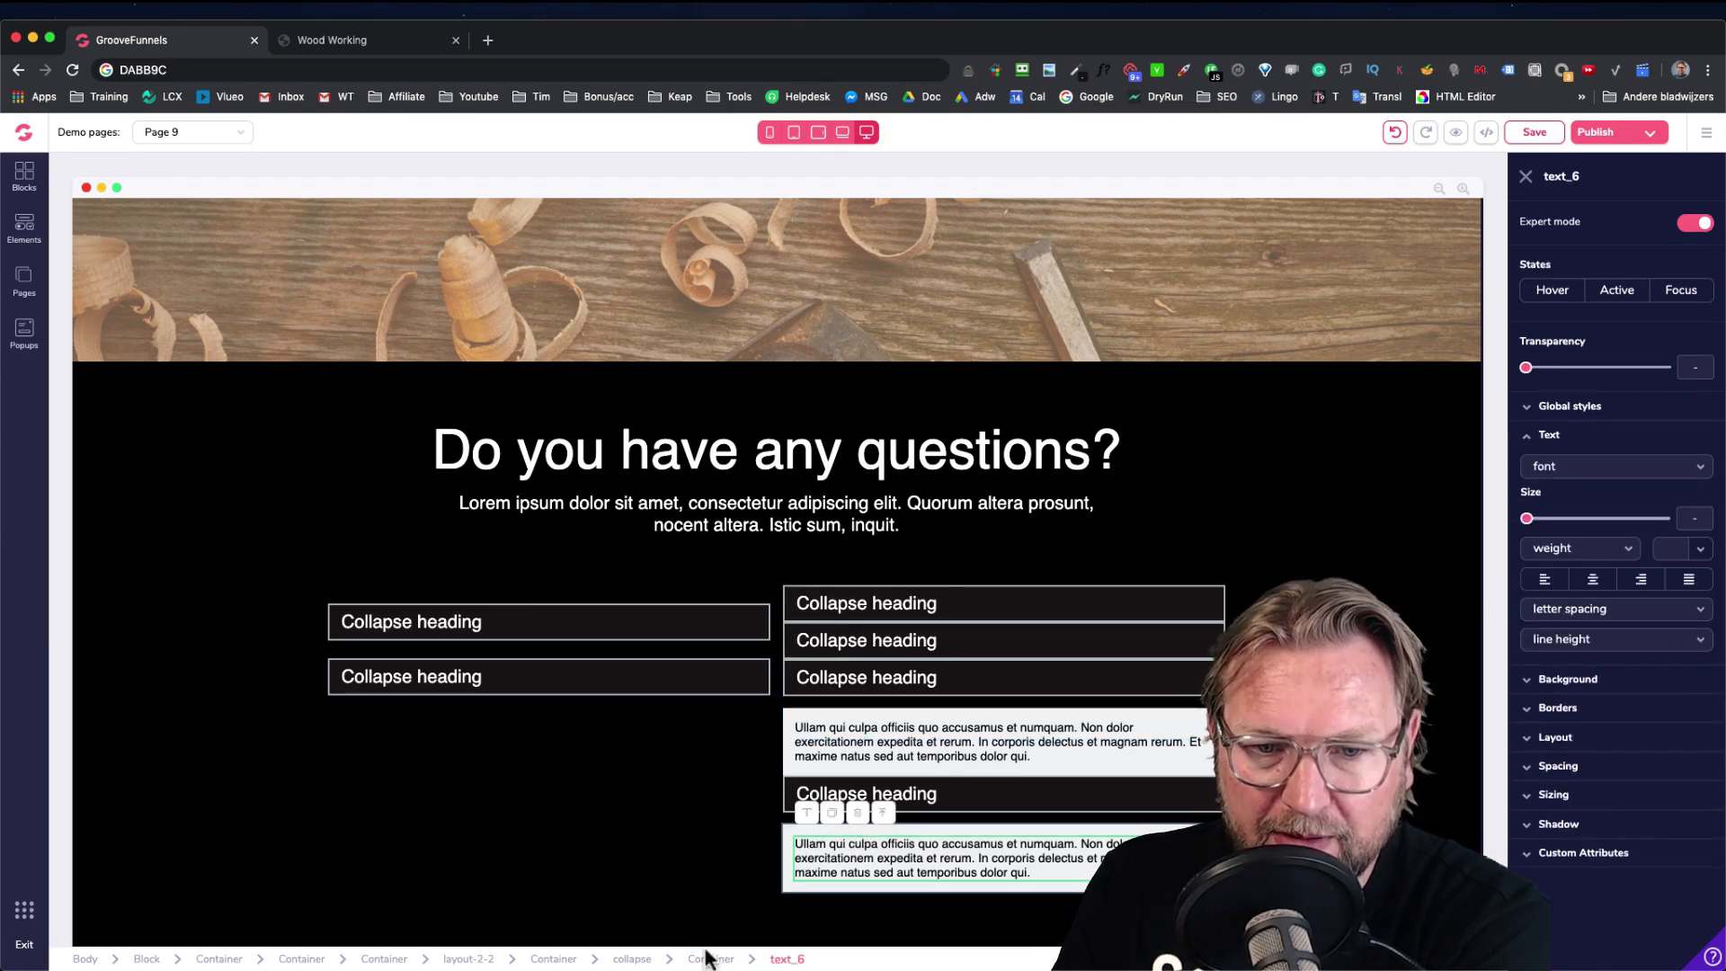
left_click(633, 959)
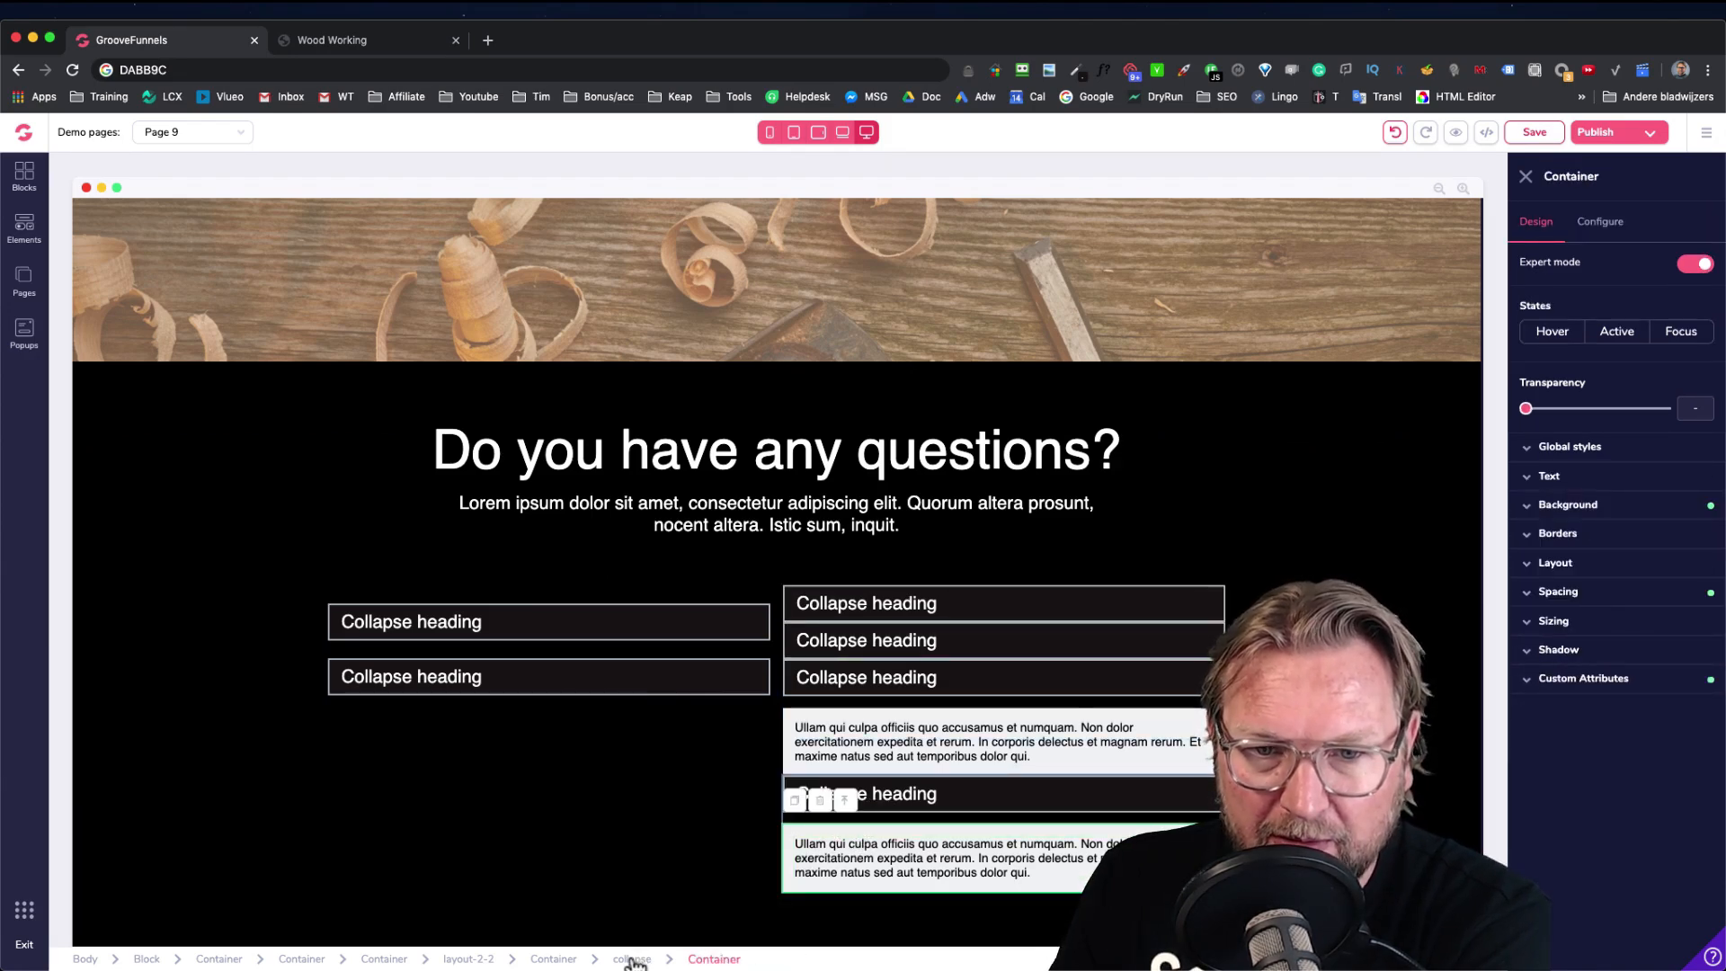
left_click(633, 959)
left_click_drag(1206, 789, 807, 795)
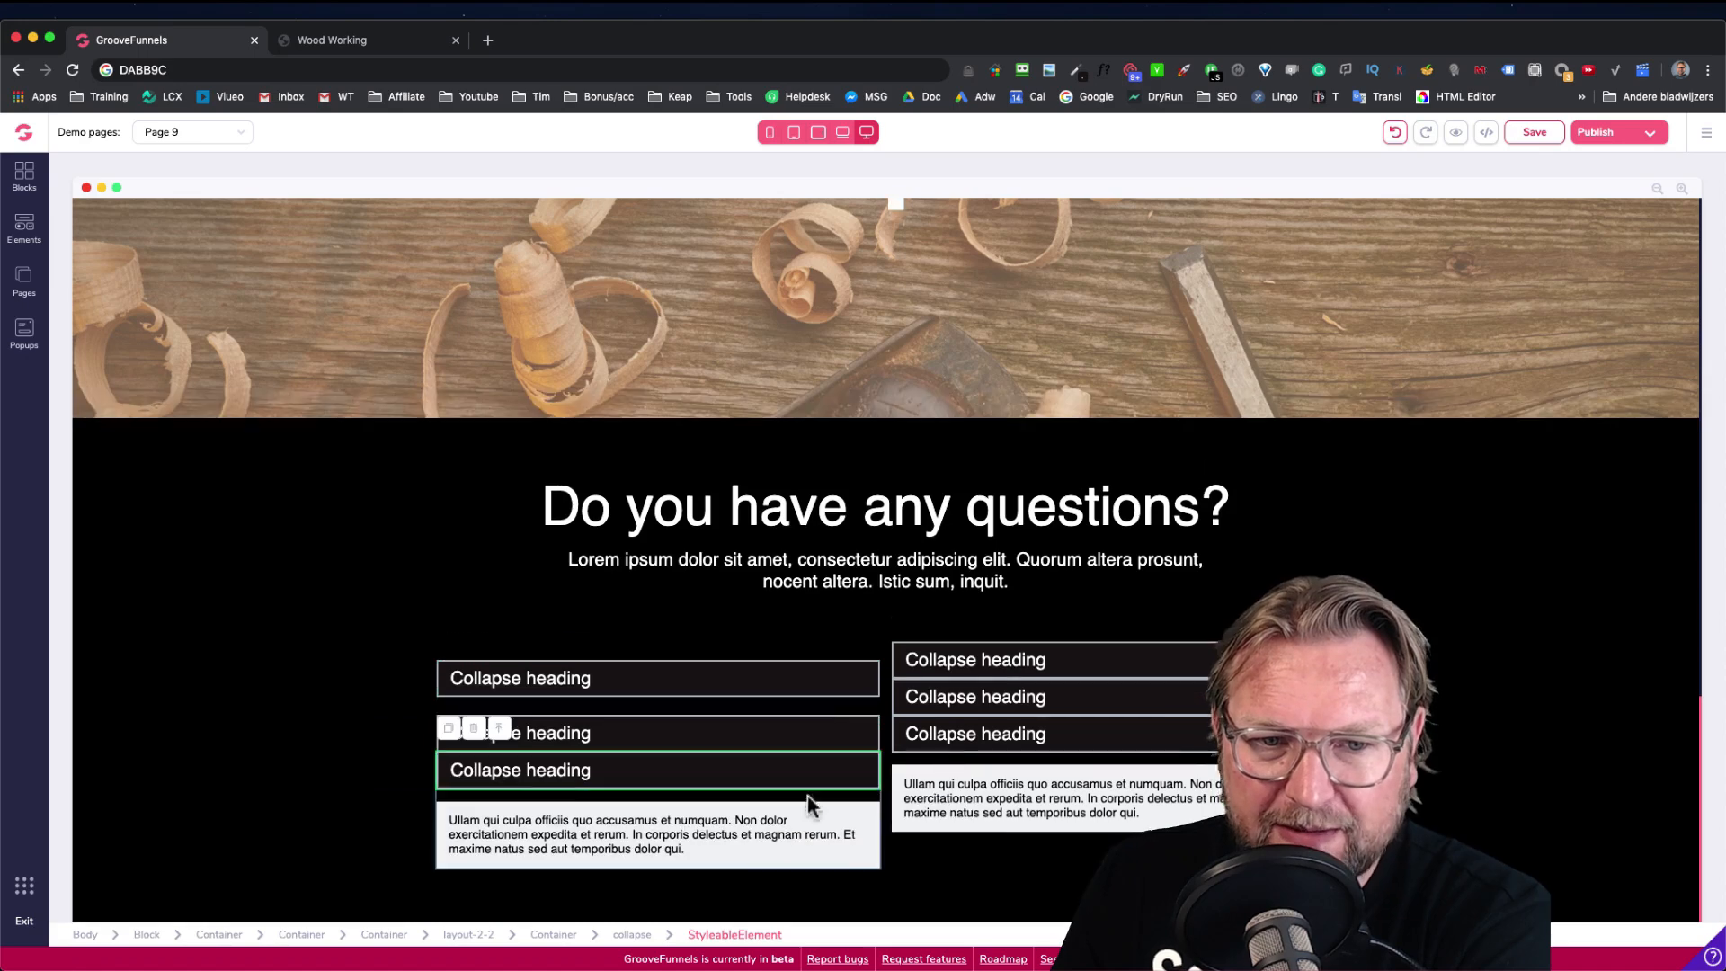
Set the top margin of the left column's third collapse heading to 1.5rem
left_click(629, 931)
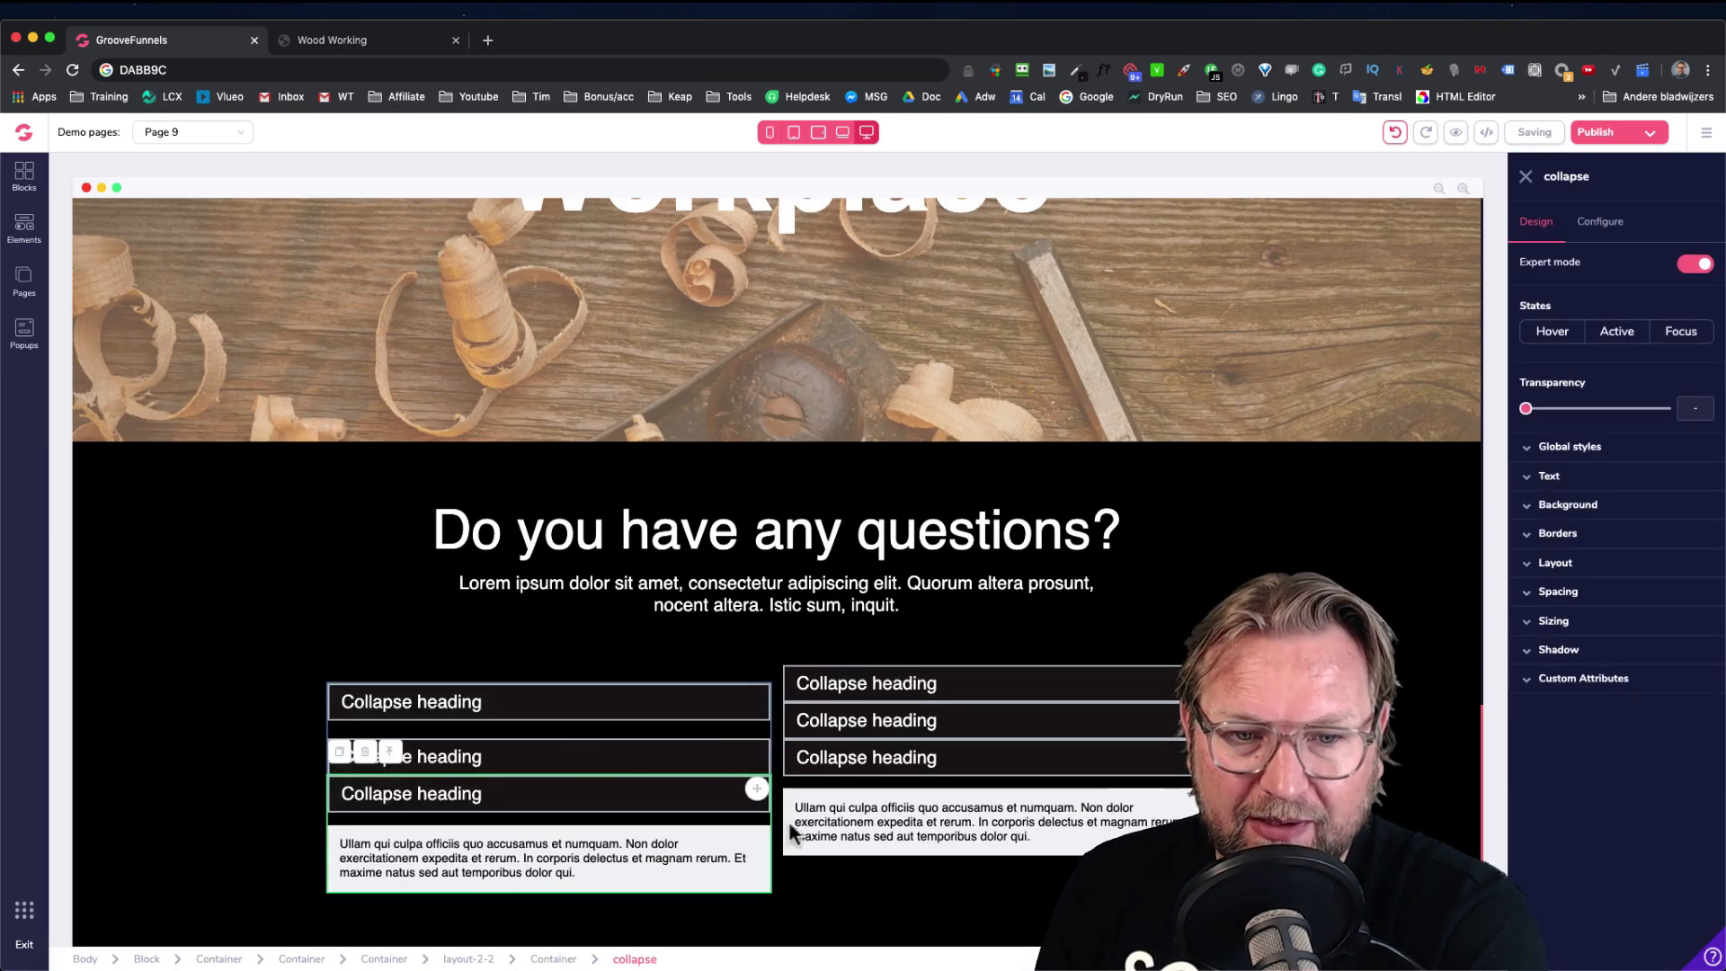
left_click(645, 861)
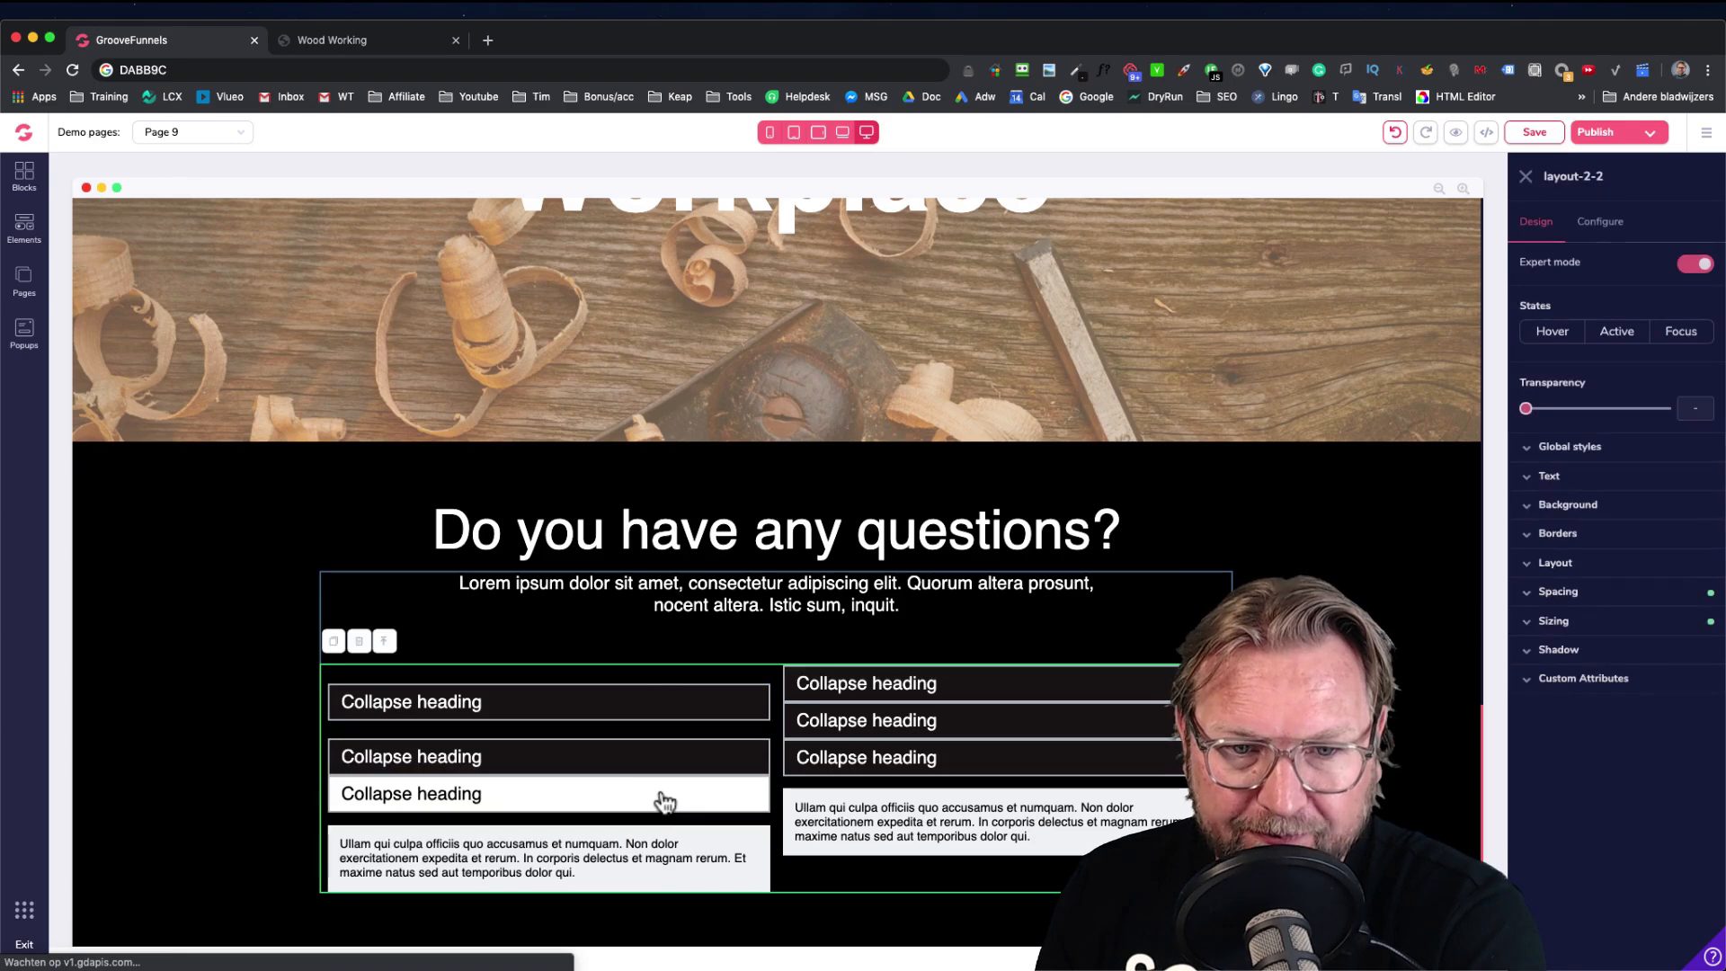
left_click(644, 797)
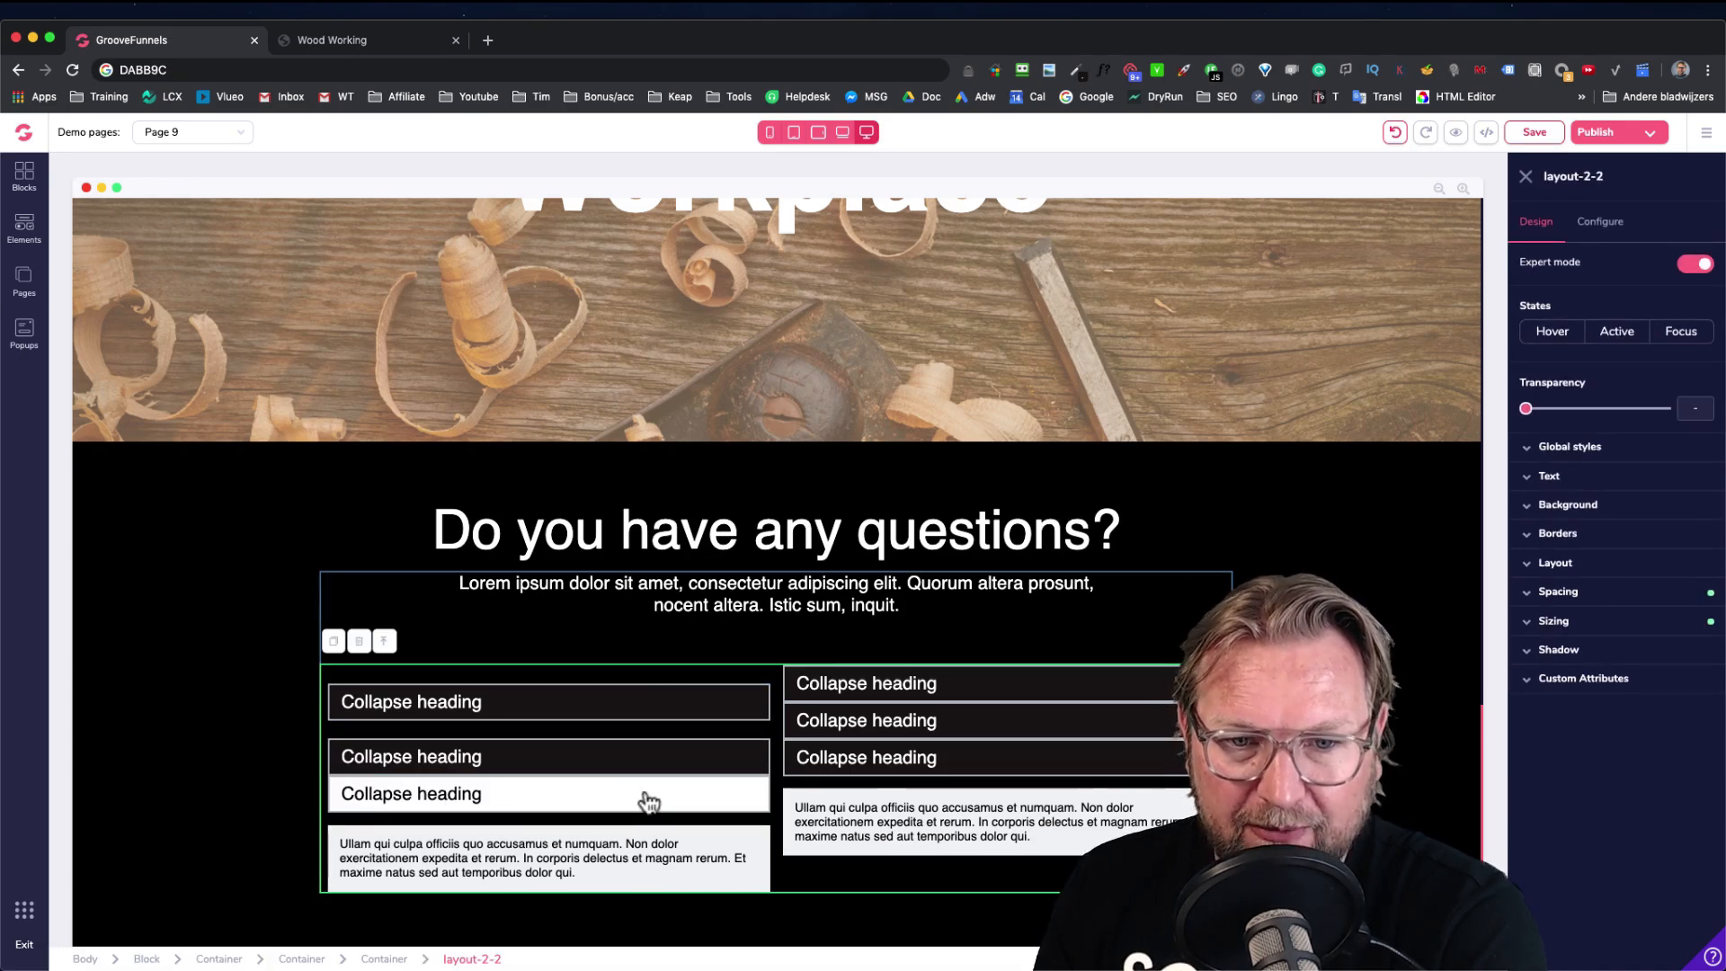
left_click(1564, 600)
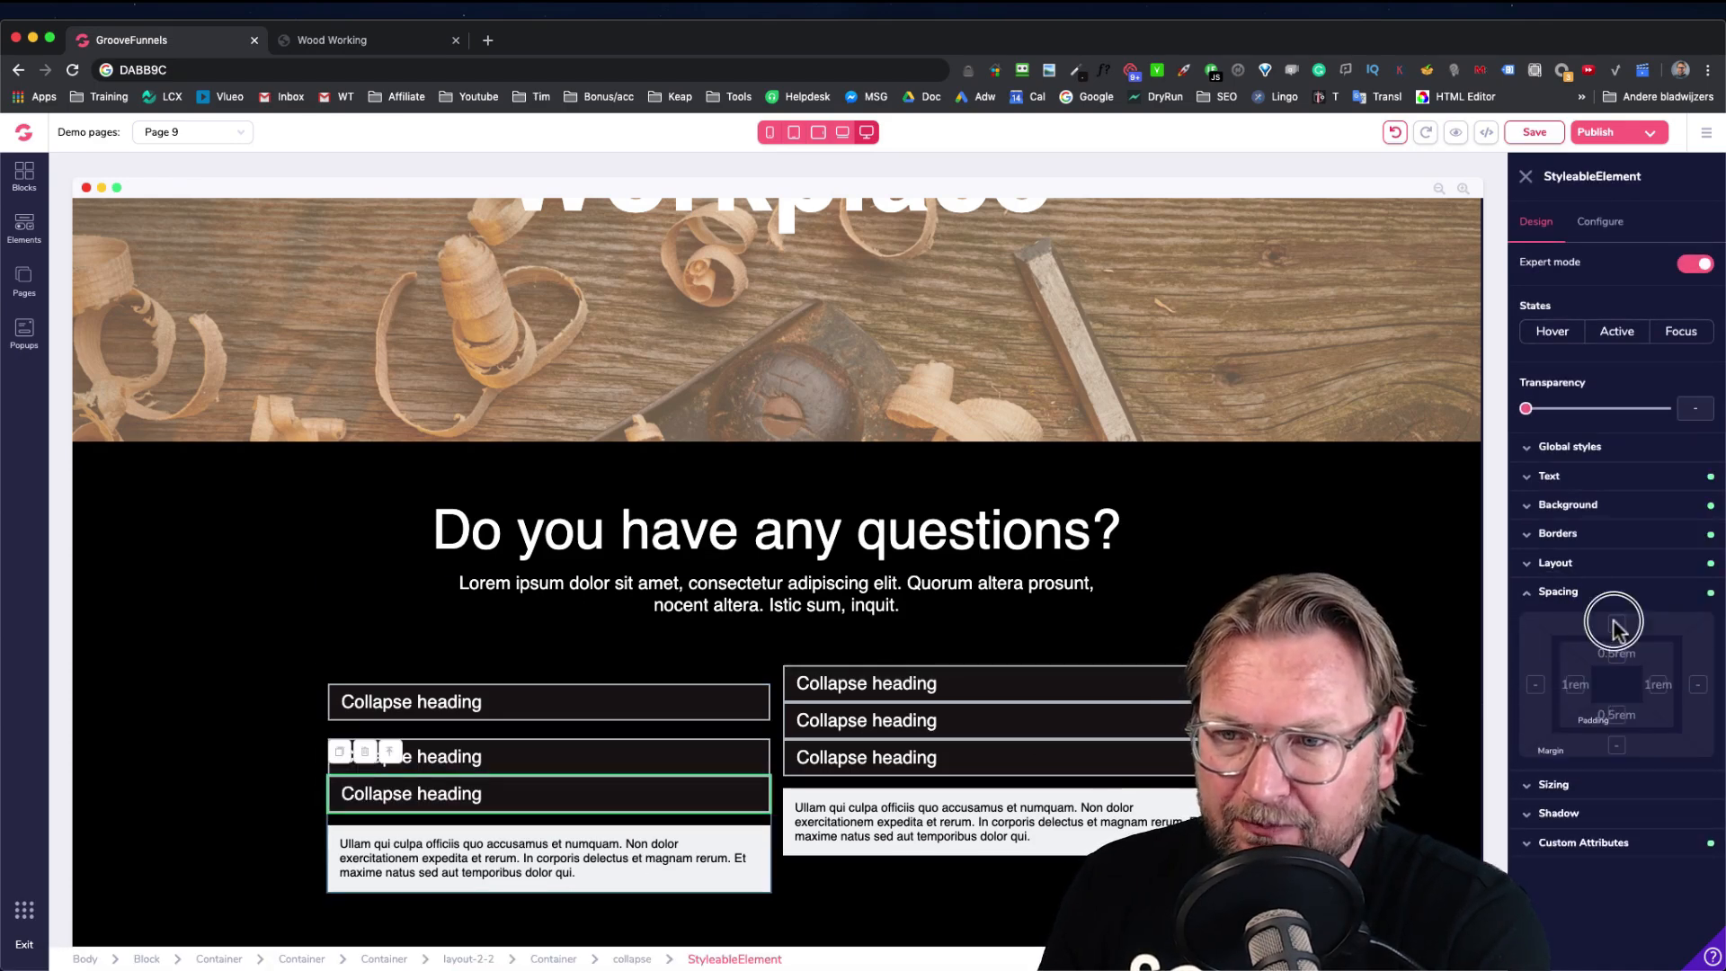
left_click_drag(1526, 775, 1571, 779)
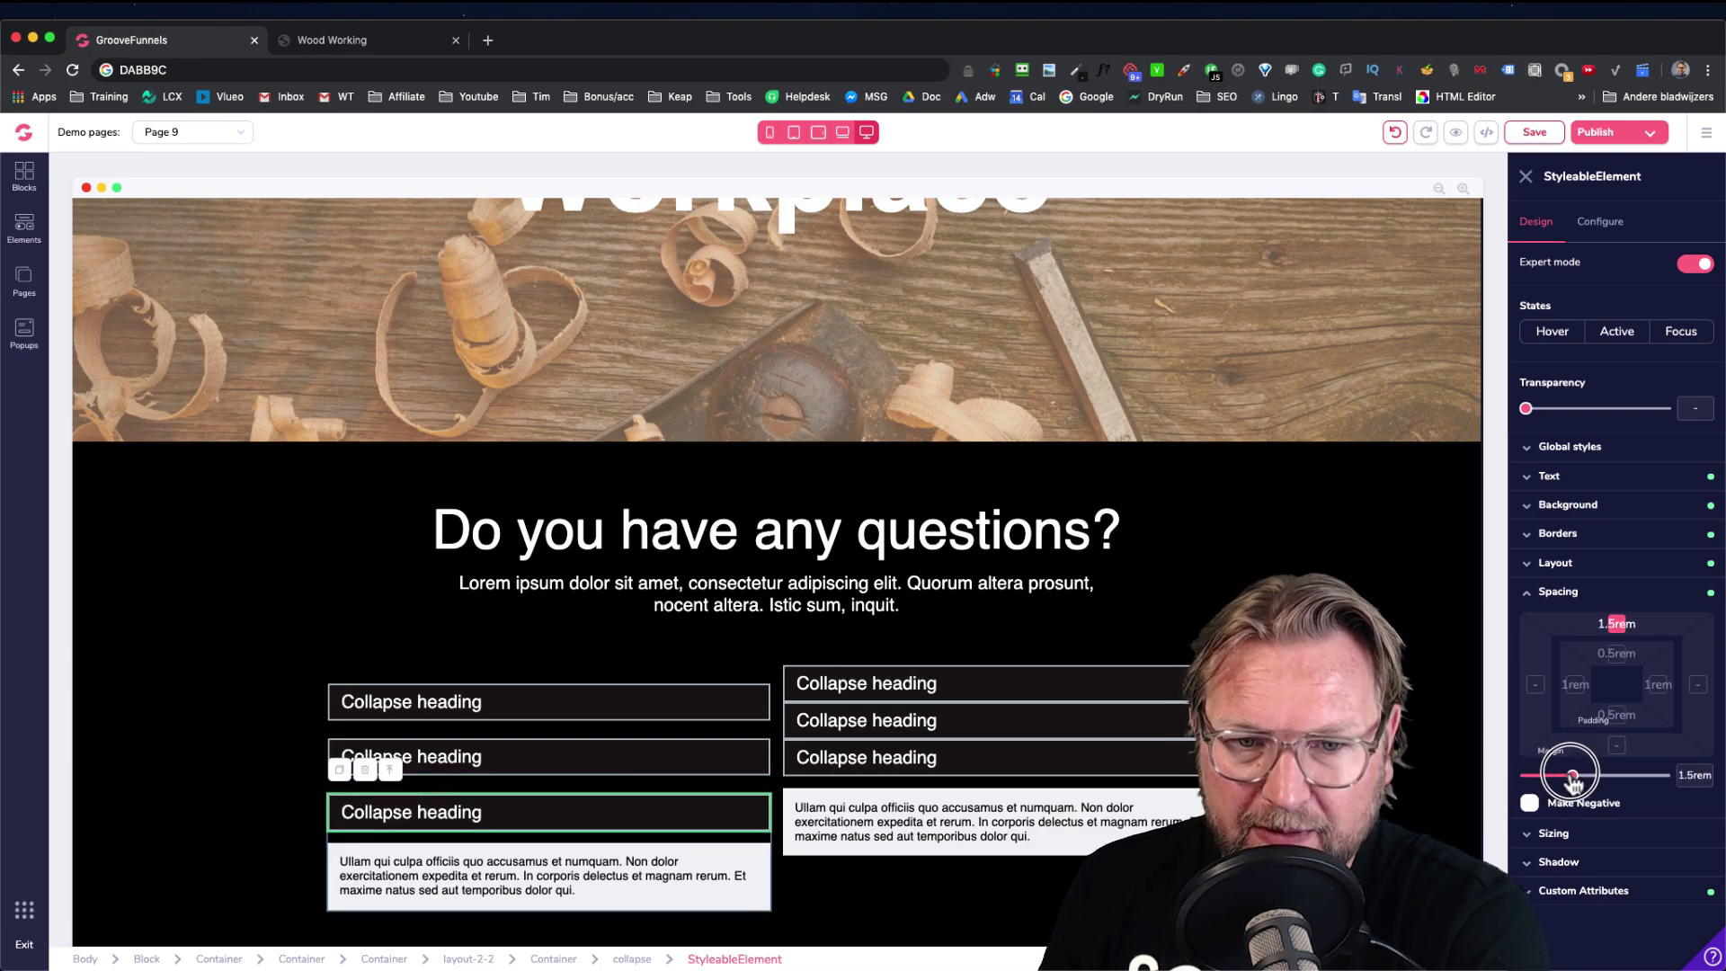
Set the top margin of the right column's second collapse heading to 1.5rem
left_click(1121, 726)
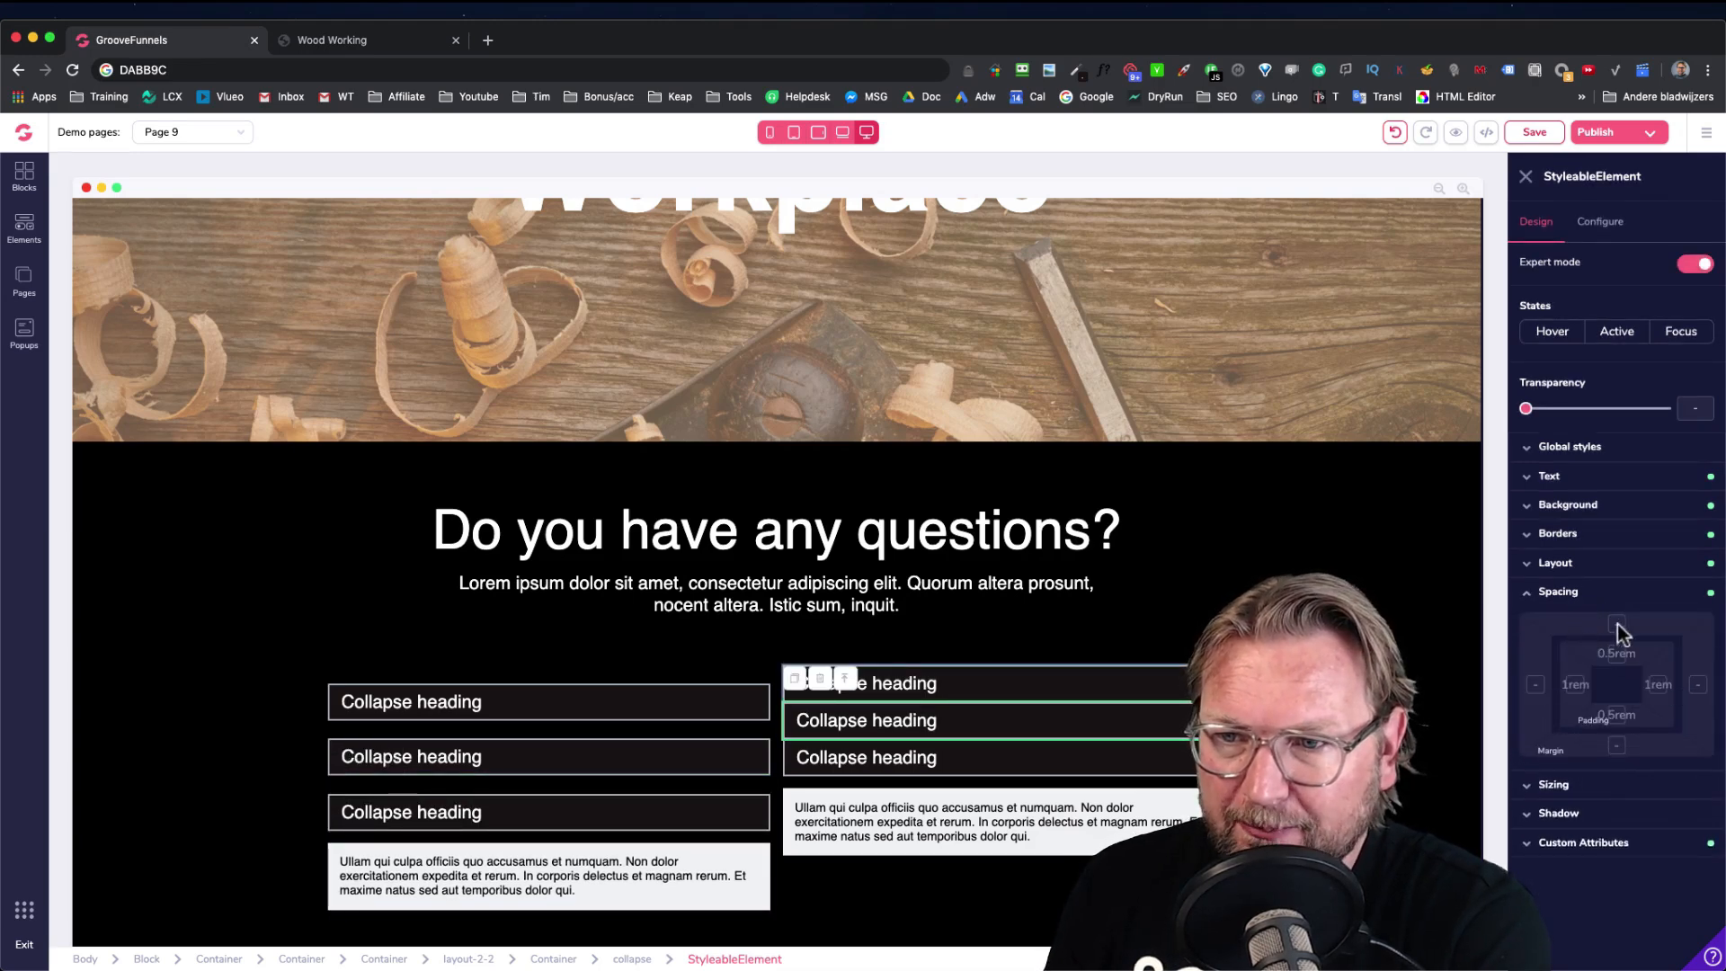
left_click(1616, 627)
left_click_drag(1526, 774, 1573, 779)
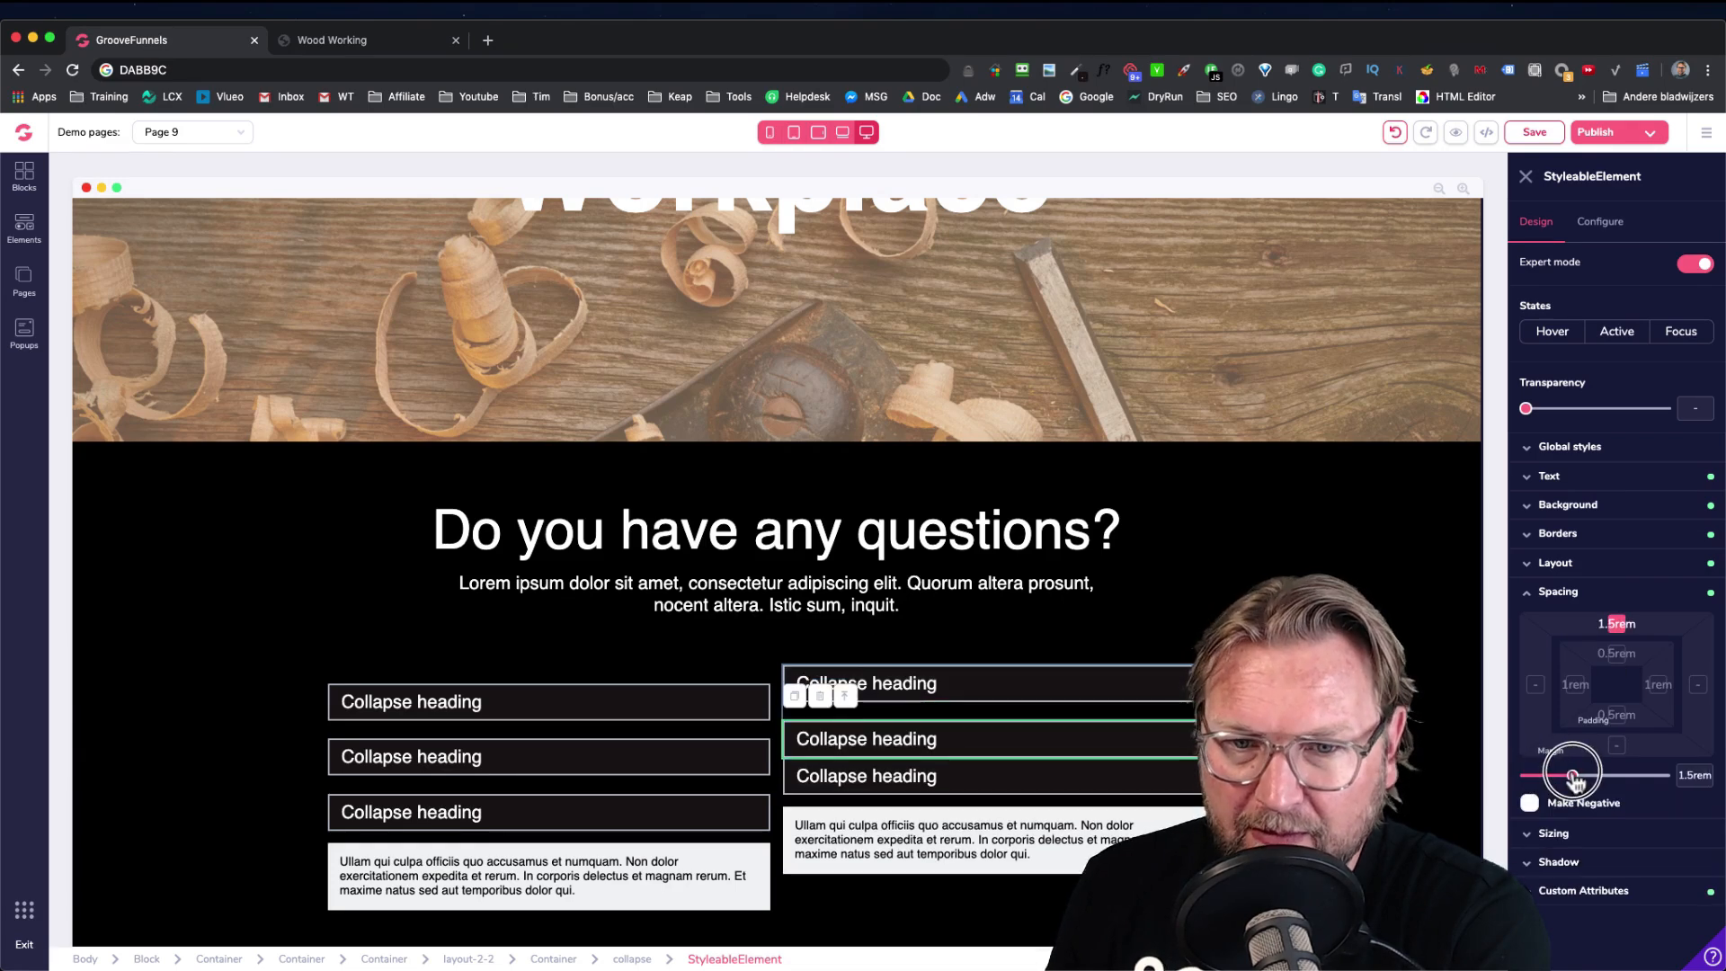
Set the top margin of the right column's third collapse heading to 1.5rem
left_click(1101, 786)
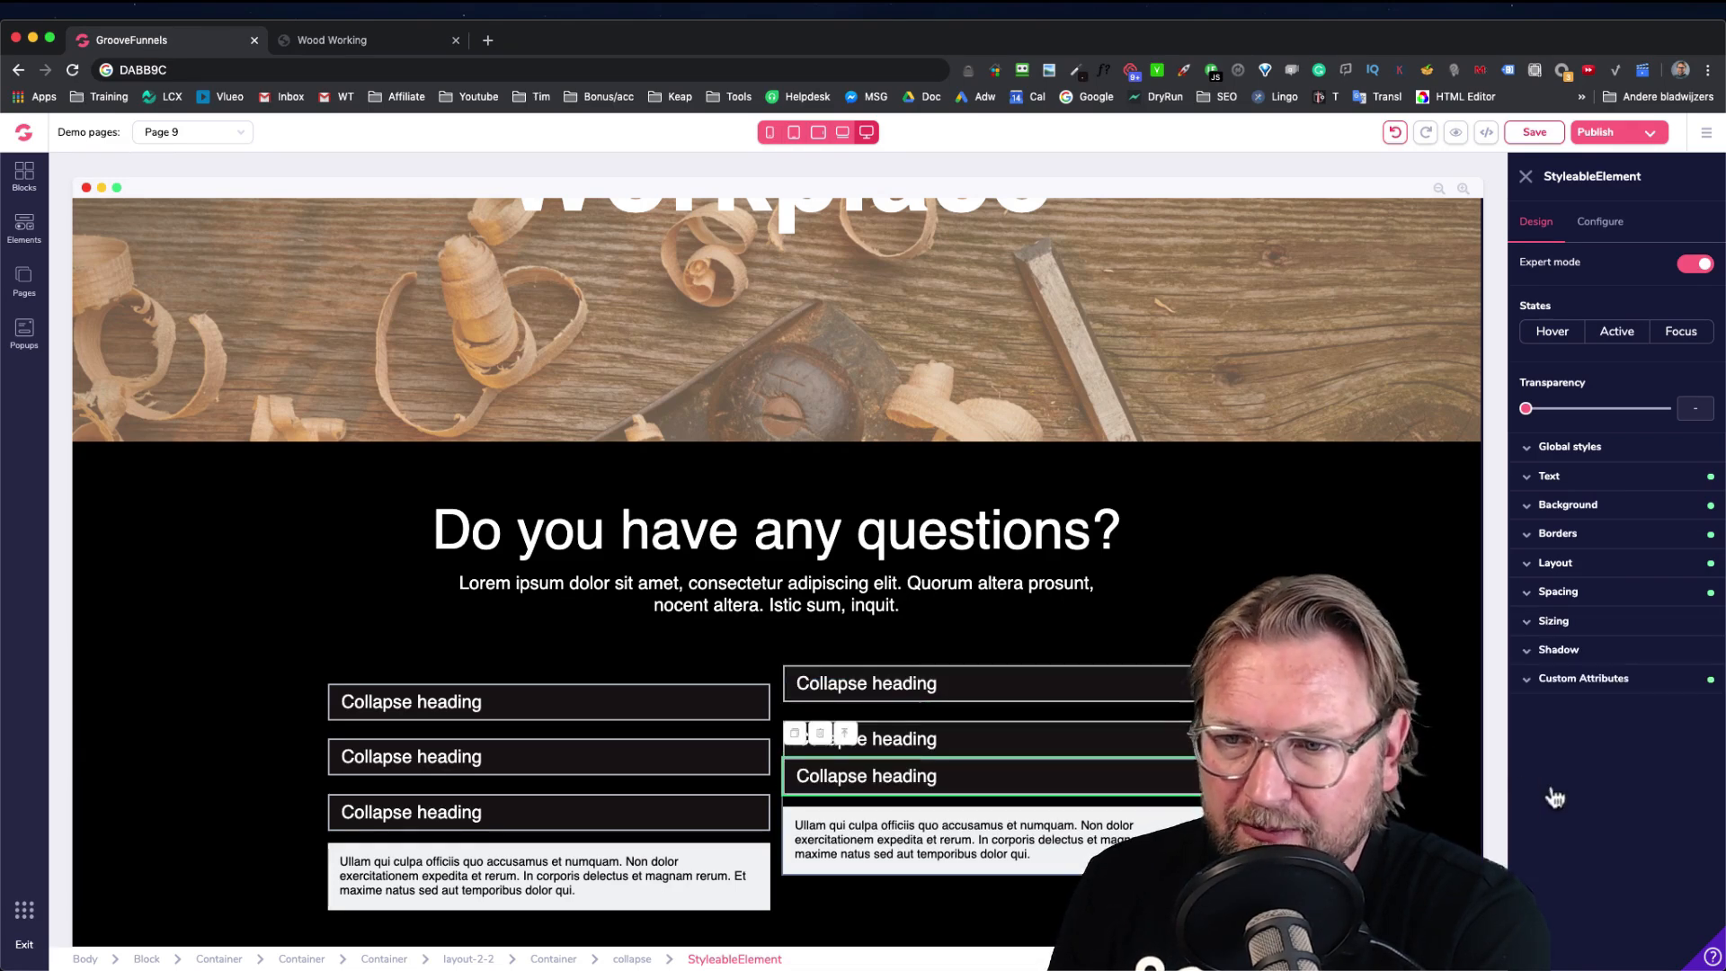
left_click(1557, 591)
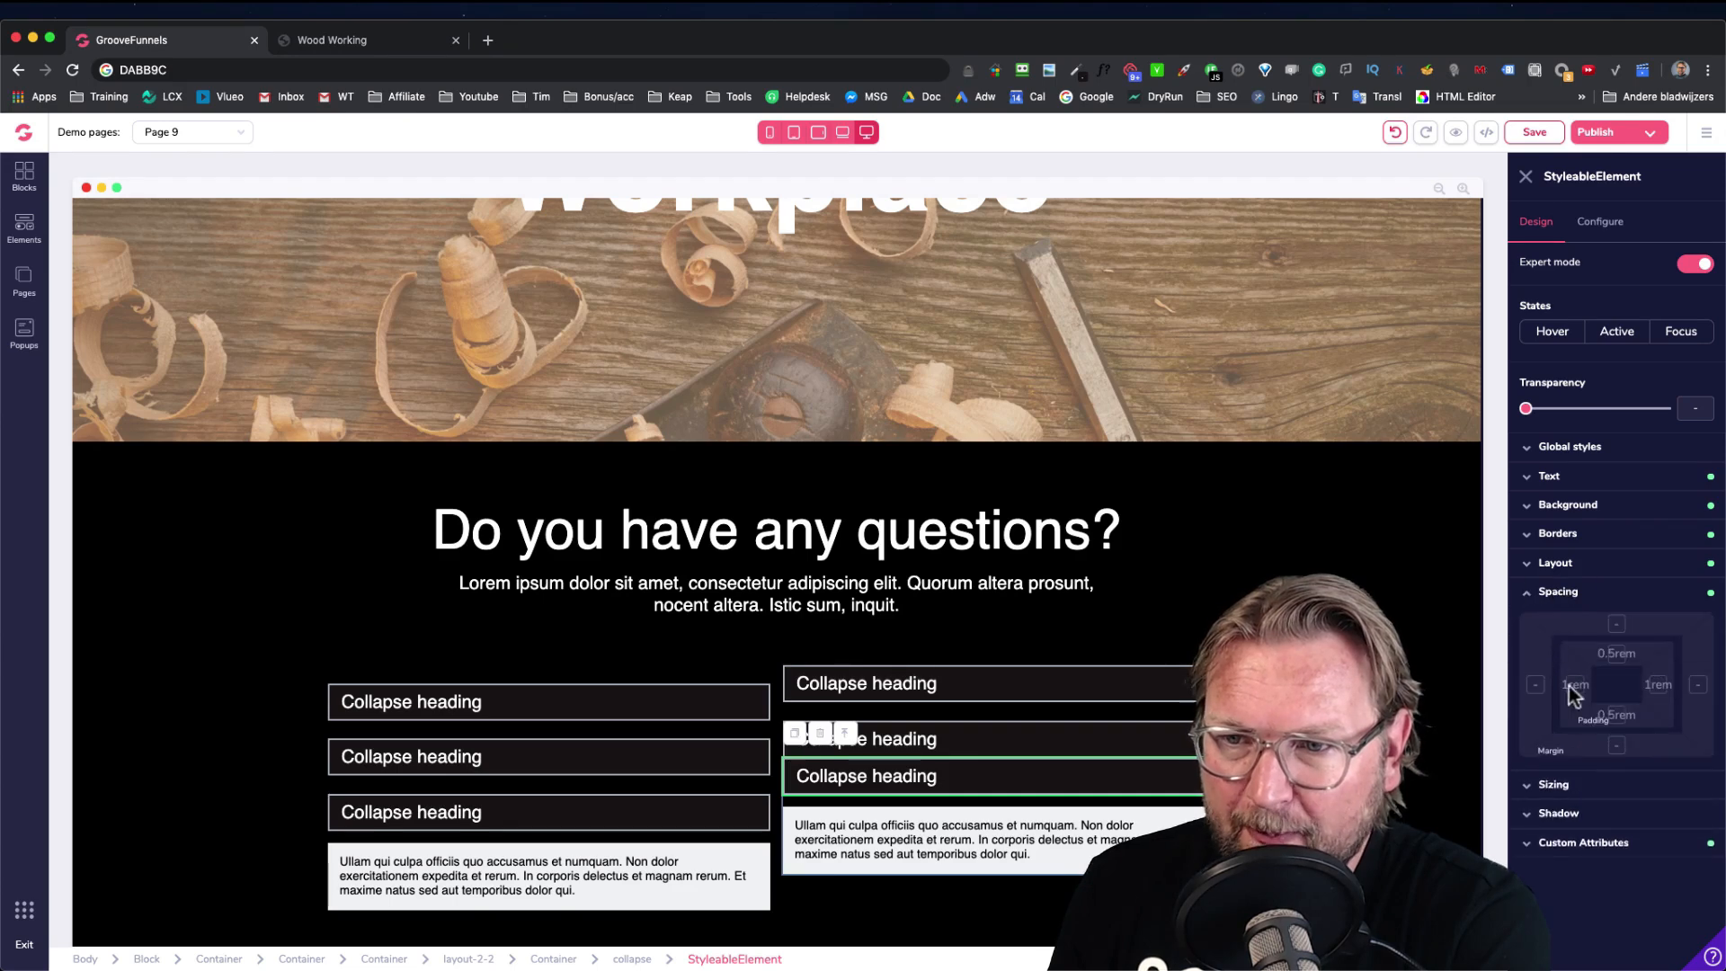
left_click(1616, 623)
left_click_drag(1526, 775, 1572, 775)
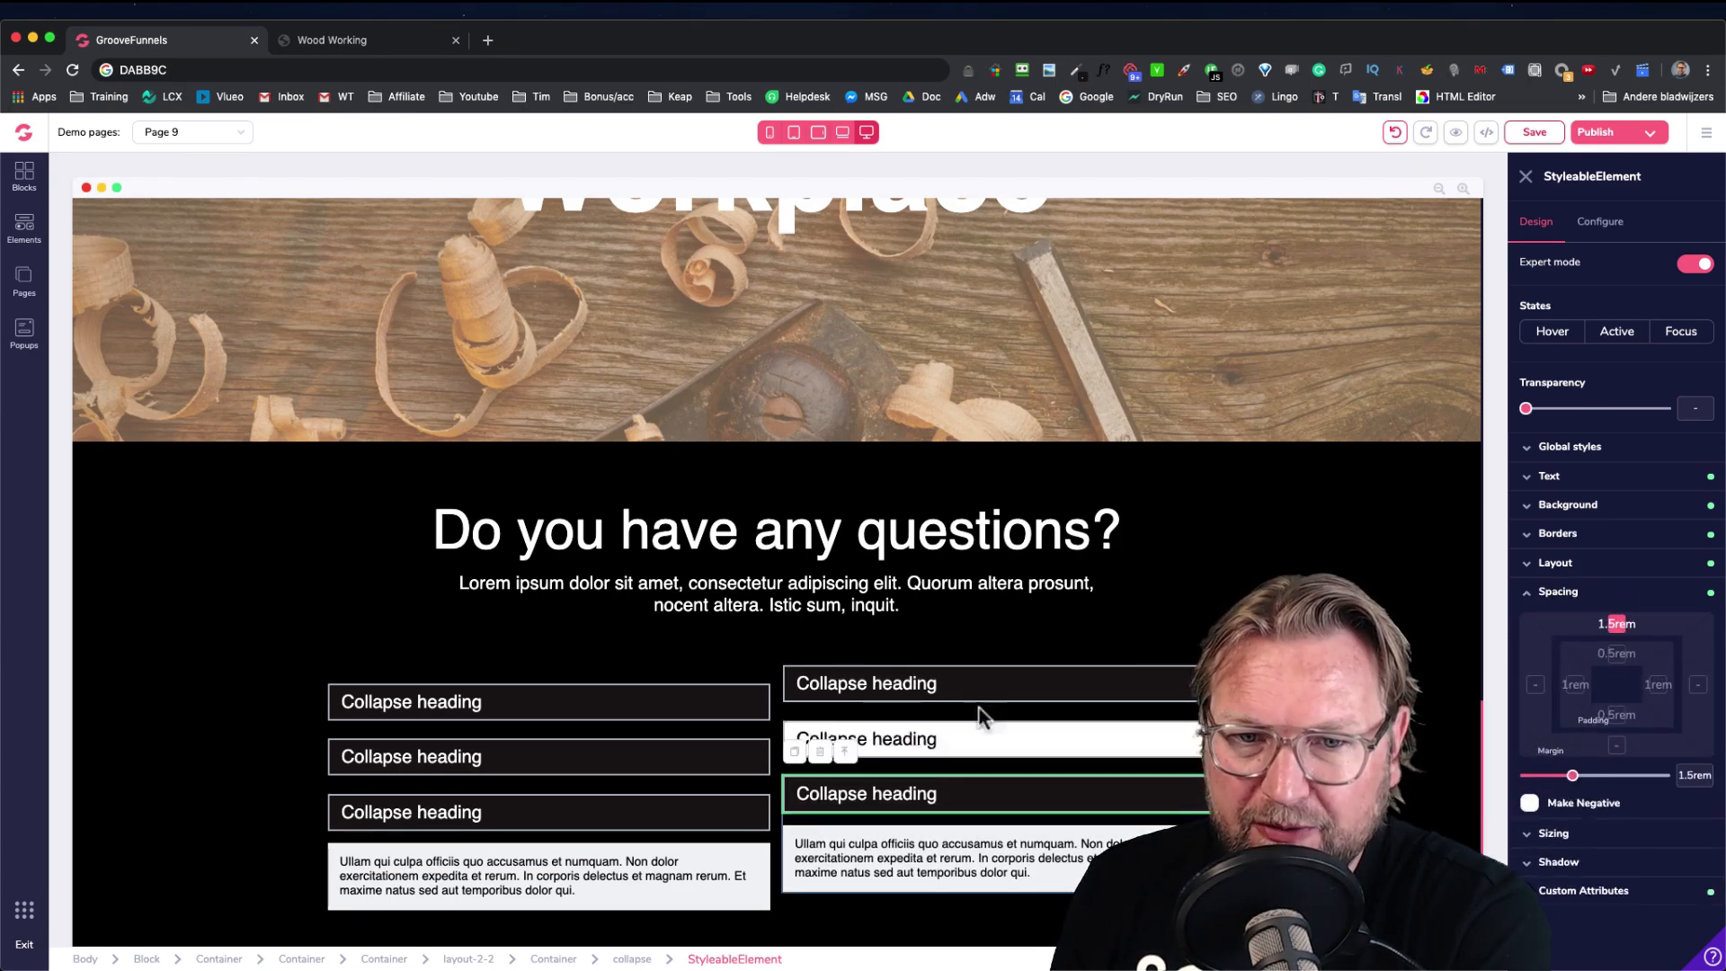
Check the spacing and layout settings of the first collapse heading in each column and of their two-column layout
left_click(710, 700)
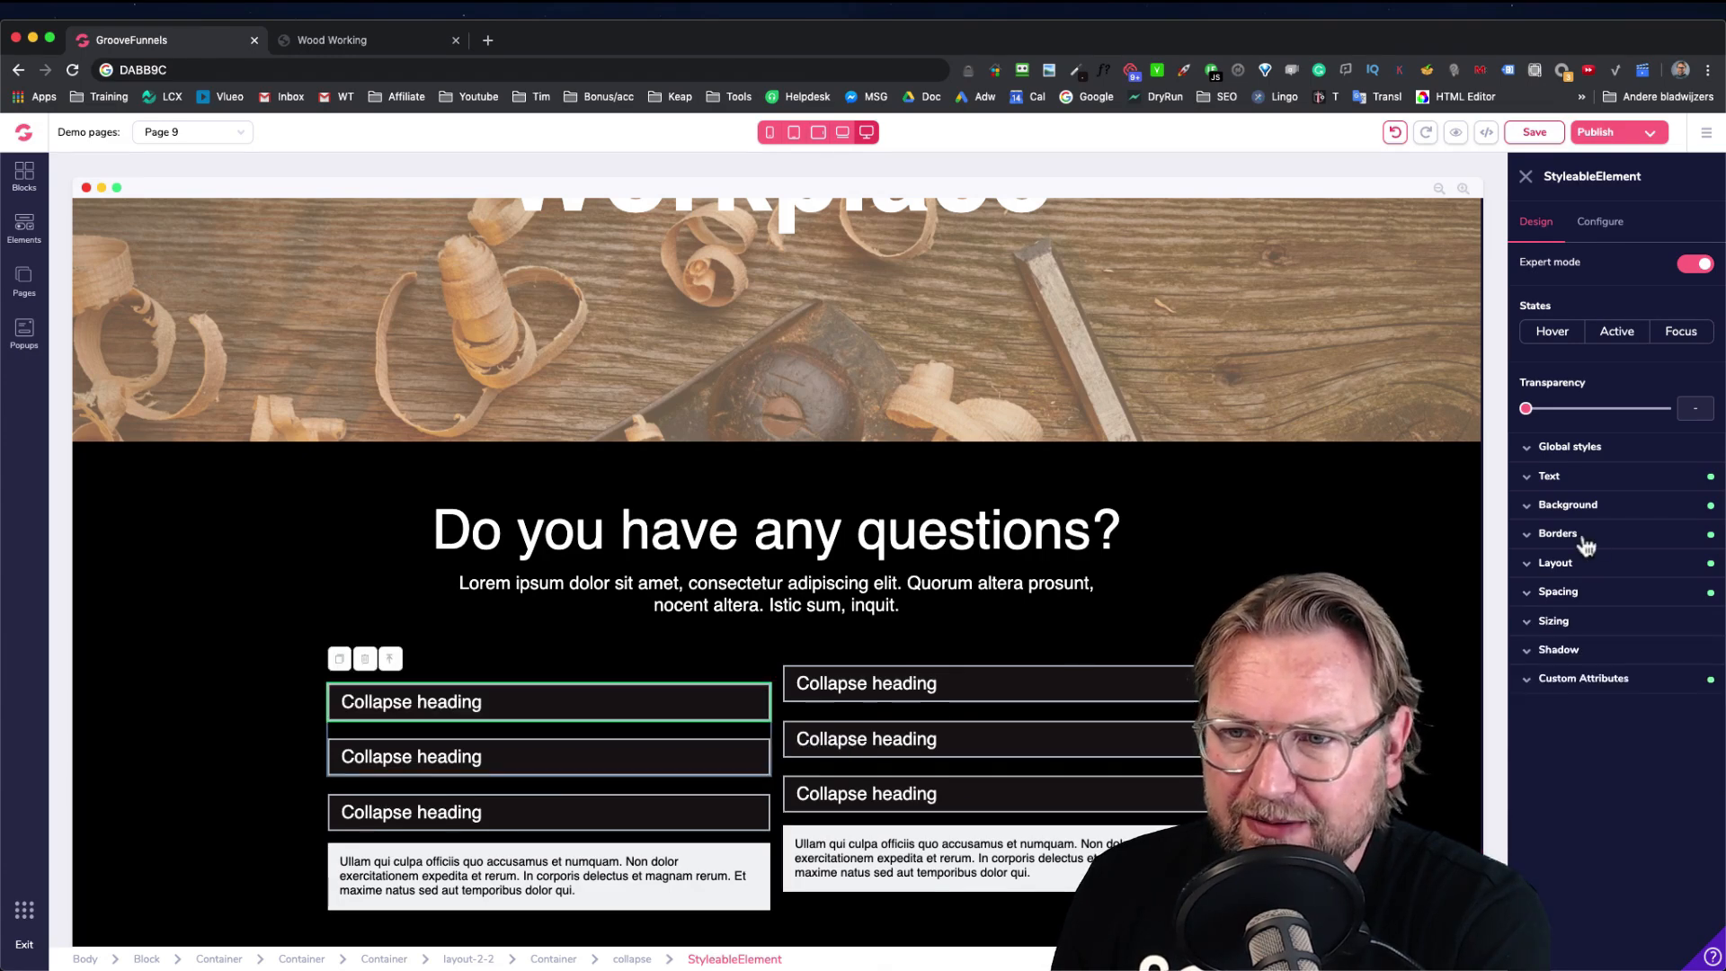
left_click(1558, 593)
left_click(1618, 628)
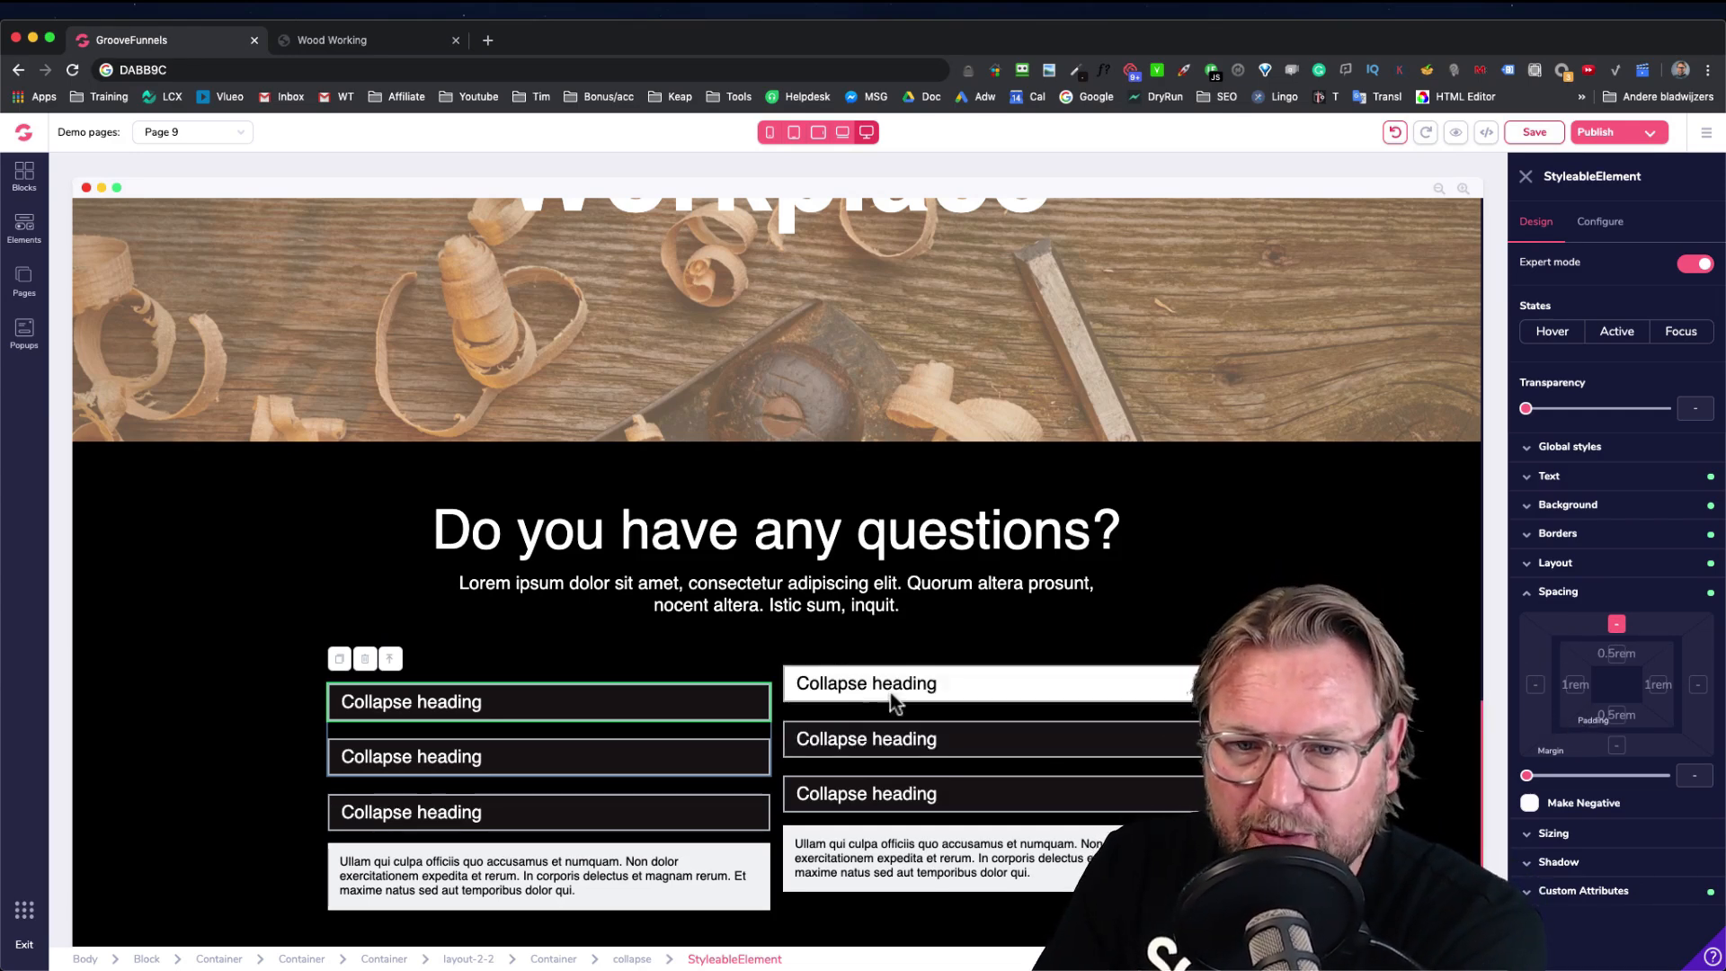
left_click(858, 696)
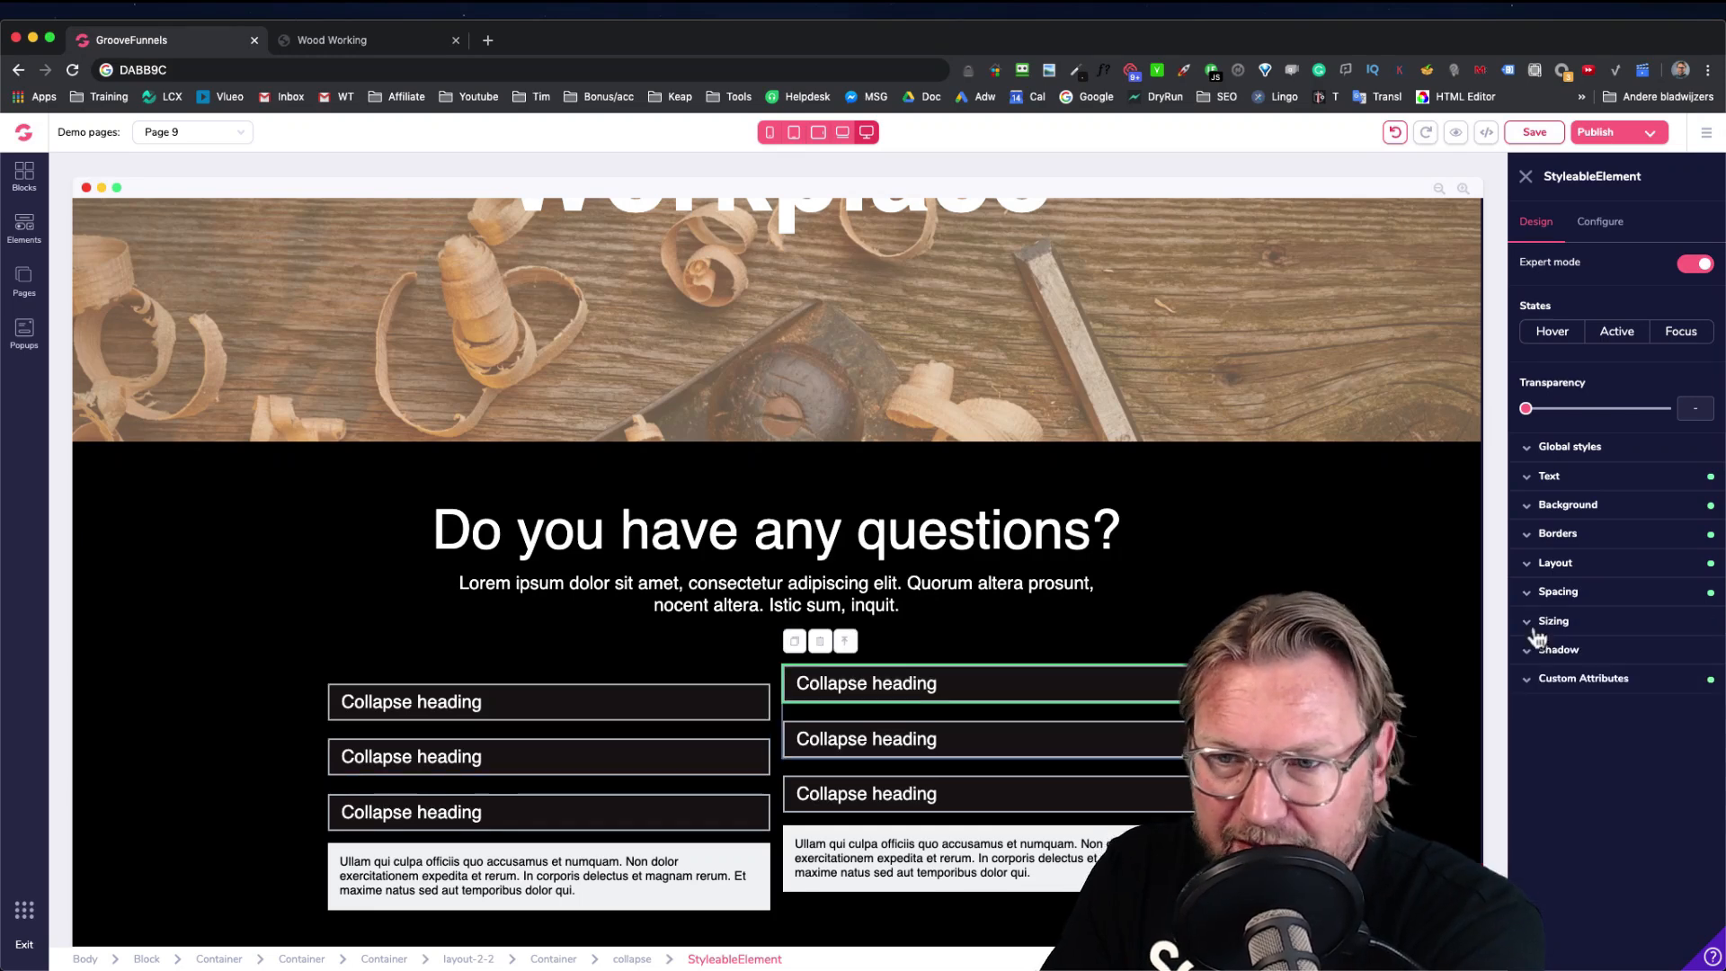
left_click(1547, 591)
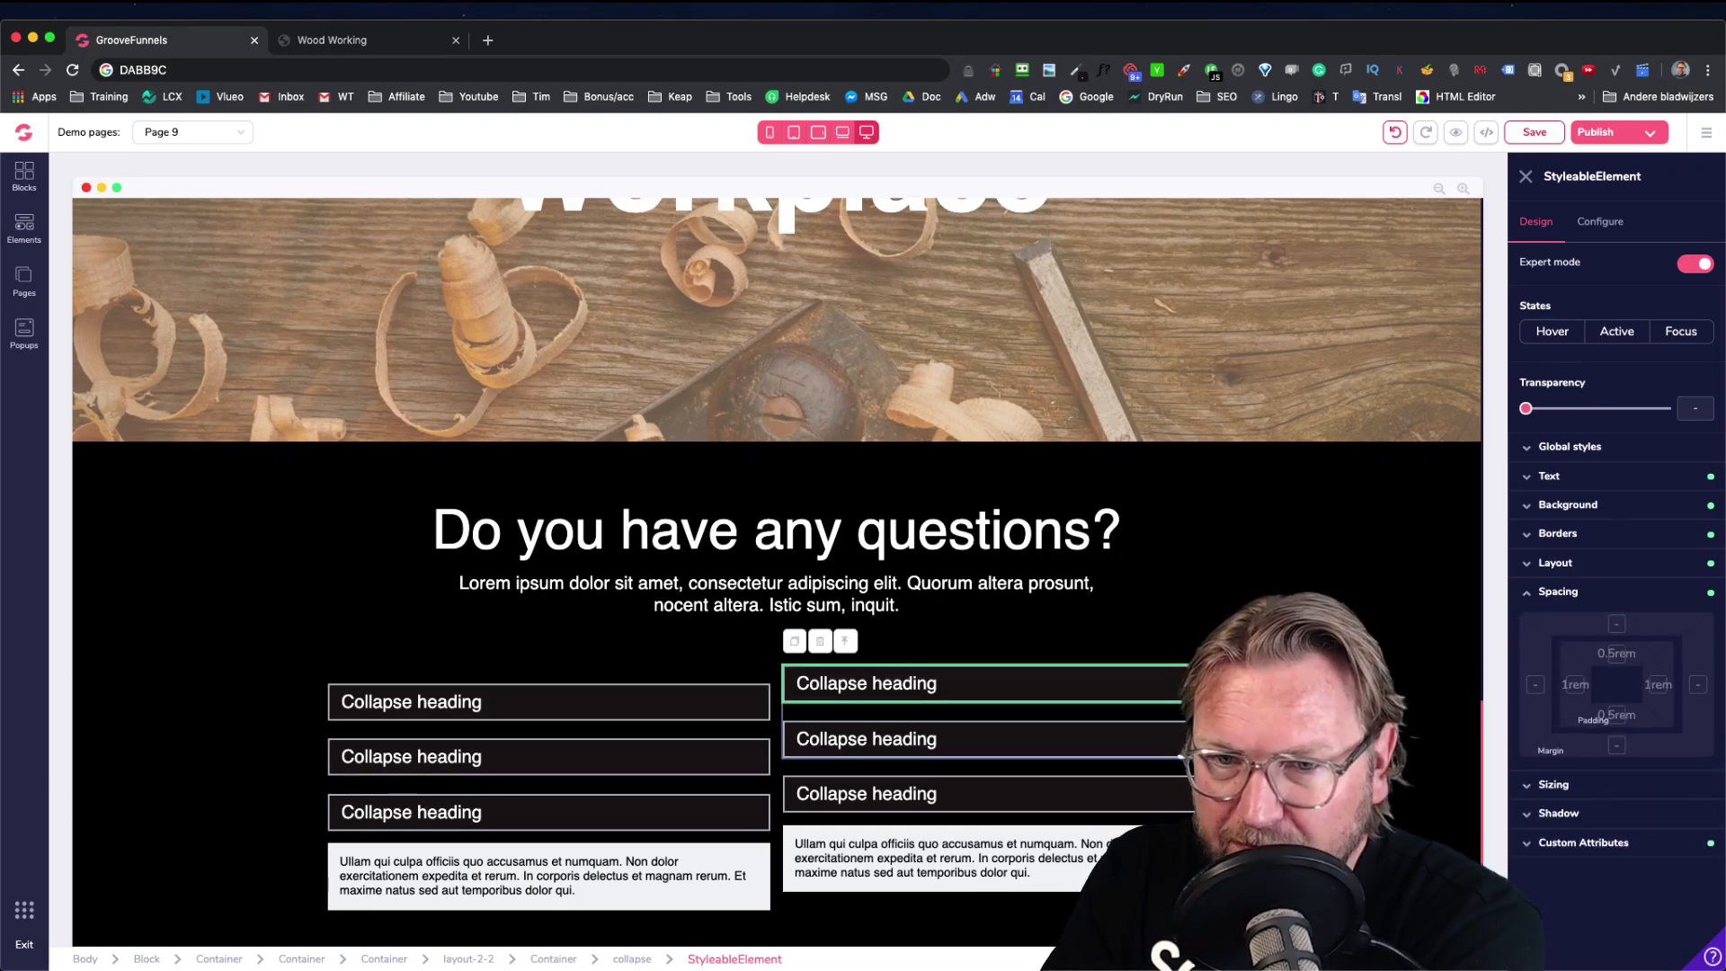
left_click(662, 674)
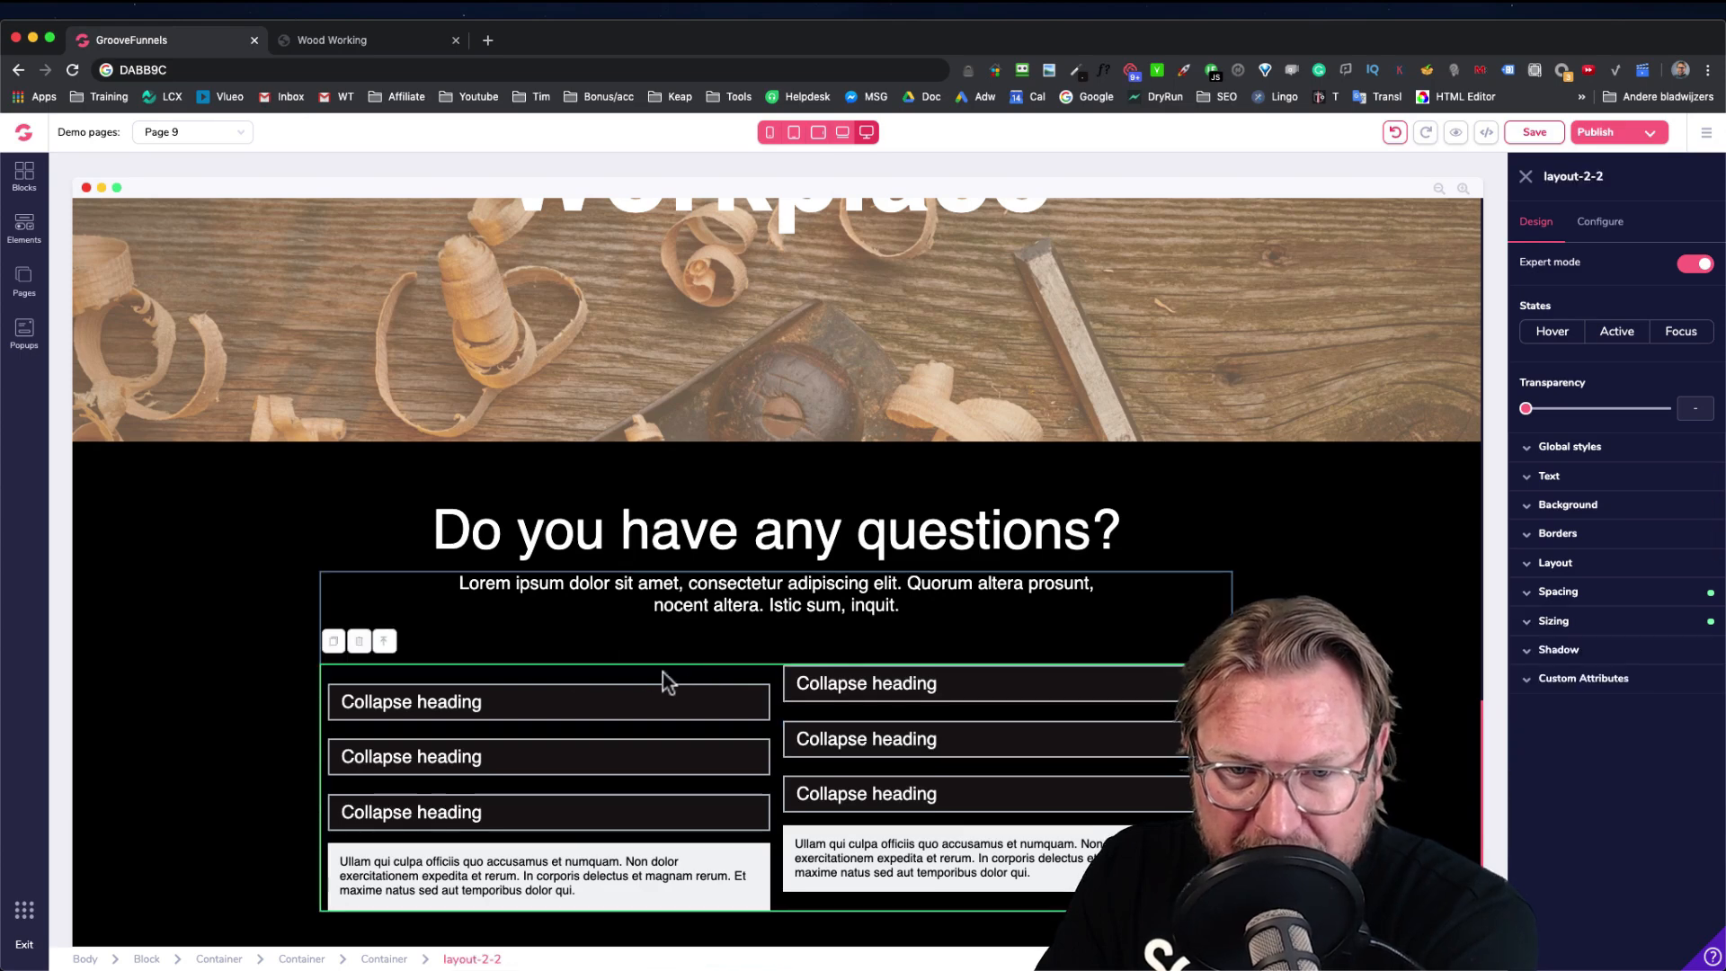
left_click(710, 694)
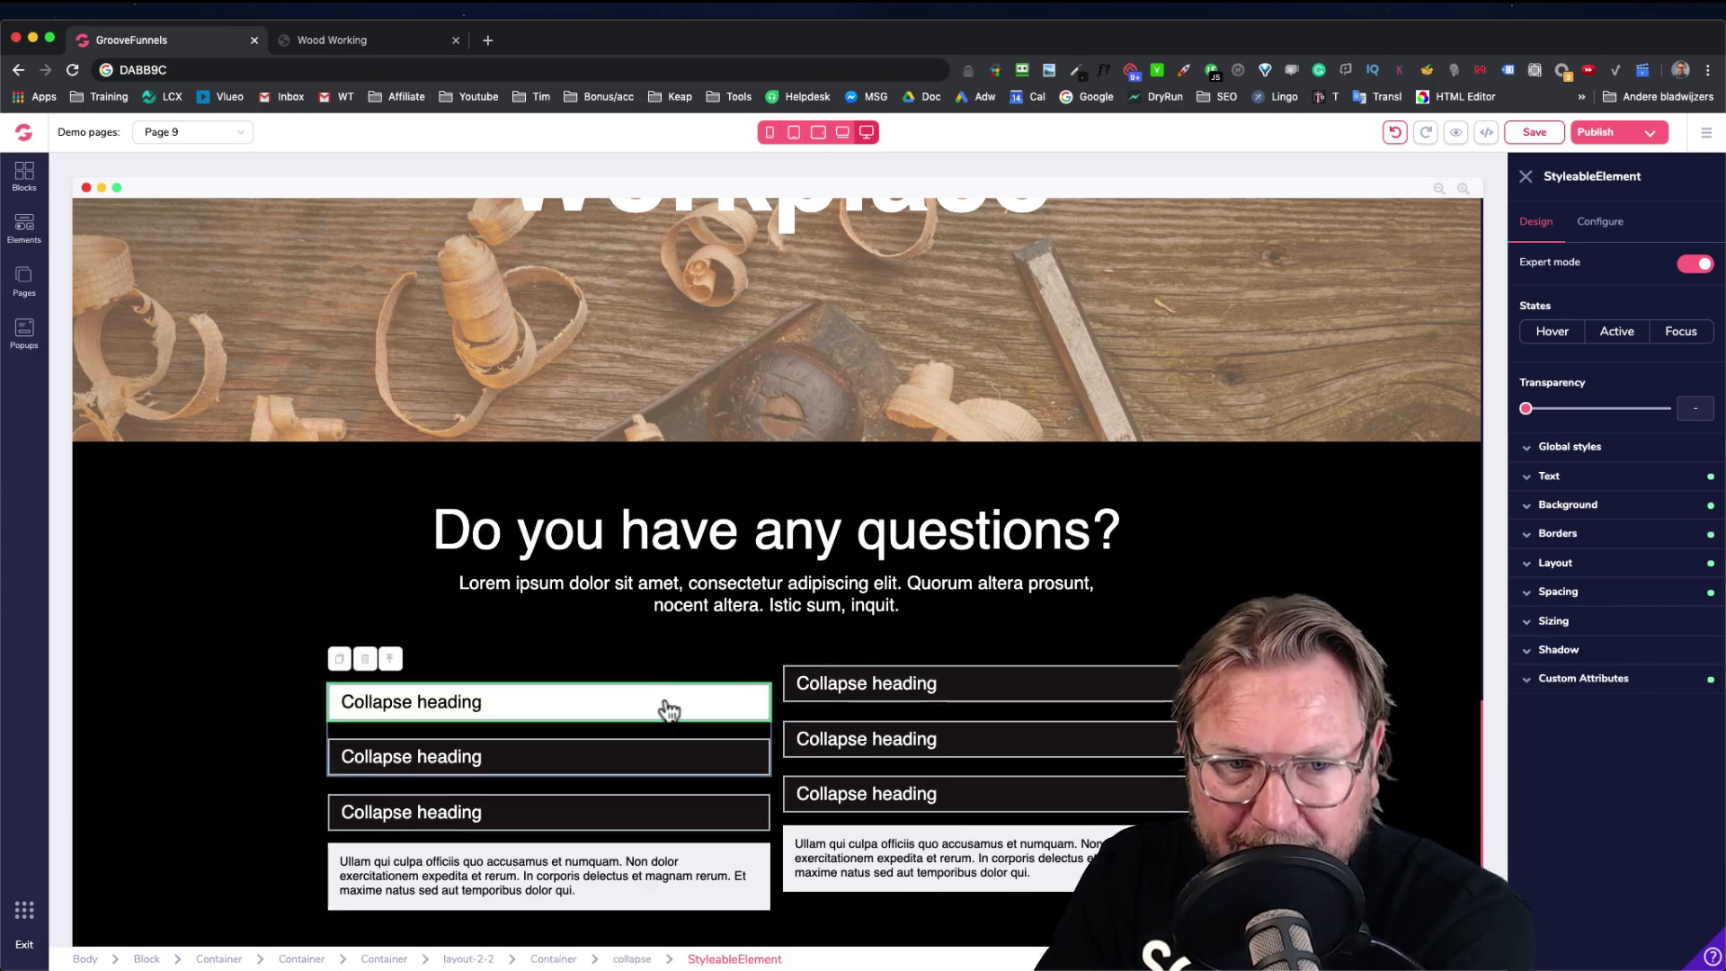
left_click(1553, 562)
left_click(1569, 641)
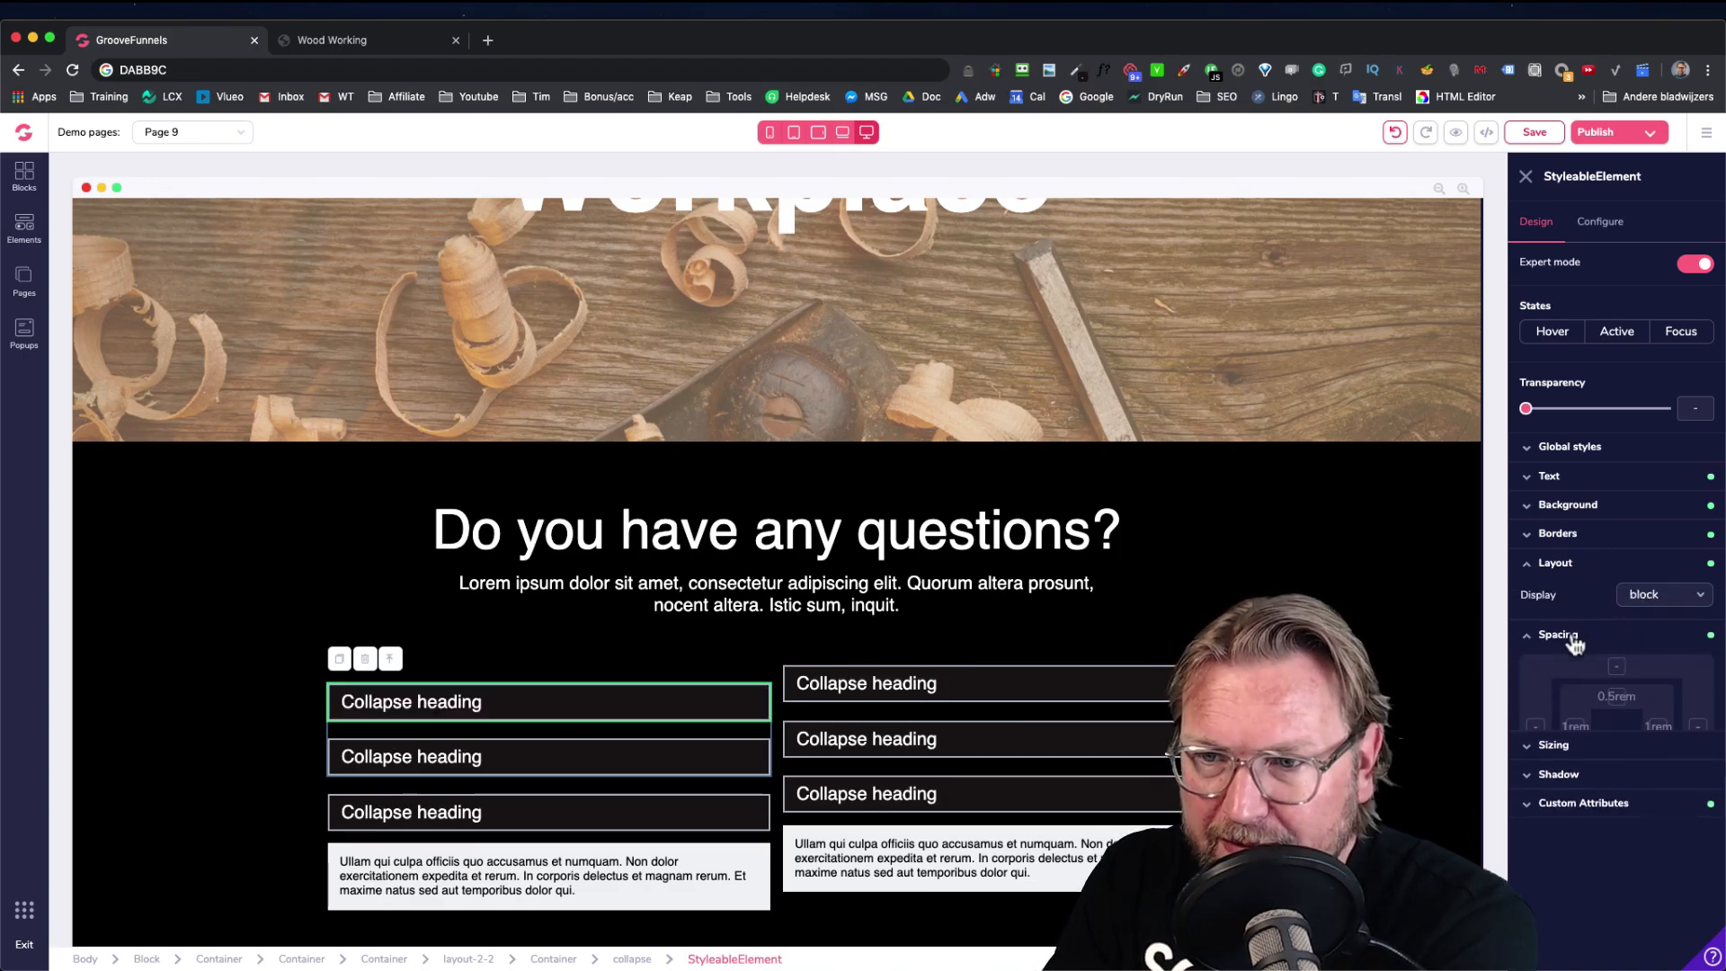
Remove the top margin from the parent collapse element of the left column's first heading
left_click(635, 959)
left_click(1527, 599)
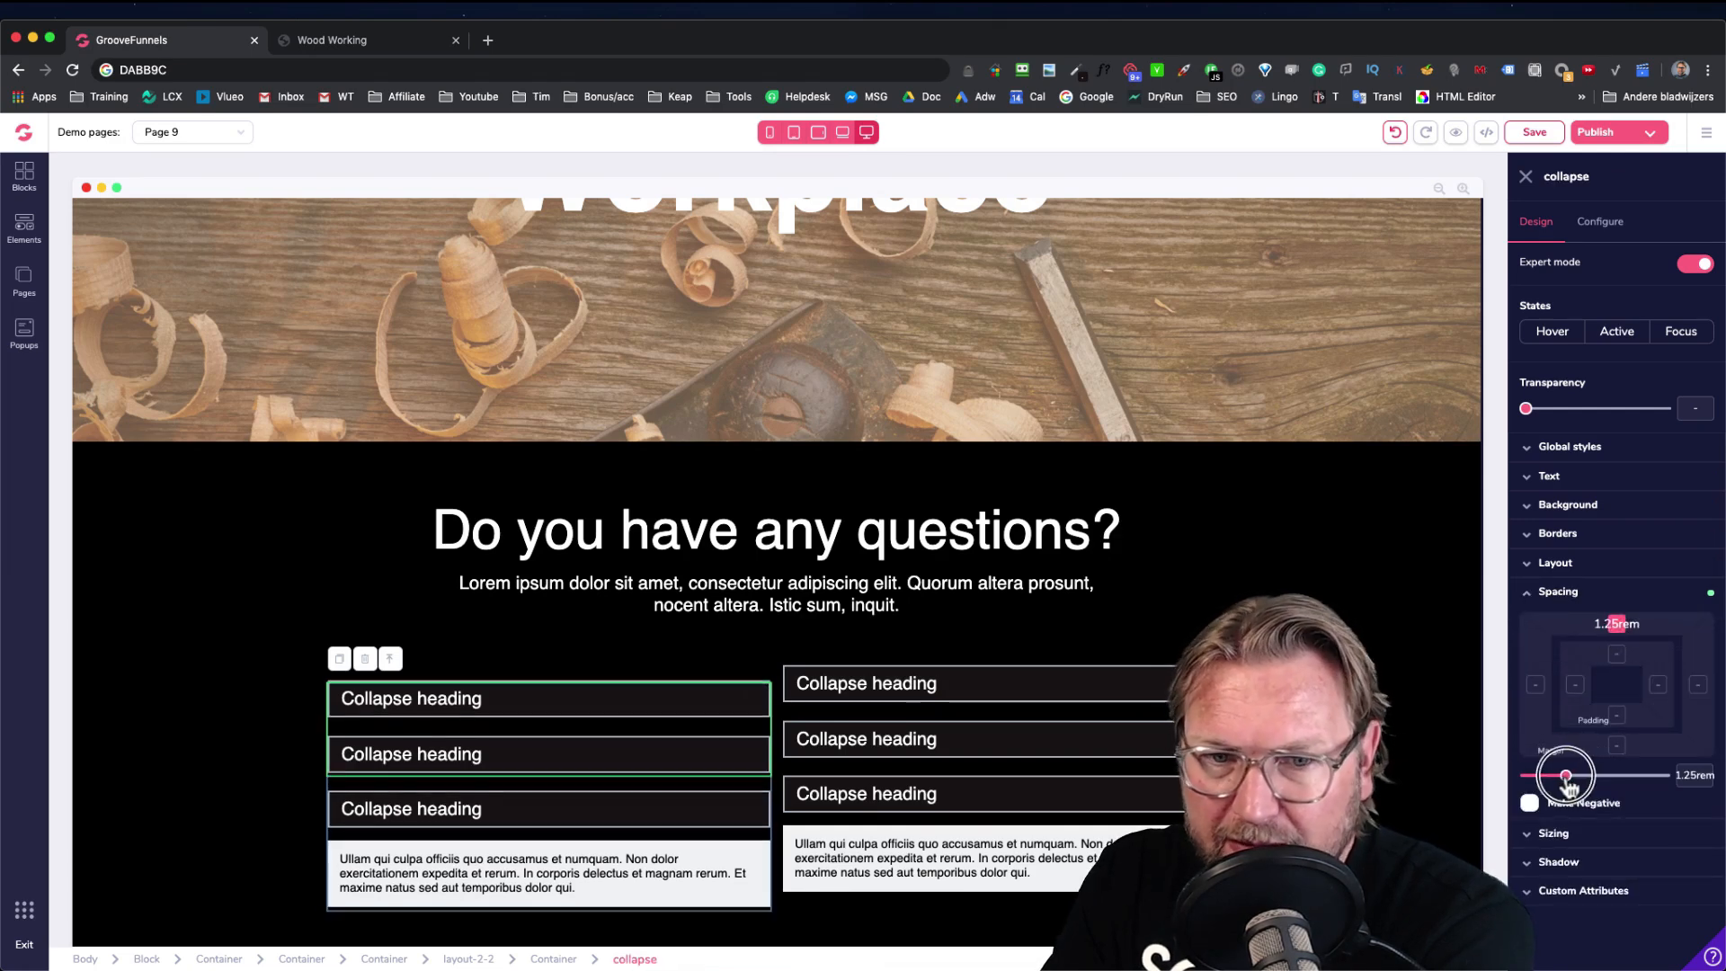
left_click_drag(1572, 775, 1511, 780)
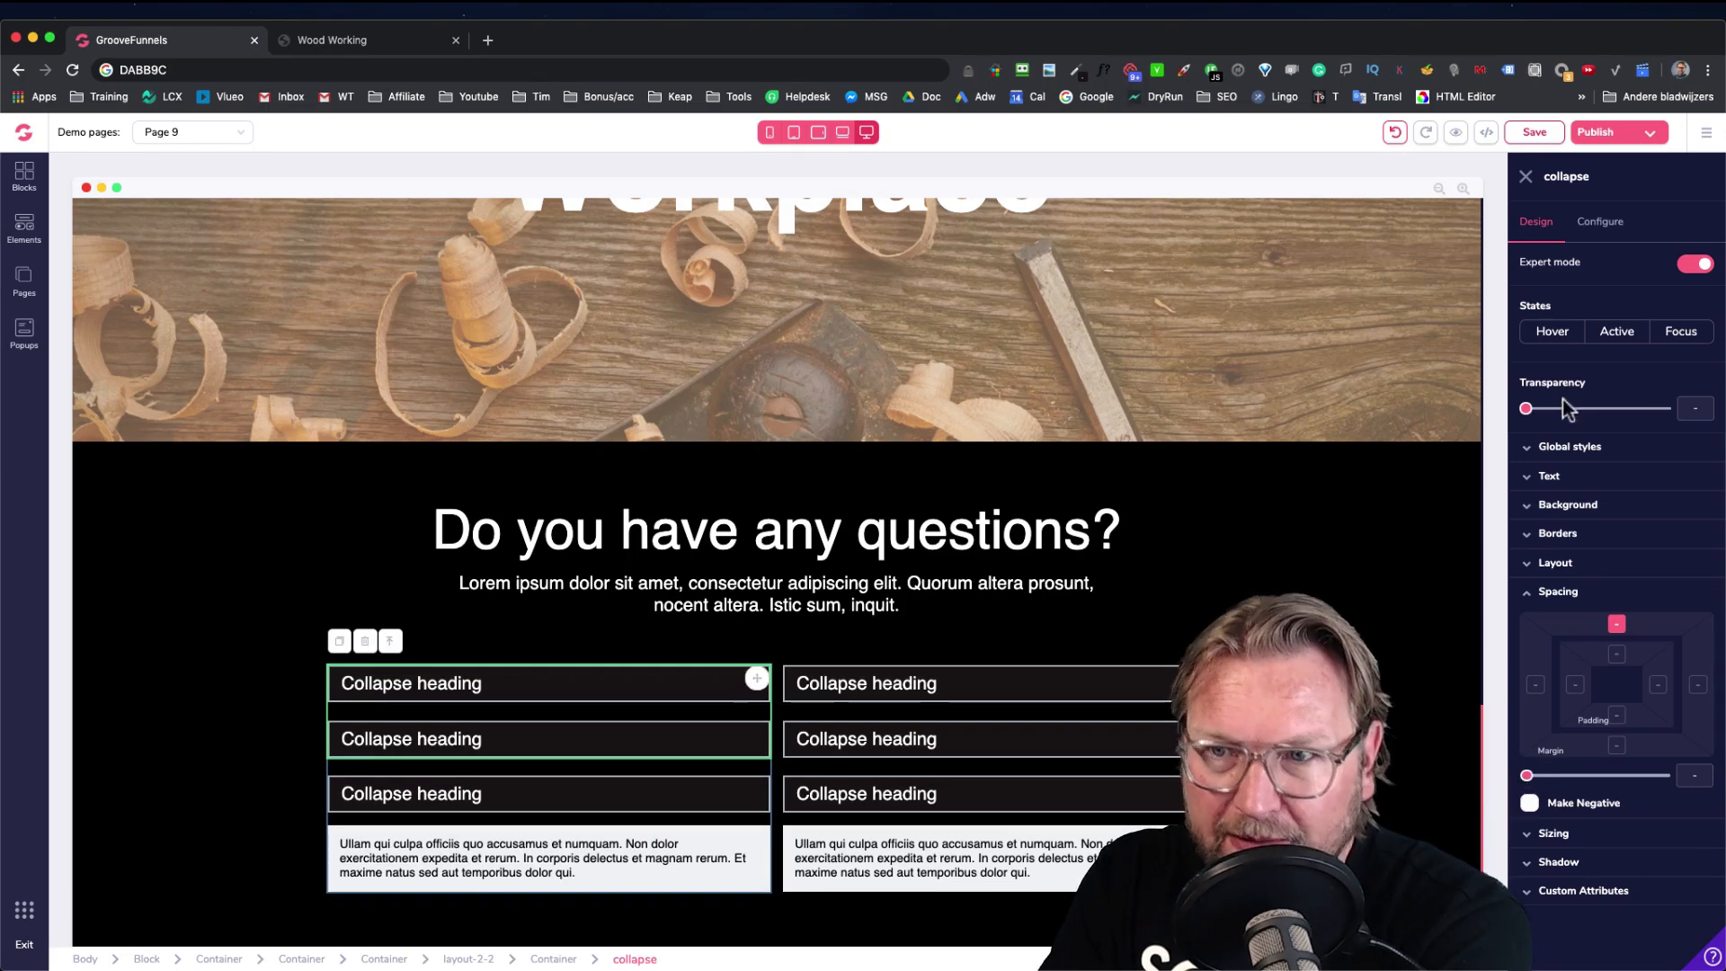
left_click(1106, 627)
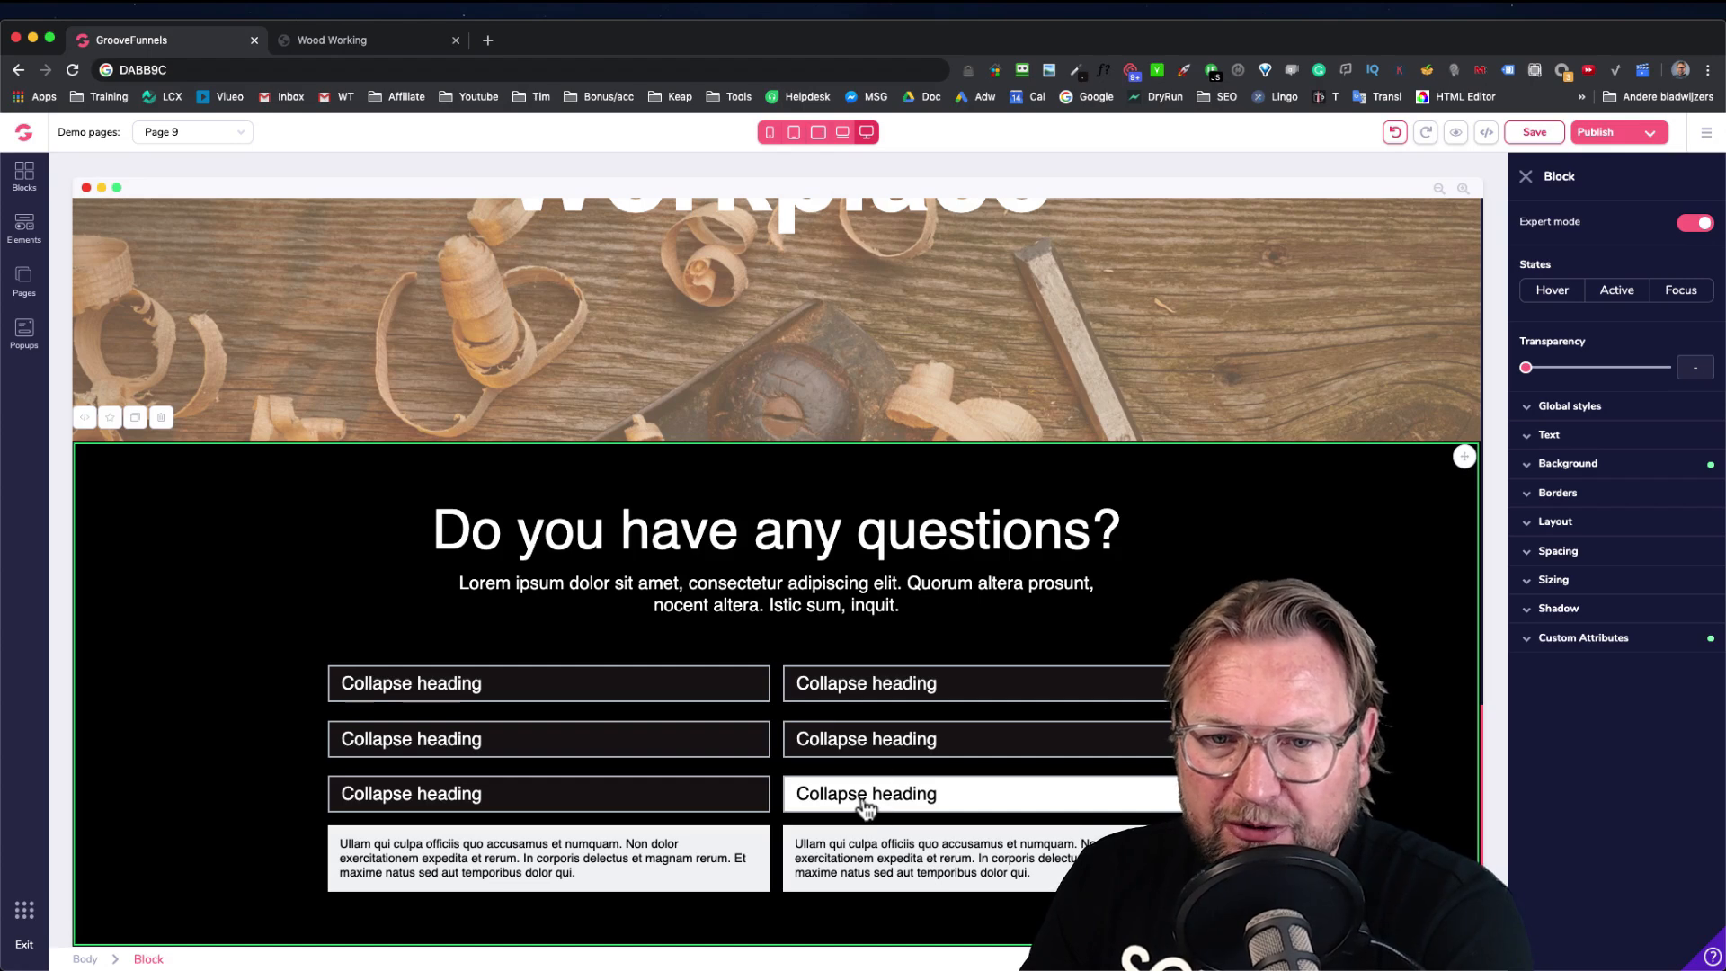
Set the default state of the third collapse heading in both columns to Closed and apply the update
left_click(952, 803)
left_click(1618, 226)
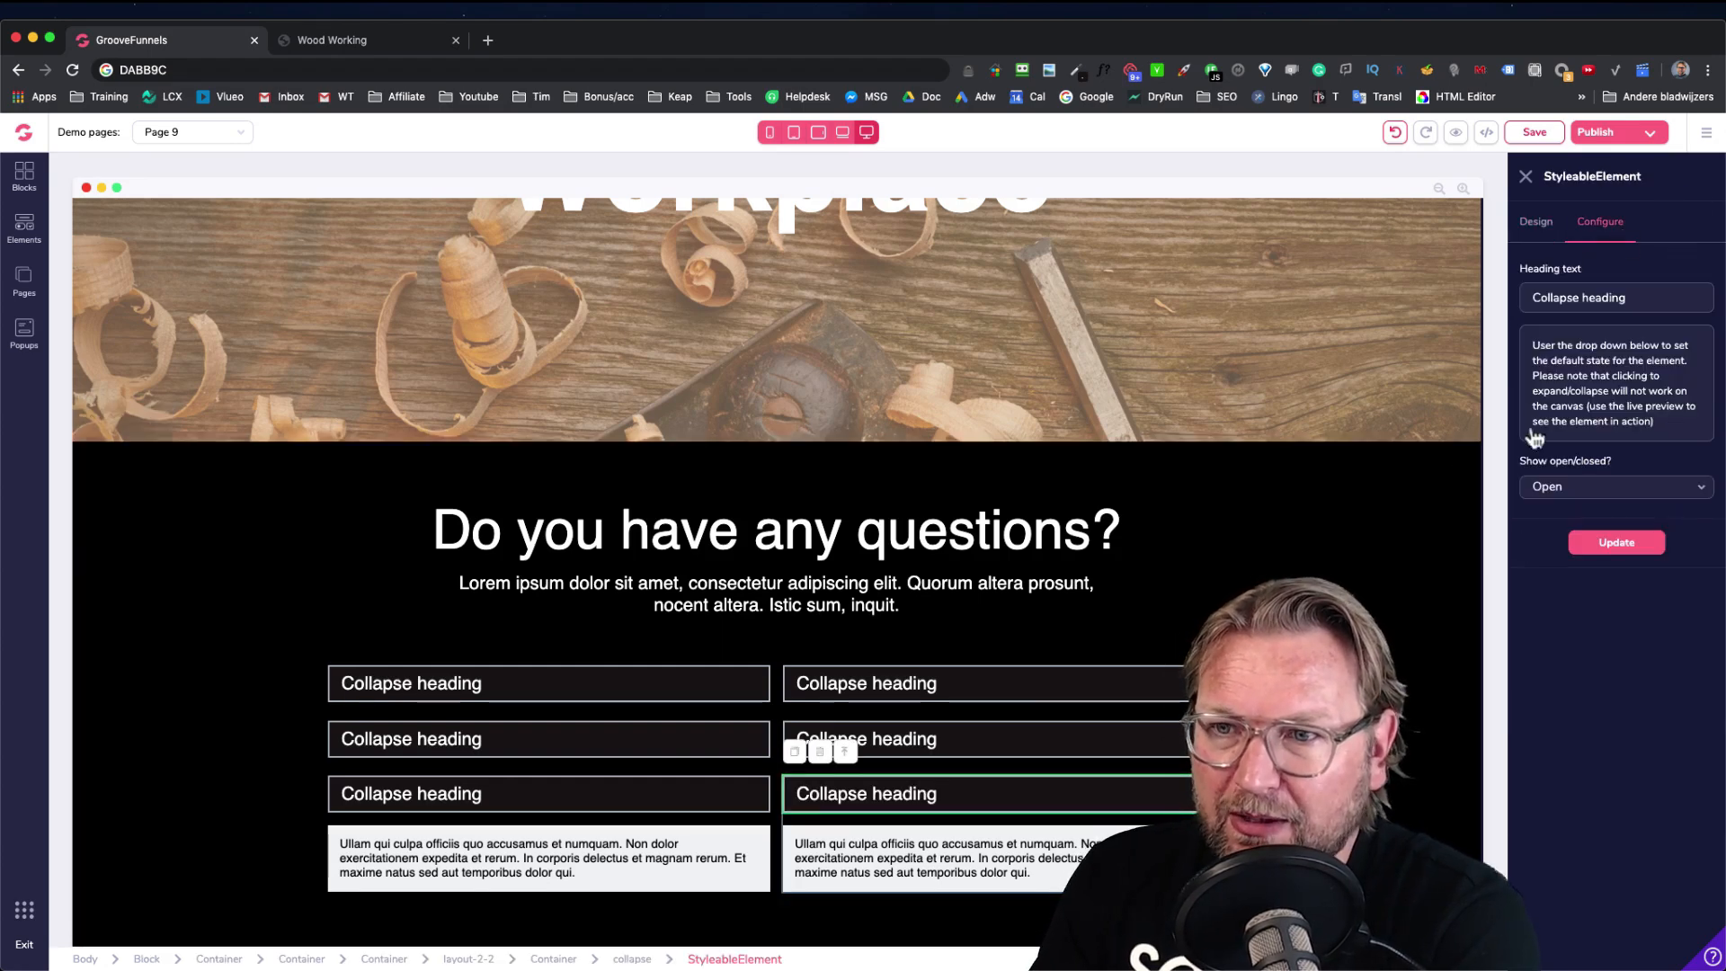
left_click(1582, 494)
left_click(1560, 539)
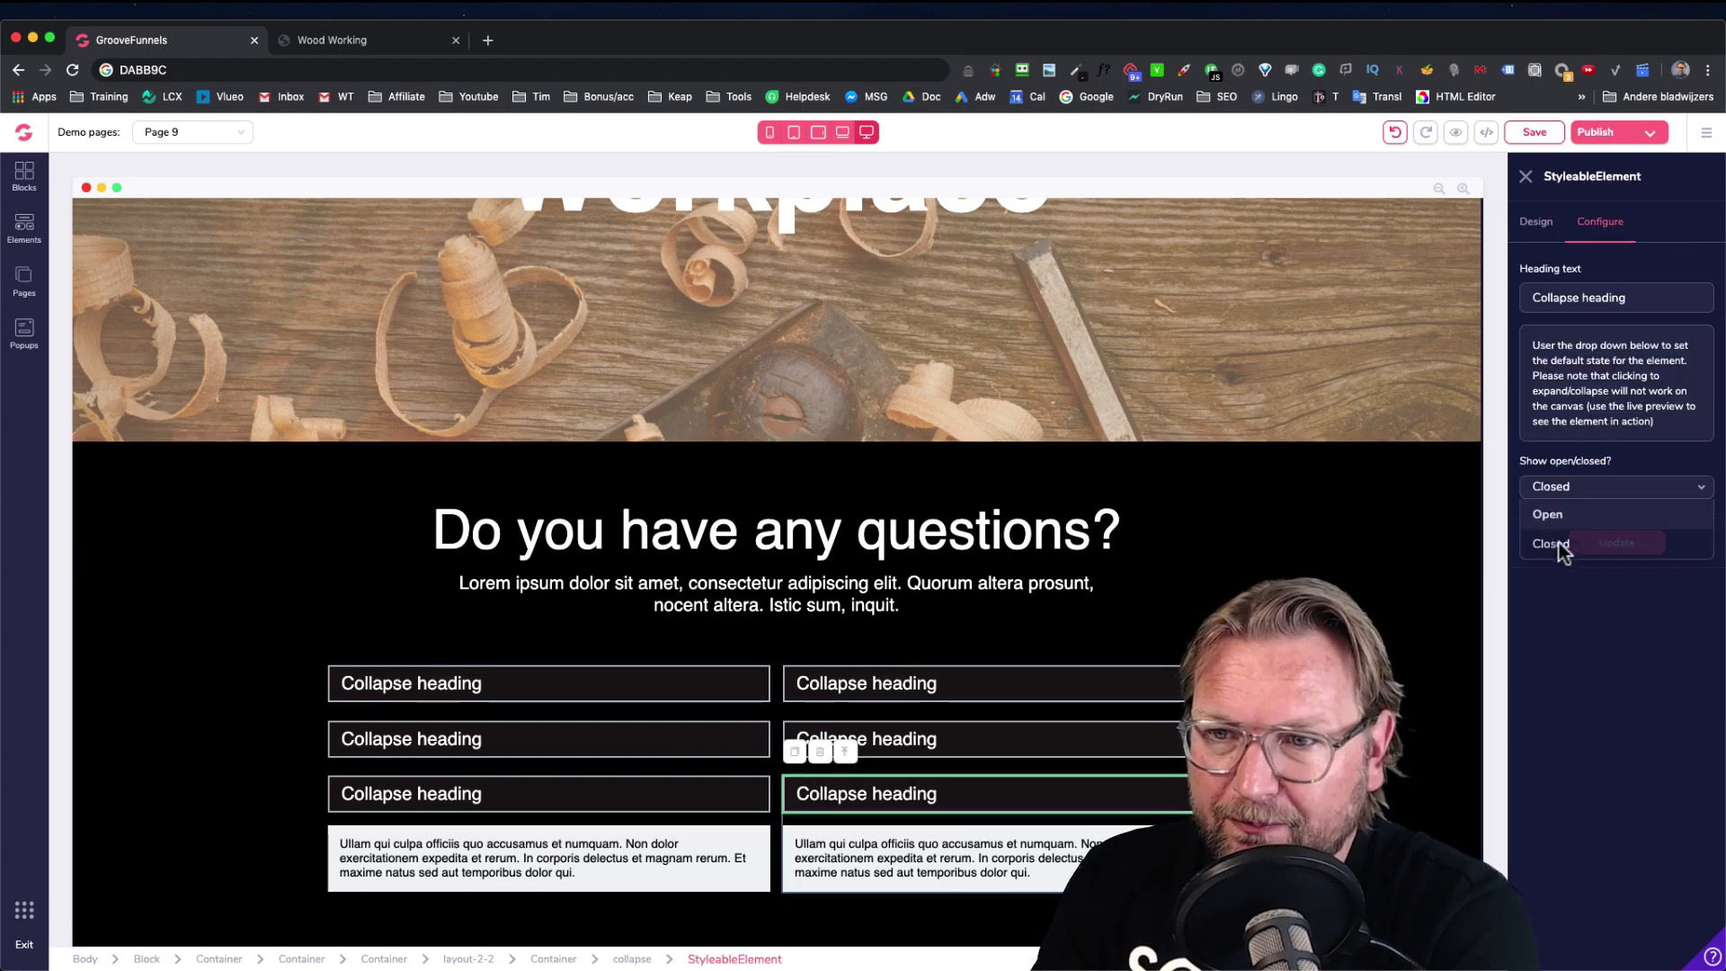
left_click(1618, 545)
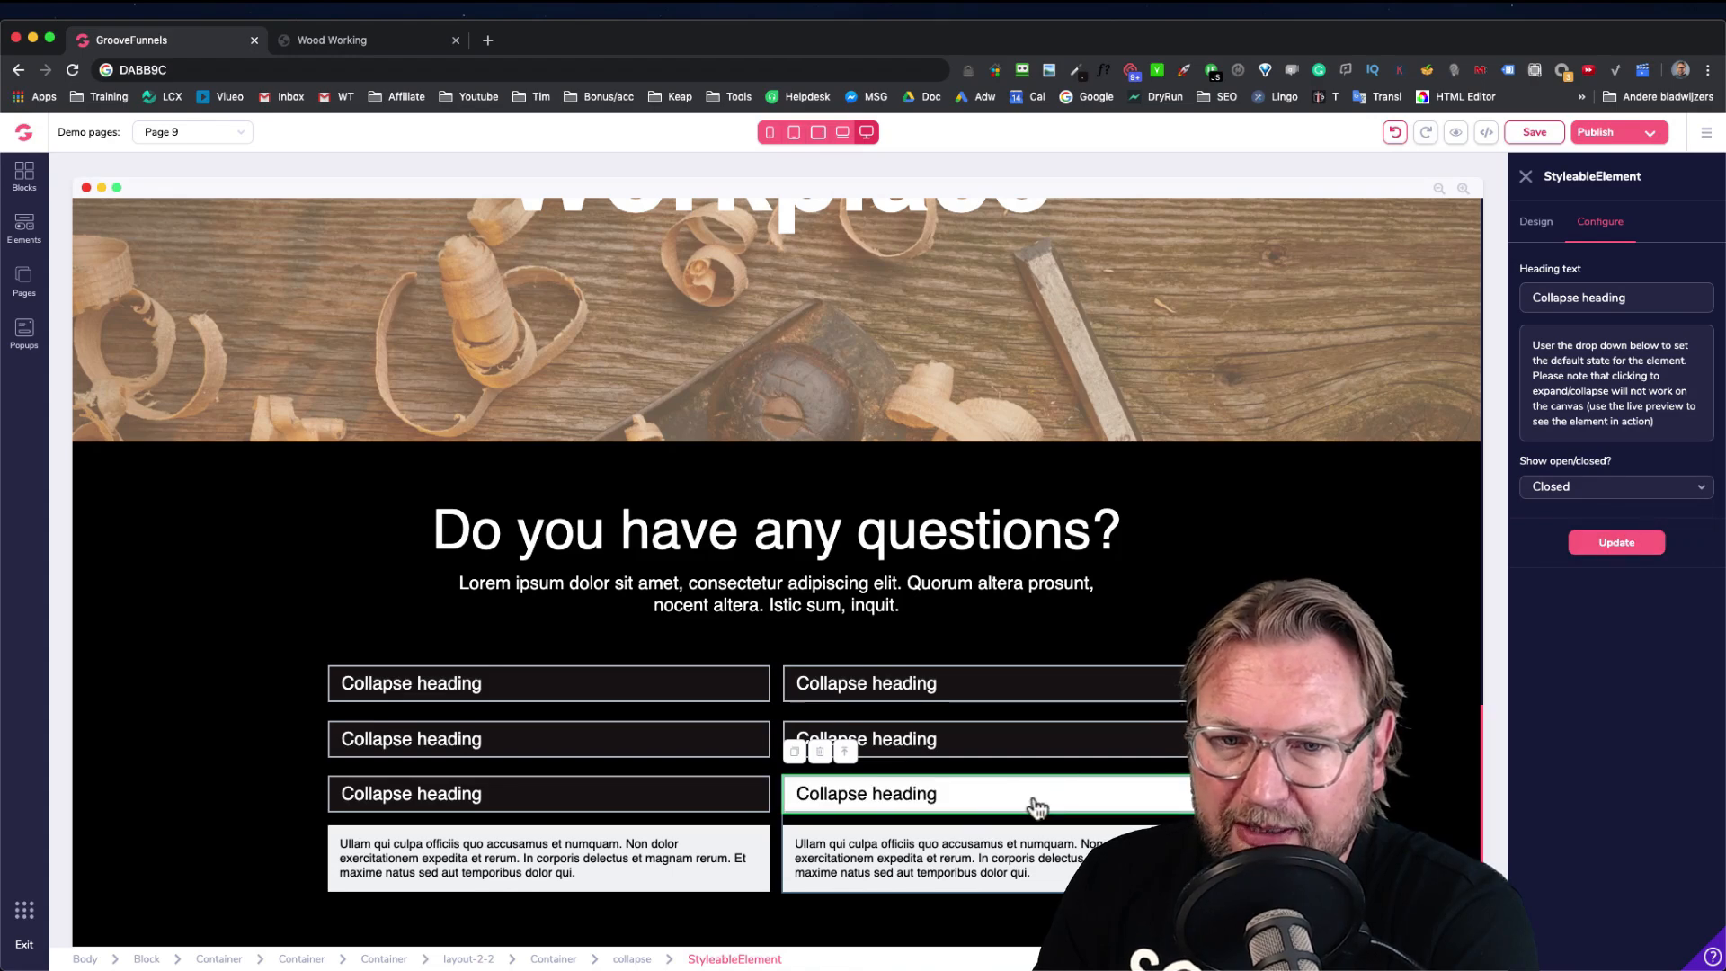
left_click(504, 793)
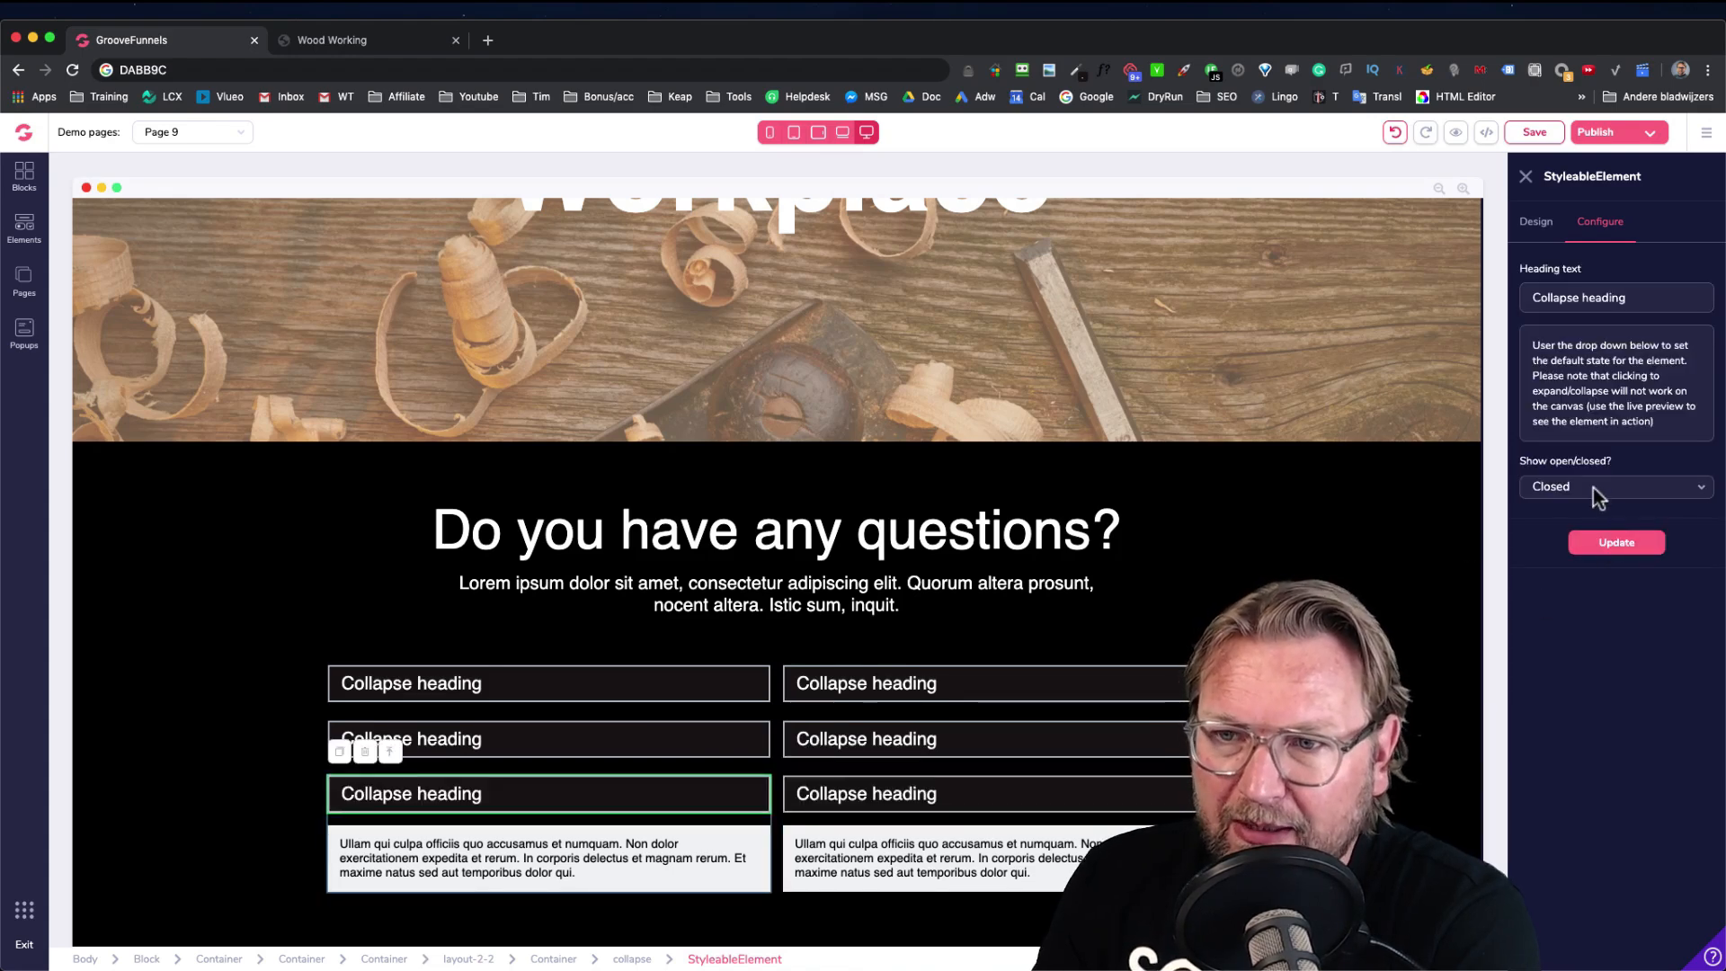
left_click(1591, 493)
left_click(1647, 546)
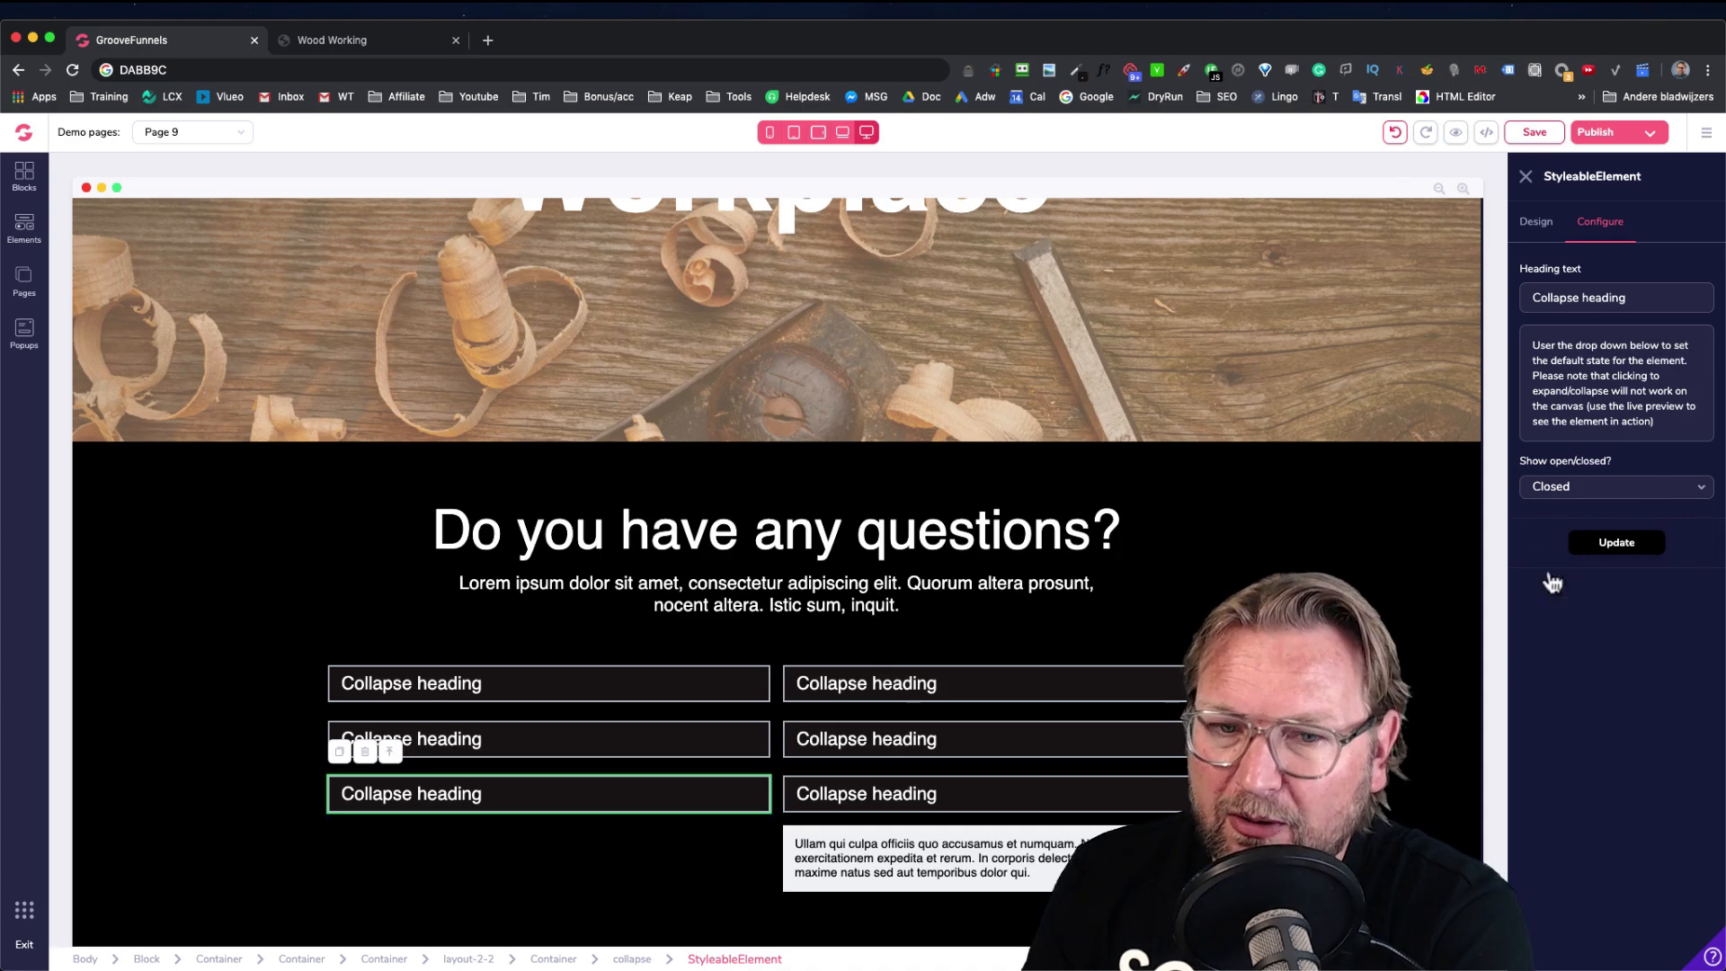
left_click(1130, 800)
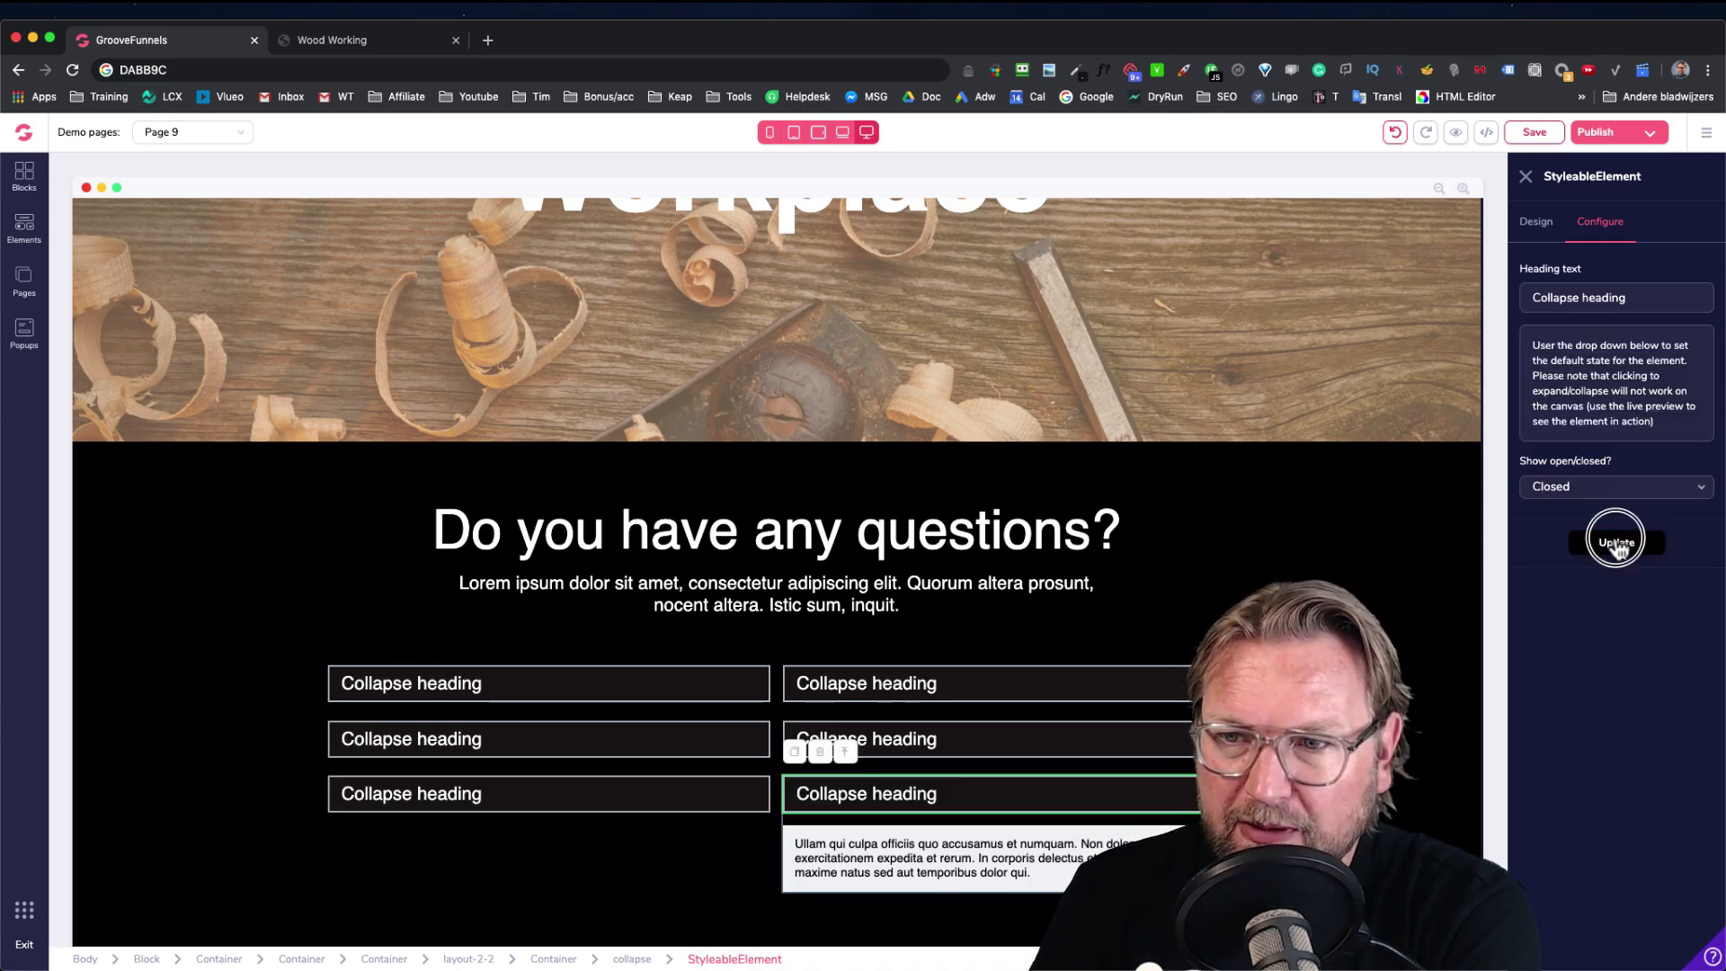
left_click(1616, 543)
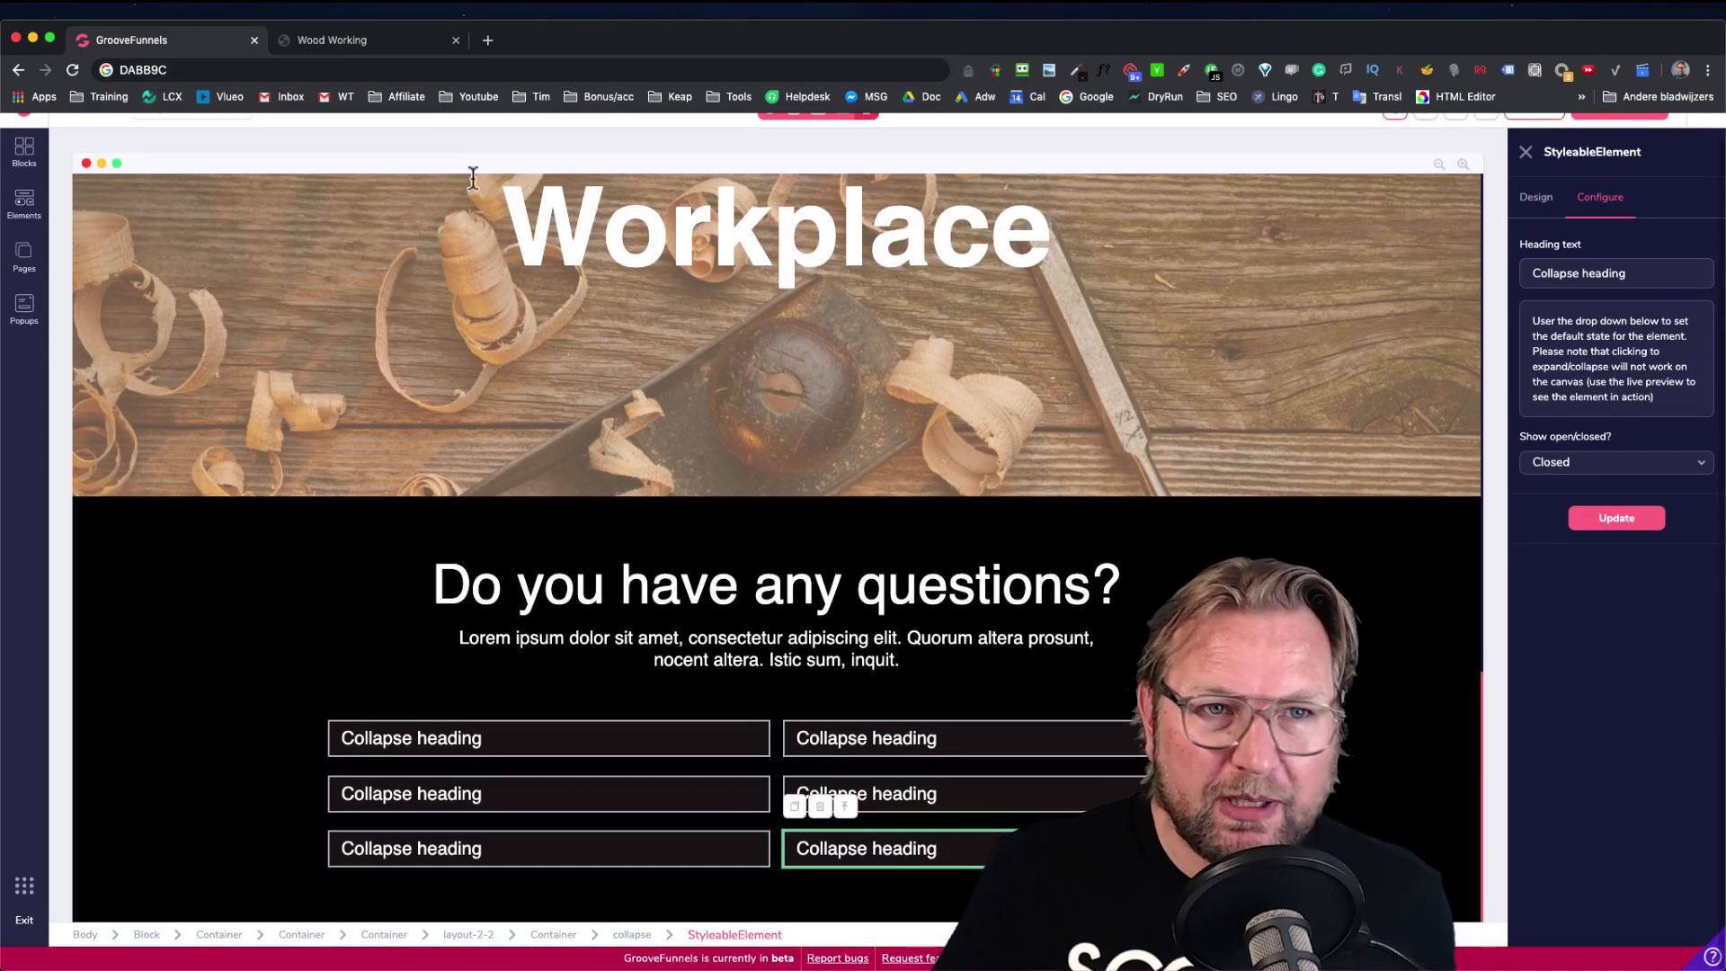
Compare the FAQ section with the finished Wood Working page and set the FAQ block's bottom padding to 2.5rem
left_click(394, 47)
scroll(882, 417, "up", 6)
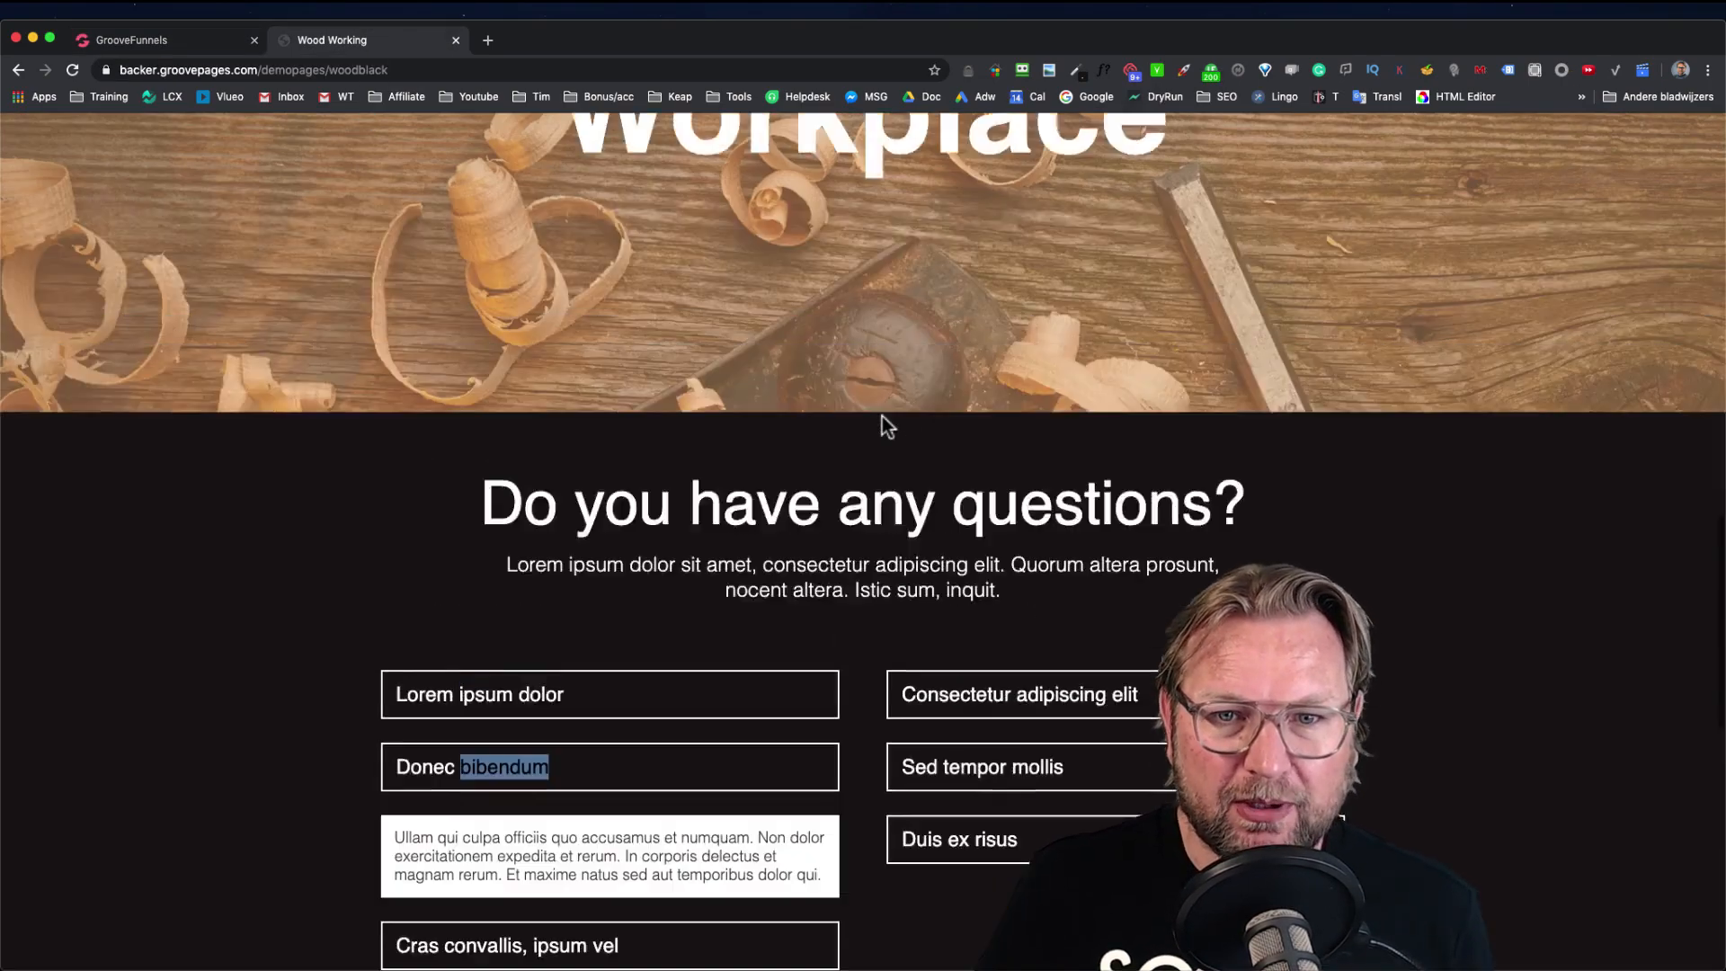
scroll(890, 432, "down", 7)
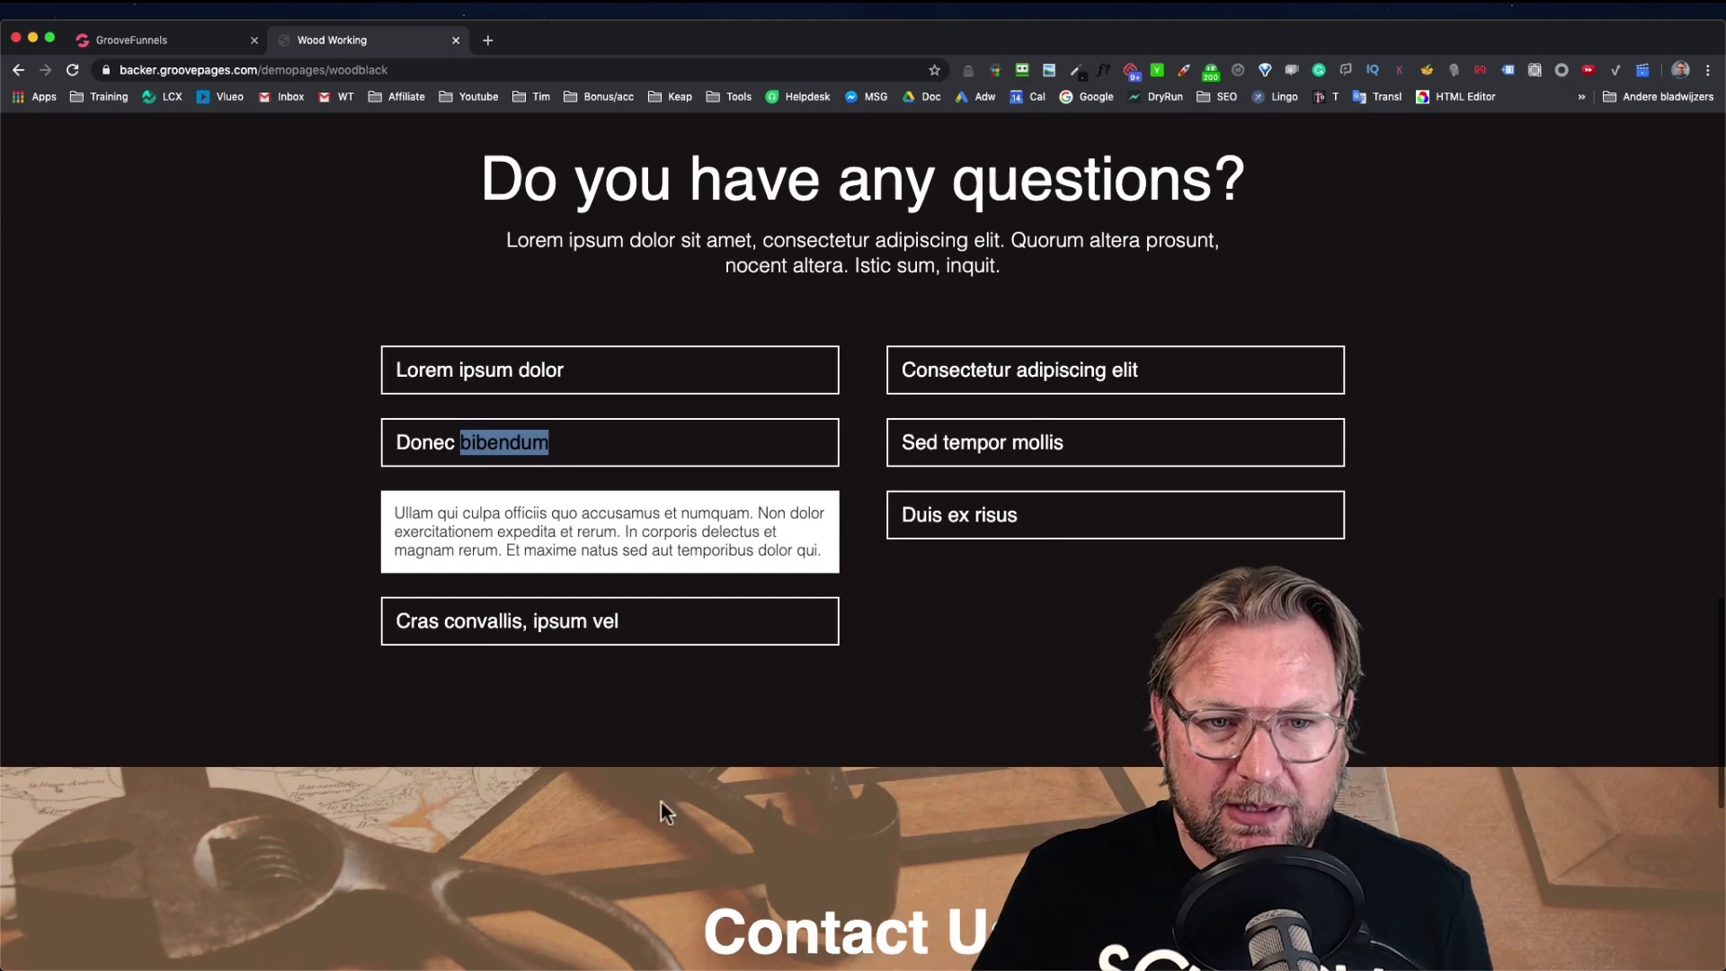
left_click(137, 40)
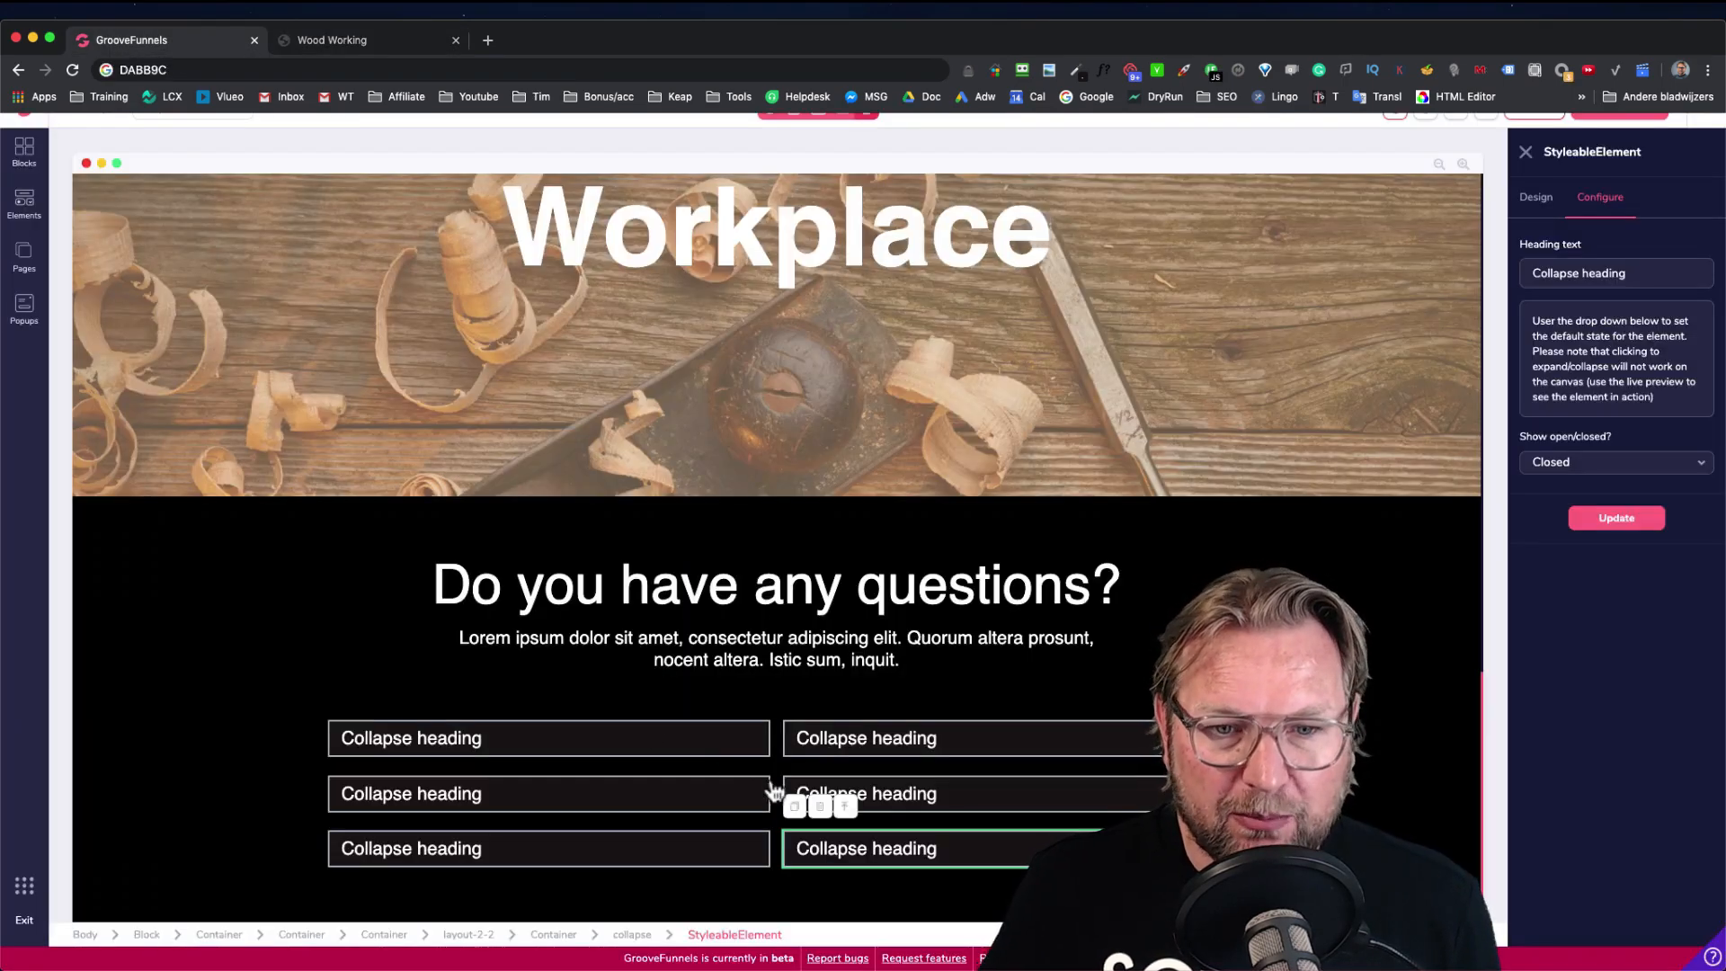
left_click(836, 891)
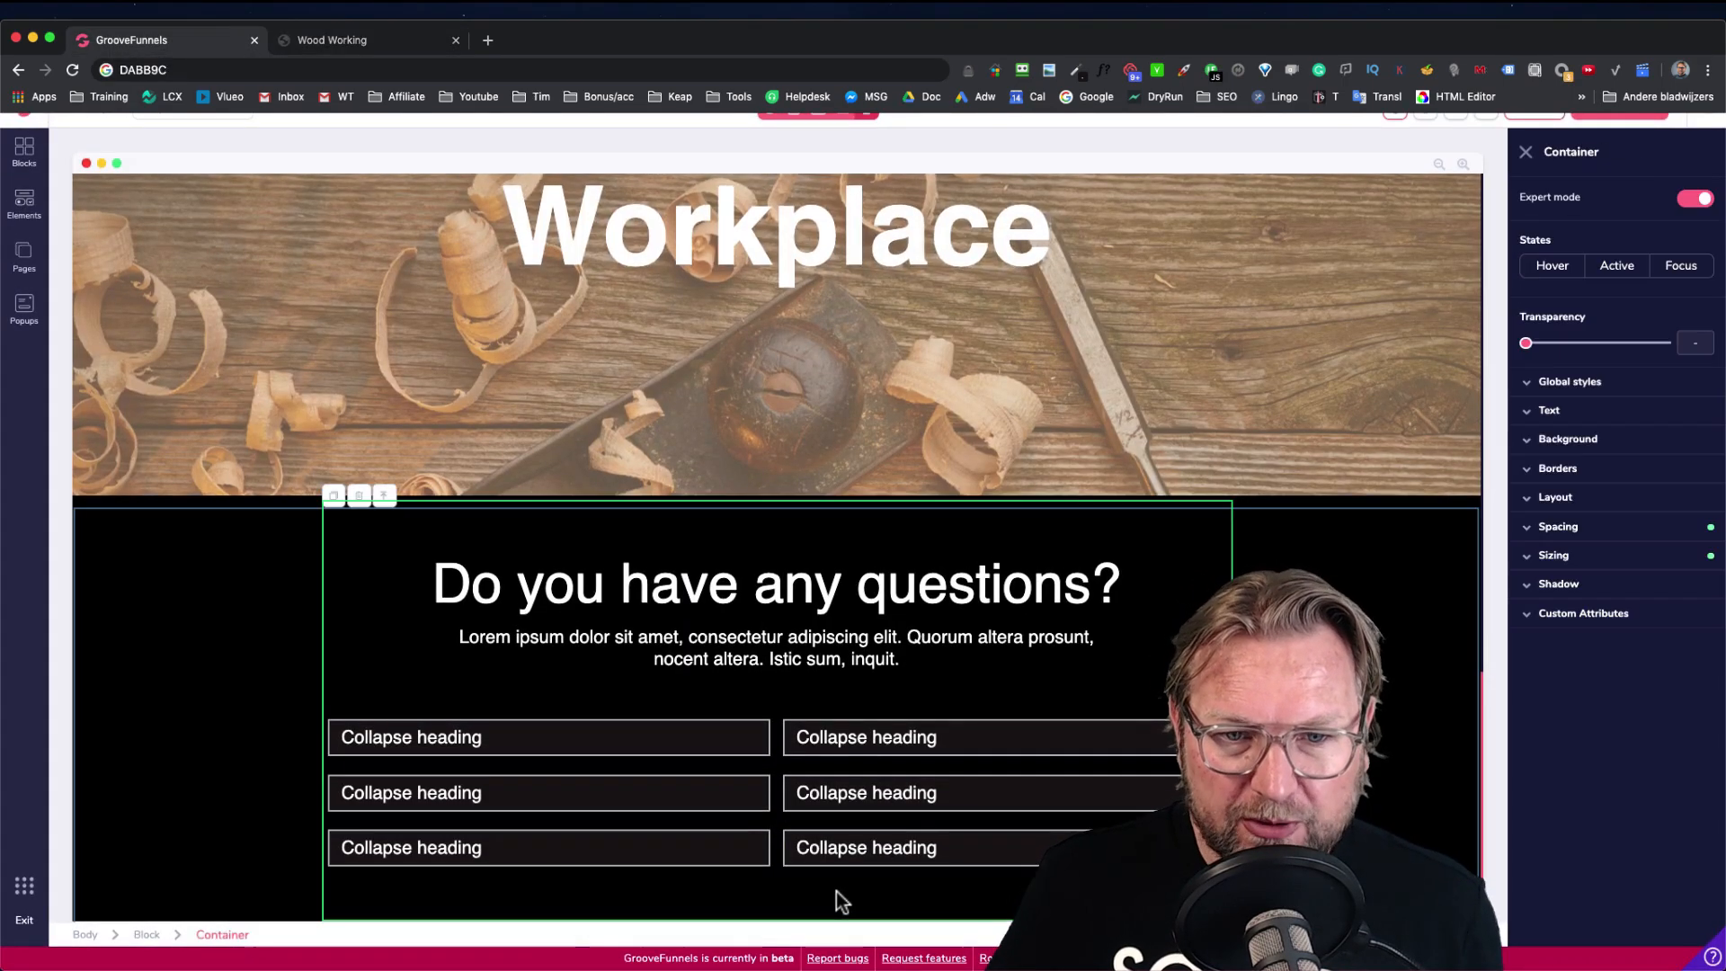
left_click(251, 669)
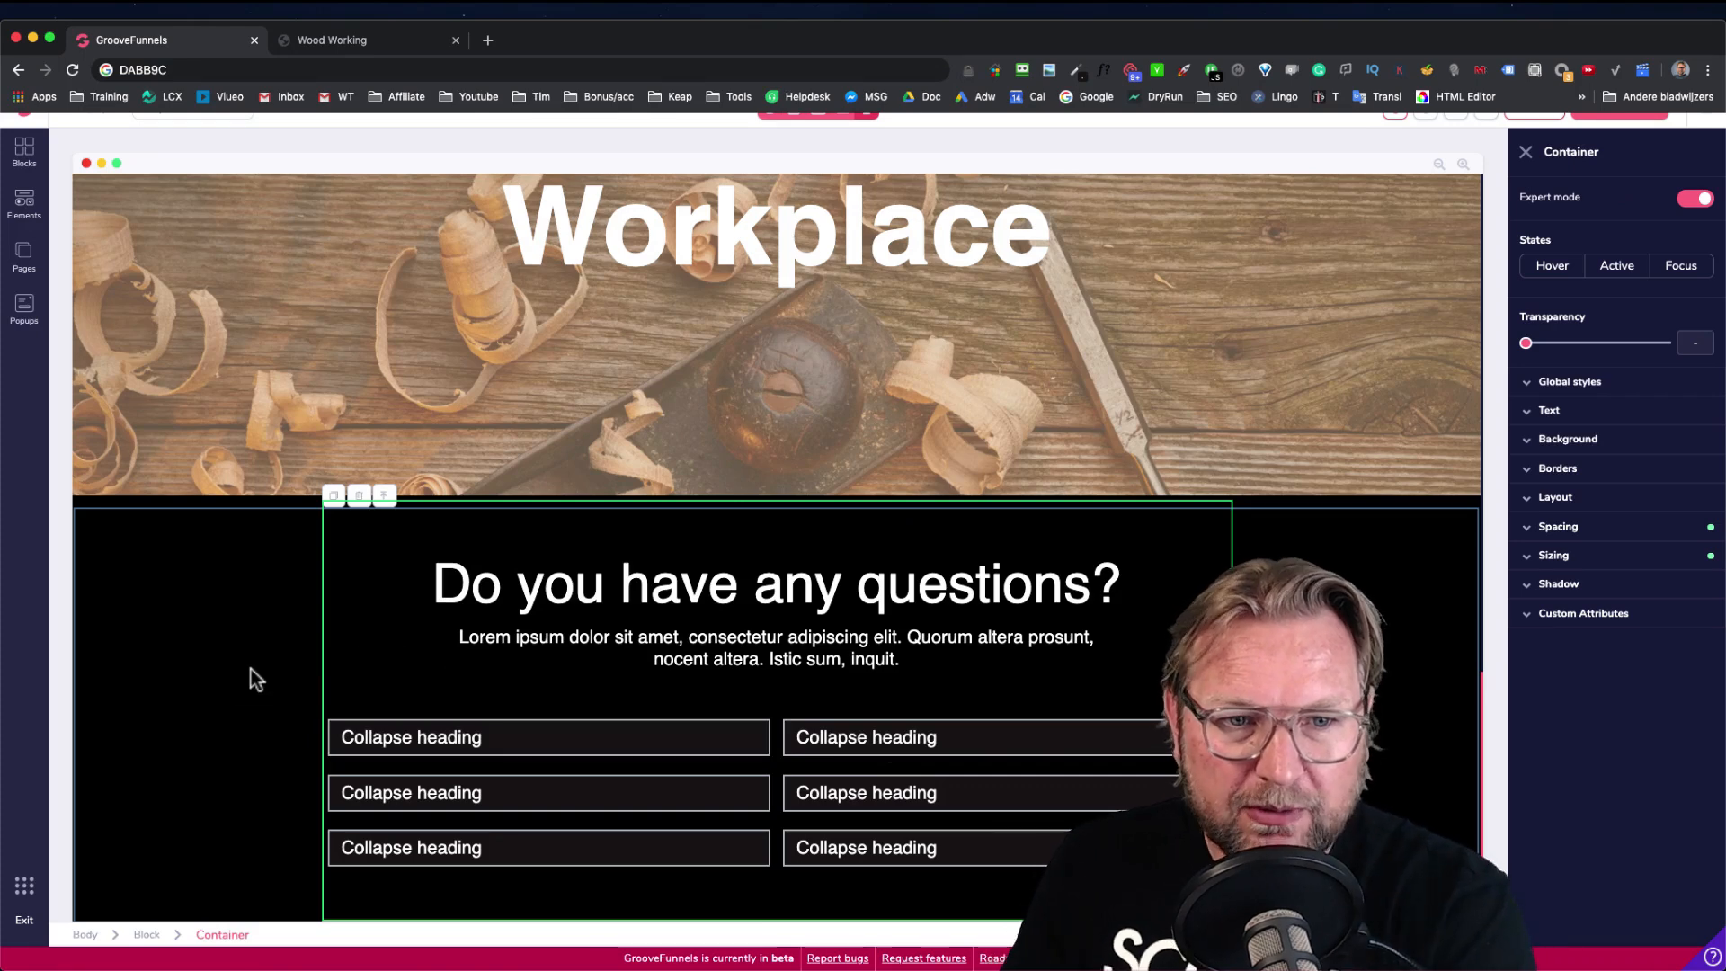
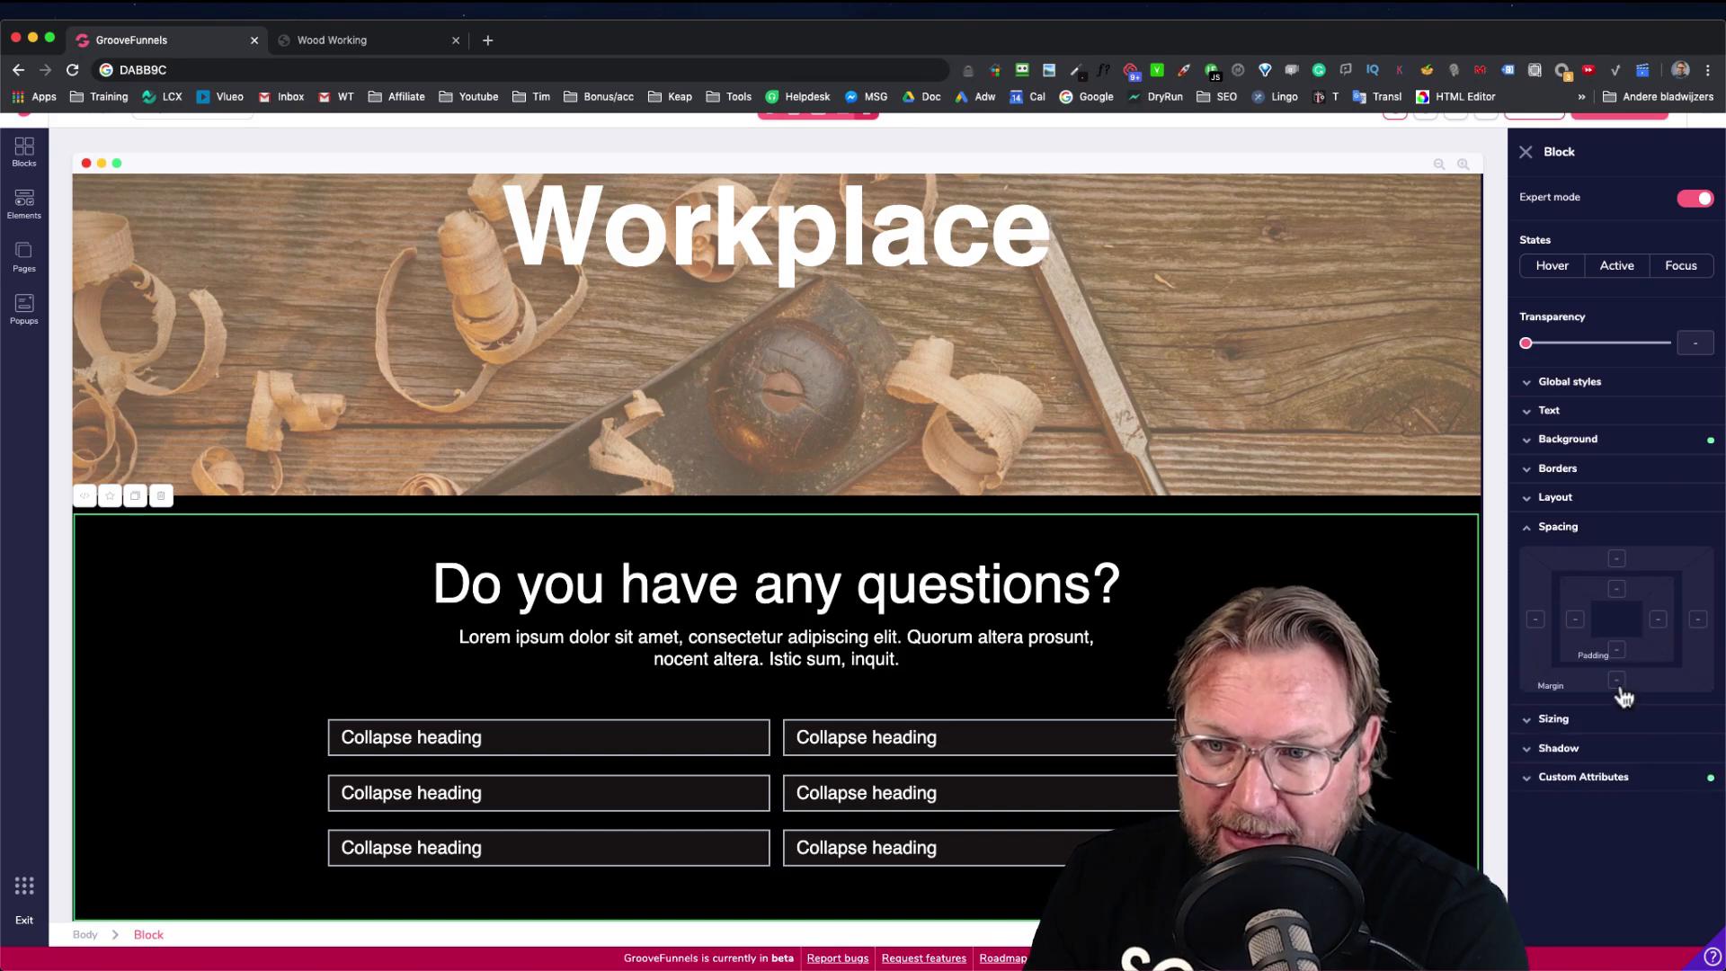
left_click_drag(1527, 710, 1606, 710)
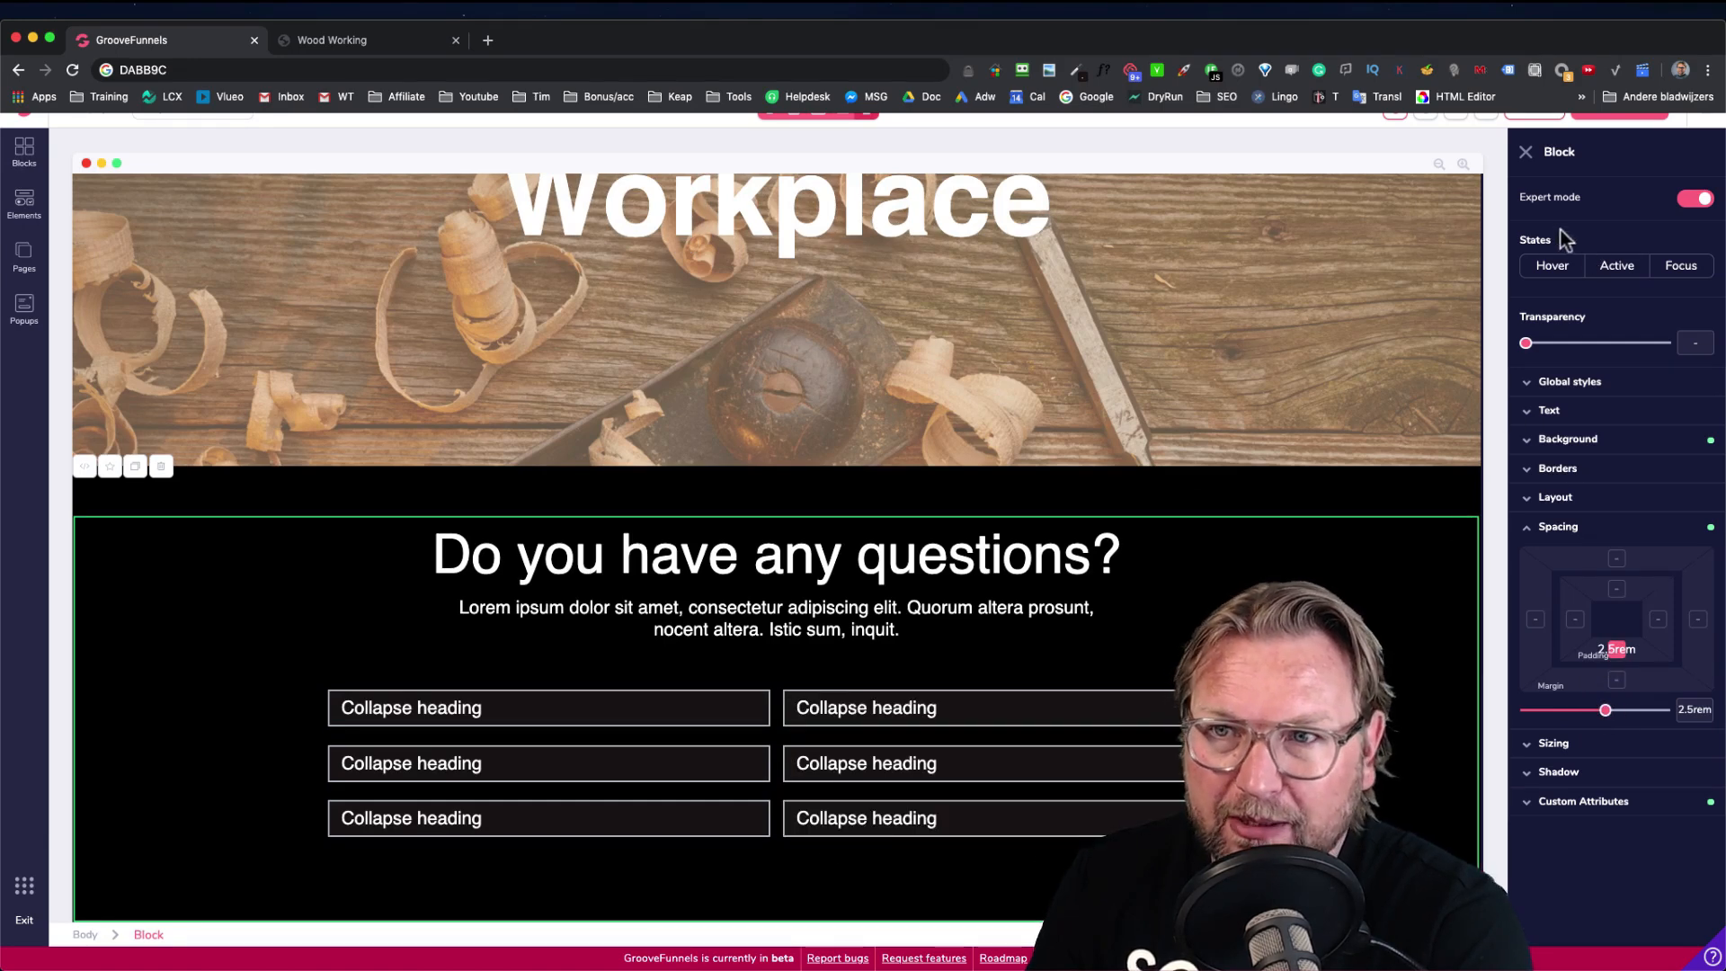
scroll(1561, 231, "up", 1)
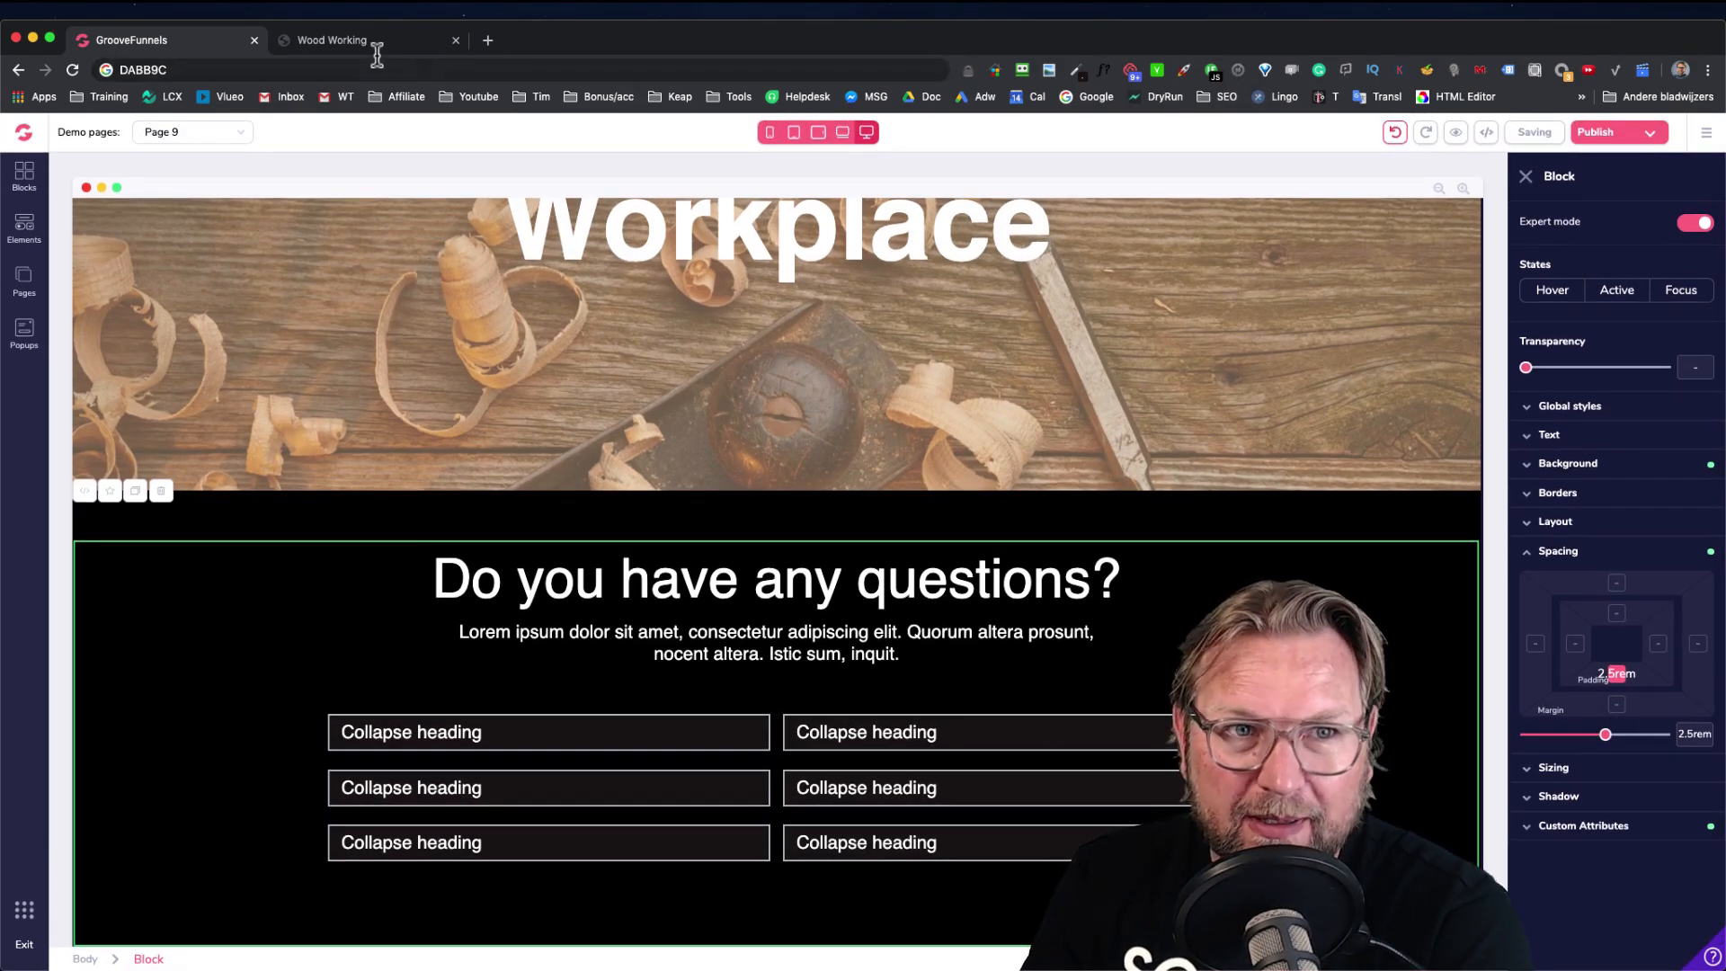
Examine the Contact Us section on the finished Wood Working page and return to the GrooveFunnels editor
left_click(370, 42)
scroll(539, 445, "down", 6)
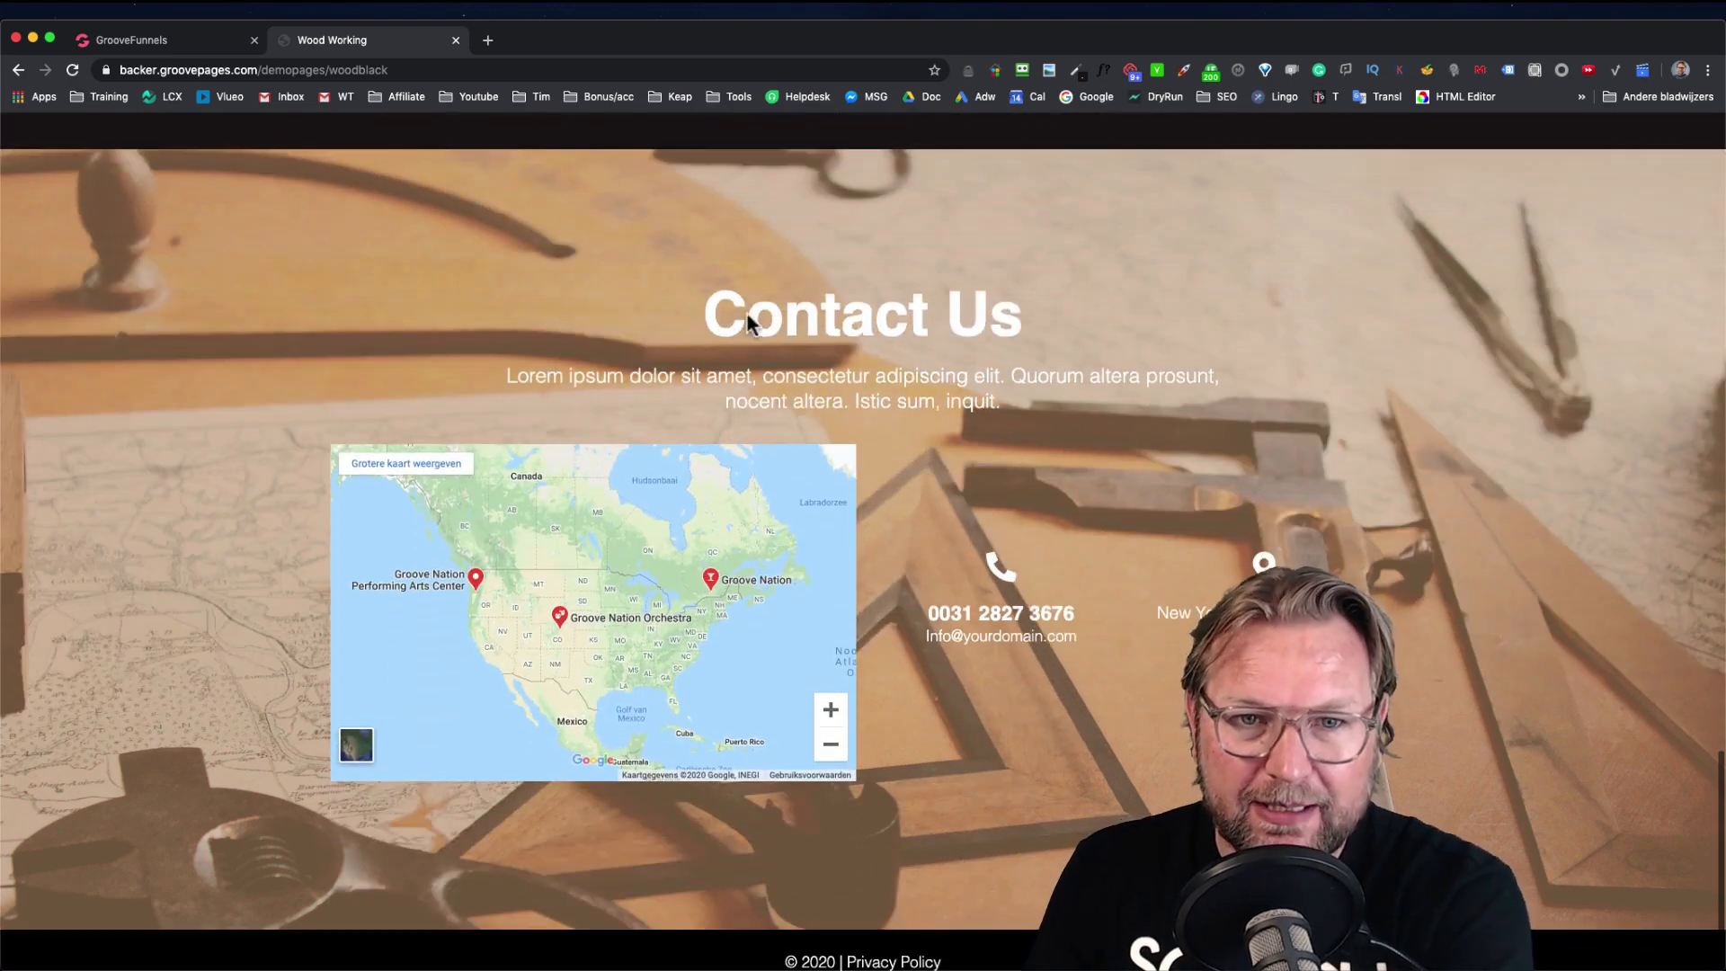
scroll(747, 315, "down", 1)
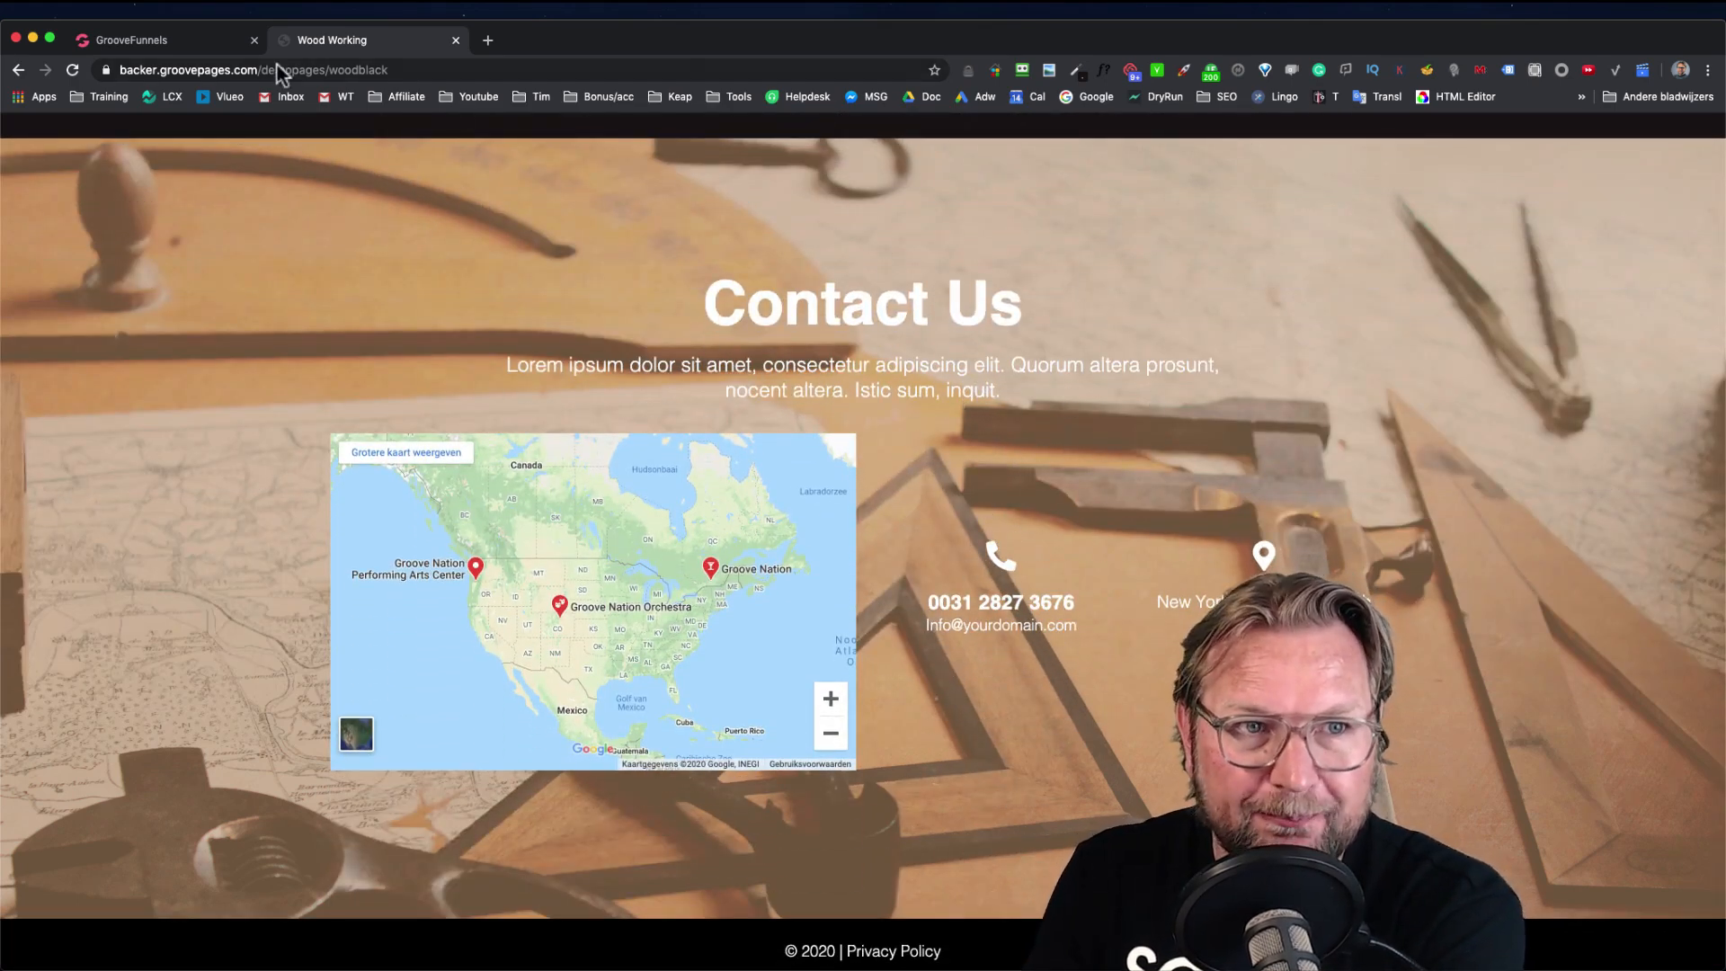
left_click(154, 42)
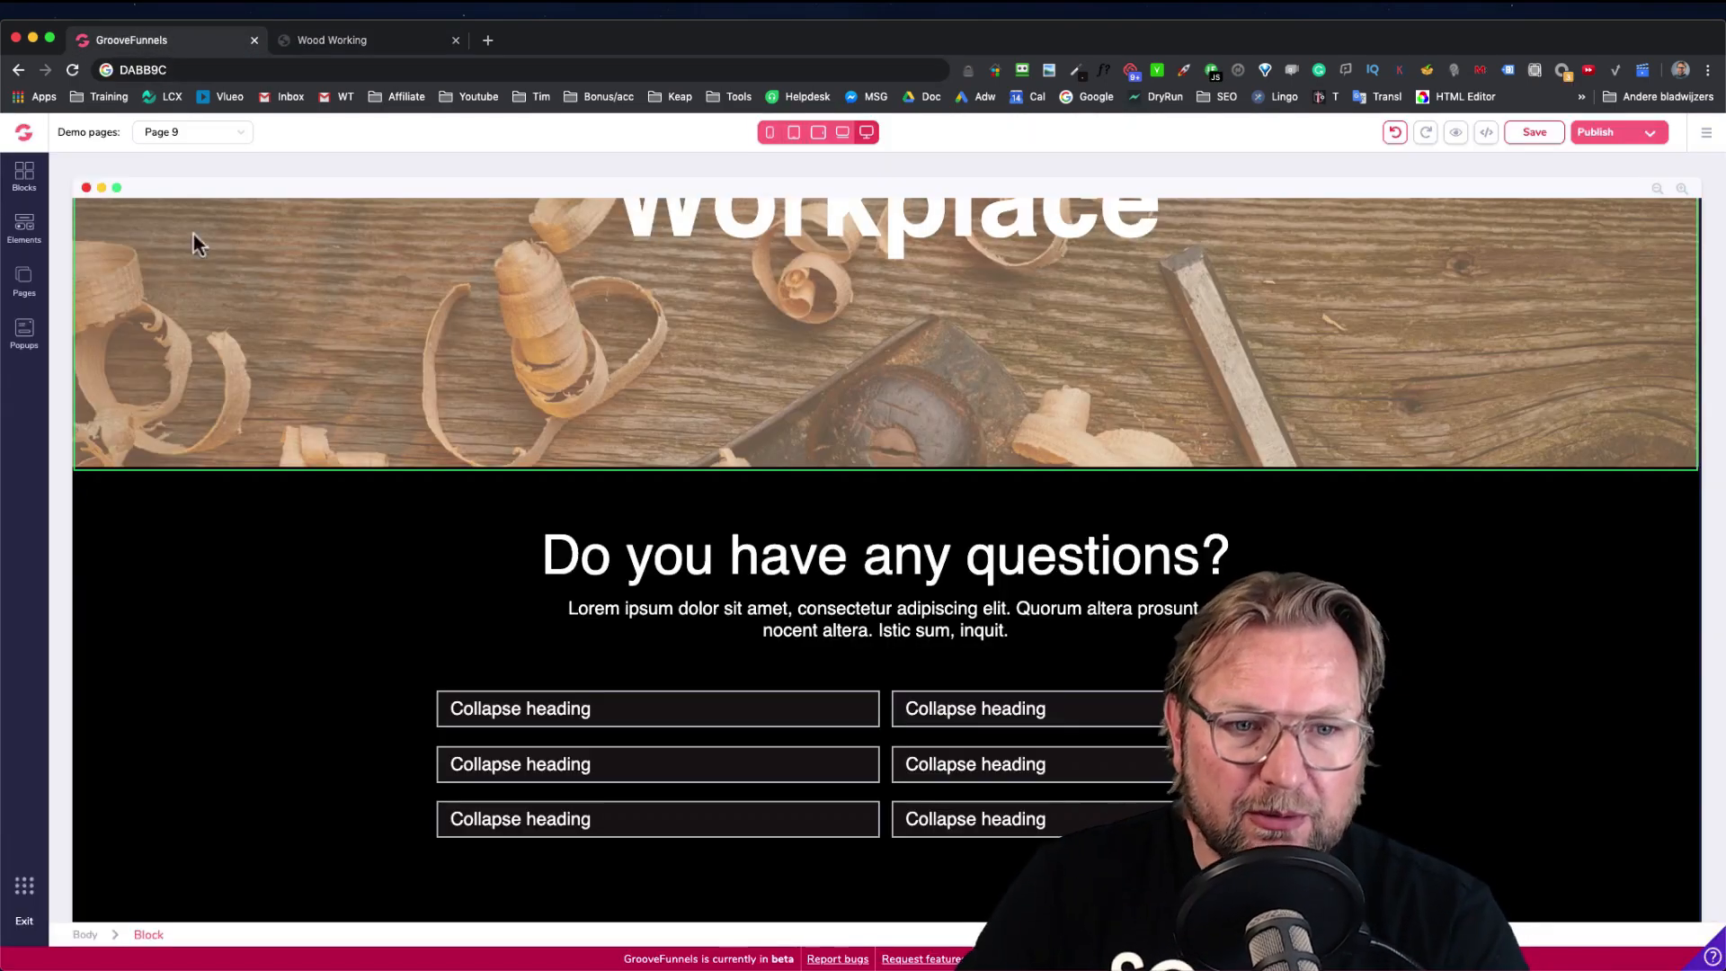
scroll(231, 462, "up", 2)
scroll(162, 539, "down", 2)
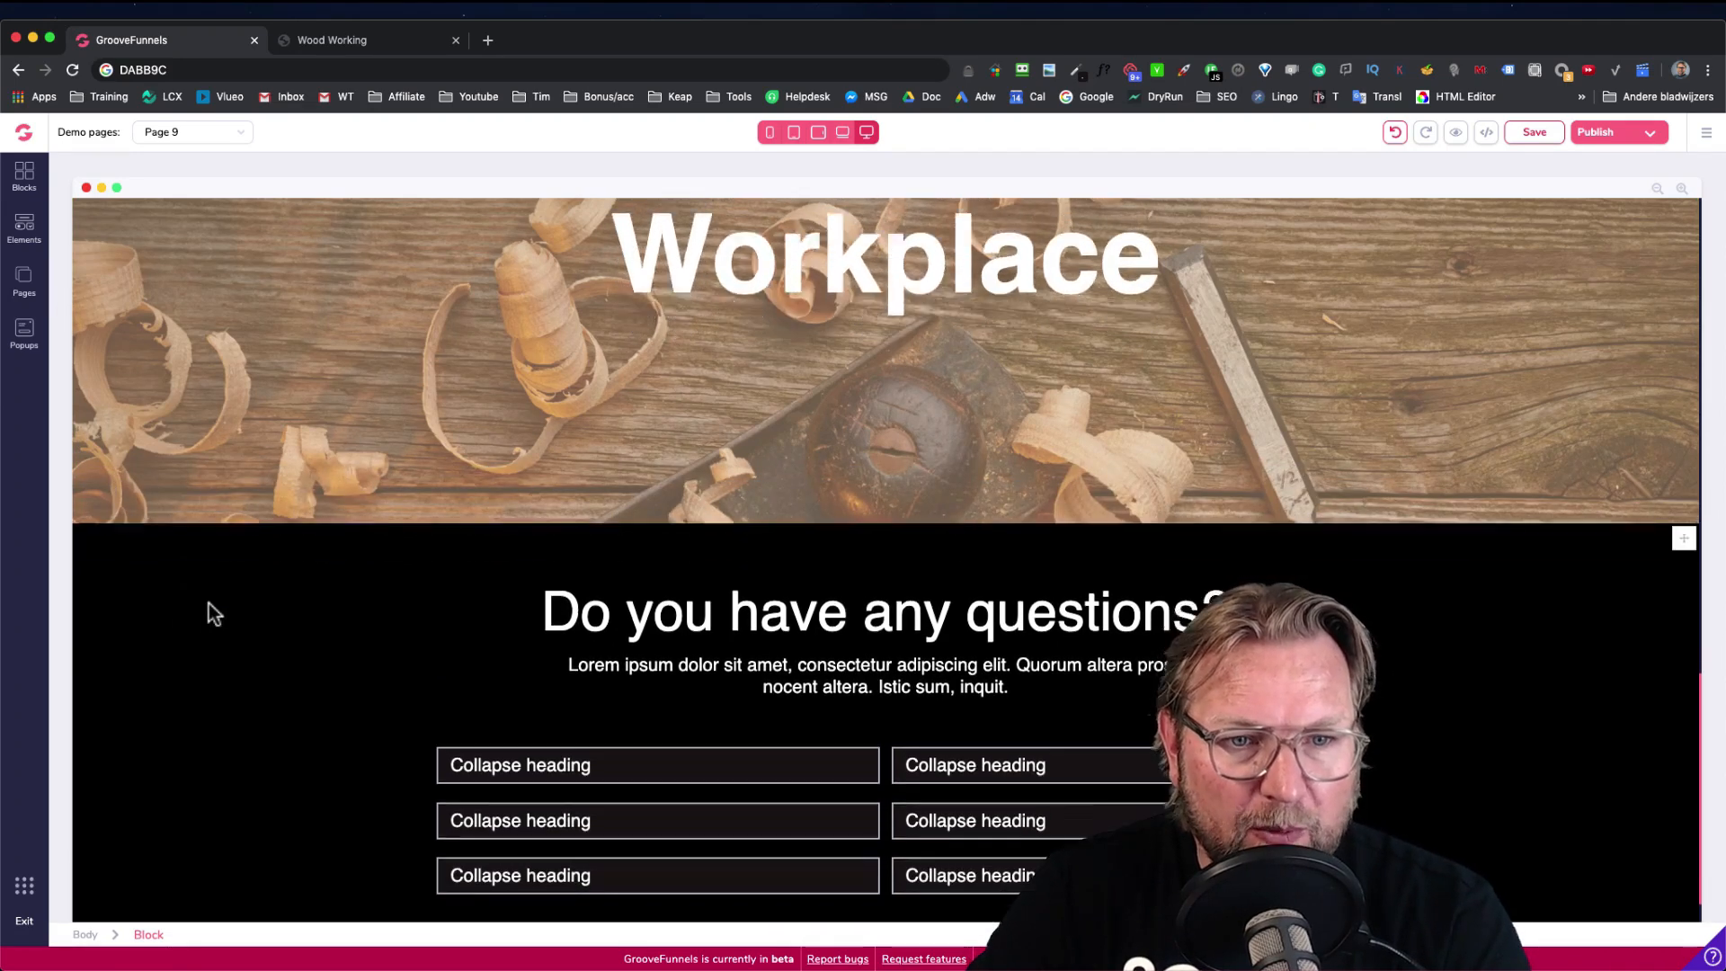
Add an empty wireframe block with one wide column and two narrow columns directly below the FAQ section
left_click(23, 178)
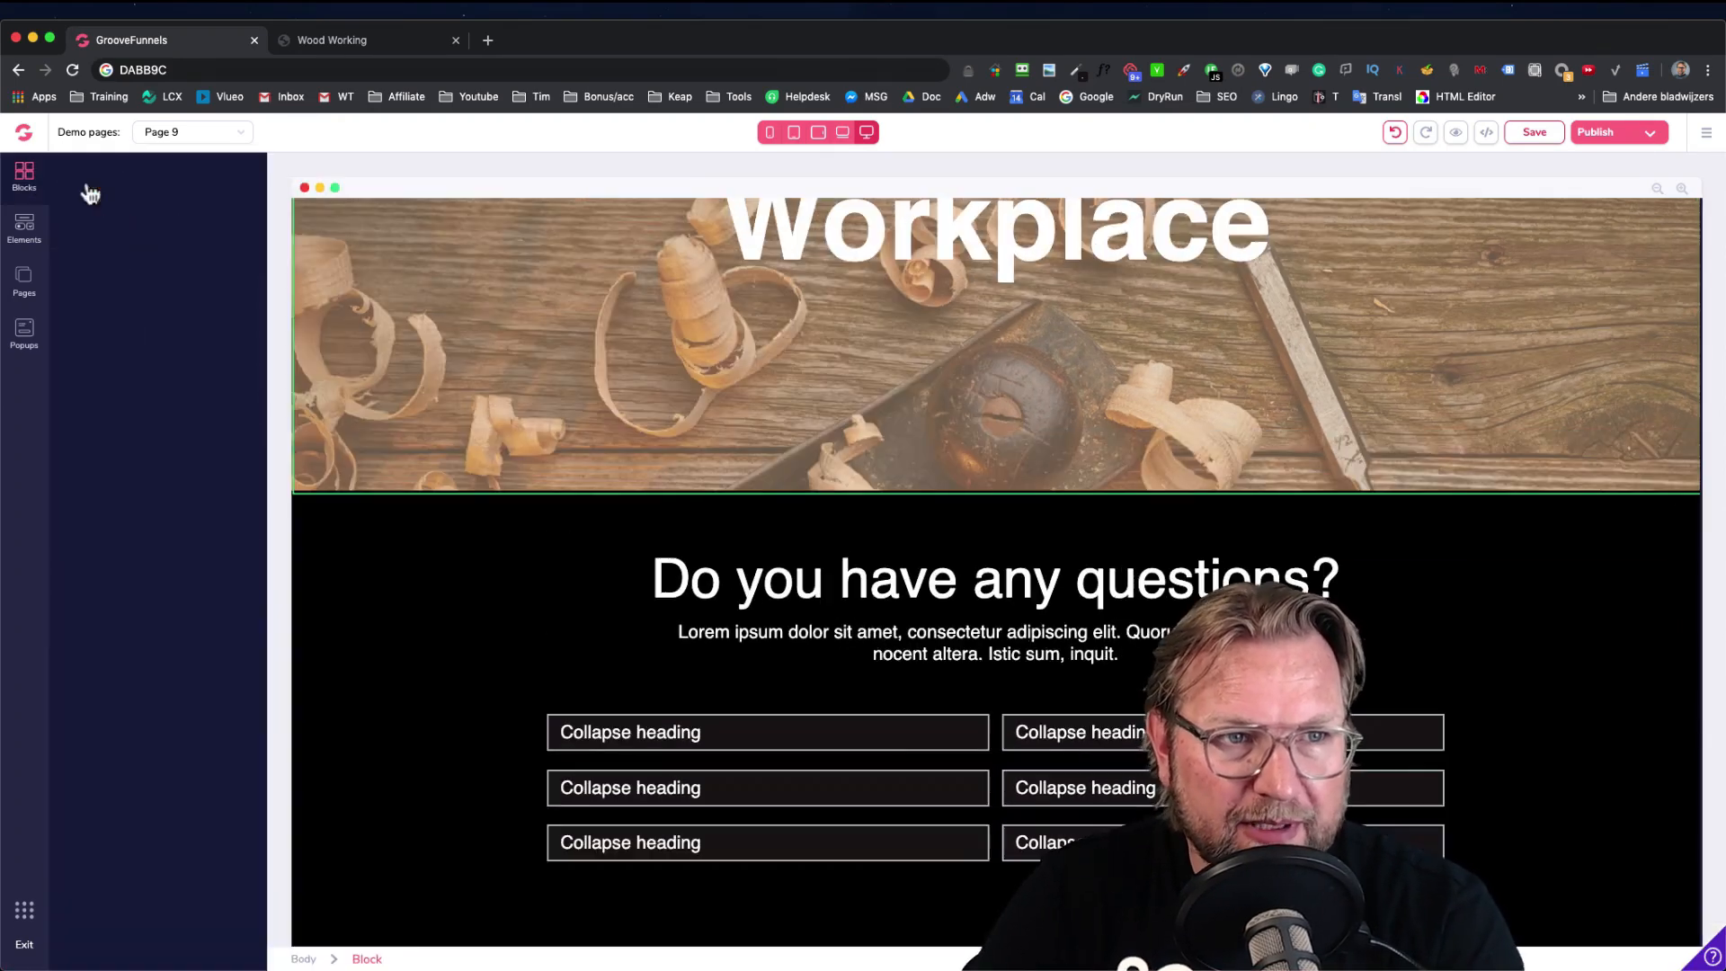
left_click(192, 222)
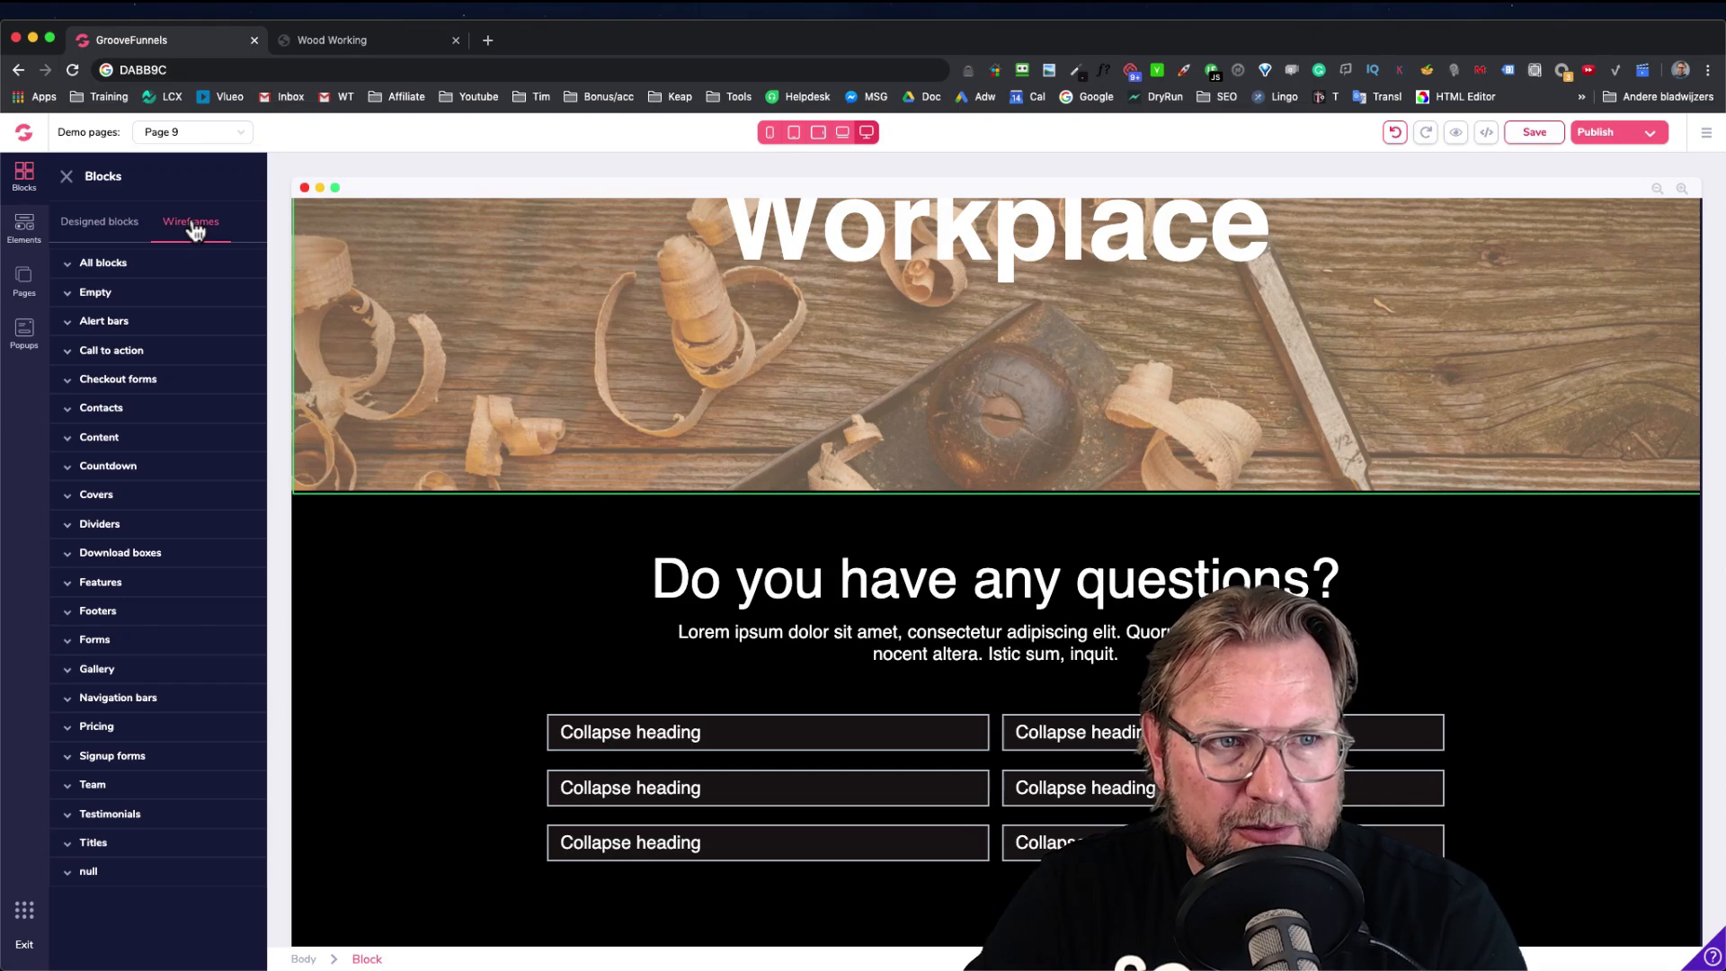
left_click(101, 266)
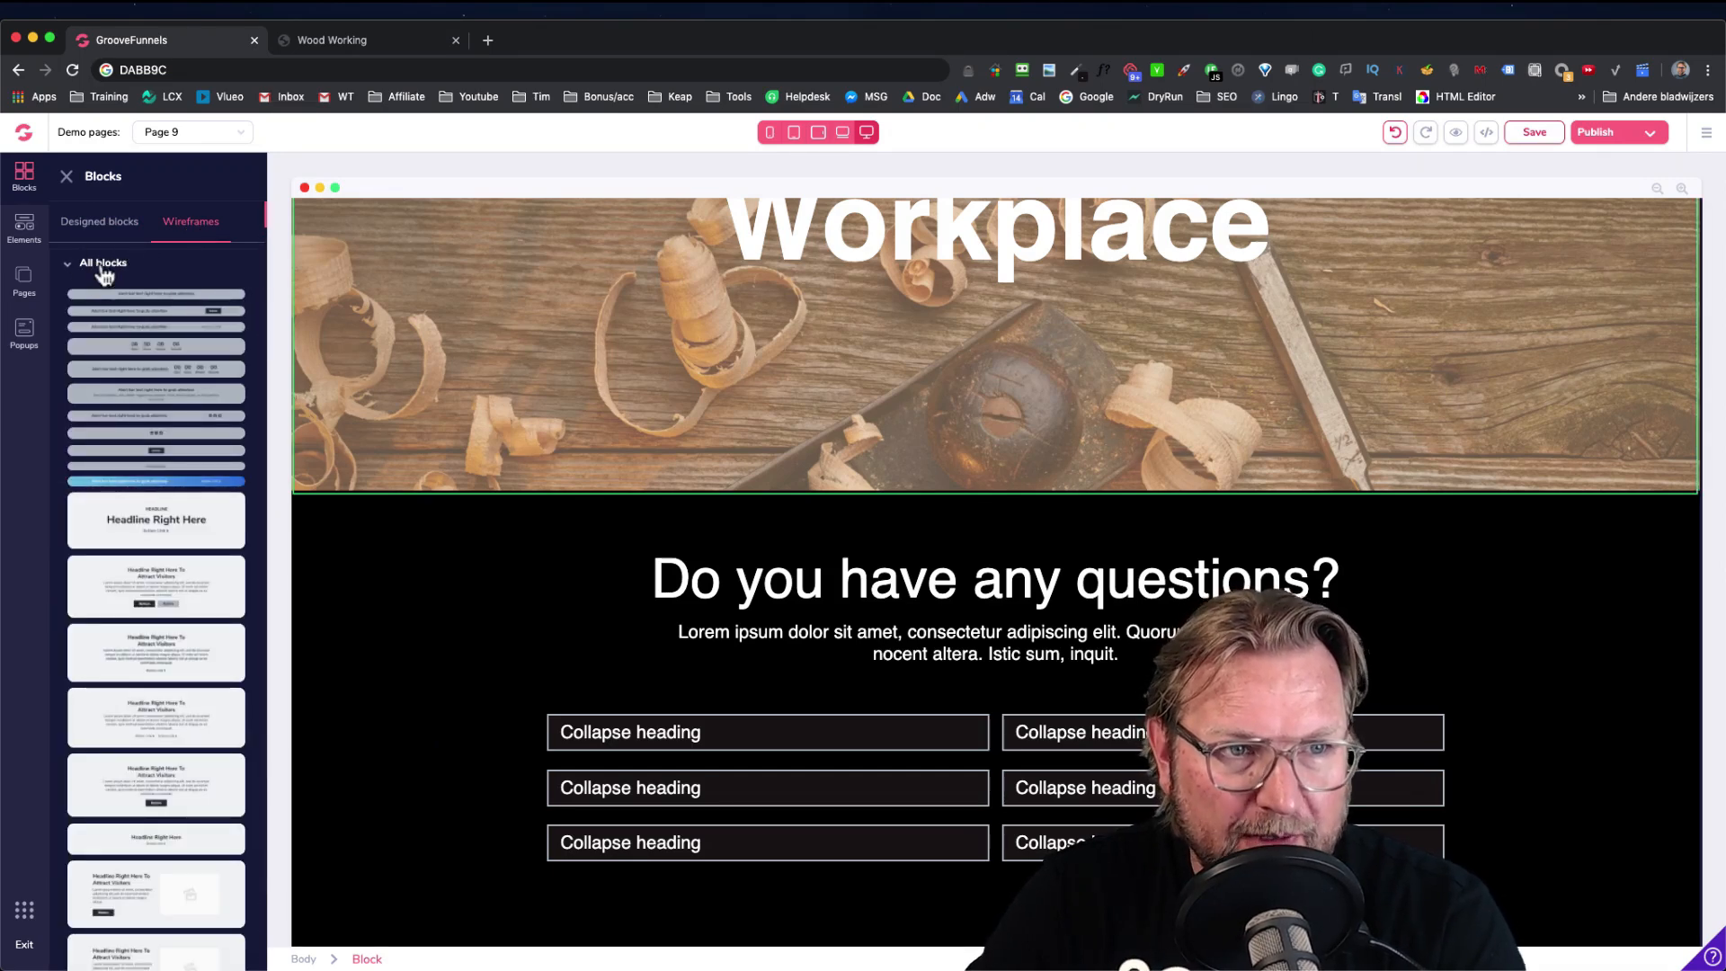
left_click(103, 264)
left_click(97, 293)
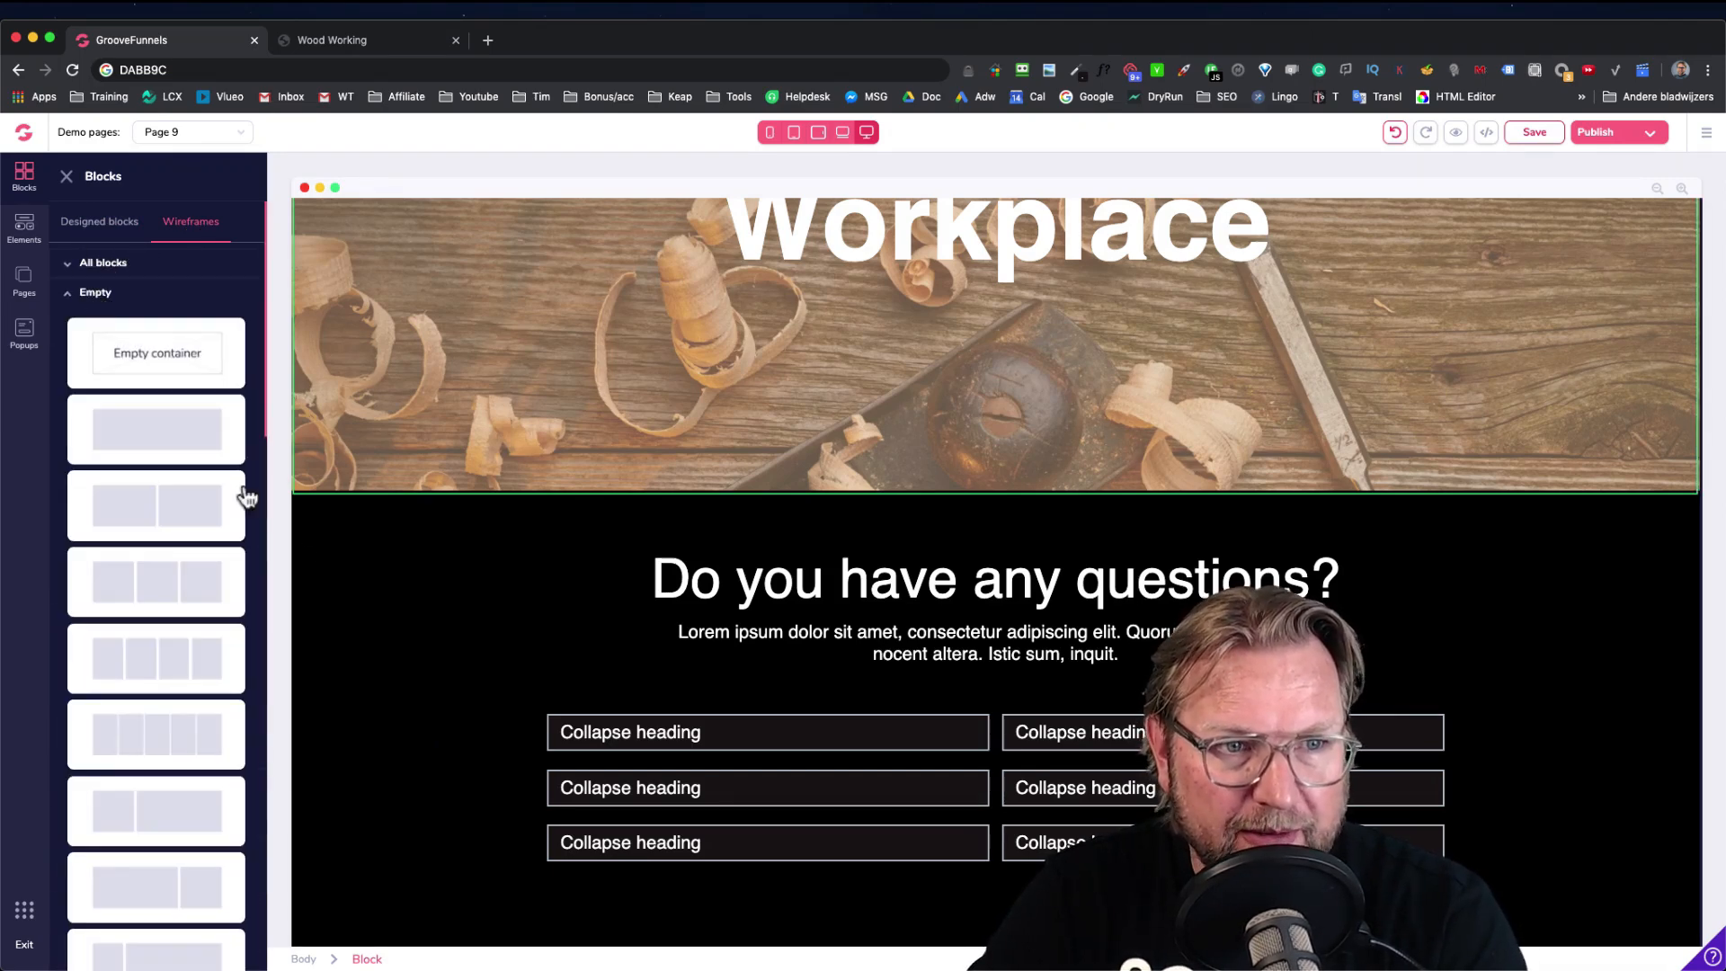
scroll(186, 556, "down", 2)
scroll(186, 556, "down", 3)
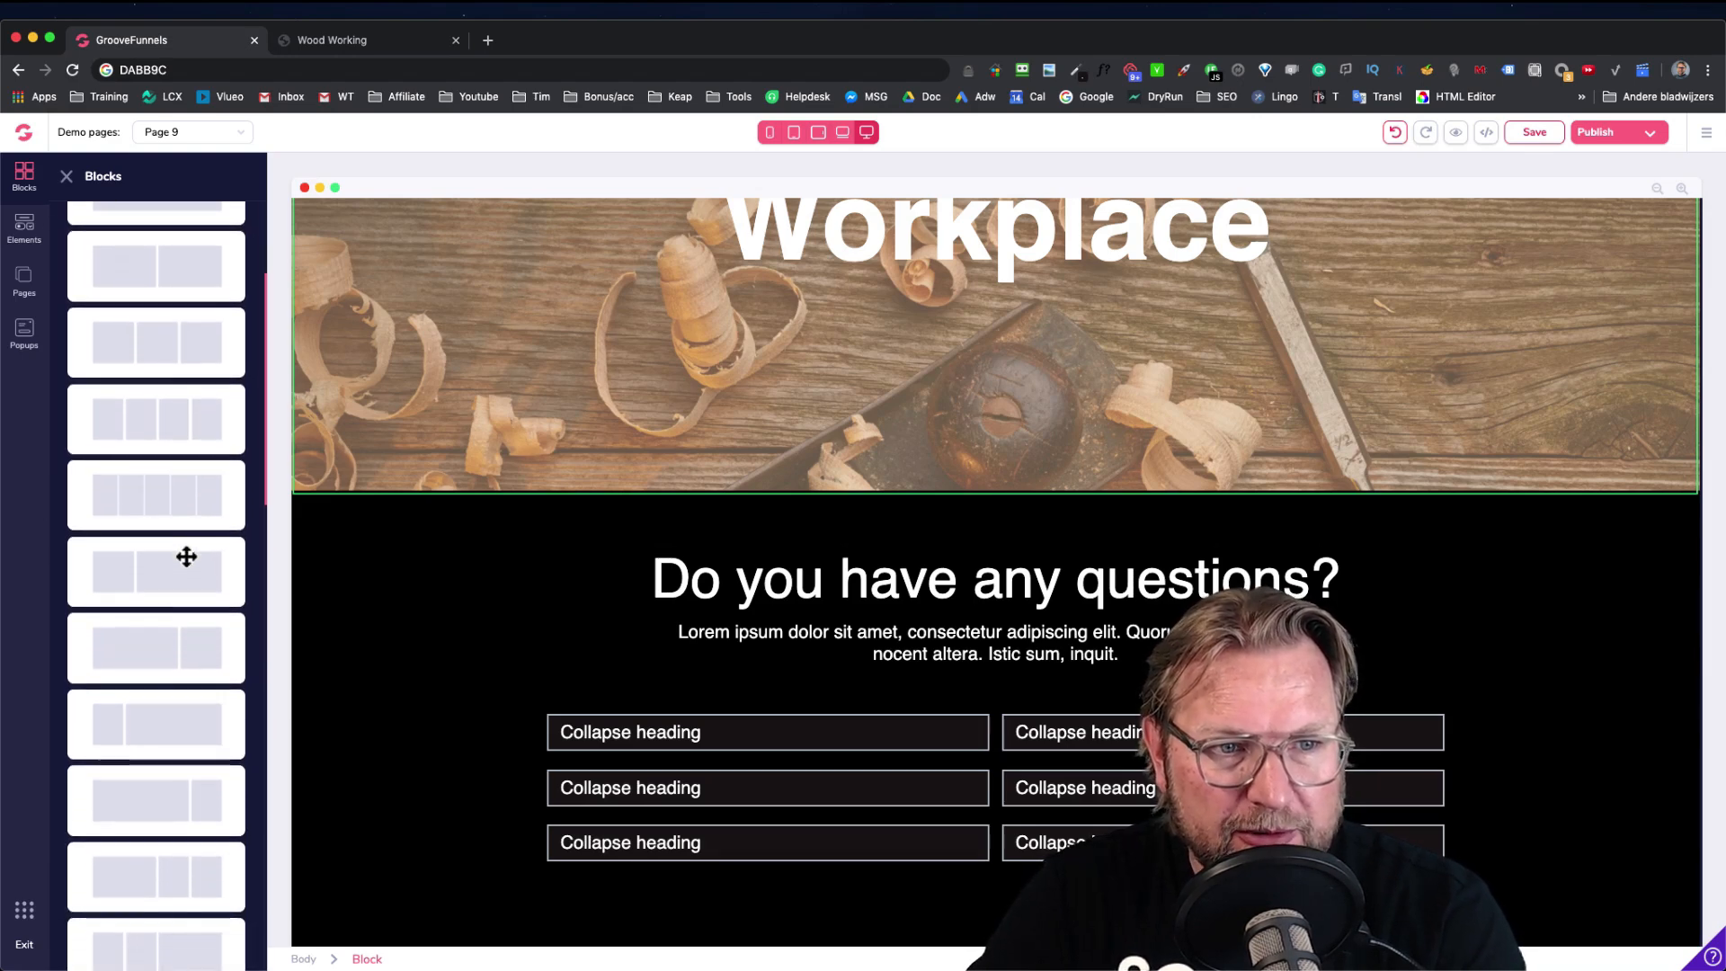
scroll(186, 556, "down", 5)
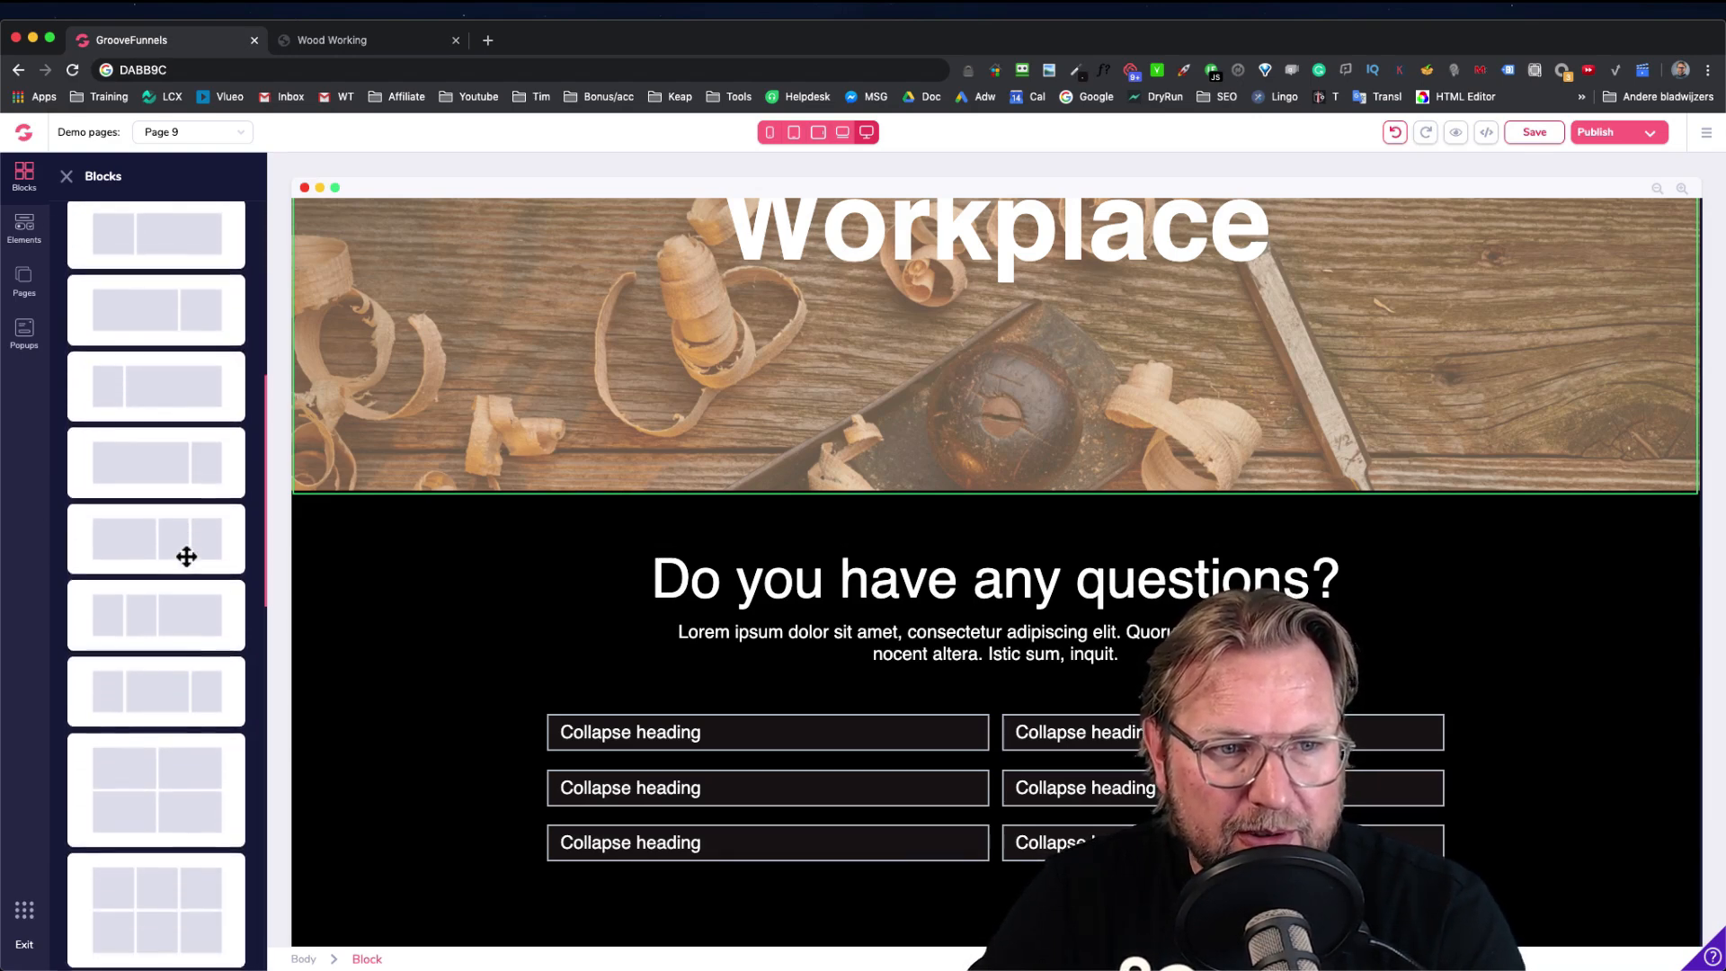
left_click(325, 47)
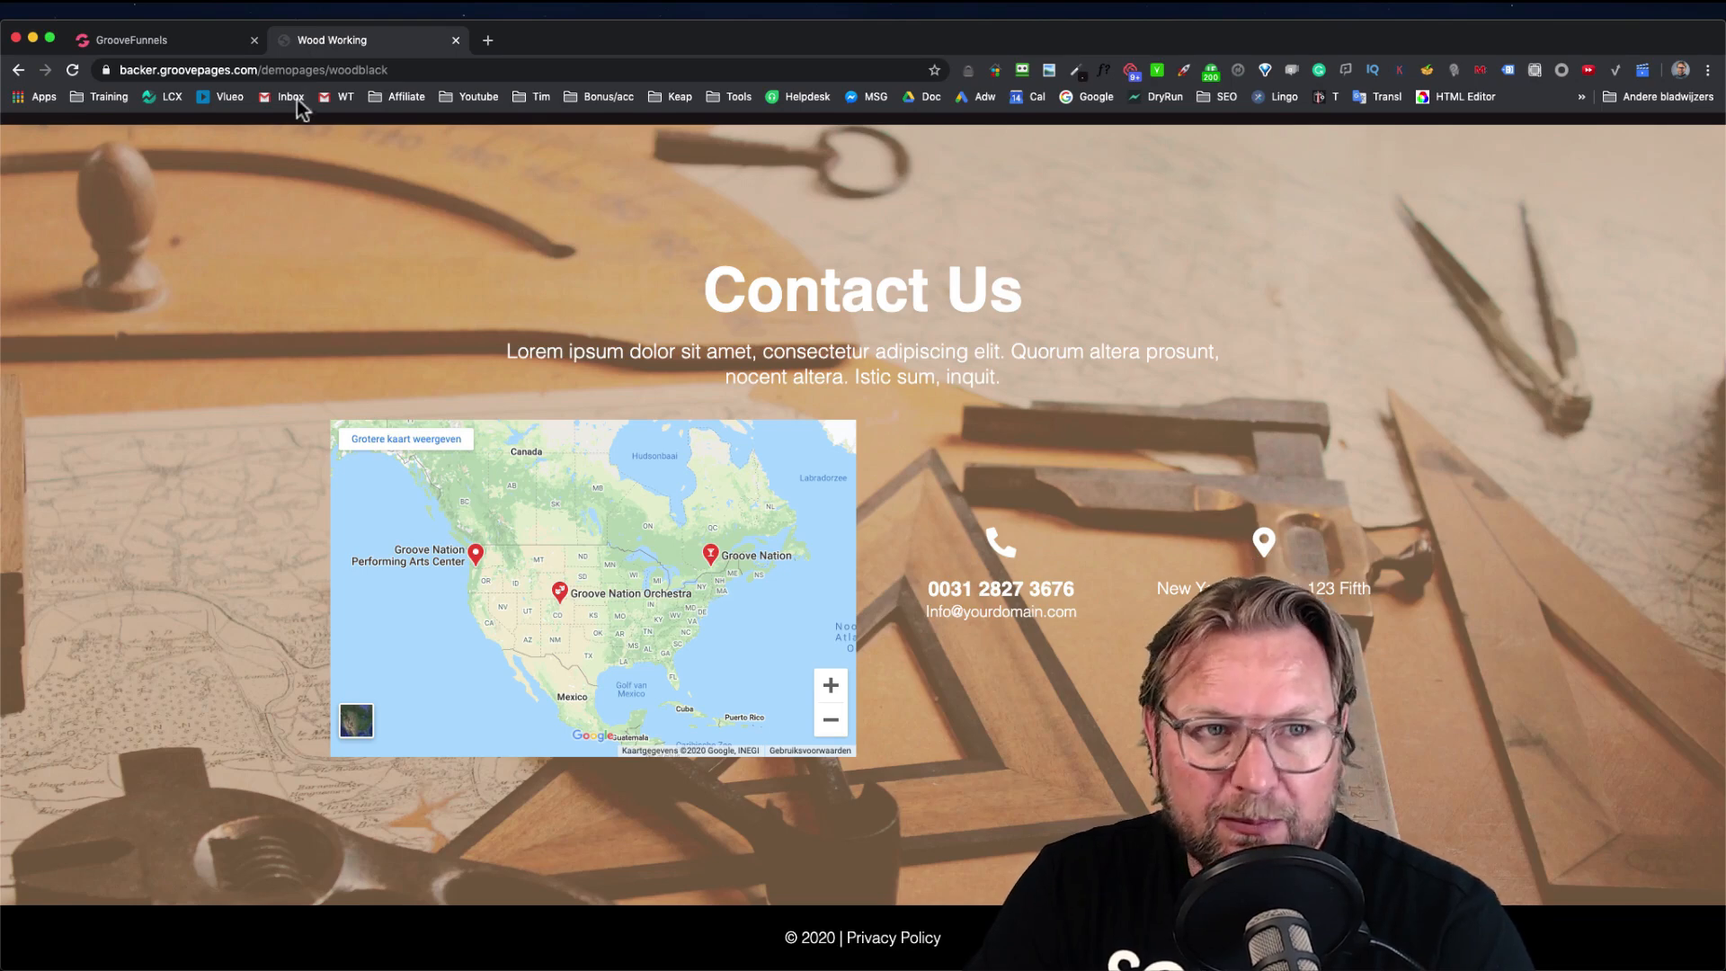
left_click(183, 39)
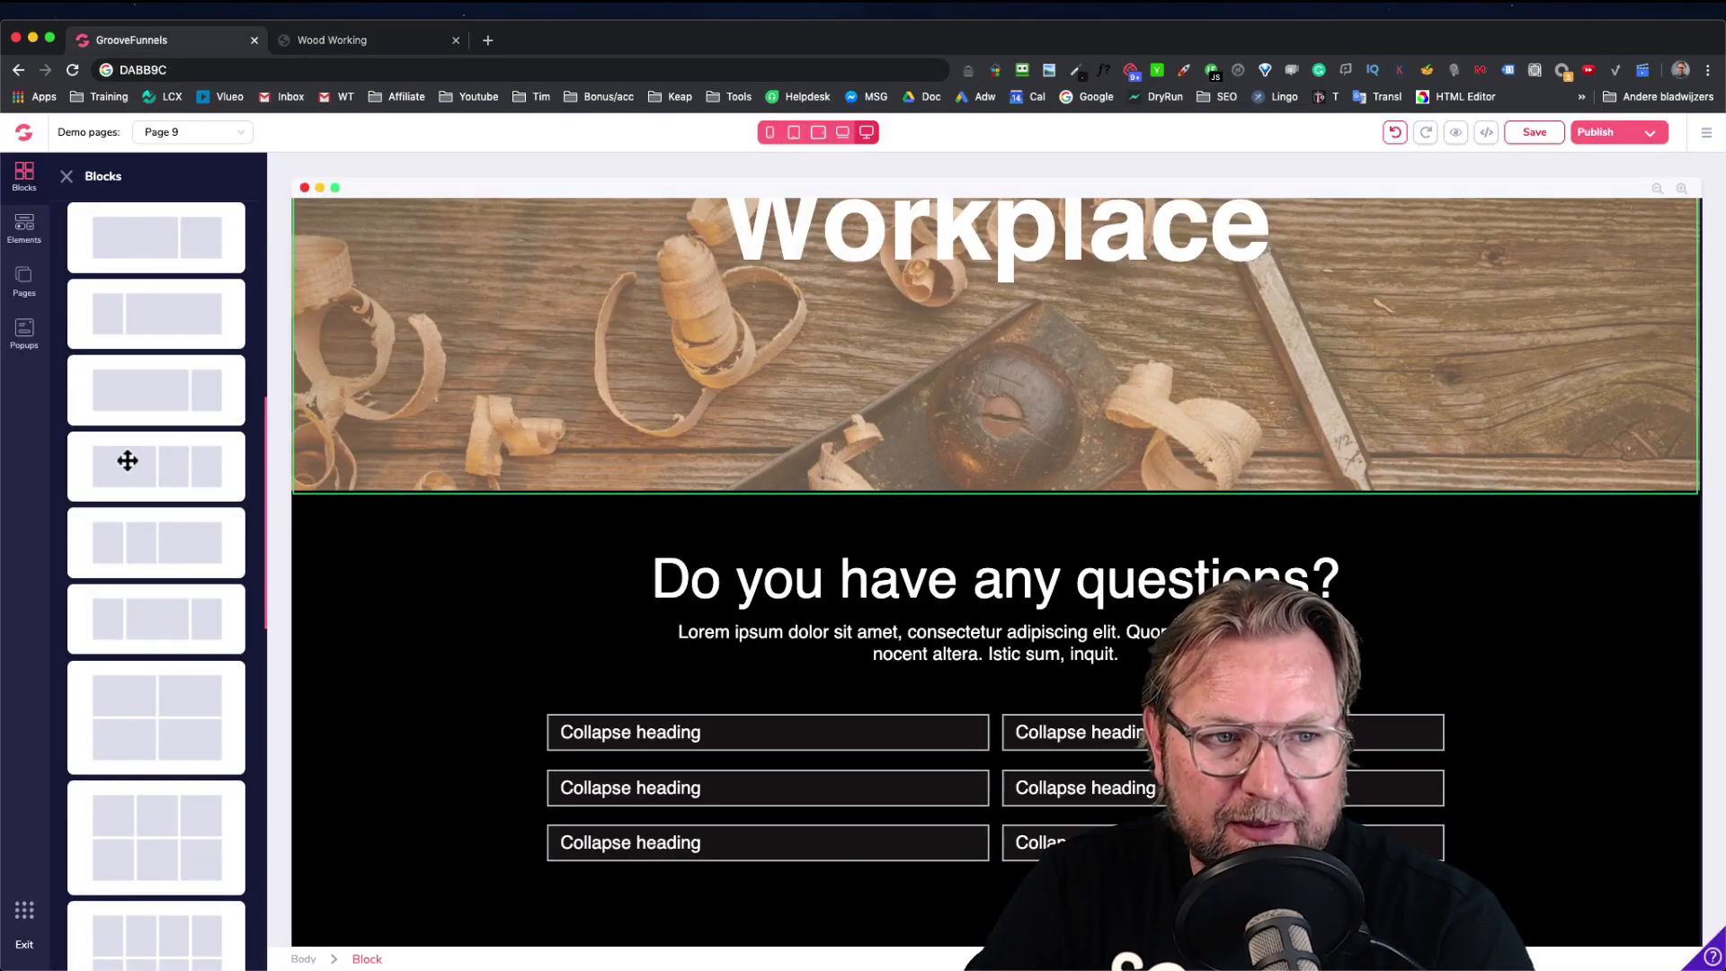
left_click_drag(297, 478, 708, 861)
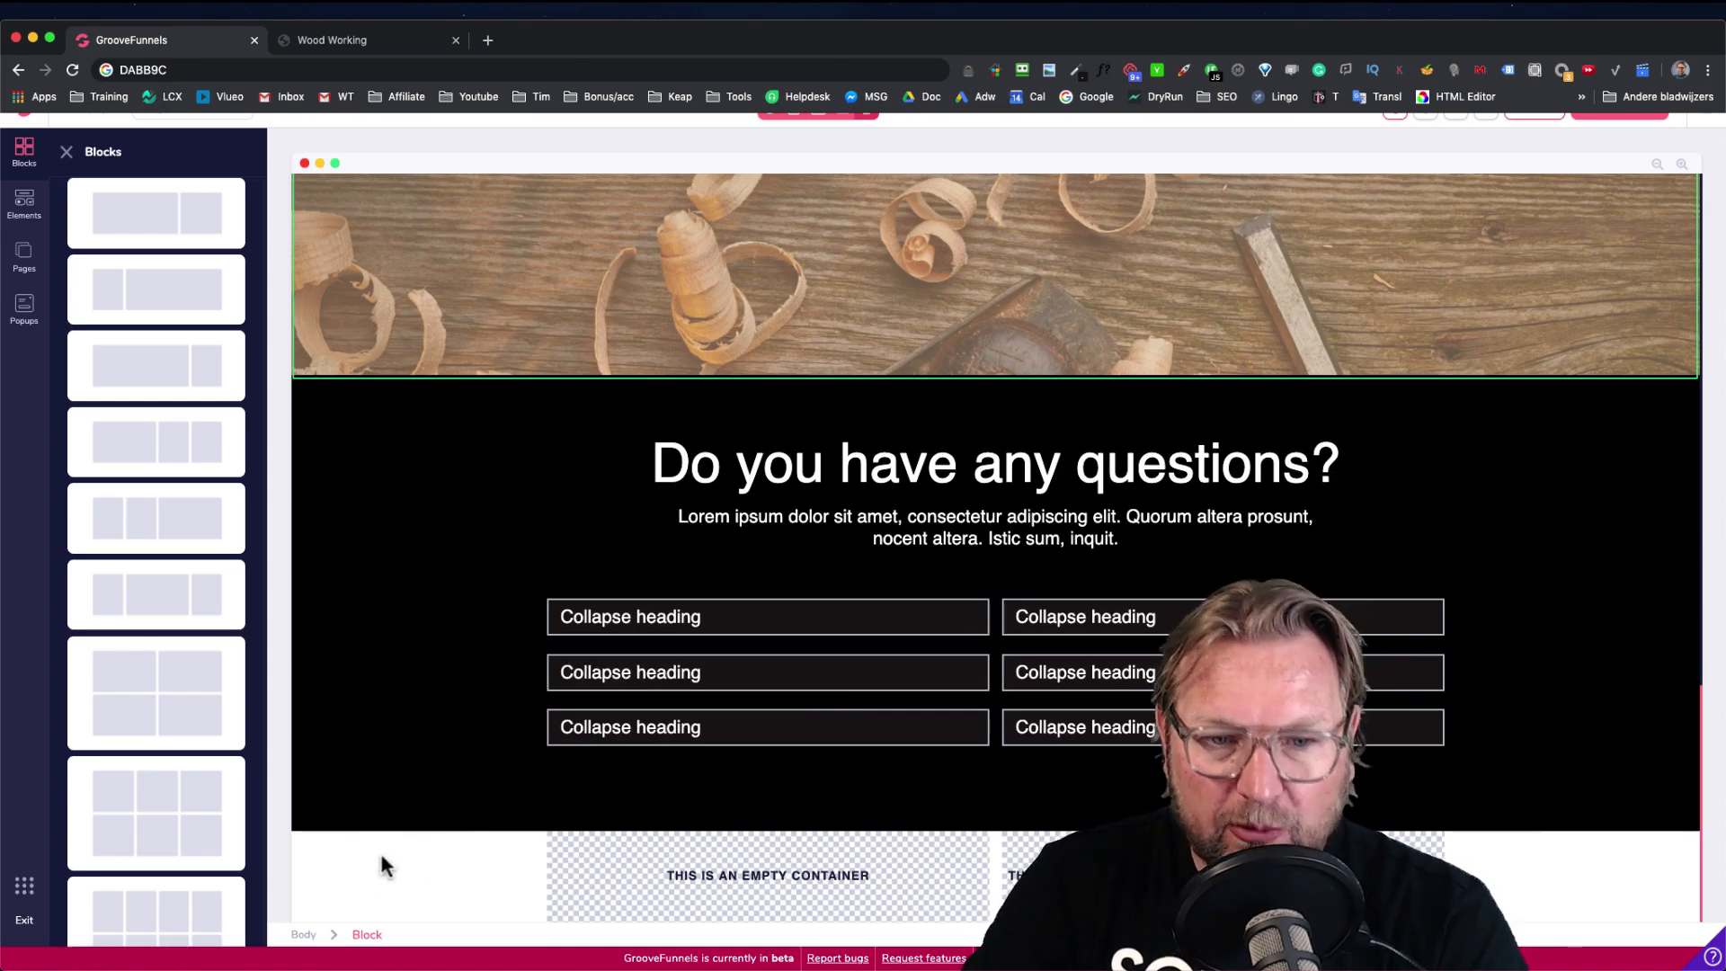
Set the new block's top padding to 8rem, using the Contact Us section on the finished Wood Working page as reference
left_click(464, 853)
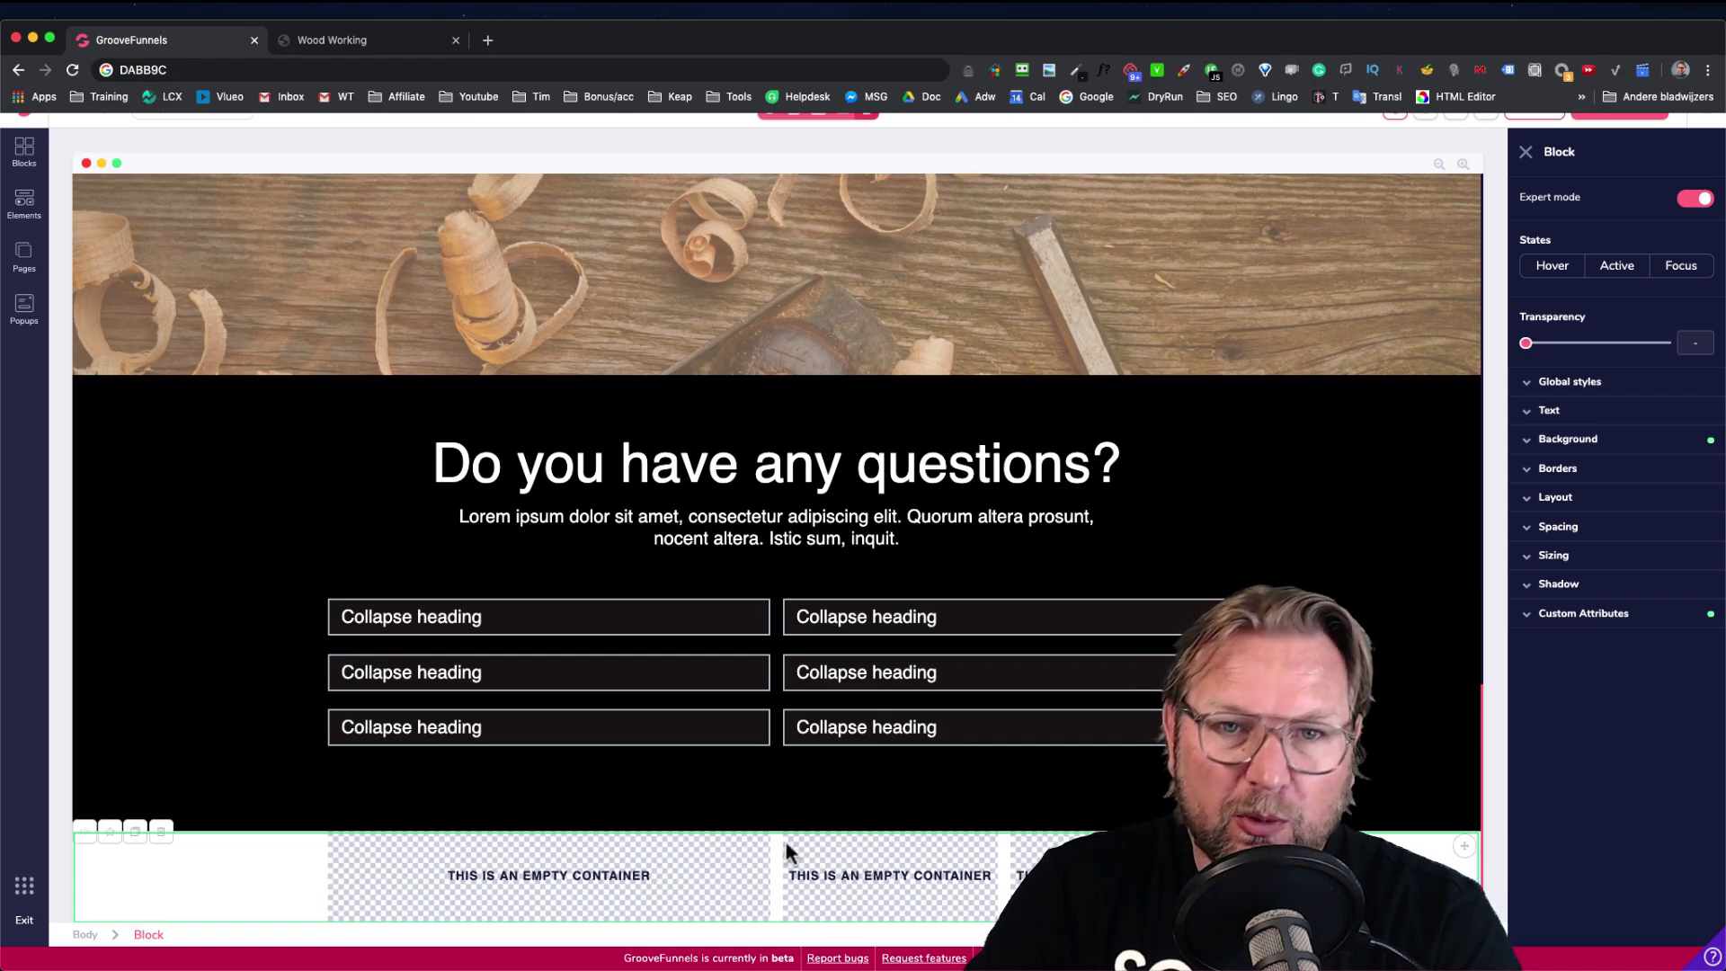
left_click(1548, 528)
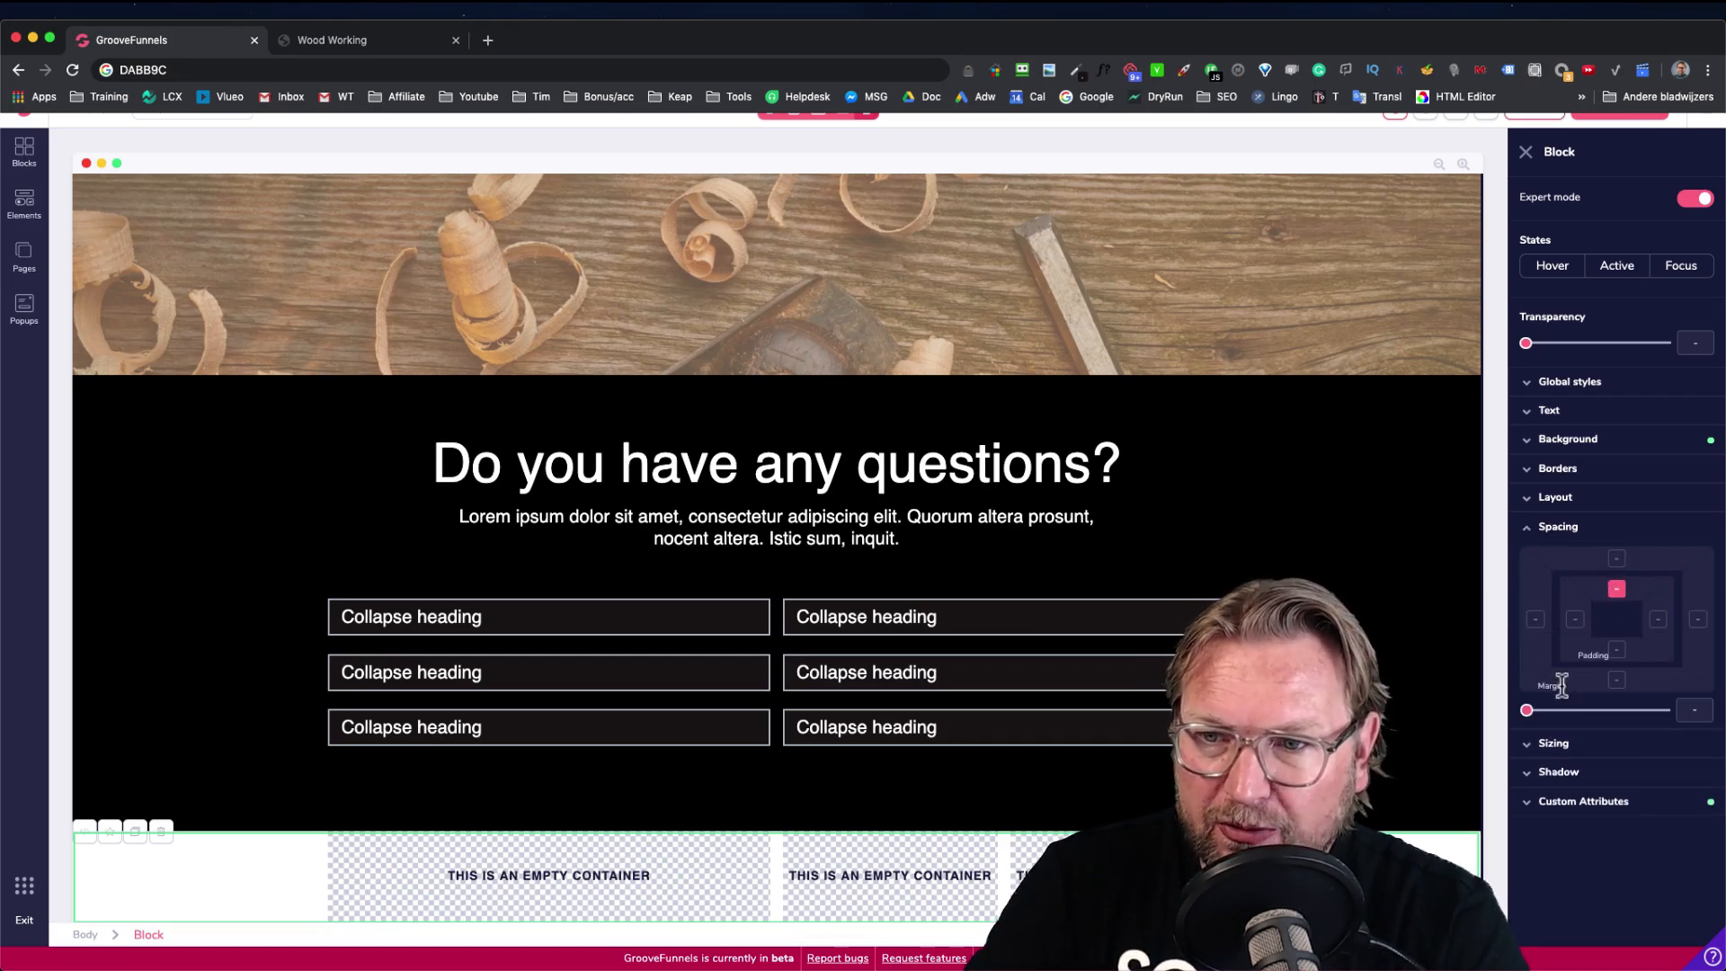
left_click_drag(1528, 710, 1644, 710)
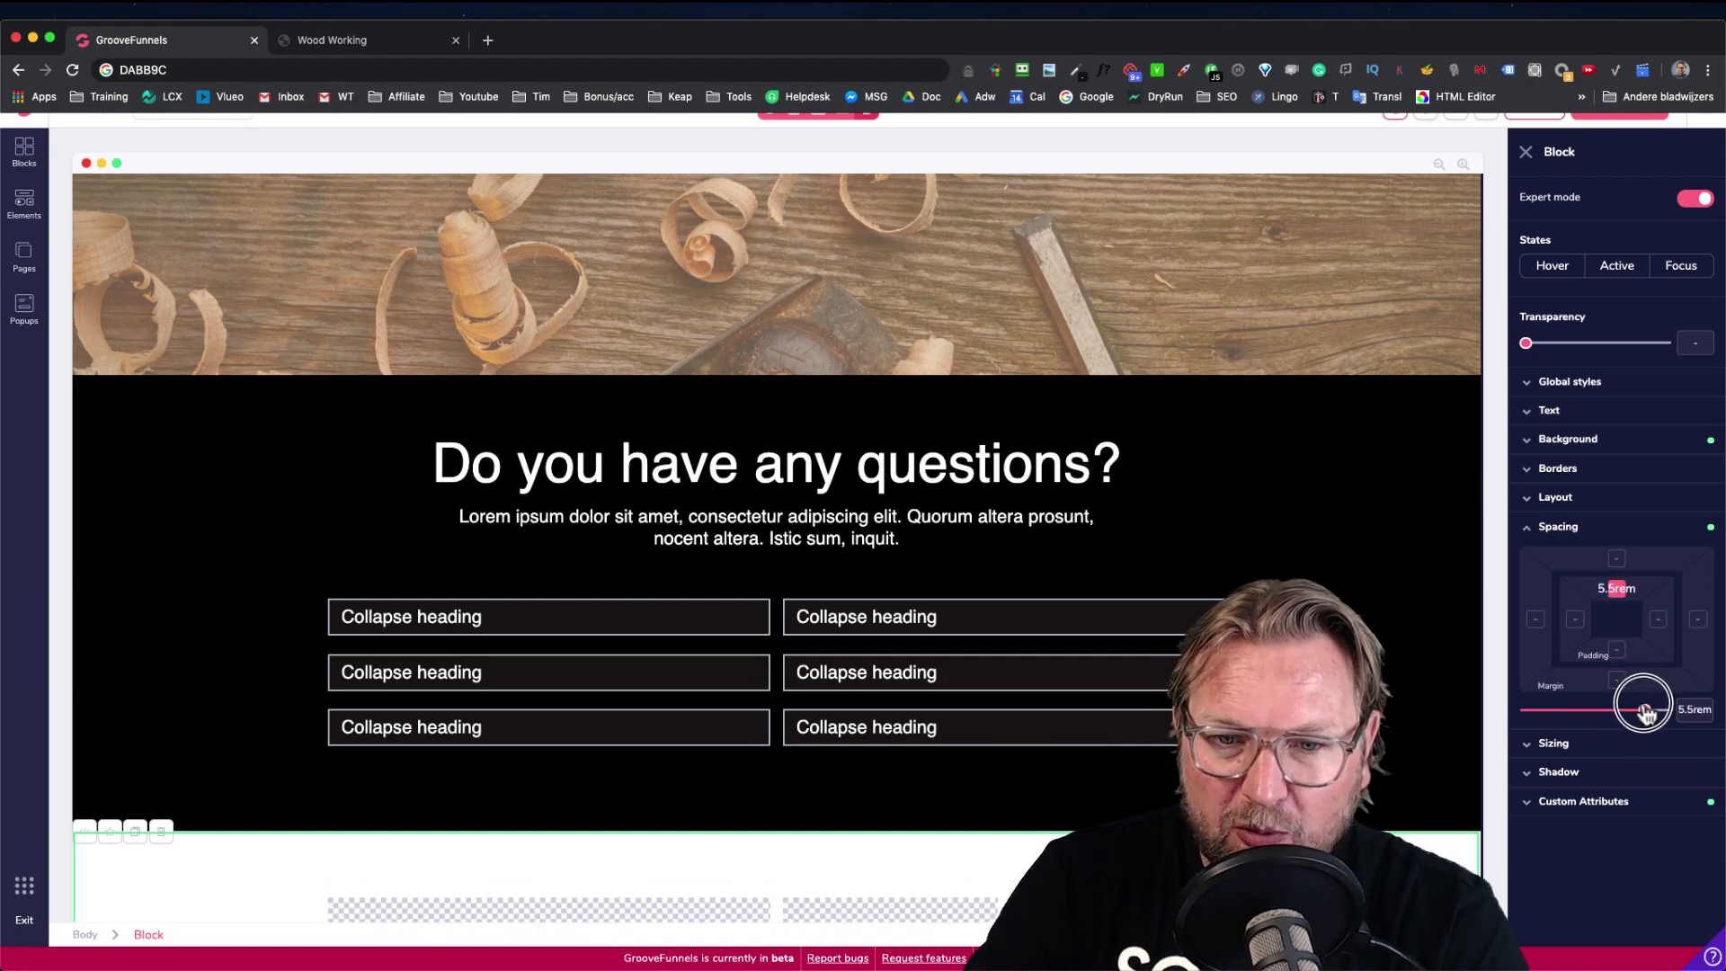
scroll(1018, 779, "down", 1)
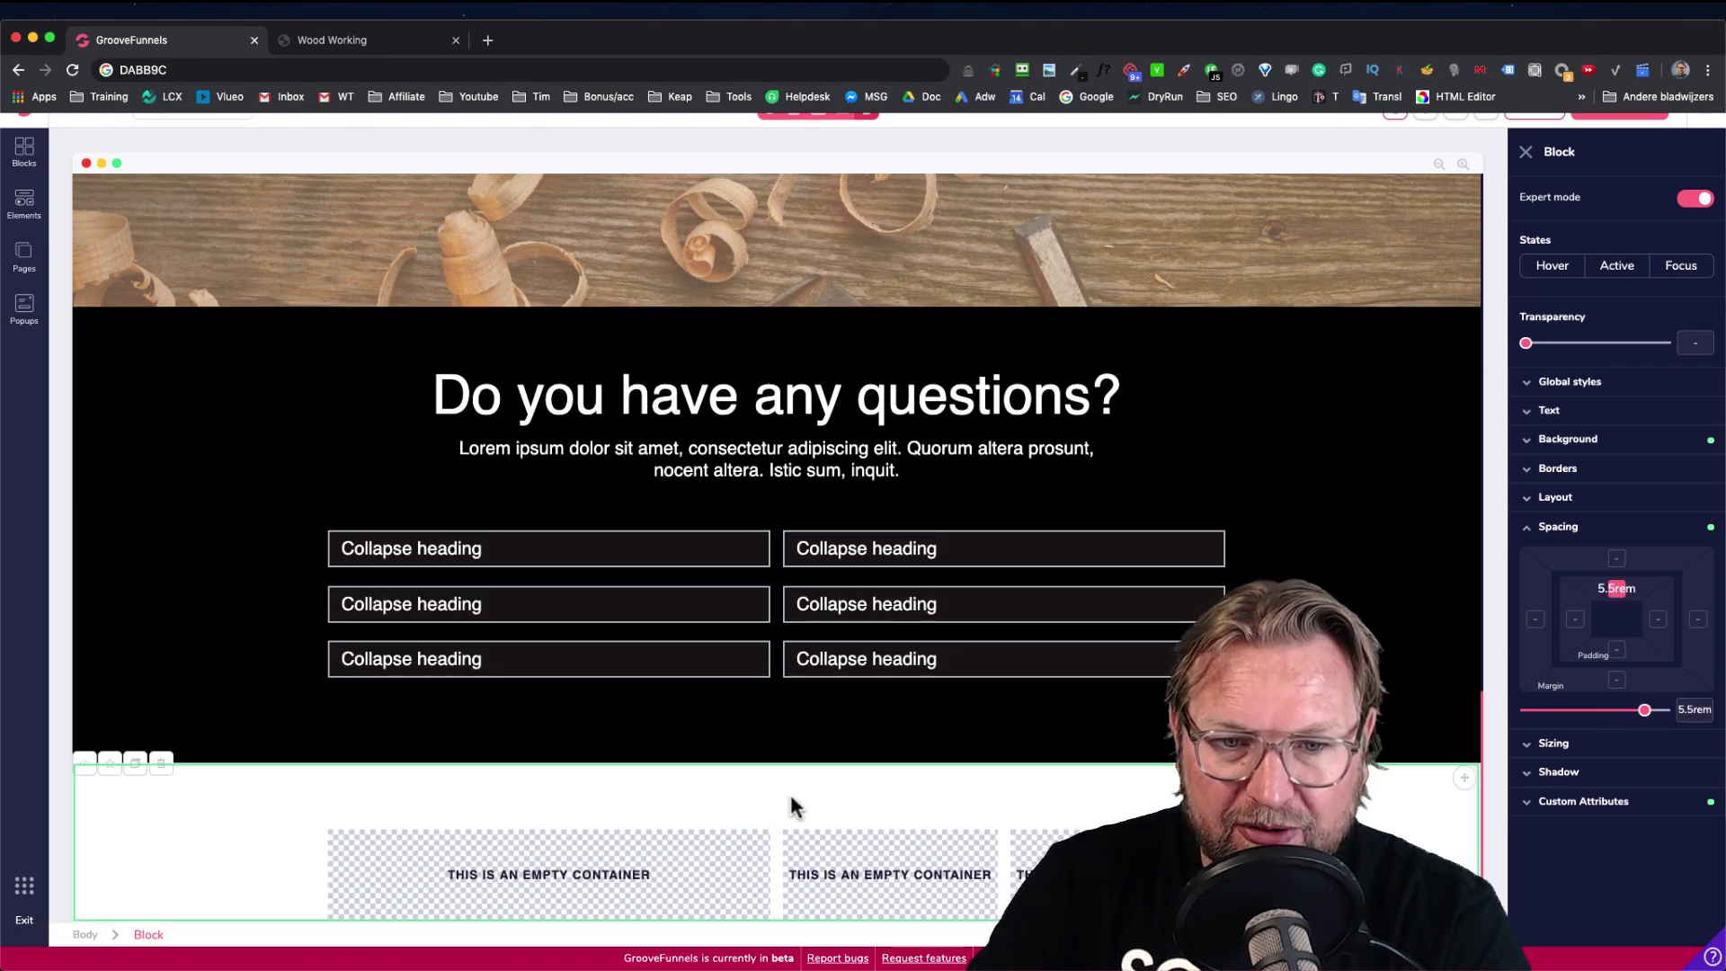
left_click(385, 47)
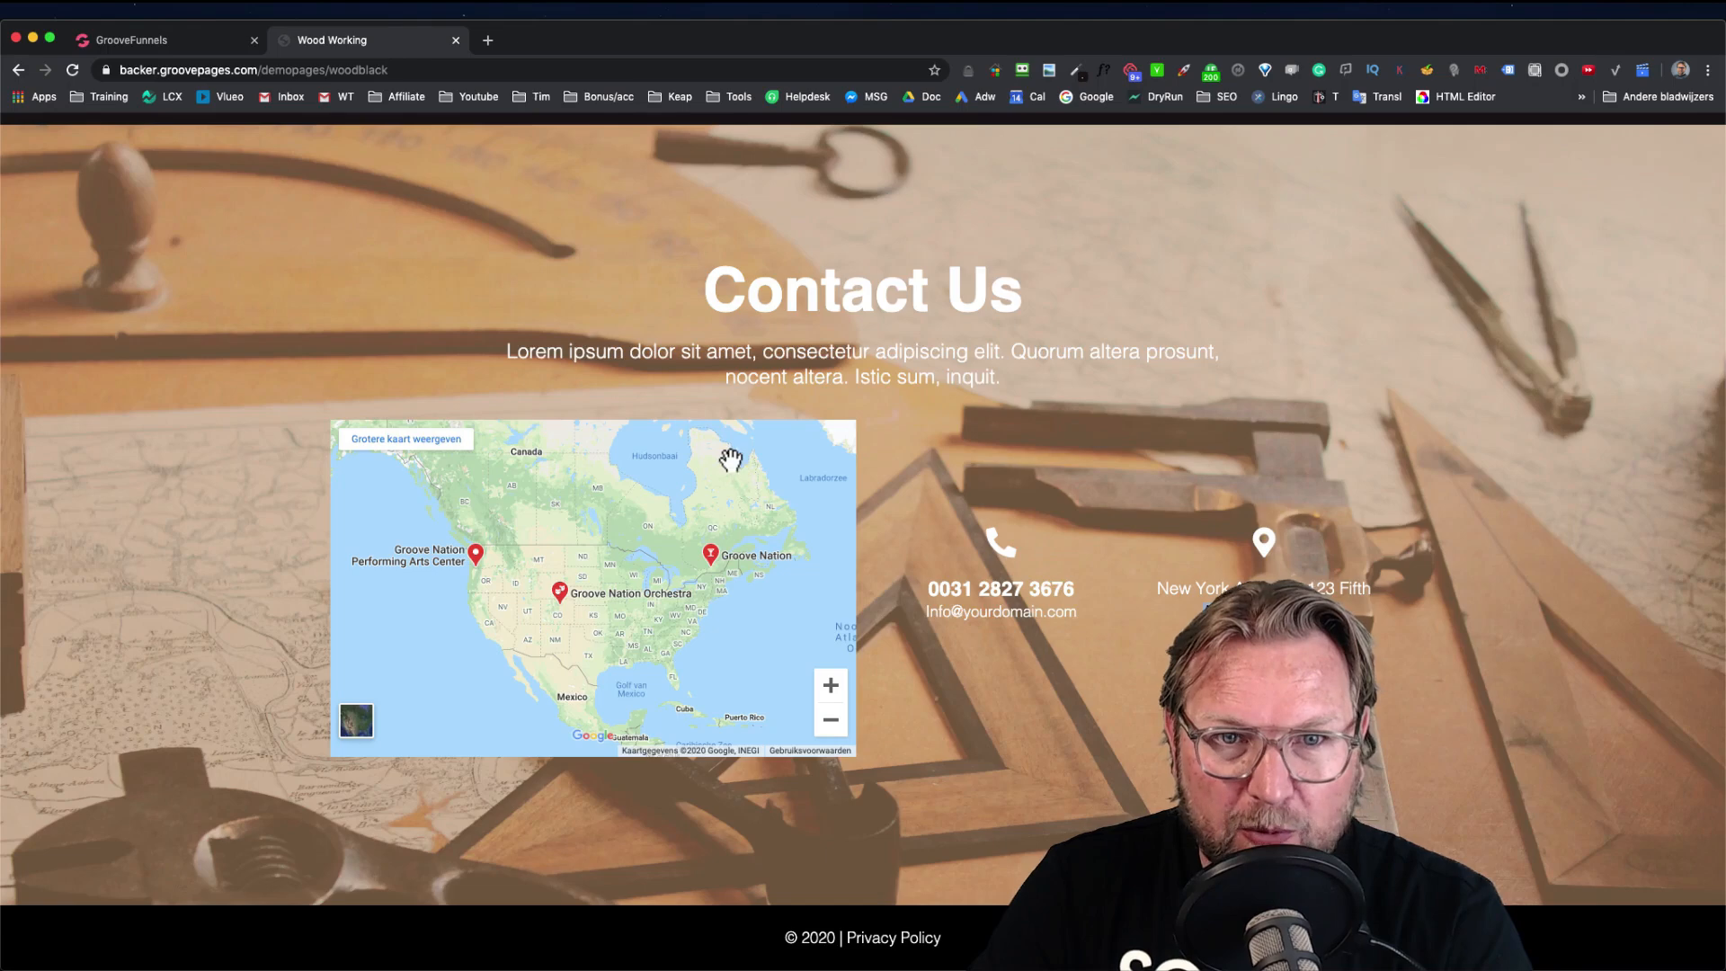
scroll(732, 463, "up", 2)
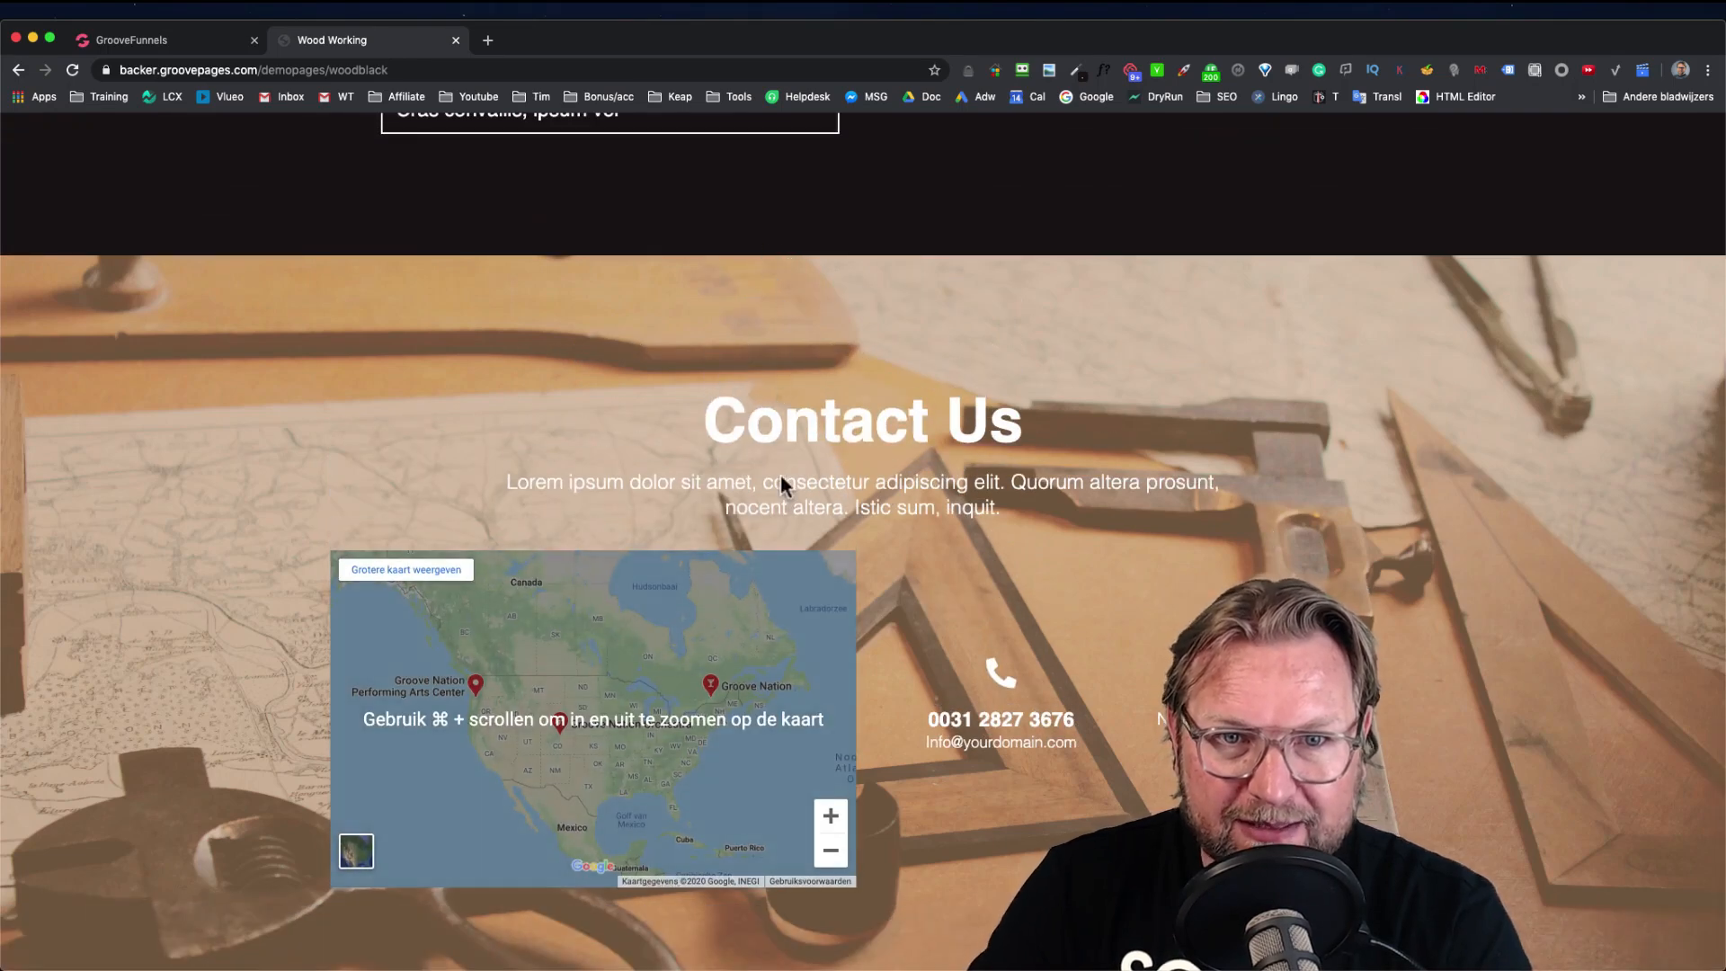
left_click(139, 40)
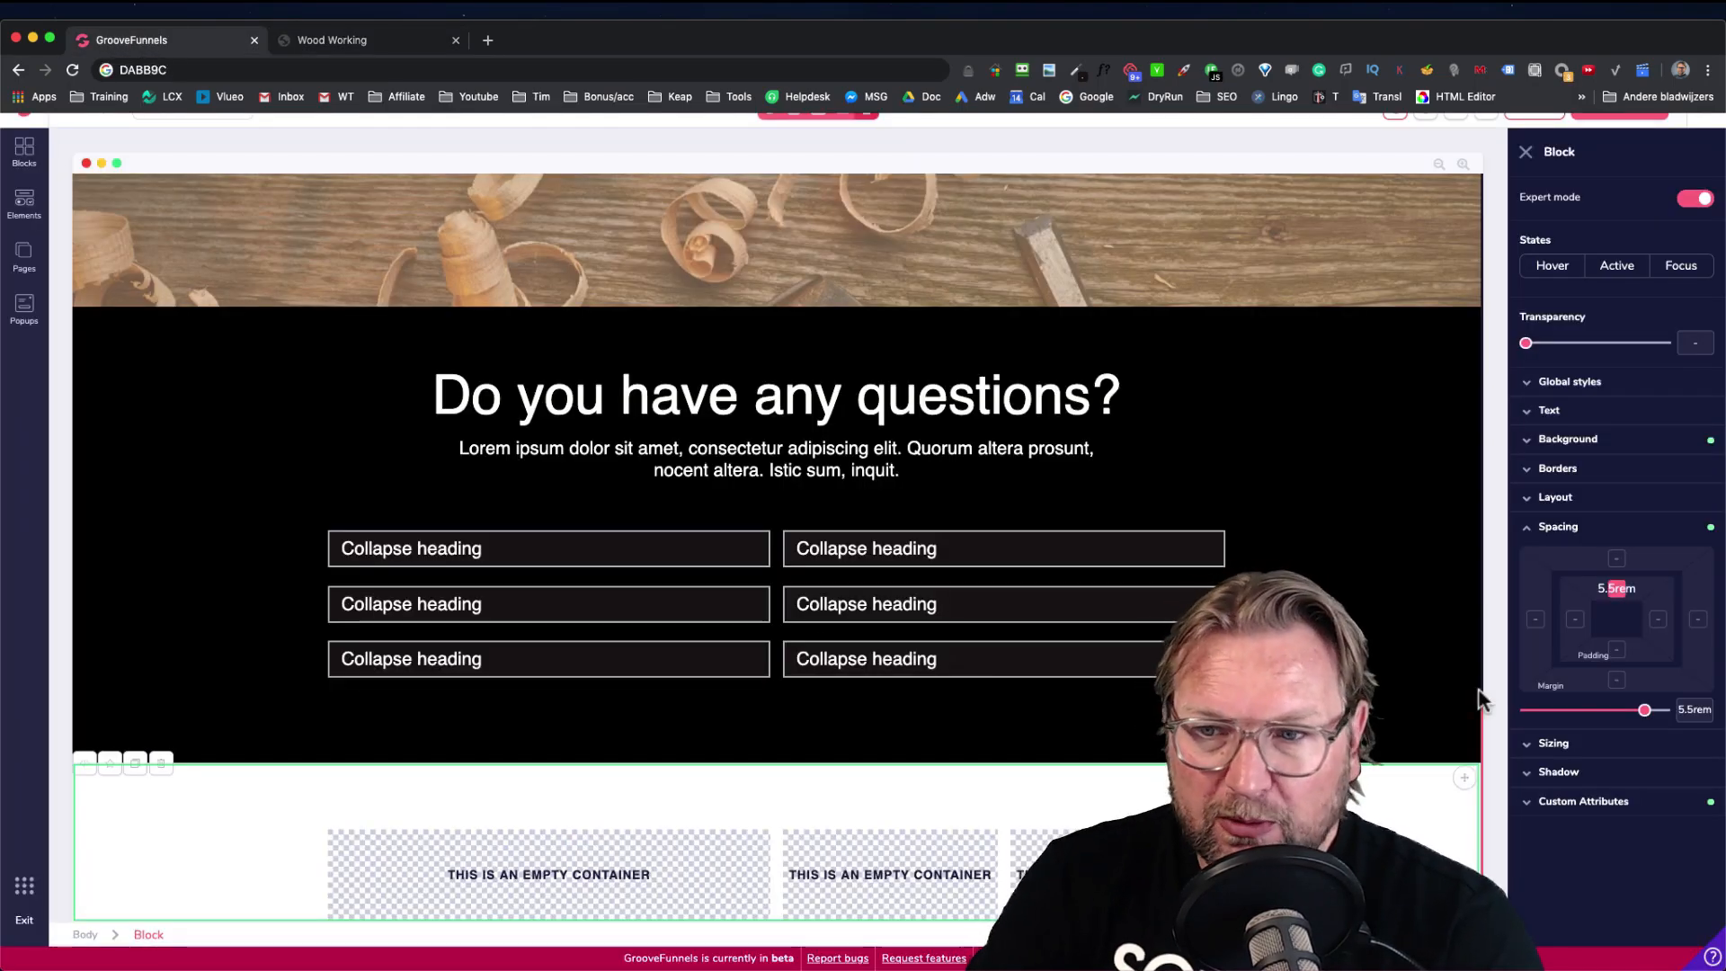
left_click_drag(1645, 716, 1670, 715)
scroll(1025, 867, "down", 1)
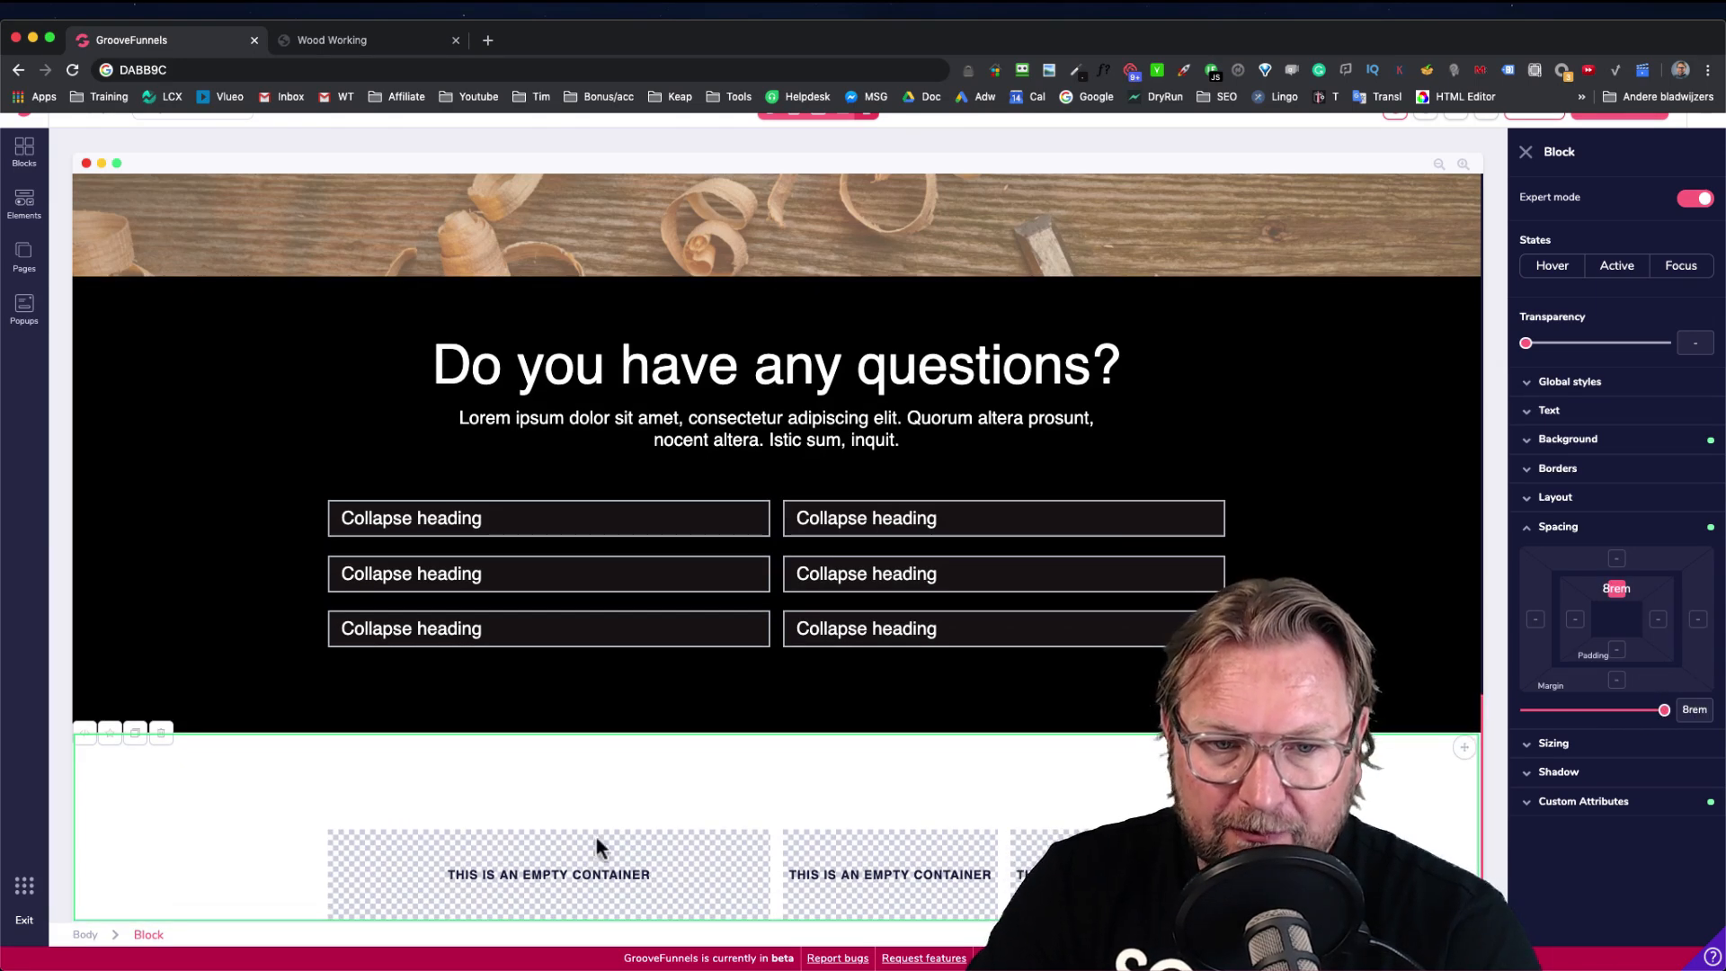
Insert a Google Maps element into the new block's wide column
left_click(24, 205)
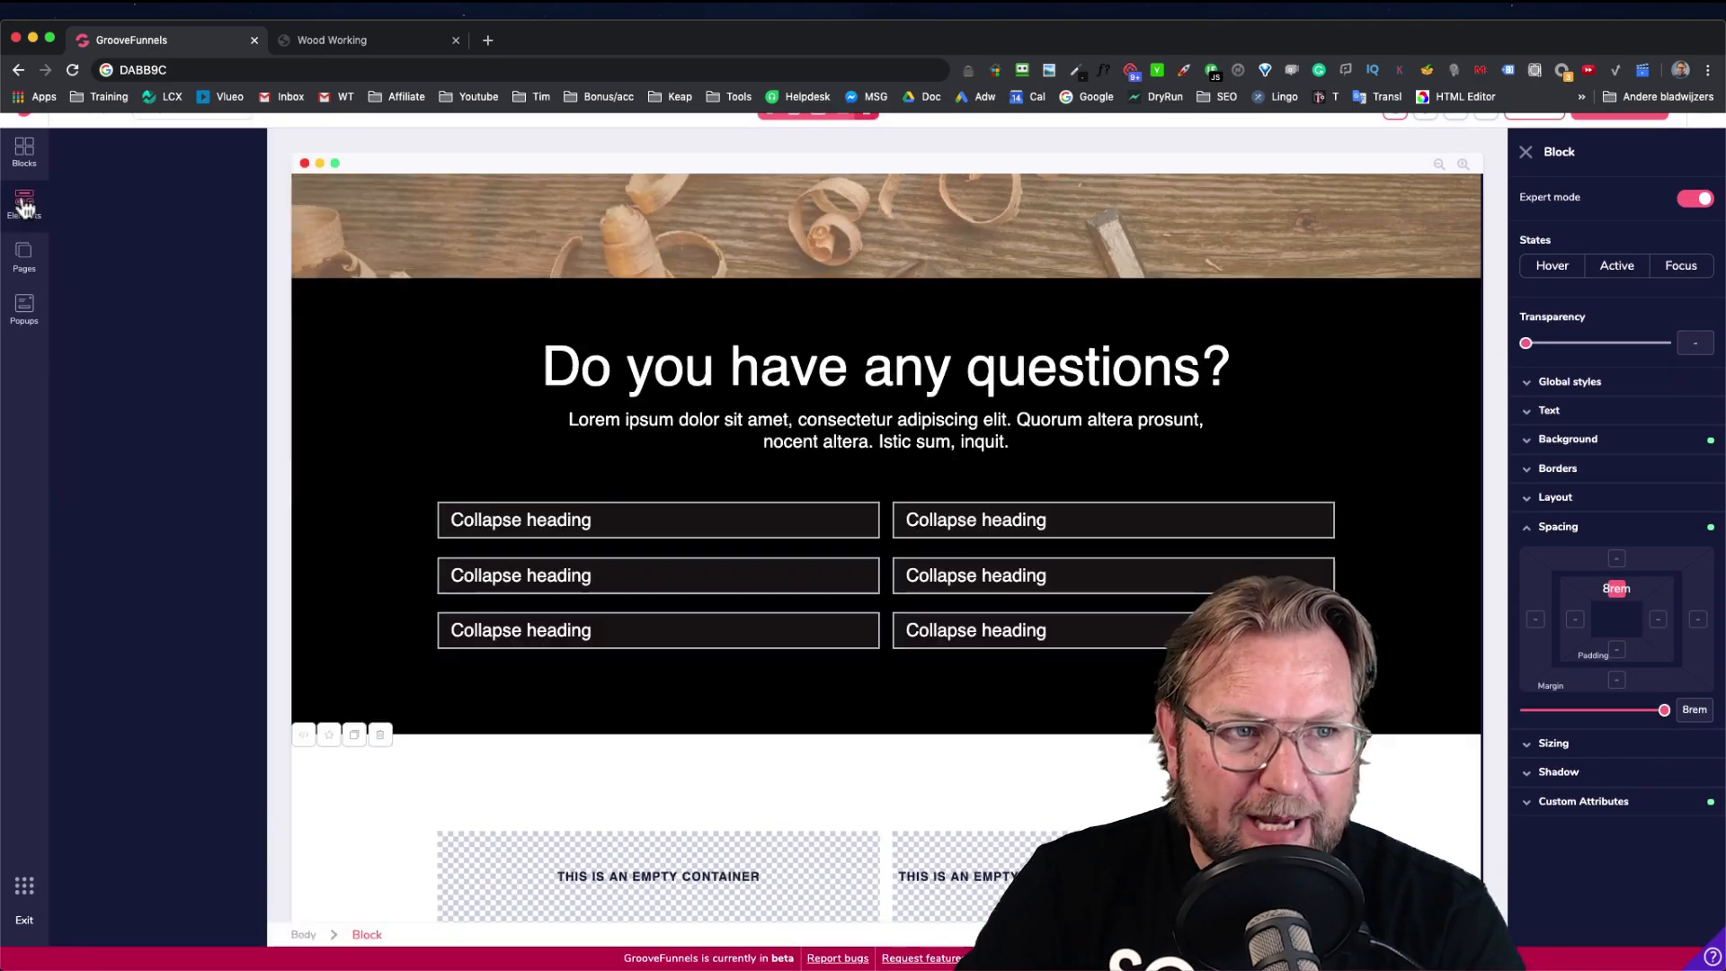
scroll(112, 474, "down", 15)
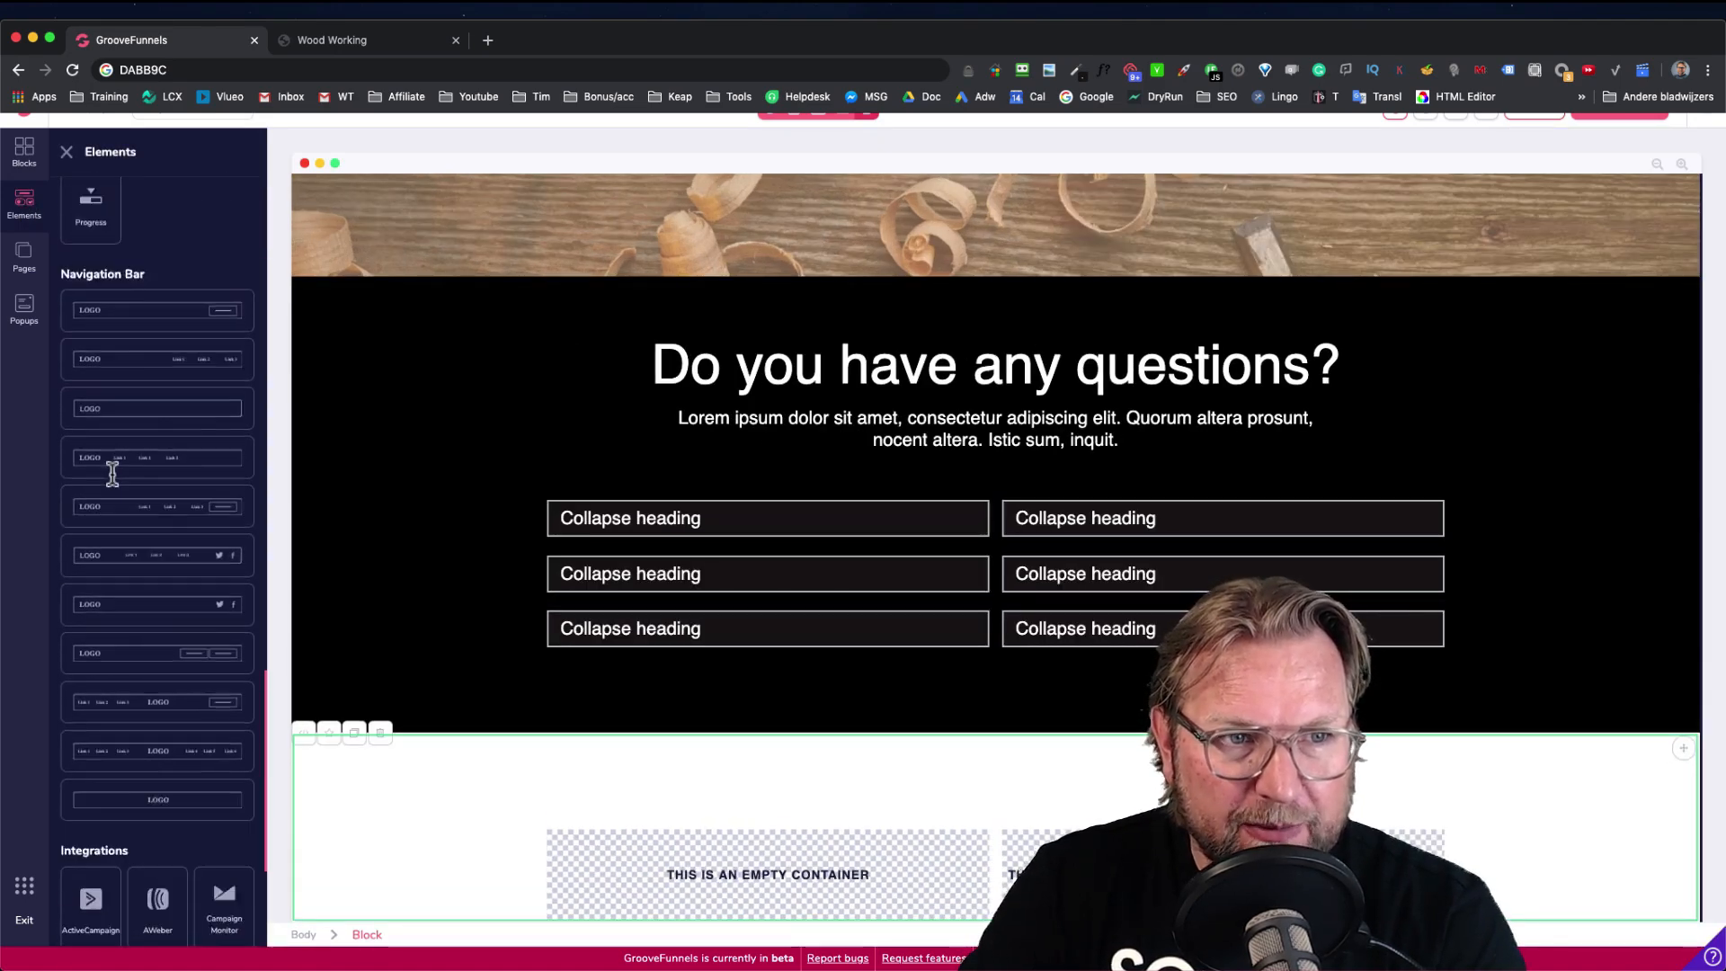
scroll(112, 473, "up", 5)
scroll(115, 473, "down", 8)
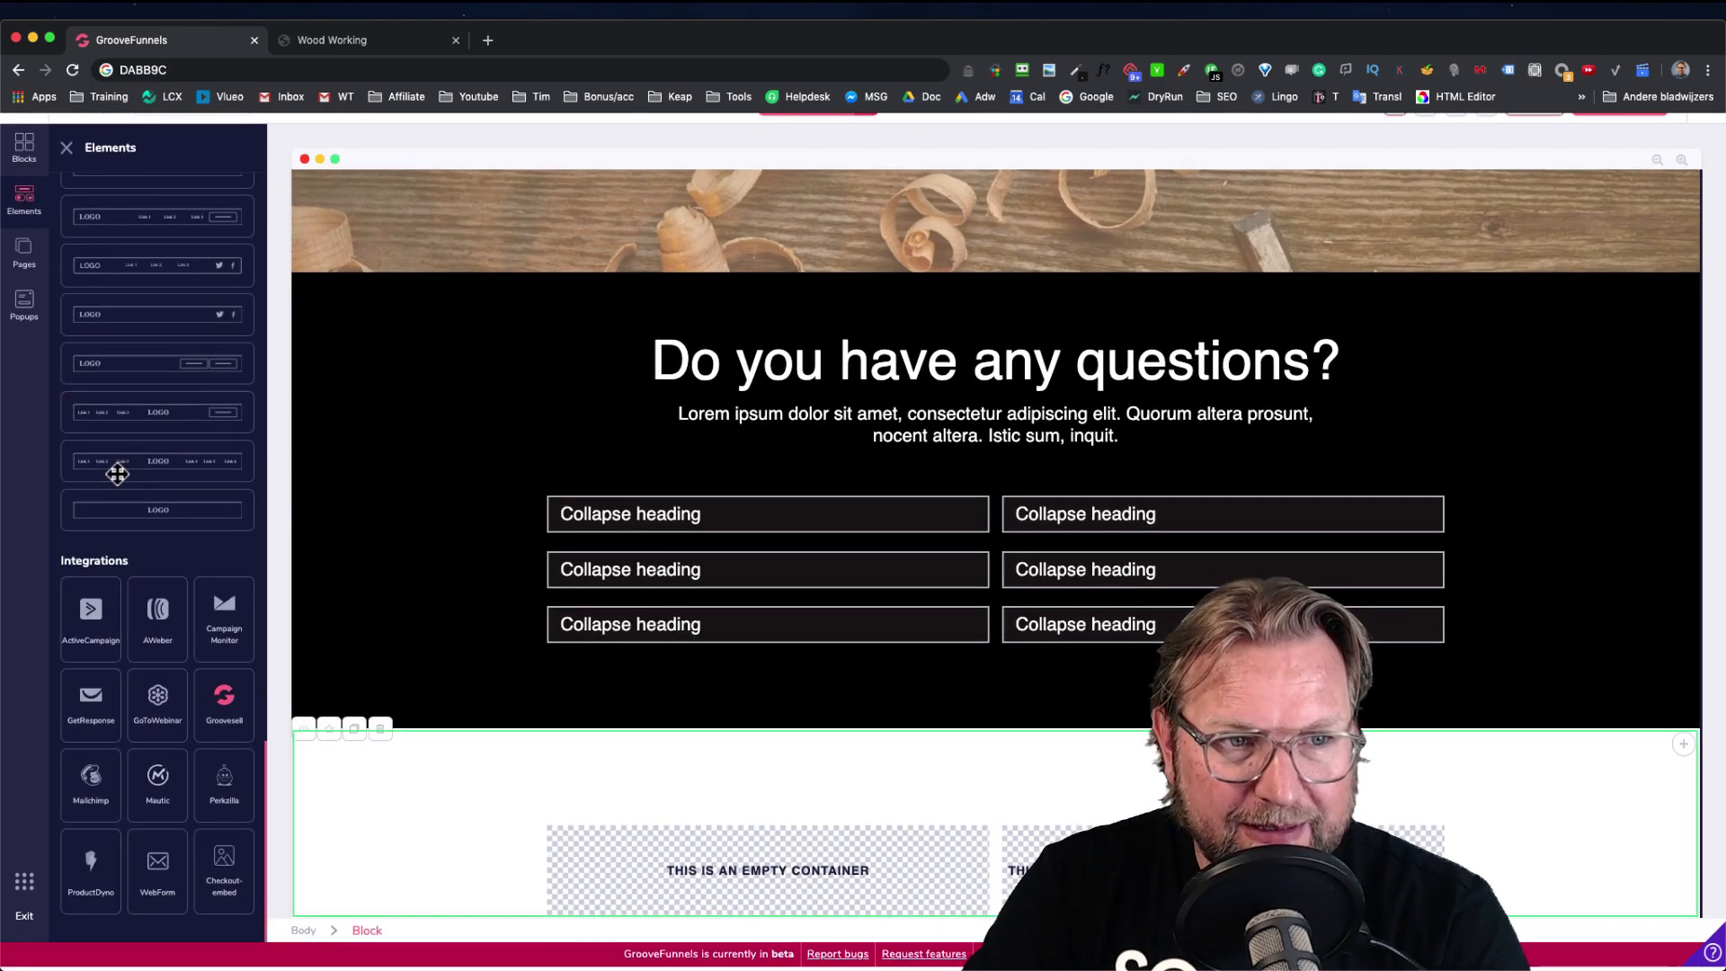
scroll(117, 473, "up", 7)
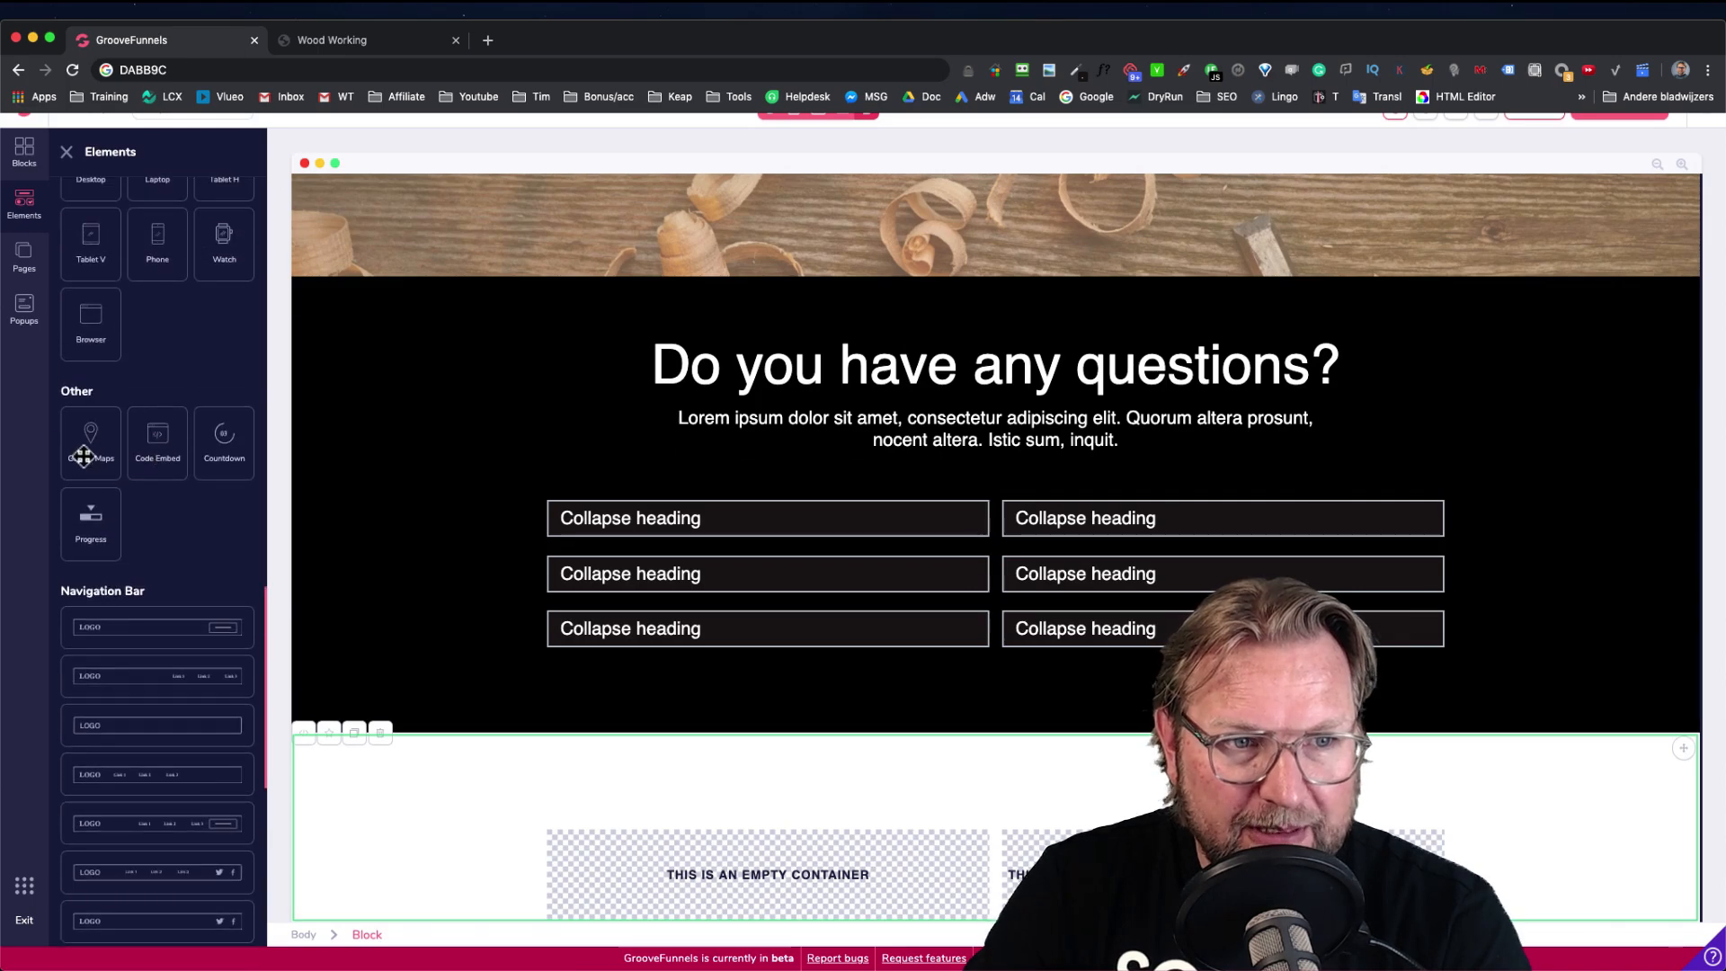
left_click_drag(83, 457, 759, 801)
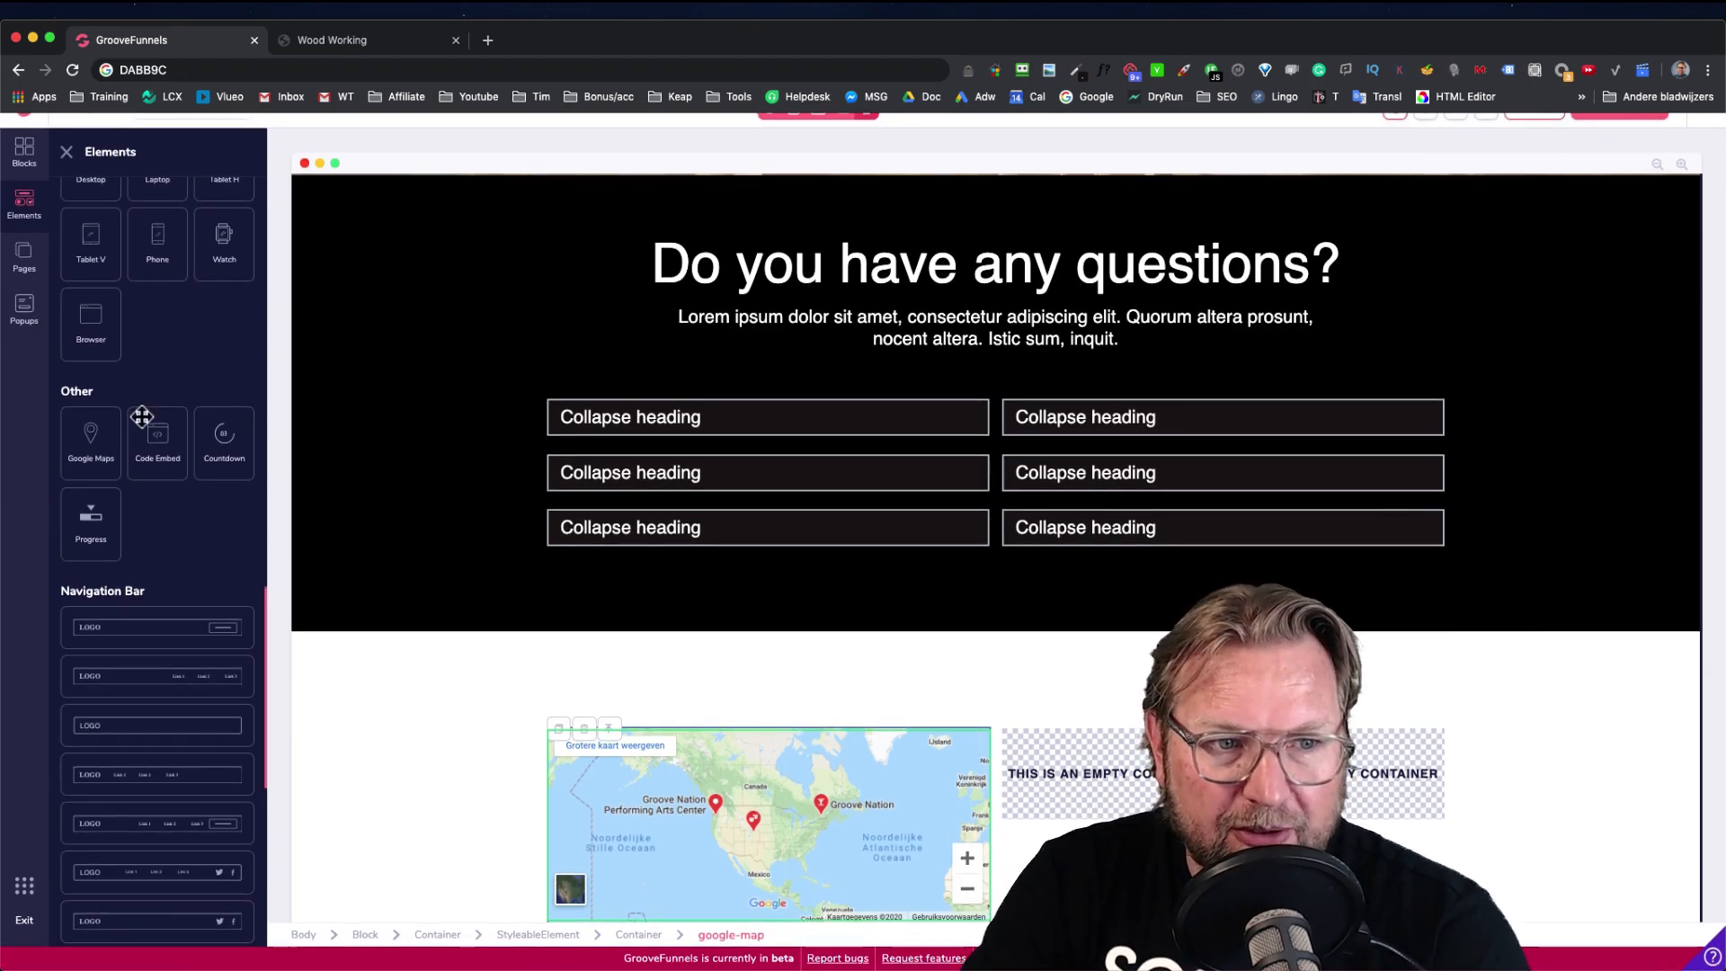
Add an H3 heading with a paragraph beneath it to each of the two narrow columns beside the map
scroll(142, 416, "up", 15)
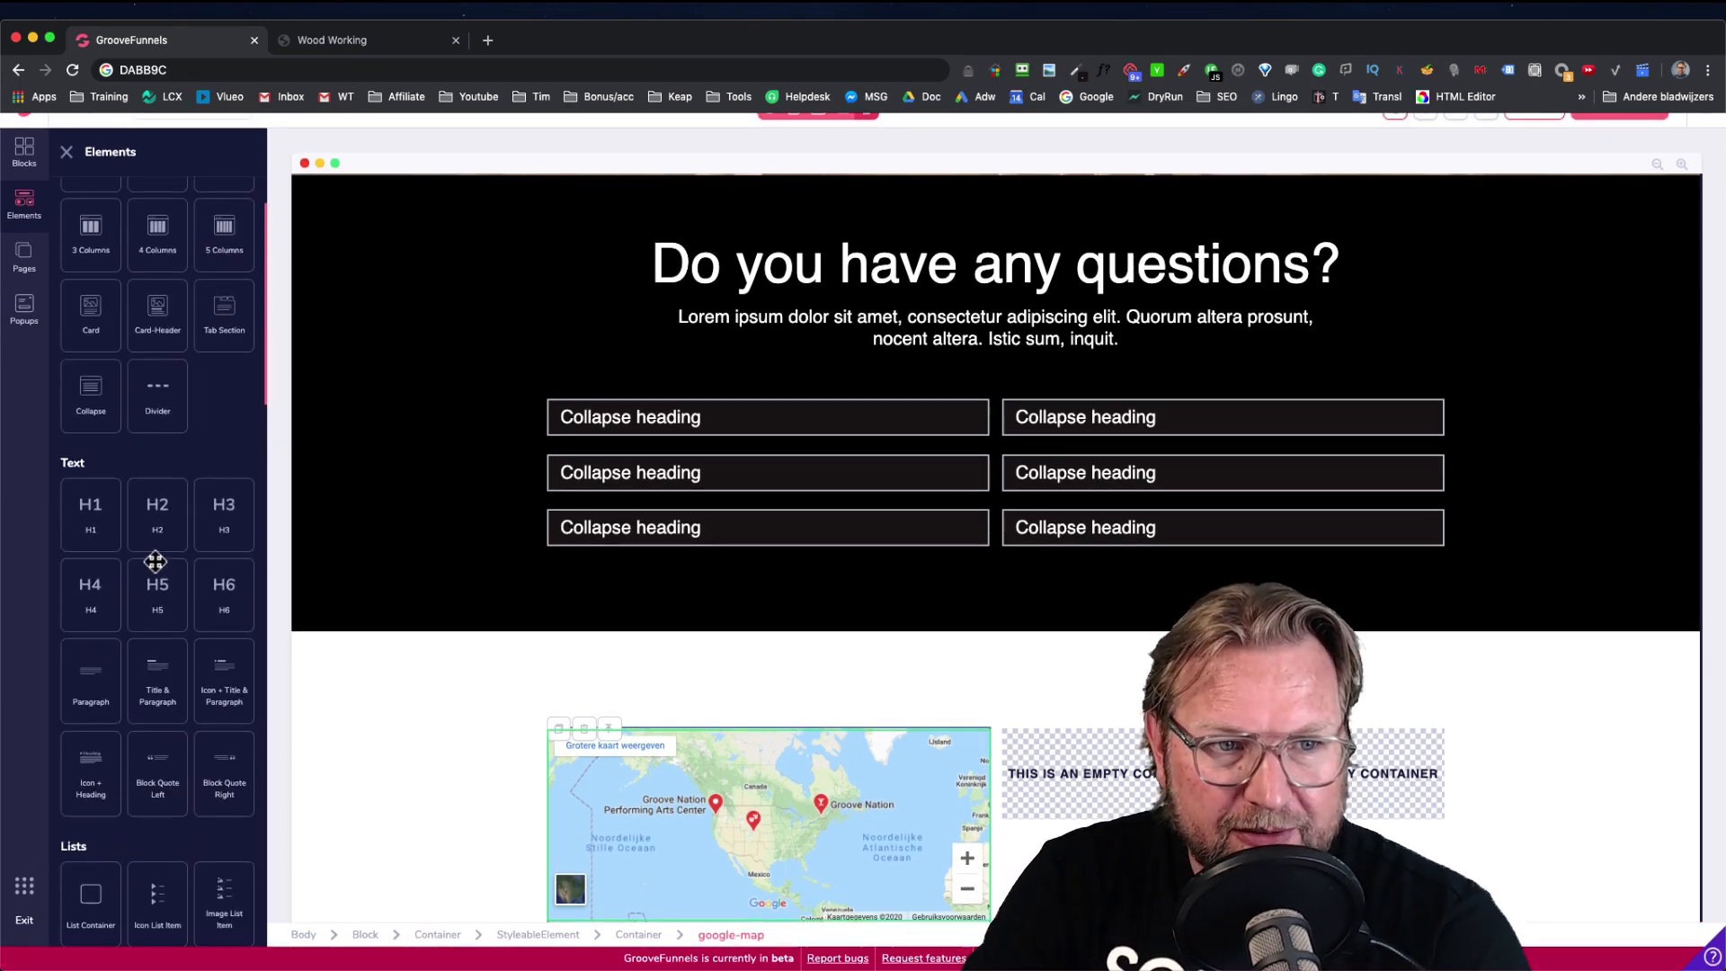
left_click_drag(224, 515, 1070, 759)
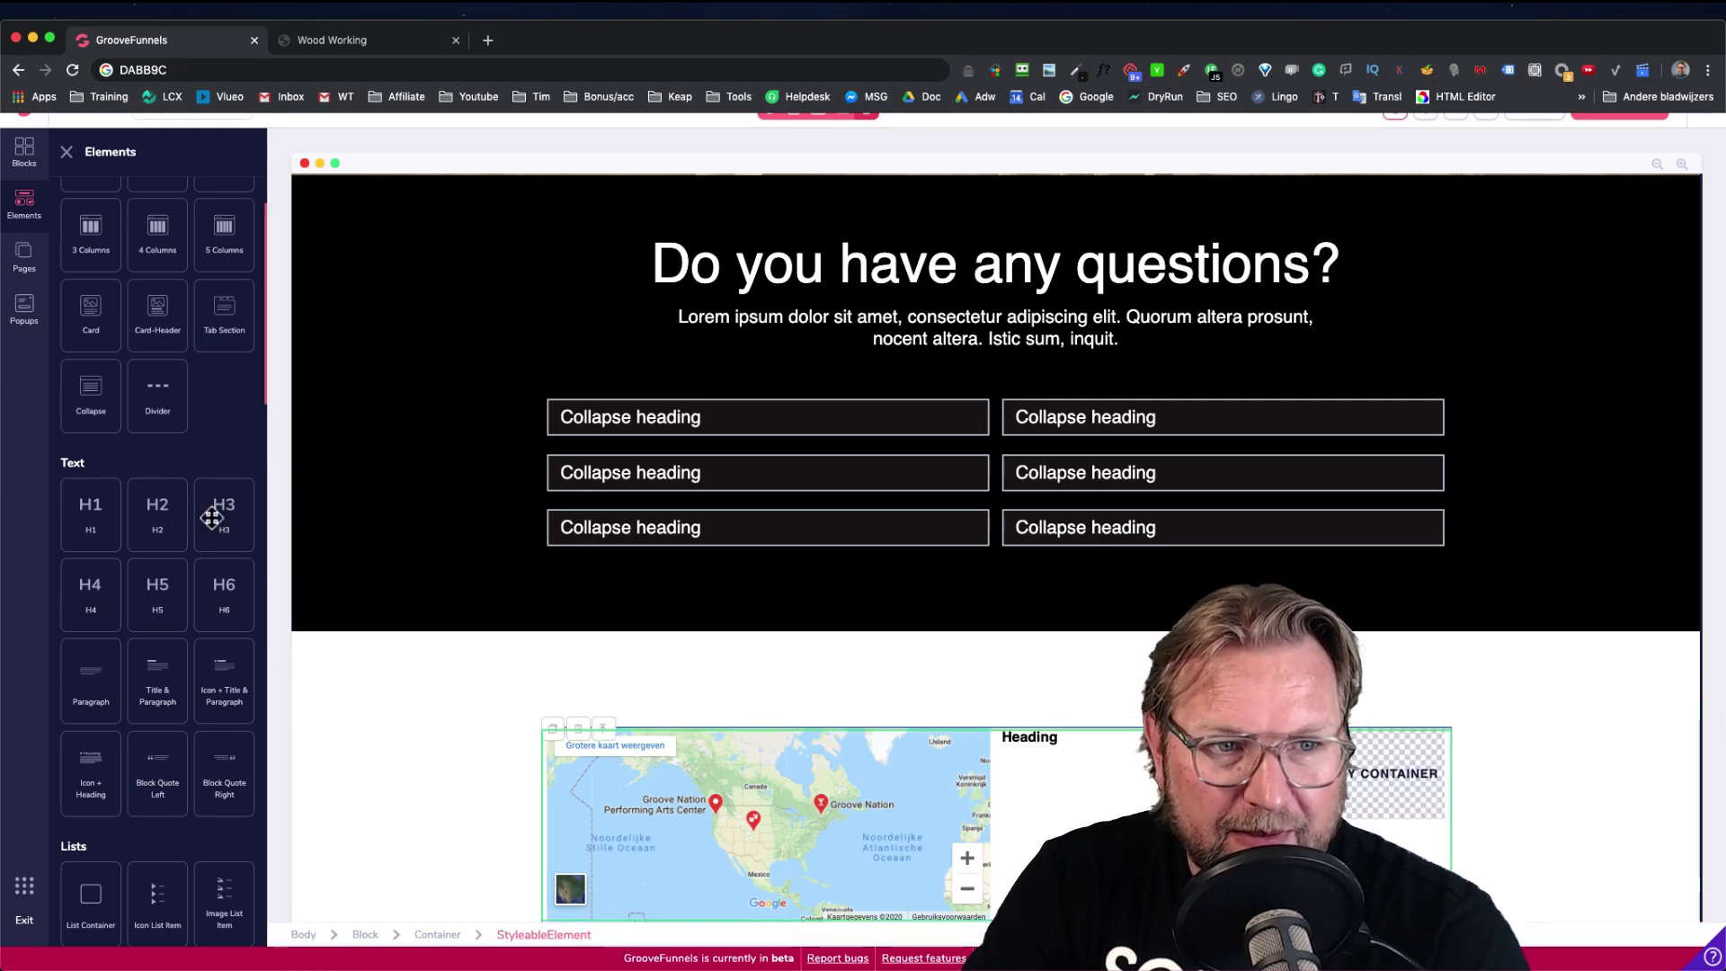
left_click_drag(212, 518, 1299, 771)
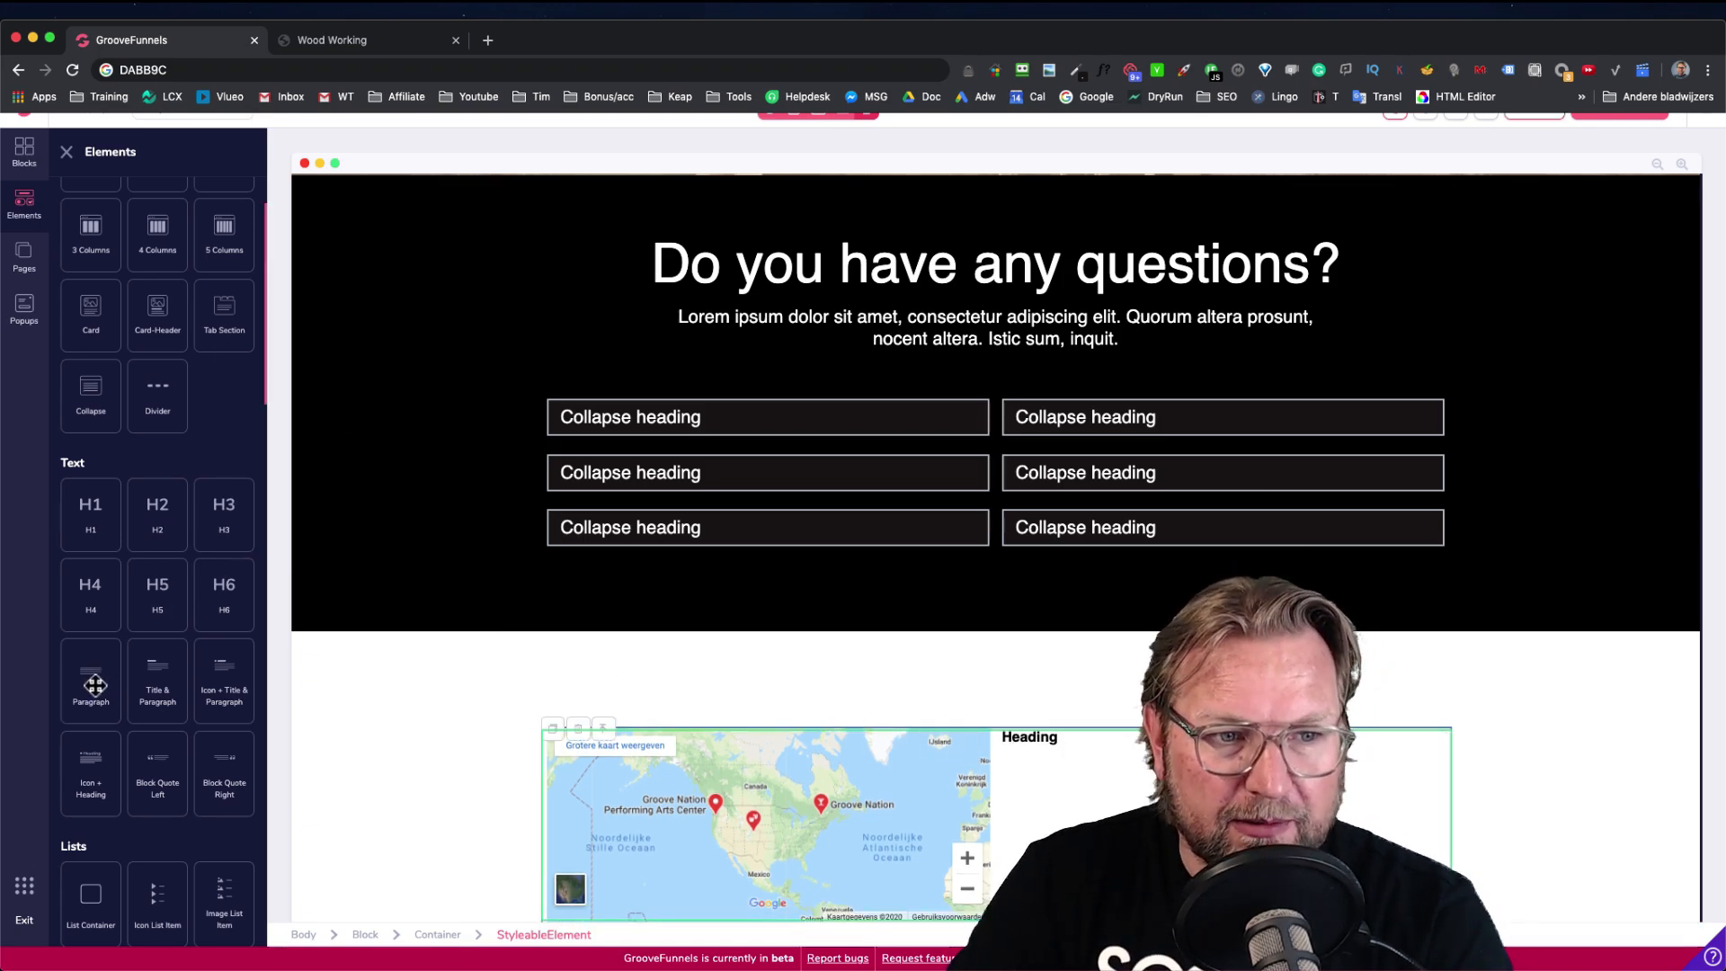
left_click_drag(95, 685, 1060, 791)
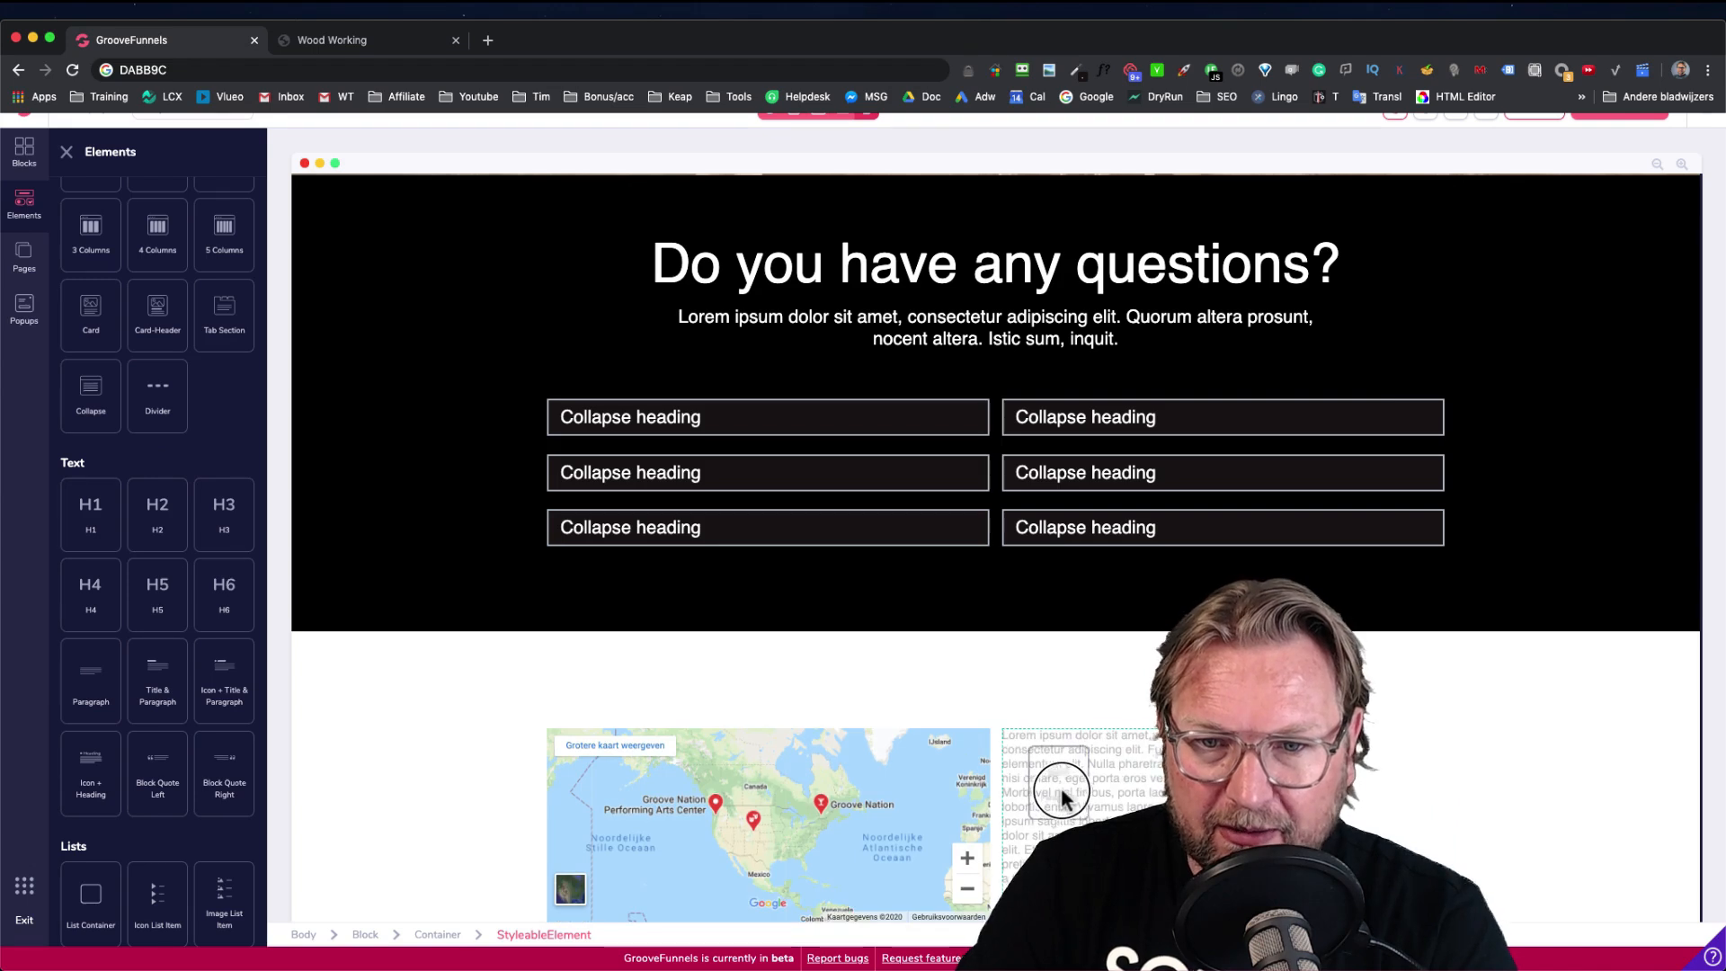
left_click_drag(1068, 863, 1064, 881)
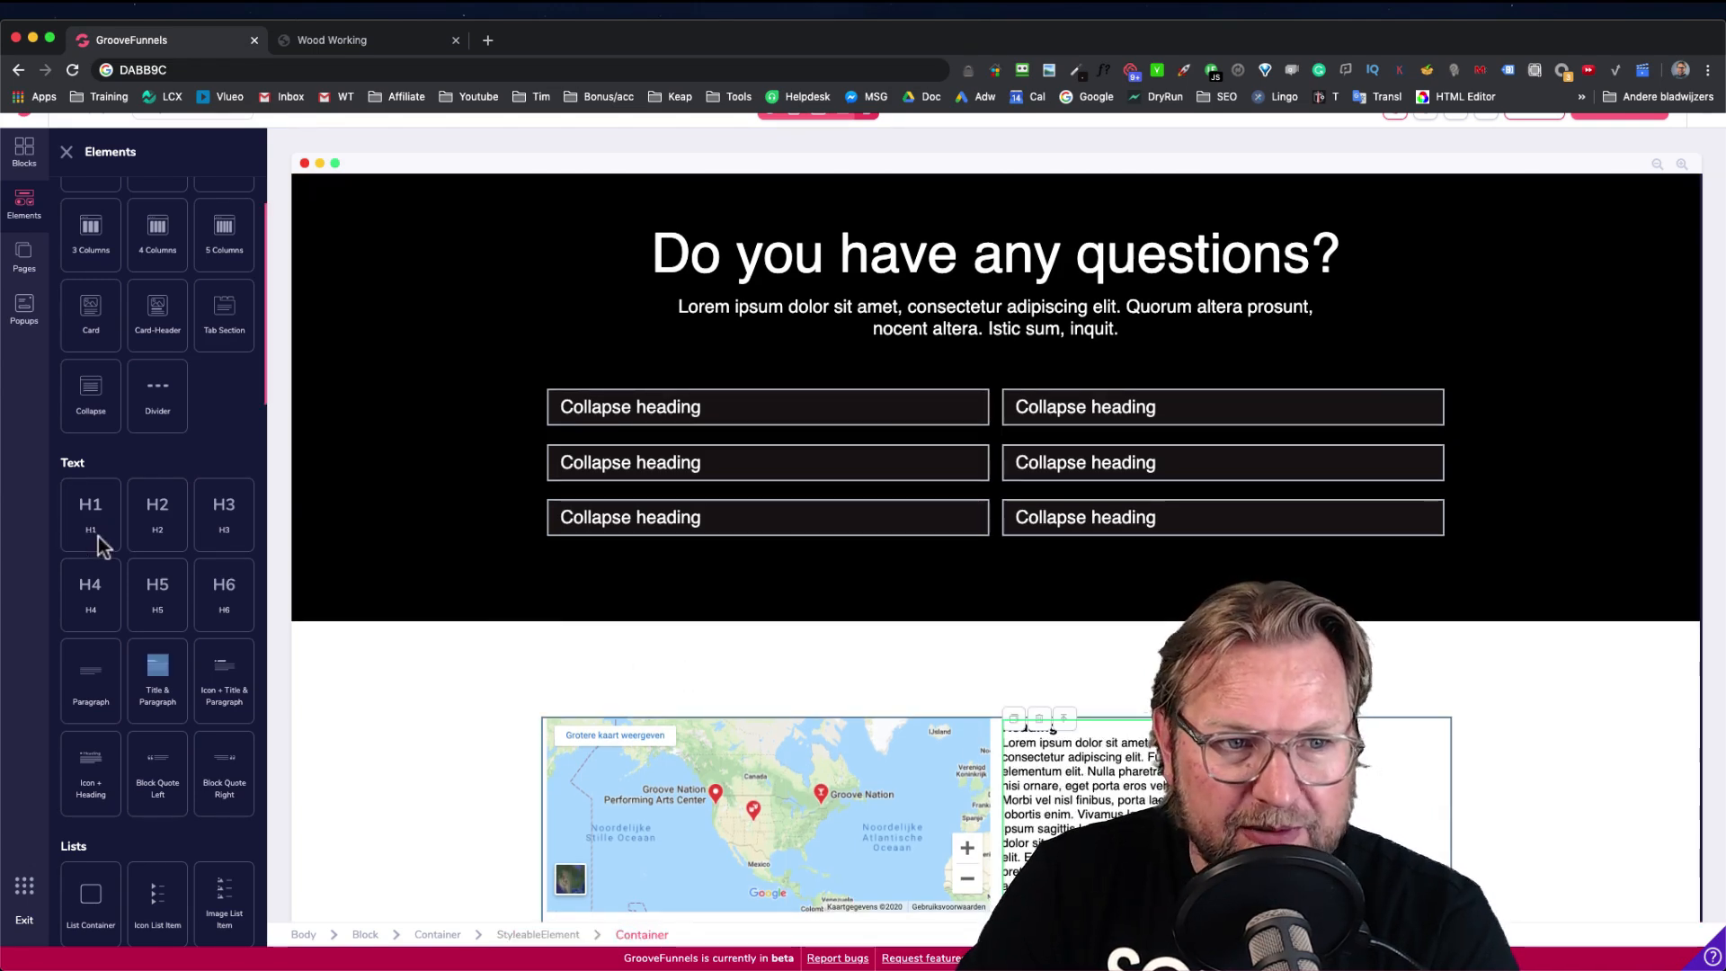
left_click_drag(99, 678, 1330, 764)
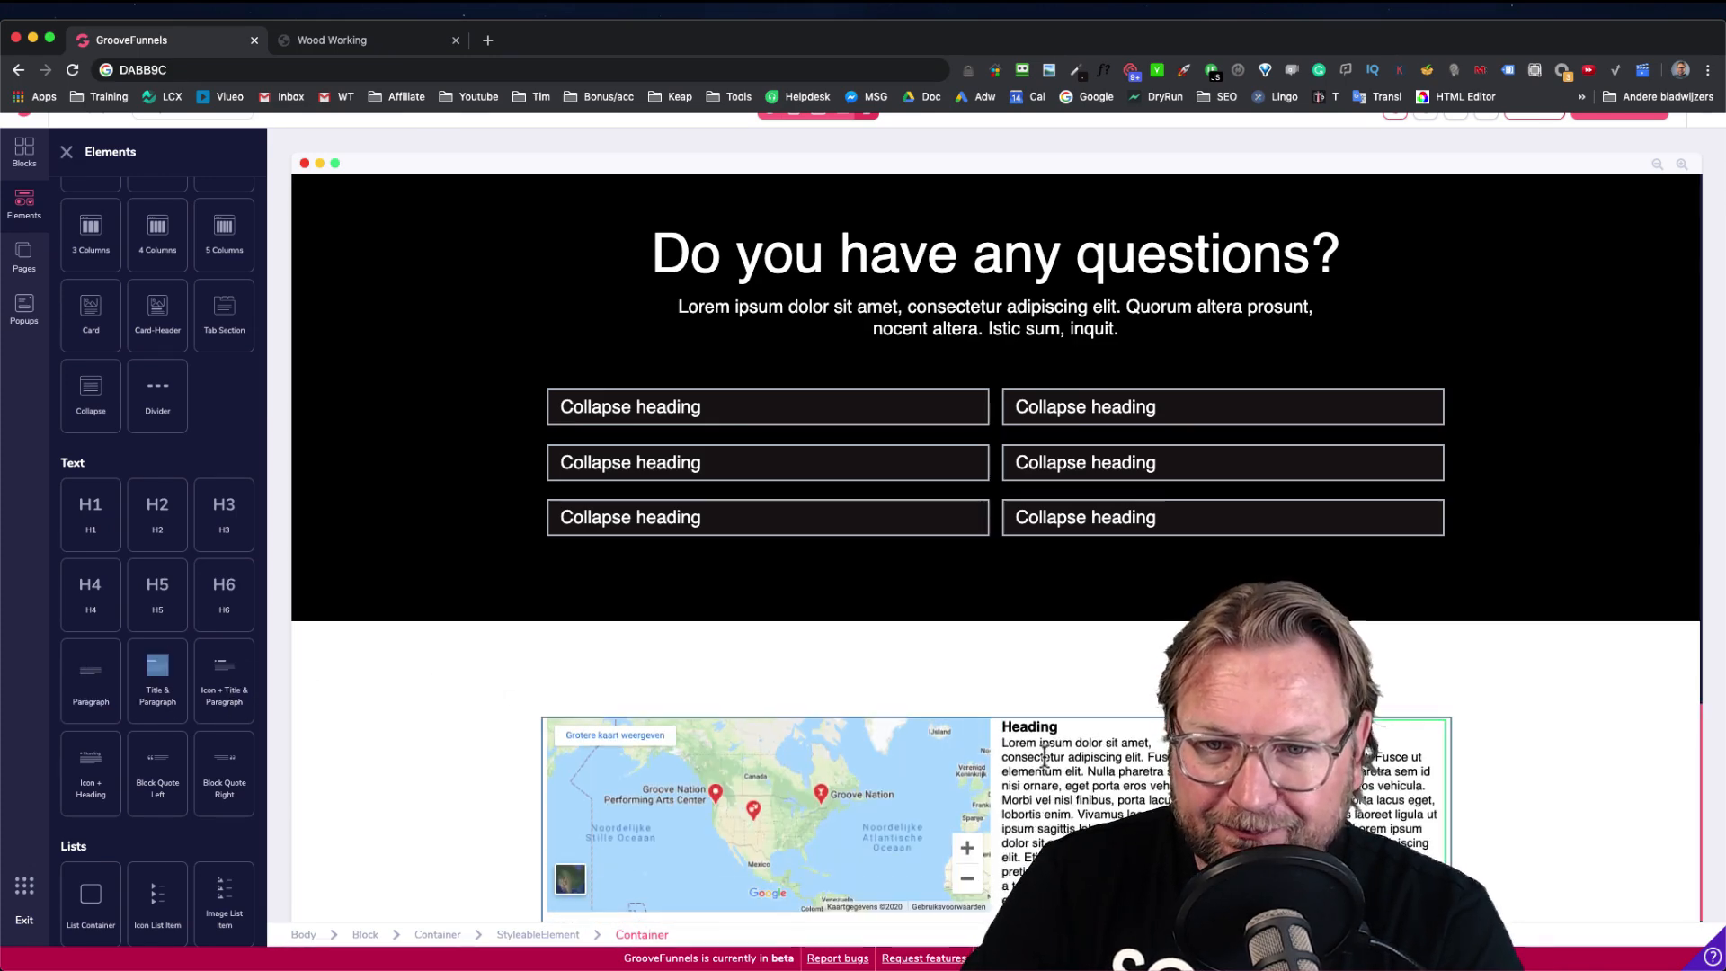
Place an icon above the heading in both narrow columns, following the Contact Us layout on the finished page
left_click(414, 43)
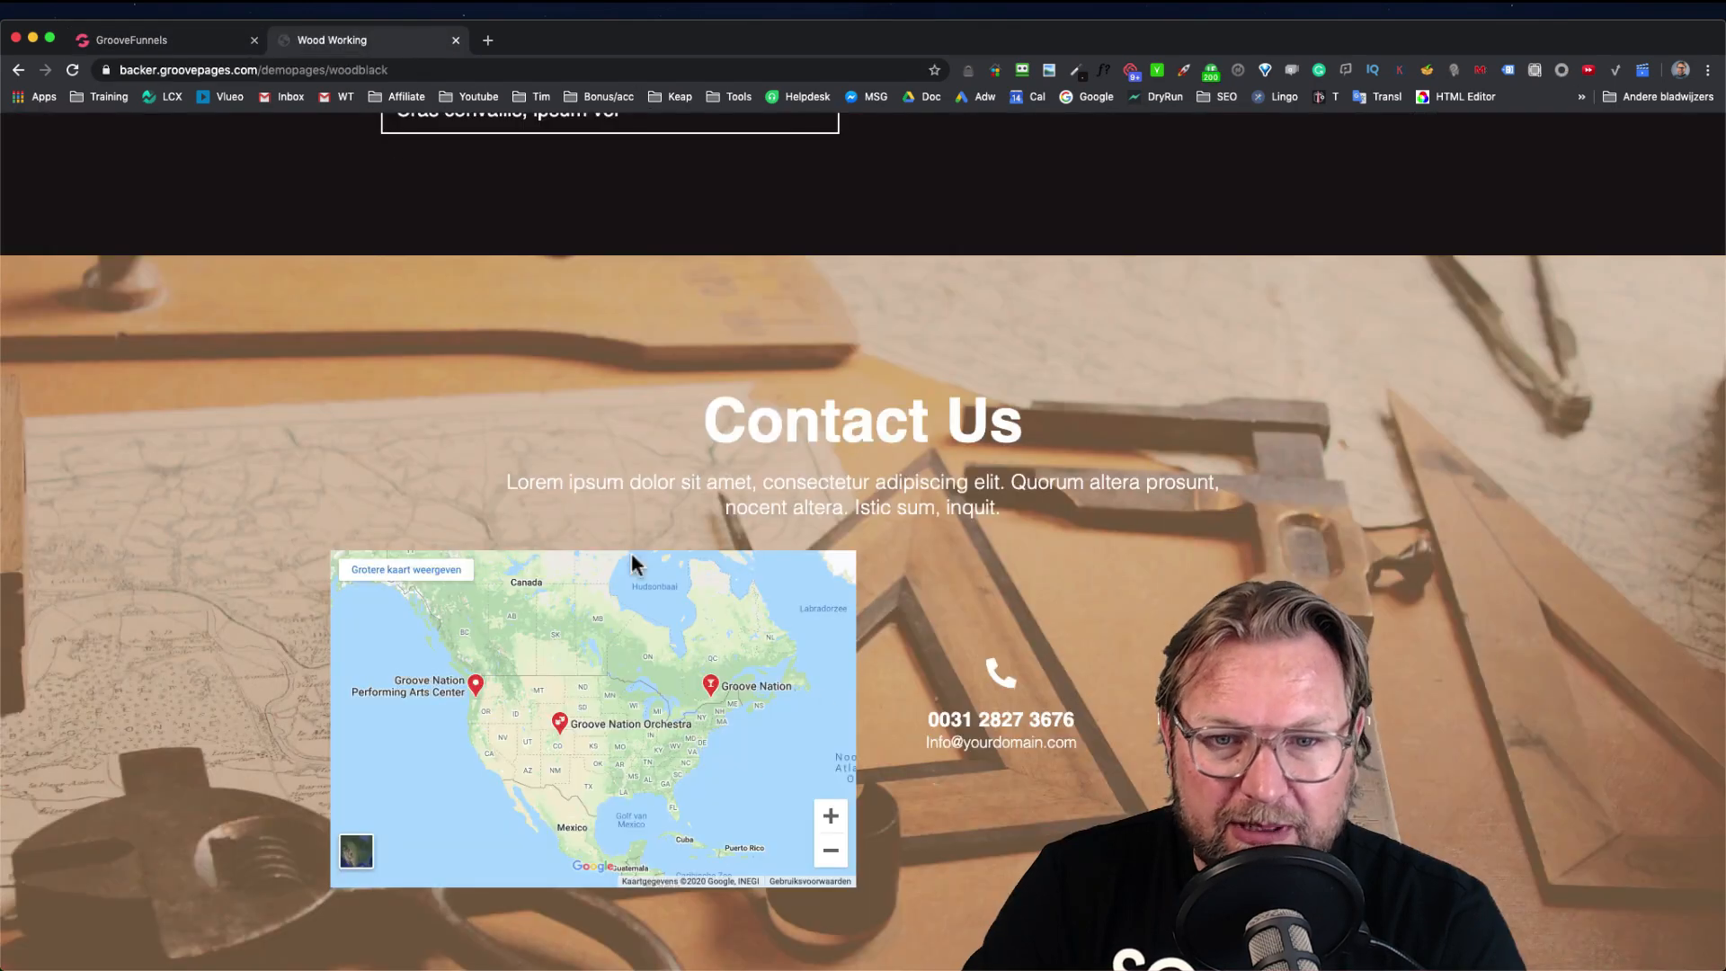
left_click(167, 43)
scroll(112, 550, "down", 8)
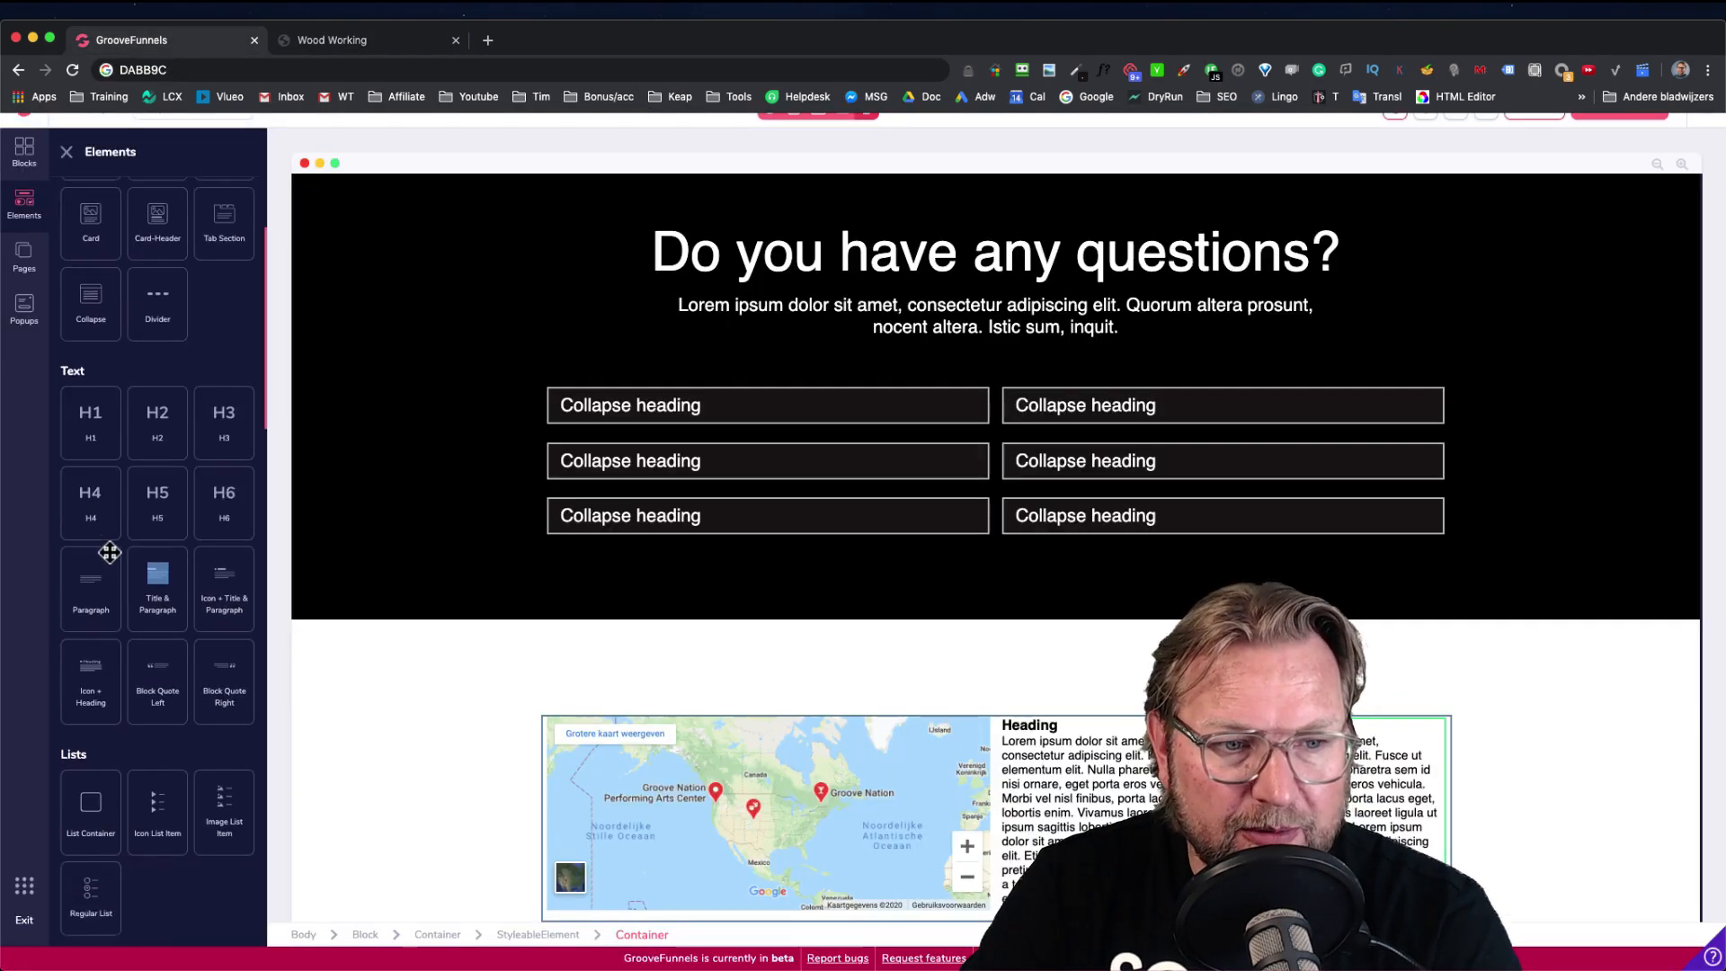
scroll(115, 548, "up", 3)
scroll(118, 544, "up", 5)
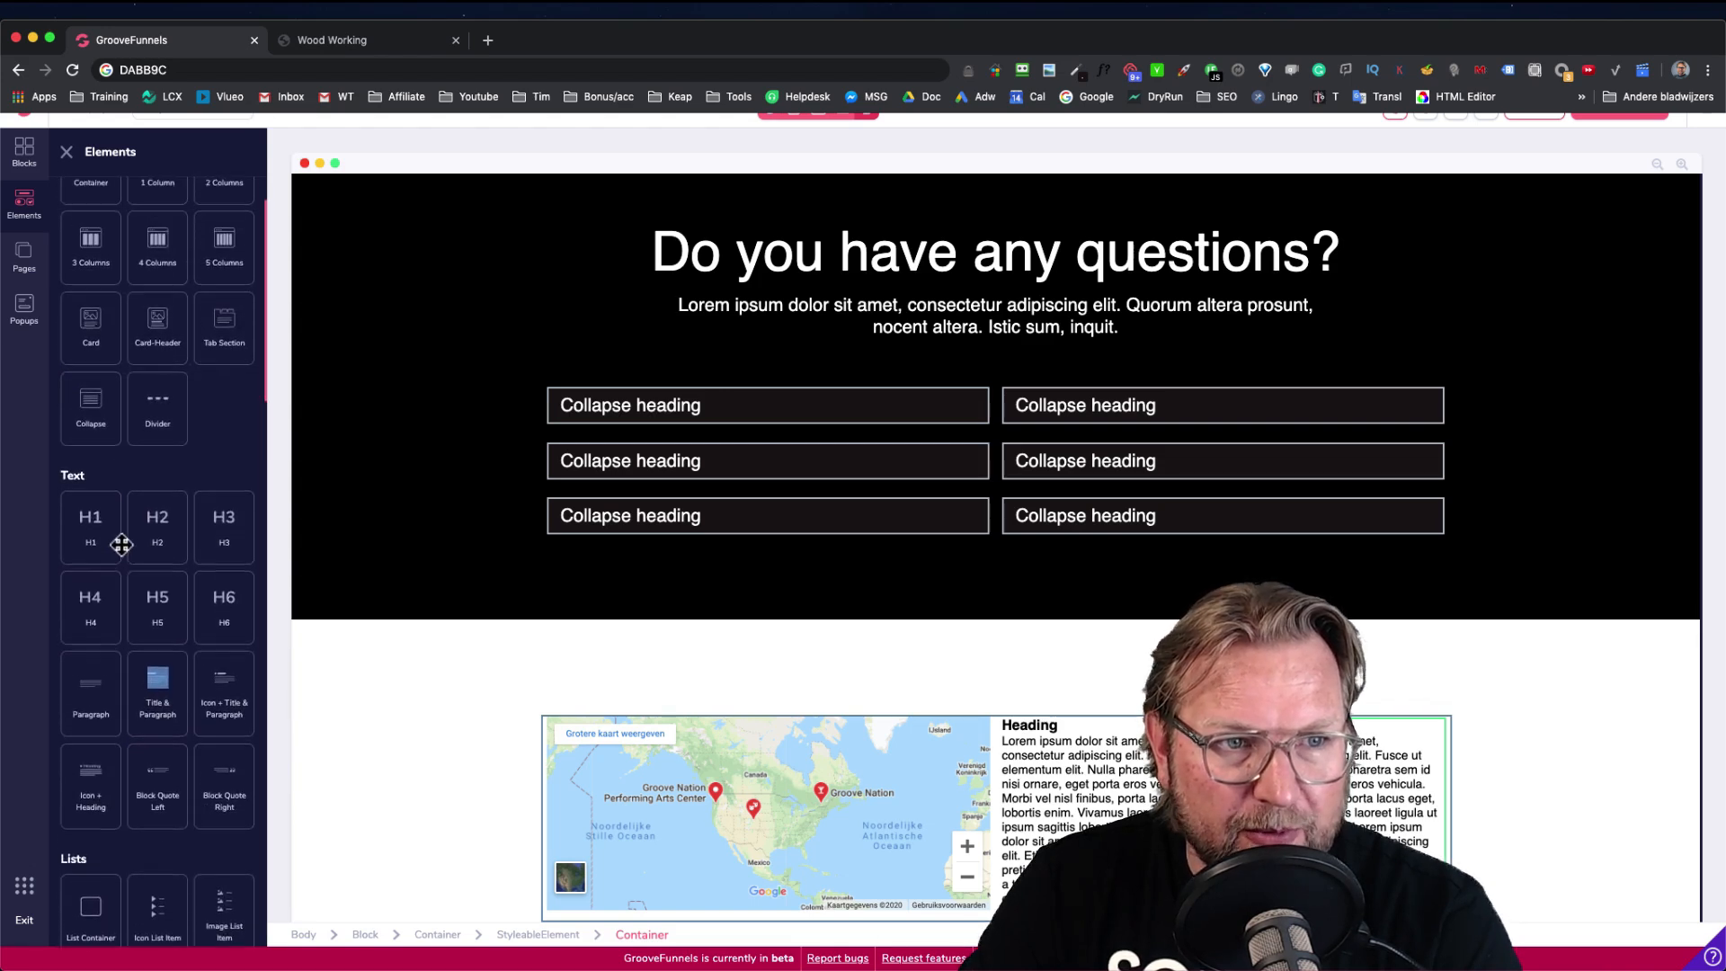
scroll(120, 543, "down", 8)
scroll(120, 542, "down", 7)
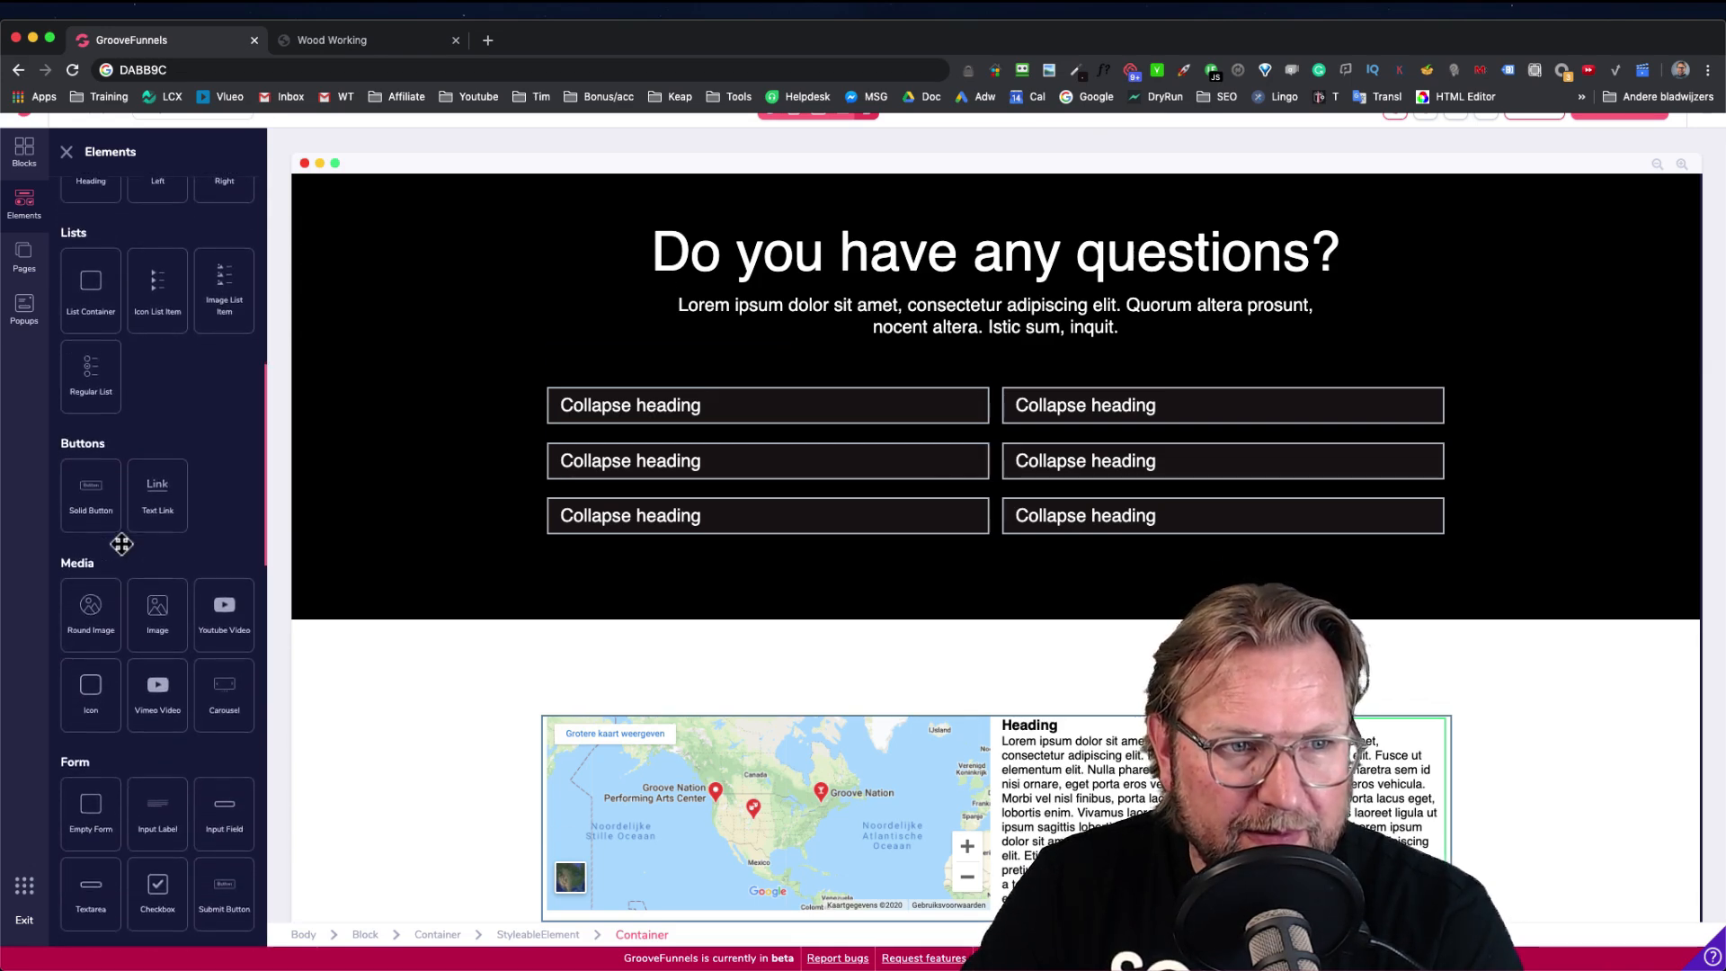
left_click_drag(92, 533, 1084, 735)
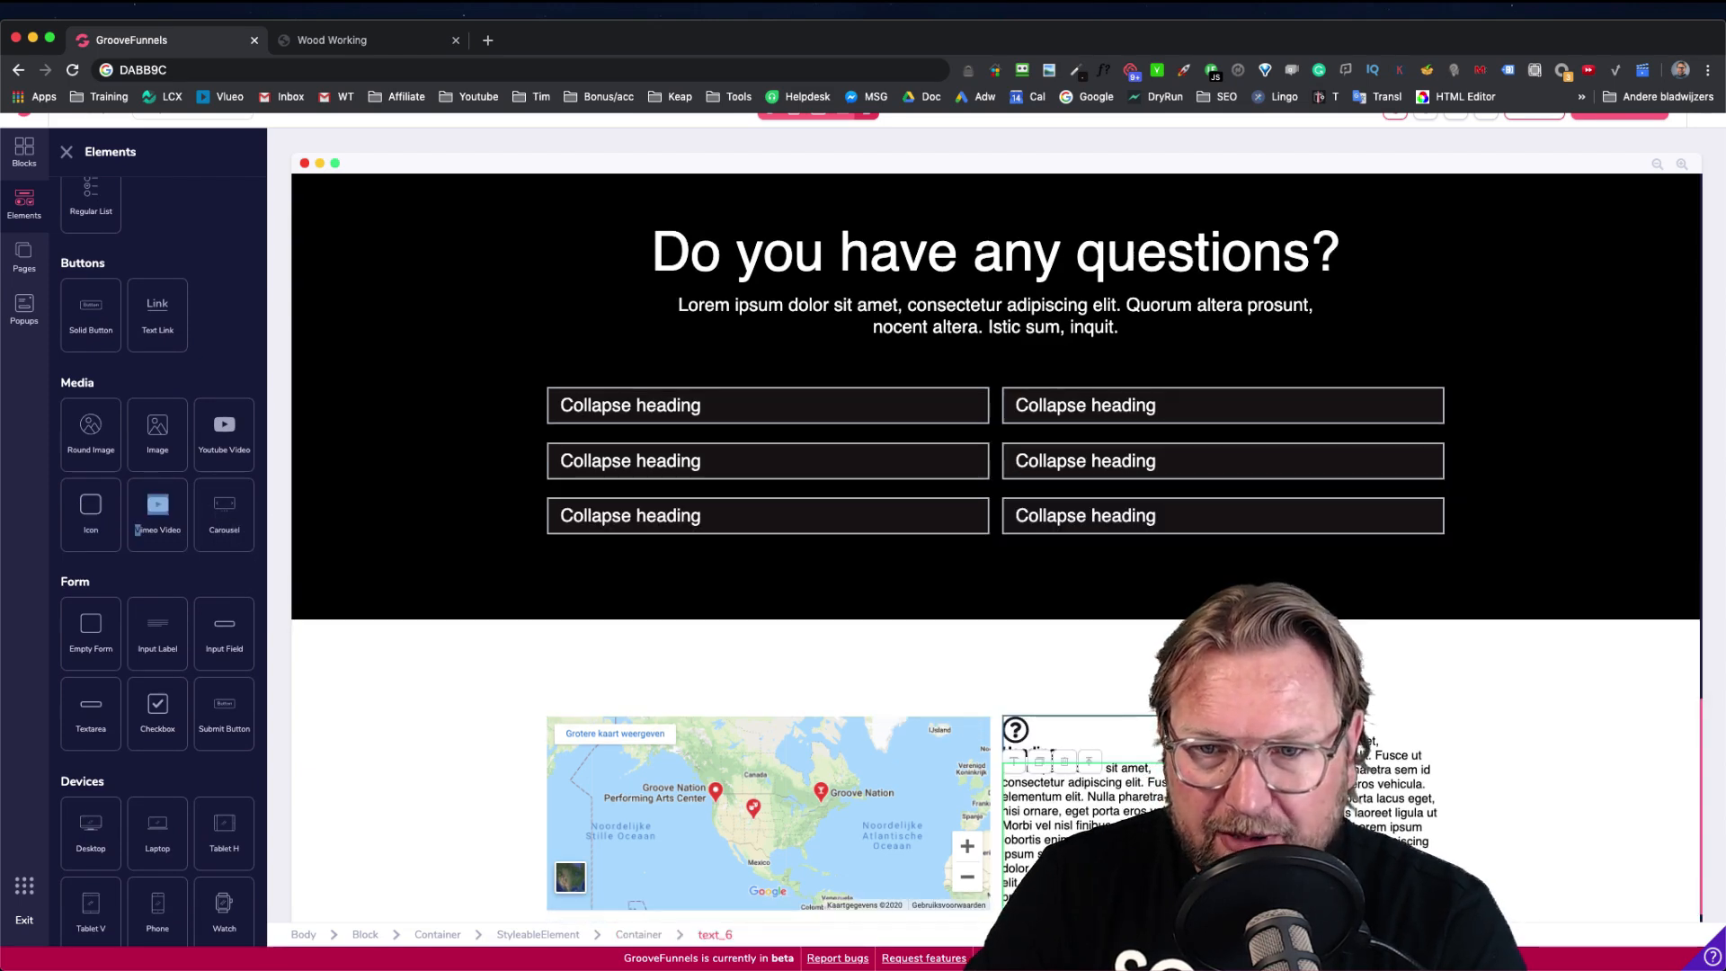
left_click_drag(99, 524, 1184, 736)
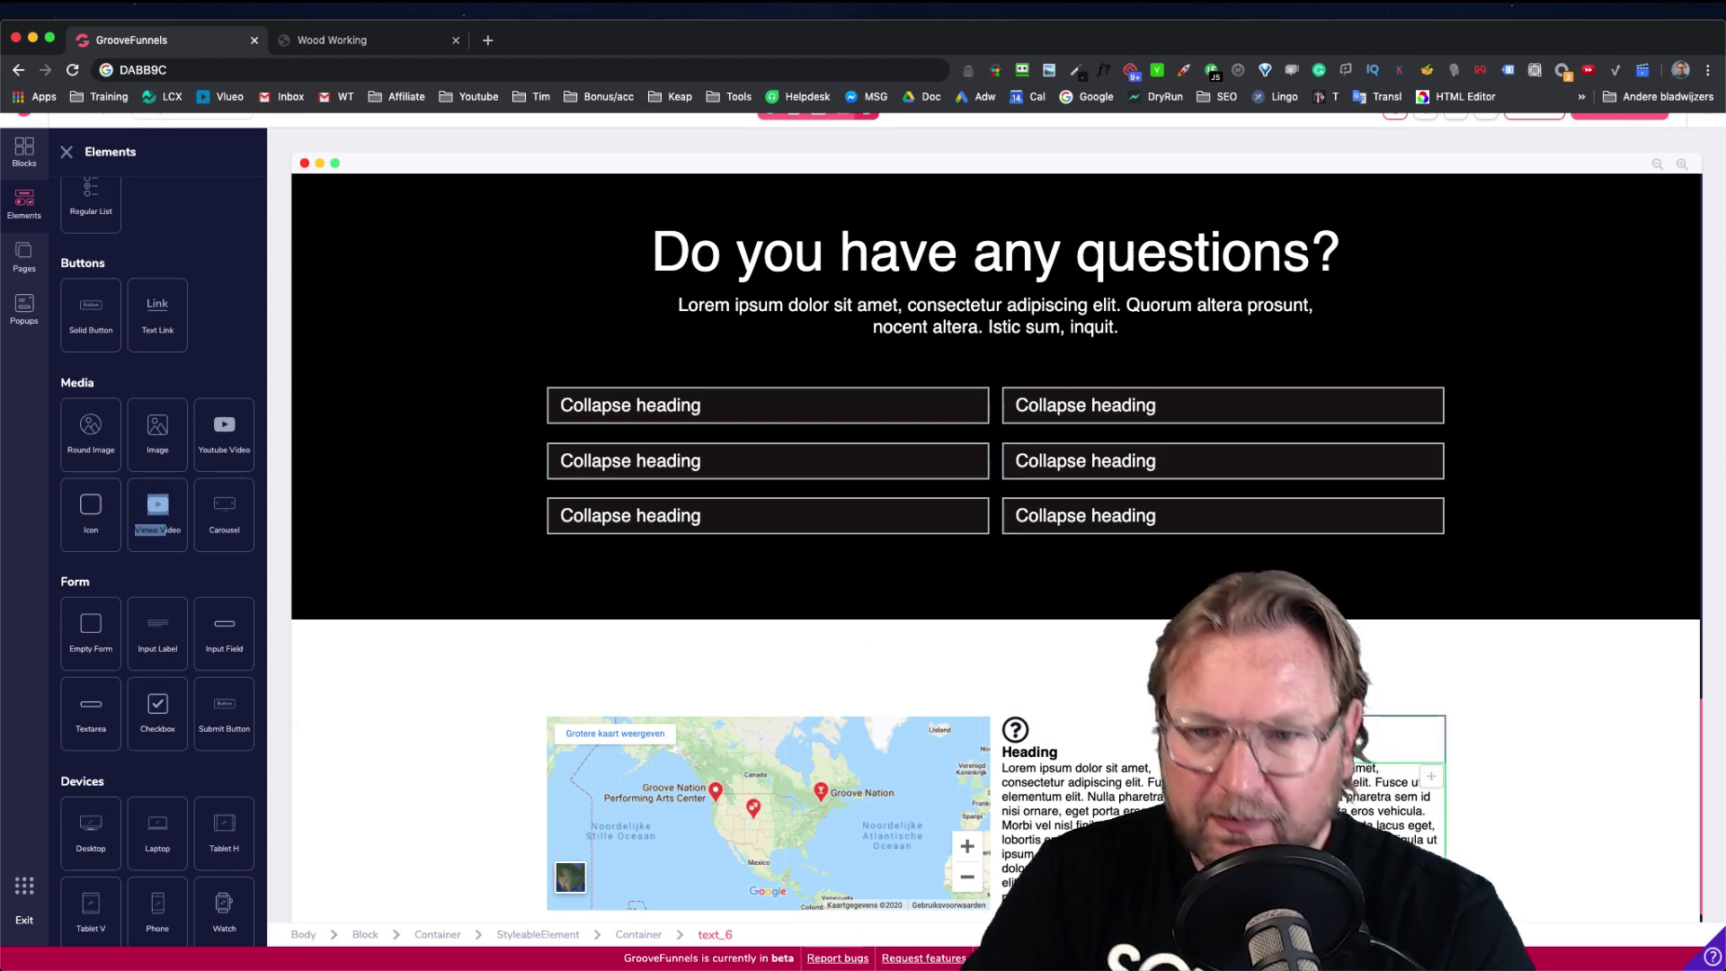
scroll(1258, 773, "down", 1)
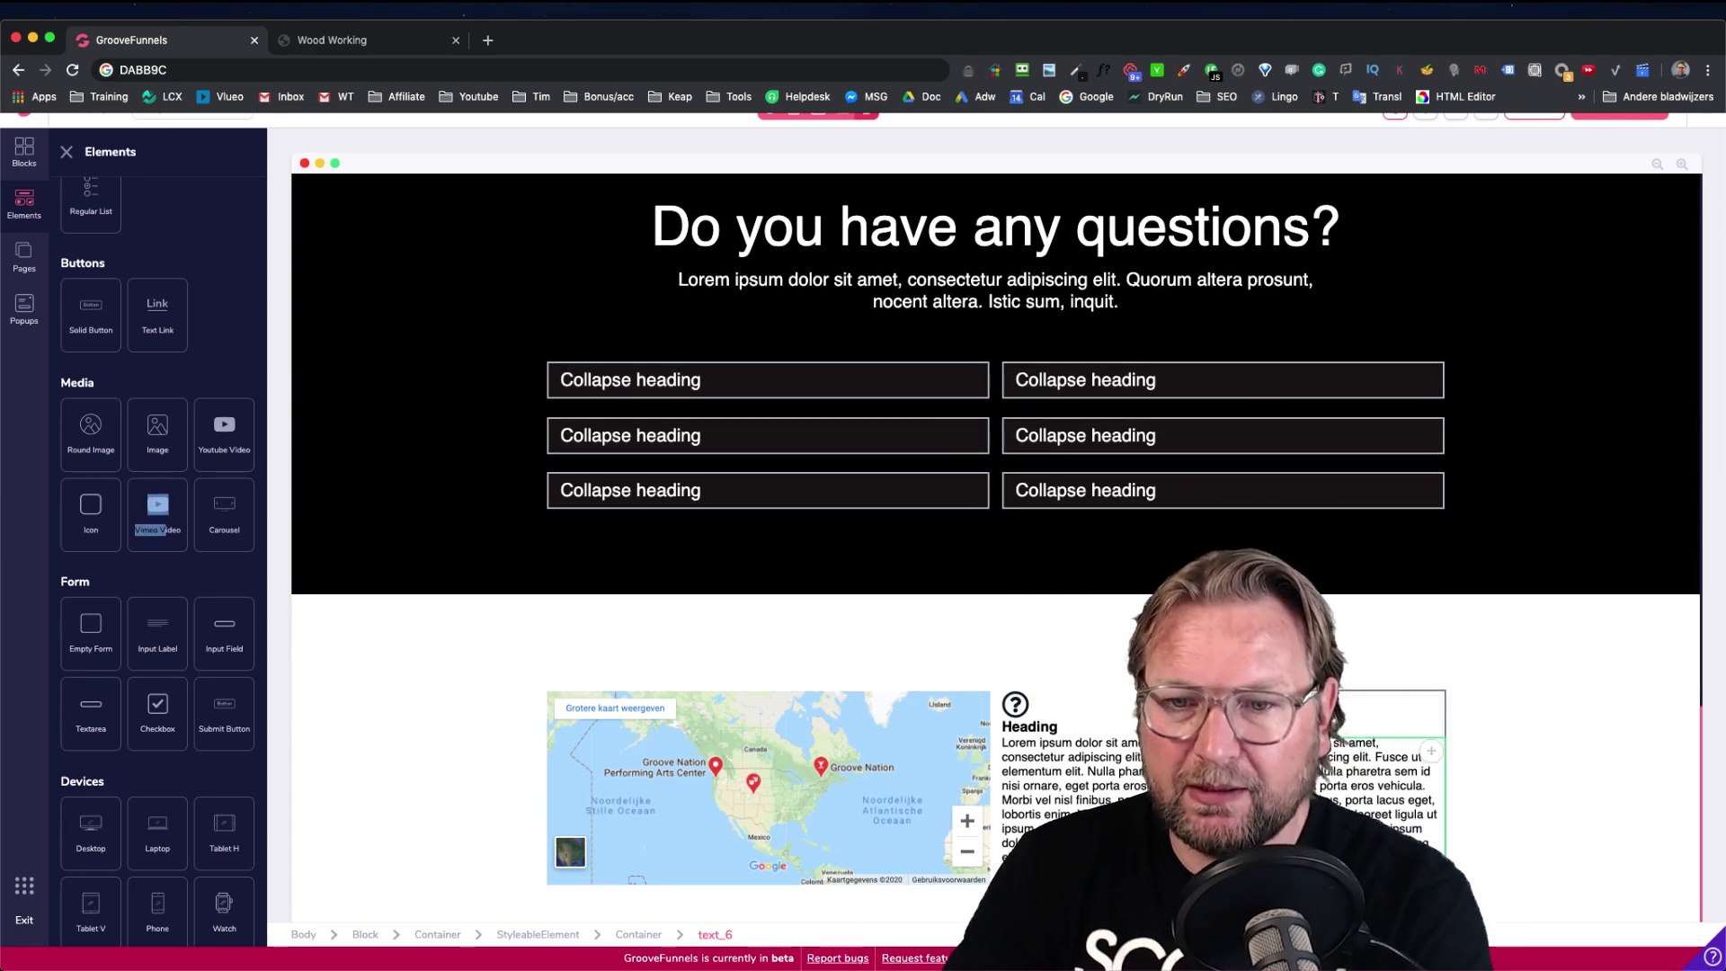
Copy the phone number from the Contact Us section of the finished Wood Working page as plain text
left_click(336, 39)
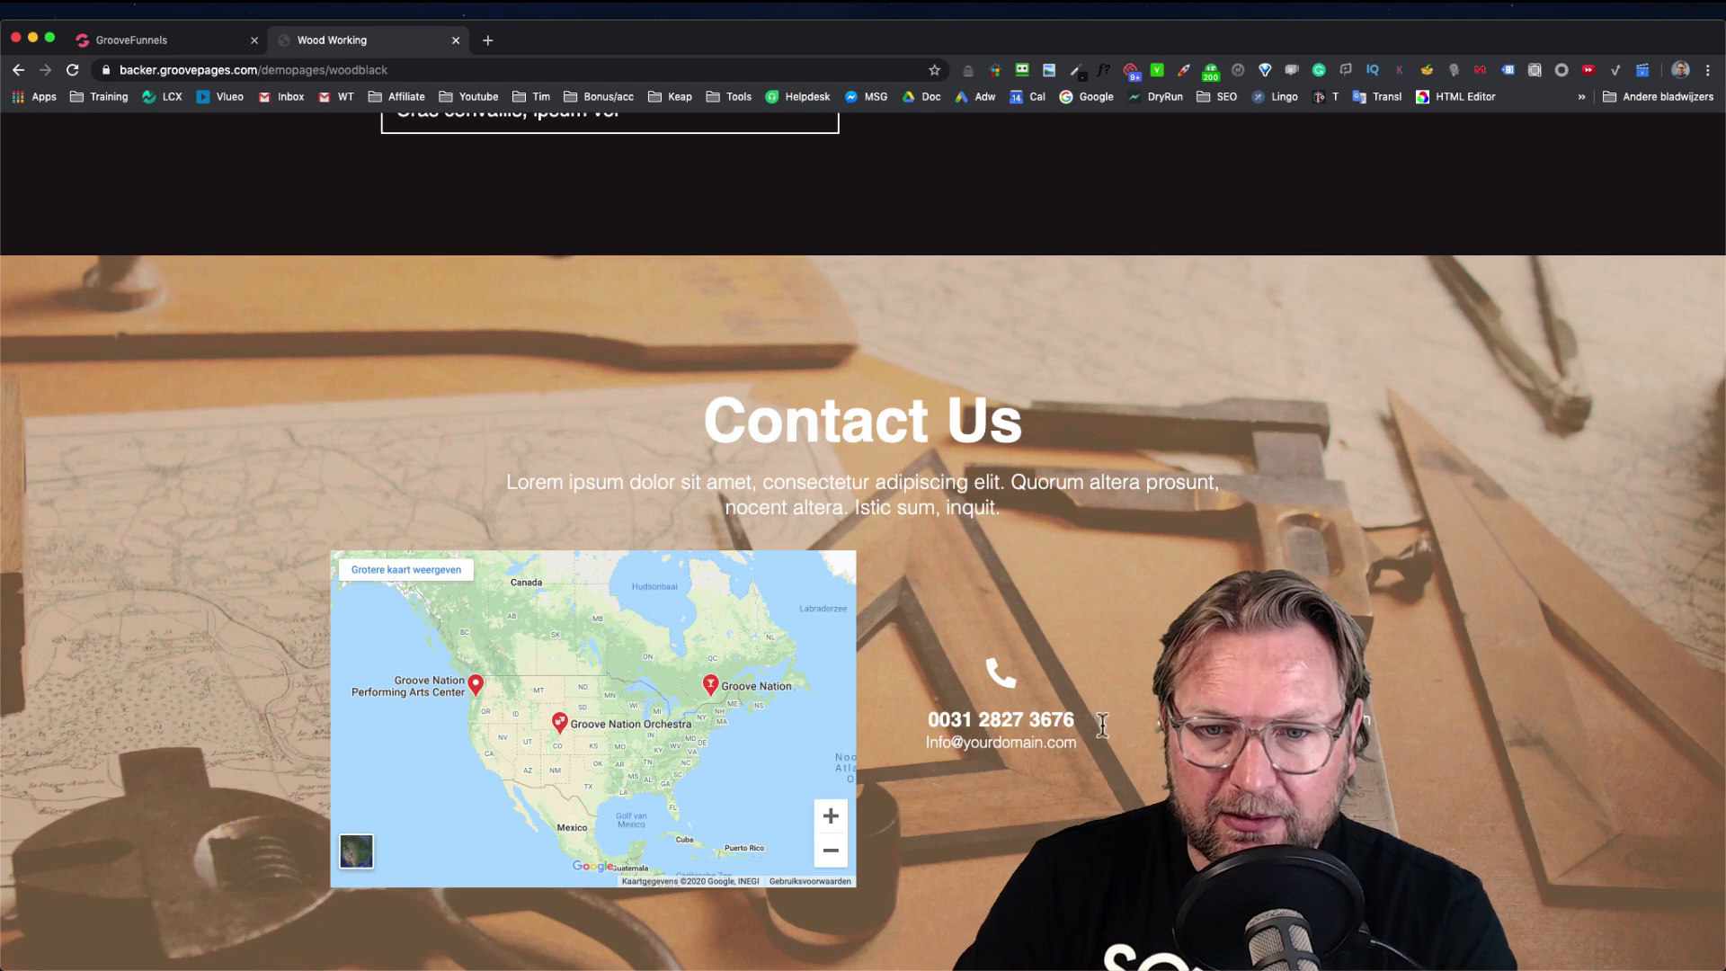
left_click(203, 43)
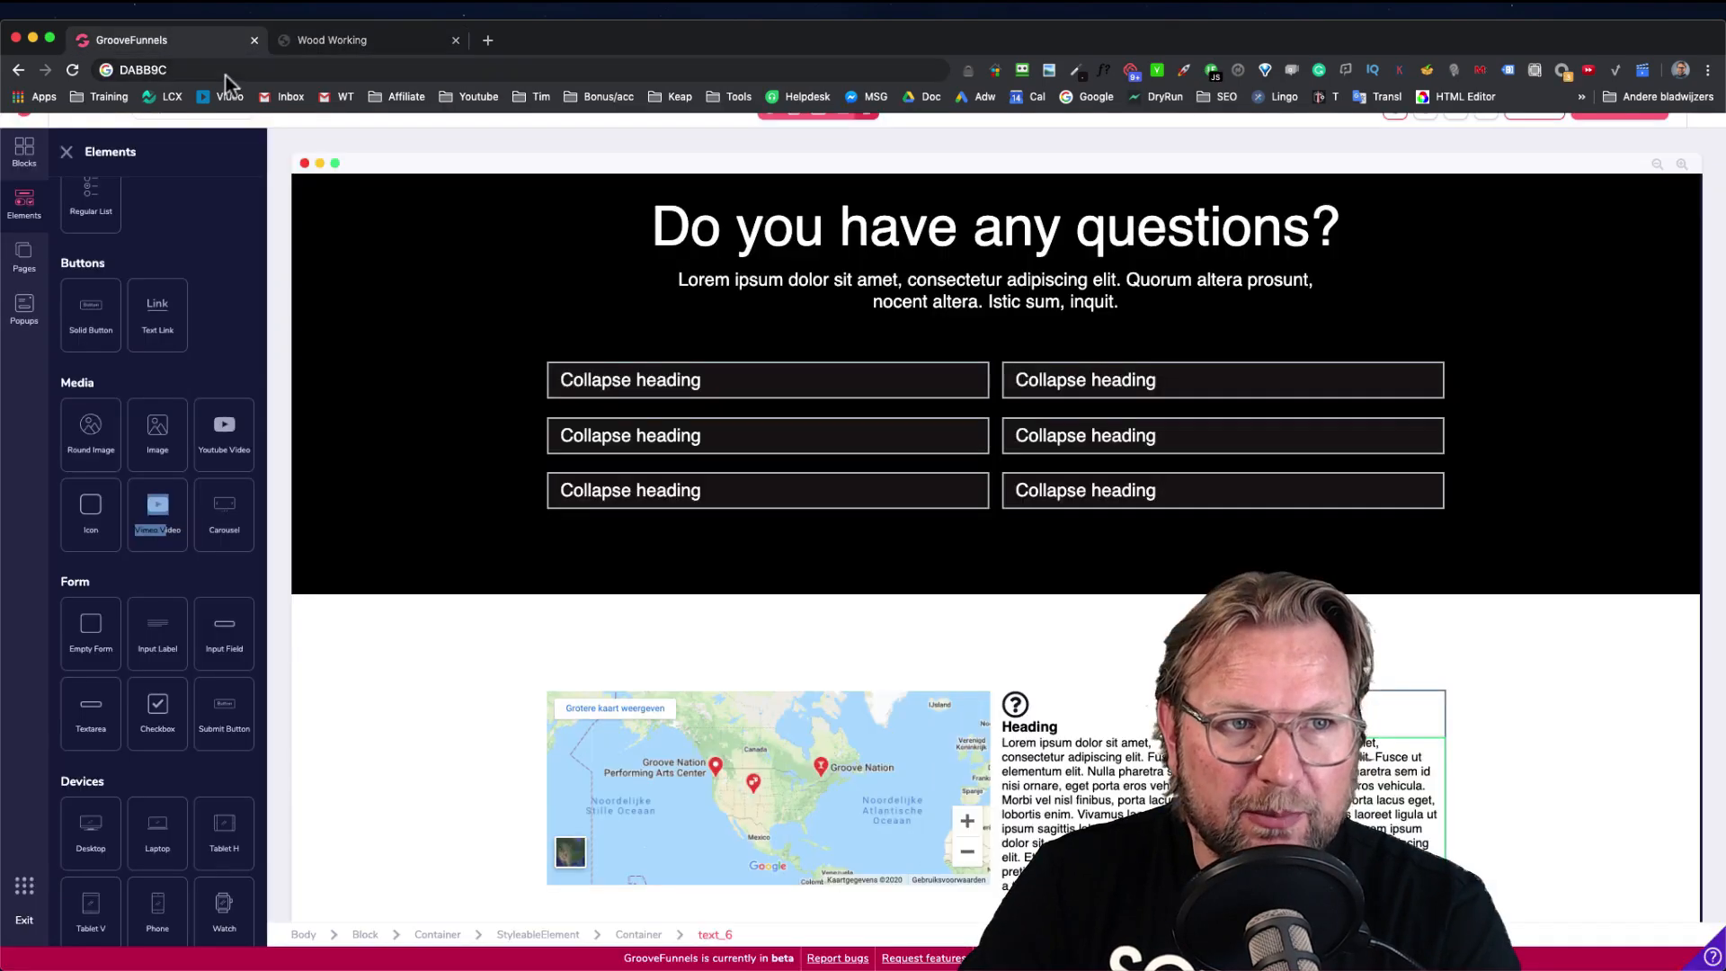
left_click(225, 76)
key("ctrl+v")
key("ctrl+a")
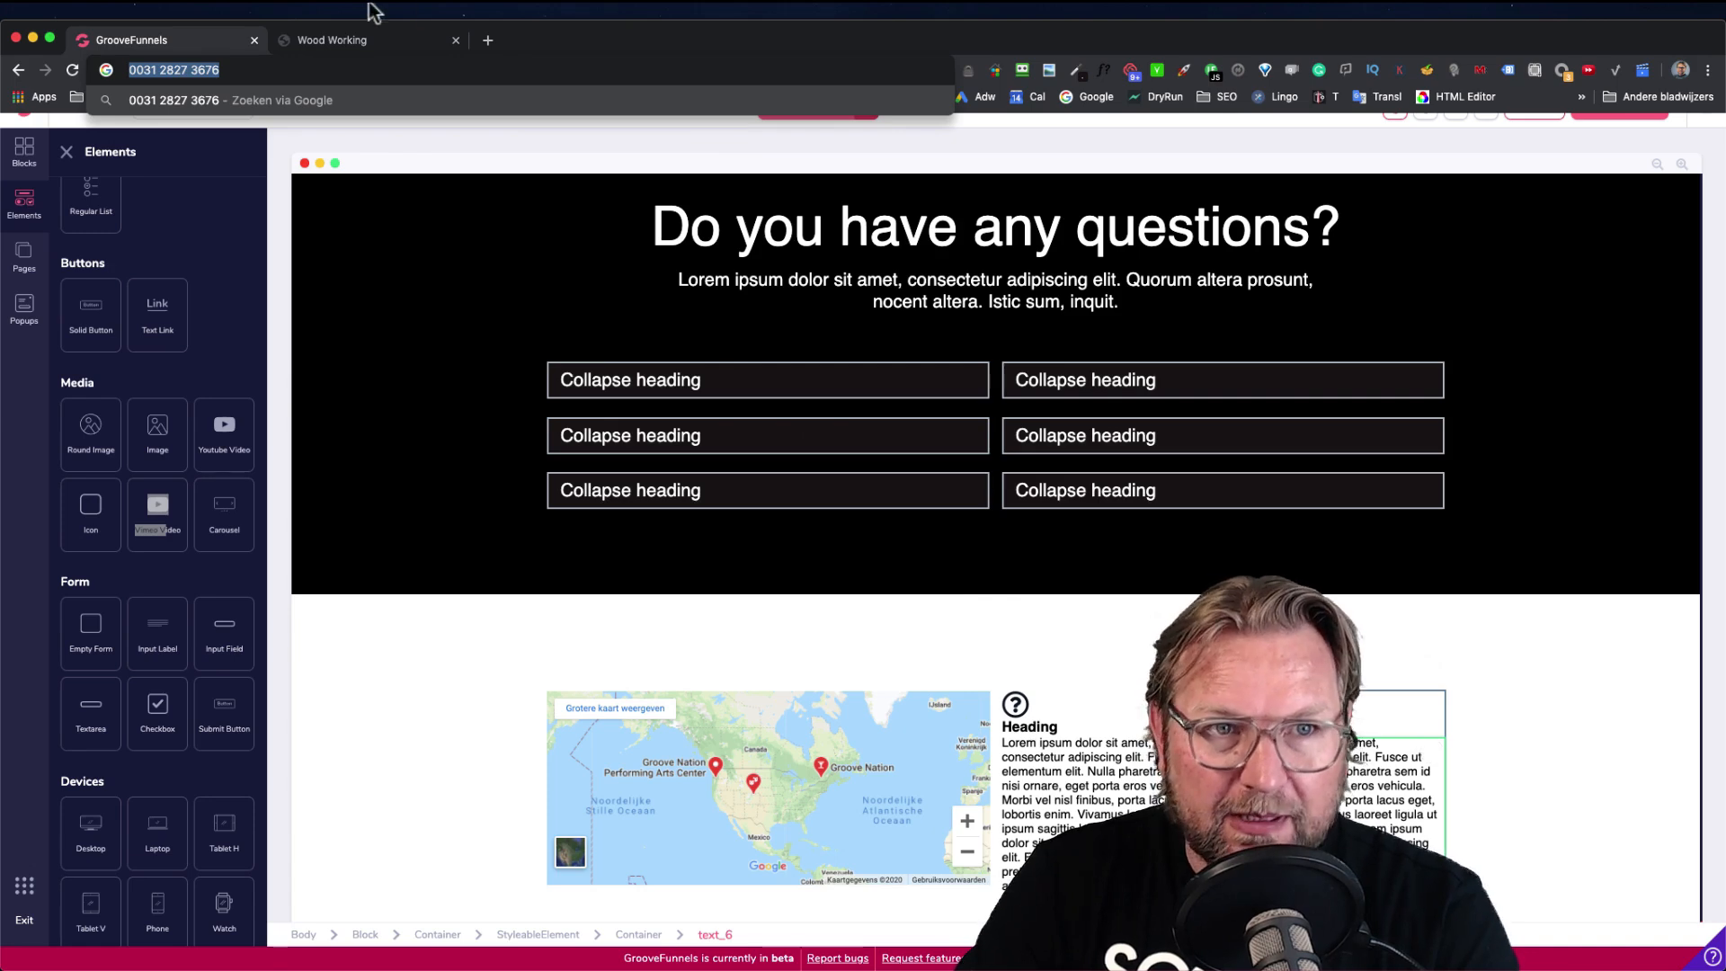
left_click(337, 42)
left_click(998, 726)
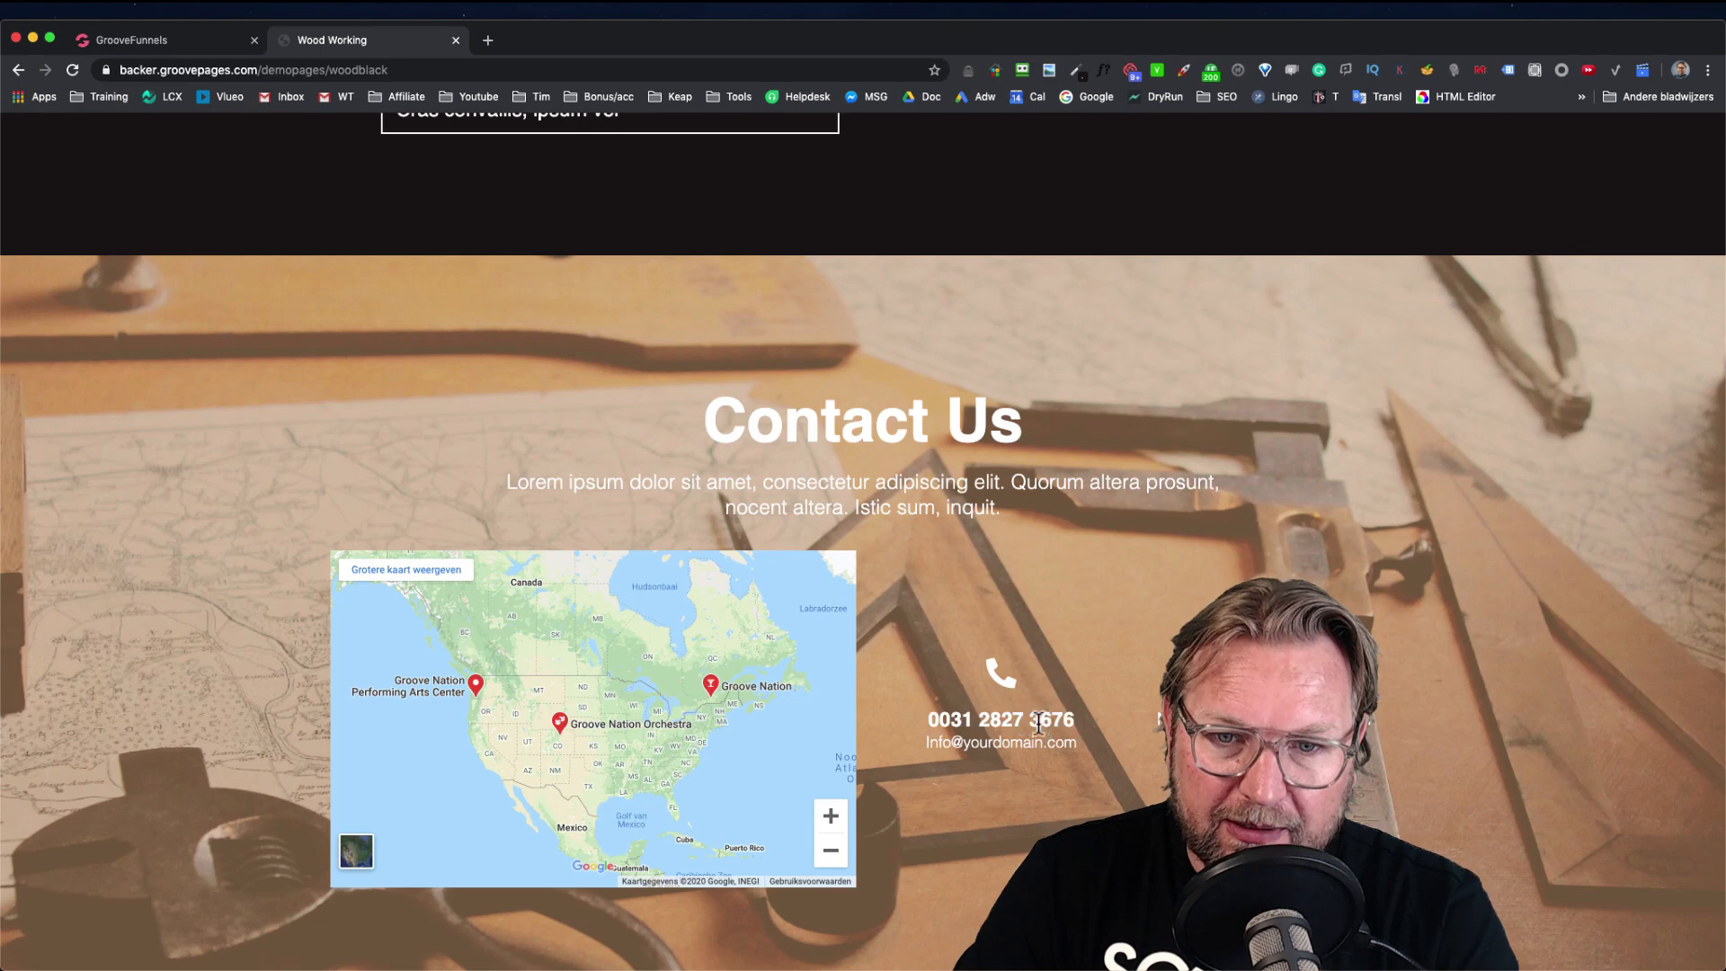
left_click_drag(988, 720, 1046, 721)
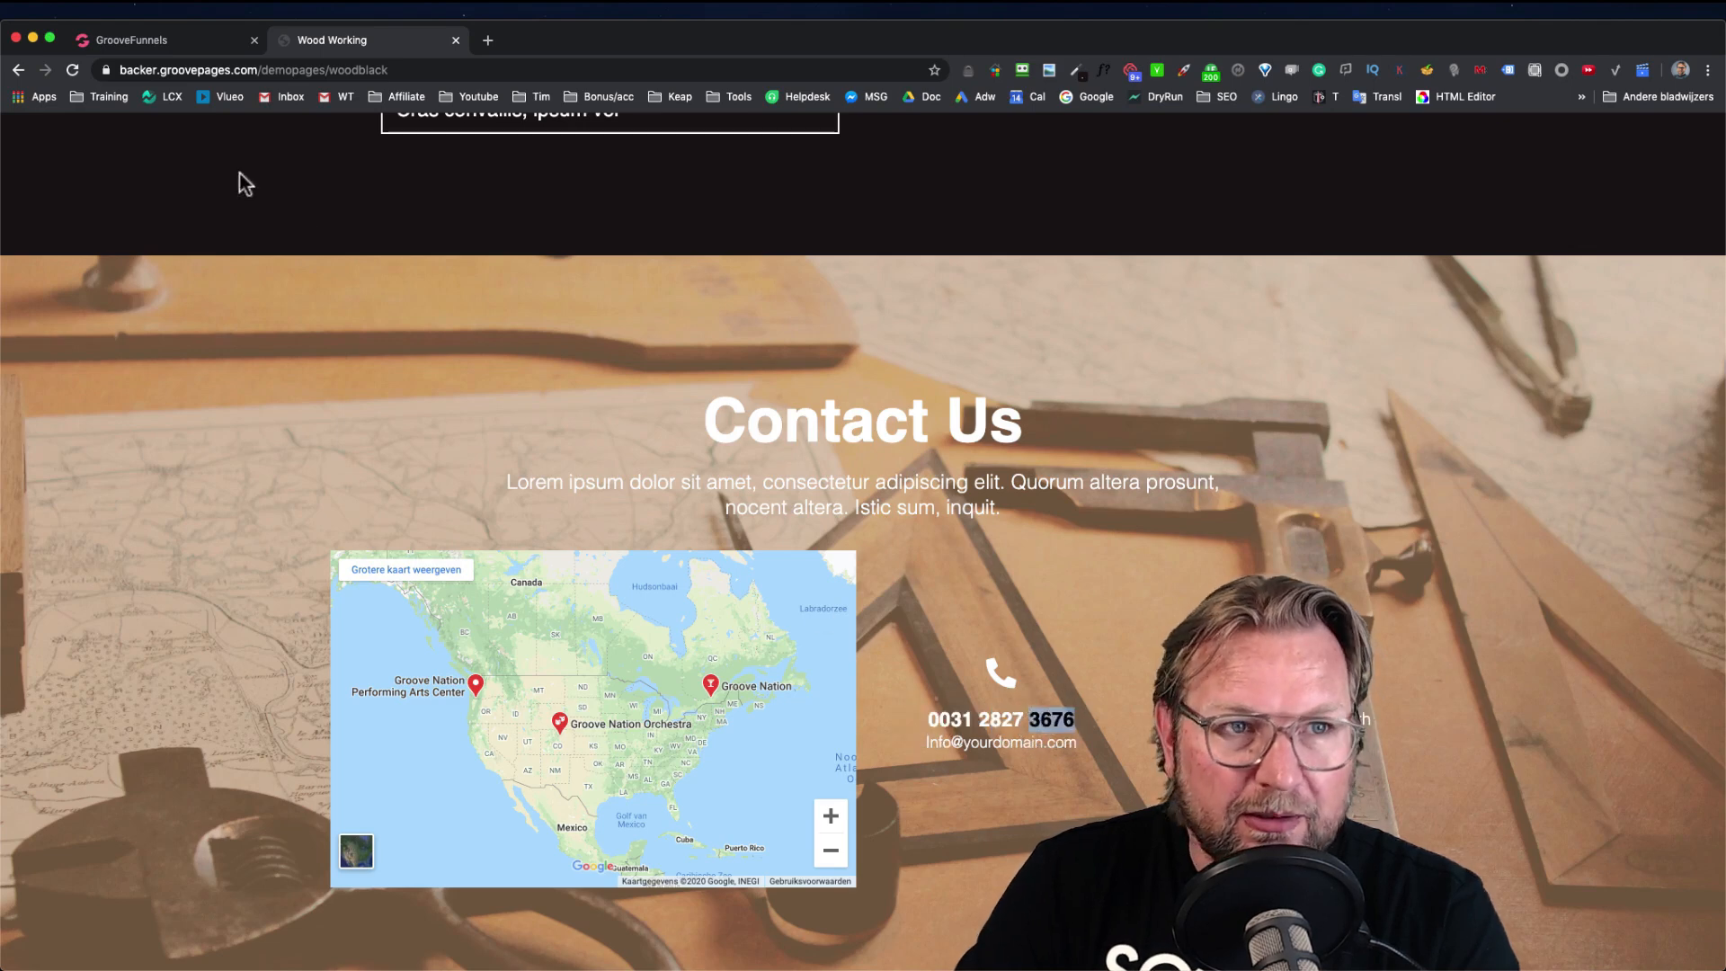
left_click(175, 42)
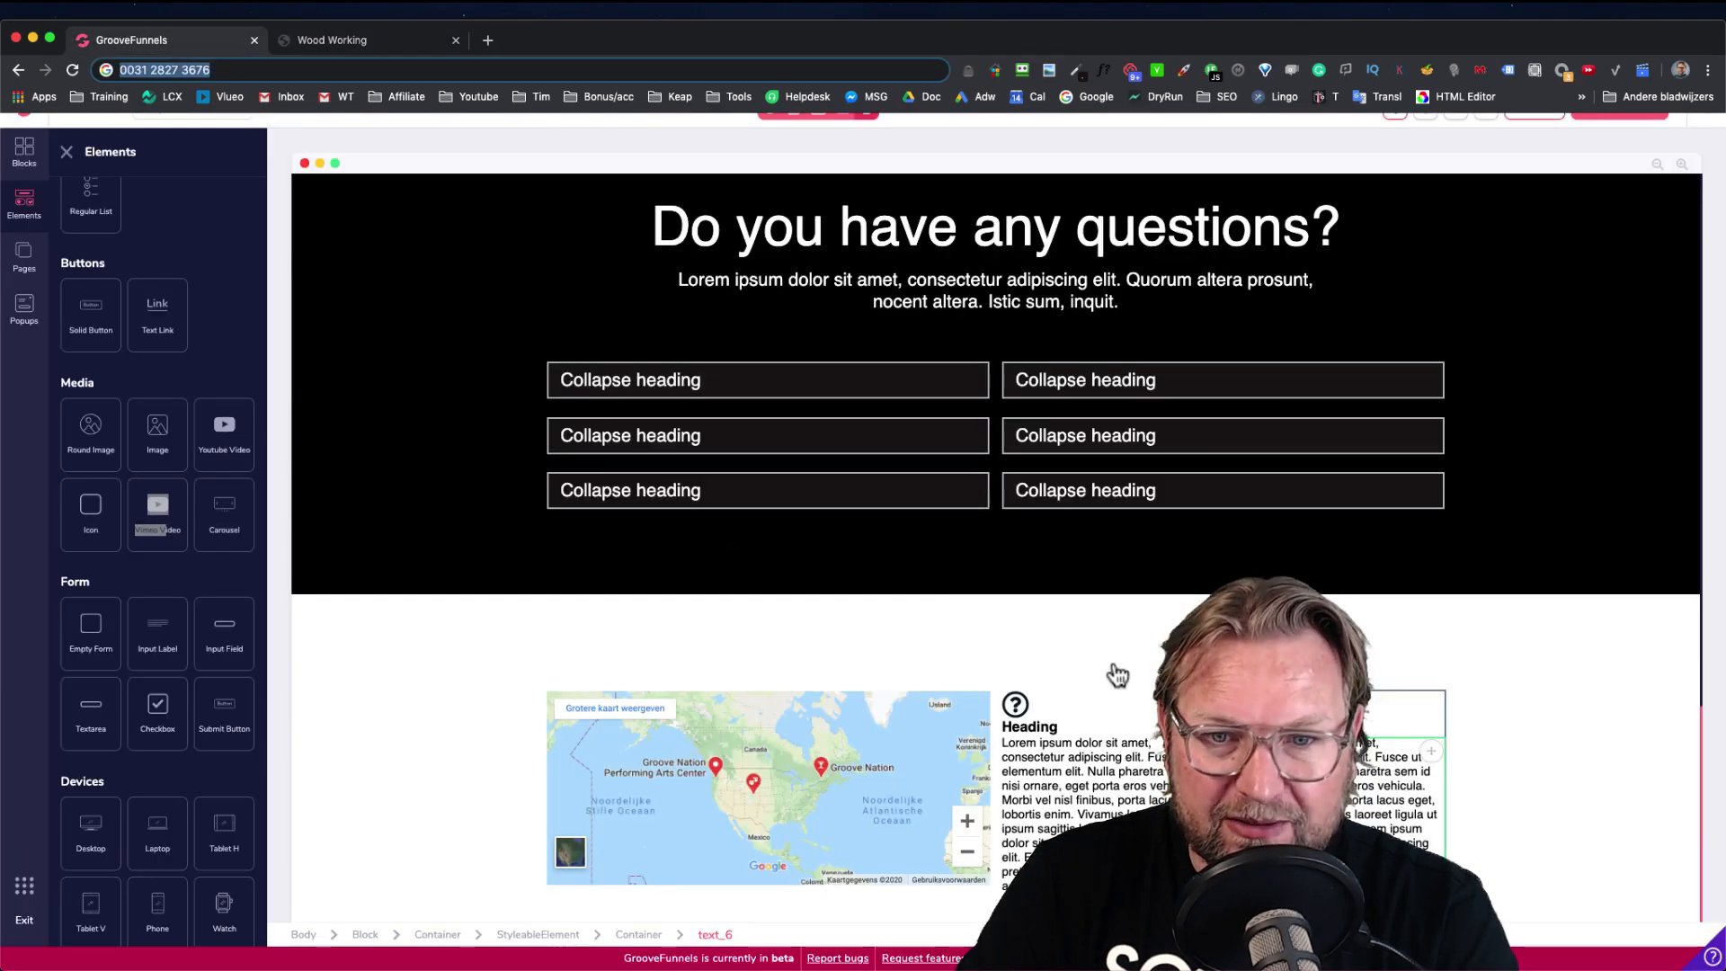
triple_click(269, 70)
key("super+v")
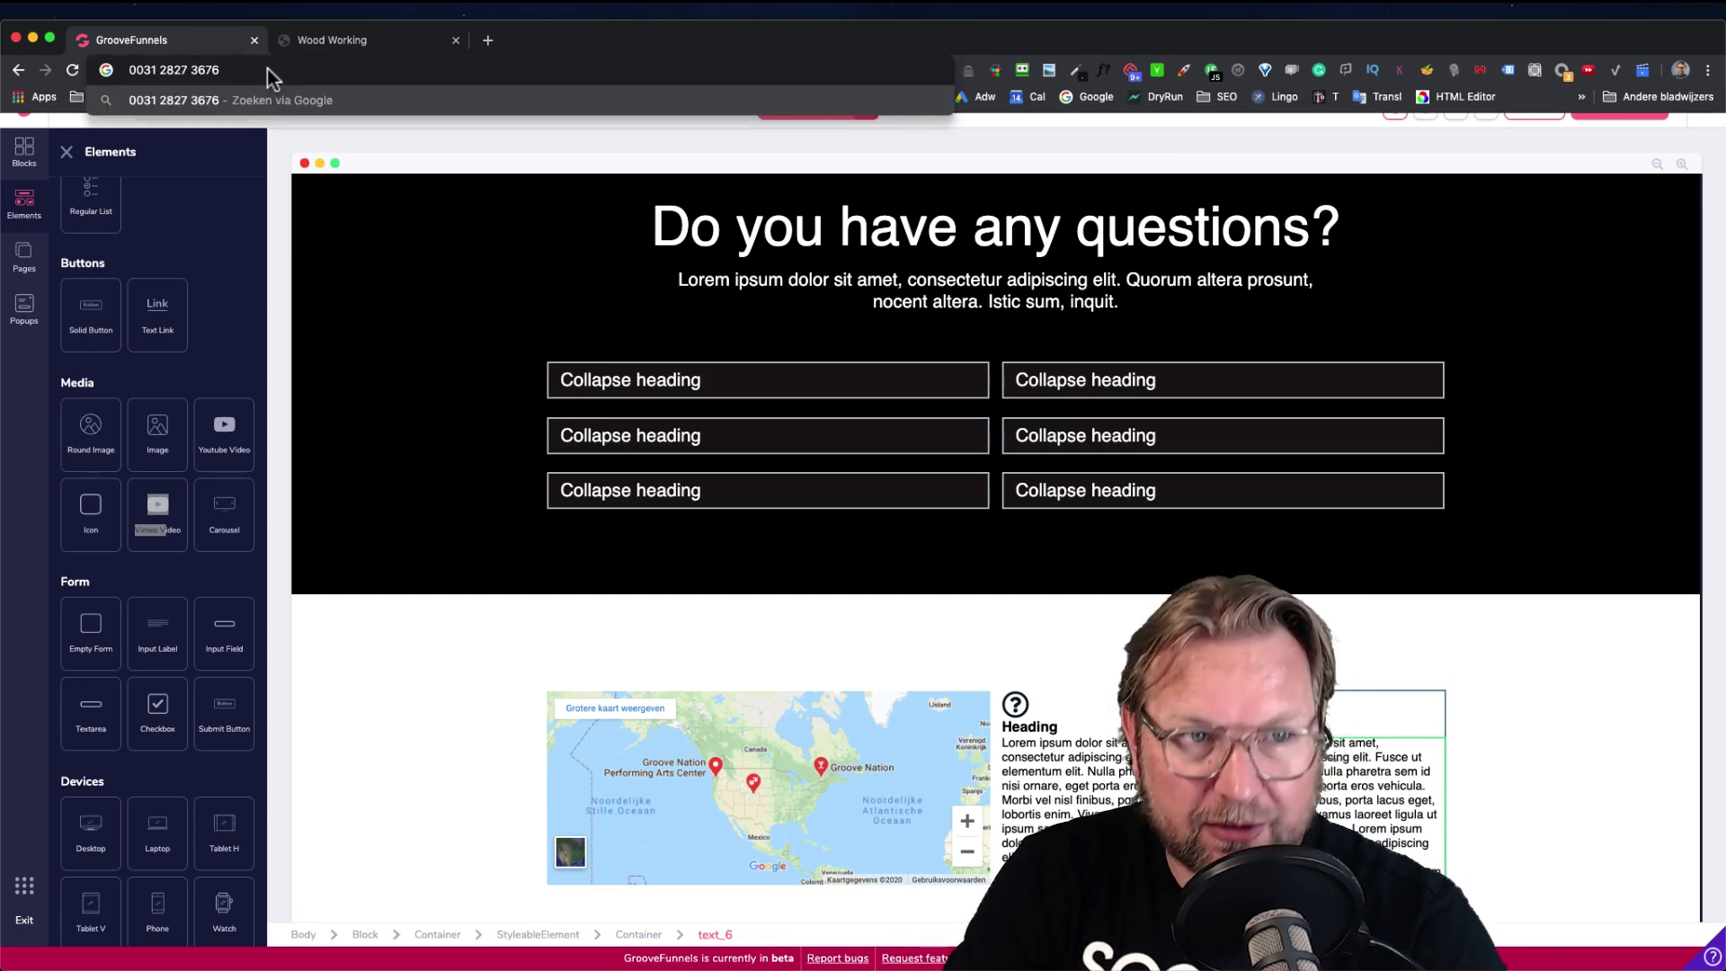
key("super+a")
key("super+c")
left_click(1061, 721)
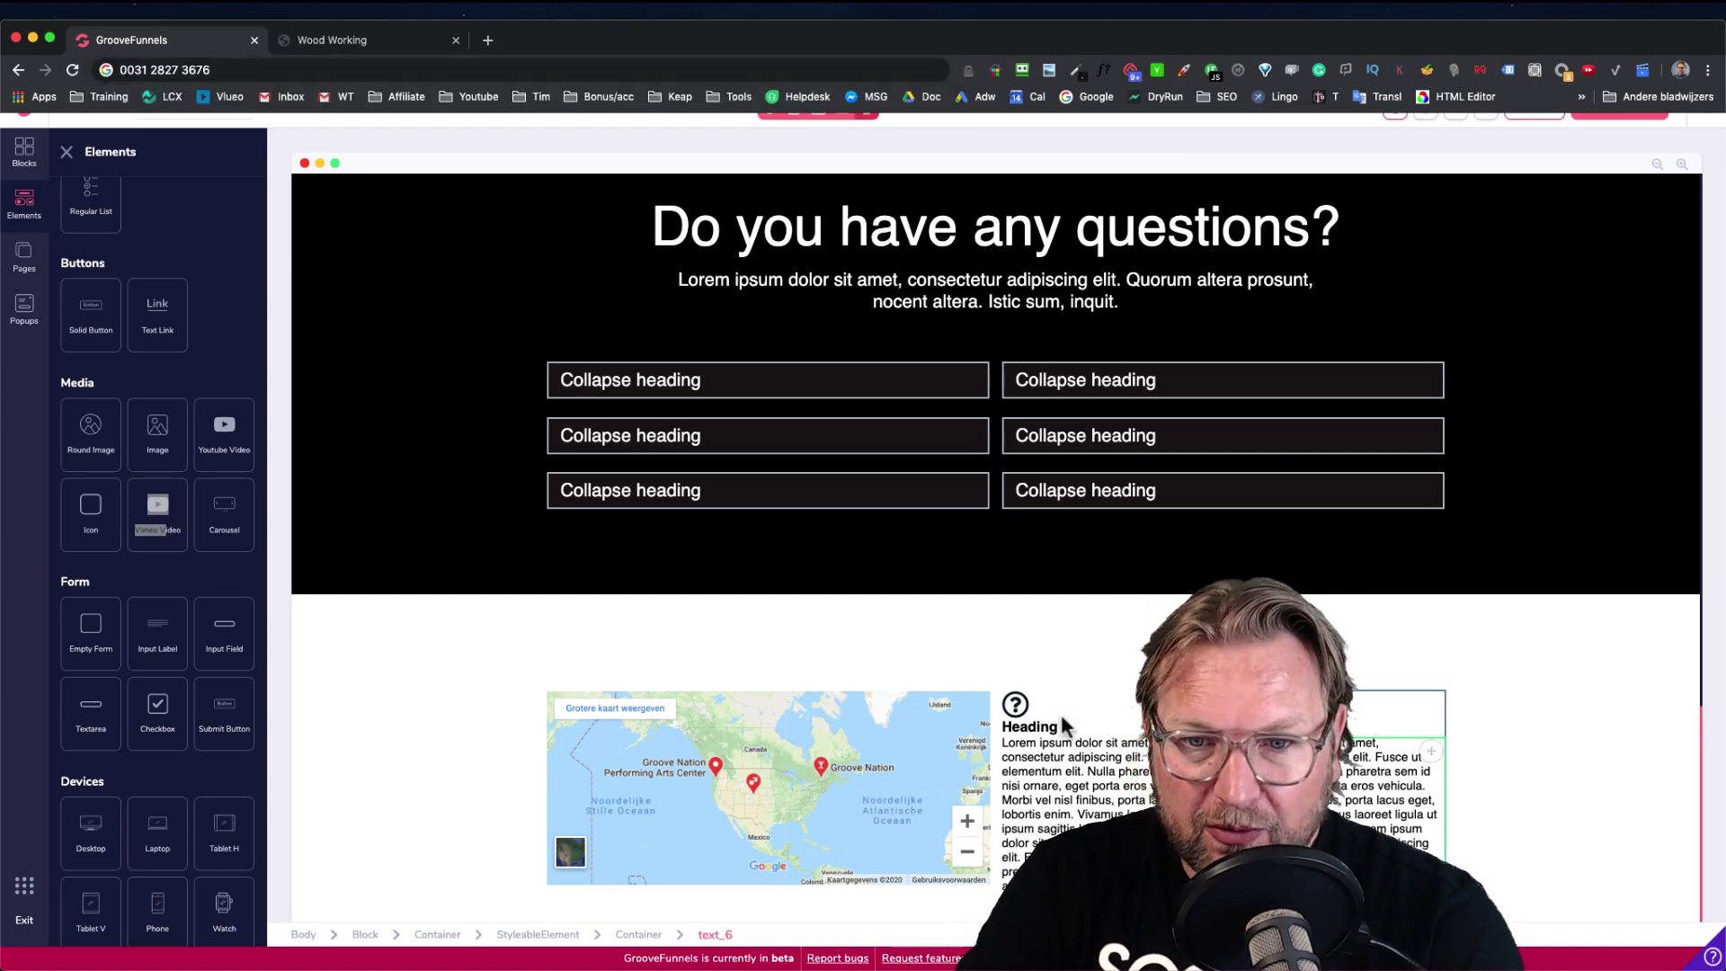
left_click(1026, 729)
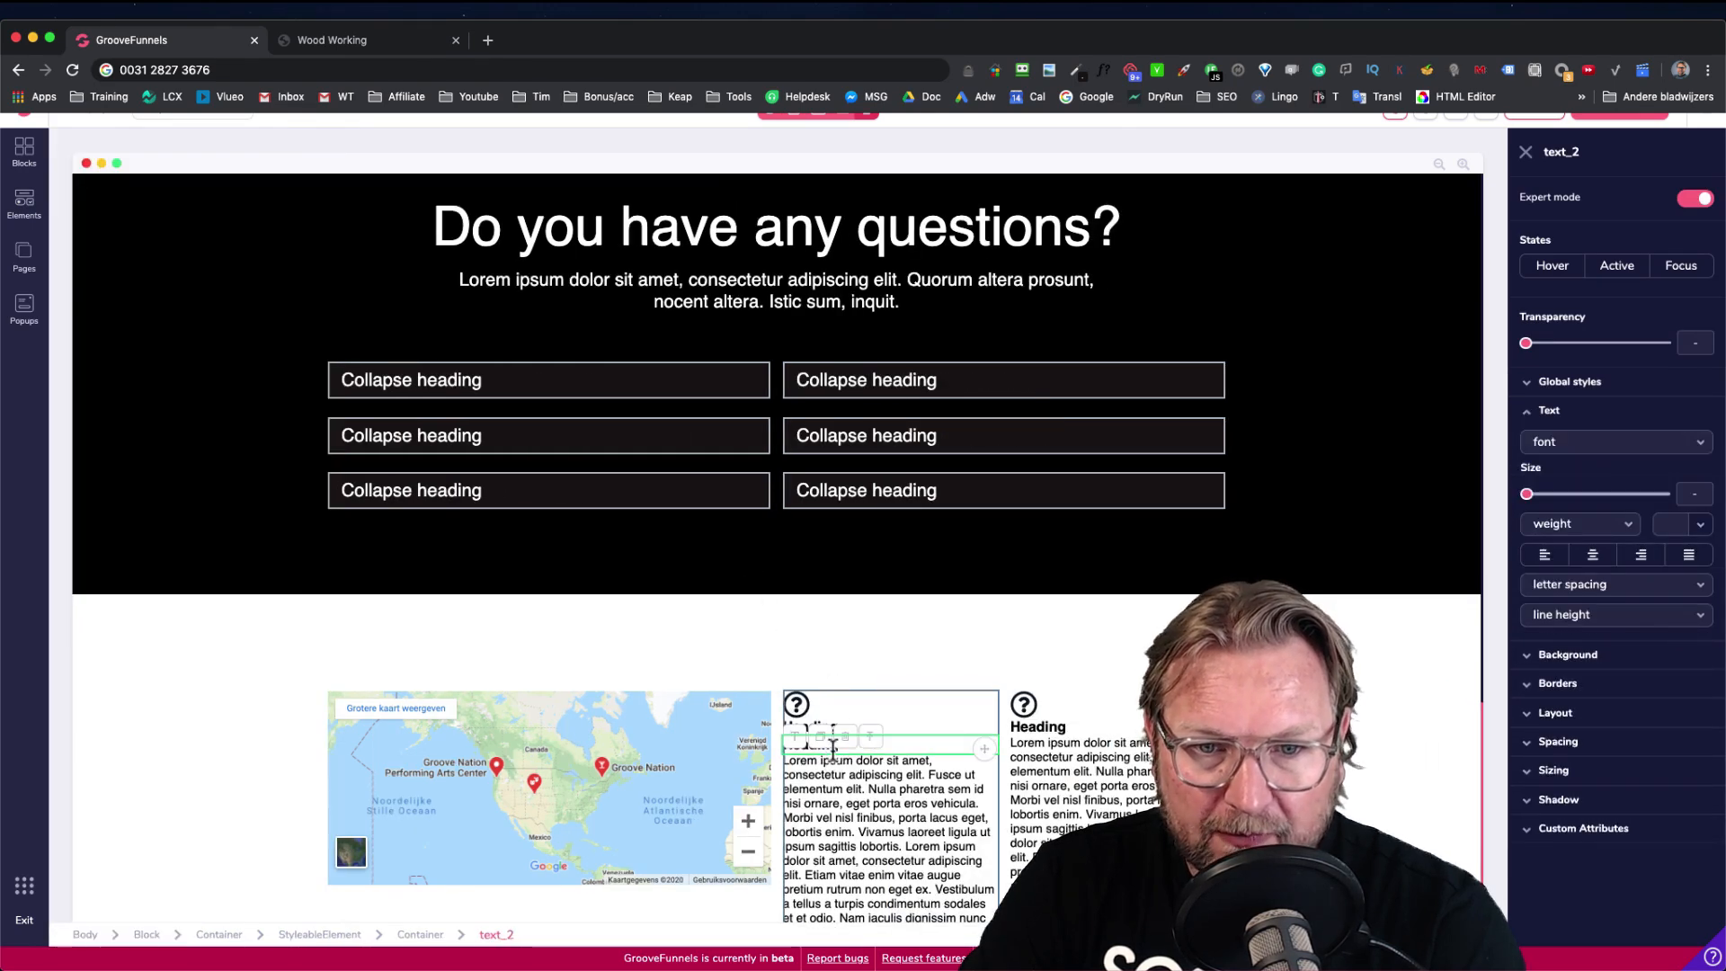
double_click(833, 748)
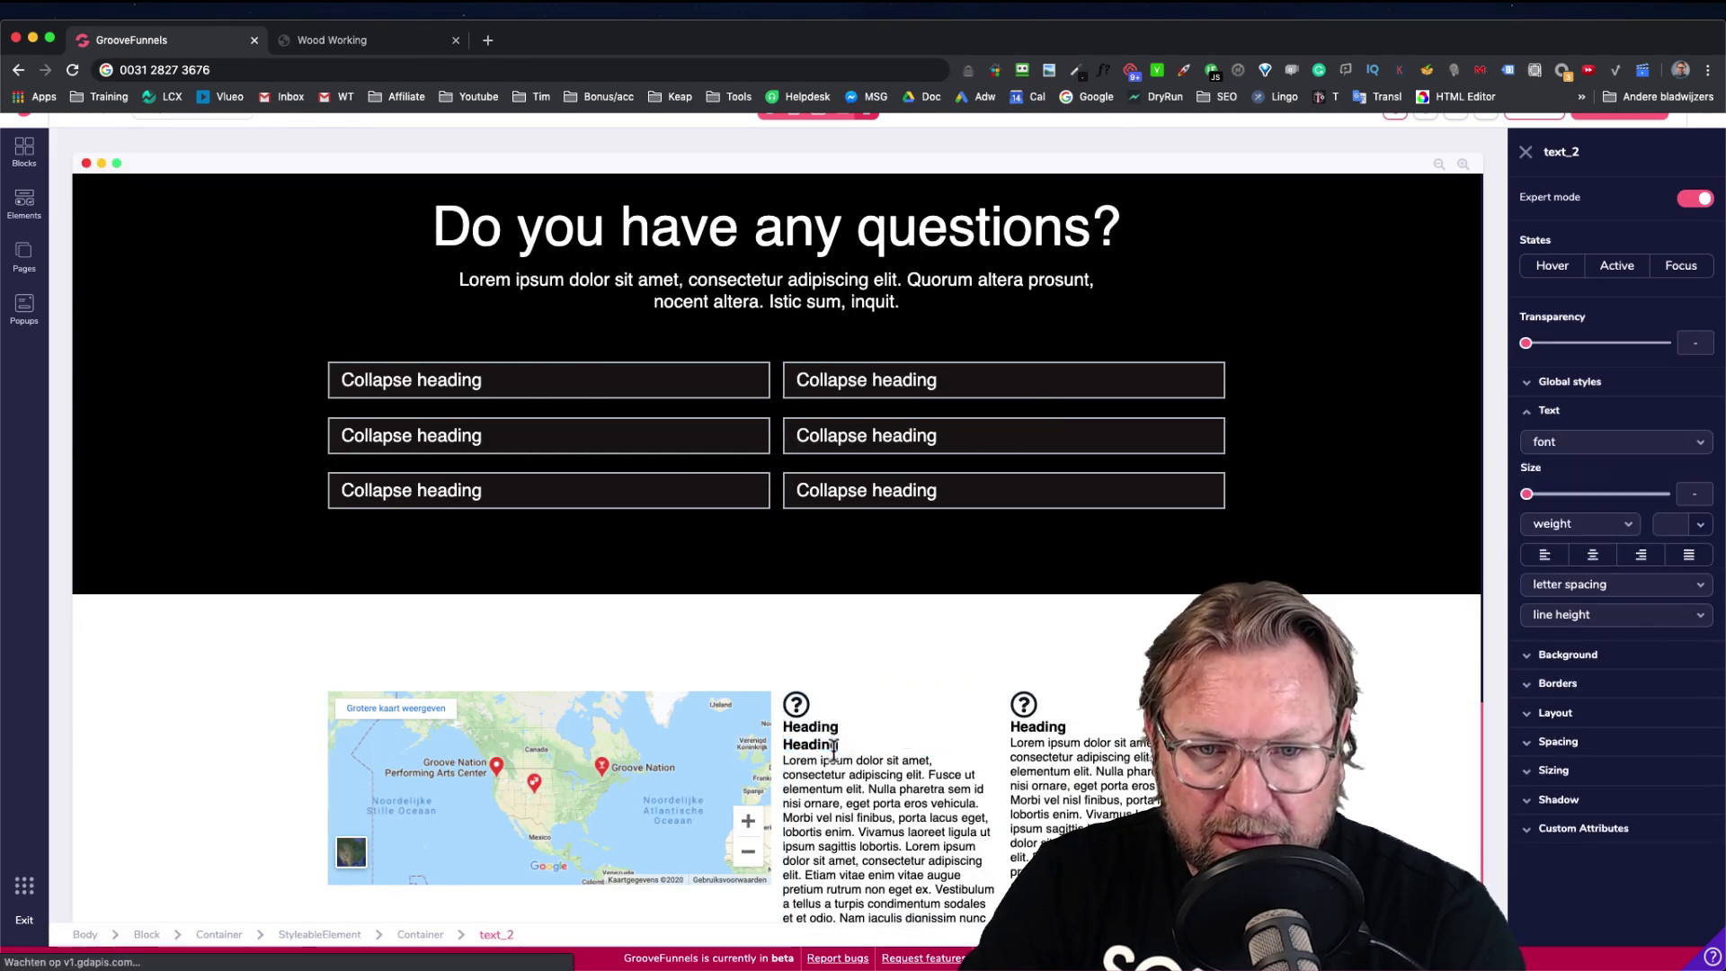
left_click(890, 748)
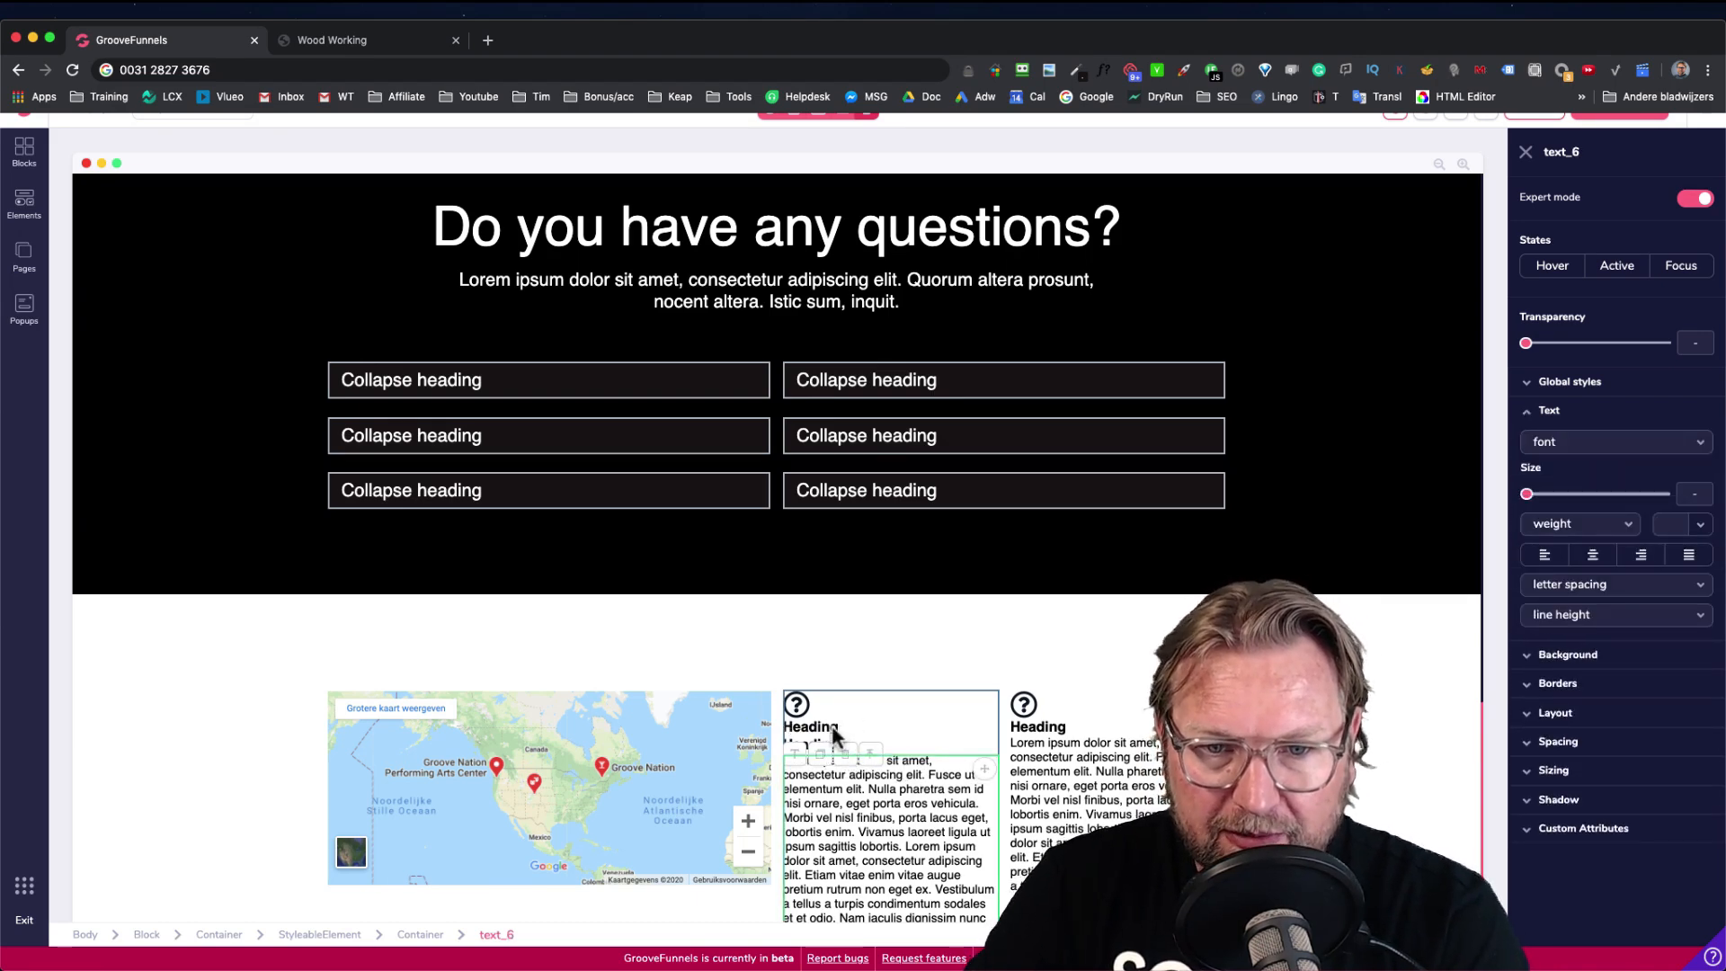
left_click(833, 725)
key("Delete")
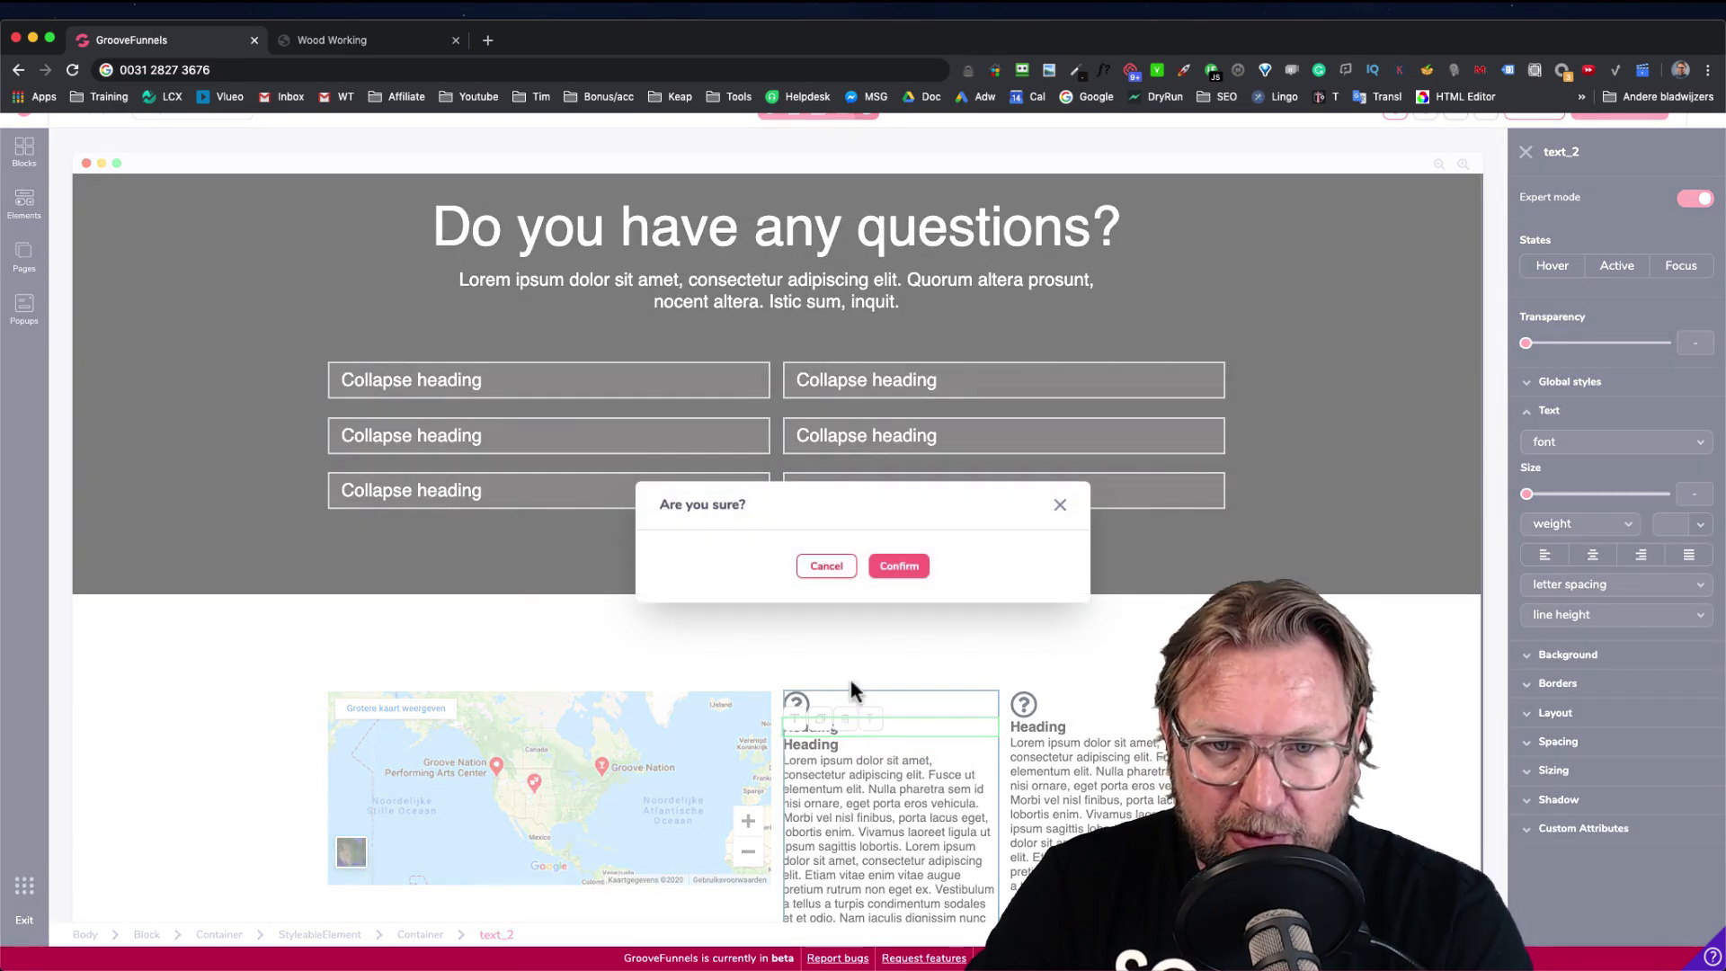
left_click(895, 566)
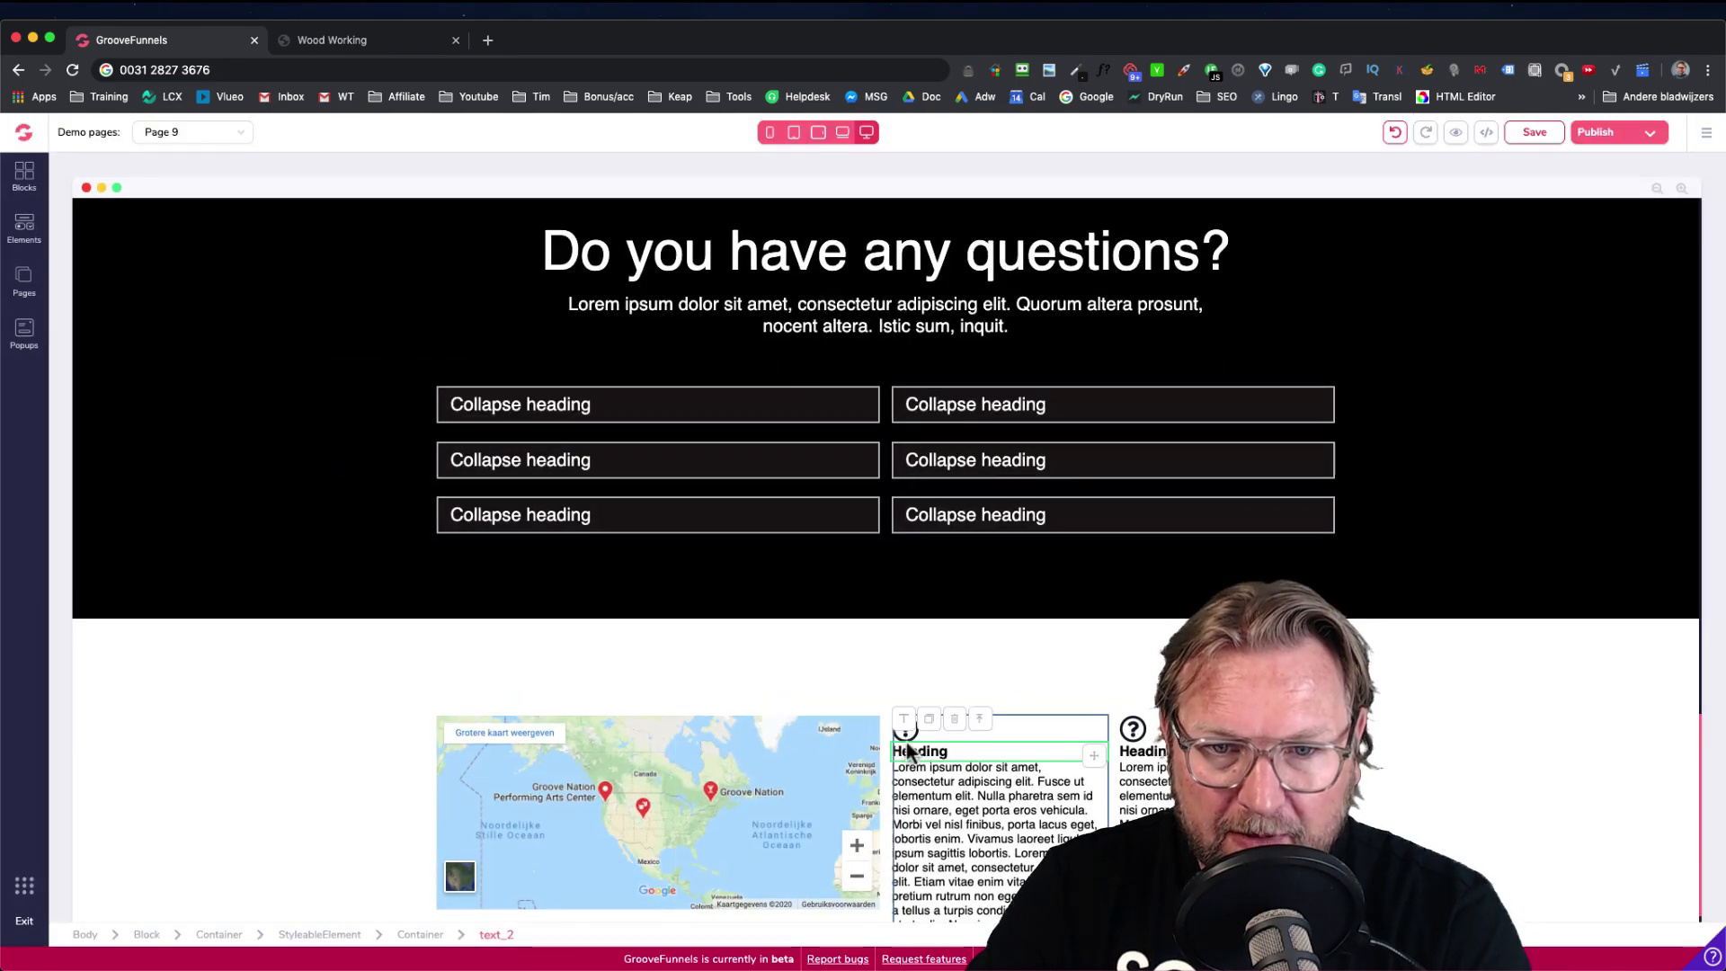
Replace the headings of the two narrow columns with the phone number and the first address line from the finished page
double_click(922, 748)
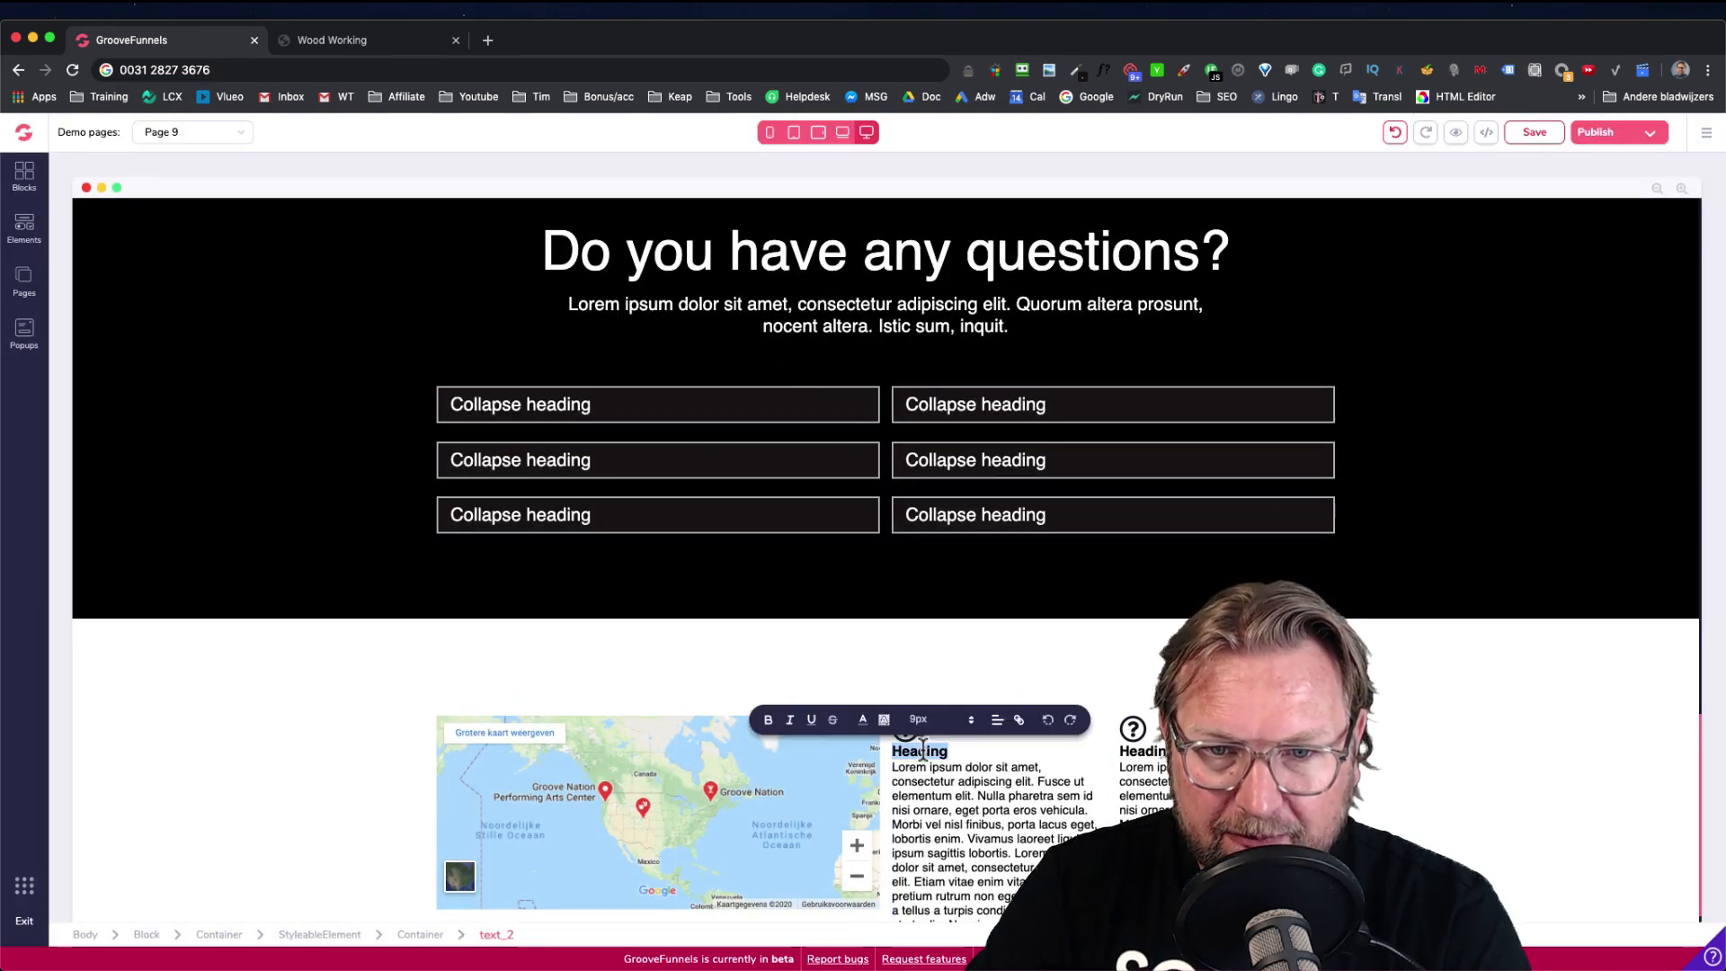
key("super+v")
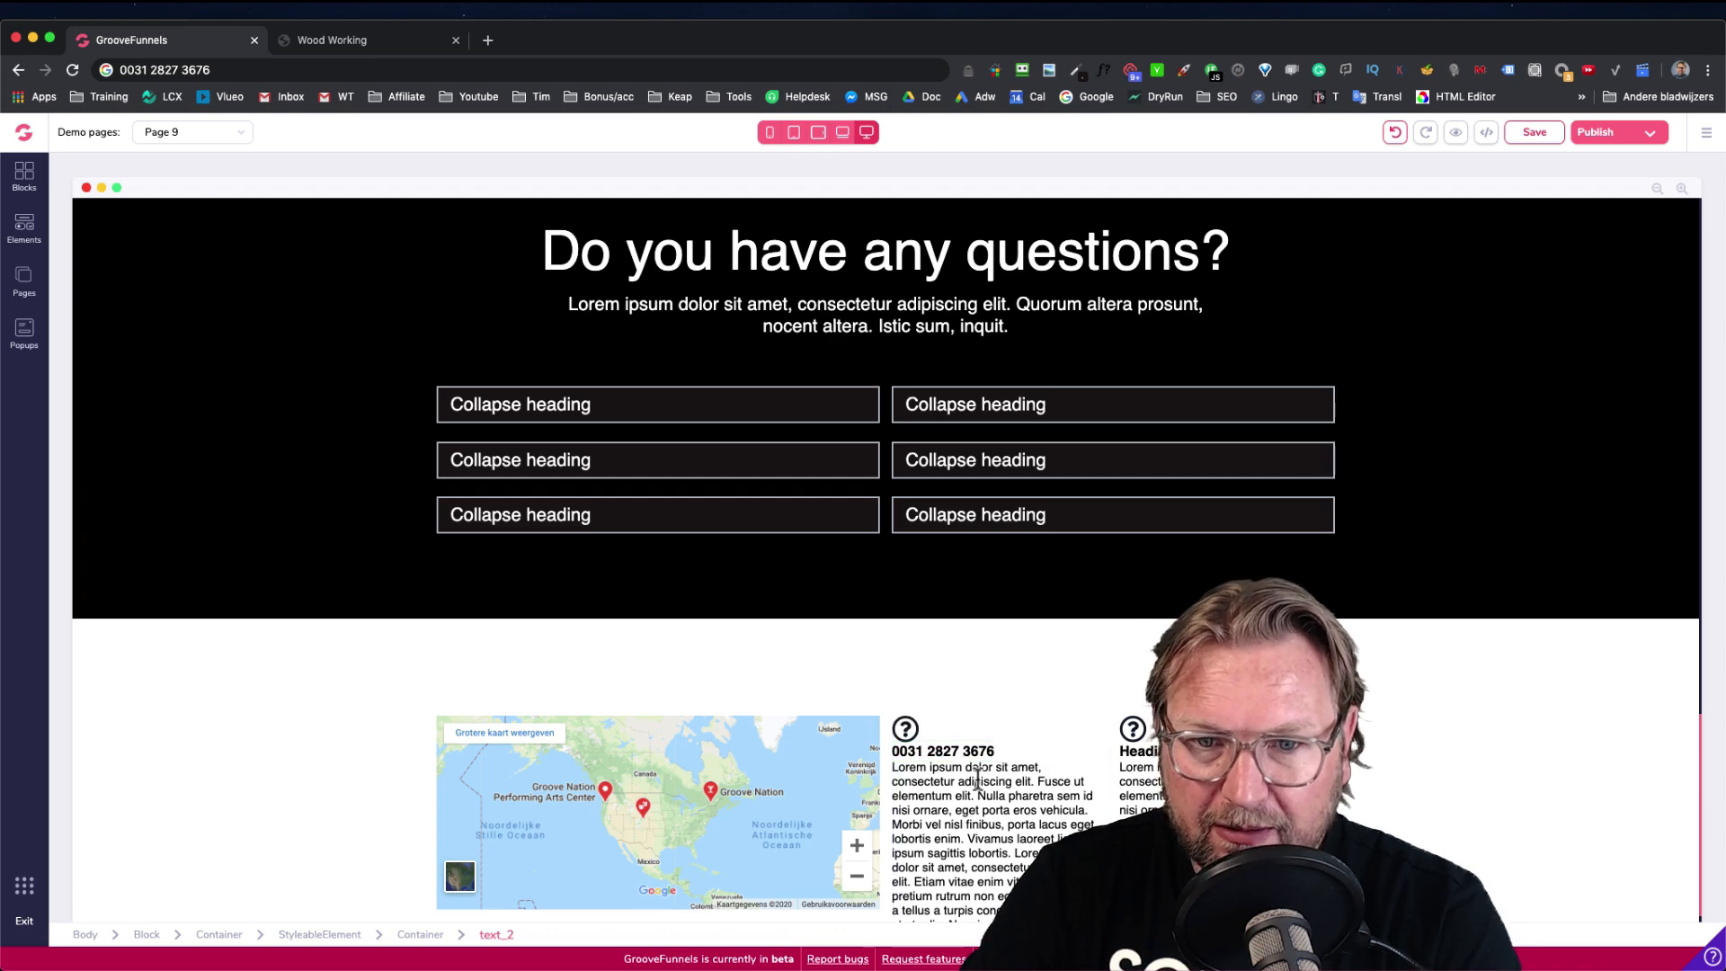
left_click(331, 39)
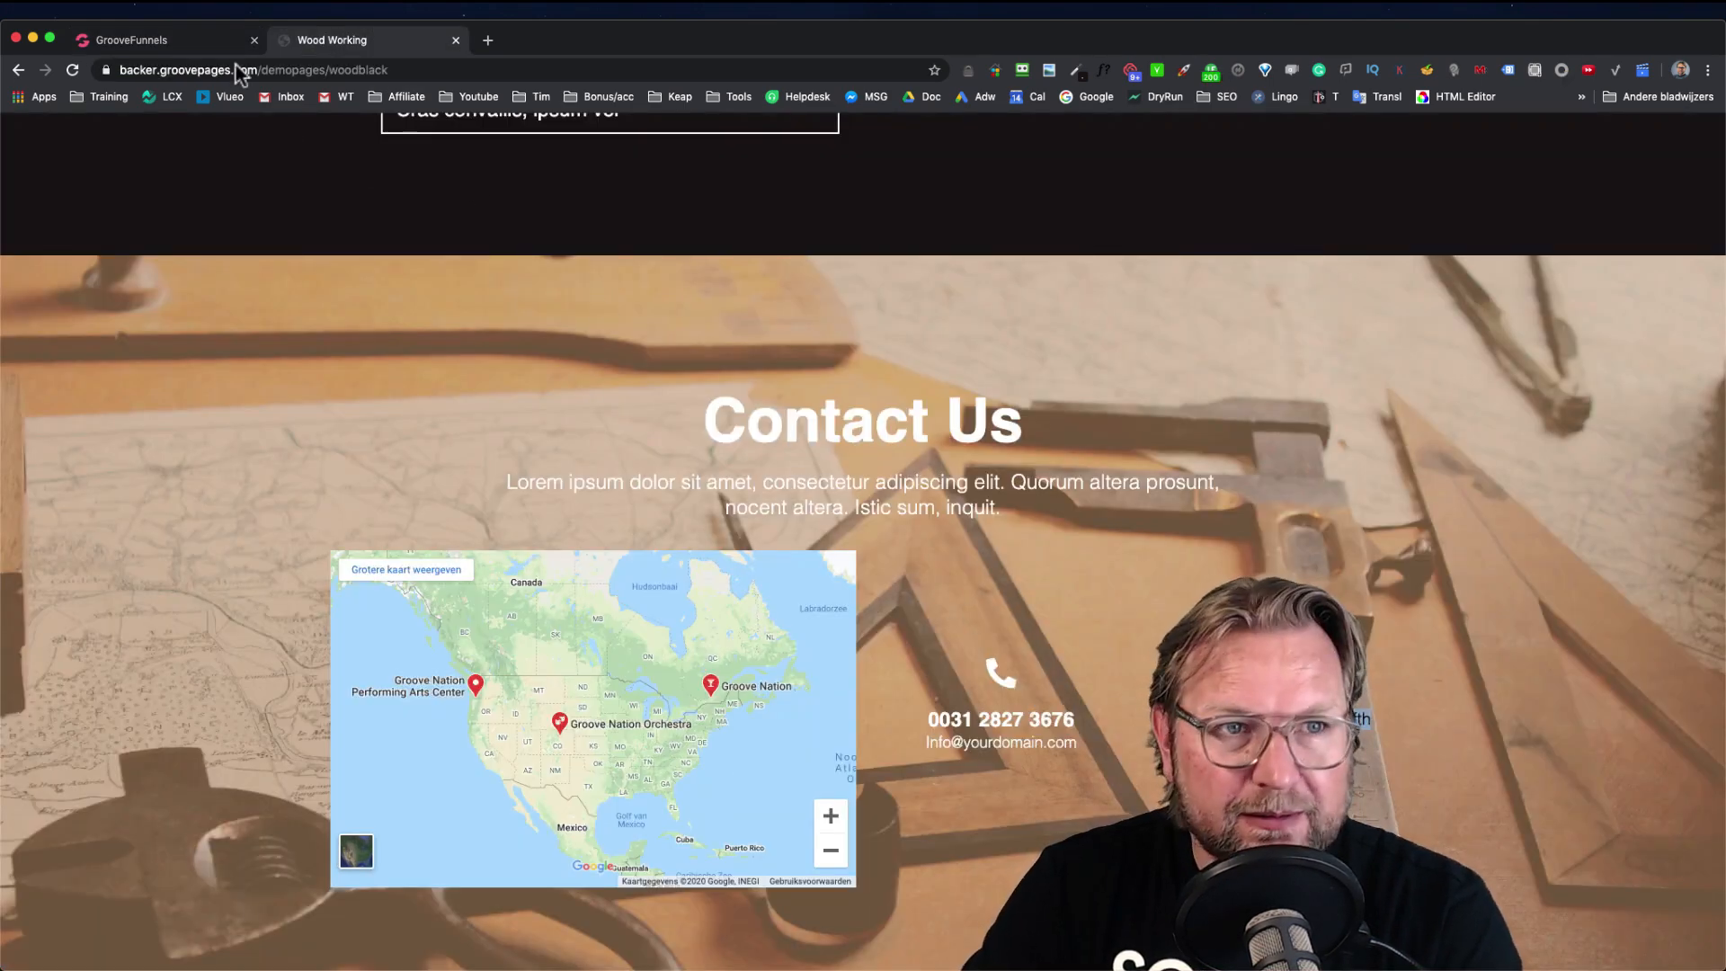
left_click(207, 39)
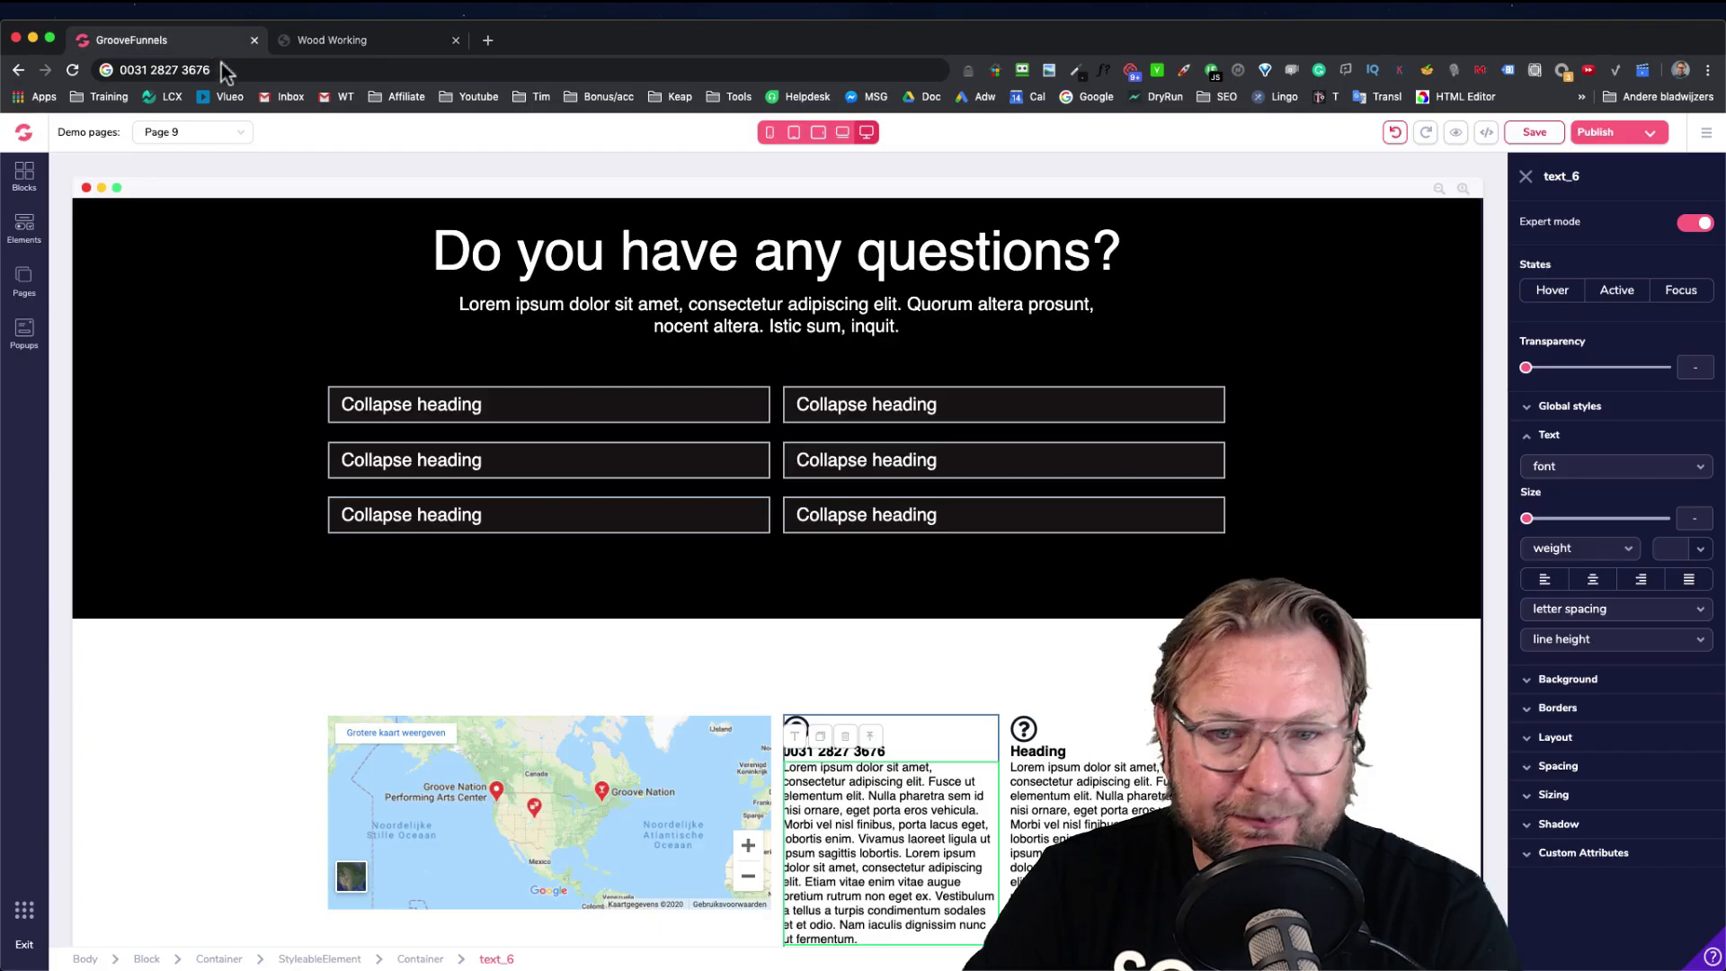
left_click(1043, 760)
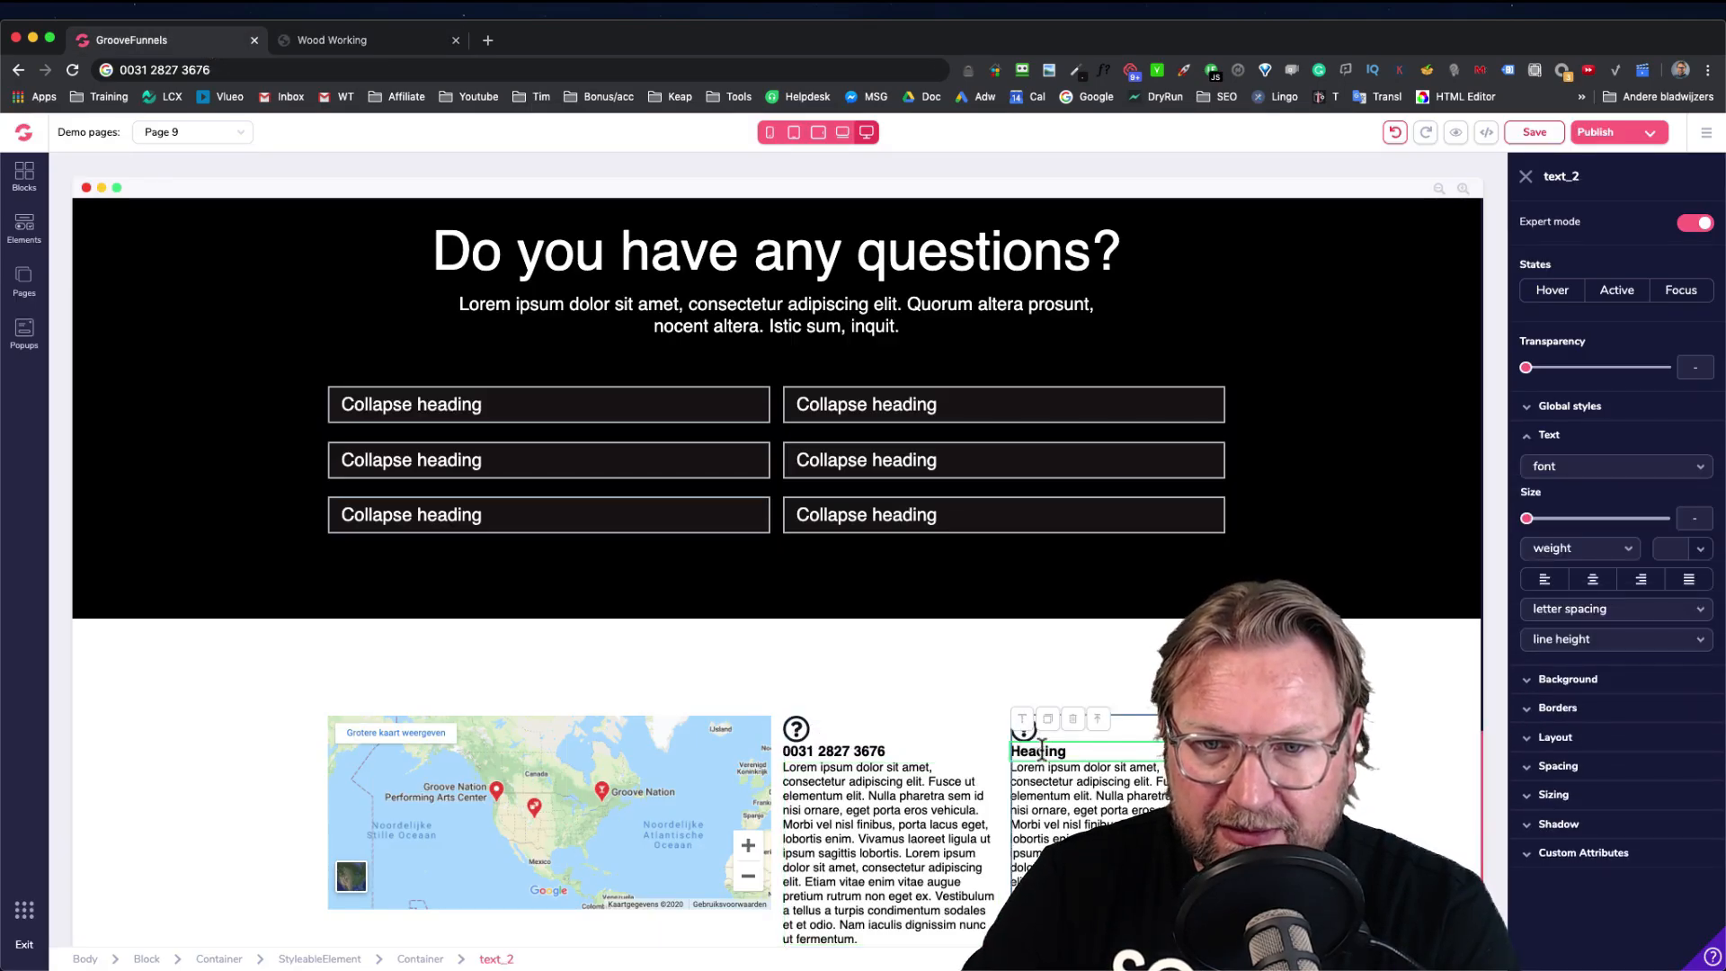
double_click(1040, 751)
key("super+v")
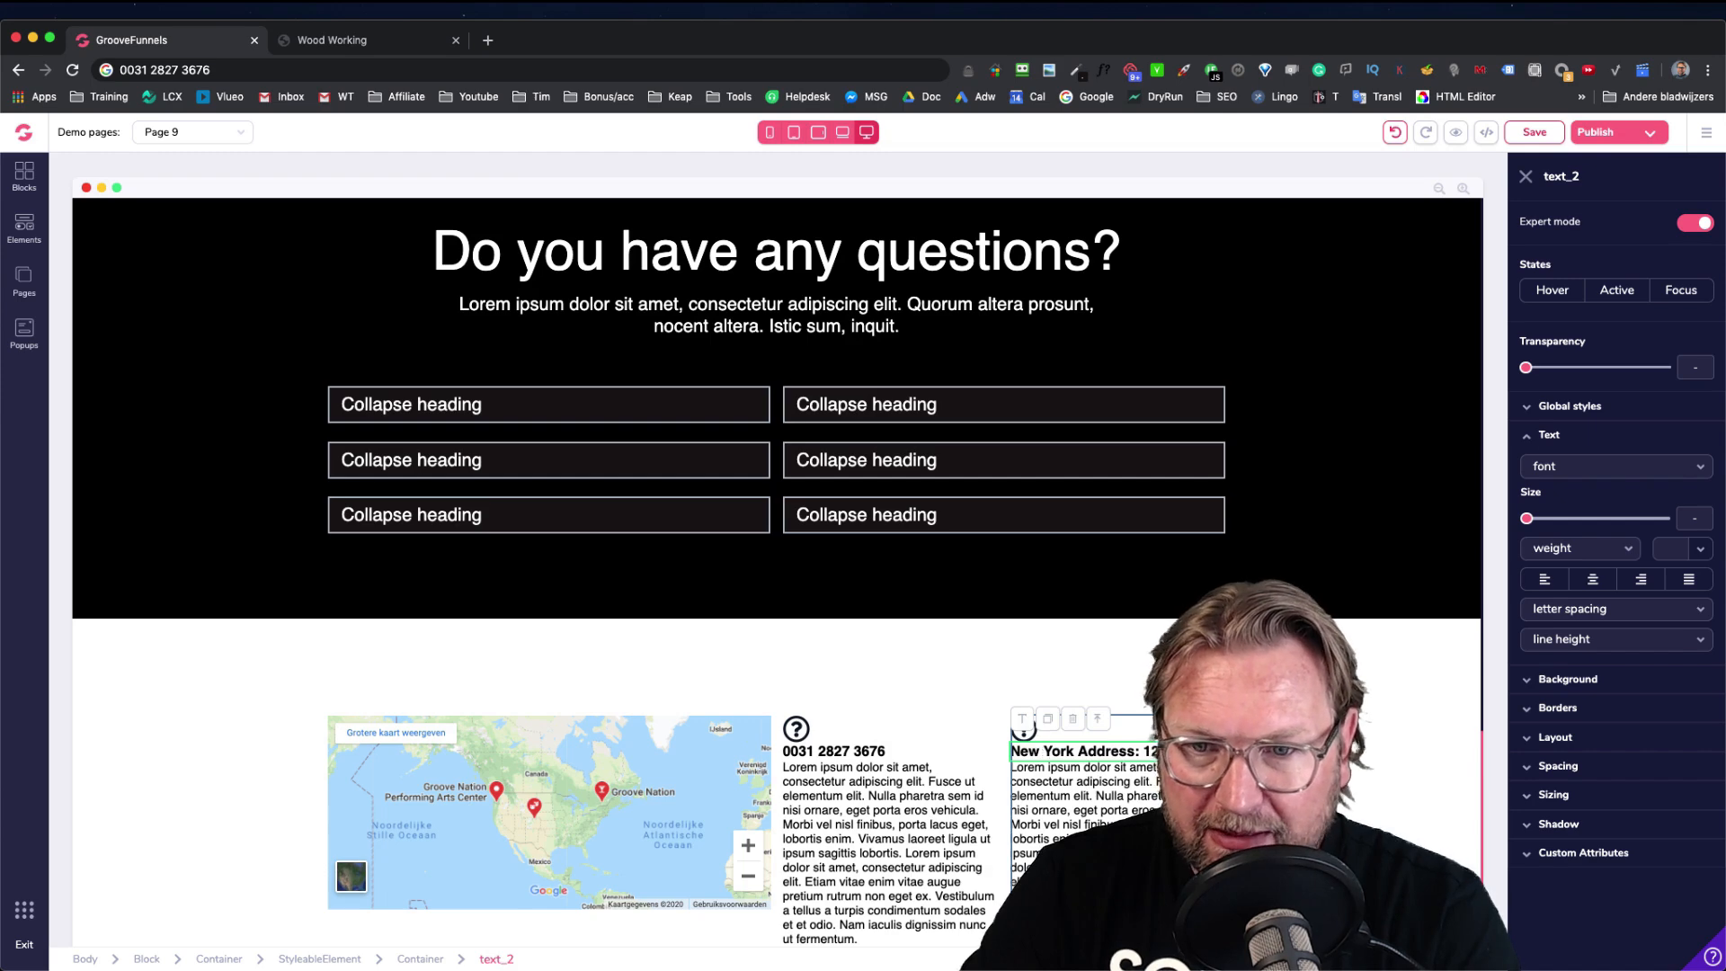
Replace the paragraph beneath the phone number with the contact e-mail address from the finished page
left_click(331, 40)
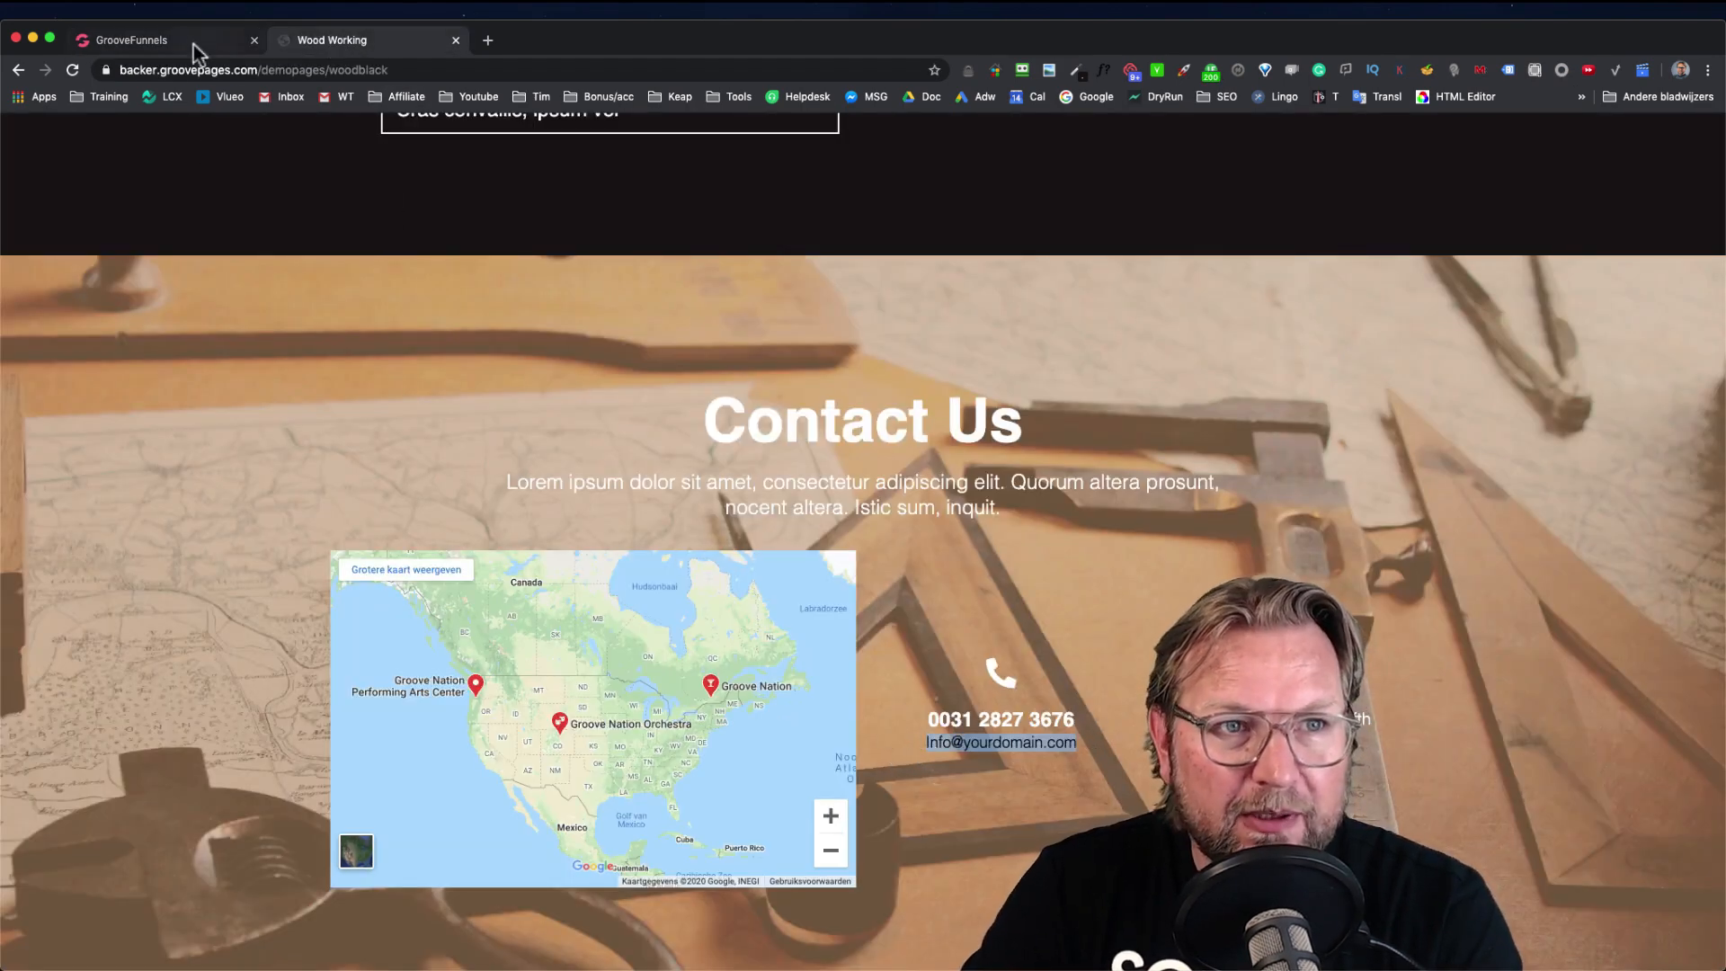
left_click(171, 40)
left_click(848, 810)
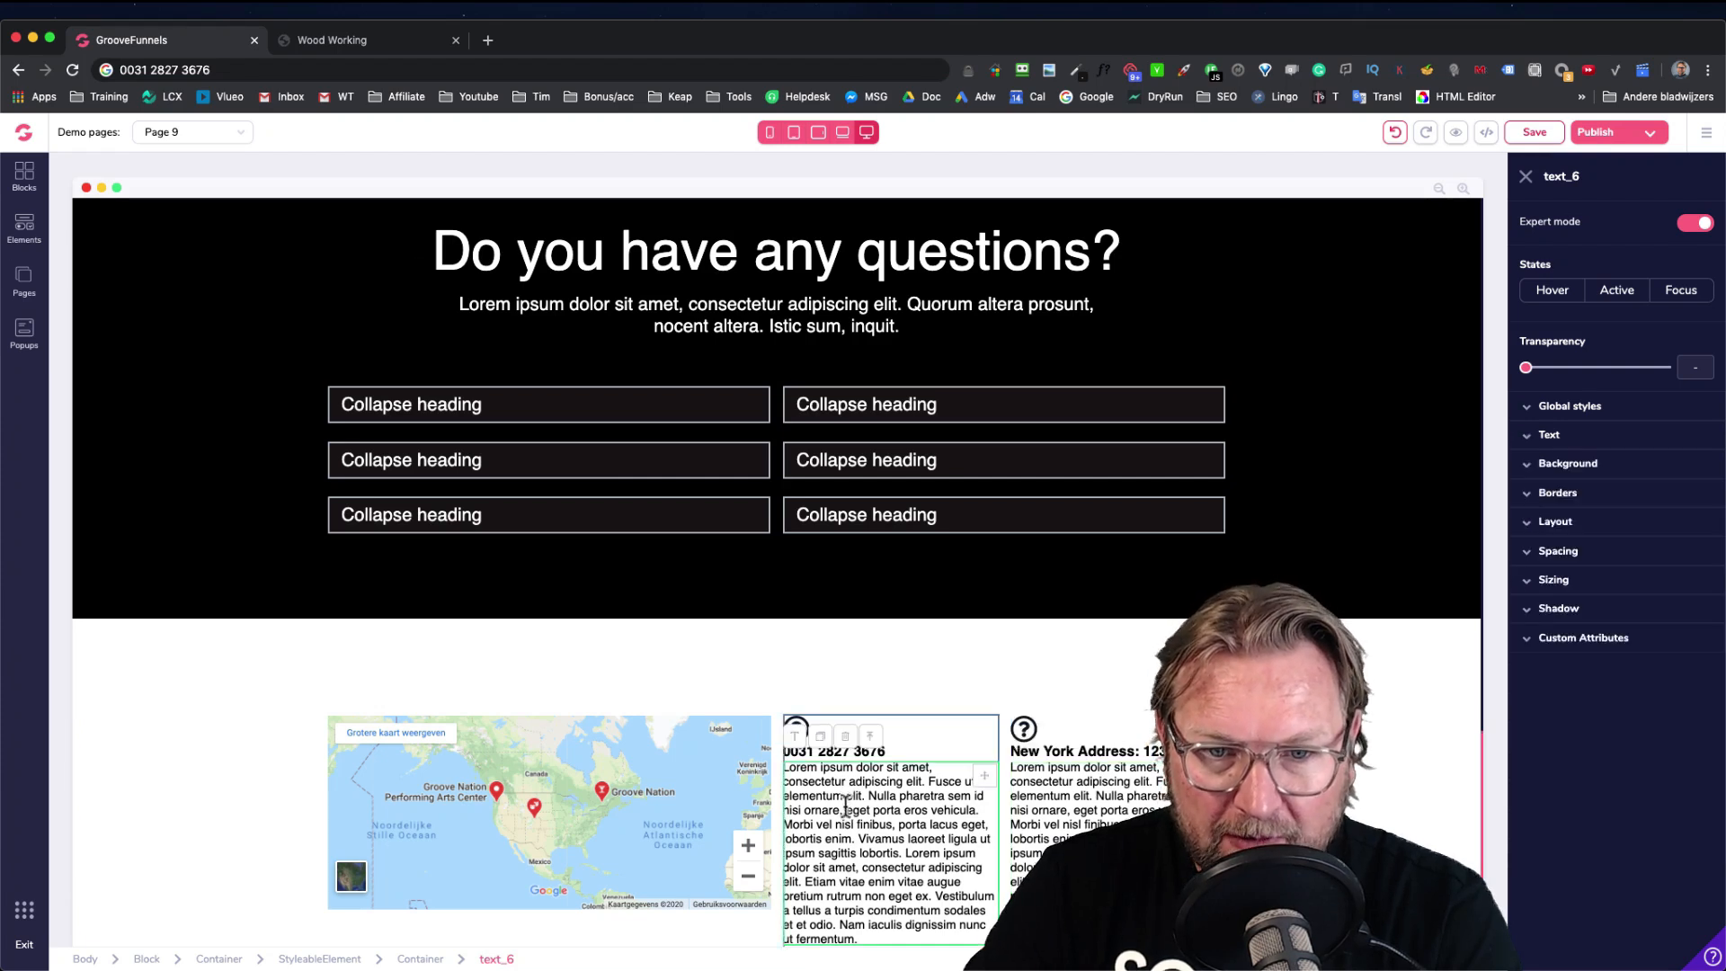
double_click(840, 824)
key("ctrl+a")
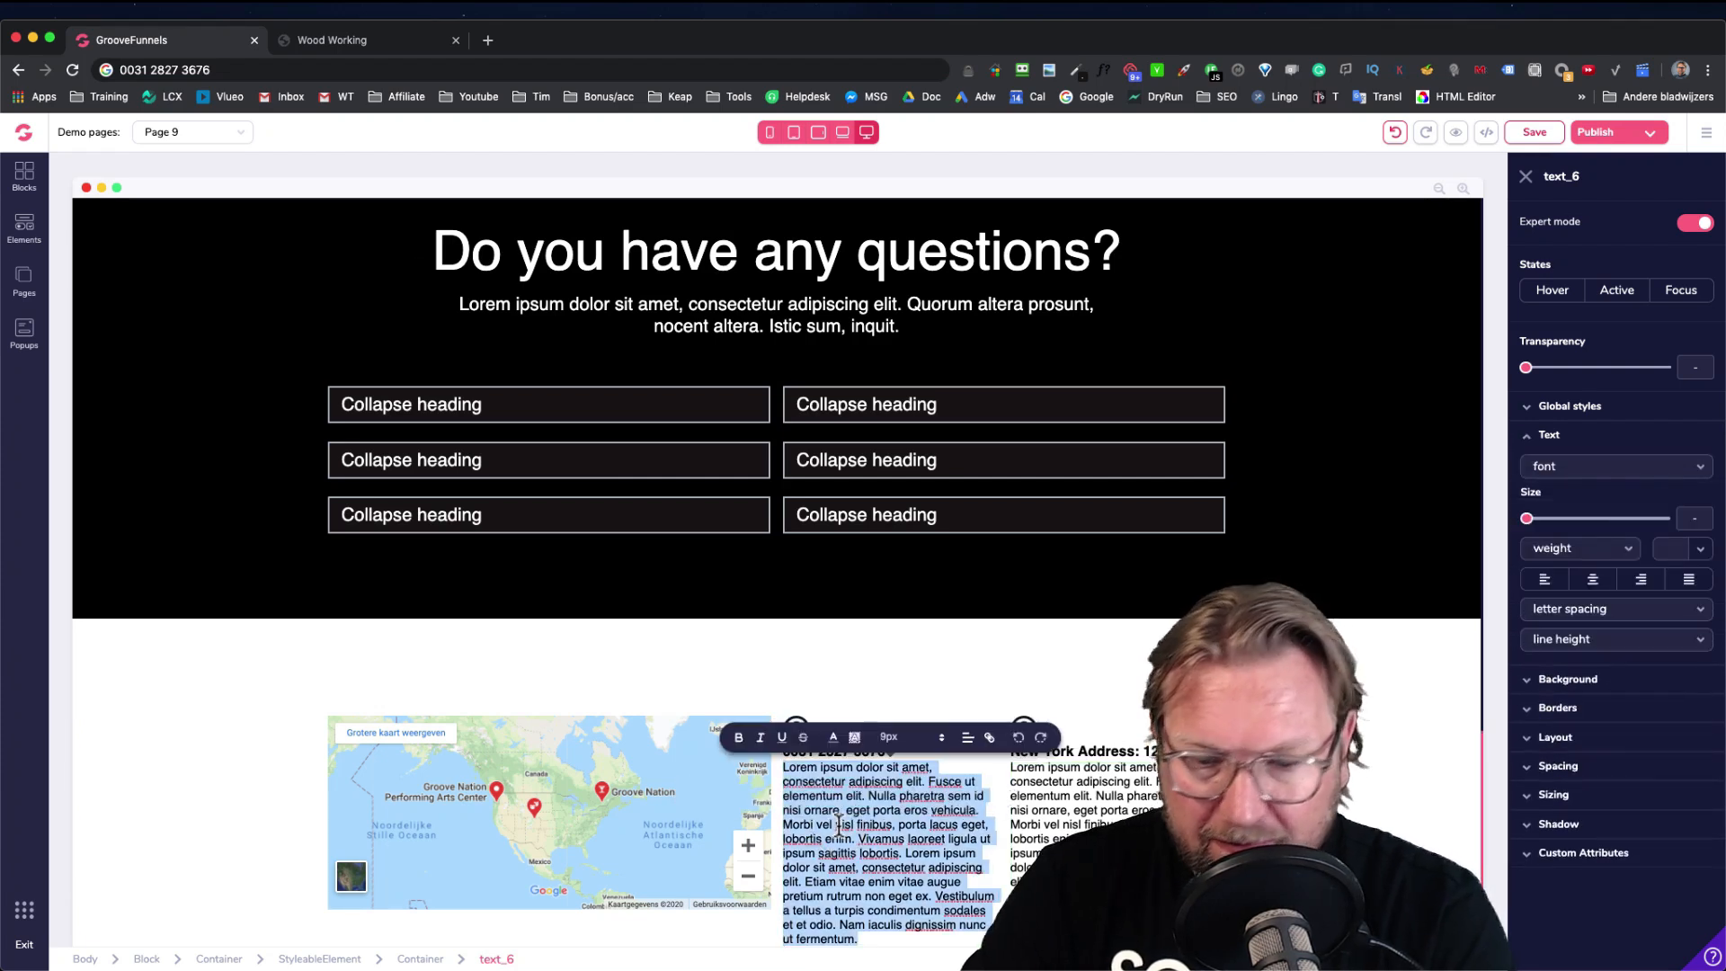
key("ctrl+v")
Replace the paragraph beneath the address heading with the second address line from the finished page
left_click(348, 40)
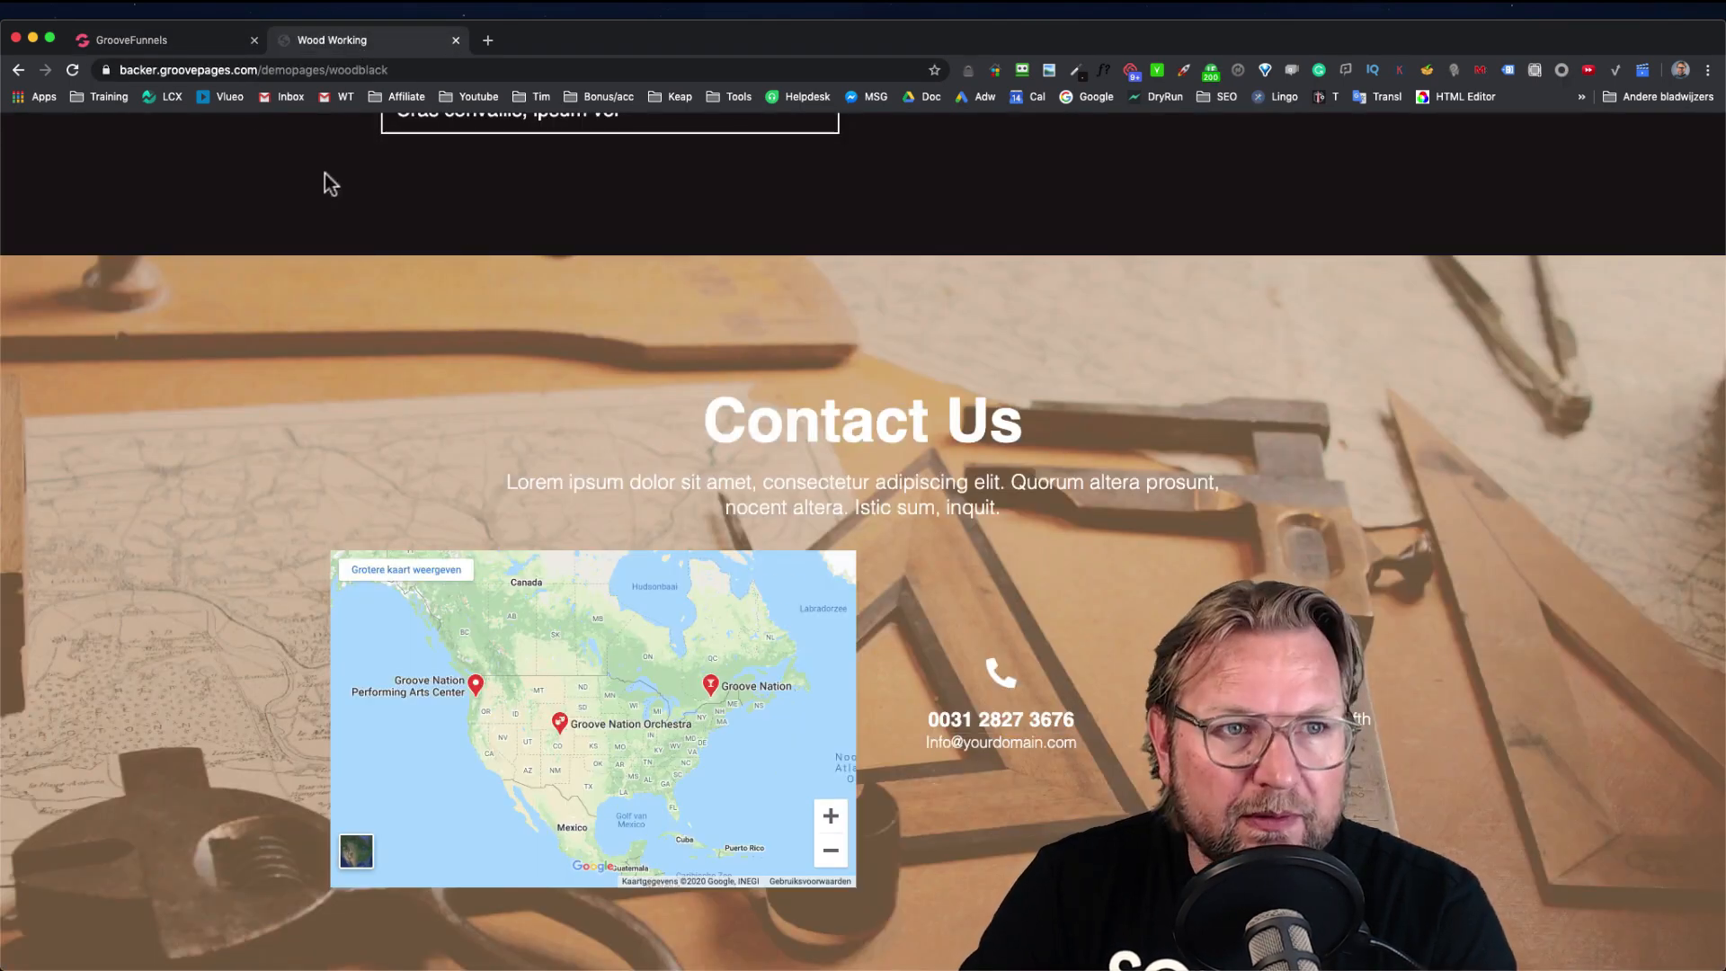
left_click(207, 40)
left_click(1060, 793)
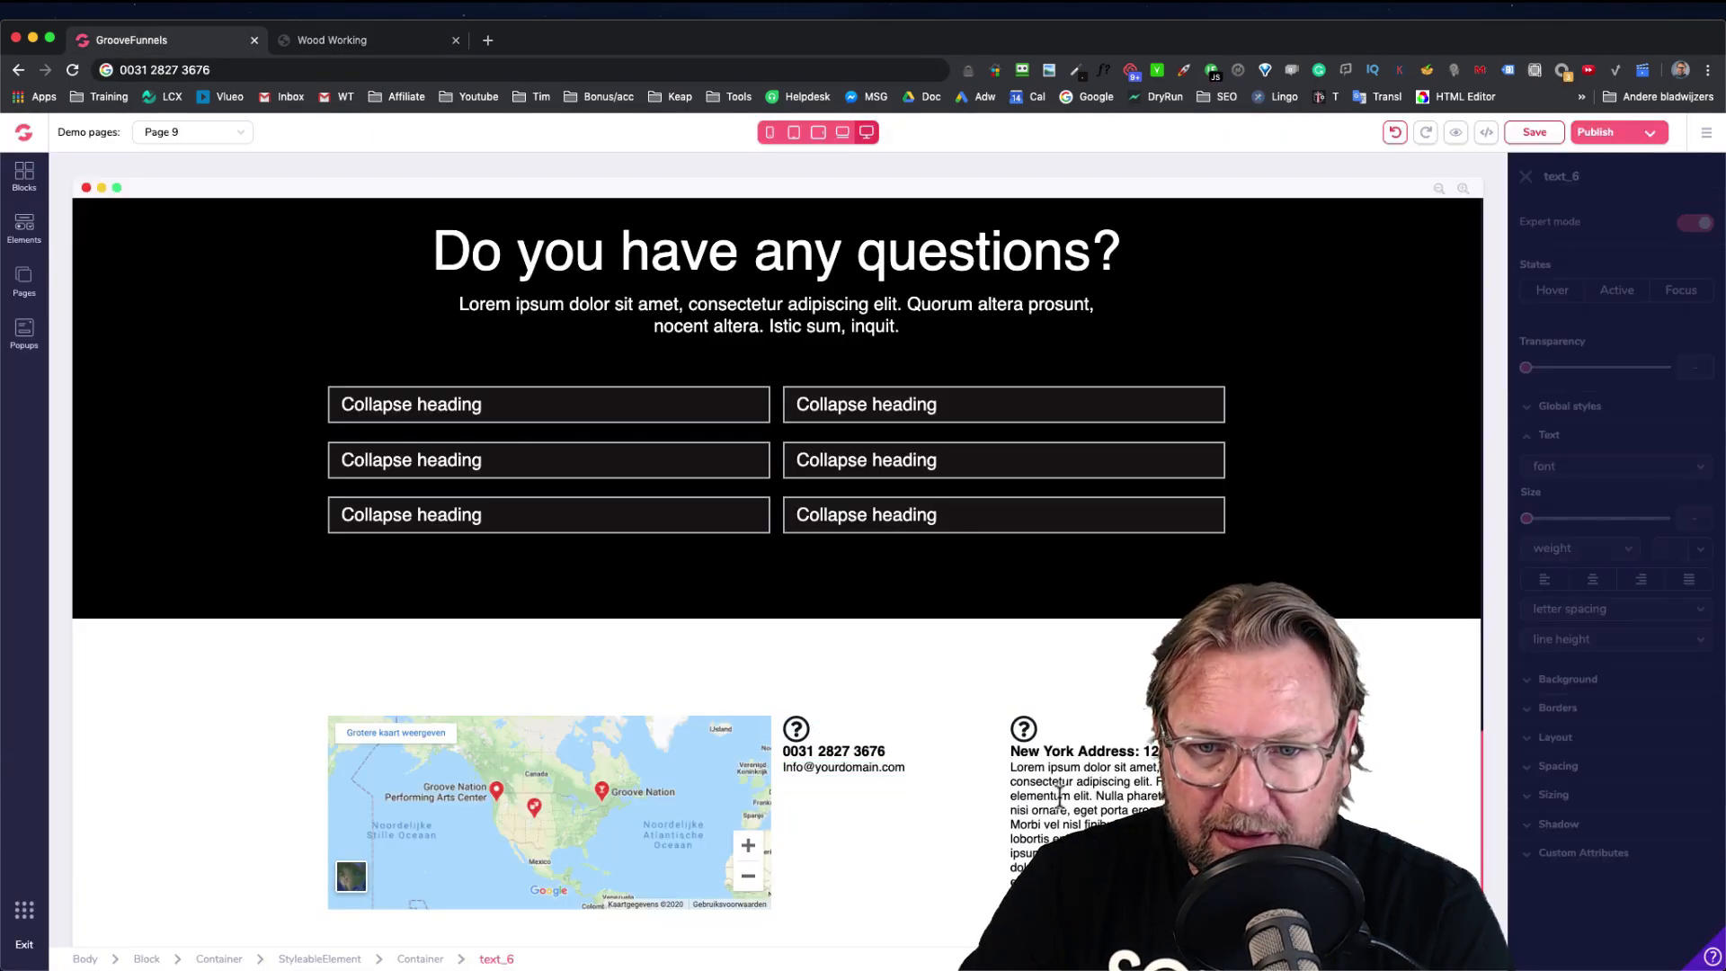
double_click(1060, 793)
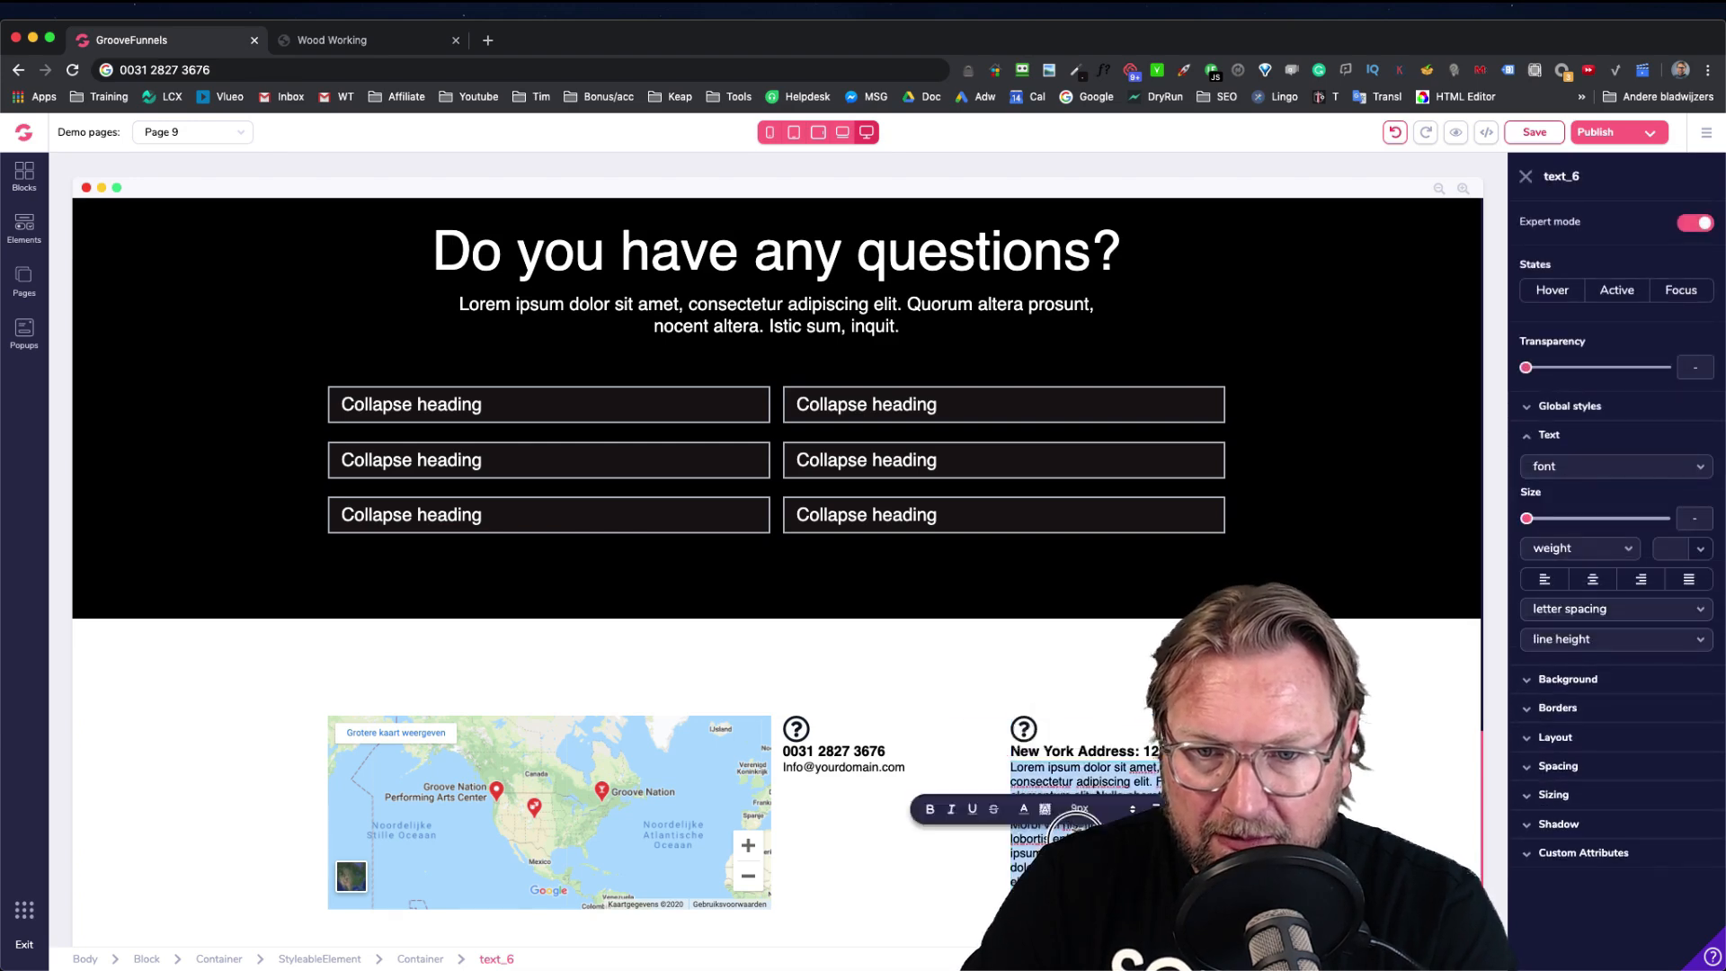
type("Avenue, 35th floor")
left_click(877, 827)
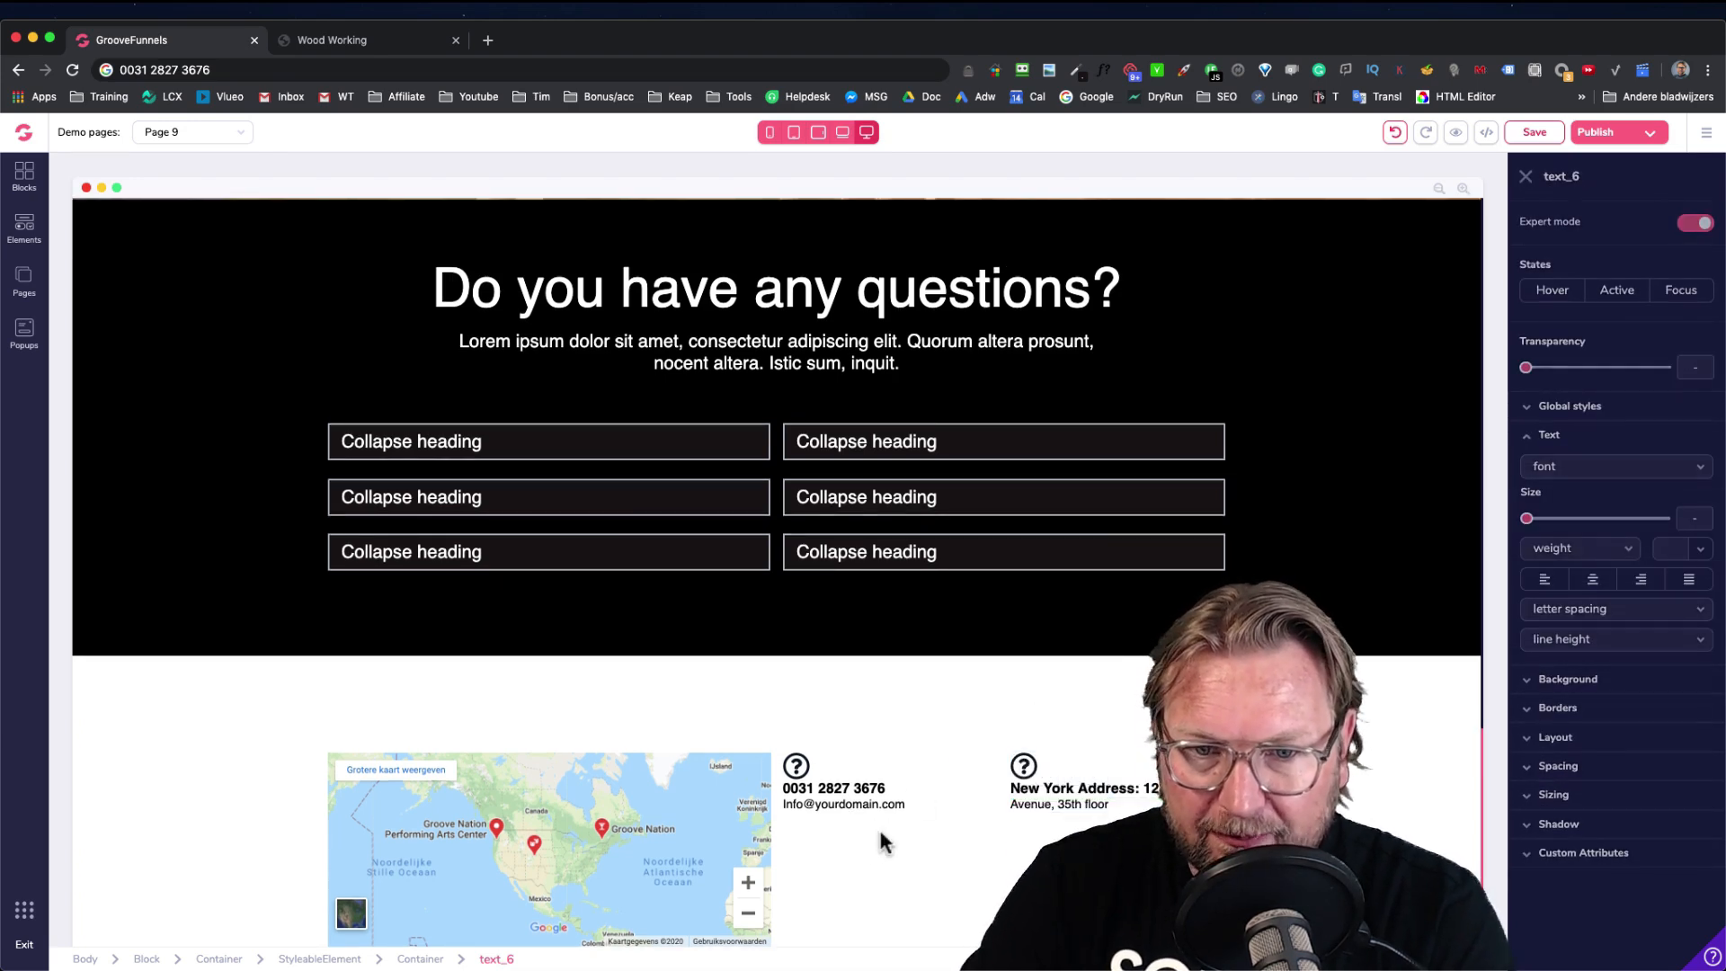
Change the icon above the phone number to the fish icon (fas fa-fish) and update it
left_click(796, 766)
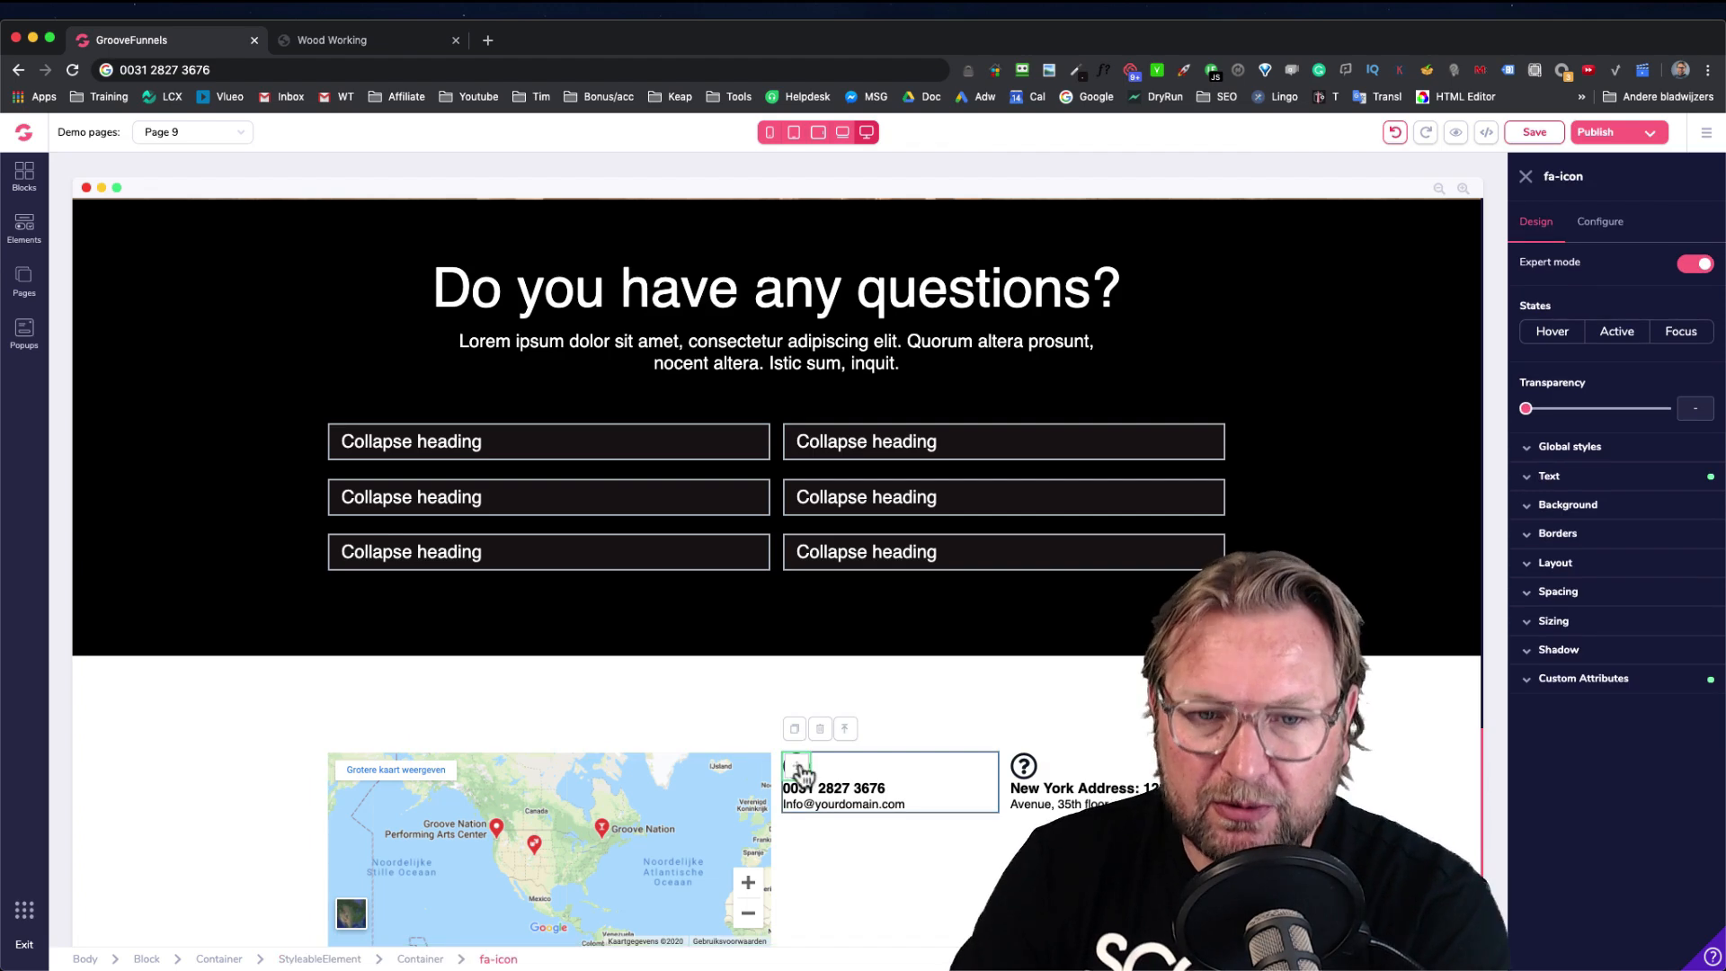
left_click(1602, 222)
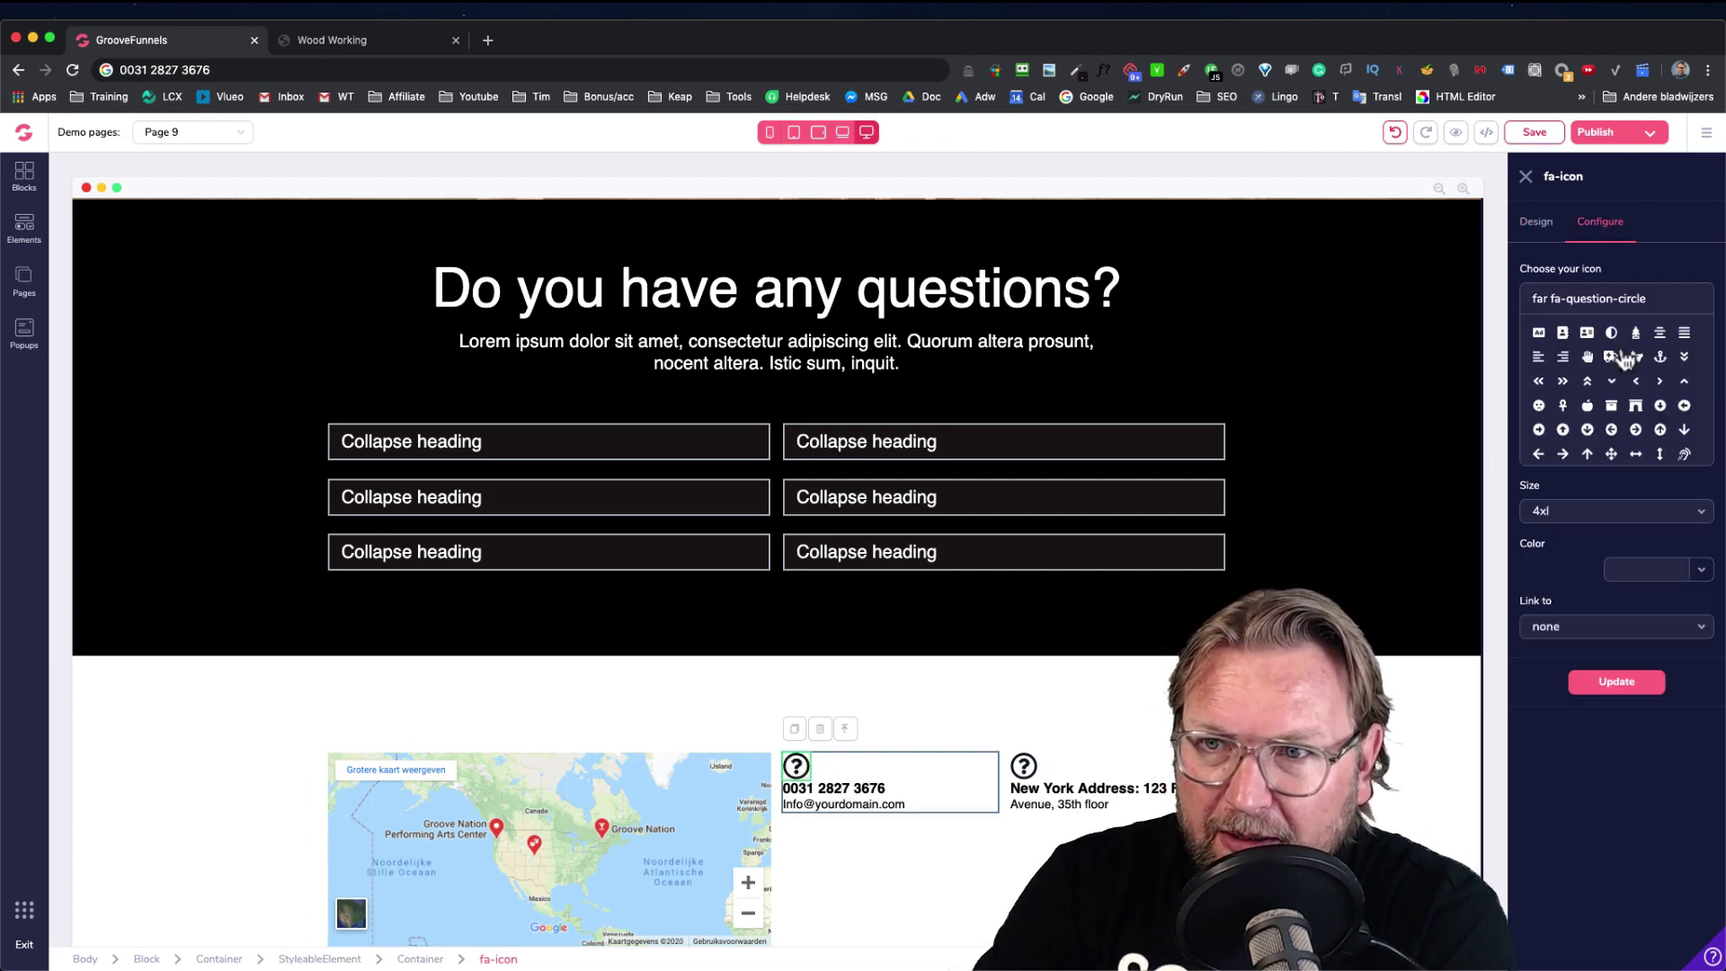
scroll(1618, 405, "down", 5)
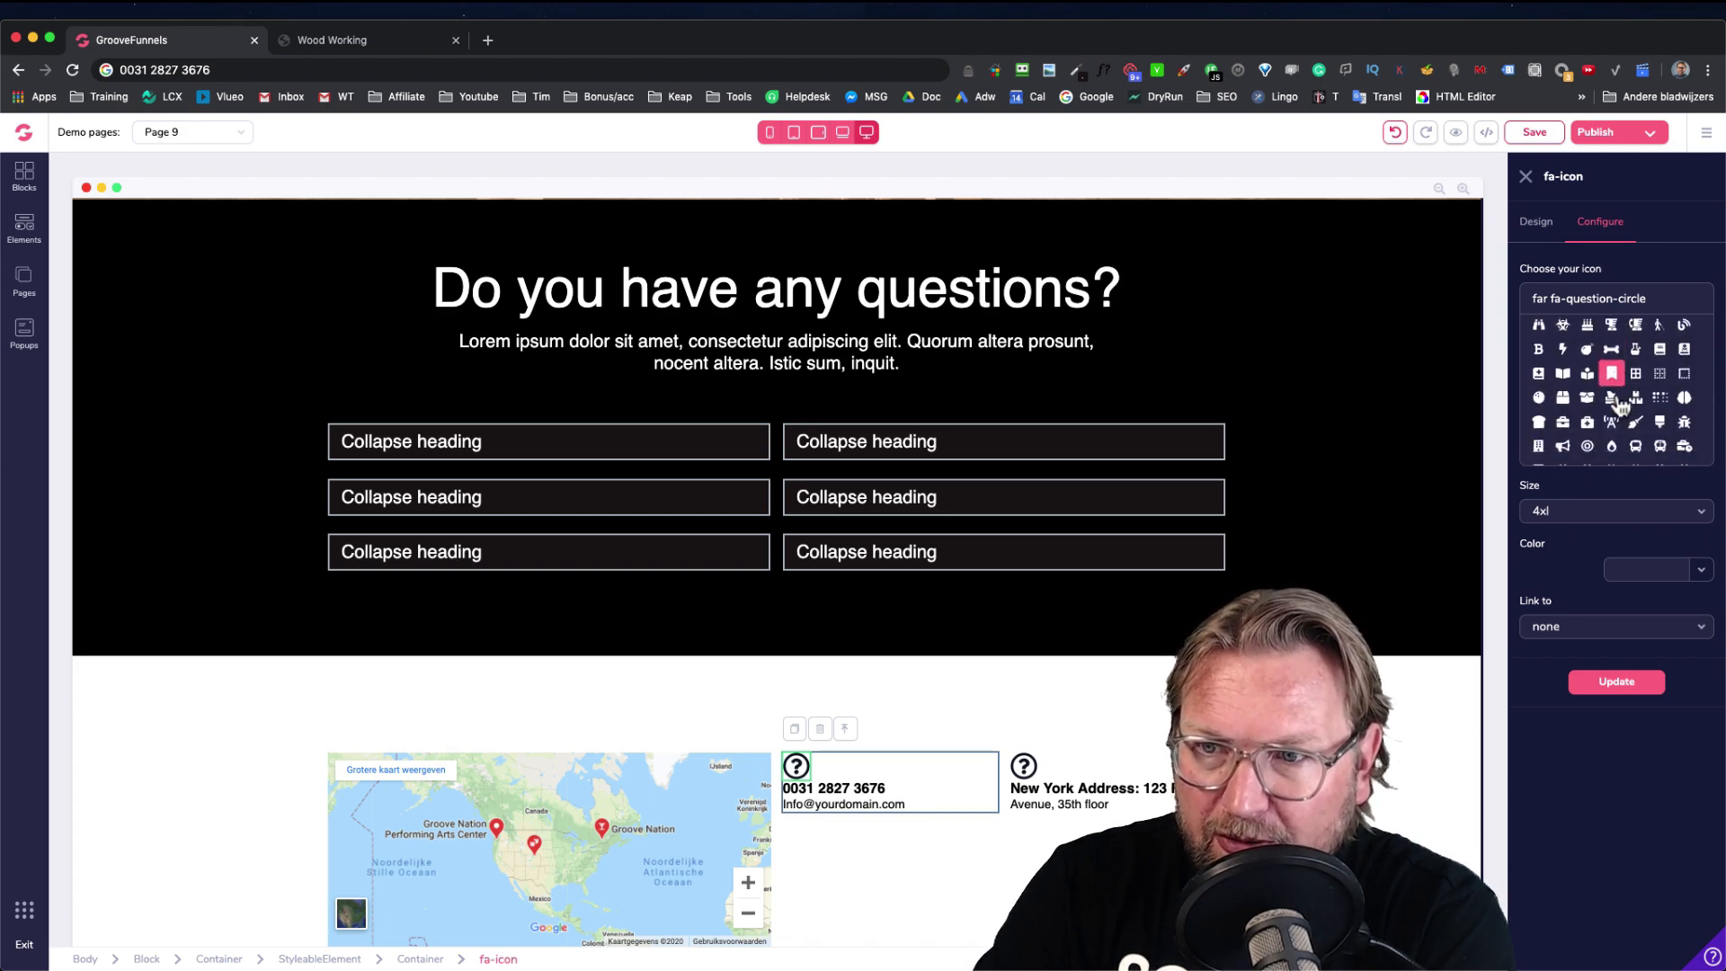
scroll(1618, 404, "down", 5)
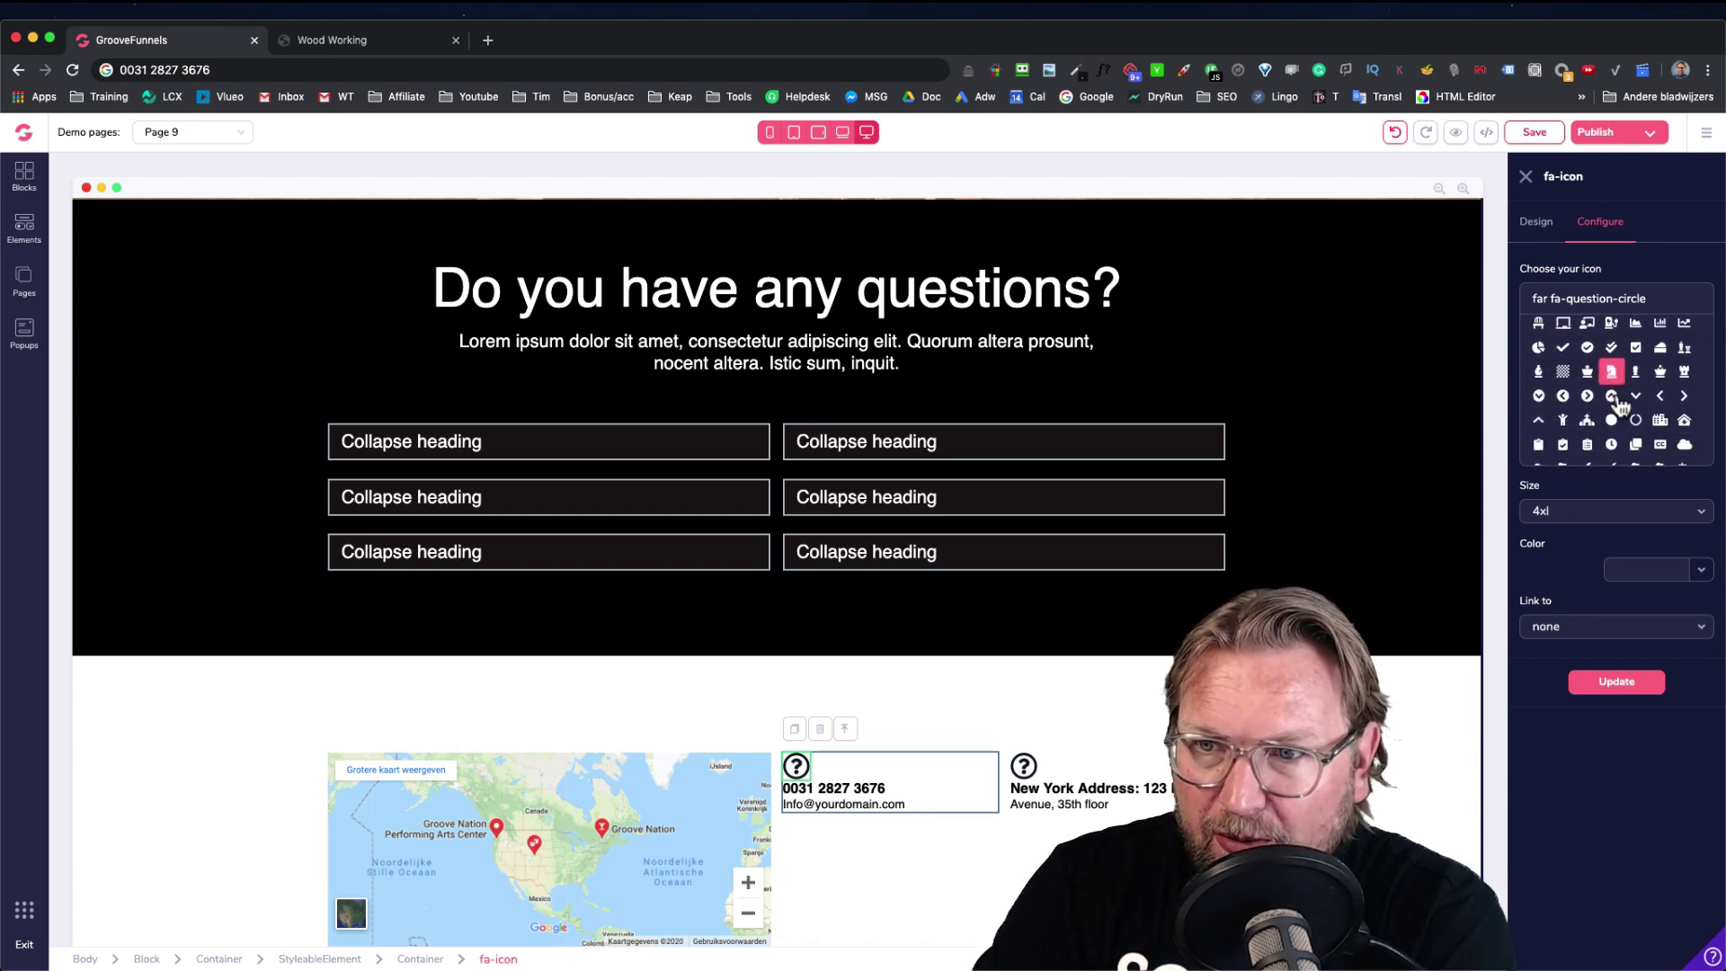
scroll(1618, 405, "down", 5)
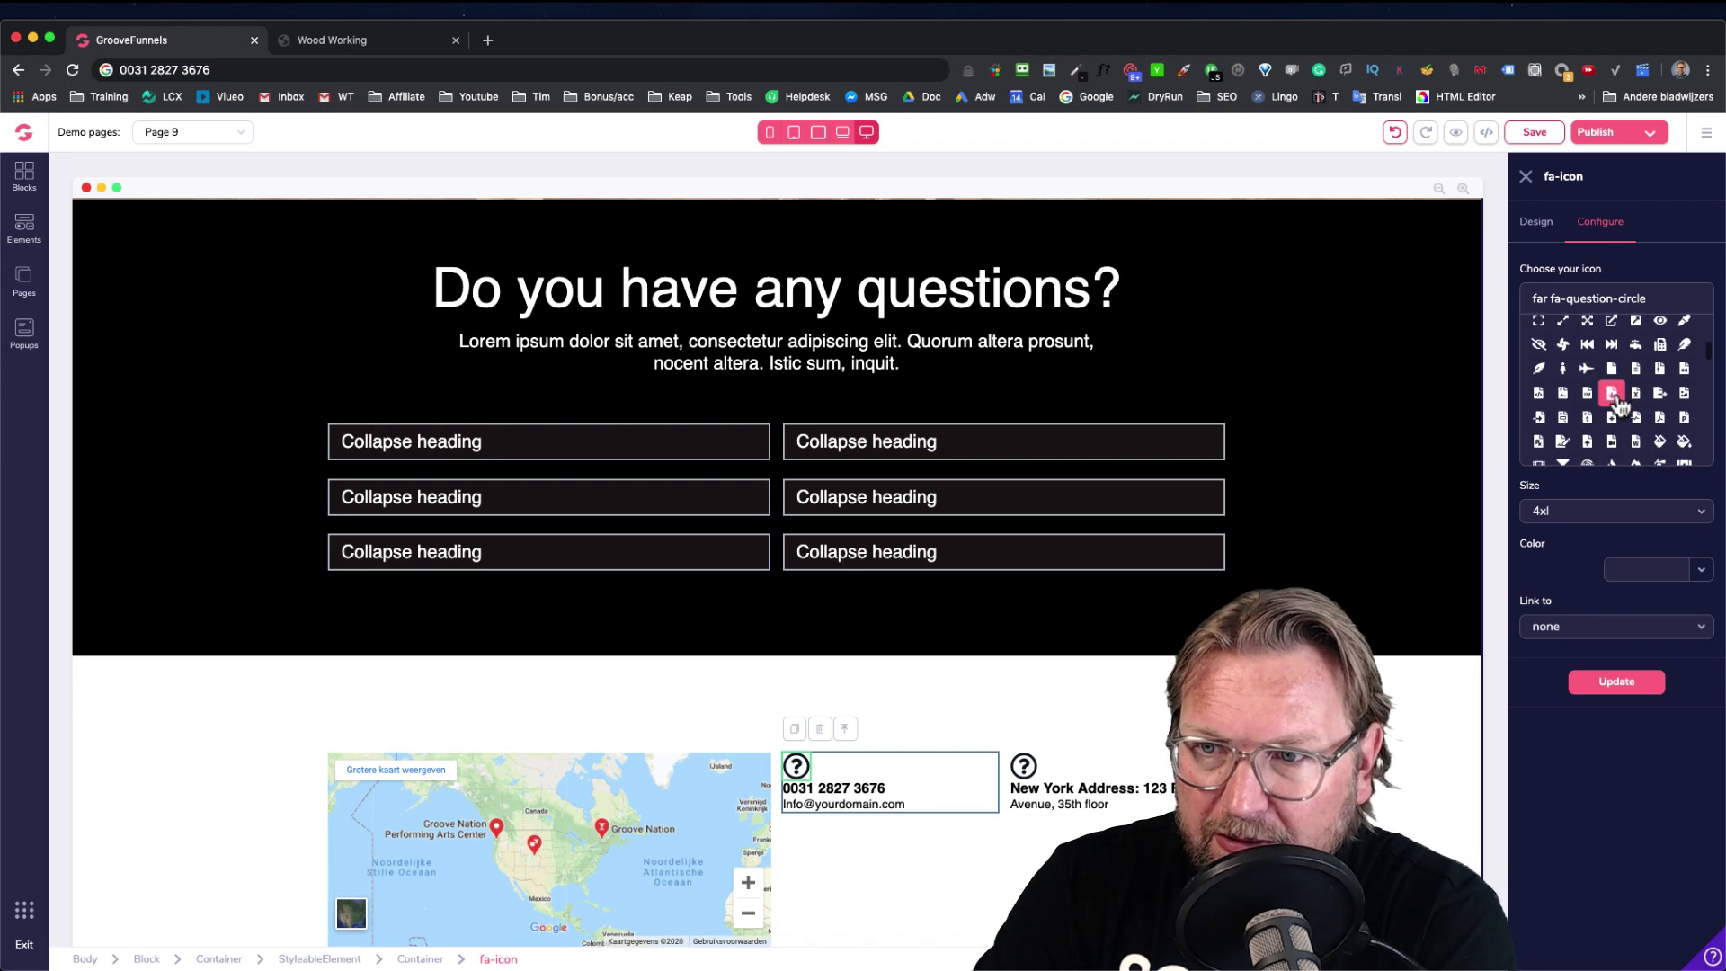
scroll(1613, 409, "down", 1)
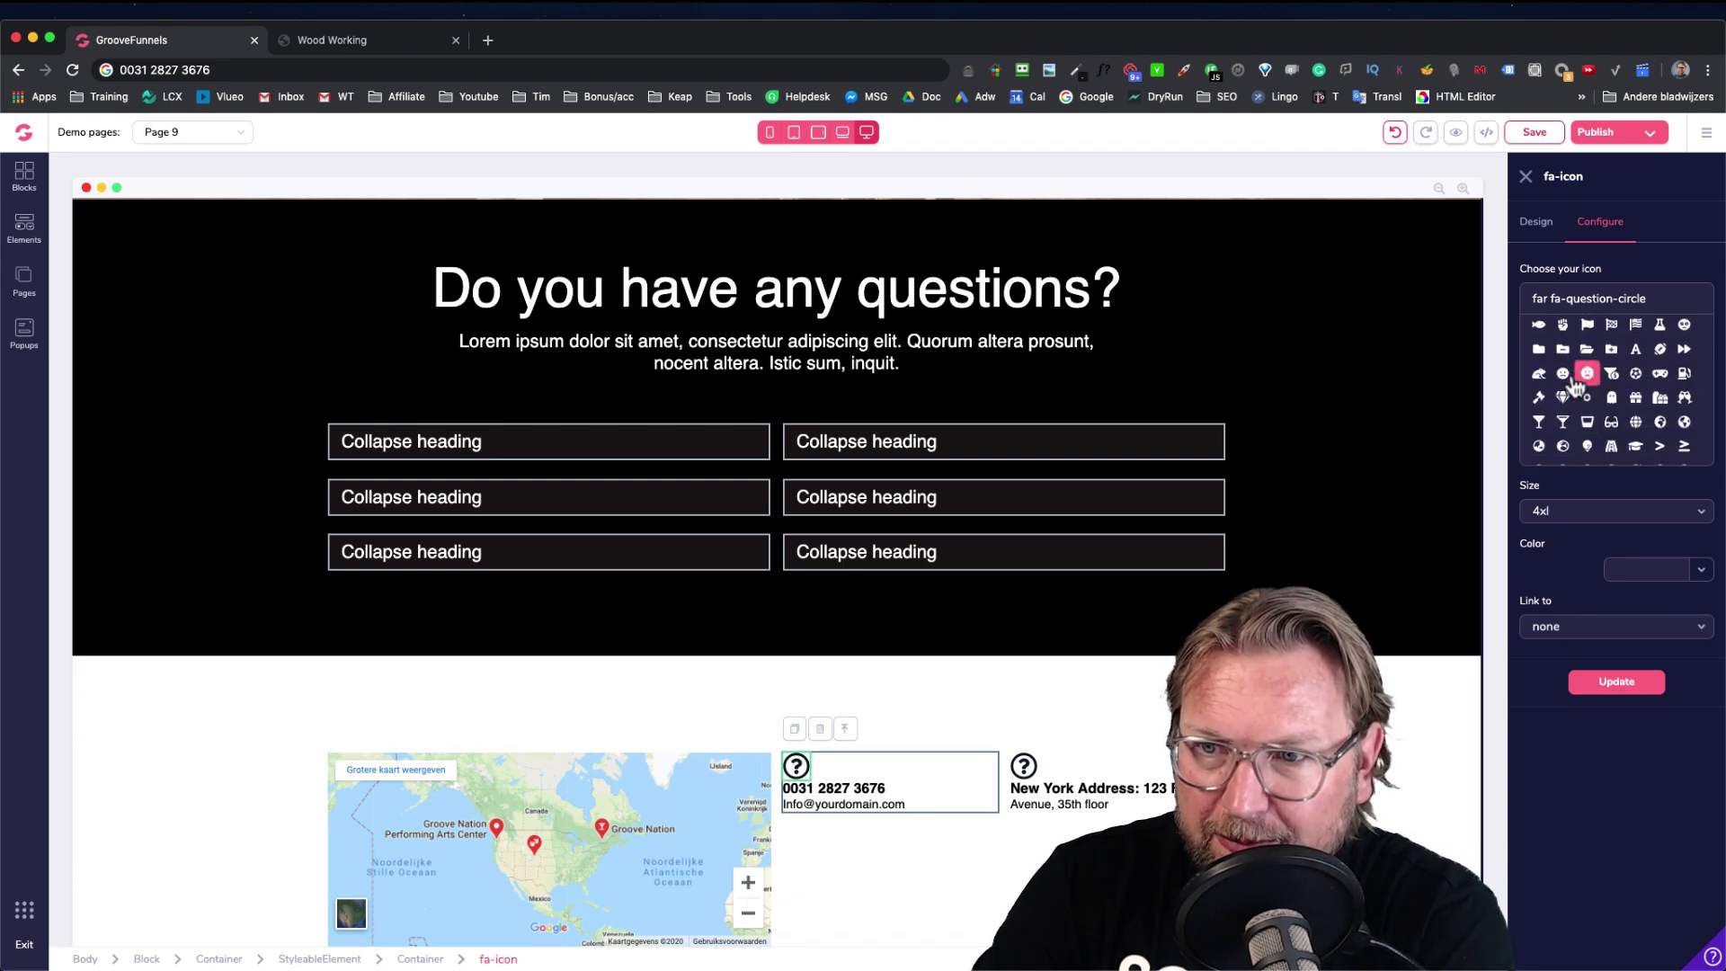
left_click(1538, 324)
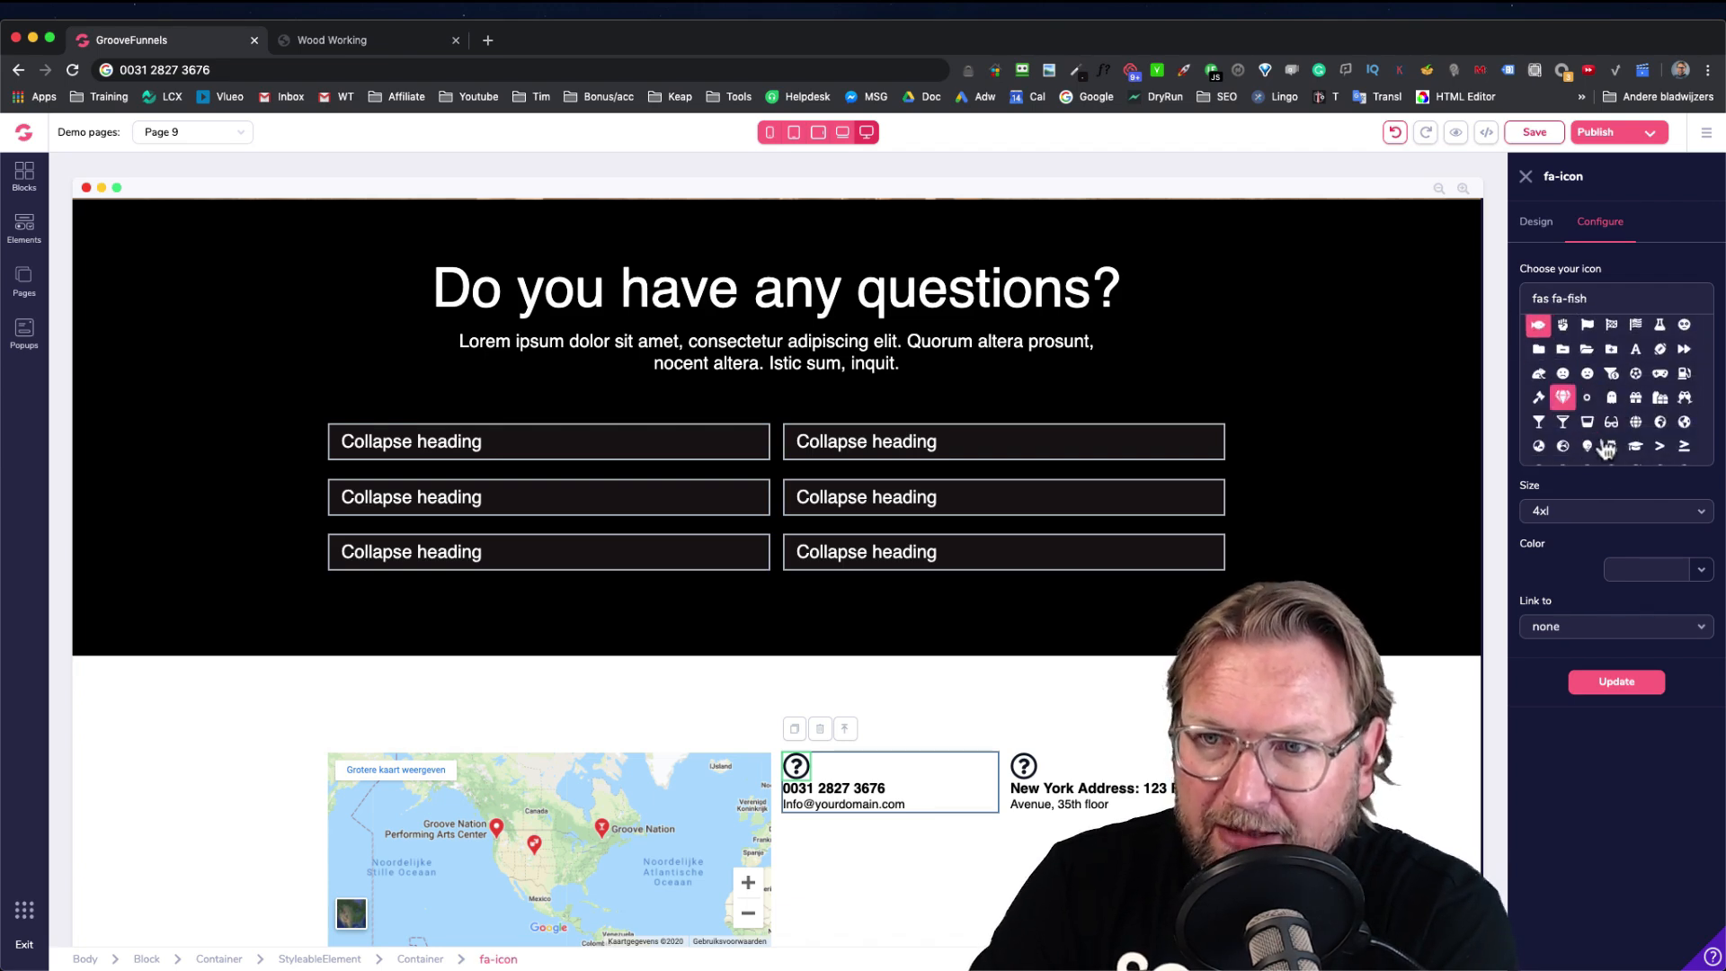
left_click(1629, 683)
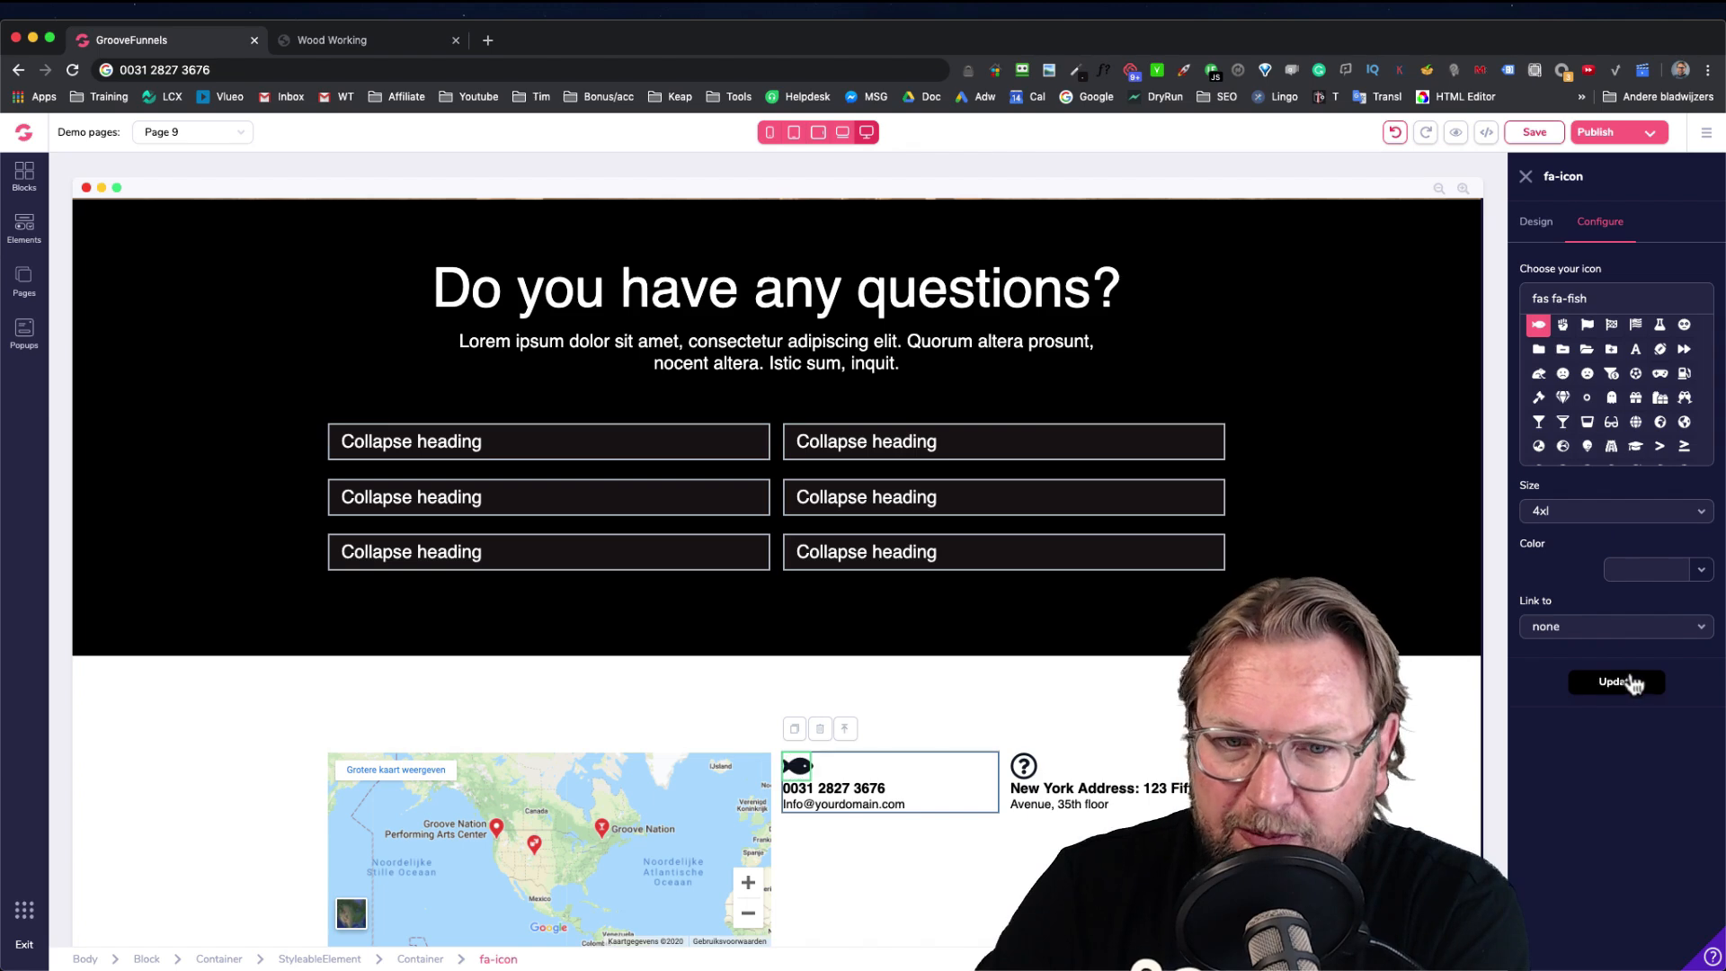
left_click(1023, 769)
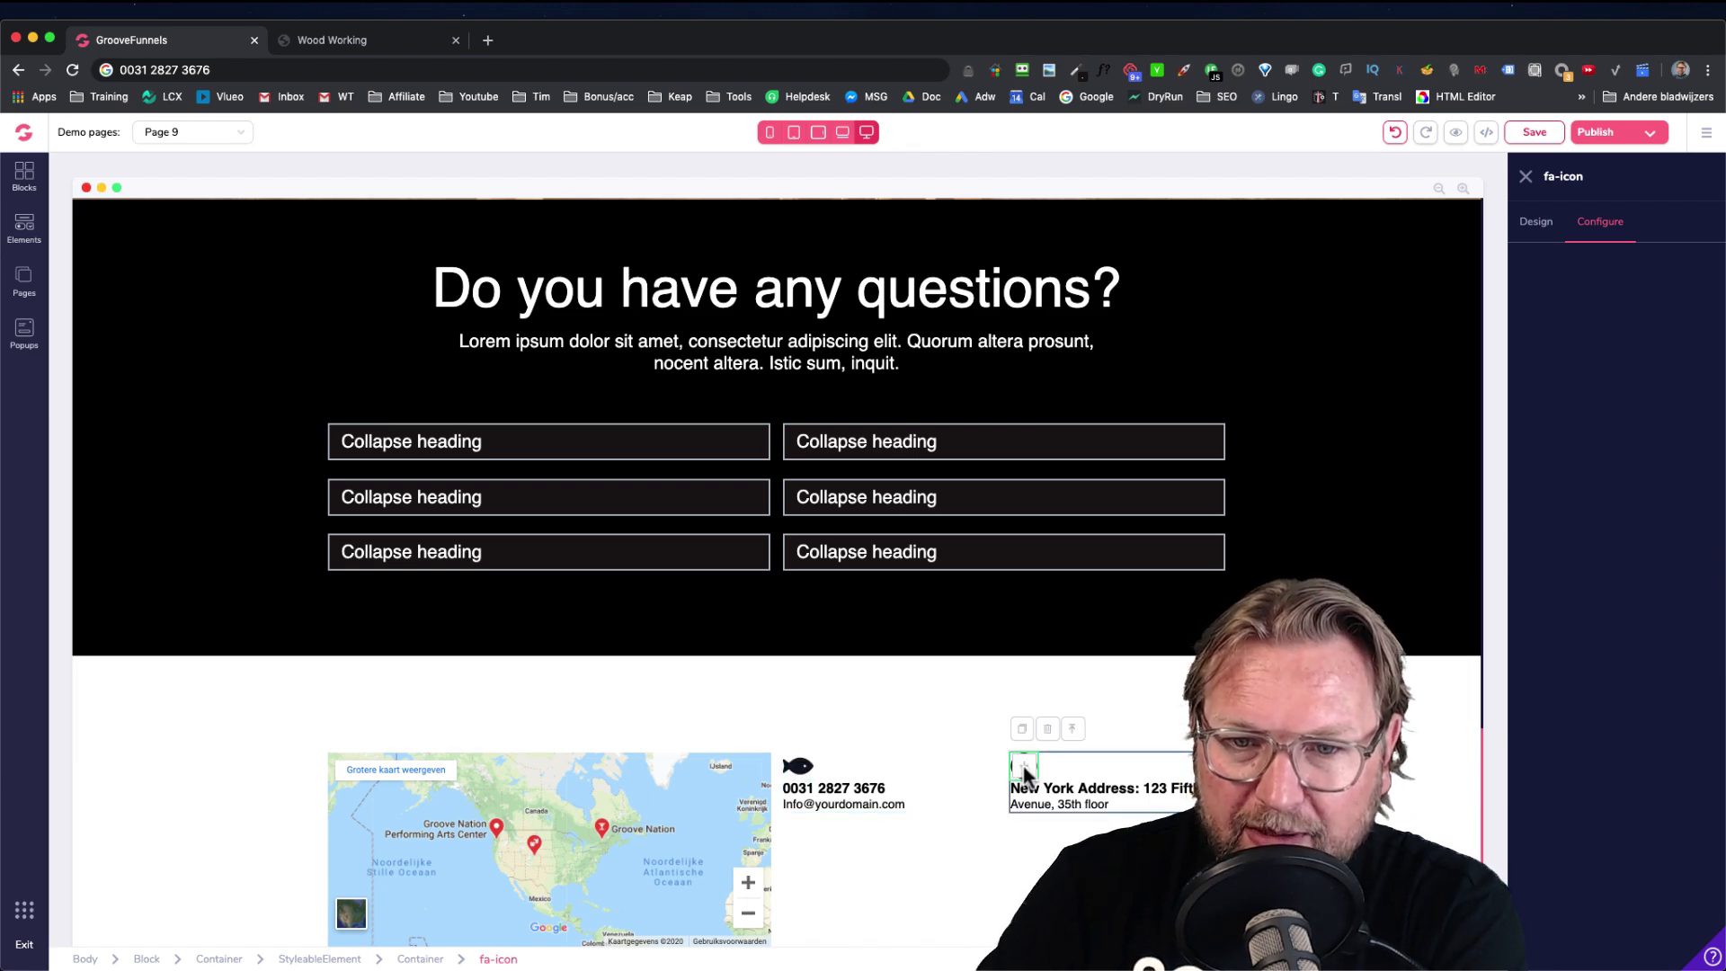
left_click(1544, 225)
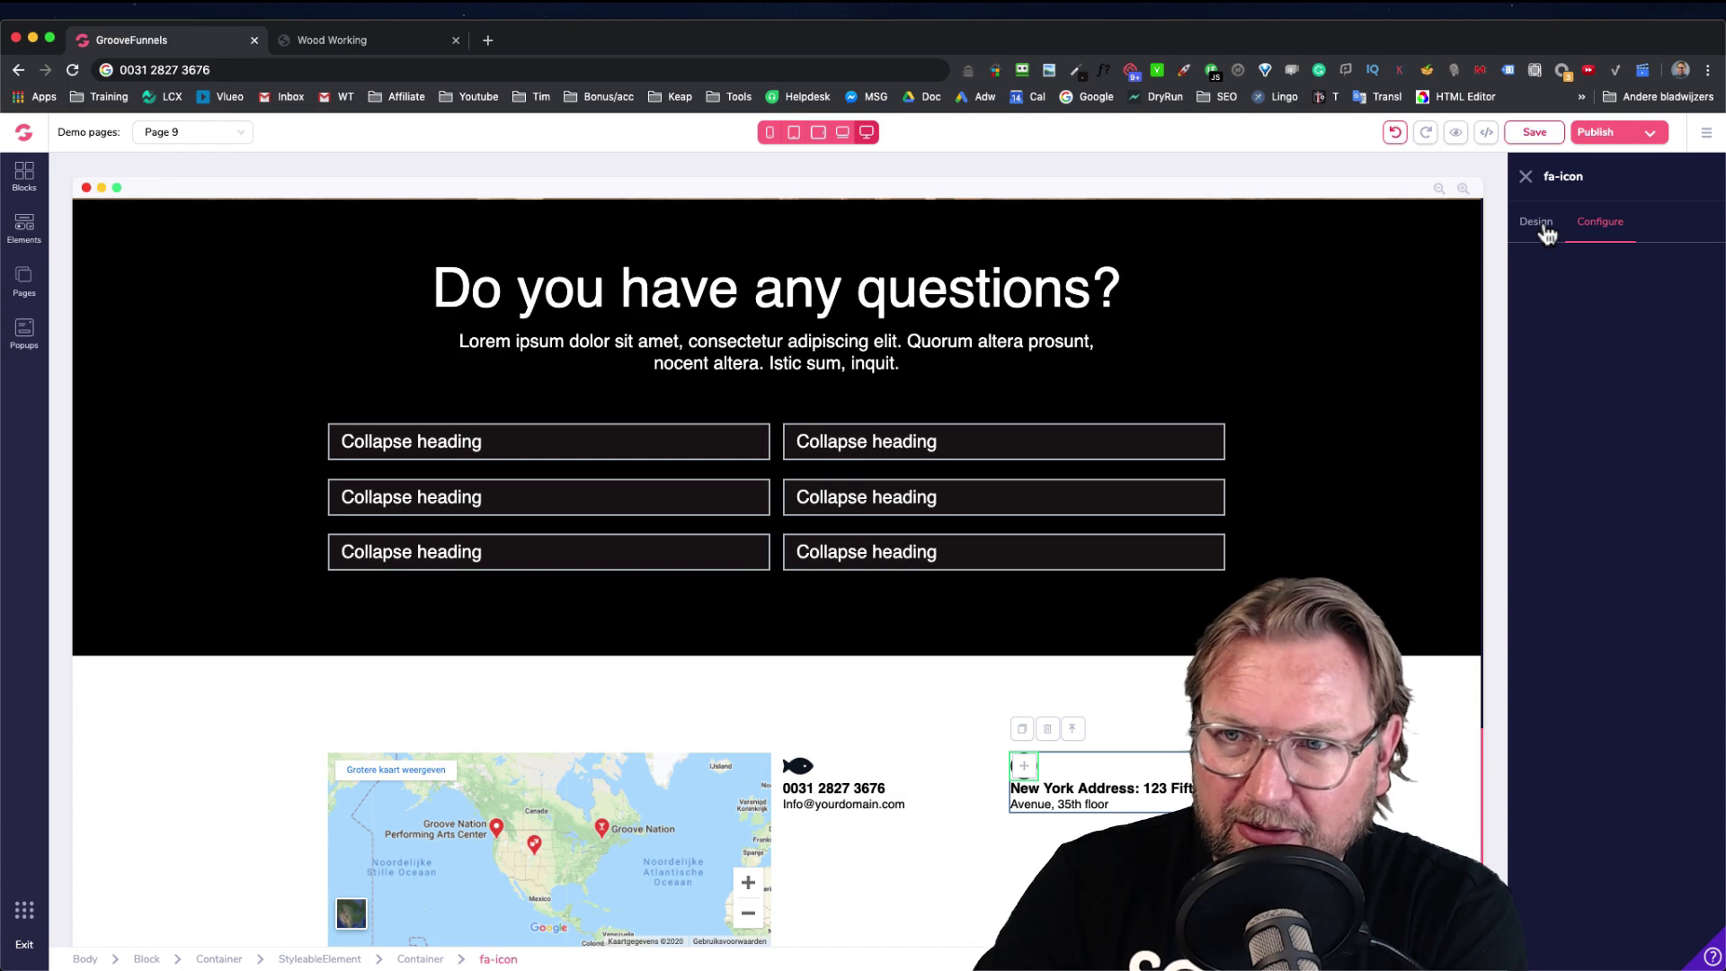
left_click(1523, 177)
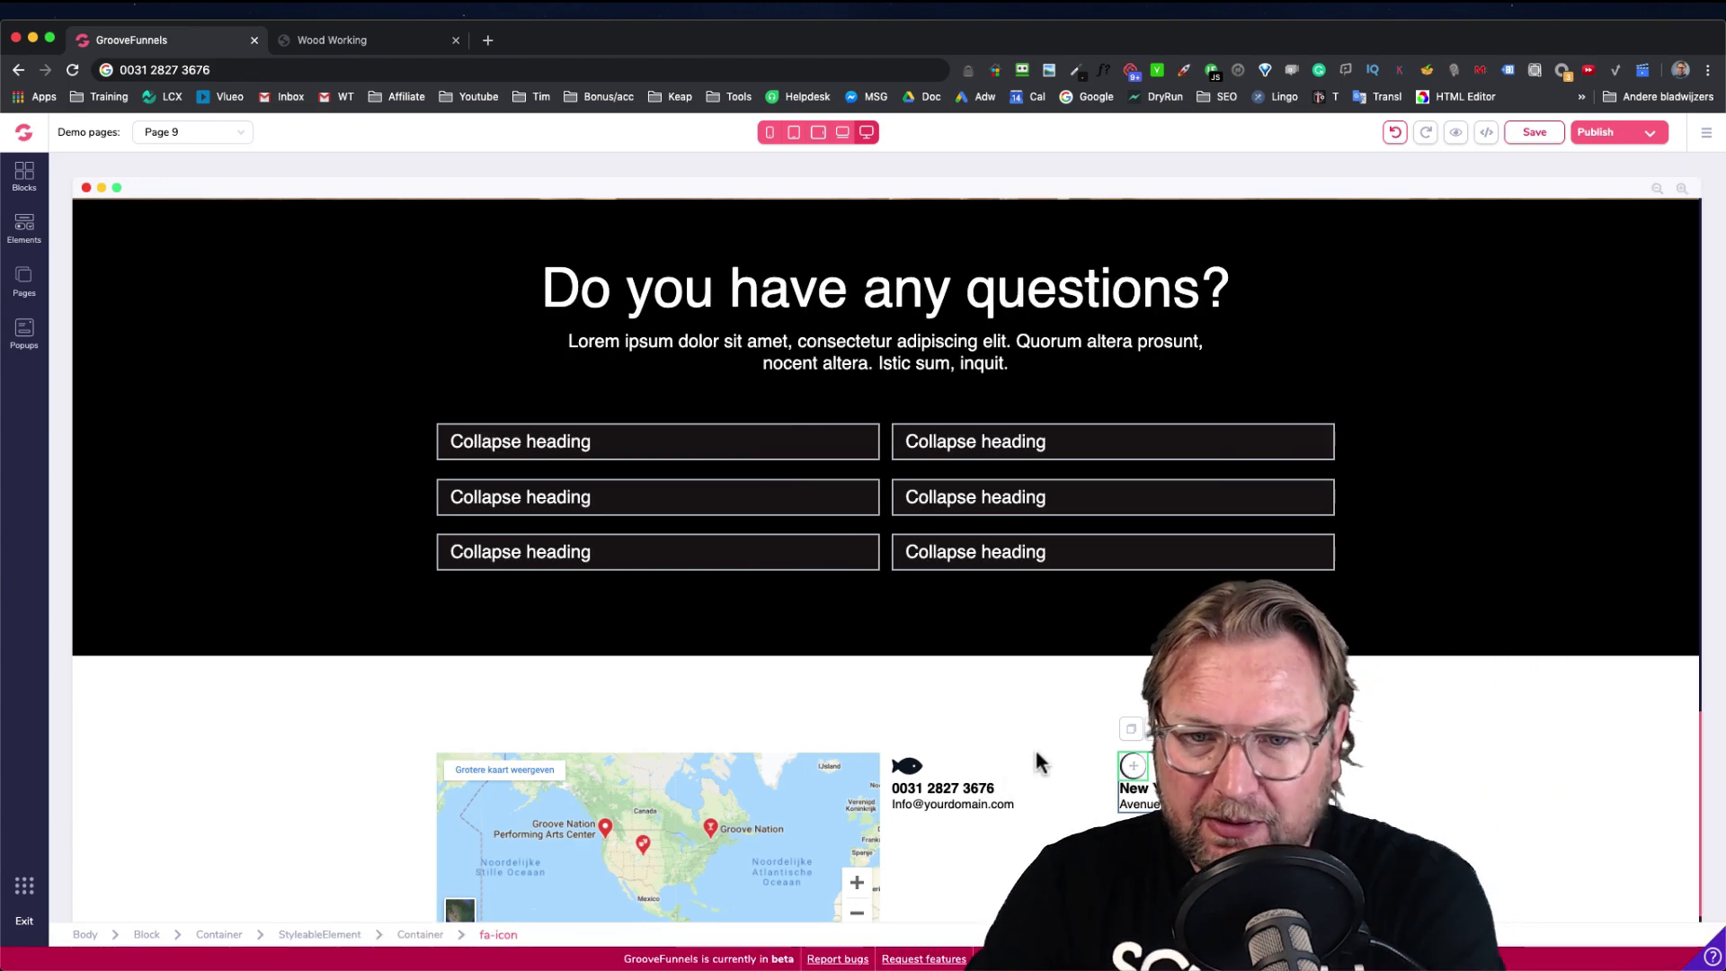
Lay out the phone number column's container vertically, with spaced-out primary alignment and centred secondary alignment
scroll(1025, 791, "down", 1)
scroll(1027, 796, "down", 2)
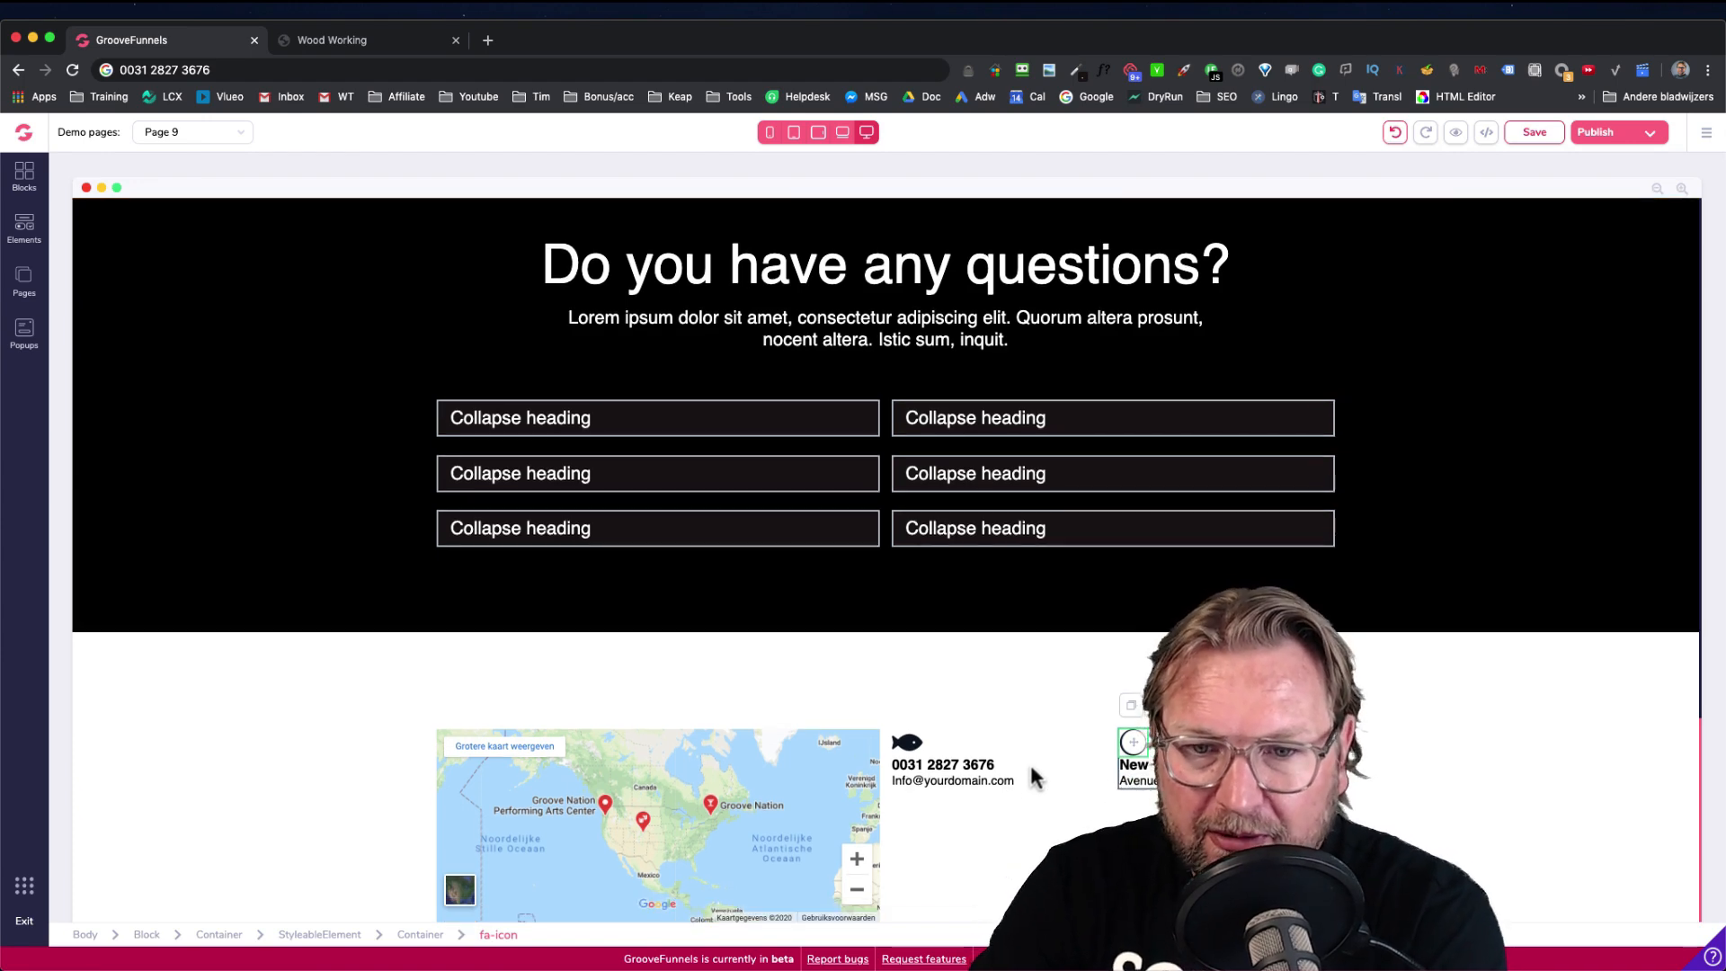
left_click(1017, 755)
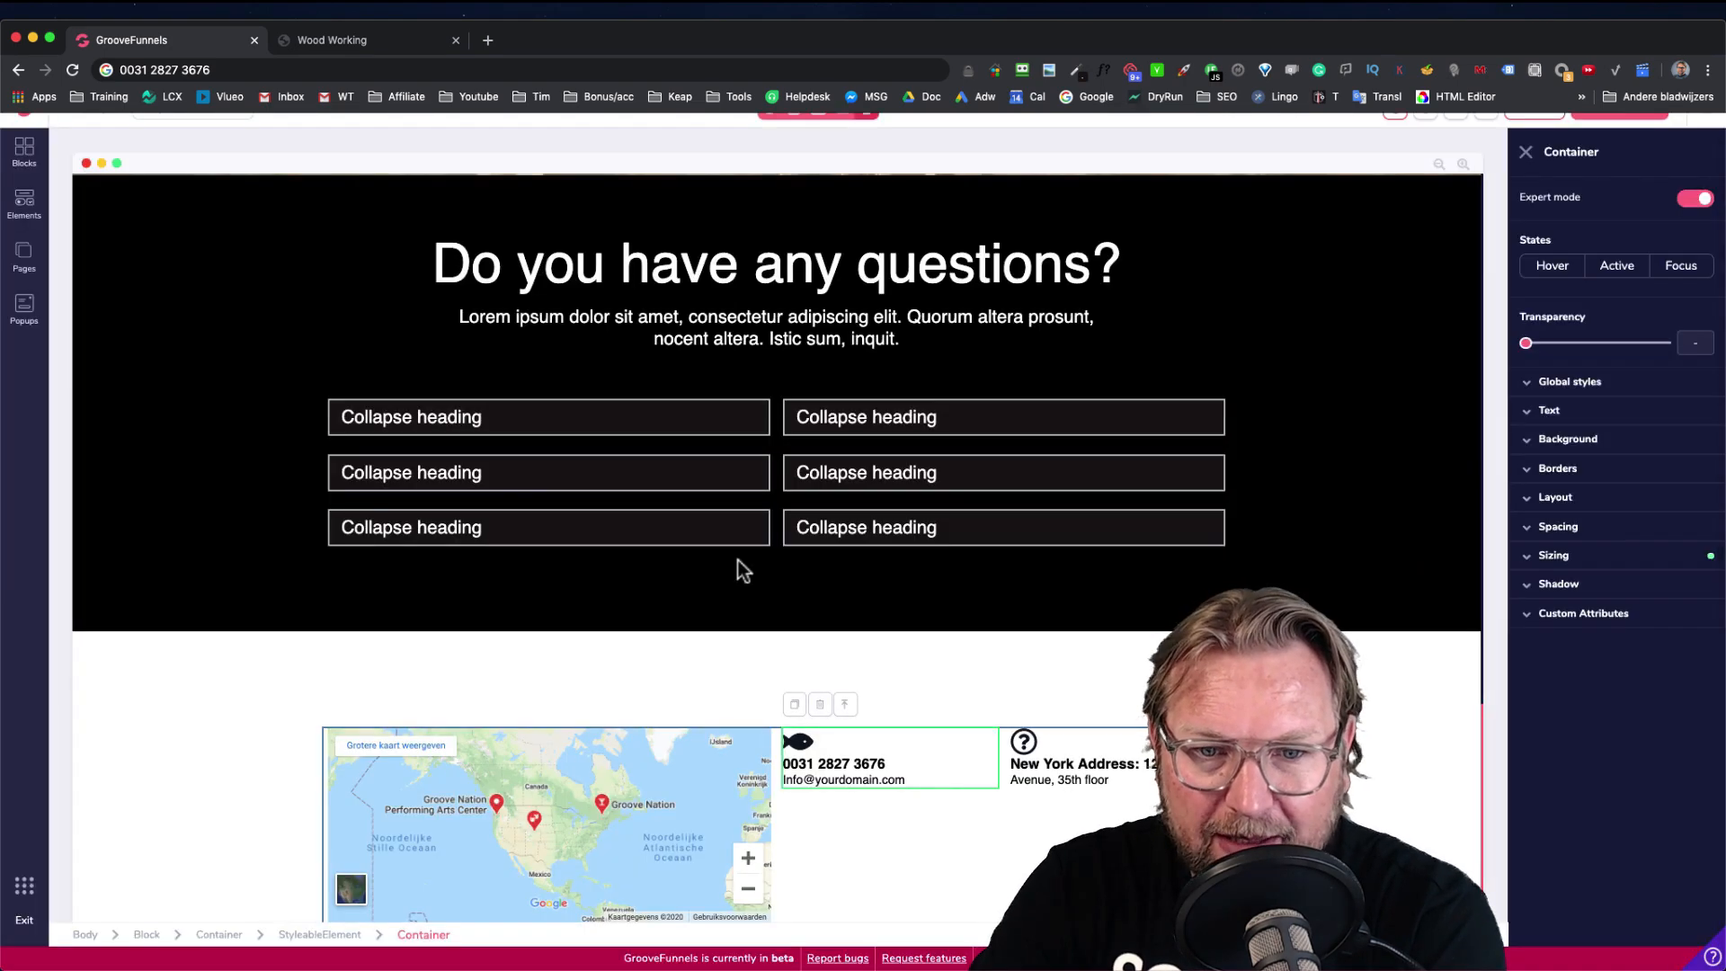
left_click(1562, 499)
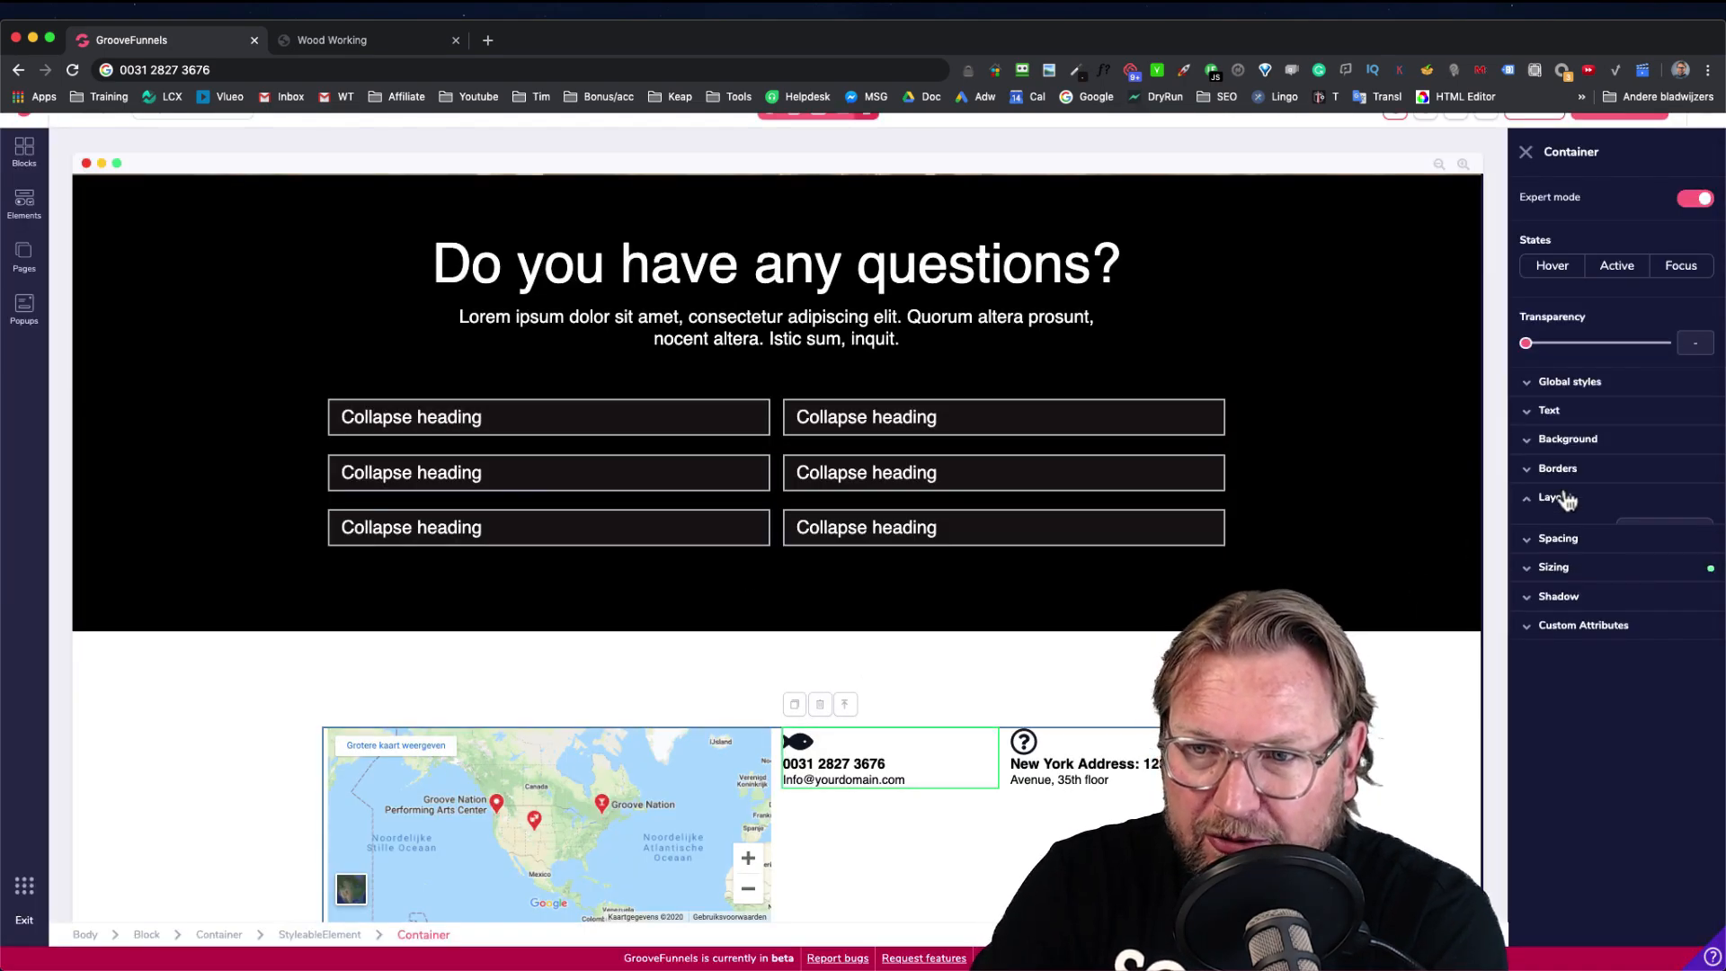
left_click(1677, 579)
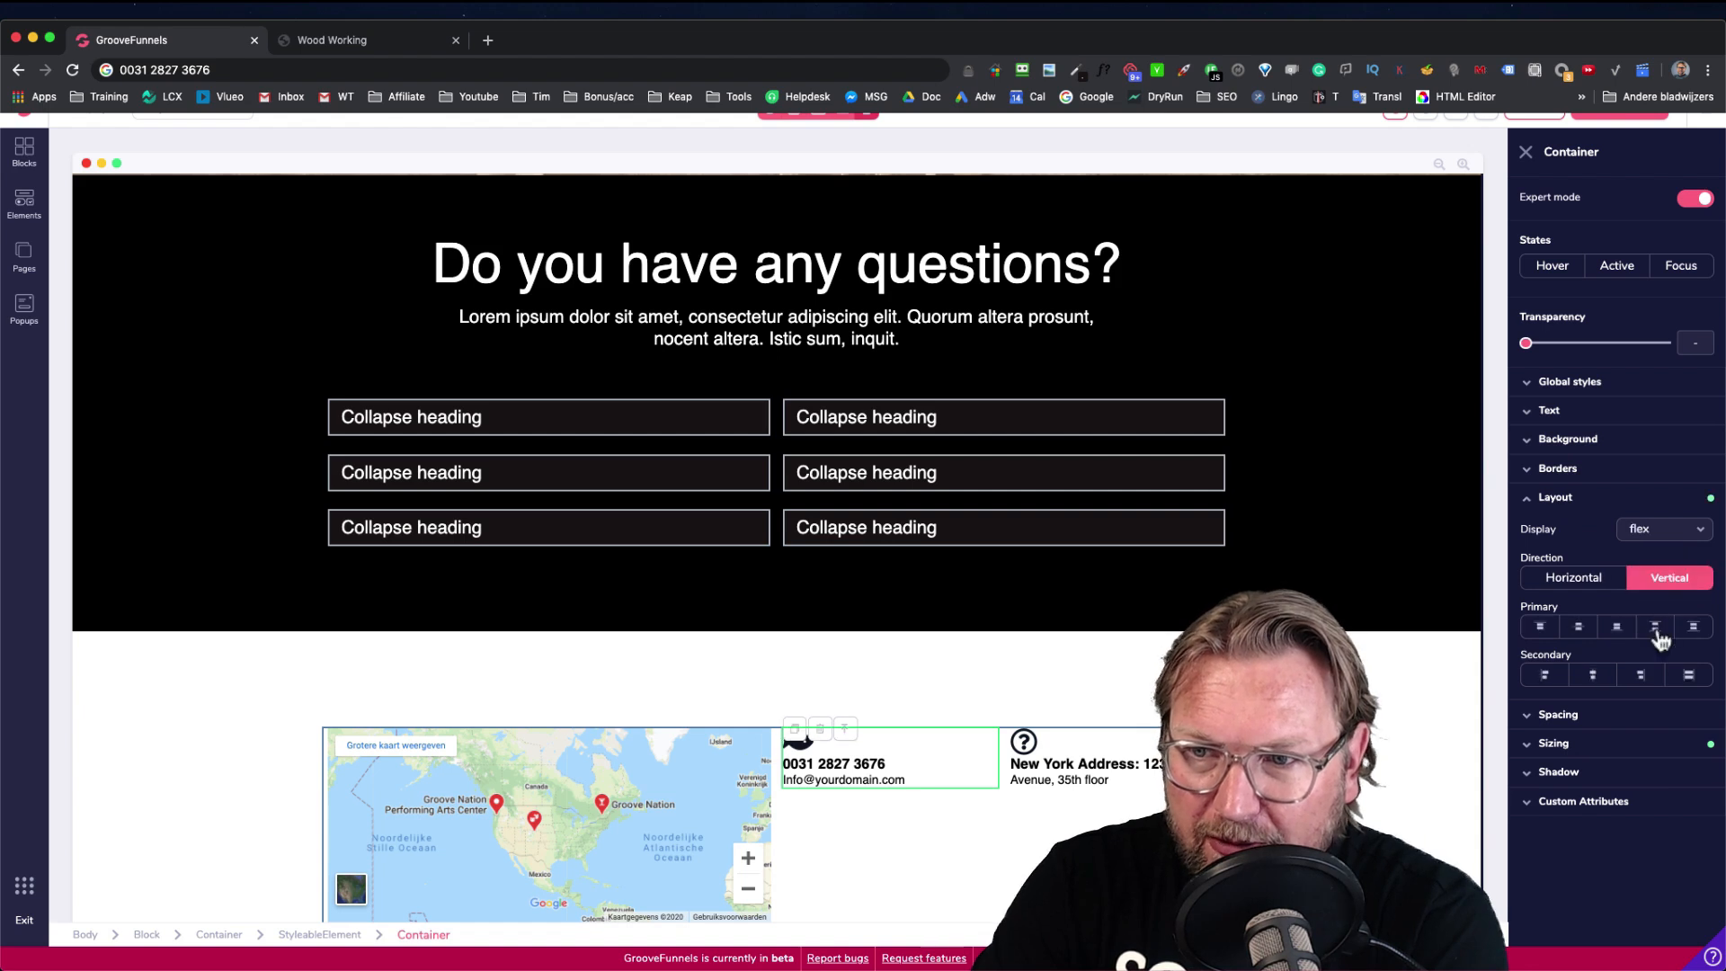
left_click(1604, 679)
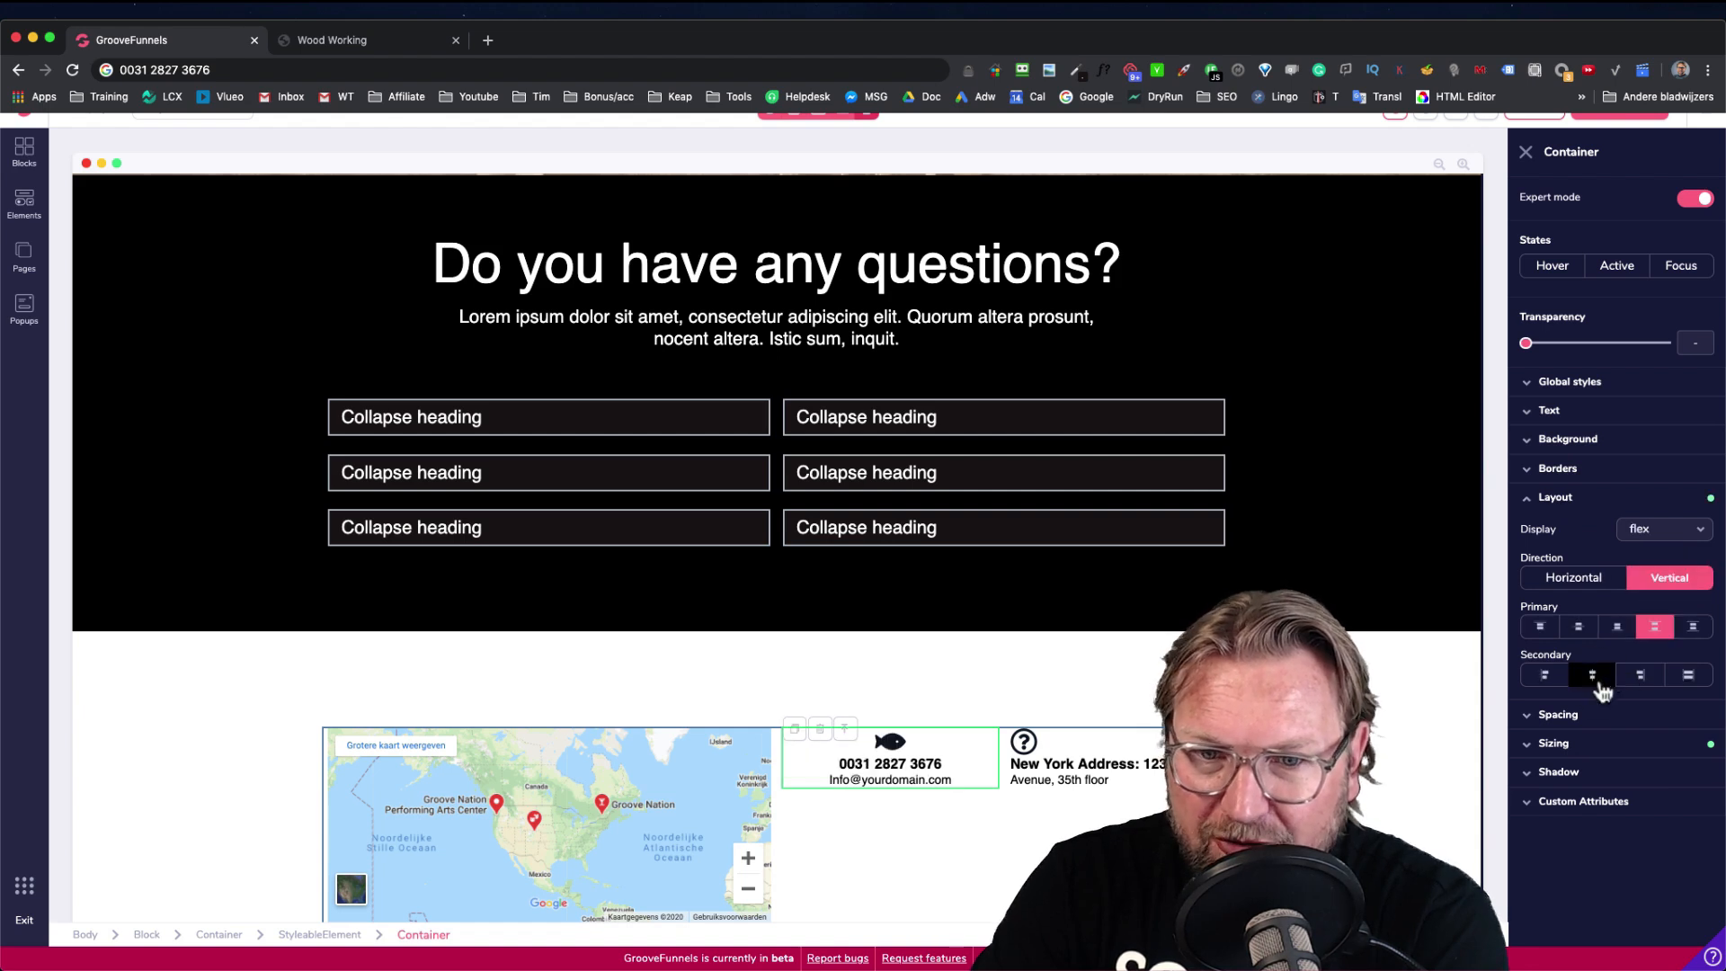
Give the address column's container the same vertical layout, with spaced-out primary alignment and centred secondary alignment
left_click(1103, 758)
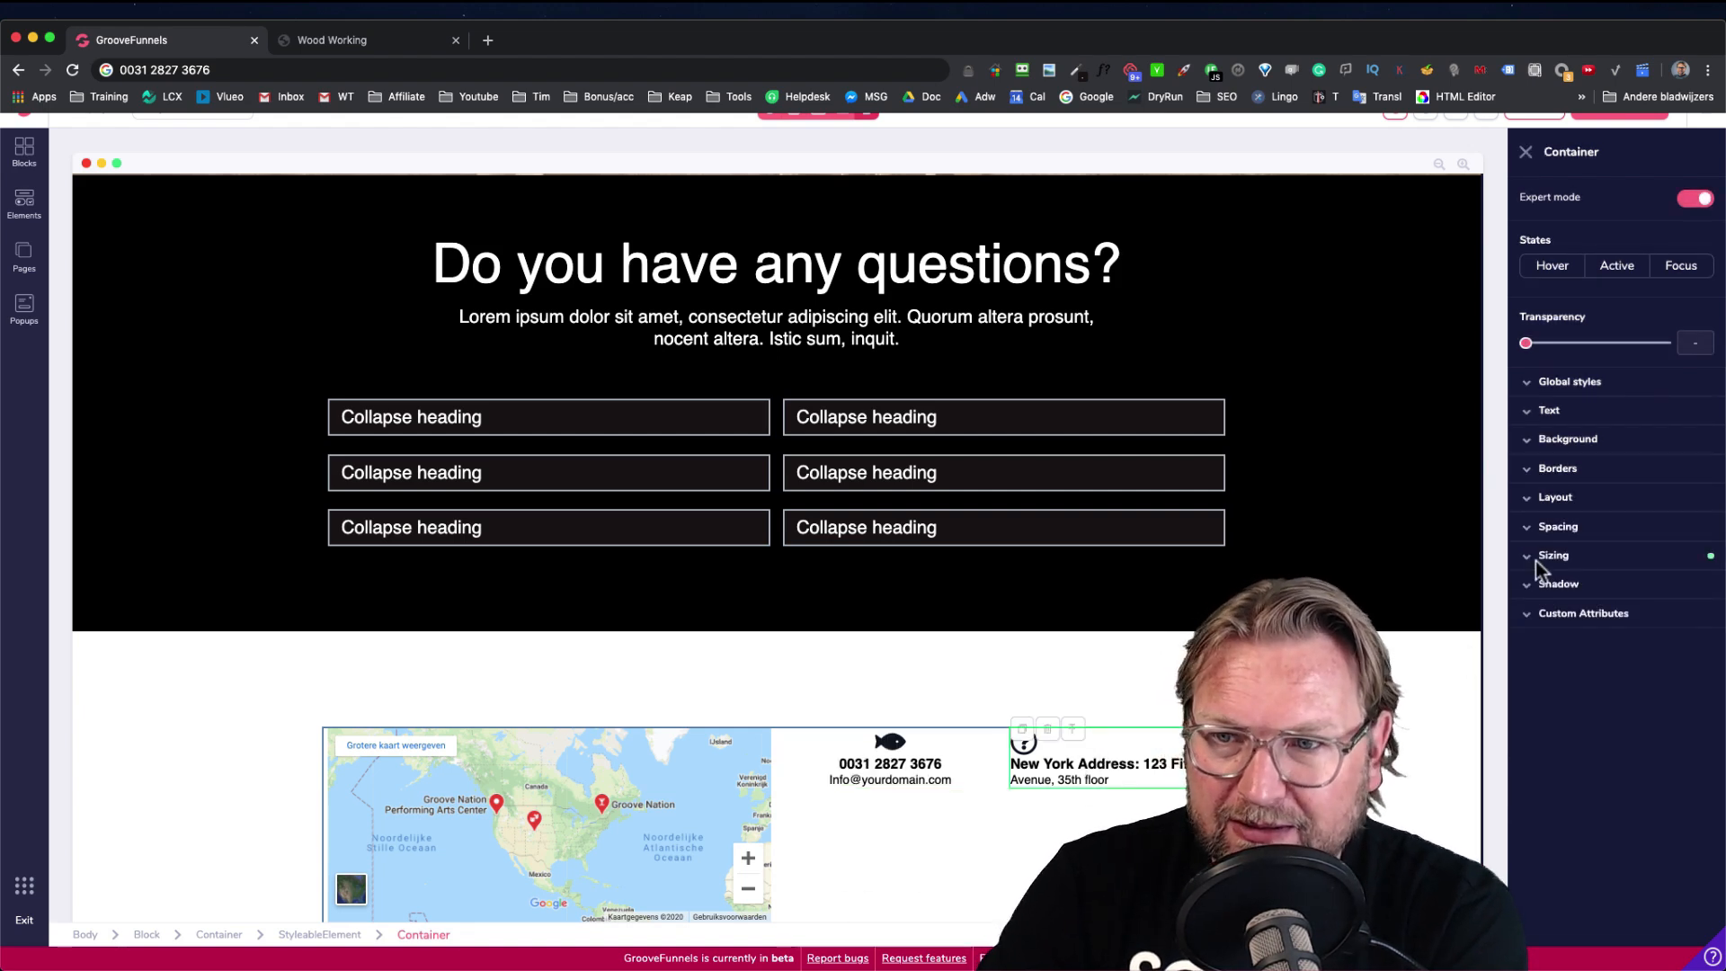
left_click(1555, 497)
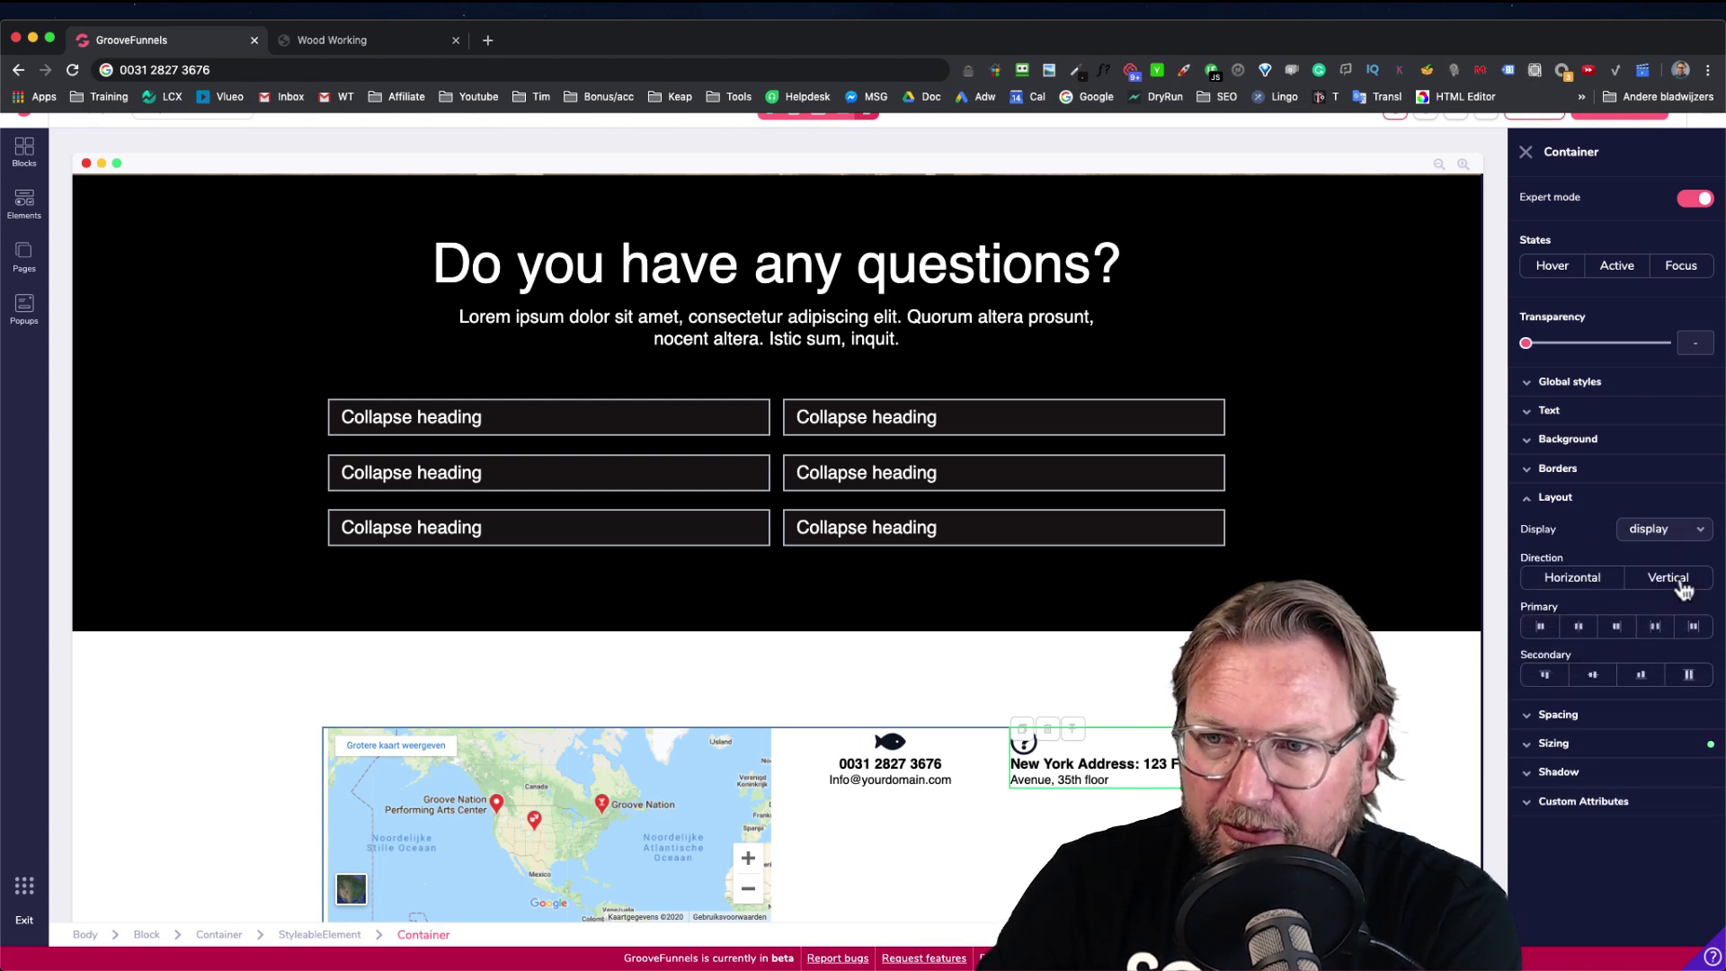
left_click(1668, 578)
left_click(1593, 677)
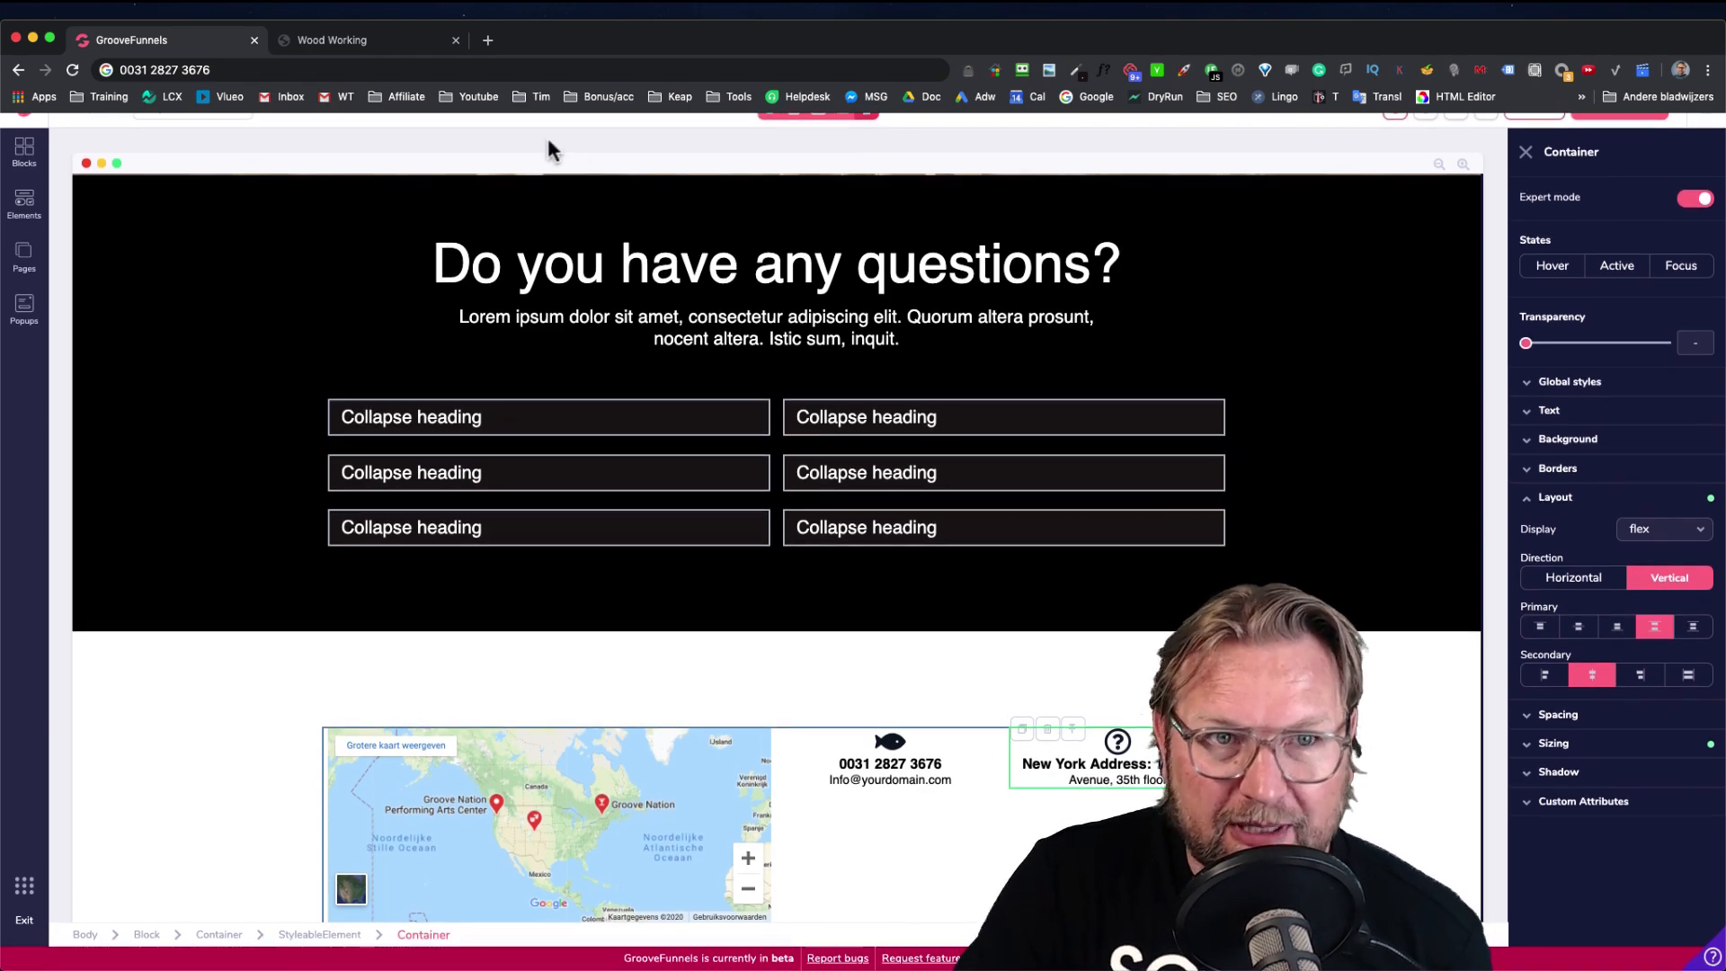
Compare the map with the finished page and set the Google map's height to 400 px
left_click(342, 41)
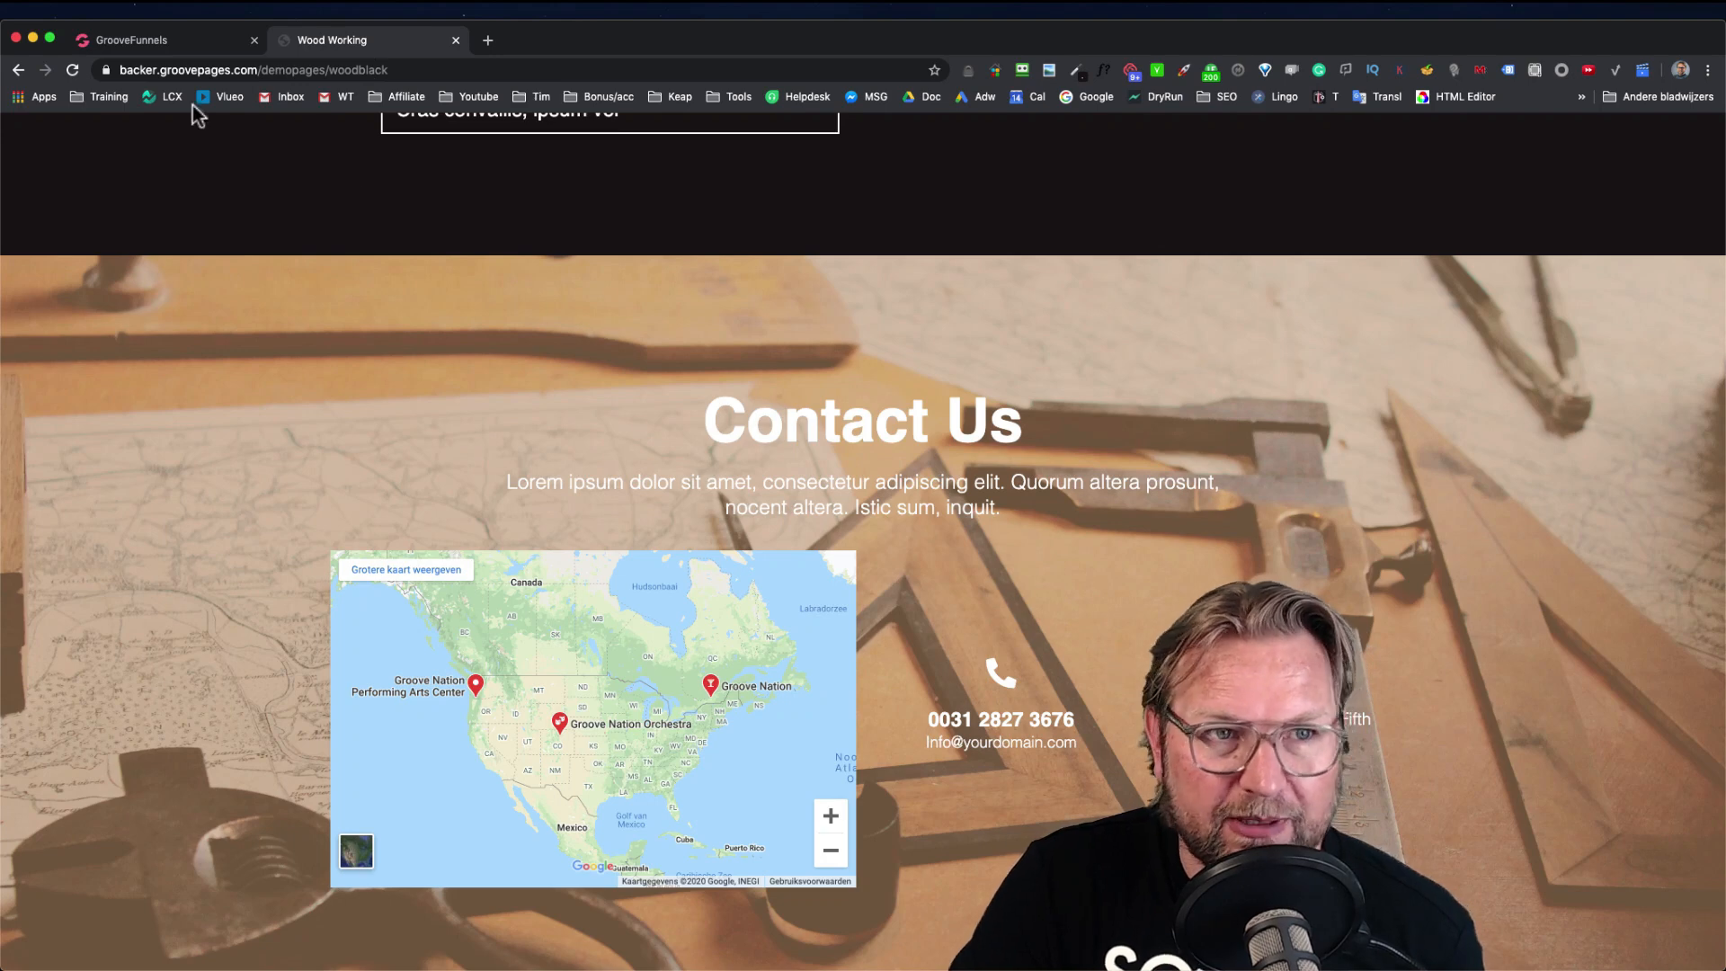
left_click(178, 46)
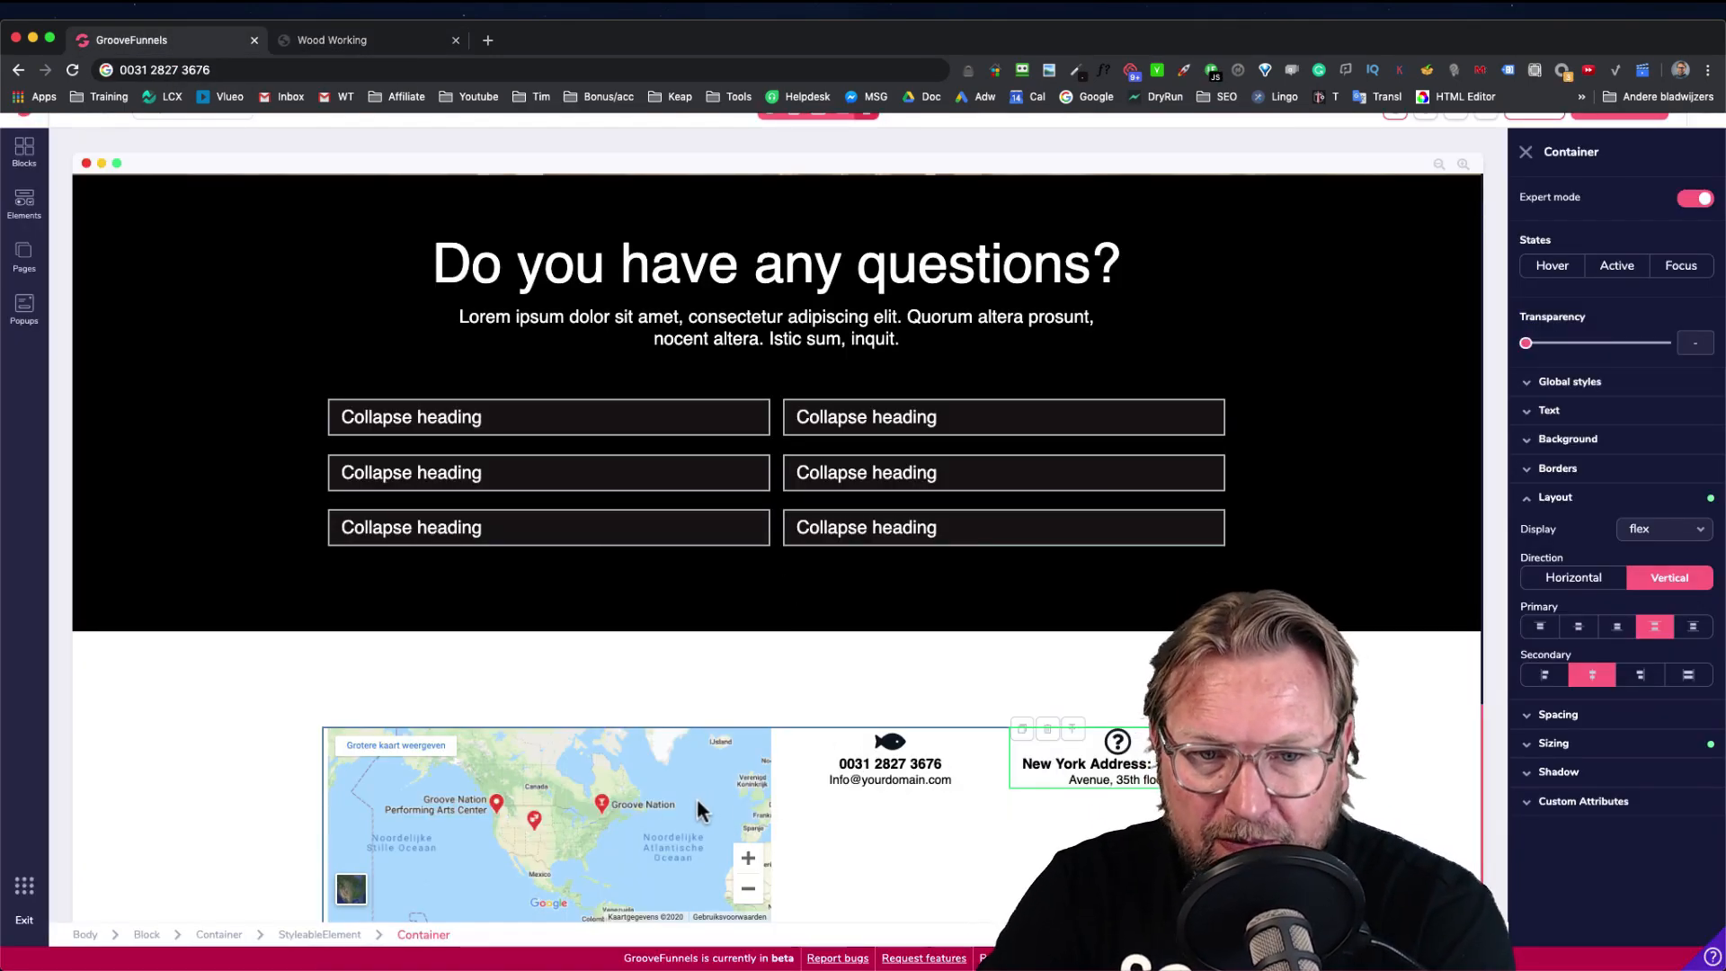
left_click(621, 778)
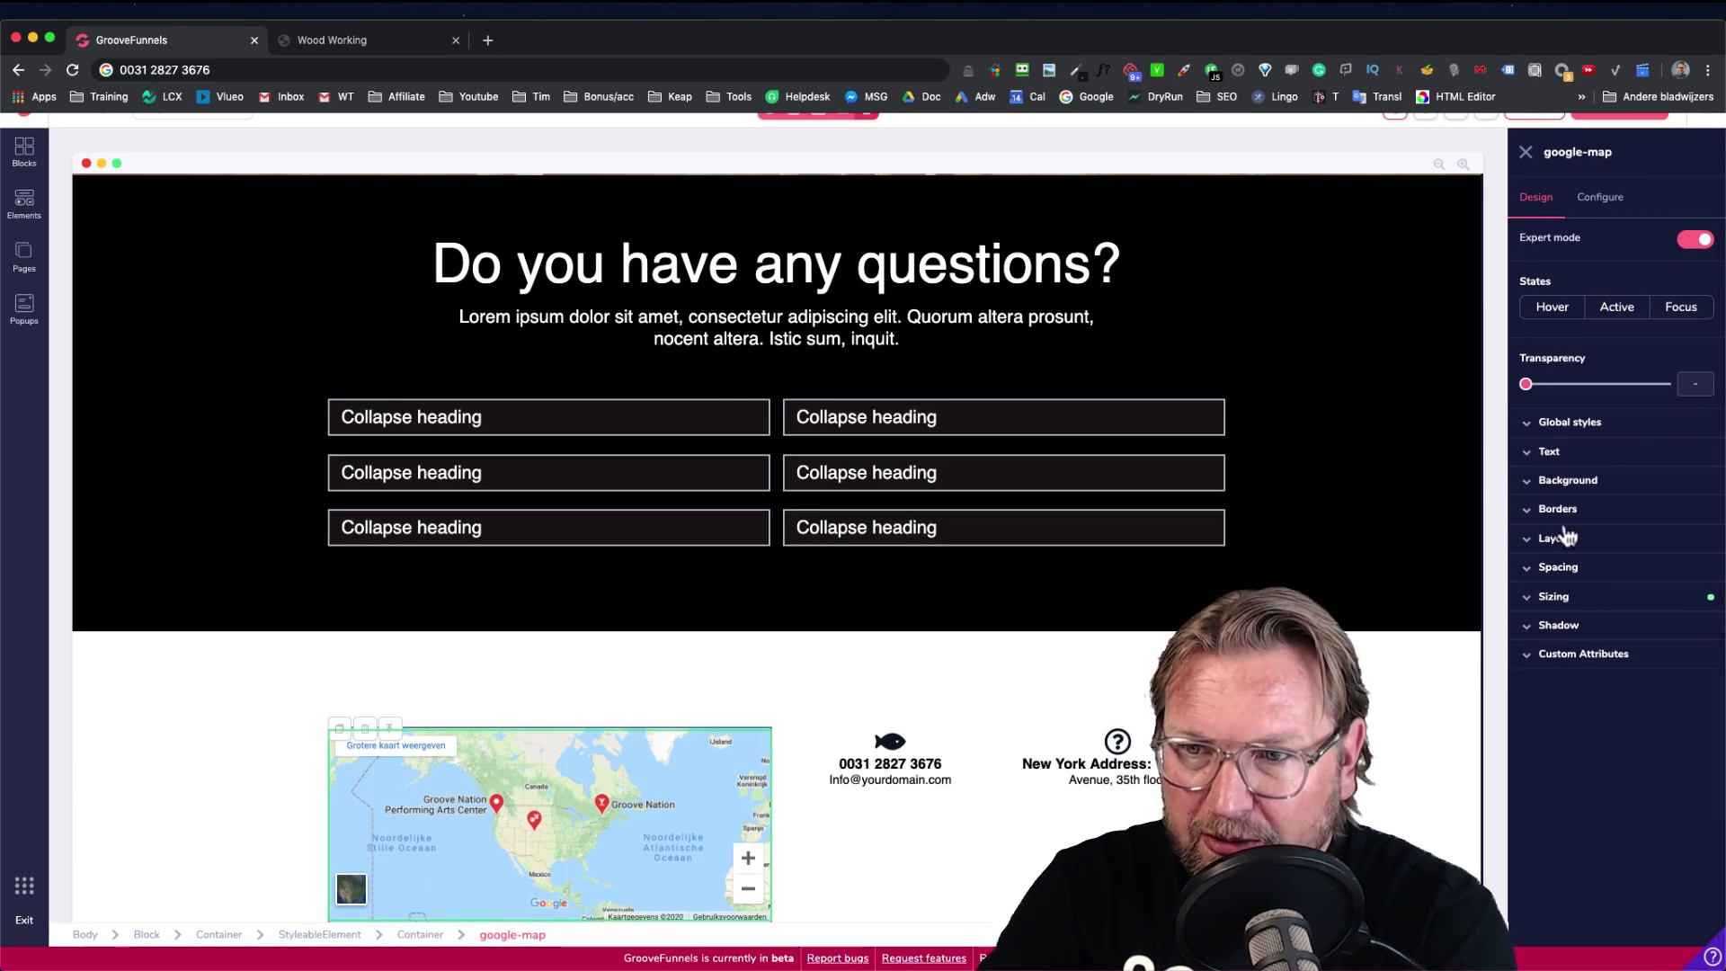
left_click(1555, 597)
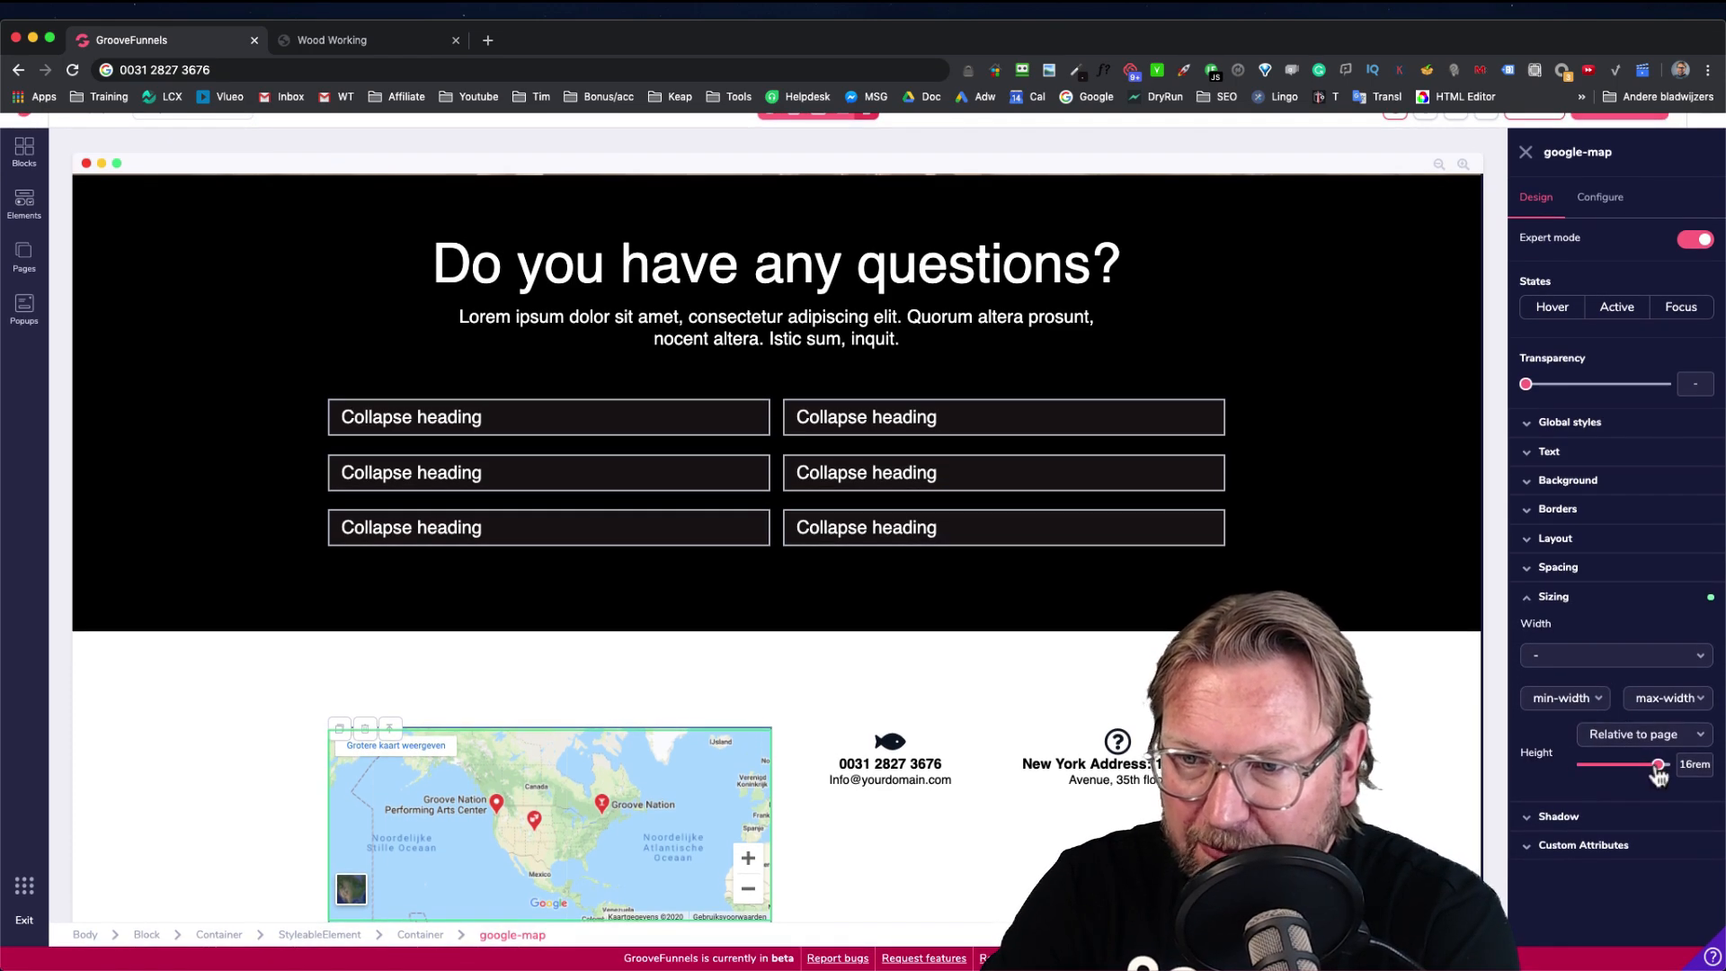
left_click_drag(1658, 768, 1664, 759)
scroll(1021, 785, "down", 3)
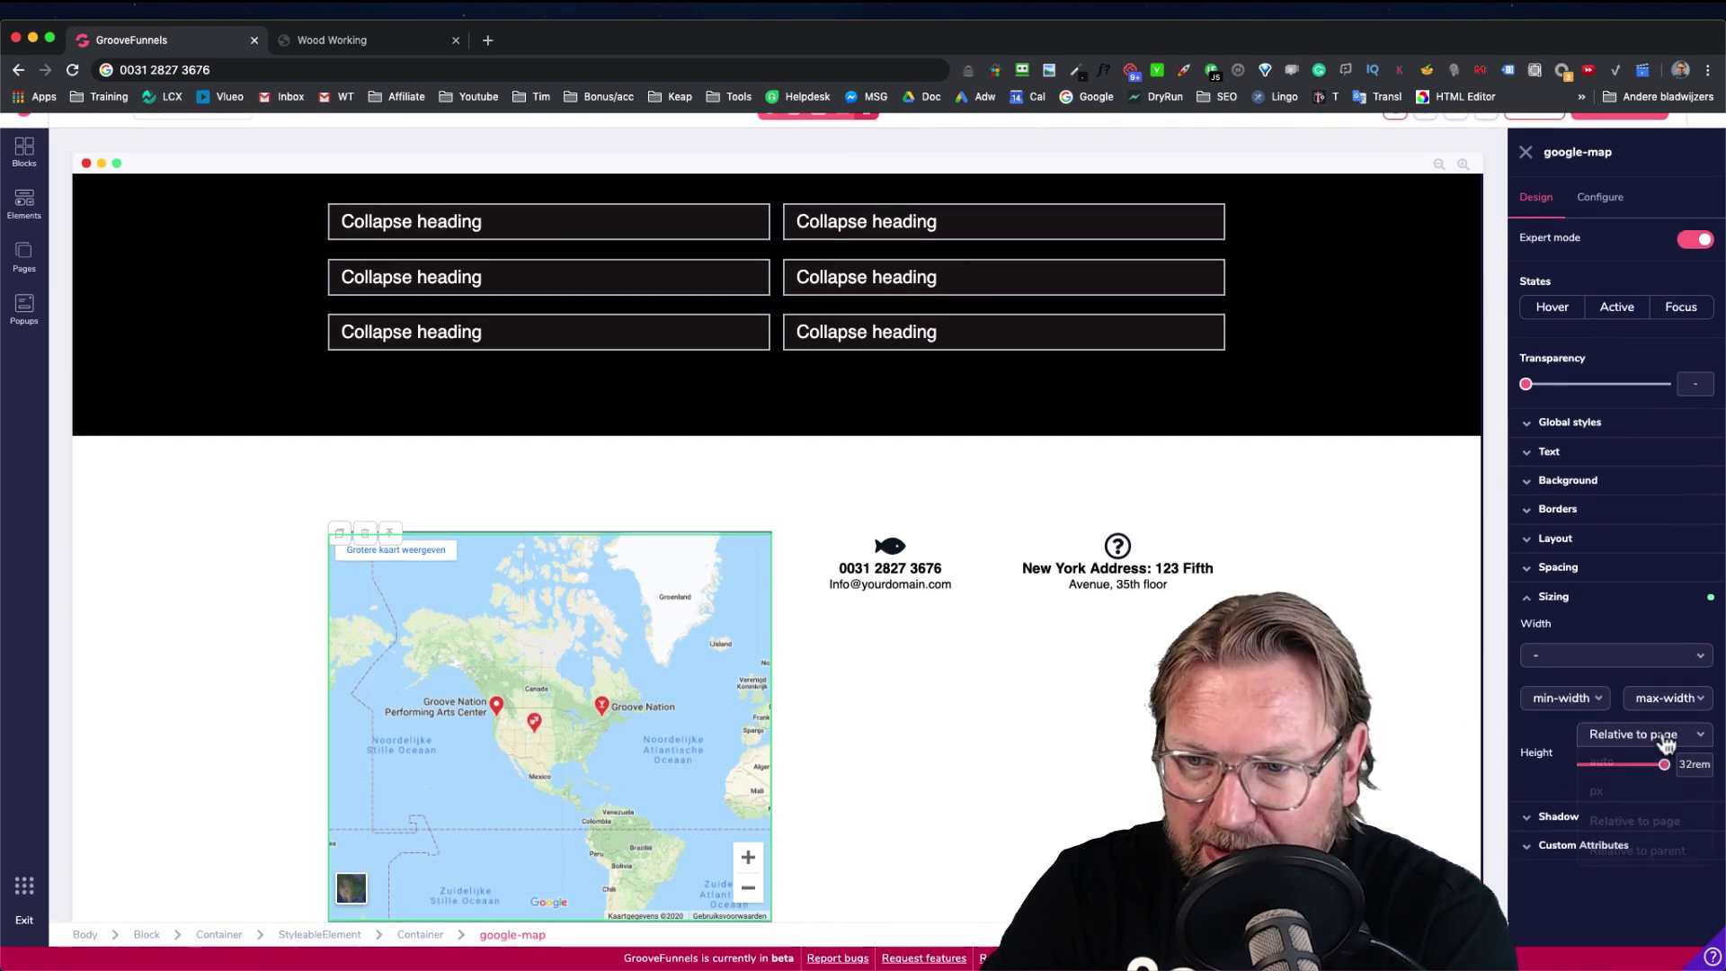
left_click(1604, 790)
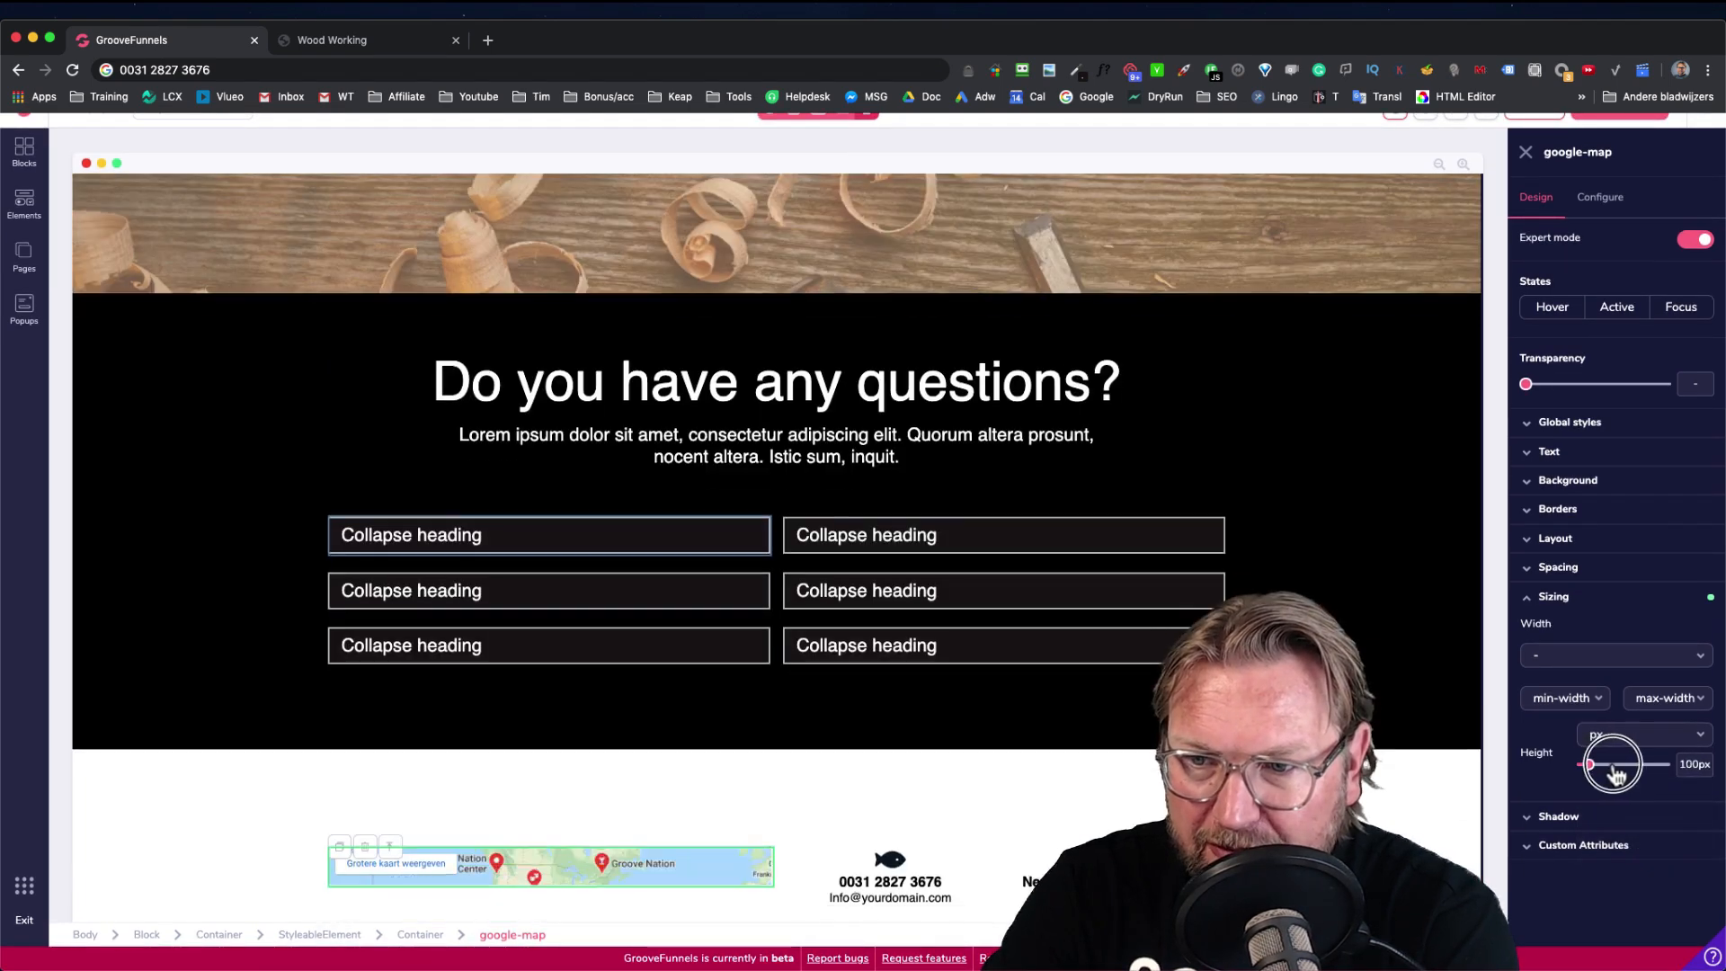
mouse_move(1615, 775)
left_mouse_down()
mouse_move(1652, 771)
mouse_move(1625, 773)
left_mouse_up()
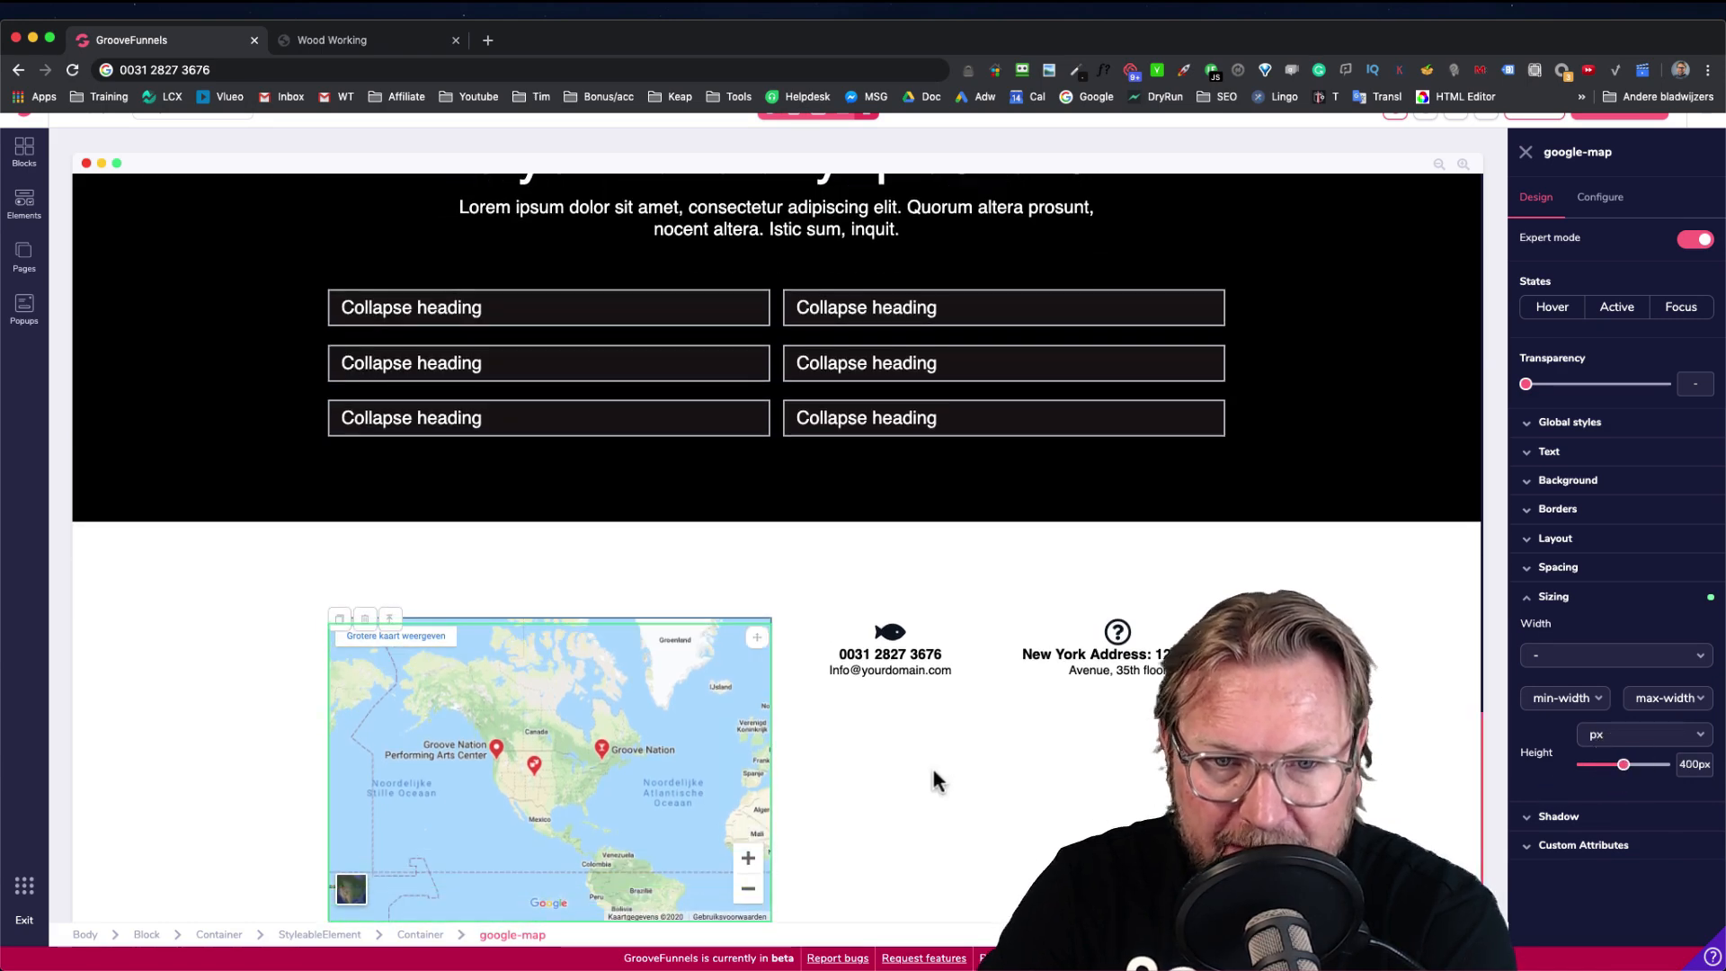
Set the phone number container's top margin to 8rem and its top padding to 1.75rem
left_click(886, 630)
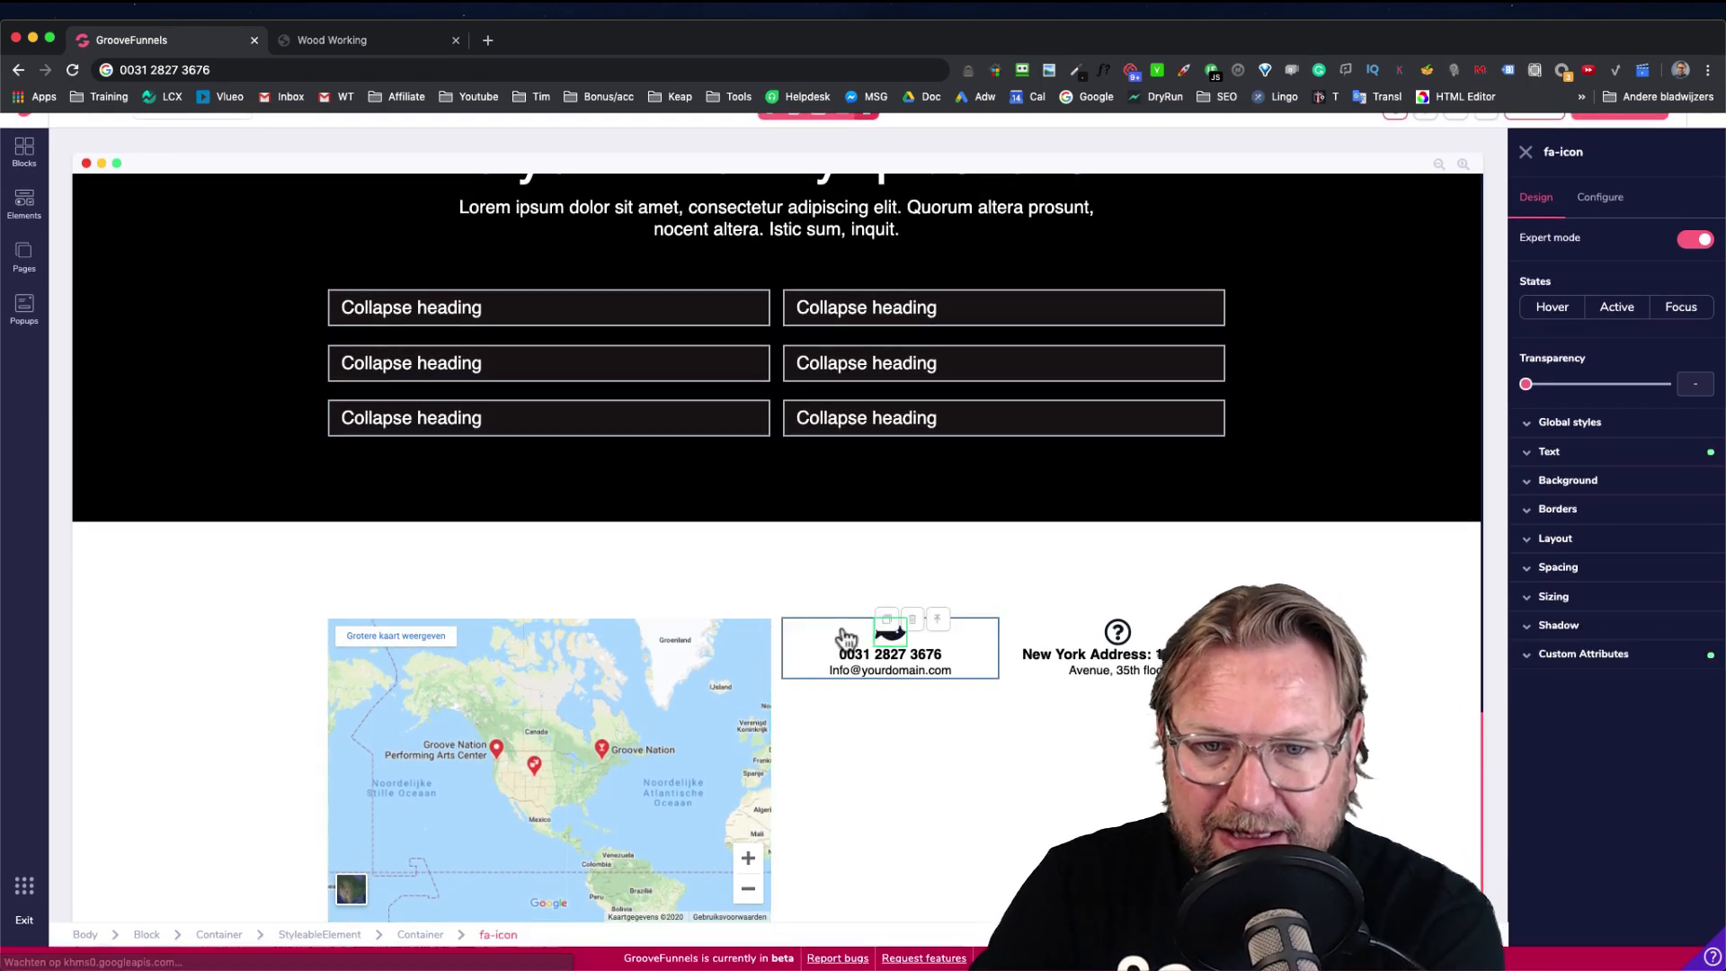
left_click(787, 661)
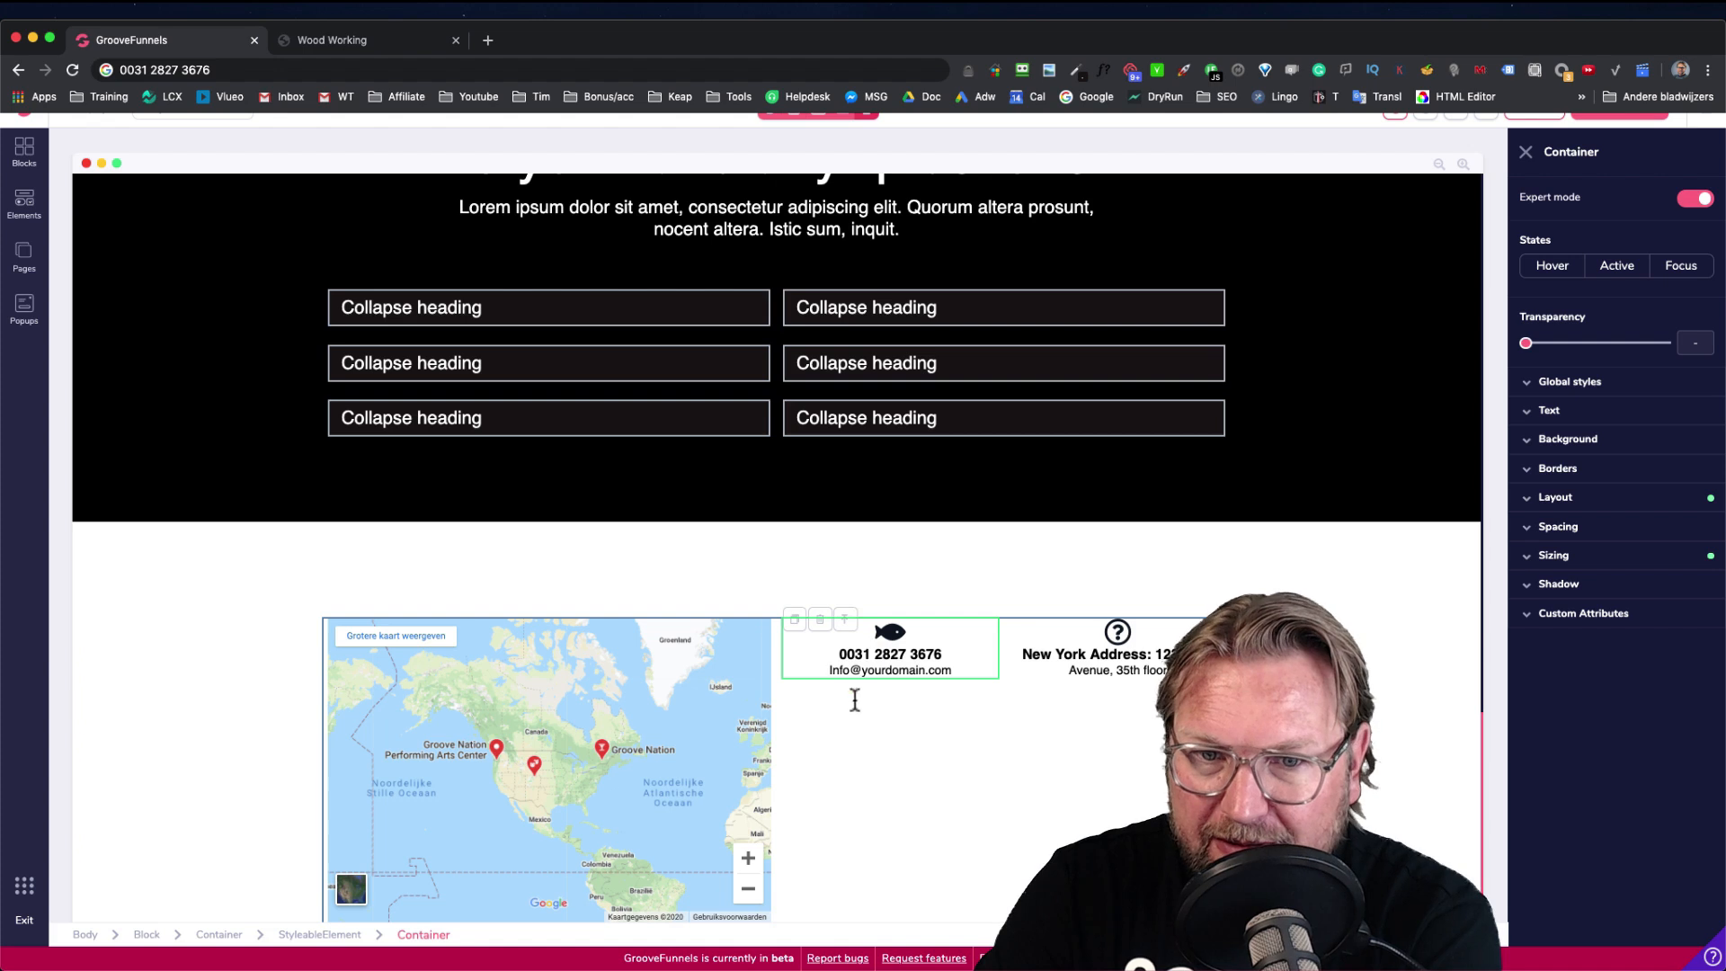
left_click(1552, 532)
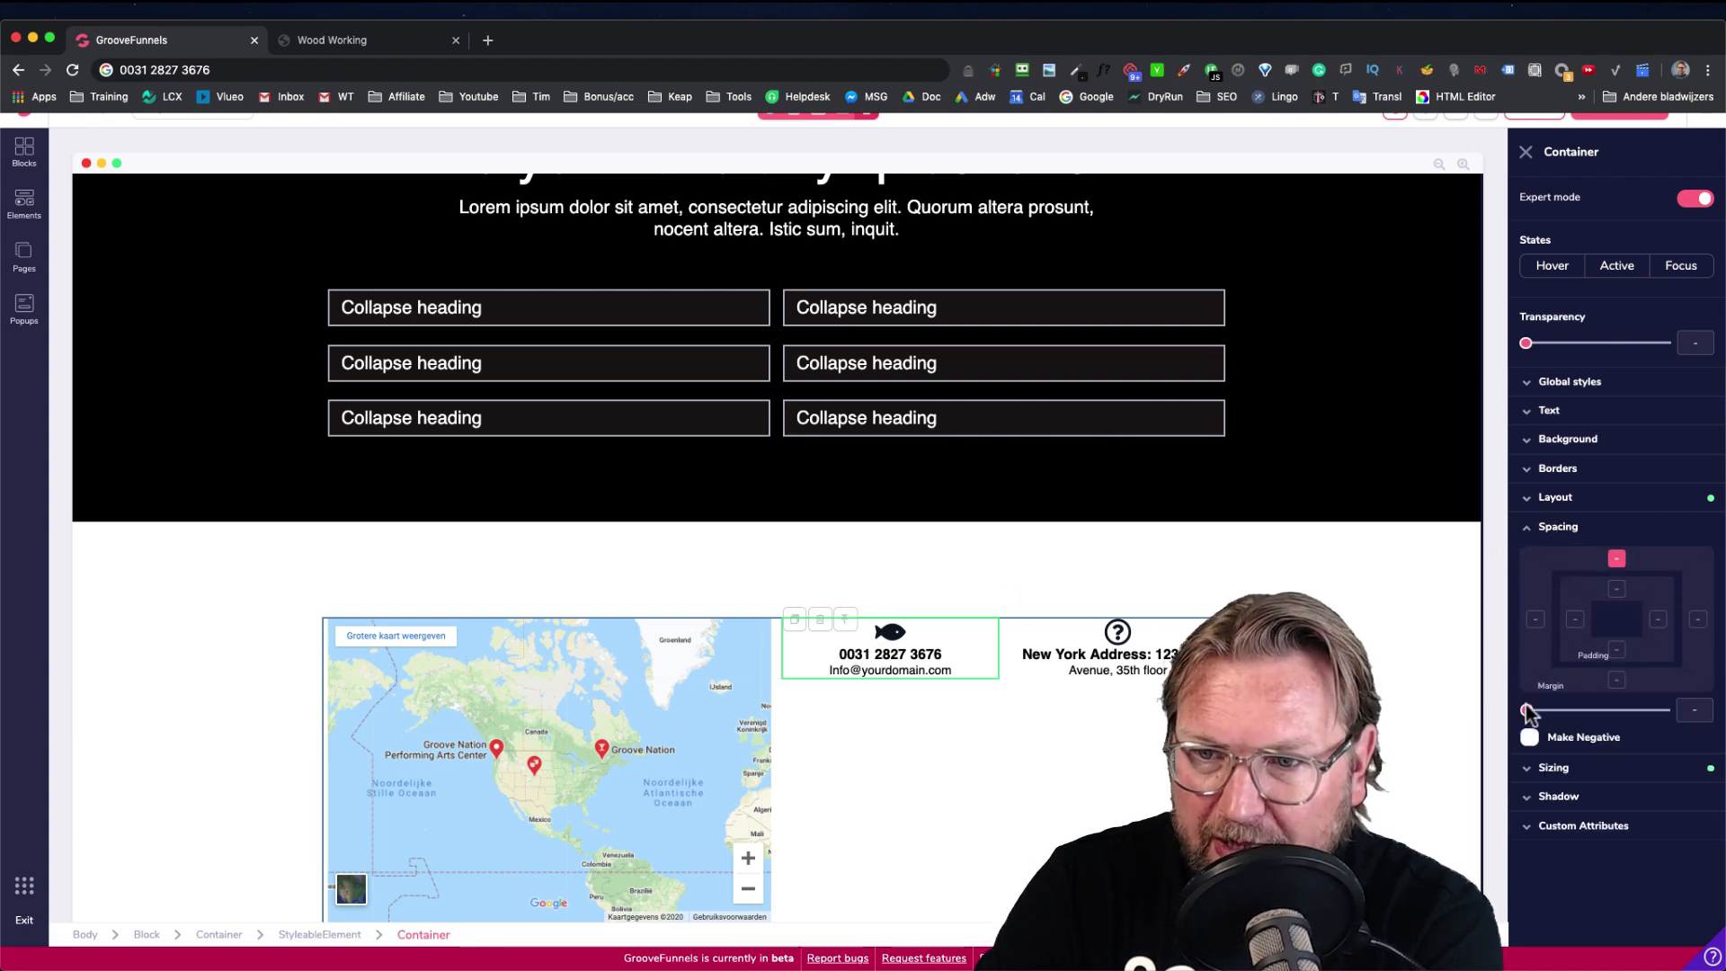
left_click_drag(1532, 710, 1654, 714)
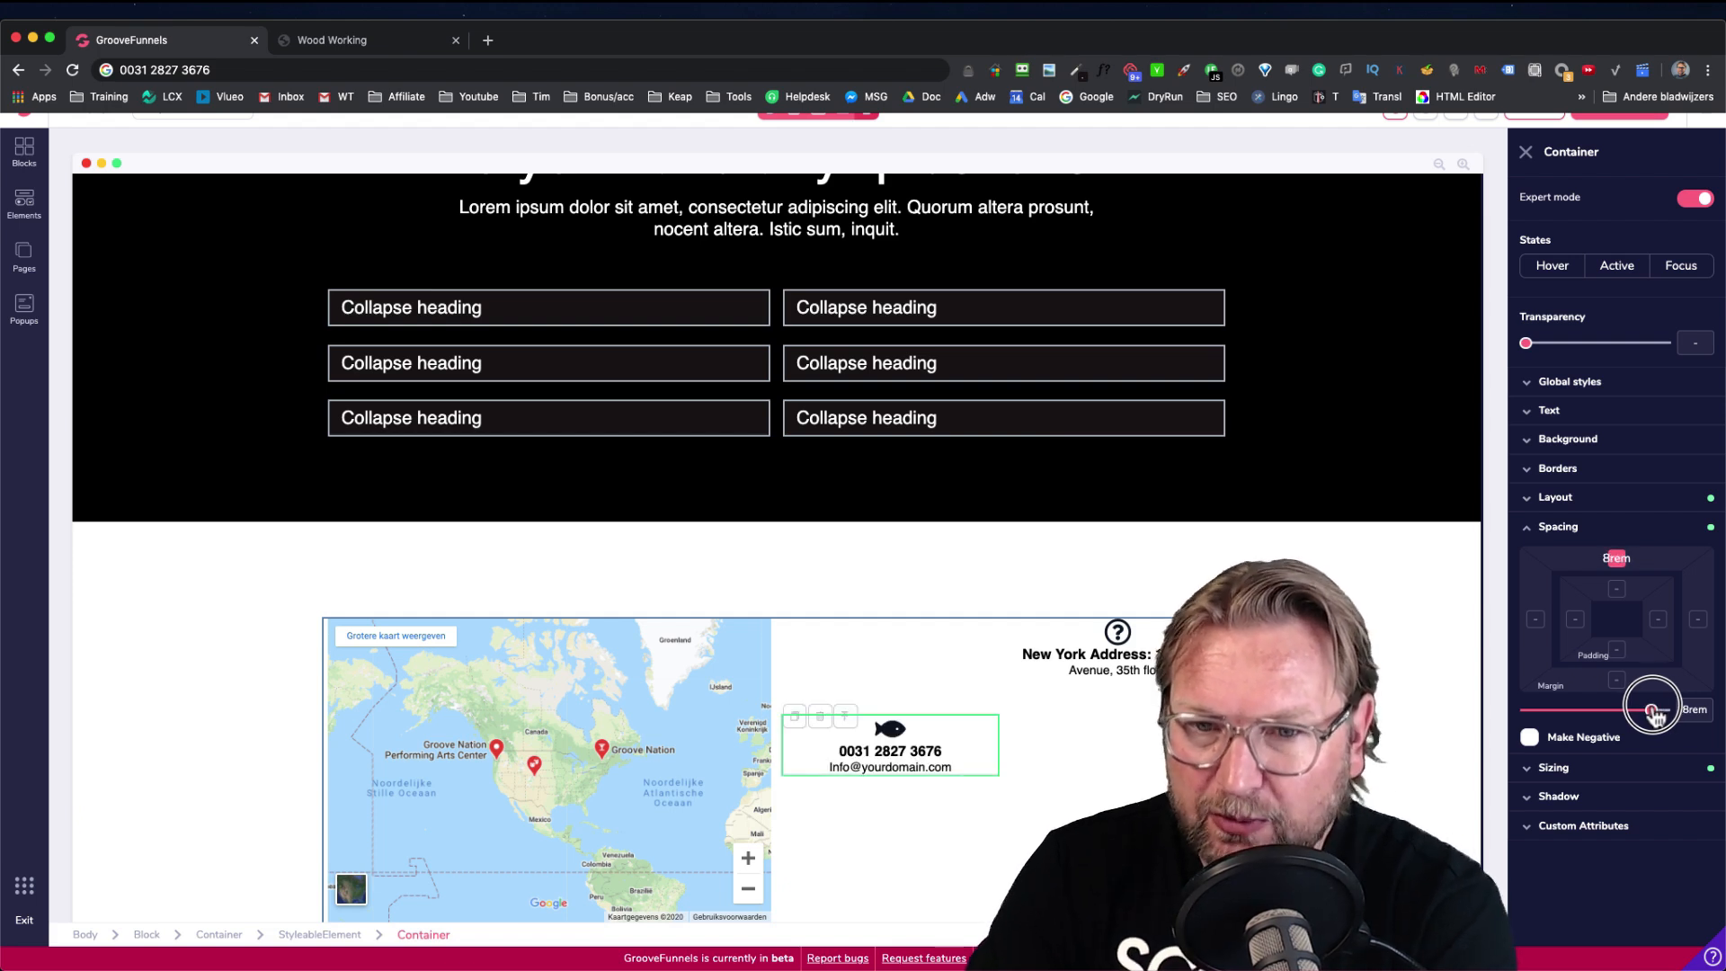
left_click(1618, 590)
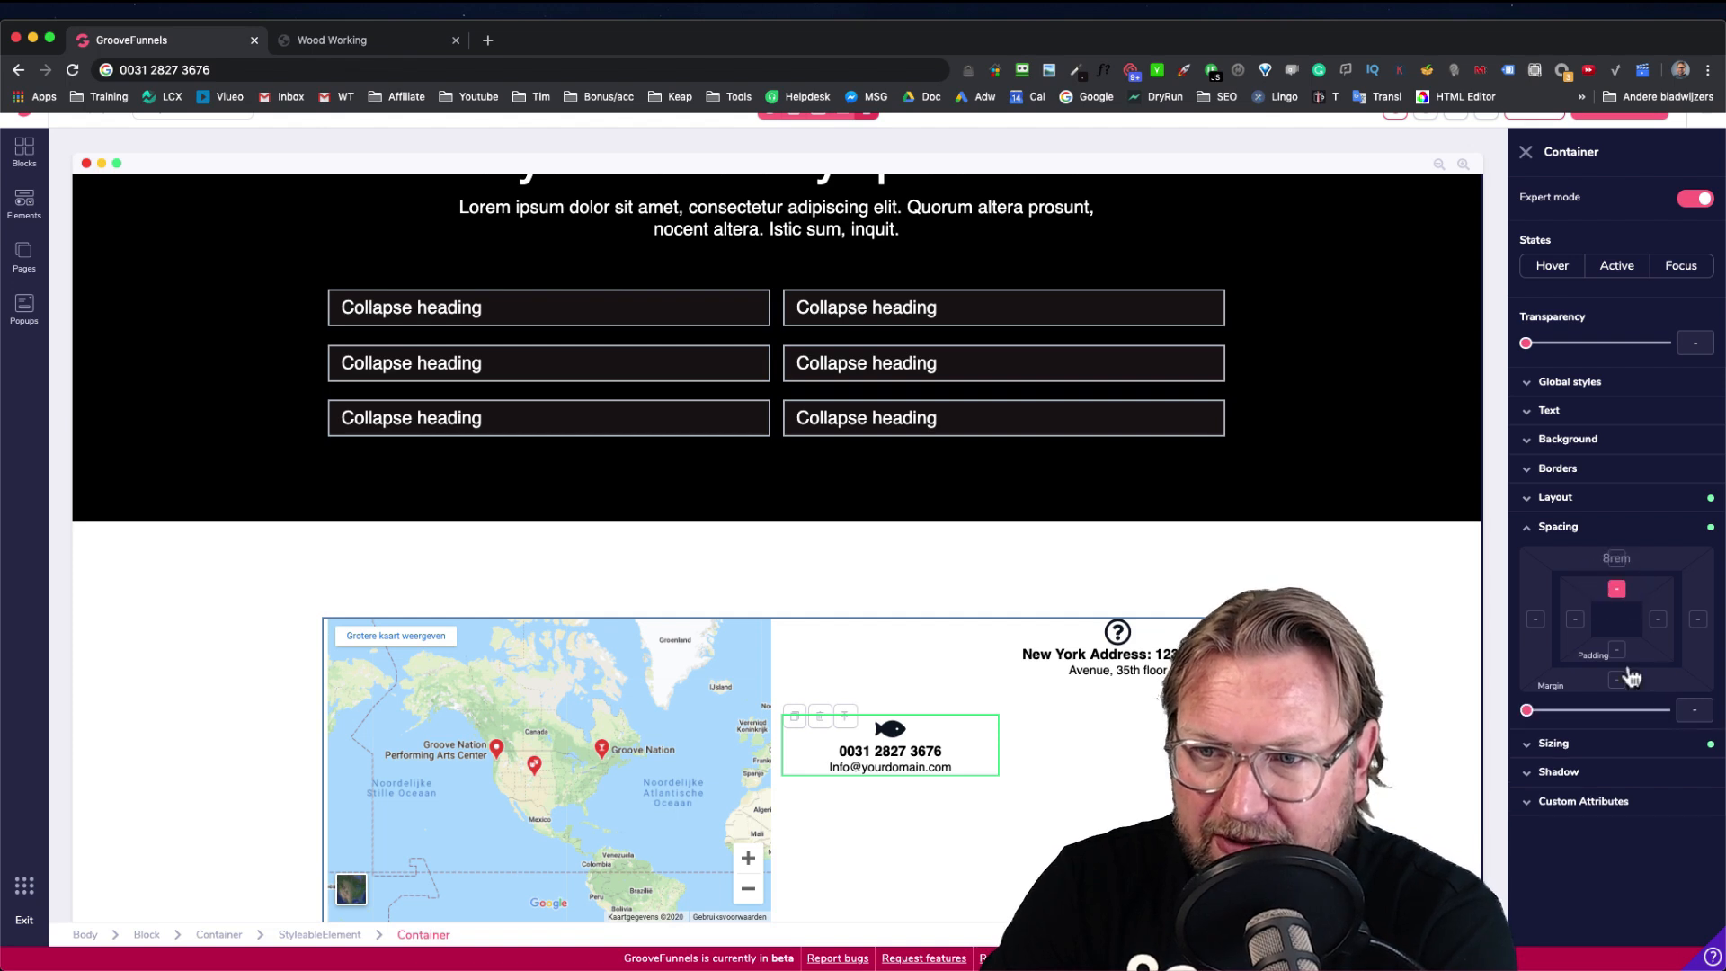
left_click_drag(1528, 710, 1572, 717)
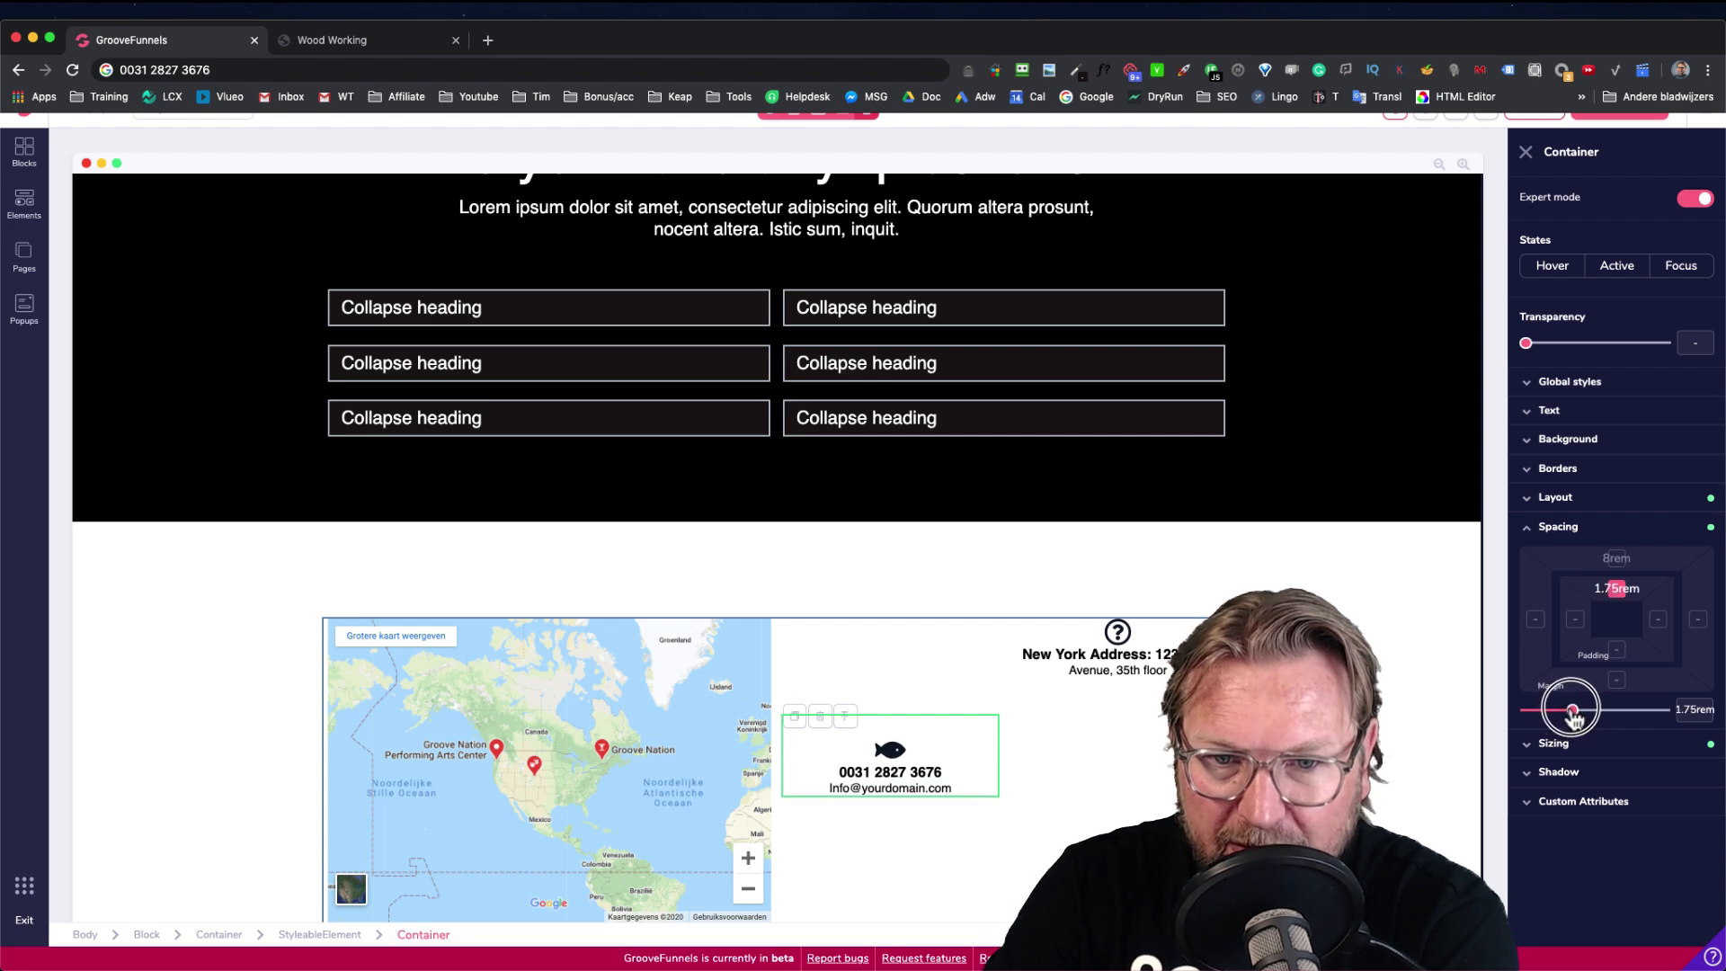
Set the address container's top margin to 8rem and its top padding to 1.75rem, matching the phone number container
left_click(1070, 640)
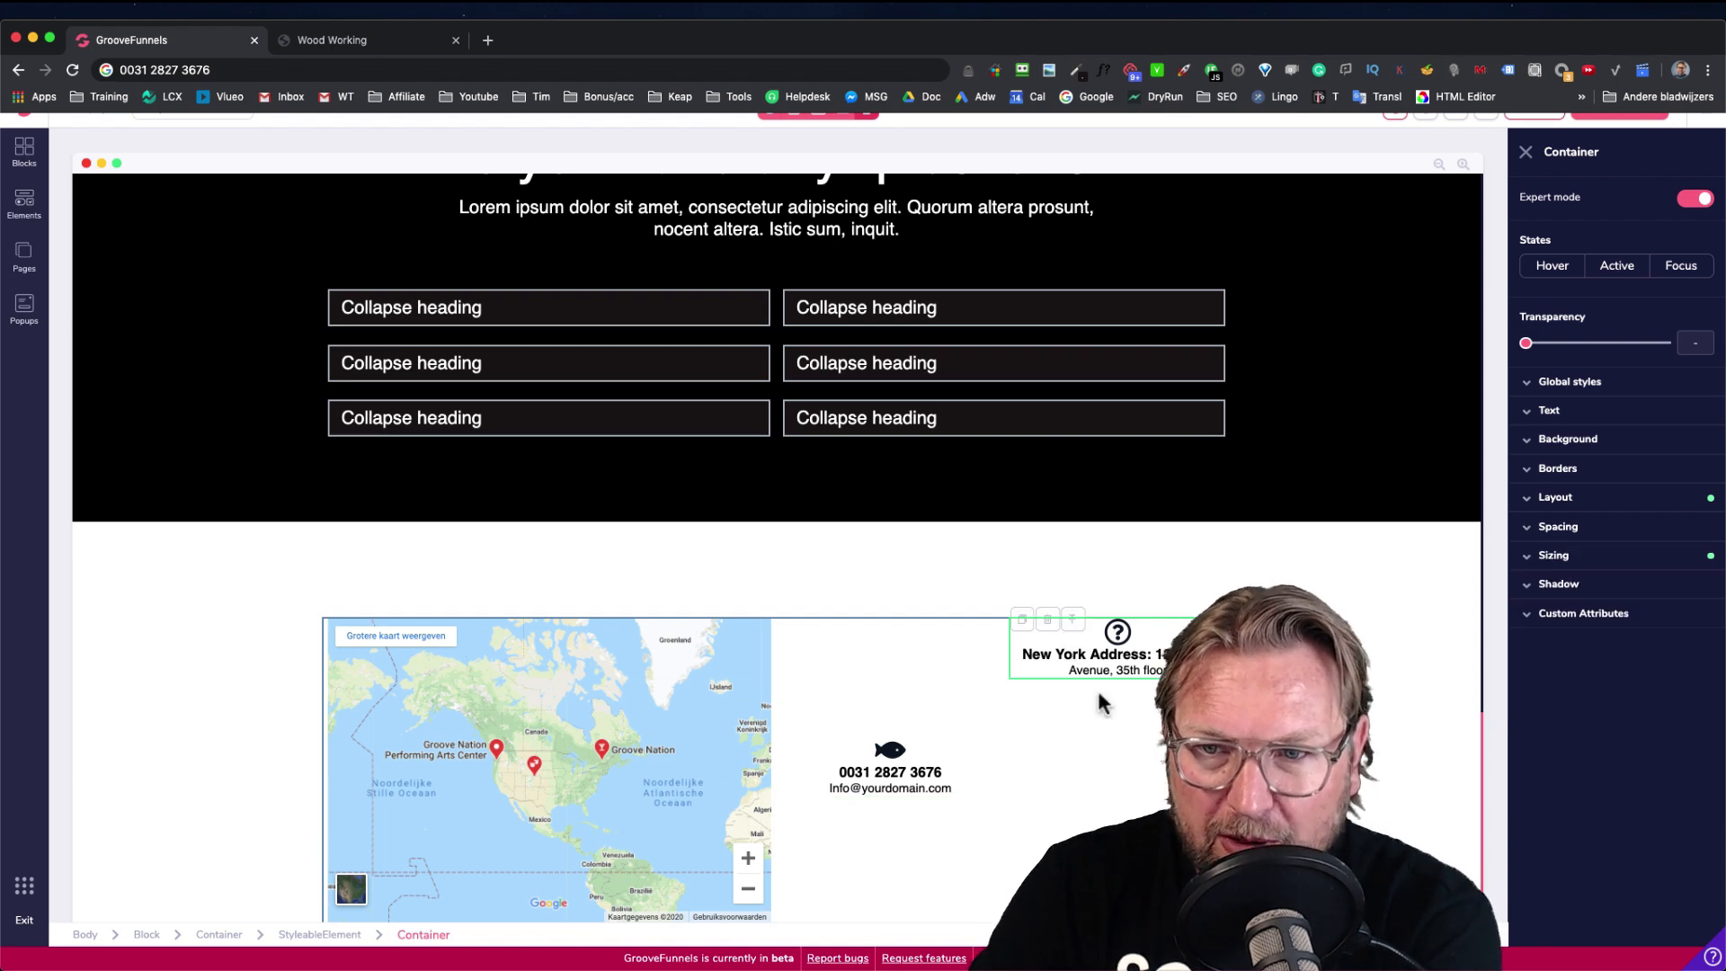
left_click(1557, 529)
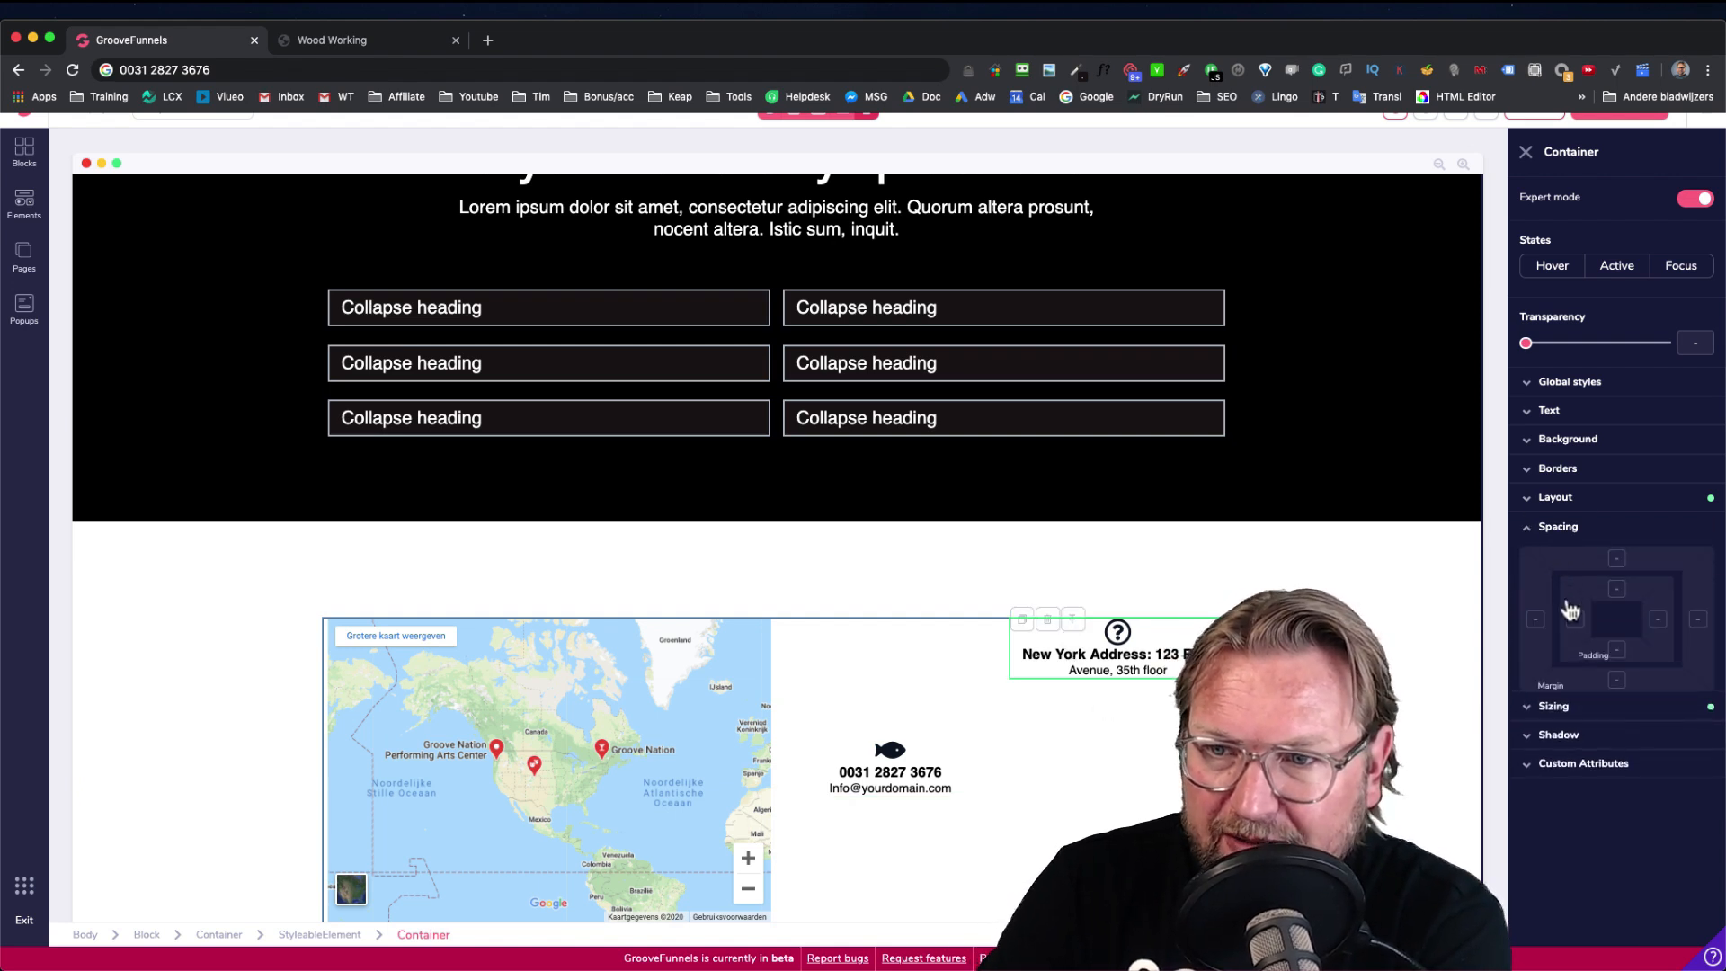
left_click(1615, 558)
left_click_drag(1527, 711, 1653, 715)
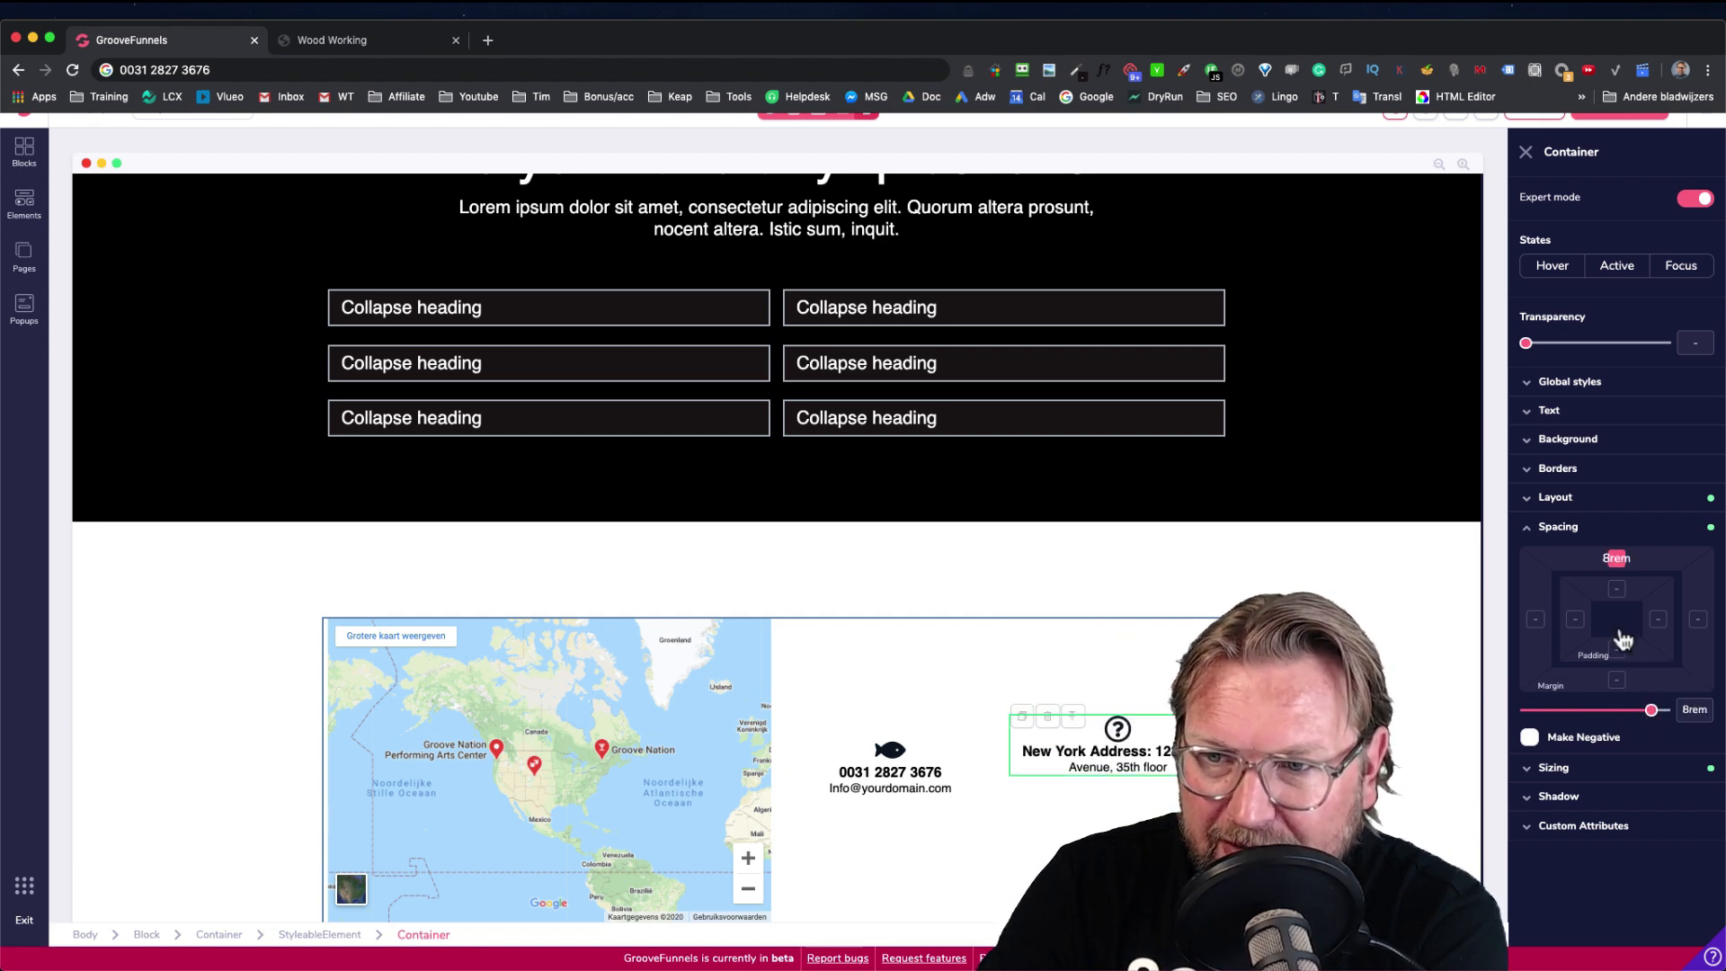
left_click(1617, 590)
left_click_drag(1534, 711, 1572, 711)
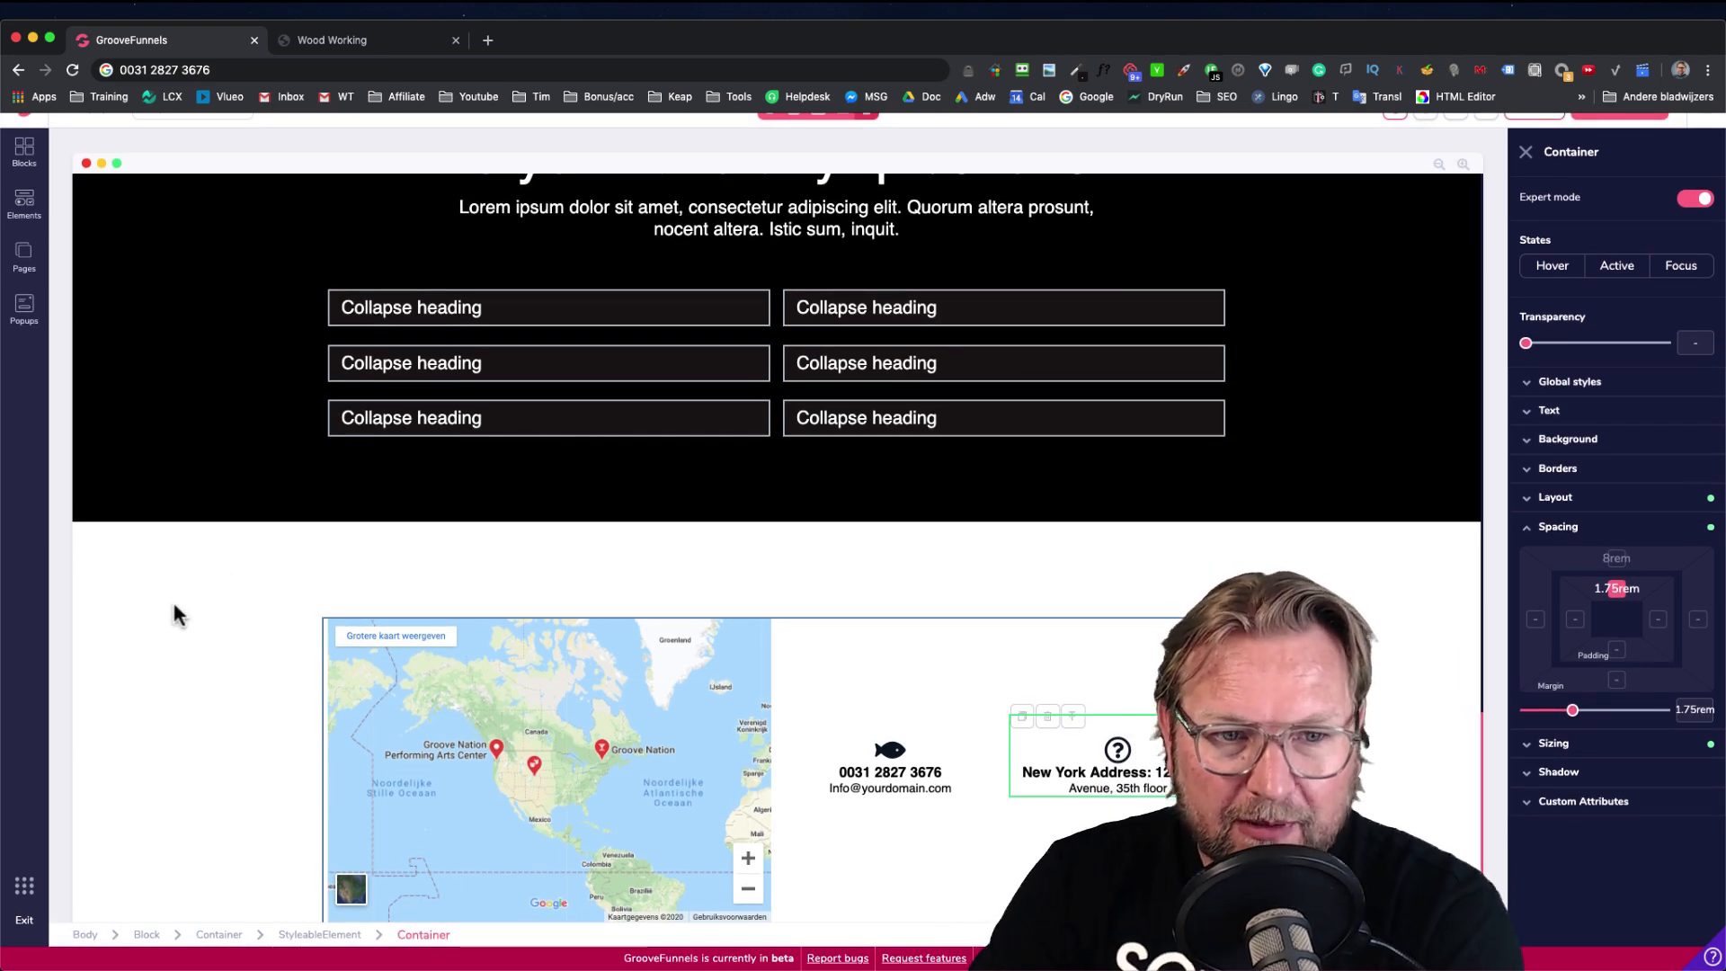
Check the finished page's background and set the map block's background image to the drawing-tools photo from the image library
left_click(310, 41)
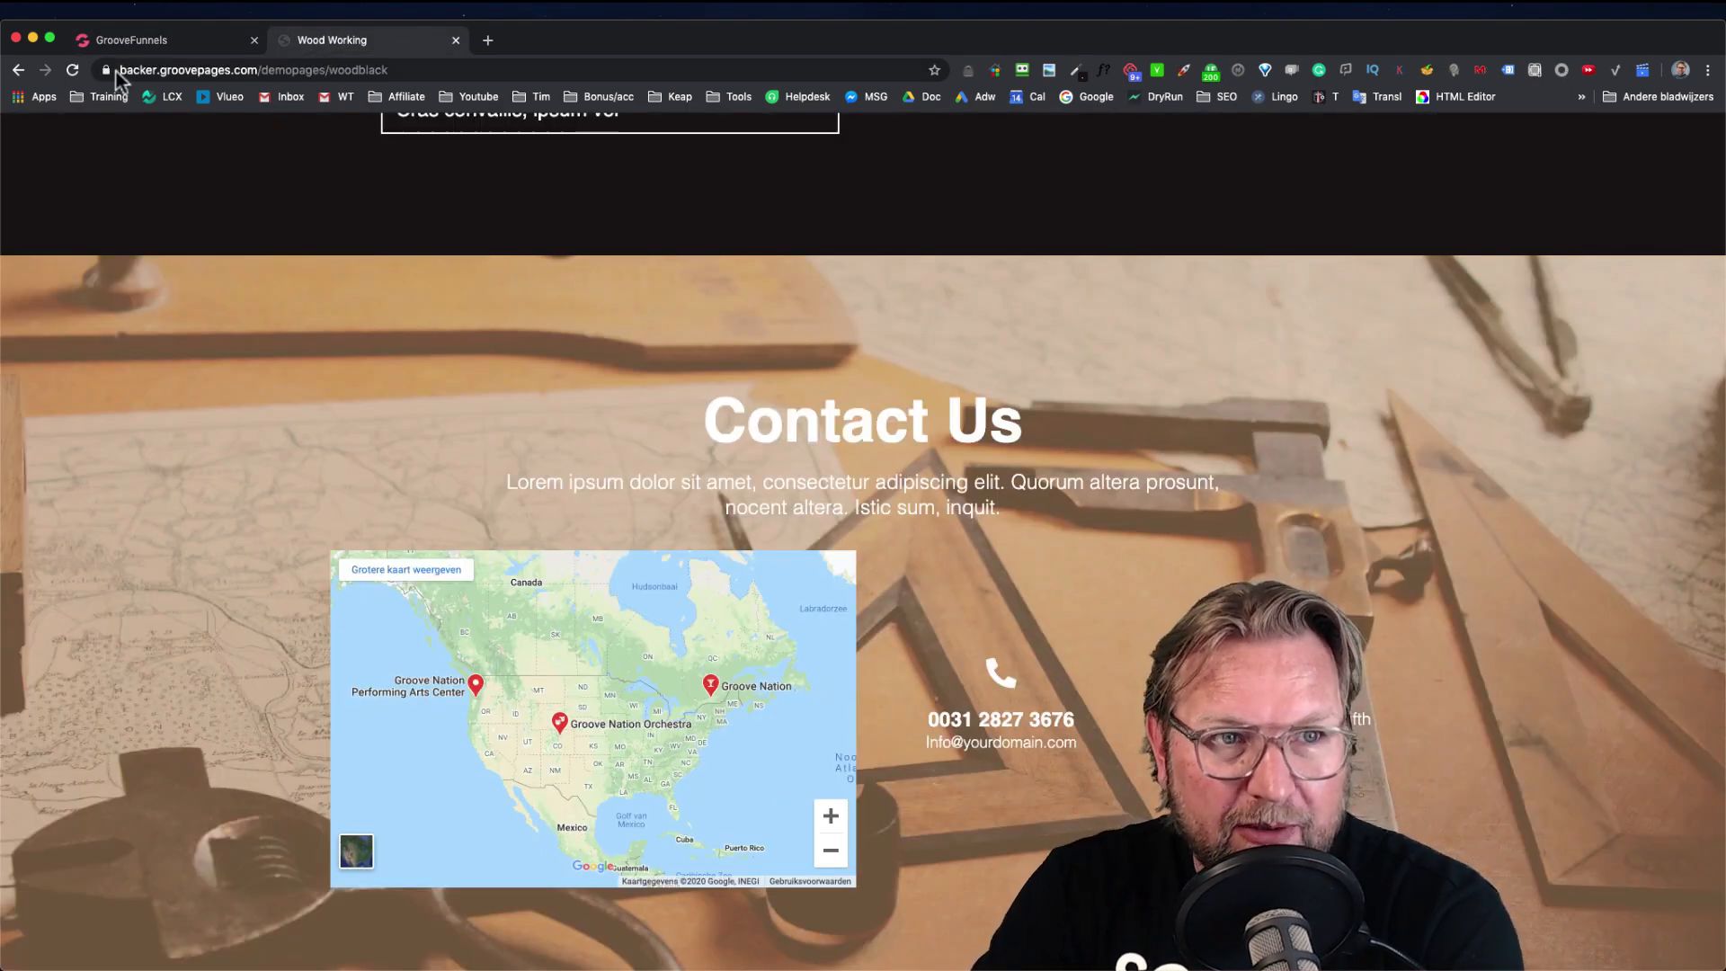
left_click(165, 46)
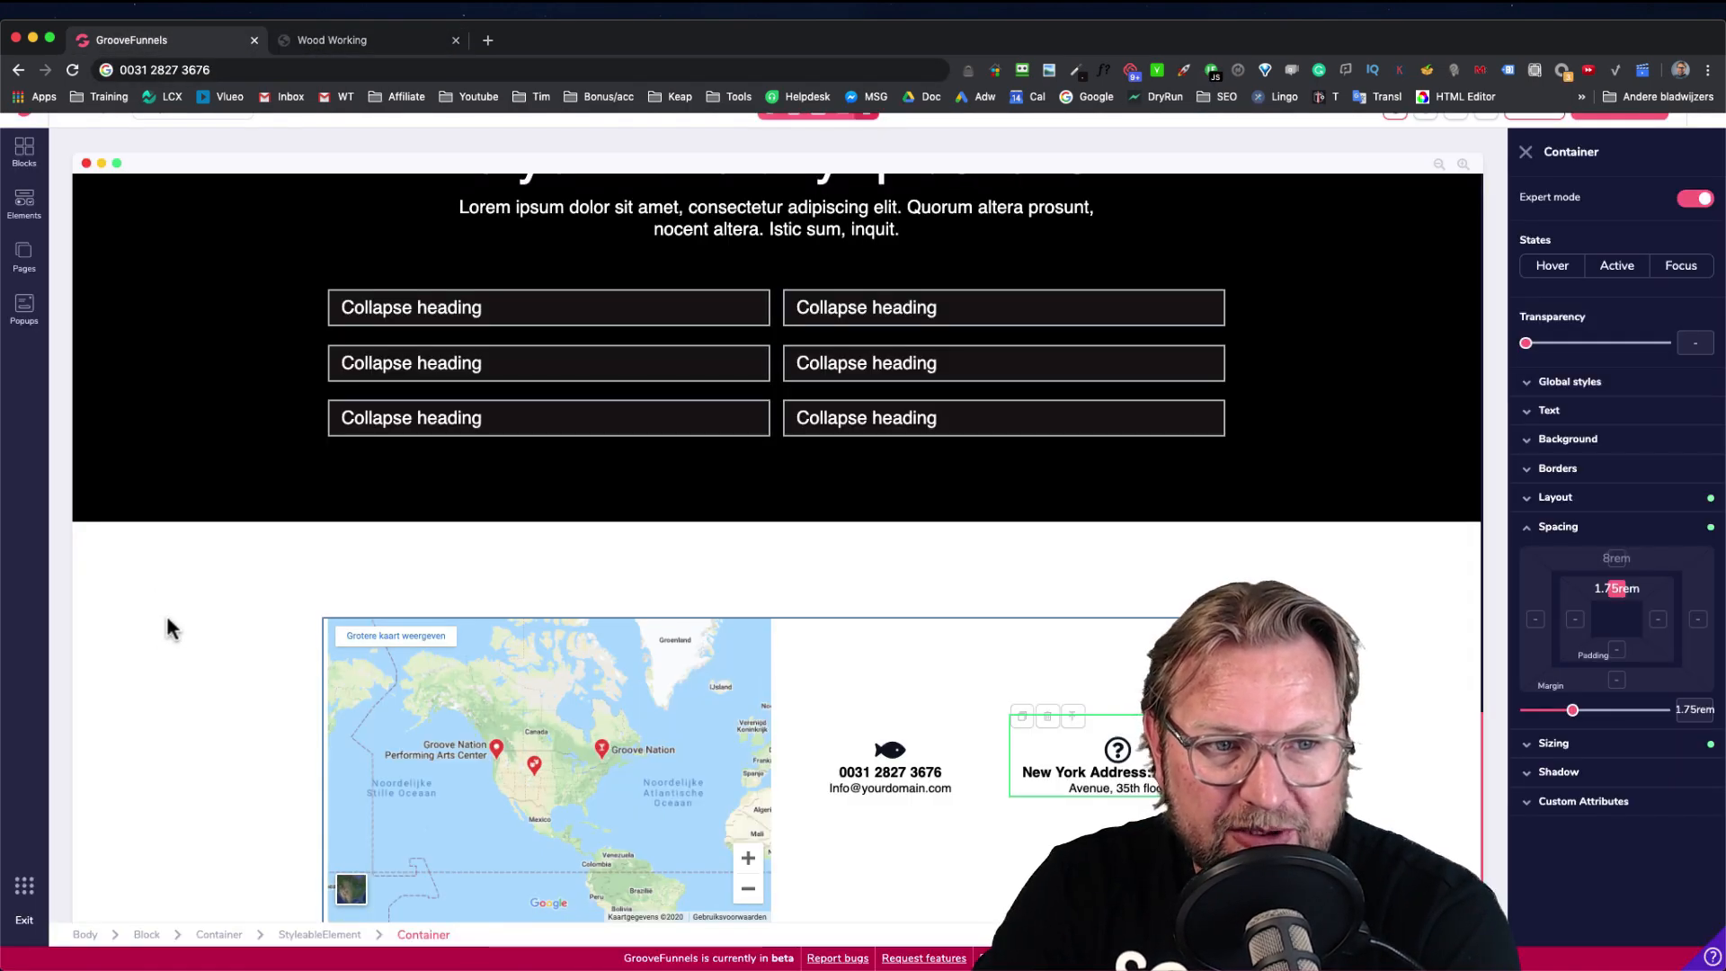
left_click(168, 626)
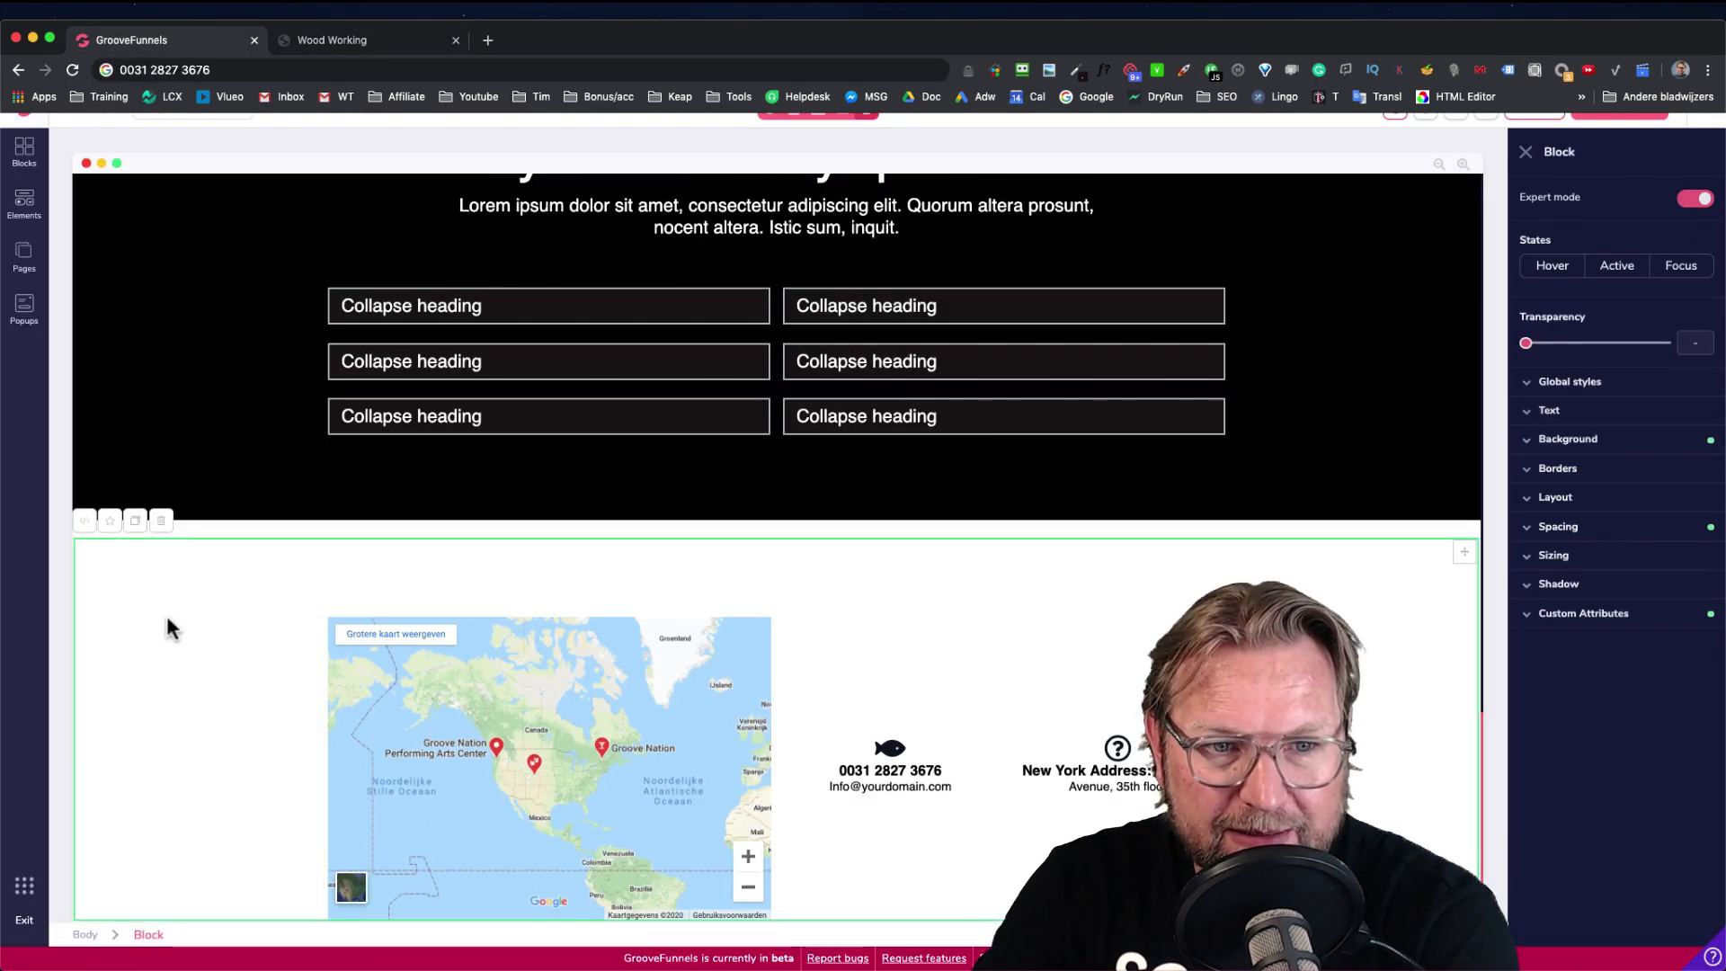
left_click(1565, 440)
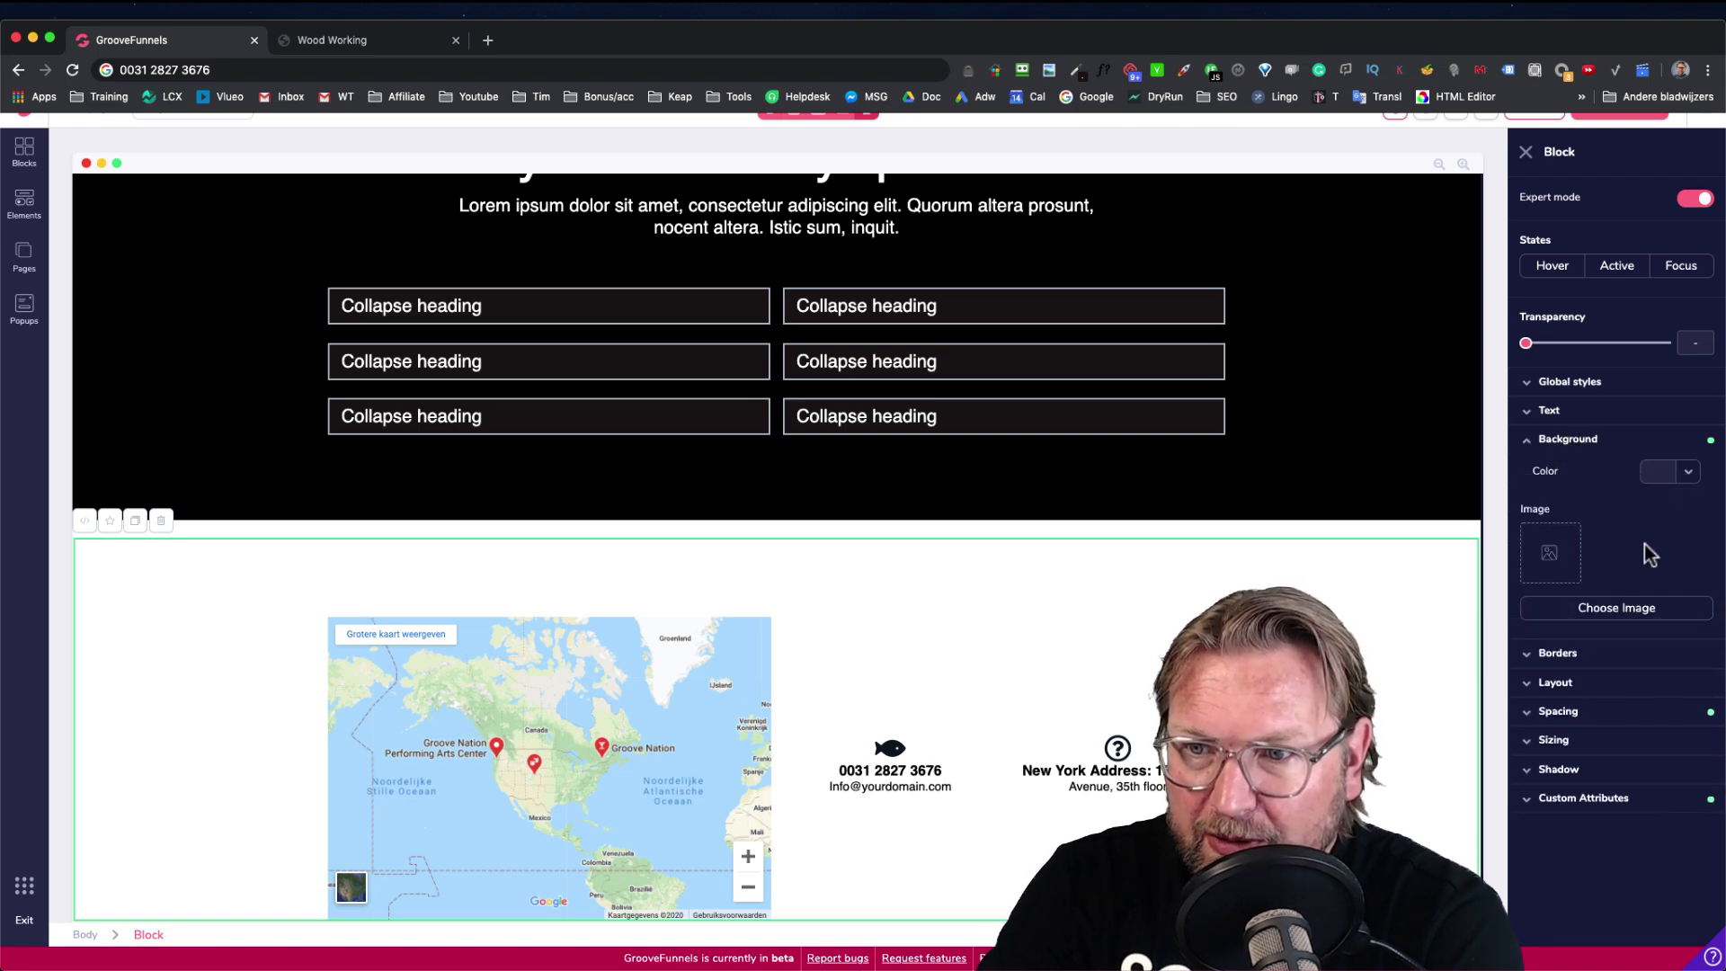
left_click(1626, 610)
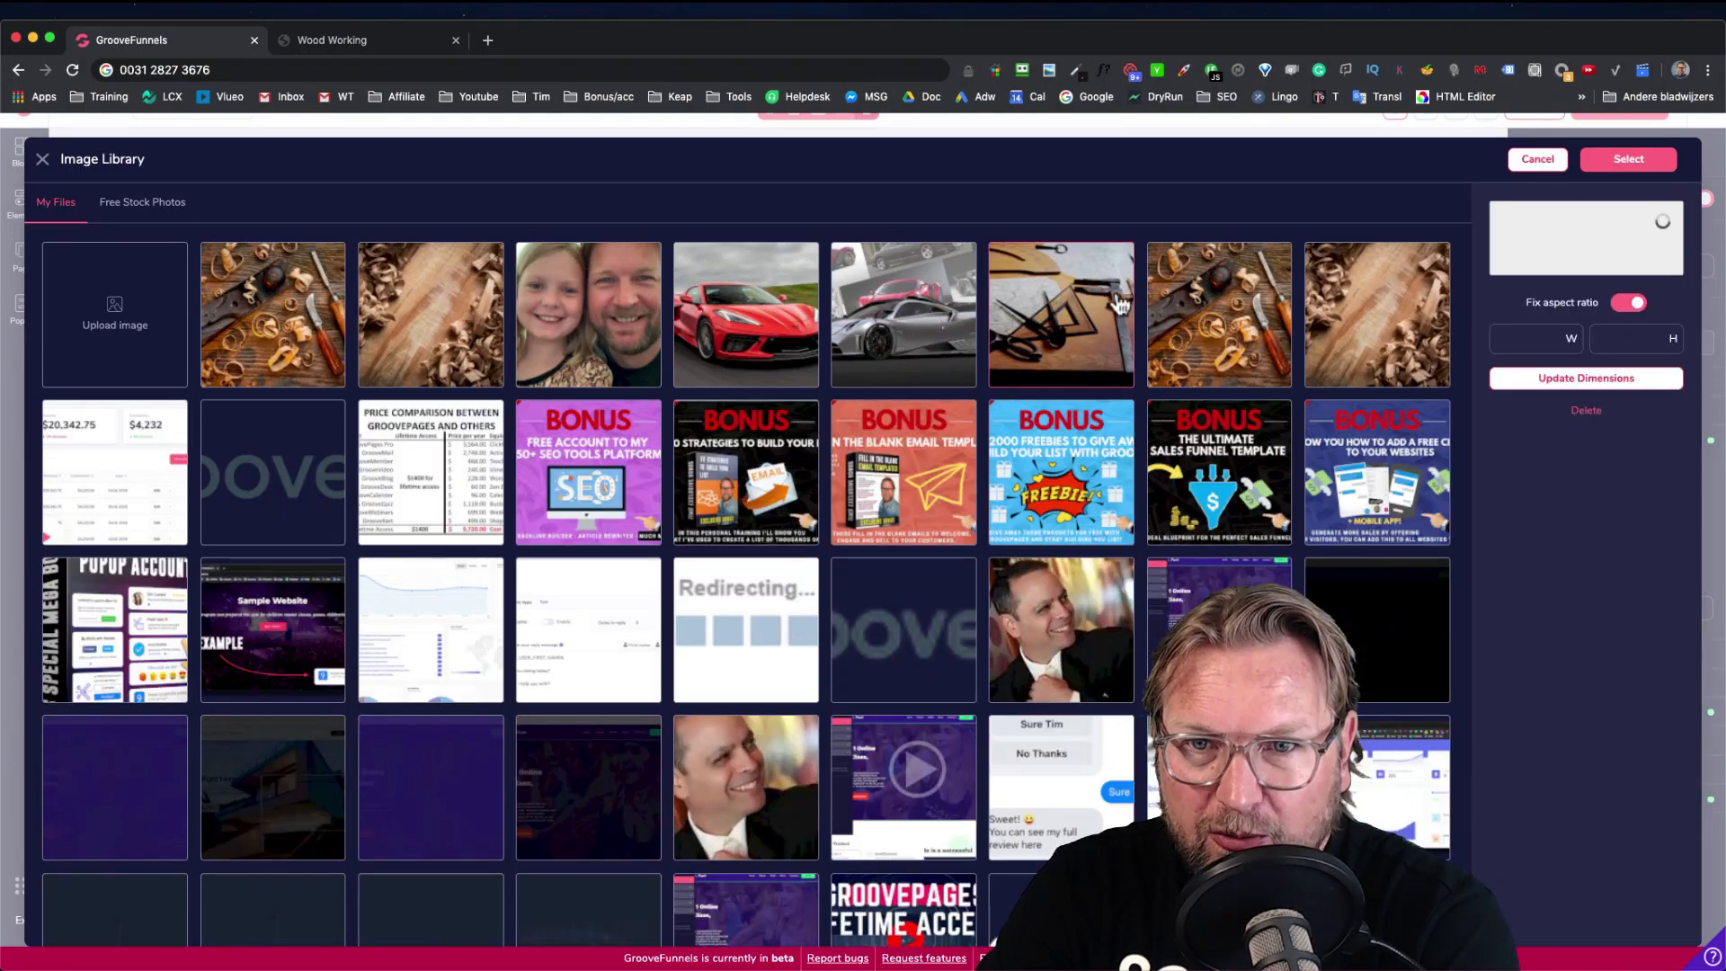
left_click(1357, 285)
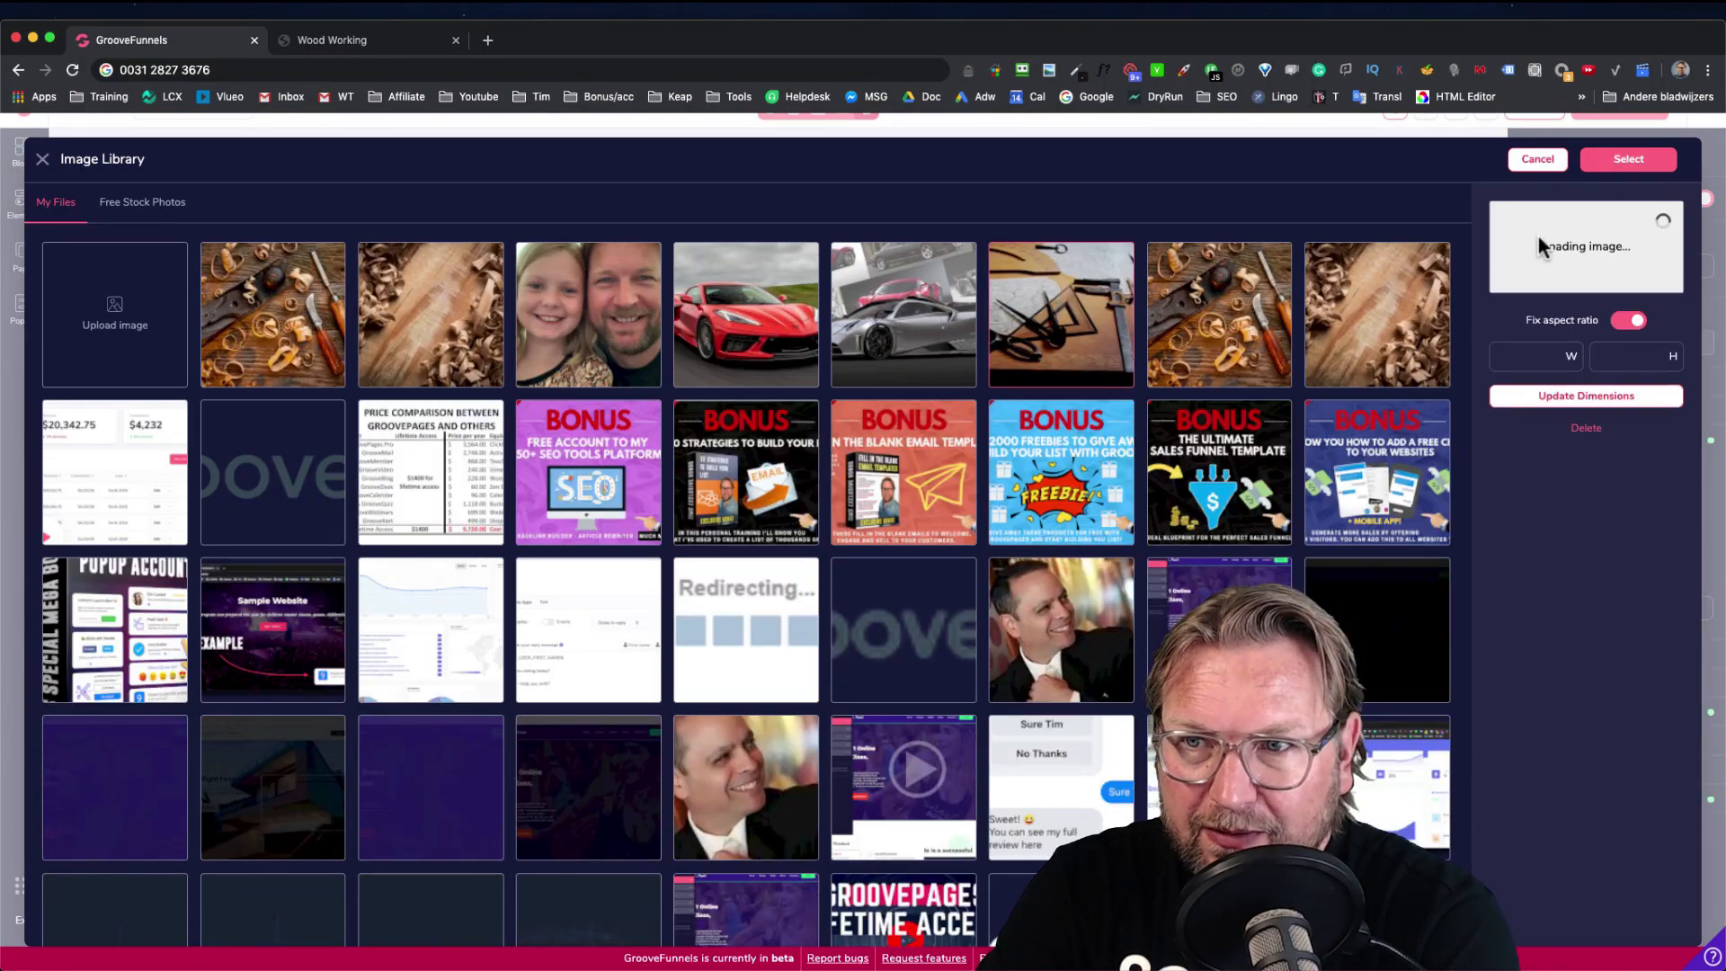
left_click(1607, 162)
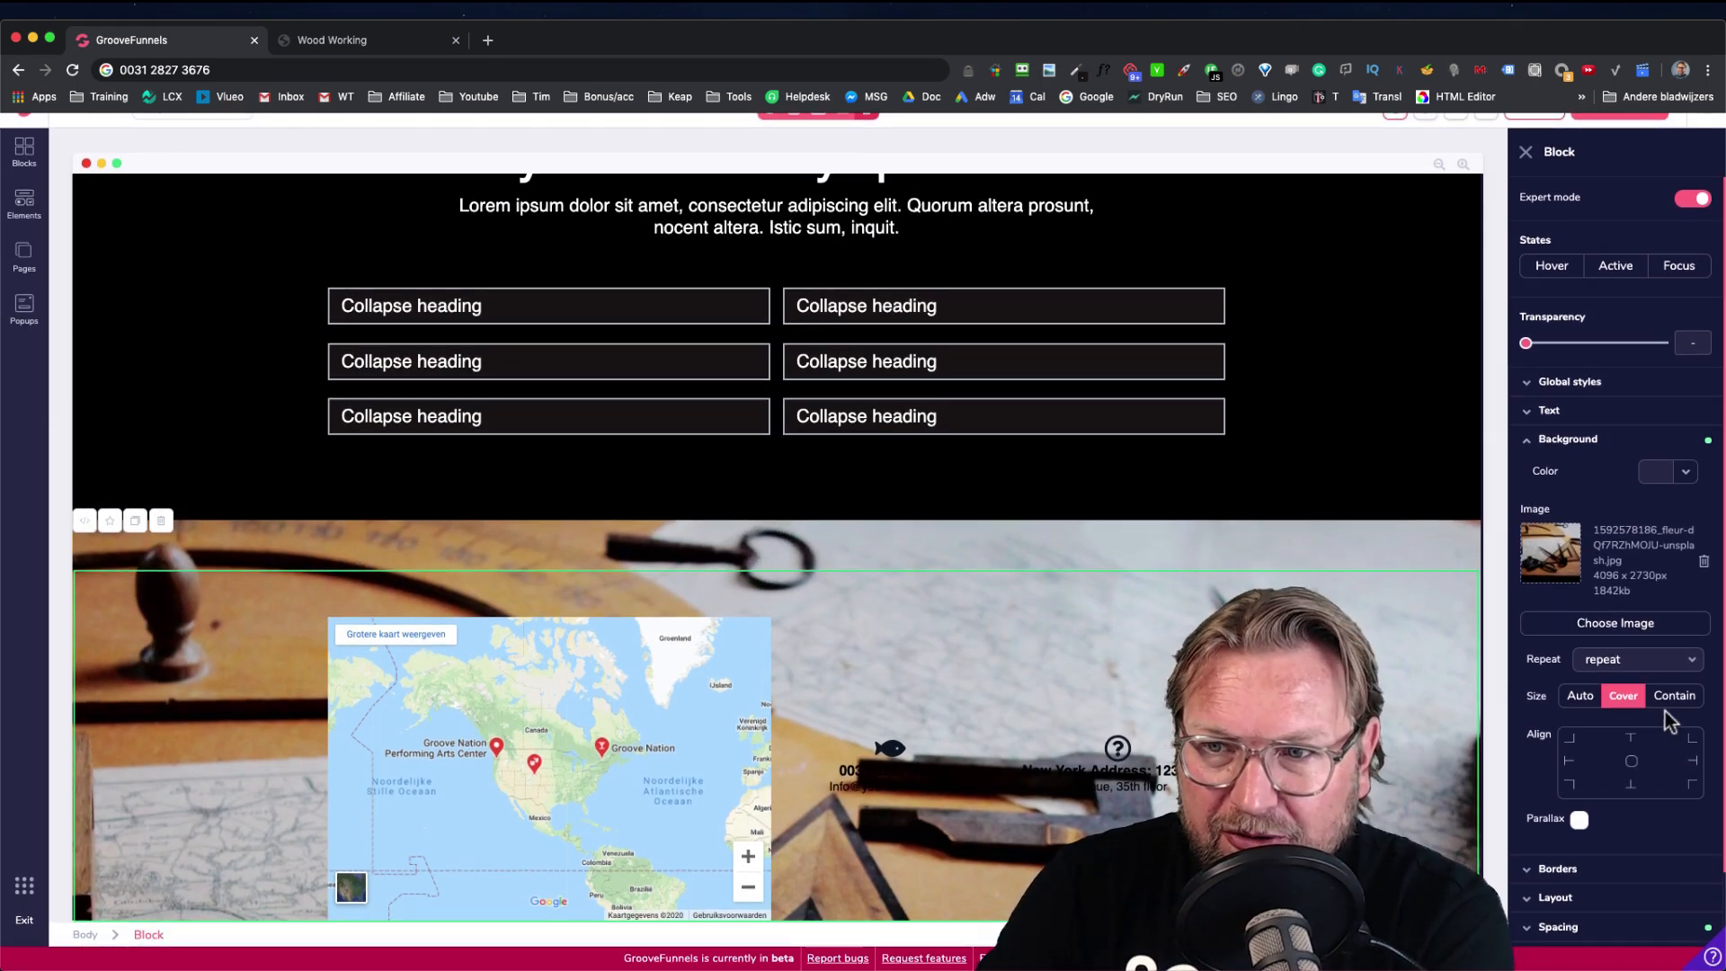
Give the map block a beige background color overlay, #F6E0C5, with 50% transparency over the tools photo
left_click(1684, 471)
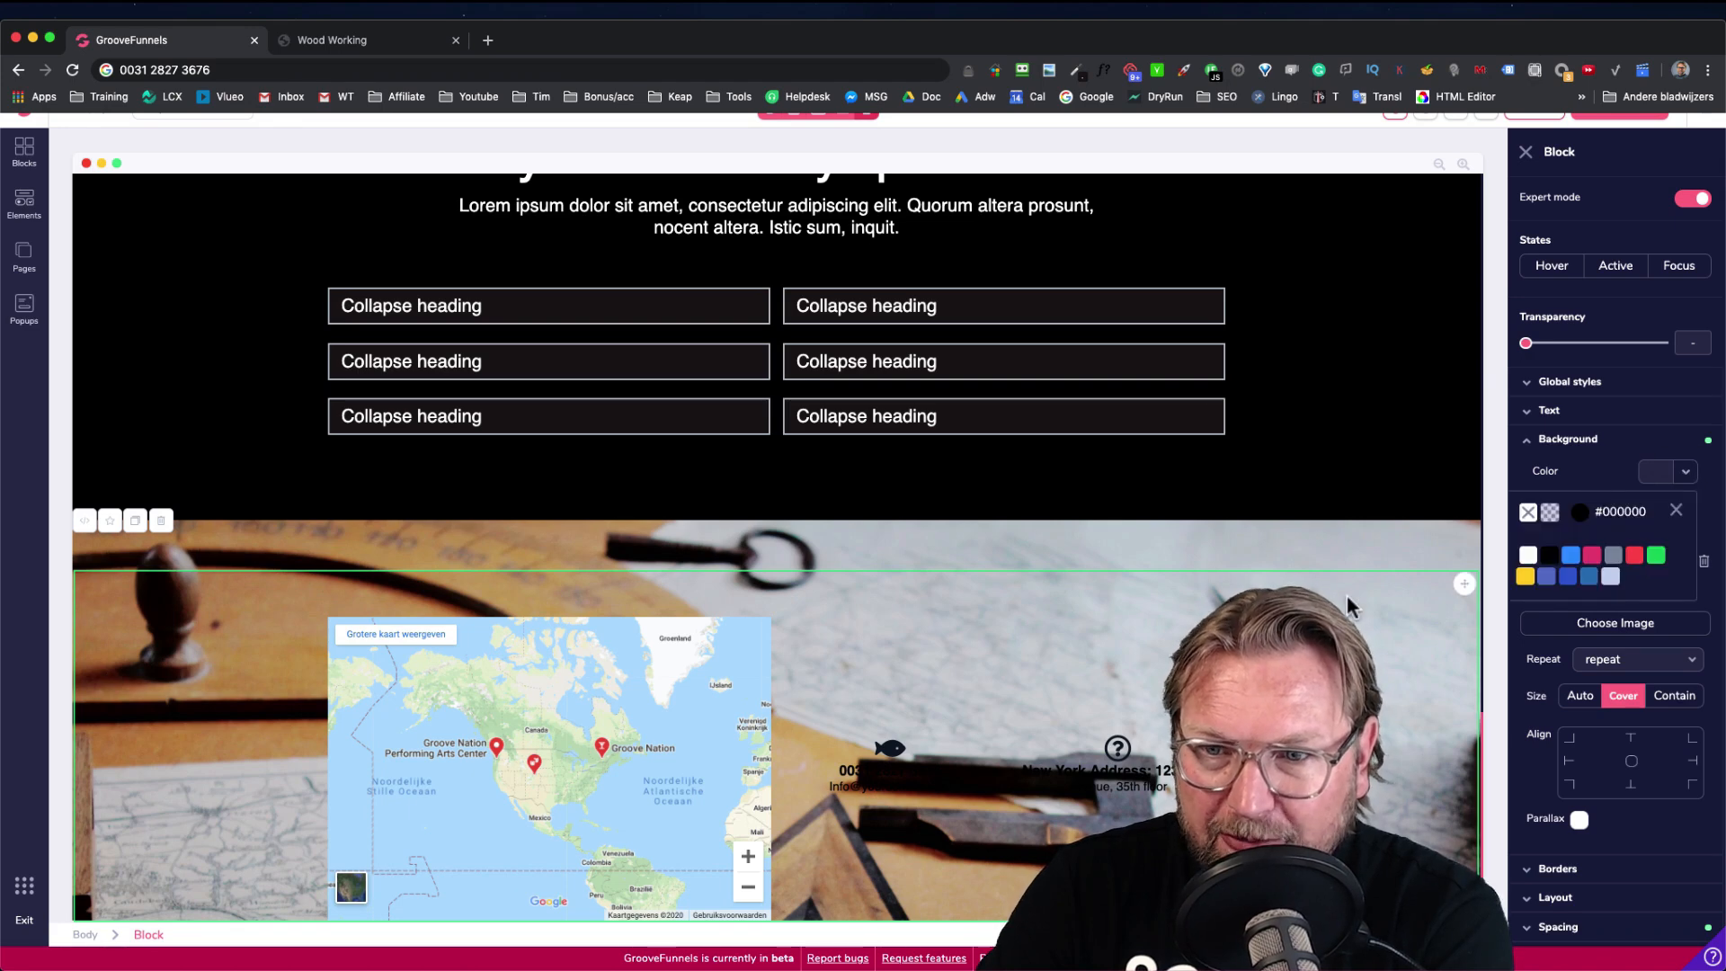
mouse_move(1627, 557)
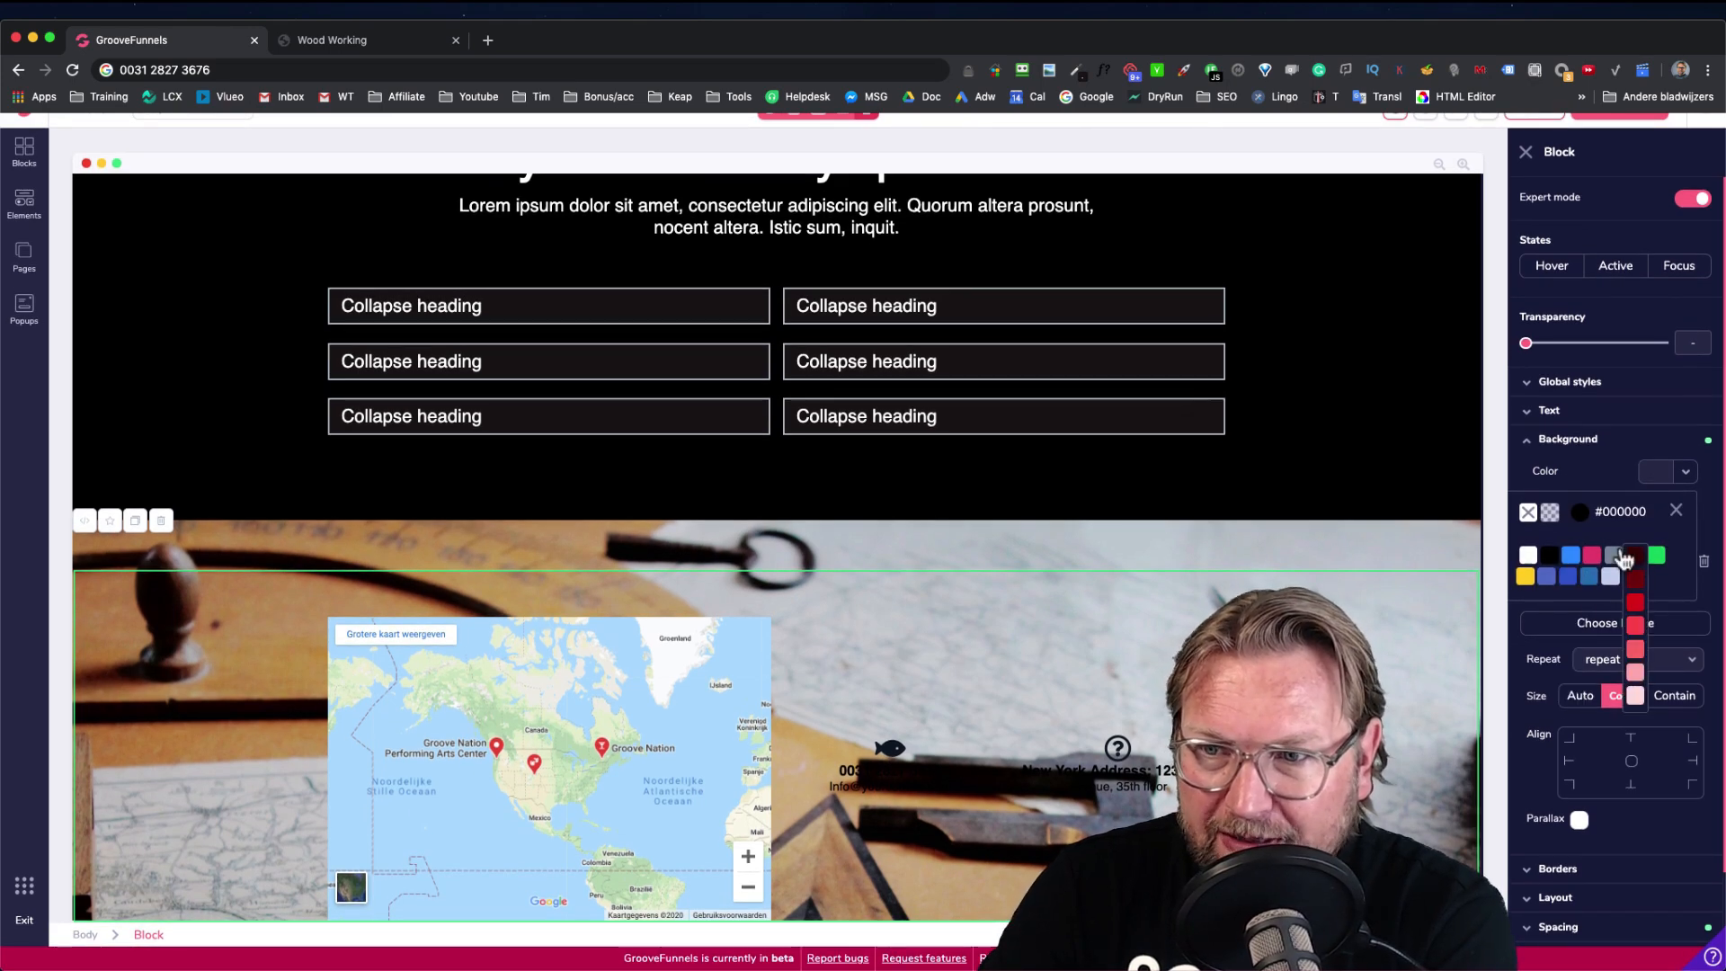
left_click(1580, 513)
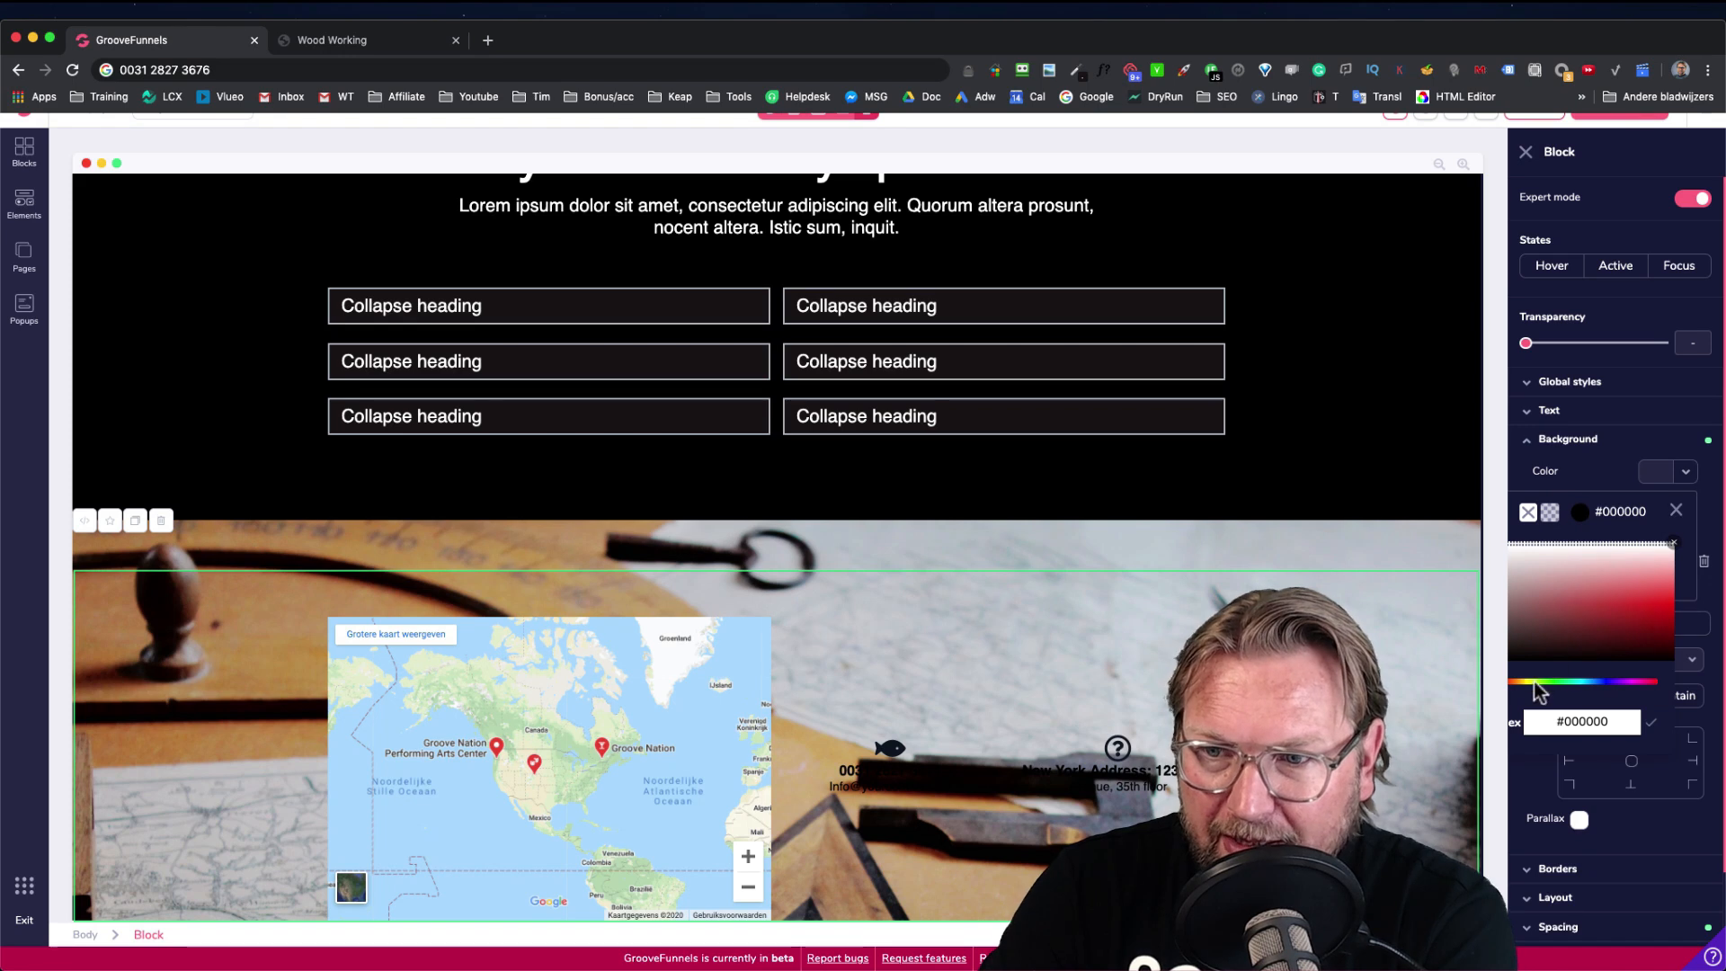
left_click_drag(1517, 681, 1529, 683)
left_click_drag(1519, 685, 1516, 685)
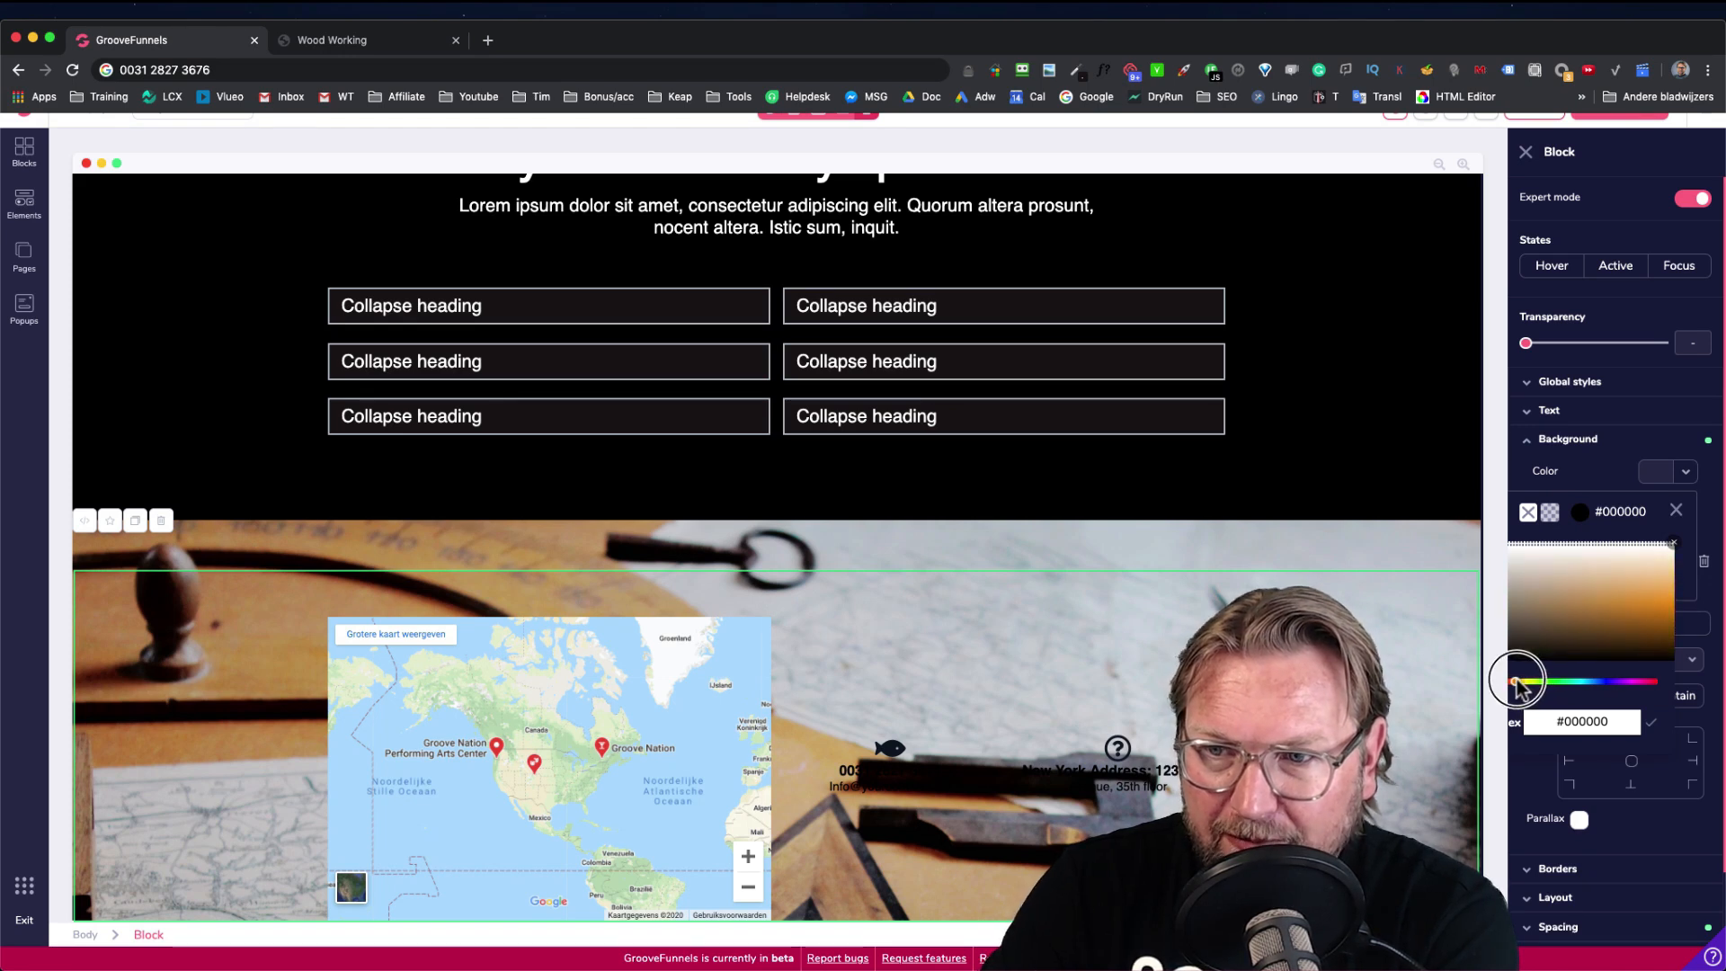
left_click_drag(1591, 556, 1508, 568)
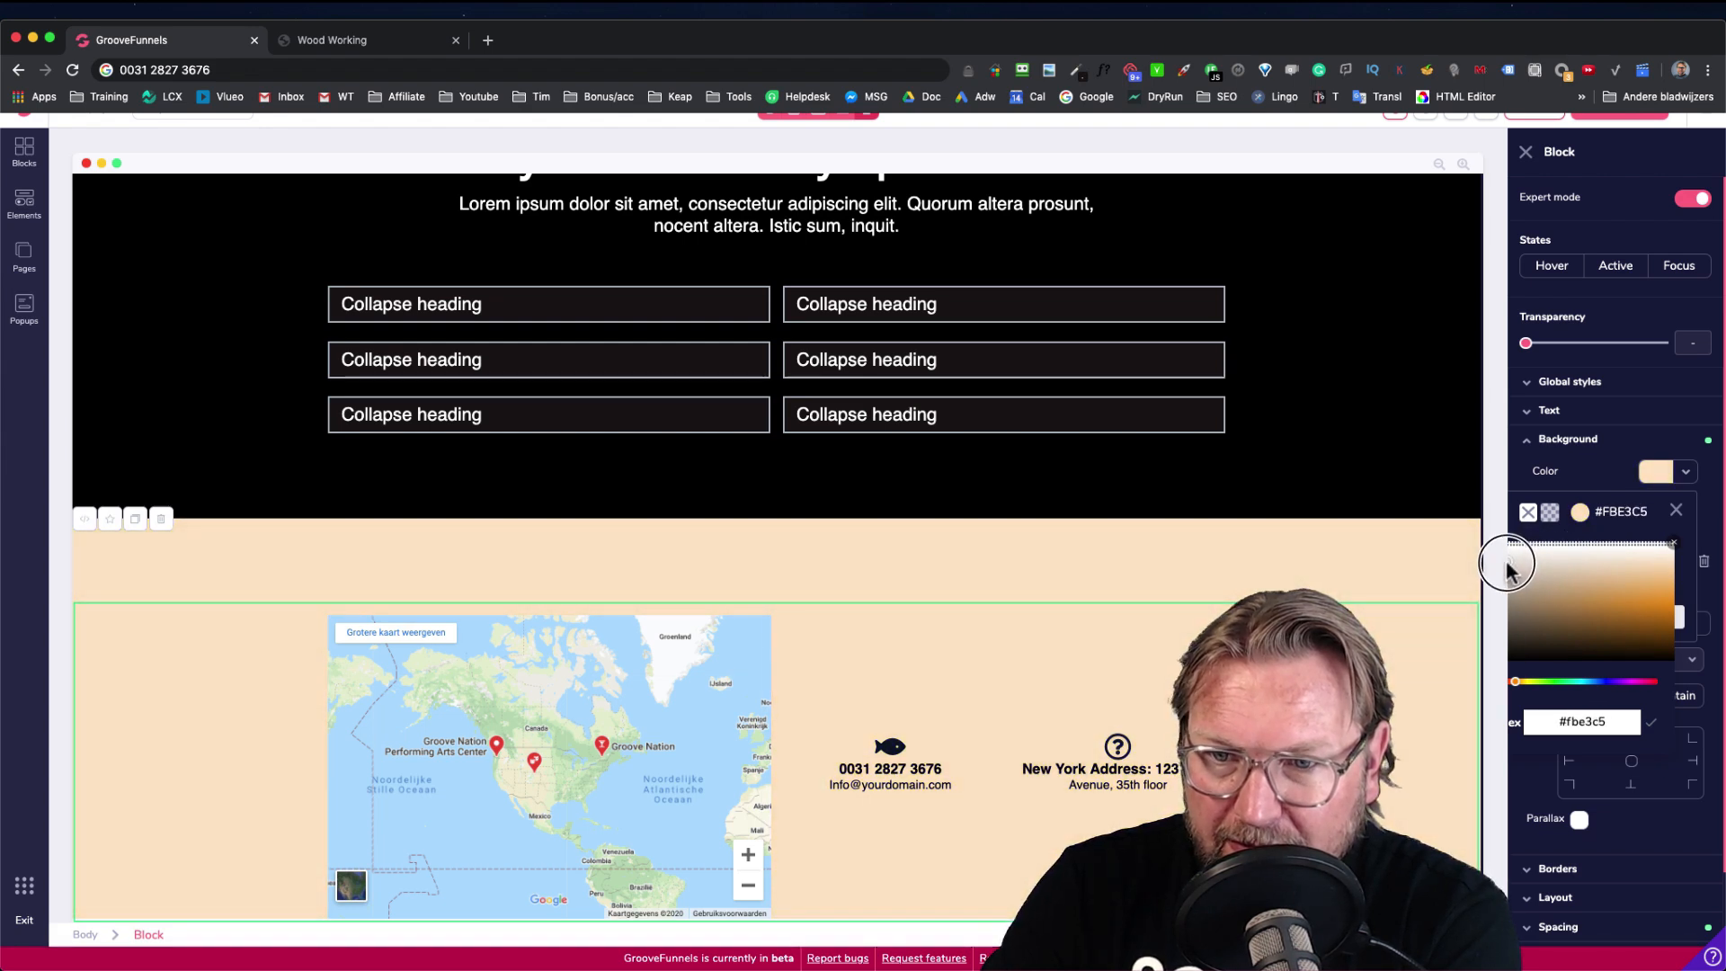
left_click(1673, 543)
left_click_drag(1522, 620, 1581, 620)
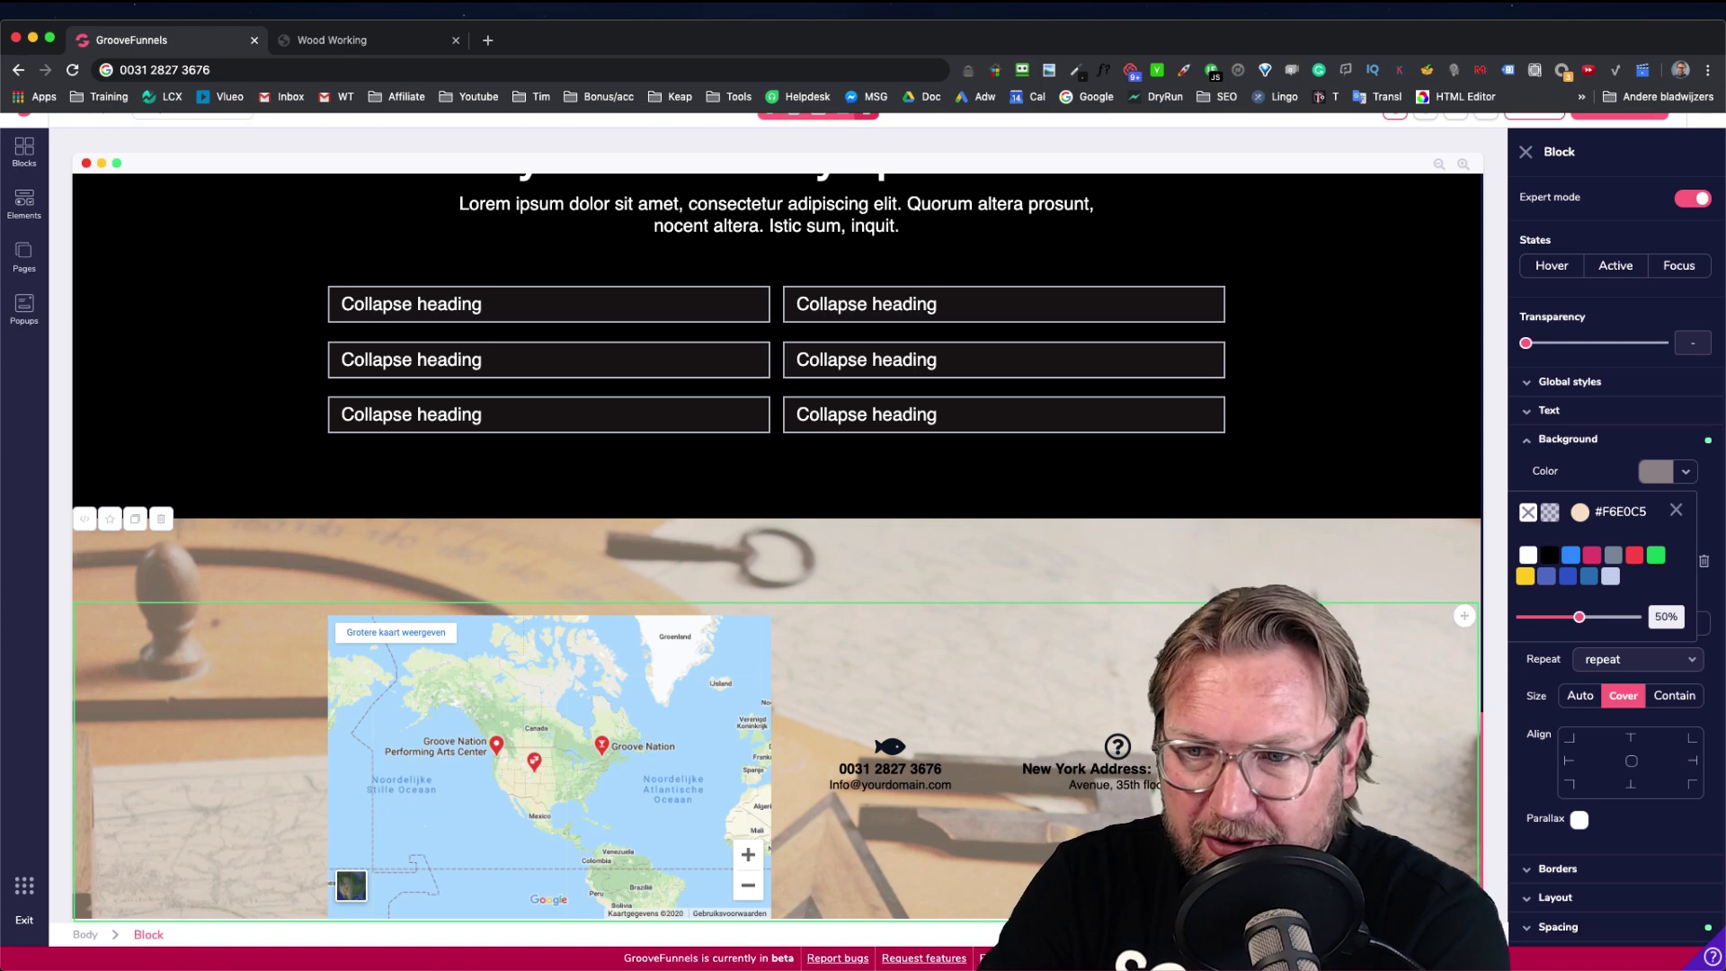
left_click(1691, 663)
left_click(1675, 511)
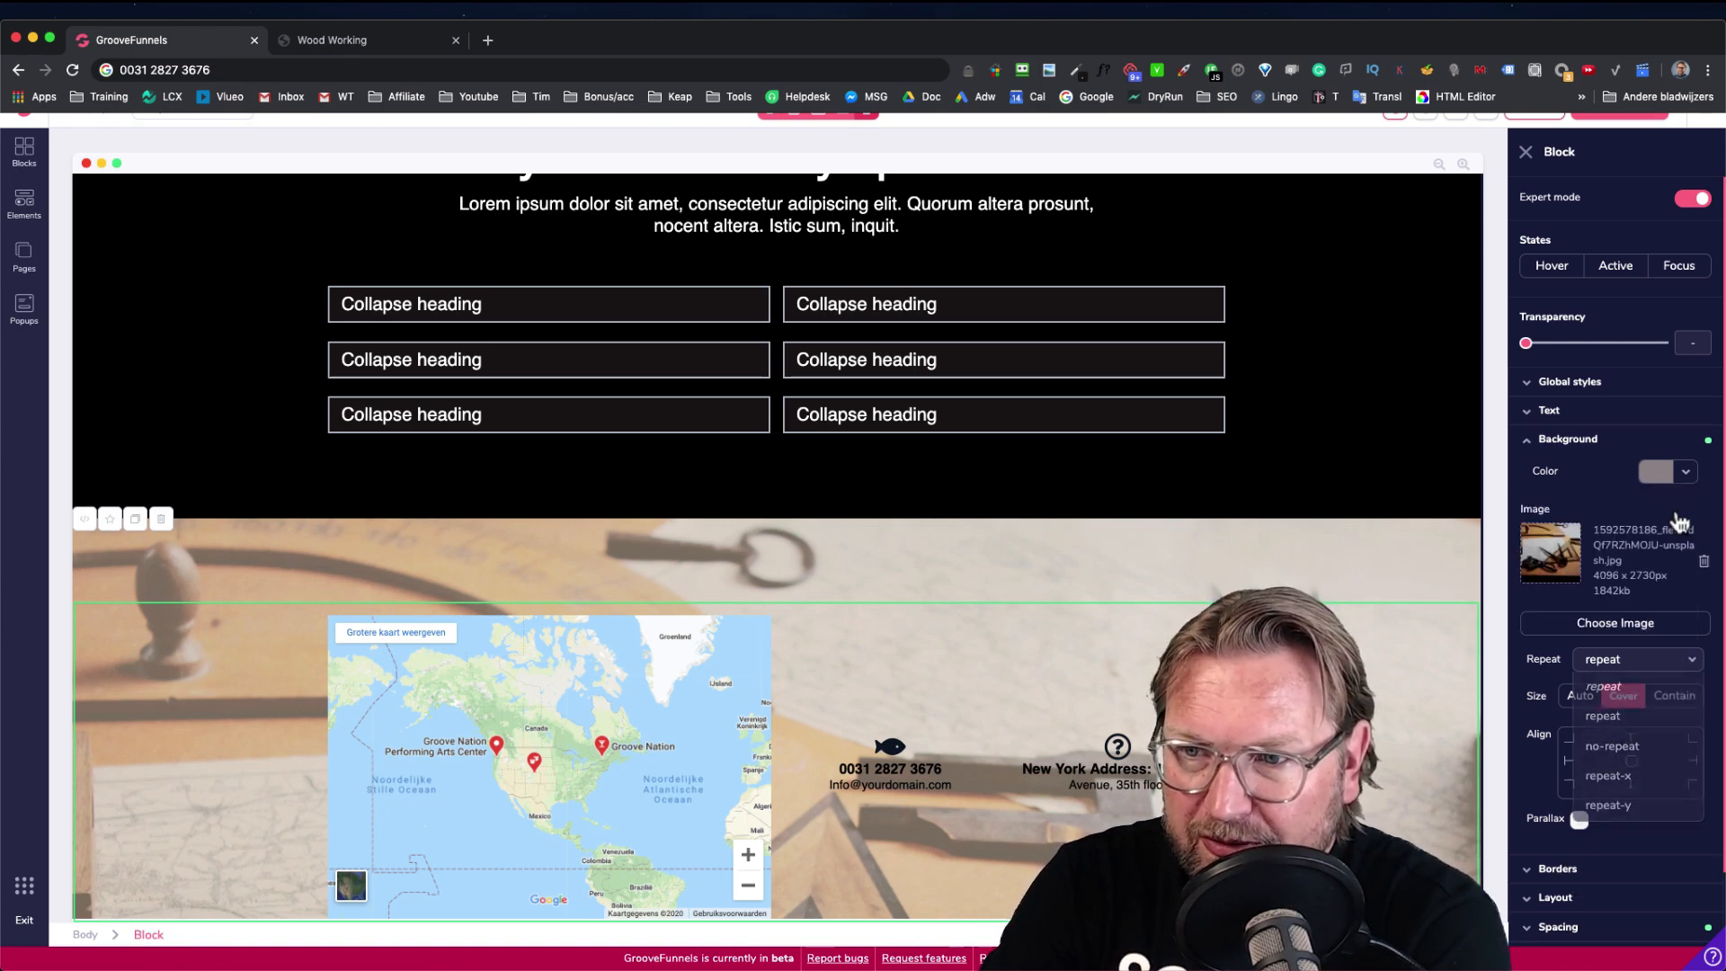
Set the map block's bottom padding to 8rem
left_click(1568, 440)
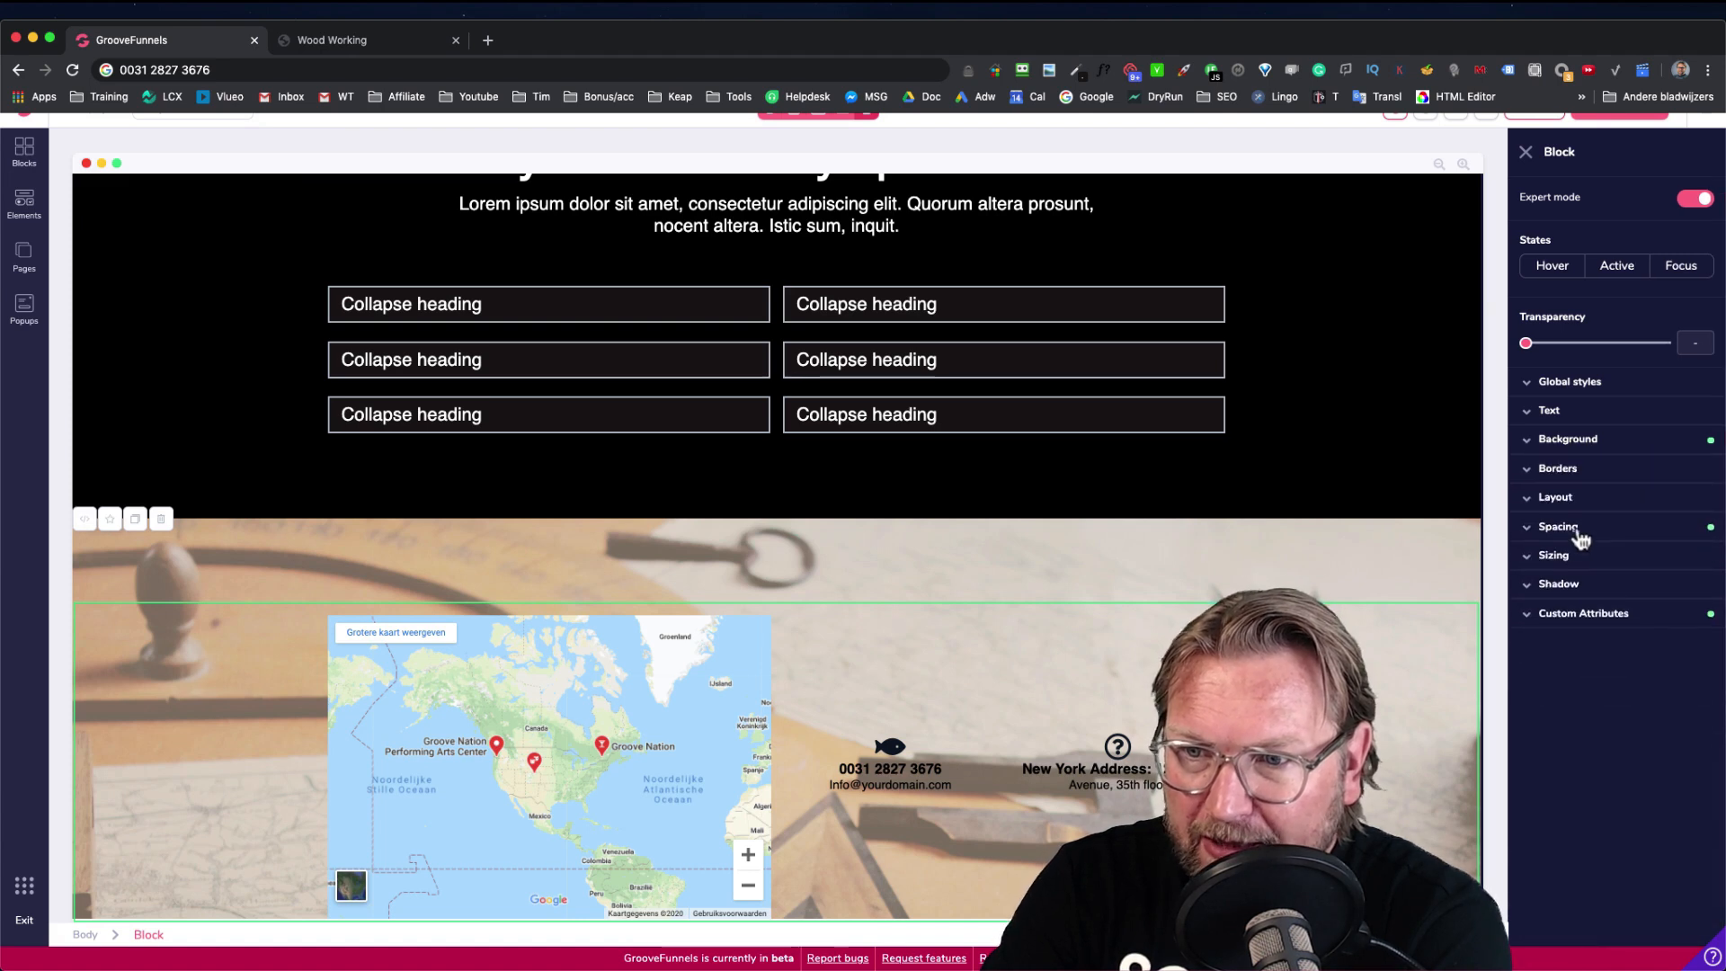
left_click(1564, 533)
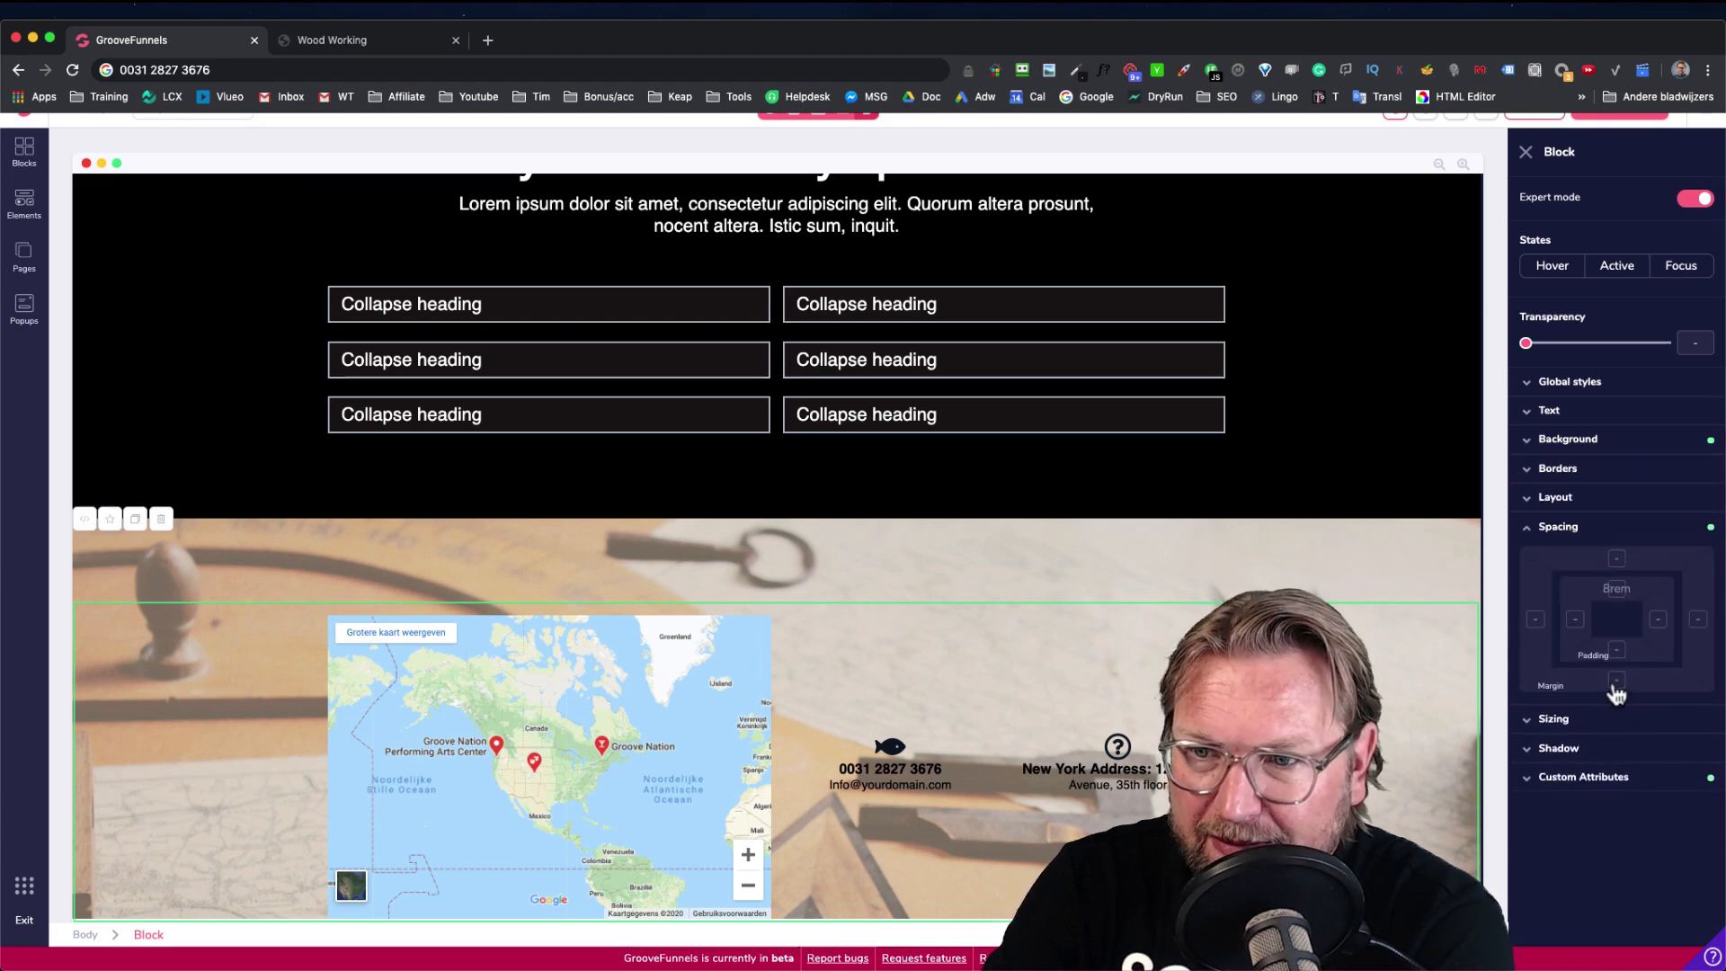
left_click(1617, 650)
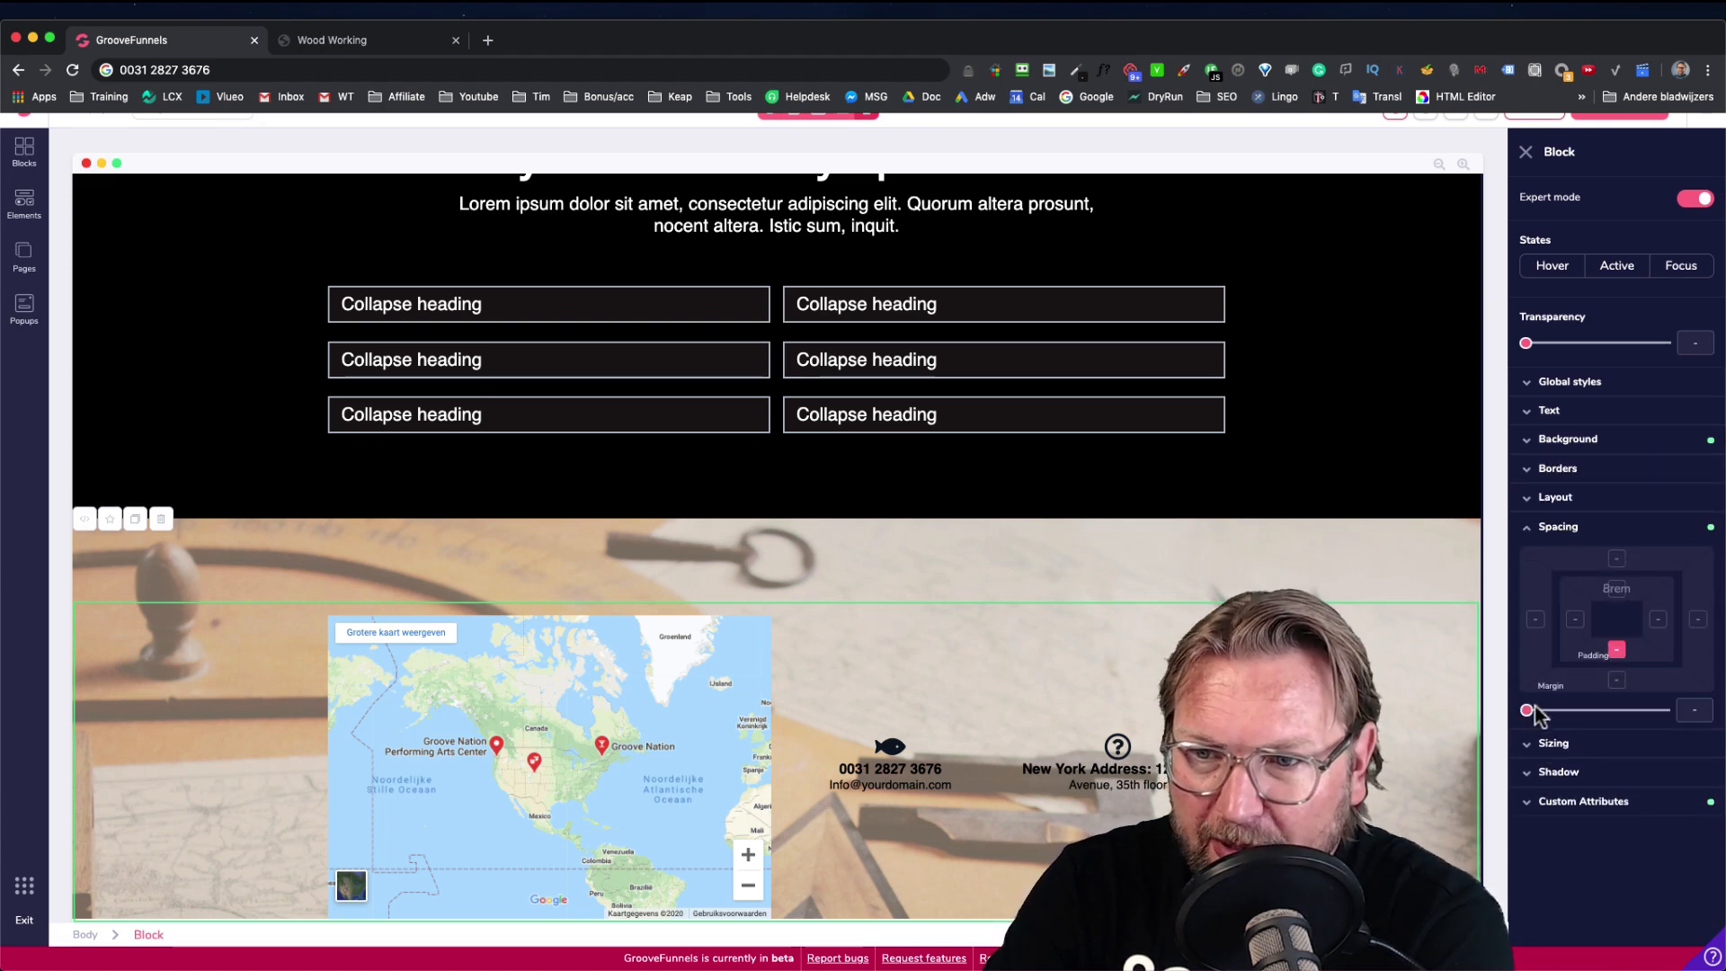
left_click_drag(1528, 710, 1679, 697)
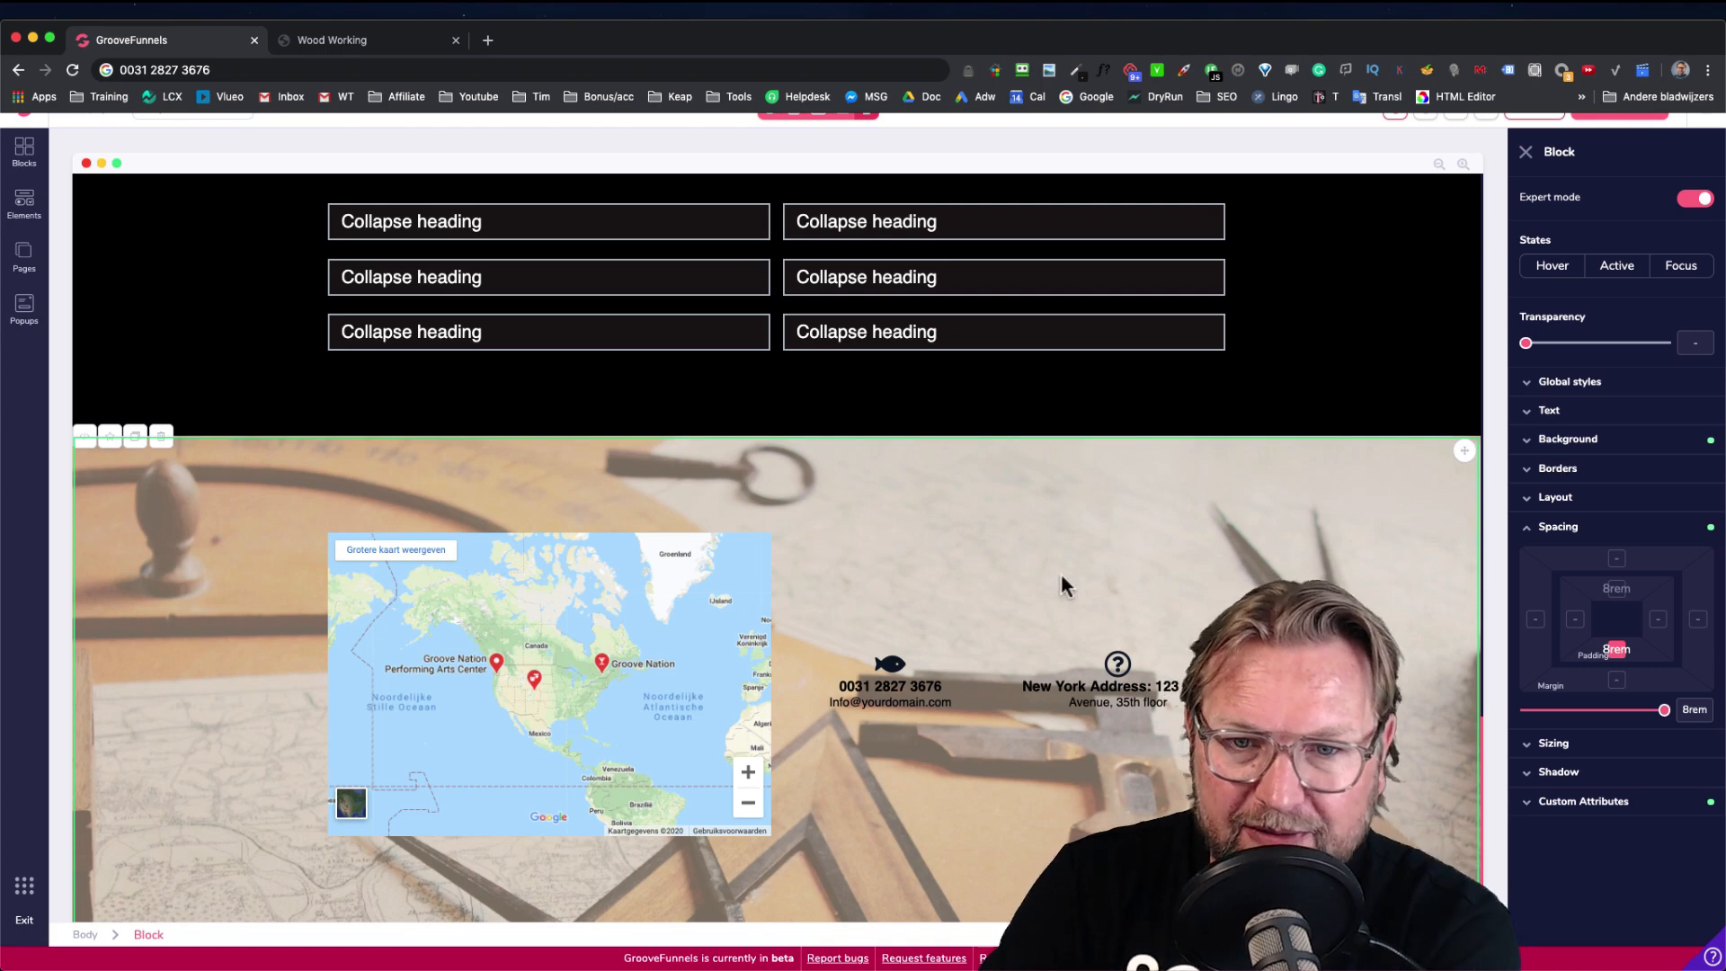
Check the contact details on the finished page and color the fish icon above the phone number white (#FFFFFF)
left_click(352, 39)
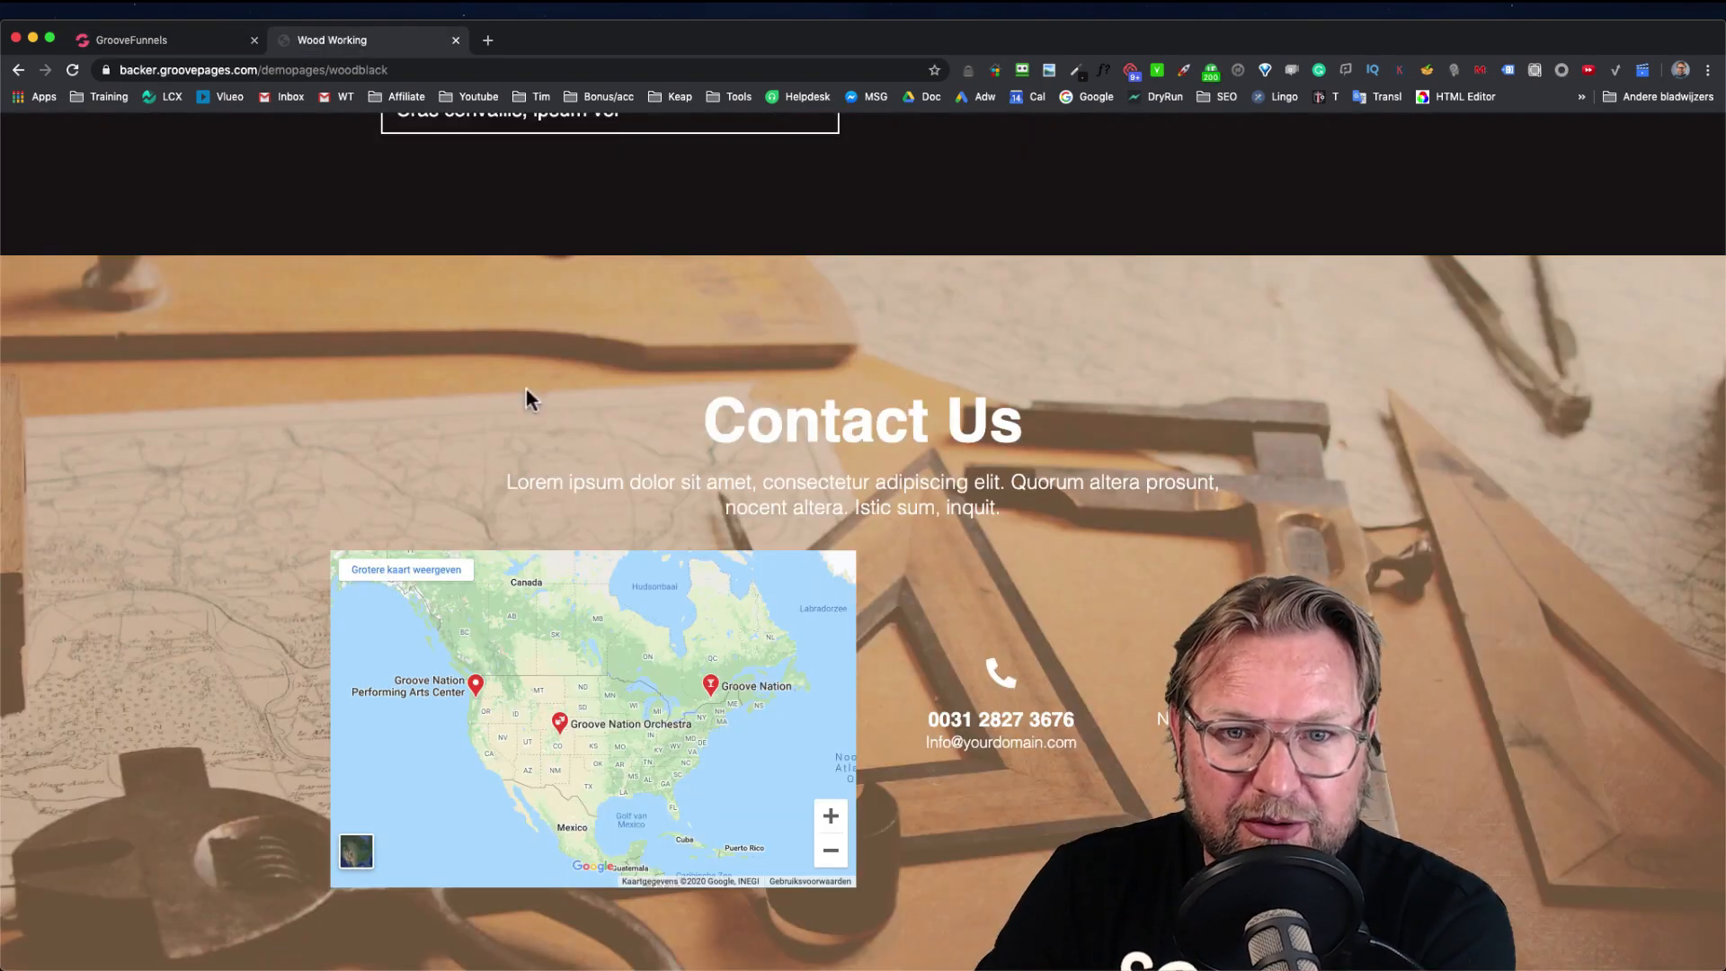
left_click(212, 39)
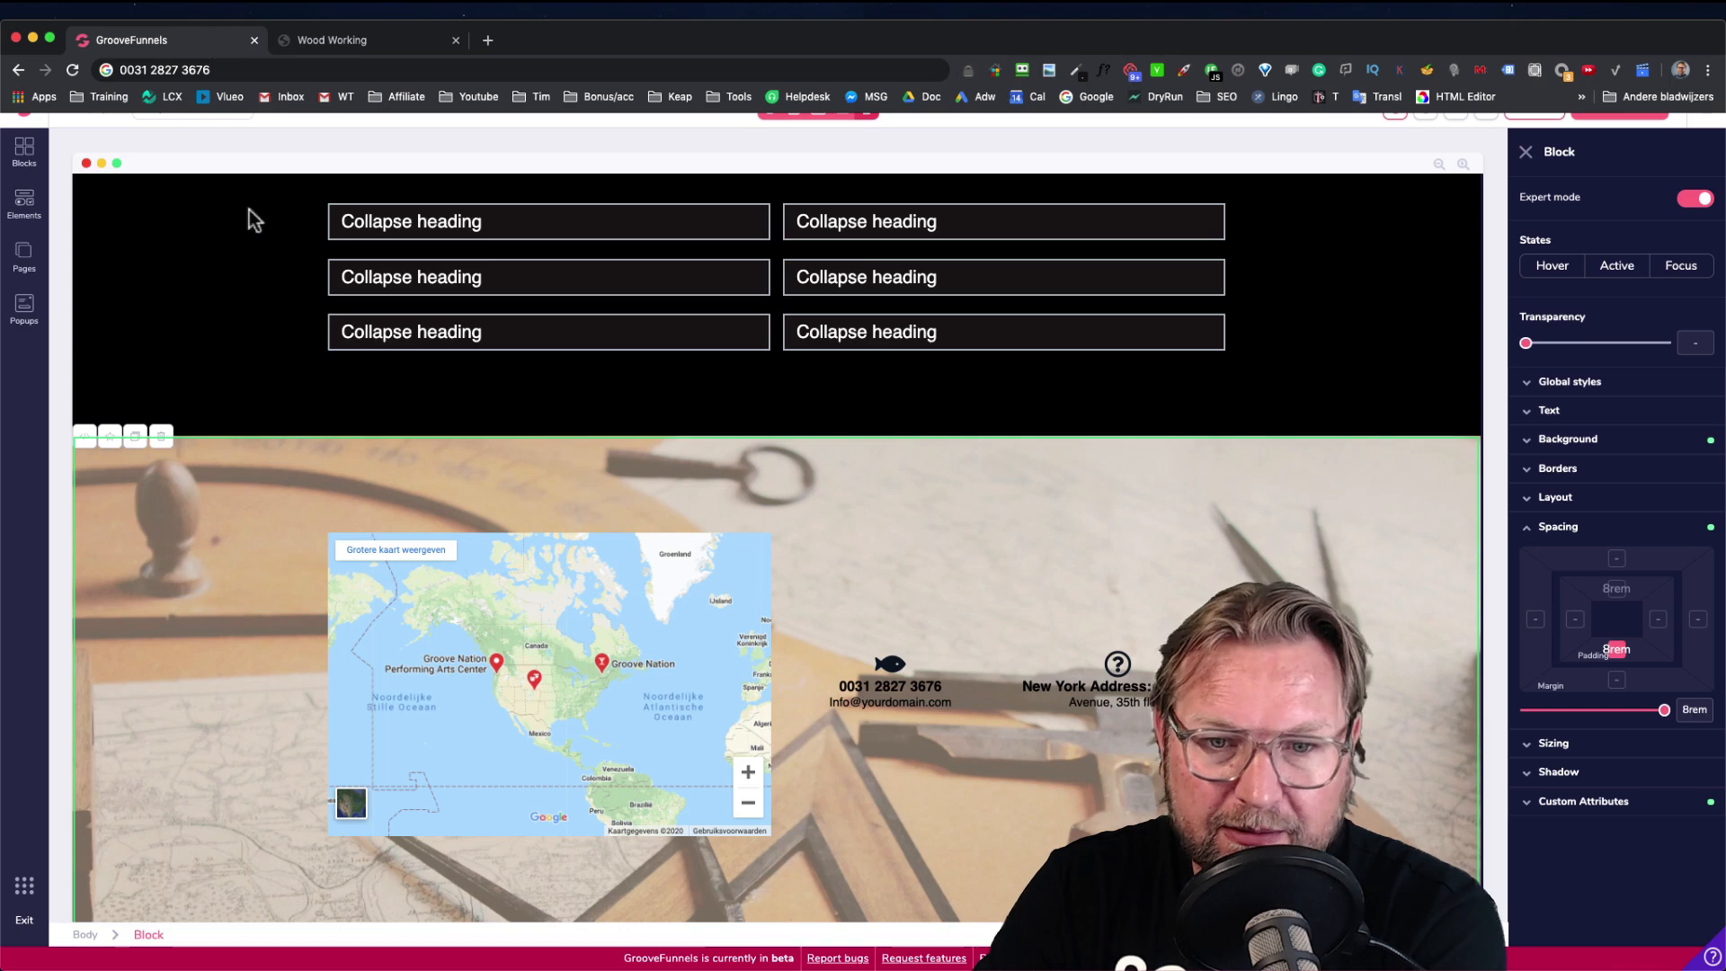
left_click(893, 665)
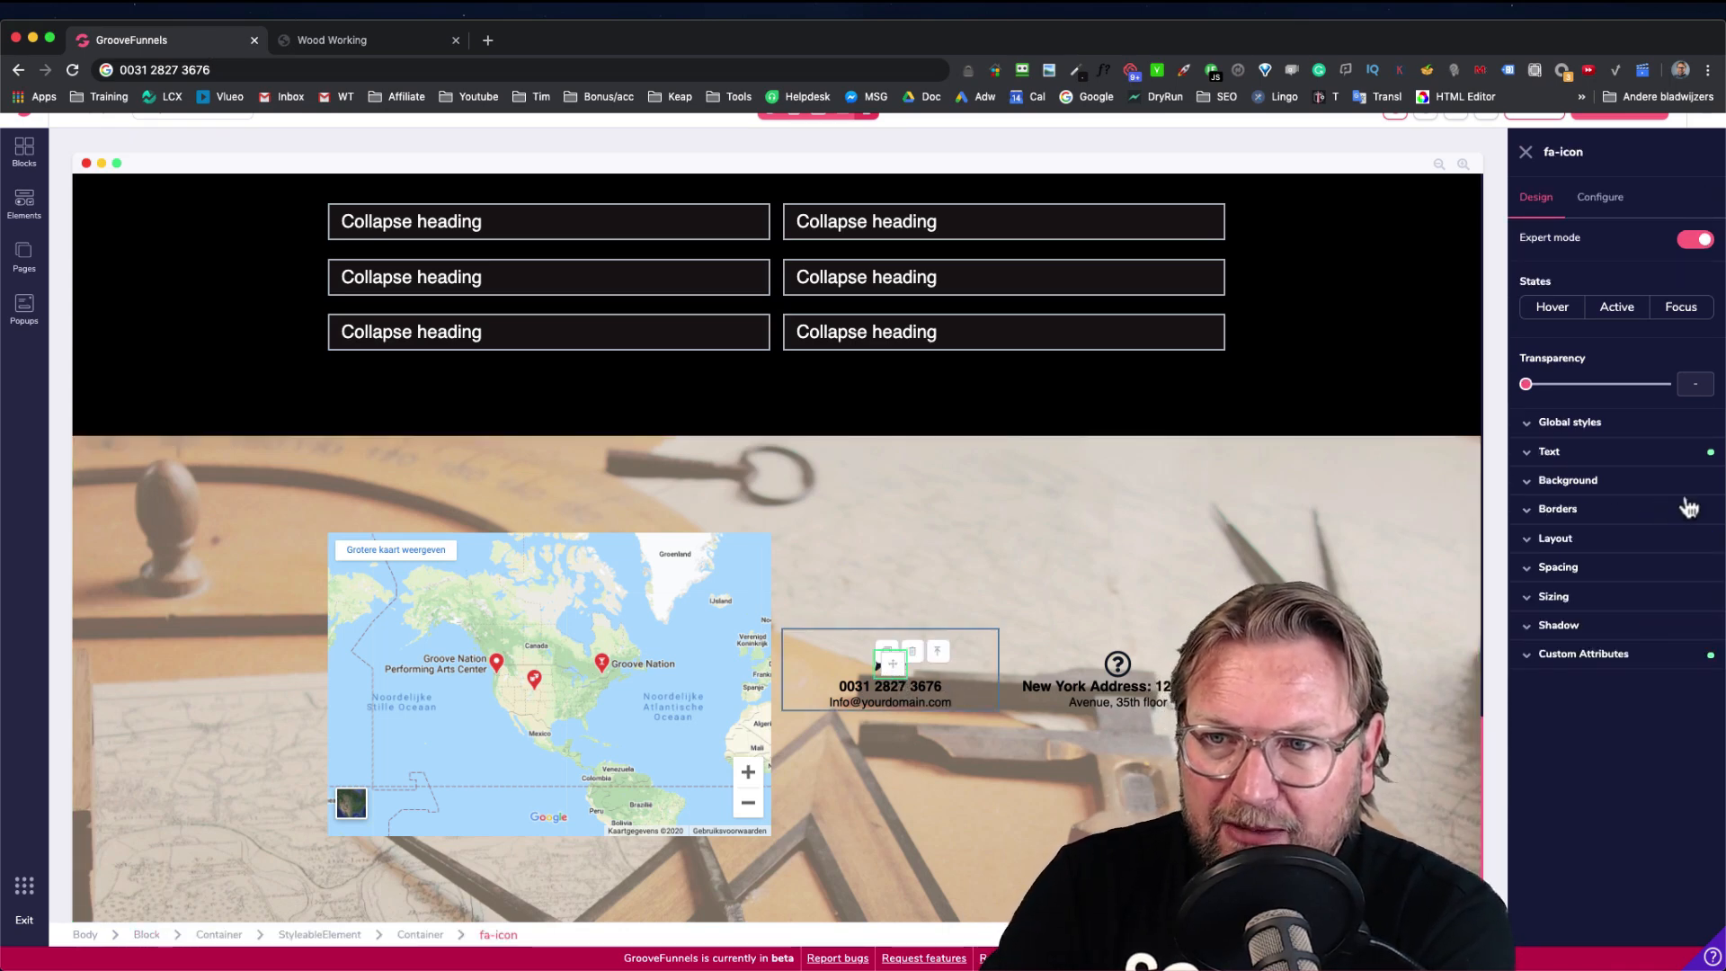
left_click(1577, 457)
left_click(1548, 456)
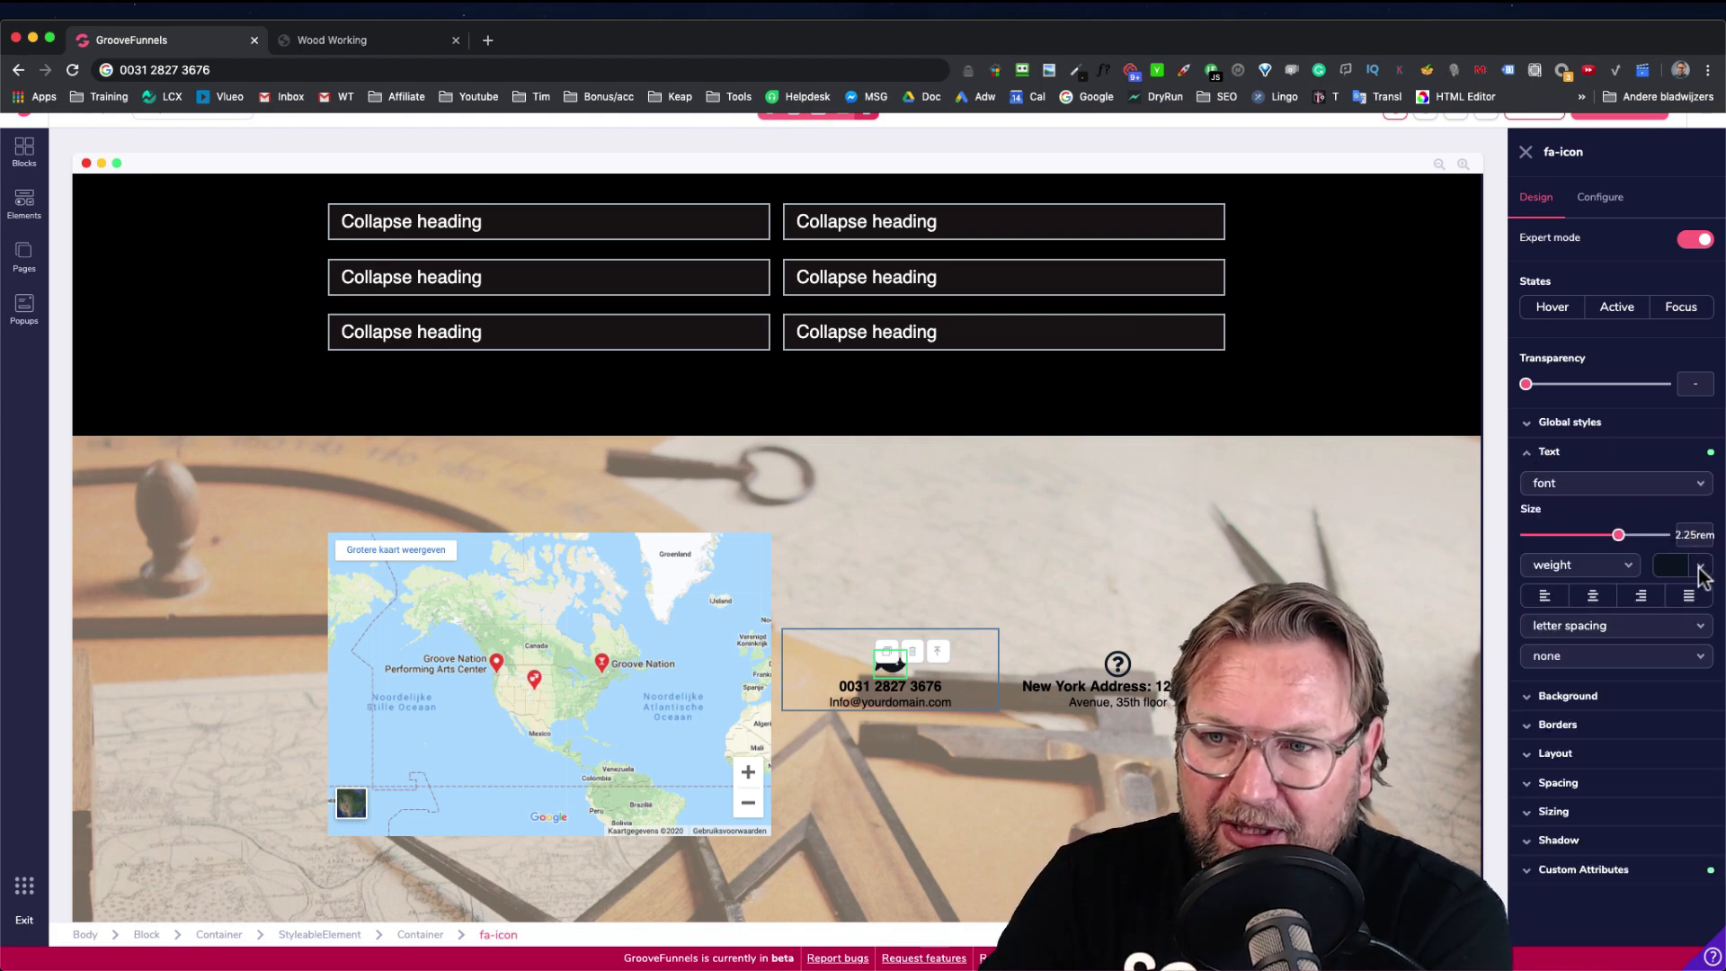
left_click(1700, 568)
left_click(1540, 650)
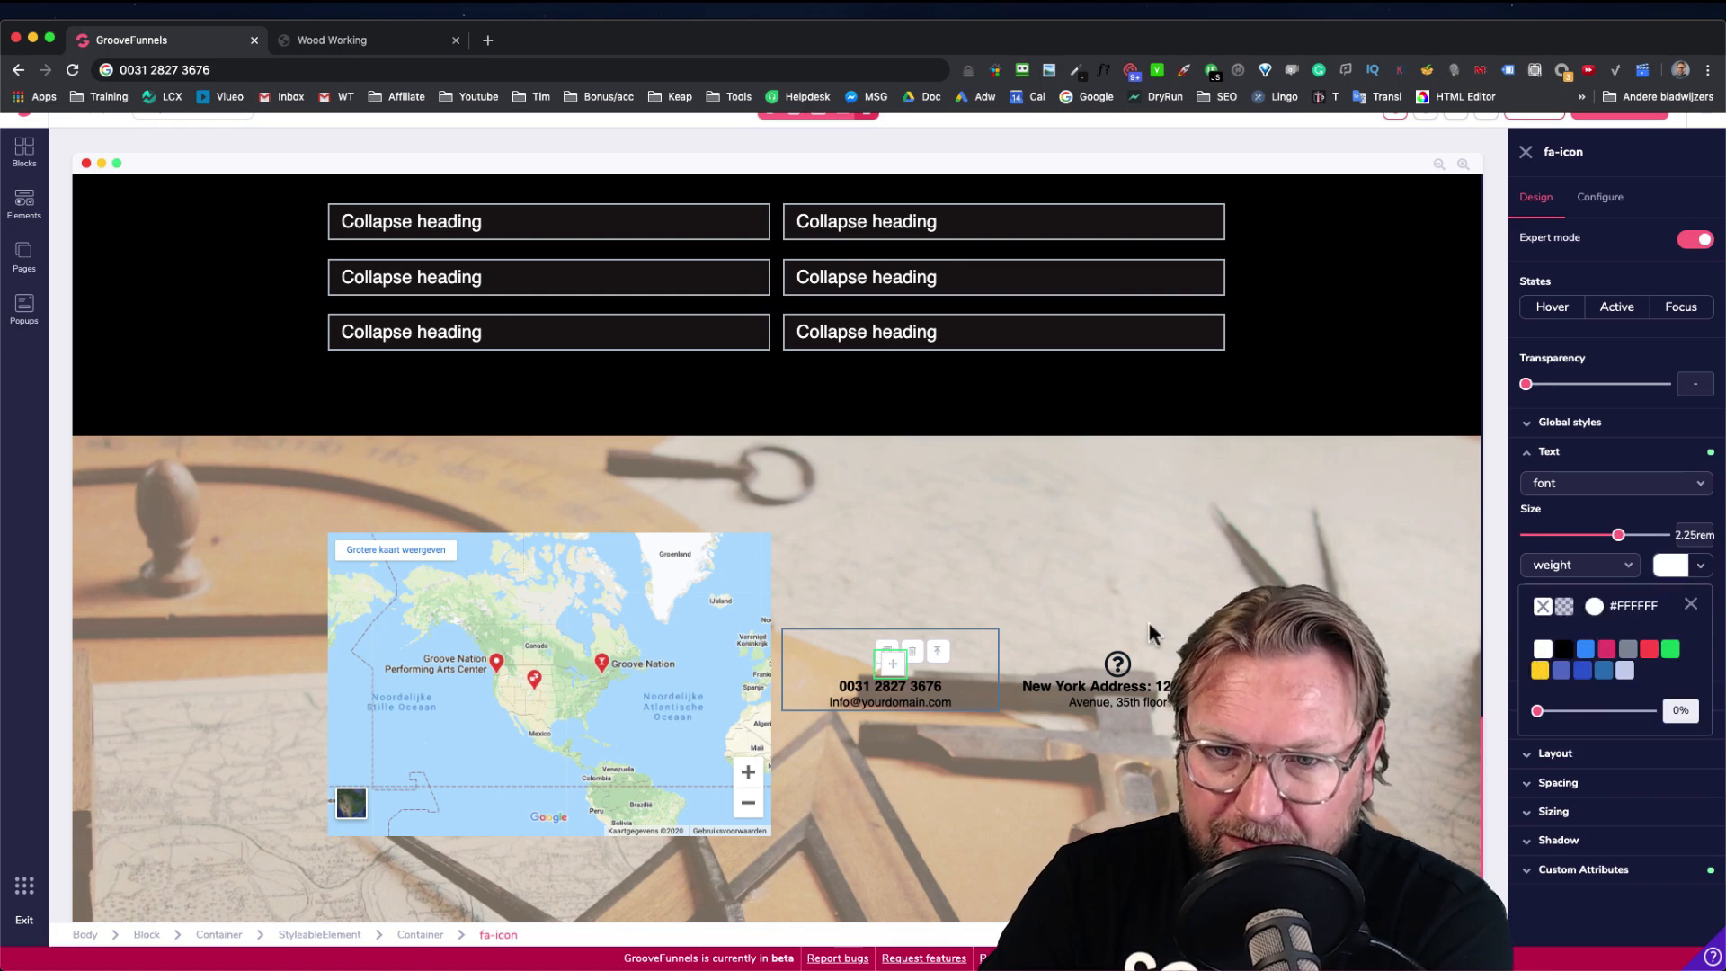
left_click(940, 644)
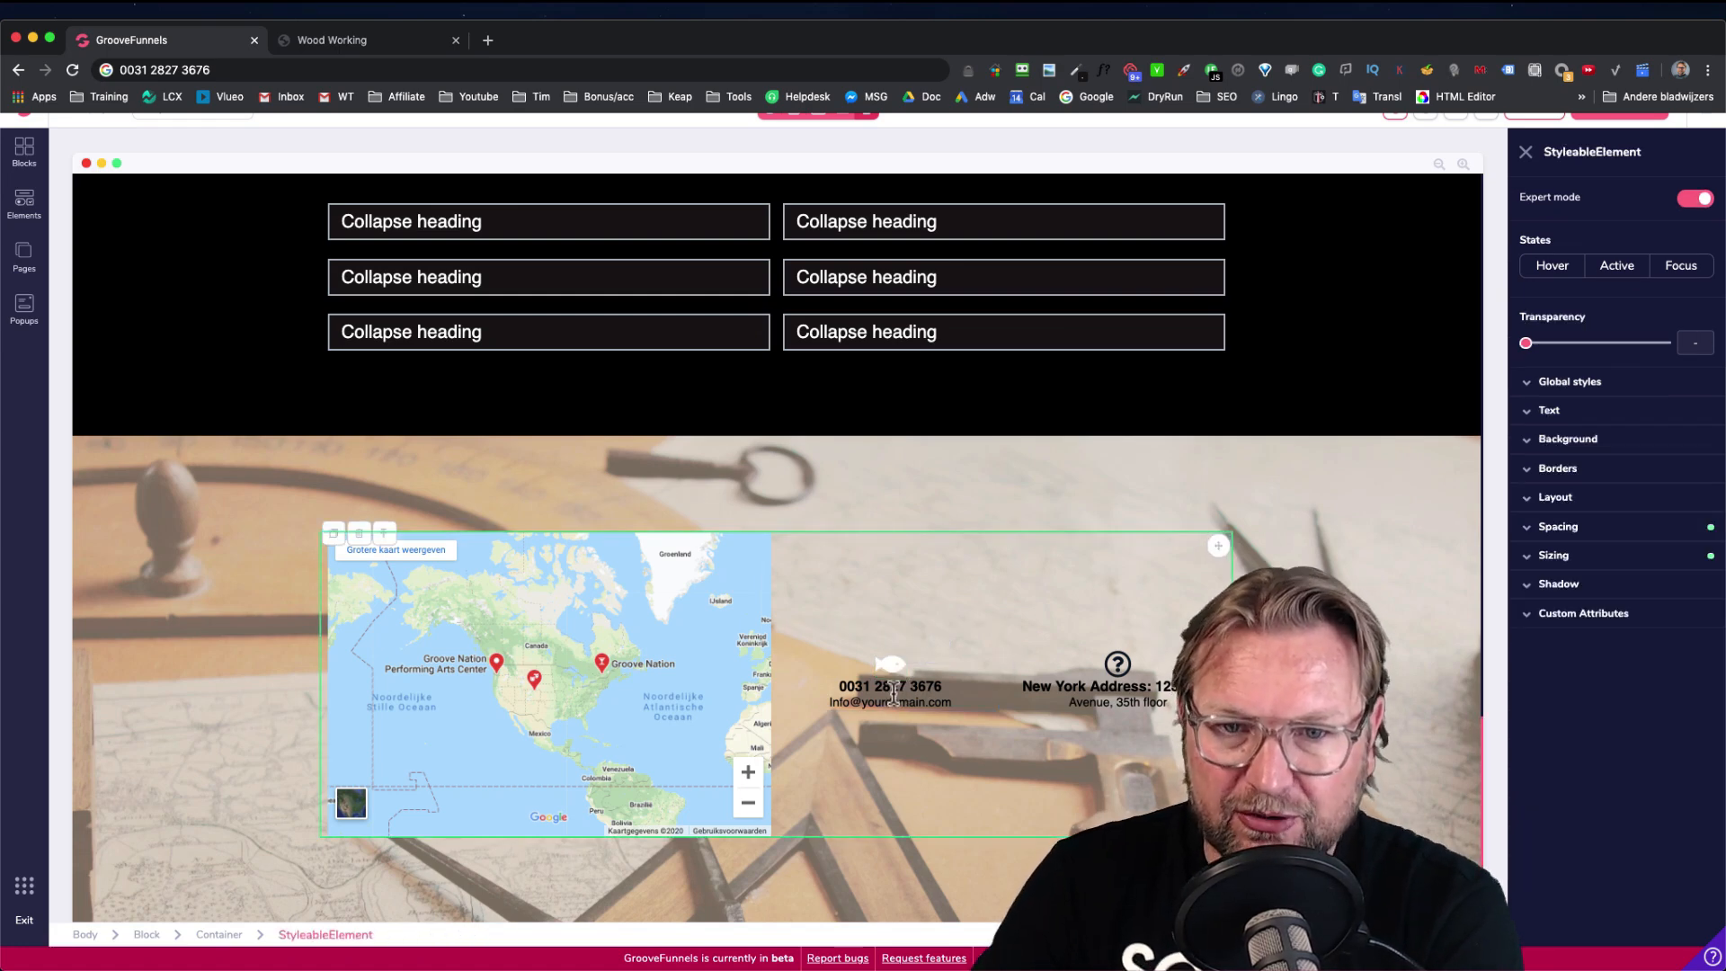
left_click(935, 691)
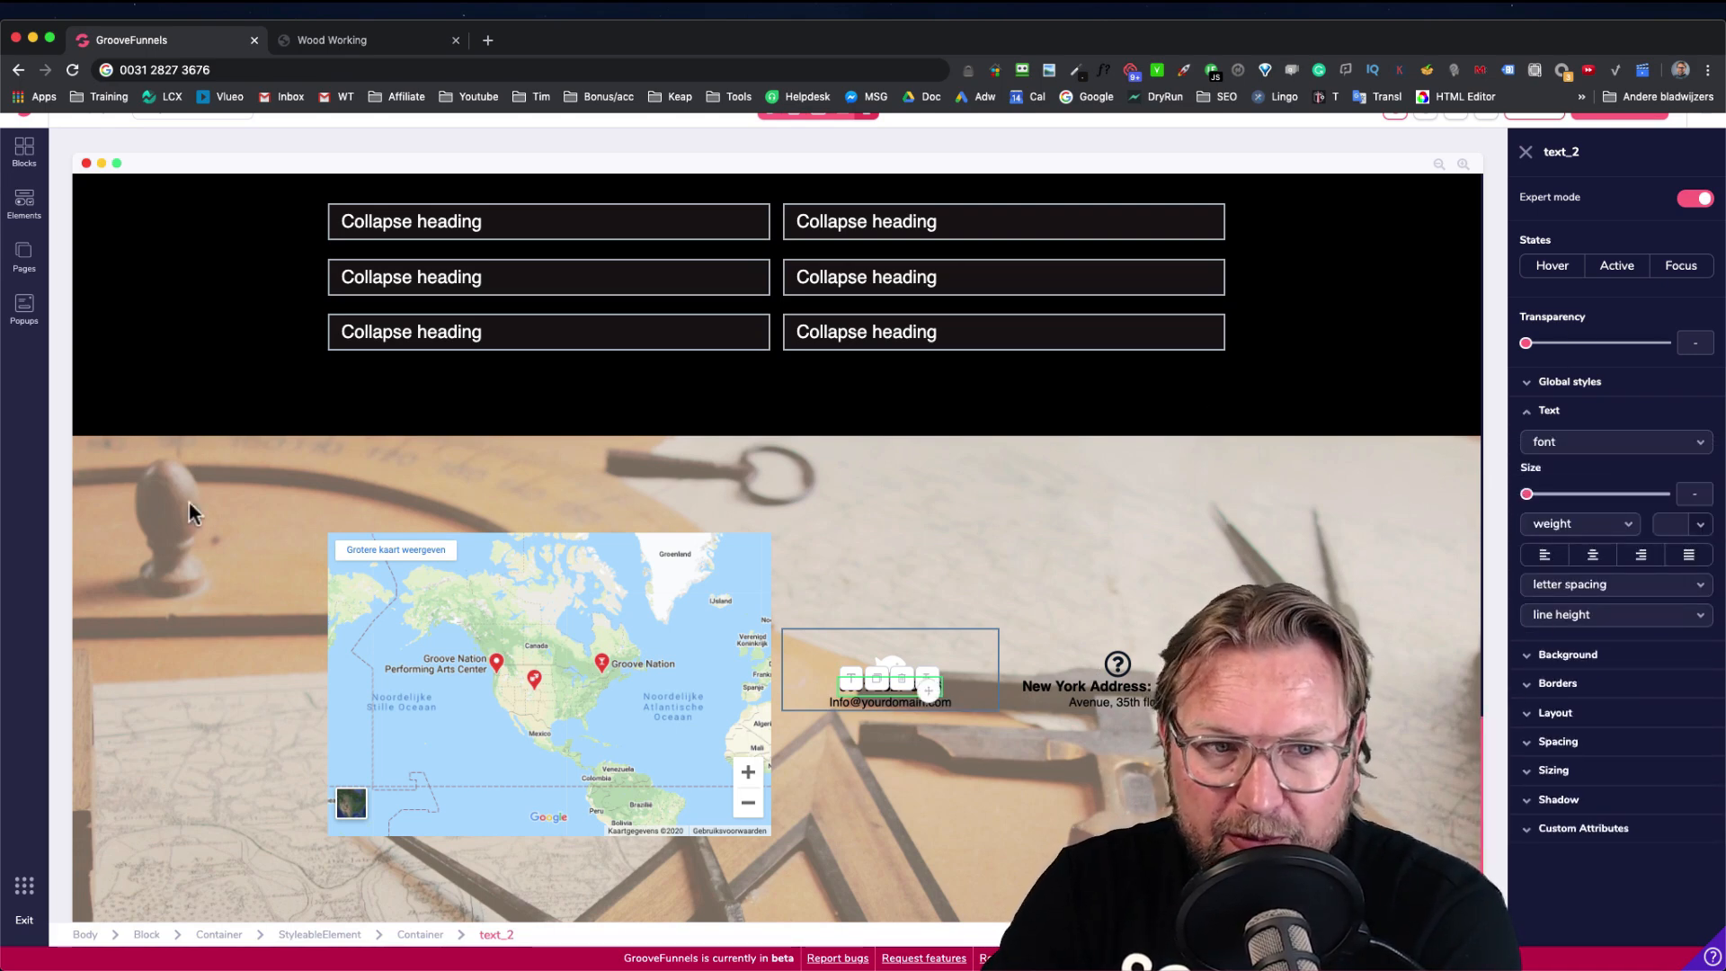
Enable the parallax effect on the map block's background image
left_click(154, 506)
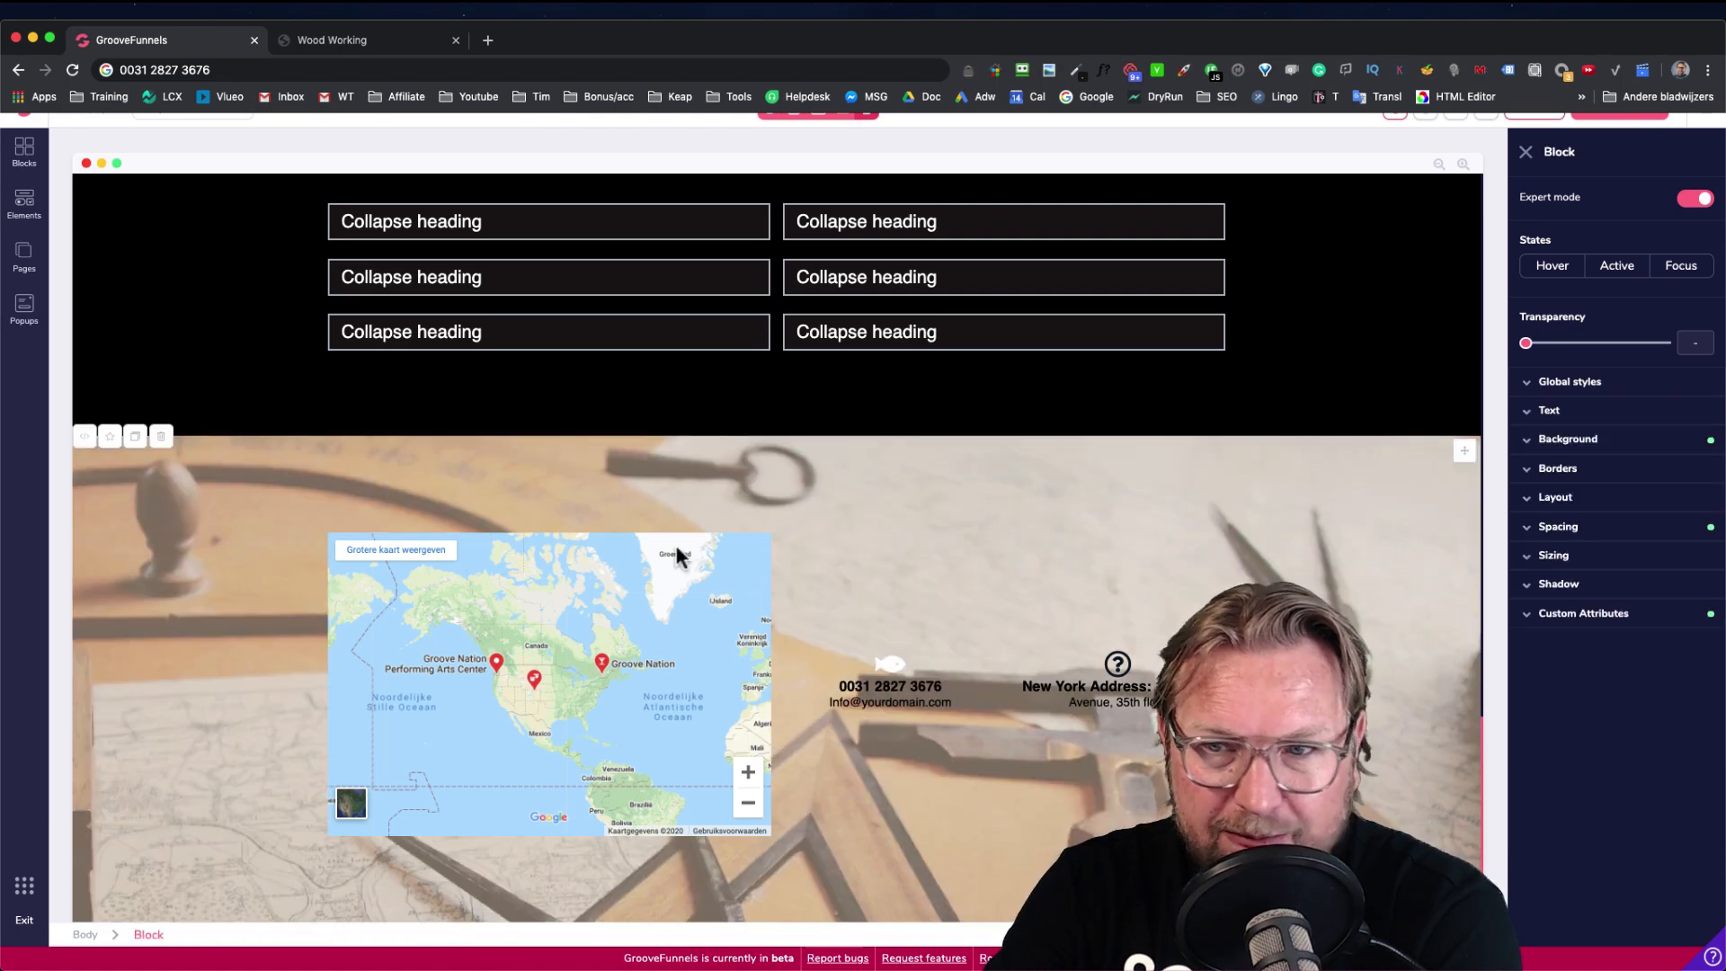
left_click(1569, 440)
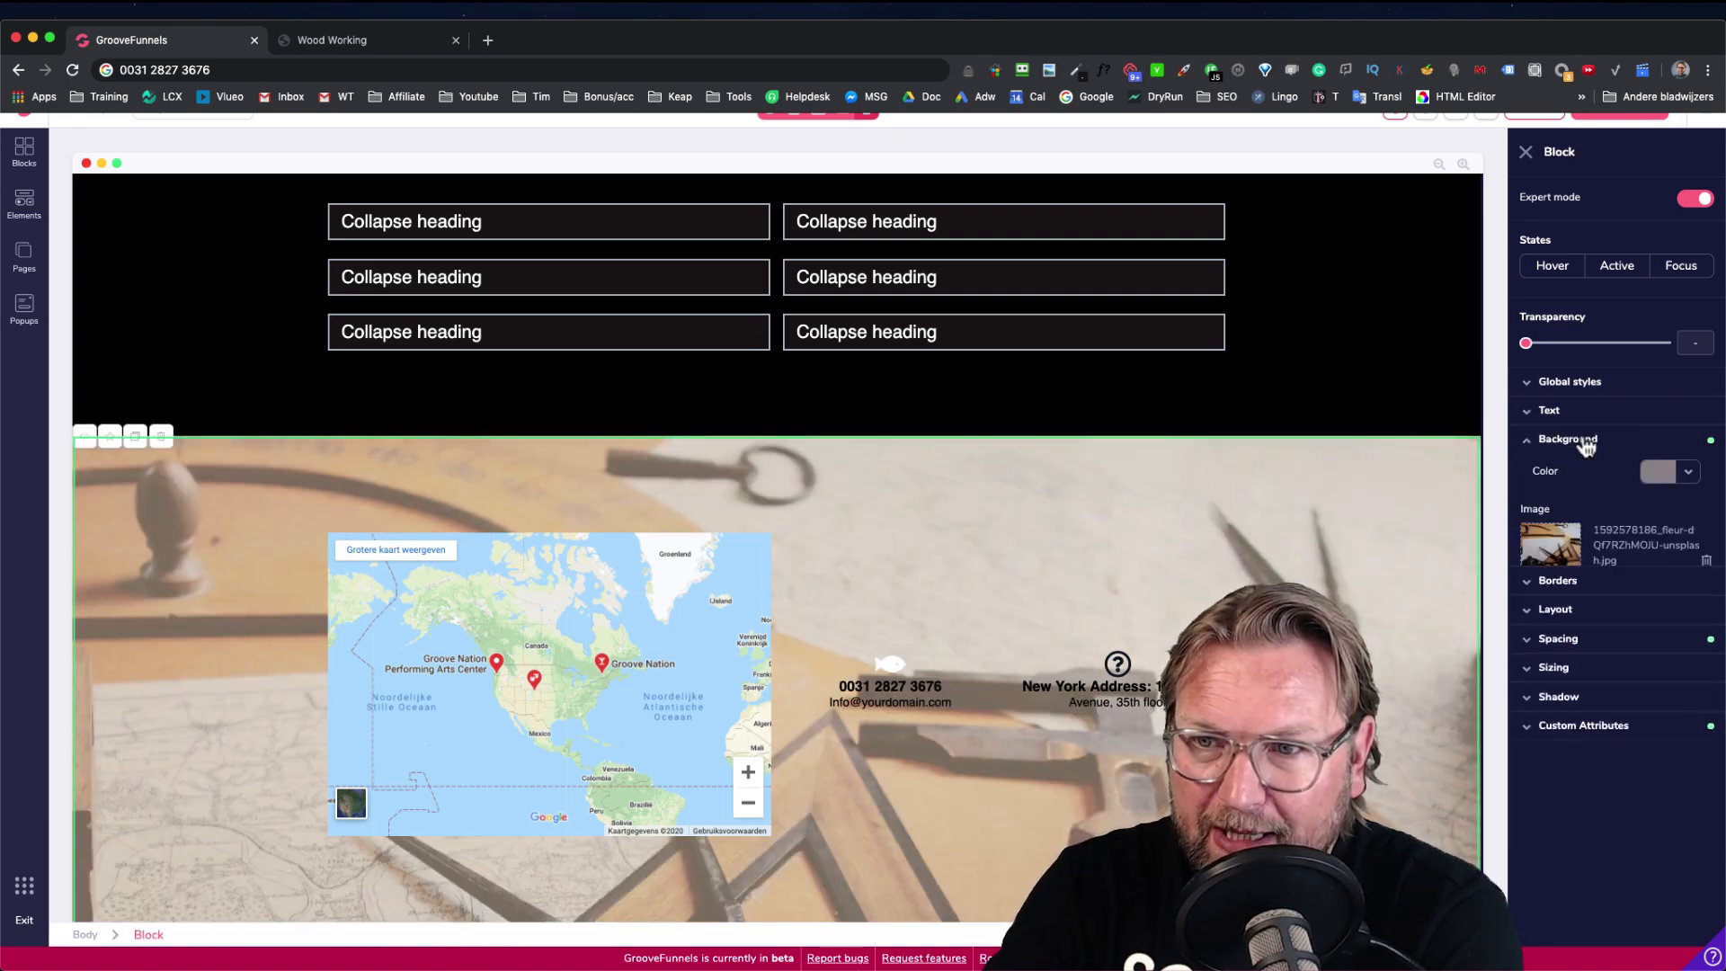
left_click(1579, 822)
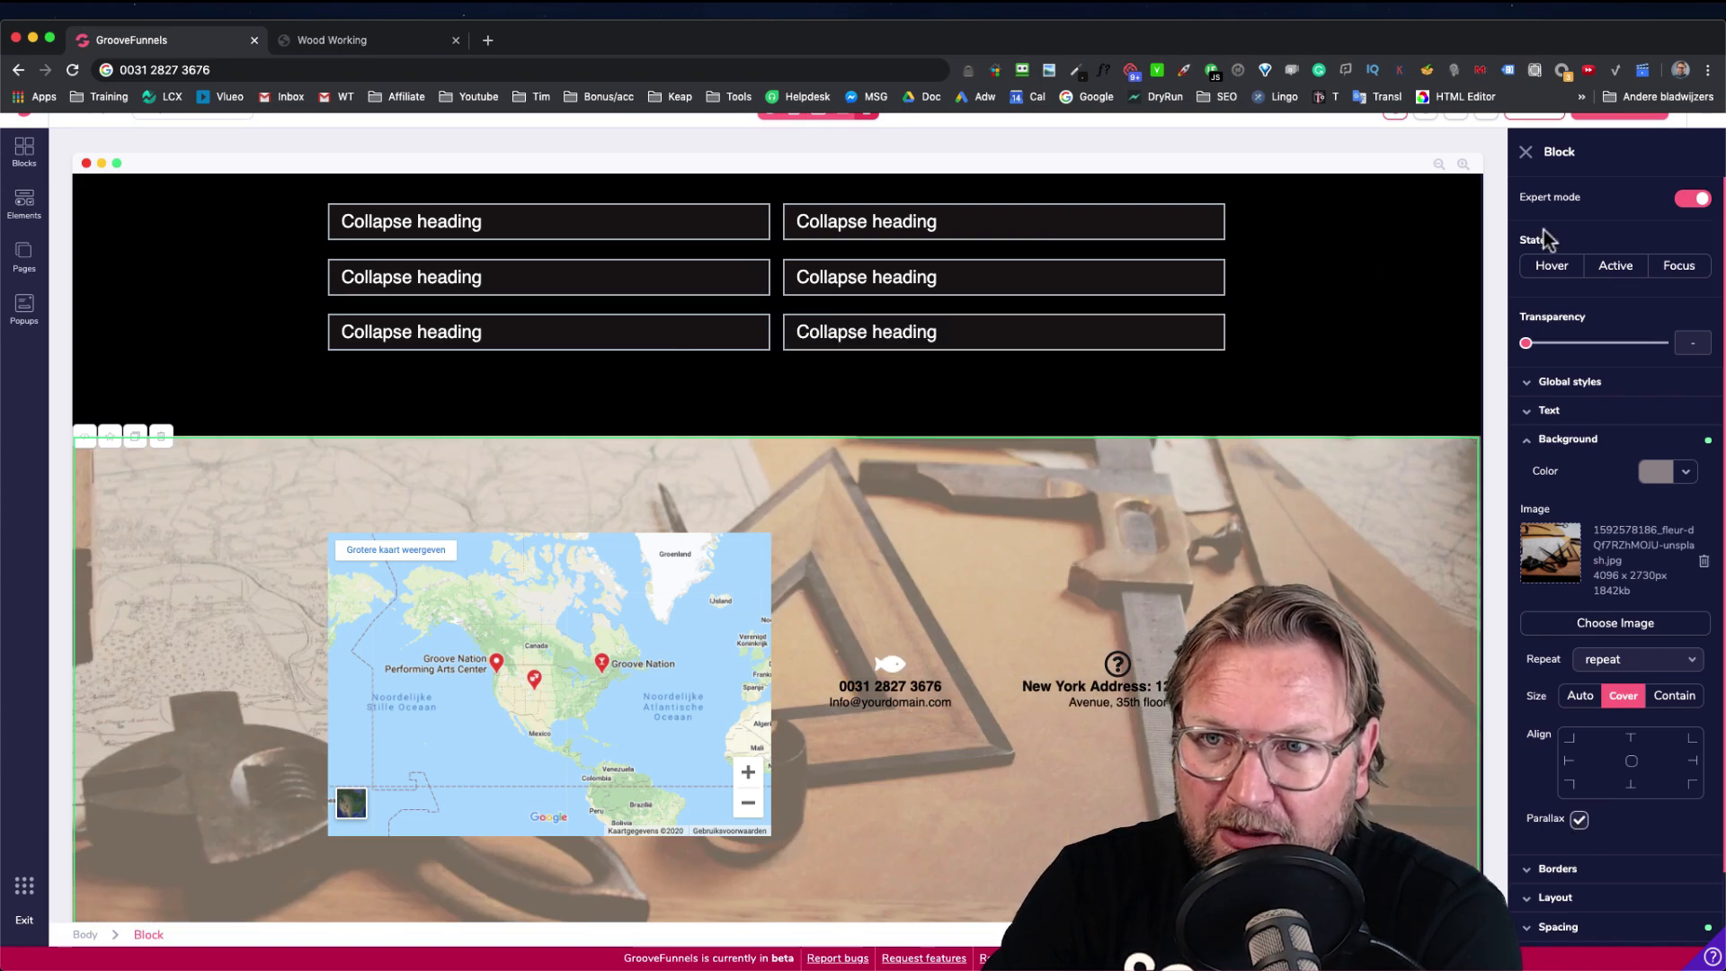
Examine the Contact Us heading and intro text above the map on the finished page
left_click(384, 40)
left_click_drag(692, 440, 1195, 490)
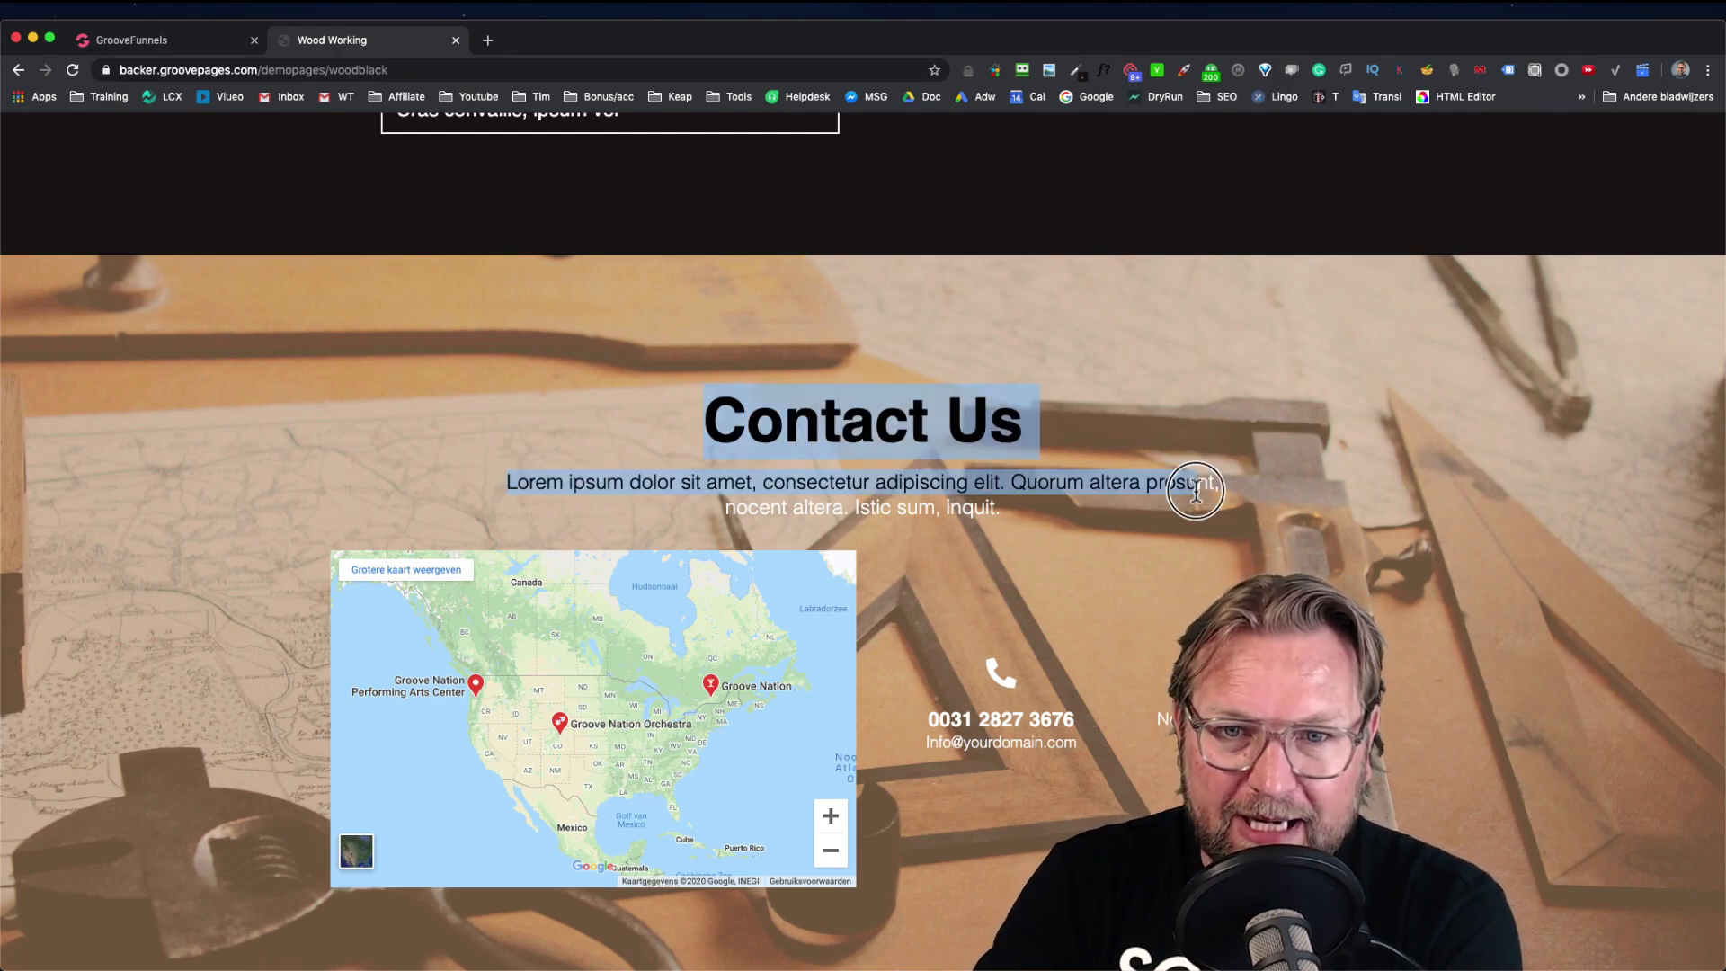
left_click(214, 50)
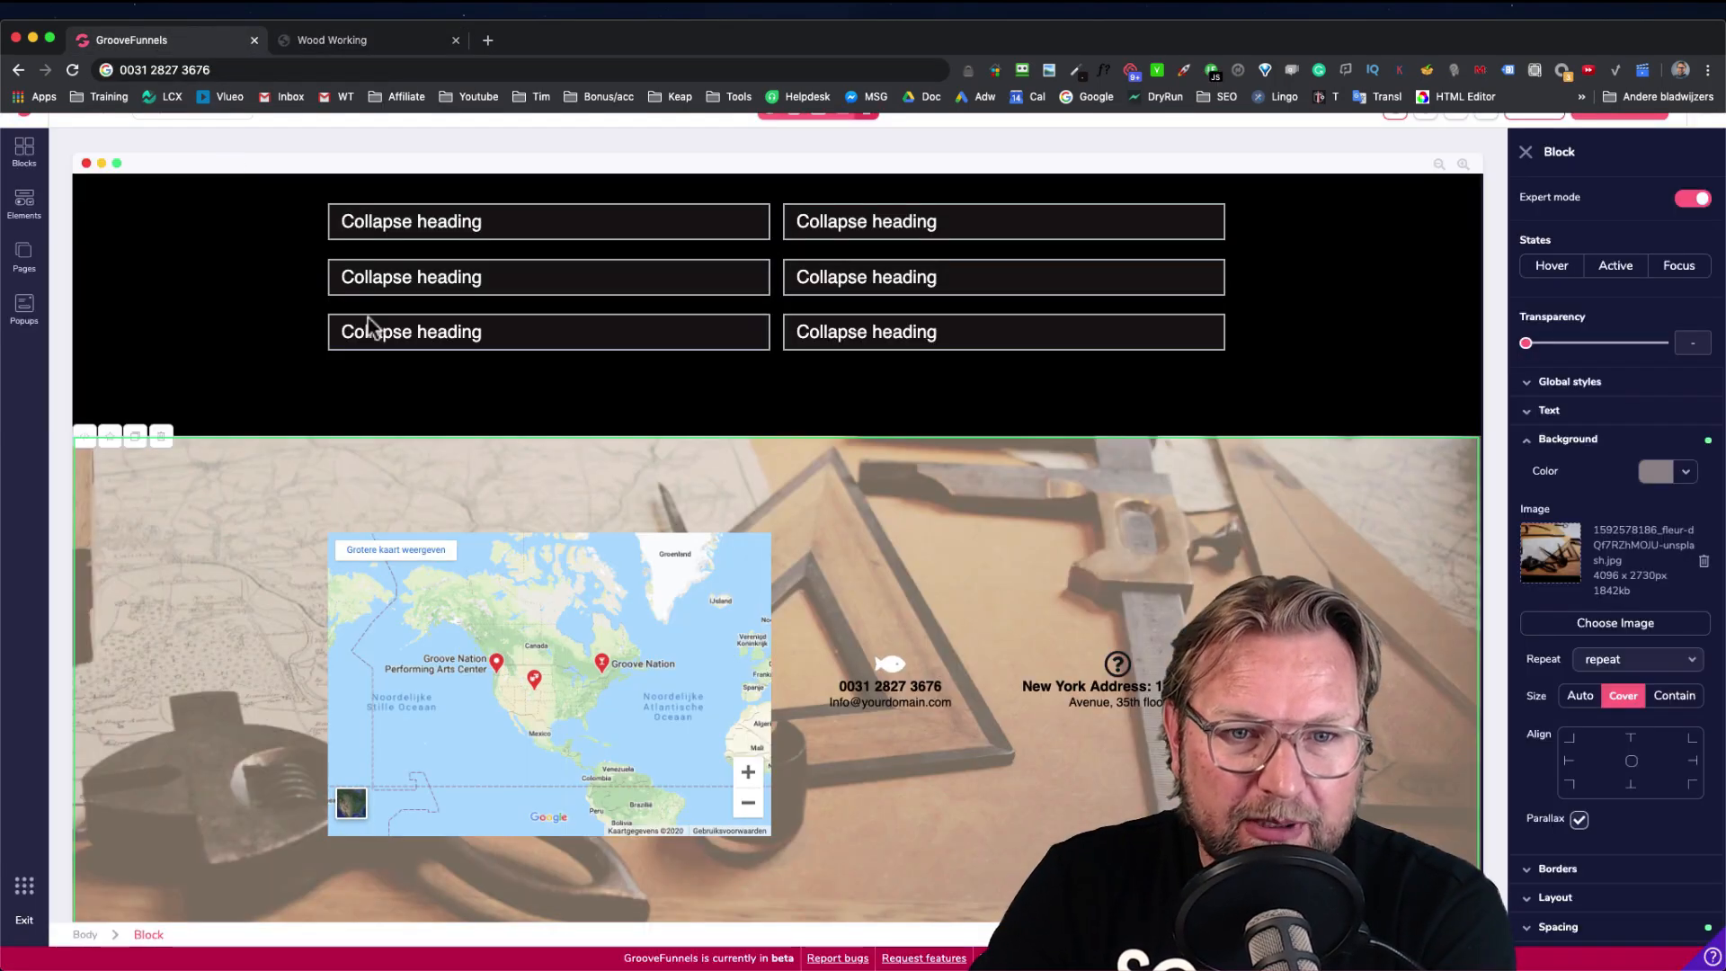
Try to add a one-column layout above the map and undo the placement
left_click(21, 204)
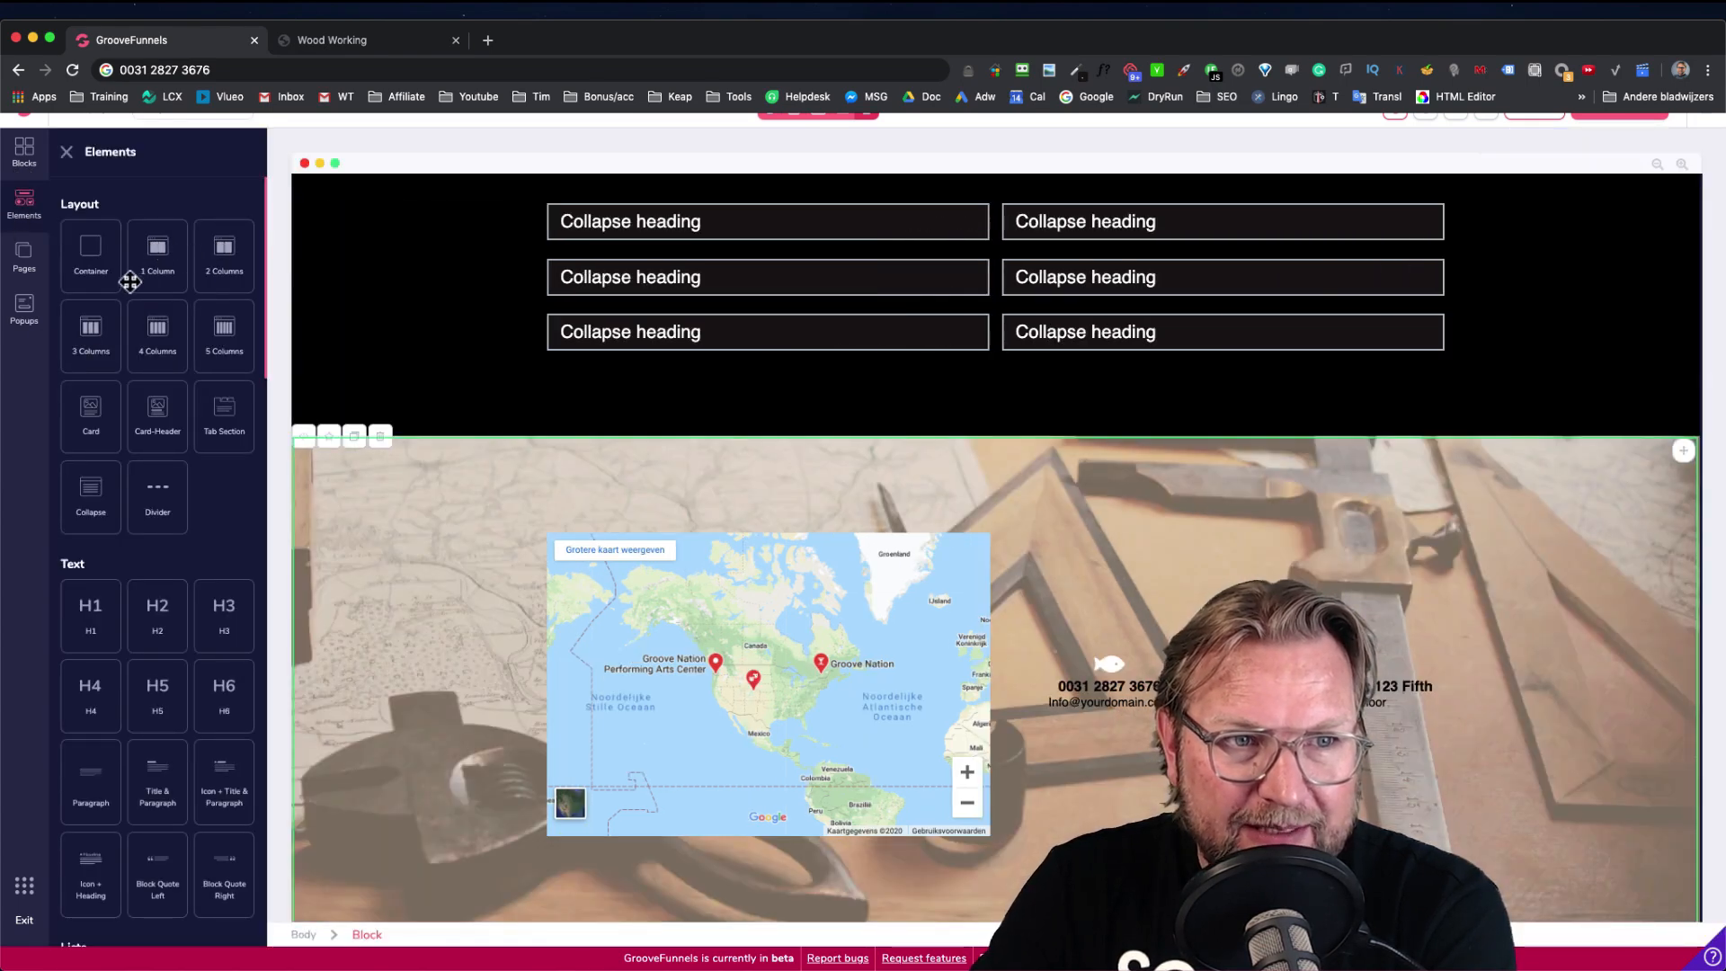
left_click_drag(160, 285, 960, 537)
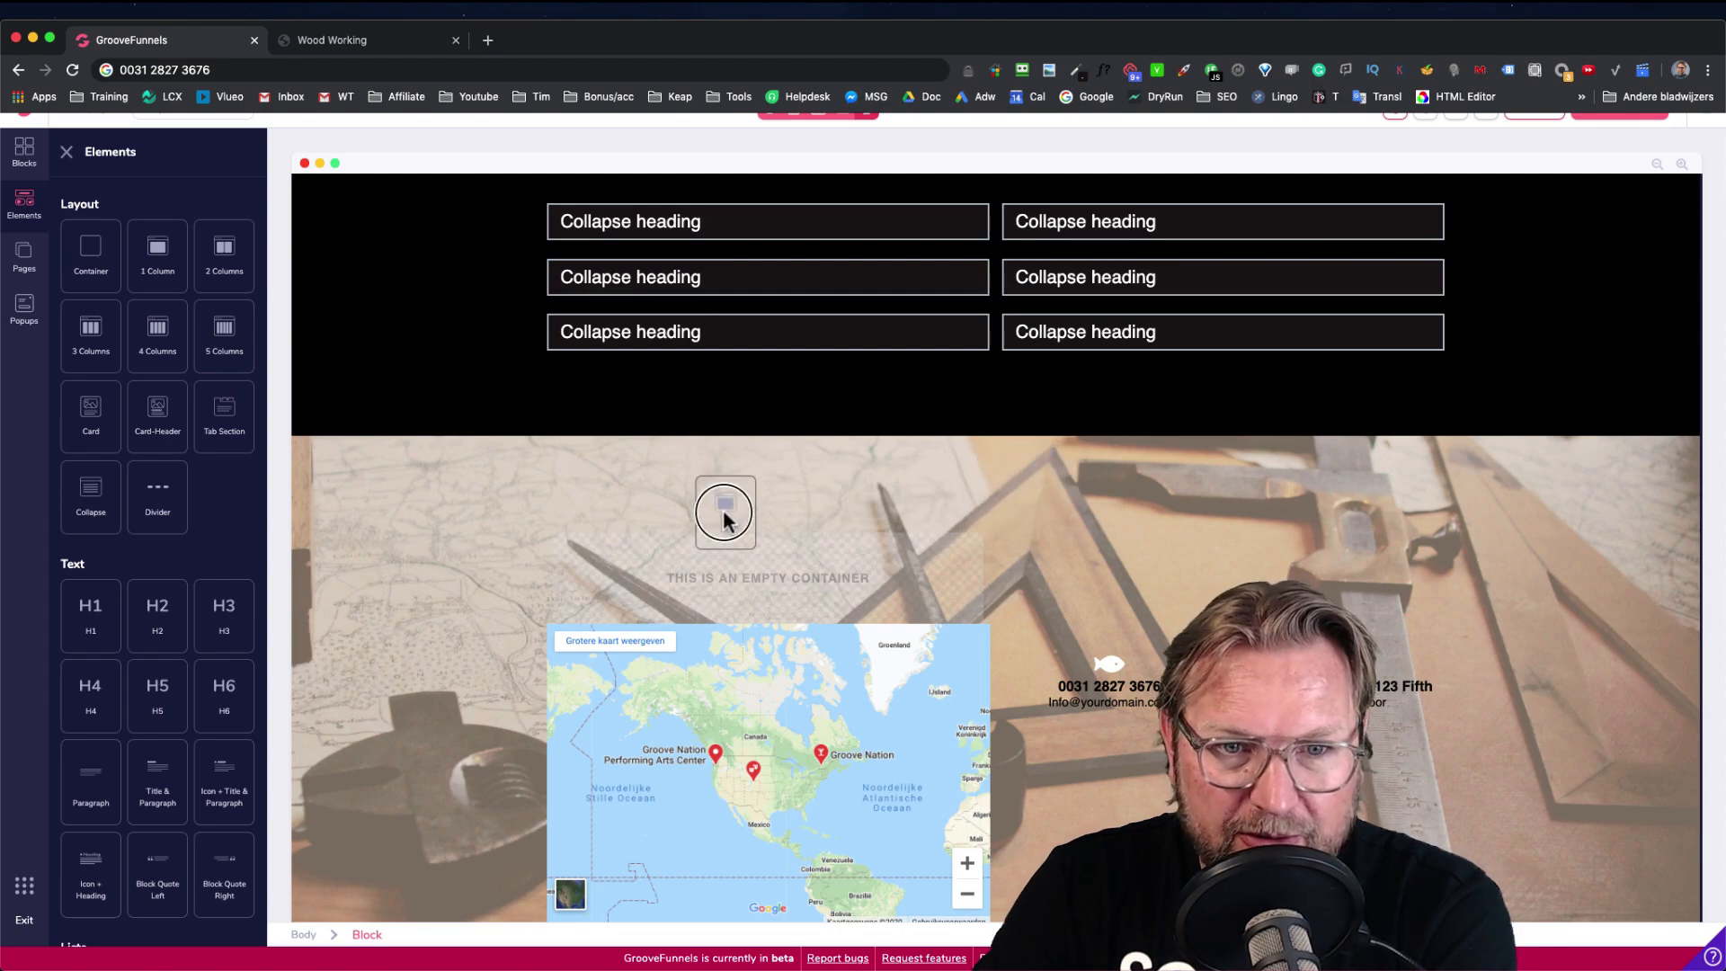
left_click_drag(724, 519, 740, 552)
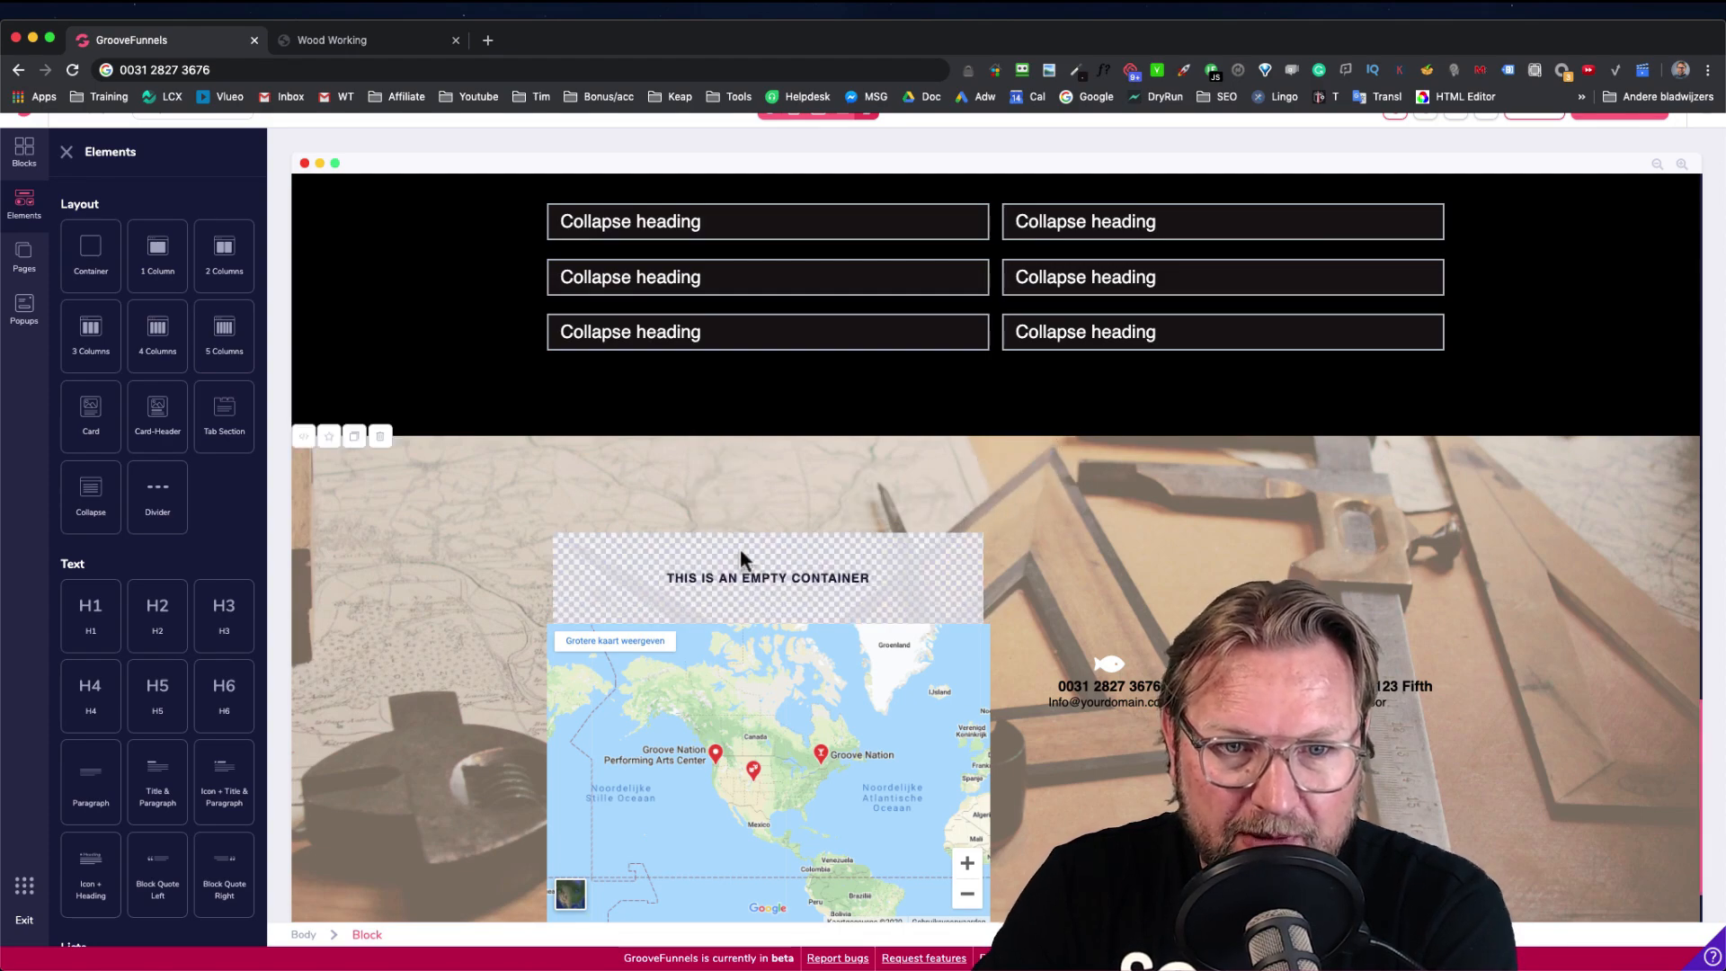
left_click(381, 437)
left_click(825, 565)
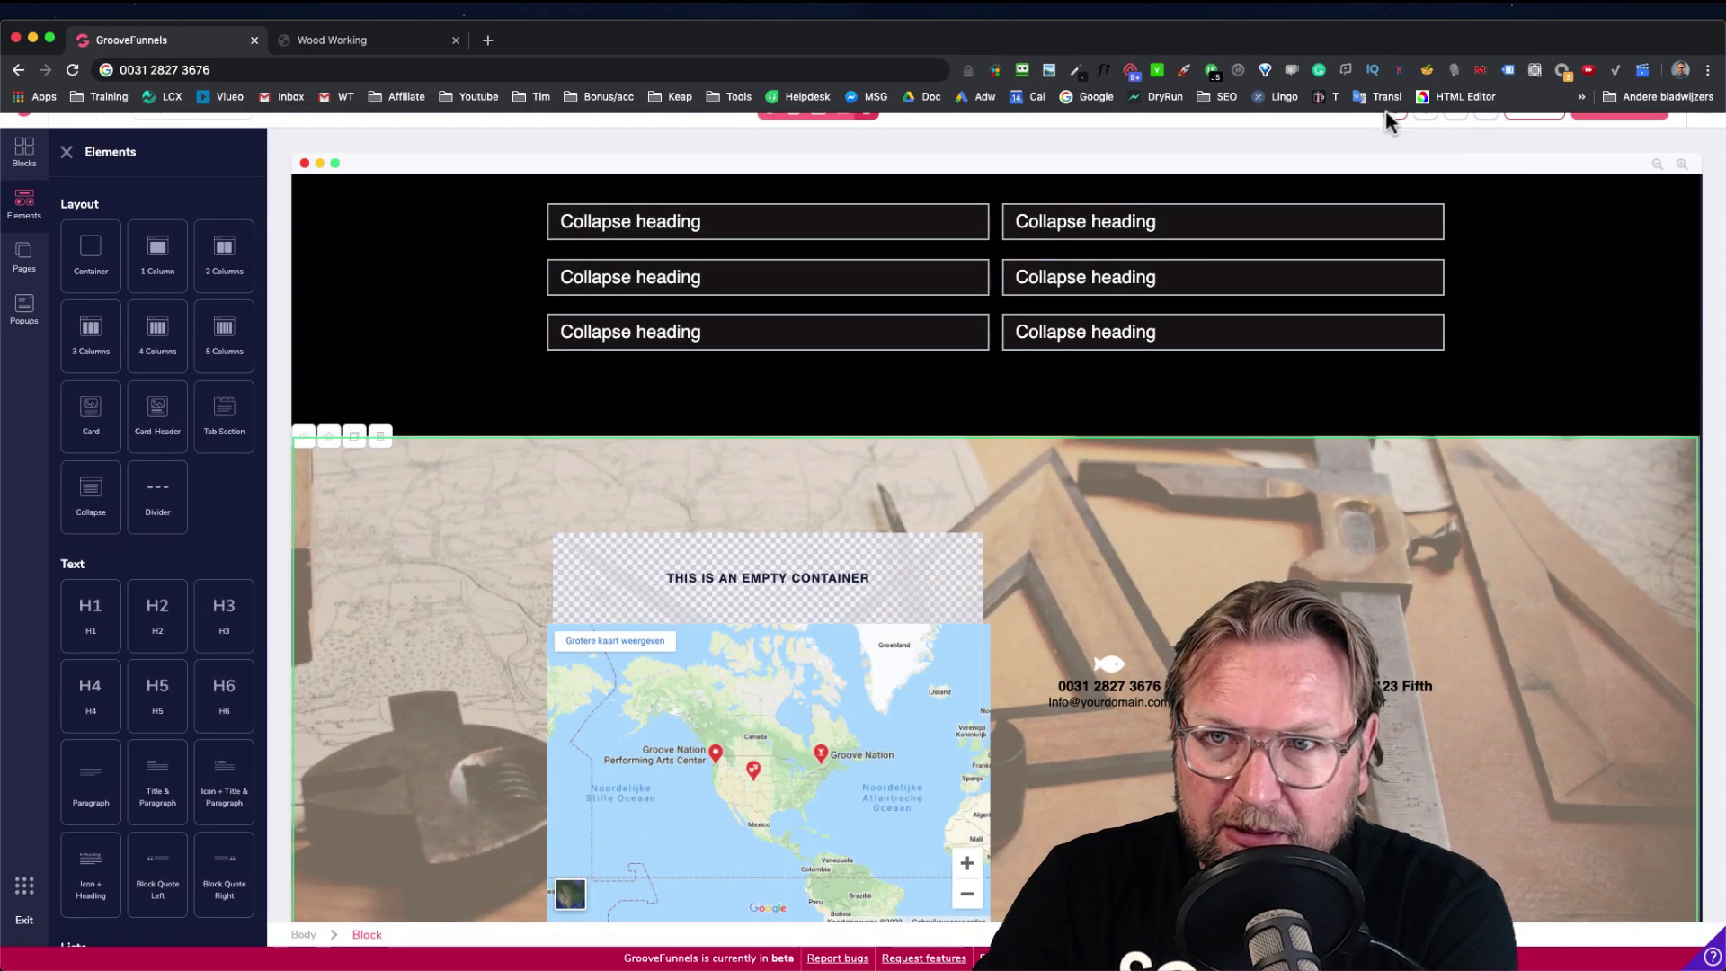
left_click(1391, 115)
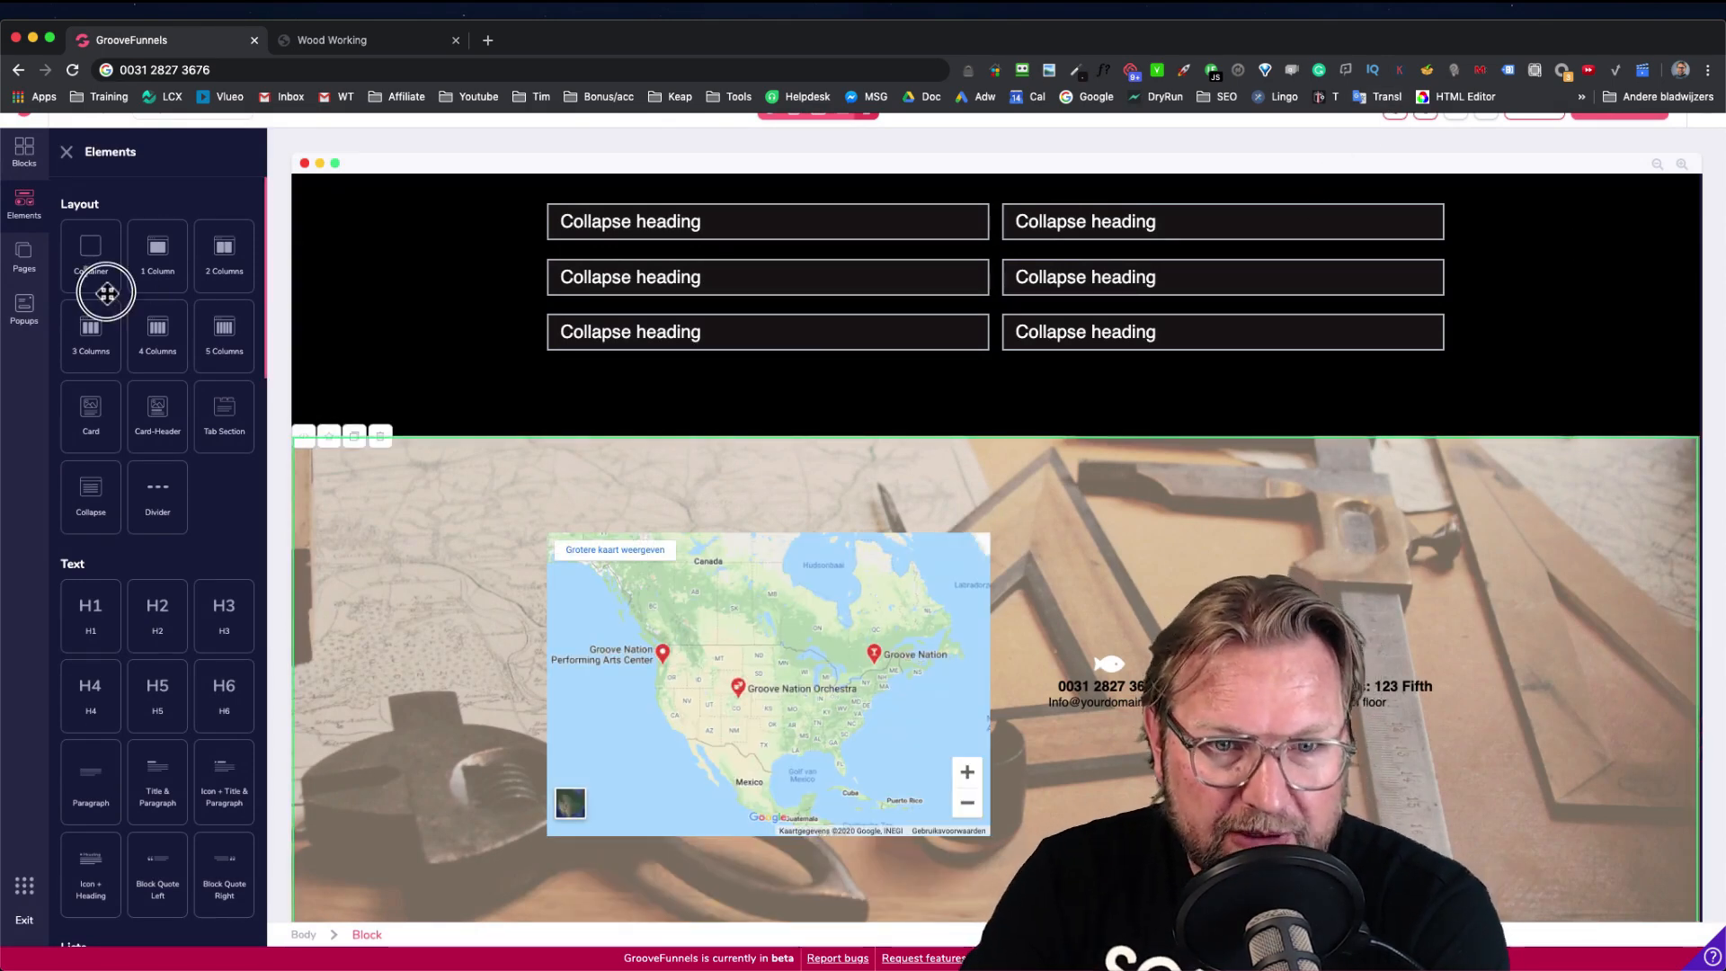
Add a full-width container above the map and contact columns and place an H1 heading in it
left_click_drag(106, 293, 1032, 581)
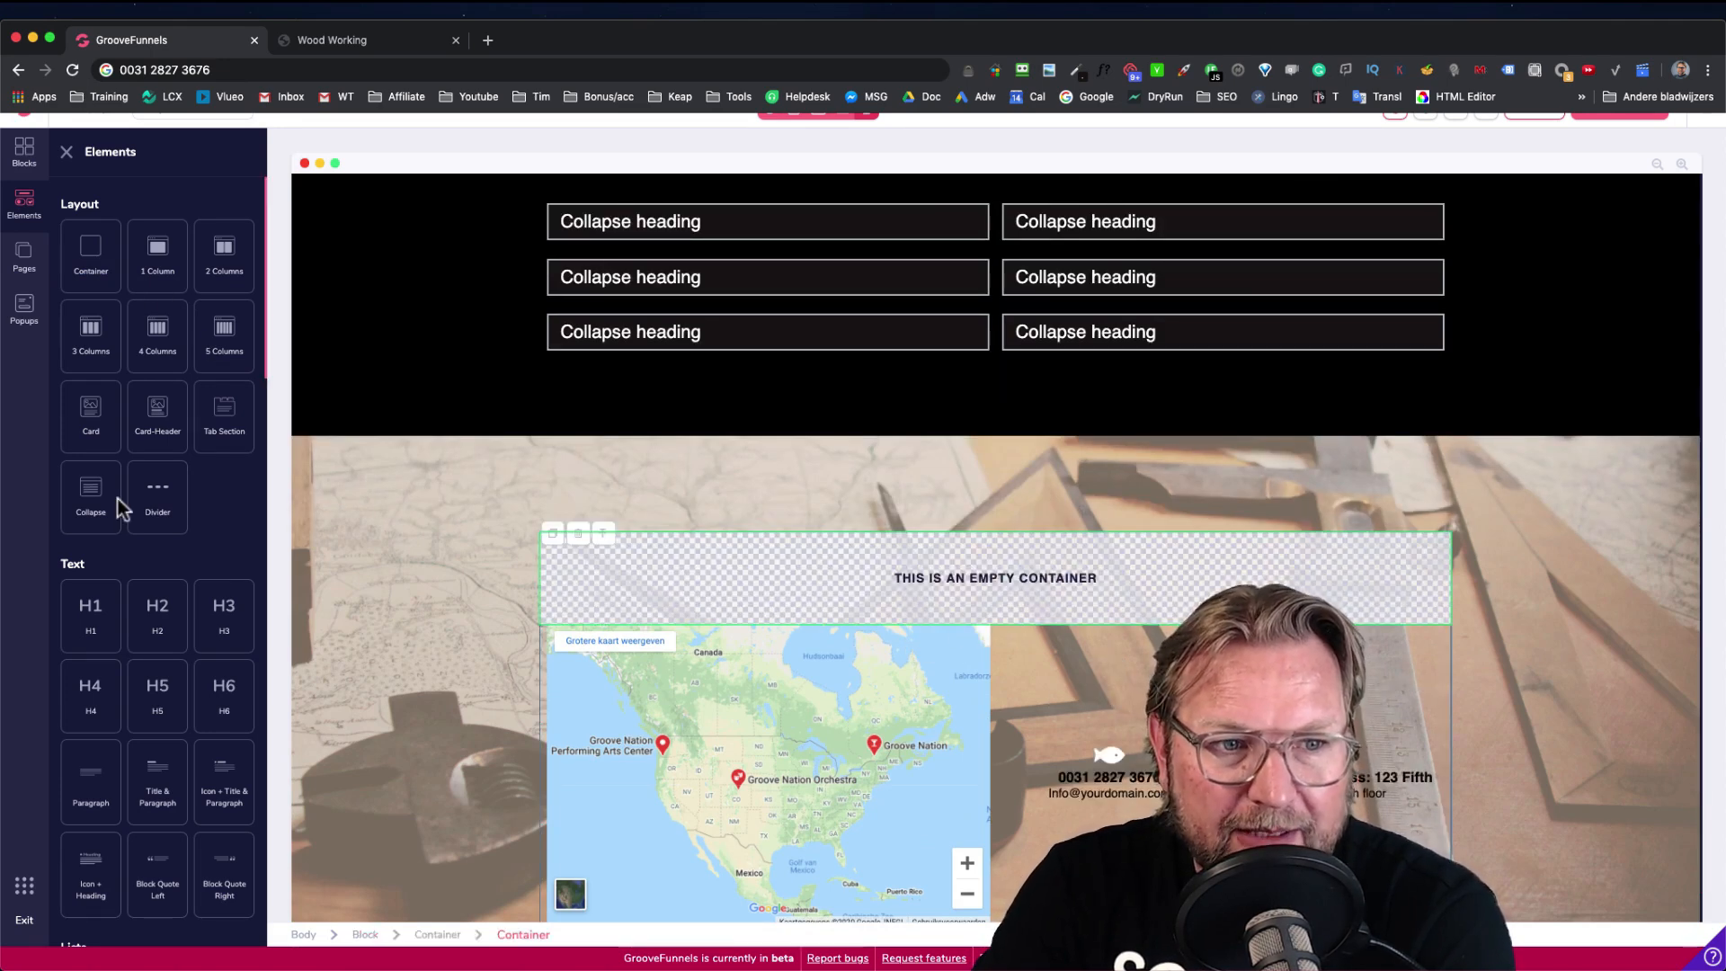
left_click_drag(90, 620, 769, 551)
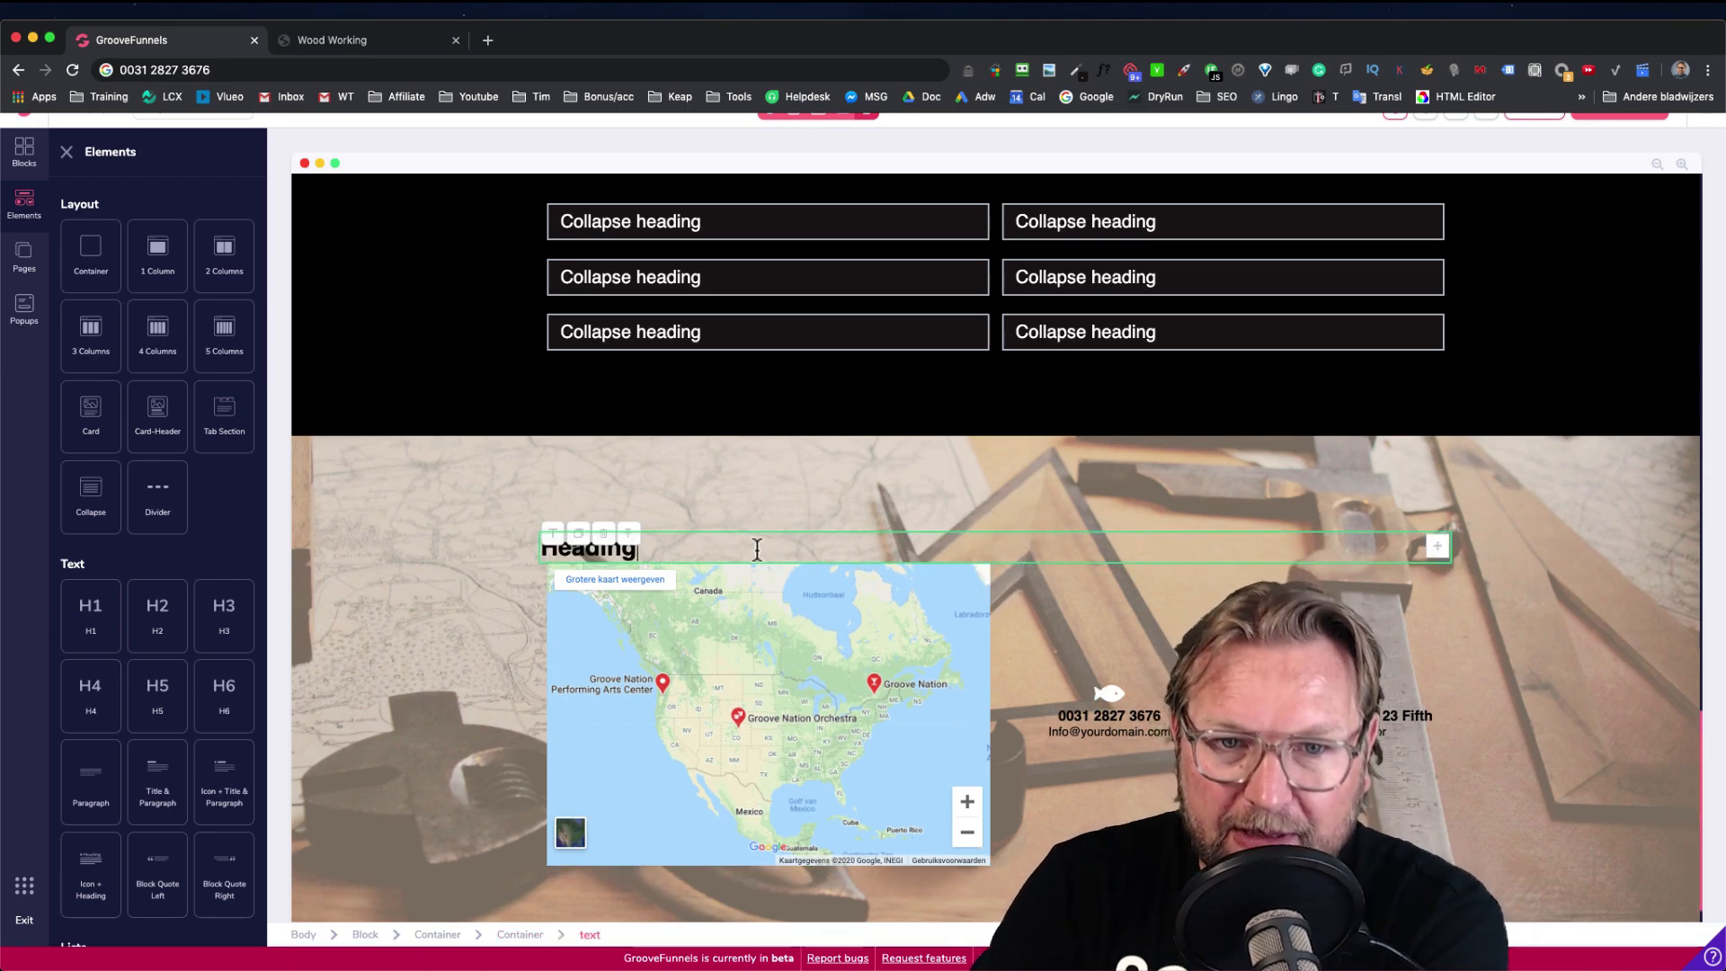
left_click(906, 601)
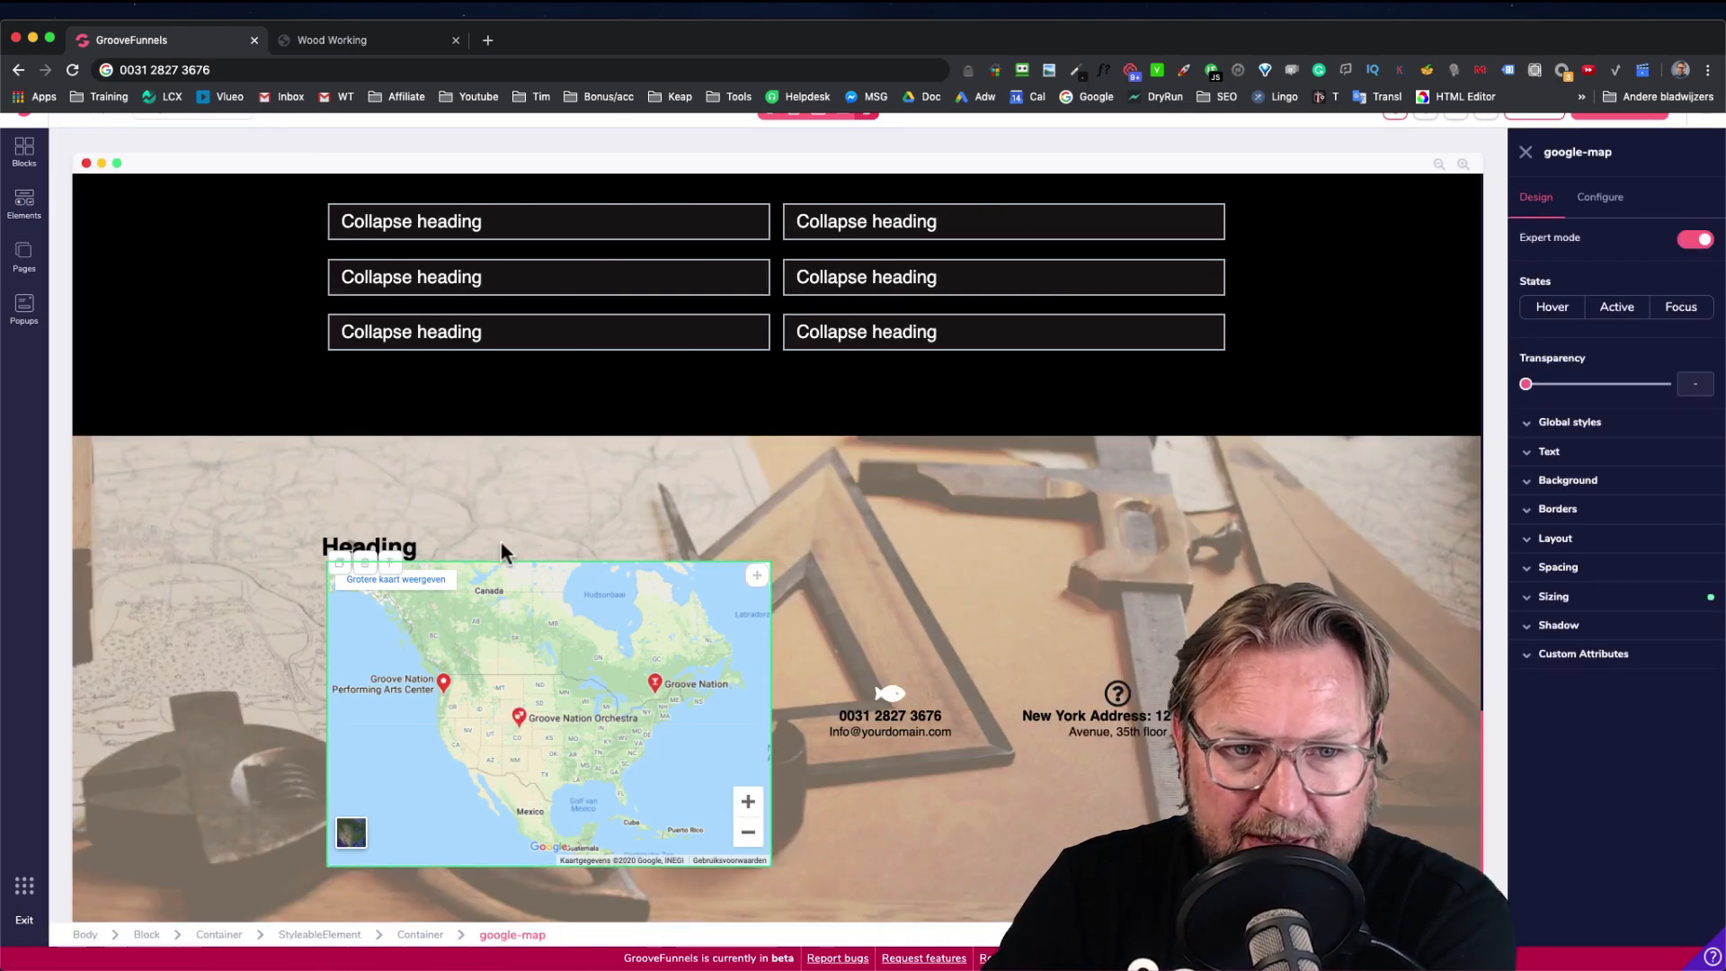
Format the new heading above the map as centered, 4.5rem in size and white (#FFFFFF)
left_click(501, 544)
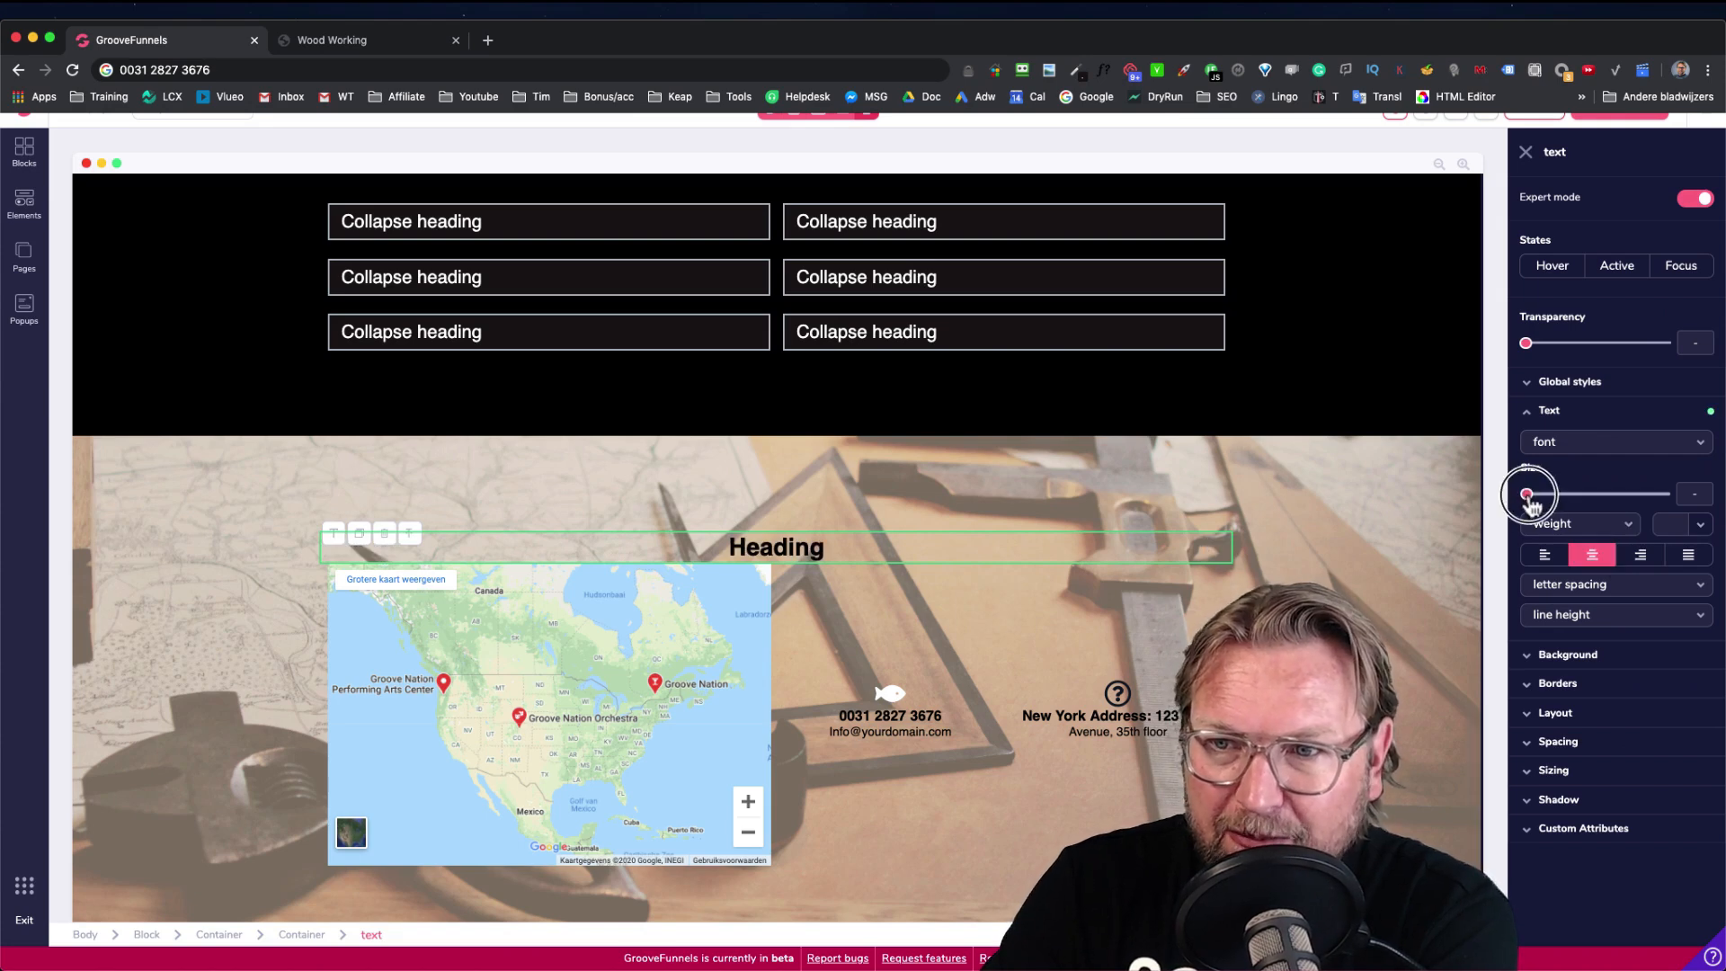
left_click_drag(1528, 497, 1646, 500)
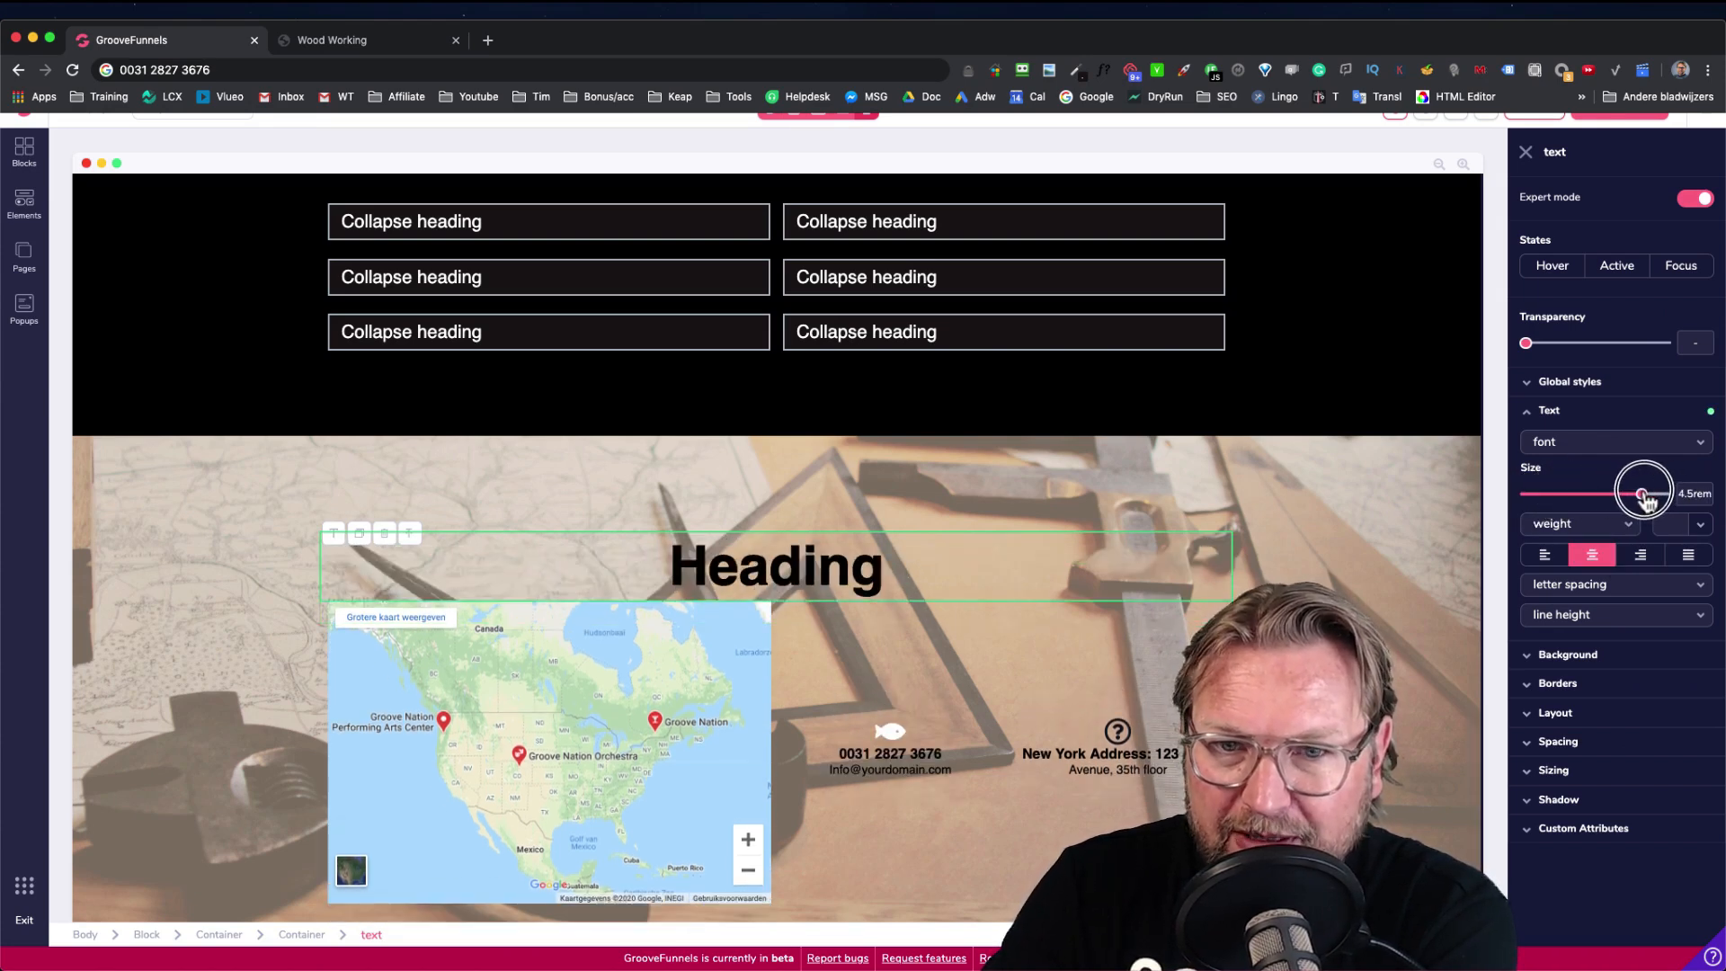
left_click(1699, 525)
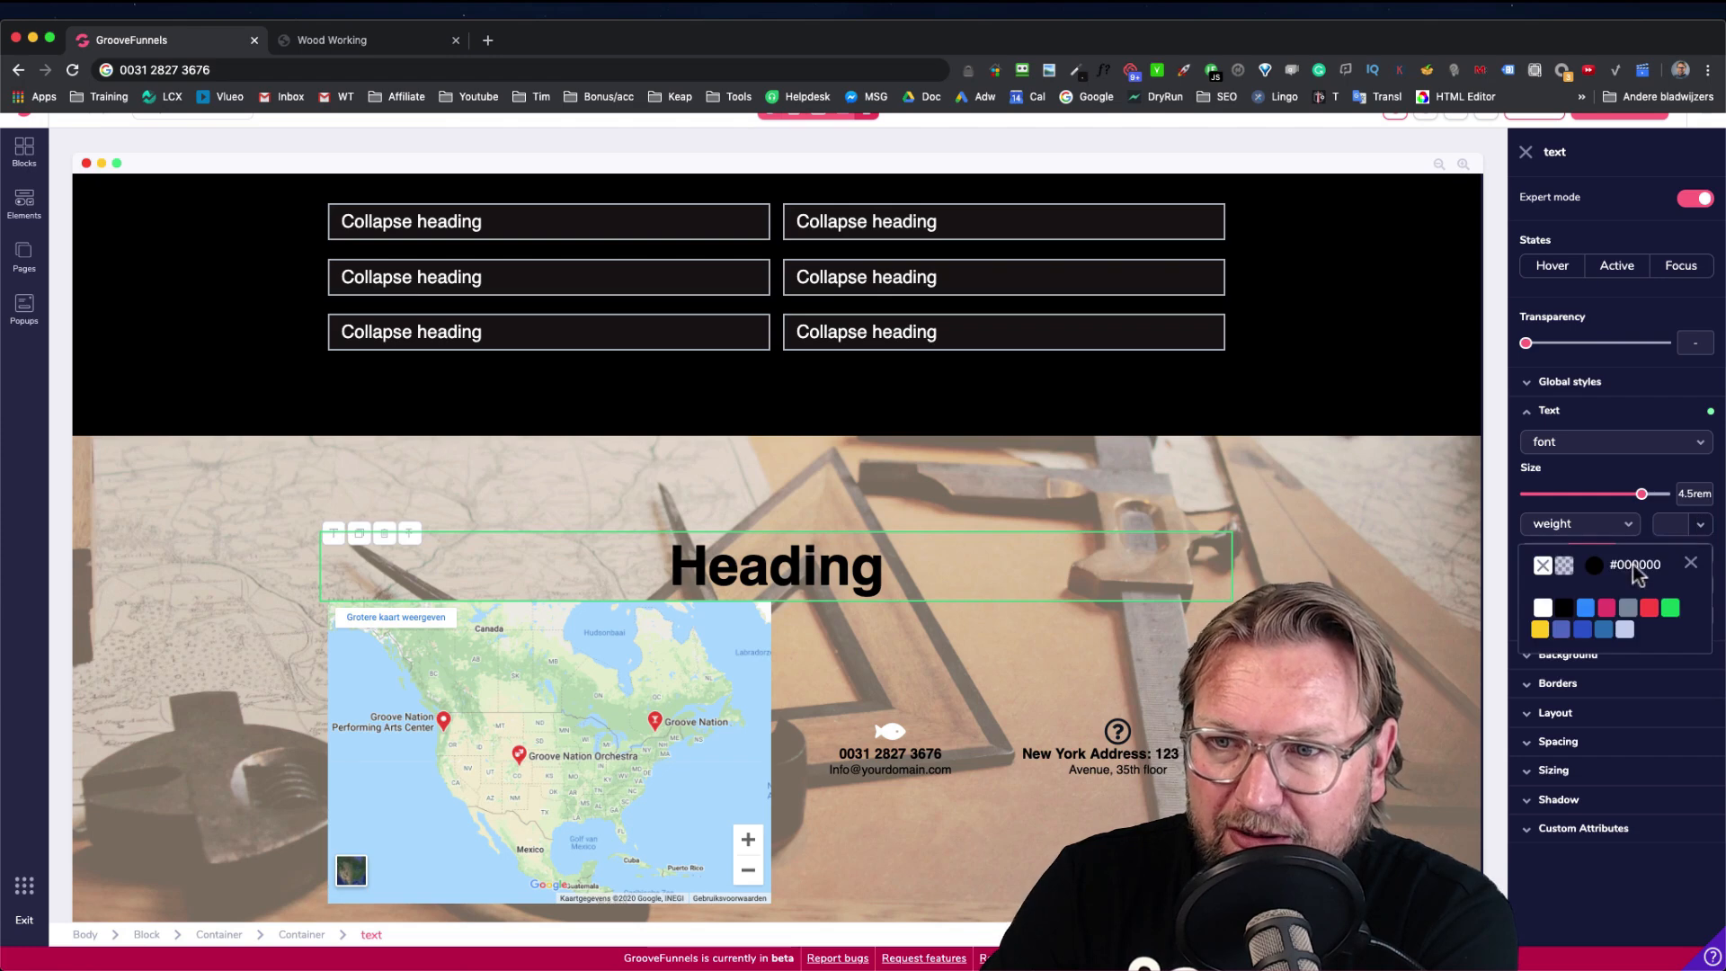
left_click(1543, 608)
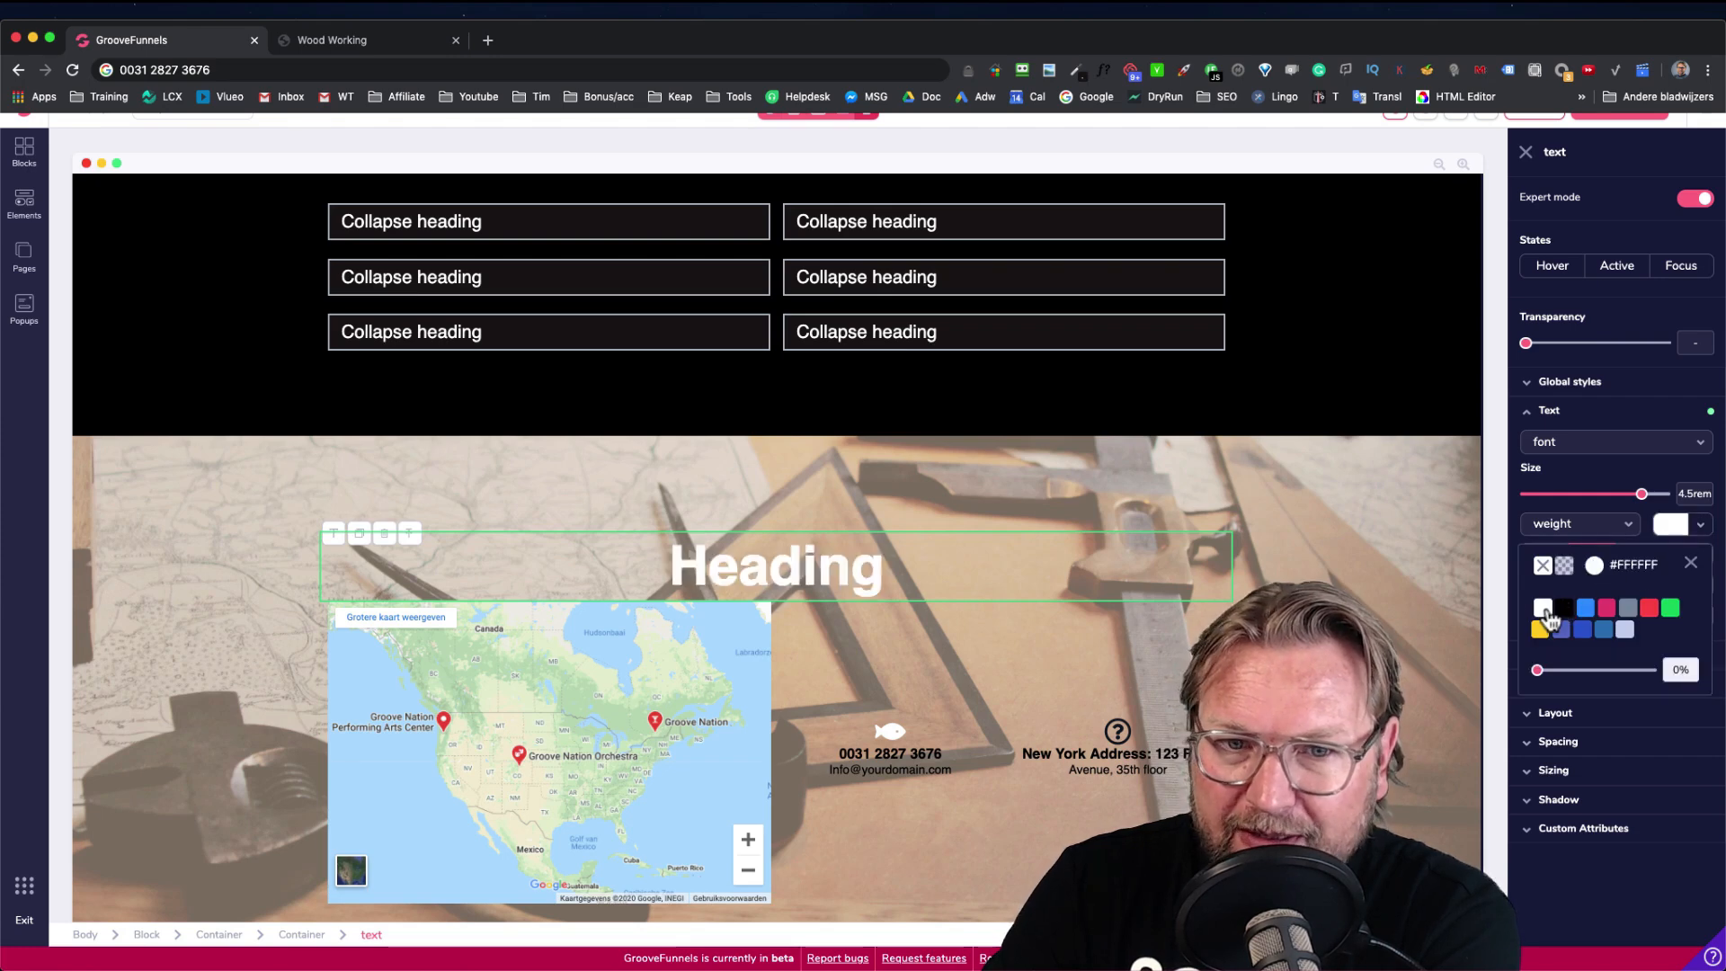
Give the new heading above the map a 4rem bottom margin and change its text to "Contact Us"
left_click(1689, 564)
left_click(1557, 742)
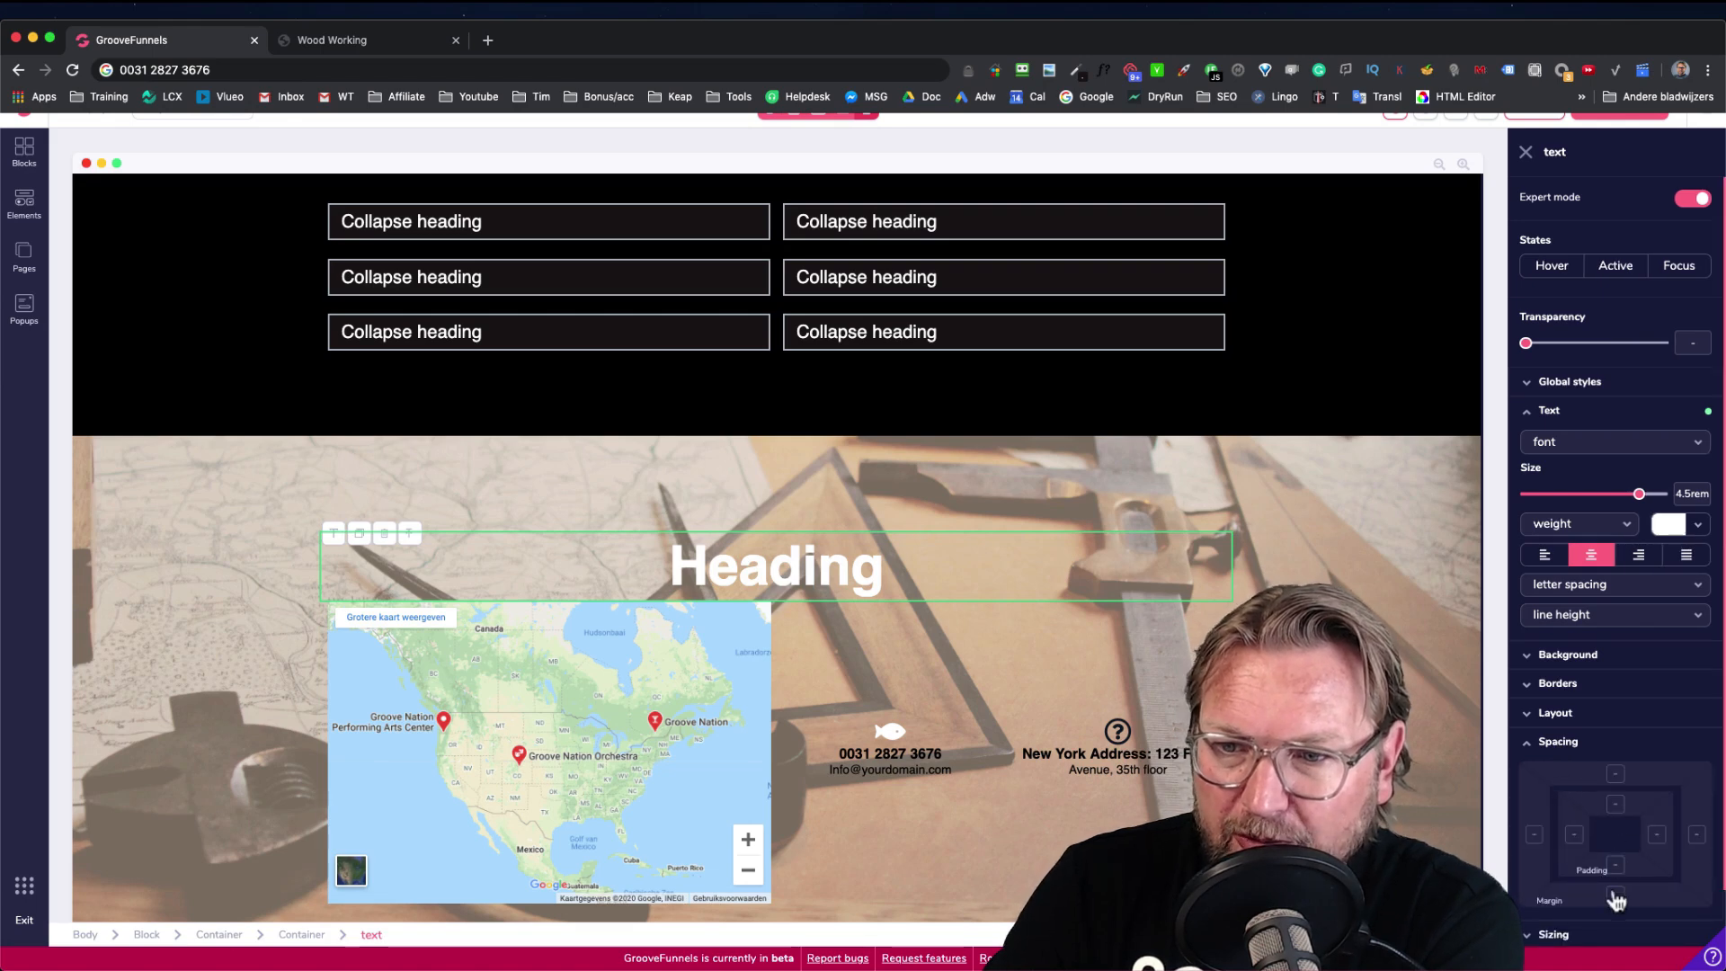
left_click_drag(1533, 930, 1616, 925)
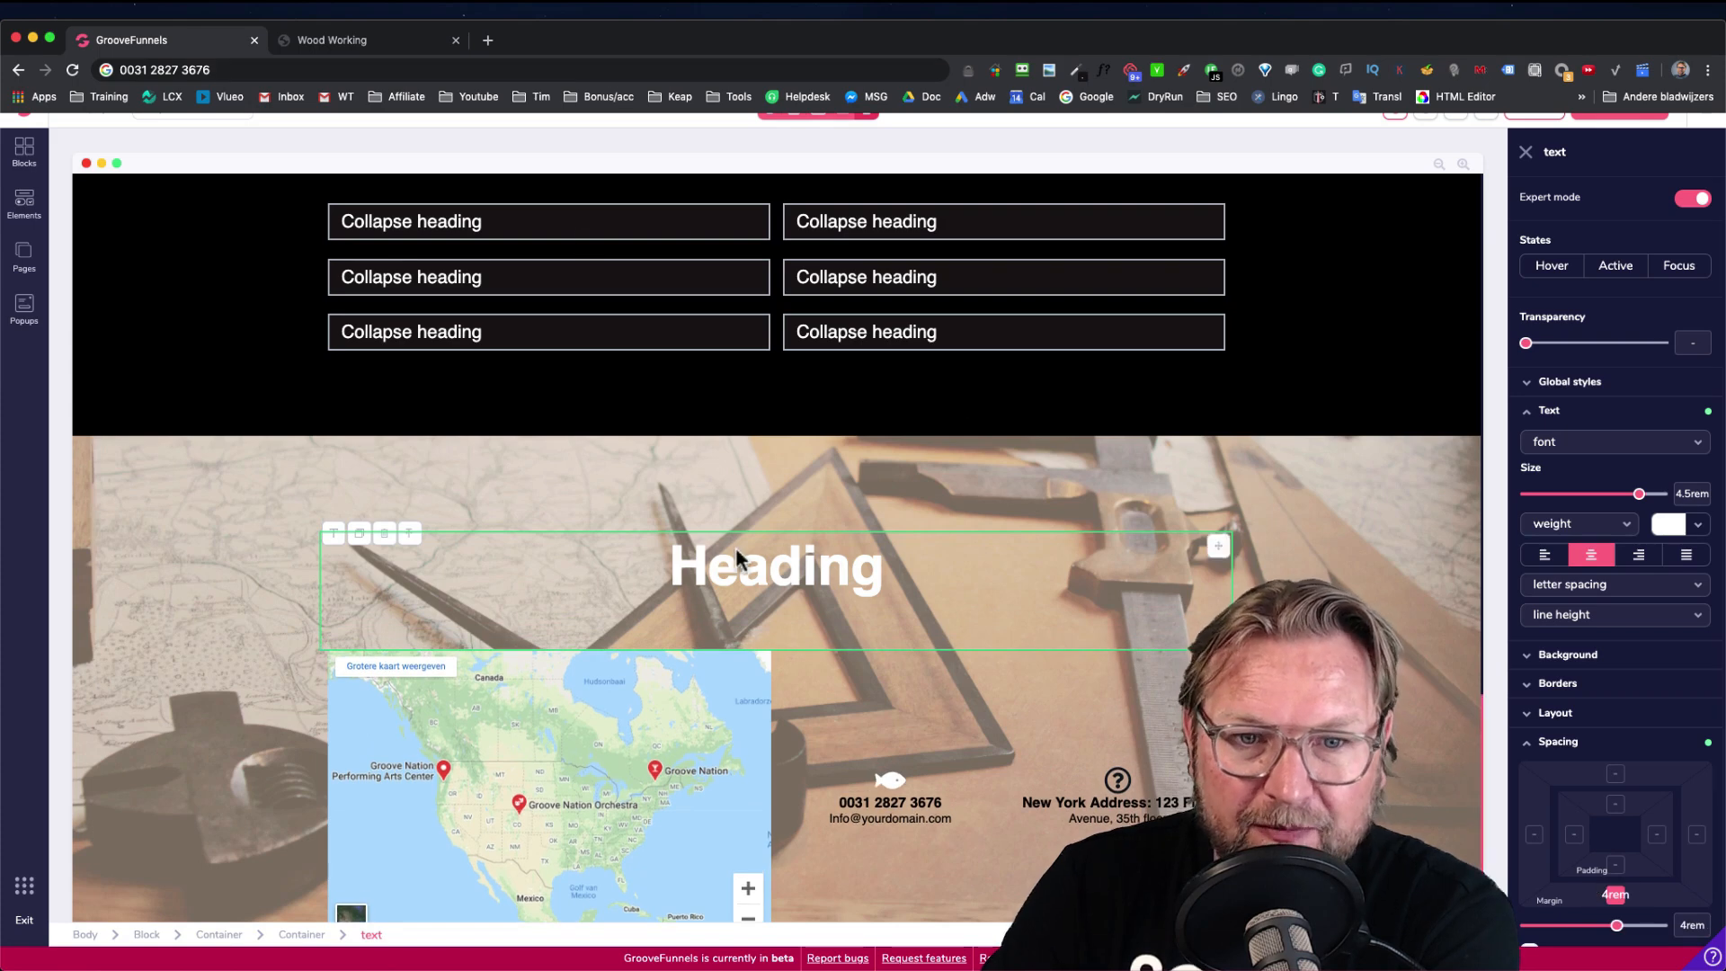
double_click(752, 575)
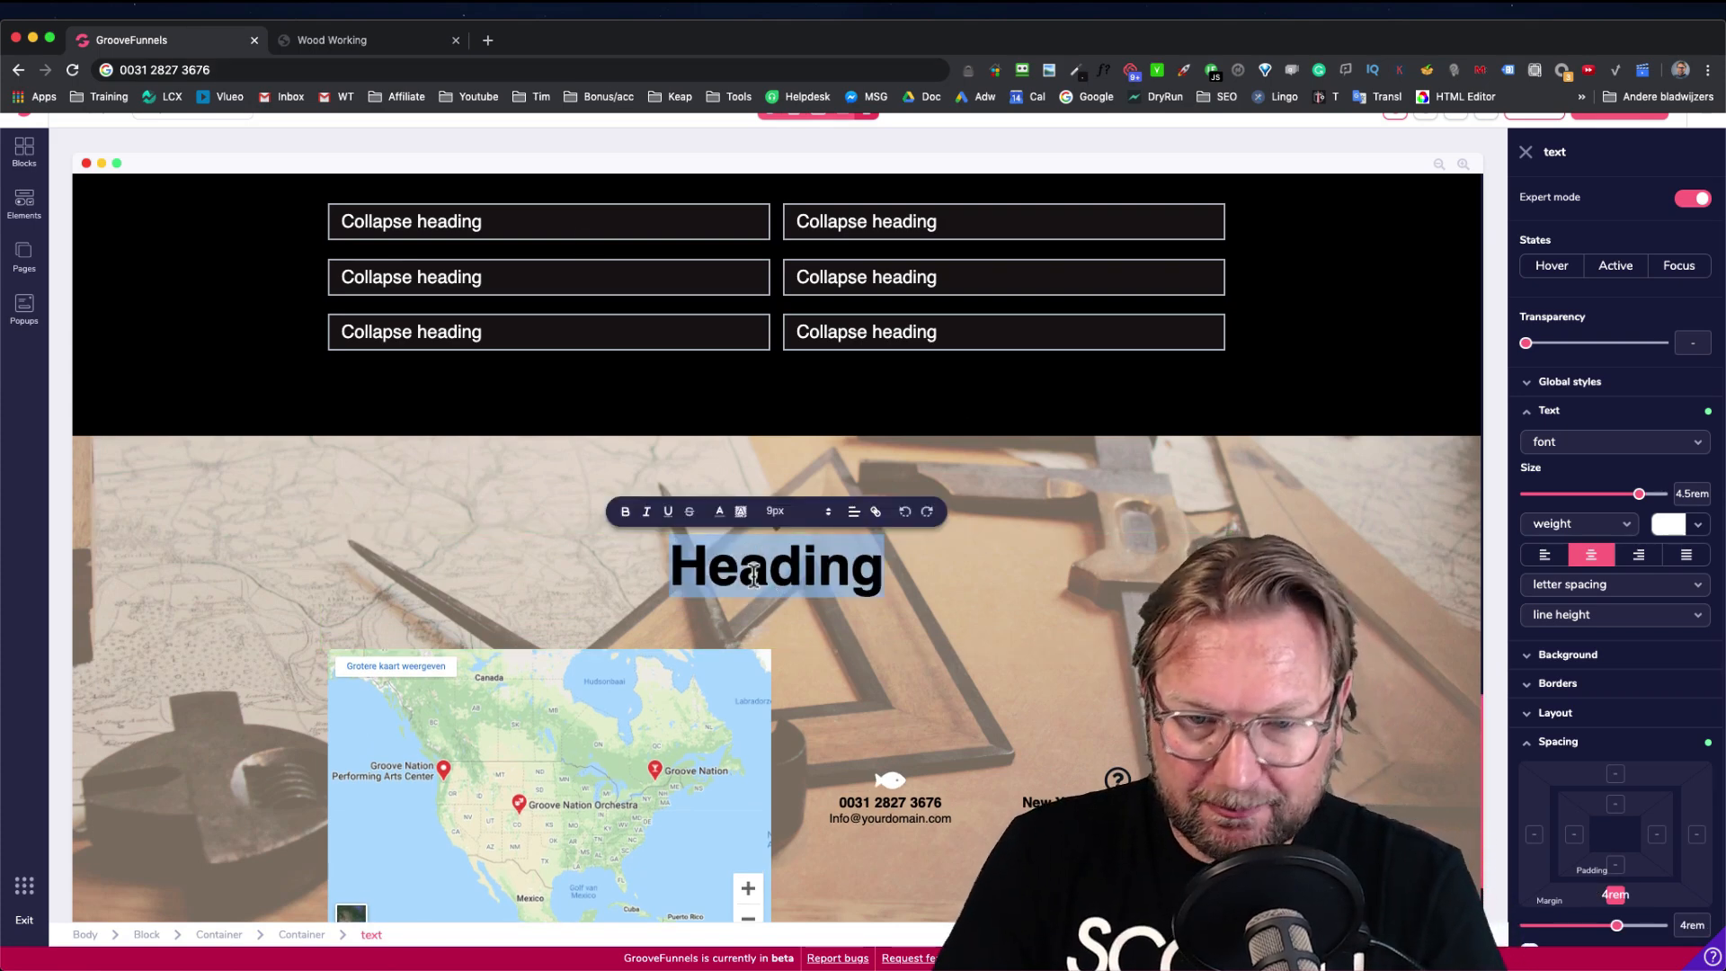
type("Contact Us")
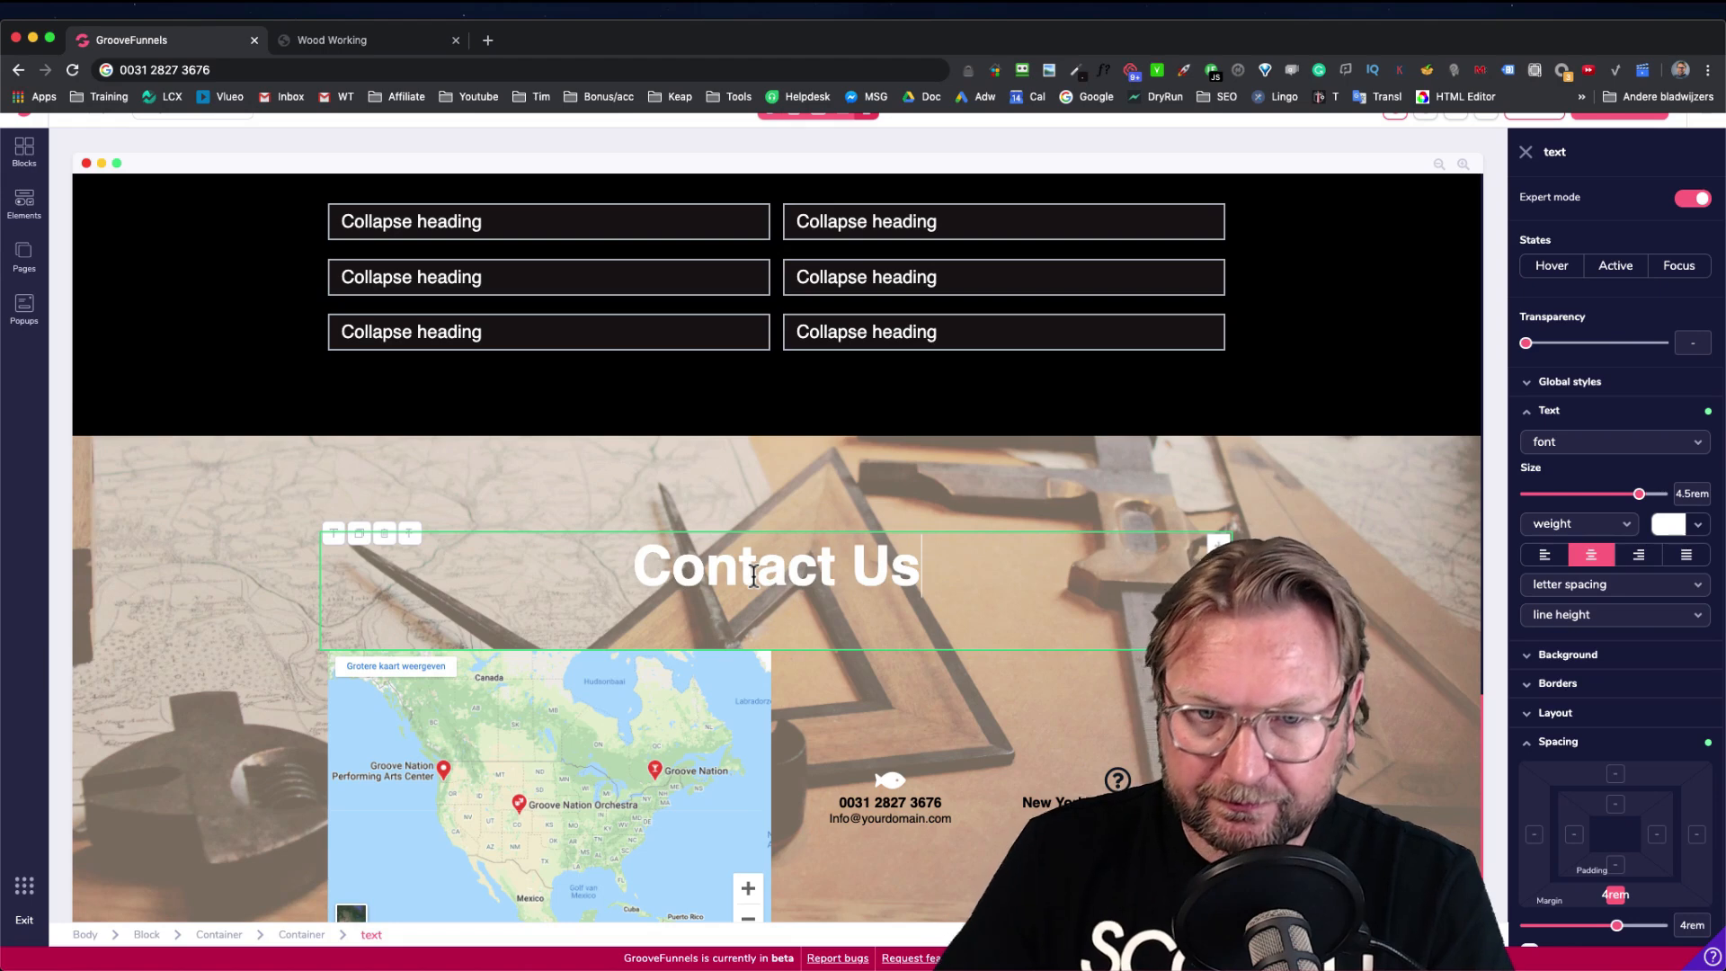
left_click(743, 470)
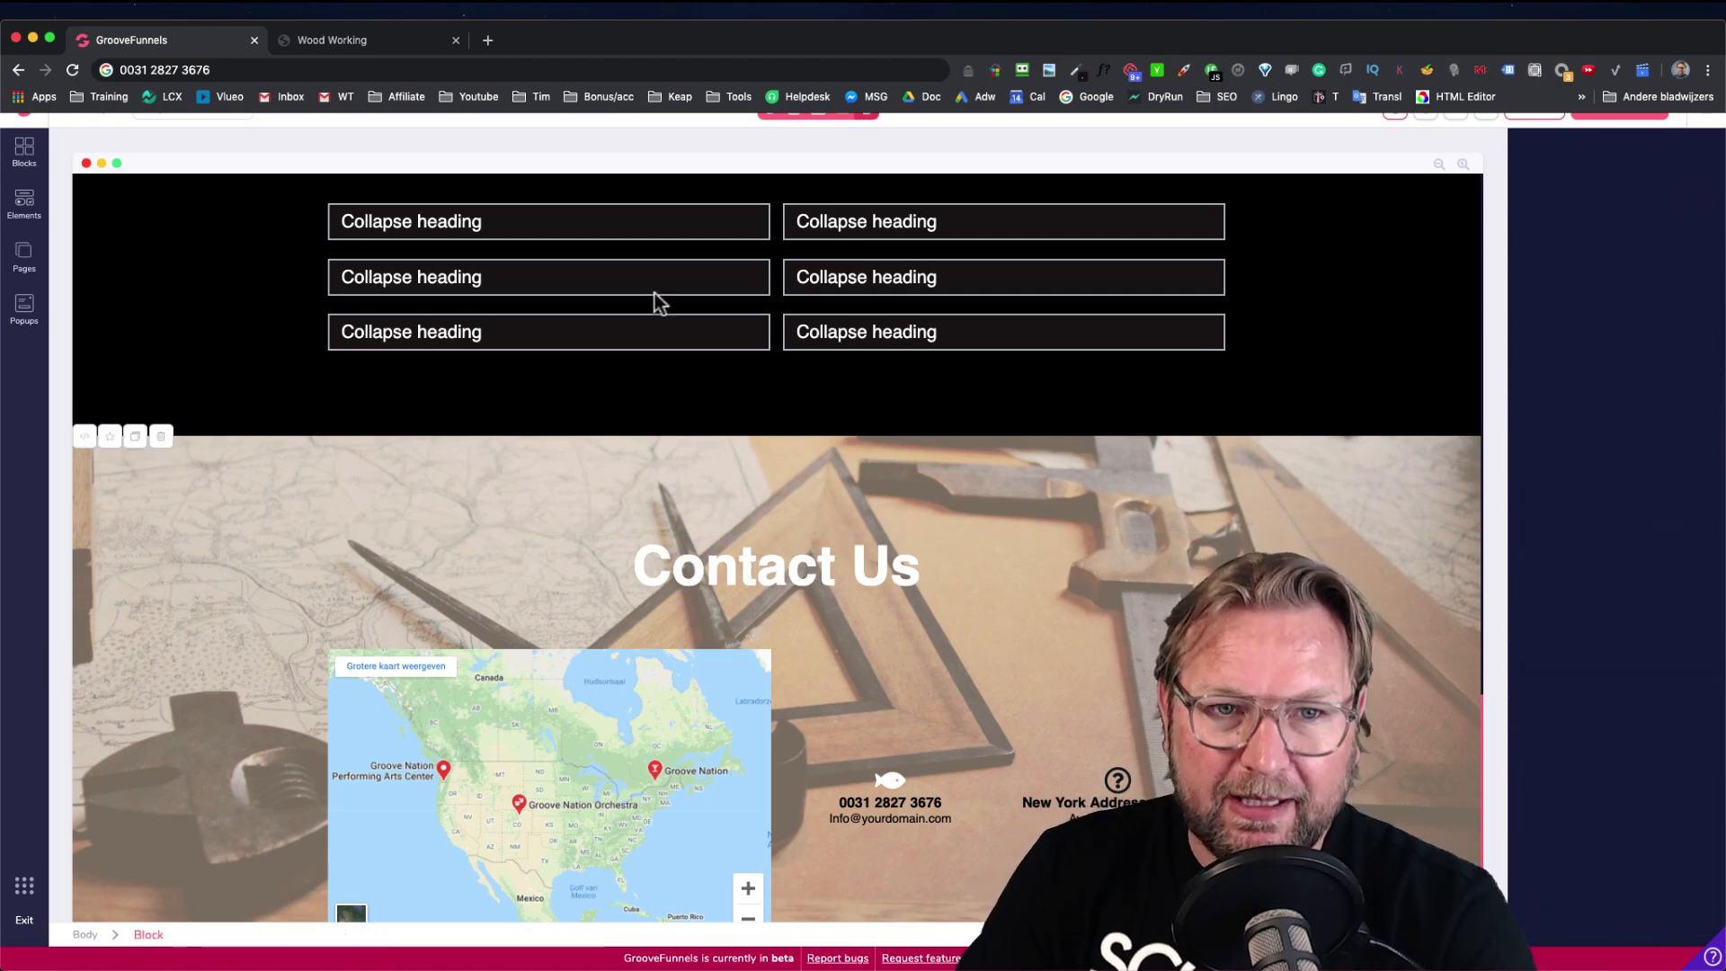
Add a paragraph element between the Contact Us heading and the map
left_click(27, 232)
scroll(152, 503, "down", 5)
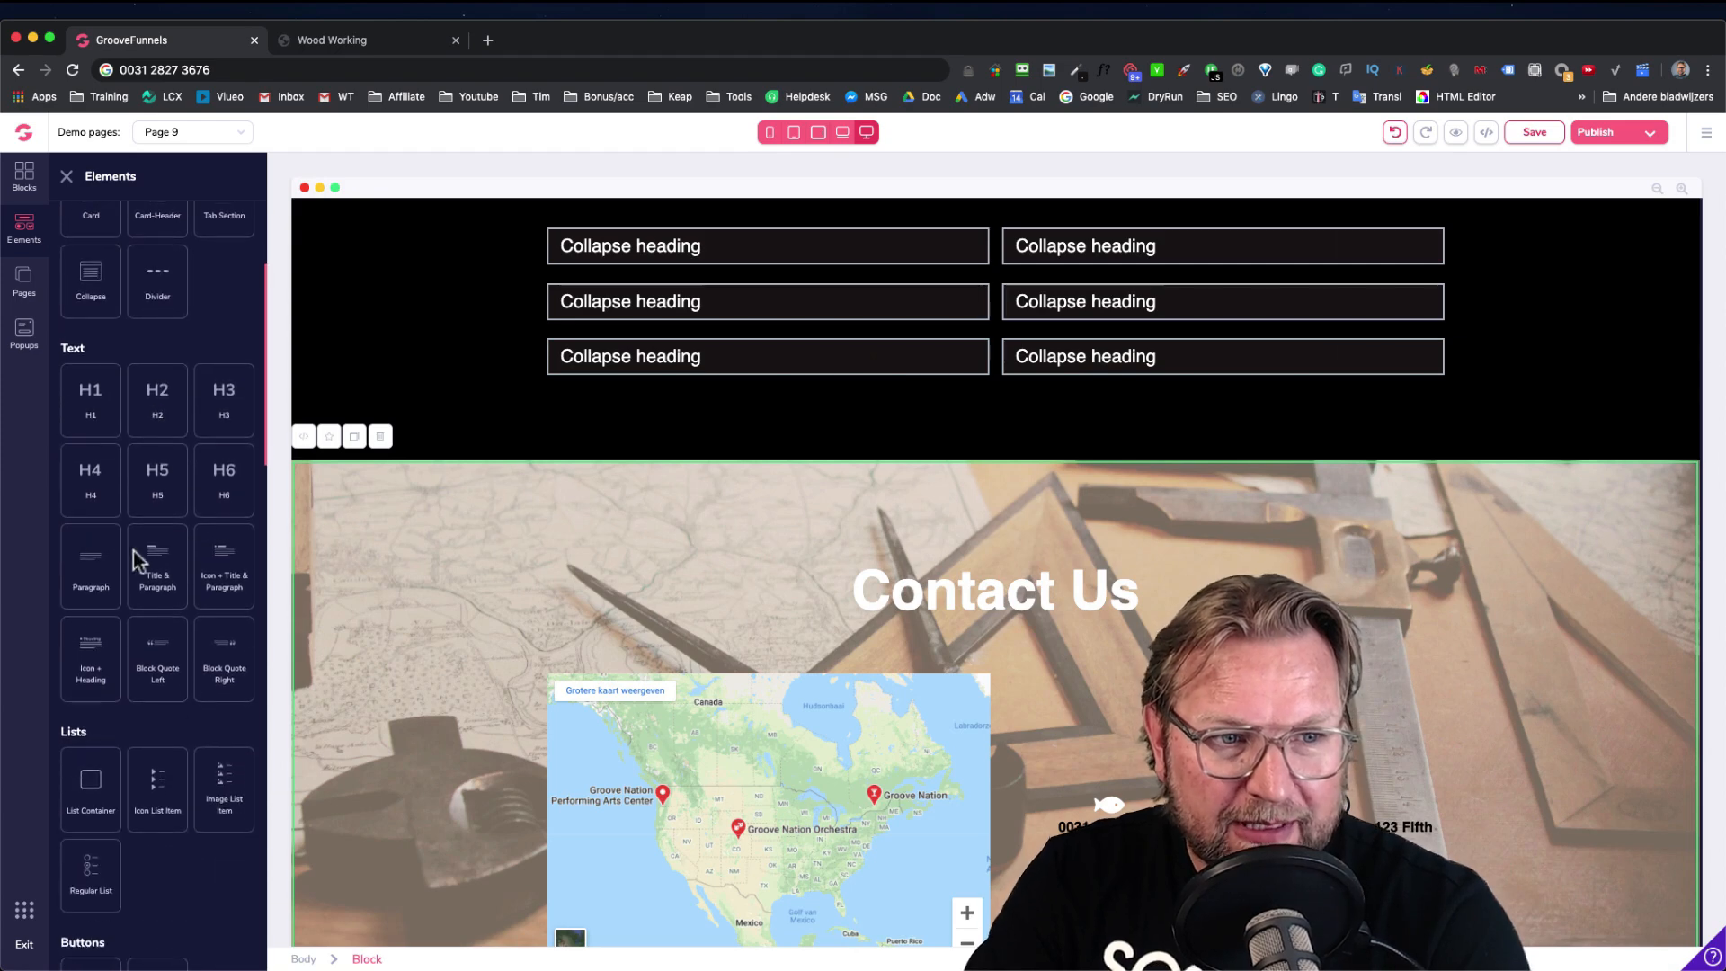
left_click_drag(91, 553, 1028, 665)
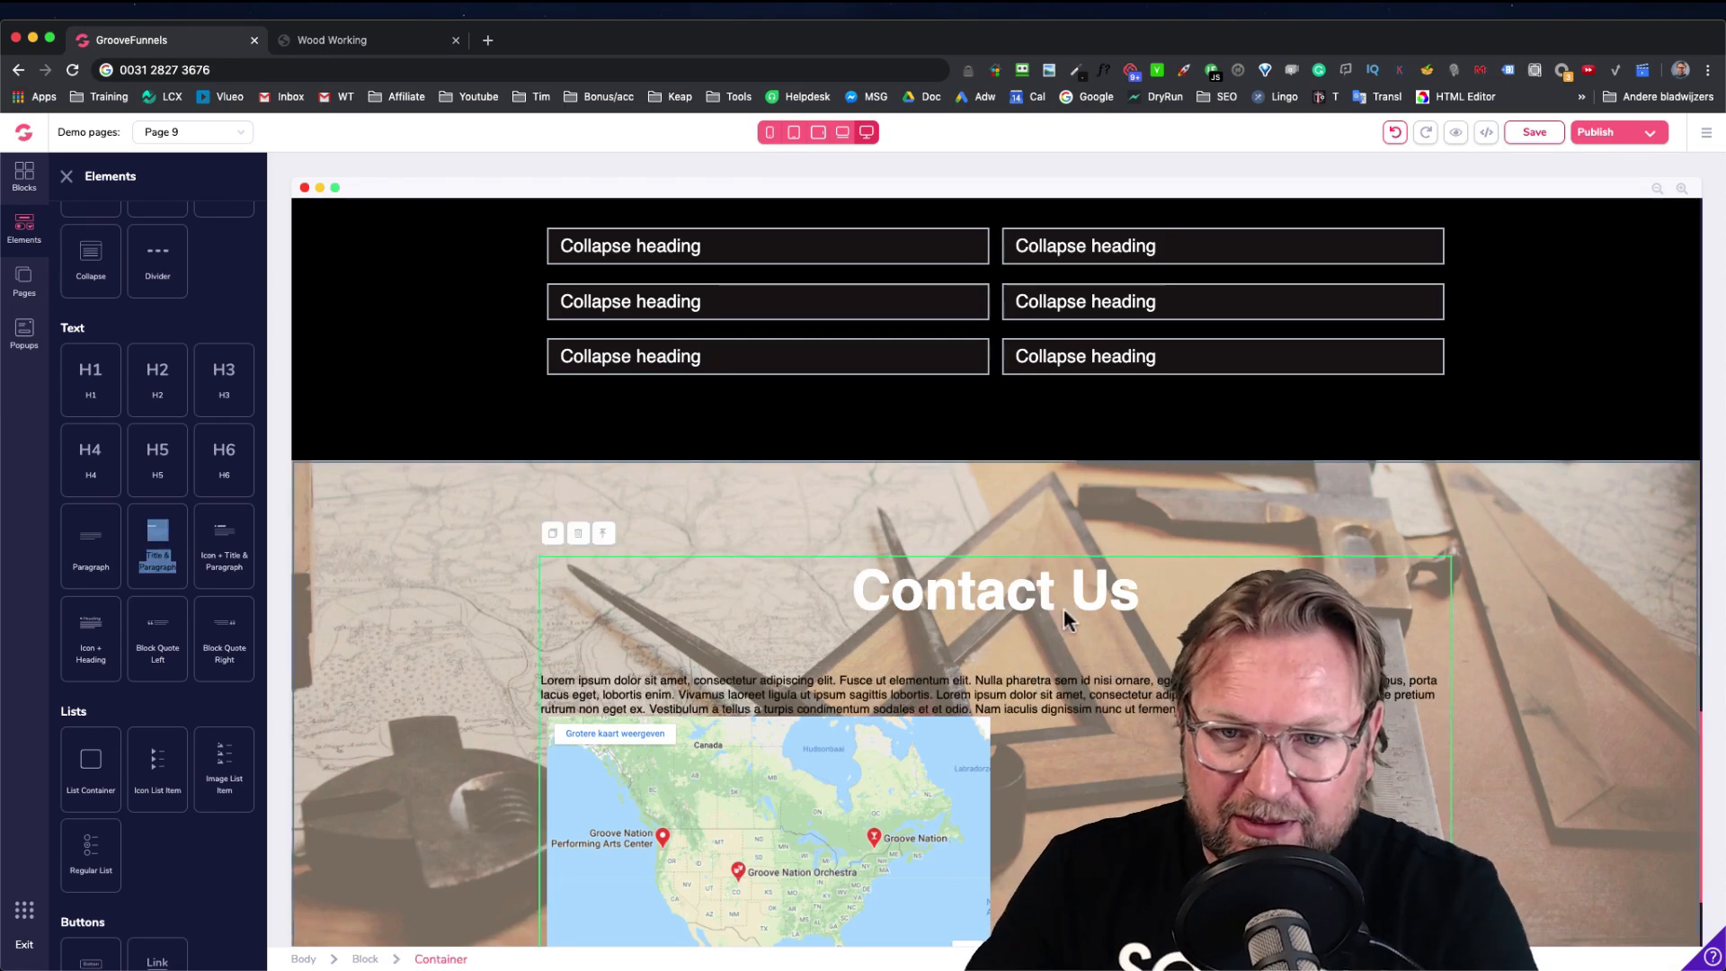
Remove the bottom margin from the Contact Us heading so the paragraph sits directly beneath it
left_click(1182, 591)
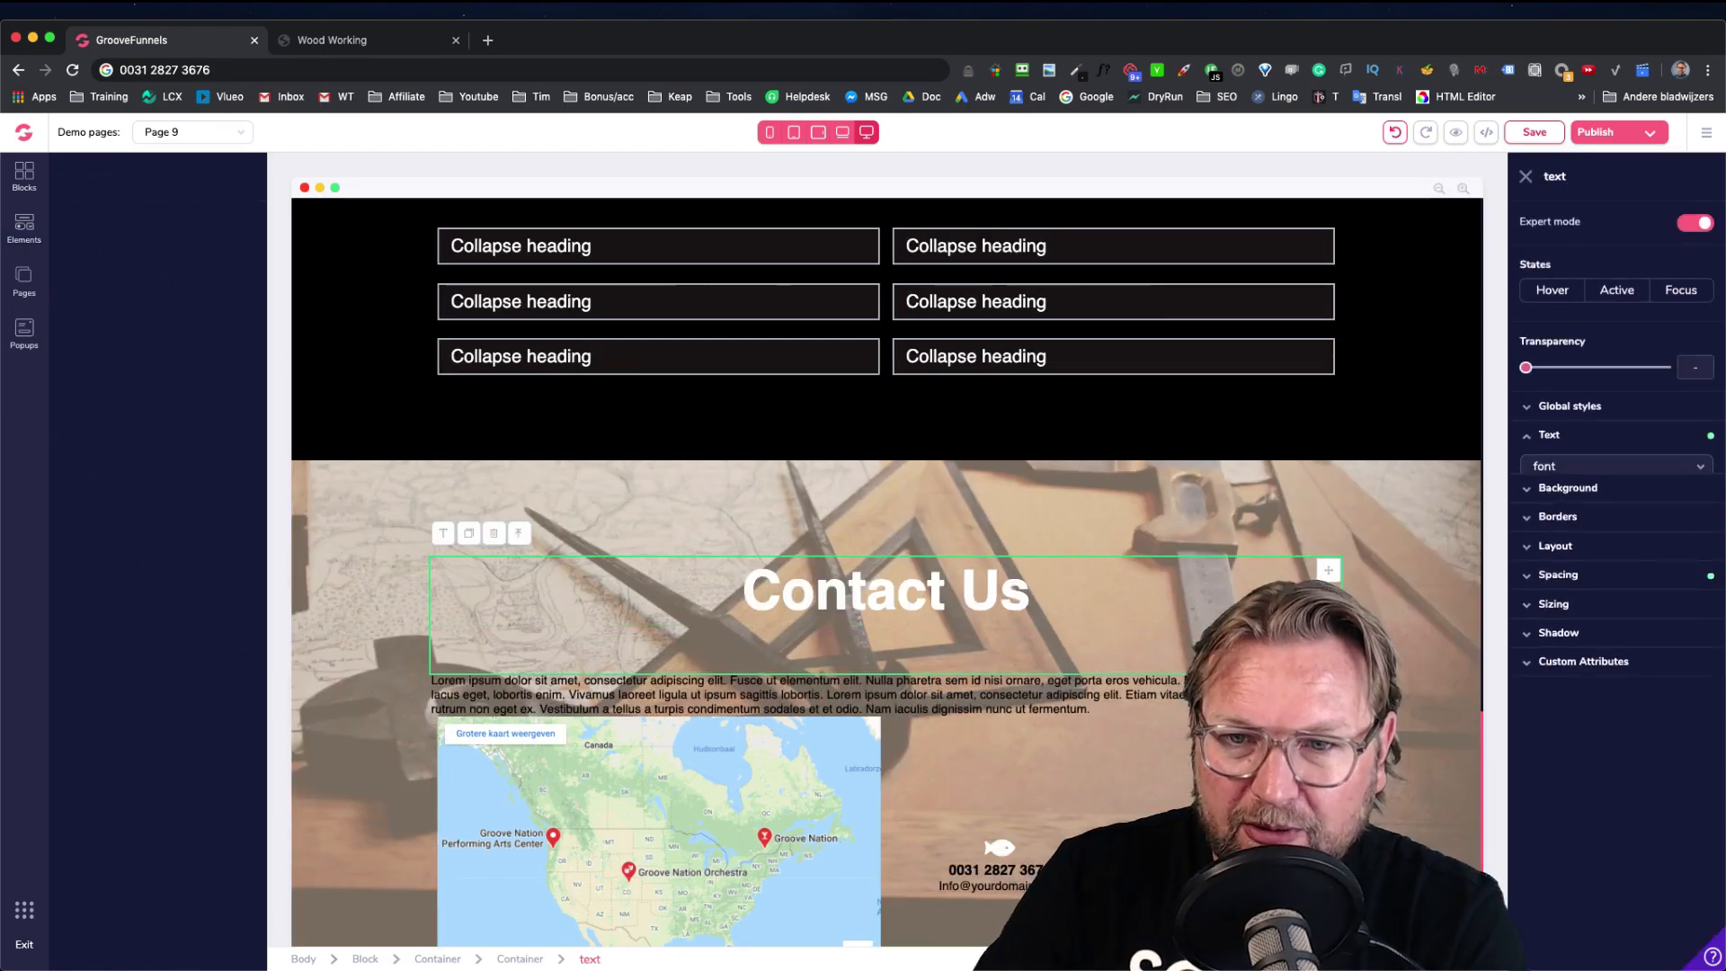
left_click(1560, 766)
scroll(1609, 772, "down", 1)
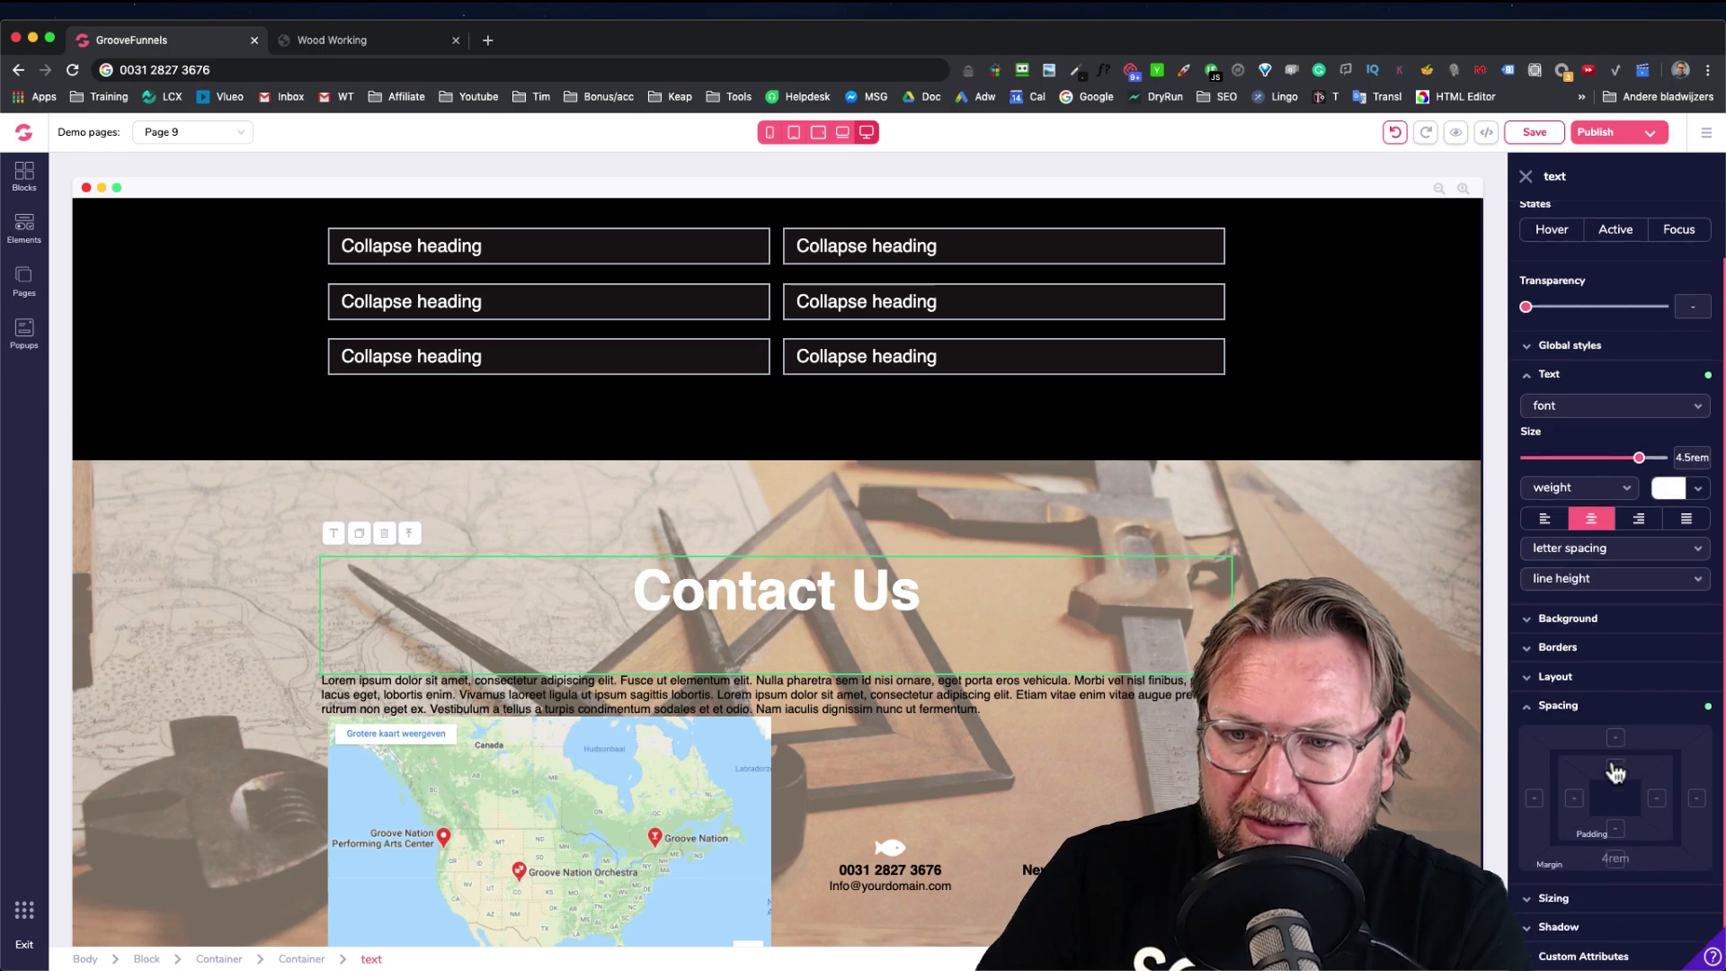
left_click(1615, 860)
left_click_drag(1582, 889, 1528, 890)
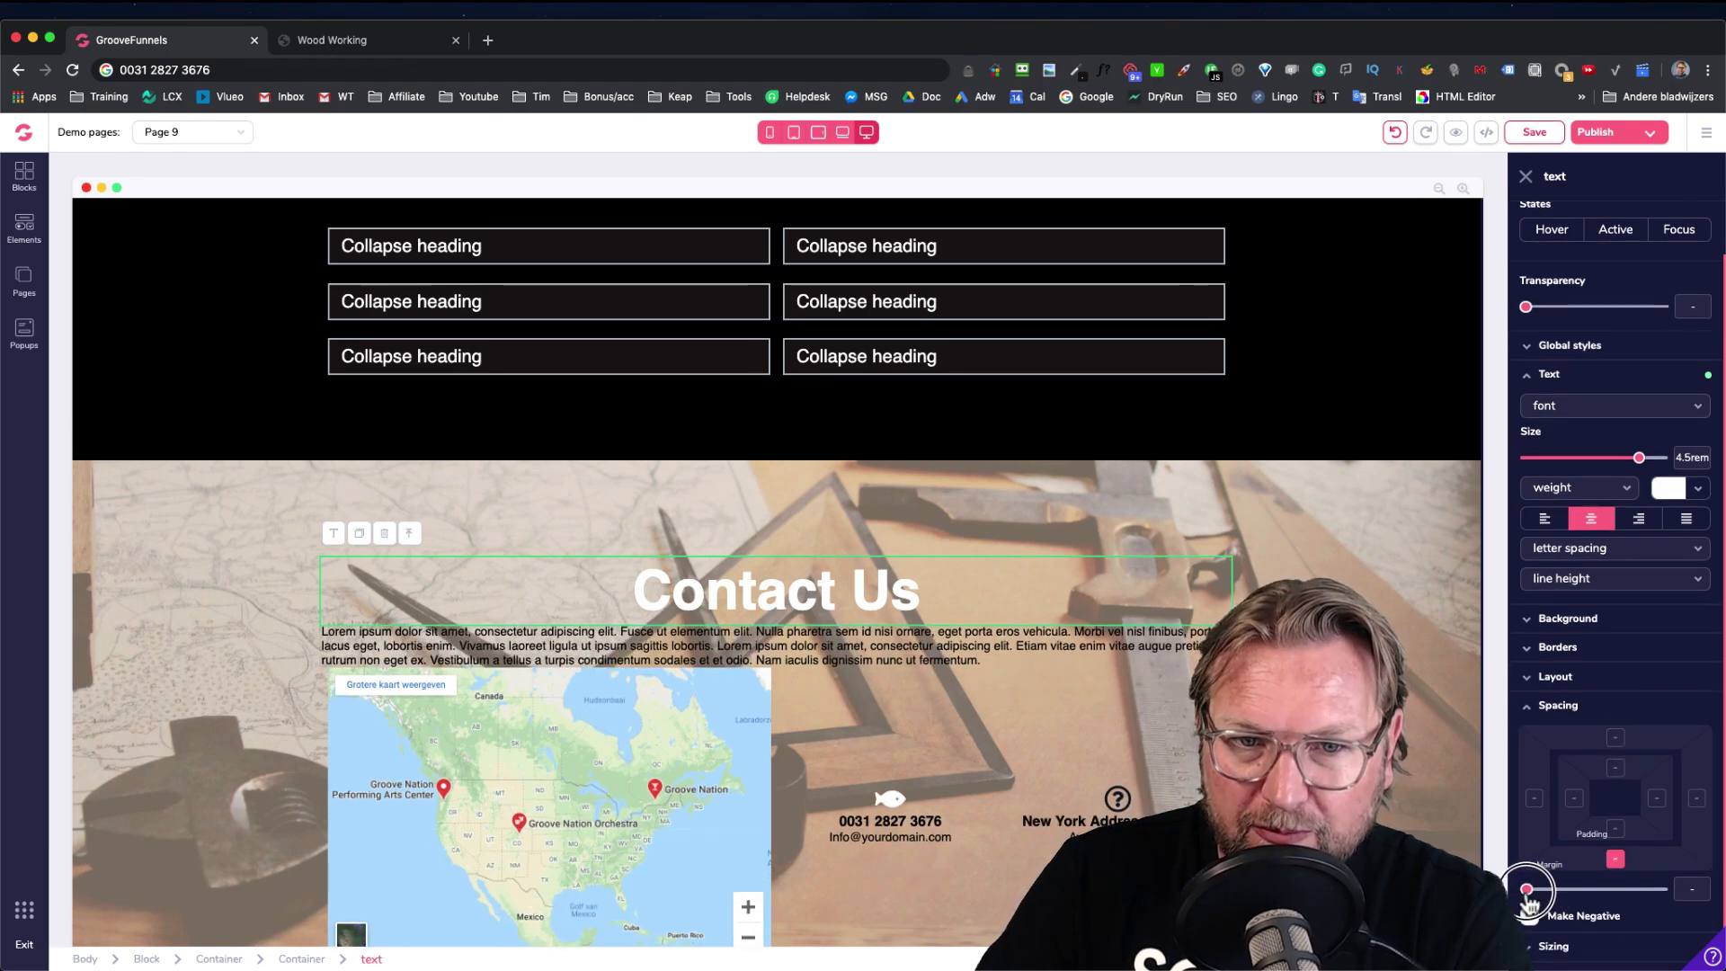
Replace the placeholder paragraph with the intro text copied from below Contact Us on the finished Wood Working page
left_click(870, 622)
left_click(355, 38)
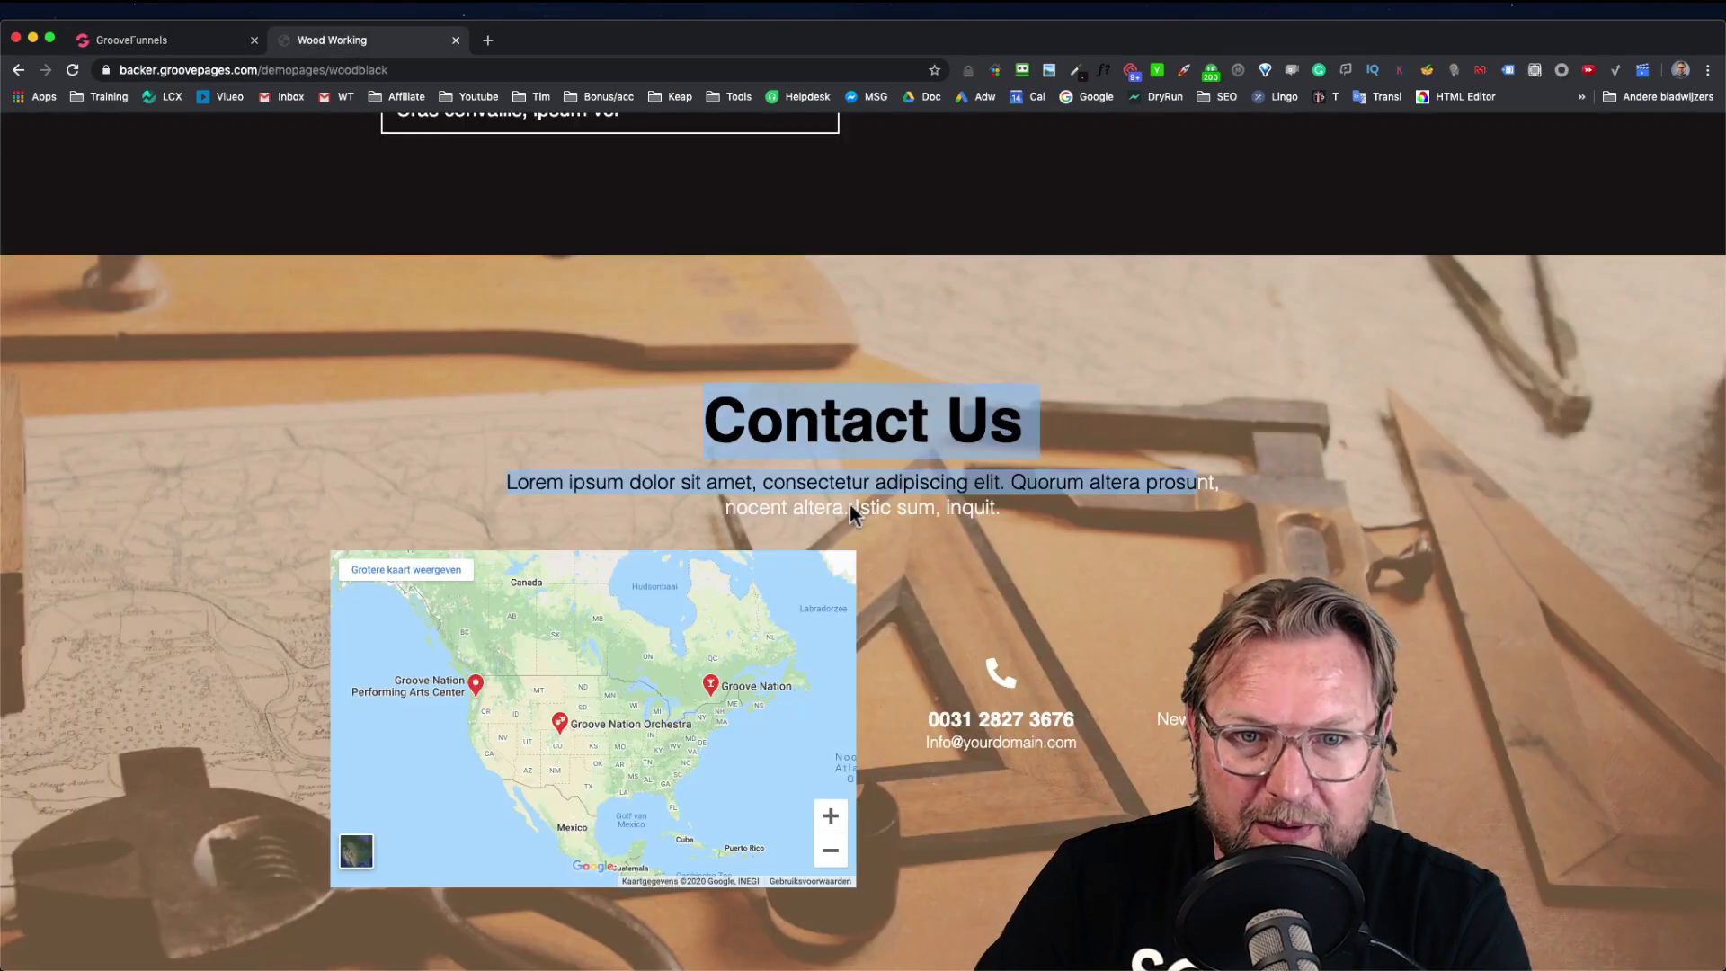
left_click_drag(1063, 515, 450, 470)
key("ctrl+c")
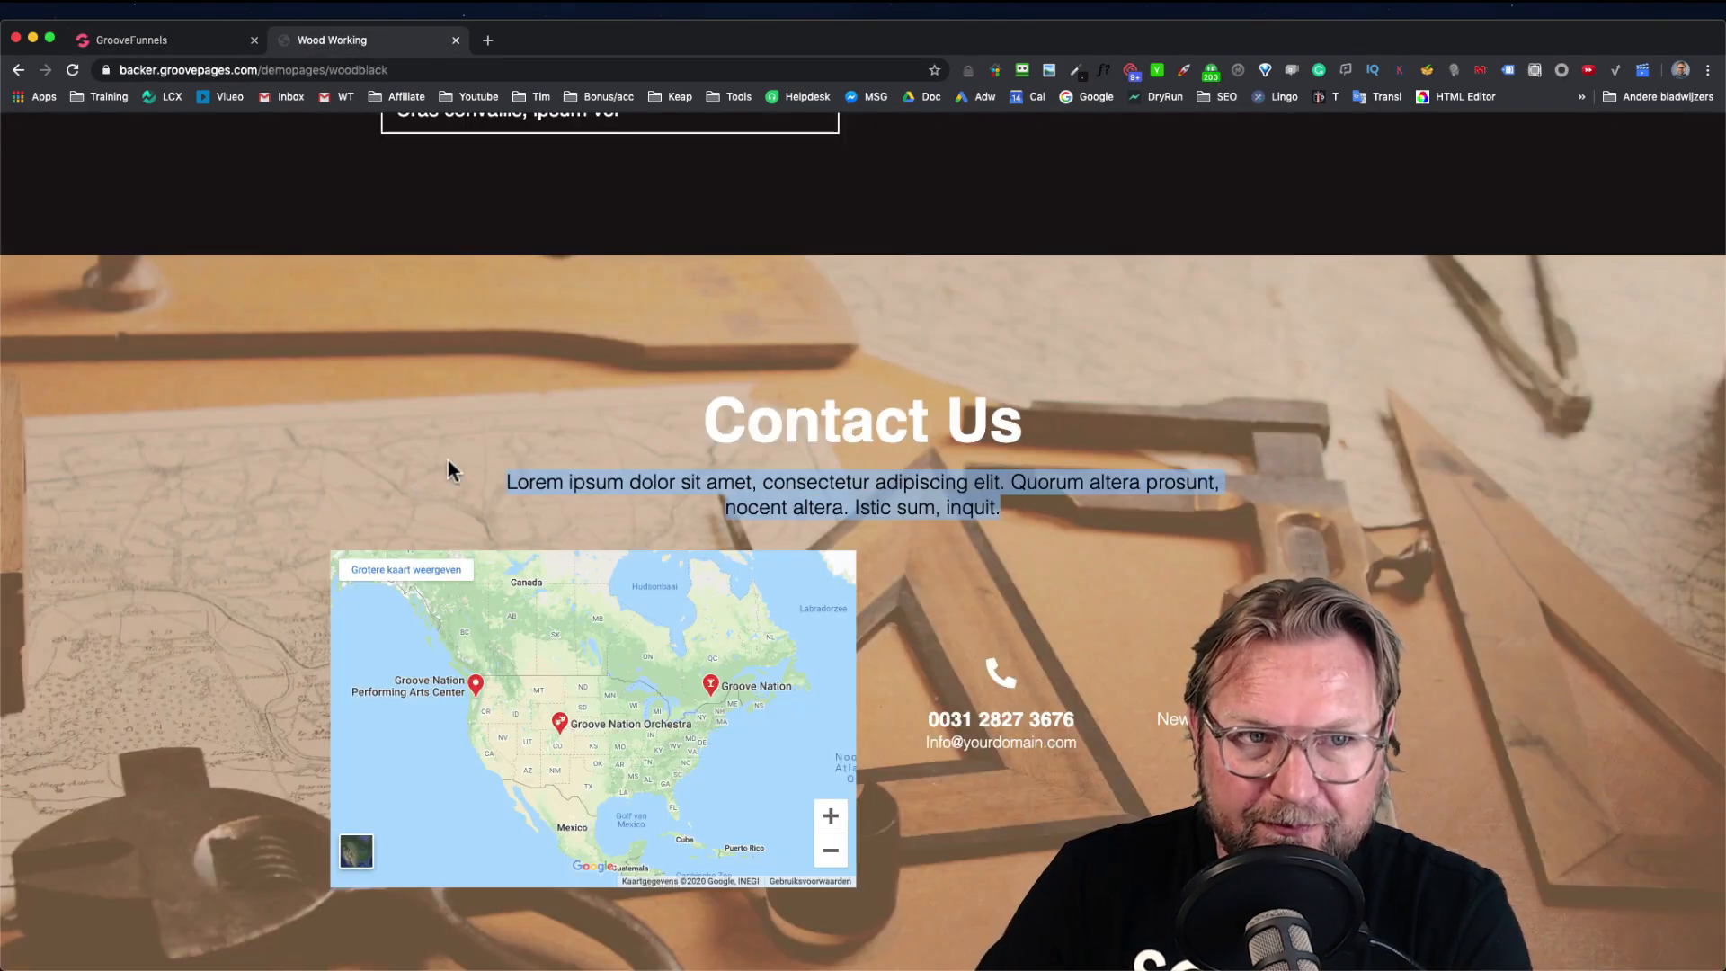
left_click(183, 38)
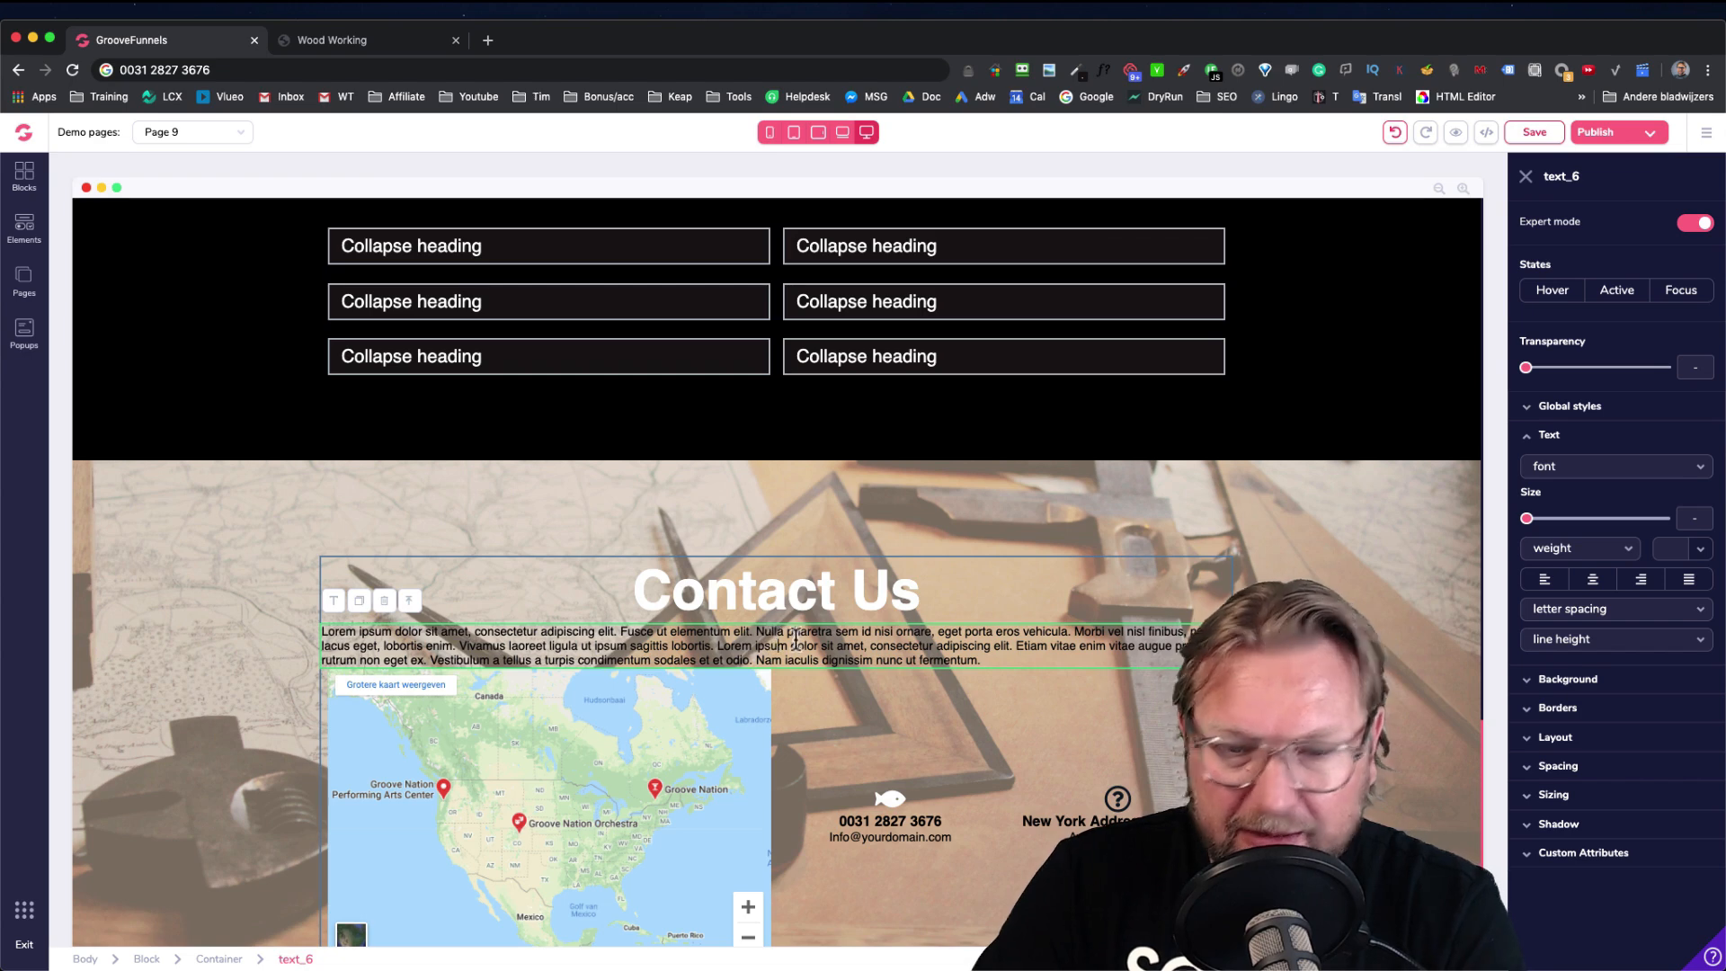
key("ctrl+a")
key("ctrl+v")
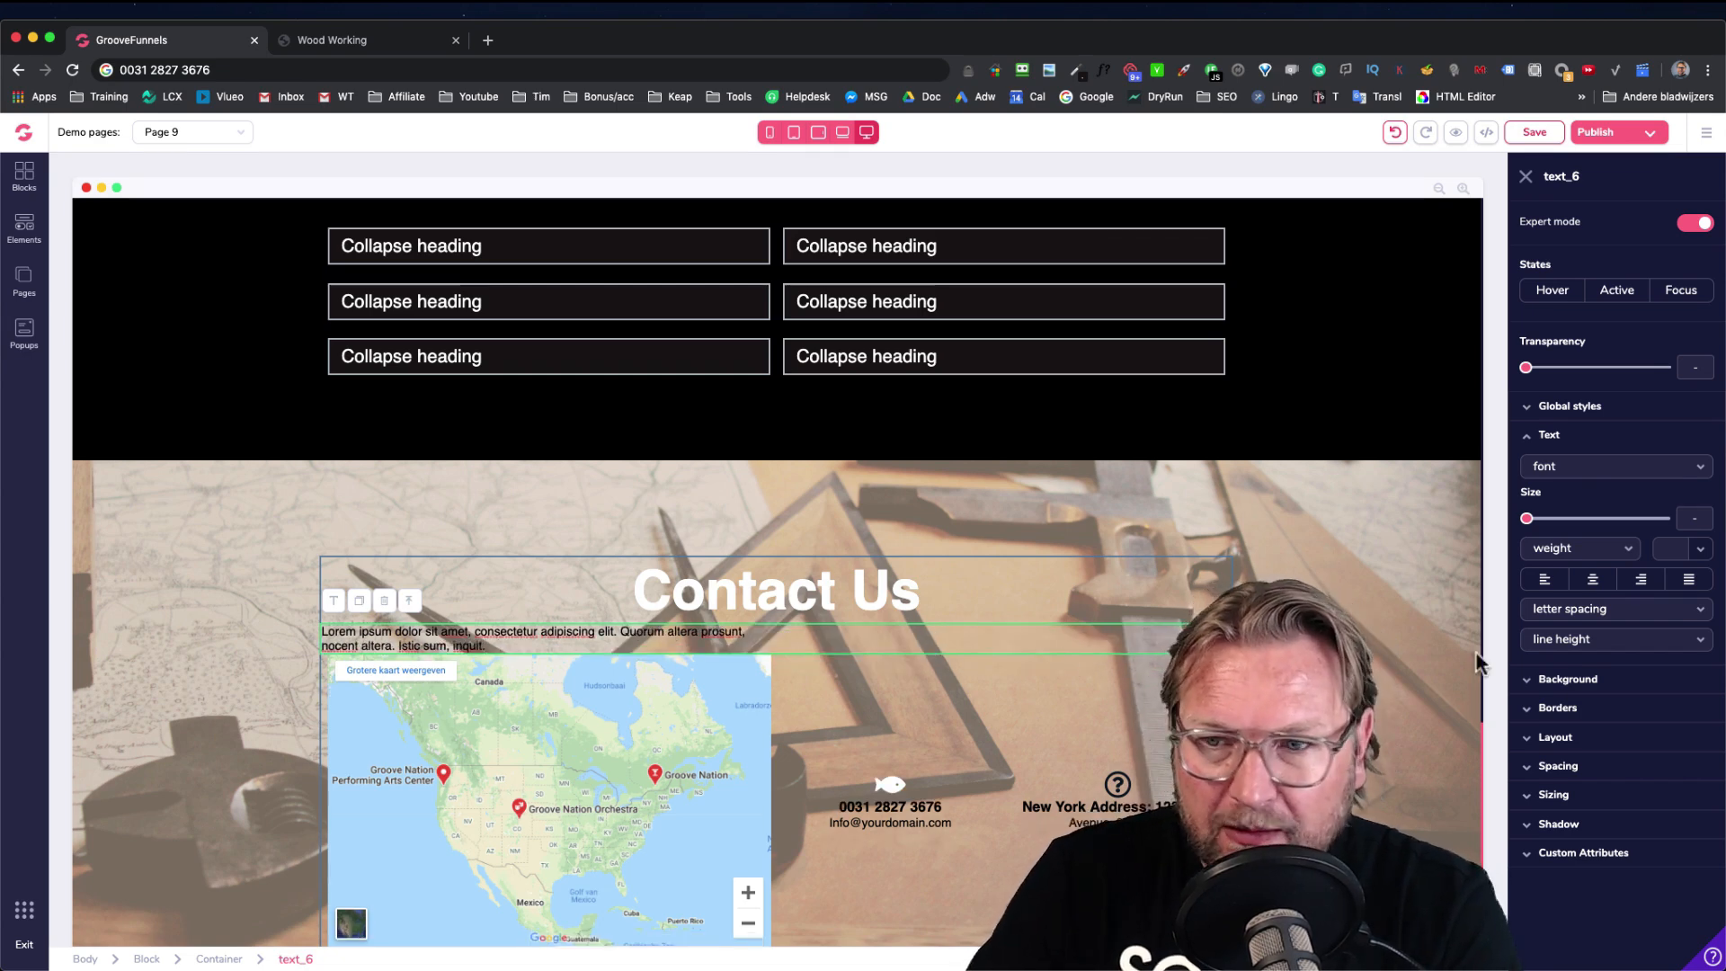
Format the intro paragraph as centered, white (#FFFFFF) and 1.875rem in size
left_click(1592, 579)
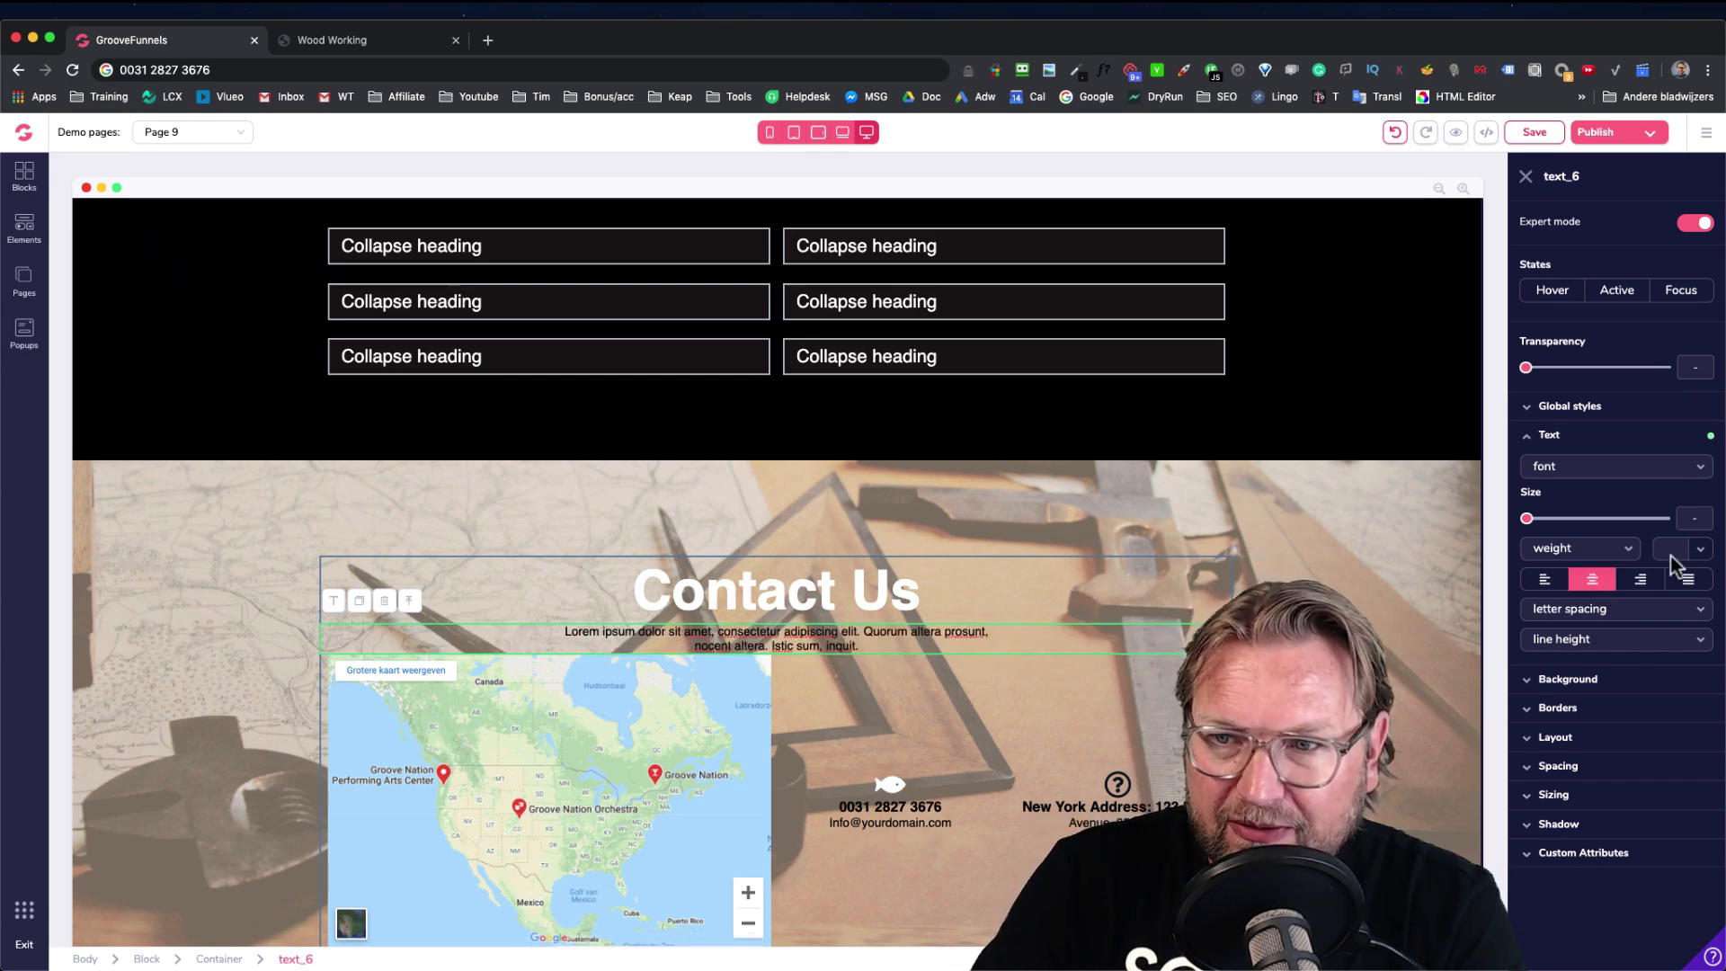
left_click(1701, 549)
left_click(1542, 632)
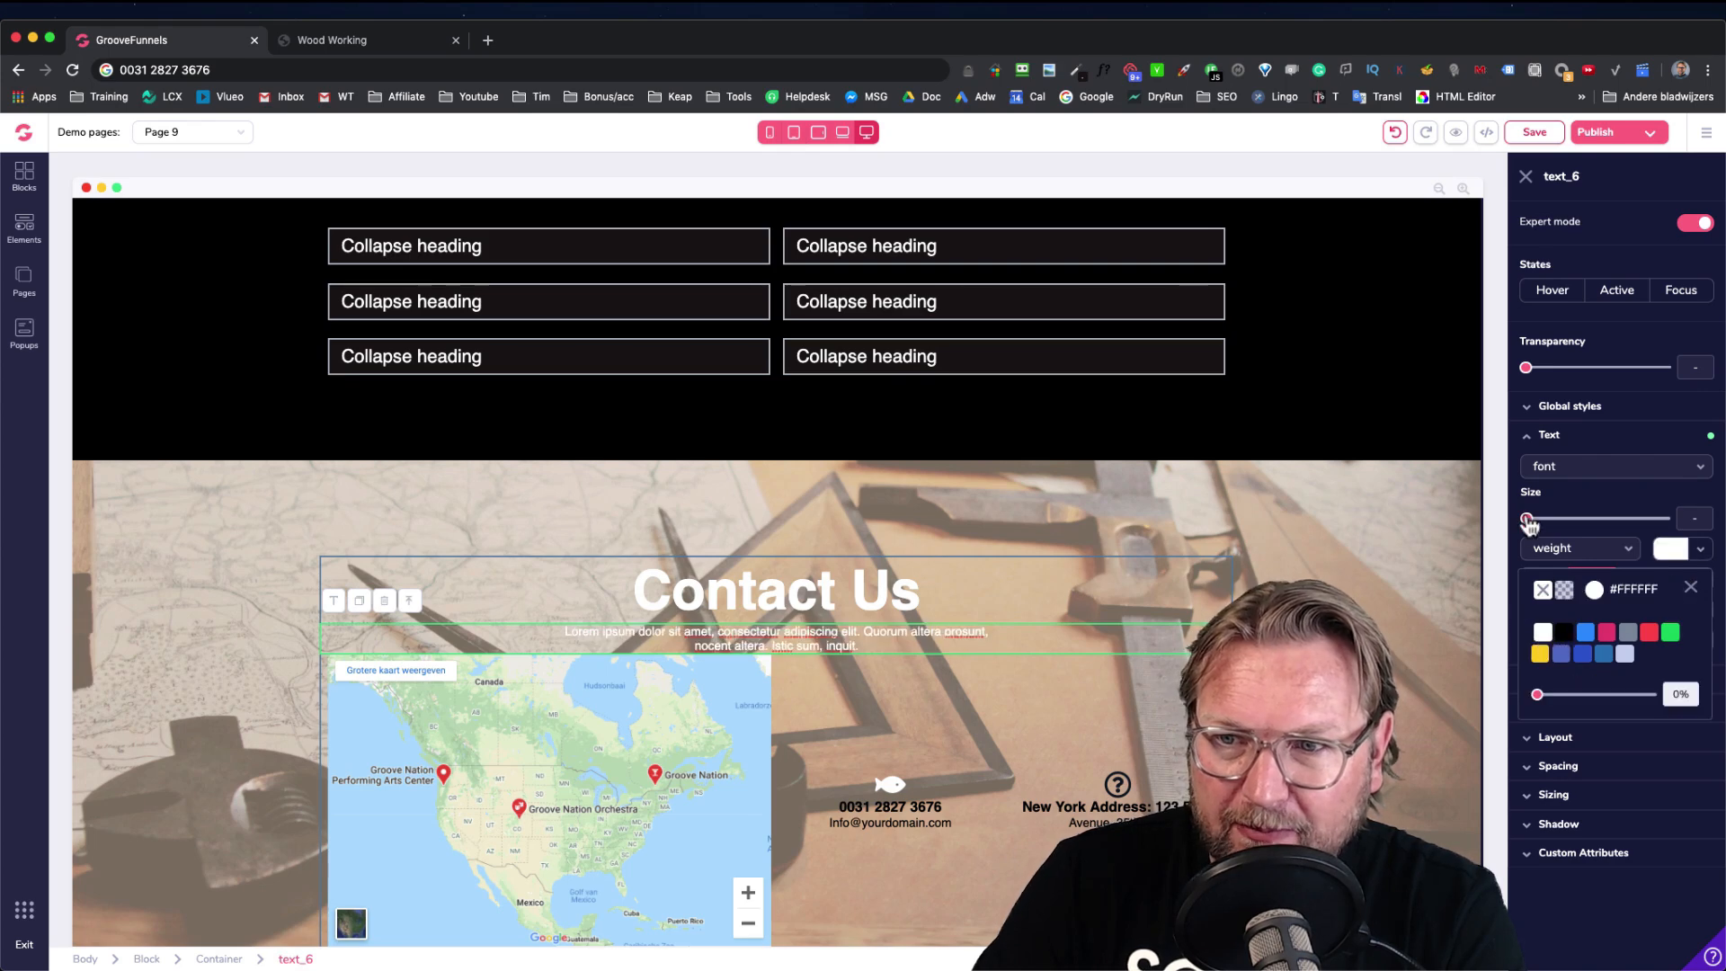
left_click(1552, 519)
left_click_drag(1551, 520, 1606, 519)
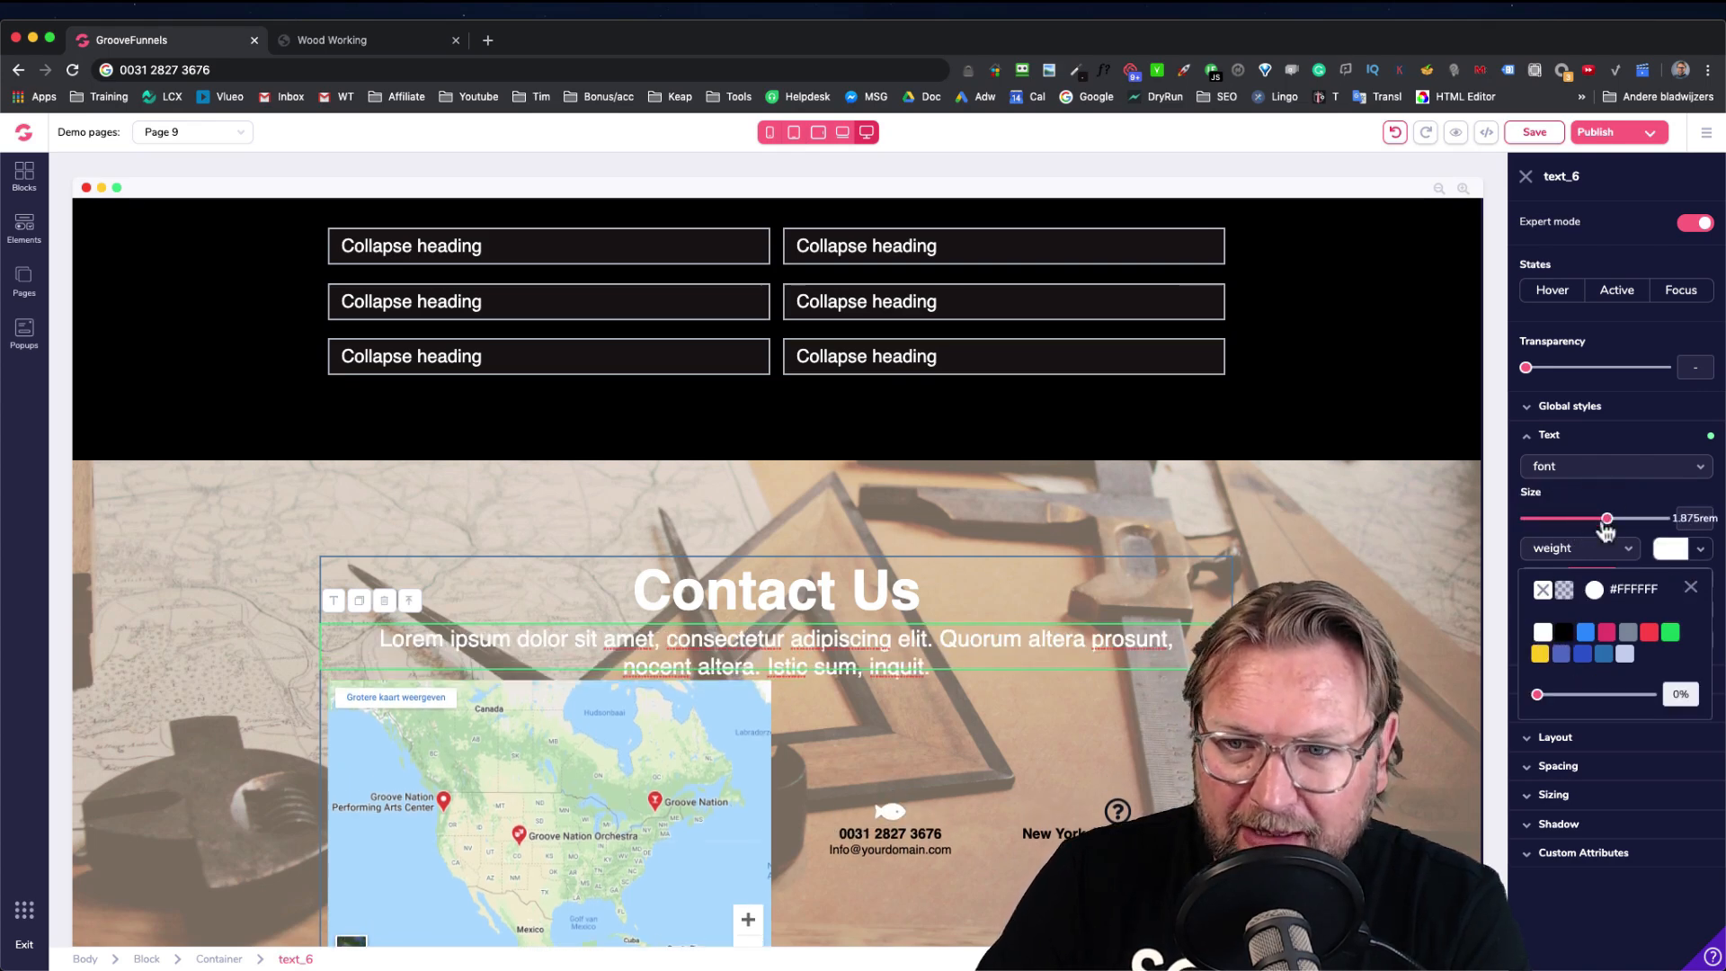
Set the intro paragraph's bottom margin to 3rem to separate it from the map
left_click(1575, 769)
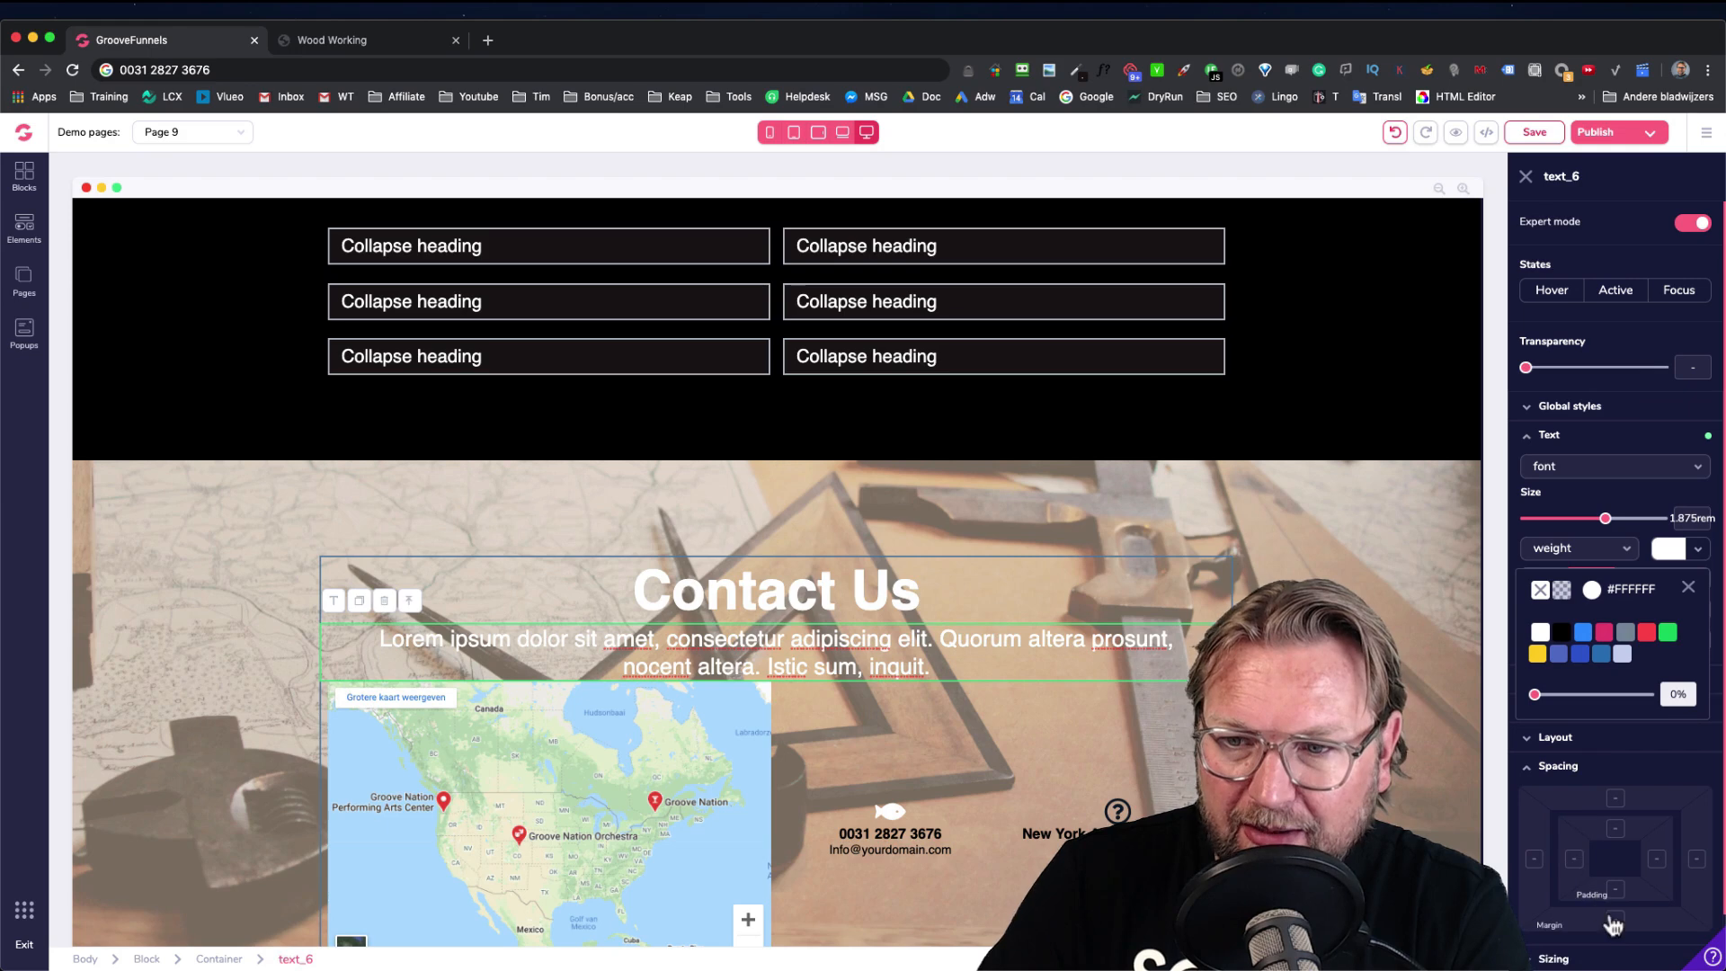
left_click_drag(1528, 949, 1607, 949)
scroll(1163, 539, "down", 3)
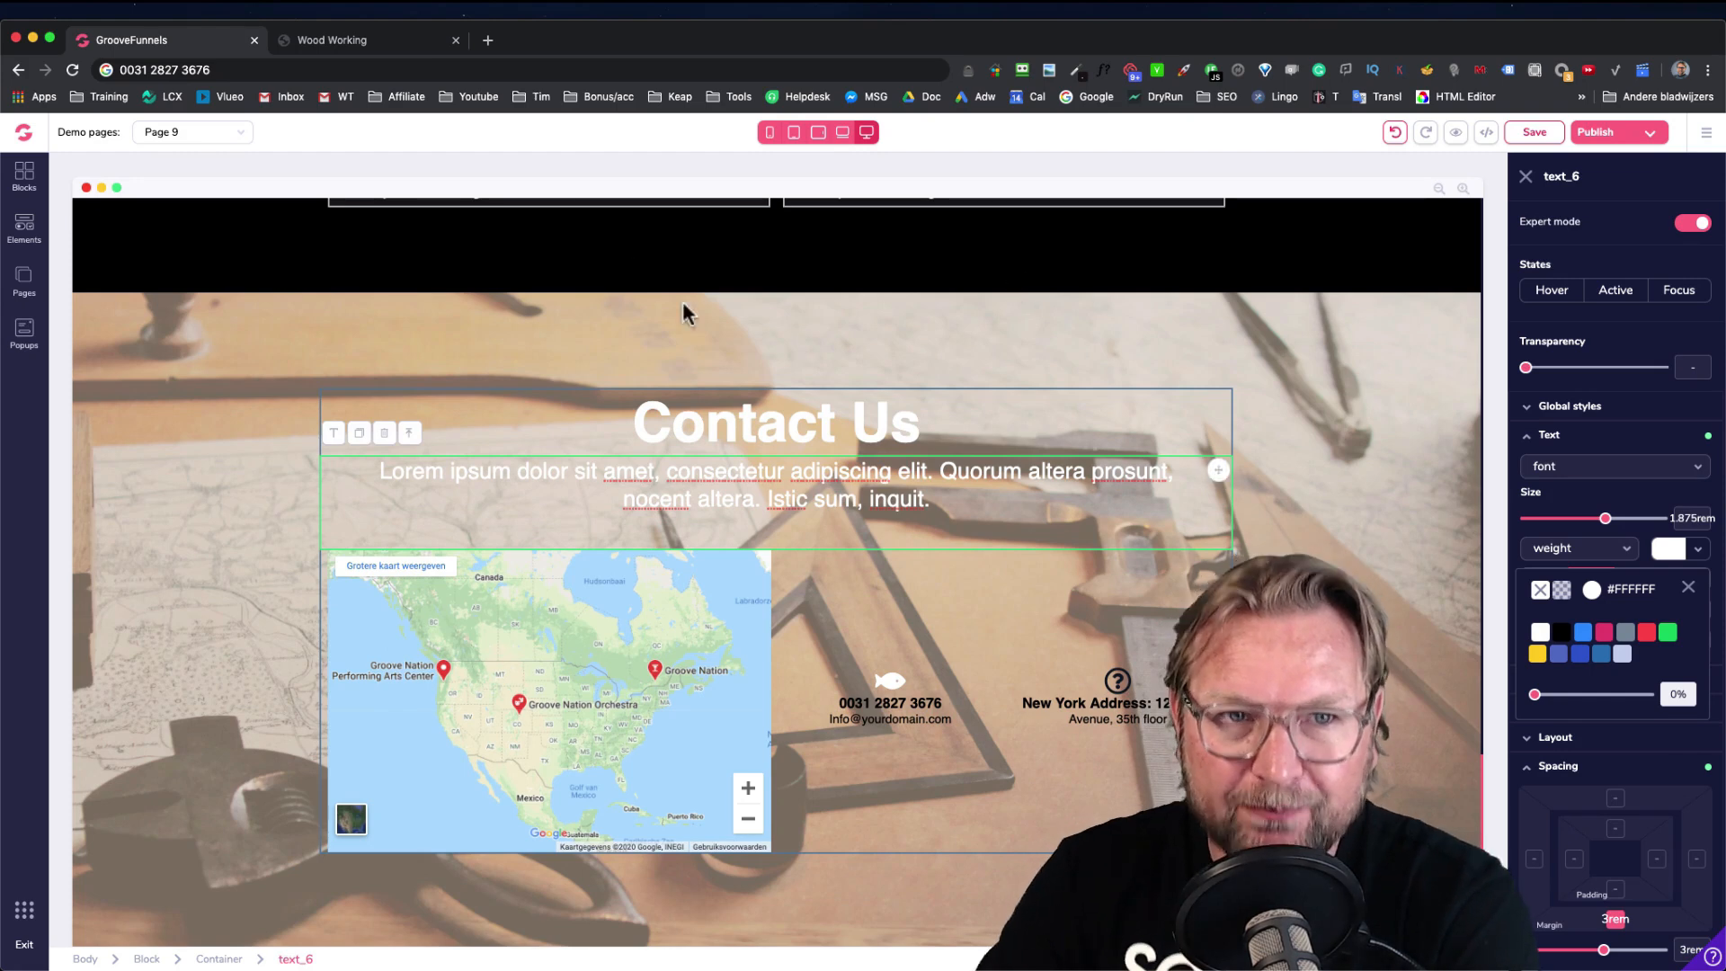
Check the finished page's Contact Us section and change the Contact Us block's background color to #AE8655
left_click(386, 42)
left_click(1137, 360)
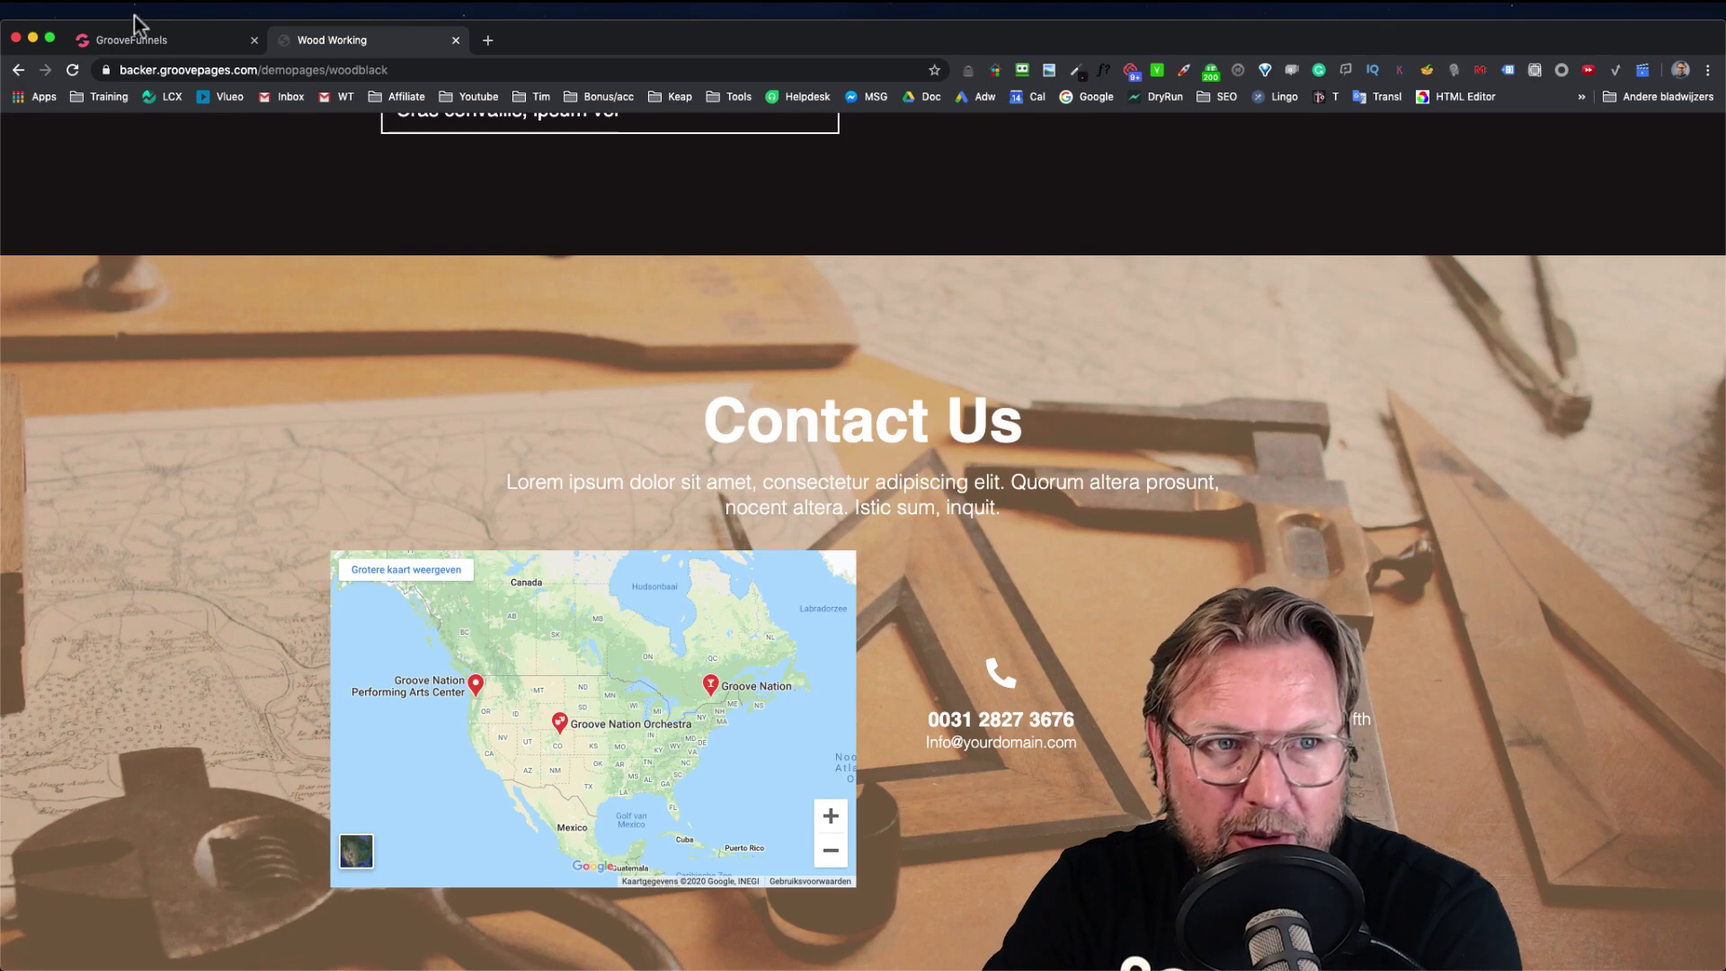
left_click(135, 40)
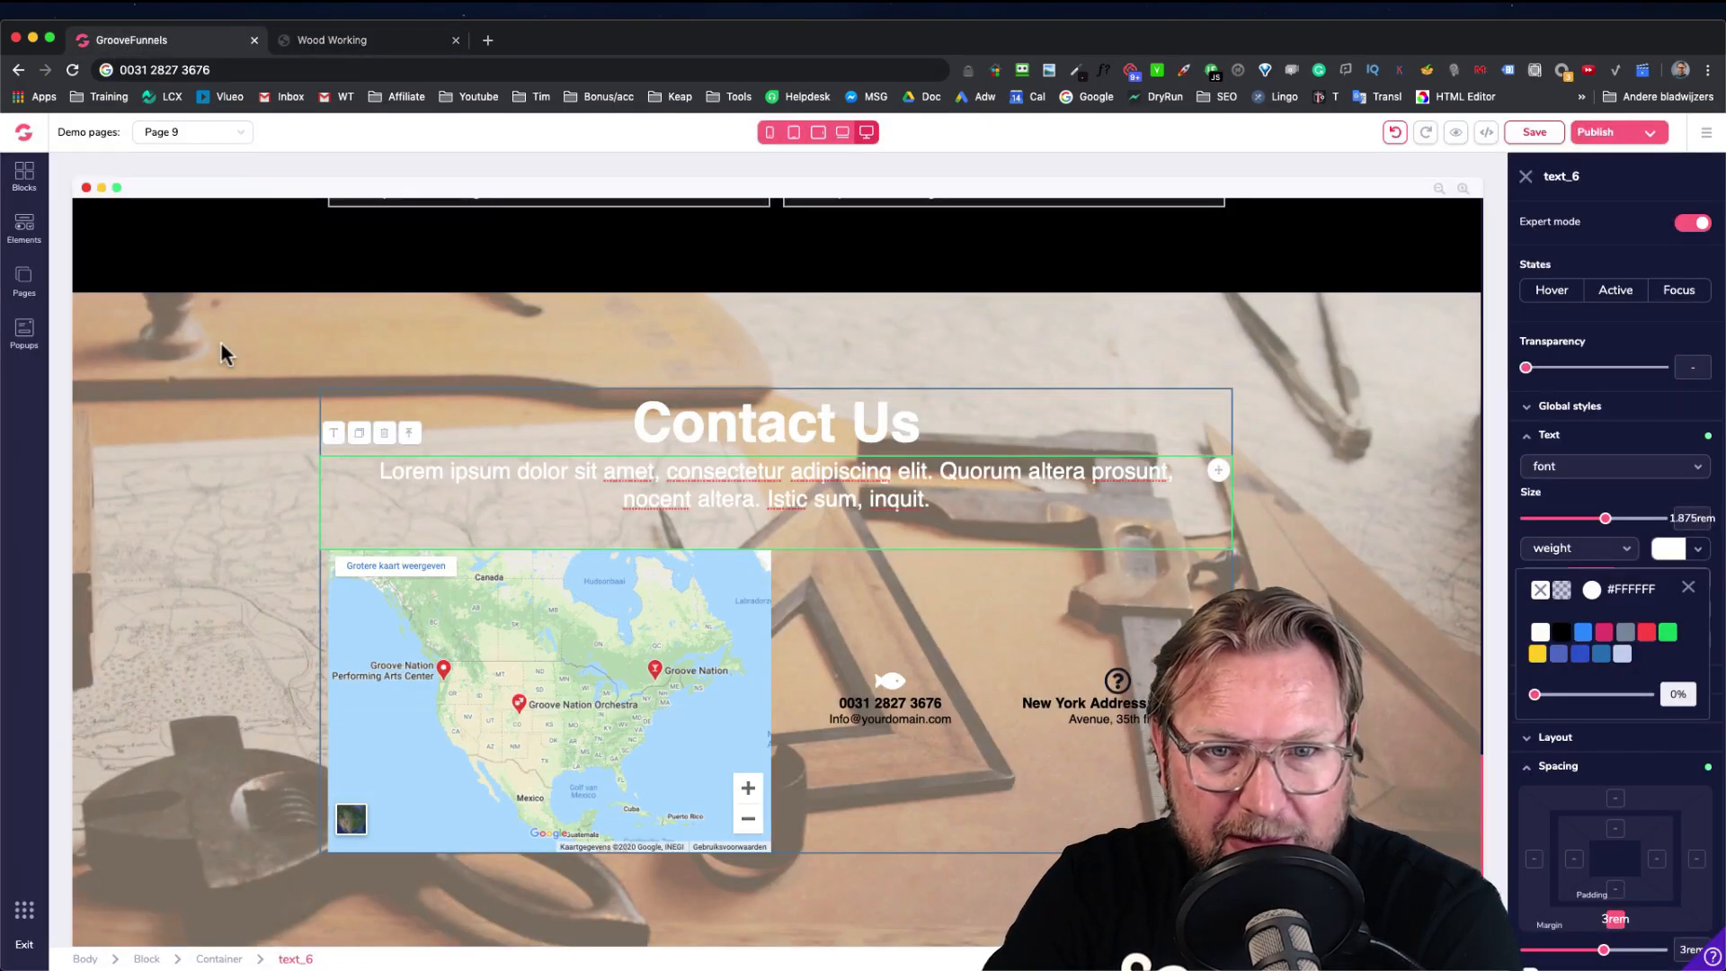
left_click(550, 359)
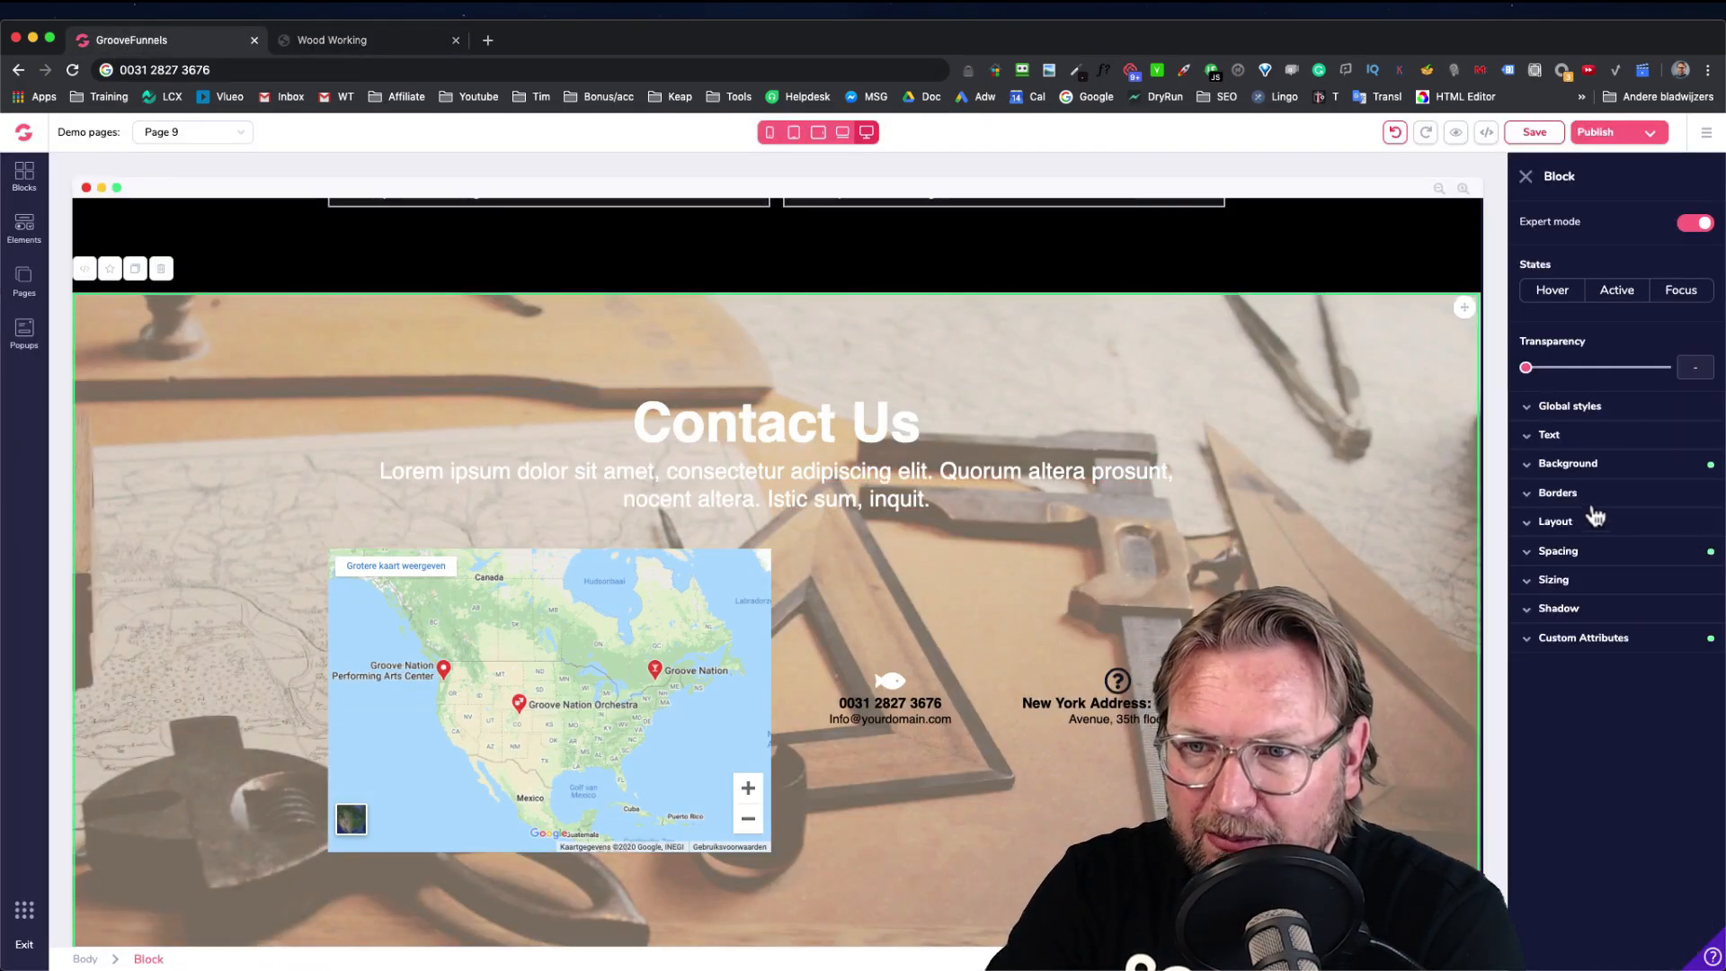
left_click(1589, 466)
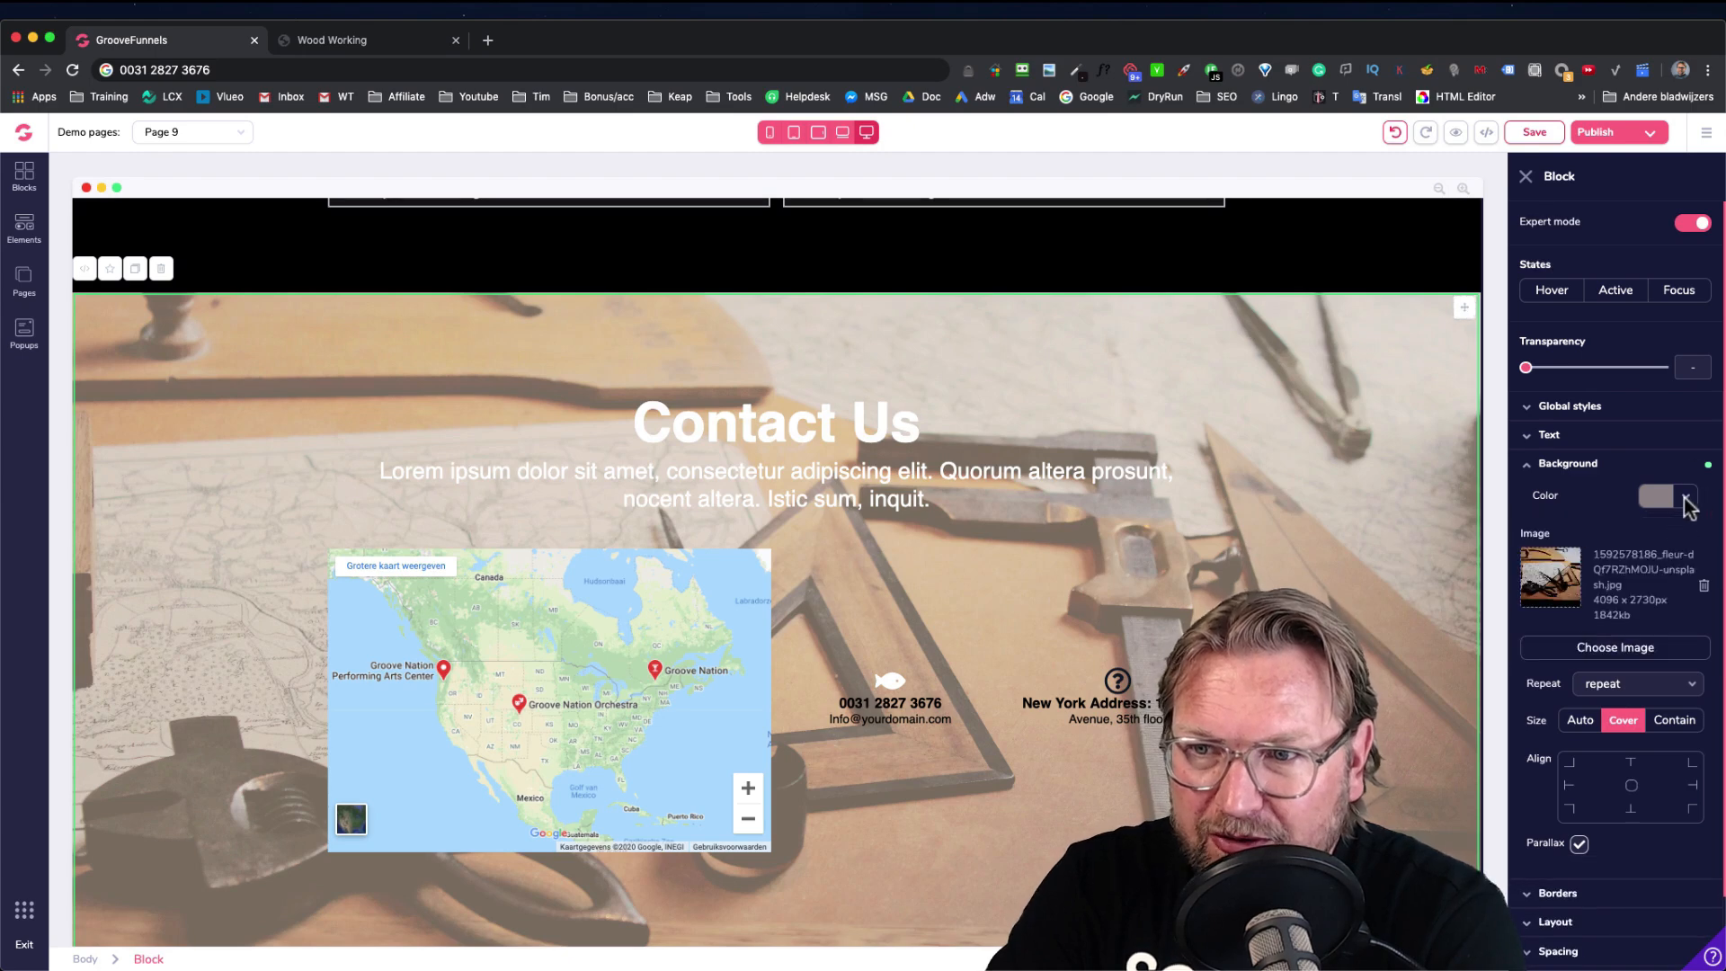
left_click(1686, 502)
left_click(1582, 541)
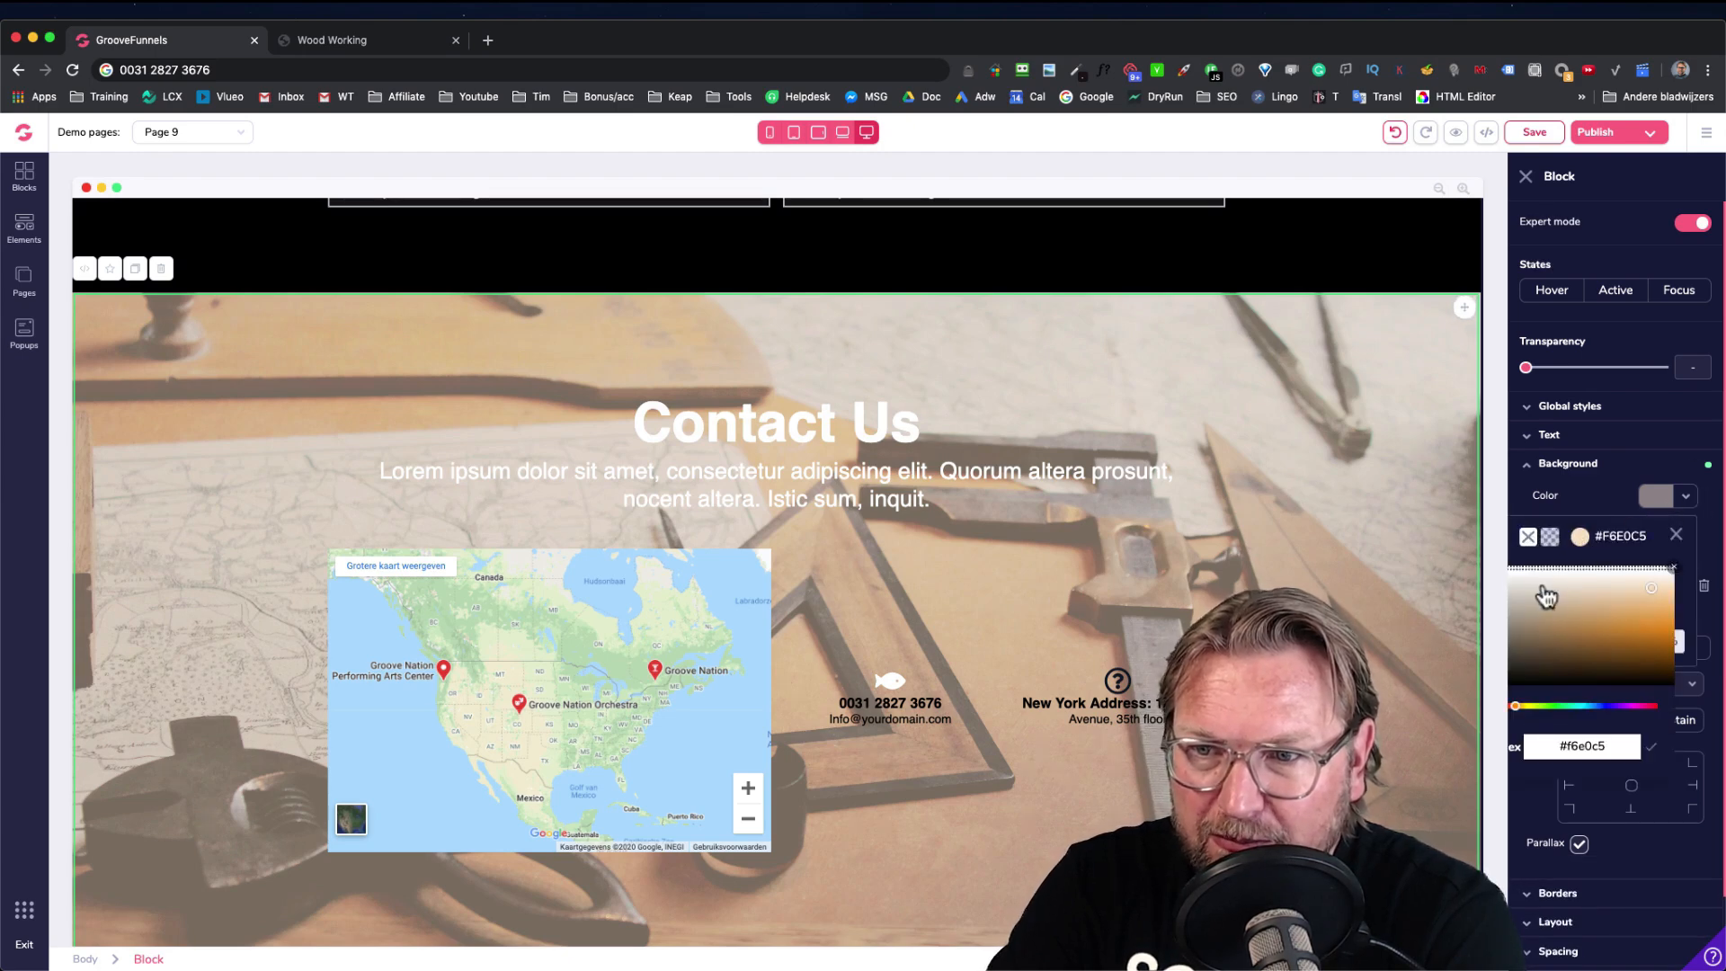
left_click_drag(1516, 626, 1567, 654)
left_click(1672, 569)
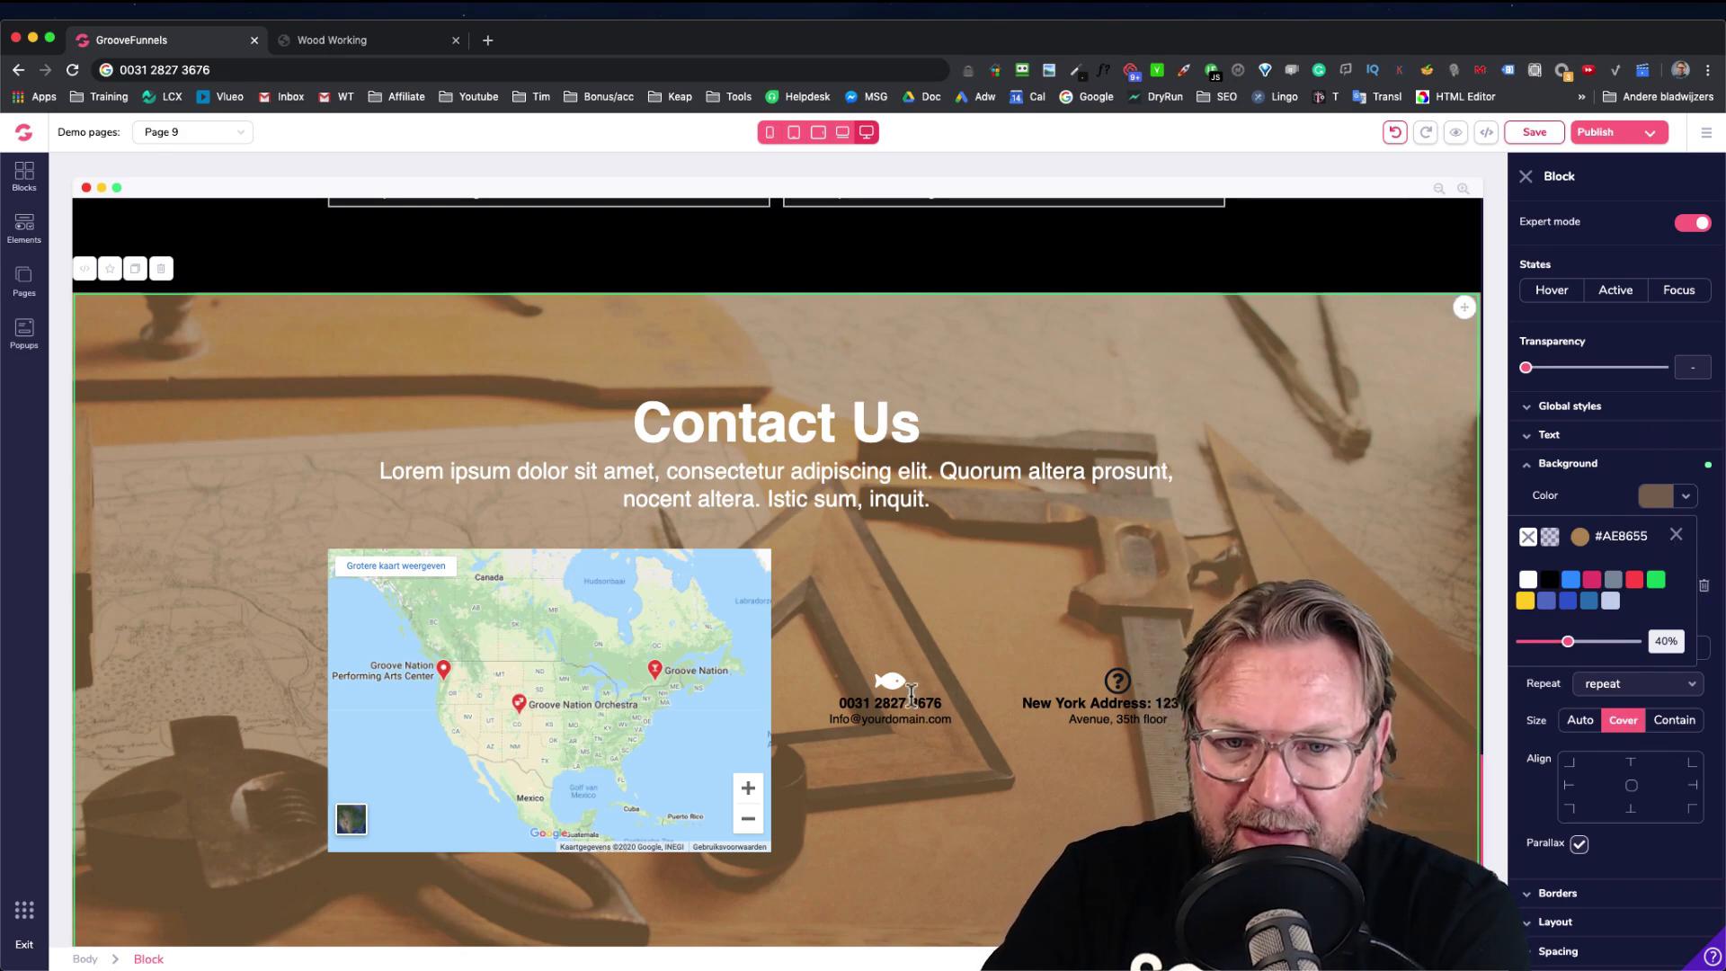
Save the page and open its preview in a new browser tab
left_click(1517, 135)
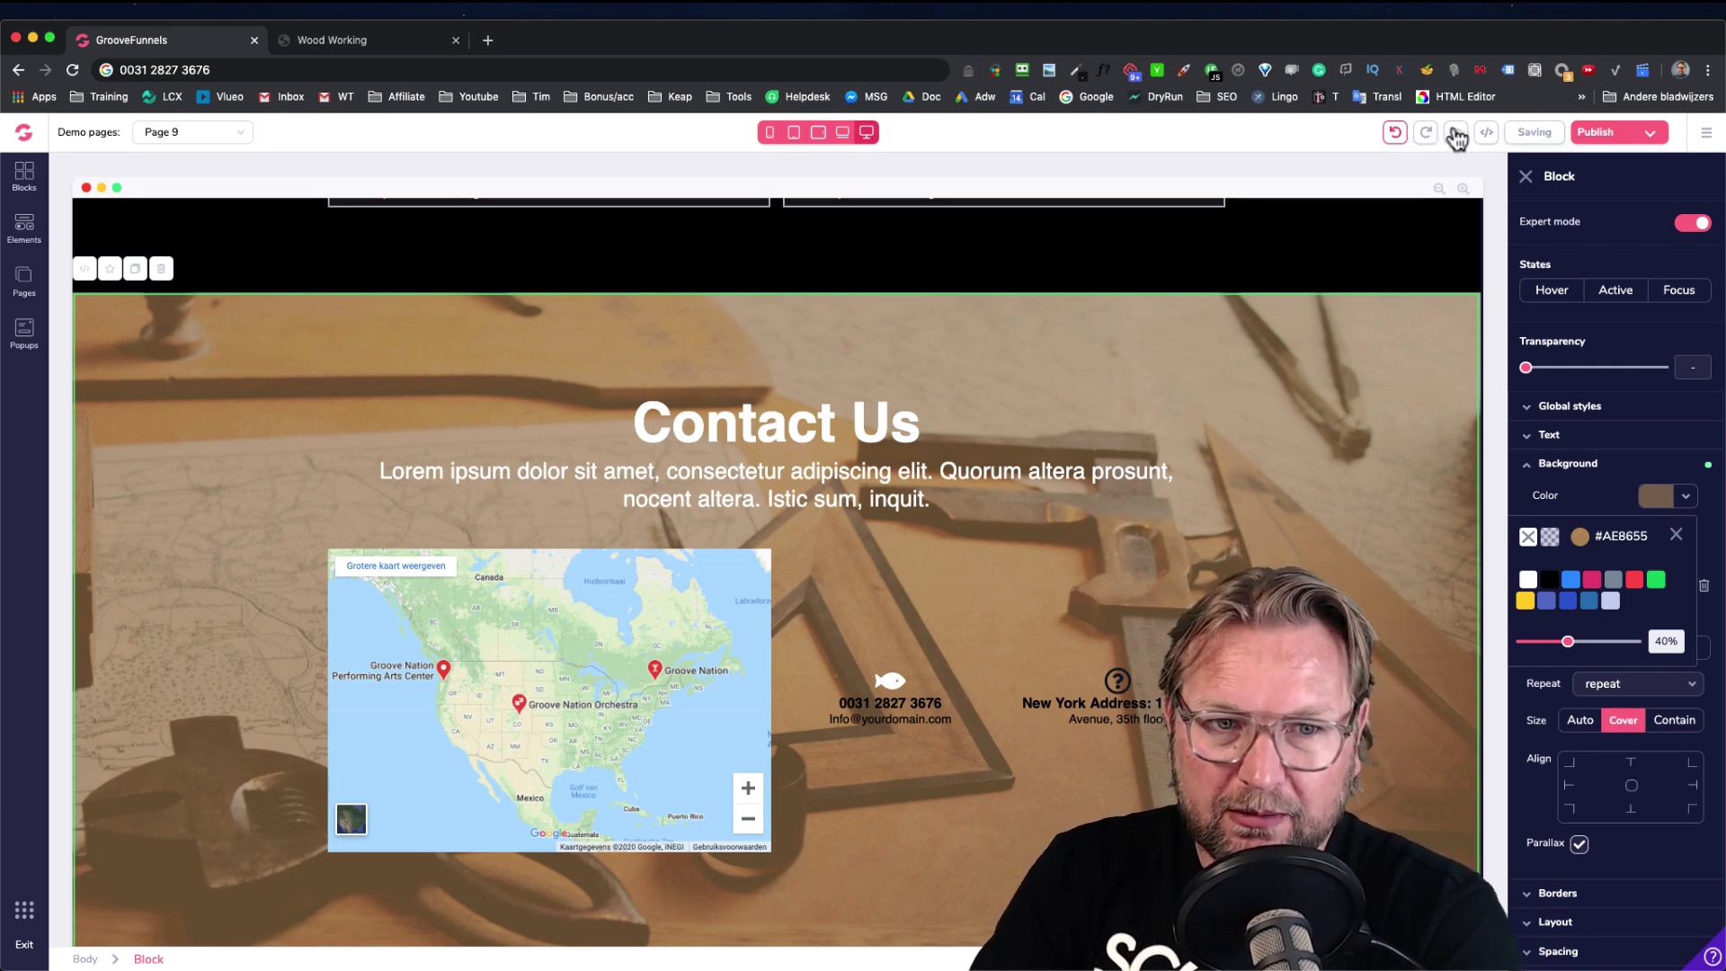
left_click(1456, 133)
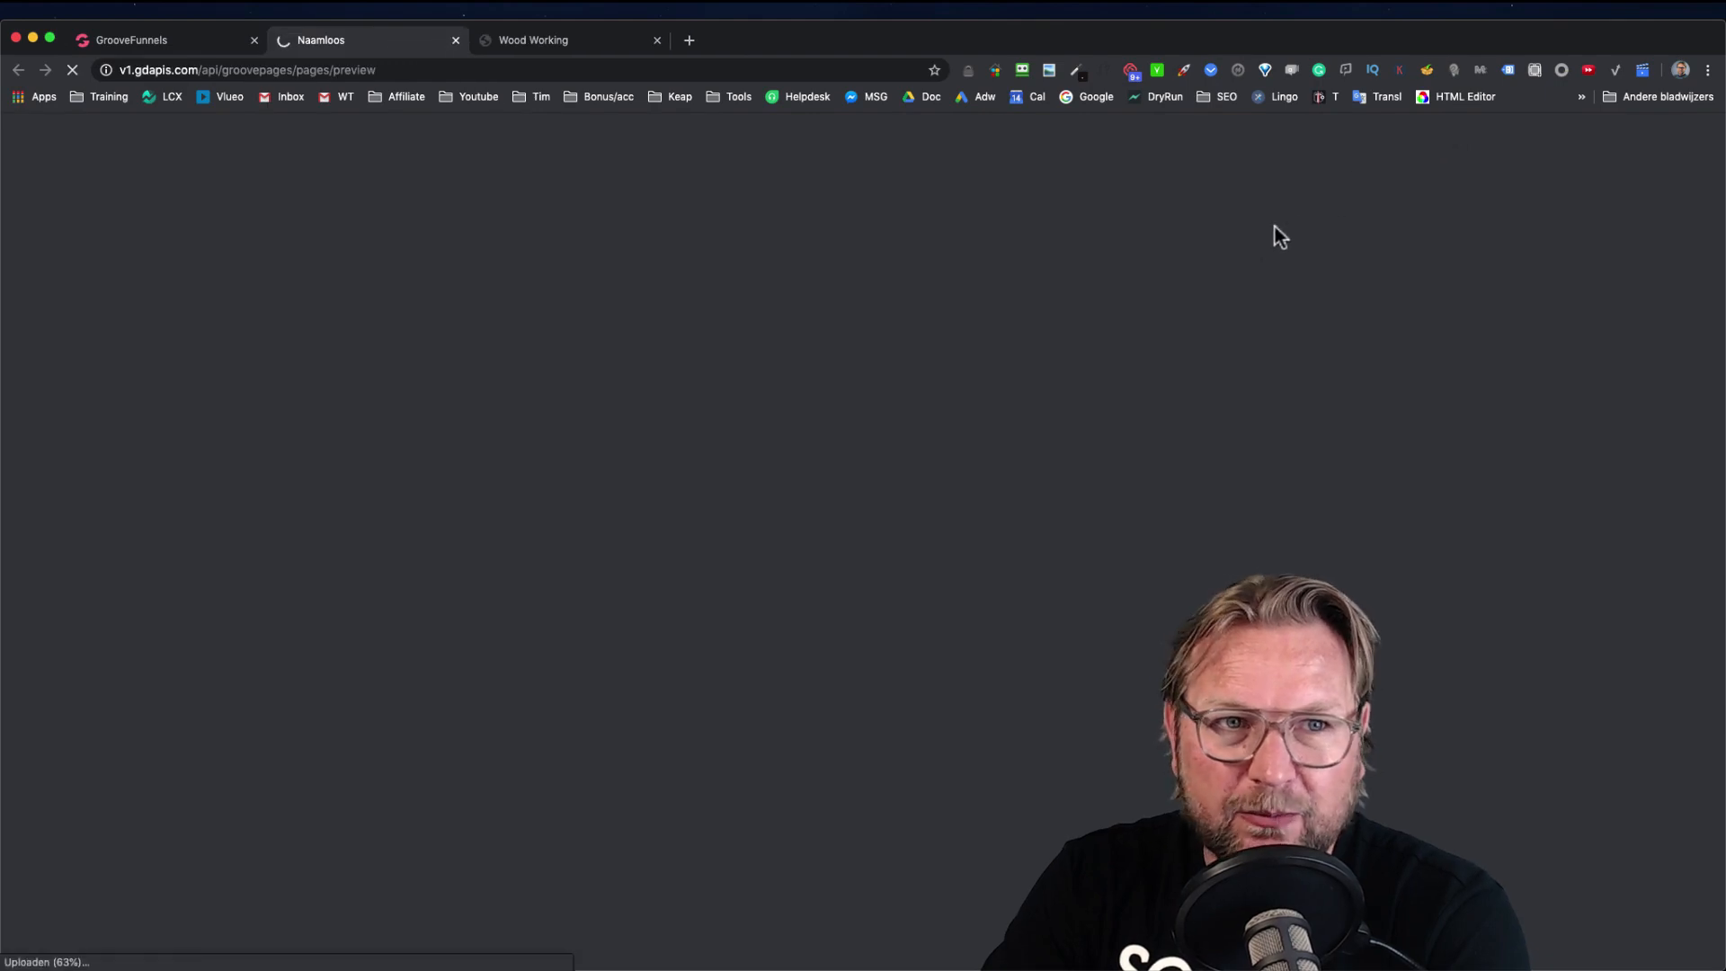
left_click(180, 39)
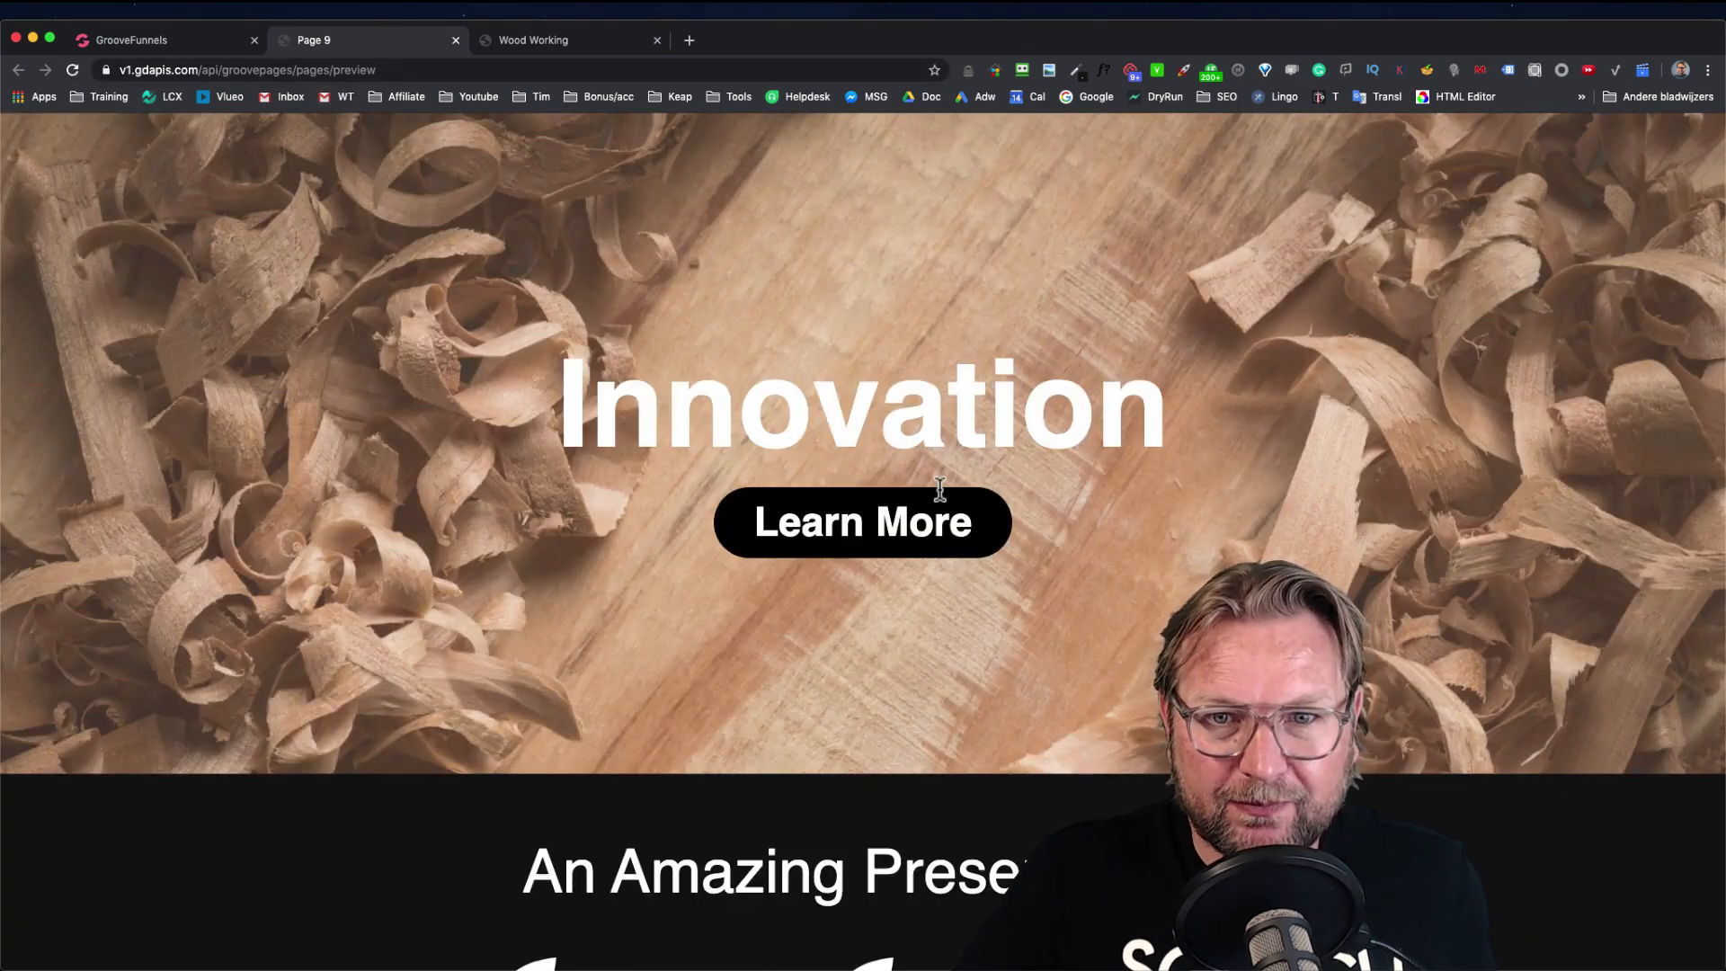
Review the previewed page from the Innovation hero down to the questions section and test its collapse headings
scroll(940, 513, "down", 5)
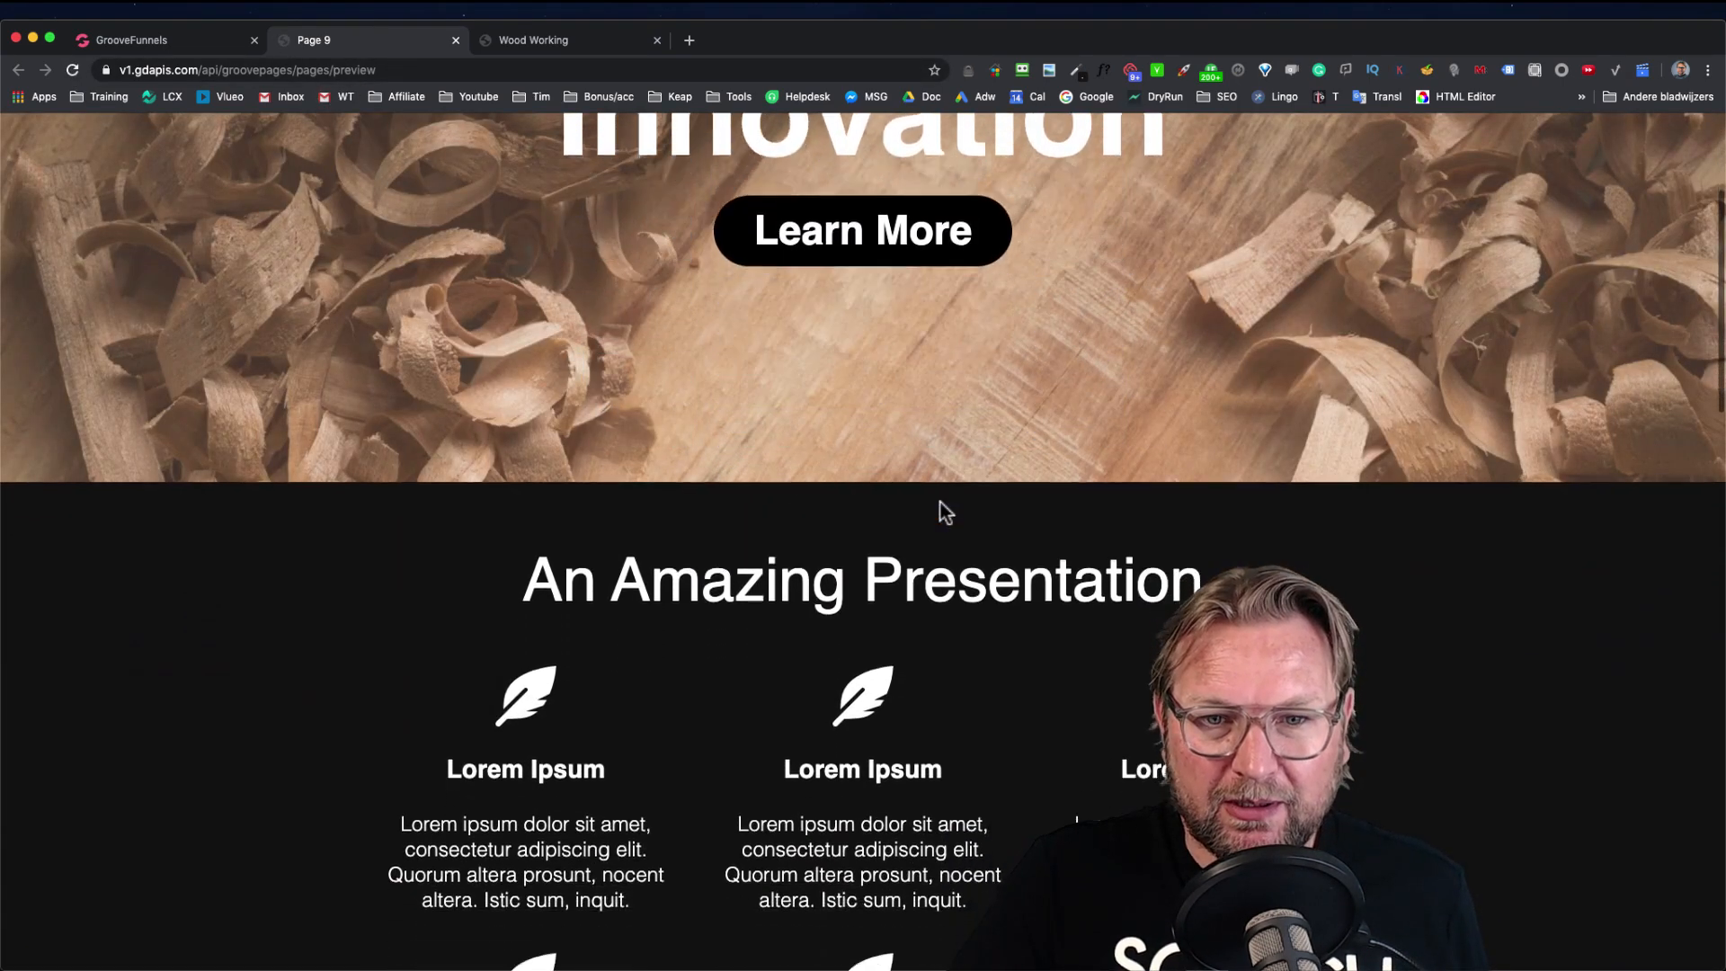
scroll(940, 509, "down", 6)
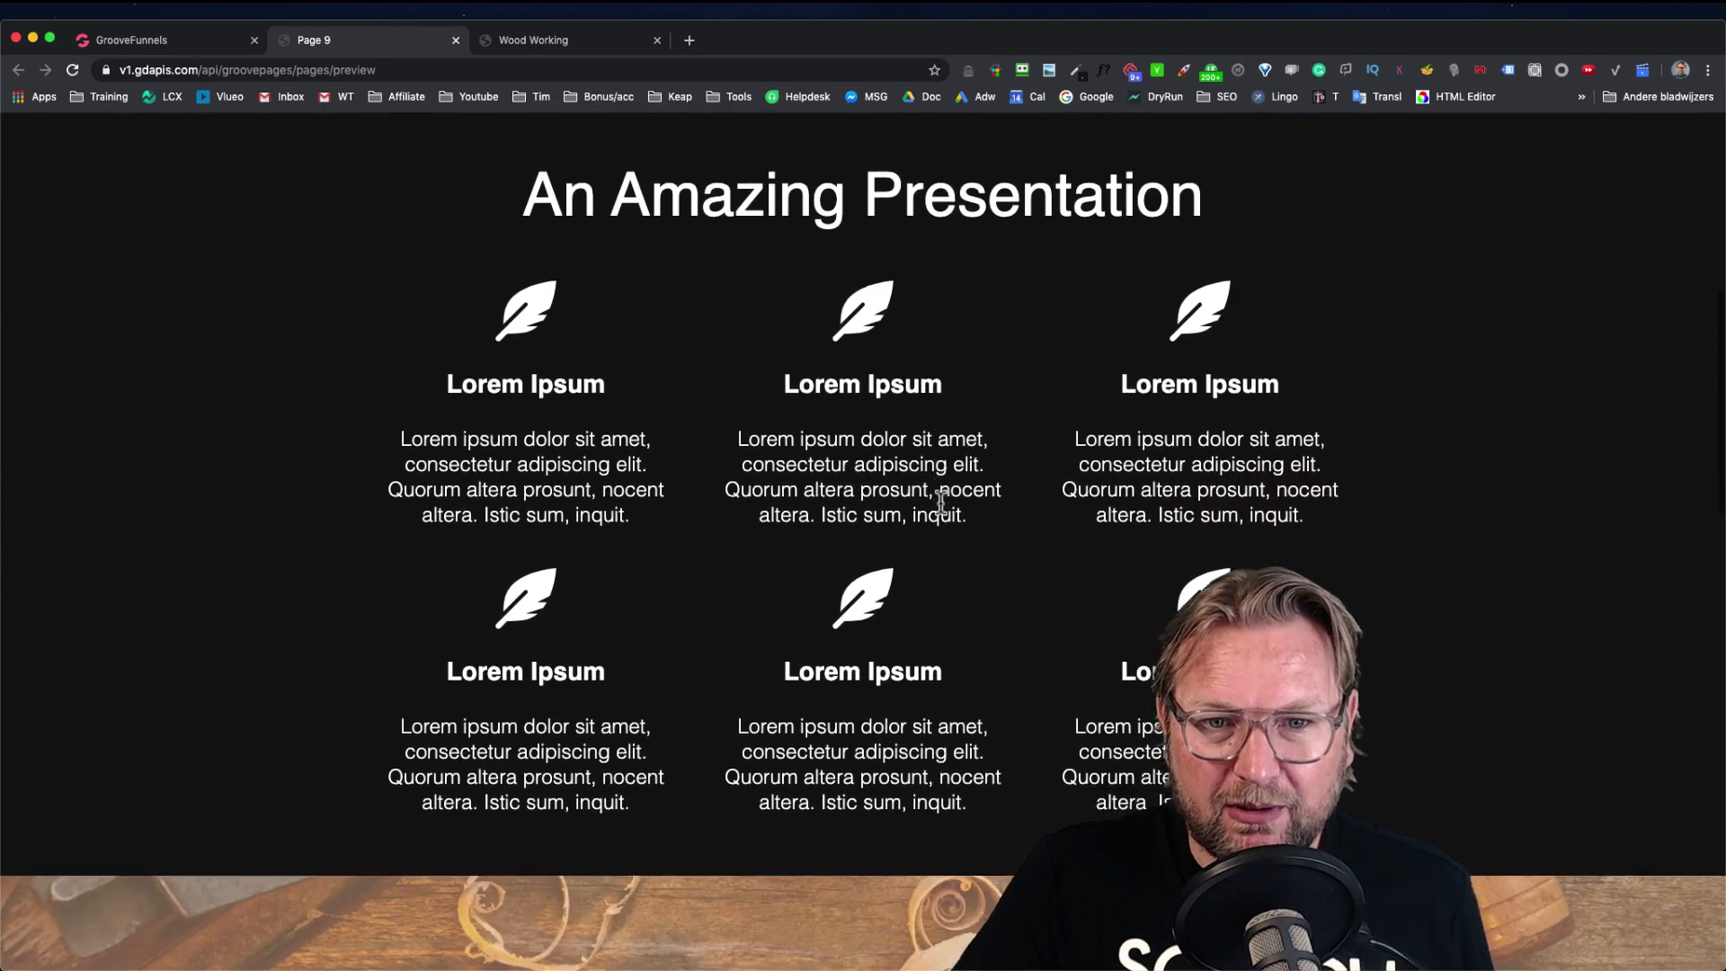
scroll(940, 505, "down", 6)
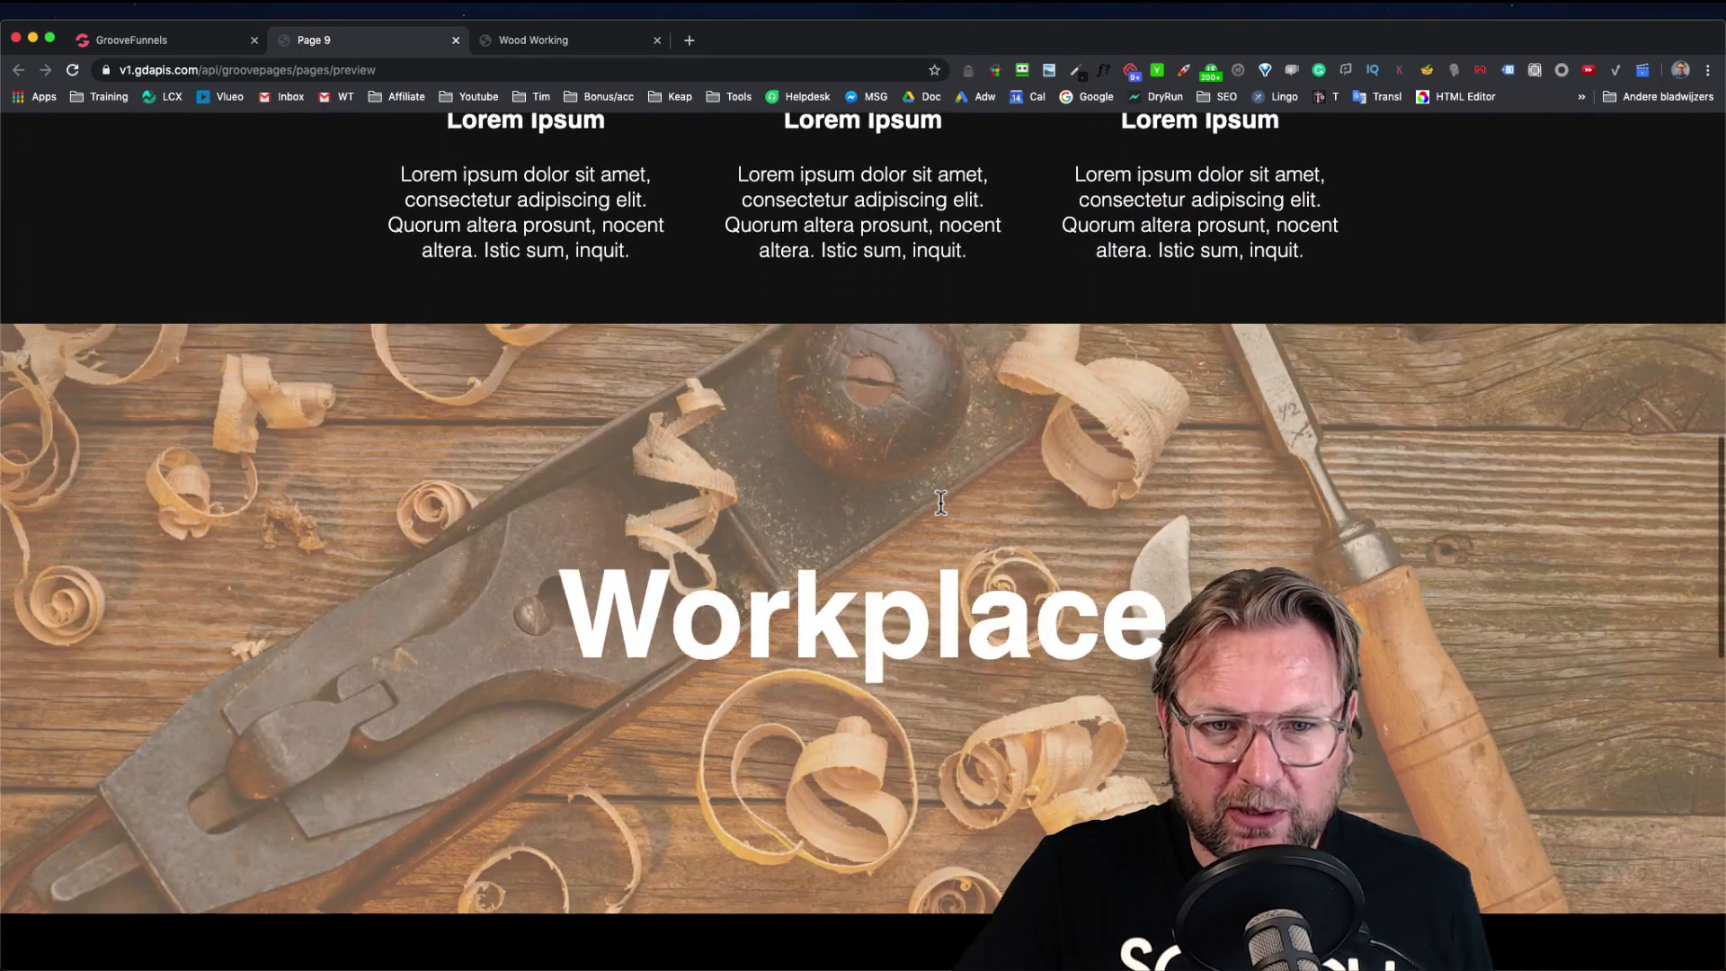
scroll(941, 509, "down", 6)
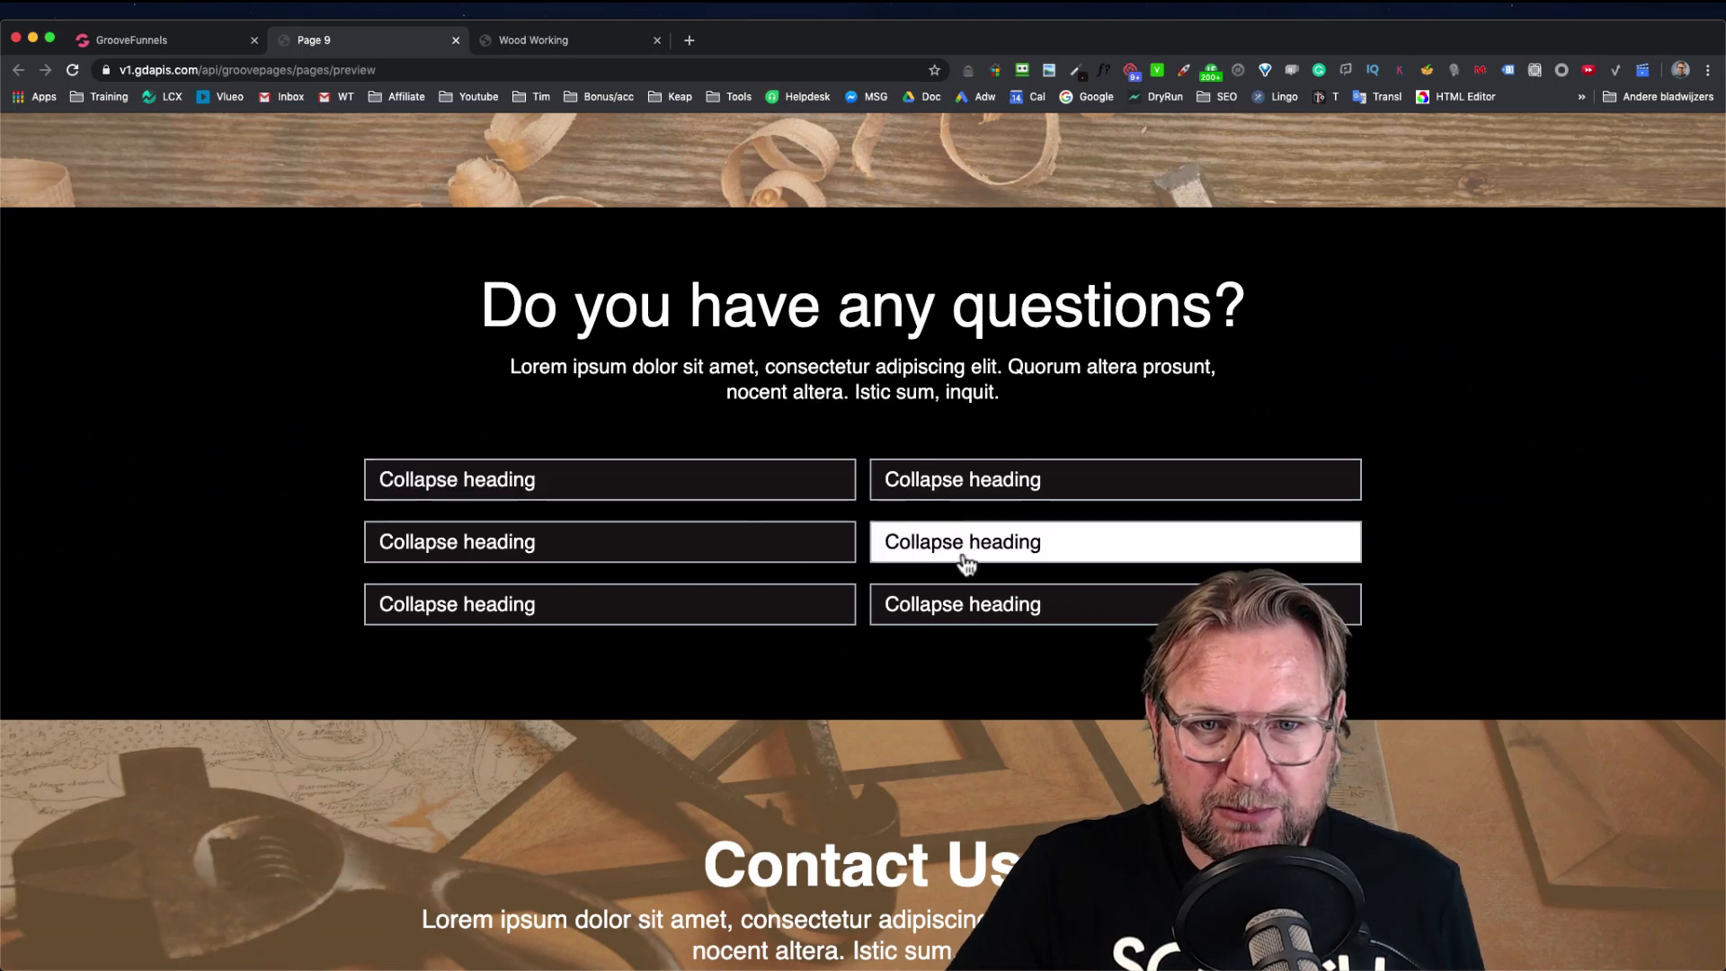
left_click(584, 557)
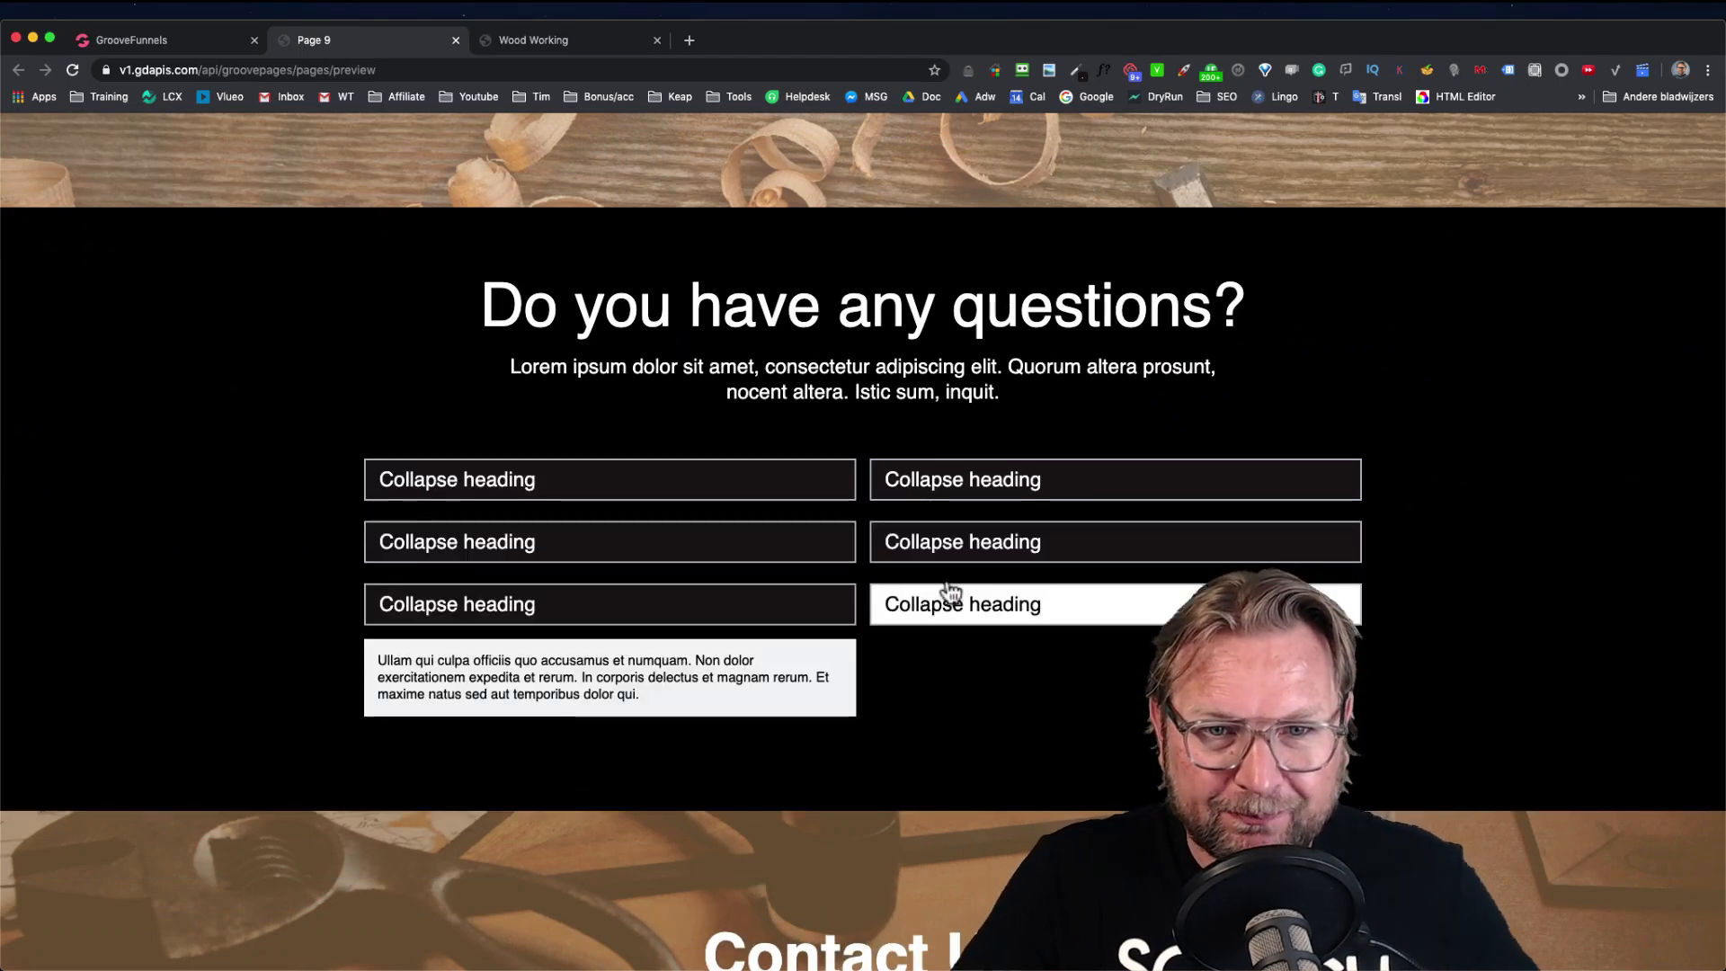
left_click(925, 610)
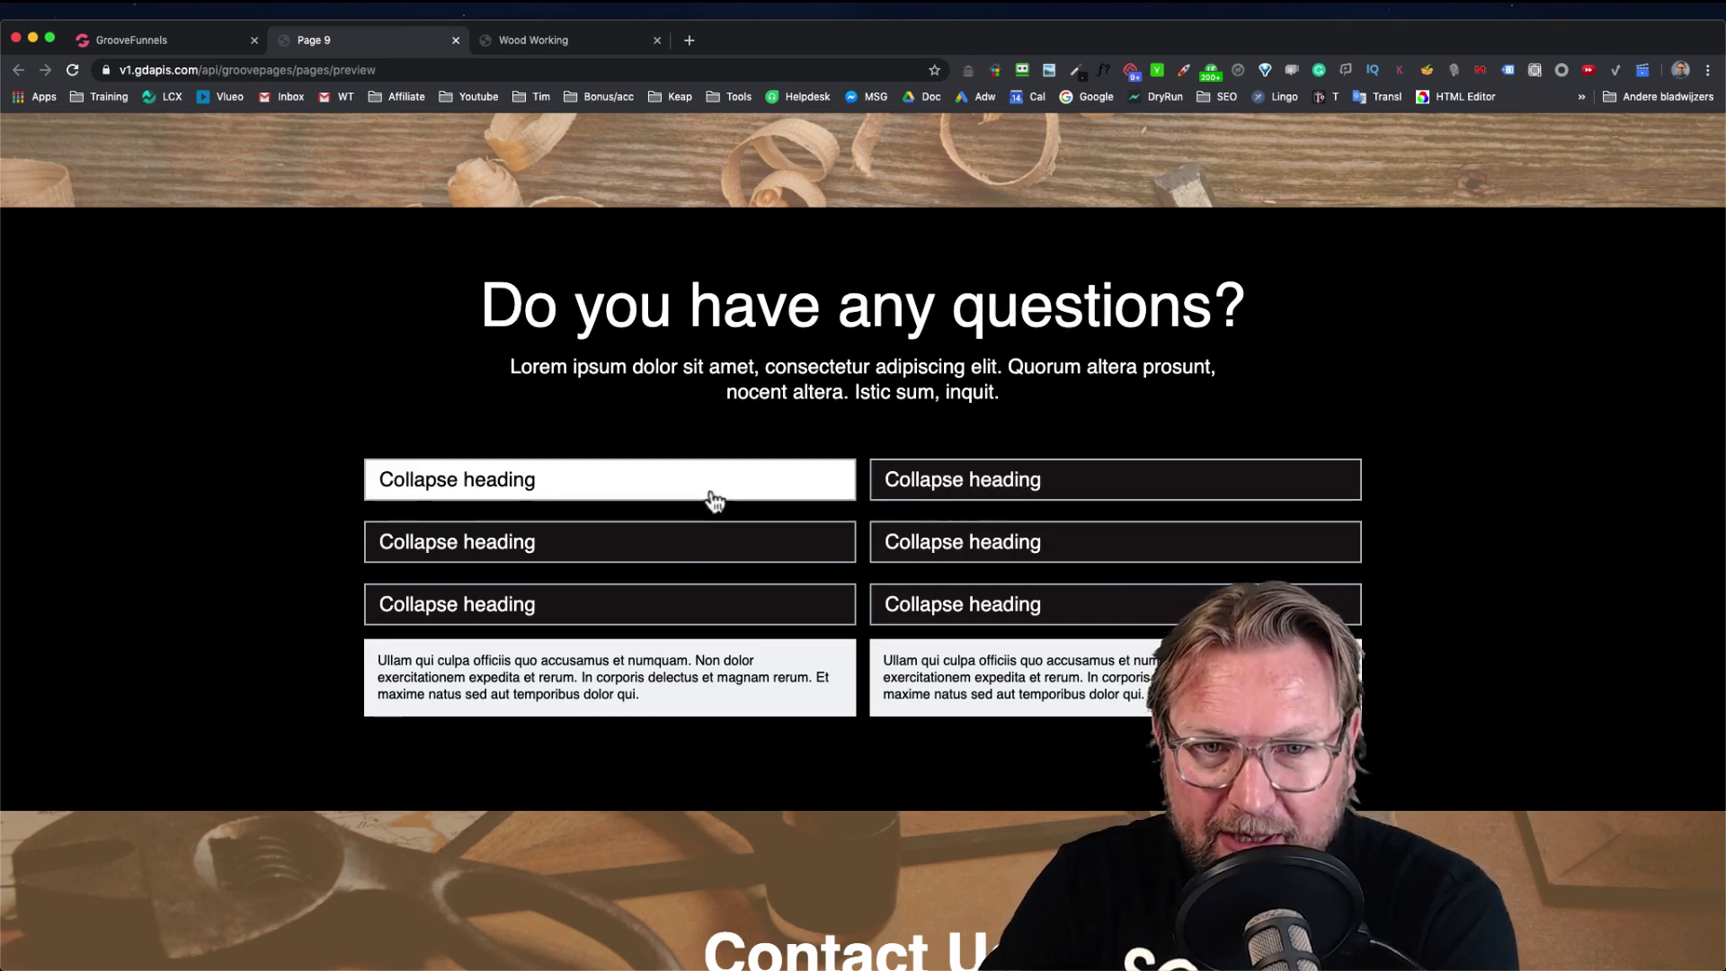
left_click(560, 541)
left_click(701, 616)
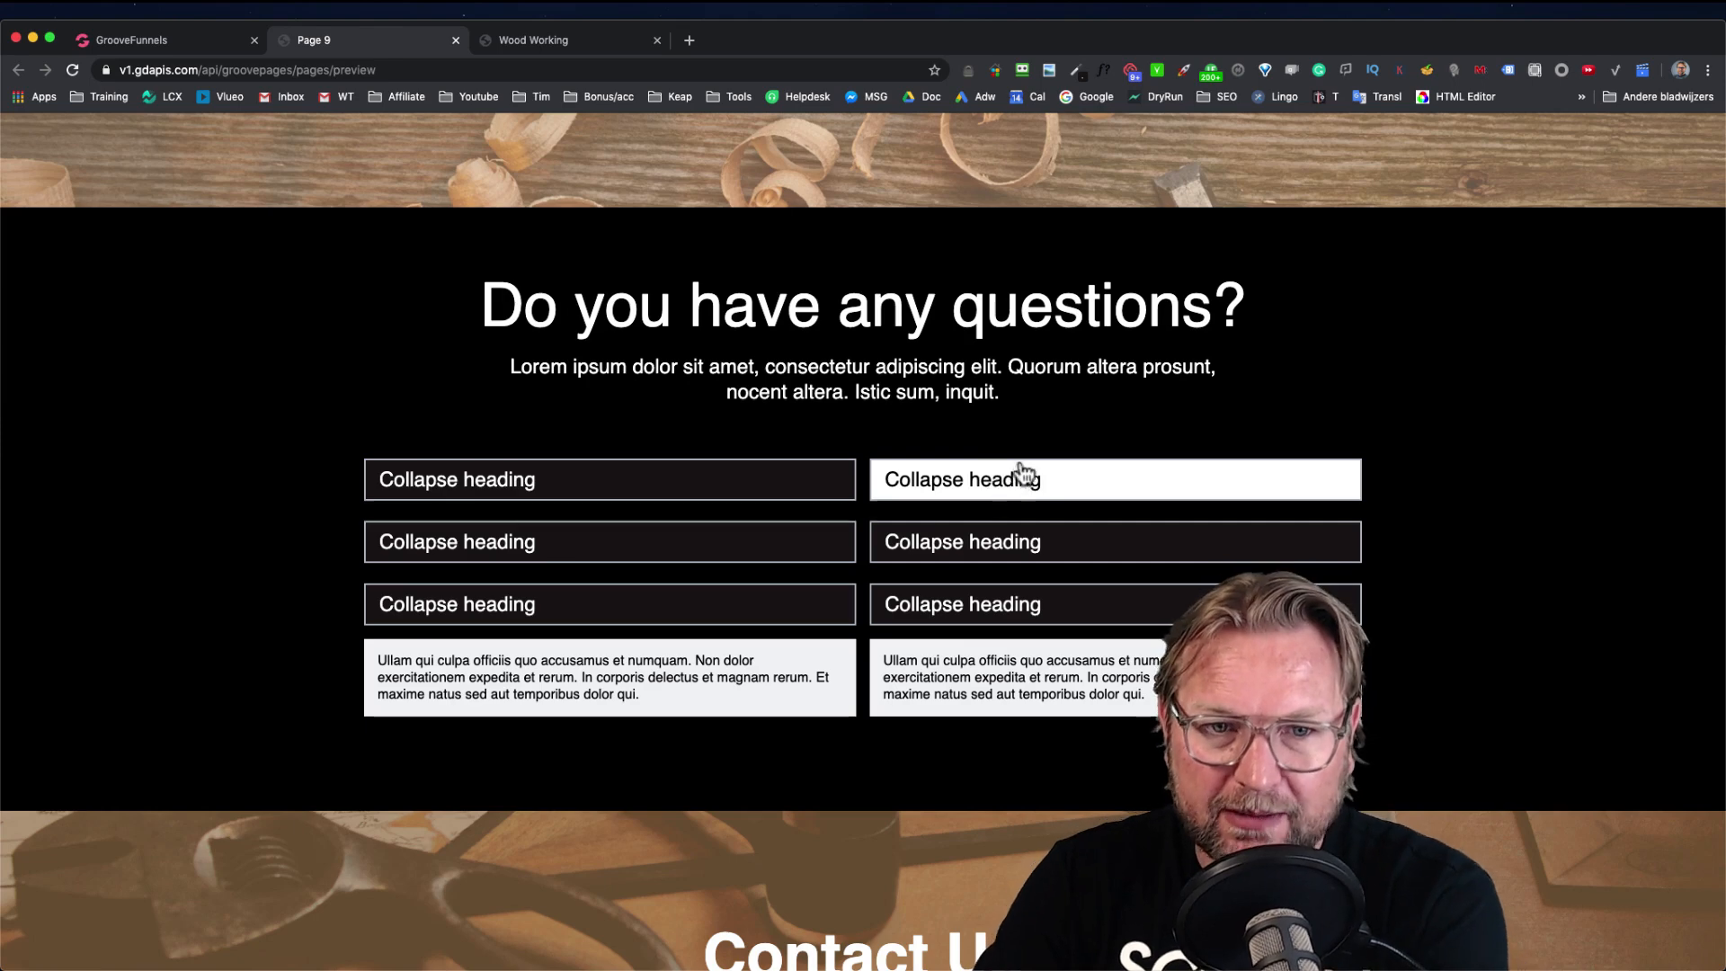
Review the previewed page from the Contact Us section up to the Innovation hero and compare its phone and e-mail column with the editor
scroll(960, 490, "down", 10)
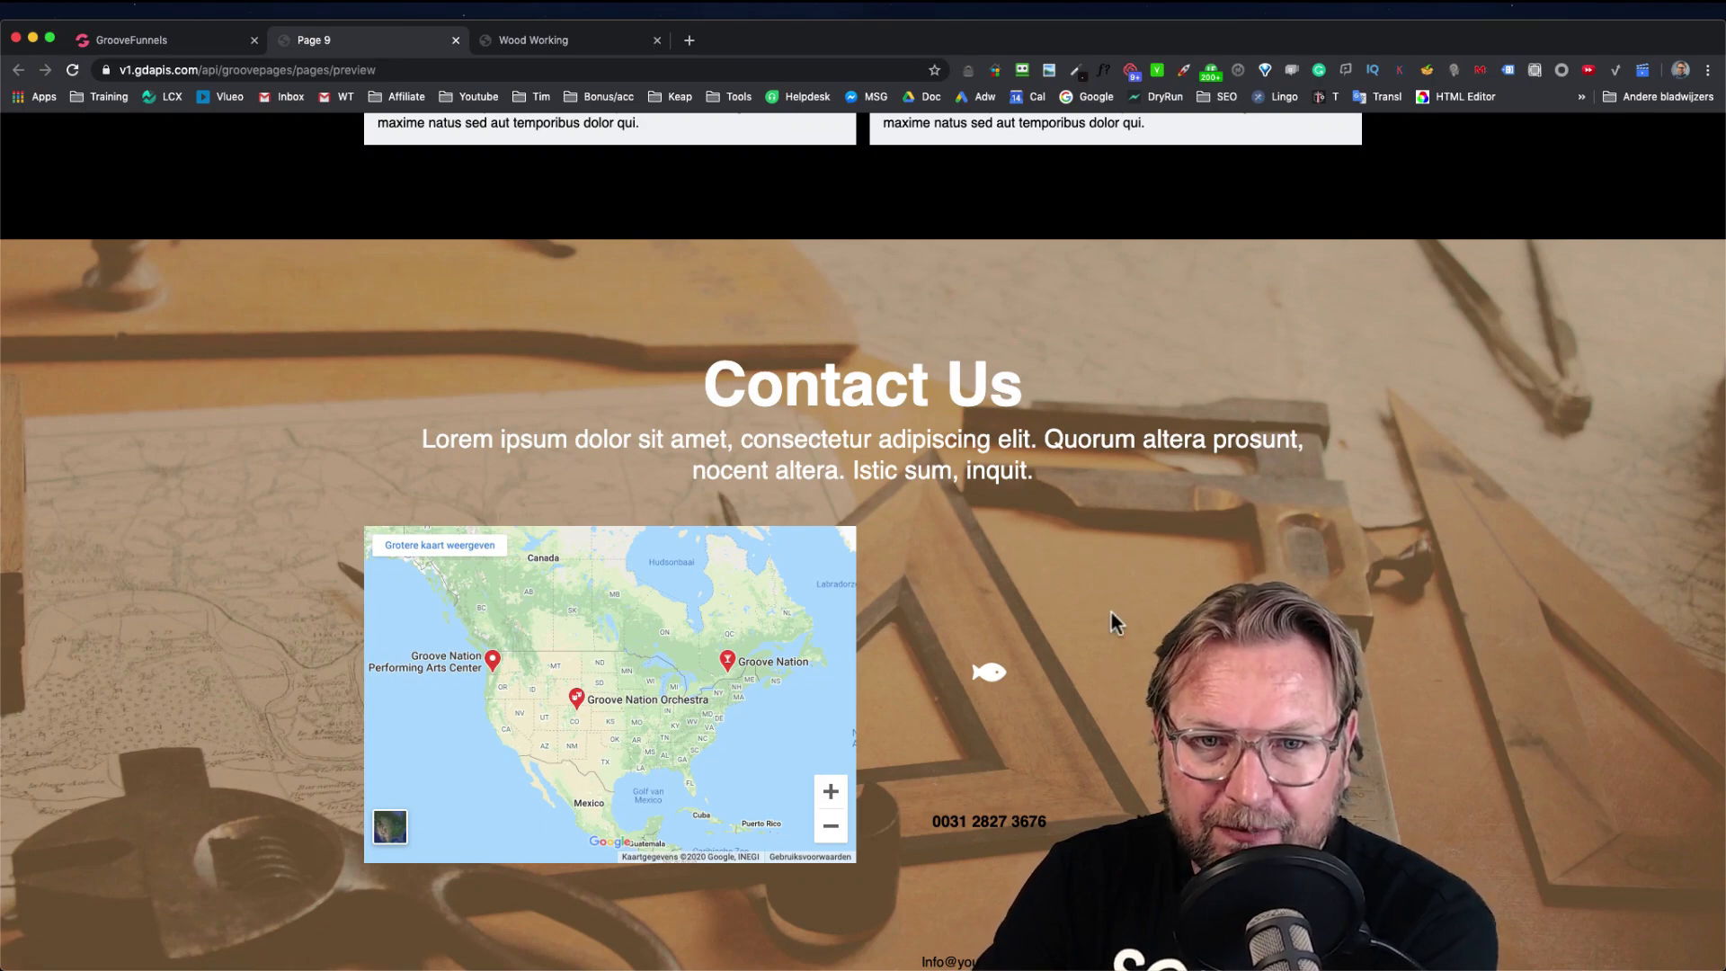
scroll(1111, 612, "up", 8)
scroll(1118, 620, "up", 20)
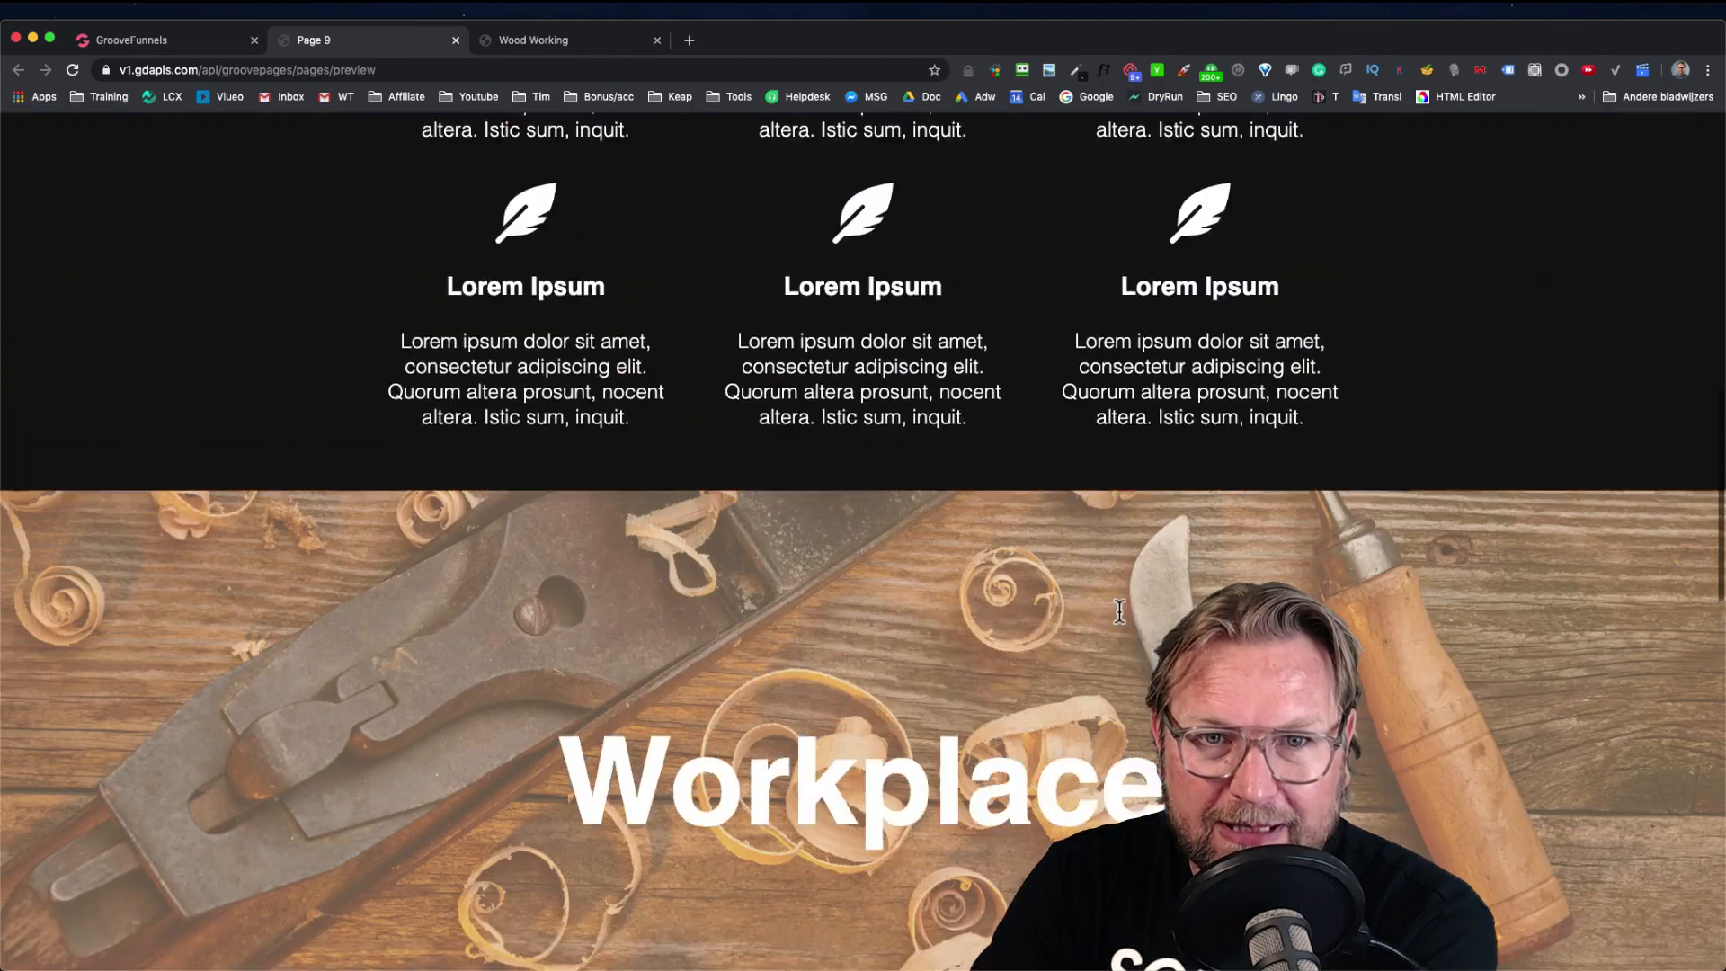
scroll(1120, 610, "up", 8)
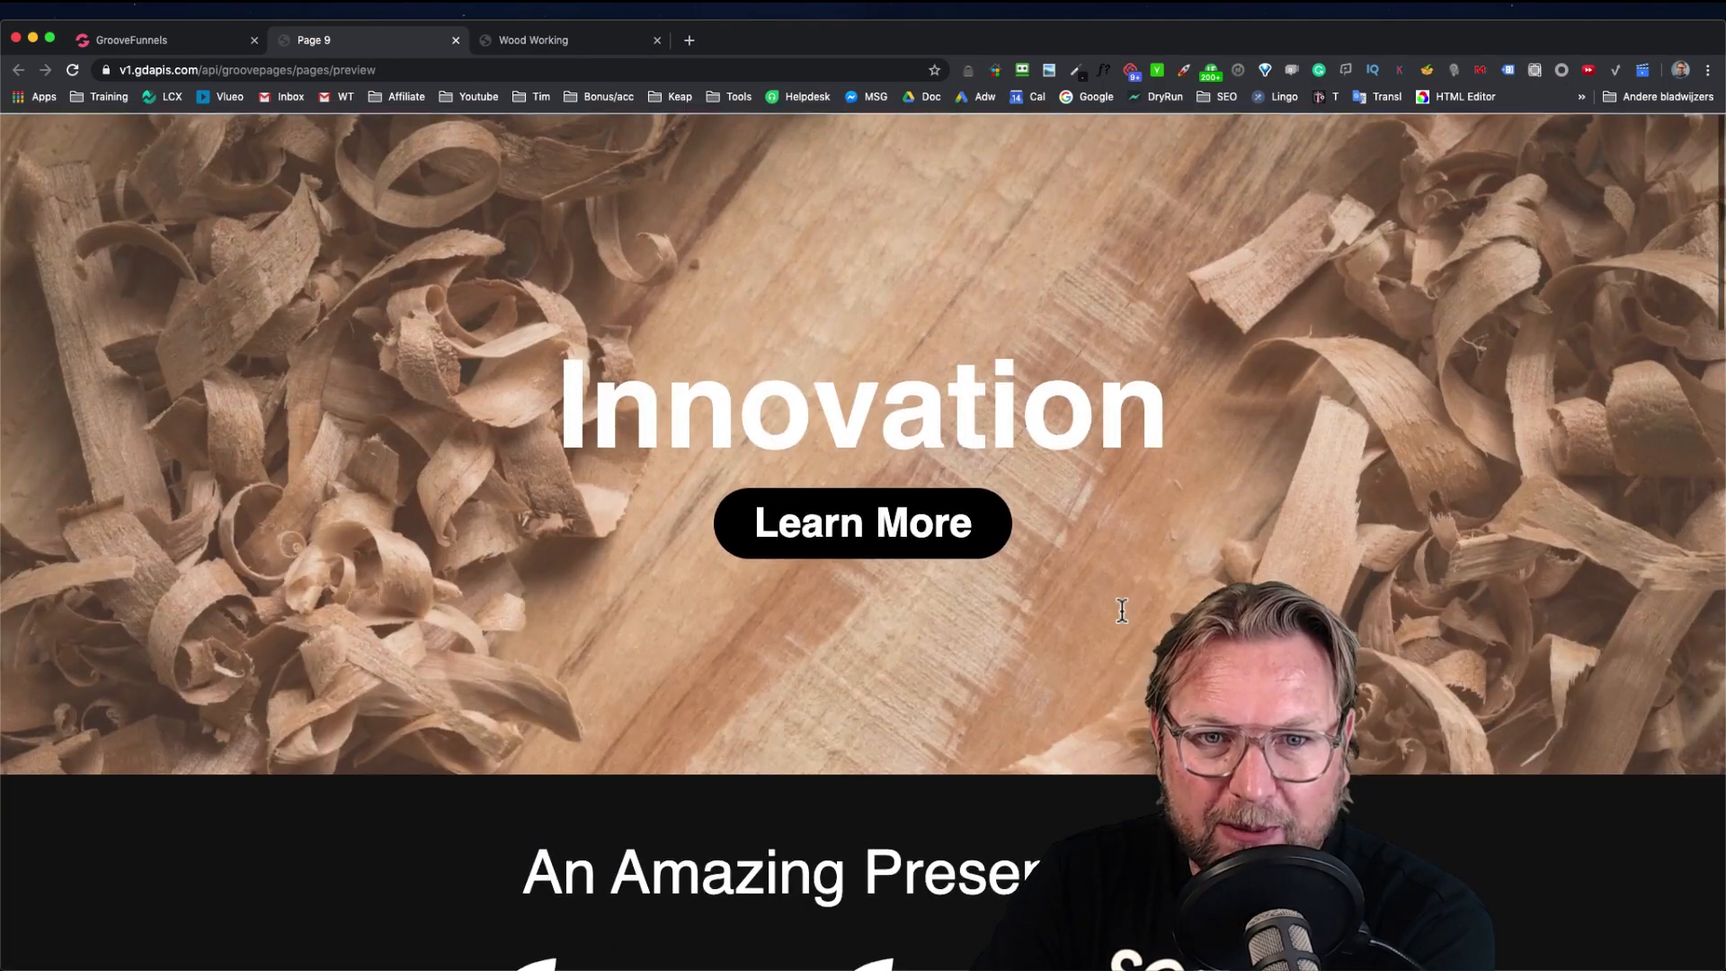
scroll(1120, 610, "down", 20)
scroll(1120, 609, "down", 2)
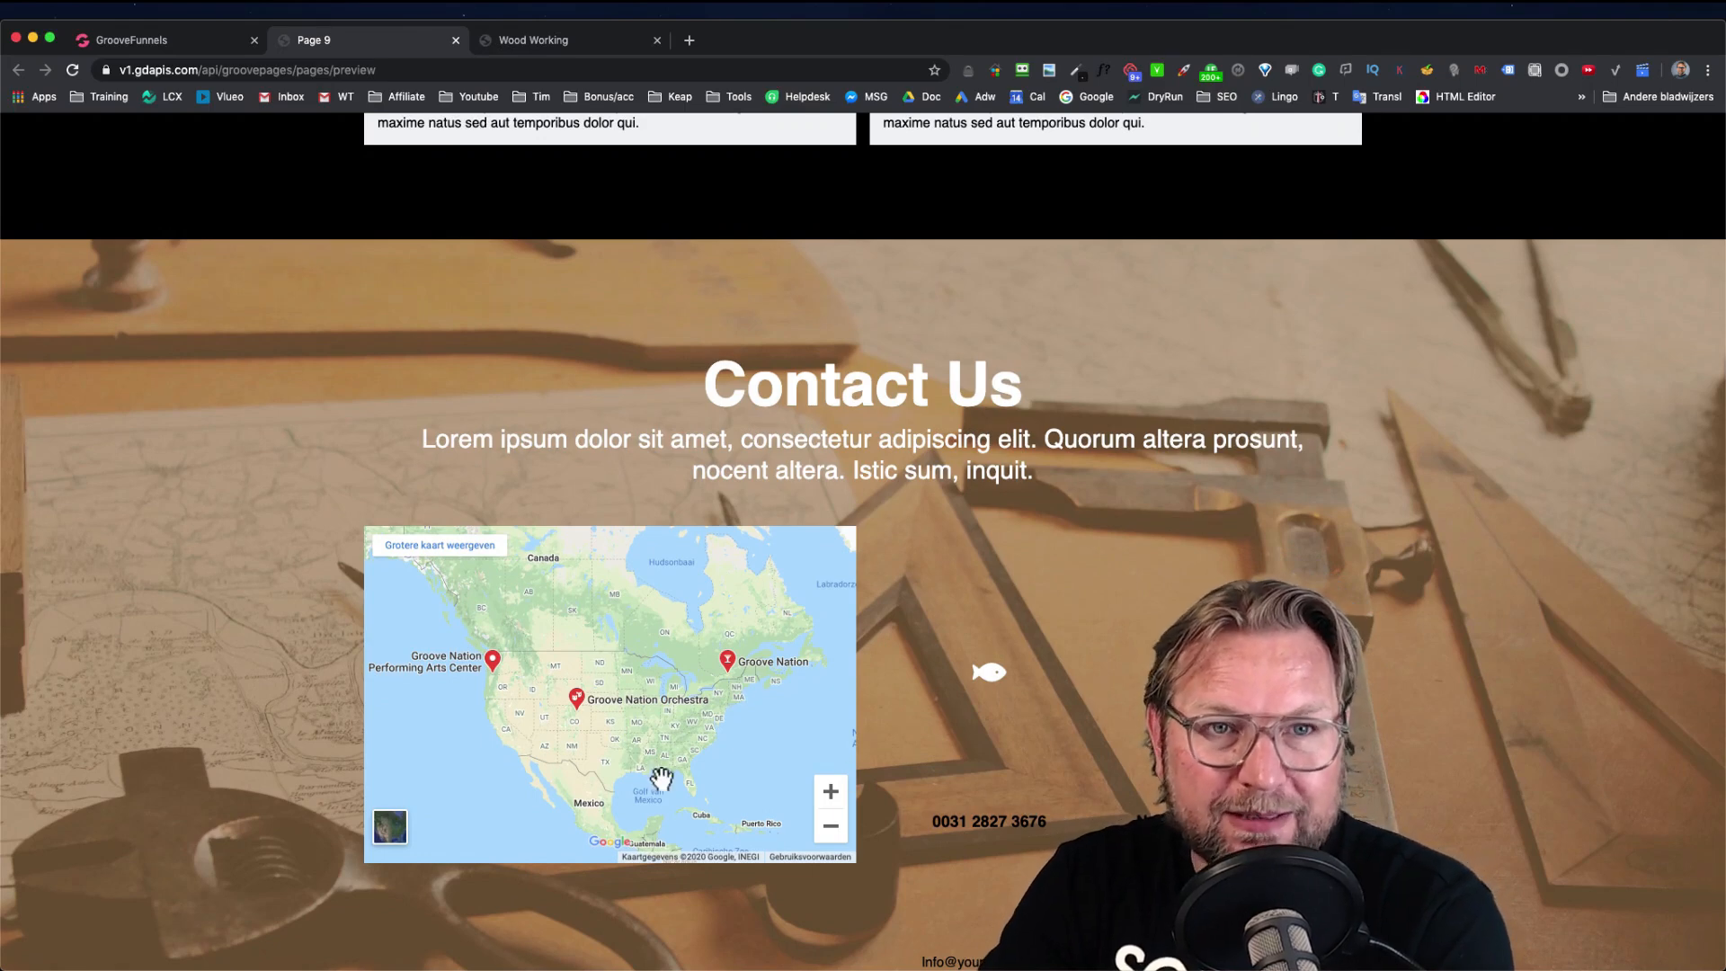
left_click(221, 44)
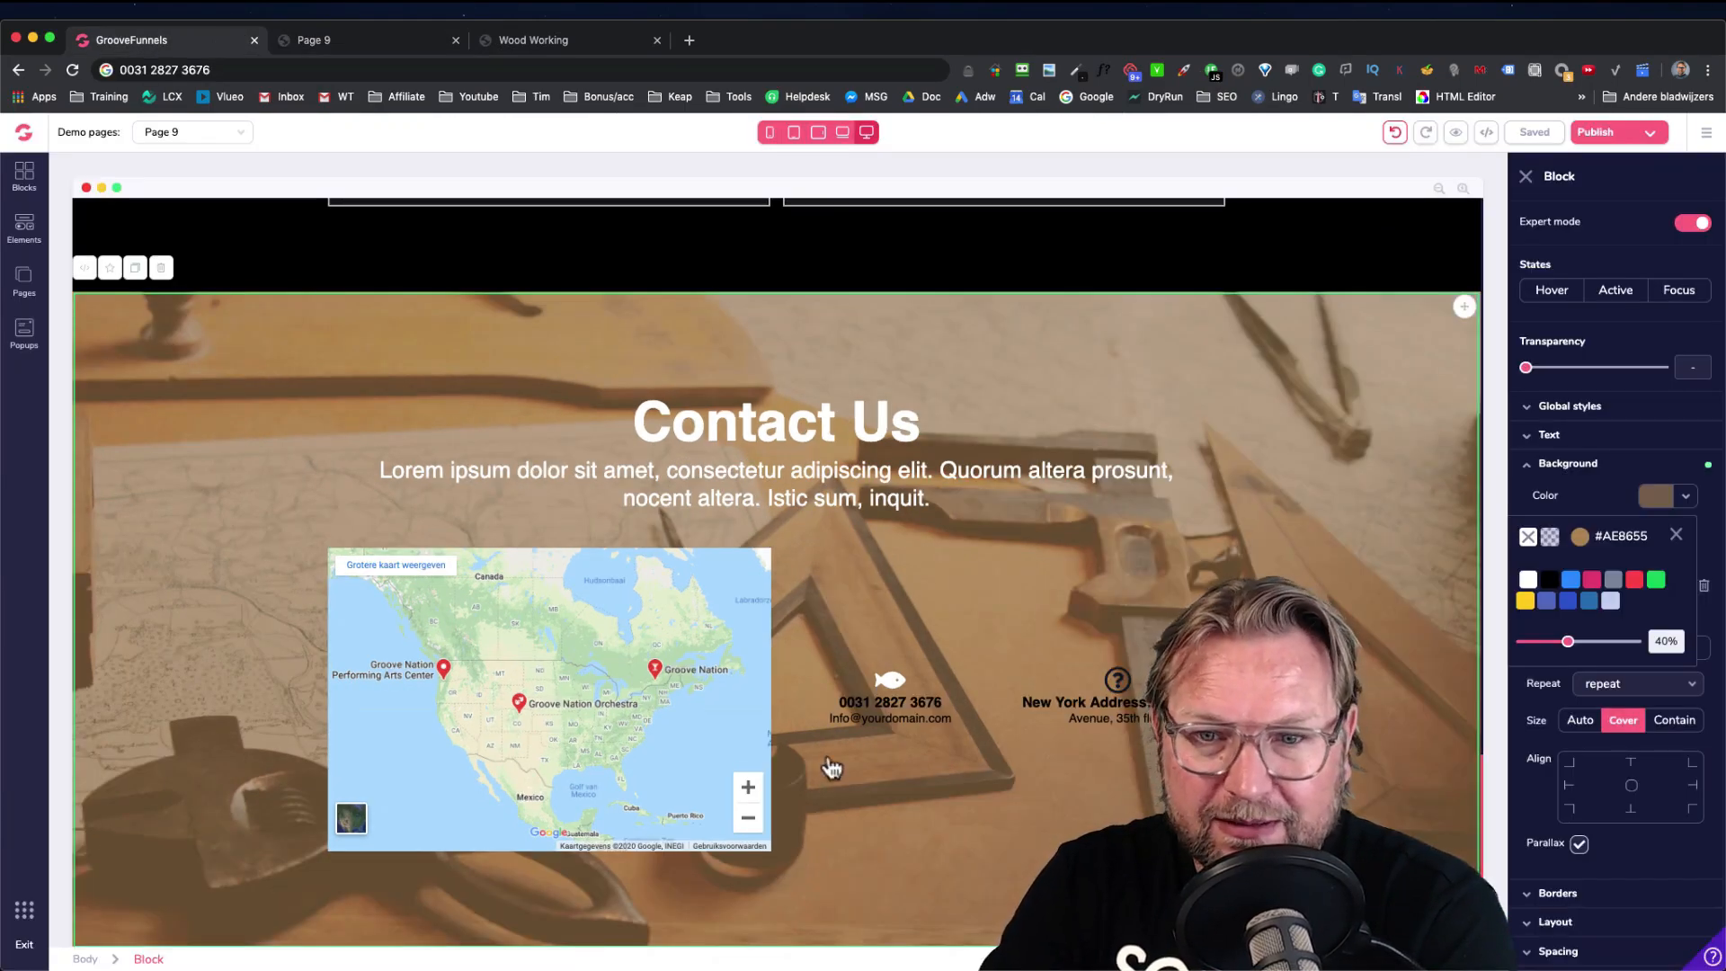
left_click(879, 707)
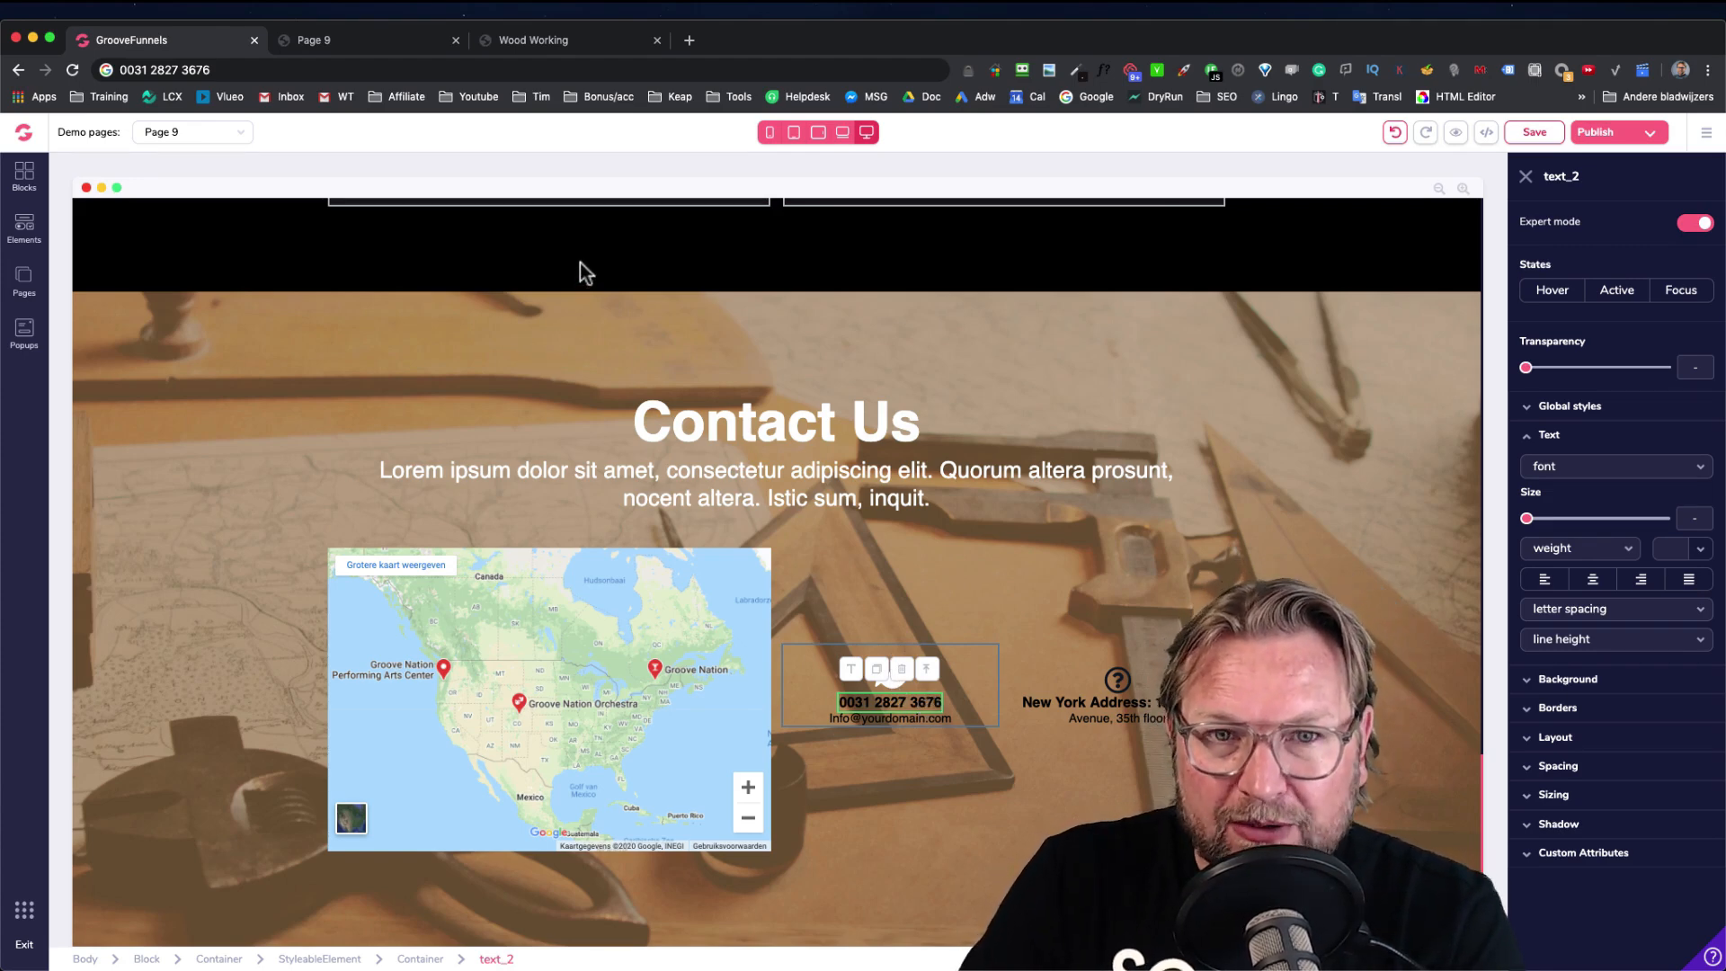
scroll(535, 351, "up", 5)
left_click(379, 46)
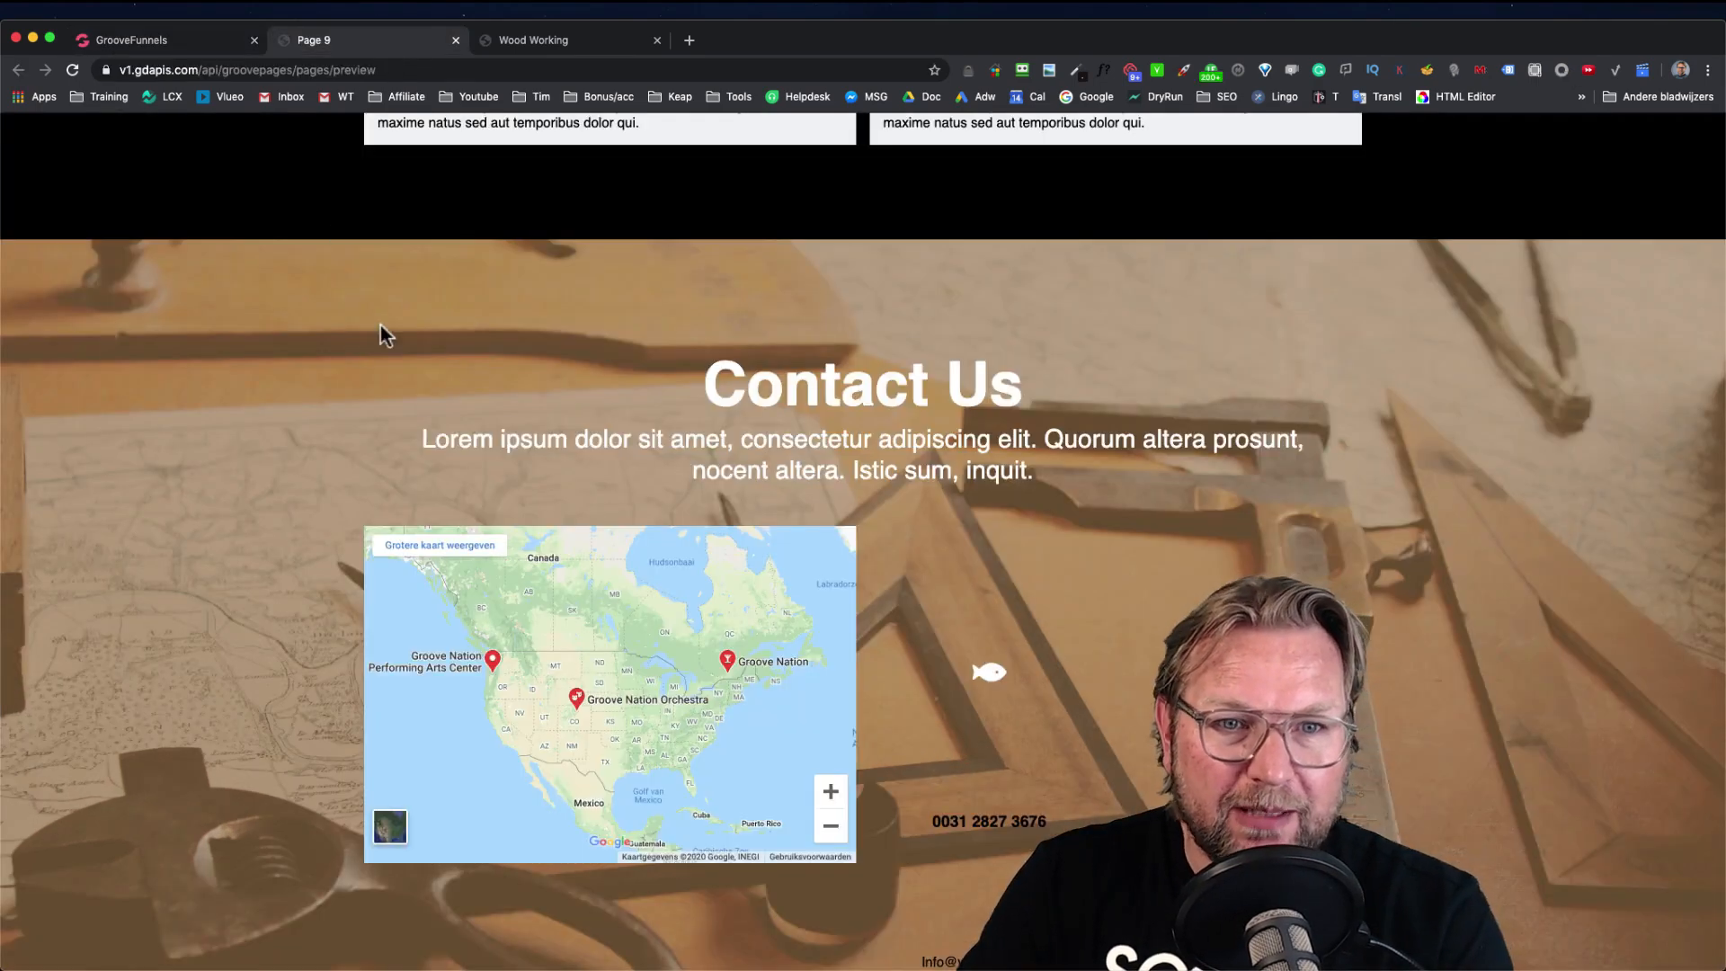
scroll(381, 327, "up", 20)
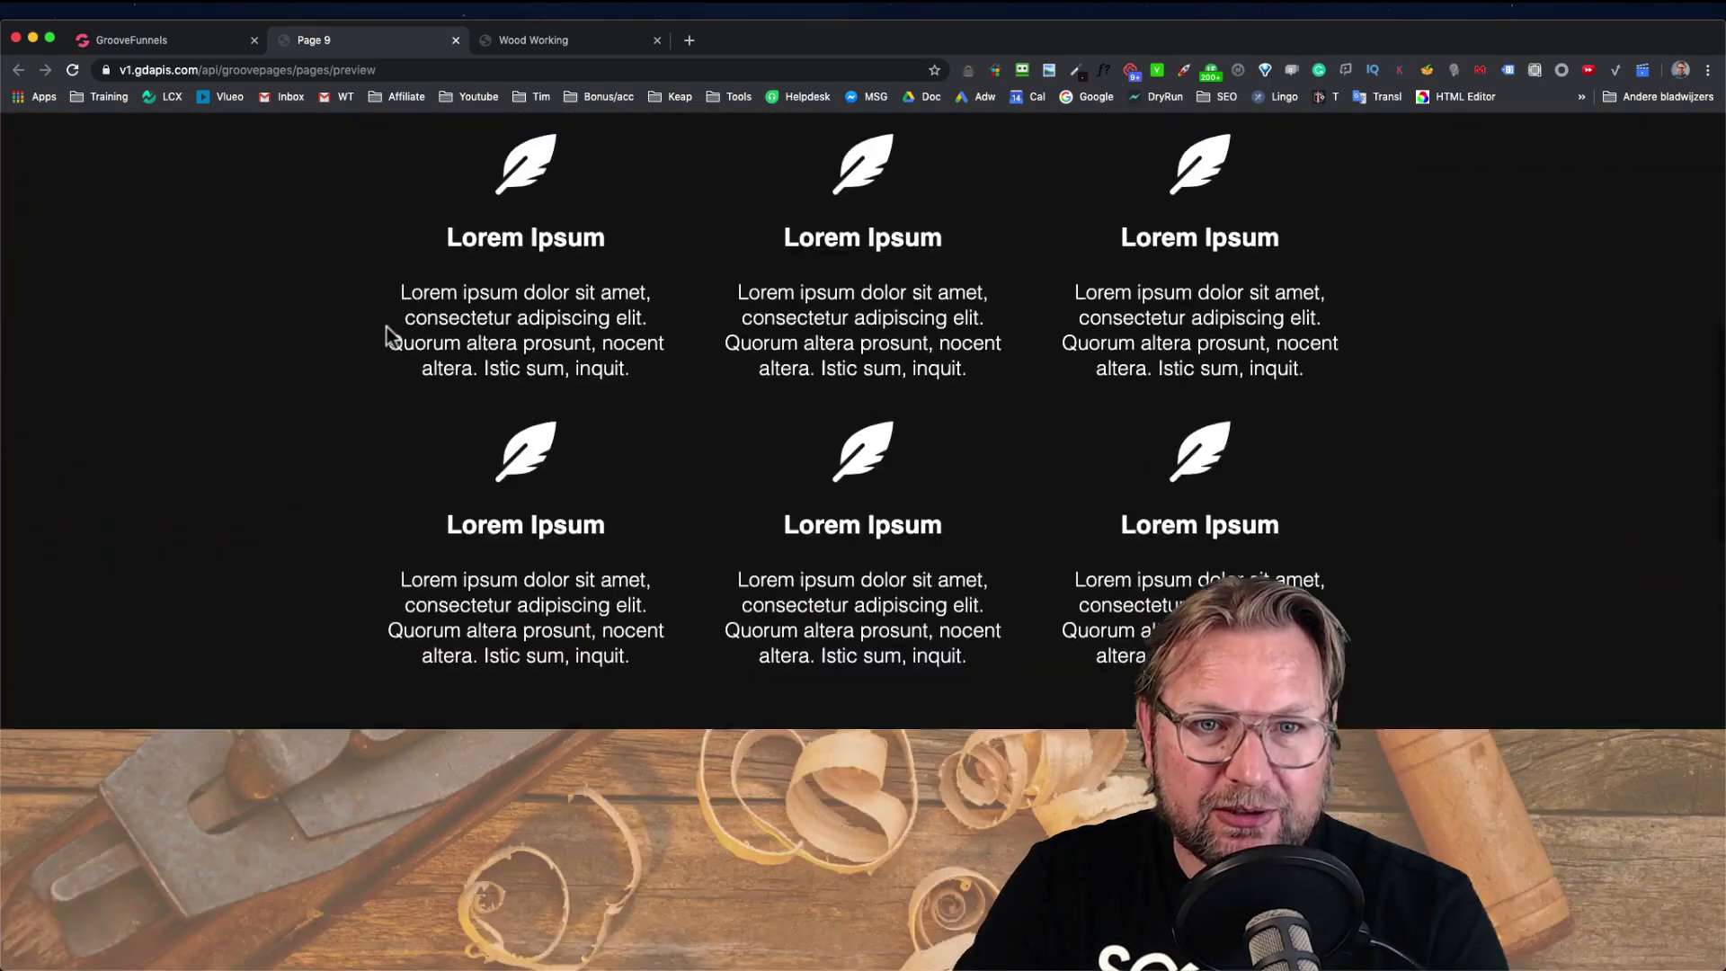
scroll(387, 330, "up", 10)
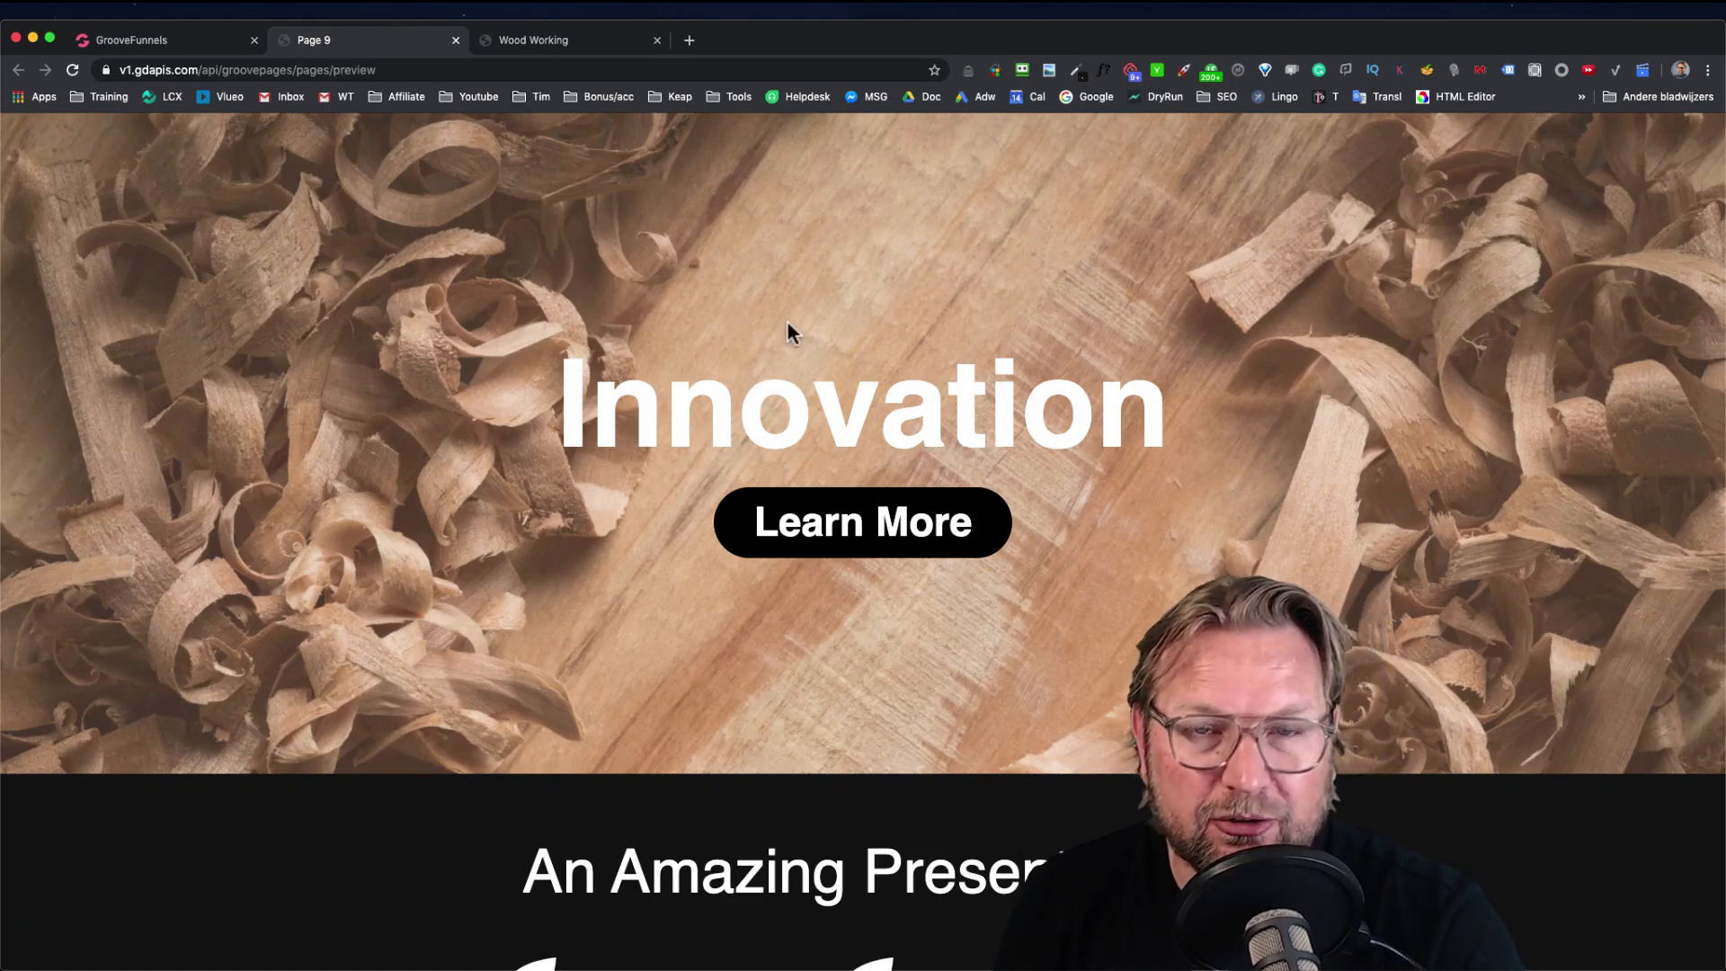
Return to the page editor, save Page 9 with its element settings closed, and look over the site's page list
left_click(225, 39)
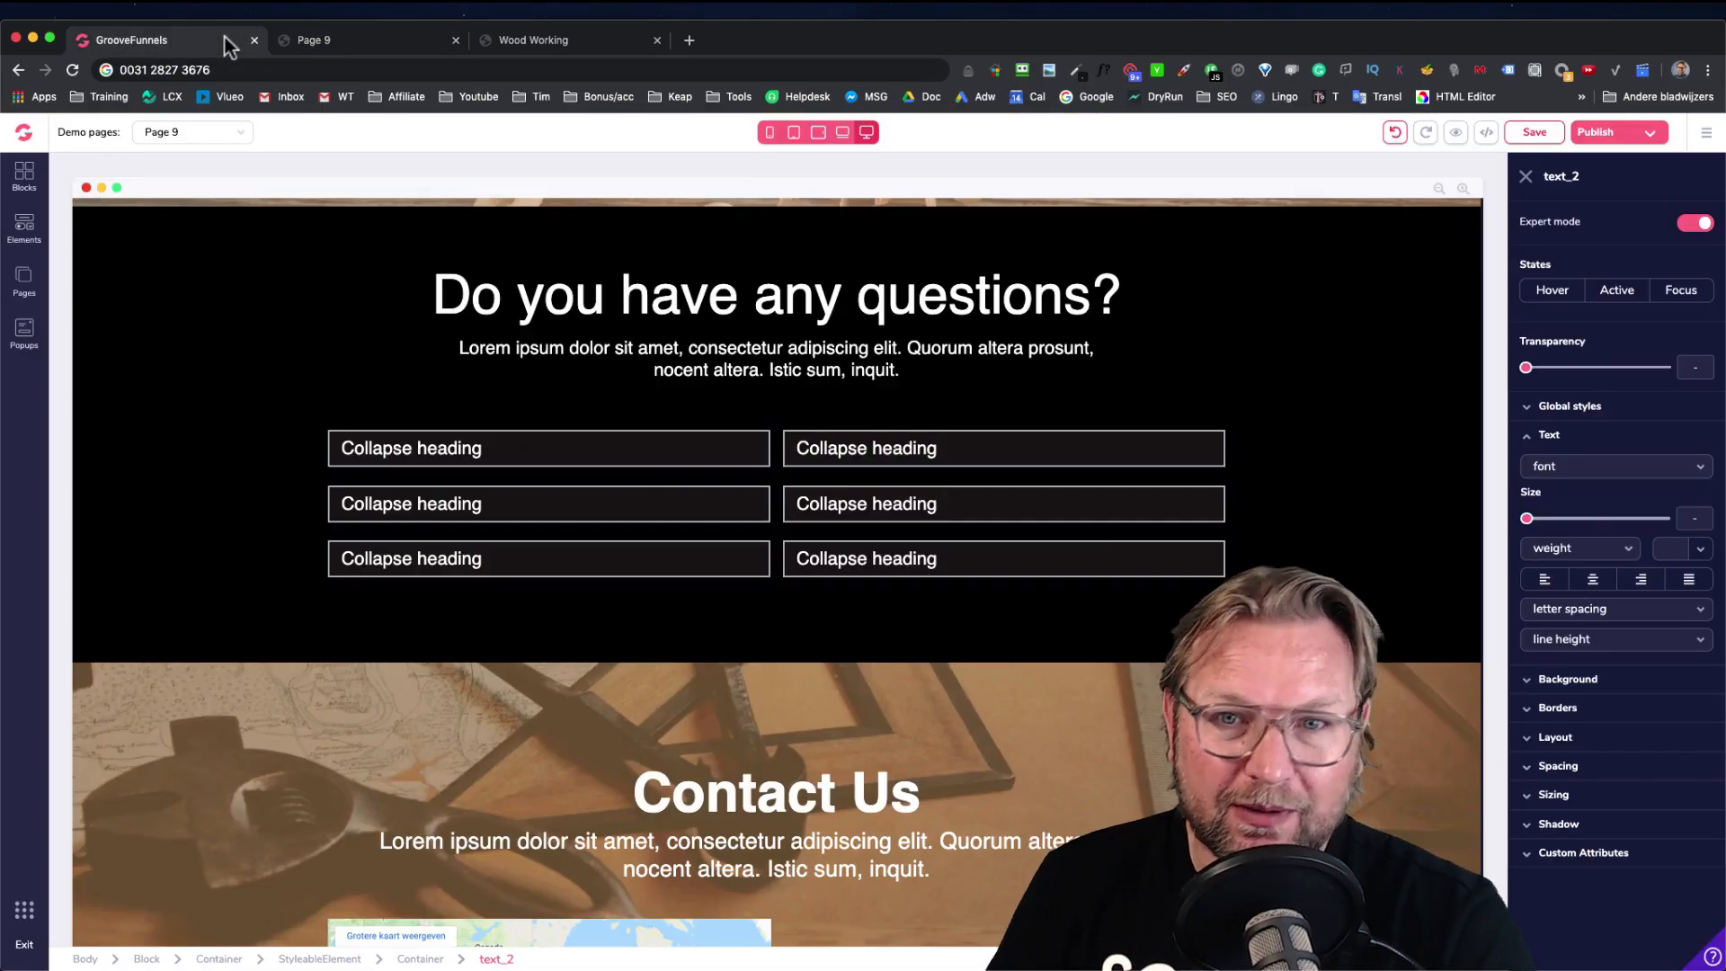
scroll(1226, 297, "up", 15)
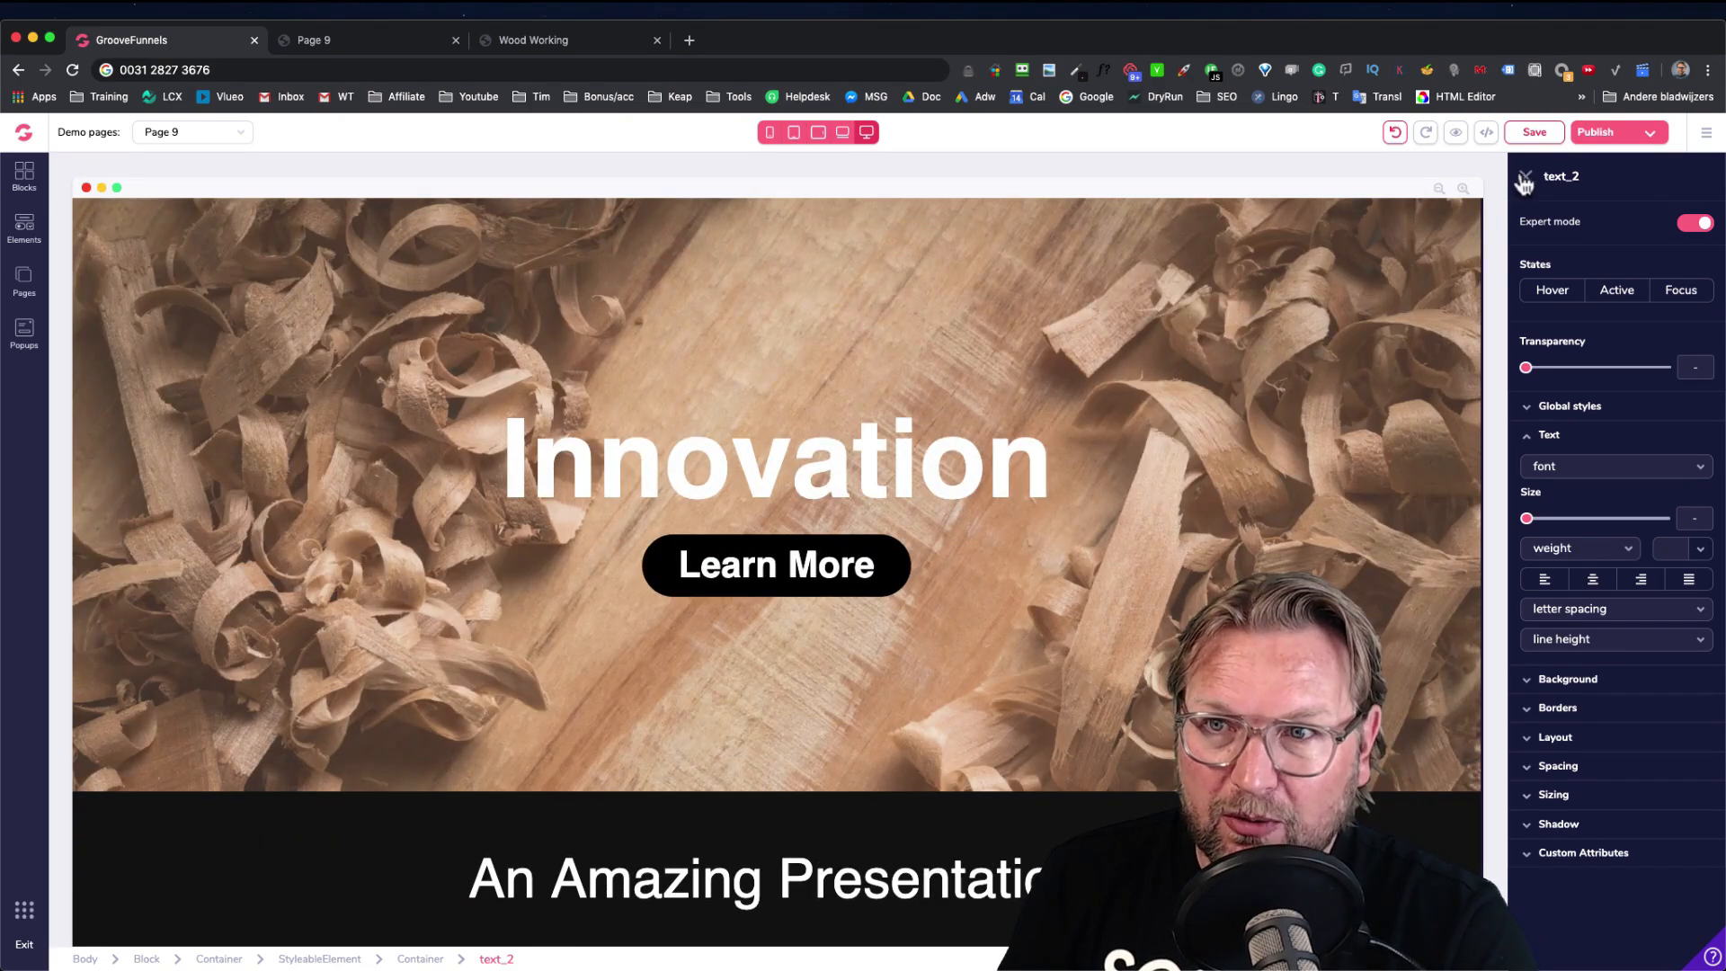
left_click(1525, 178)
left_click(1534, 132)
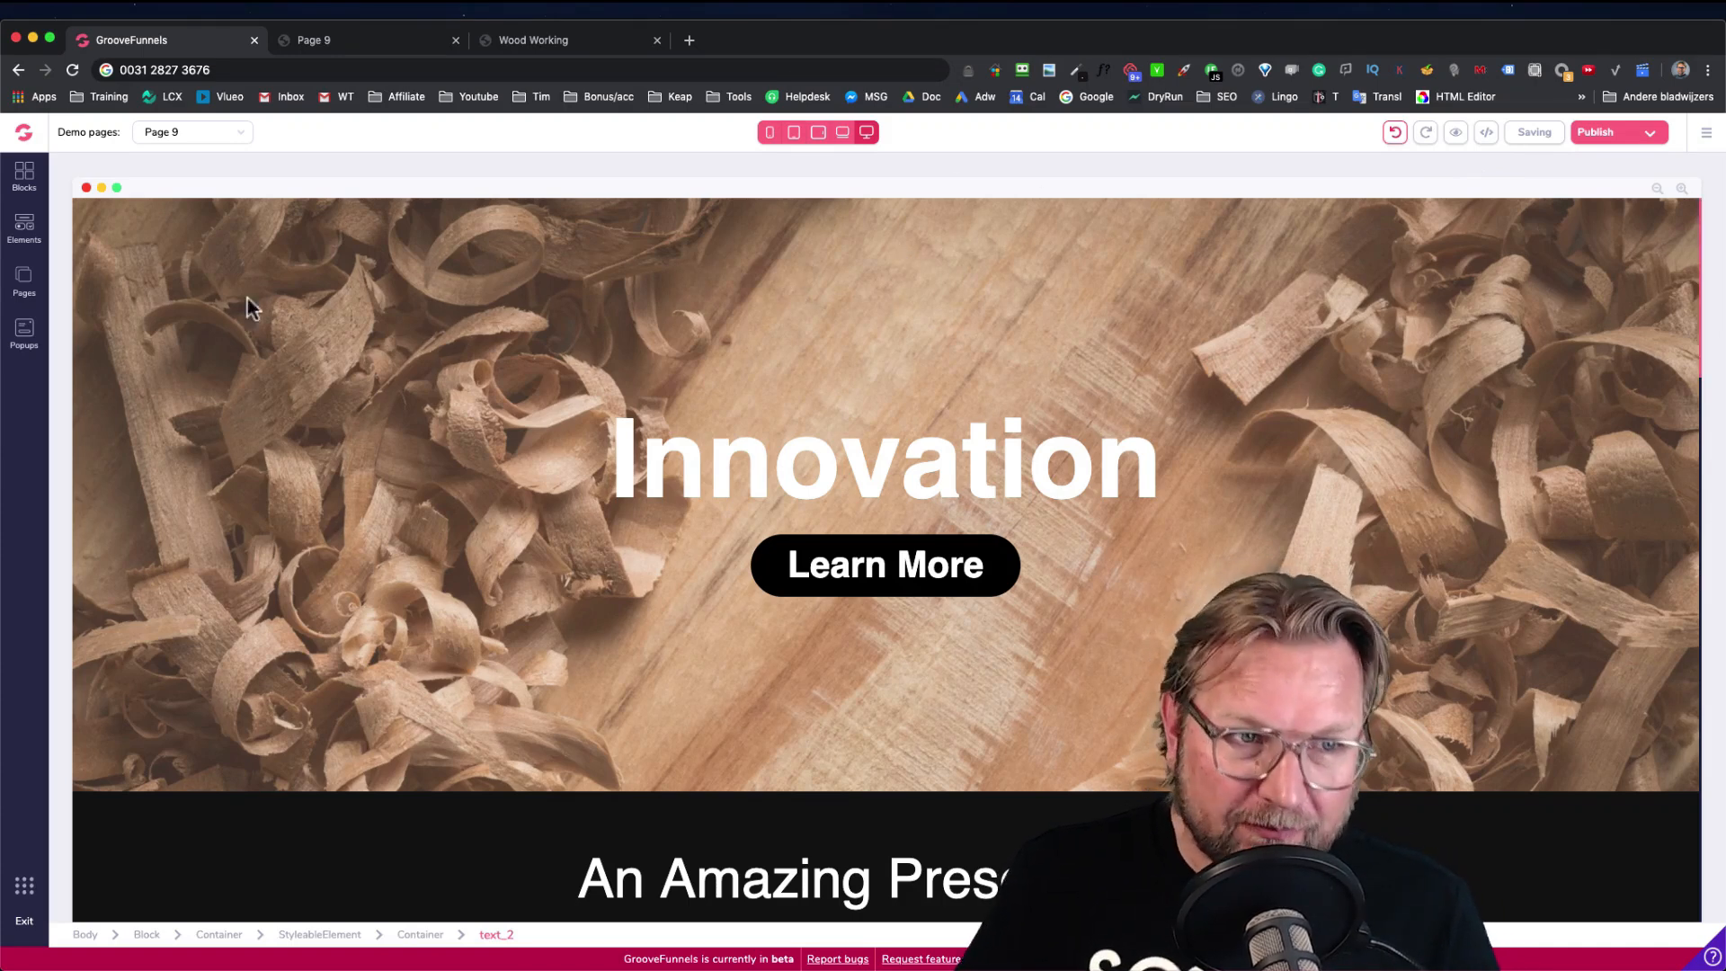
left_click(23, 284)
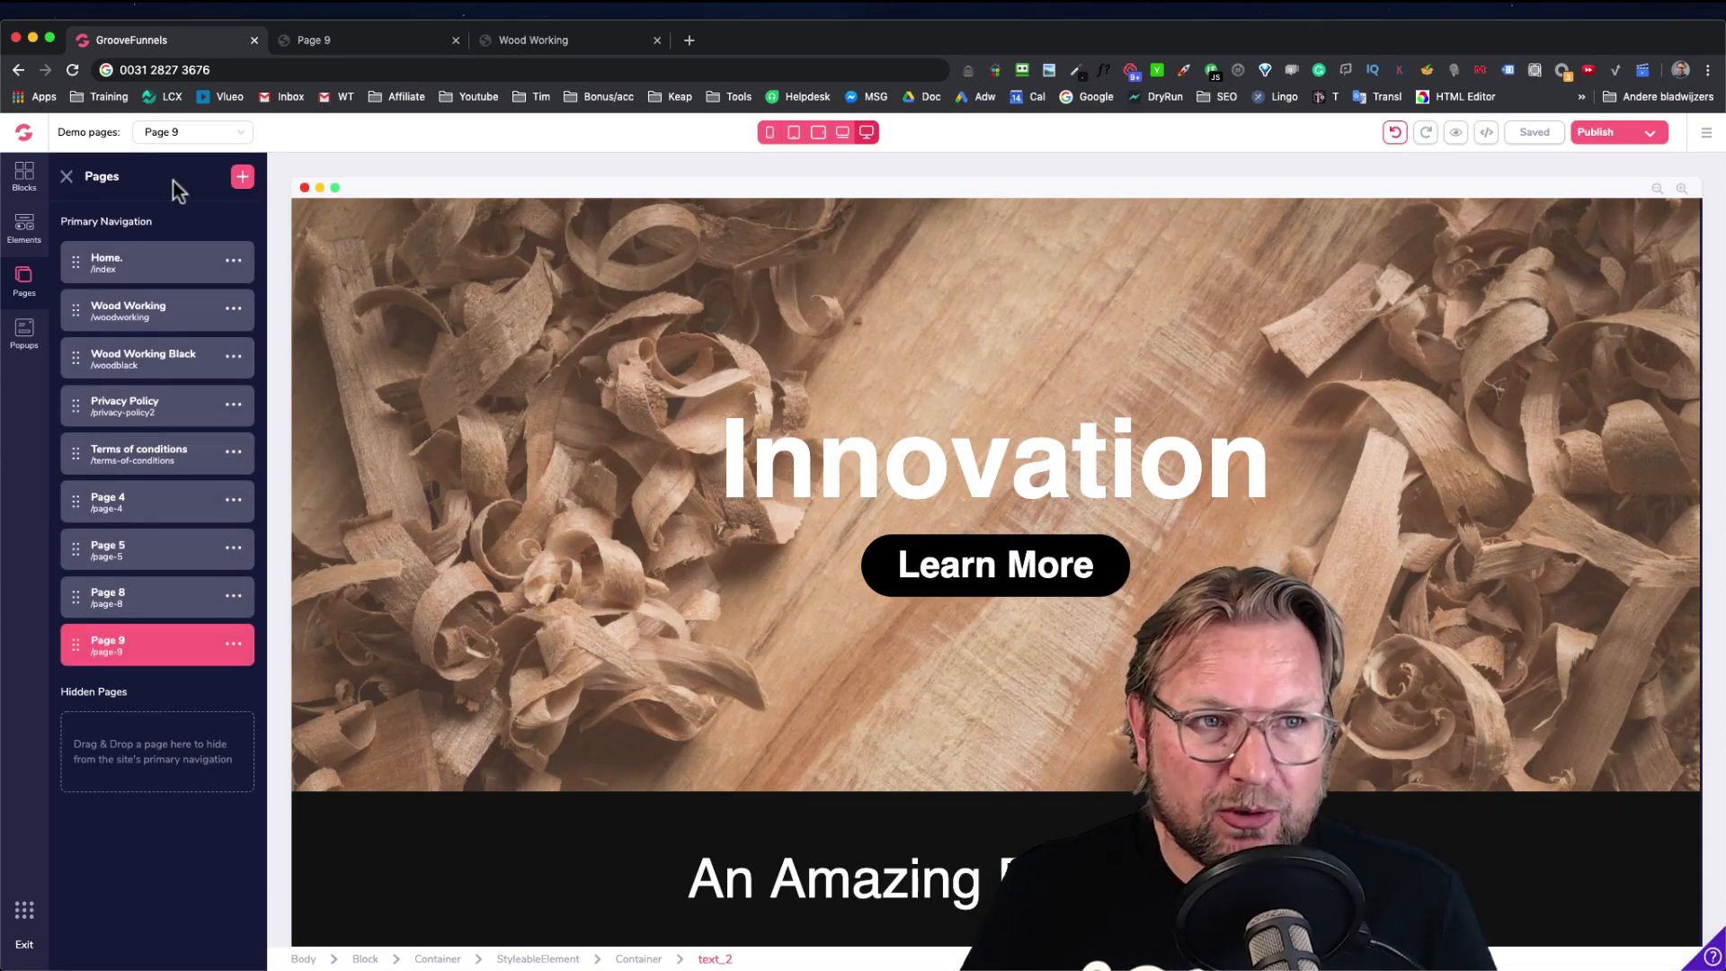
left_click(67, 177)
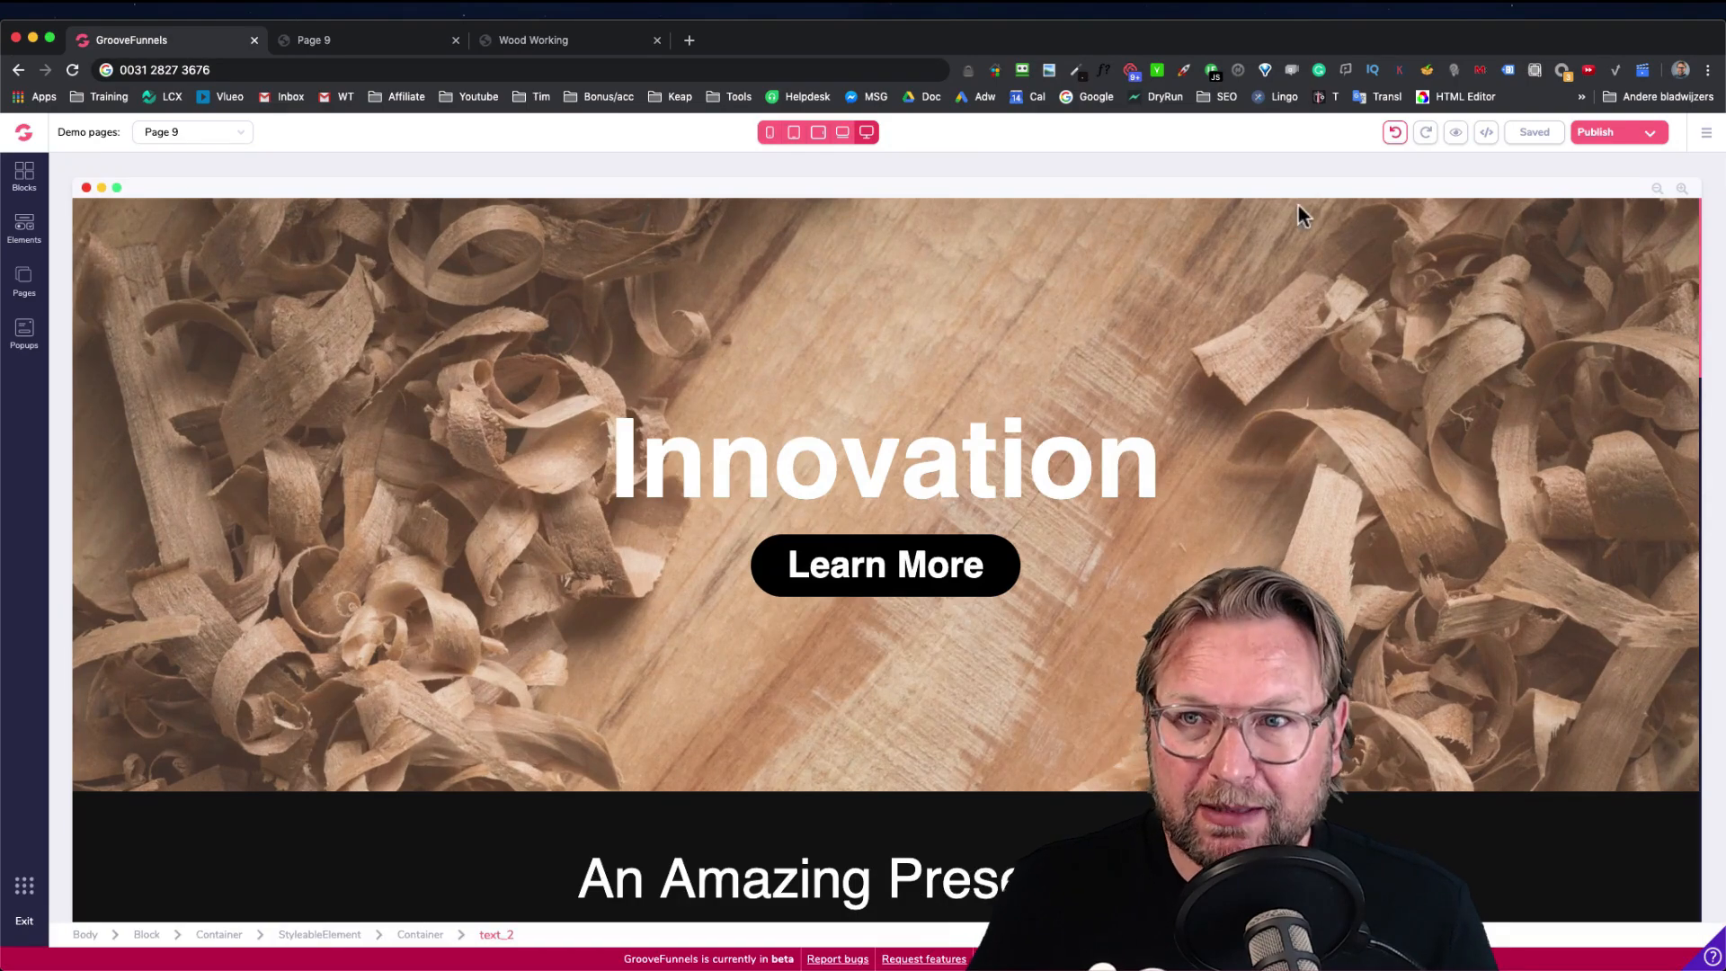
Copy the page's entire source code and try clearing it, discarding the change
left_click(1485, 133)
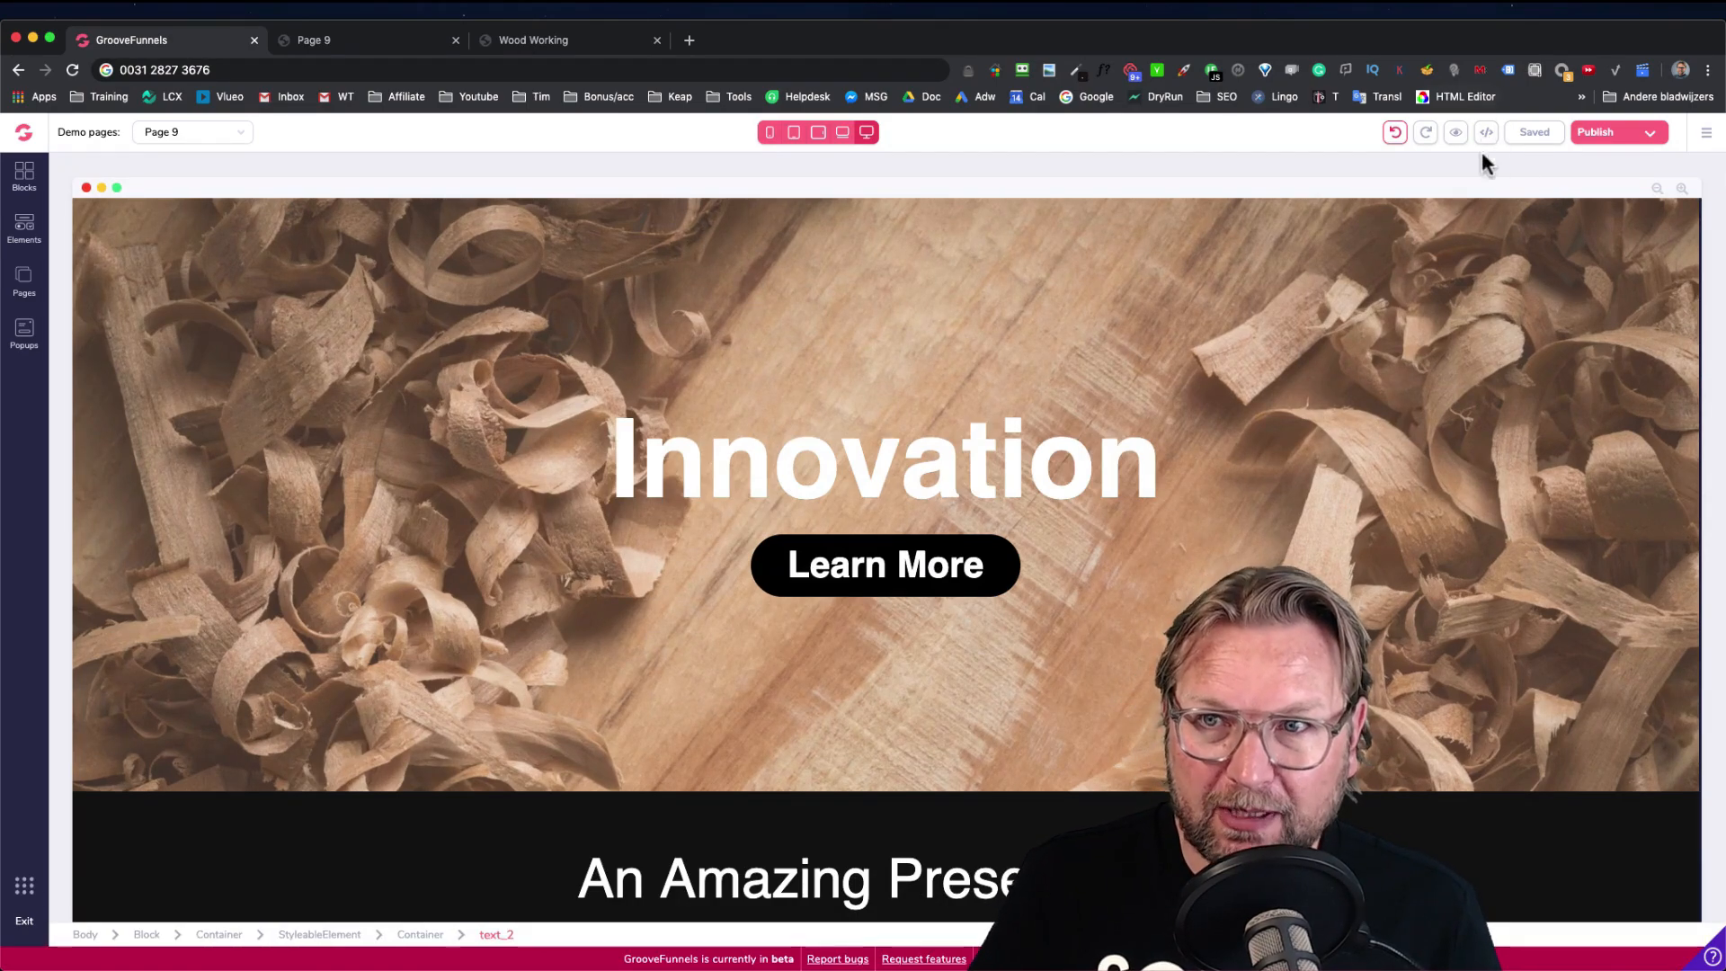
left_click(370, 281)
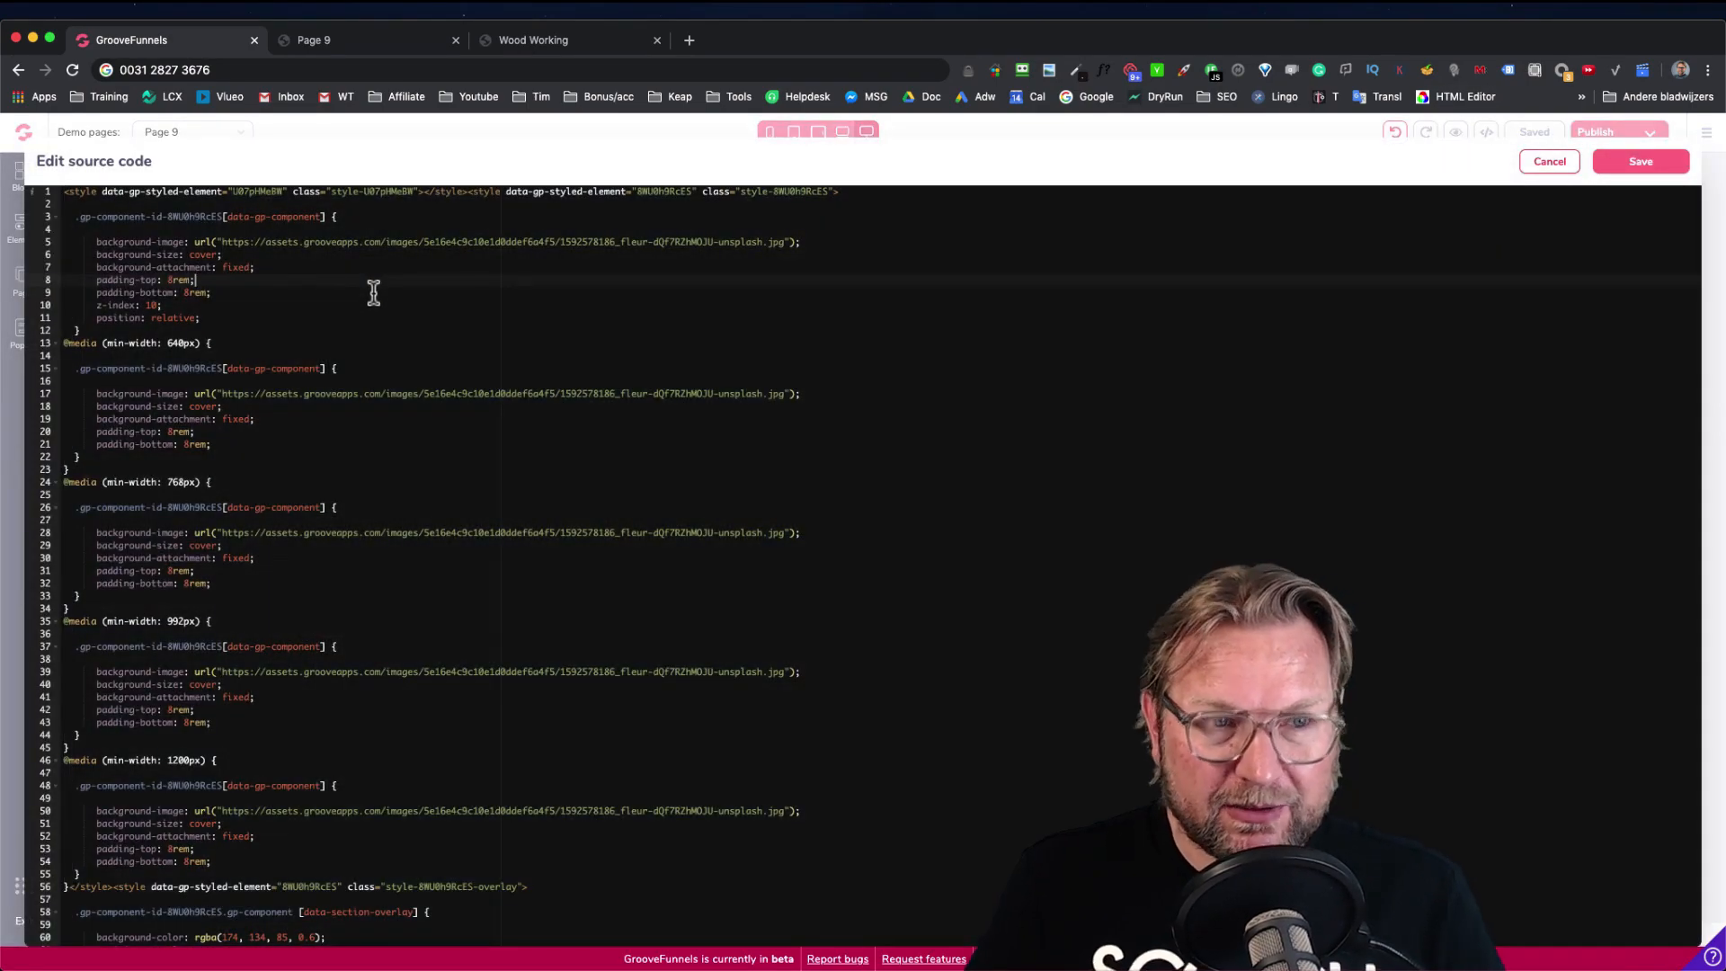
key("super+a")
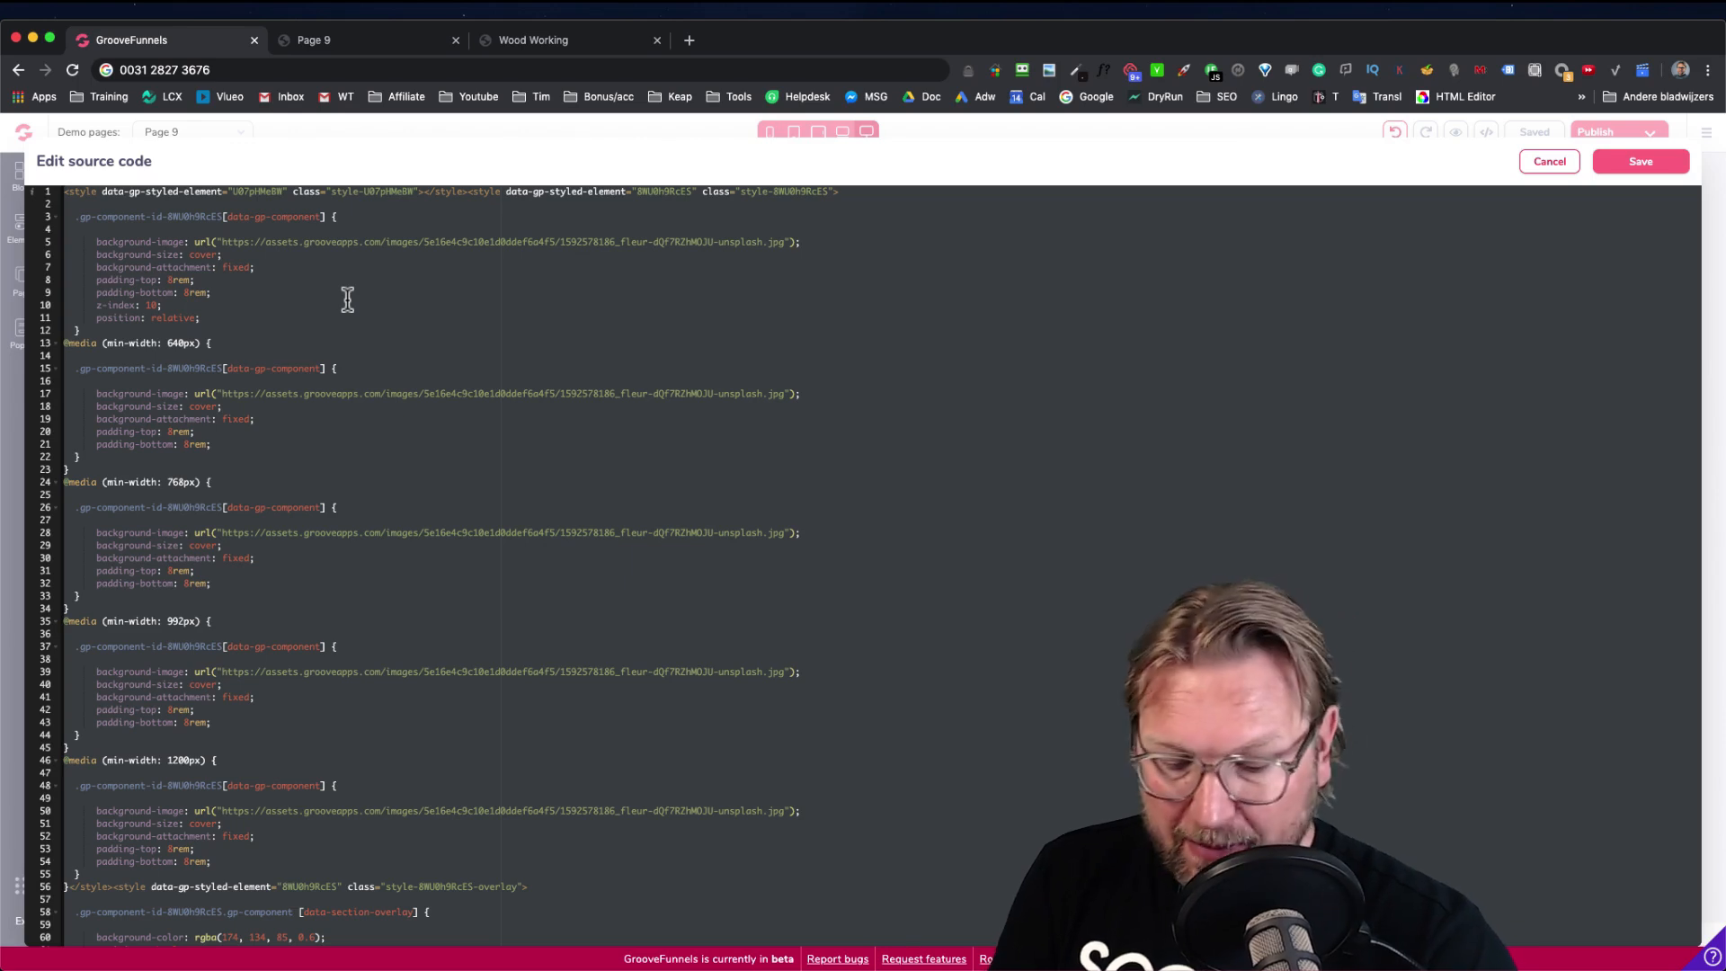
scroll(347, 300, "right", 1)
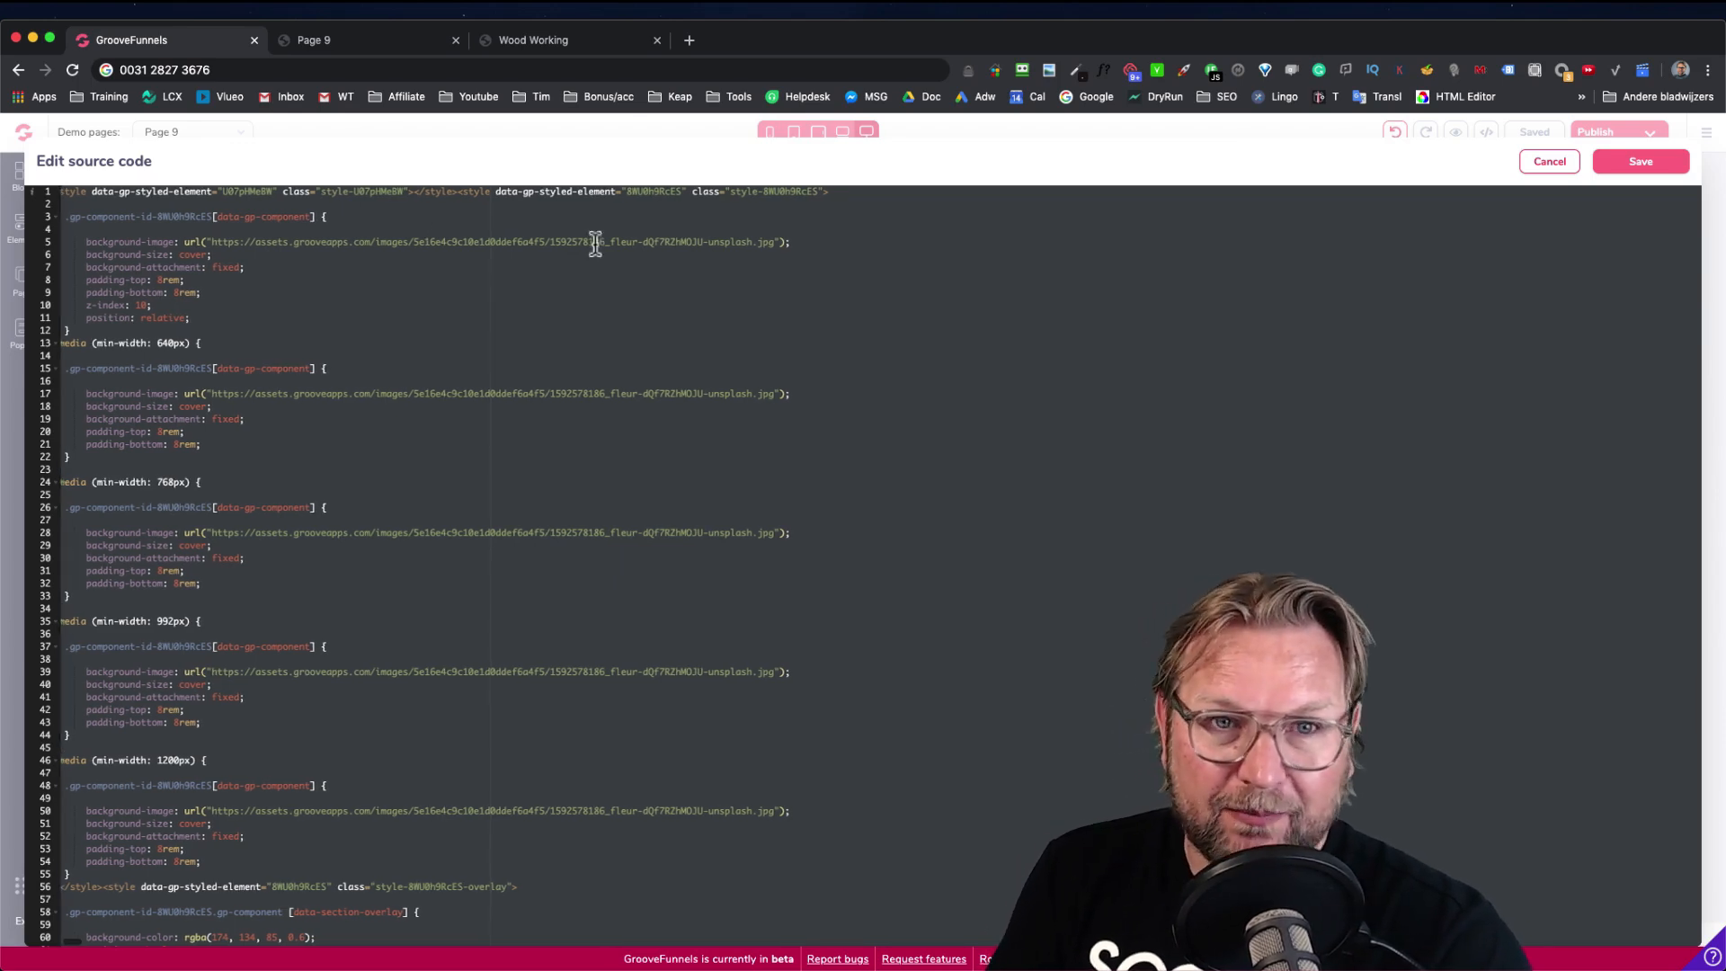
key("BackSpace")
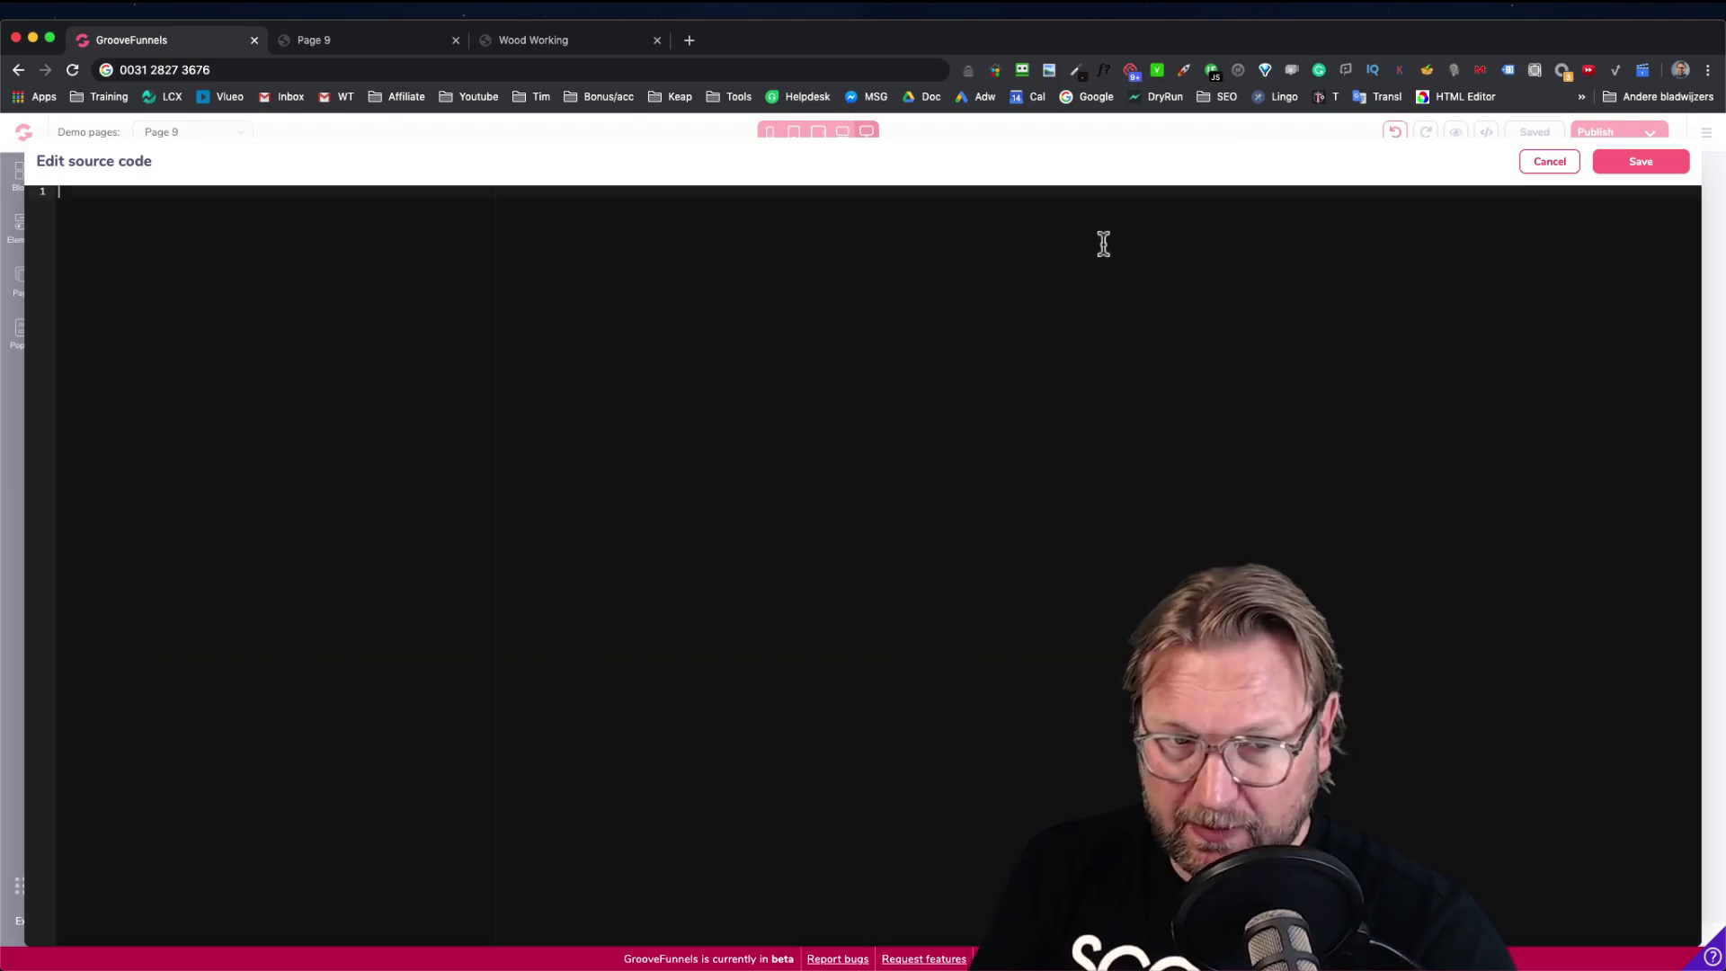
left_click(1549, 163)
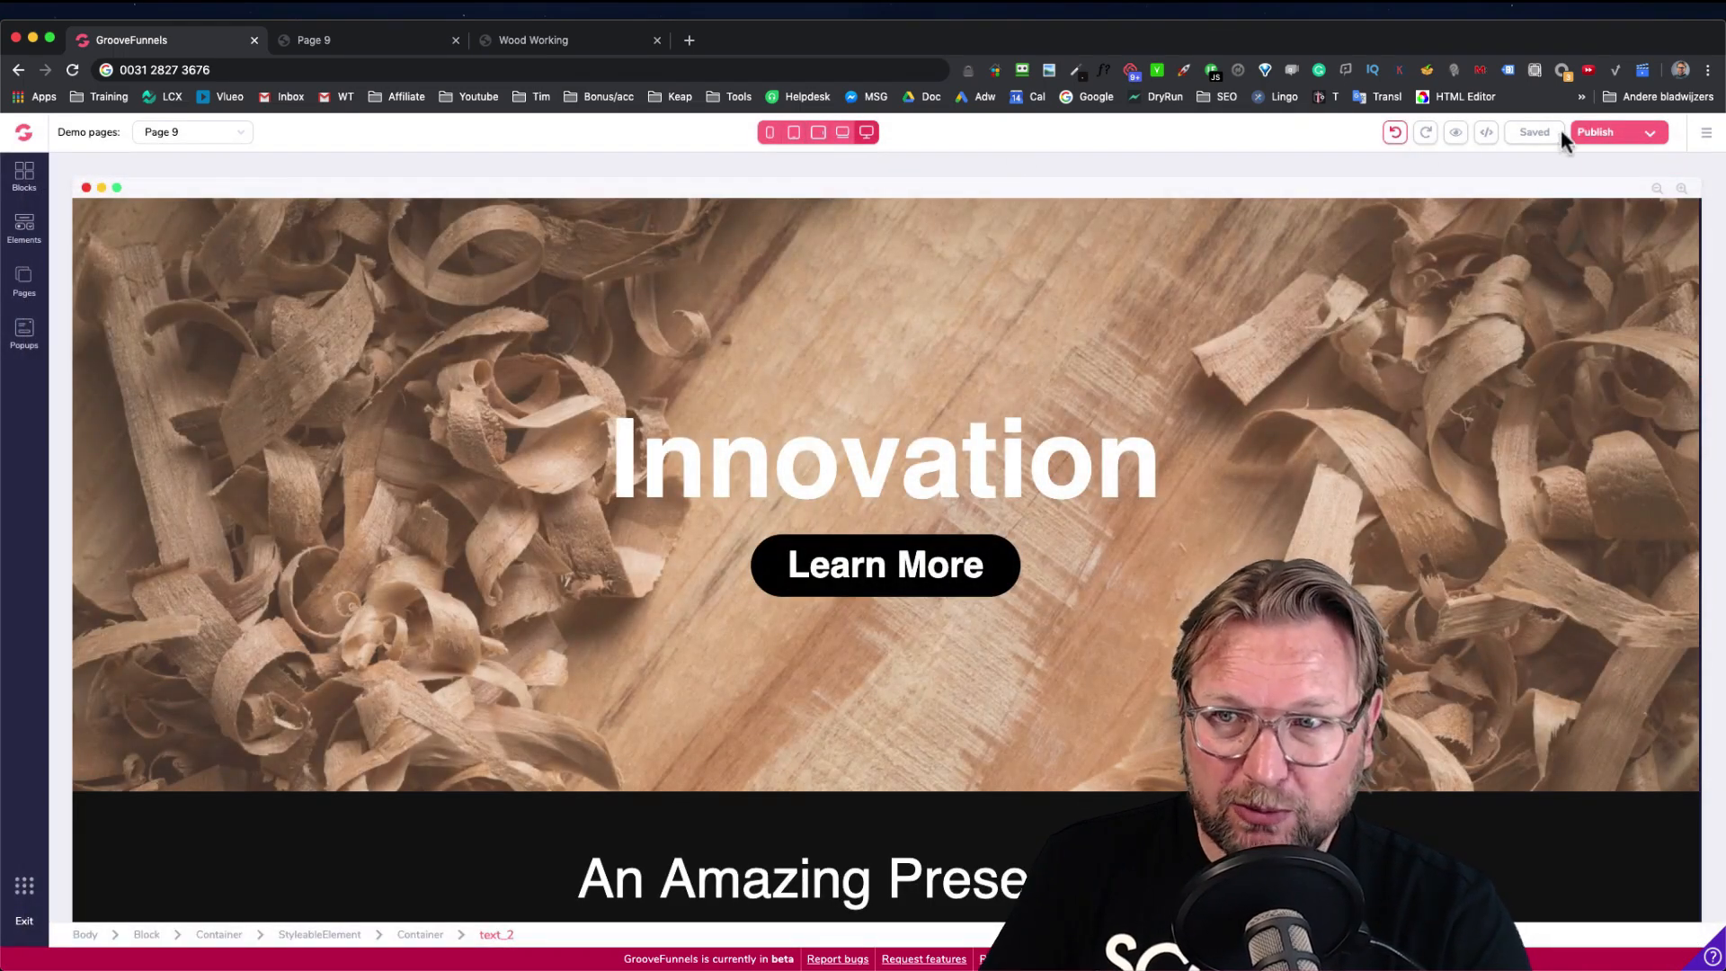
Try replacing the page's entire source code with the copied code, clear it again, and cancel the edit
left_click(1485, 132)
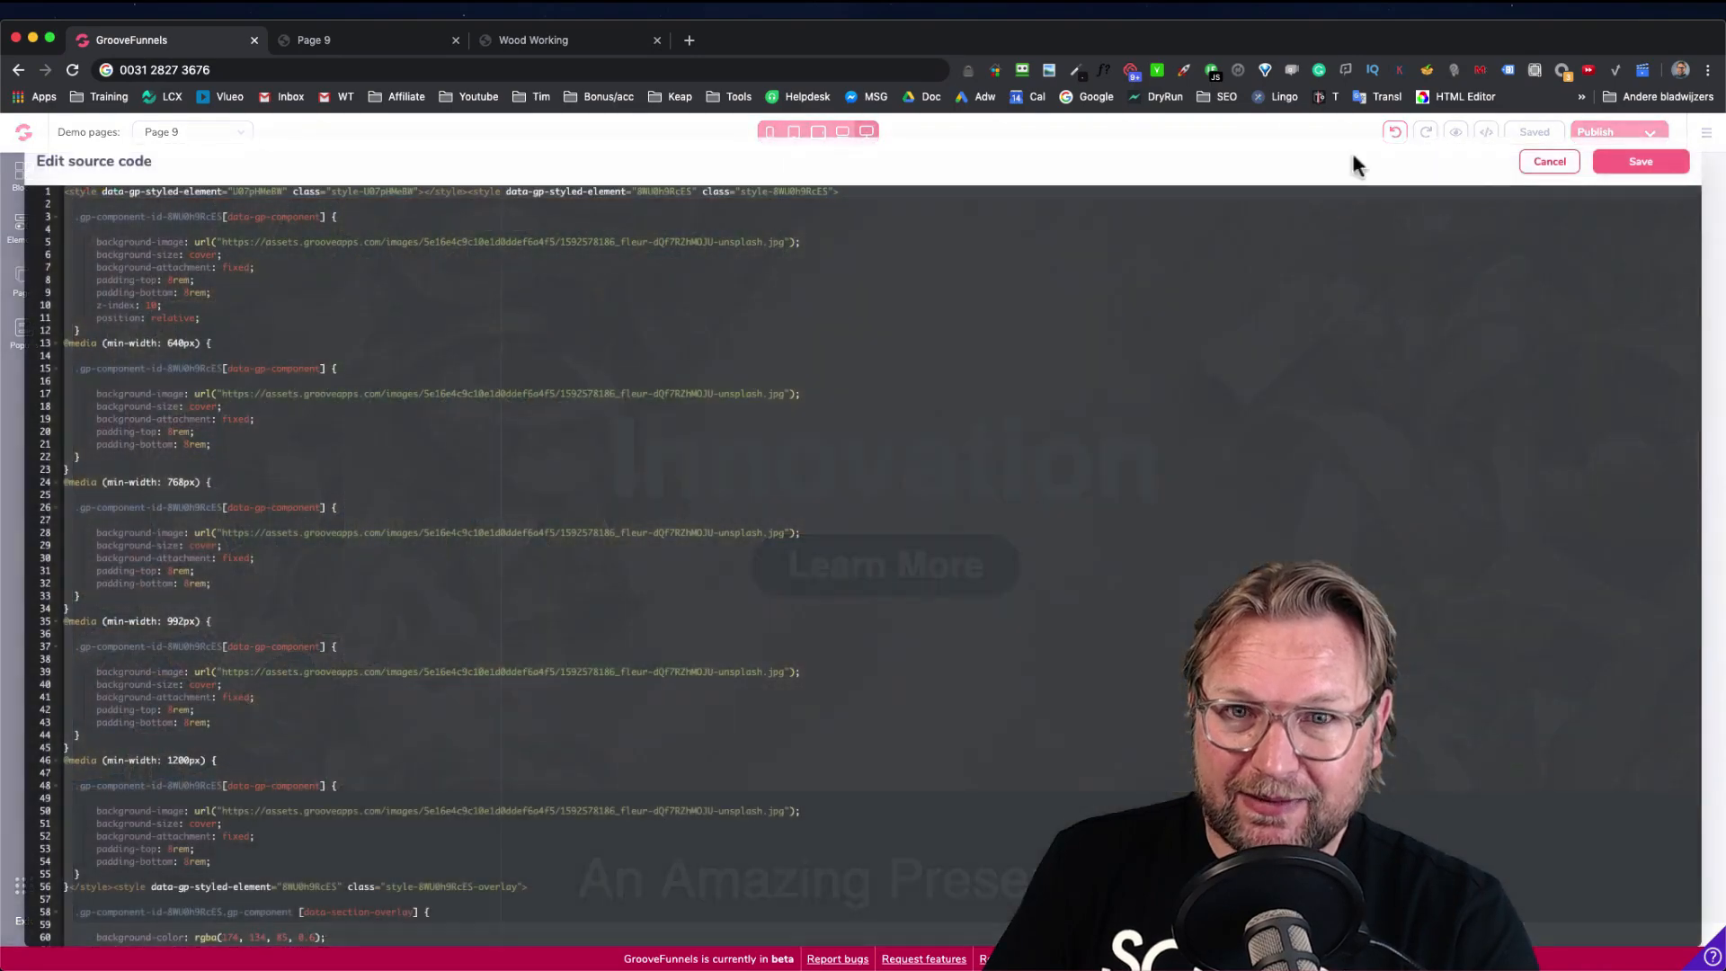
left_click(911, 323)
key("ctrl+a")
key("BackSpace")
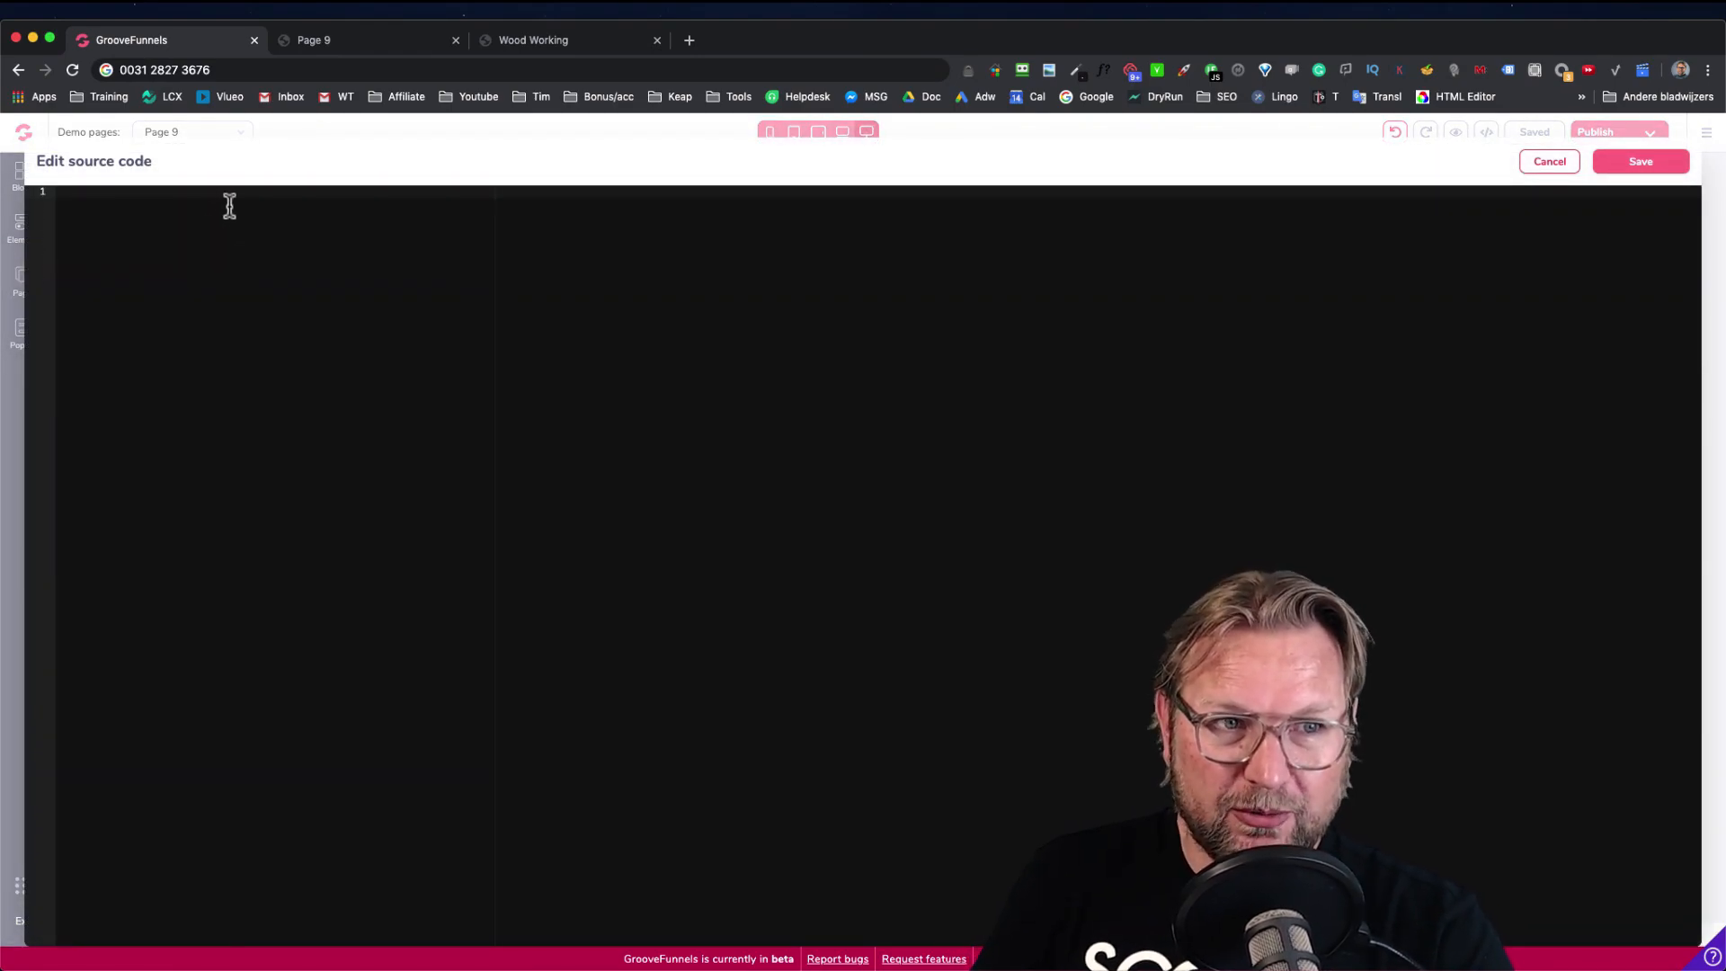
key("ctrl+v")
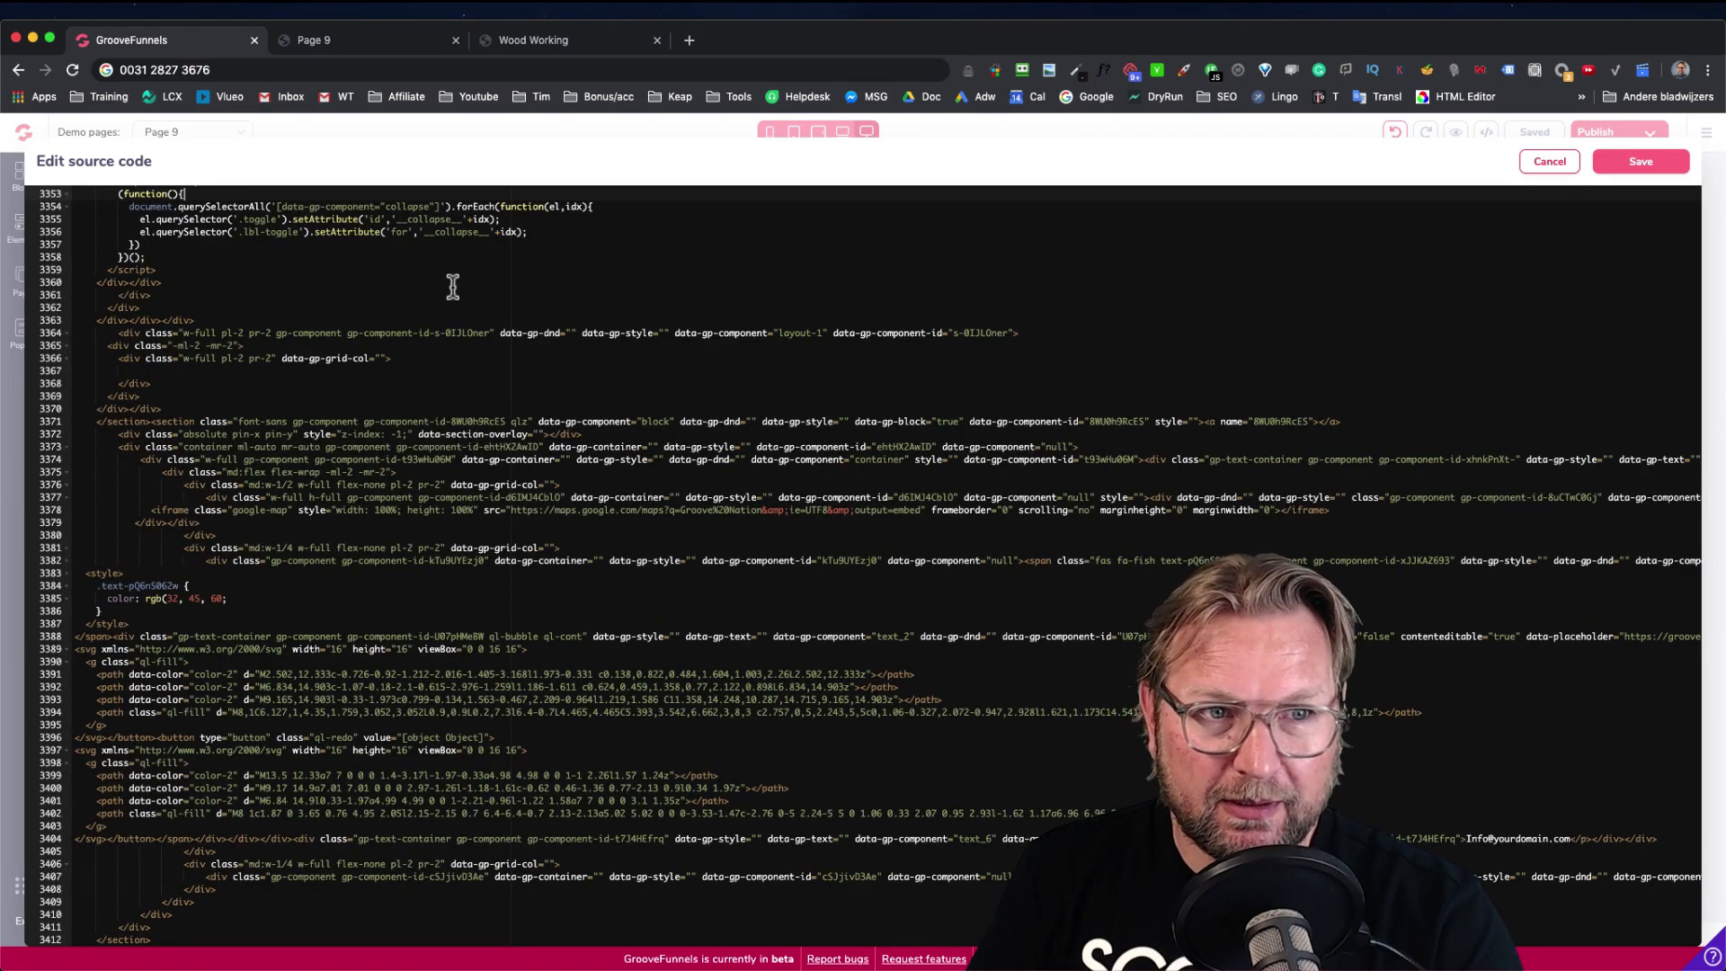
key("ctrl+a")
key("BackSpace")
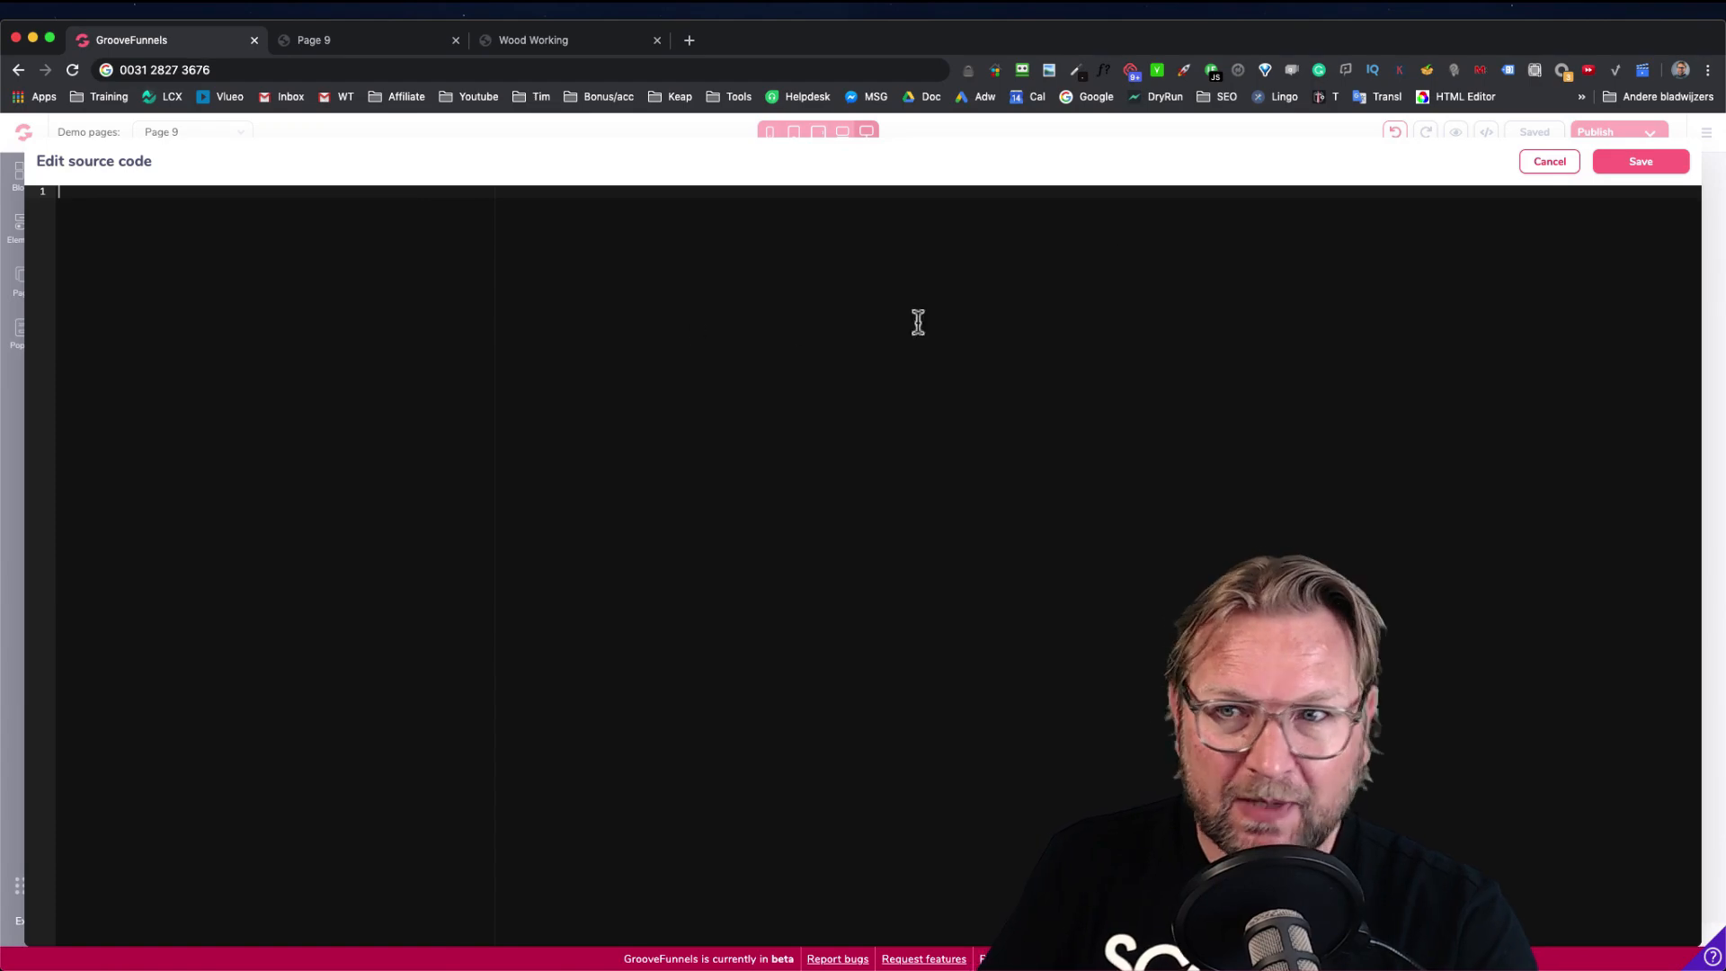
left_click(1550, 162)
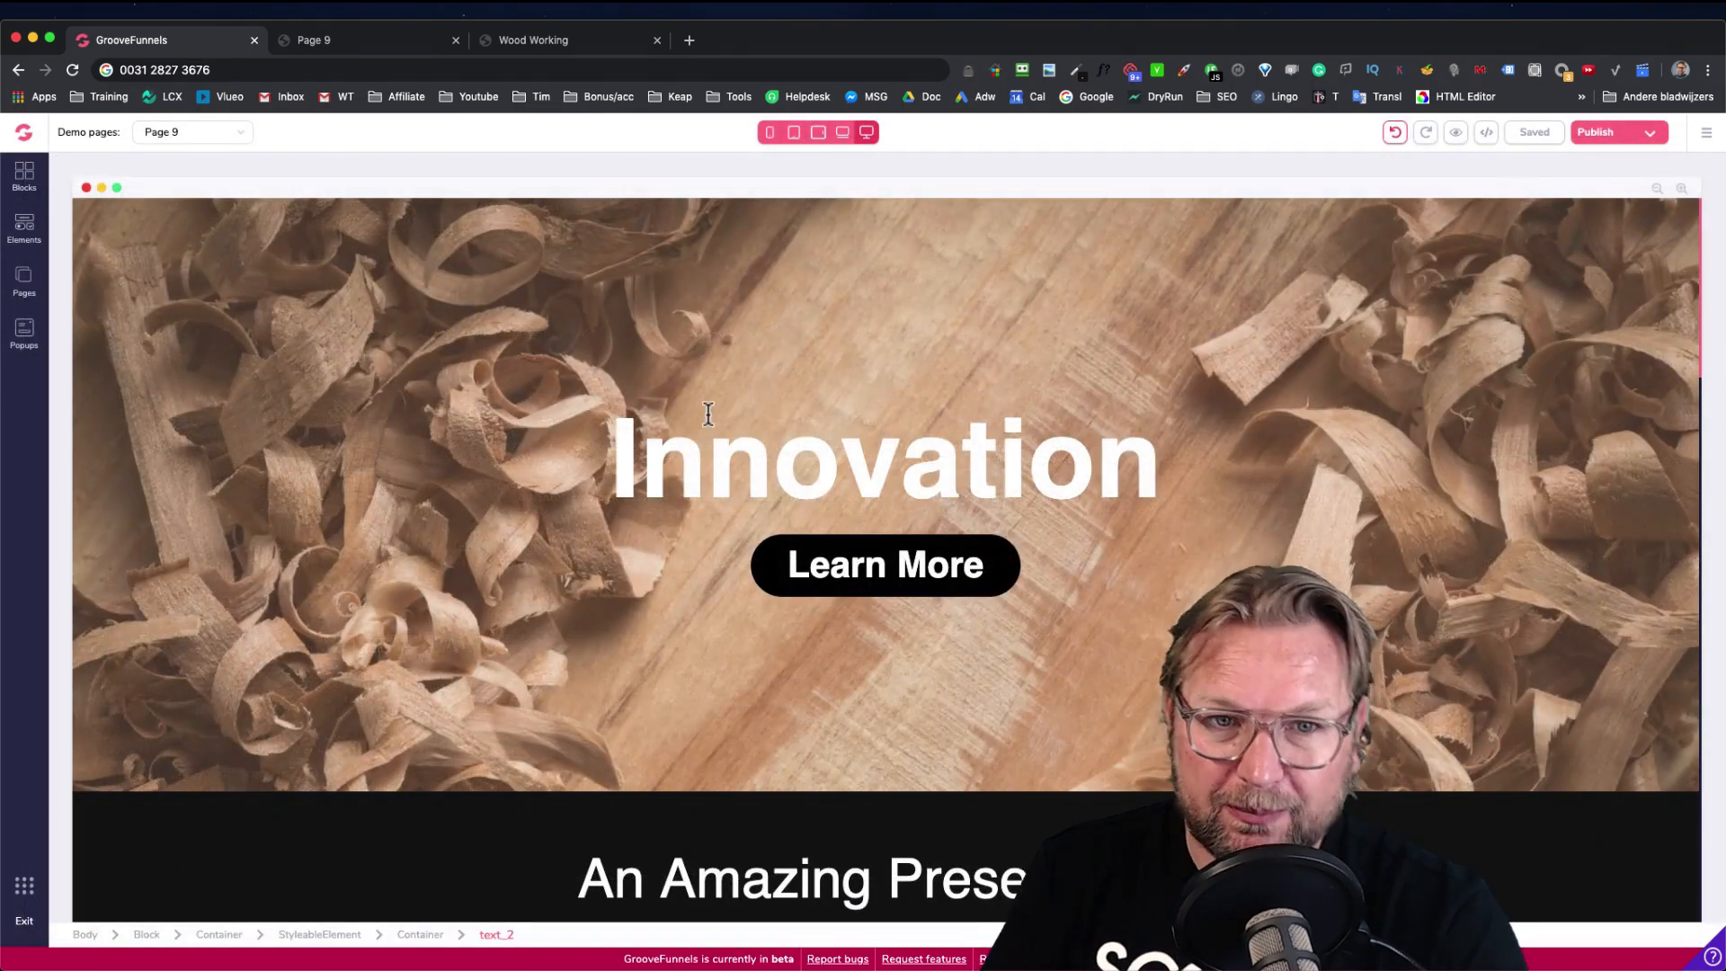
scroll(708, 413, "down", 10)
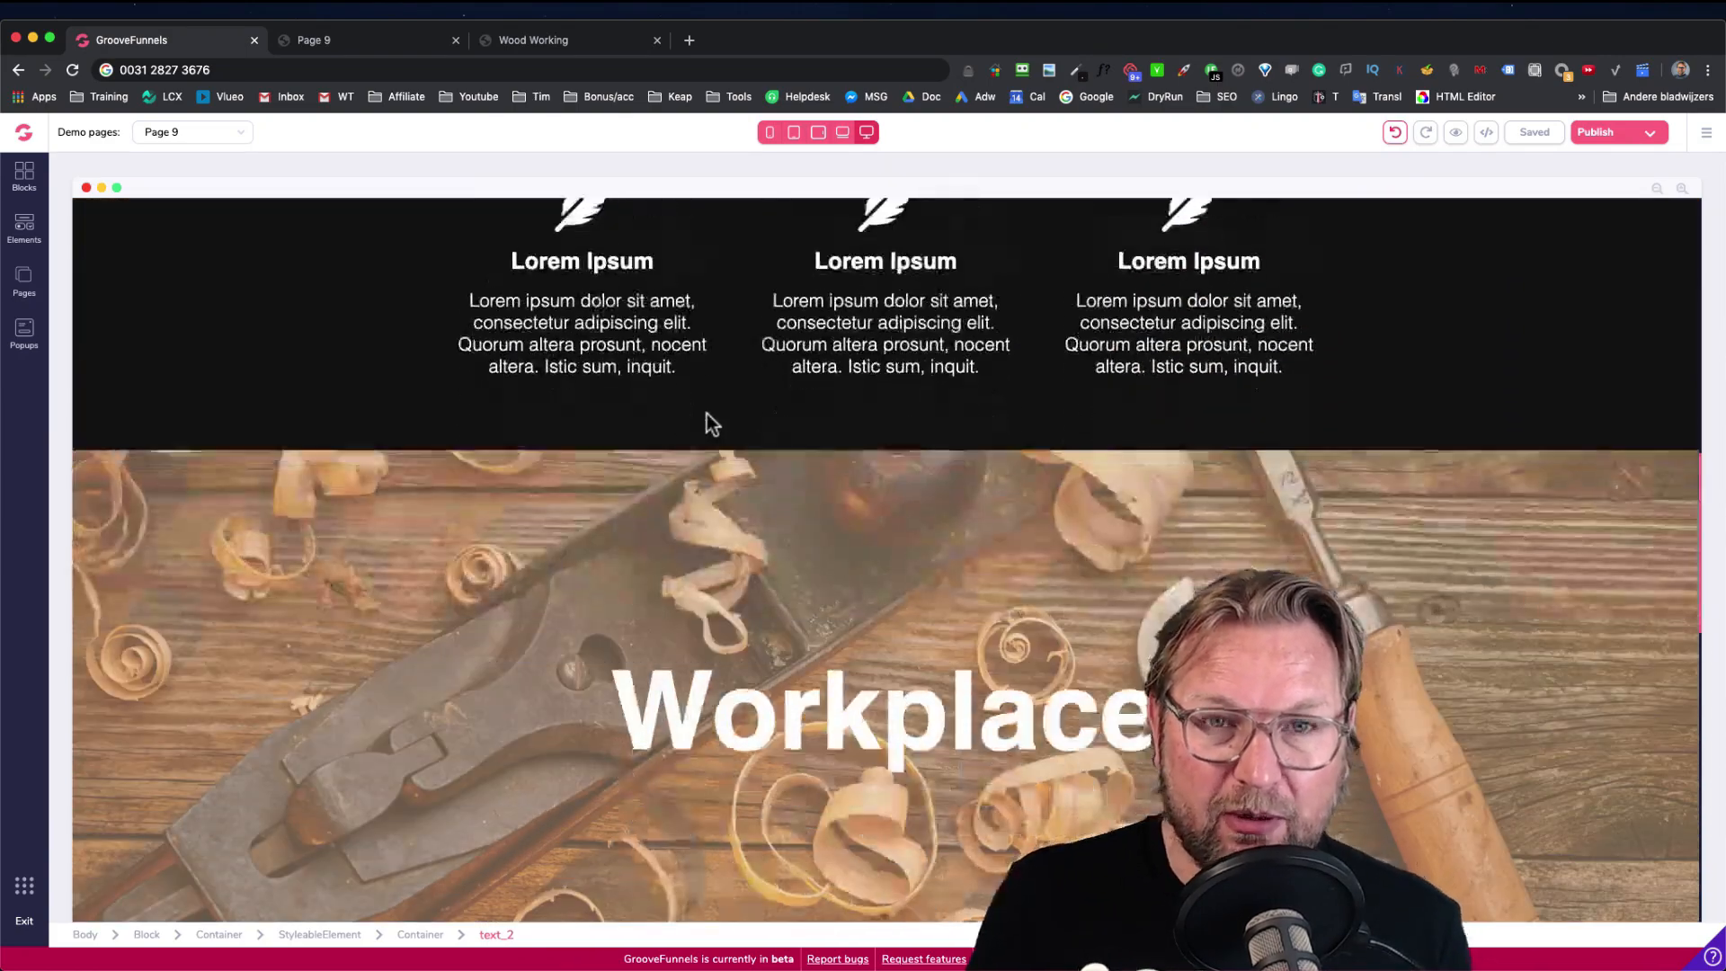
scroll(707, 418, "down", 10)
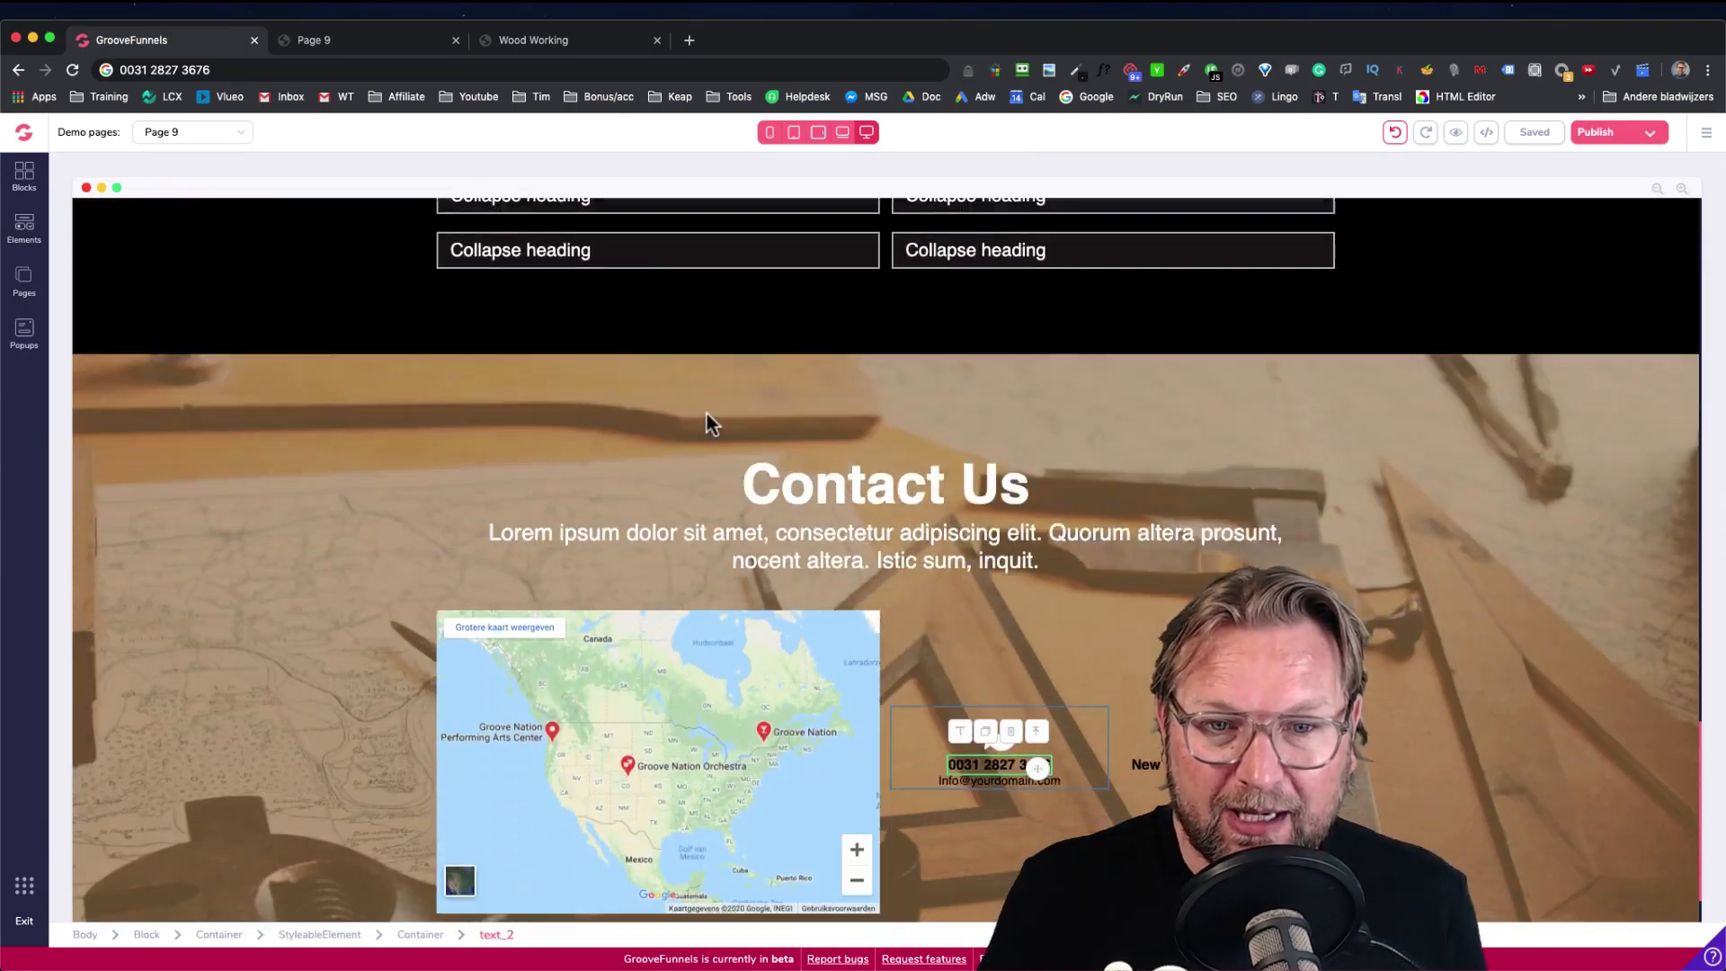
scroll(707, 415, "up", 6)
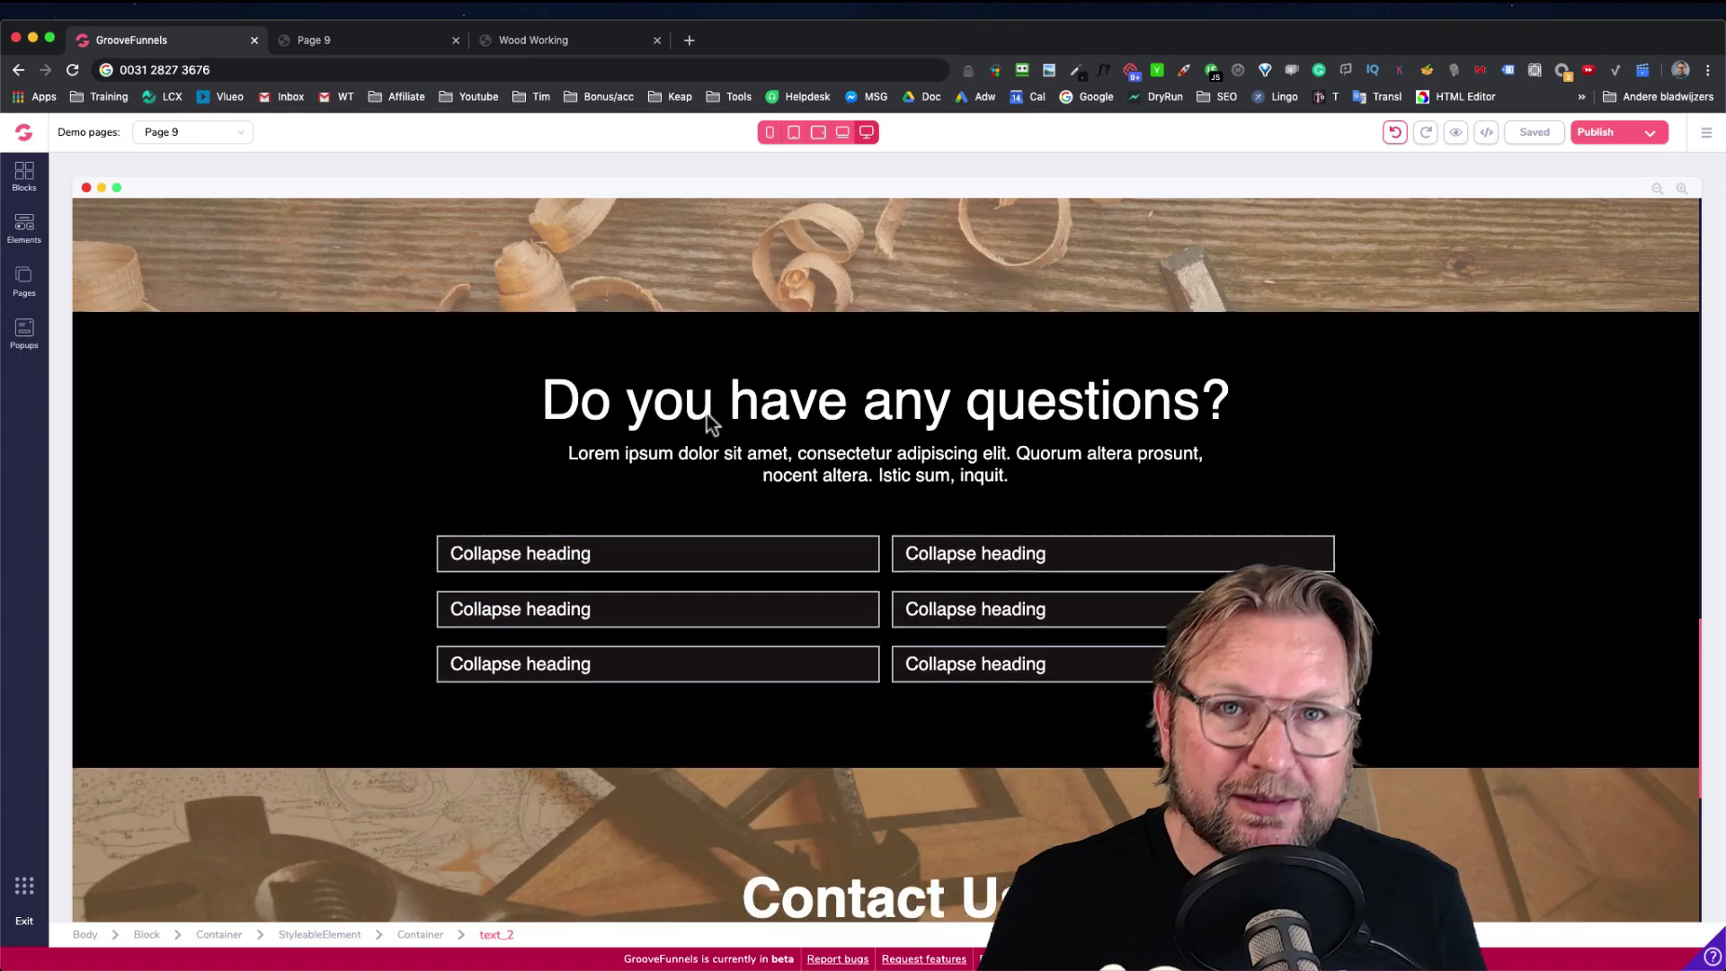
scroll(708, 415, "up", 8)
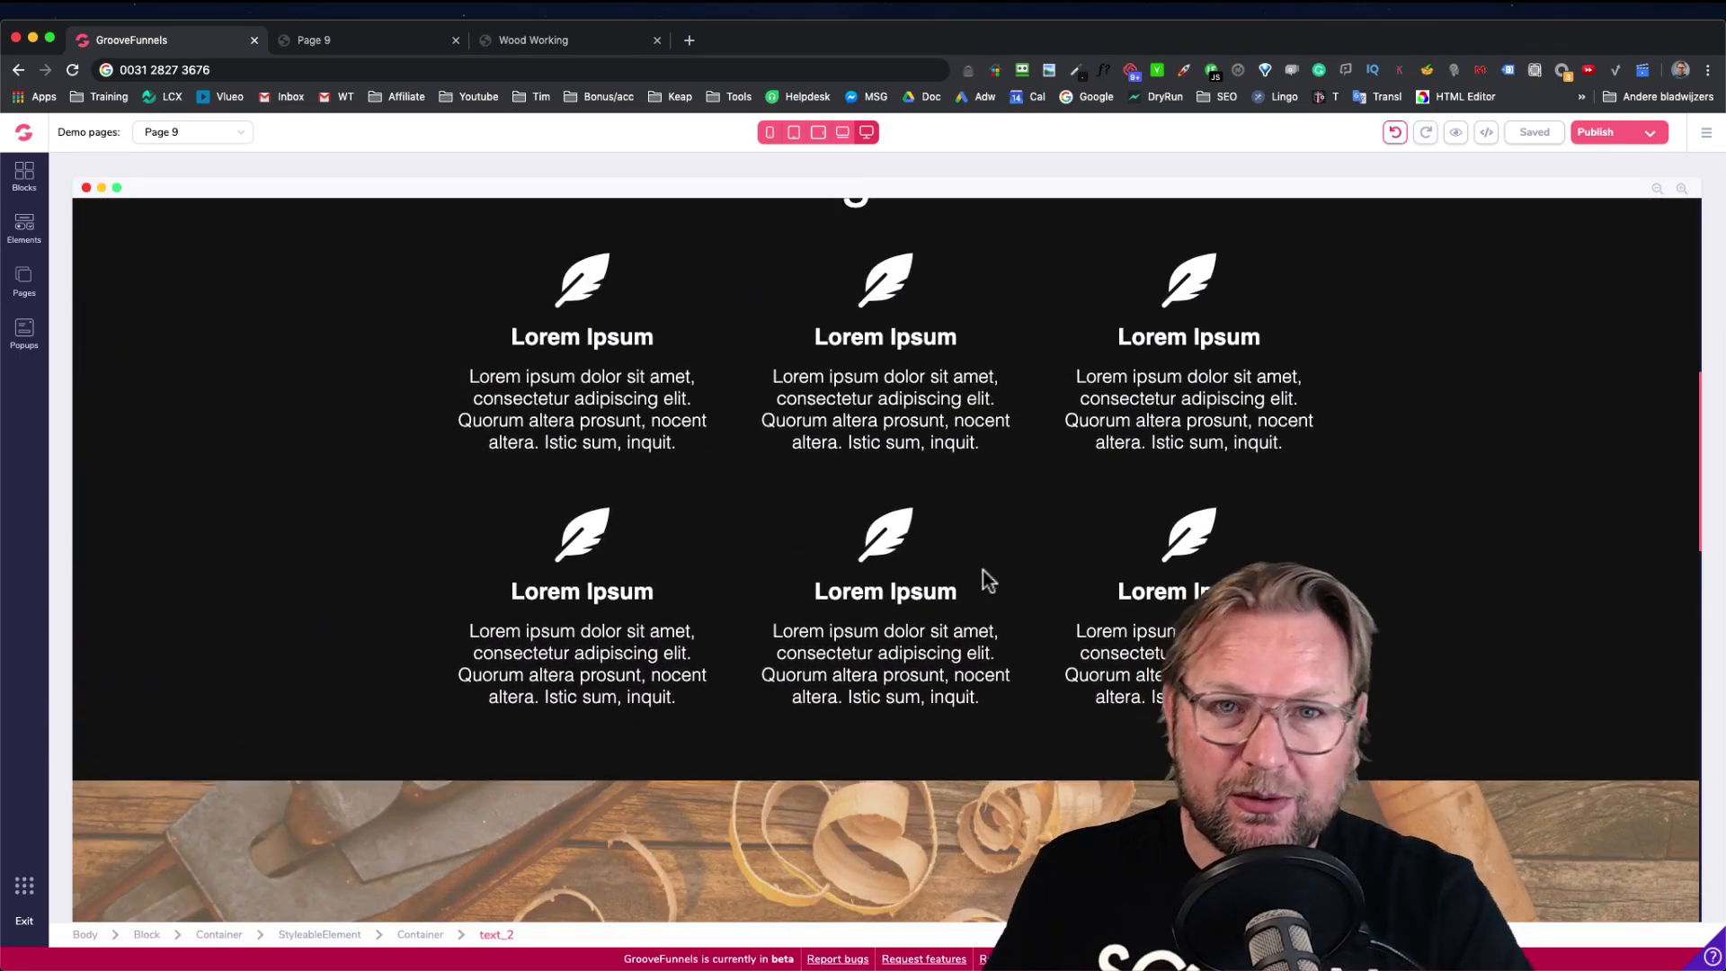